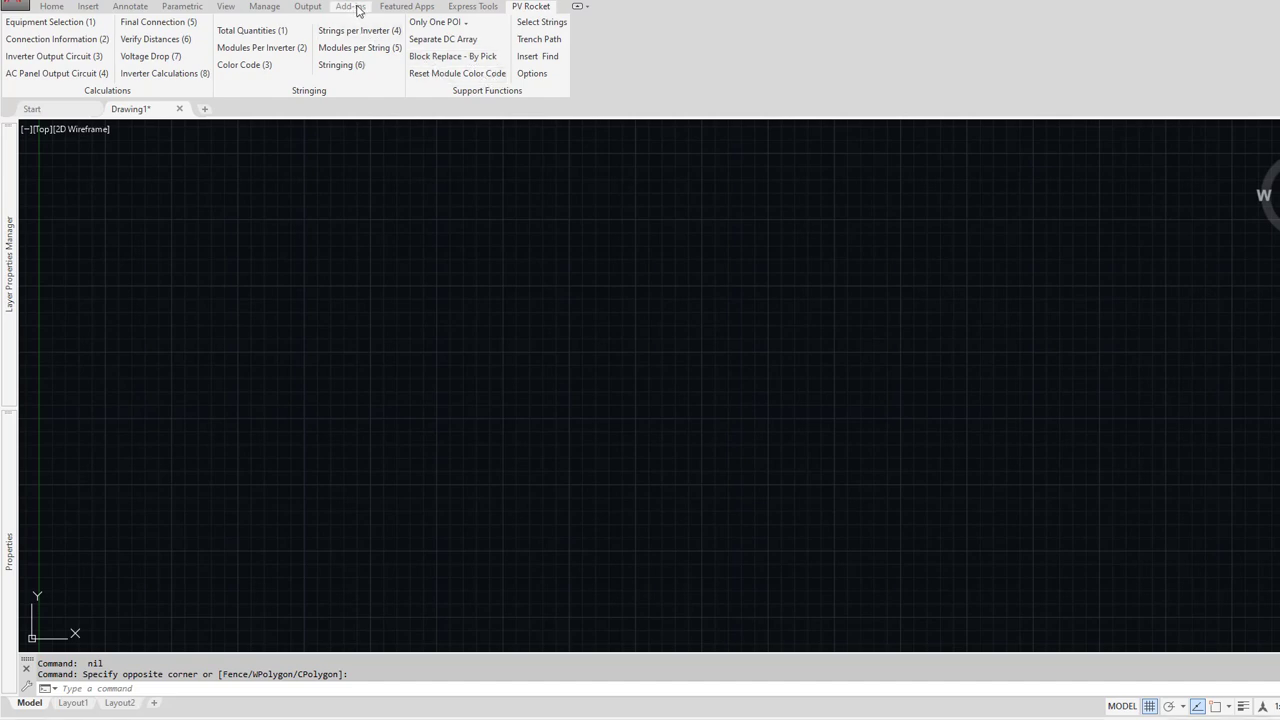
click(351, 7)
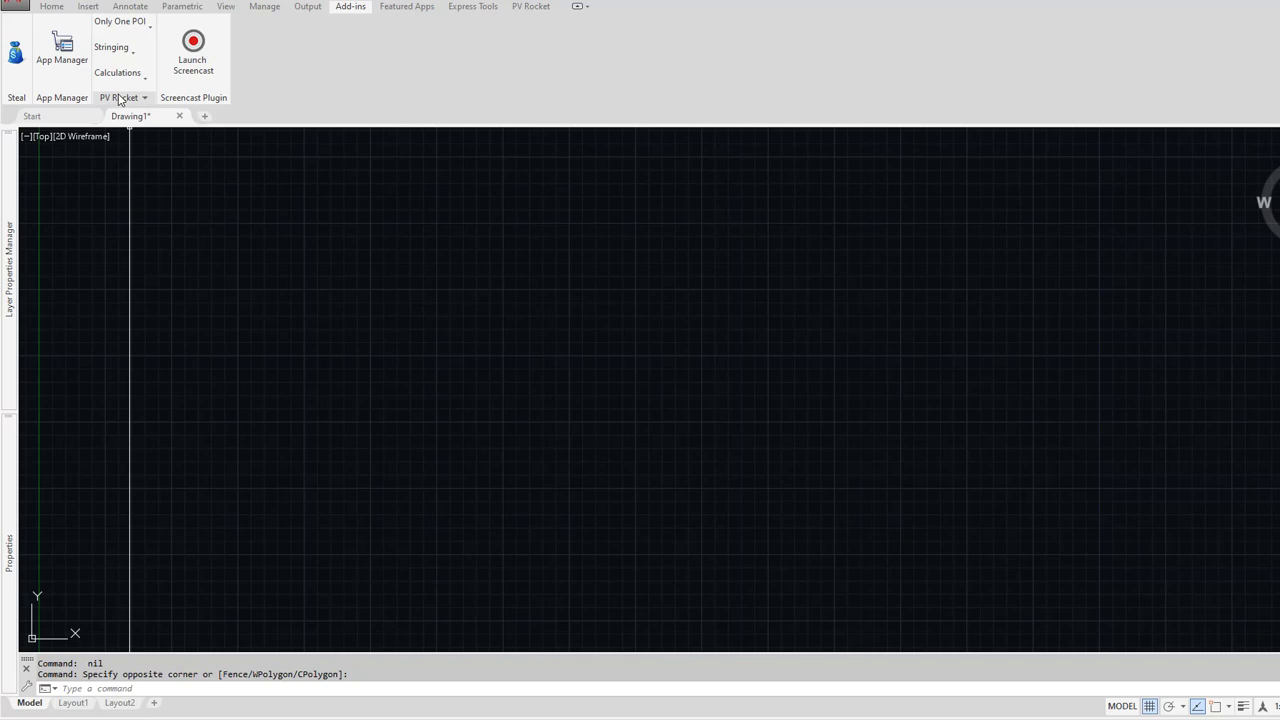
click(146, 78)
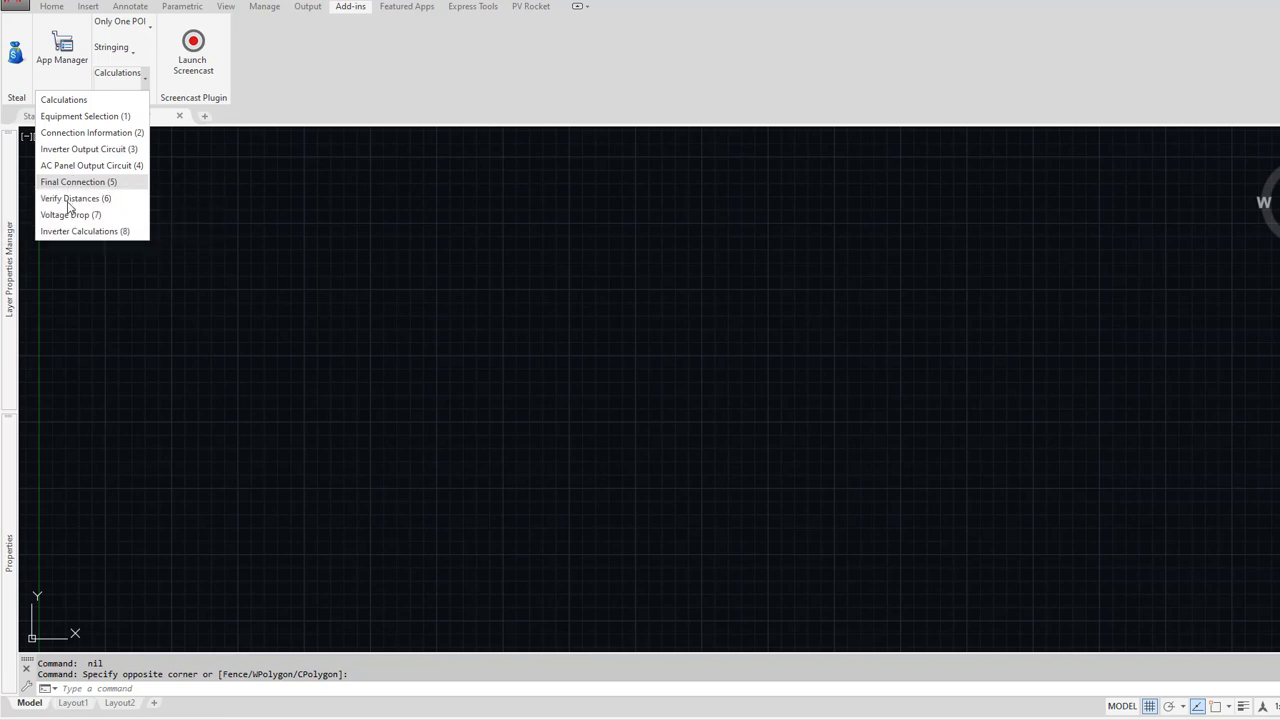
click(531, 6)
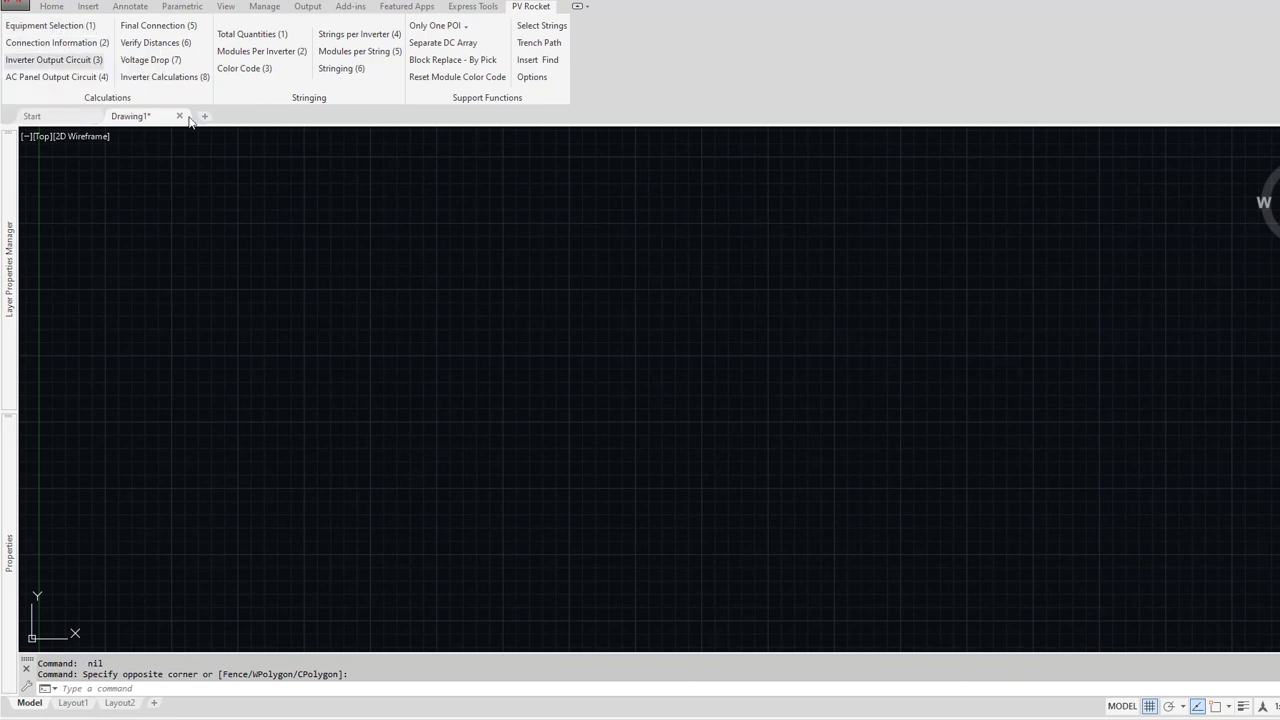
Step: Launch the PV Rocket calculations from the add-ins and sign in to the online license server
click(350, 7)
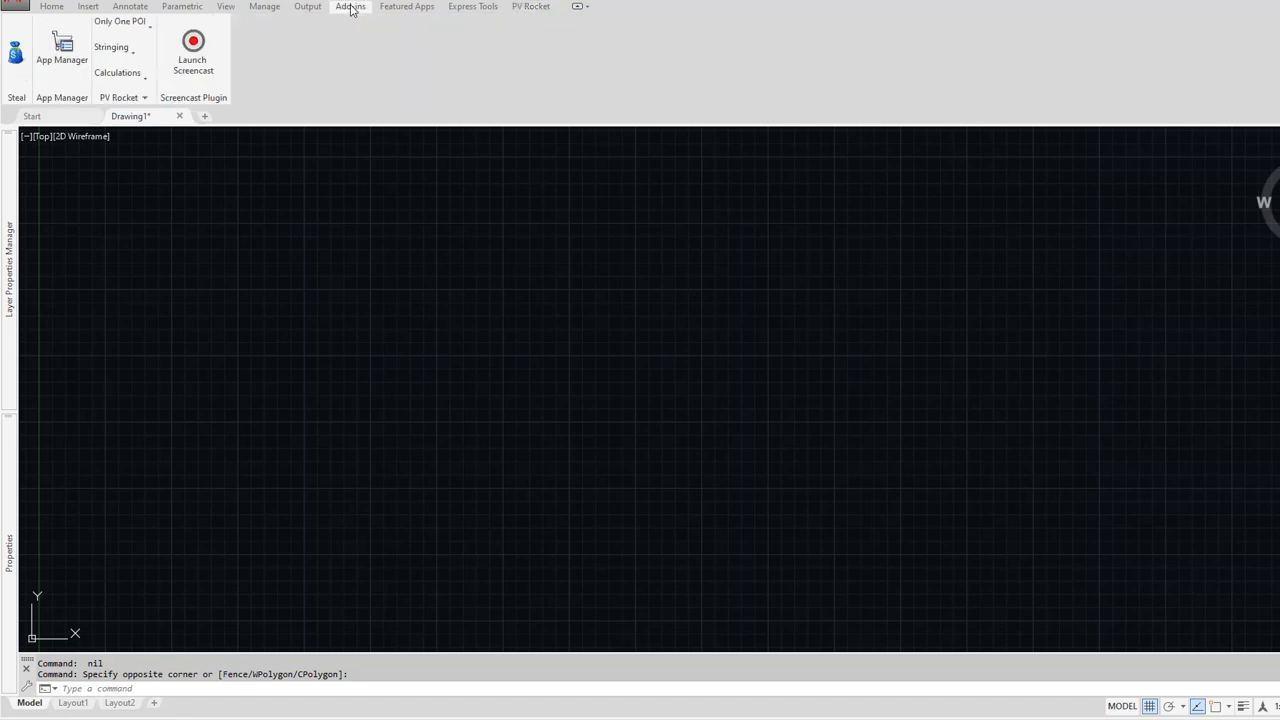
click(118, 76)
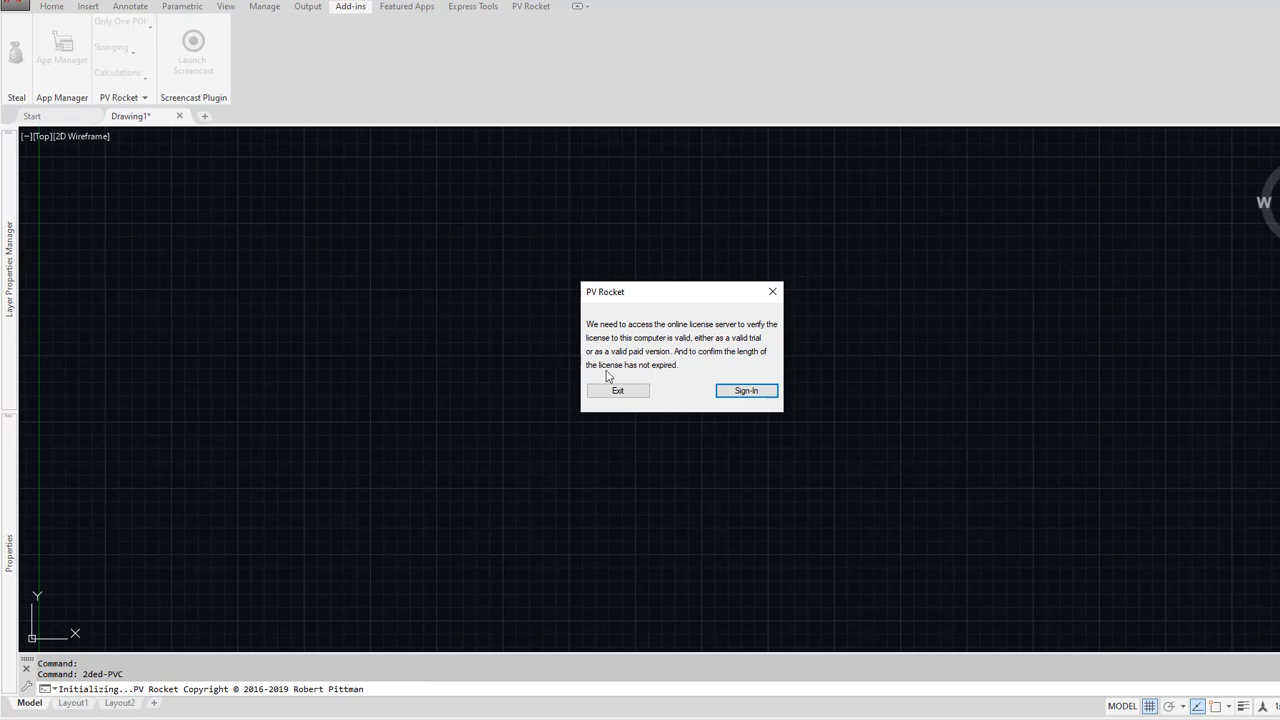
click(747, 390)
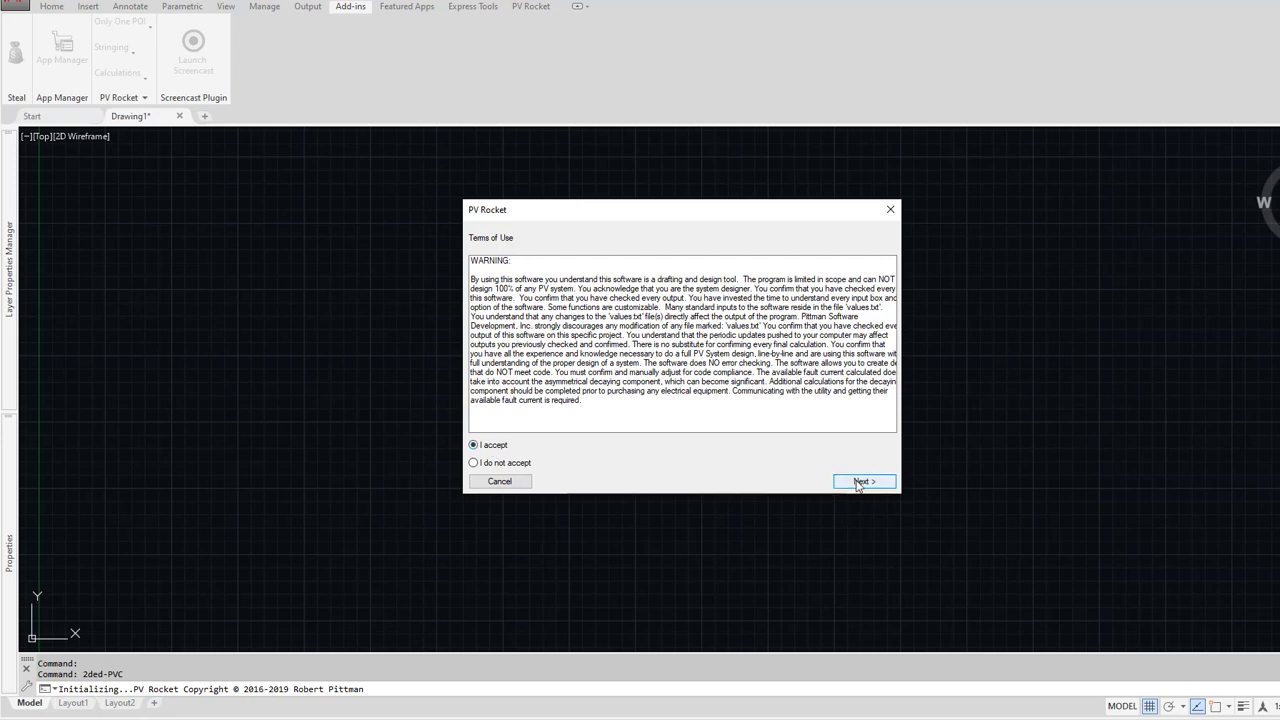
Step: Accept the PV Rocket Terms of Use and the End User License Agreement
click(857, 484)
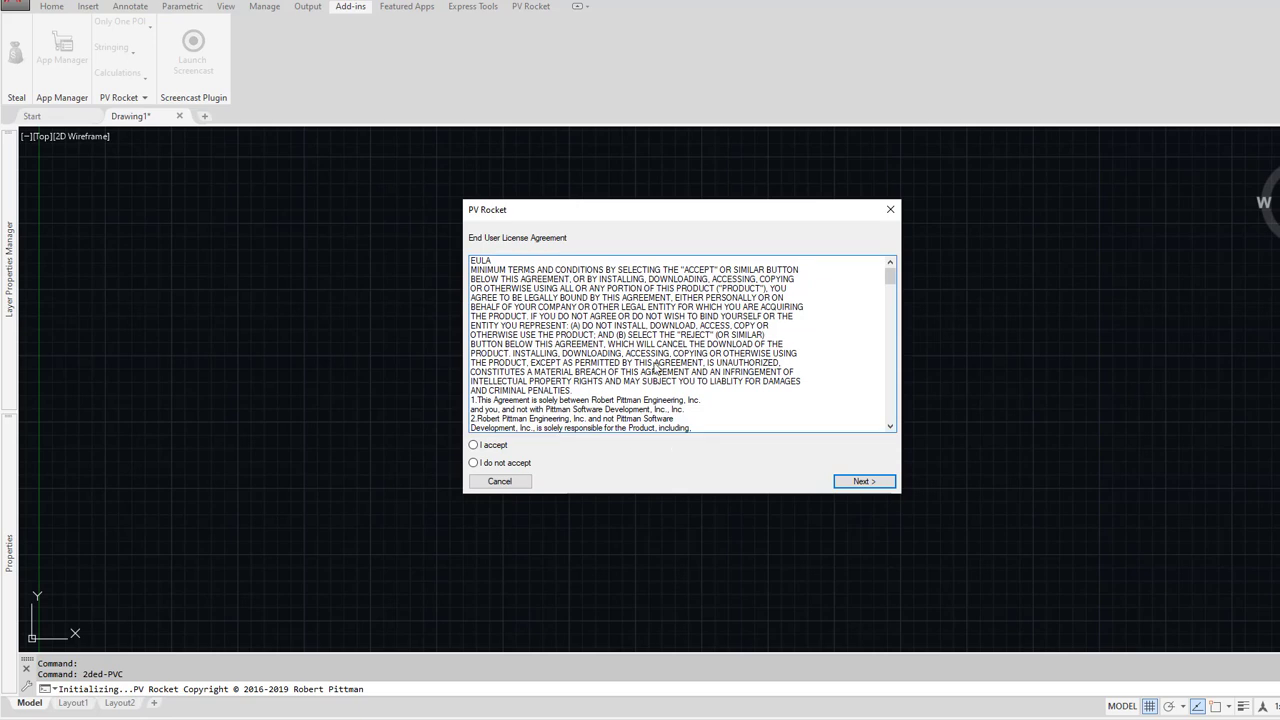
click(501, 446)
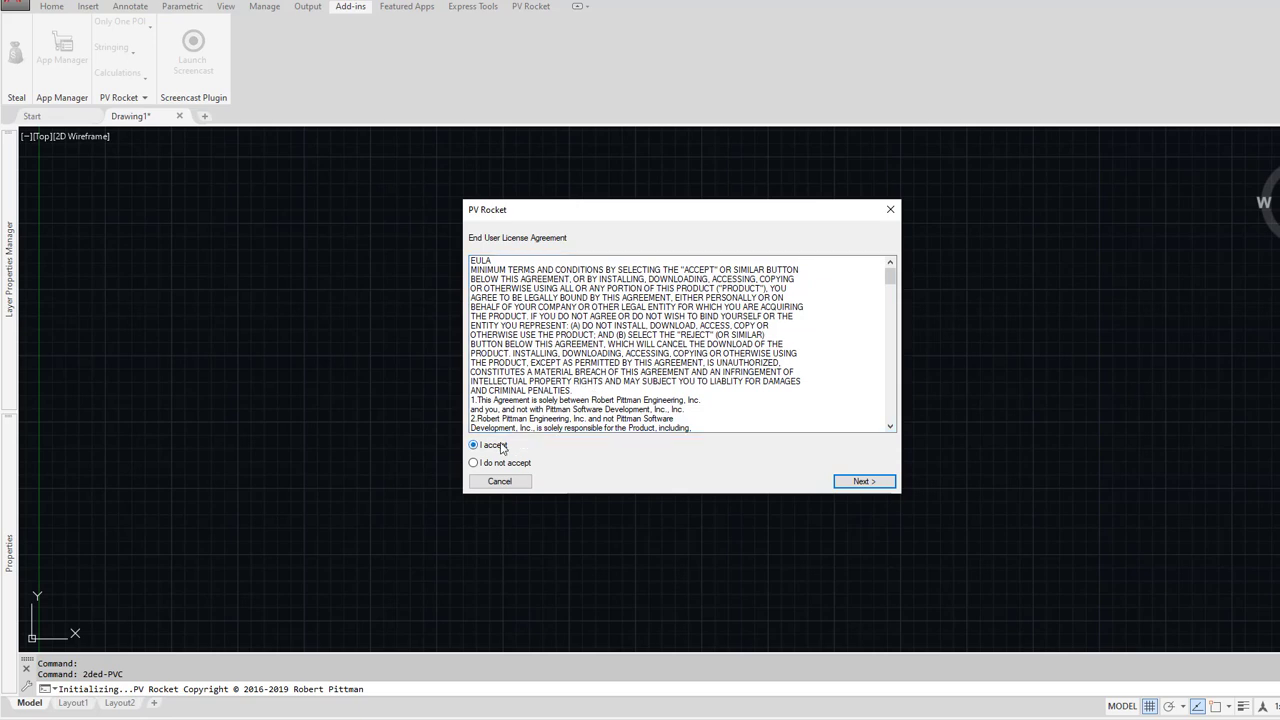
click(862, 482)
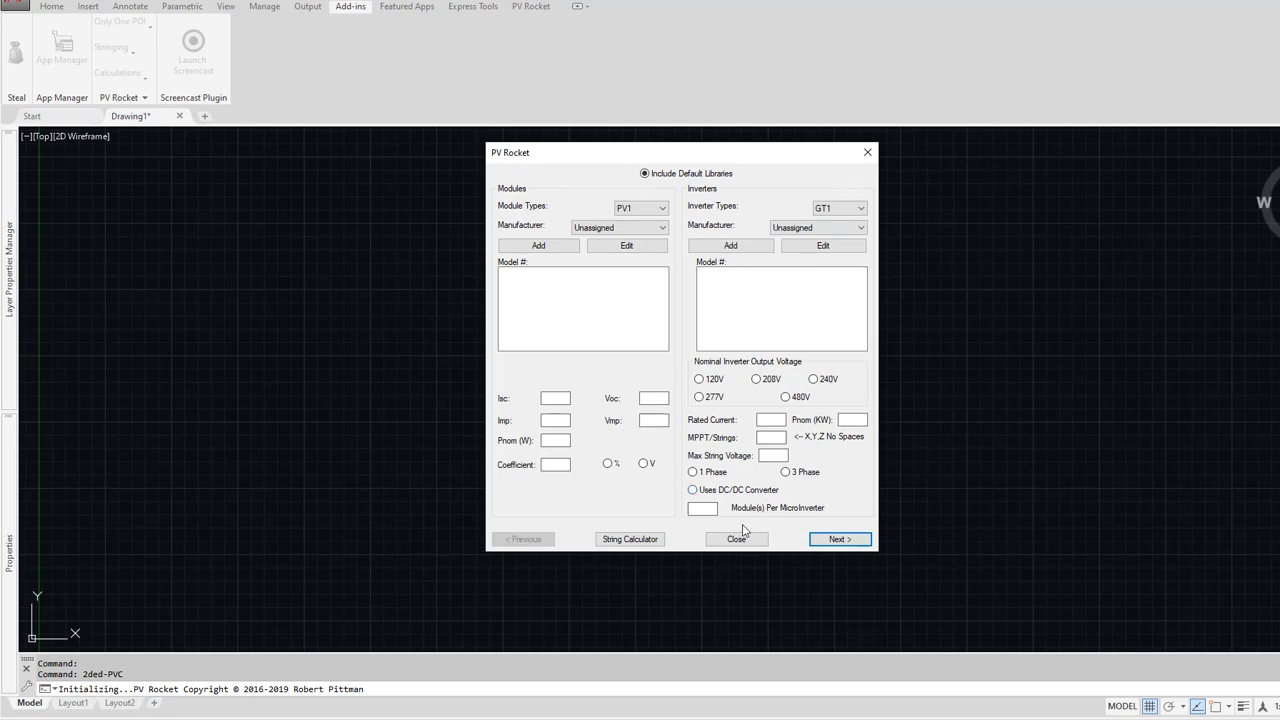
click(637, 210)
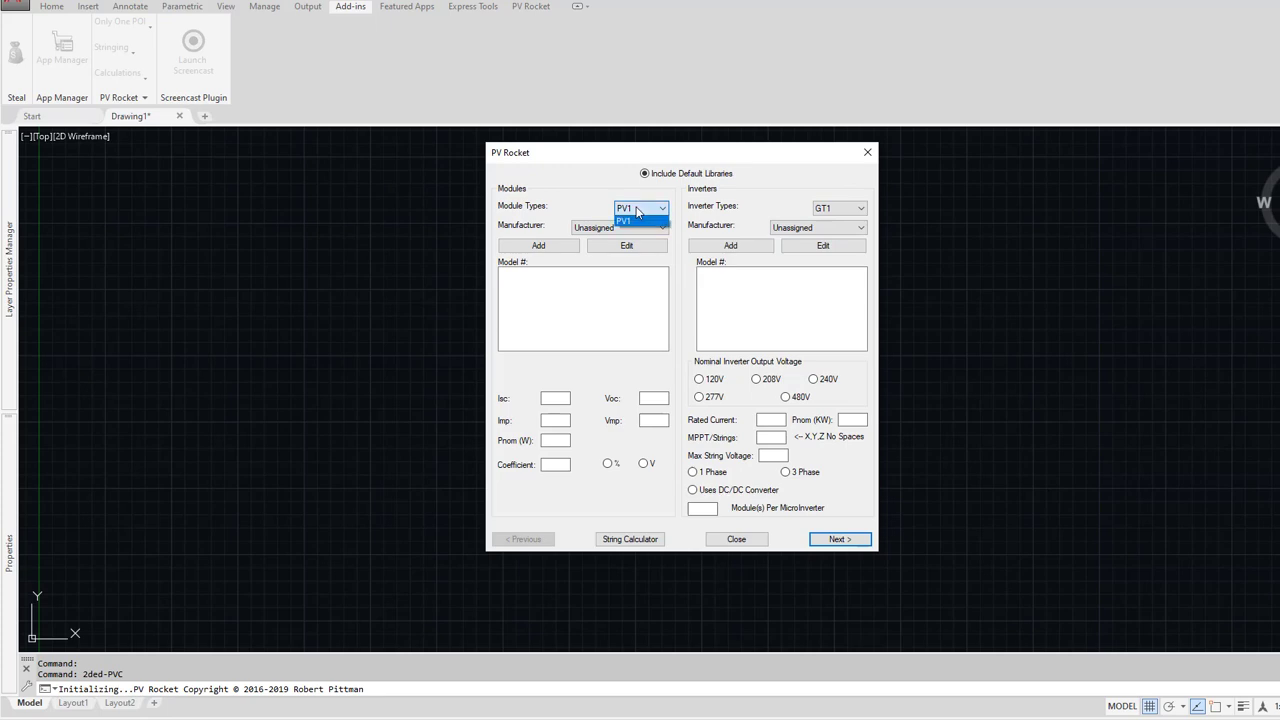
click(637, 210)
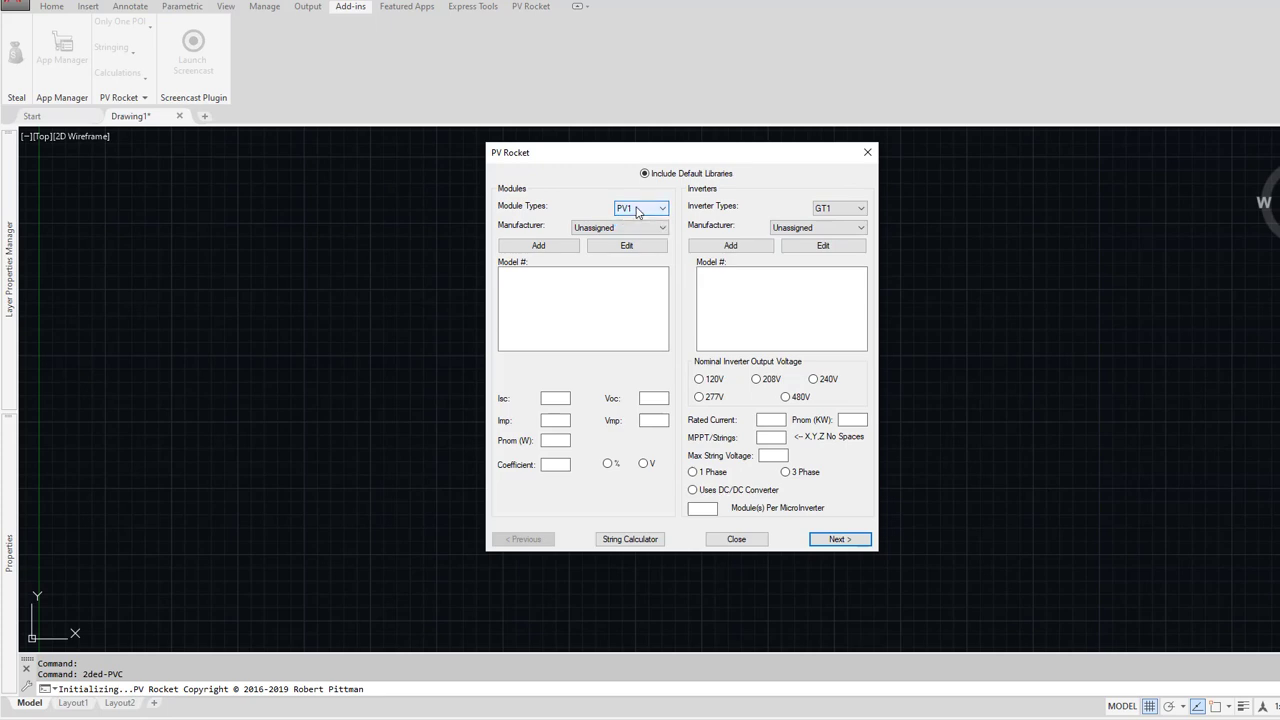
click(843, 210)
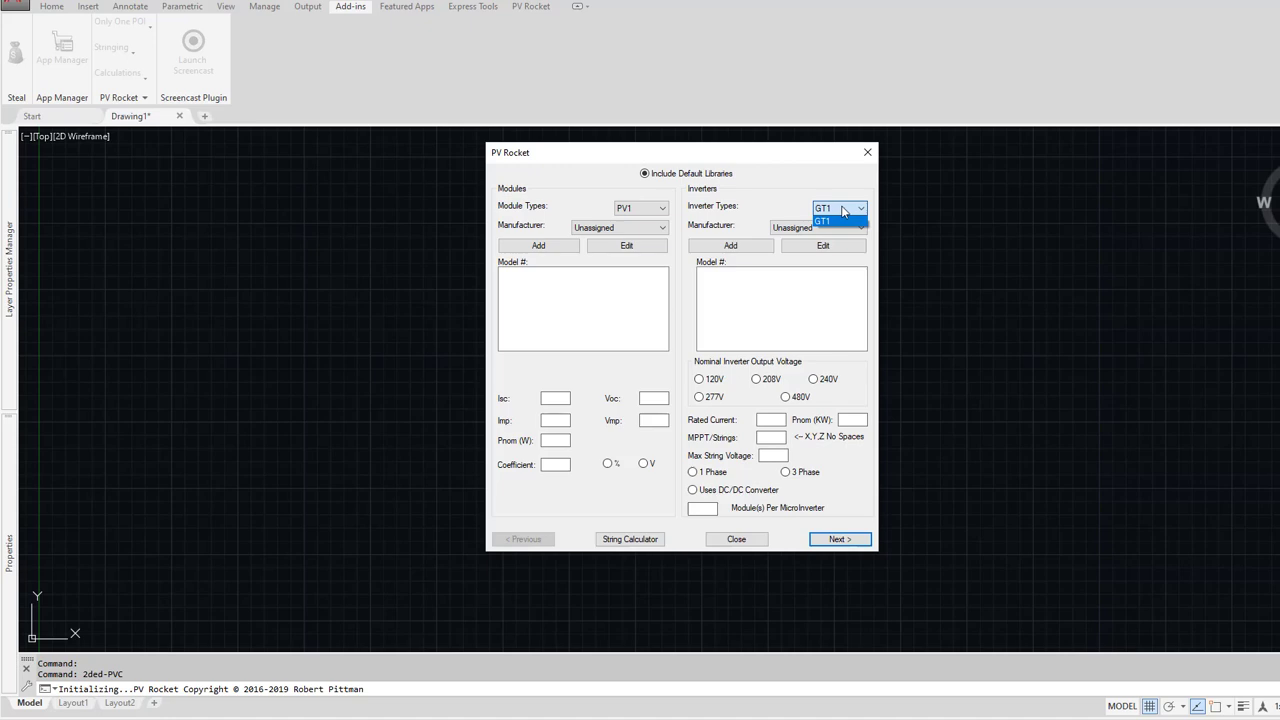
click(617, 232)
Step: Assign the Canadian Solar Inc. model CS3U-365P to module type PV1
click(617, 229)
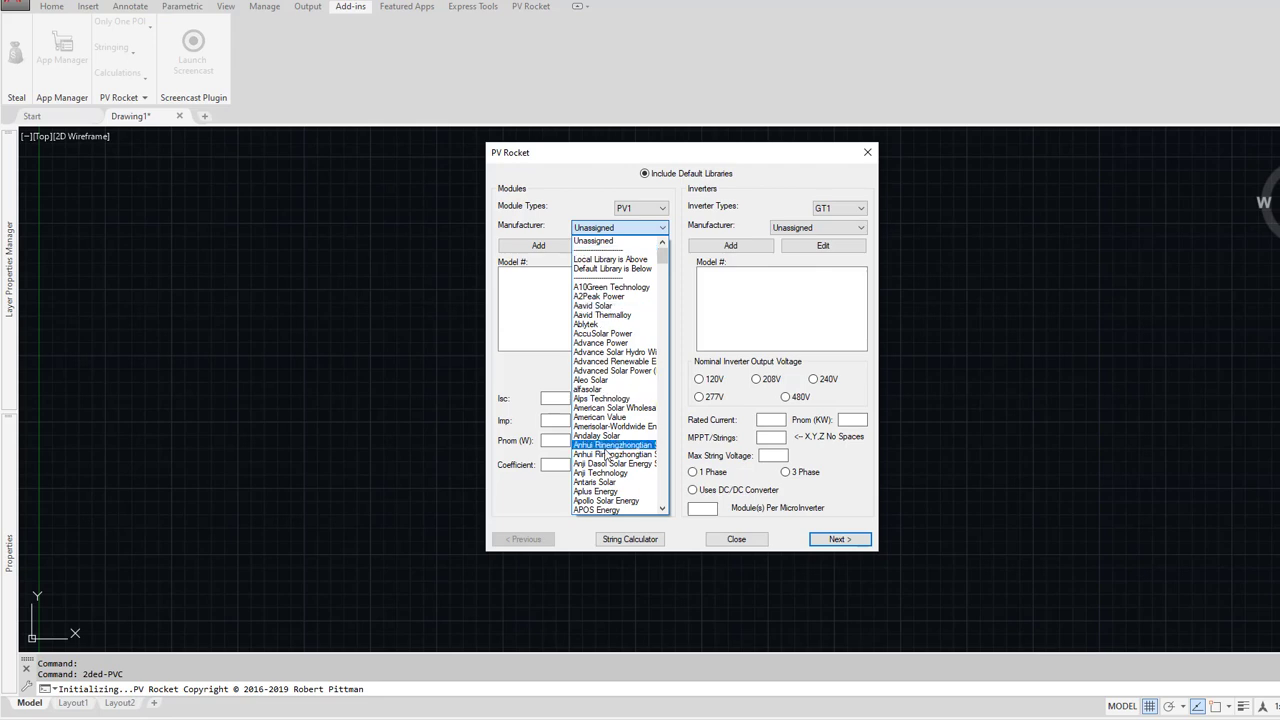
scroll(607, 440, down, 9)
scroll(607, 455, down, 5)
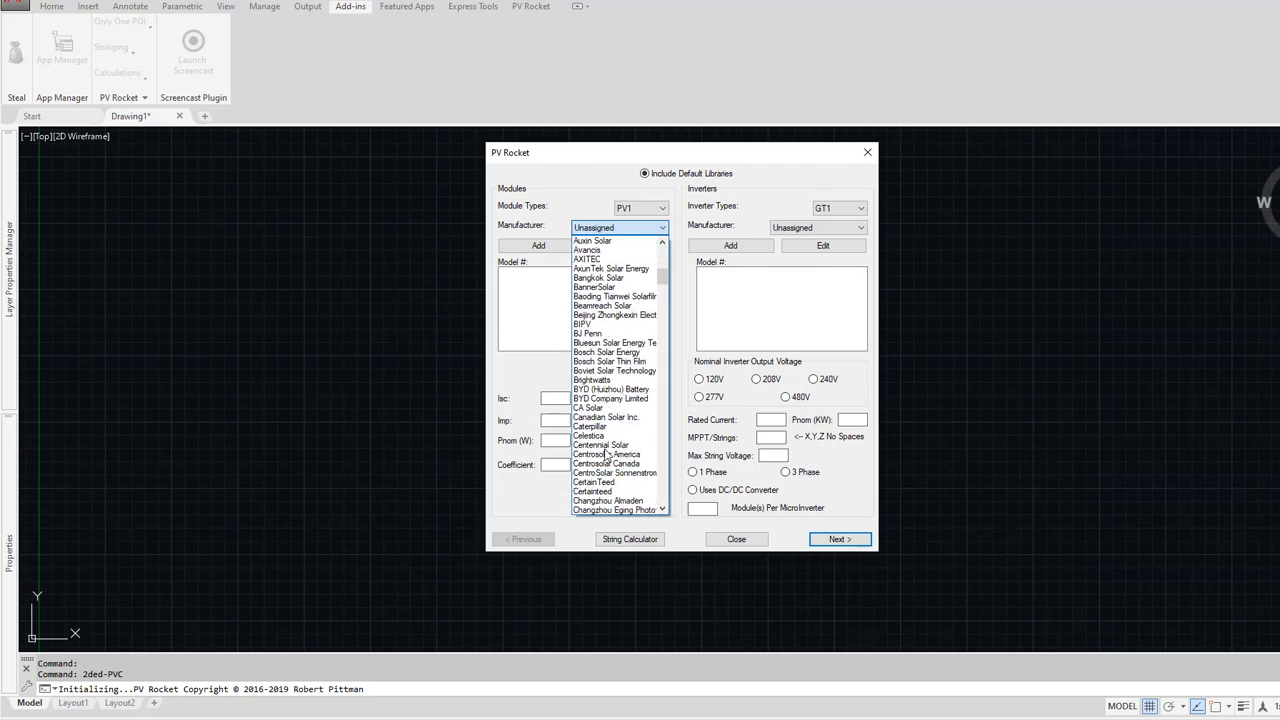
click(621, 424)
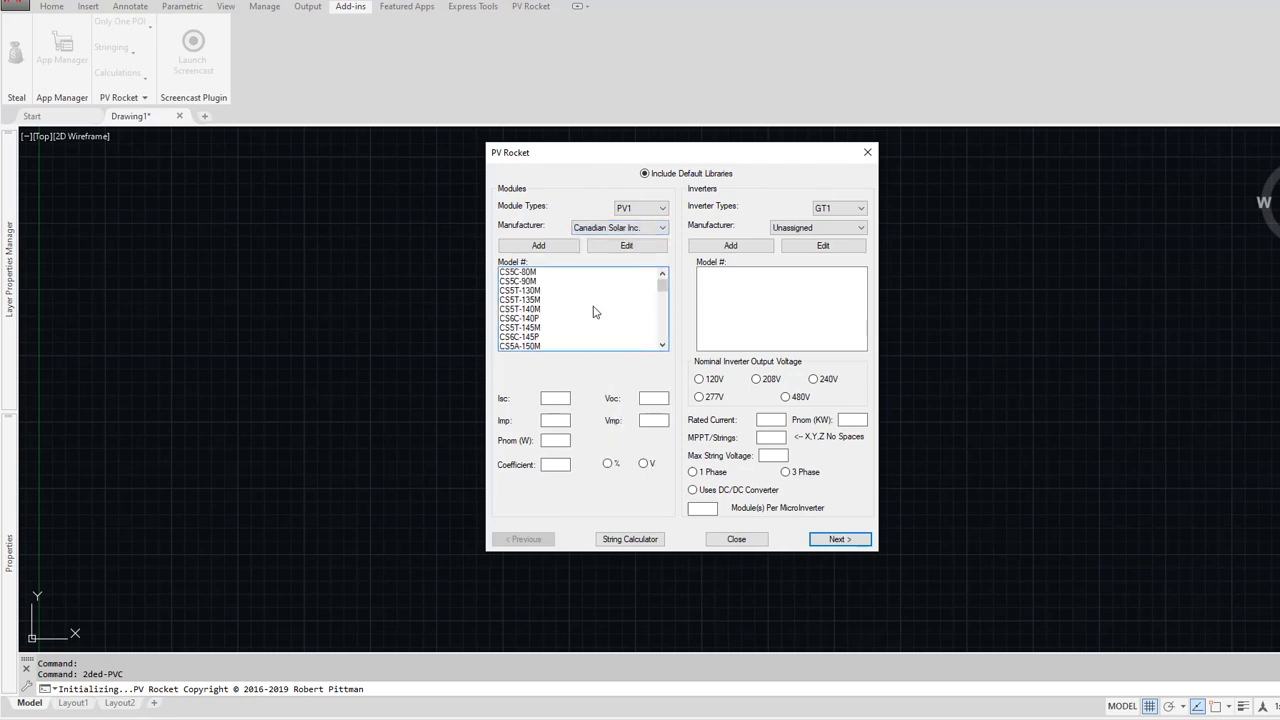
scroll(574, 289, down, 3)
scroll(574, 290, down, 8)
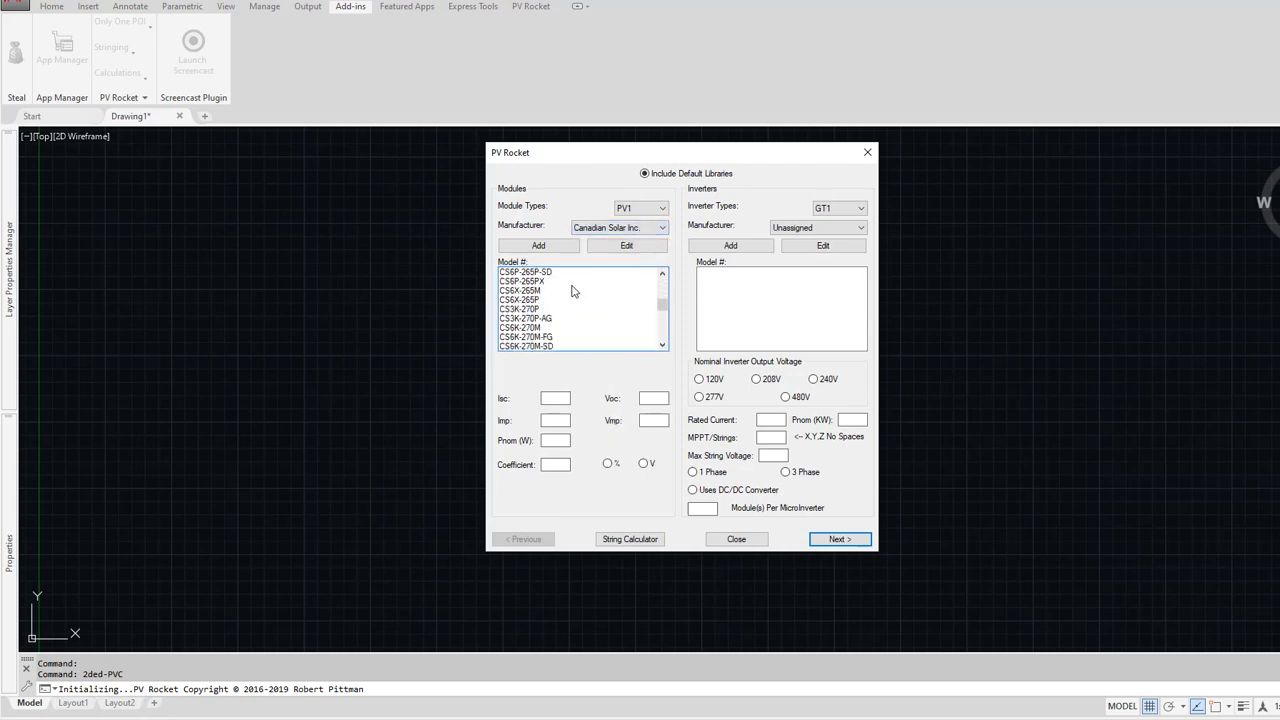
scroll(574, 290, down, 8)
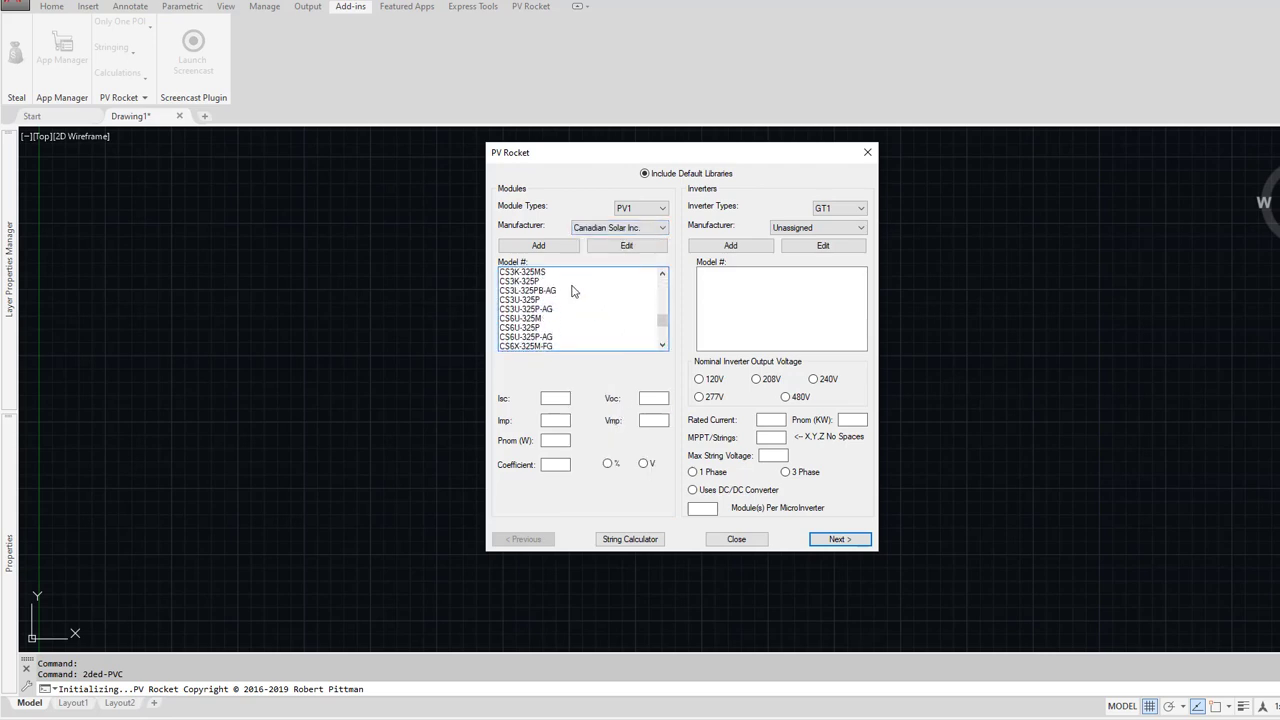
scroll(574, 290, down, 6)
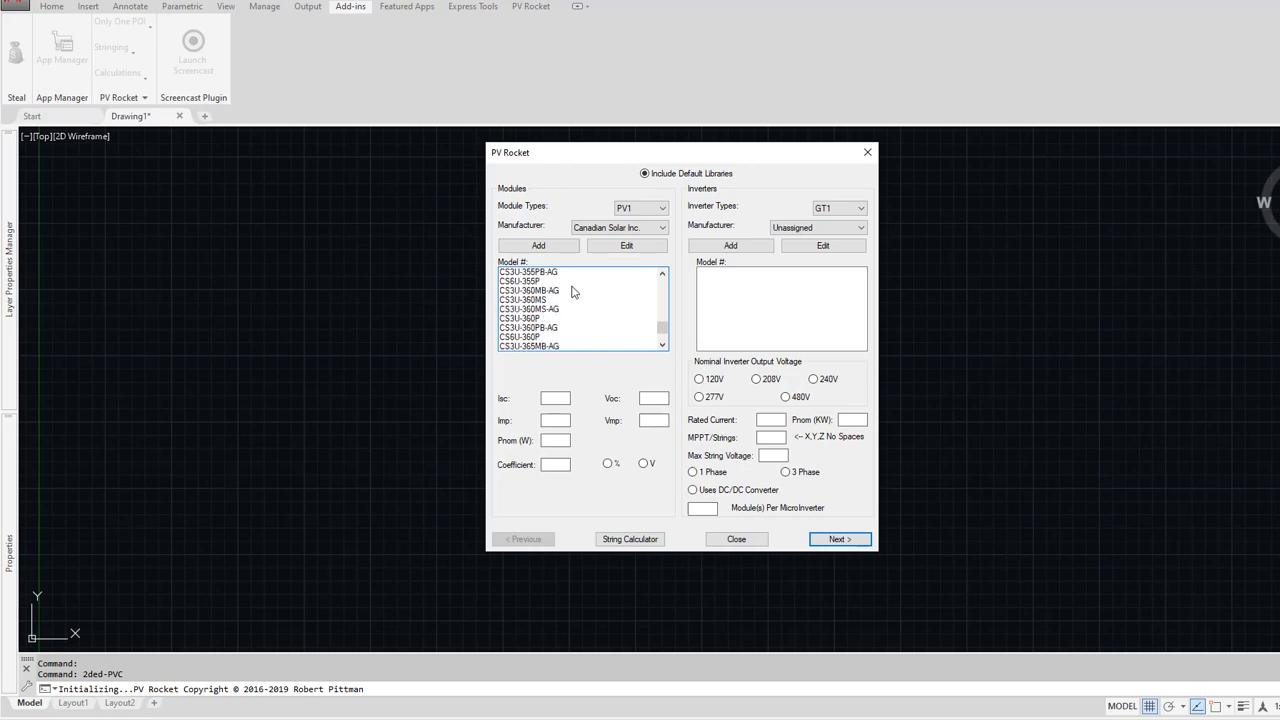
scroll(574, 294, up, 3)
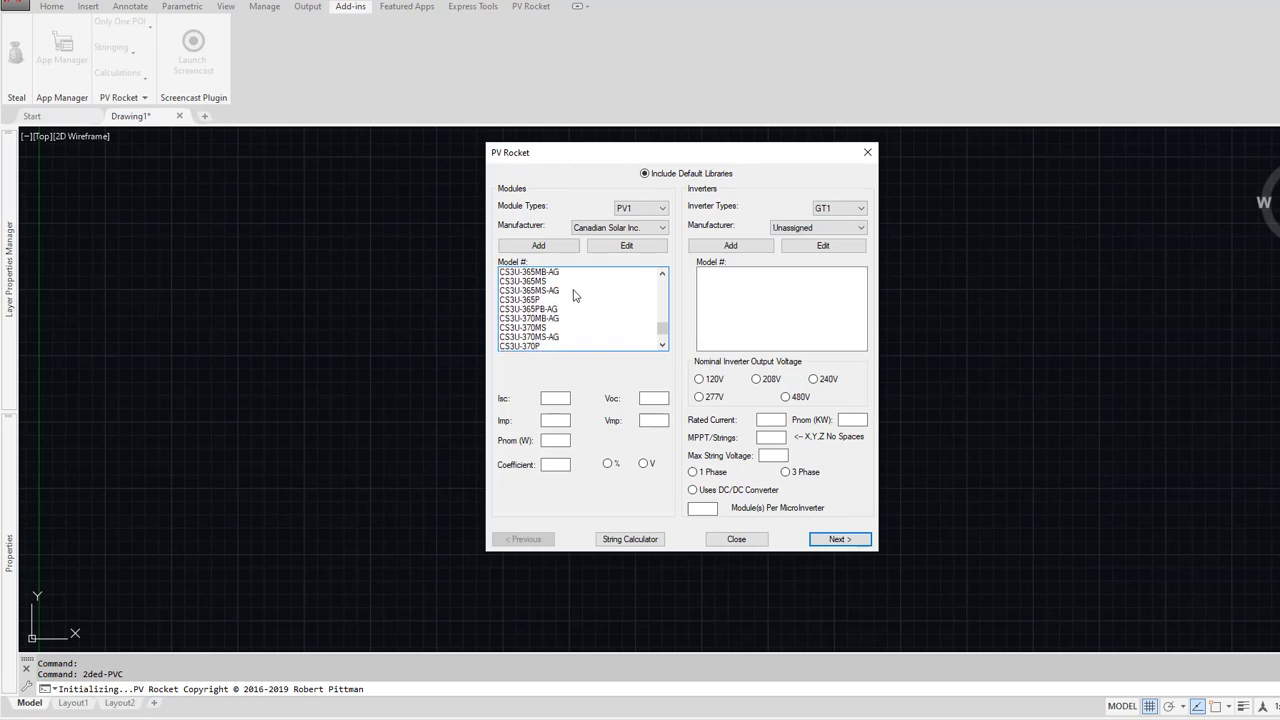
click(530, 301)
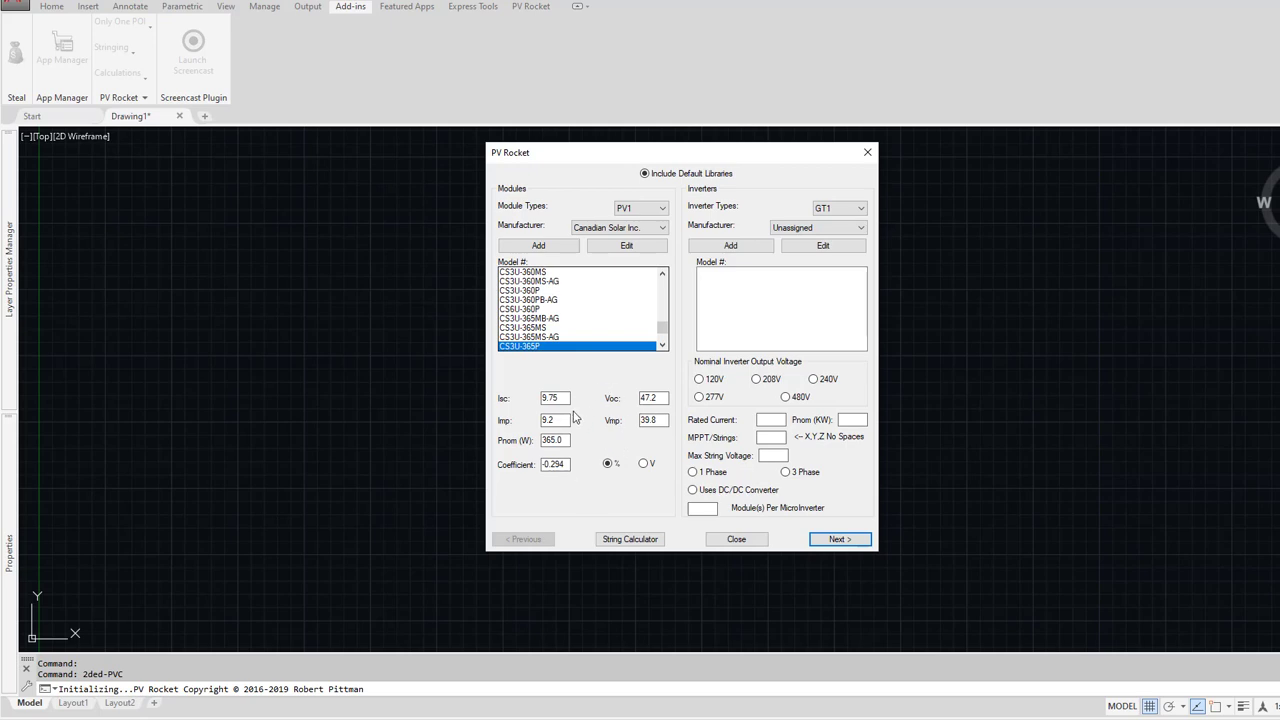
click(607, 229)
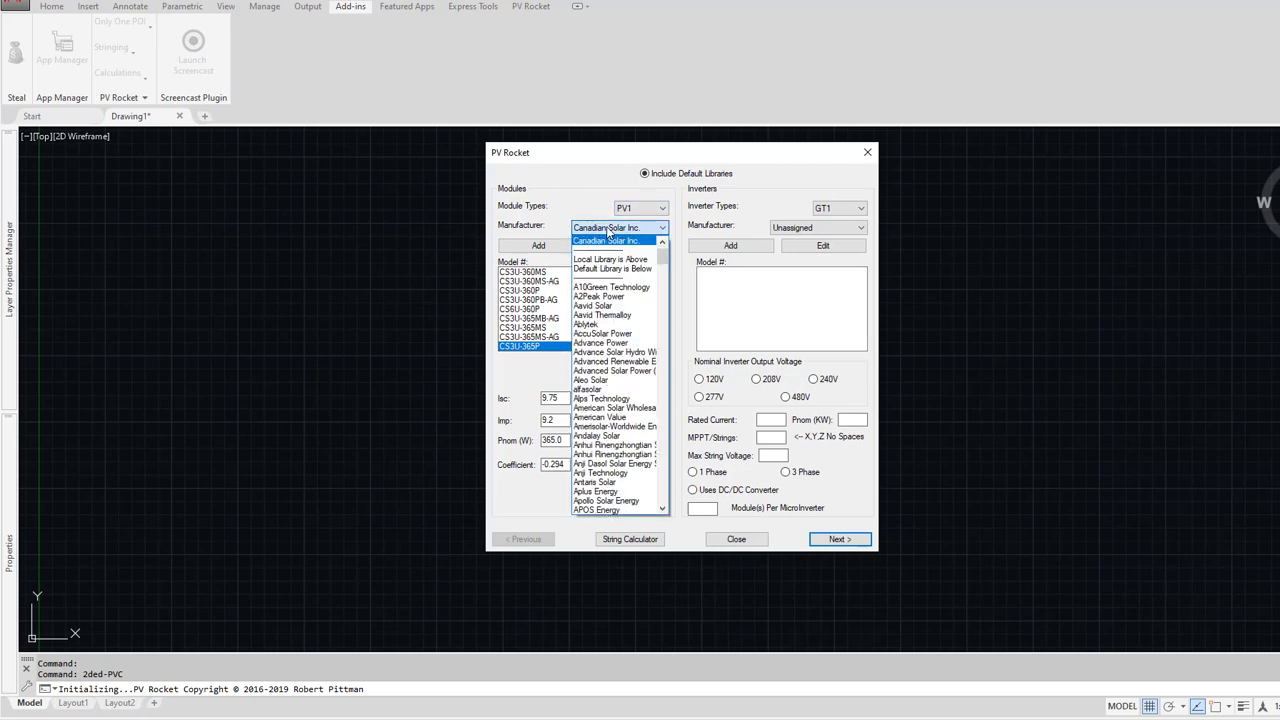
scroll(612, 250, up, 1)
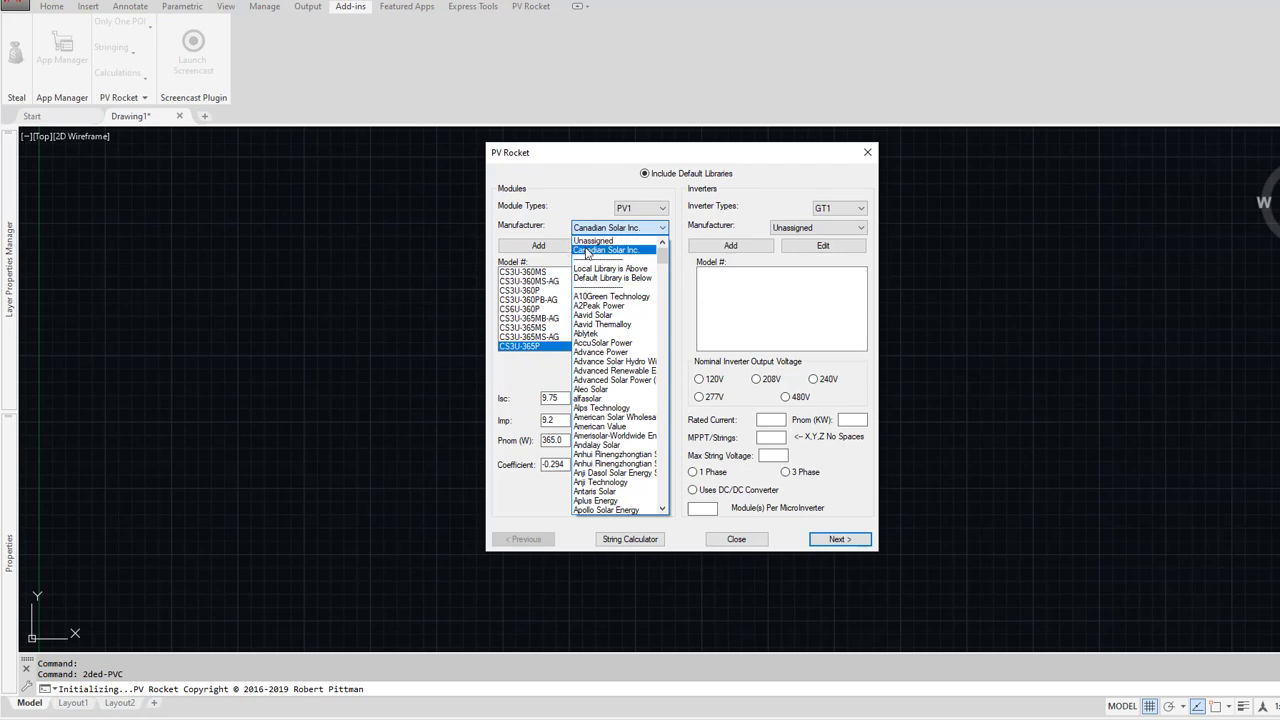
click(535, 379)
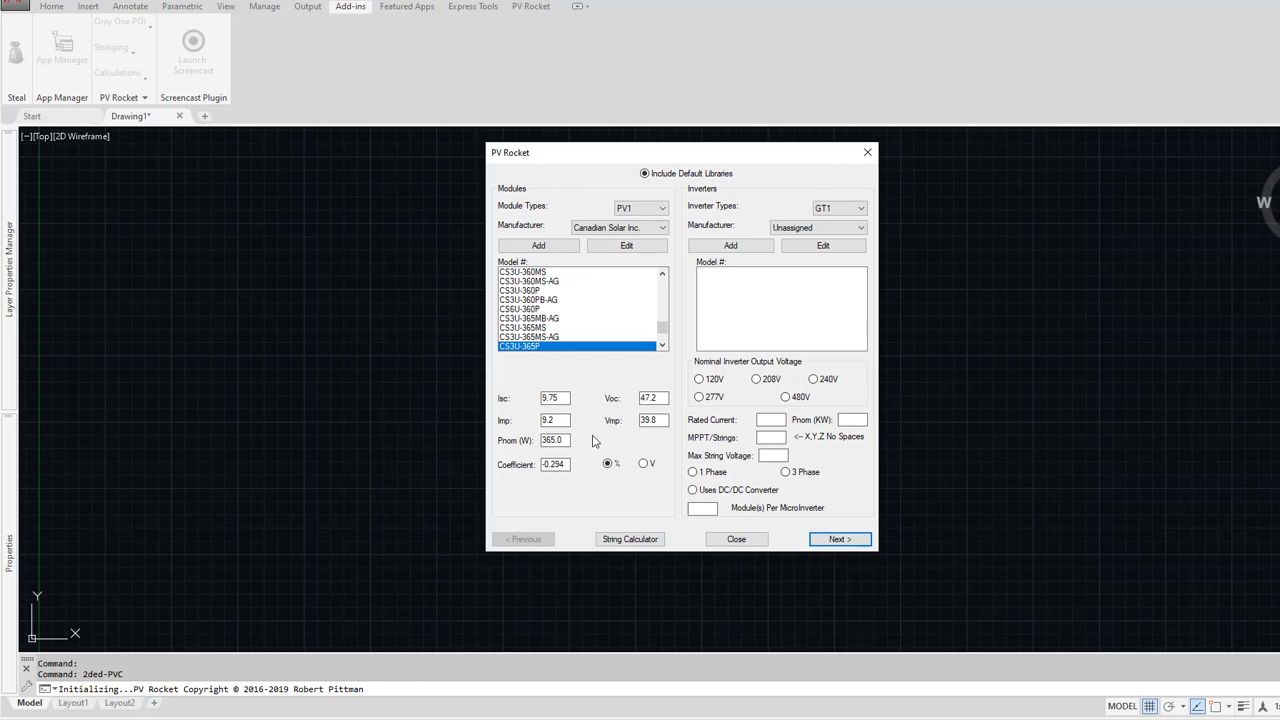
Step: Assign the Yaskawa Solectria Solar PVI 60TL-480 [480V] inverter to inverter type GT1
click(814, 231)
scroll(807, 379, down, 5)
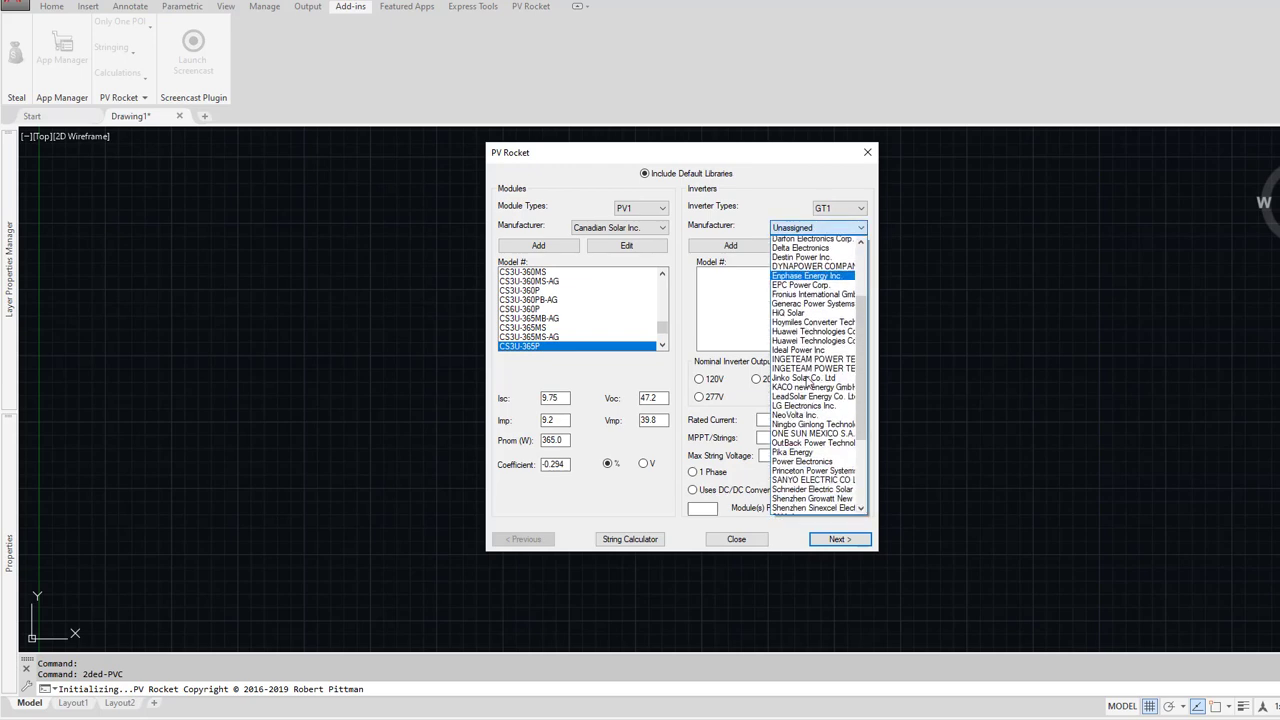
scroll(807, 379, down, 3)
click(807, 512)
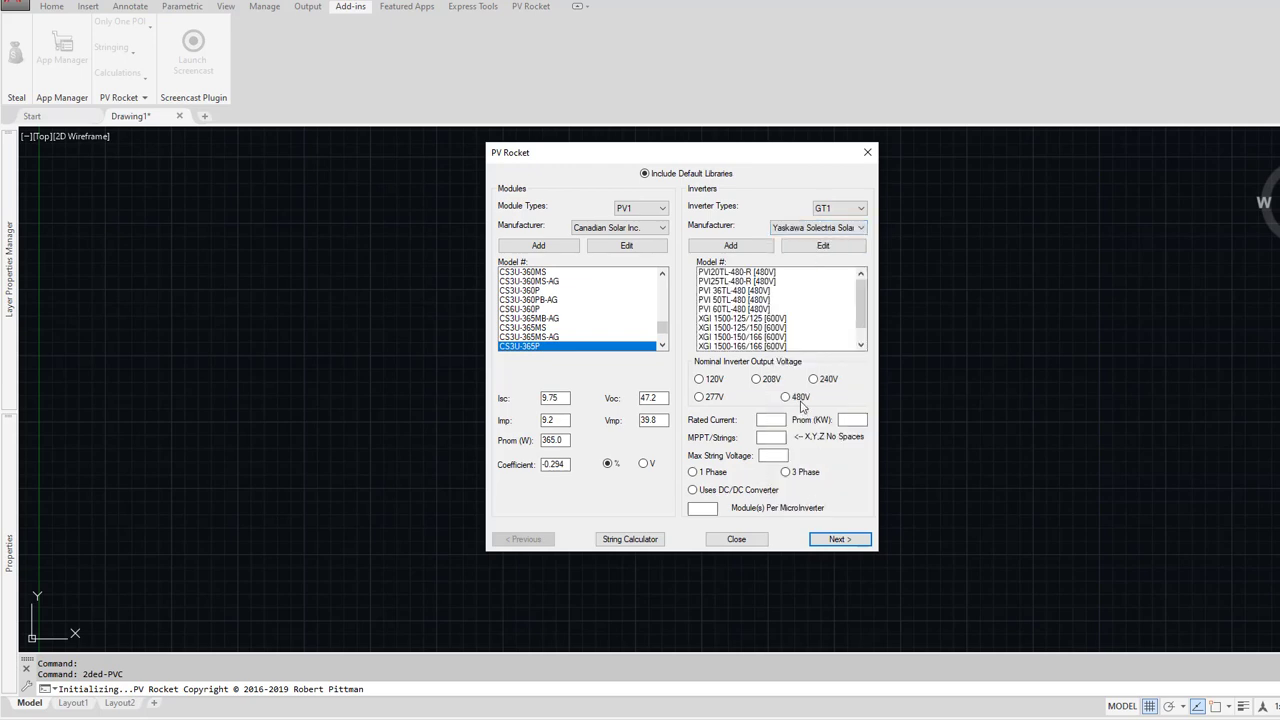
click(736, 310)
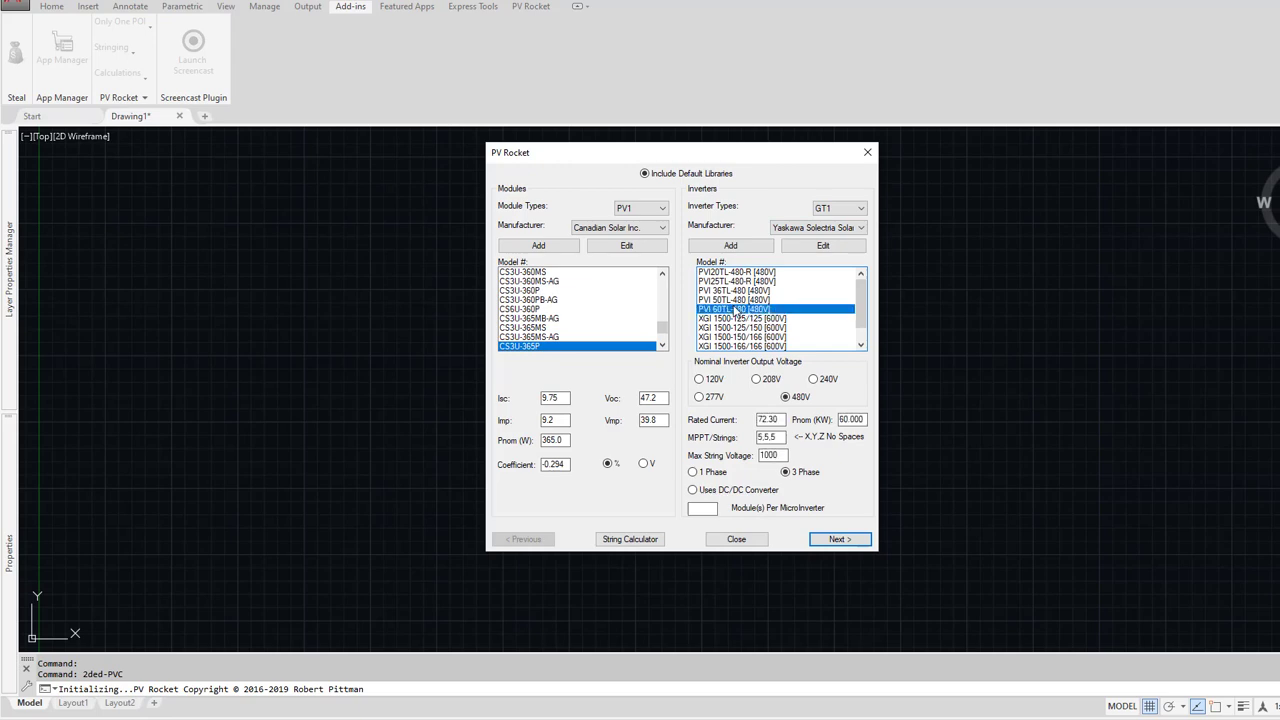
Step: Add inverter type GT2 using the Yaskawa Solectria Solar PVI 50TL-480 [480V] model
click(830, 212)
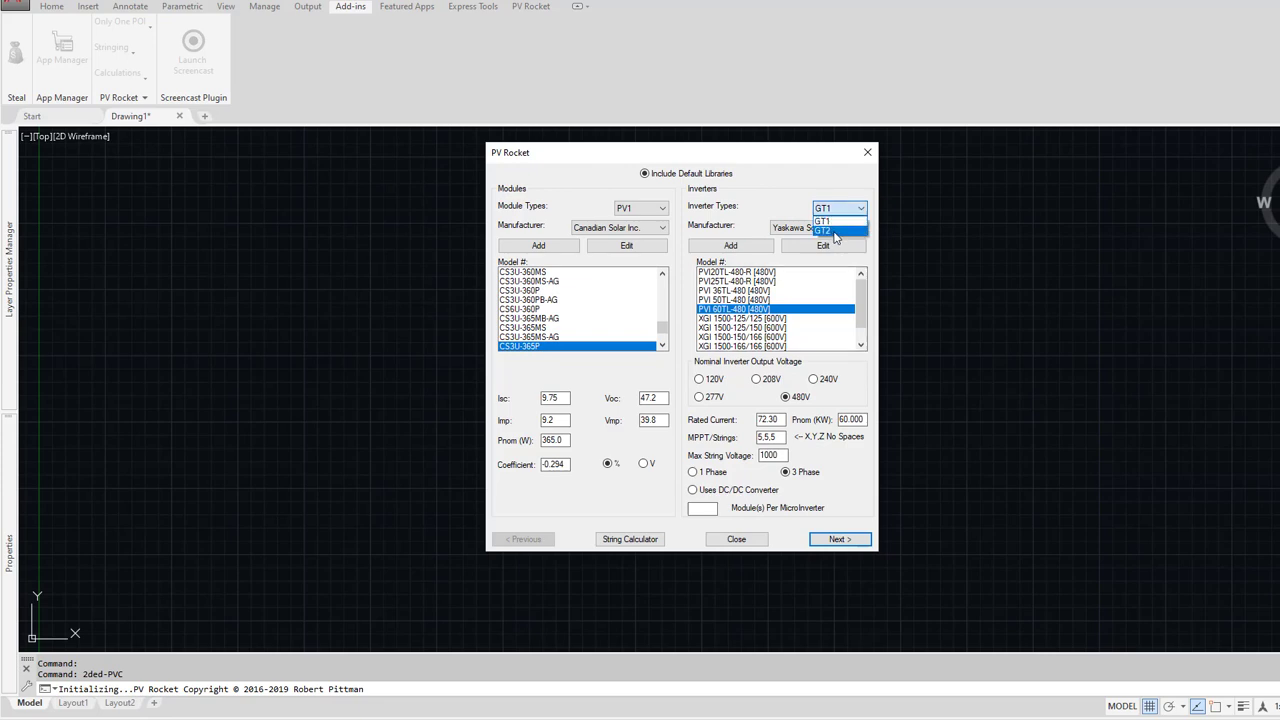
click(835, 233)
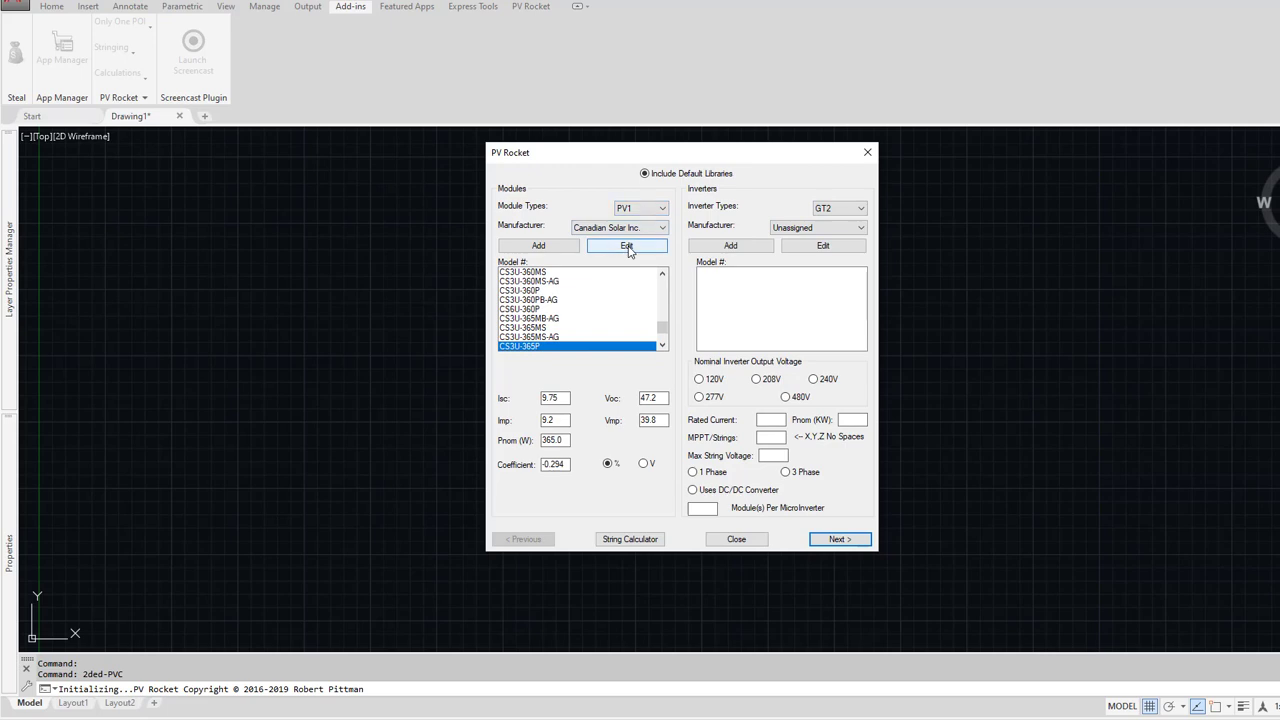
click(800, 230)
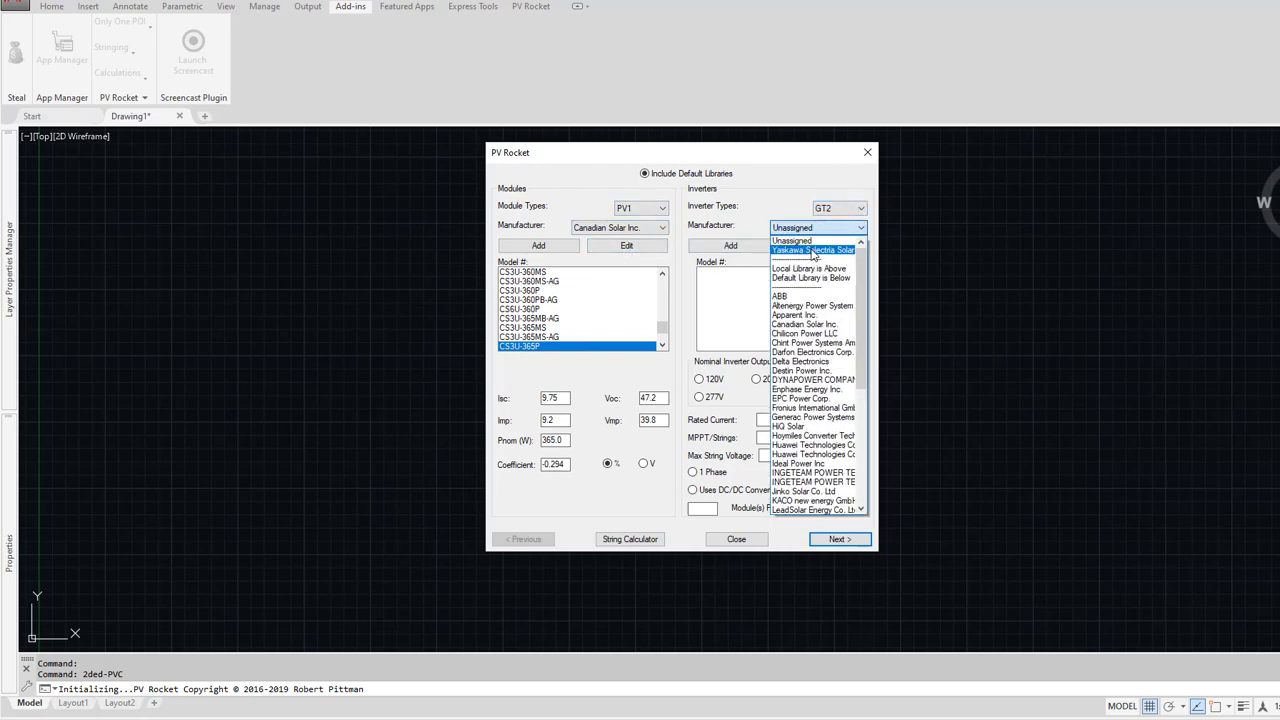
click(812, 250)
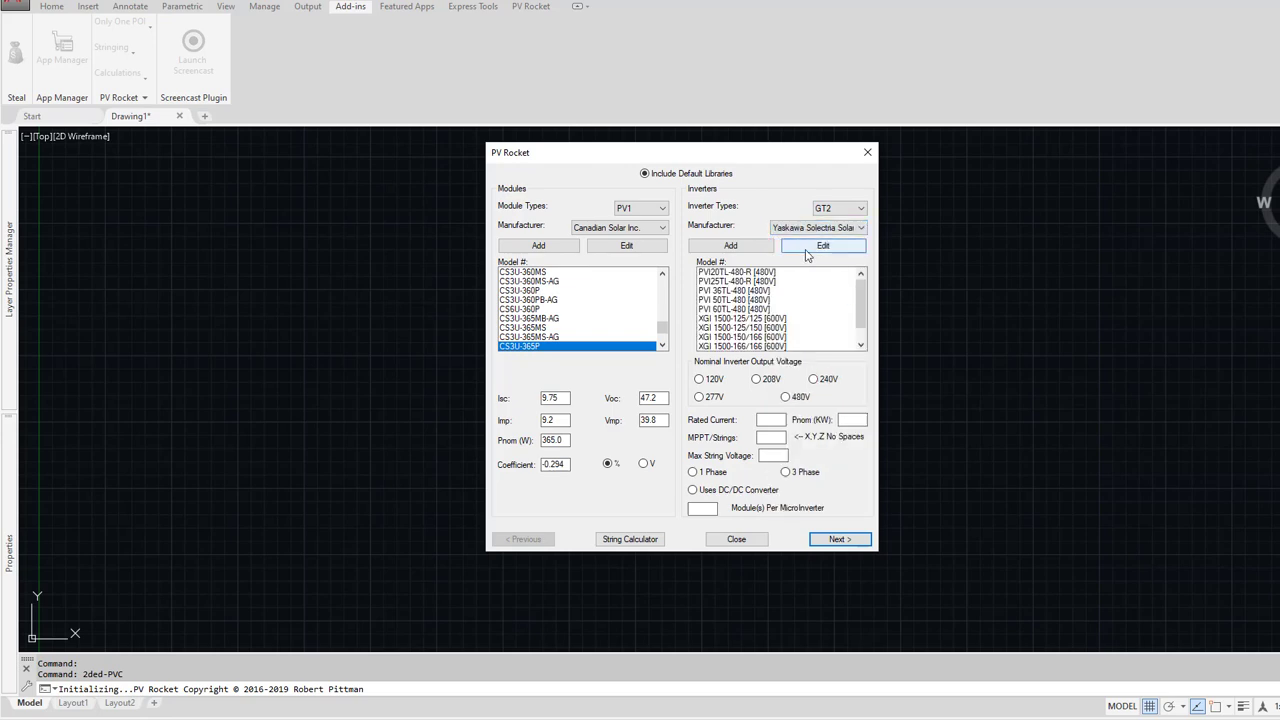
click(748, 300)
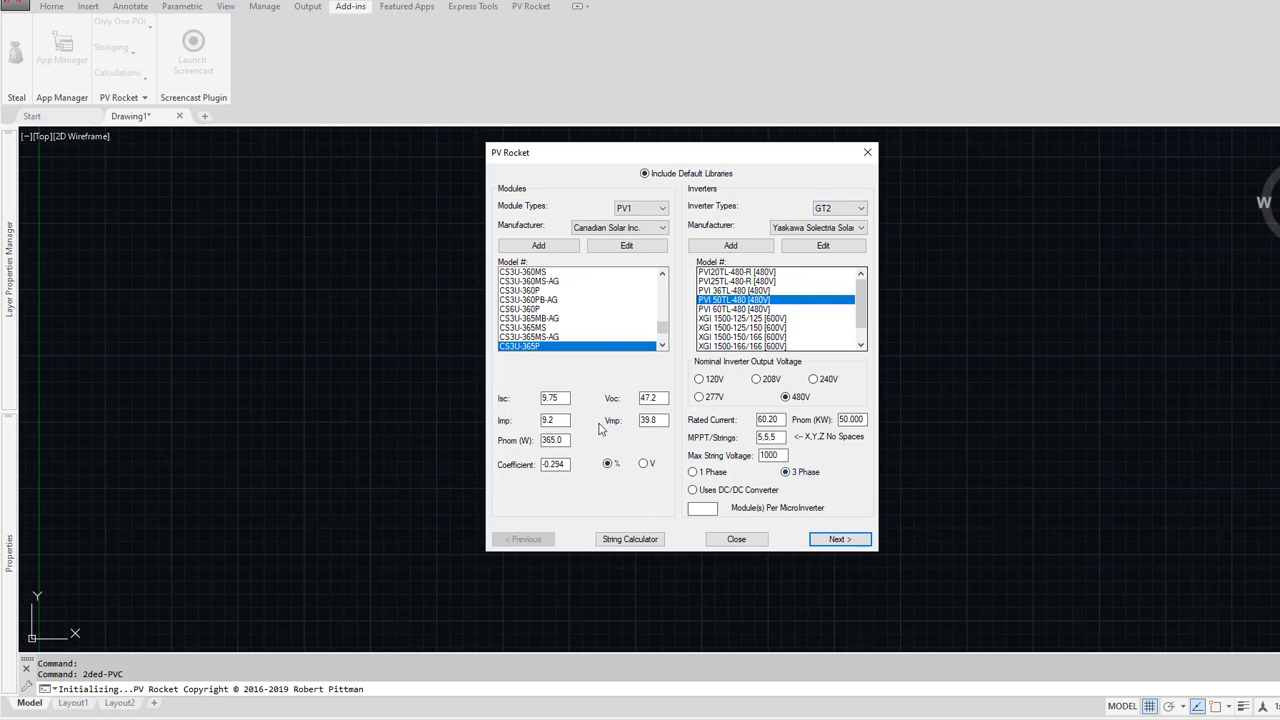
Step: Proceed to the connection information and set the lowest expected temperature to -3 C and the ambient temperature to 38 C
click(840, 540)
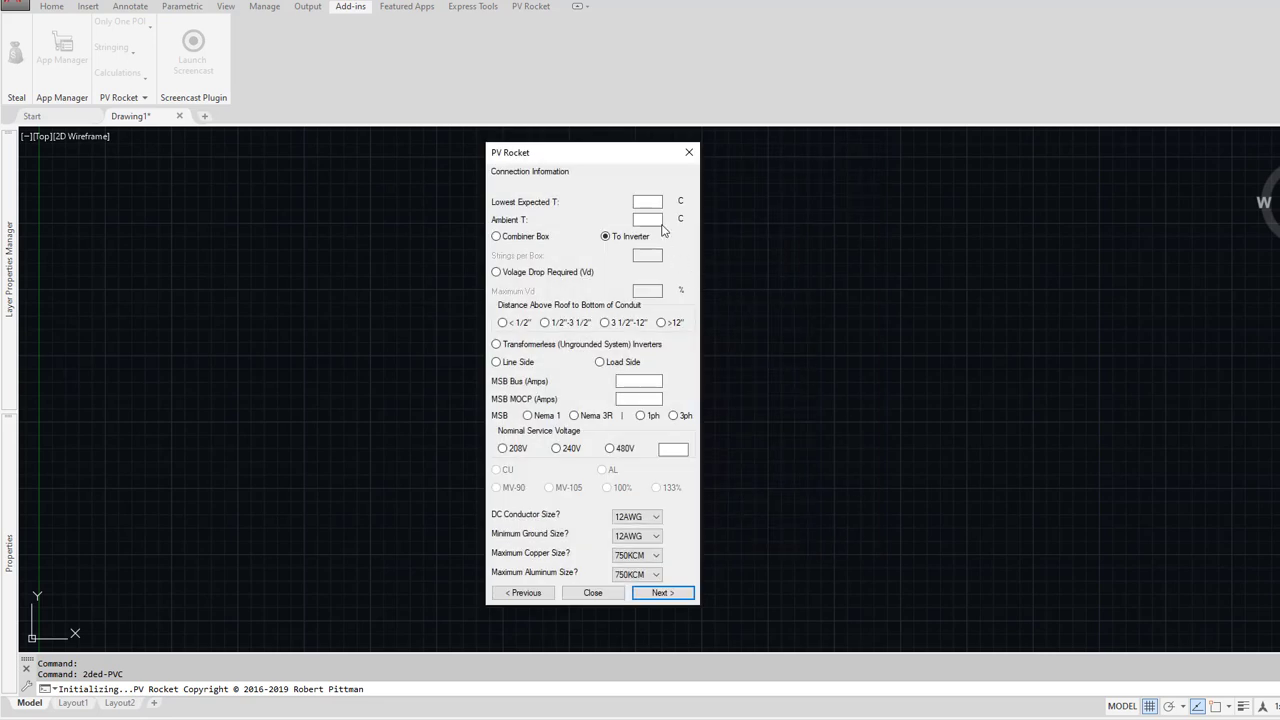
click(652, 204)
text(-3)
click(645, 218)
text(38)
Step: Require voltage drop calculation and set the maximum voltage drop to 2 %
click(527, 276)
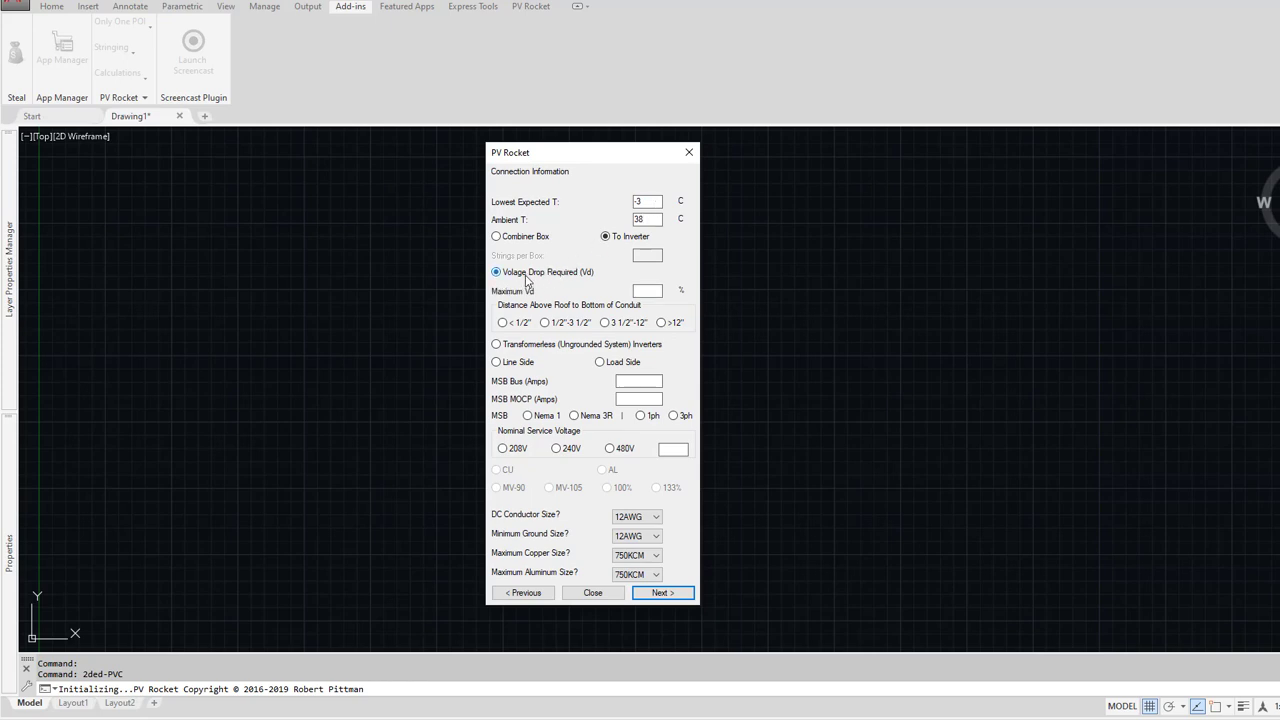
click(657, 291)
text(2)
Step: Specify transformerless inverters with a line-side connection, and set both the MSB bus and MSB MOCP to 600 amps
click(517, 366)
click(637, 381)
text(600600)
Step: Define the MSB as Nema 3R and three-phase, with a nominal service voltage of 480V
click(598, 415)
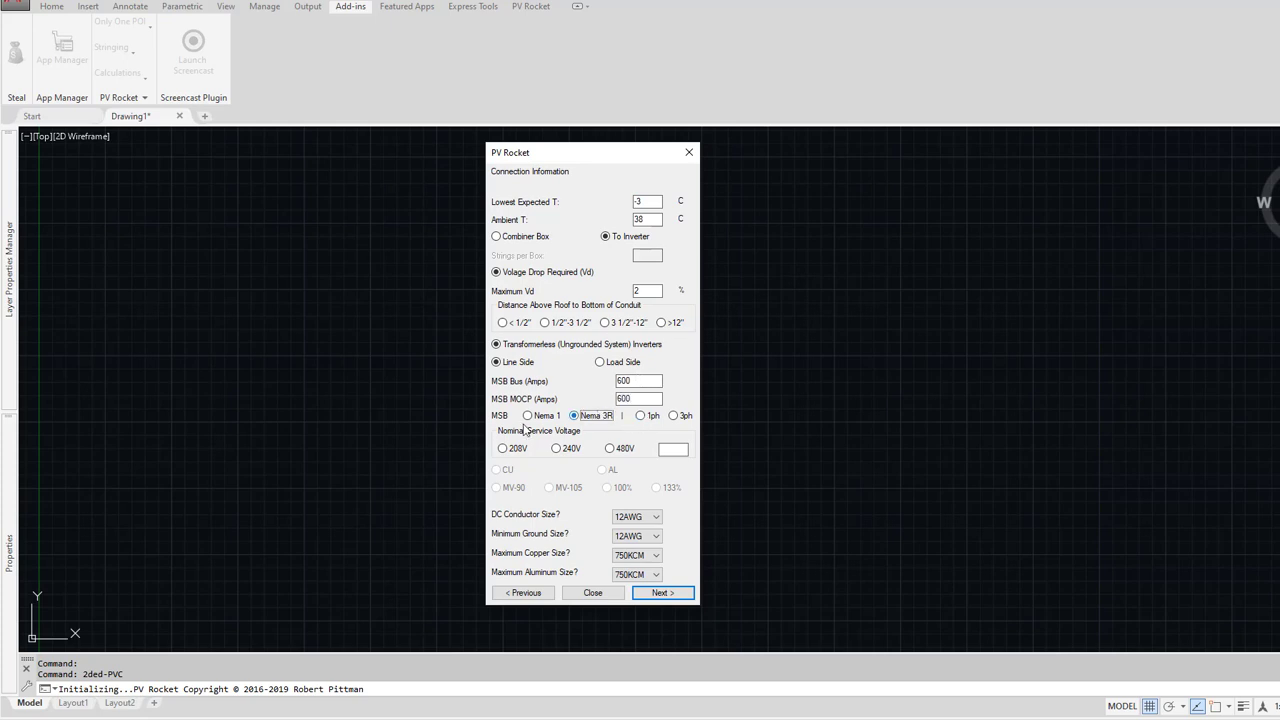
click(682, 418)
click(624, 448)
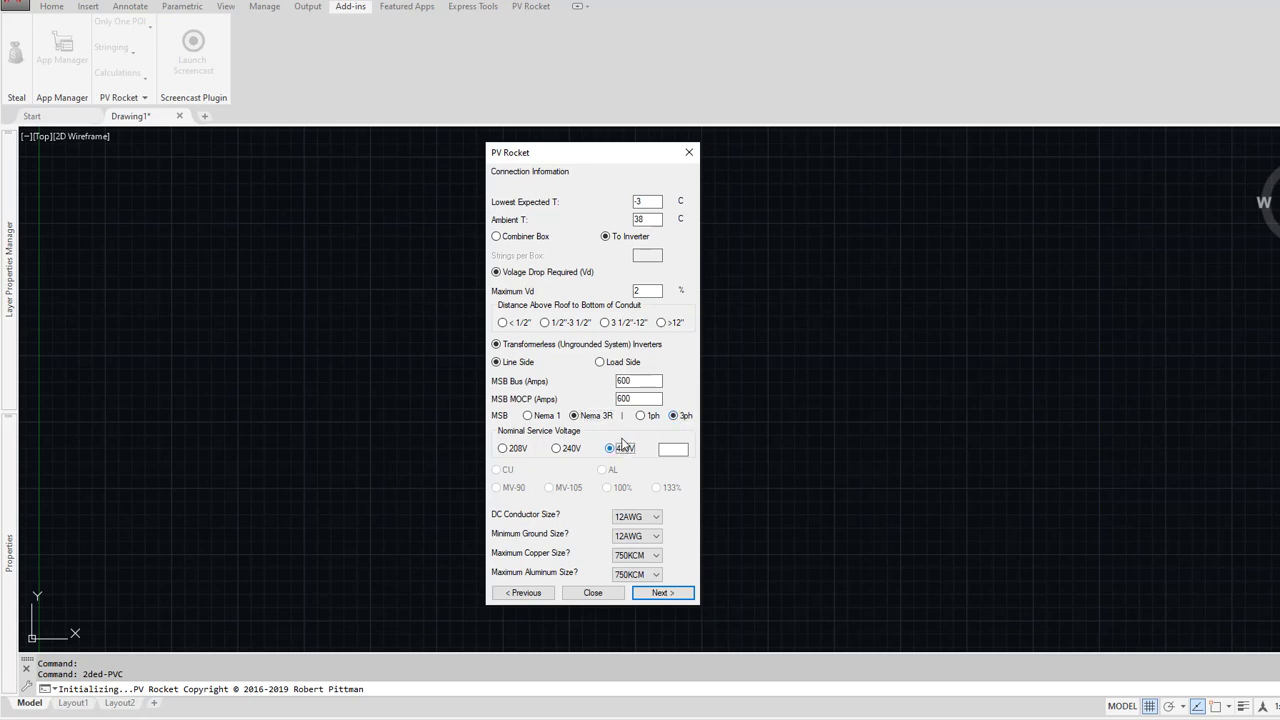
Step: Accept the connection information and add 7 inverters to the system
click(665, 593)
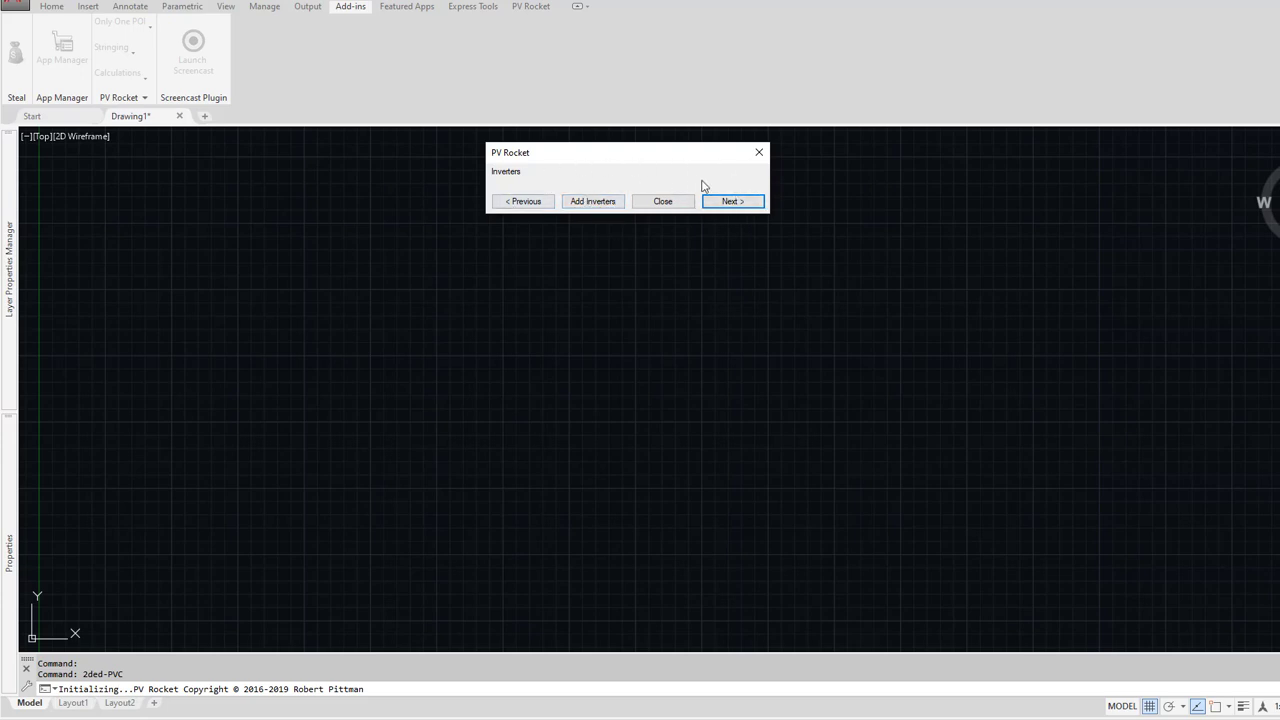
click(592, 202)
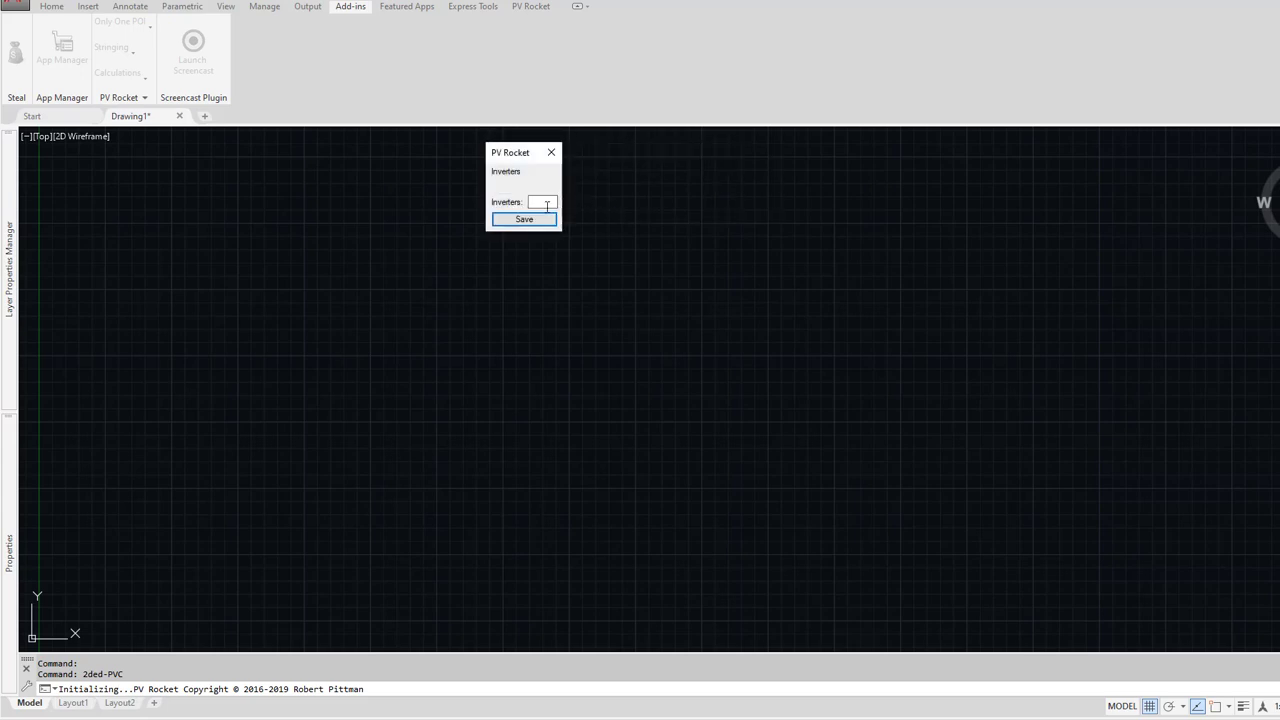
text(7)
click(537, 220)
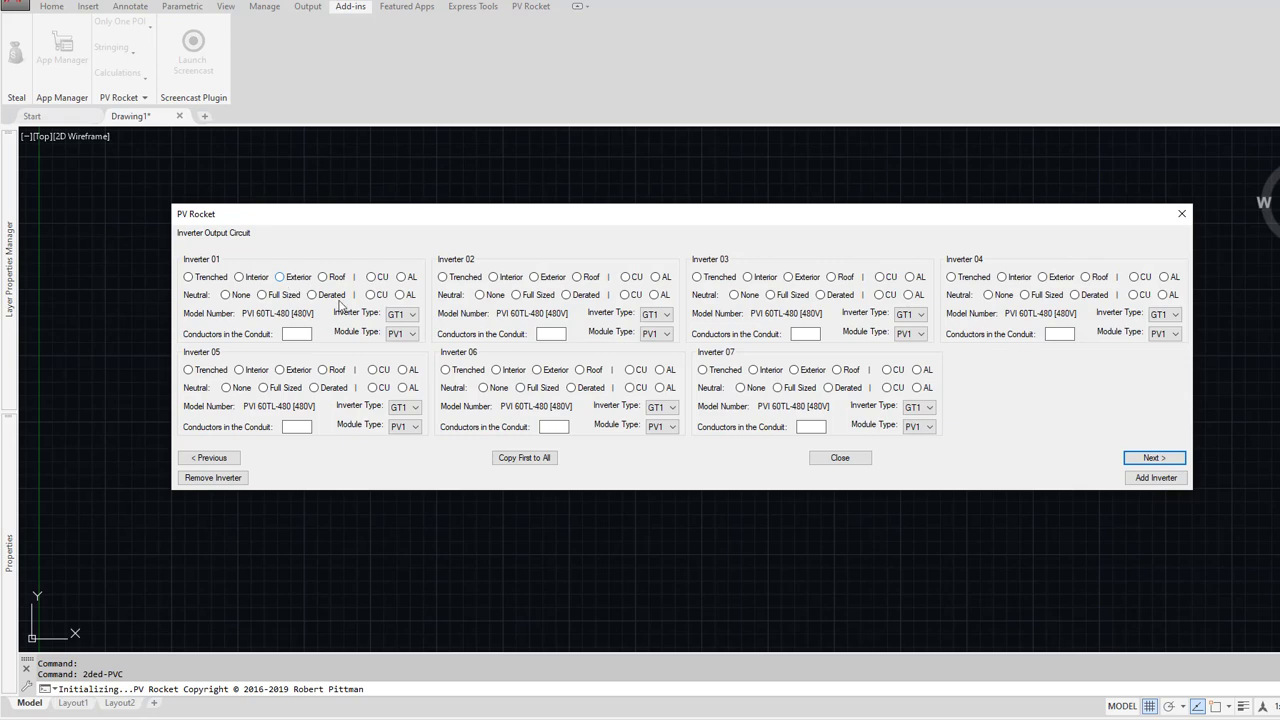
Step: Set Inverter 01's output circuit to exterior copper with a derated copper neutral and 3 conductors in the conduit, and copy it to all inverters
click(281, 277)
click(372, 277)
text(3)
click(531, 460)
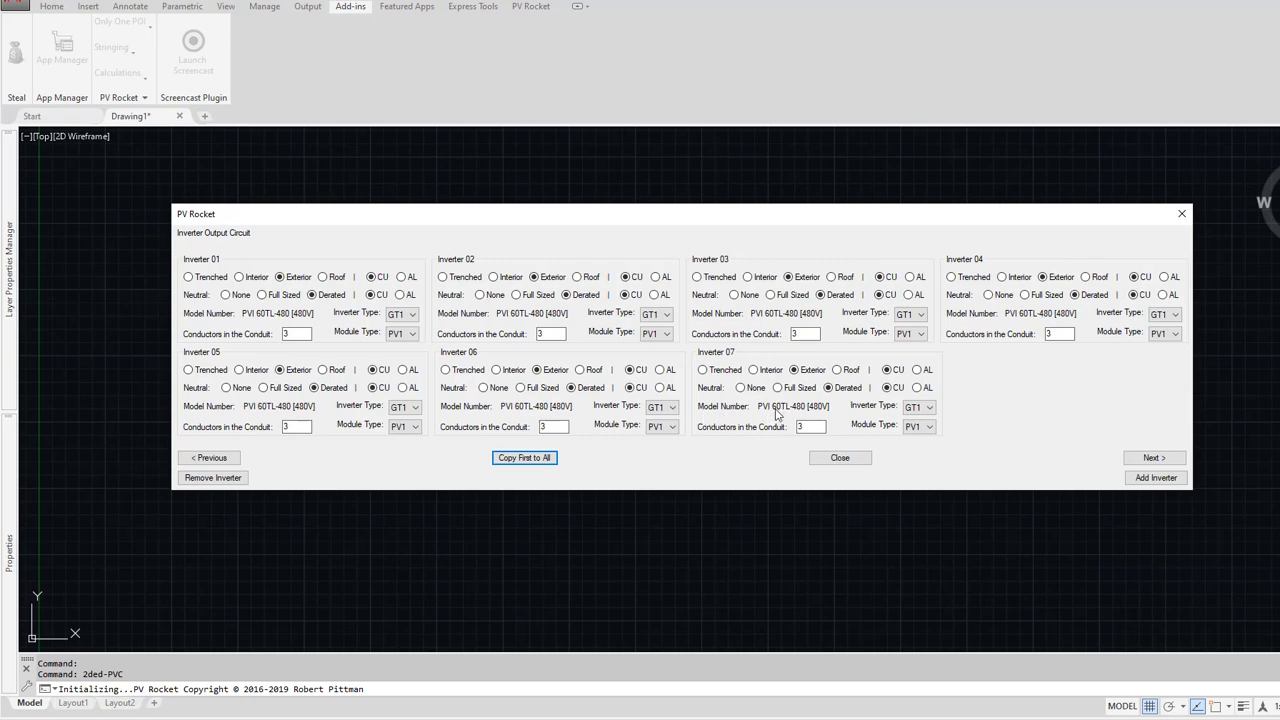
Step: Change Inverter 07's inverter type to GT2 and proceed to the aggregation panel setup
click(924, 410)
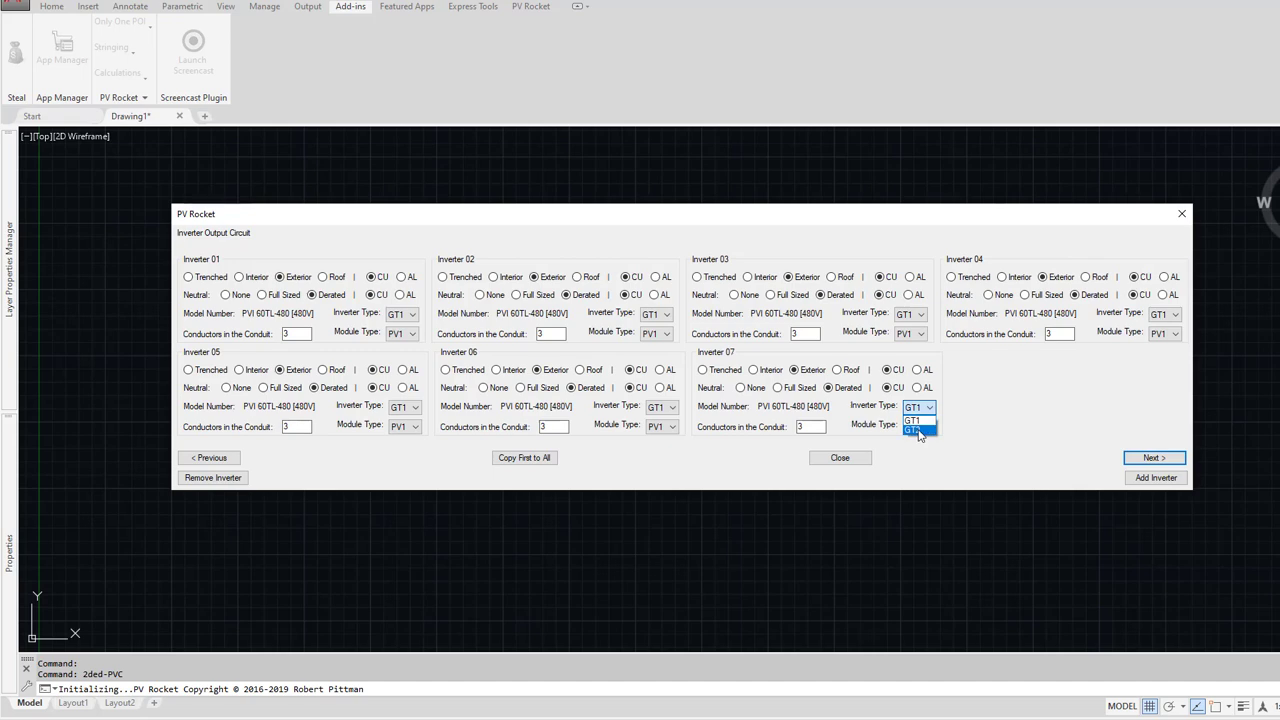
click(917, 430)
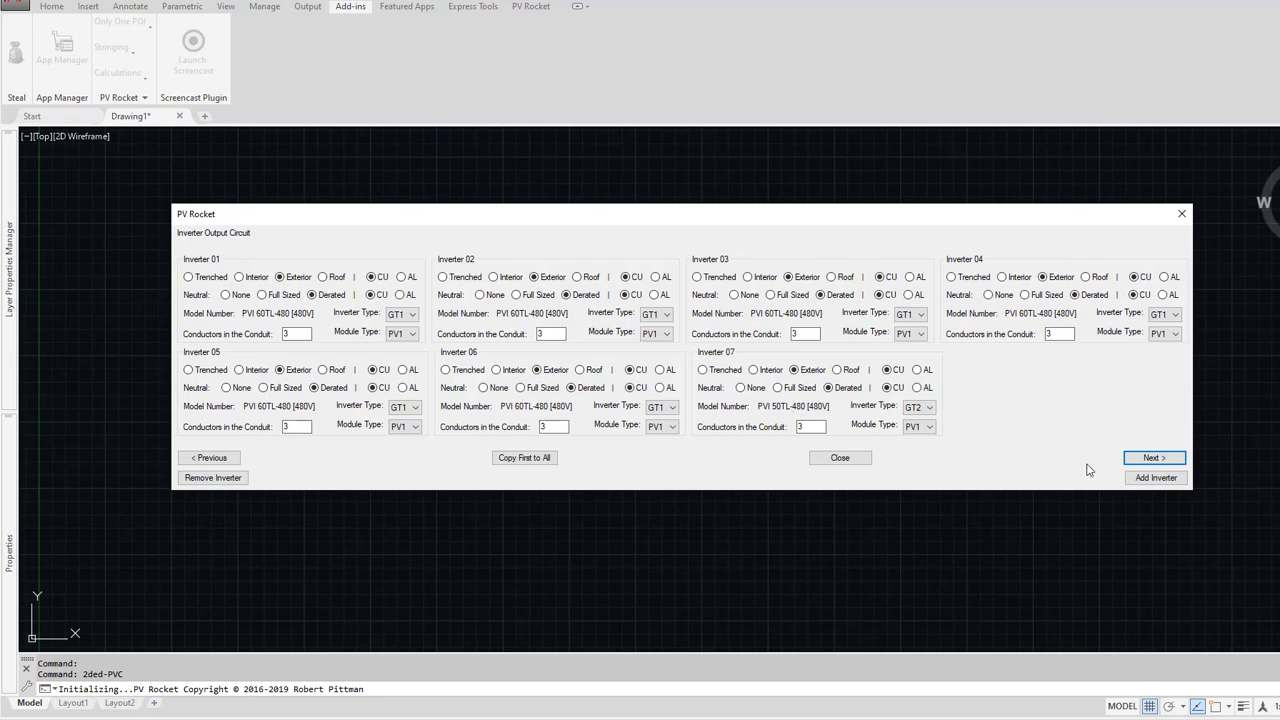
click(1152, 458)
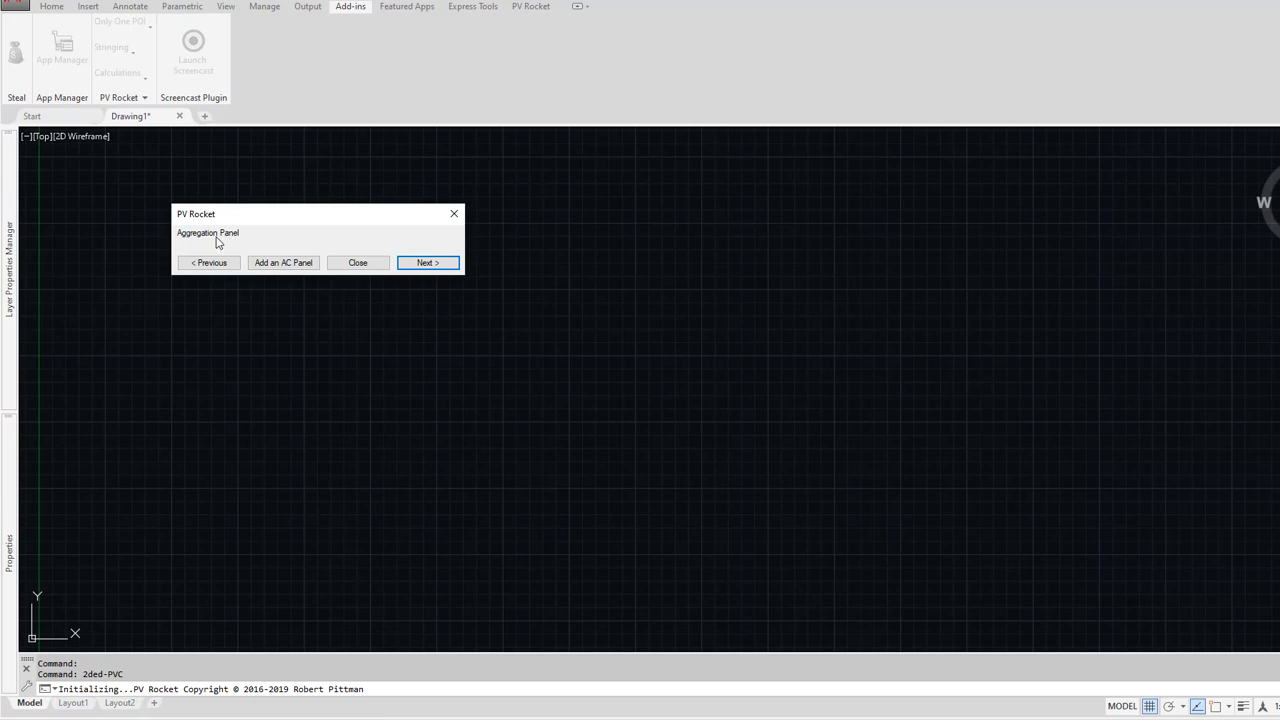
Step: Add three AC aggregation panels to the system
click(291, 264)
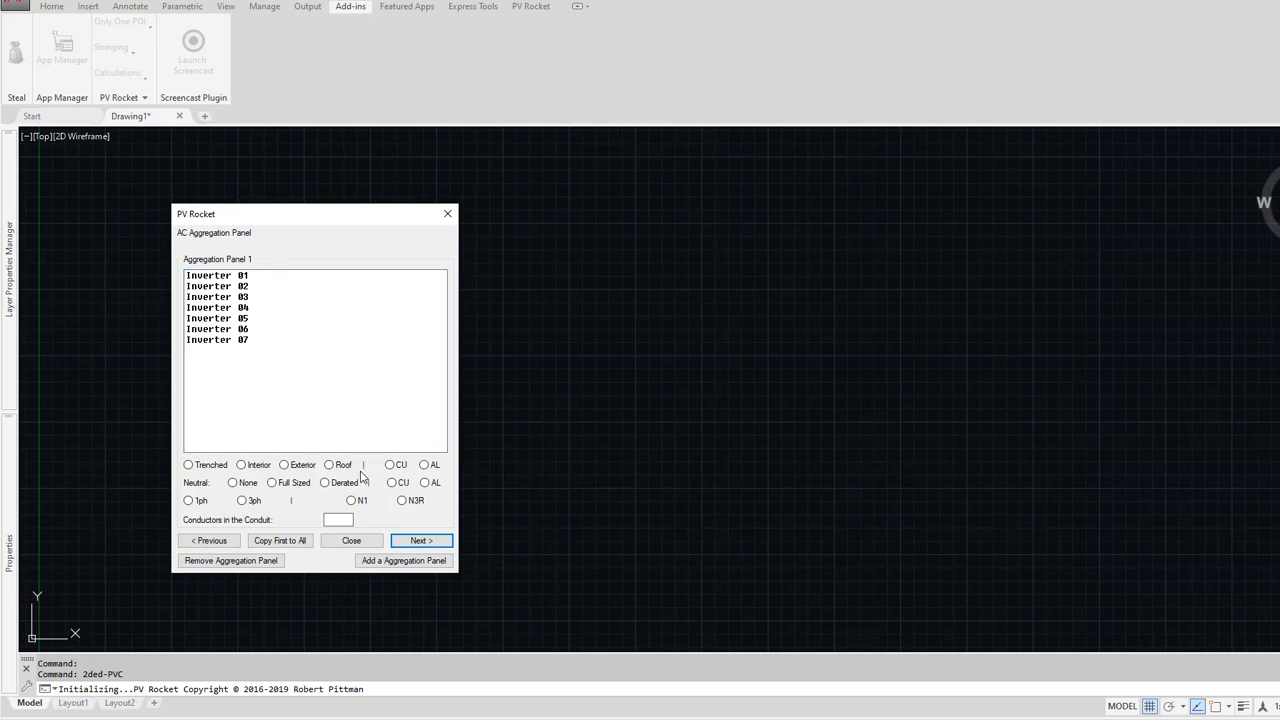
click(417, 562)
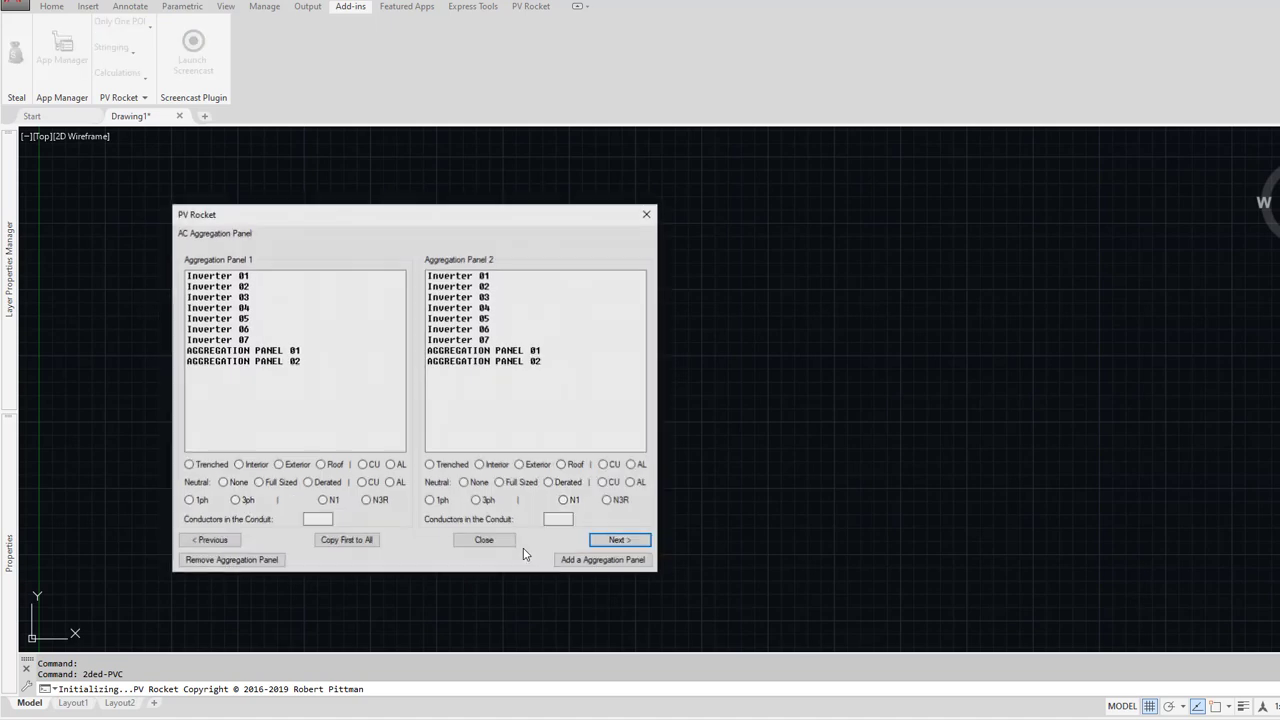
click(615, 560)
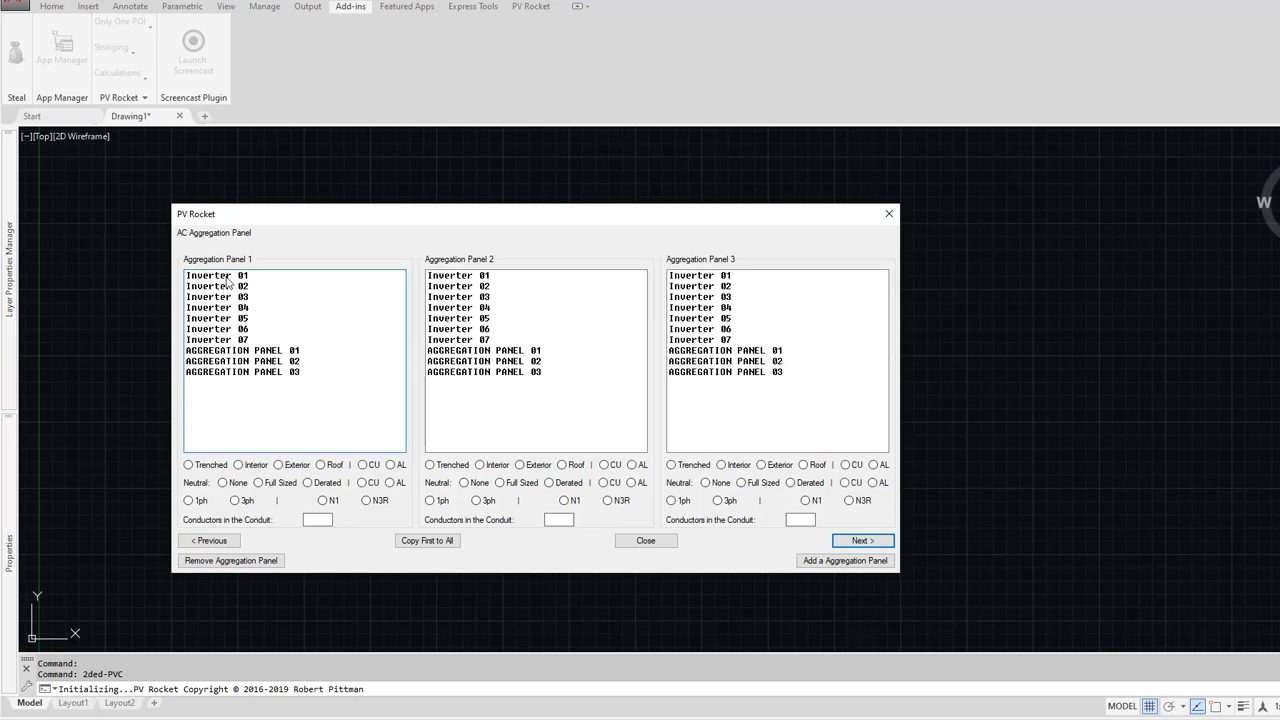
Step: Assign Inverters 01 to 04 to Aggregation Panel 1, Inverters 05, 06 and Panel 01 to Panel 2, and Inverter 07 and Panel 02 to Panel 3
click(226, 277)
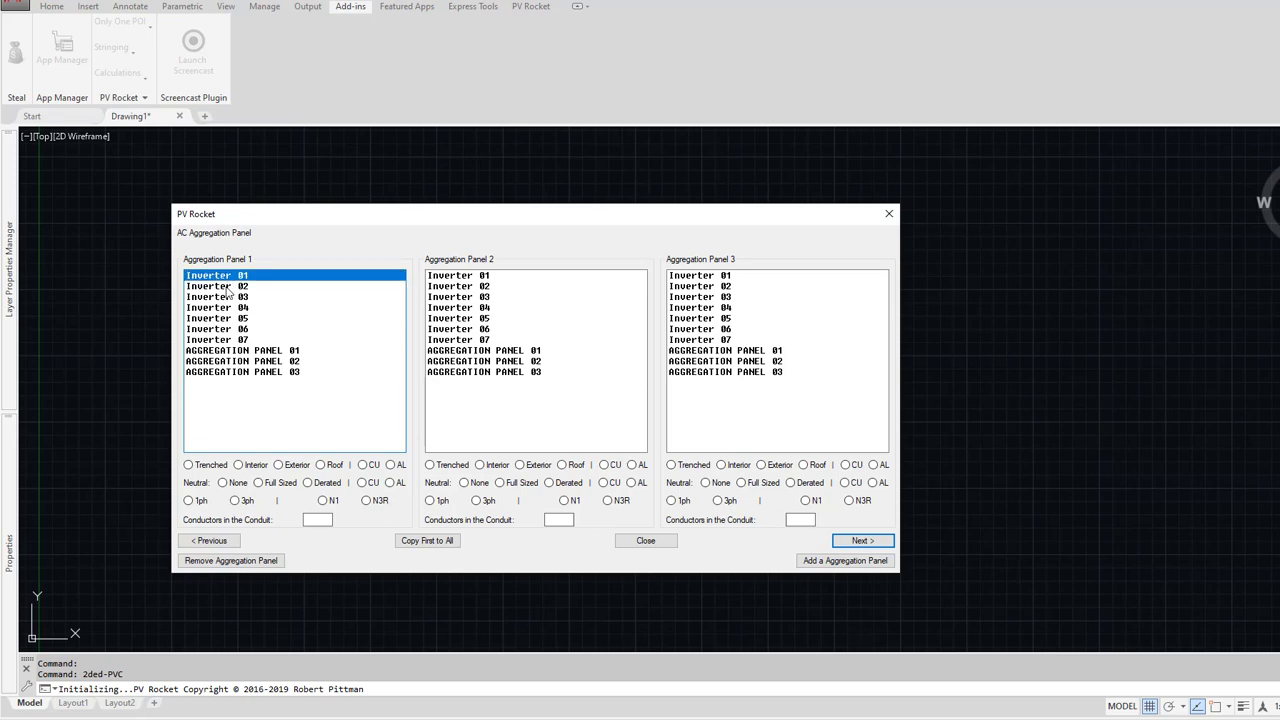
shift+click(222, 308)
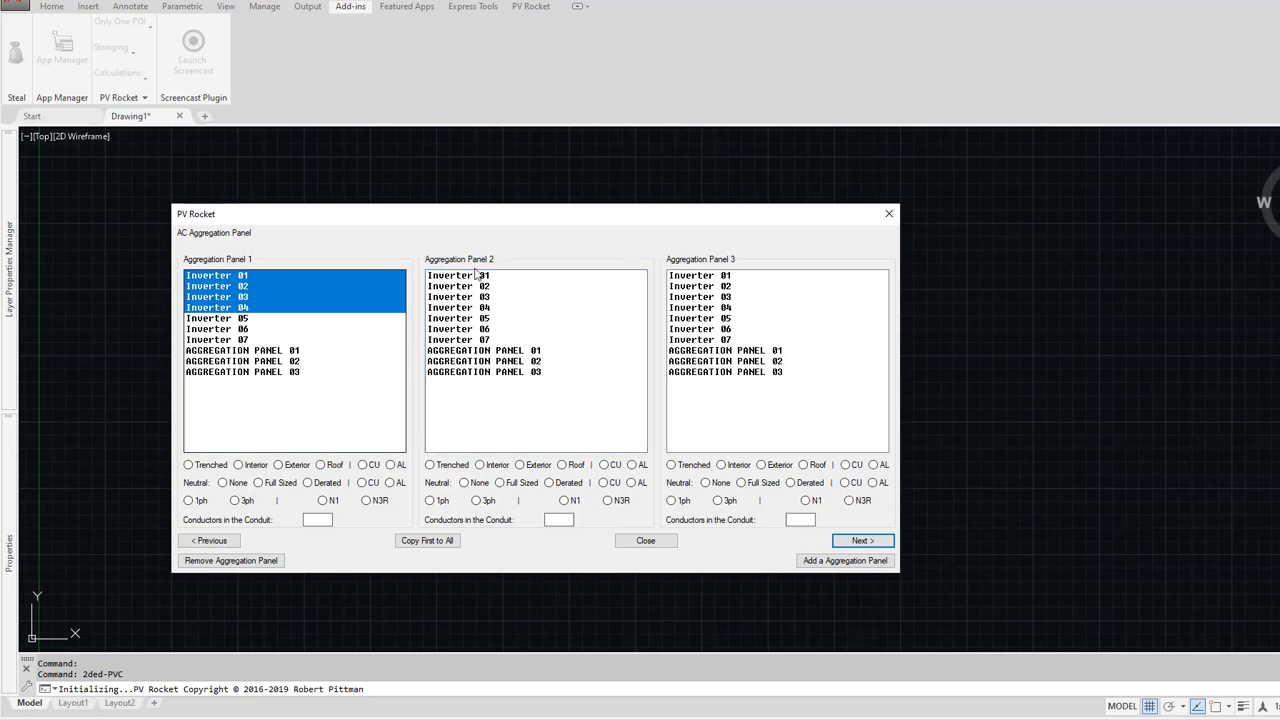
click(469, 319)
shift+click(467, 330)
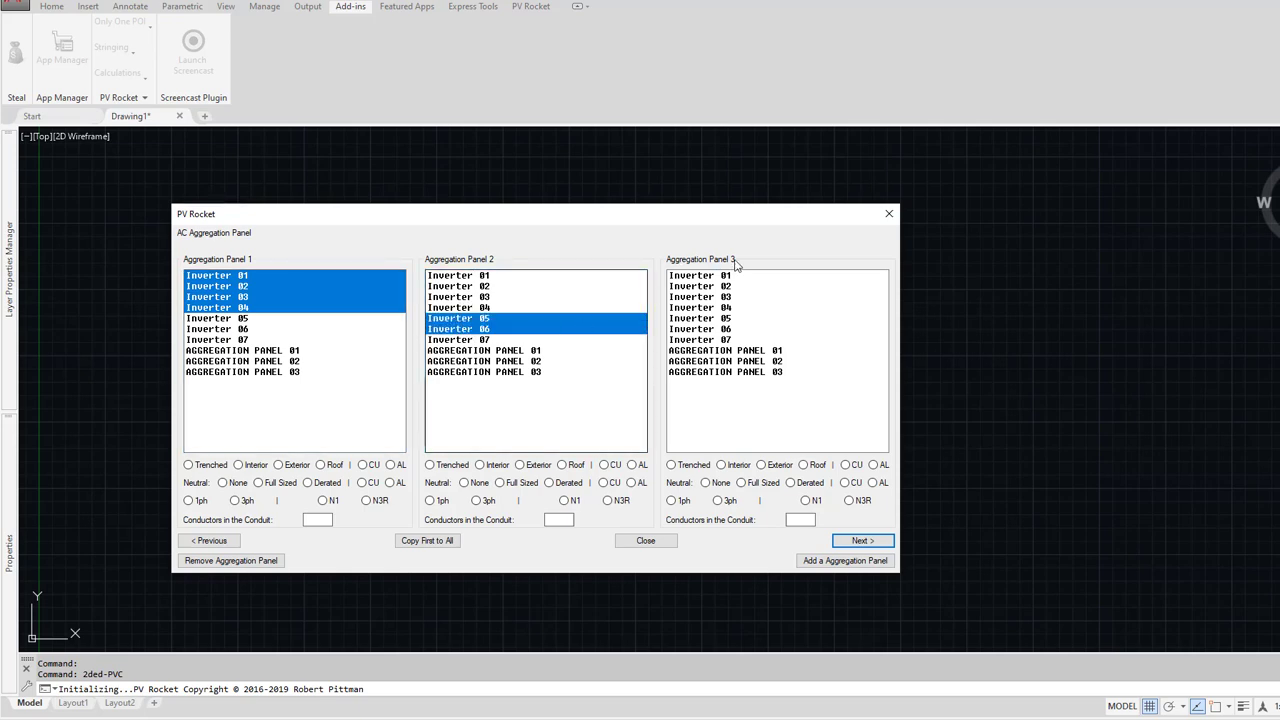
click(708, 341)
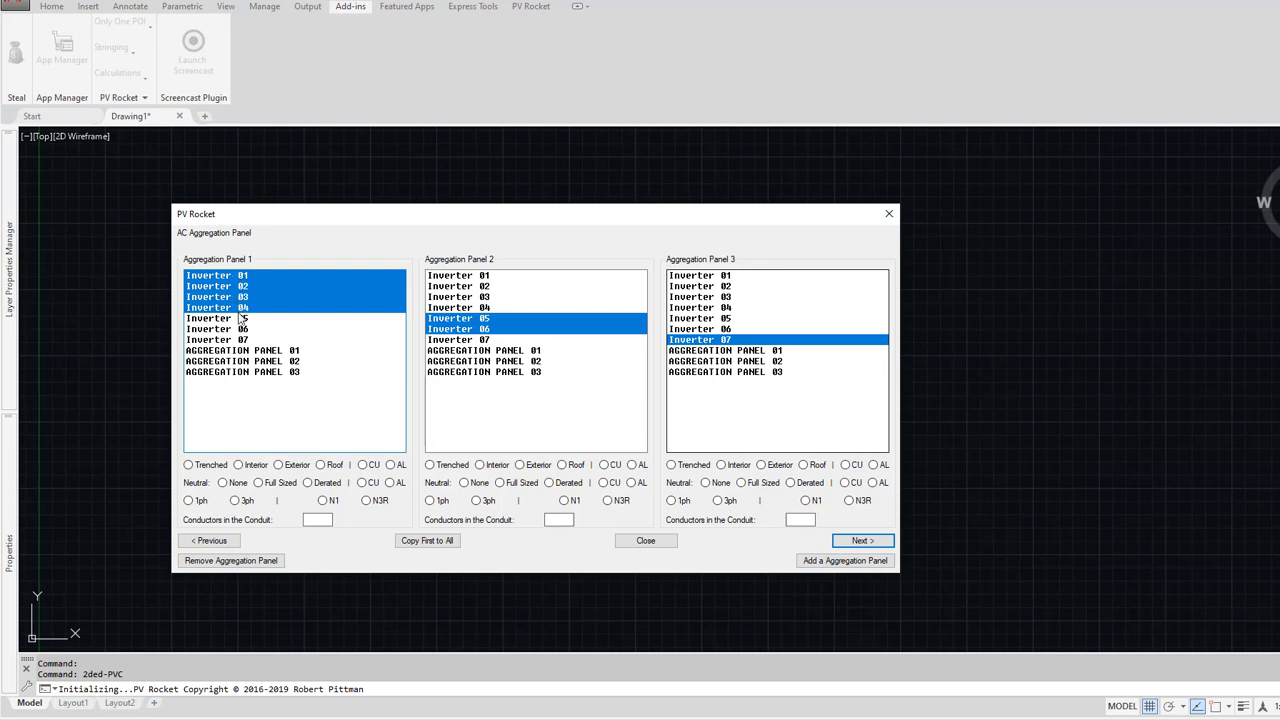
click(484, 351)
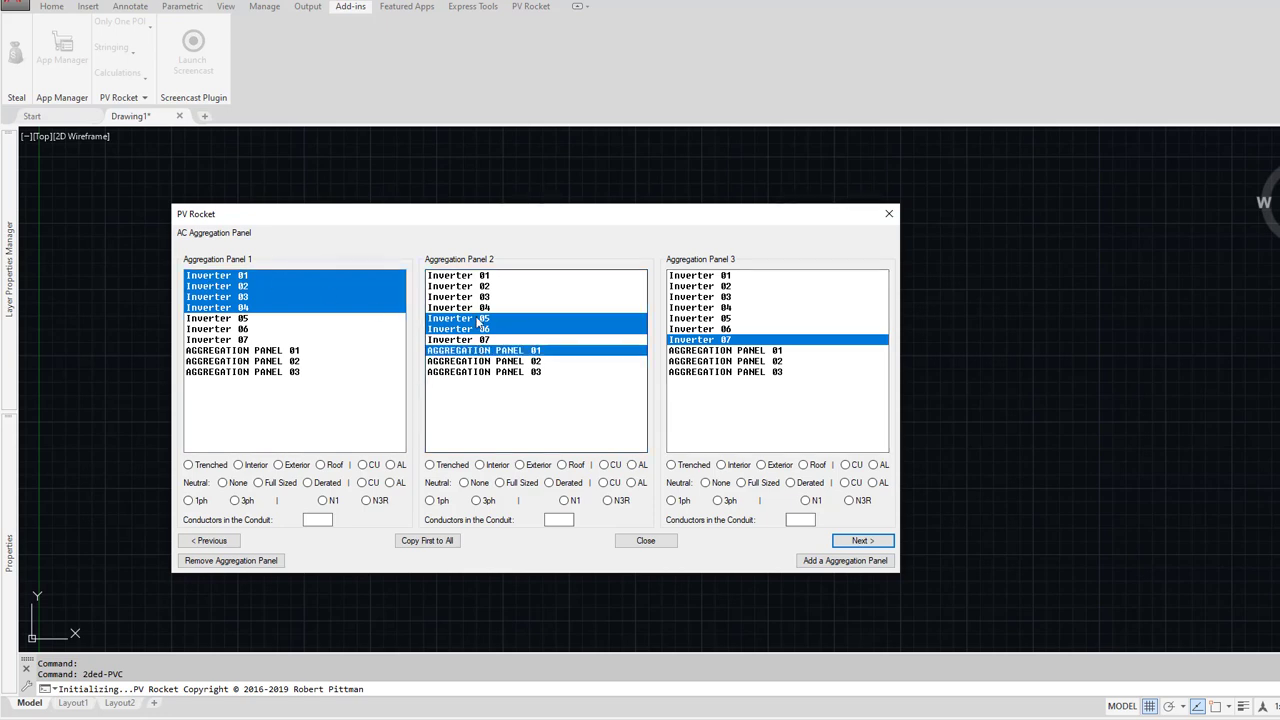
click(726, 362)
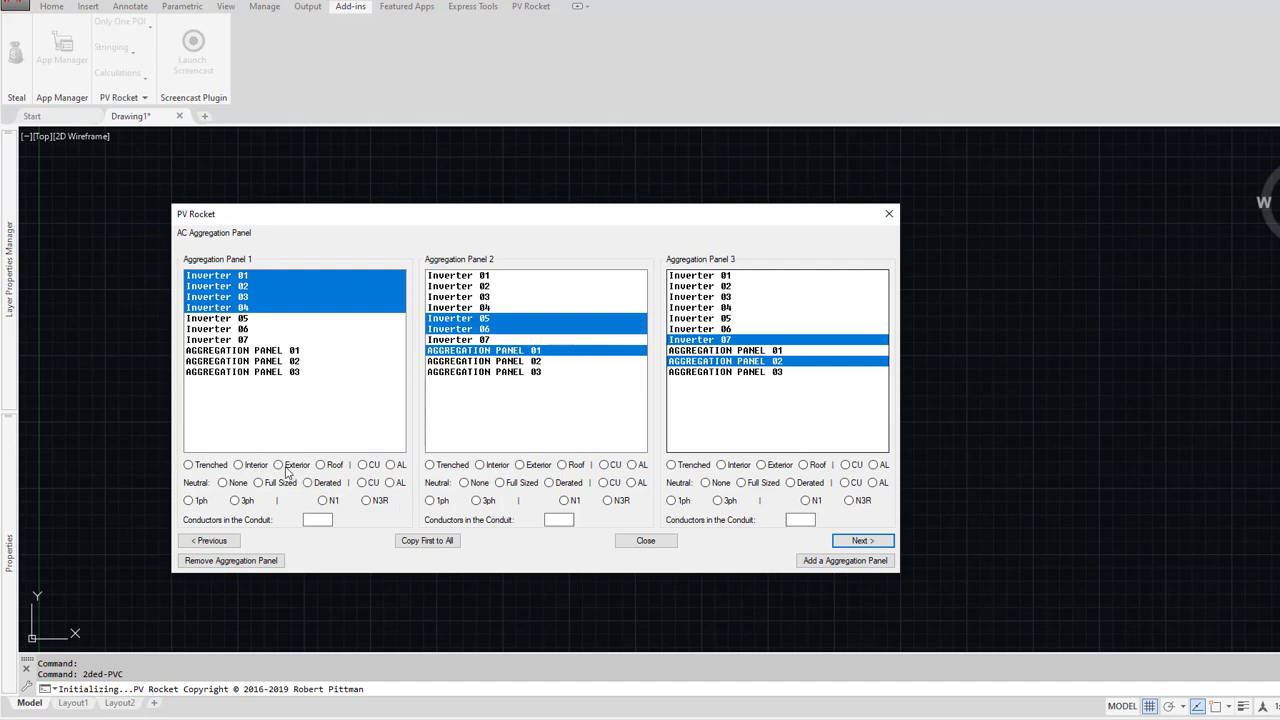
Step: Set Aggregation Panel 1 to trenched aluminum, derated aluminum neutral, 3ph, N3R and 3 conductors, copy it to all panels, and proceed
click(189, 465)
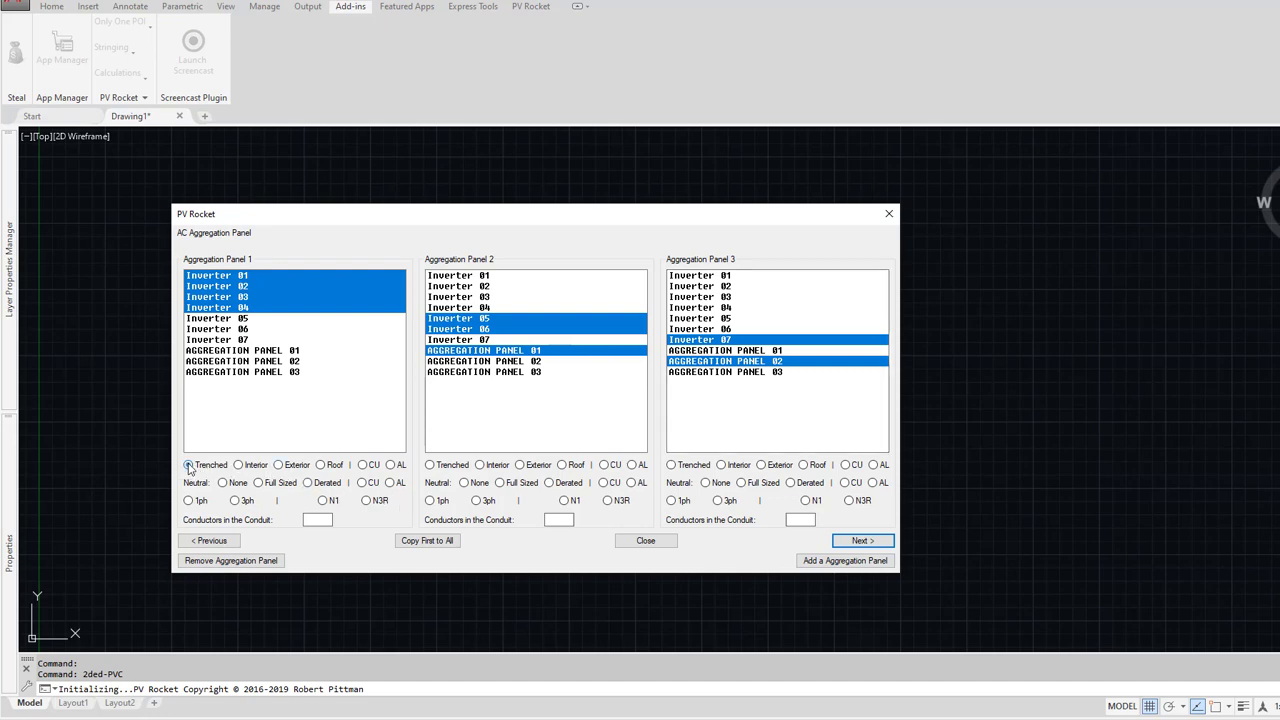
click(390, 465)
click(366, 500)
click(323, 519)
text(3)
click(430, 541)
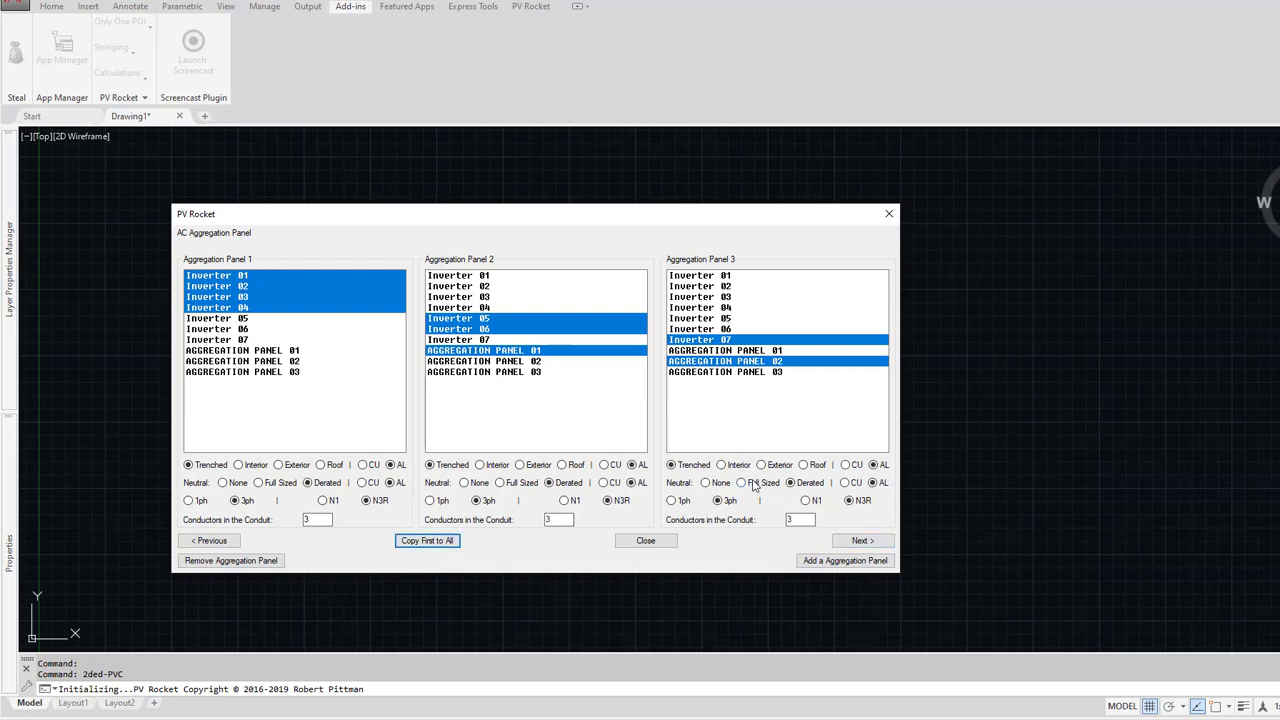
click(866, 541)
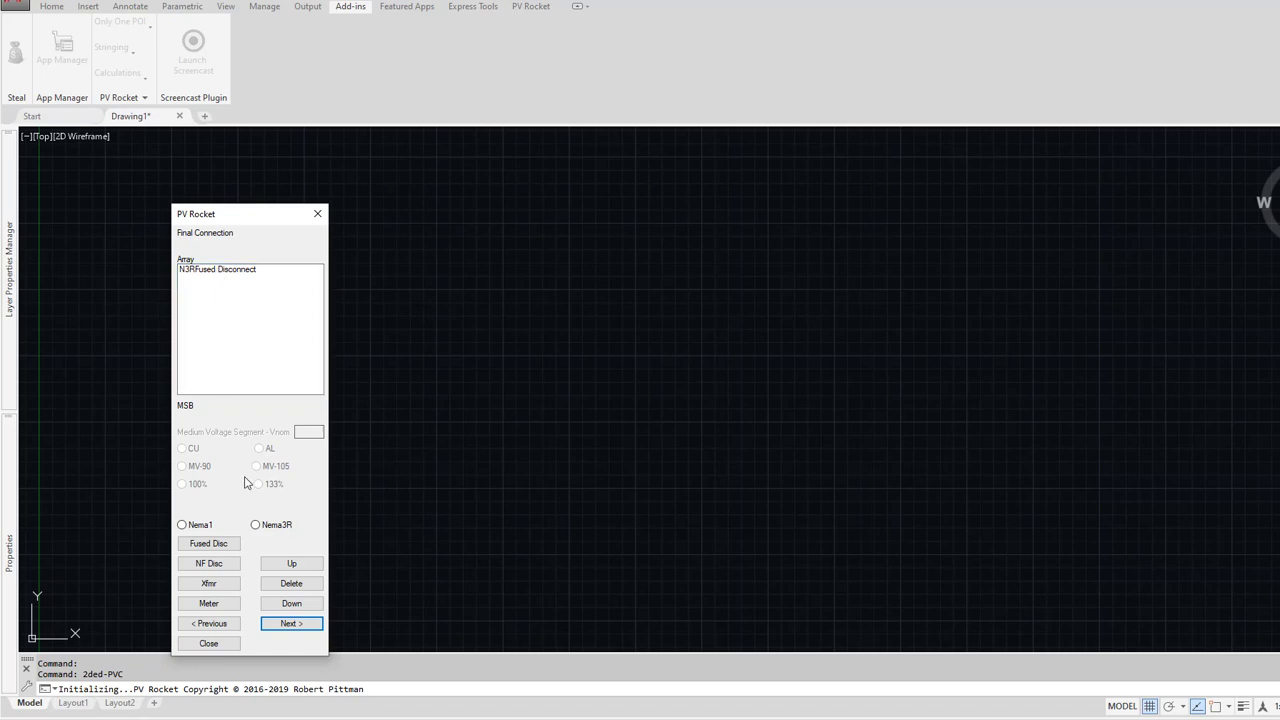
Step: Add a Nema3R meter to the final connection and move it ahead of the fused disconnect
click(217, 607)
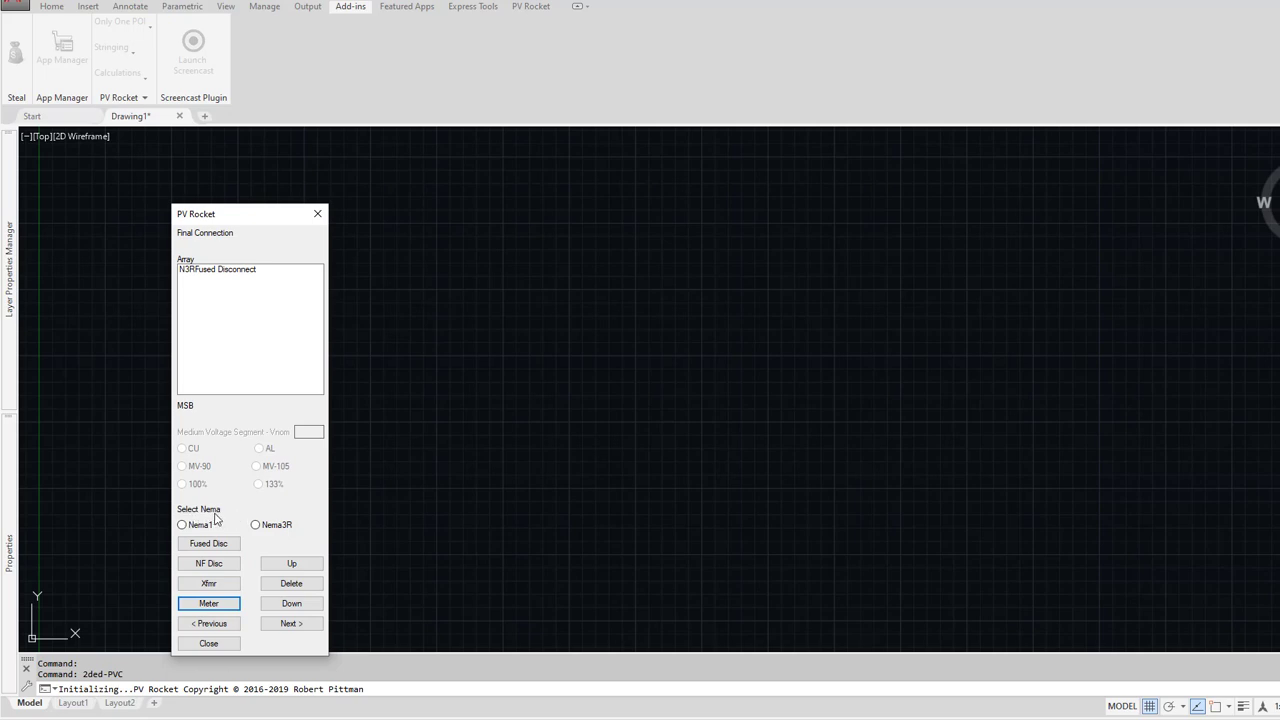
click(258, 526)
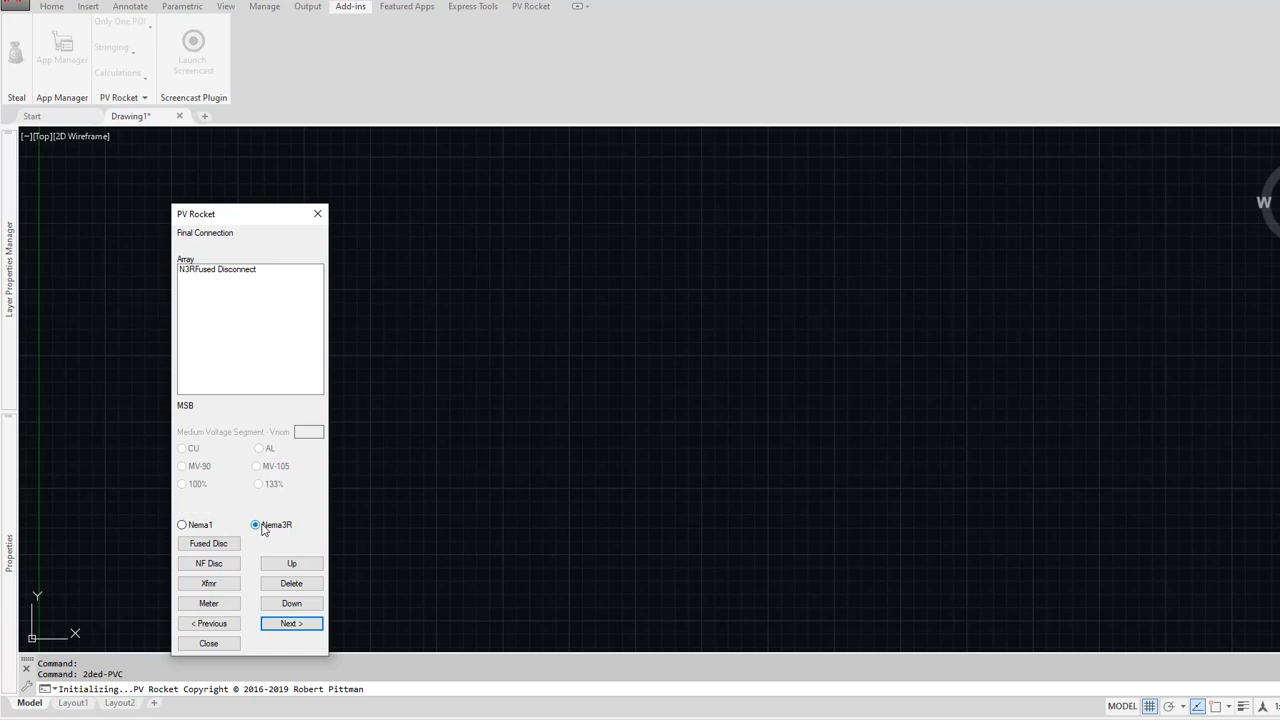
click(210, 604)
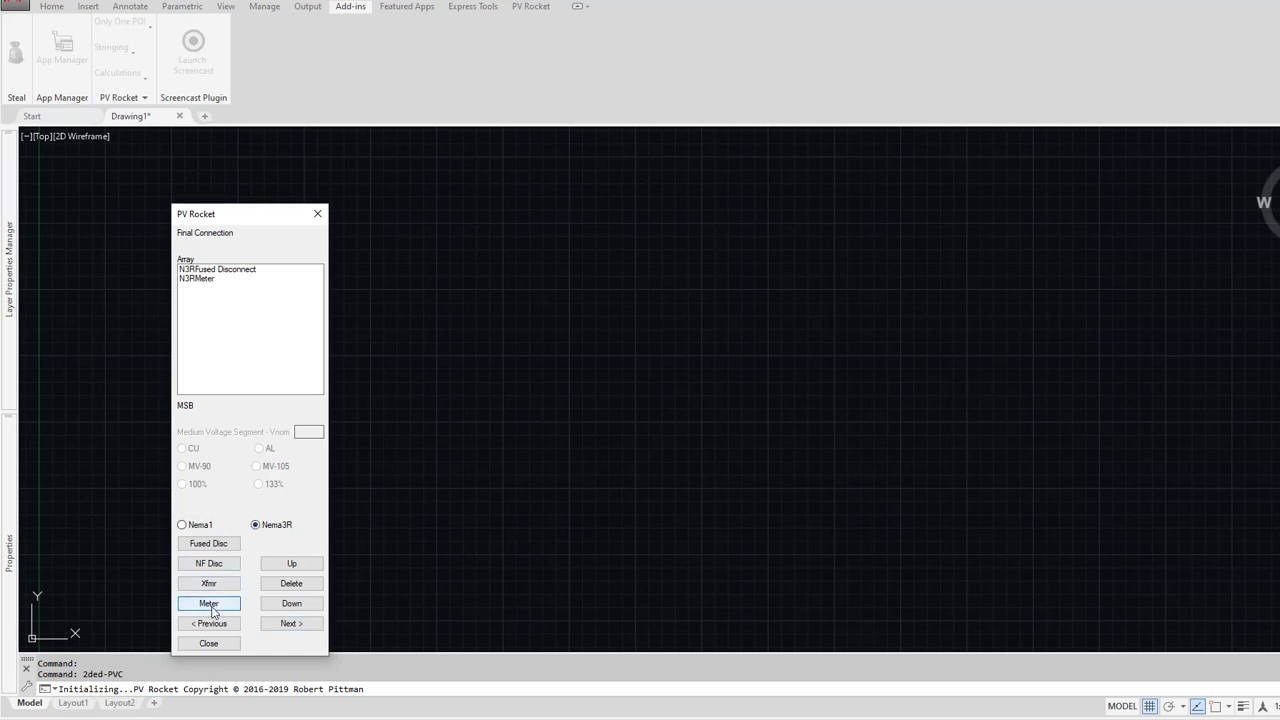
click(202, 280)
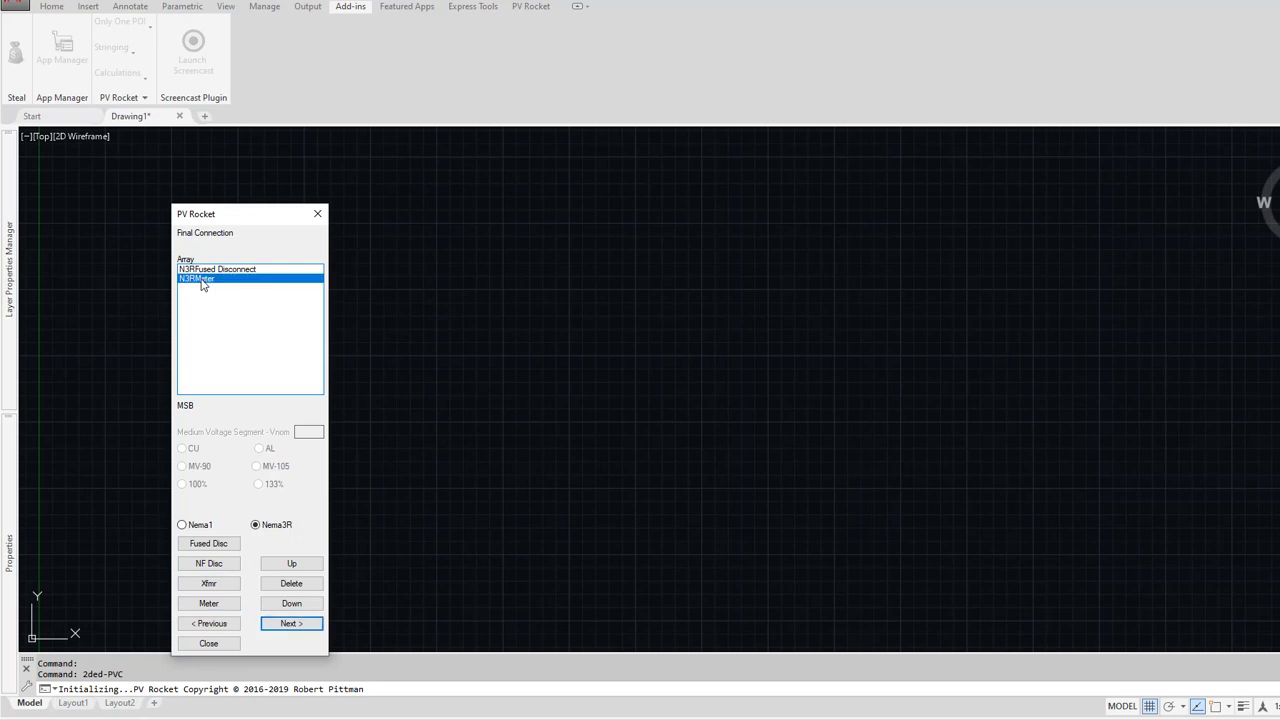
click(311, 568)
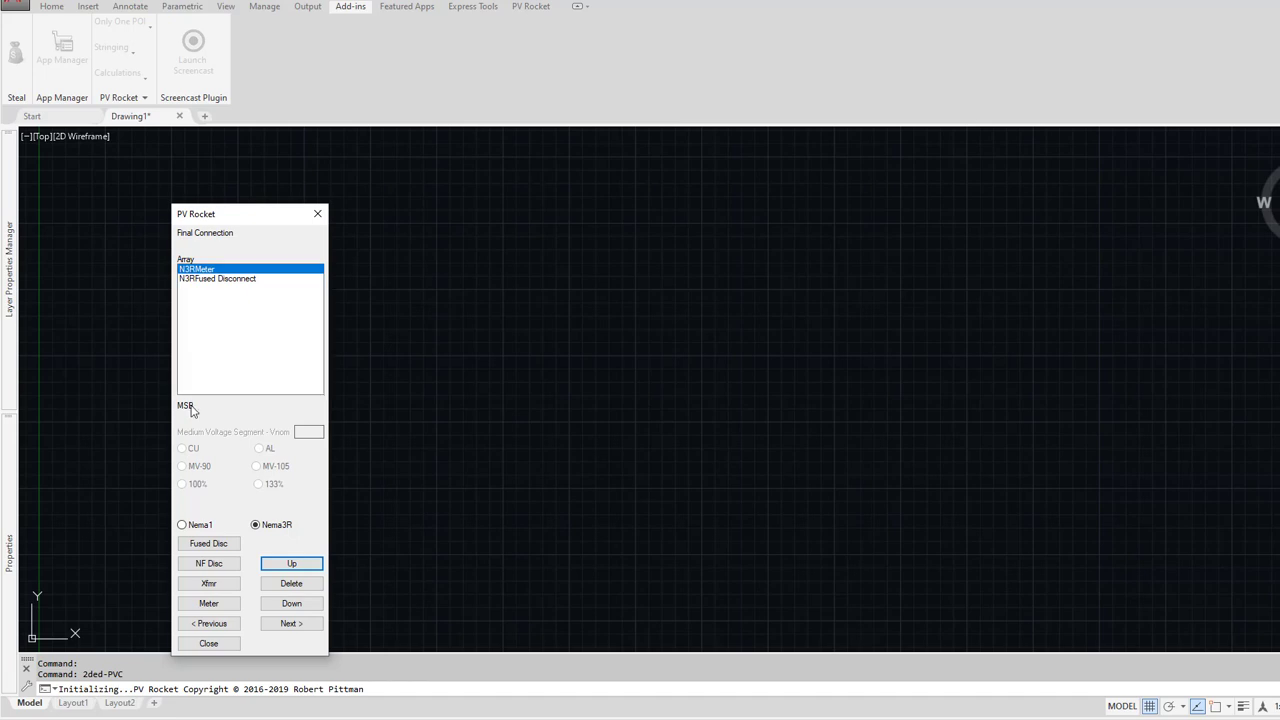
Step: Finish the final connection and run the inverter calculations, allowing 240.4(B) to be employed
click(290, 624)
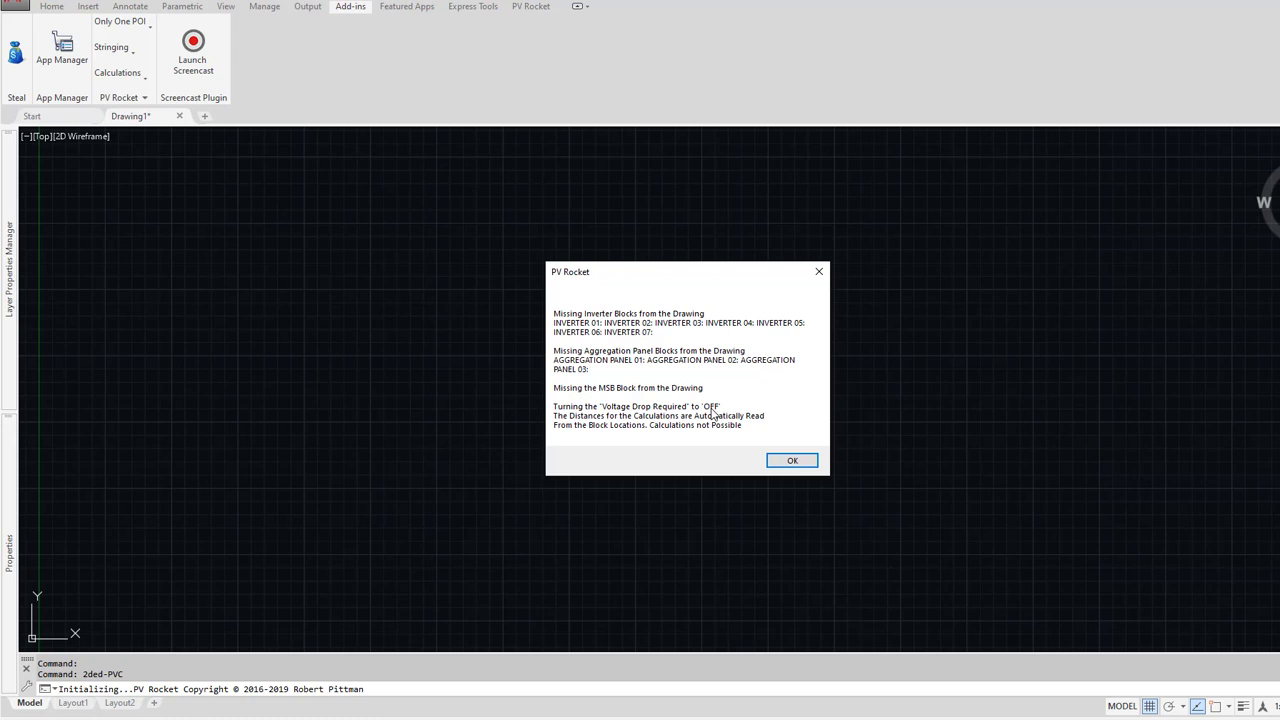
click(783, 461)
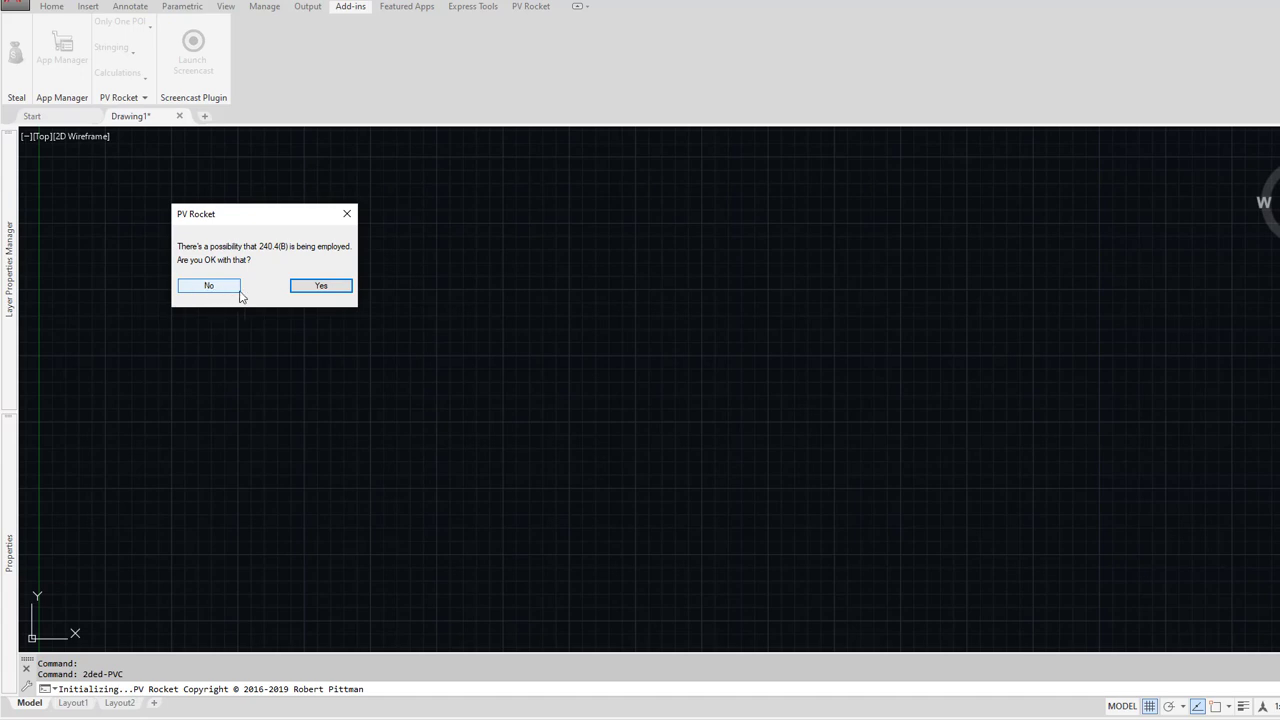
click(321, 287)
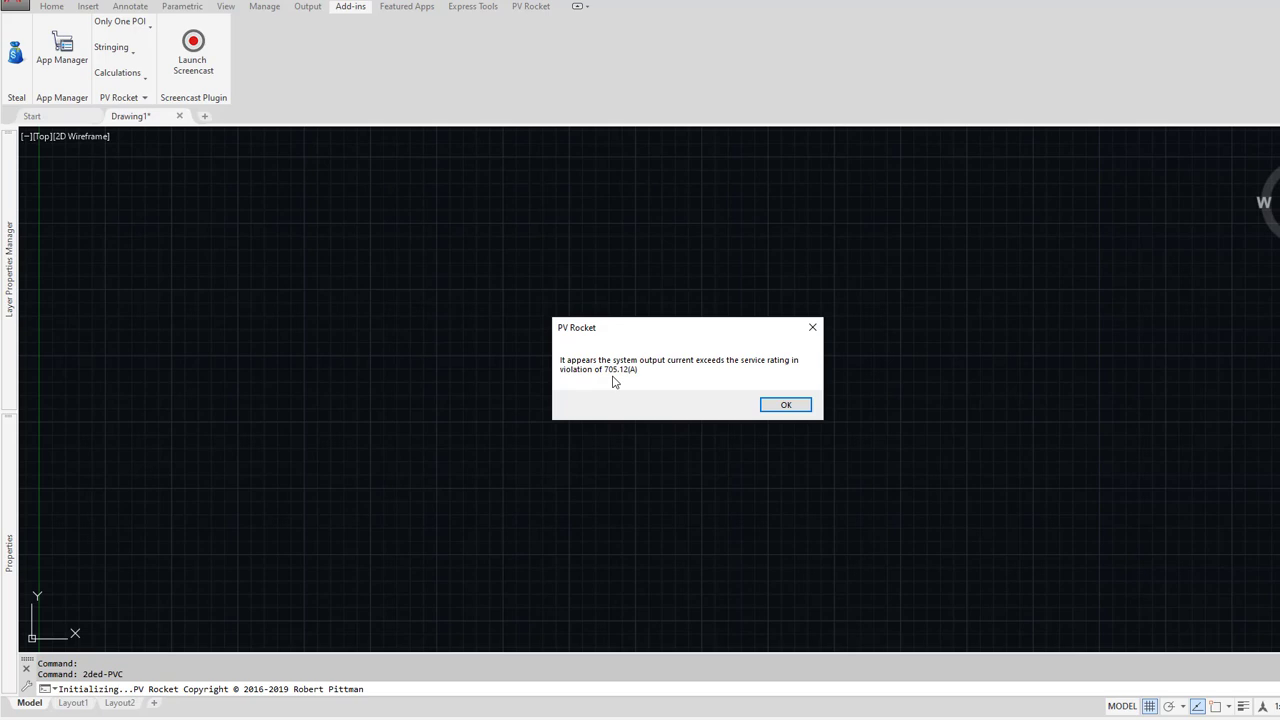
key(Return)
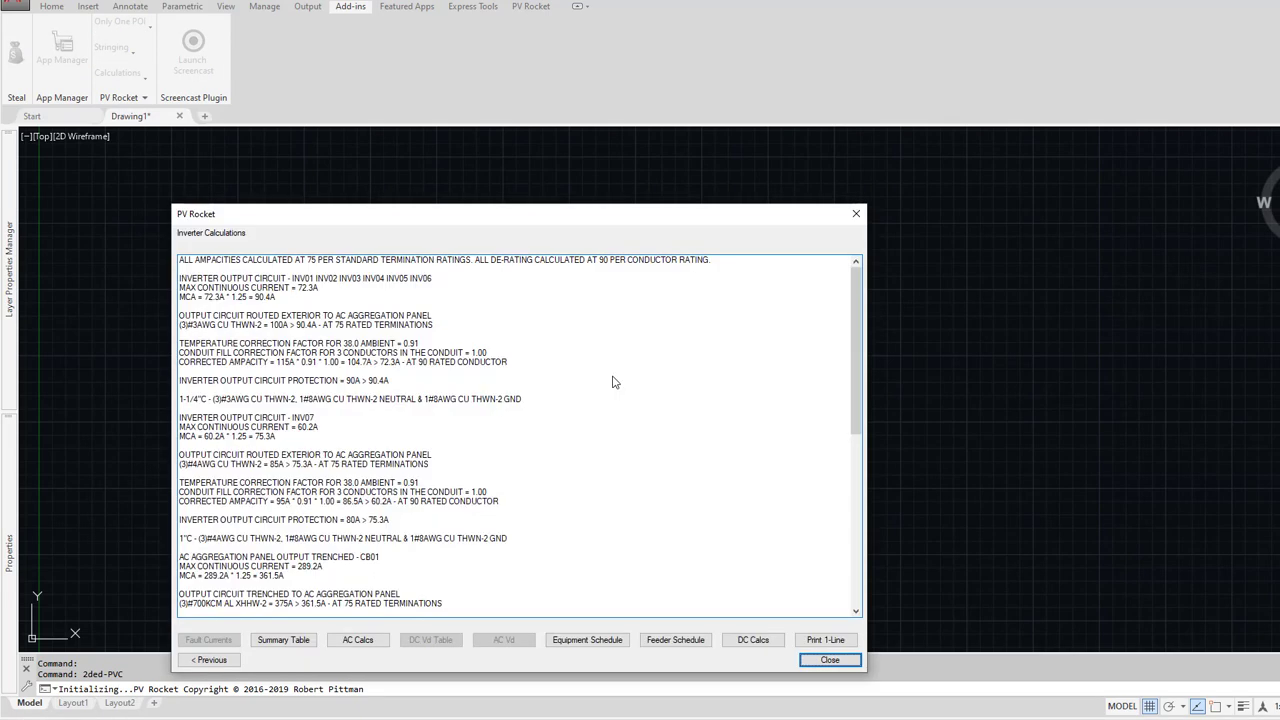
Step: Review the inverter calculations through the output circuits and ampacities of the aggregation panels
drag(418, 216, 418, 158)
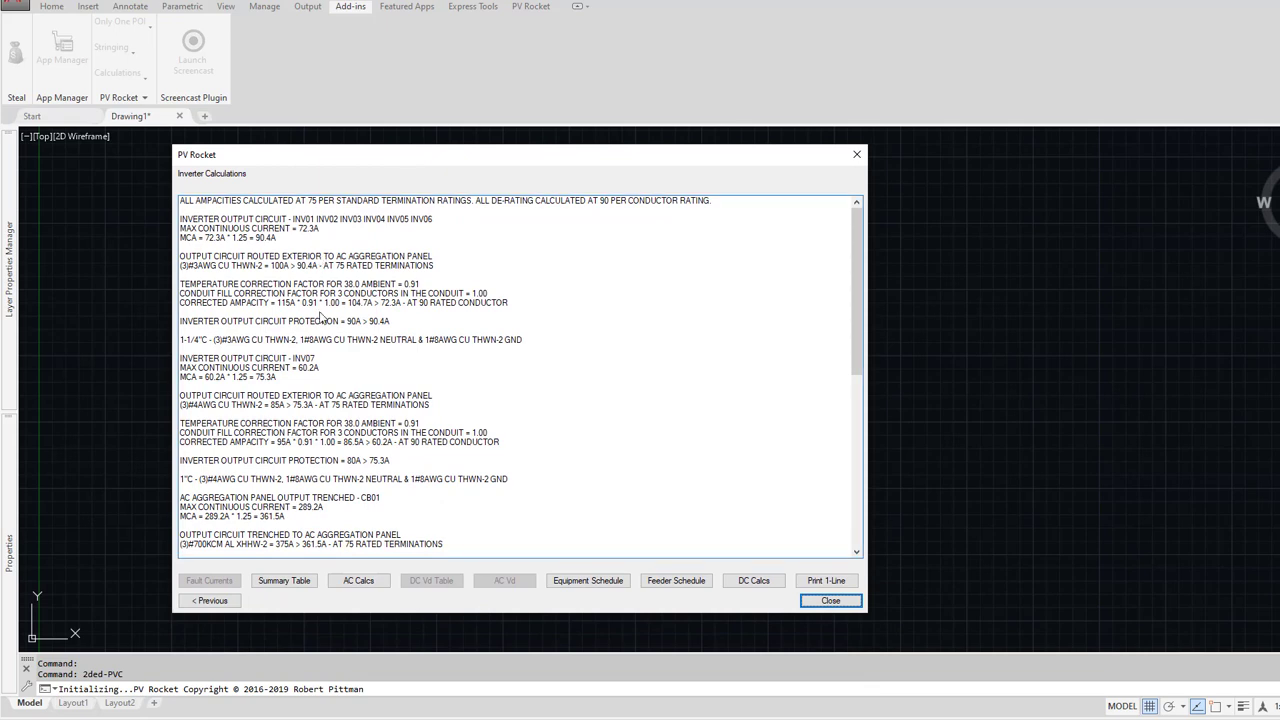
scroll(320, 318, down, 6)
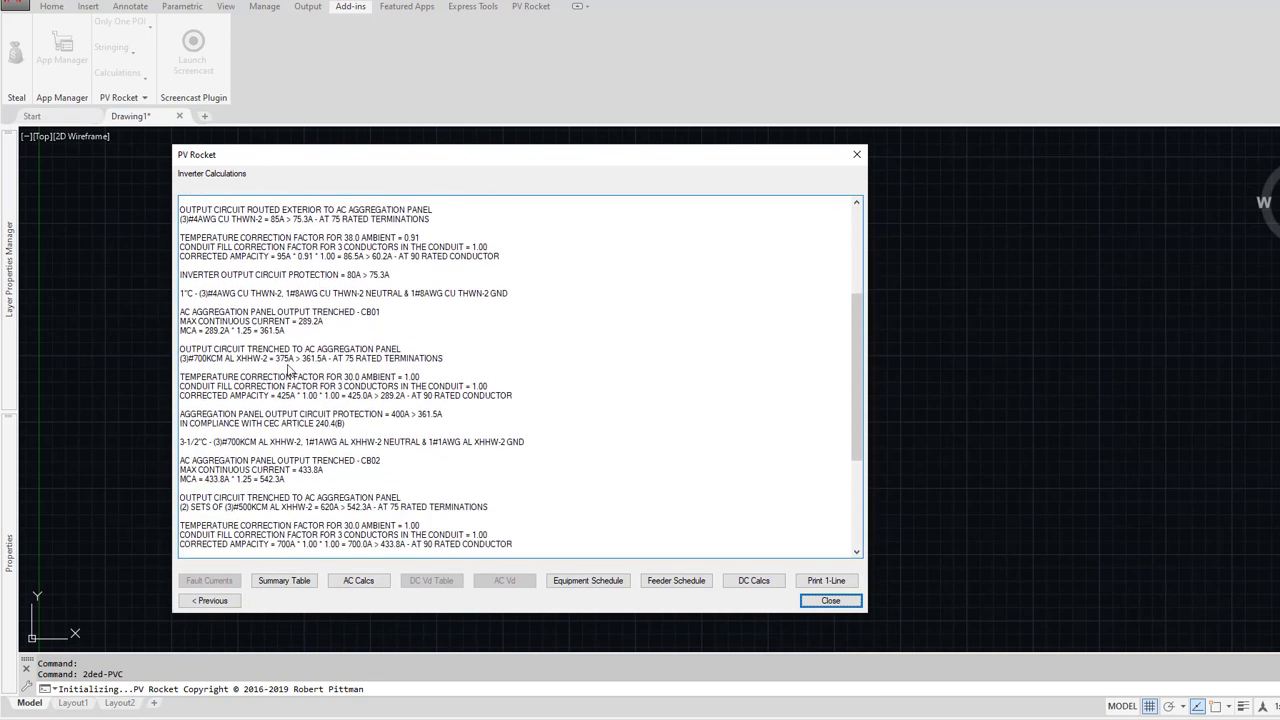
click(290, 400)
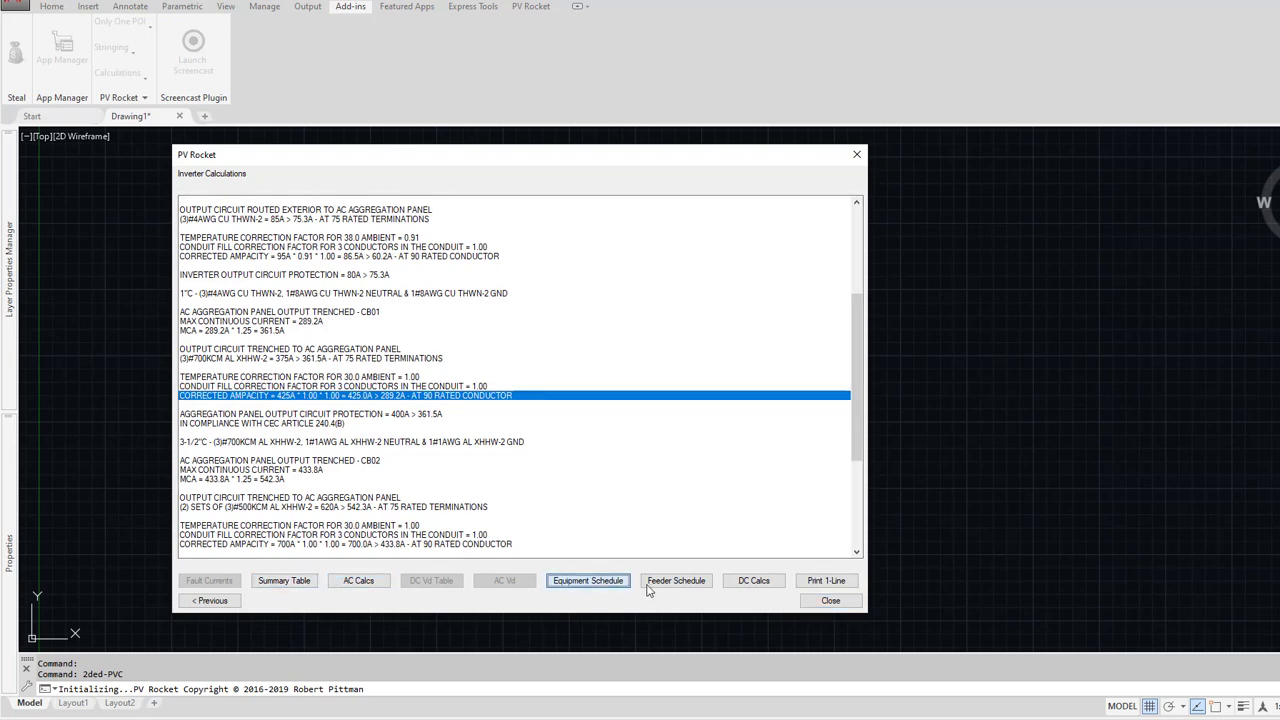
Step: Close the calculations, insert the System Summary table into the drawing and inspect its contents
click(827, 600)
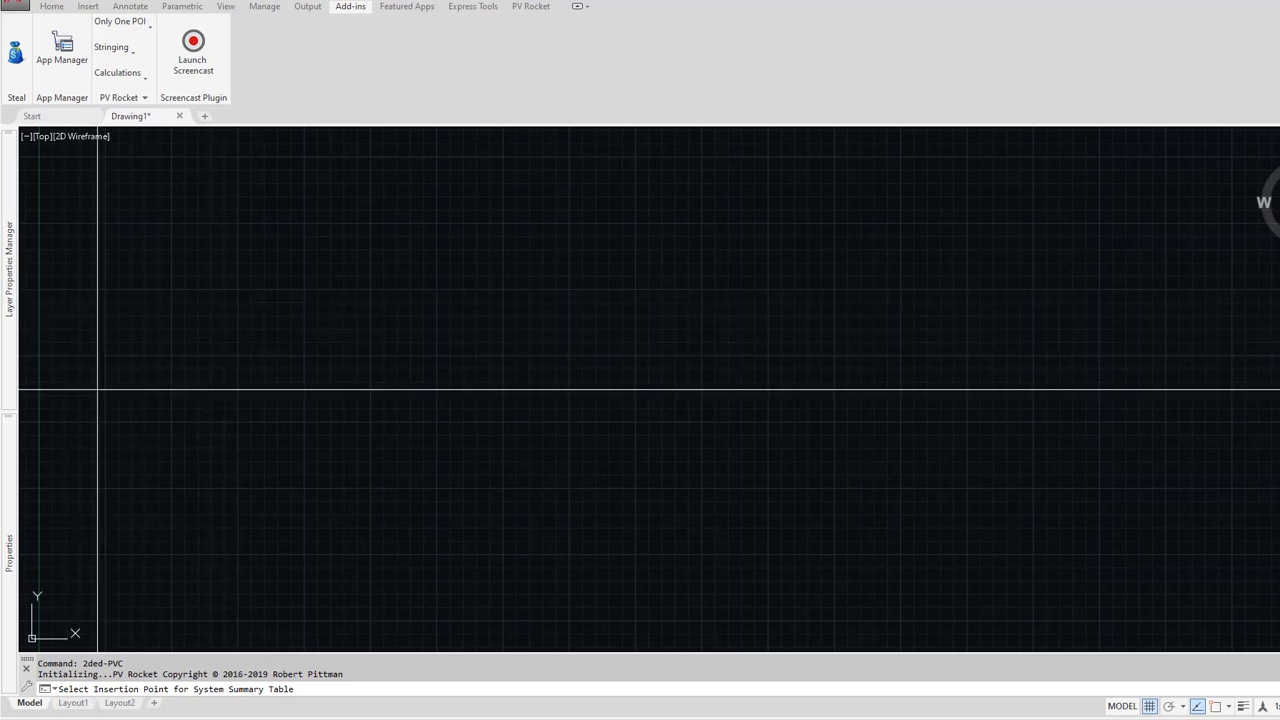
click(65, 331)
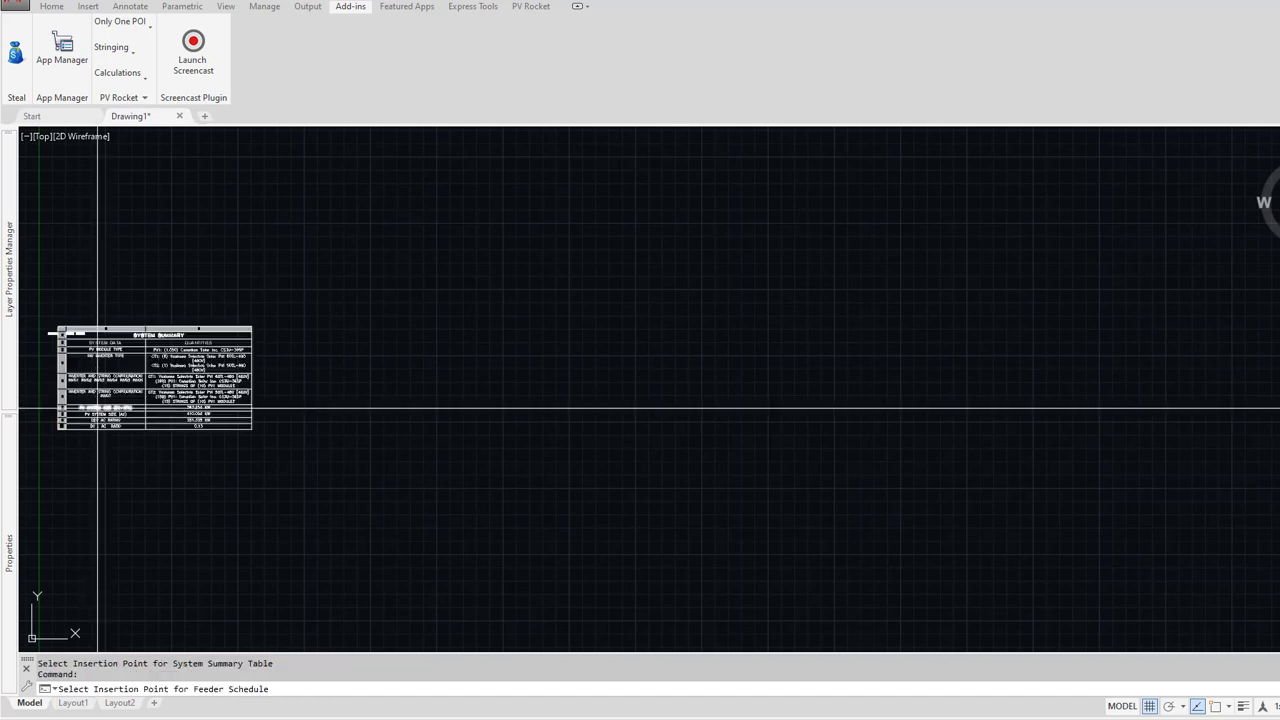
scroll(20, 340, up, 6)
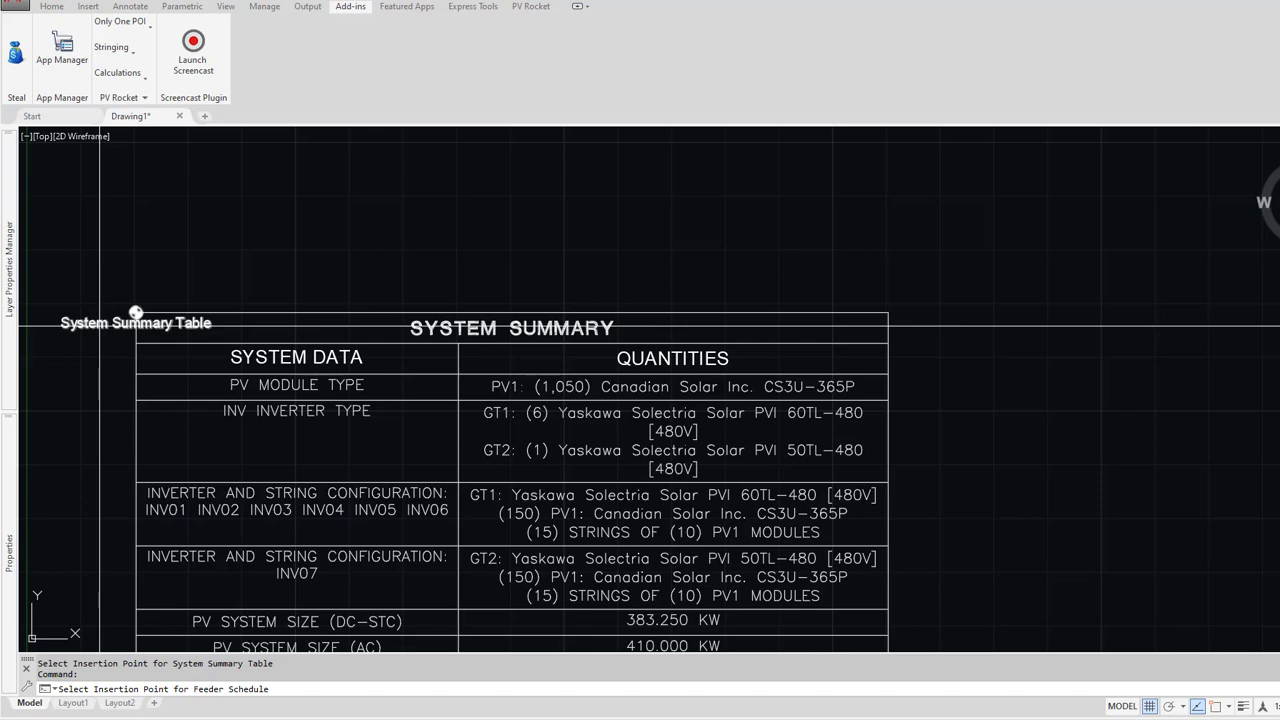
scroll(95, 322, down, 6)
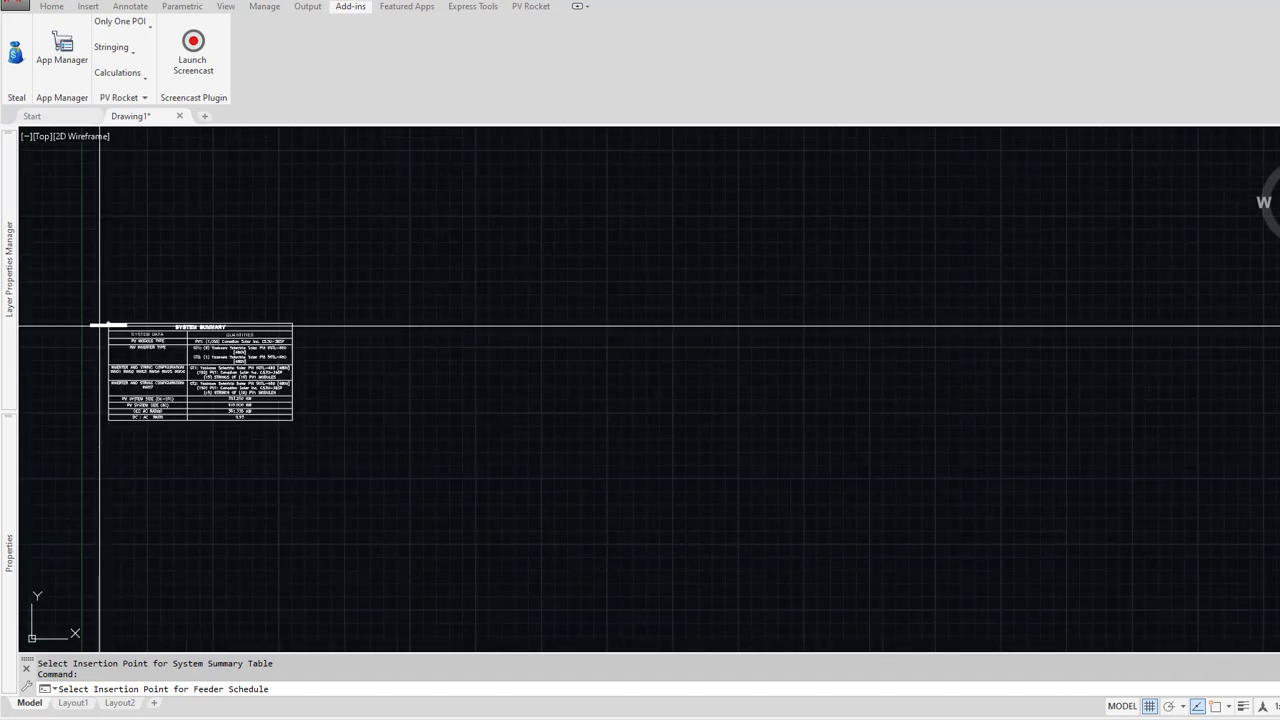
Step: Insert the Feeder Schedule directly beside the System Summary table, aligned with its upper edge
scroll(270, 352, down, 4)
scroll(275, 350, up, 2)
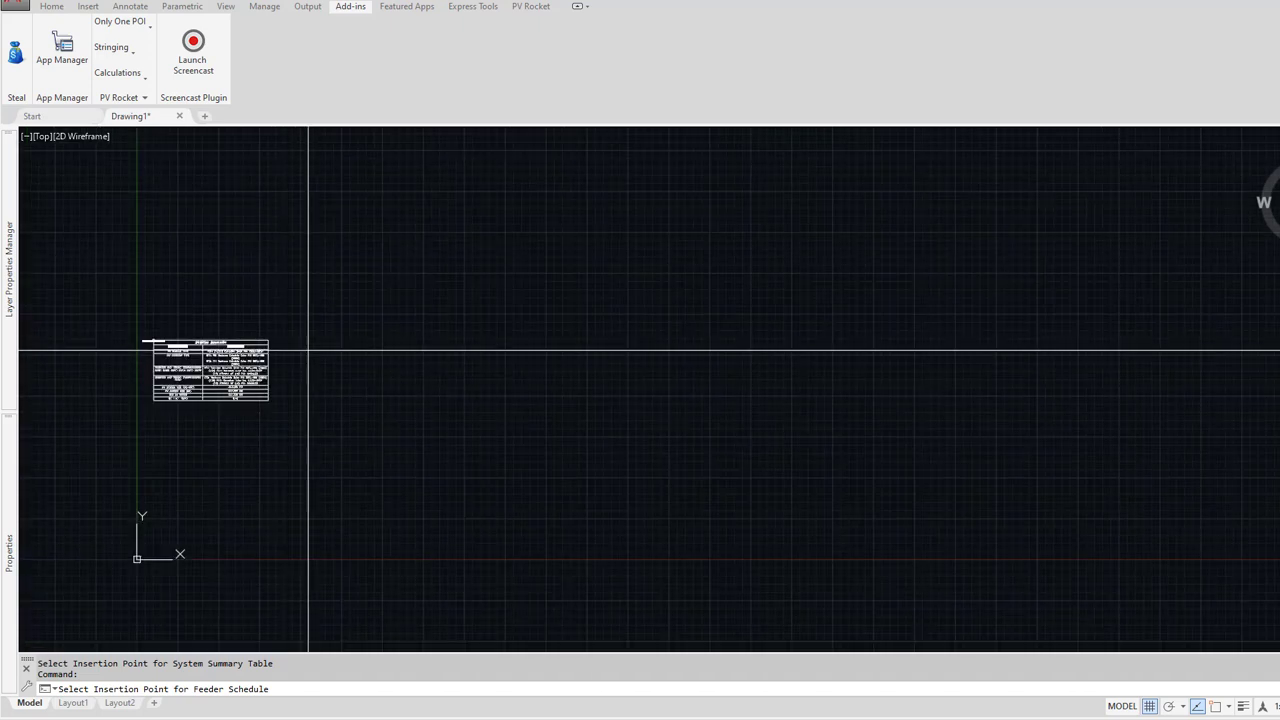
click(279, 341)
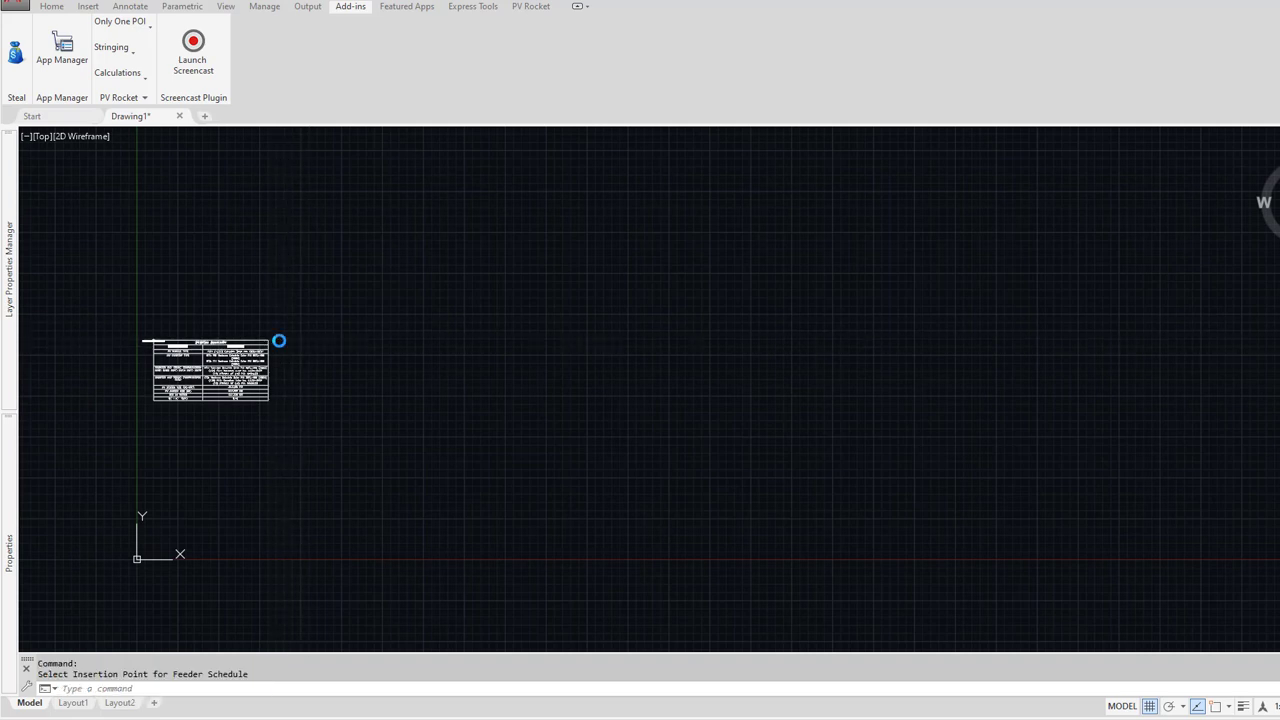
Step: Stack the design calculation blocks, including Voltage Correction Factor, DC String Voltage and DC String Amperage, in a column beyond the Feeder Schedule
click(577, 341)
click(580, 369)
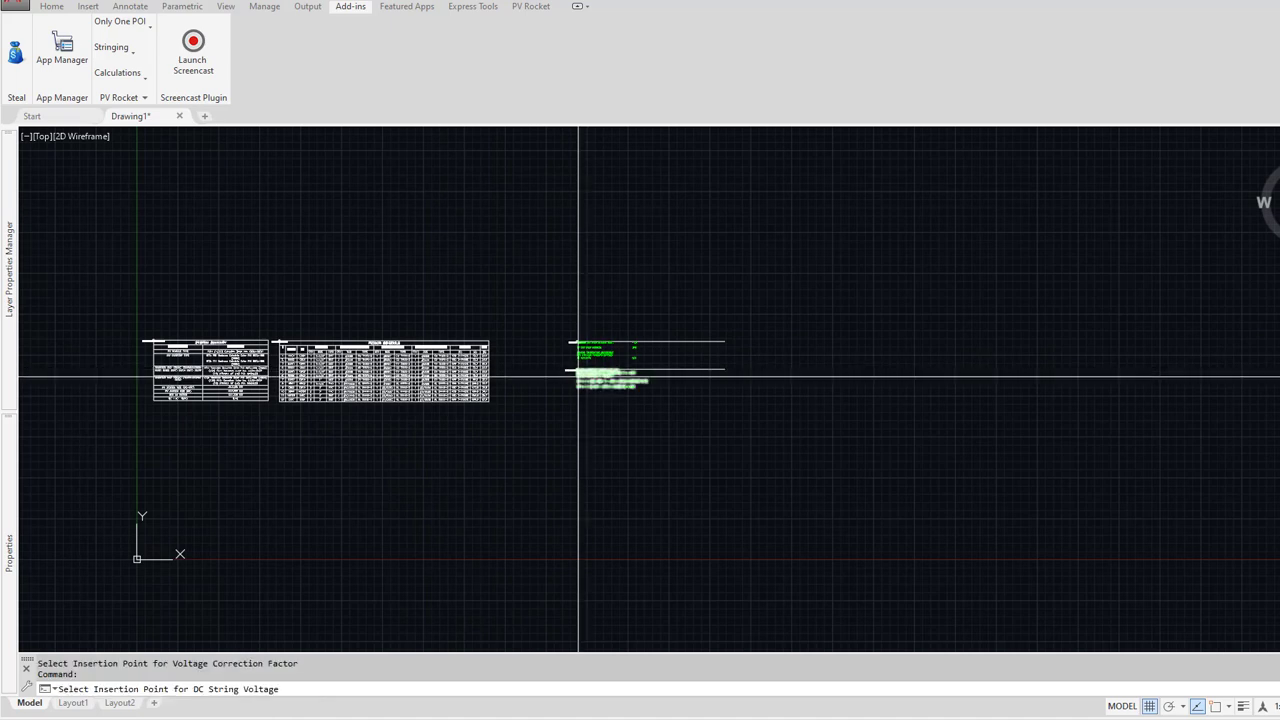
click(578, 399)
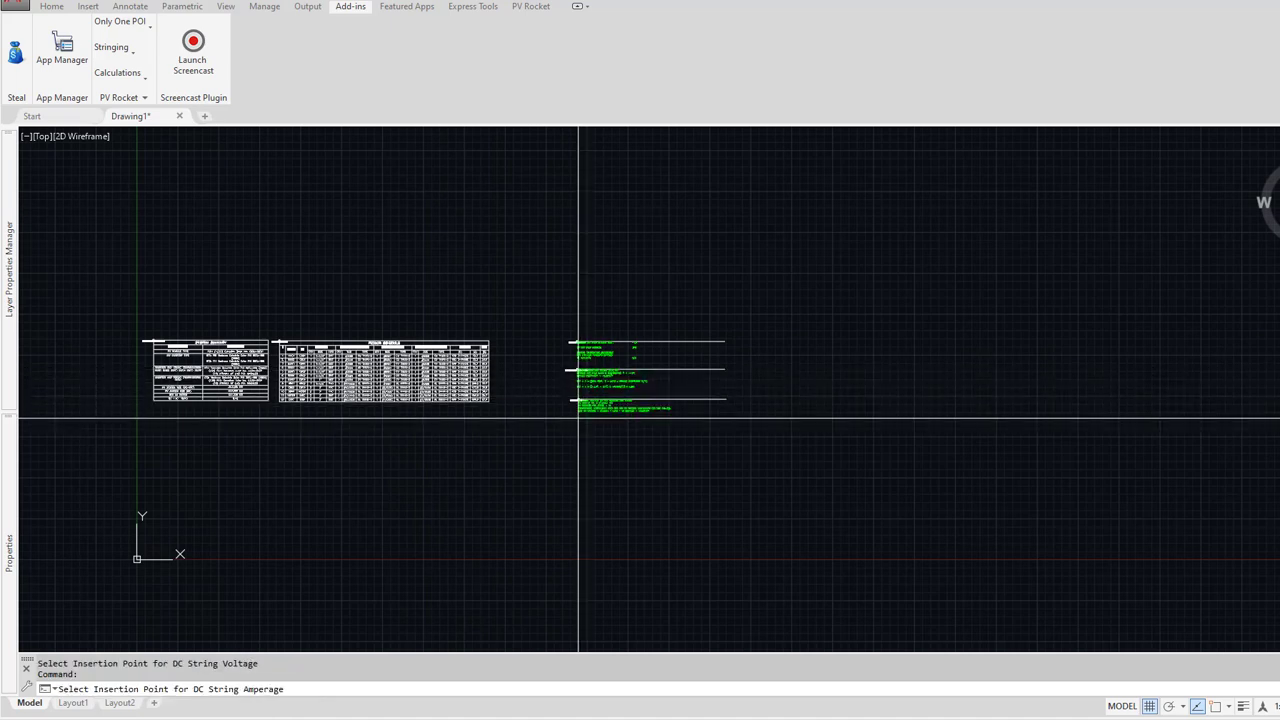
click(578, 420)
Step: Insert the DC and AC Disconnect Labels above the Feeder Schedule and the PV Calcs beneath the DC string calculations
click(339, 328)
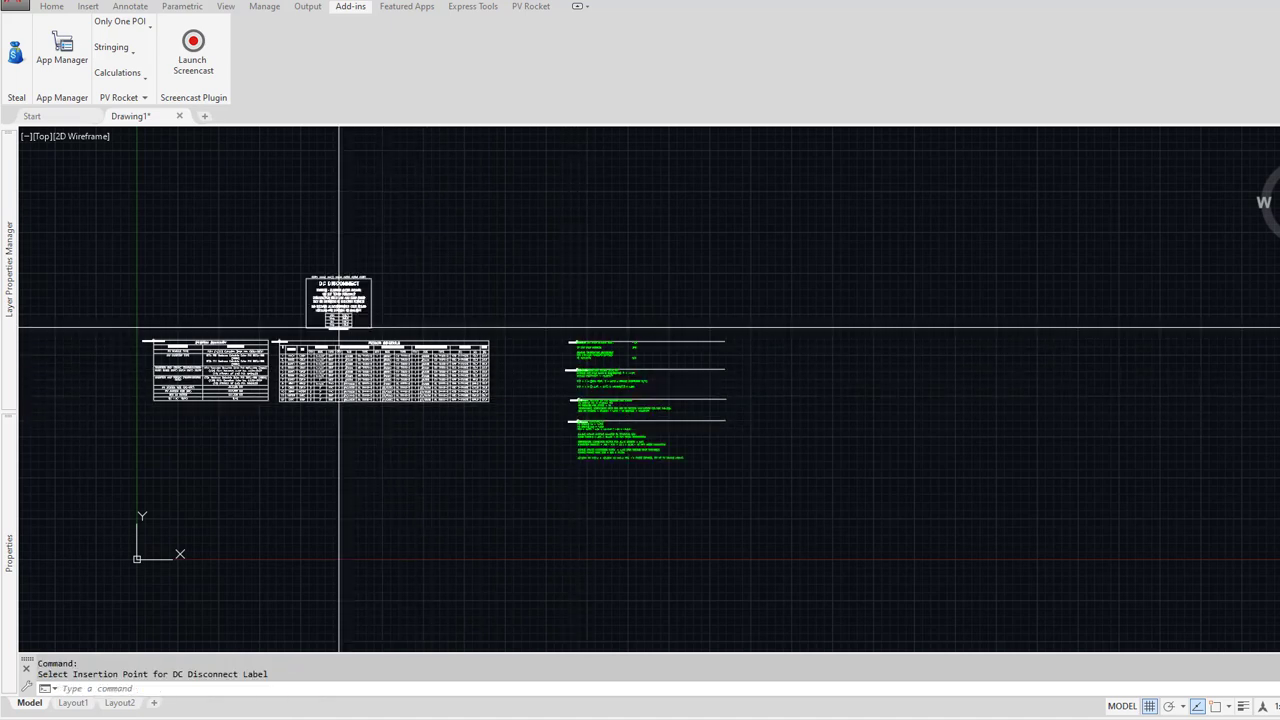
click(419, 328)
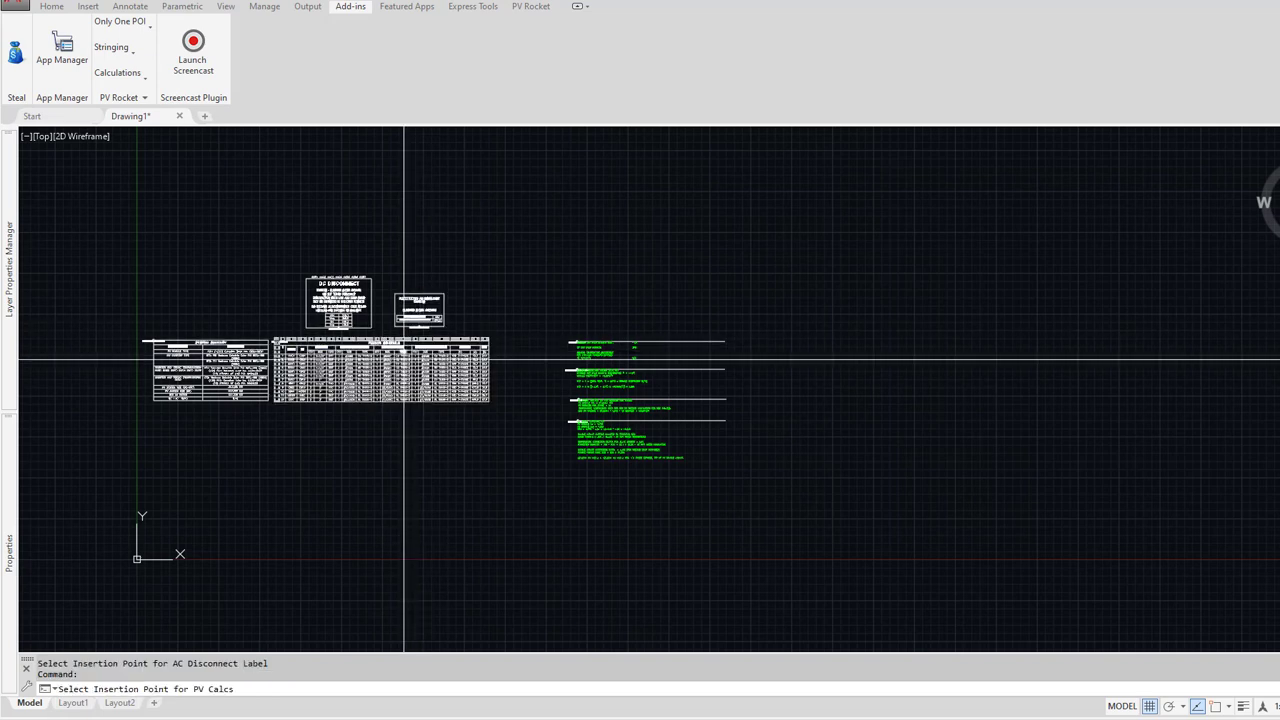
click(575, 470)
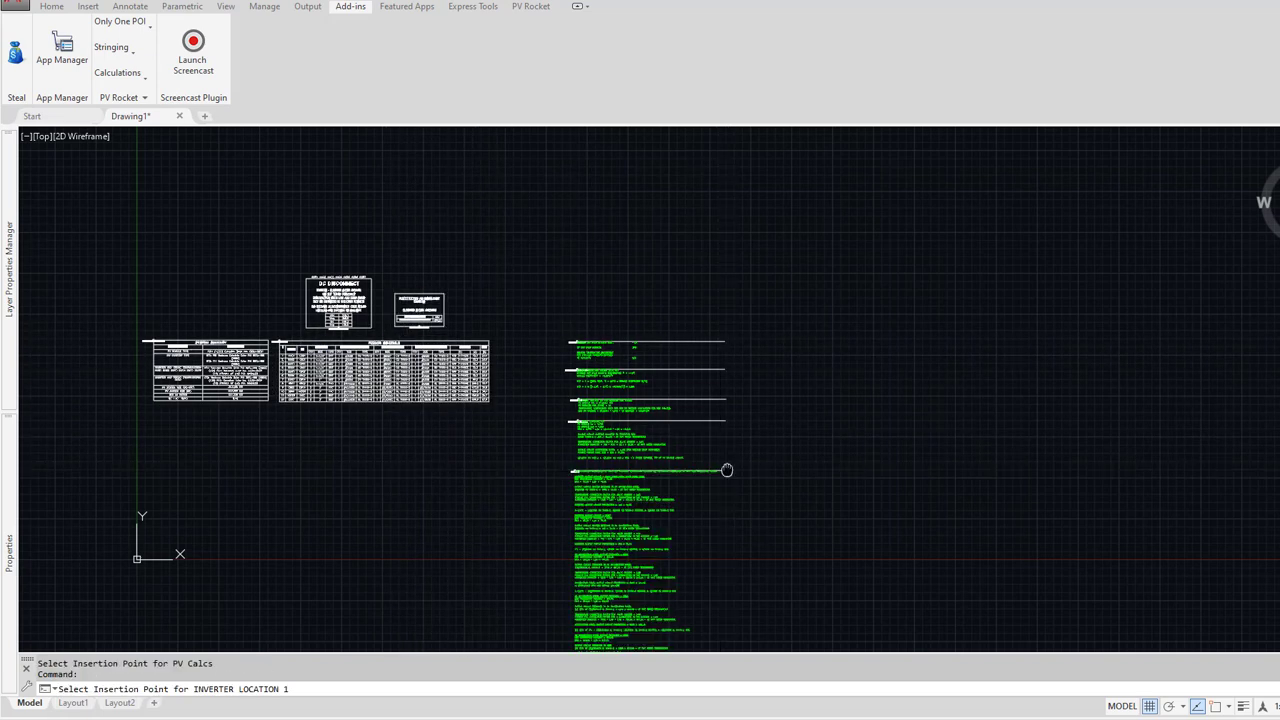
Step: Insert the inverter, combiner and interim devices diagrams for location 1 in a row beyond the calculation column
middle_drag(726, 469, 339, 442)
click(483, 345)
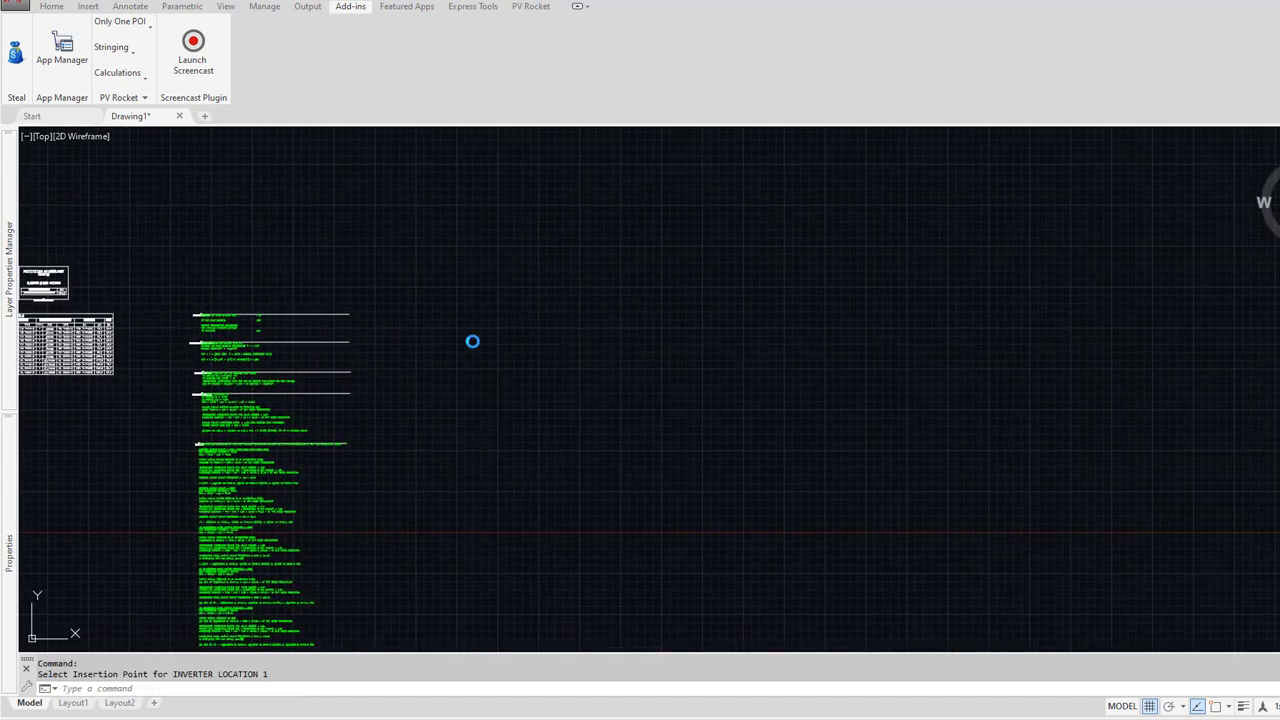
click(603, 347)
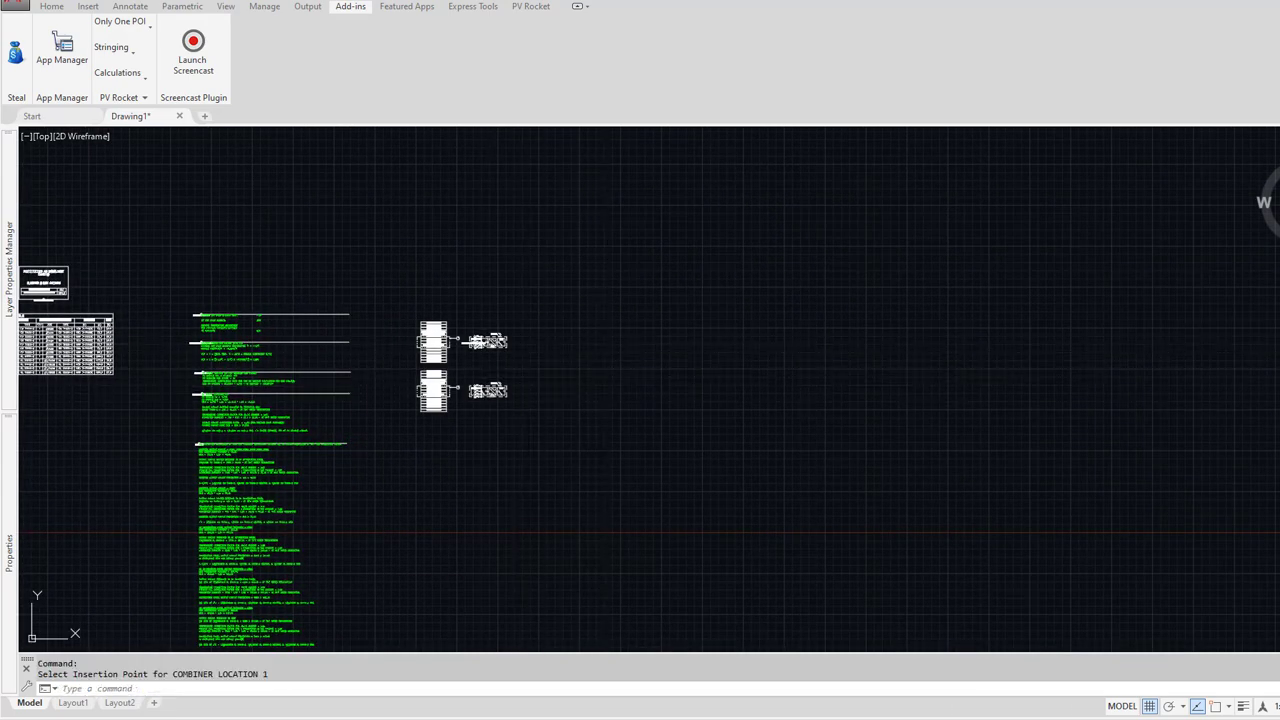
click(684, 348)
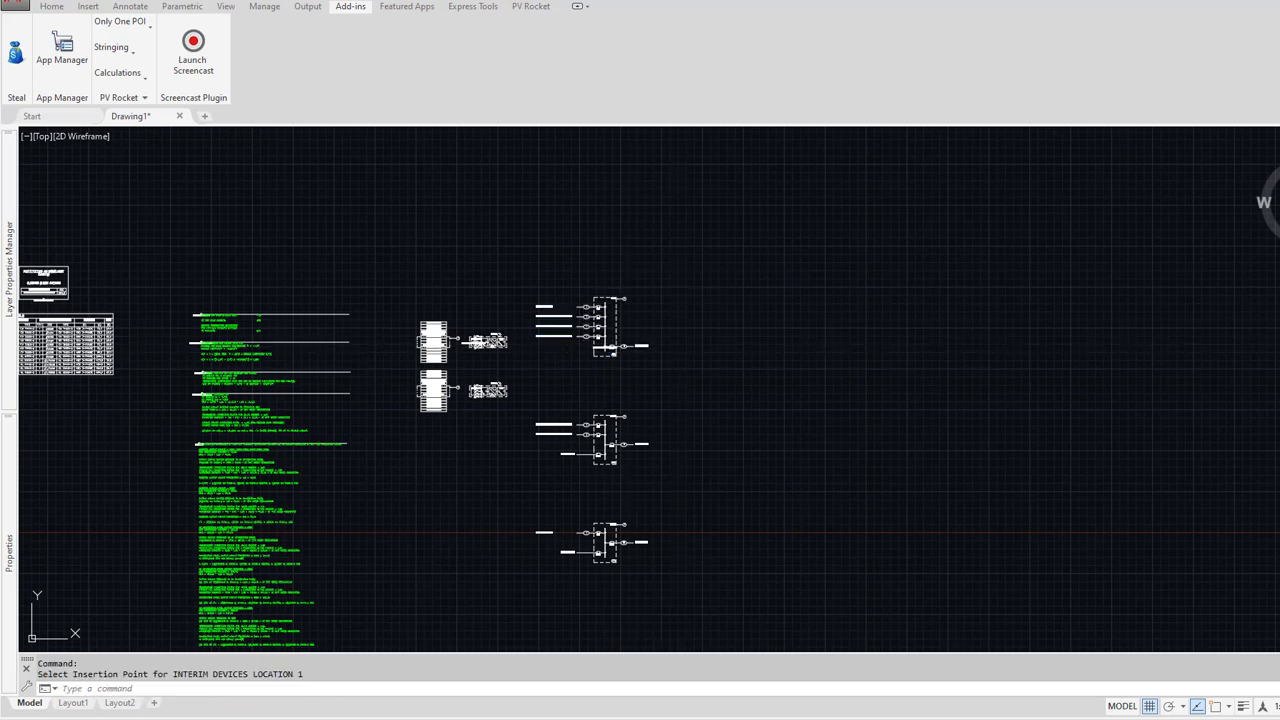
Step: Insert the Service Location 1 diagram at the end of the diagram row and the Equipment Schedule below the Feeder Schedule
click(732, 346)
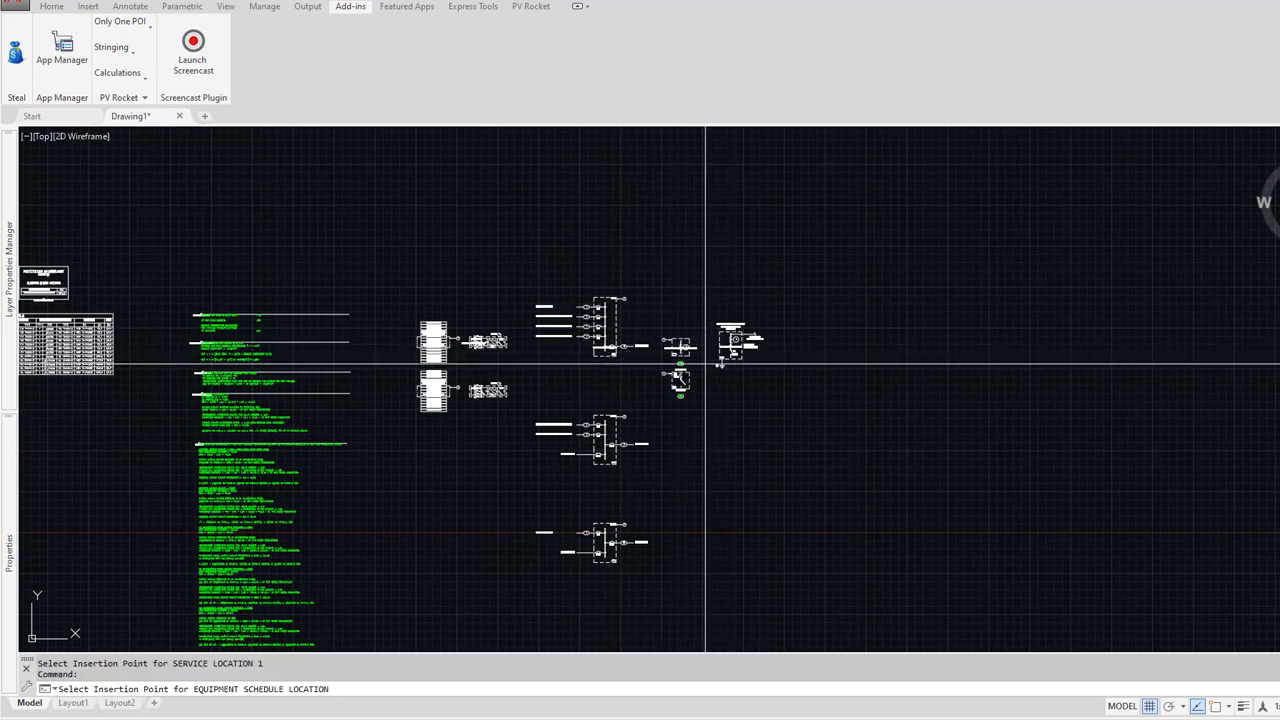
middle_drag(414, 410, 643, 343)
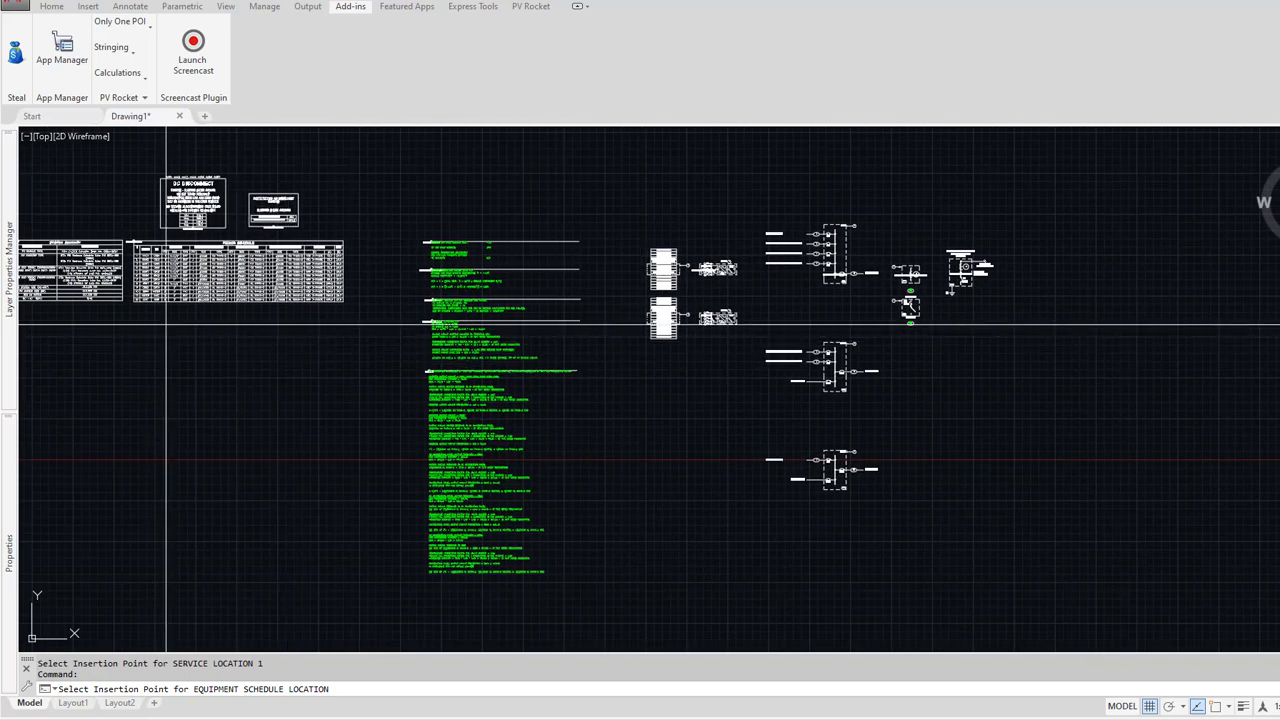
click(165, 325)
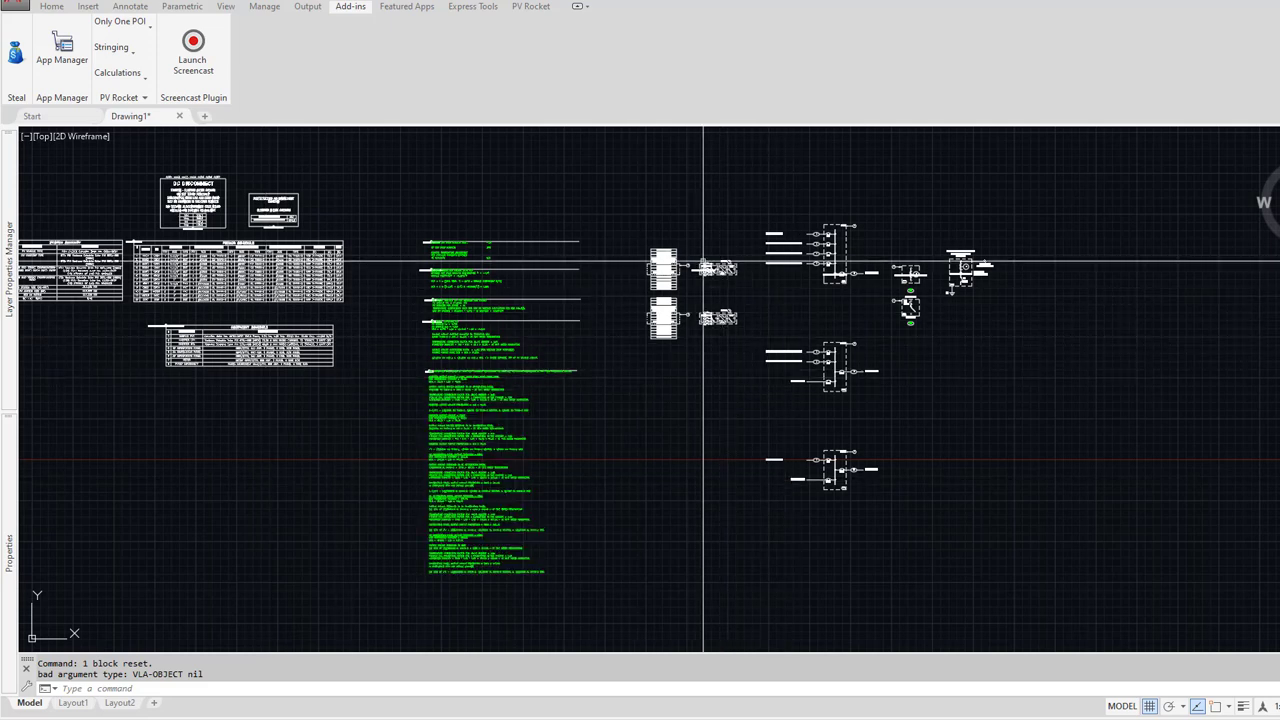
Step: Stretch the INV01 mounting system frame up and down until it encloses all strings from S01 to S15
scroll(703, 262, up, 6)
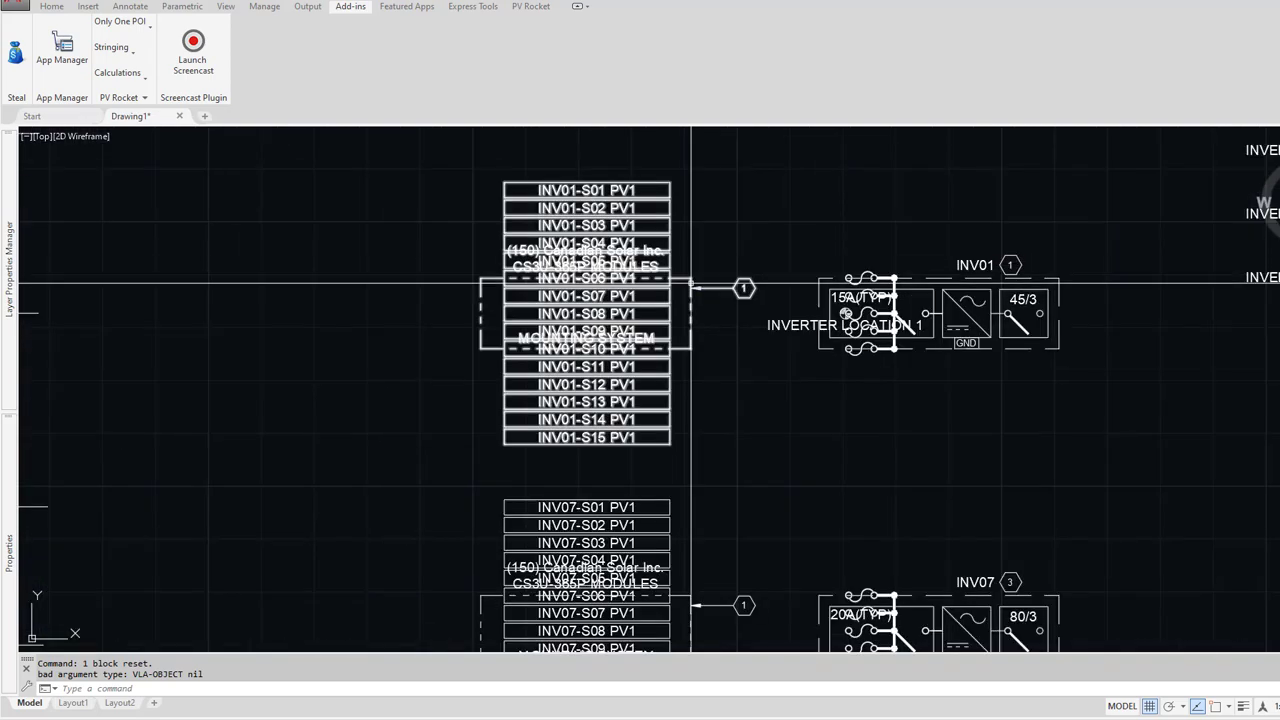
middle_drag(700, 286, 436, 340)
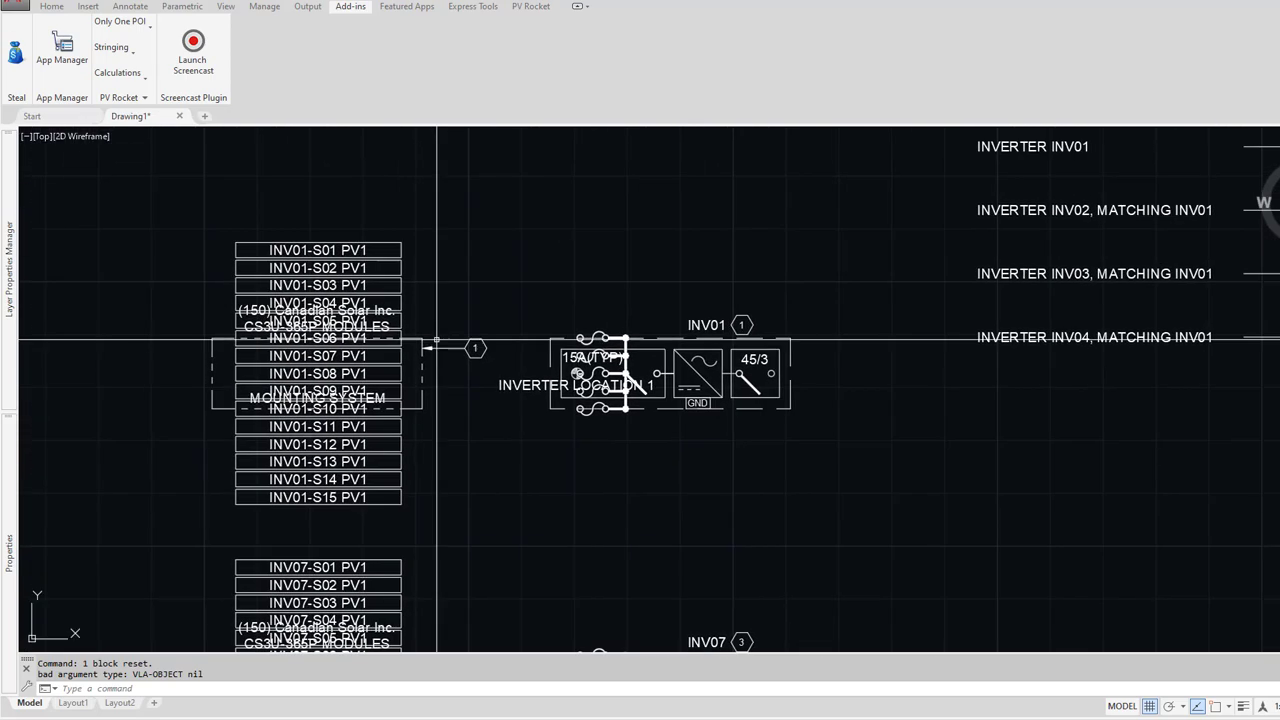
click(414, 342)
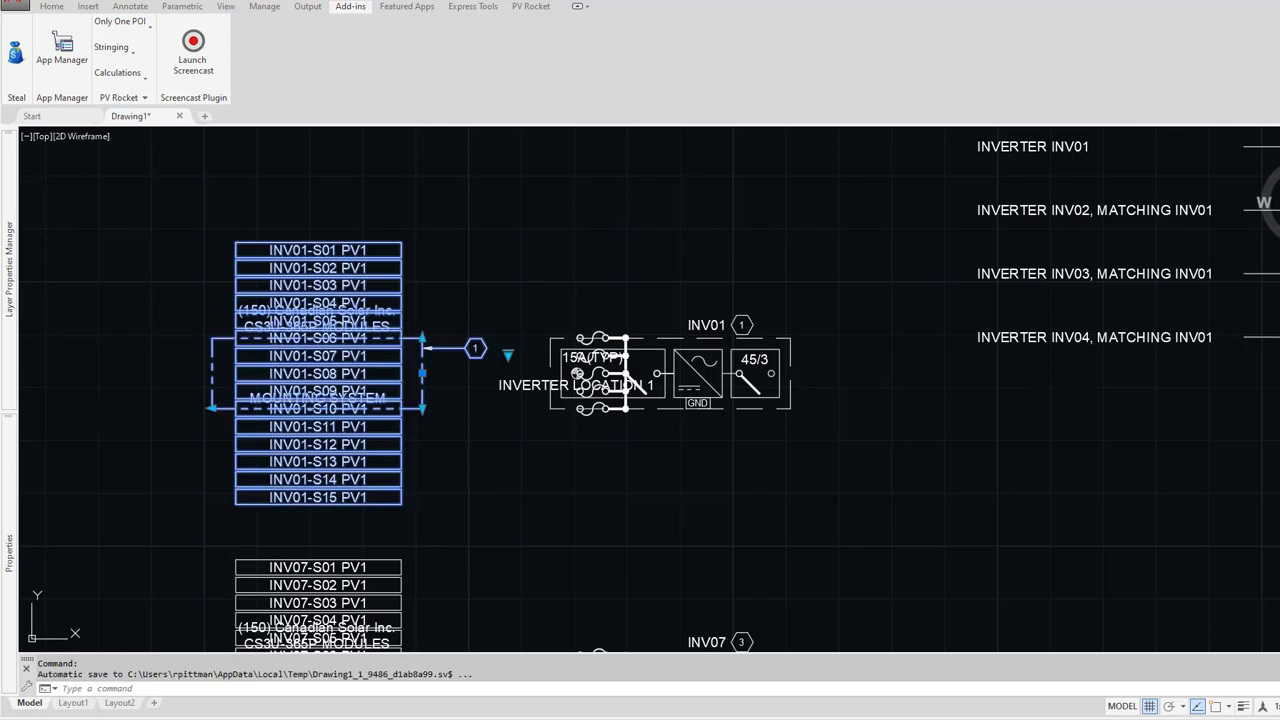
click(422, 338)
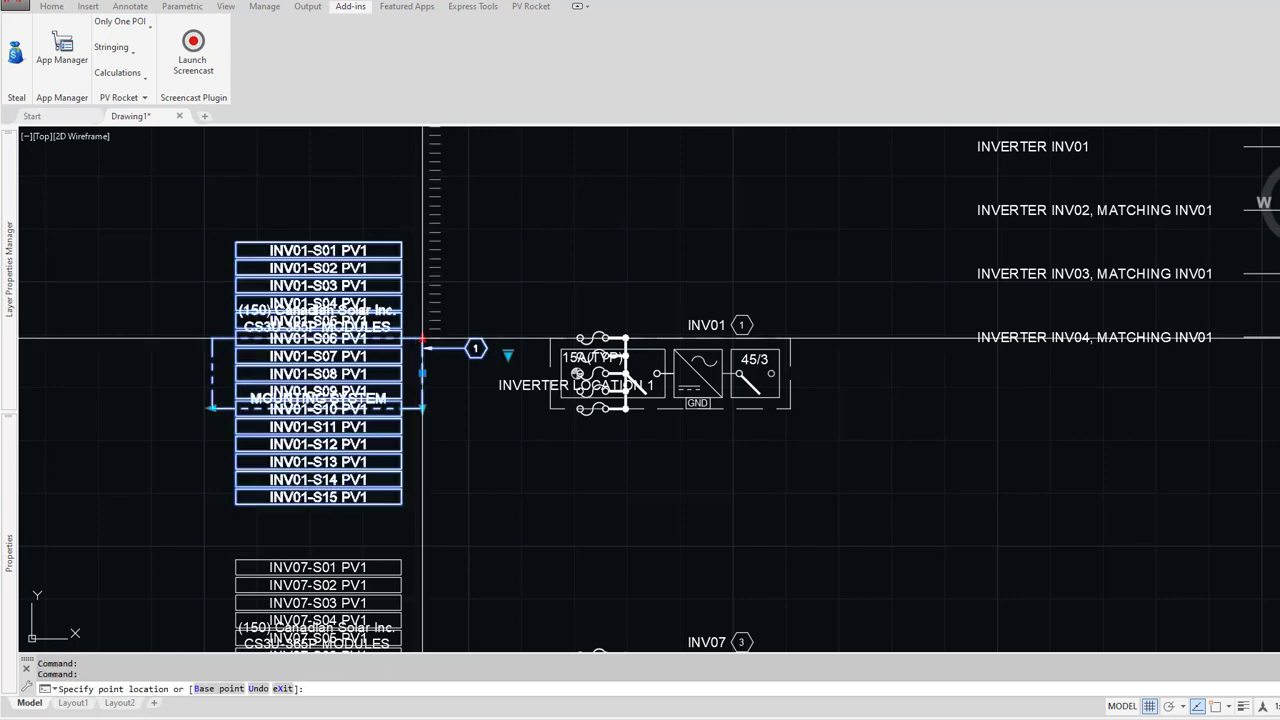
click(424, 226)
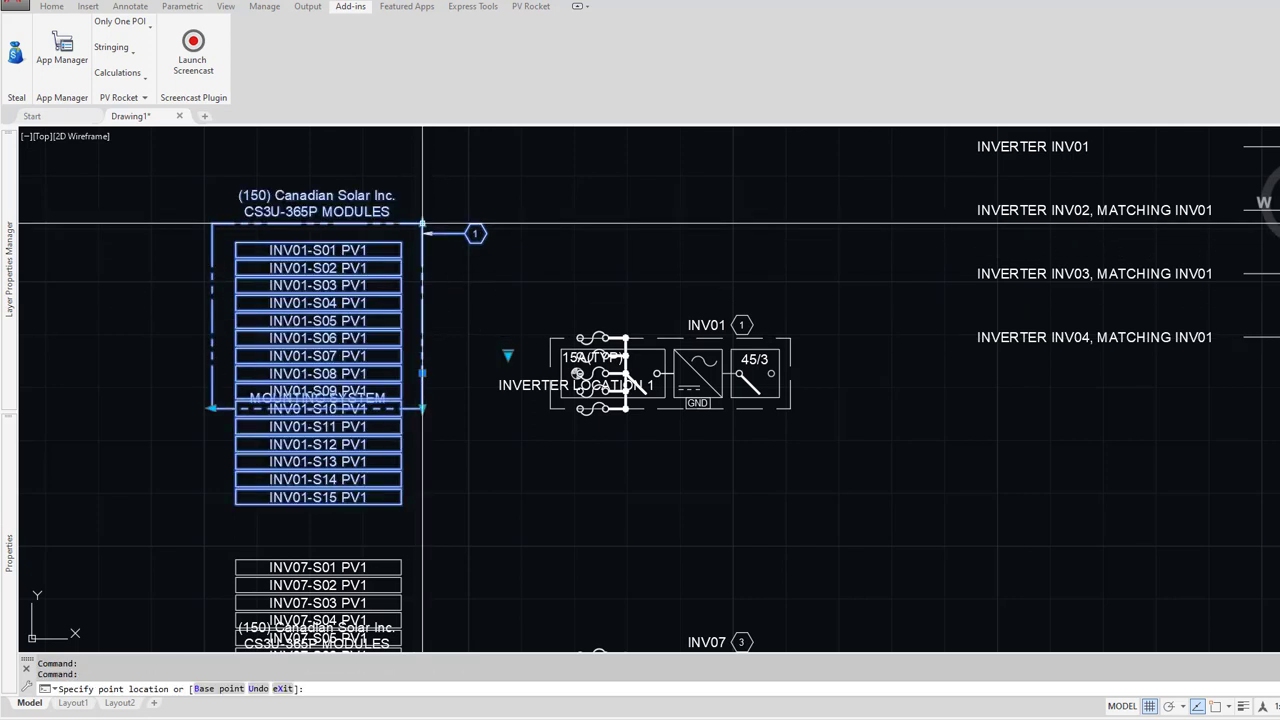
click(422, 407)
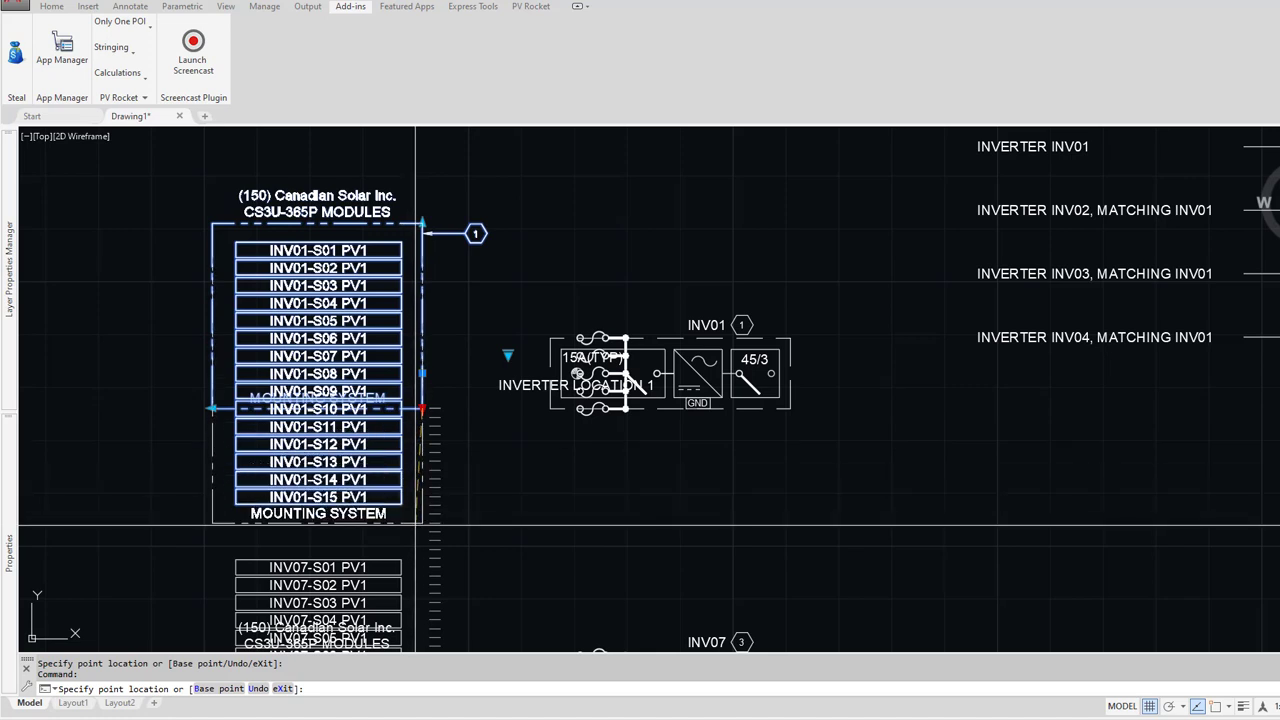
click(416, 531)
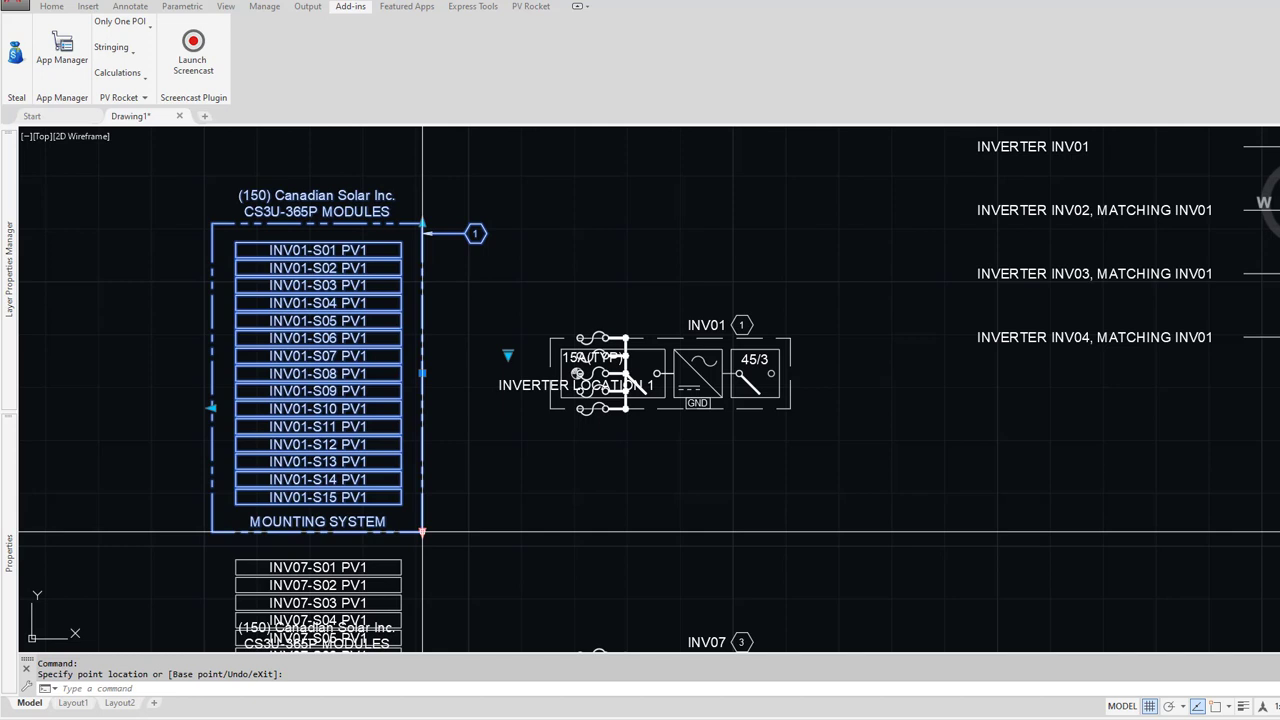
click(706, 403)
key(Escape)
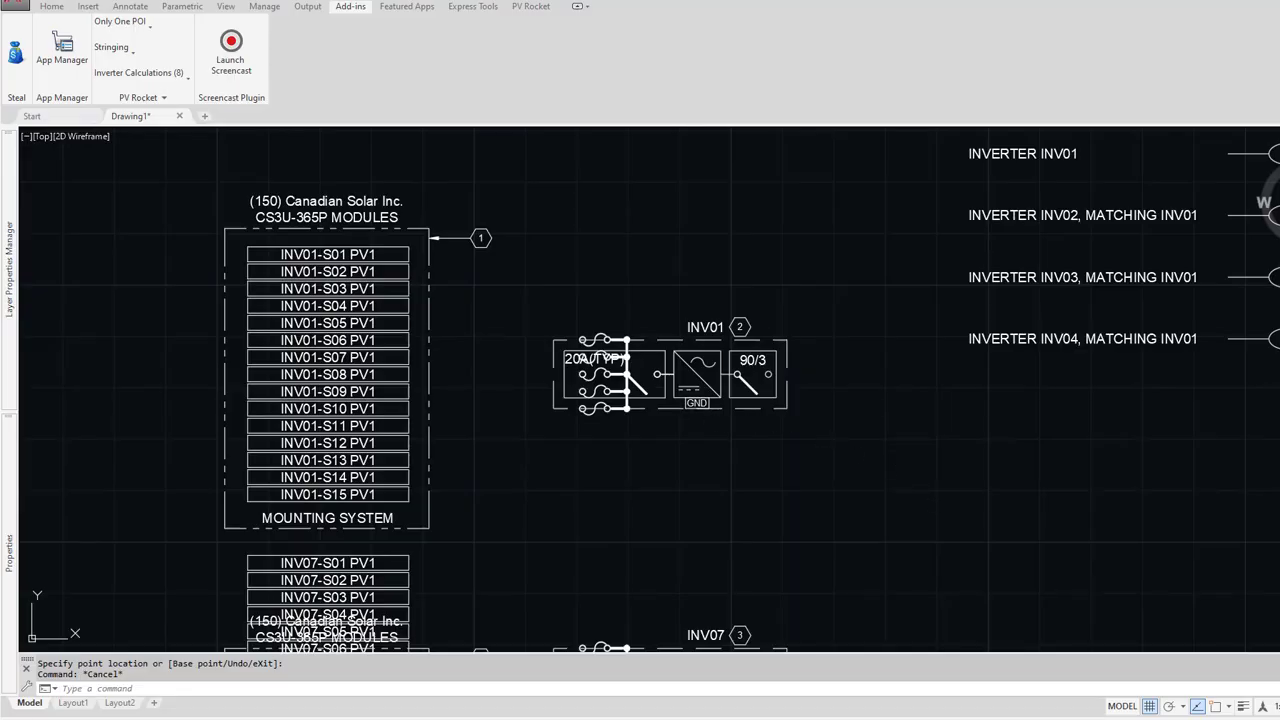
Step: Stretch the INV01 inverter enclosure to about the array frame's height and pull one stacked fuse group above the middle one
click(706, 346)
click(721, 348)
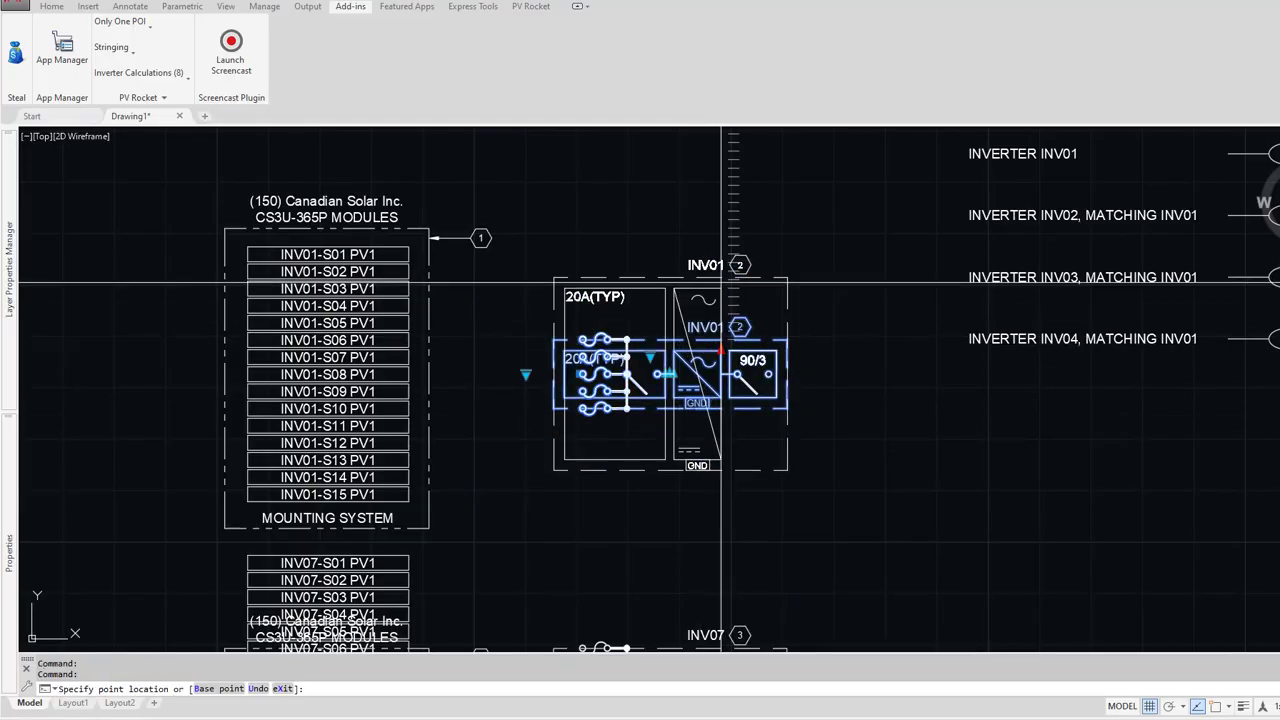
click(721, 218)
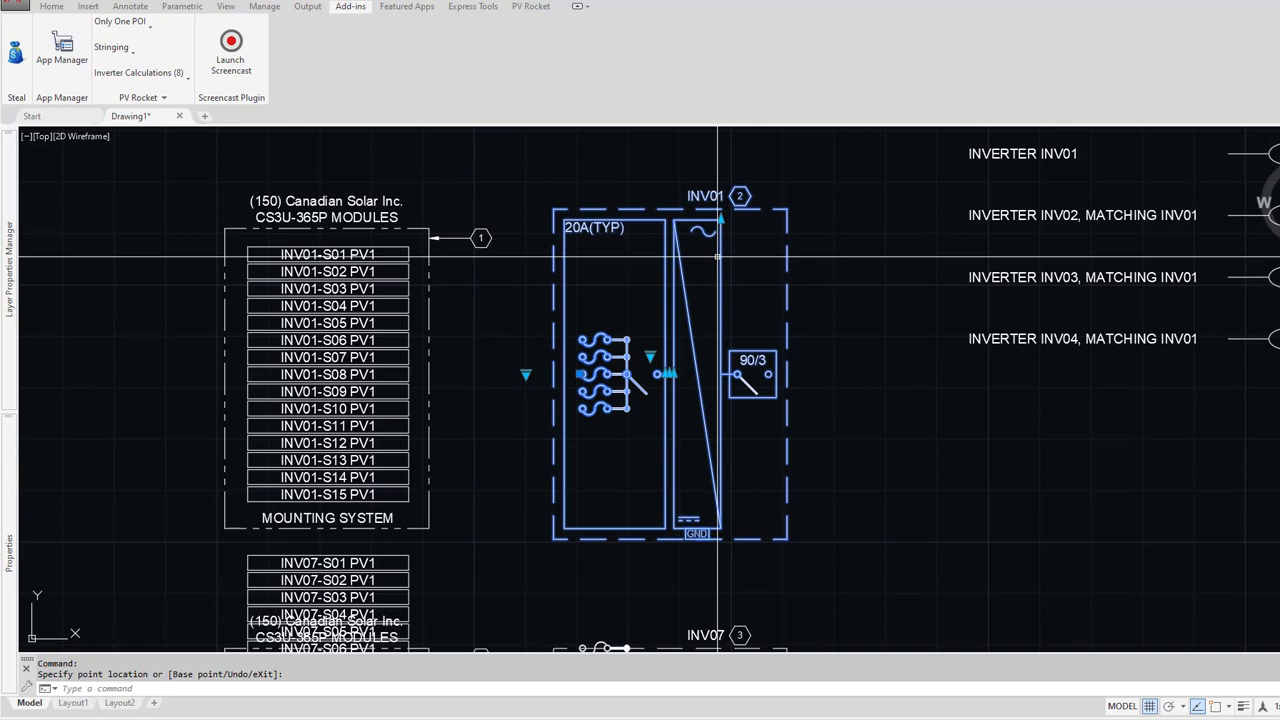
click(672, 374)
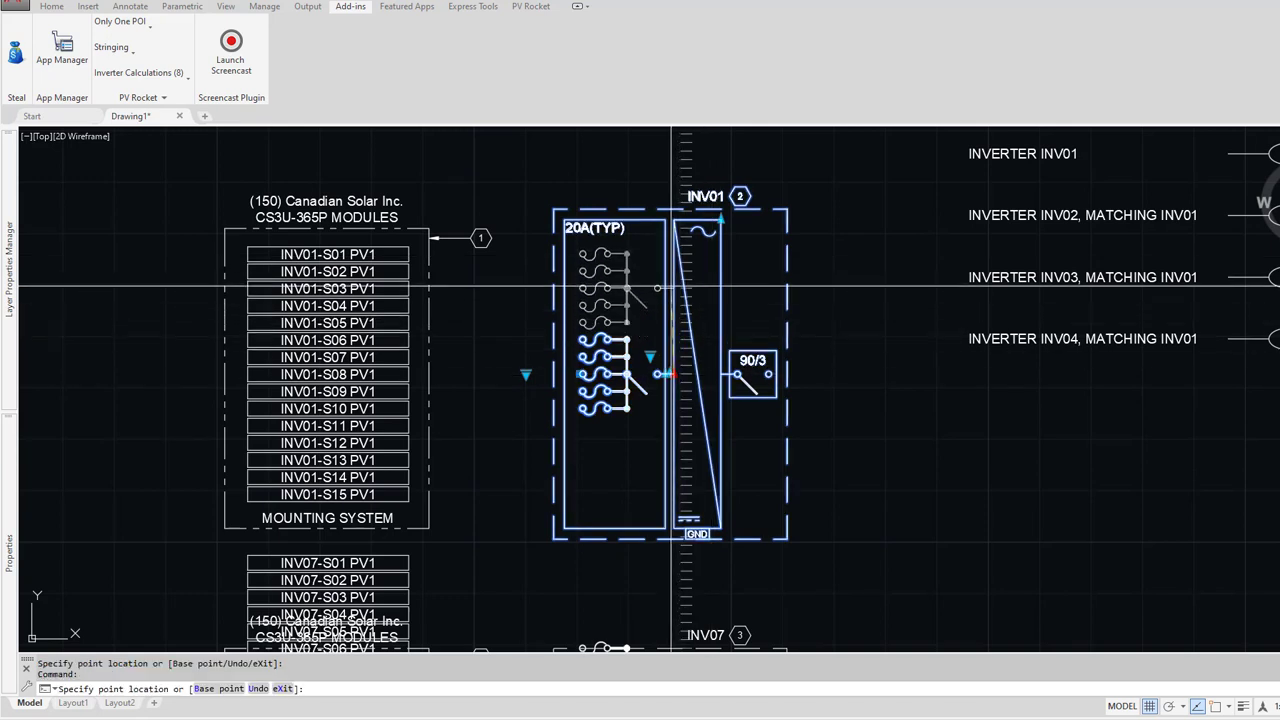
click(672, 288)
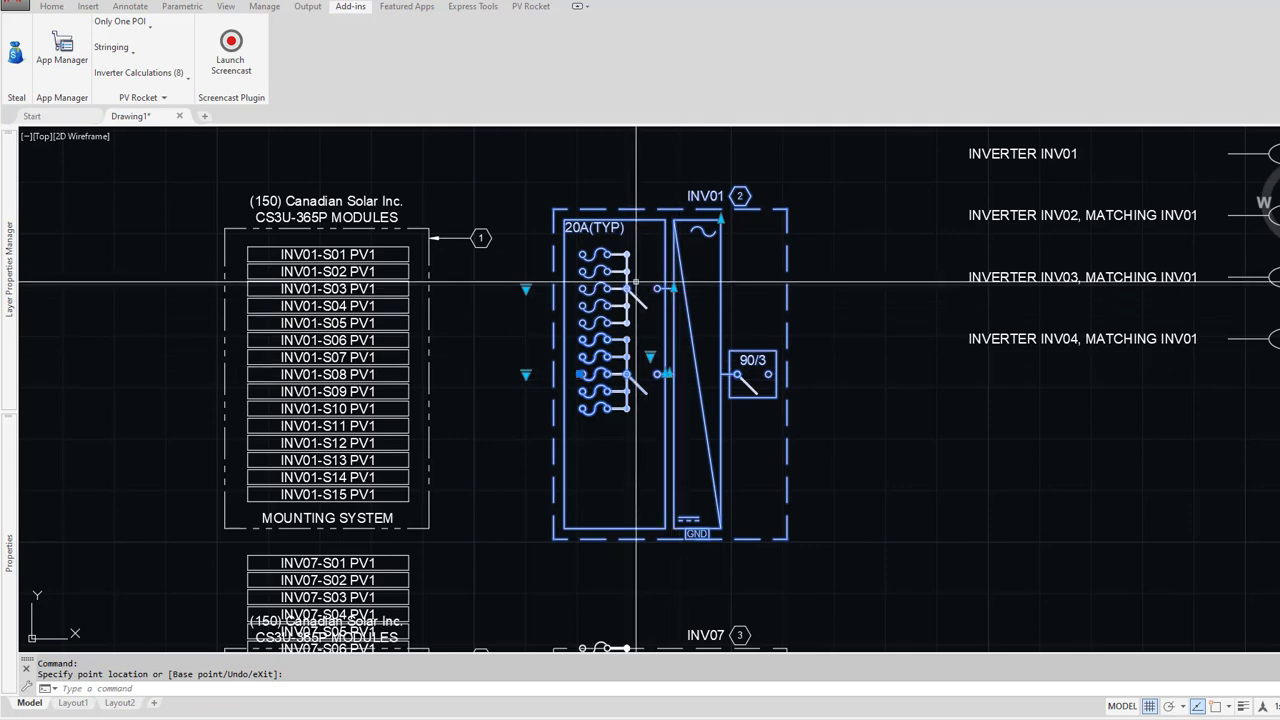
Step: Pull another stacked fuse group below INV01's middle group and slightly shorten the inverter enclosure
scroll(640, 285, up, 4)
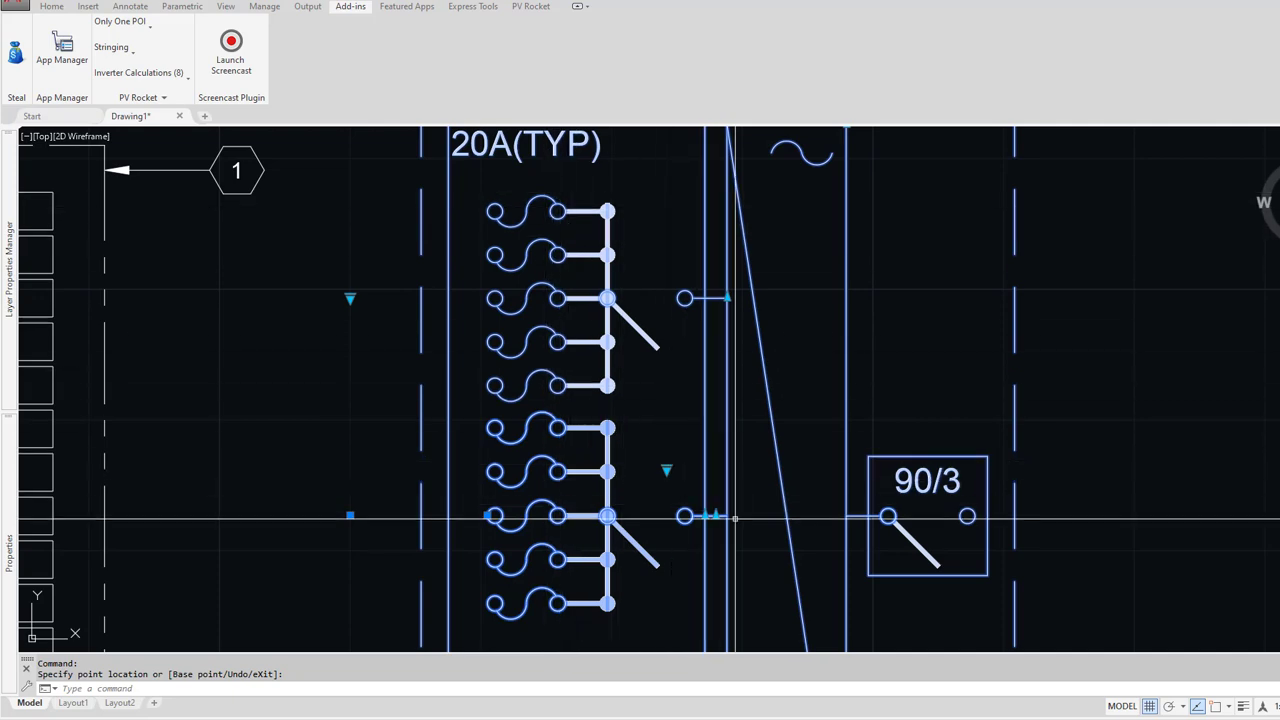
scroll(726, 519, down, 3)
scroll(700, 480, up, 3)
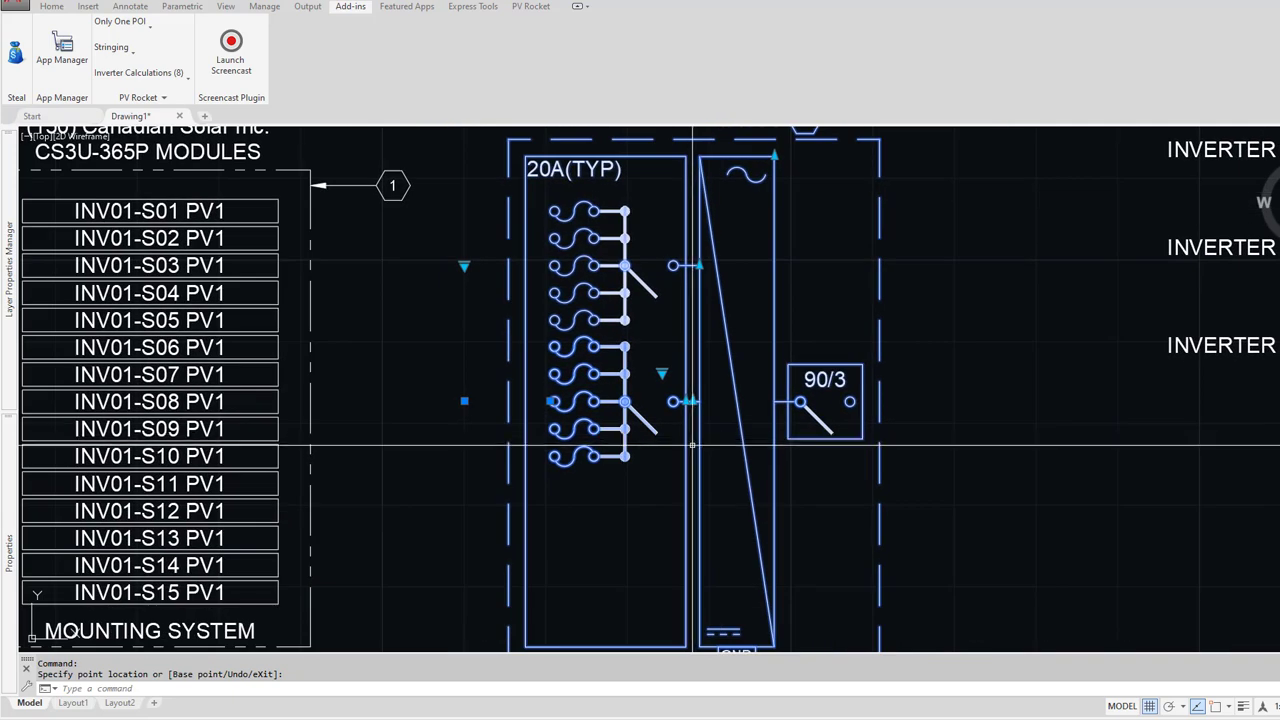
click(683, 376)
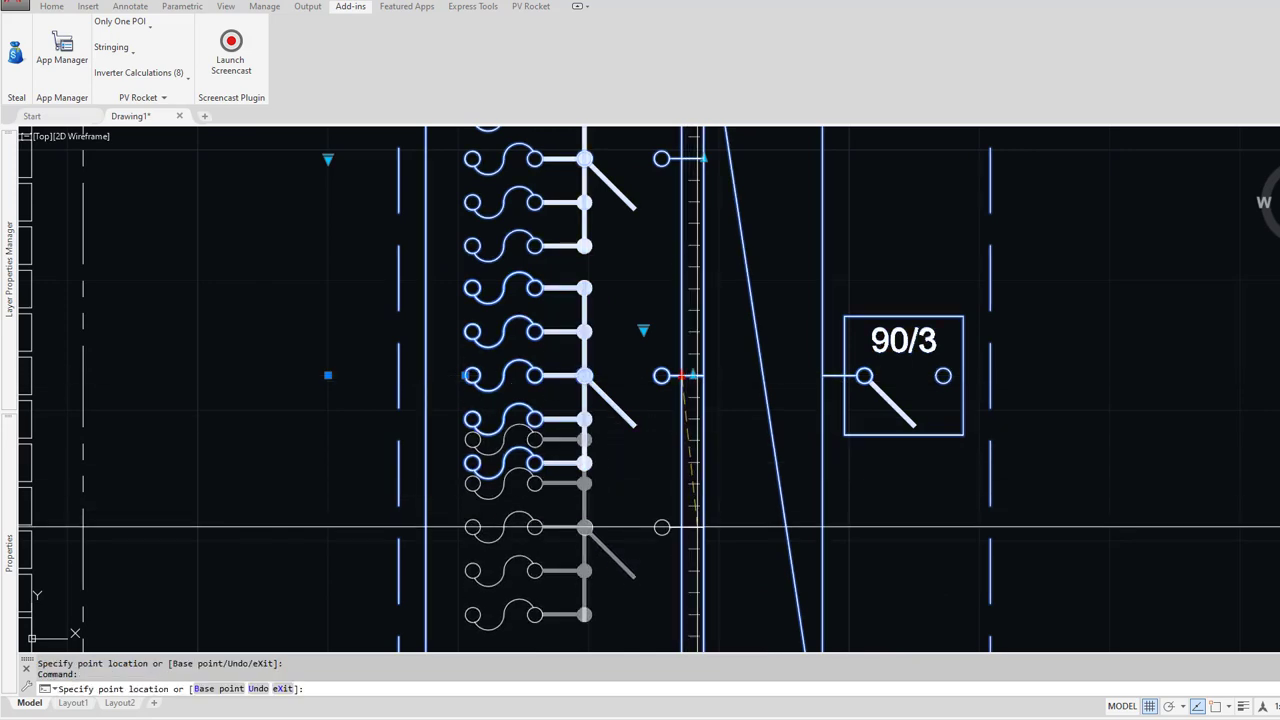
click(692, 586)
scroll(705, 519, down, 4)
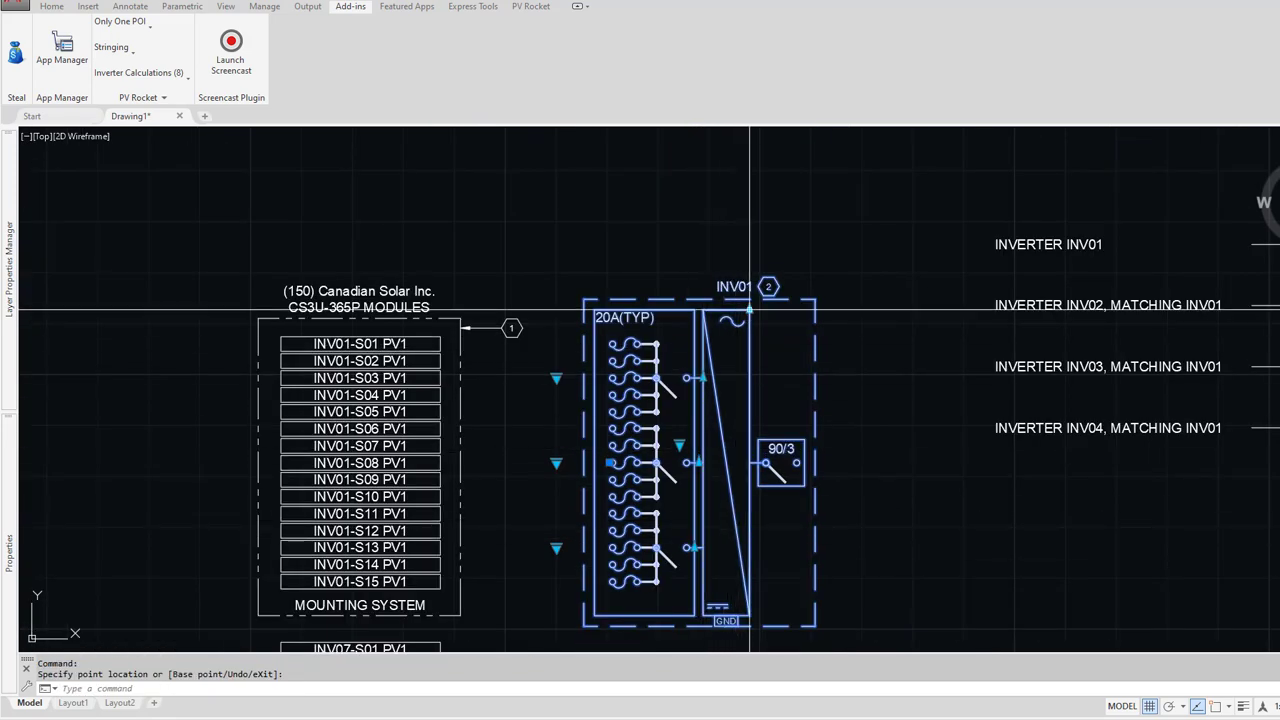
click(749, 310)
click(752, 315)
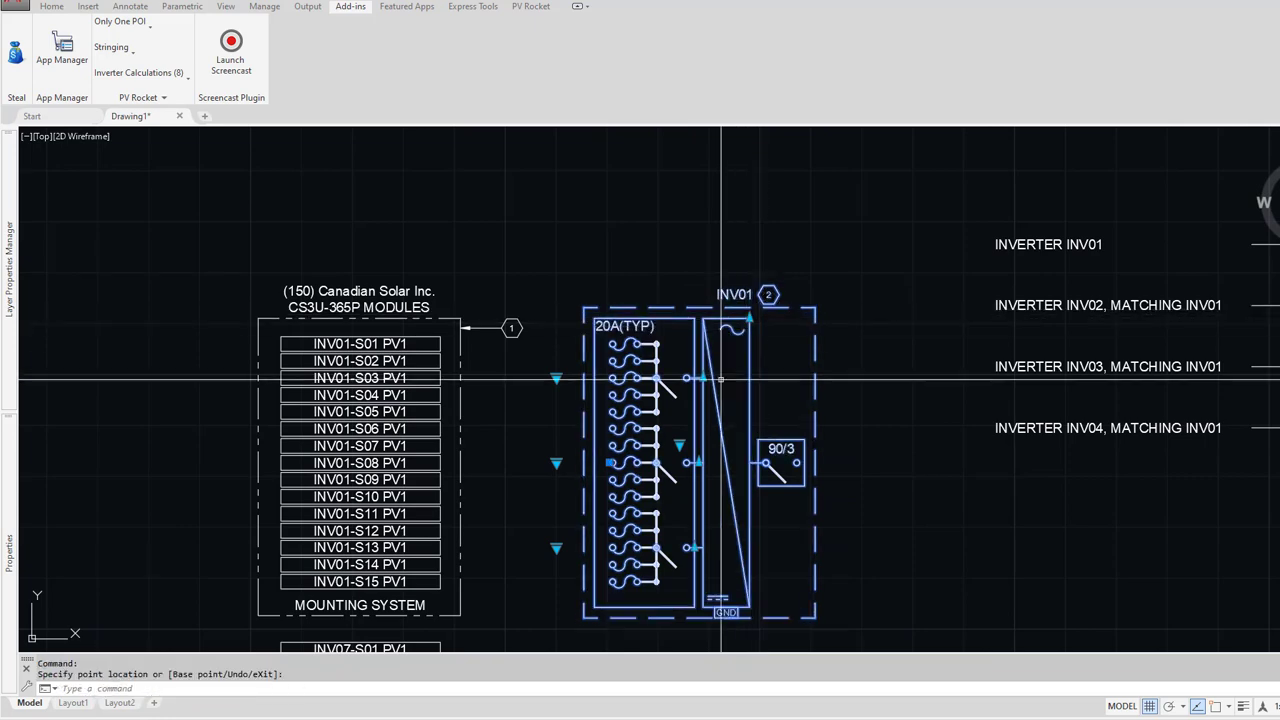
Step: Shift INV01's three fuse groups slightly down, keeping them evenly stacked under the 20A(TYP) label
scroll(715, 470, up, 2)
scroll(706, 477, down, 2)
scroll(706, 477, down, 1)
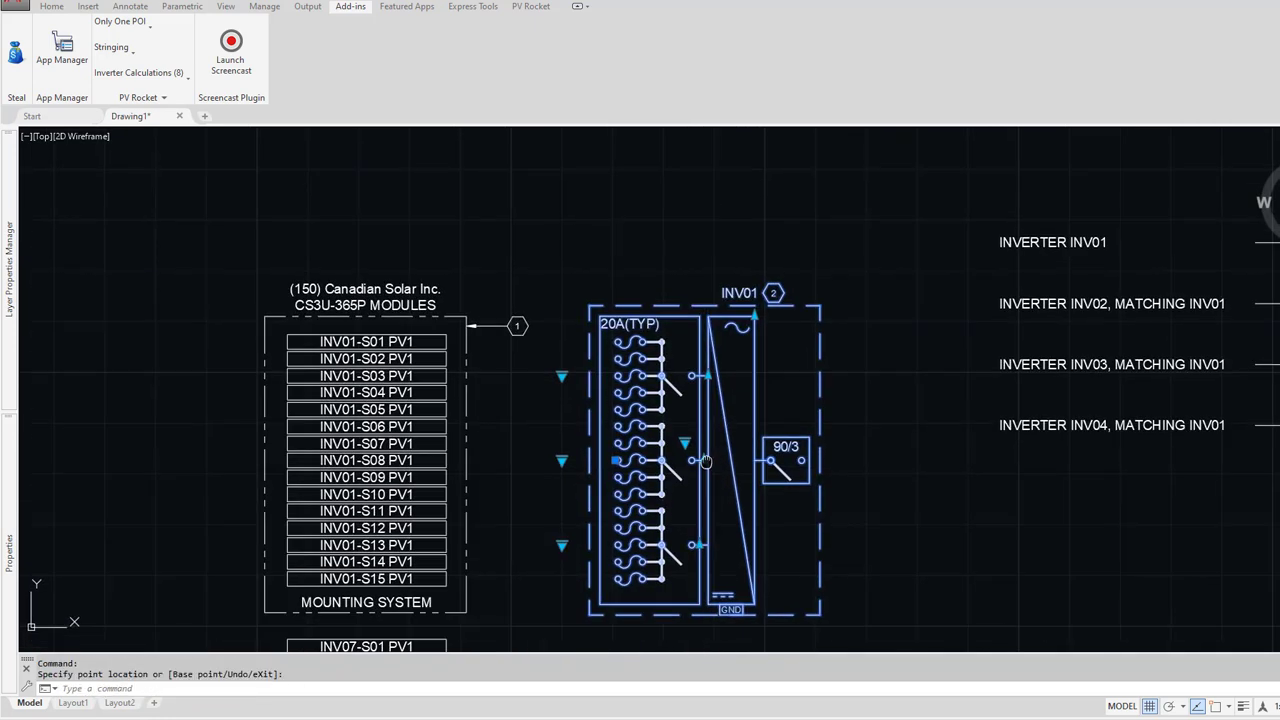
scroll(679, 473, up, 3)
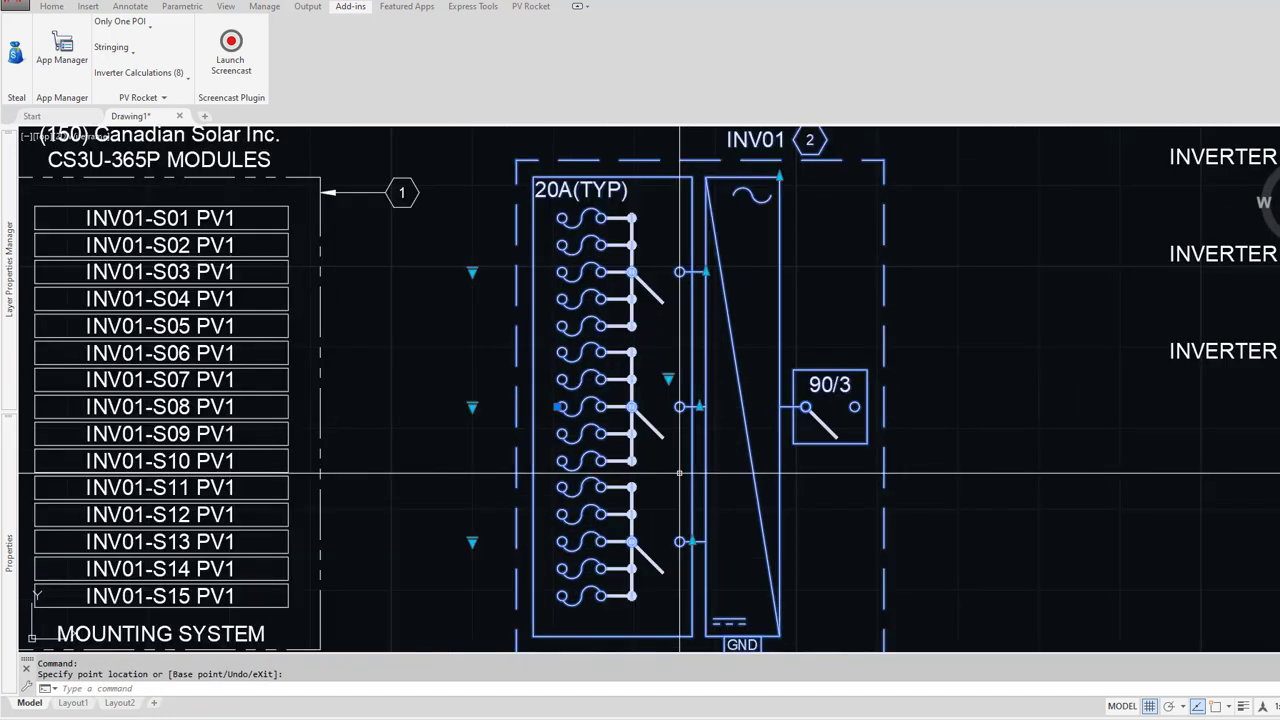
click(692, 541)
click(692, 554)
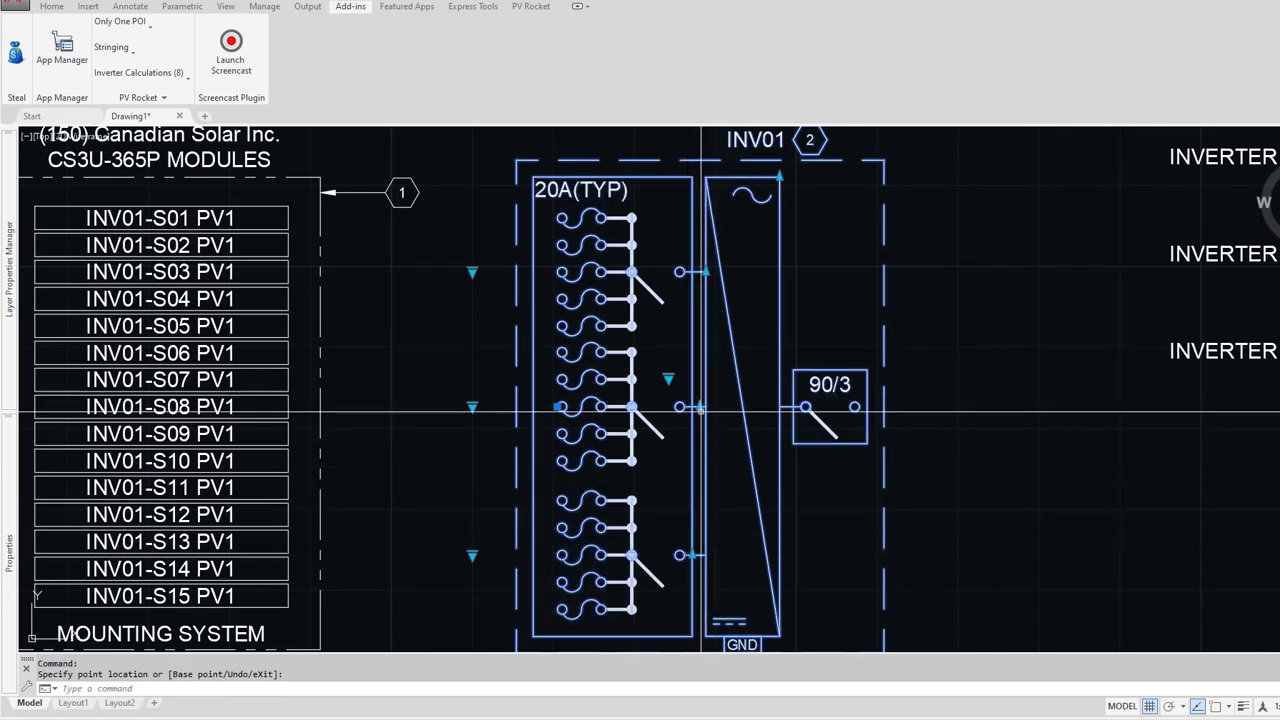
click(706, 272)
click(706, 286)
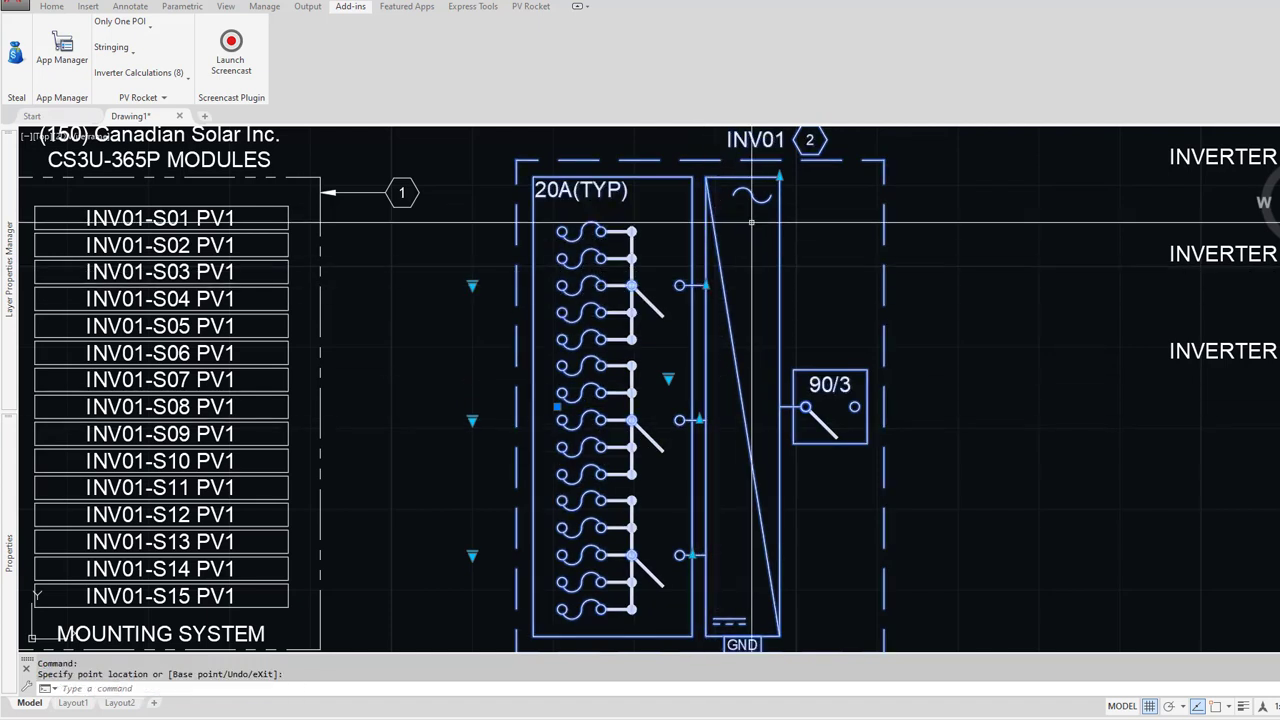
Step: Shorten the INV01 inverter enclosure slightly so it closes neatly around the three fuse groups, and deselect it
click(780, 177)
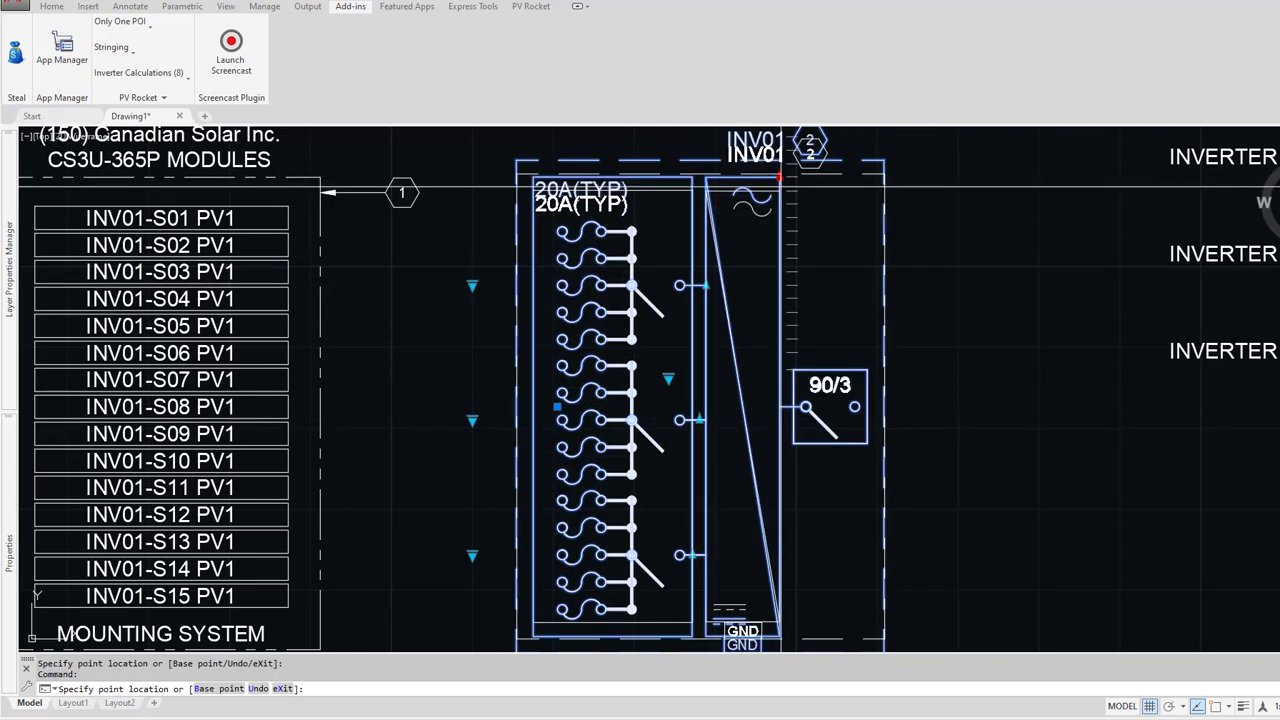
click(780, 191)
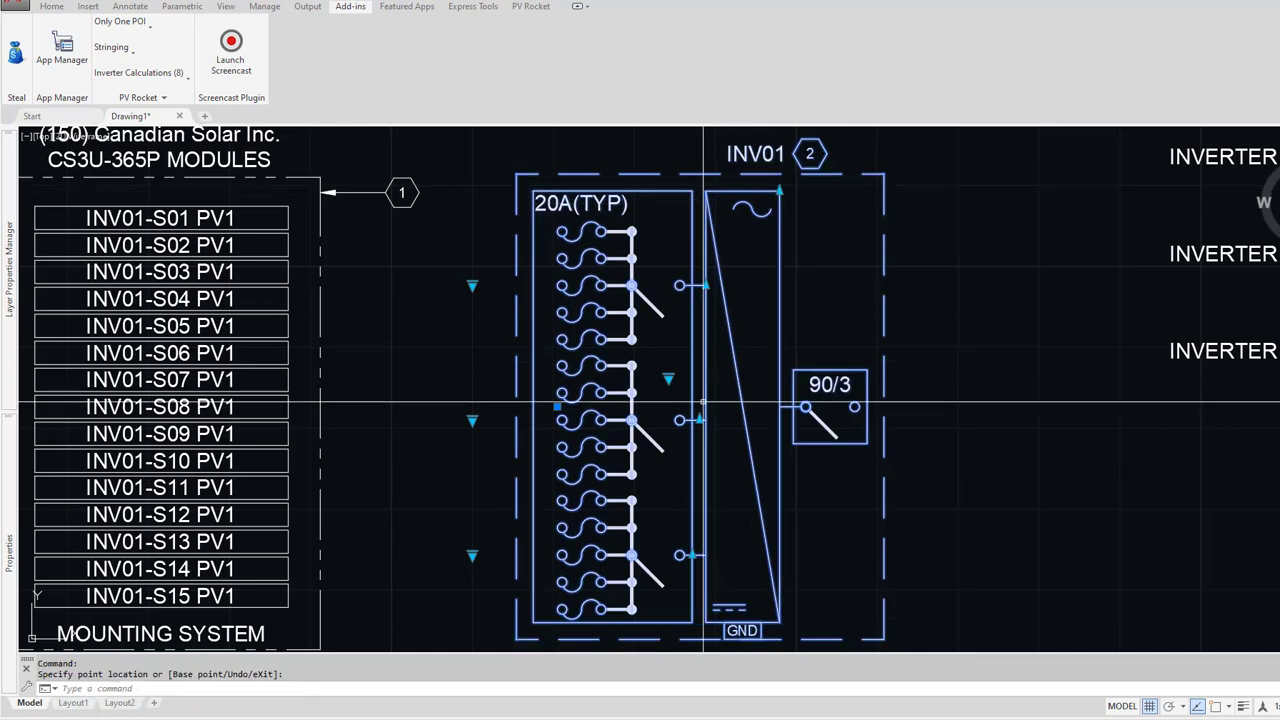
scroll(390, 437, down, 2)
key(Escape)
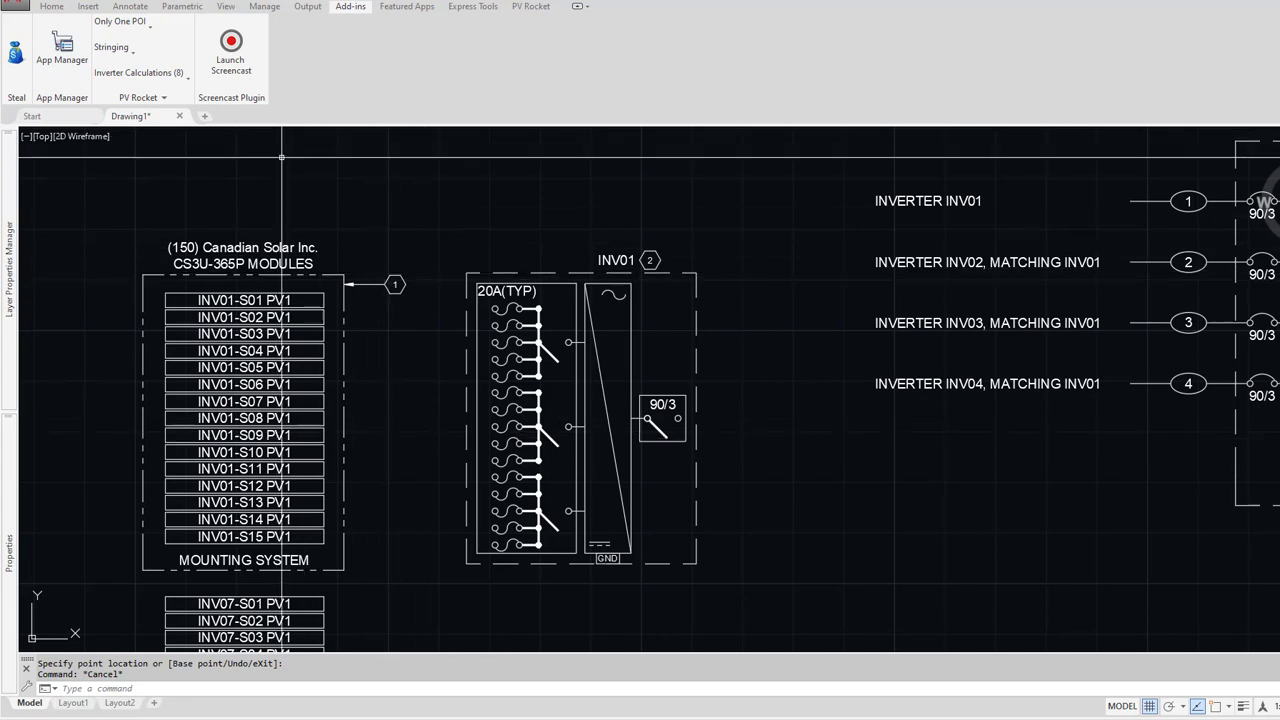
Step: Insert a PV Rocket Array Lines block above the space between the INV01 modules and the inverter
click(137, 98)
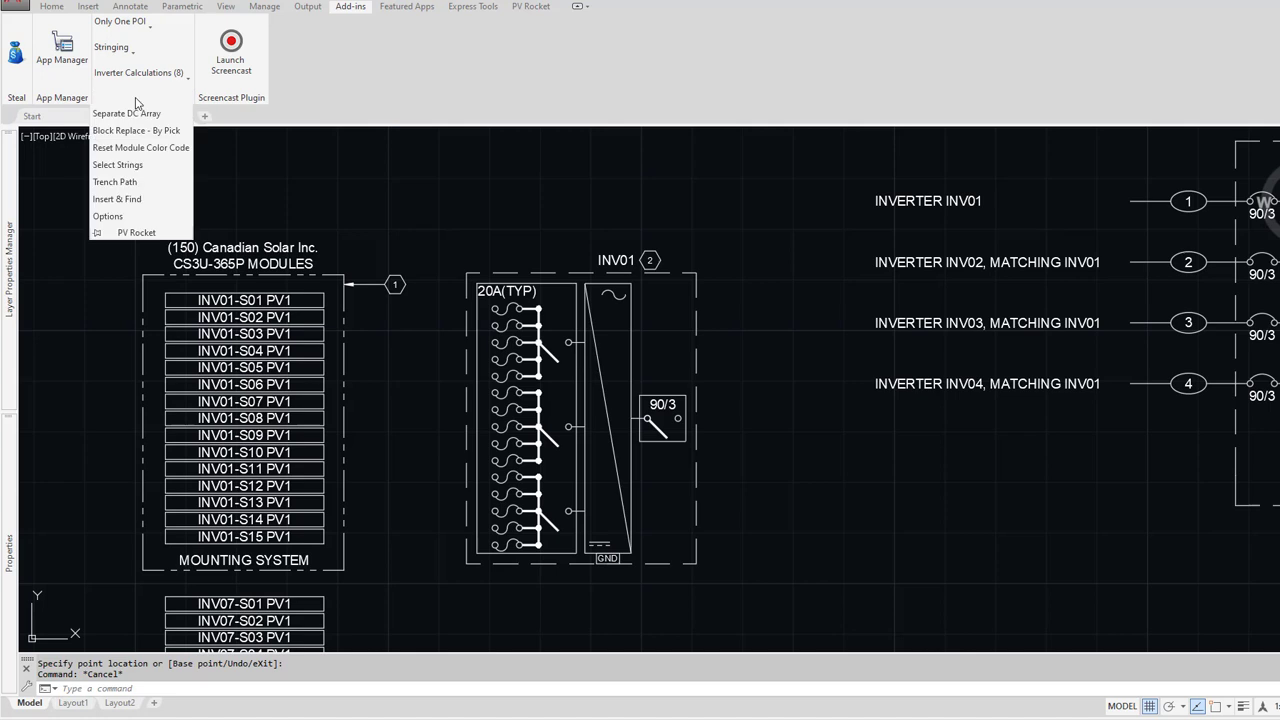
click(118, 199)
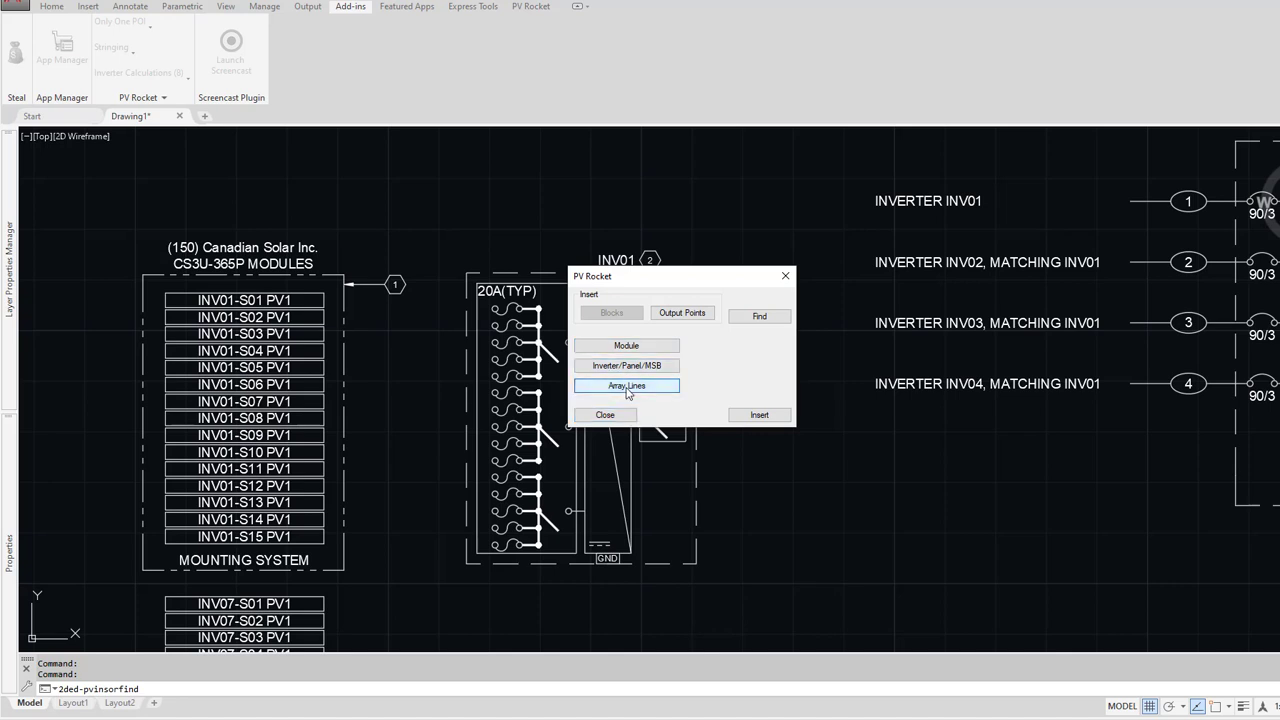
click(759, 415)
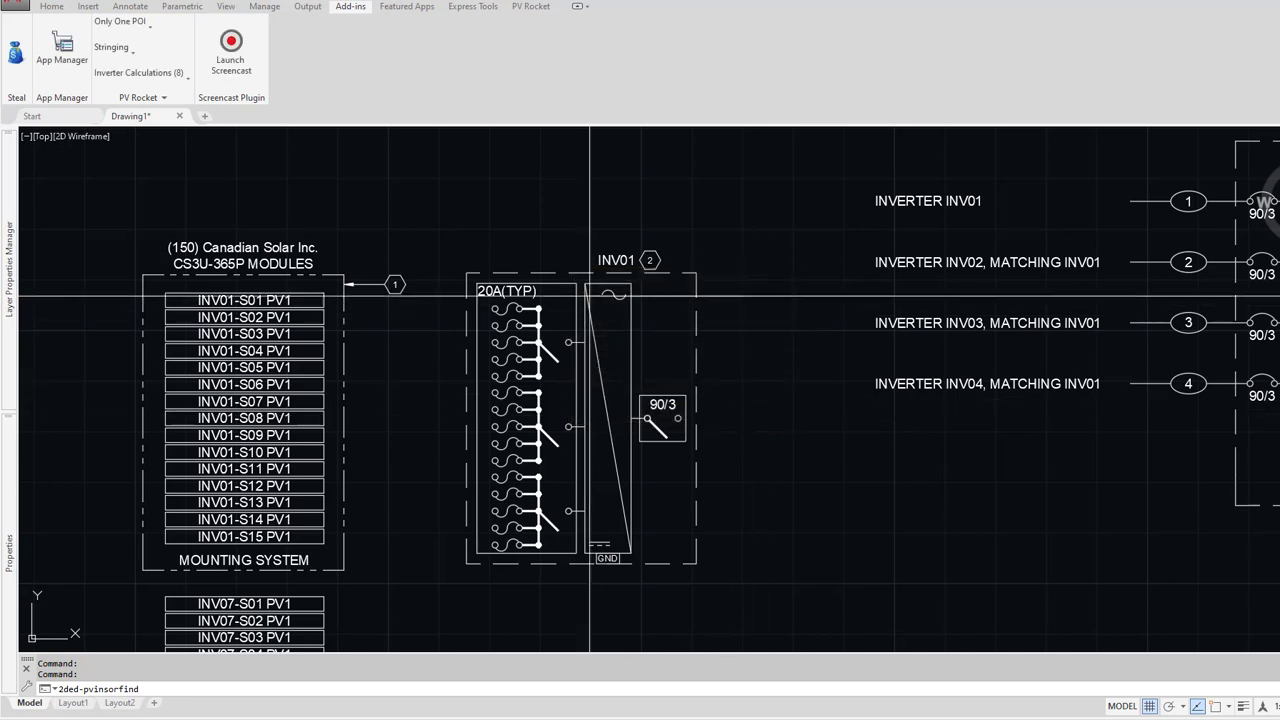
click(586, 202)
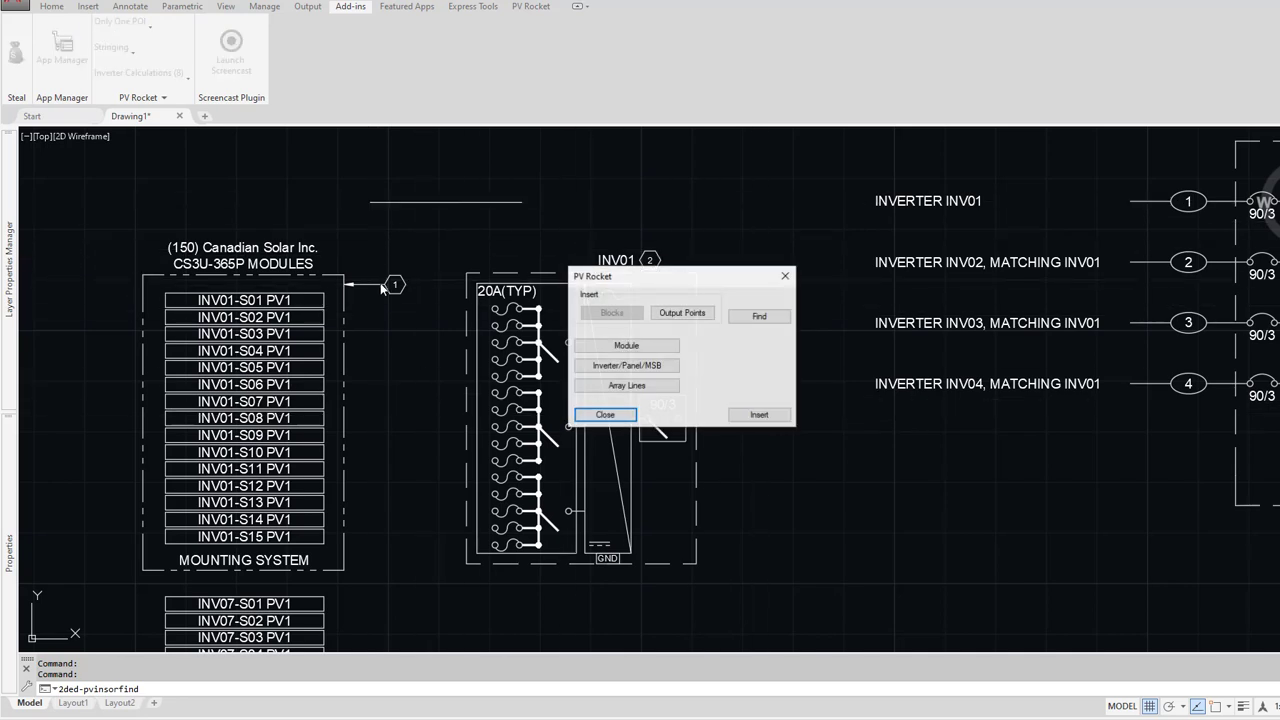
click(632, 416)
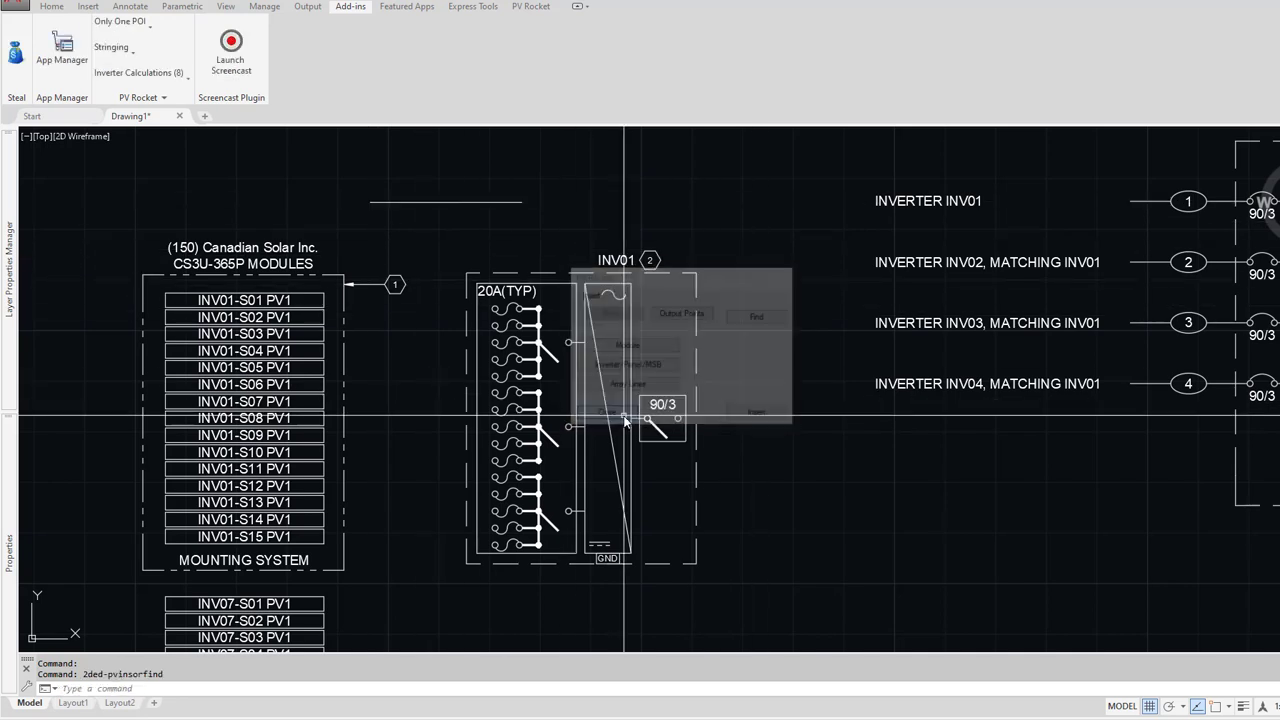
Step: Stretch the inserted array line vertically into an evenly spaced stack of 13 lines
click(390, 201)
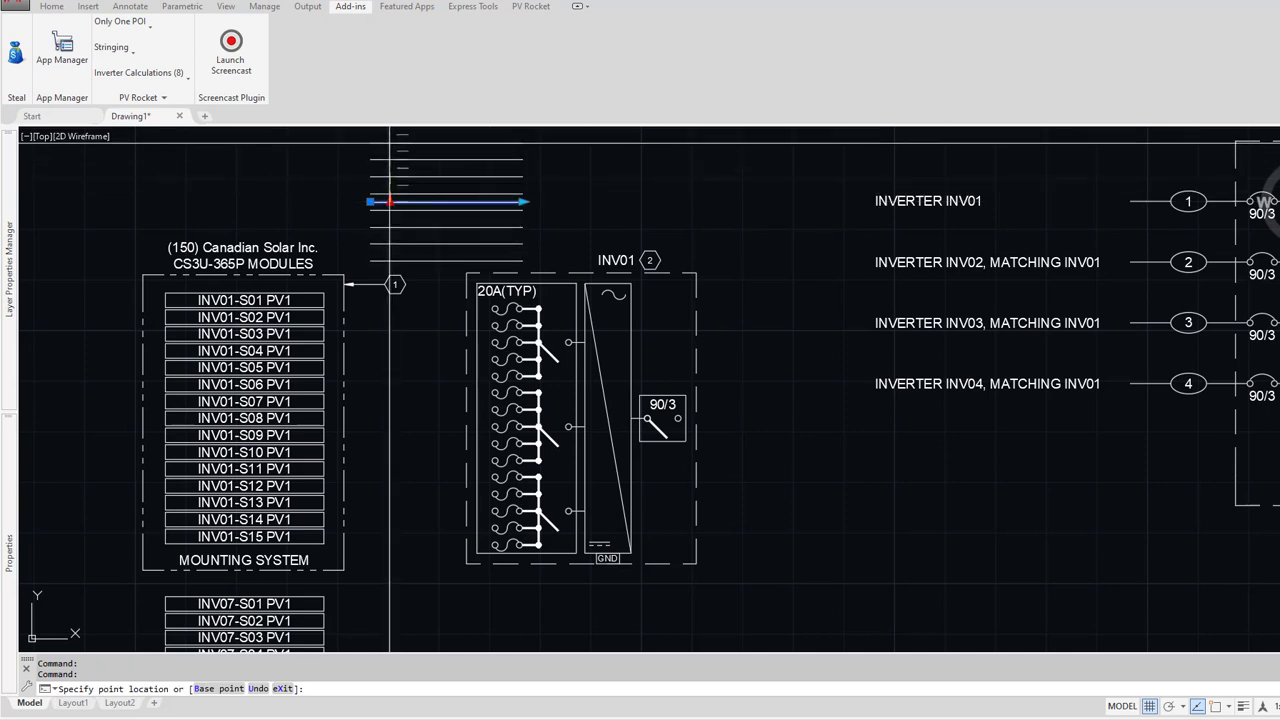
middle_drag(390, 143, 389, 225)
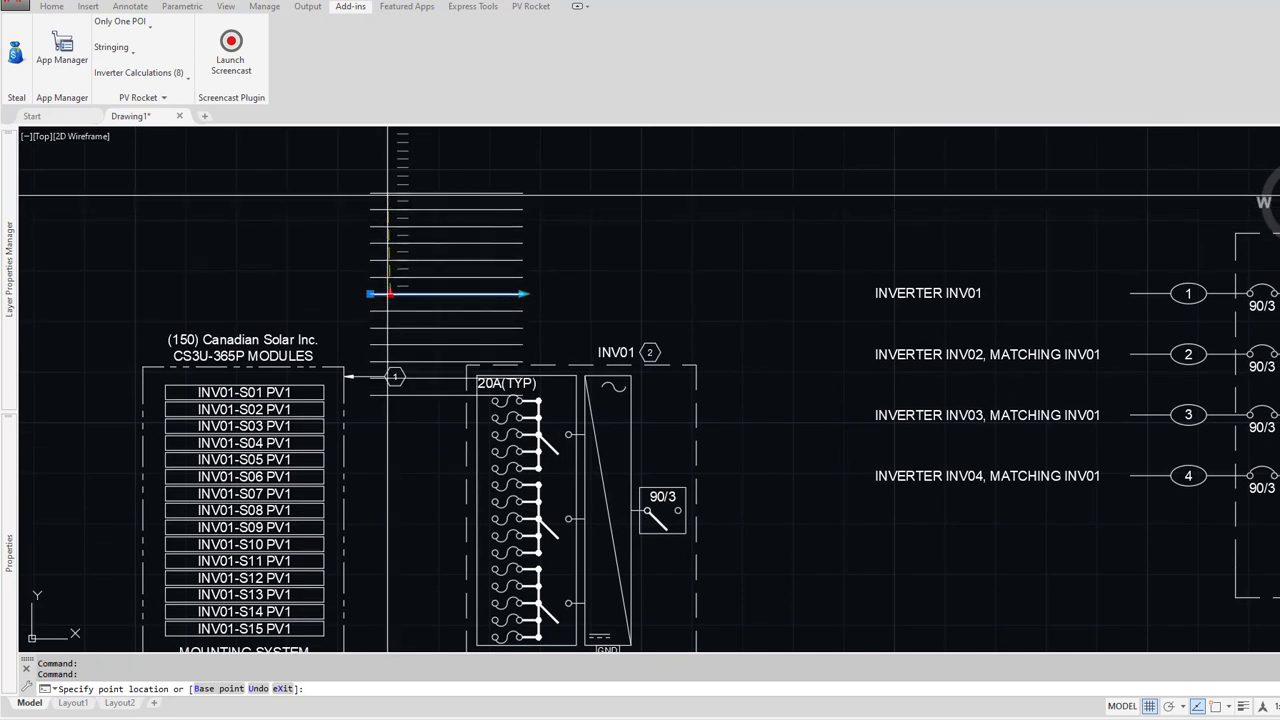
click(389, 194)
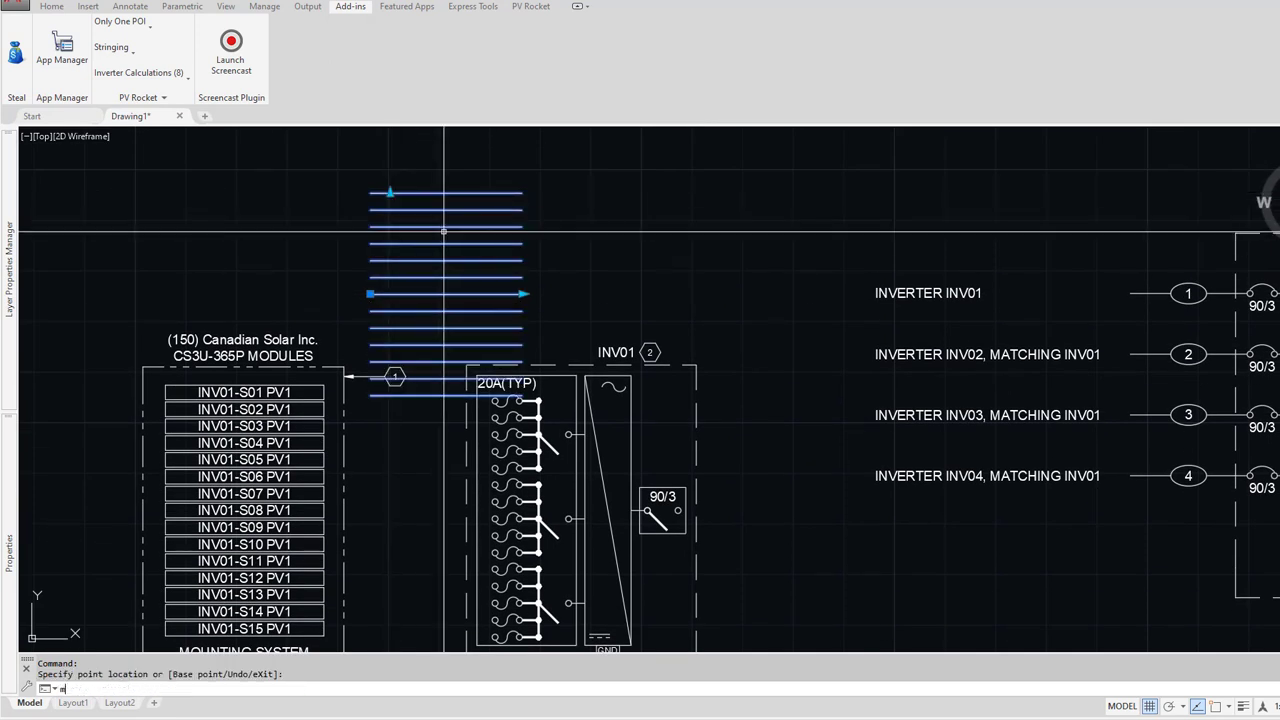
Step: Move the array lines from the top line's left endpoint to the midpoint of string INV01-S02's right edge
text(m)
key(Return)
text(end)
key(Return)
click(370, 193)
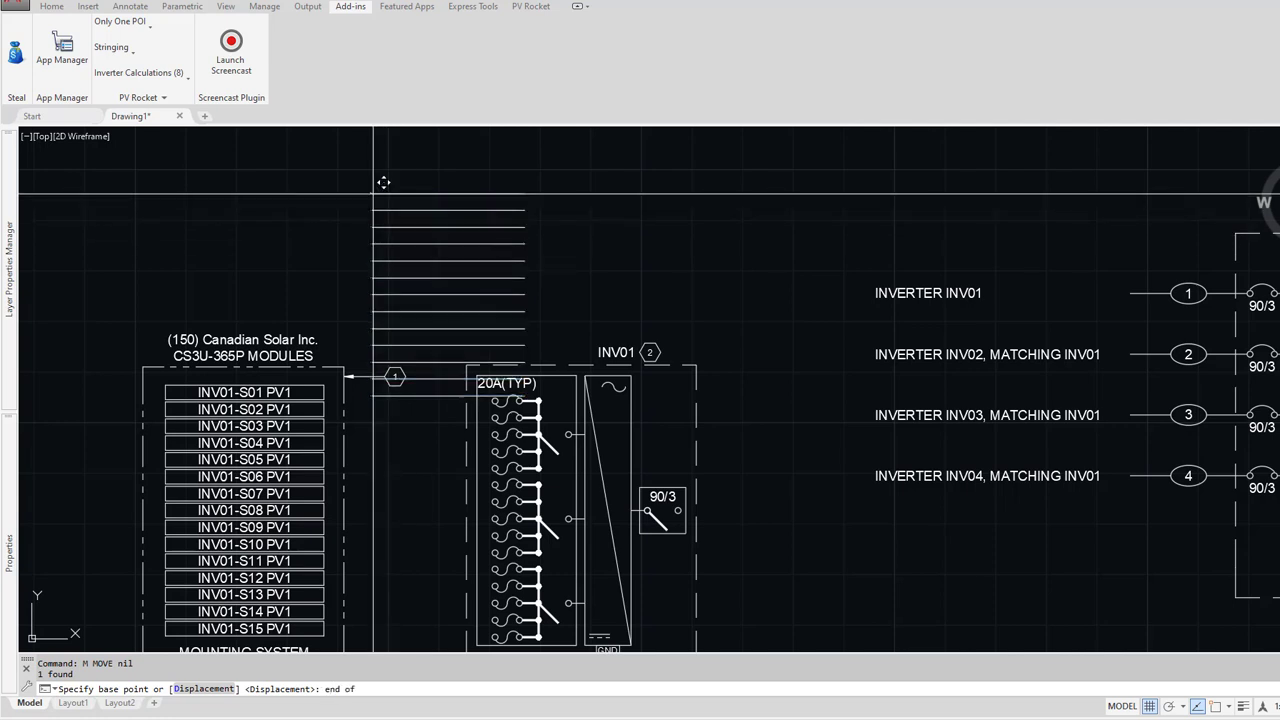
text(mid)
key(Return)
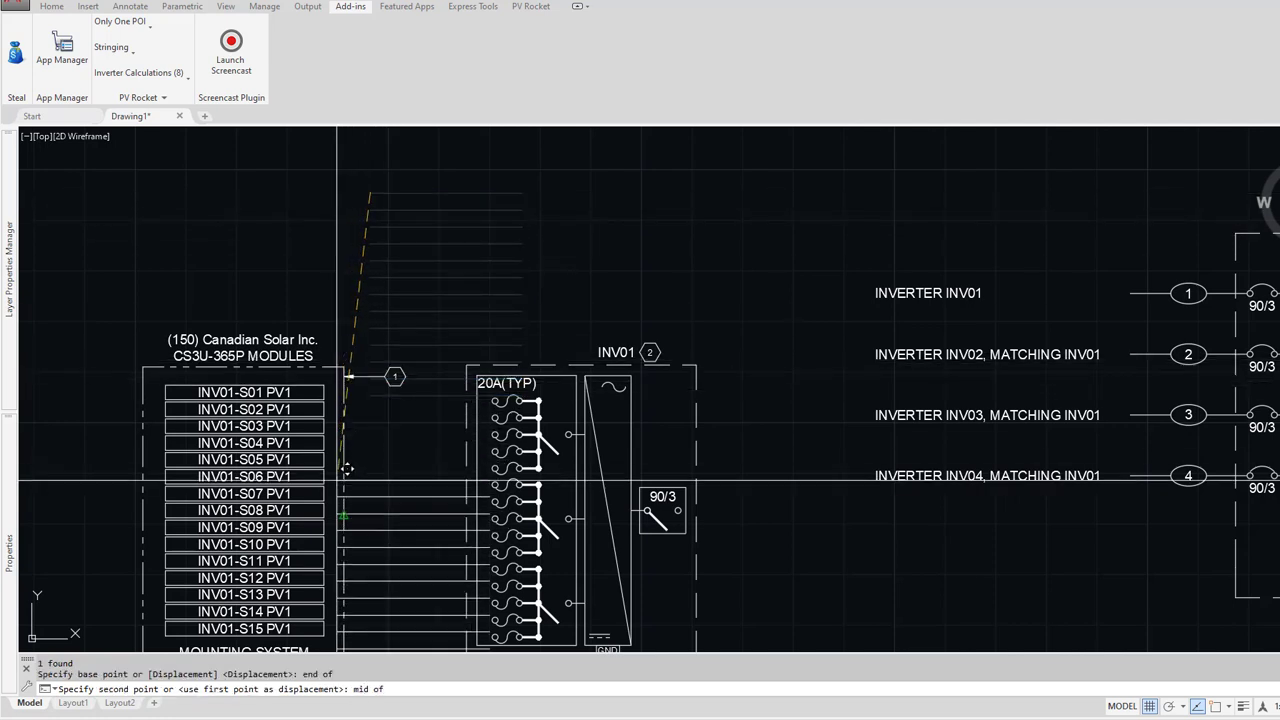
click(330, 405)
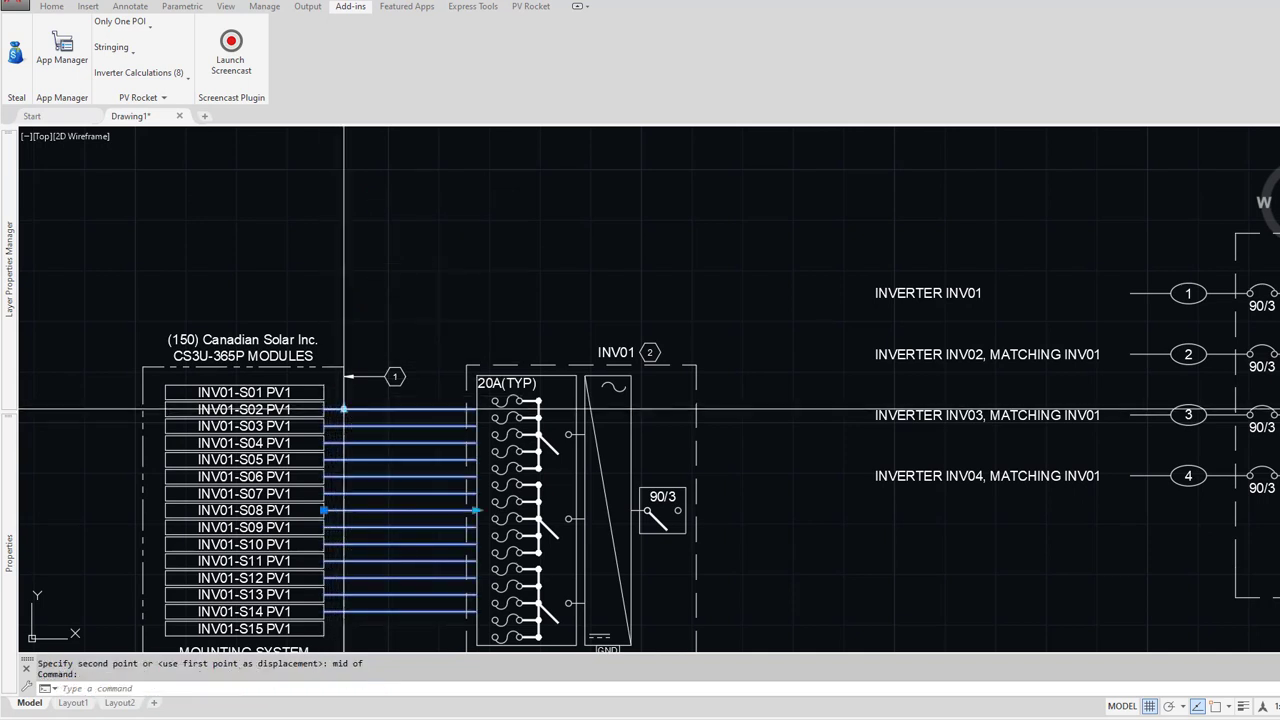
Step: Extend the array lines by one at each end so they cover strings INV01-S01 to S15
click(344, 409)
click(344, 391)
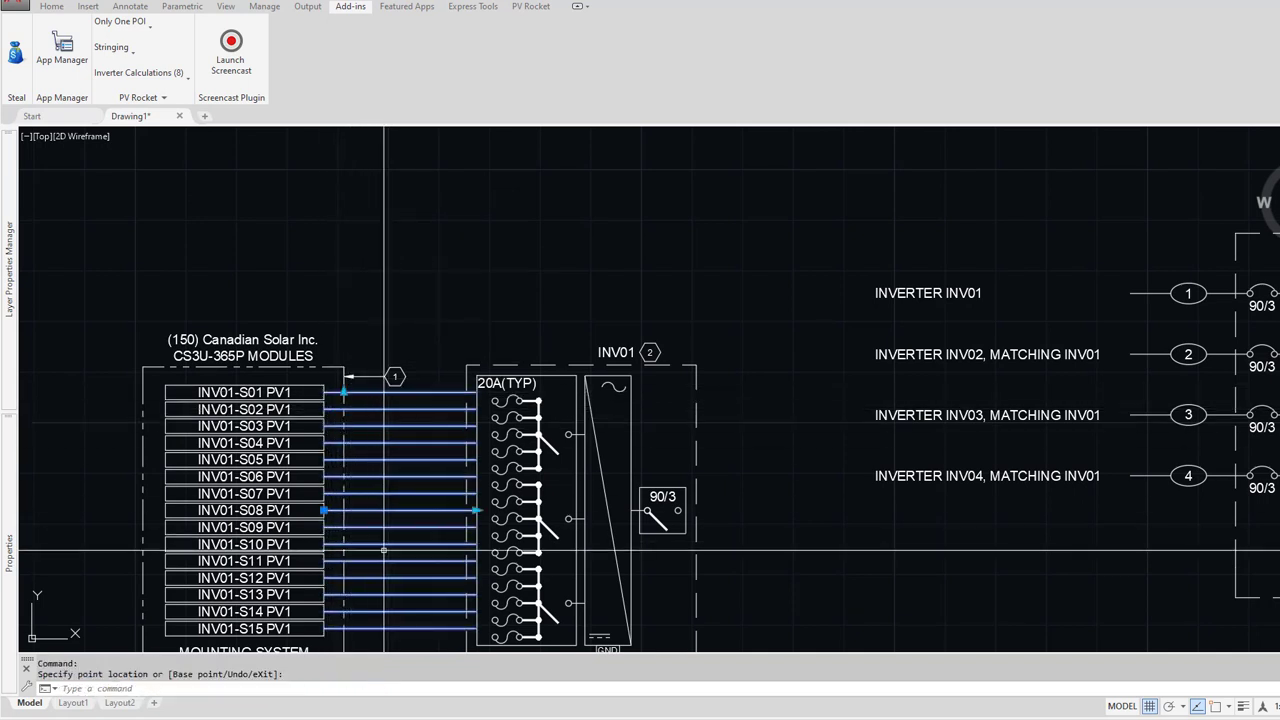
key(Escape)
middle_drag(384, 549, 369, 439)
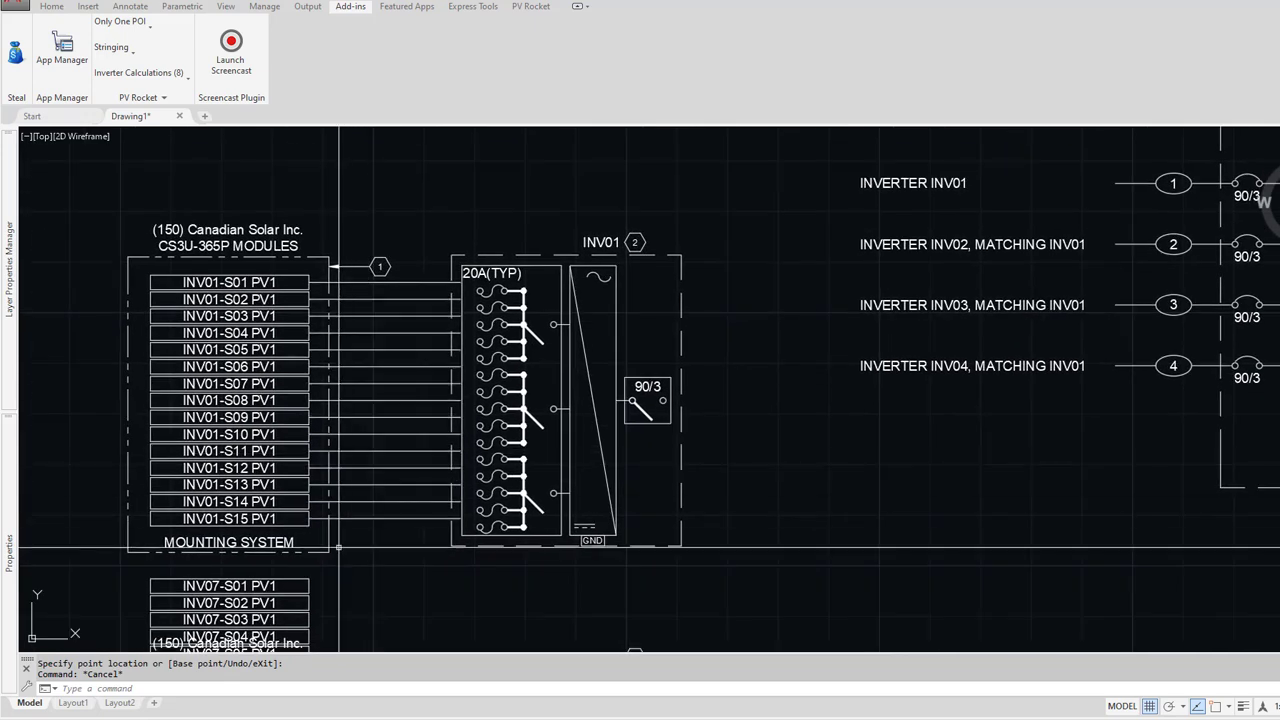
Step: Move the INV01 module array and its lines so the bottom line's right endpoint meets the left quadrant of the lowest fuse
scroll(338, 547, up, 2)
text(m MOVE)
key(Return)
click(361, 533)
click(257, 443)
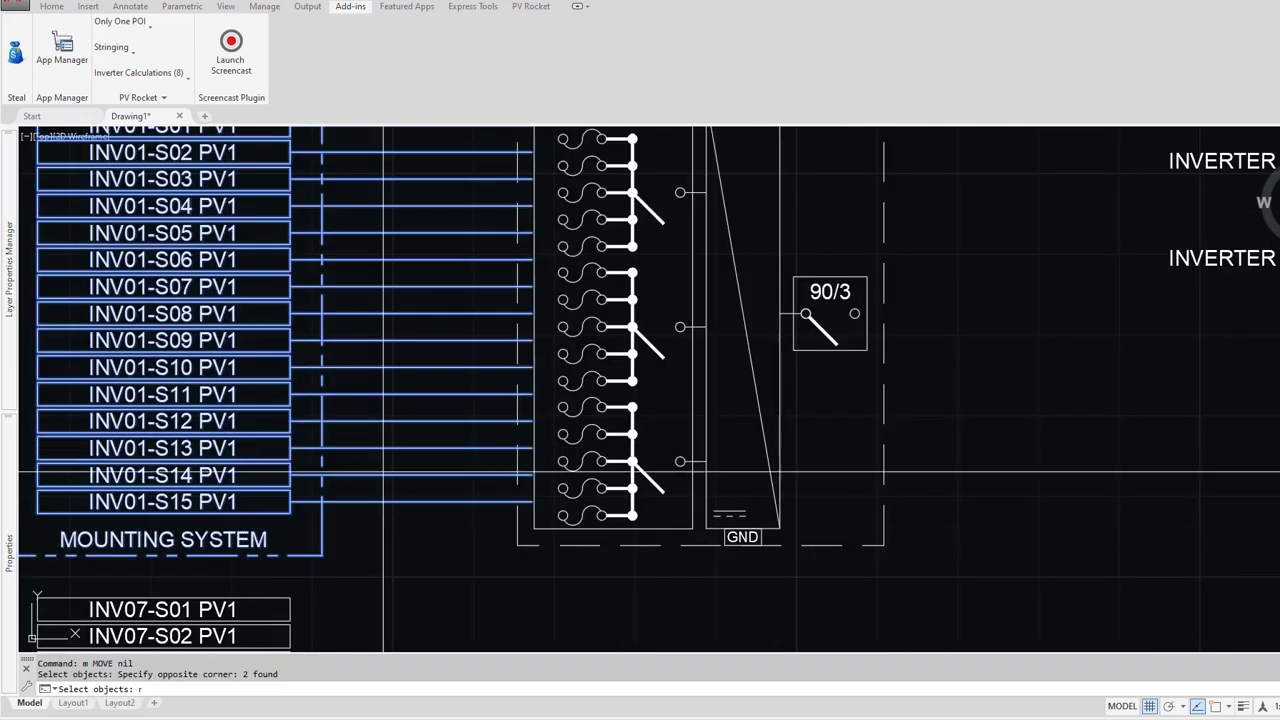
key(Return)
scroll(531, 505, up, 6)
text(end)
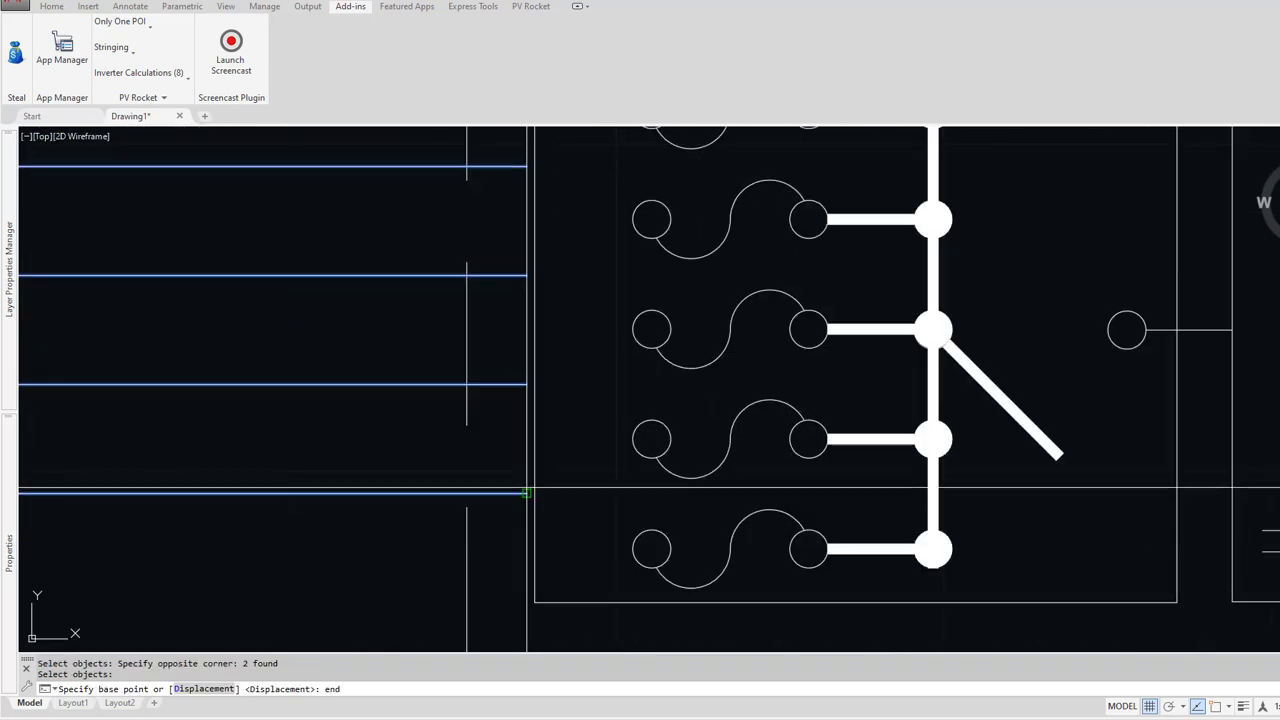
key(Return)
click(528, 492)
text(qua)
key(Return)
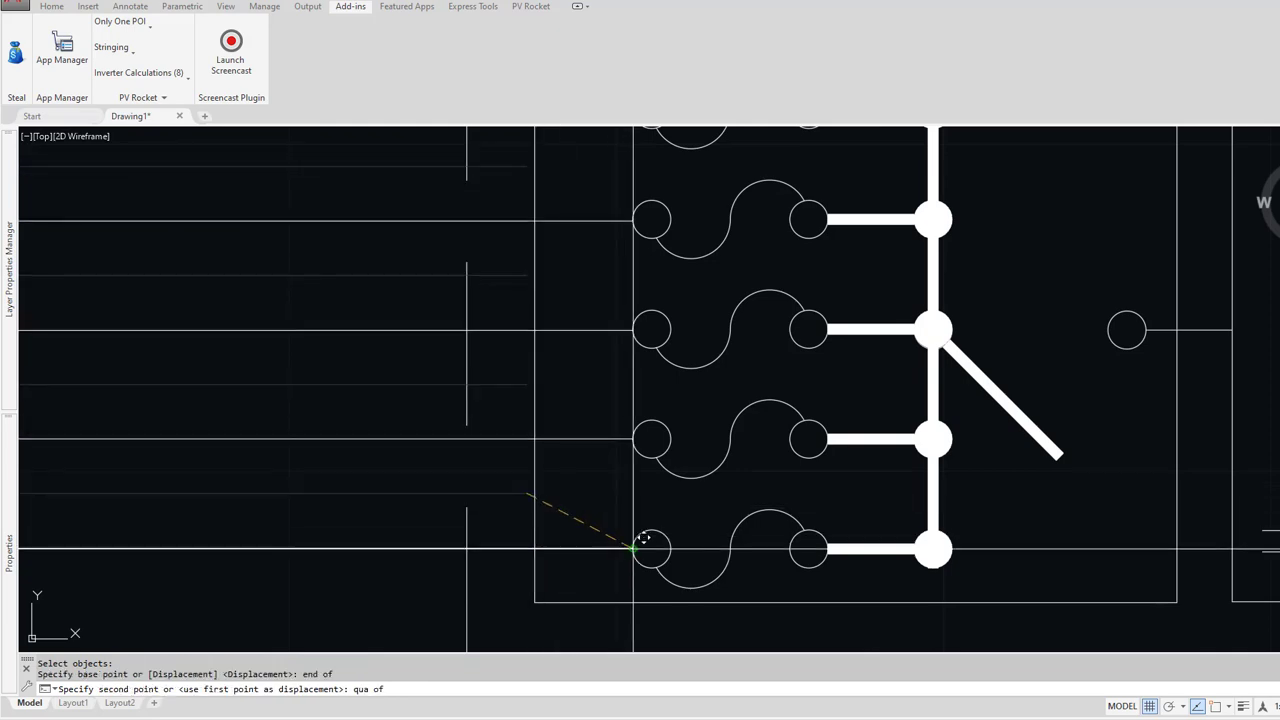
click(640, 547)
scroll(589, 547, down, 6)
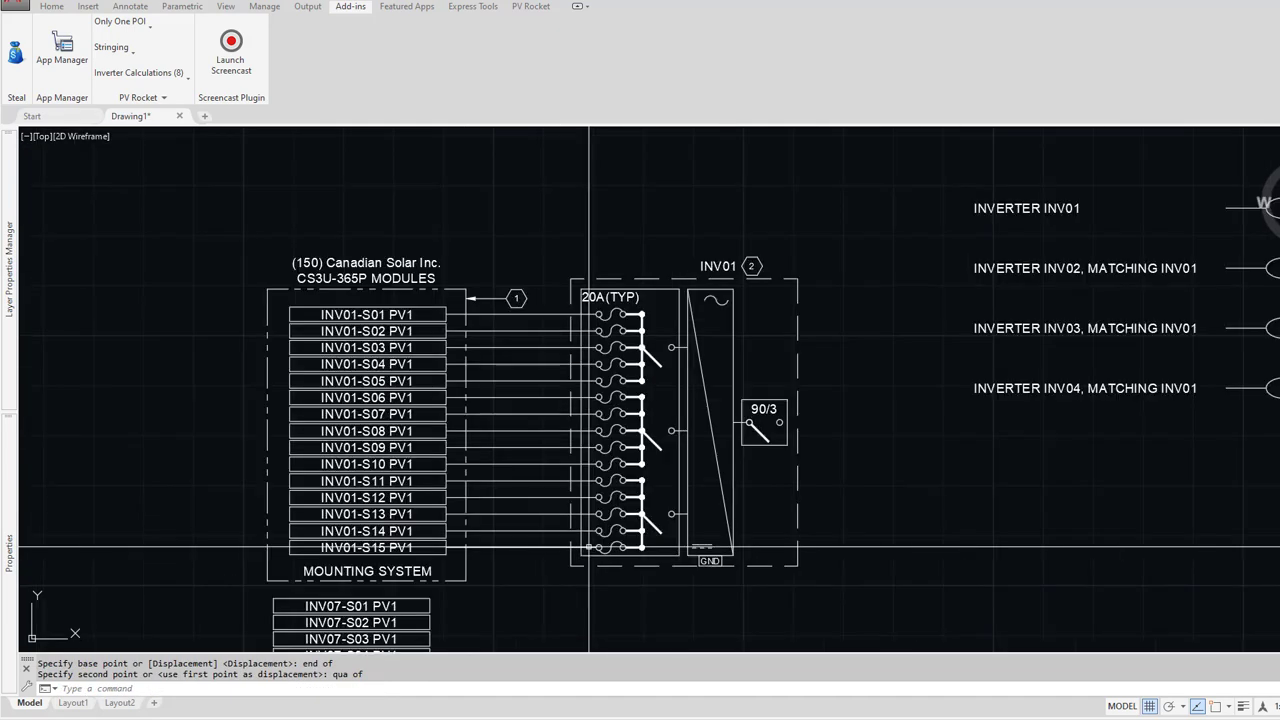
scroll(518, 420, up, 2)
scroll(518, 420, down, 2)
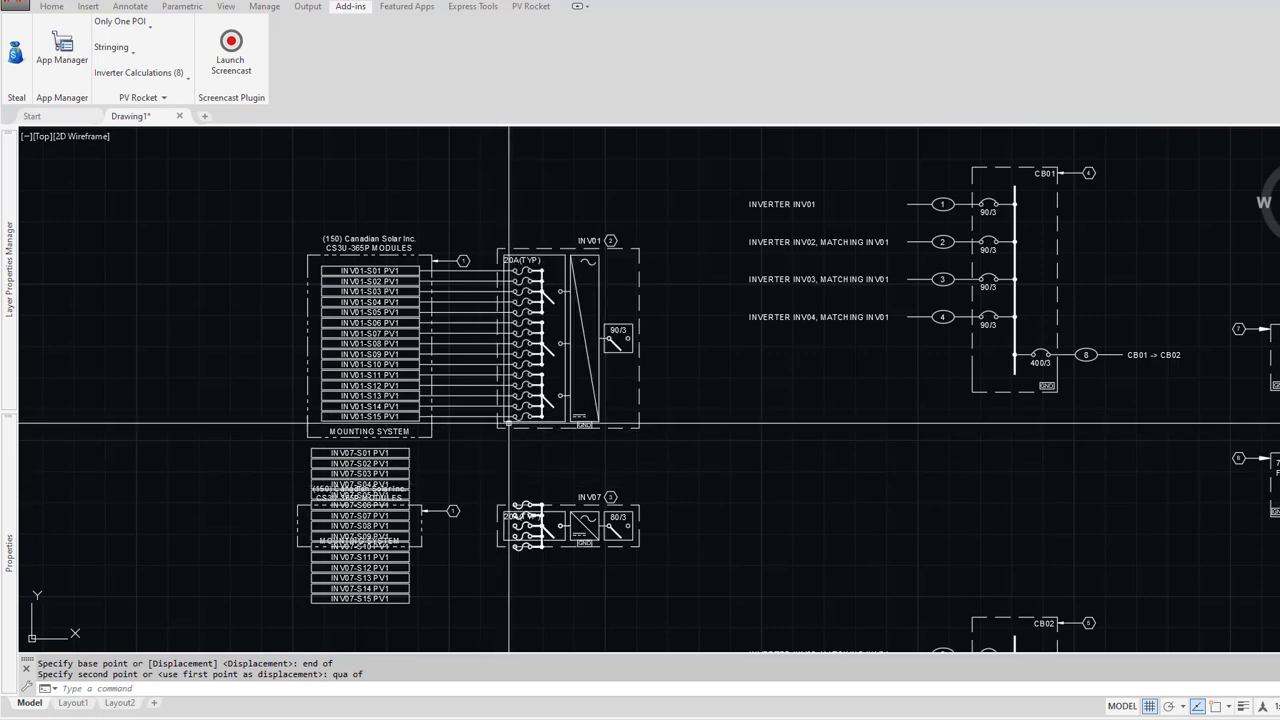
Step: Hide the COMBINER LOCATION 1 and INVERTER LOCATION 1 markers that overlap the one-line diagram
middle_drag(678, 321, 541, 377)
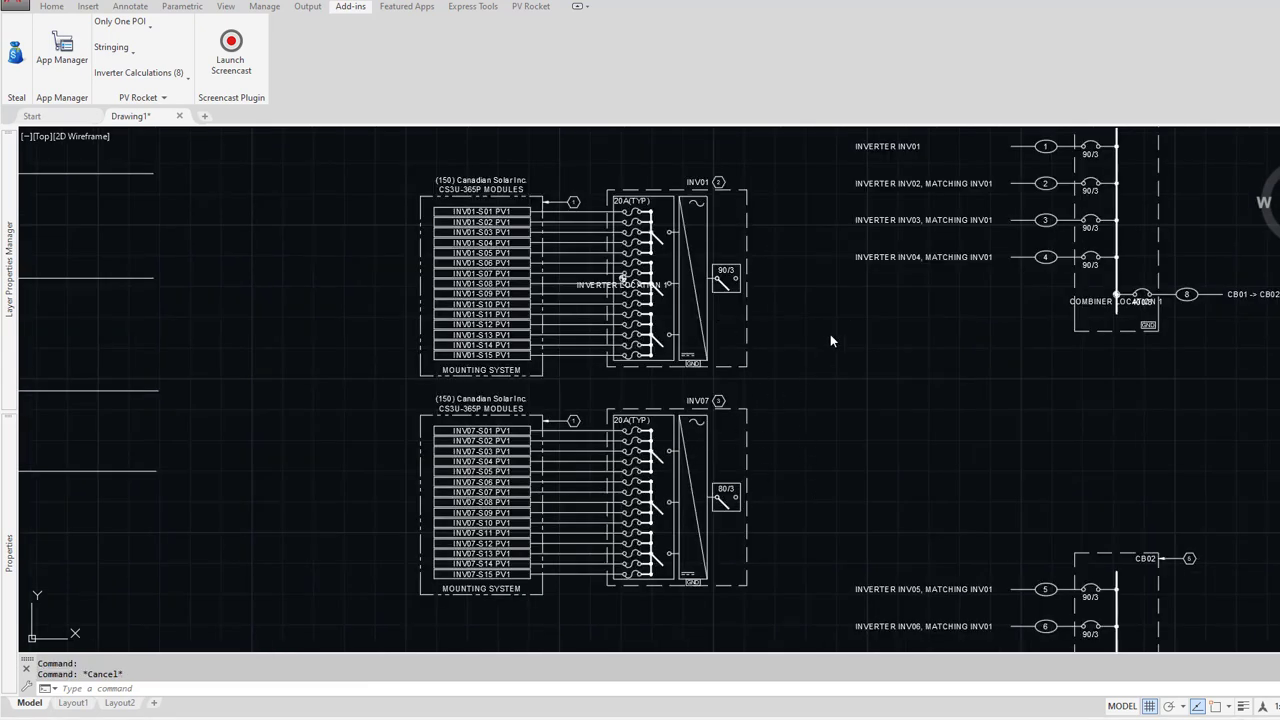
middle_drag(828, 297, 728, 360)
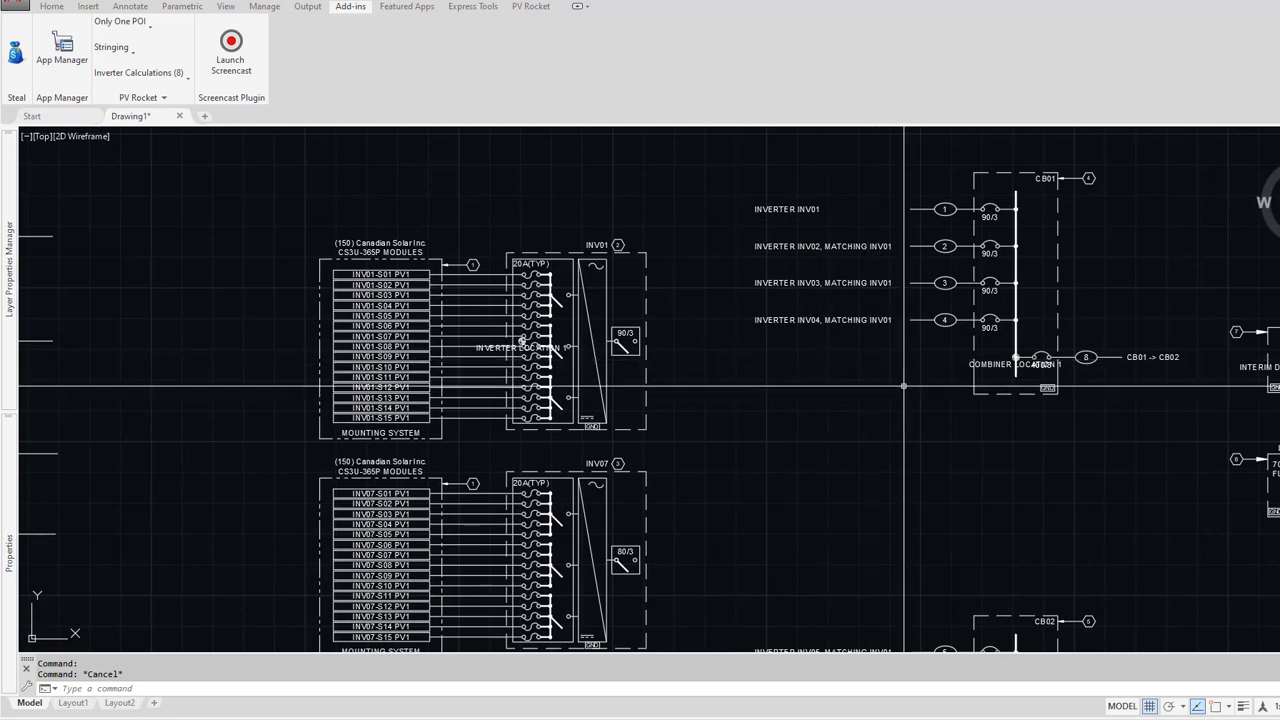
scroll(1038, 378, up, 5)
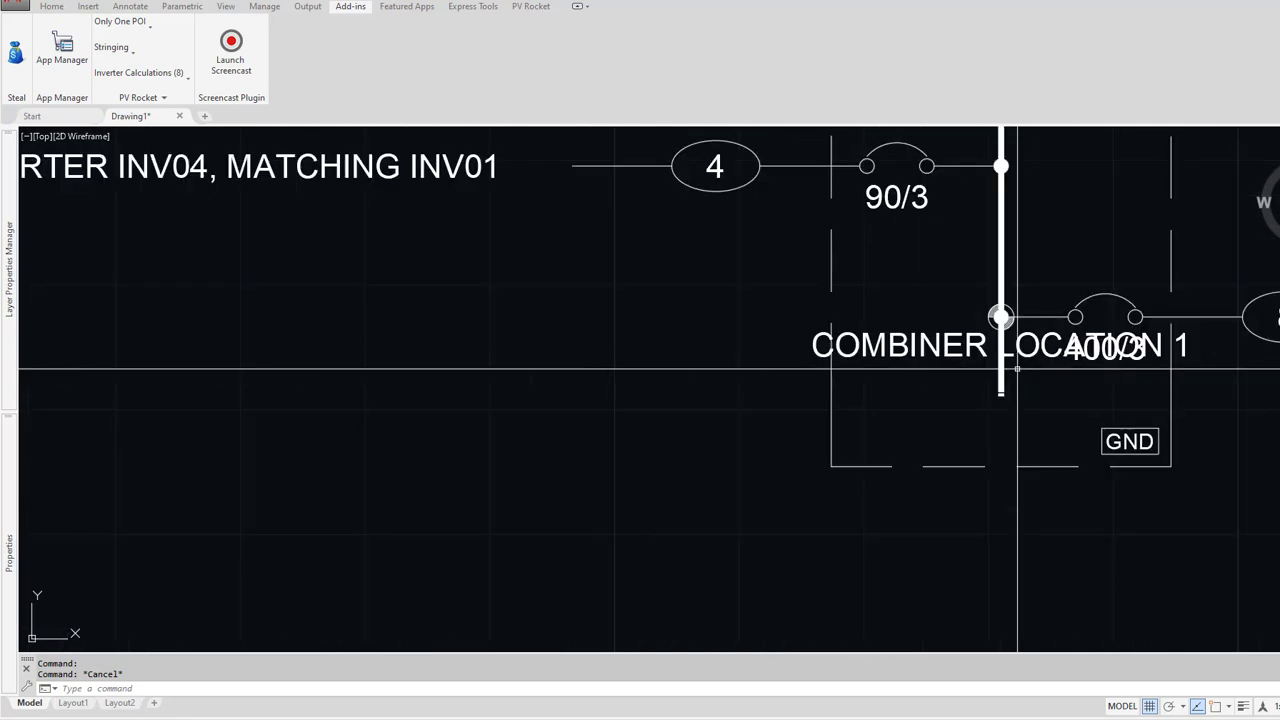
click(948, 362)
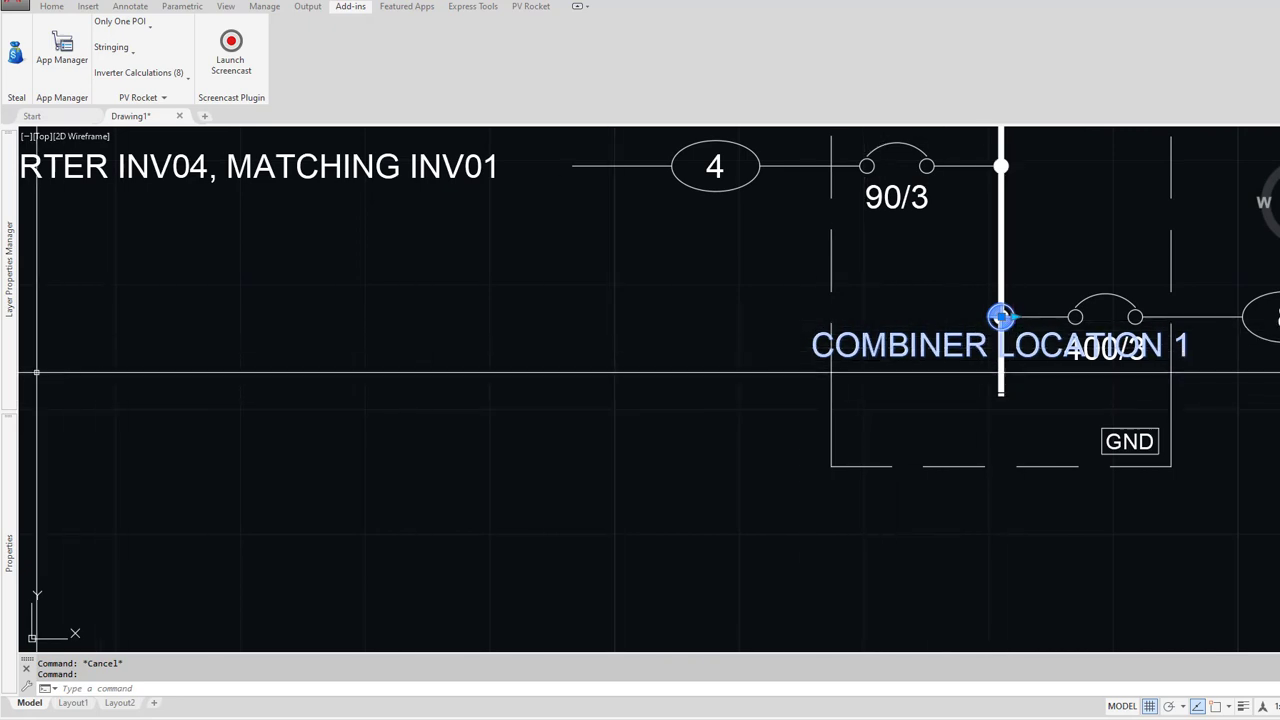
mouse_move(10, 368)
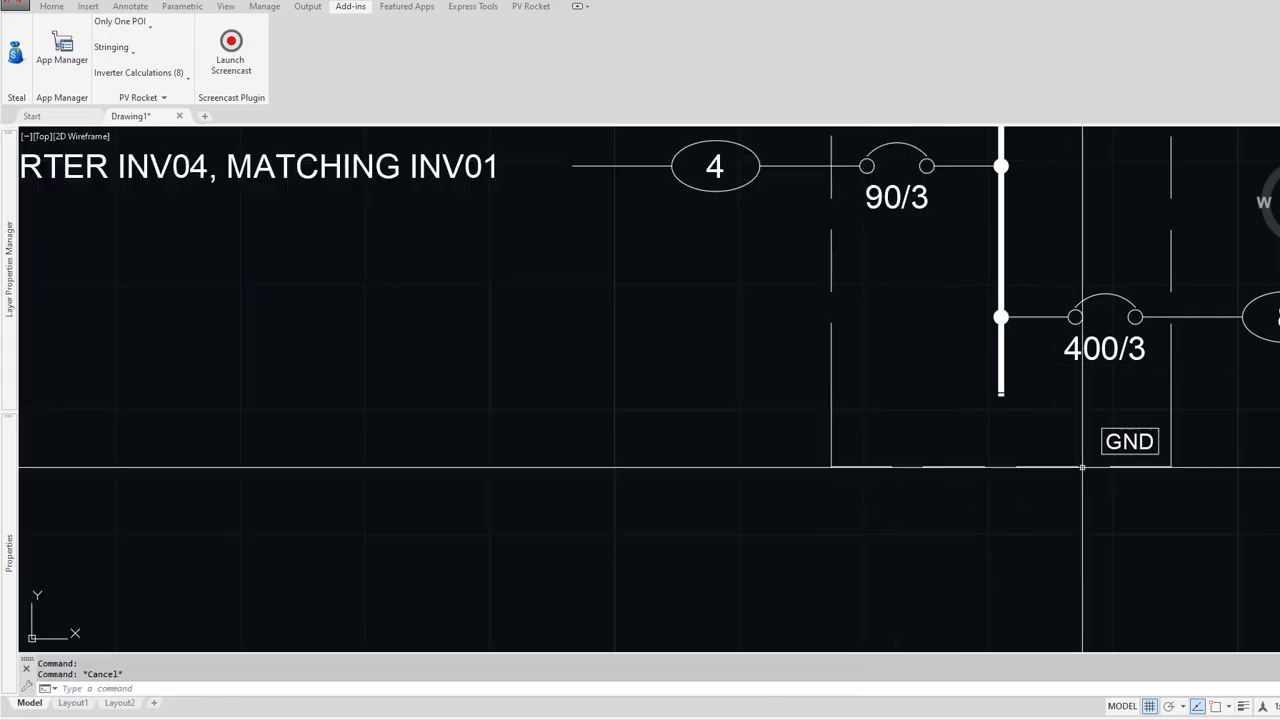
scroll(969, 357, down, 5)
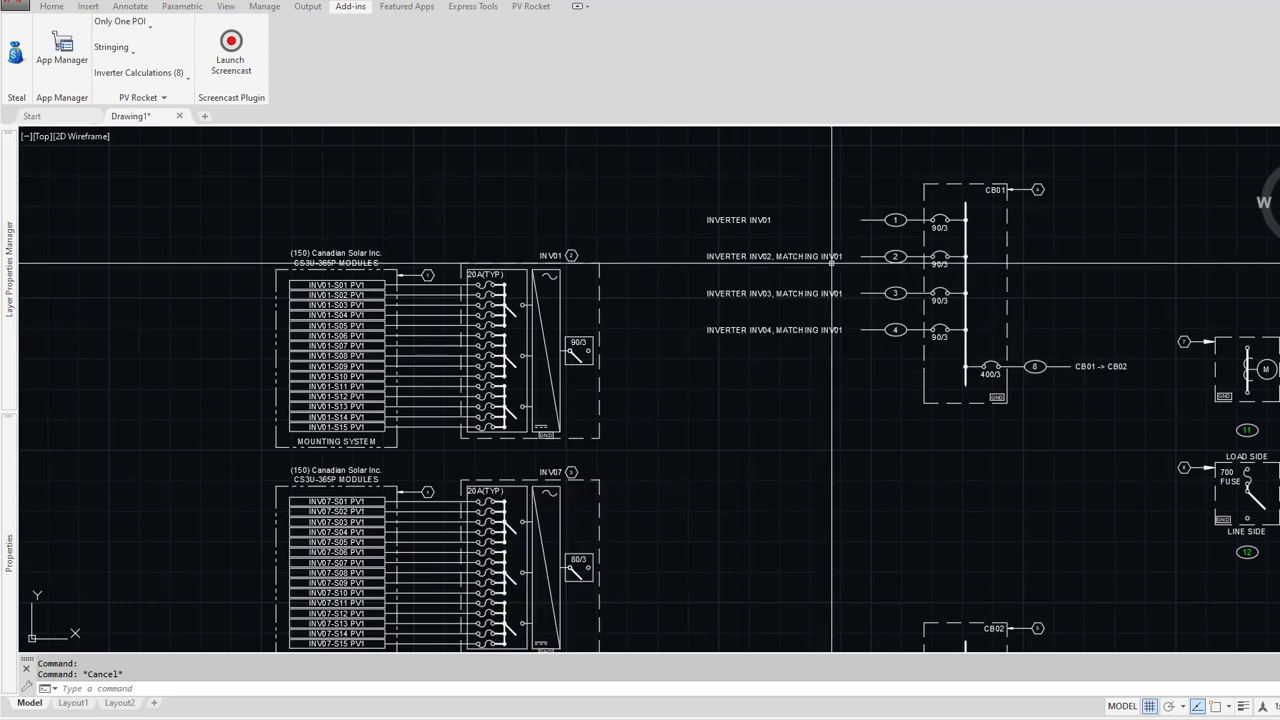
Step: Move the INV01 modules, array lines and inverter together so the 90/3 disconnect's output aligns perpendicular to CB01's feeder line 1
scroll(815, 256, up, 2)
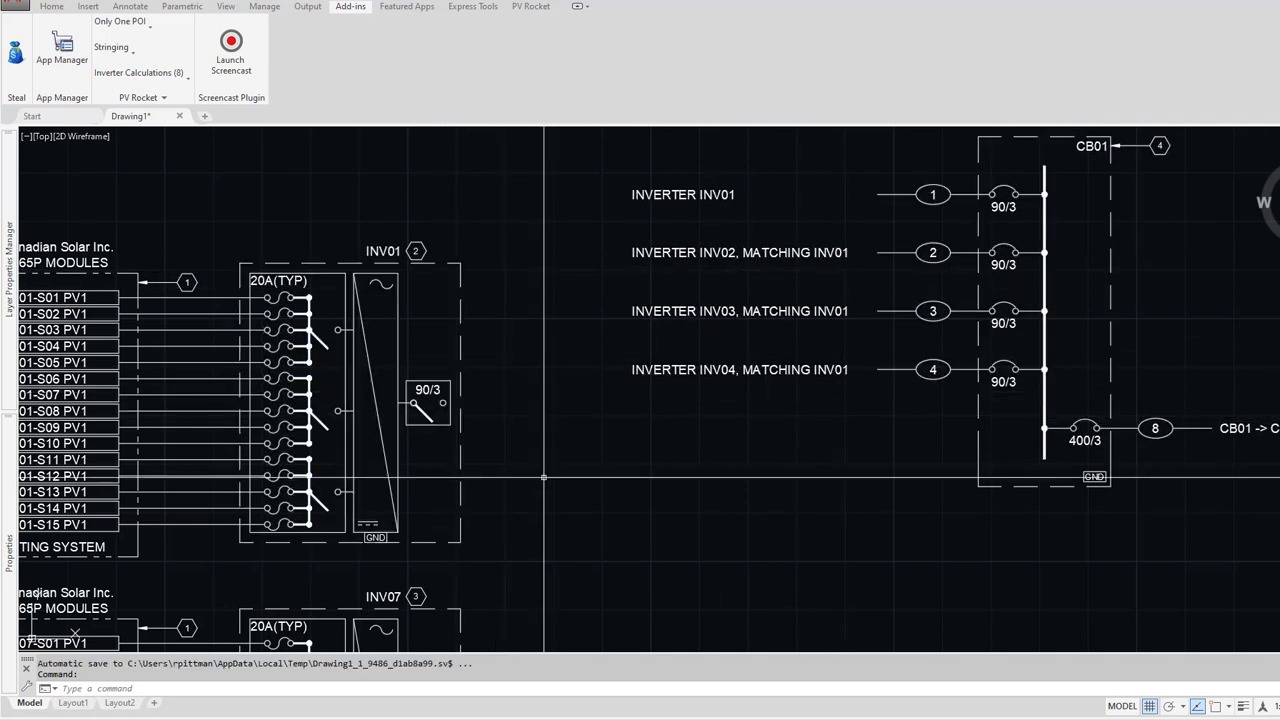
scroll(544, 477, down, 2)
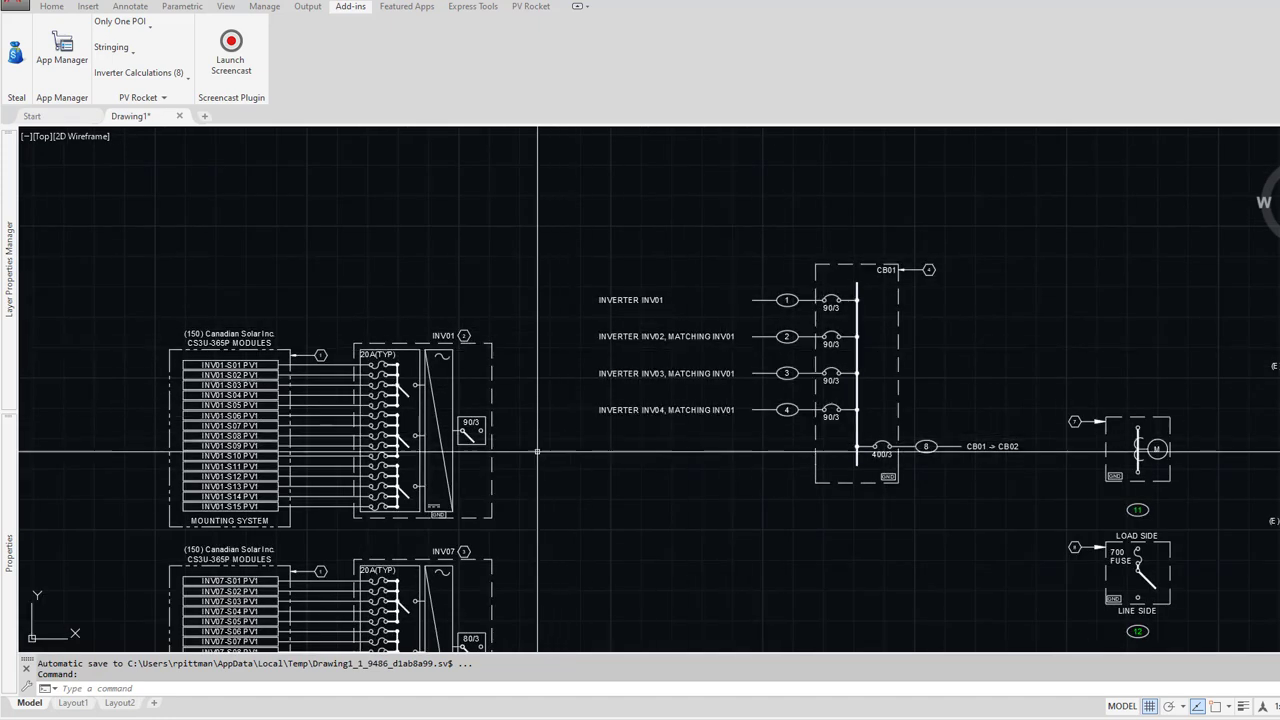
scroll(378, 518, up, 2)
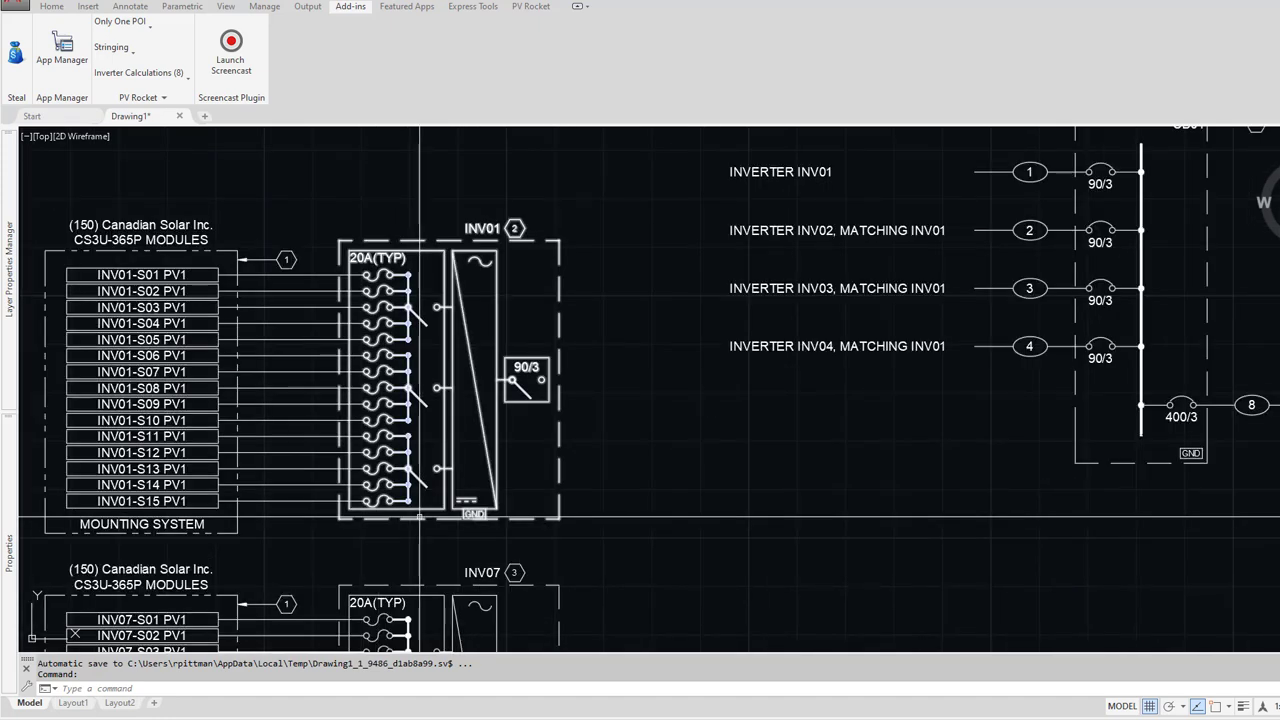
click(579, 534)
click(337, 343)
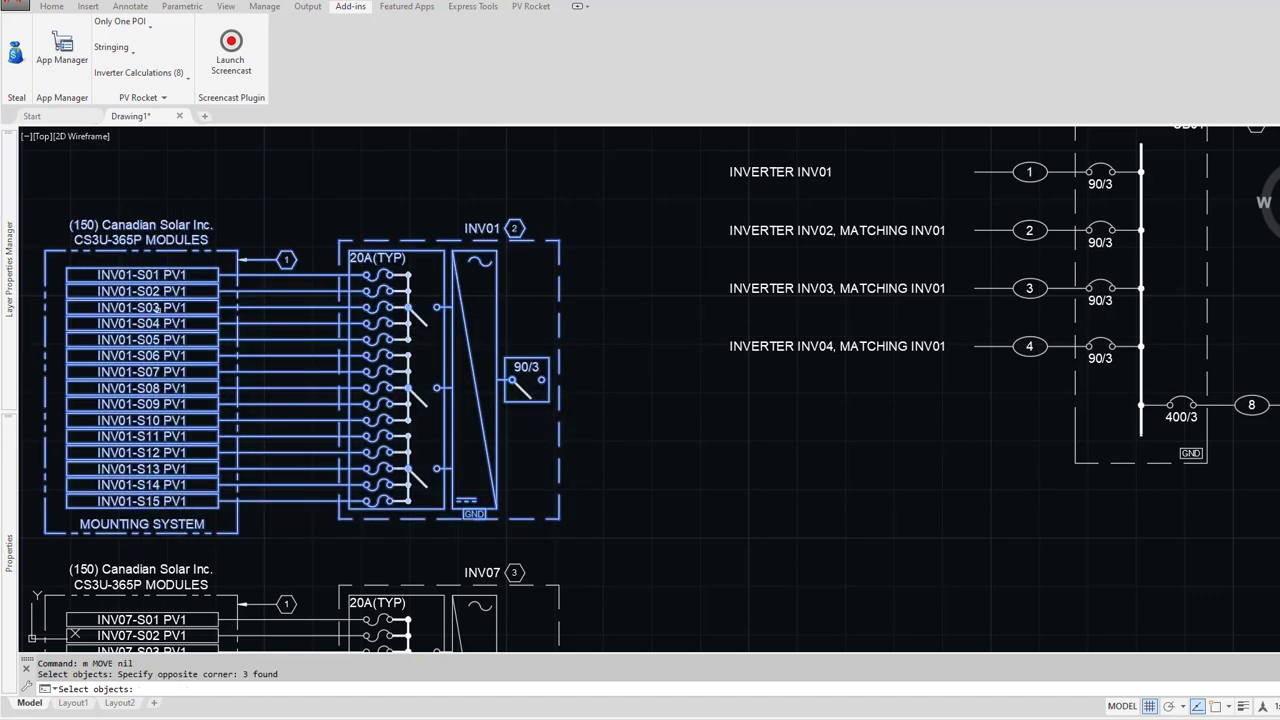
key(Return)
text(qua)
key(Return)
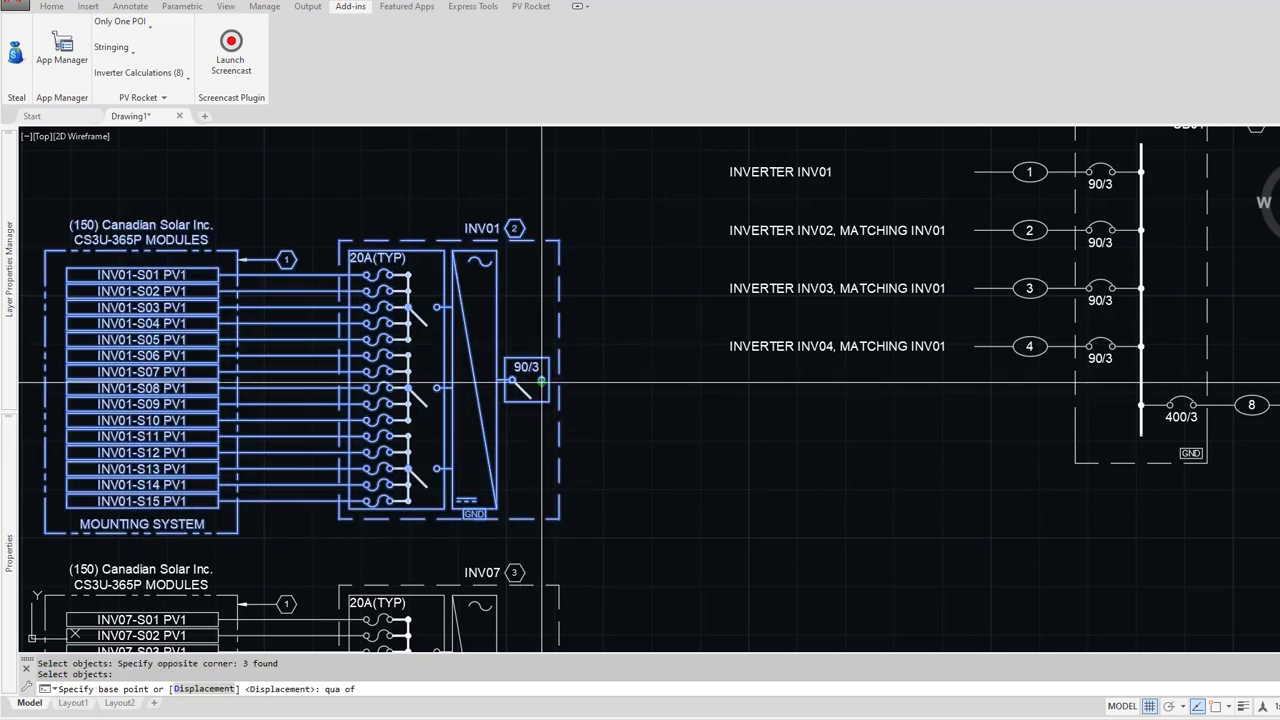
click(523, 380)
text(per)
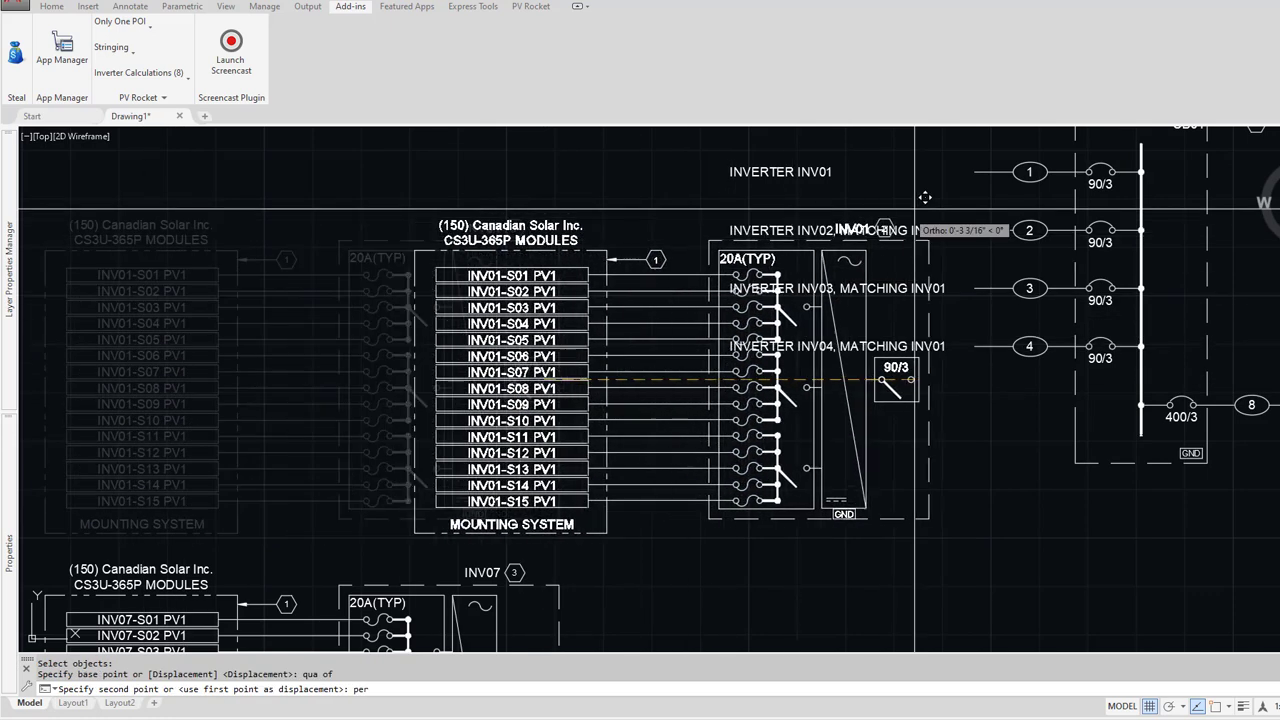
key(Return)
click(988, 171)
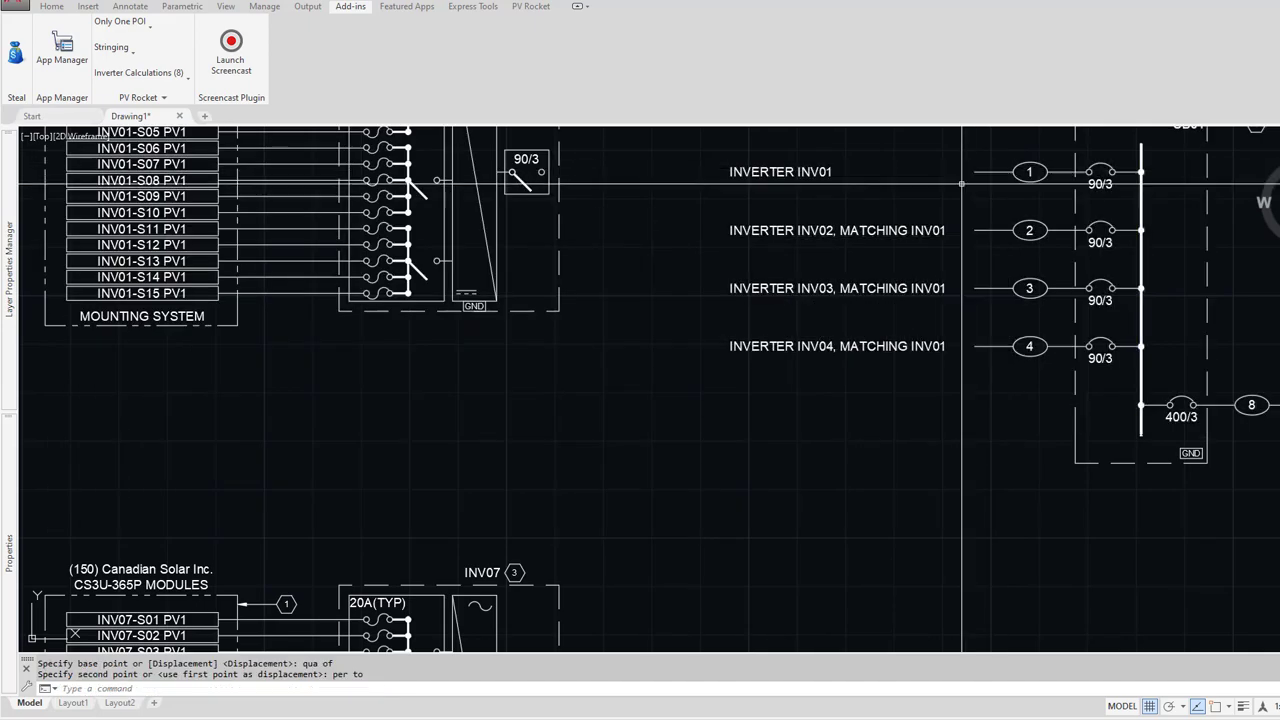
Step: Move the INV01 modules, array lines and inverter together horizontally toward CB01, stopping just short of the inverter feeder descriptions
middle_drag(691, 208, 656, 361)
text(m)
key(Return)
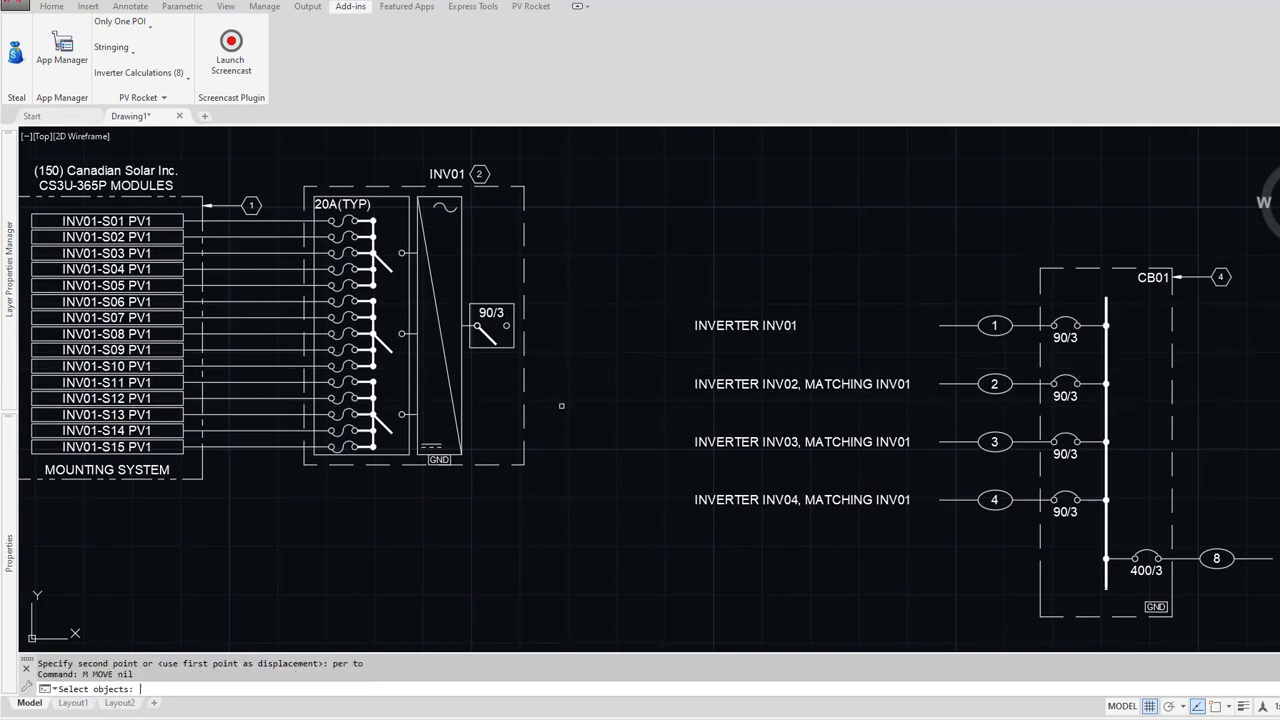
text(p)
key(Return)
key(Return)
click(527, 500)
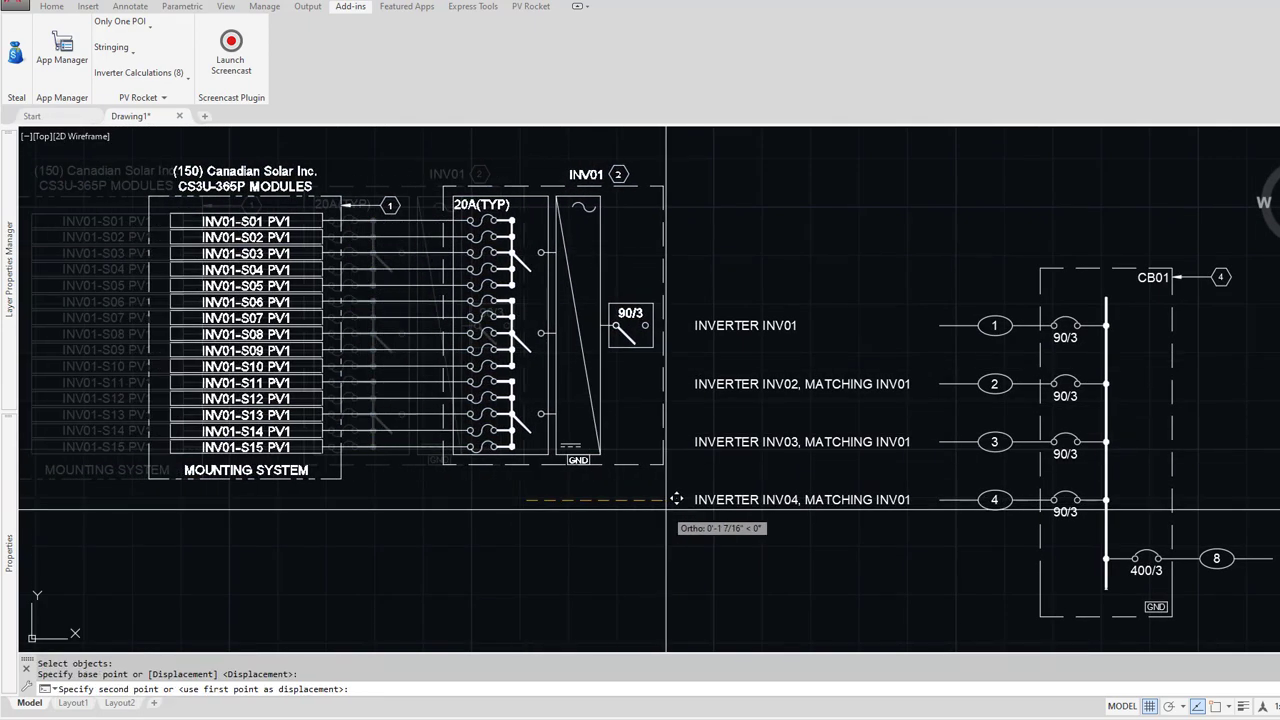
click(677, 499)
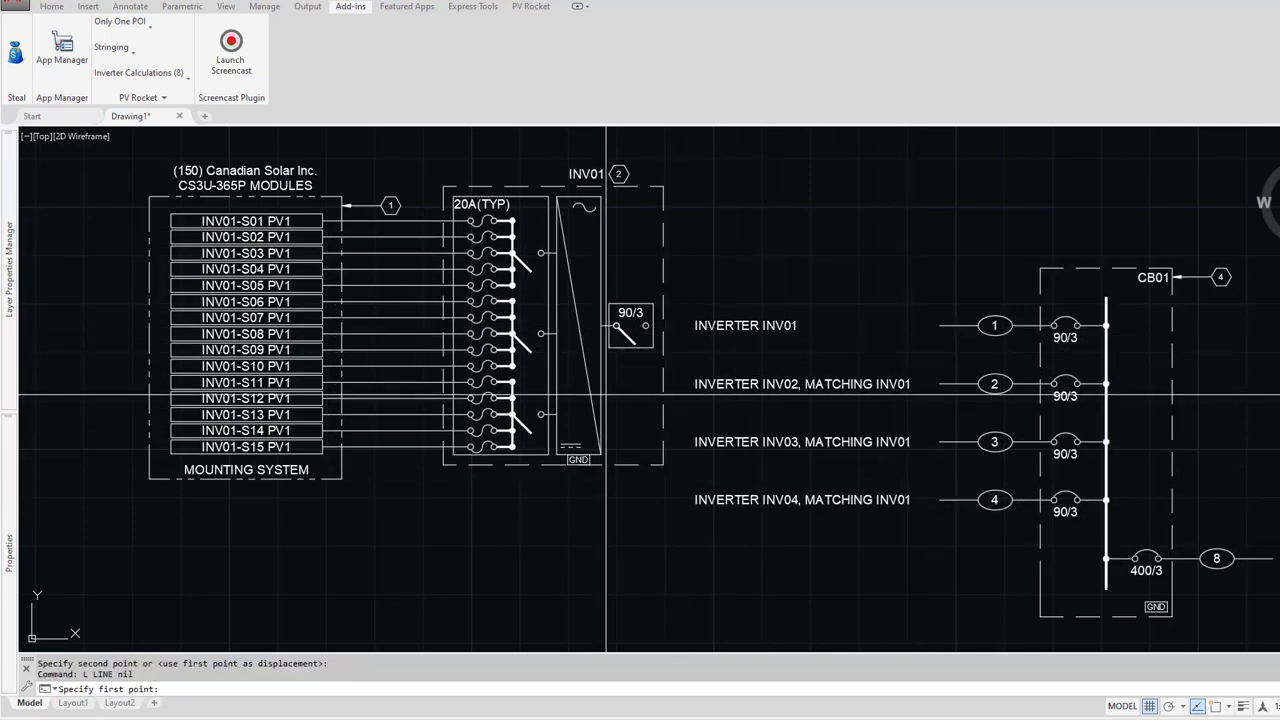
Step: Draw a line from the endpoint of CB01's feeder line 1 to the output quadrant of INV01's 90/3 disconnect
key(Return)
click(977, 325)
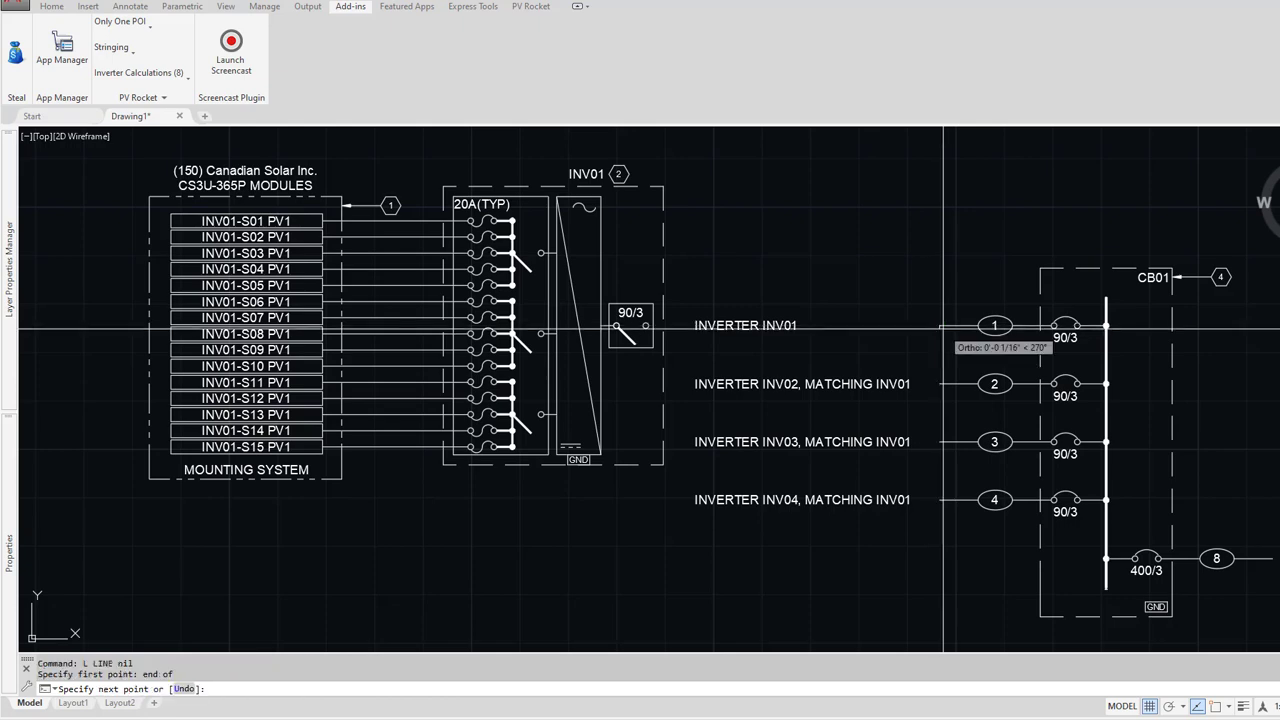
text(qua)
key(Return)
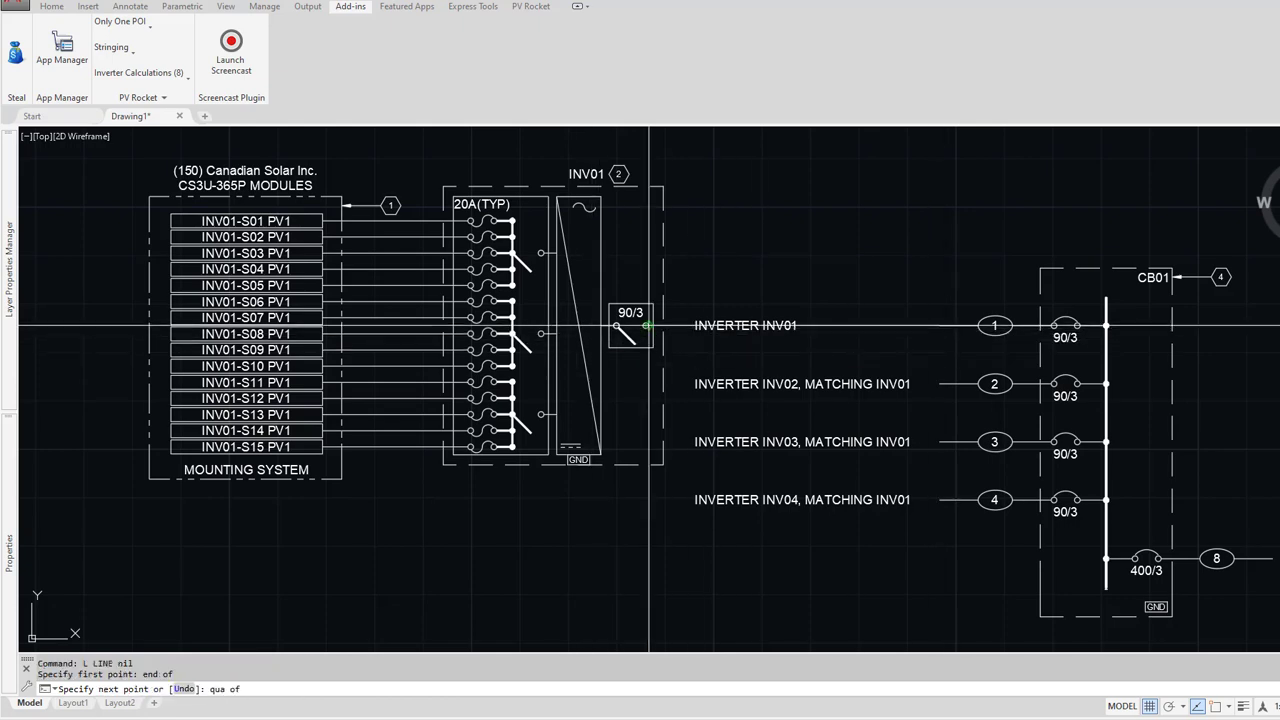
click(648, 325)
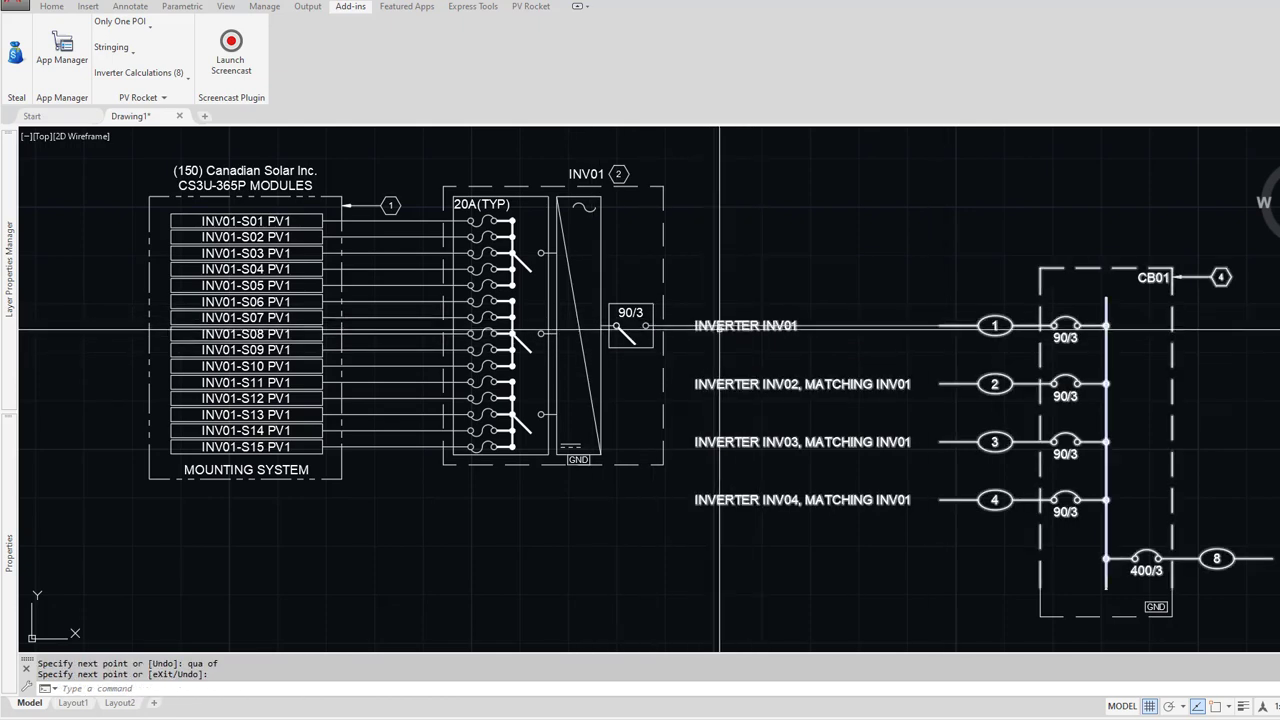
scroll(721, 327, up, 4)
key(Return)
Step: Clear the INVERTER INV01 feeder description attribute that overlaps the new connection line
double_click(740, 318)
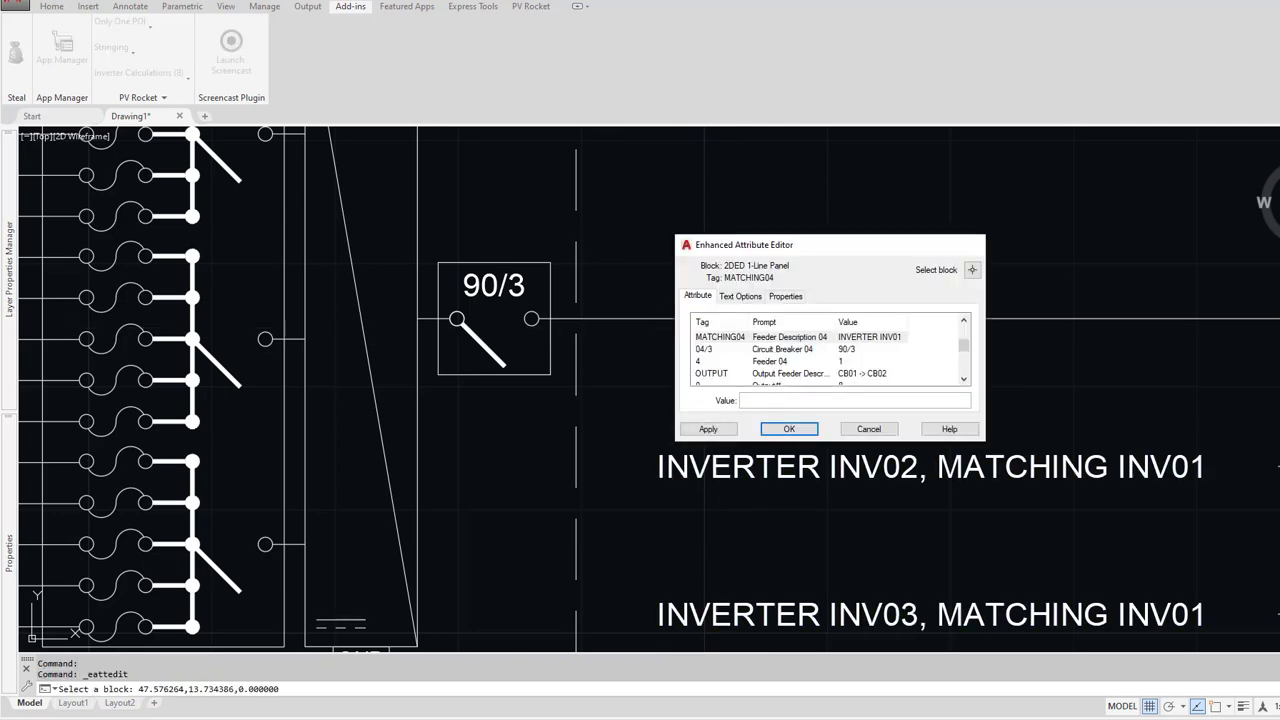
key(Return)
scroll(752, 389, down, 5)
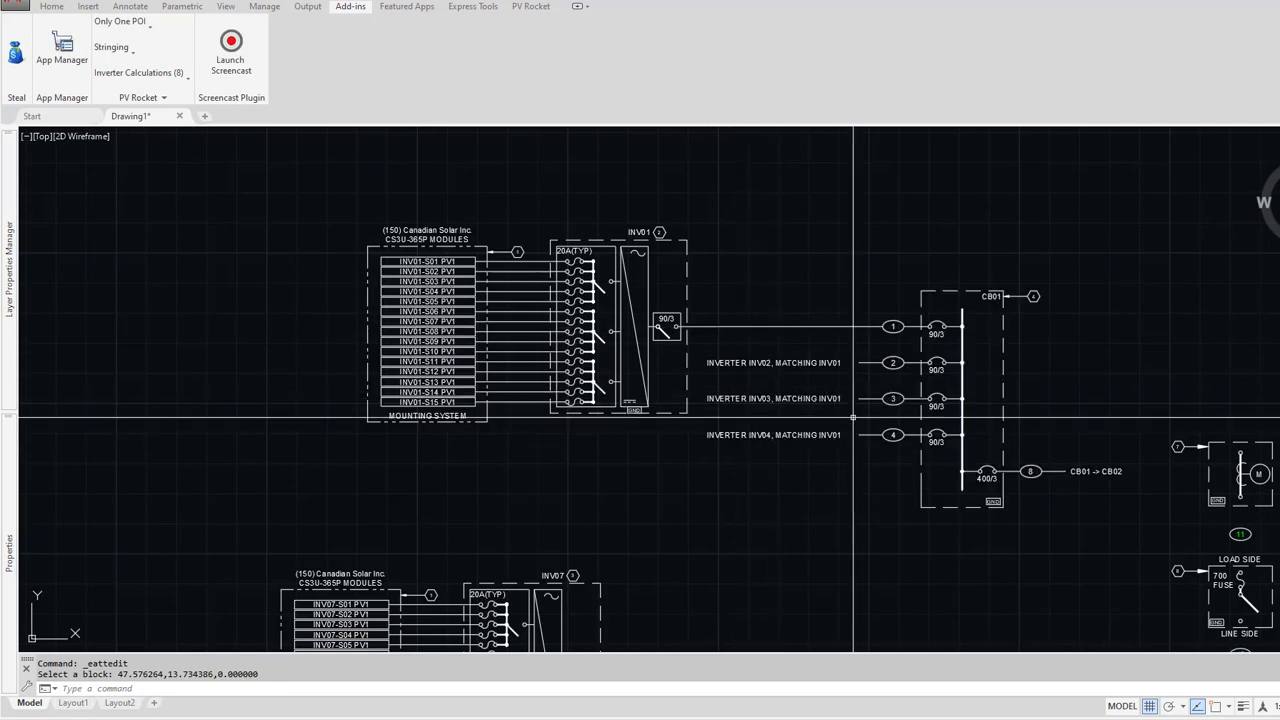
Step: Move the meter, 700 fuse disconnect and meter/main section together with their tags diagonally down and away from CB01, with Ortho off
middle_drag(851, 418, 645, 306)
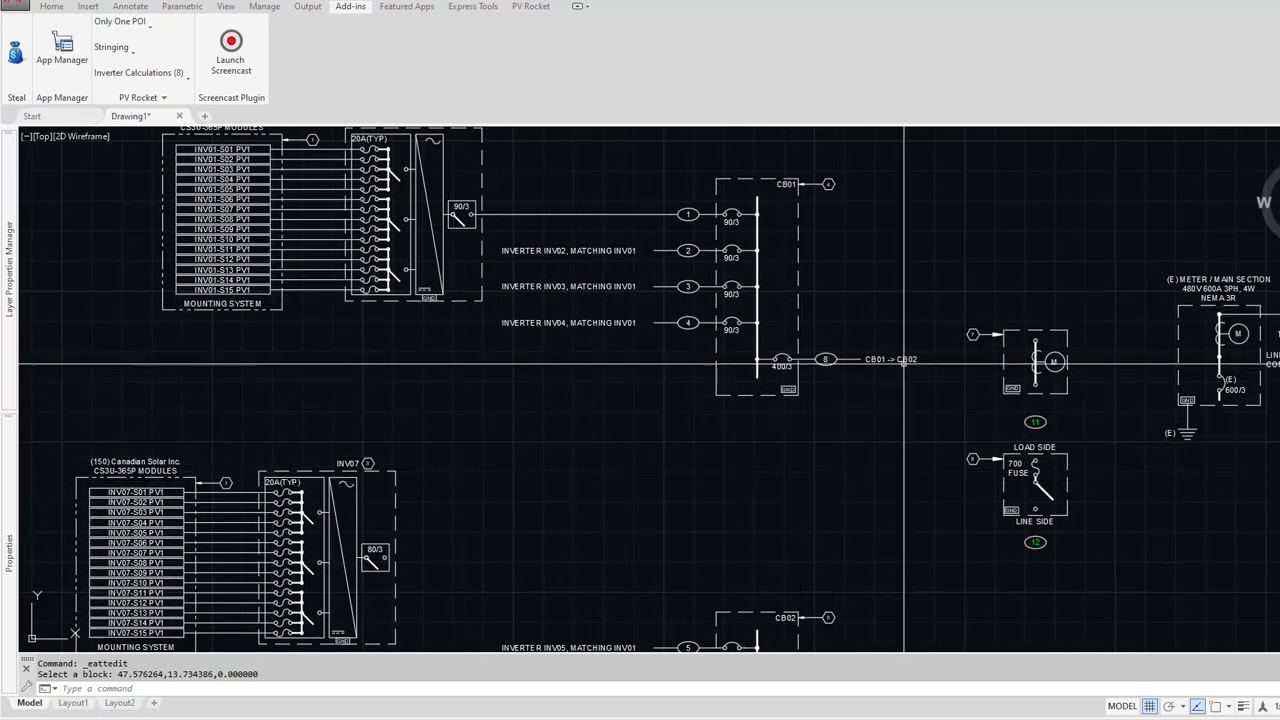
scroll(945, 368, down, 4)
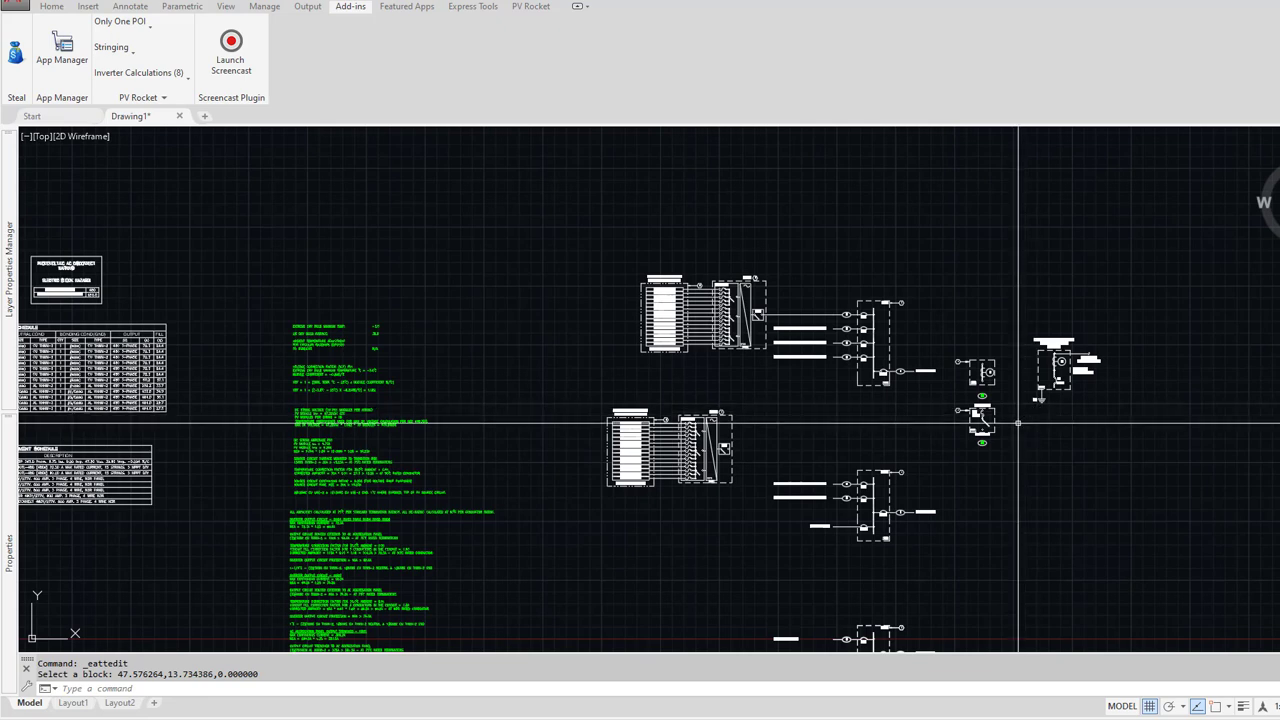
scroll(995, 380, up, 5)
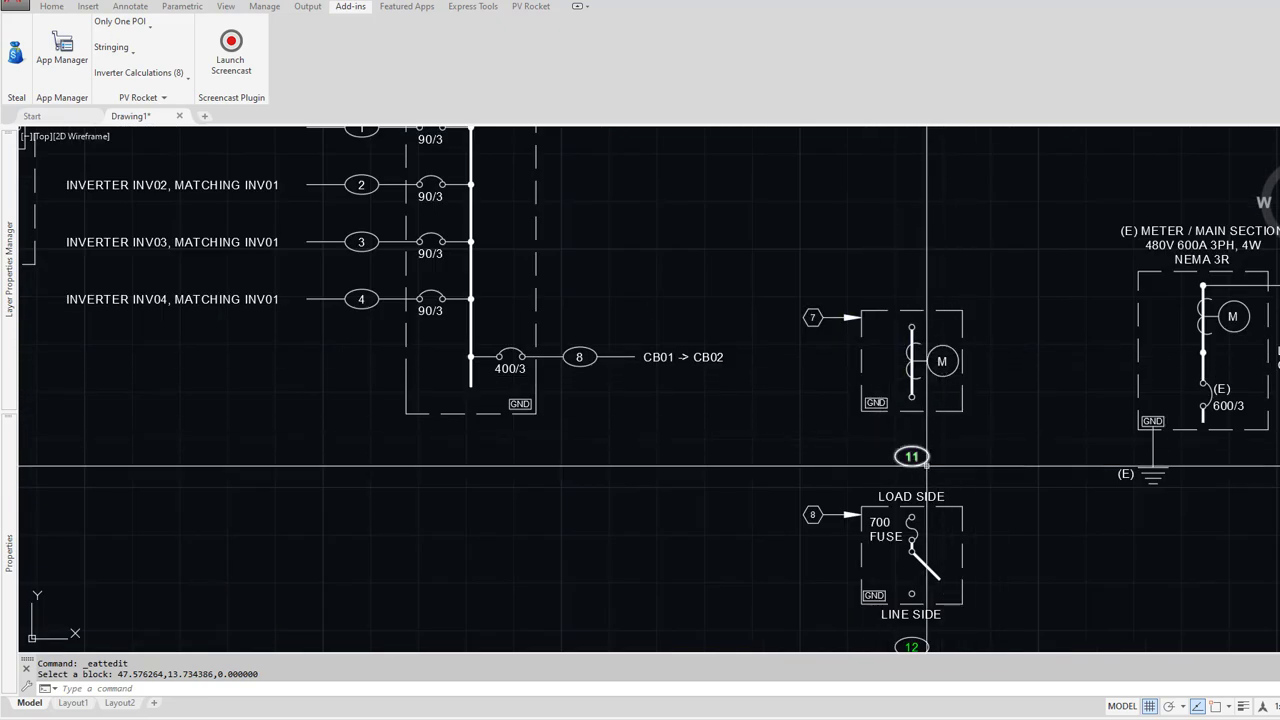
middle_drag(927, 466, 663, 391)
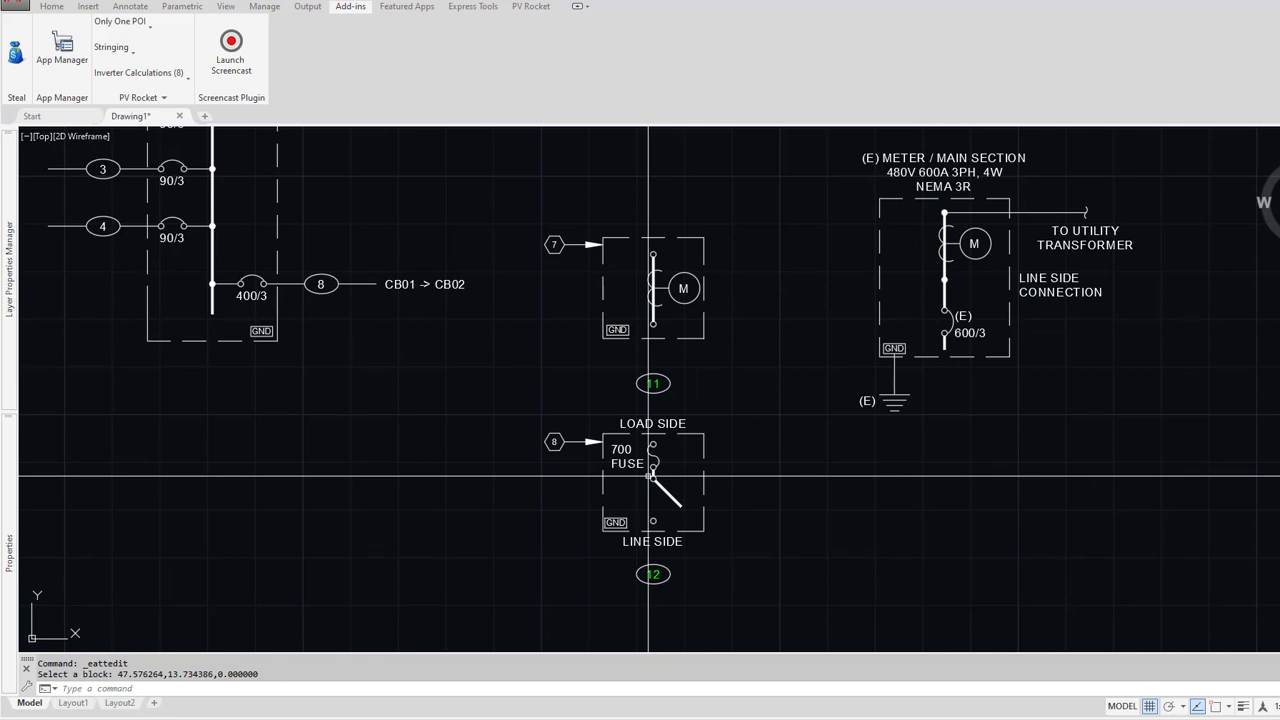
scroll(945, 445, down, 3)
text(m)
key(Return)
click(941, 414)
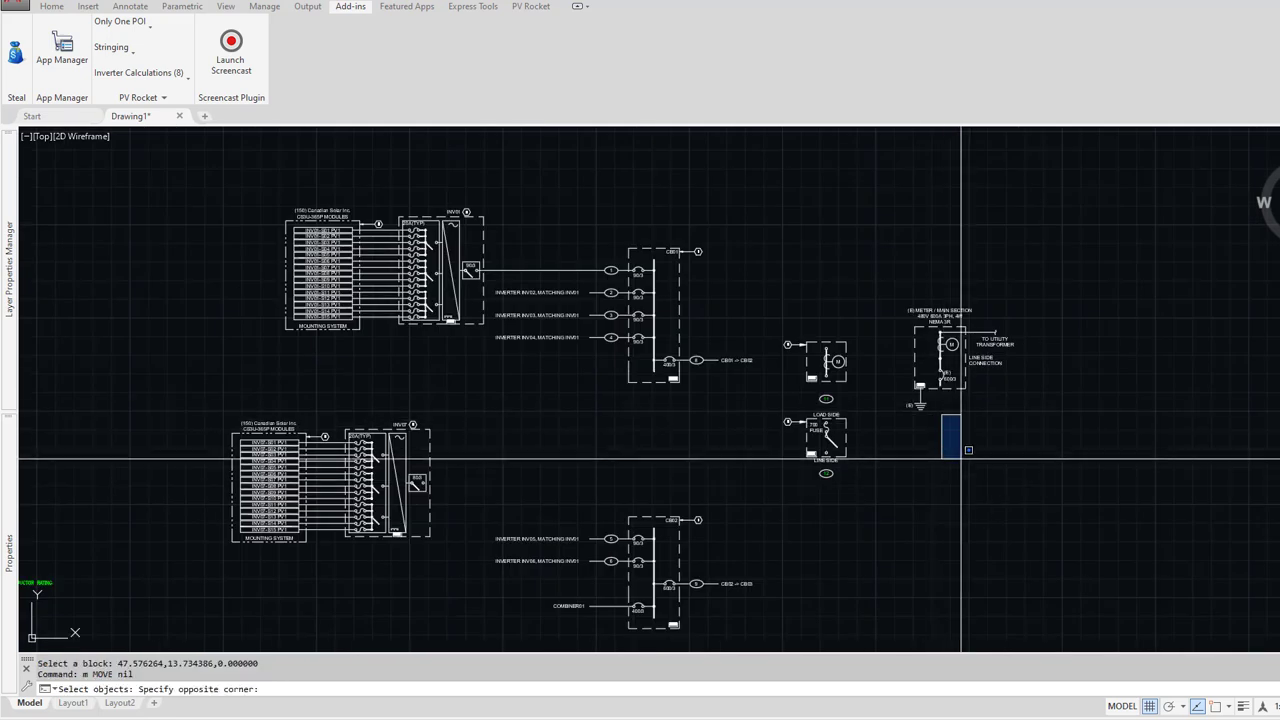
click(1033, 494)
click(800, 263)
key(Return)
click(845, 483)
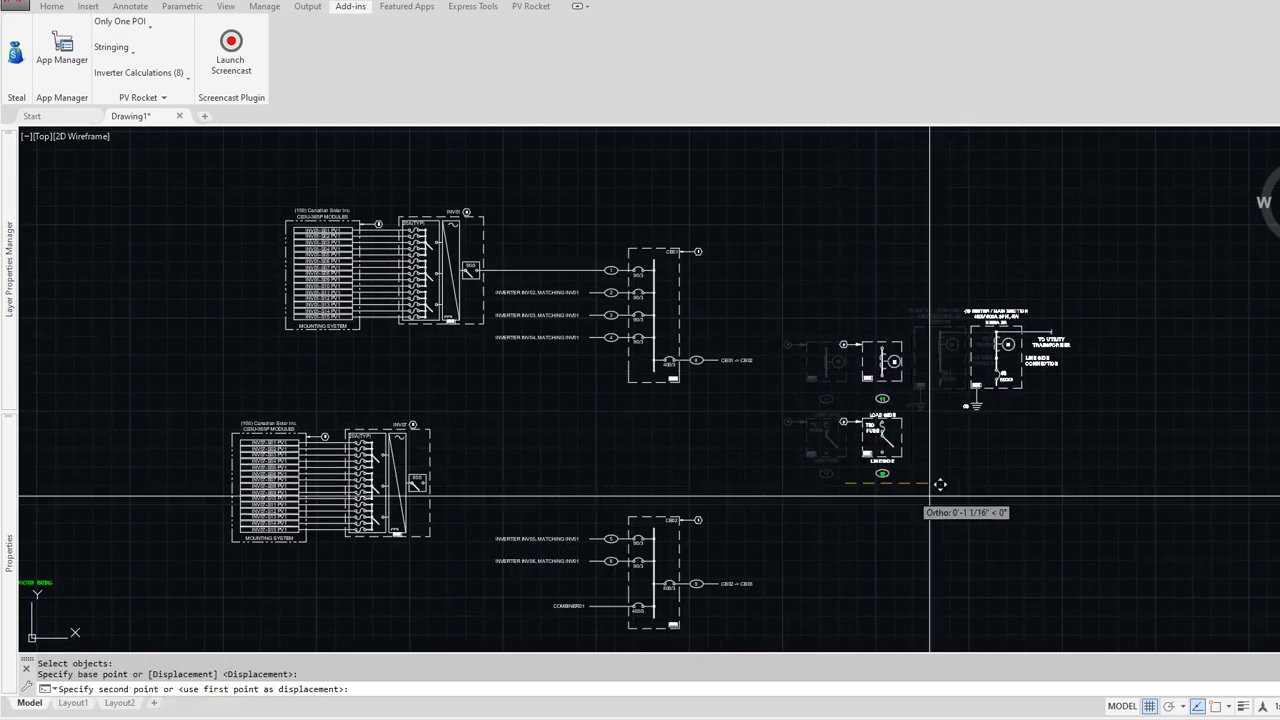
key(F8)
click(1175, 633)
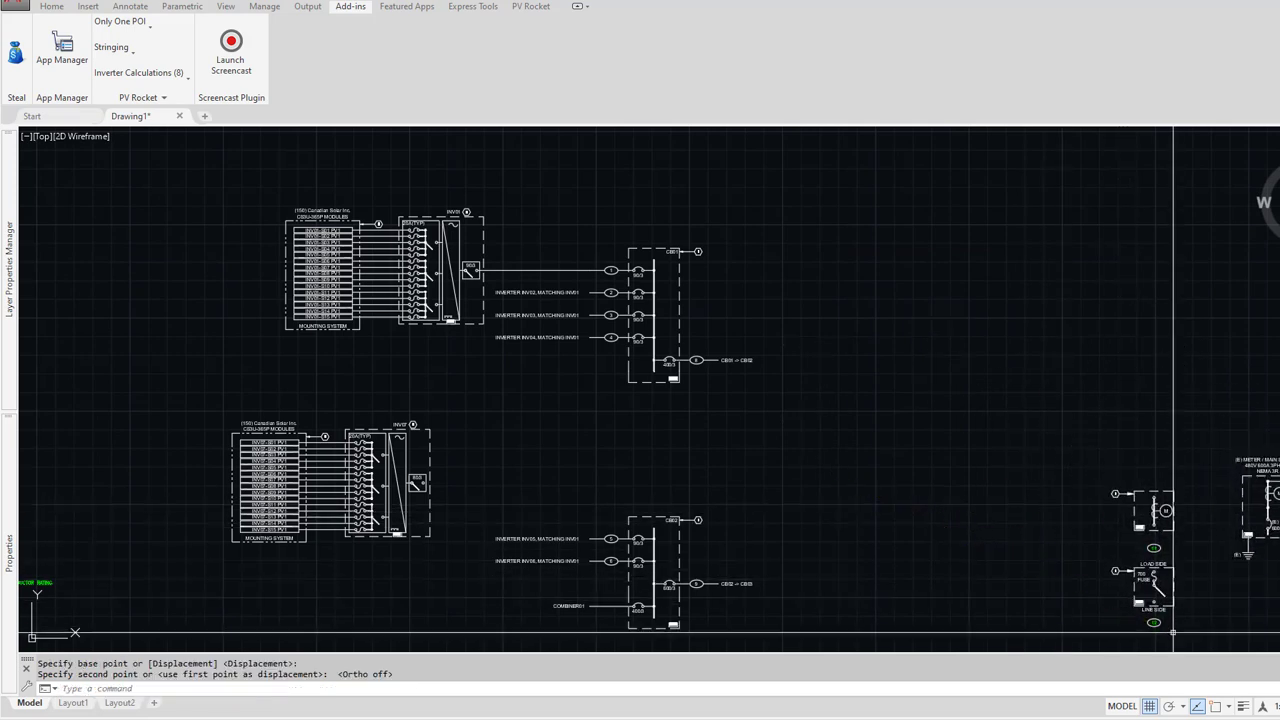
Step: Move the CB02 panel and its COMBINER01 section beside CB01, with the COMBINER01 line roughly level with feeder 8
scroll(734, 376, up, 3)
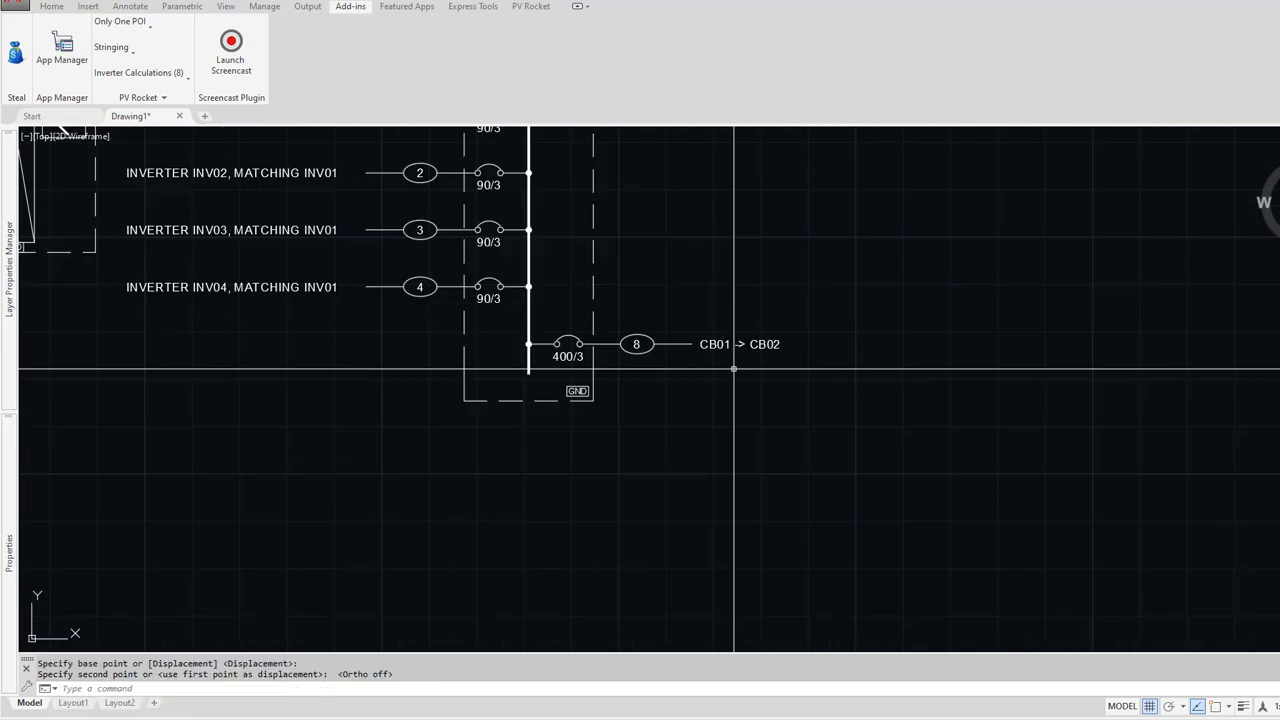
scroll(734, 369, down, 3)
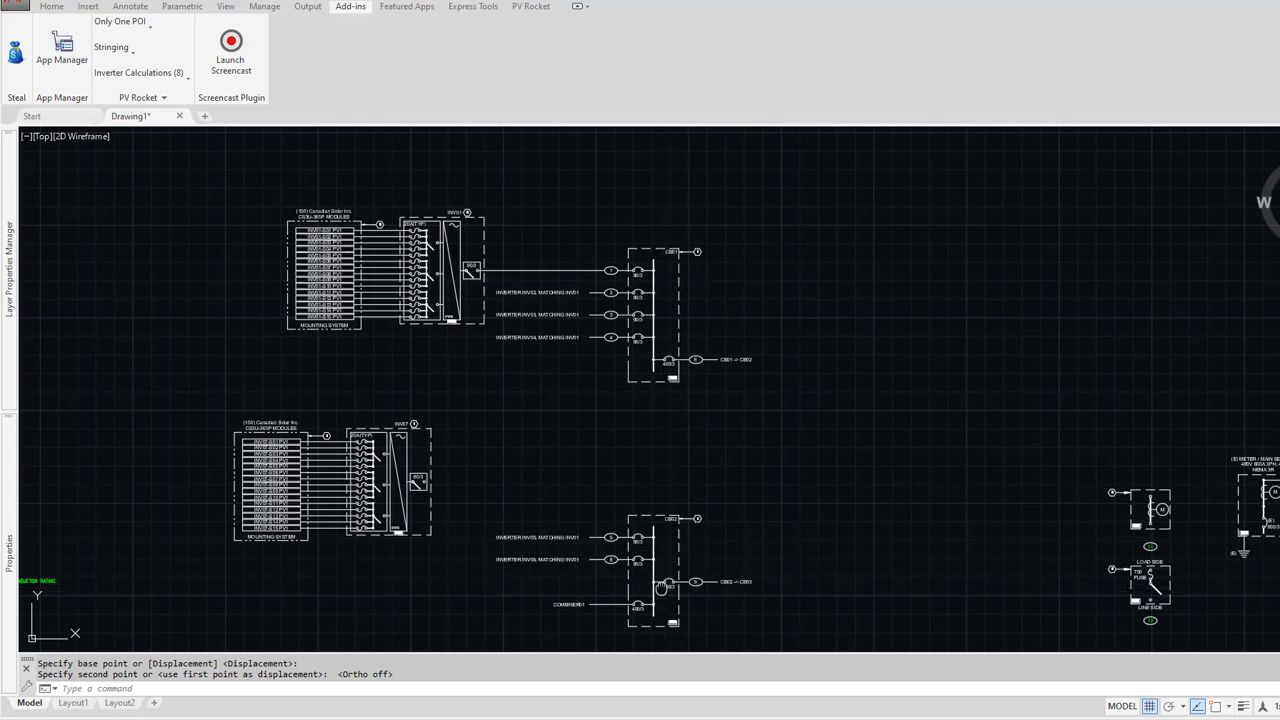
scroll(648, 532, up, 3)
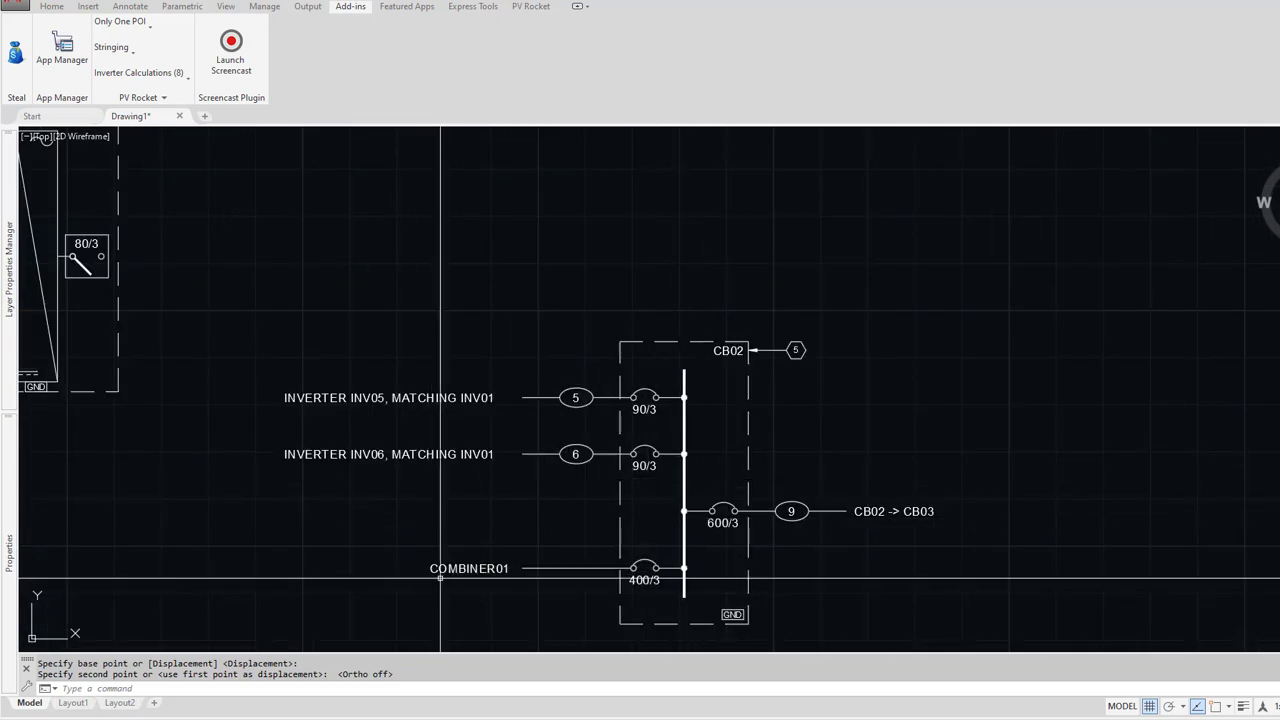
scroll(529, 568, down, 2)
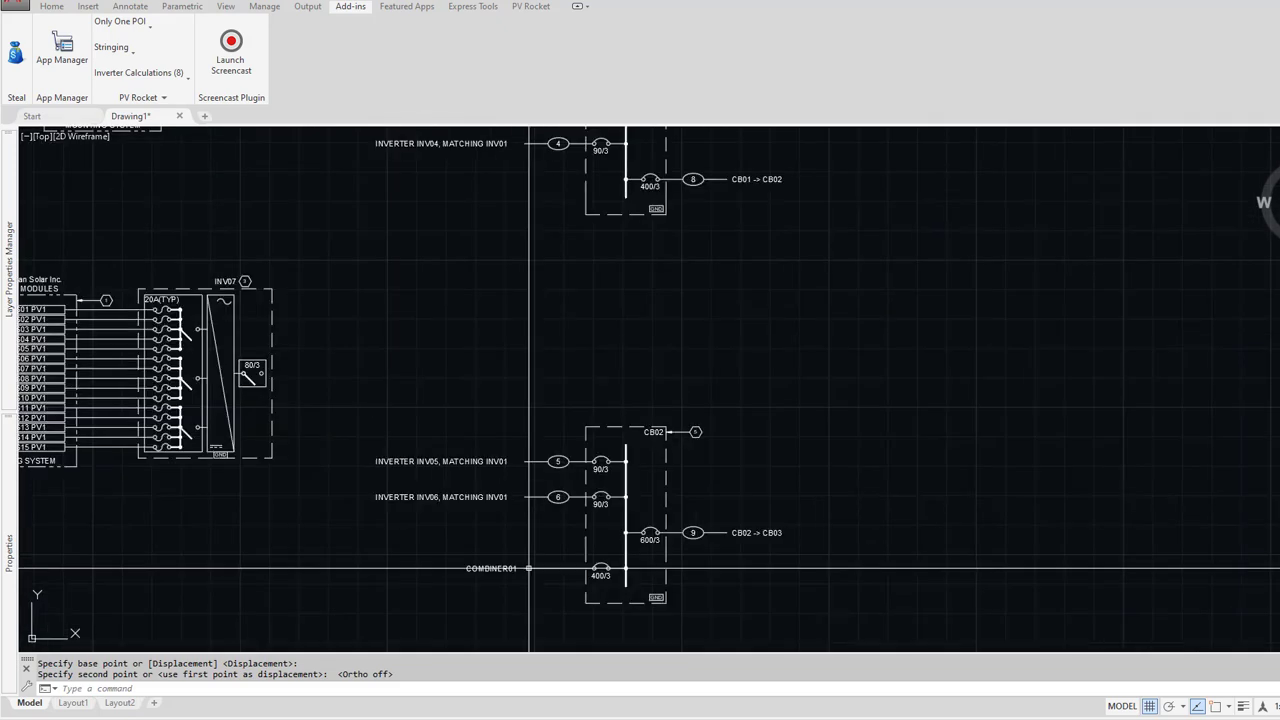
text(m)
key(Return)
click(714, 617)
click(491, 394)
key(Return)
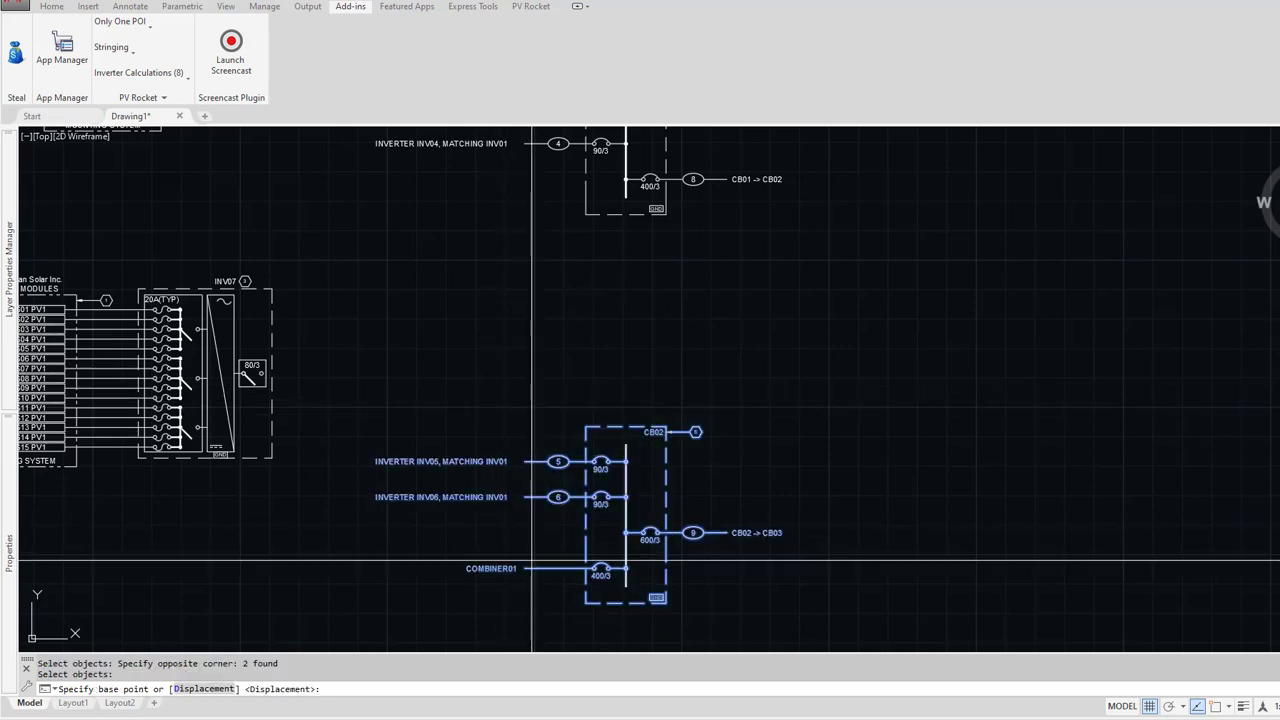
click(525, 569)
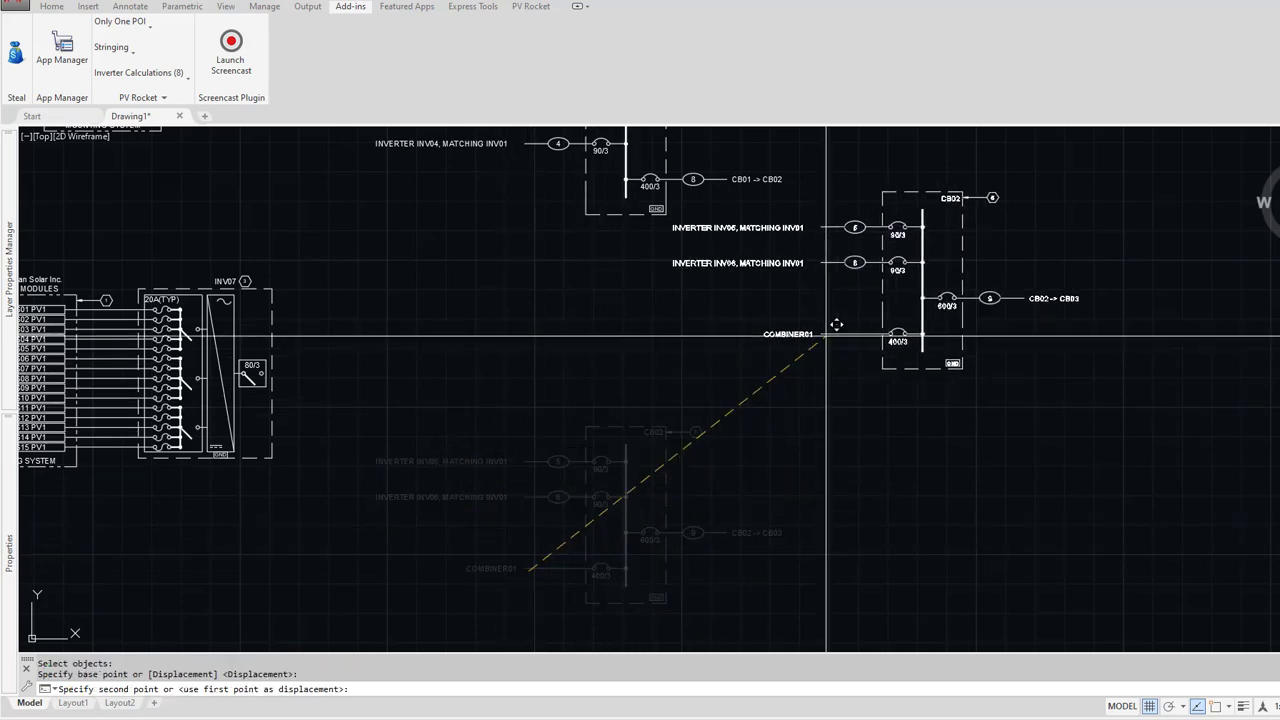
middle_drag(830, 335, 735, 565)
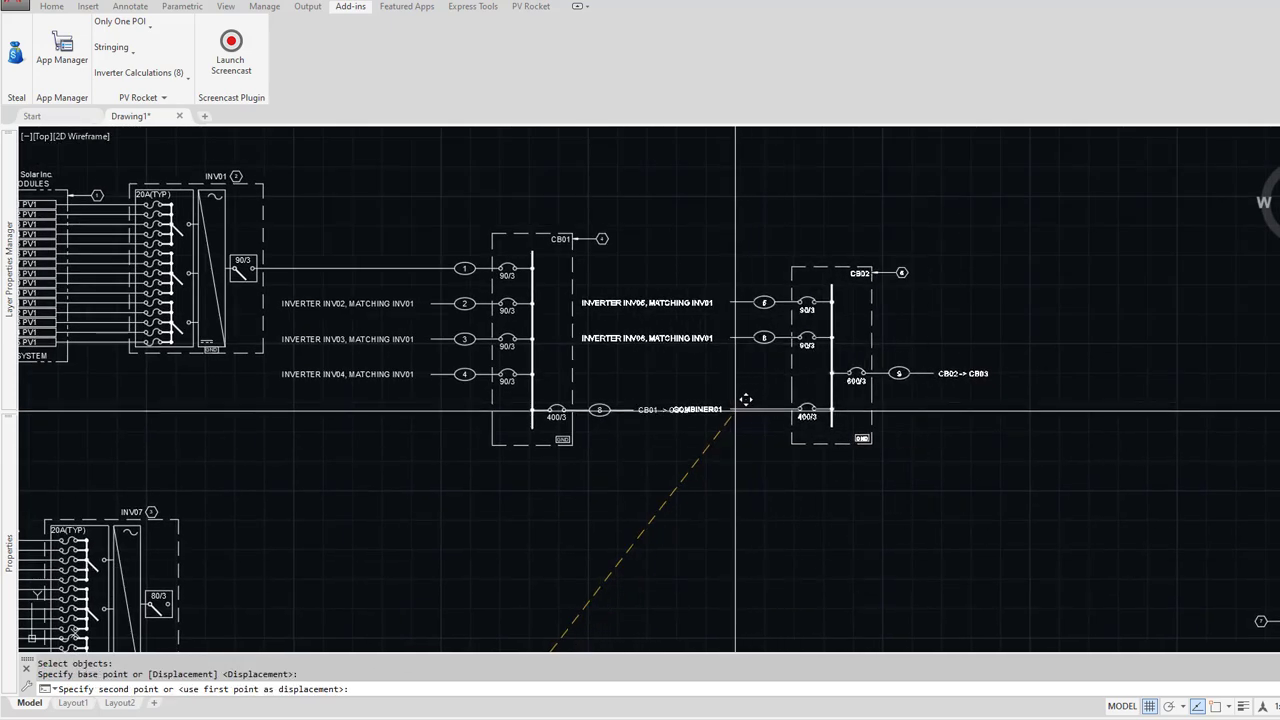
click(765, 408)
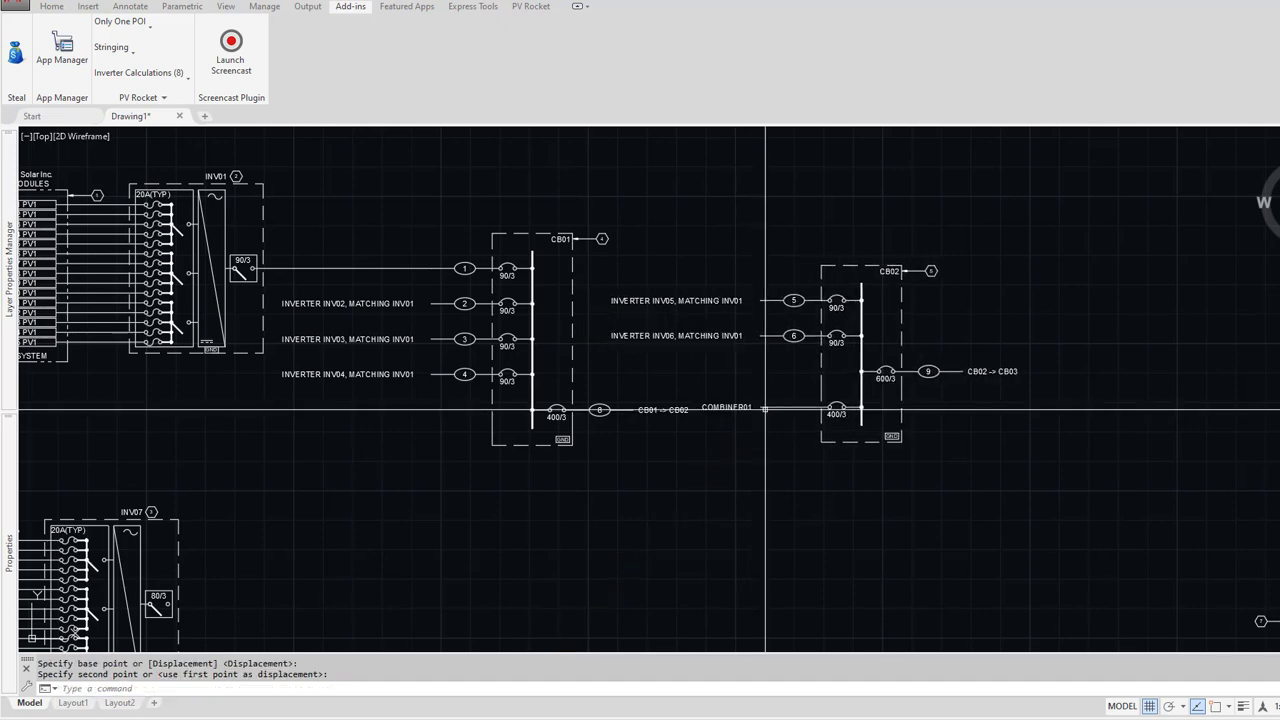
Step: Move CB02 and its COMBINER01 section from a nearest point on the COMBINER01 line perpendicular to CB01's feeder 8 line
scroll(770, 410, up, 4)
middle_drag(880, 434, 640, 543)
scroll(640, 543, down, 2)
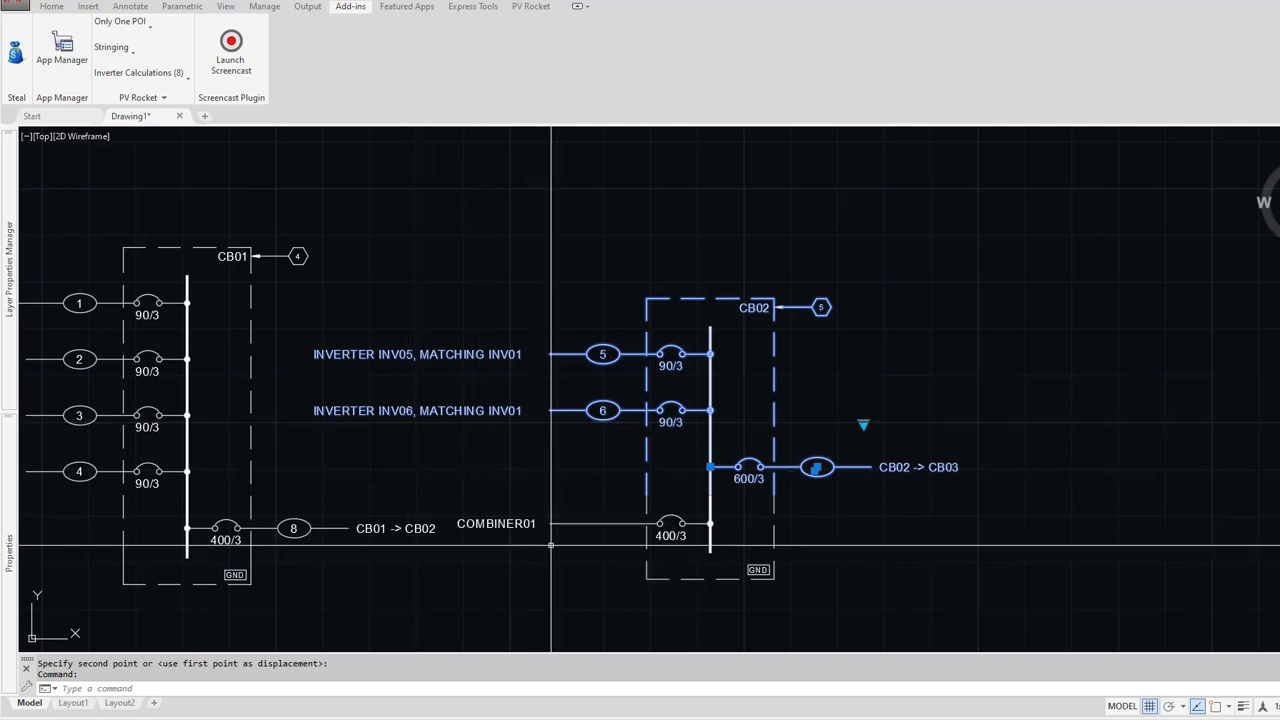
key(Escape)
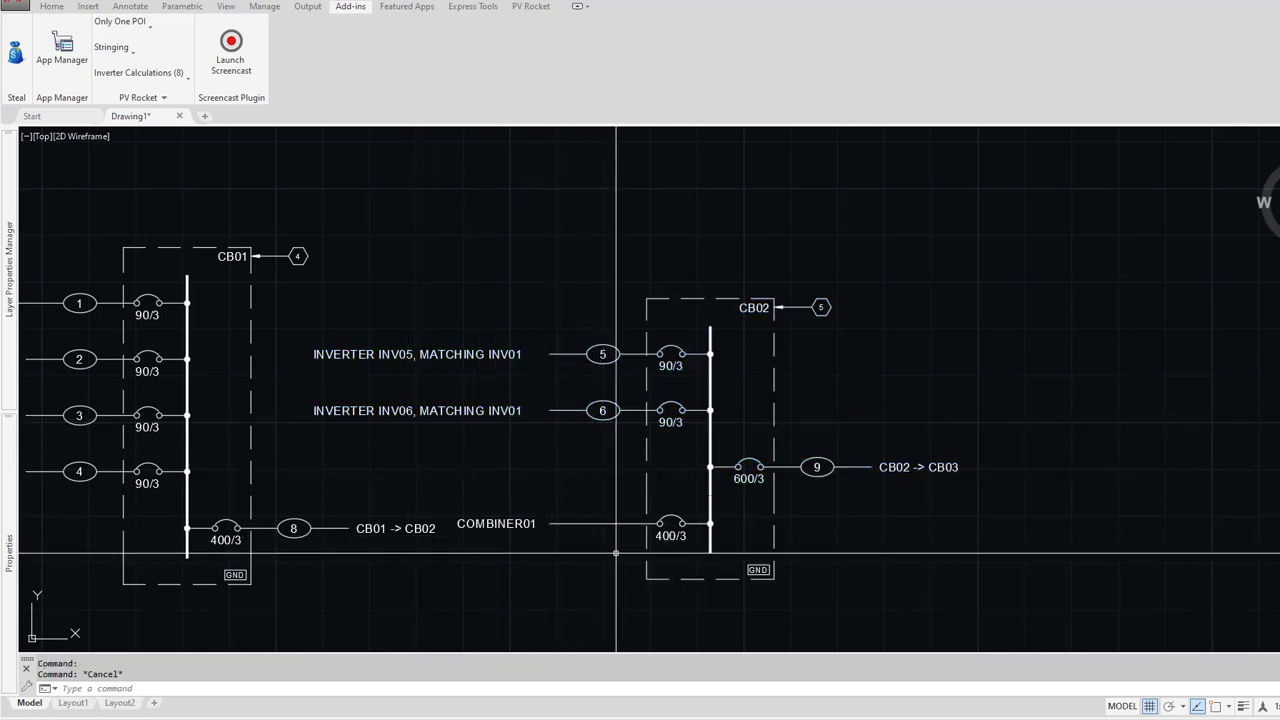
click(915, 600)
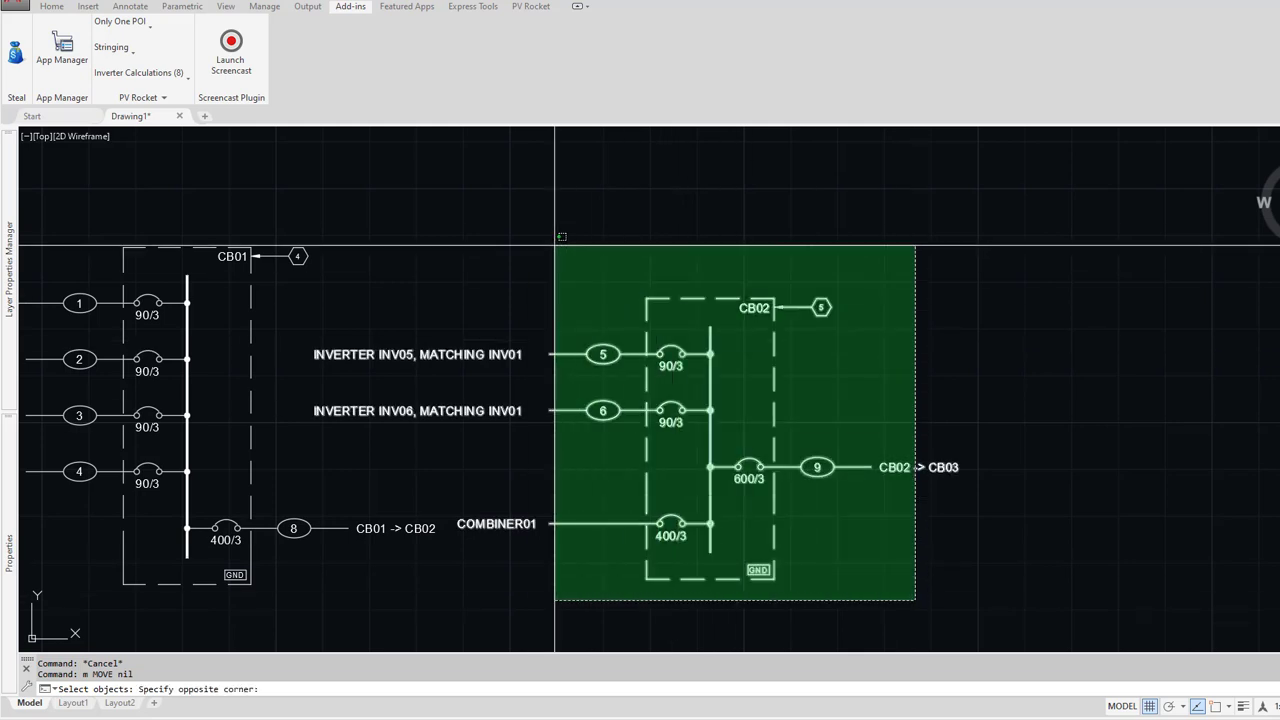
click(557, 243)
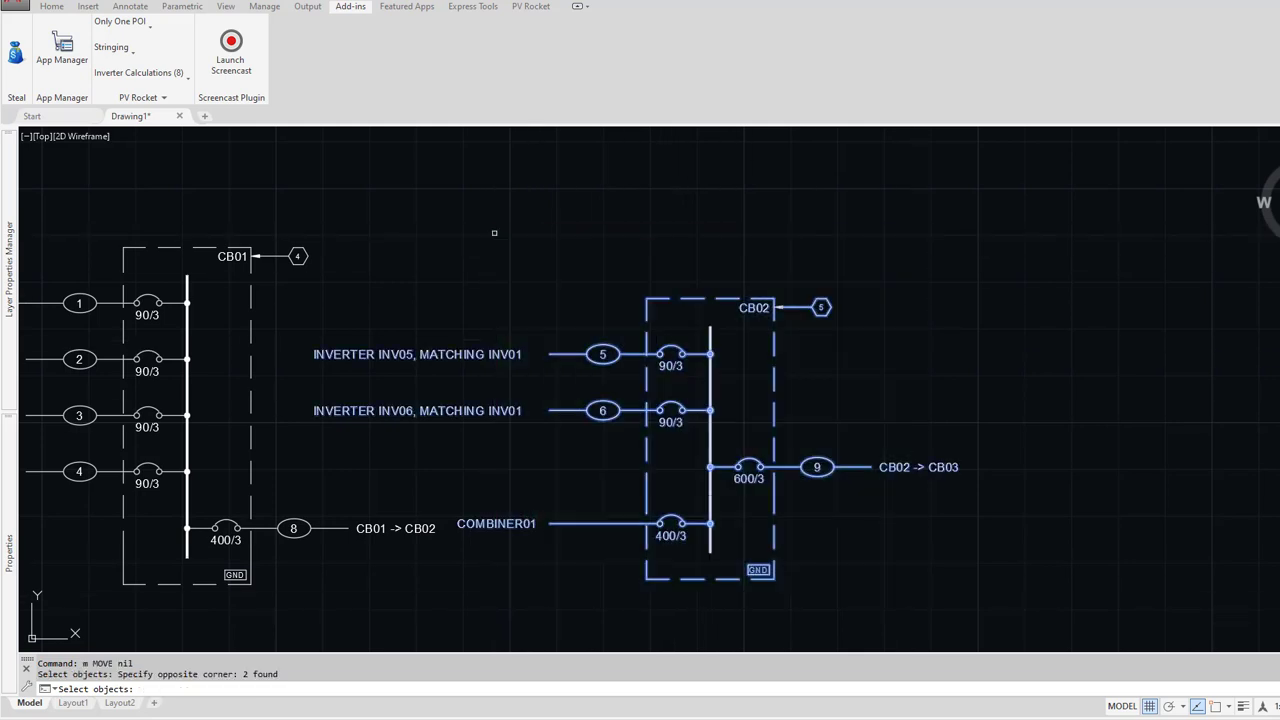
click(567, 523)
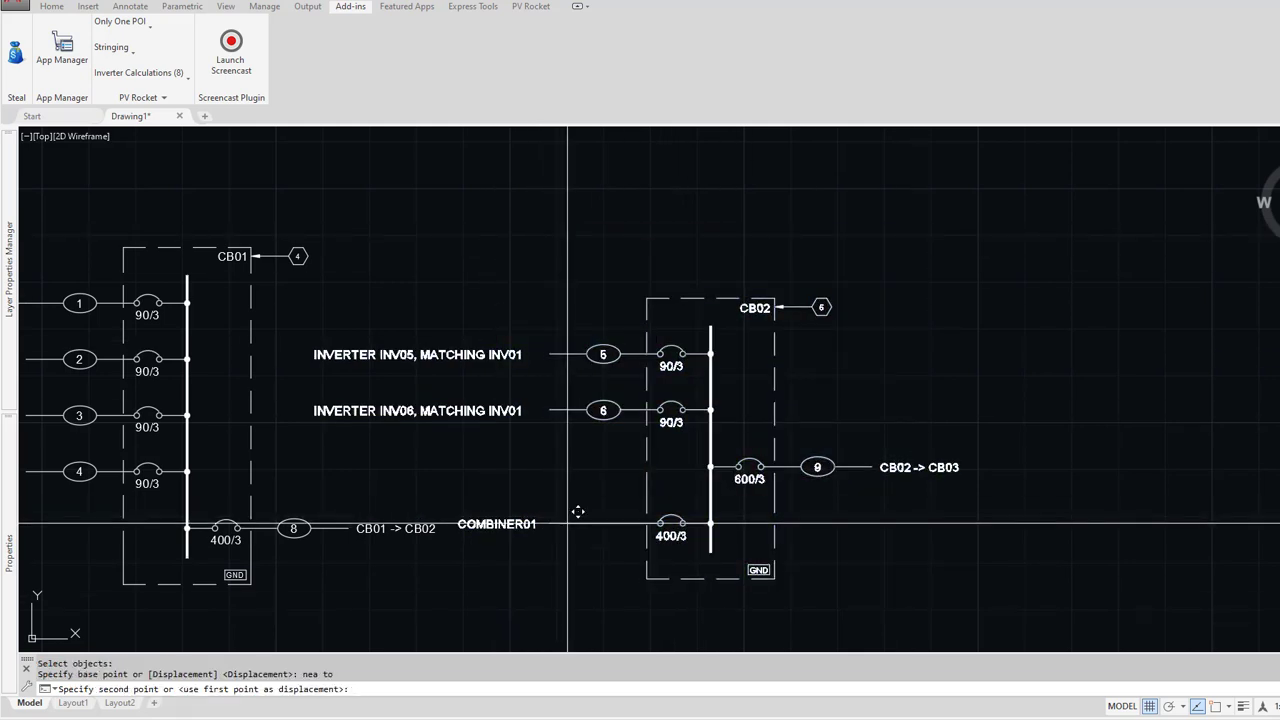
text(per)
key(Return)
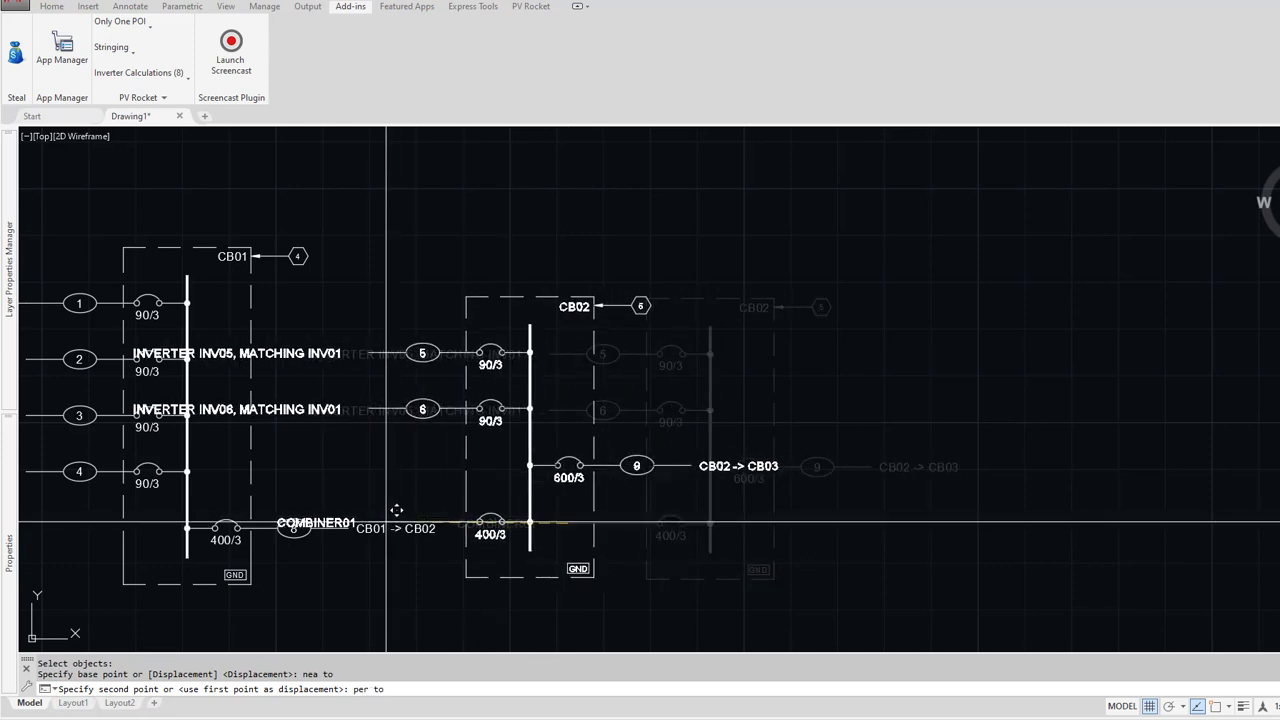
click(337, 524)
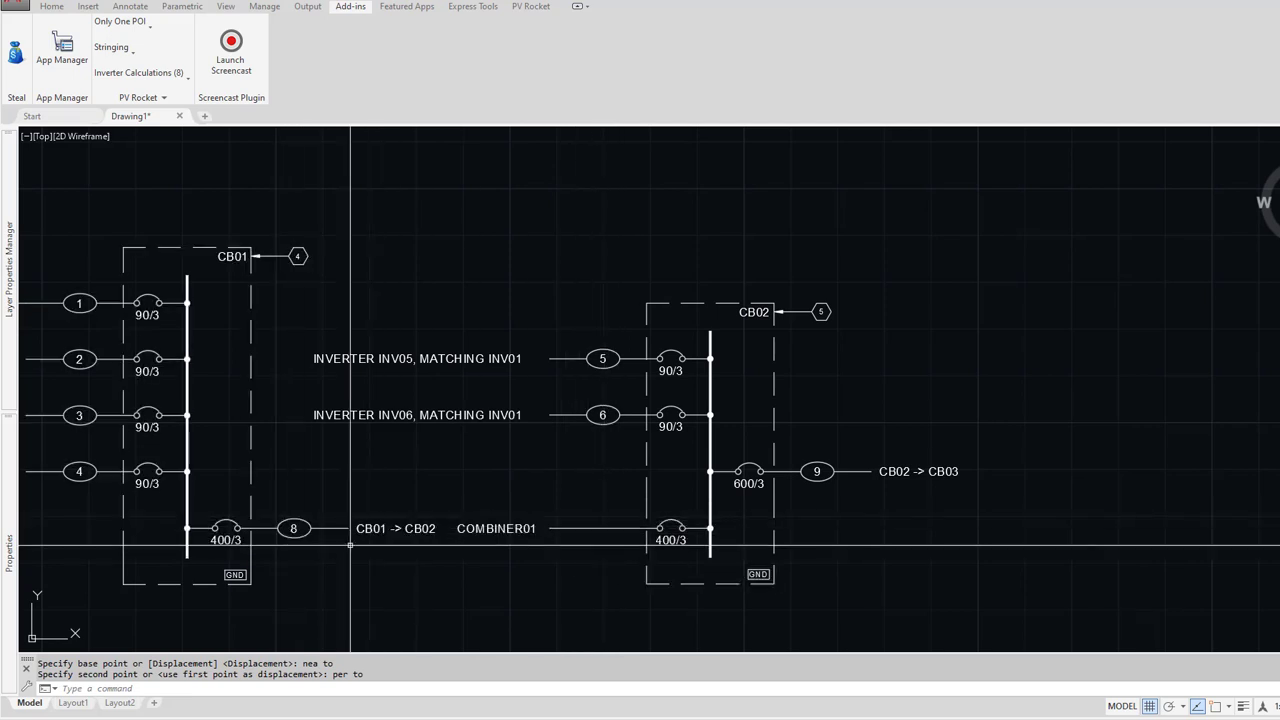
Step: Connect CB01's feeder 8 line to CB02's COMBINER01 line endpoint to endpoint, and clear the overlapping COMBINER01 label
text(l)
key(Return)
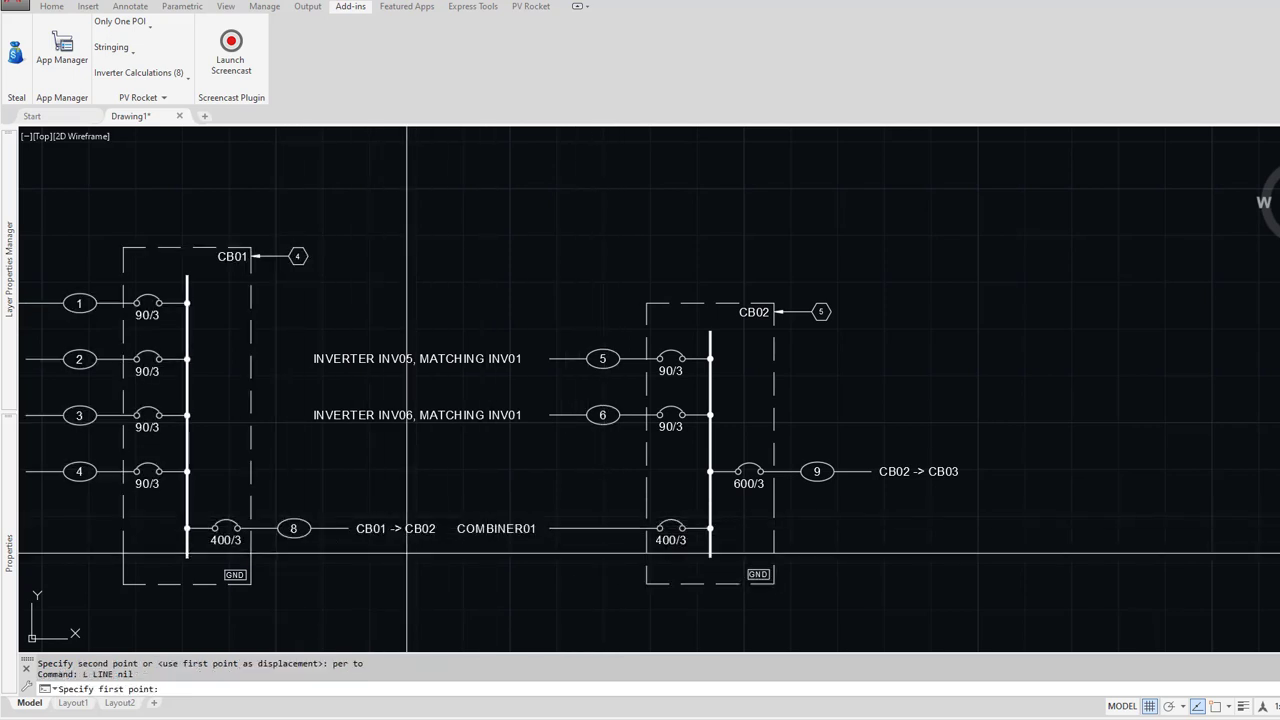
text(end)
key(Return)
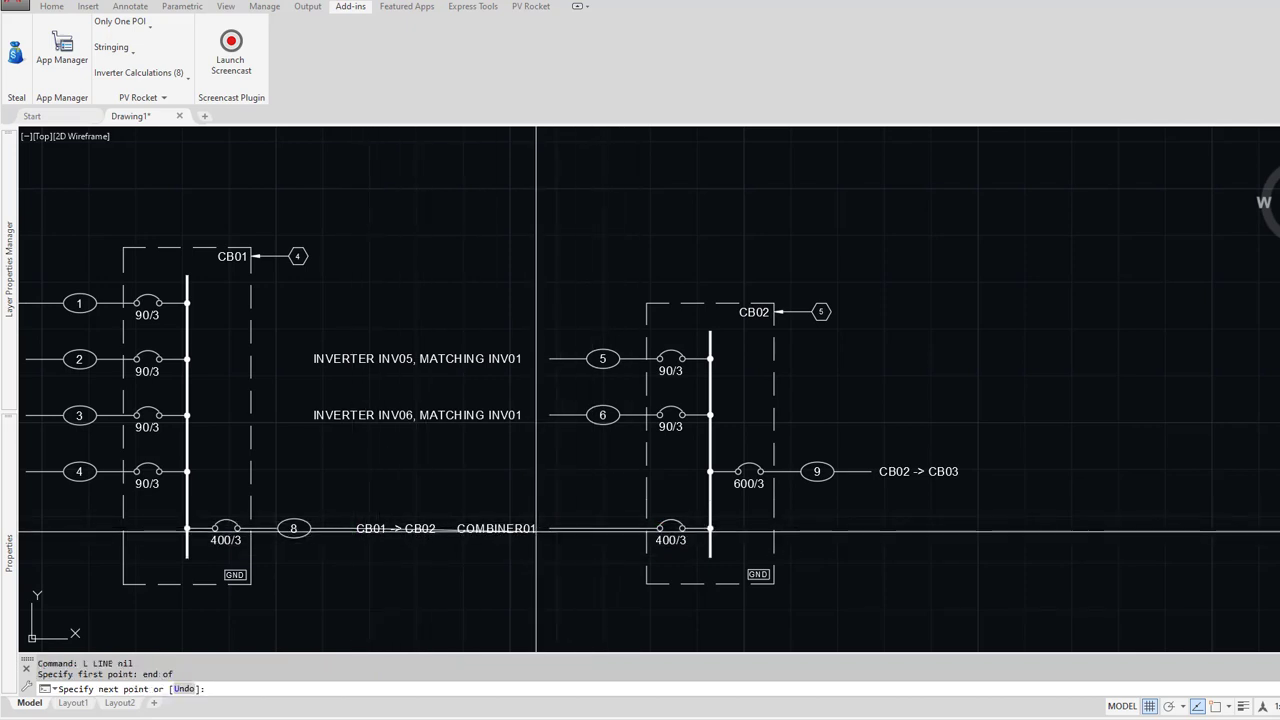
text(d)
key(Return)
click(546, 529)
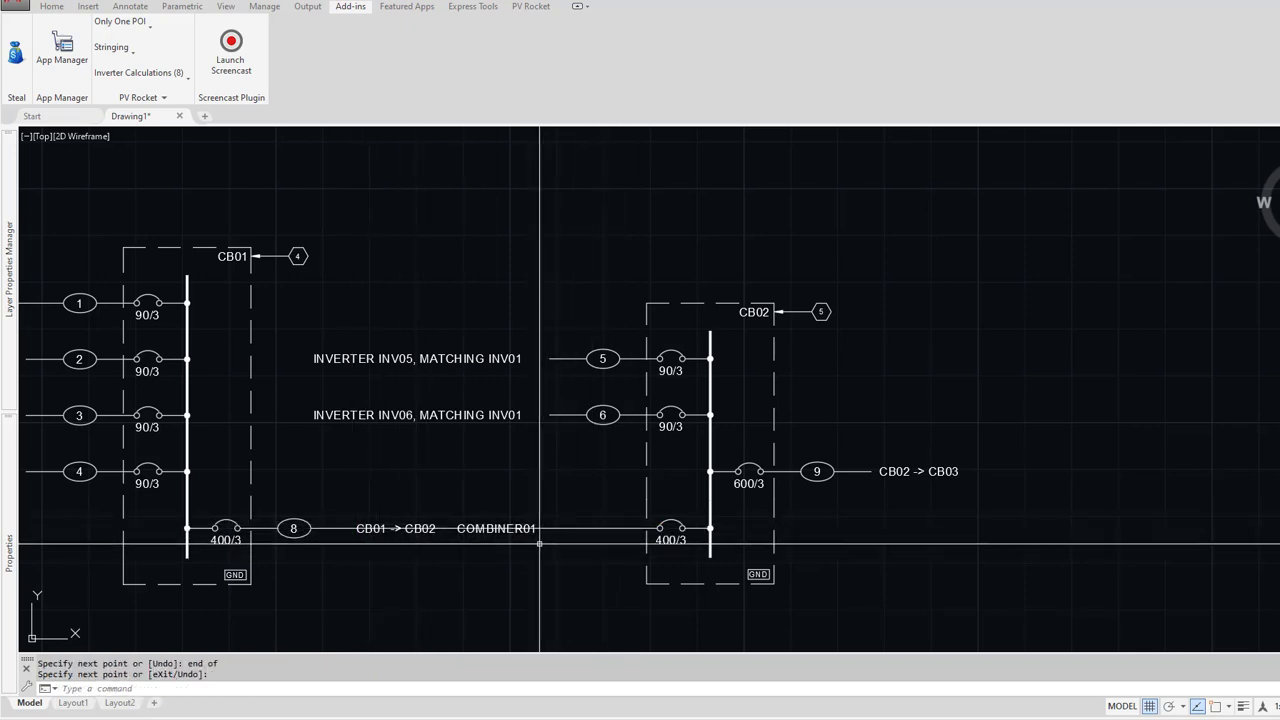
double_click(506, 529)
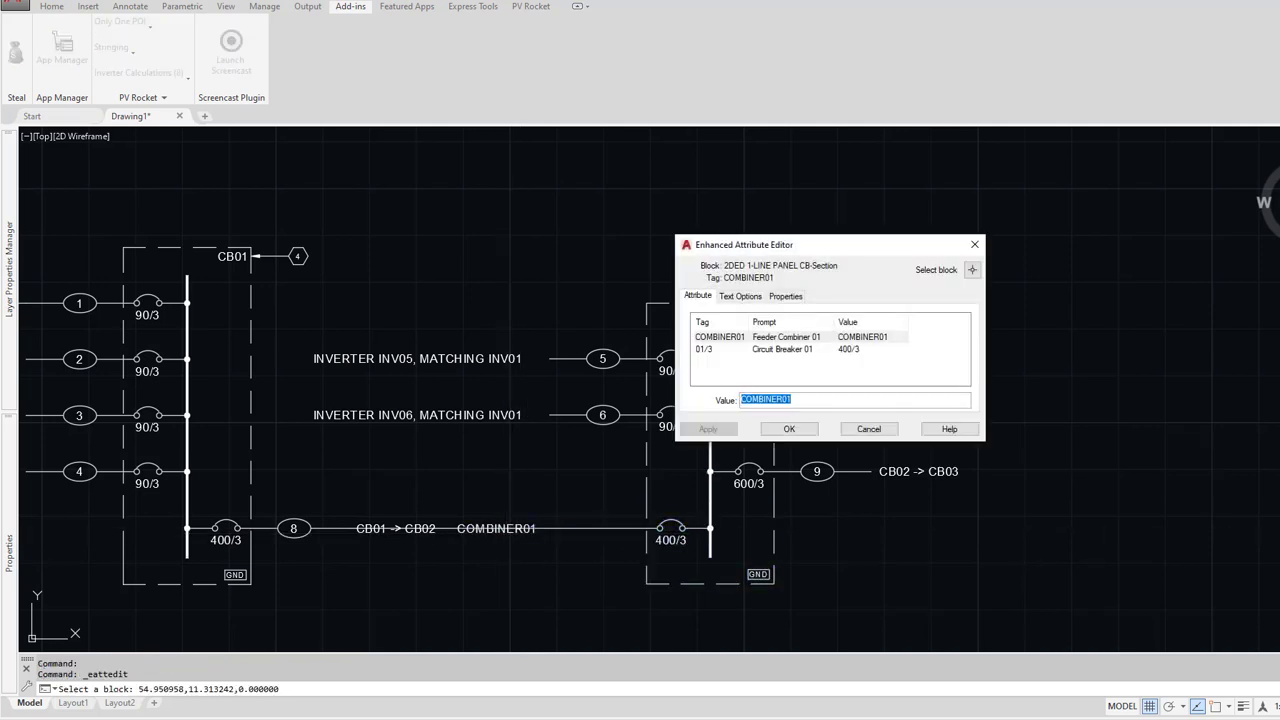
key(Return)
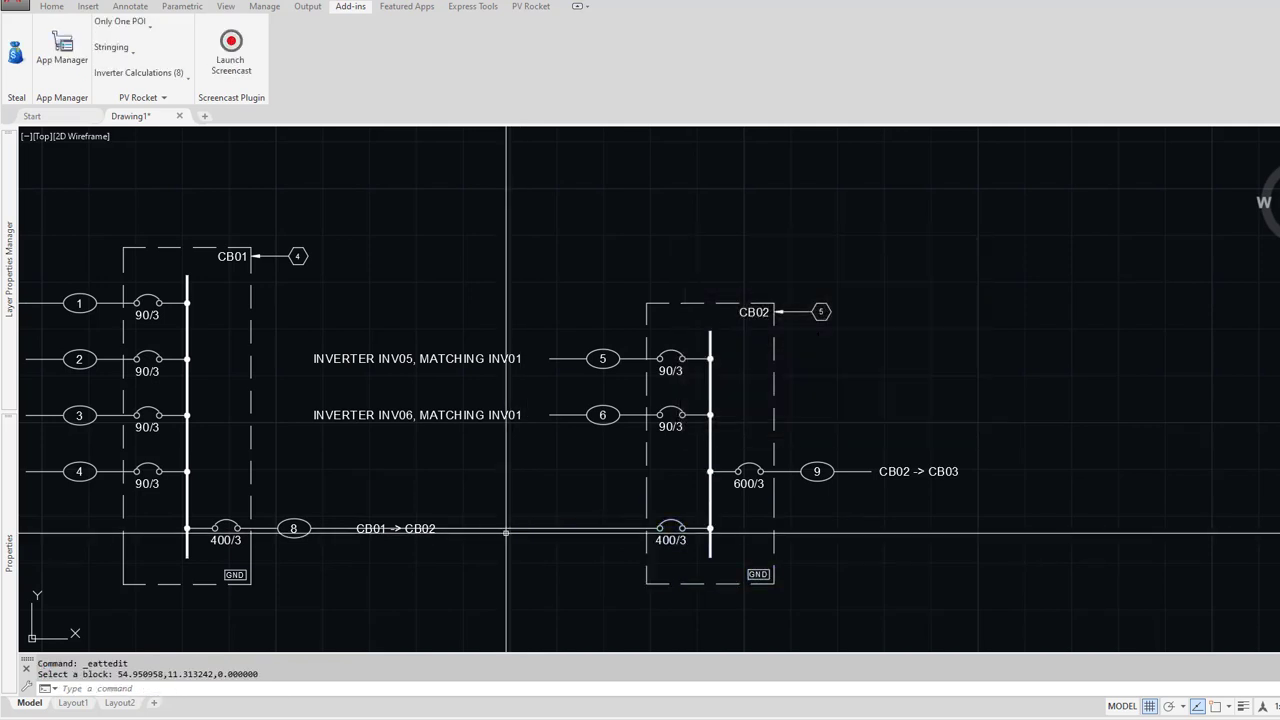
Step: Clear the CB01 -> CB02 output feeder description that overlaps the feeder 8 line
double_click(413, 530)
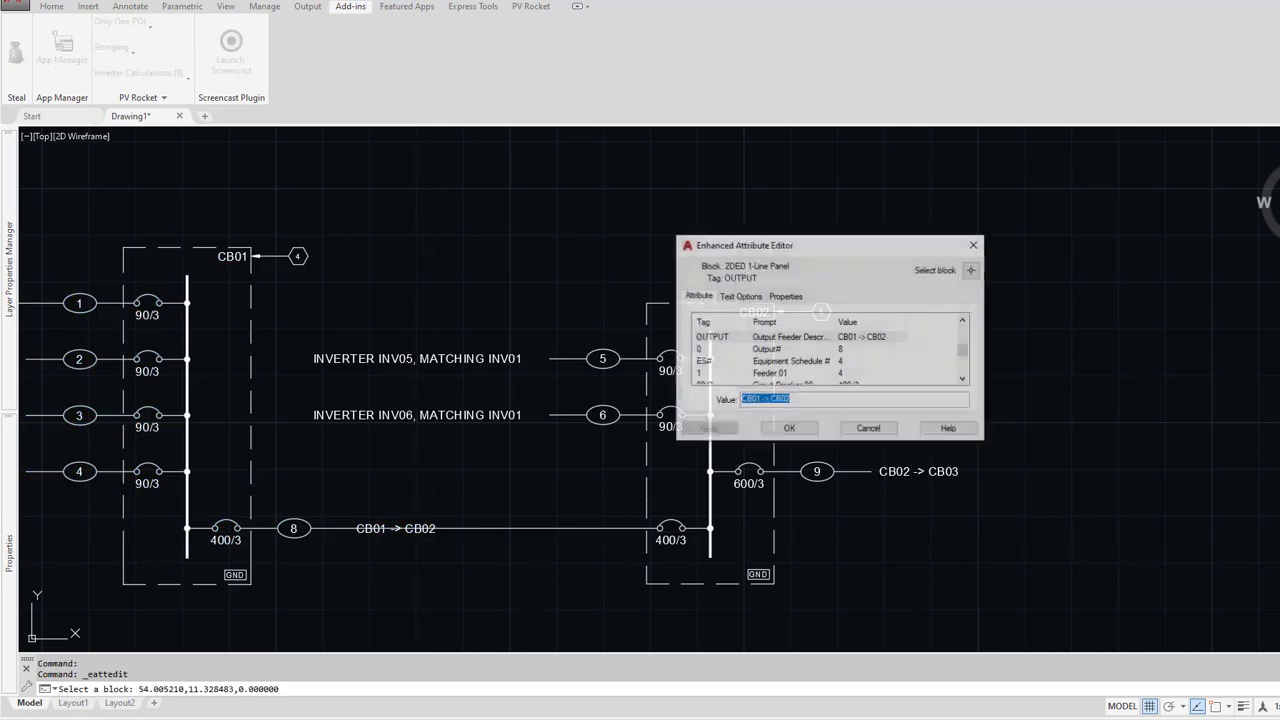
key(Return)
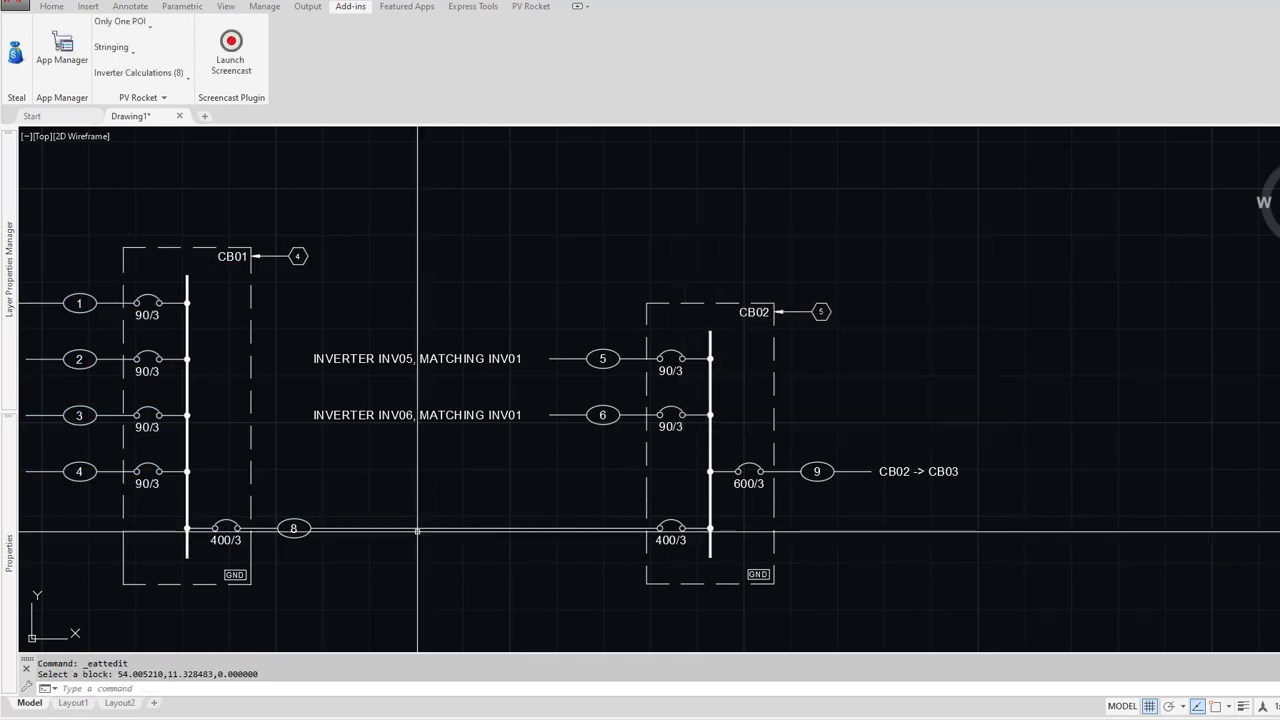
scroll(586, 457, down, 4)
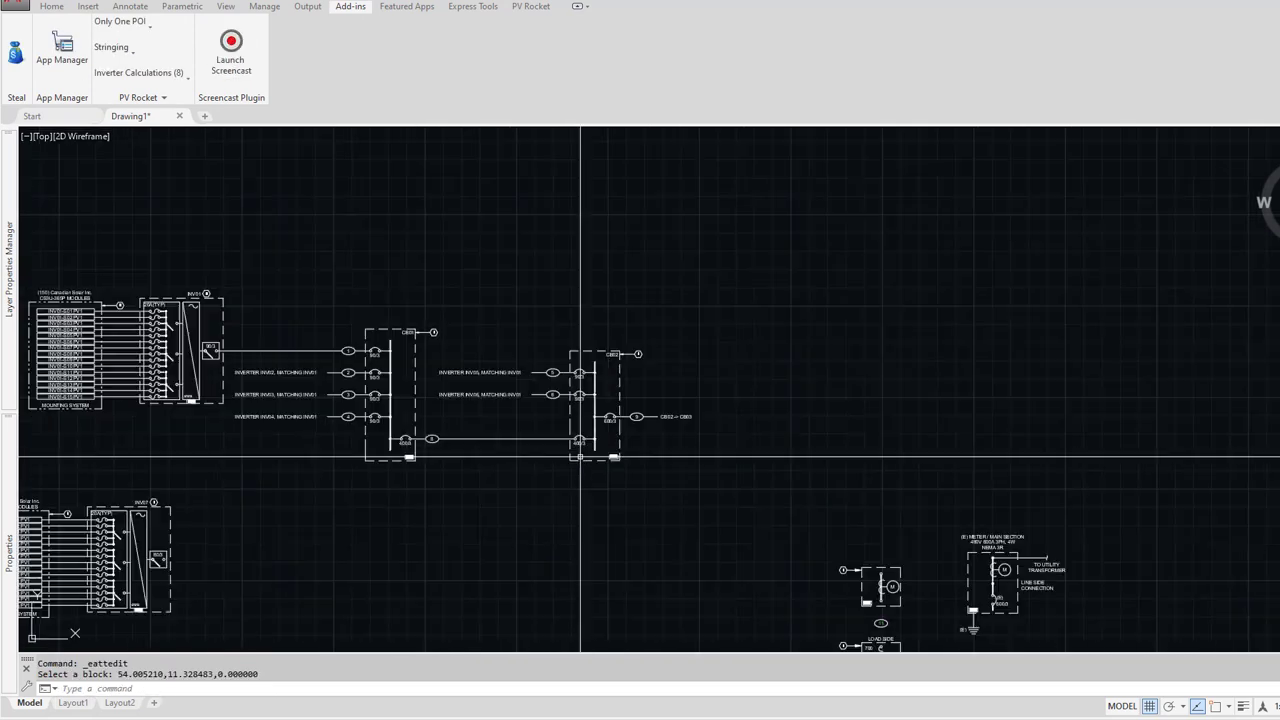
scroll(657, 413, up, 5)
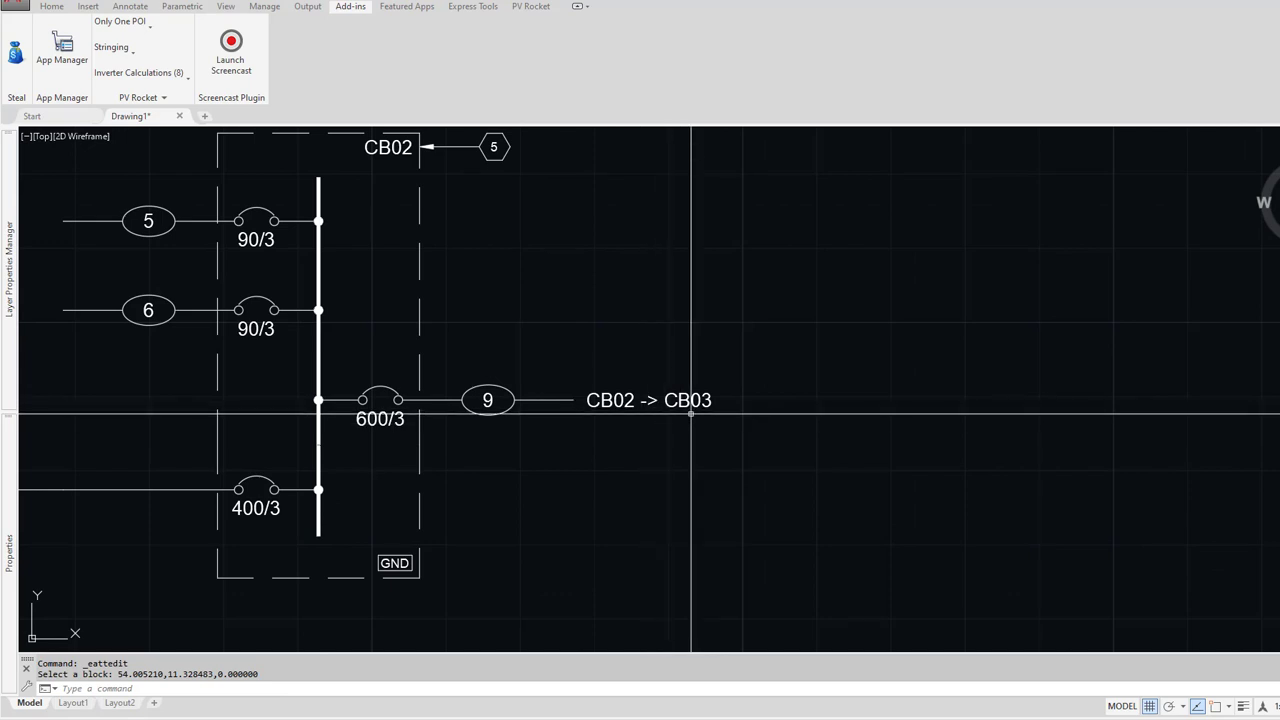
scroll(674, 523, down, 3)
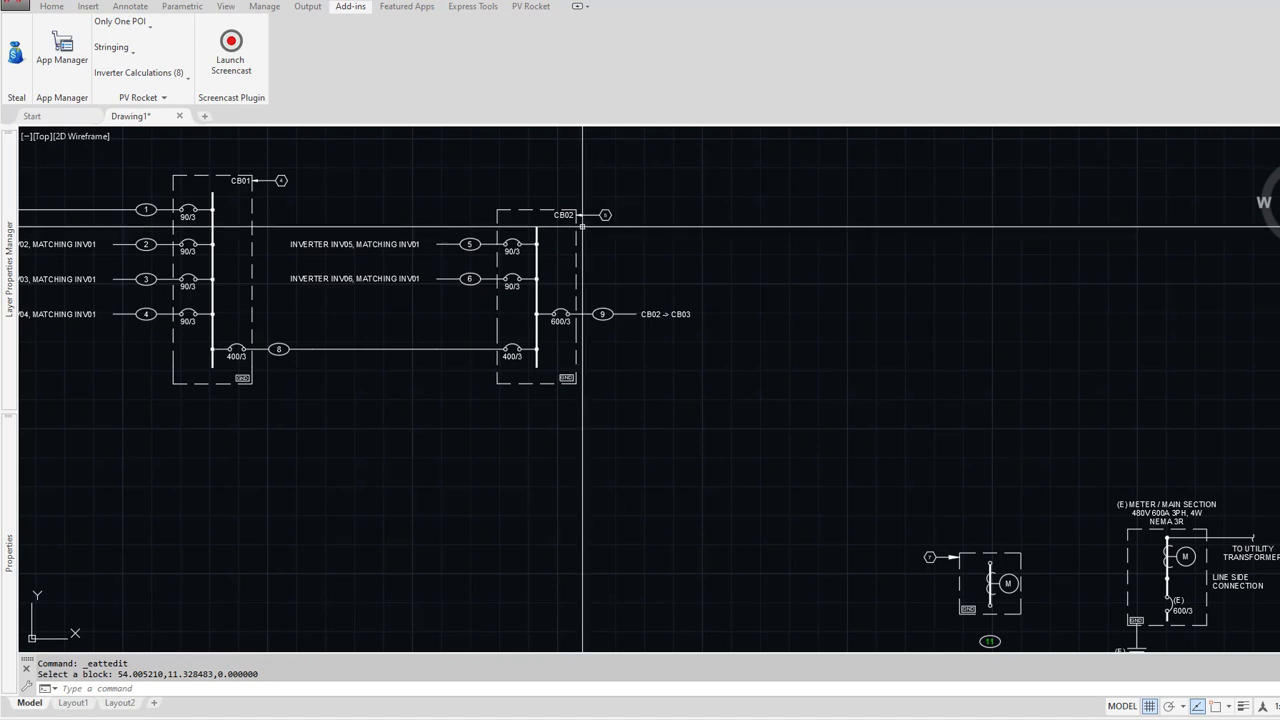
Step: Check the AC combiner abbreviation in the PV Rocket options and close them
click(141, 98)
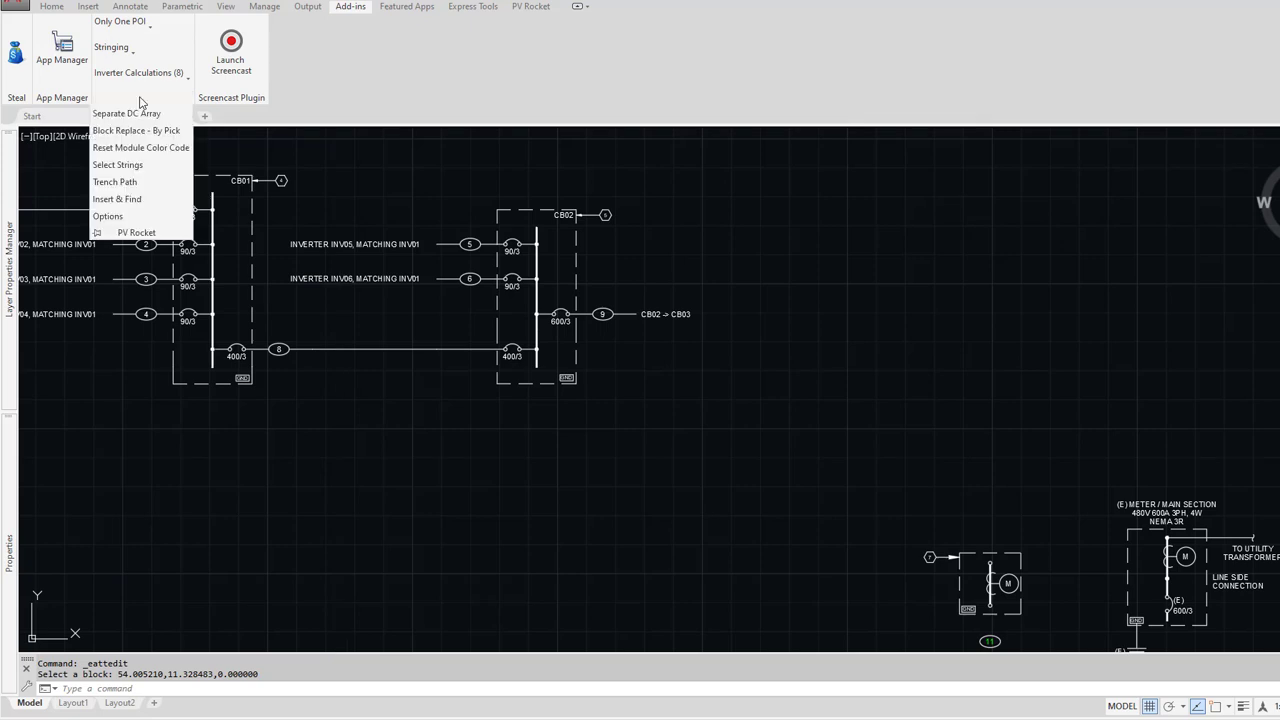
click(108, 217)
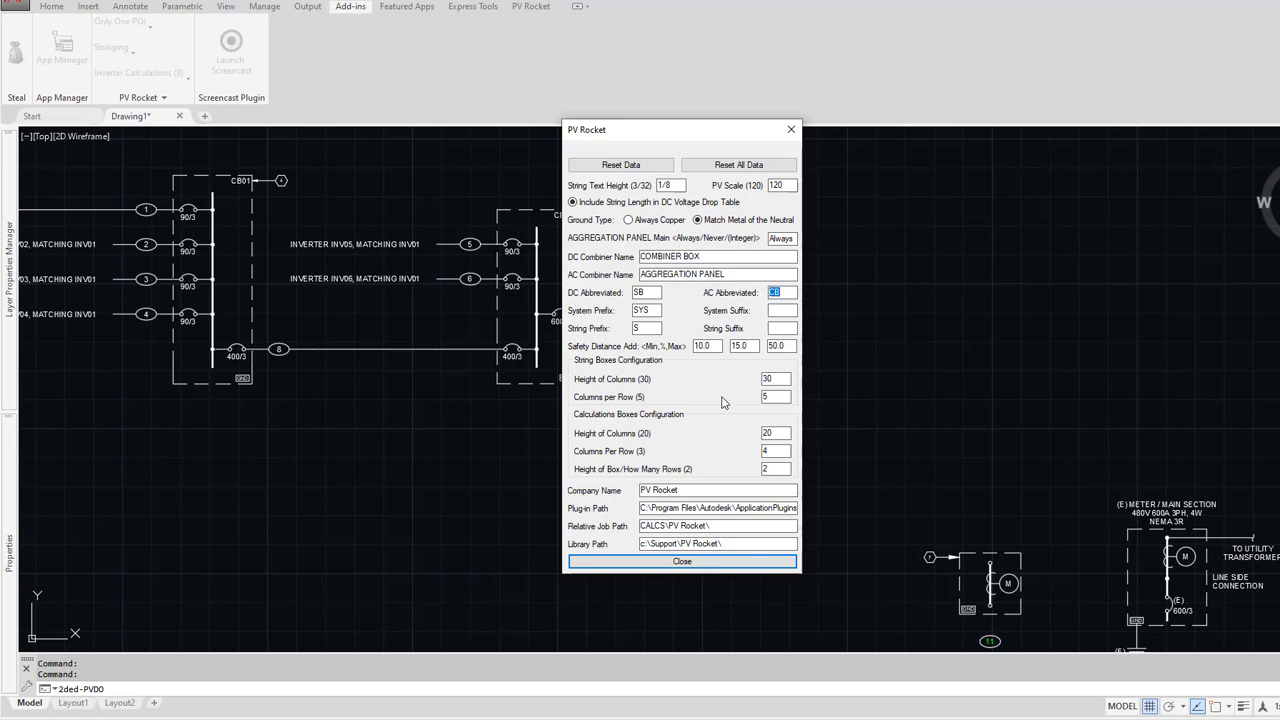
click(683, 562)
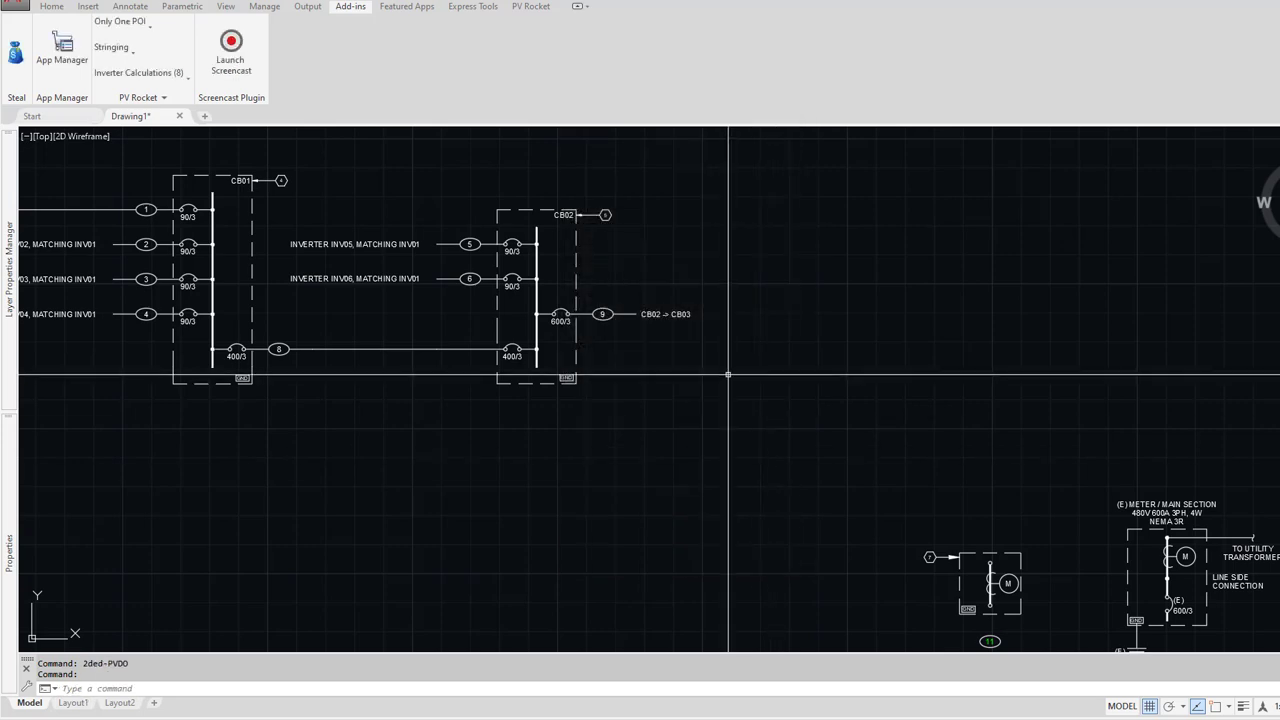
Step: Move the CB03 panel and its COMBINER02 section beside CB02, with the COMBINER02 line roughly level with feeder 9
middle_drag(701, 428, 732, 341)
scroll(732, 341, down, 2)
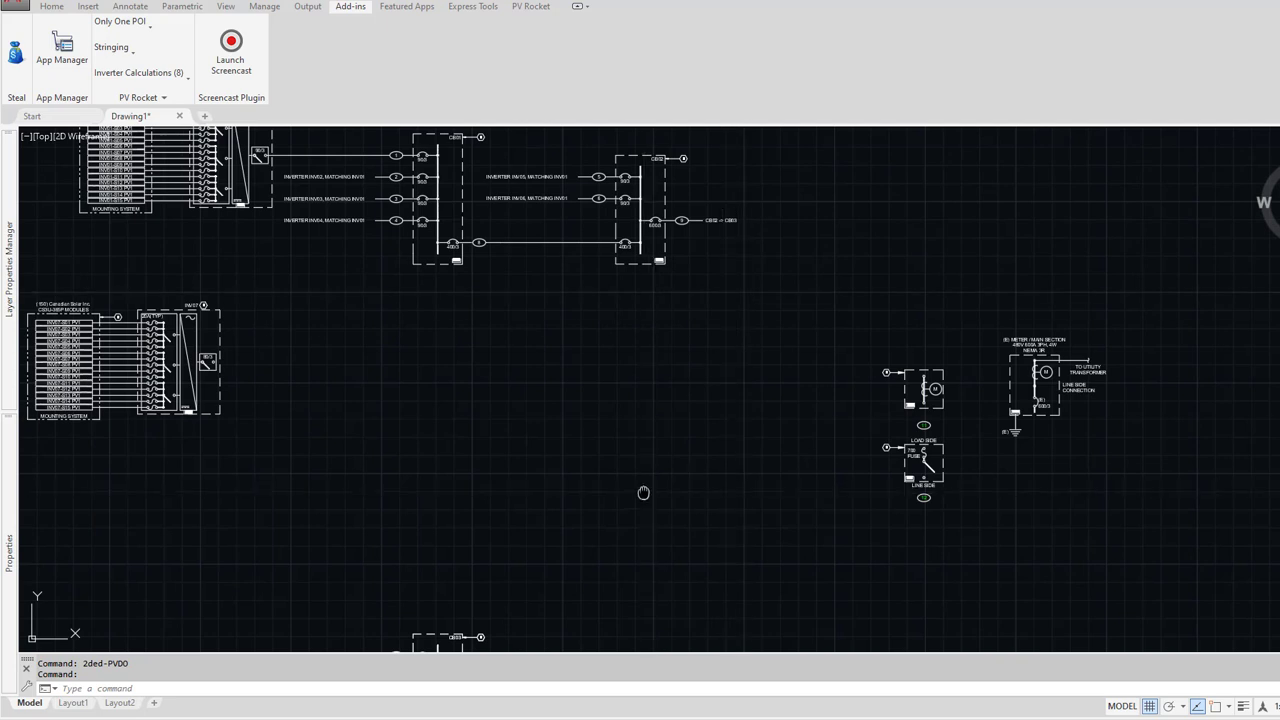
middle_drag(646, 491, 637, 363)
text(m)
key(Return)
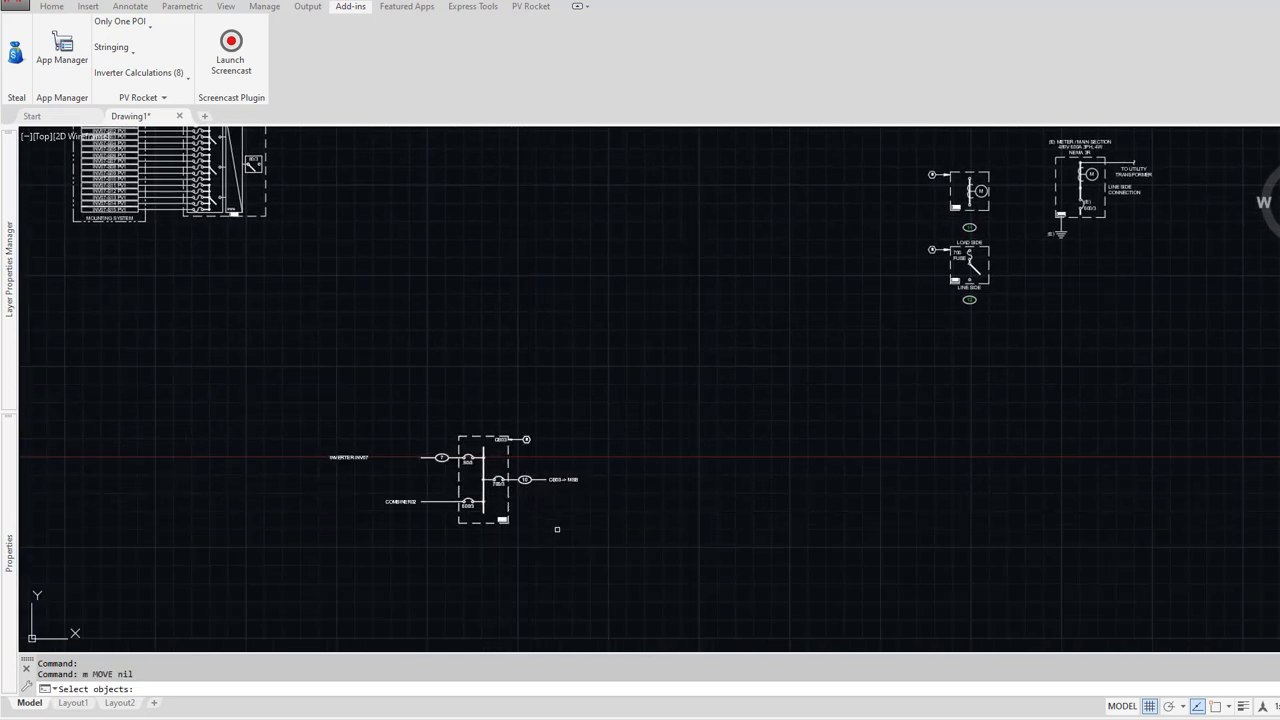
click(555, 529)
click(340, 386)
key(Return)
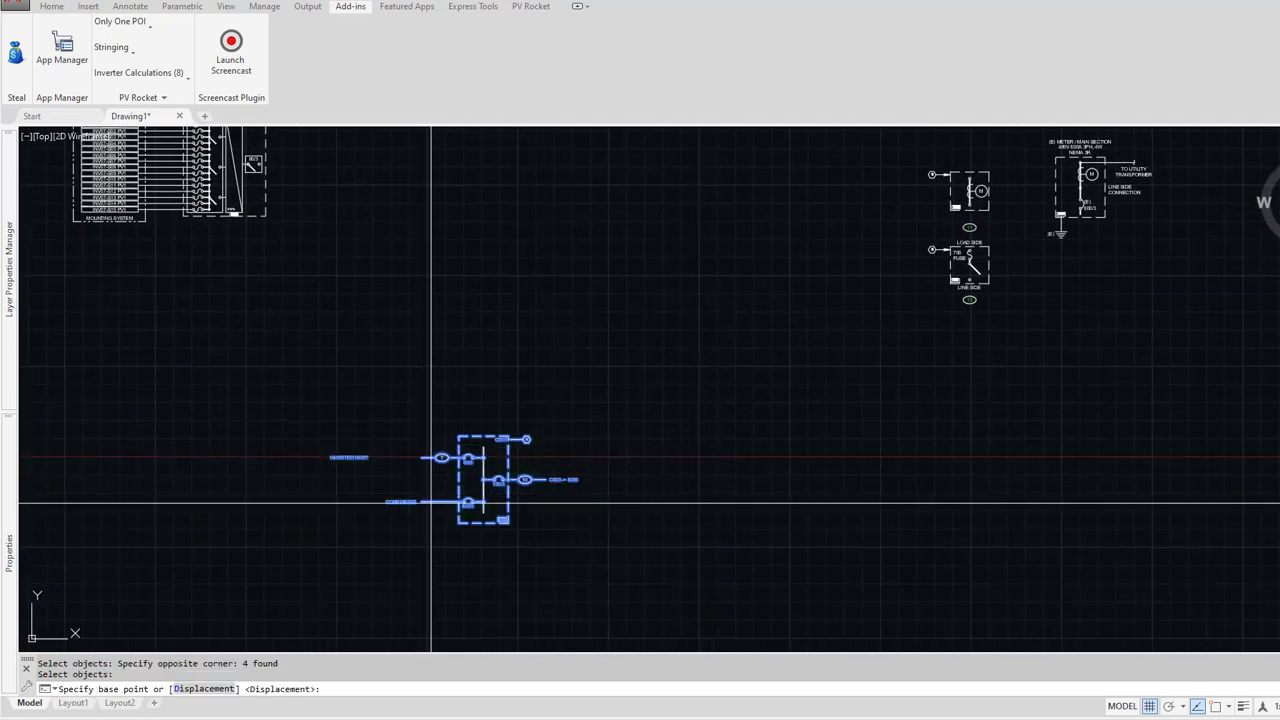
click(455, 500)
middle_drag(666, 277, 506, 533)
scroll(608, 343, up, 1)
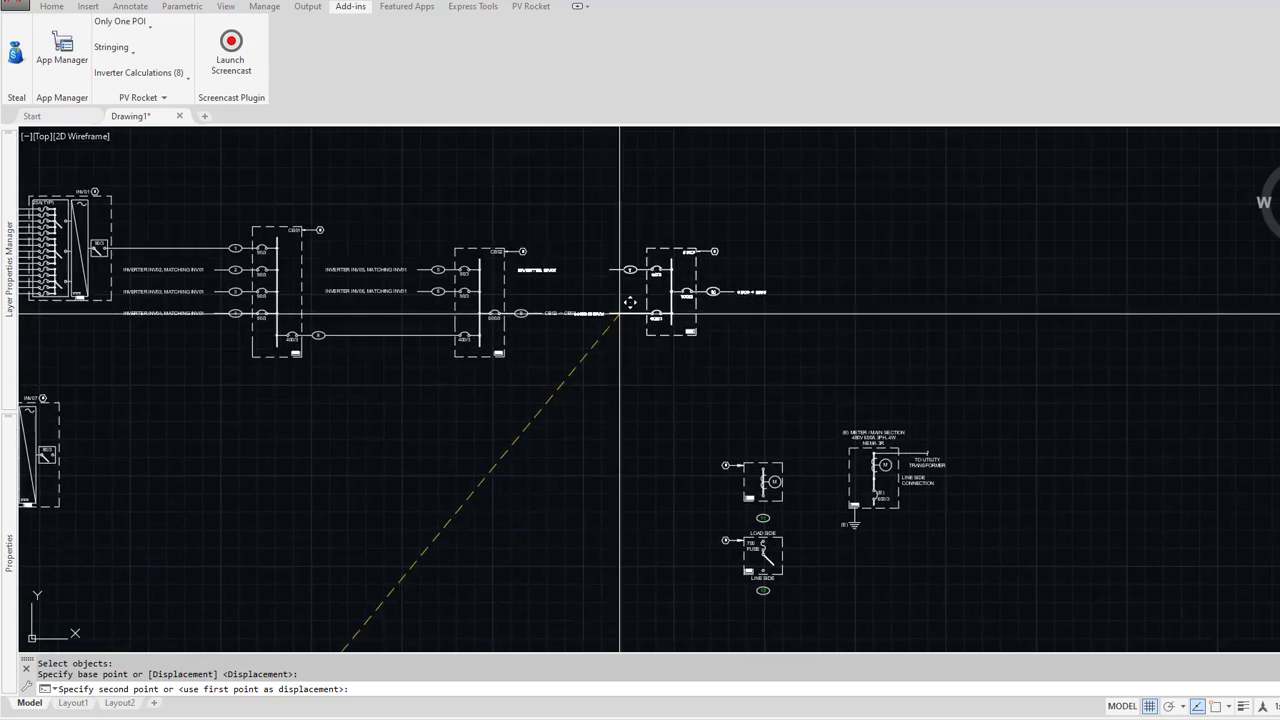
scroll(620, 310, up, 1)
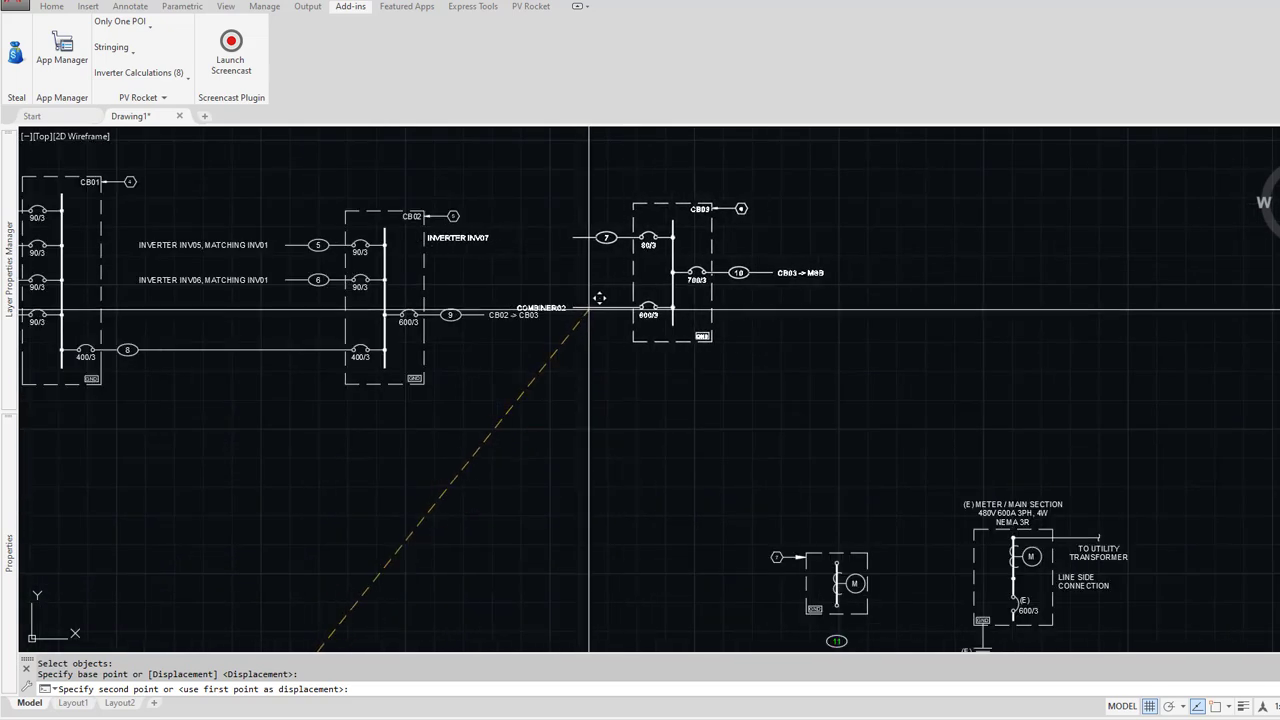
scroll(598, 298, up, 2)
click(598, 303)
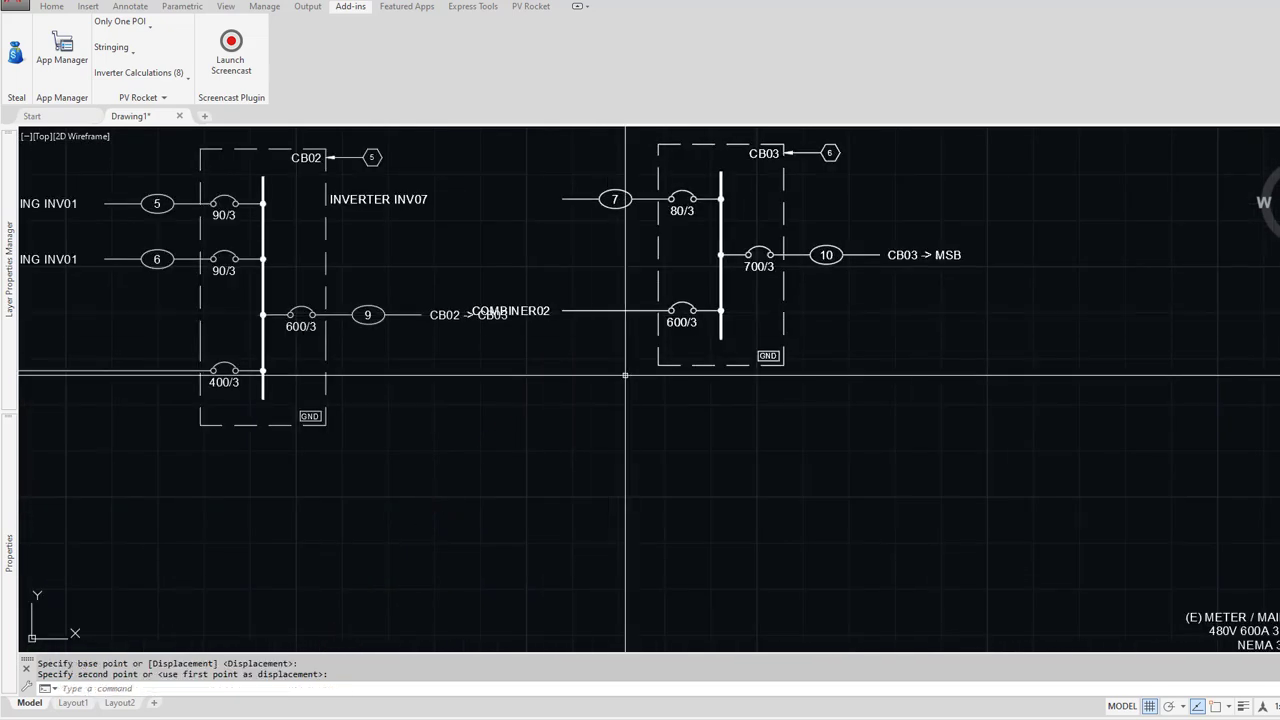
Step: Move CB03 and its COMBINER02 section from a nearest point on the COMBINER02 line perpendicular to CB02's feeder 9 line
key(Return)
key(Return)
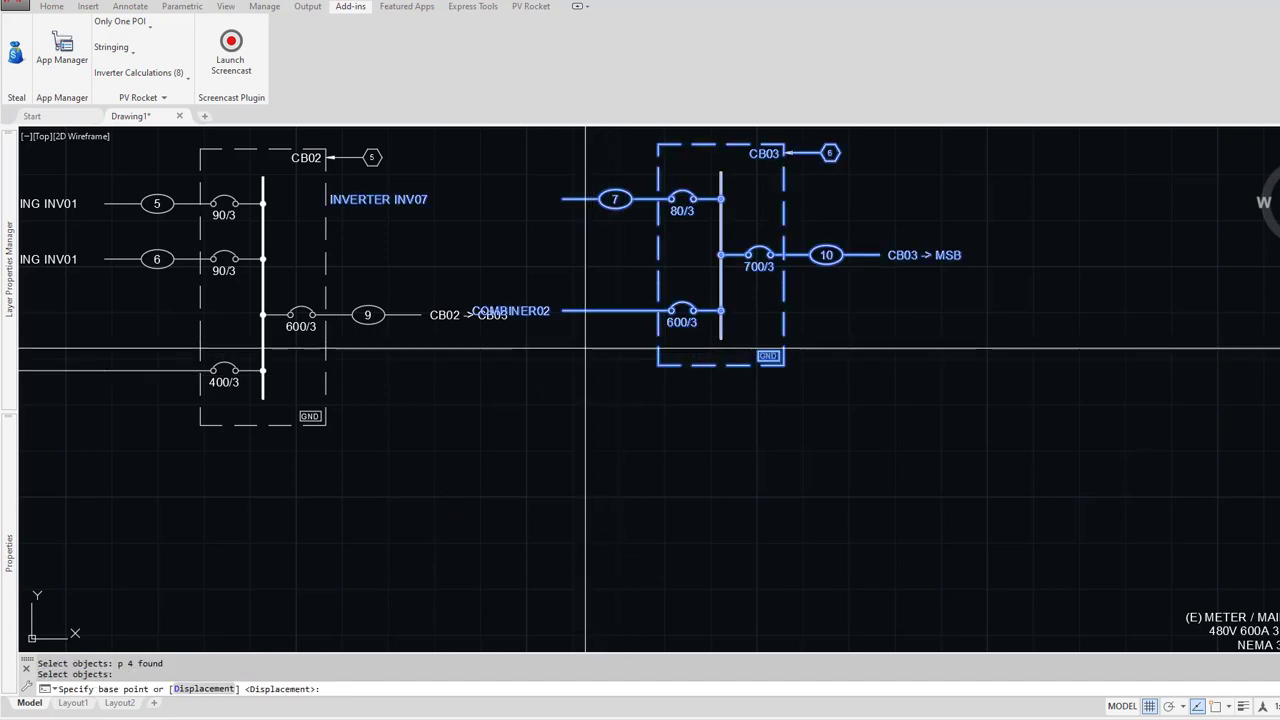
text(nea)
key(Return)
click(588, 311)
text(p)
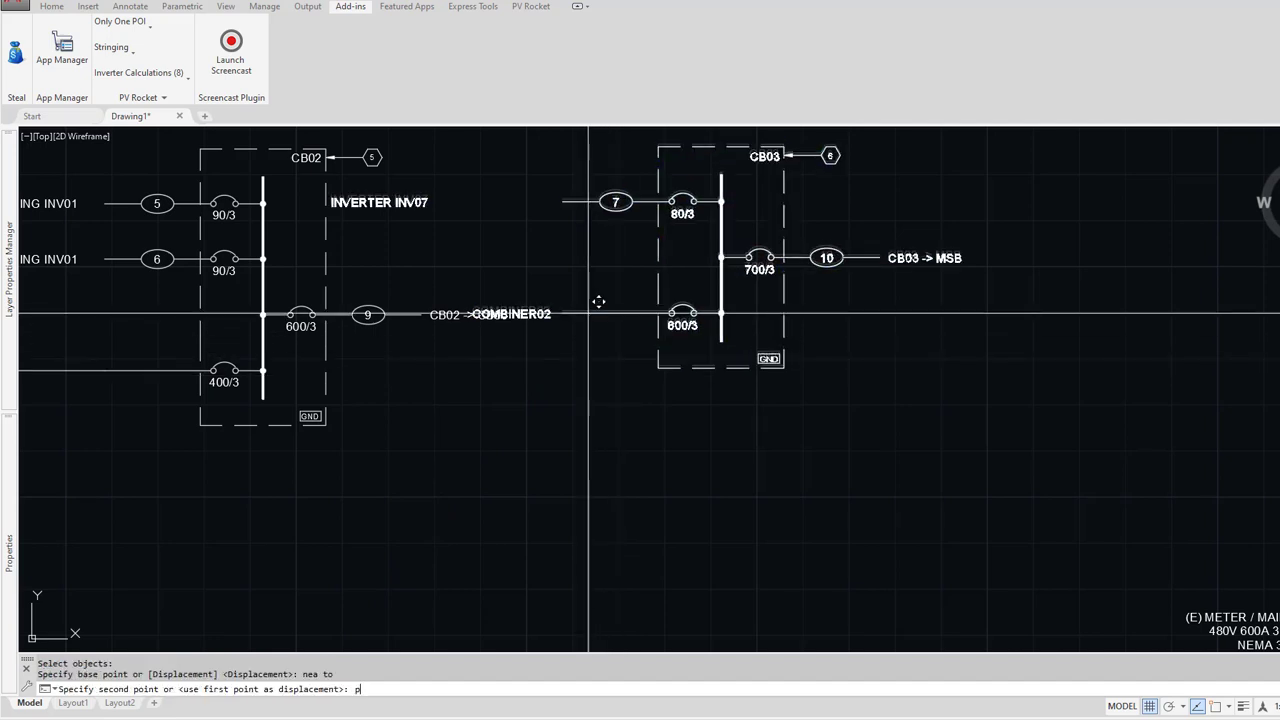
text(er)
key(Return)
click(524, 352)
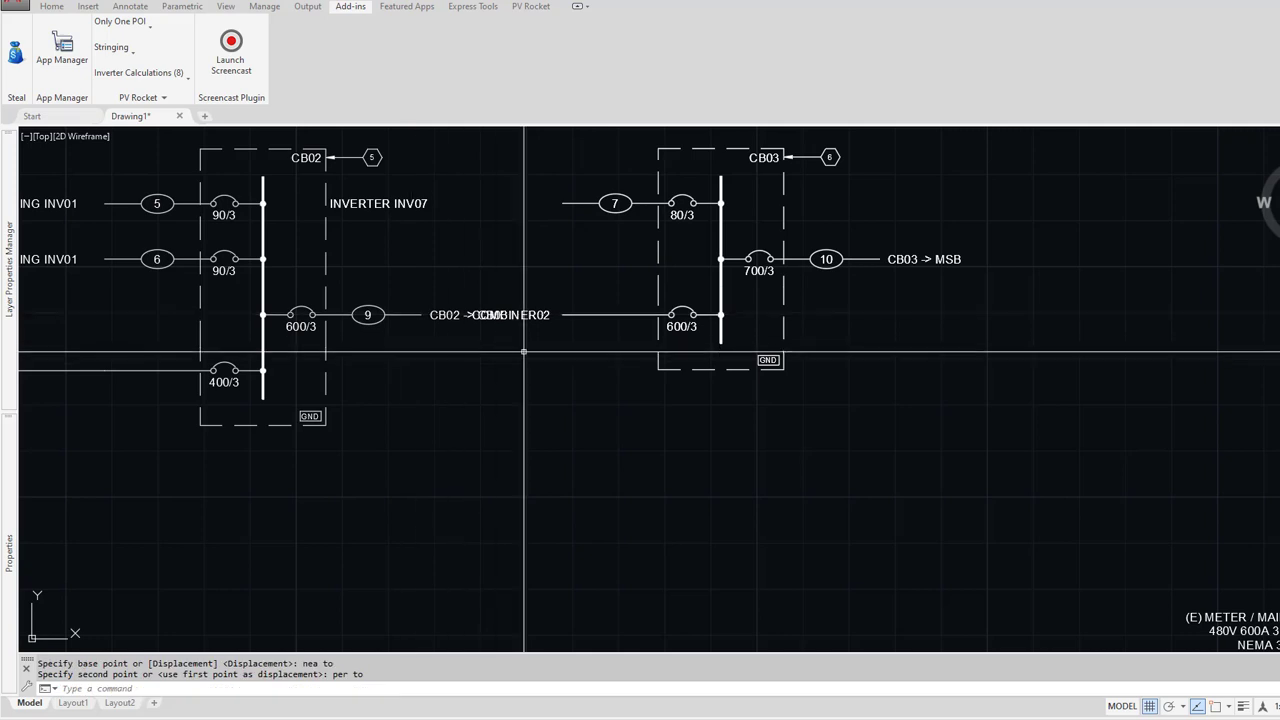
Step: Draw a line from CB03's COMBINER02 line endpoint to the endpoint of CB02's feeder 9 line
text(l)
key(Return)
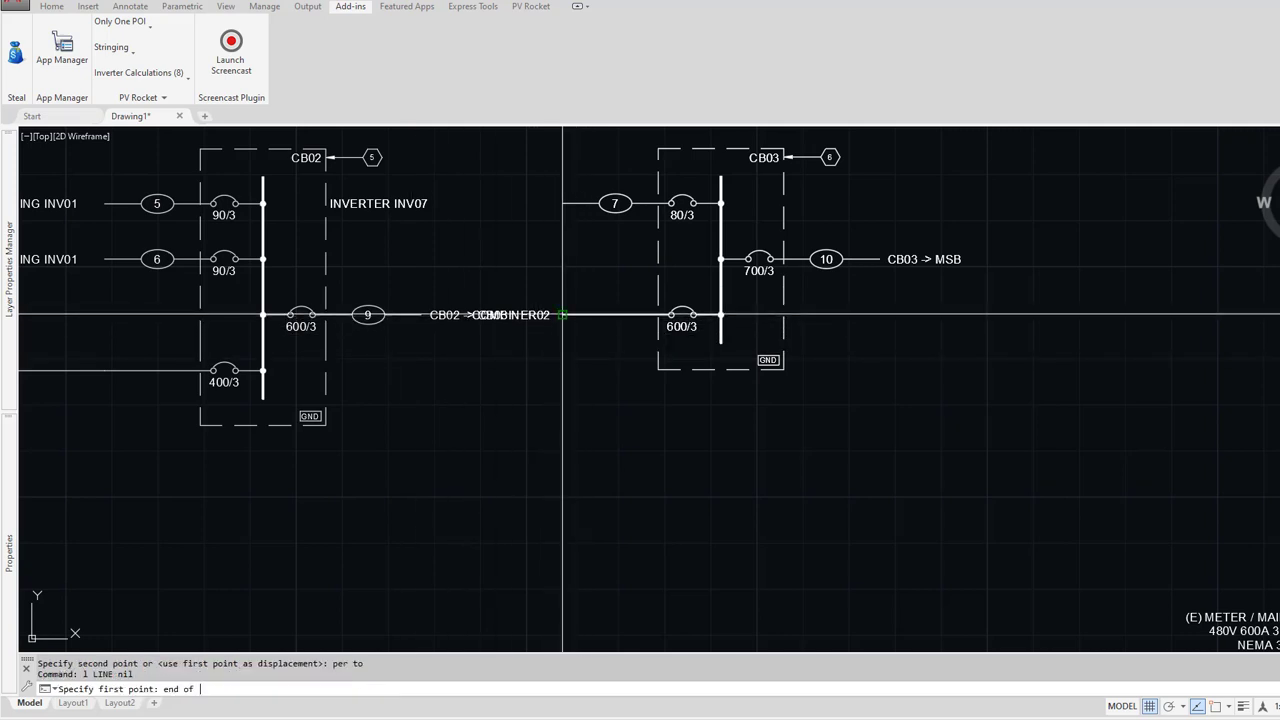
text(nd)
key(Return)
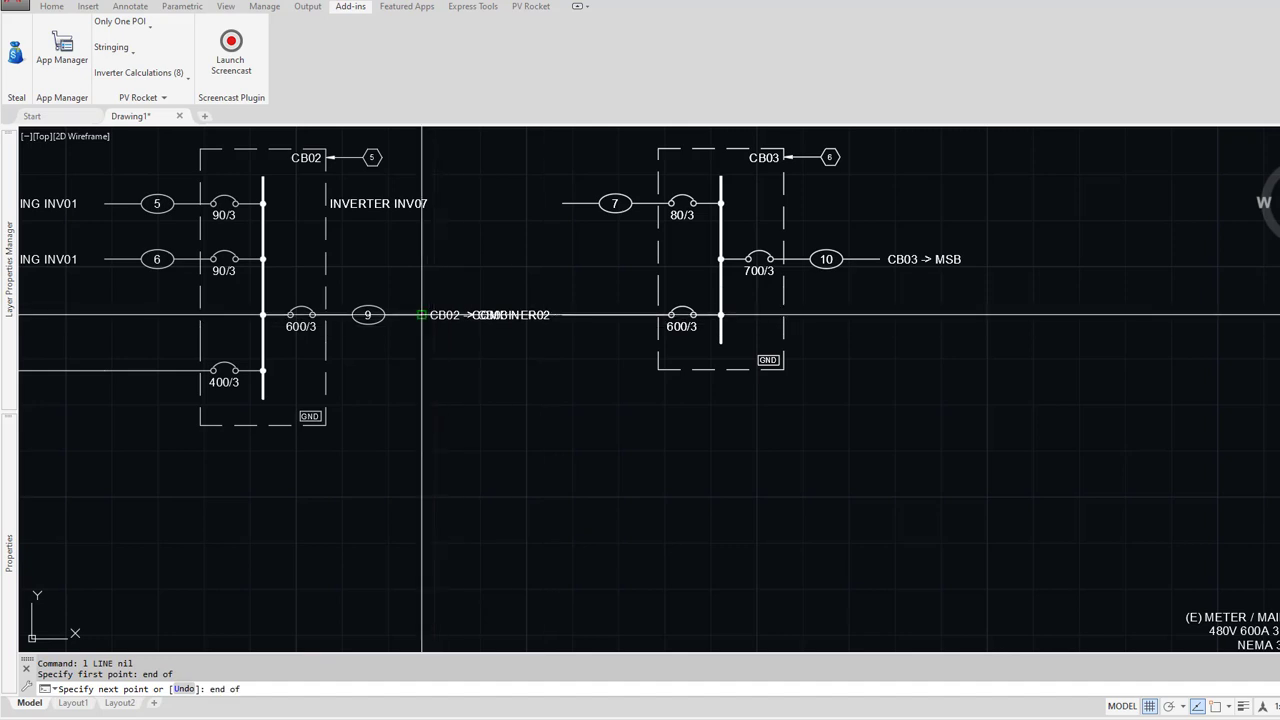
click(440, 326)
key(Escape)
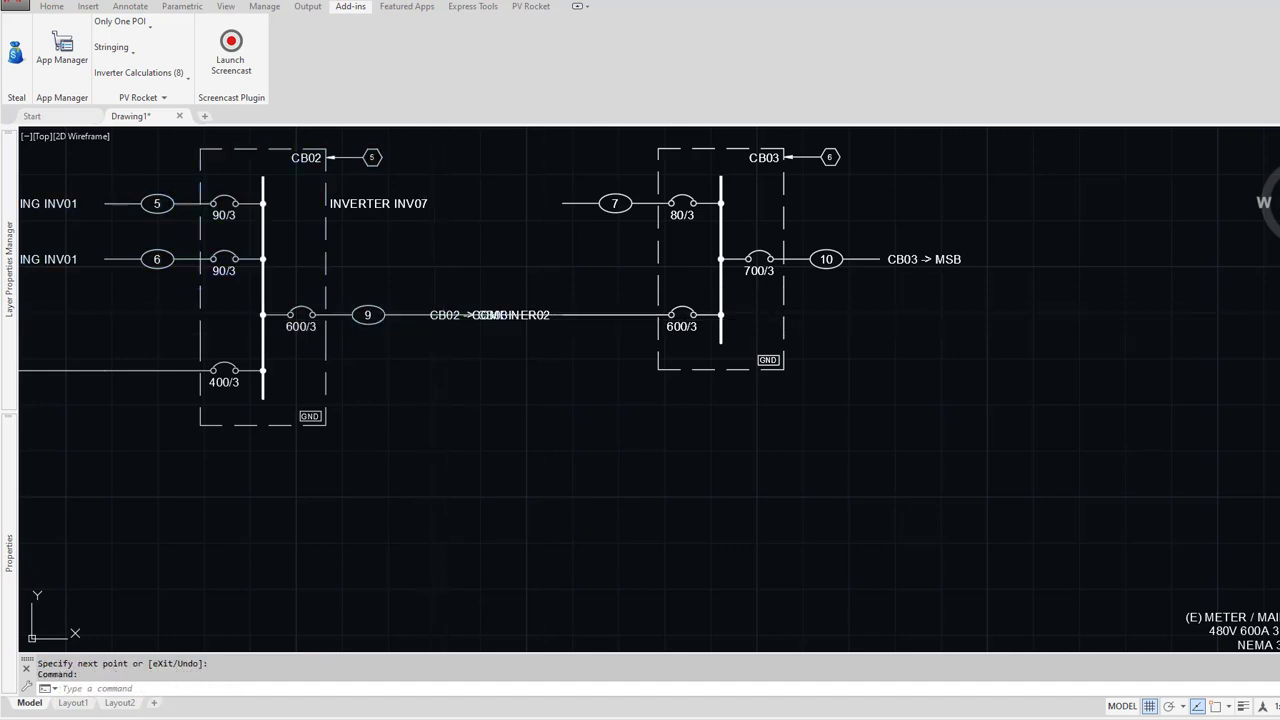
Step: Clear the CB02 -> CB03 and COMBINER02 attribute values that overlap the feeder 9 line
double_click(470, 315)
key(Return)
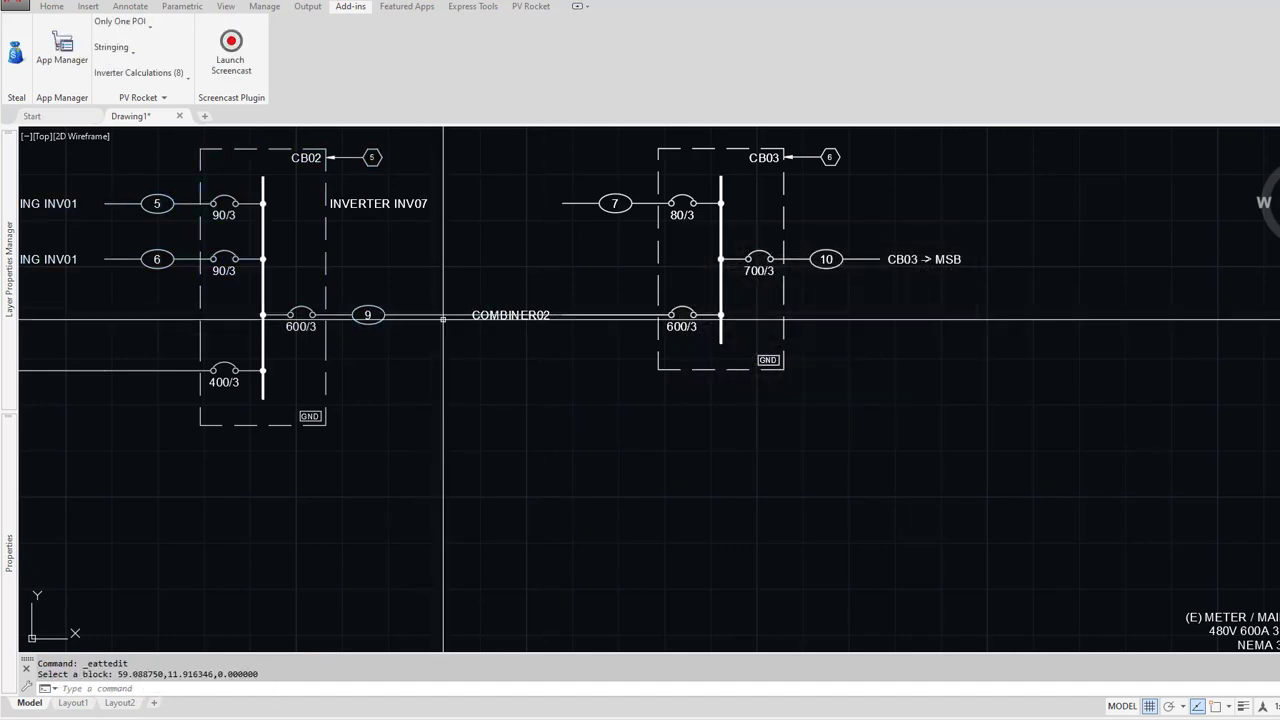
double_click(475, 316)
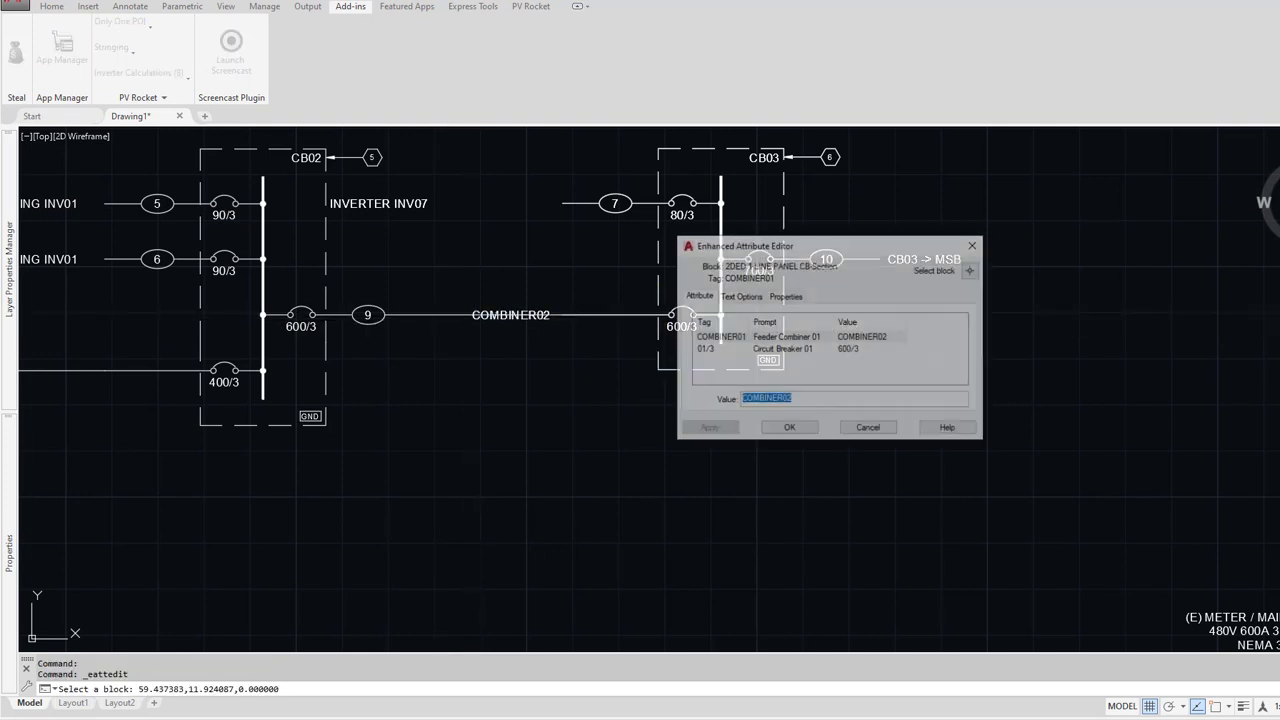
key(Return)
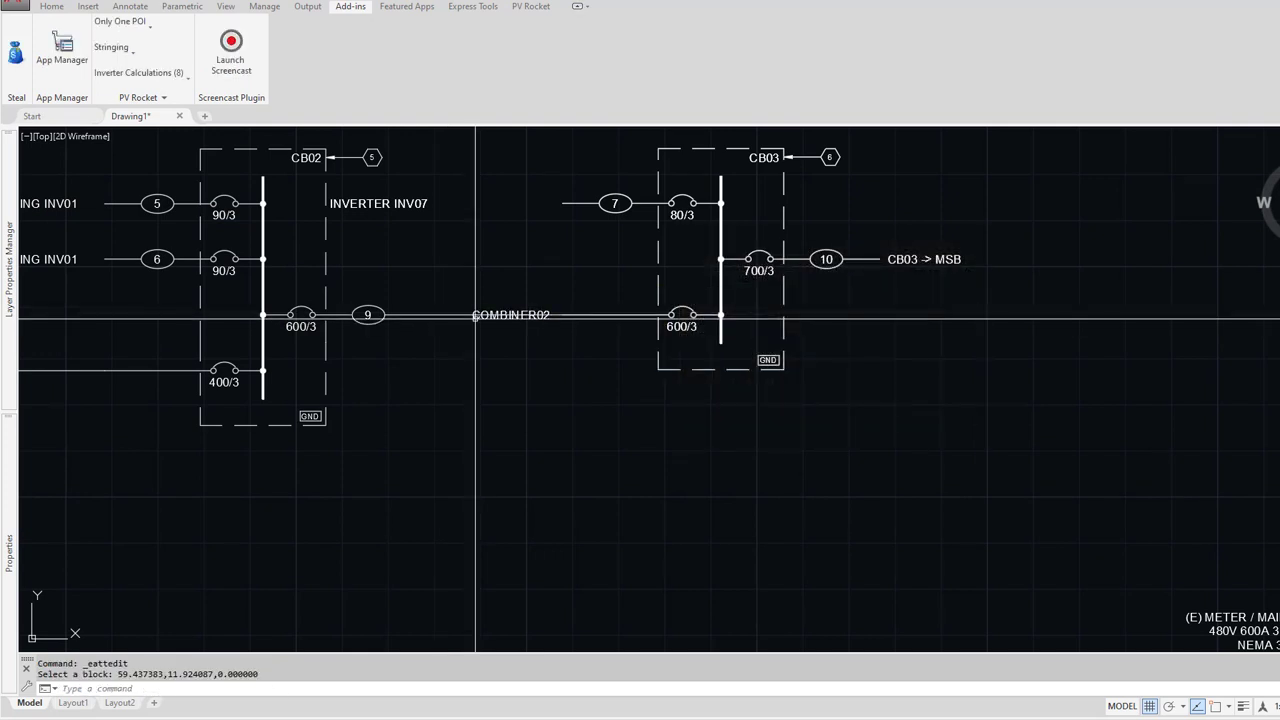
double_click(475, 316)
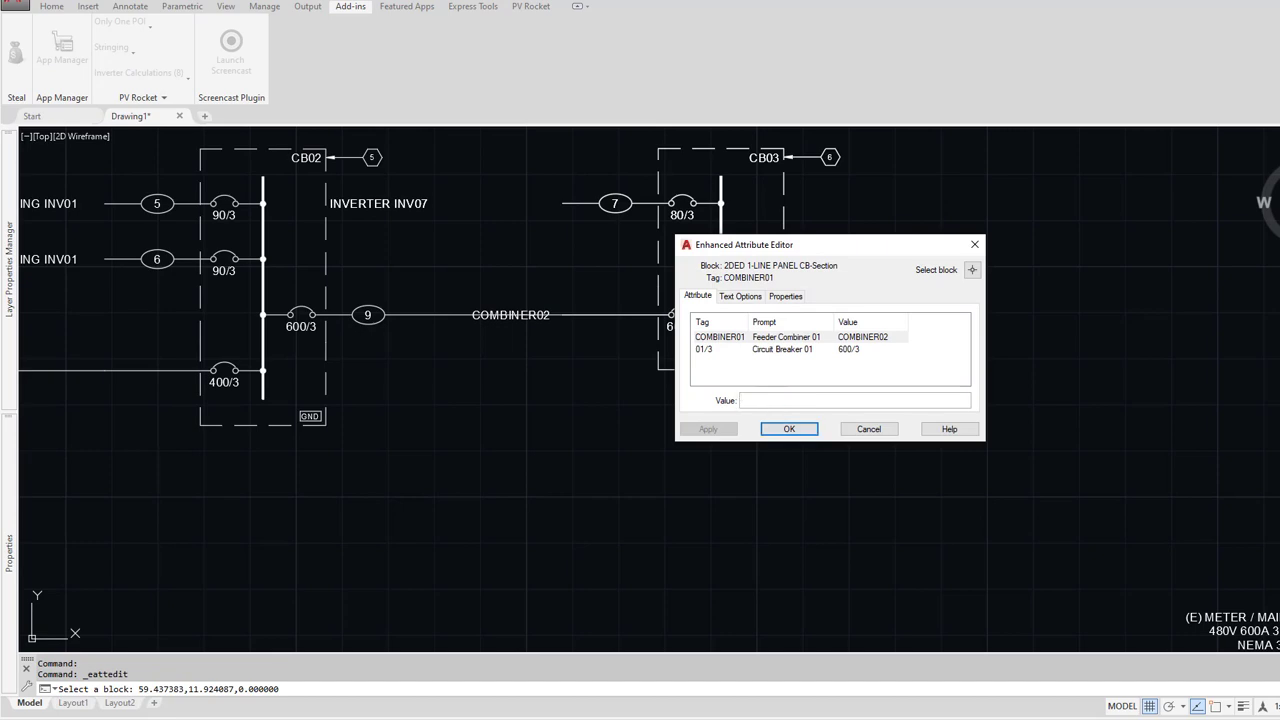
key(Return)
Step: Move the INV07 inverter with its module array and tags above CB02, left of CB03's feeder 7
scroll(475, 316, down, 4)
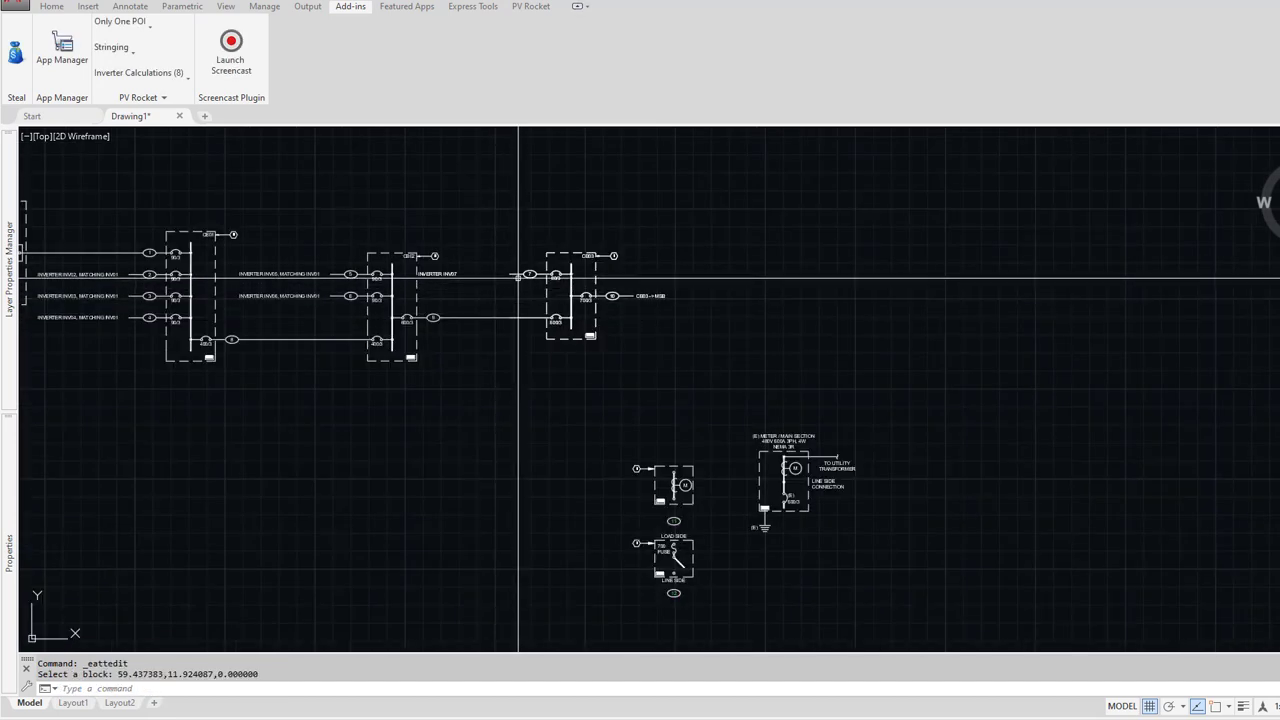
scroll(517, 314, up, 4)
scroll(322, 277, down, 6)
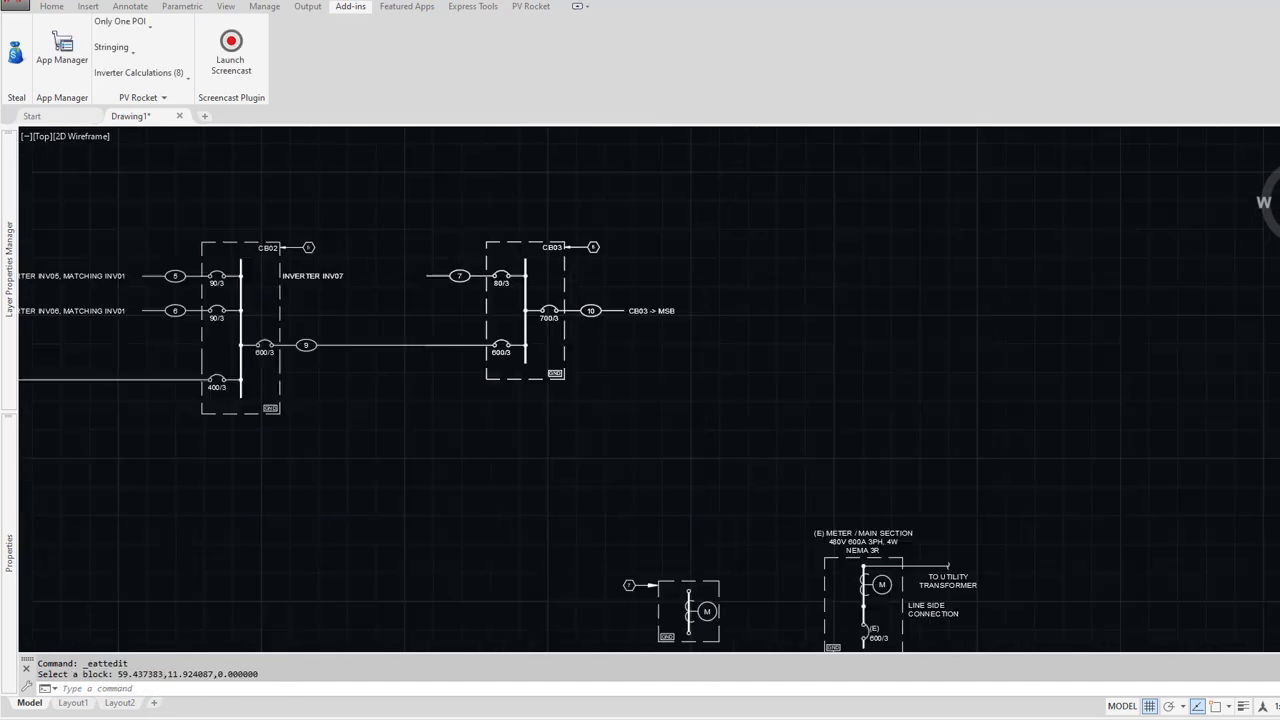
middle_drag(271, 306, 590, 356)
scroll(279, 478, up, 2)
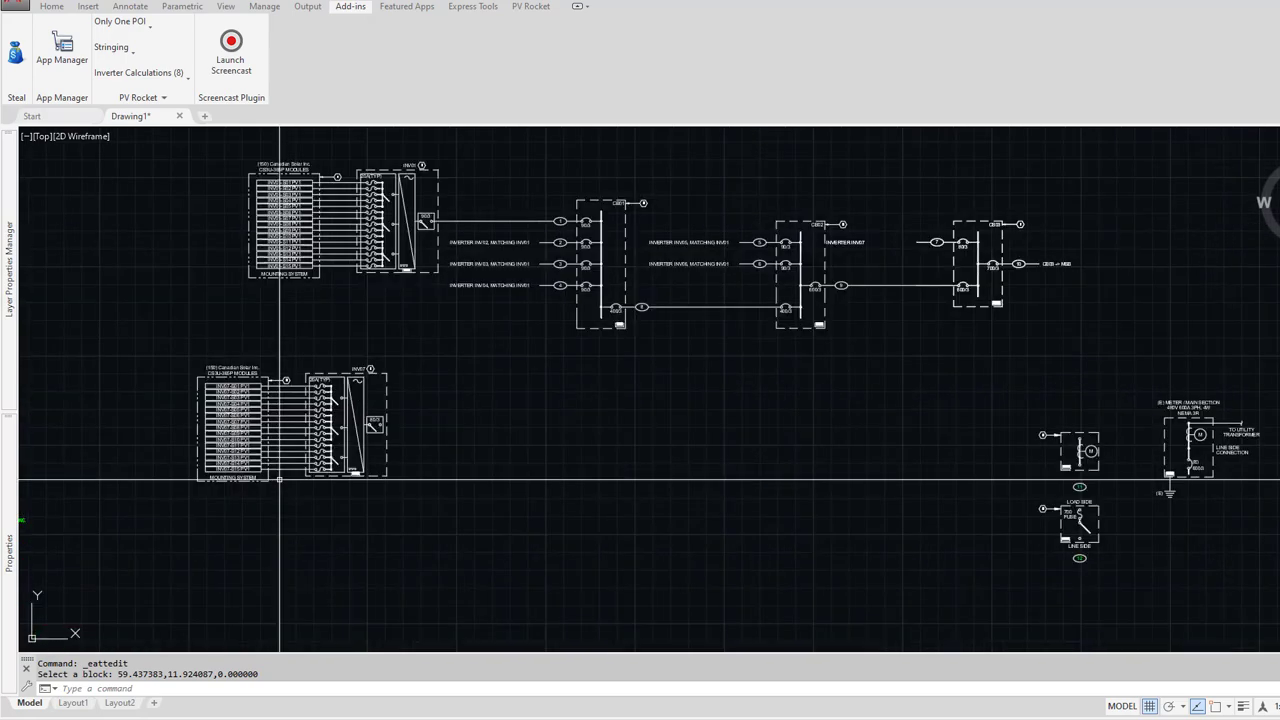
text(m)
key(Return)
click(410, 504)
click(183, 345)
key(Return)
click(355, 443)
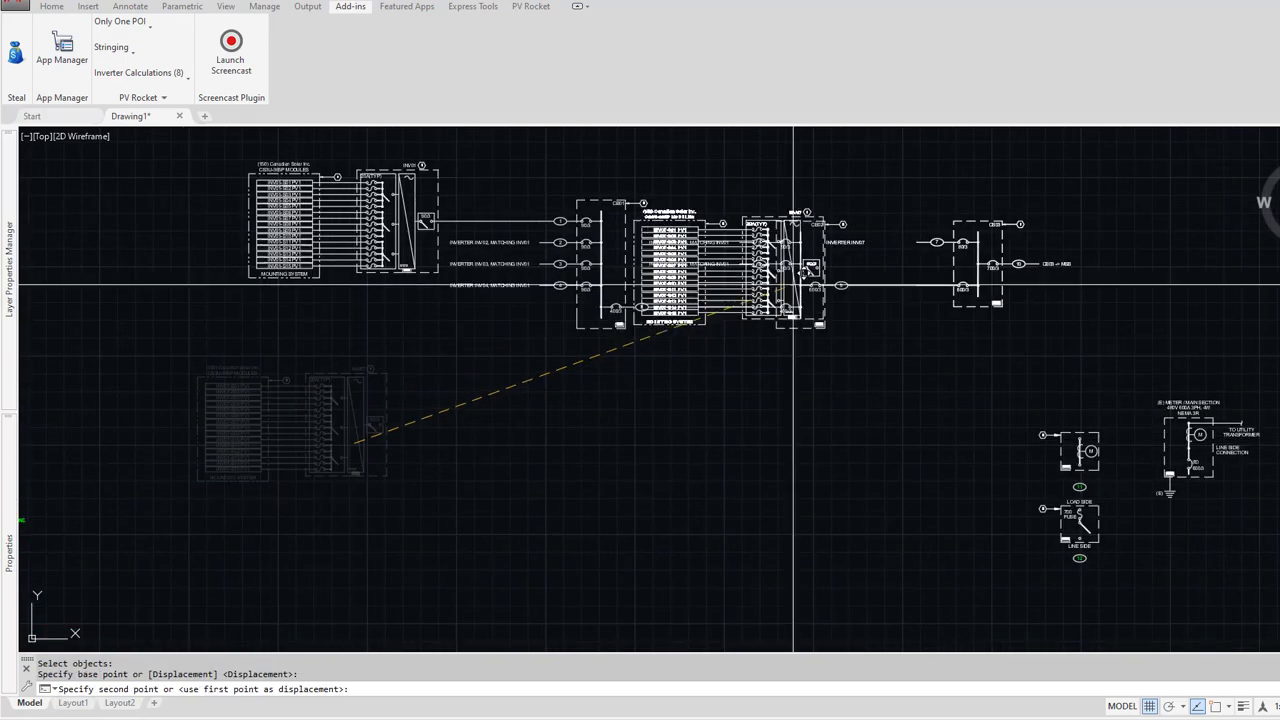
middle_drag(797, 286, 645, 411)
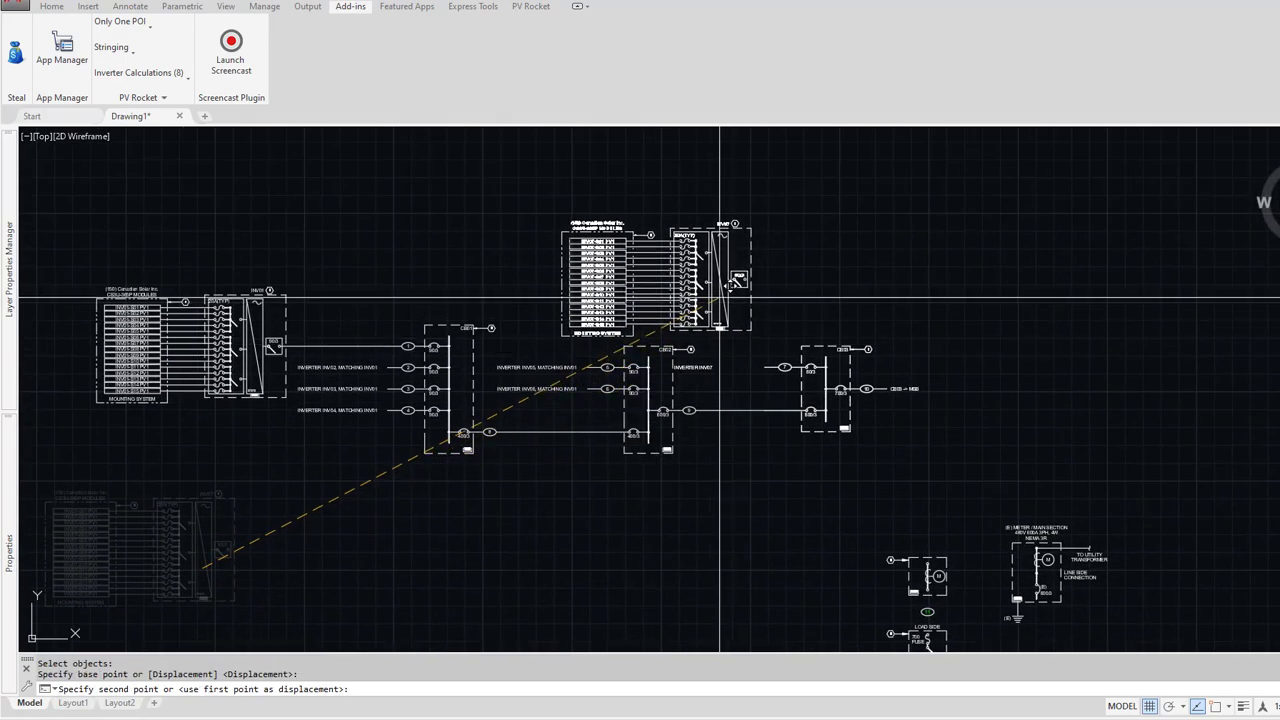
click(714, 288)
Step: Draw an orthogonal line from the quadrant of INV07's 80/3 disconnect terminal across and down to the endpoint of CB03's feeder 7 line
scroll(766, 298, up, 4)
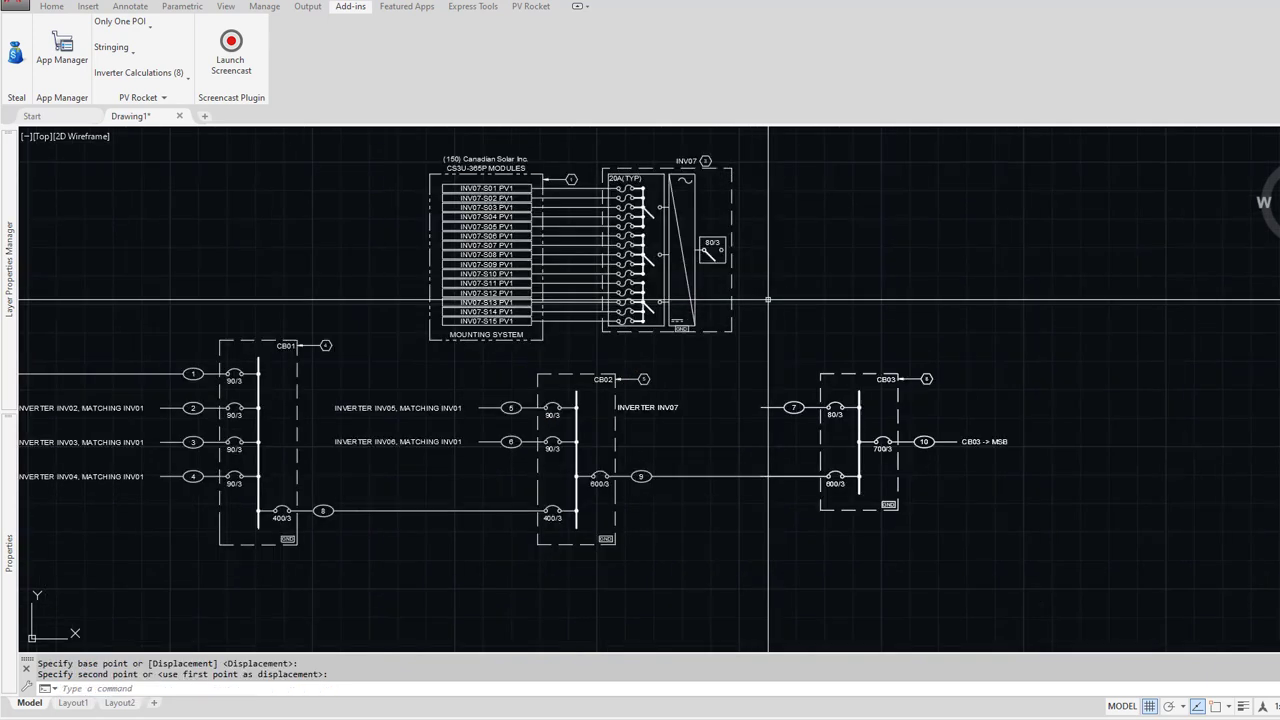
middle_drag(765, 311, 670, 357)
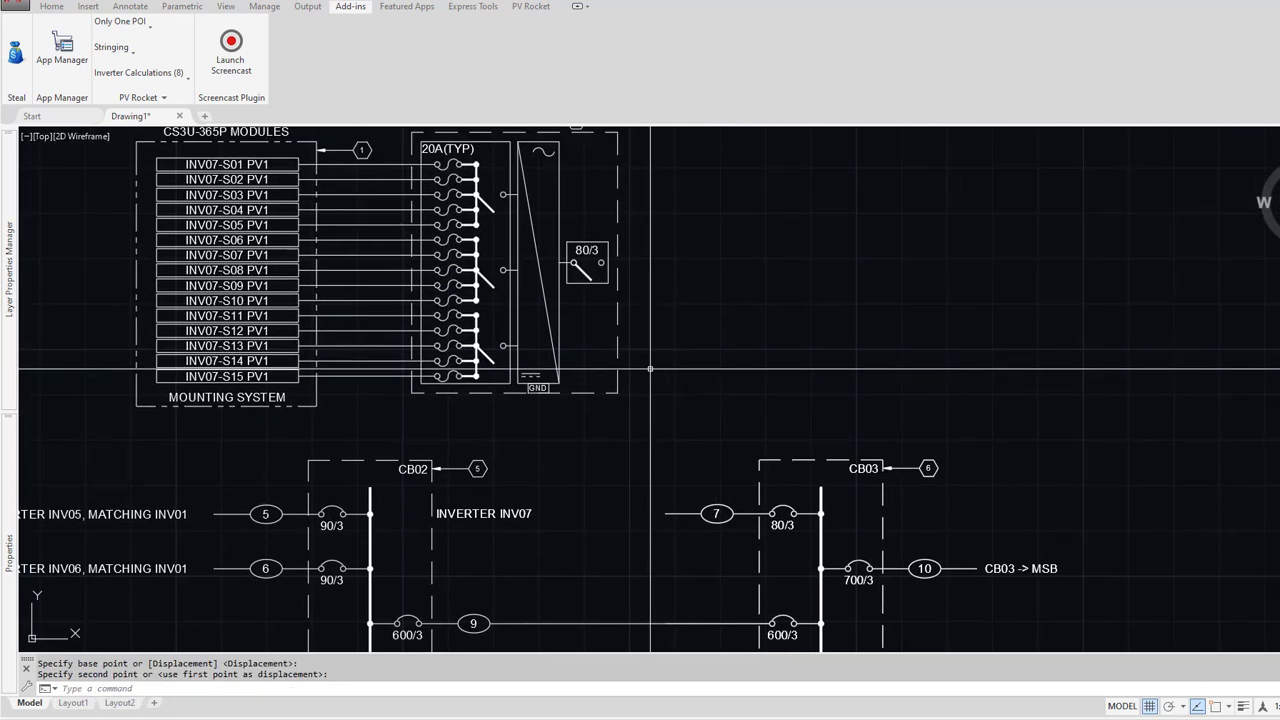
text(a)
key(Return)
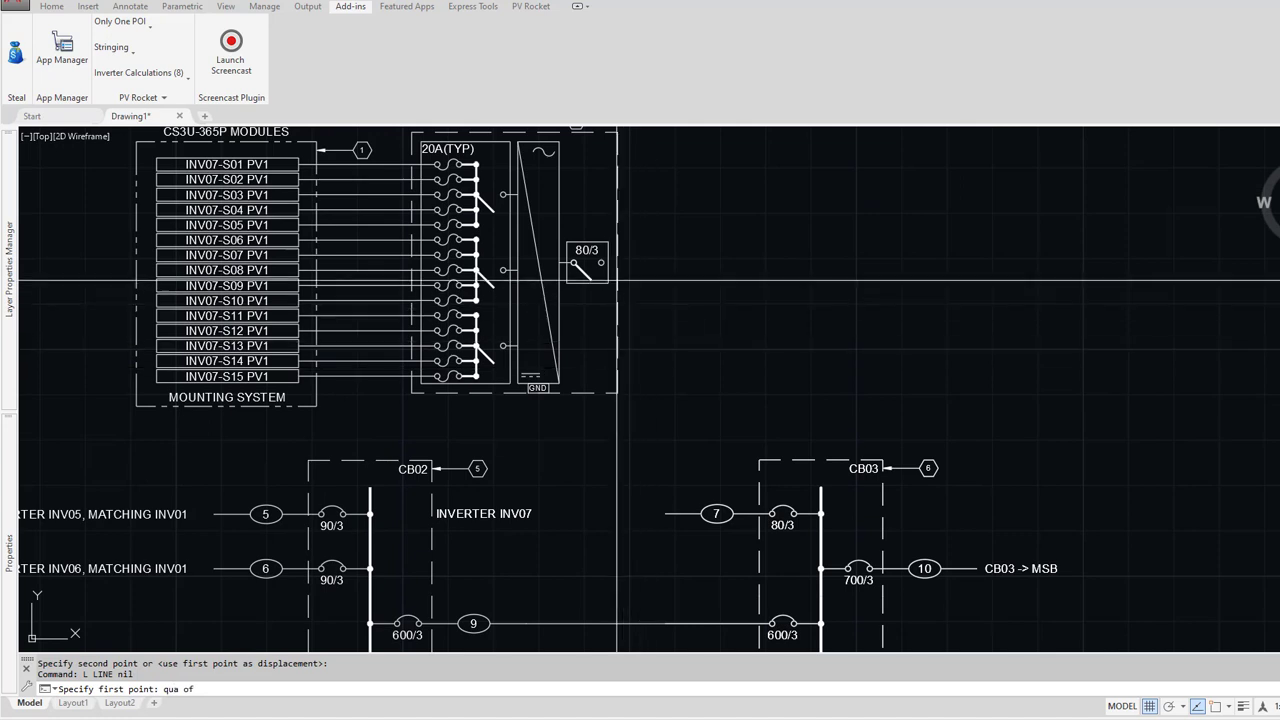
click(603, 266)
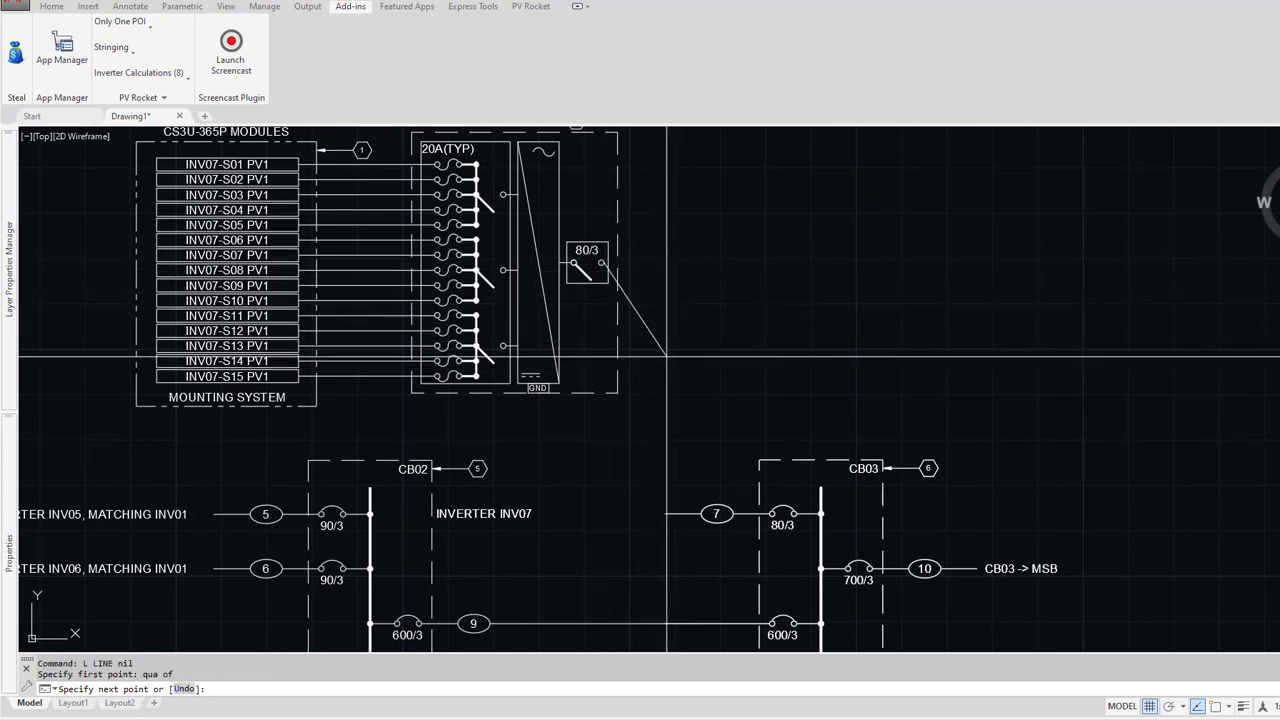
text(nd)
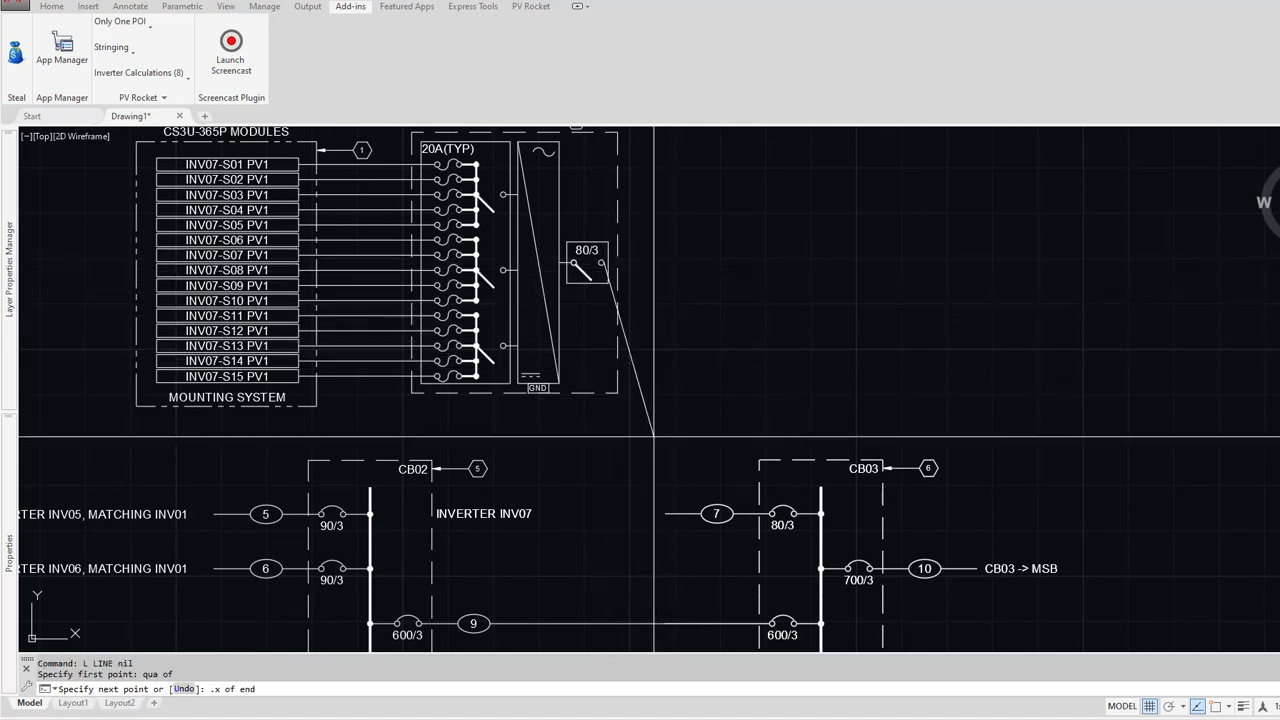
key(Return)
click(666, 514)
key(F8)
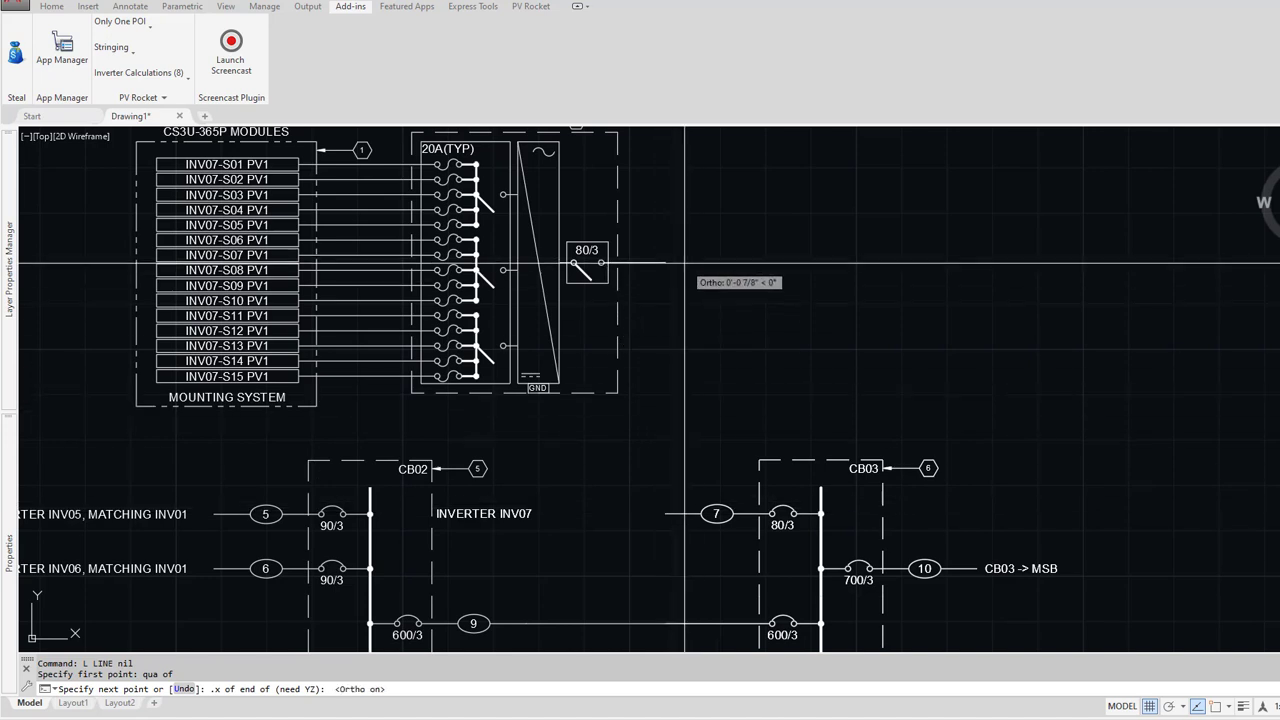
click(679, 268)
text(en)
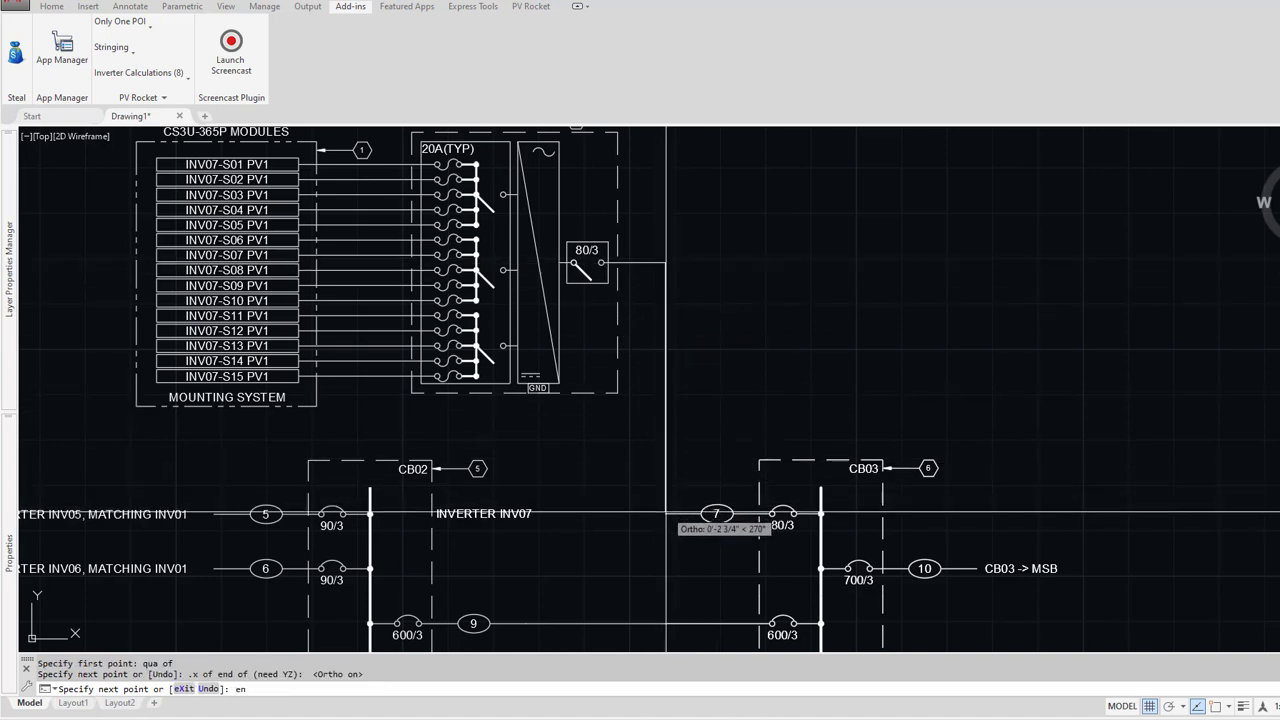
click(665, 514)
key(Return)
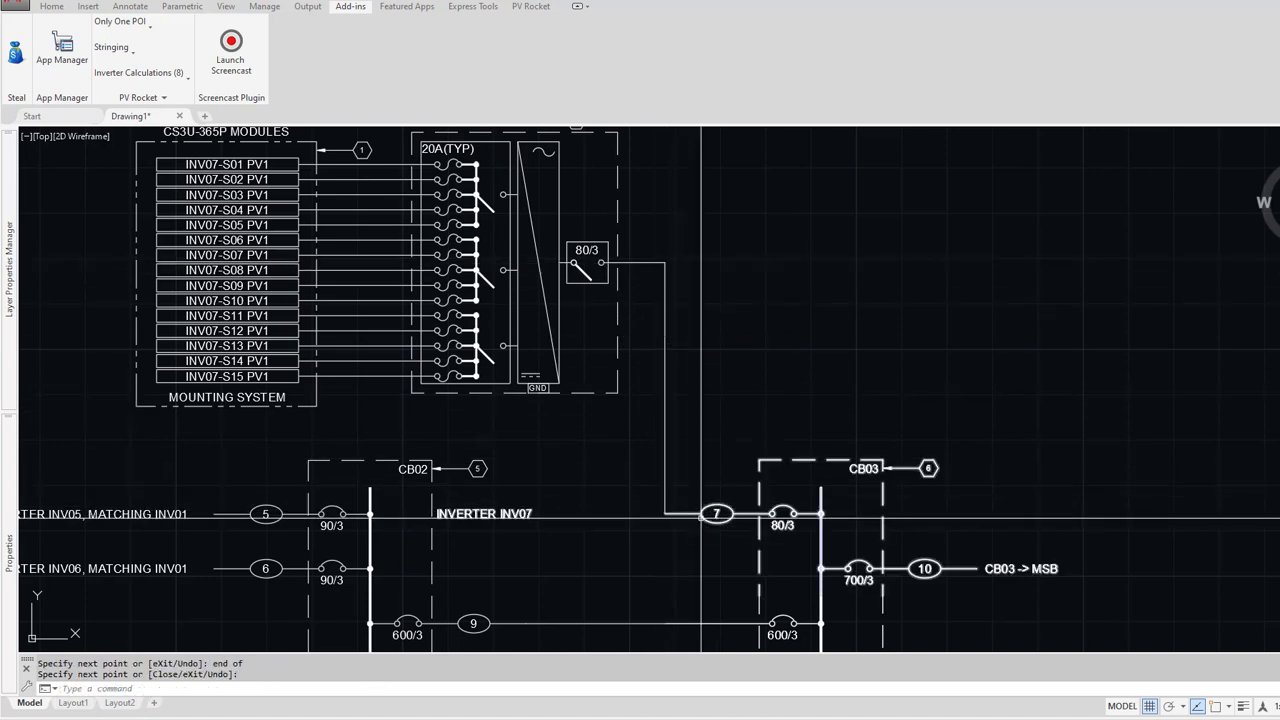
Step: Move the meter, 700 fuse disconnect, tags 11 and 12 and the (E) METER / MAIN SECTION together up beside CB03, below the CB03 -> MSB label
scroll(703, 515, down, 3)
middle_drag(859, 530, 583, 276)
middle_drag(664, 484, 631, 352)
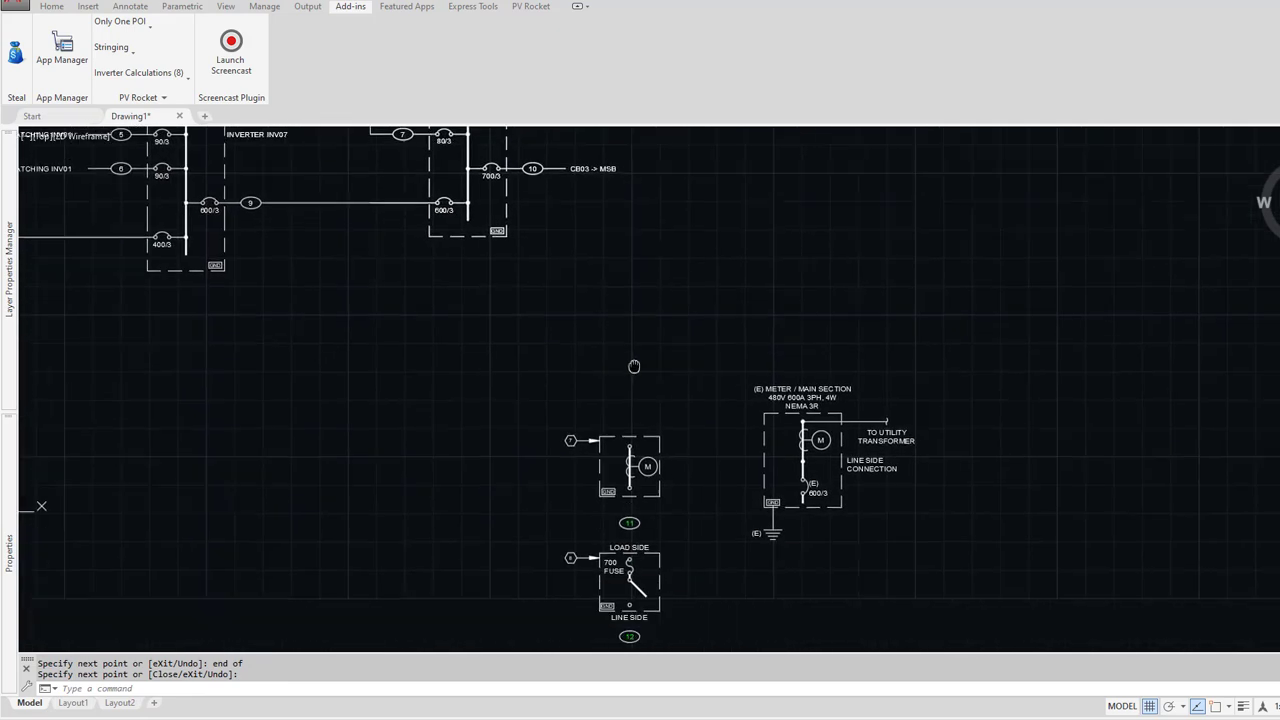
text(m)
key(Return)
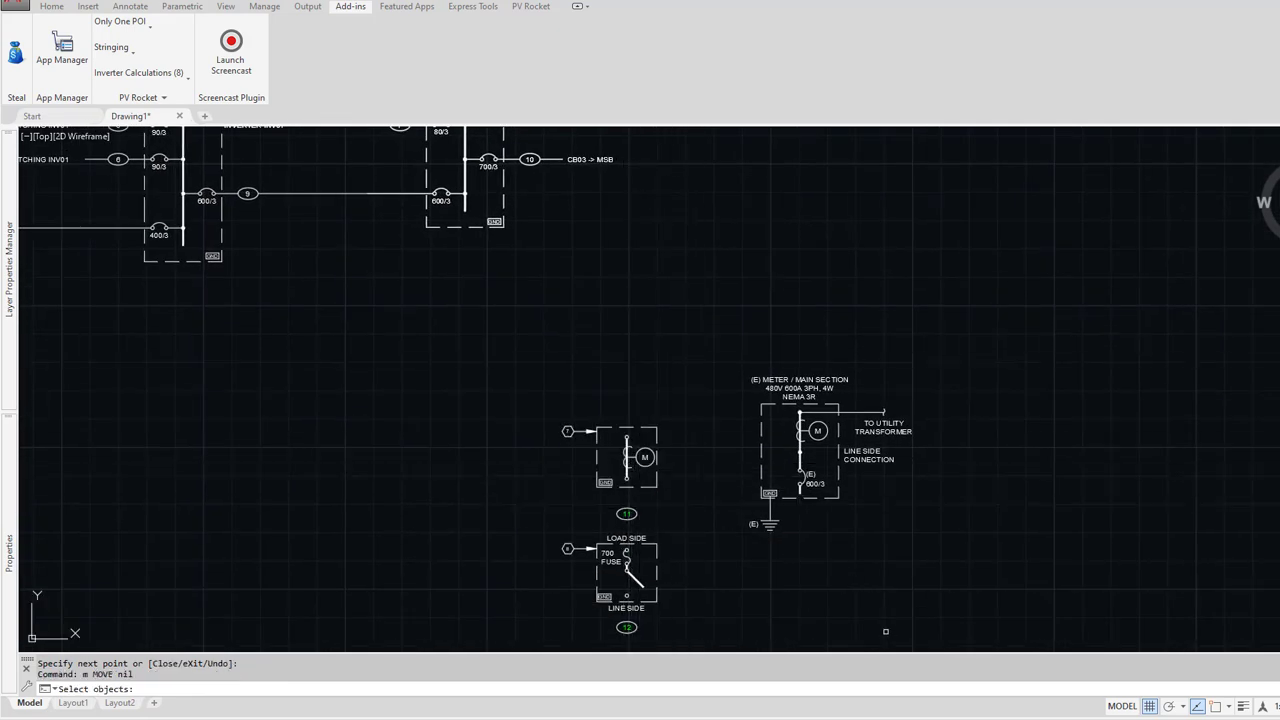
click(885, 631)
click(552, 418)
key(Return)
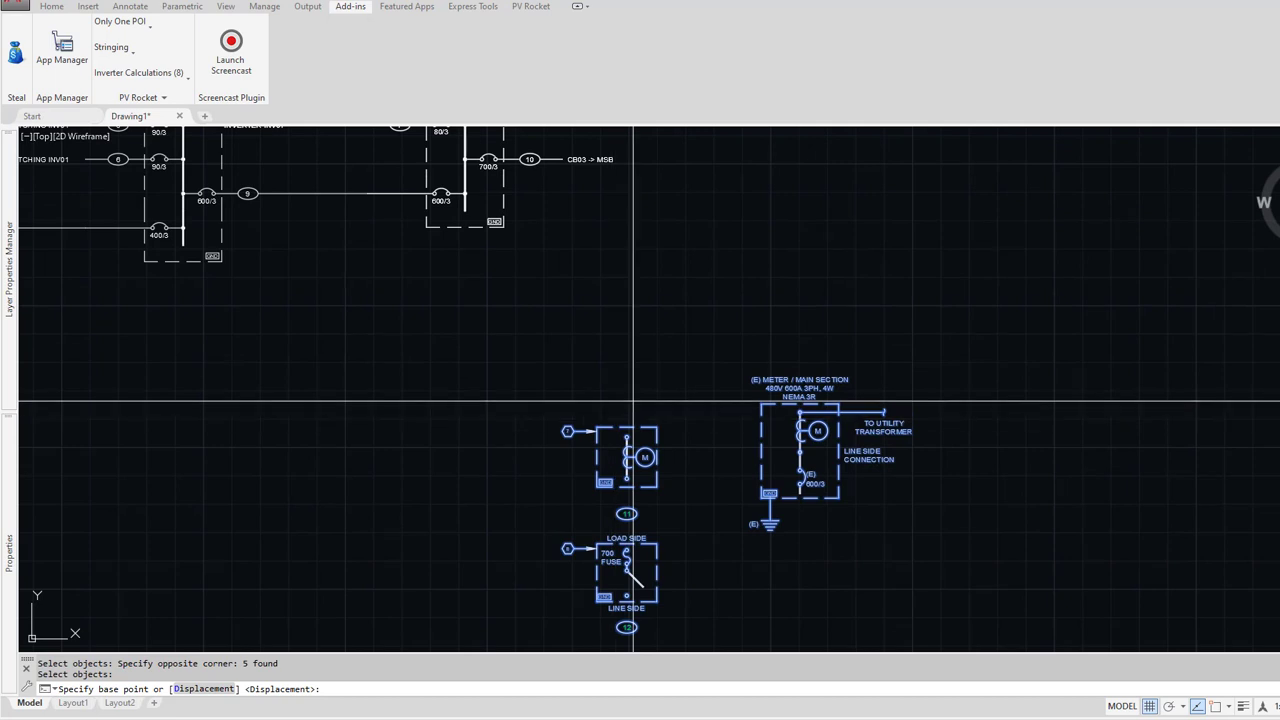
click(603, 430)
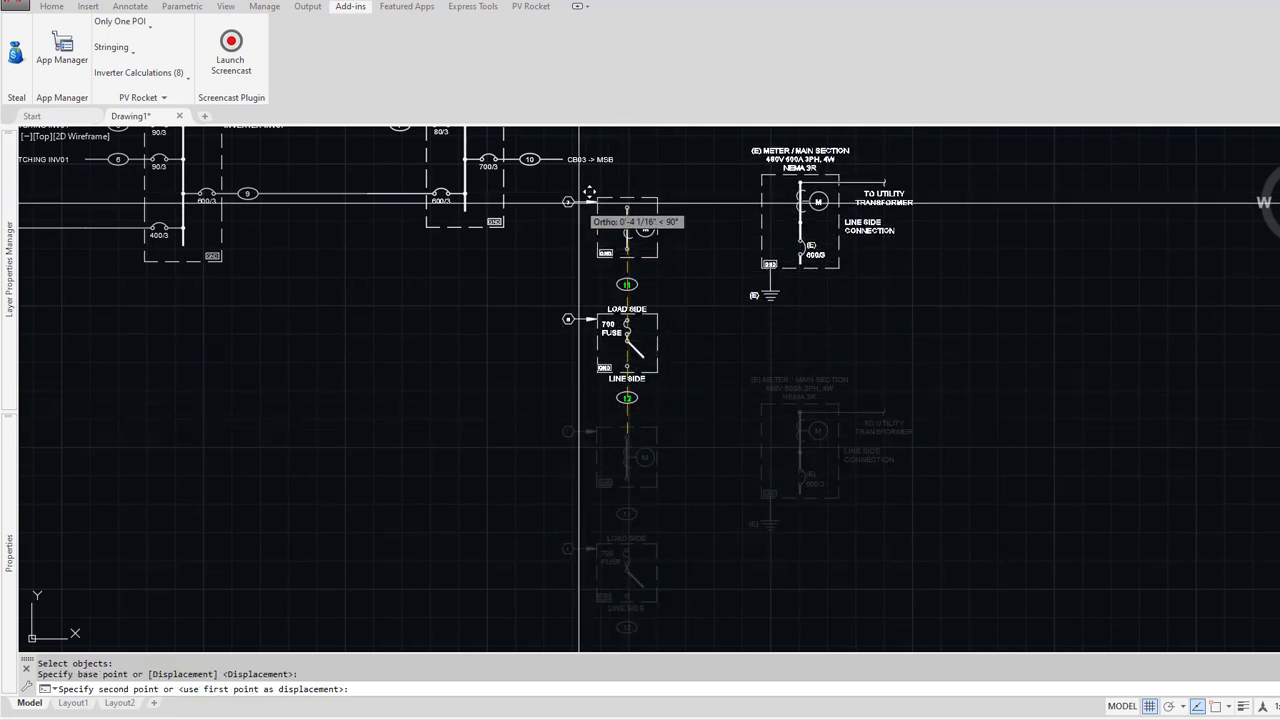
key(F8)
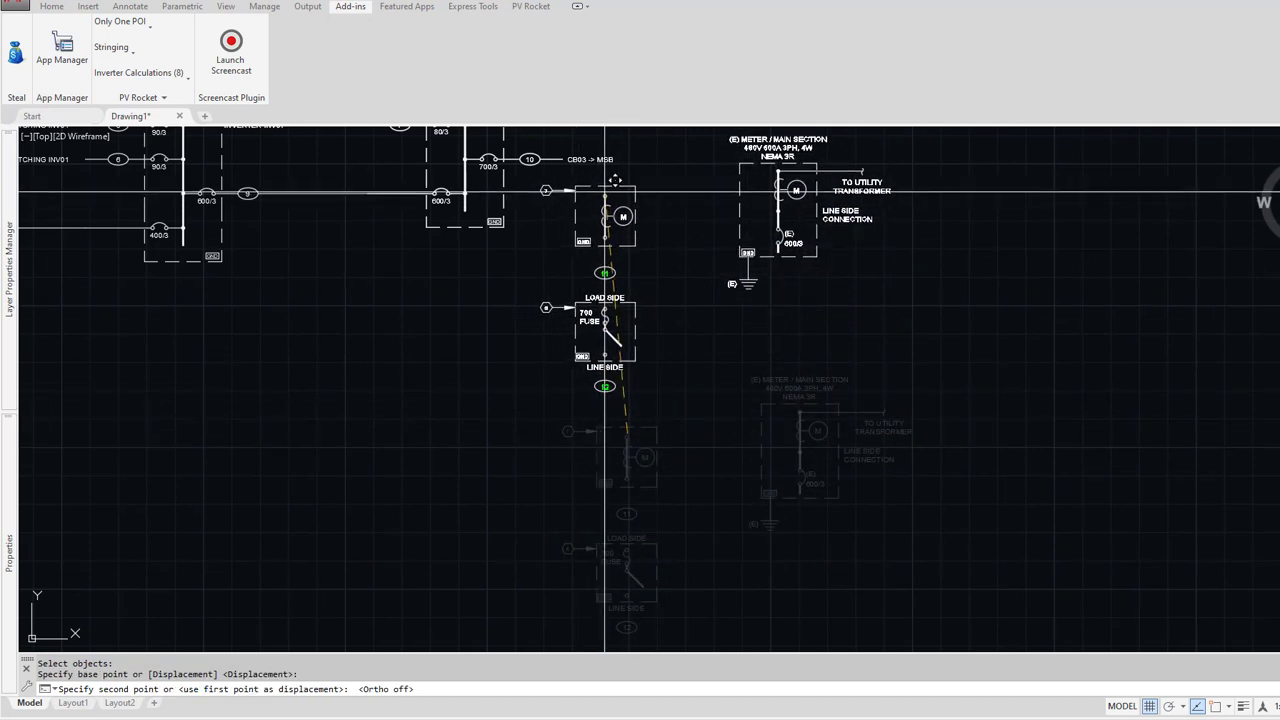
click(605, 190)
Step: Draw a line from feeder 10's endpoint perpendicular to the meter's vertical bar, continuing down to the quadrant of the meter's upper terminal
scroll(568, 179, up, 4)
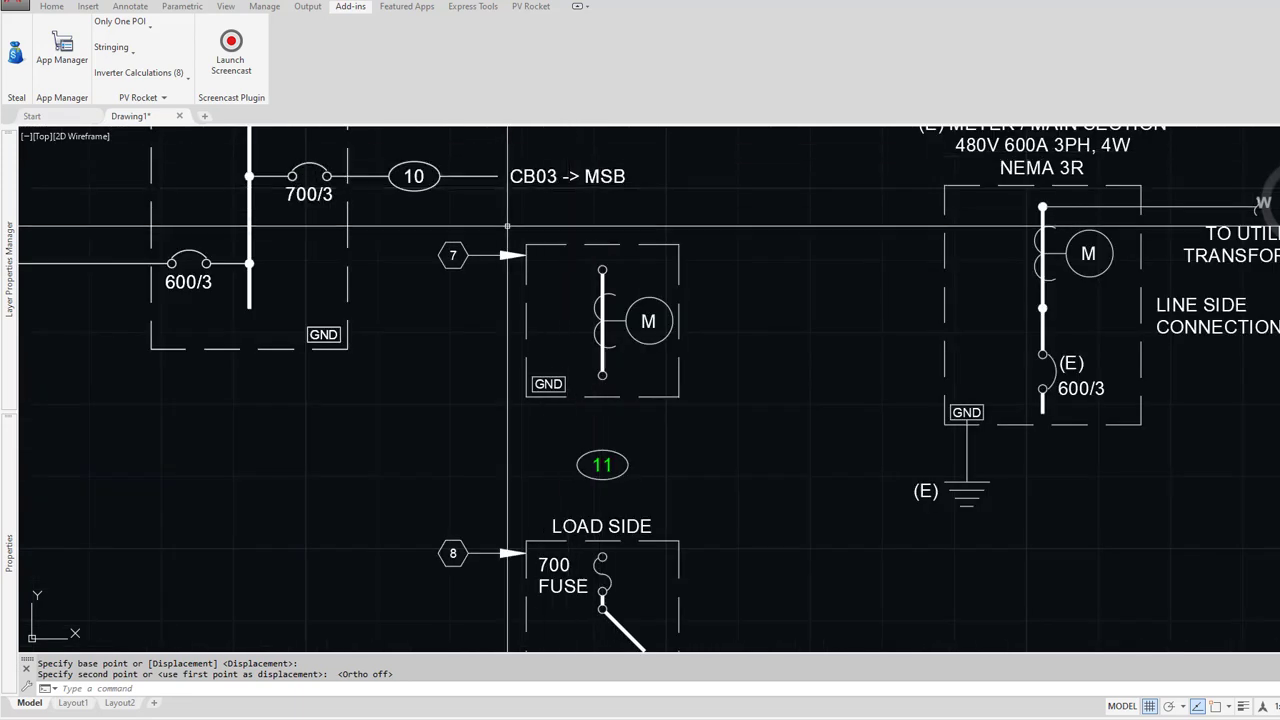
text(l)
key(Return)
text(ecify first point: end of)
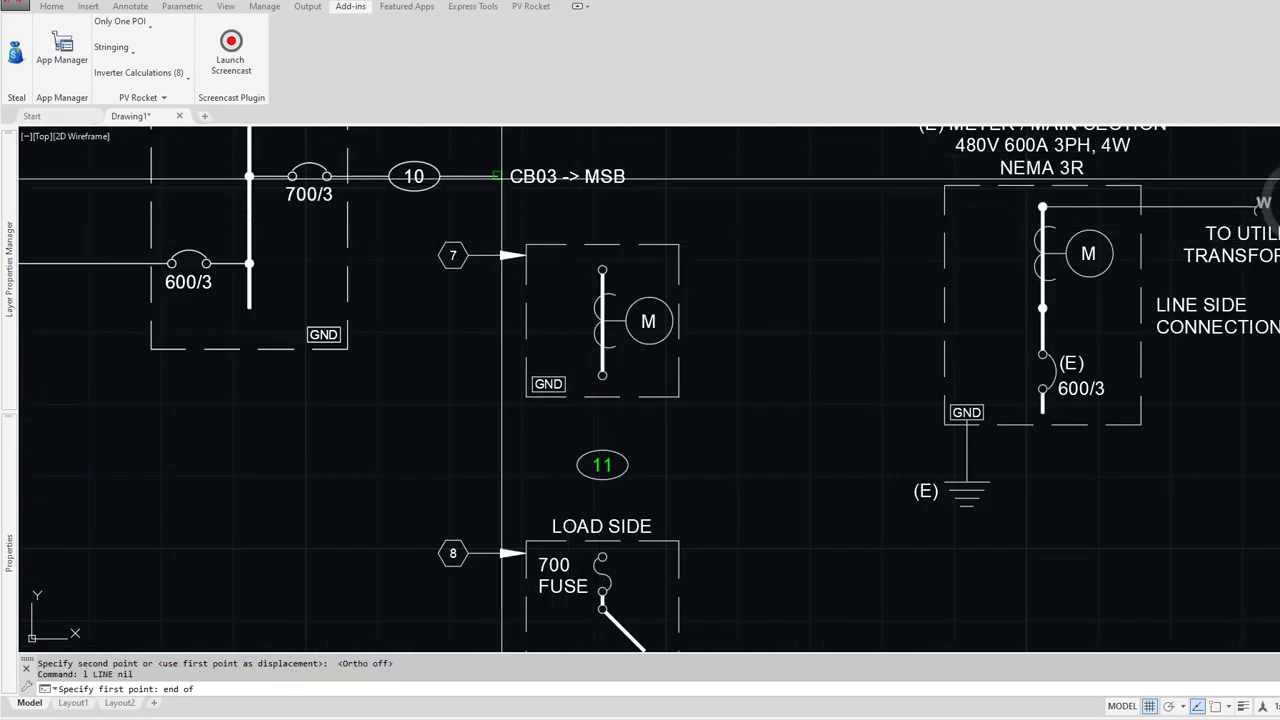
click(498, 176)
text(p)
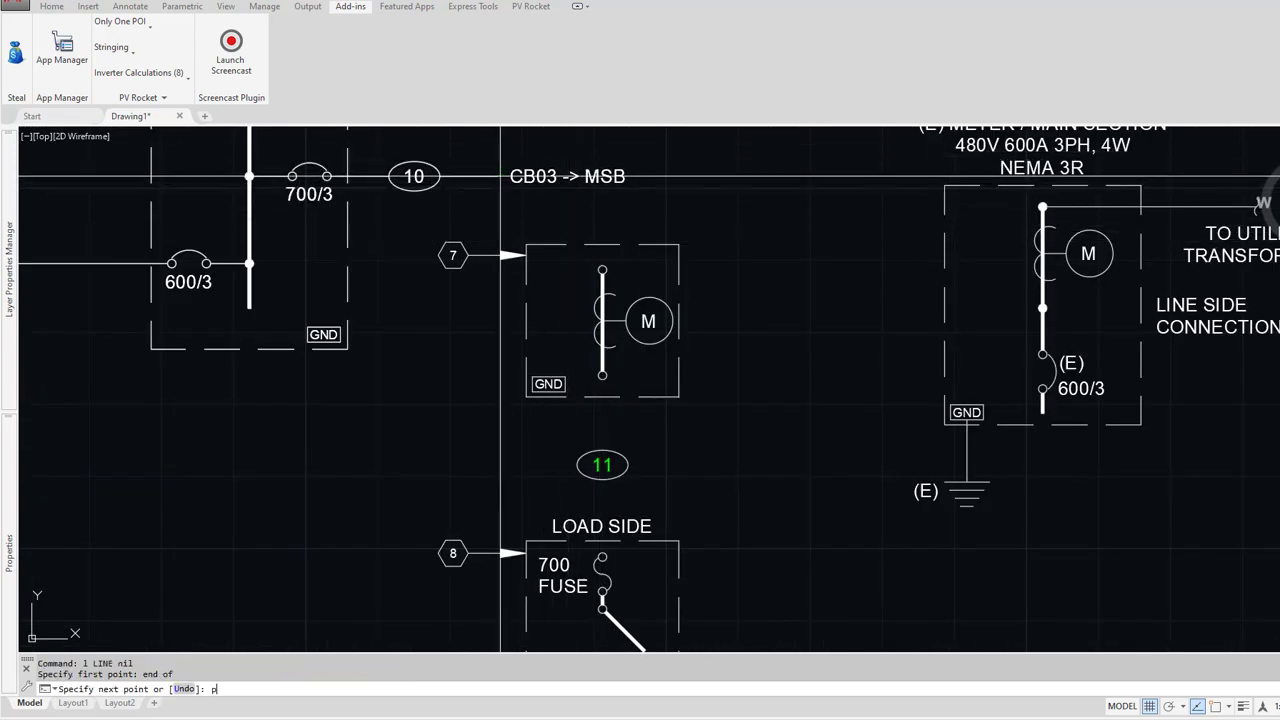
text(er)
key(Return)
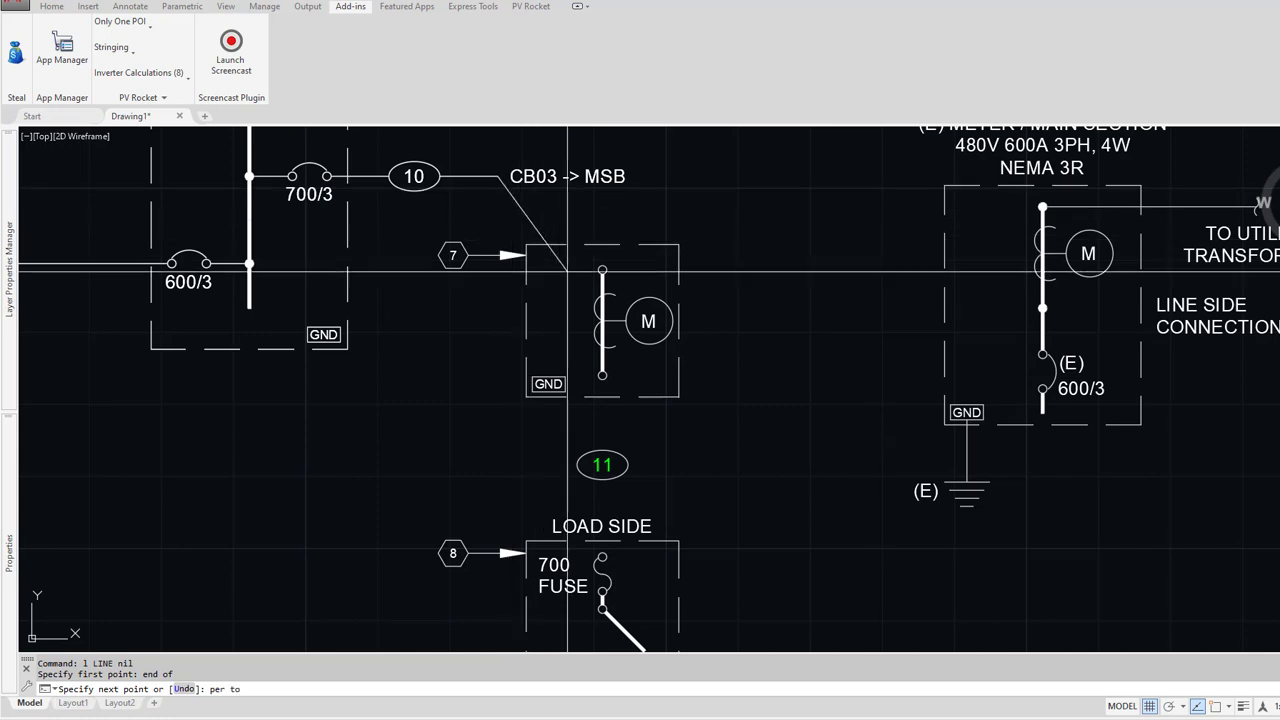
click(605, 362)
text(q)
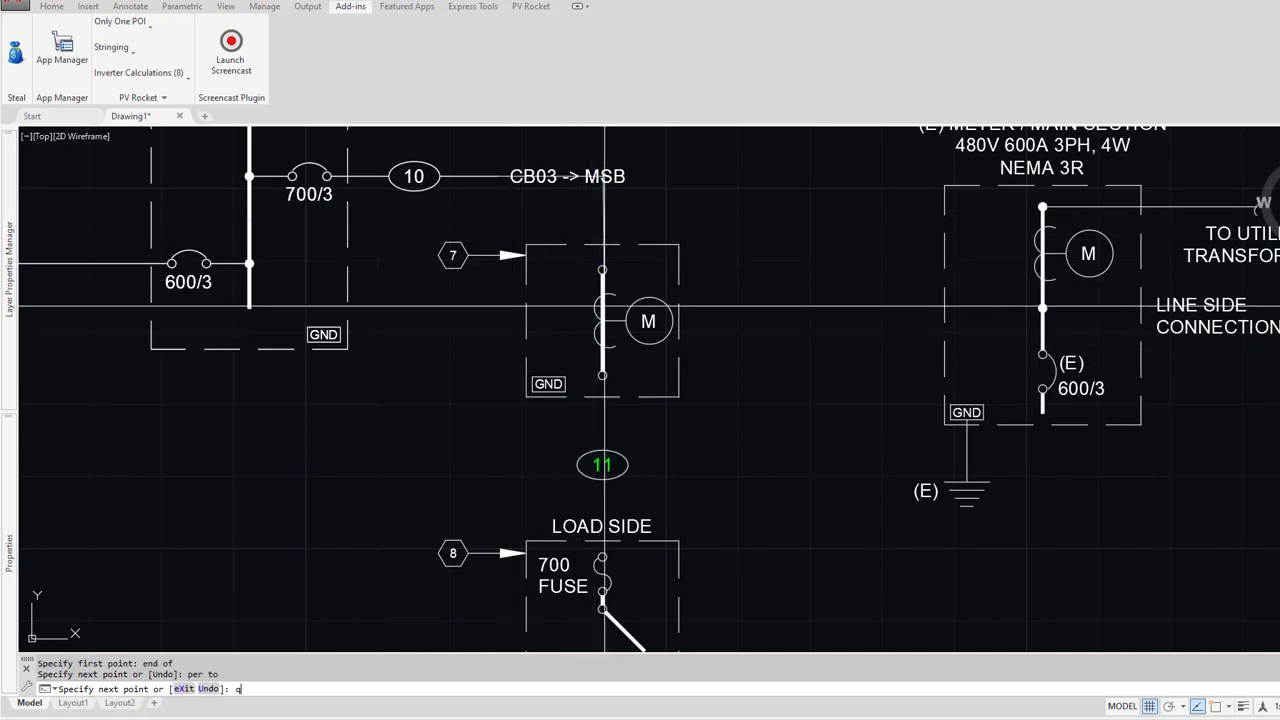
text(ua)
key(Return)
key(Return)
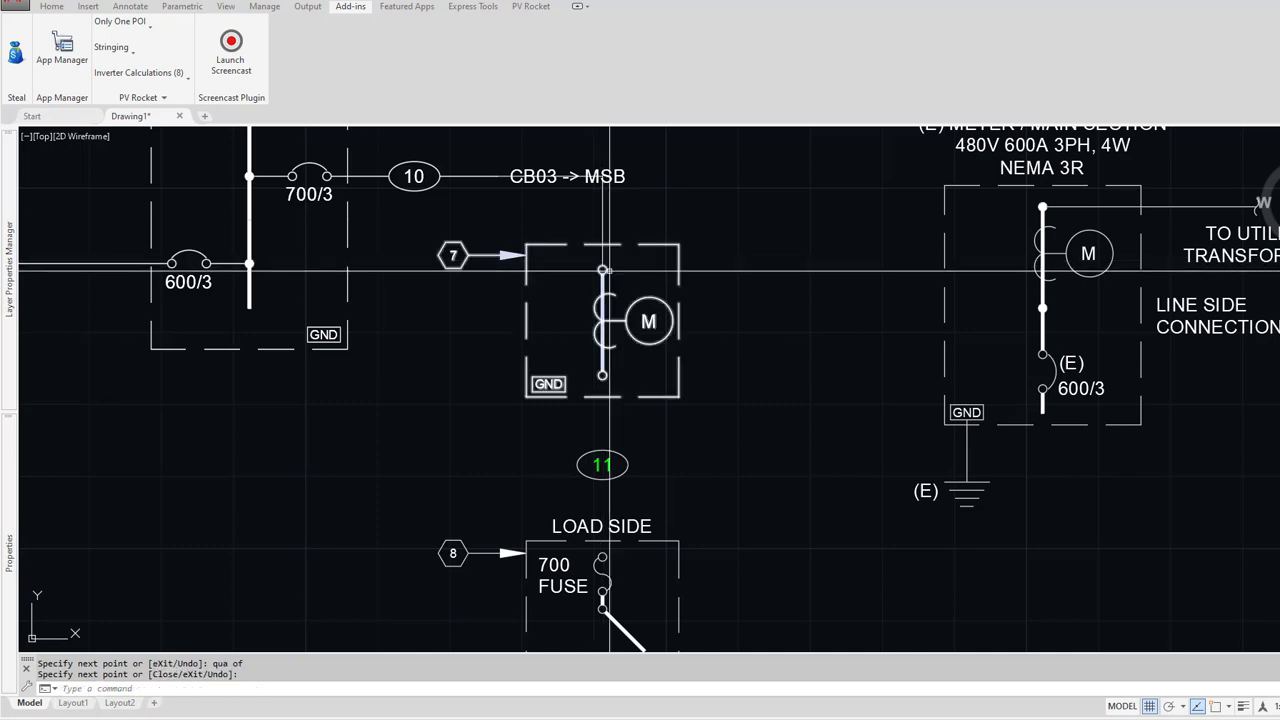
Step: Draw a line from the quadrant of the meter's lower terminal to the upper quadrant of feeder tag 11
text(L)
key(Return)
text(qua)
key(Return)
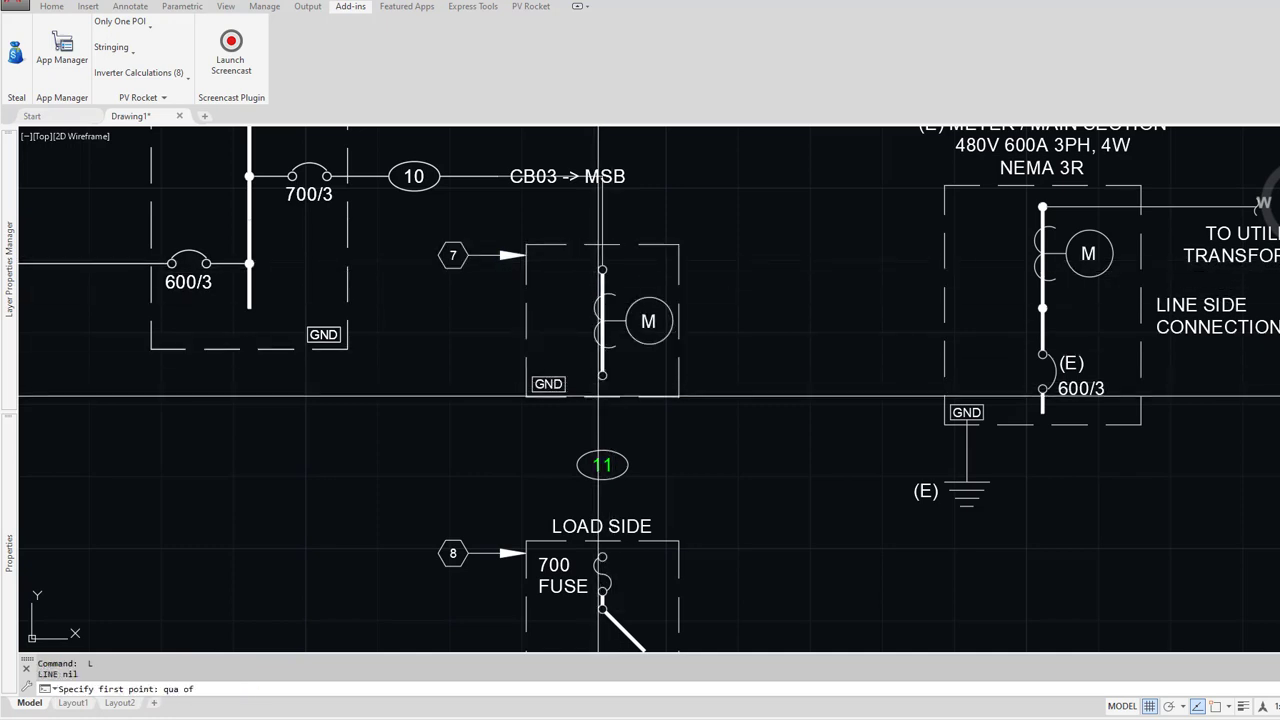
text(qu)
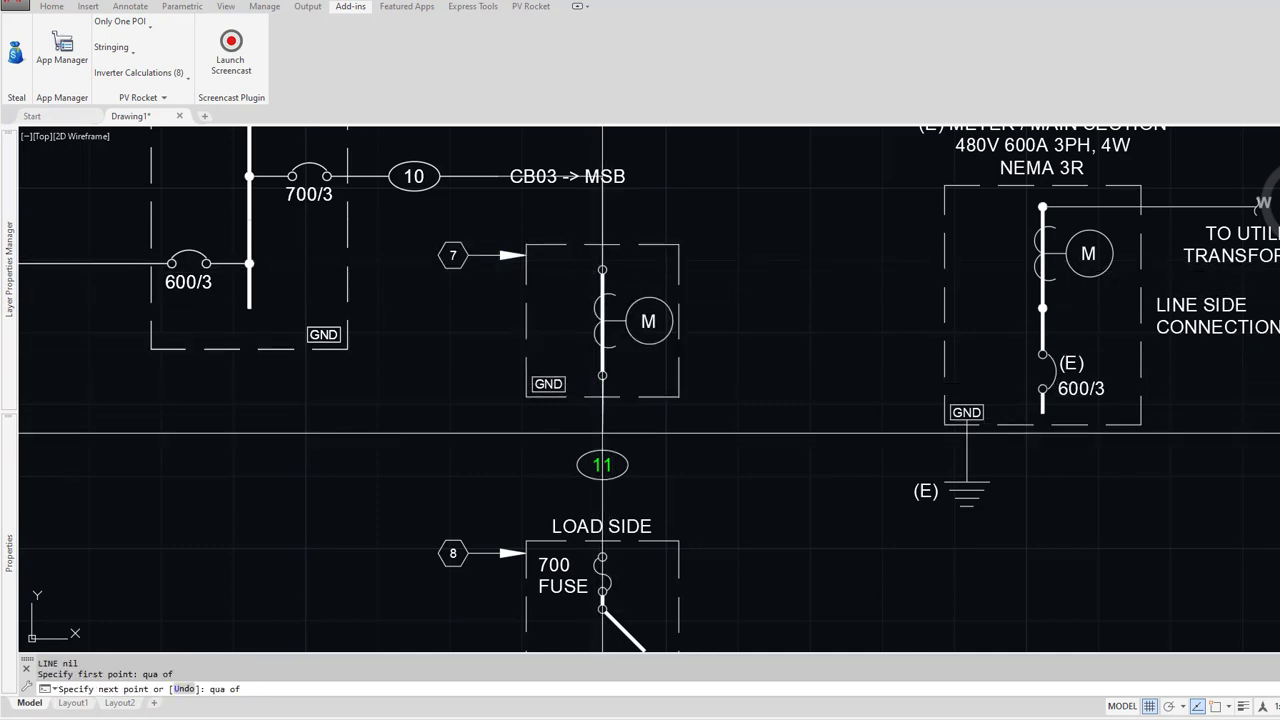
text(a)
key(Return)
click(602, 451)
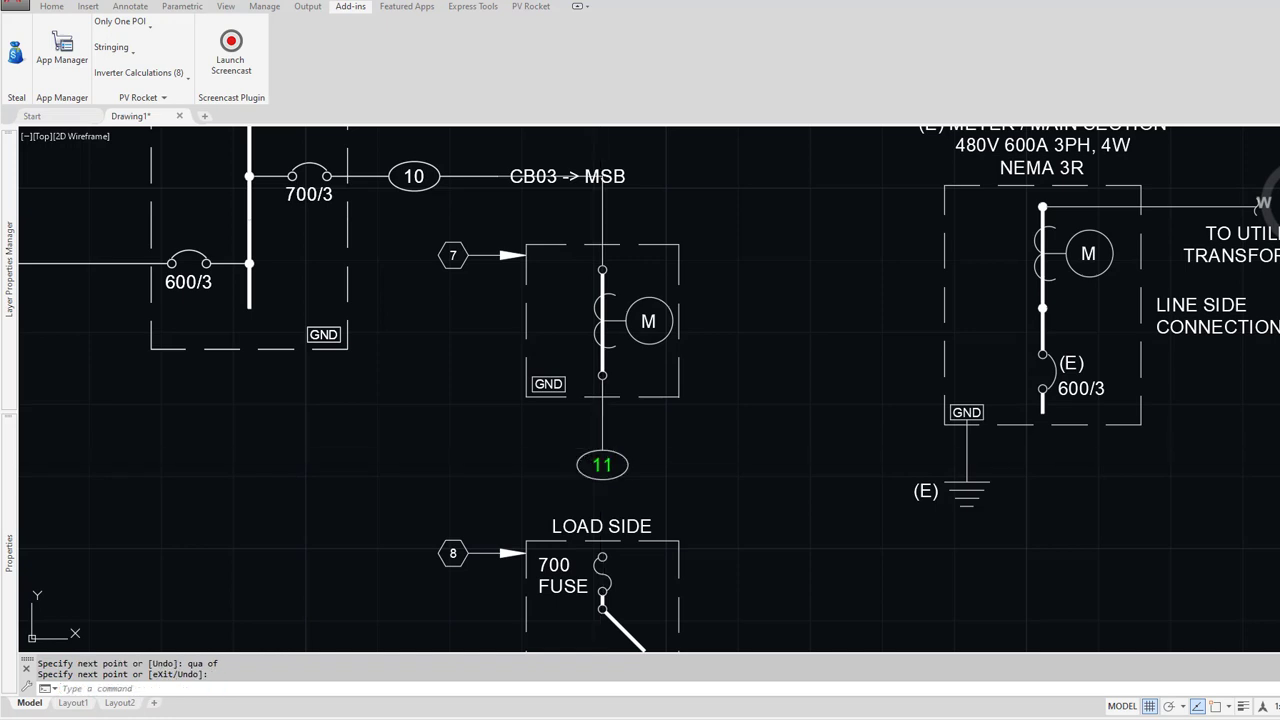
Step: Draw a line from the lower quadrant of feeder tag 11 to the quadrant of the fused disconnect's load-side terminal
key(Return)
click(602, 477)
text(q)
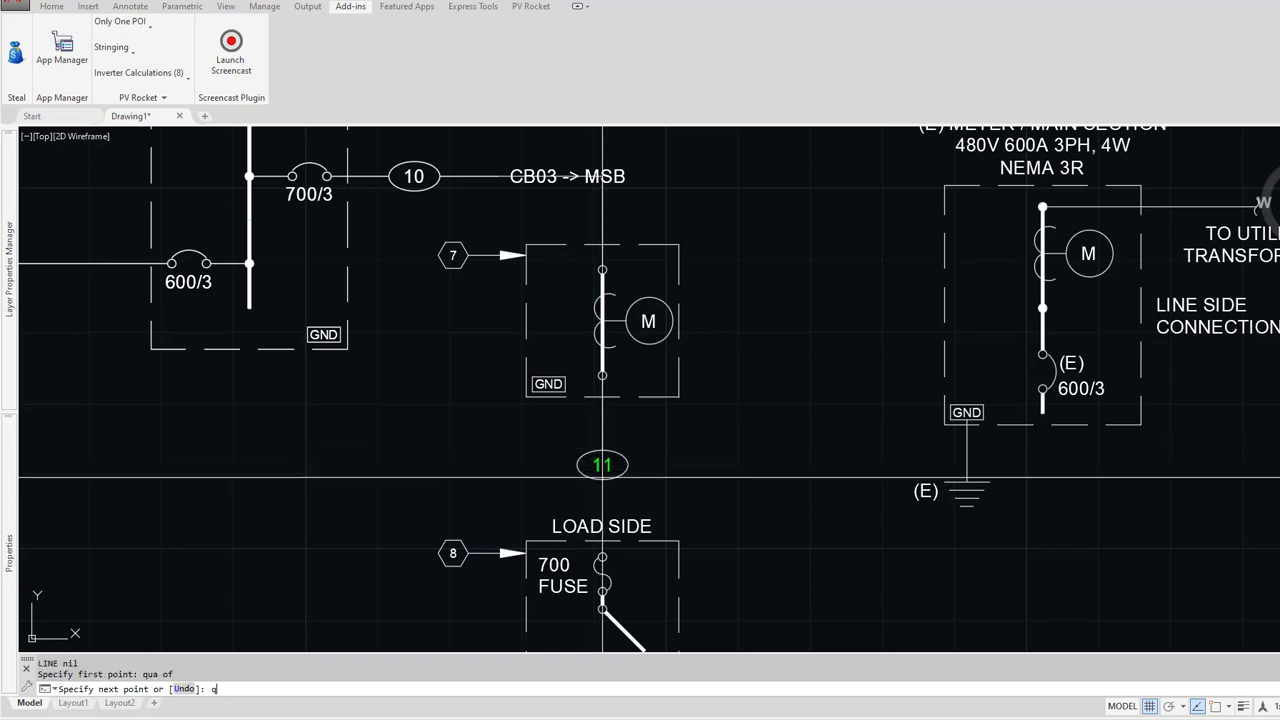
text(ua)
key(Return)
click(627, 543)
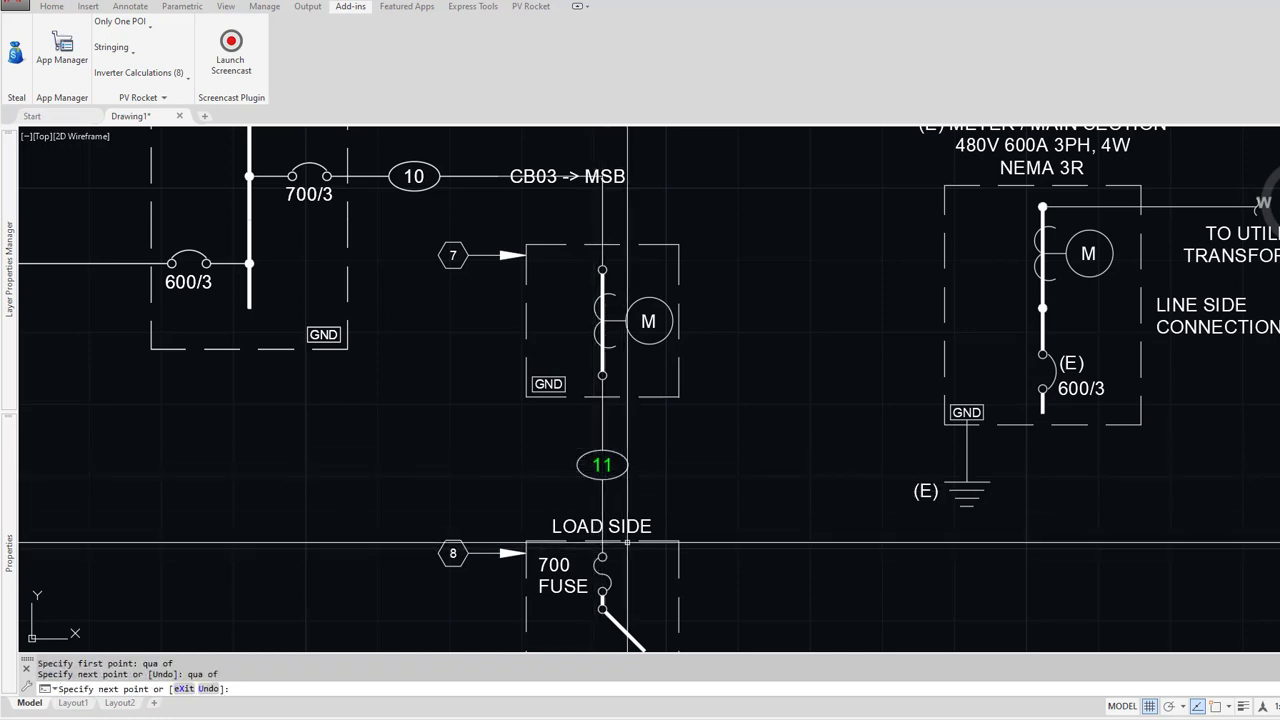
key(Return)
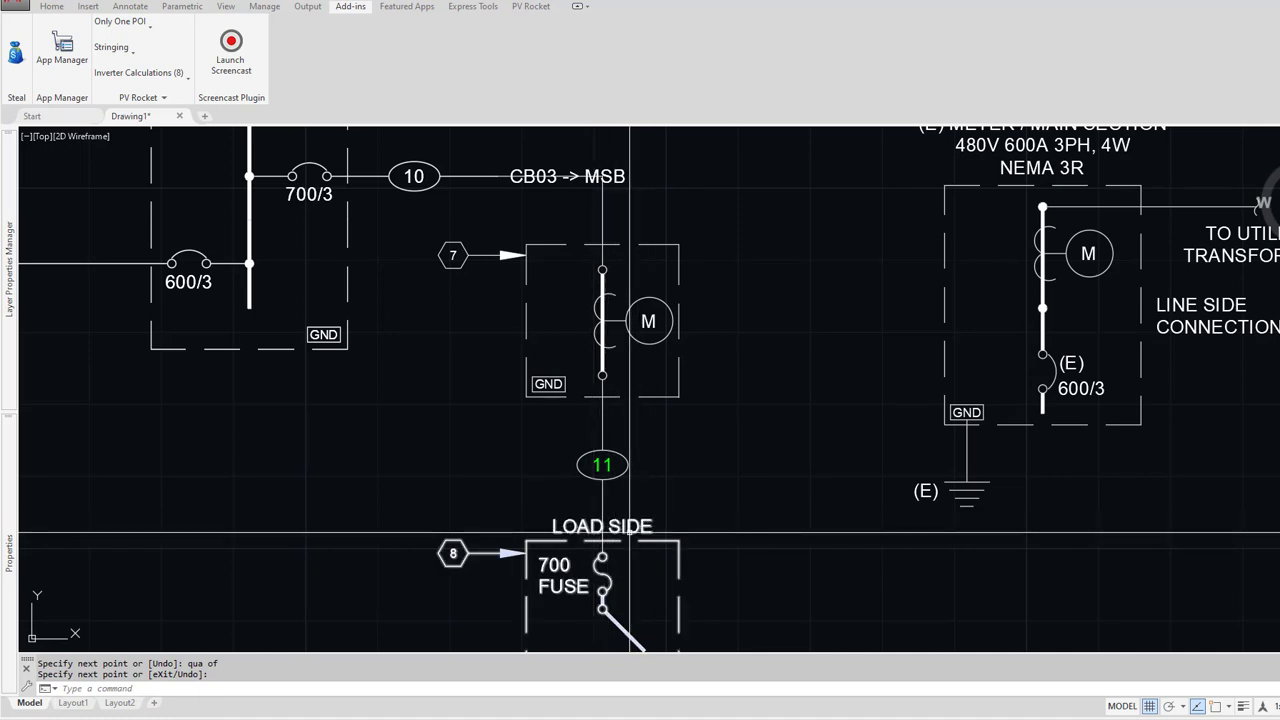
Step: Draw a line from the quadrant of the fused disconnect's line-side terminal to the upper quadrant of feeder tag 12
middle_drag(629, 533, 550, 301)
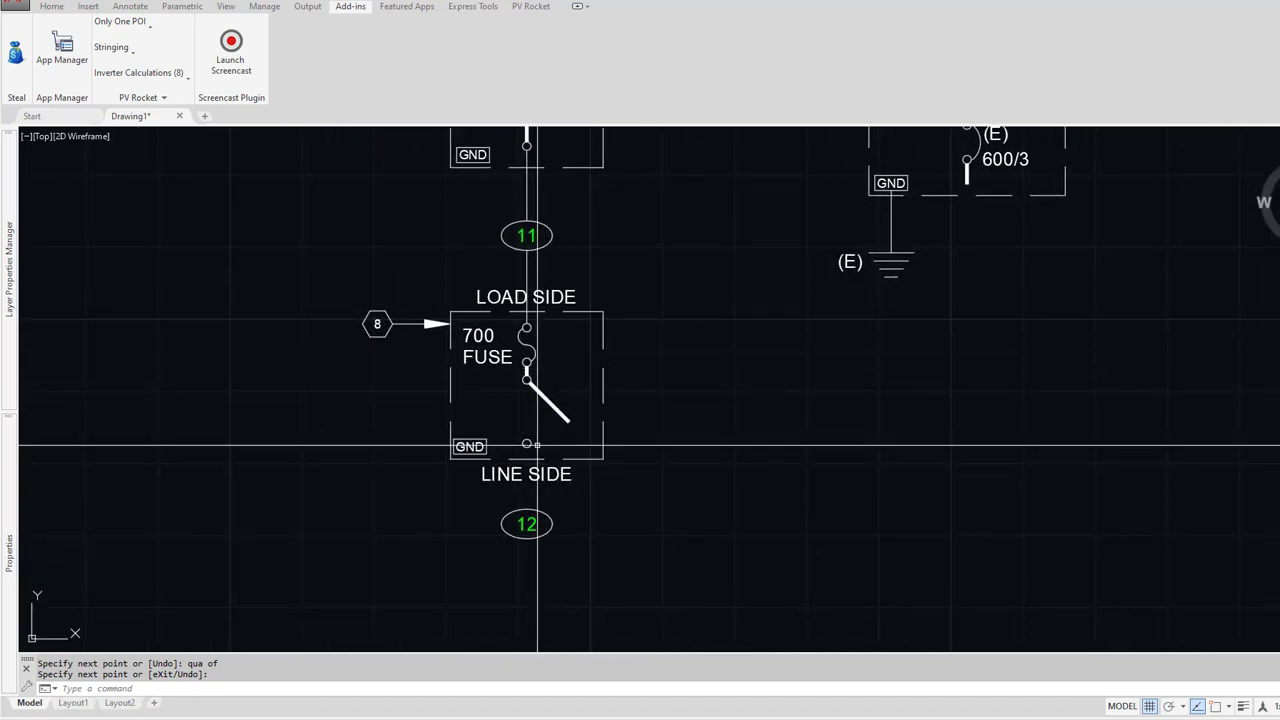
text(ua)
key(Return)
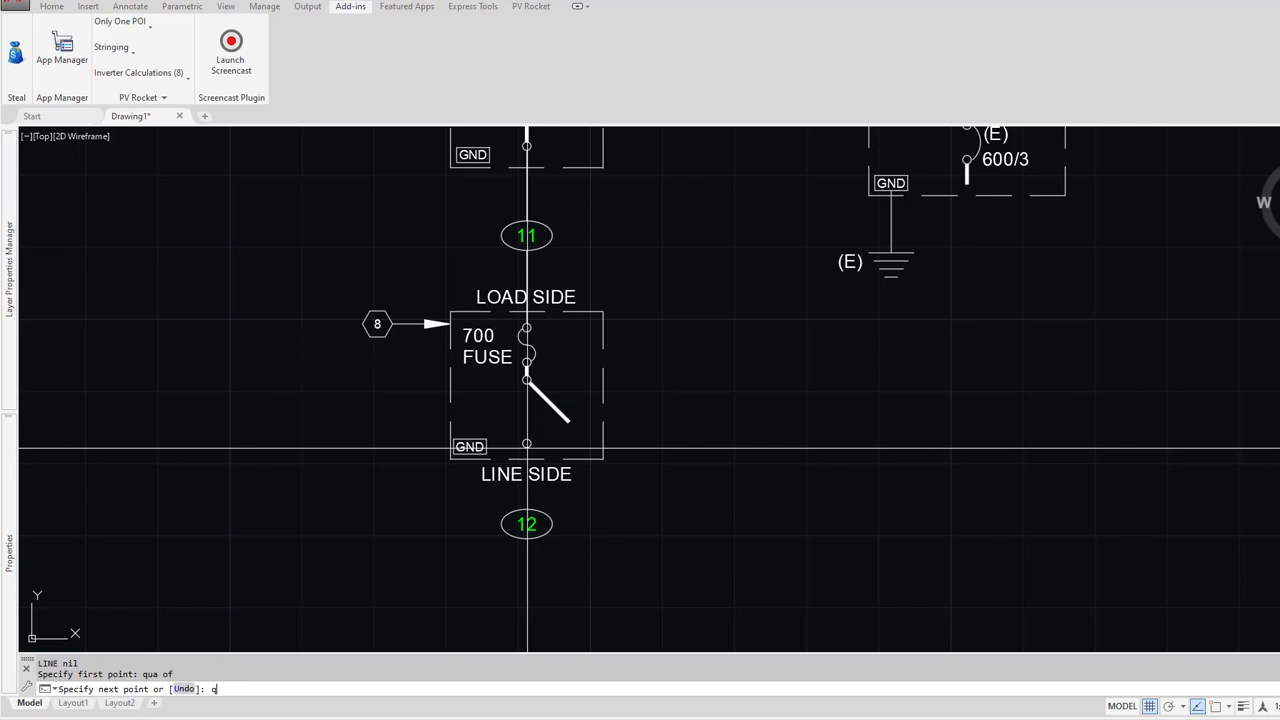
text(ua)
key(Return)
click(527, 515)
key(Return)
Step: Move the (E) METER / MAIN SECTION block down so its line side connection node lies lower than feeder tag 12
scroll(544, 507, down, 2)
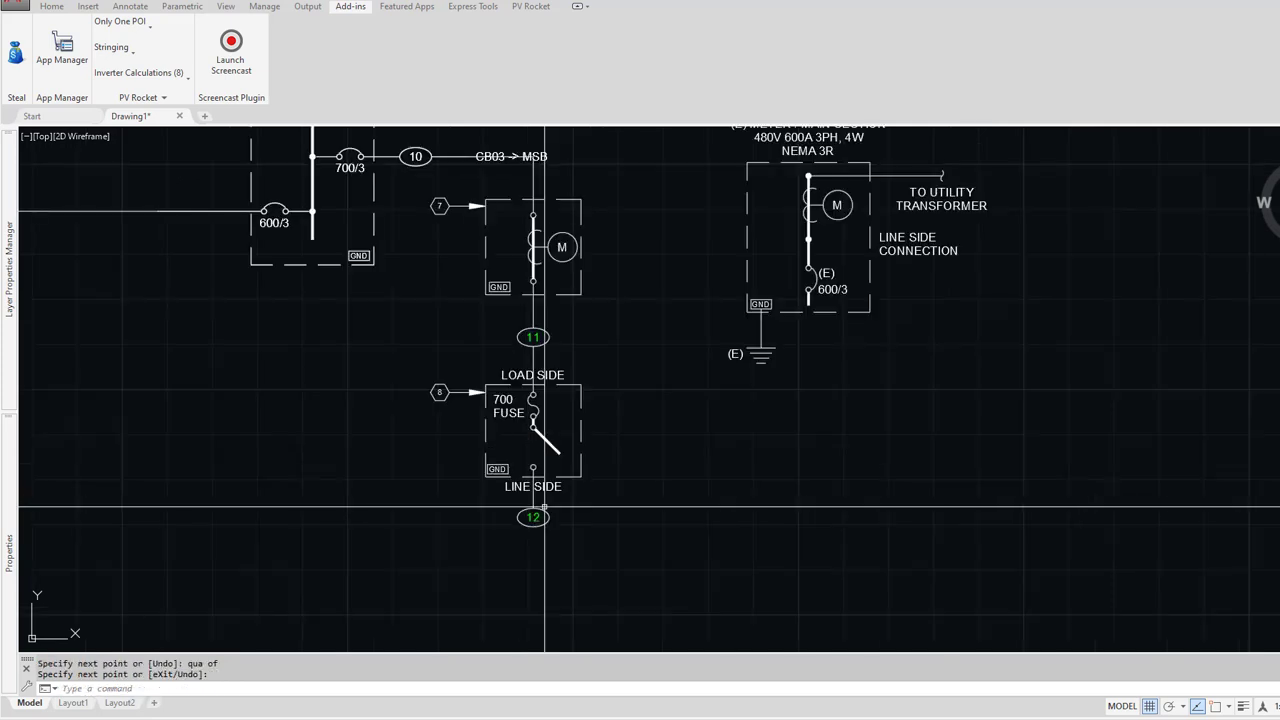
text(m)
key(Return)
click(835, 391)
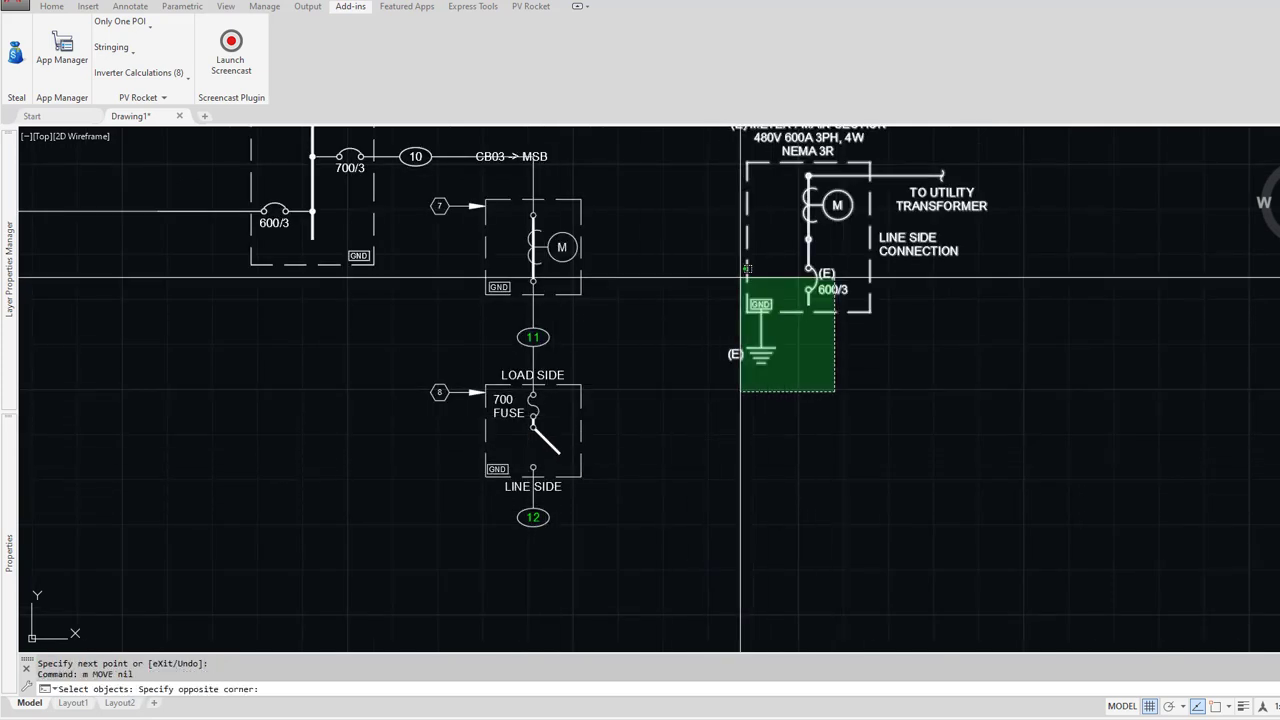
click(741, 277)
key(Return)
click(789, 261)
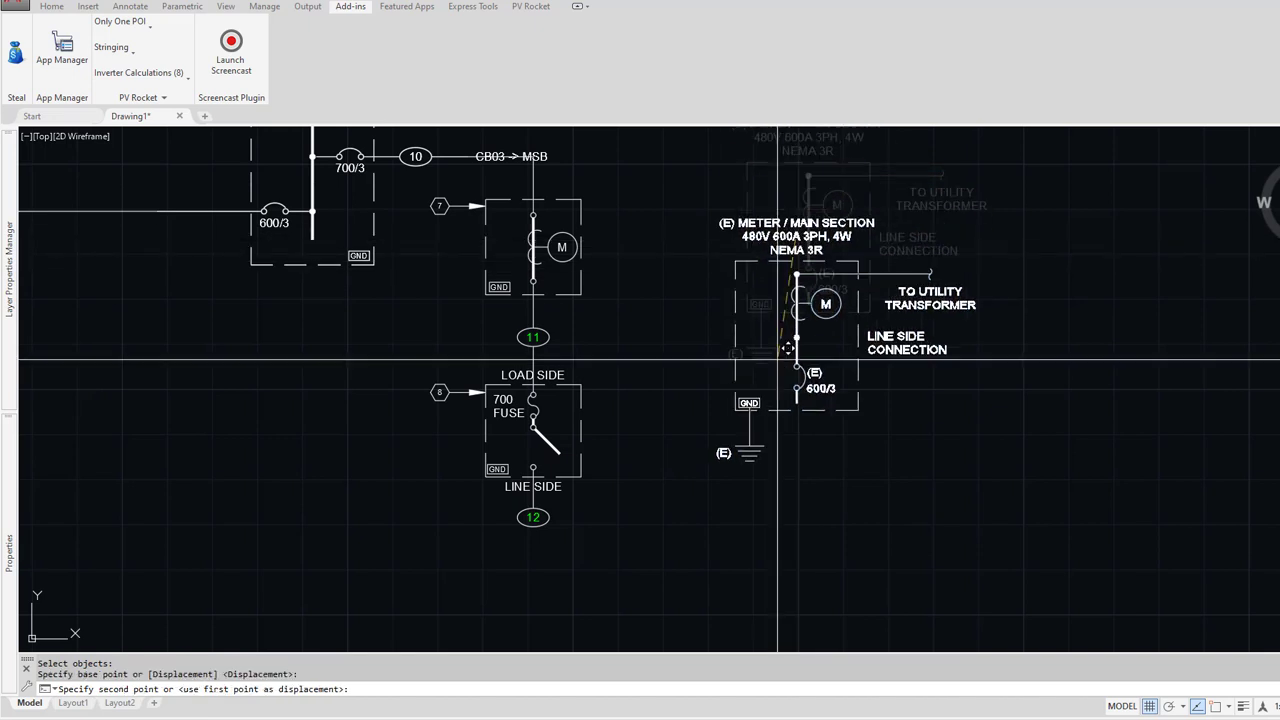
click(738, 570)
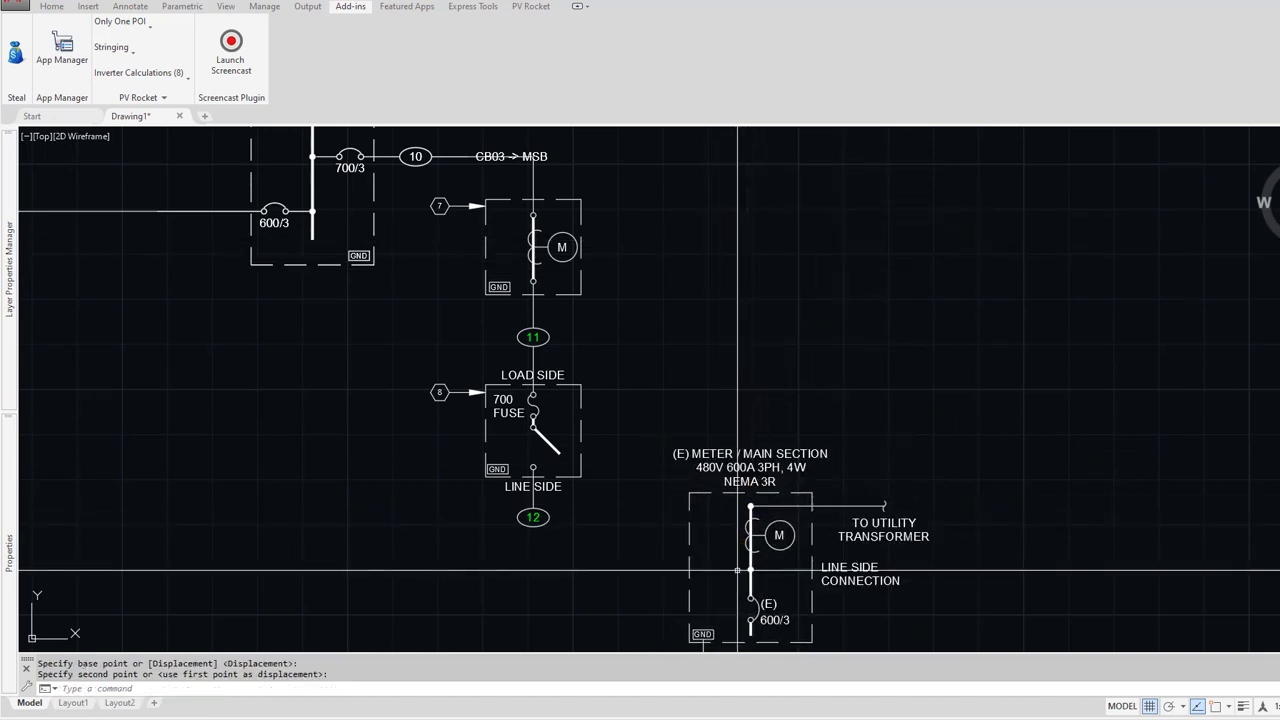
Step: Draw a line from the centre of the line side connection node perpendicular to beneath feeder tag 12, then up to the tag's lower quadrant
scroll(743, 570, up, 2)
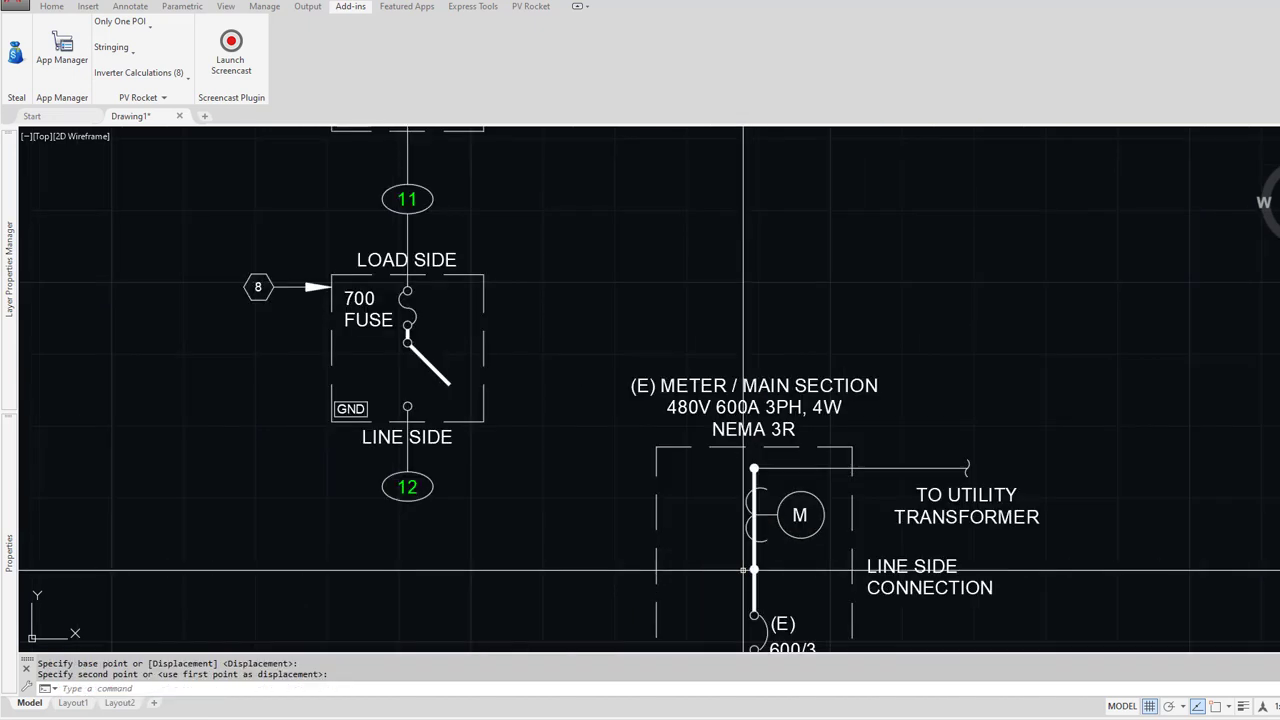
text(l)
key(Return)
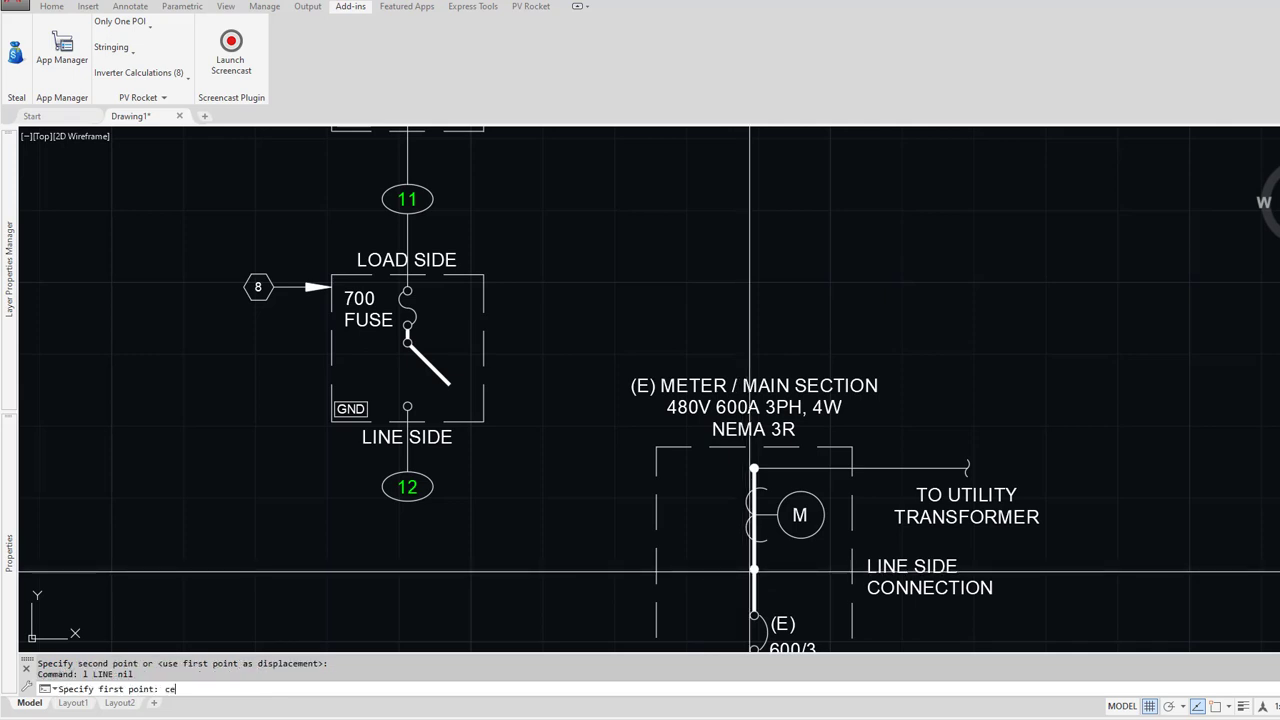
click(752, 570)
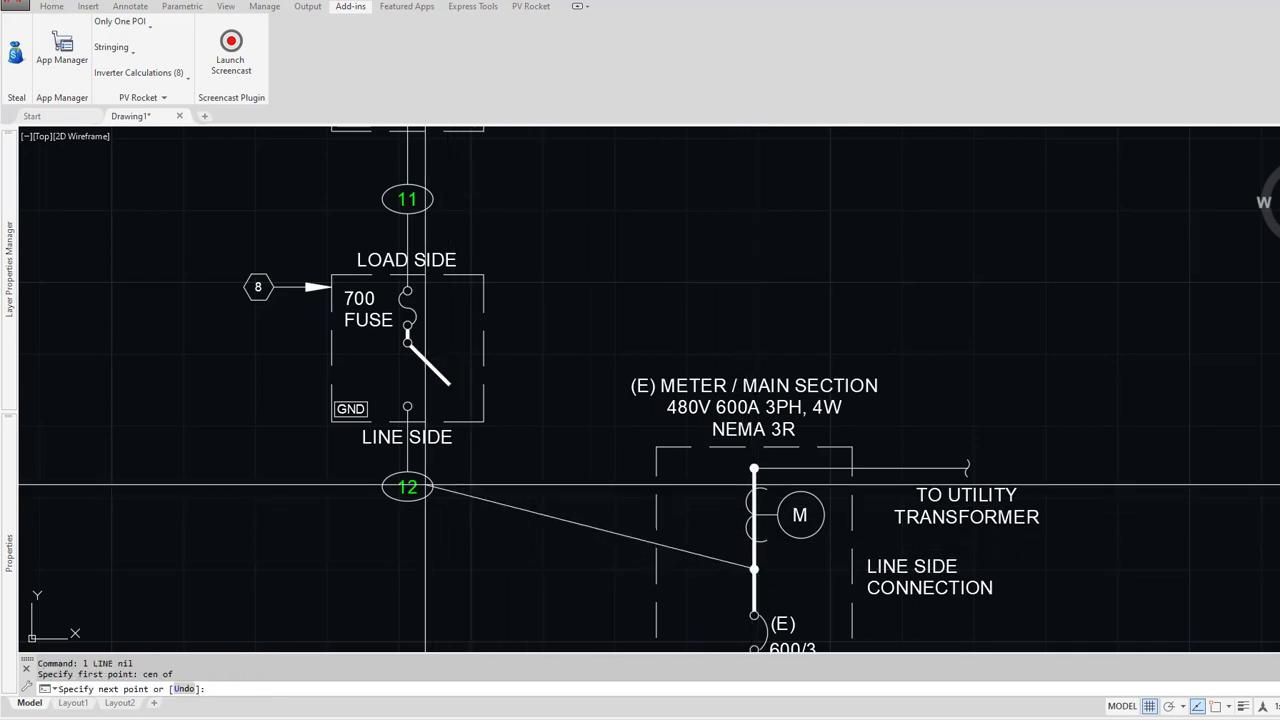
text(per)
key(Return)
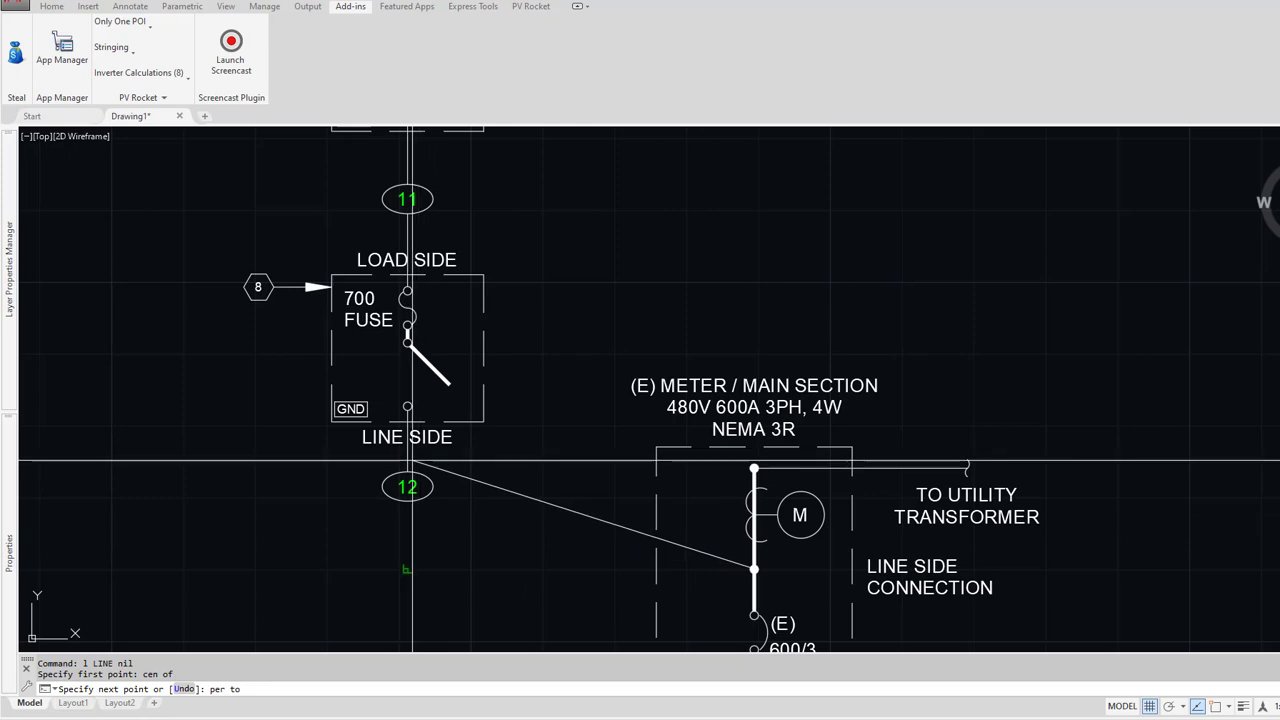
text(qua)
key(Return)
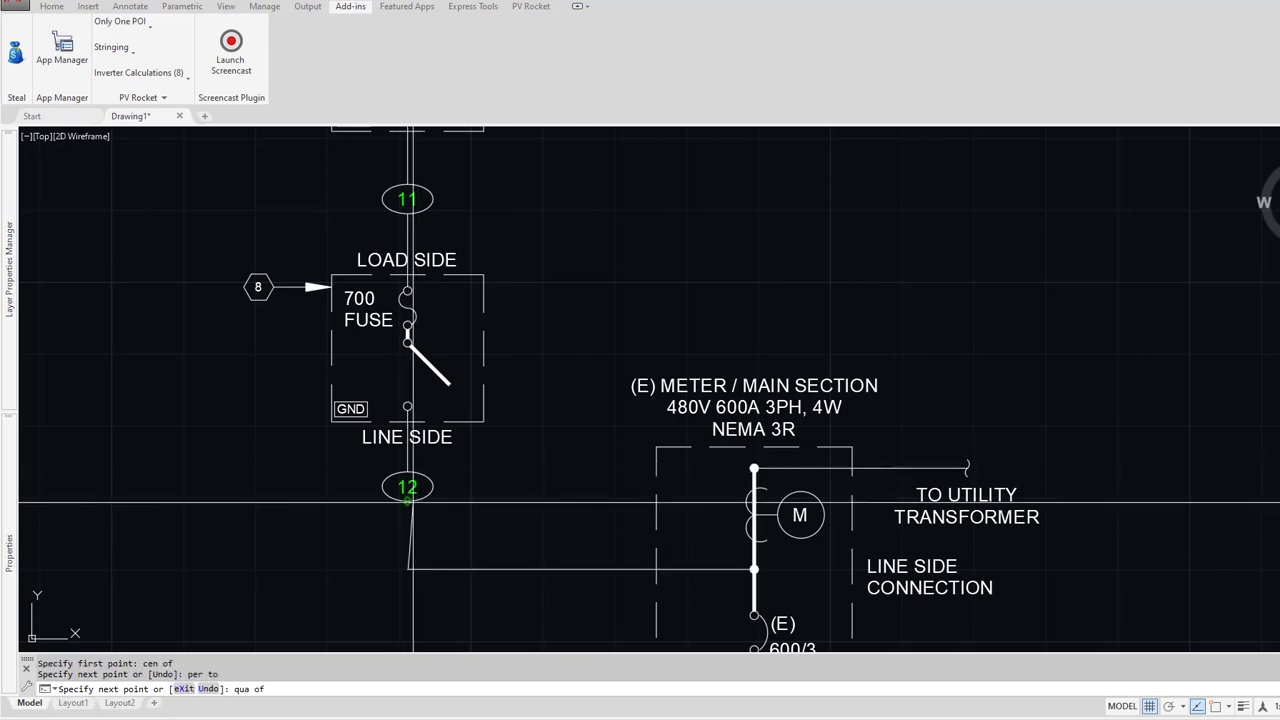
key(Return)
Step: Review the whole one-line diagram from the INV01 array through the aggregation panels to the meter main section
scroll(468, 521, down, 6)
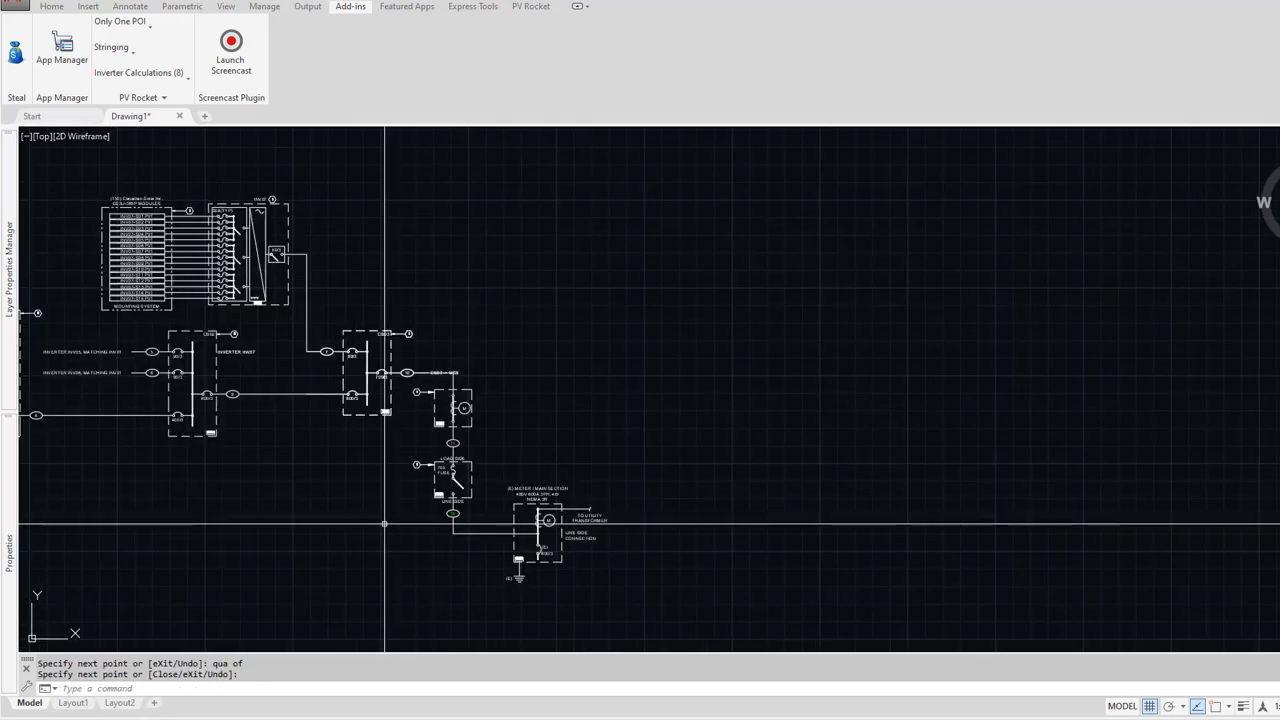
middle_drag(389, 523, 592, 514)
middle_drag(404, 520, 567, 508)
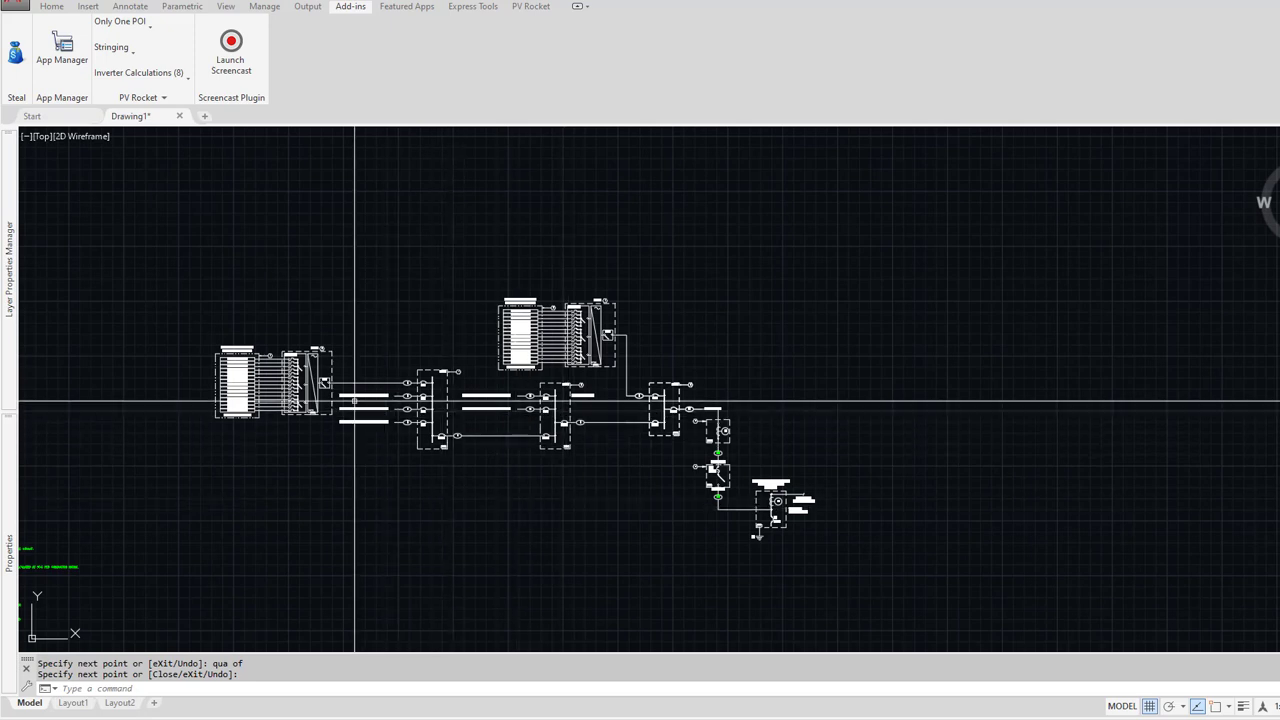
scroll(457, 423, up, 3)
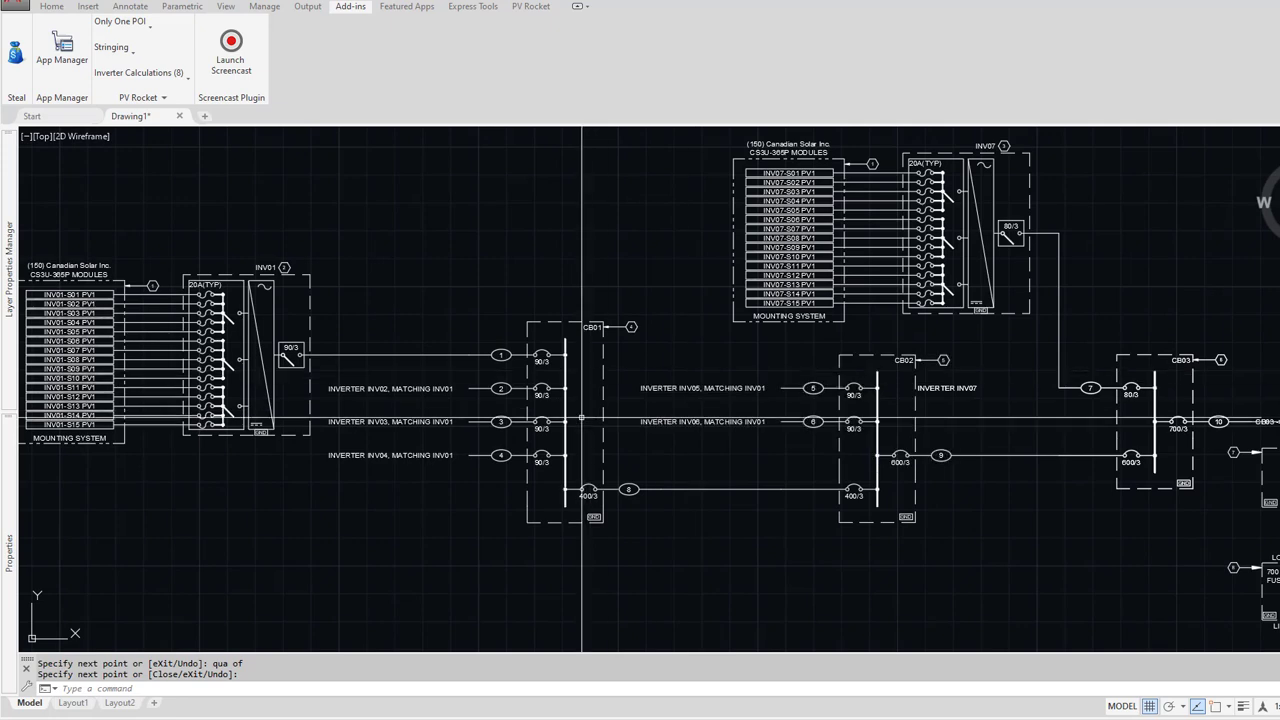
scroll(585, 424, down, 5)
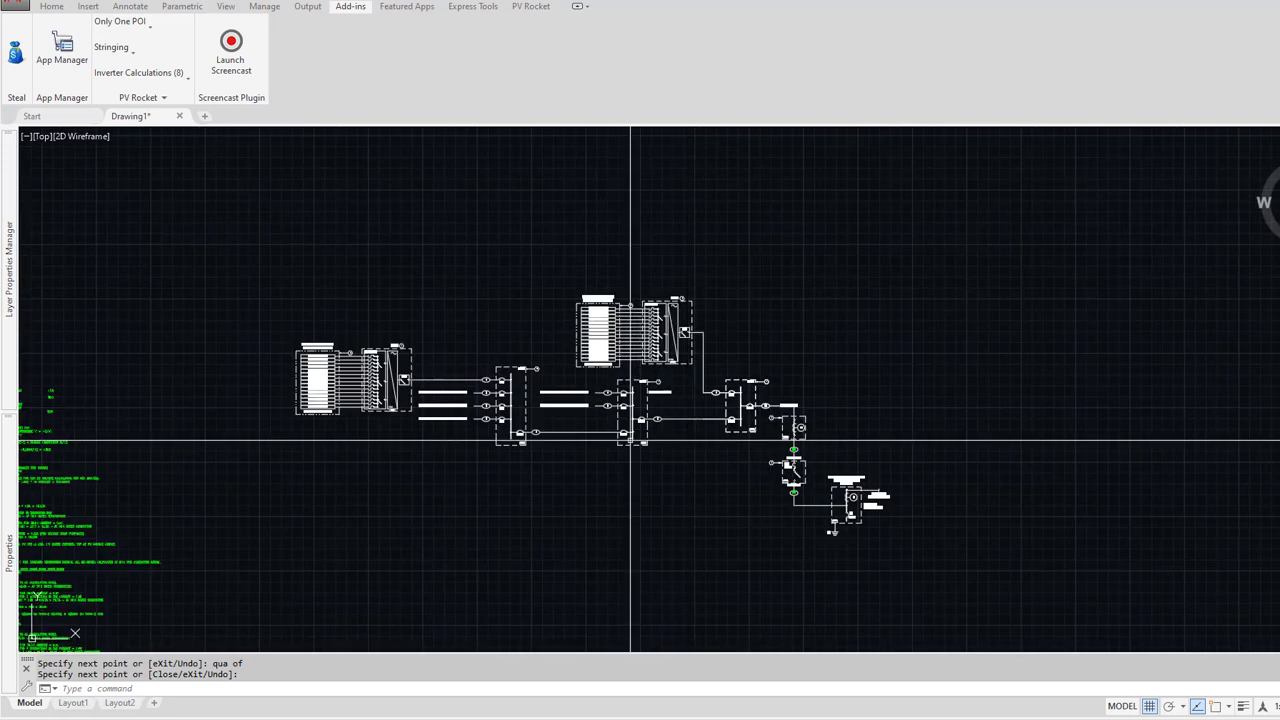
scroll(573, 432, up, 2)
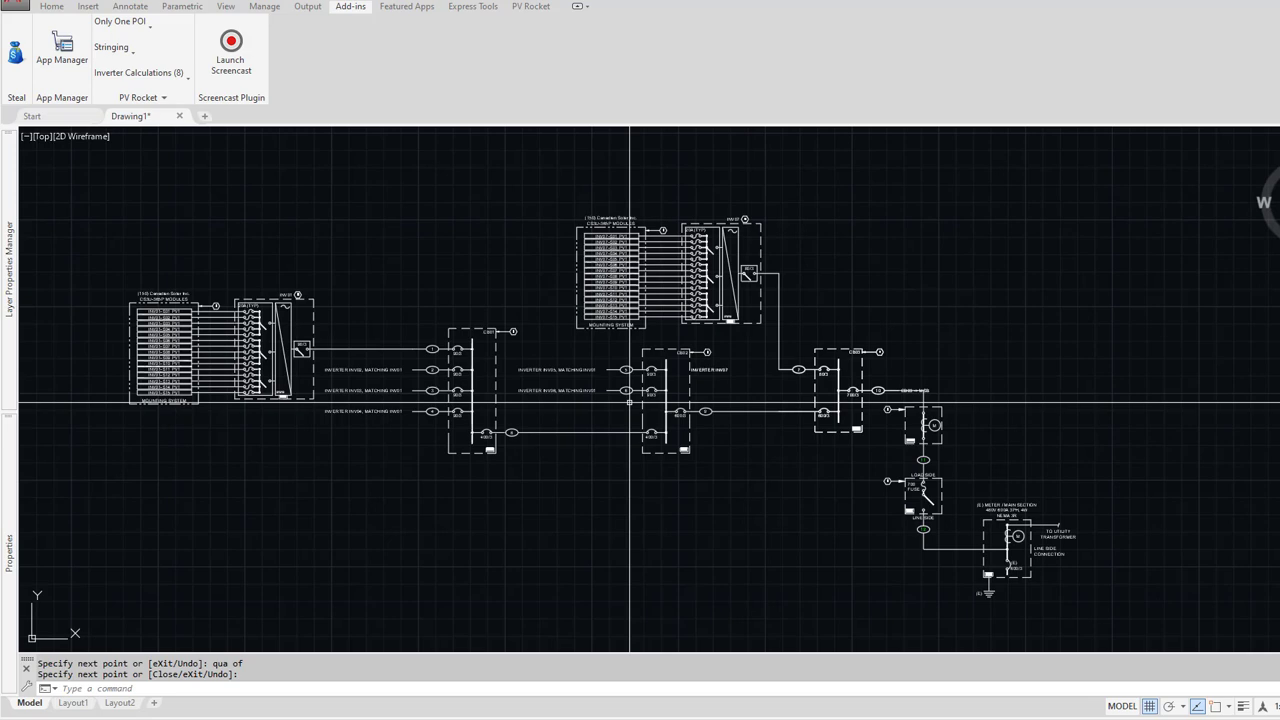
Step: Insert a PV Rocket Inverter/Panel/MSB block in the empty area above the one-line diagram and finish inserting
scroll(629, 401, down, 6)
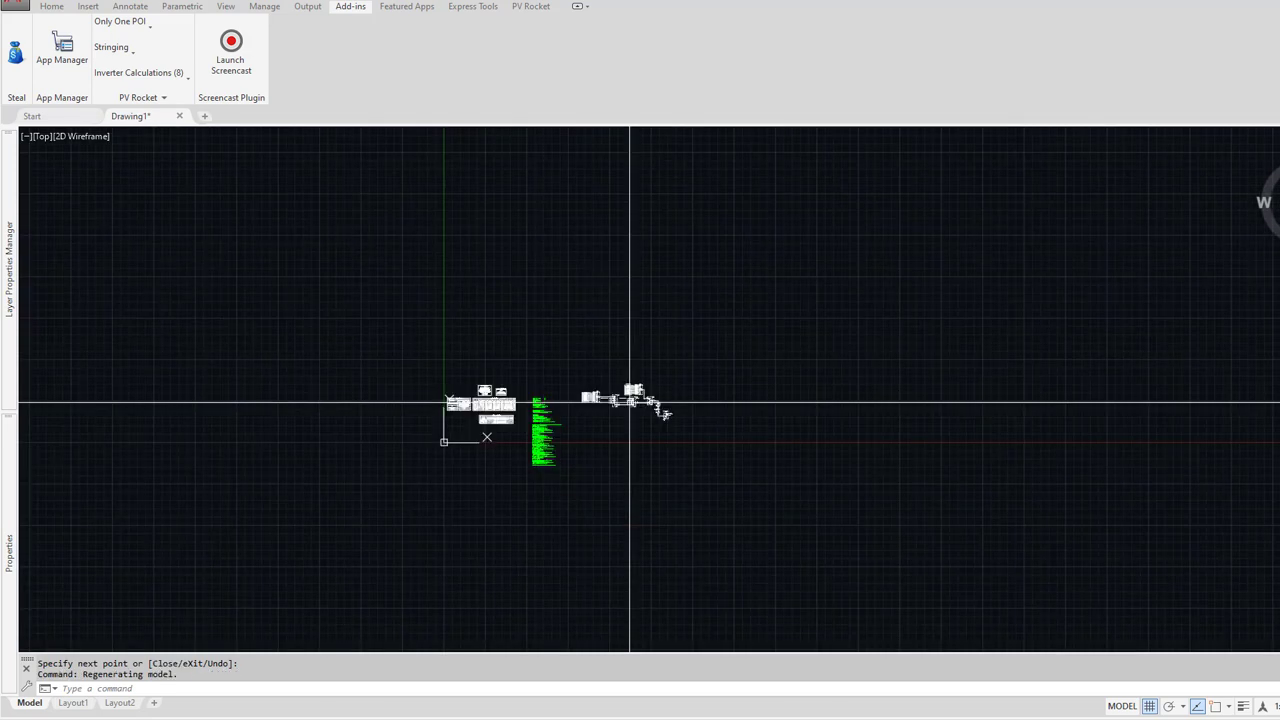
middle_drag(649, 297, 535, 447)
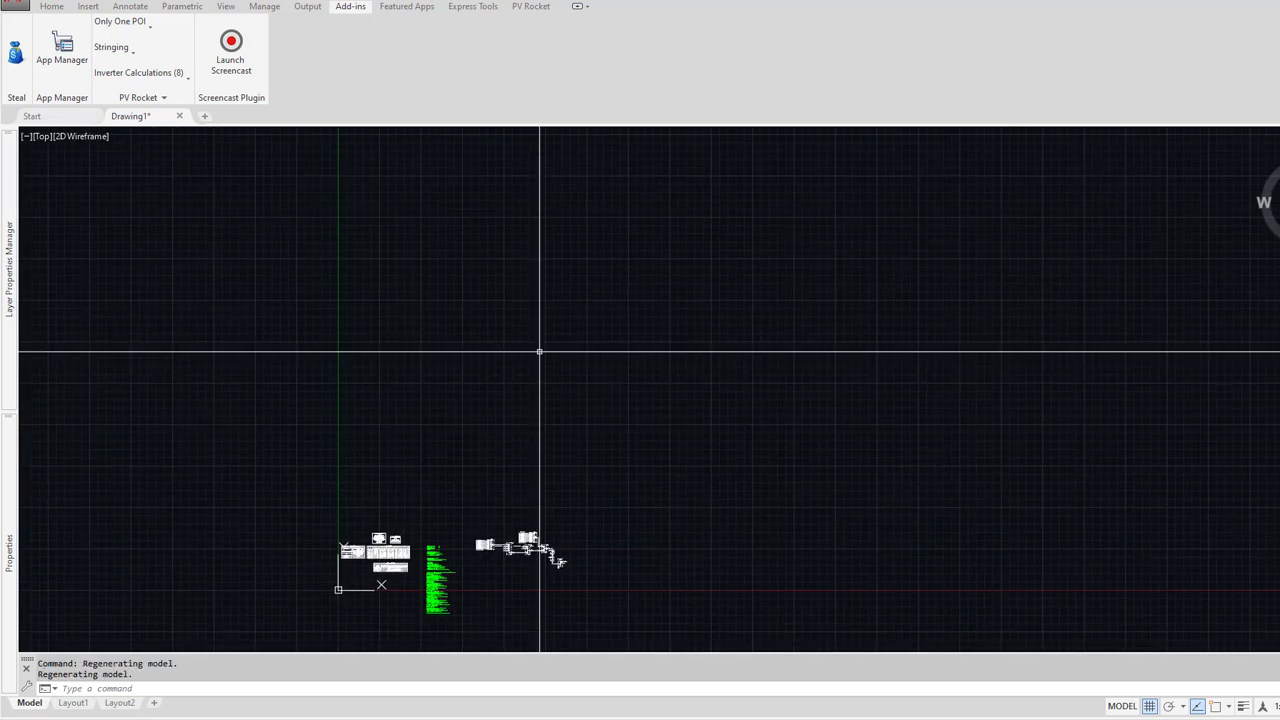
click(139, 99)
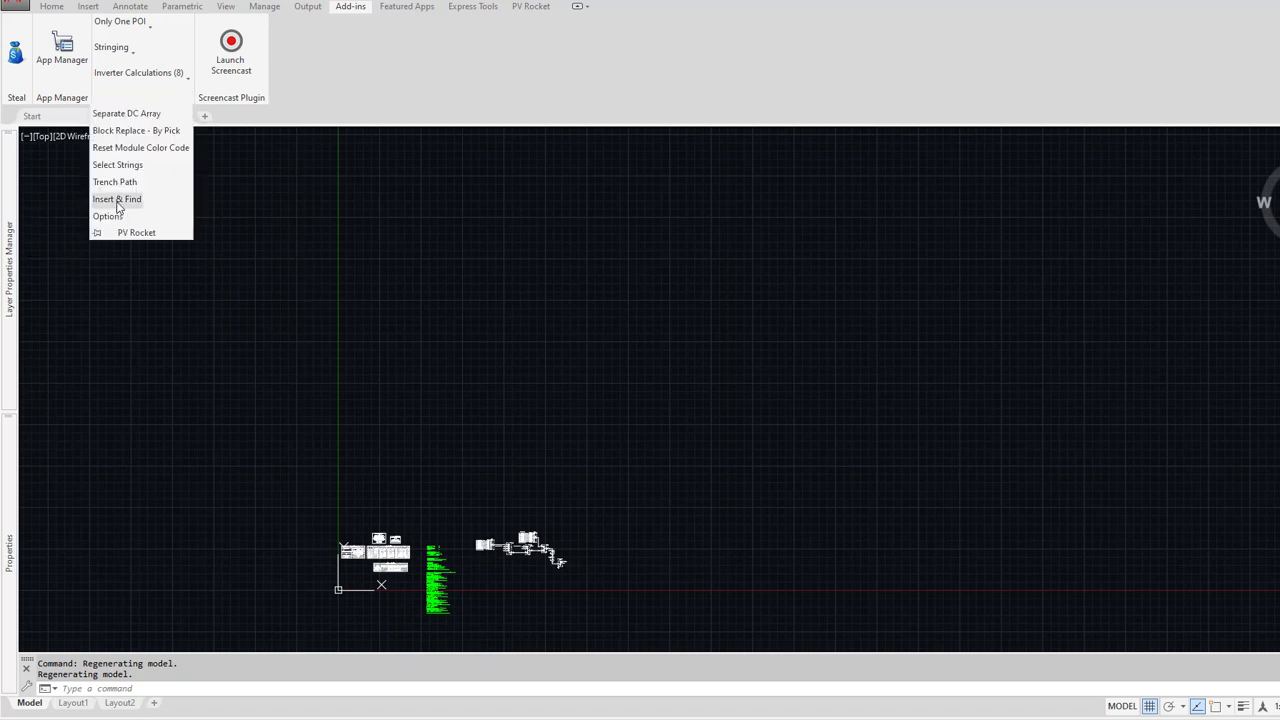
click(118, 199)
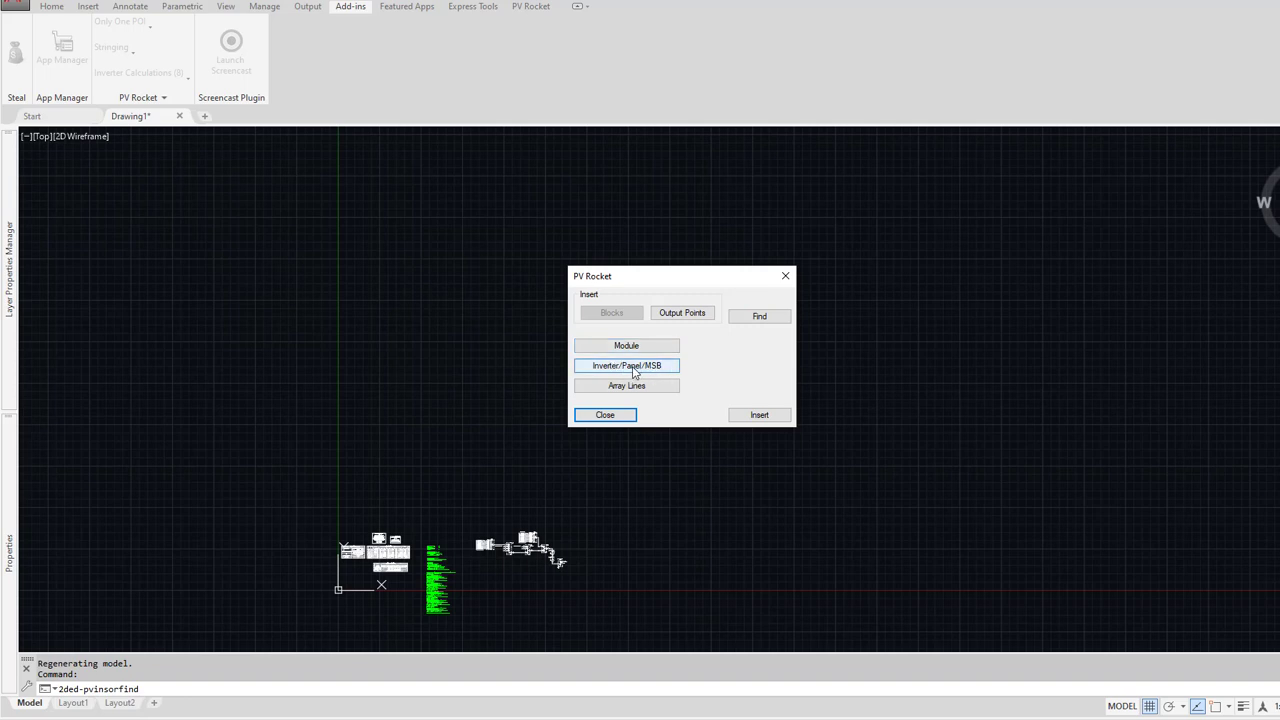
click(759, 414)
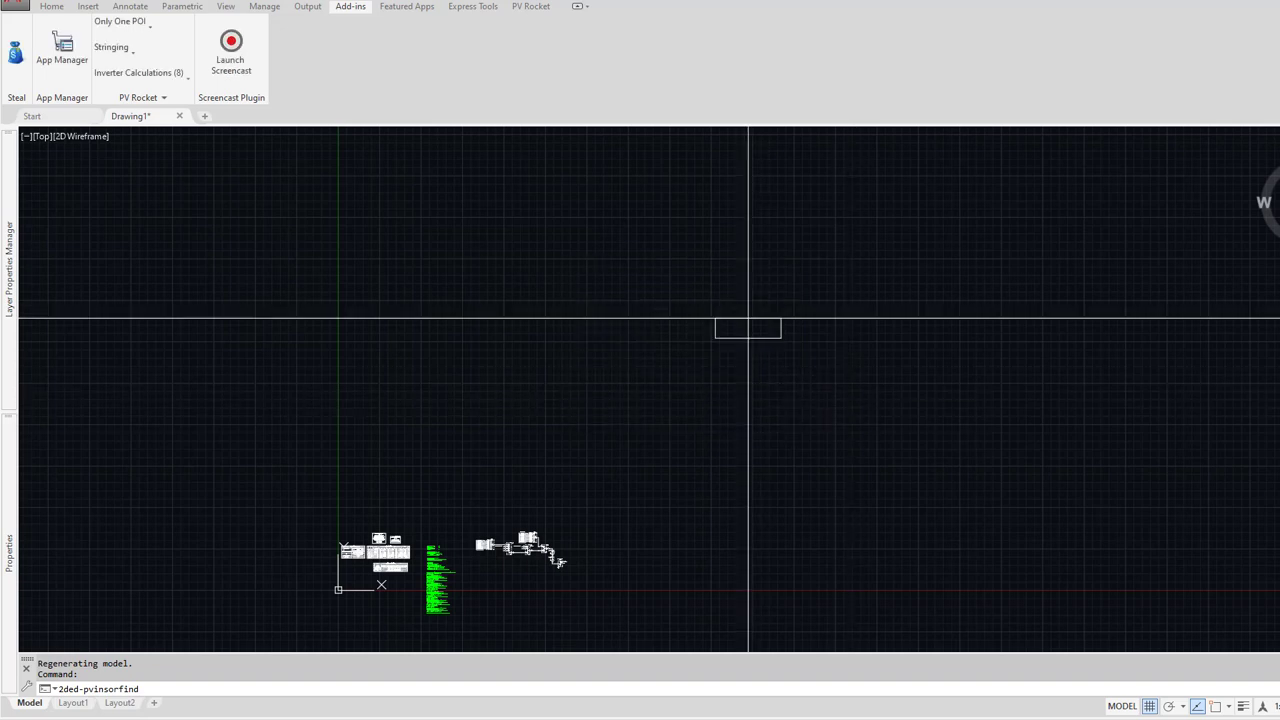
click(524, 235)
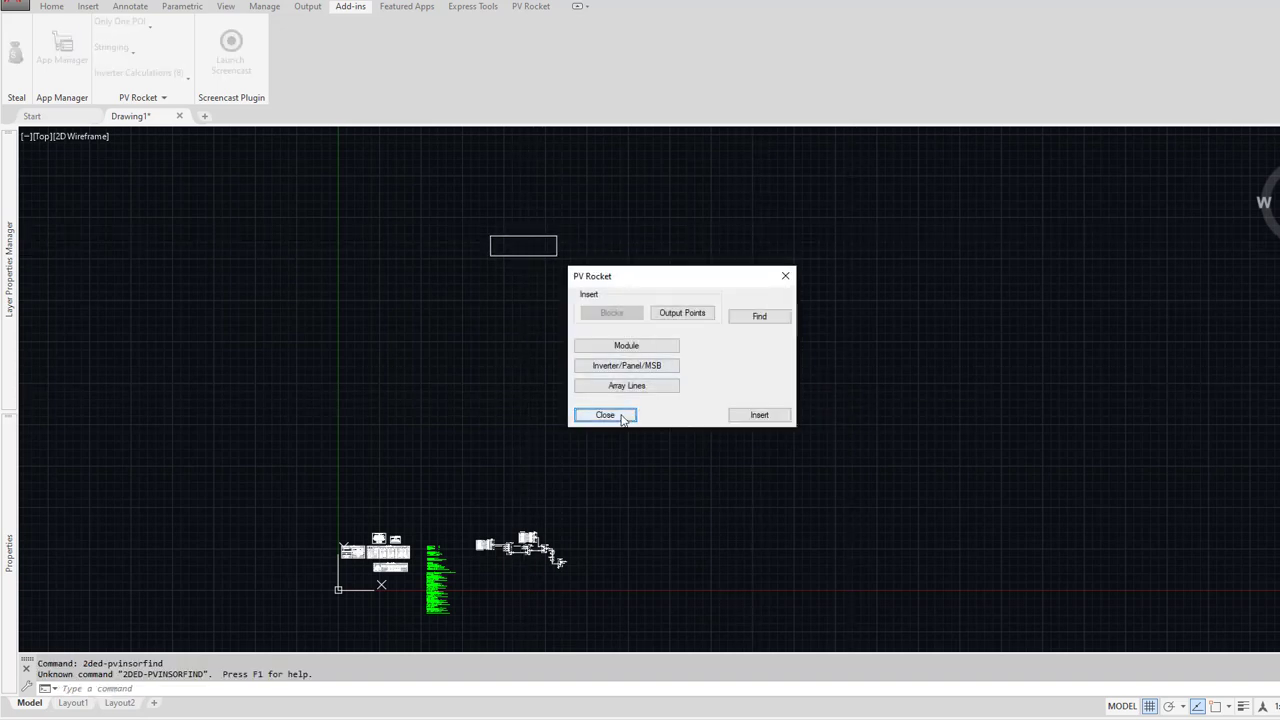
click(623, 414)
Step: Set the SYSTEM attribute of the newly inserted panelboard block to INV01
click(554, 257)
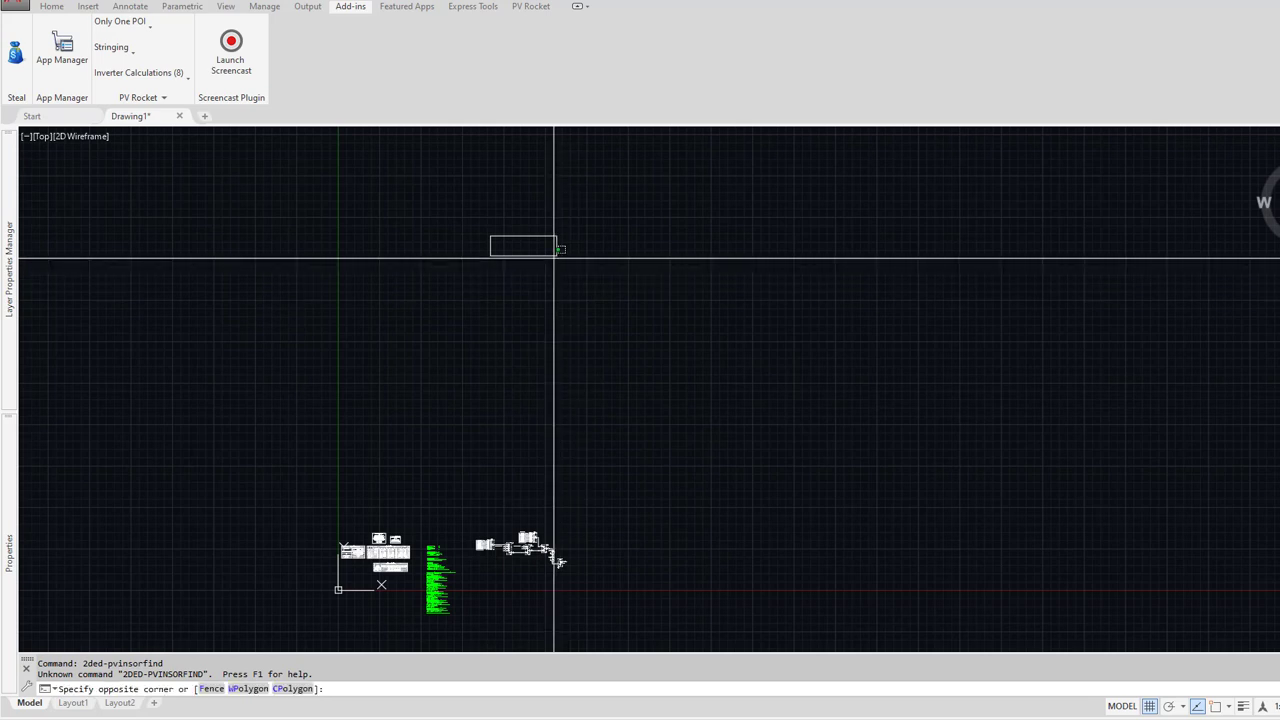
click(549, 256)
double_click(549, 256)
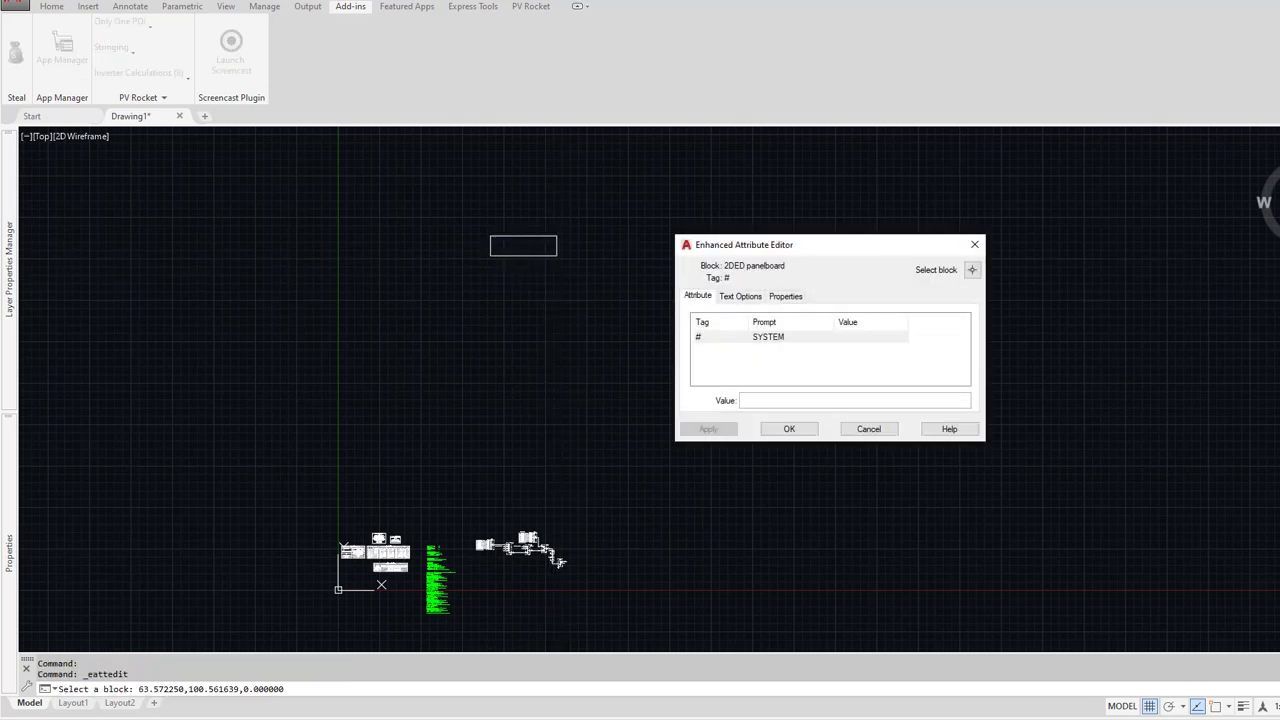
text(INV01)
key(Return)
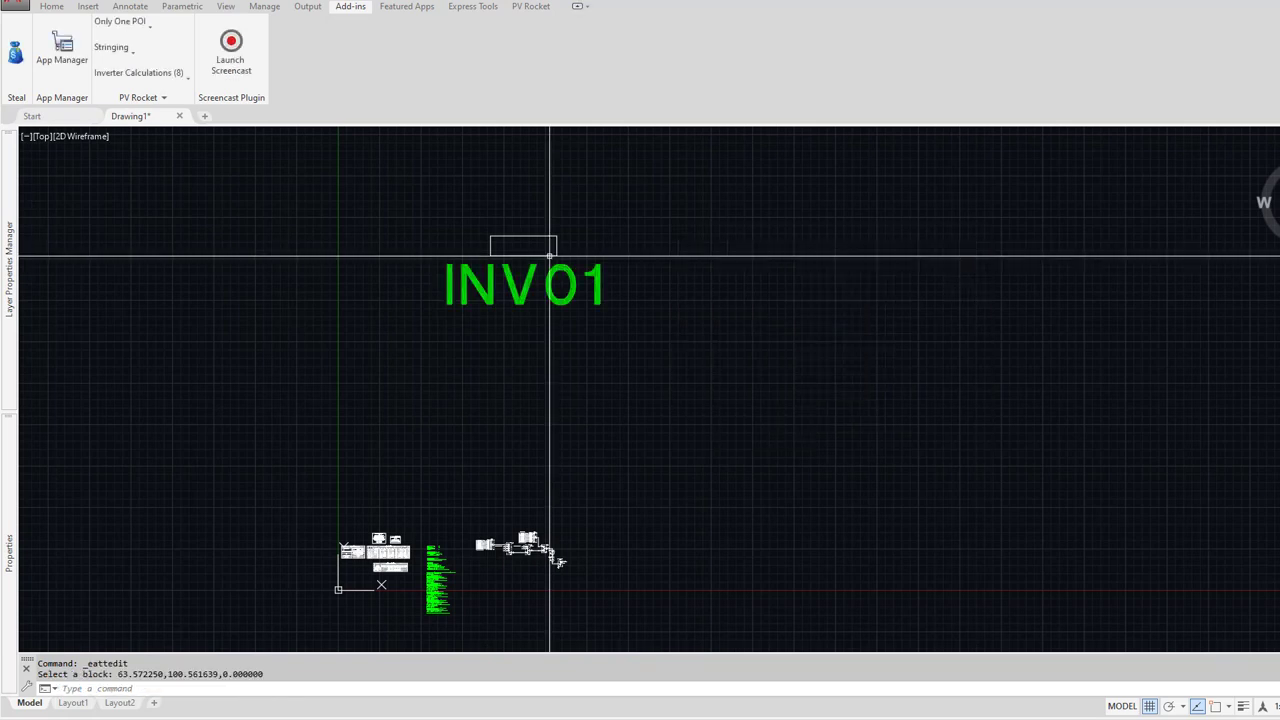
Step: Open the Verify Distances stage of the PV Rocket calculations and keep Right Angles as the measuring method
scroll(549, 256, down, 3)
middle_drag(571, 257, 478, 428)
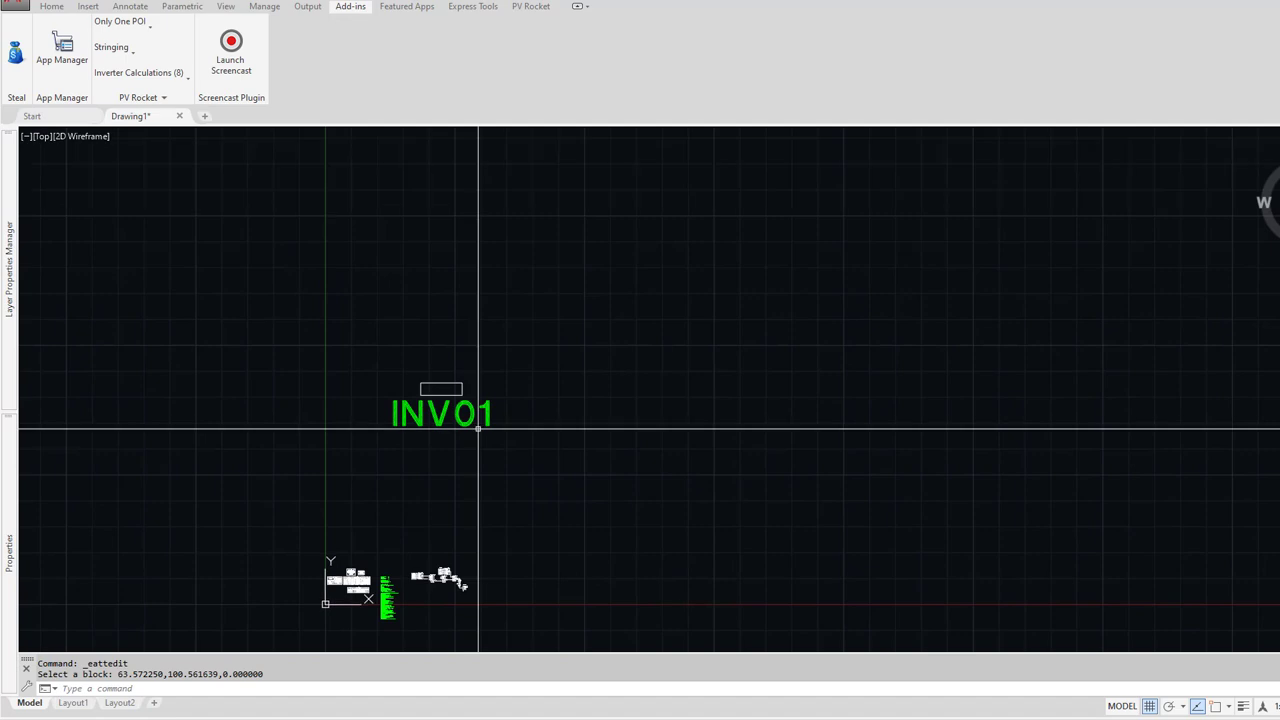
scroll(468, 527, down, 3)
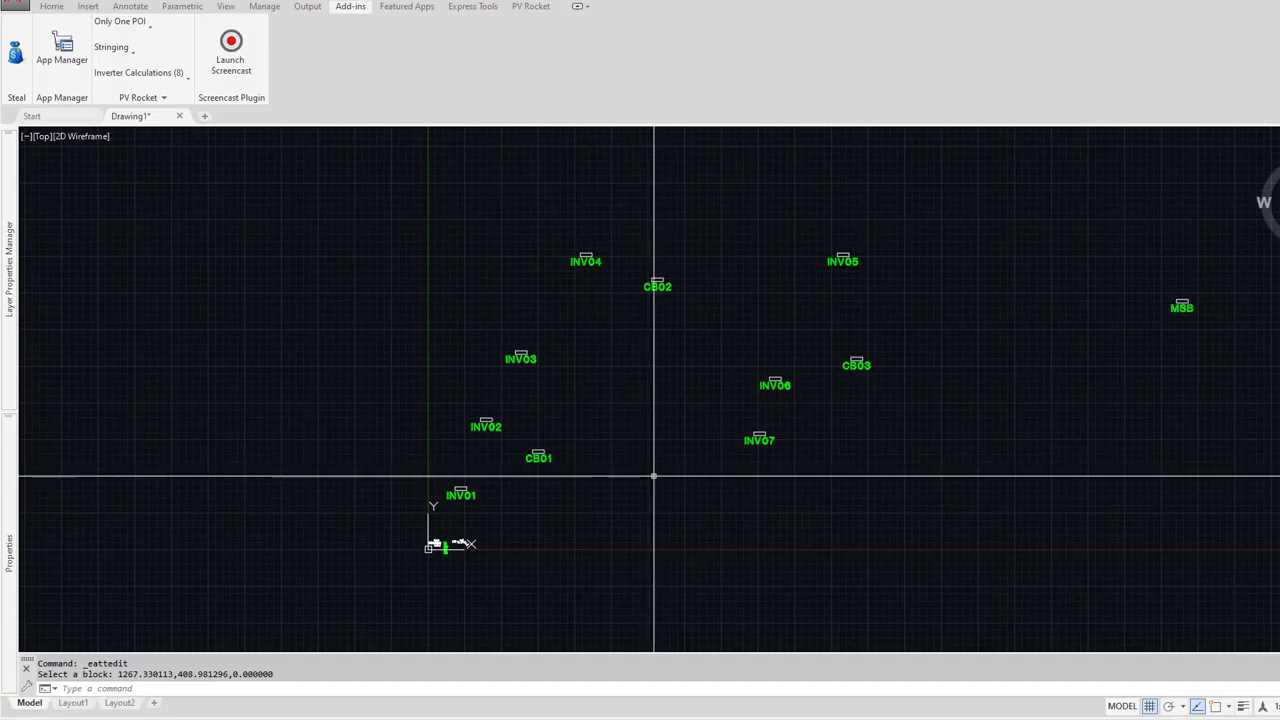
middle_drag(654, 476, 526, 508)
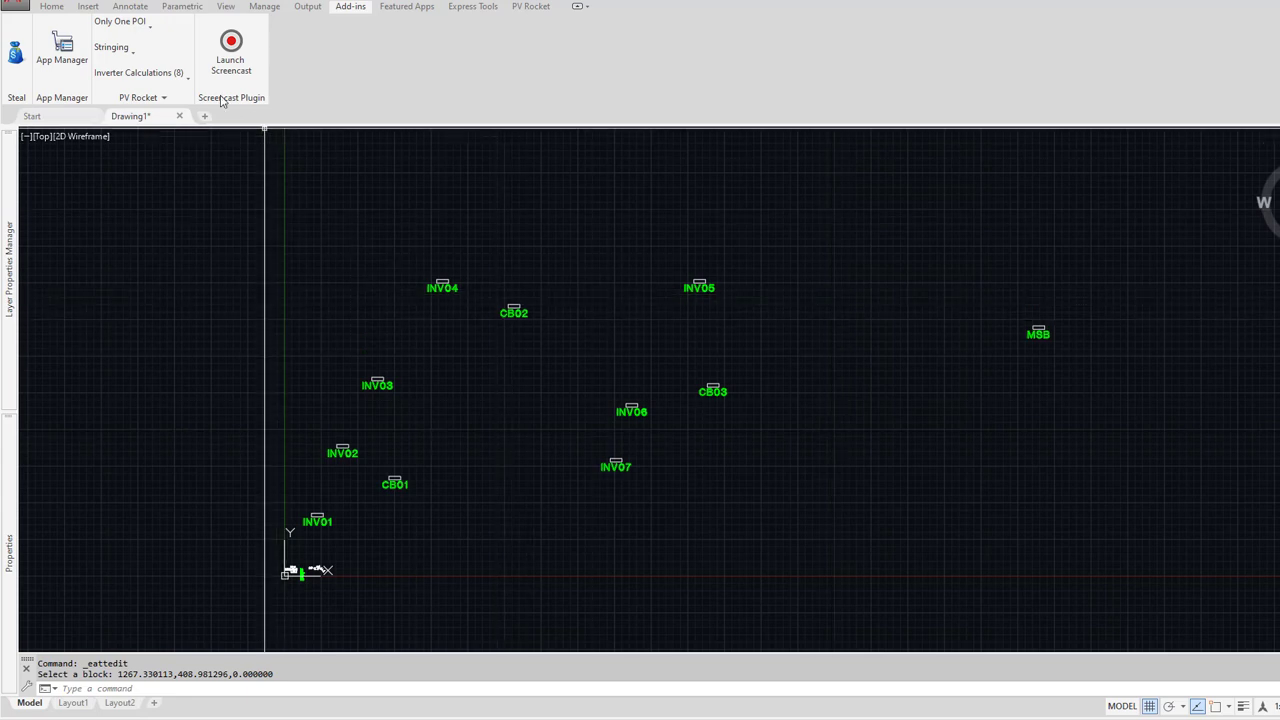
click(188, 78)
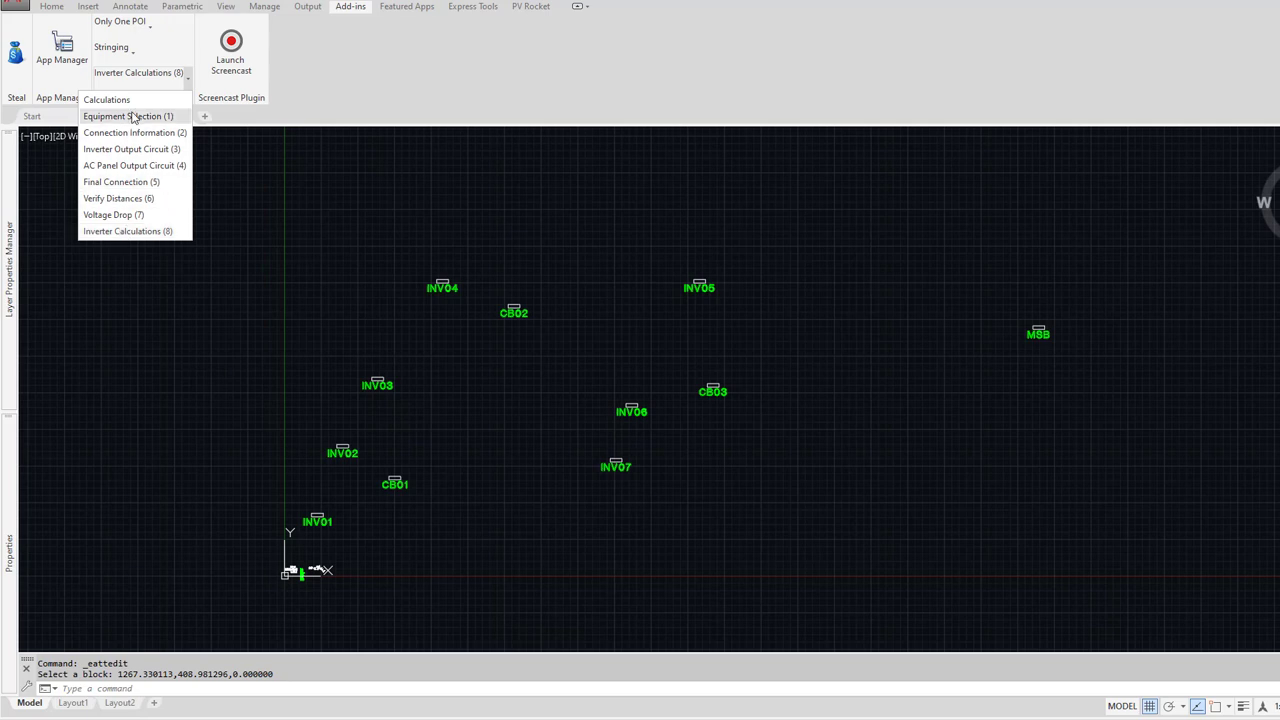
click(140, 203)
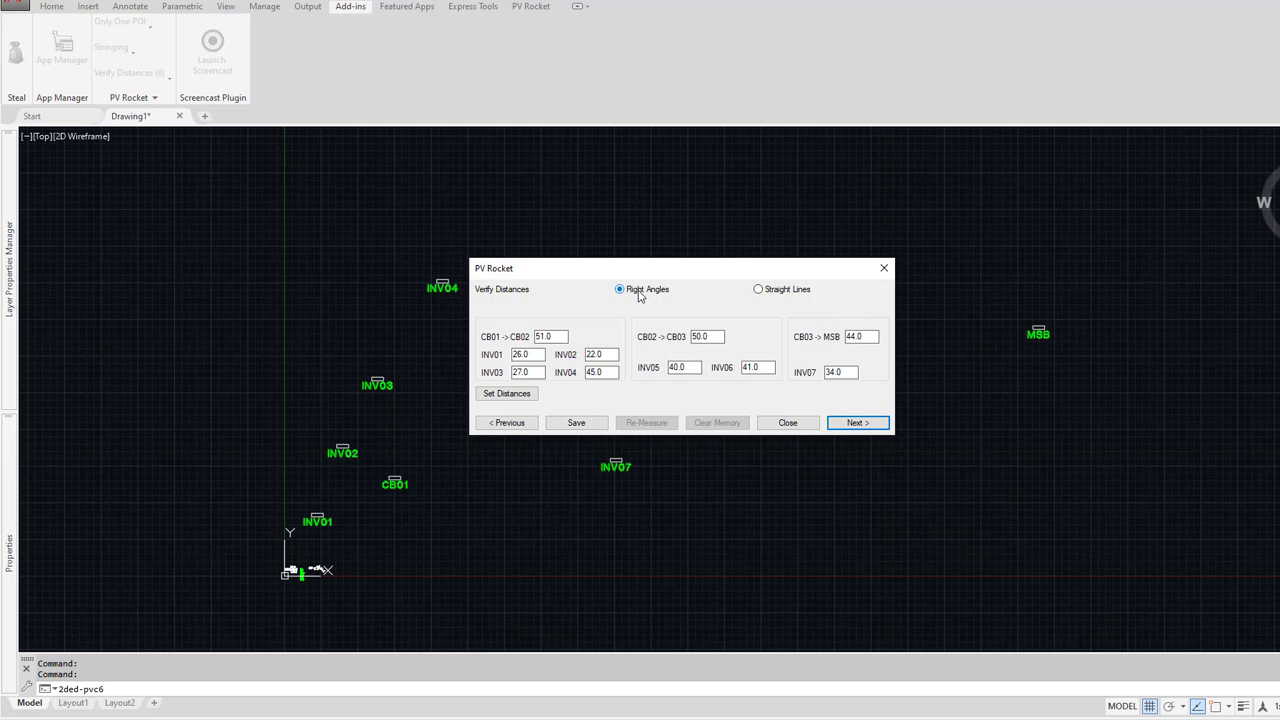
click(778, 292)
click(648, 292)
Step: Set the distances to 75 for CB01 -> CB02, 35 for INV03 and 64 for CB03 -> MSB, and save them
double_click(555, 337)
text(75)
double_click(533, 372)
text(35)
click(584, 425)
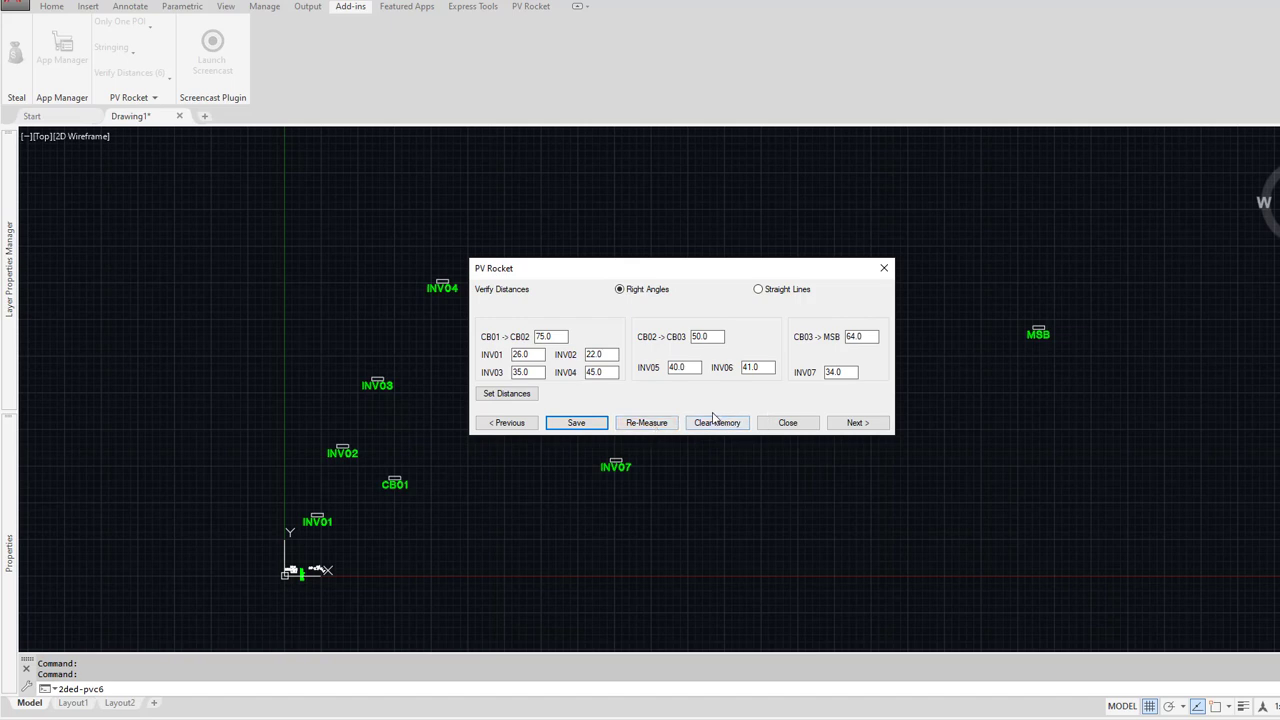
Step: Accept the use of 240.4(B), upsize the CB03 -> MSB conductors to 750KCM and CB02 -> CB03 to 600KCM, and save the voltage drop selections
click(857, 422)
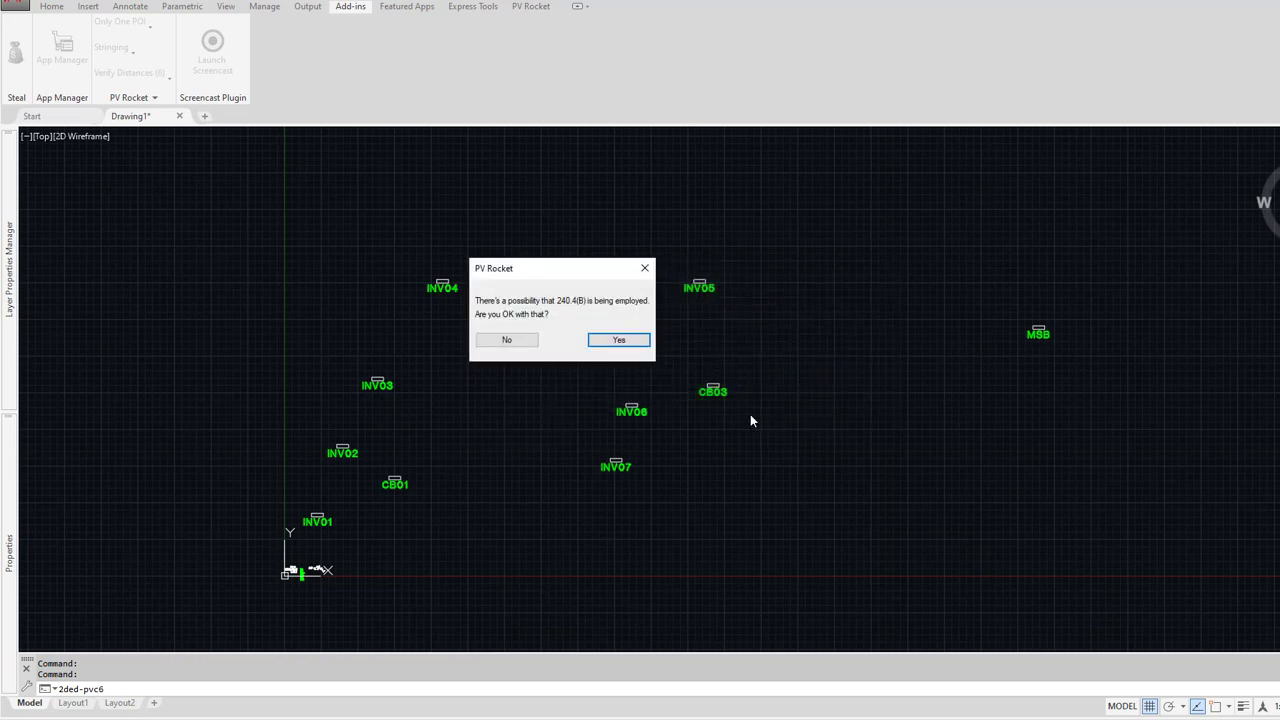
key(Return)
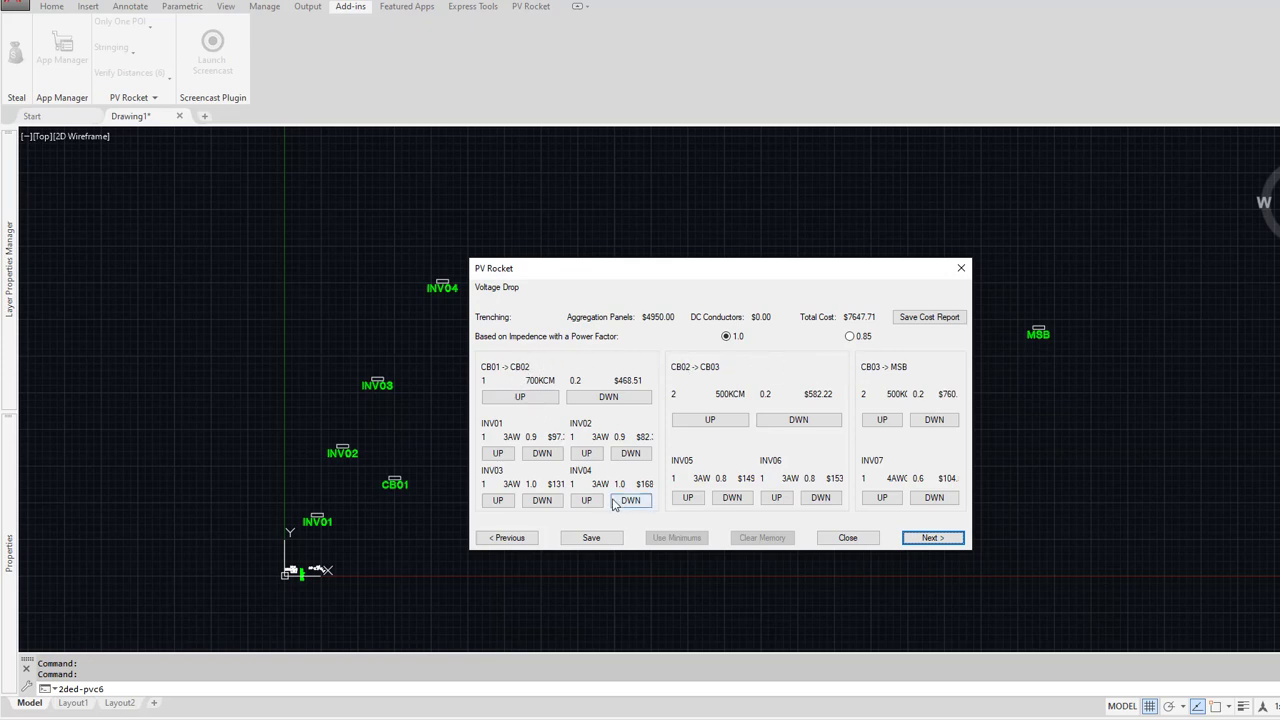
click(882, 420)
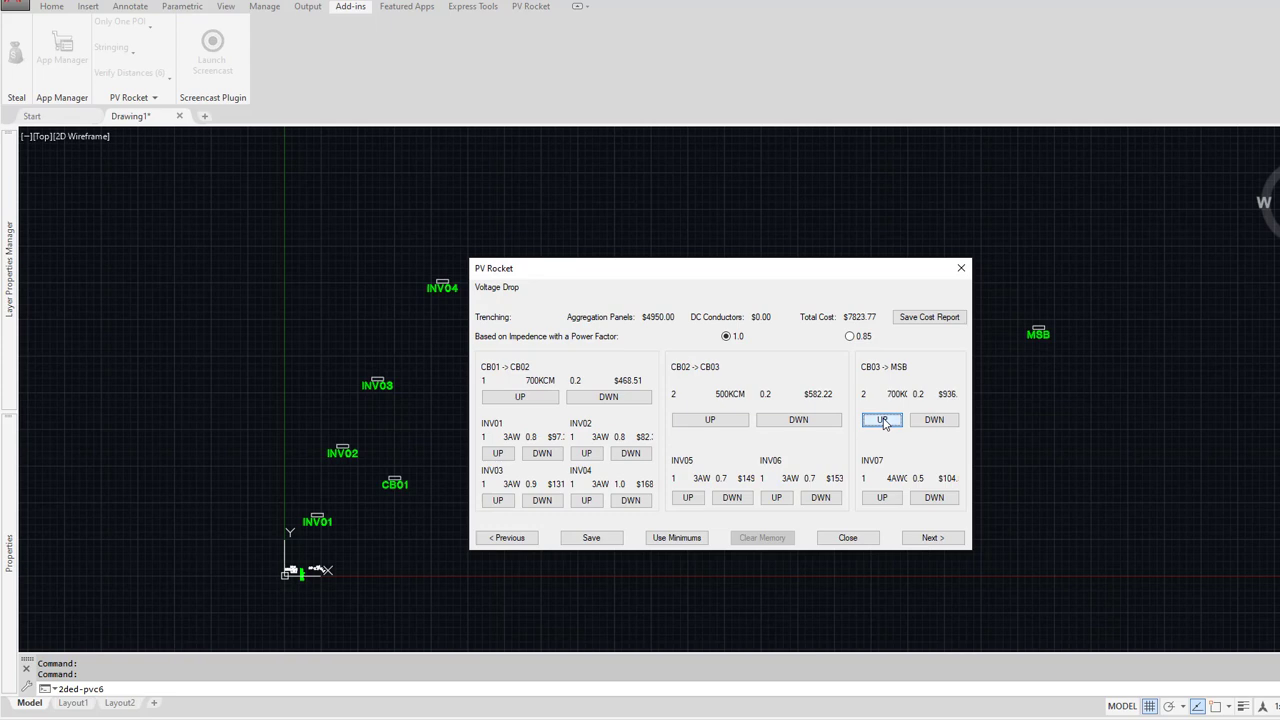
click(882, 420)
click(710, 420)
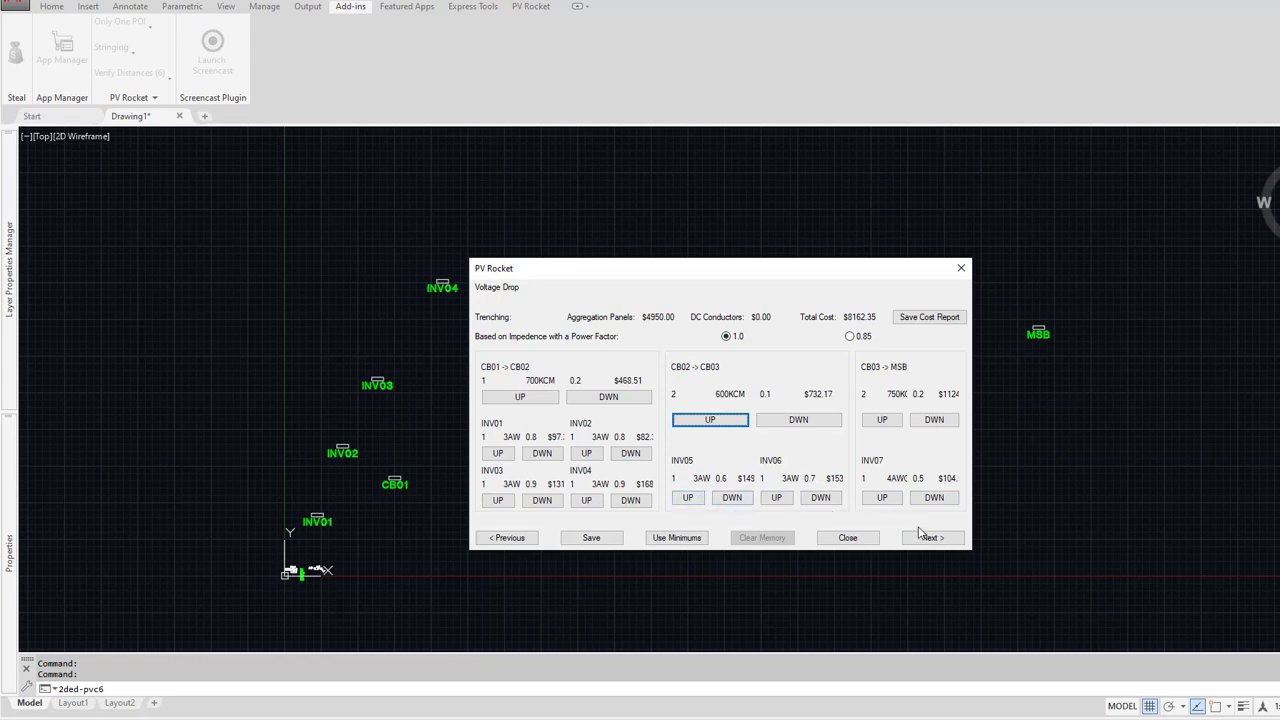
click(591, 539)
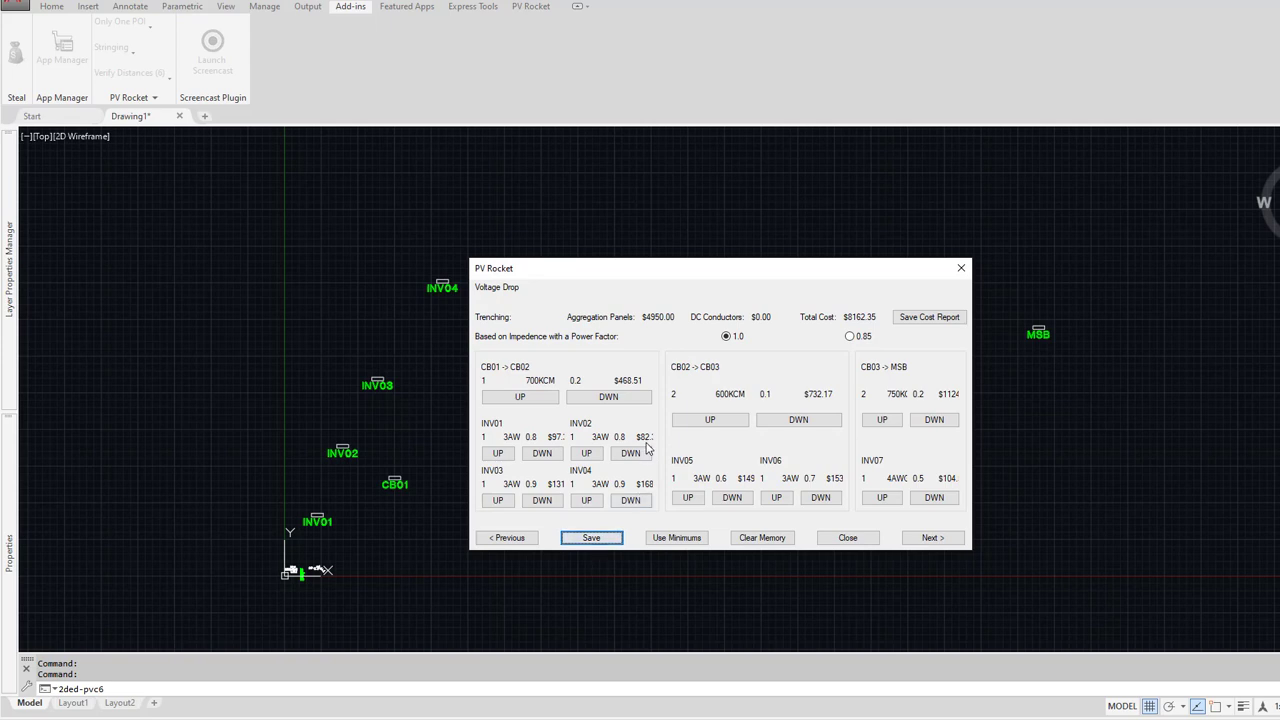
Step: Advance to the Inverter Calculations report and move its window up so all its output options are reachable
click(941, 540)
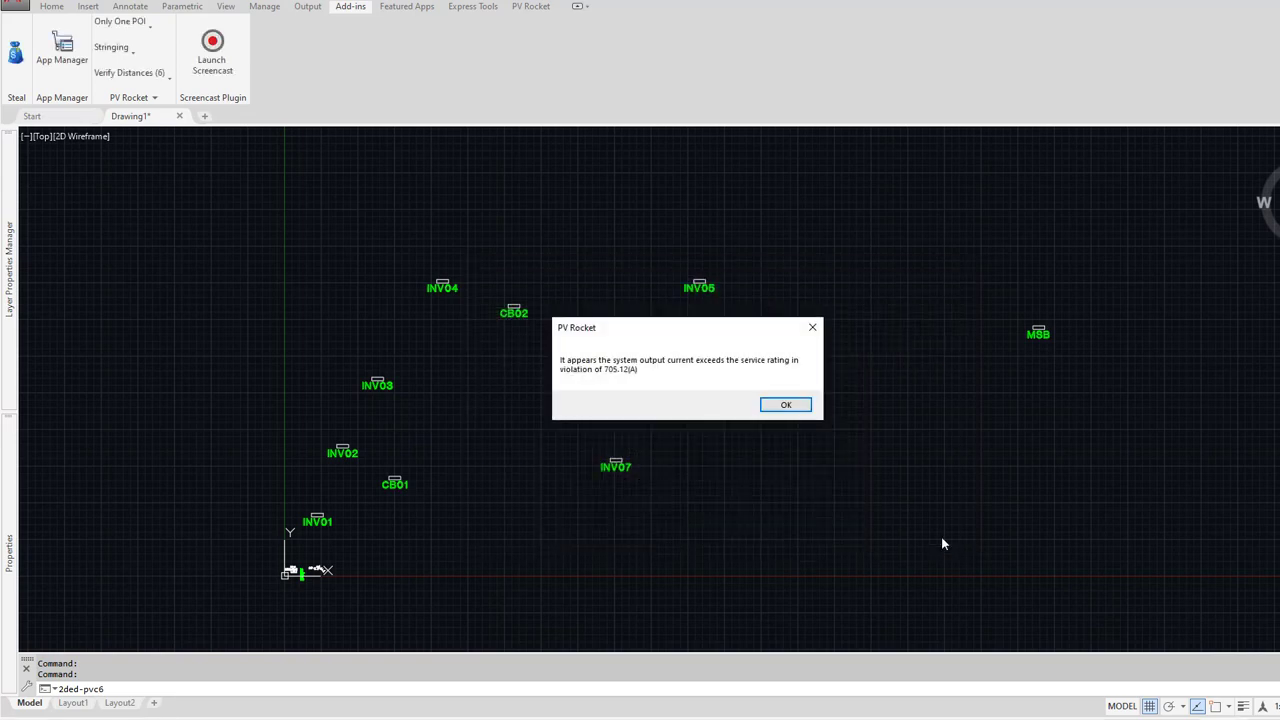
click(784, 405)
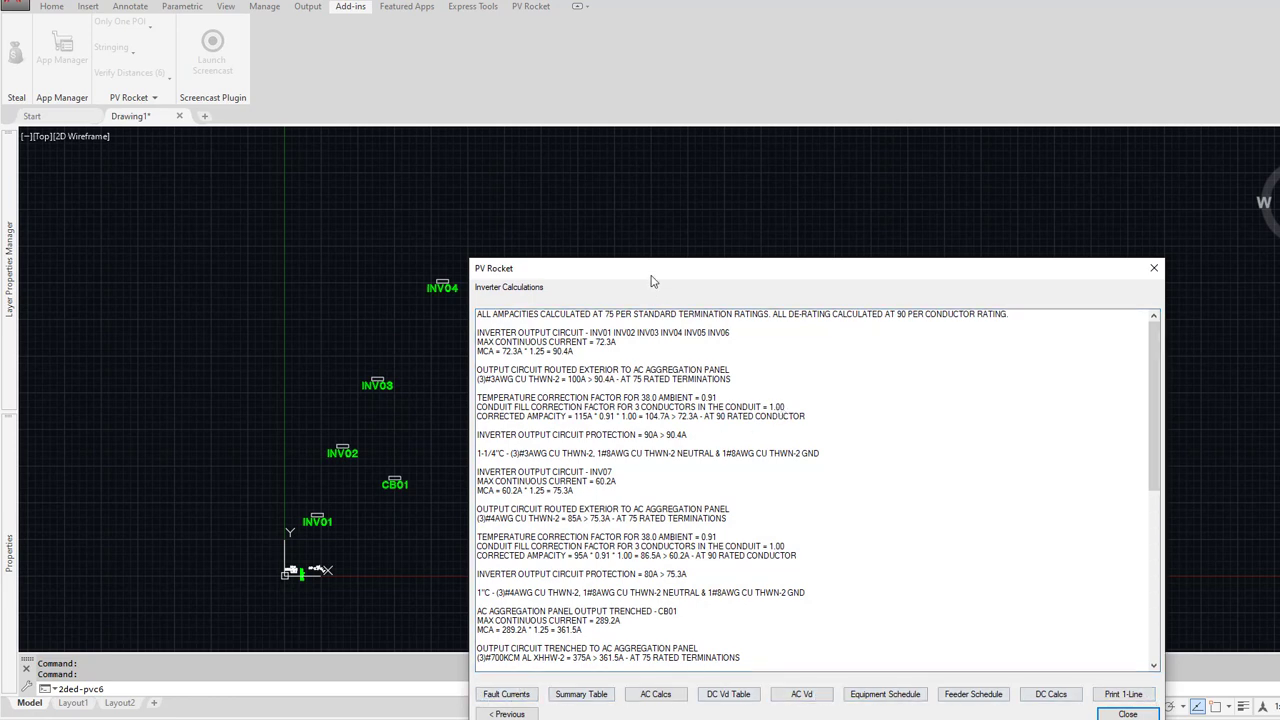
drag(652, 268, 624, 179)
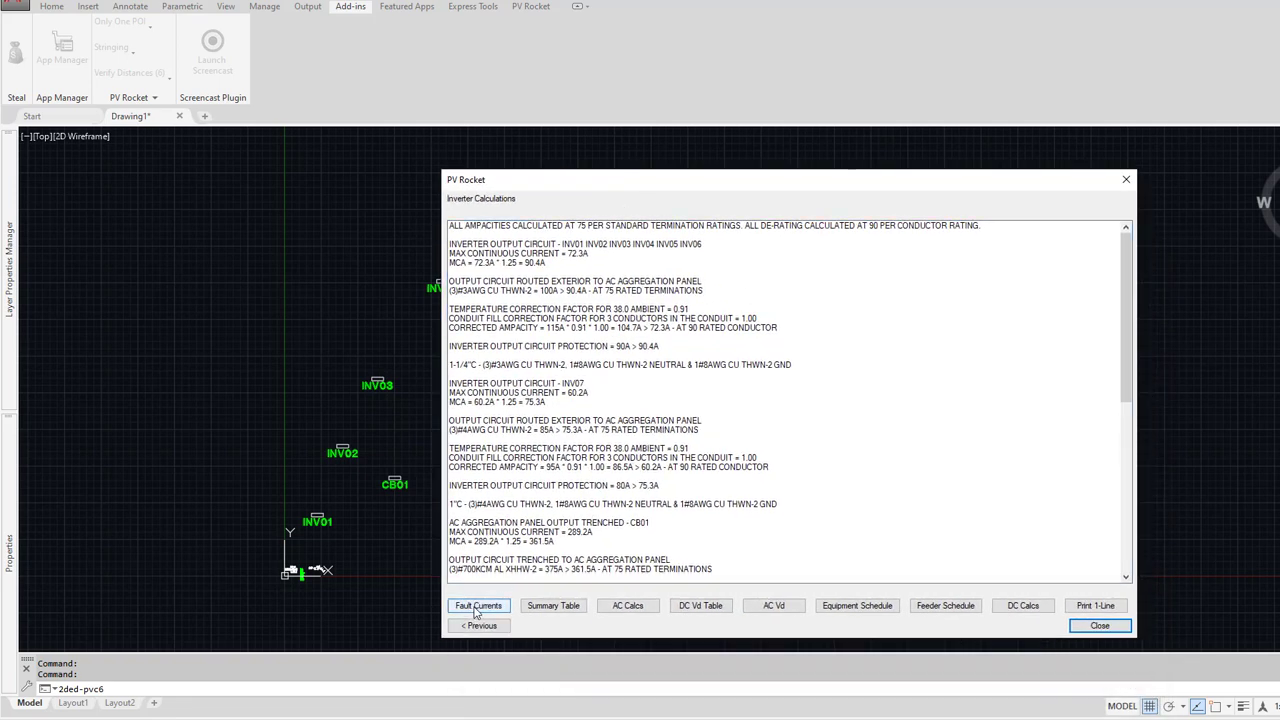
Step: Choose AL as the secondary conductor for the available fault current and run the fault current calculation
click(480, 607)
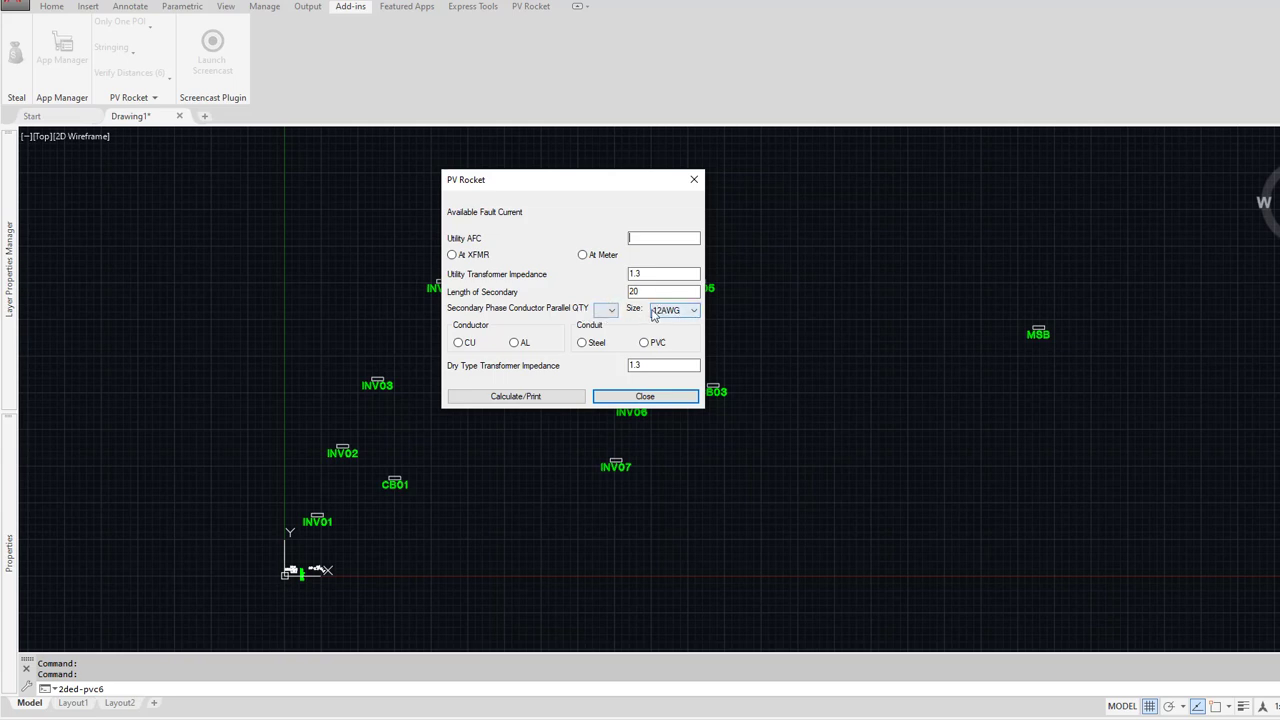
click(521, 347)
click(560, 396)
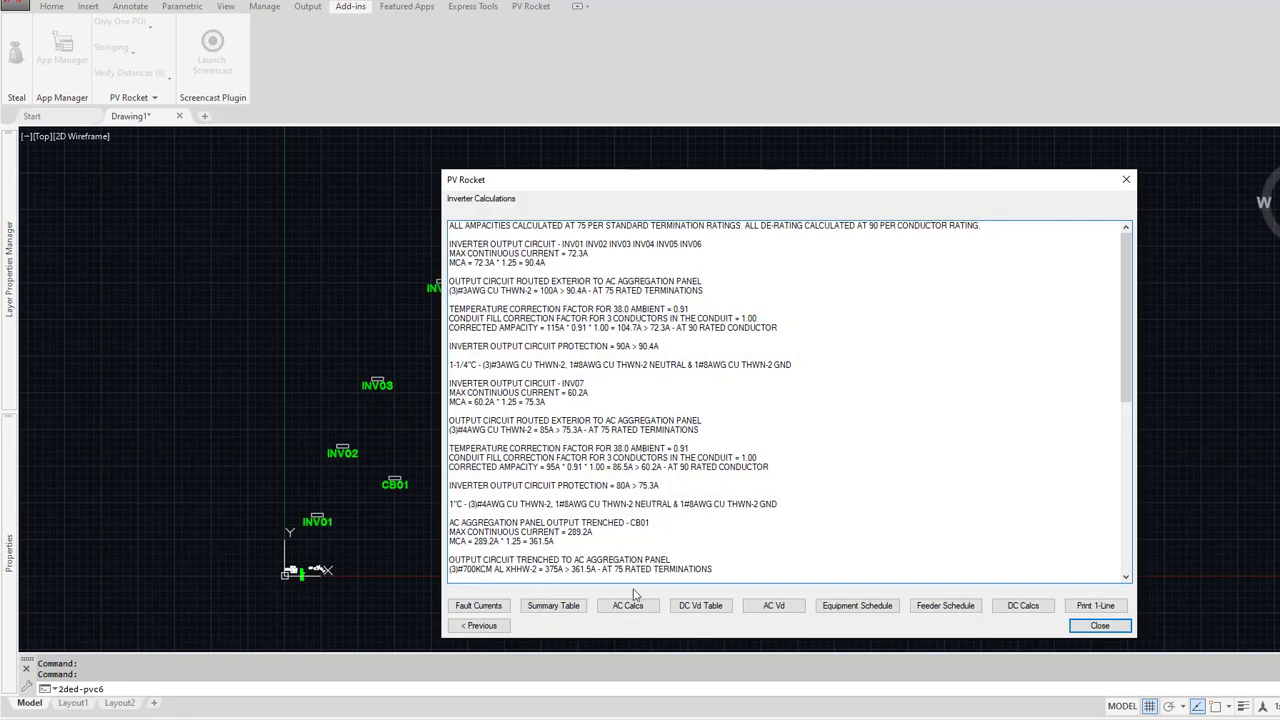
Step: Request the summary table, AC and DC calcs, DC Vd table, AC Vd, equipment and feeder schedules and 1-line print, and close the report
click(569, 607)
click(651, 609)
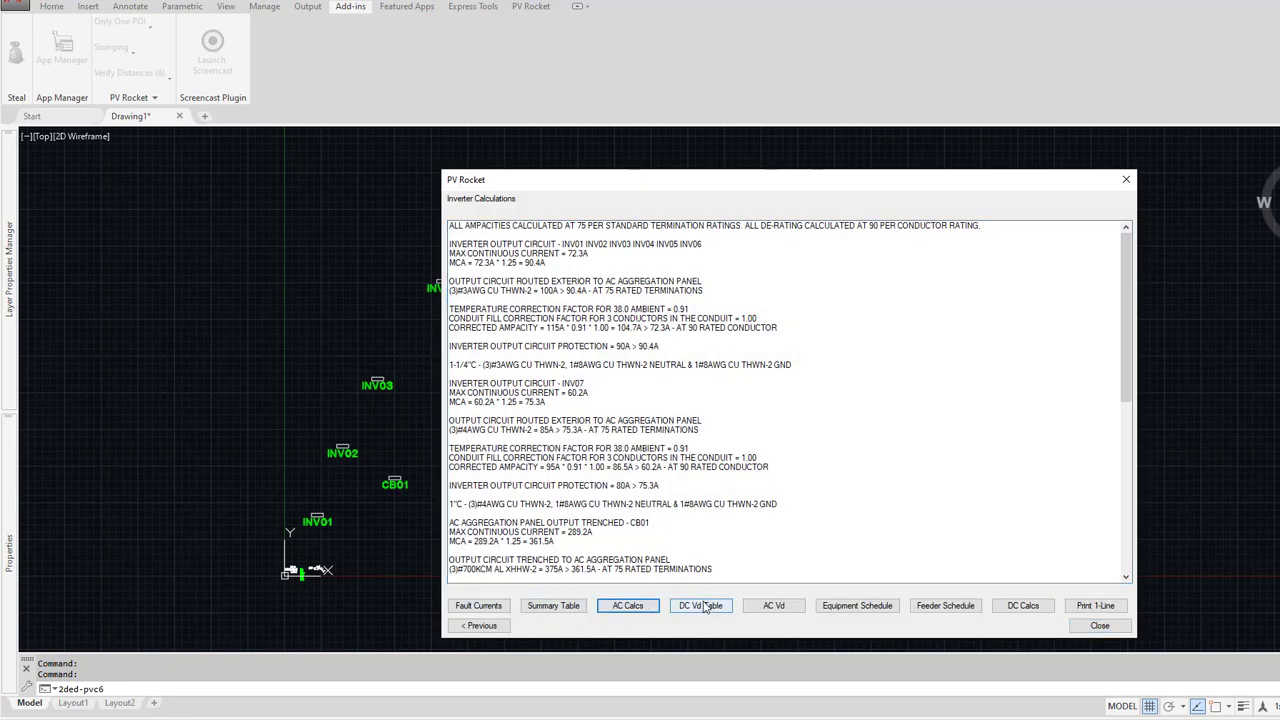
click(705, 607)
click(775, 609)
click(866, 608)
click(966, 608)
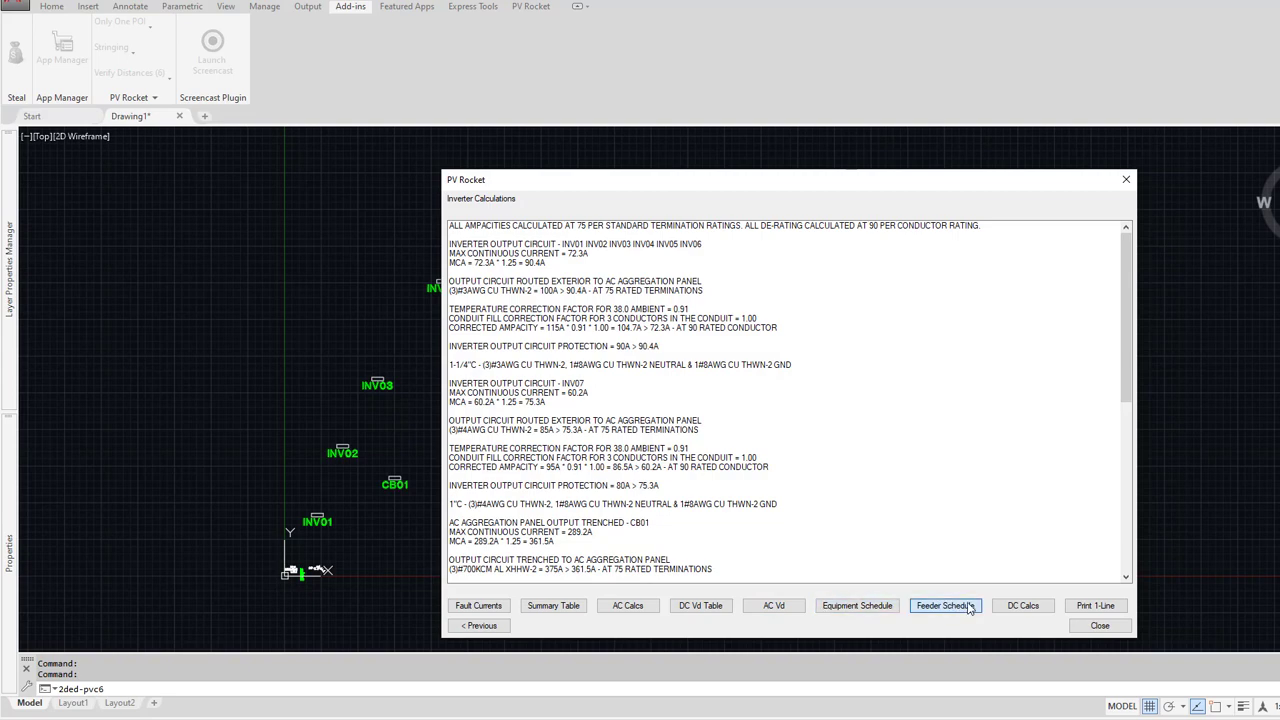
click(1023, 606)
click(1095, 606)
click(1100, 625)
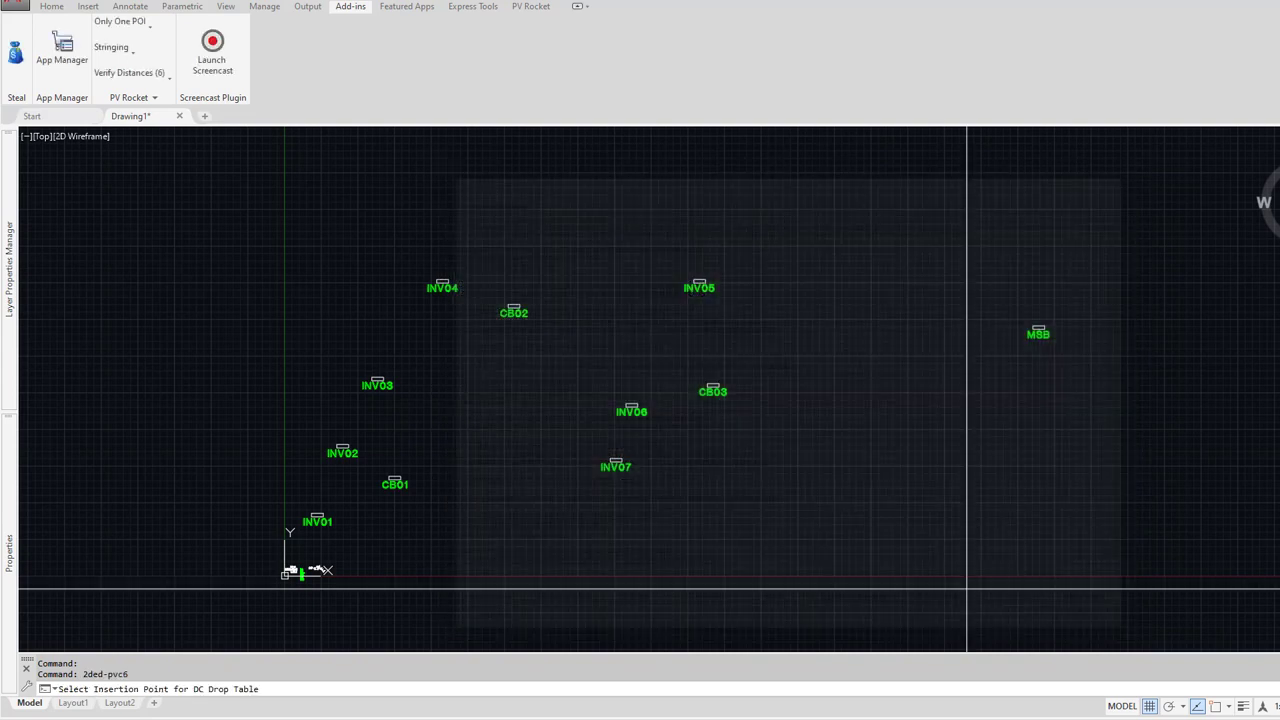
Step: Place the generated tables and calculations near the existing ones, with the feeder schedule on the old one and the AIC calcs above the tables
scroll(297, 552, up, 5)
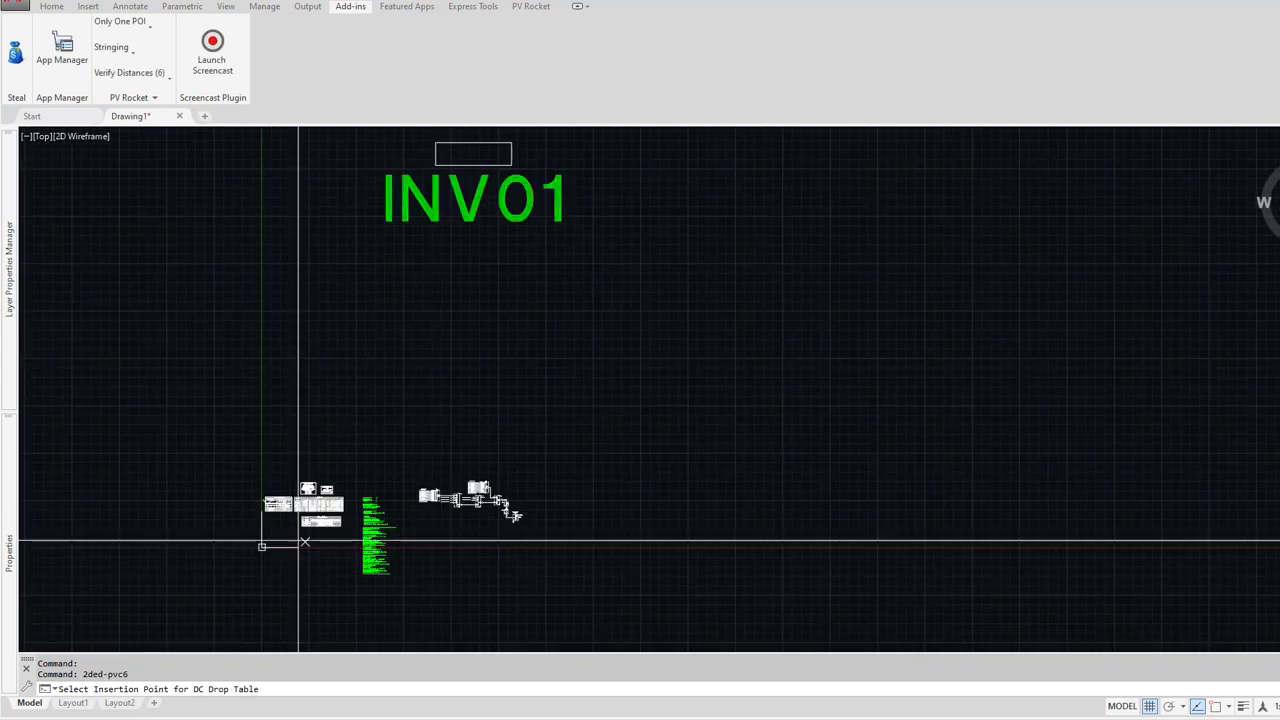
scroll(297, 541, up, 4)
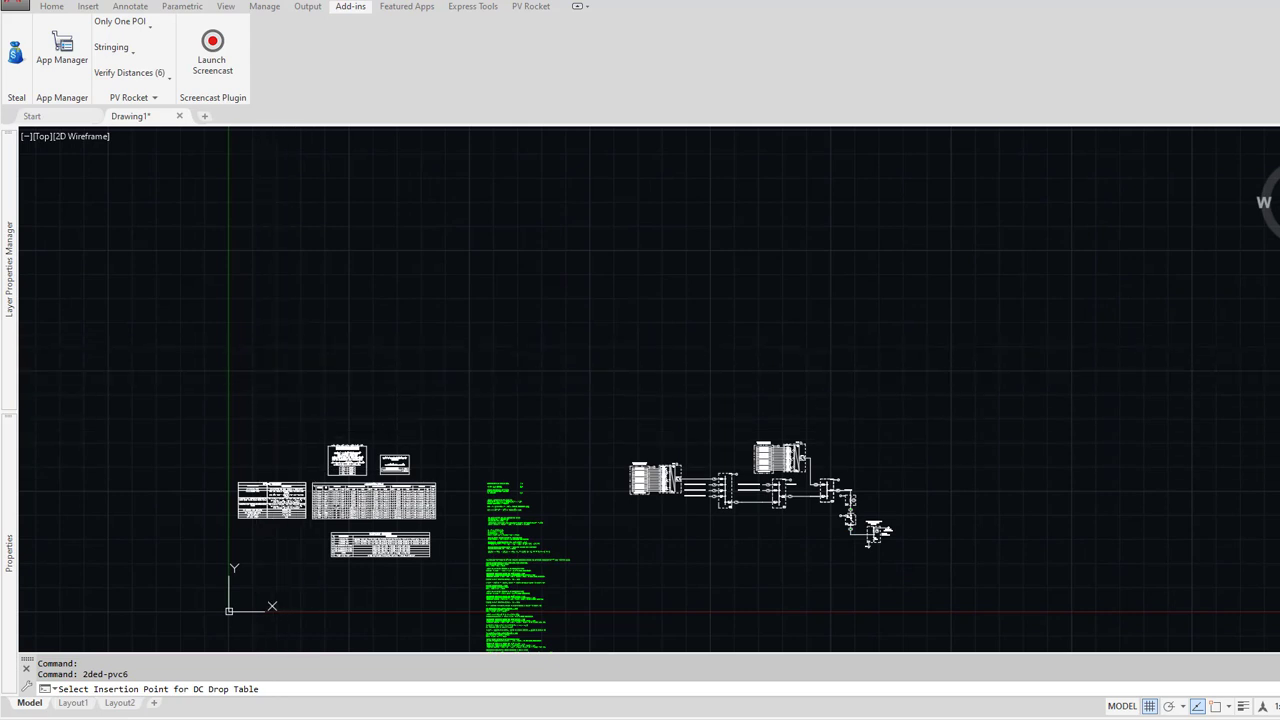
click(312, 482)
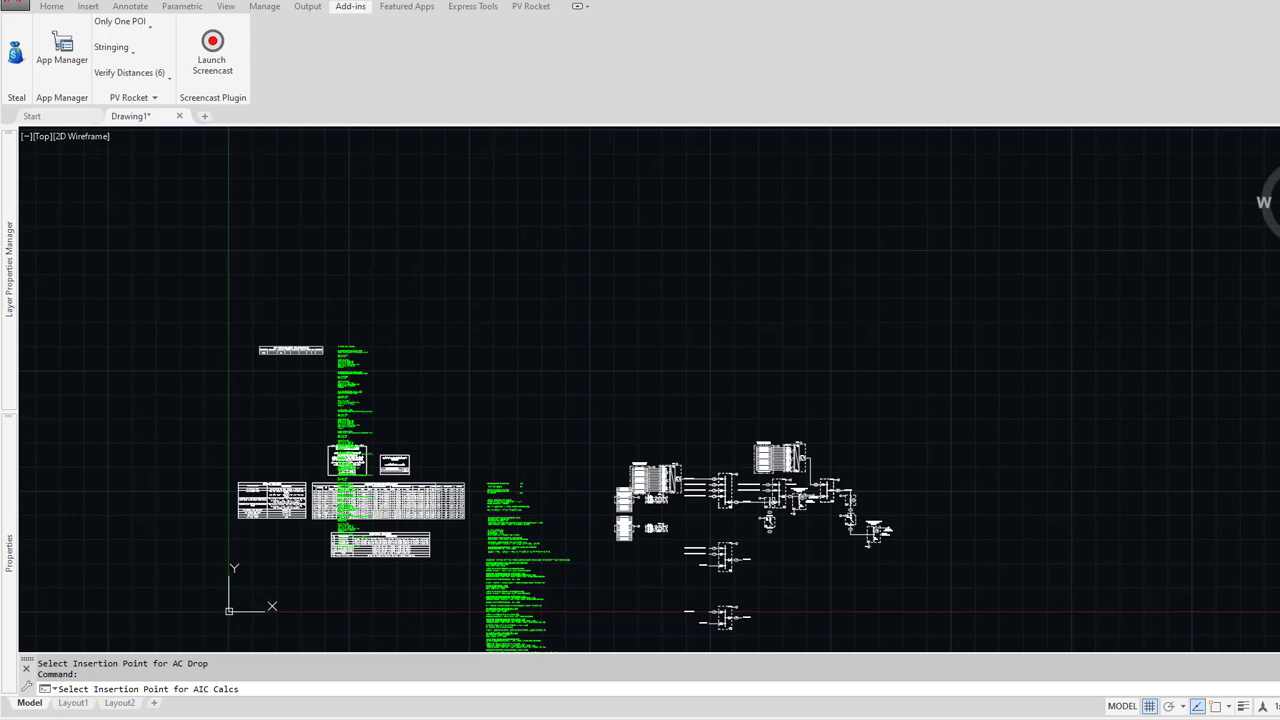
click(408, 346)
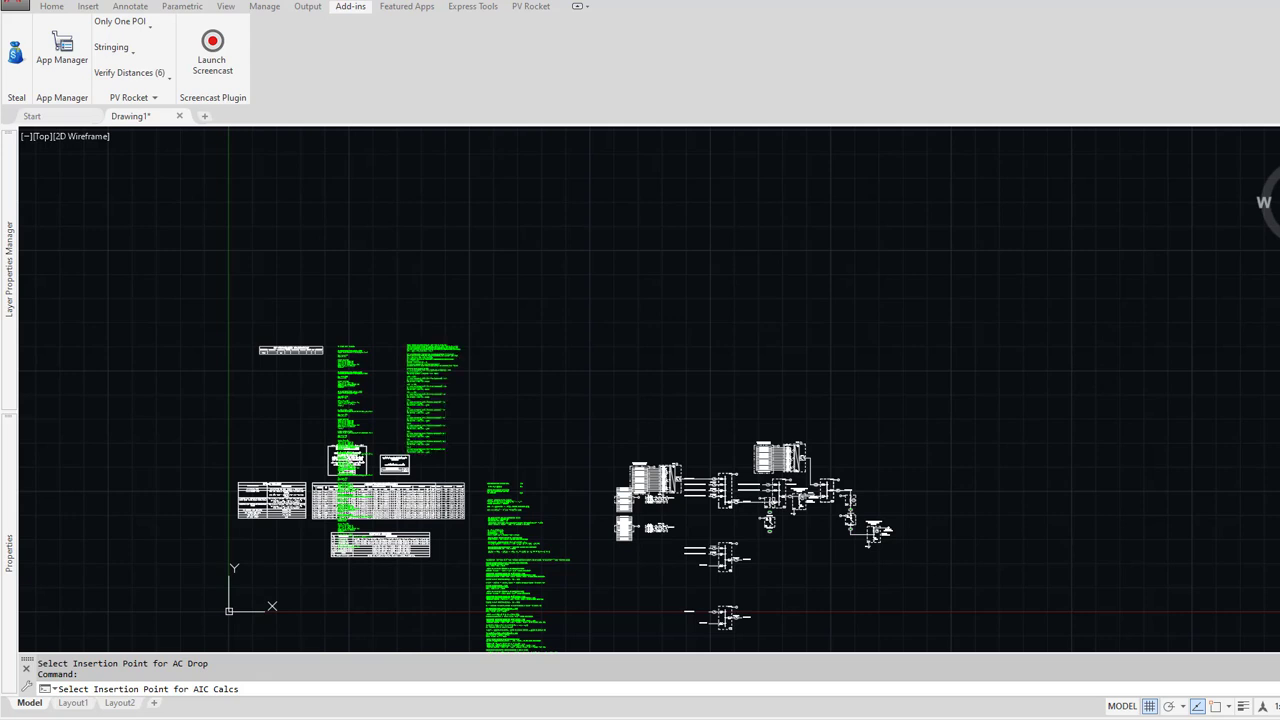
Step: Move the AC voltage drop calculation text upward so it clears the placard and the schedules
text(m)
key(space)
click(354, 424)
key(space)
click(378, 388)
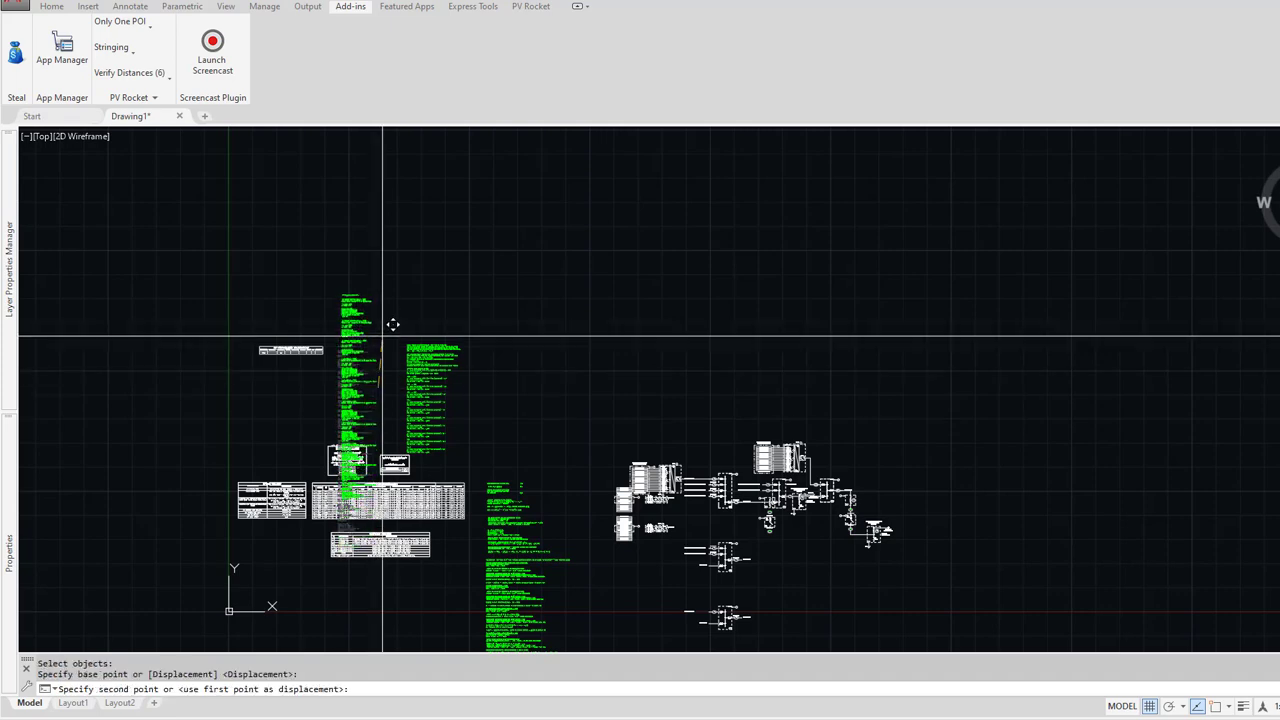
click(380, 255)
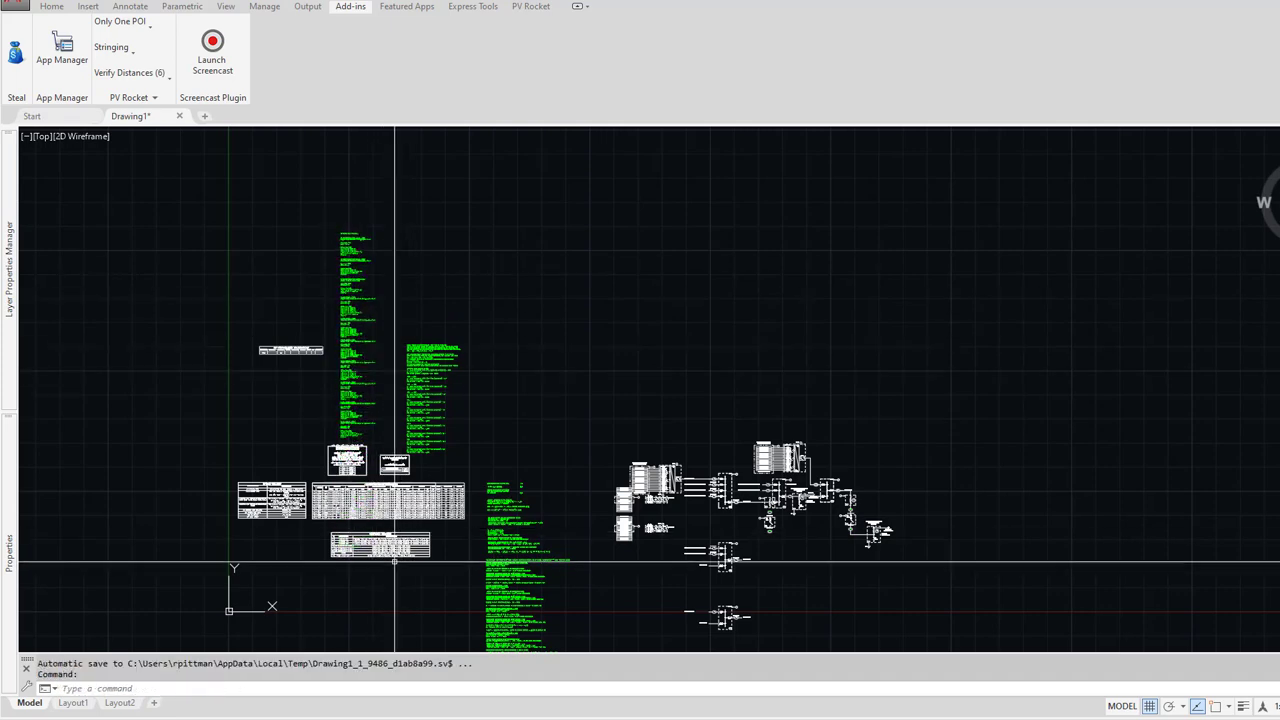
Step: Move the new feeder schedule straight down below the original one with Ortho on
middle_drag(394, 562, 423, 391)
scroll(466, 488, up, 3)
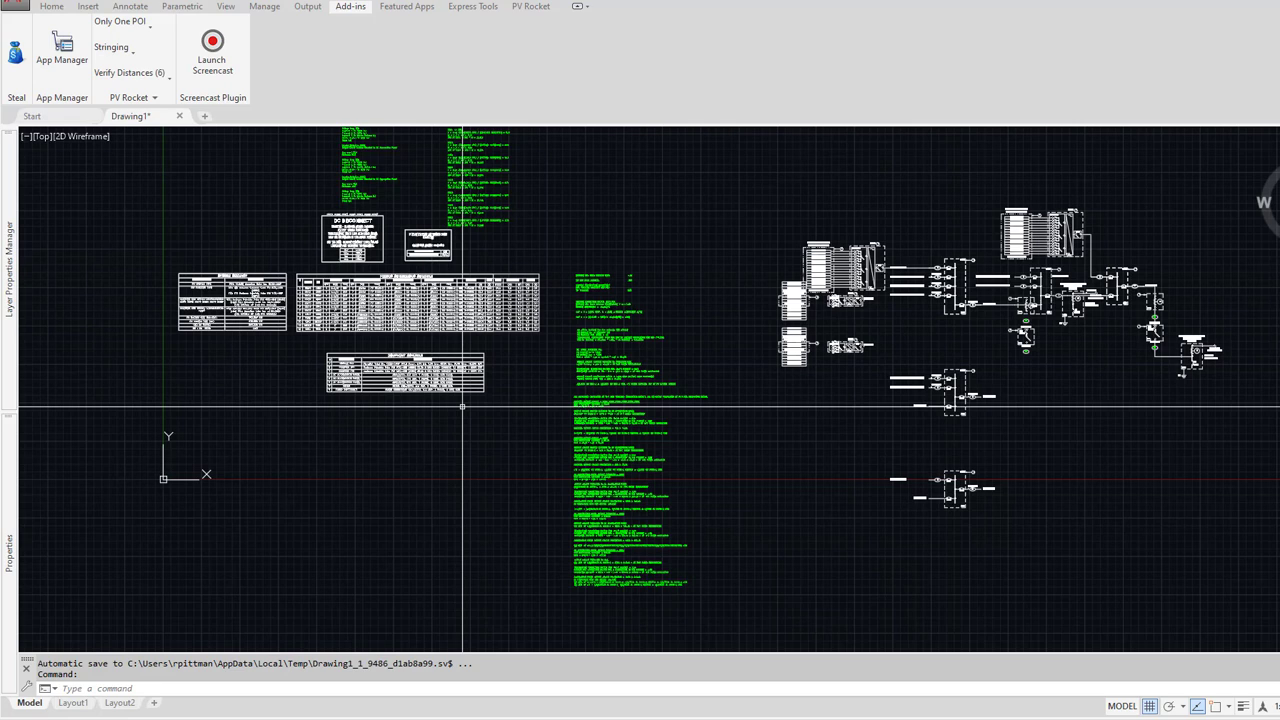
text(m)
key(Return)
click(519, 329)
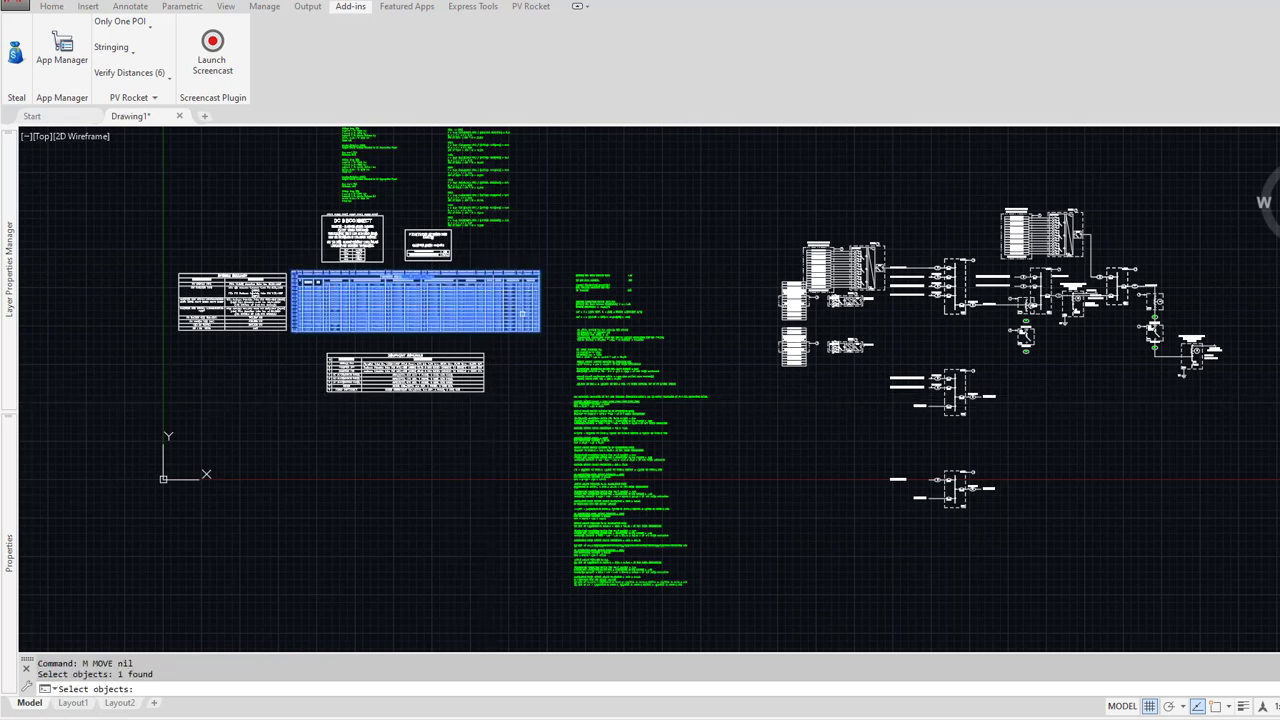
key(Return)
click(513, 318)
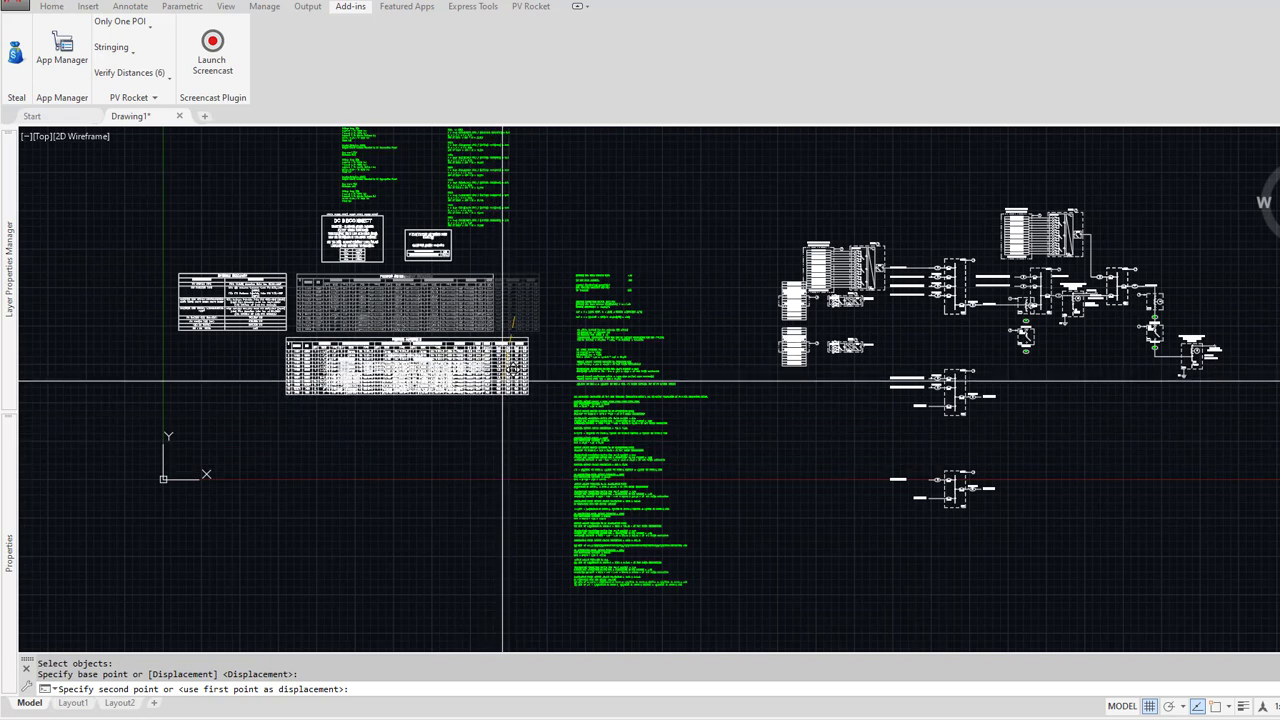
key(F8)
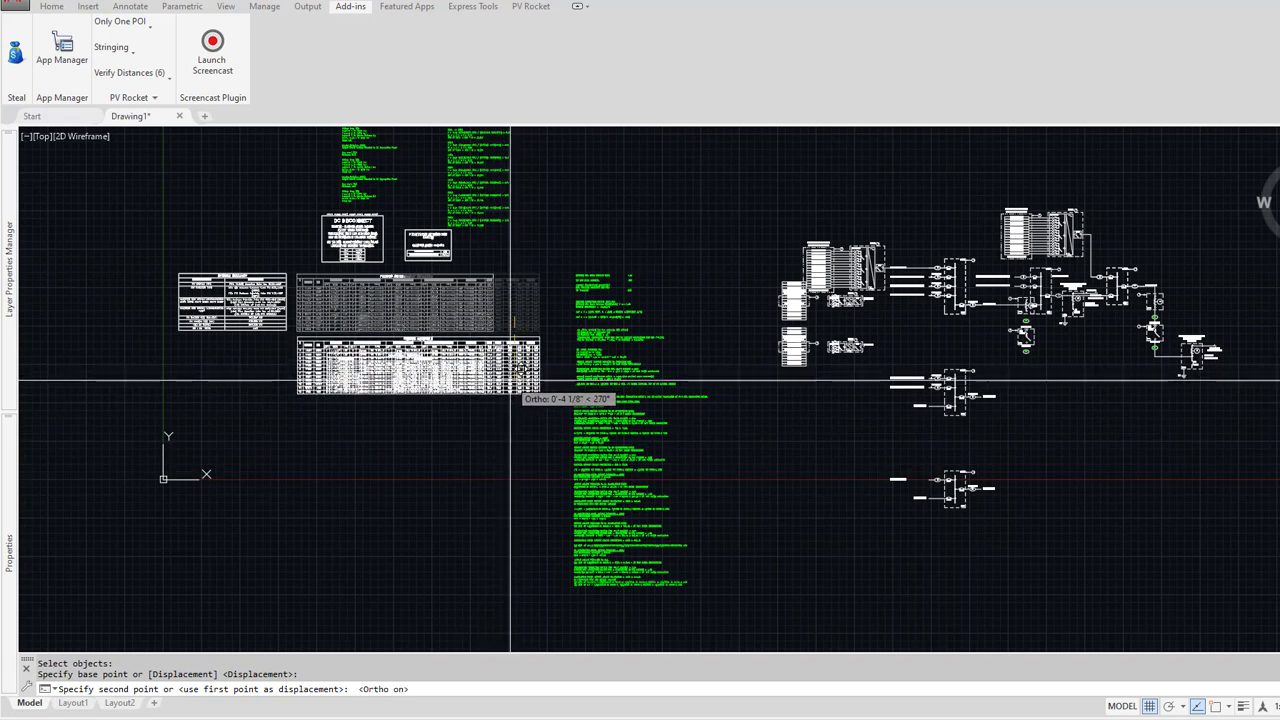
click(511, 380)
Step: Move the overlapping equipment schedules straight down below the new feeder schedule, leaving the feeder schedule out of the selection
scroll(344, 393, up, 8)
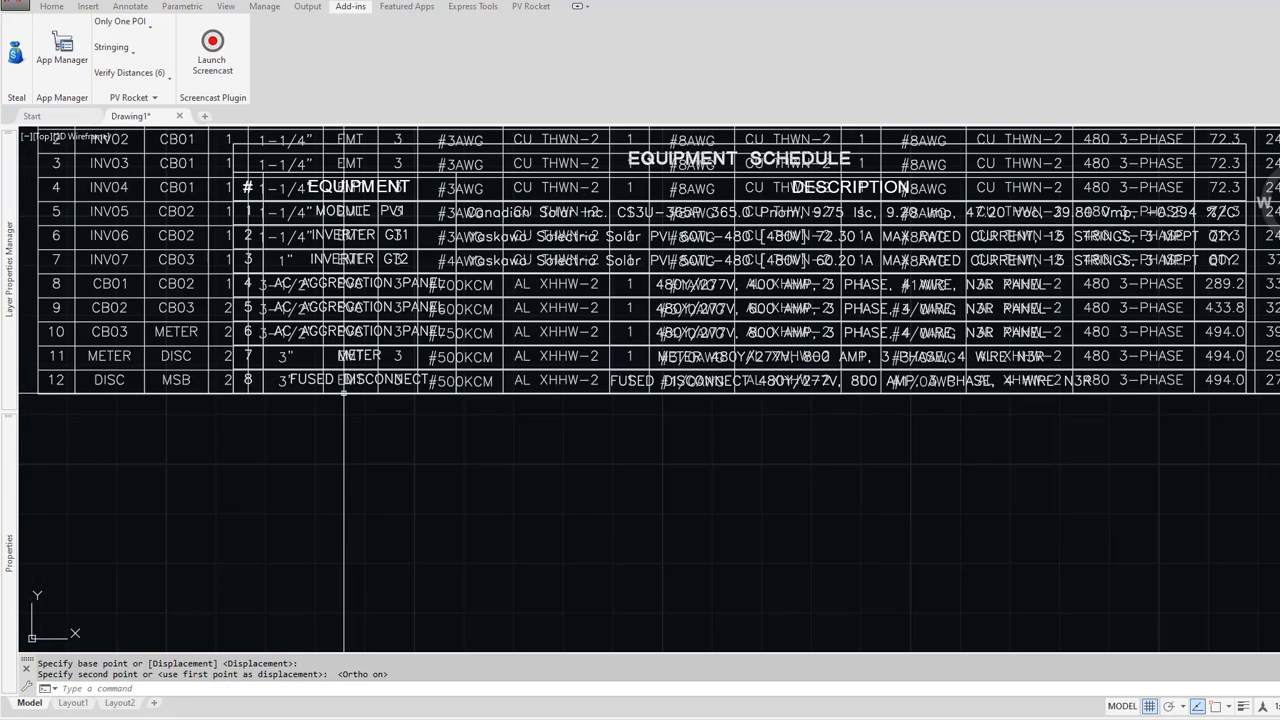
text(m)
key(Return)
click(390, 446)
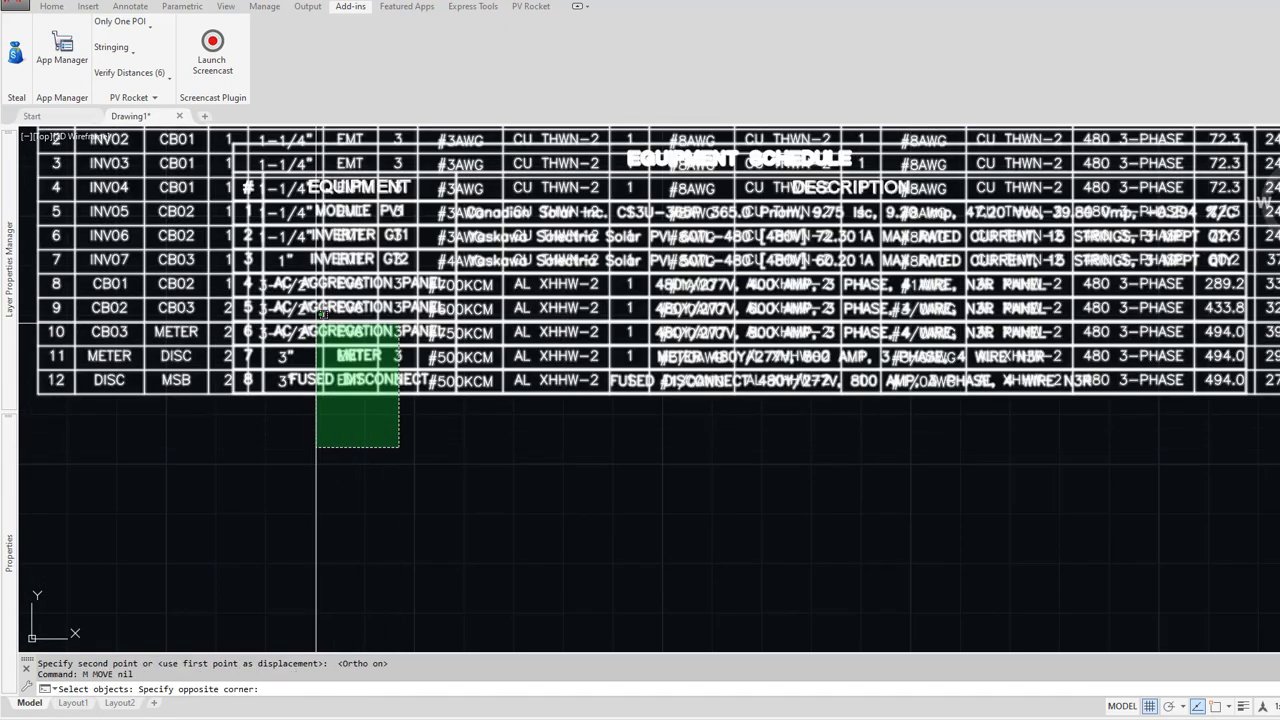
click(314, 357)
text(r)
key(Return)
click(104, 420)
click(92, 379)
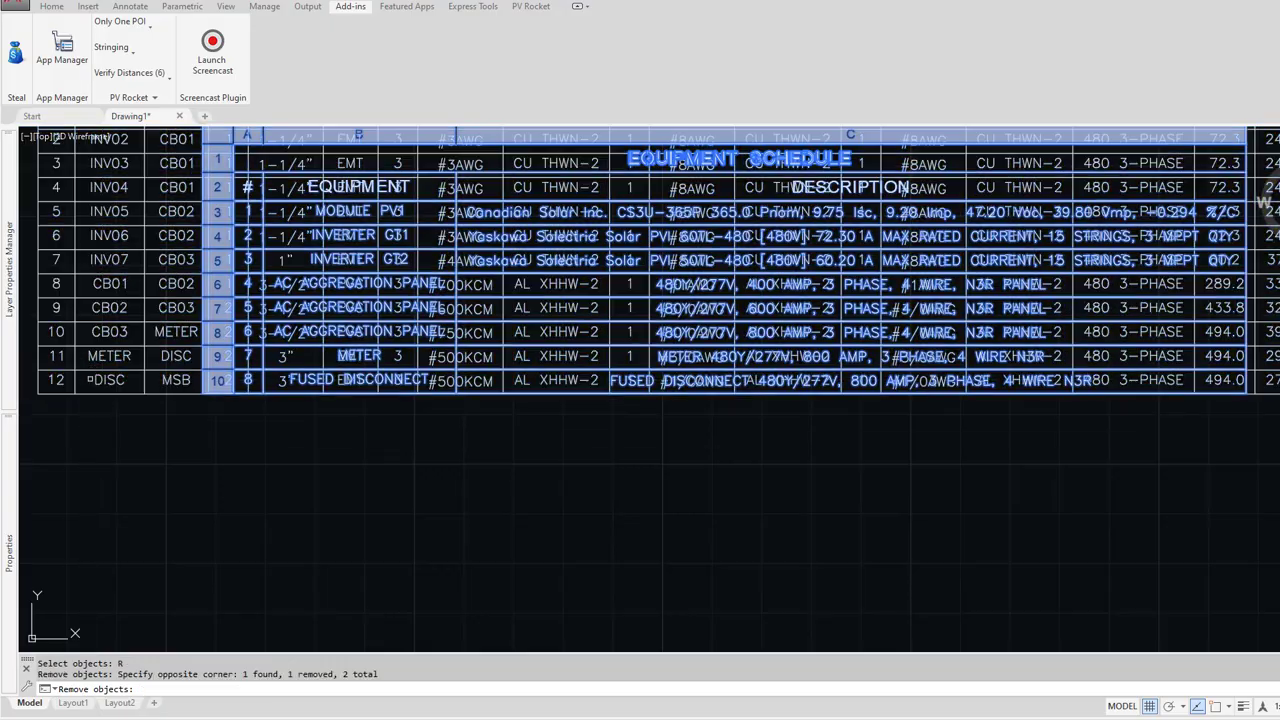
key(Return)
click(308, 281)
click(300, 590)
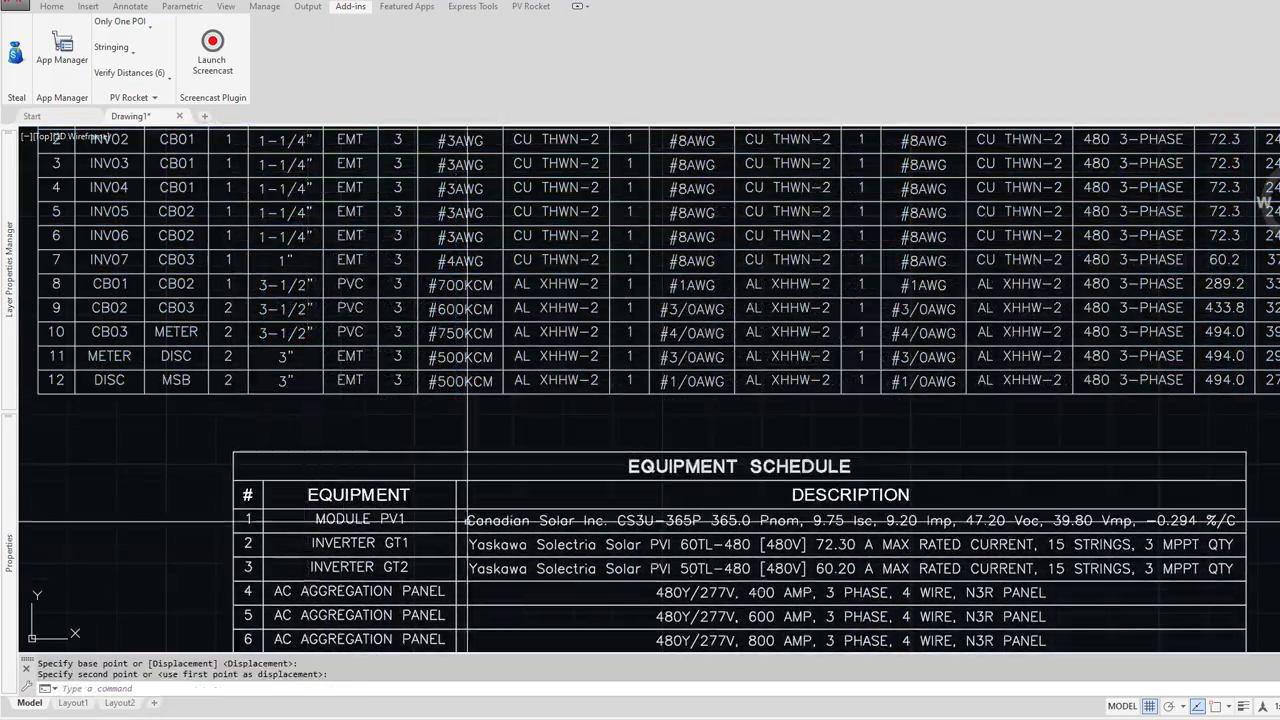
Step: Compare the original and new feeder schedules, including the conductor sizes and the distance, segment and total voltage drop columns
middle_drag(574, 355, 523, 462)
scroll(523, 462, down, 2)
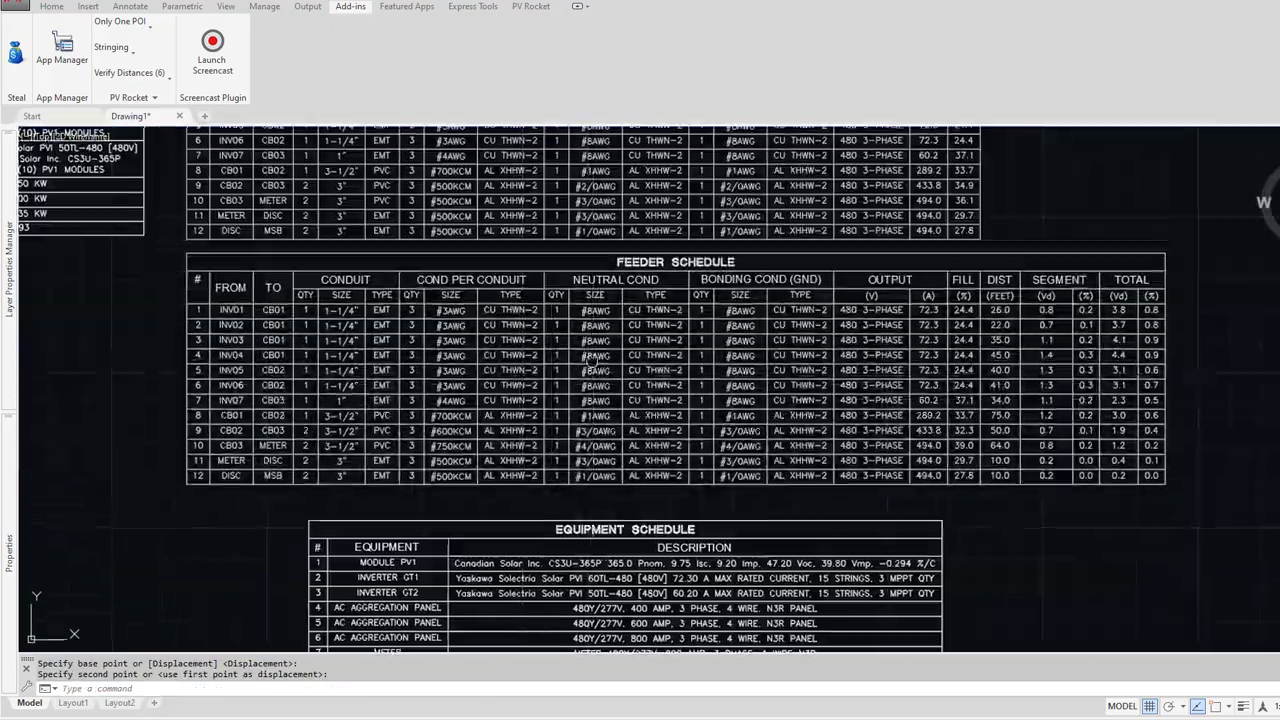
mouse_move(575, 374)
middle_down()
mouse_move(518, 478)
mouse_move(521, 497)
middle_up()
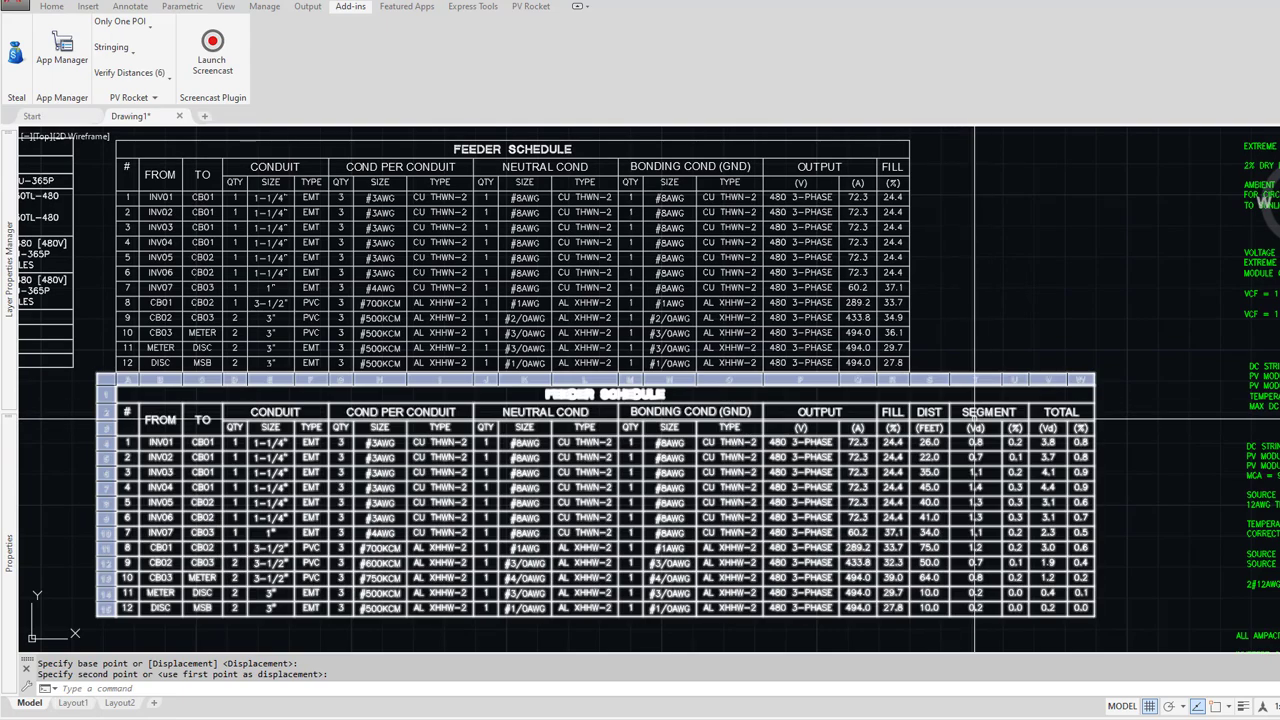
click(1037, 434)
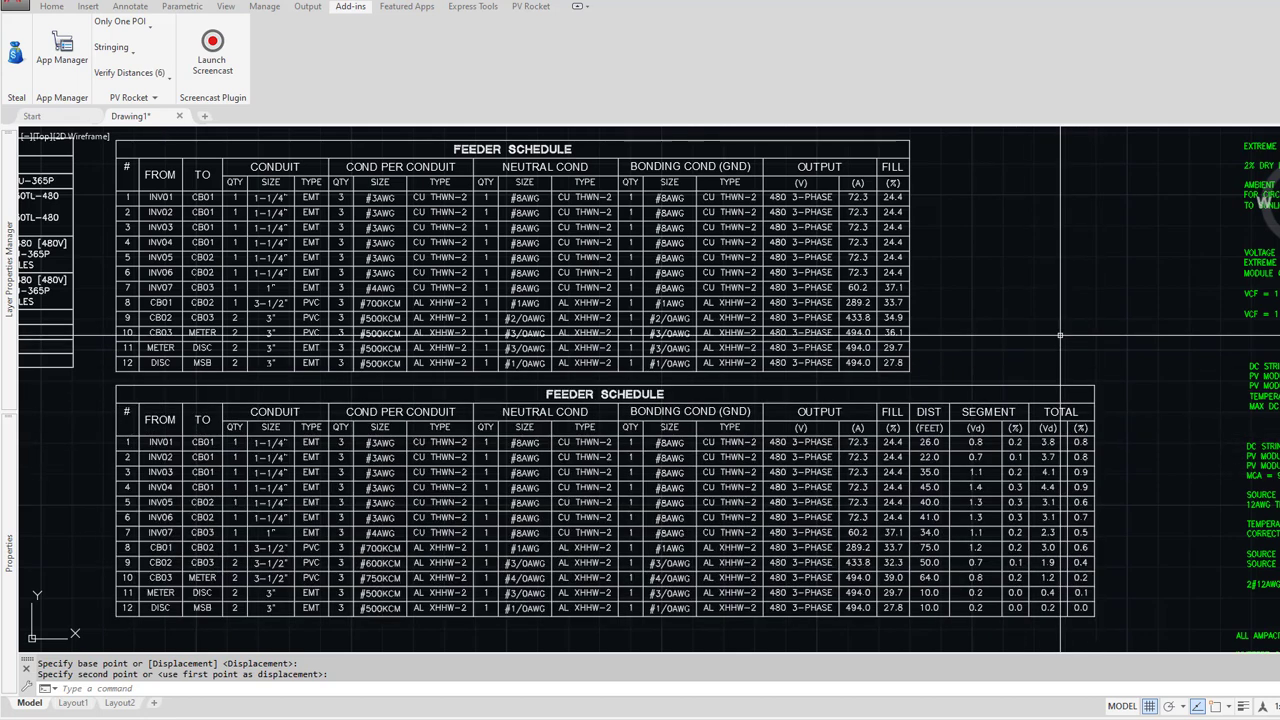
scroll(1060, 335, down, 1)
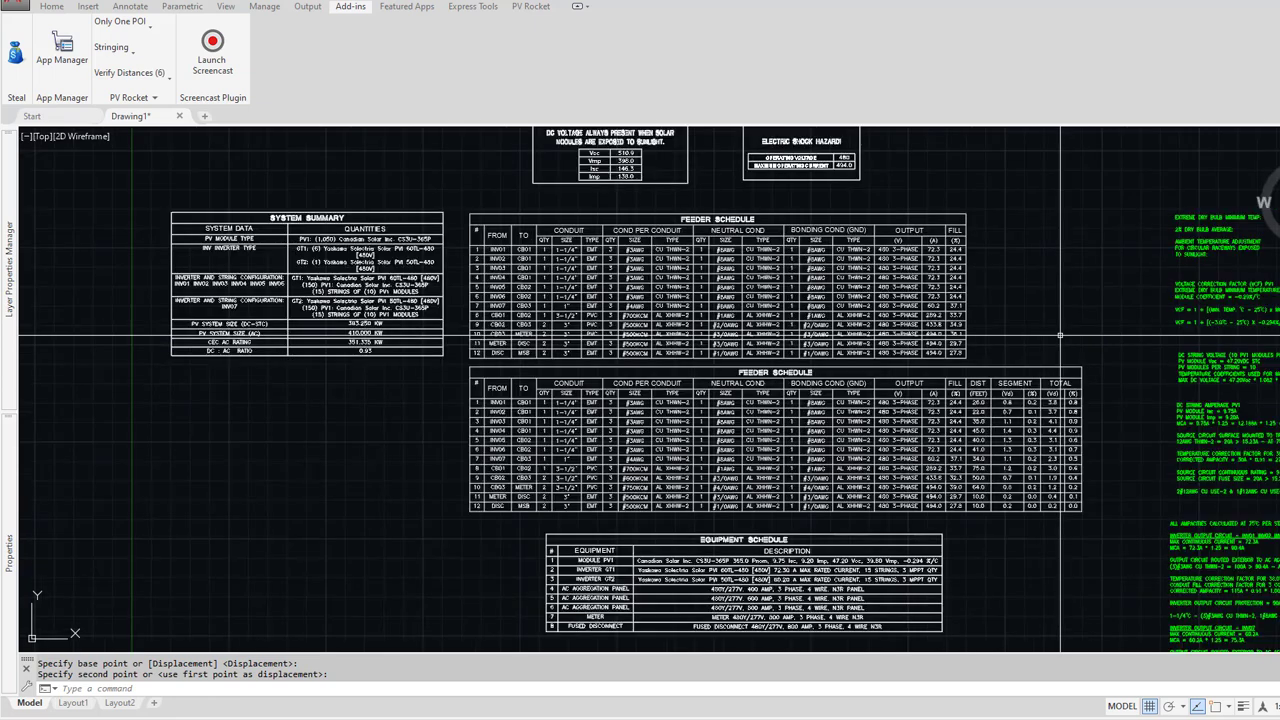
Step: Examine the separate one-line equipment blocks and the available fault current labels around CB01 and INV01
scroll(1060, 335, down, 3)
middle_drag(1060, 335, 587, 351)
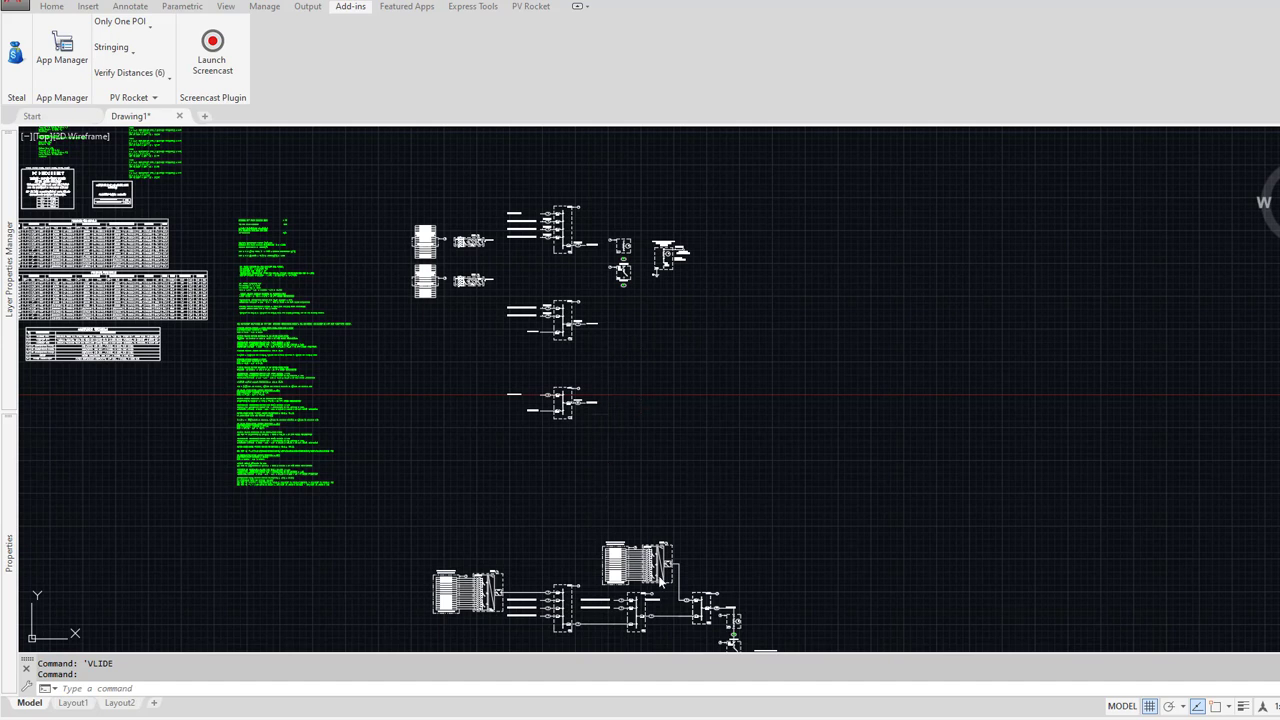
middle_drag(706, 523, 711, 466)
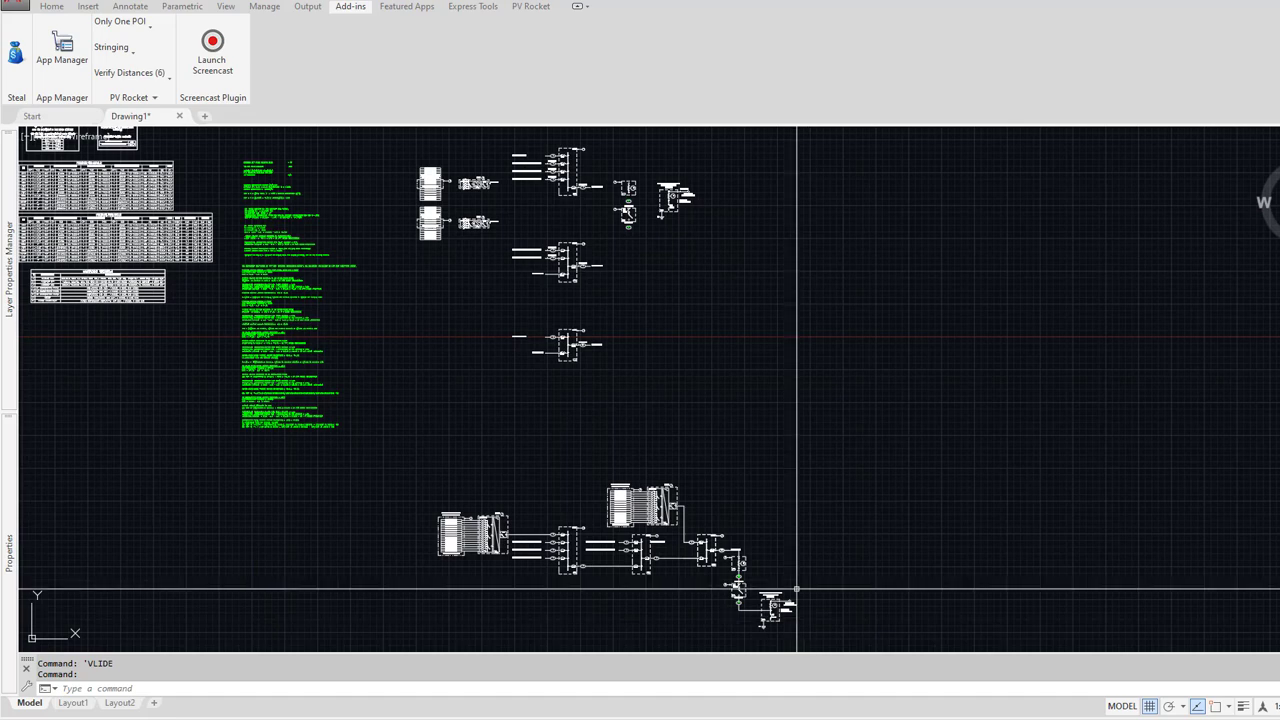
scroll(526, 211, up, 2)
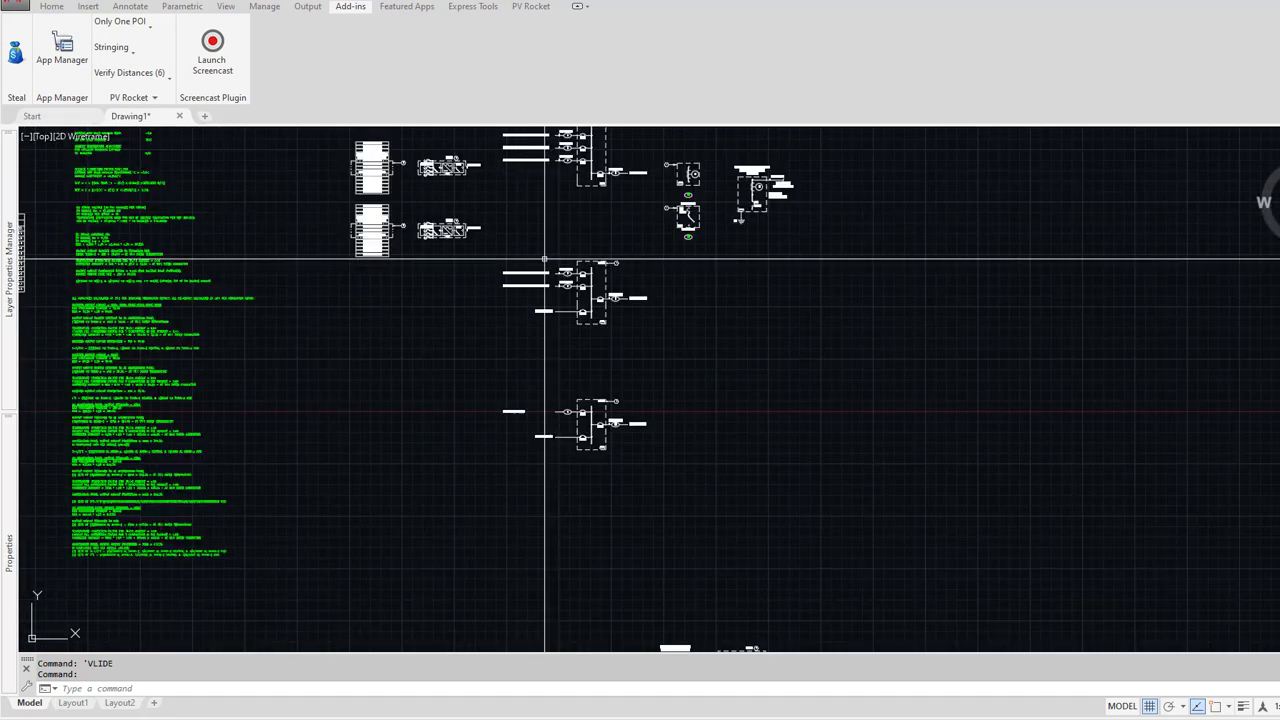
scroll(546, 265, up, 2)
middle_drag(546, 265, 503, 467)
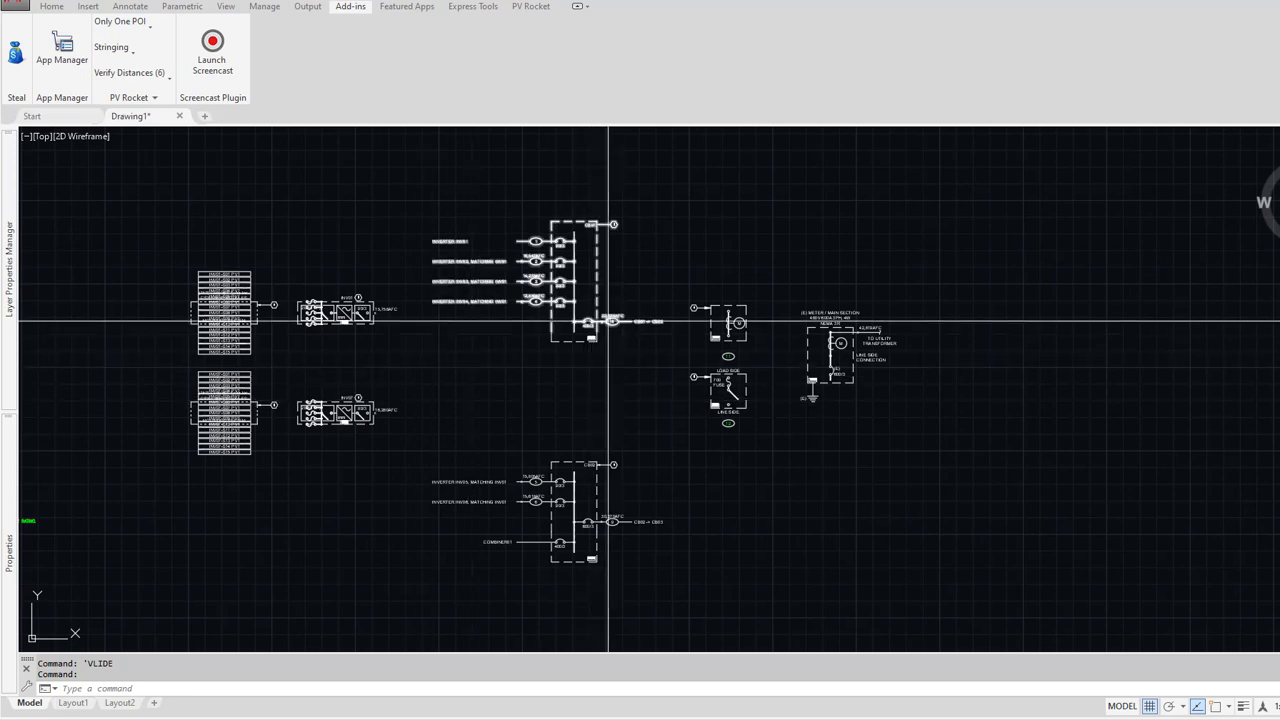
scroll(609, 322, up, 6)
mouse_move(599, 326)
middle_down()
mouse_move(605, 393)
mouse_move(666, 453)
middle_up()
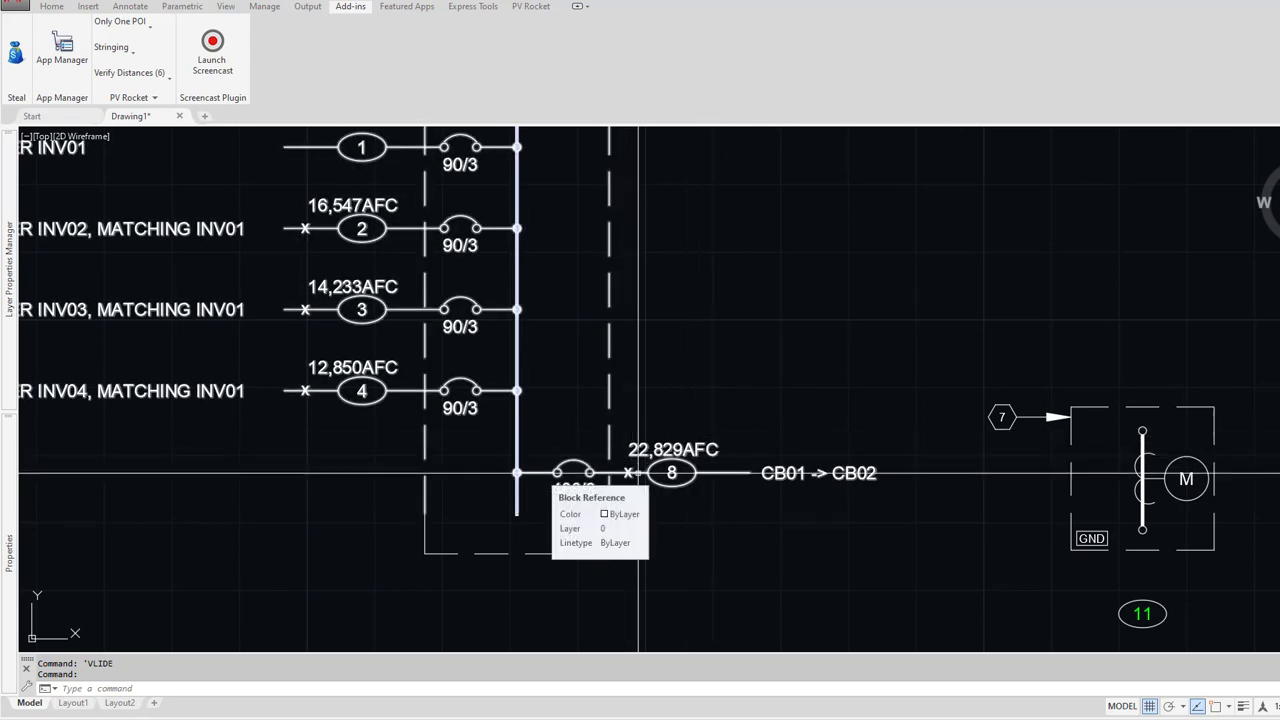
mouse_move(423, 437)
middle_down()
mouse_move(470, 508)
mouse_move(770, 513)
middle_up()
scroll(470, 508, down, 2)
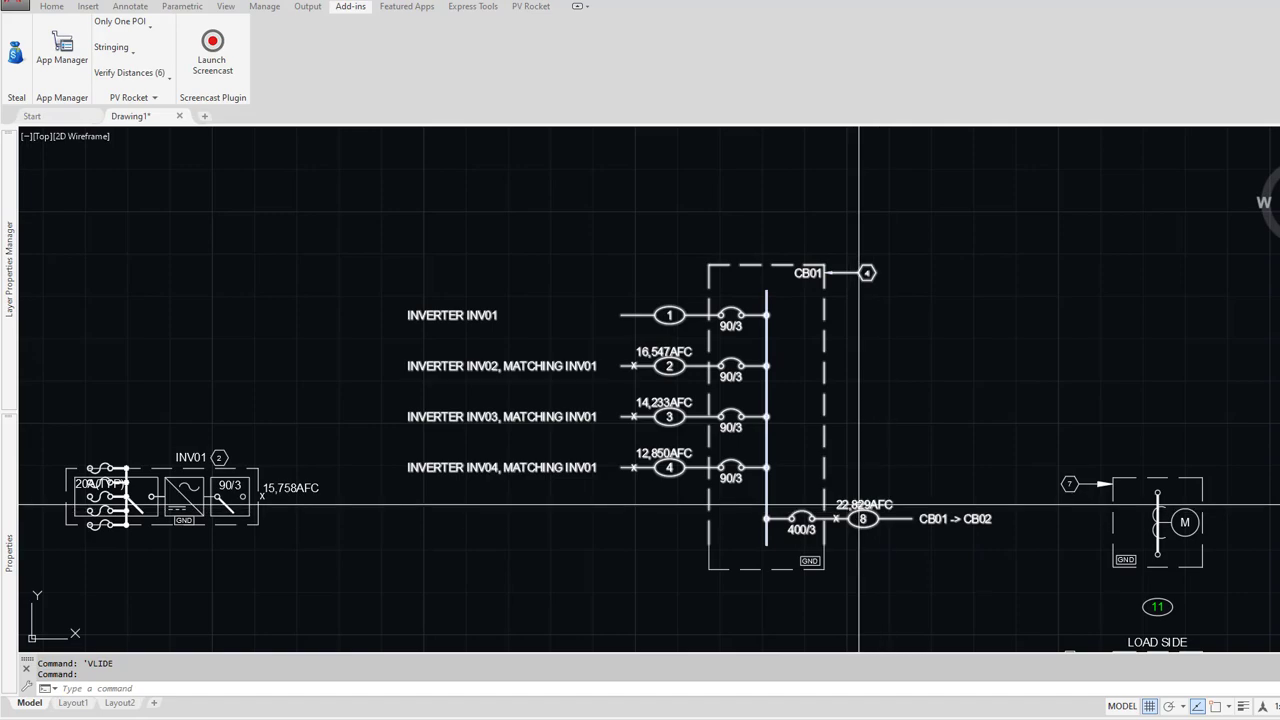
scroll(859, 505, down, 6)
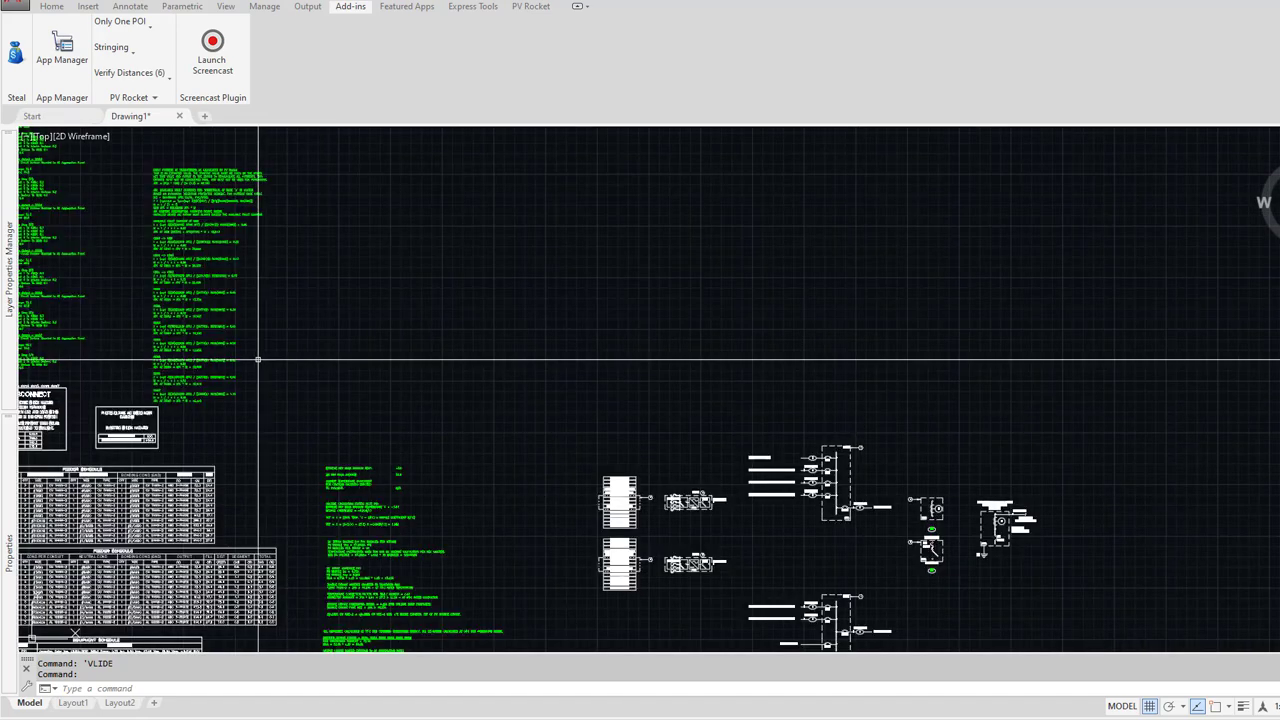
Step: Review the available fault current calculations and the inverter output voltage drop text
middle_drag(258, 359, 434, 443)
scroll(360, 335, up, 6)
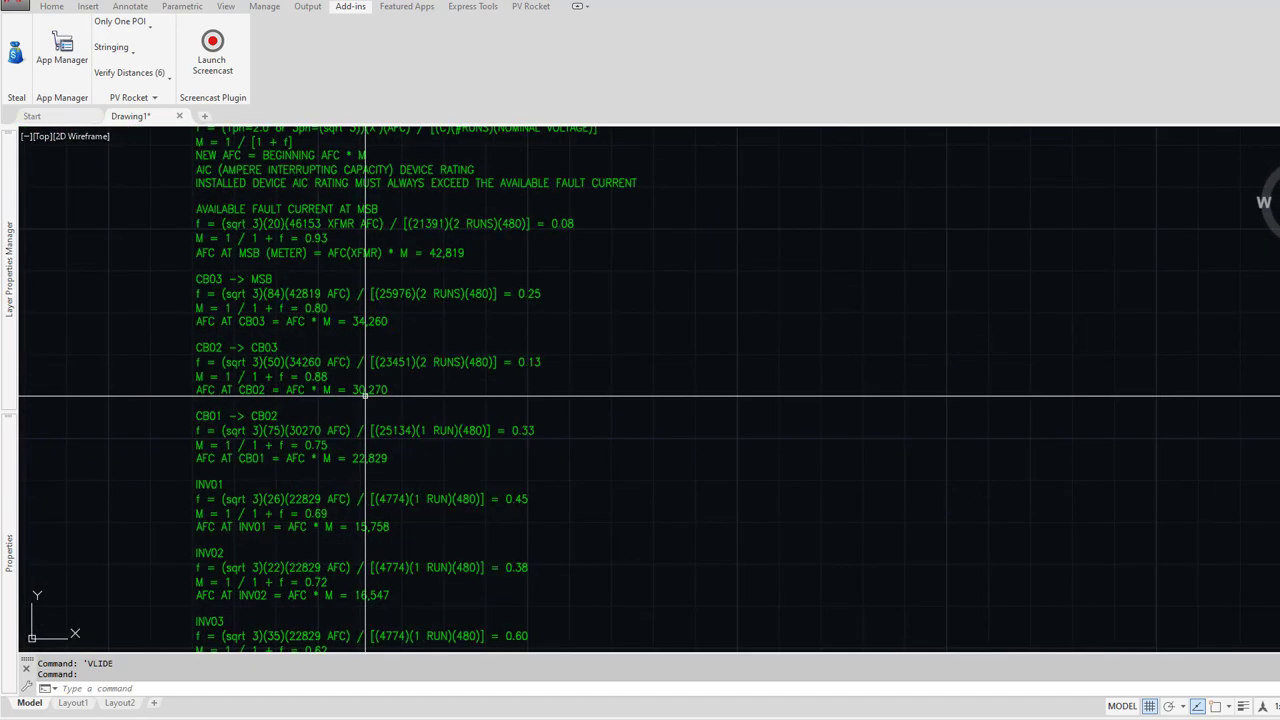
scroll(365, 397, up, 2)
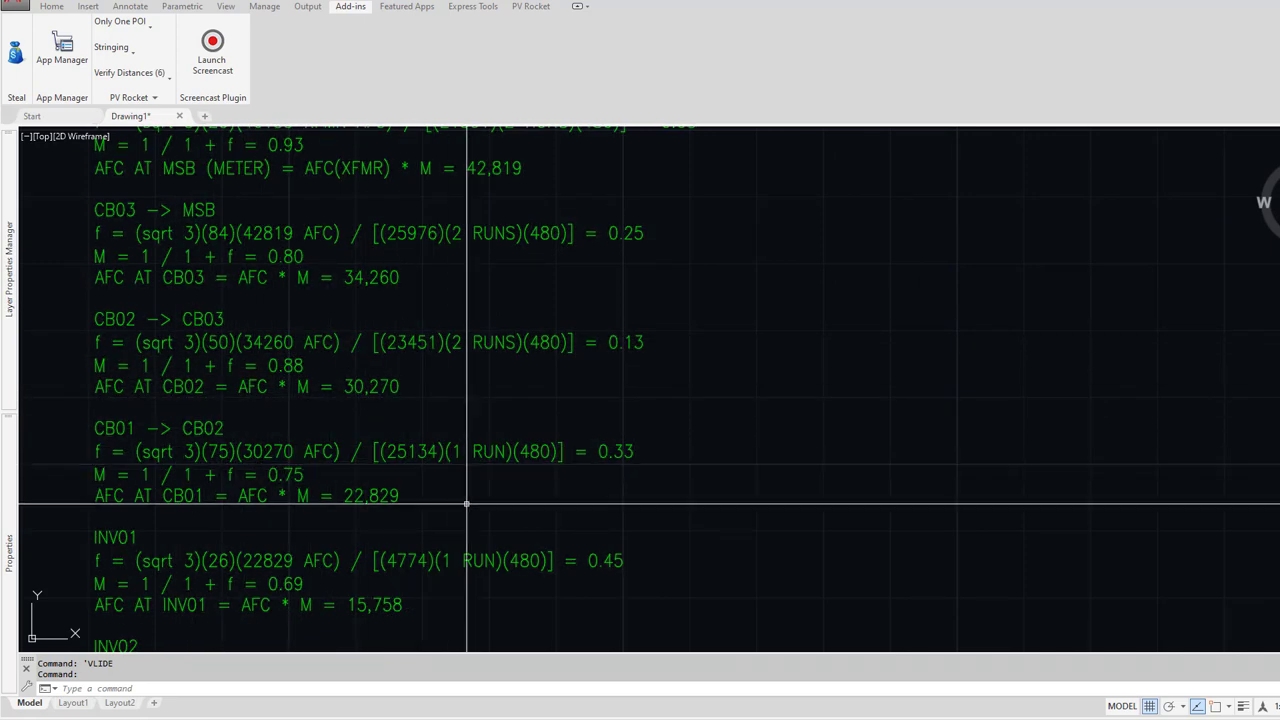
scroll(467, 503, down, 8)
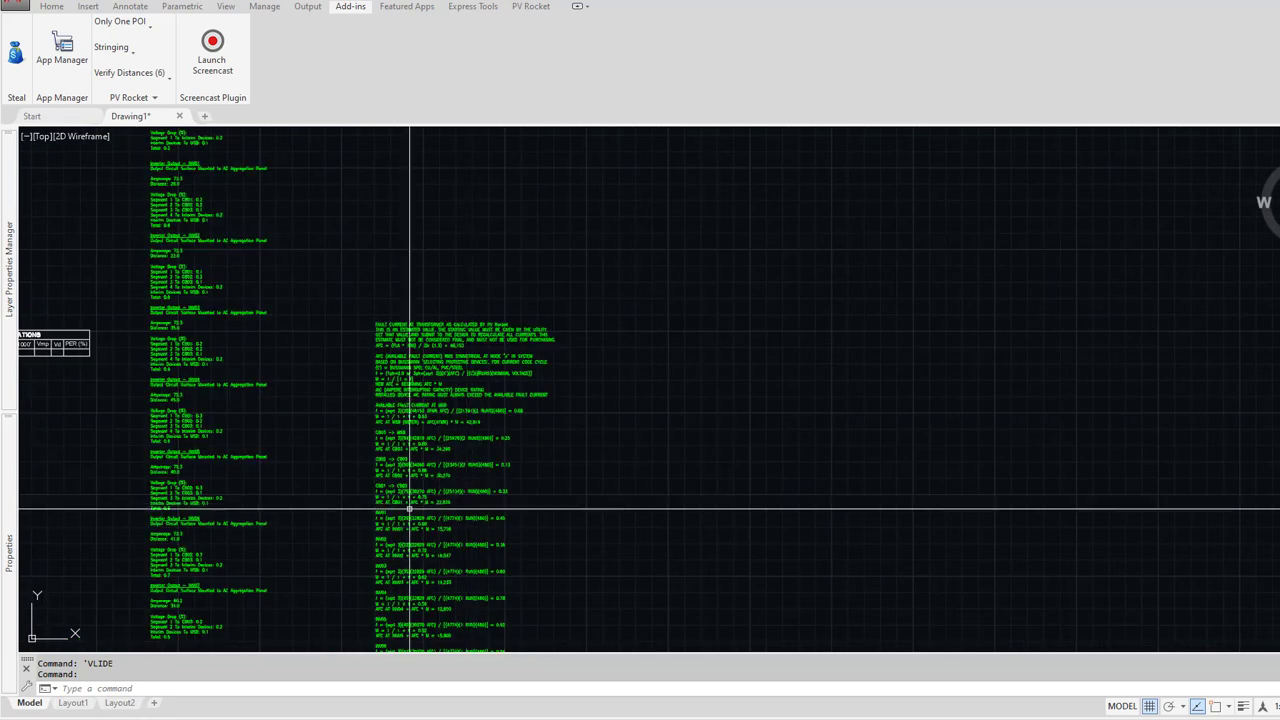
scroll(208, 452, up, 6)
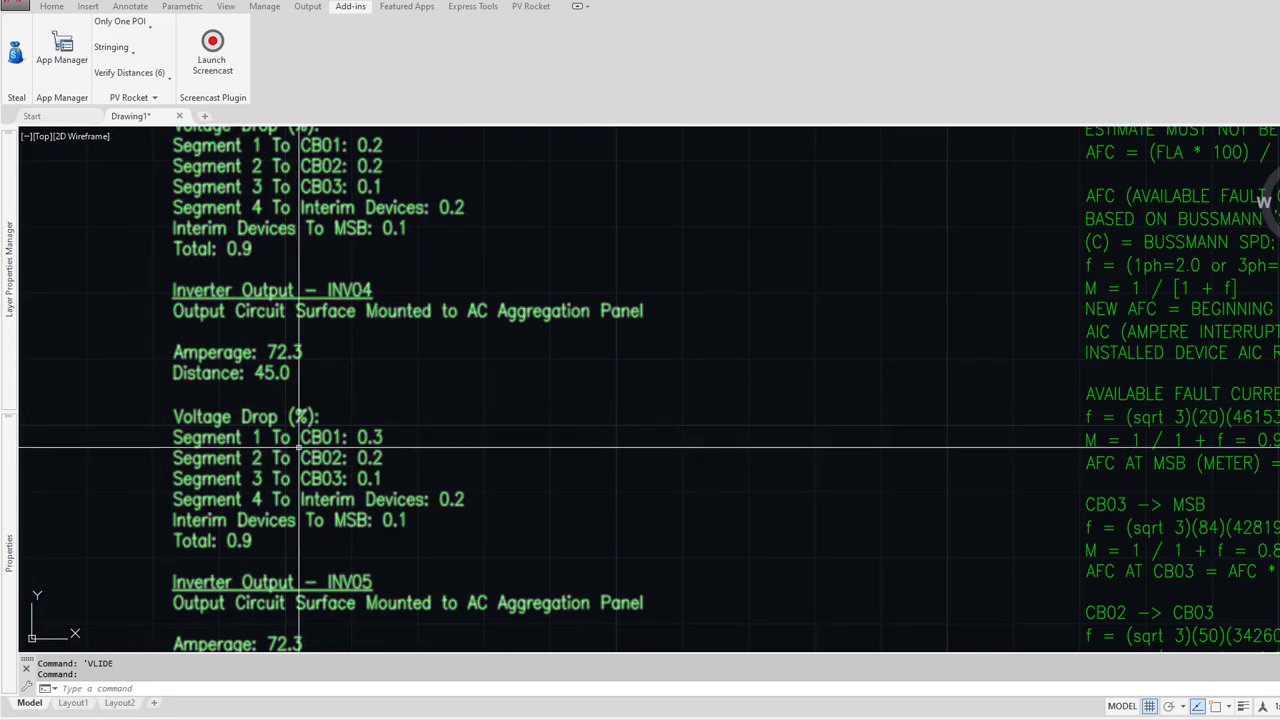
middle_drag(246, 357, 250, 533)
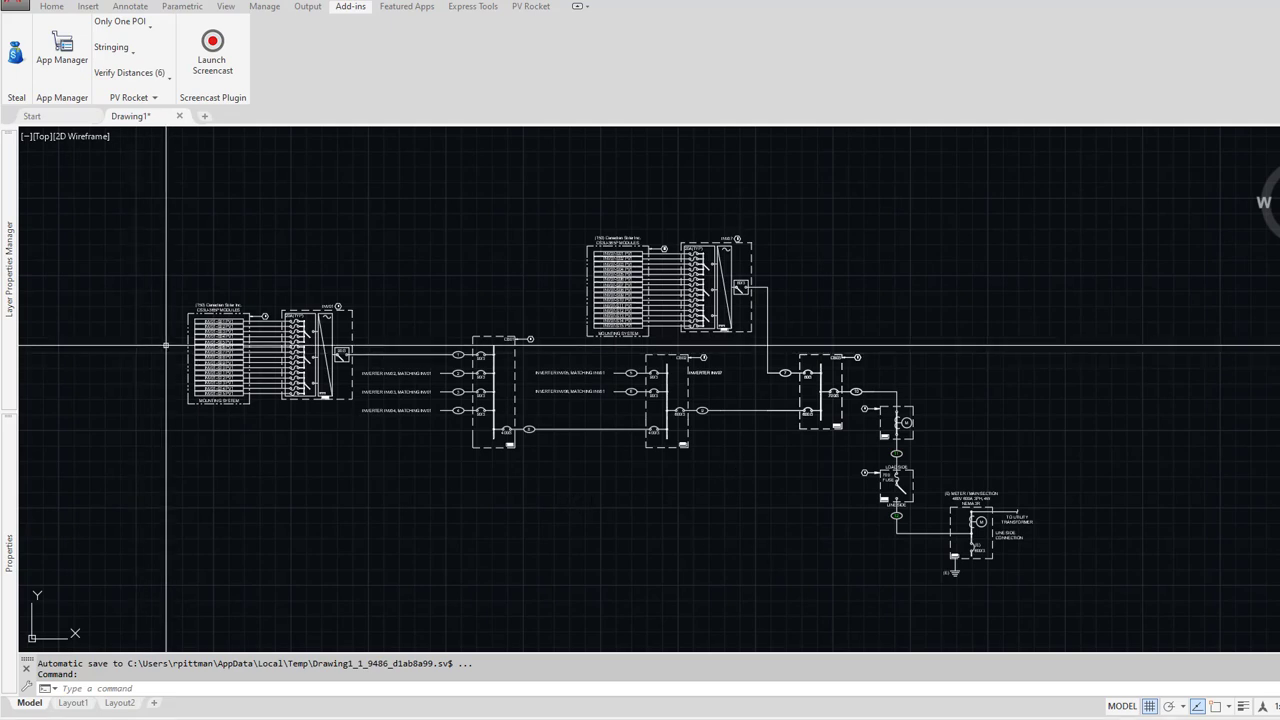
Step: Inspect the INV01 module strings, fused inputs and breaker in the assembled one-line diagram
scroll(187, 357, up, 7)
scroll(187, 357, down, 2)
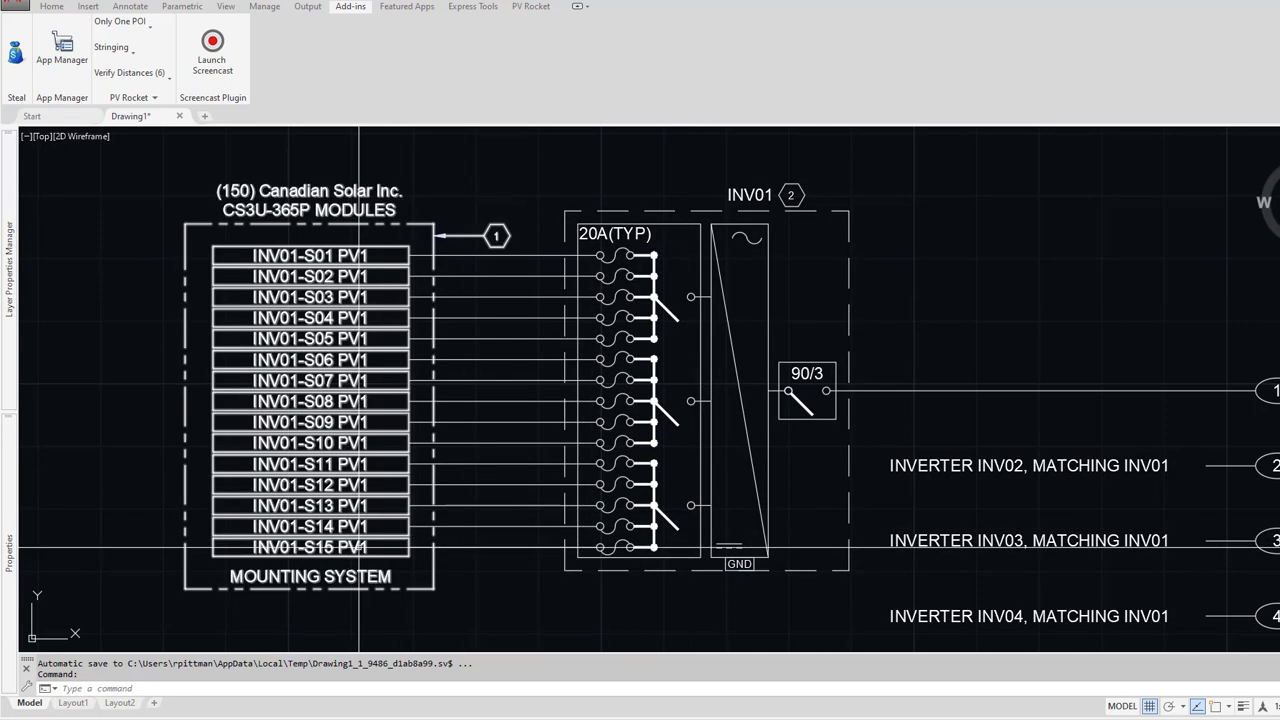
mouse_move(359, 548)
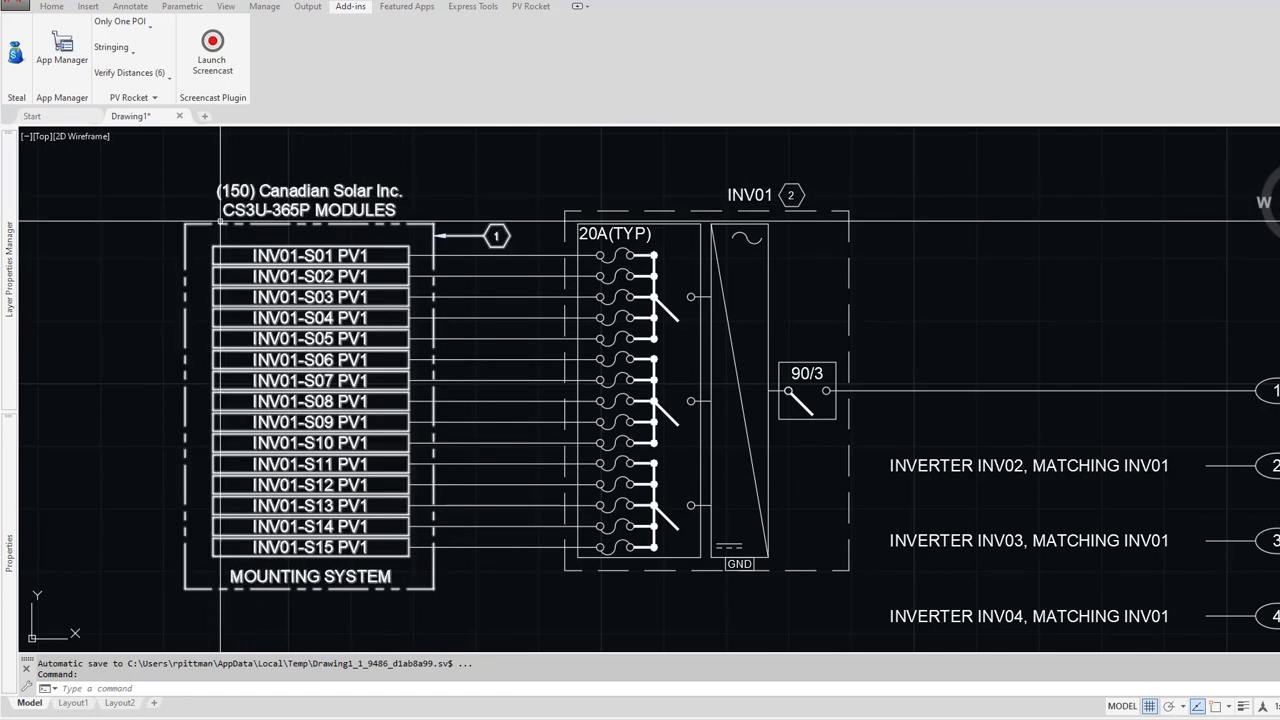
Step: Erase the separate one-line equipment blocks above the assembled one-line diagram
mouse_move(220, 220)
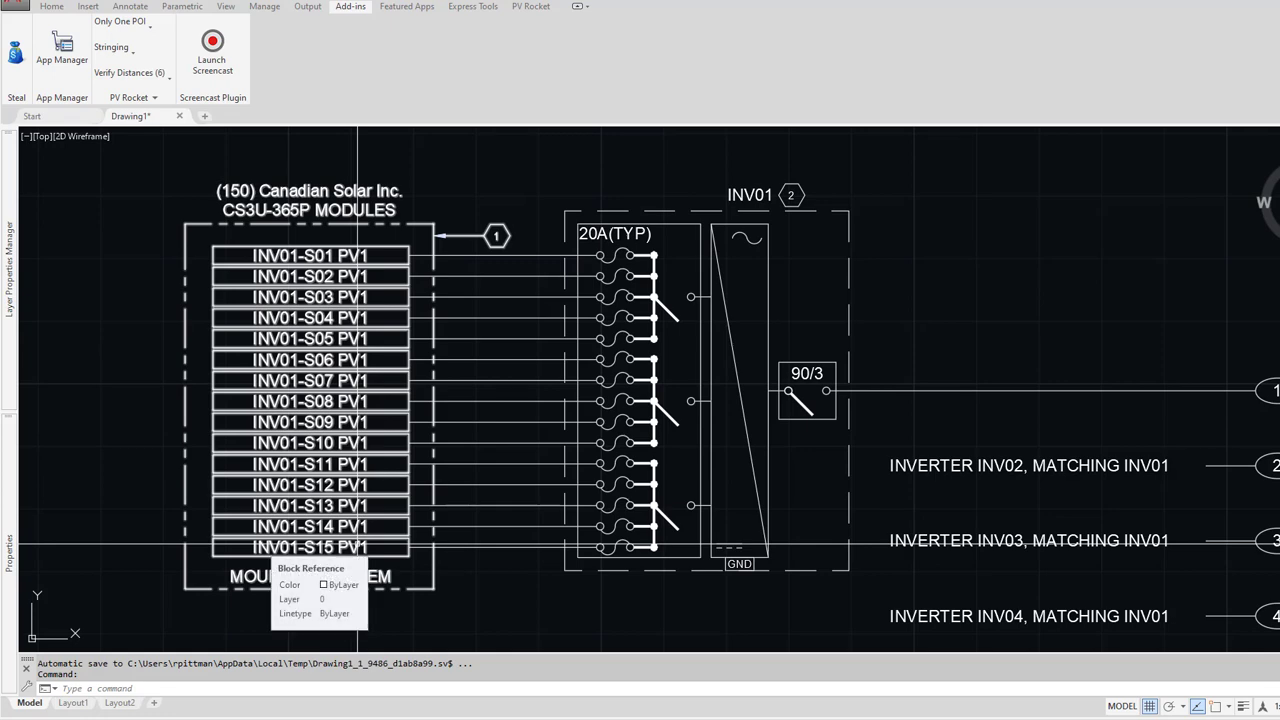
scroll(357, 545, down, 8)
scroll(443, 451, up, 2)
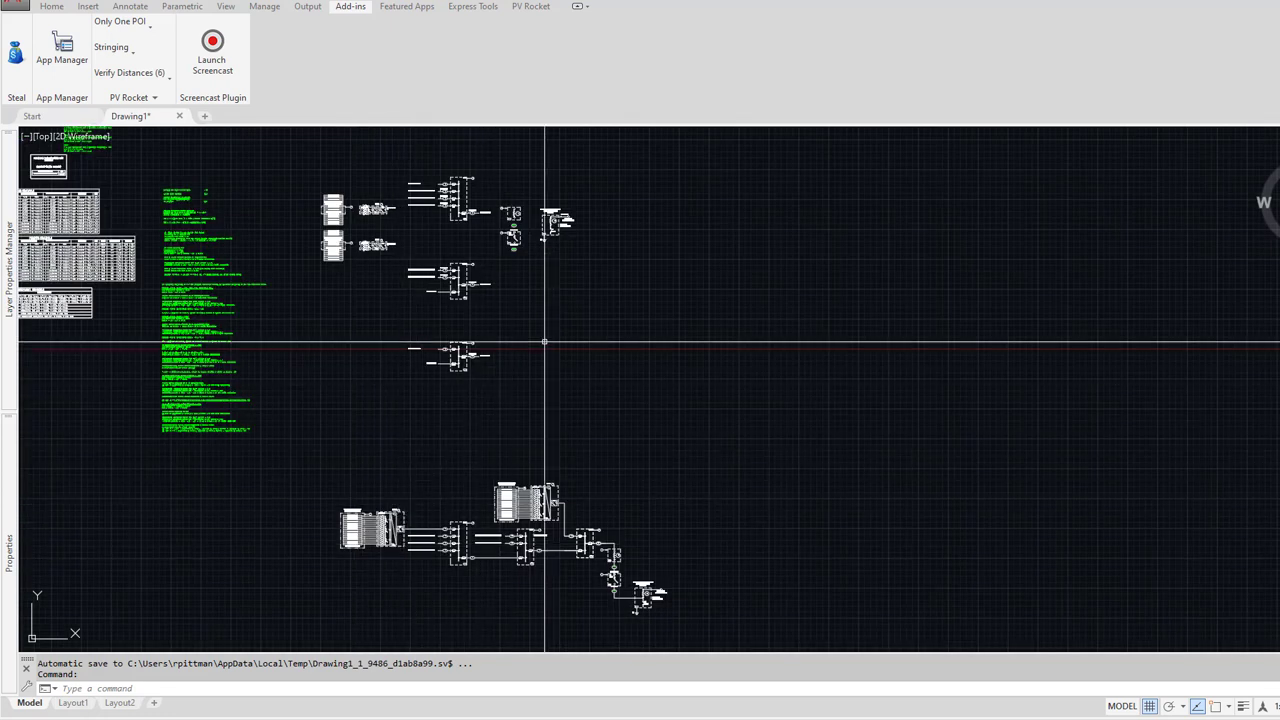
text(e)
key(Return)
click(572, 376)
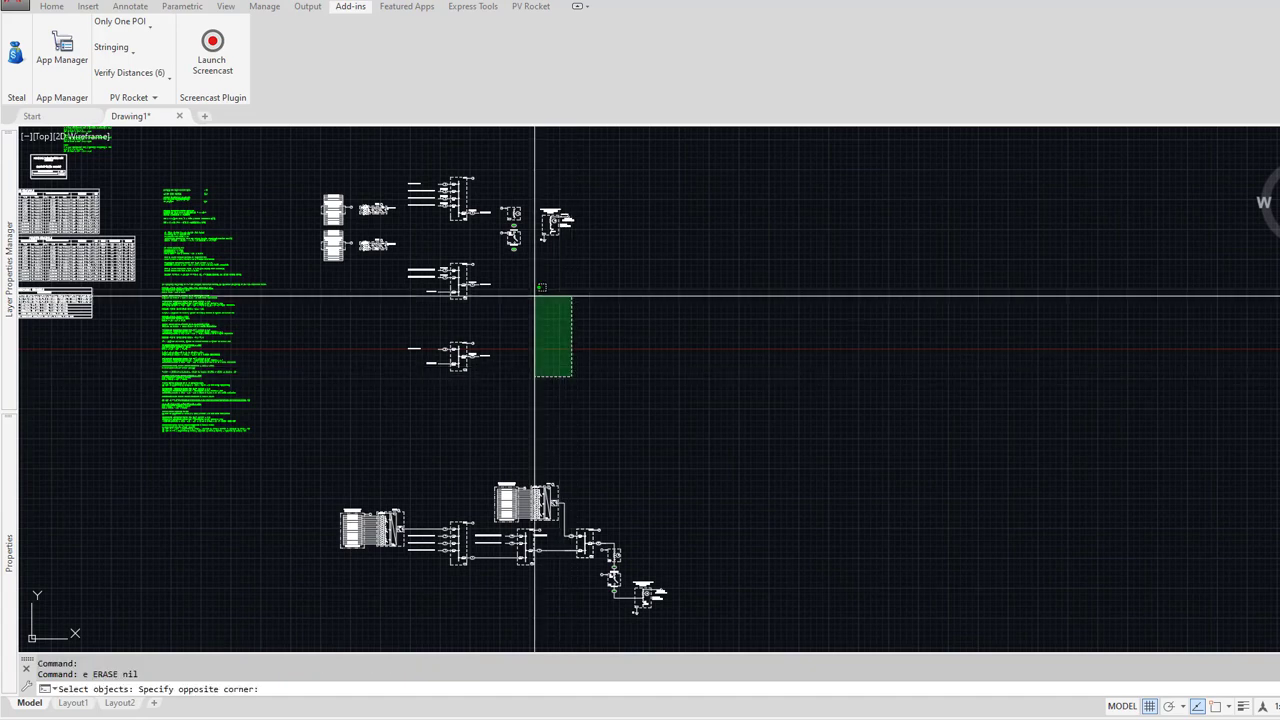
click(320, 160)
key(Return)
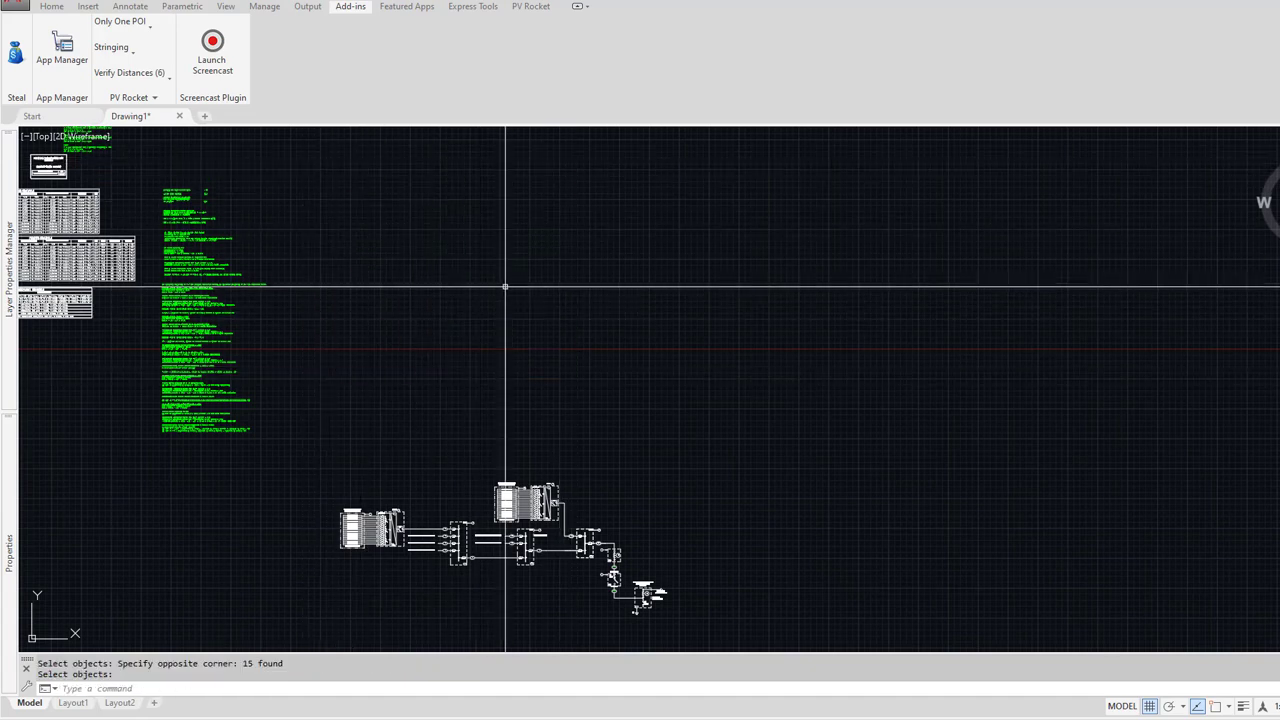
Step: Run PV Rocket's string calculator for the CS3U-365P module to calculate the module quantity for a maximum voltage of 1000
scroll(381, 545, up, 6)
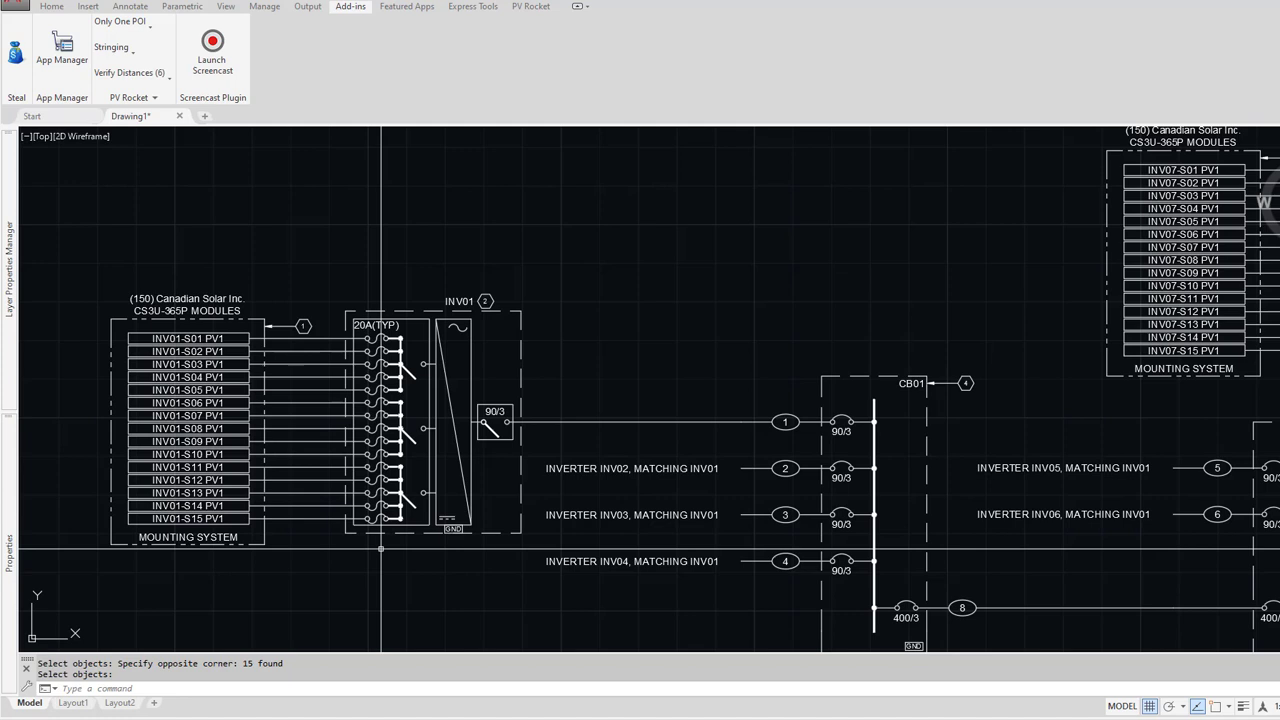
click(170, 78)
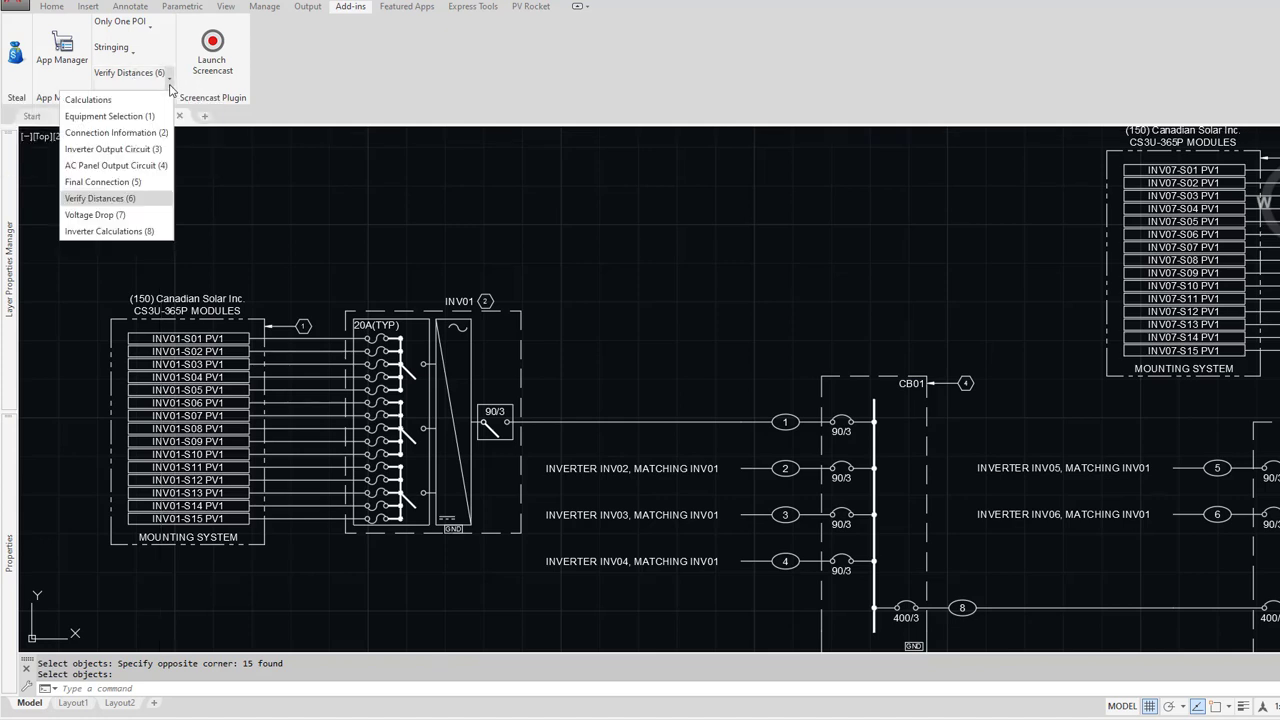
click(107, 101)
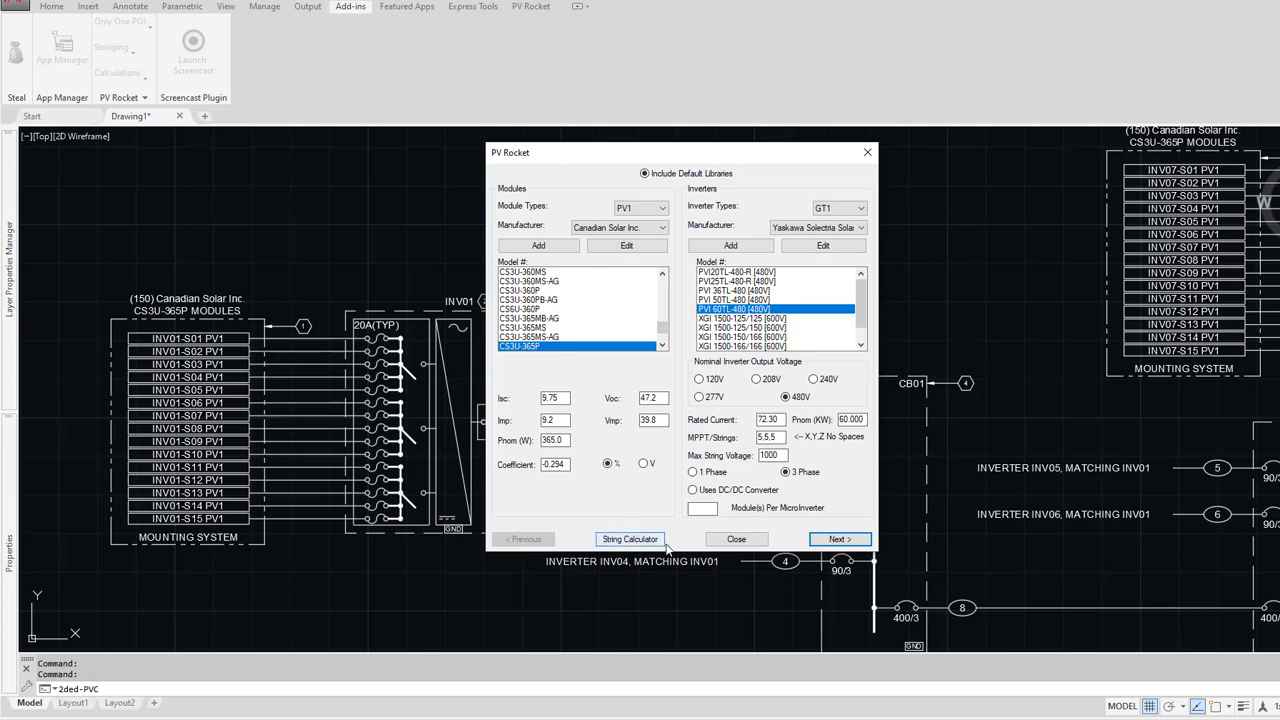
click(614, 540)
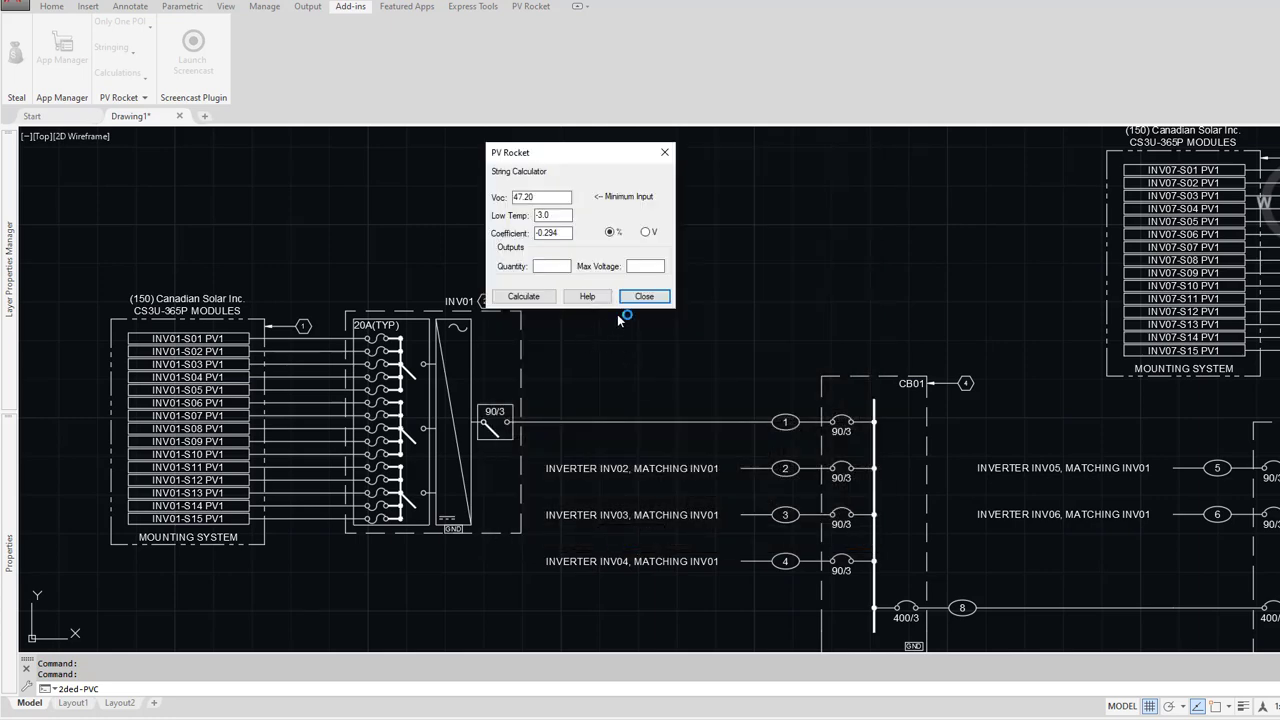
click(646, 266)
text(1000)
click(530, 295)
Step: Recalculate the string with a quantity of 18 modules and return to the equipment selection
double_click(551, 265)
text(18)
click(523, 297)
click(646, 298)
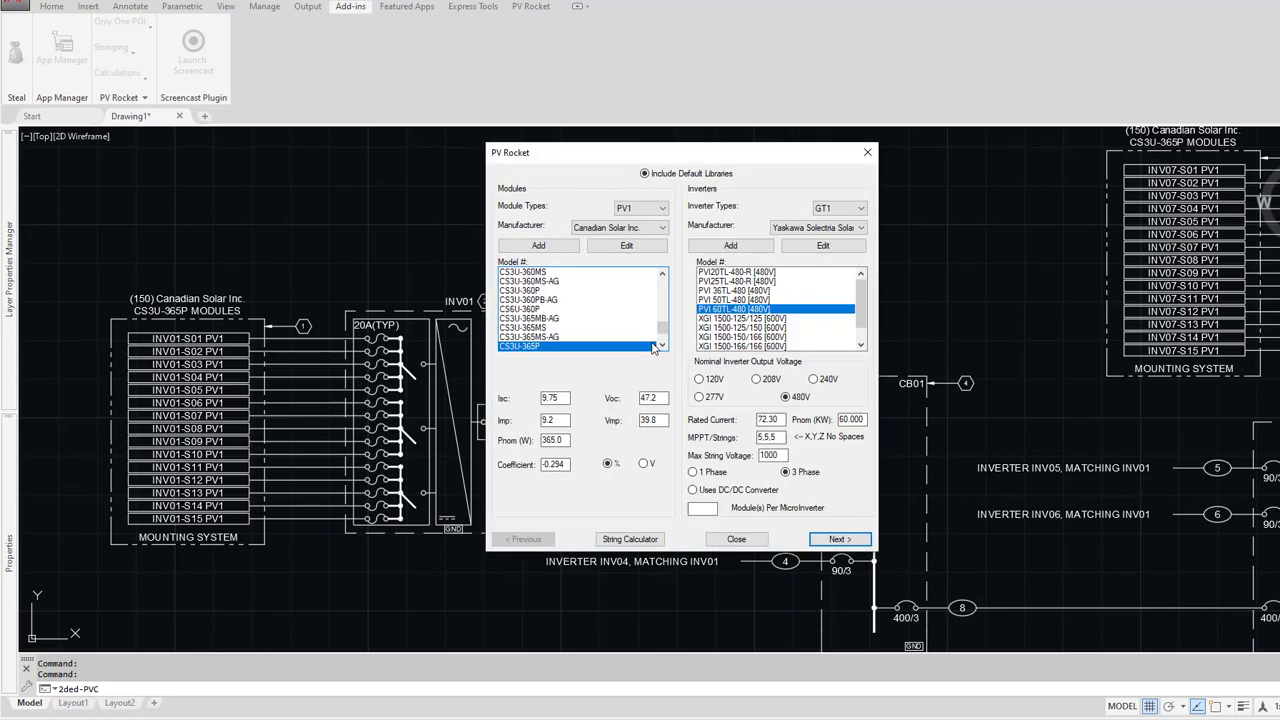
Step: Continue to the inverter calculations, accept the redefinition prompt, output the one-line equipment blocks into the drawing and close the calculations
click(860, 534)
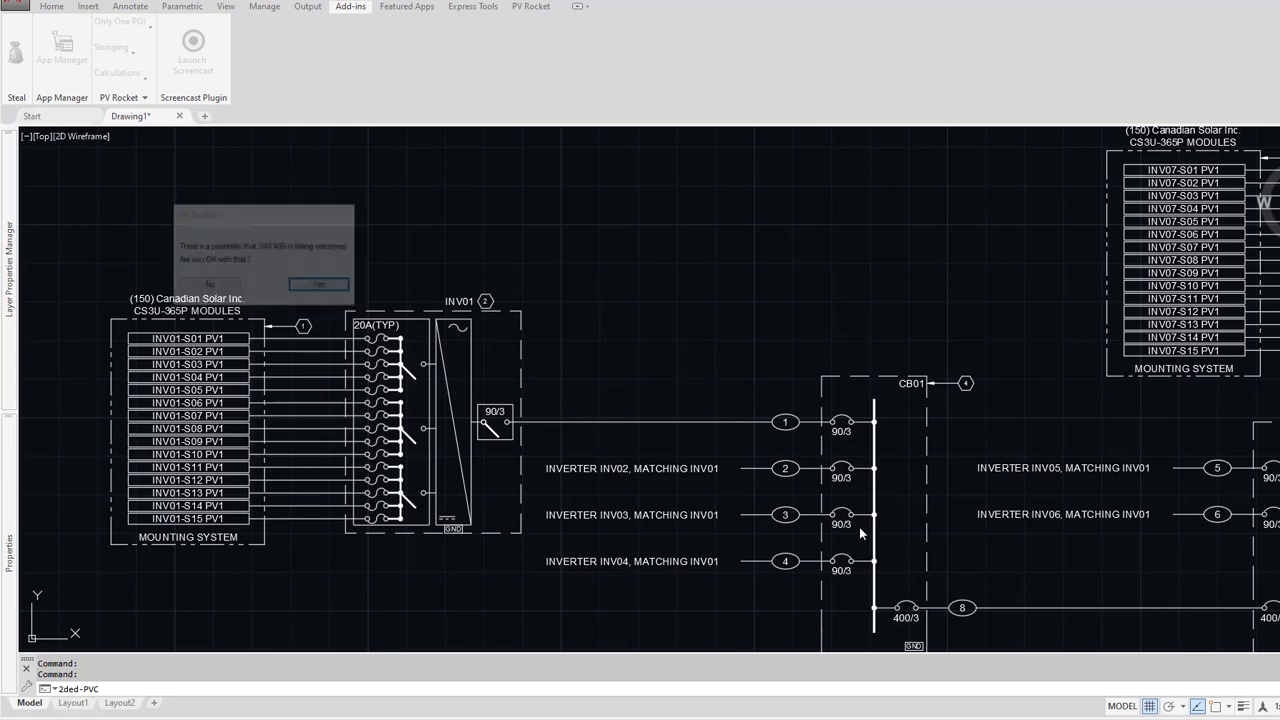
key(Return)
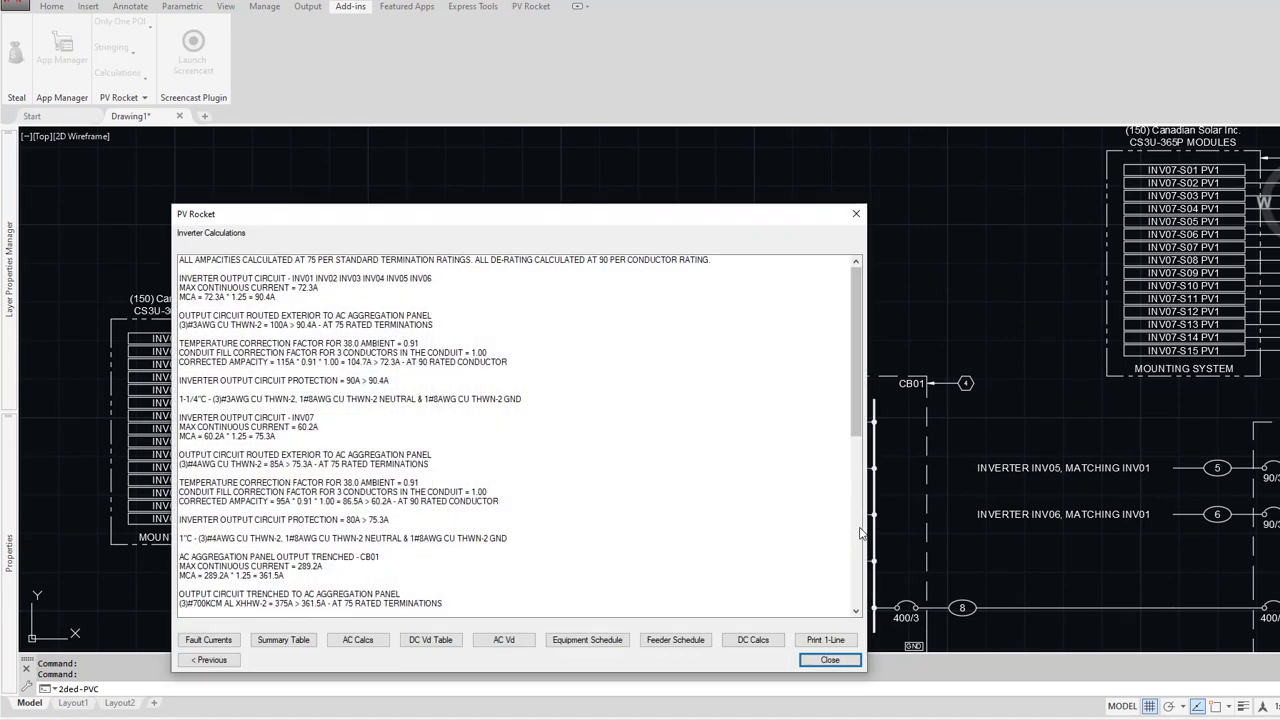
click(844, 661)
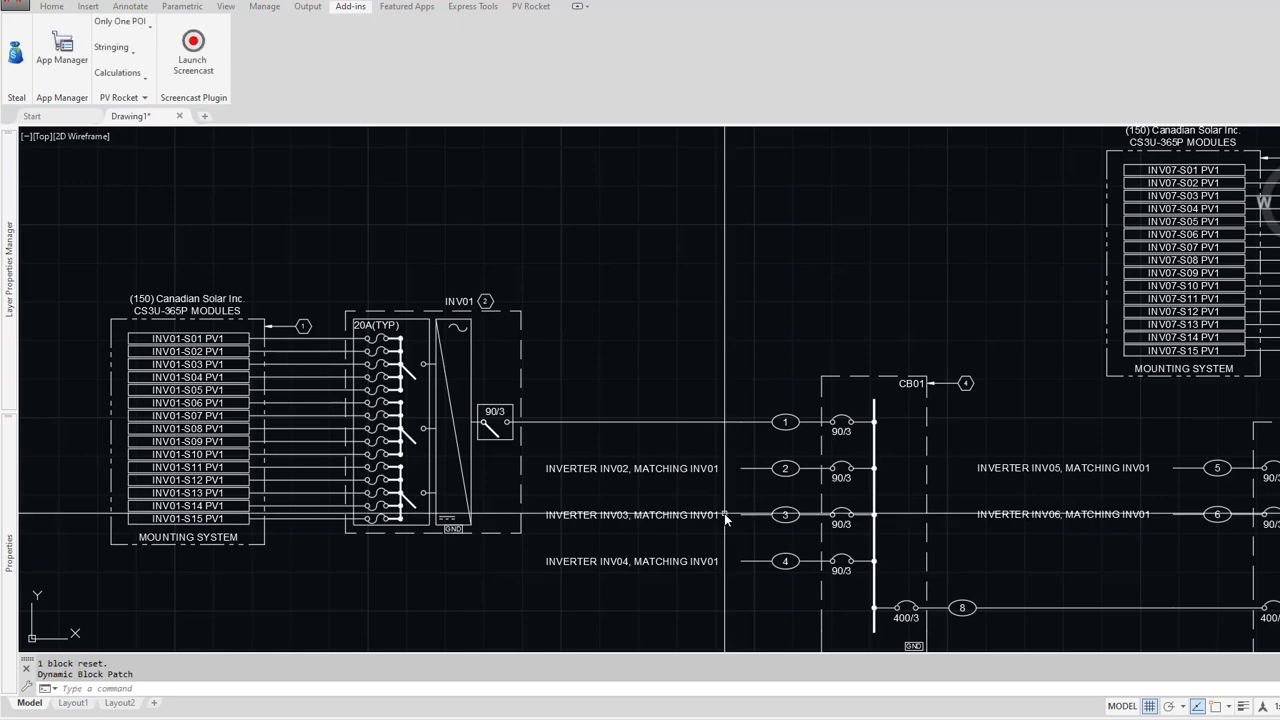
Step: Stretch the INV01 array block's mounting system outline upward and downward to enclose strings INV01-S01 through INV01-S15
middle_drag(694, 286, 686, 476)
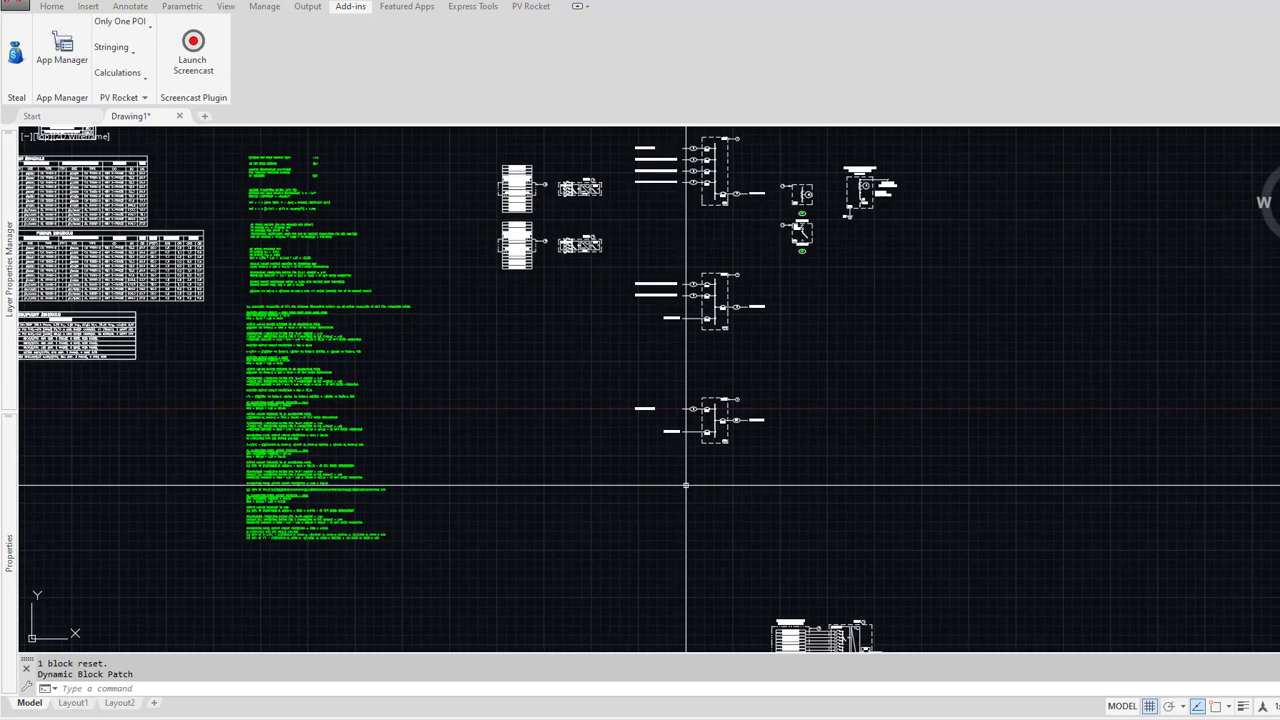
scroll(537, 177, up, 6)
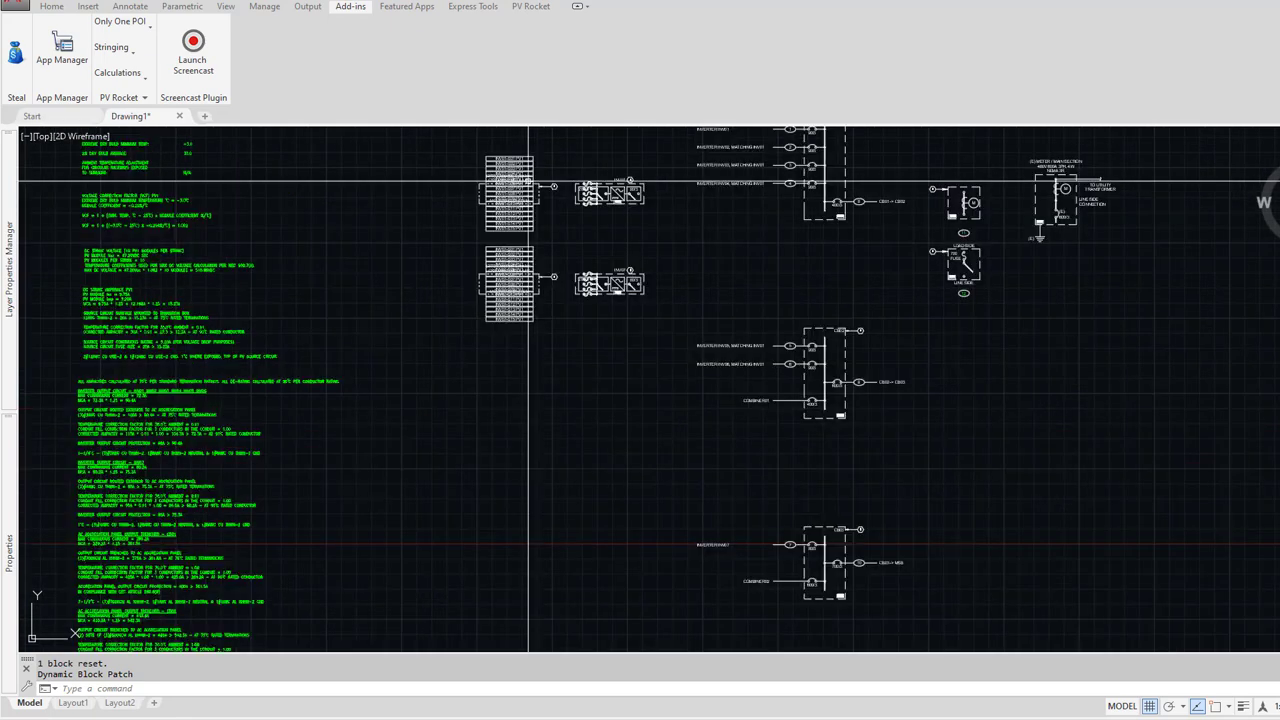
scroll(510, 268, up, 3)
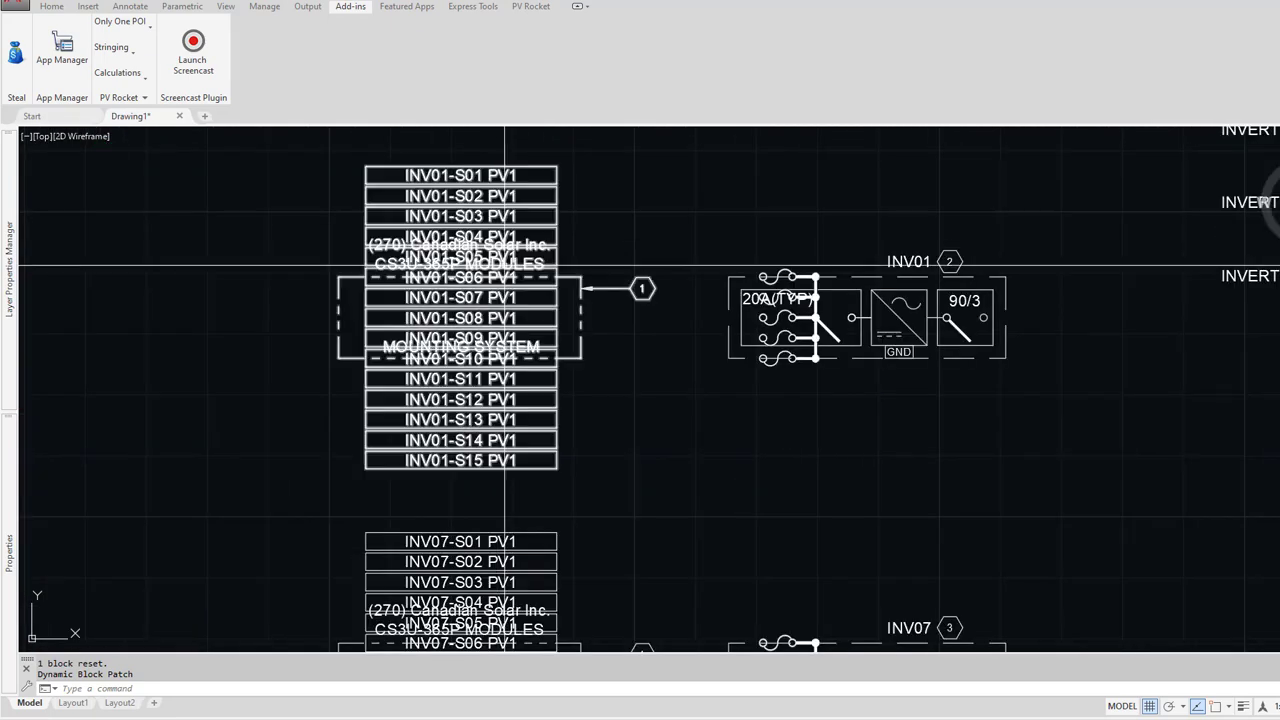
click(559, 324)
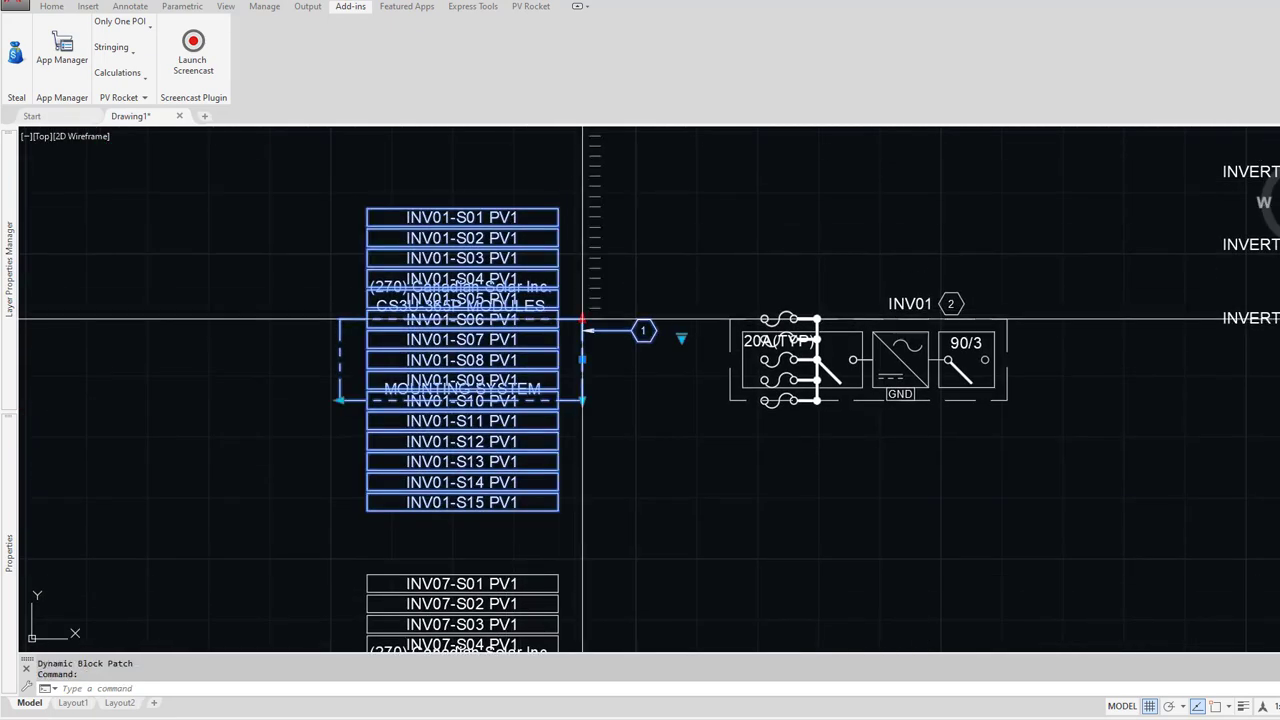
click(583, 320)
click(586, 199)
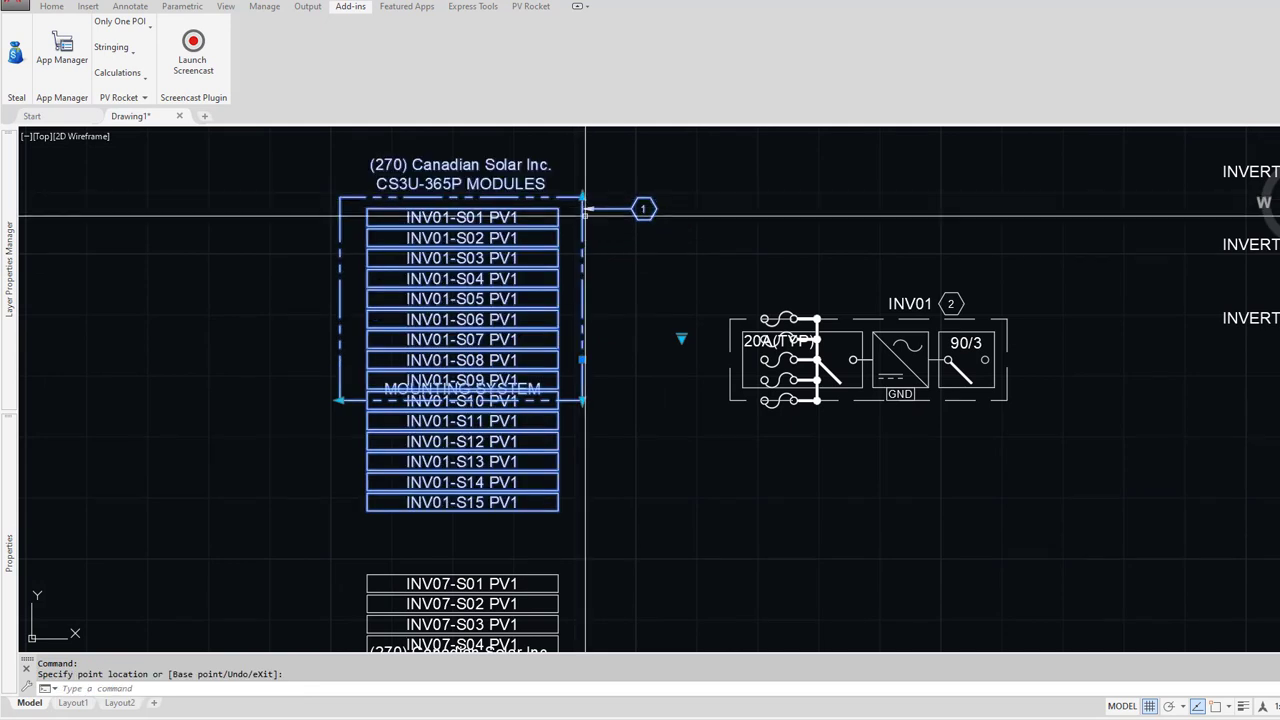
click(583, 543)
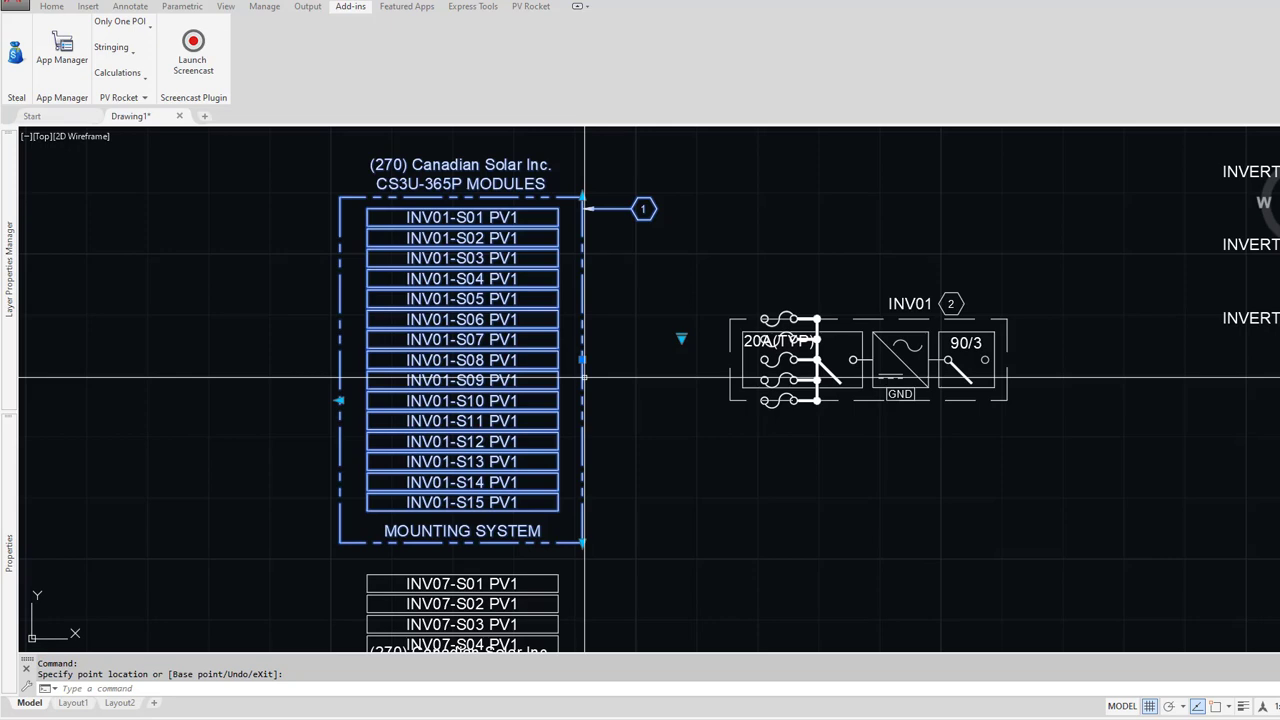
key(Escape)
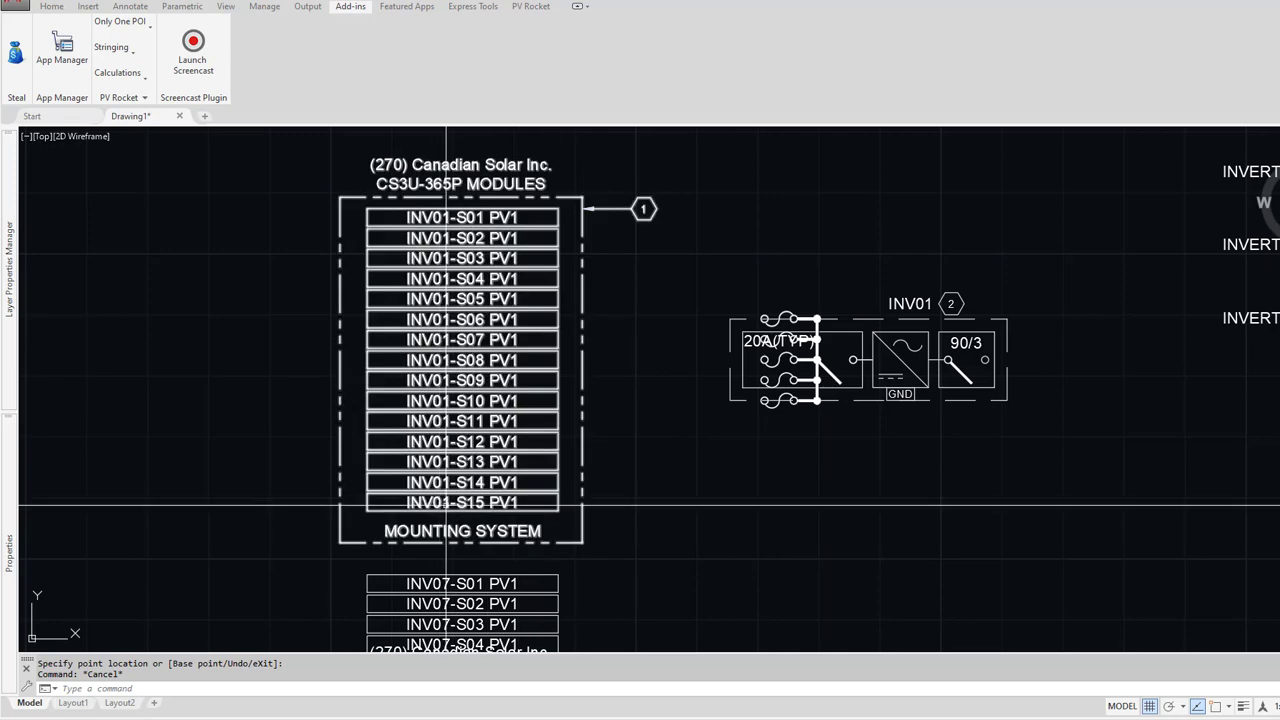
mouse_move(446, 506)
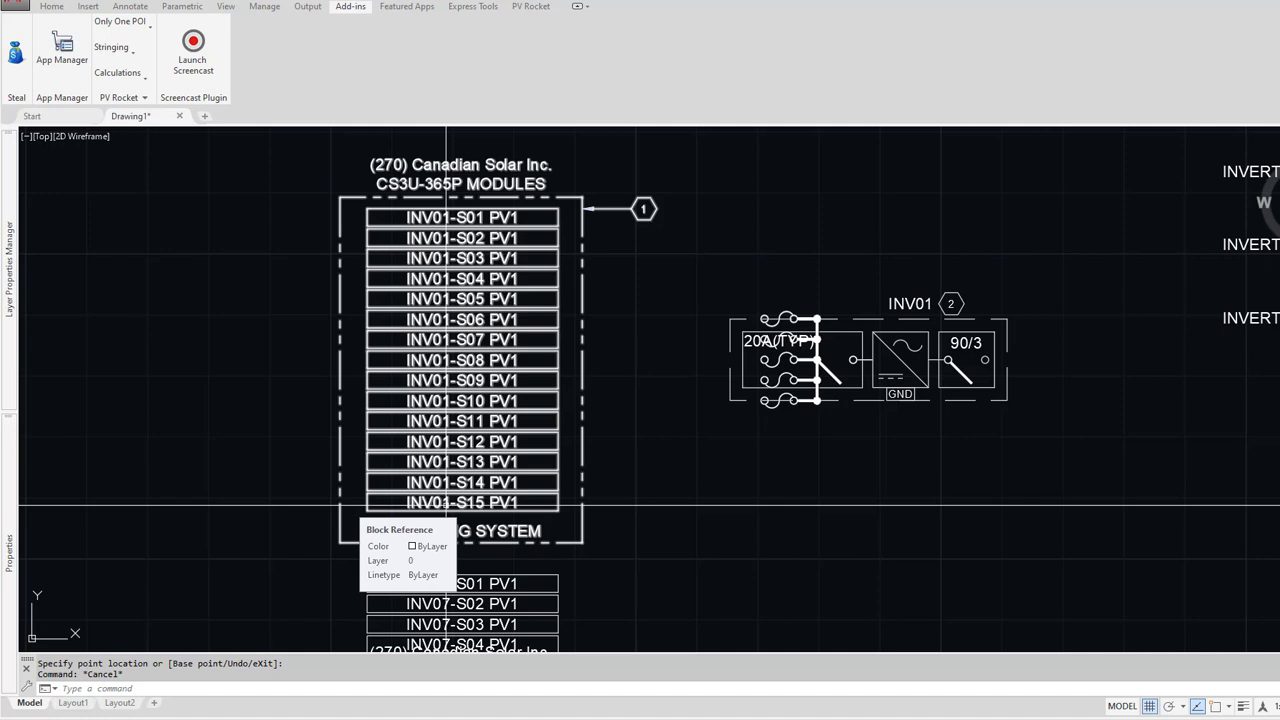
Step: Insert a PV Rocket module block in the empty area between CB01 and INV07, and close the insert dialog
scroll(595, 407, down, 6)
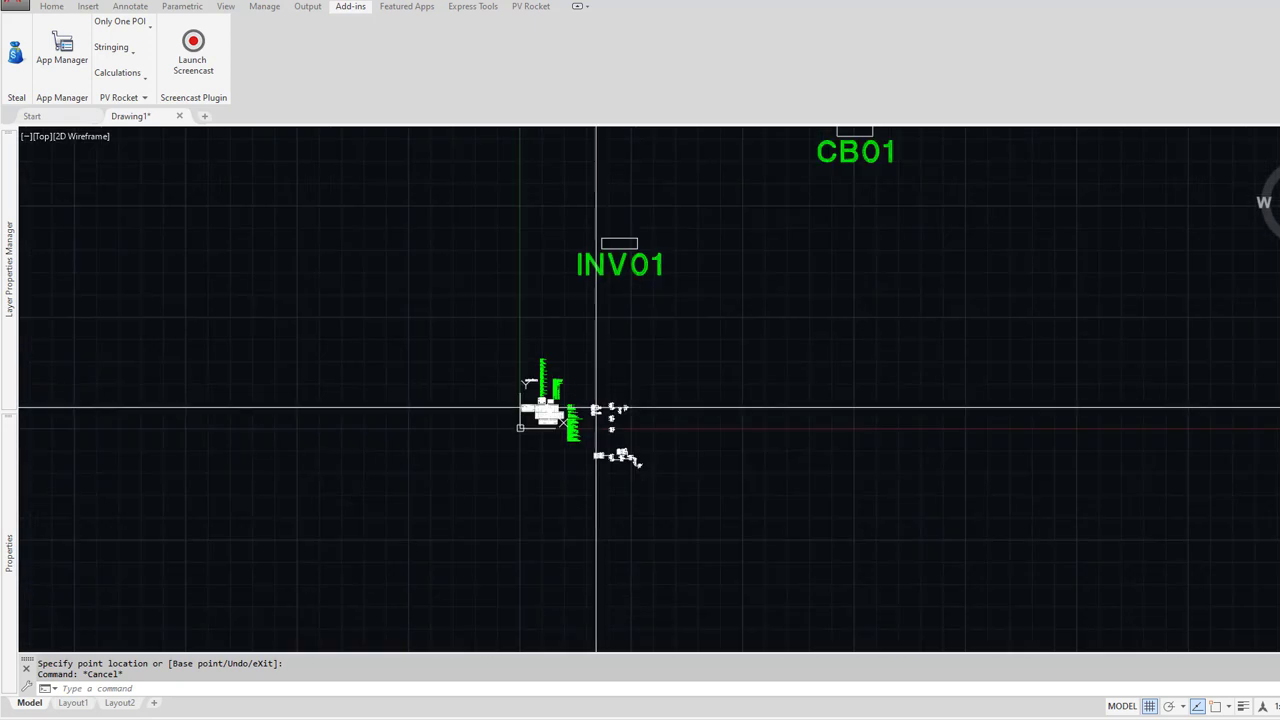
scroll(471, 480, down, 8)
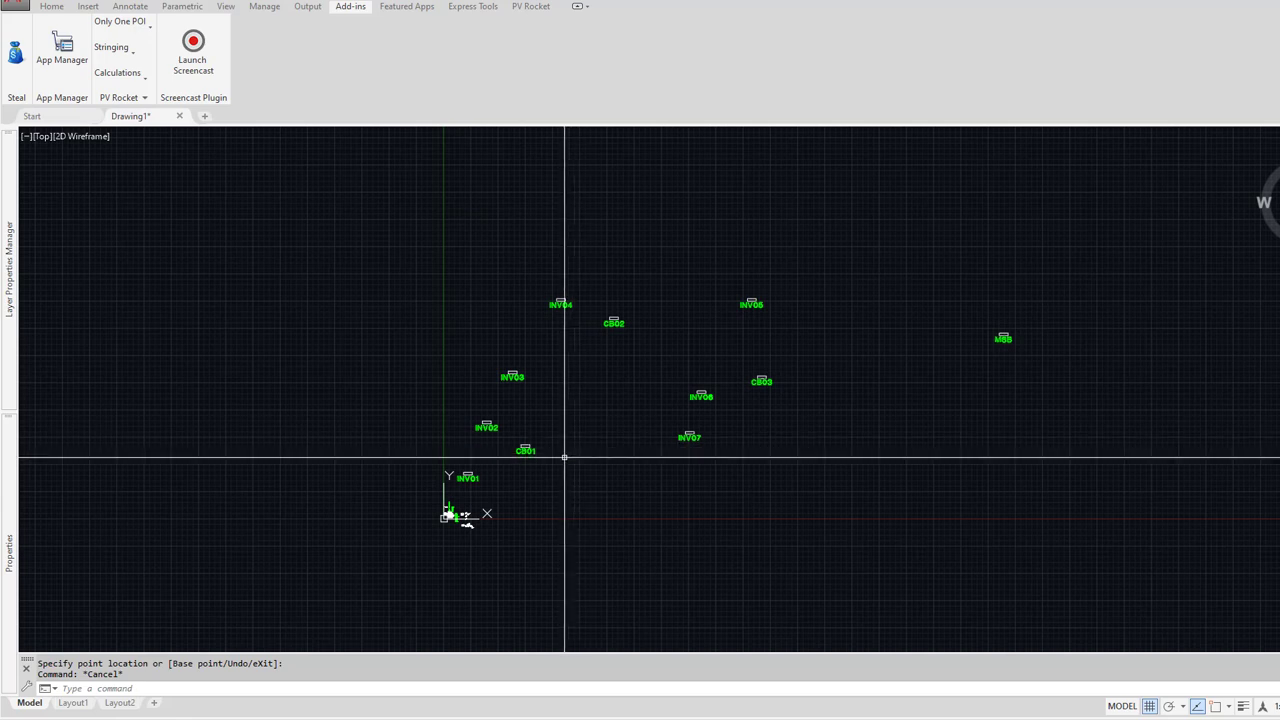
scroll(510, 468, up, 6)
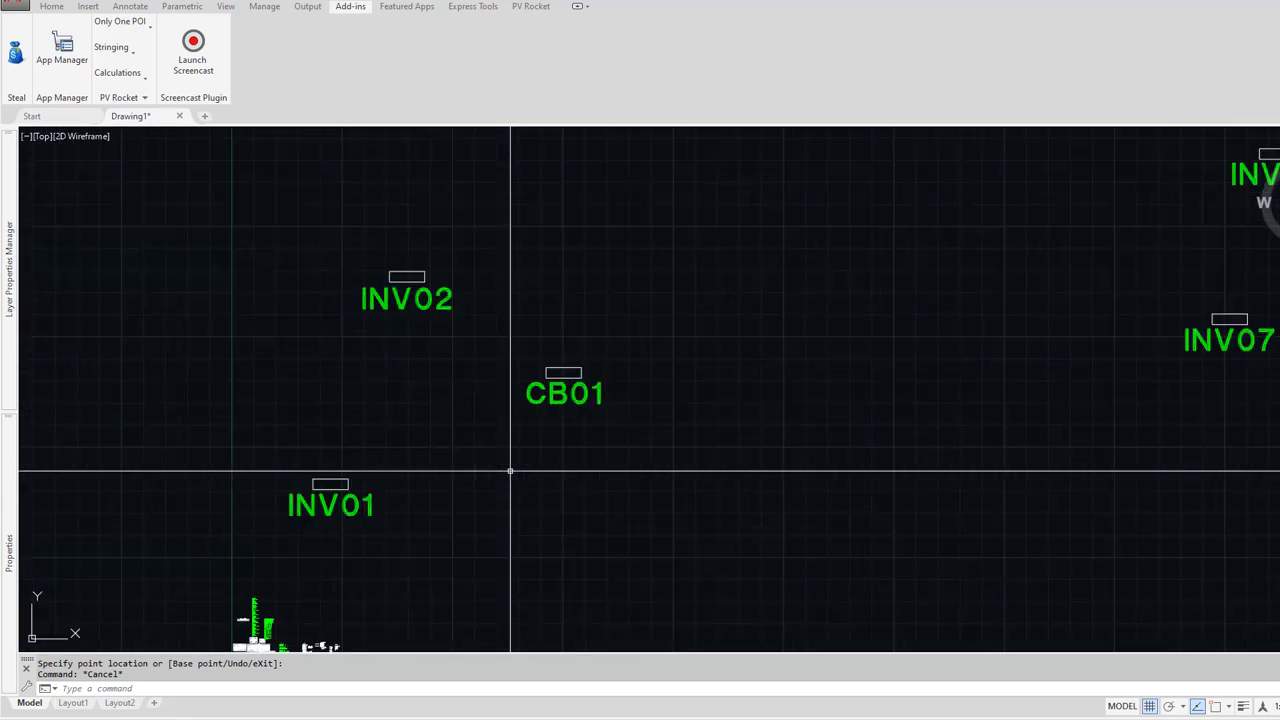
click(126, 100)
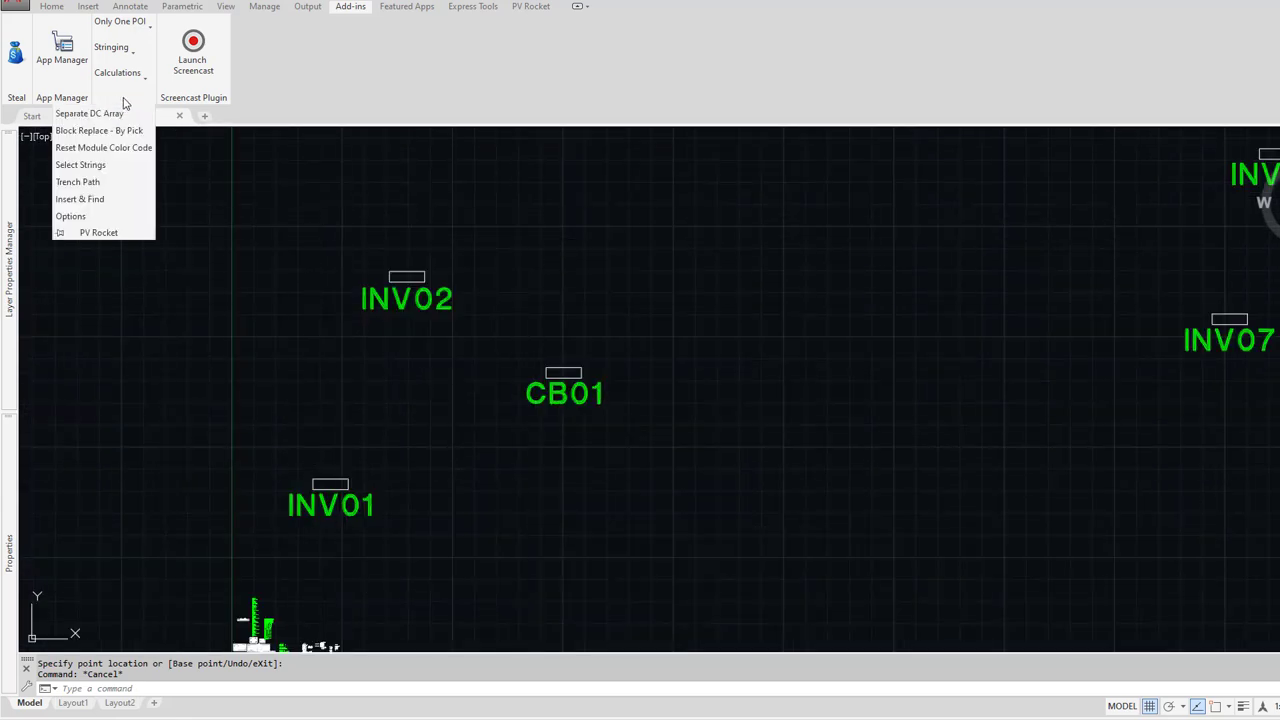
click(83, 200)
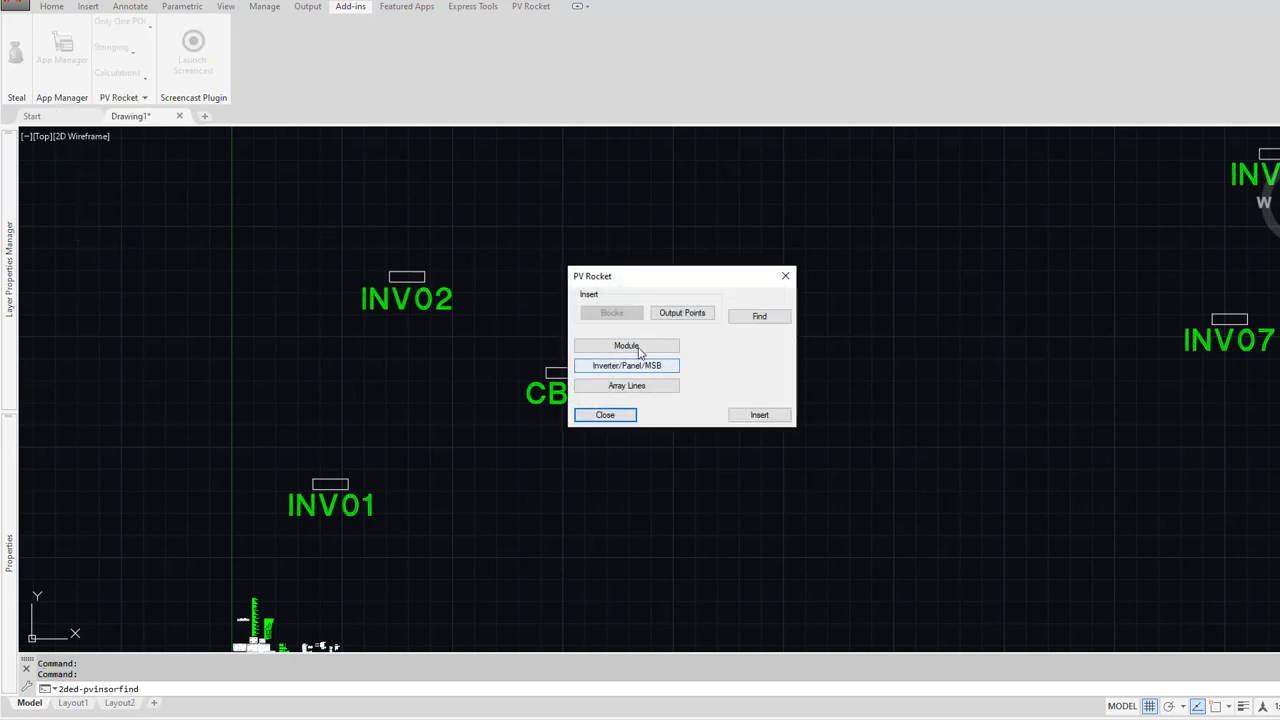
click(637, 348)
click(759, 414)
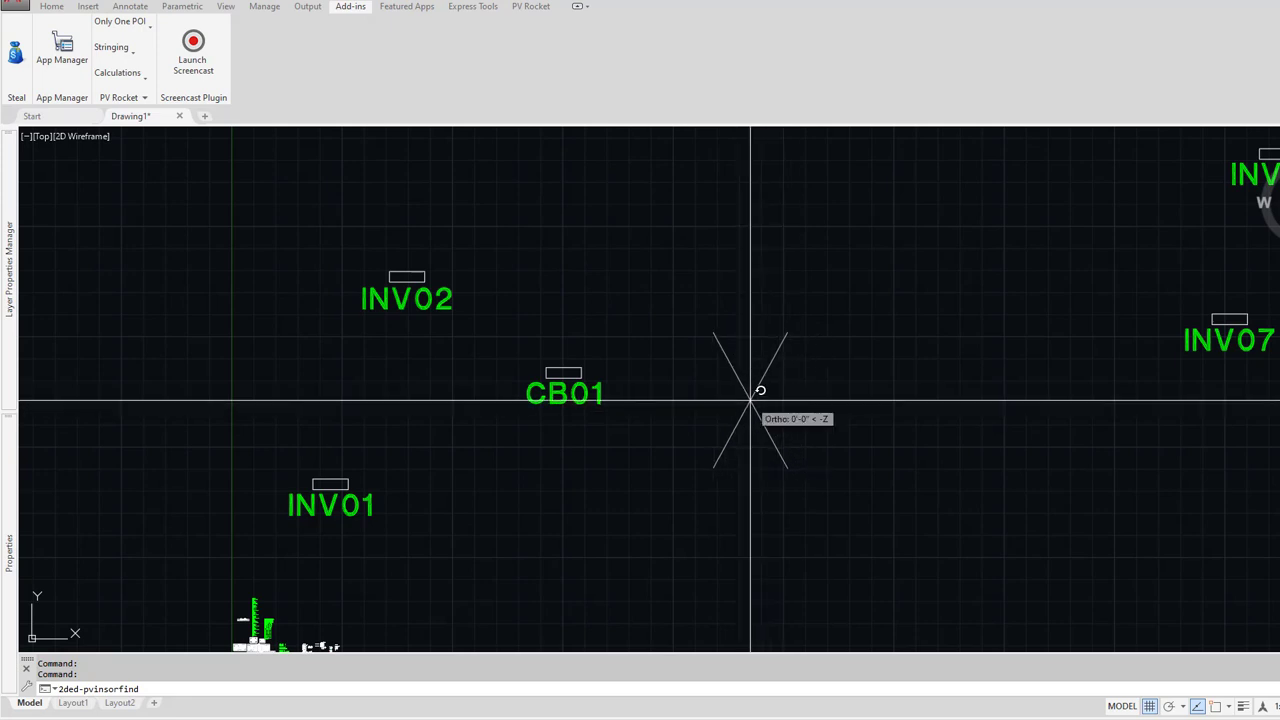
click(750, 400)
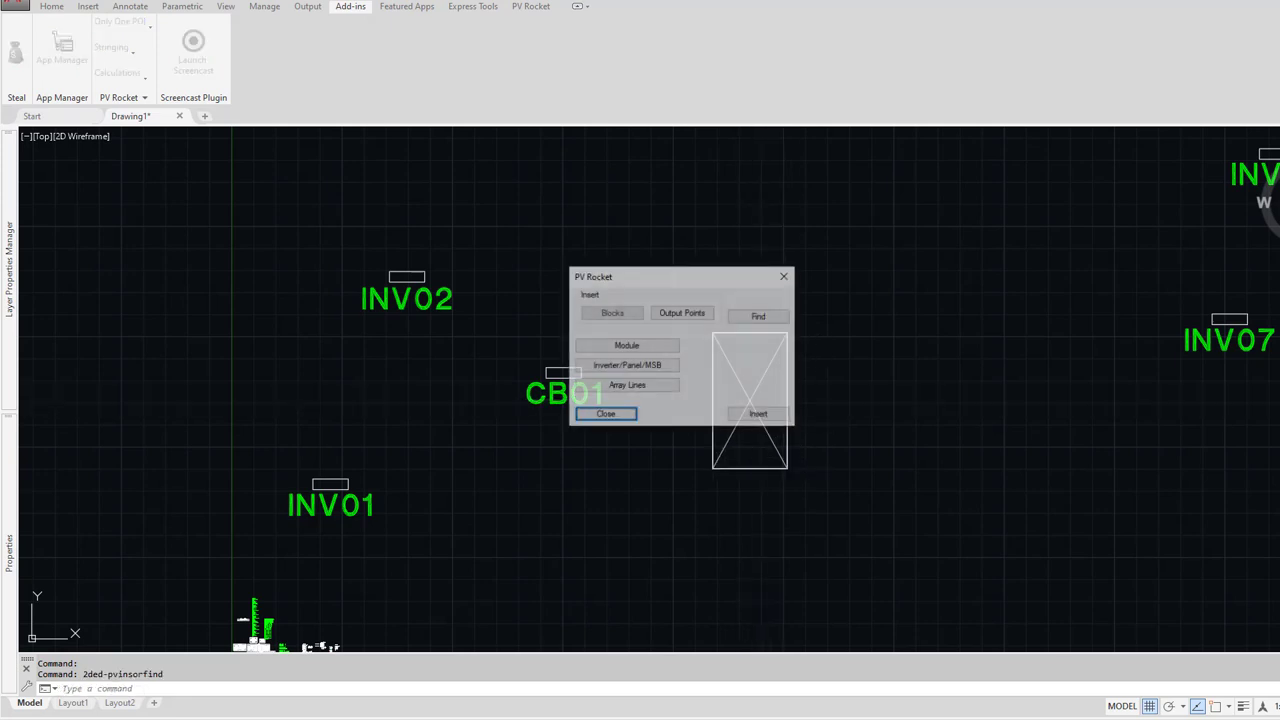
click(606, 415)
Step: Open the inserted module's "2DED module master" block definition in the Block Editor
scroll(793, 429, up, 3)
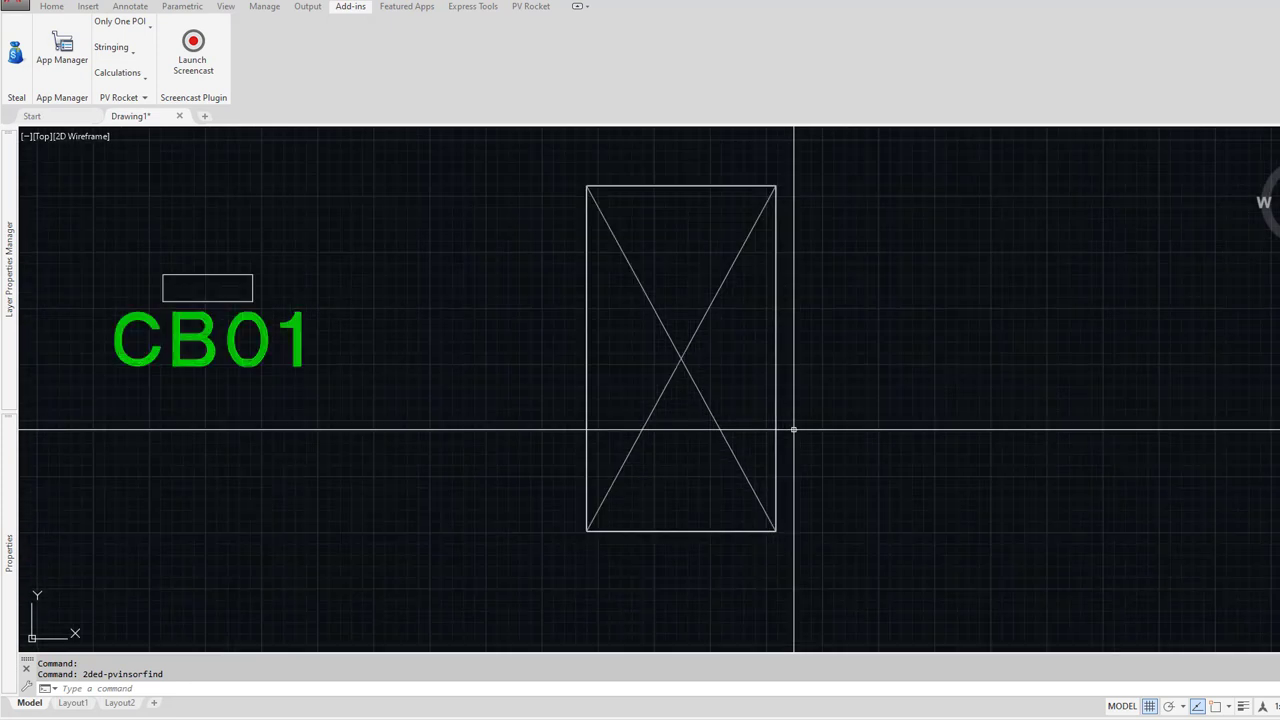
click(776, 393)
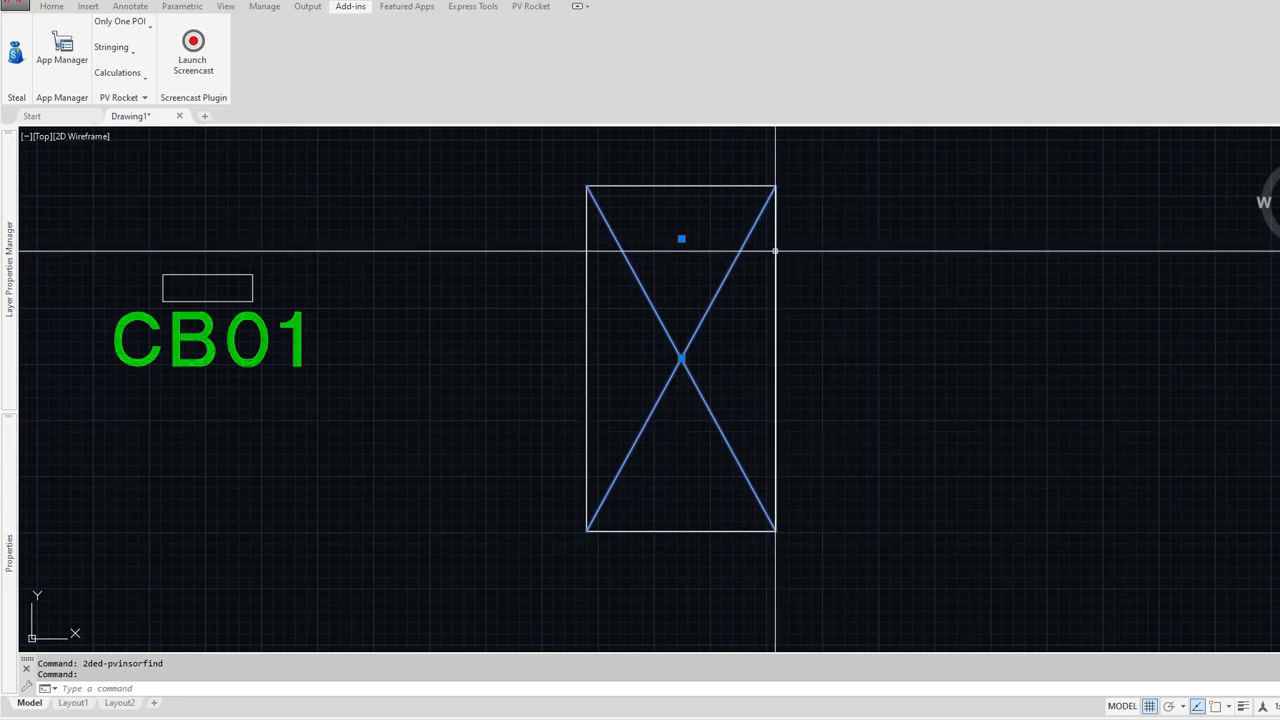
text(bedi)
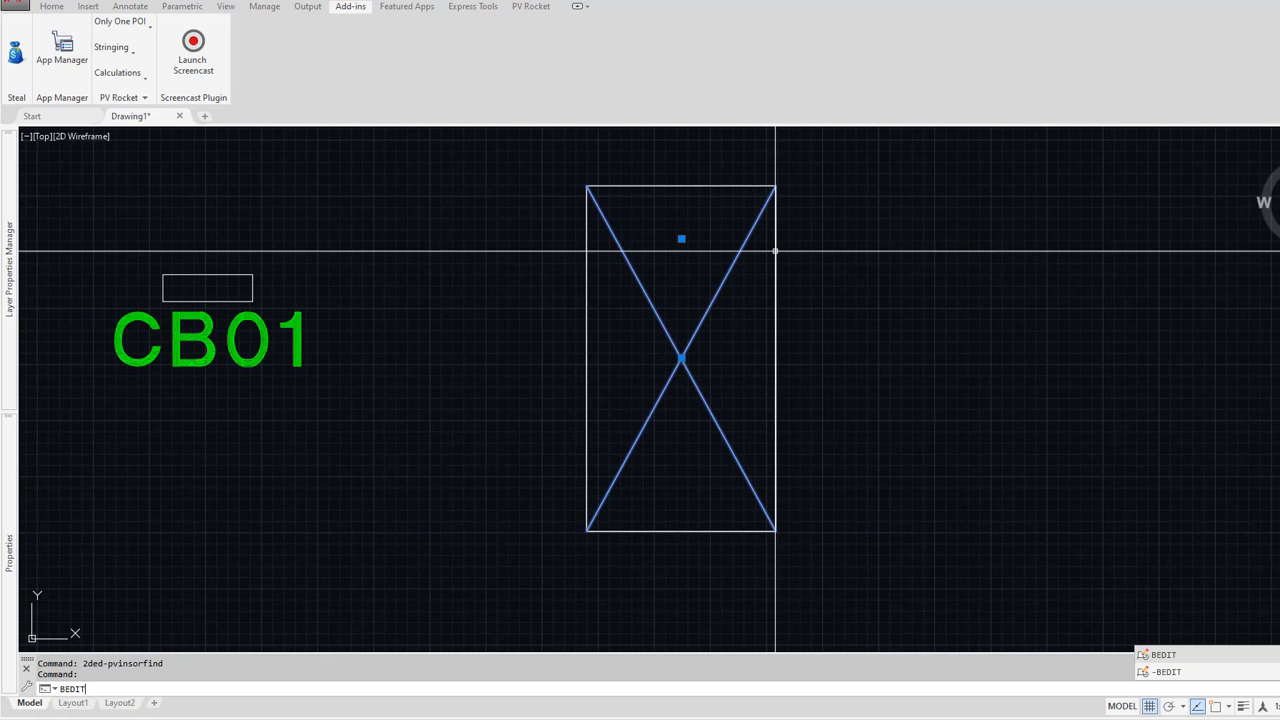
key(Return)
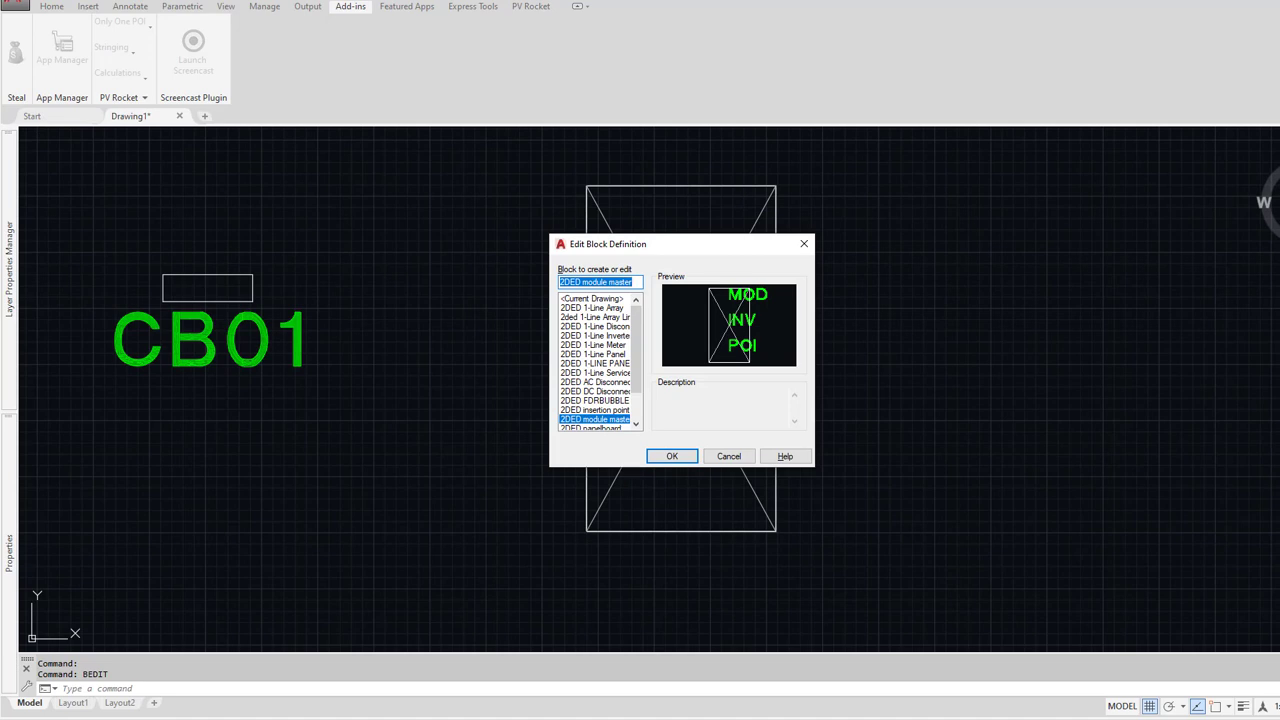
key(Return)
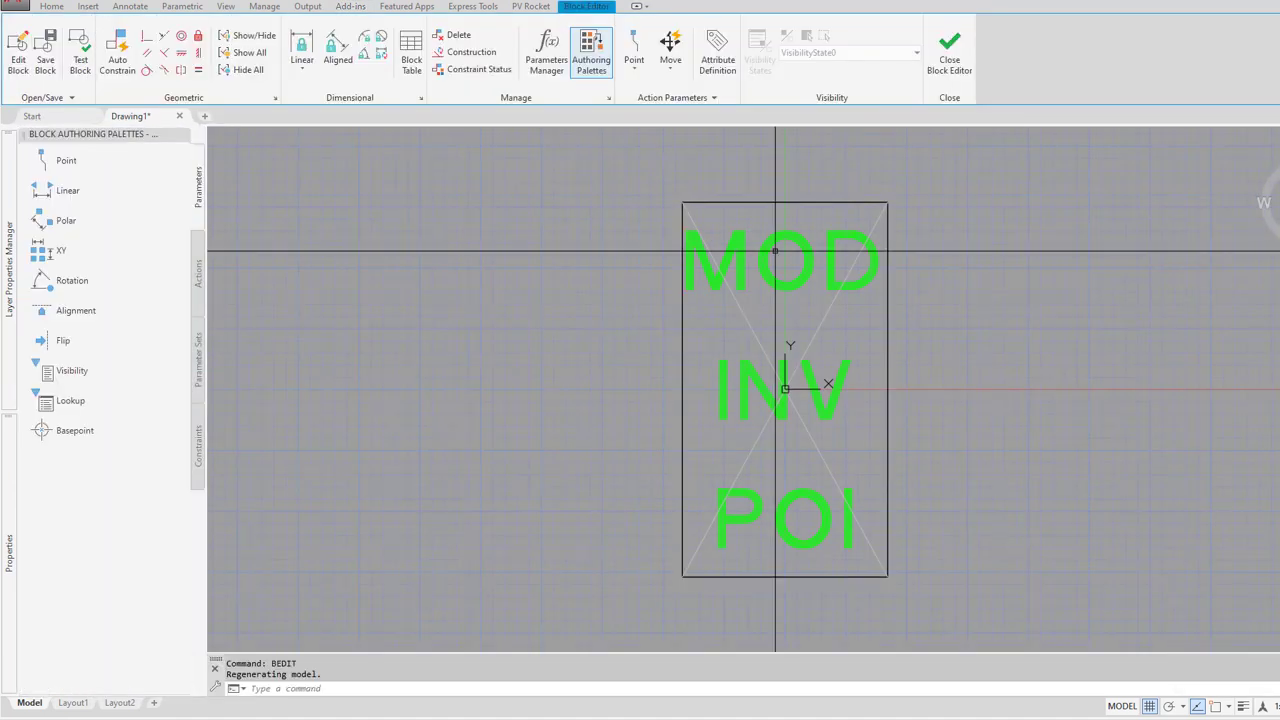
Step: Stretch the upper edge of the module outline and its diagonals downward by about 3 1/2"
text(s)
key(Return)
click(900, 209)
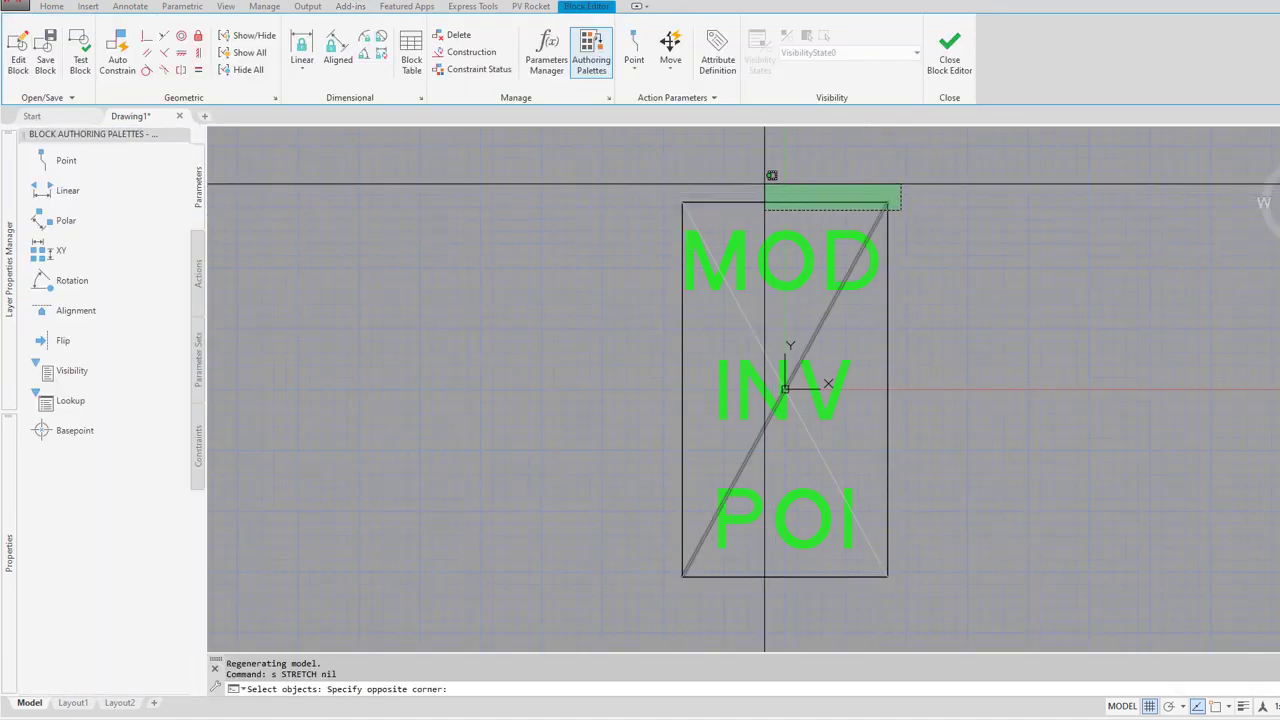
click(677, 174)
key(Return)
click(712, 168)
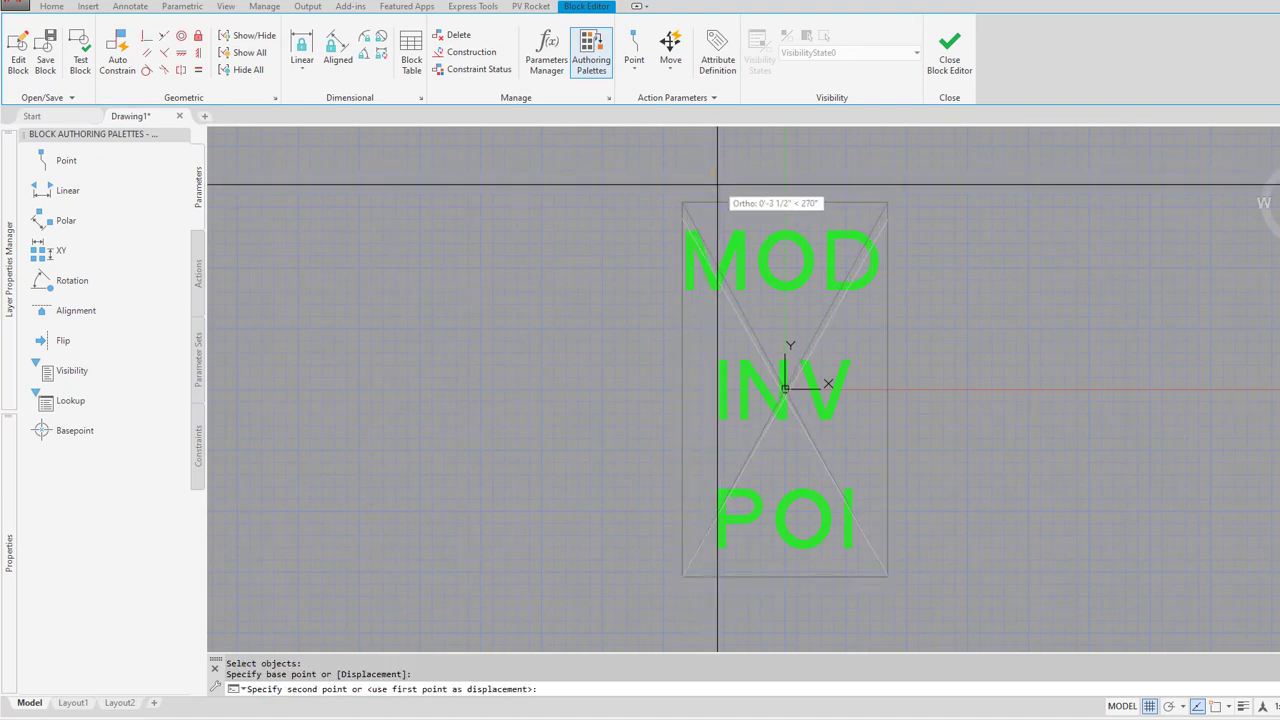
click(716, 185)
Step: Stretch the lower edge of the module outline and its diagonals upward by a few inches
text(s)
key(Return)
click(908, 583)
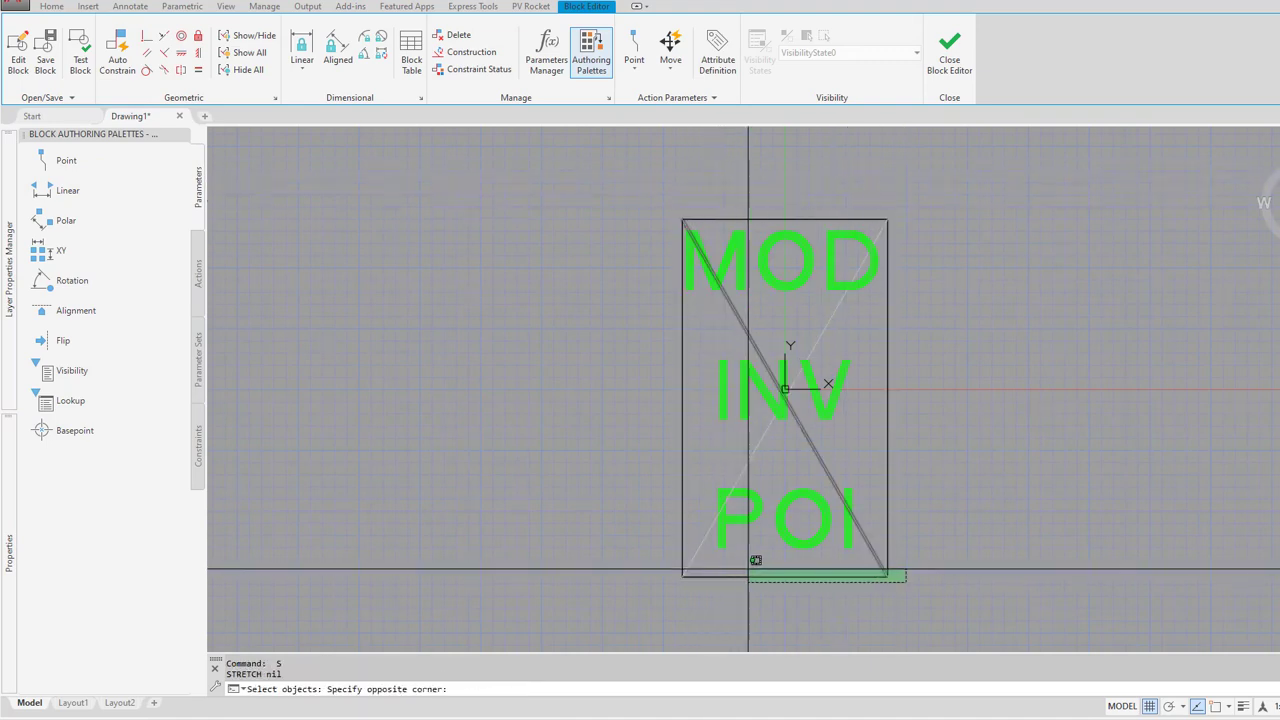
click(678, 567)
key(Return)
click(920, 591)
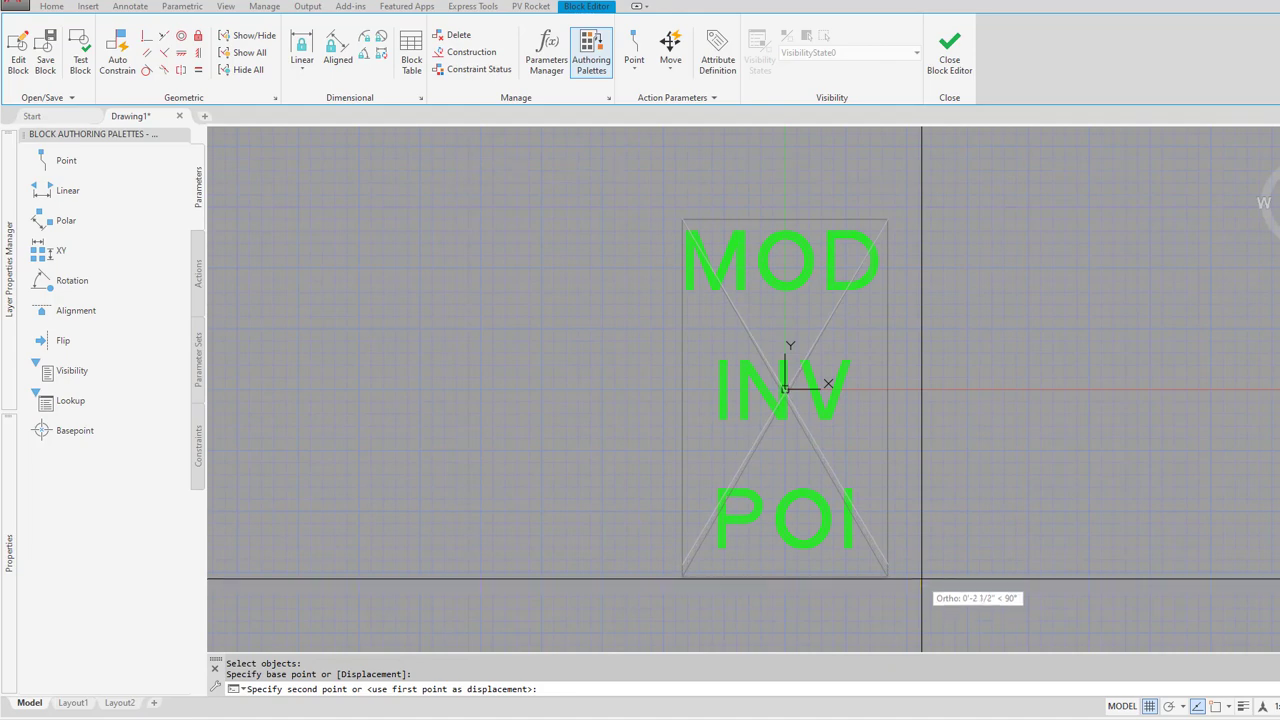
click(920, 566)
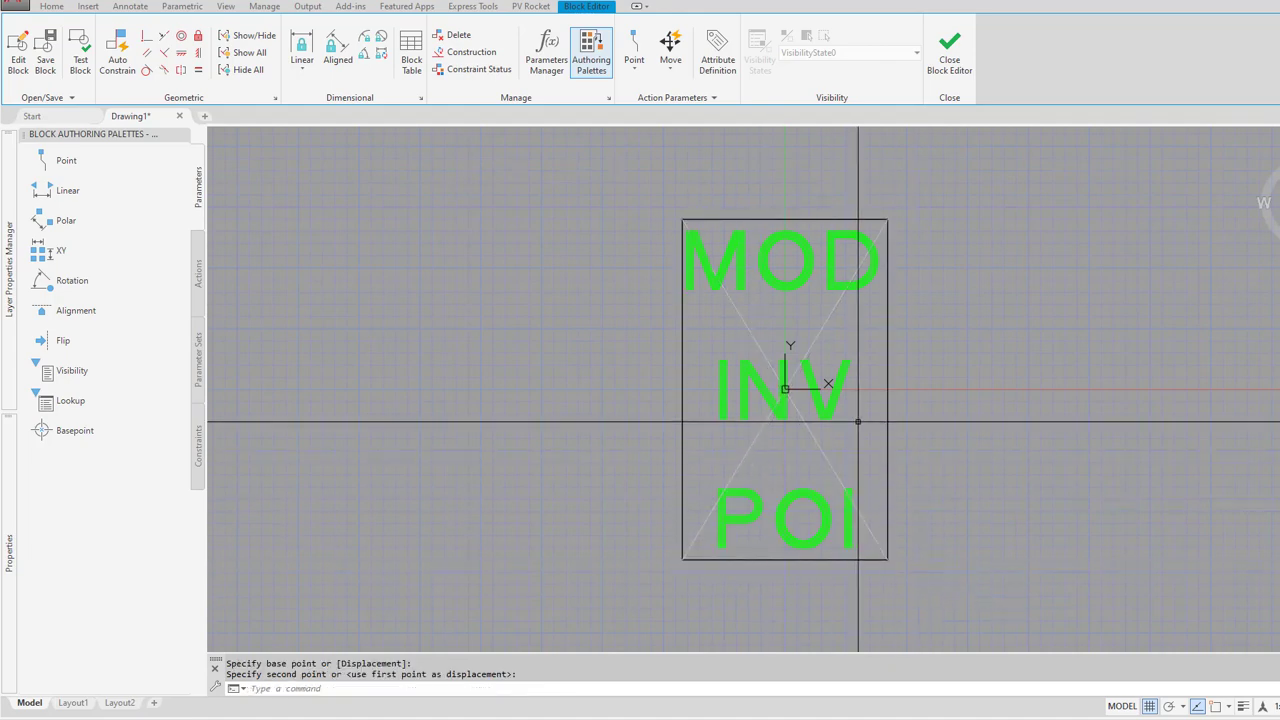
Step: Stretch the right edge of the module outline and its diagonals leftward by about 3 1/2"
text(s)
key(Return)
click(901, 573)
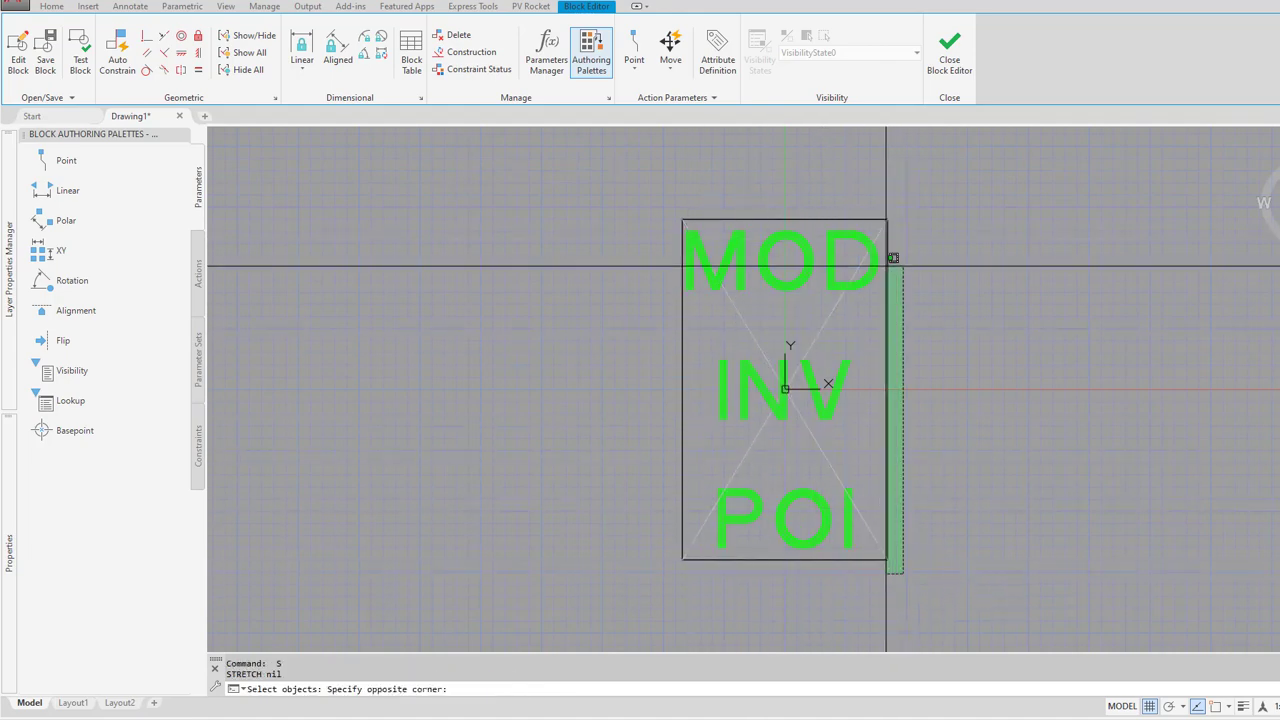
click(882, 205)
key(Return)
click(948, 237)
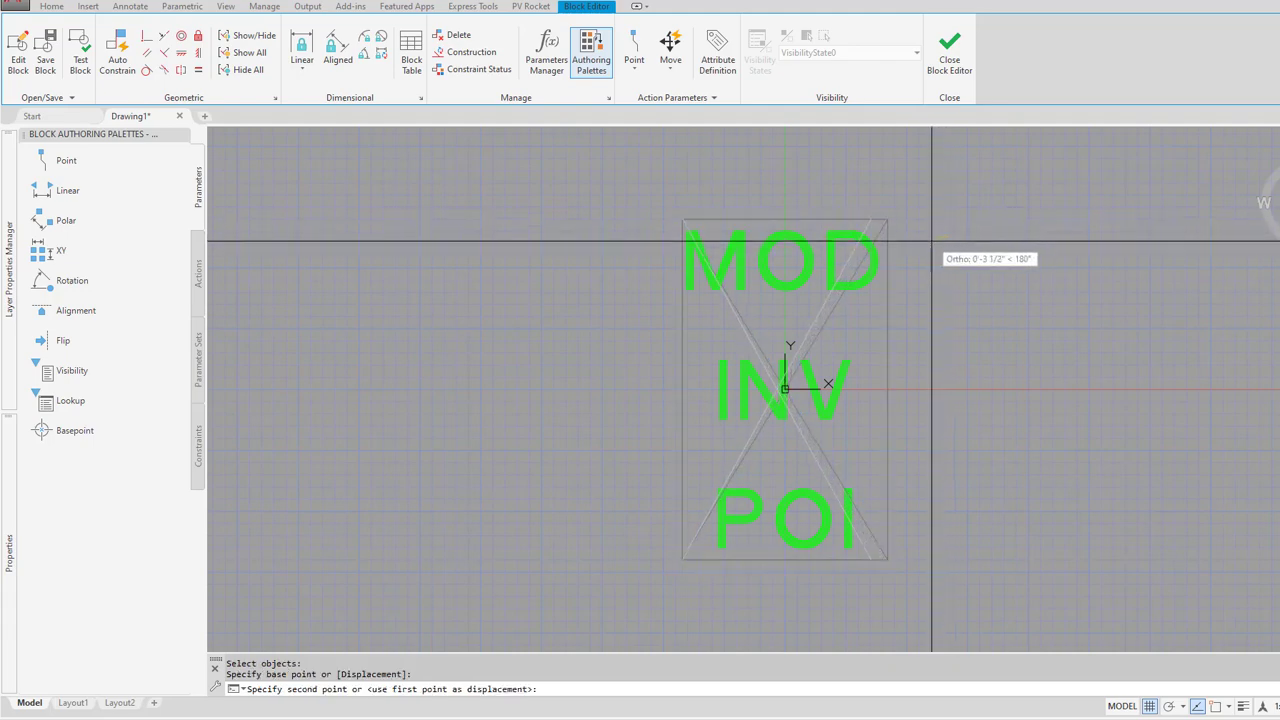
click(930, 243)
Step: Stretch the left edge of the module outline slightly rightward, and close the Block Editor with the changes saved to 2DED module master
key(Return)
click(686, 575)
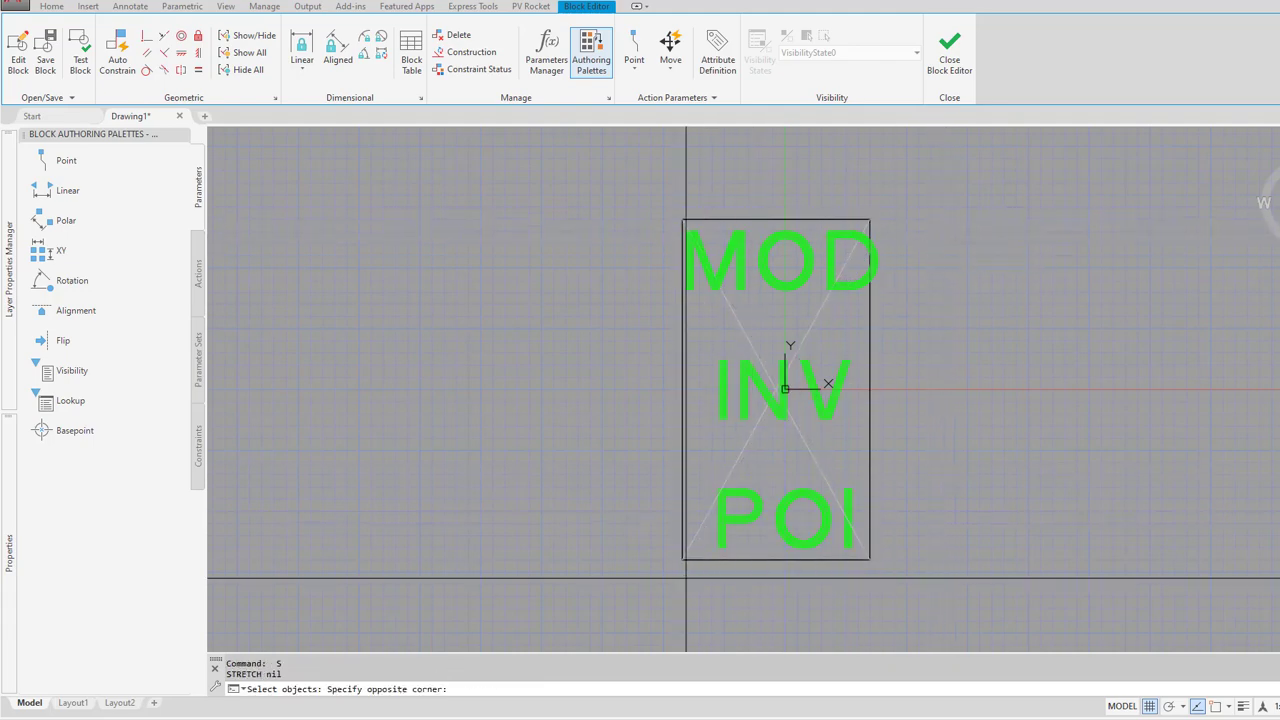
click(634, 197)
key(Return)
click(604, 300)
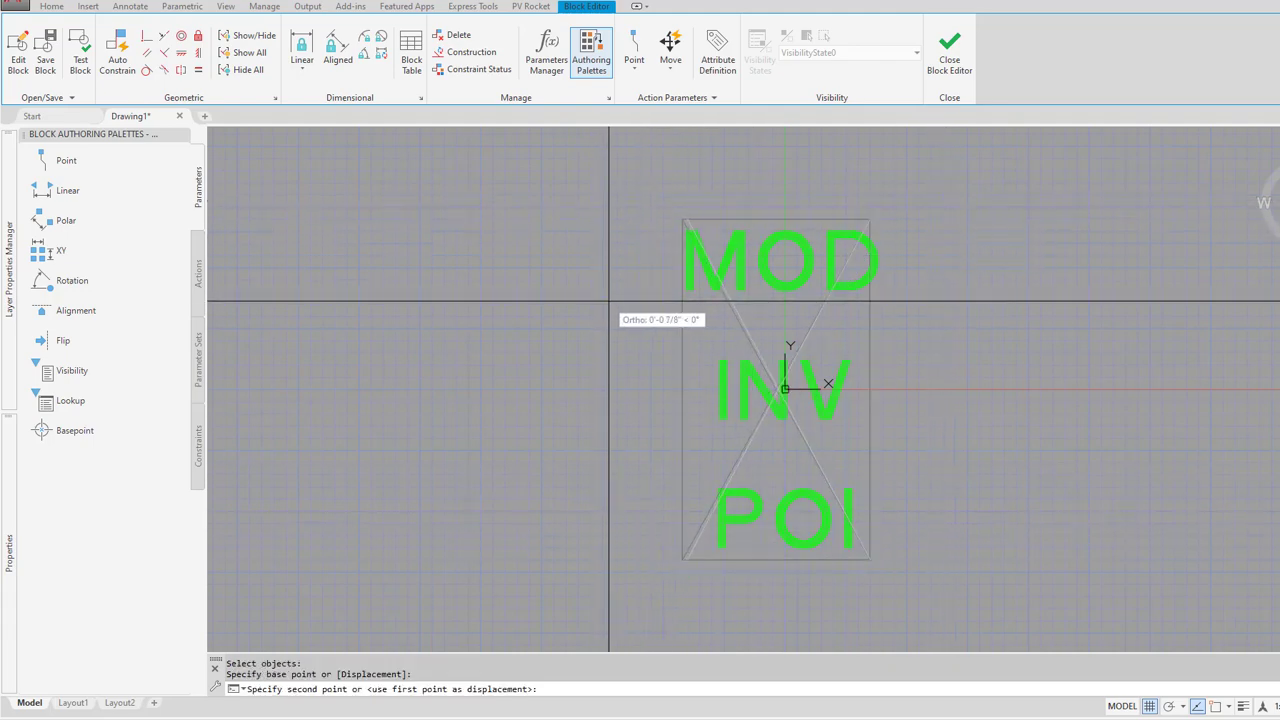
click(611, 300)
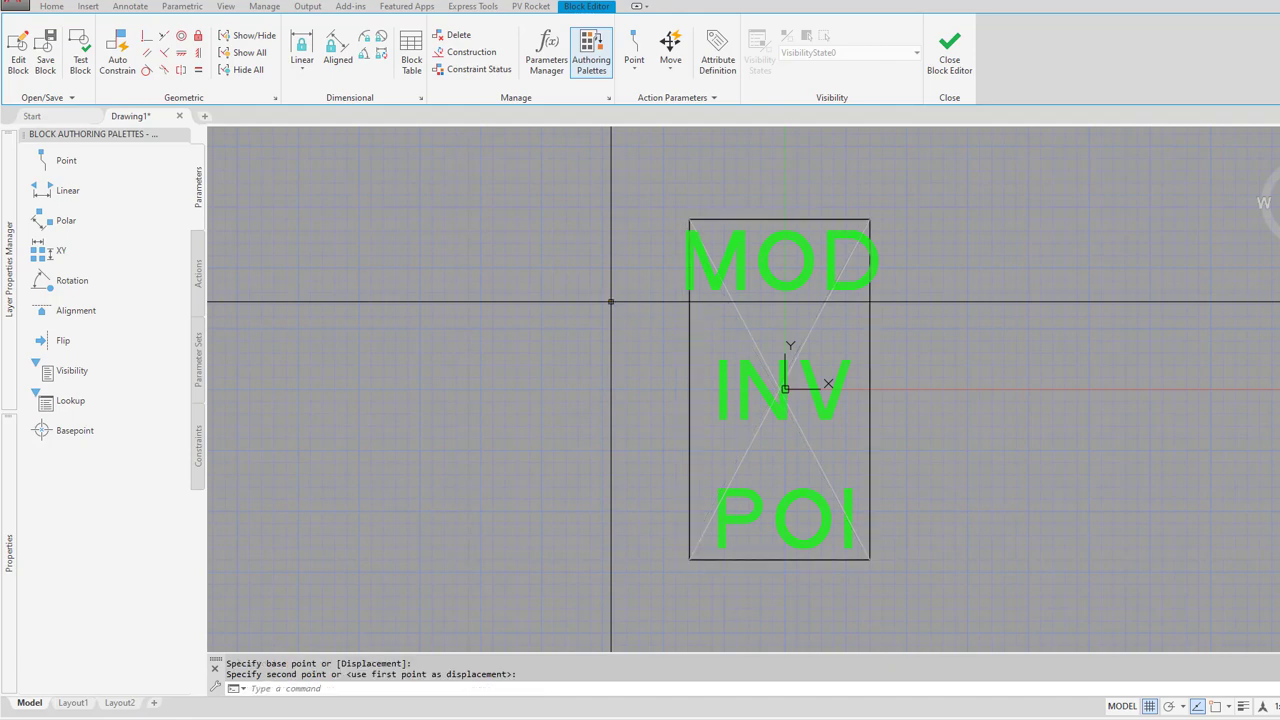
click(947, 62)
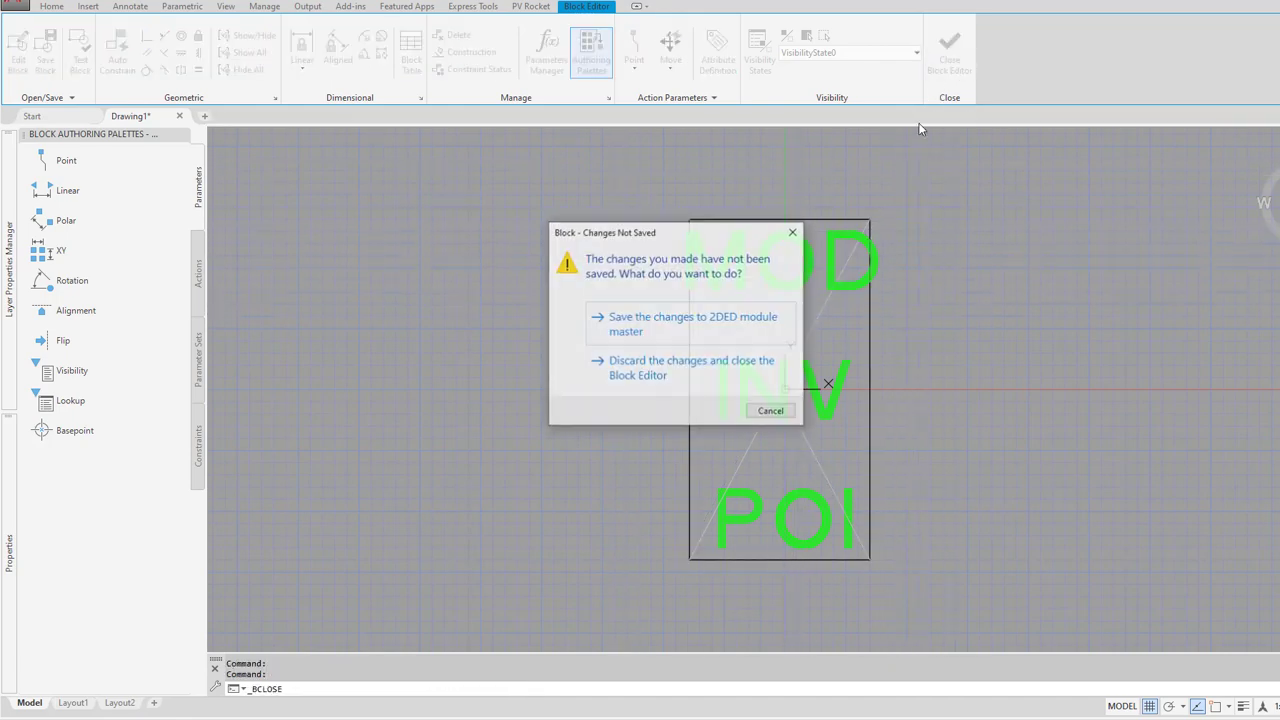
click(661, 329)
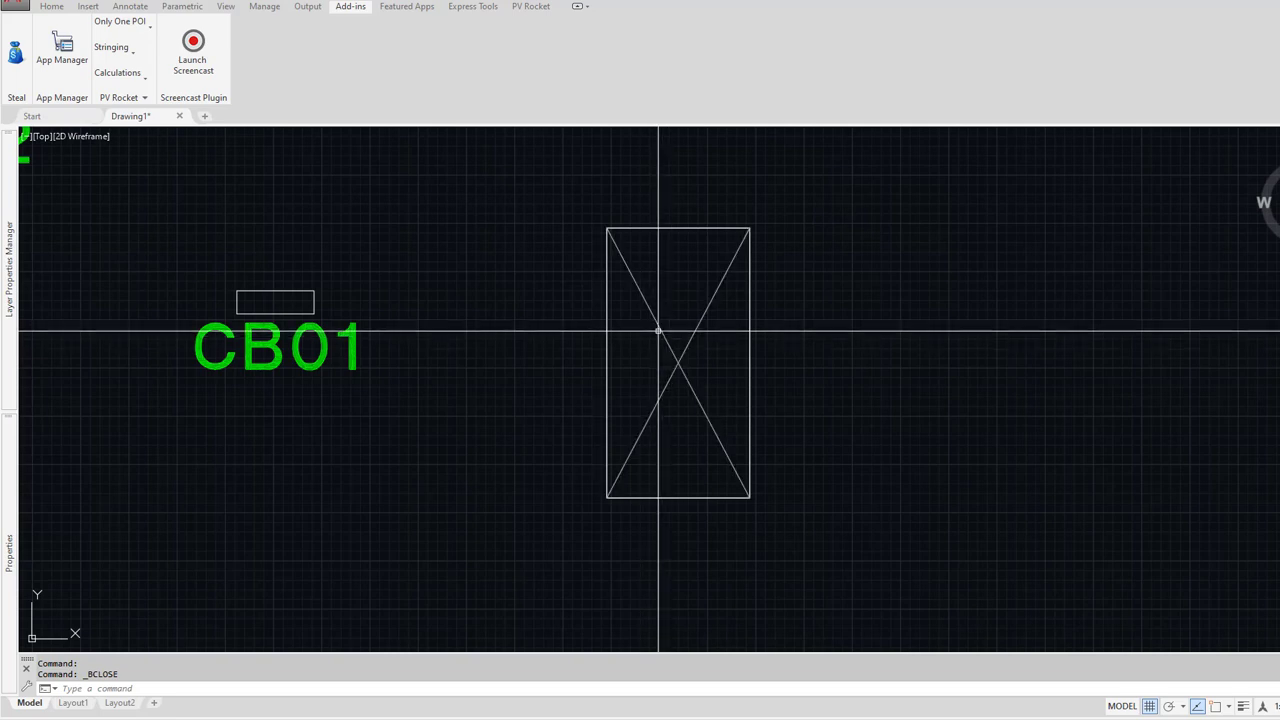
Step: List the properties of the resized module block and examine its block name and layer
click(661, 329)
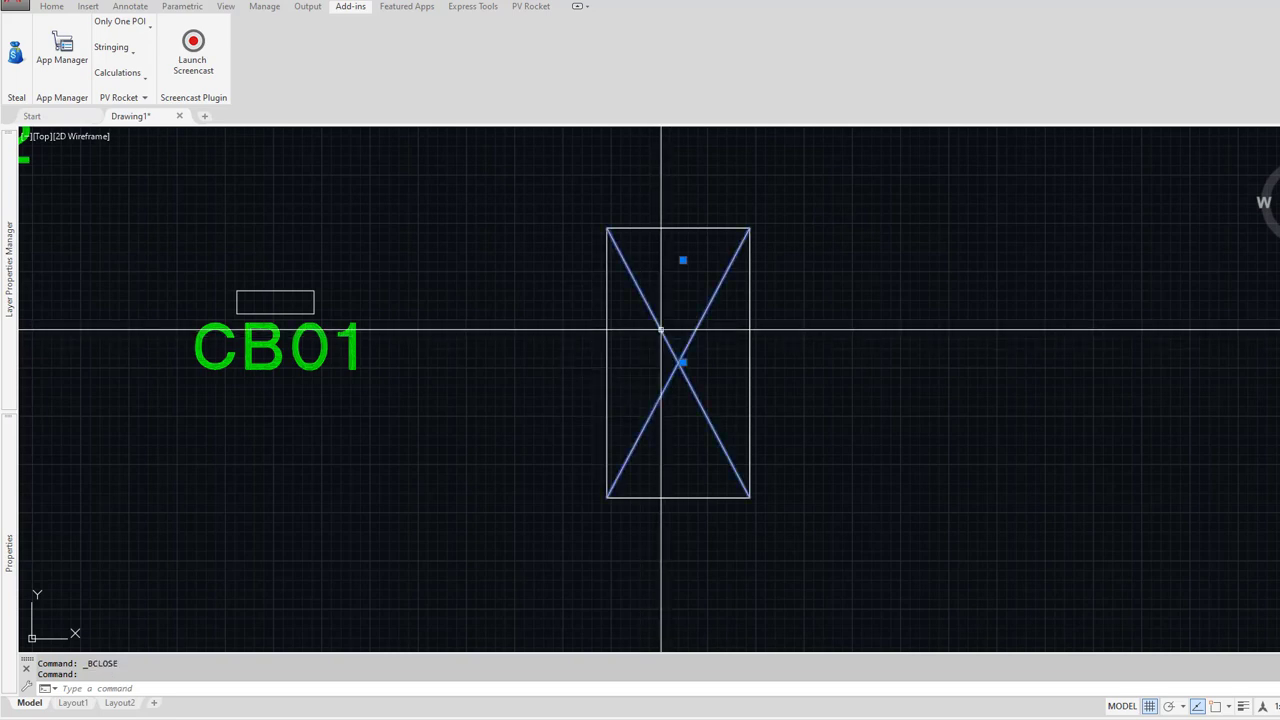
text(li)
key(Return)
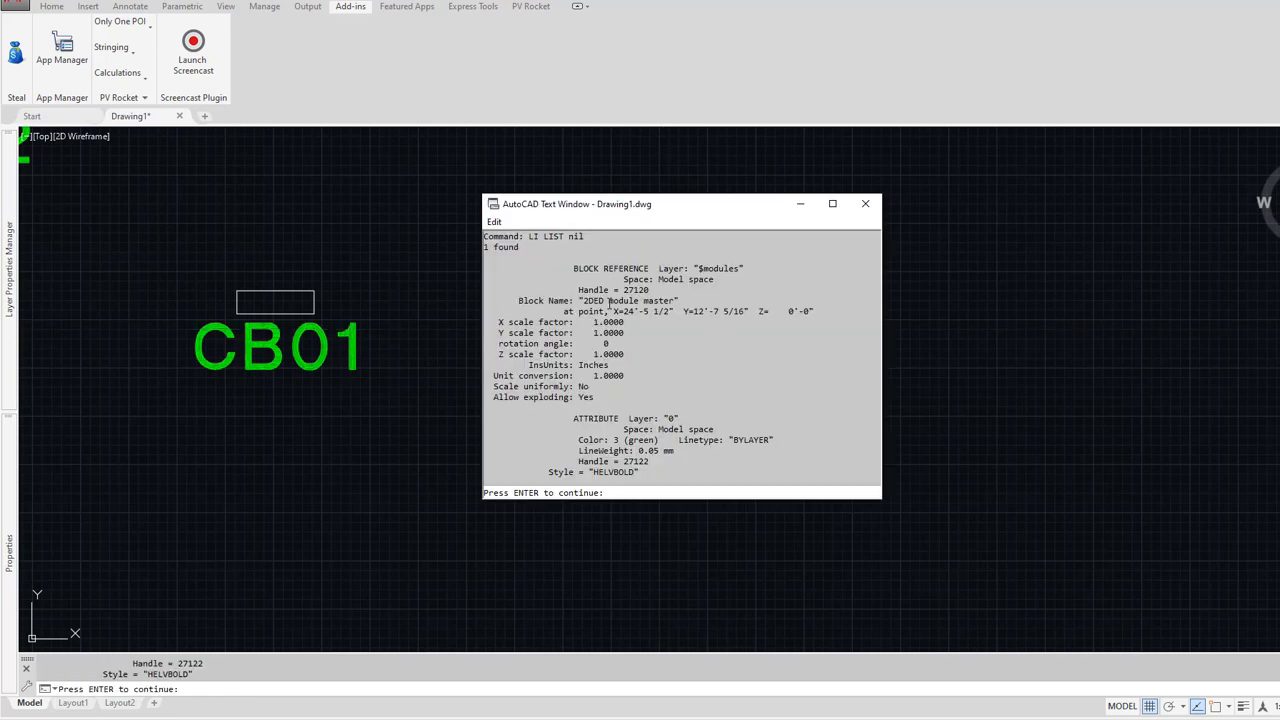
drag(583, 300, 741, 269)
key(F2)
key(Return)
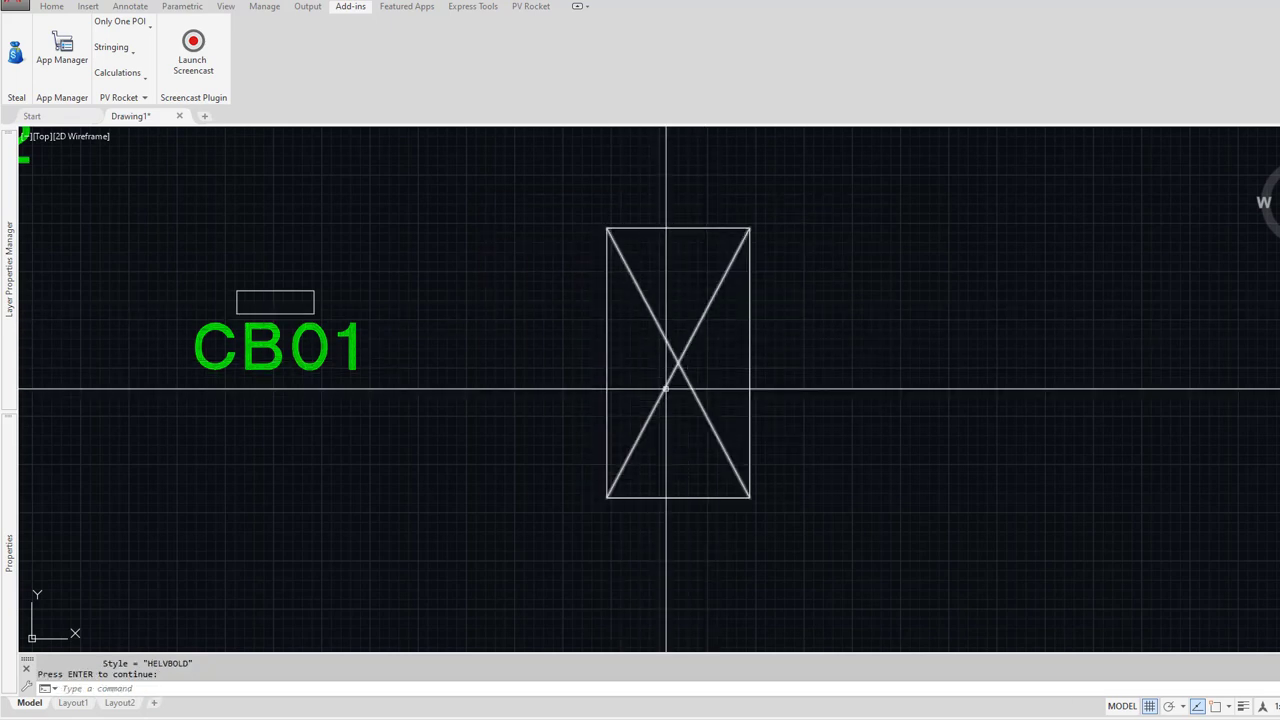
Step: Erase the modules in the uppermost row of the INV03 array, except the four at the row's left end
scroll(666, 388, down, 4)
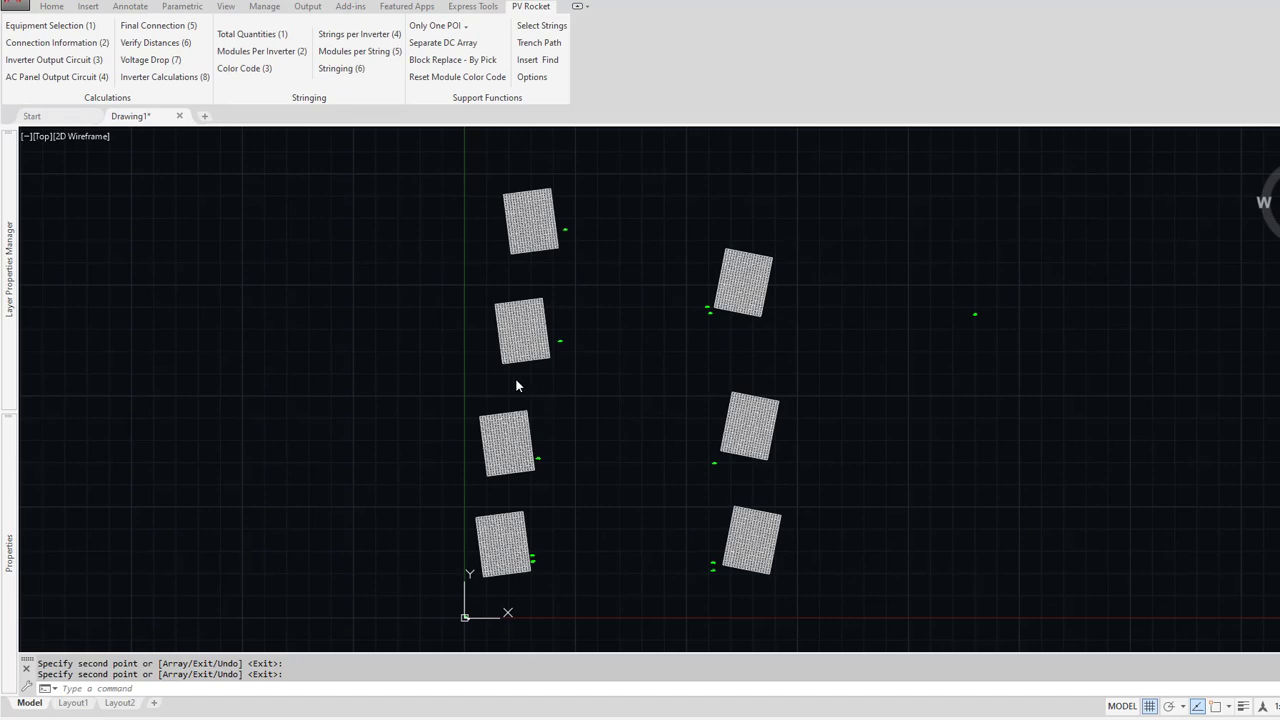
scroll(513, 335, up, 8)
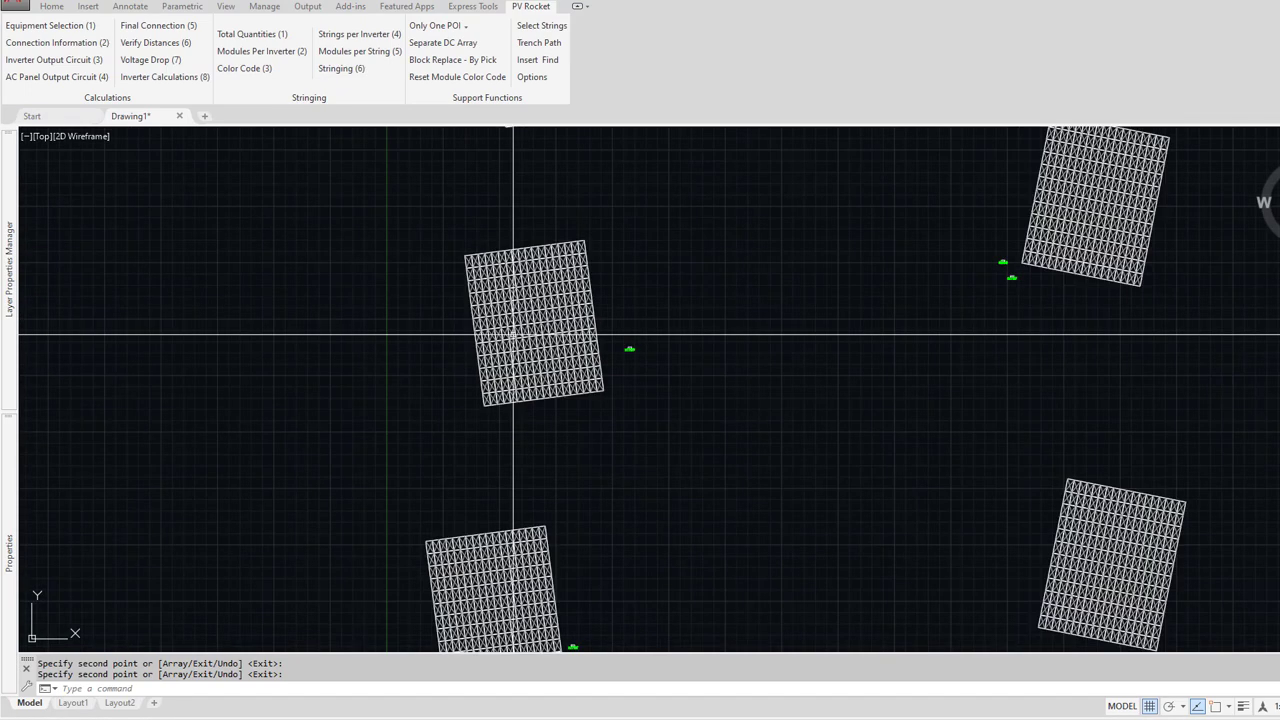
middle_drag(513, 335, 507, 398)
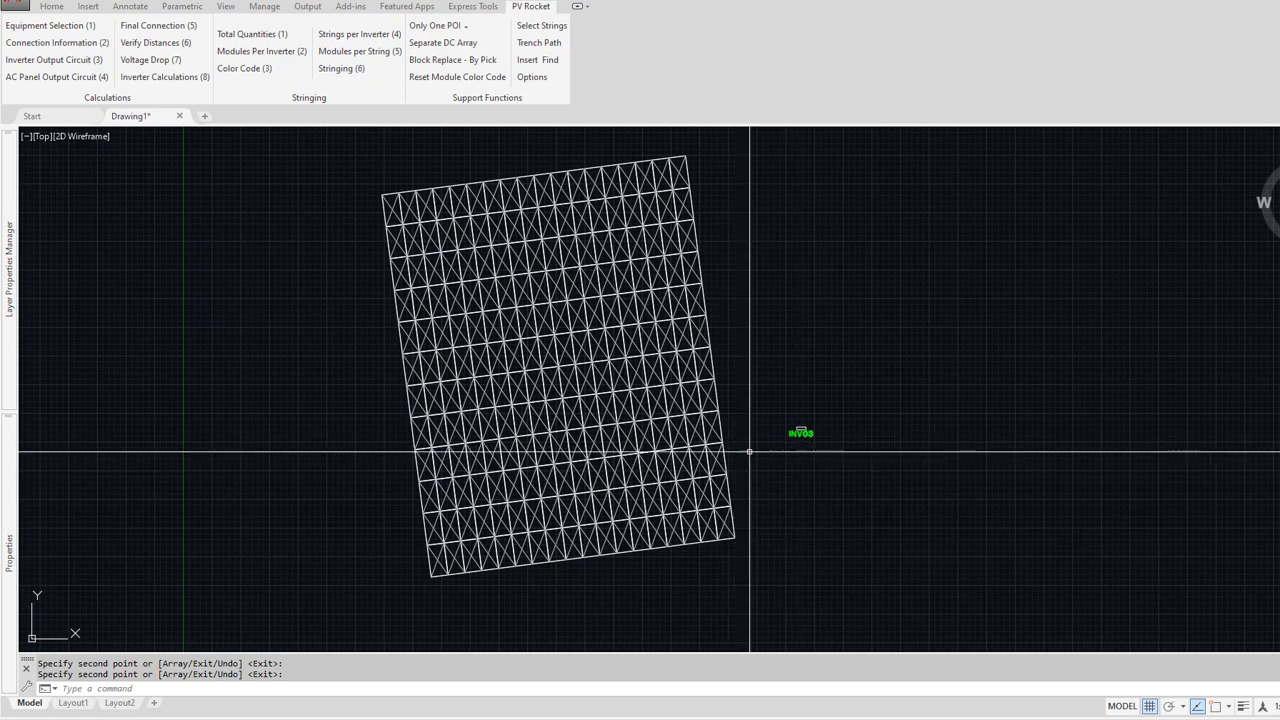
key(Return)
text(E ERASE nil)
key(Return)
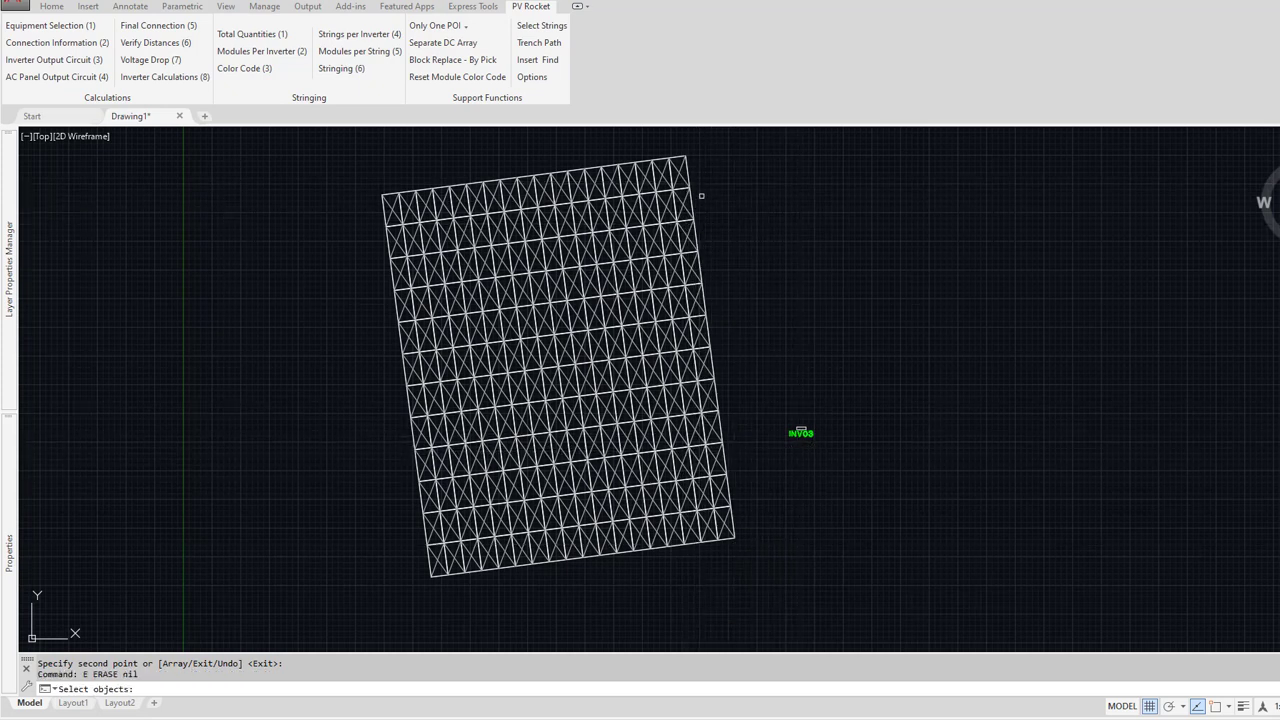
click(704, 198)
click(451, 150)
key(Return)
Step: Erase the four remaining modules of the uppermost row and the entire second row of the INV03 array
text(e)
key(Return)
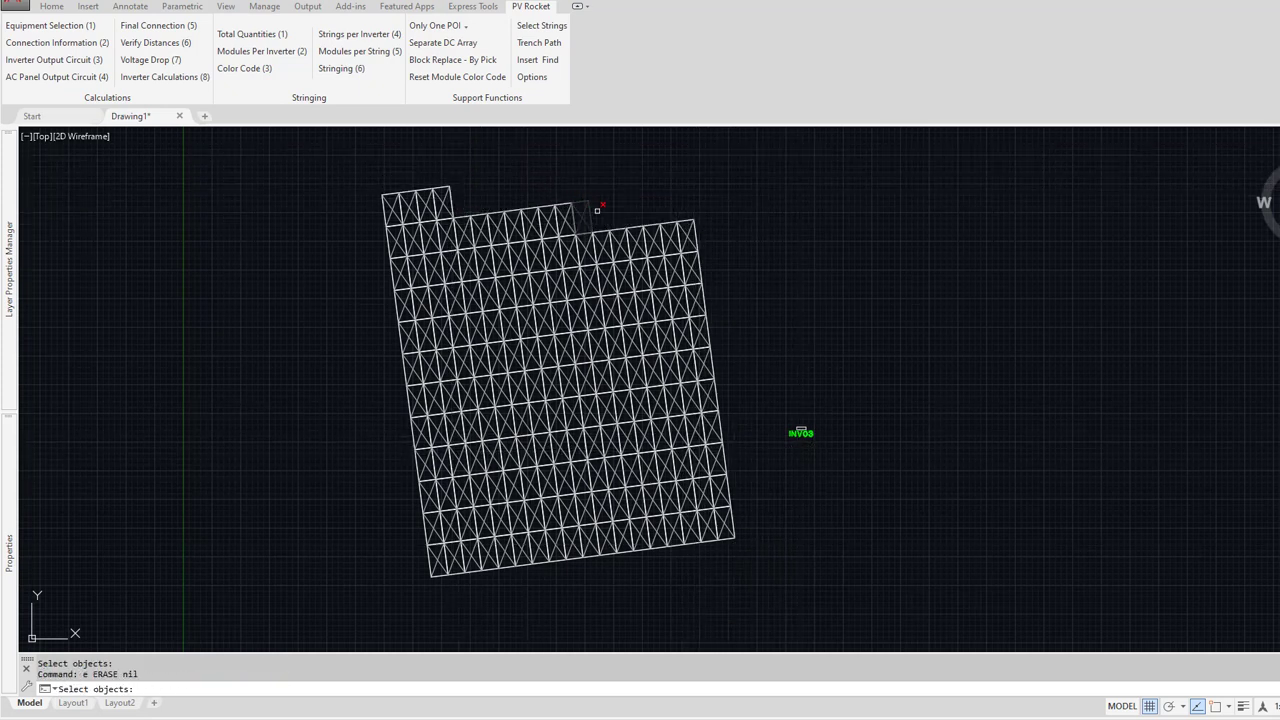
click(598, 205)
click(358, 174)
key(Return)
text(e)
key(Return)
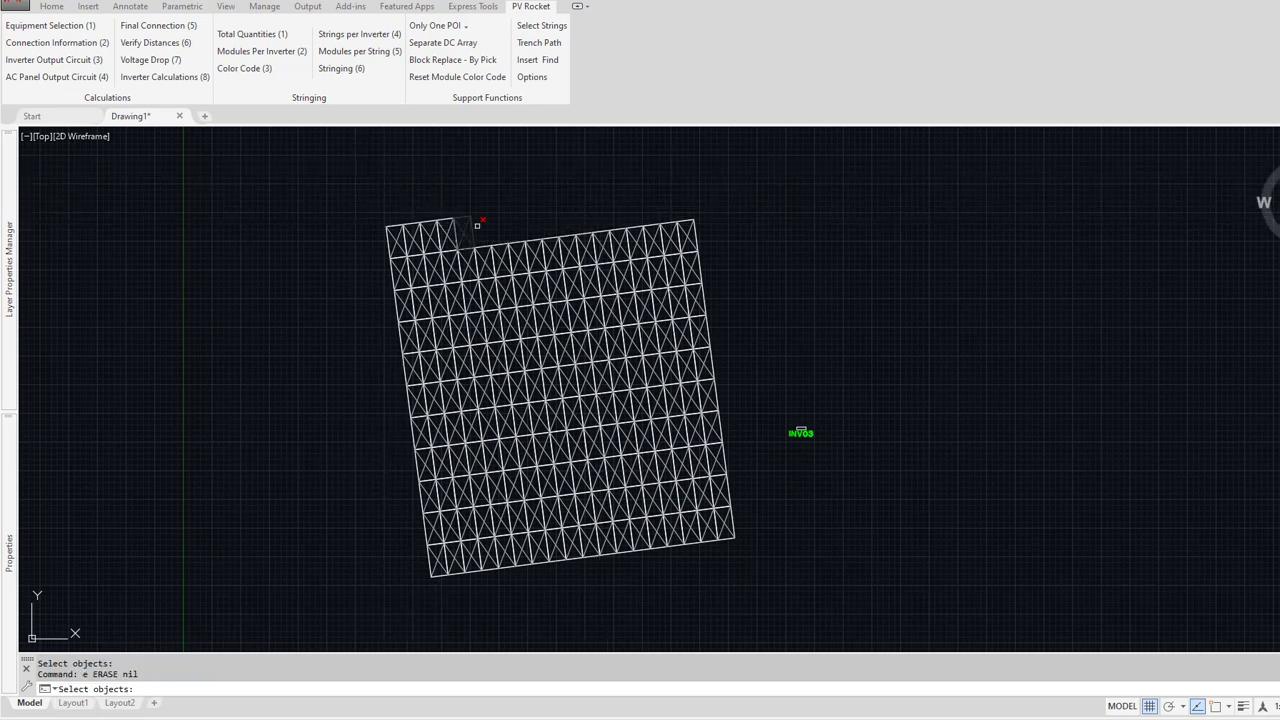
click(478, 220)
click(352, 200)
key(Return)
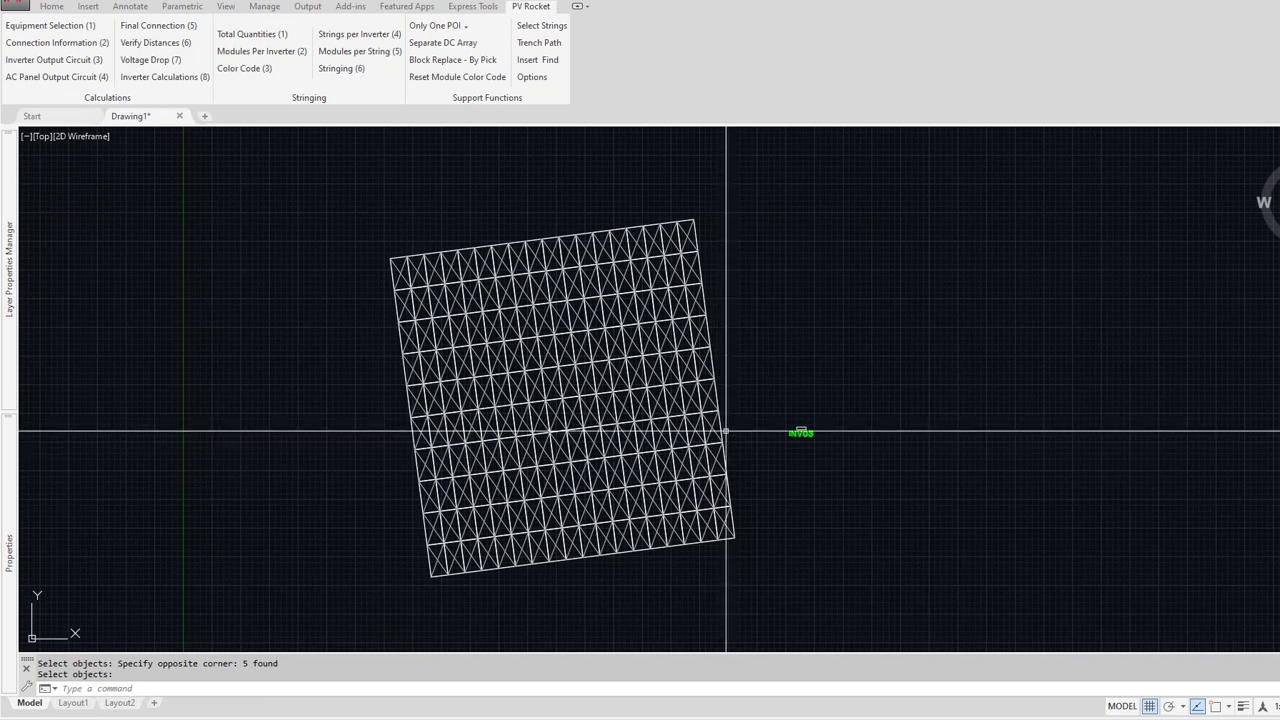
Step: Erase the three modules at the right end of the fourth remaining row in the INV03 array
text(e)
key(Return)
click(708, 341)
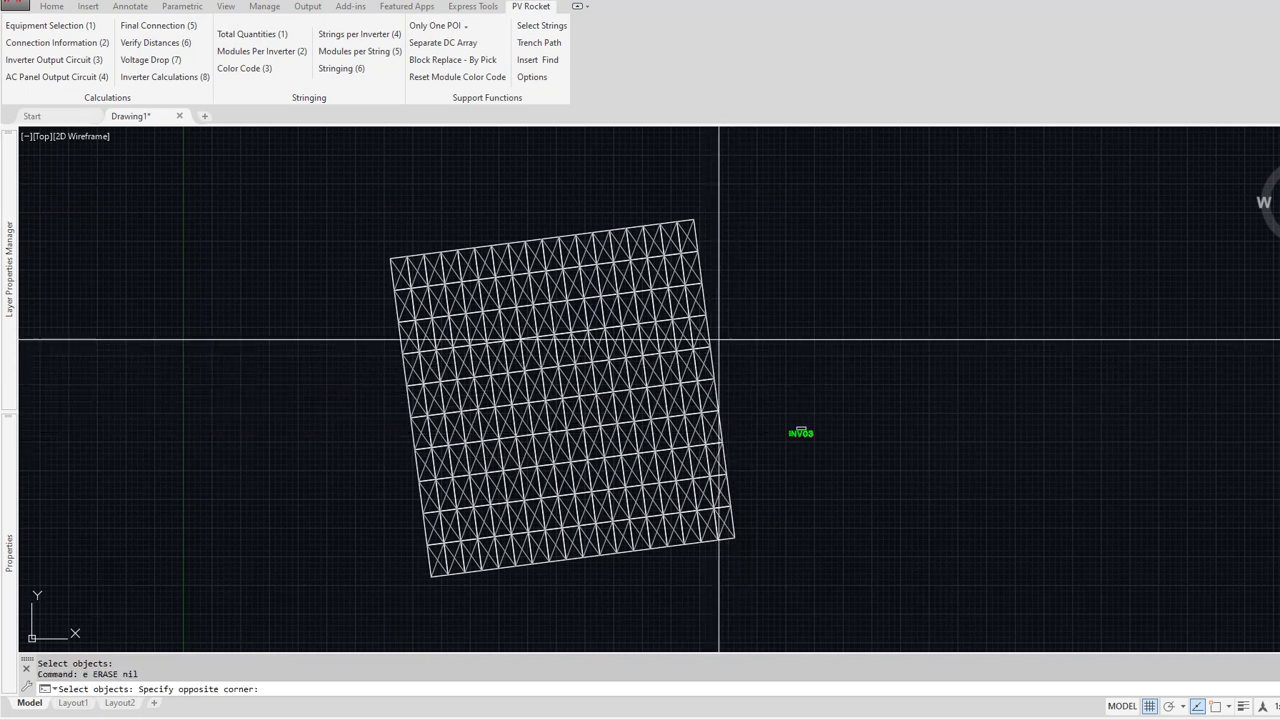
click(663, 330)
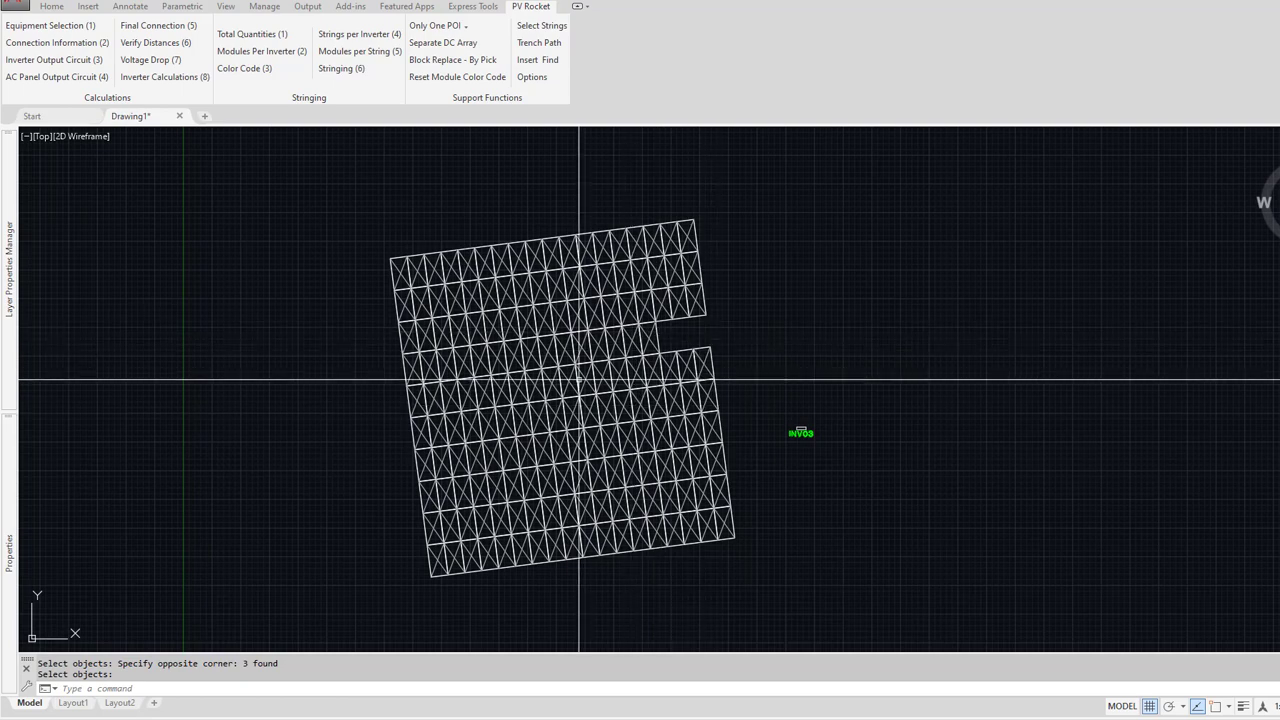
Step: Set the PV Rocket total quantities to 1473 array modules and 7 inverters
scroll(571, 398, down, 4)
scroll(571, 398, down, 4)
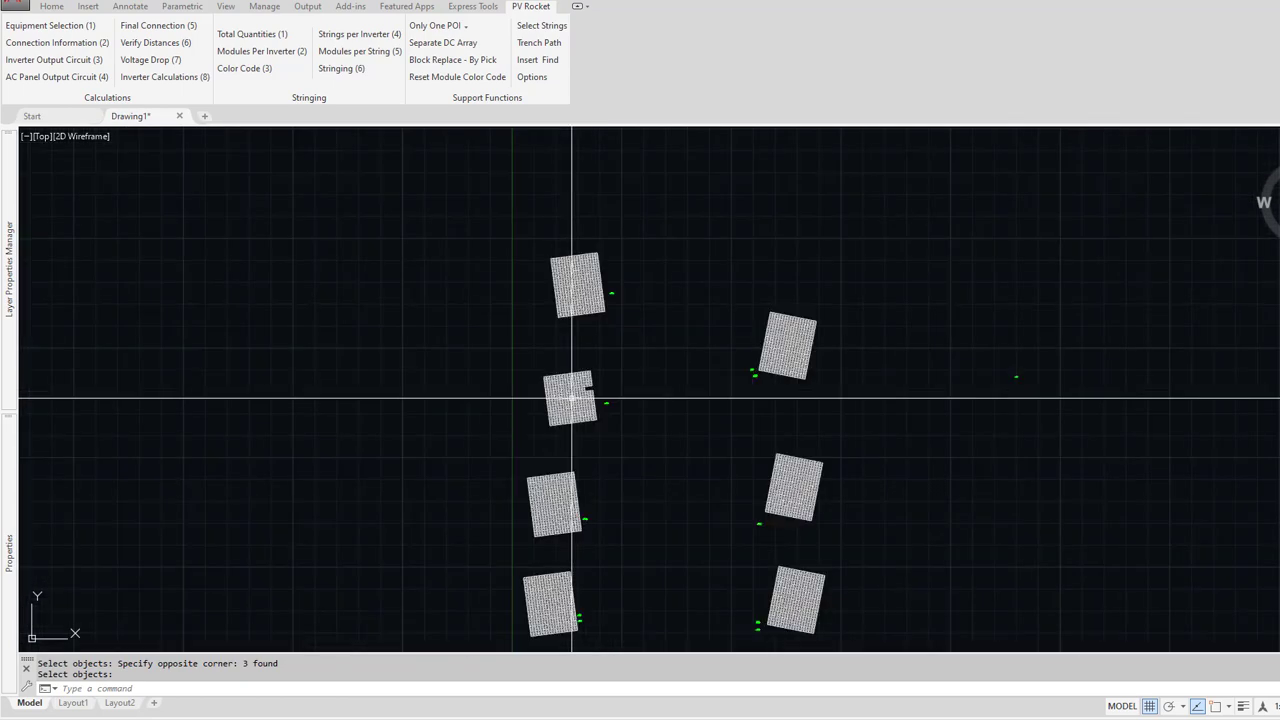
middle_drag(585, 422, 544, 372)
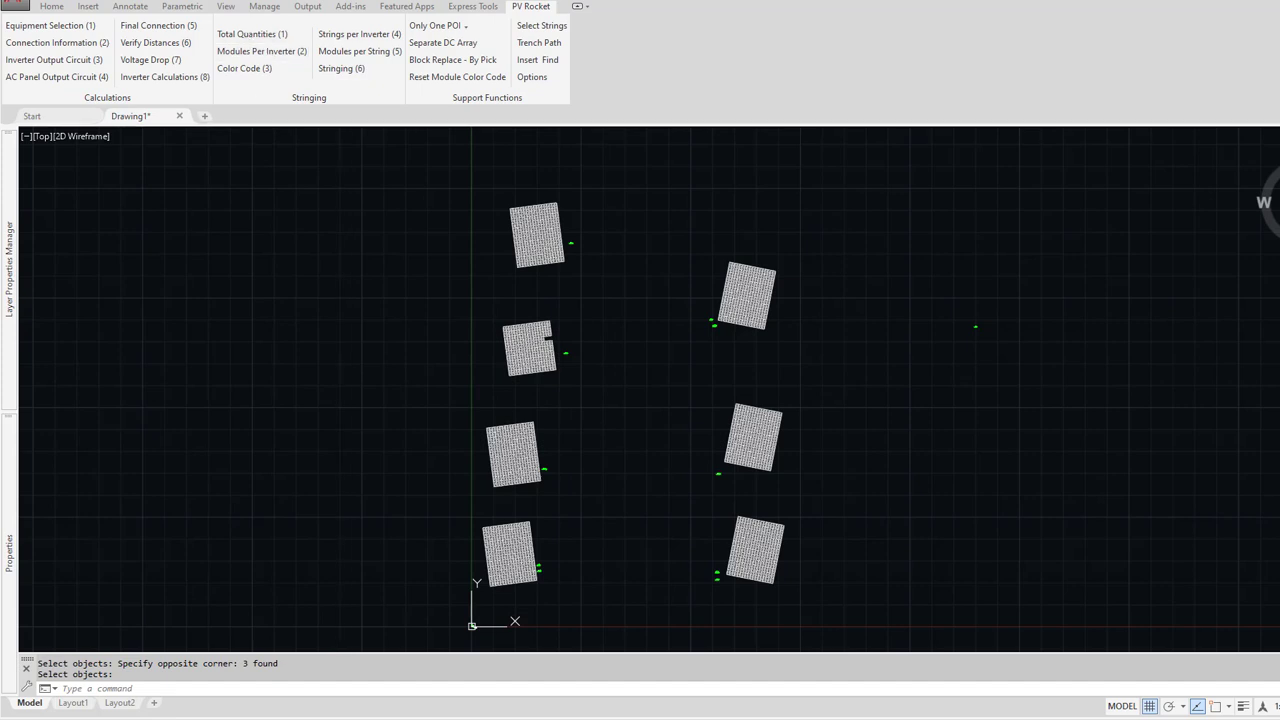
key(Return)
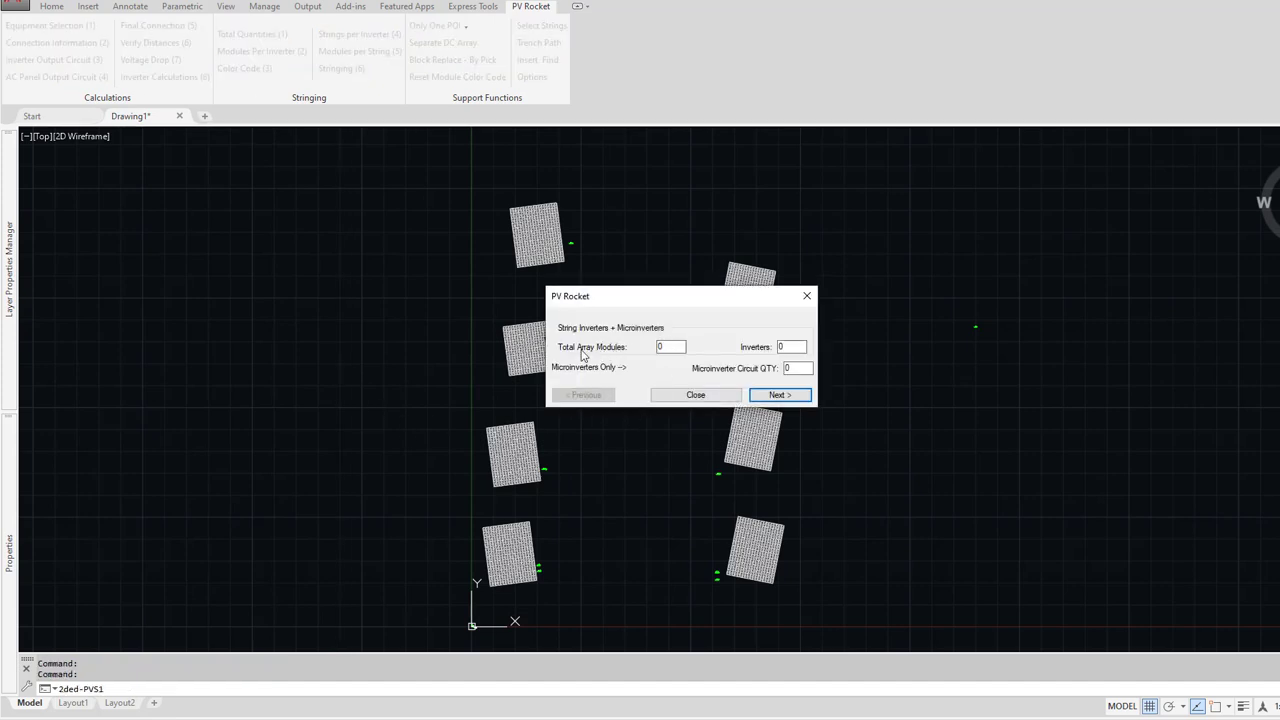
double_click(677, 346)
text(1473)
double_click(795, 347)
text(7)
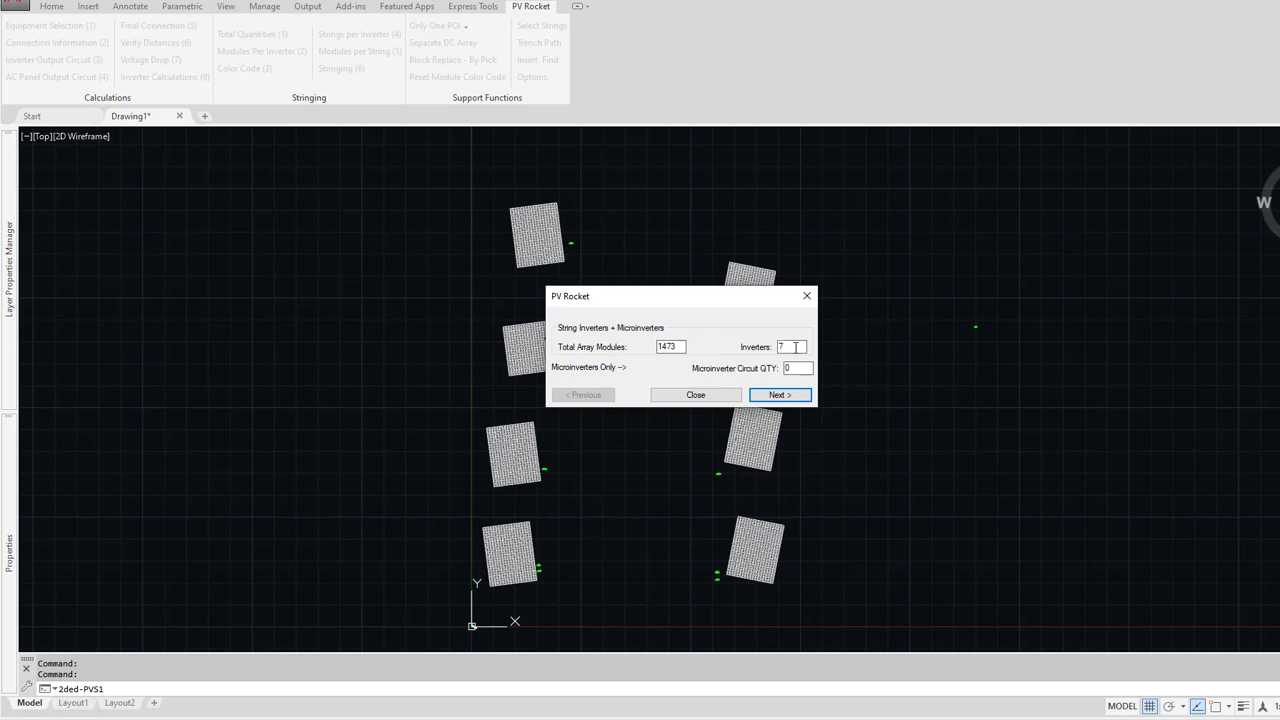
click(786, 397)
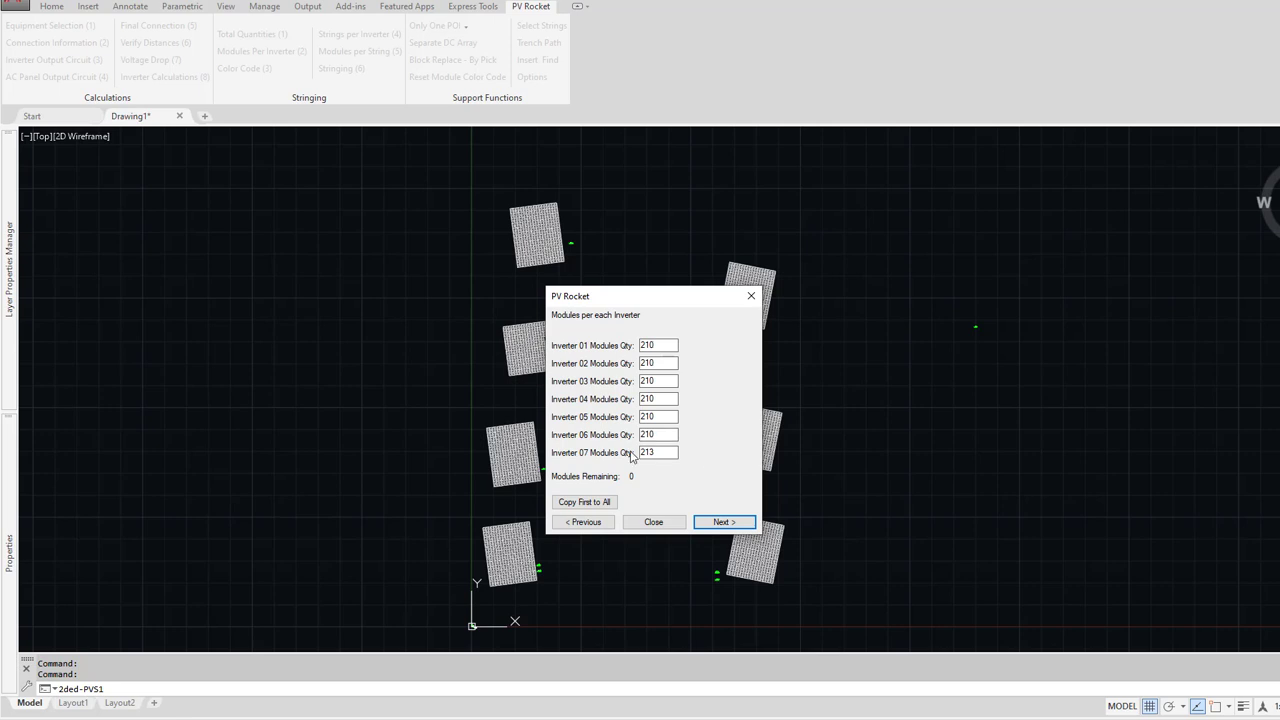
Step: Set the modules per inverter to 216 for all inverters except Inverter 03, which gets 177, and recheck the total quantities
double_click(668, 345)
text(216)
click(592, 506)
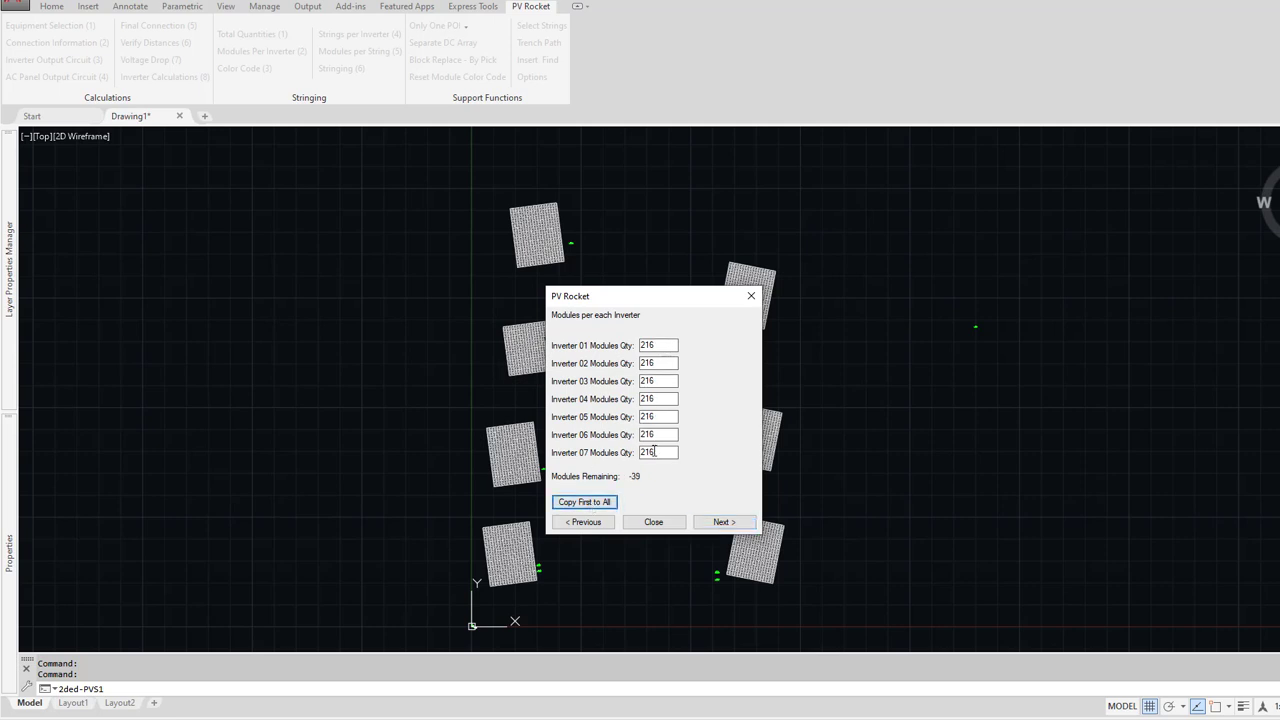
double_click(660, 381)
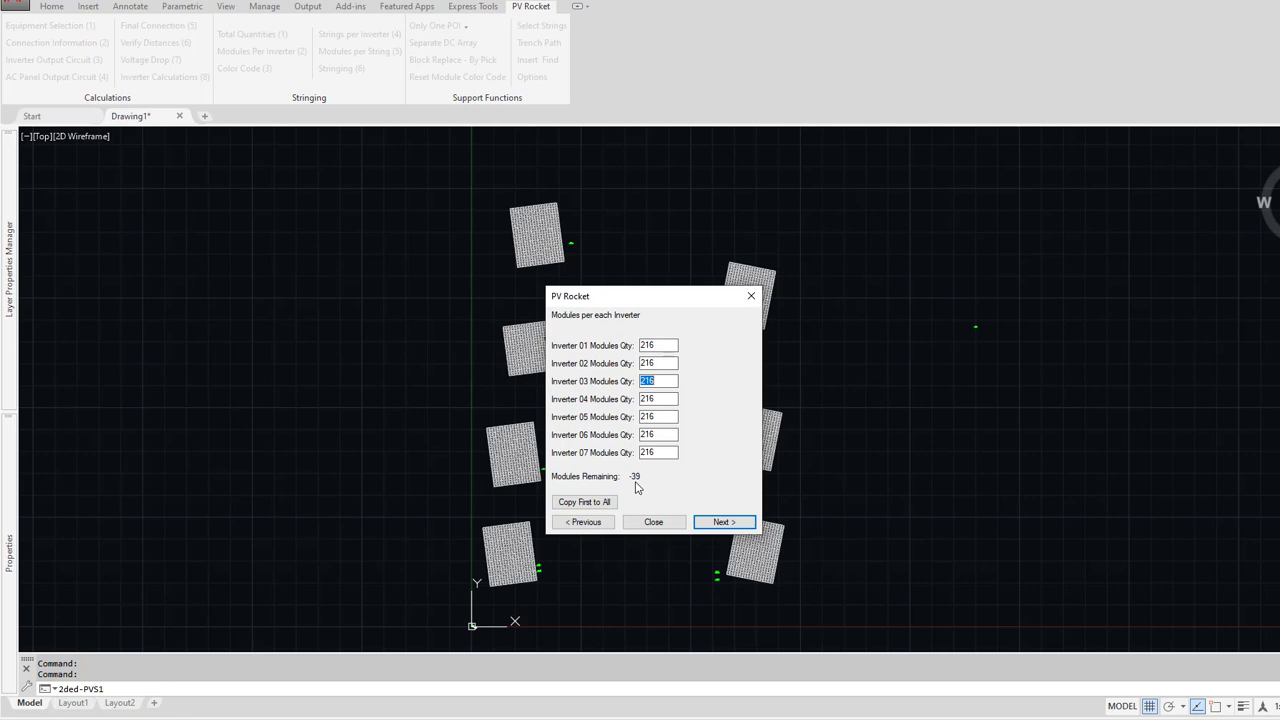
text(177)
key(Return)
click(588, 522)
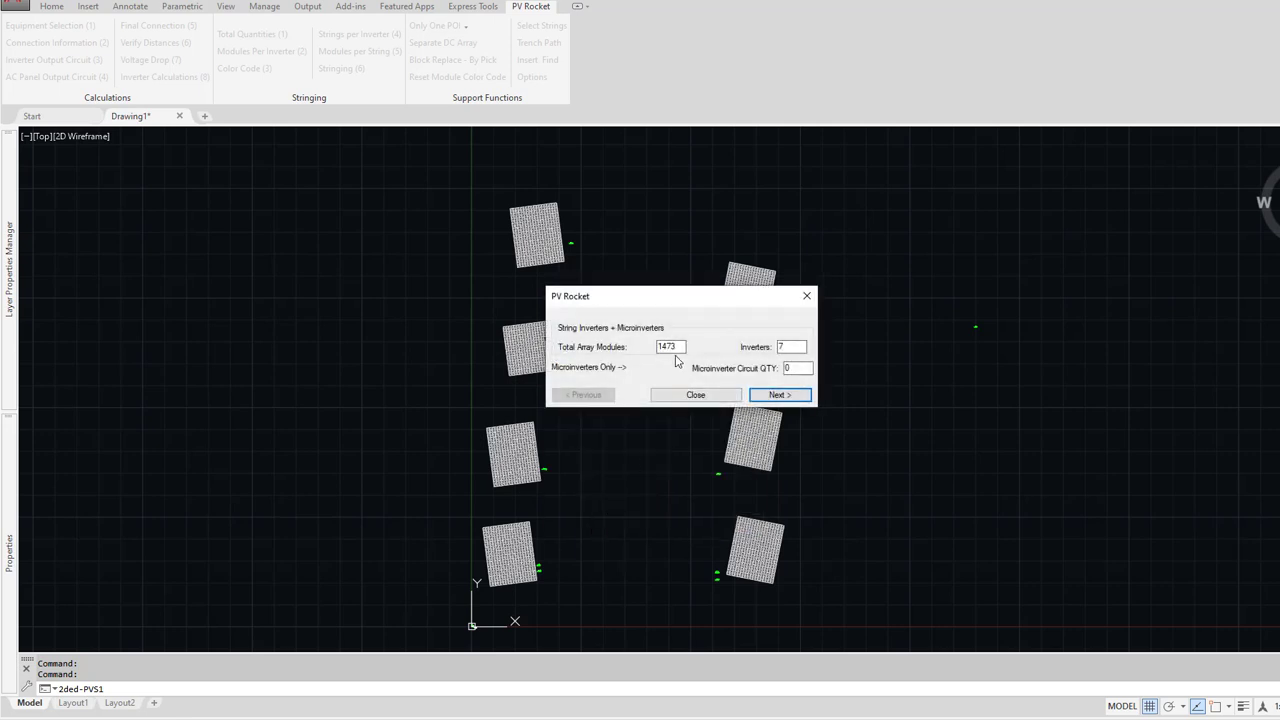
click(766, 396)
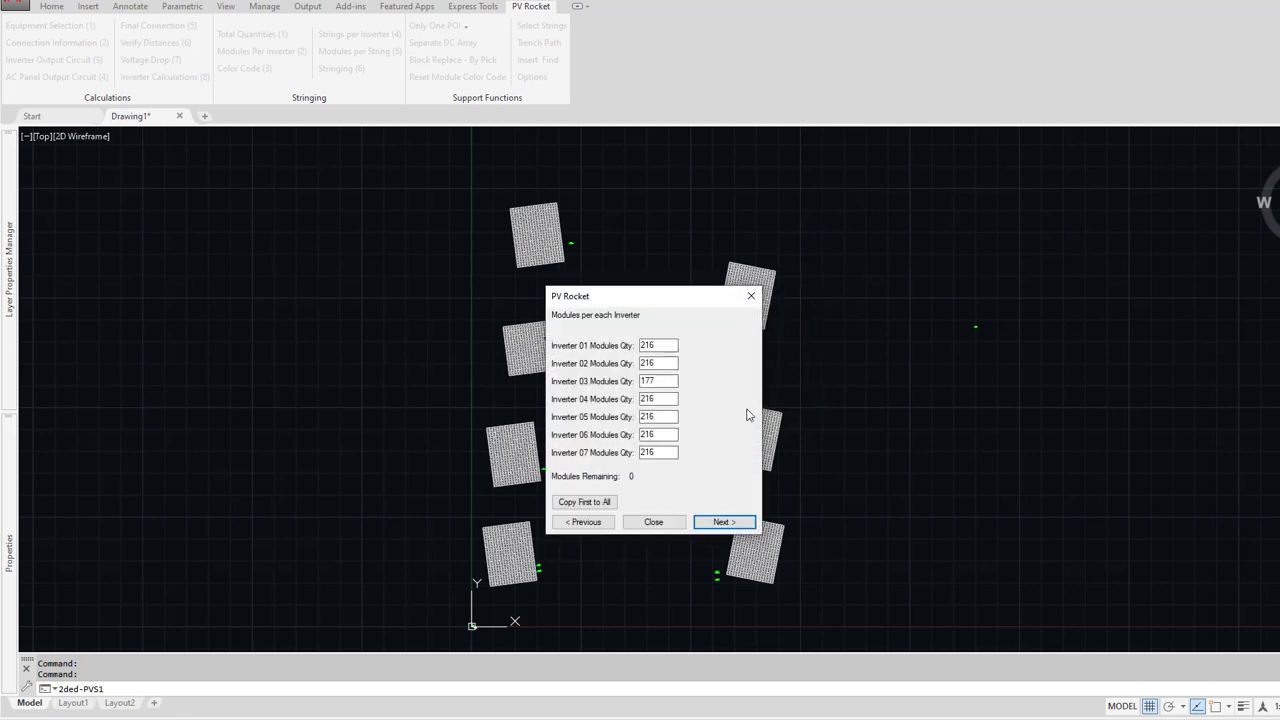
Step: Skip color coding, and set the strings per inverter to 12 for all inverters except Inverter 03, which gets 10
click(724, 522)
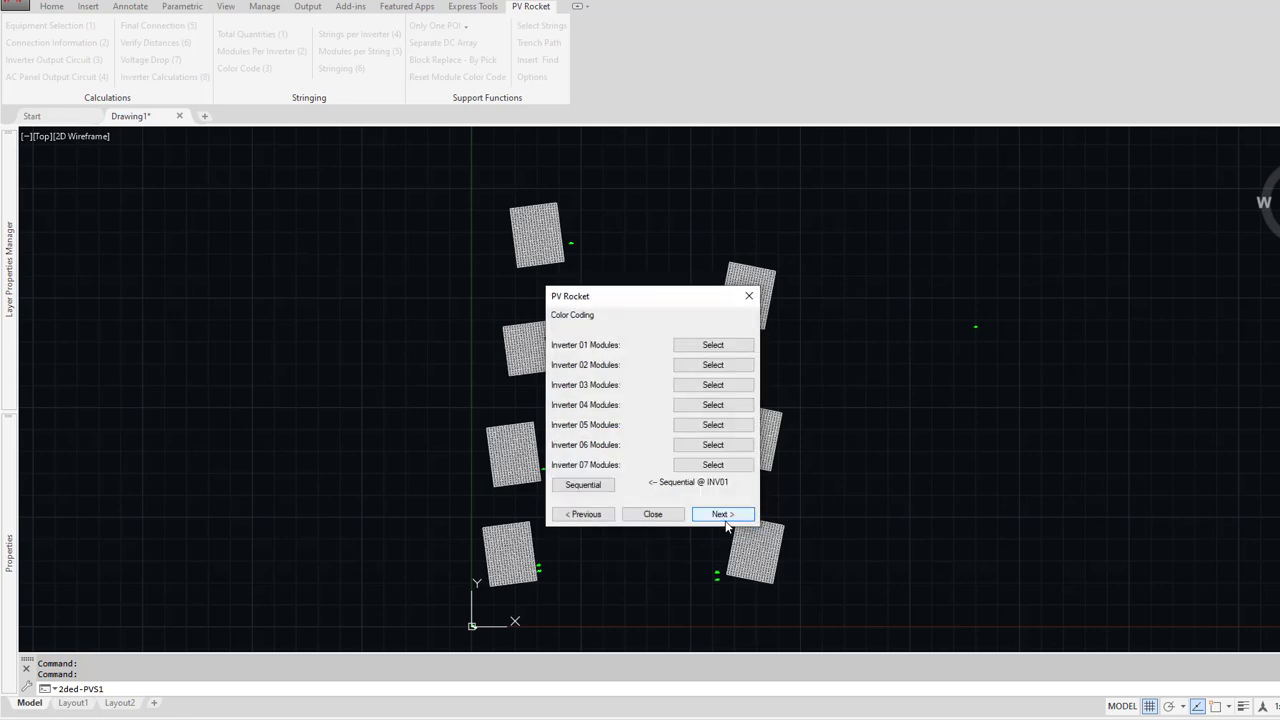
click(724, 518)
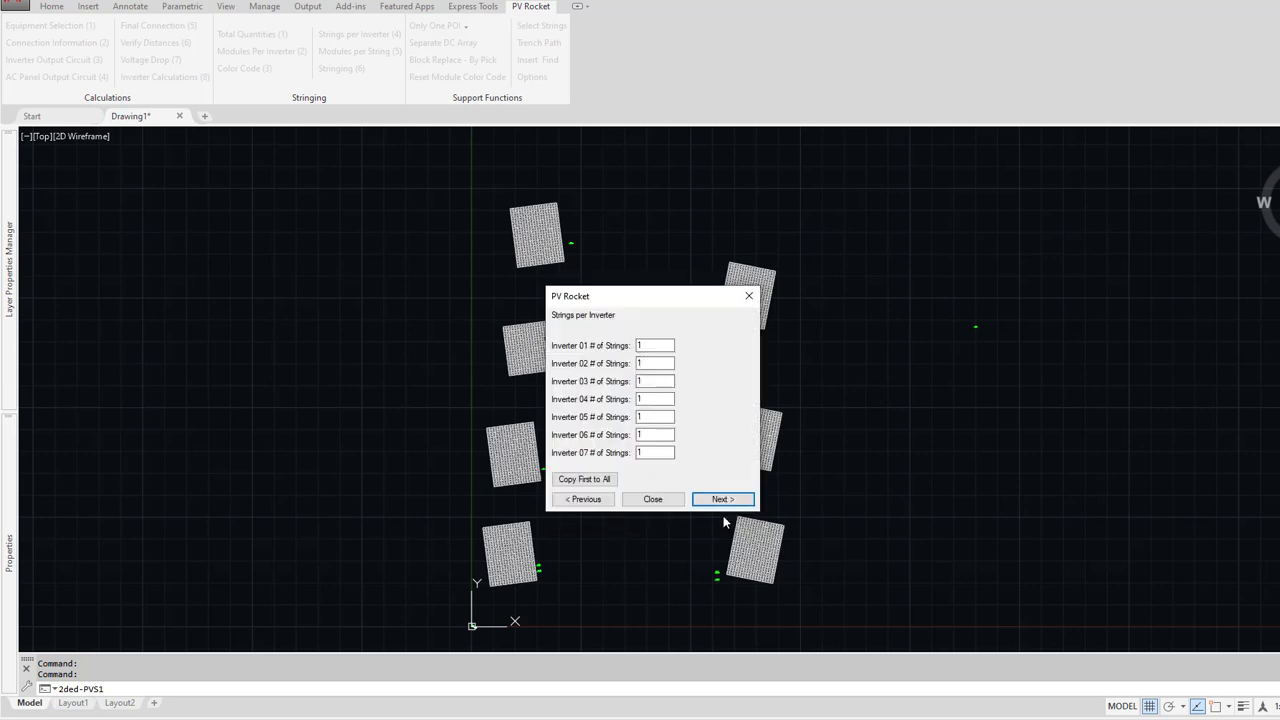
double_click(648, 347)
click(600, 479)
double_click(656, 381)
text(10)
click(724, 499)
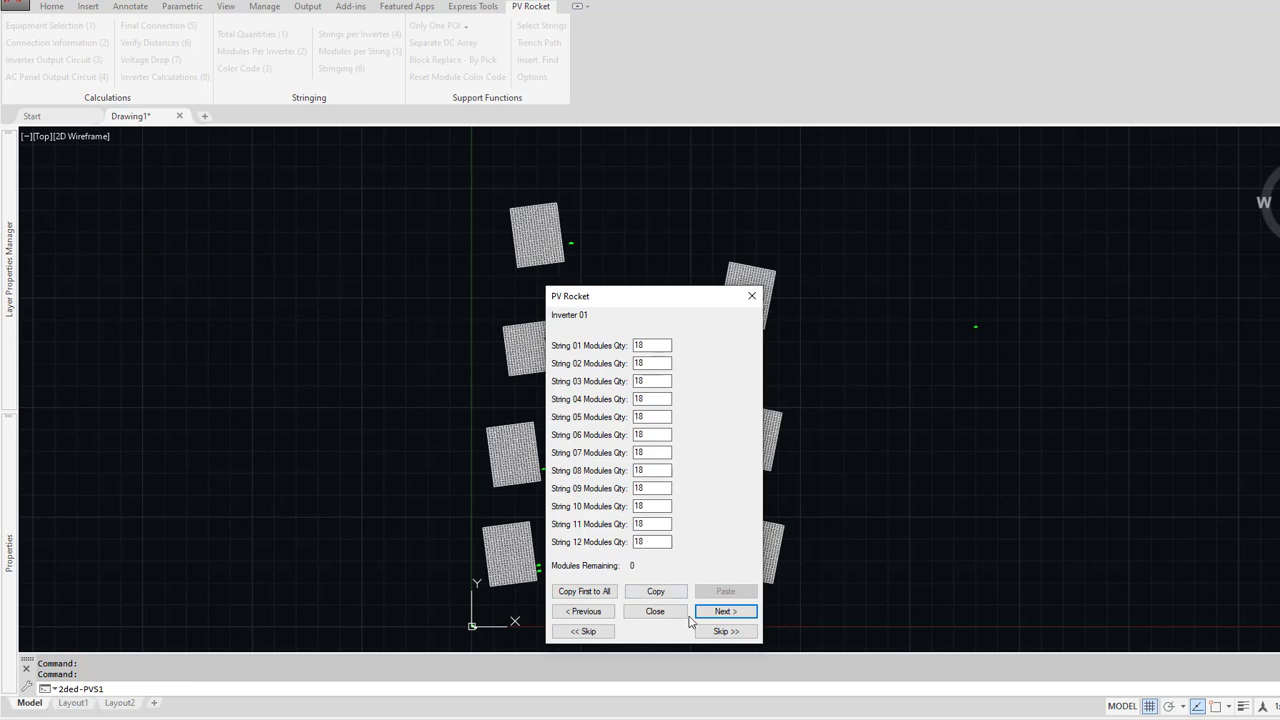
Step: Set every string of Inverter 03 to 18 modules except String 07, which gets 15, keeping 18 per string for the other inverters
click(729, 611)
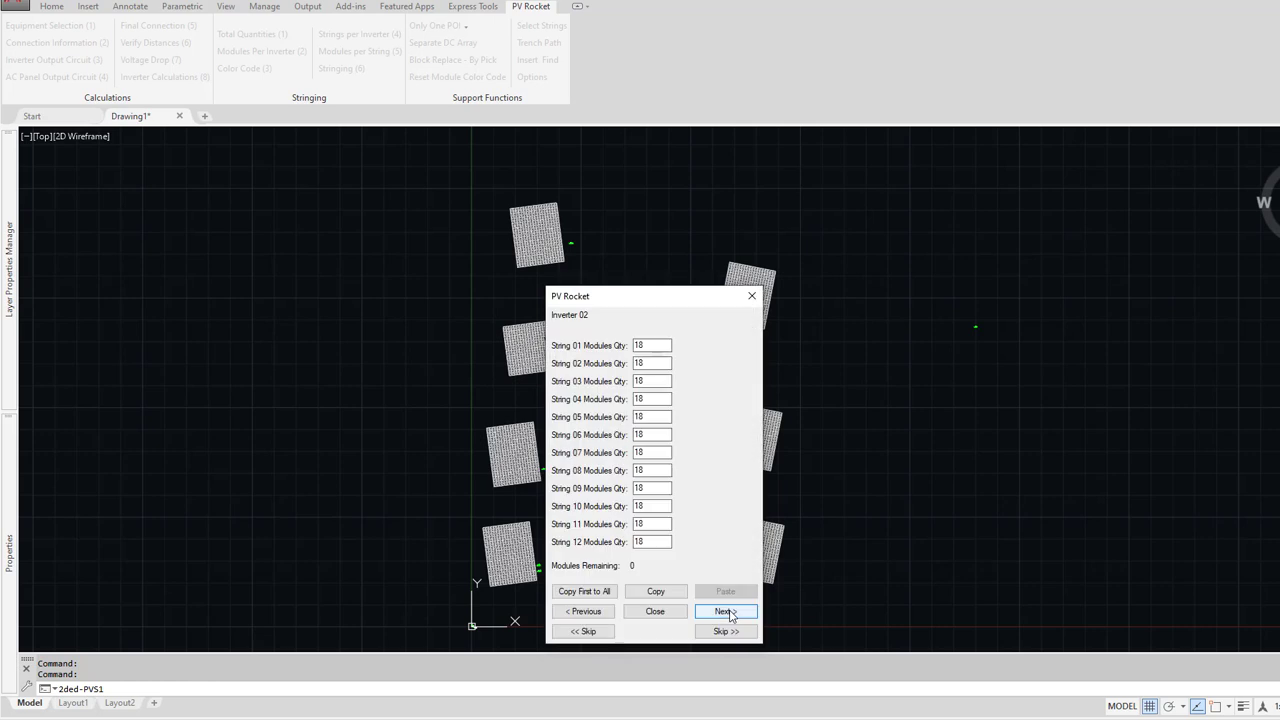
click(729, 611)
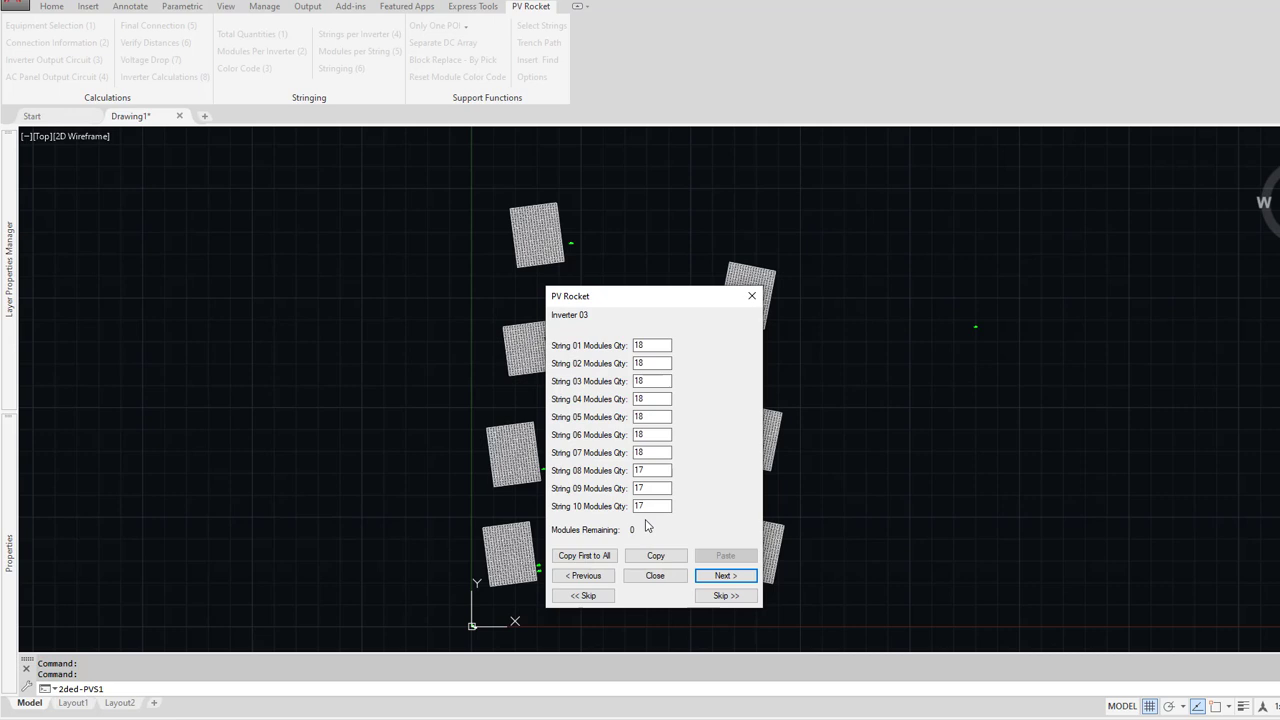
click(587, 557)
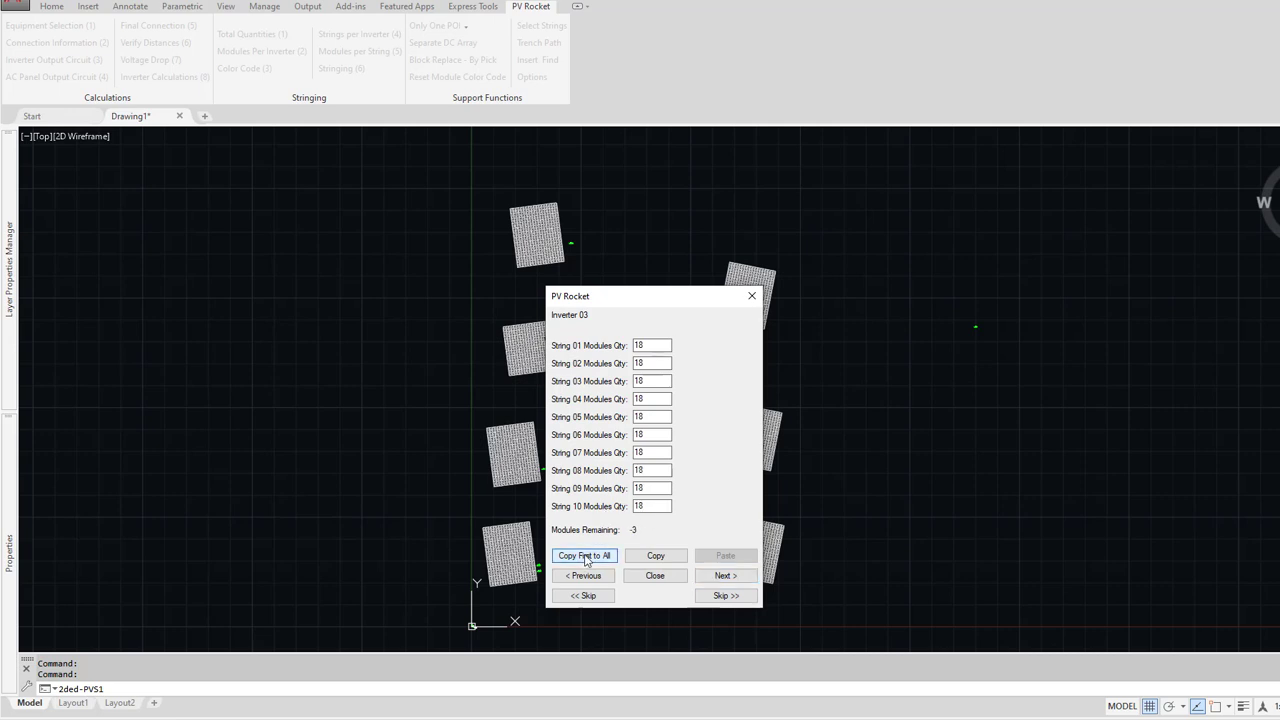
double_click(654, 452)
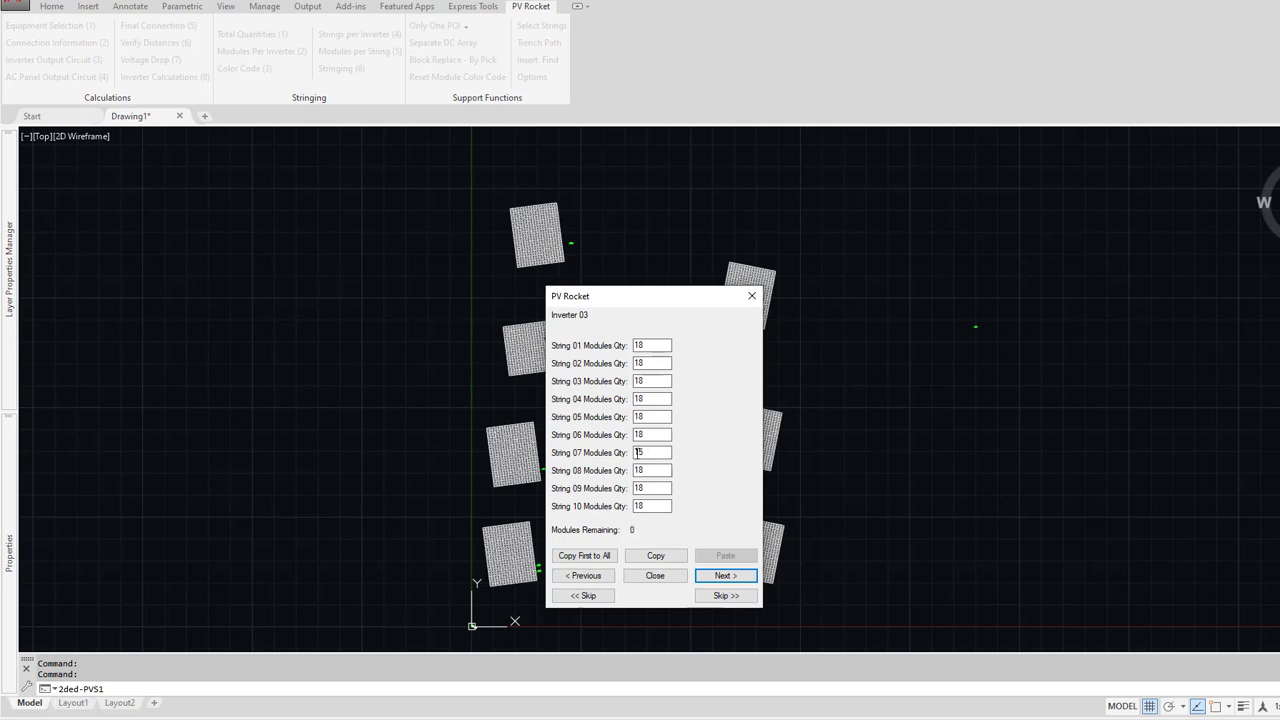
click(734, 577)
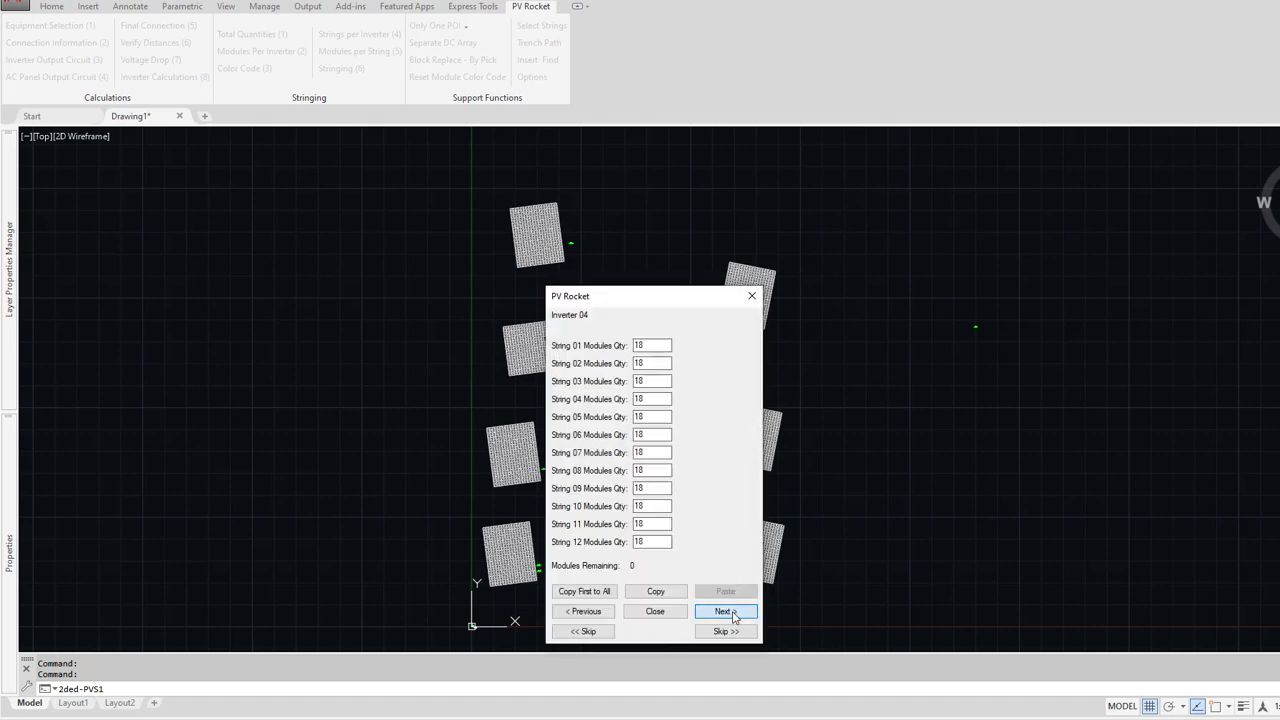
click(733, 610)
click(727, 632)
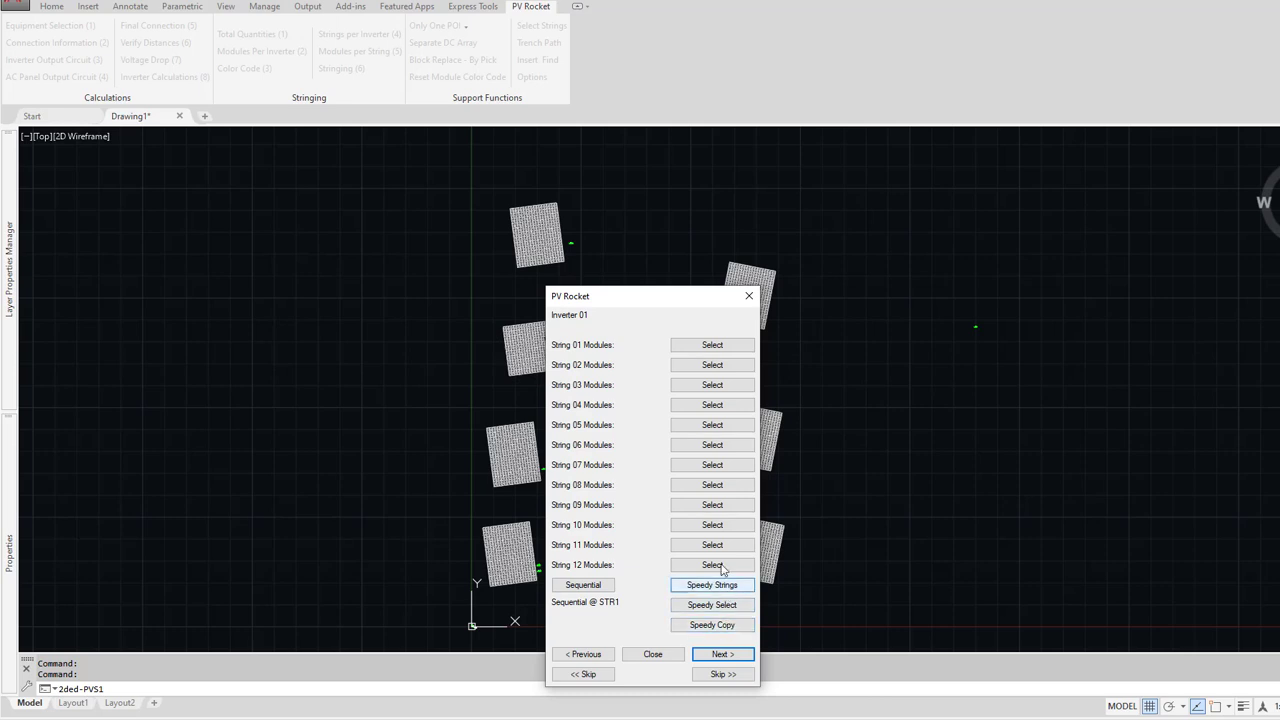
Step: Start stringing Inverter 03, running String 02 along the second-lowest module row and String 03 in a stepped diagonal through the upper right corner
click(716, 656)
click(716, 655)
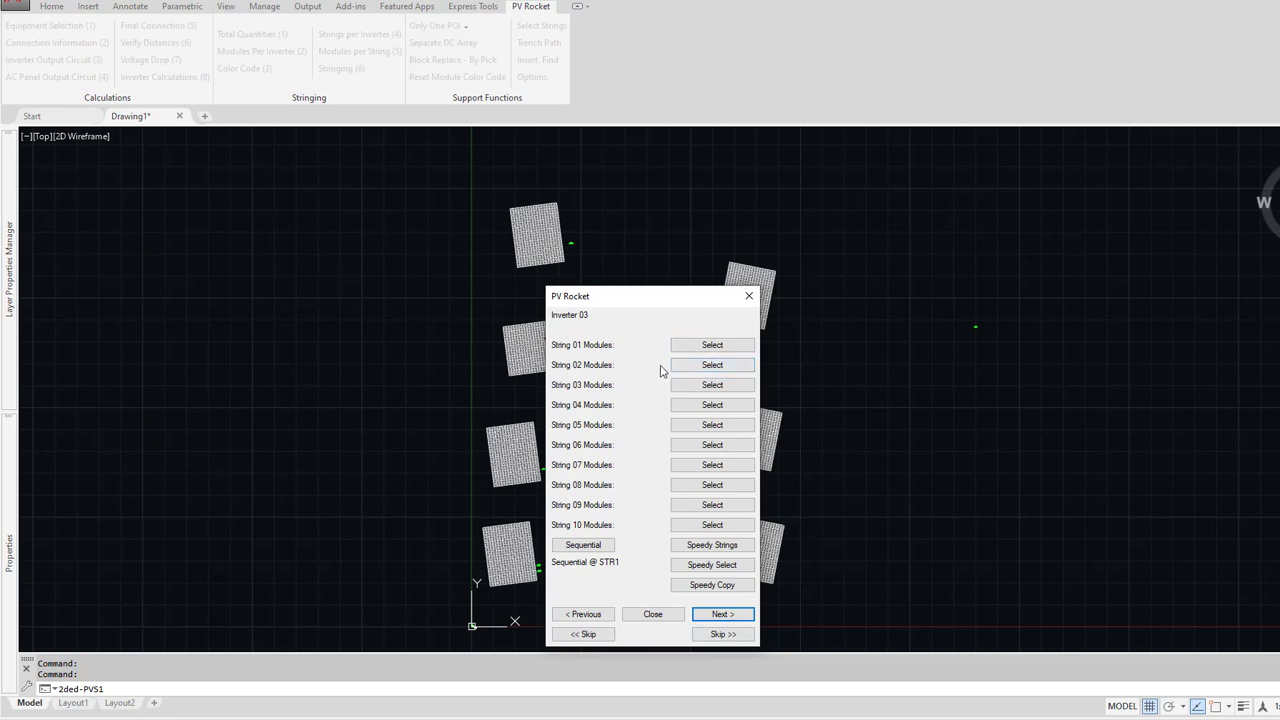
click(712, 366)
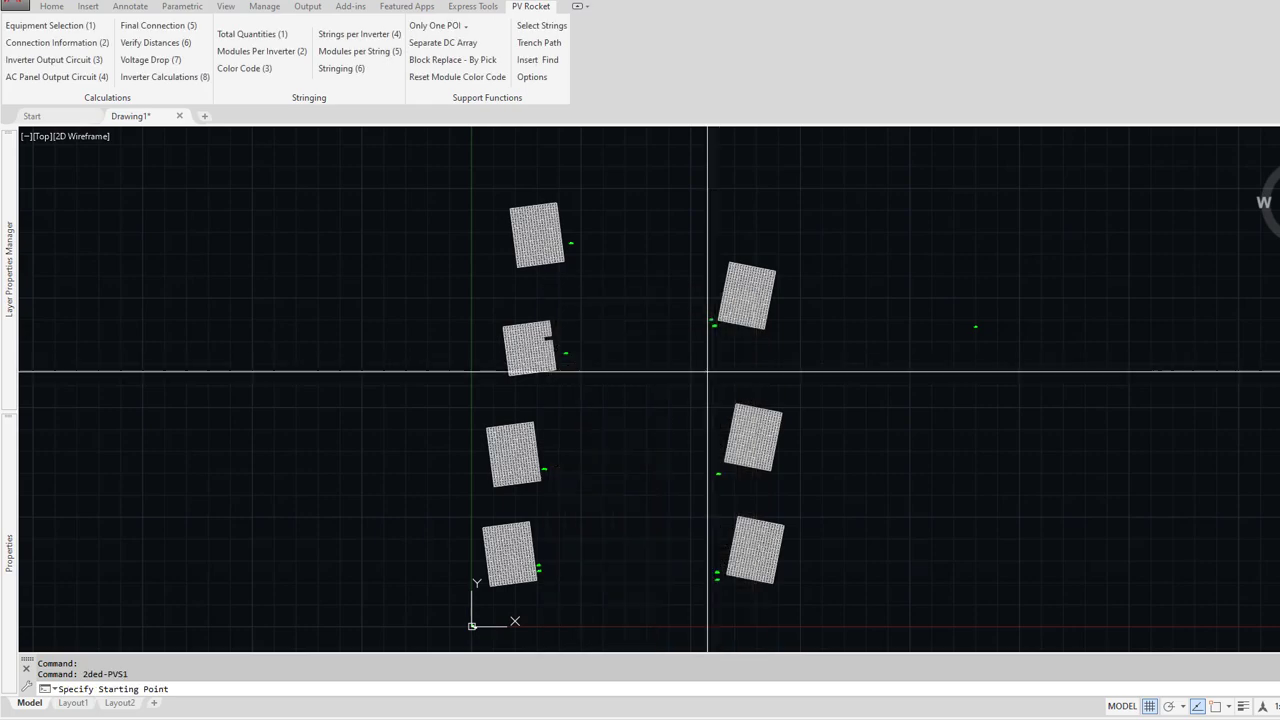
scroll(557, 407, up, 10)
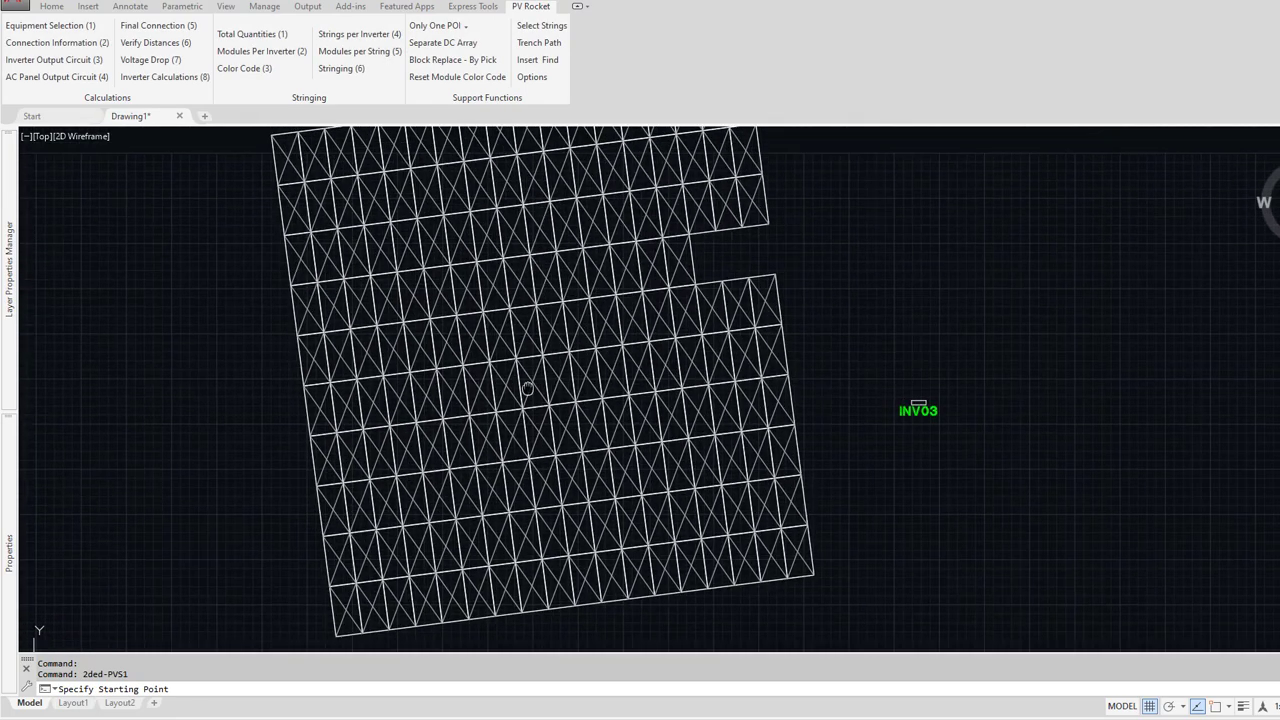
scroll(530, 451, down, 2)
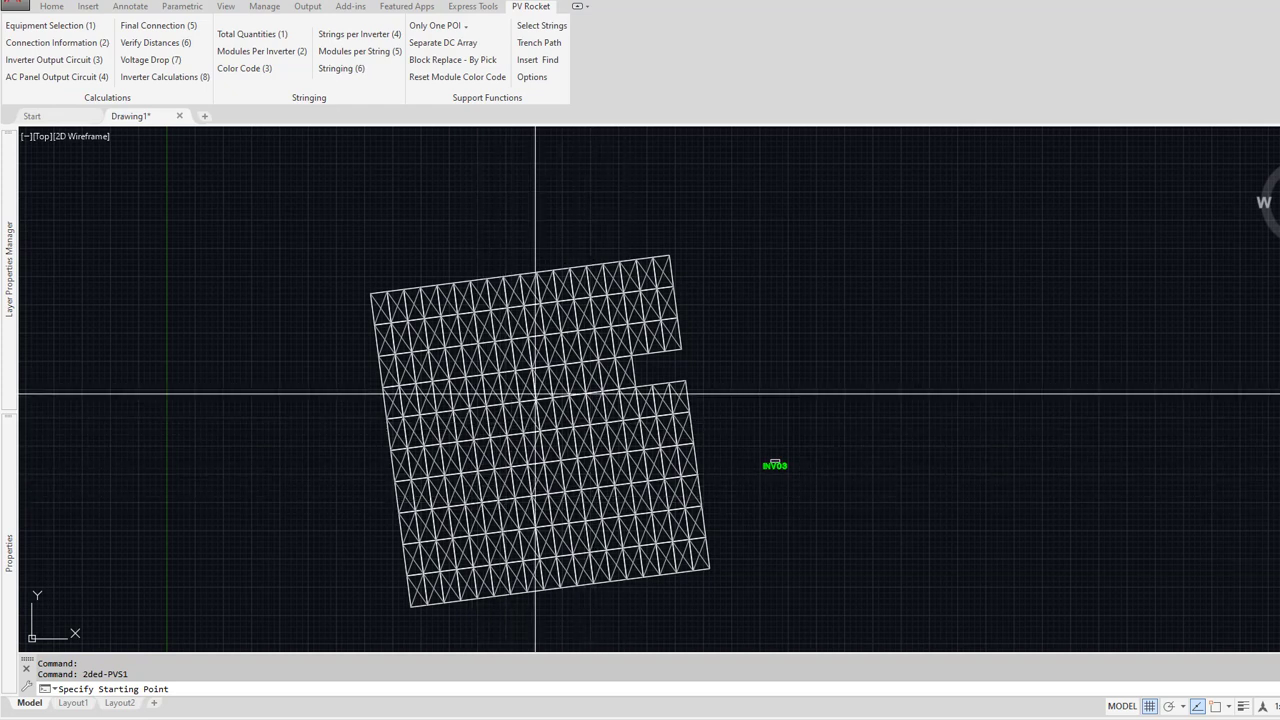
click(355, 563)
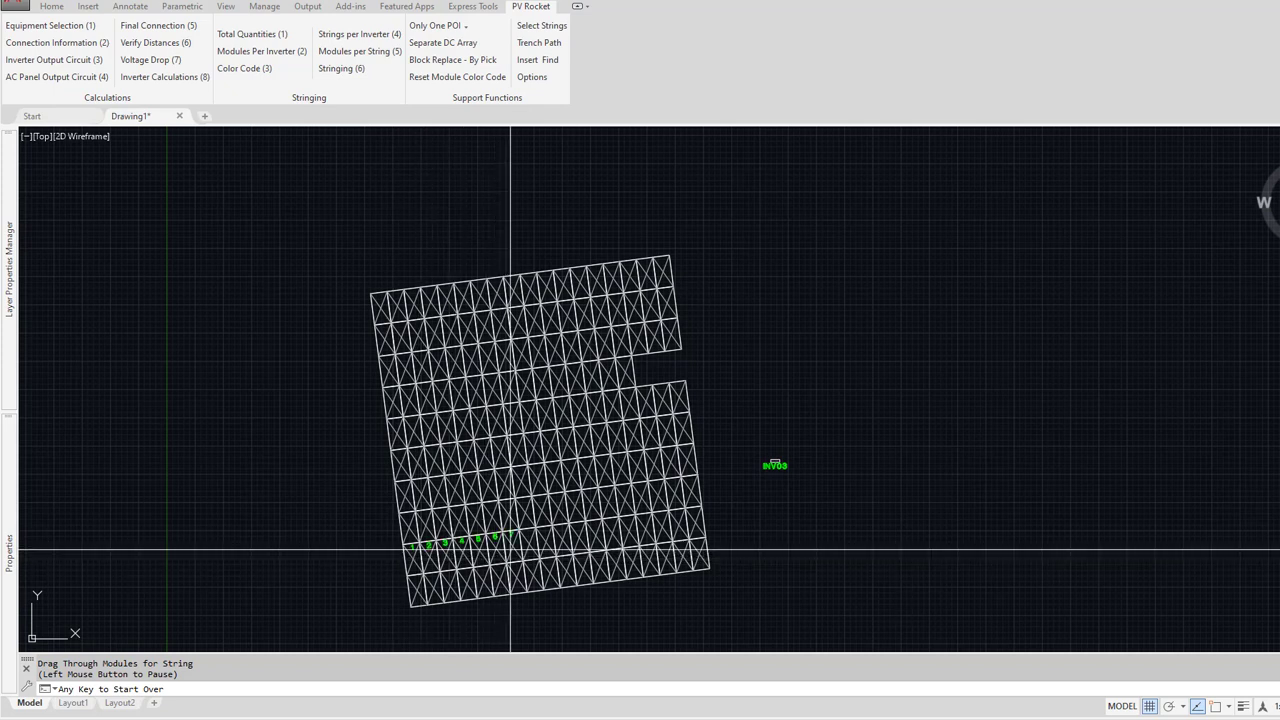
click(690, 540)
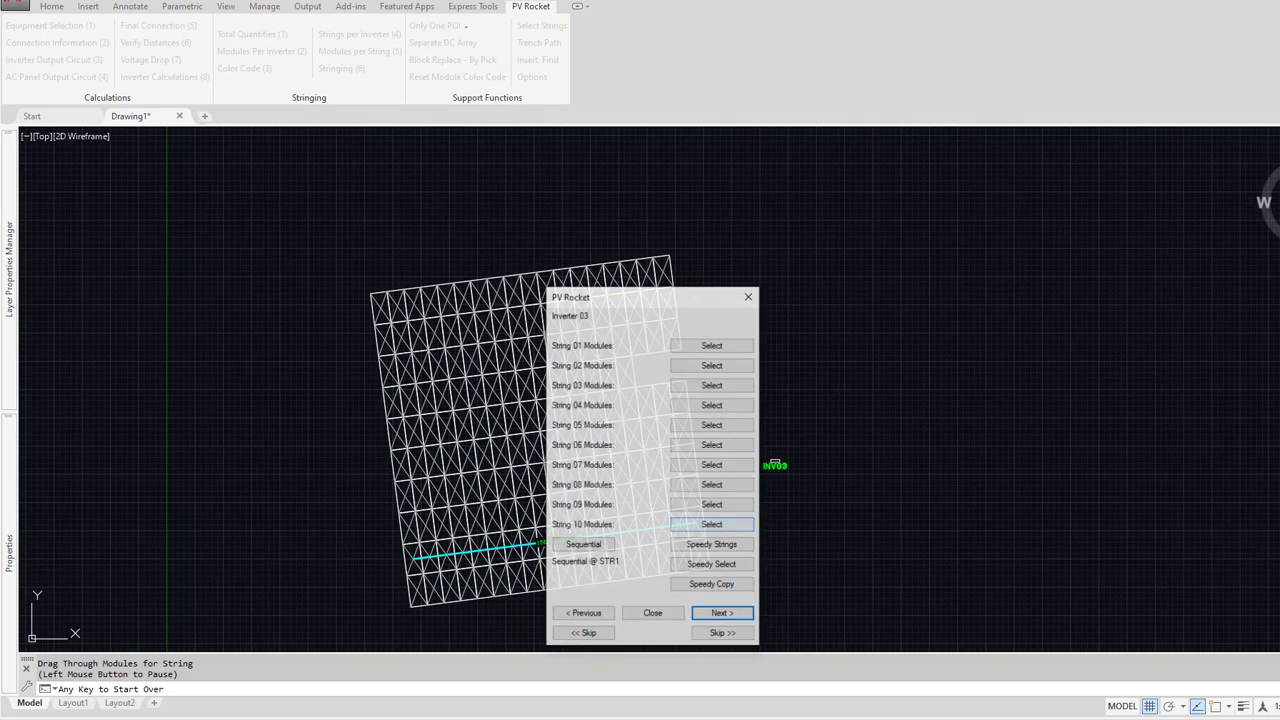
drag(685, 298, 866, 272)
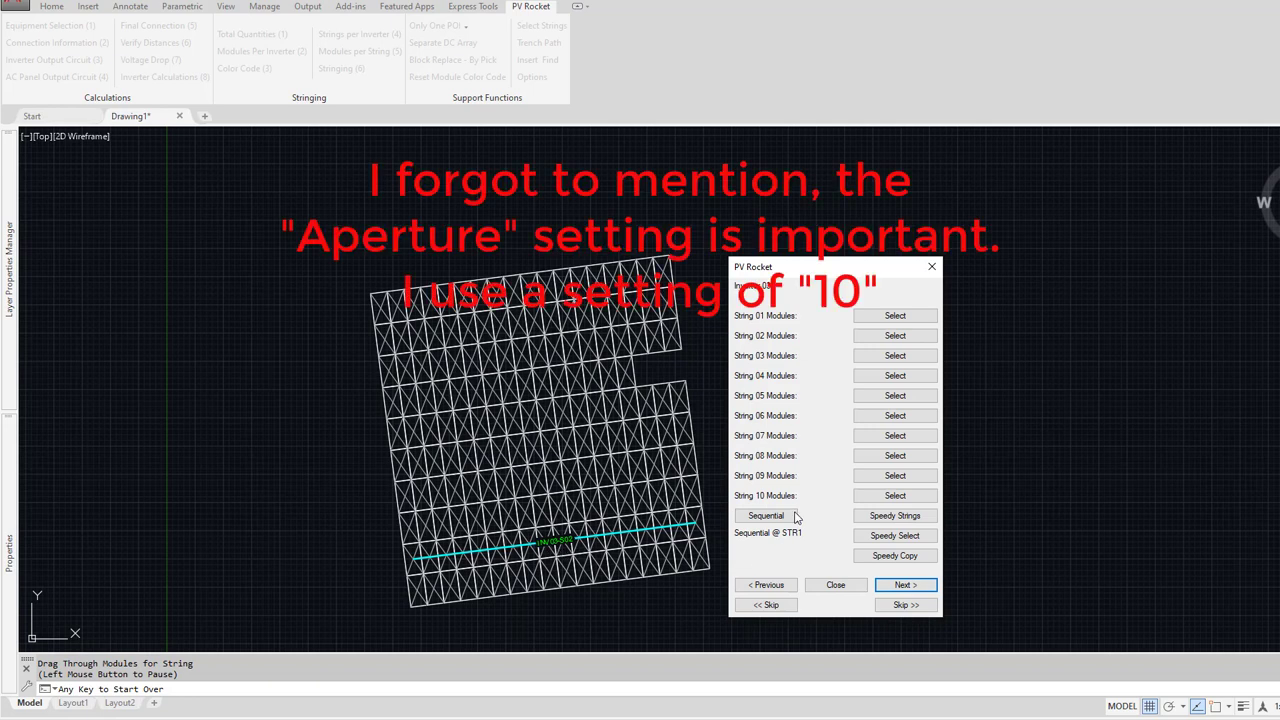
click(883, 356)
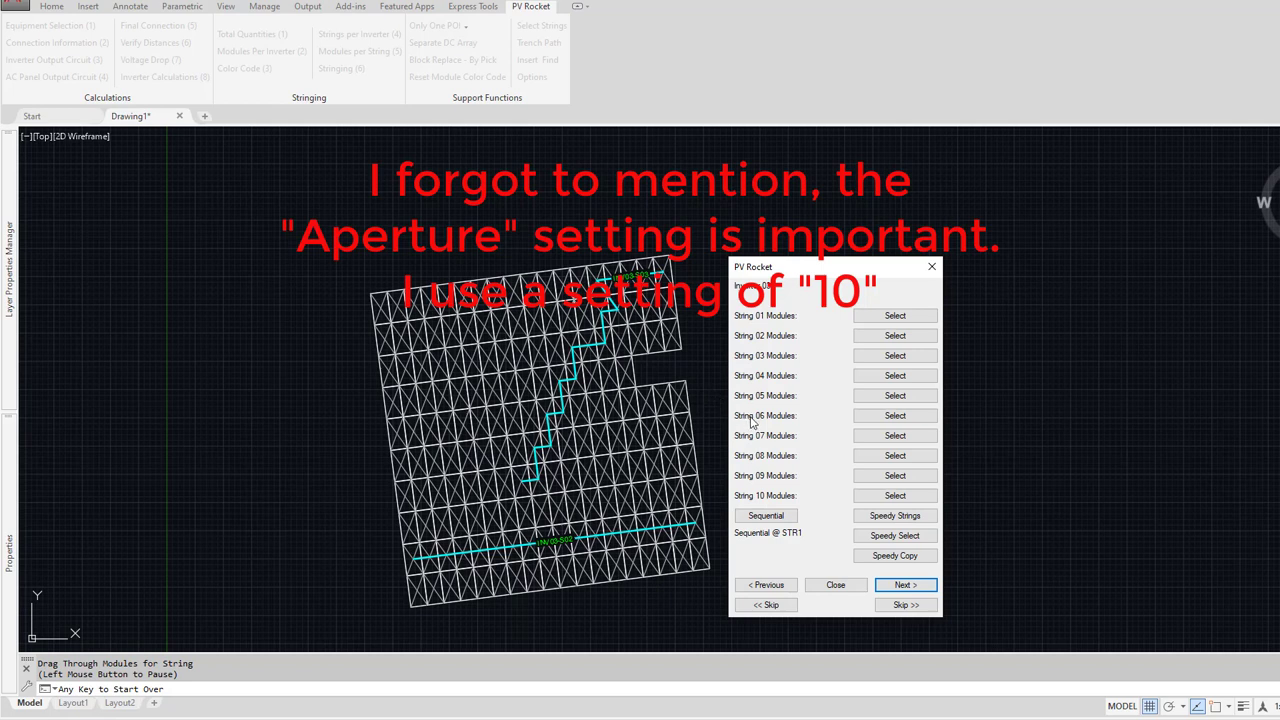
Step: Run Inverter 03's String 04 across the fourth module row from the bottom and String 05 across the fifth
click(884, 376)
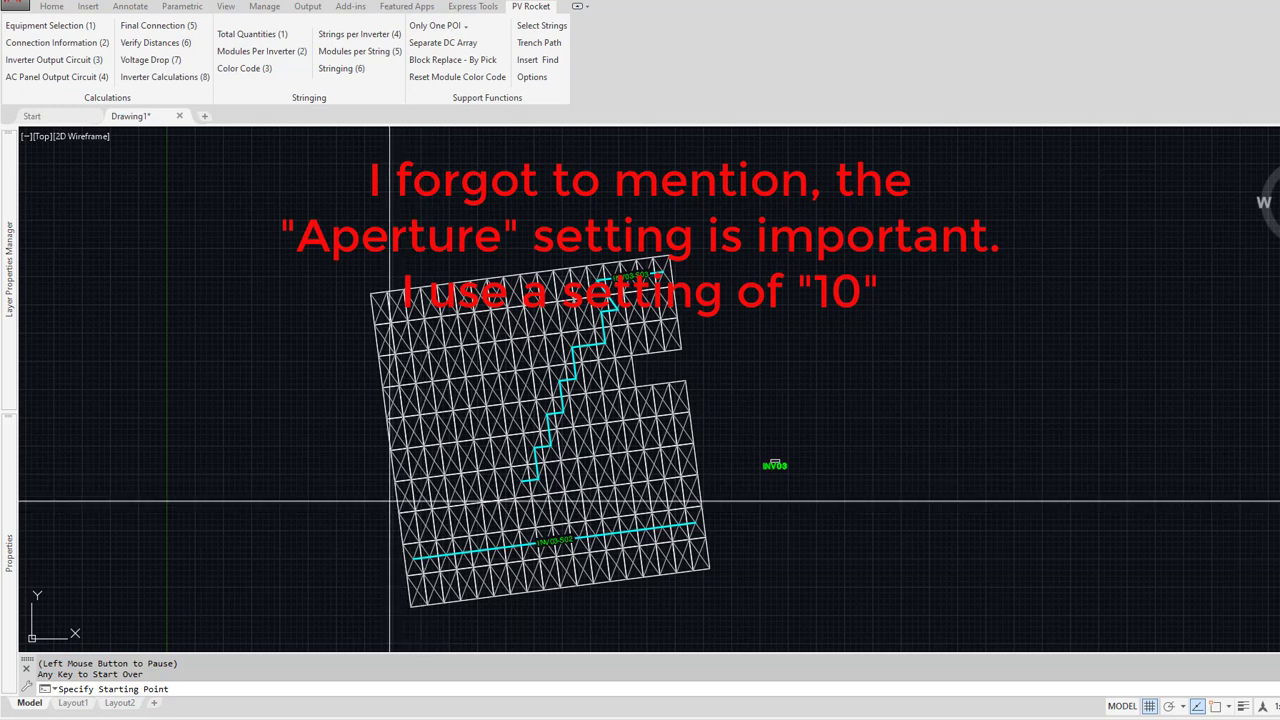
scroll(390, 500, up, 2)
click(420, 496)
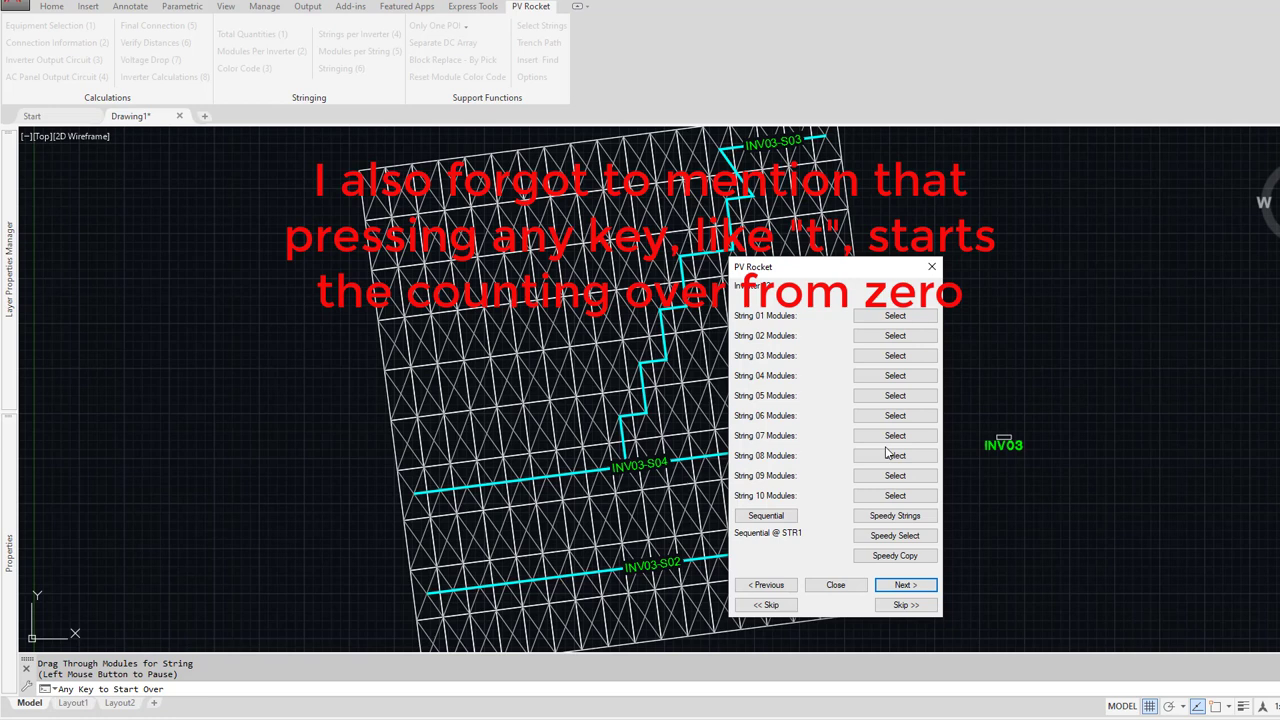
click(895, 396)
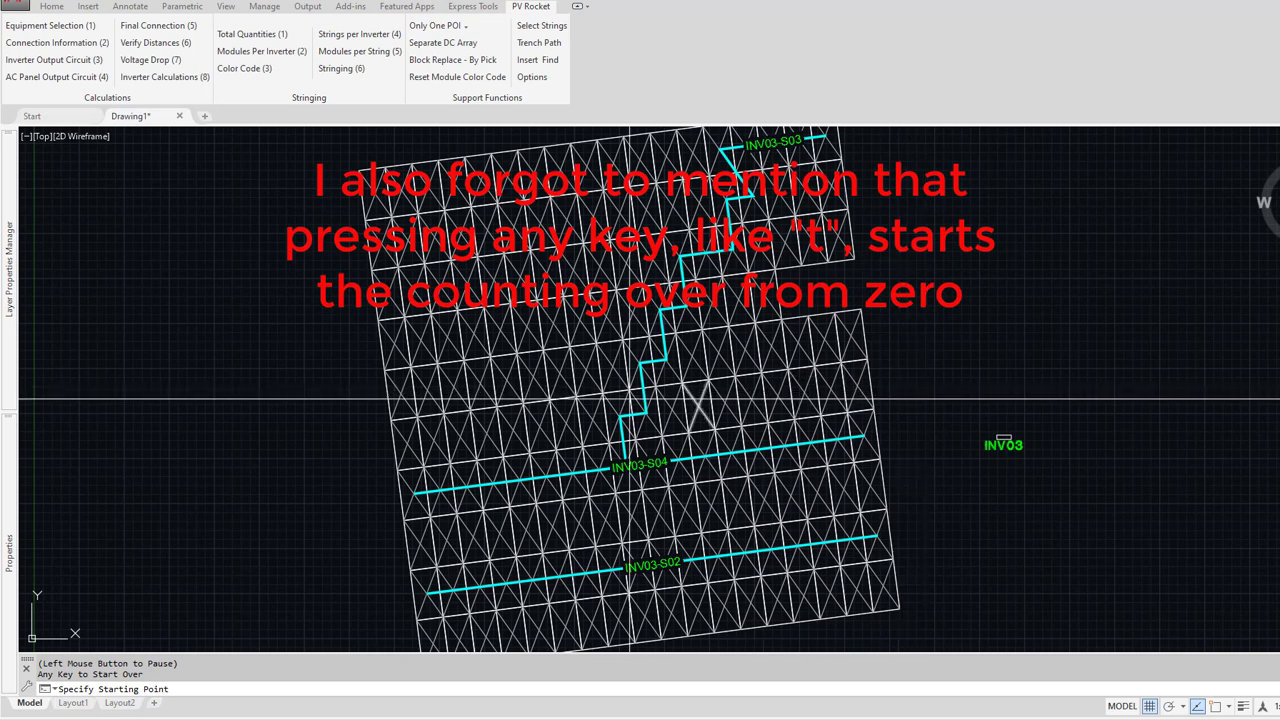
click(388, 441)
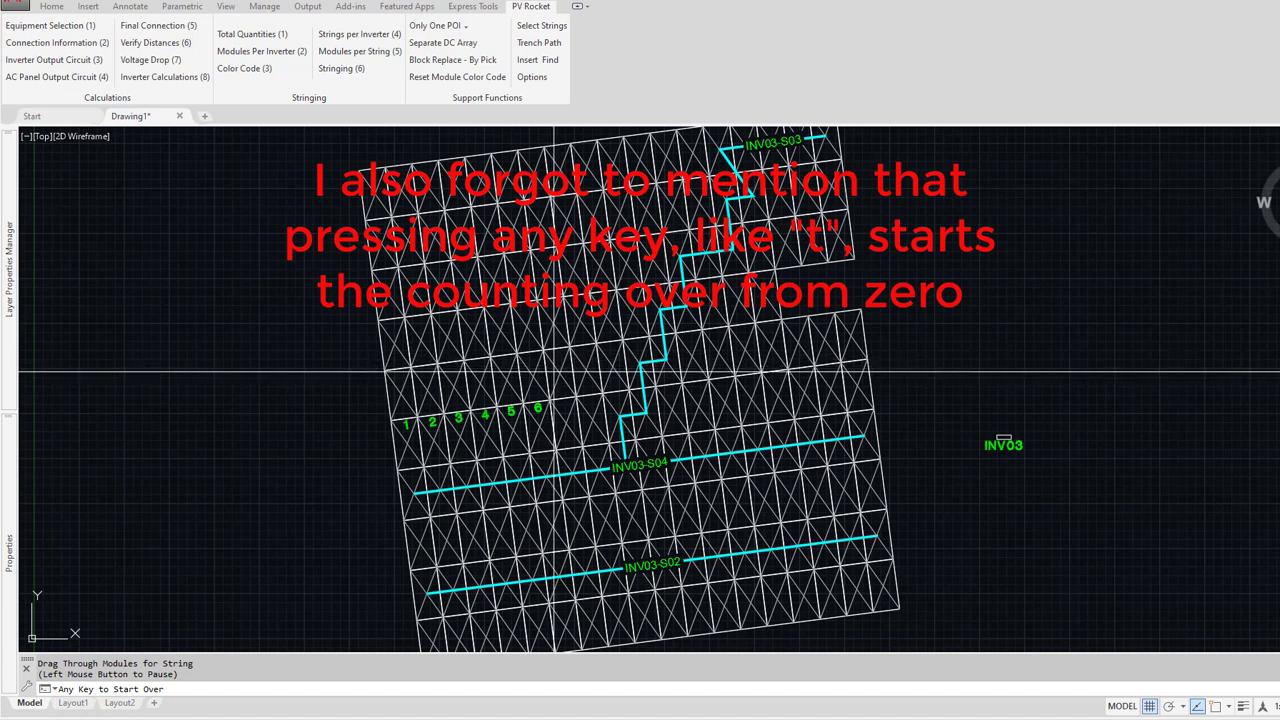
click(554, 371)
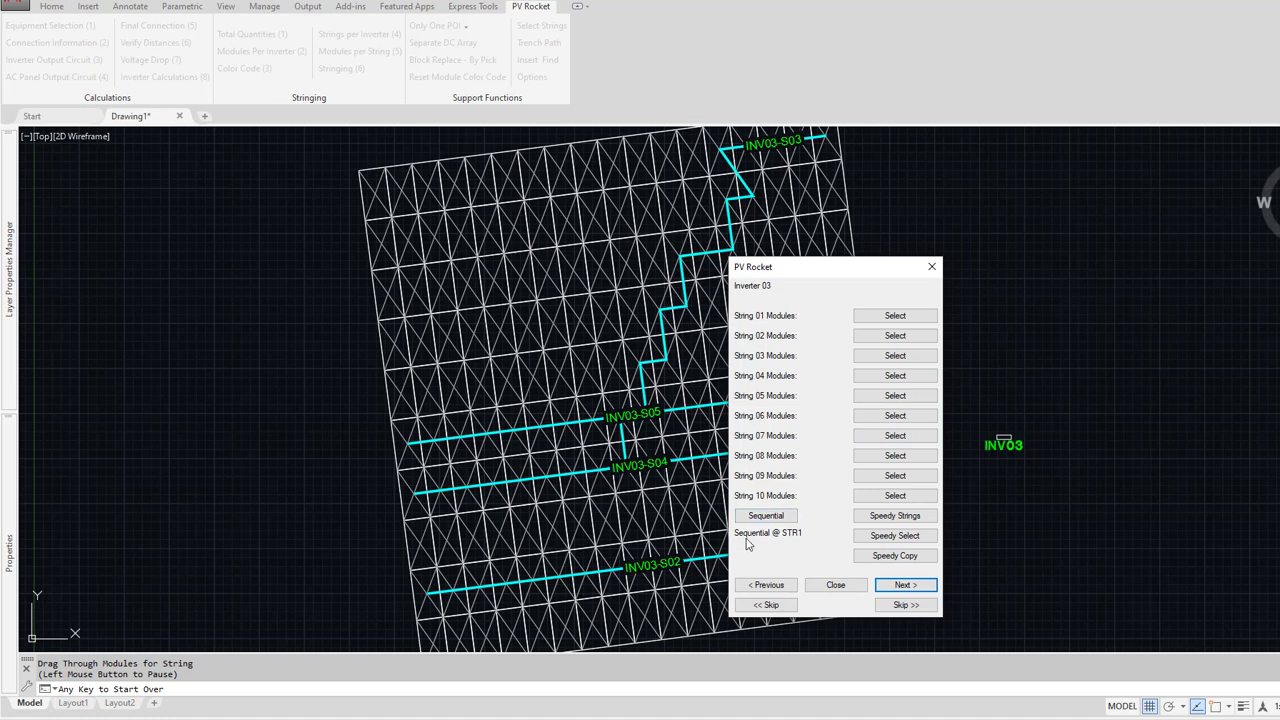
Step: Run Inverter 03's String 01 through all modules of the array's bottom row
click(896, 318)
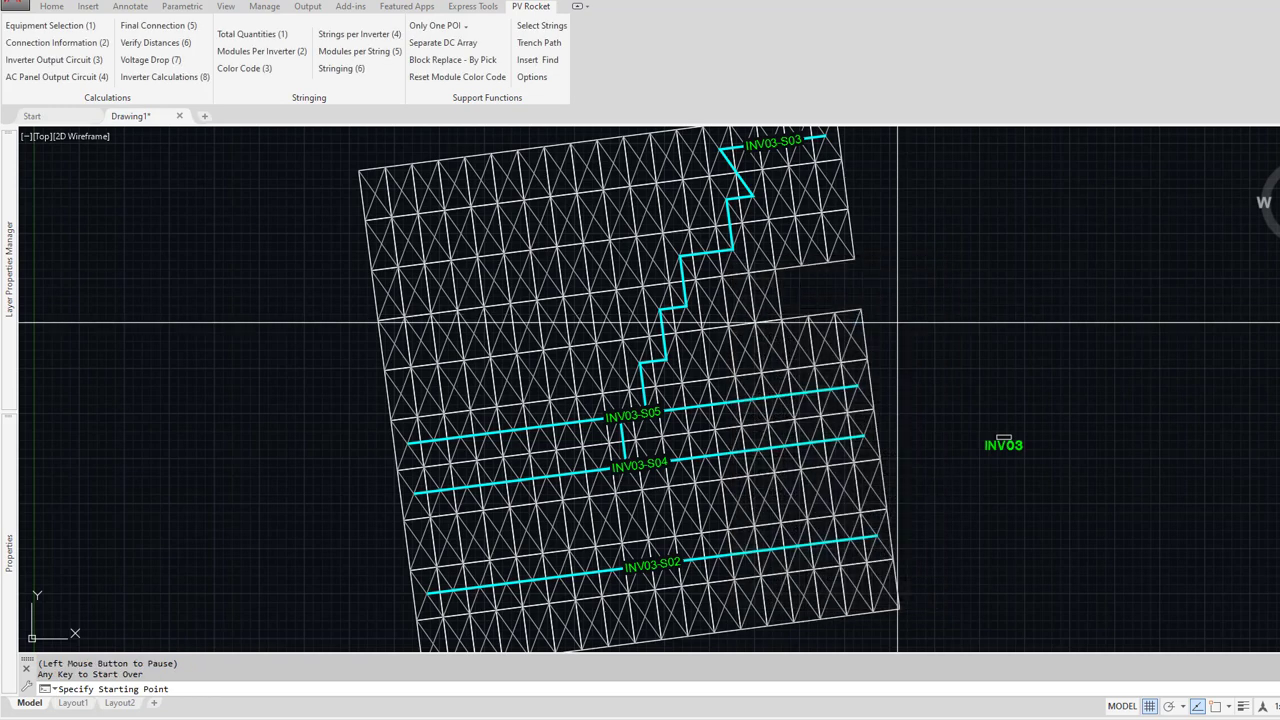
middle_drag(792, 566, 821, 512)
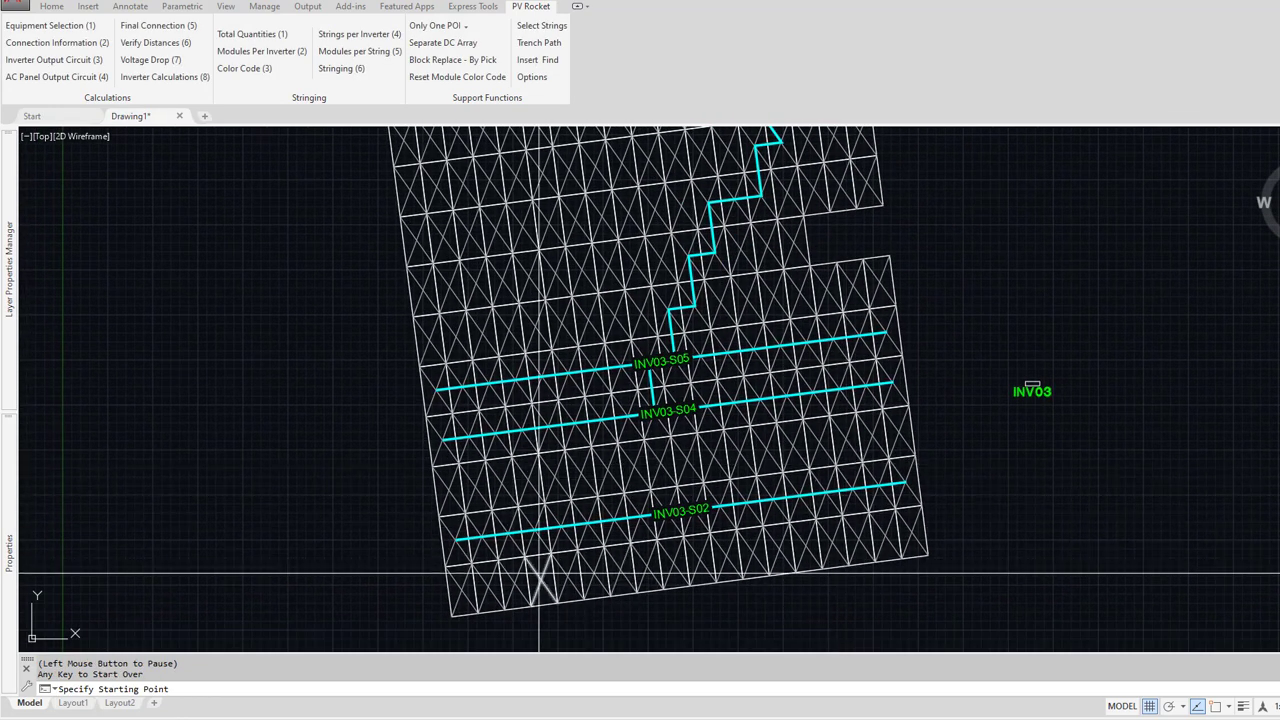
click(458, 585)
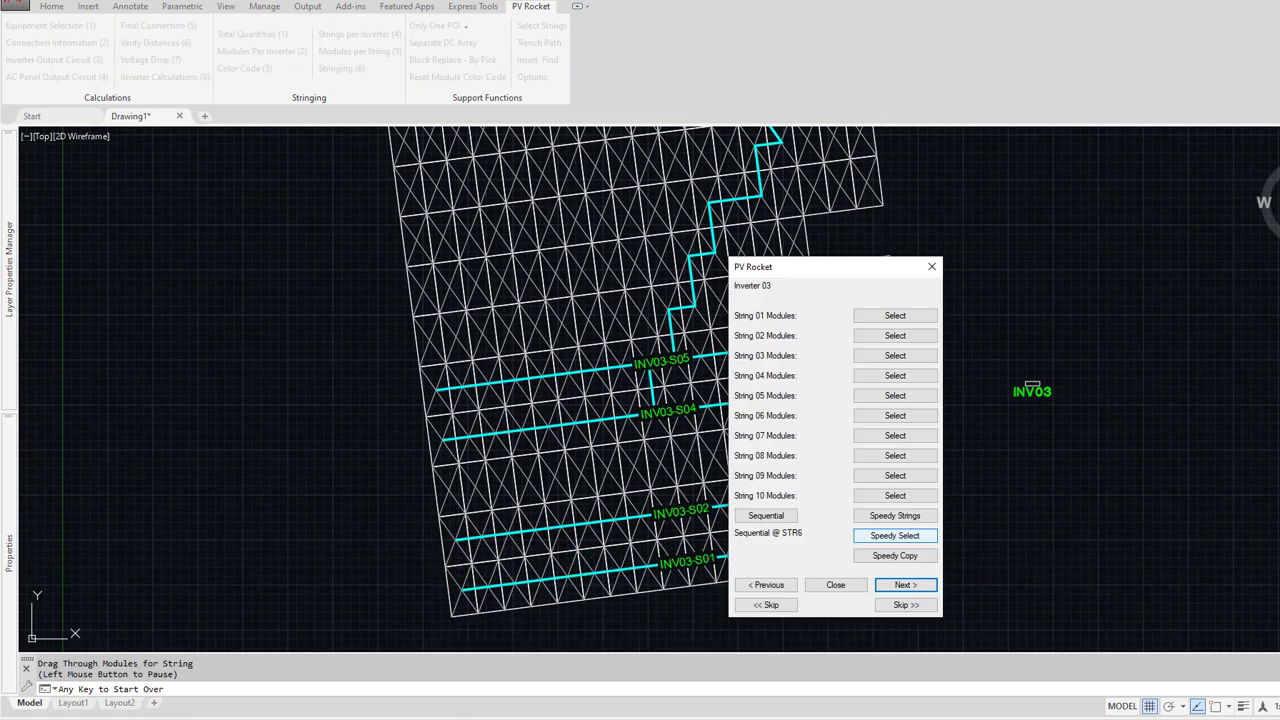
Step: Start sequential stringing at String 06 of Inverter 03 and run it across the sixth module row from the bottom
drag(842, 276, 960, 238)
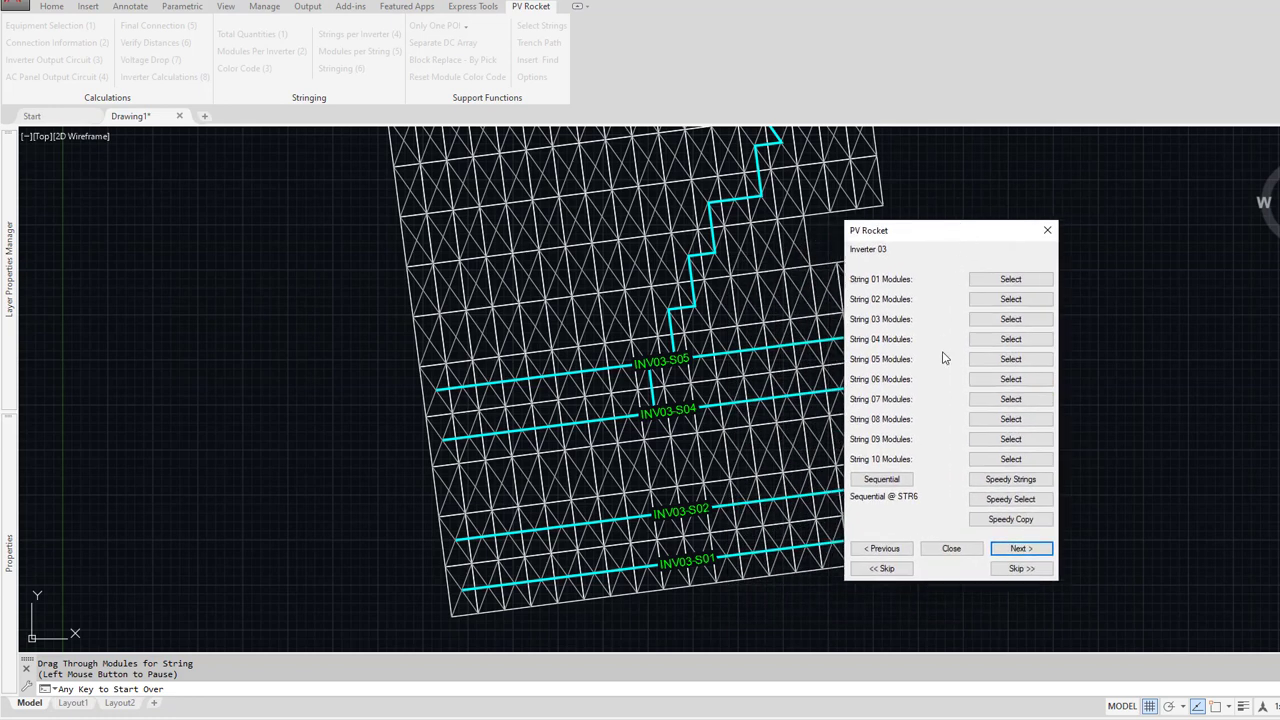
click(880, 479)
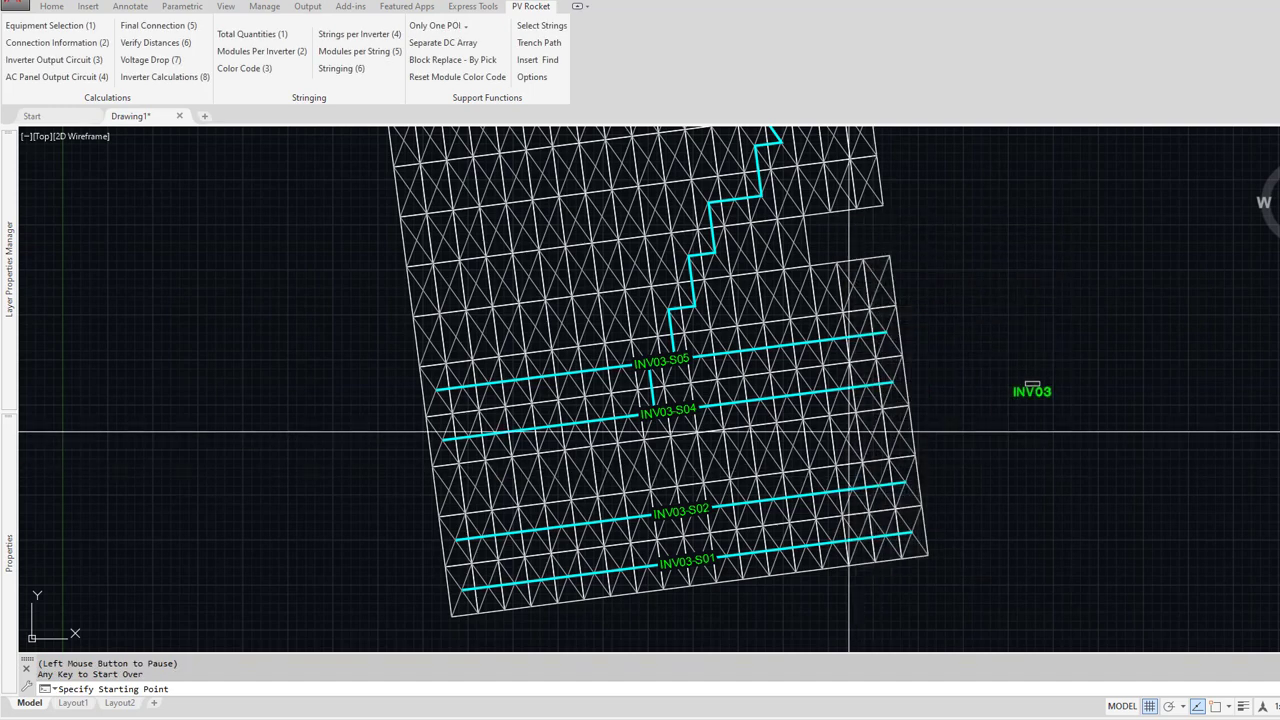
middle_drag(650, 393, 648, 469)
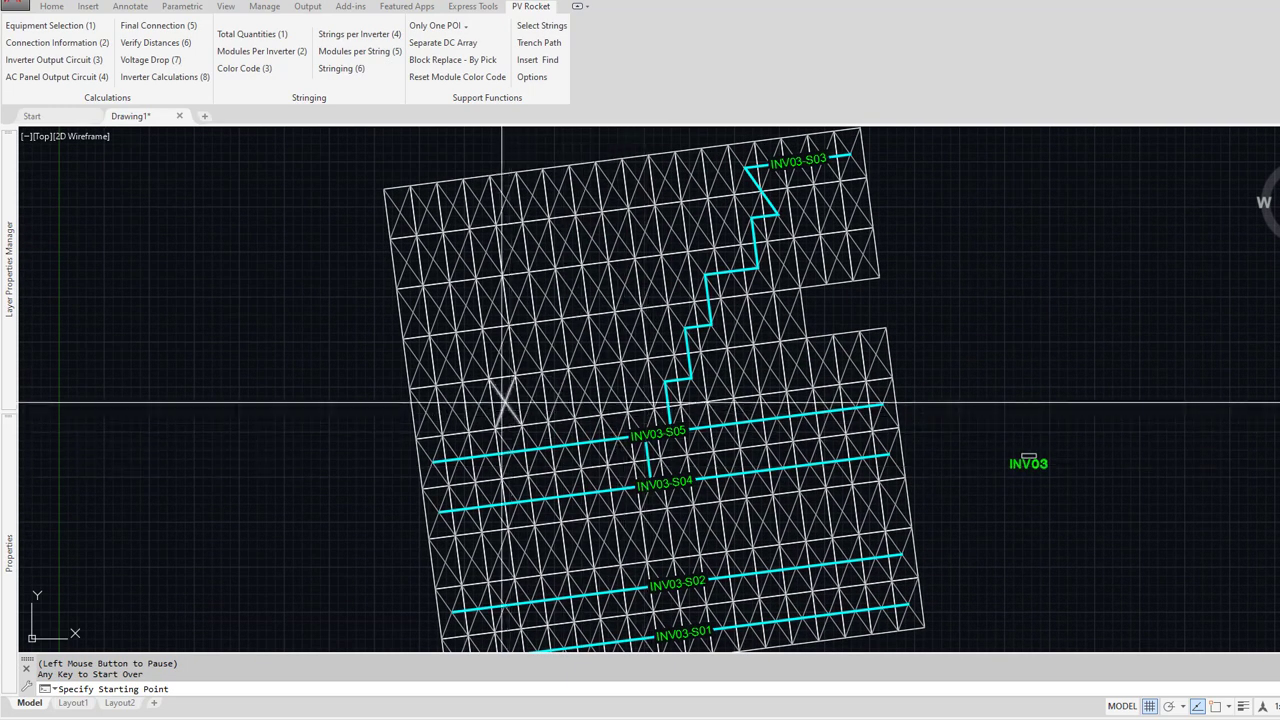
click(398, 409)
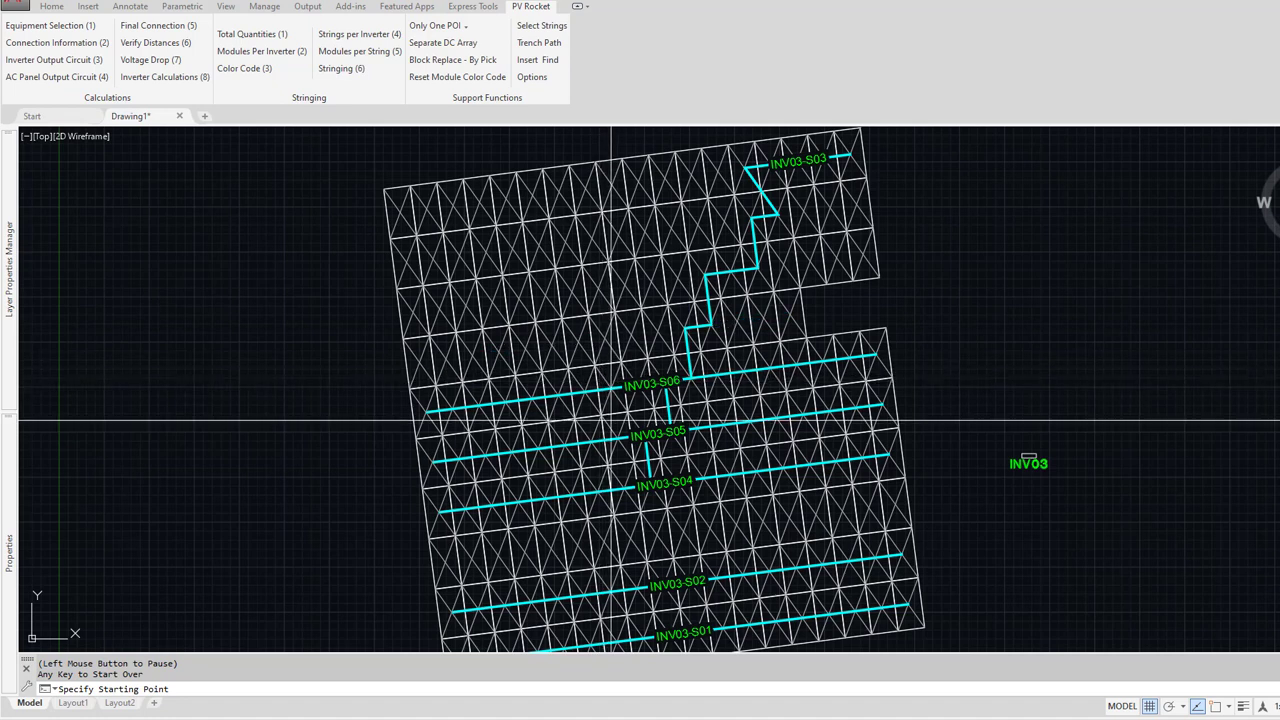
Step: Undo Strings 06, 05 and 04 of Inverter 03
key(ctrl+z)
key(ctrl+z)
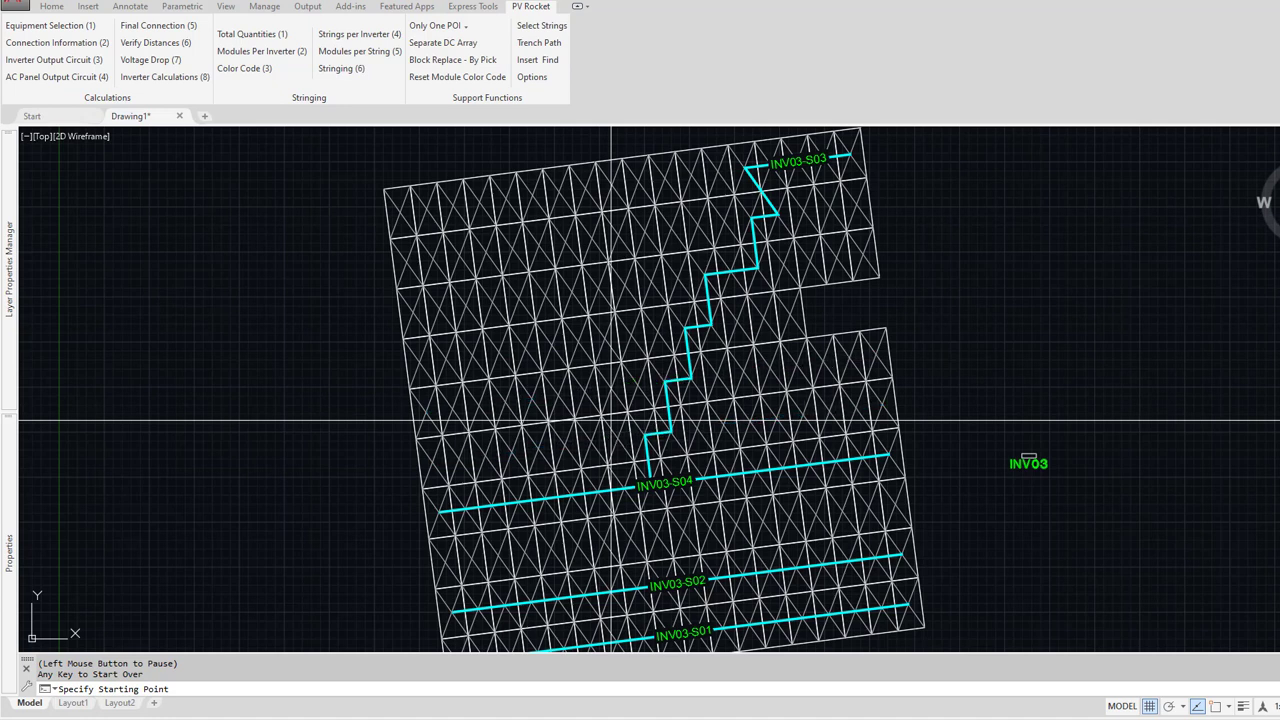
key(ctrl+z)
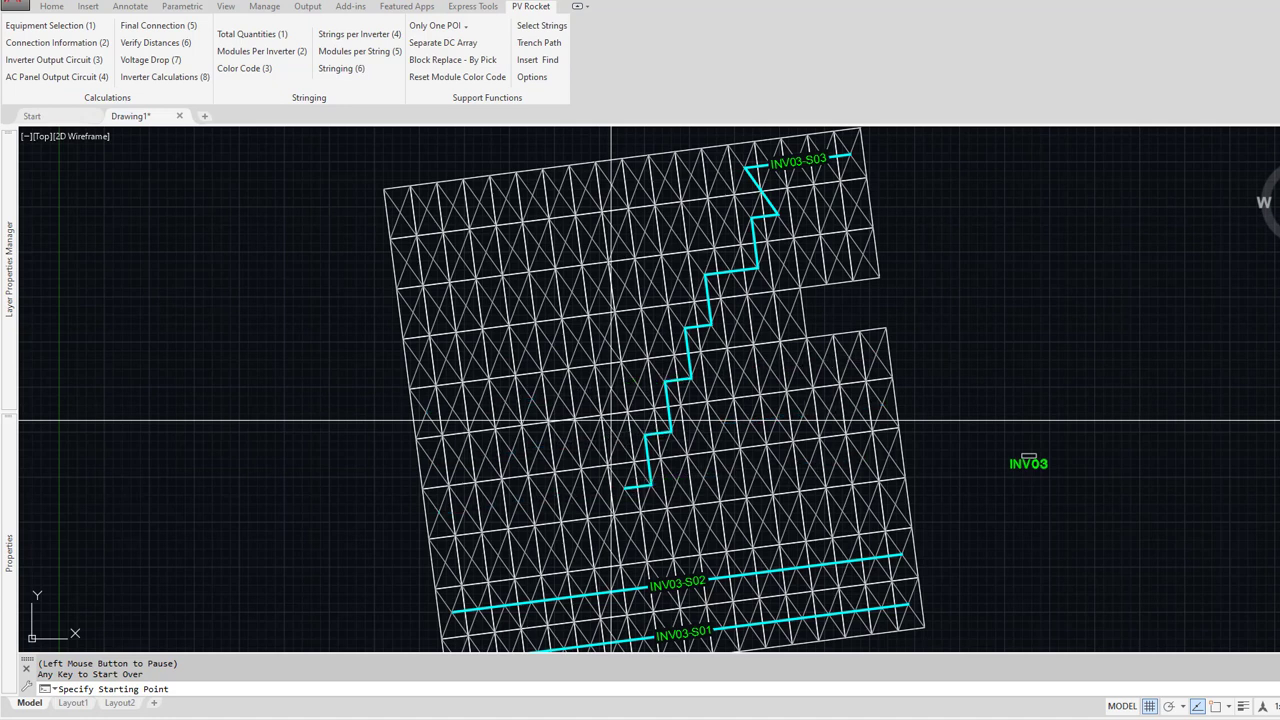
Step: Undo the zigzag string and string the eight remaining rows of the INV03 array, one string per row, working upward
key(ctrl+z)
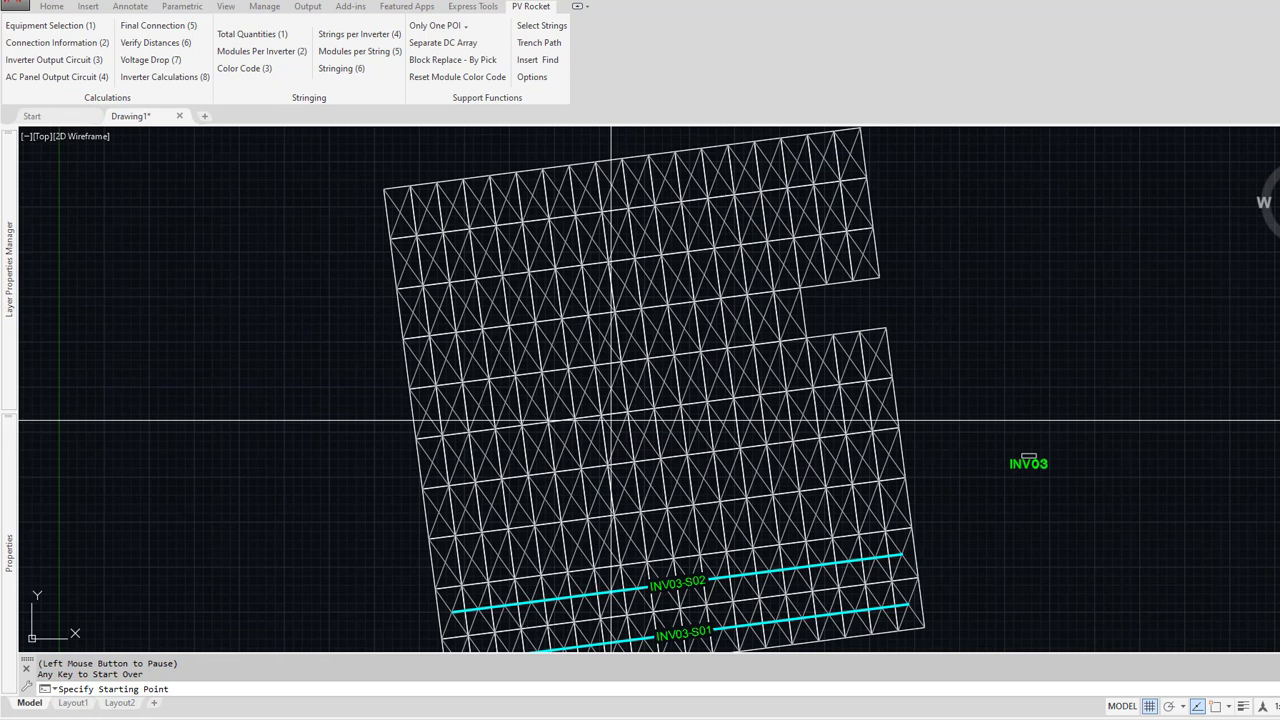
click(405, 567)
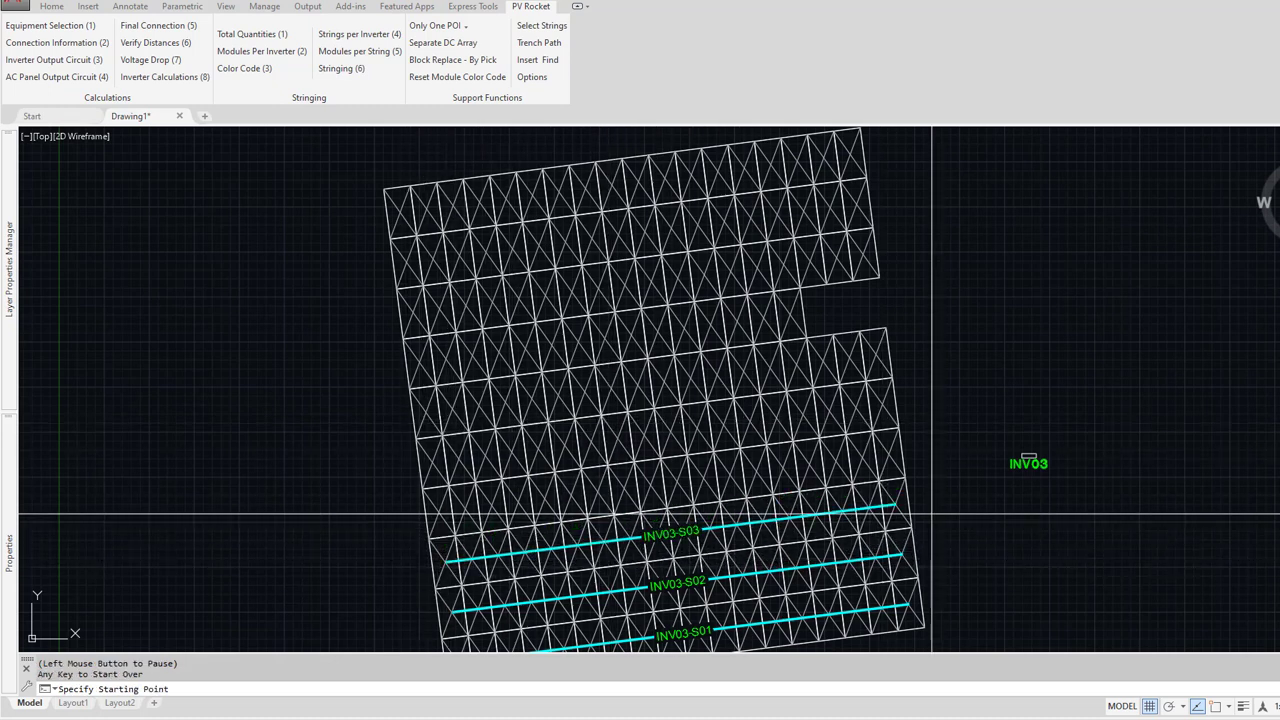
click(920, 462)
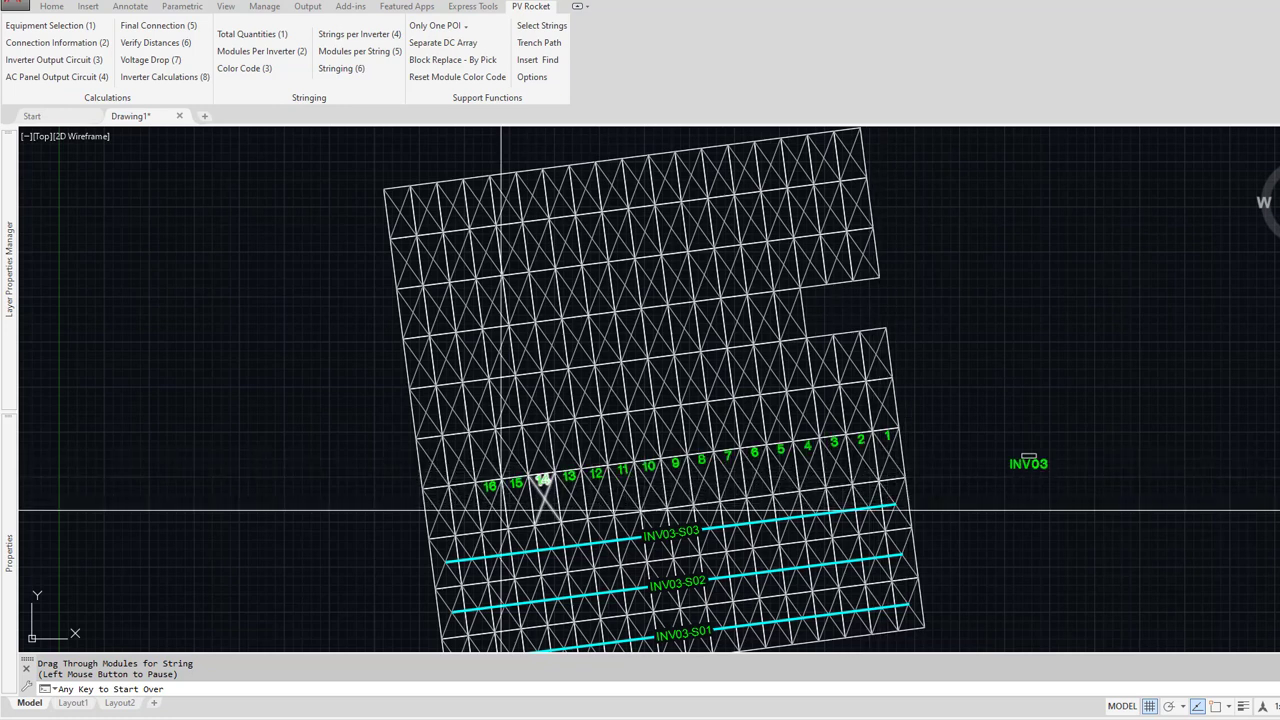
click(388, 470)
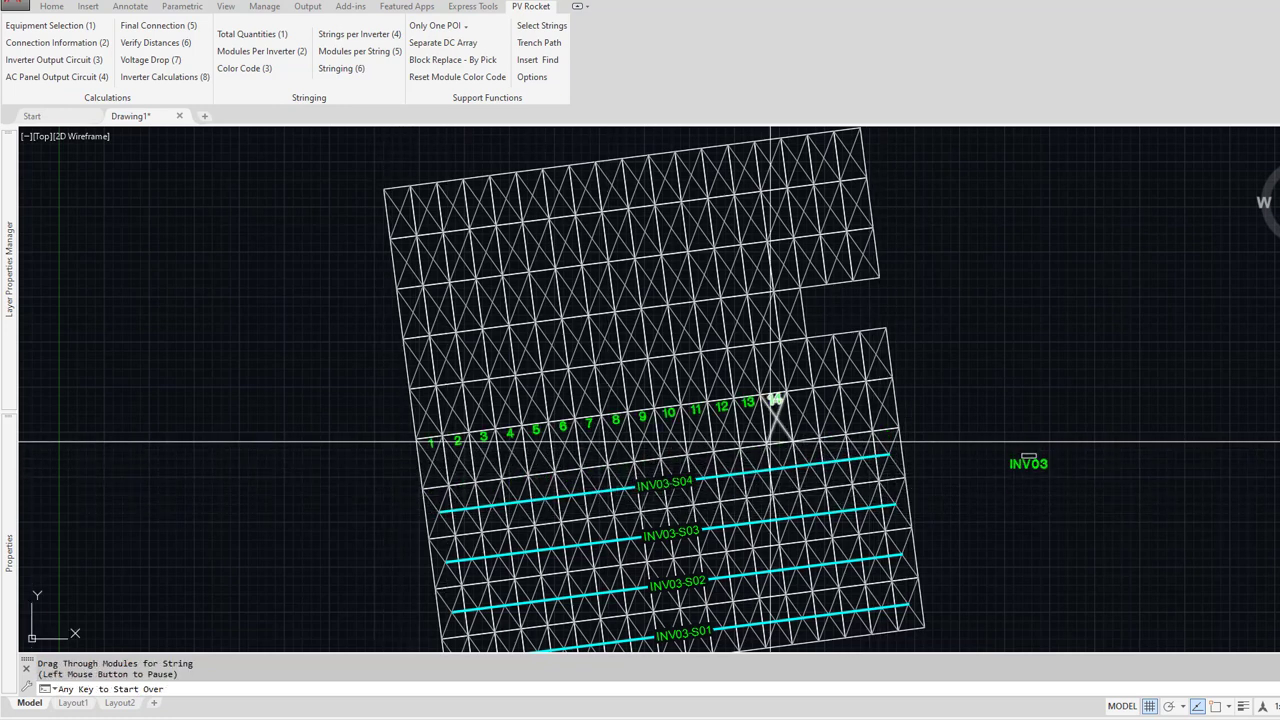
click(880, 352)
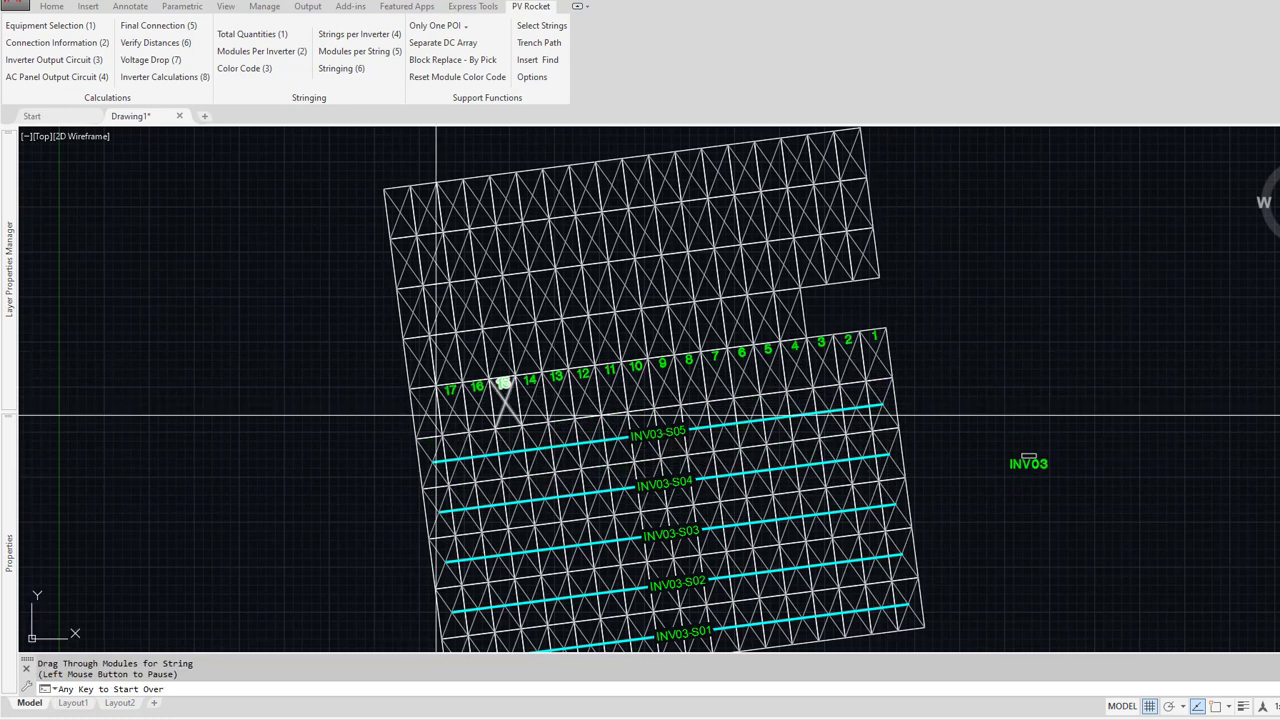
click(418, 352)
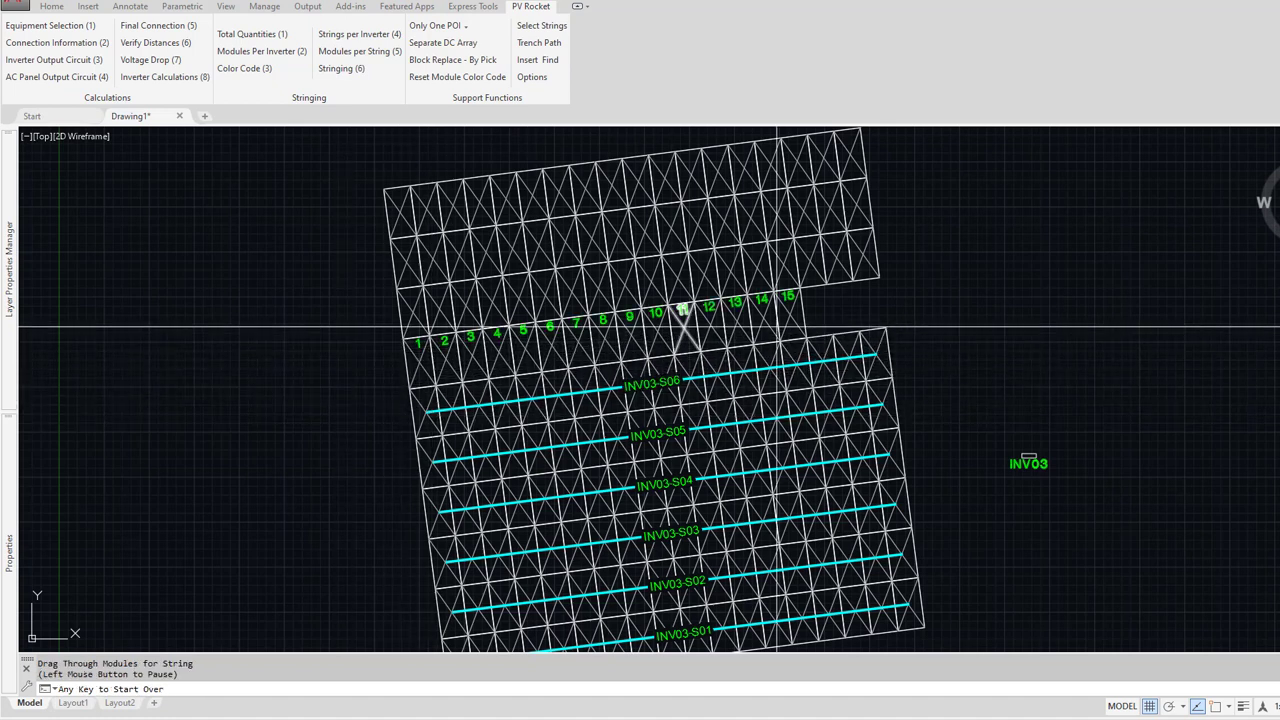
click(875, 258)
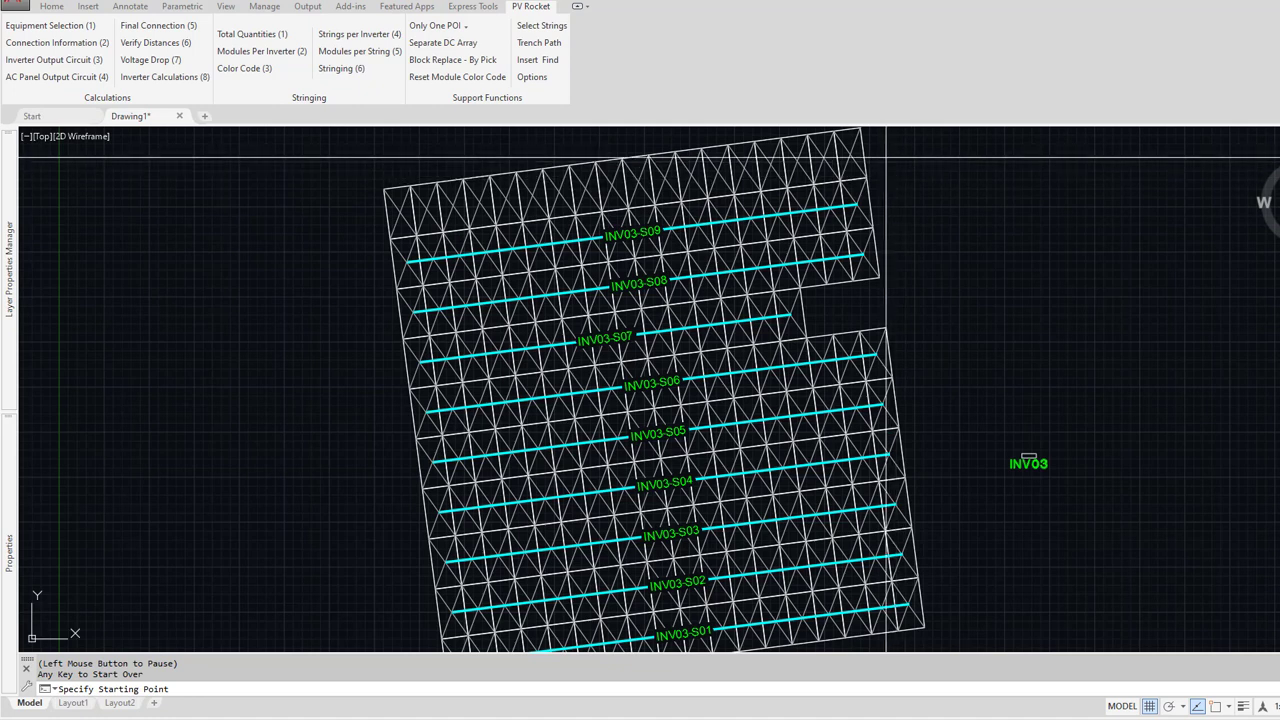
click(848, 150)
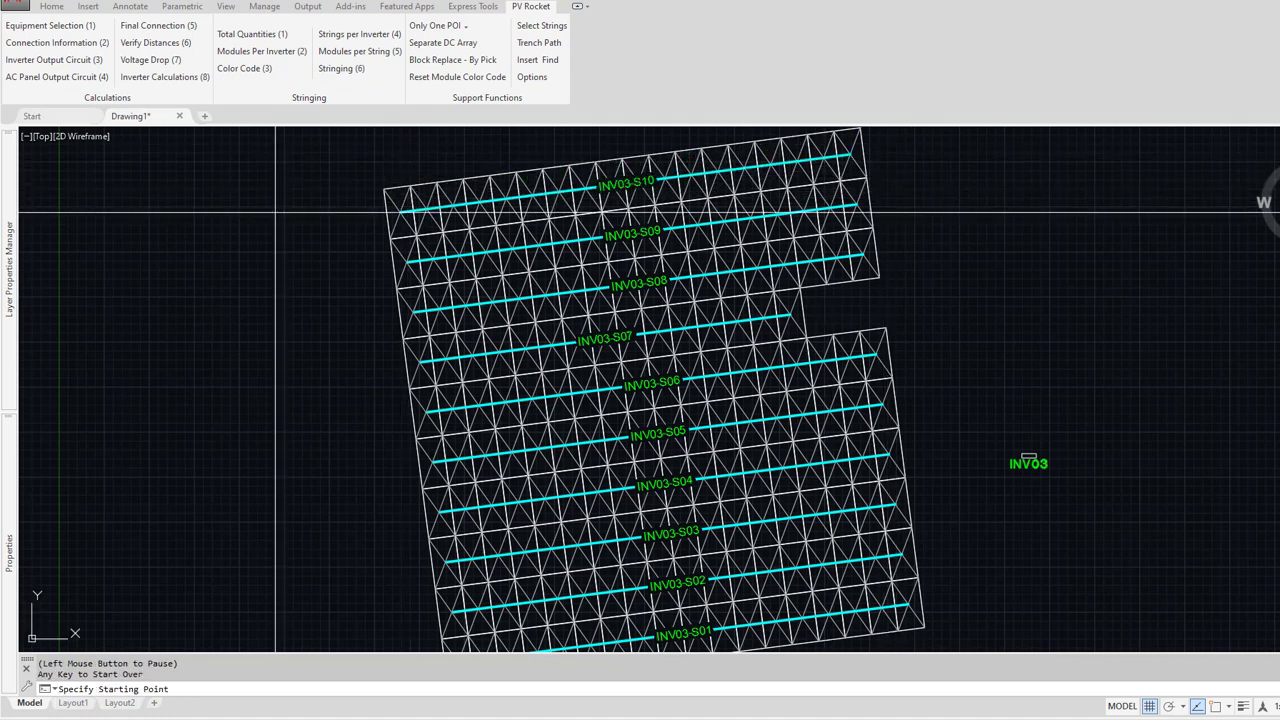
Step: Try stringing the bottom row of the INV04 array above the strung array
scroll(300, 315, down, 5)
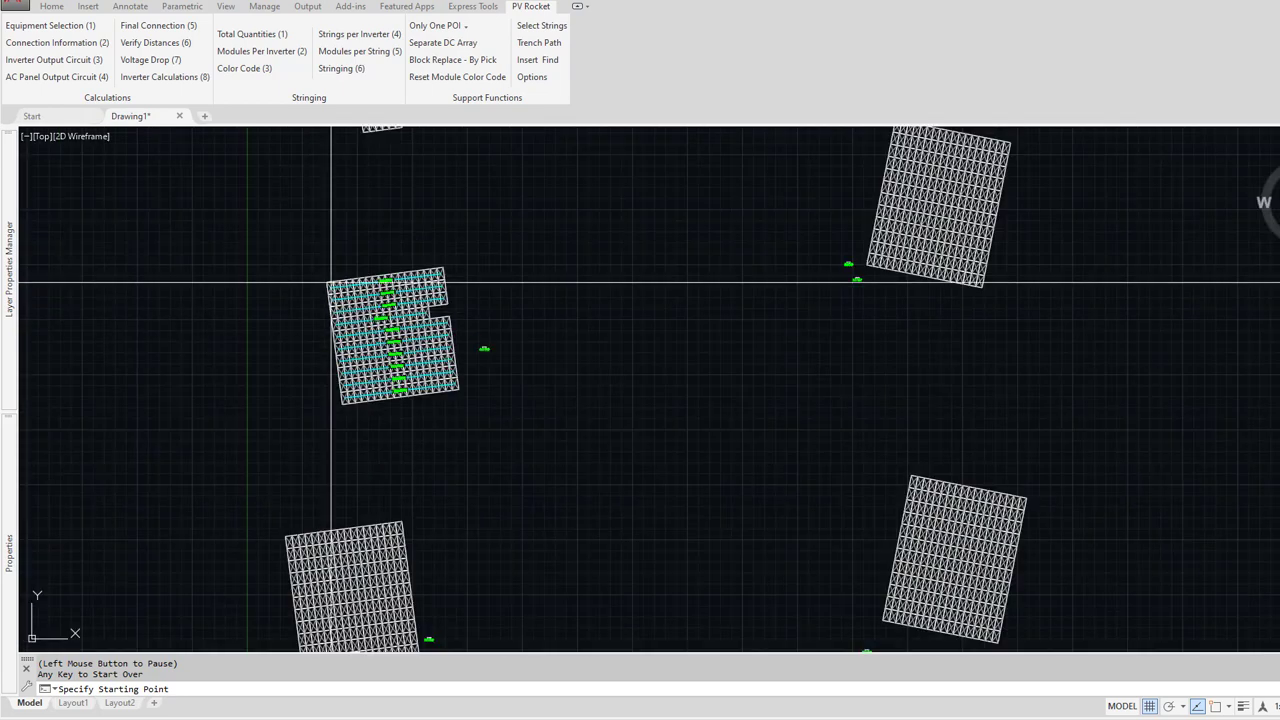
middle_drag(358, 227, 364, 397)
scroll(400, 271, up, 4)
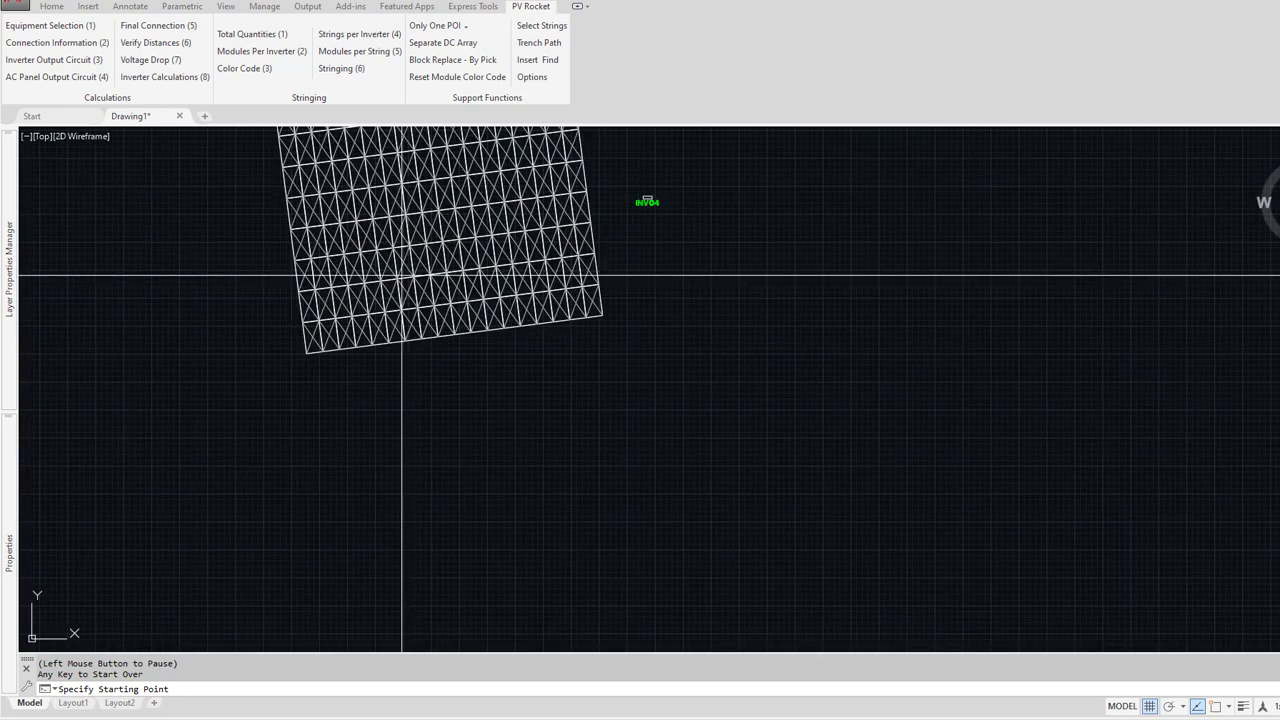
click(289, 342)
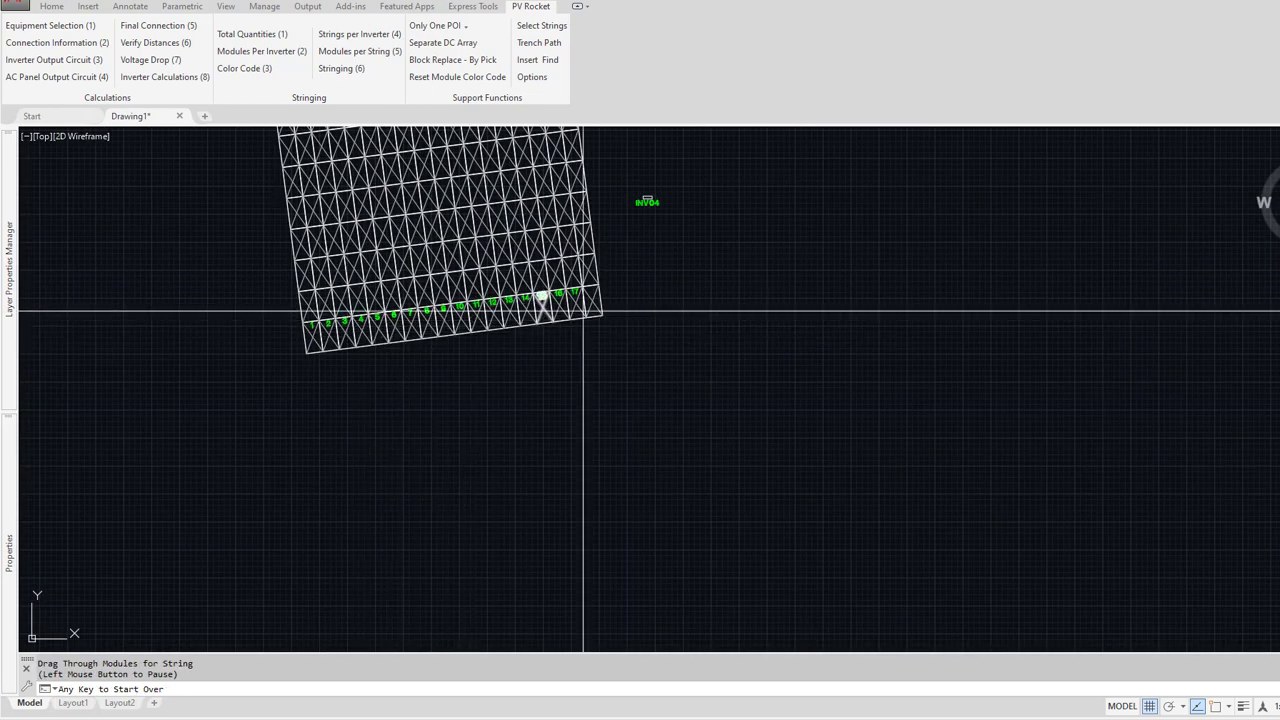
scroll(455, 310, up, 6)
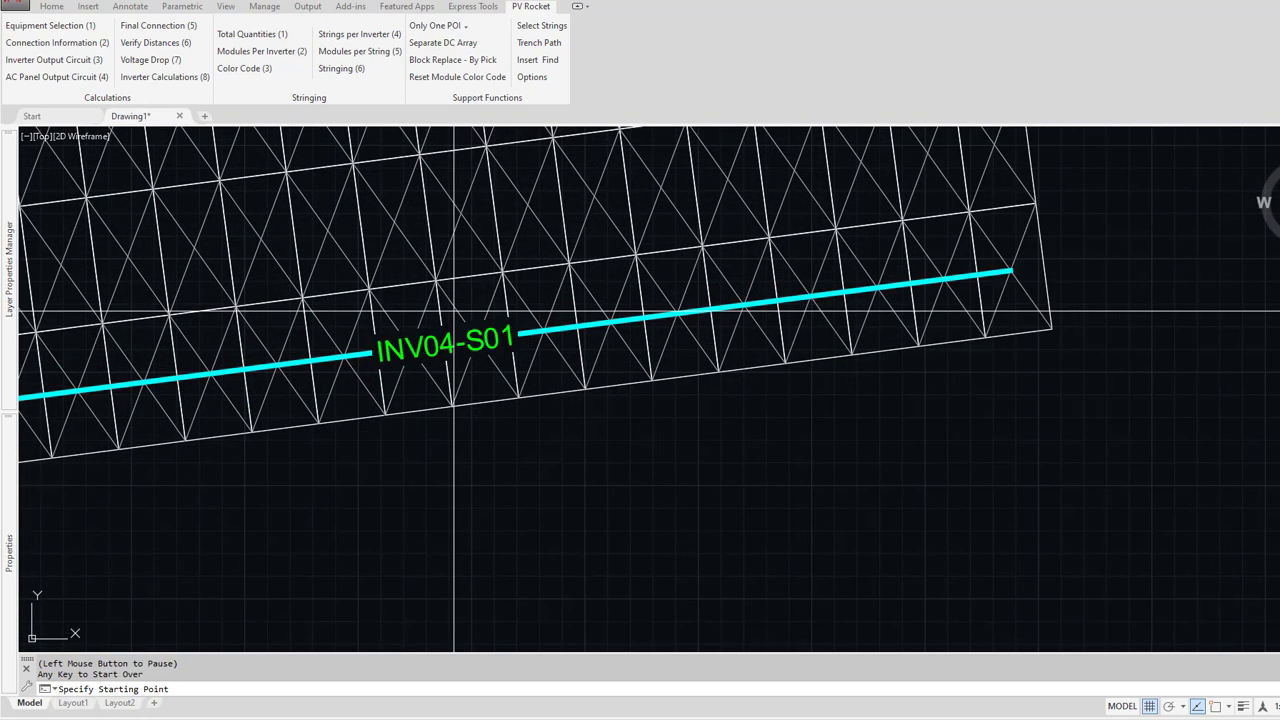
scroll(455, 310, down, 6)
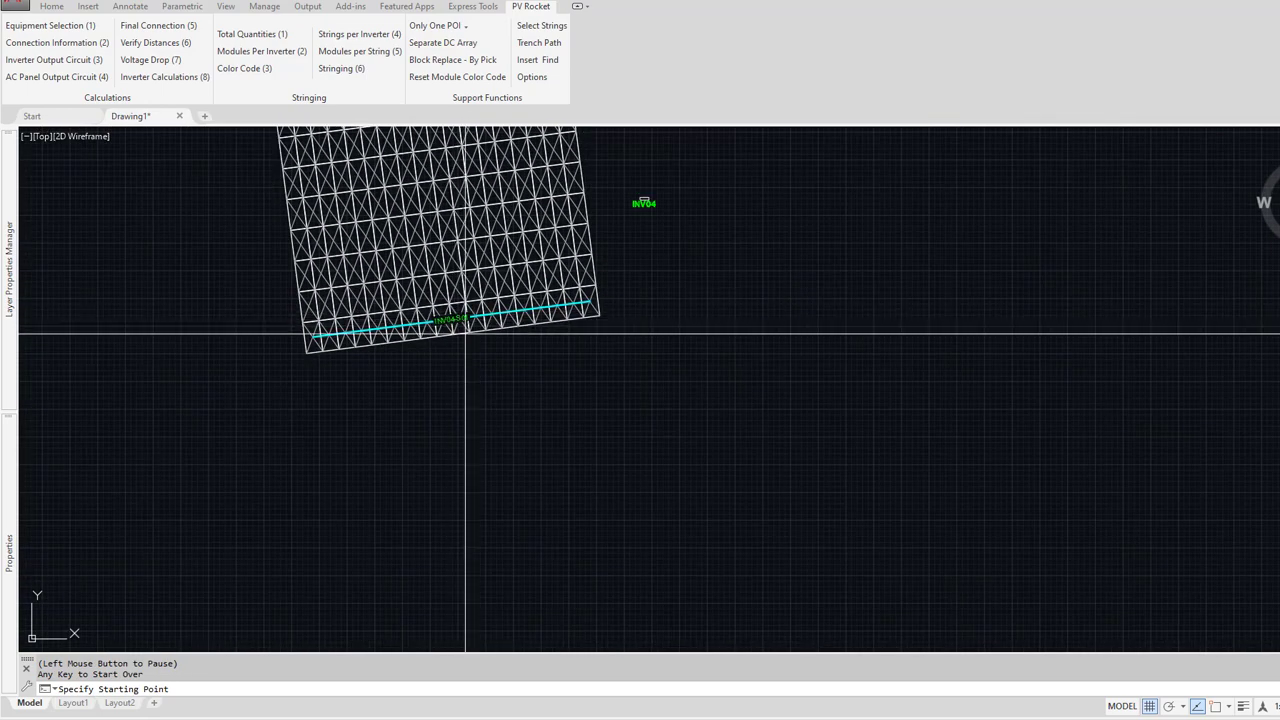
Step: Undo the last two strings, restring the top row of the INV03 array from its left end, and end the stringing command
scroll(464, 333, down, 6)
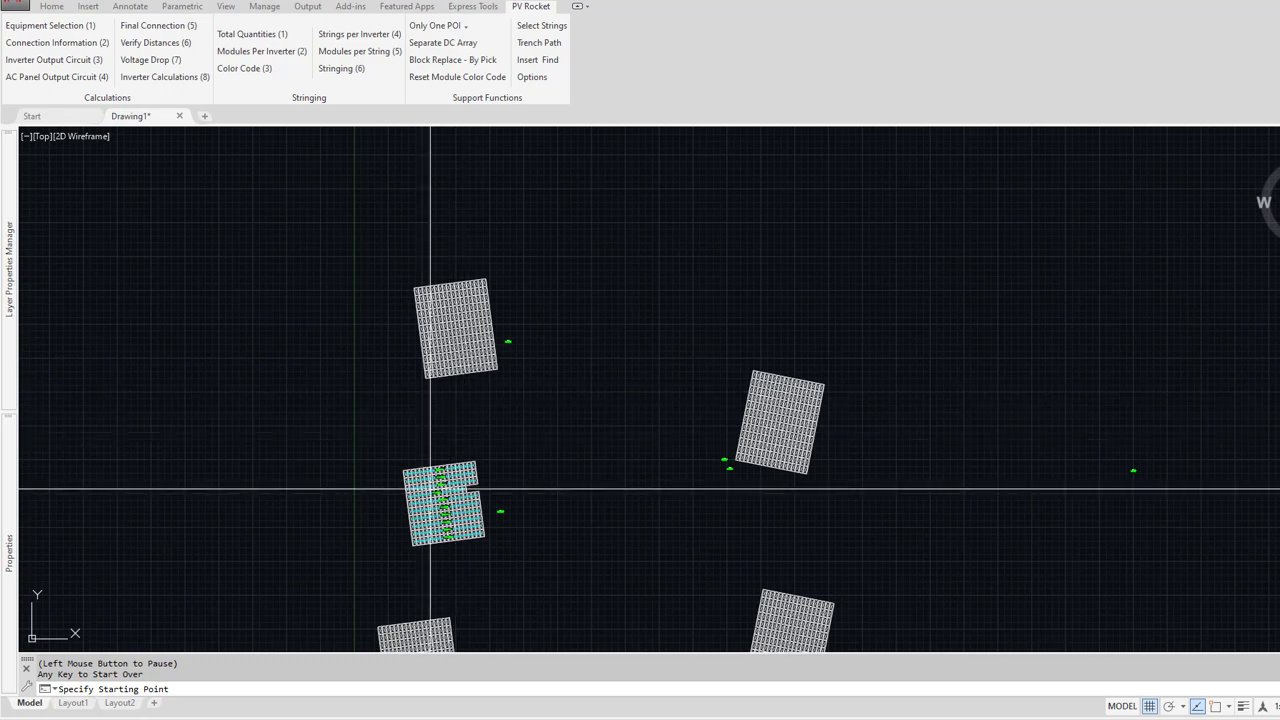
scroll(430, 490, up, 10)
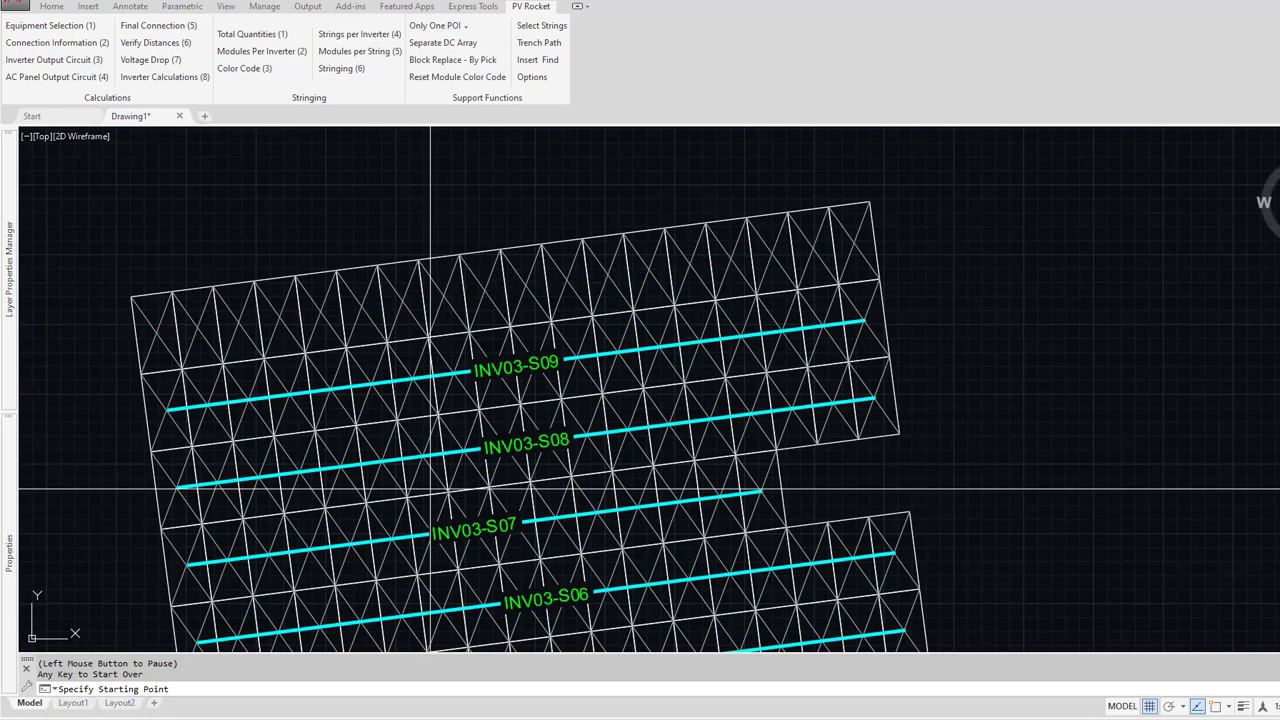
click(131, 345)
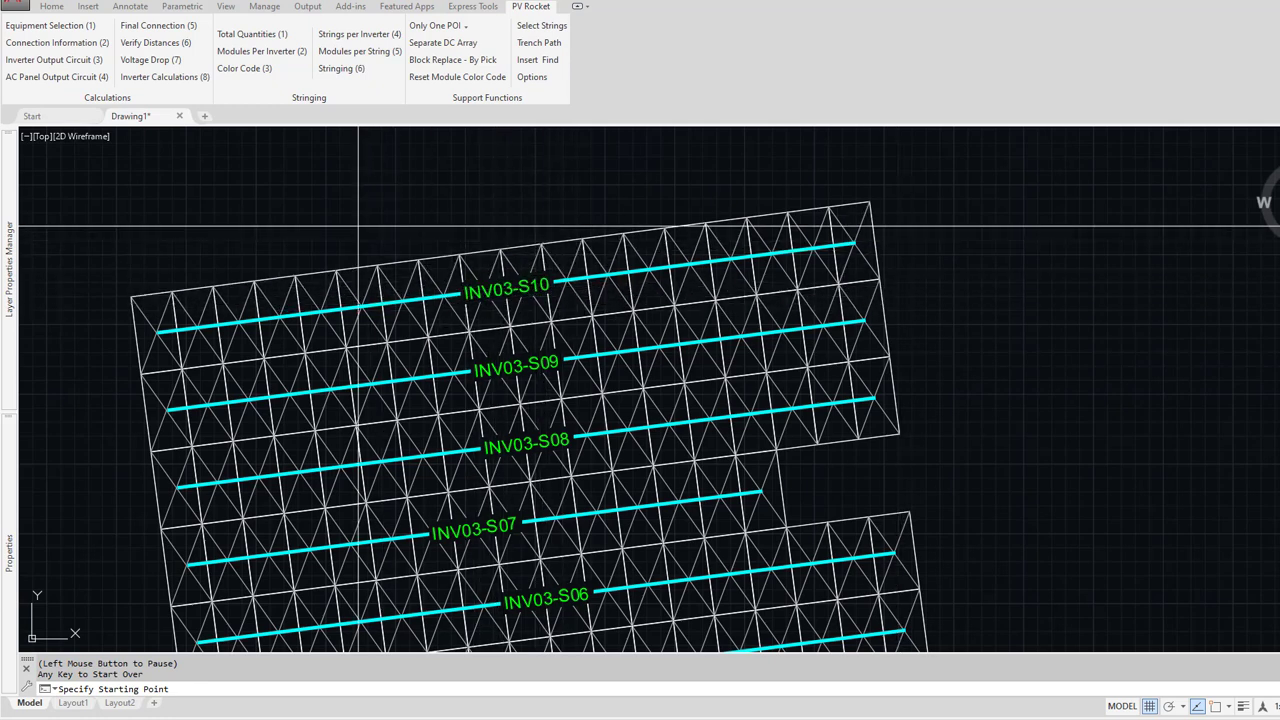
key(Escape)
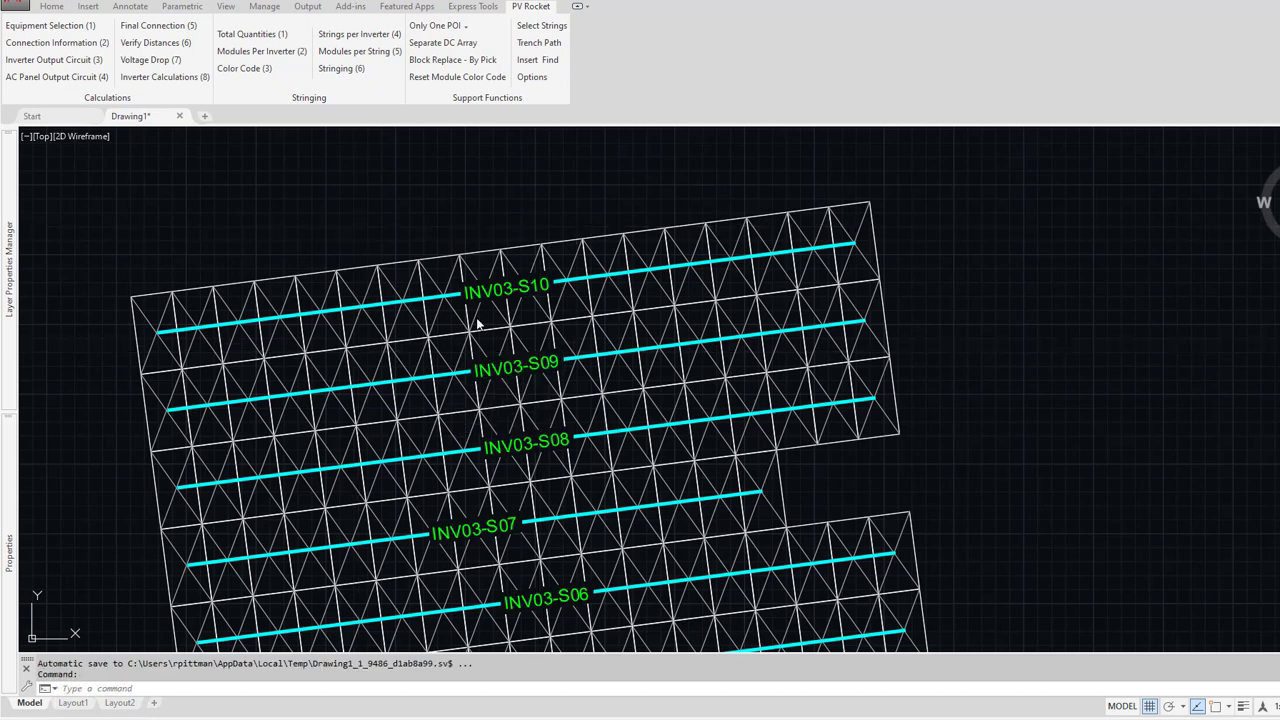
Step: Color-code the array directly below the strung one as Inverter 02 and the array beneath that as Inverter 01
scroll(331, 215, down, 4)
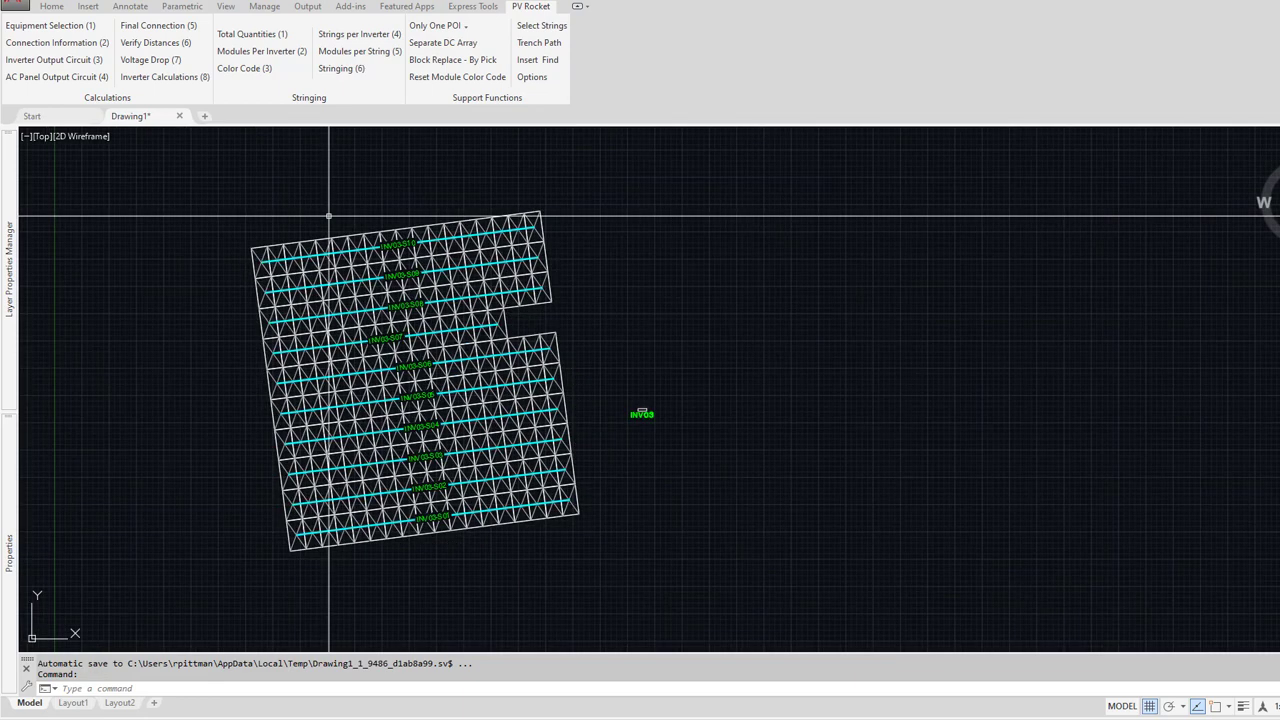
scroll(331, 246, down, 4)
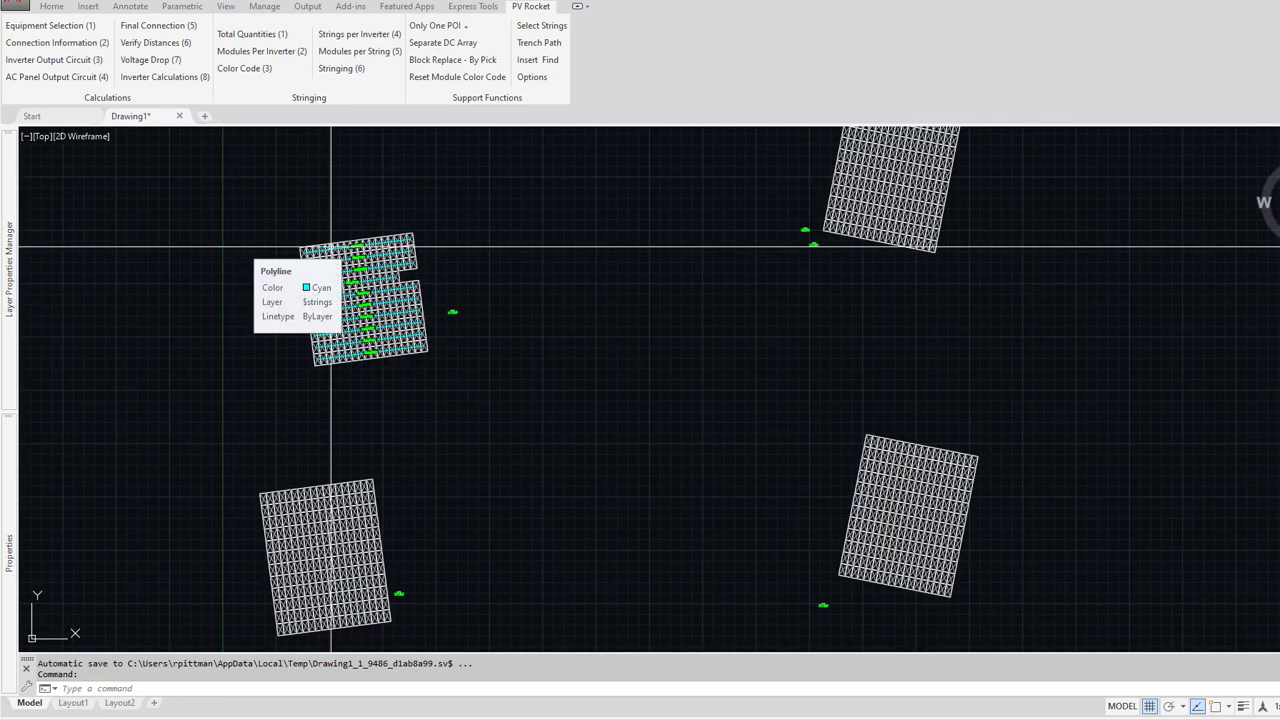
scroll(331, 246, down, 3)
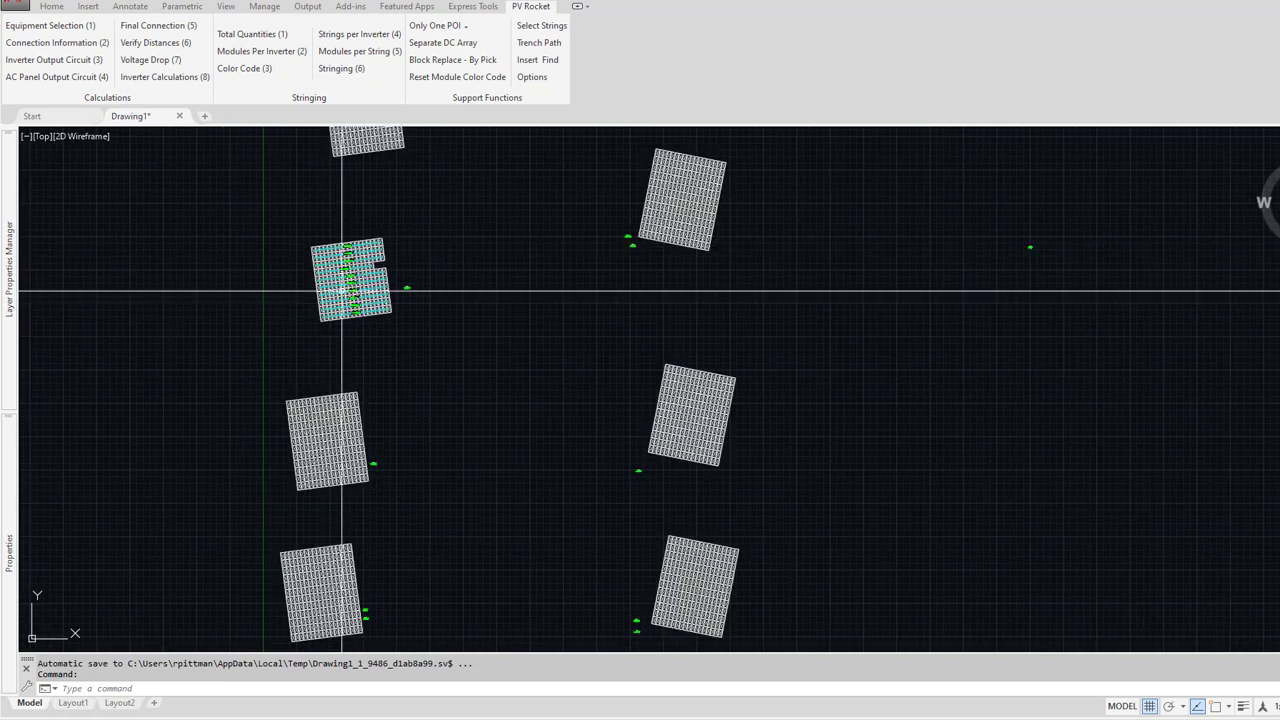
middle_drag(329, 525, 339, 471)
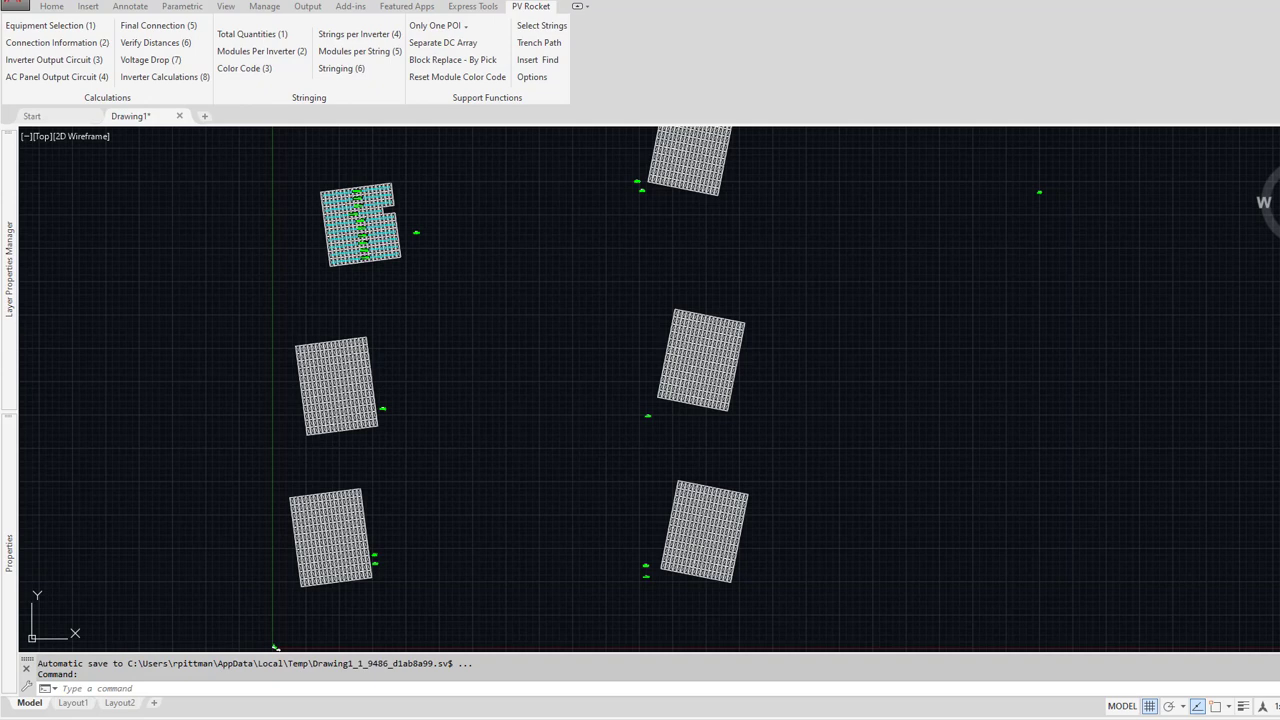
click(244, 68)
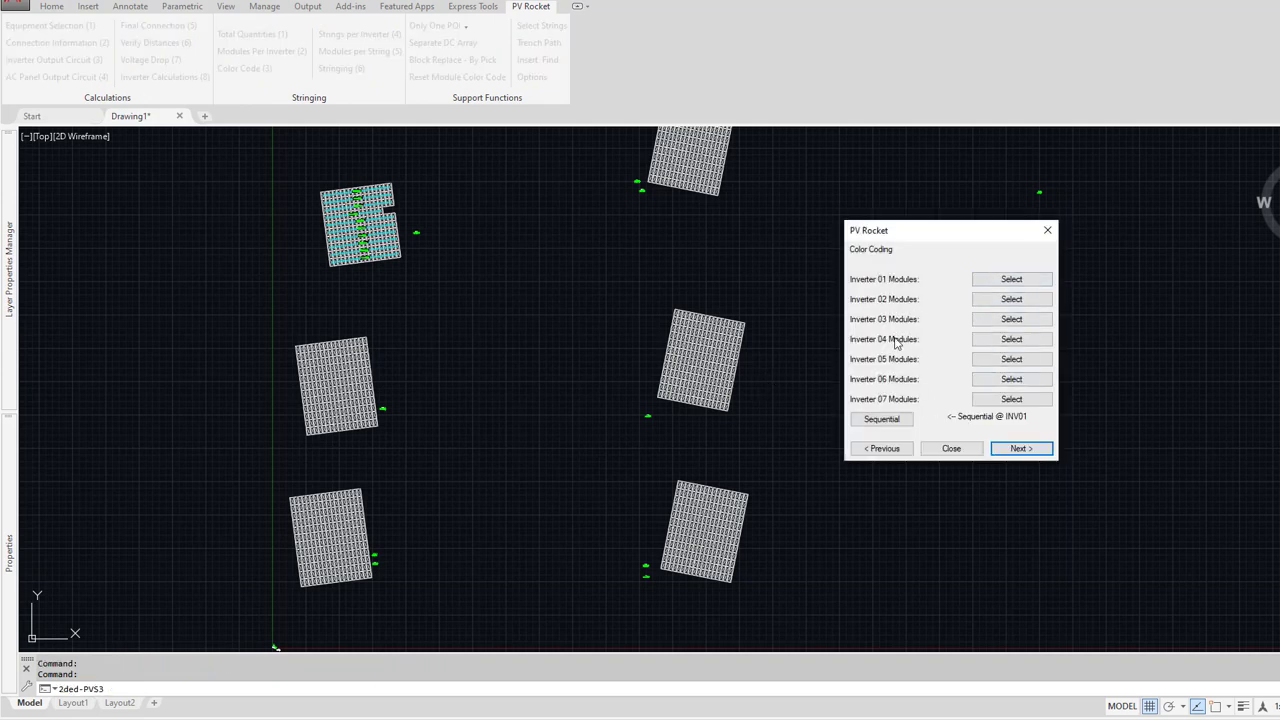
click(1010, 300)
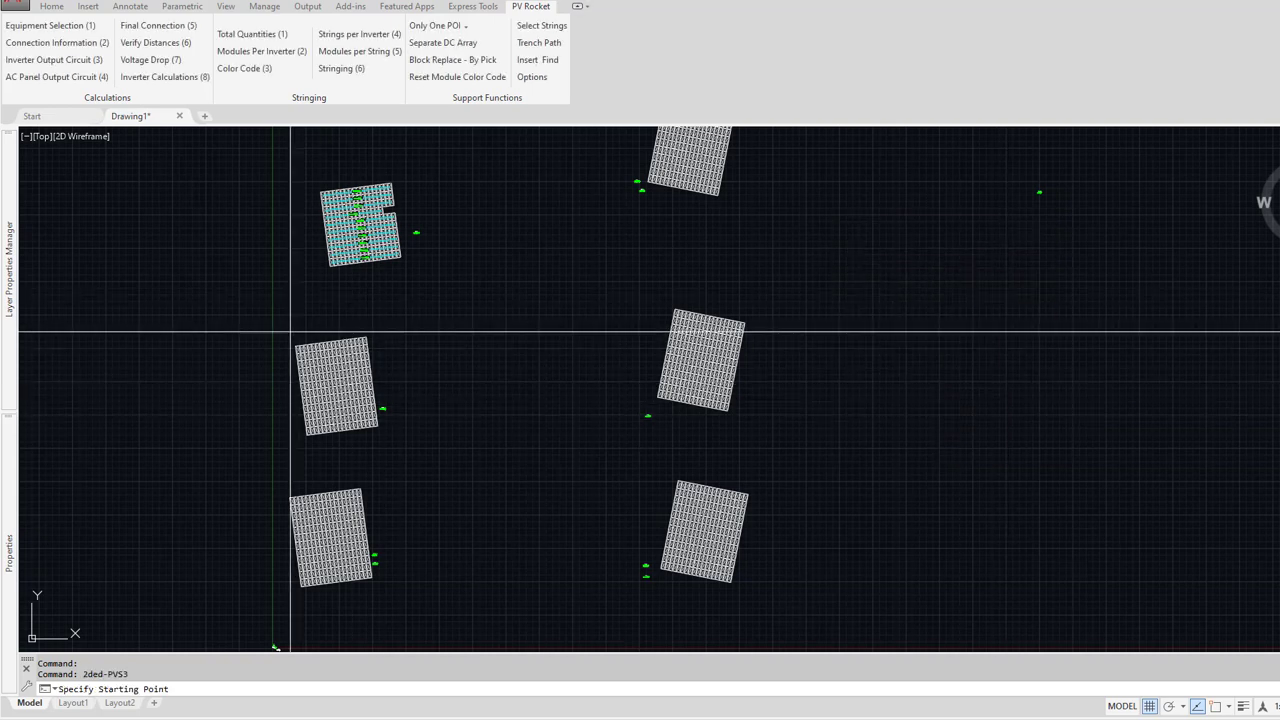
drag(284, 338, 396, 455)
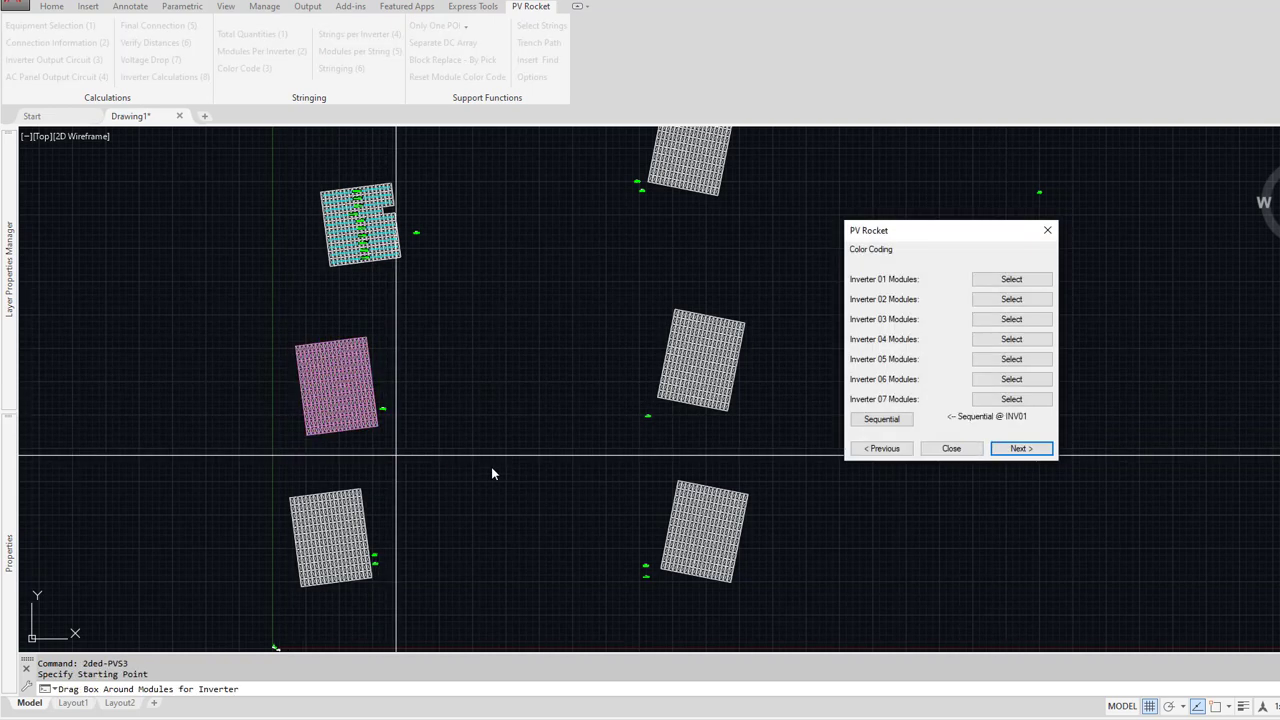
click(1013, 280)
drag(257, 477, 400, 603)
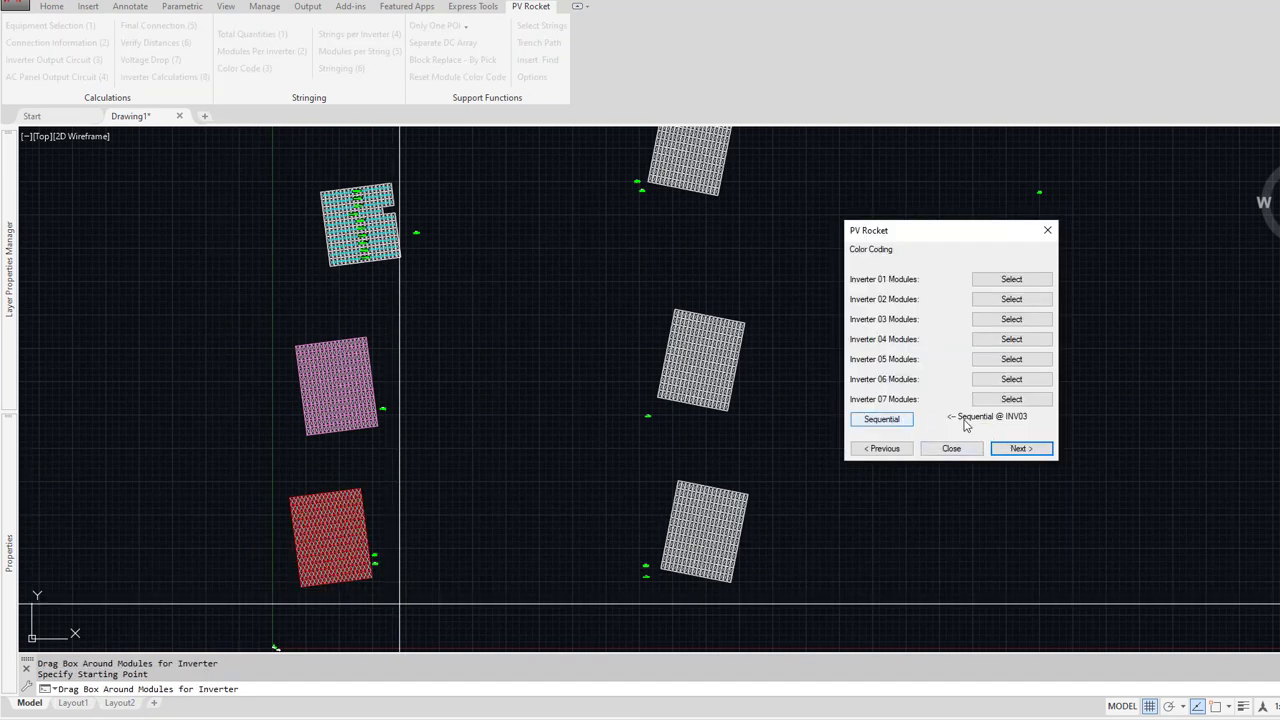
Step: Use sequential color coding to assign the strung array to Inverter 03 and the array above it to Inverter 04
click(881, 419)
drag(302, 171, 403, 258)
middle_drag(423, 223, 400, 397)
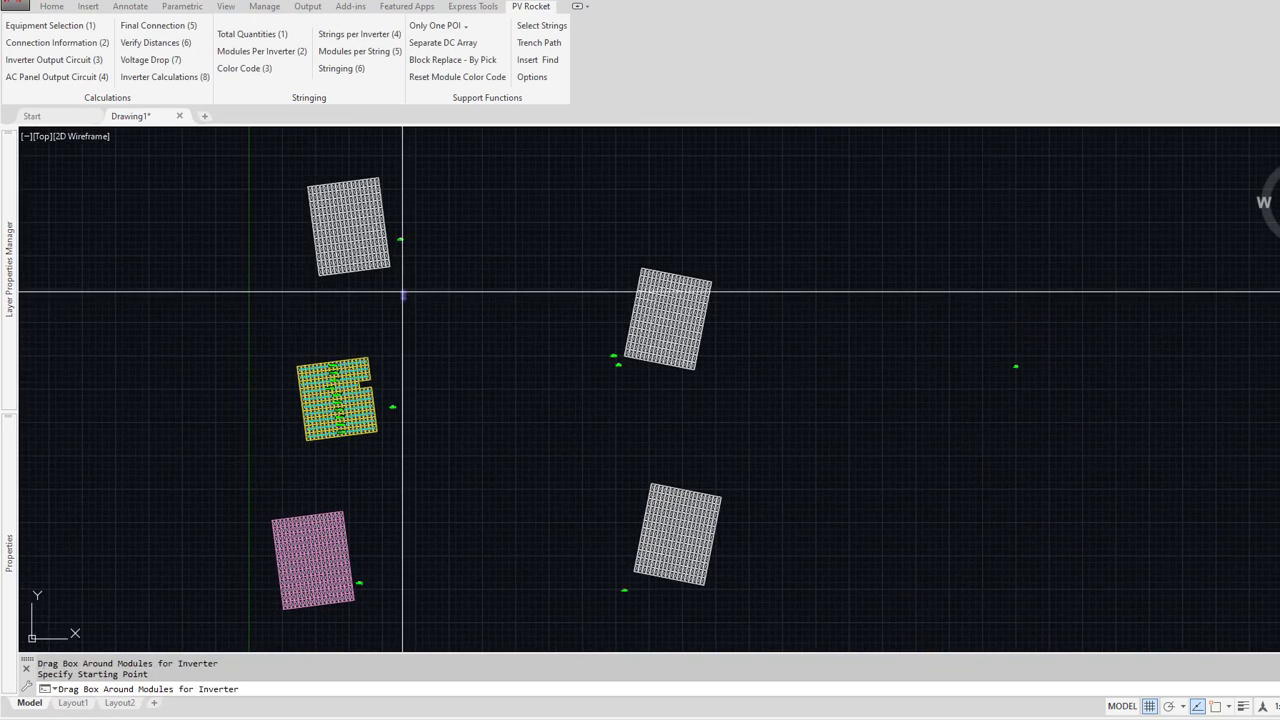
drag(403, 292, 256, 160)
Step: Check the inverter labels in the right-hand column and color-code its lowest array as Inverter 05
scroll(619, 360, up, 7)
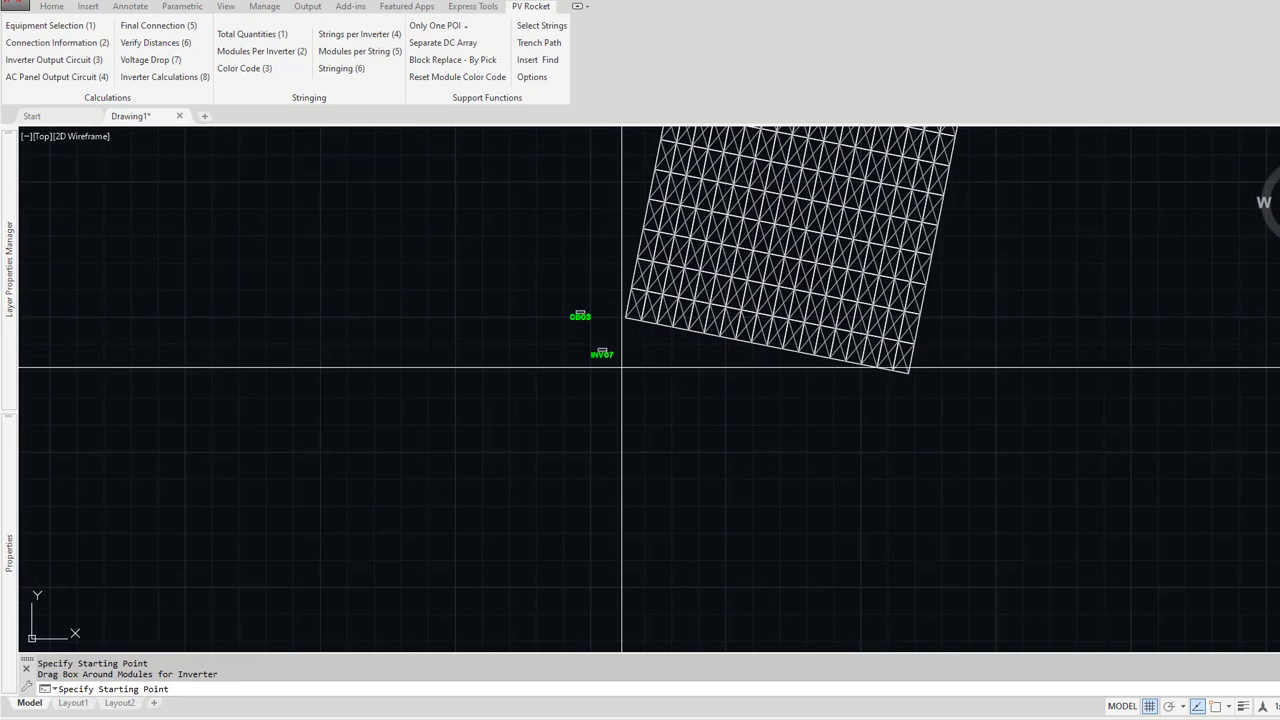
scroll(622, 367, up, 8)
scroll(601, 400, down, 12)
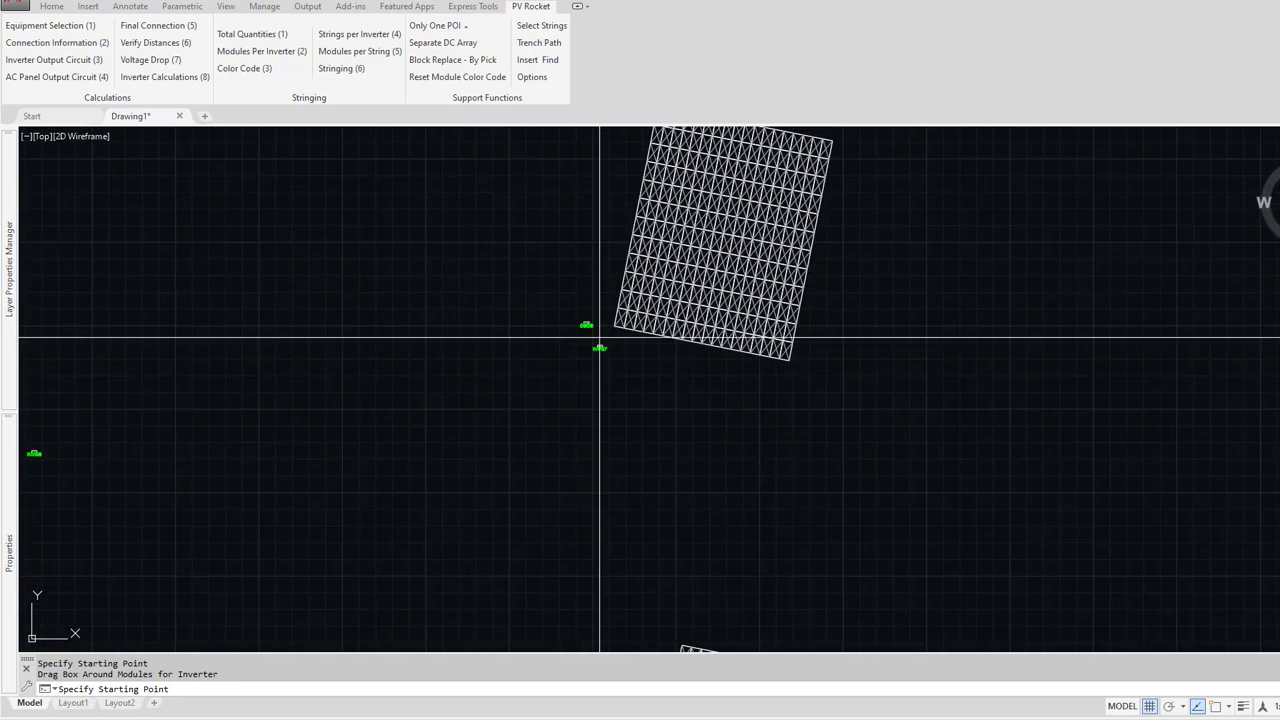
scroll(599, 347, down, 2)
scroll(612, 569, up, 5)
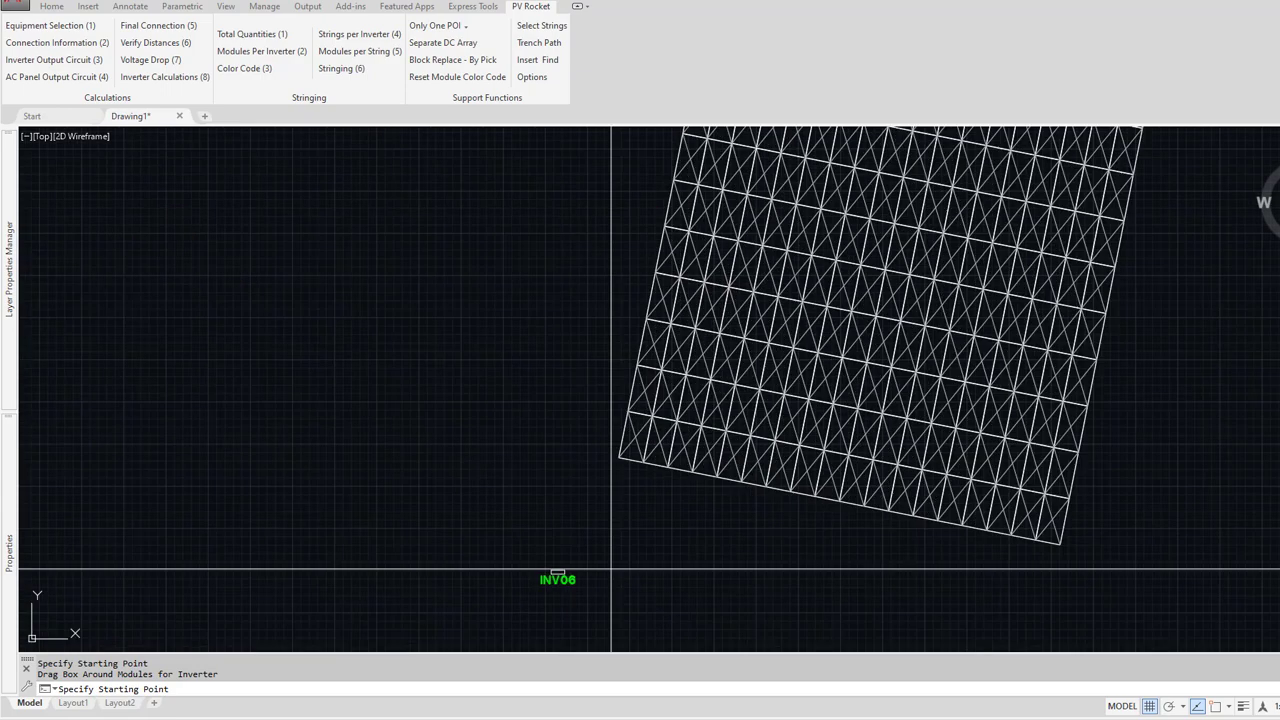
scroll(612, 568, down, 5)
middle_drag(626, 600, 587, 326)
drag(531, 380, 749, 591)
Step: Color-code the middle array of the right-hand column, next to the INV06 label, as Inverter 06
click(558, 298)
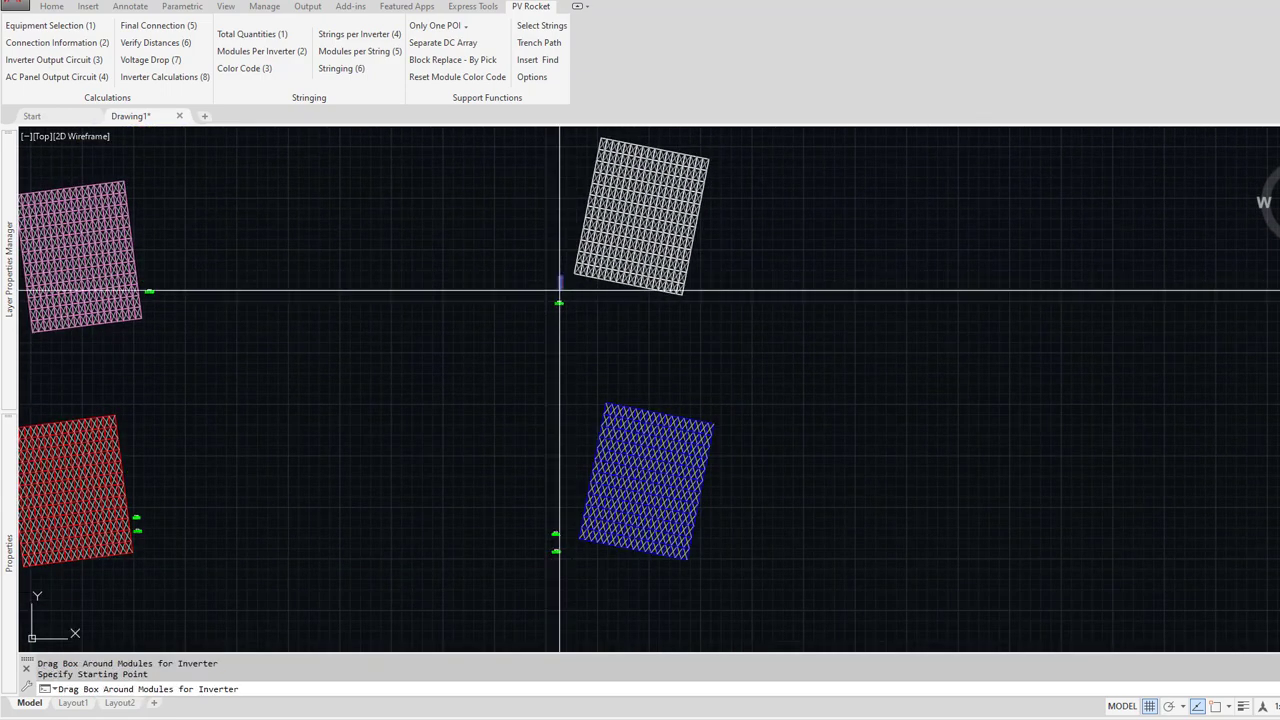
mouse_move(561, 277)
mouse_down()
mouse_move(751, 194)
mouse_move(746, 131)
mouse_up()
click(557, 240)
drag(557, 238, 711, 311)
Step: Color-code the remaining uncolored array, next to the INV07 label, as Inverter 07
scroll(592, 297, up, 4)
scroll(590, 297, up, 2)
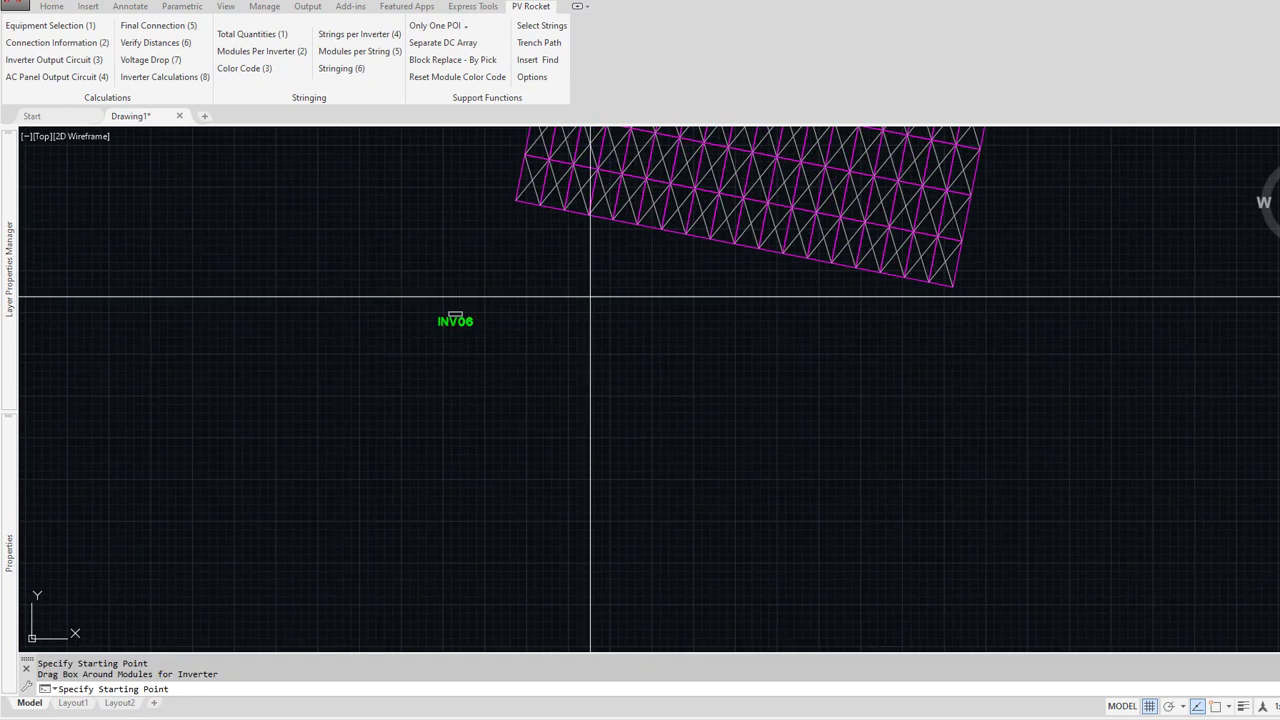
scroll(590, 297, down, 6)
middle_drag(626, 246, 575, 535)
middle_drag(592, 286, 570, 421)
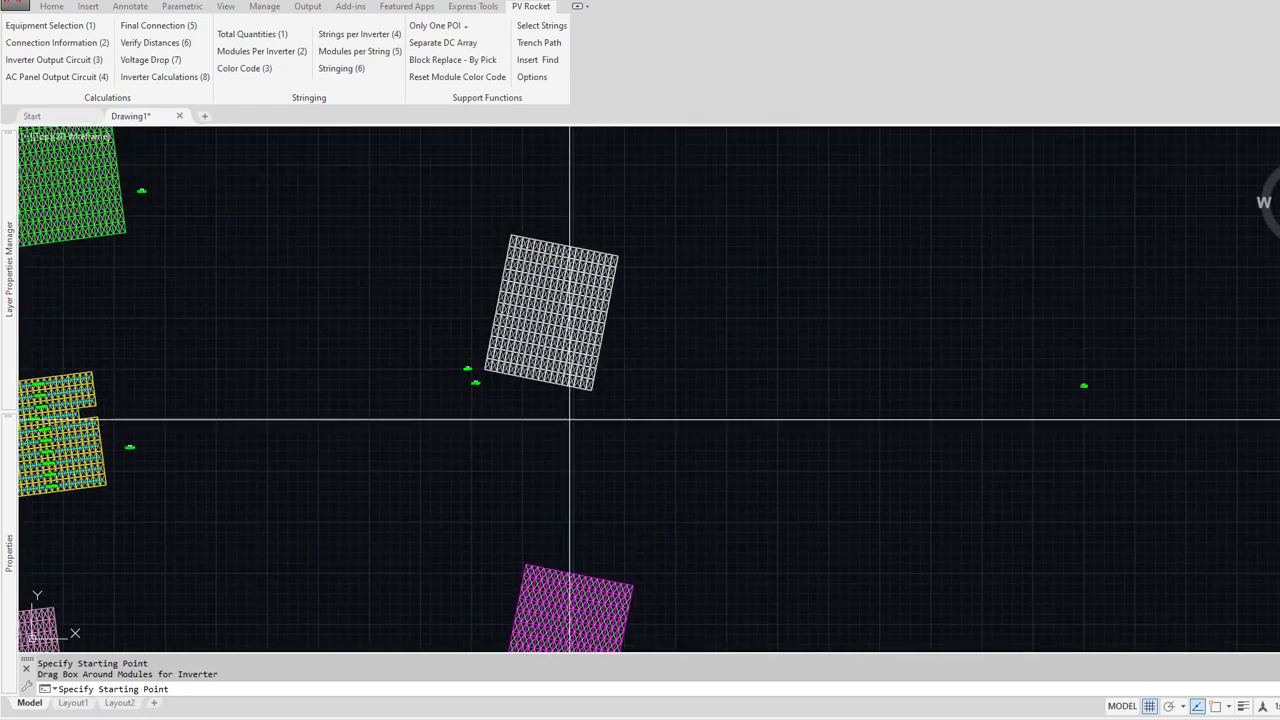
click(443, 214)
click(665, 418)
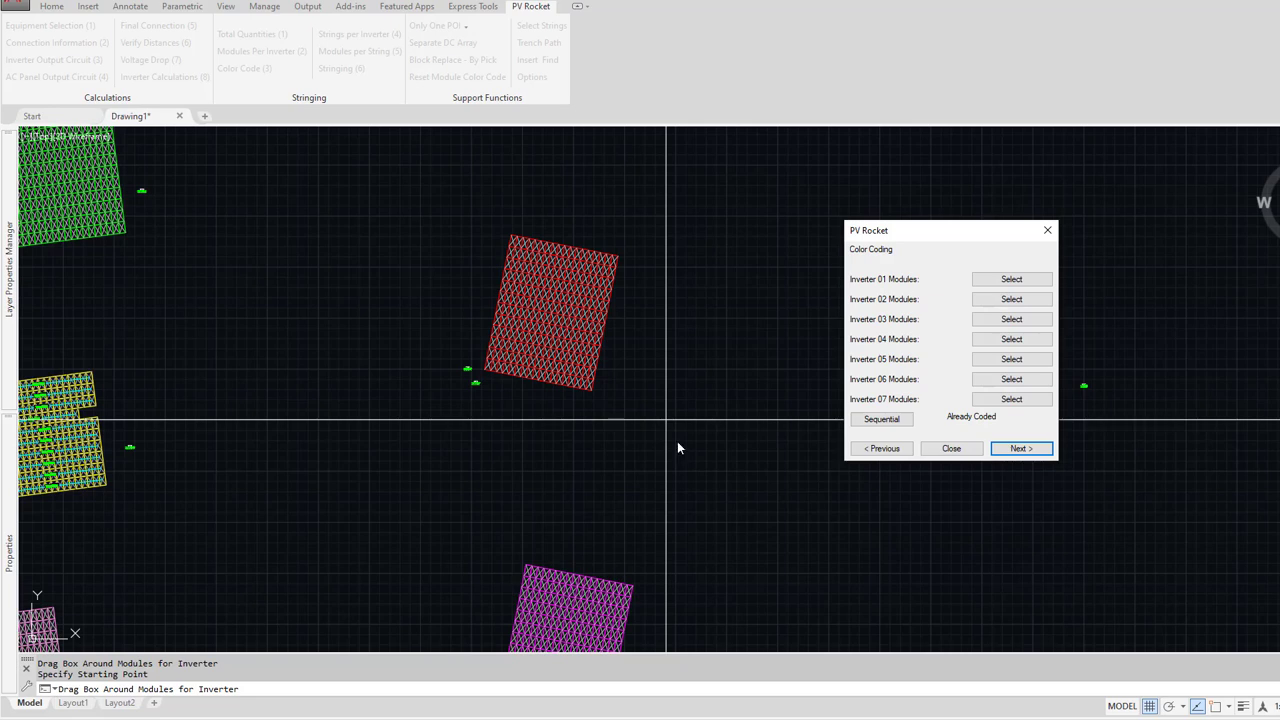
Step: Accept the color coding, the strings per inverter and the 18 modules per string, and proceed to the stringing settings
click(1017, 448)
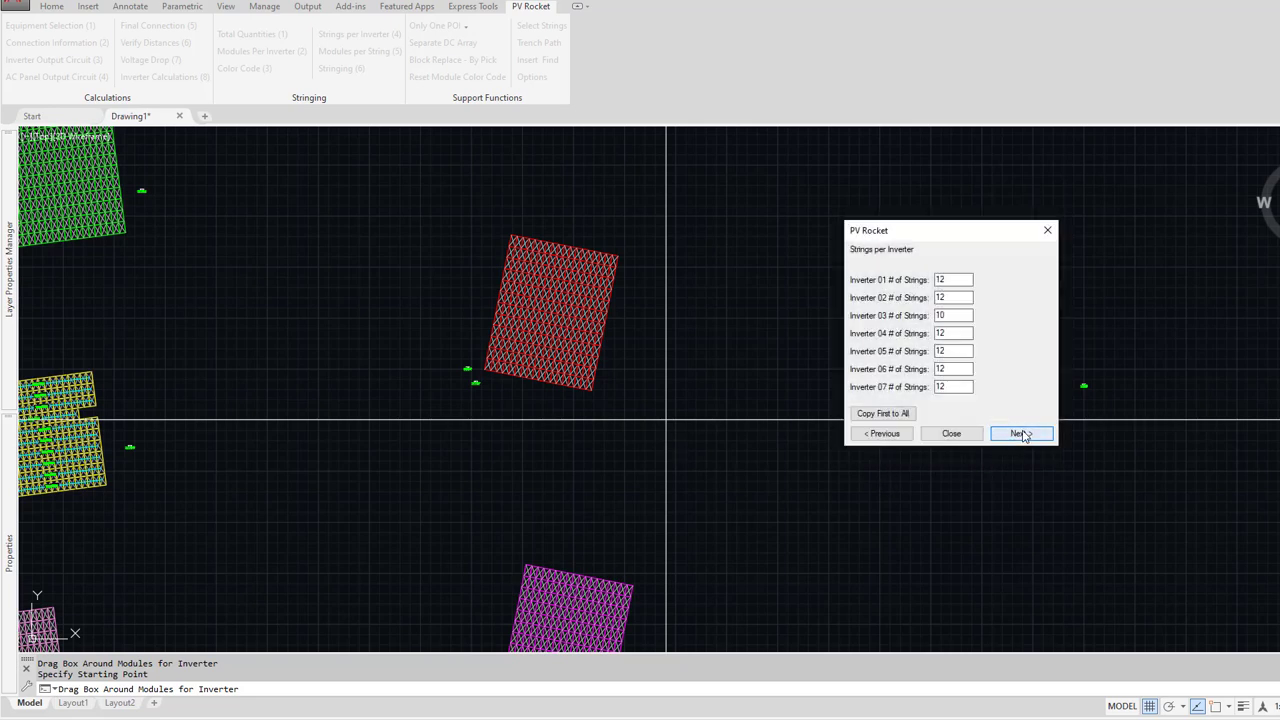
click(1020, 433)
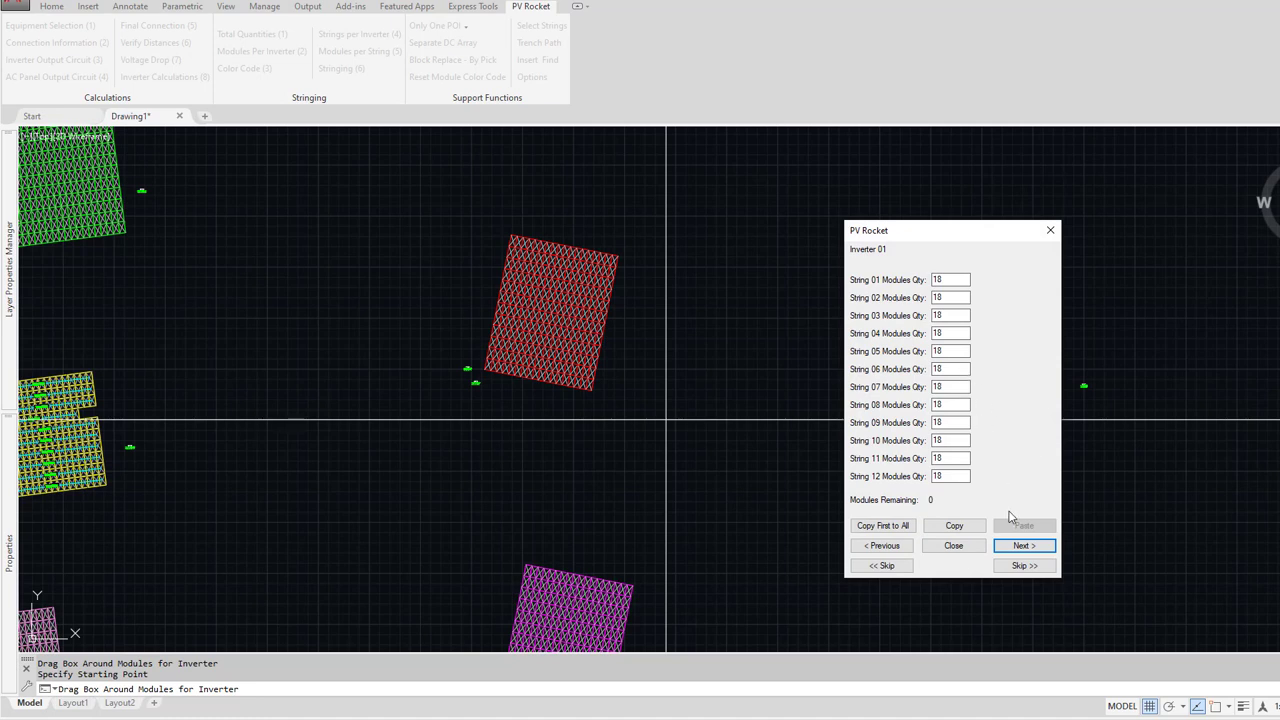
click(1024, 566)
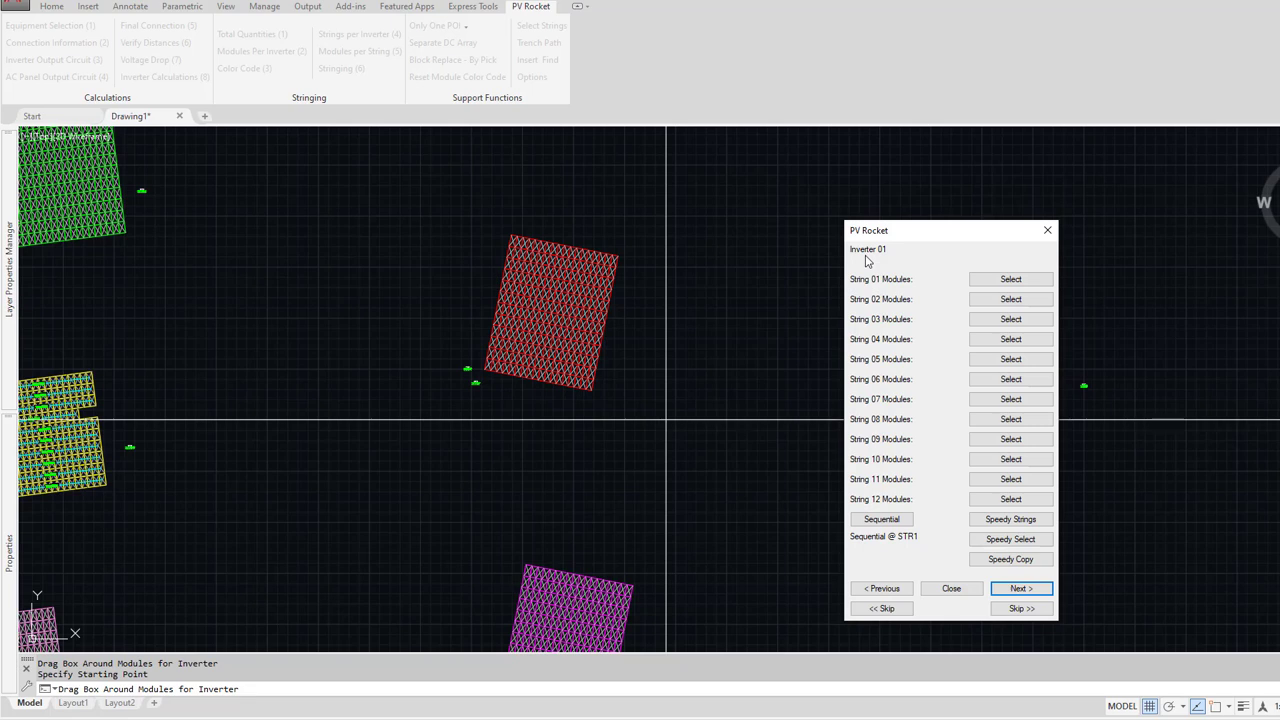
Step: Use Speedy Select to string the bottom module row of the Inverter 02 array as string 01 and check its label
click(1011, 539)
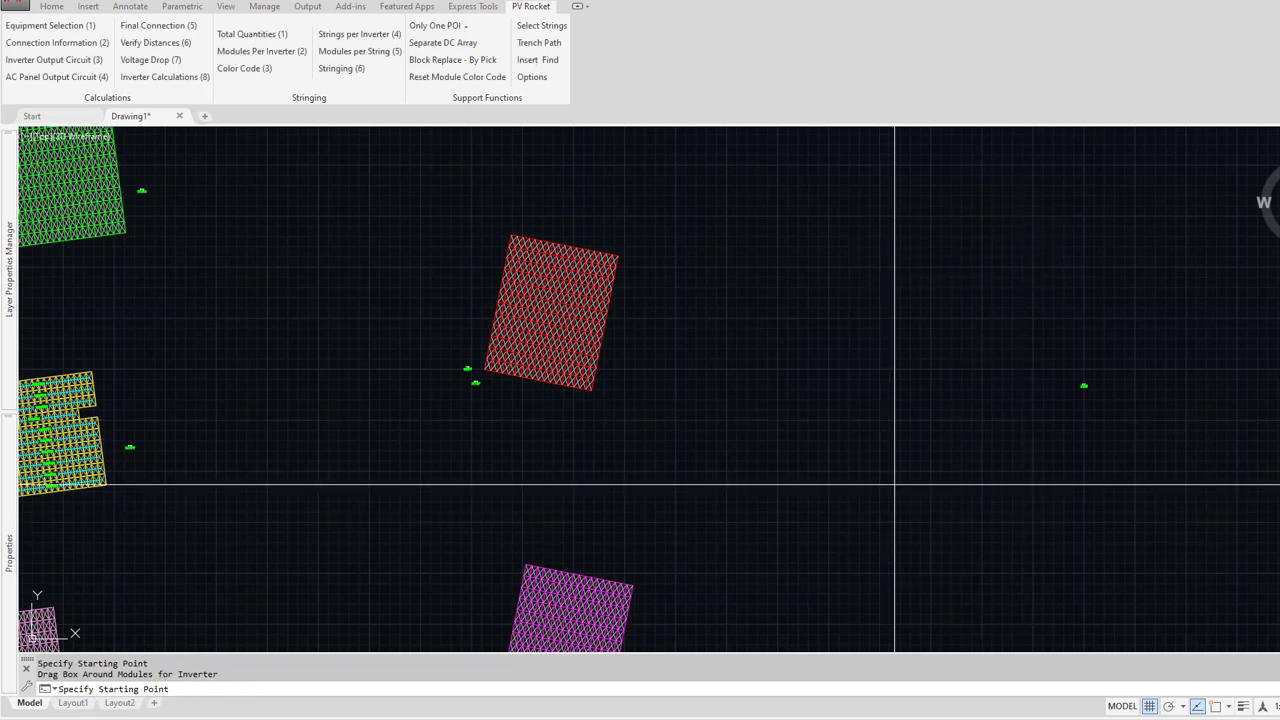
scroll(900, 520, down, 5)
scroll(667, 550, up, 2)
scroll(667, 550, up, 8)
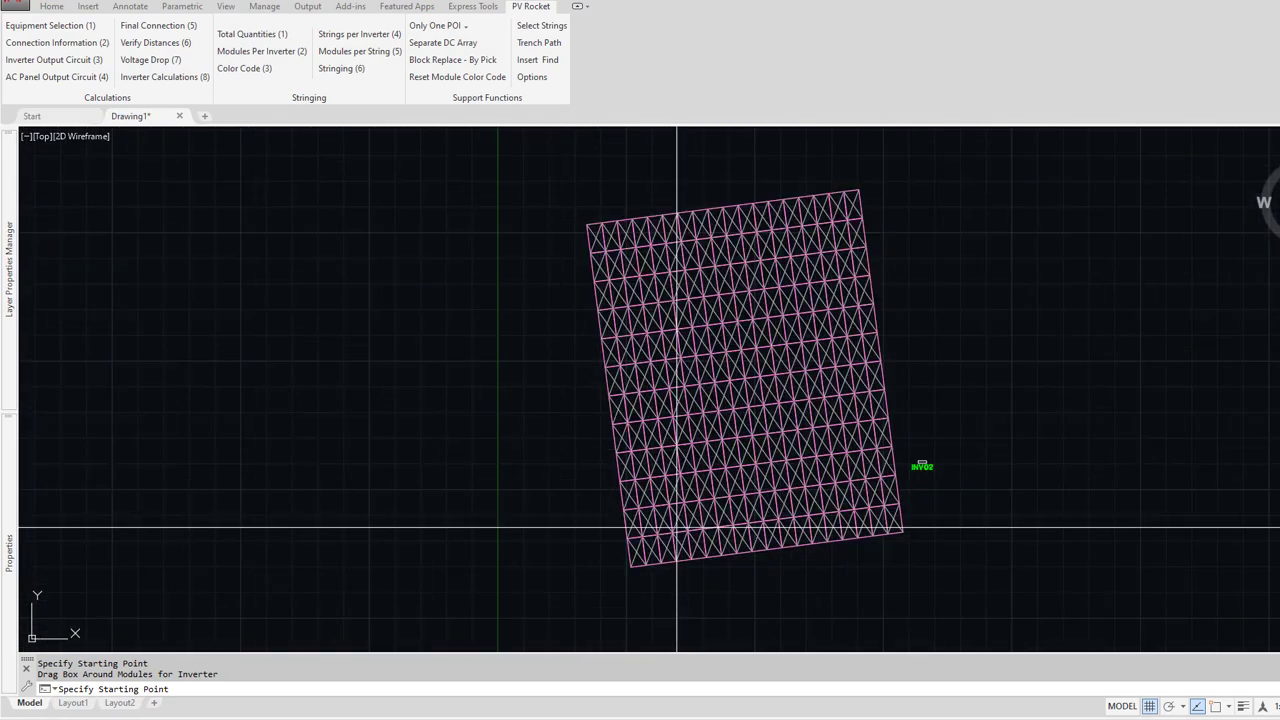
scroll(677, 527, up, 2)
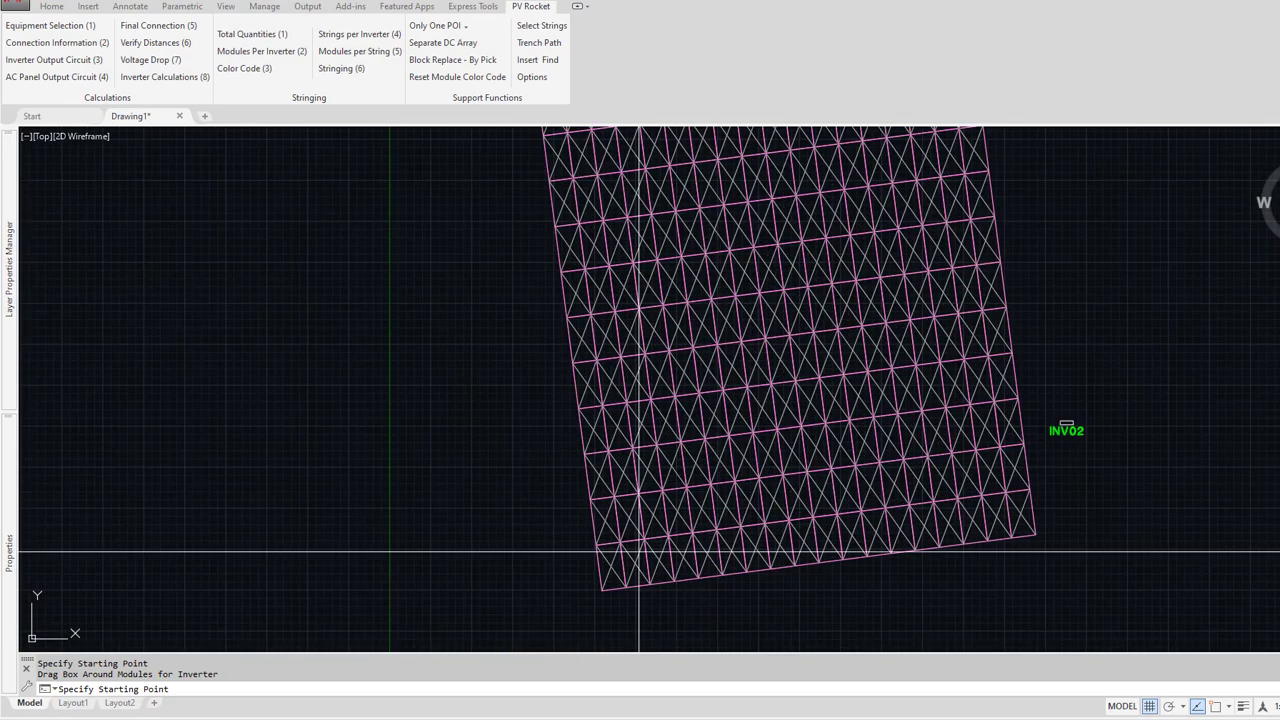
click(596, 573)
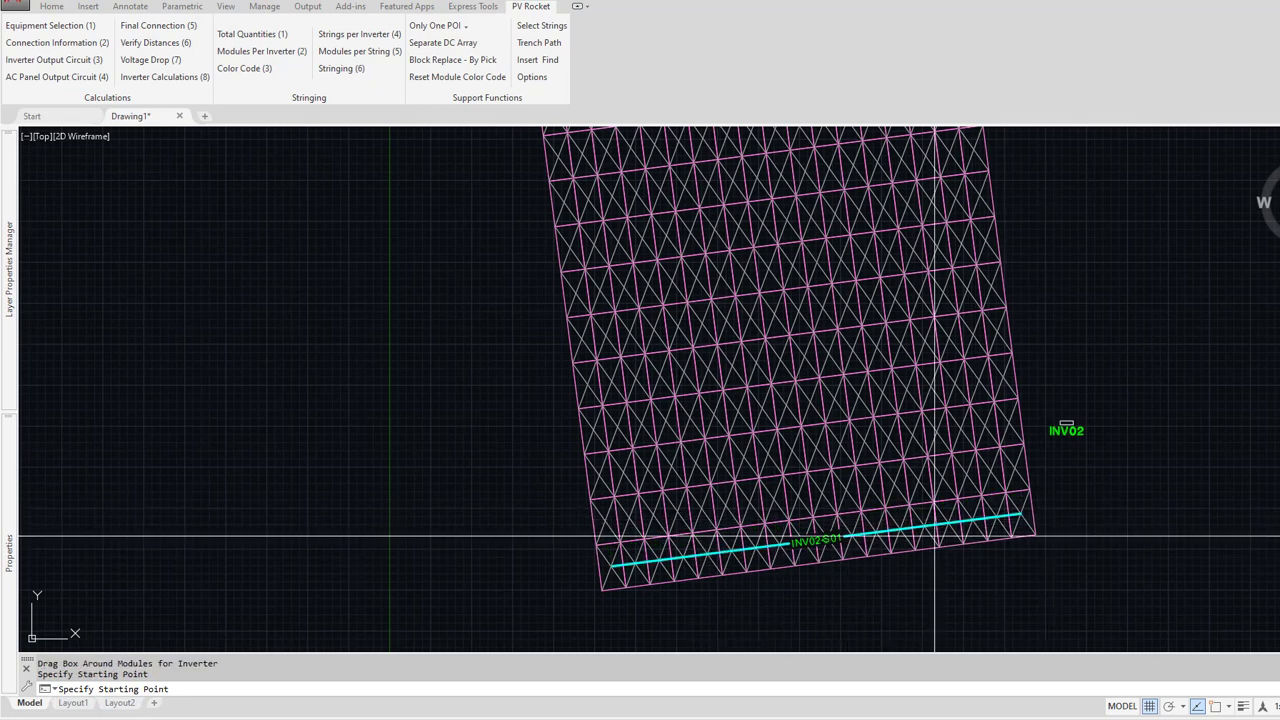
scroll(803, 565, up, 3)
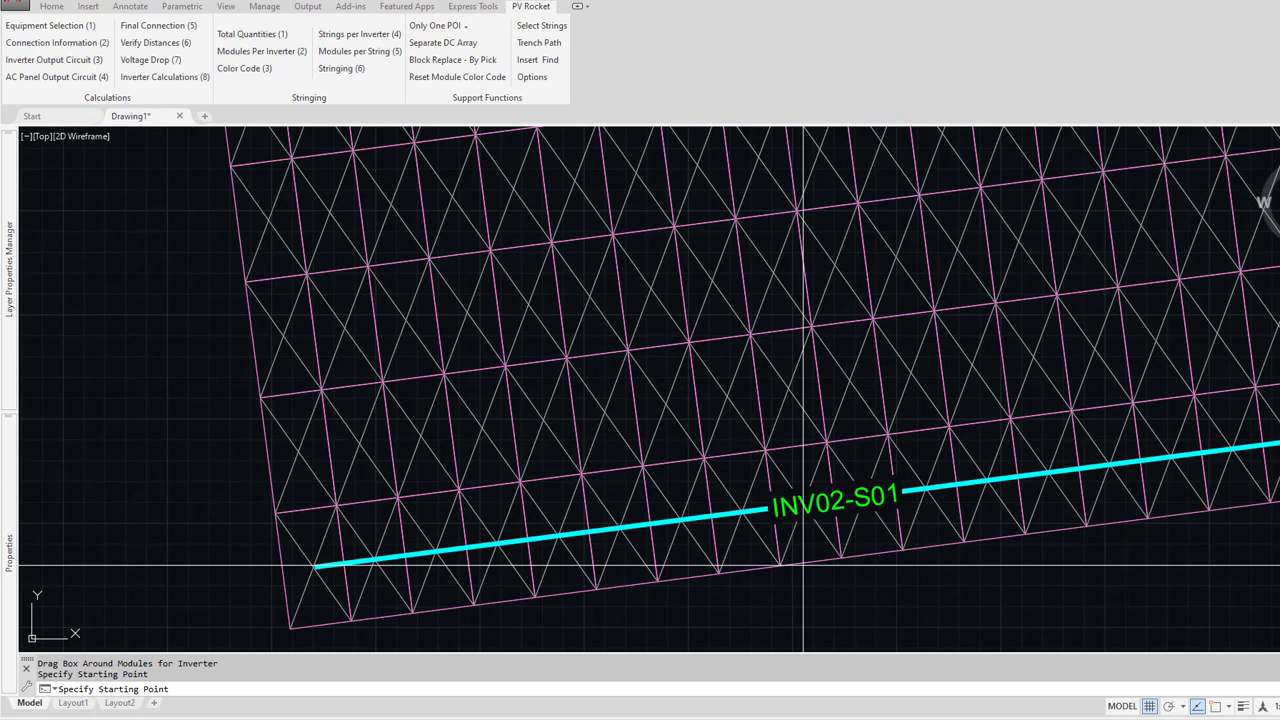
scroll(803, 565, up, 2)
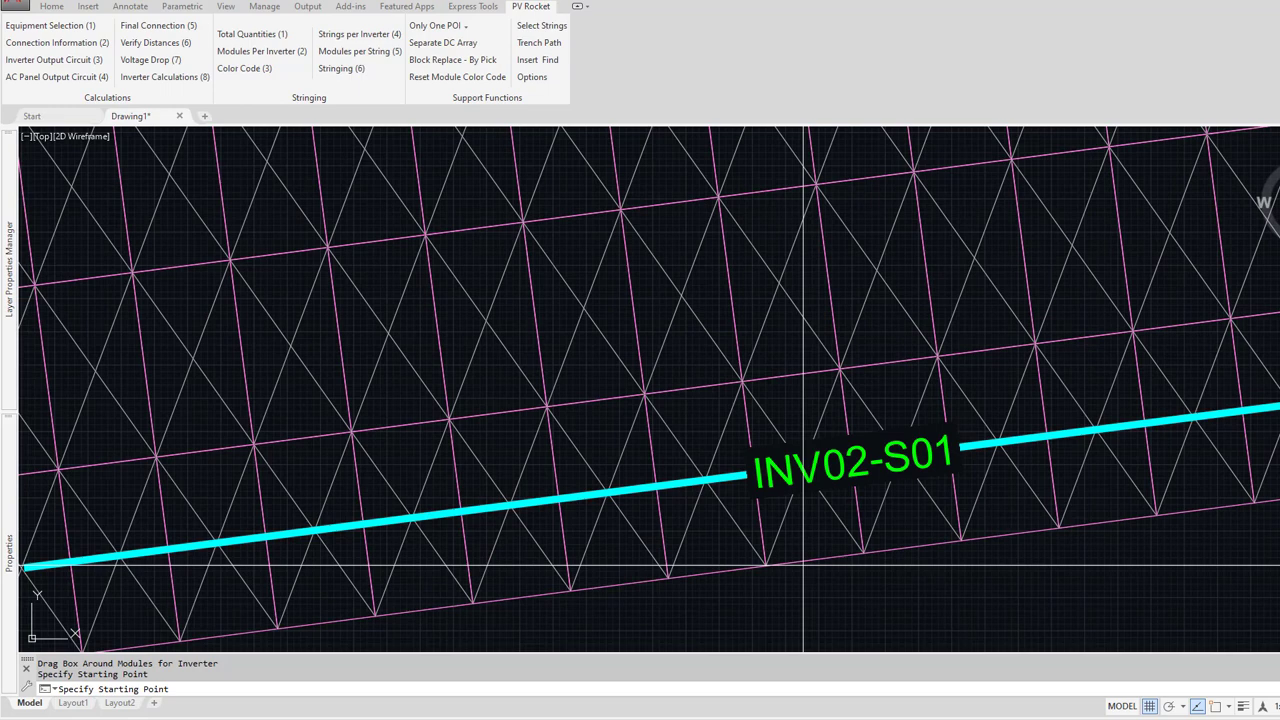
Step: String the next five module rows of the Inverter 02 array as strings 02 to 06, working upward in alternating directions
scroll(803, 565, down, 6)
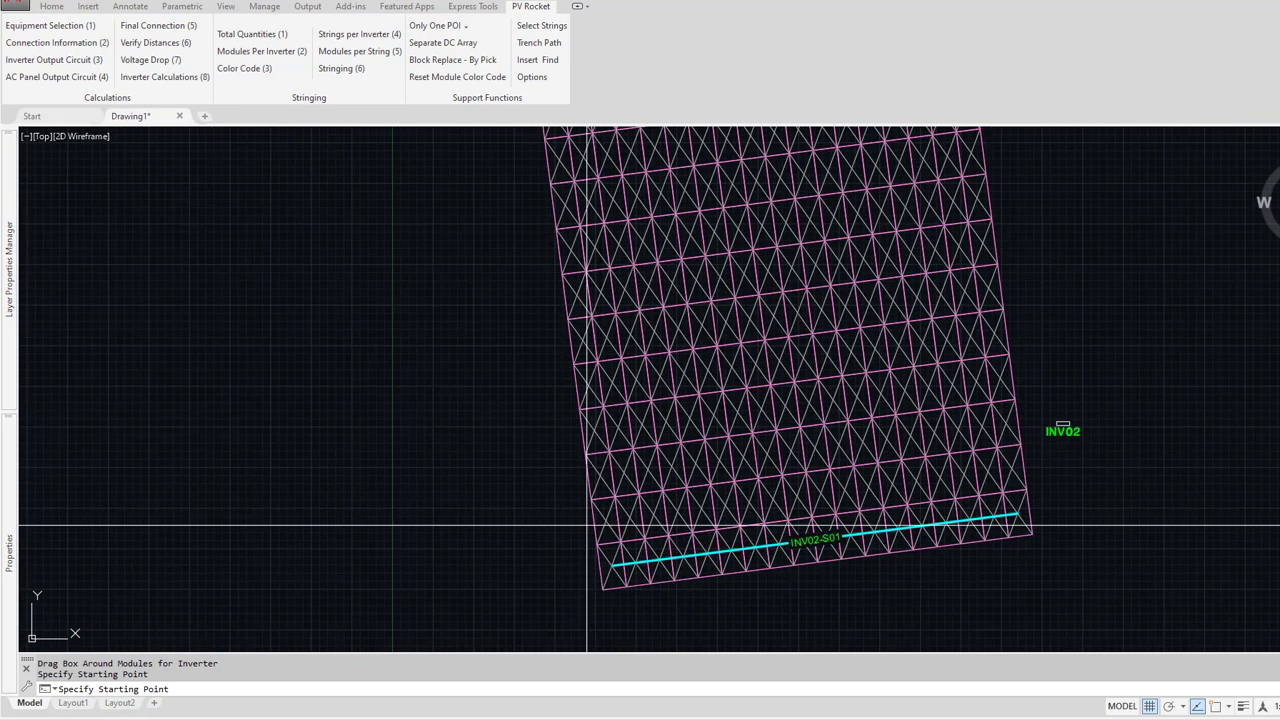
click(603, 519)
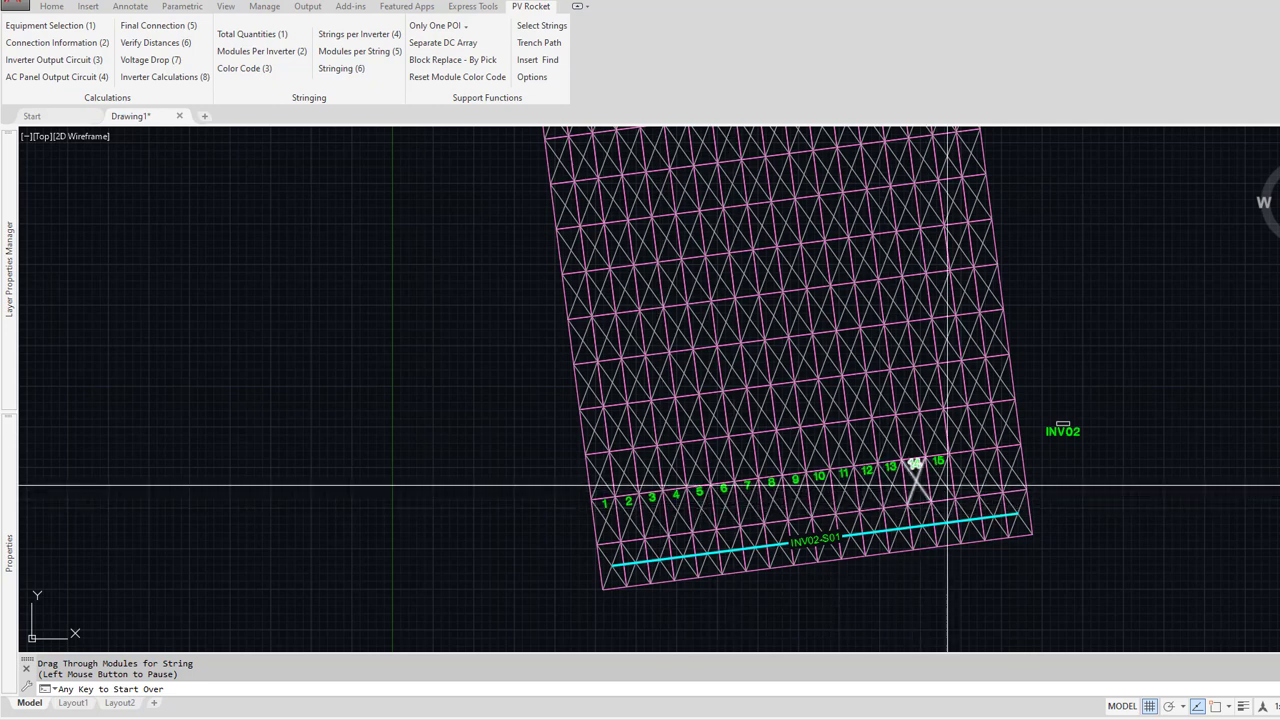
click(1005, 420)
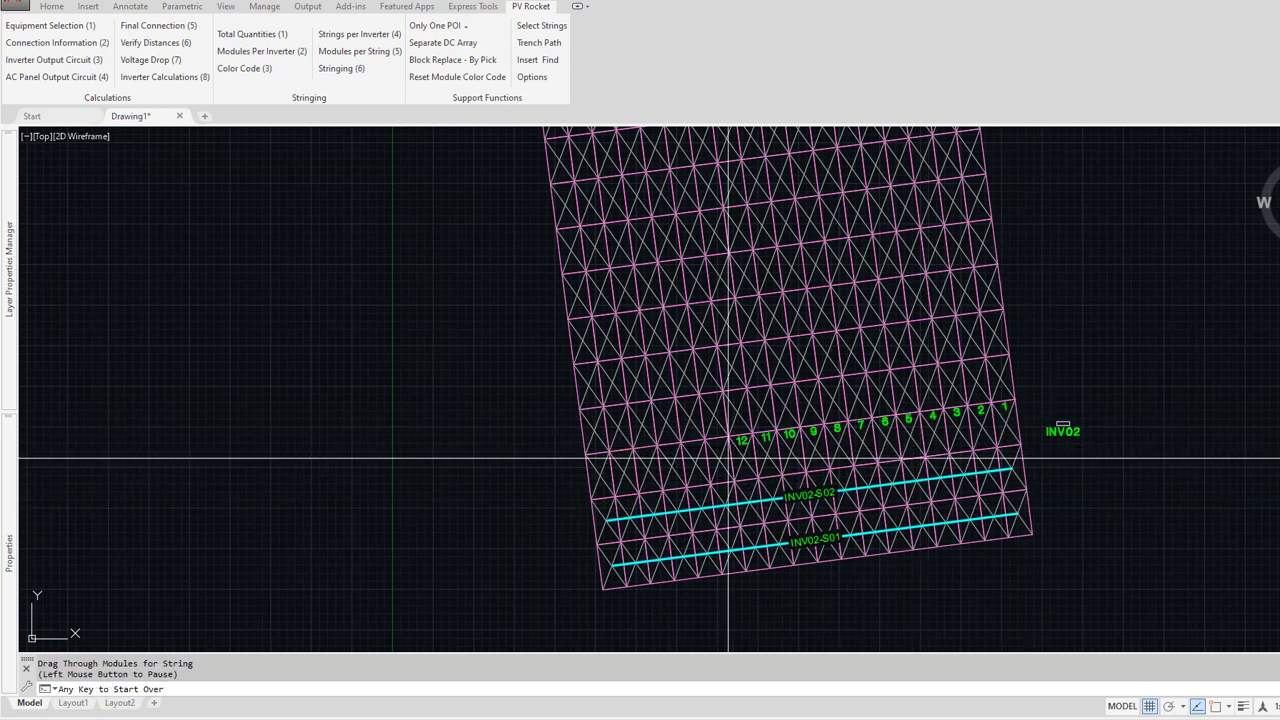
click(566, 432)
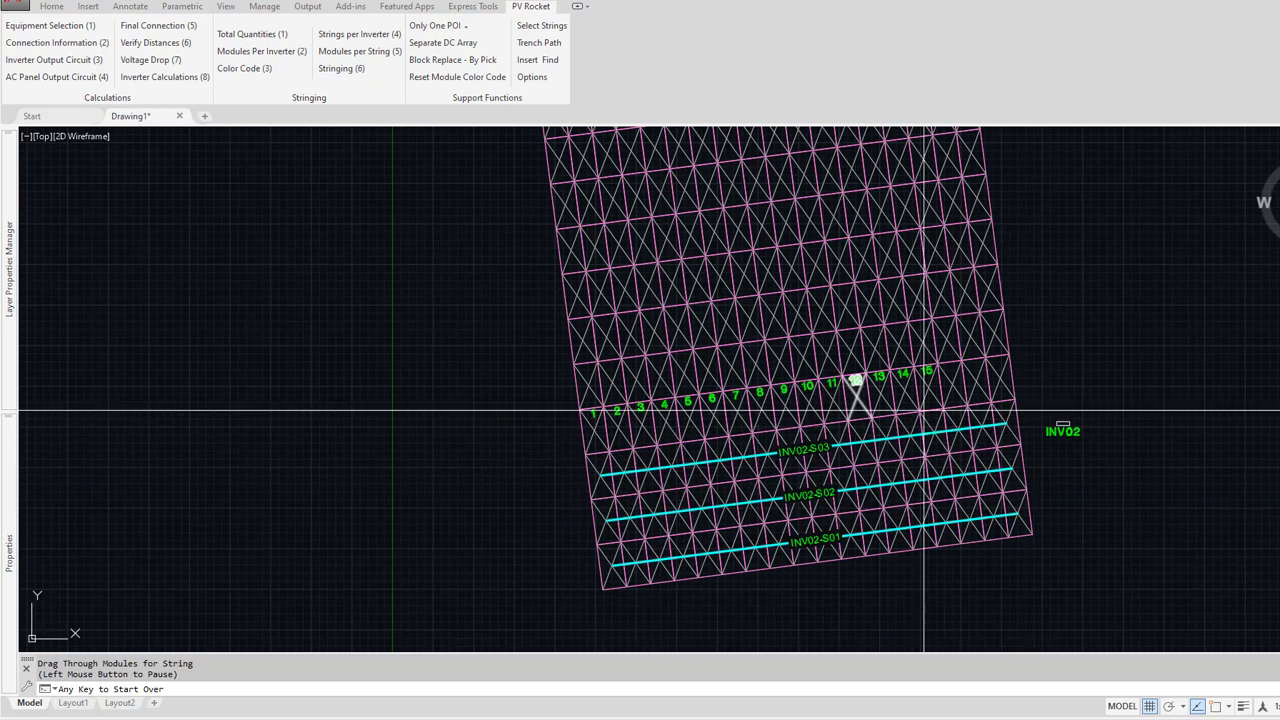
click(1031, 333)
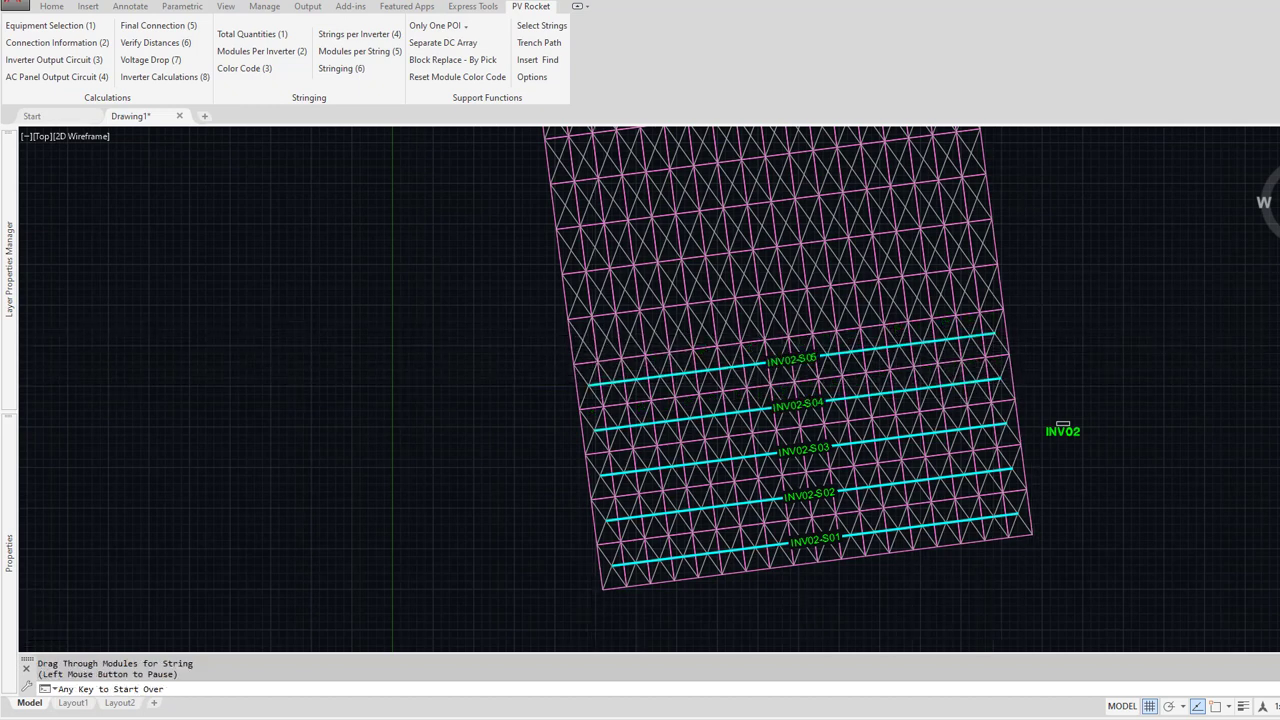
click(566, 328)
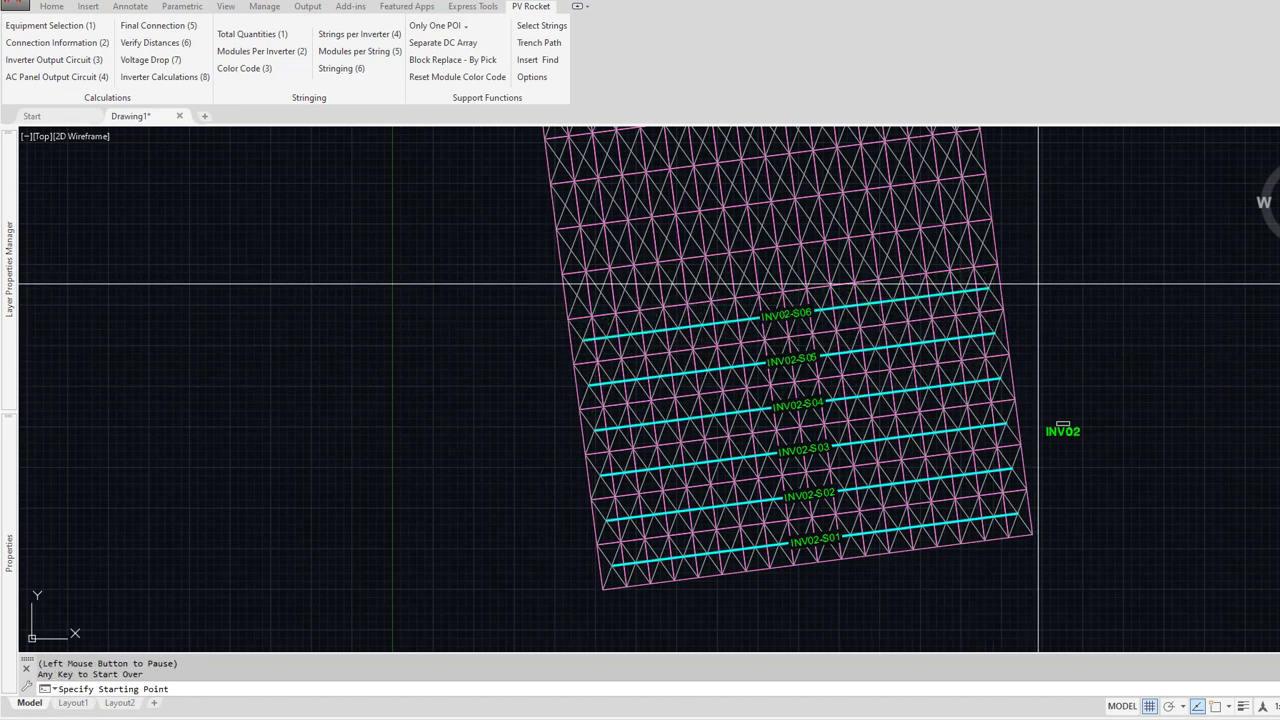
Step: String the six remaining upper module rows of the Inverter 02 array as strings 07 to 12, working up to the top row
click(988, 255)
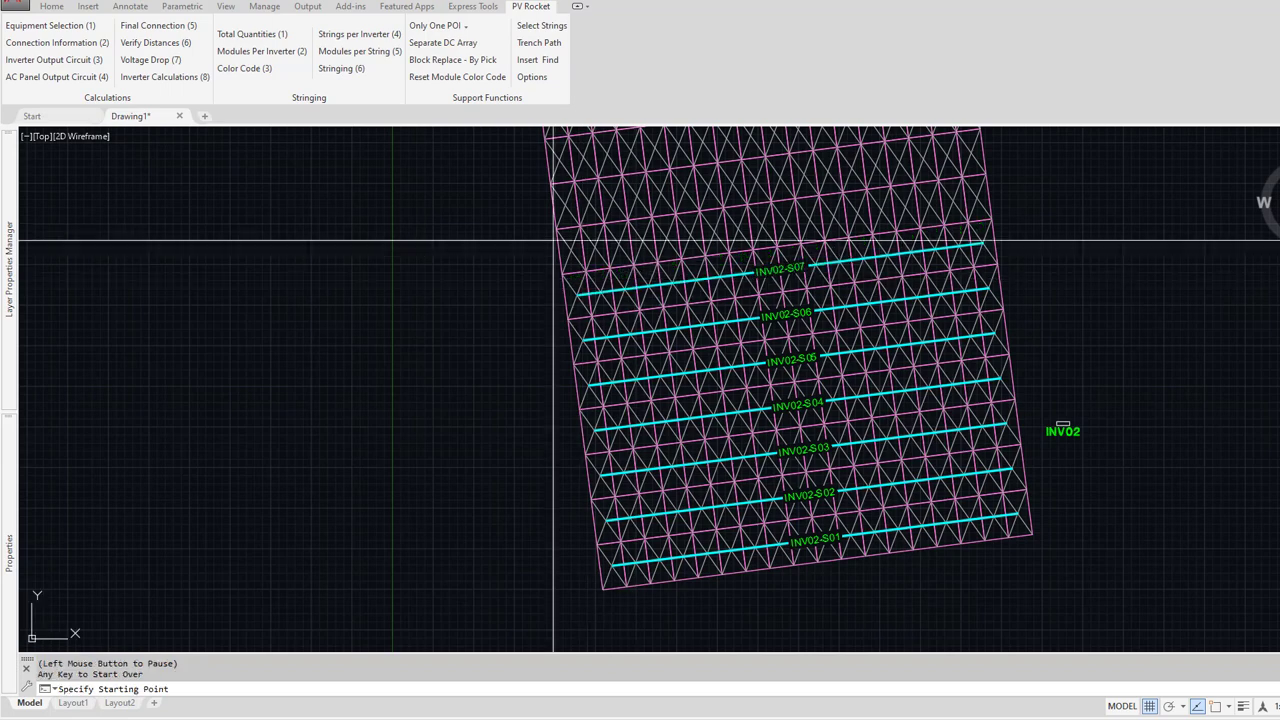
click(557, 242)
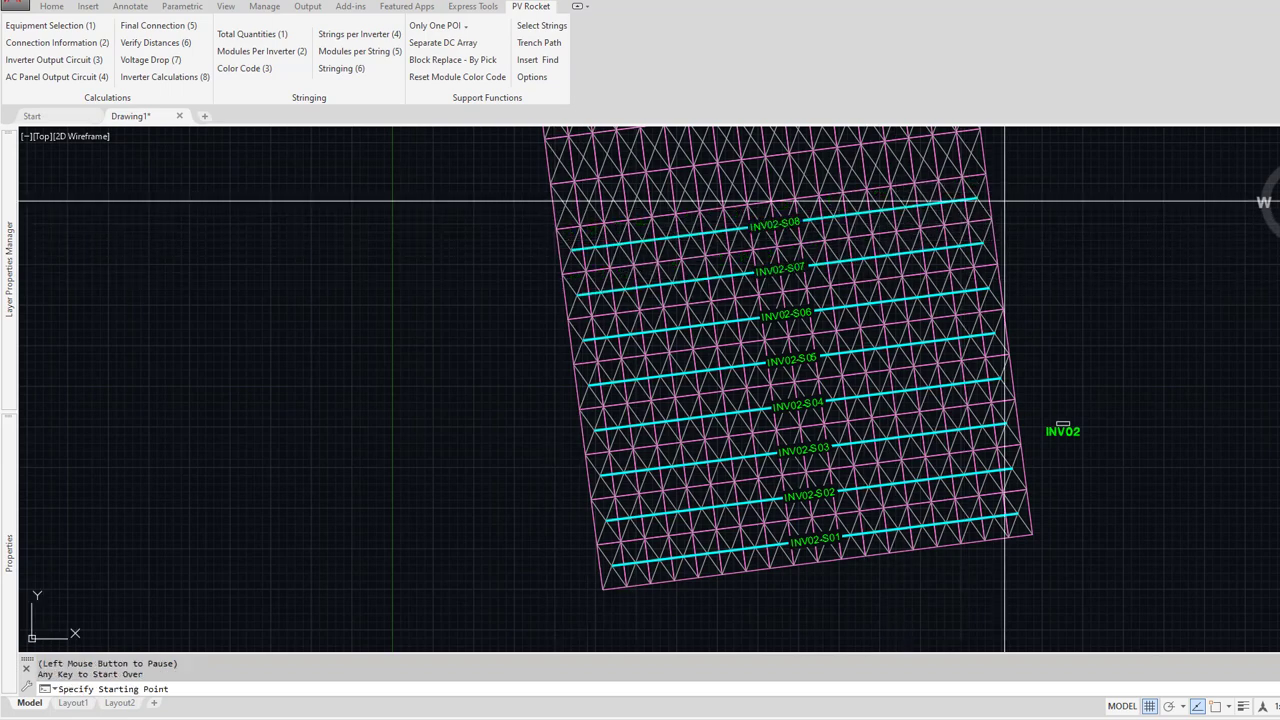
middle_drag(1003, 204, 998, 339)
click(988, 283)
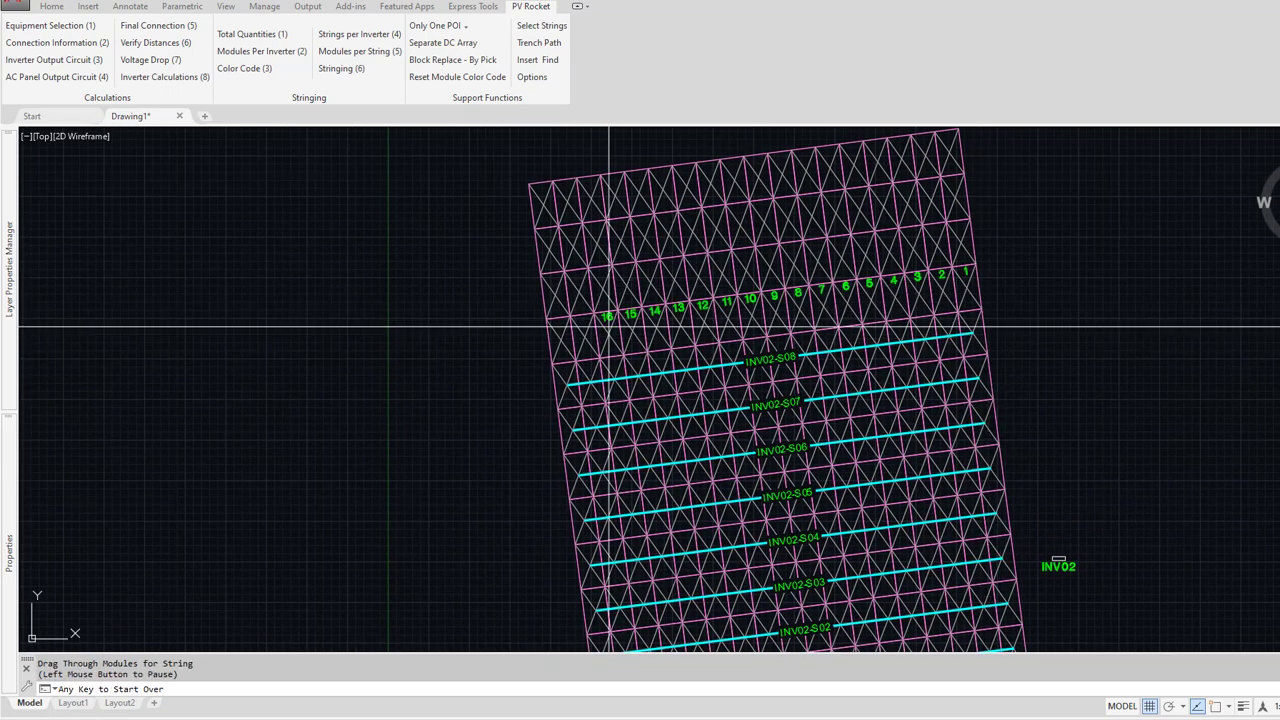
click(561, 283)
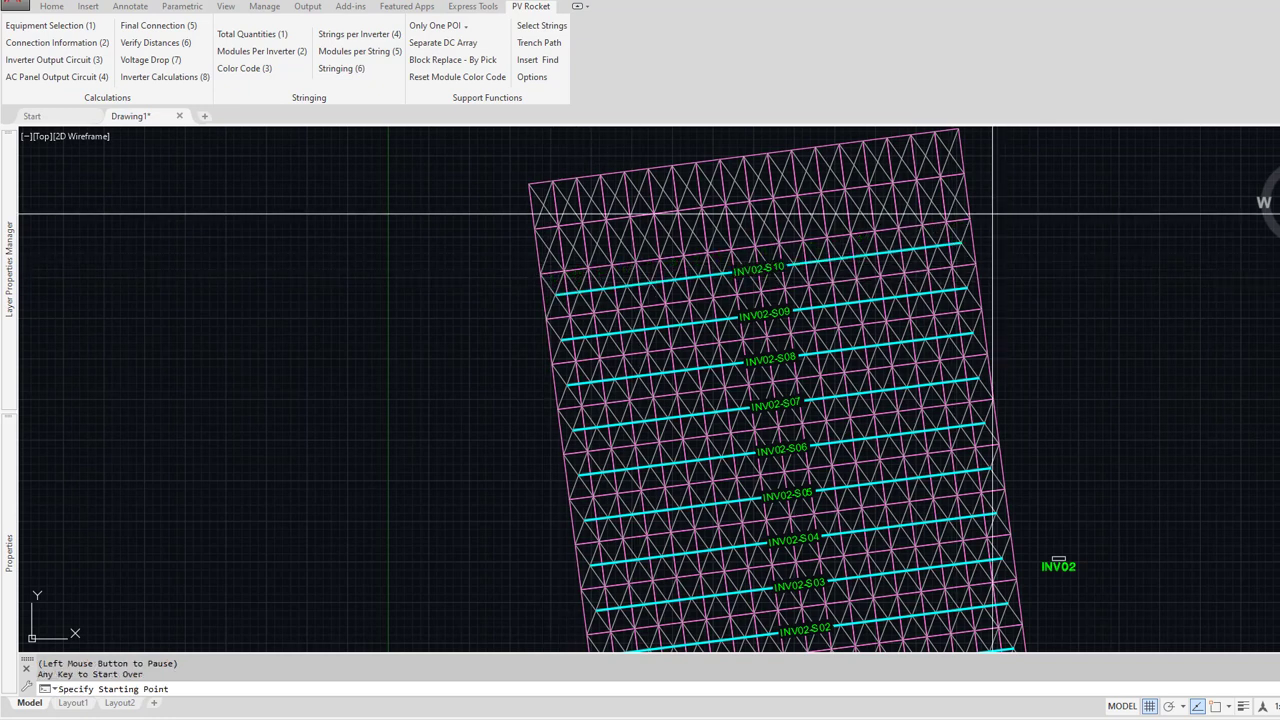
click(955, 185)
click(535, 206)
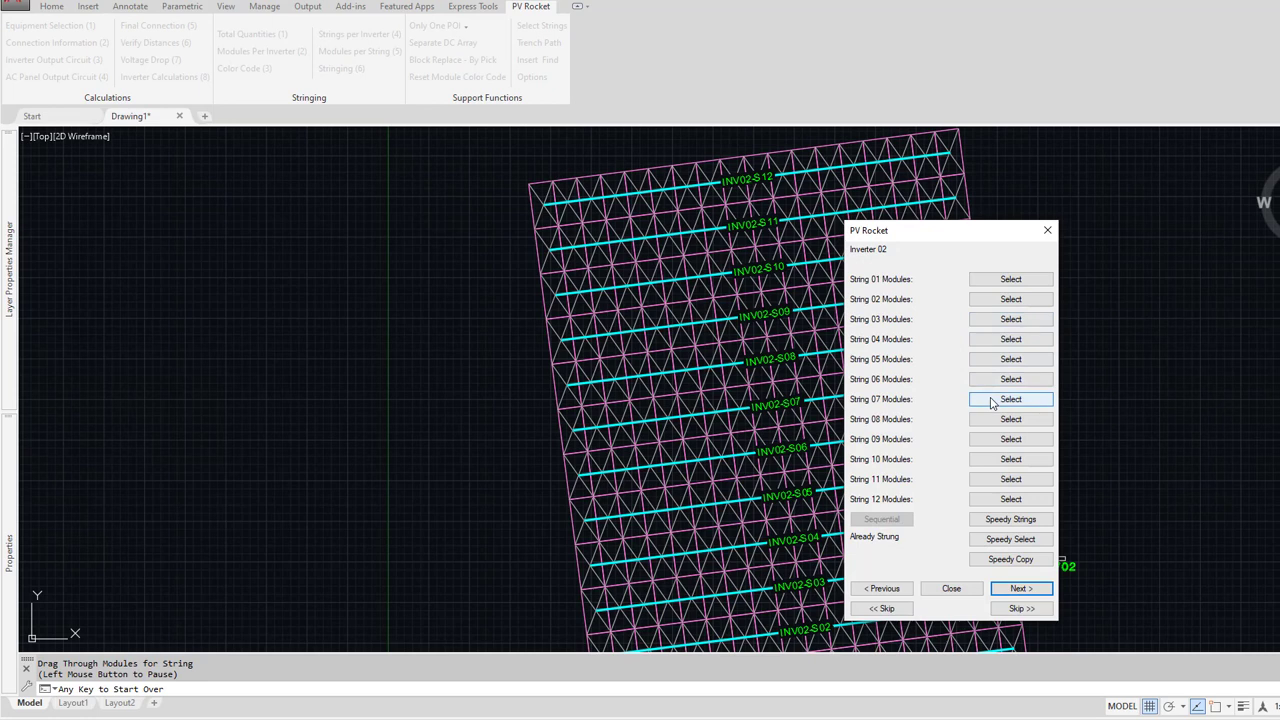
Step: Use Speedy Copy to replicate the Inverter 02 string layout on the matching arrays and close the stringing settings
click(997, 563)
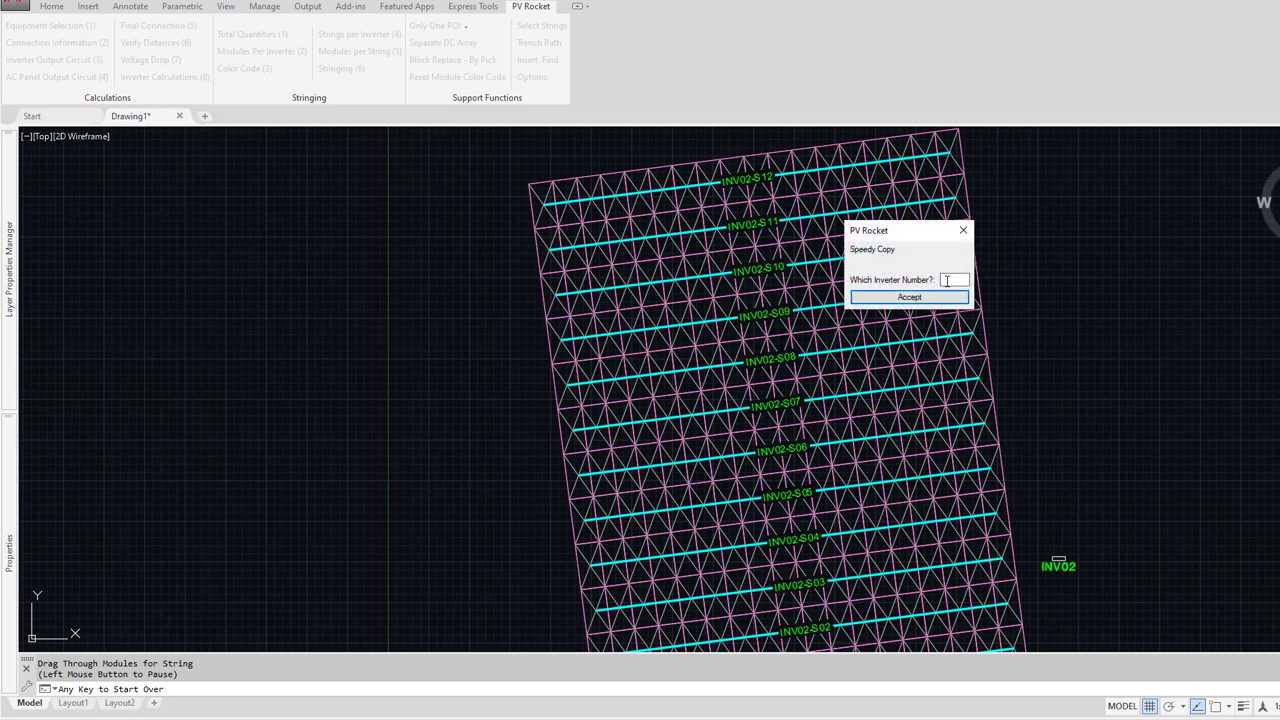
click(938, 297)
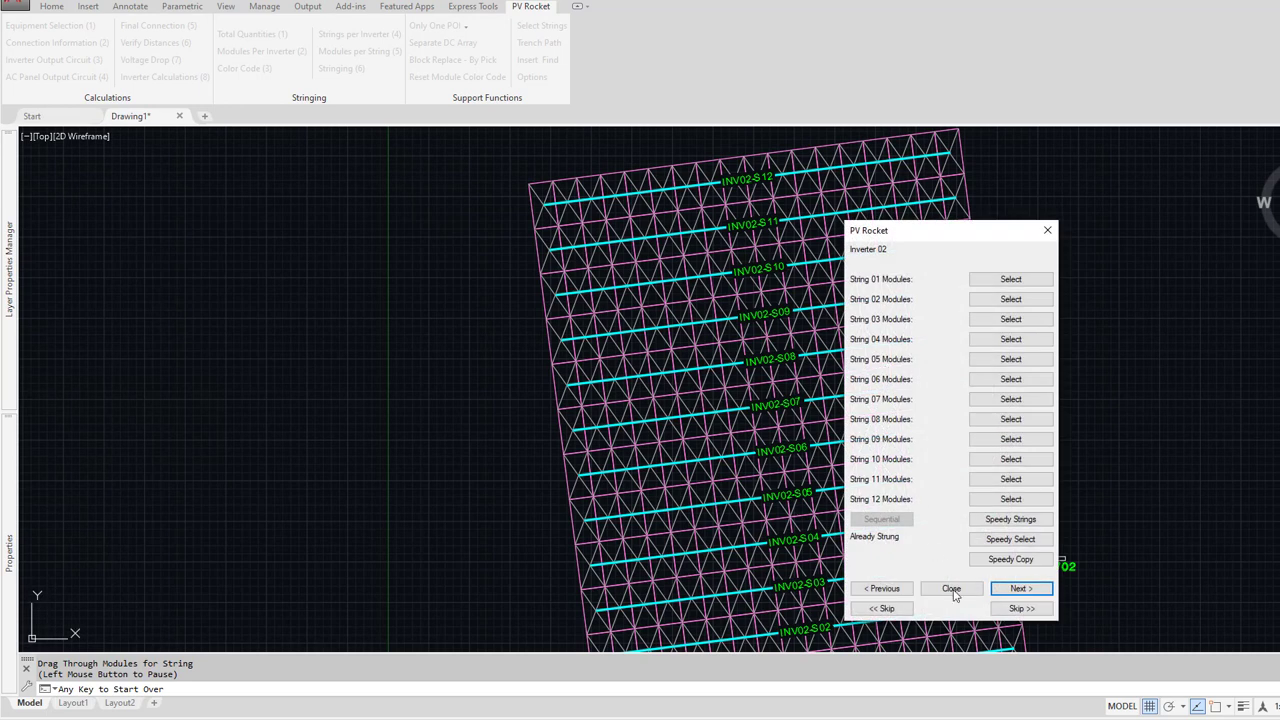
click(951, 588)
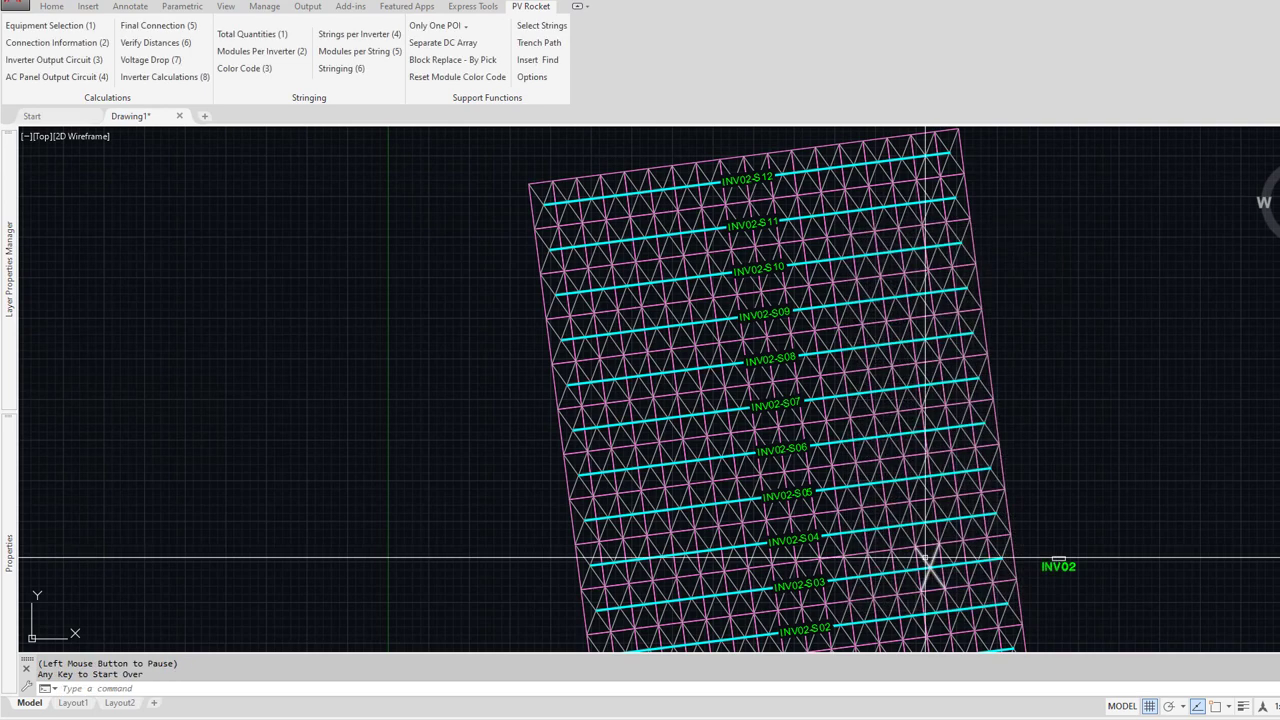
Step: Examine the strings and labels on the Inverter 01 to Inverter 04 arrays in the left-hand column
scroll(929, 551, down, 3)
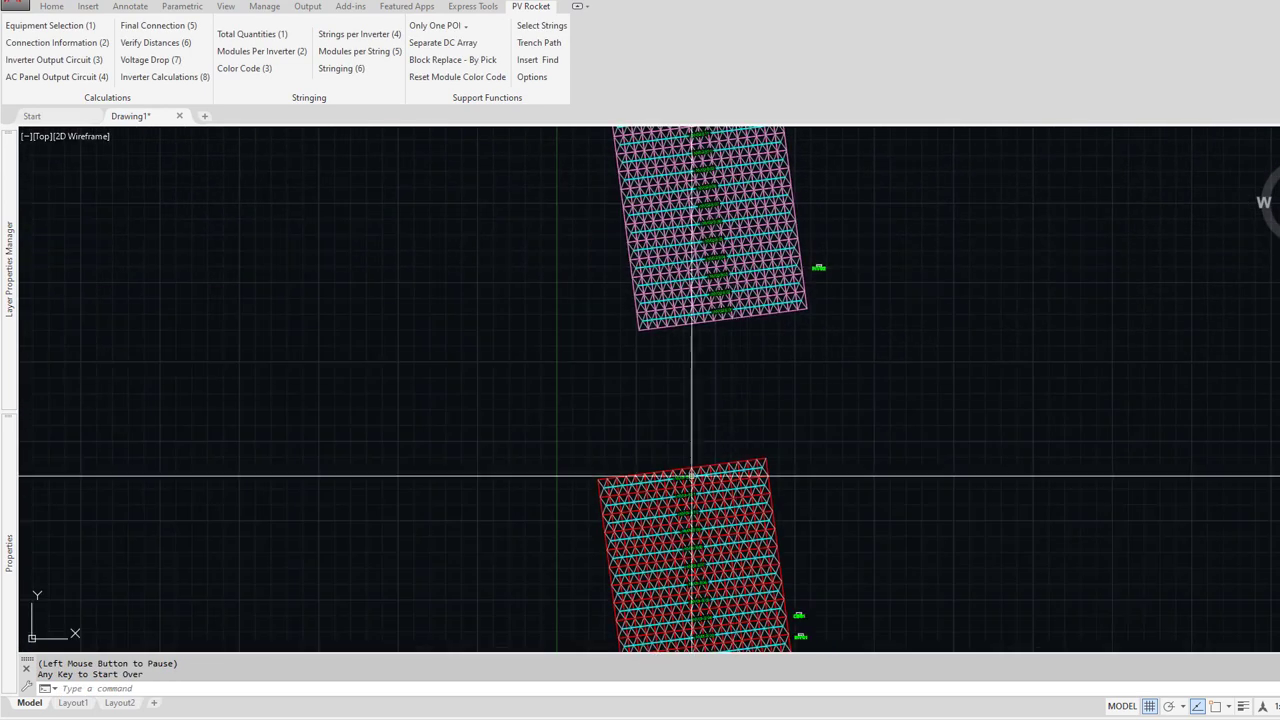
scroll(680, 571, up, 6)
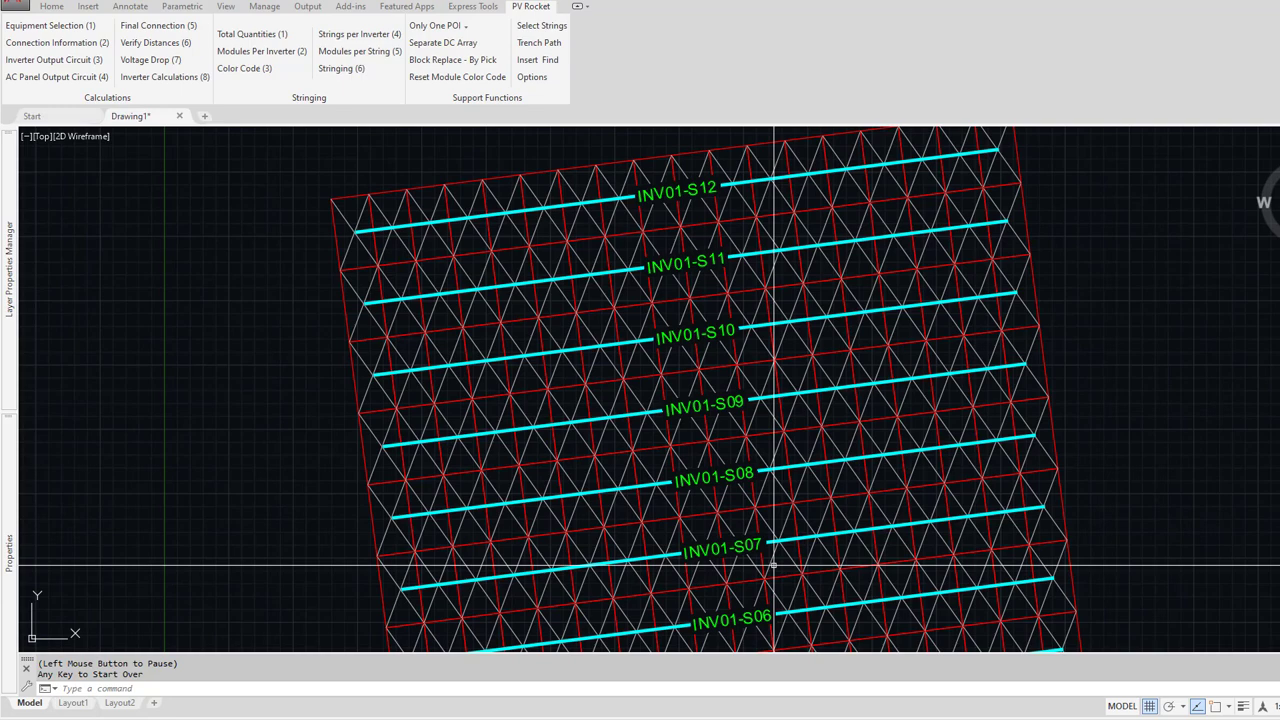
scroll(774, 565, down, 6)
middle_drag(814, 303, 775, 594)
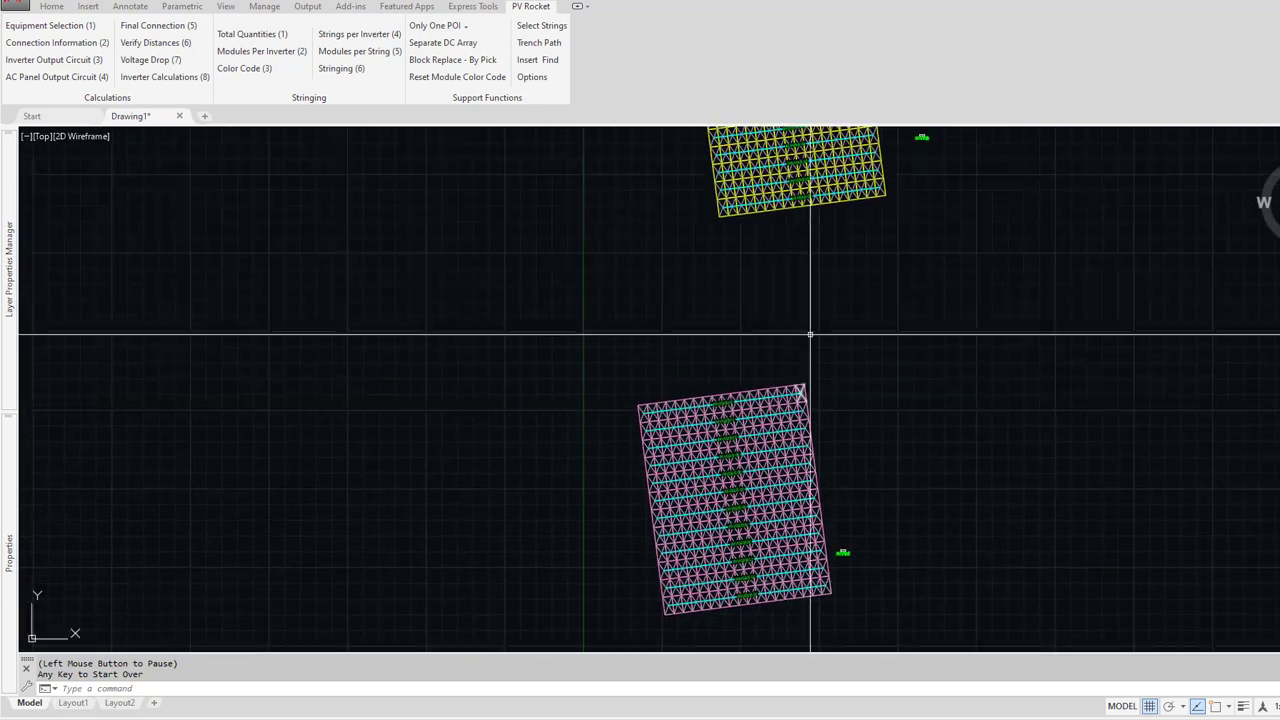
middle_drag(810, 333, 795, 493)
middle_drag(794, 186, 806, 429)
scroll(789, 175, up, 7)
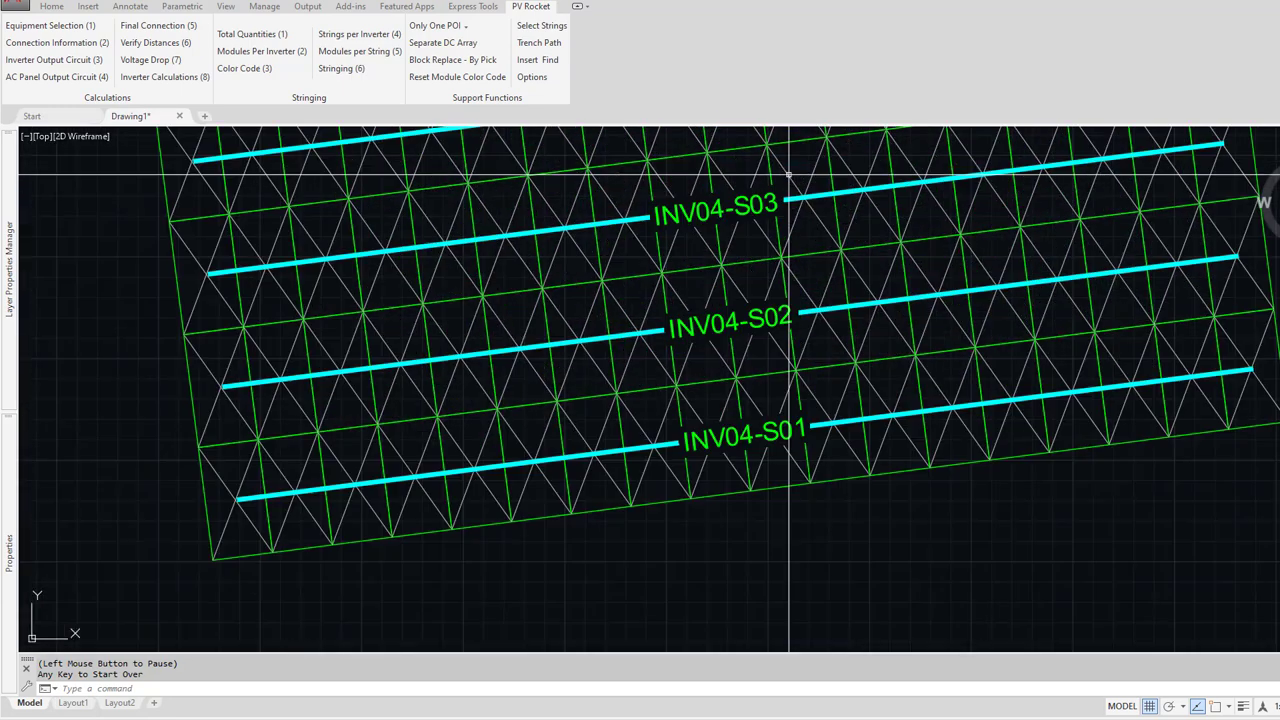
middle_drag(791, 194, 778, 300)
scroll(777, 309, down, 6)
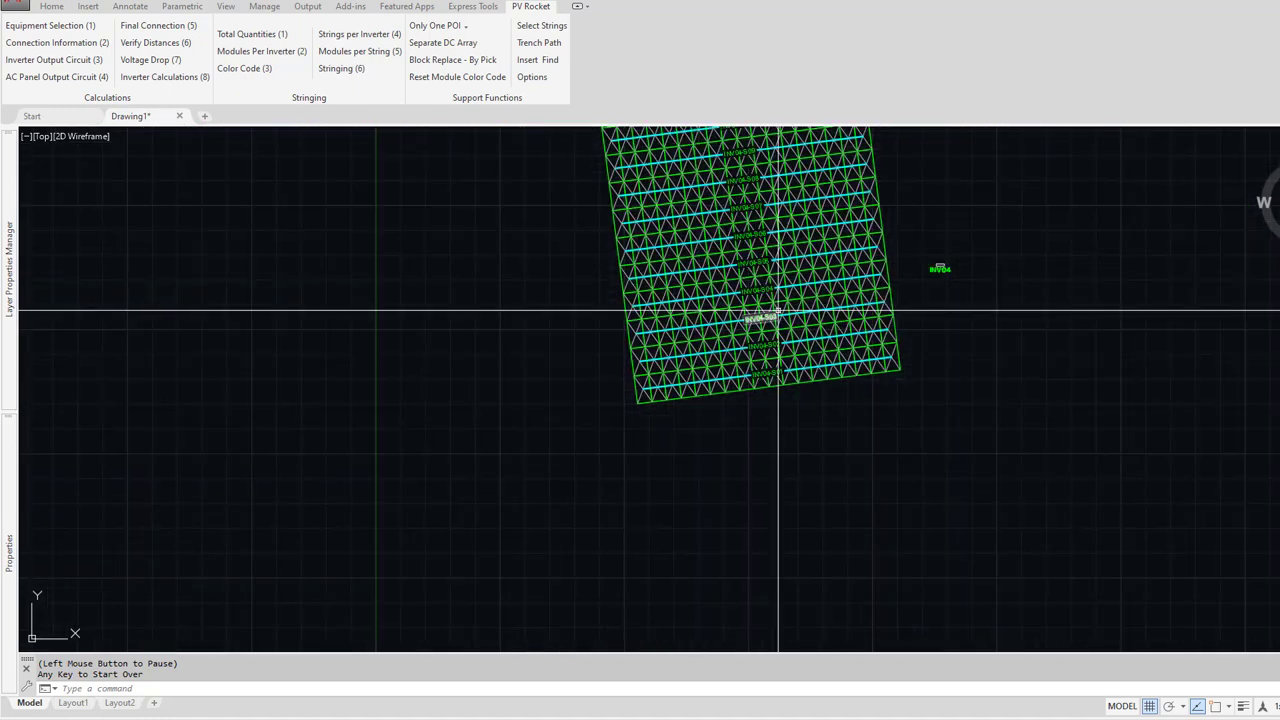
scroll(778, 312, down, 4)
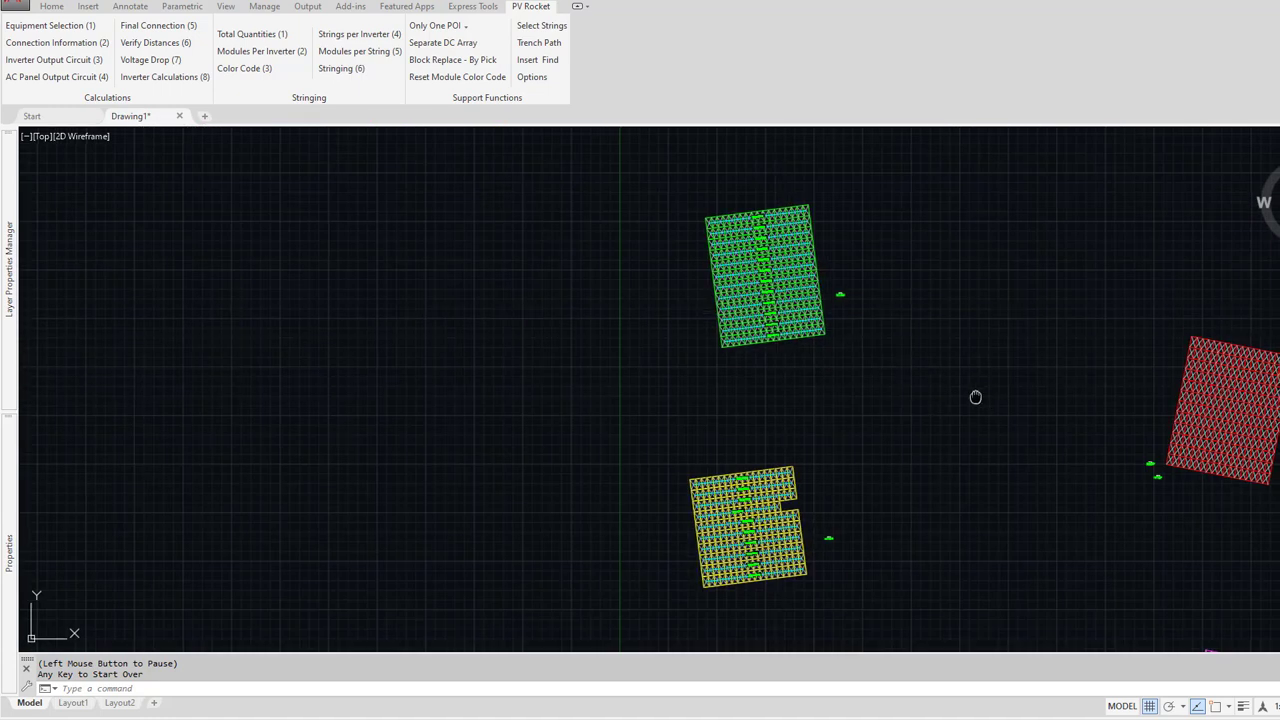
Step: Reopen Stringing and use Speedy Strings to string the bottom row of the blue Inverter 05 array as string 01
middle_drag(975, 397, 545, 297)
middle_drag(843, 380, 813, 157)
scroll(791, 486, up, 6)
scroll(792, 499, down, 8)
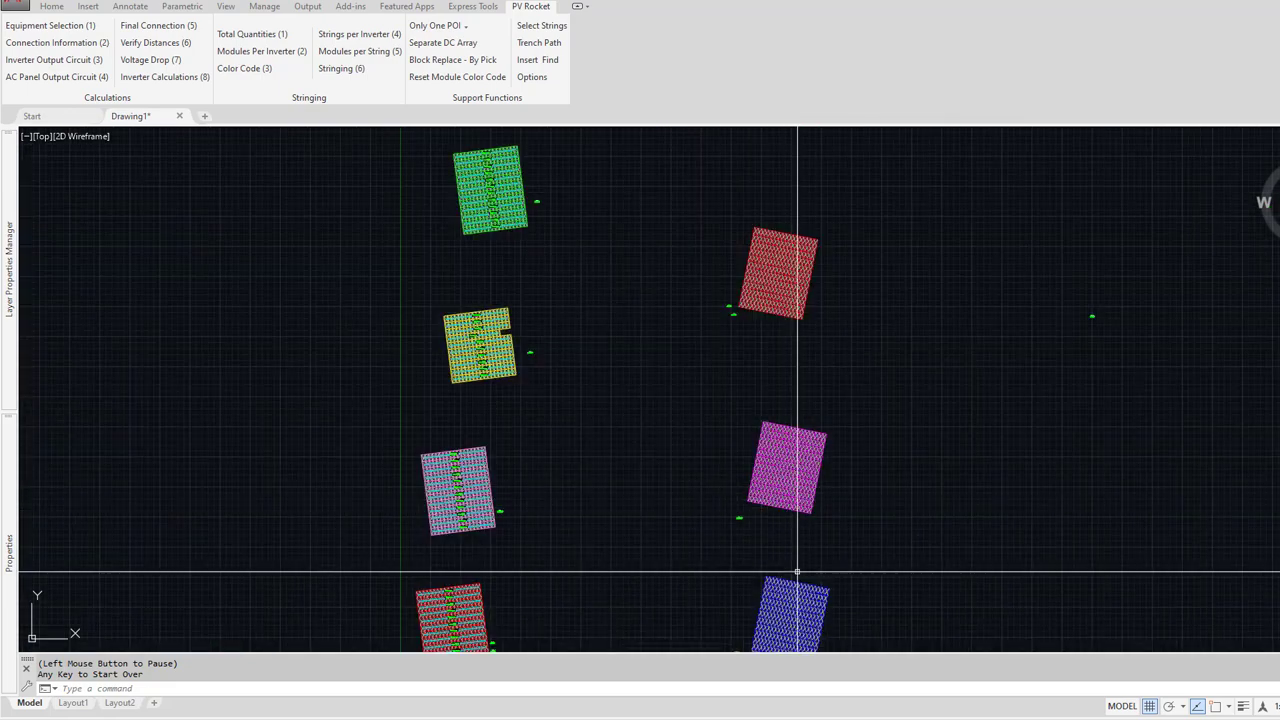
middle_drag(797, 572, 790, 414)
scroll(774, 486, up, 8)
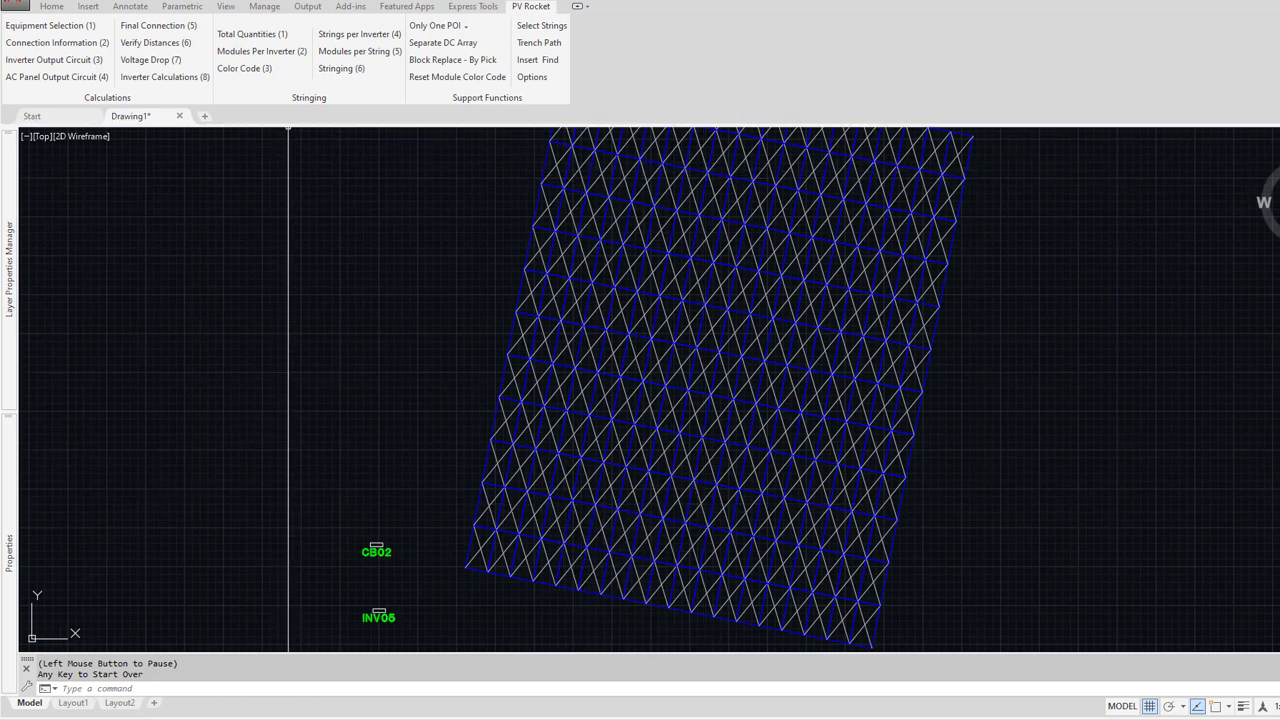
click(347, 72)
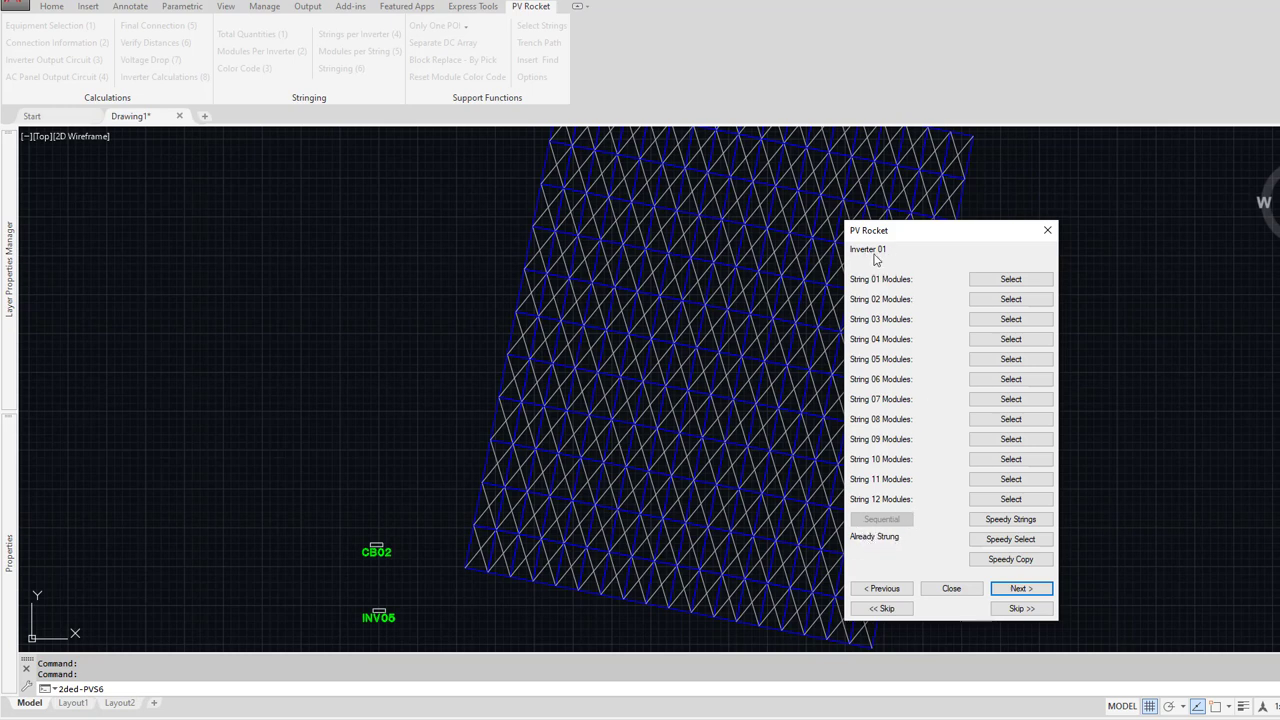
click(1010, 519)
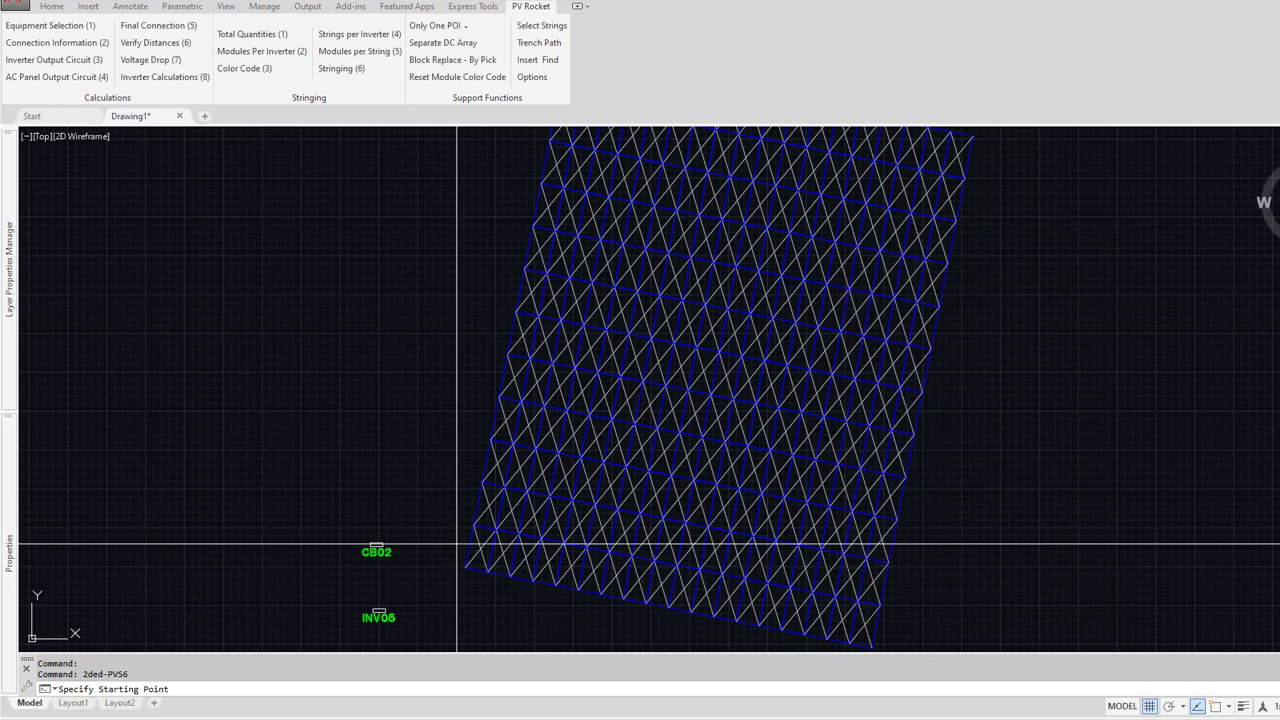
drag(481, 549, 890, 618)
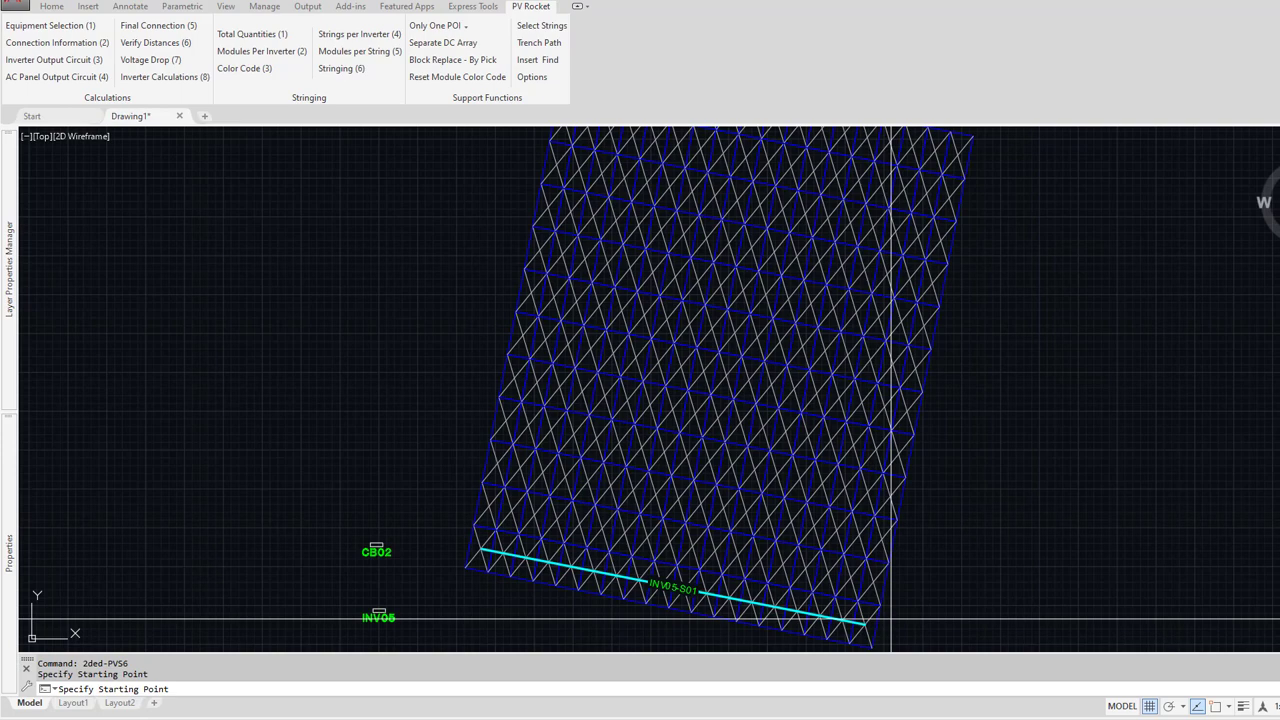
scroll(665, 596, up, 3)
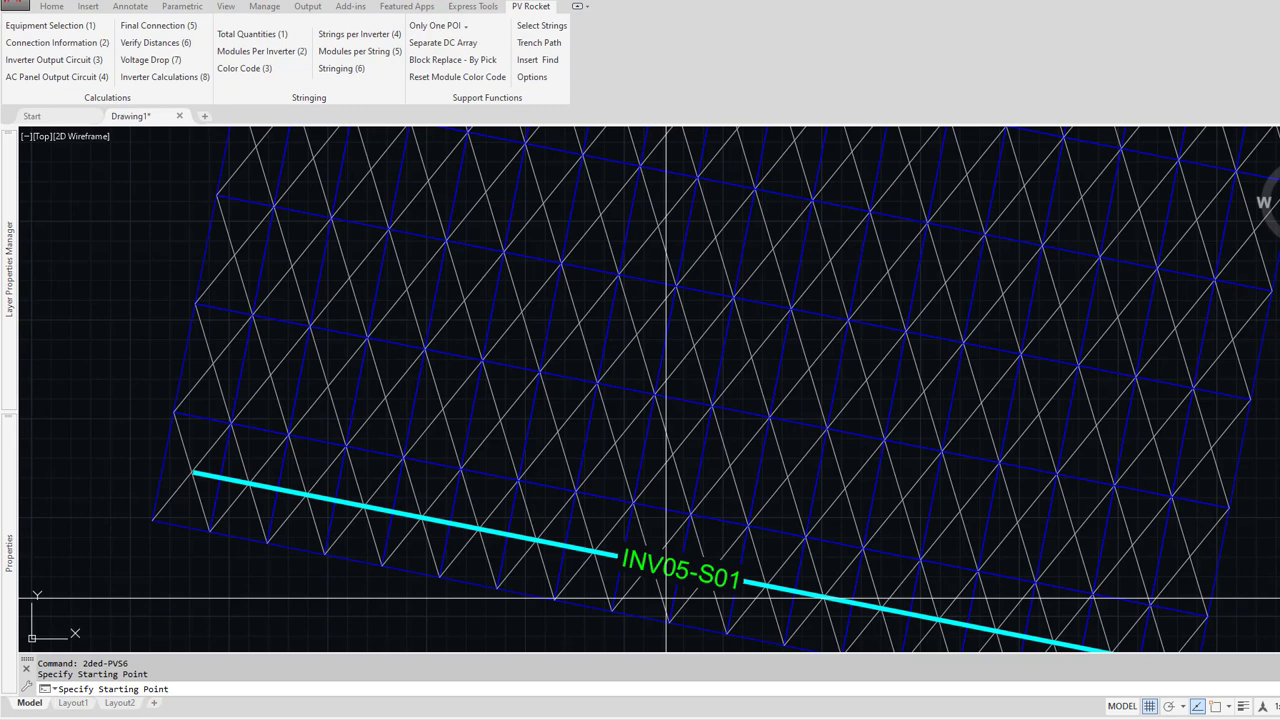
Step: String the next five rows of the Inverter 05 array as strings 02 to 06, working upward from string 01
scroll(665, 598, down, 4)
drag(871, 590, 783, 573)
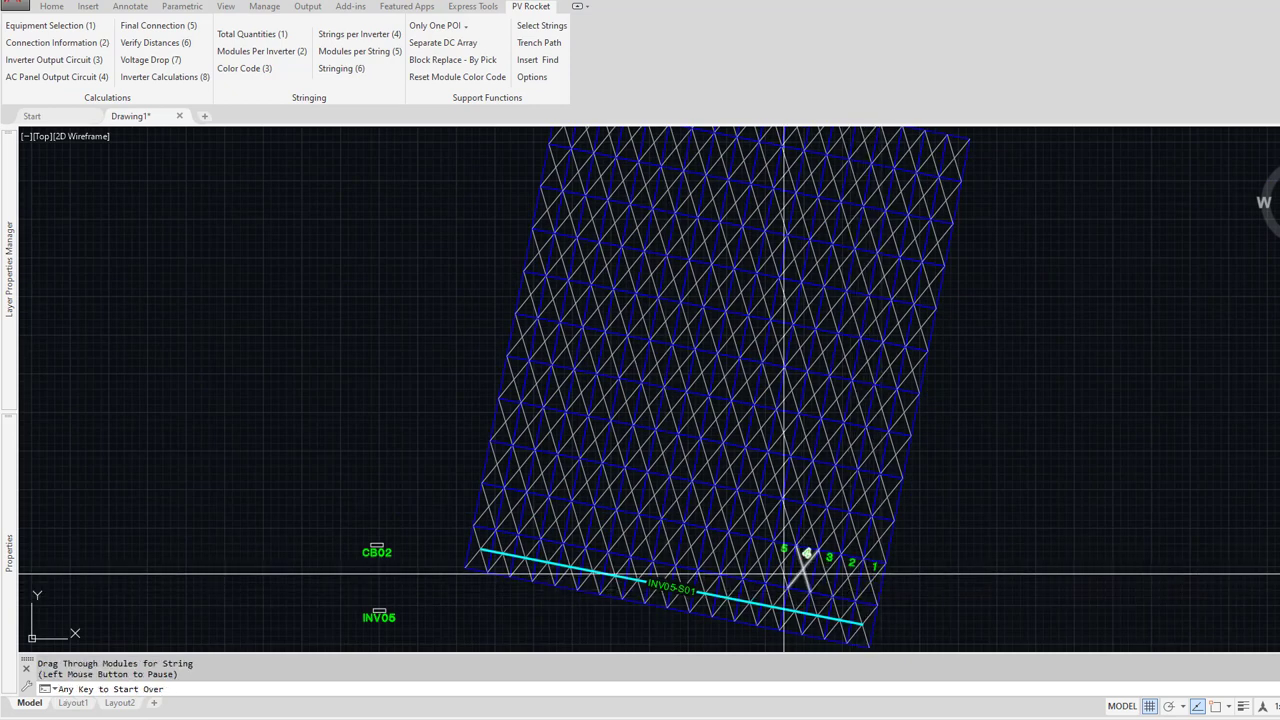
click(489, 463)
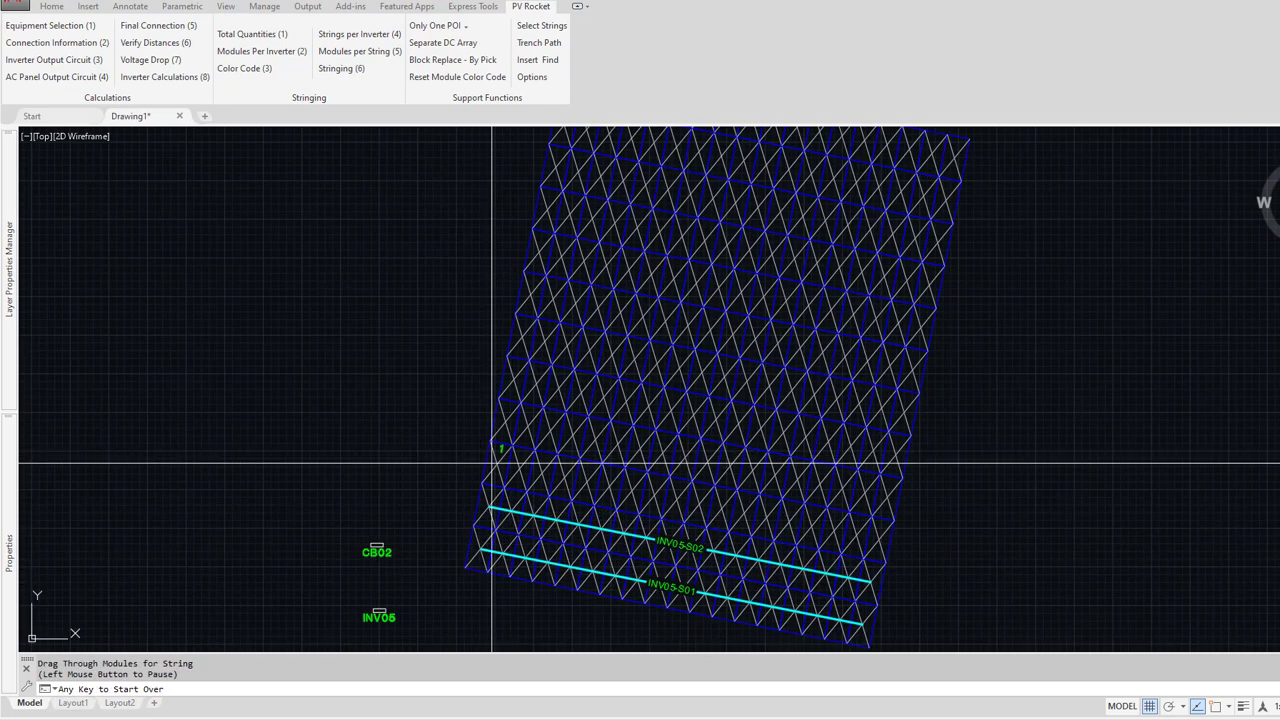
click(930, 506)
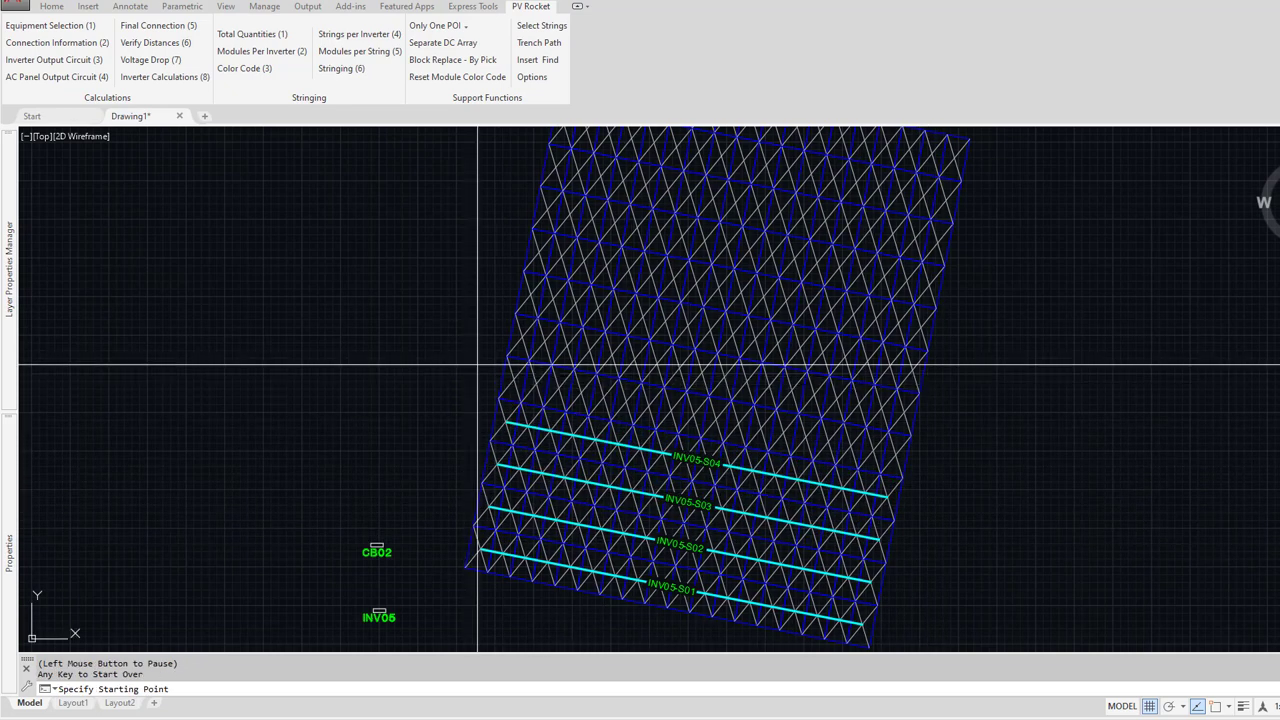
click(505, 378)
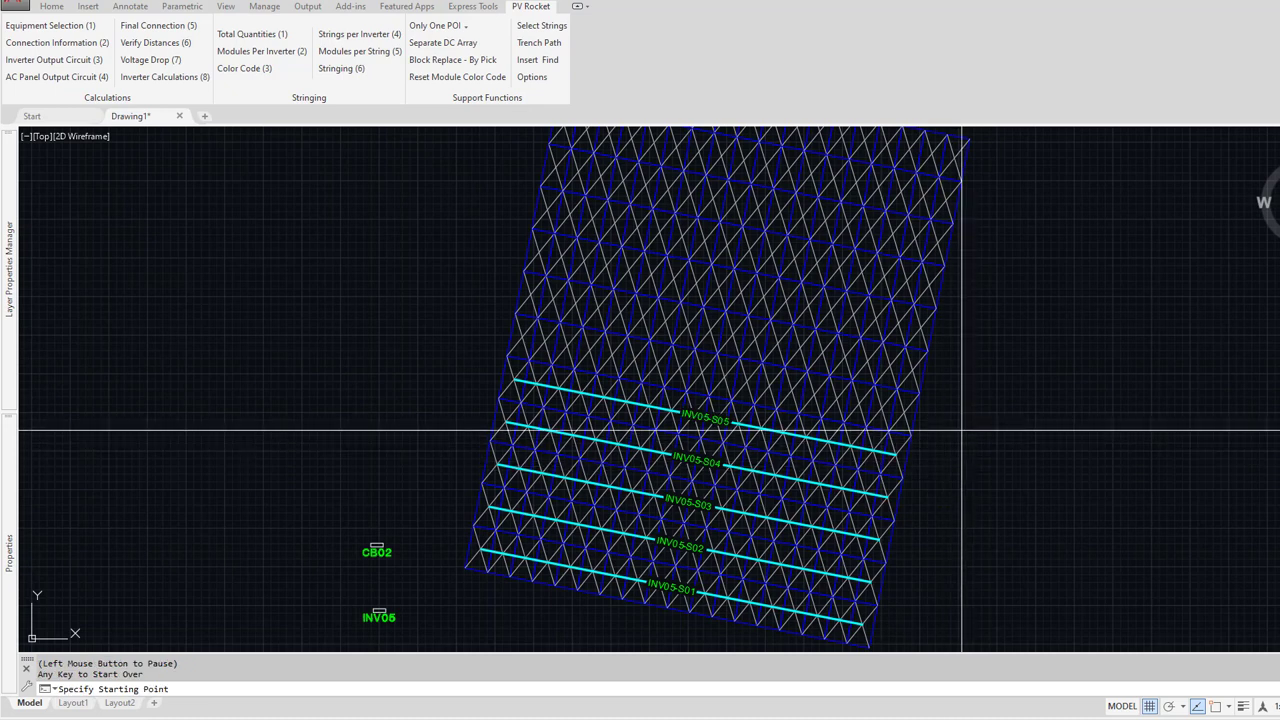
click(910, 418)
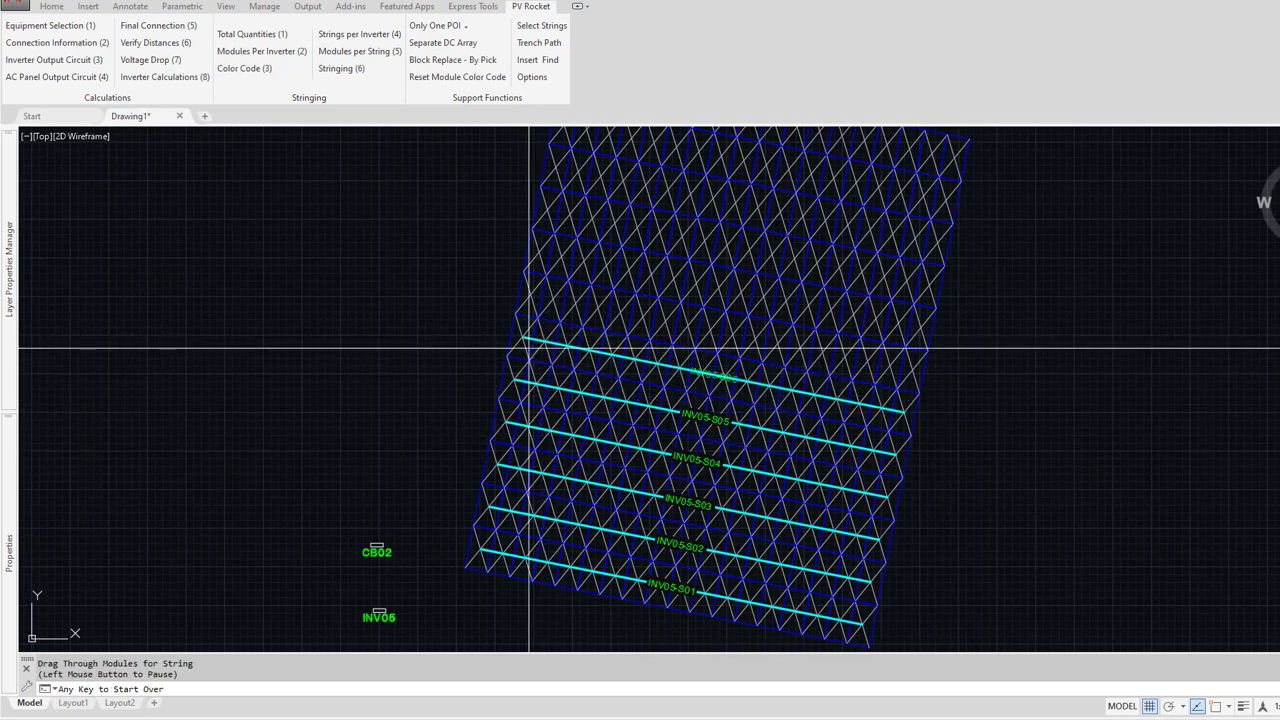
Step: String the six remaining upper rows of the Inverter 05 array as strings 07 to 12 and advance to the next inverter
click(513, 291)
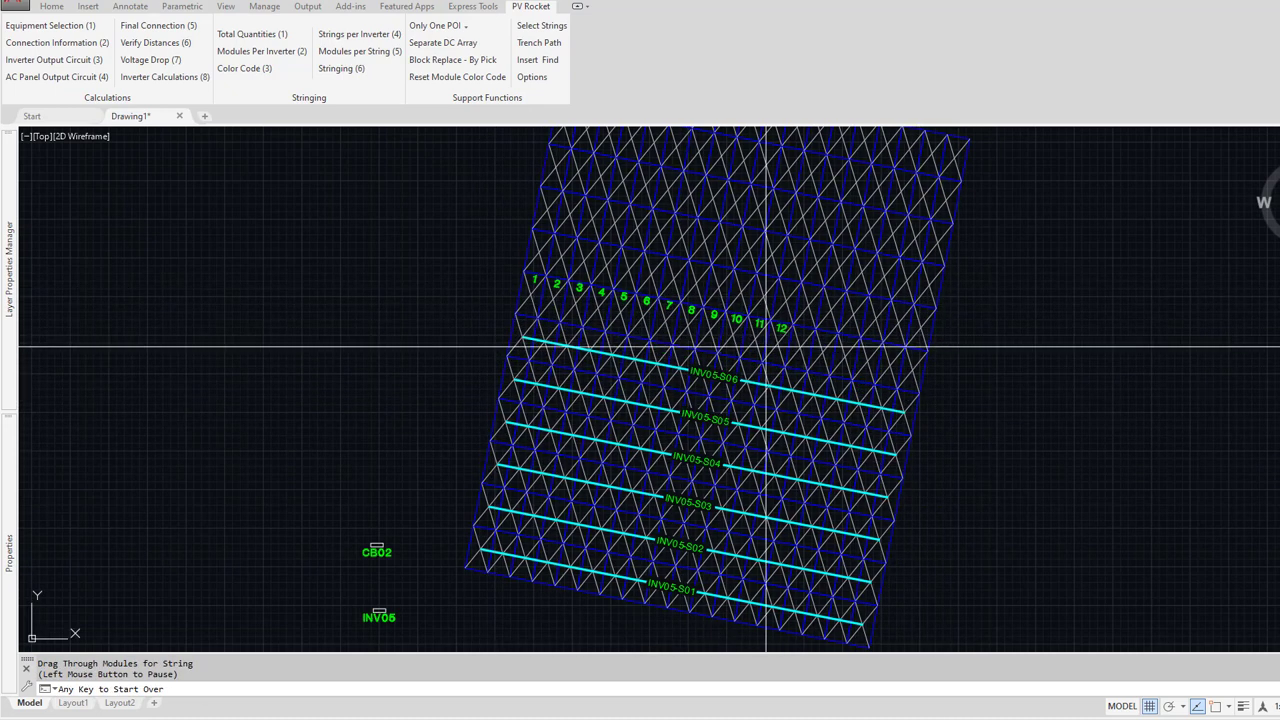
click(918, 322)
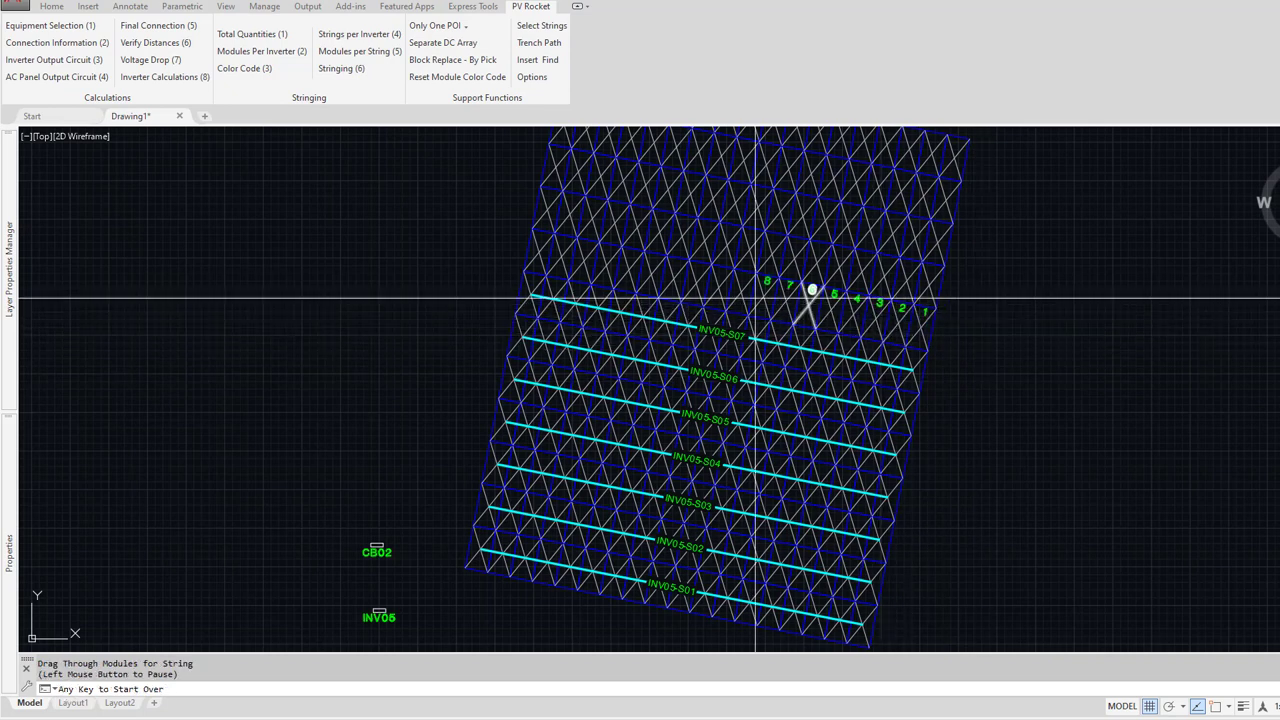
click(522, 208)
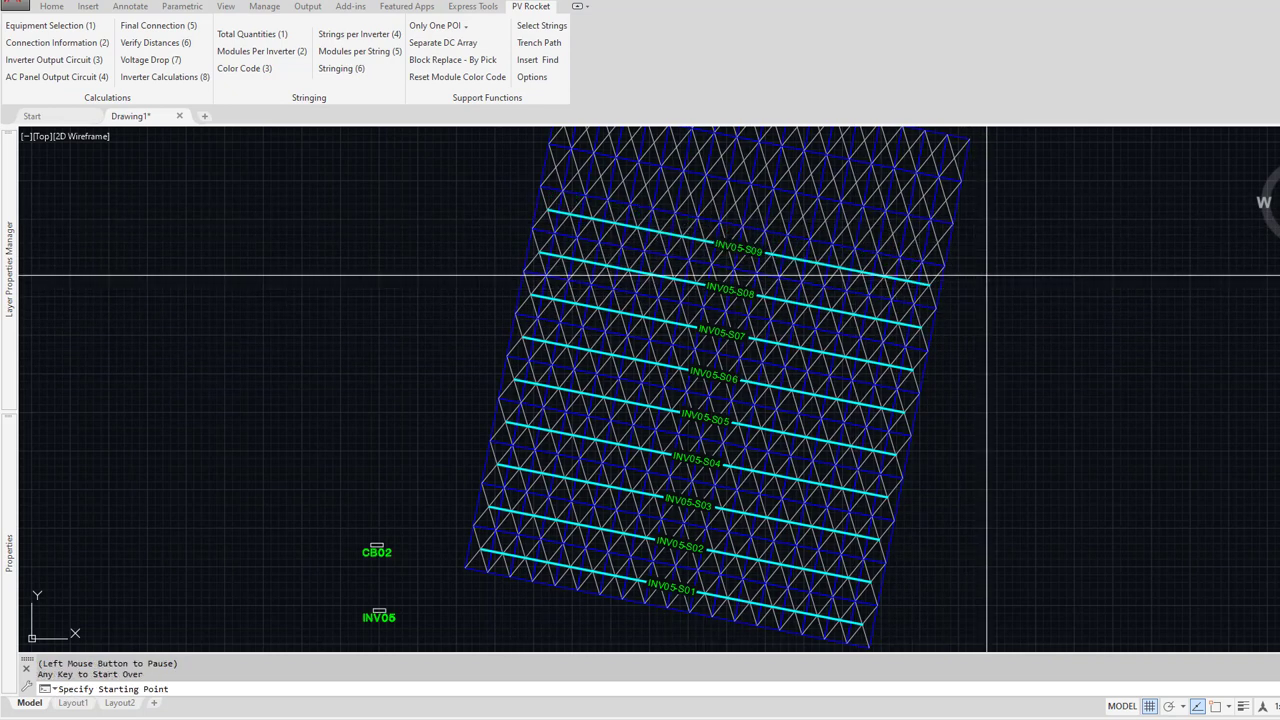
middle_drag(987, 275, 975, 427)
click(966, 412)
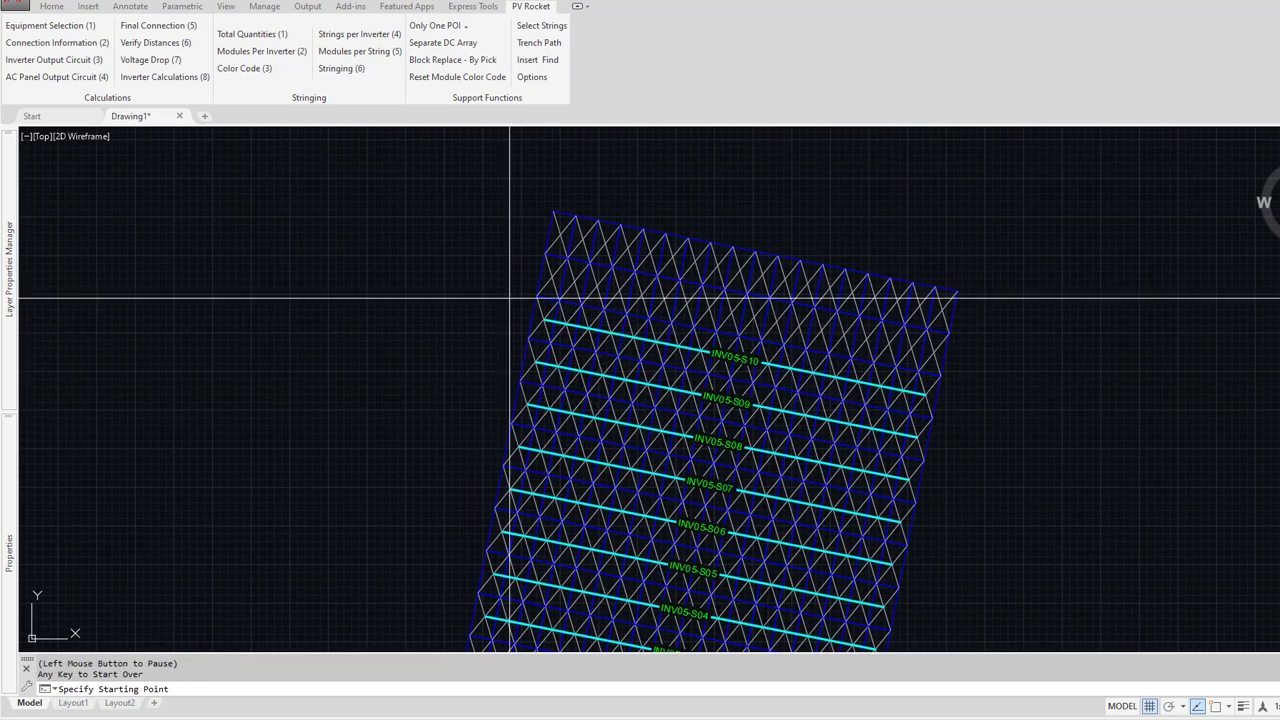
click(545, 272)
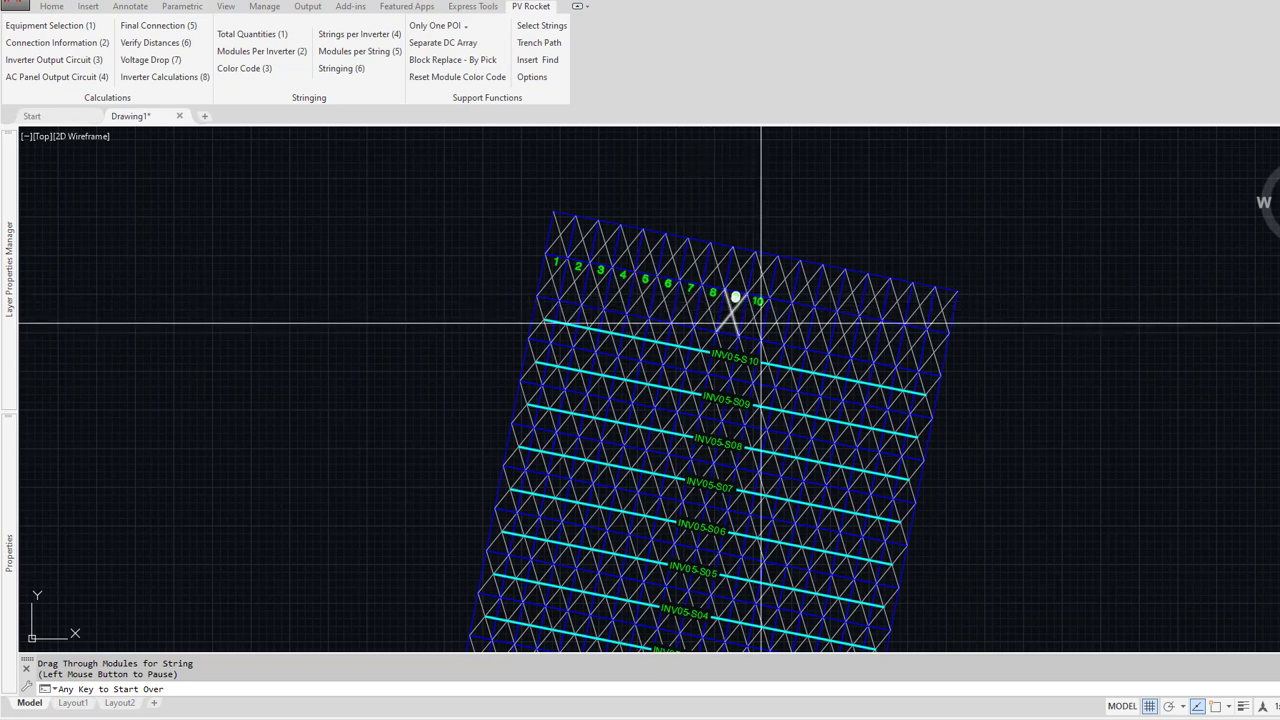
click(990, 314)
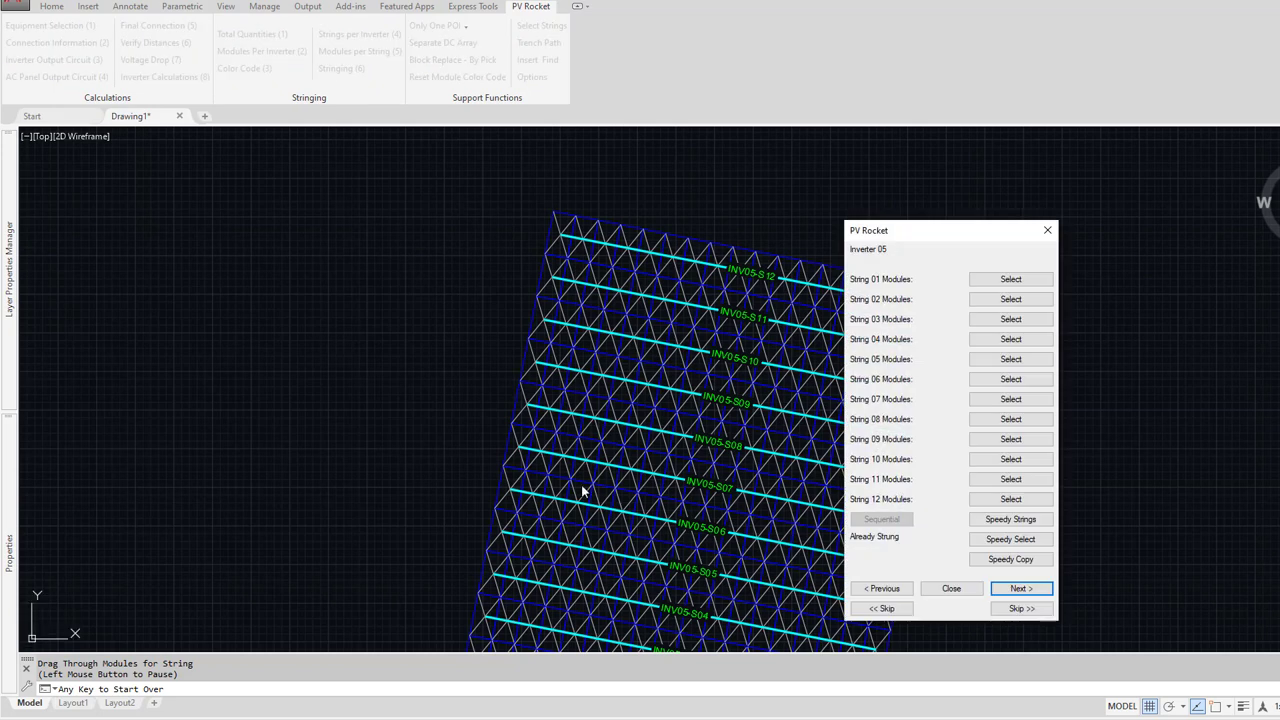
click(1021, 588)
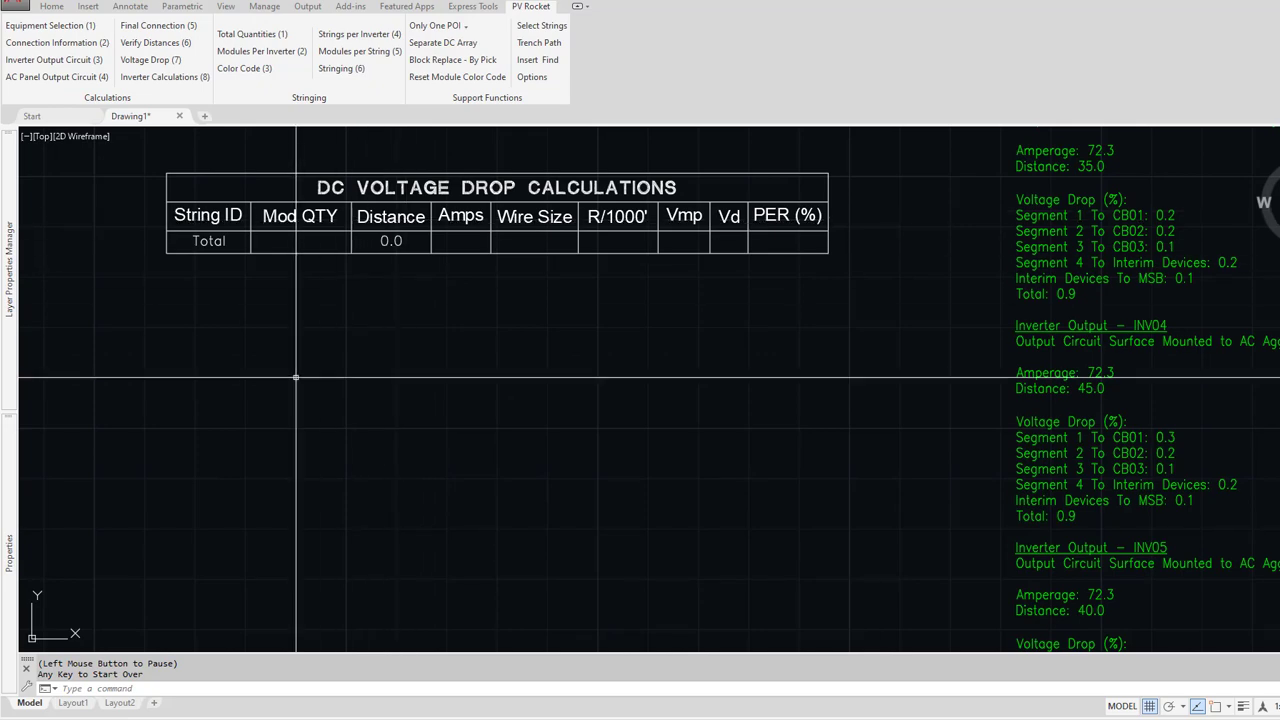
Step: Erase the old, empty DC Voltage Drop Calculations table from the drawing
text(e)
key(Return)
click(430, 232)
key(Return)
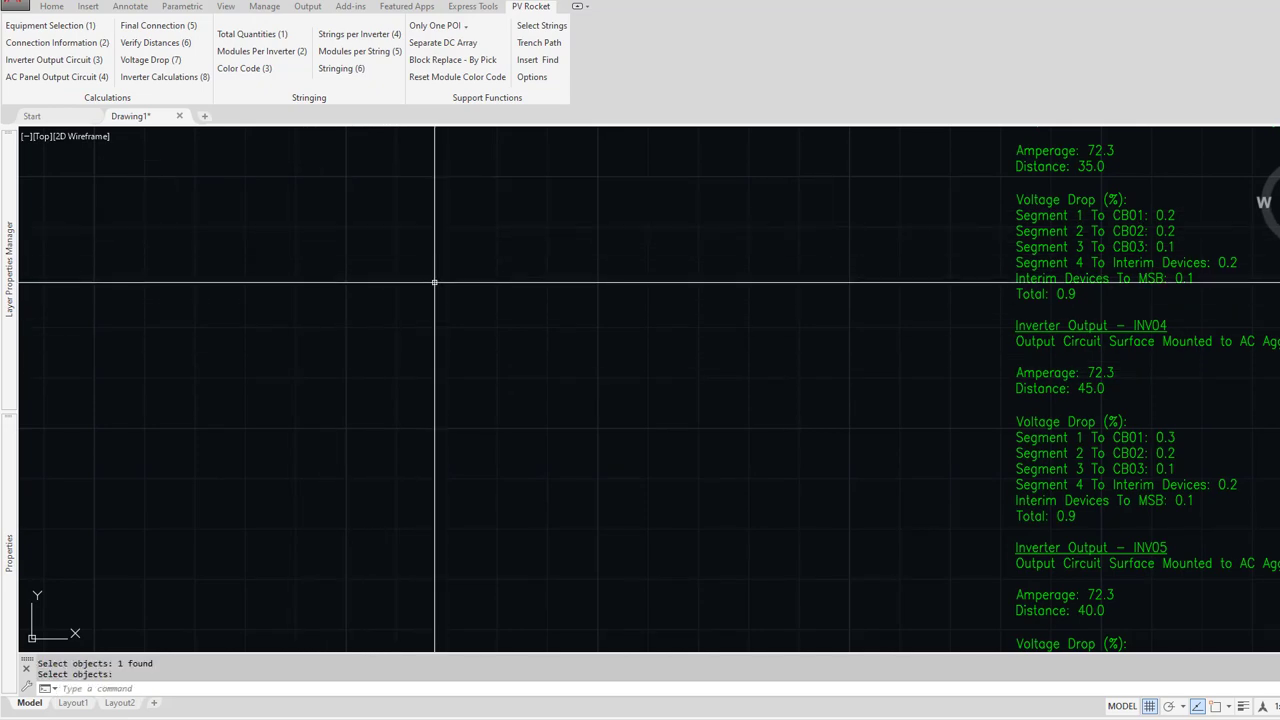
scroll(434, 282, down, 6)
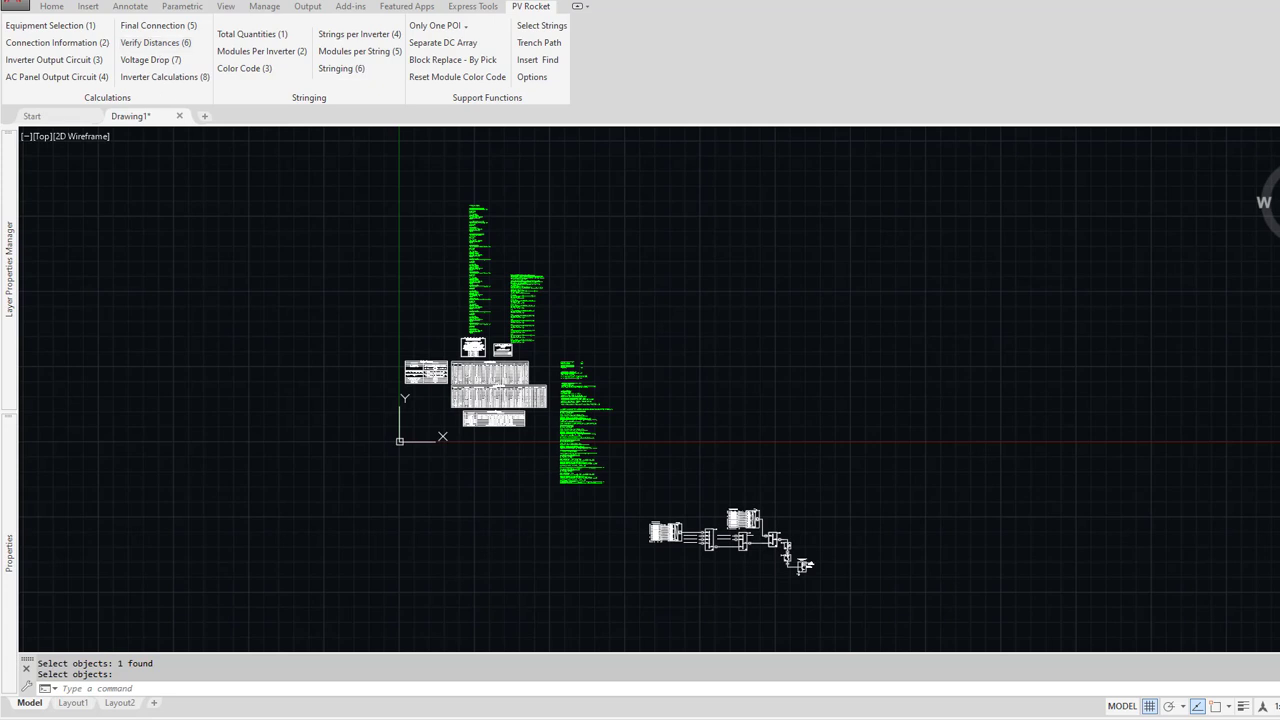
Step: Run Verify Distances, keep the distances, accept use of 240.4(B) and the voltage drop conductor sizes, and continue to Inverter Calculations
key(Return)
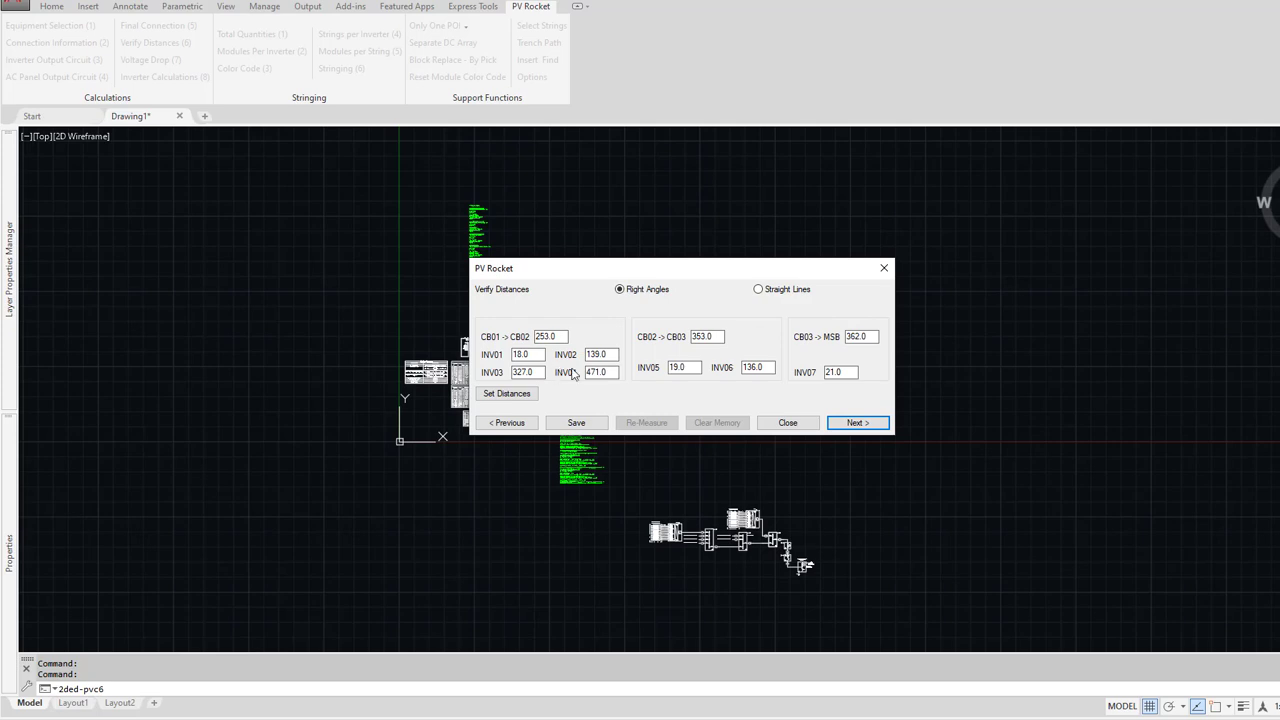
click(851, 422)
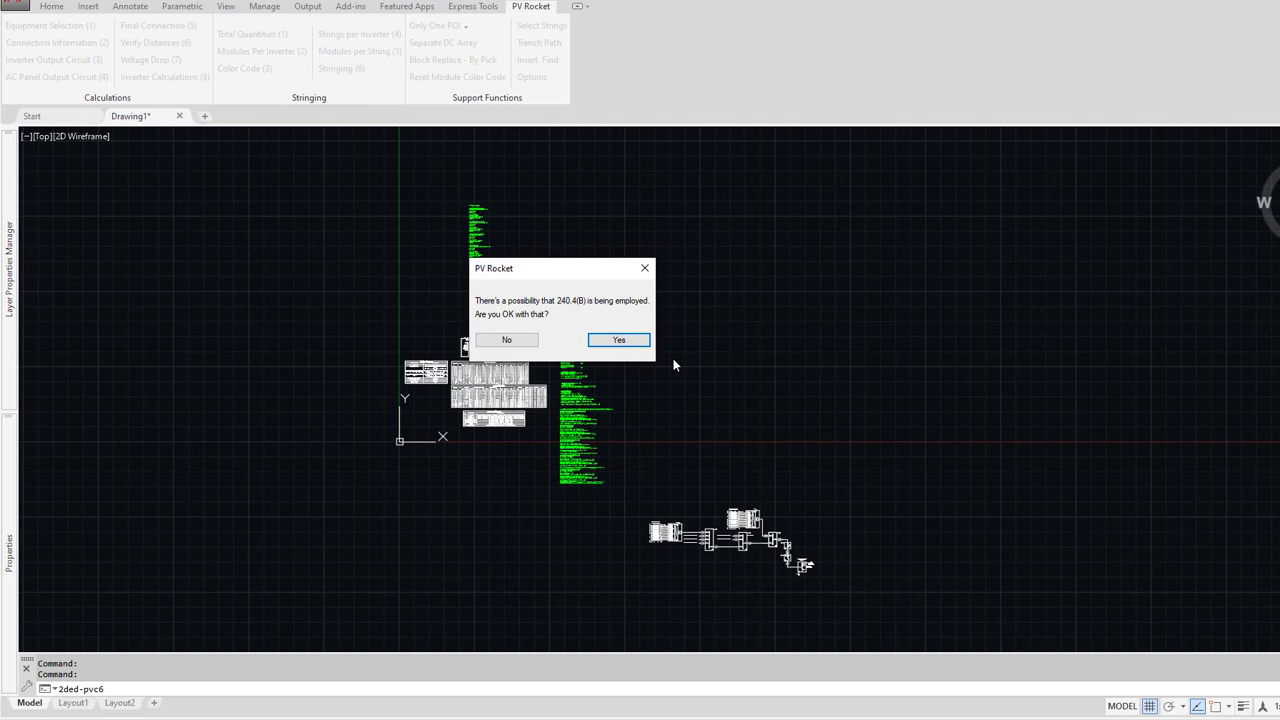
key(Return)
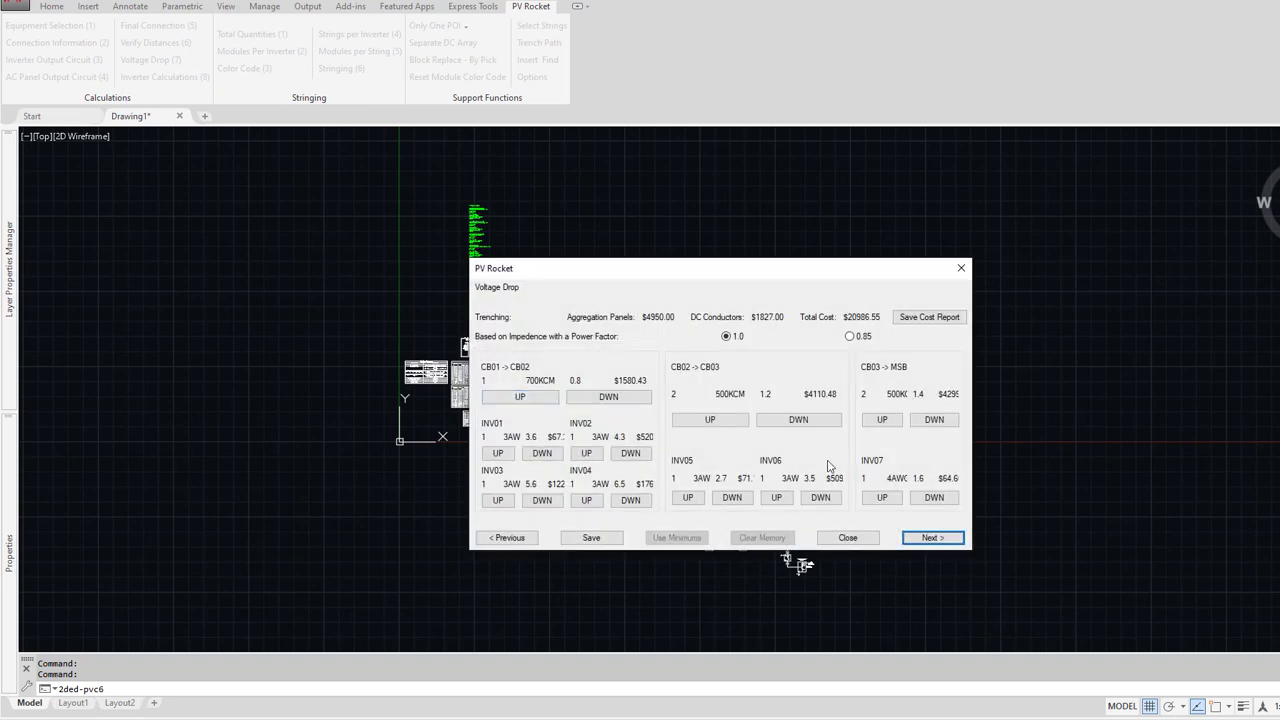
click(930, 538)
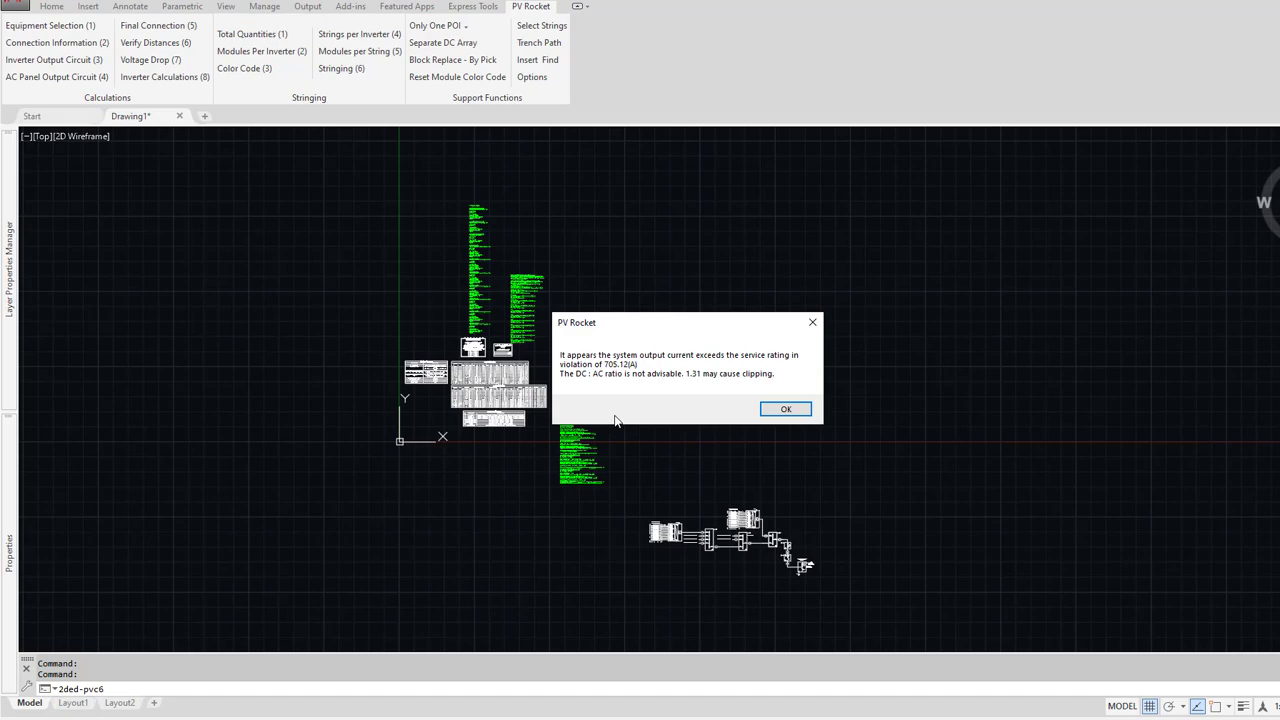
click(786, 409)
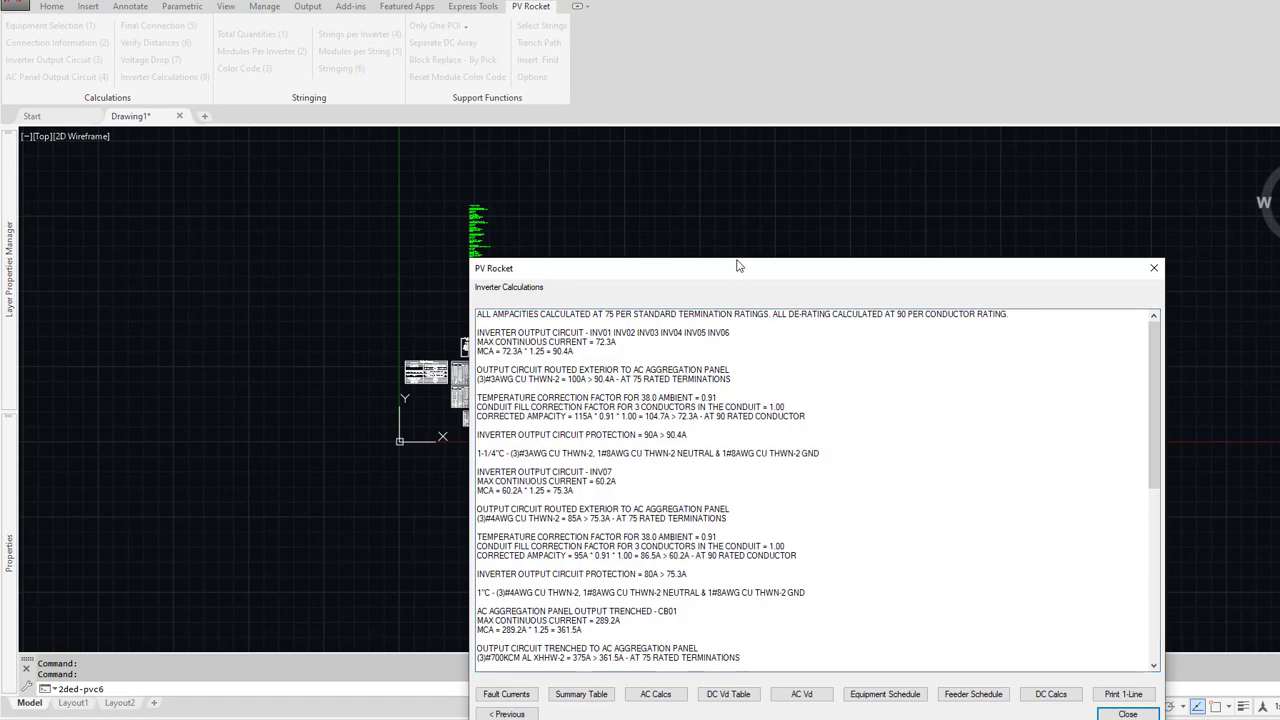
Step: Generate the DC voltage drop table from the Inverter Calculations and close the dialog
drag(737, 265, 594, 146)
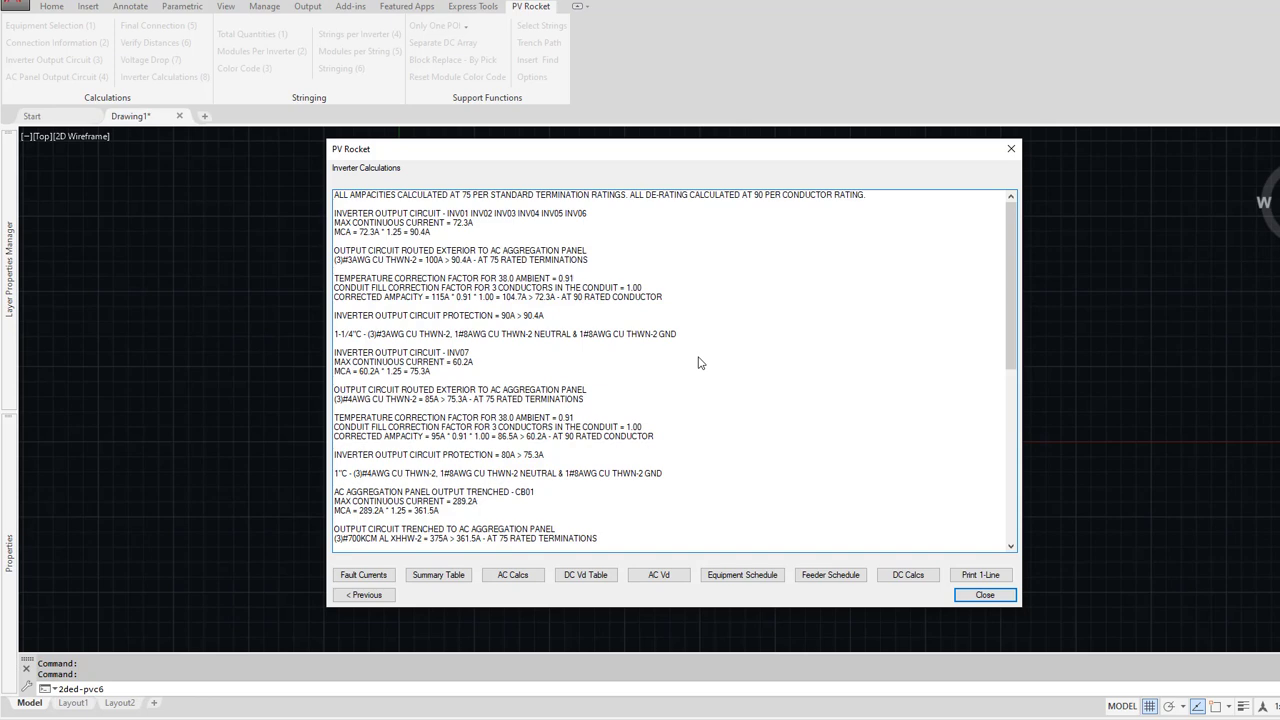
click(586, 577)
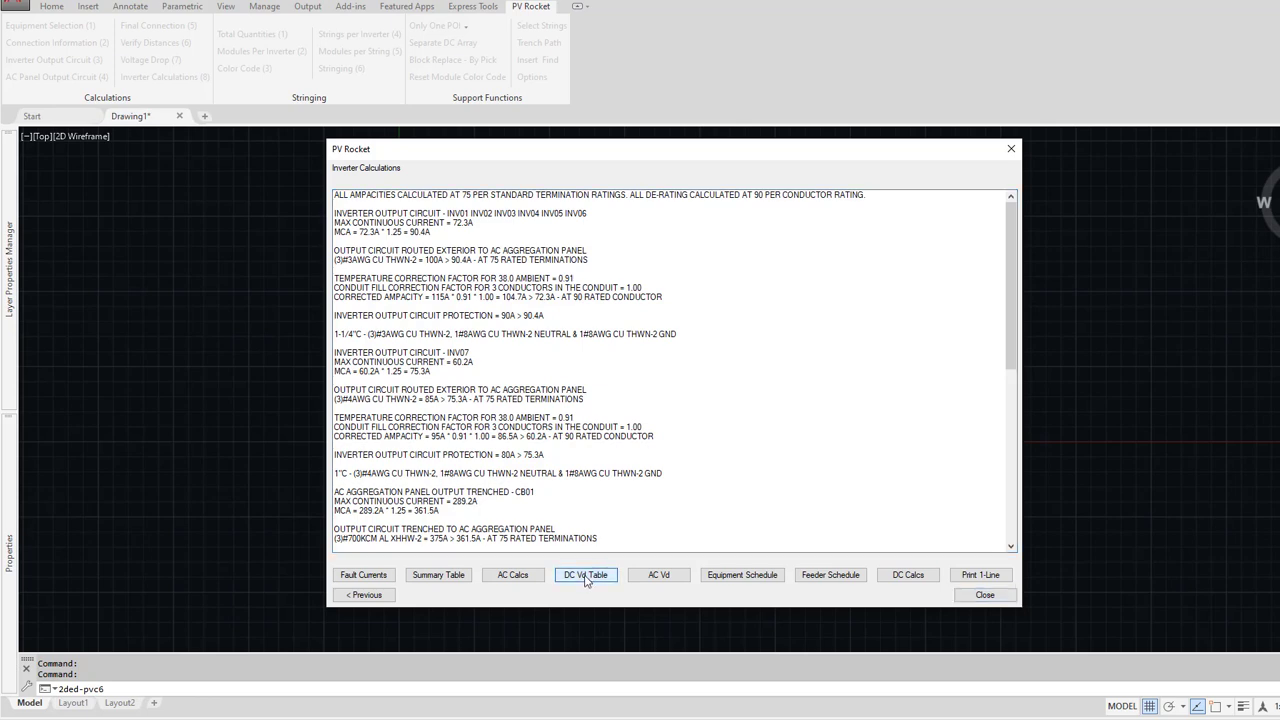
click(985, 595)
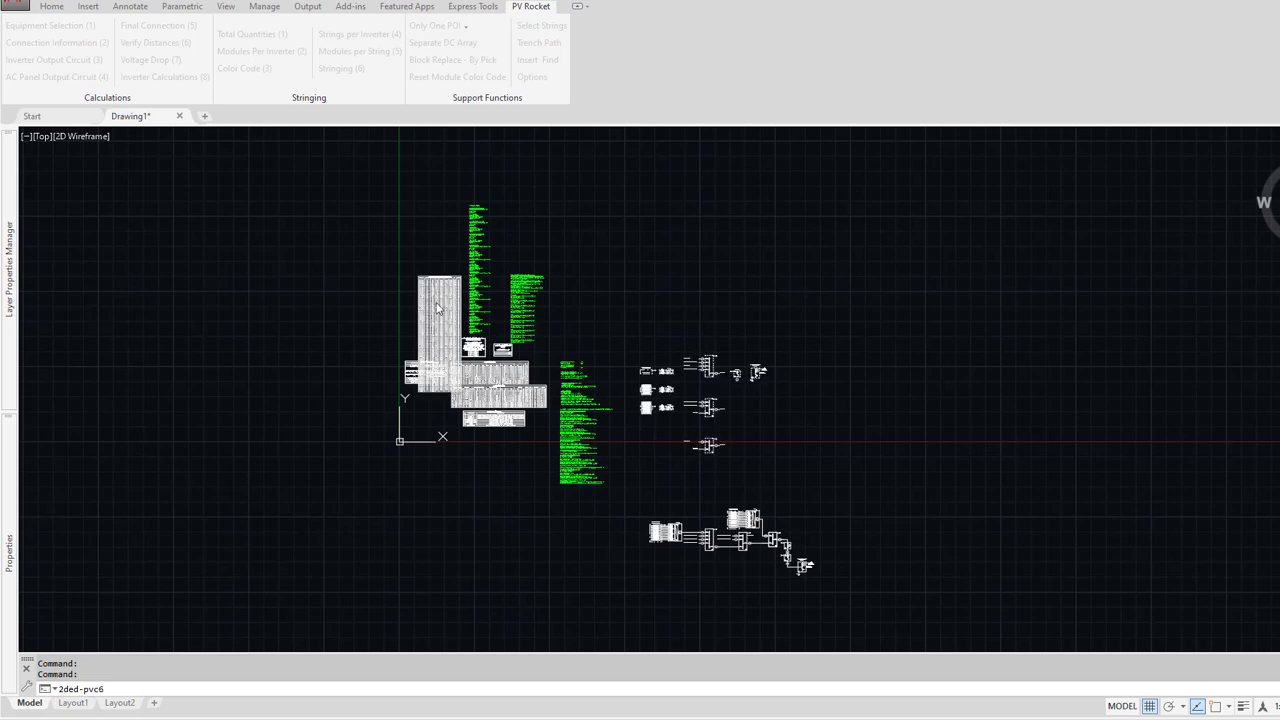
Step: Move the new DC voltage drop table upward so it clears the tables it overlaps
click(339, 330)
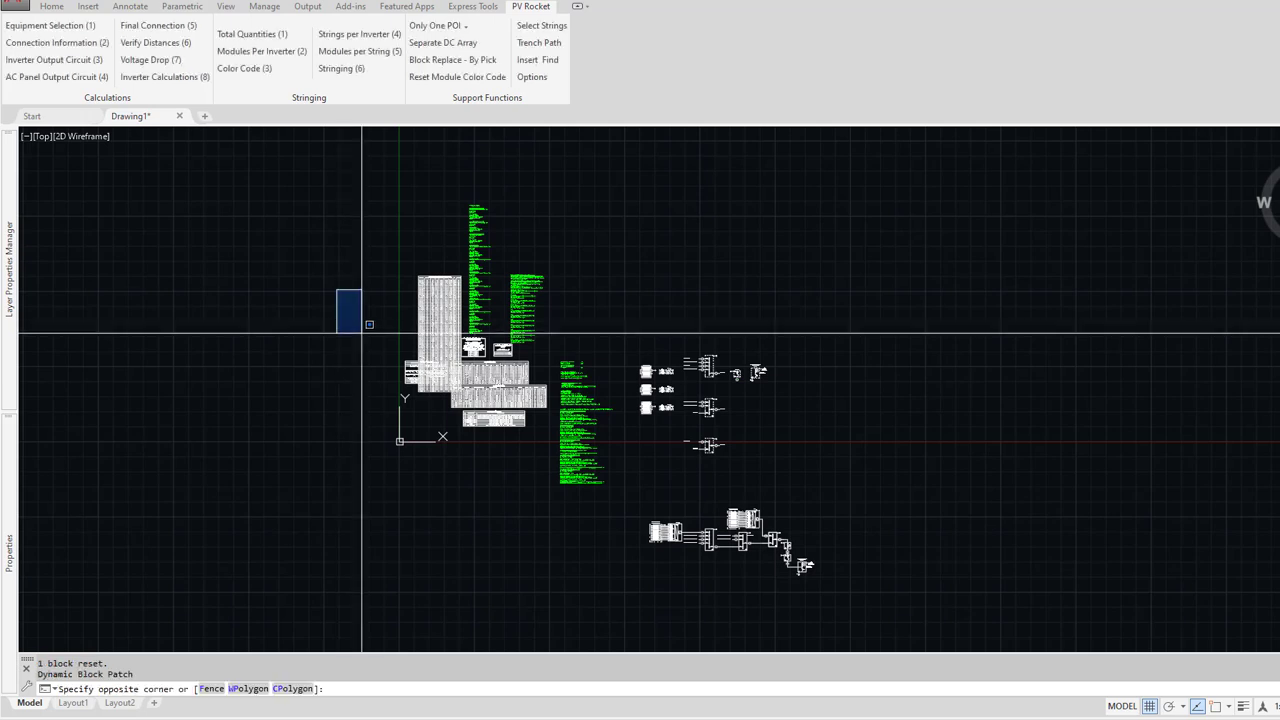
text(m)
key(Return)
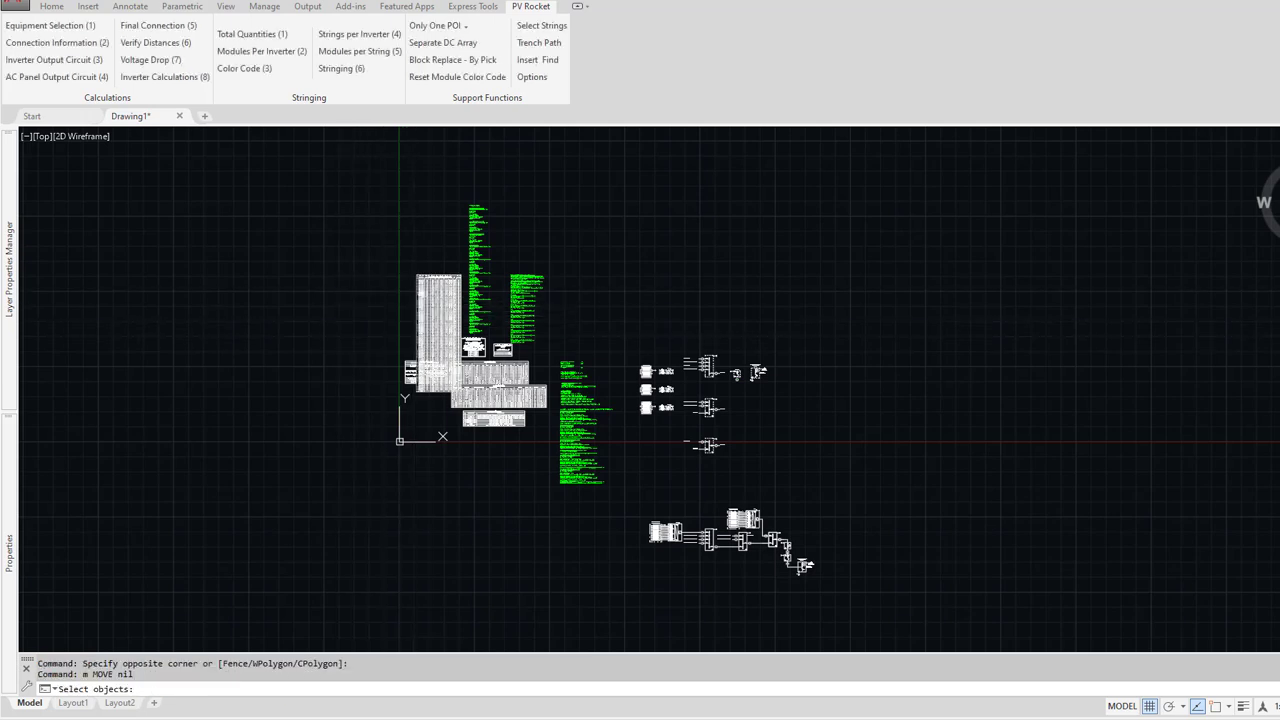
click(419, 303)
key(Return)
click(370, 292)
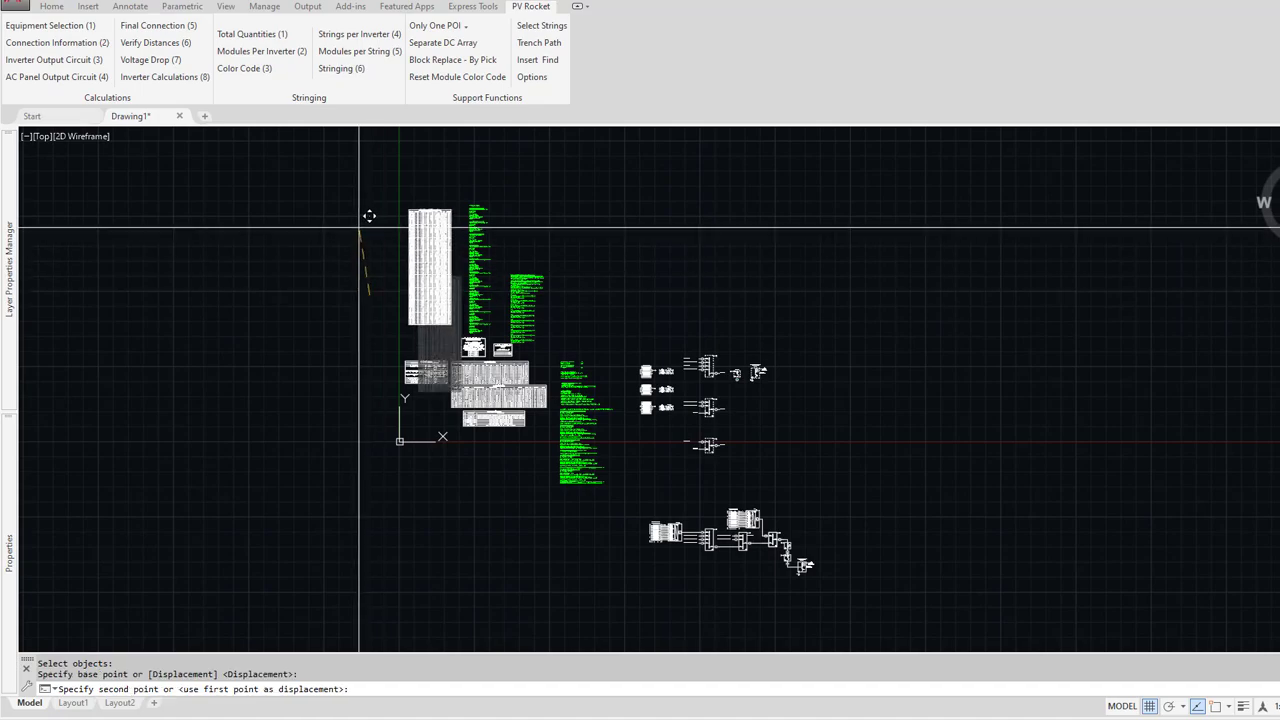
click(356, 224)
scroll(425, 219, up, 5)
scroll(435, 222, up, 4)
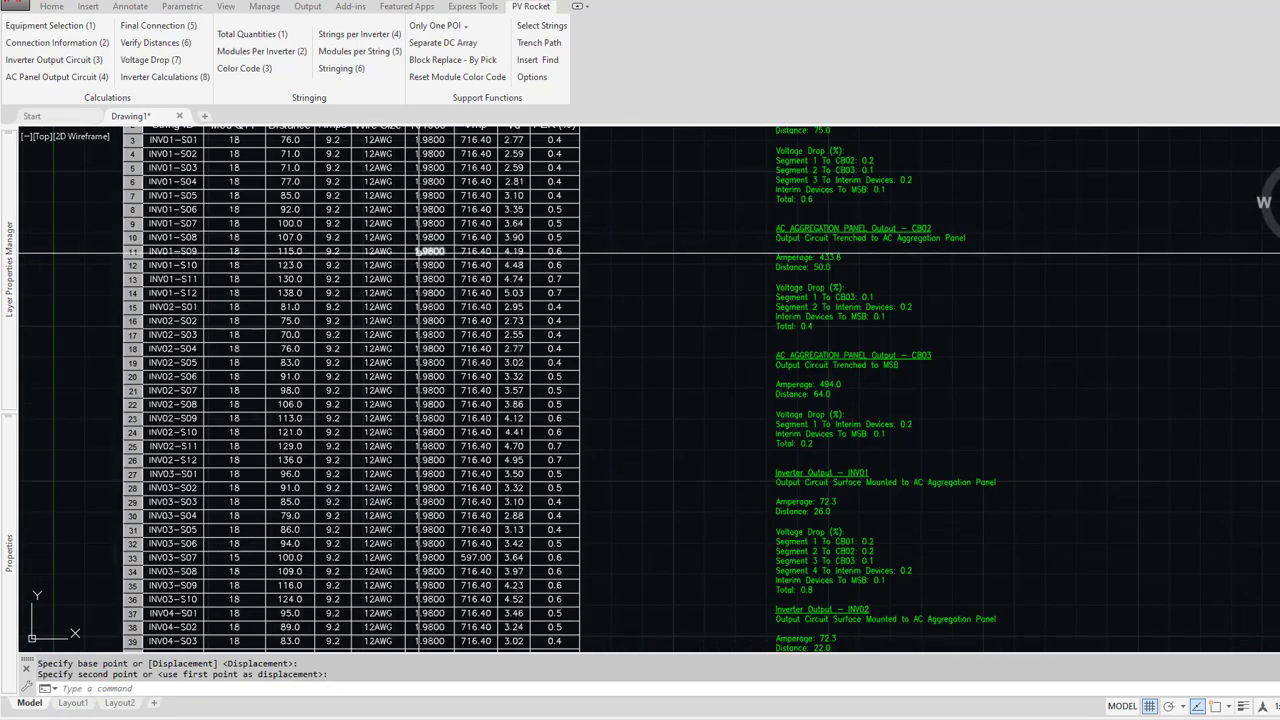
middle_drag(423, 251, 460, 339)
scroll(205, 247, up, 2)
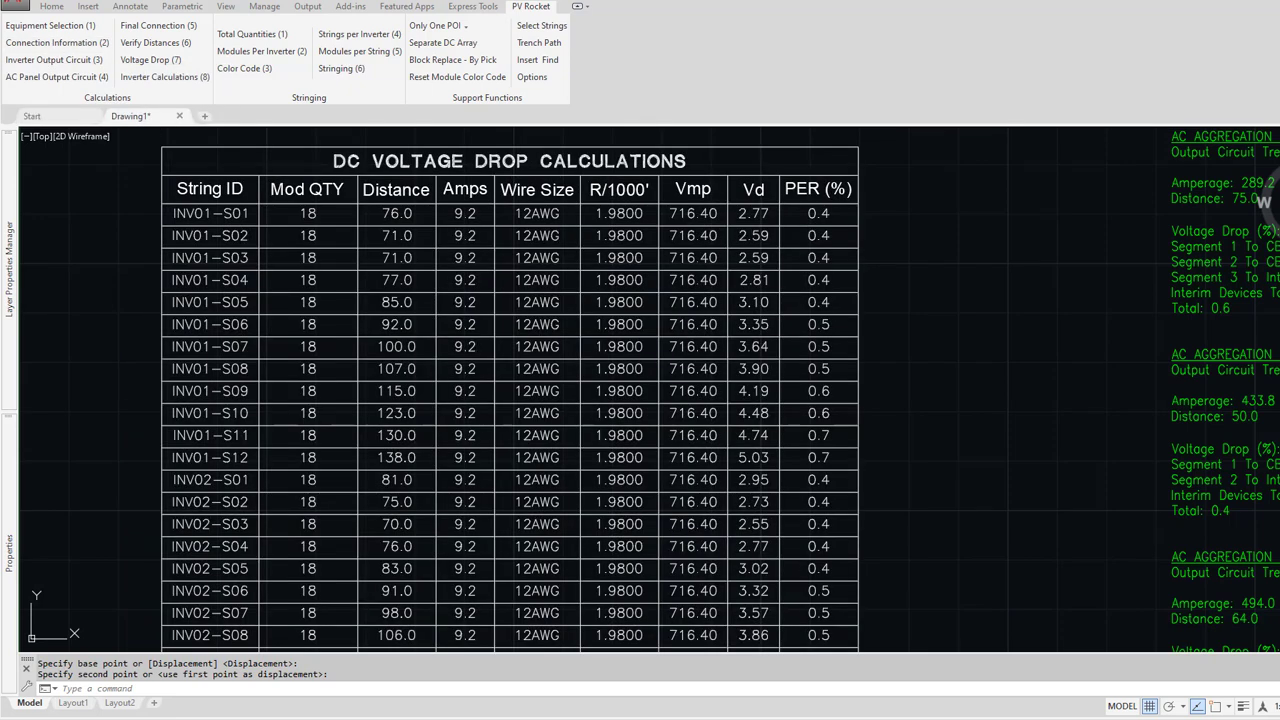
Step: Set the DC conductor size to 10AWG in the Connection Information and close the dialog
click(57, 43)
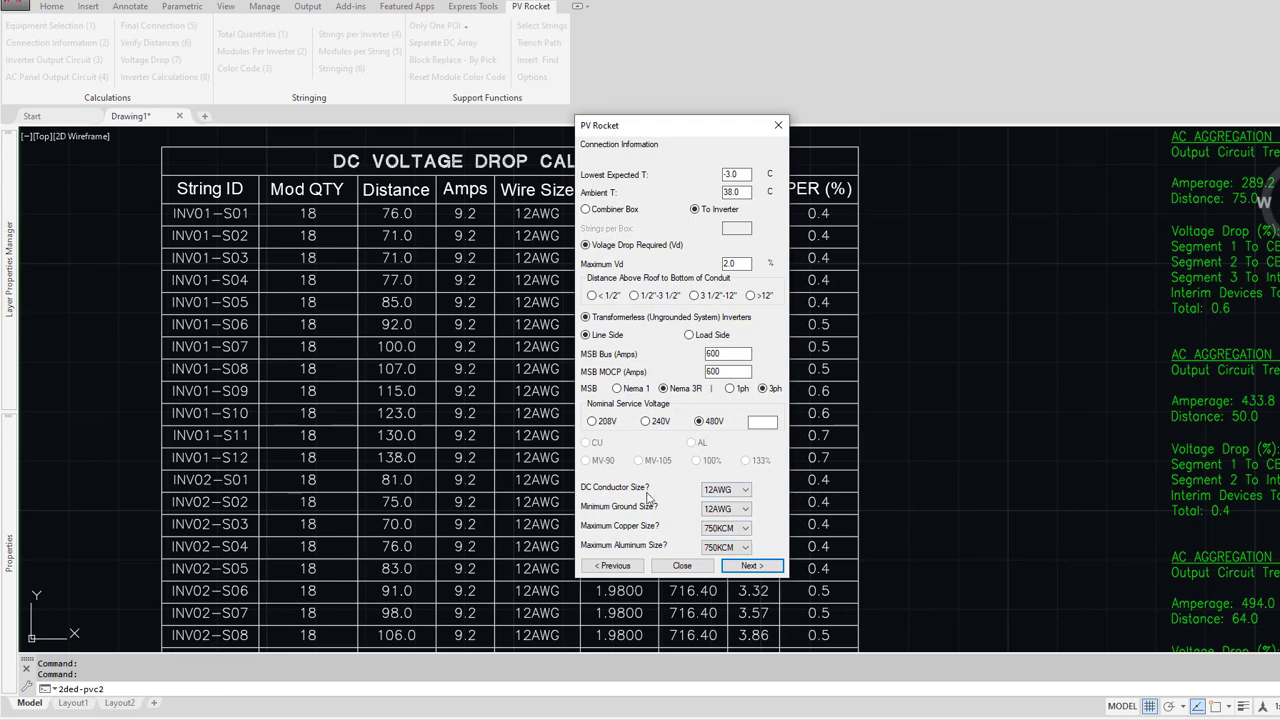
click(737, 491)
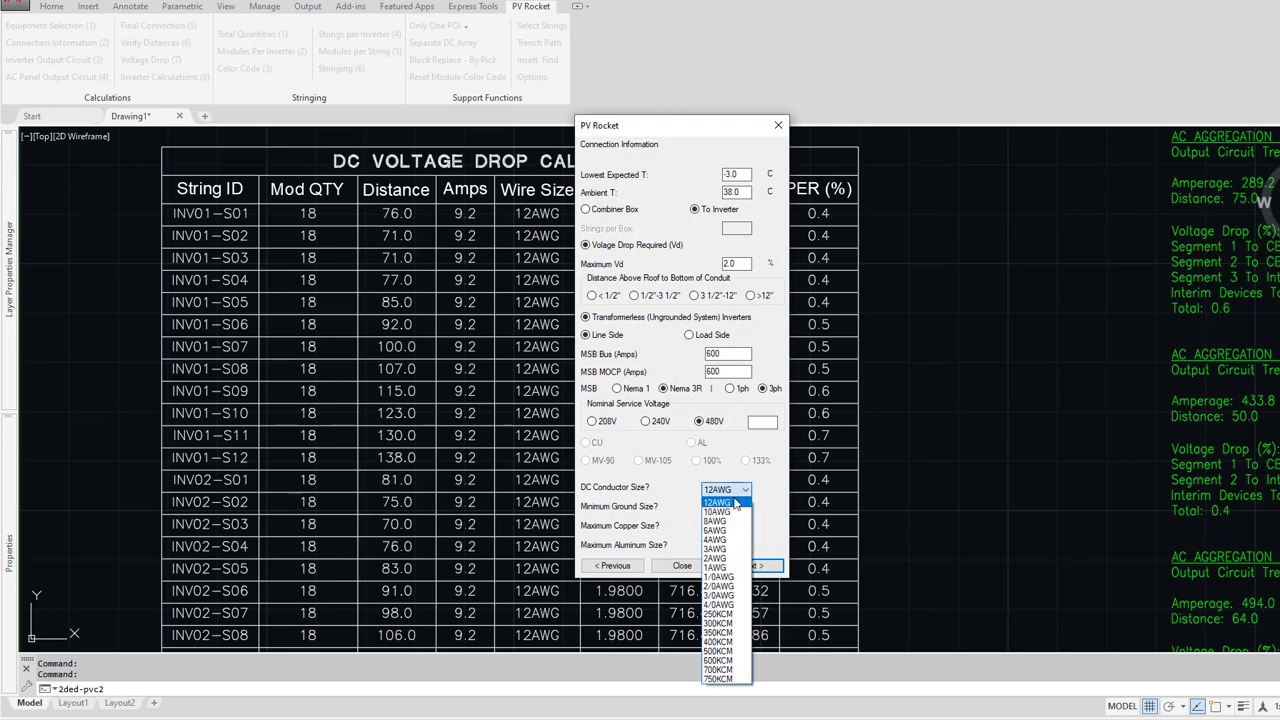
click(735, 514)
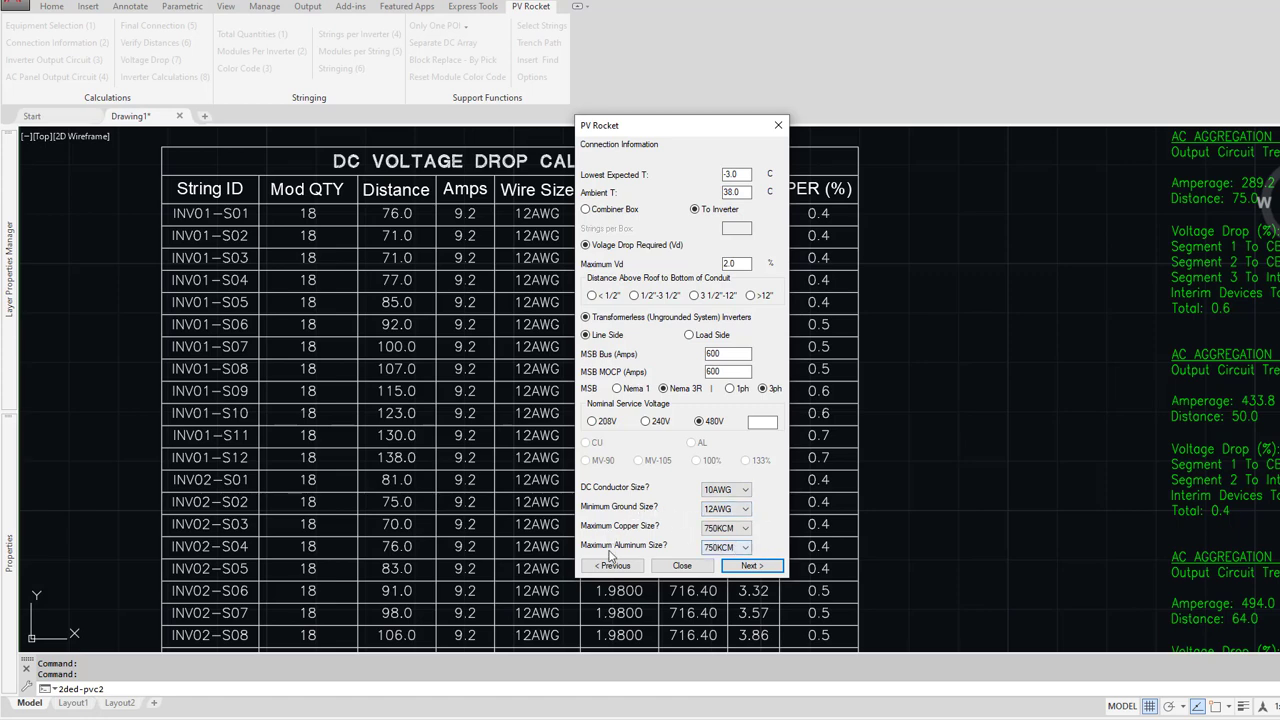
click(693, 562)
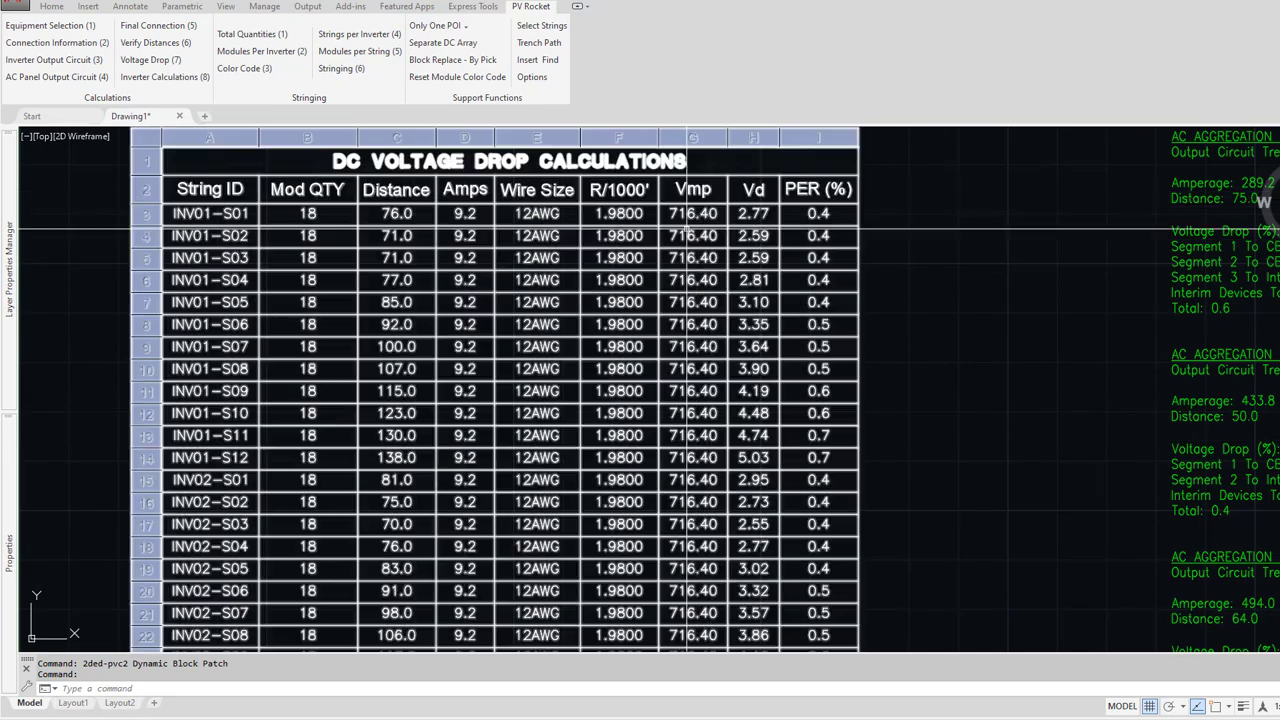
Step: Examine the last string rows and the total distance at the end of the DC voltage drop table
scroll(627, 256, down, 4)
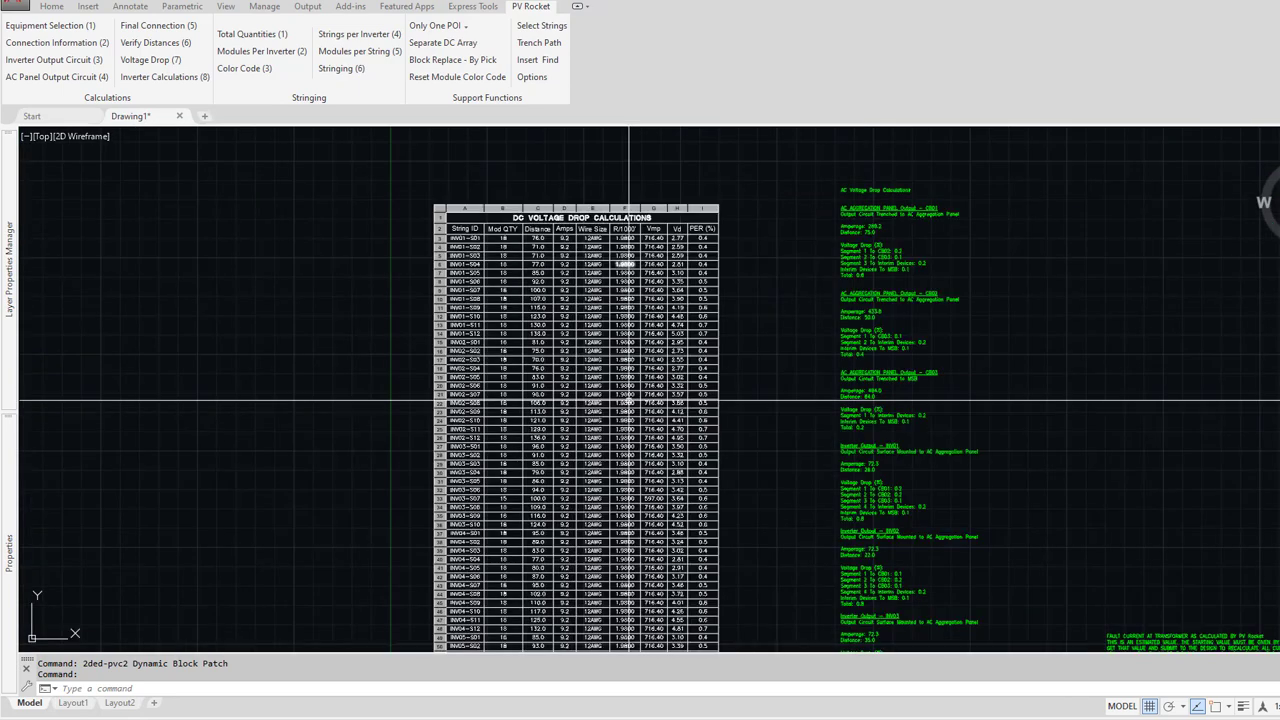
middle_drag(627, 454, 613, 313)
scroll(613, 313, down, 6)
scroll(586, 400, up, 8)
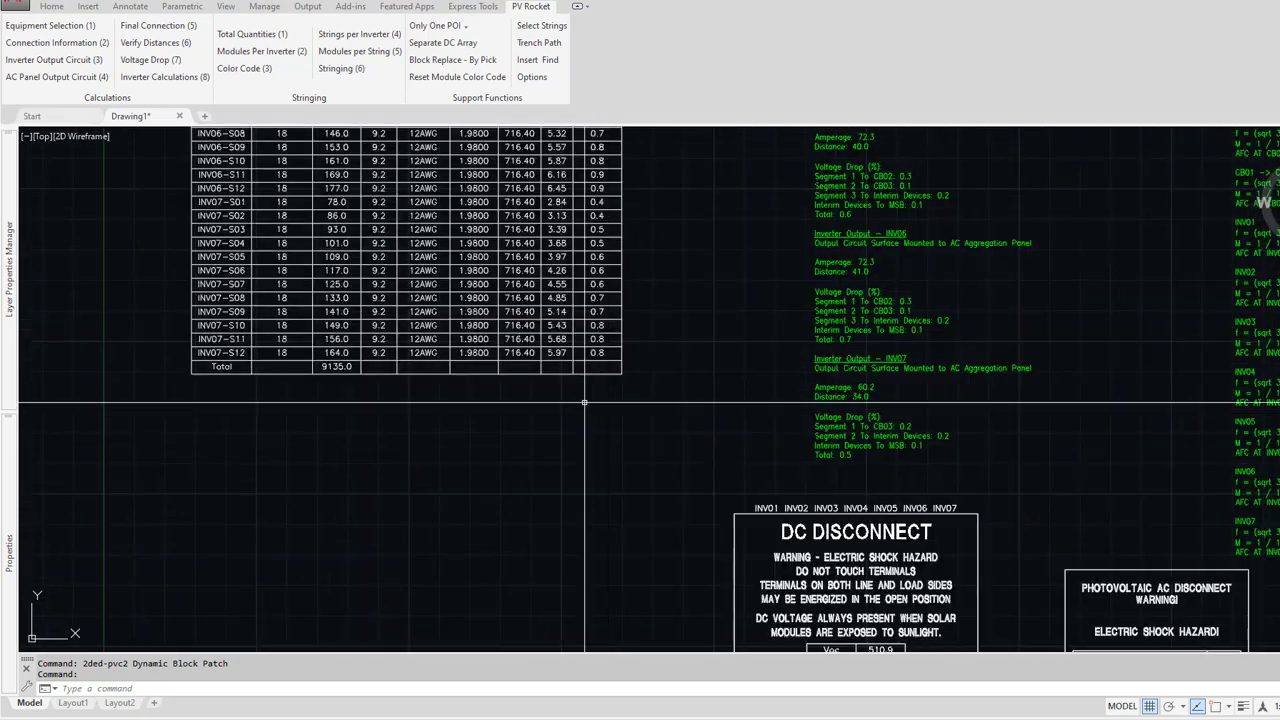
scroll(326, 352, up, 4)
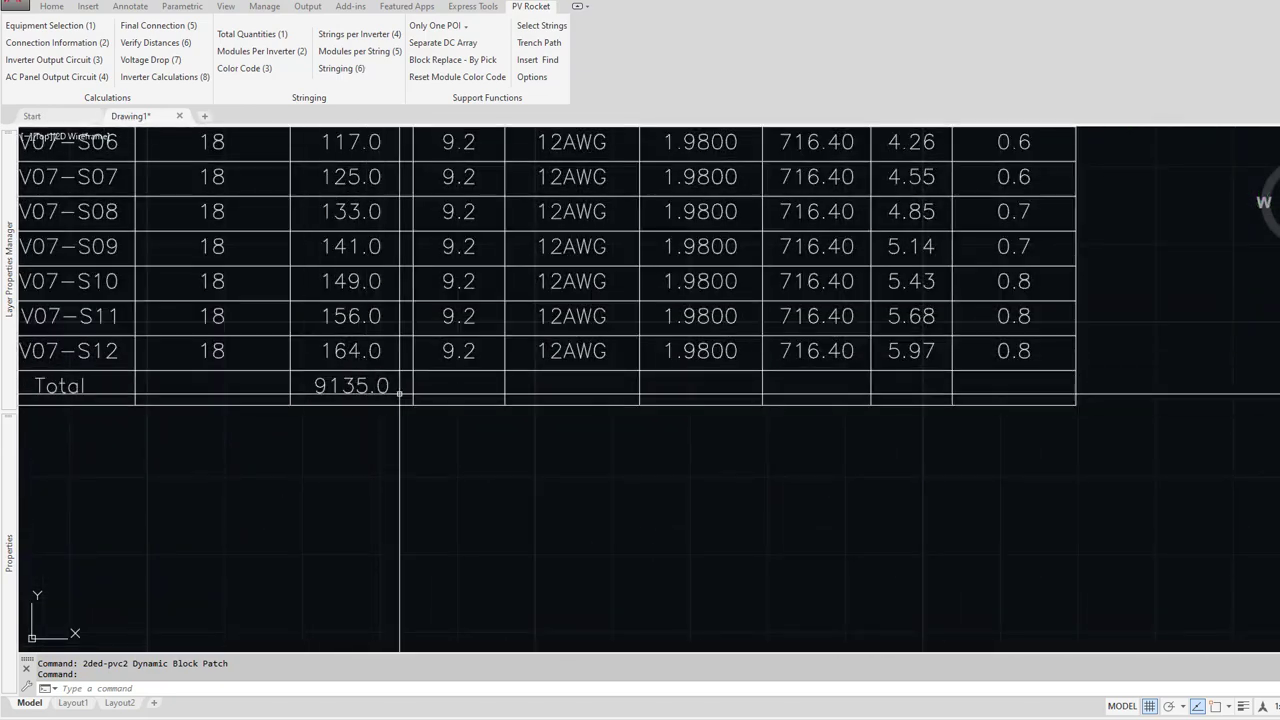
scroll(306, 391, down, 6)
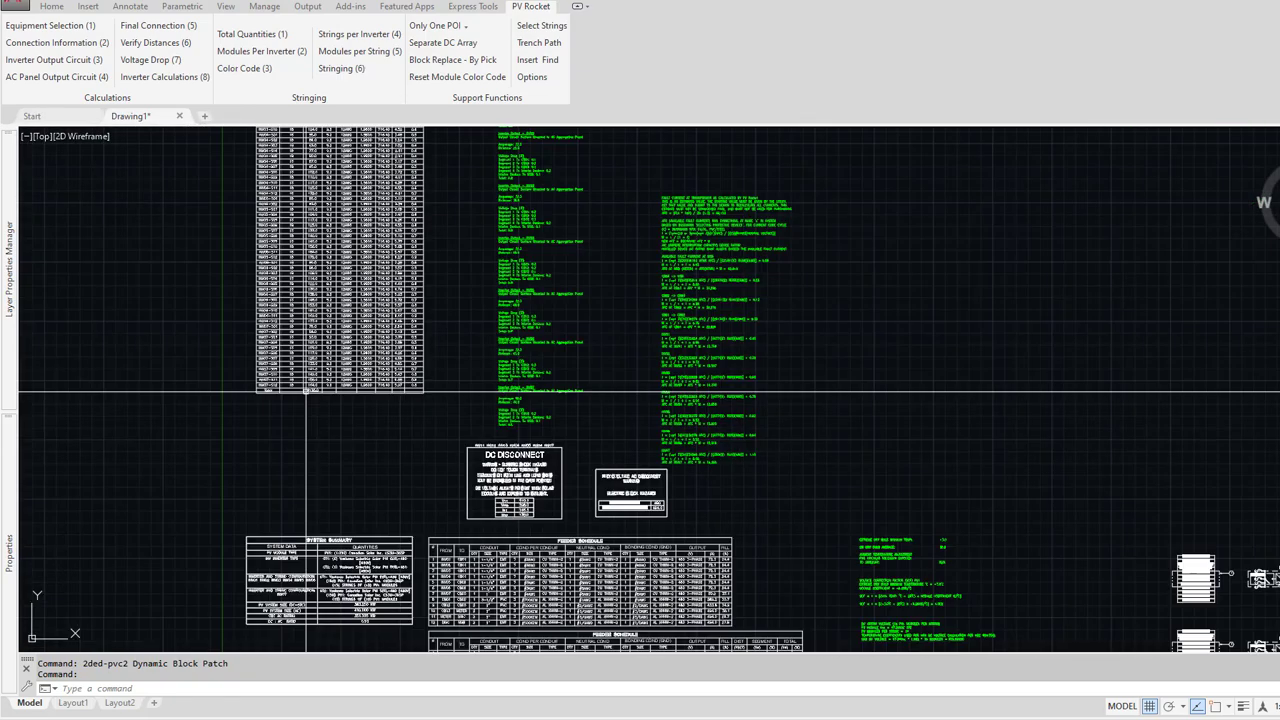
Step: Stretch the INV01 module array frame in the one-line diagram upward and downward so it encloses strings S01 to S12
scroll(306, 391, down, 2)
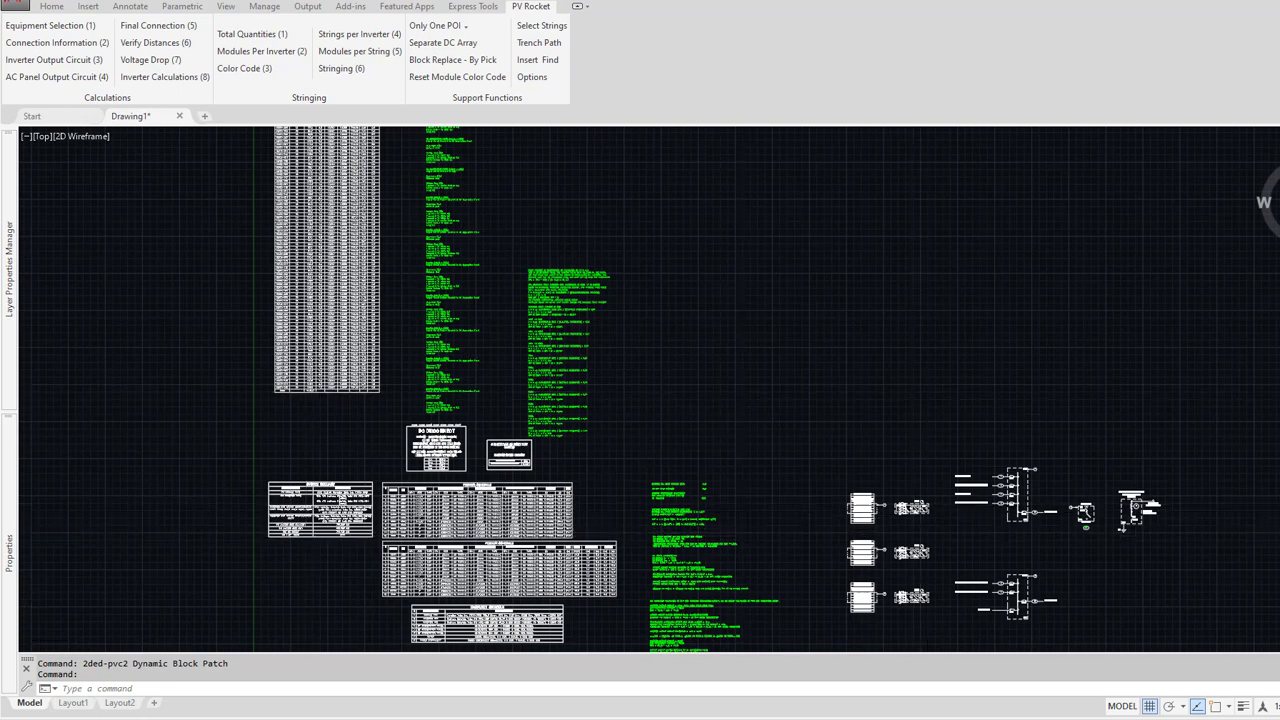
scroll(914, 534, up, 4)
middle_drag(931, 560, 709, 428)
scroll(688, 491, up, 2)
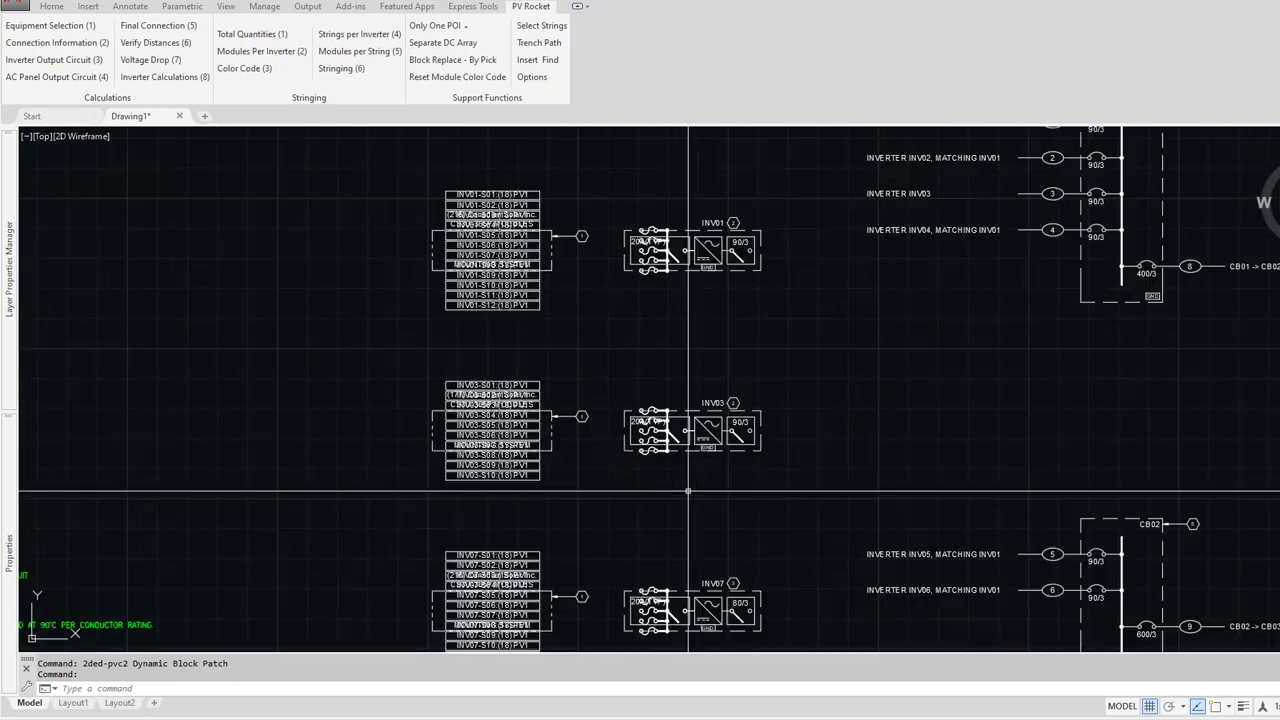
middle_drag(688, 491, 592, 440)
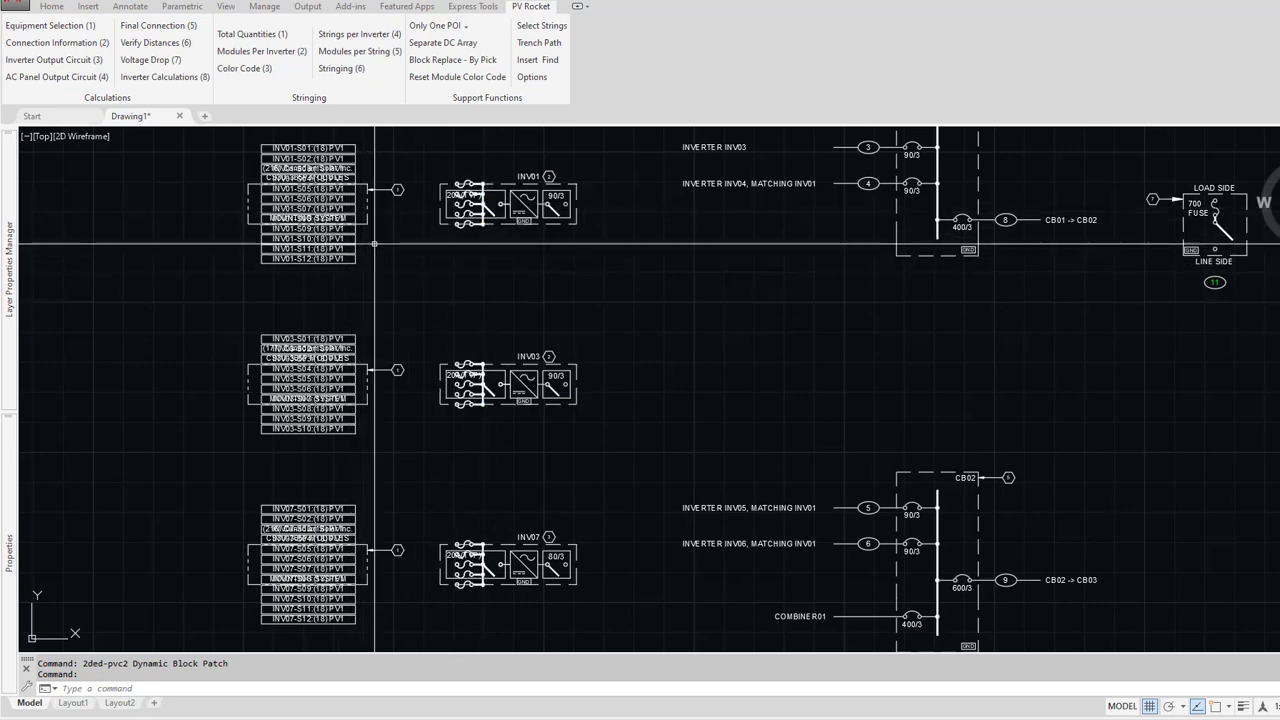
middle_drag(375, 244, 371, 312)
scroll(411, 261, up, 4)
click(411, 261)
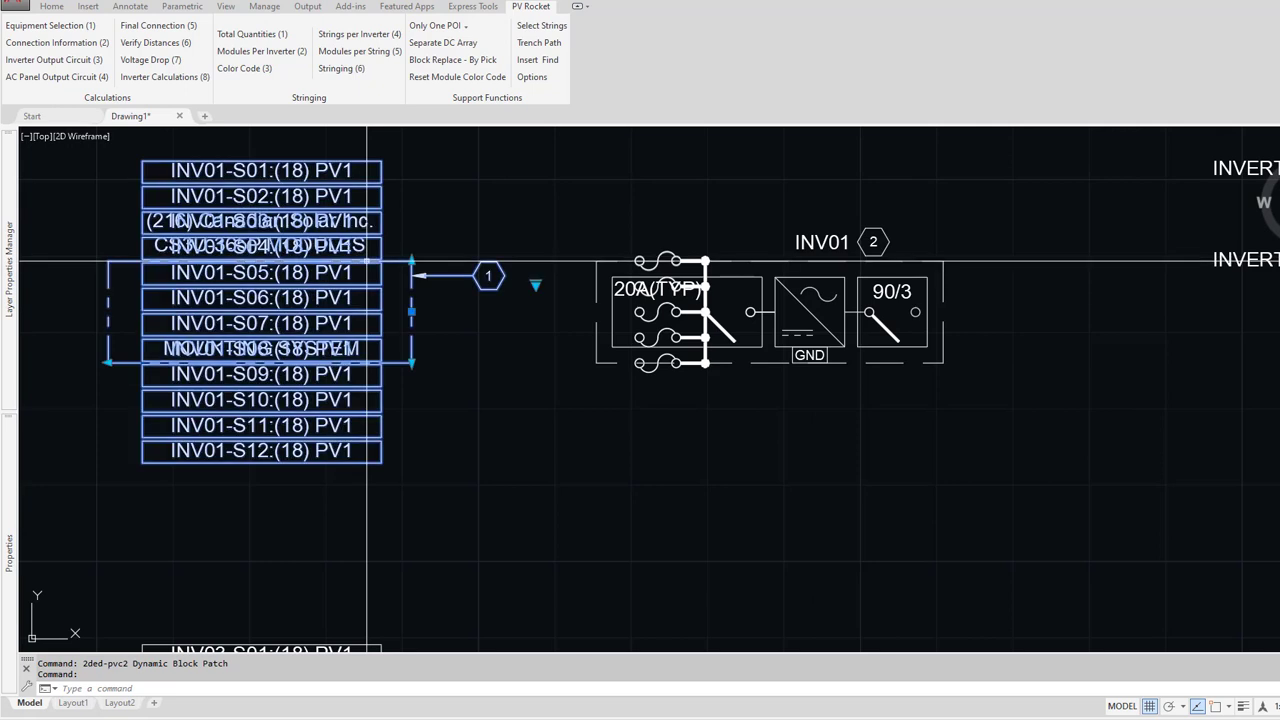
click(413, 262)
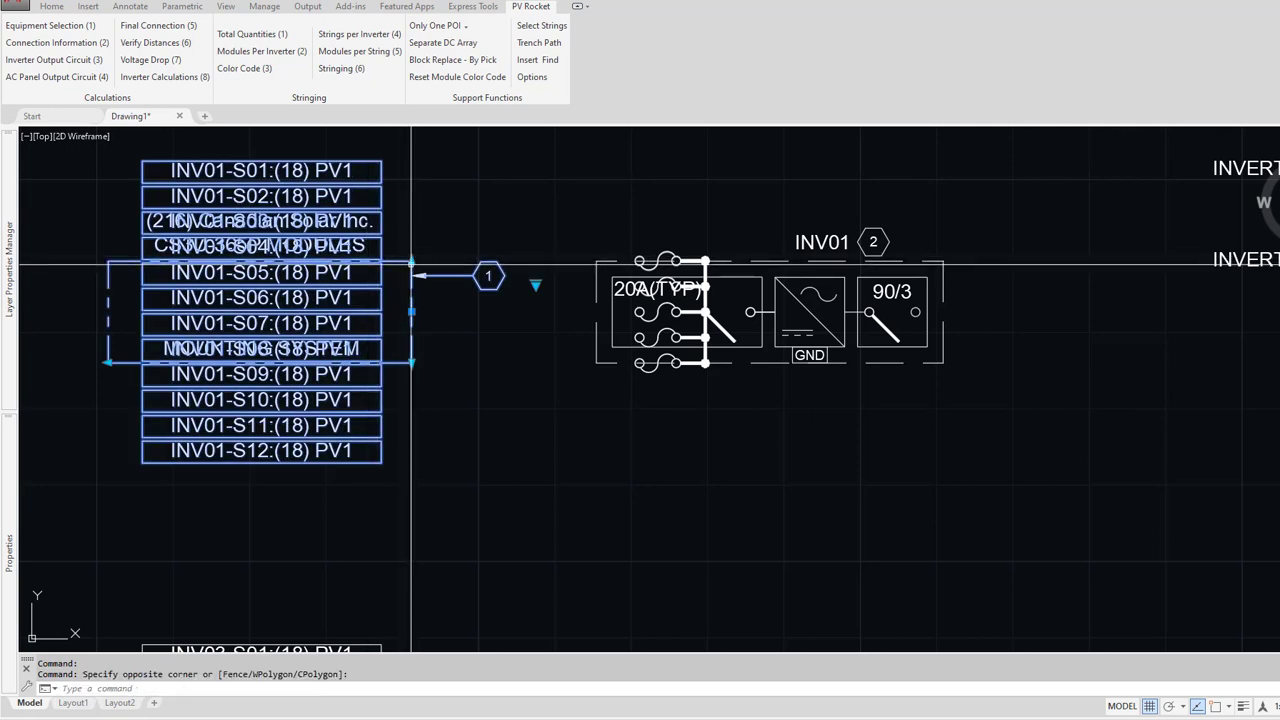
click(411, 263)
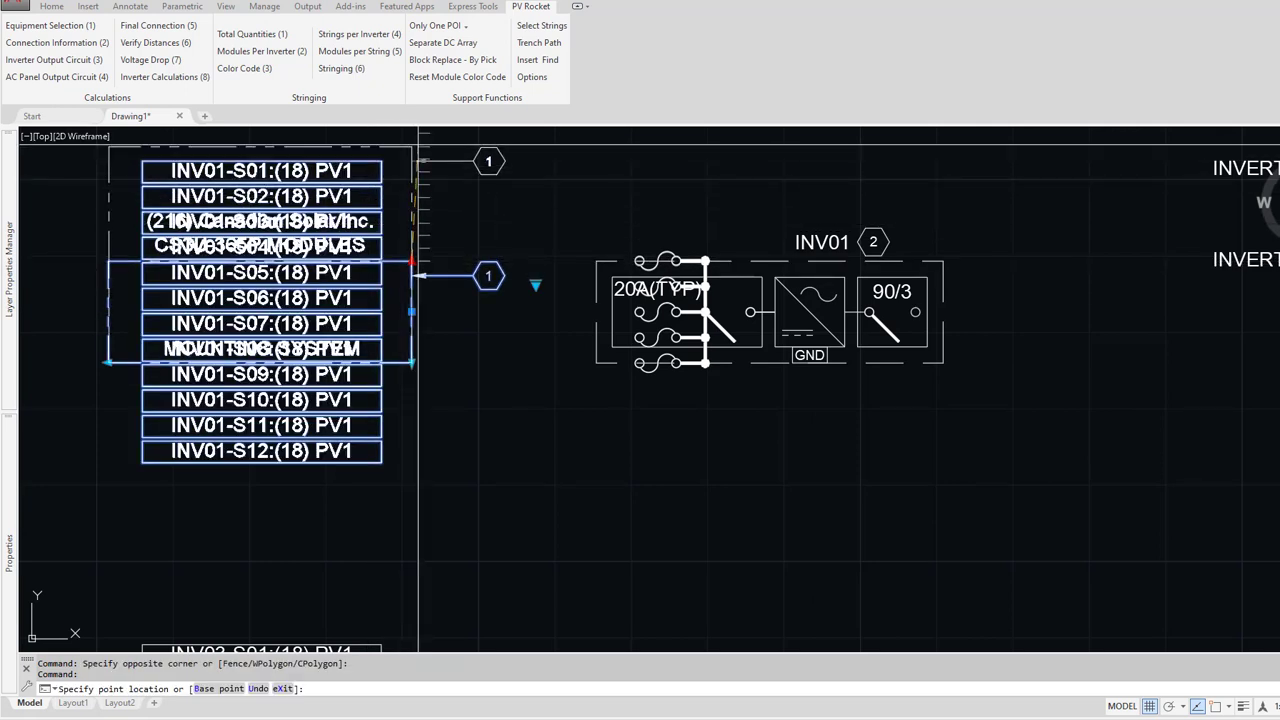
click(417, 147)
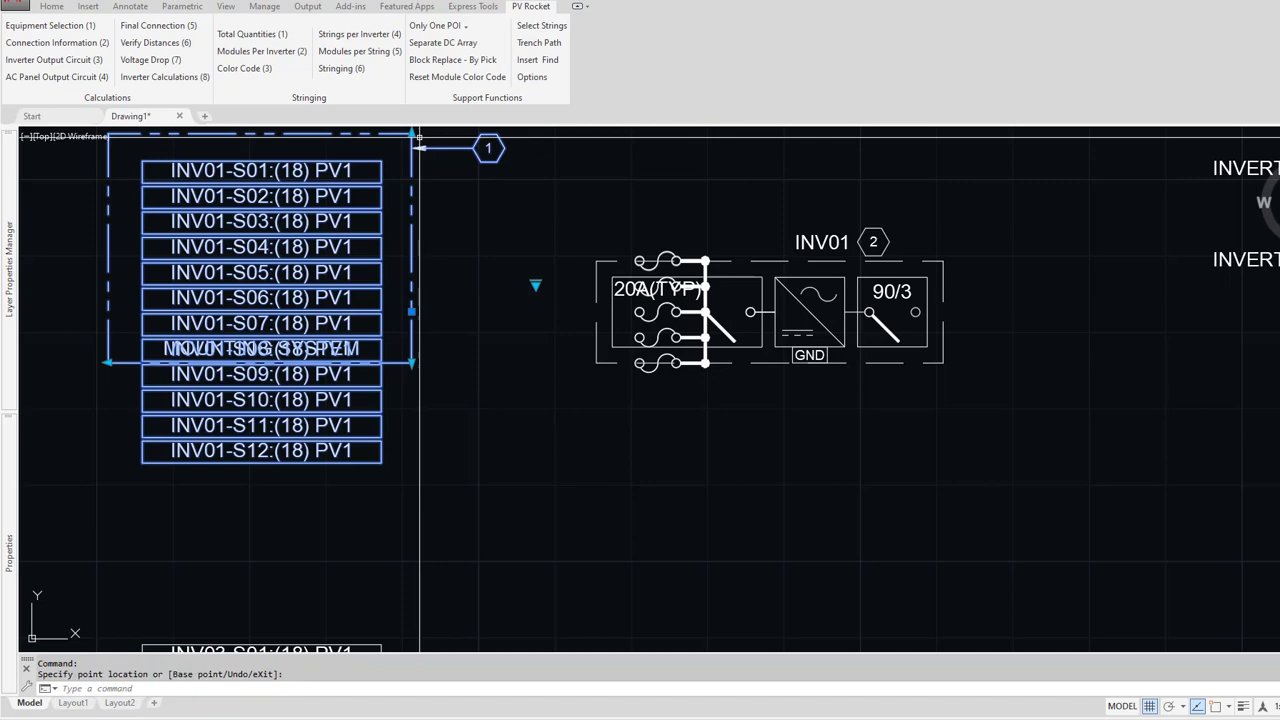
click(411, 356)
click(413, 499)
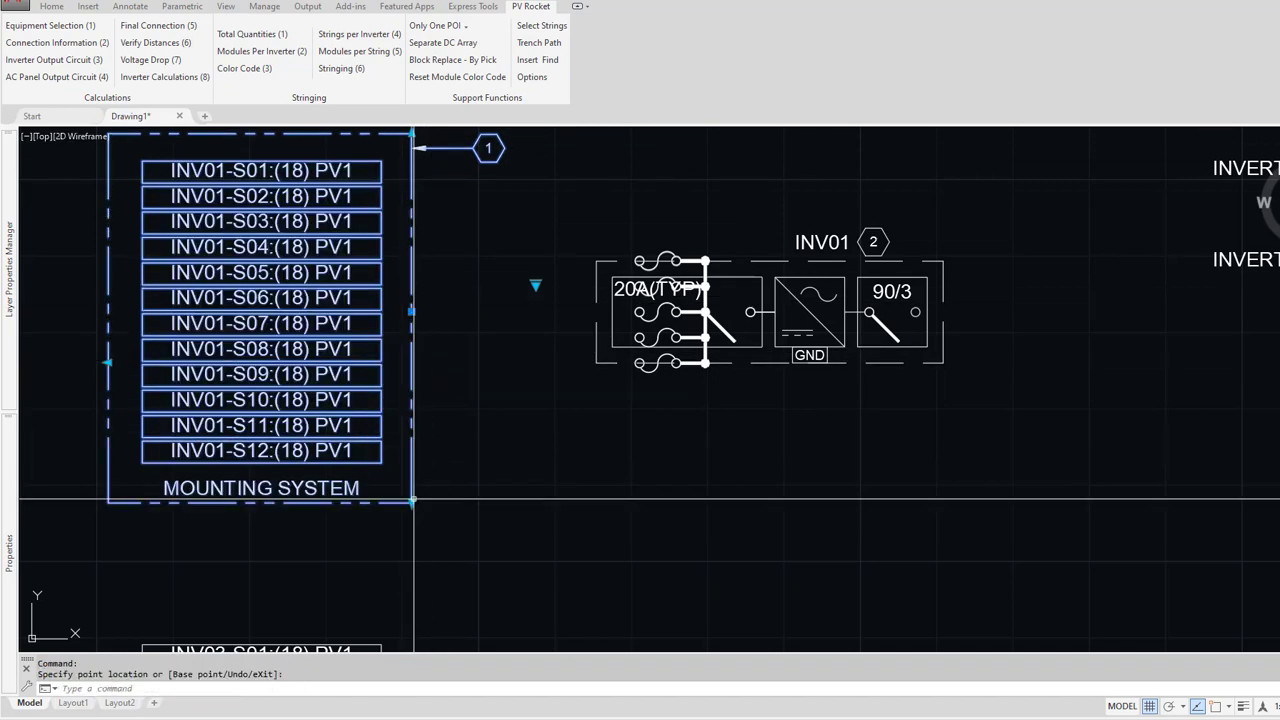
middle_drag(435, 389, 435, 452)
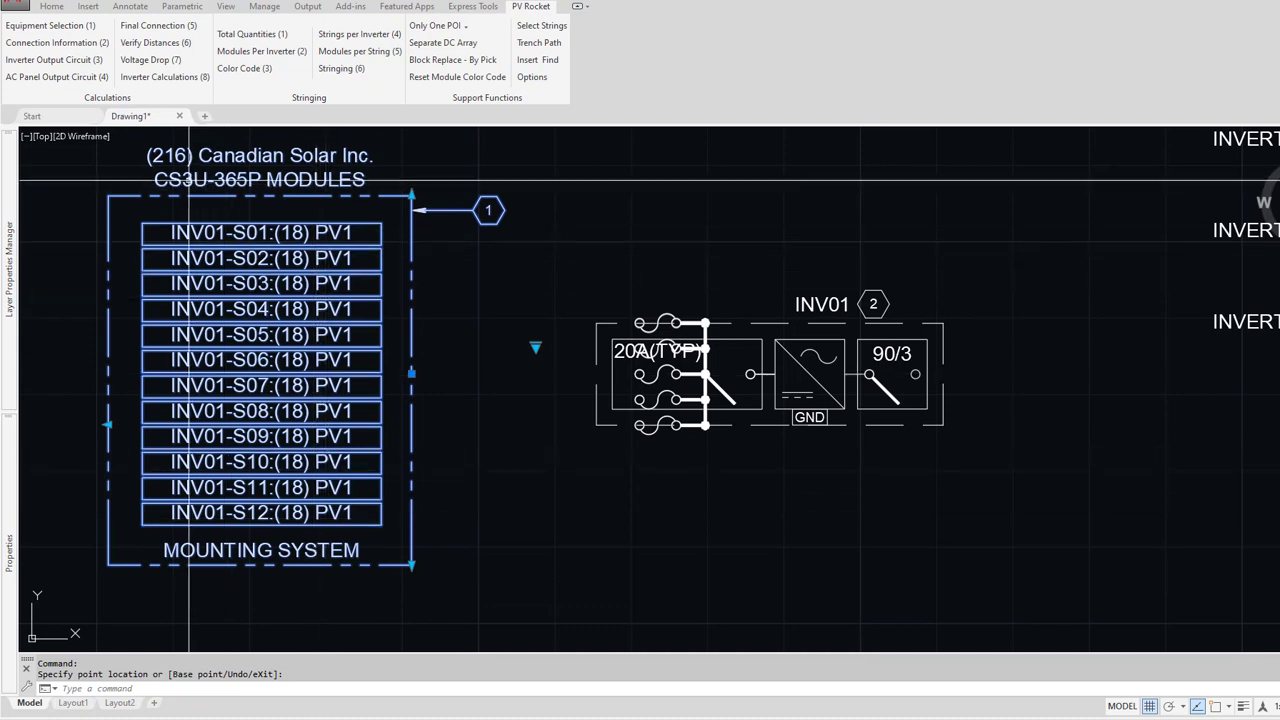
Step: Stretch the INV01 inverter block taller to make room for its stacked fuse groups
click(765, 374)
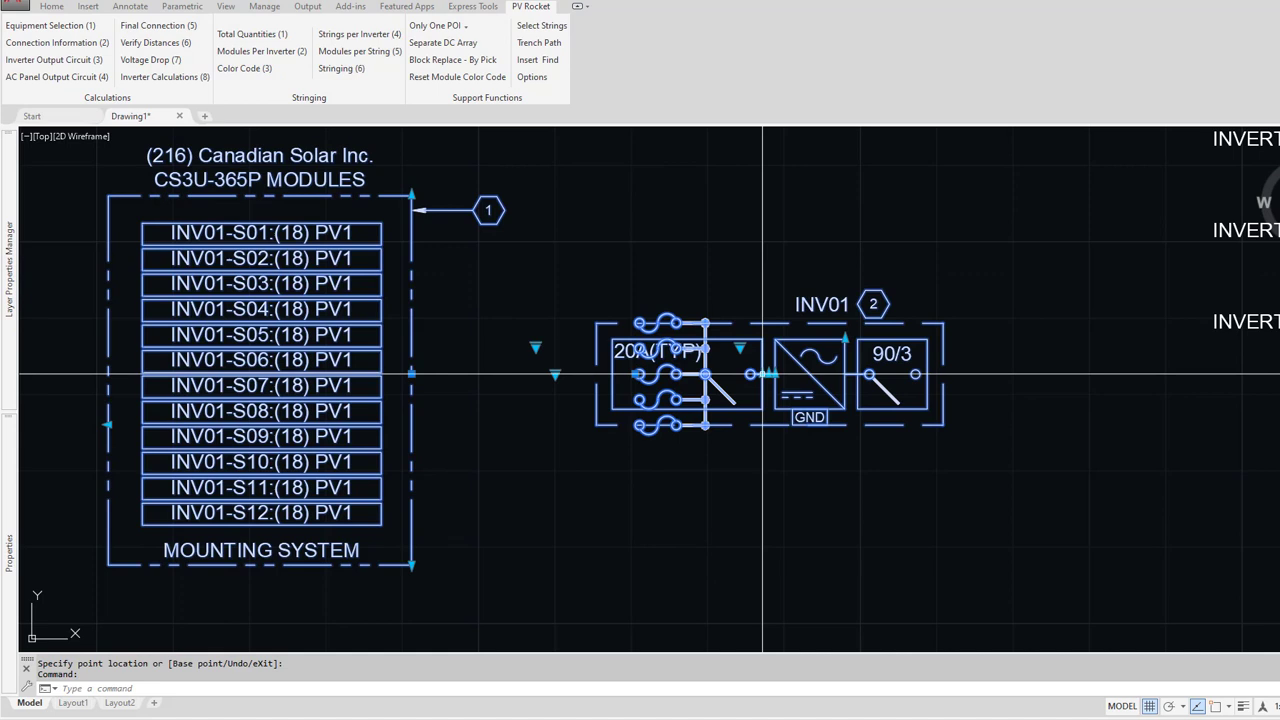
click(845, 339)
click(848, 172)
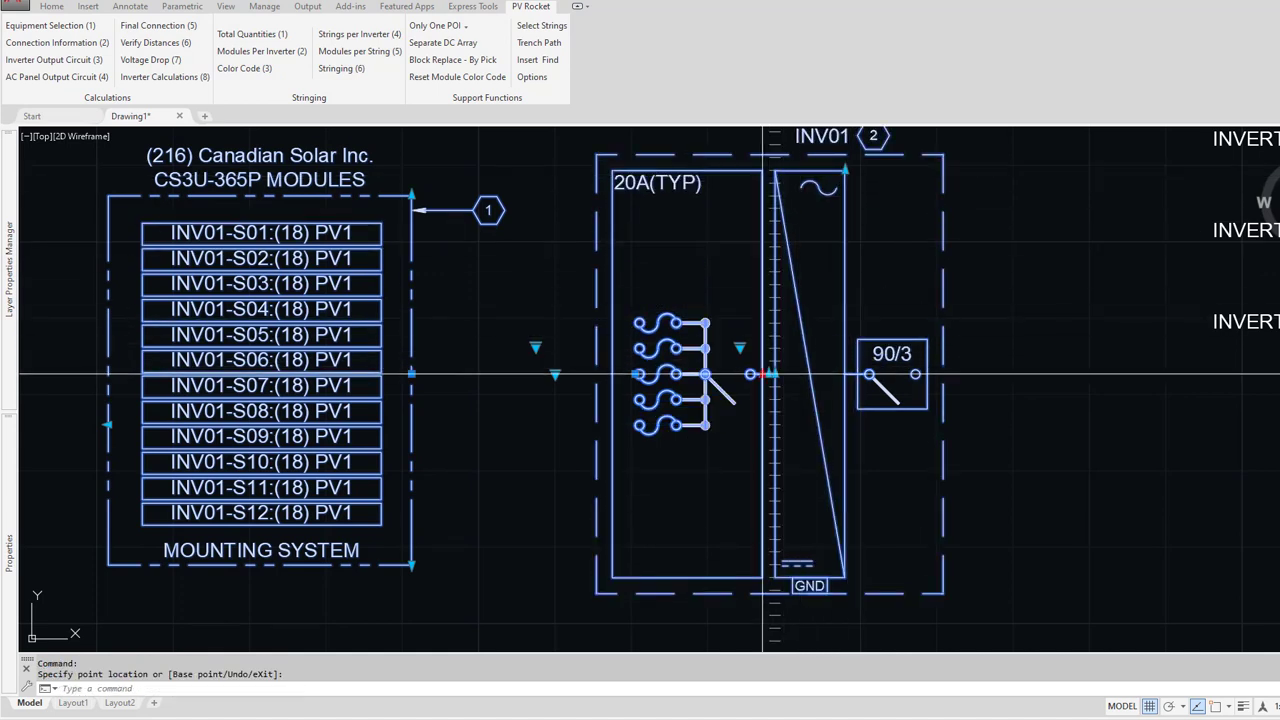
Step: Spread the three overlapping fused disconnect groups evenly in a vertical column inside the INV01 inverter block
click(763, 514)
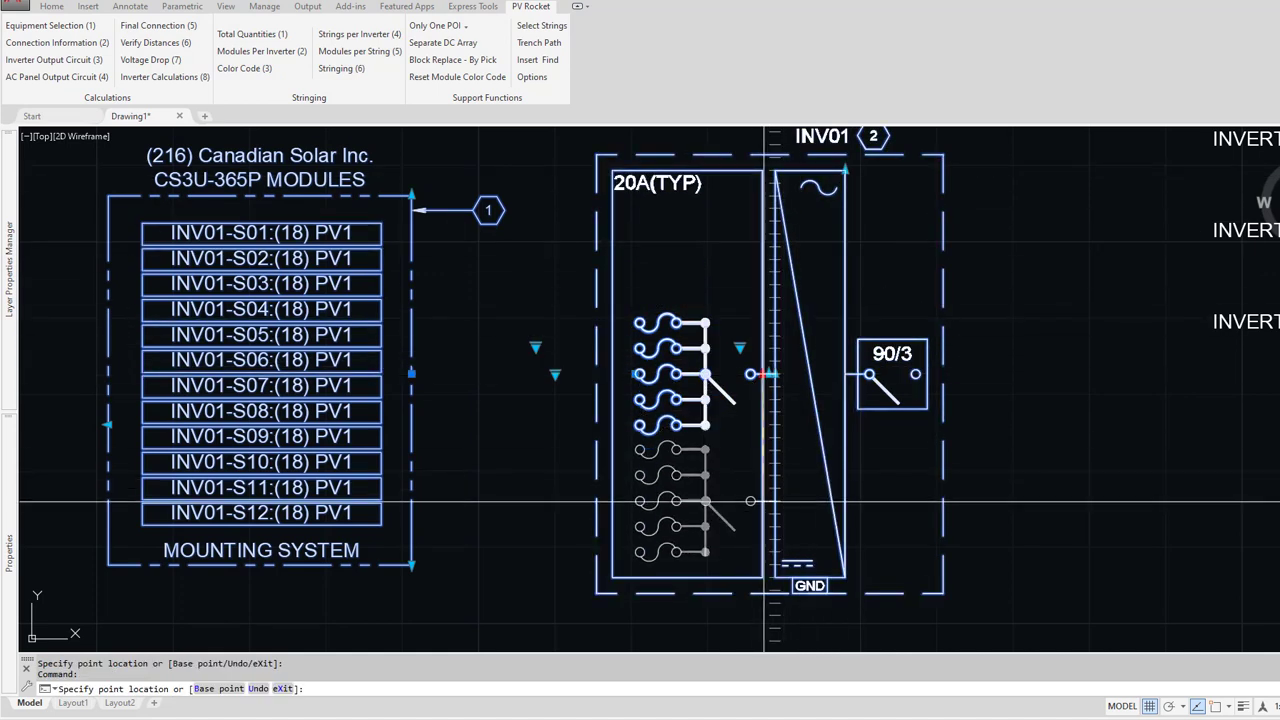
click(780, 386)
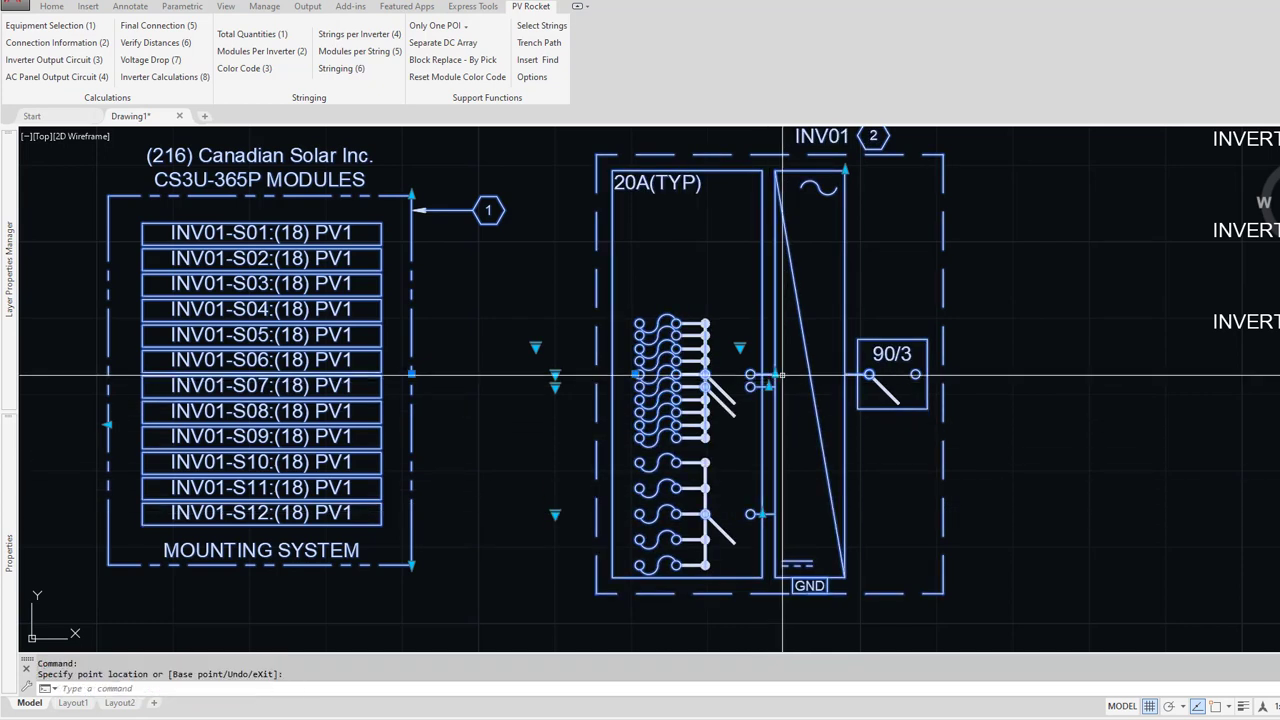
click(782, 375)
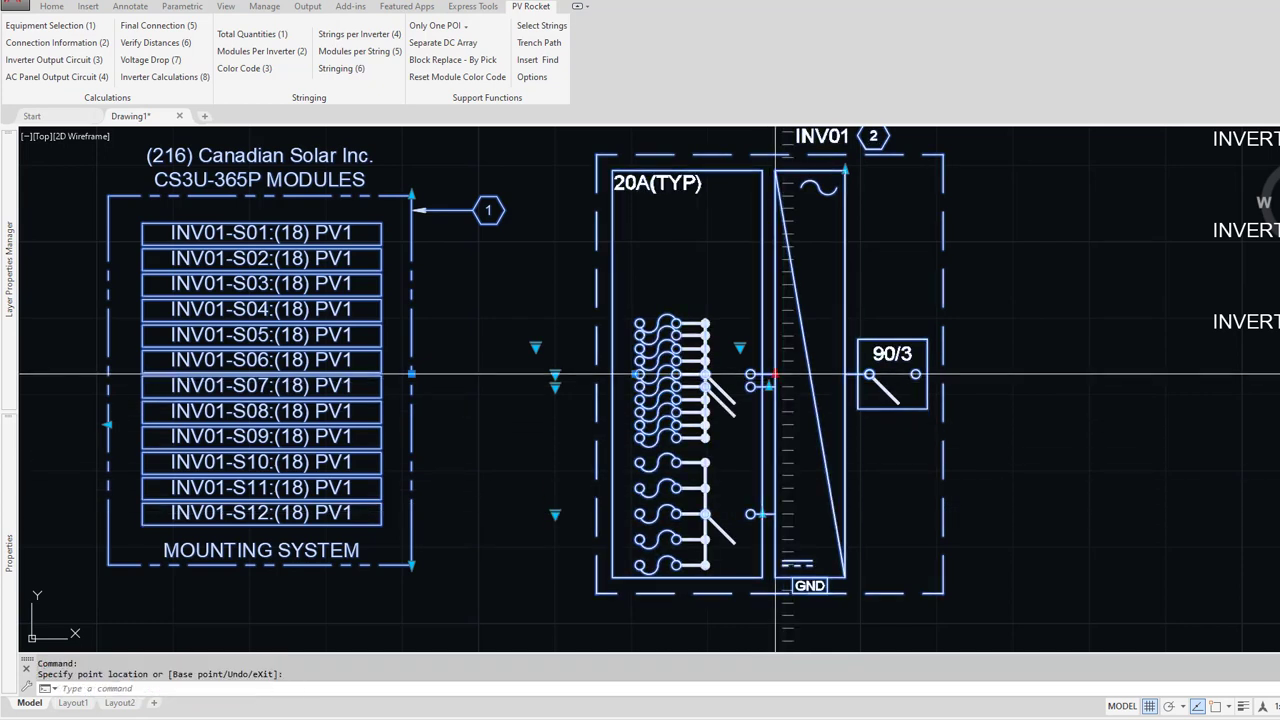
click(779, 272)
click(775, 272)
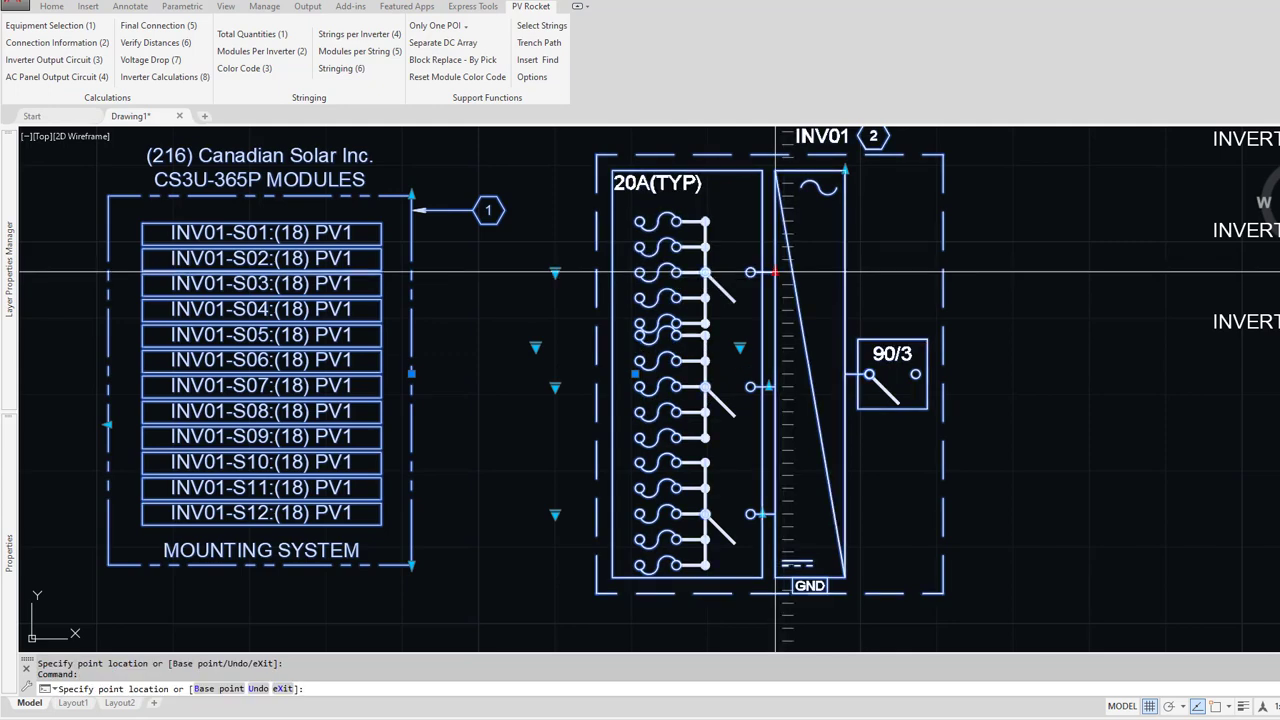
click(775, 260)
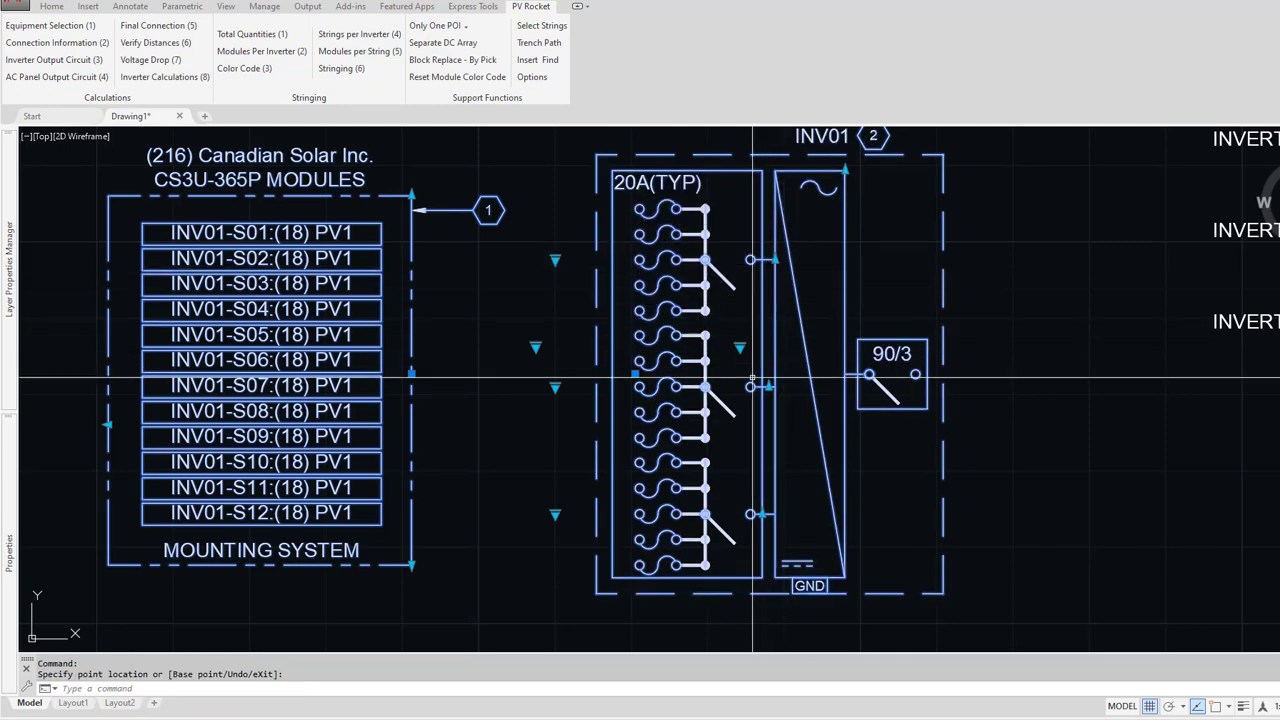
key(Escape)
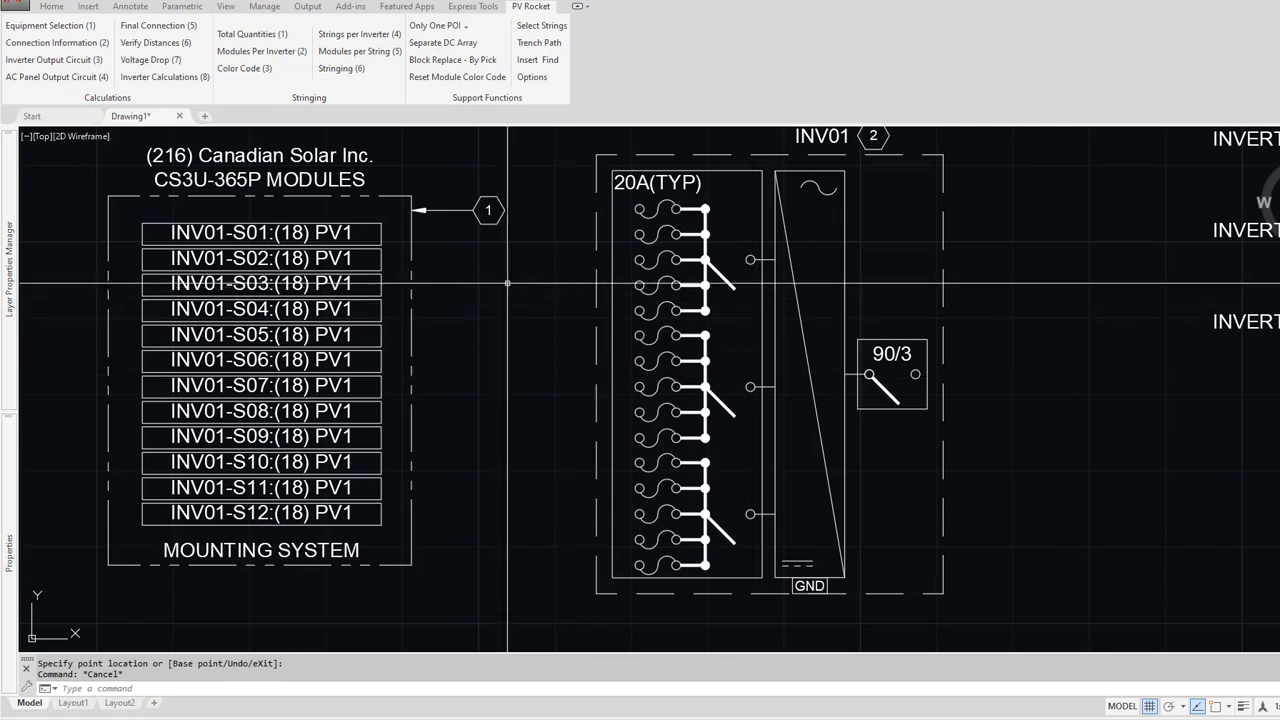
Step: Insert an Array Lines block above the INV01 module array and close the PV Rocket insert dialog
middle_drag(509, 284, 518, 315)
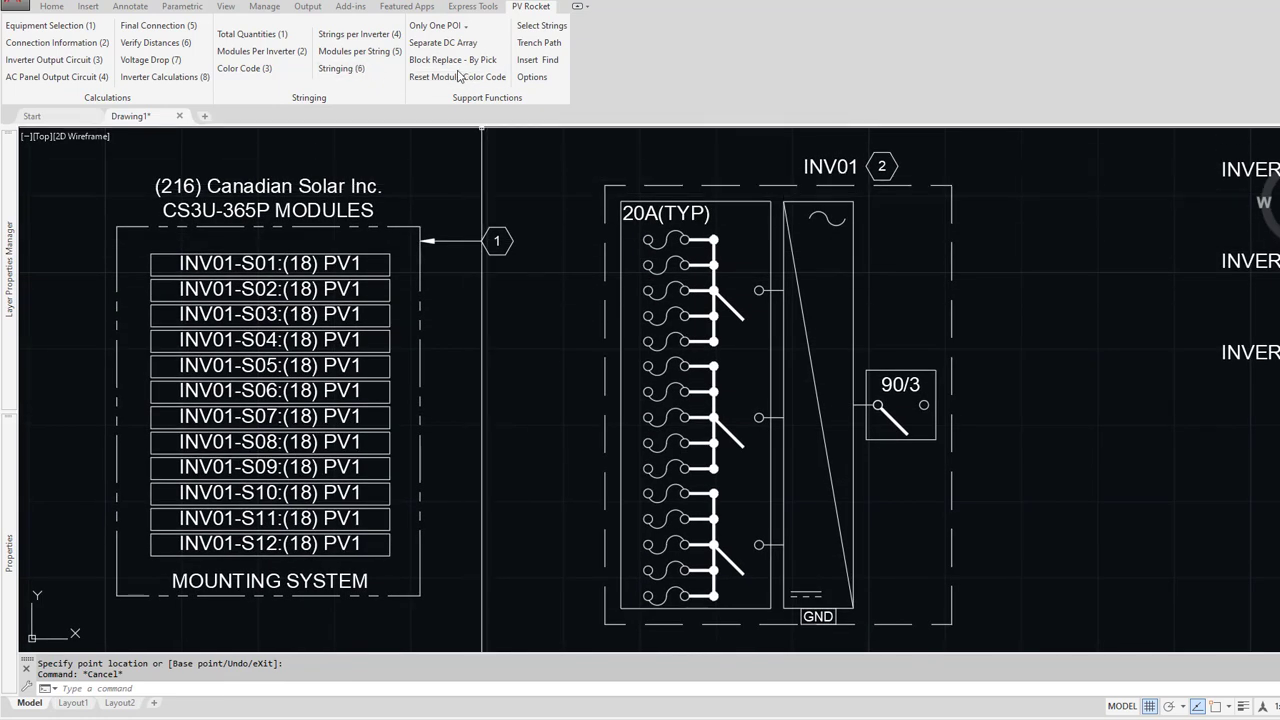
click(532, 61)
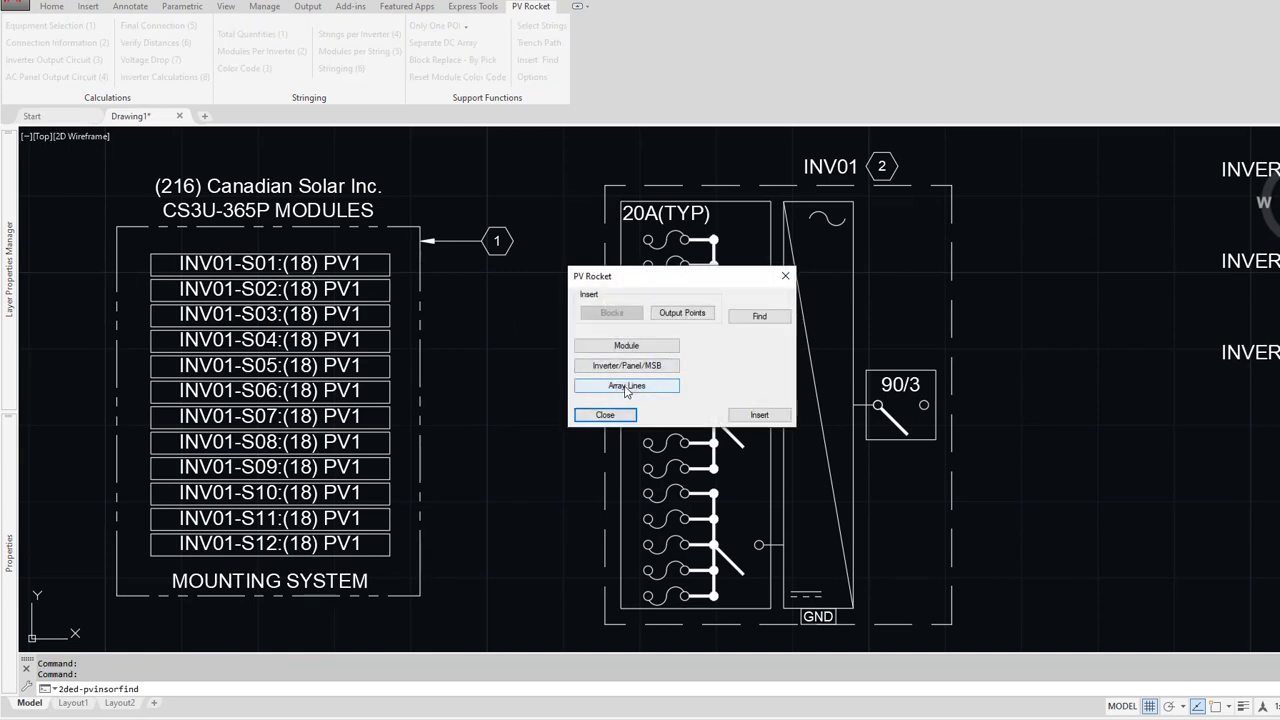
click(759, 414)
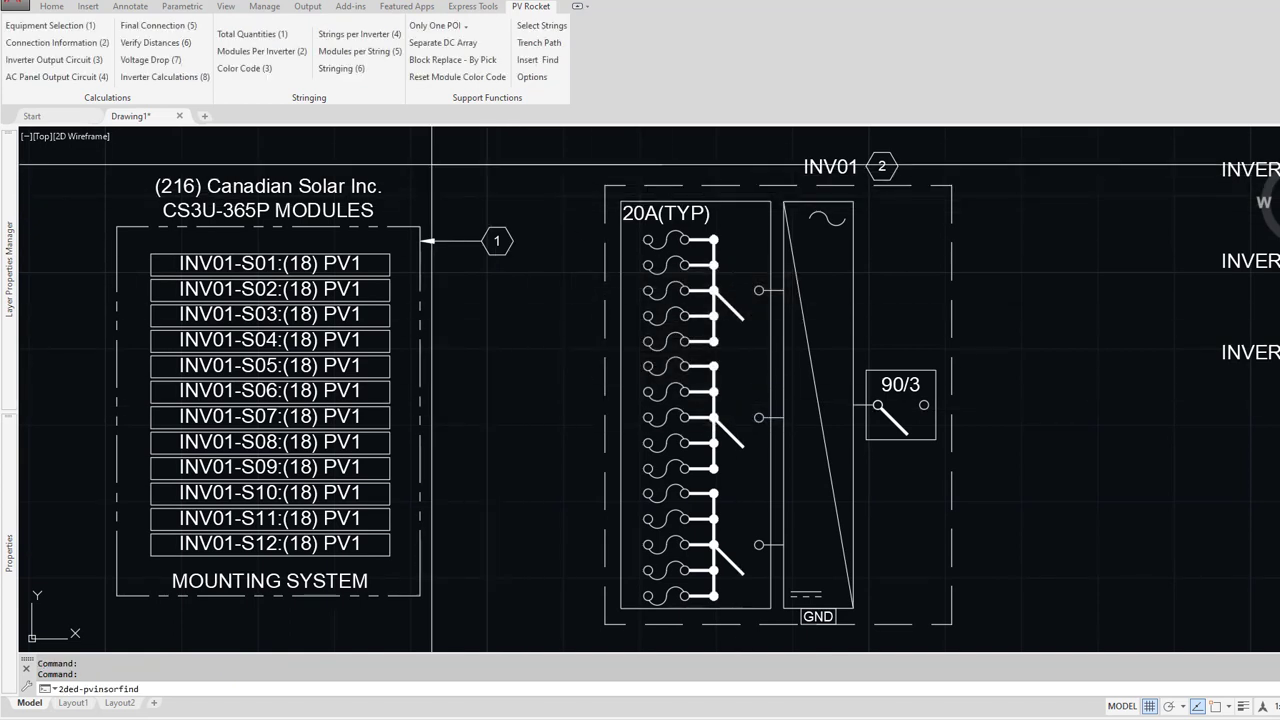
click(400, 194)
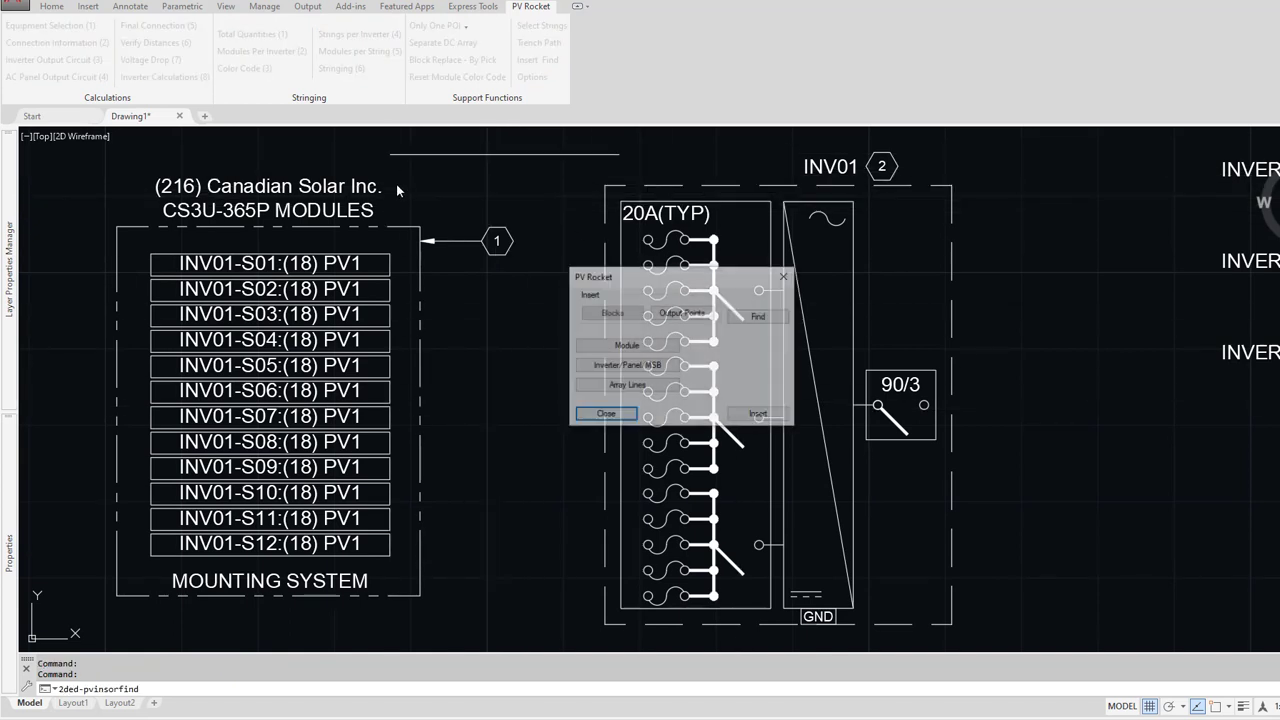
click(605, 415)
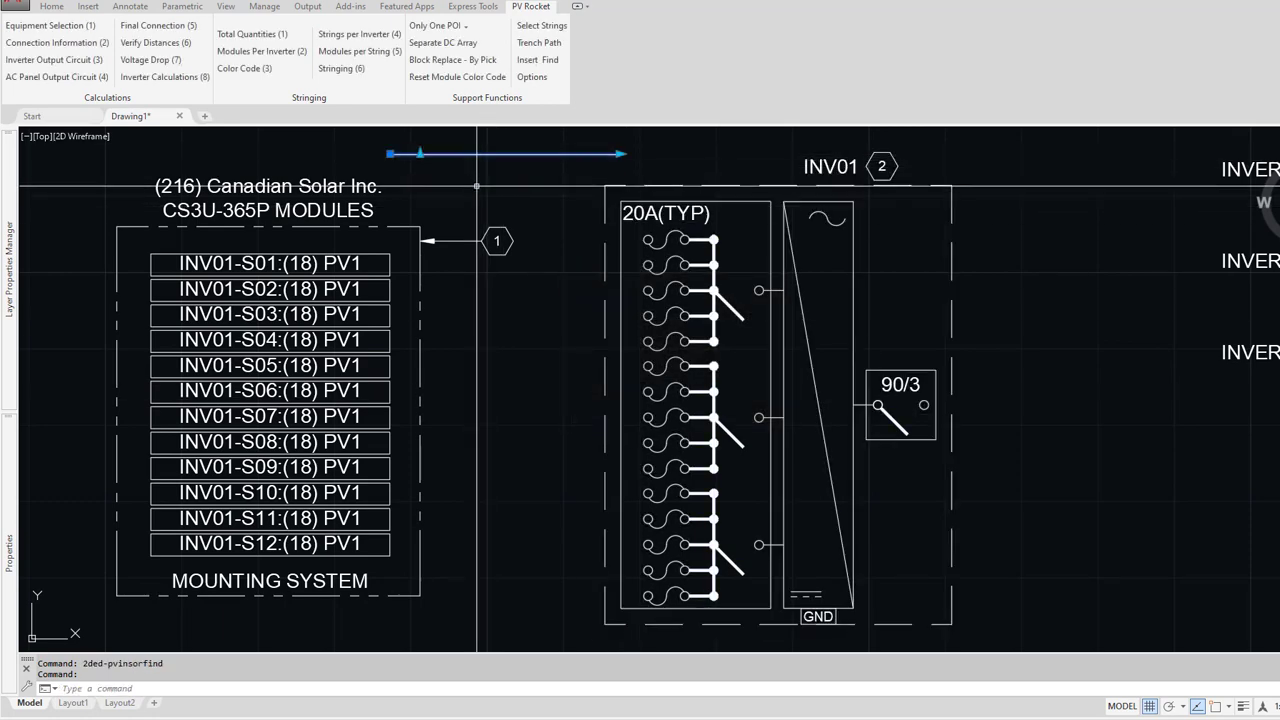
Step: Stretch the inserted array line vertically into a set of ten parallel lines
middle_drag(476, 186, 484, 309)
click(428, 276)
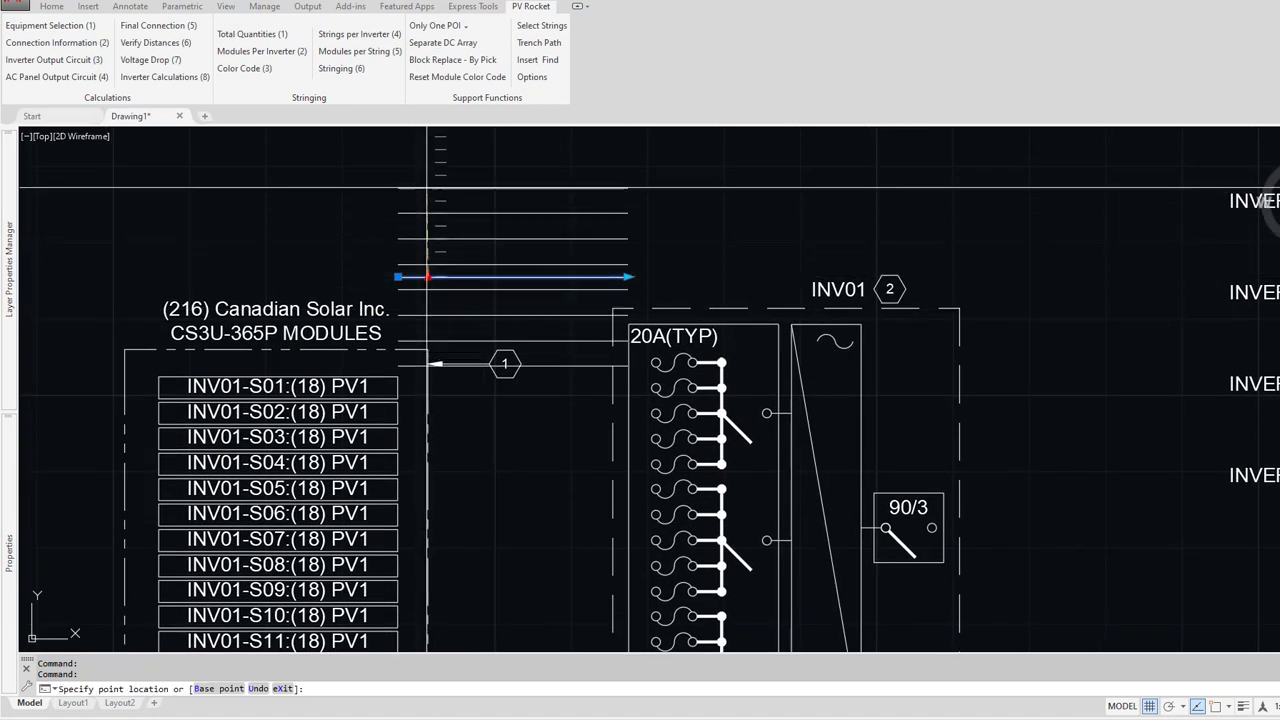
click(428, 162)
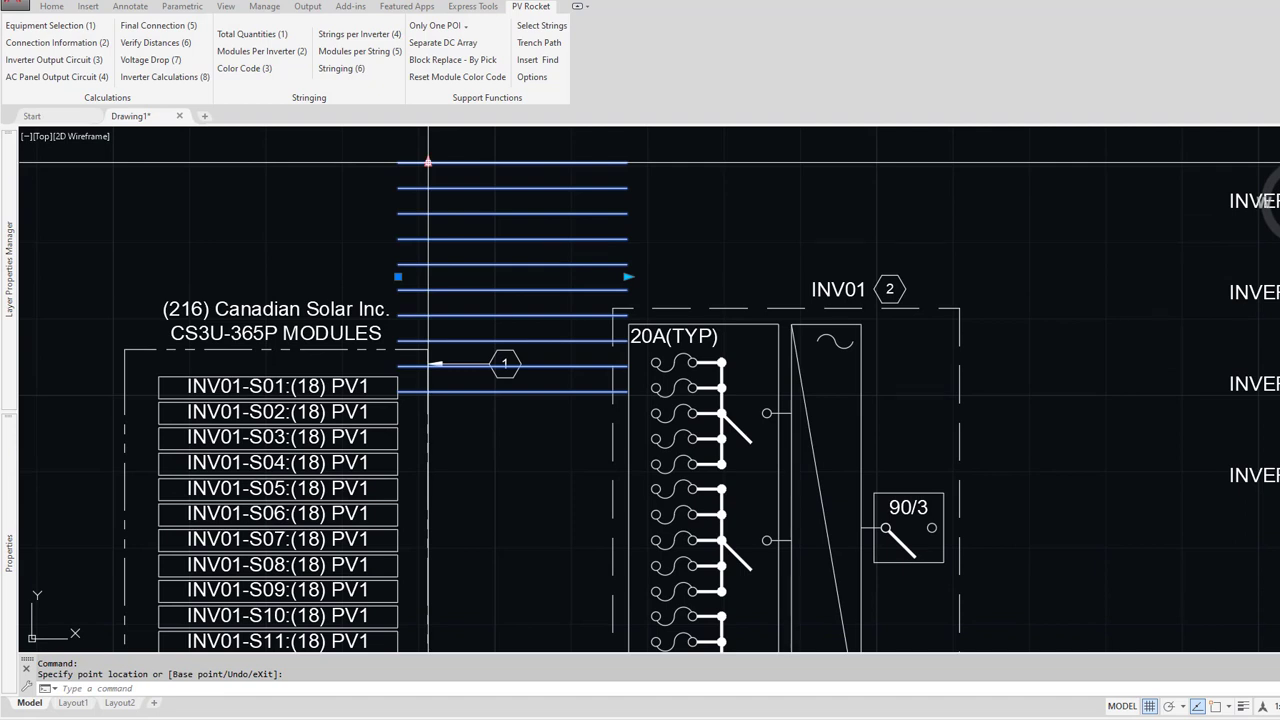
Step: Move the array lines from the top line's endpoint to the midpoint of the INV01-S02 string box edge
text(m)
key(Return)
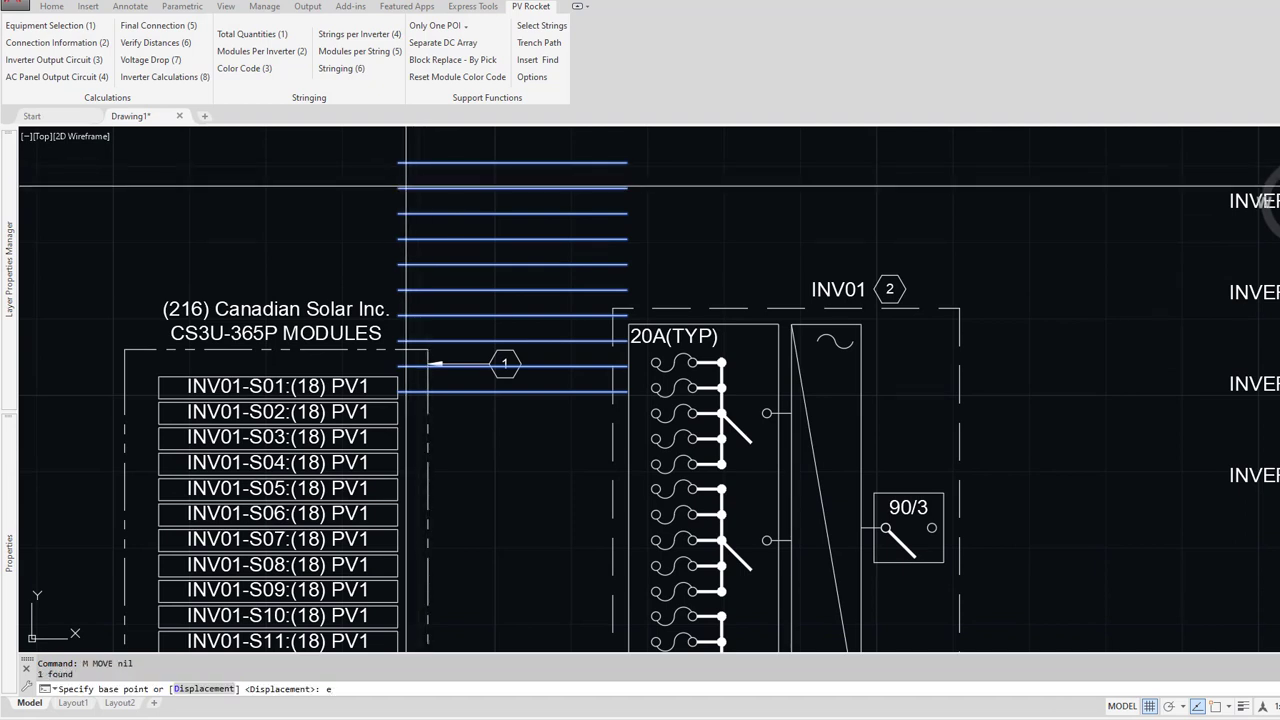
click(400, 163)
text(mid)
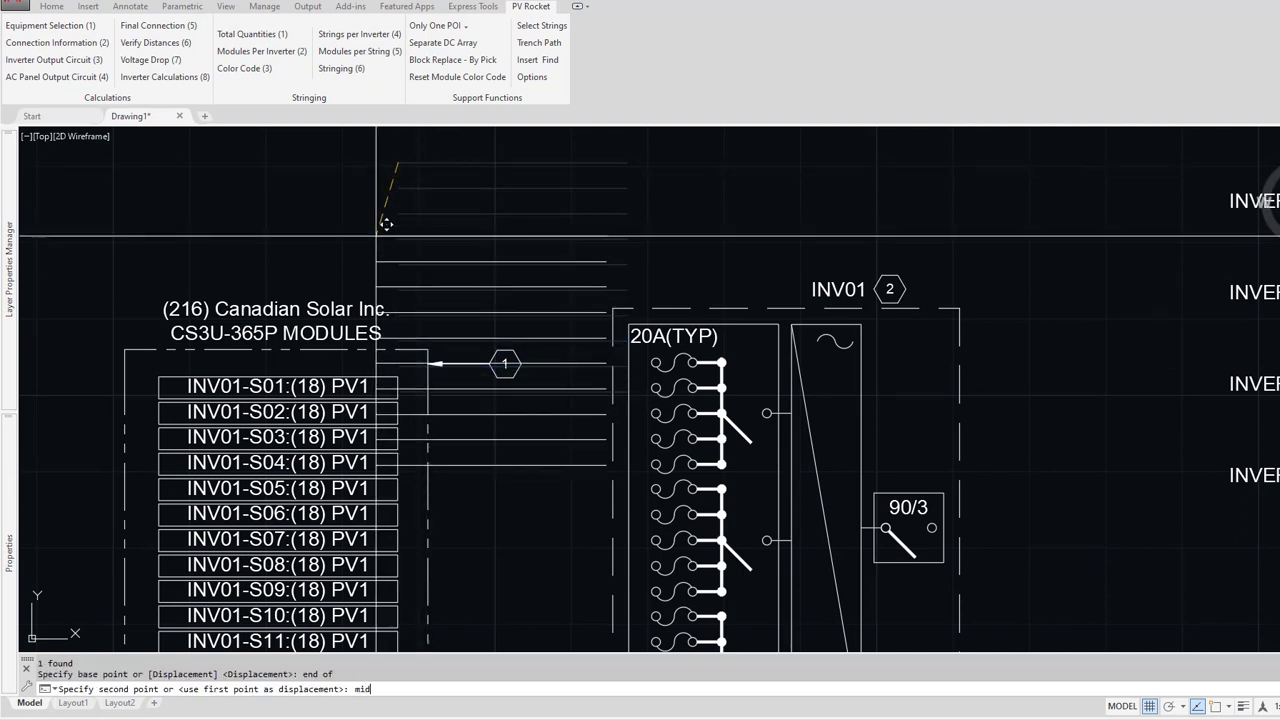
key(Return)
middle_drag(417, 420, 411, 294)
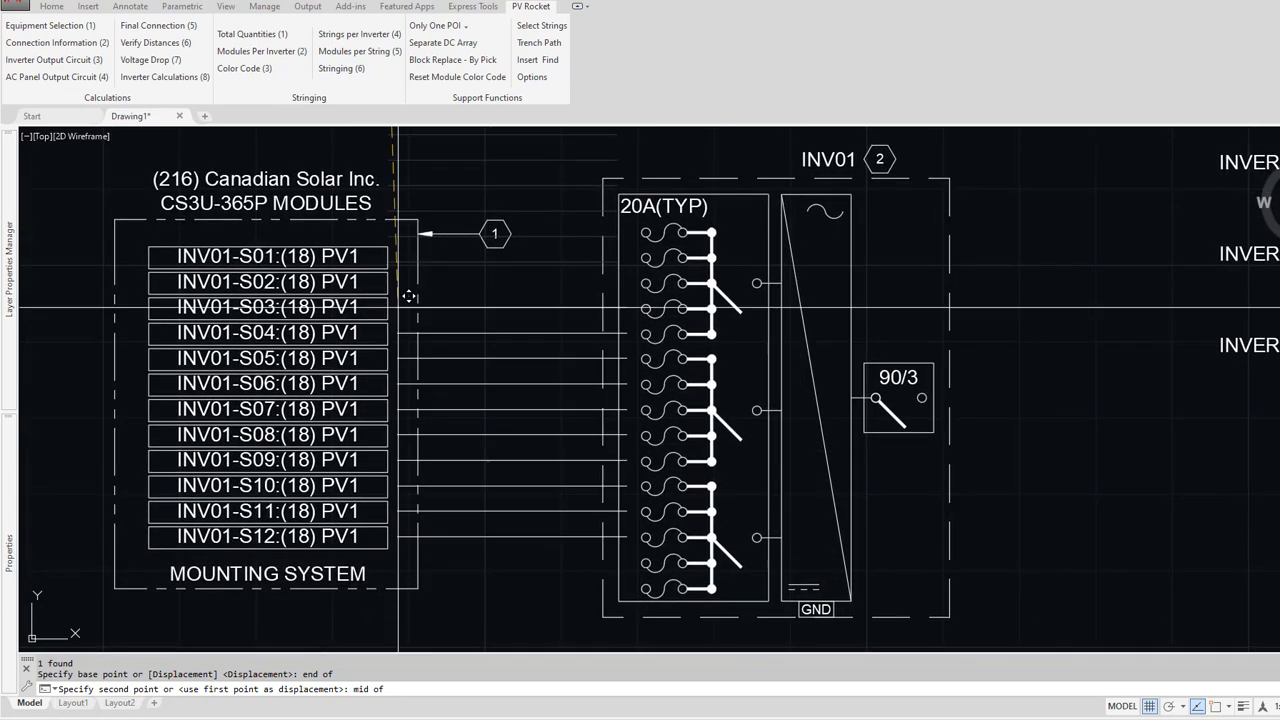
click(401, 278)
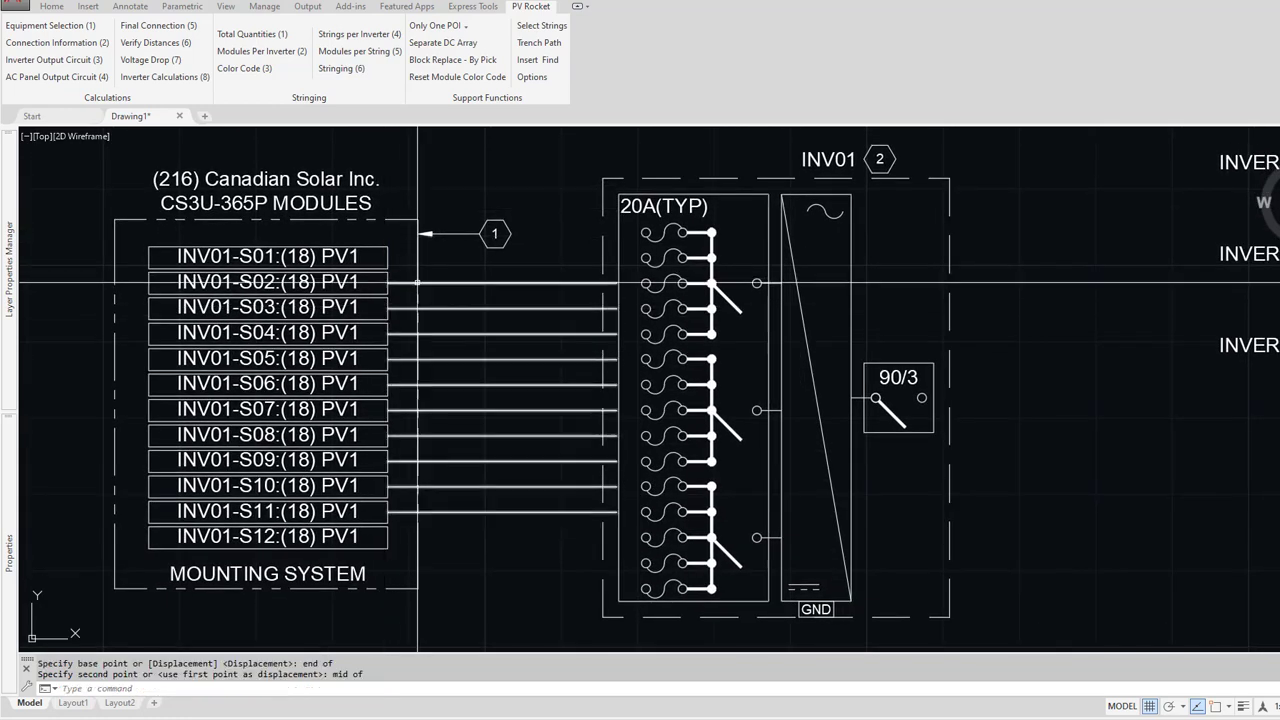
Step: Extend the array lines to twelve so they connect strings INV01-S01 through INV01-S12
click(430, 284)
click(418, 282)
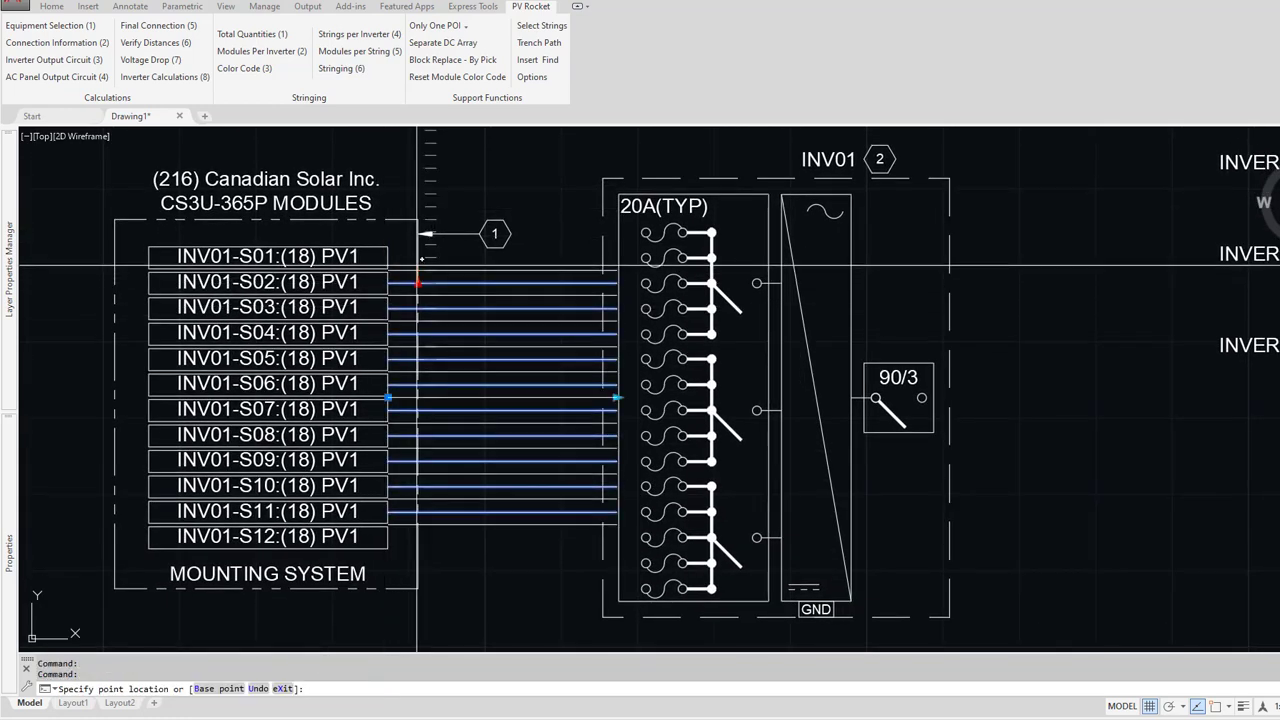
key(Escape)
key(Escape)
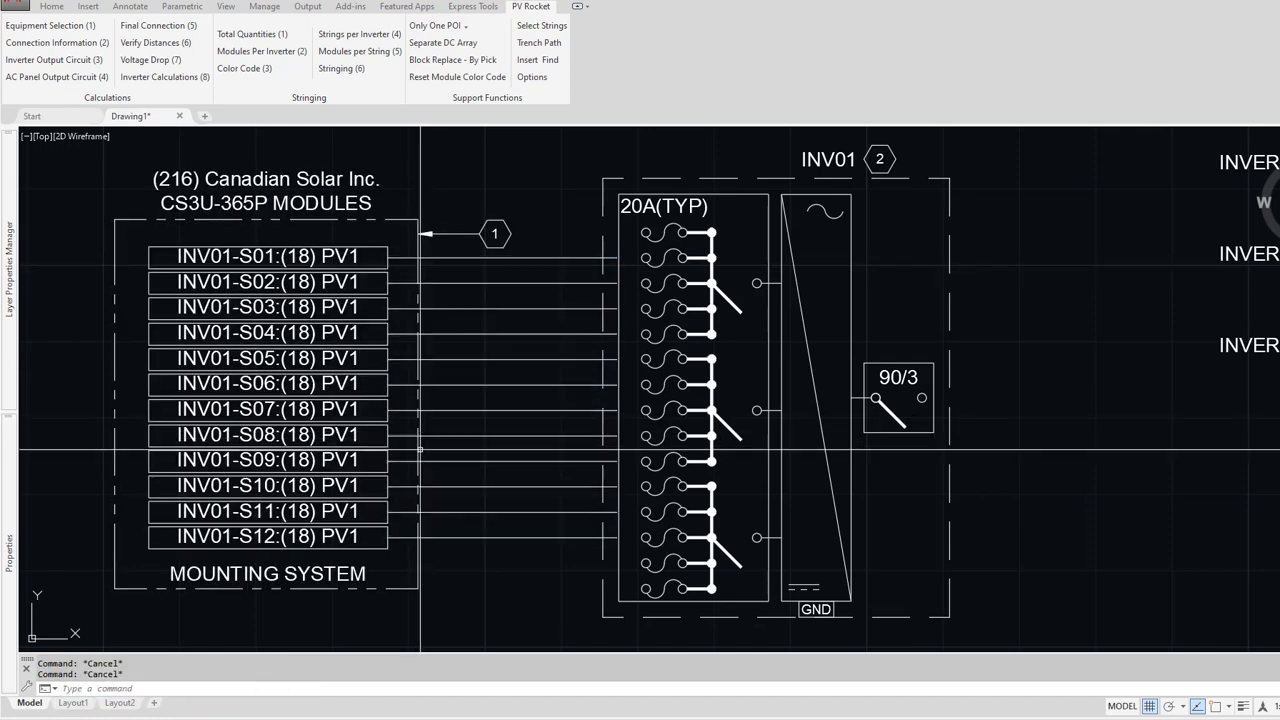
Step: Move the INV01 module array and its lines from the S12 line's endpoint to the quadrant of the second-lowest fuse terminal
text(m)
key(Return)
click(434, 549)
click(372, 498)
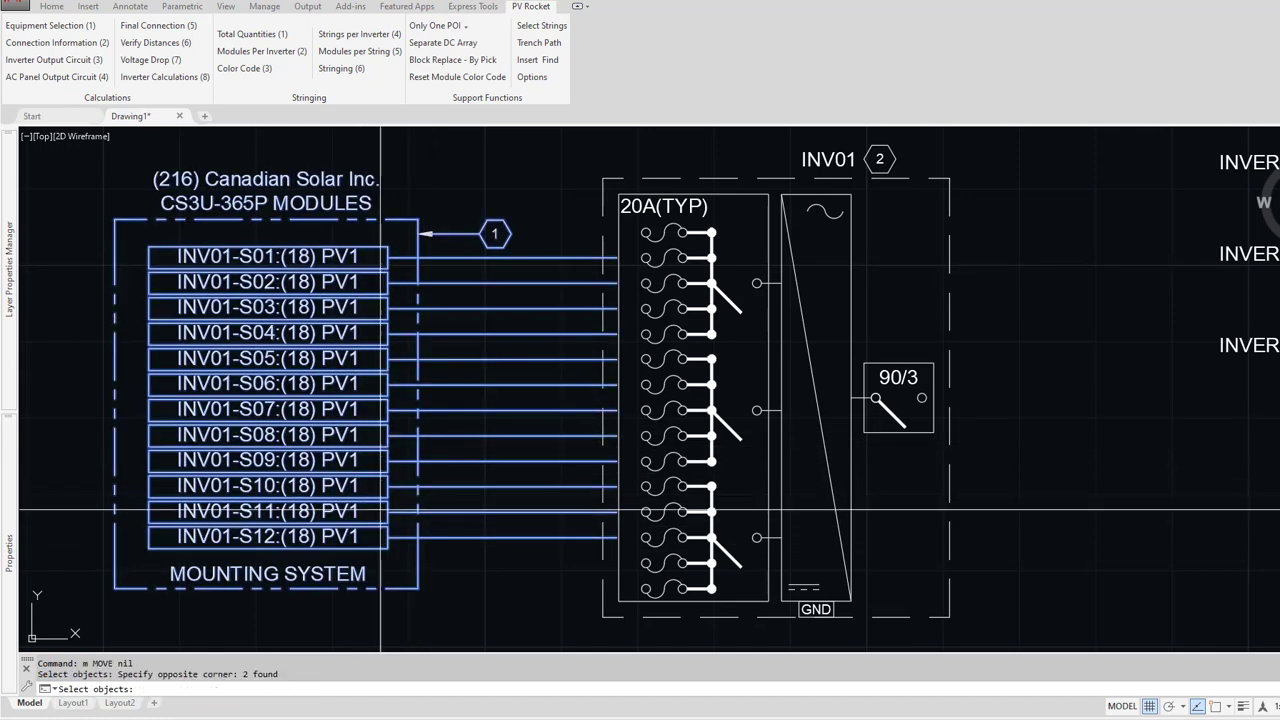
key(Return)
text(end)
key(Return)
click(617, 538)
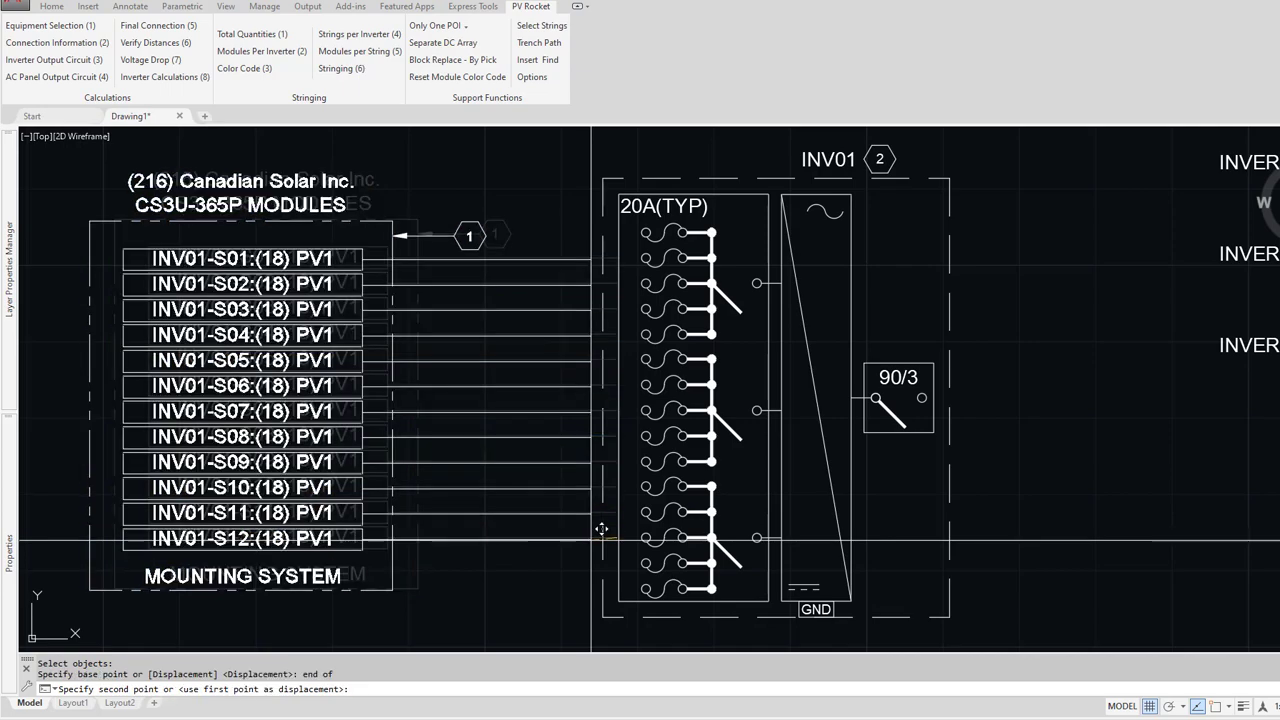
text(qua)
key(Return)
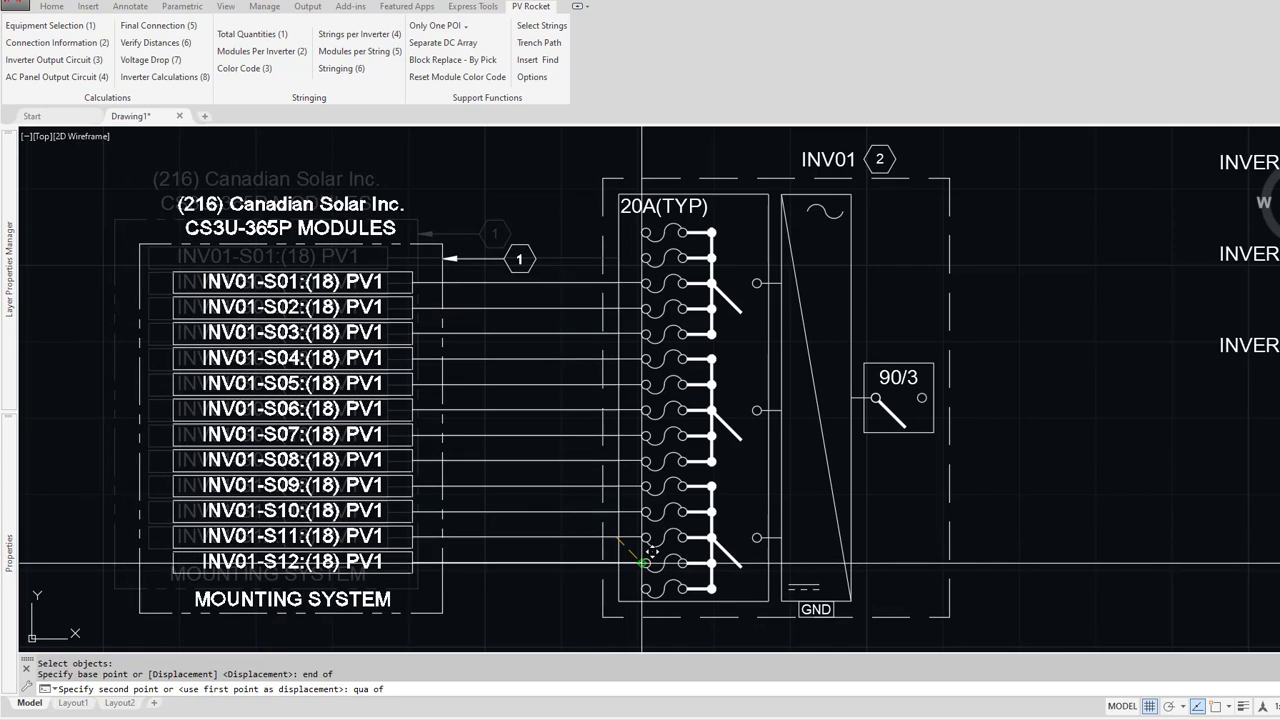
click(691, 580)
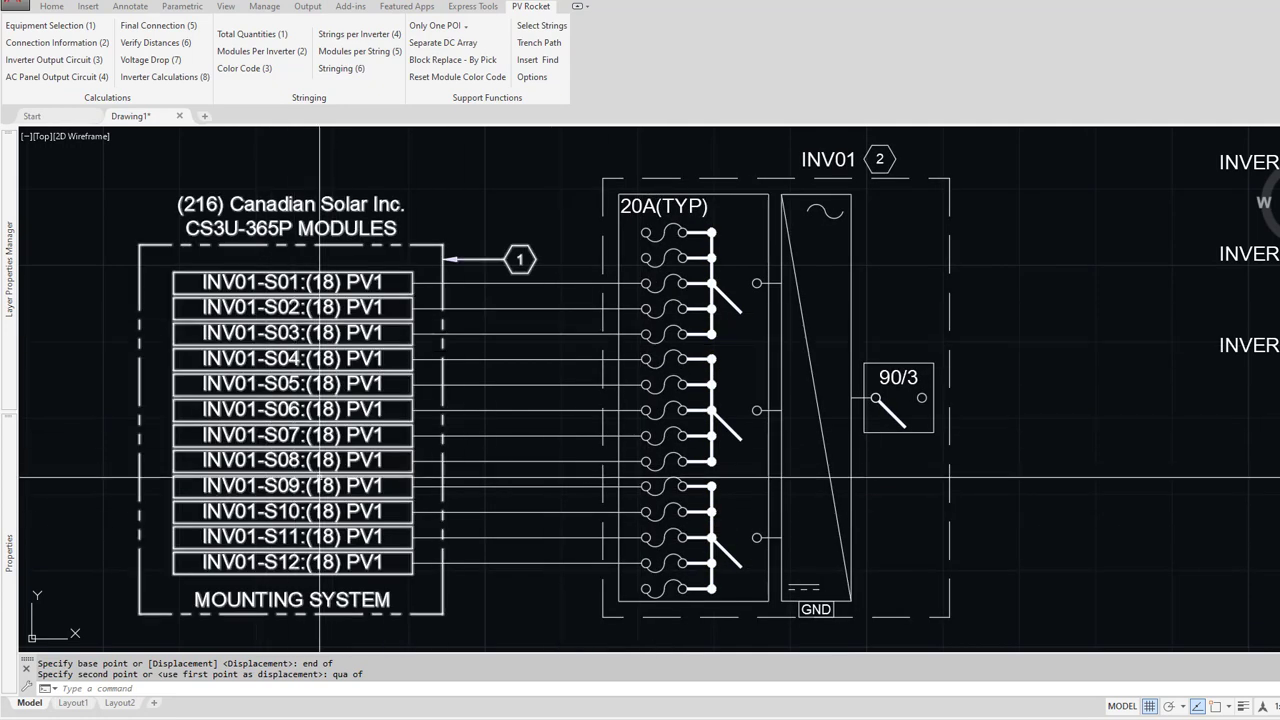
Step: Try the 14-string variant of the INV01 module array block and return it to 12 strings
click(326, 306)
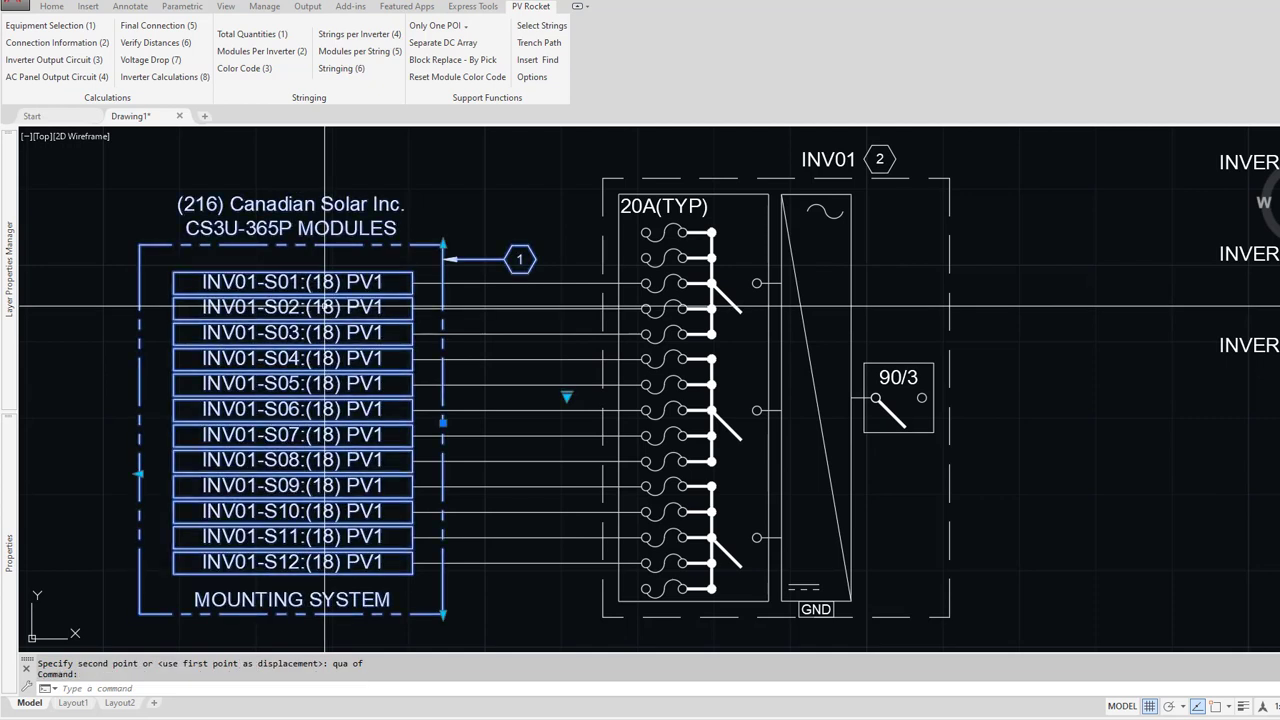
click(566, 397)
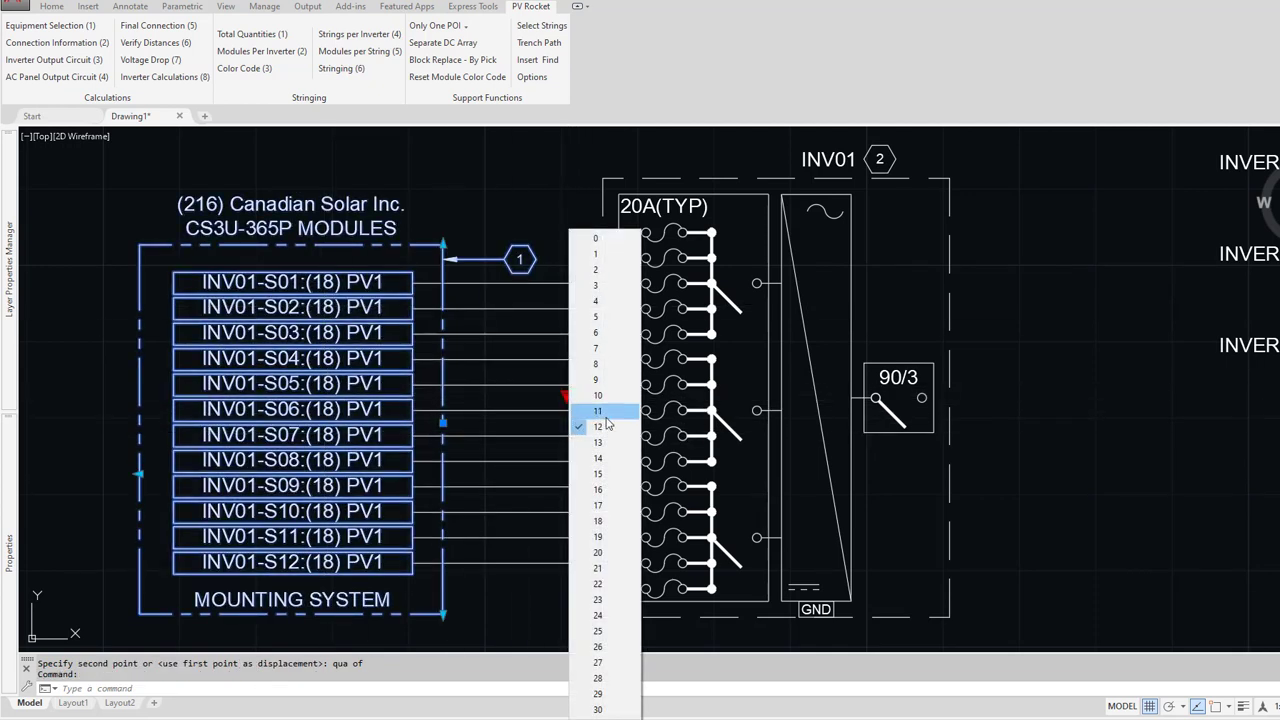
click(607, 462)
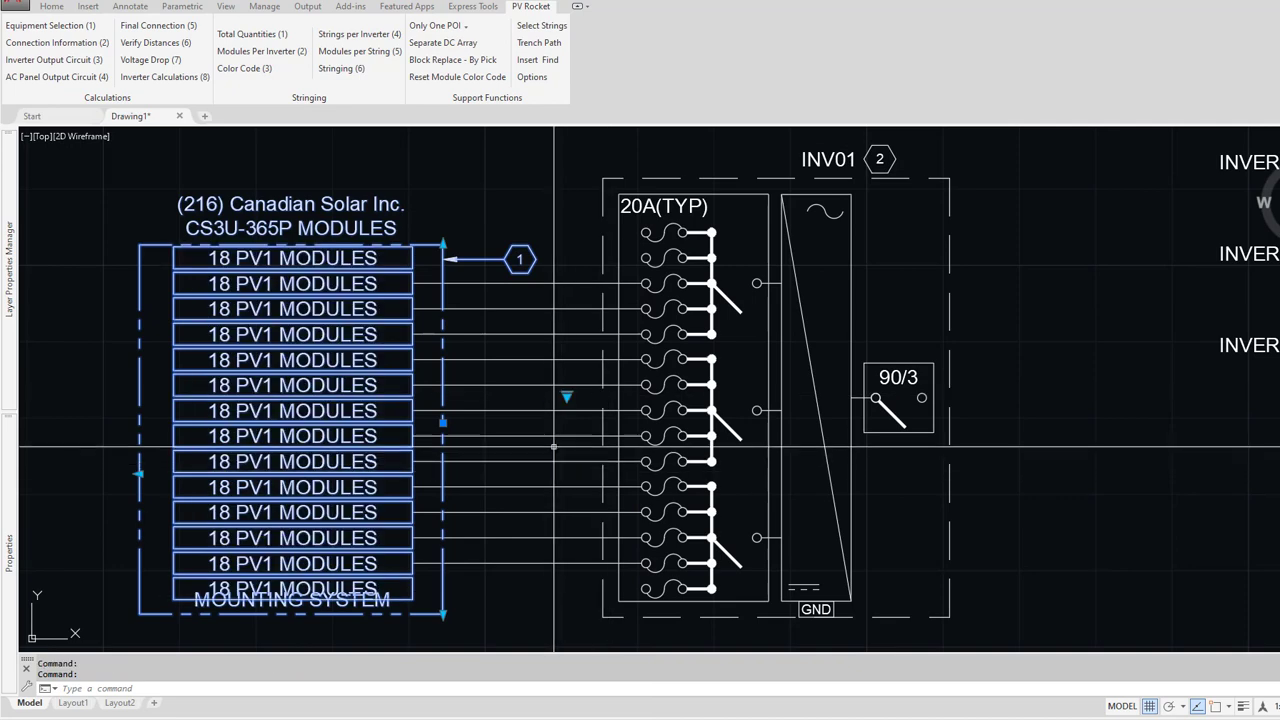
click(563, 398)
click(563, 401)
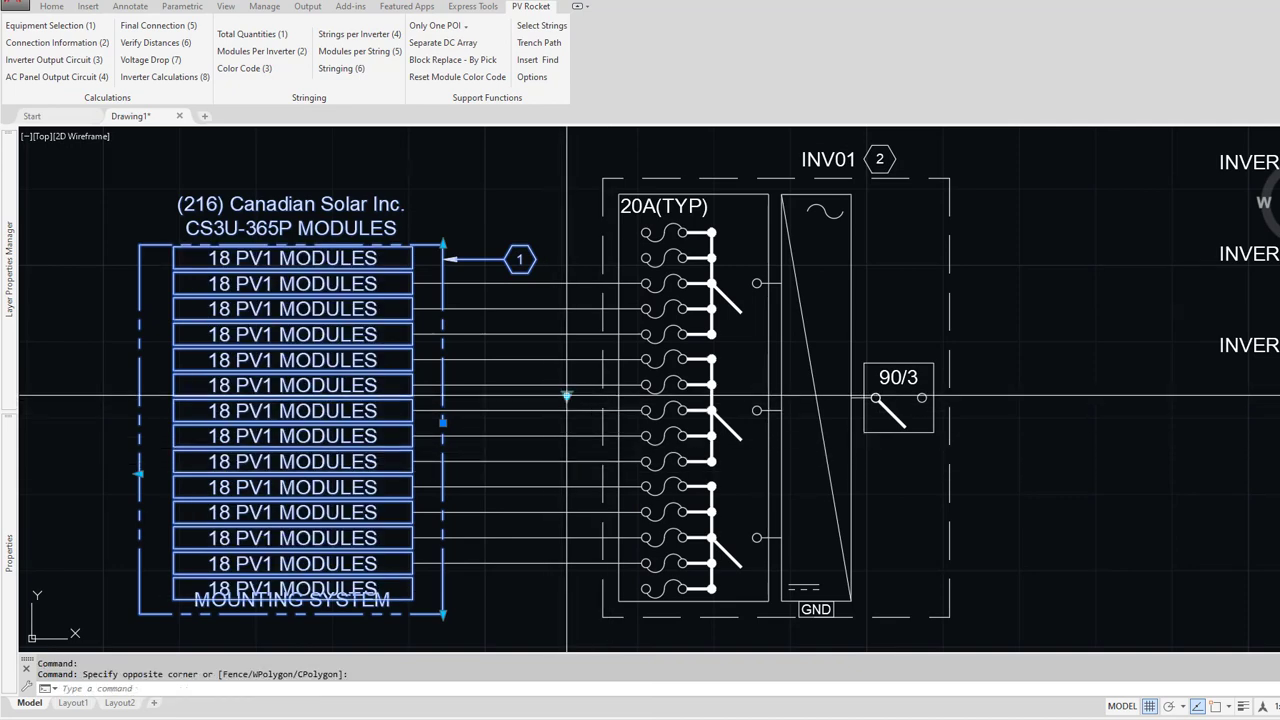
click(566, 397)
click(604, 428)
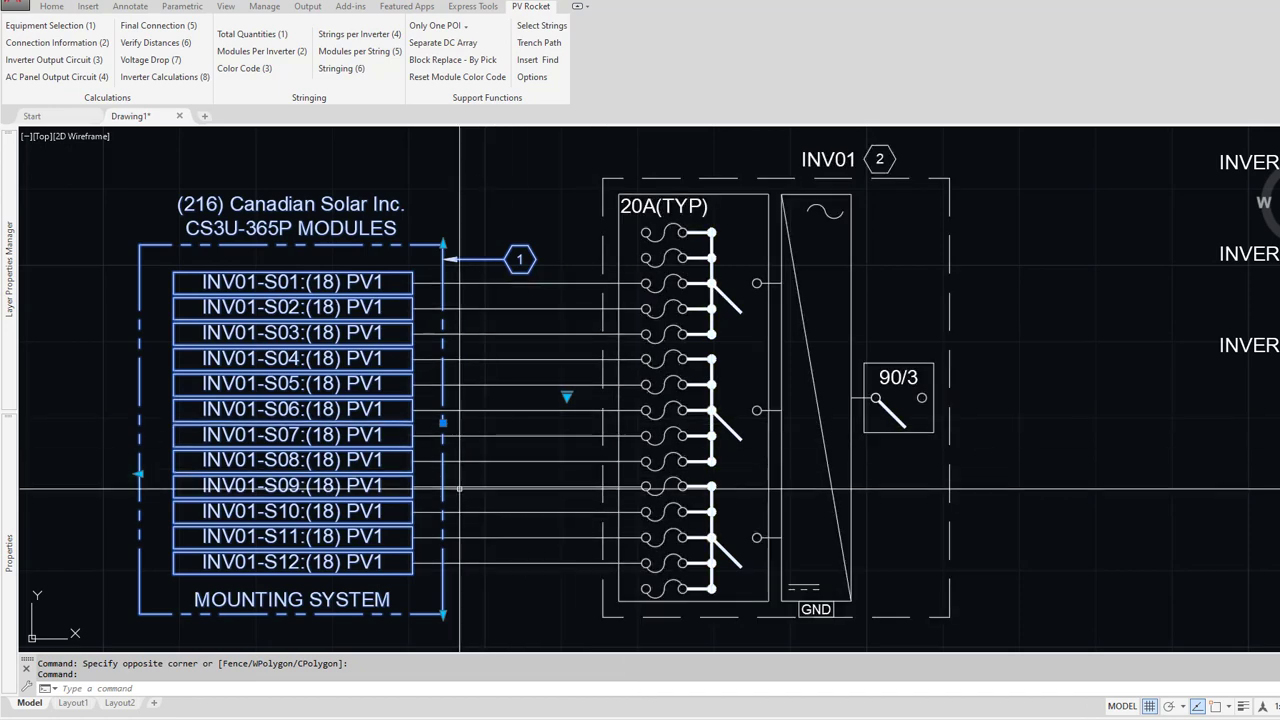
key(Escape)
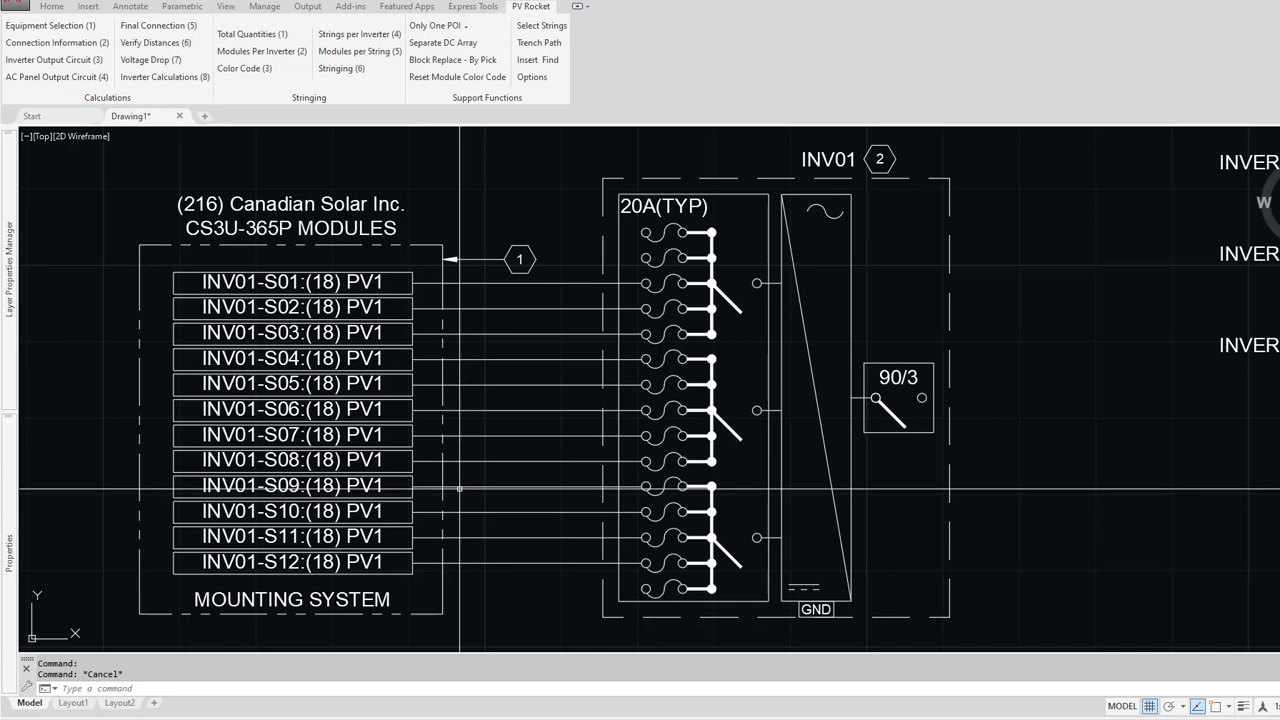
Step: Move the set of twelve connecting lines up, clear of the INV01 module array and inverter
scroll(490, 520, down, 2)
text(m)
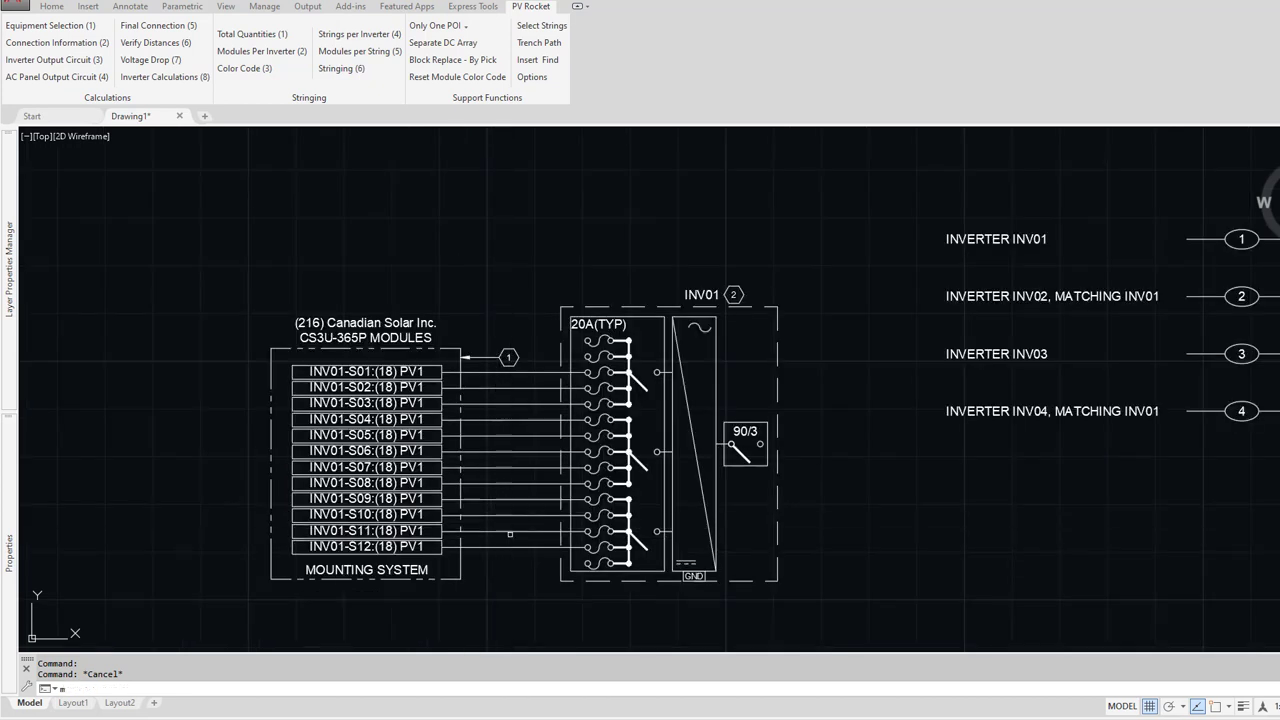
key(Return)
click(510, 534)
key(Return)
click(516, 510)
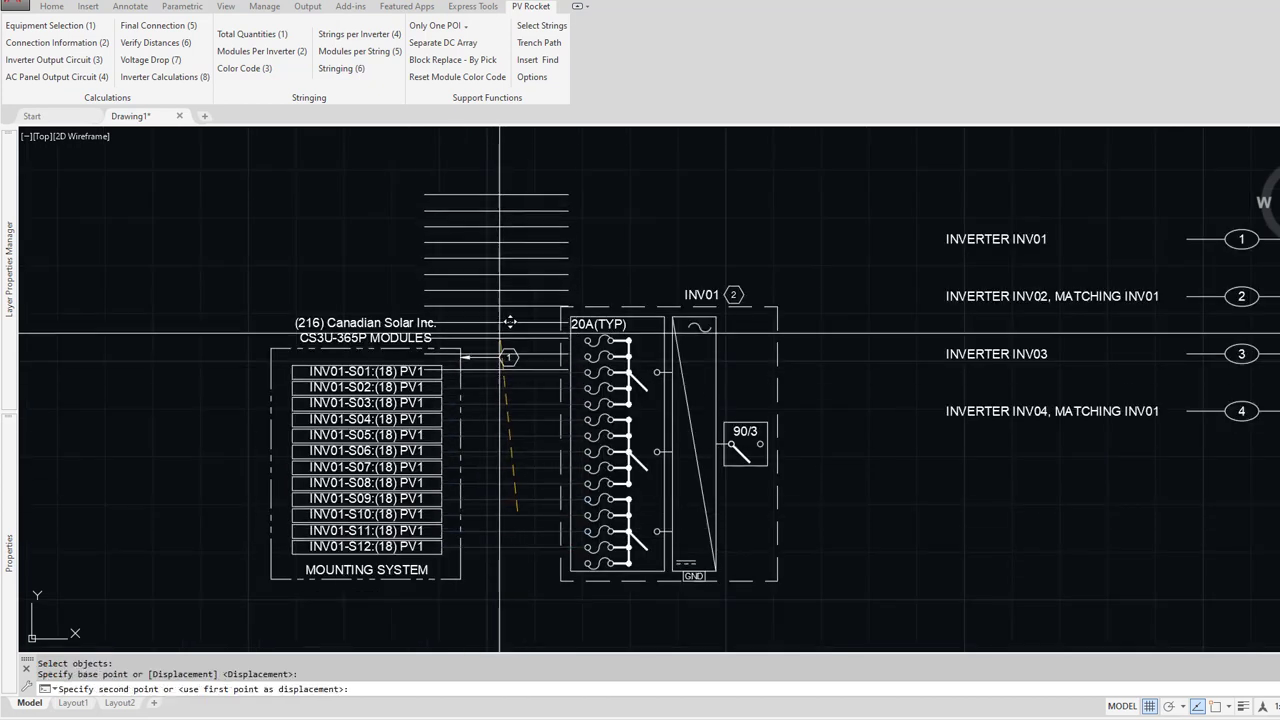
click(487, 250)
Step: Separate strings INV01-S01 through INV01-S04 from the DC array and place them at the middle fuse terminal of the upper fuse group
scroll(379, 410, up, 2)
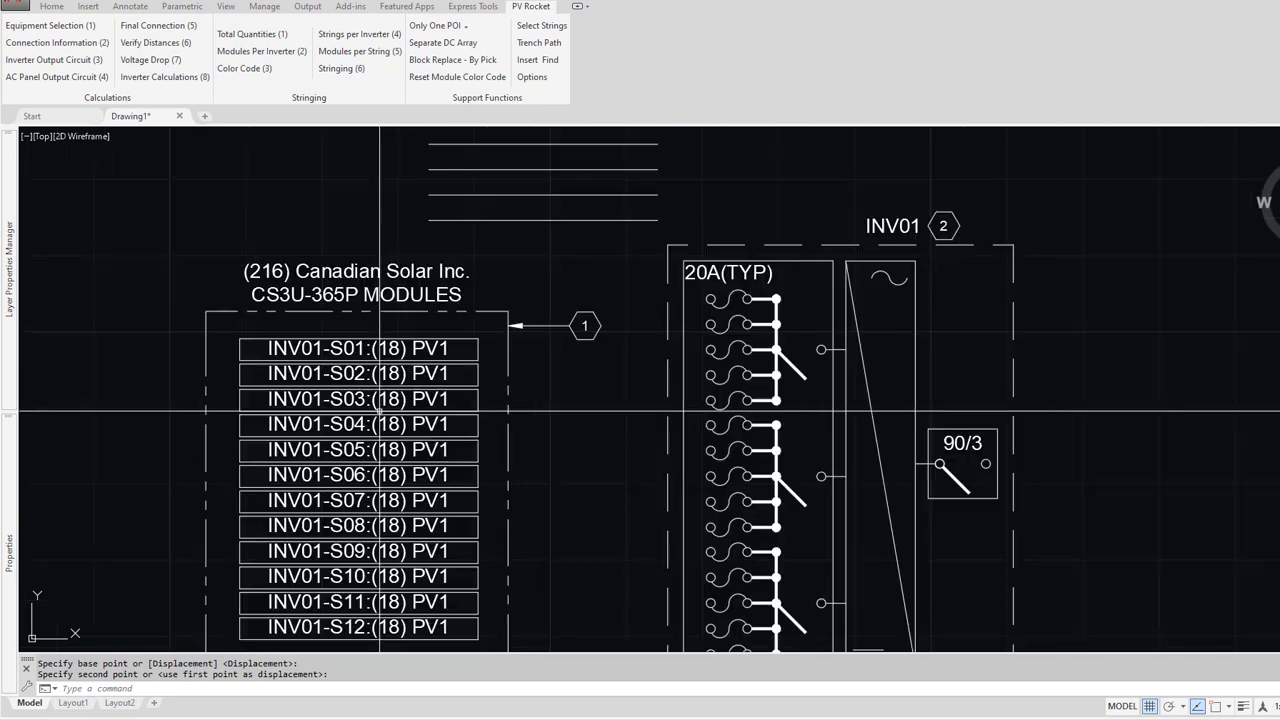
middle_drag(406, 441, 416, 383)
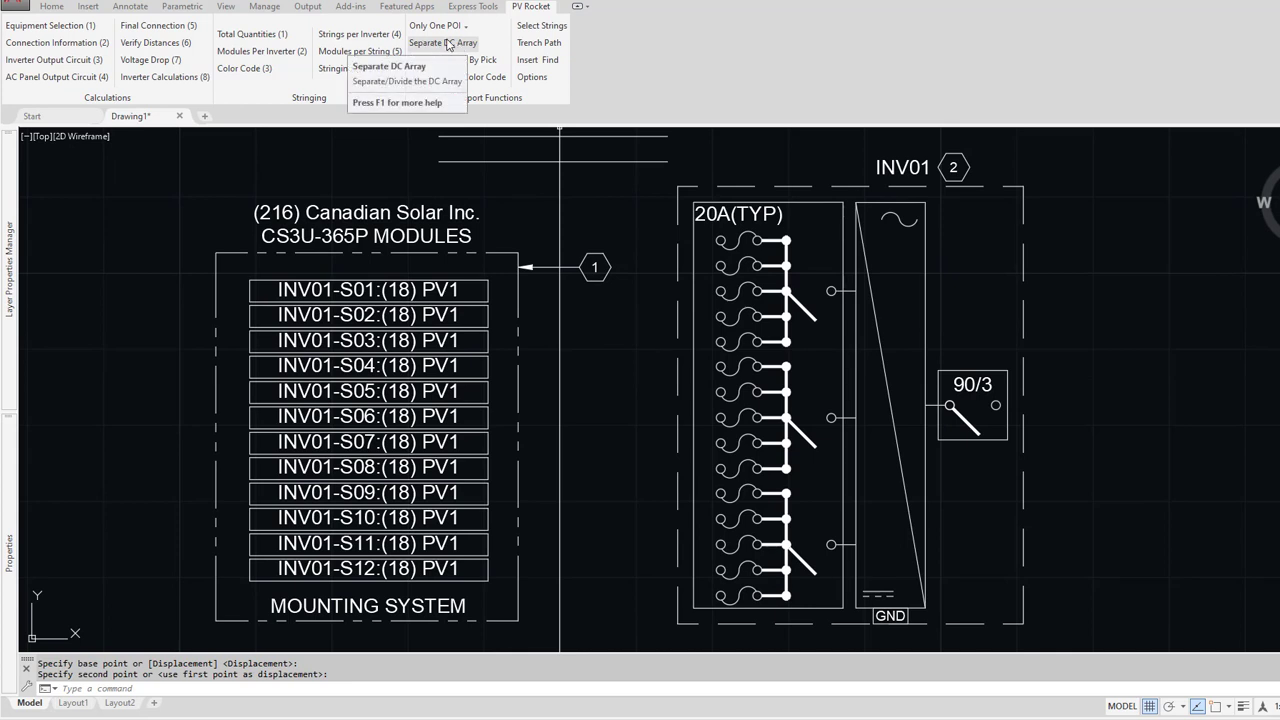
click(415, 44)
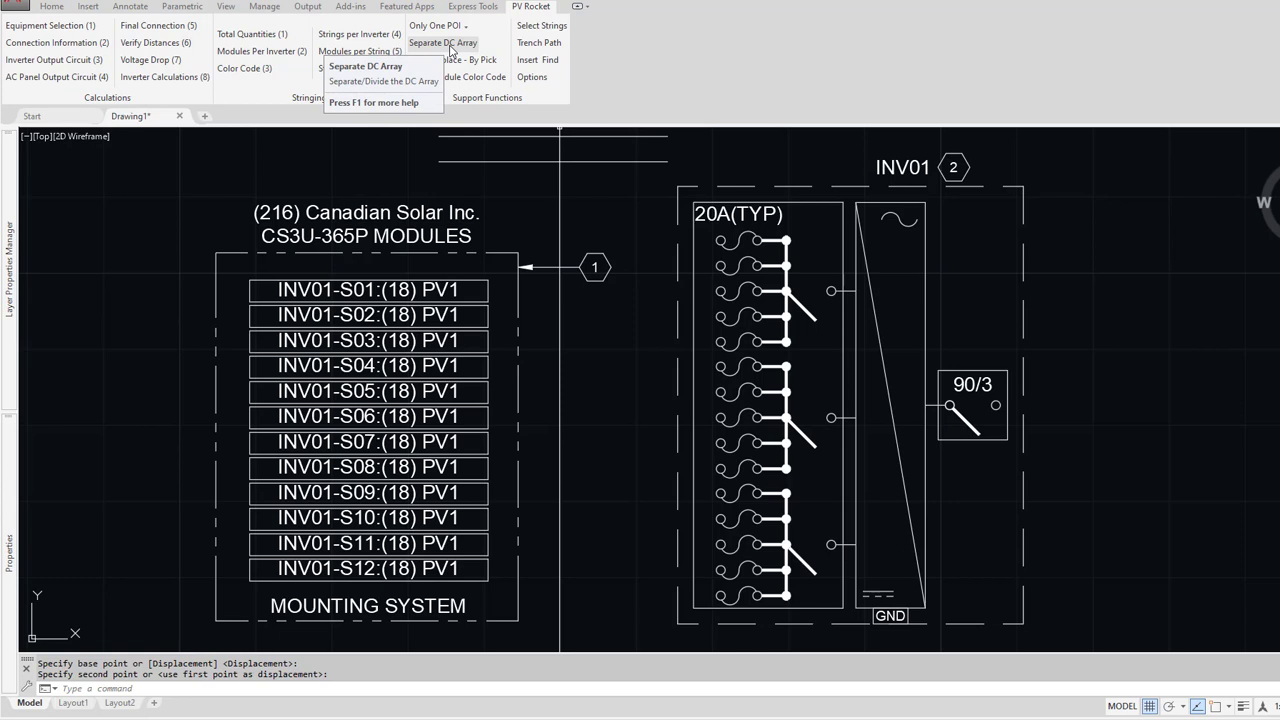
click(450, 50)
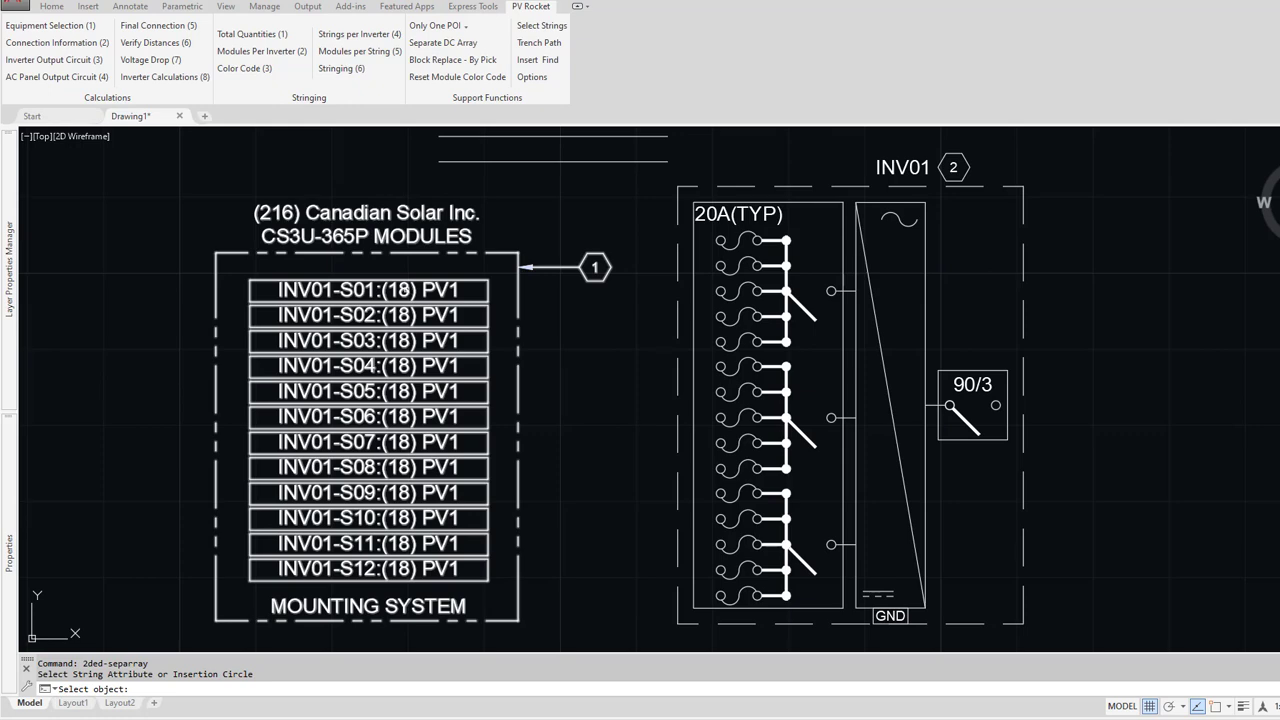
click(405, 290)
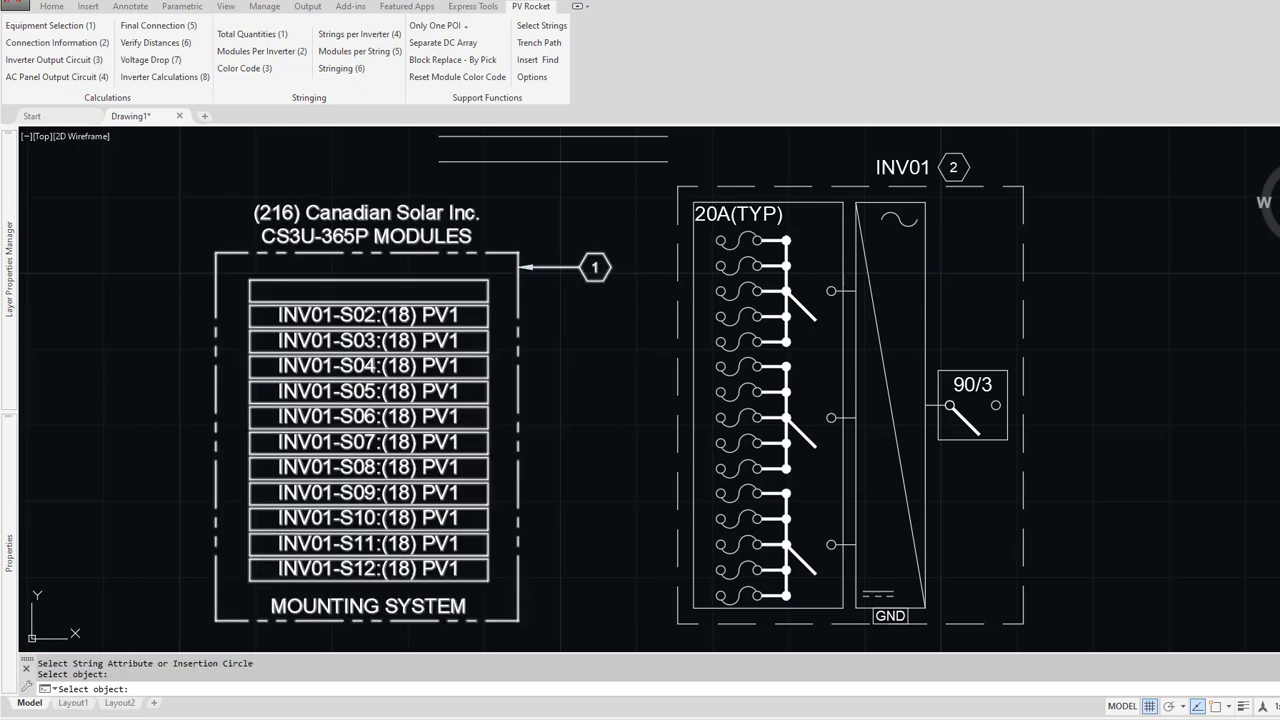
click(405, 315)
click(401, 340)
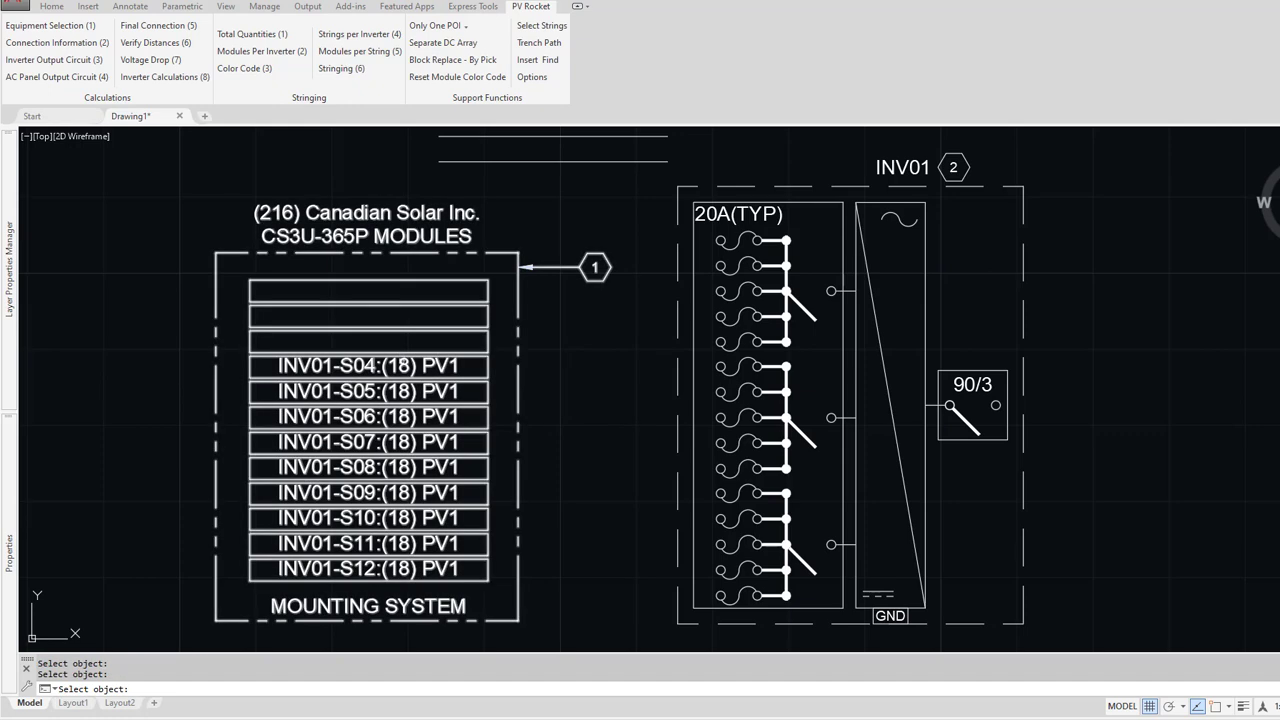
click(403, 365)
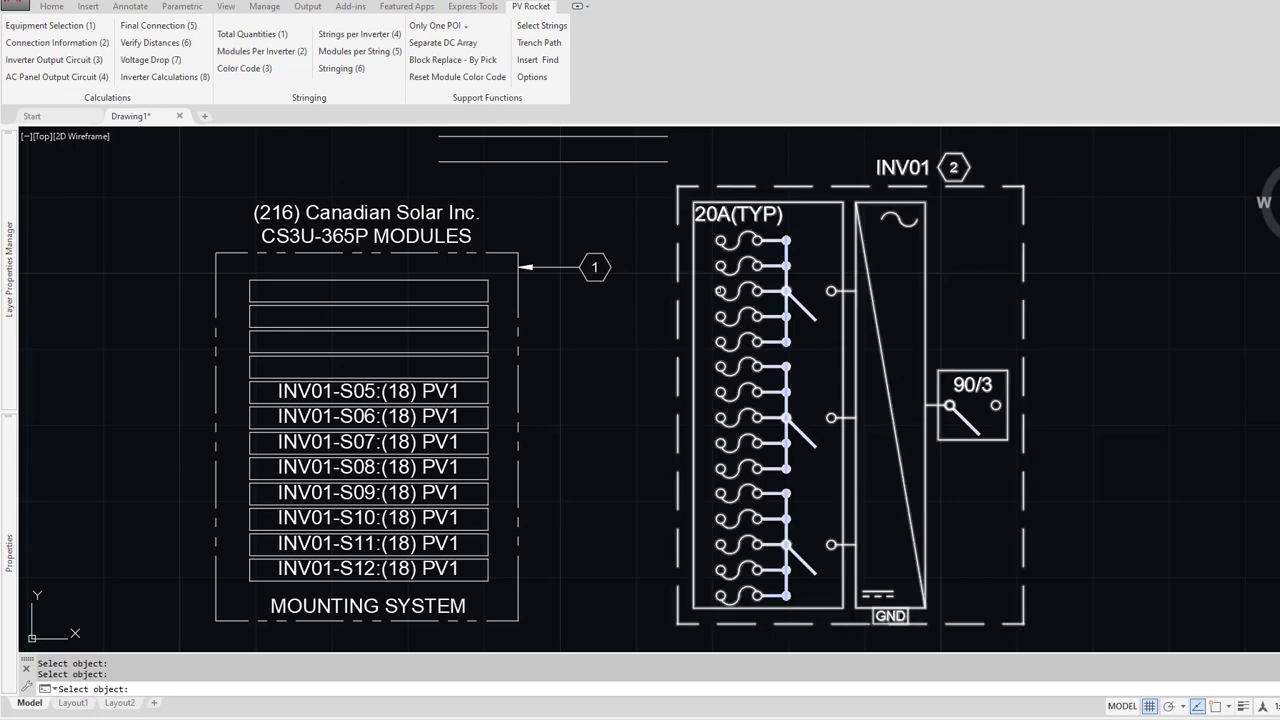
click(717, 290)
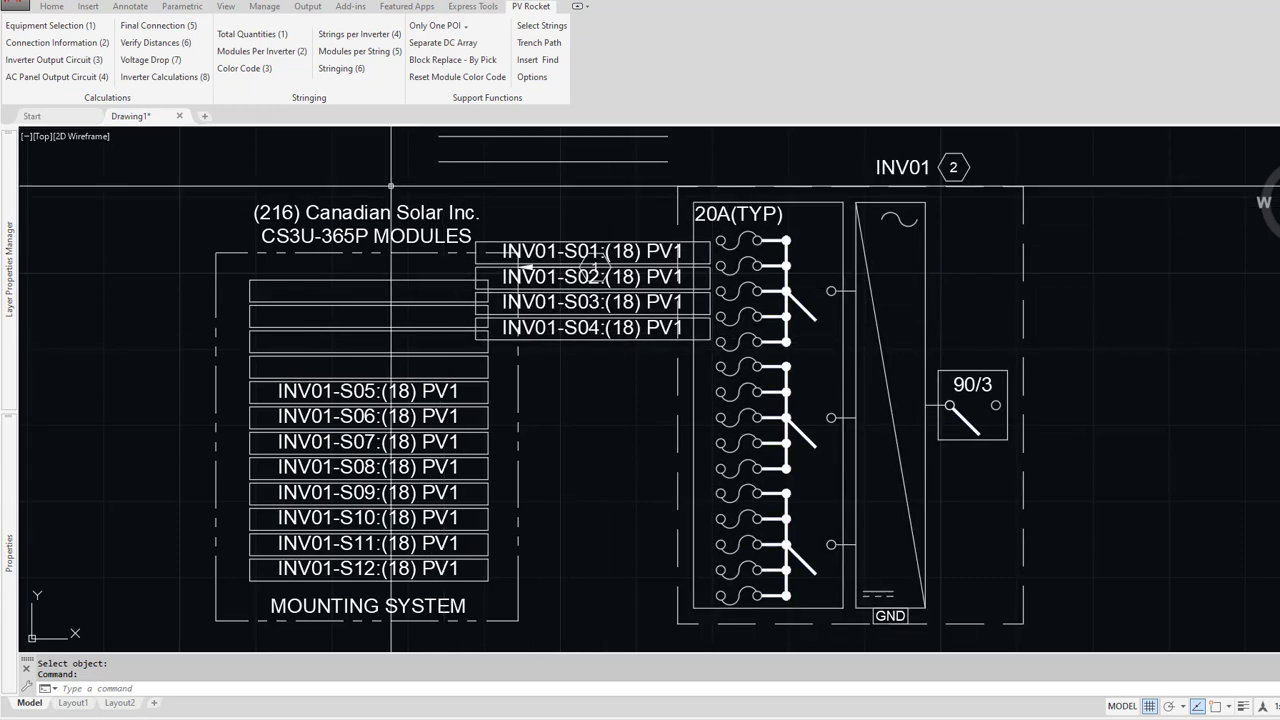
Step: Separate strings INV01-S05 through INV01-S08 from the DC array and place them at the middle fuse group's central terminal
key(space)
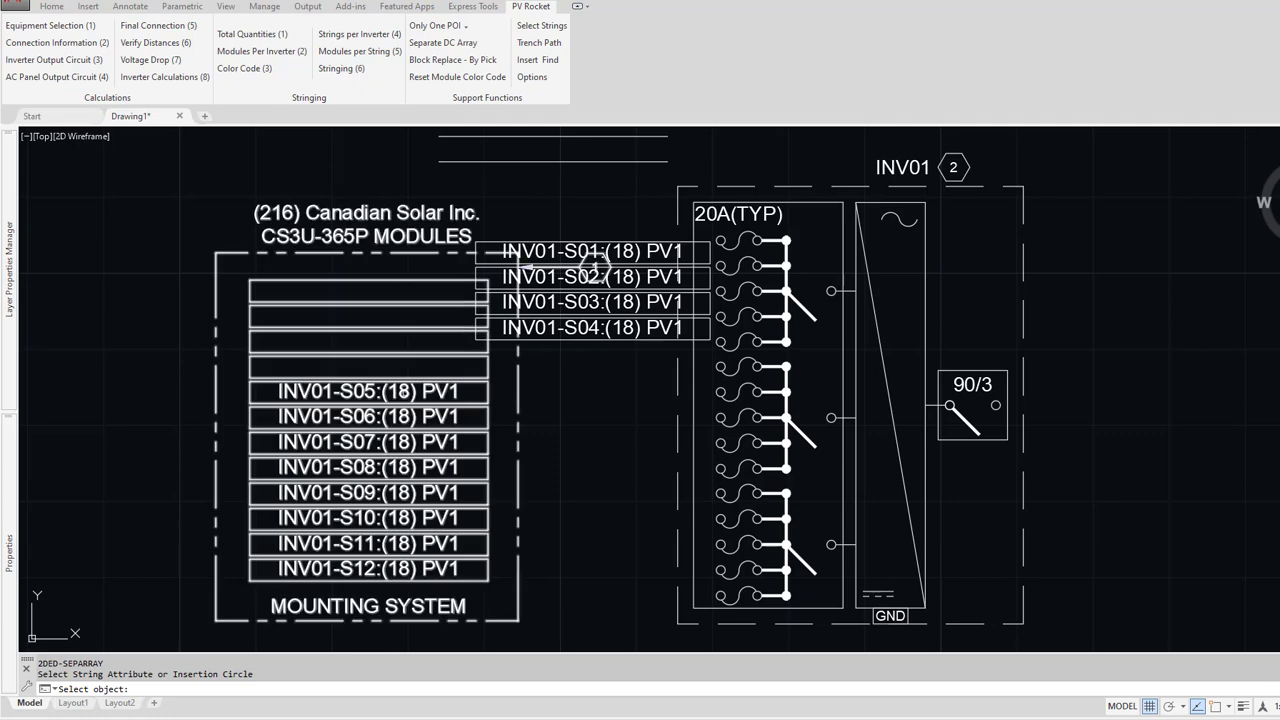
click(401, 391)
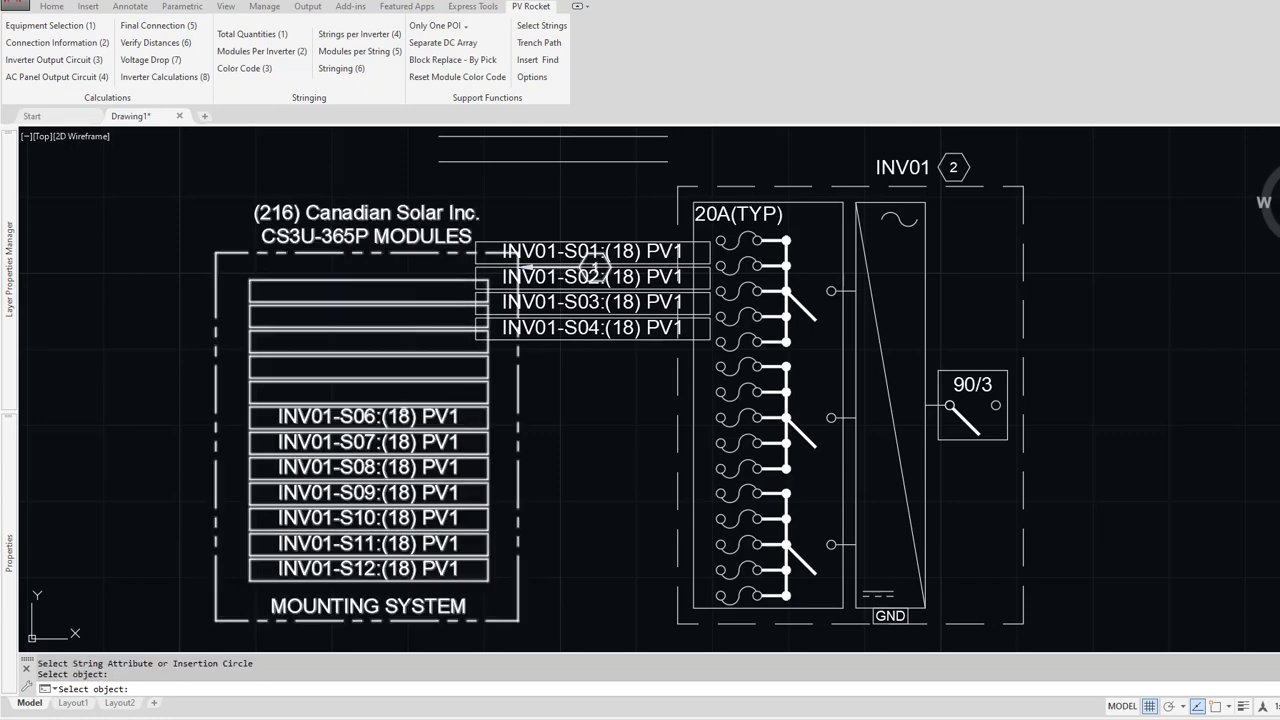
click(403, 416)
click(401, 443)
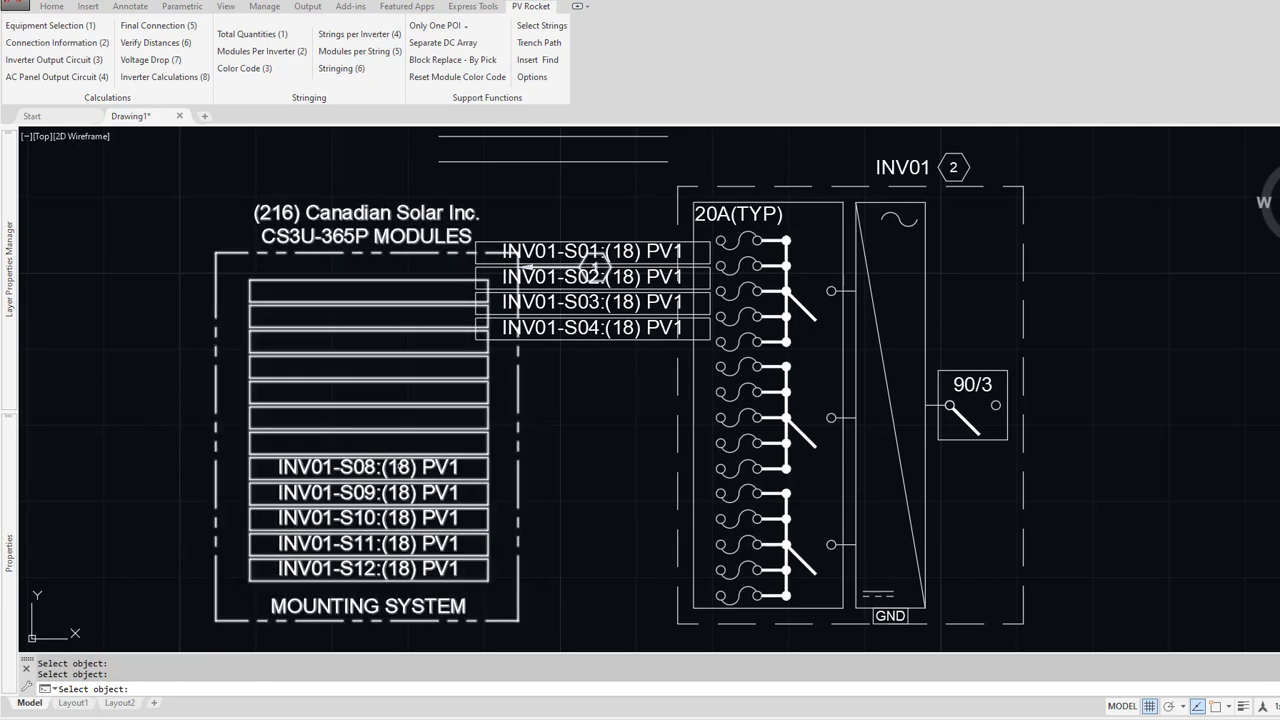
click(400, 466)
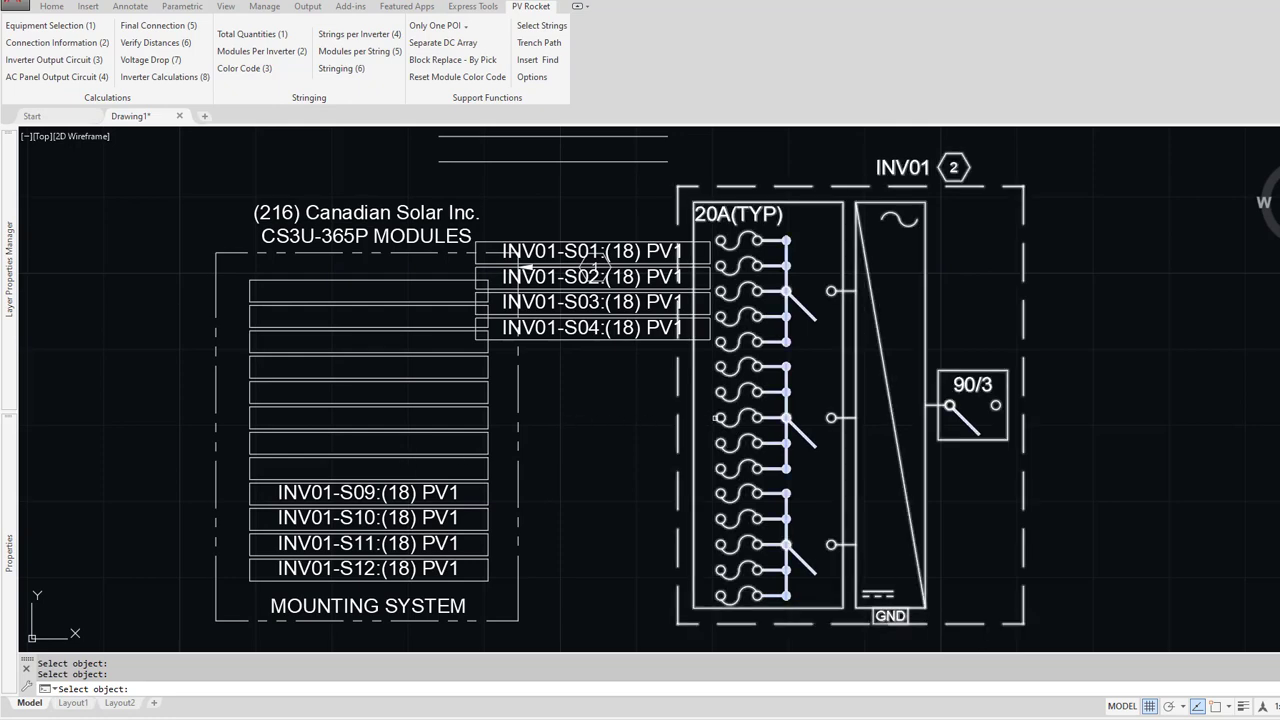
click(714, 418)
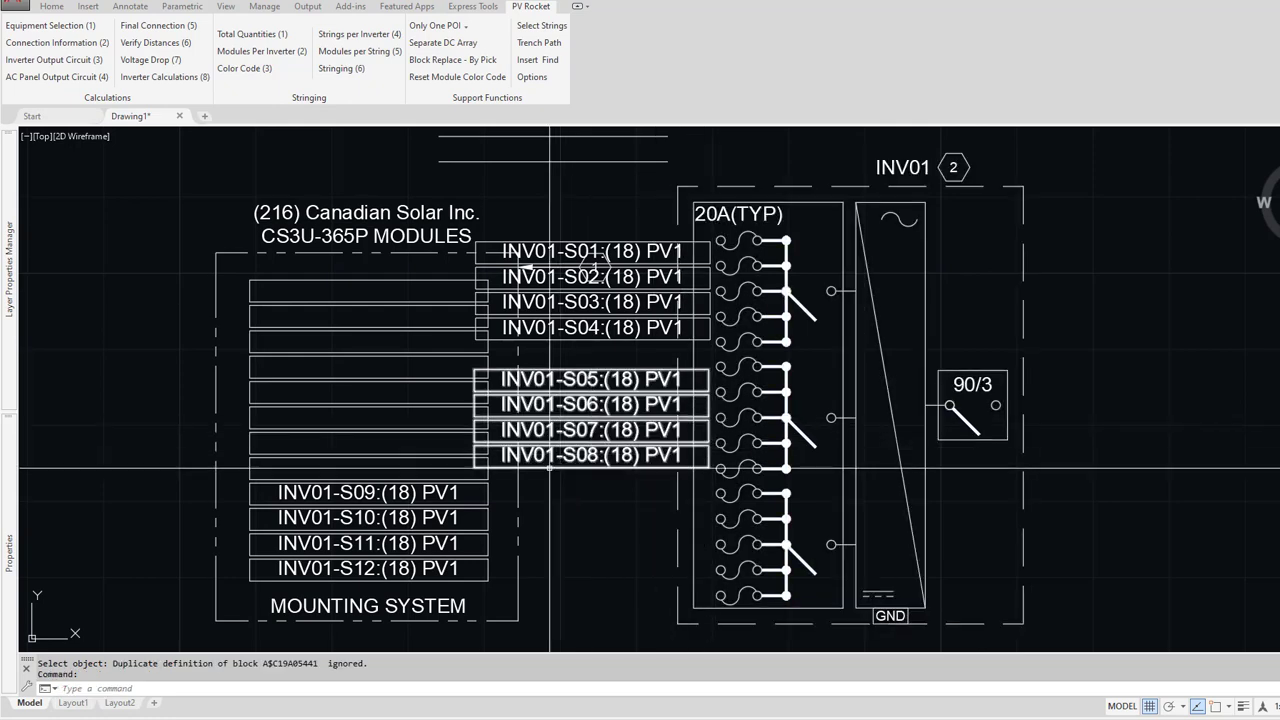
Step: Separate strings INV01-S09 through INV01-S12 from the DC array and place them beside the lowest fuse group
click(365, 492)
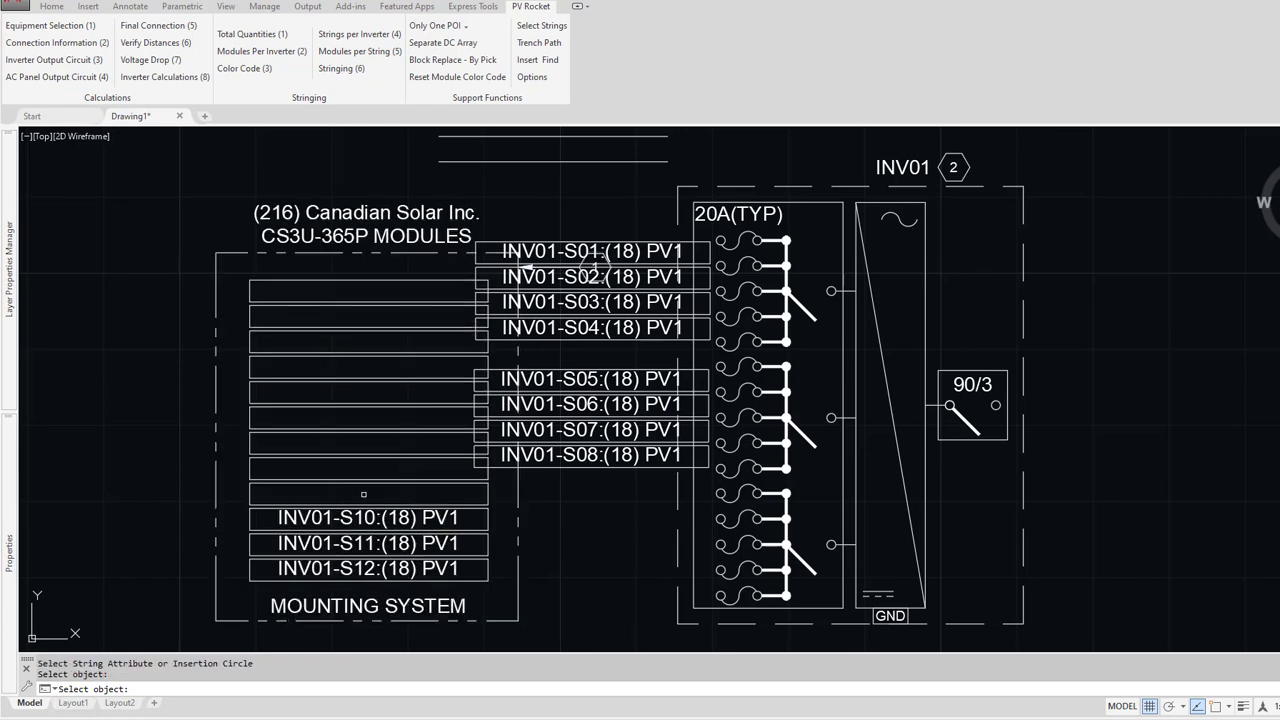
click(364, 516)
click(358, 546)
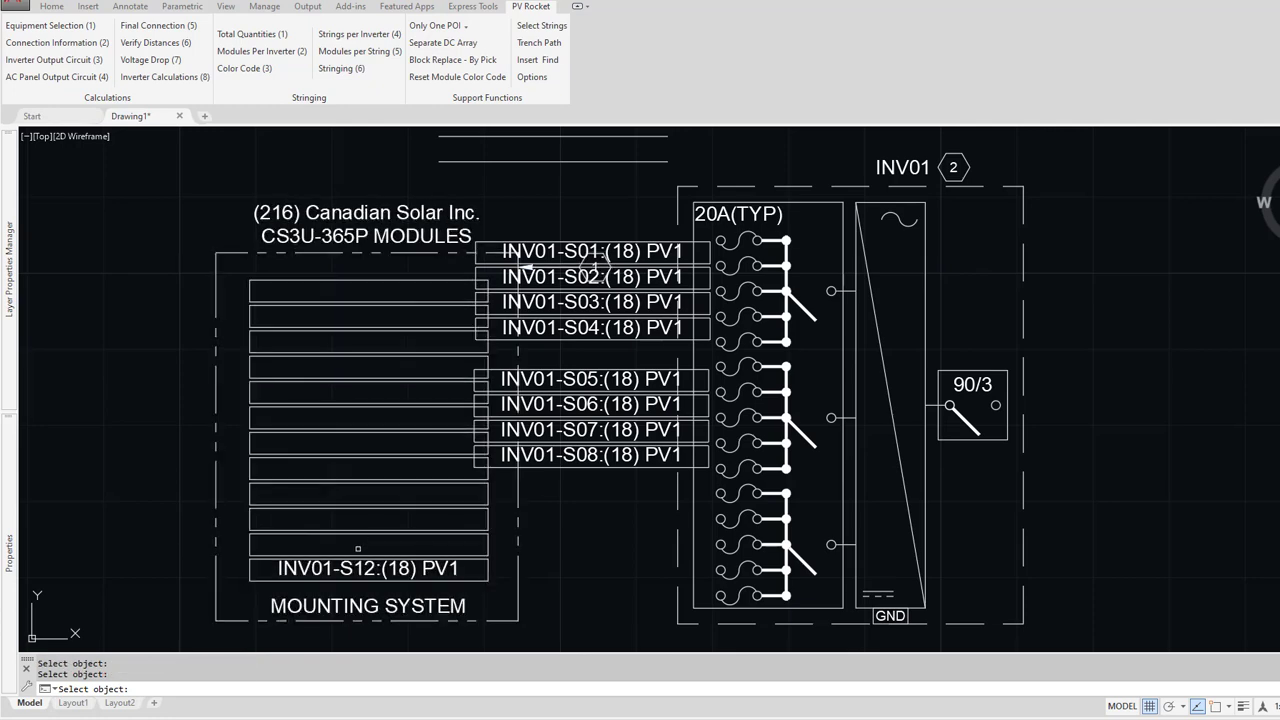
click(358, 568)
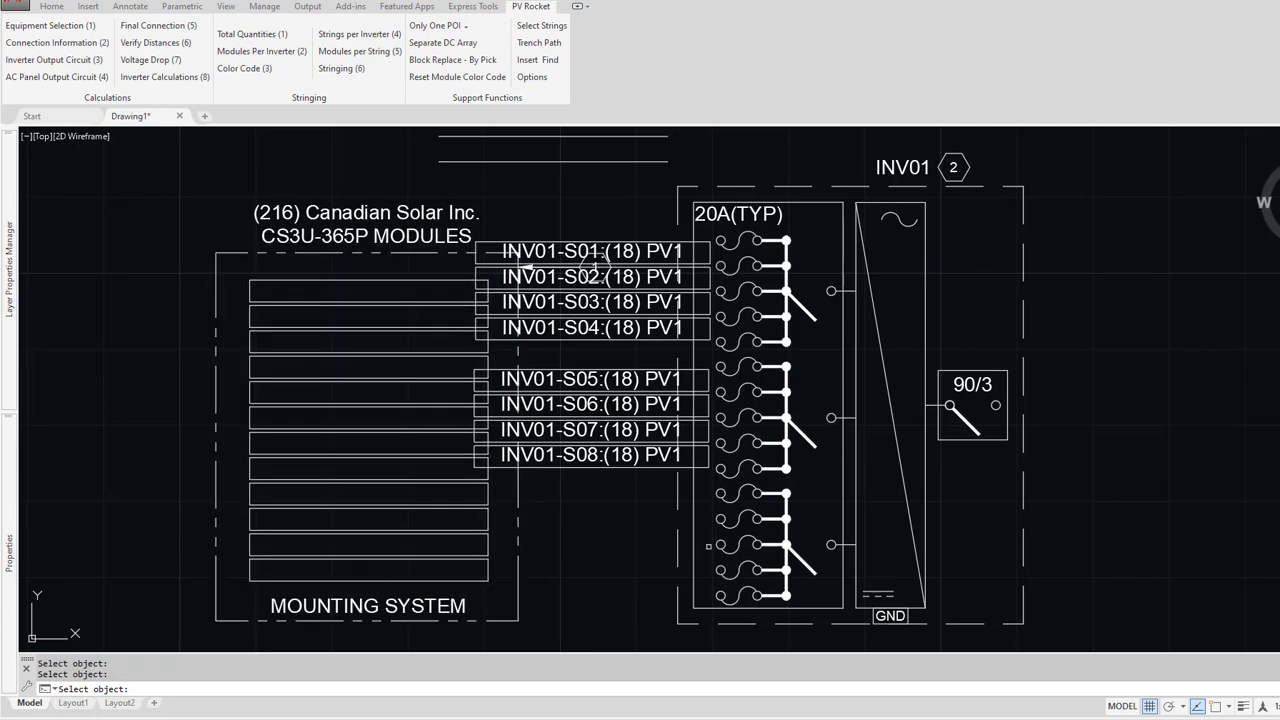
key(Return)
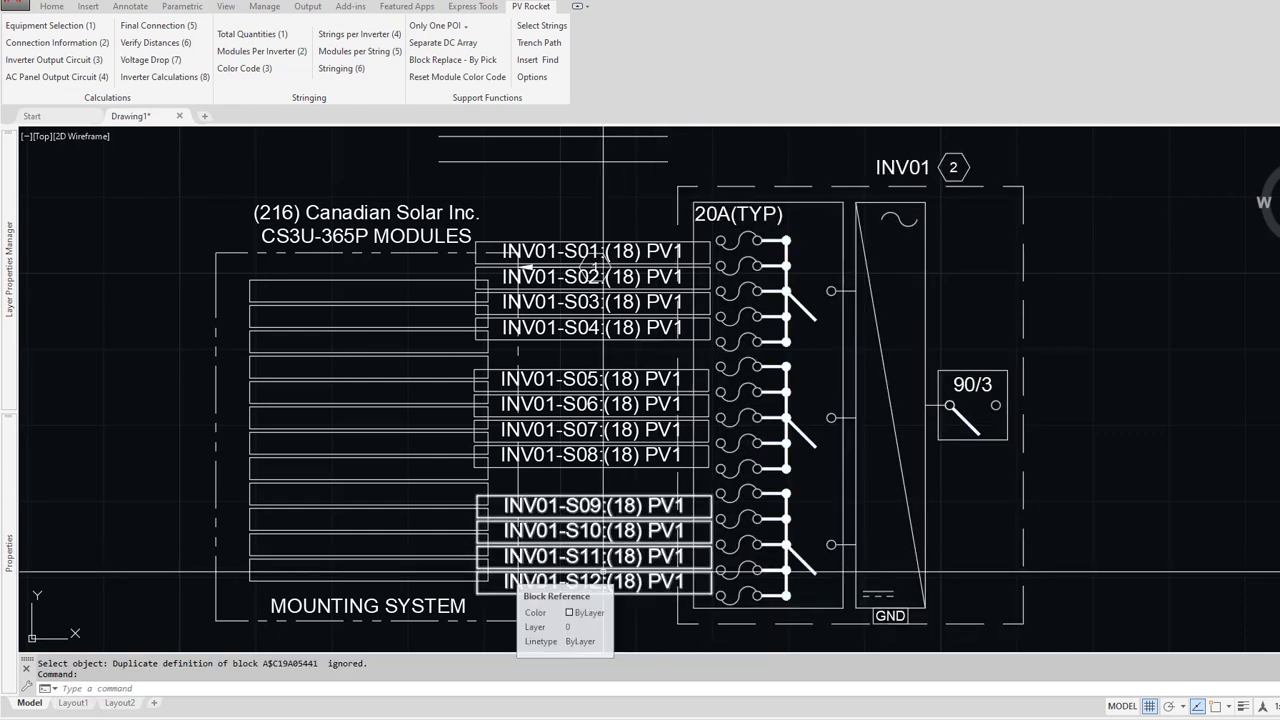
Step: Move the S01–S04 string block by its upper-left endpoint onto the corner of the array's first empty string box
text(m)
key(Return)
click(603, 356)
click(591, 322)
key(Return)
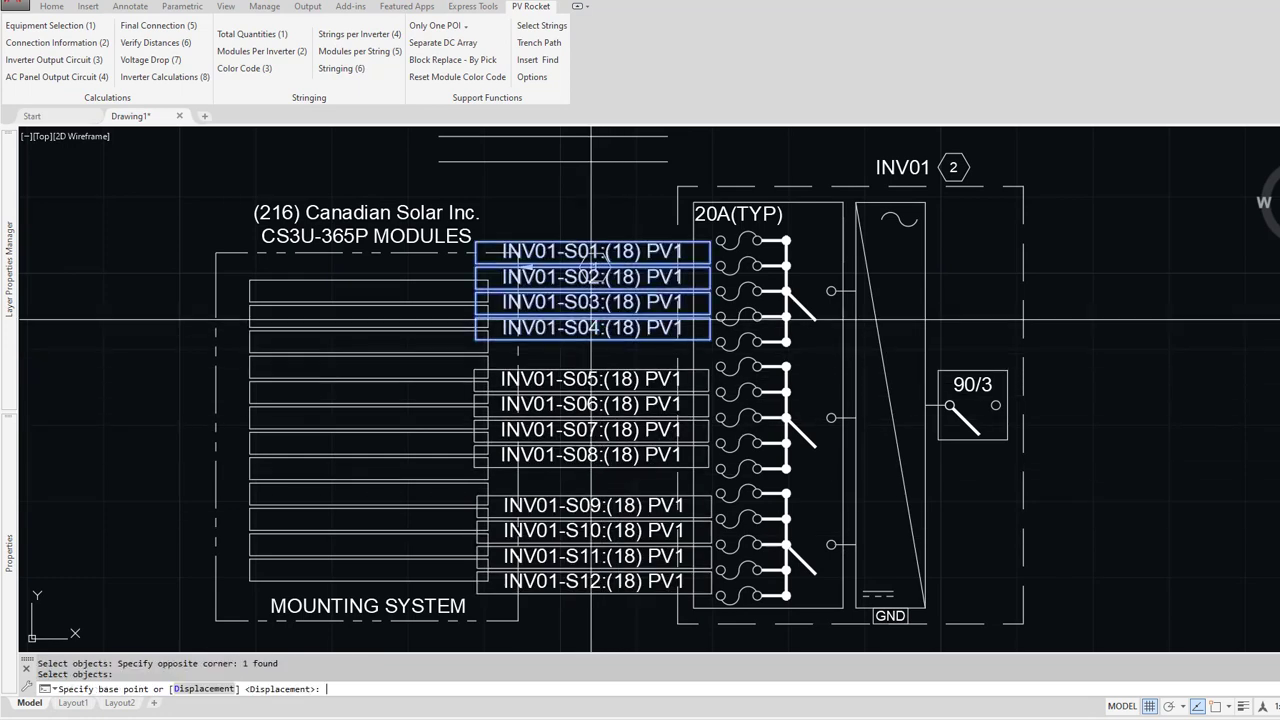
text(end)
key(Return)
click(485, 243)
text(end)
key(Return)
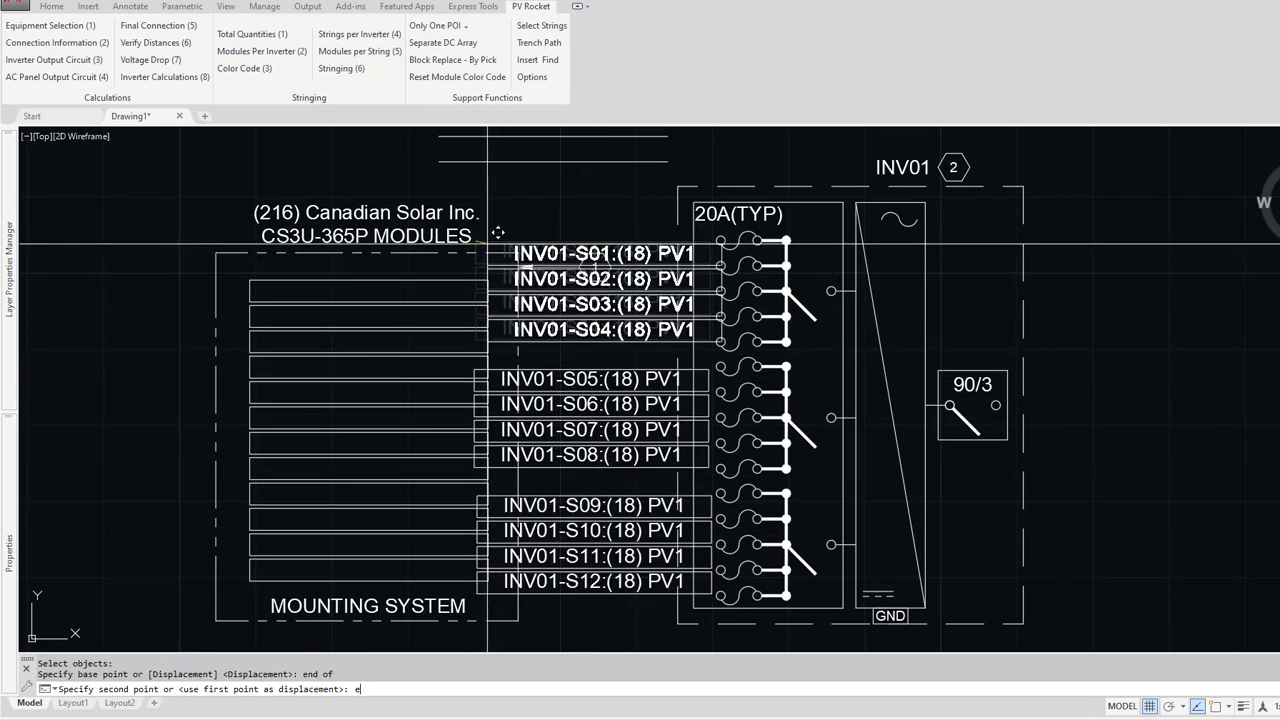
click(260, 268)
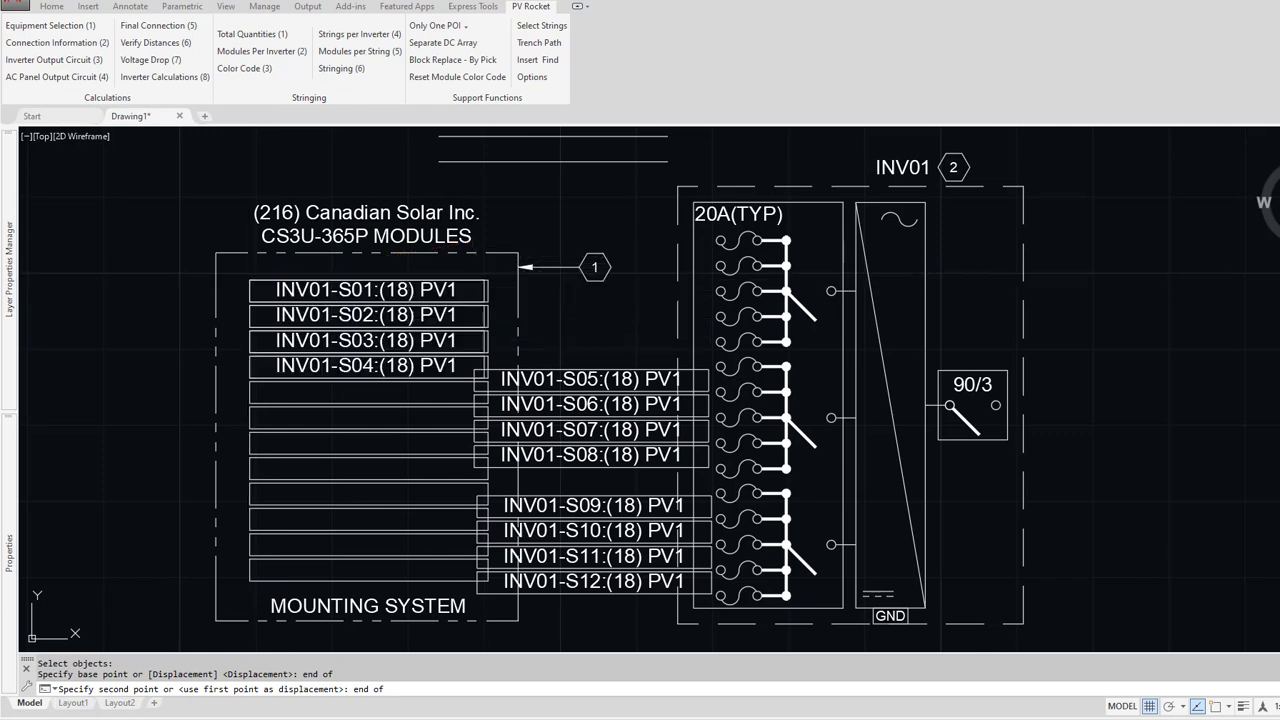
Step: Move the S05–S08 block by its upper-left endpoint into the array, leaving one empty box below S04, and undo both block moves
key(Return)
click(481, 397)
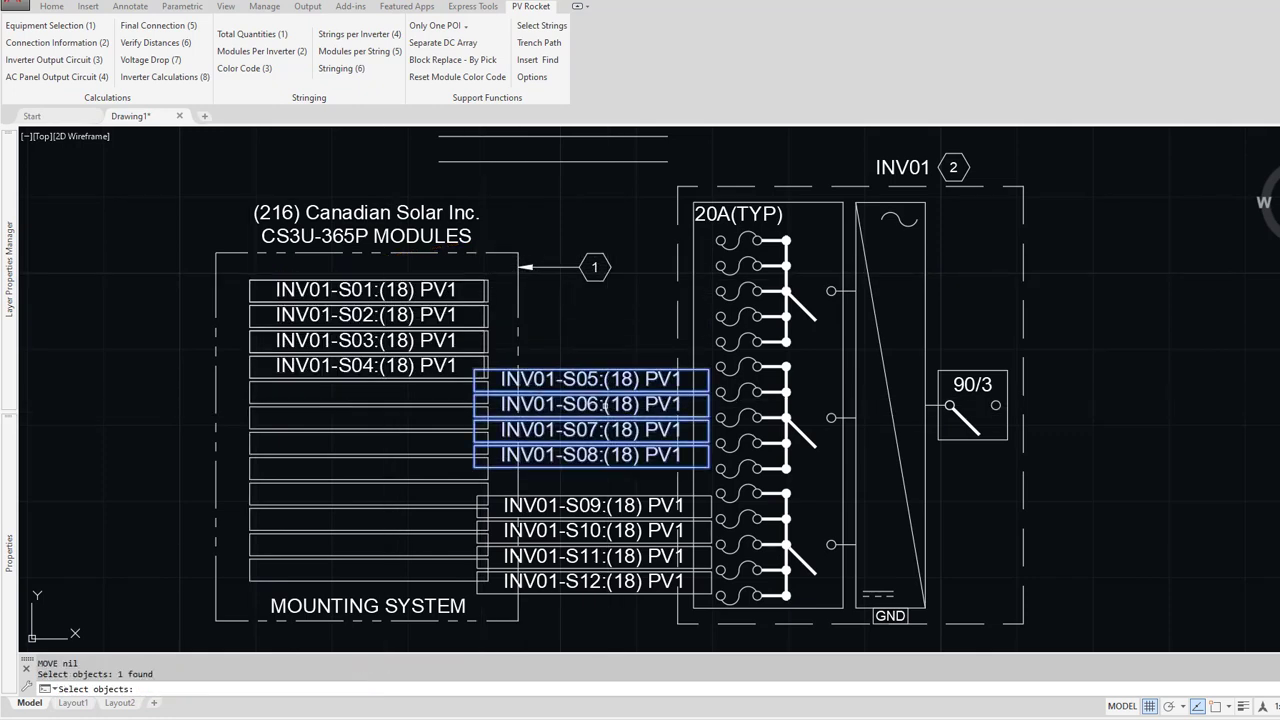
key(Return)
text(end)
key(Return)
click(474, 370)
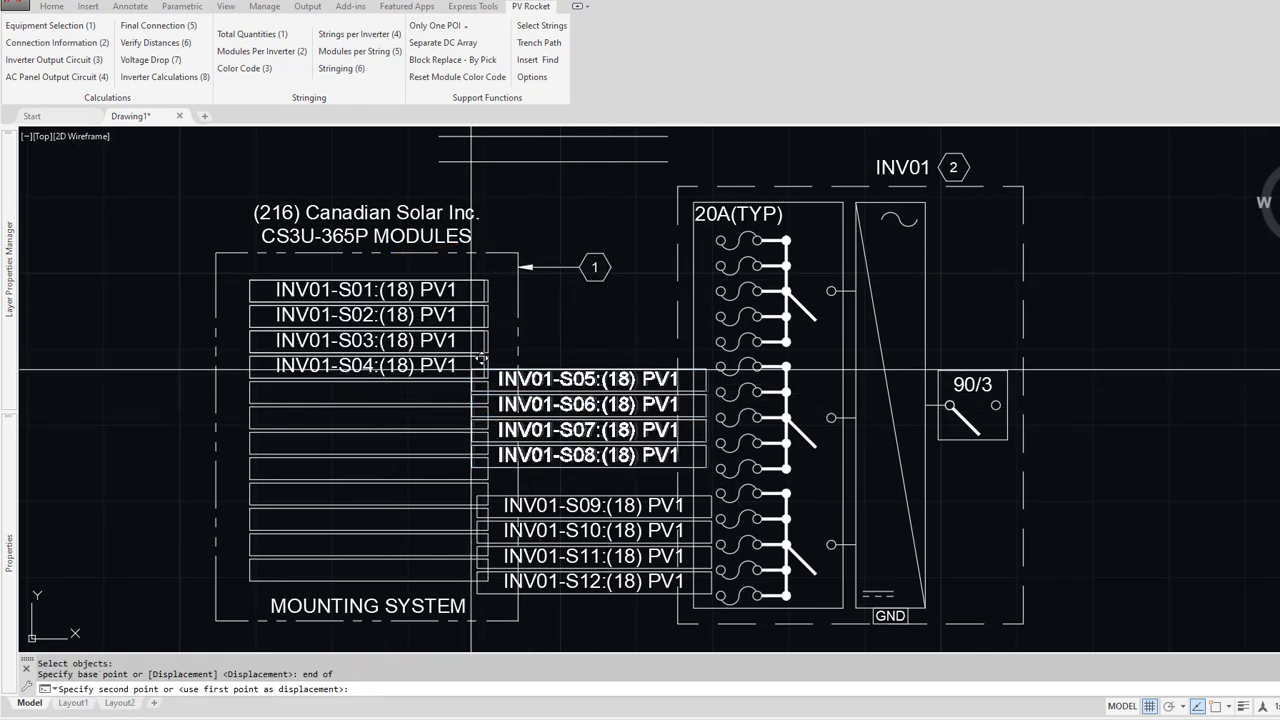
text(end)
key(Return)
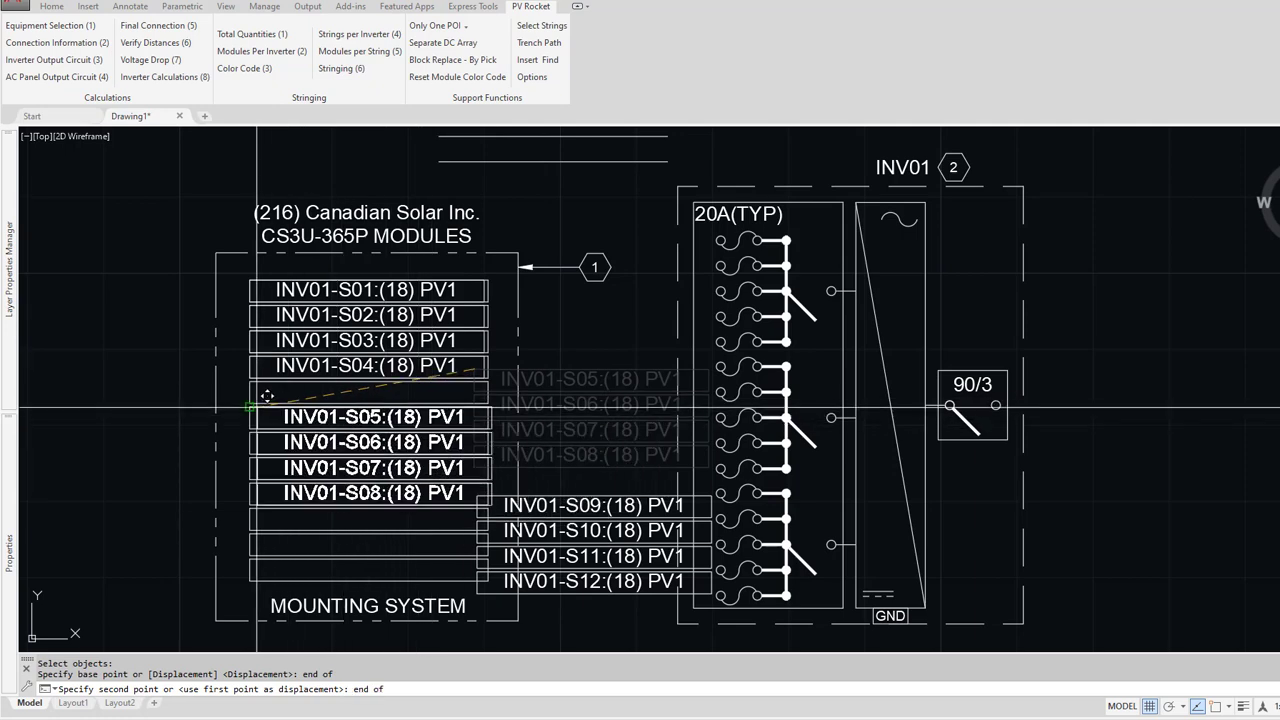
click(257, 407)
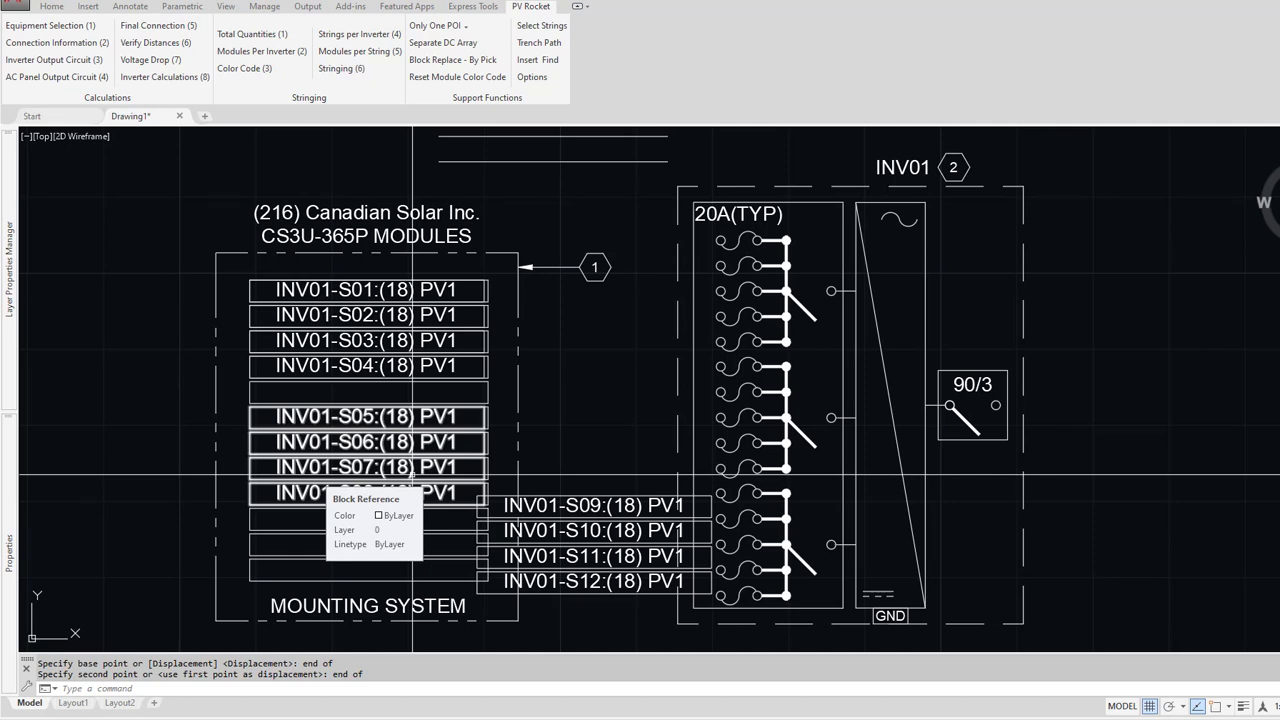
text(u)
key(Return)
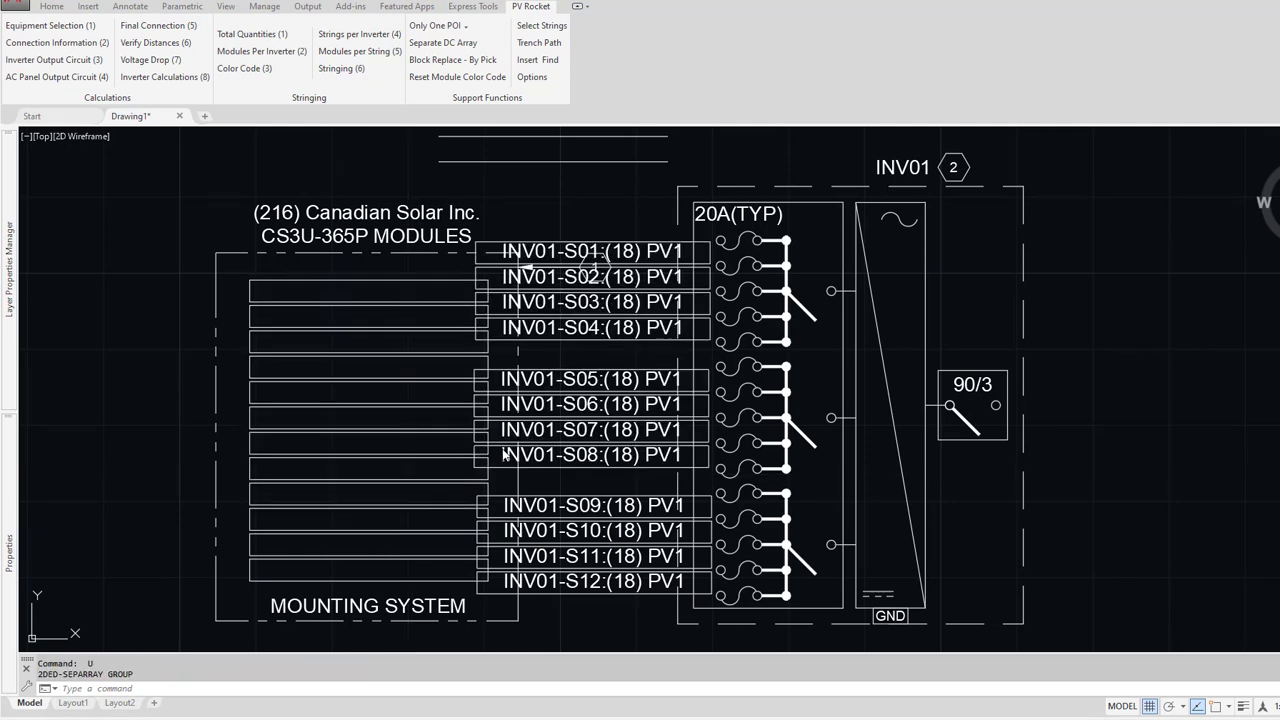
Step: Move the INV01 DC array block well to the left, clear of the three separated string blocks
text(m)
key(Return)
click(294, 381)
key(Return)
click(420, 388)
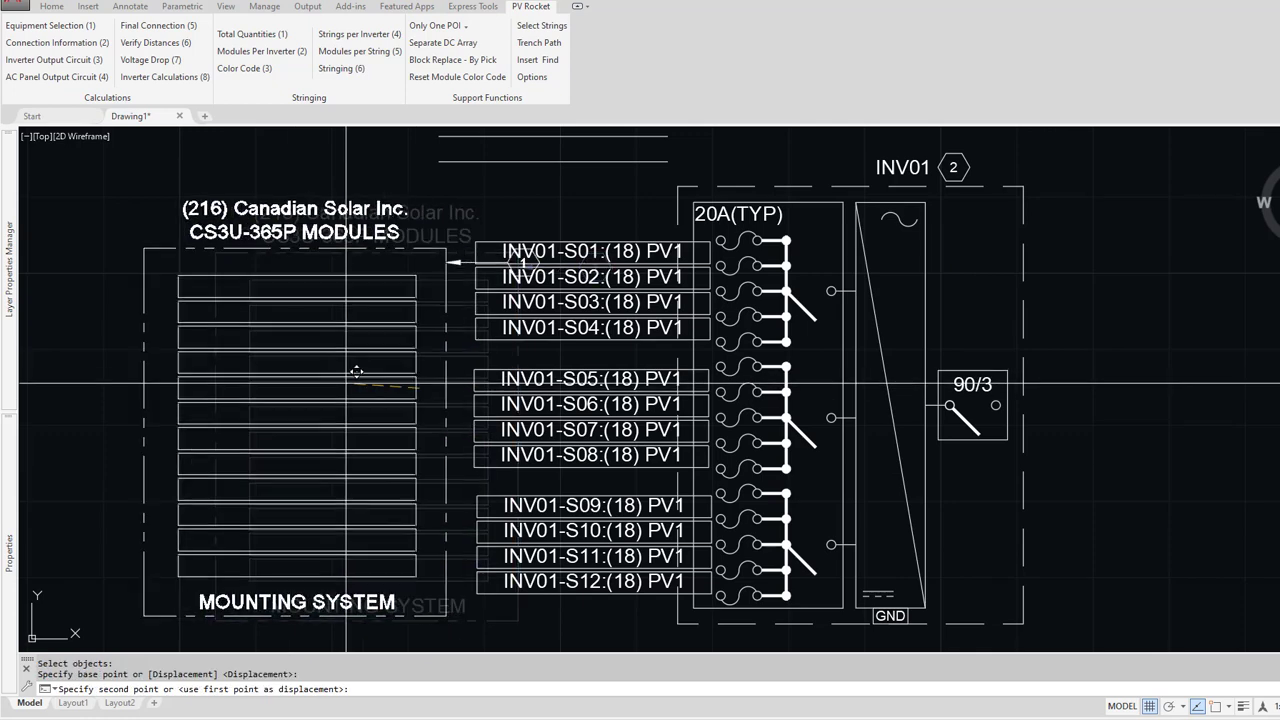
middle_drag(59, 371, 398, 359)
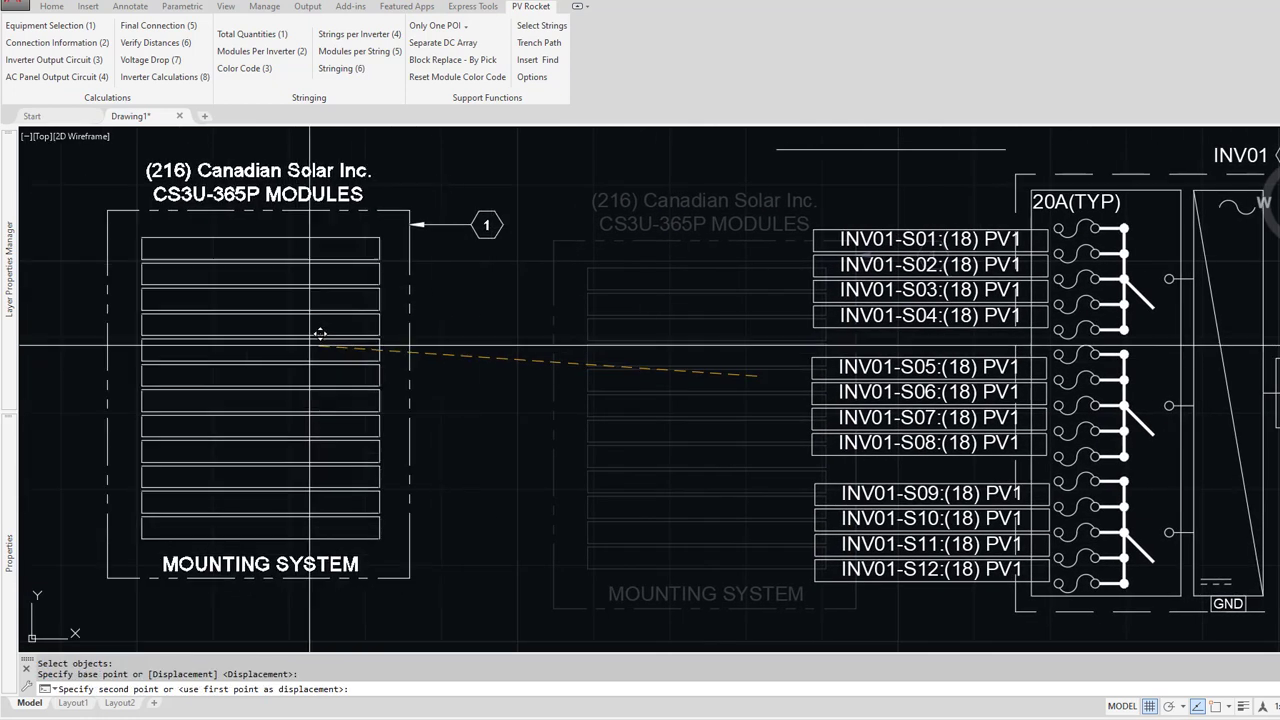
click(234, 338)
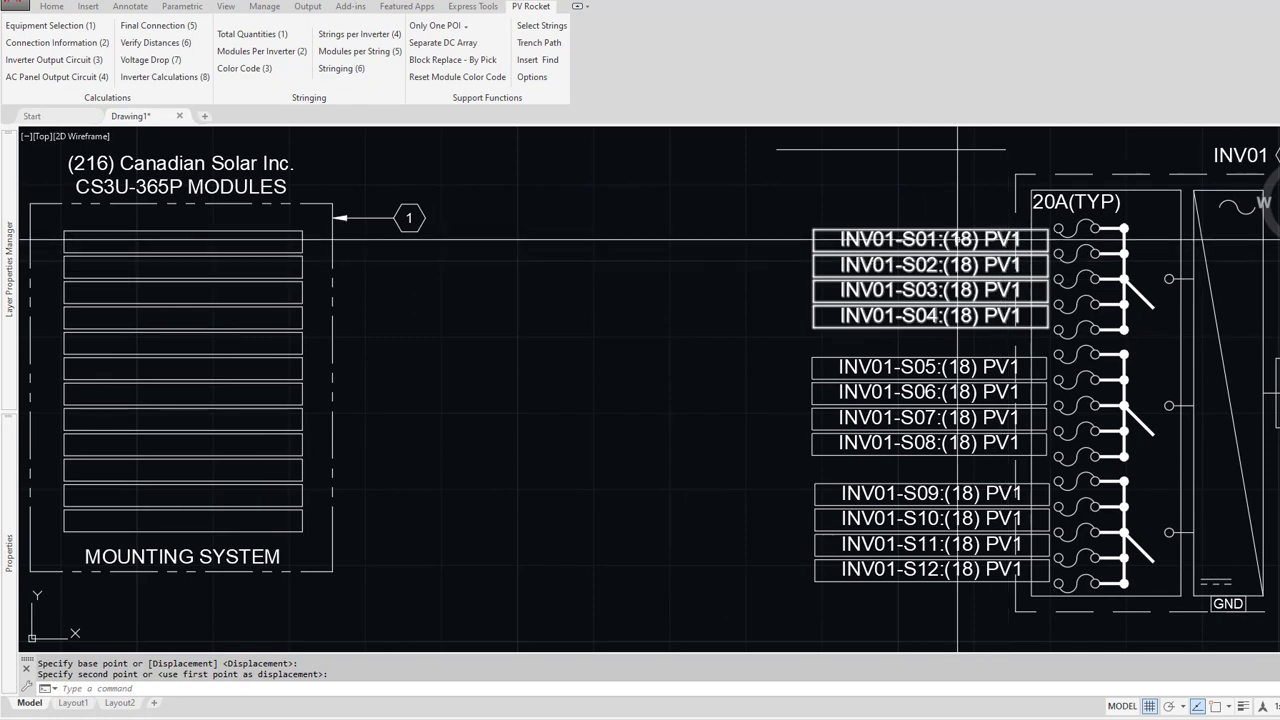
Step: Move the S01–S04, S05–S08 and S09–S12 string blocks together to the left, away from the inverter fuses
middle_drag(950, 266, 656, 340)
text(m)
key(Return)
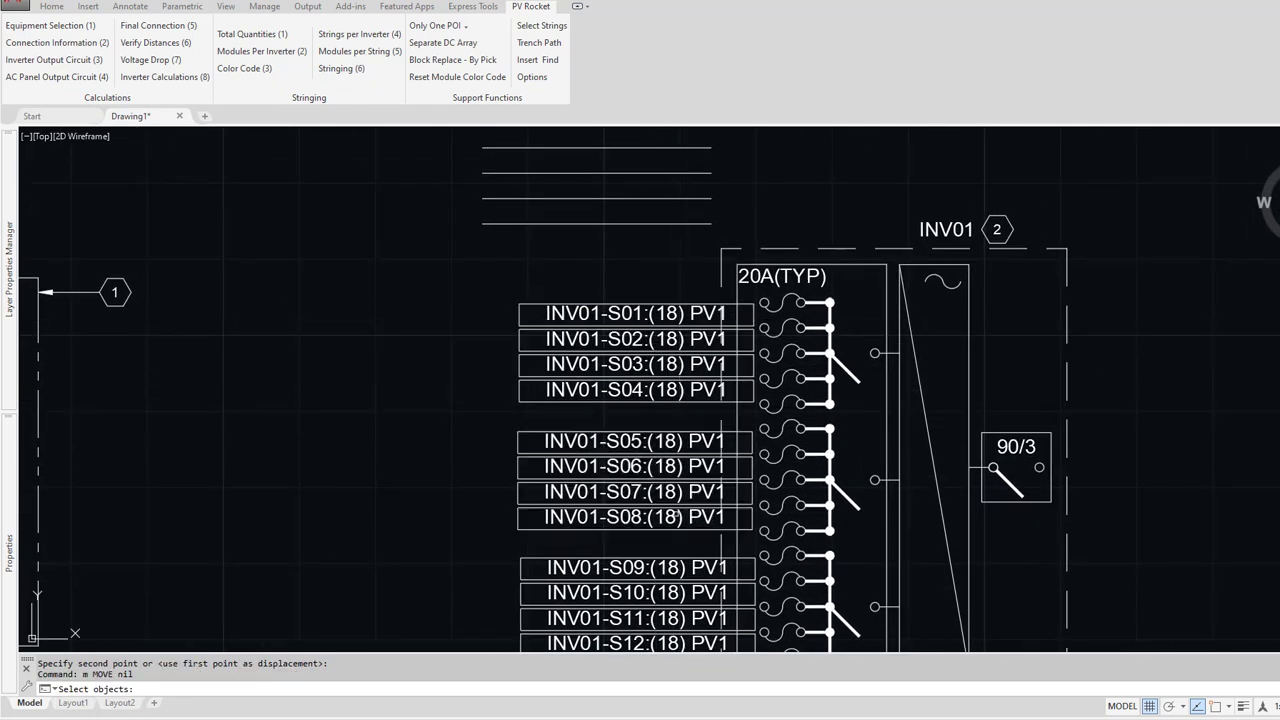
click(543, 567)
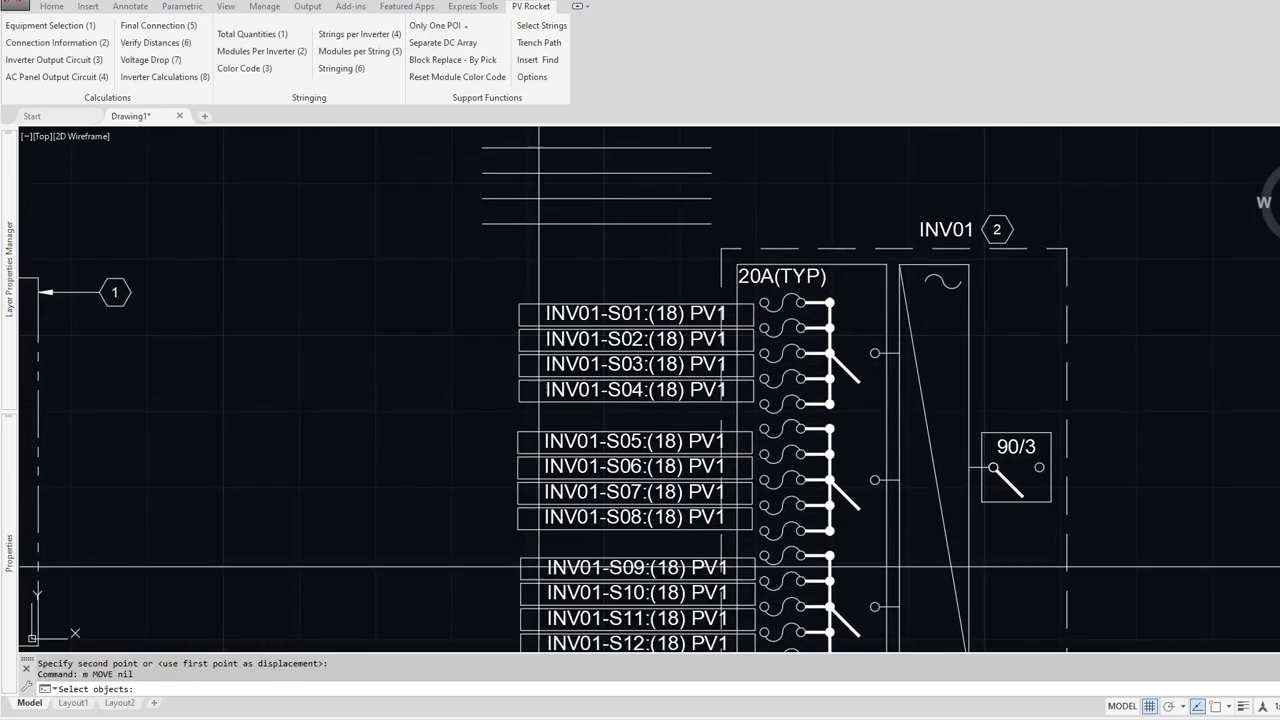
click(497, 333)
key(Return)
click(578, 420)
click(272, 396)
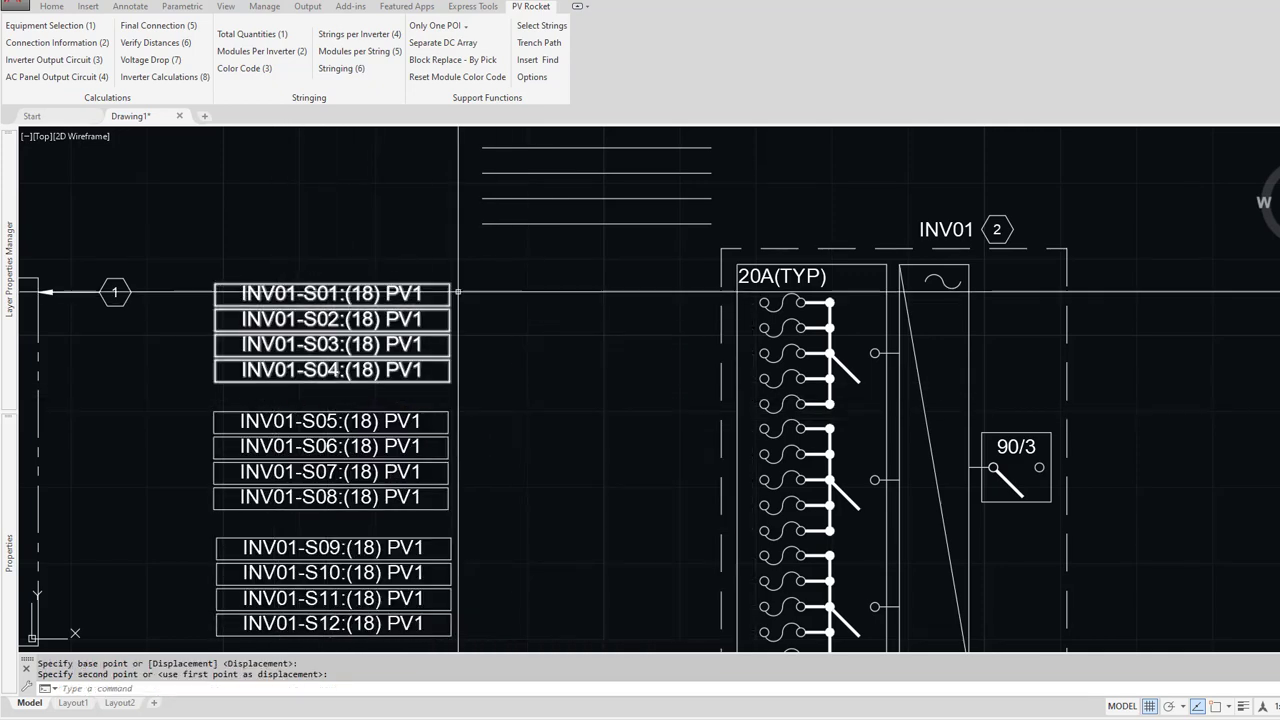
Step: Move the conductor line block down into the gap between the string blocks and inverter INV01
middle_drag(532, 198, 541, 282)
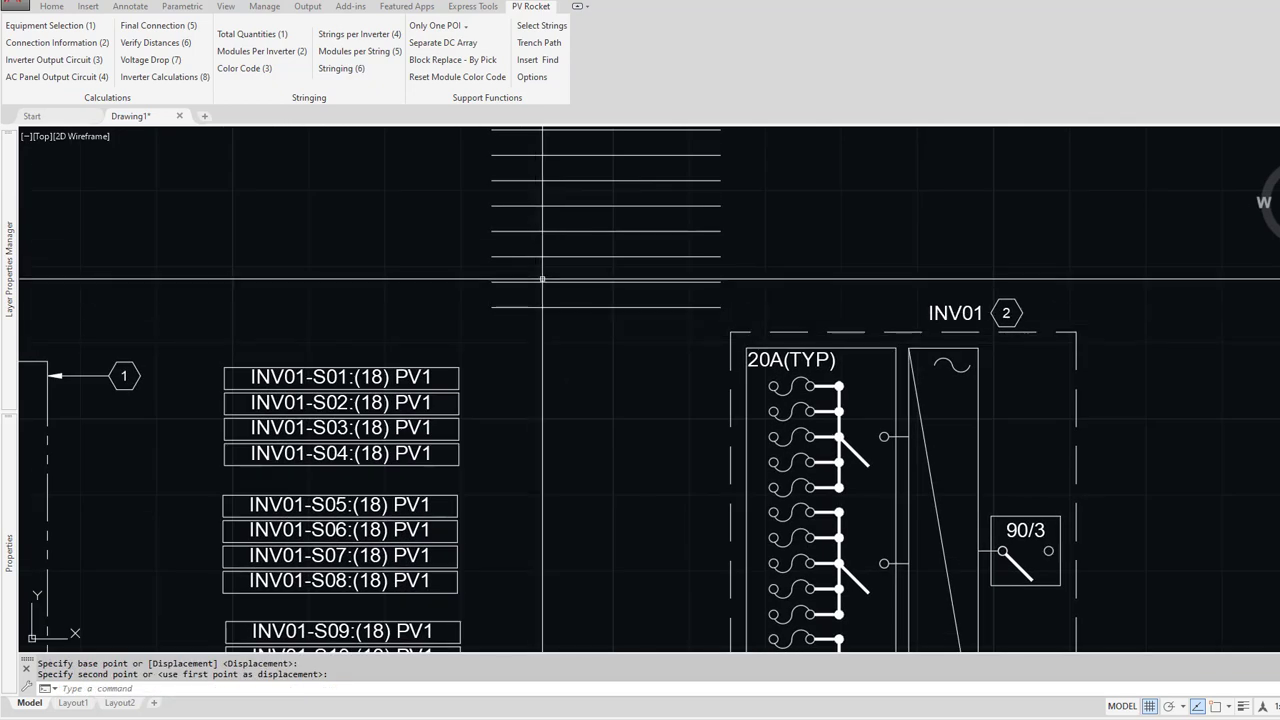
click(541, 281)
text(m)
key(Return)
click(541, 281)
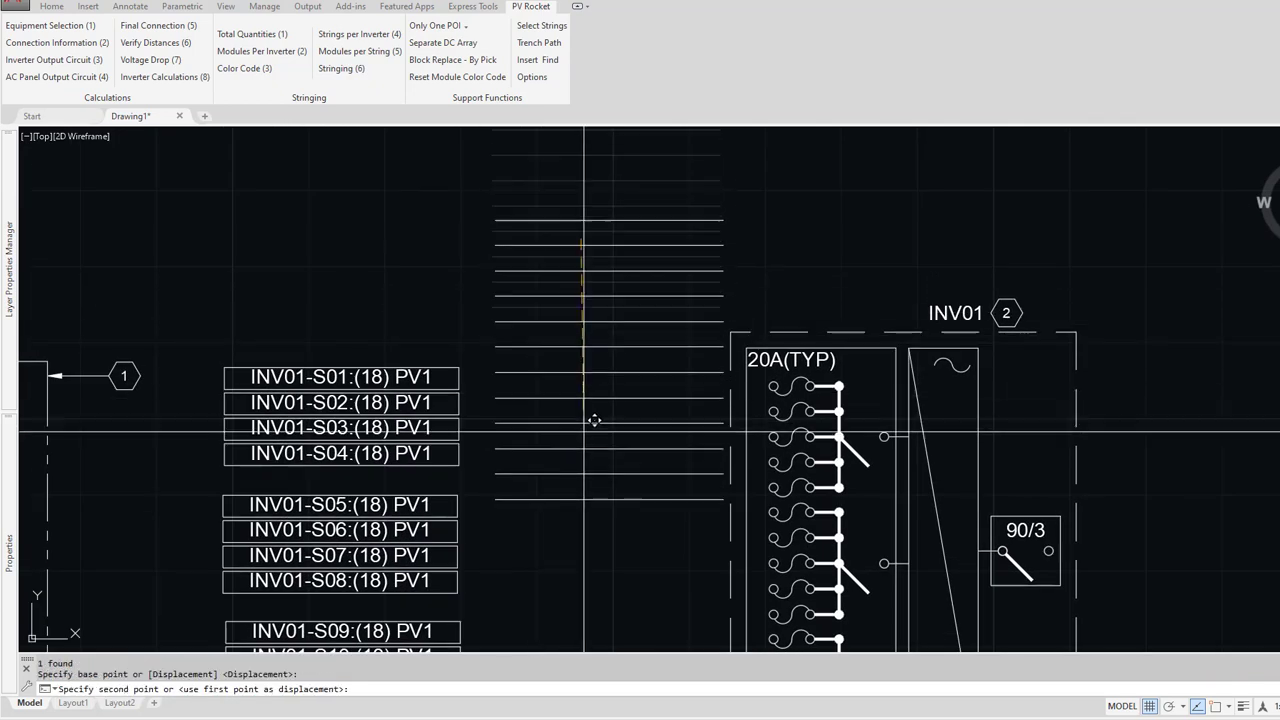
click(556, 430)
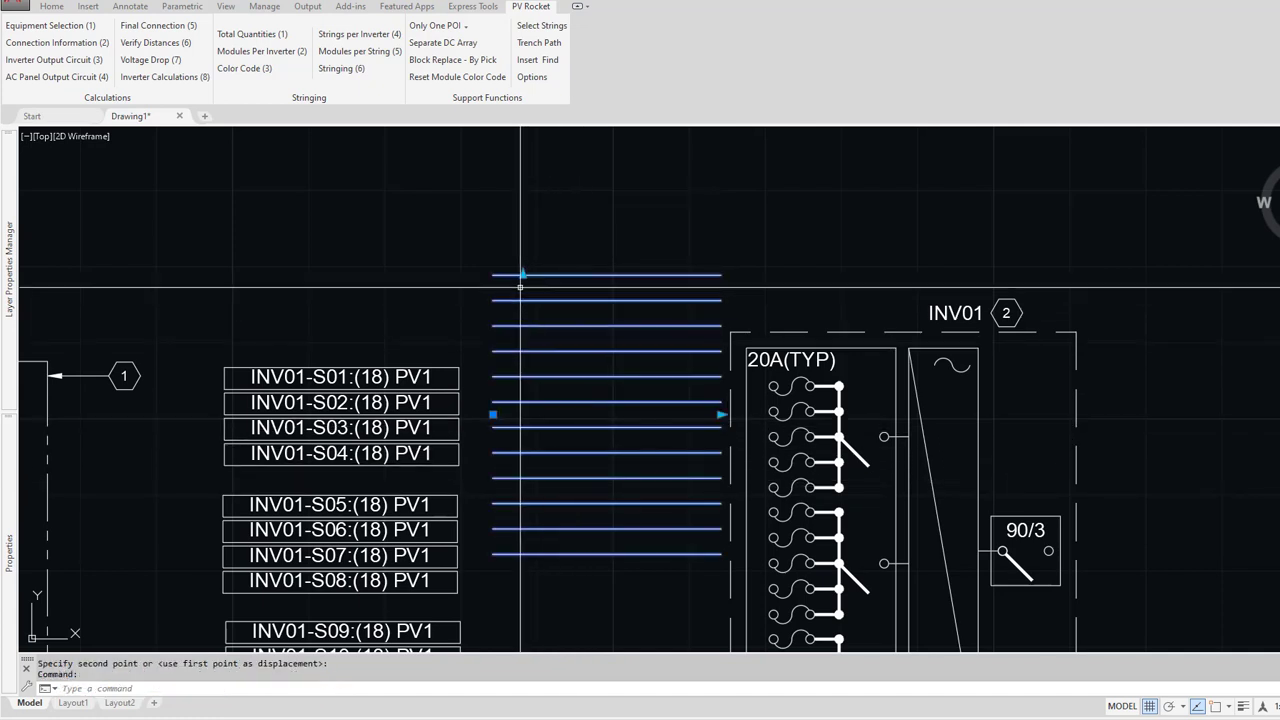
Step: Shorten the conductor line block to four lines and move its upper-left endpoint to the midpoint of the S01 box's right edge
click(523, 274)
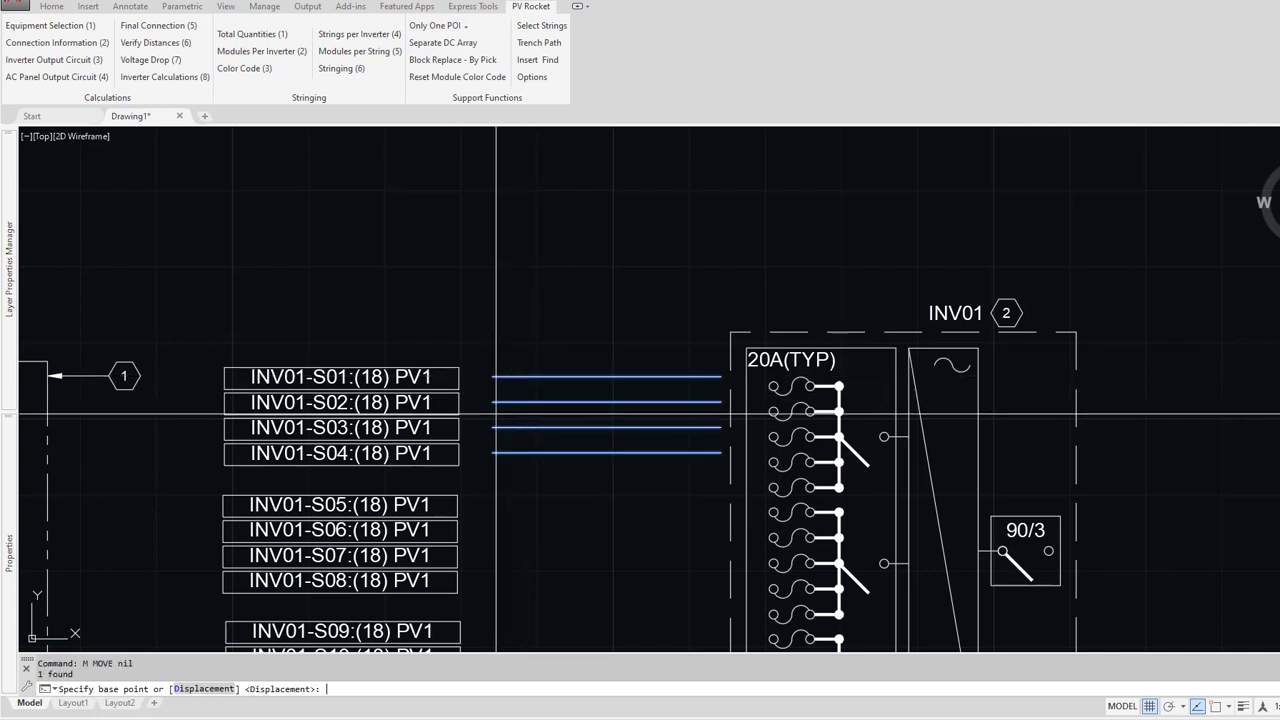
text(end of)
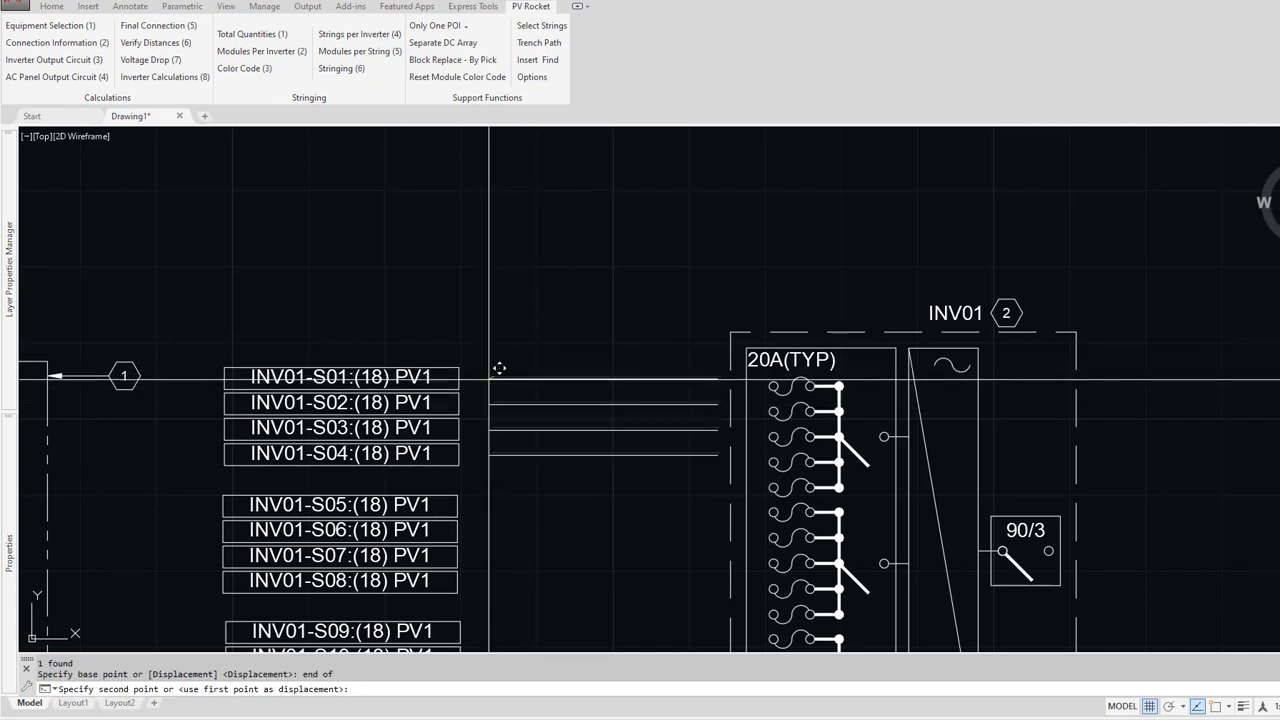
key(Return)
click(461, 377)
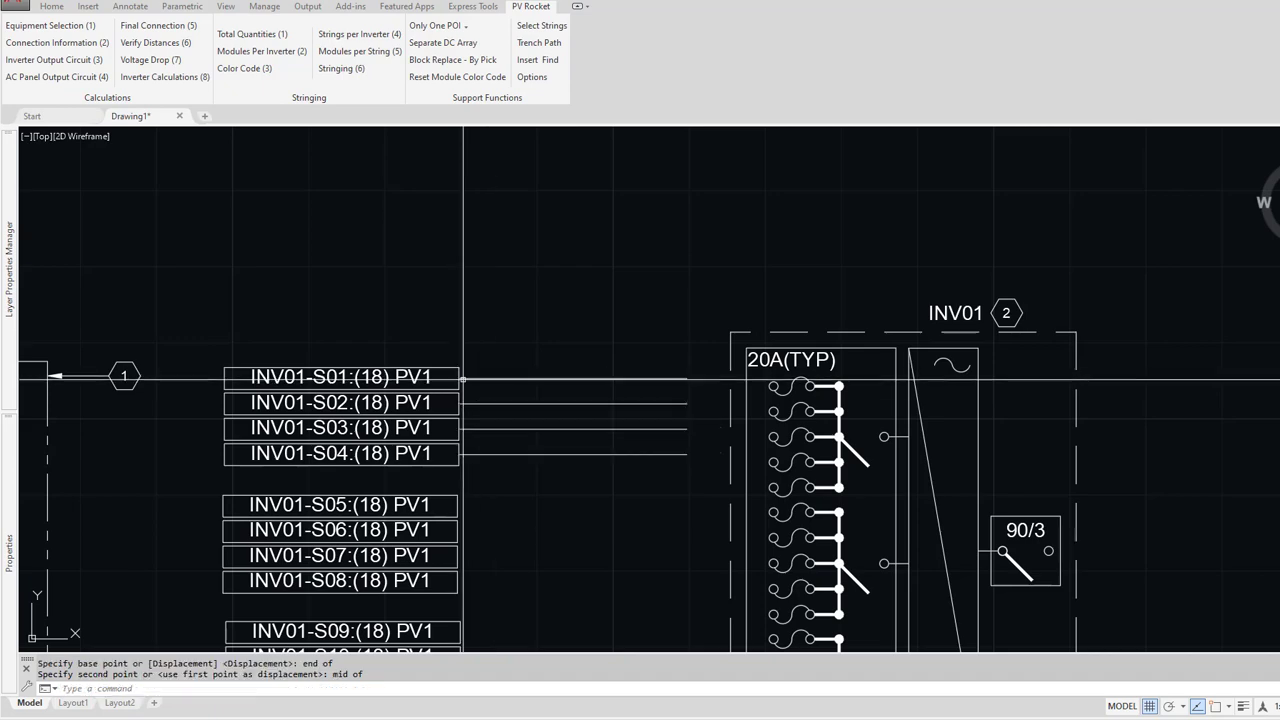
click(494, 470)
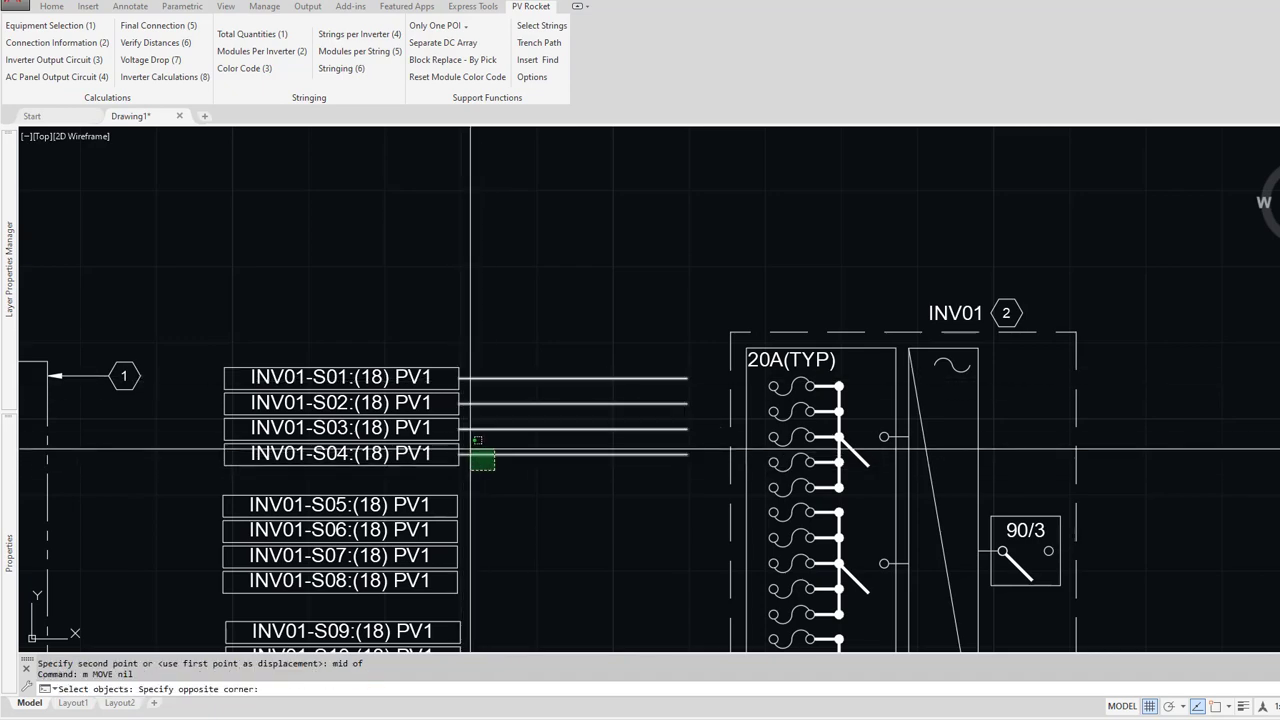
key(Escape)
key(Escape)
Step: Copy the four-line conductor block from the left endpoint of its S04 line to the S08 box's right edge, using endpoint snaps
middle_drag(504, 506, 546, 309)
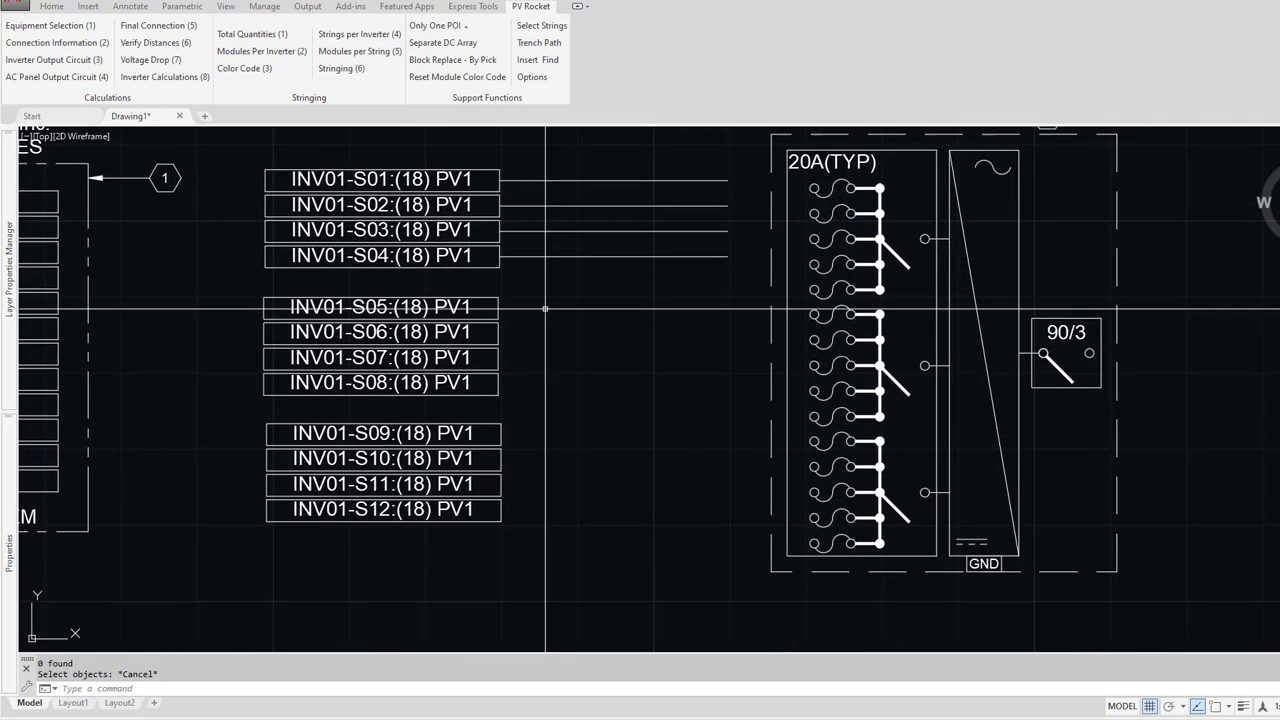
text(c)
key(Return)
click(569, 269)
click(554, 239)
key(Return)
text(end)
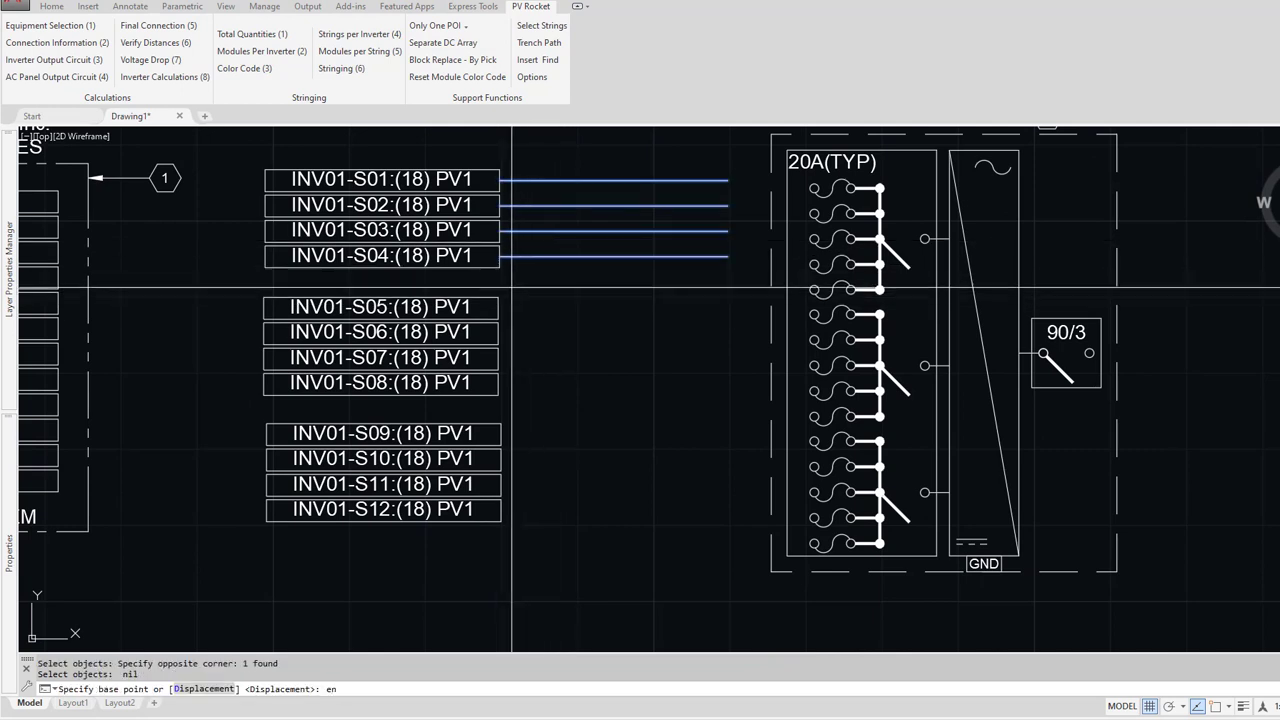
key(Return)
click(502, 260)
text(end)
key(Return)
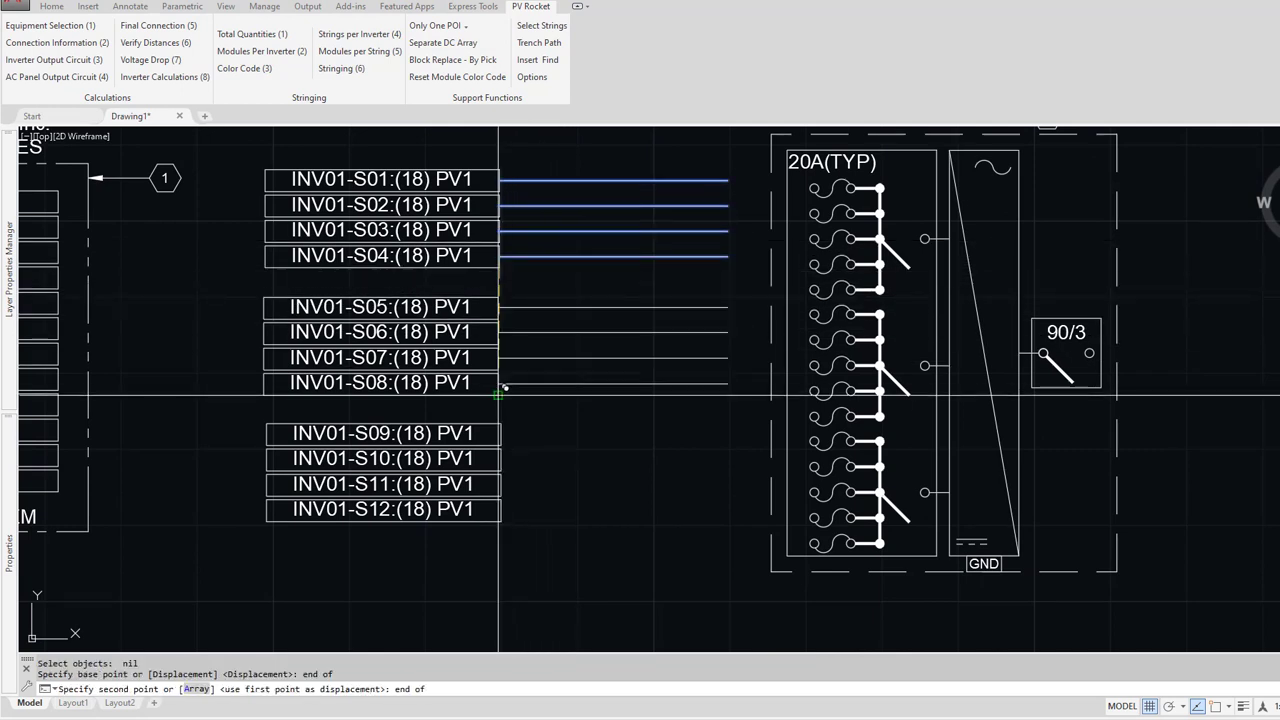
click(503, 385)
Step: Place another copy of the four conductor lines at the S12 box's right edge and finish copying
text(end)
key(Return)
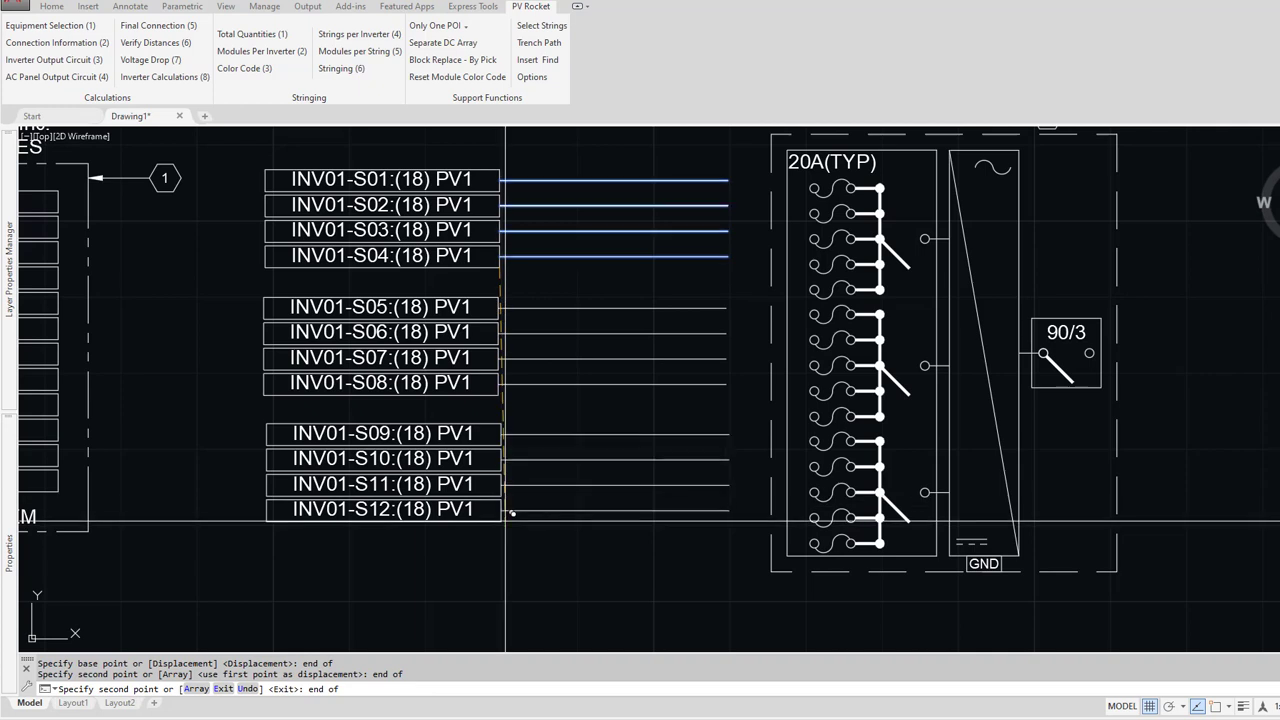
click(503, 510)
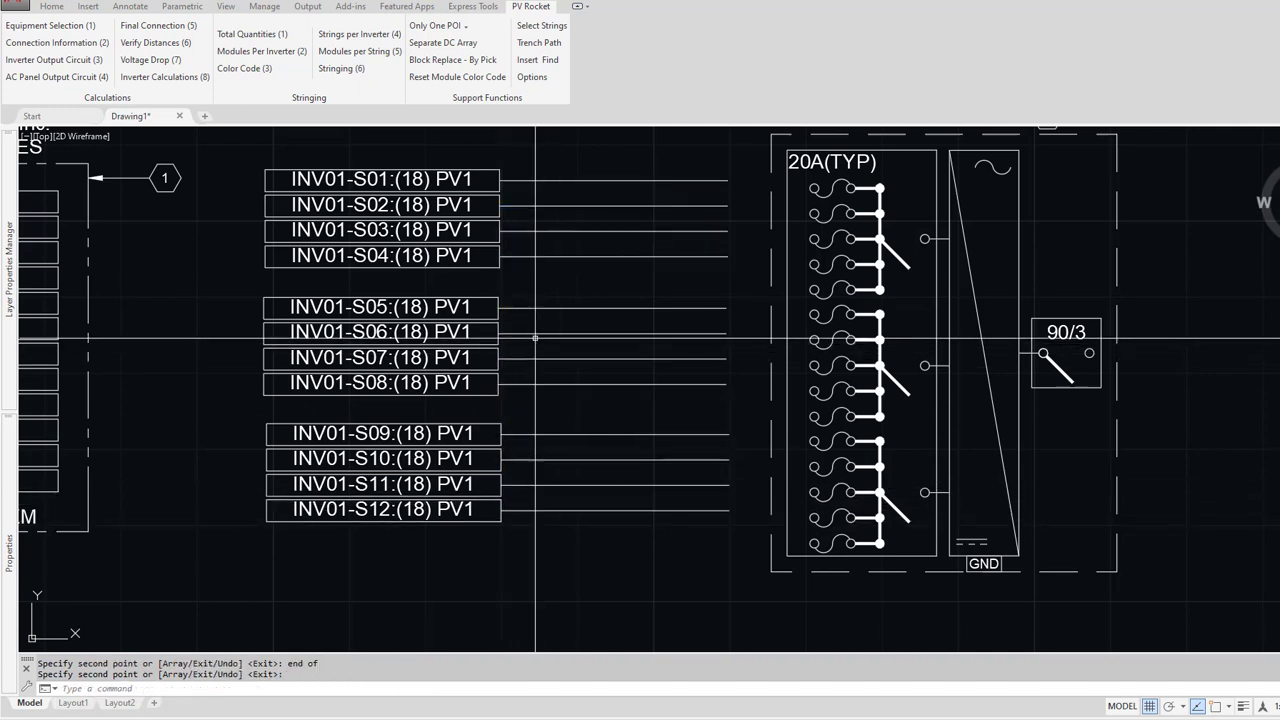
Step: Move strings S01–S04 with their conductors, snapping the S04 line's right endpoint to the quadrant of the upper group's fourth fuse terminal
drag(525, 284, 481, 168)
key(Return)
text(en)
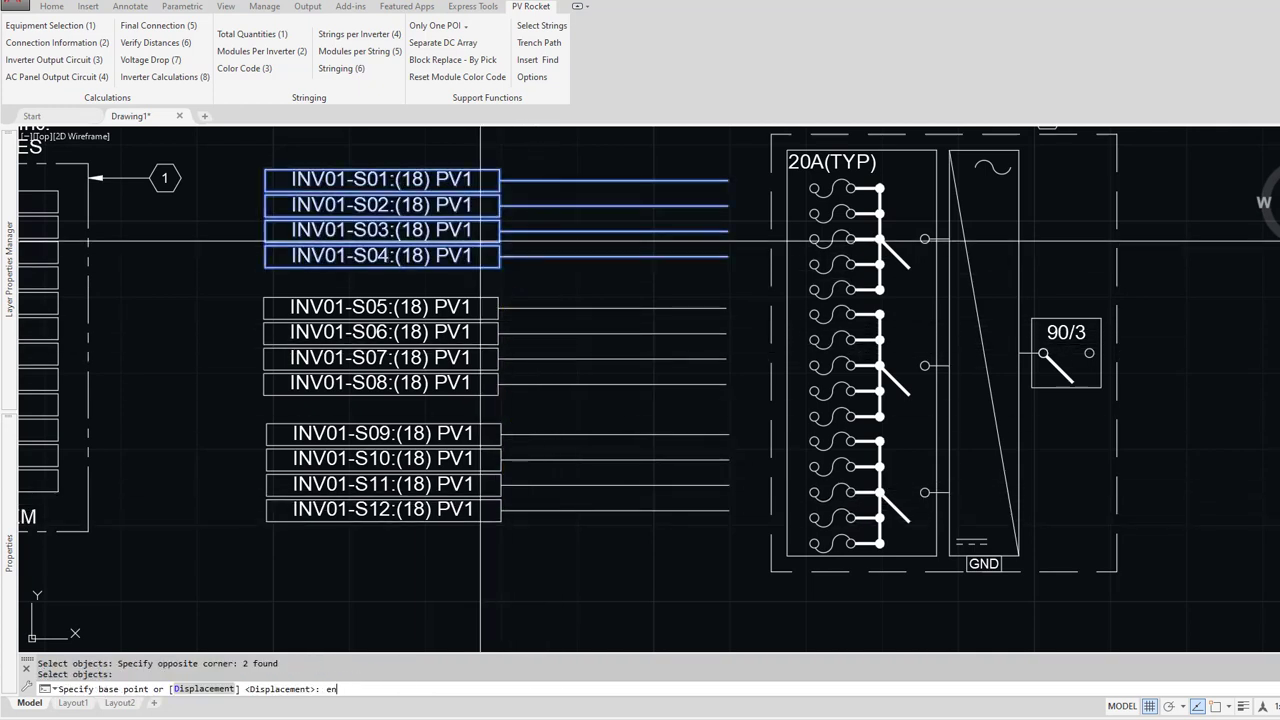
text(d)
key(Return)
click(728, 257)
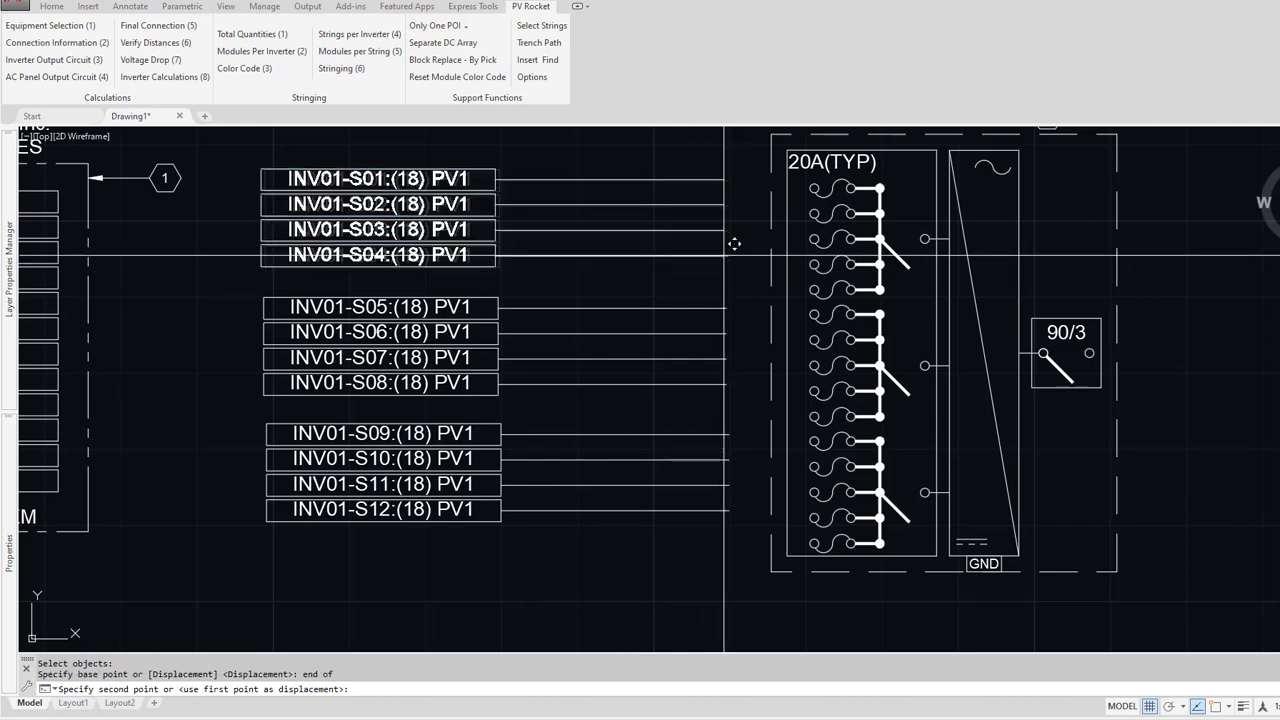
text(qua)
key(Return)
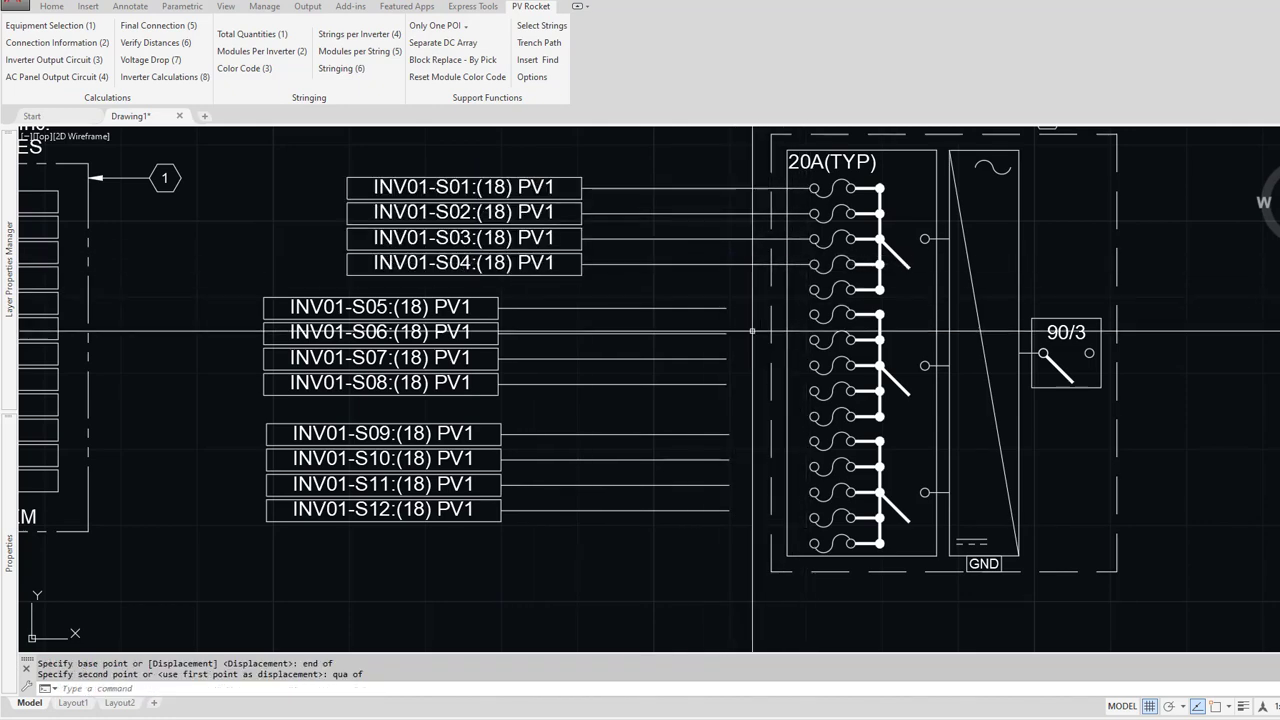
Step: Move strings S05–S08 with their conductors, snapping the S08 line's right endpoint to the quadrant of the middle group's fourth fuse terminal
text(m)
key(Return)
click(514, 400)
click(469, 363)
key(Return)
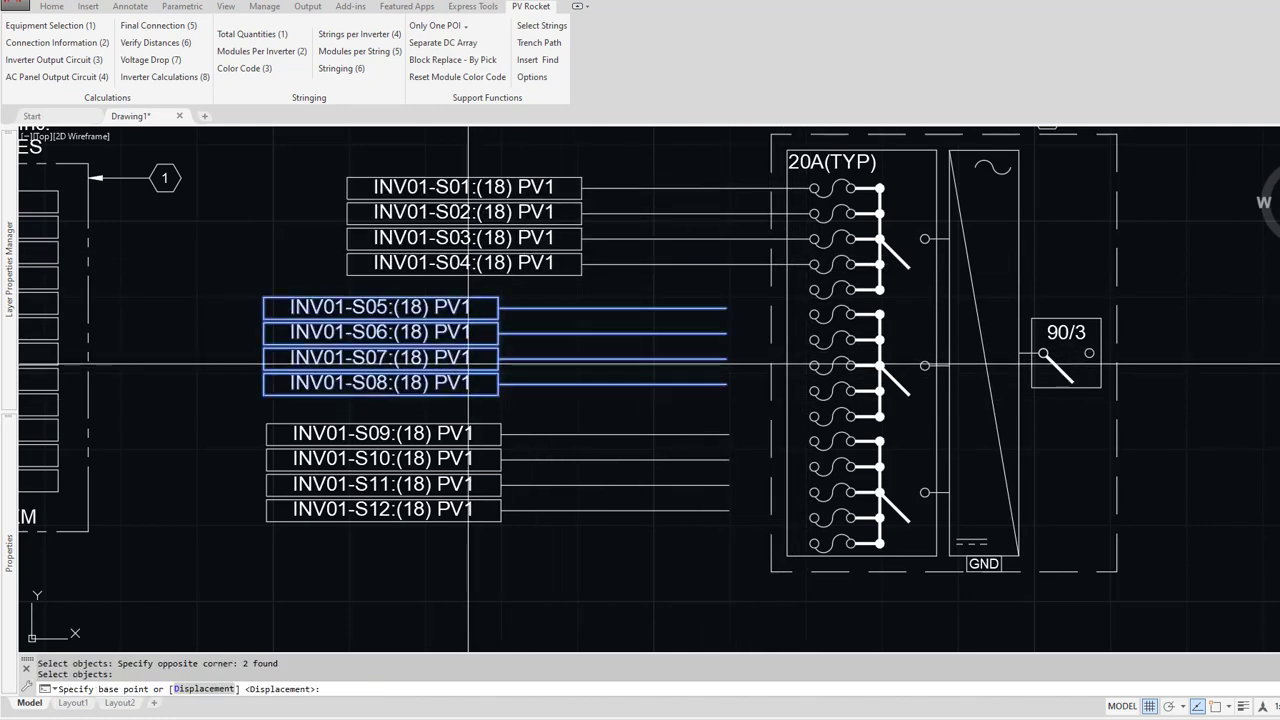
text(end of)
click(726, 383)
text(qua)
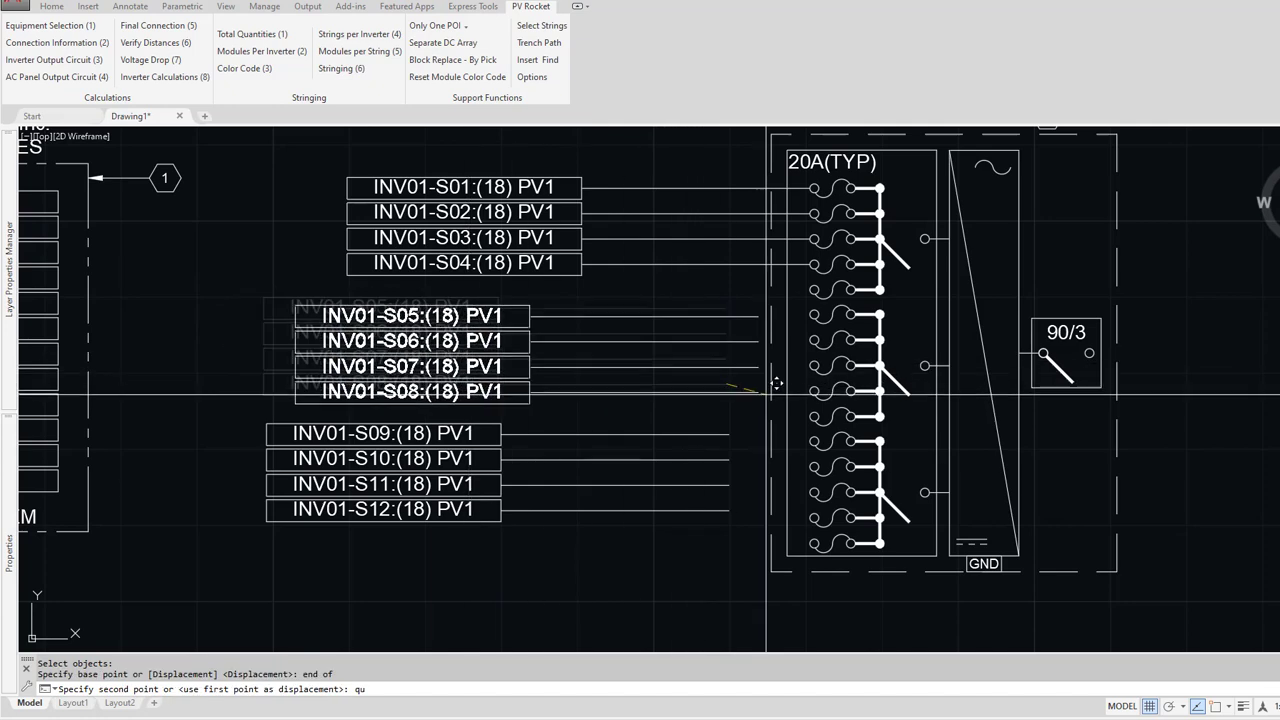
key(Return)
click(812, 390)
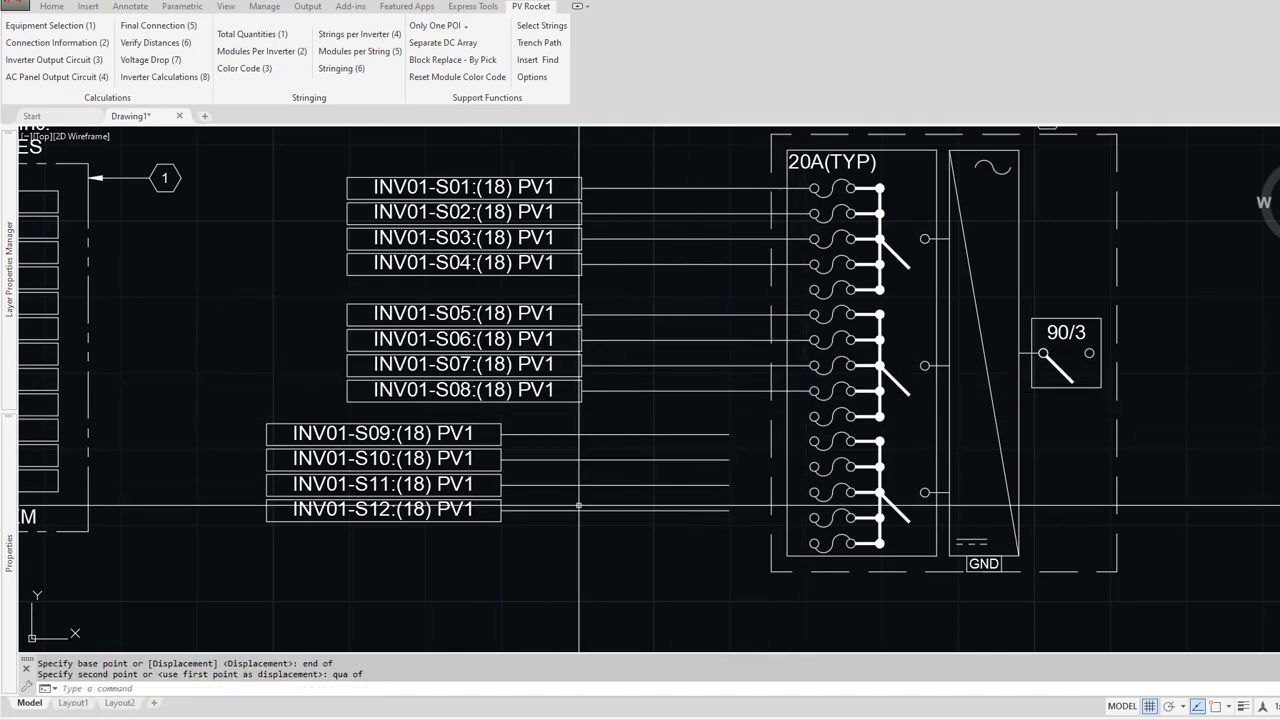
Step: Move strings S09–S12 with their conductors, snapping the S12 line's right endpoint to the quadrant of the lowest group's fourth fuse terminal
click(478, 490)
key(Return)
text(end)
key(Return)
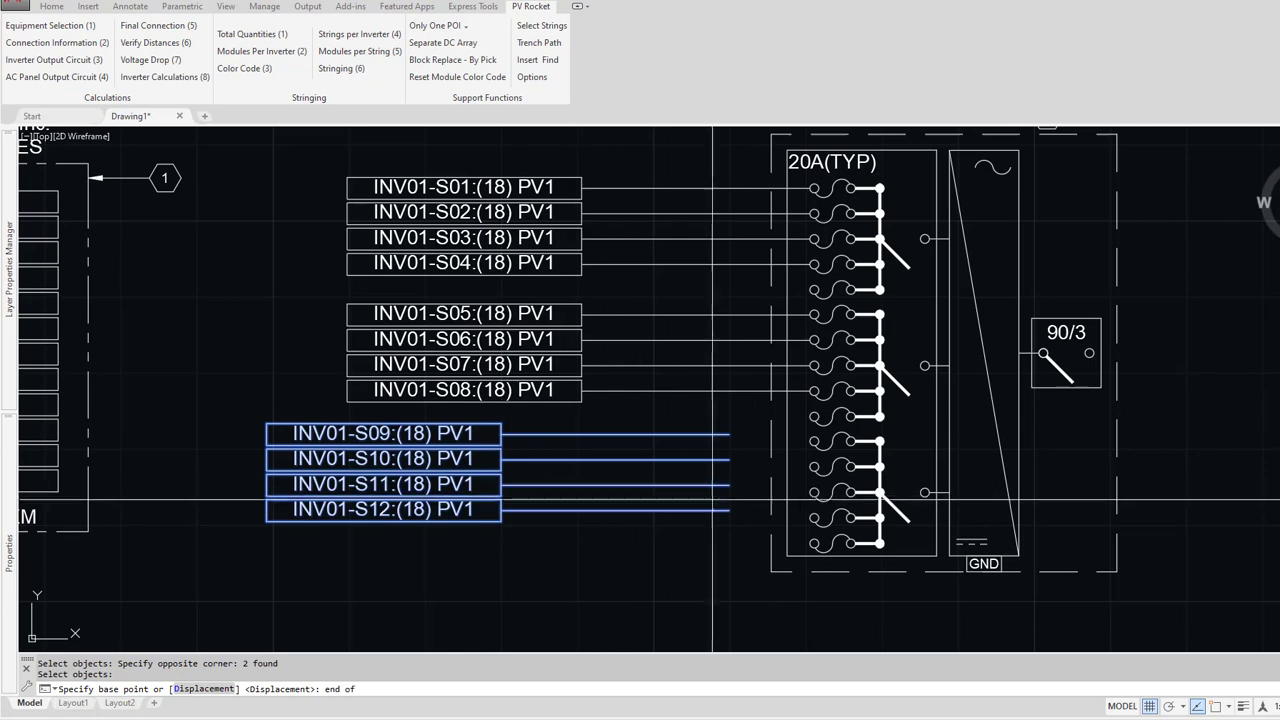
click(717, 504)
text(qua)
key(Return)
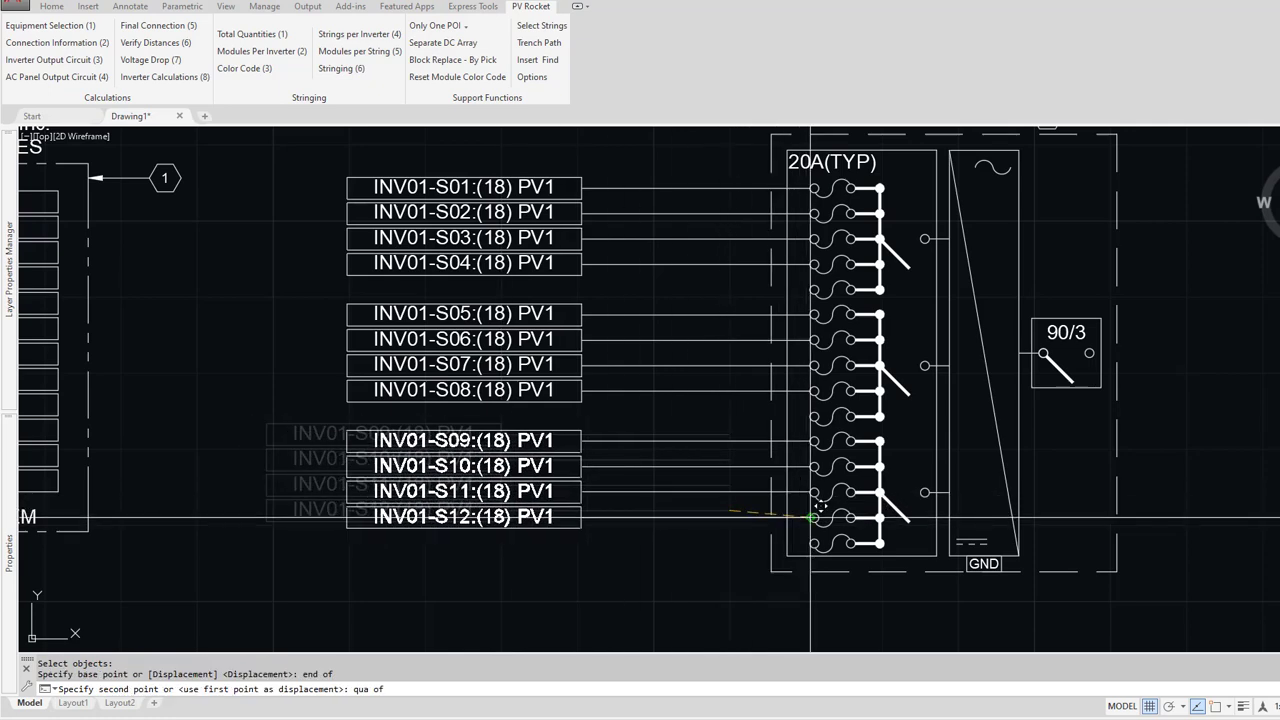
click(812, 517)
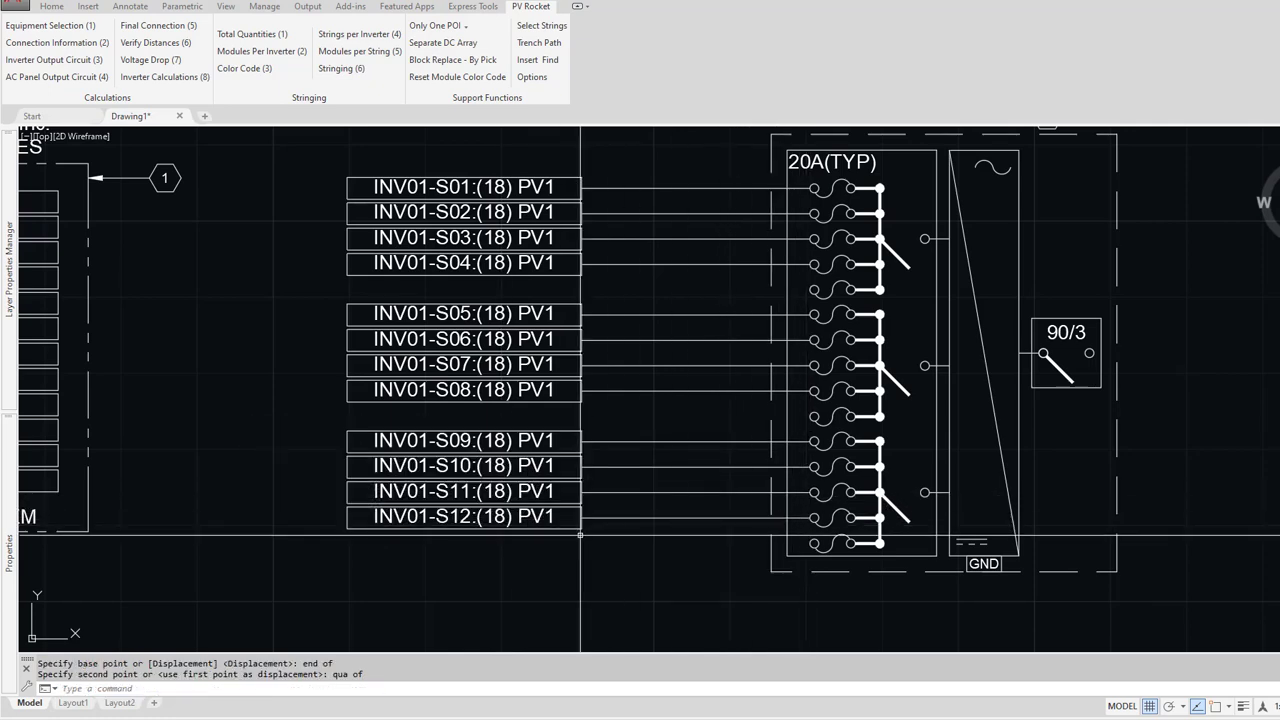
Step: Move the DC array block over the string blocks, from its first box's upper-left endpoint to the S01 box's upper-left corner
scroll(640, 527, down, 2)
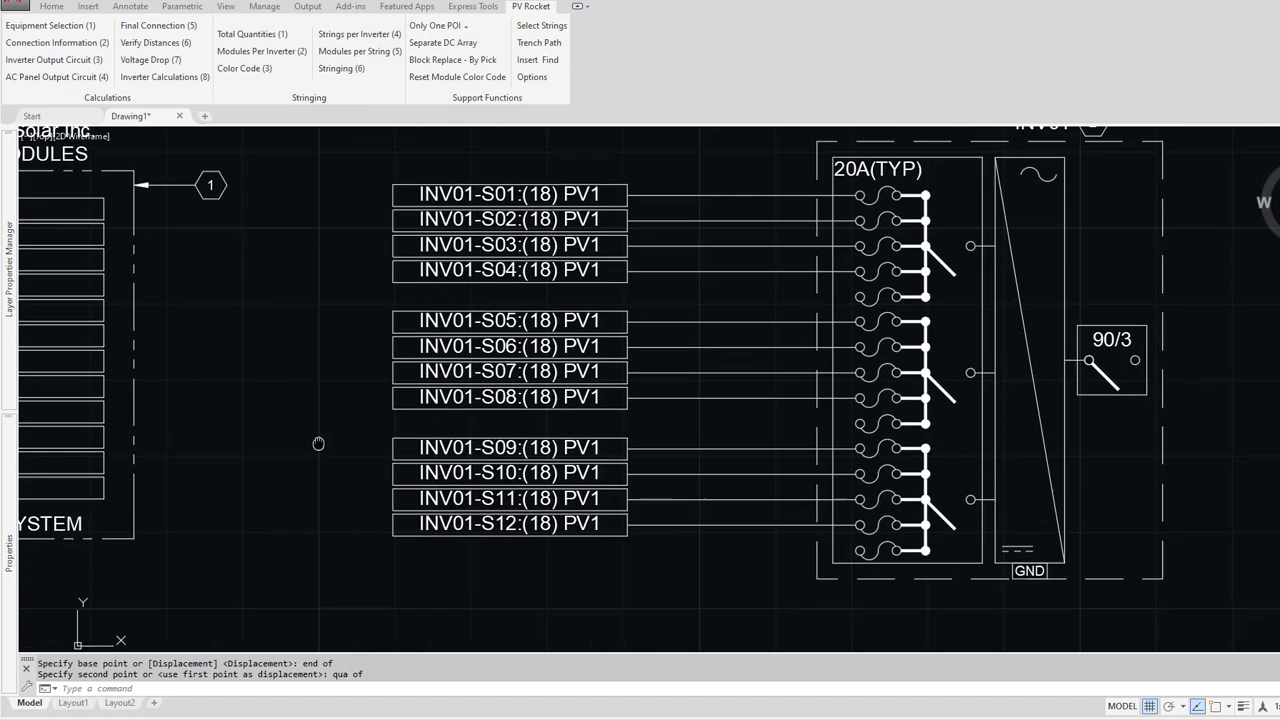
text(m)
key(Return)
click(411, 467)
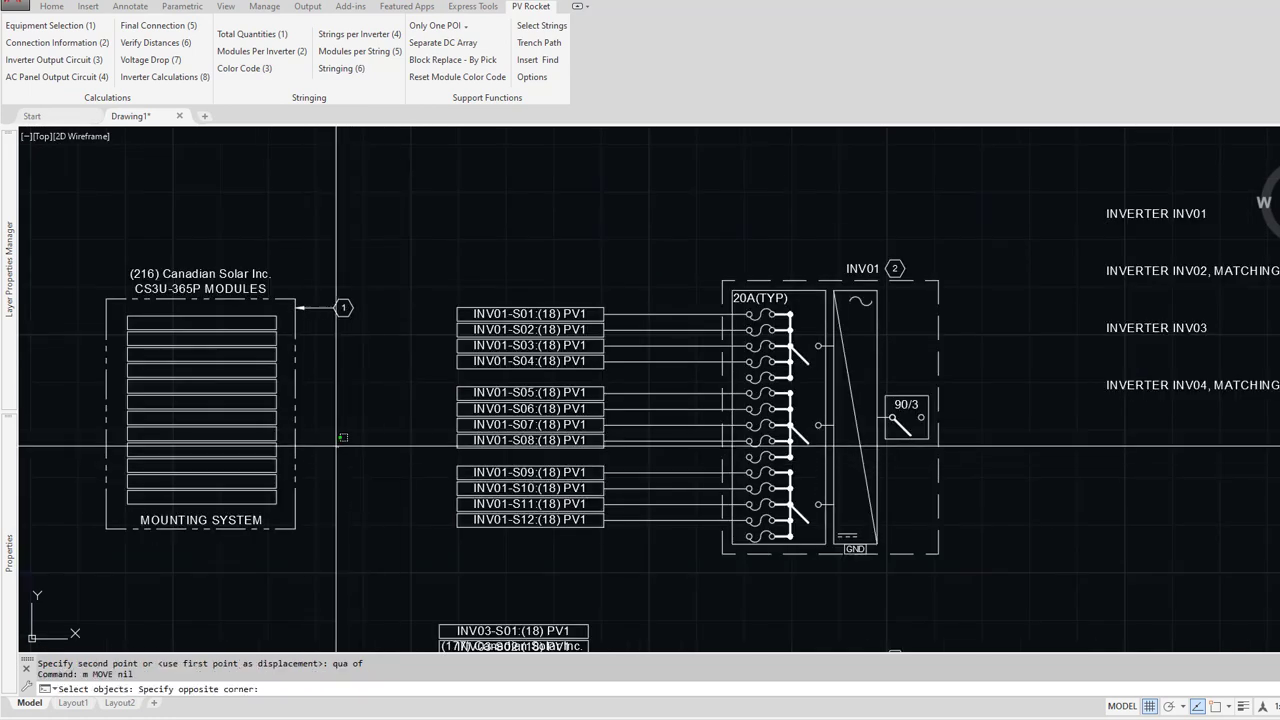
click(231, 384)
key(Return)
text(end)
key(Return)
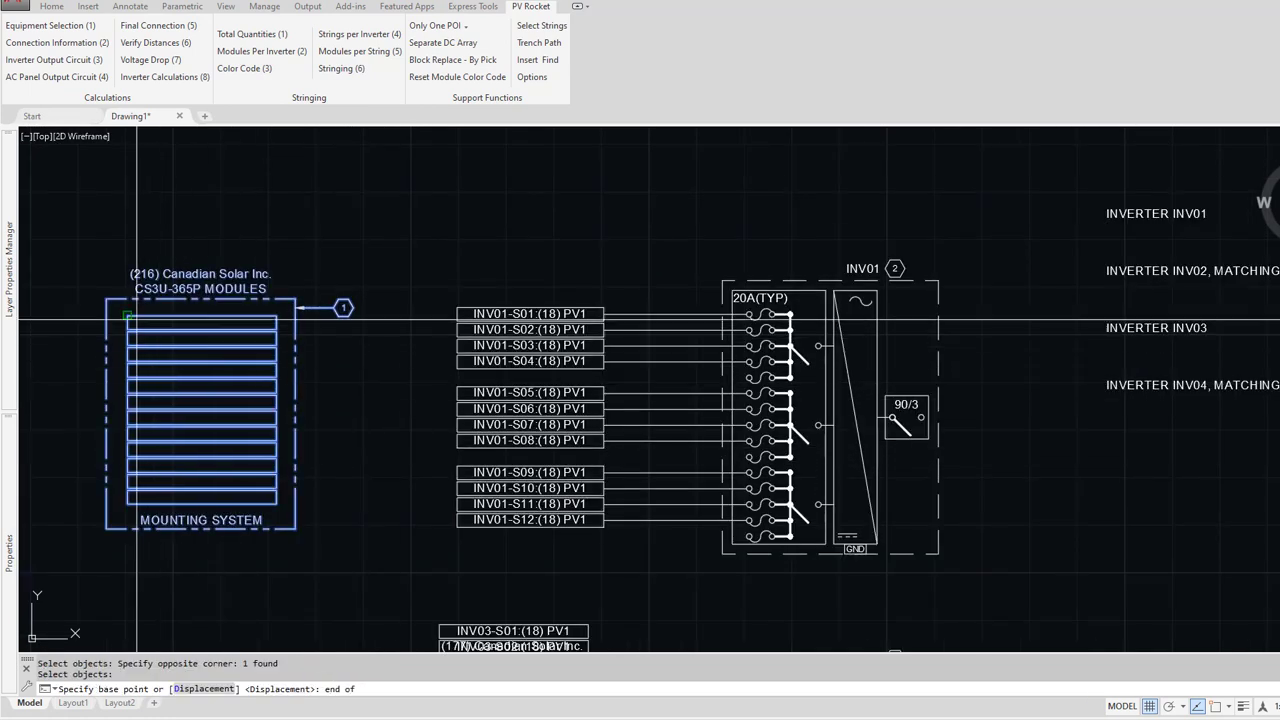
click(138, 305)
text(end)
key(Return)
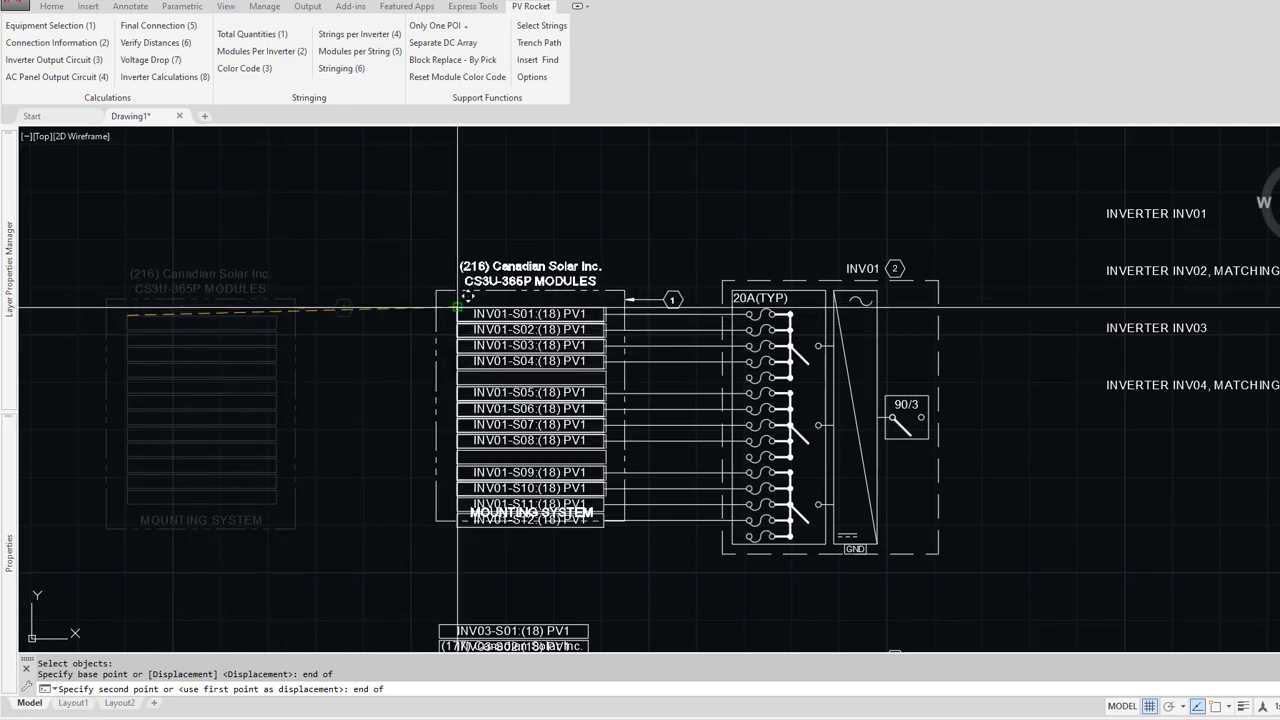
click(459, 306)
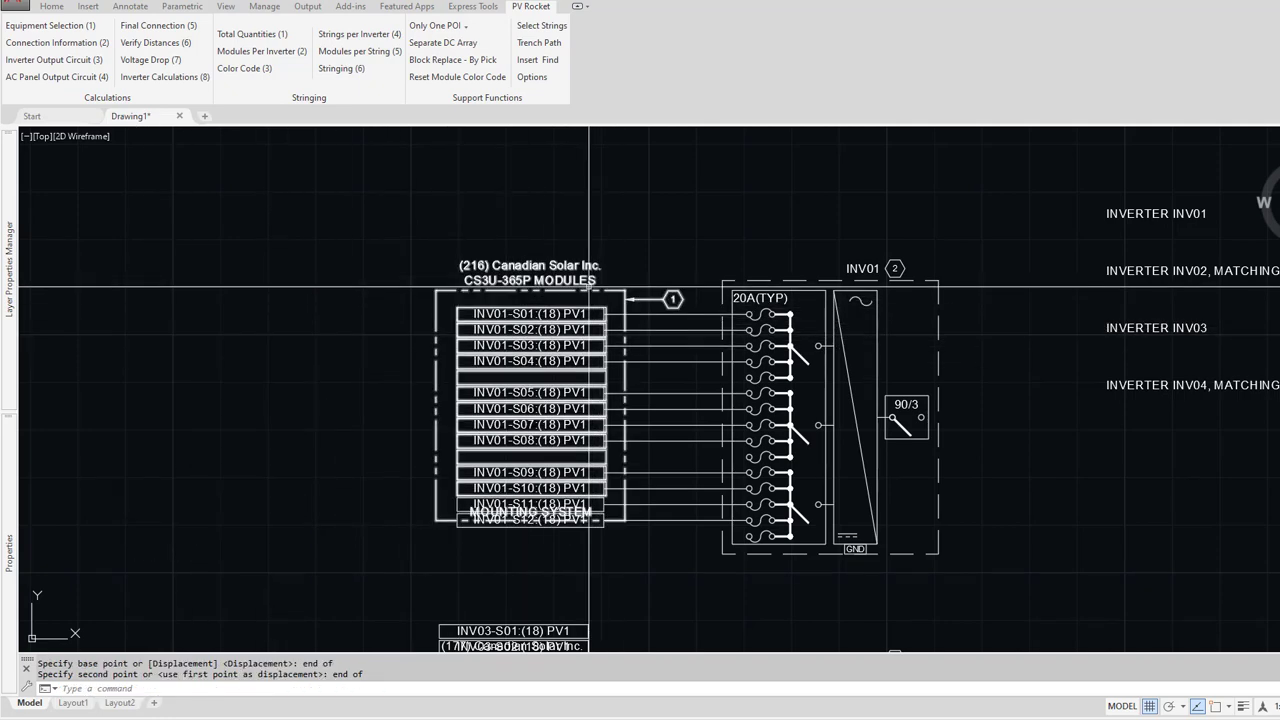
scroll(467, 391, up, 2)
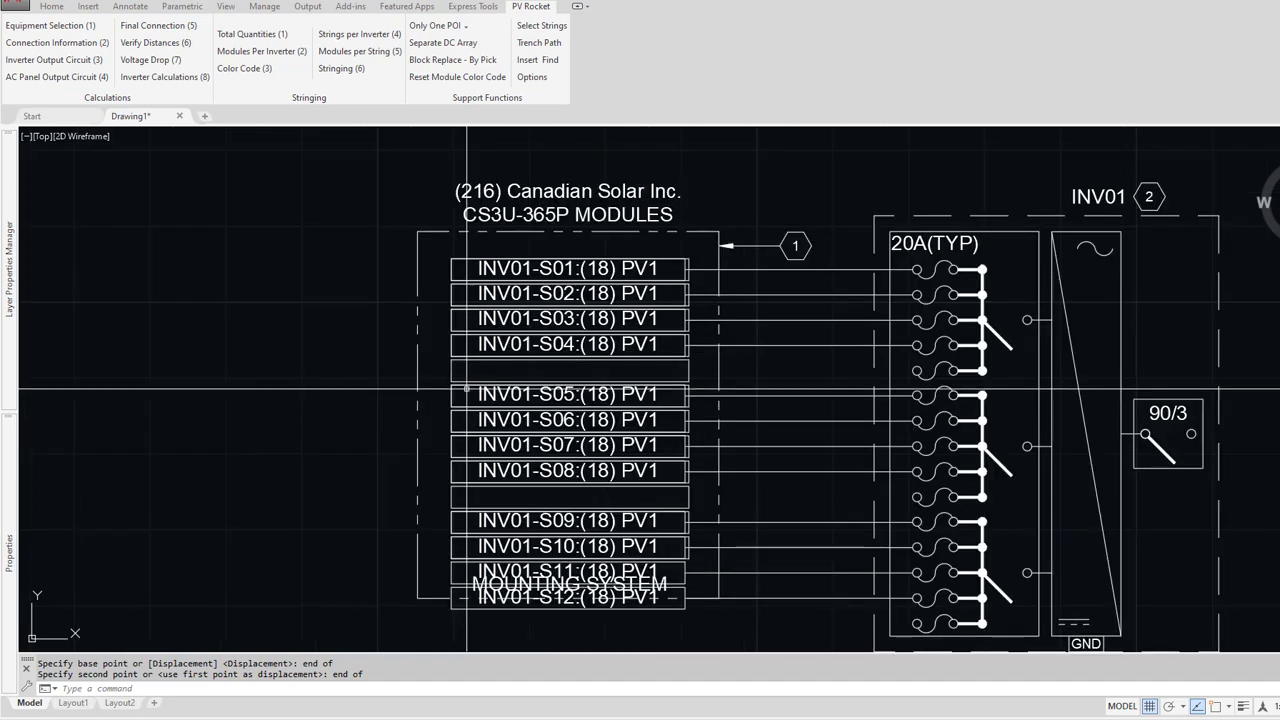
click(448, 369)
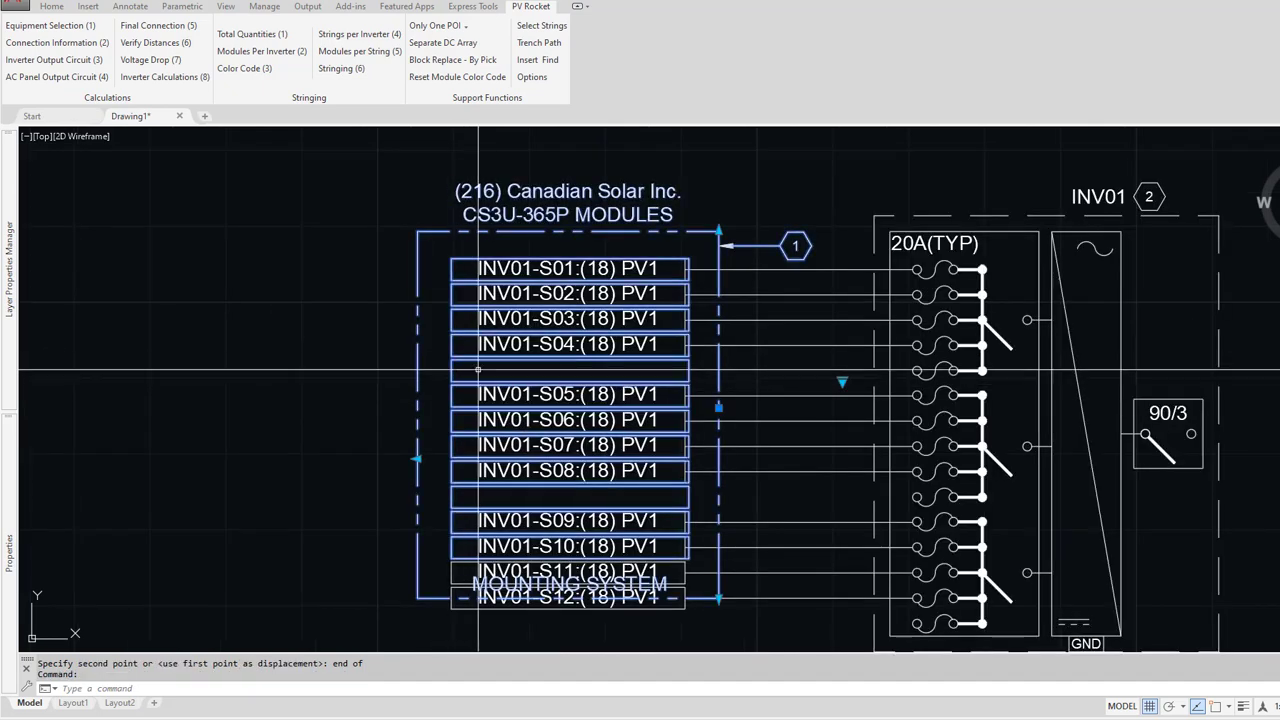
key(Escape)
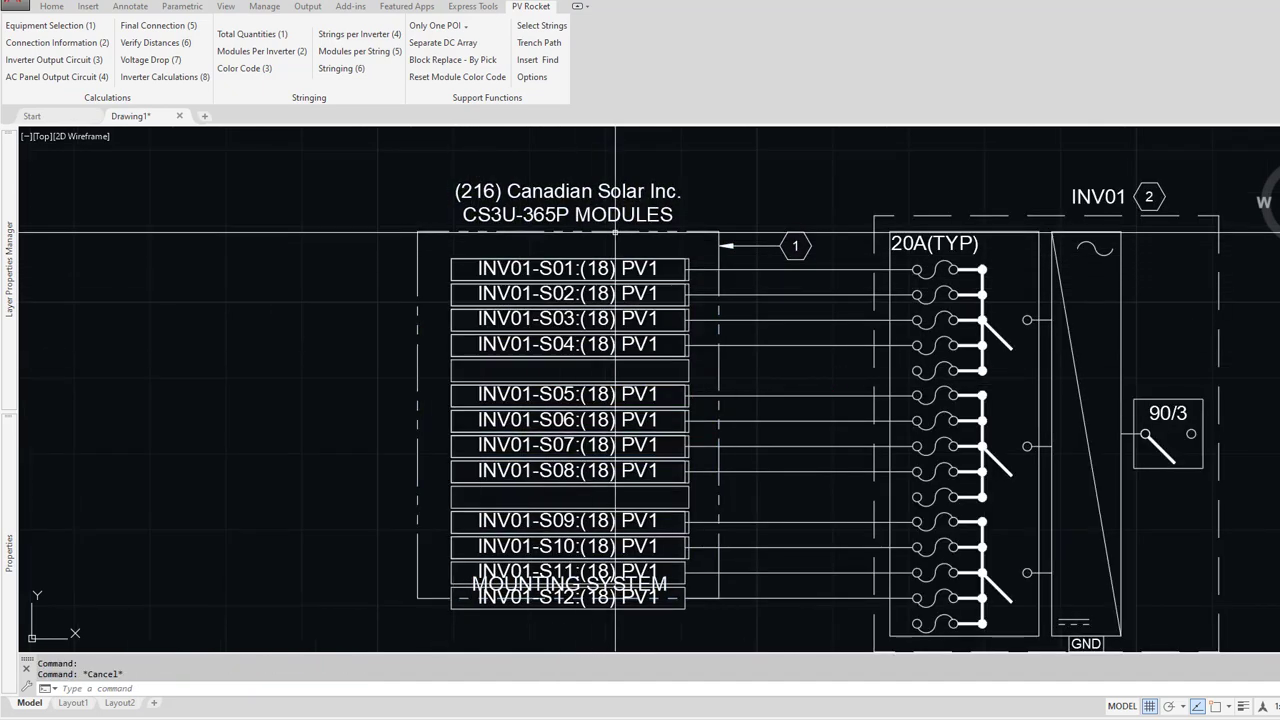
Step: Set the string count of the INV01 DC array block to 0, leaving only the separately placed string boxes
click(722, 245)
click(842, 382)
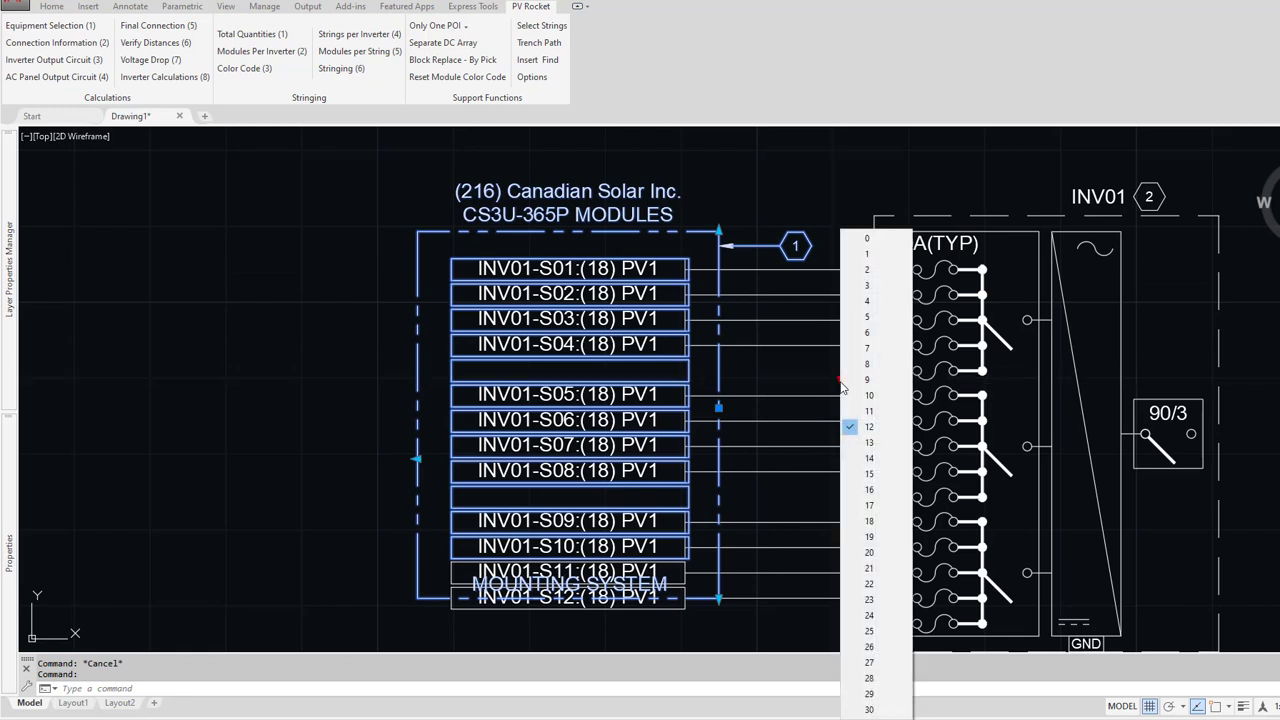
click(869, 240)
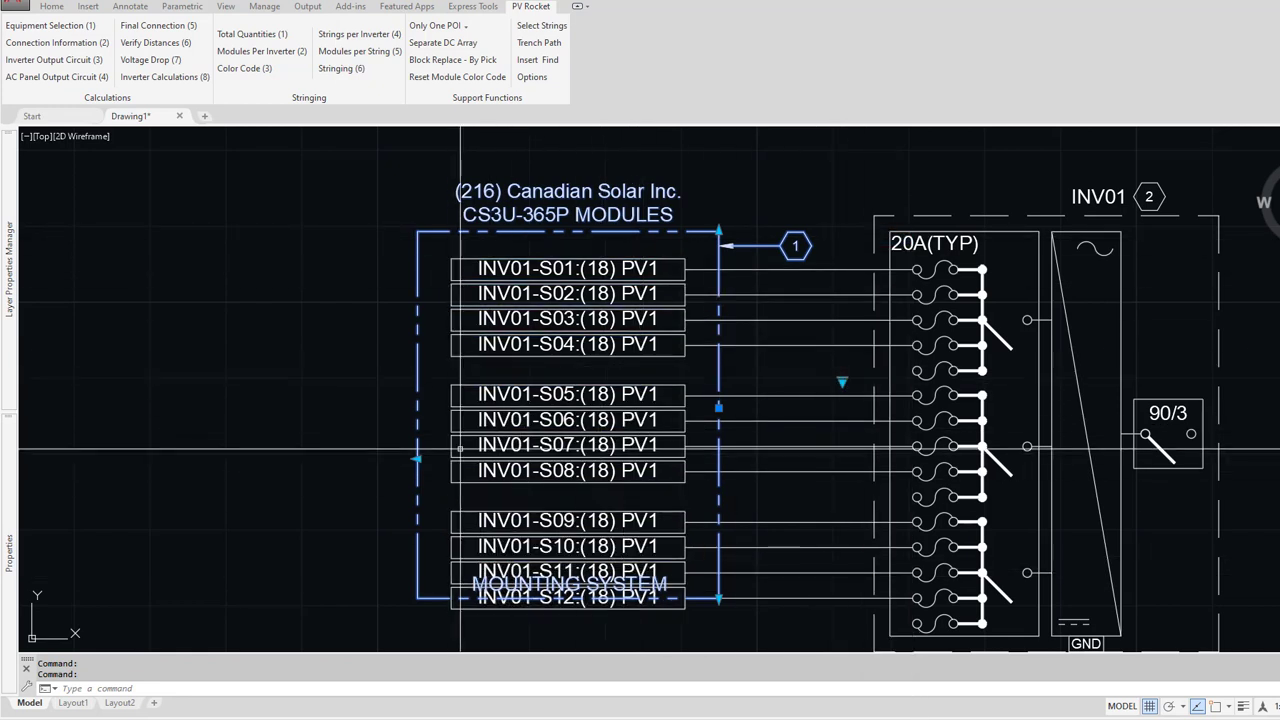
key(Escape)
Step: Stretch the lower edge of the INV01 DC array frame below string S12, carrying the MOUNTING SYSTEM label clear of the strings
middle_drag(443, 594, 435, 490)
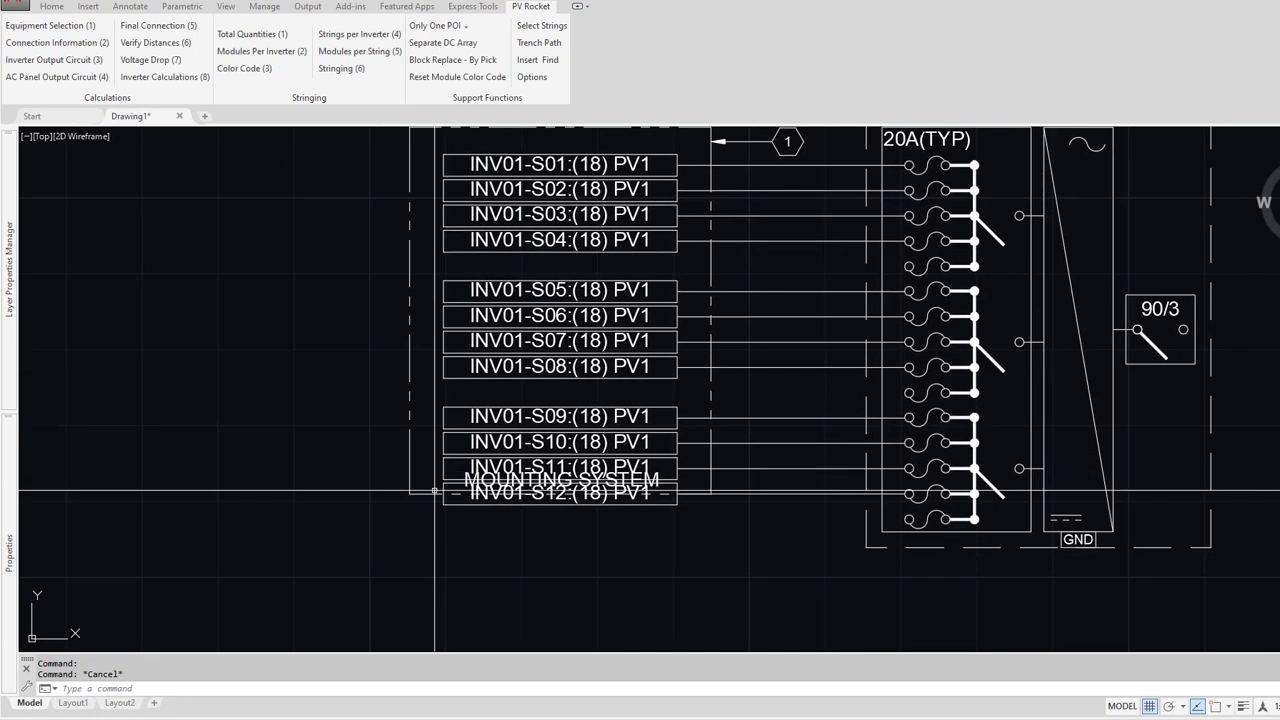
click(435, 491)
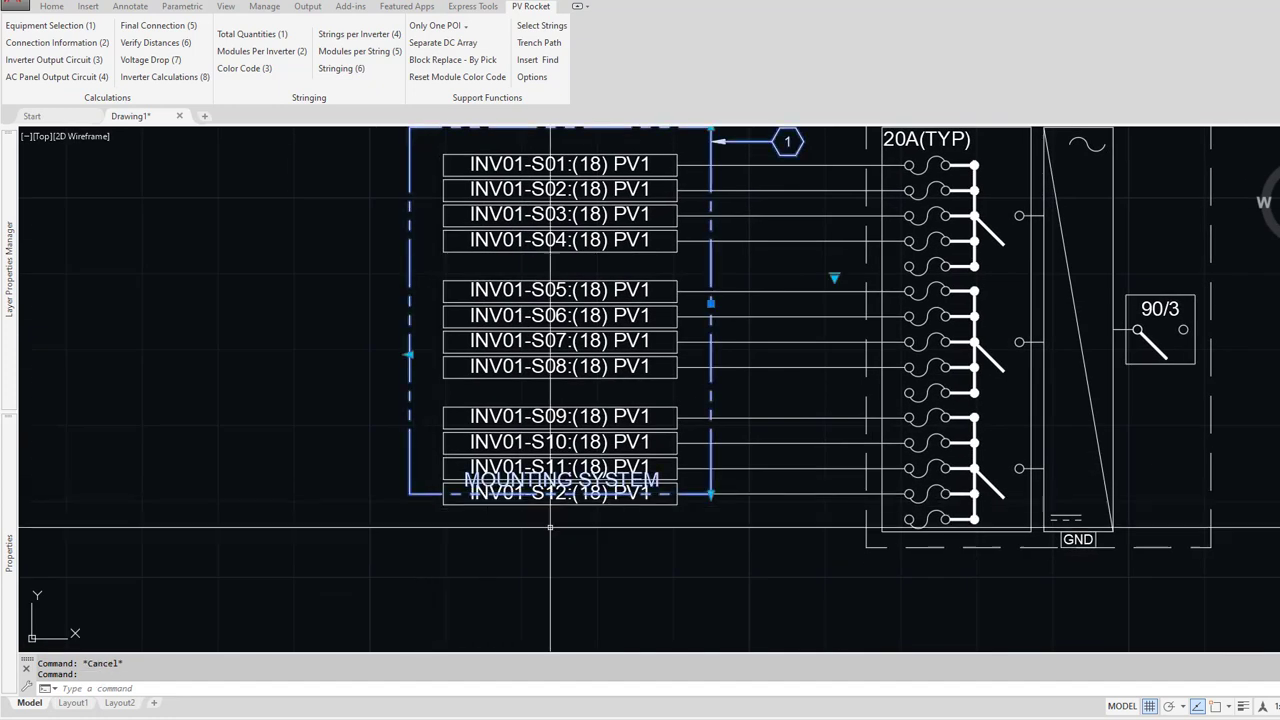
click(710, 494)
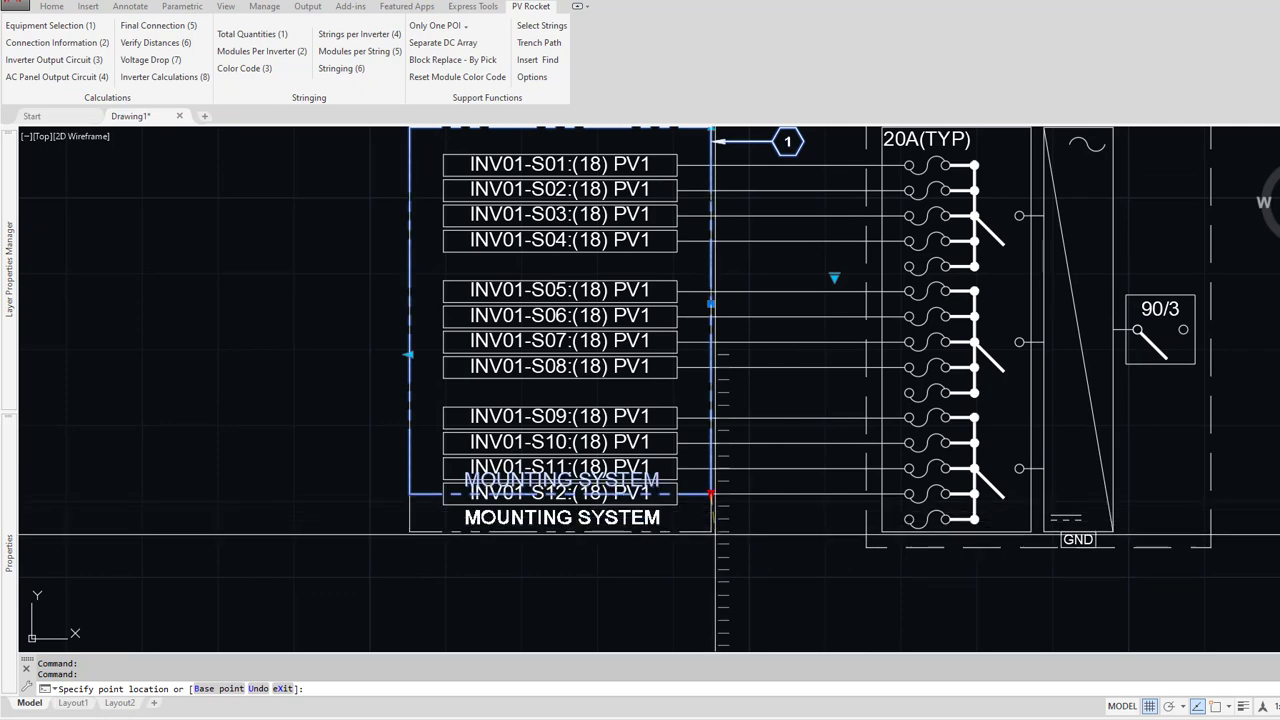
scroll(535, 583, down, 2)
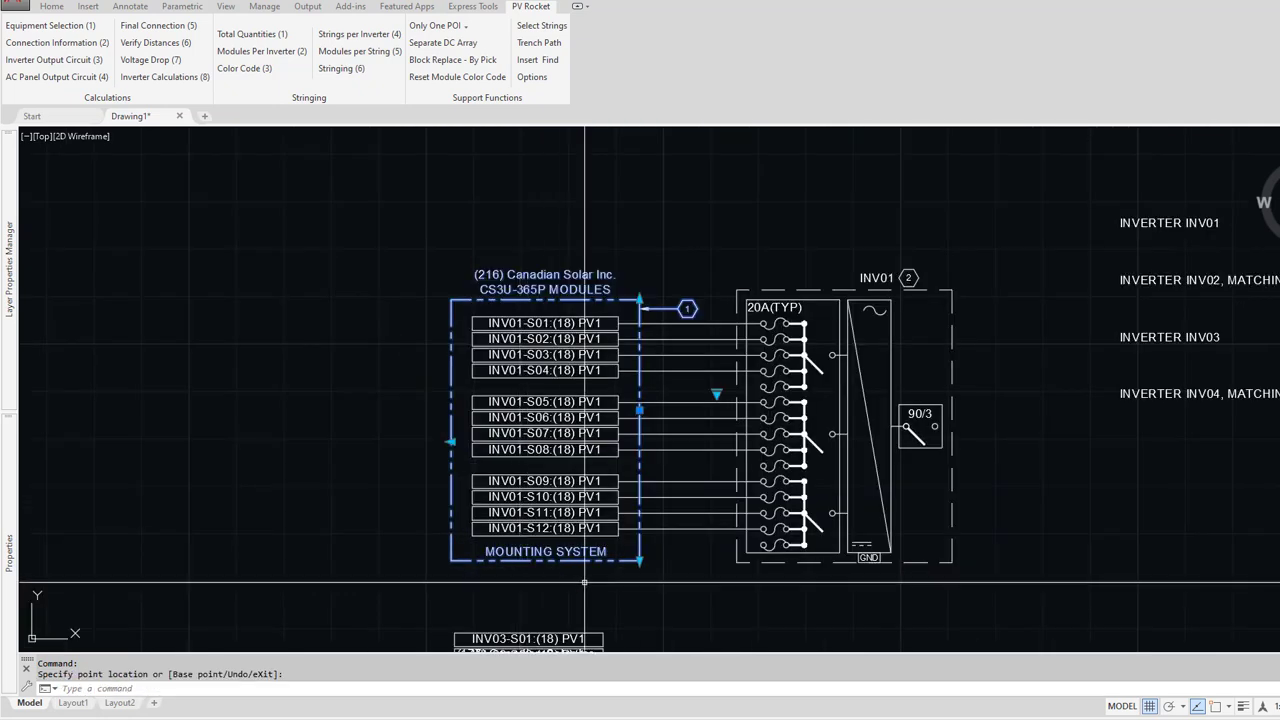
key(Escape)
scroll(684, 561, up, 2)
middle_drag(673, 575, 628, 609)
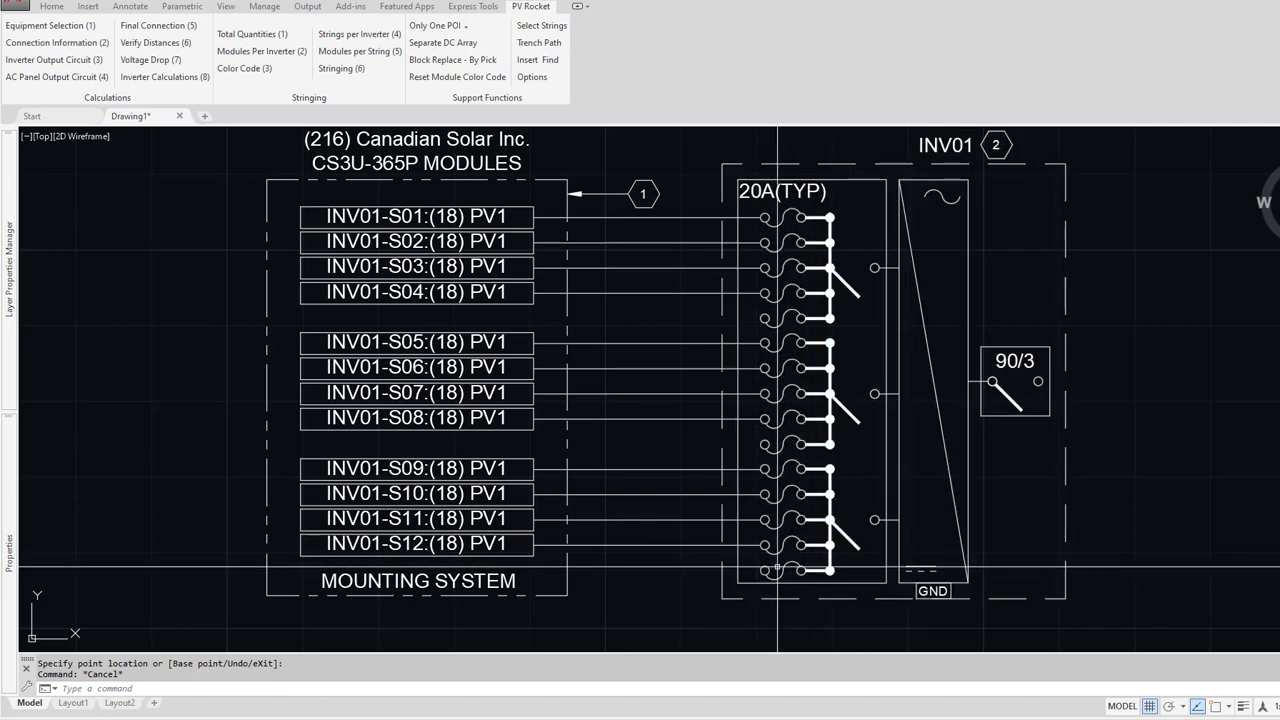
Step: Stretch the INV03 DC array frame upward past S01 and downward past S10 to enclose all its strings
scroll(777, 567, down, 6)
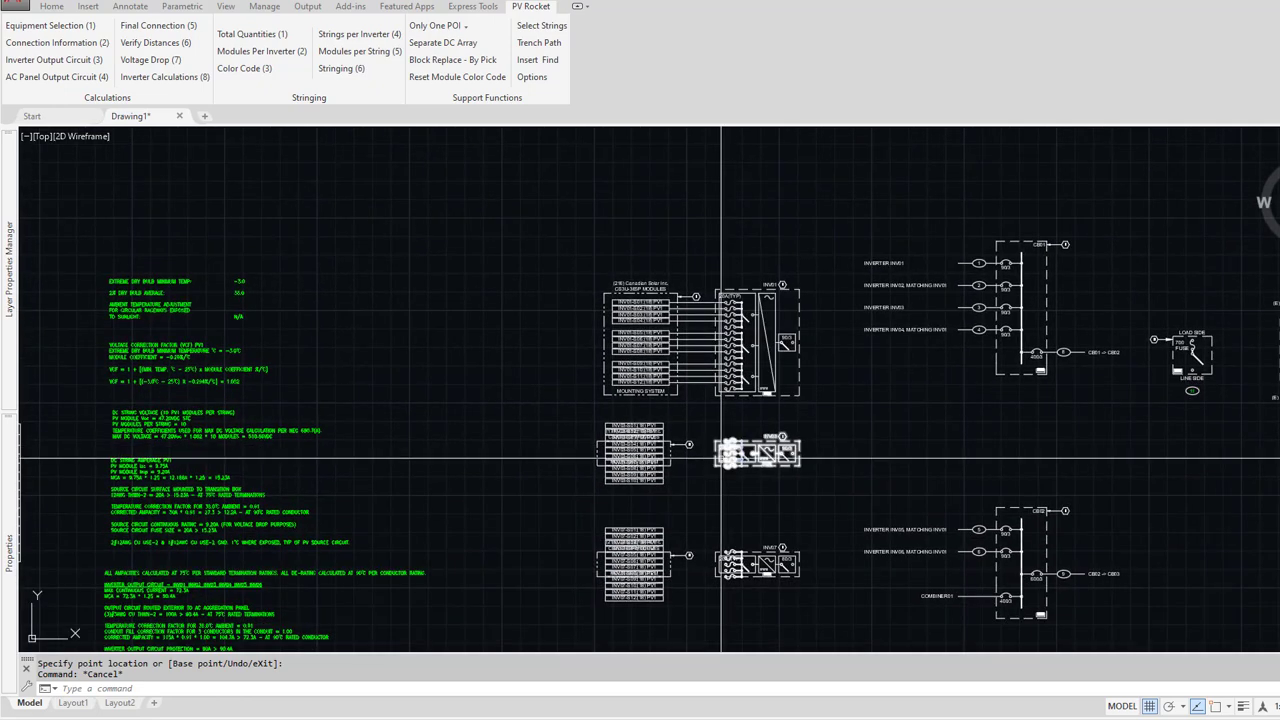
scroll(721, 458, up, 4)
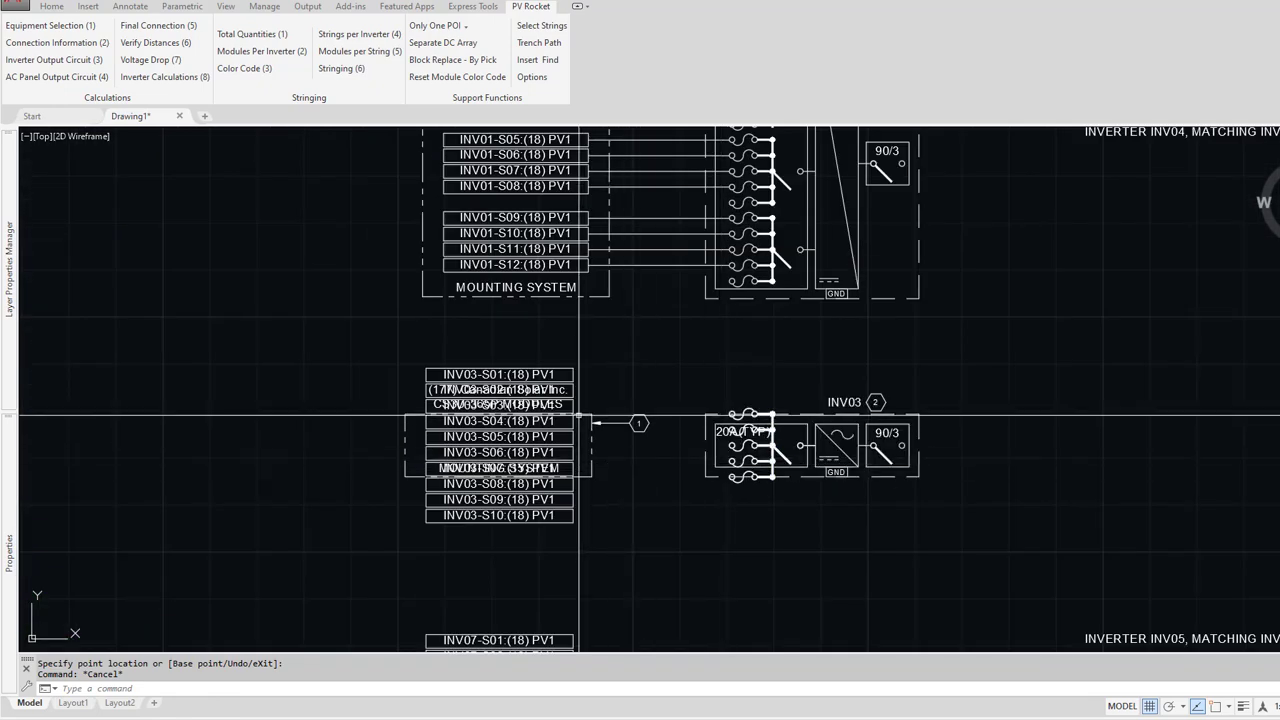
click(592, 415)
click(592, 415)
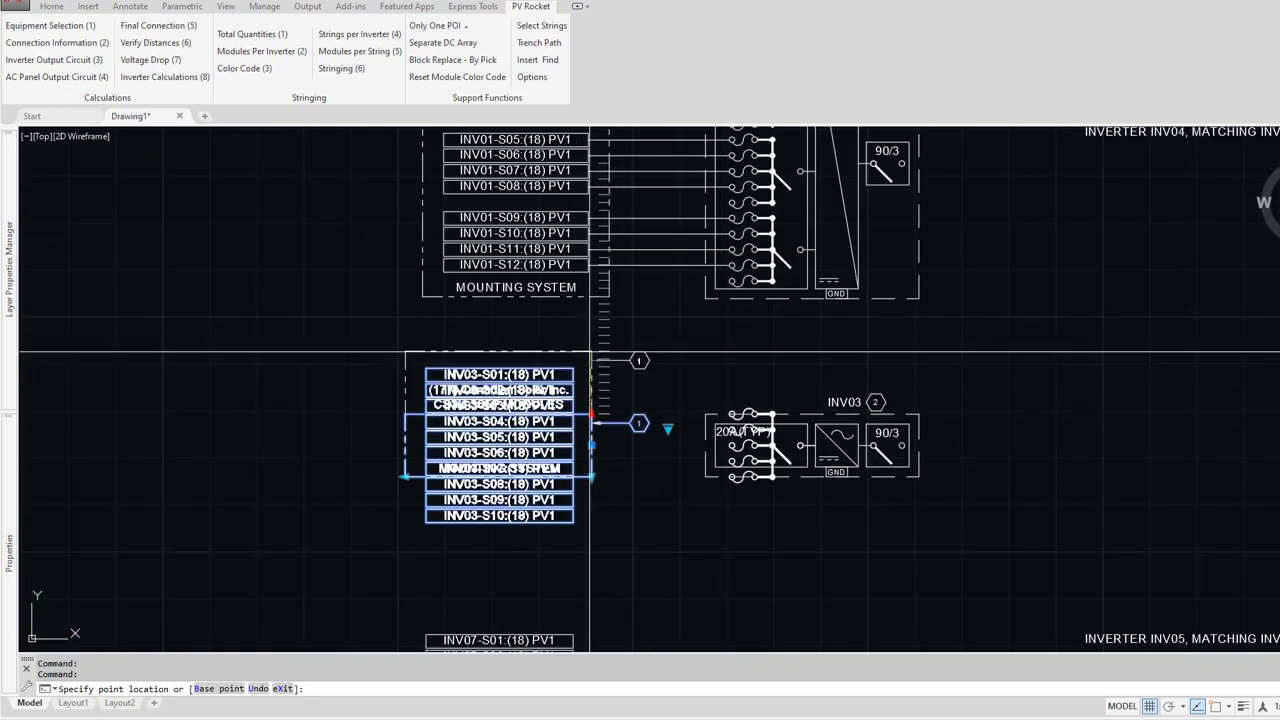
click(580, 548)
scroll(540, 474, up, 2)
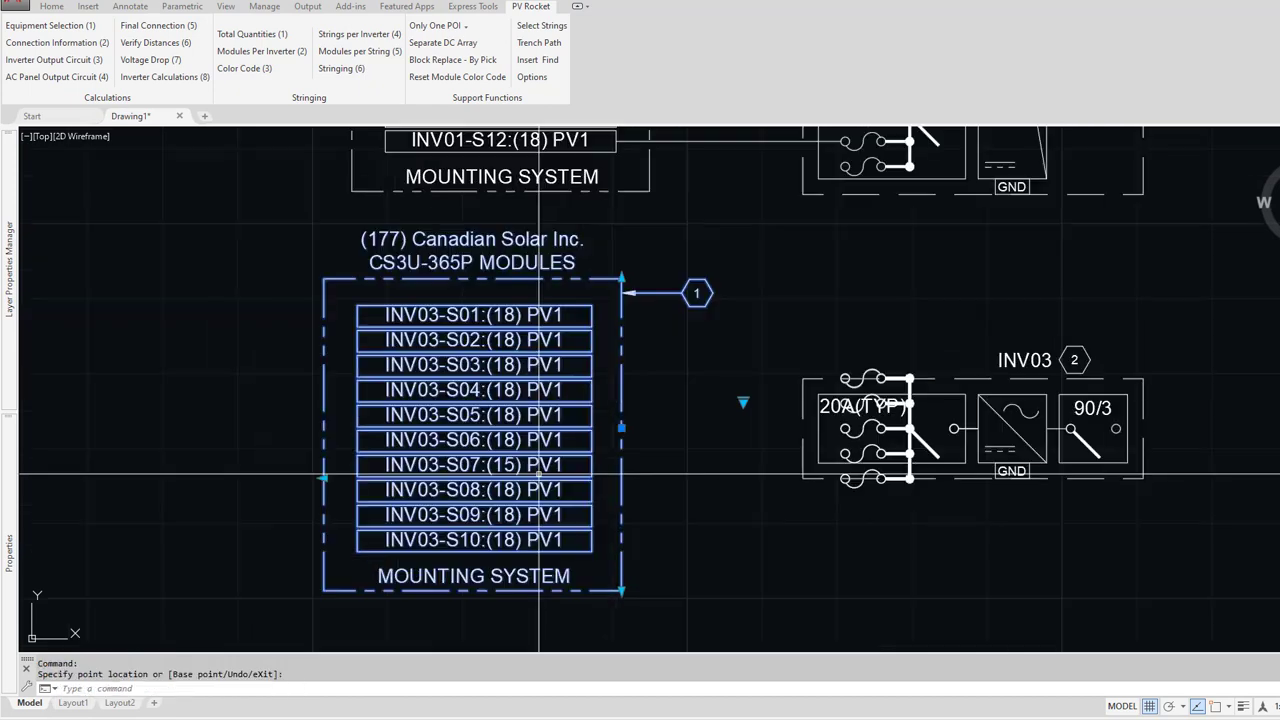
key(Escape)
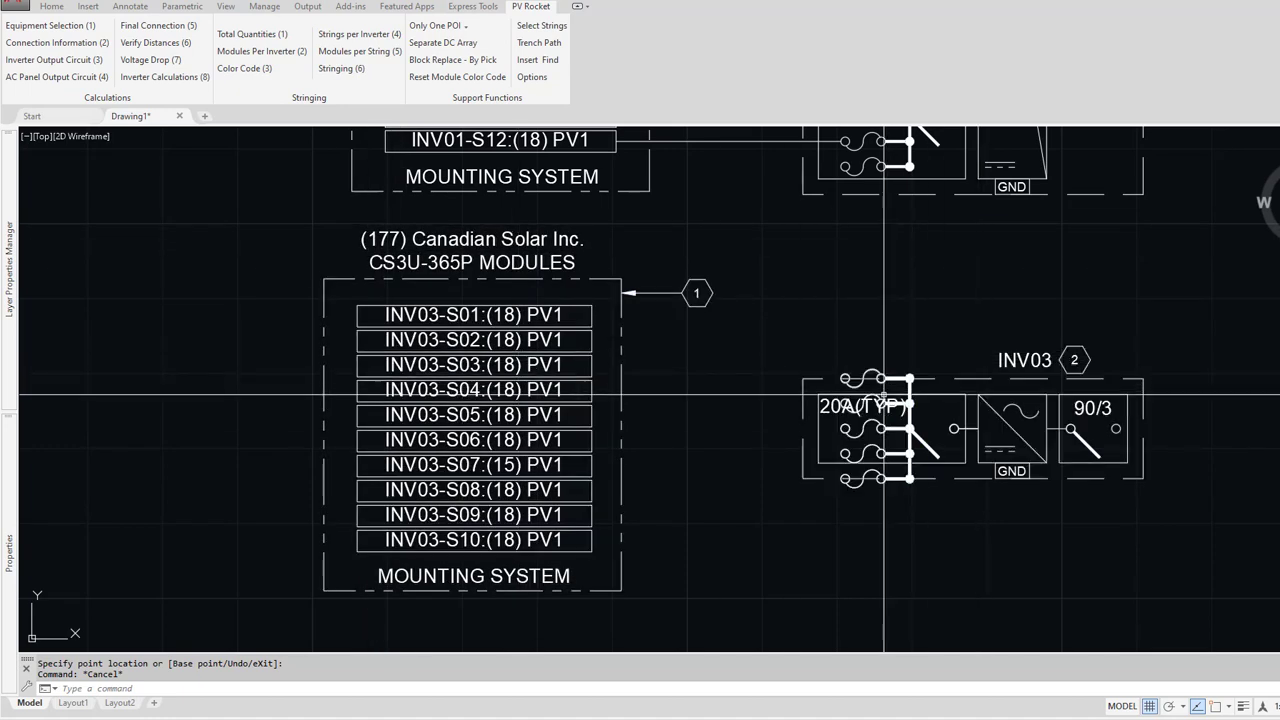
Step: Examine the inverter feeds, breakers and combiner connections at CB01, CB02 and CB03 in the one-line diagram
scroll(876, 400, down, 5)
scroll(1146, 270, up, 6)
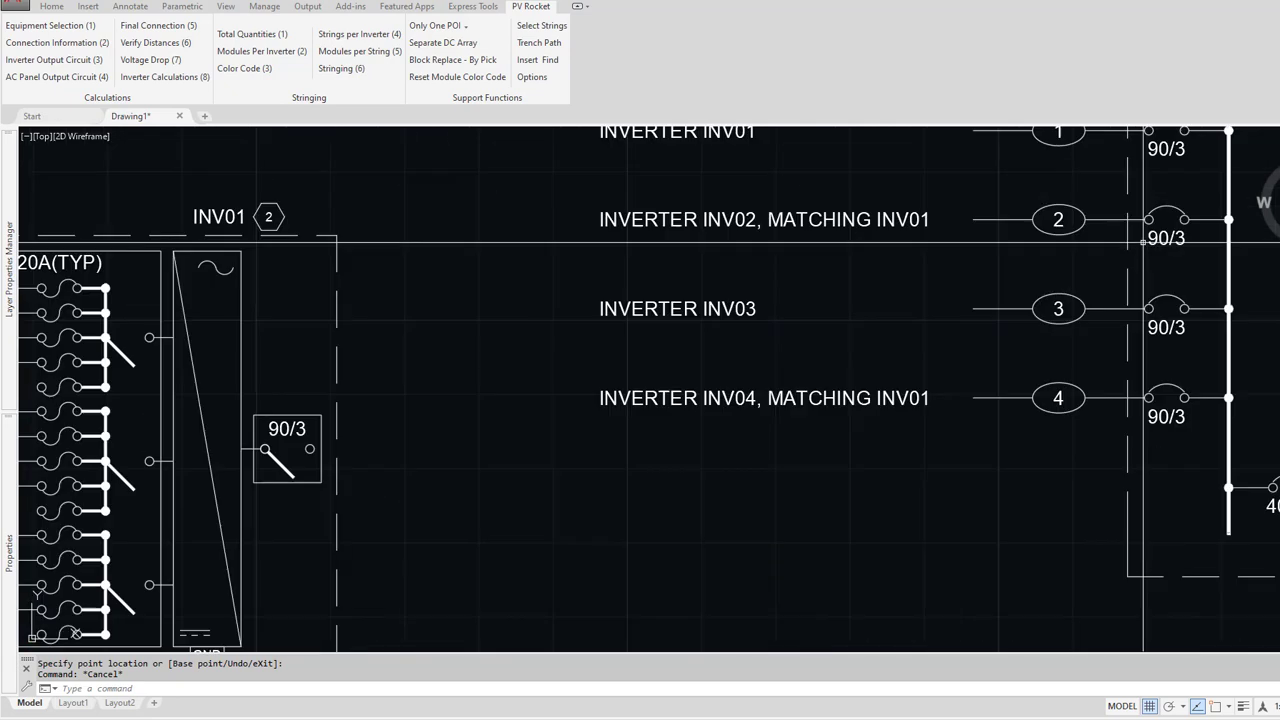
middle_drag(1036, 282, 804, 383)
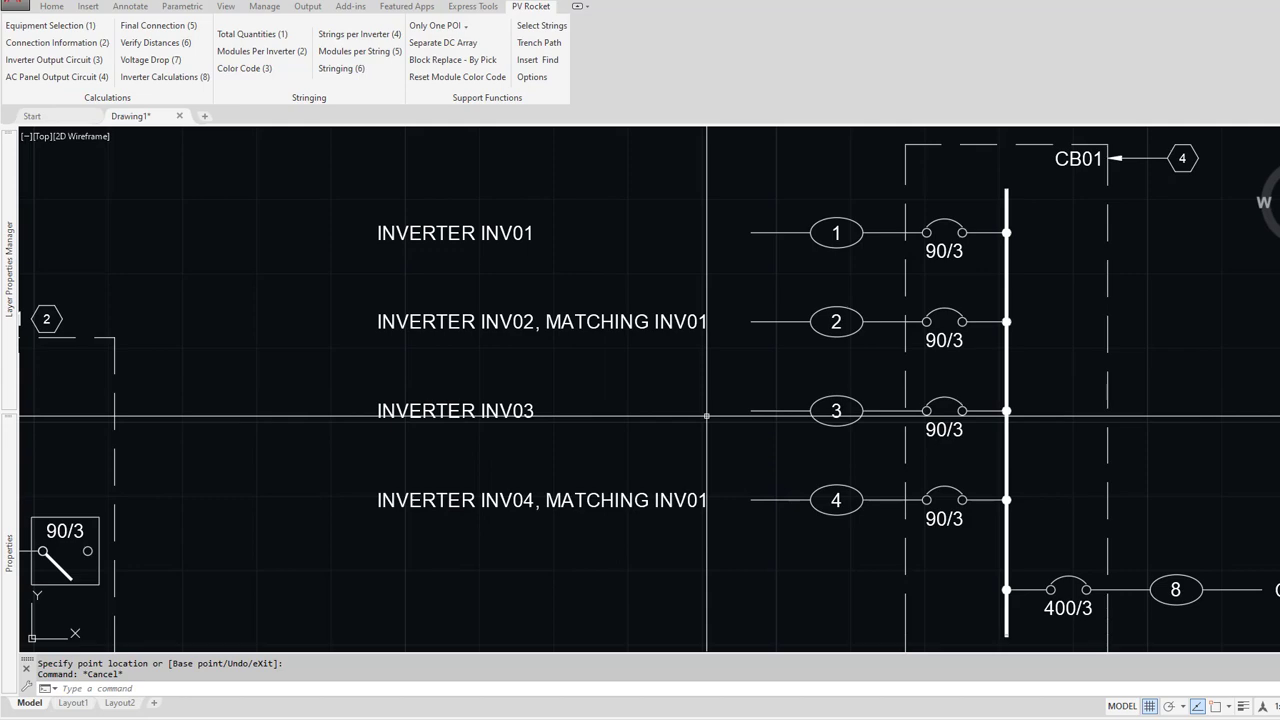
scroll(462, 438, down, 6)
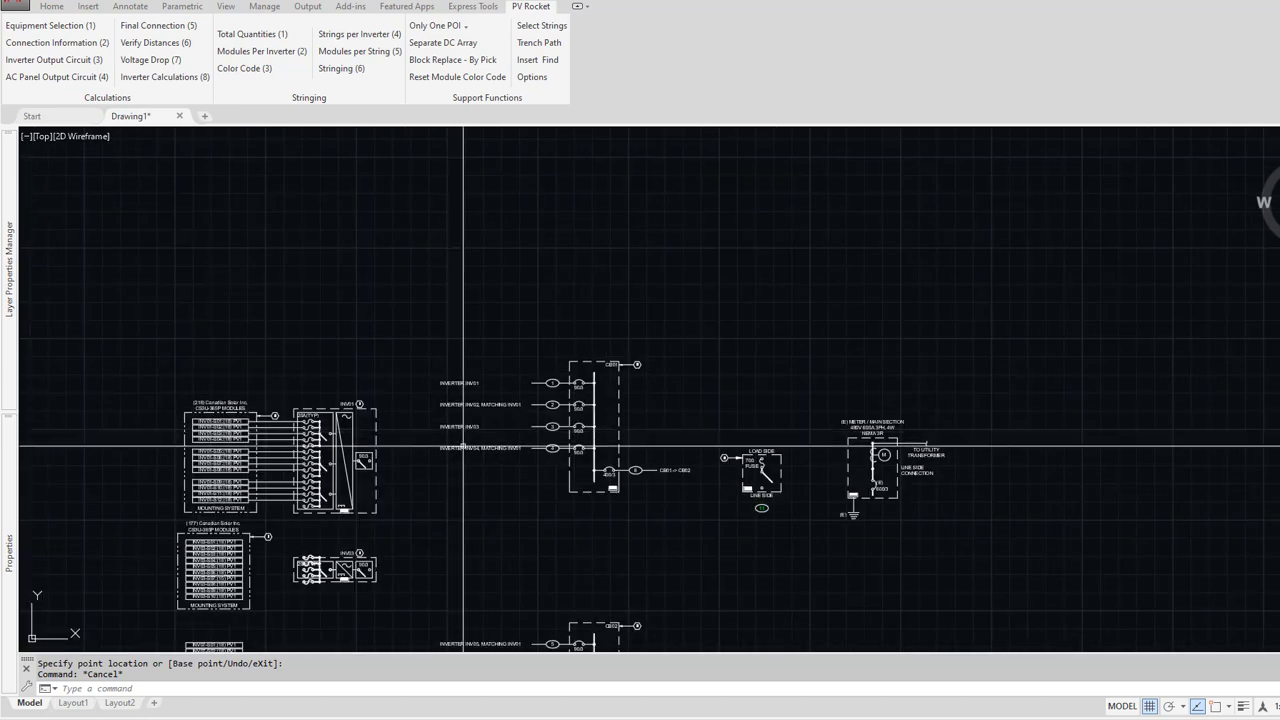
middle_drag(250, 505, 302, 397)
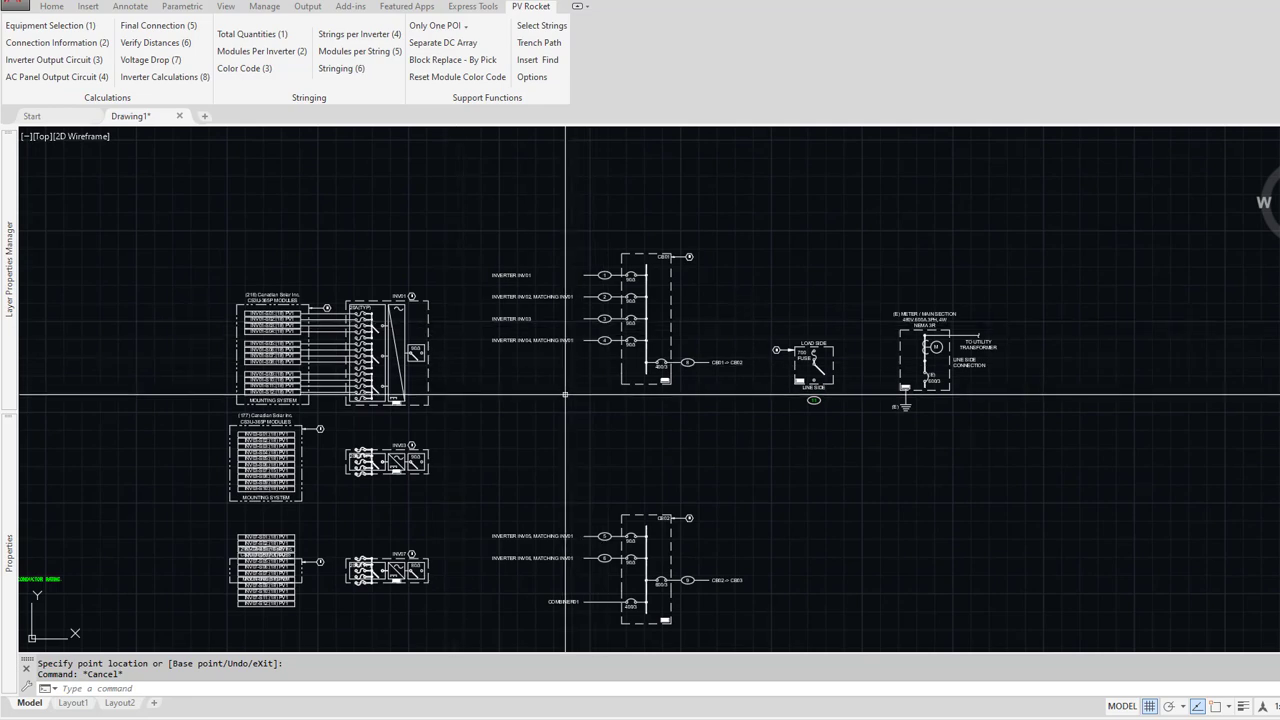
scroll(562, 375, down, 2)
middle_drag(560, 486, 553, 339)
scroll(547, 460, up, 4)
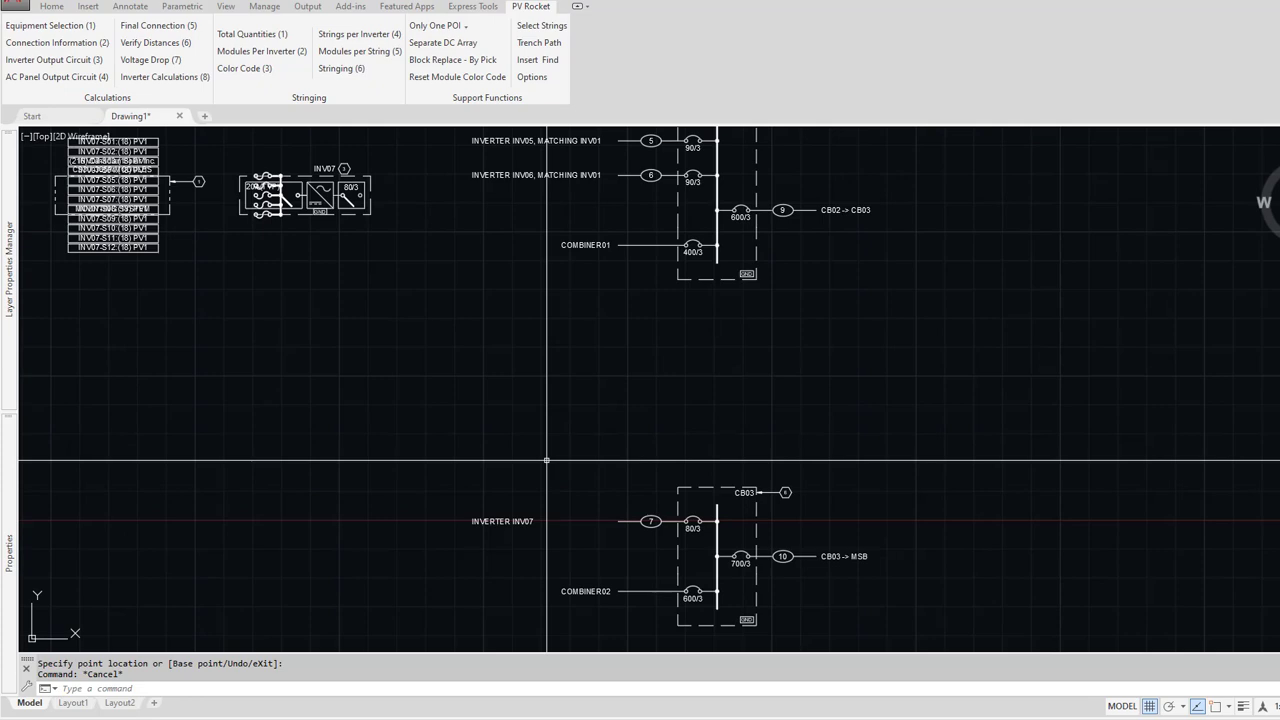
scroll(547, 460, down, 4)
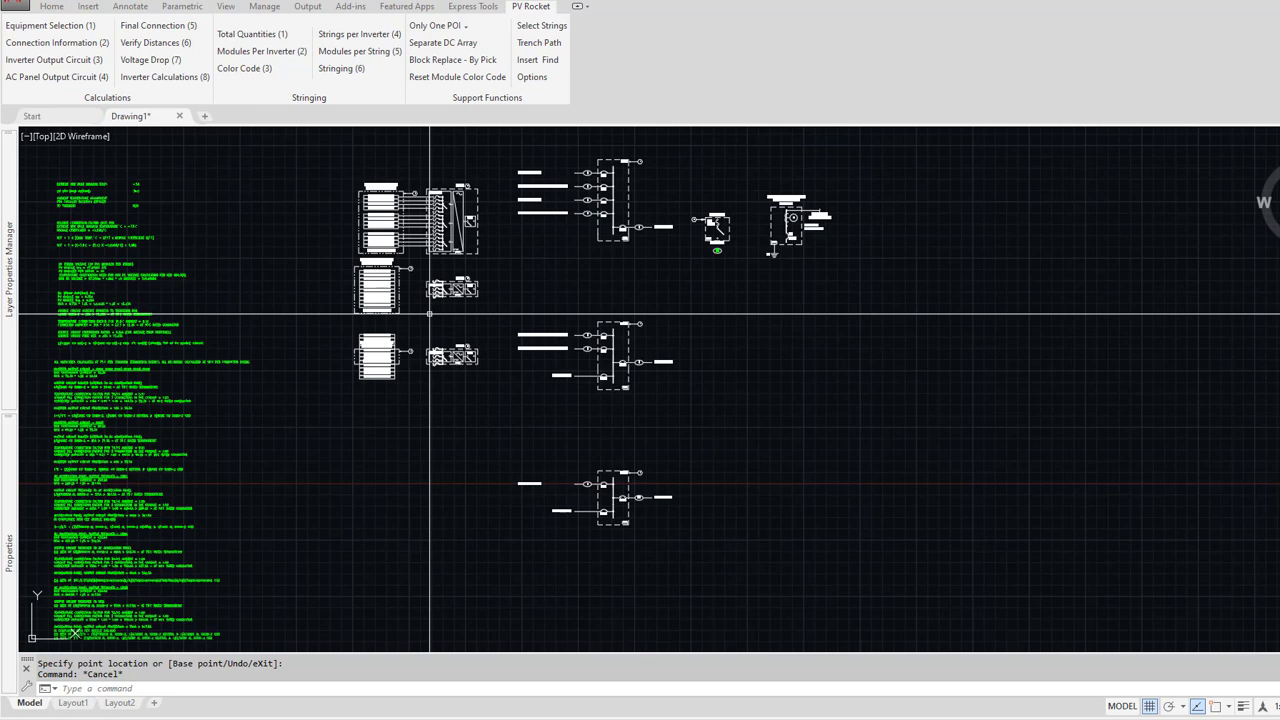
Step: Reset the module color code of the red array beside INV07 in the site layout, selecting the whole array
scroll(434, 503, down, 6)
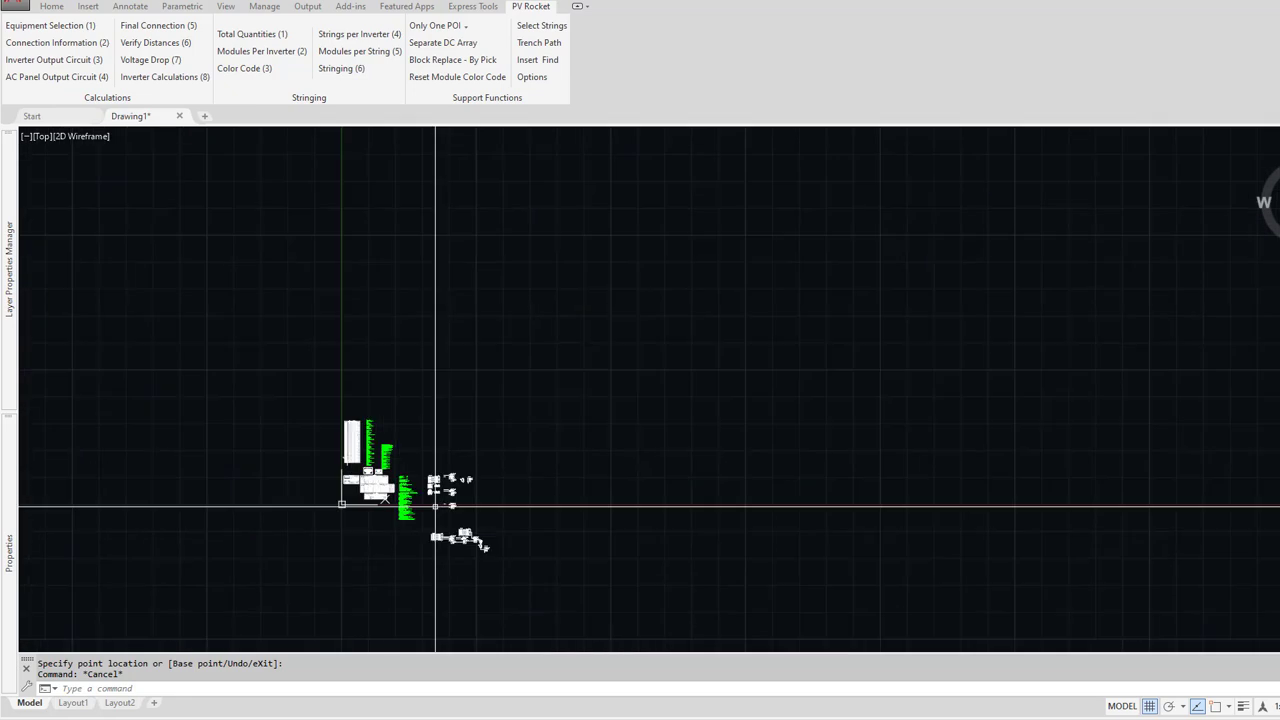
scroll(569, 354, up, 8)
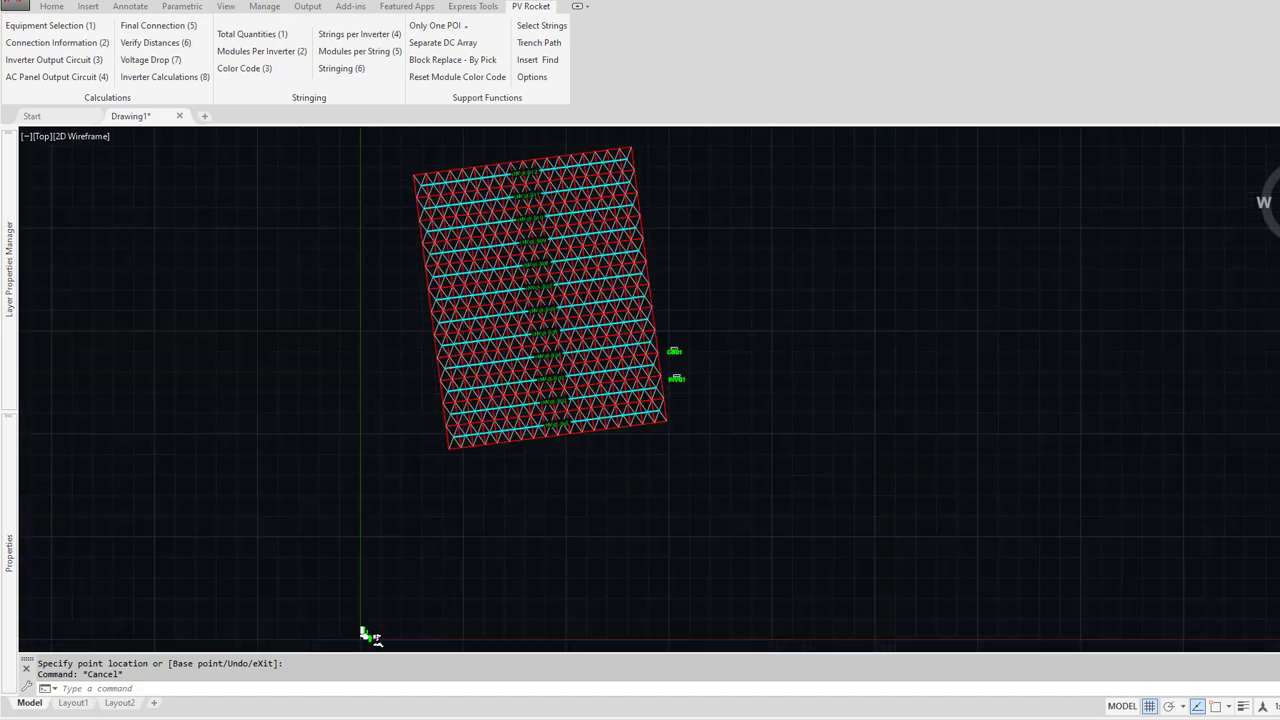
scroll(486, 491, down, 4)
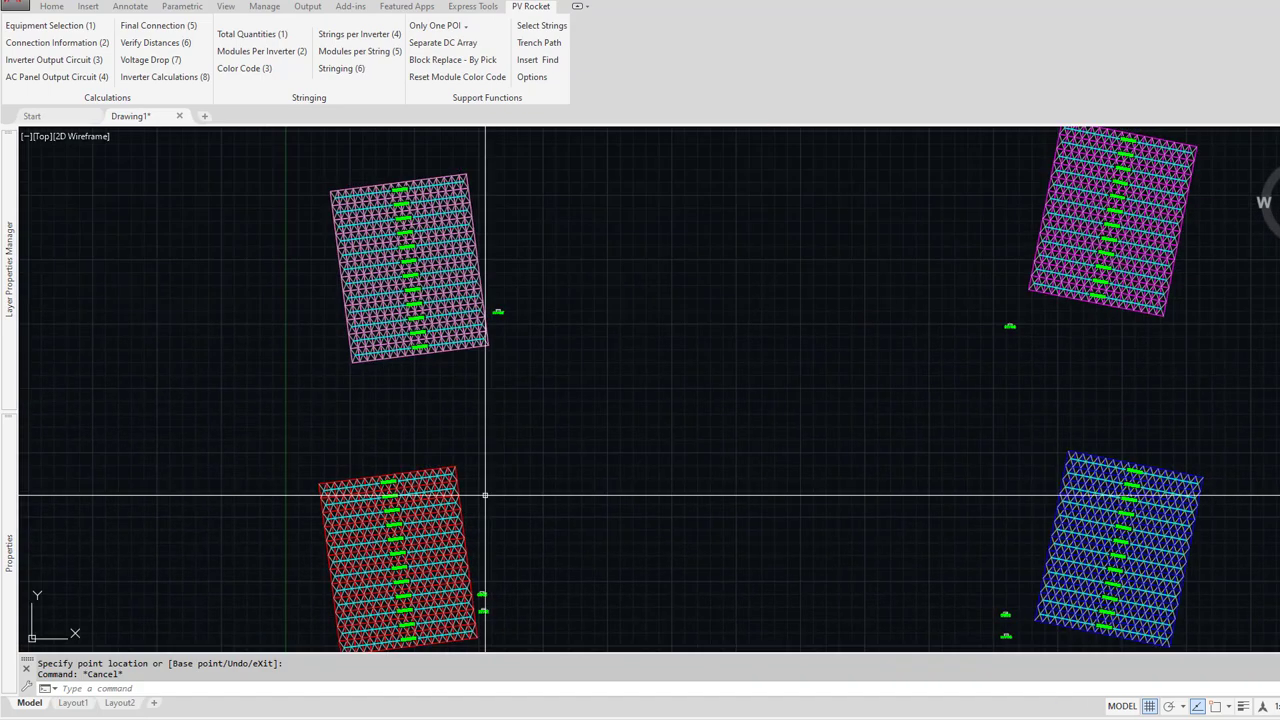
mouse_move(600, 354)
middle_down()
mouse_move(574, 405)
mouse_move(592, 378)
middle_up()
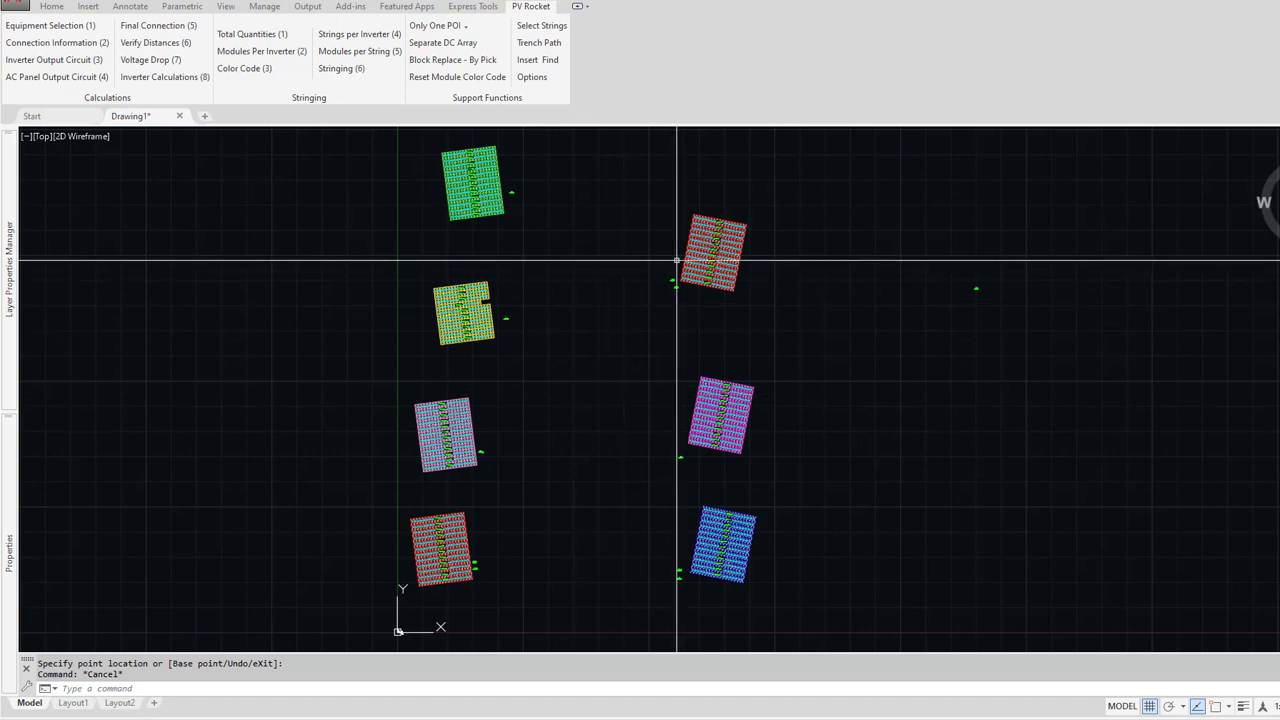
scroll(690, 240, up, 6)
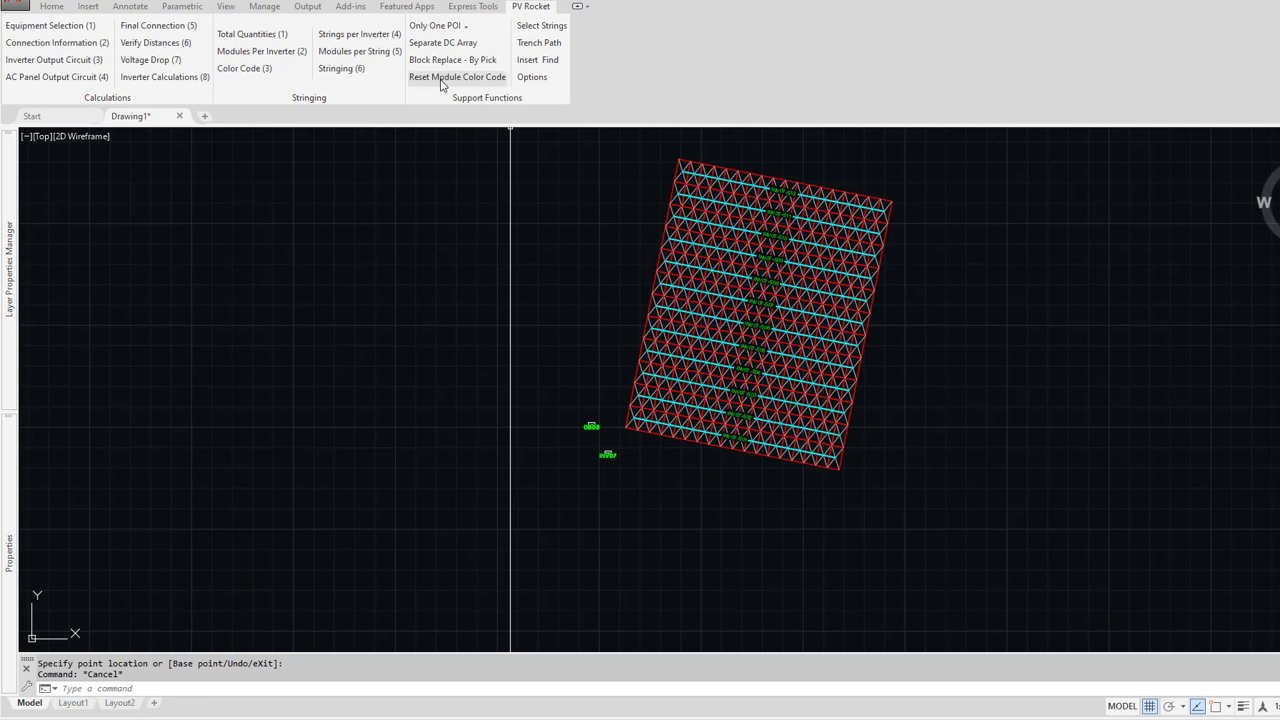
click(350, 7)
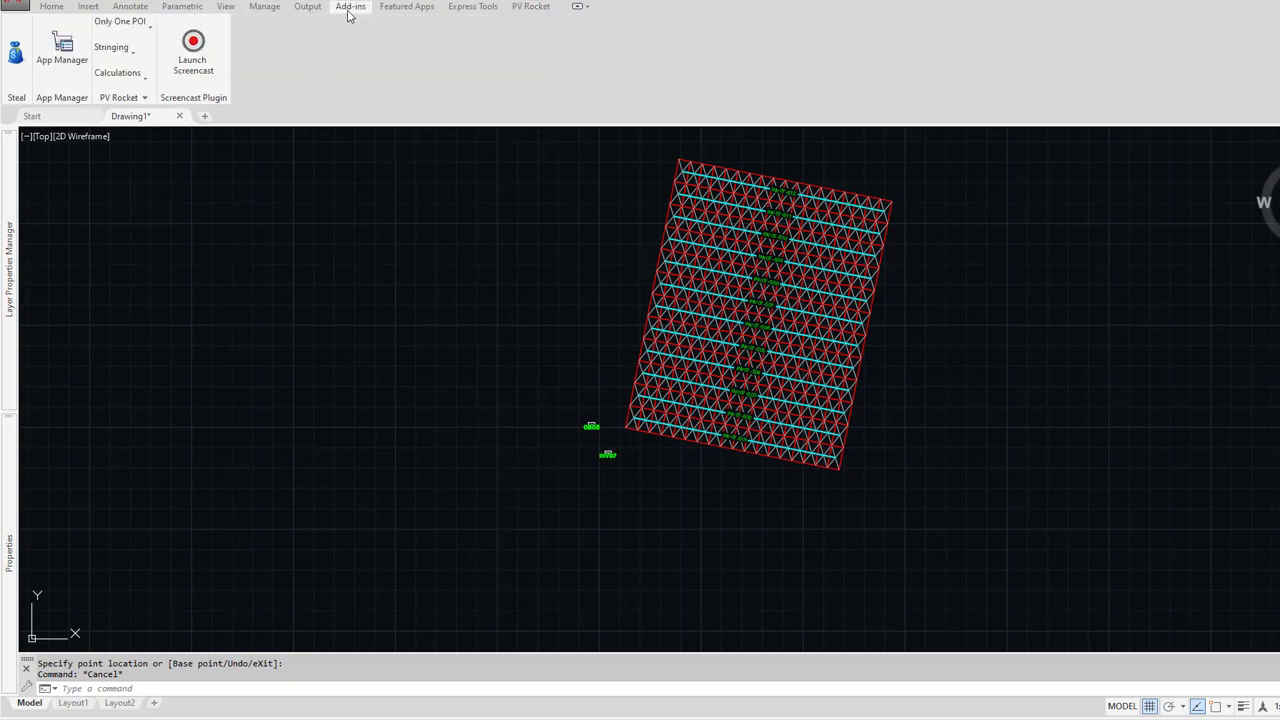
click(128, 98)
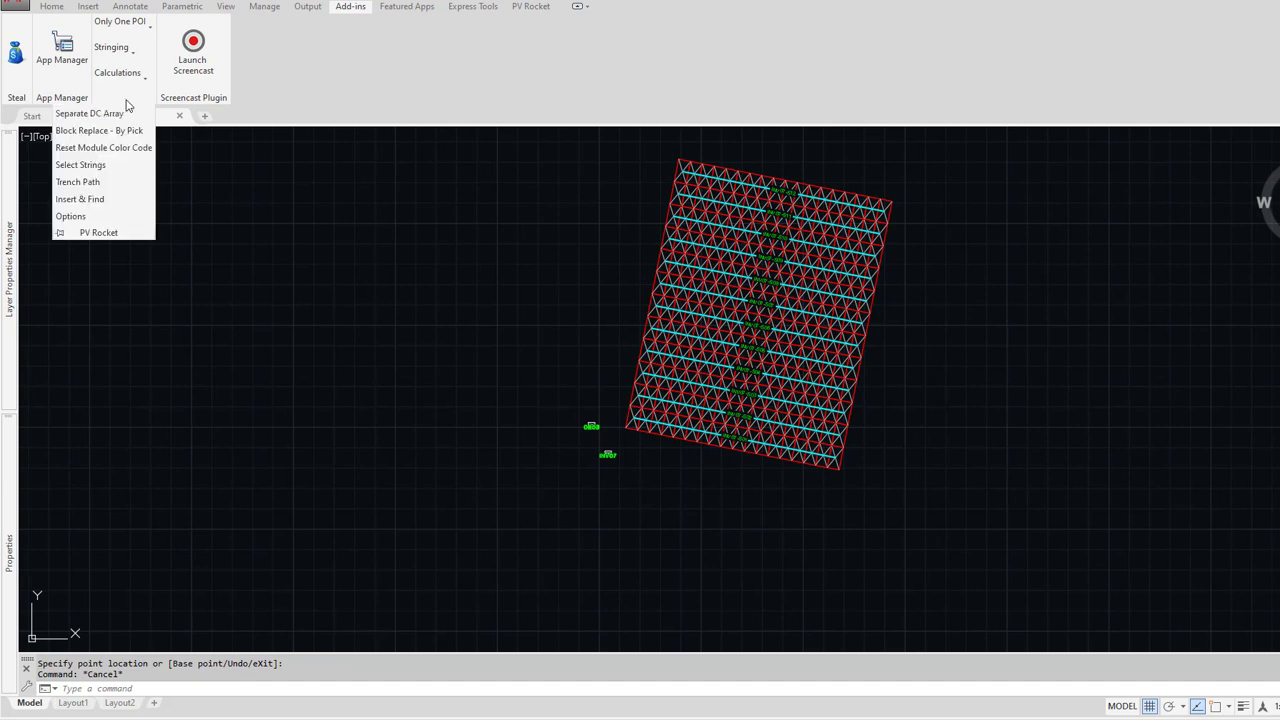
click(90, 150)
click(582, 151)
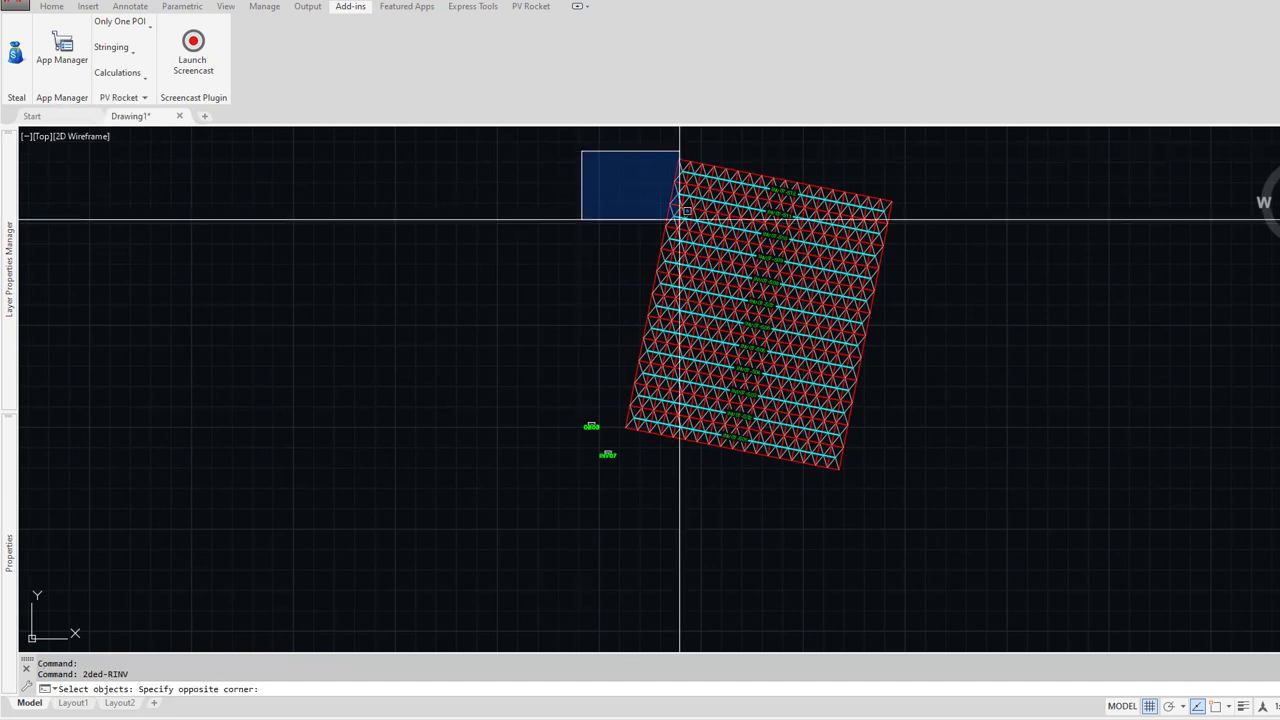
click(923, 497)
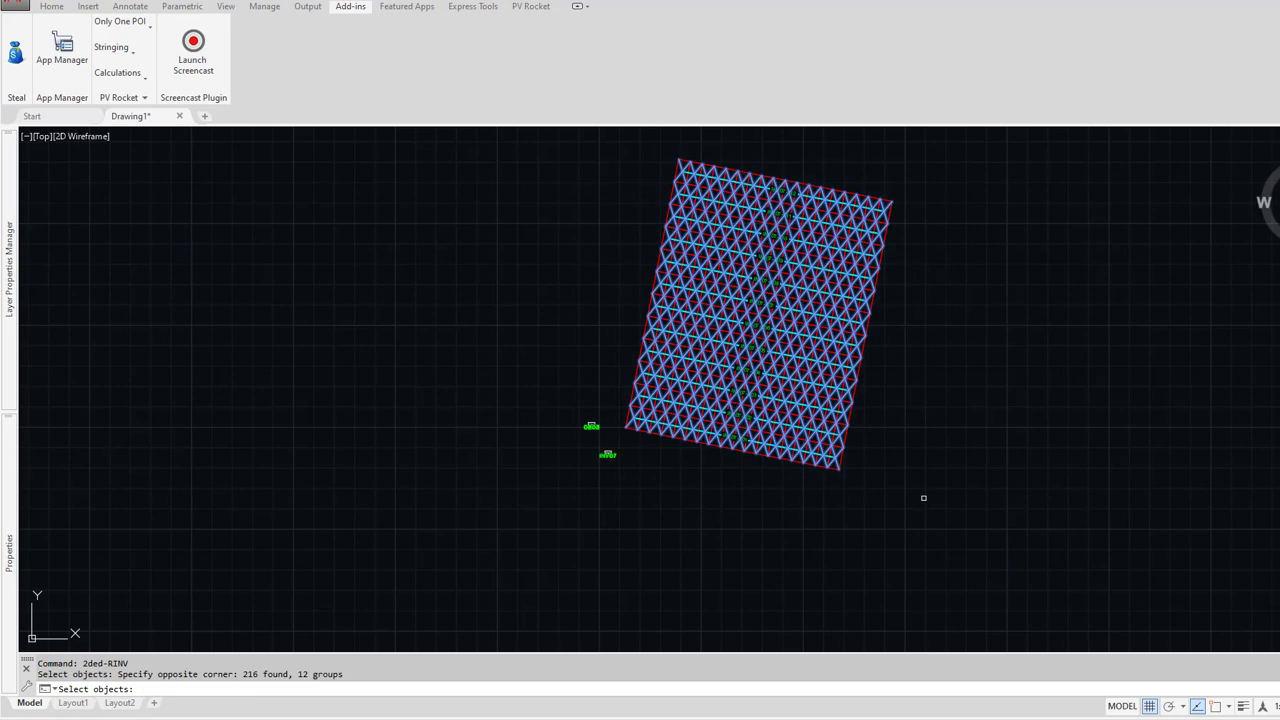
key(Return)
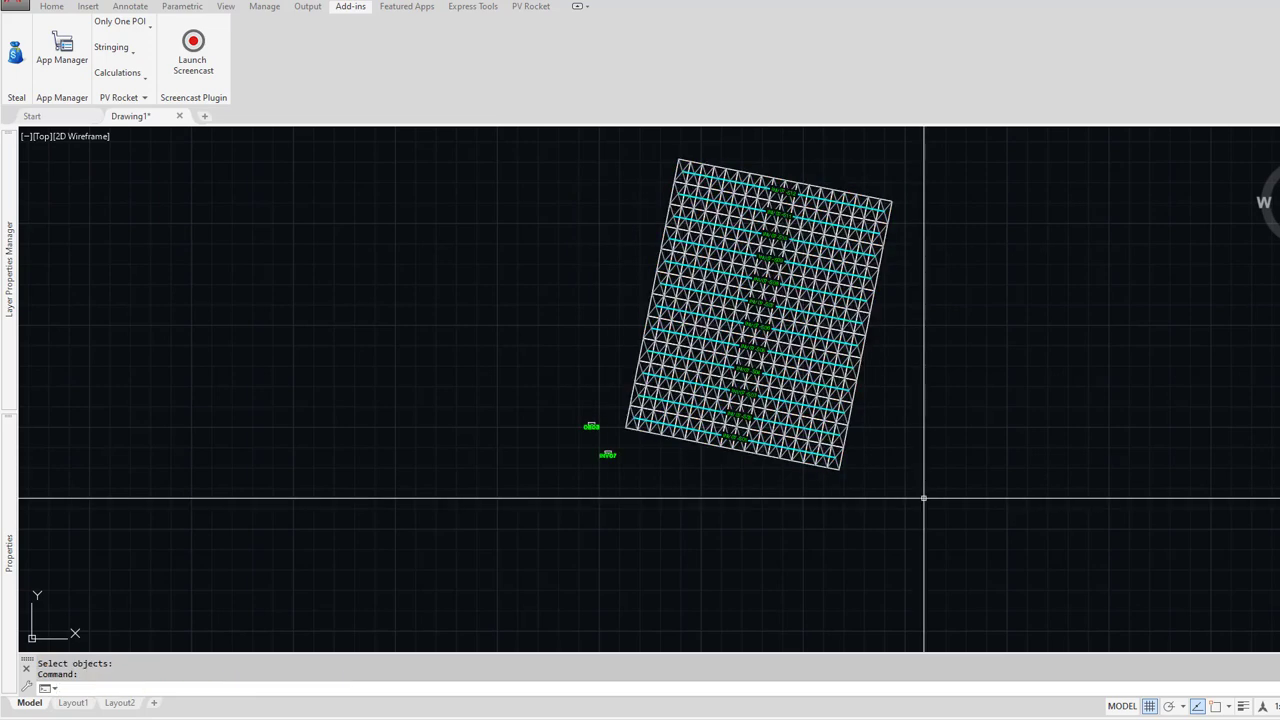
Step: Repeat the module color code reset on all arrays in the site layout, selecting them together
scroll(923, 497, down, 3)
scroll(755, 503, down, 2)
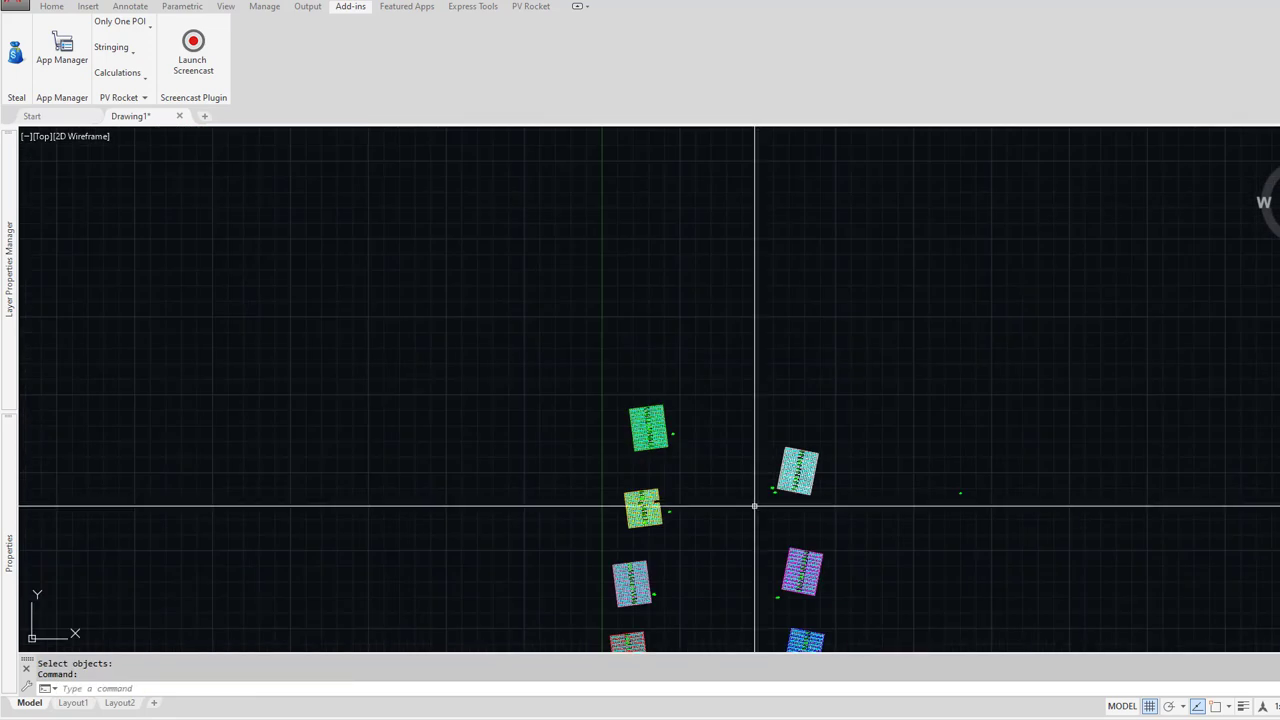
middle_drag(754, 506, 730, 316)
key(Return)
click(549, 203)
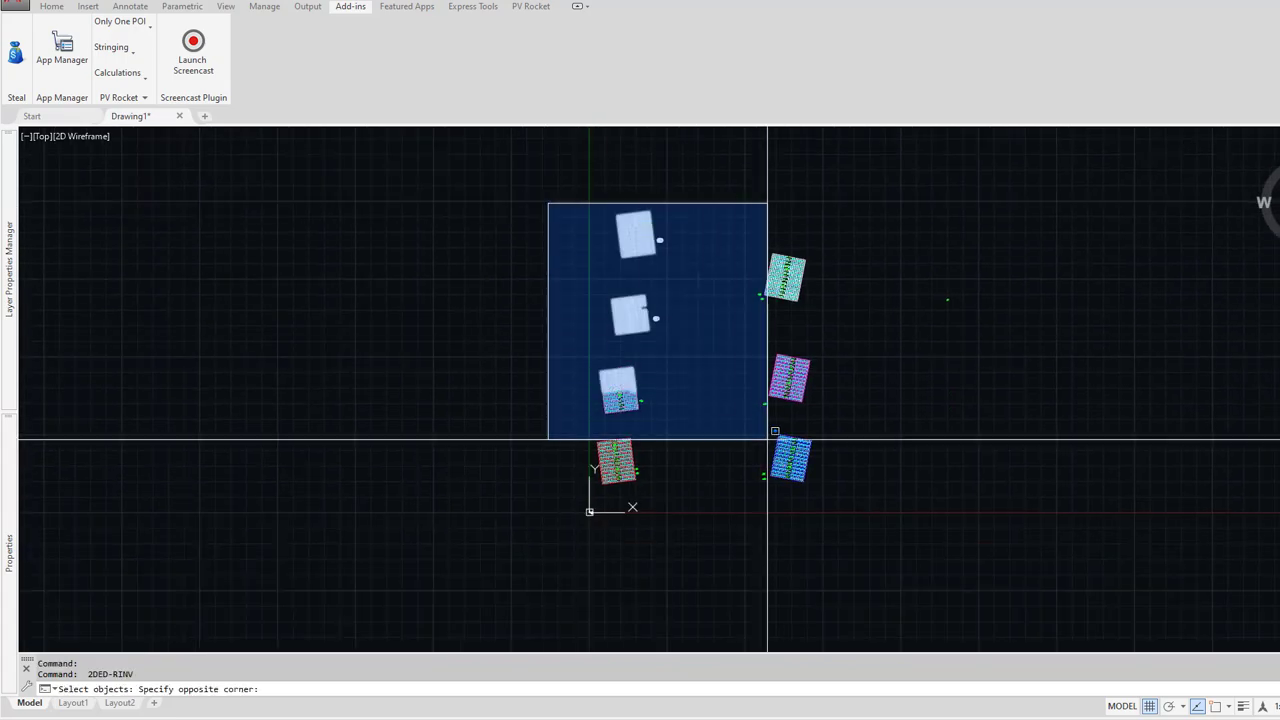
click(829, 543)
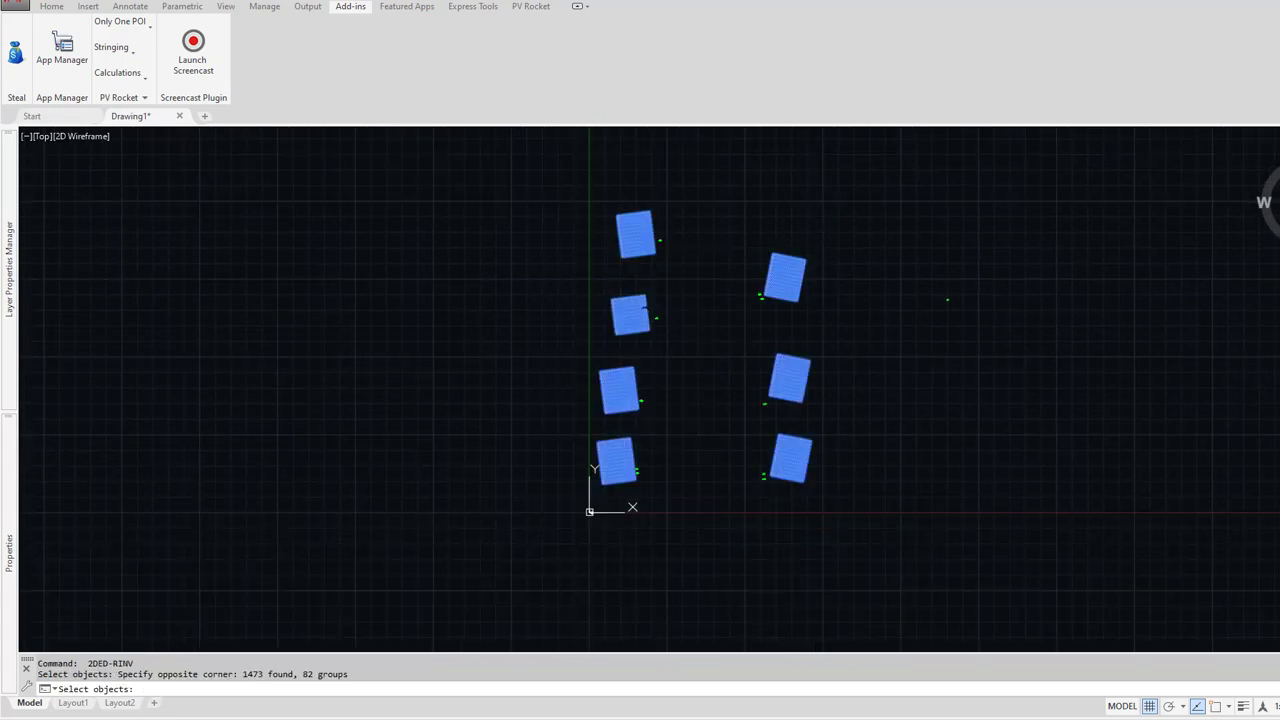
key(Return)
scroll(634, 360, up, 5)
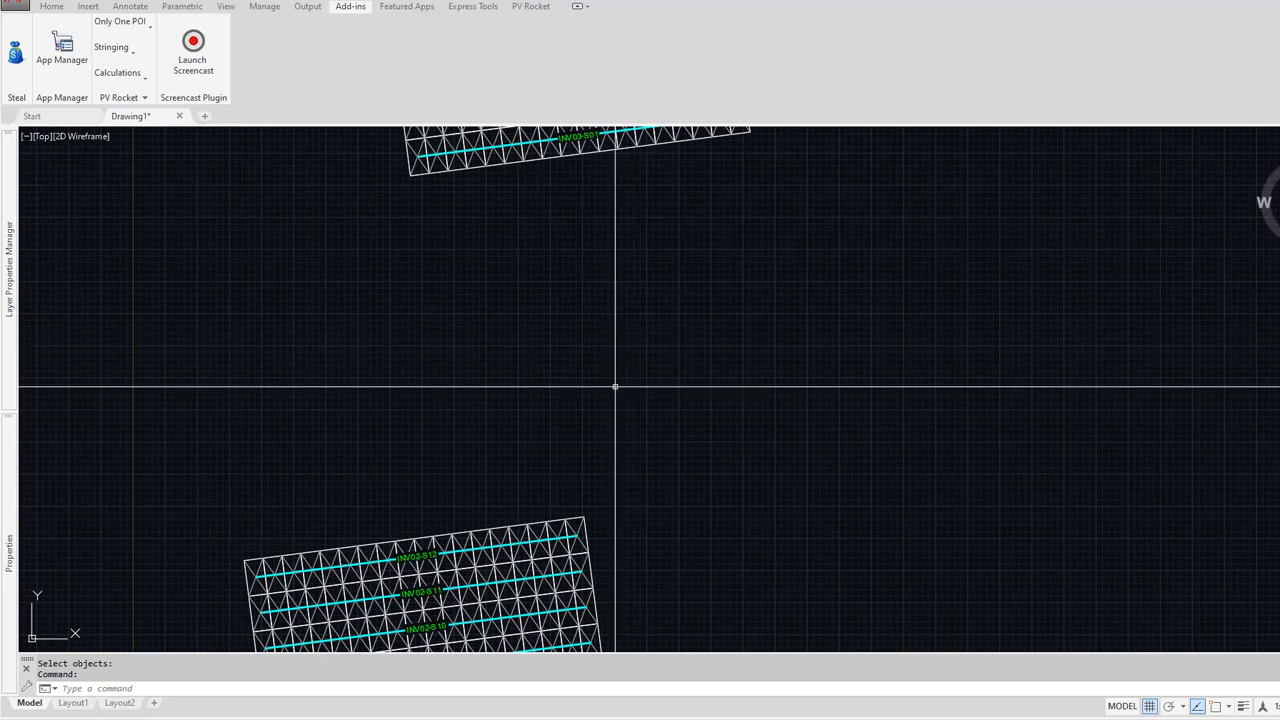
scroll(566, 463, down, 6)
scroll(567, 258, up, 6)
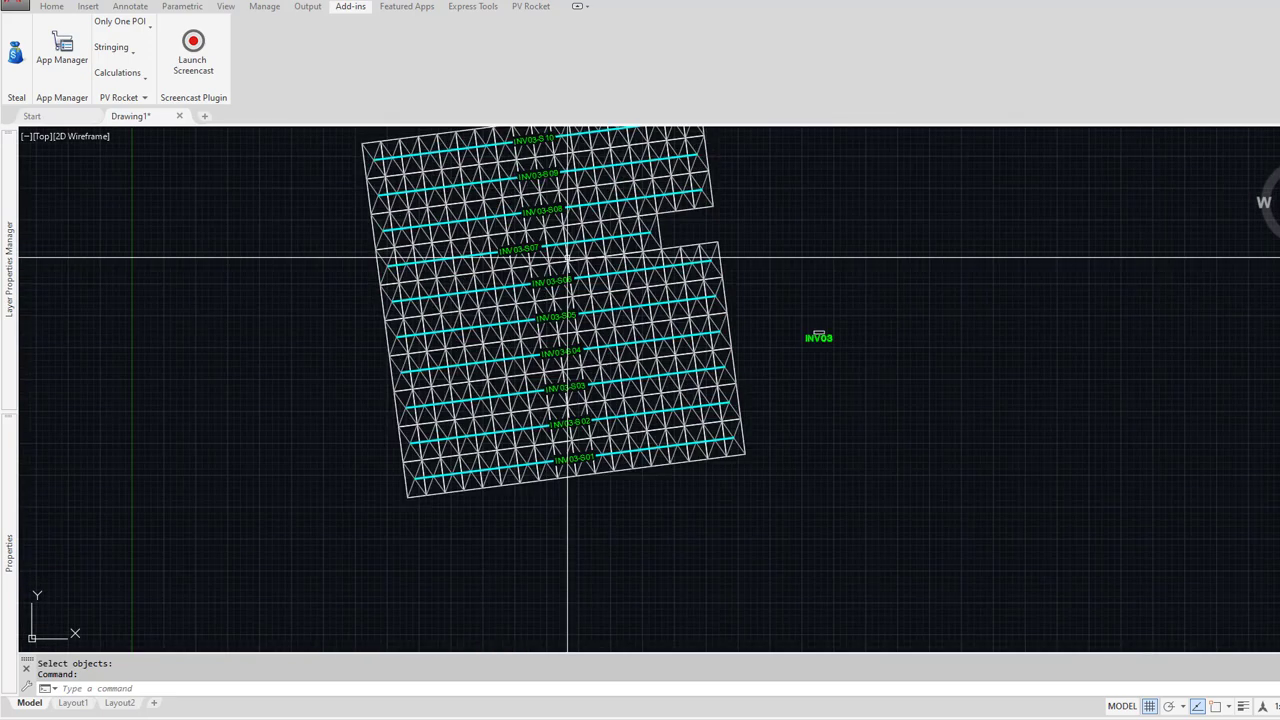
middle_drag(567, 258, 551, 325)
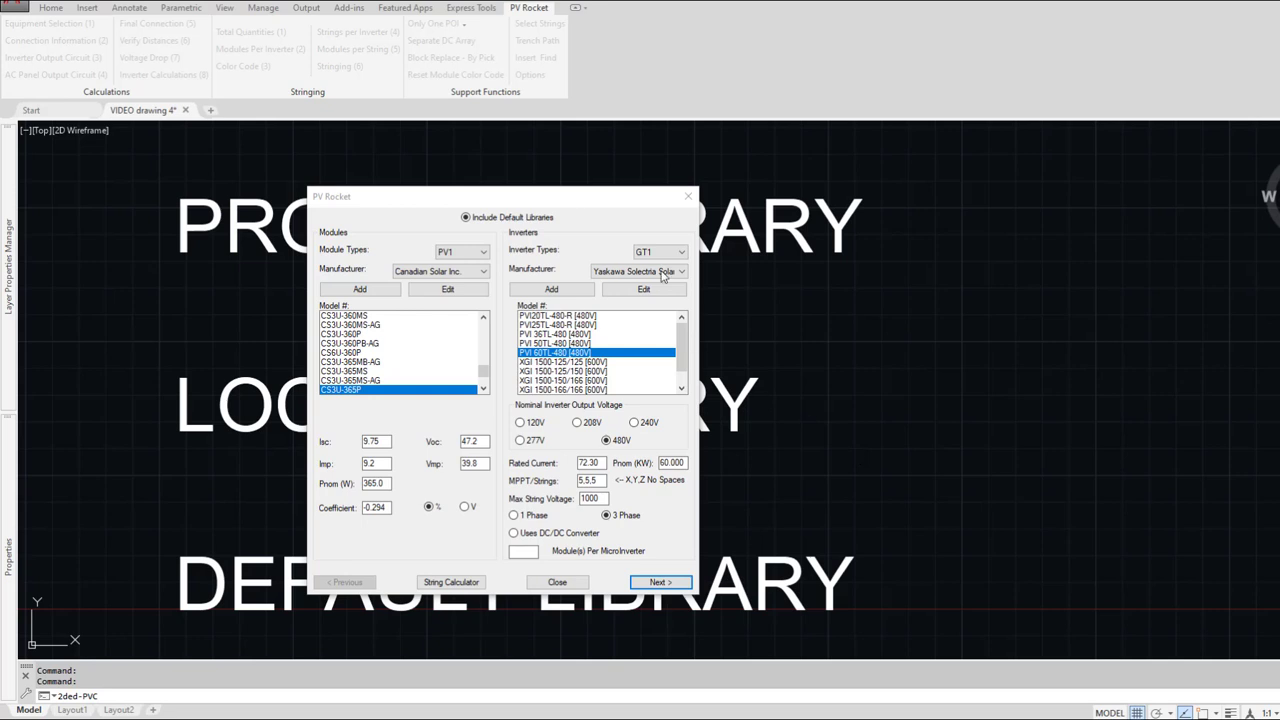
Step: Assign the A10Green Technology module A10J-M60-230 from the default library to module type PV1
click(426, 272)
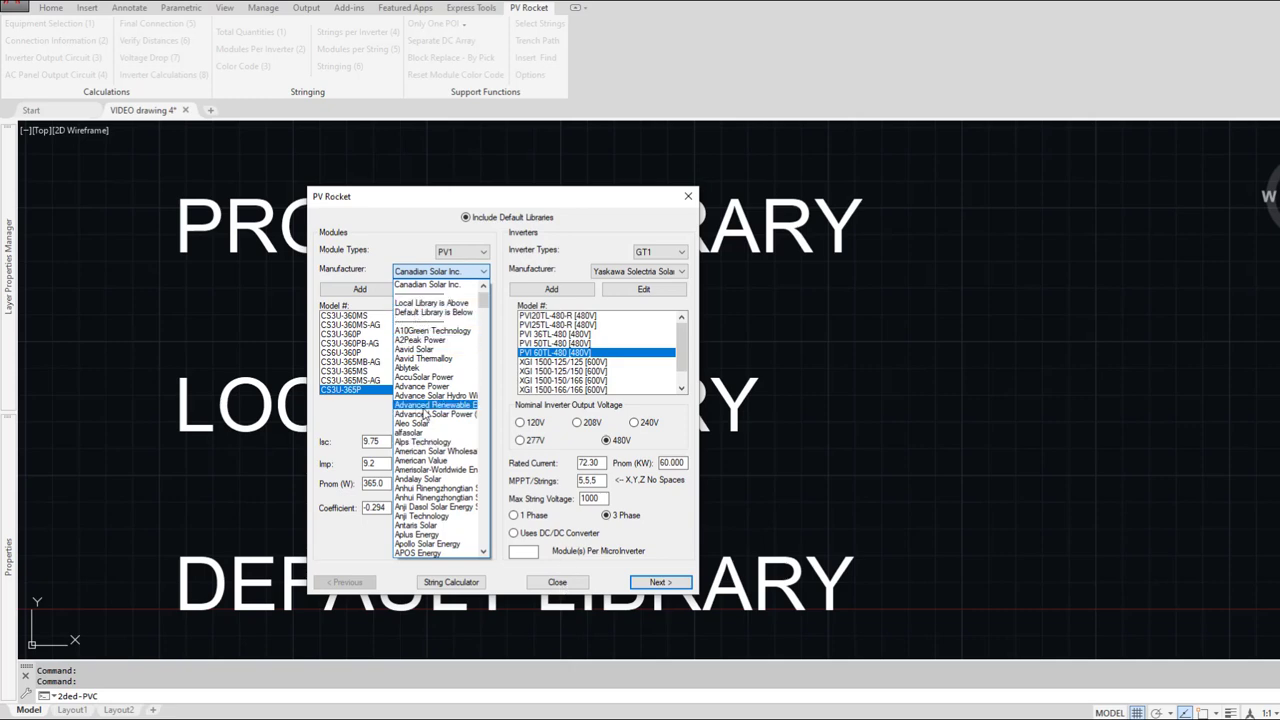
scroll(441, 291, up, 1)
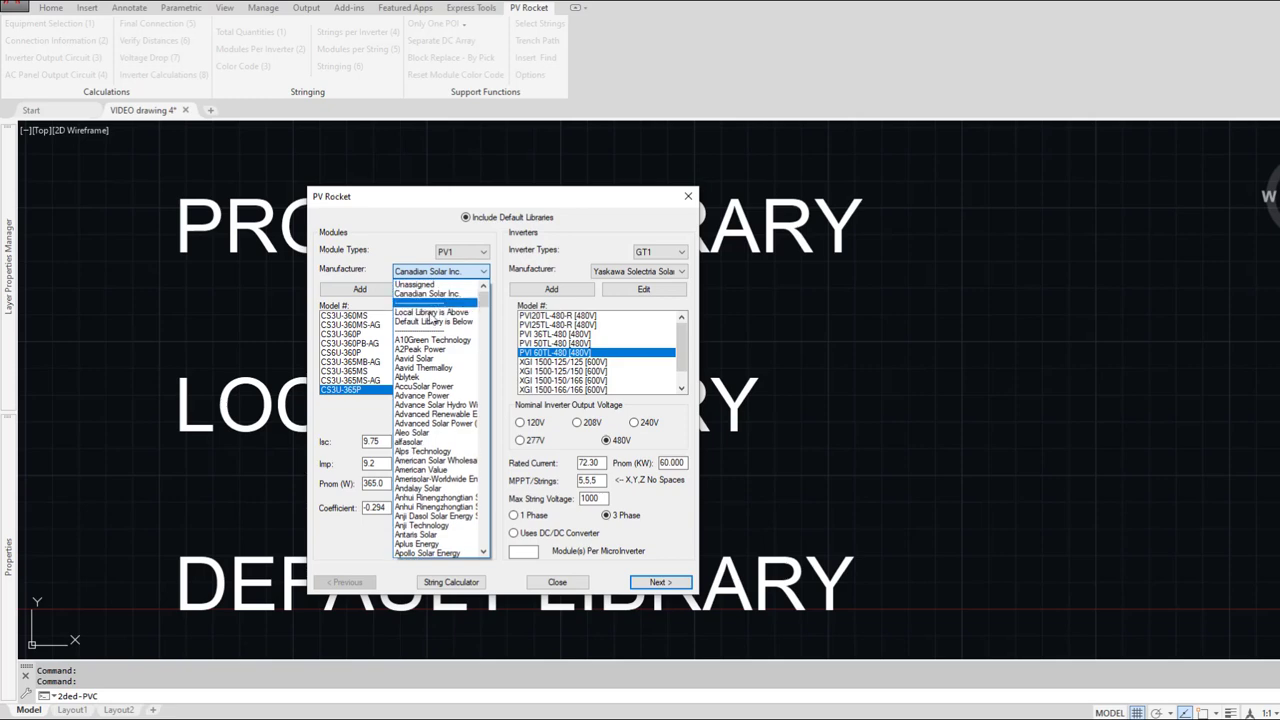
click(430, 341)
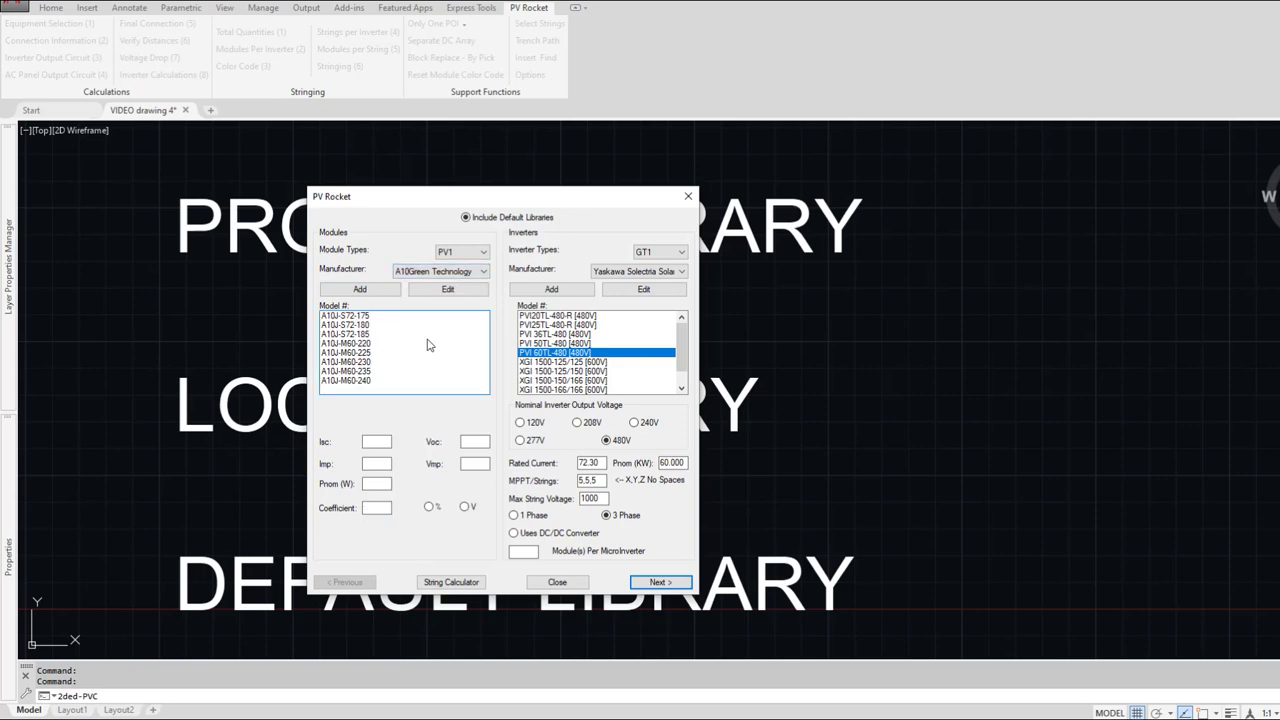
click(364, 363)
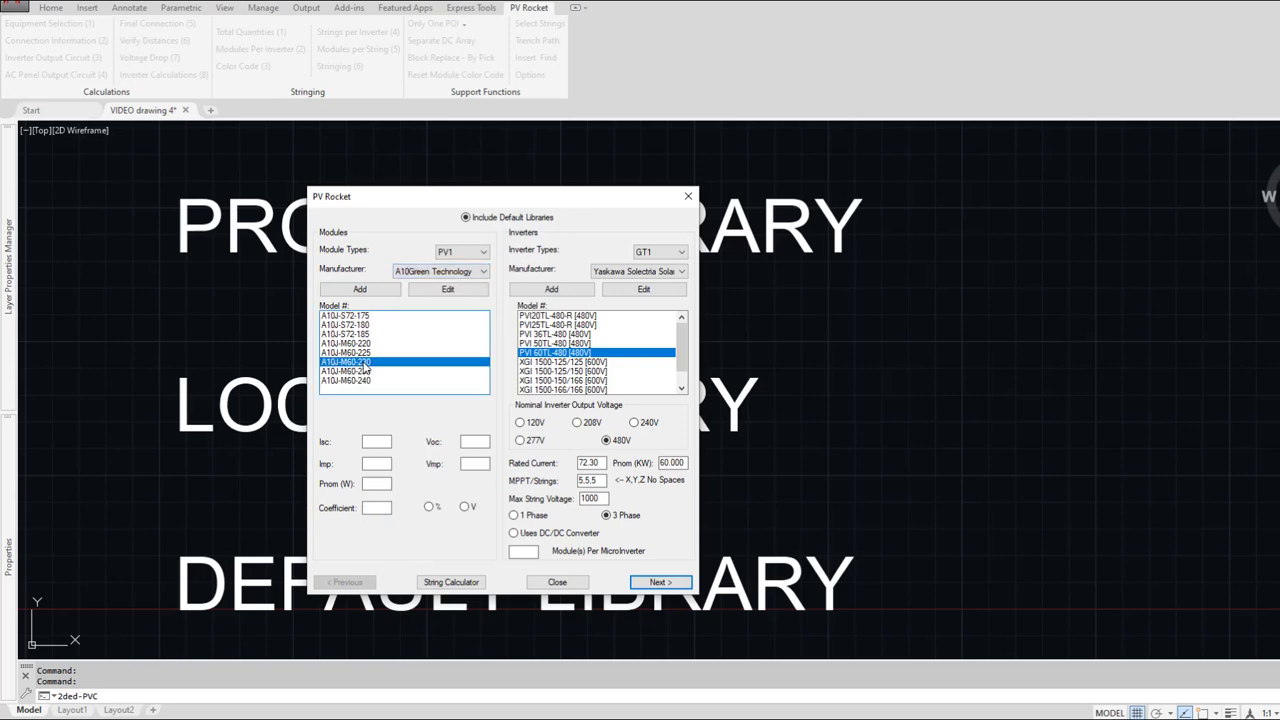
Step: Switch the PV1 module to the alfasolar model M6L60-245 from the default library
click(449, 278)
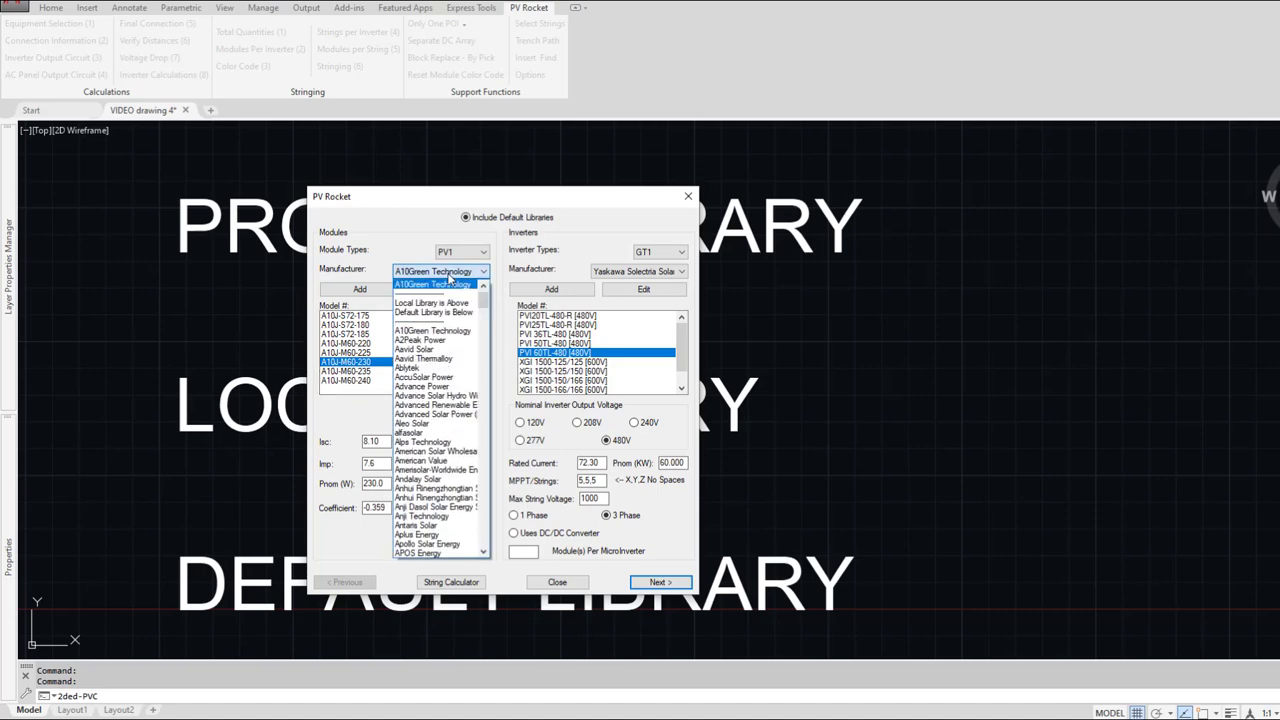
click(428, 436)
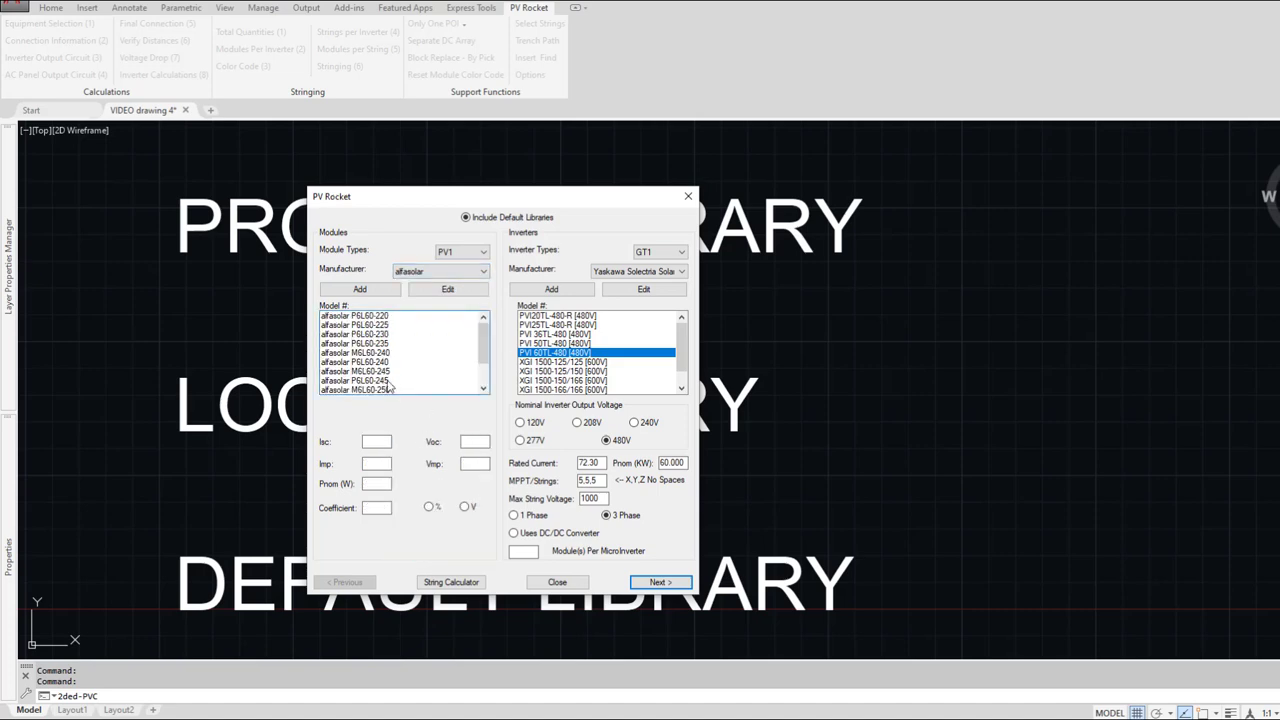
click(380, 372)
Step: Switch the PV1 module to Green Power model ET-M572180B from the default library
click(431, 276)
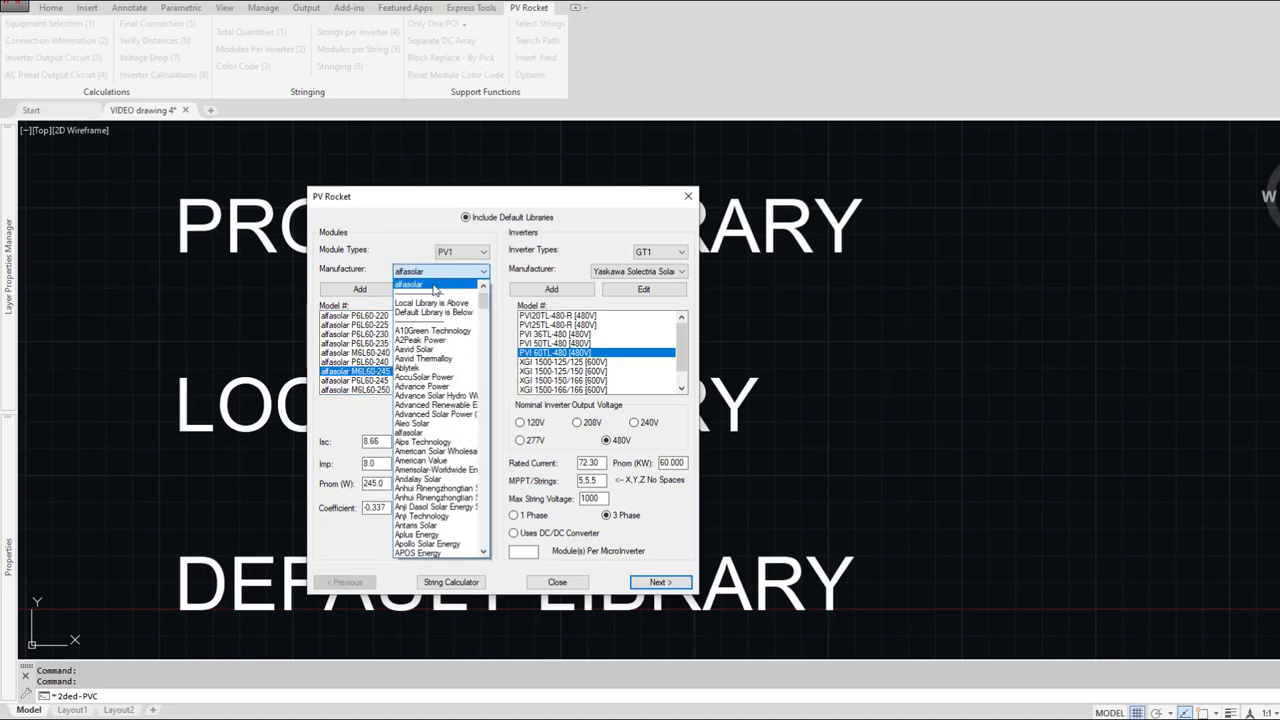
scroll(441, 418, down, 10)
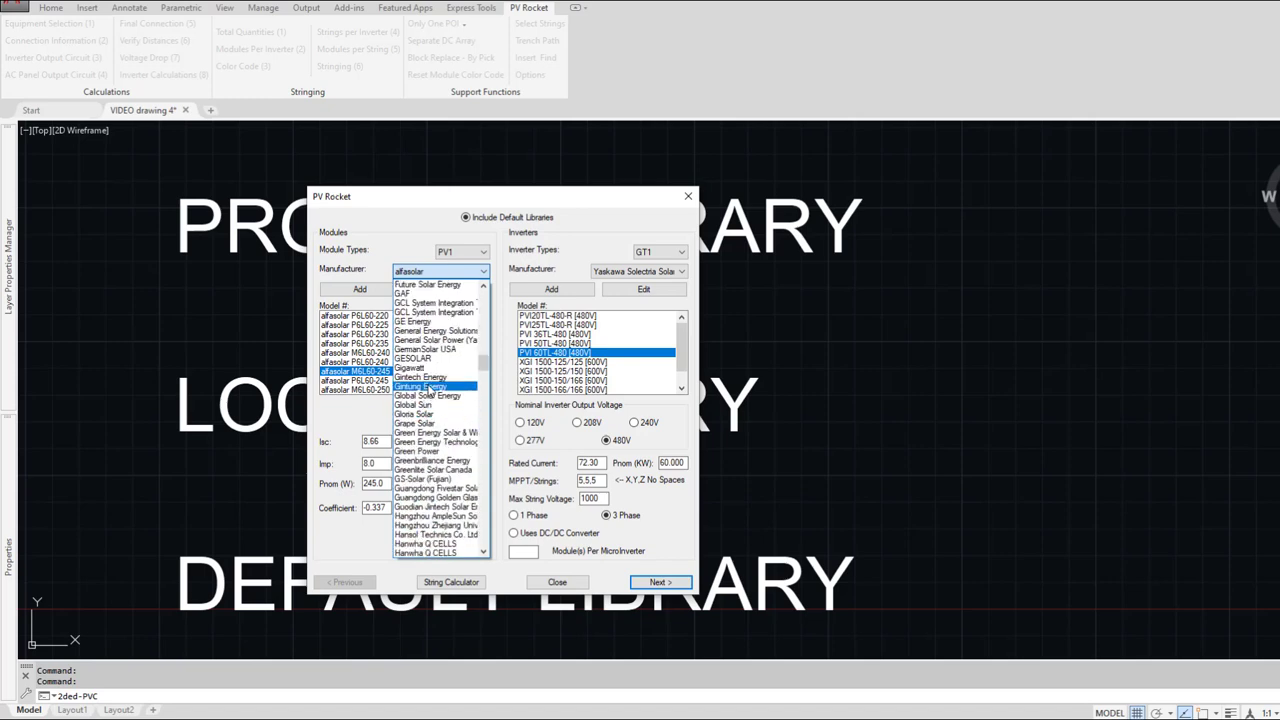
click(428, 451)
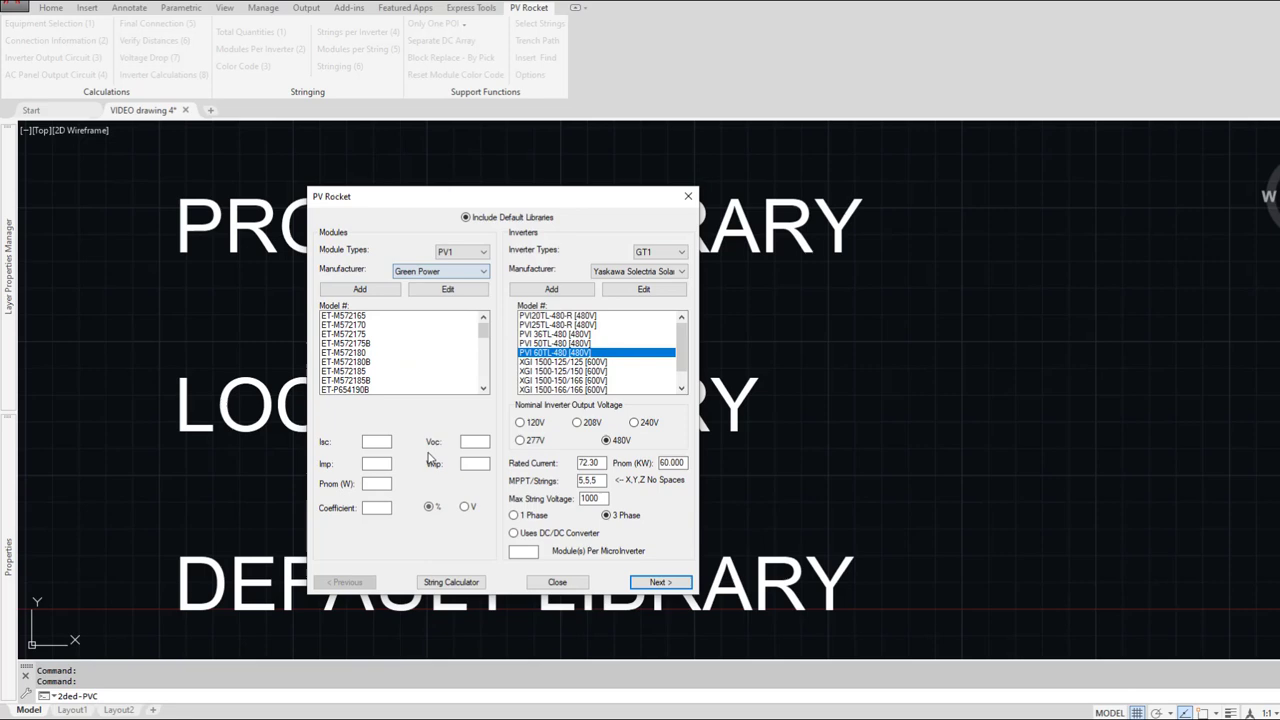
click(360, 362)
Step: Switch the PV1 module to JA Solar model JAM5(L)(BK)-72-185/SI from the default library
click(447, 273)
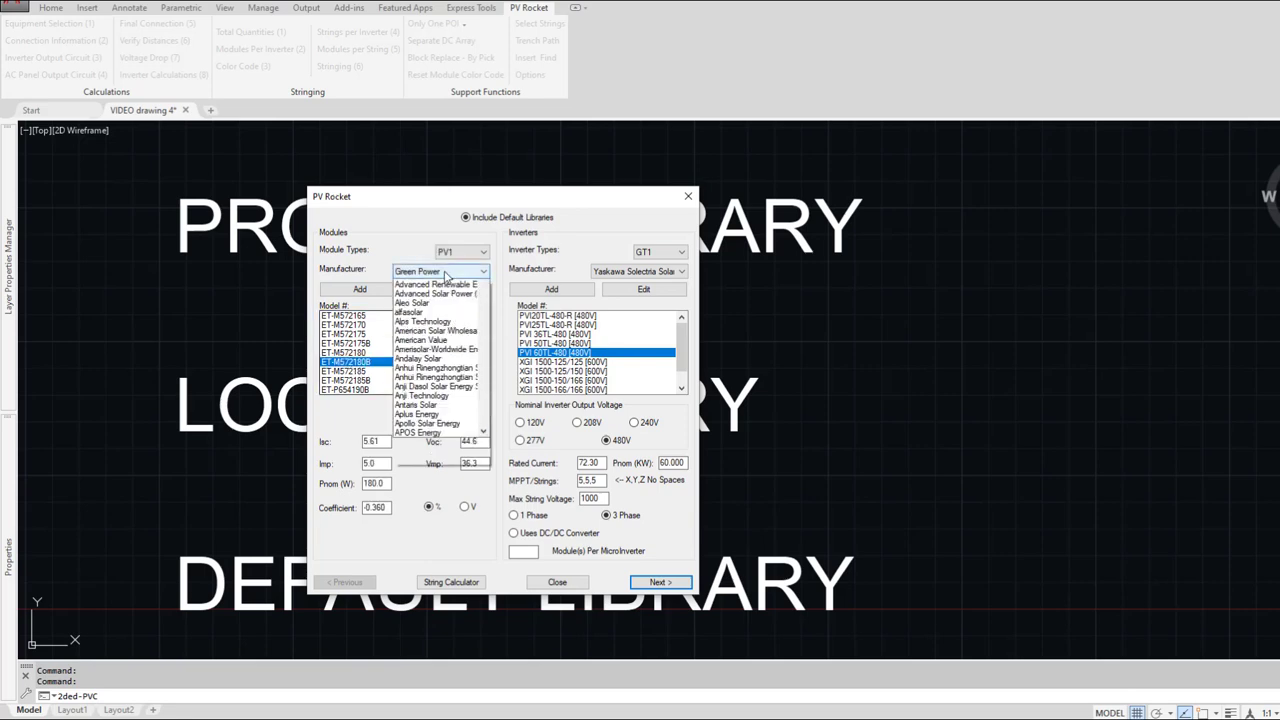
scroll(445, 490, down, 10)
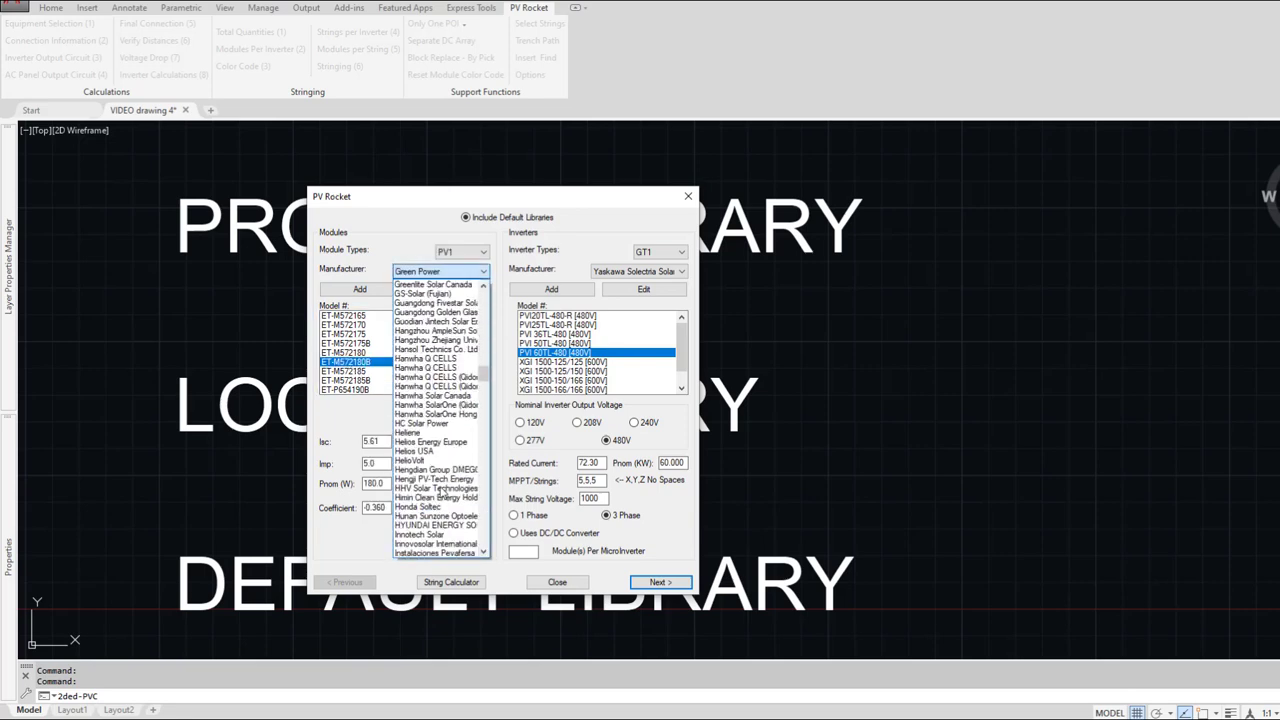
scroll(441, 492, down, 3)
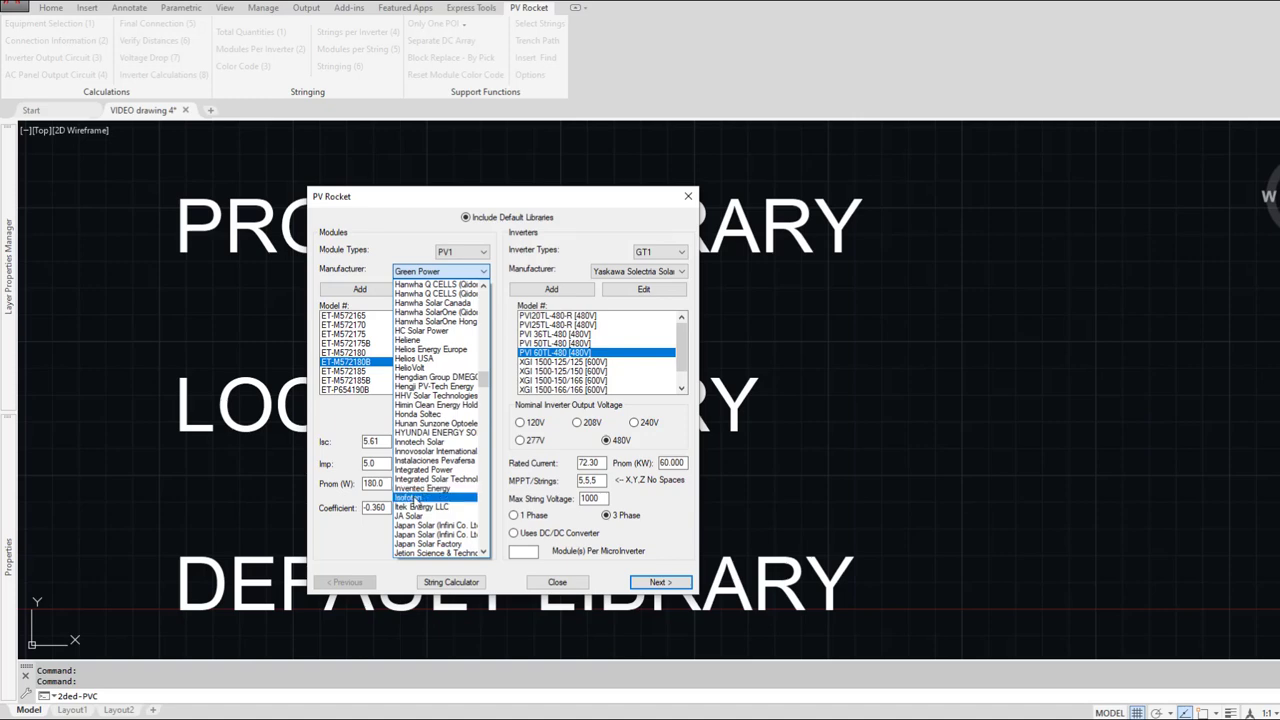
click(421, 517)
click(360, 371)
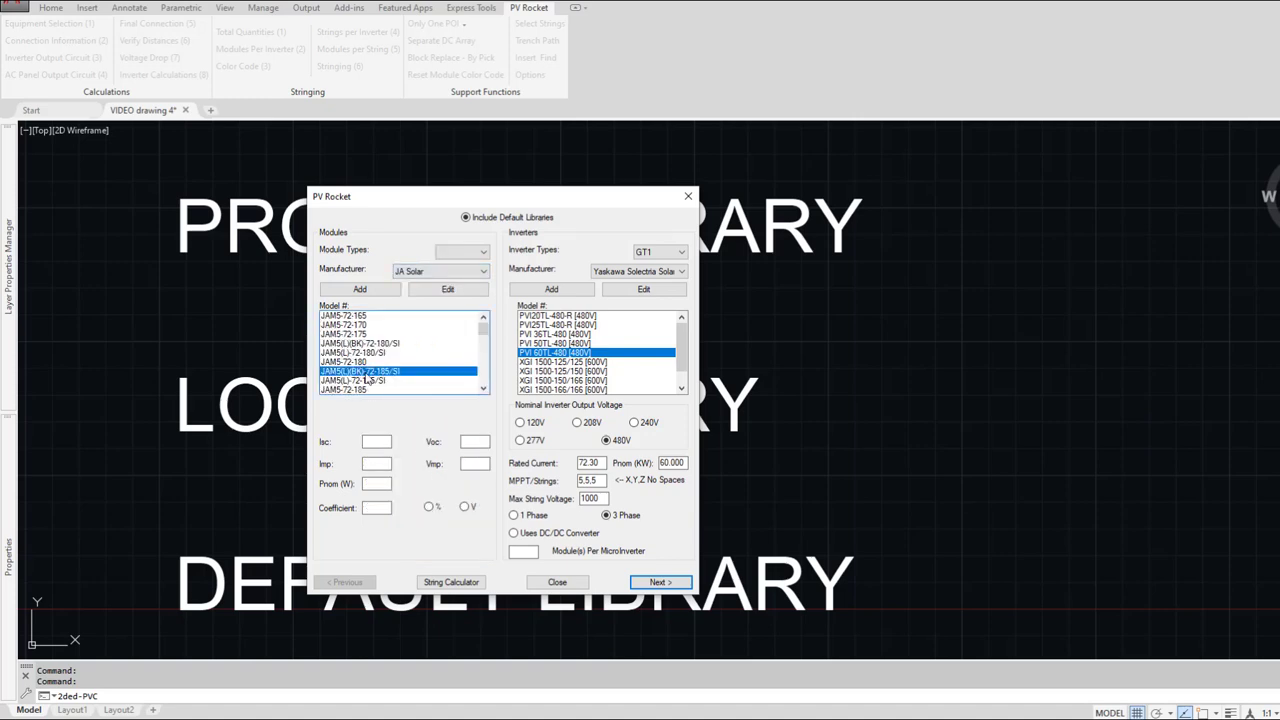
Step: Switch the PV1 module to Sharp model ND-72ELU from the default library
click(437, 278)
scroll(447, 440, down, 6)
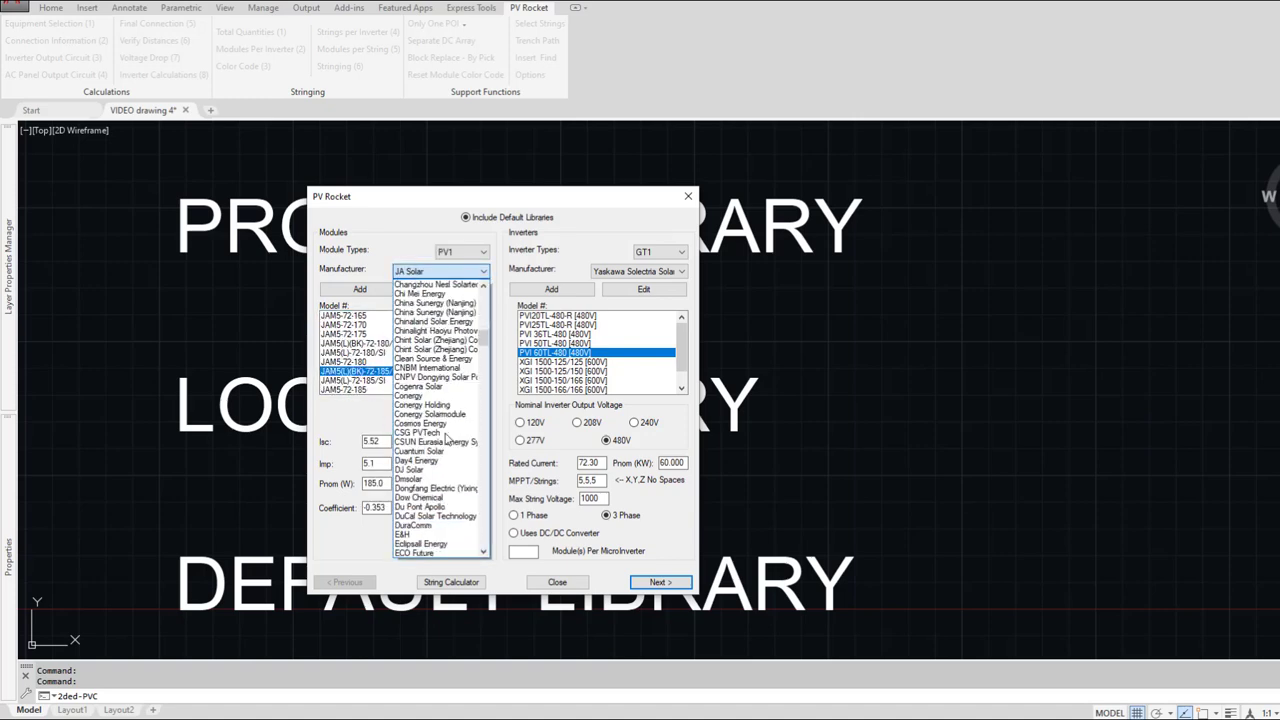
scroll(447, 440, down, 5)
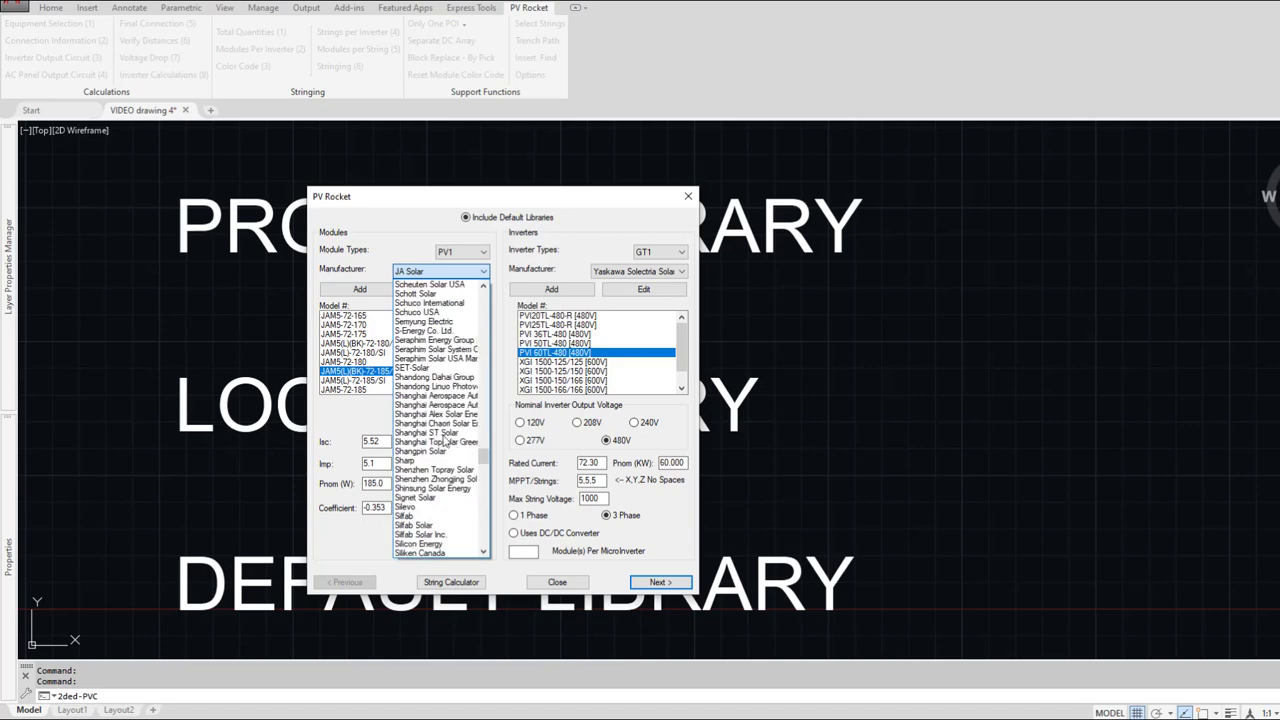
click(411, 470)
click(357, 372)
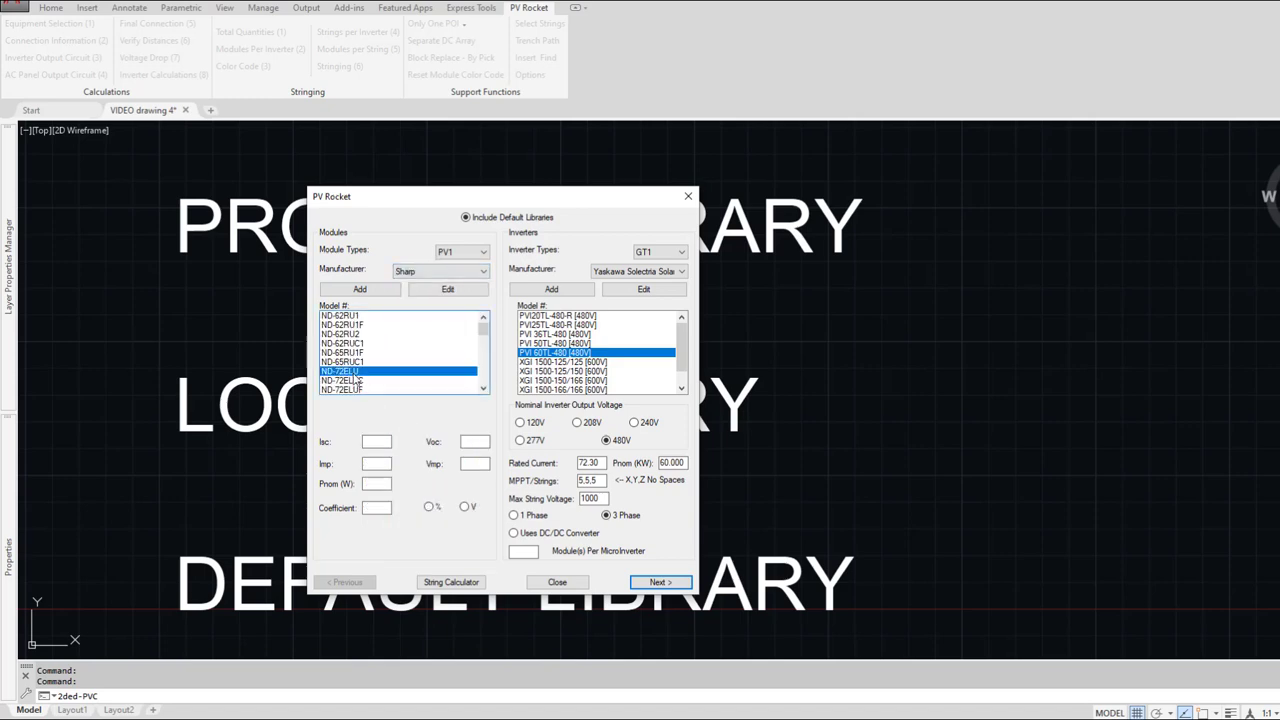
Step: Switch the PV1 module to the LONGi Green Energy model LR6-72PH 370M, listed at the end of the default library
click(432, 272)
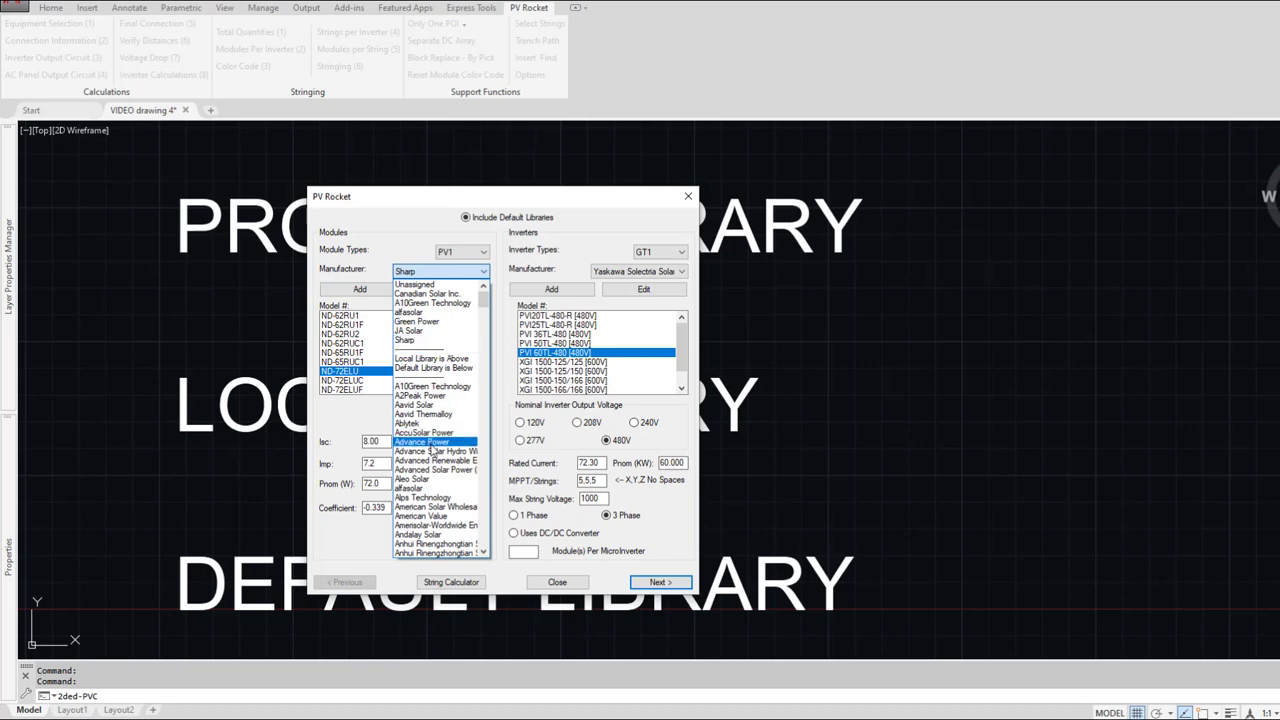
scroll(432, 450, down, 15)
scroll(432, 451, down, 20)
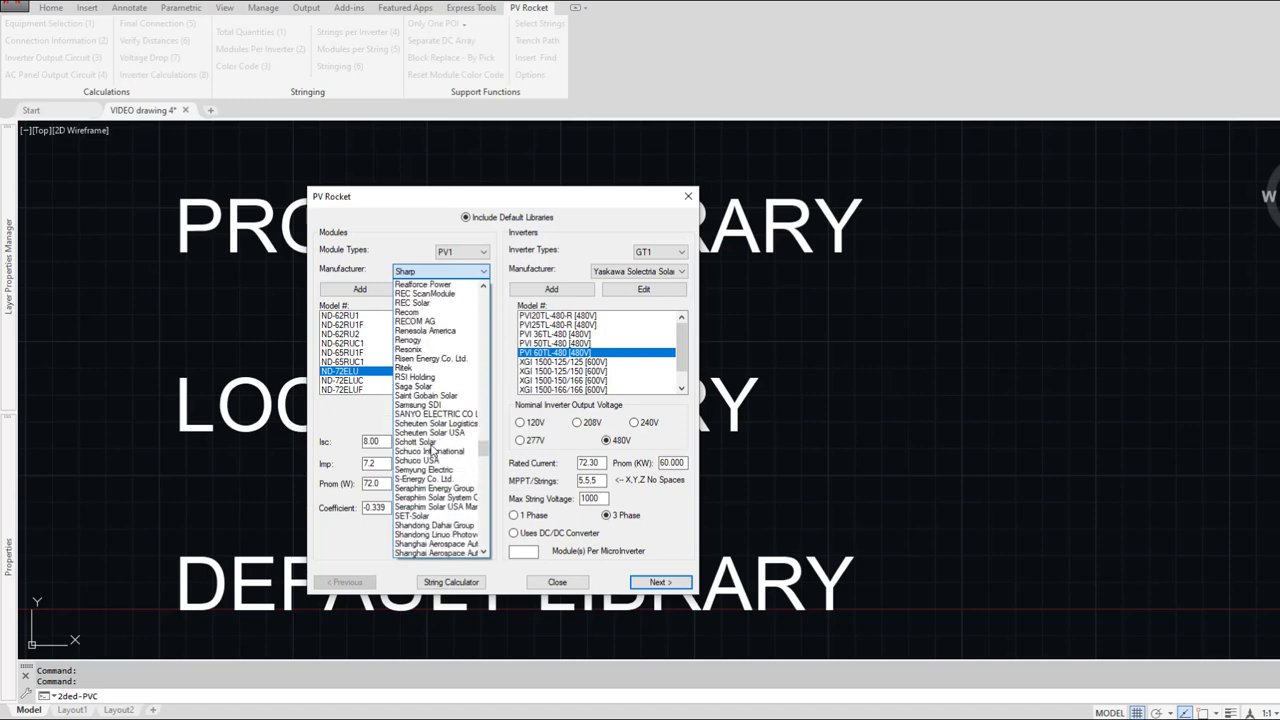
scroll(432, 451, down, 5)
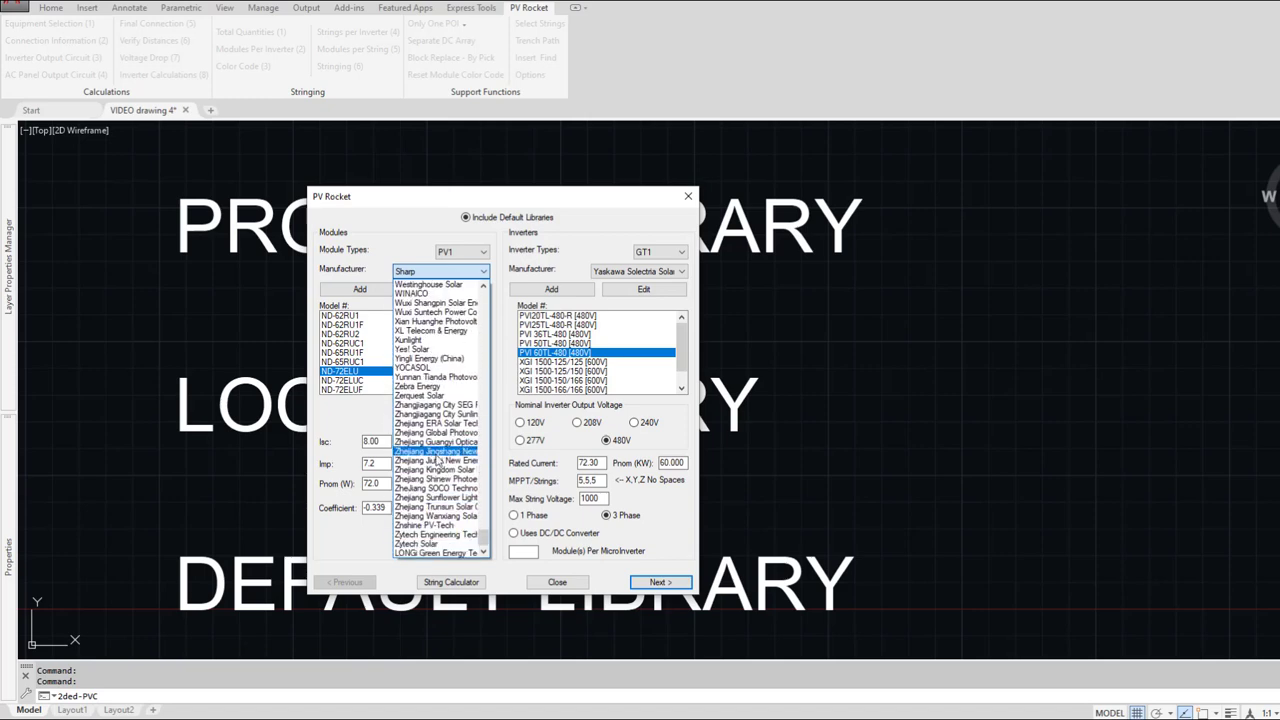
click(424, 553)
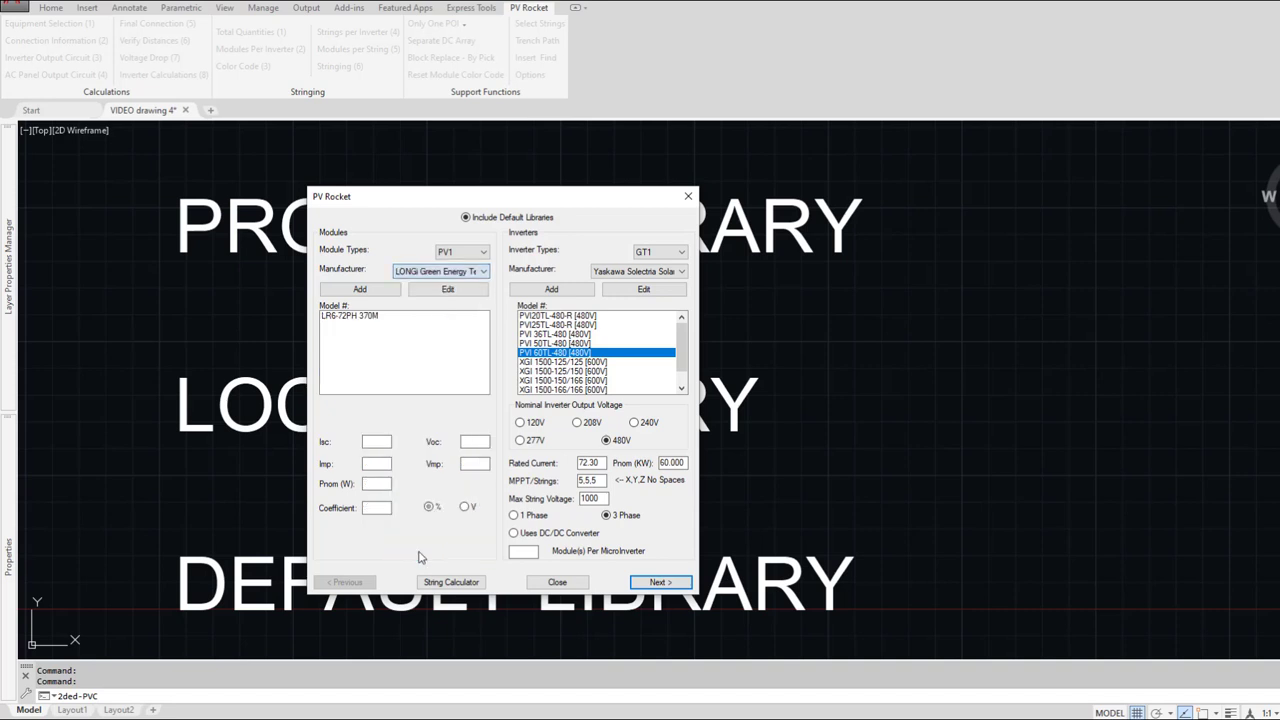
click(352, 315)
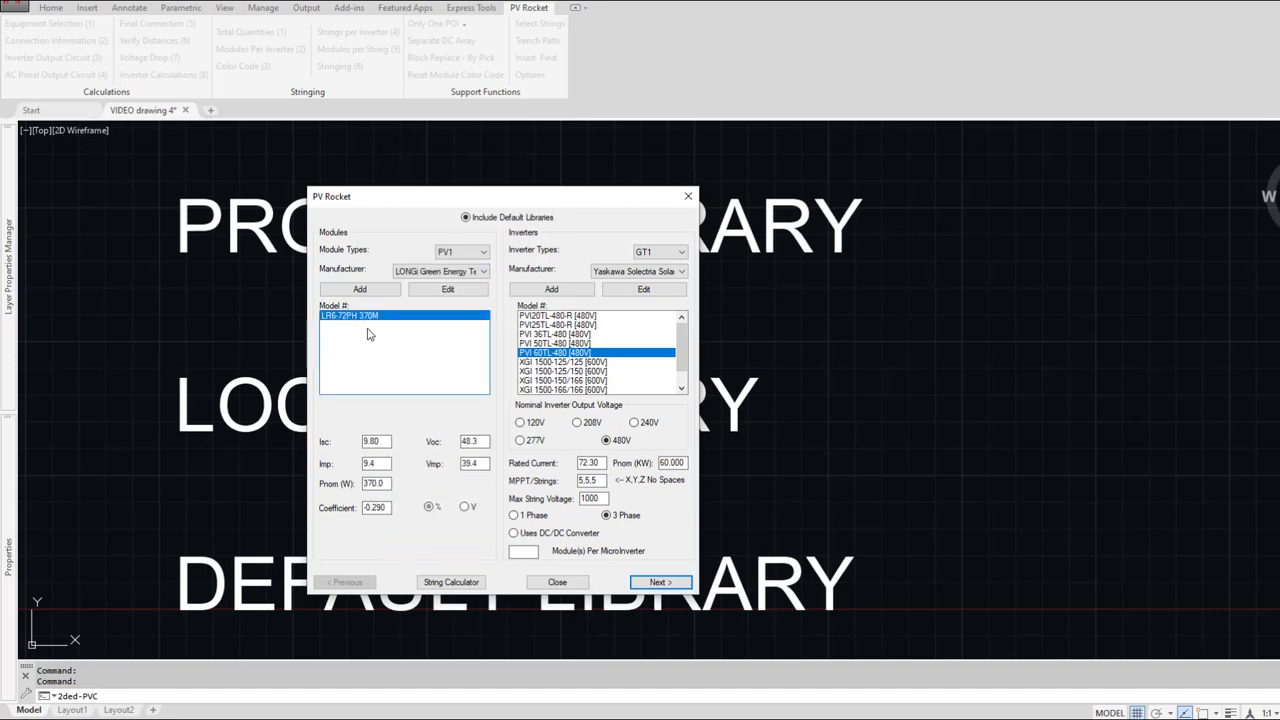
Step: Switch the PV1 module to Econess Energy model EN156M-60-240 from the default library
click(455, 271)
scroll(440, 405, up, 10)
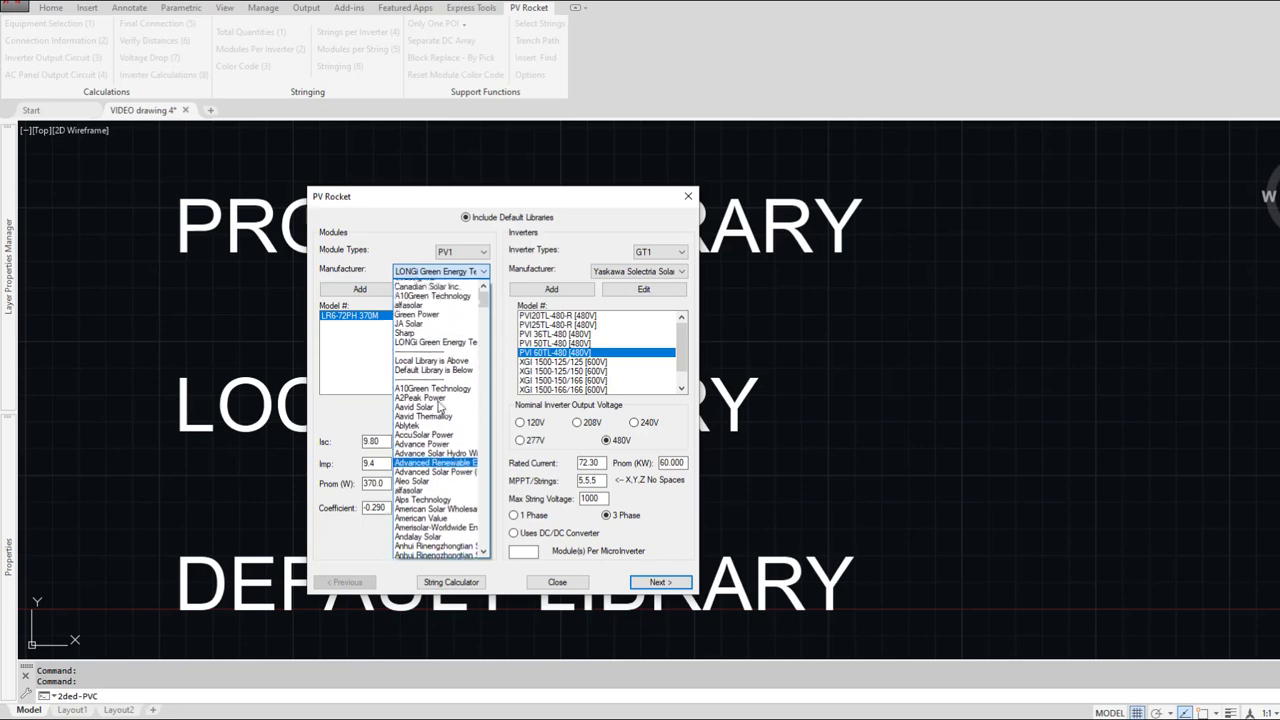
scroll(440, 405, down, 10)
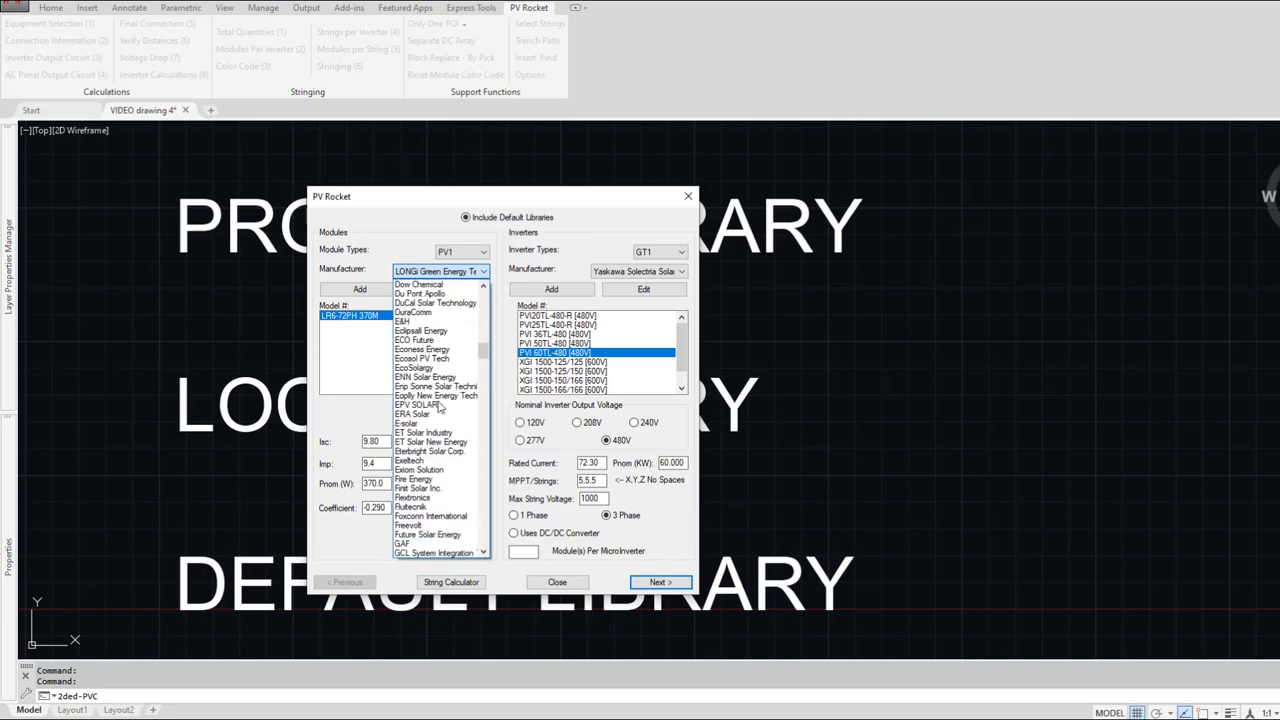
click(421, 349)
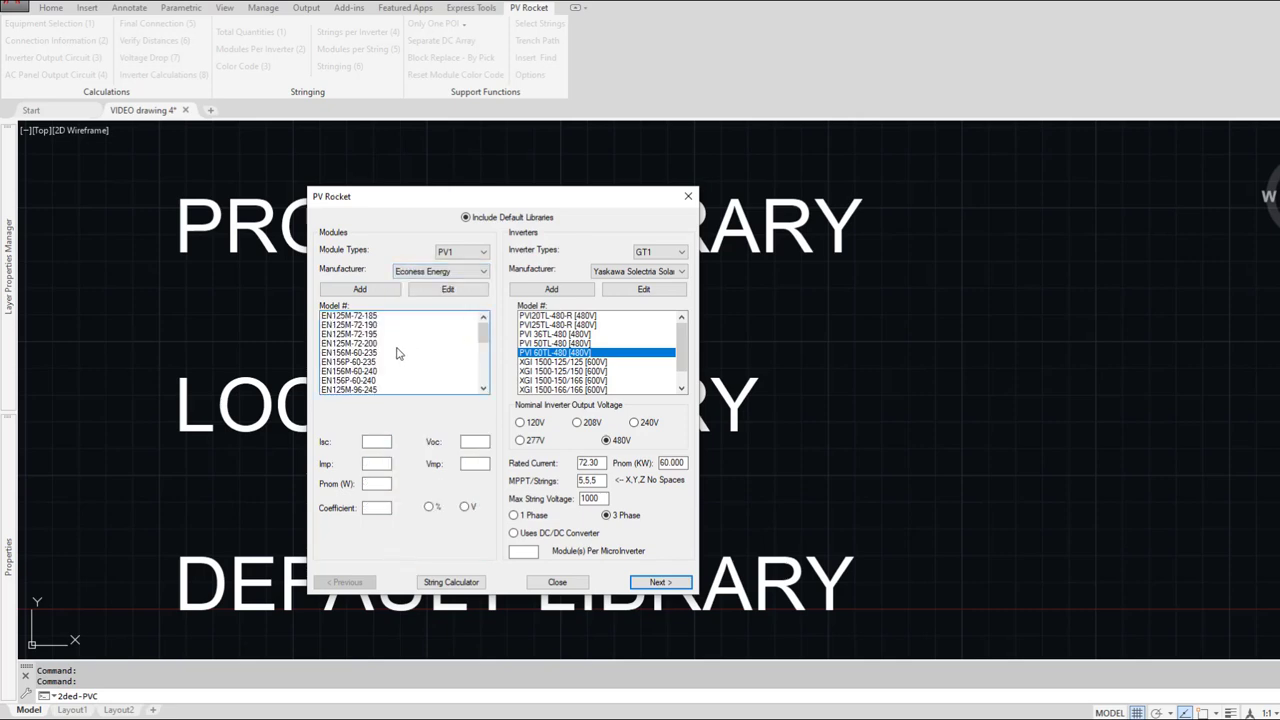
click(366, 371)
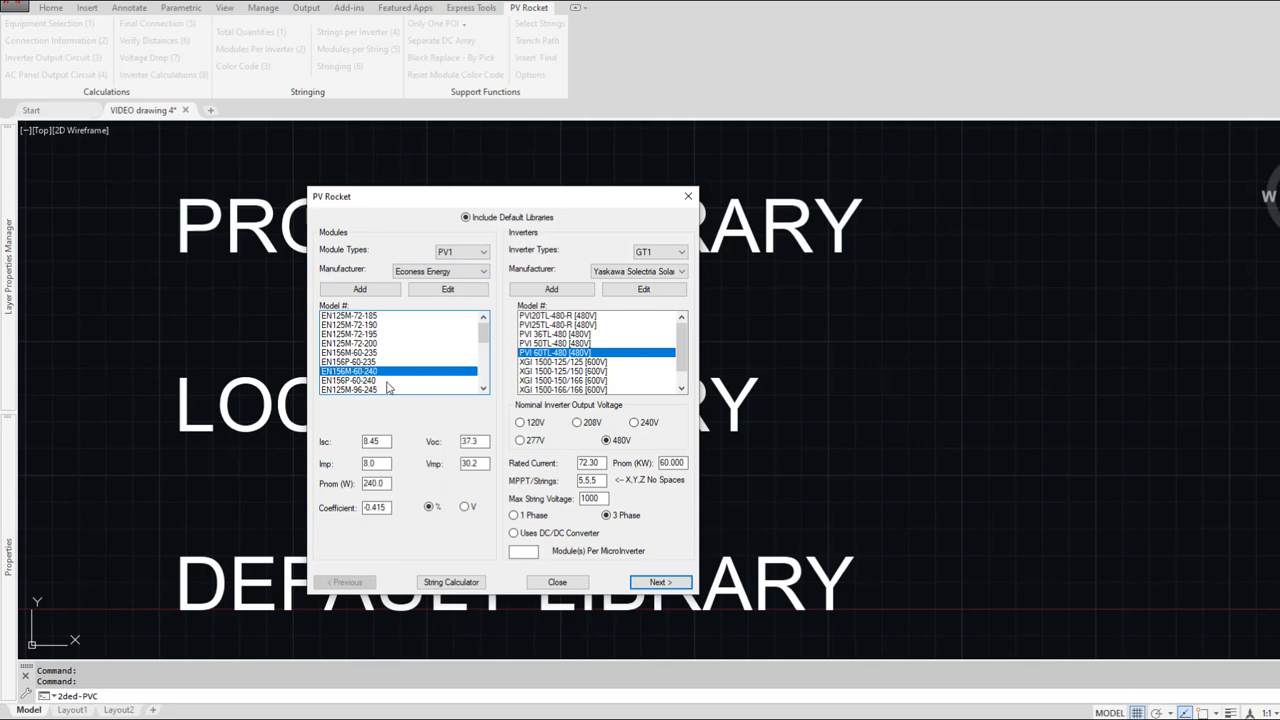
Step: Switch the PV1 module to DuraComm model DCS-6P-48-180 from the default library
click(436, 273)
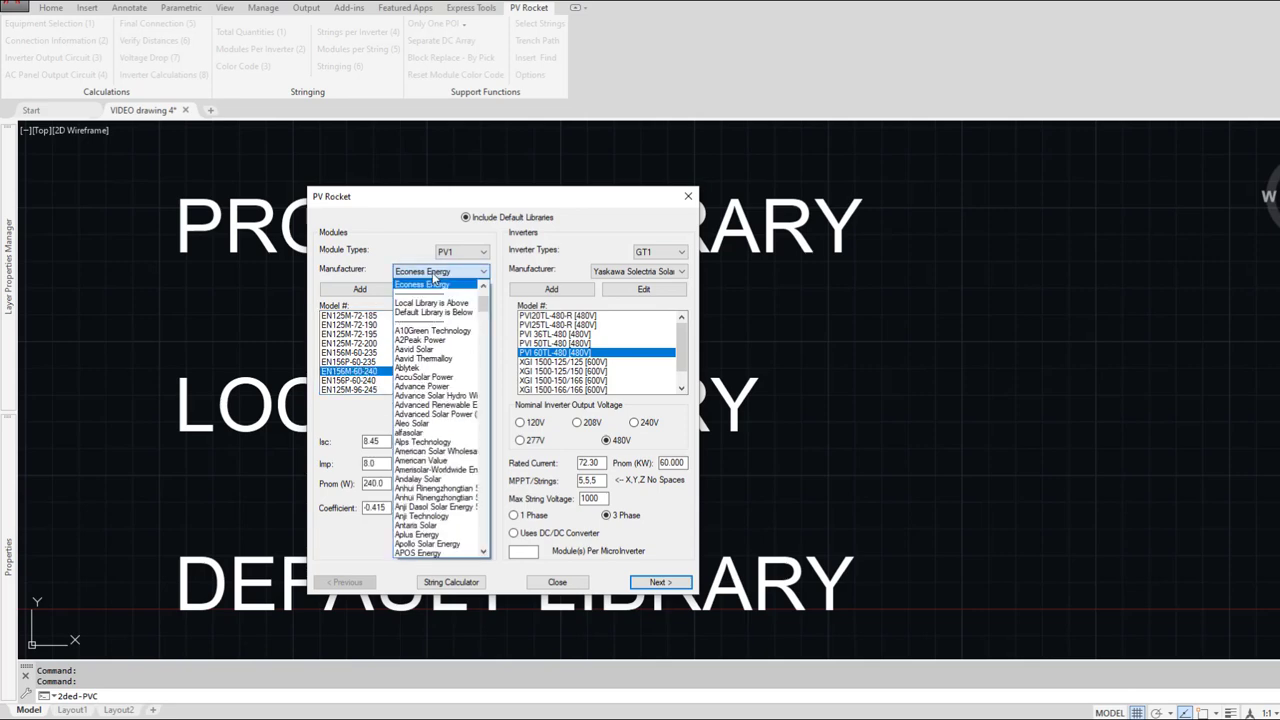
scroll(424, 440, down, 15)
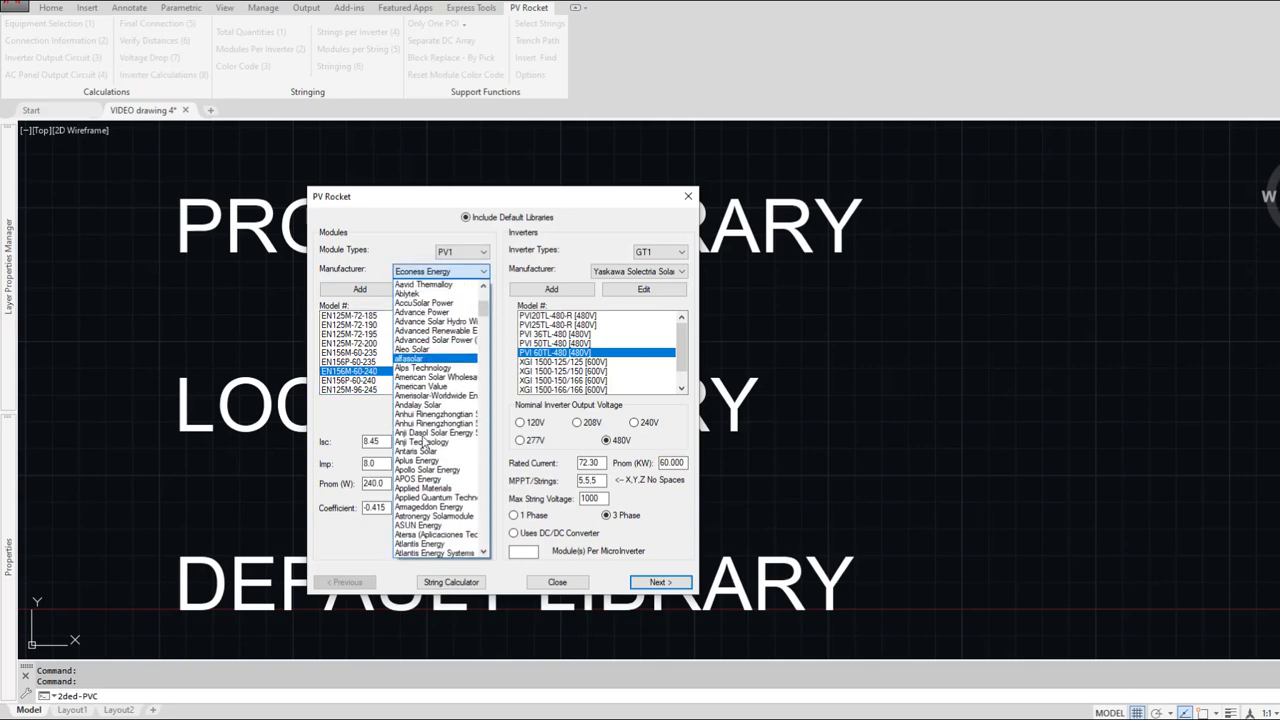
click(424, 525)
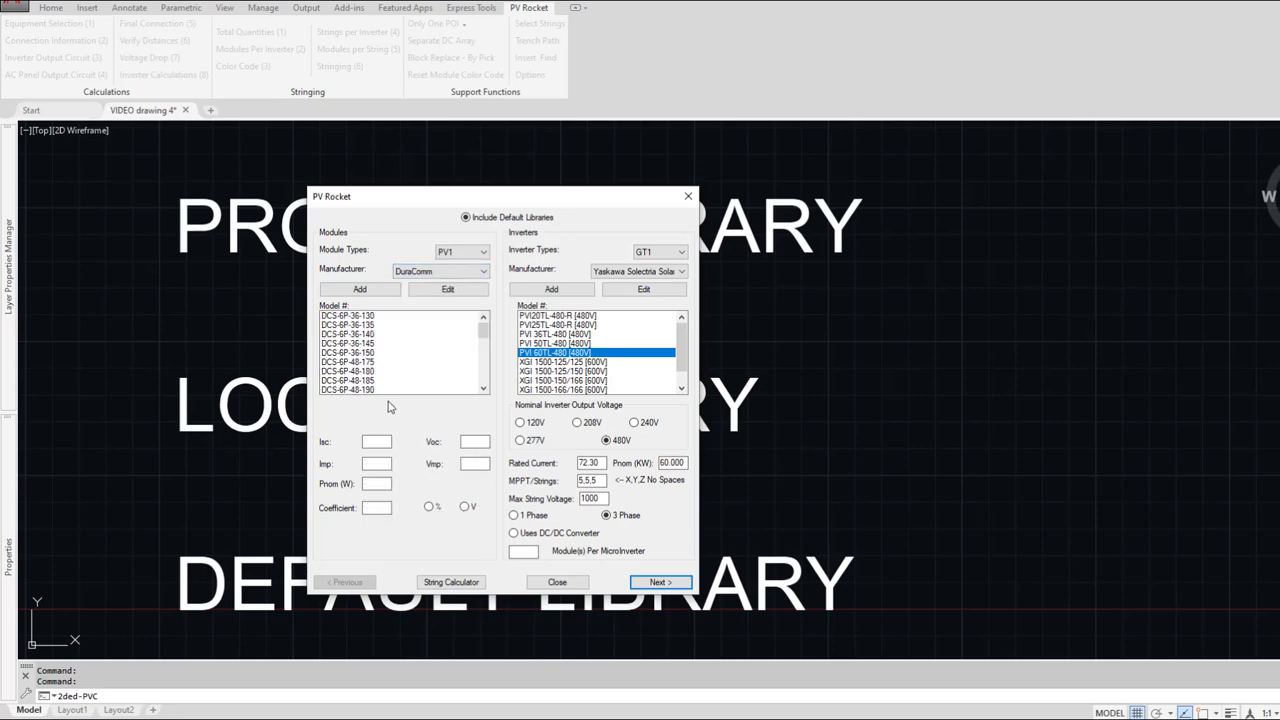
click(369, 373)
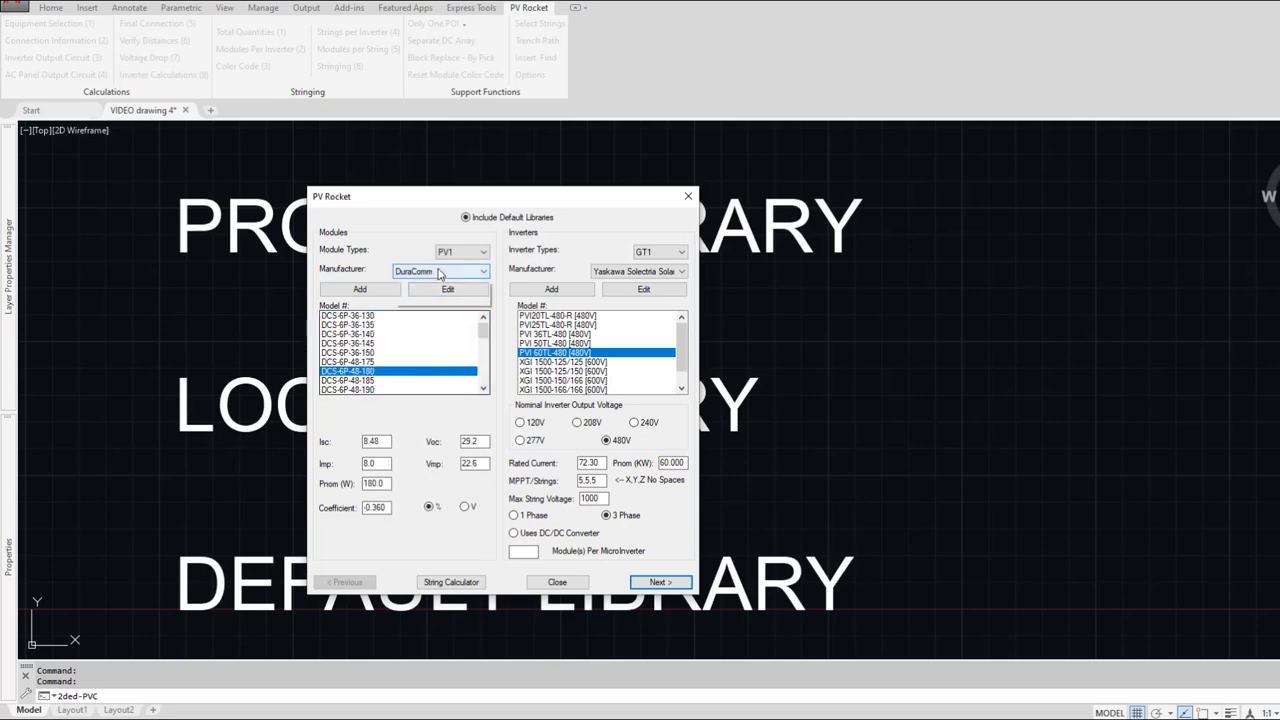
Step: Set the PV1 module back to Canadian Solar Inc. from the local library and choose model CS6X-265P
click(440, 272)
scroll(440, 300, up, 3)
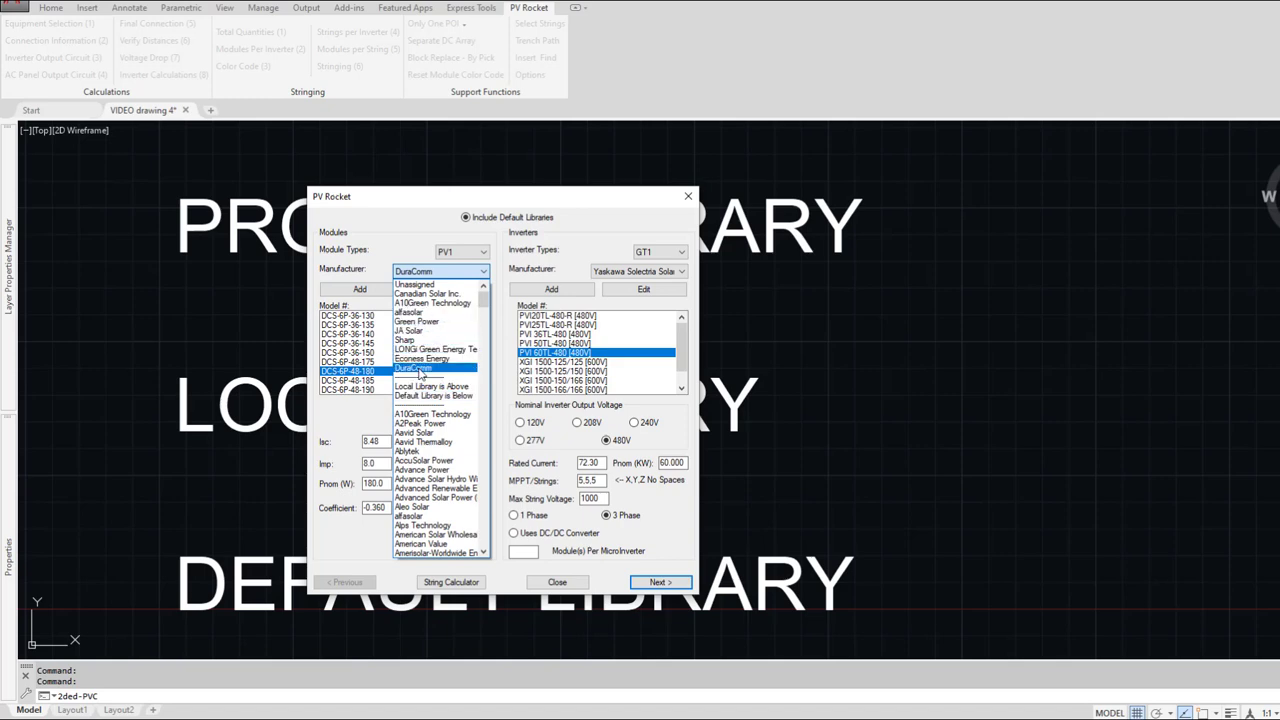
click(425, 294)
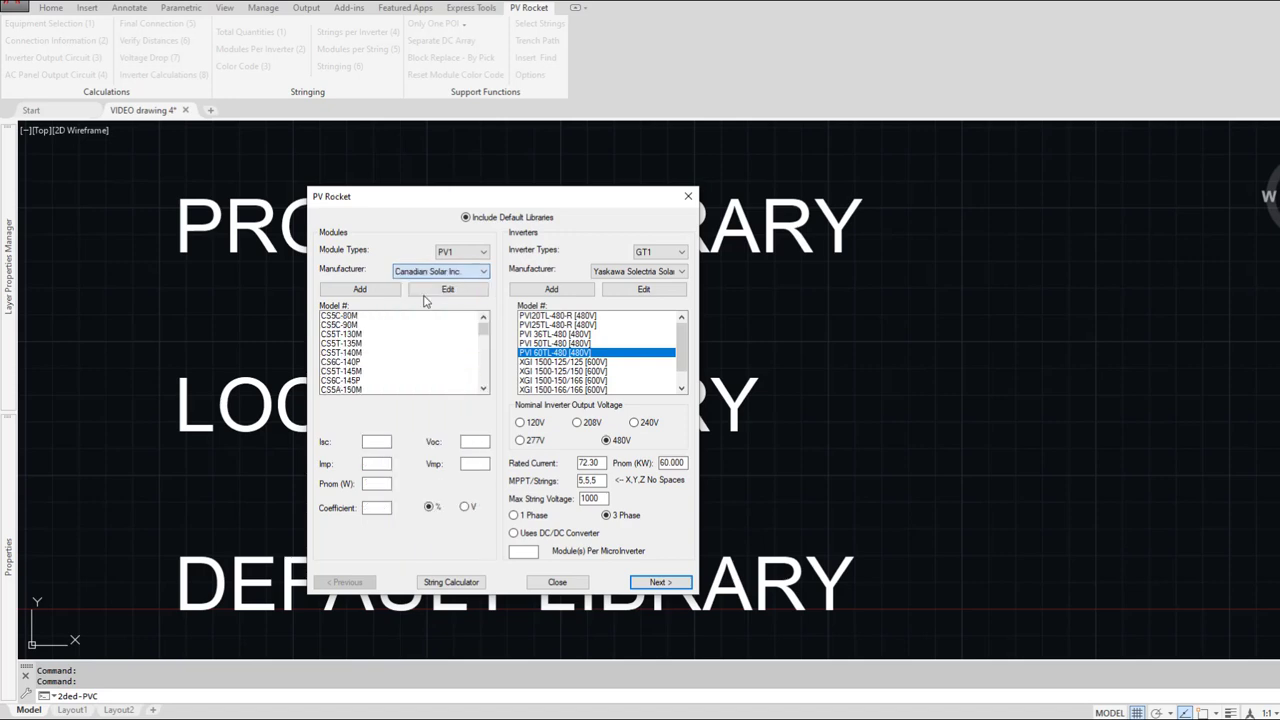
scroll(404, 350, down, 5)
scroll(402, 352, down, 10)
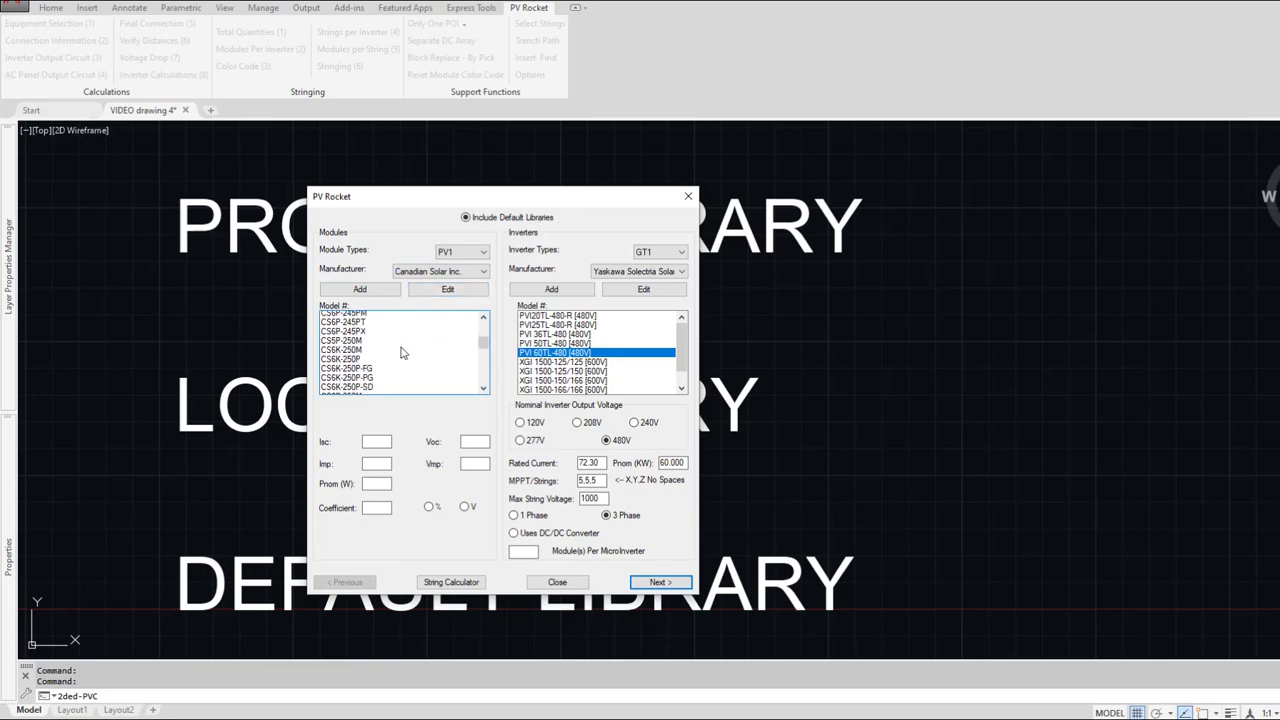
scroll(402, 352, up, 5)
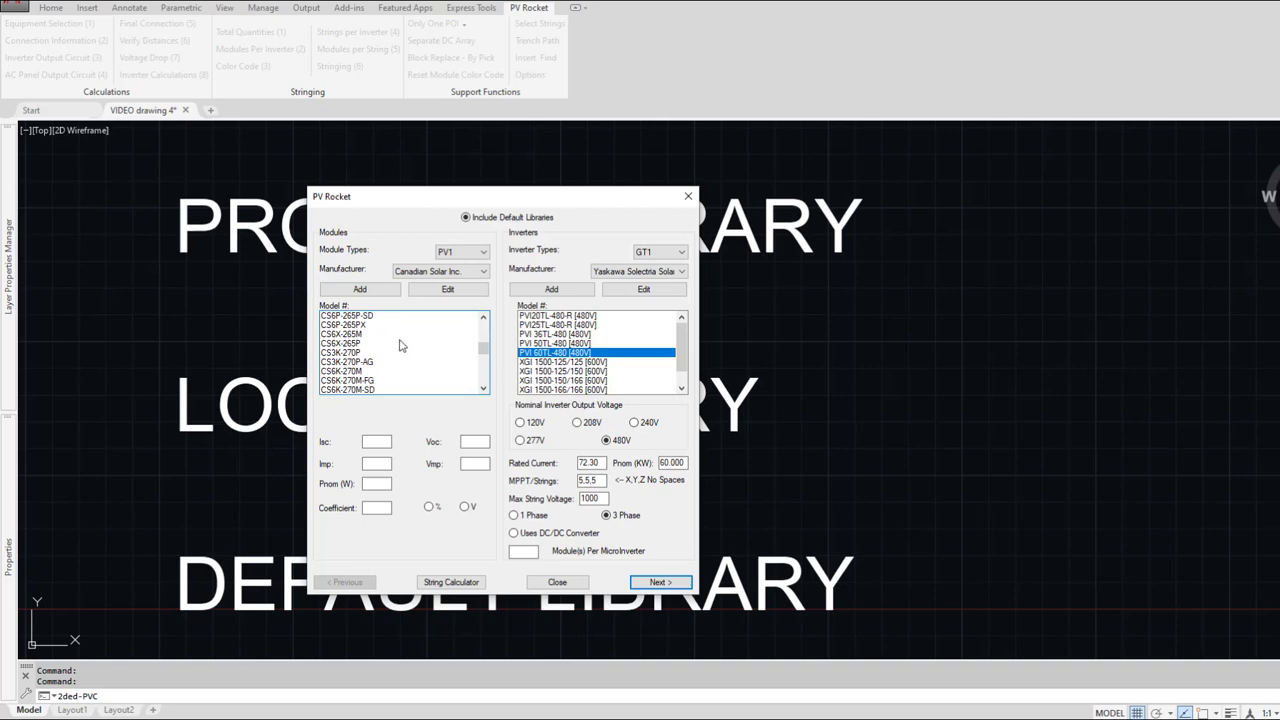
click(371, 345)
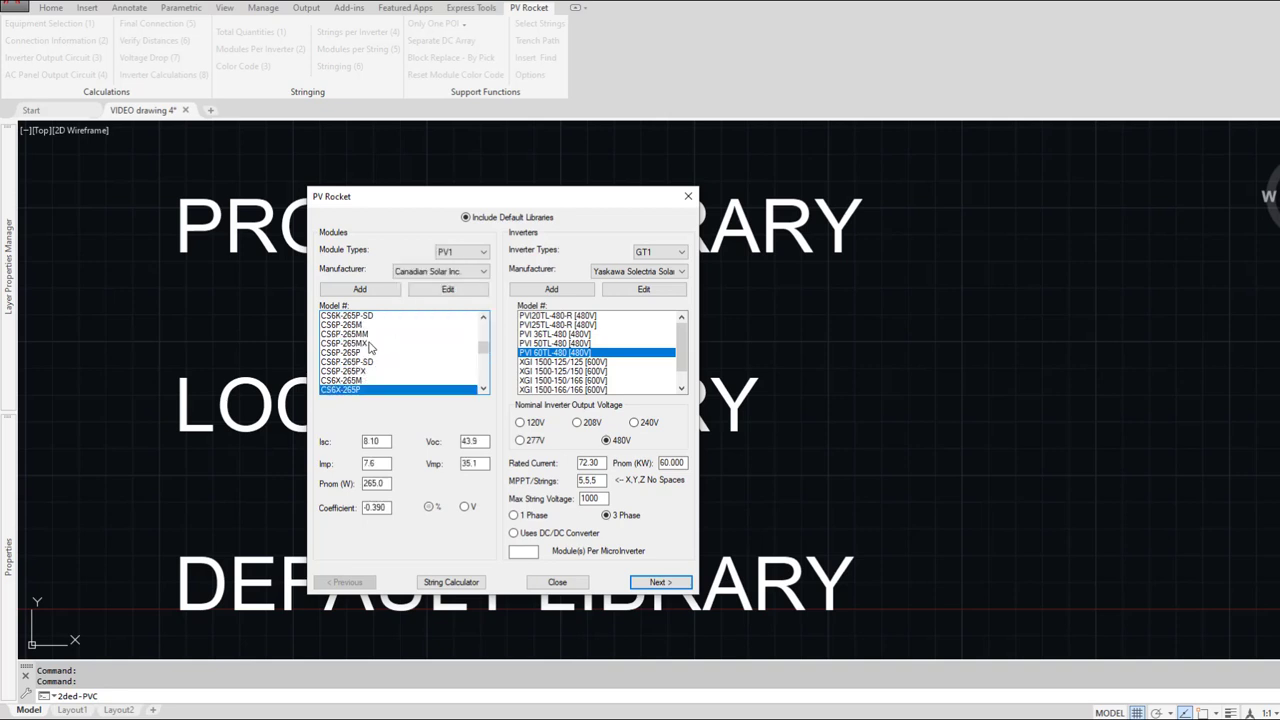
Step: Keep PV1 as the module type and close the equipment selection
click(458, 252)
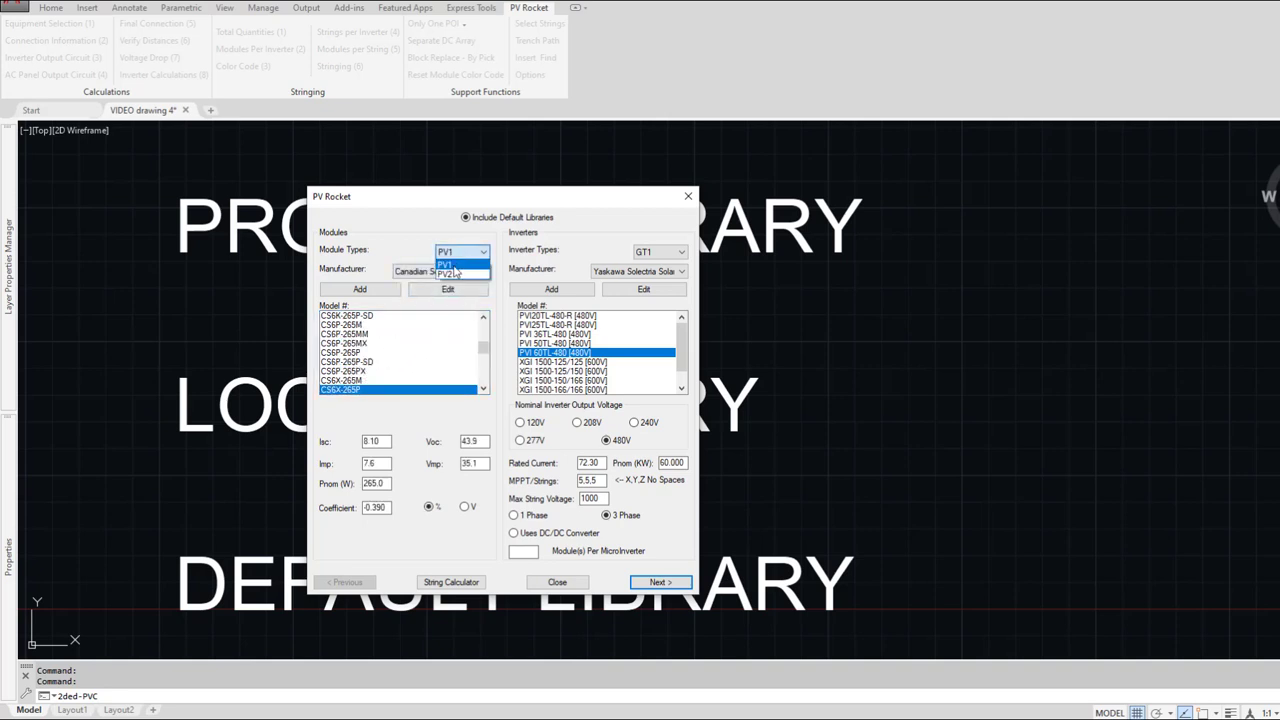
click(452, 264)
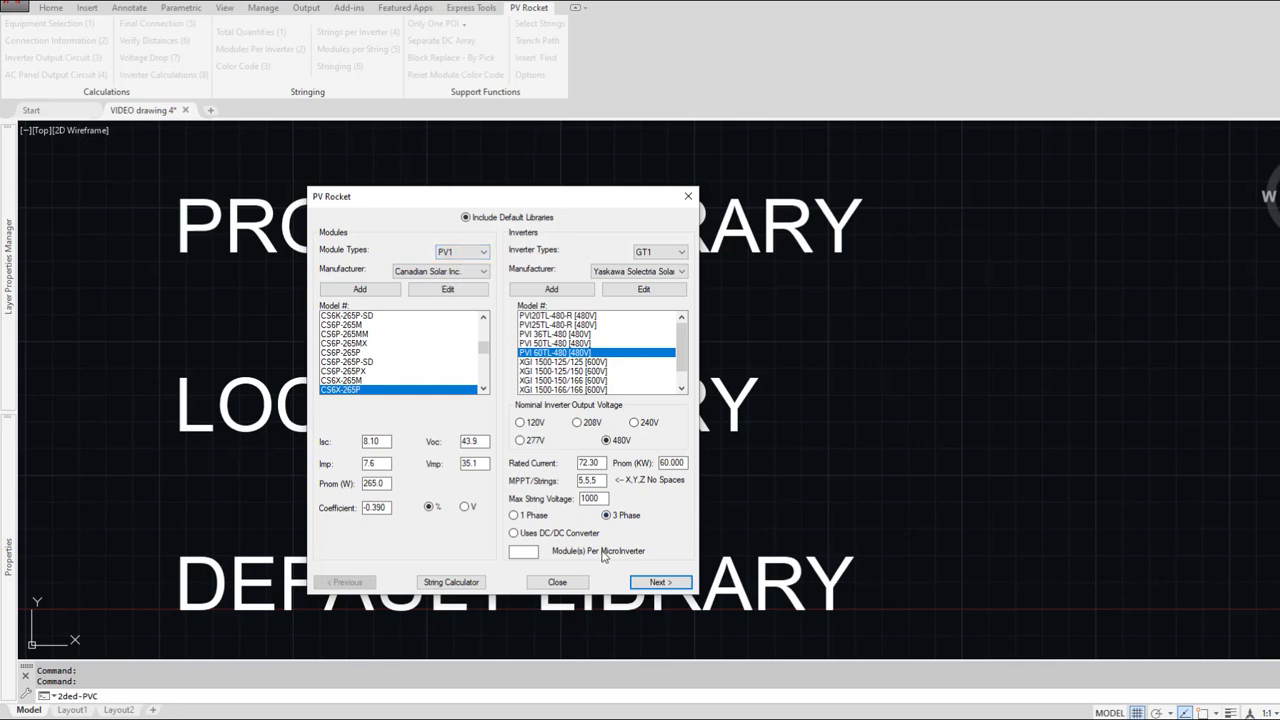
click(558, 583)
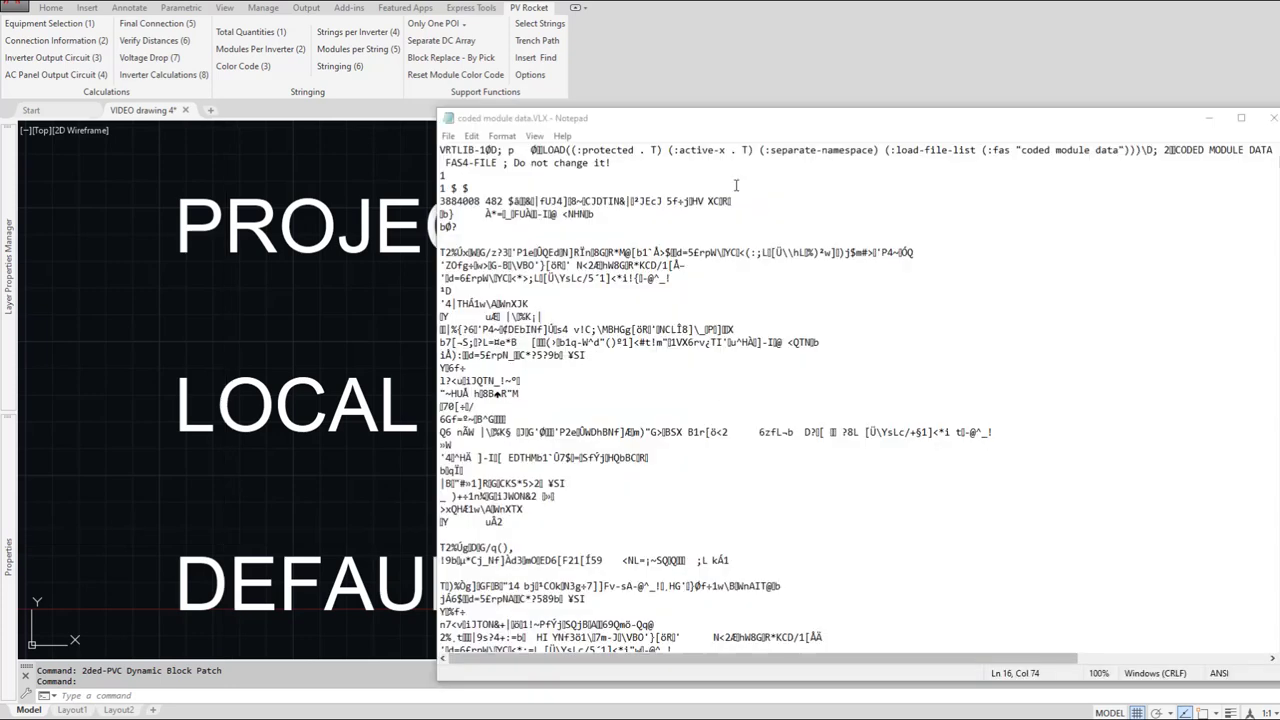
Step: Examine the encoded contents of coded module data.VLX in Notepad, and close the file
drag(730, 123, 532, 122)
scroll(425, 387, down, 10)
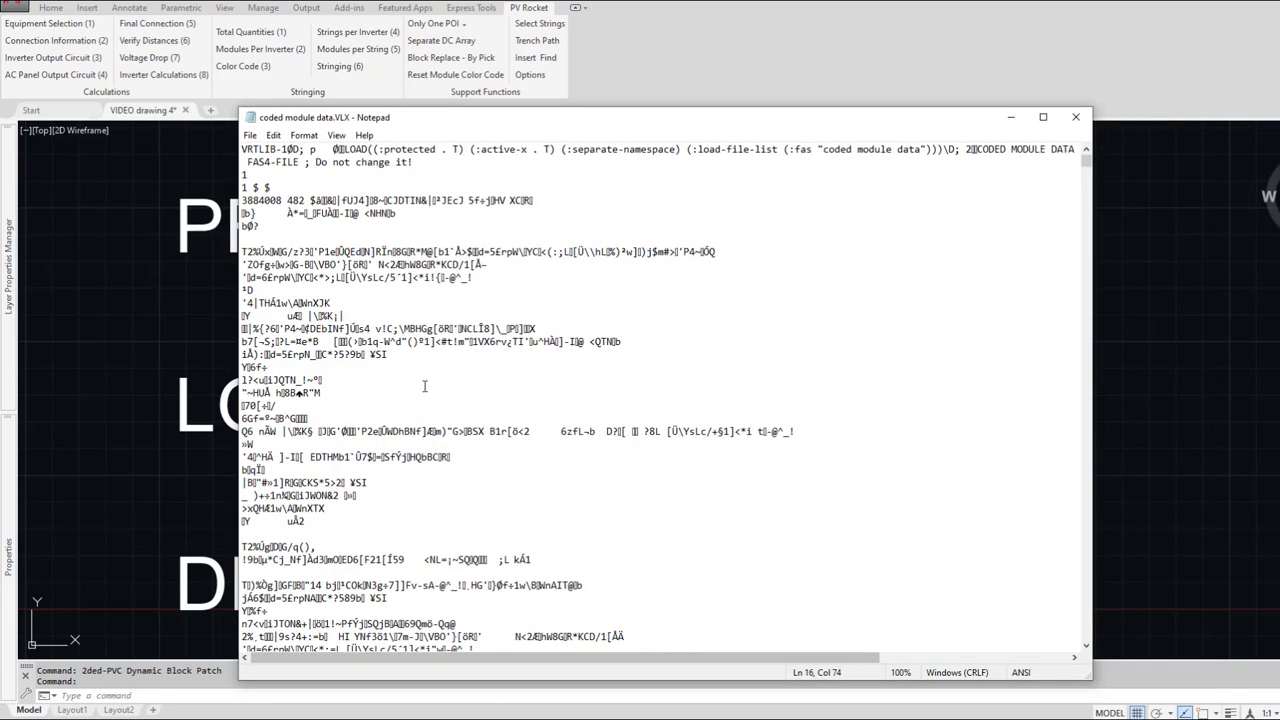
scroll(425, 387, down, 9)
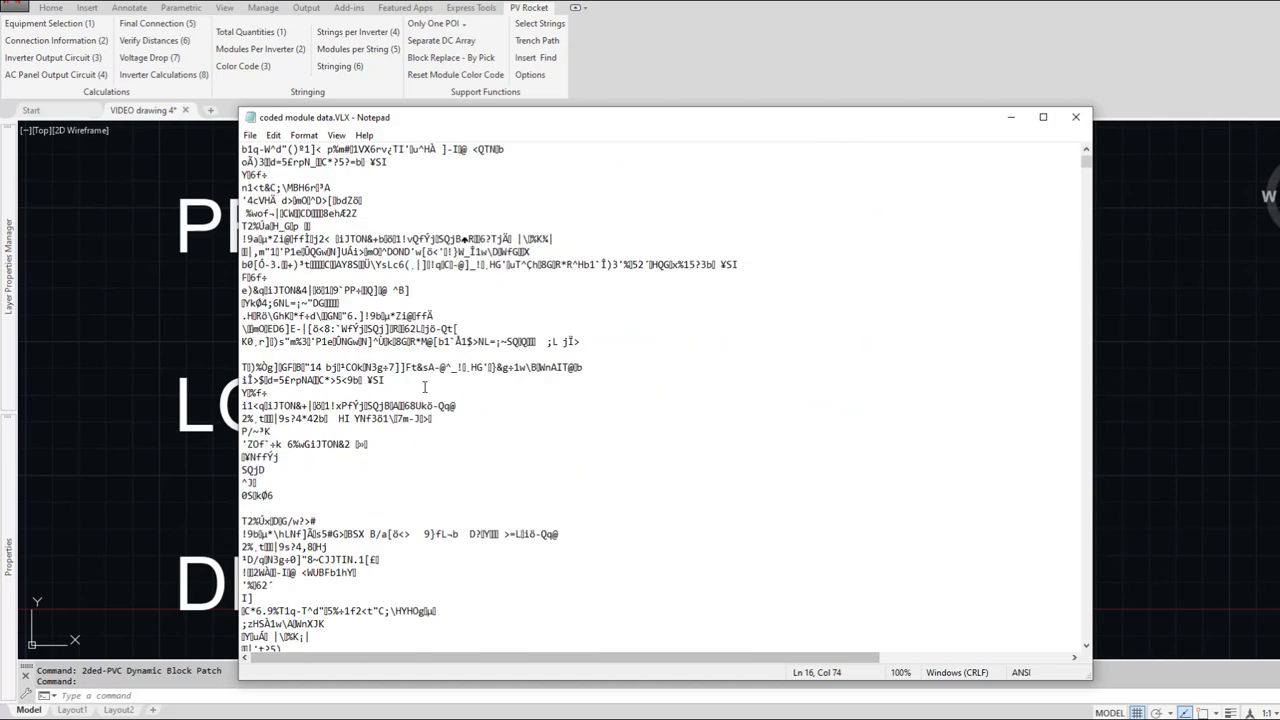
scroll(425, 387, down, 10)
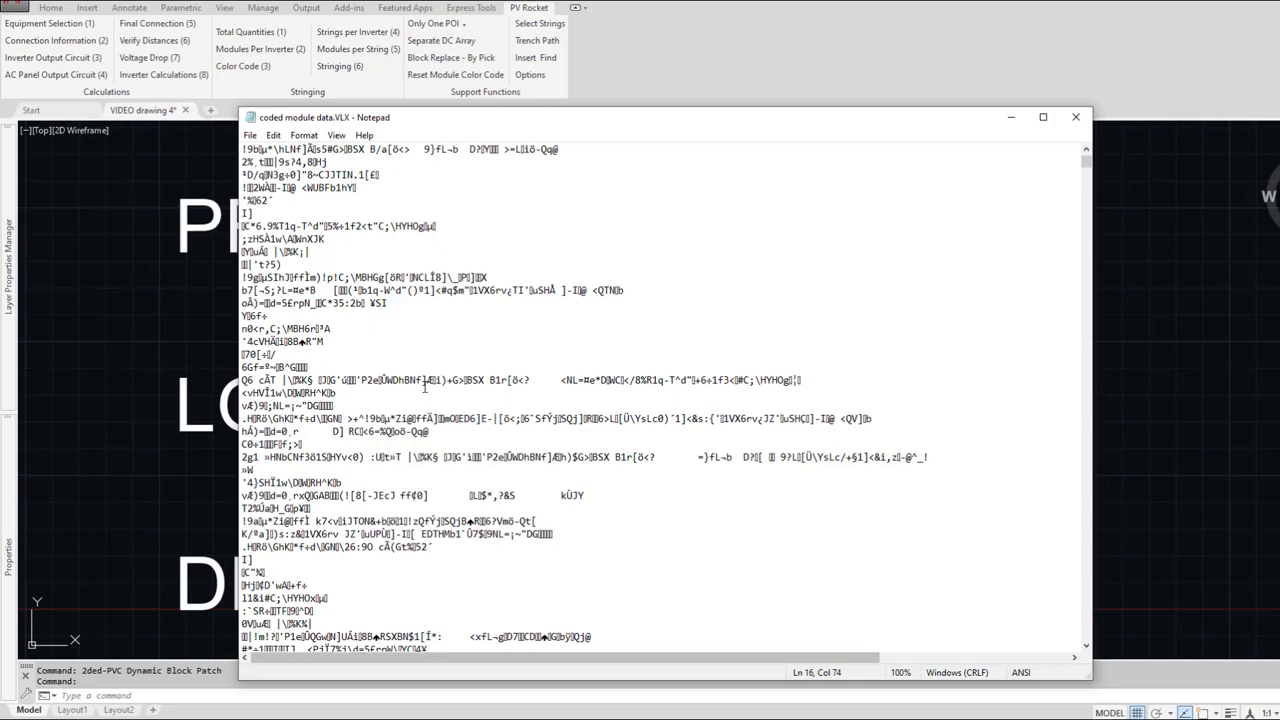
scroll(425, 387, down, 10)
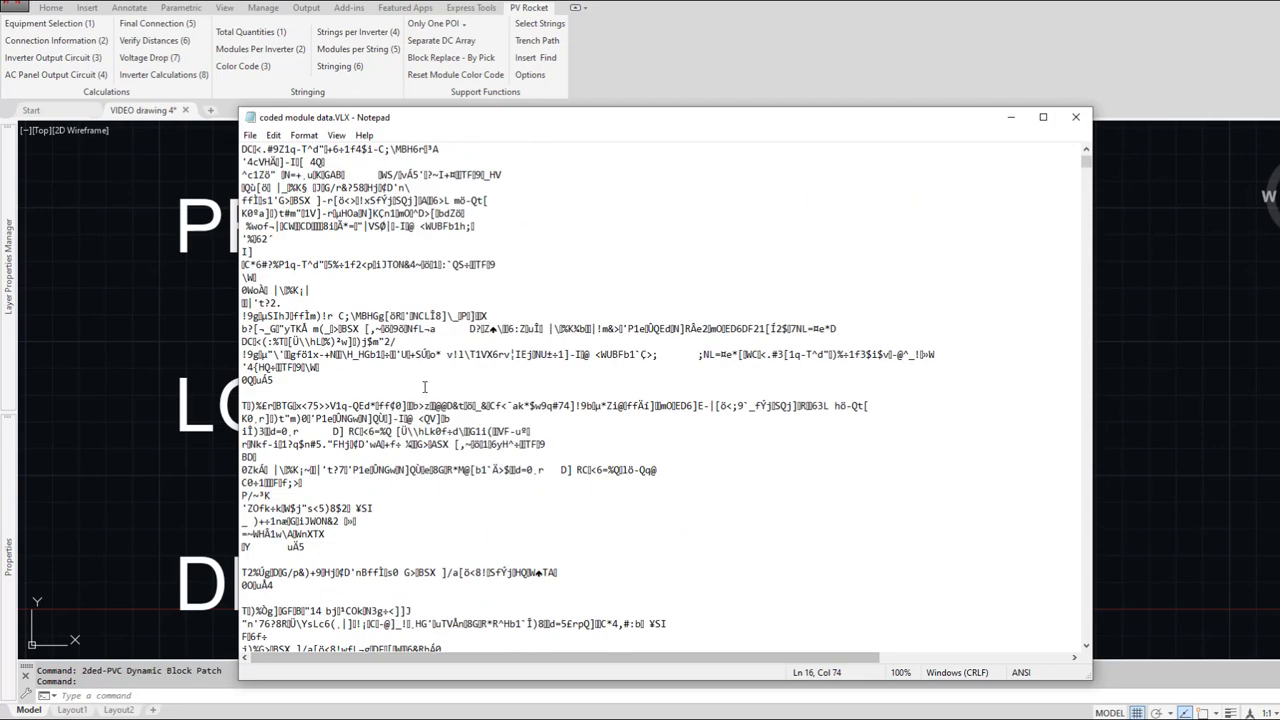
scroll(425, 387, down, 10)
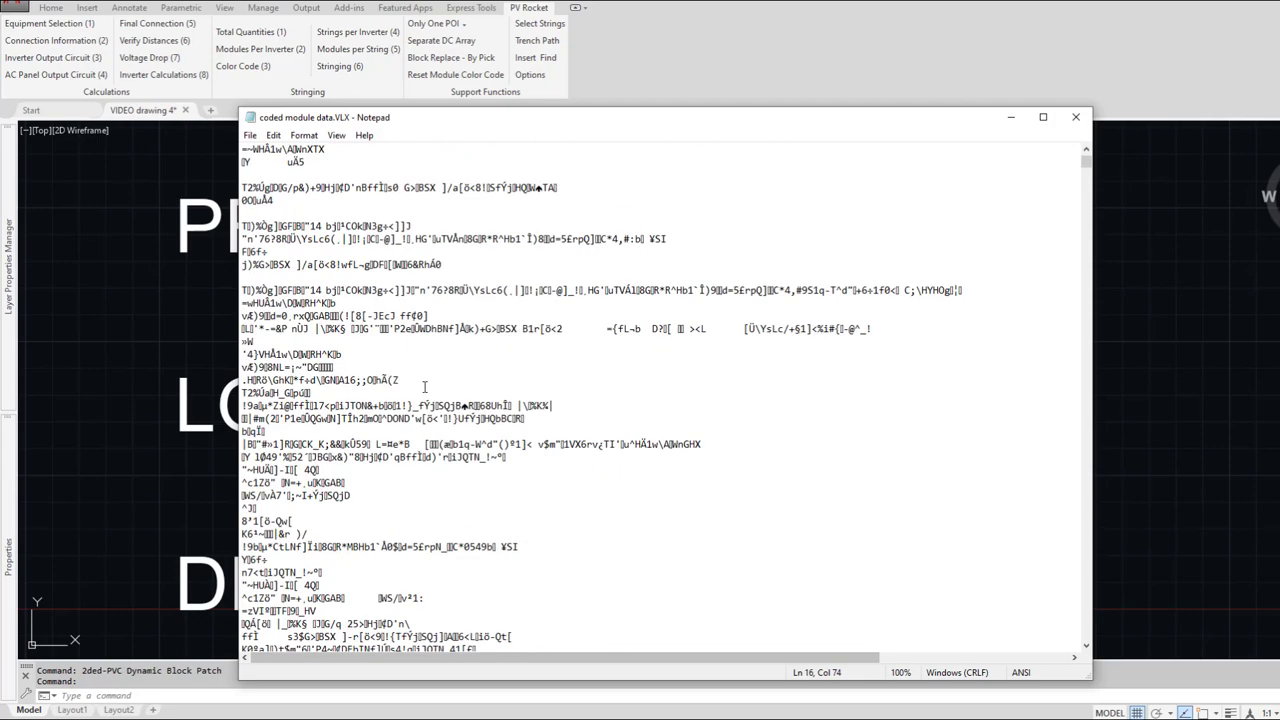
scroll(425, 387, down, 10)
scroll(425, 387, down, 10)
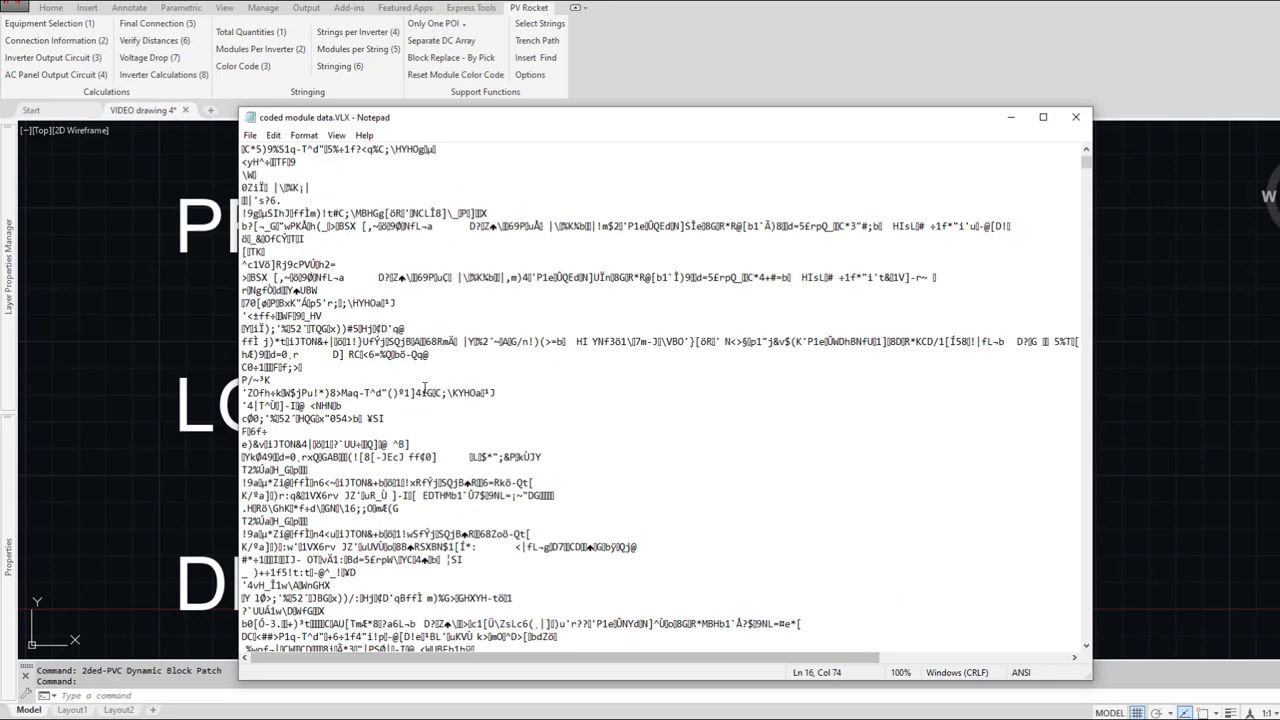
click(1075, 117)
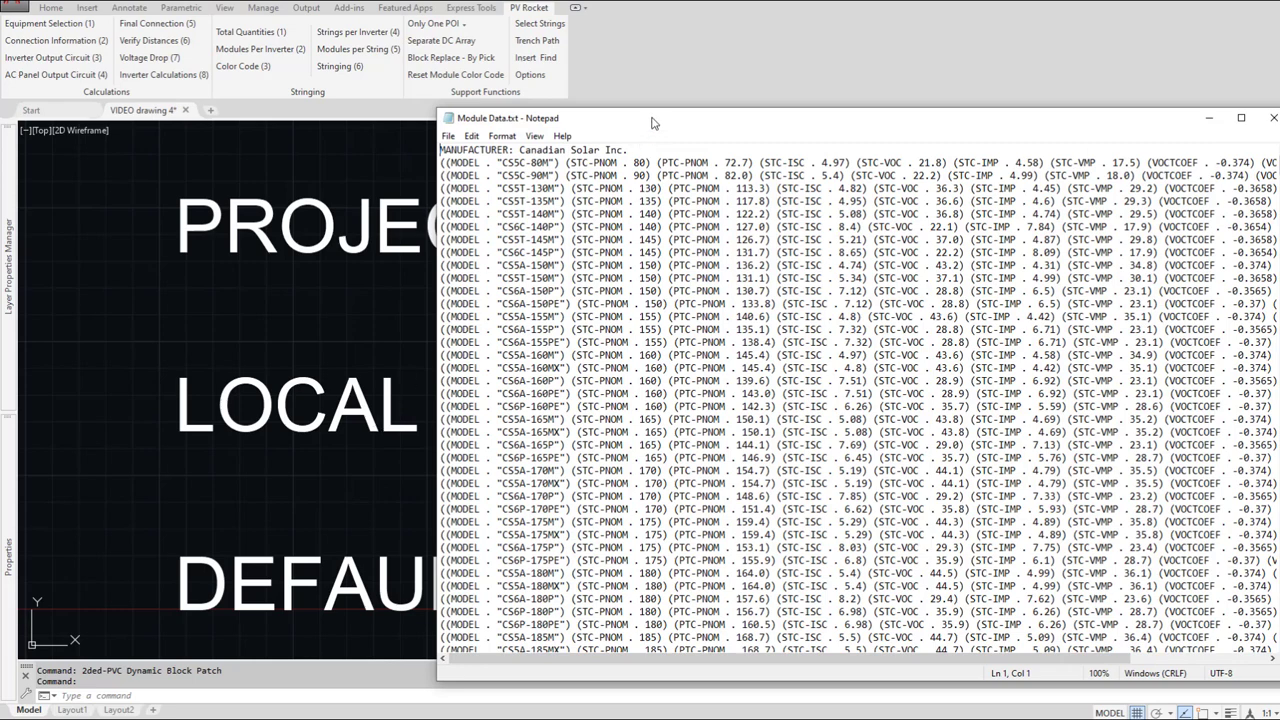
Step: Examine the CS6P-170PE entry in Module Data.txt, highlighting its STC-IMP label, its value and the model name
drag(652, 123, 461, 128)
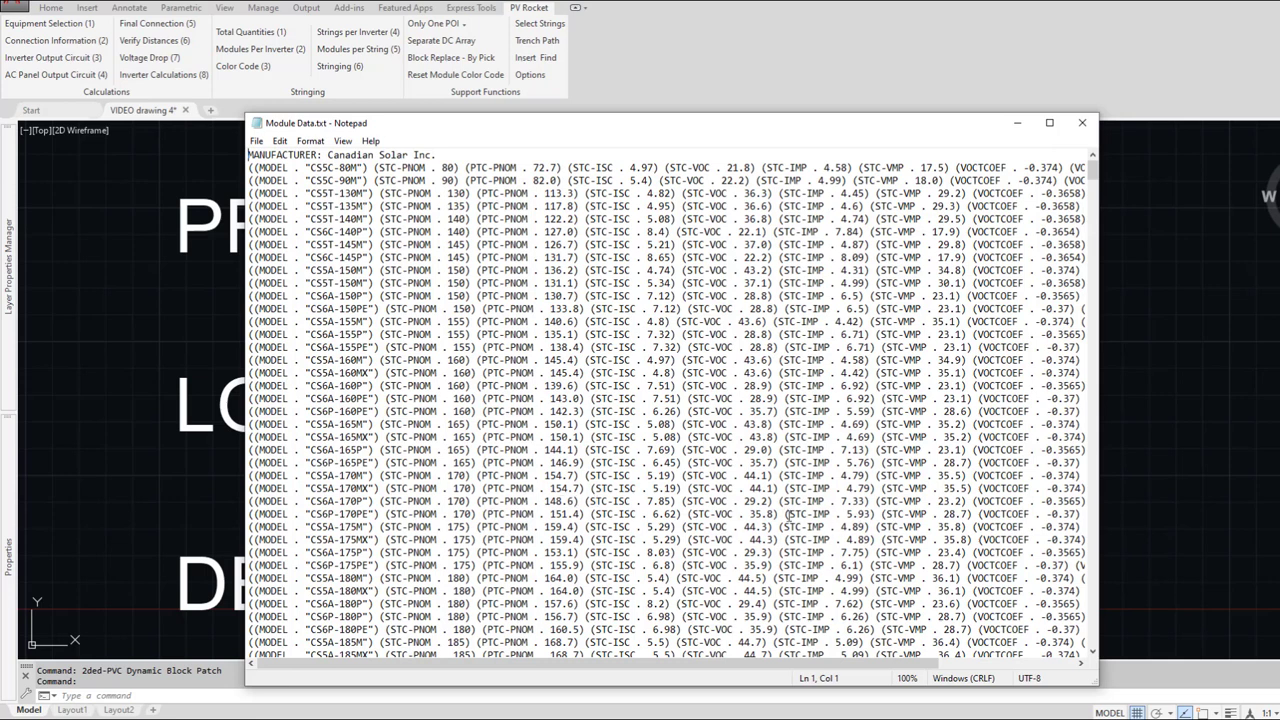
drag(786, 514, 828, 519)
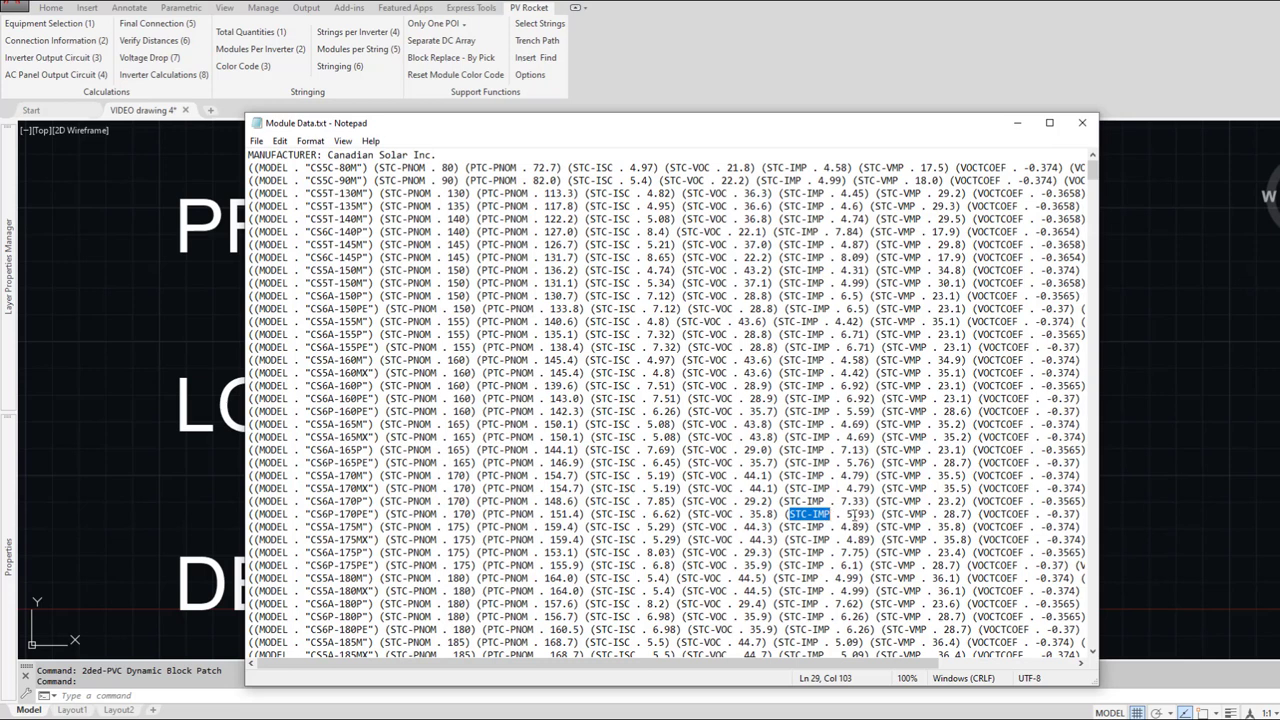
drag(847, 514, 872, 515)
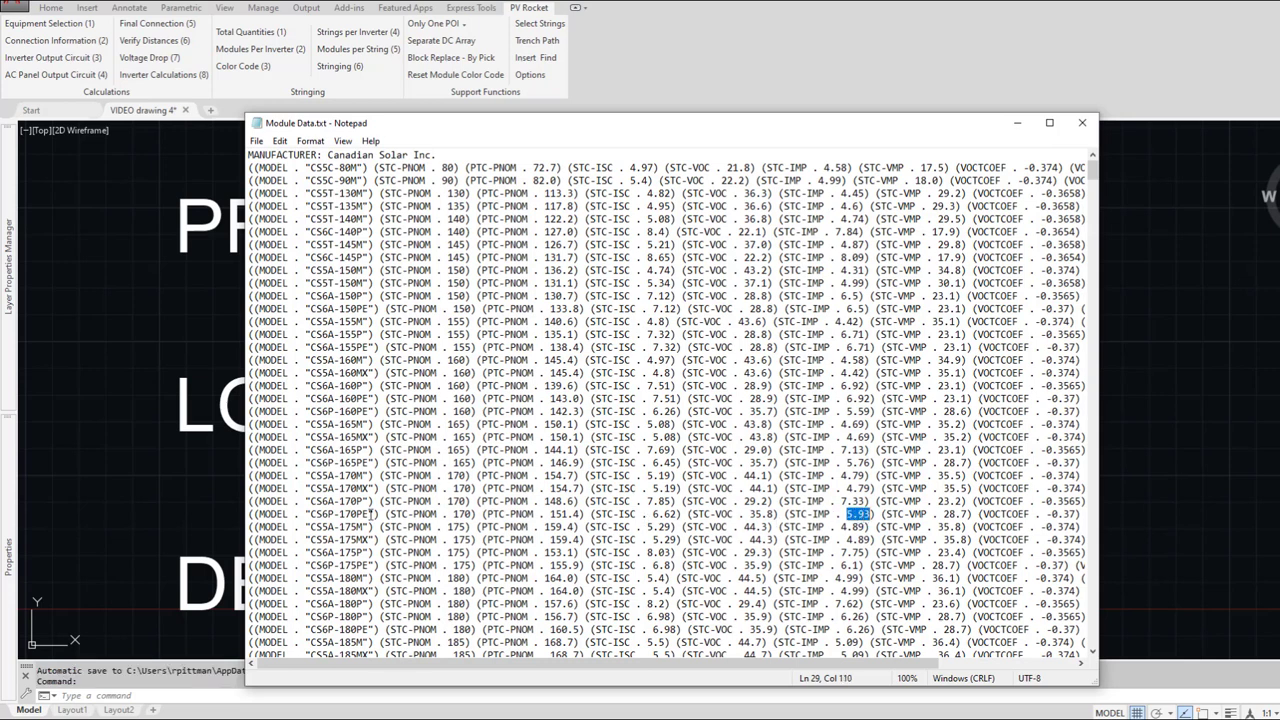
drag(312, 514, 369, 515)
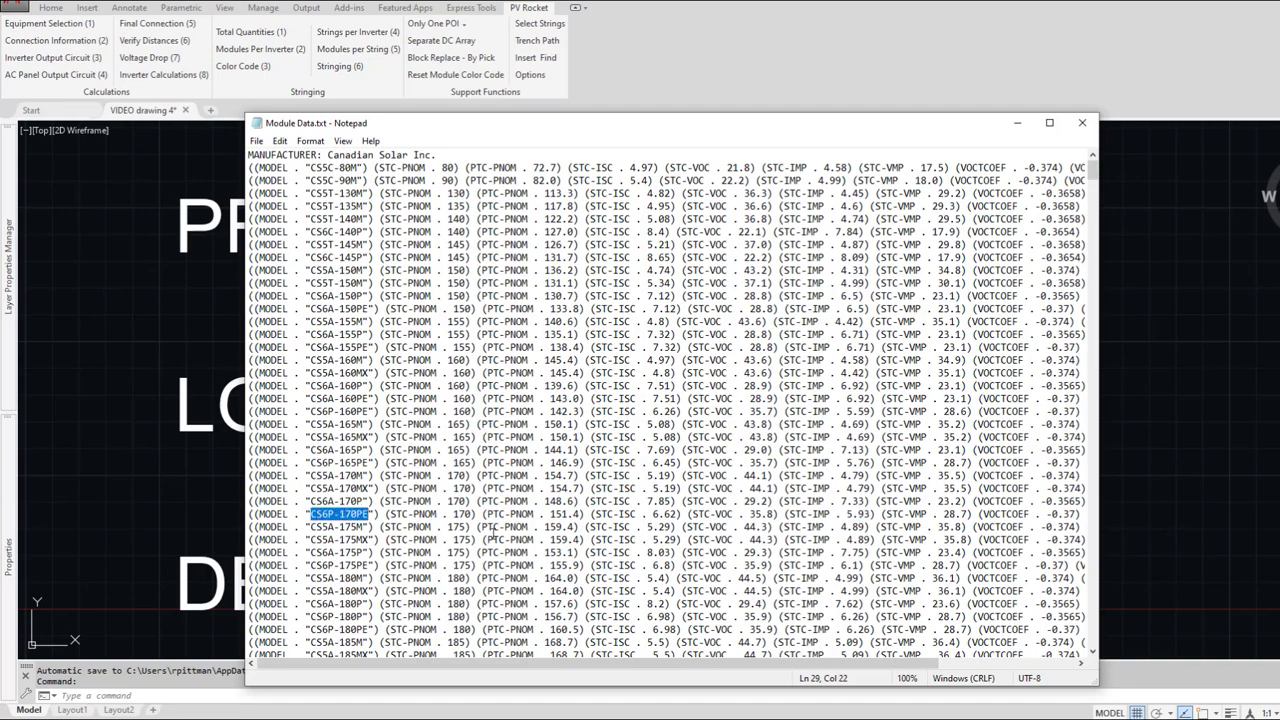
Step: Look through the remaining manufacturers and module entries in Module Data.txt
scroll(493, 534, down, 18)
scroll(493, 534, down, 20)
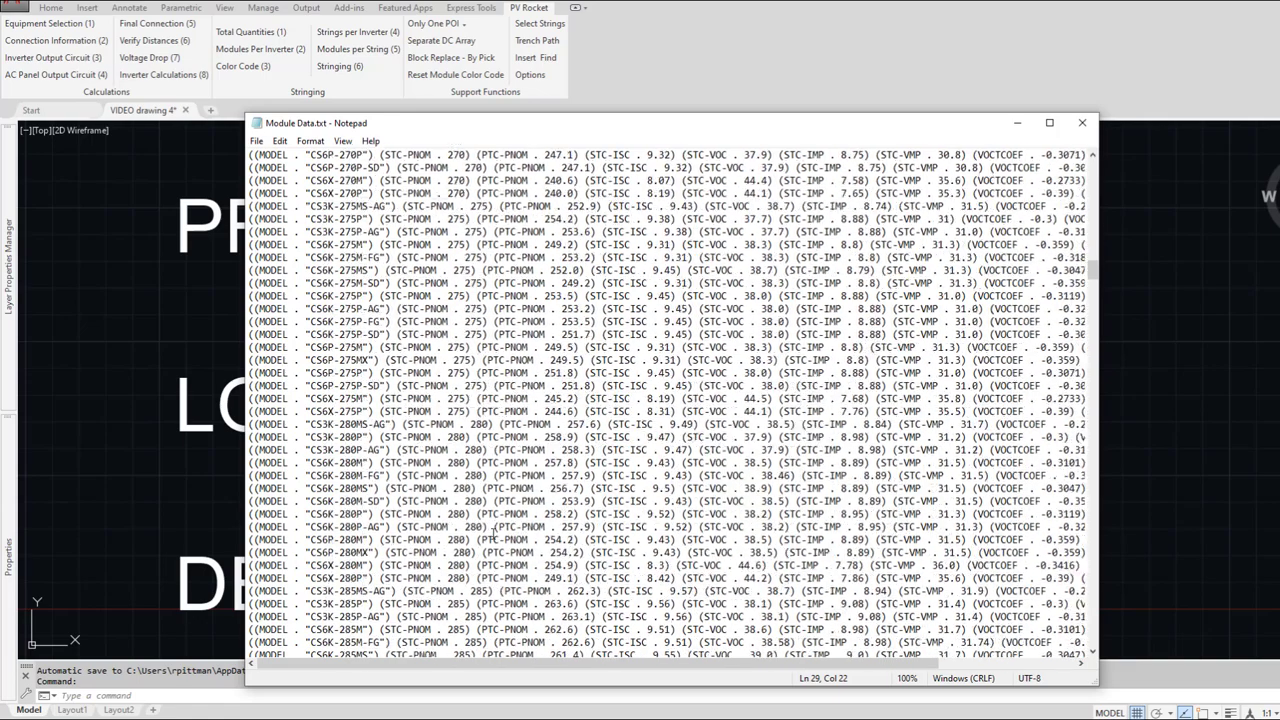
scroll(493, 536, down, 20)
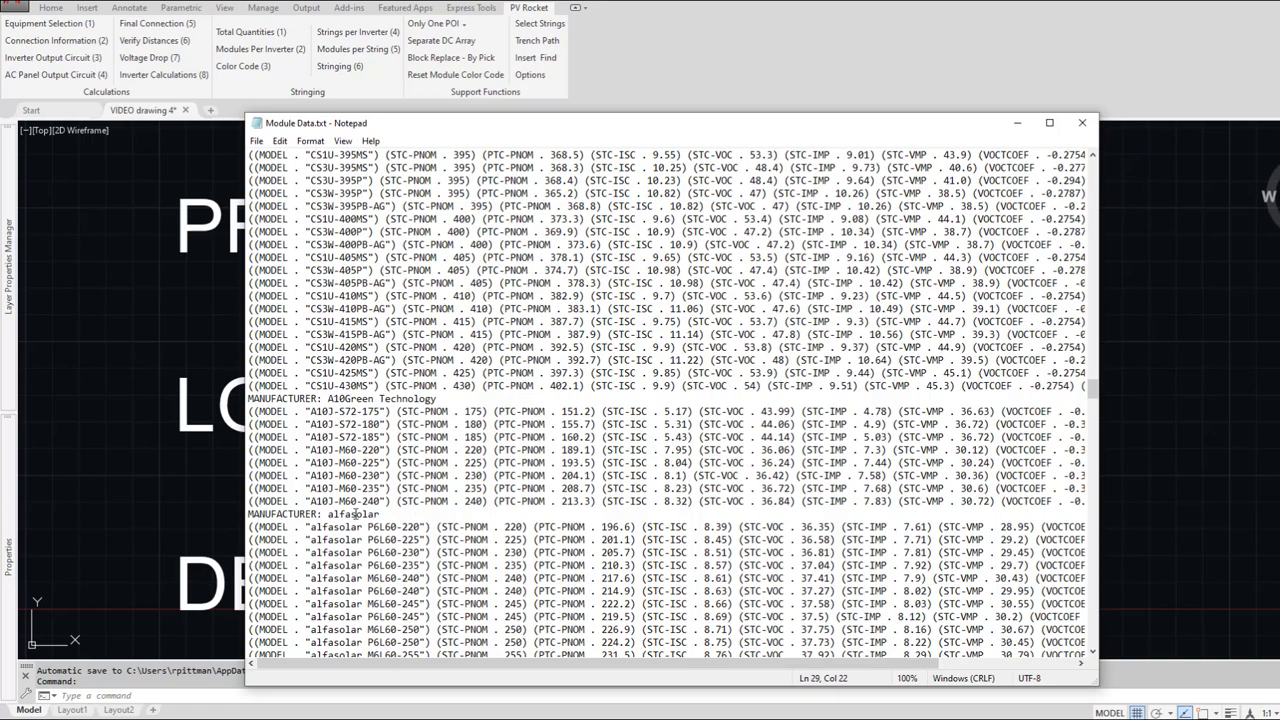
scroll(356, 513, down, 10)
scroll(356, 513, down, 20)
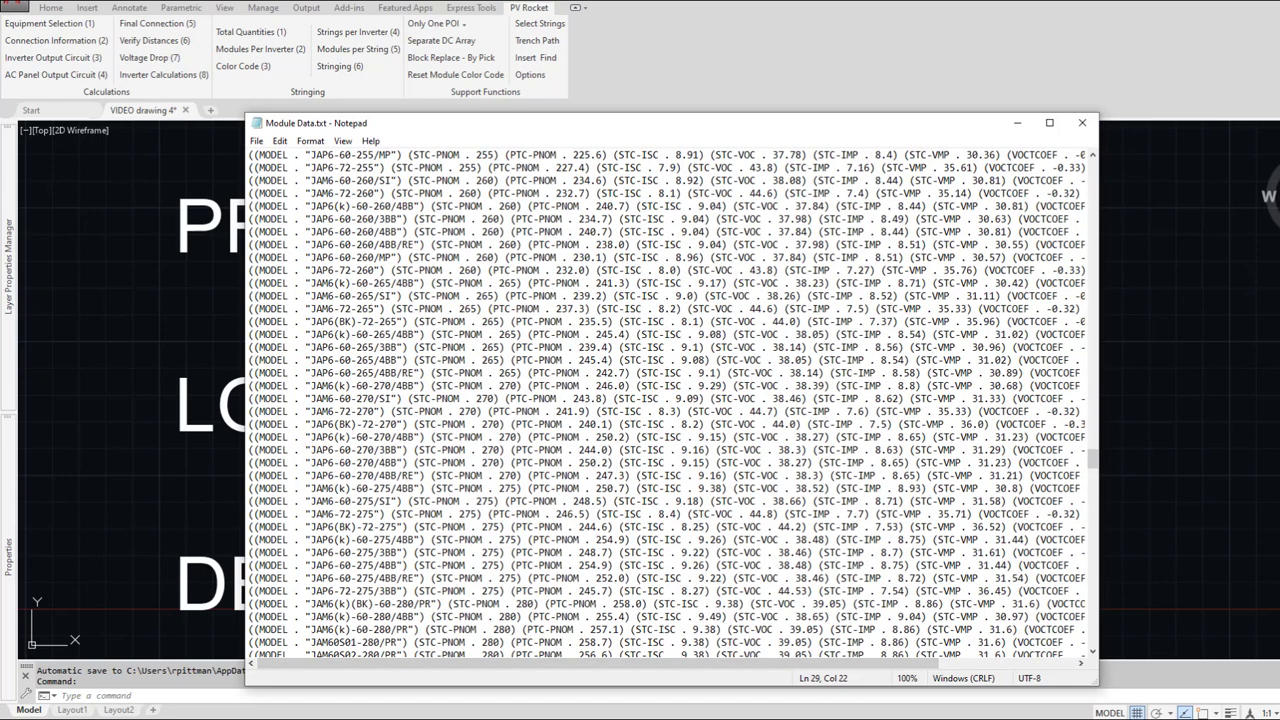
Step: Bring up Selected Modules.txt, review its module entry, and return to the AutoCAD drawing
click(1010, 665)
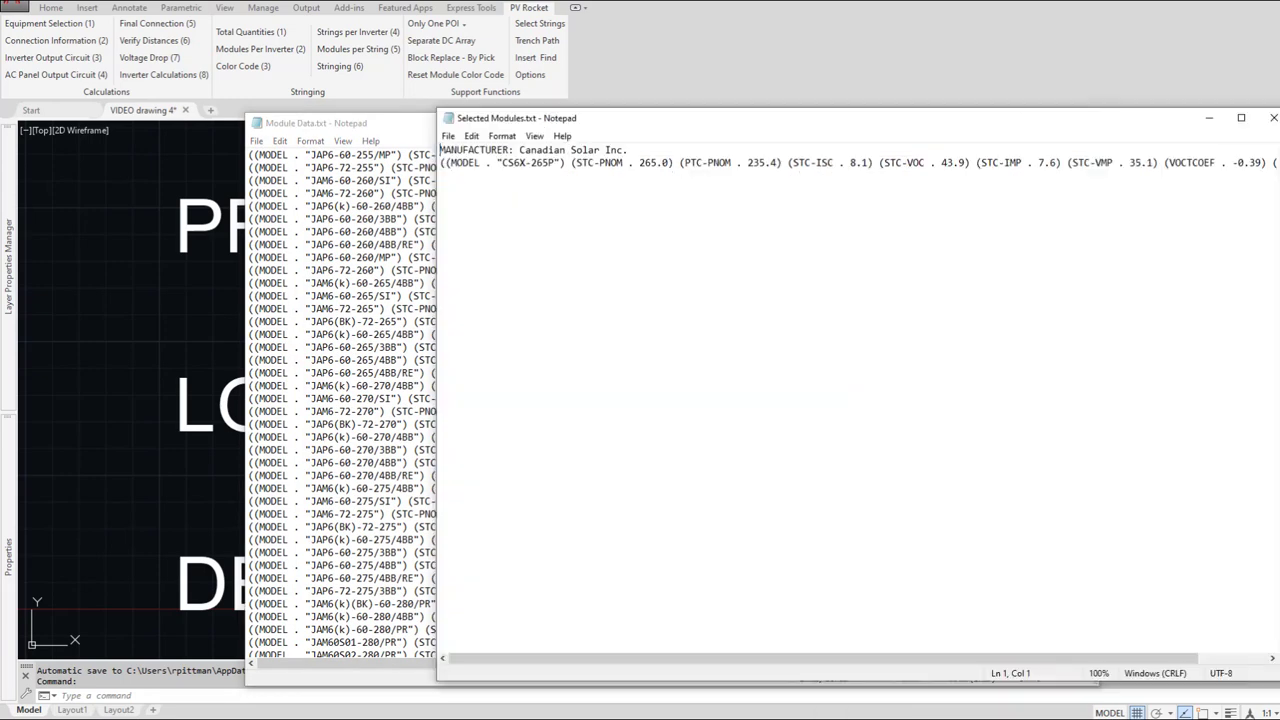
drag(750, 126, 596, 146)
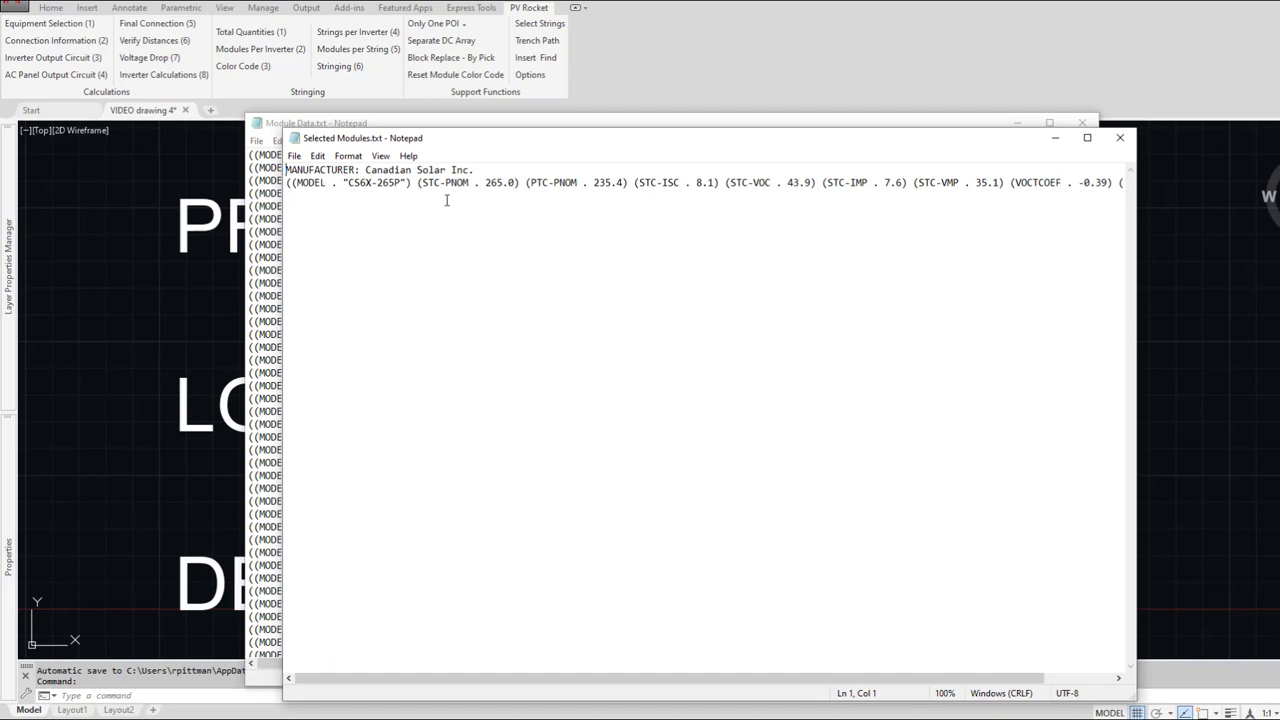
click(241, 322)
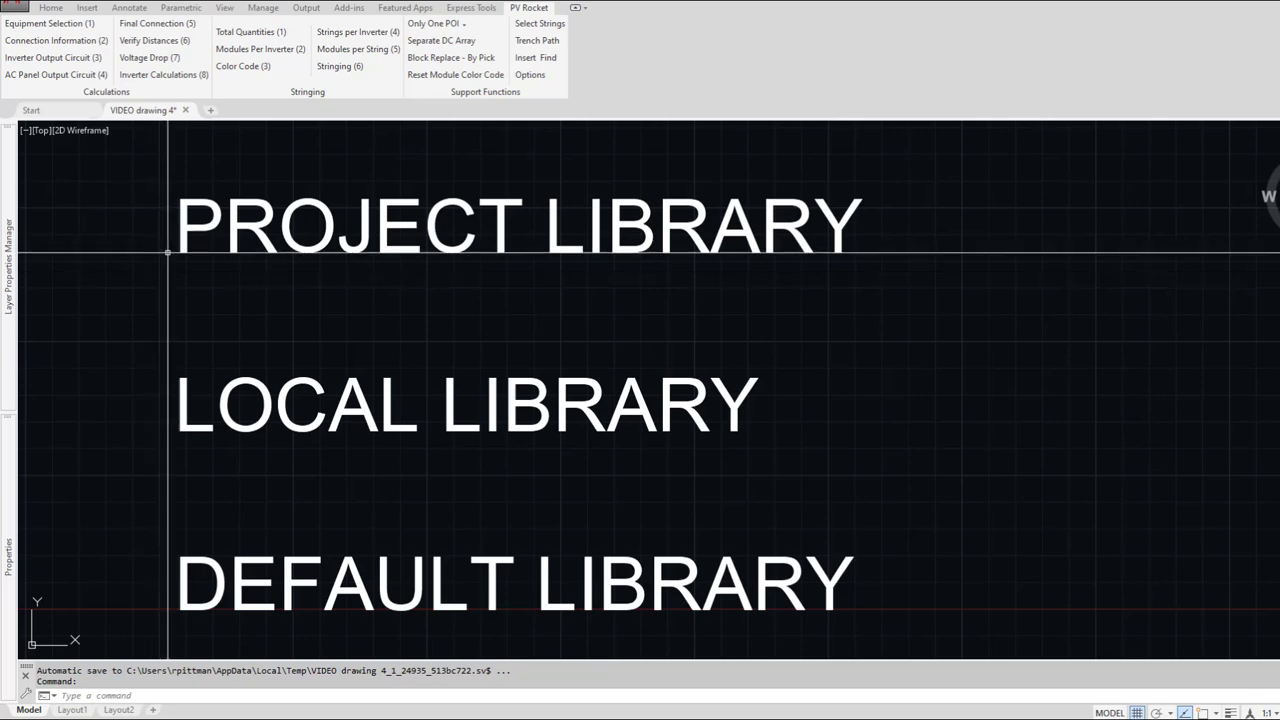
Step: Review the Plug-in Path, Relative Job Path and Library Path in the PV Rocket options, and close them
click(528, 77)
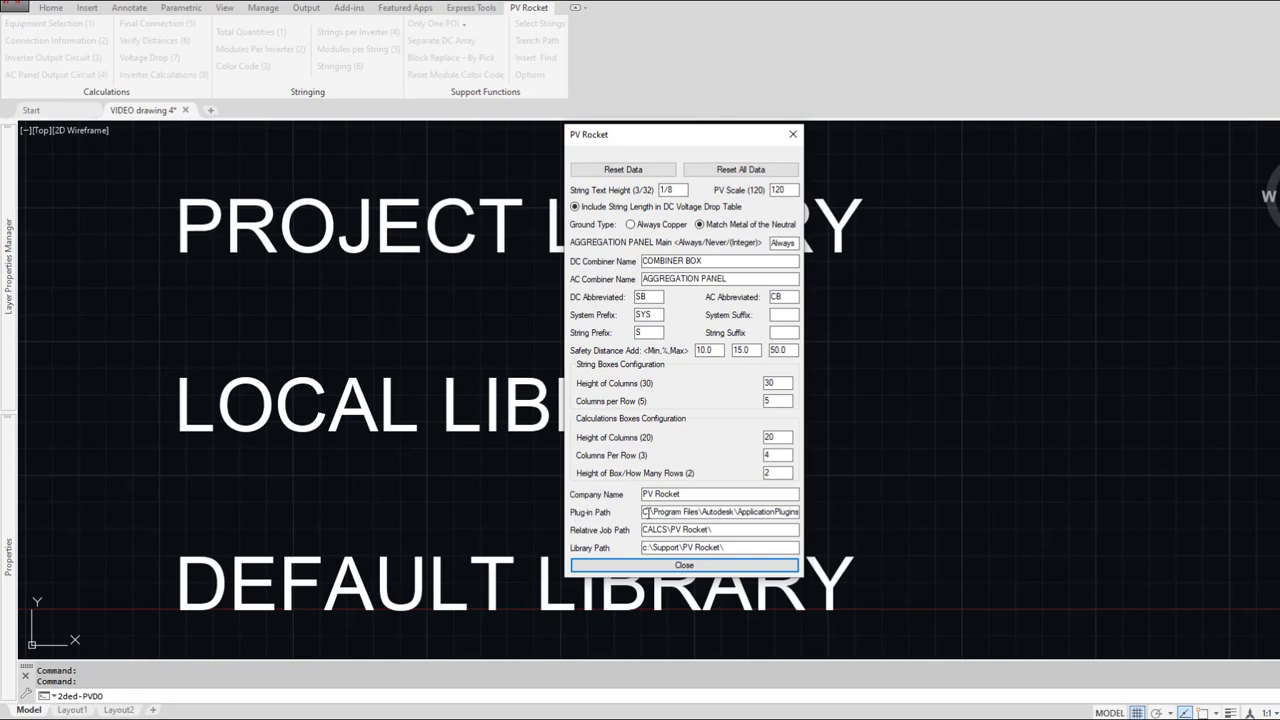
drag(646, 511, 799, 511)
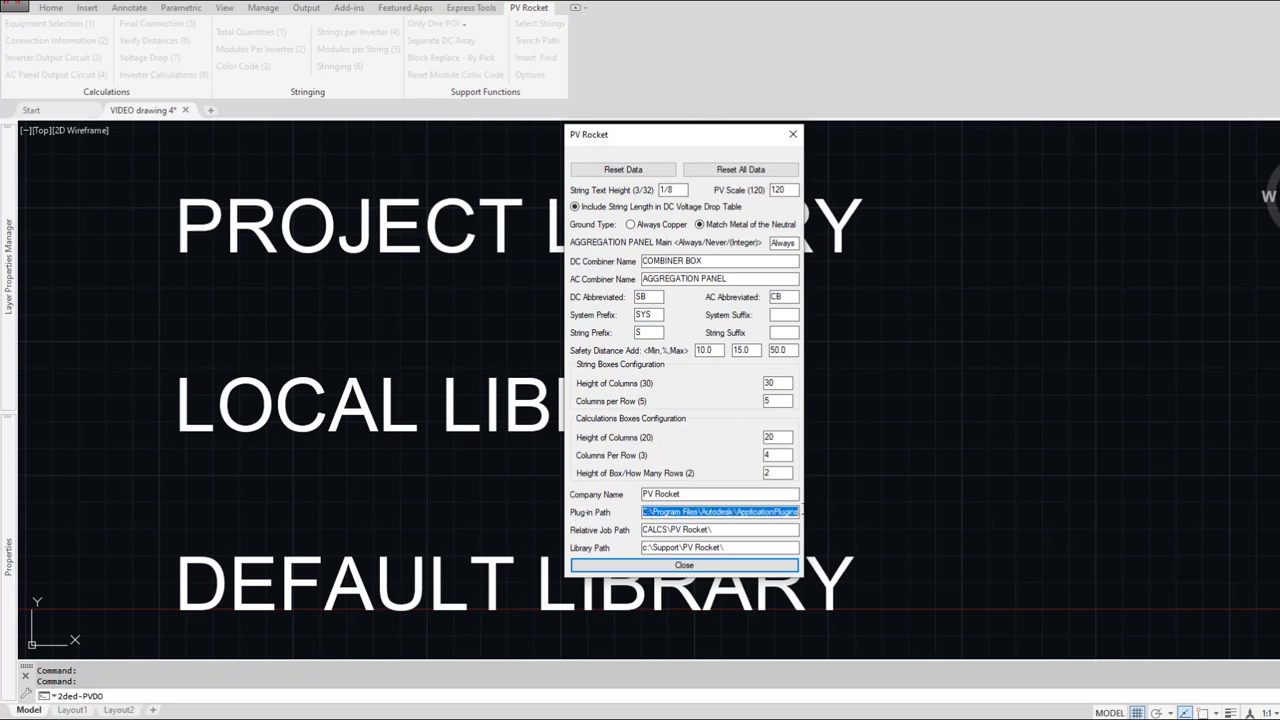
click(645, 530)
drag(645, 530, 722, 530)
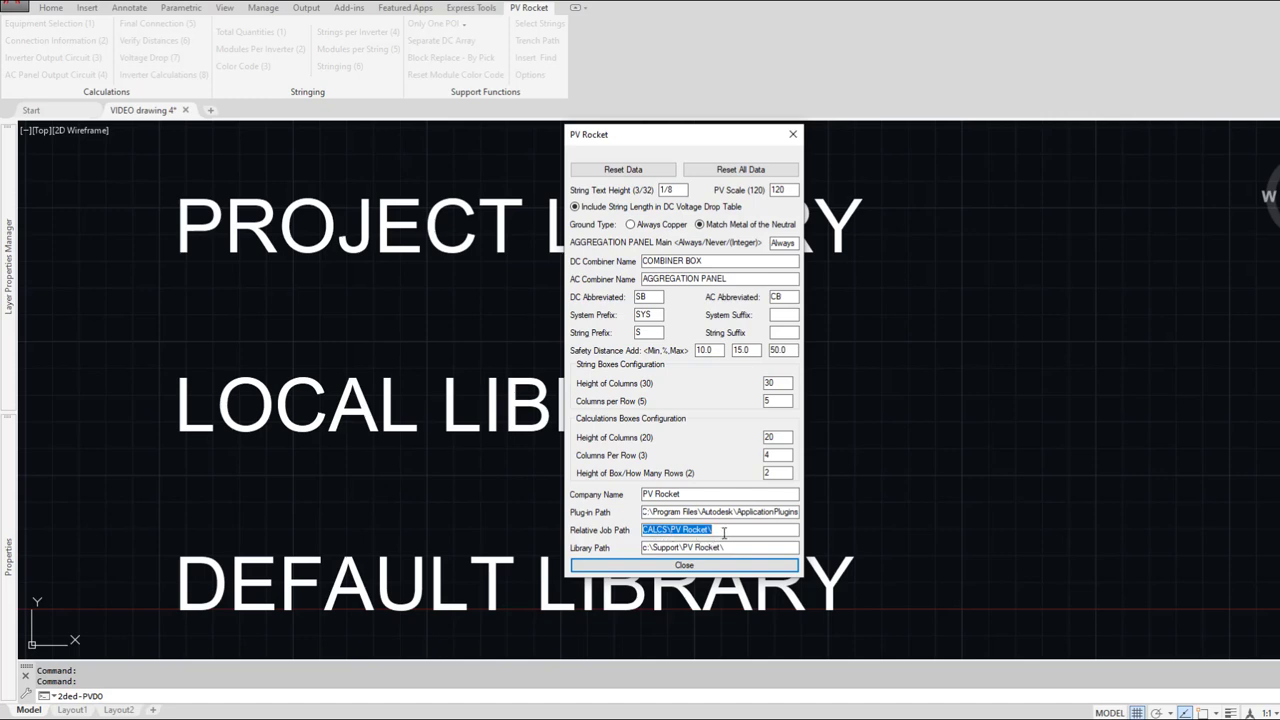
click(724, 532)
drag(644, 547, 739, 547)
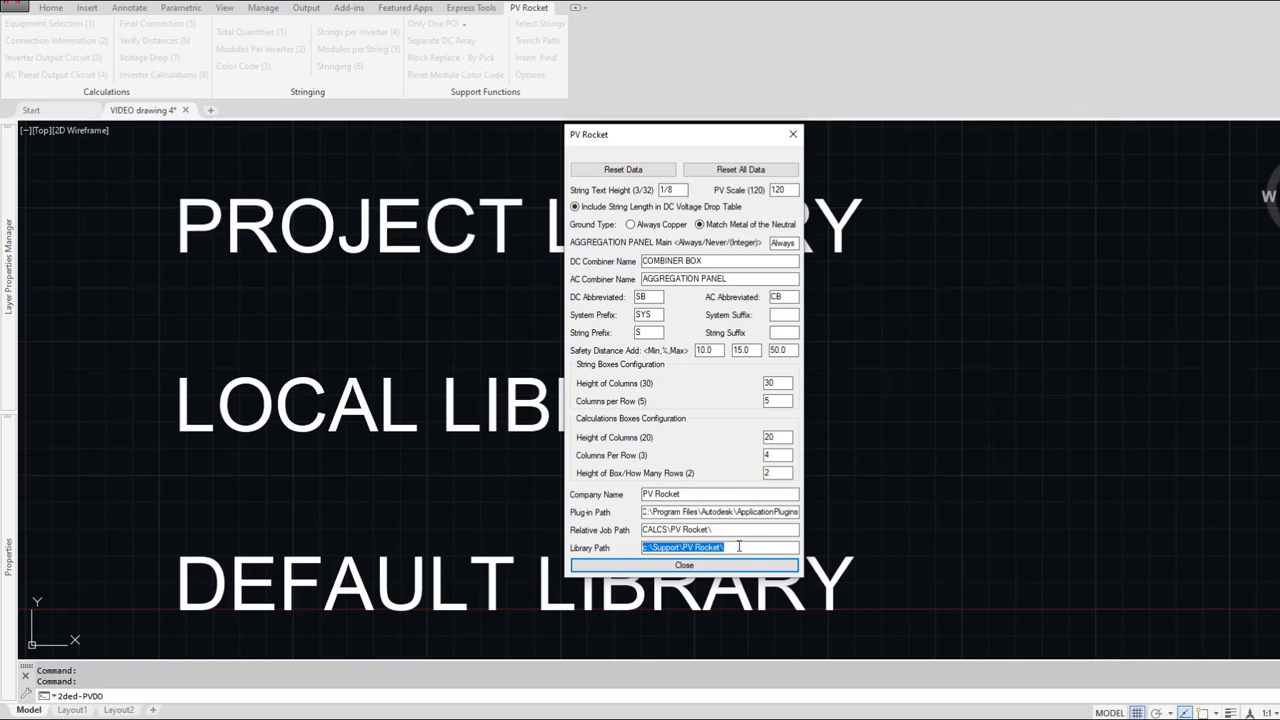
click(698, 565)
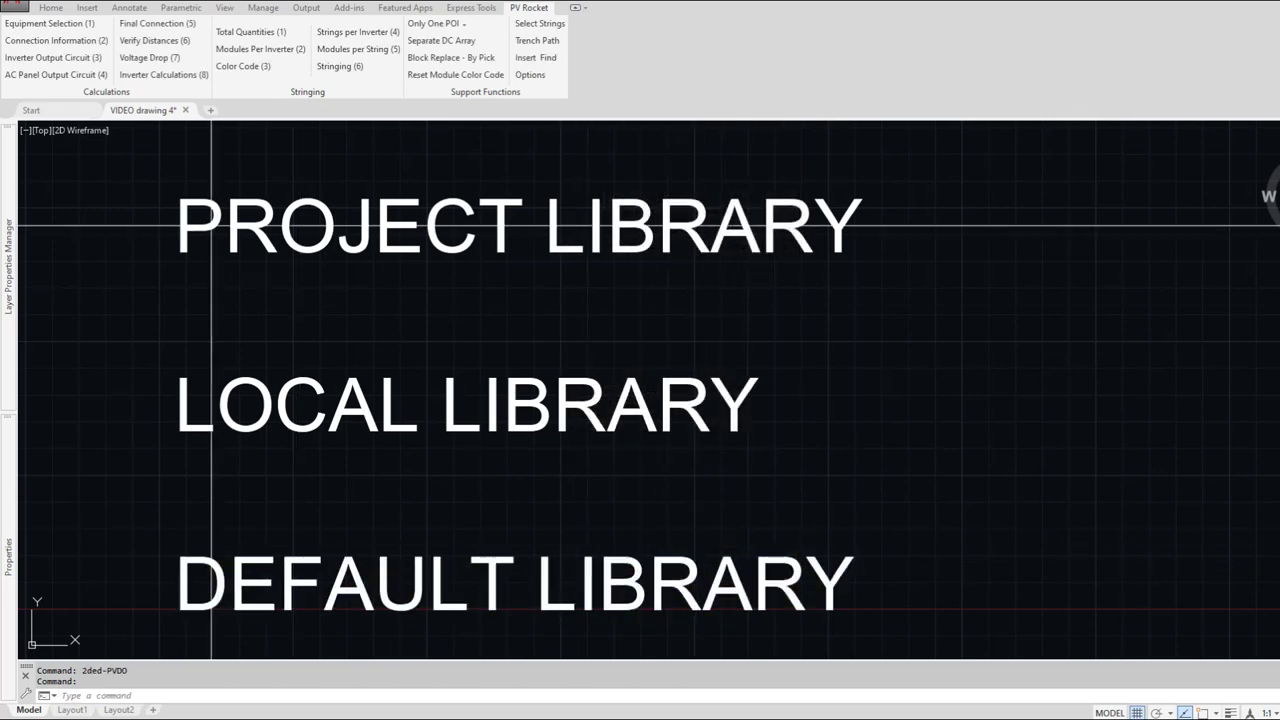
Step: Reopen the equipment selection and review the local library entries in the module manufacturer list, keeping Canadian Solar Inc
click(47, 24)
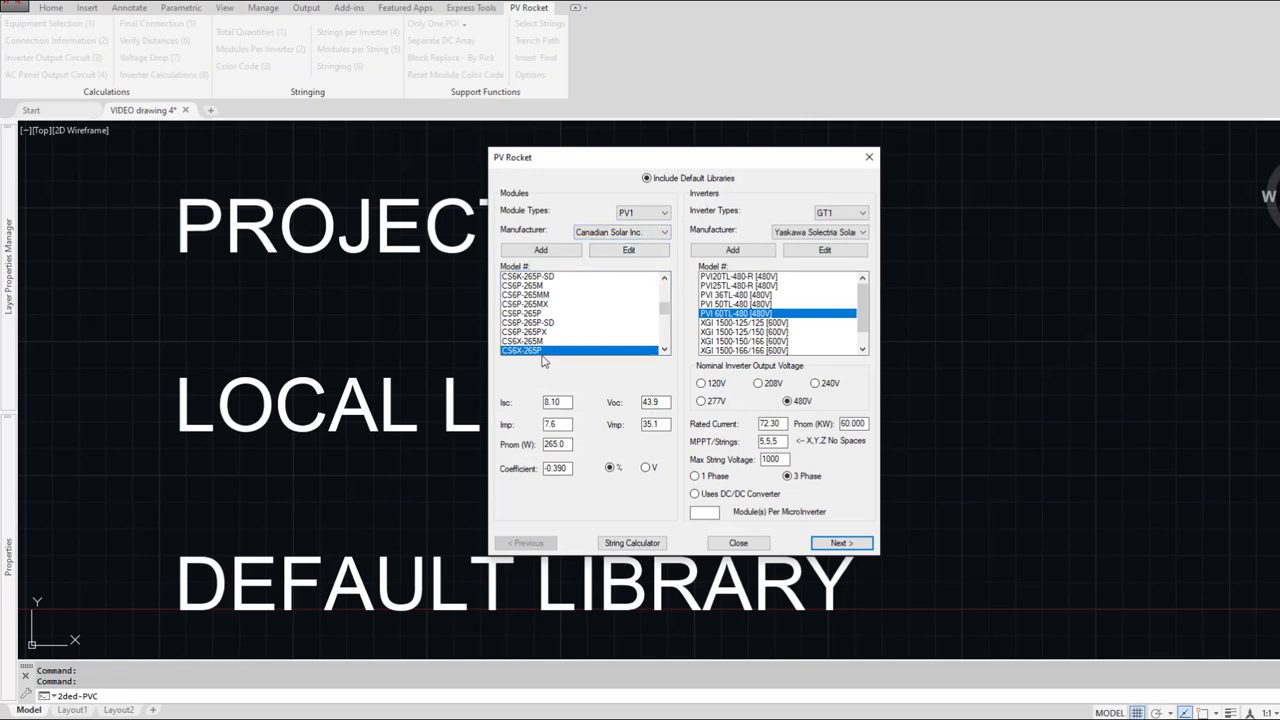
click(617, 233)
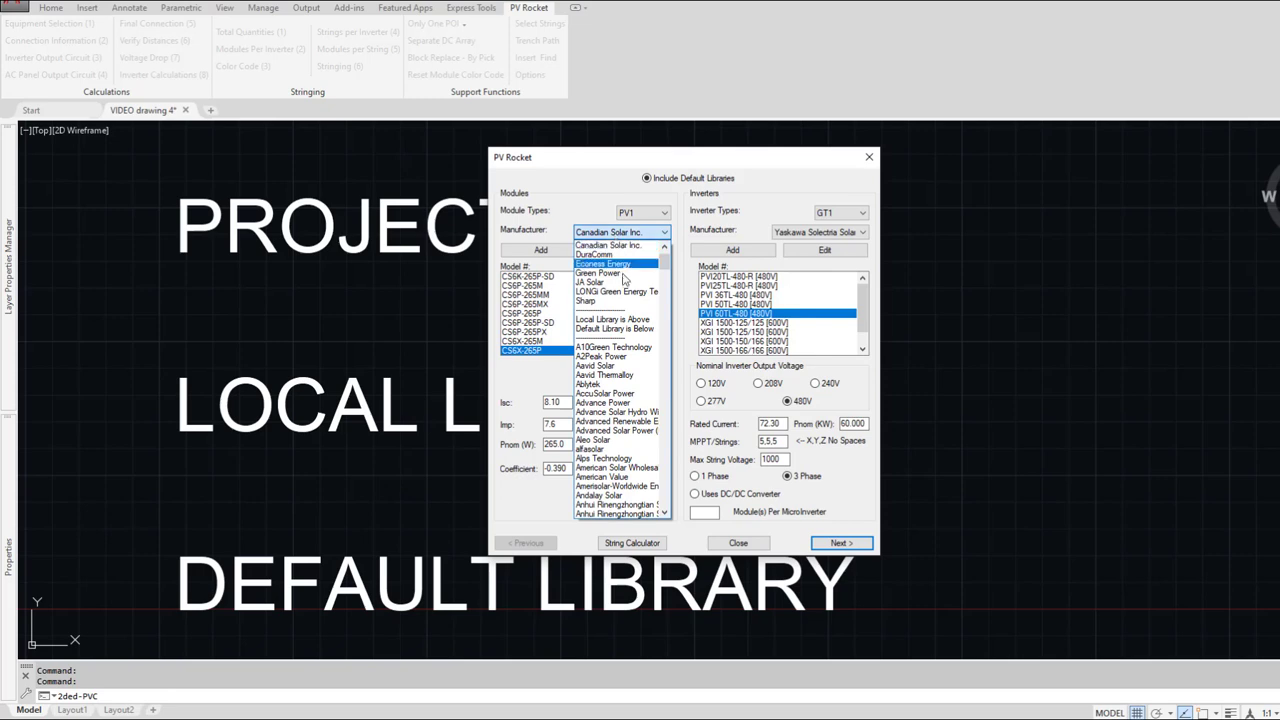
scroll(622, 290, up, 1)
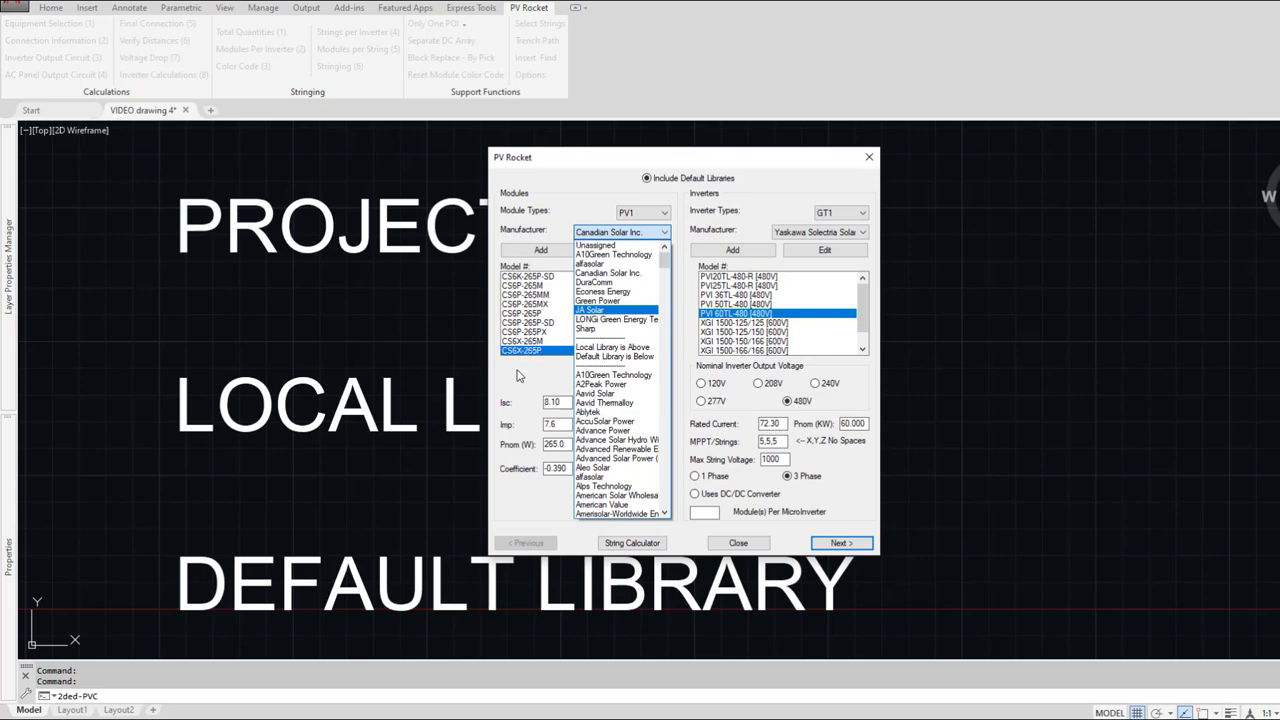
click(518, 375)
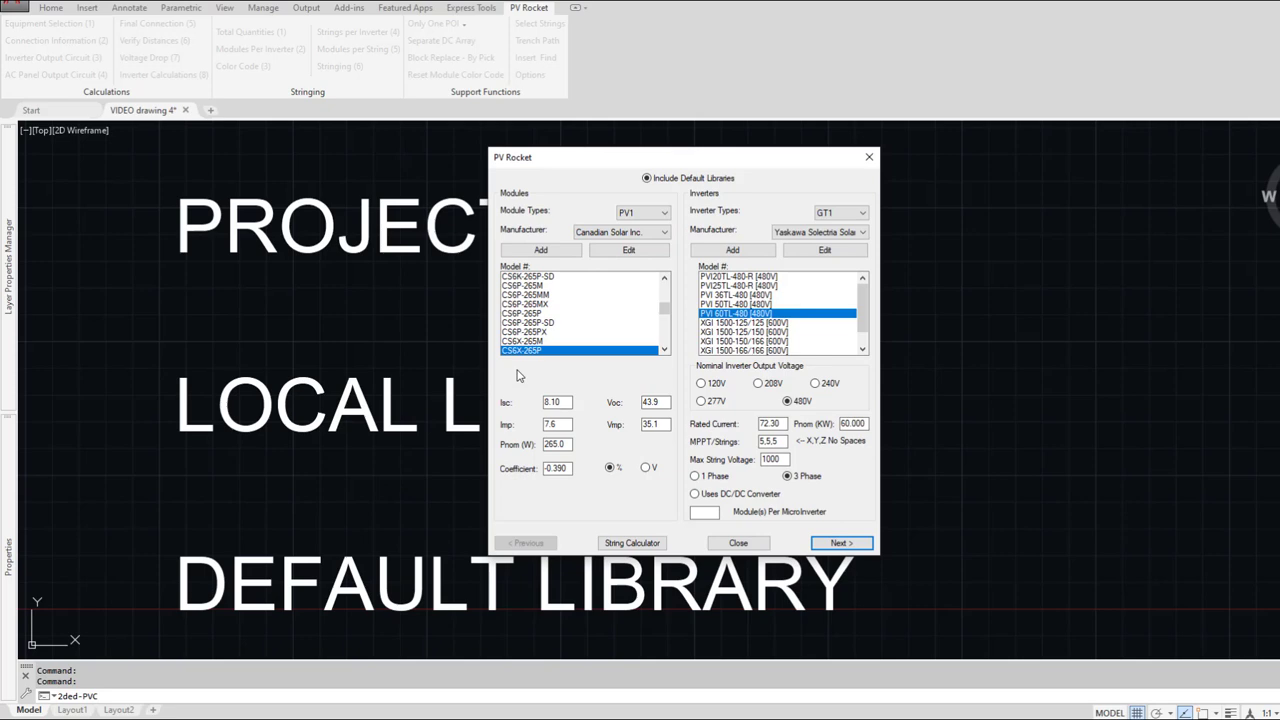
Step: Set the CS6X-265P module's Isc to 7.9 and Voc to 44.2, and close the equipment selection
double_click(562, 401)
text(8)
key(BackSpace)
text(7.5)
drag(668, 401, 637, 401)
text(44.2)
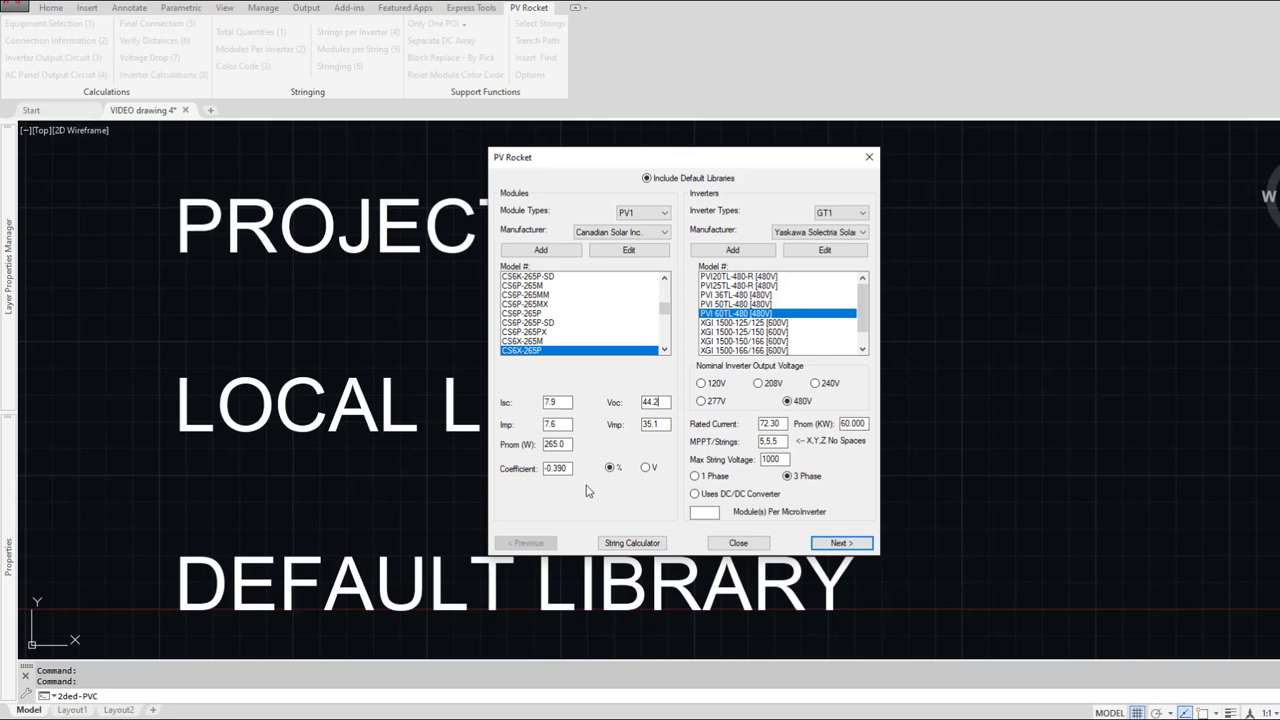
click(736, 544)
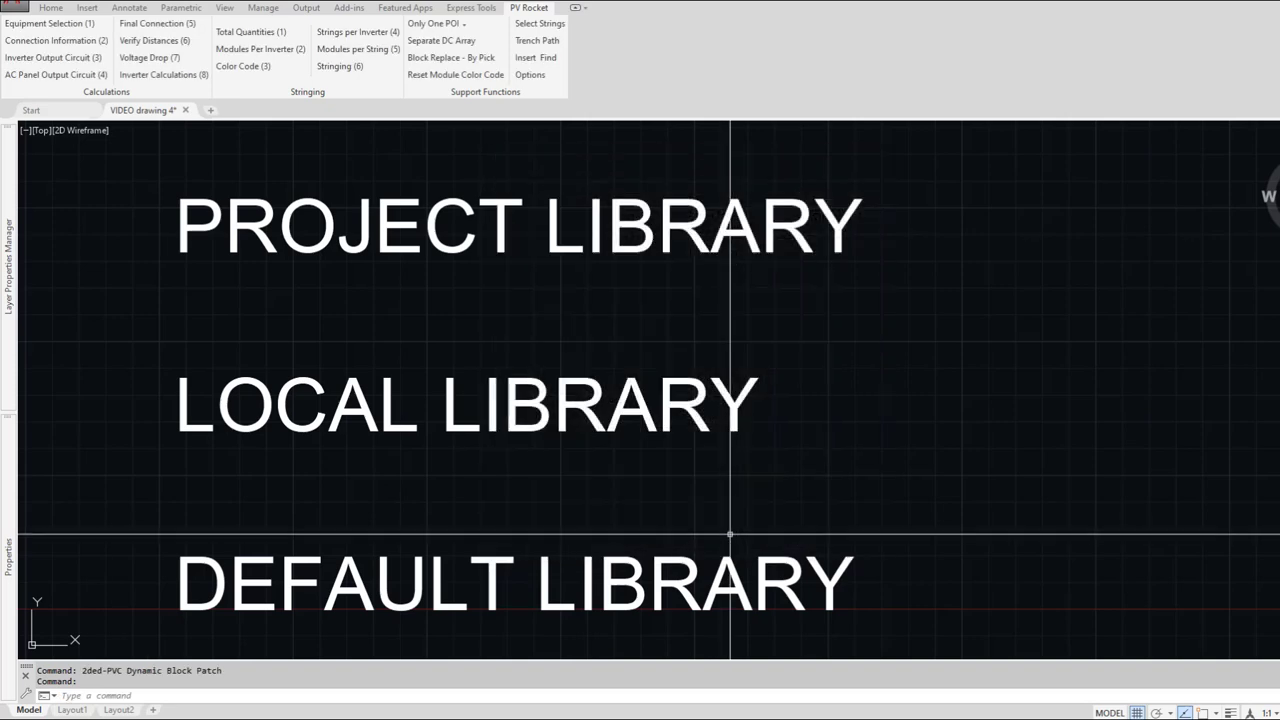
Step: Reopen the equipment selection, reselect model CS6X-265P to reload its library values, and highlight the Isc value
click(71, 30)
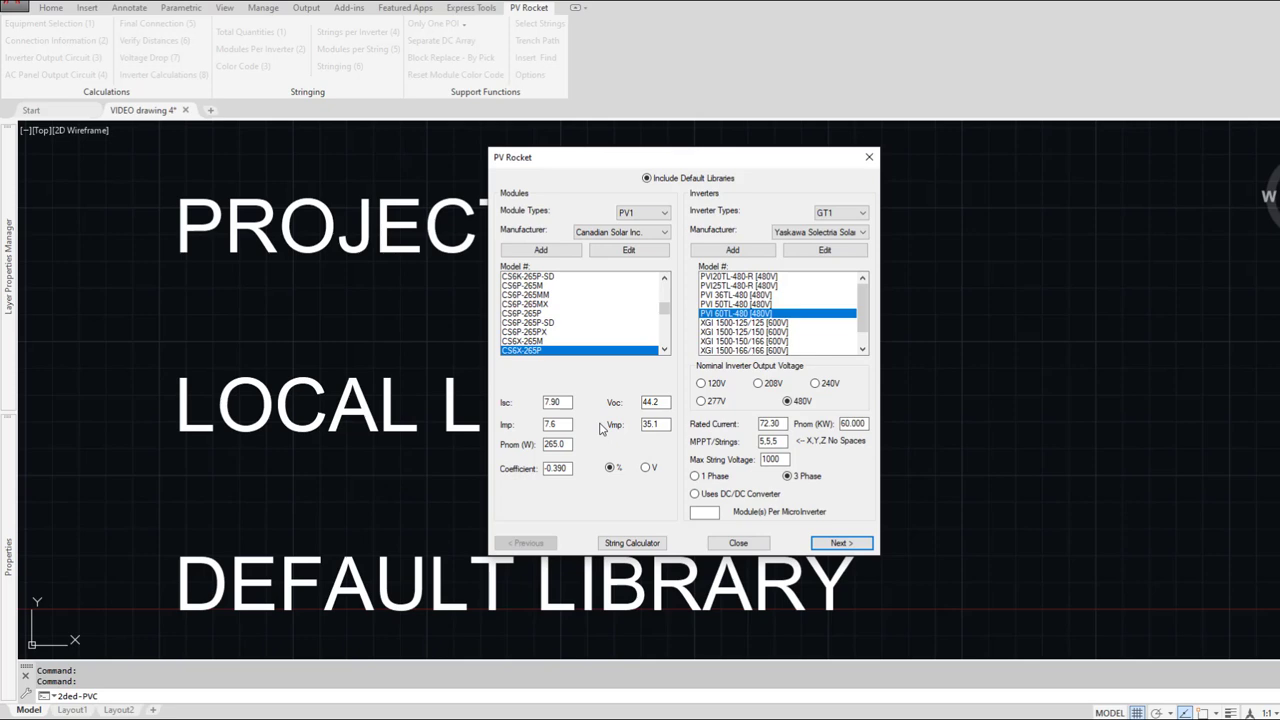
scroll(539, 312, down, 1)
scroll(543, 319, up, 1)
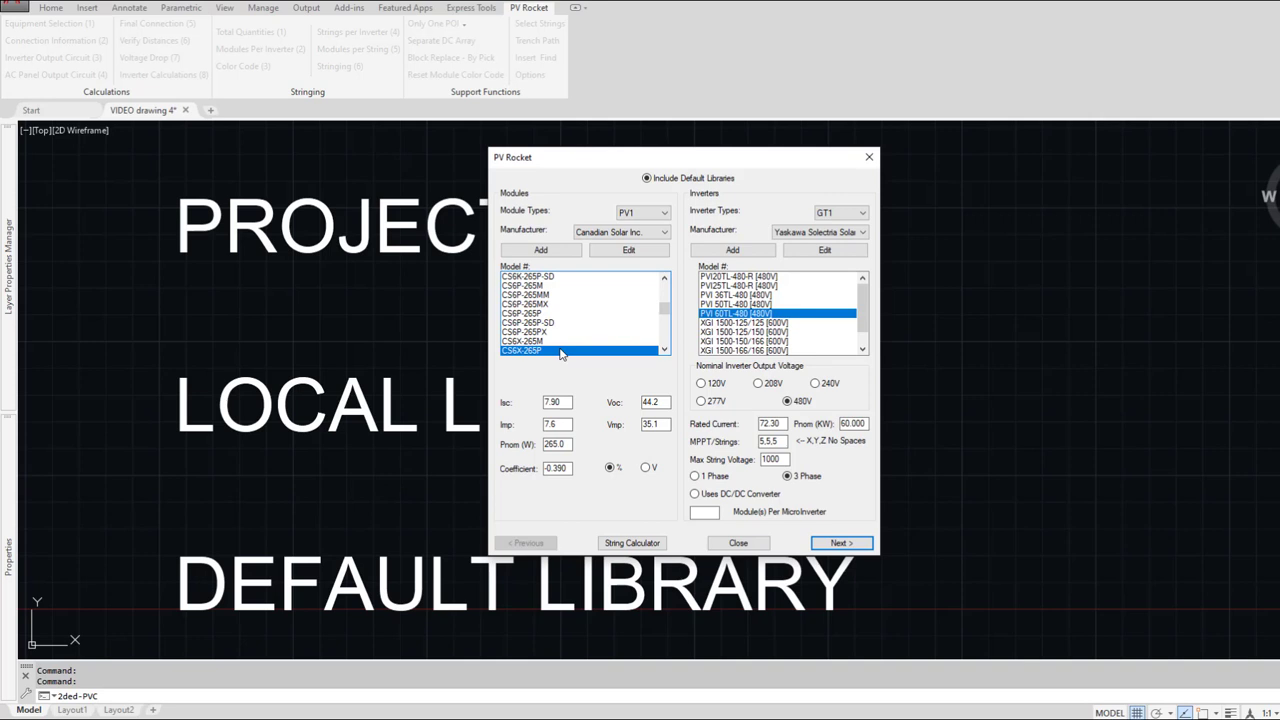
click(561, 354)
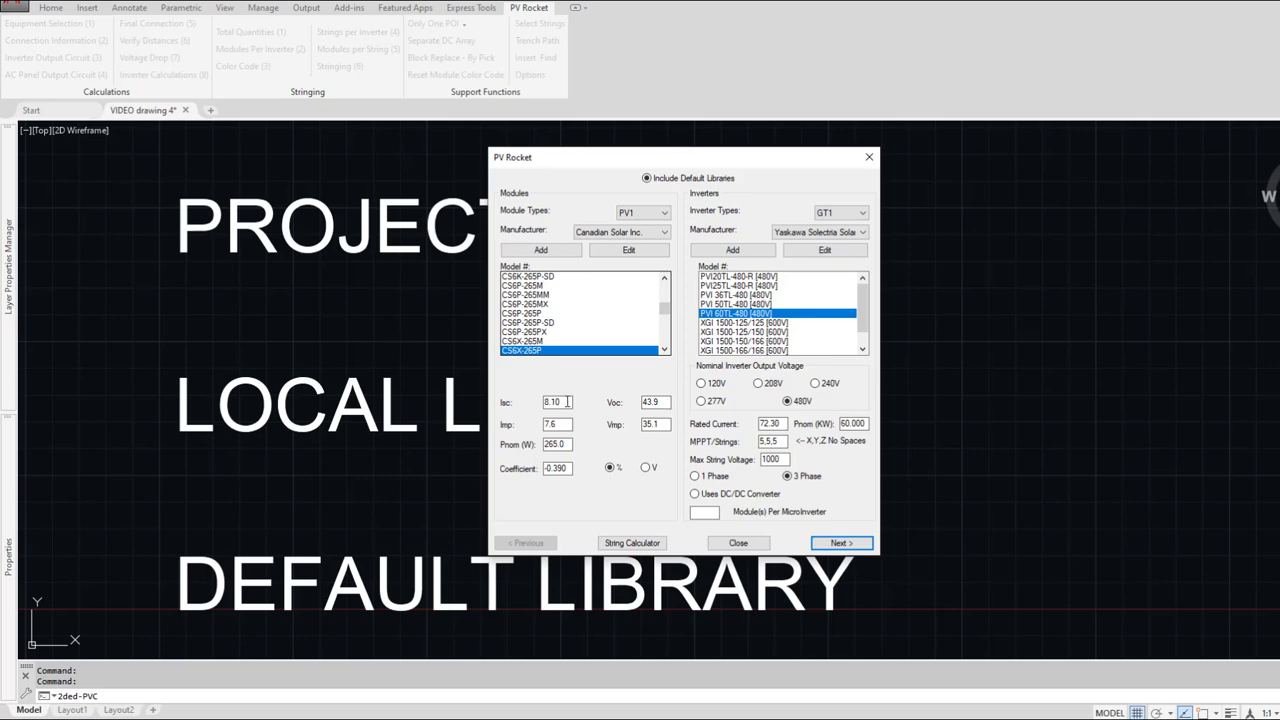
drag(565, 402, 522, 401)
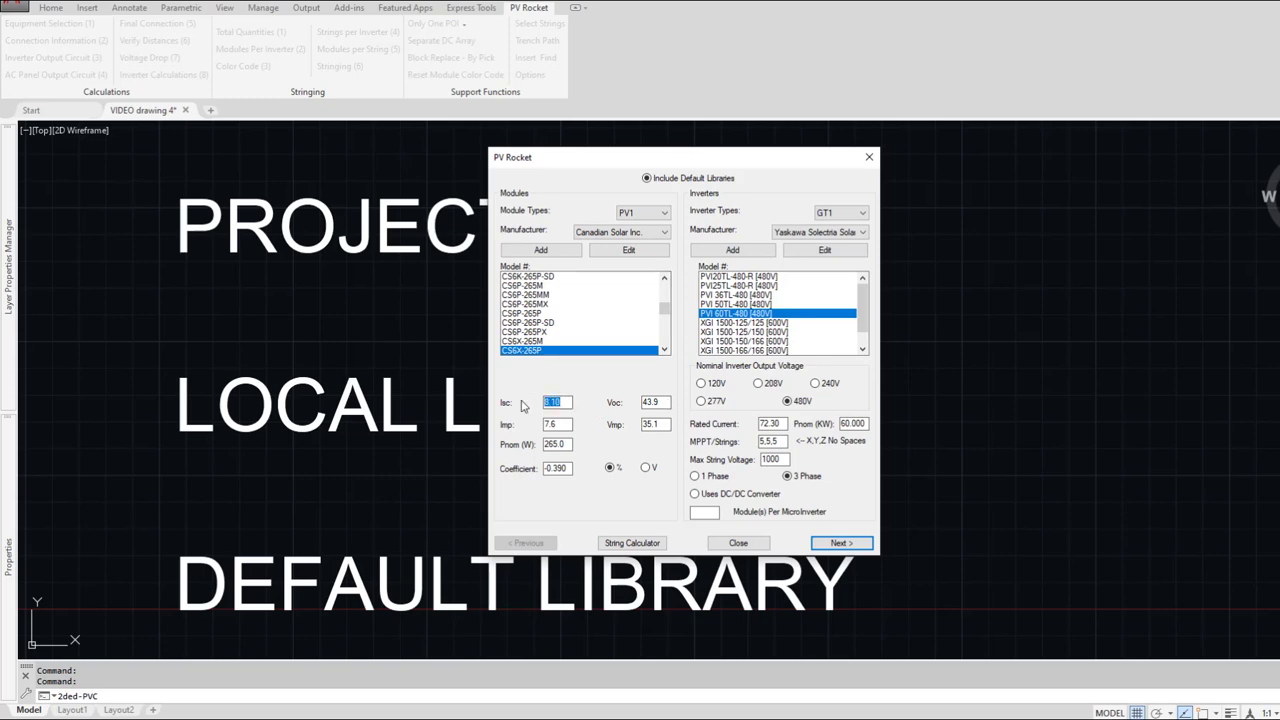
Step: Set the CS6X-265P module's Isc to 7.9, Voc to 44.2 and Imp to 7.5, save it to the library, and recheck its data
text(7.9)
drag(670, 402, 618, 402)
text(44.2)
click(630, 252)
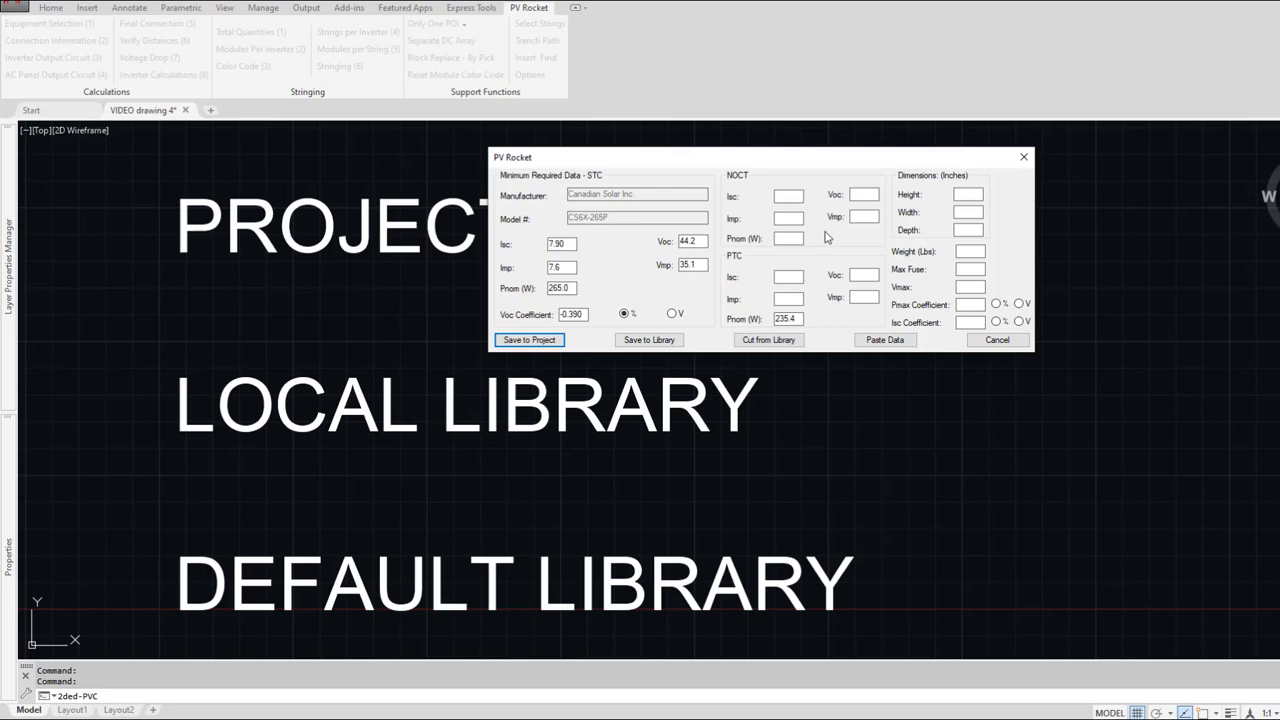
double_click(565, 267)
text(7.5)
click(650, 340)
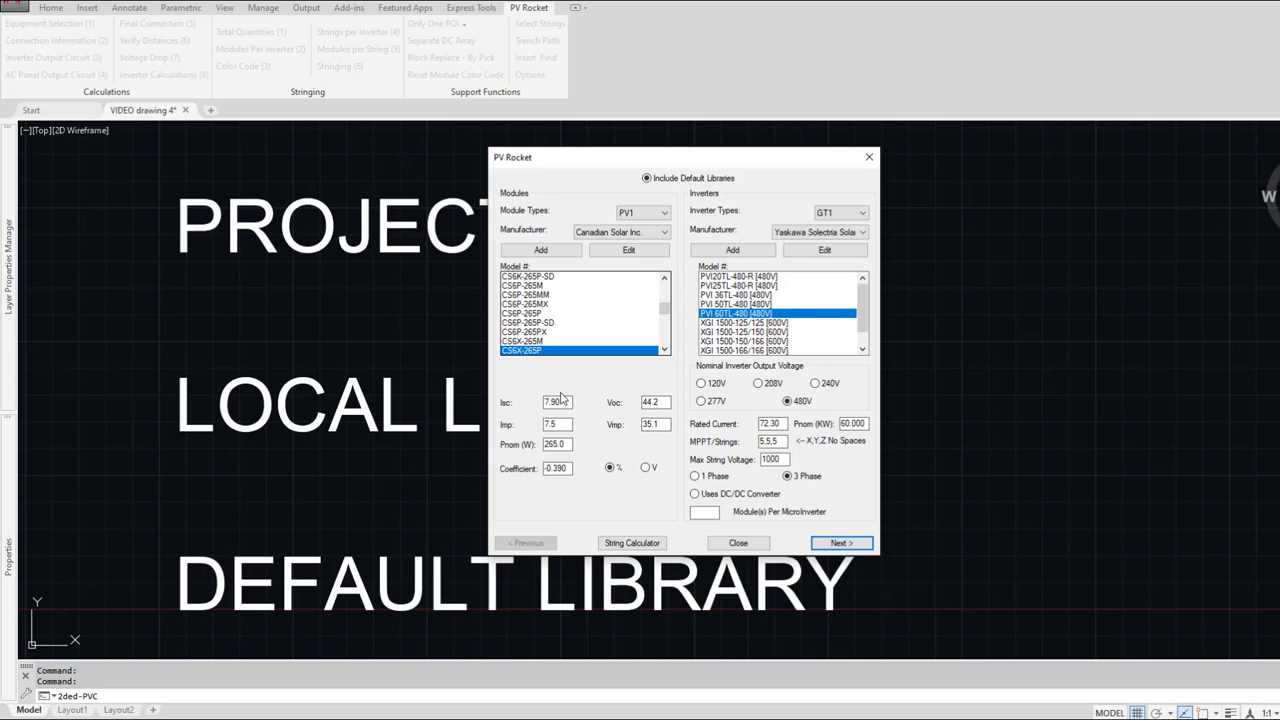
click(605, 250)
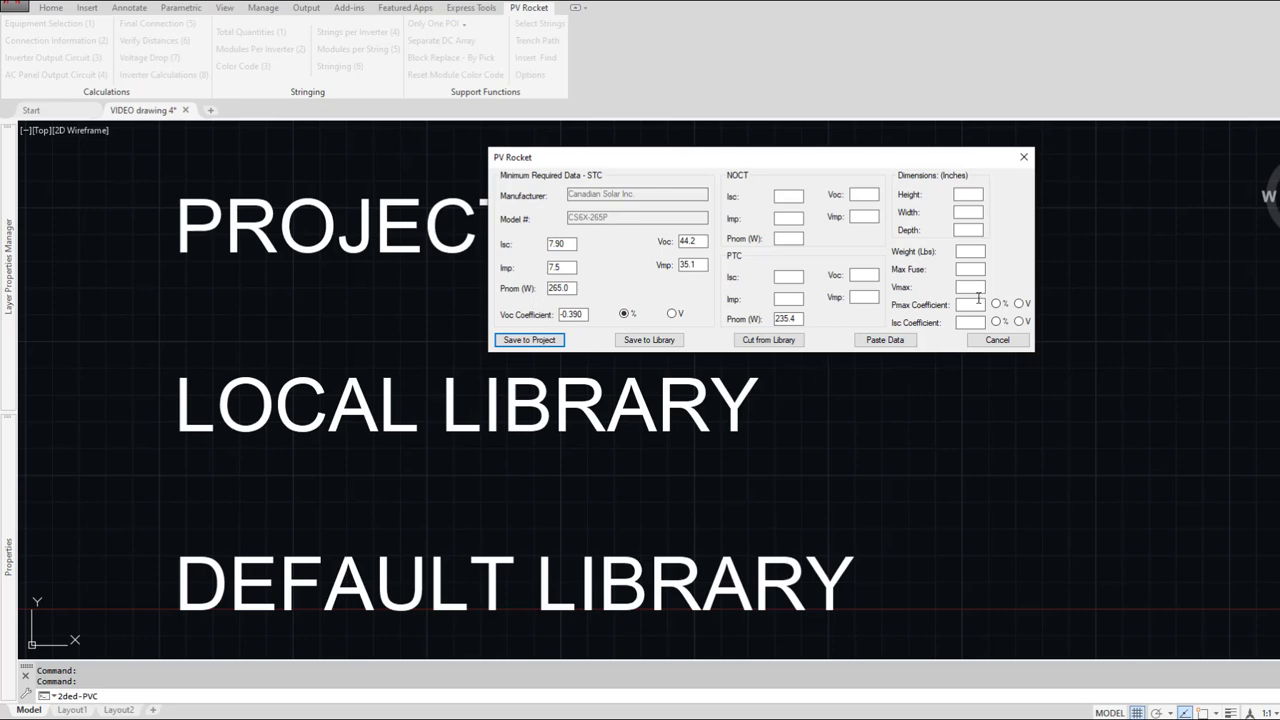
click(995, 340)
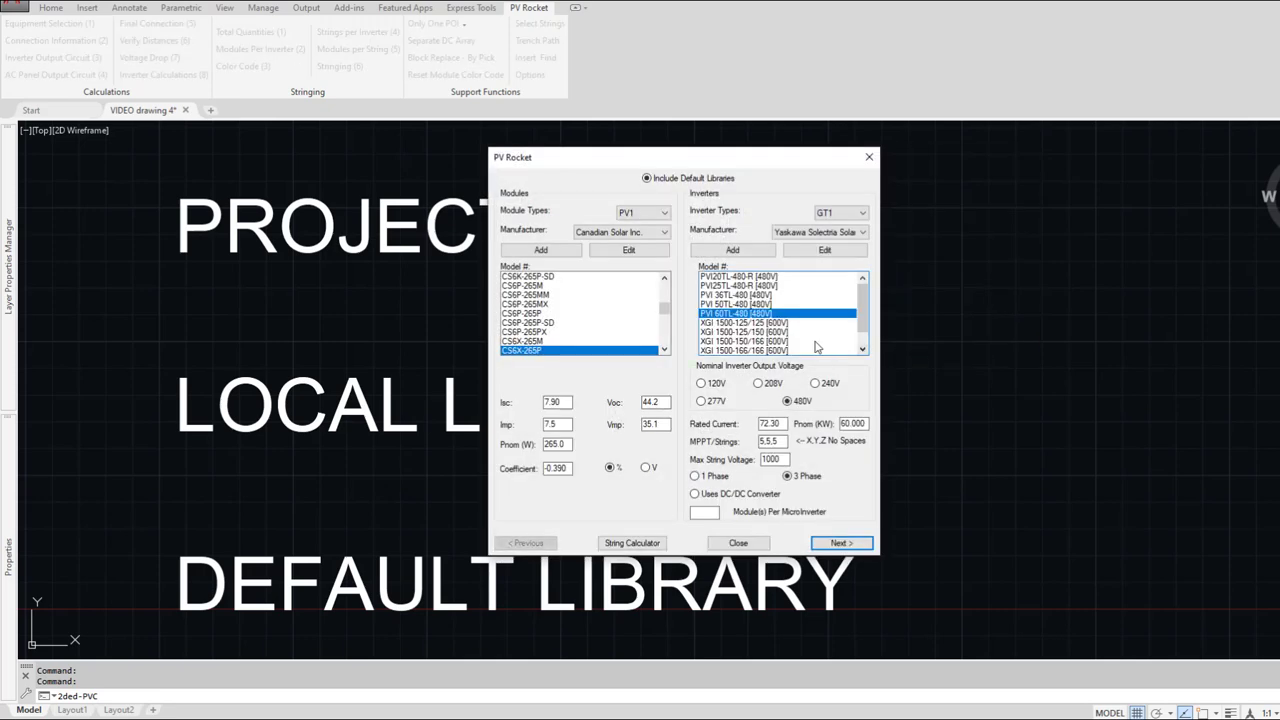
Step: Begin a new module entry with new manufacturer "Bob's Awesome" and model number "Puppy"
click(540, 250)
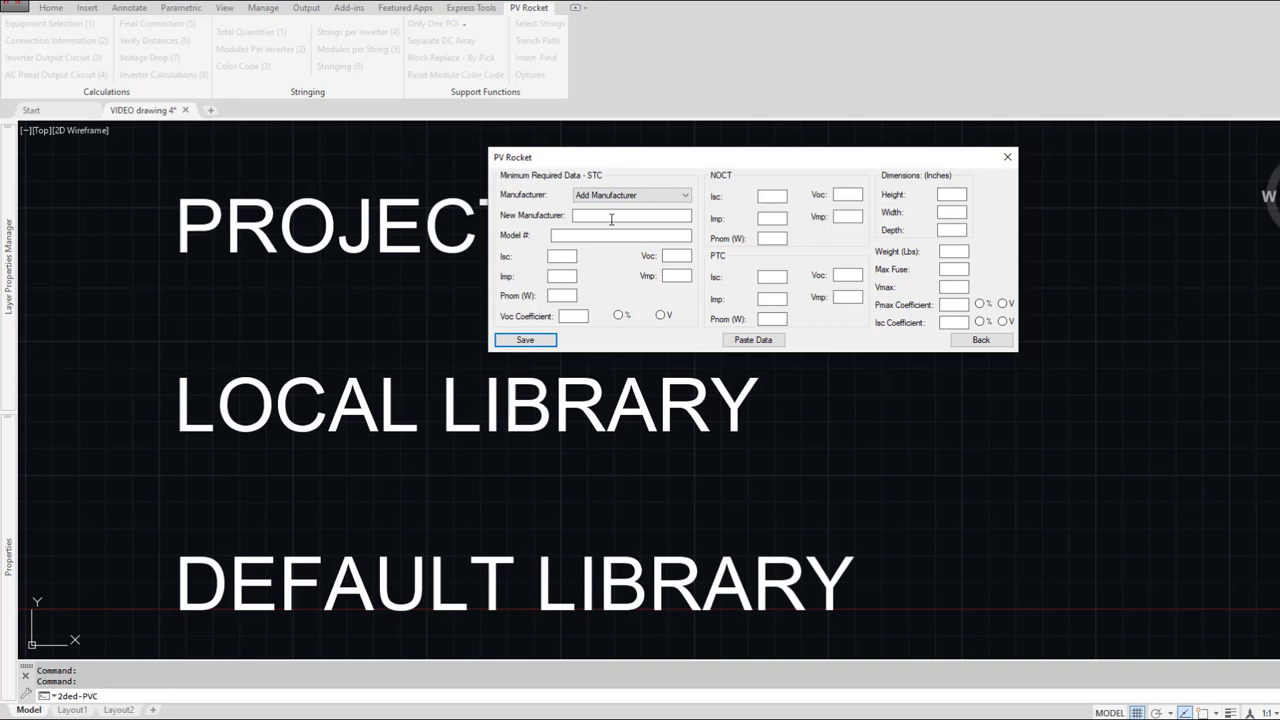
click(640, 196)
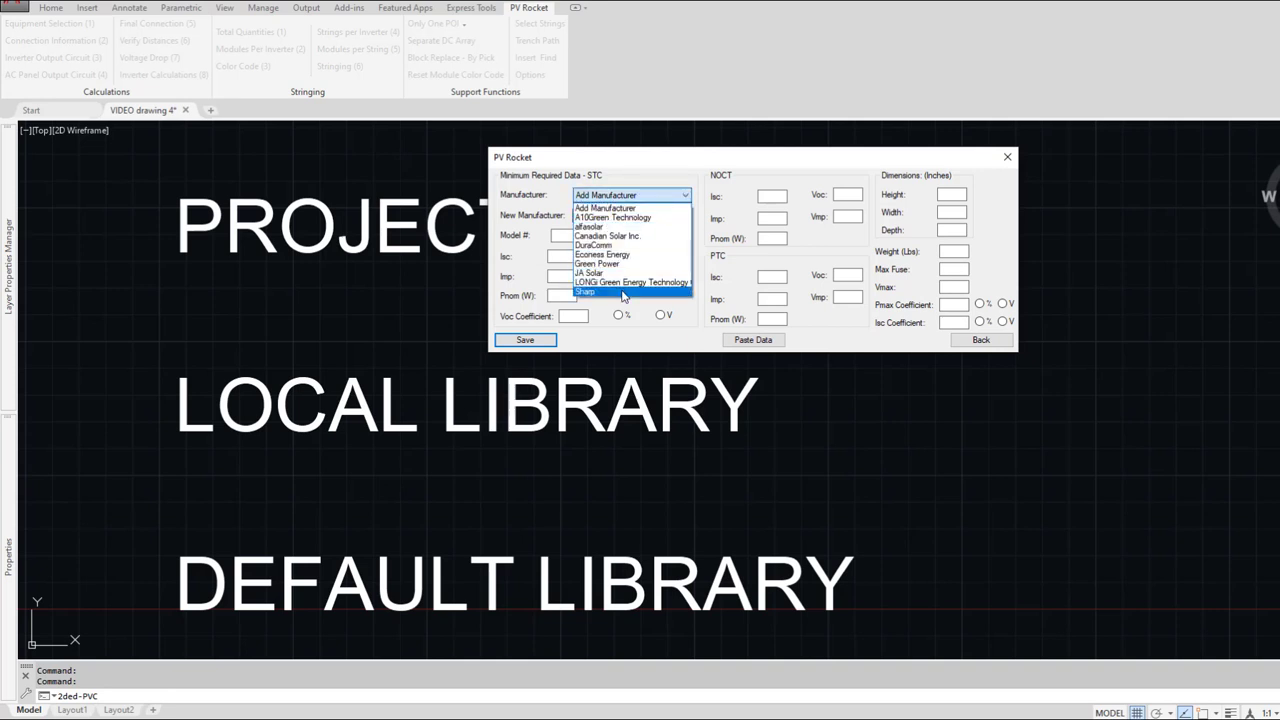
click(606, 208)
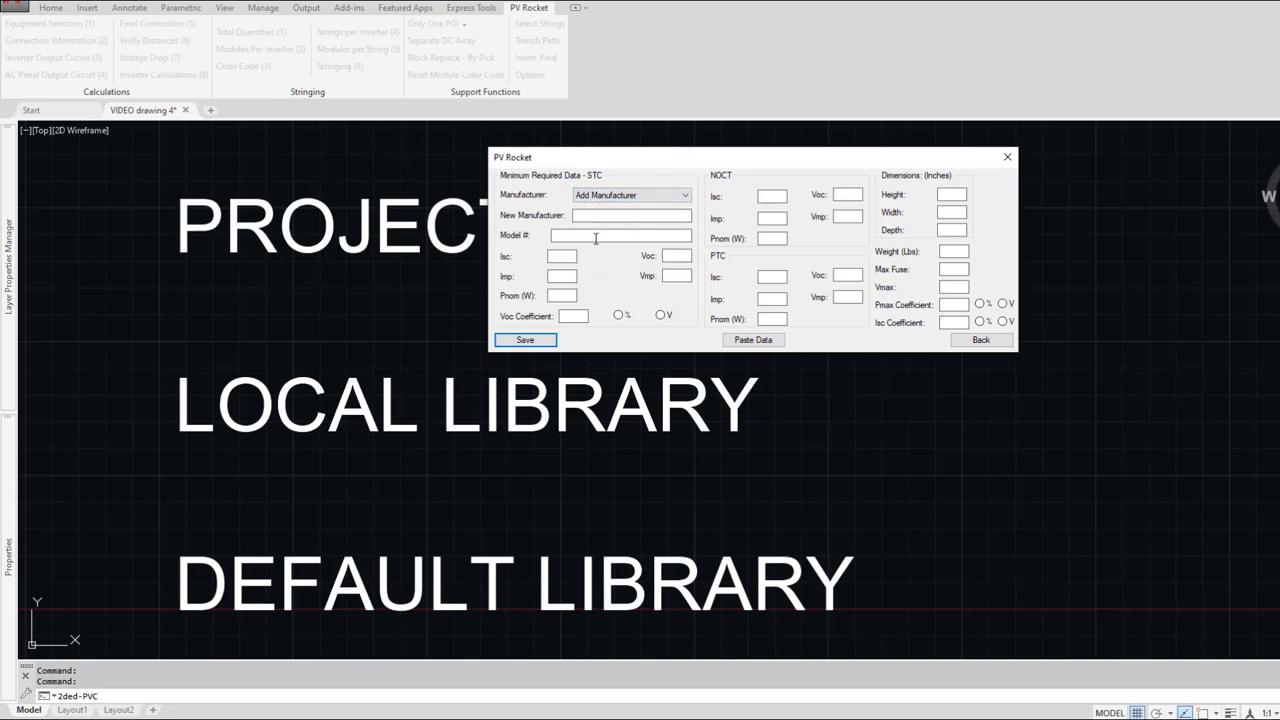
click(592, 196)
text(bOB)
key(BackSpace)
key(BackSpace)
key(BackSpace)
text(Bob's Awesome)
text(Puppy)
key(Tab)
Step: Give the Puppy module Isc 7, Voc 44, Imp 6.2, Vmp 38.6, Pnom 315 and Voc coefficient -0.325 %, and save it
text(7)
click(687, 256)
text(44)
click(553, 276)
text(6.2)
click(680, 276)
text(38.6)
click(568, 297)
text(315)
click(571, 316)
text(-0.325)
click(624, 316)
click(530, 341)
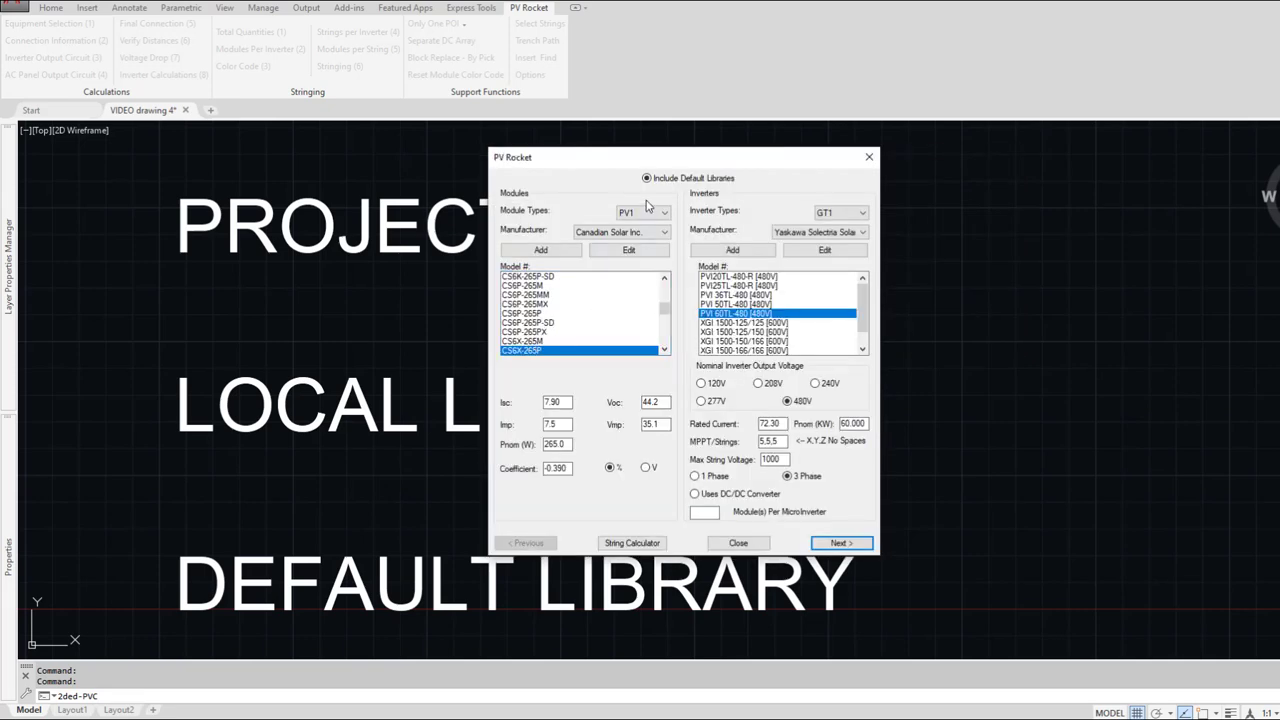
Step: Select manufacturer Bob's Awesome and its Puppy model to check the stored module data
click(603, 232)
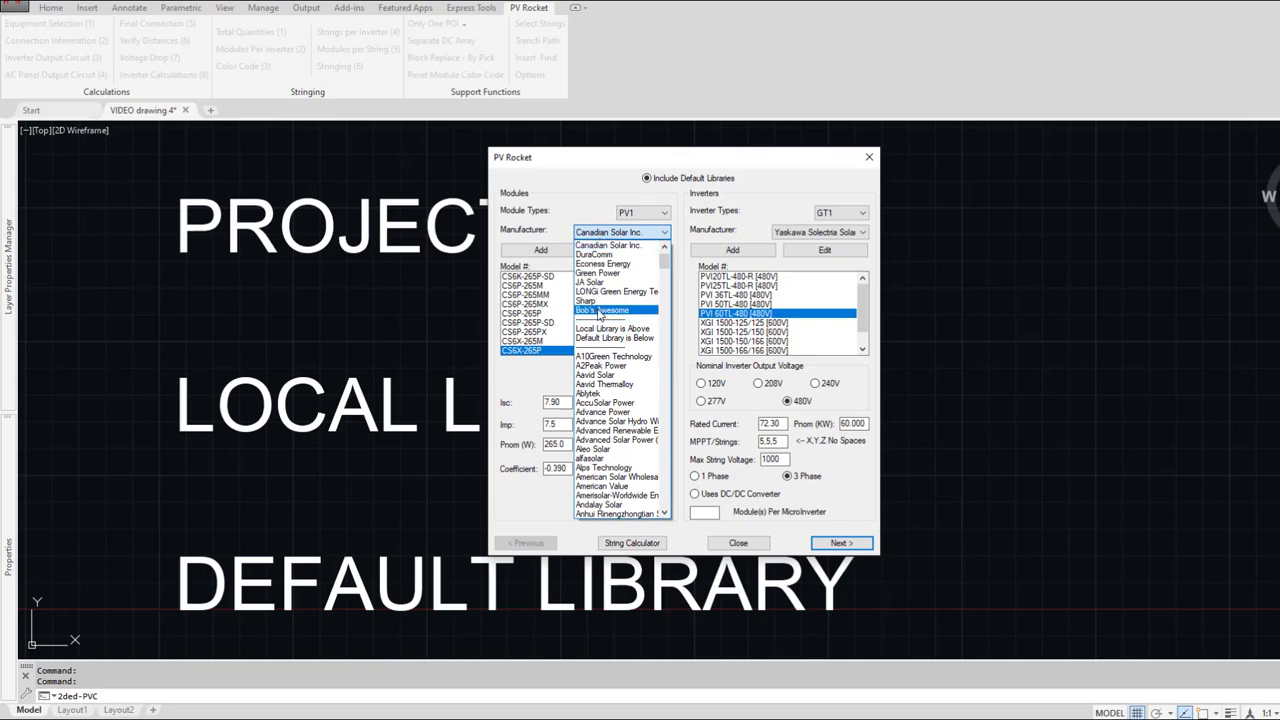
click(602, 310)
click(514, 280)
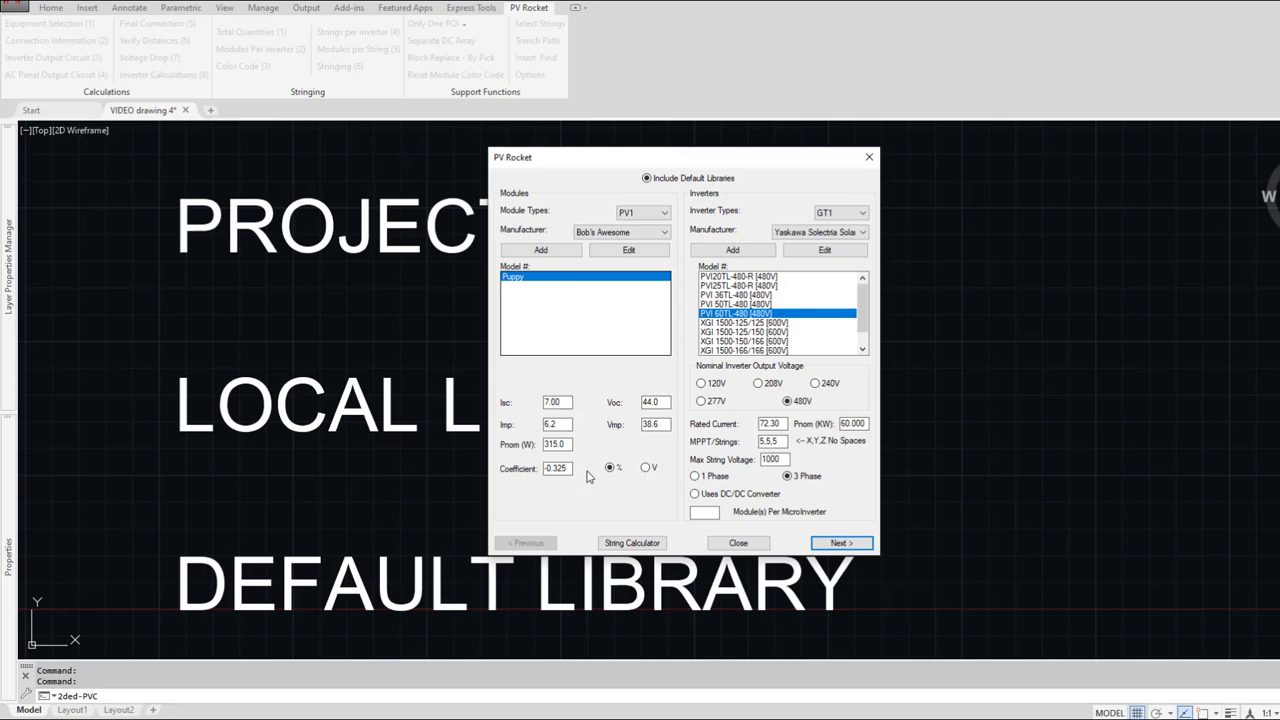
Step: Add a module "Cats" under Bob's Awesome with Isc 8.1, Voc 41, Imp 6.3, Vmp 37.2 and Pnom 325
click(541, 251)
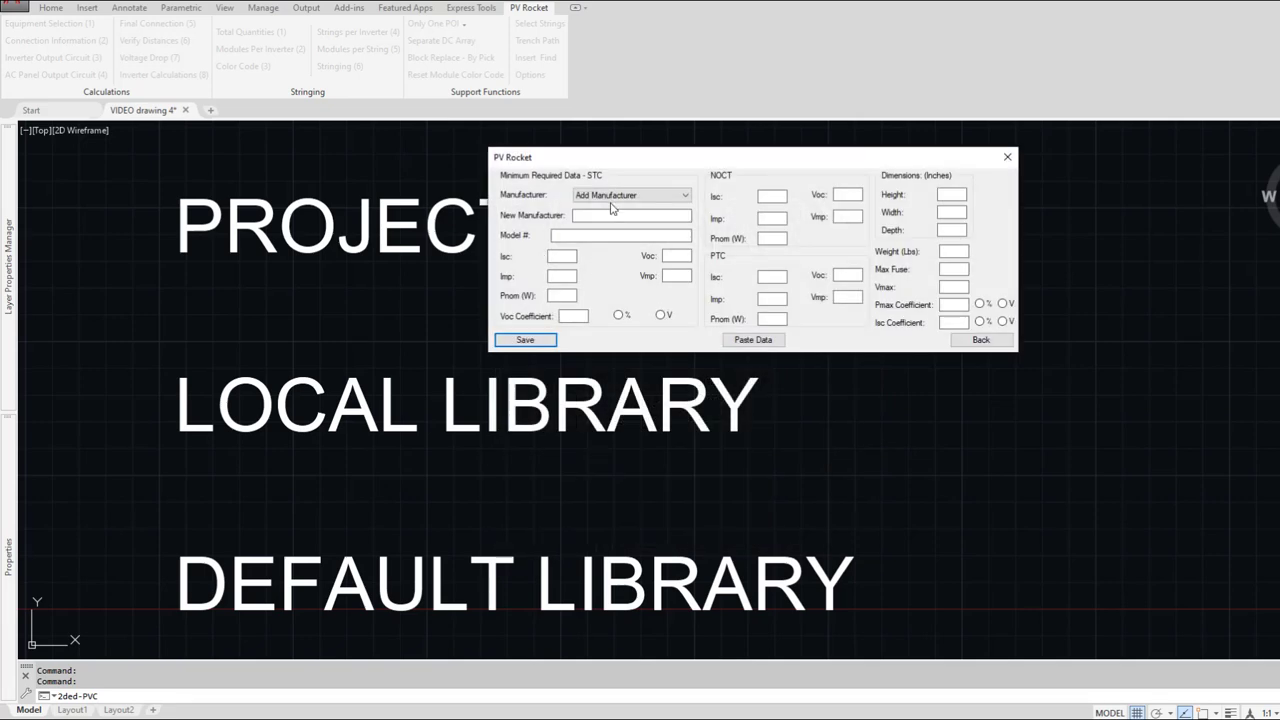
click(612, 196)
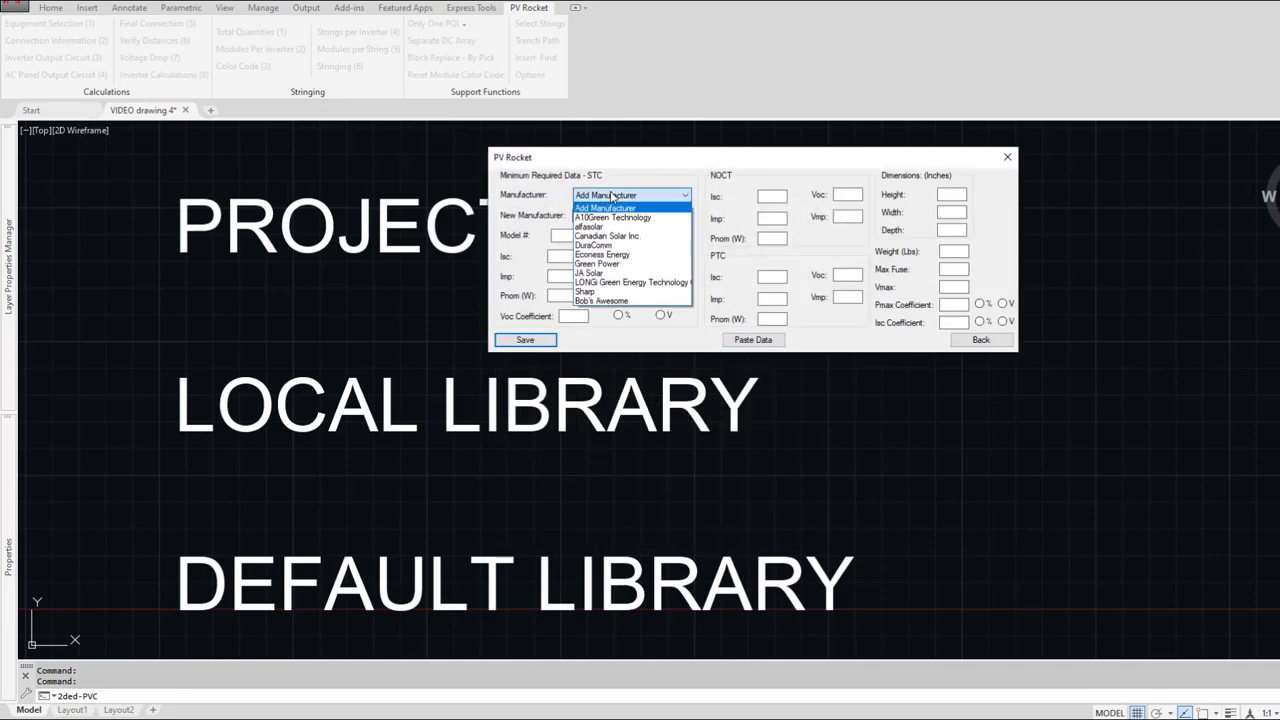
click(615, 301)
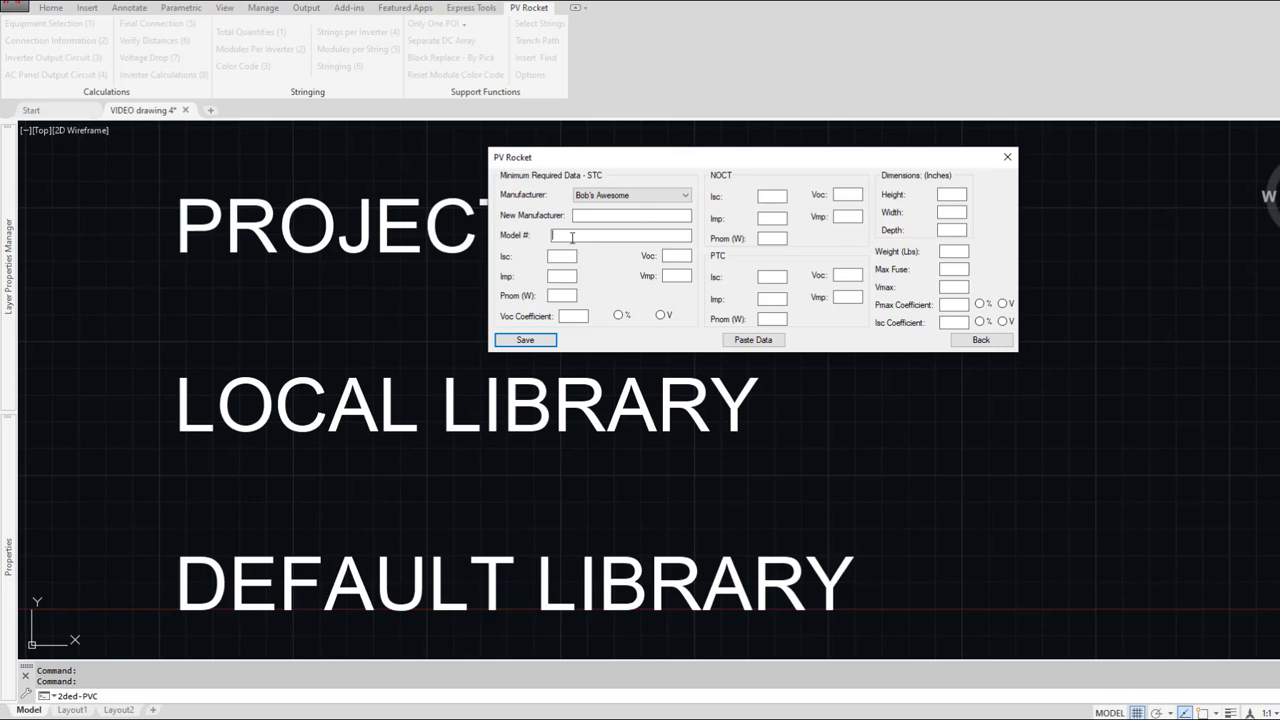
text(Cats)
click(563, 255)
text(8)
text(.1)
text(41)
text(6.3)
text(37.2)
text(325)
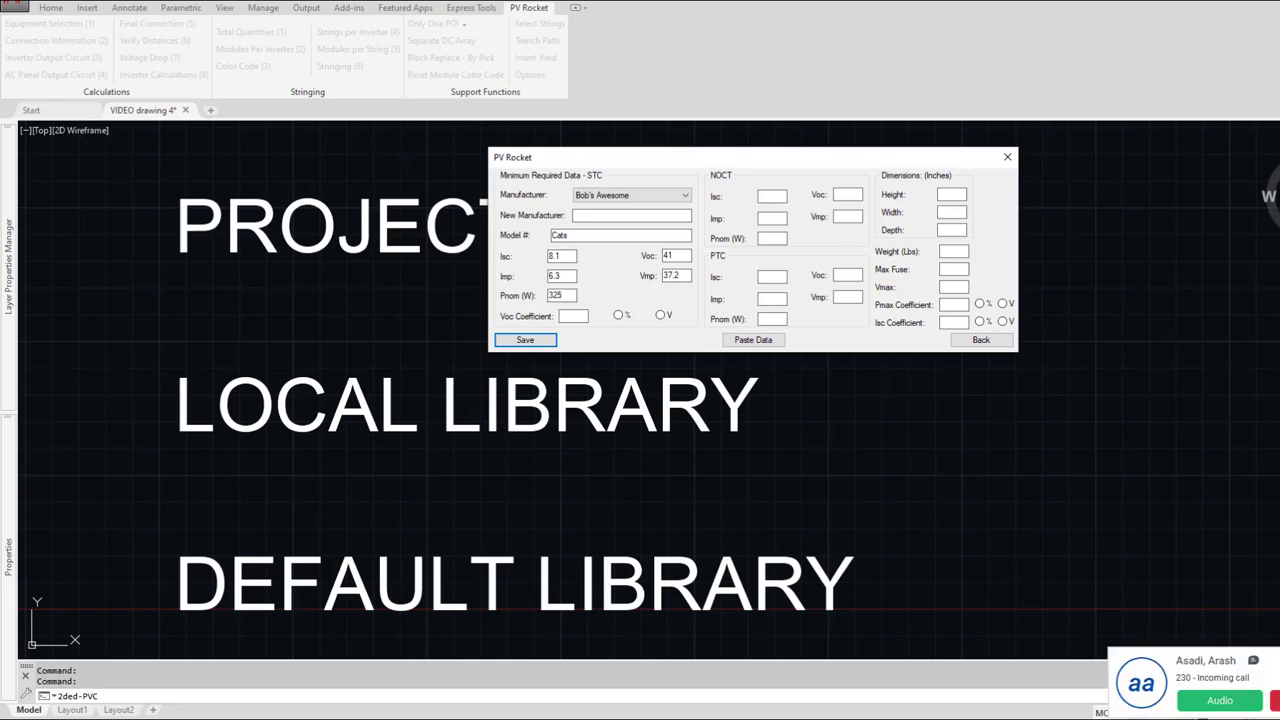
Step: Decline the incoming call, set the Cats module's Voc coefficient to -0.165 V, and save the module
click(1273, 699)
click(576, 316)
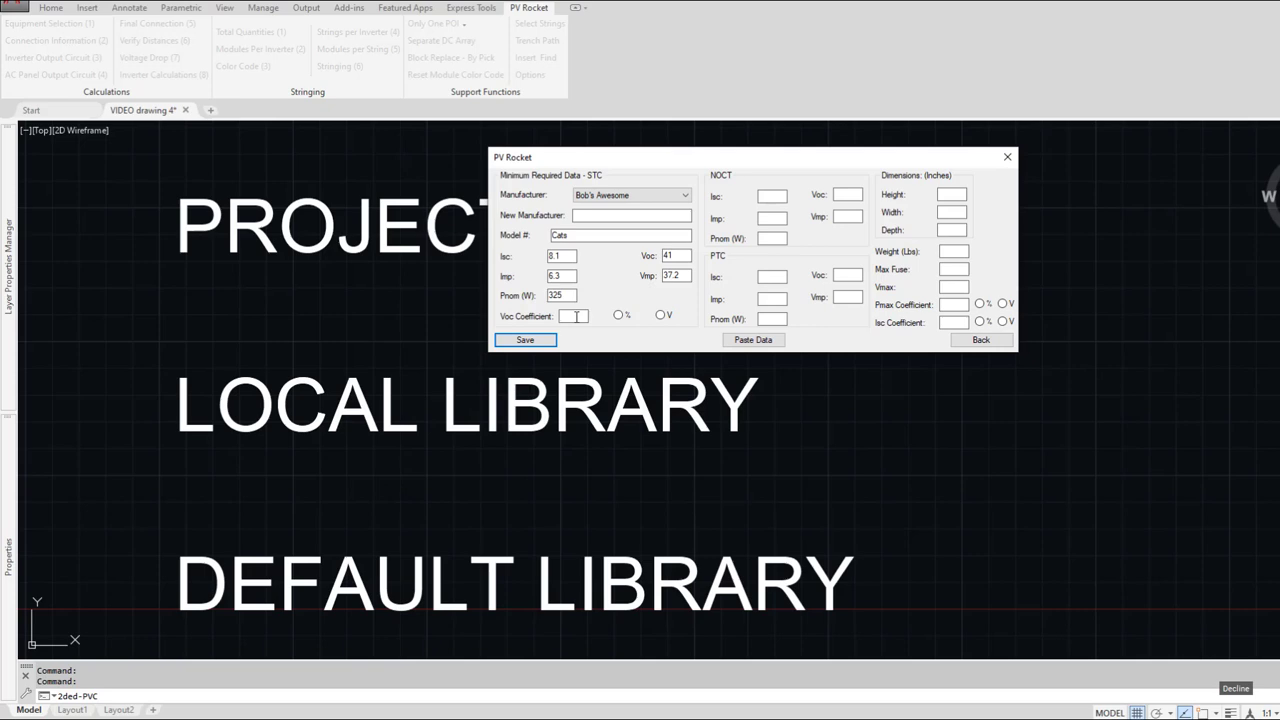
text(-0.165)
click(660, 315)
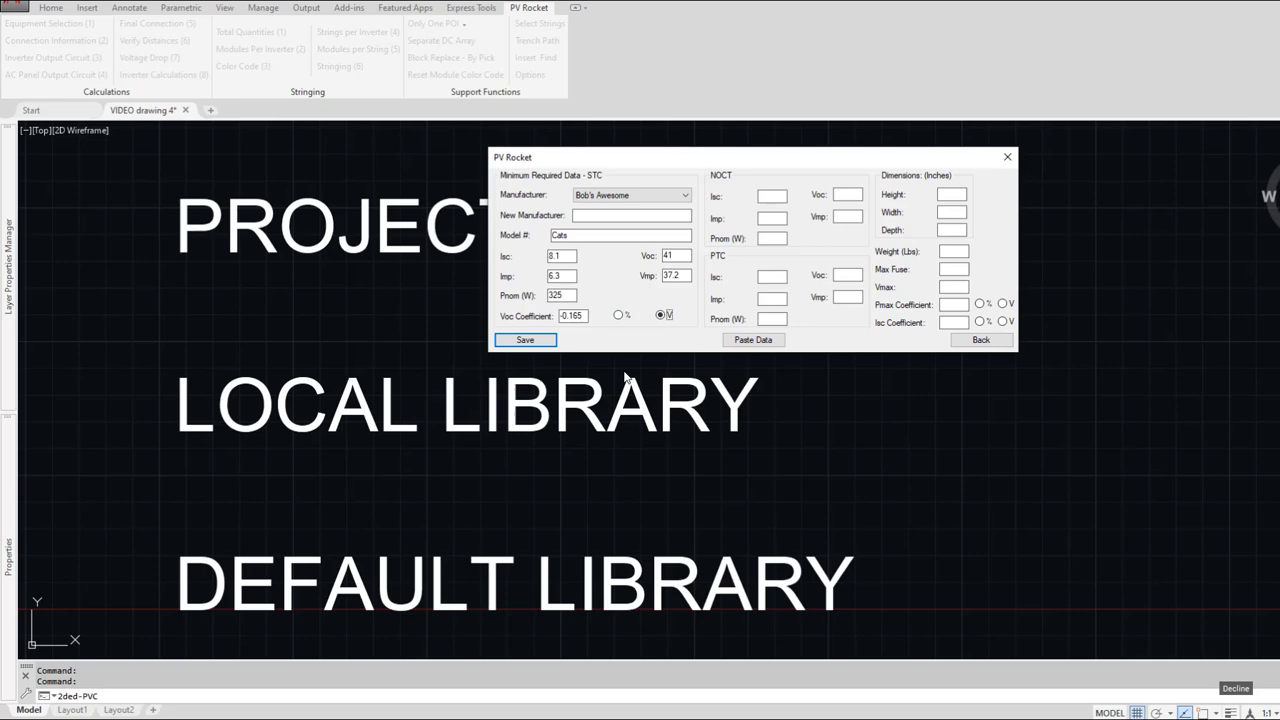
click(535, 340)
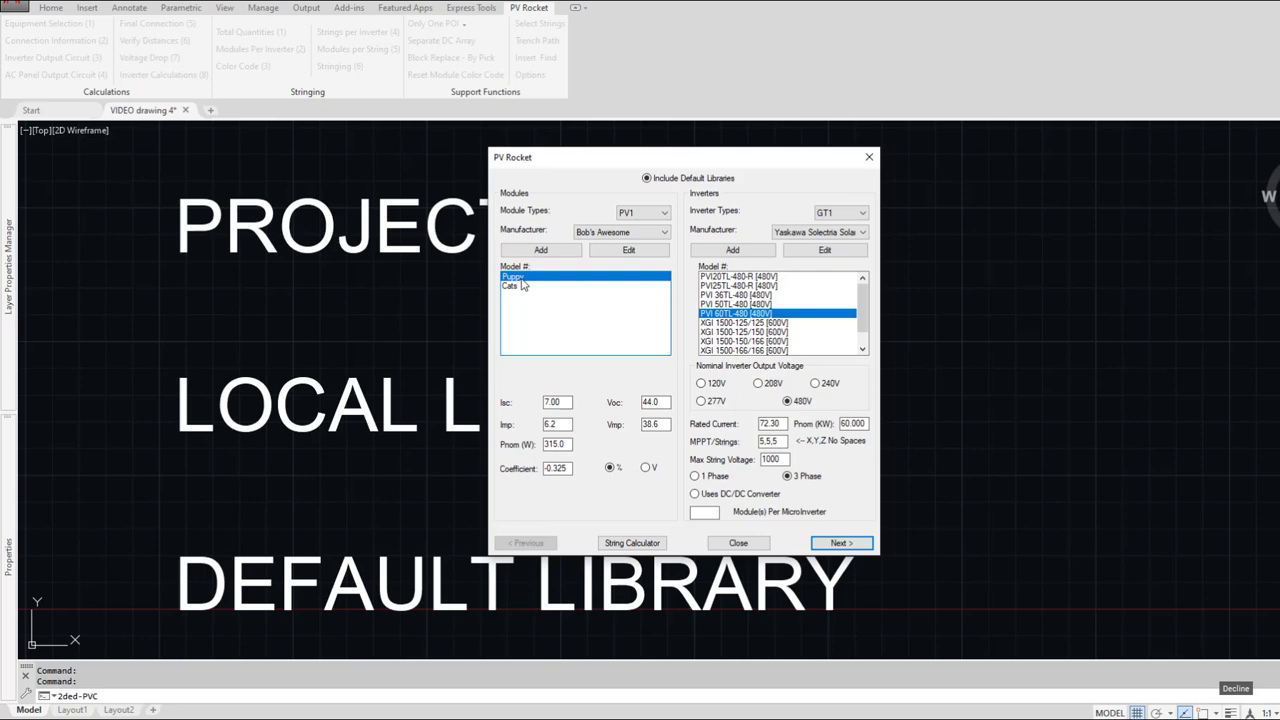
Step: Select module manufacturer Canadian Solar Inc. from the local library entries and choose model CS6K-320P
click(608, 233)
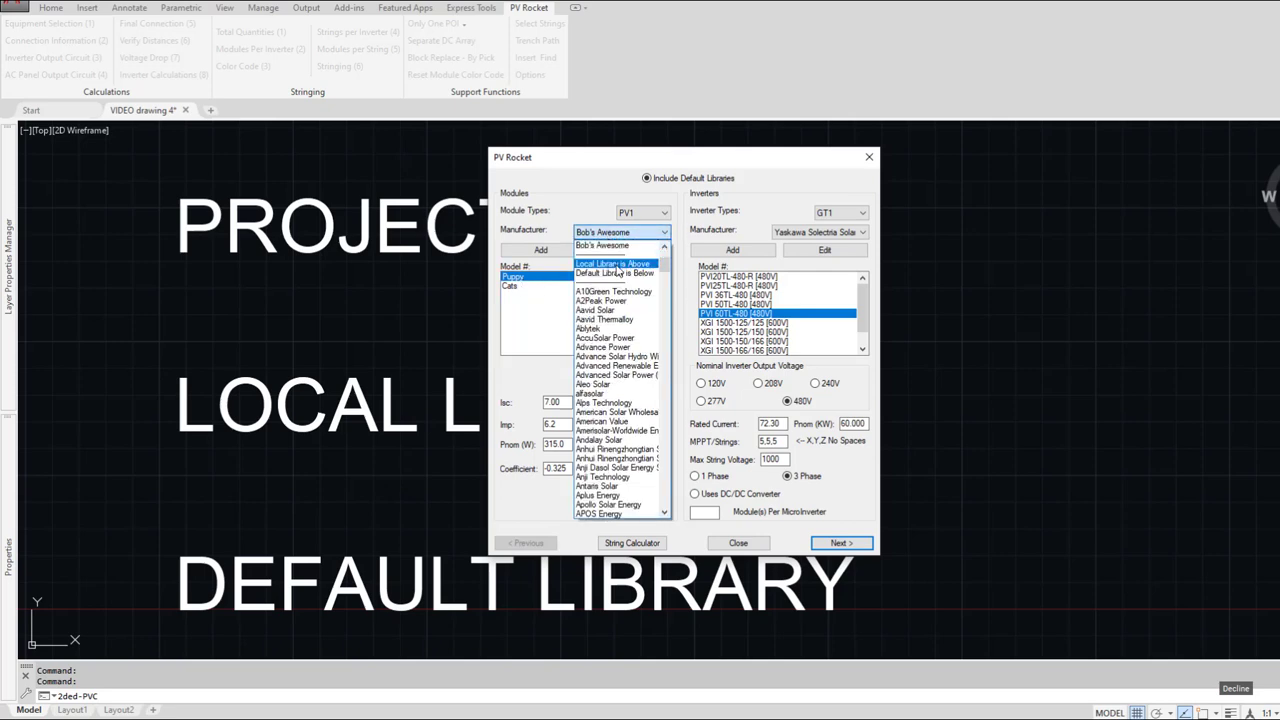
scroll(619, 270, up, 3)
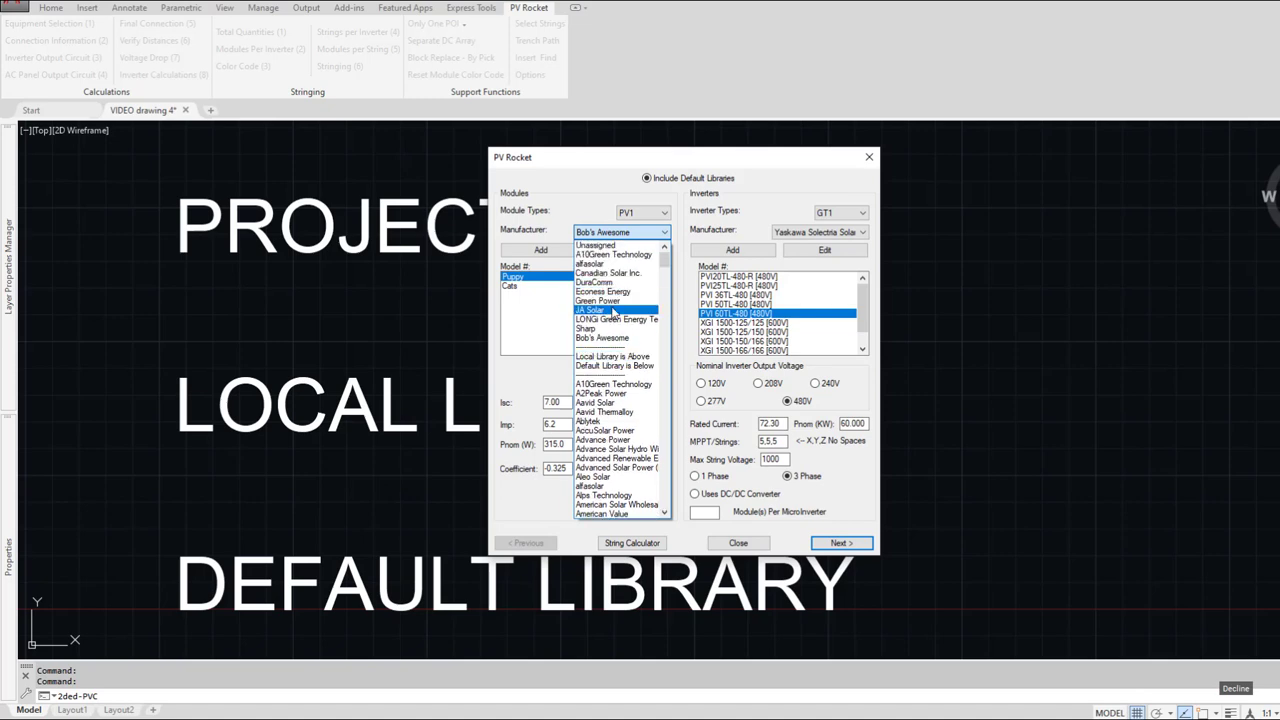
click(609, 276)
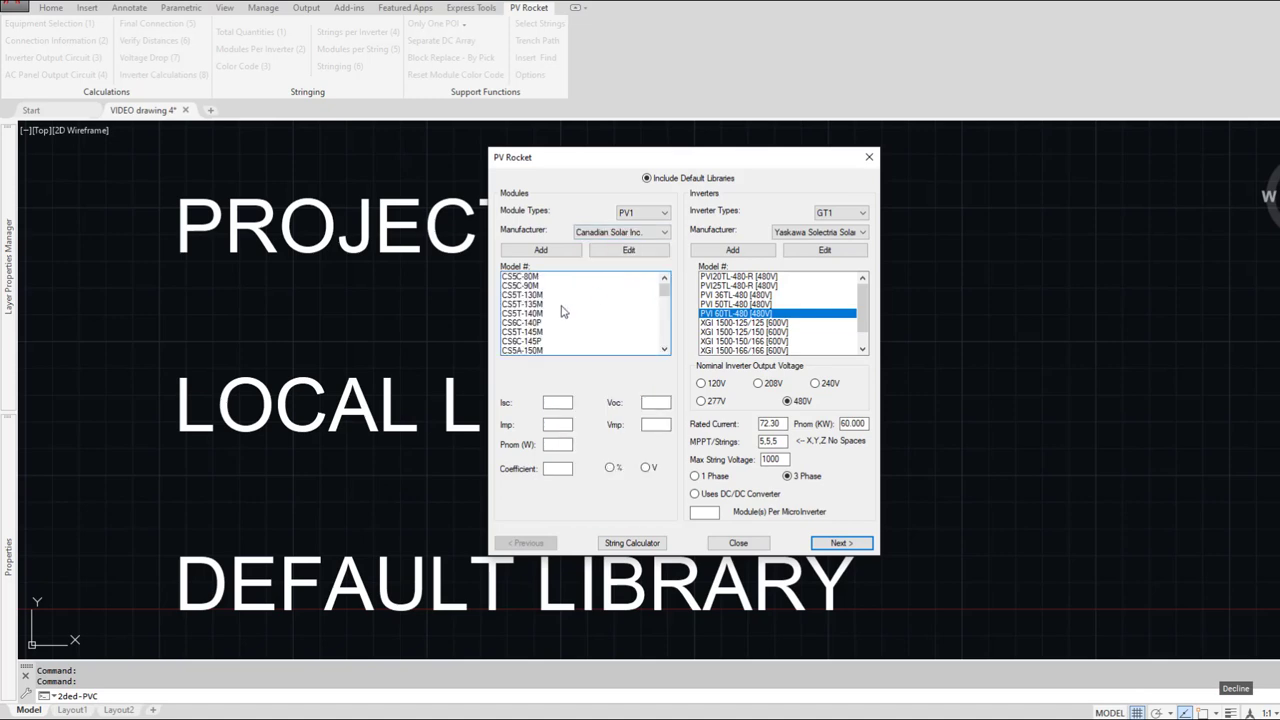
scroll(563, 312, down, 3)
scroll(563, 312, down, 3)
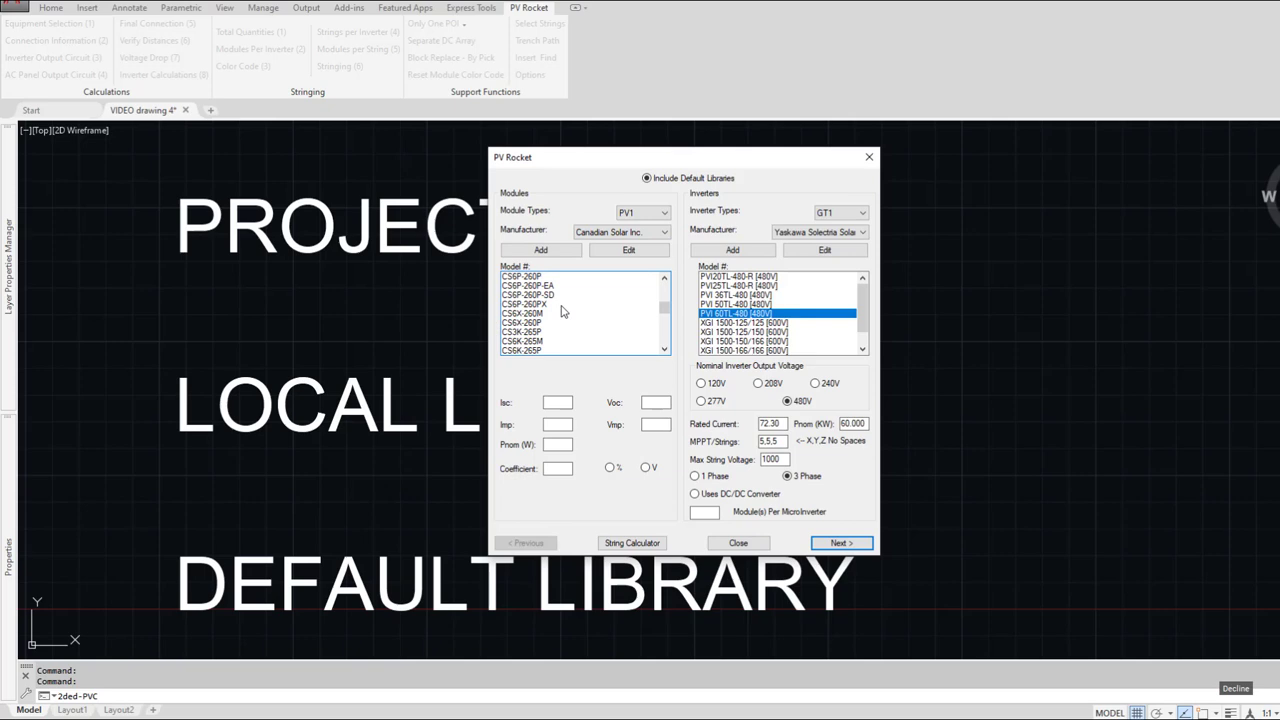
scroll(561, 312, down, 4)
scroll(561, 312, down, 3)
scroll(561, 312, down, 3)
scroll(561, 312, down, 8)
scroll(561, 312, down, 8)
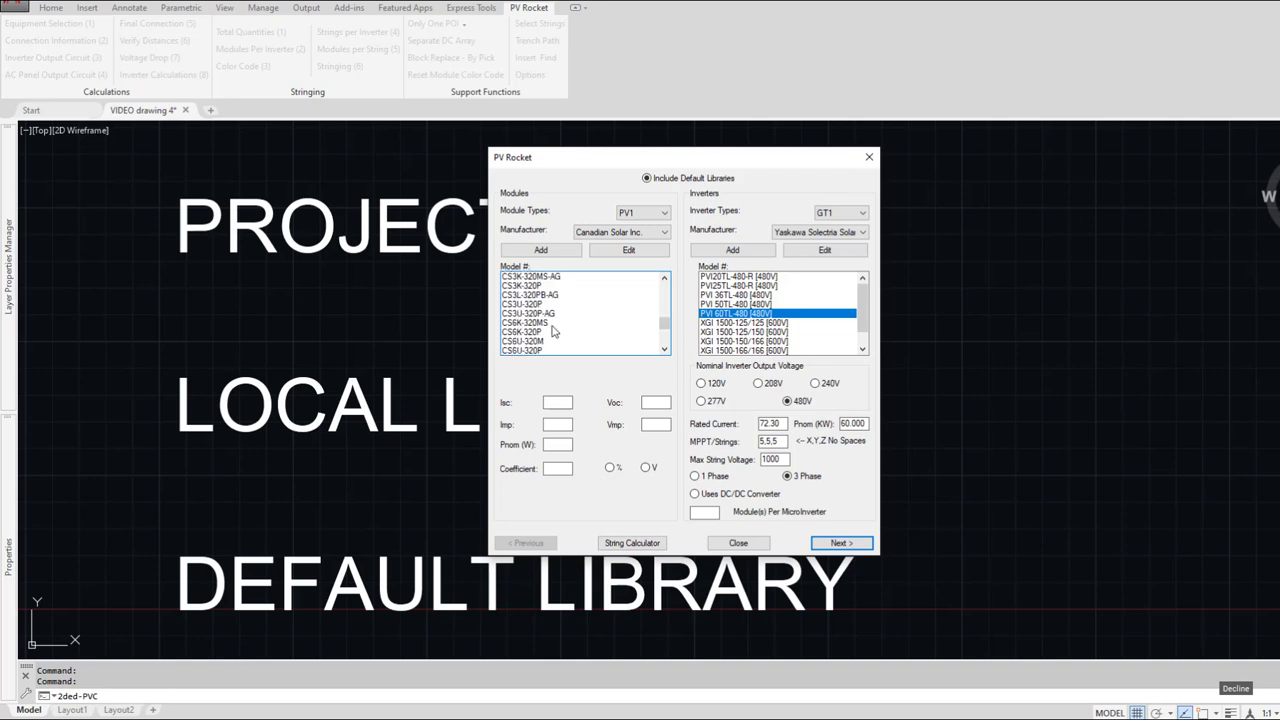
click(541, 332)
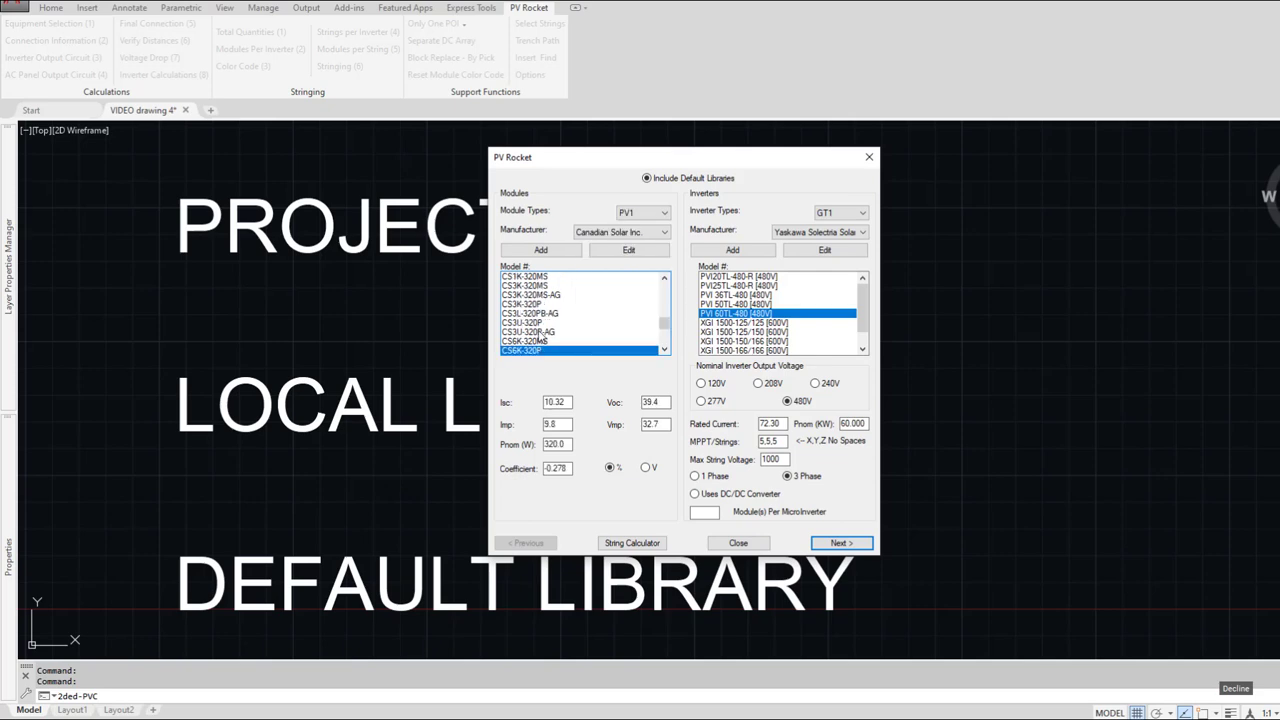
scroll(587, 315, down, 3)
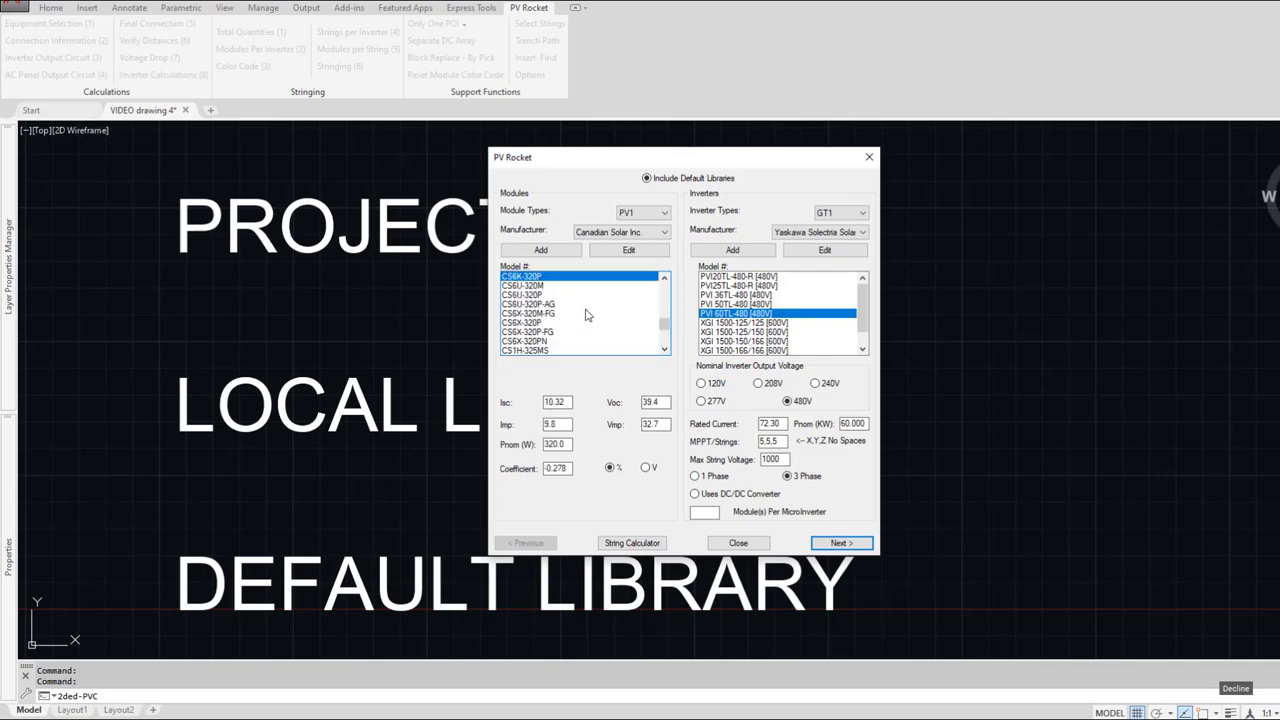
scroll(565, 325, down, 3)
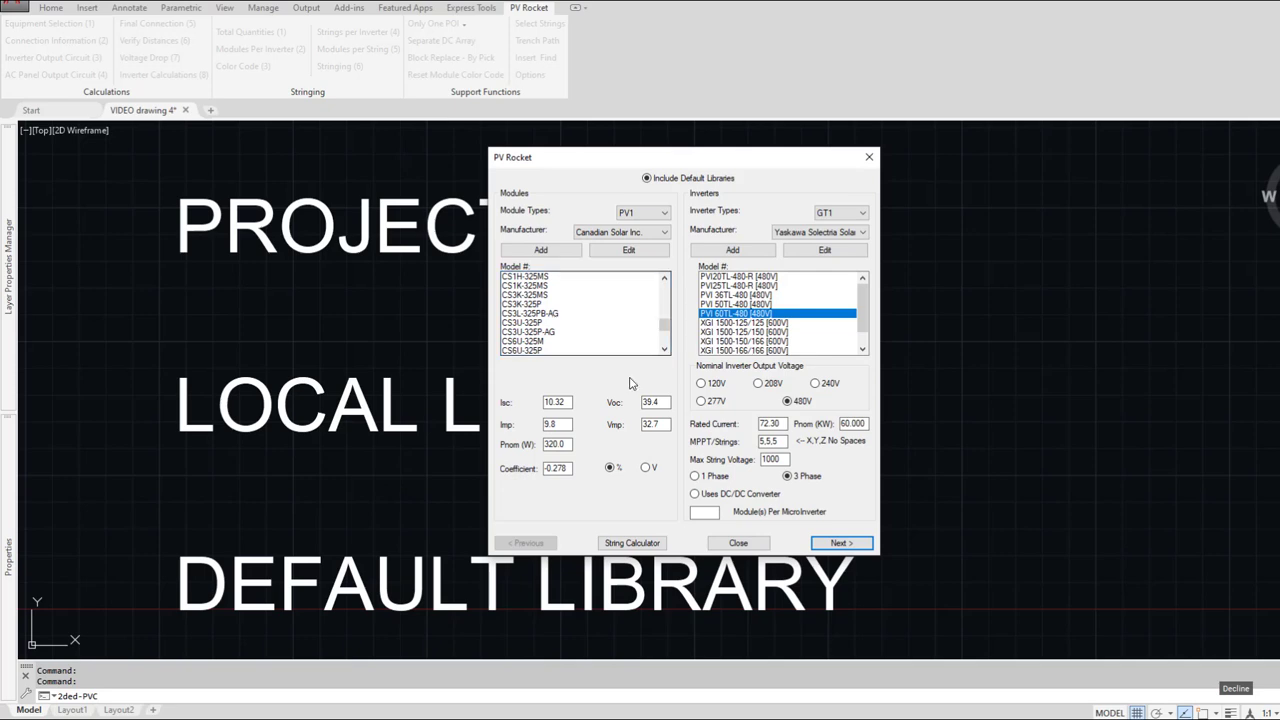
Step: Set the CS6K-320P module's Isc to 9, Voc to 38 and Imp to 7, and save it to the library
double_click(556, 402)
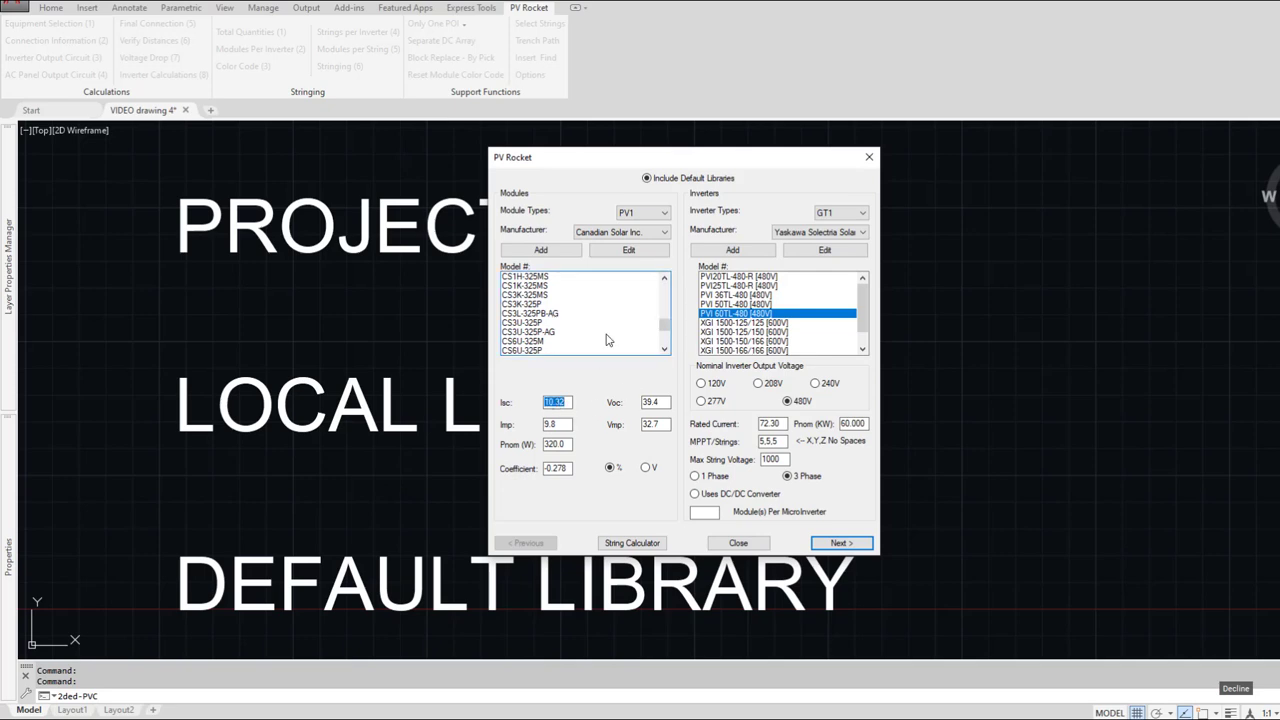
text(9)
double_click(653, 402)
text(38)
double_click(561, 425)
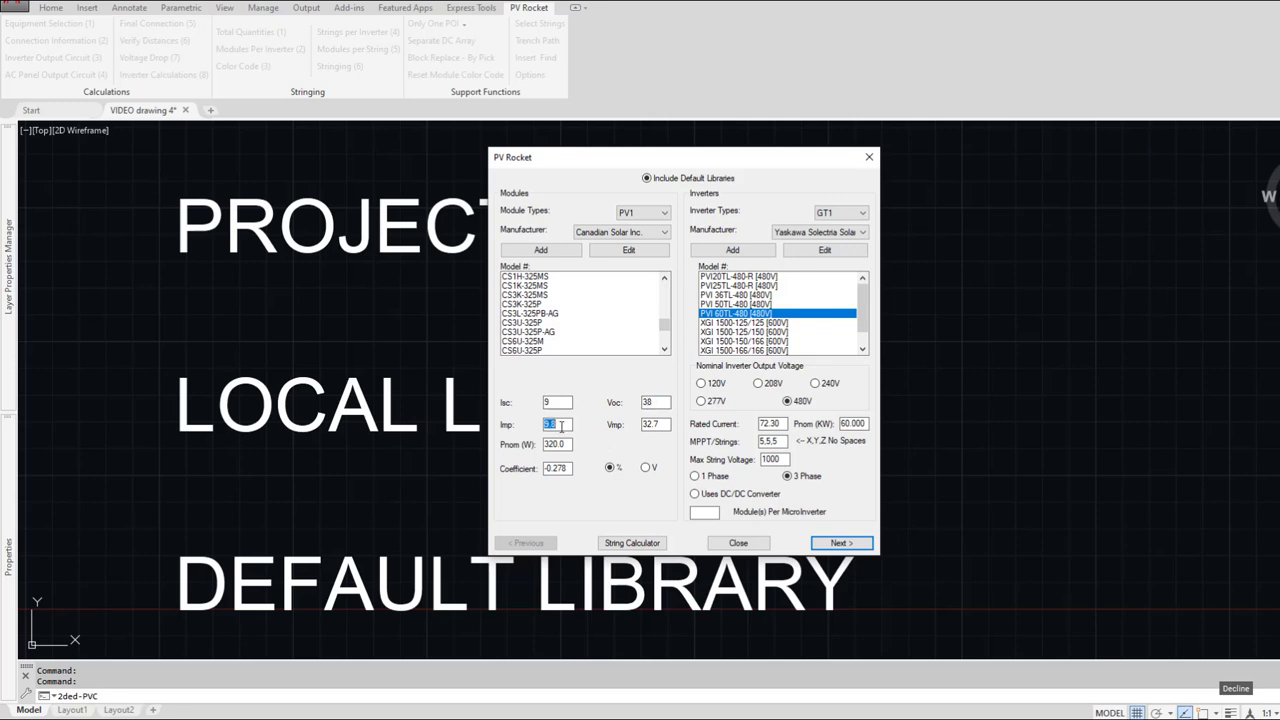
text(7)
click(624, 250)
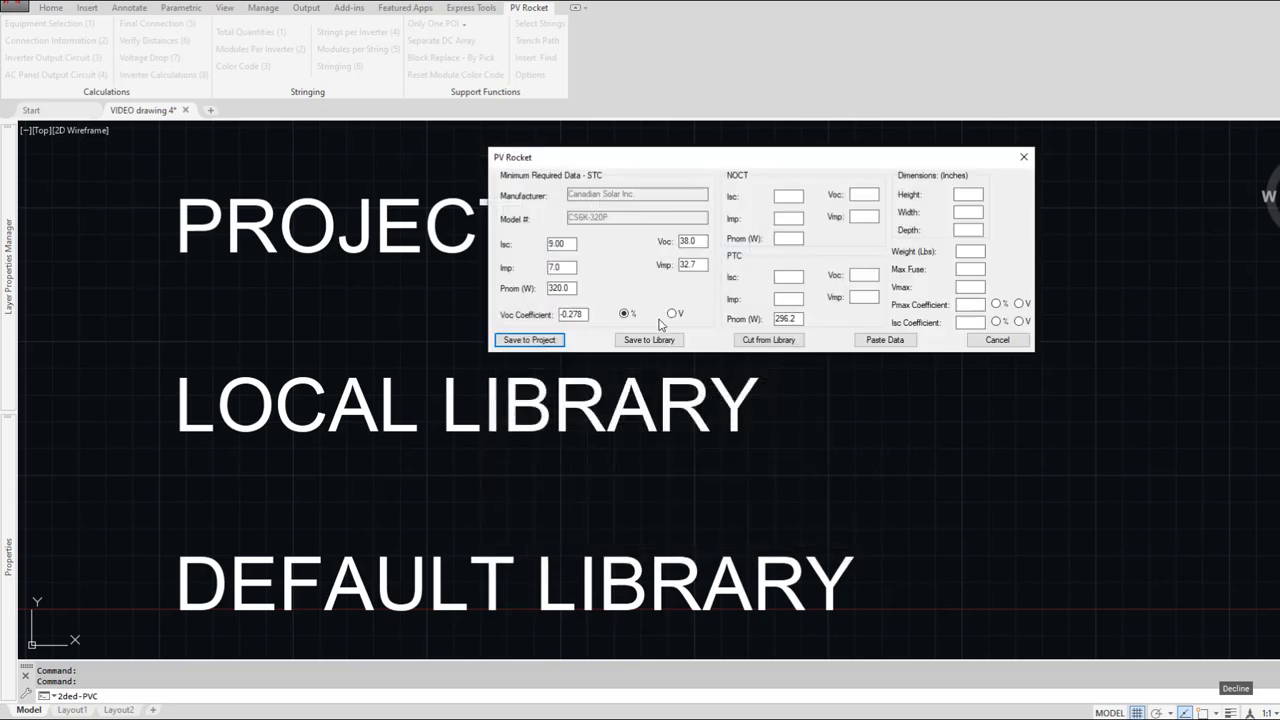
click(658, 342)
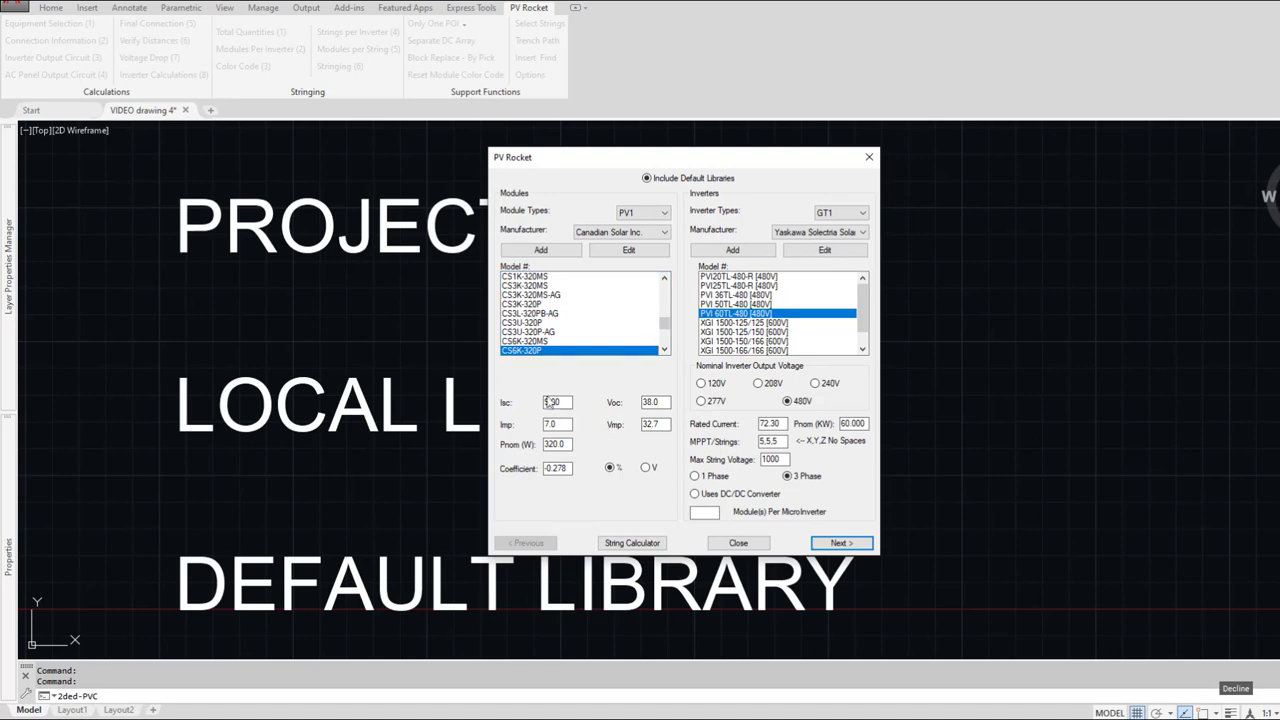
Step: Switch to model CS3L-320PB-AG and back to CS6K-320P to check the saved library values
click(548, 314)
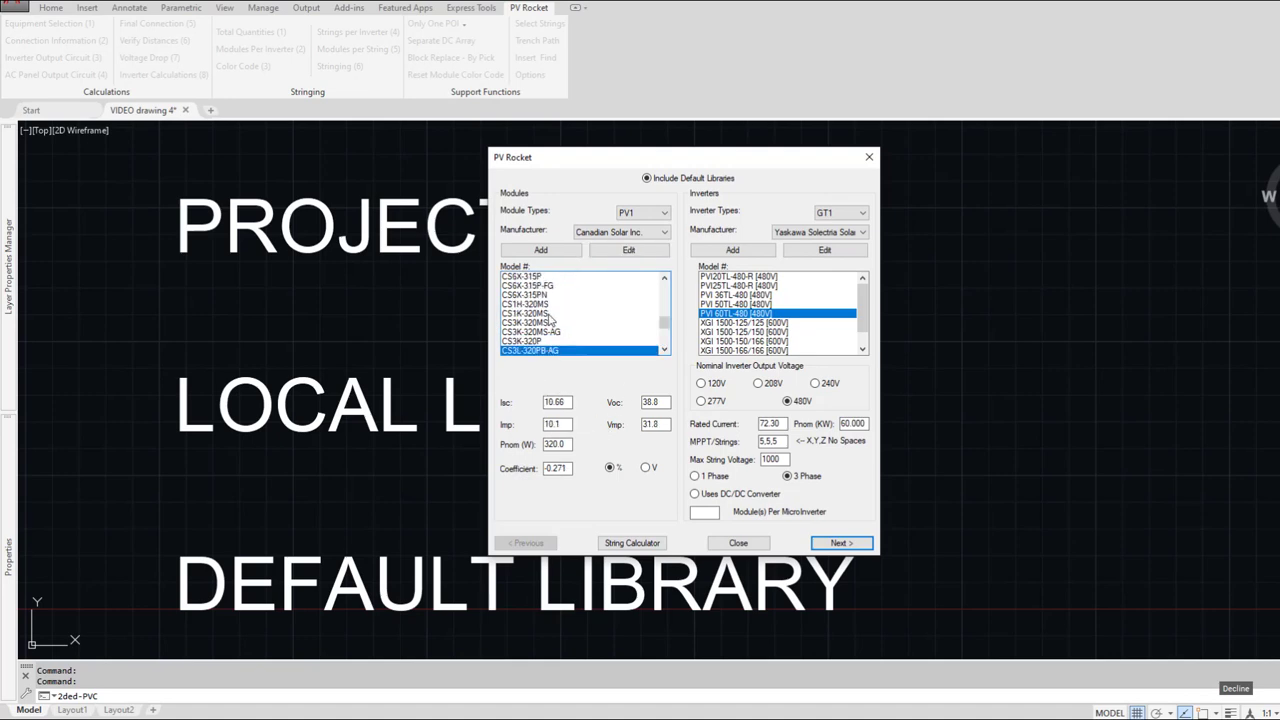
scroll(548, 318, down, 3)
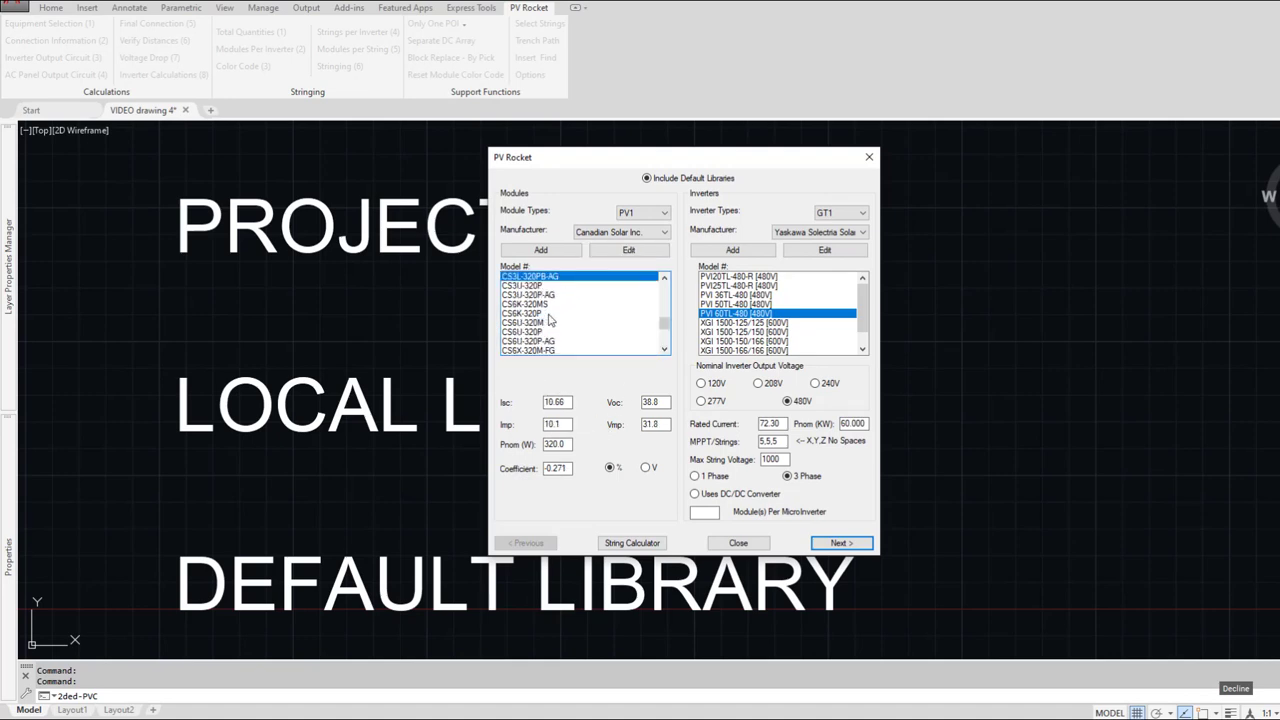
click(548, 314)
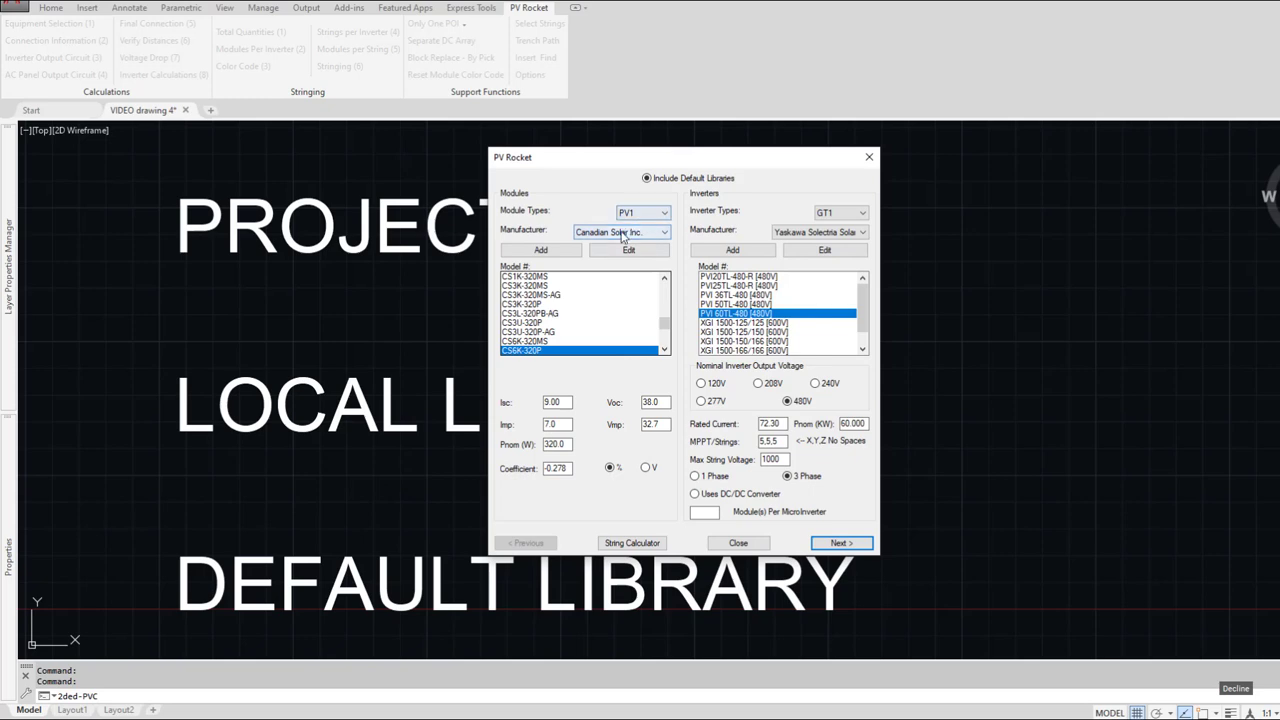
Step: Exclude the default libraries from the equipment selection and review the remaining module manufacturers
click(622, 233)
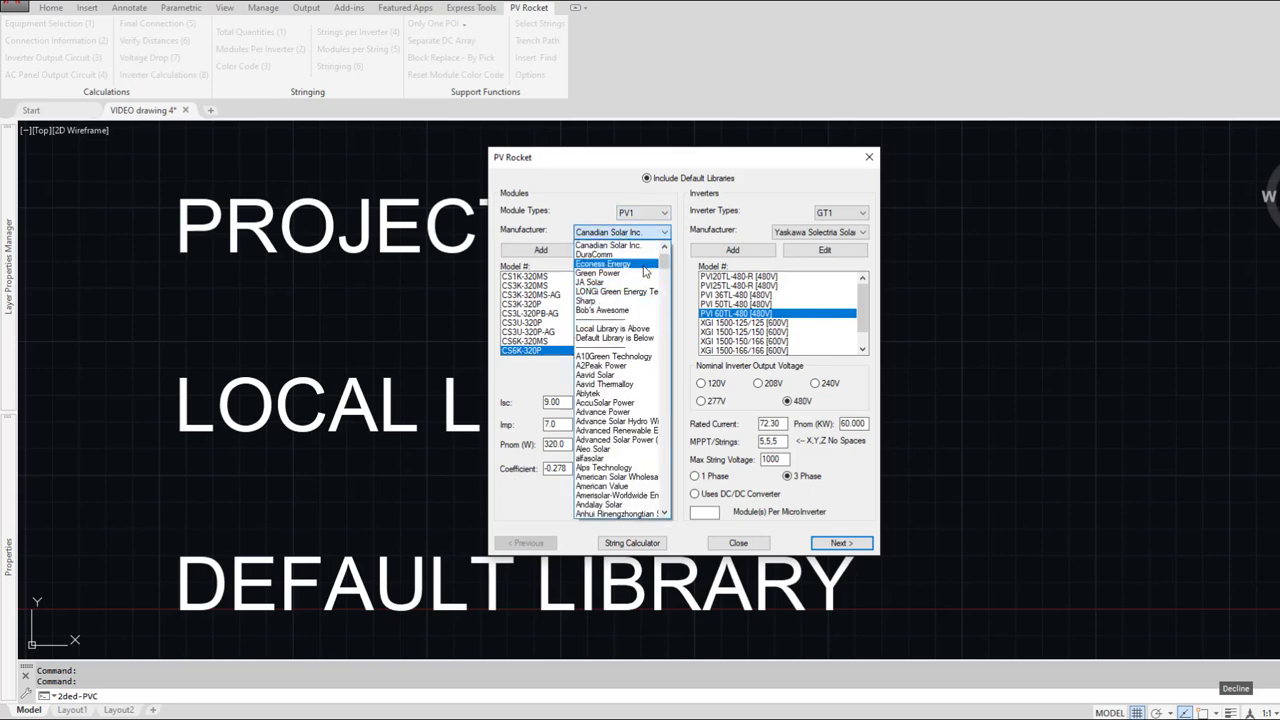
click(595, 201)
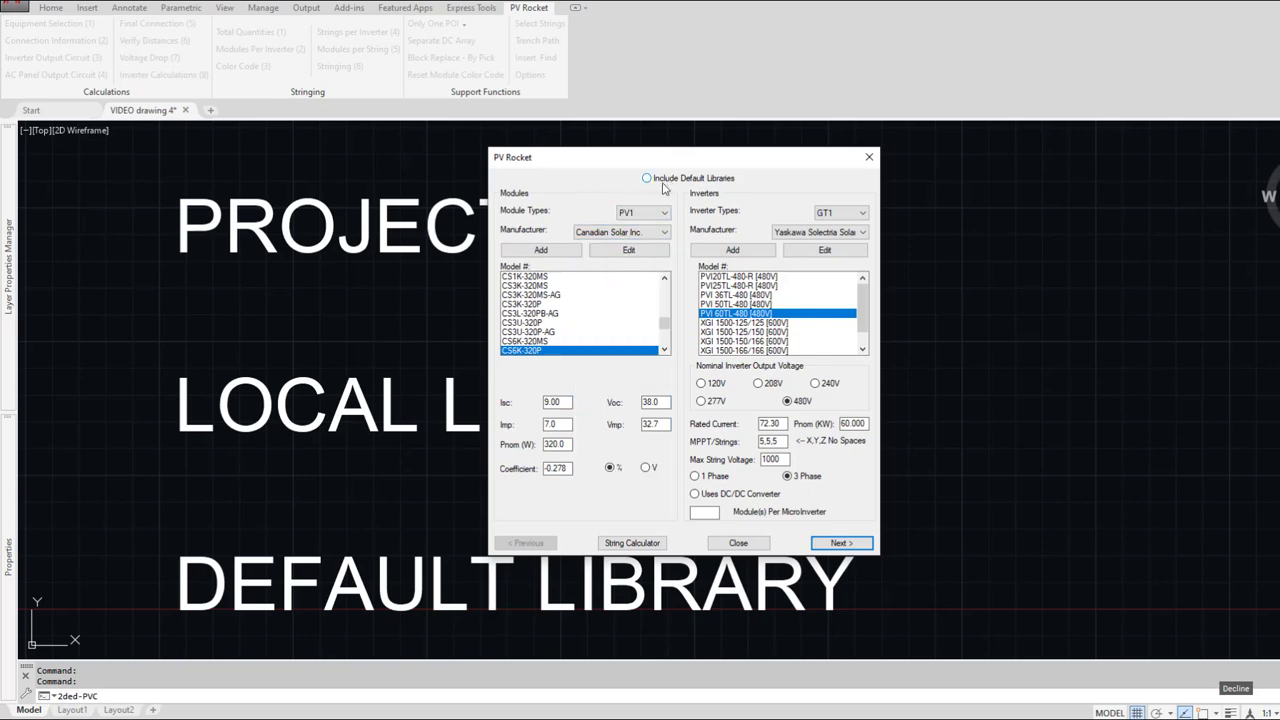
click(664, 181)
click(591, 237)
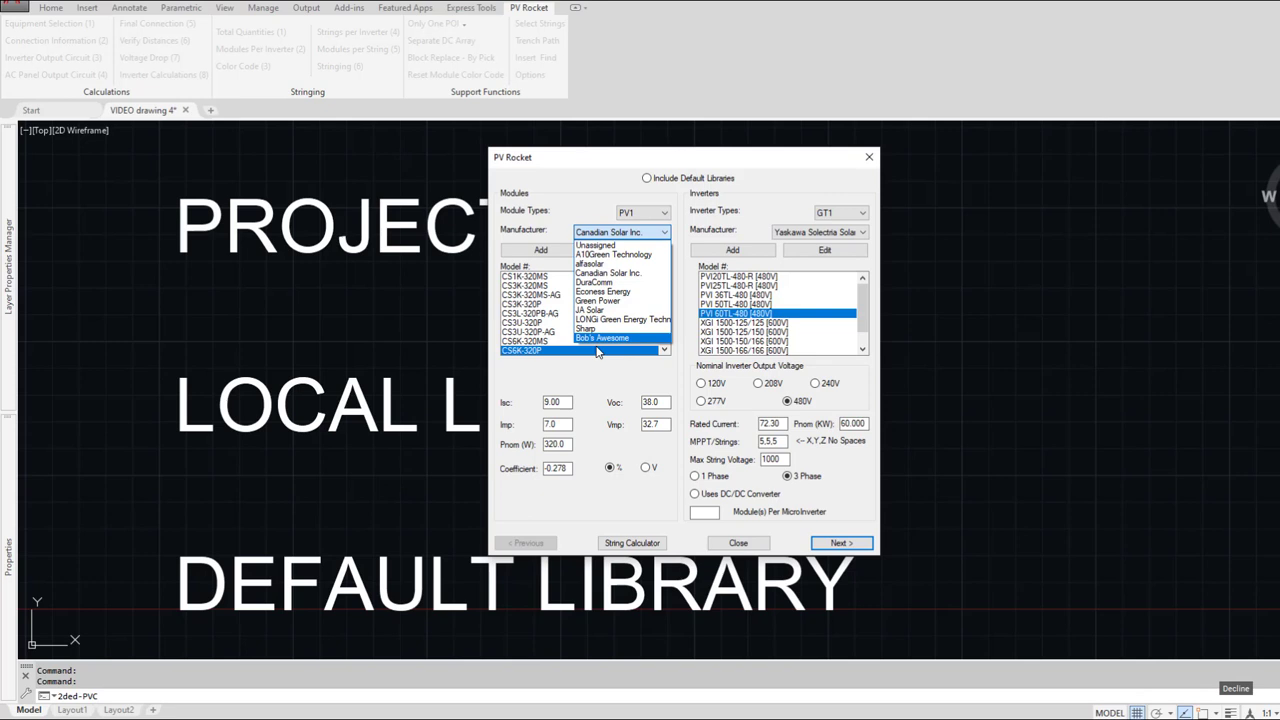
Step: Include the default libraries in the equipment selection and choose module manufacturer Canadian Solar Inc. from the default library entries
click(600, 208)
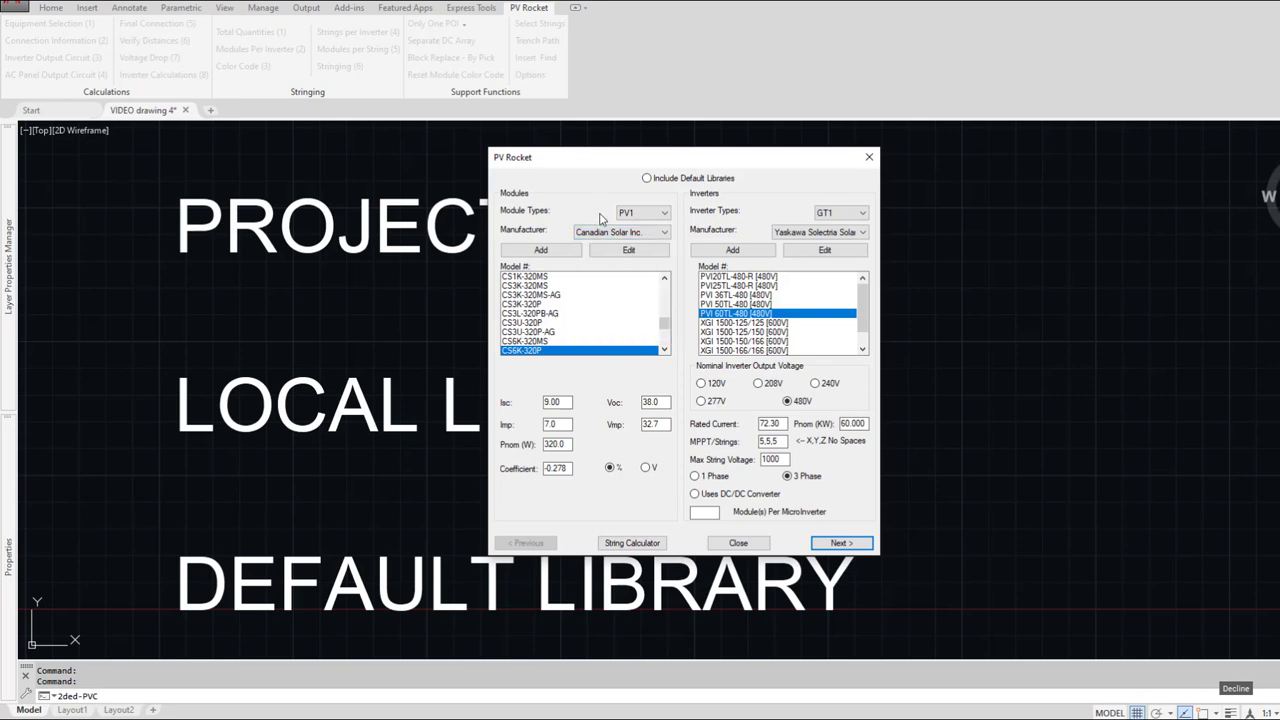
click(669, 180)
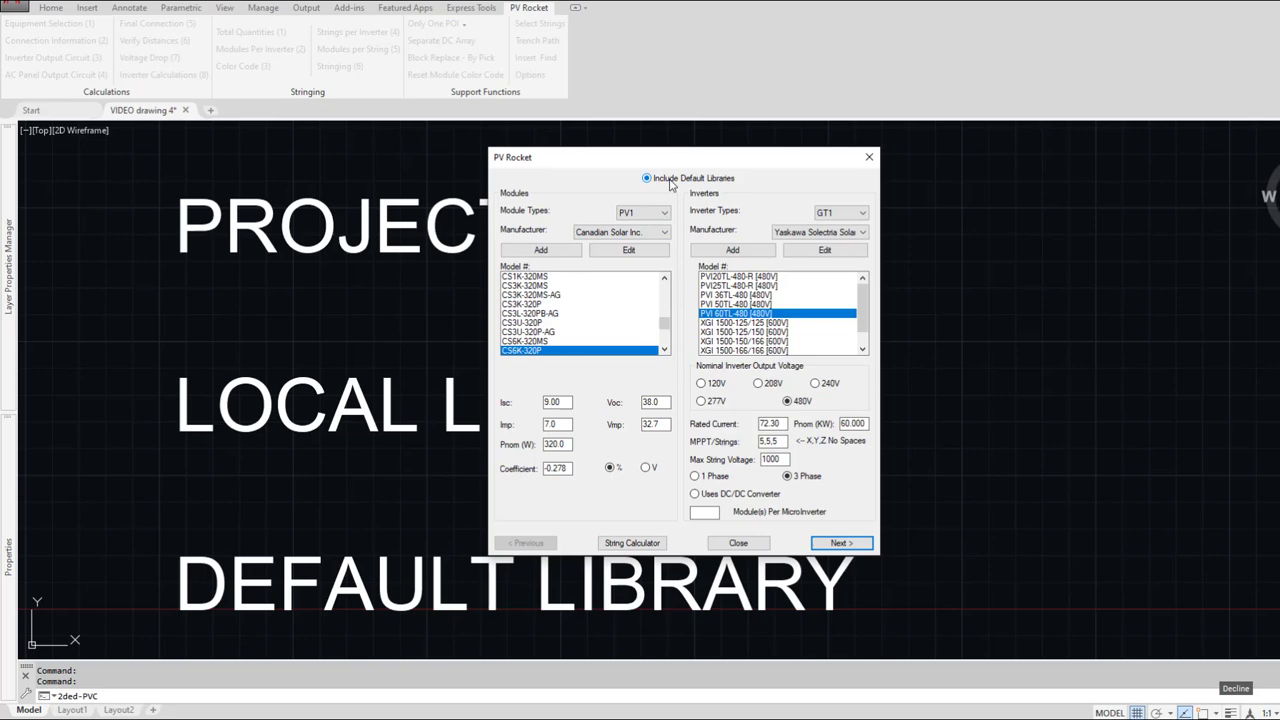
click(612, 233)
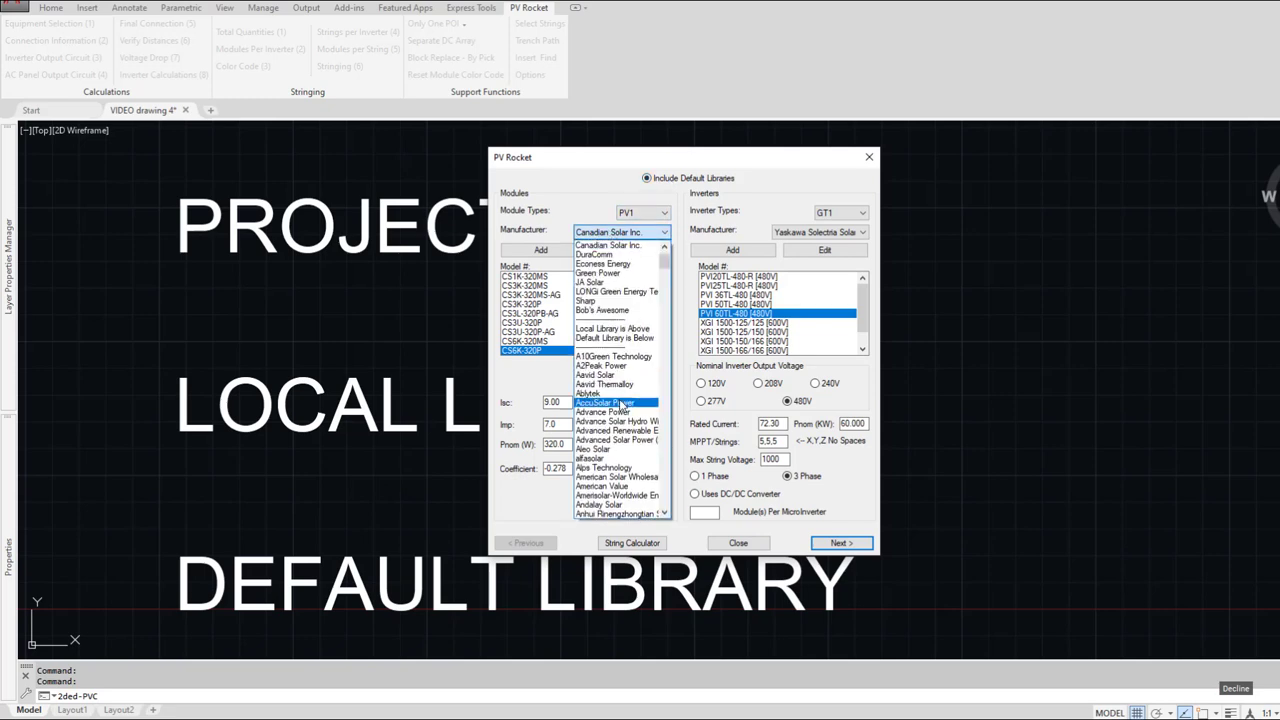
scroll(622, 405, down, 20)
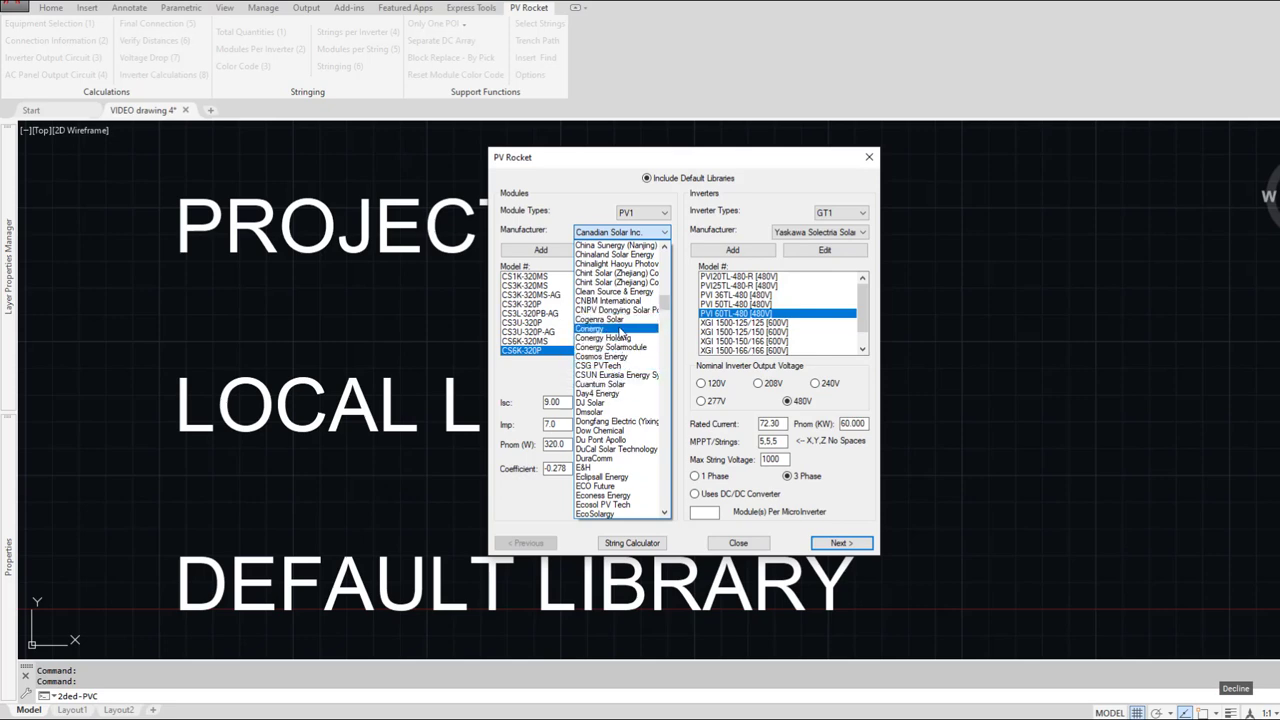
scroll(622, 299, up, 7)
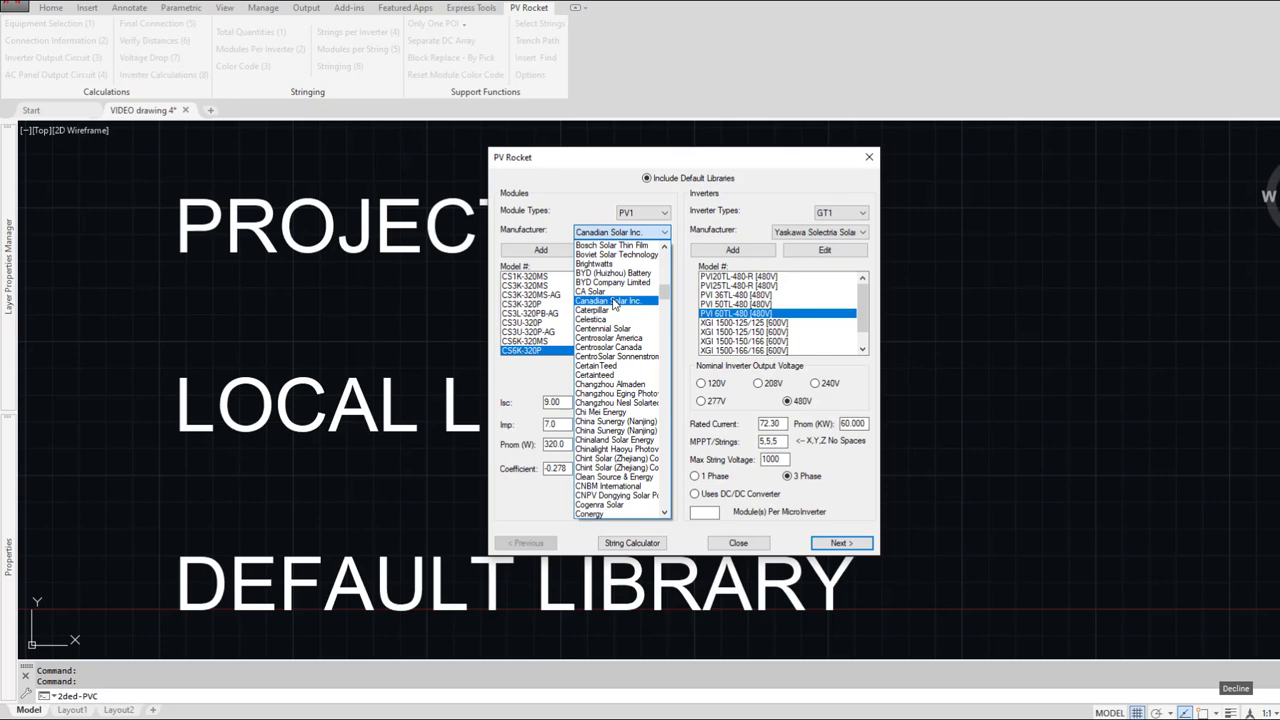
click(614, 304)
Step: Select the default library's CS6K-320P module to load its electrical values
scroll(566, 318, down, 3)
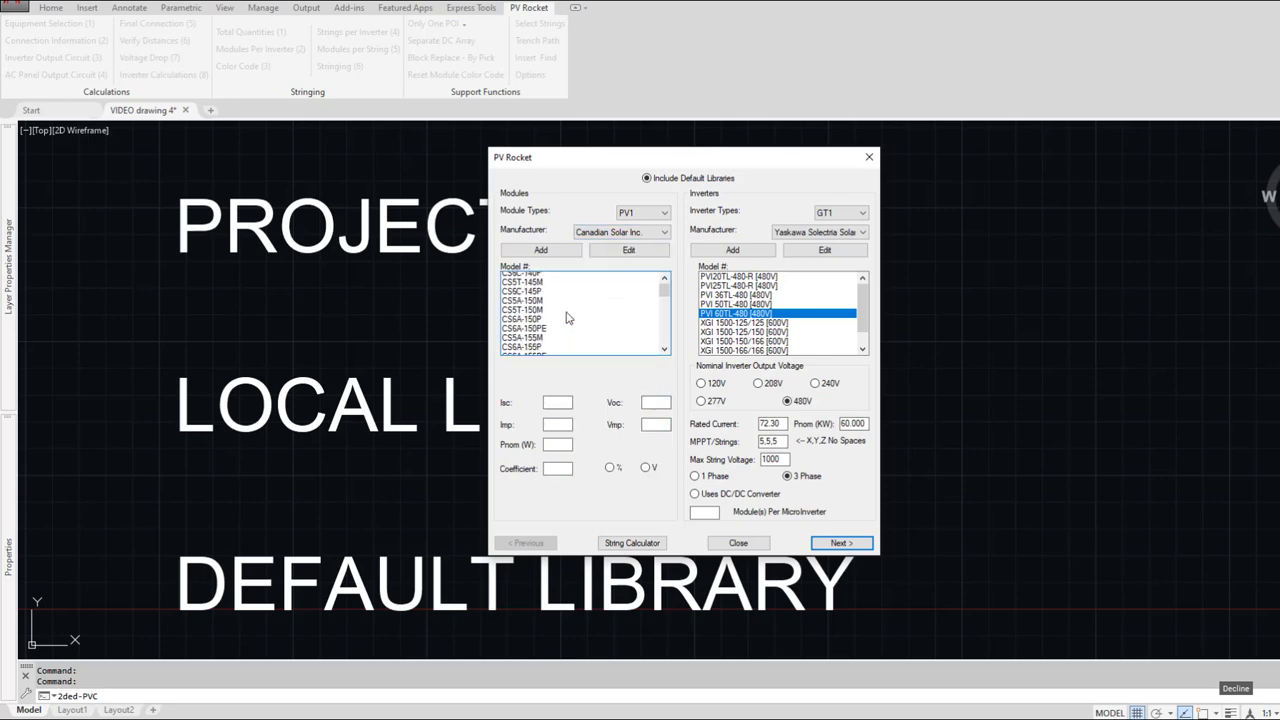
scroll(566, 318, down, 10)
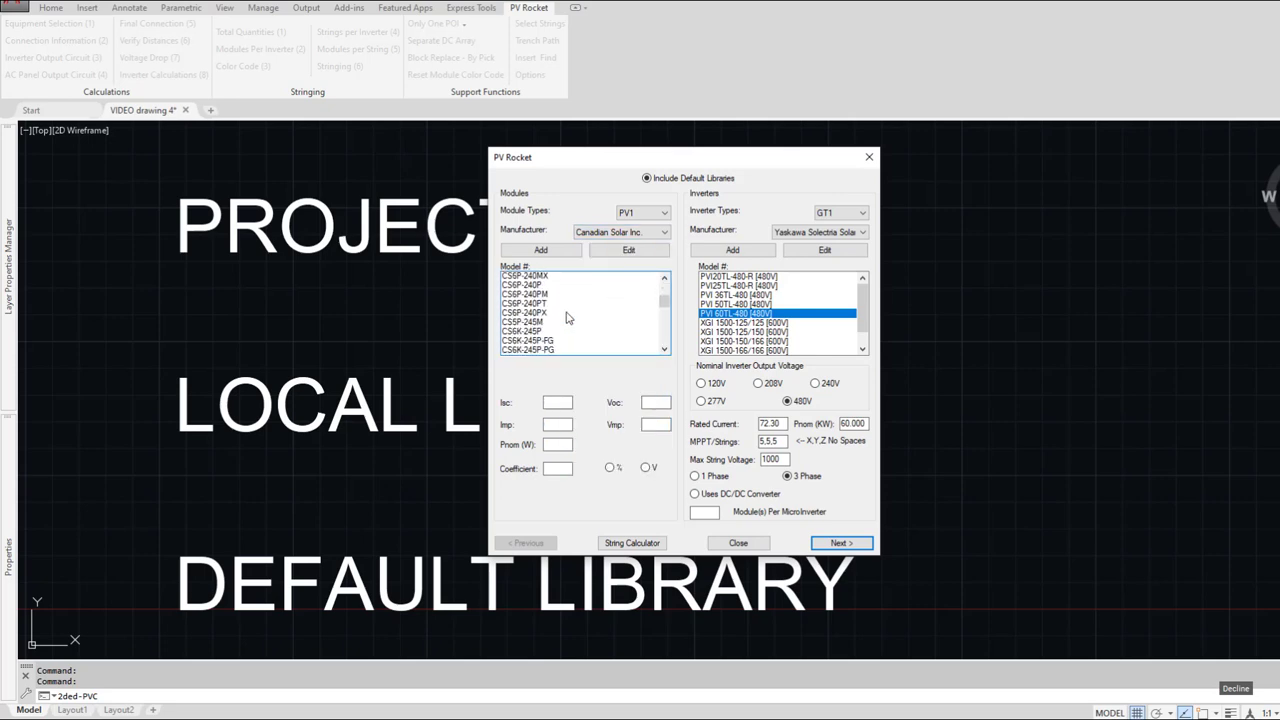
scroll(566, 318, down, 4)
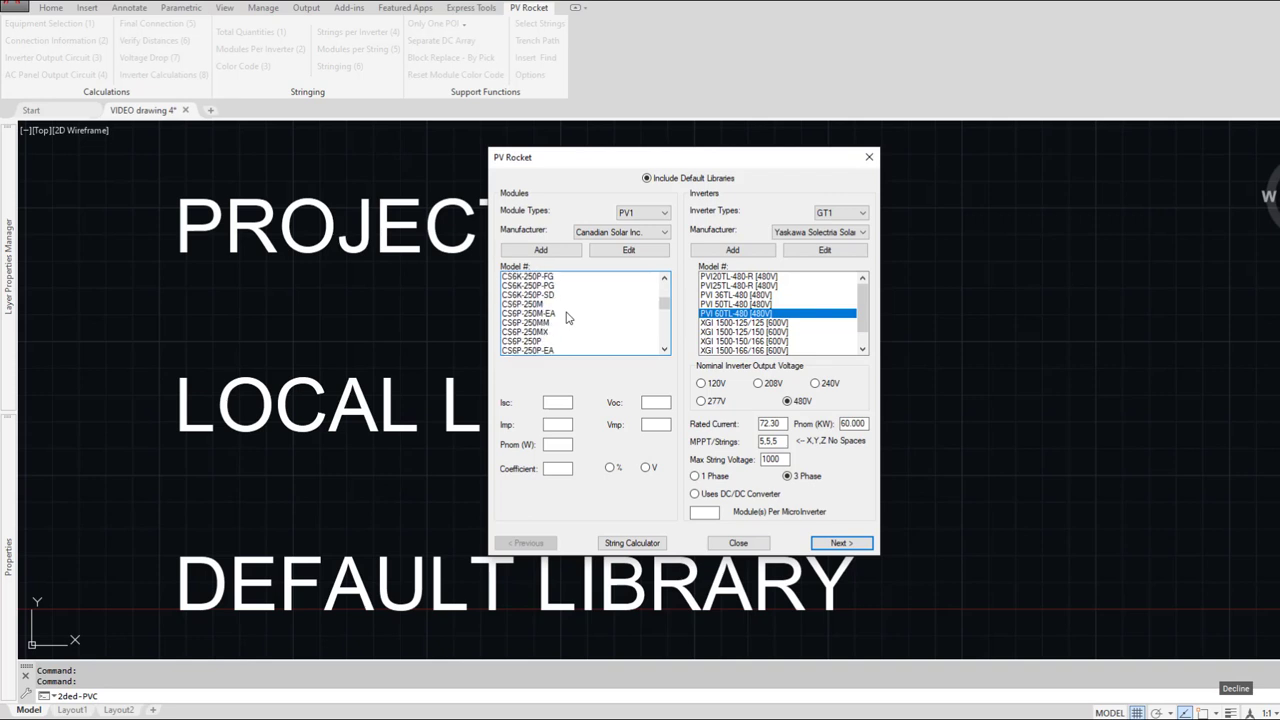
scroll(566, 318, down, 8)
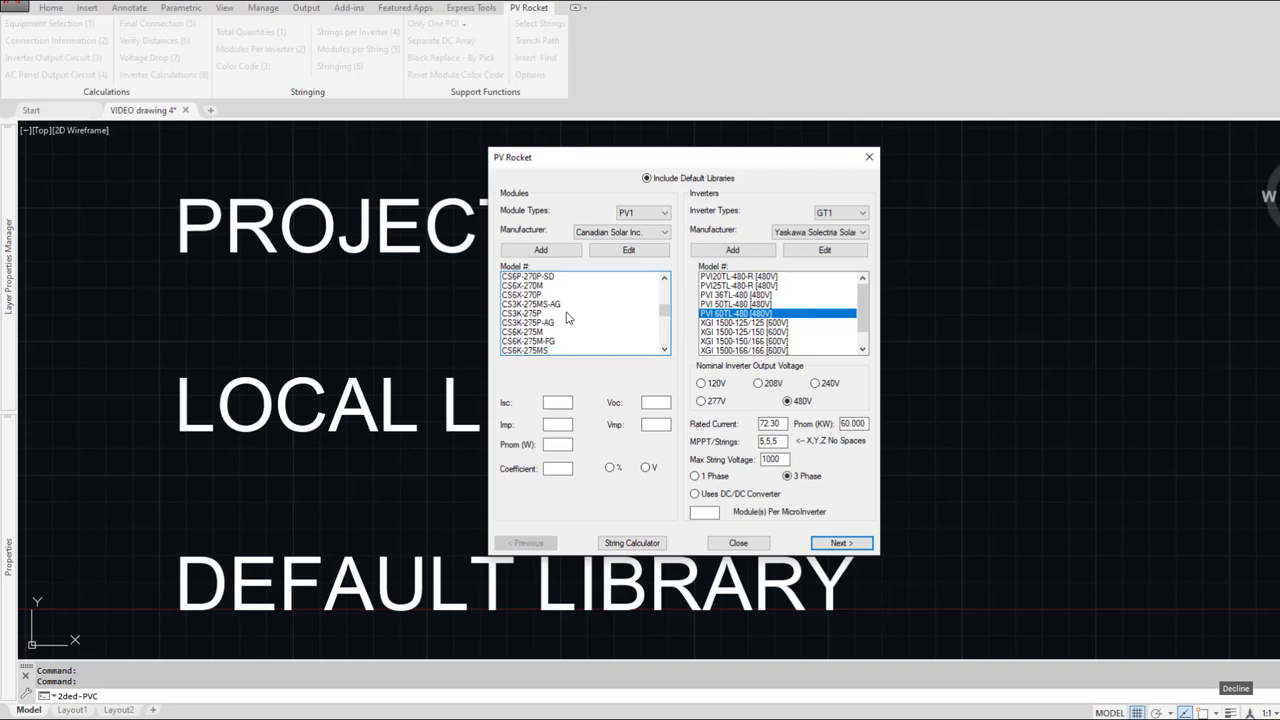
scroll(566, 318, down, 8)
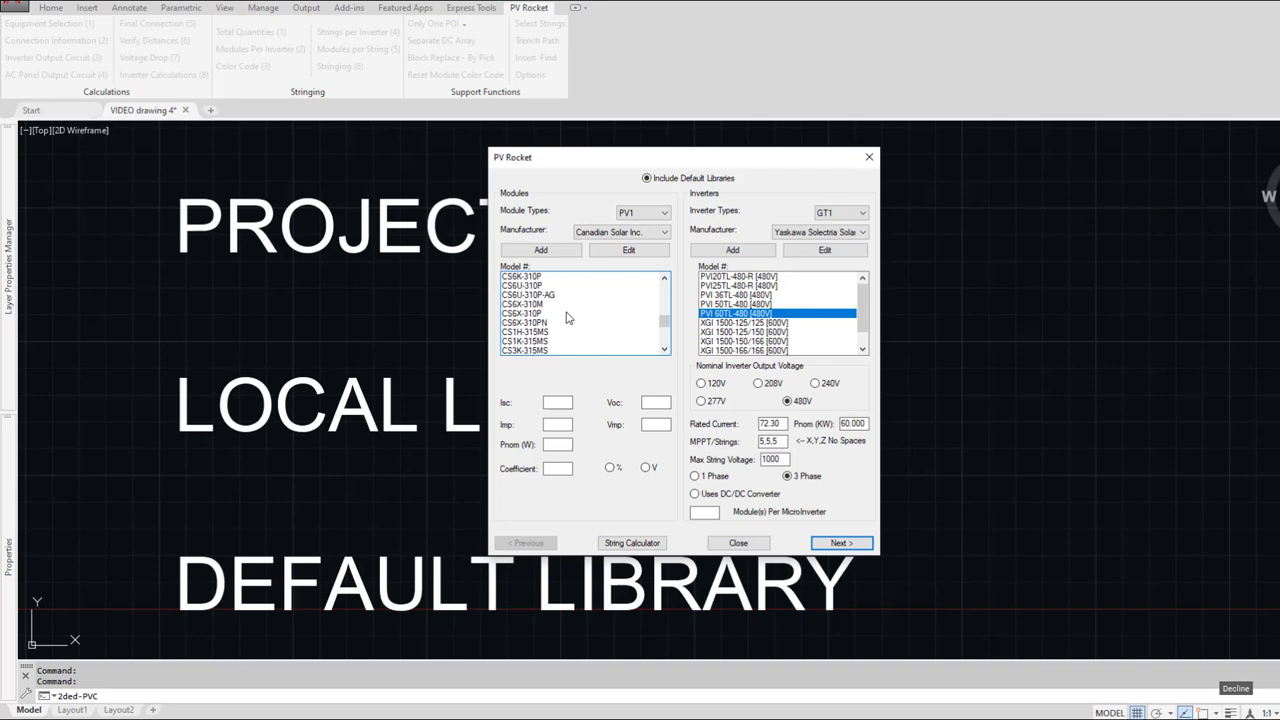
scroll(566, 318, down, 4)
scroll(566, 318, down, 3)
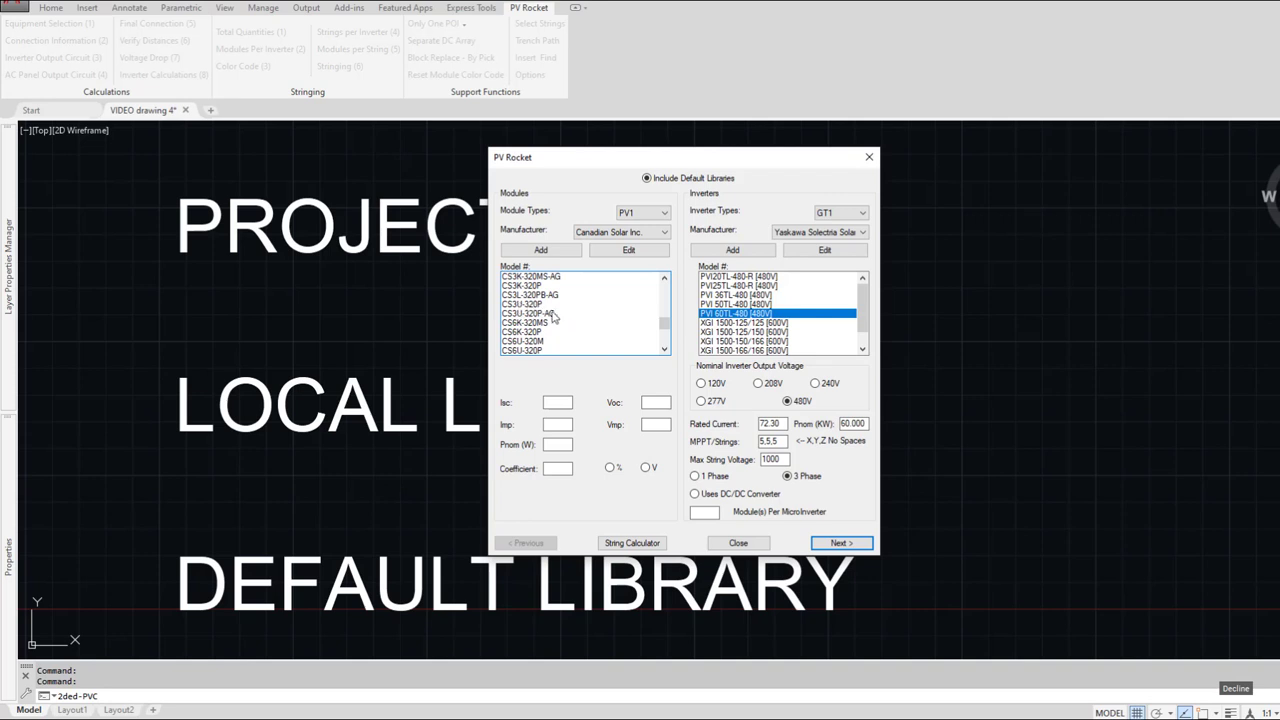
click(537, 332)
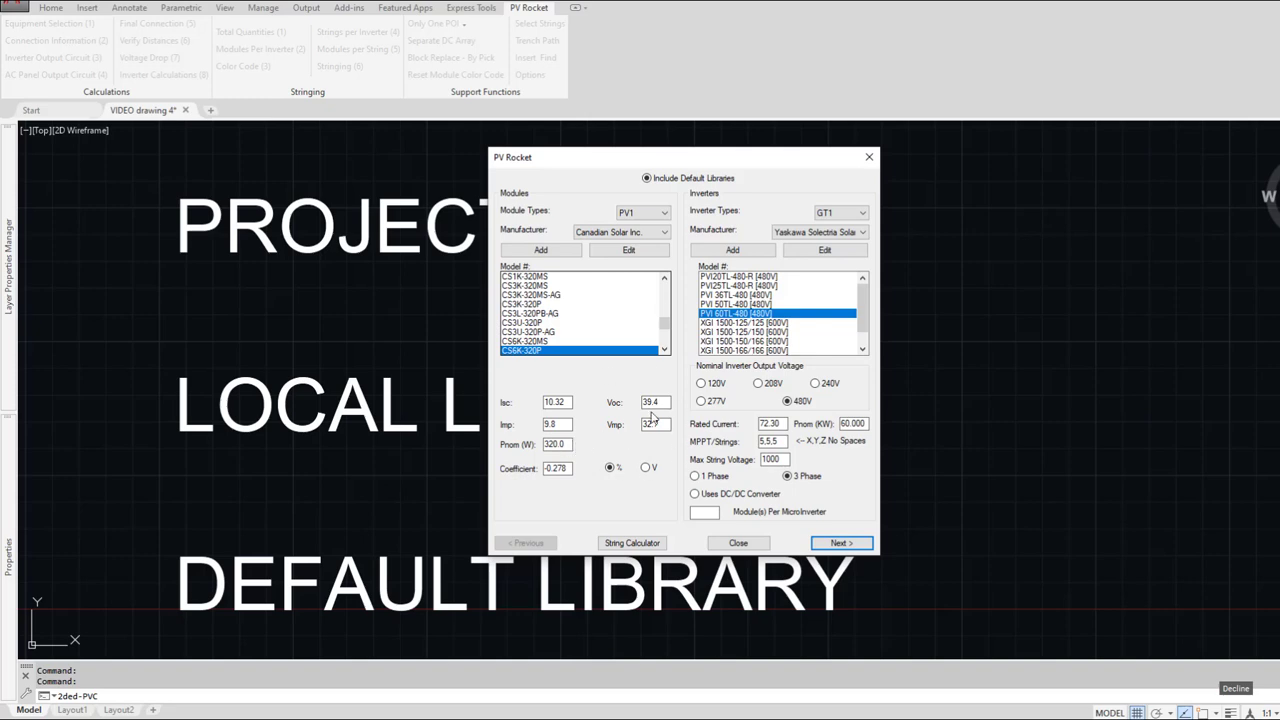
Step: Choose Canadian Solar Inc. from the local library entries and select model CS6K-320P to compare its electrical values
click(604, 232)
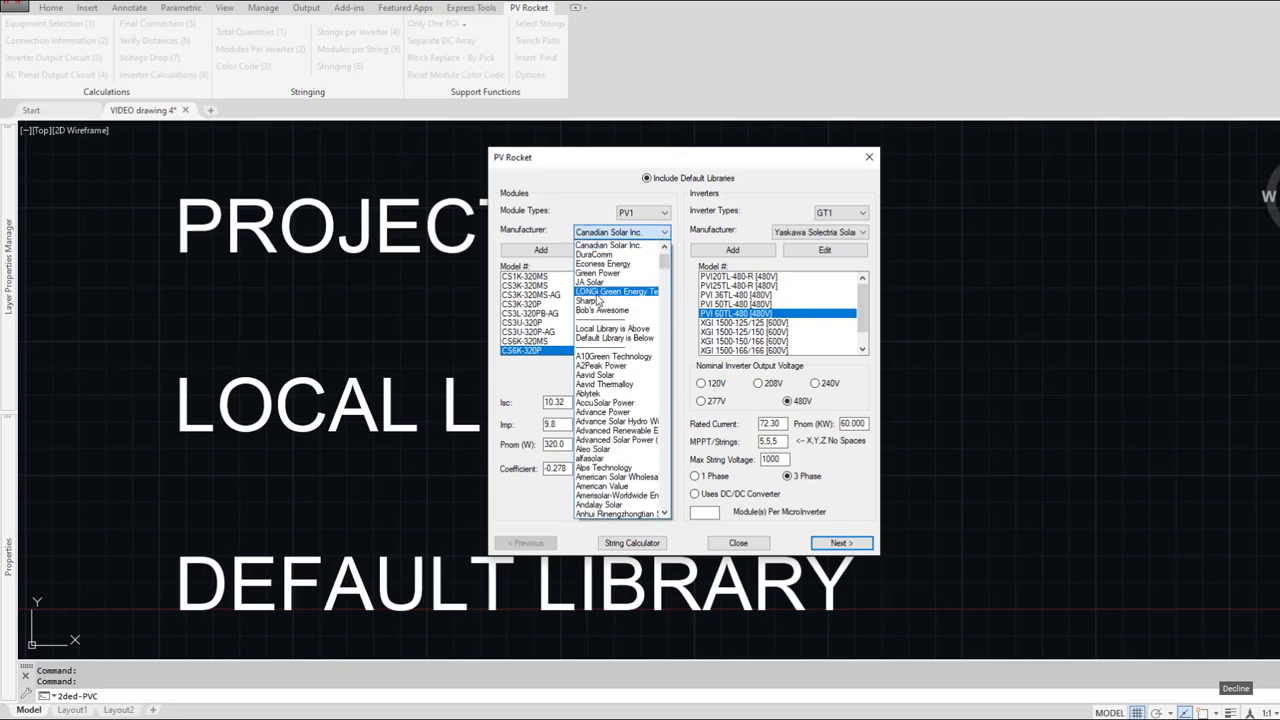
click(605, 246)
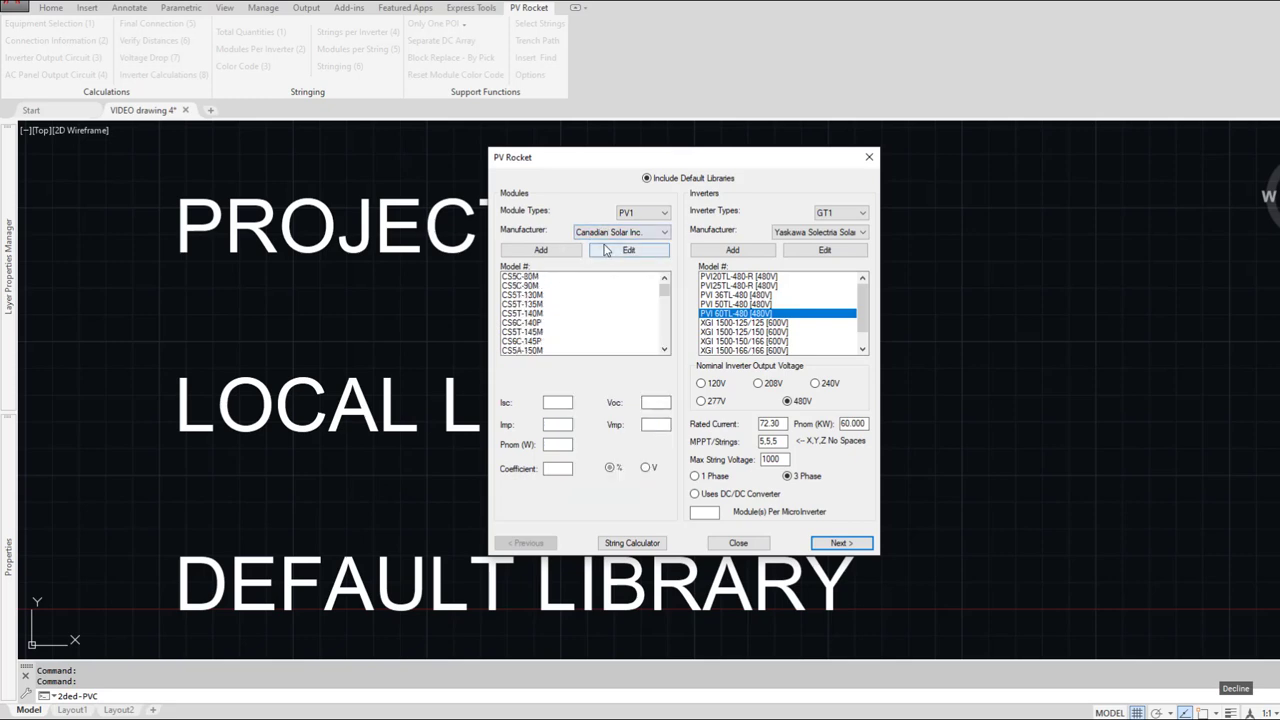
scroll(557, 293, down, 10)
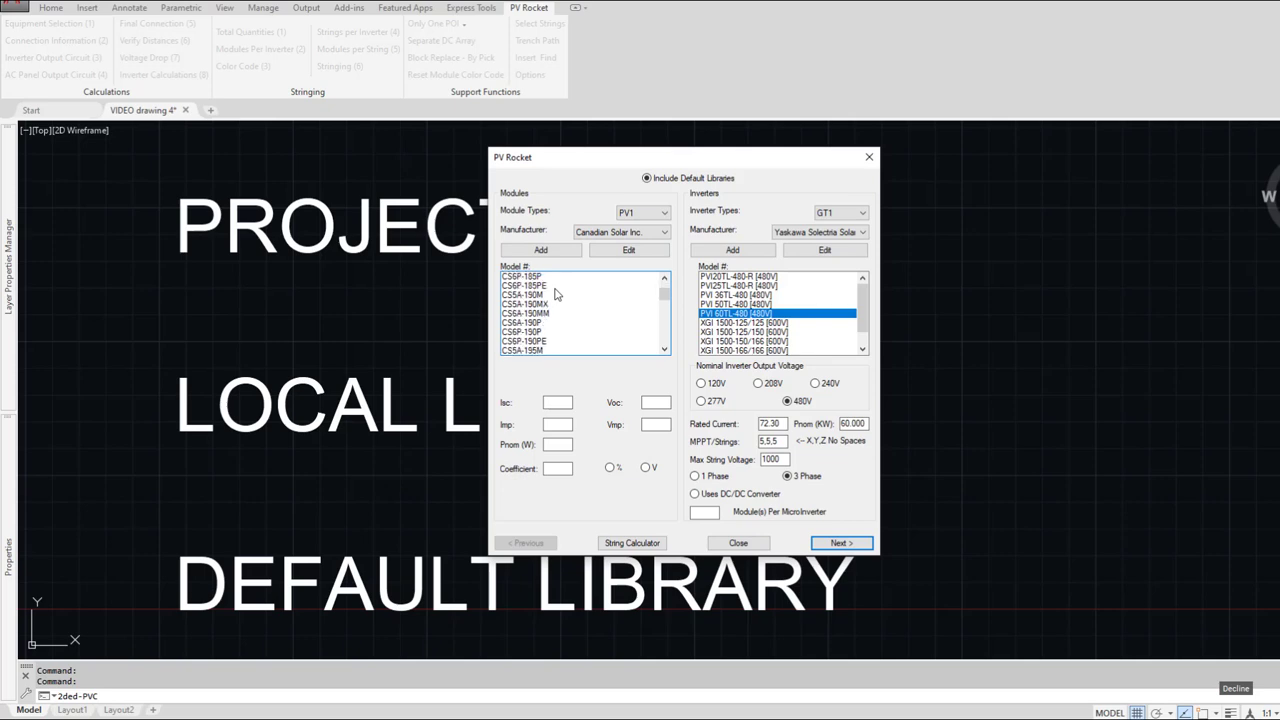
scroll(557, 293, down, 5)
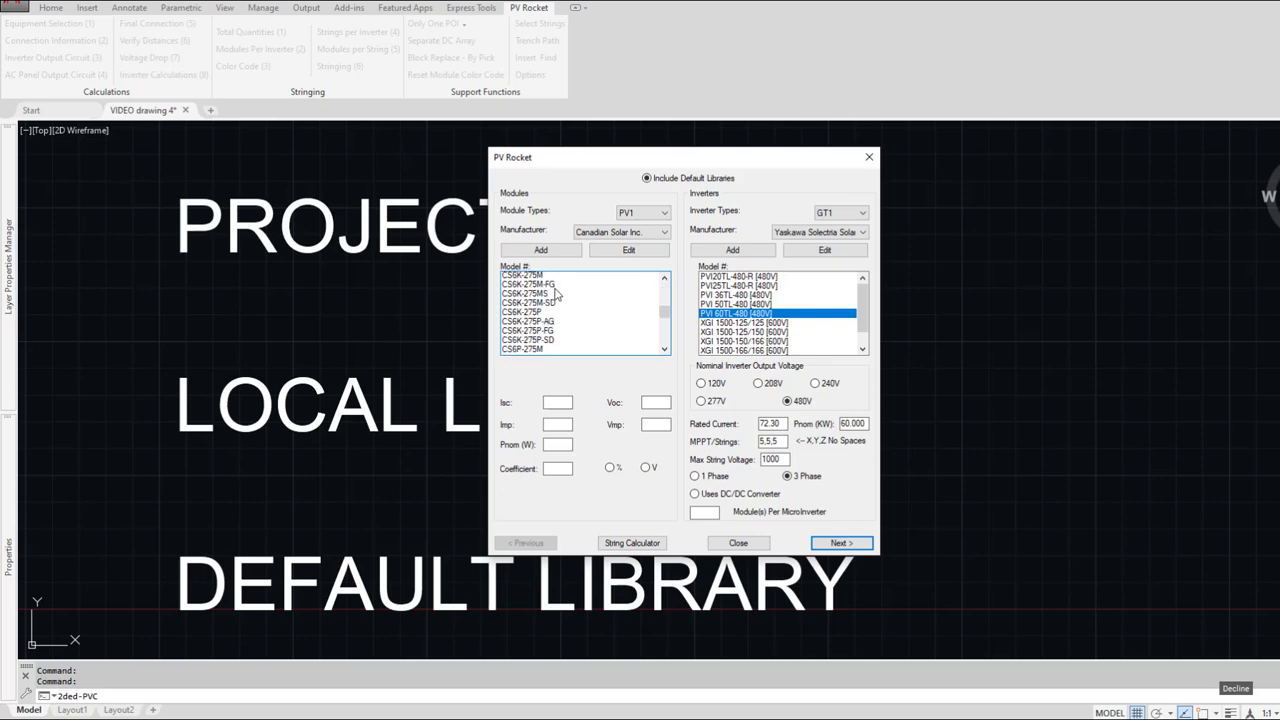
scroll(557, 293, down, 8)
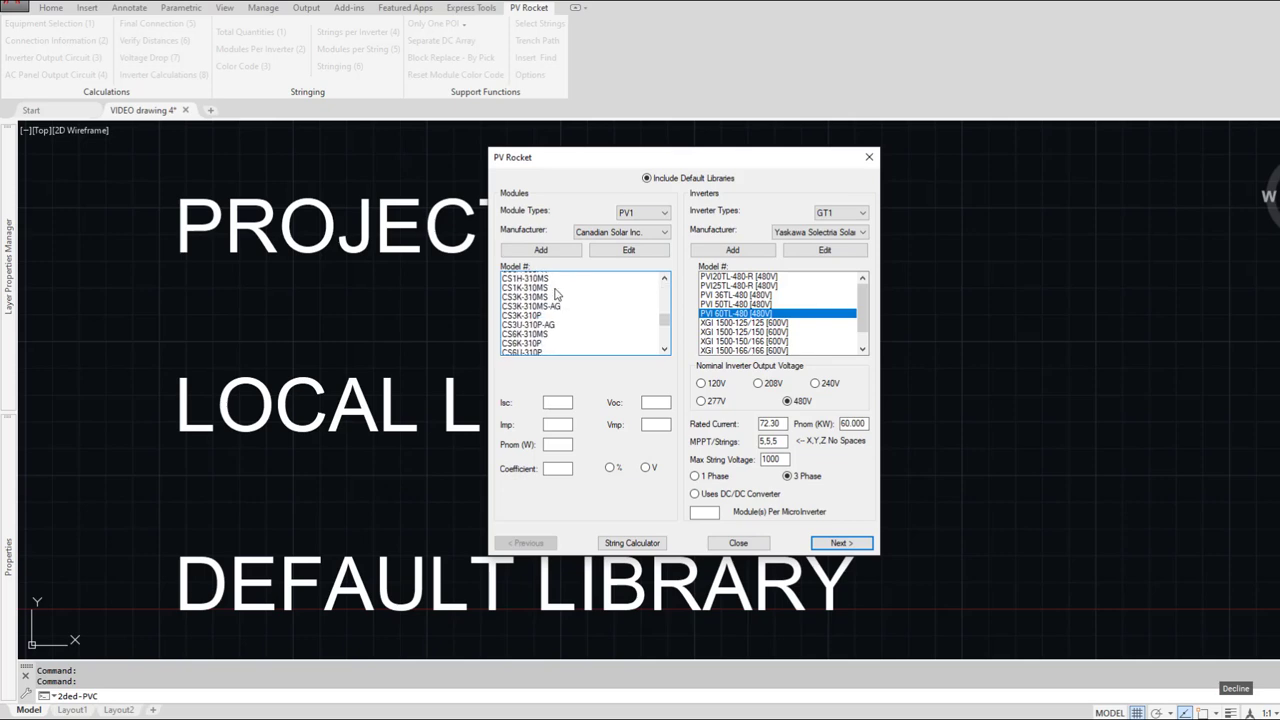
scroll(557, 291, down, 3)
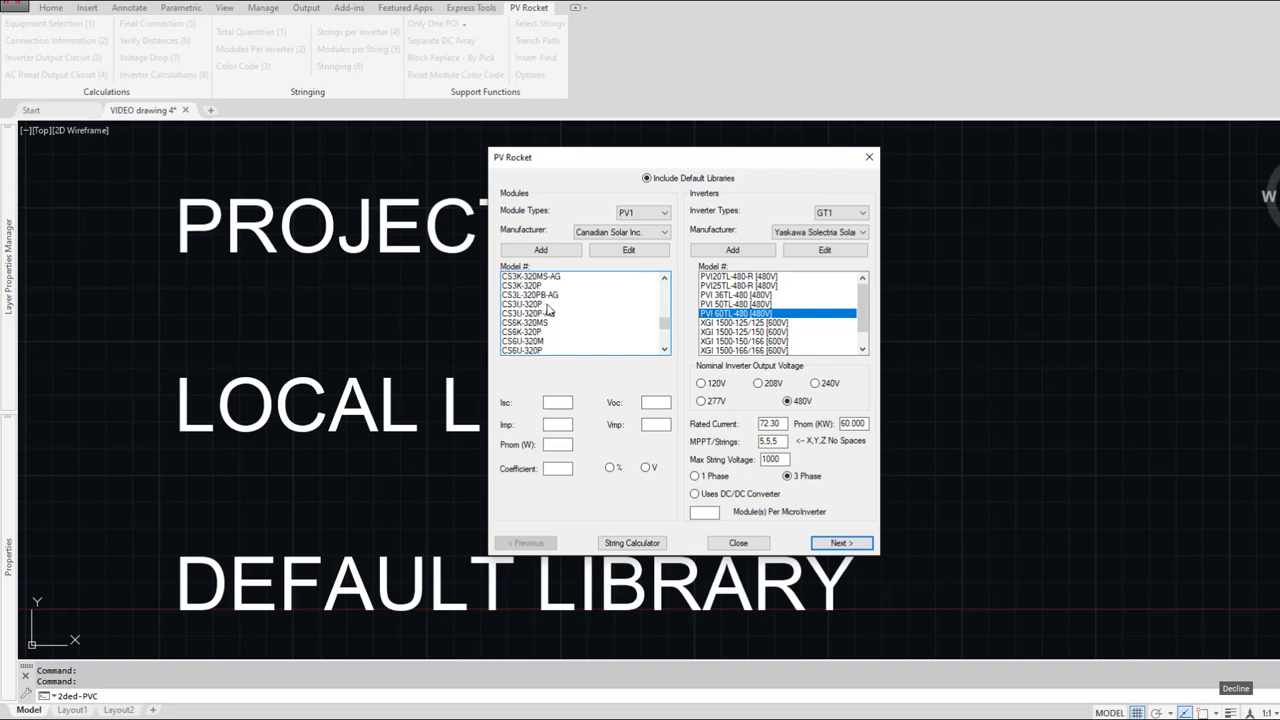
click(541, 333)
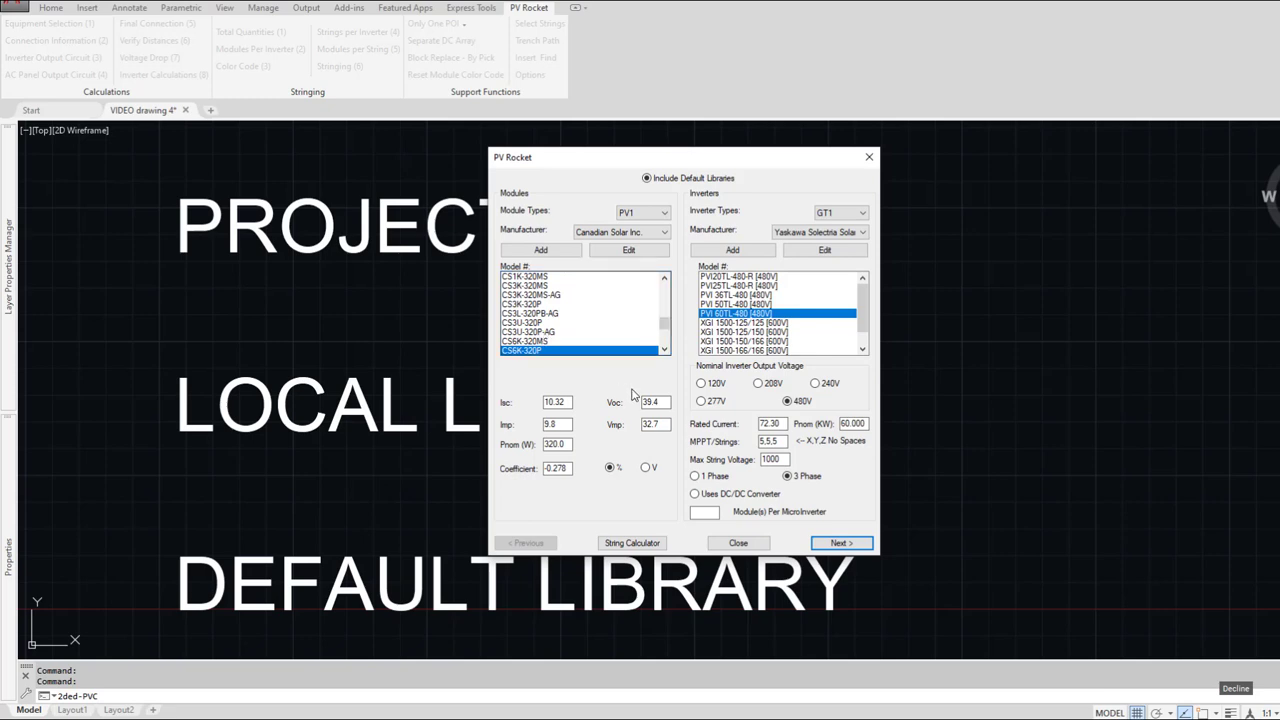
Step: Compare the local and default module manufacturer entries, and exclude the default libraries to review the local manufacturers alone
click(628, 233)
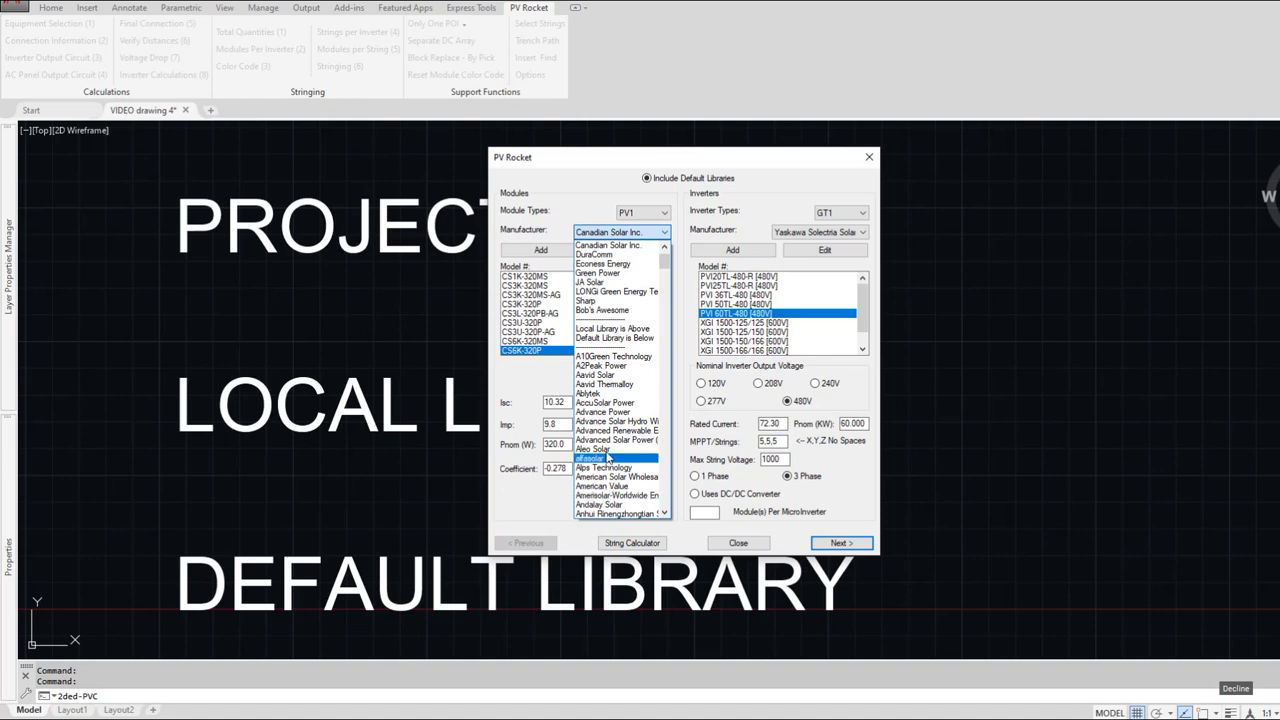
click(542, 386)
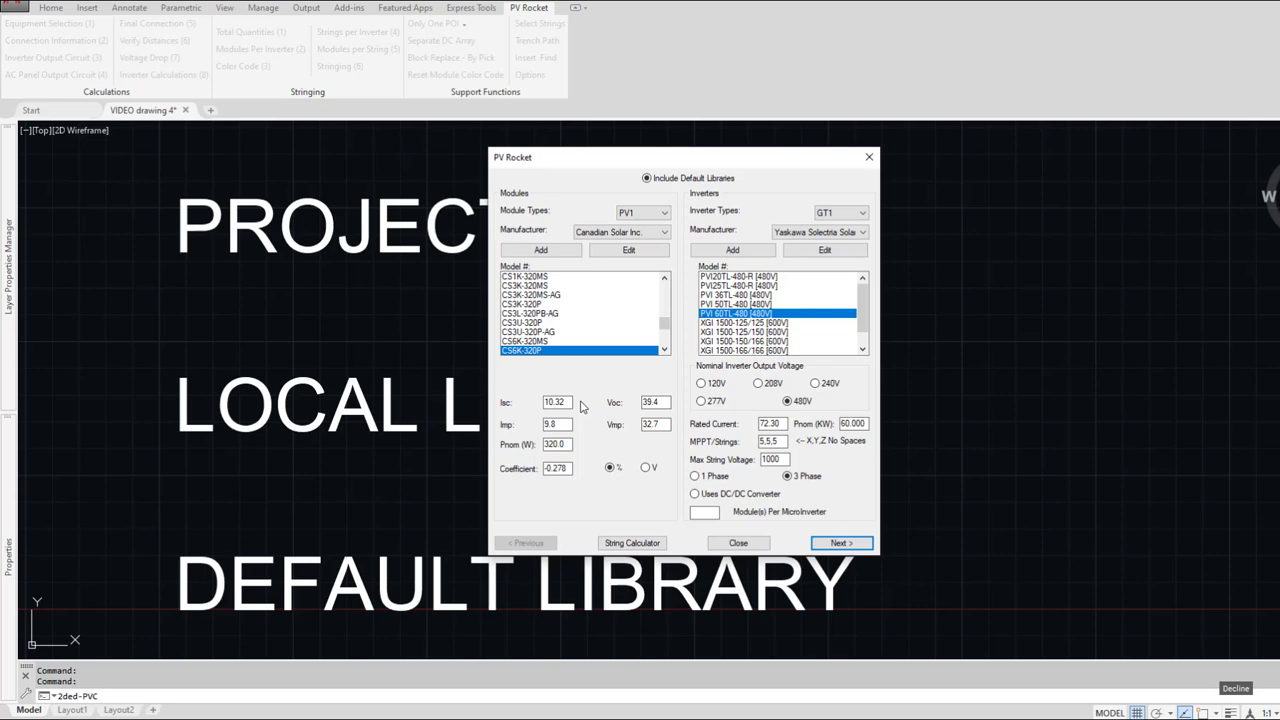
click(615, 232)
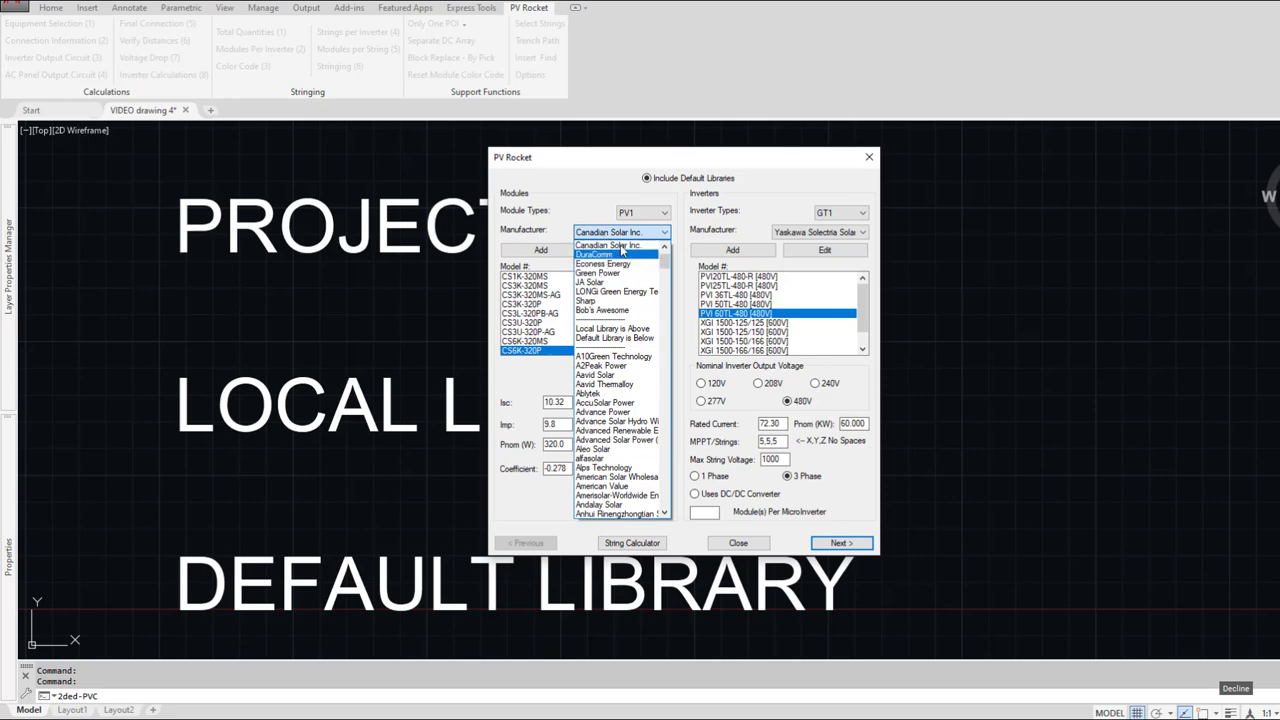
scroll(628, 265, up, 1)
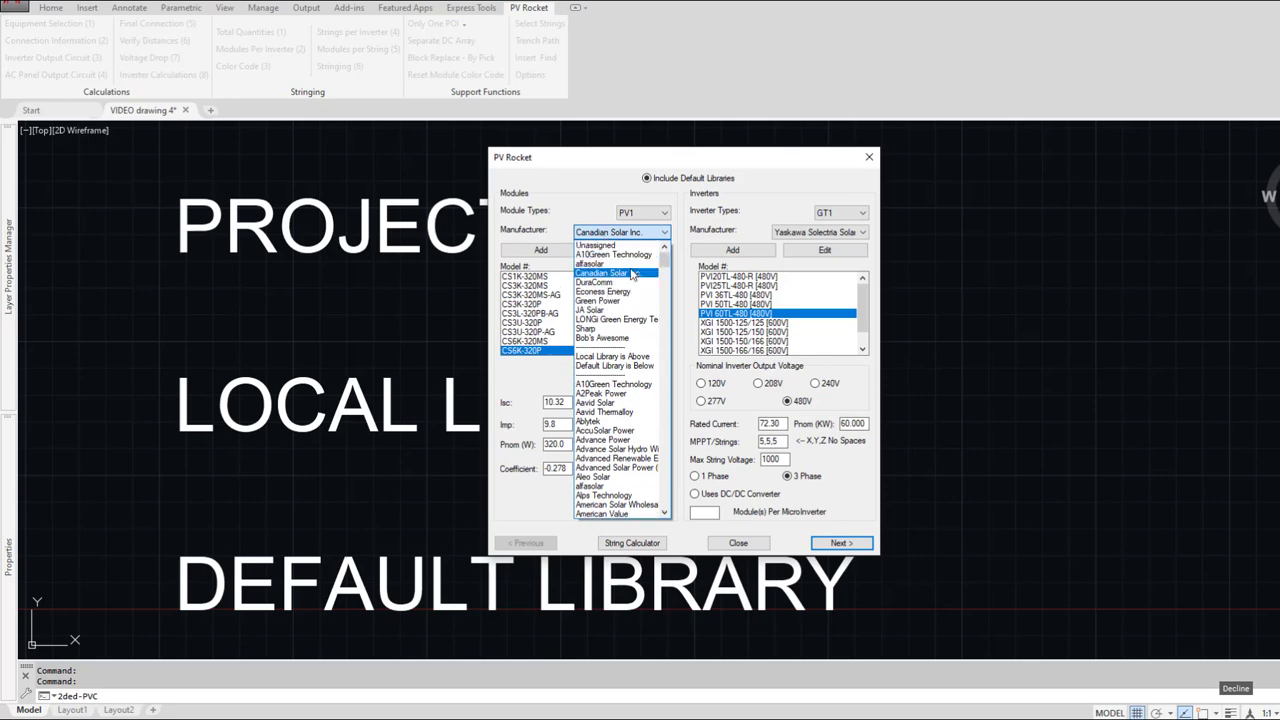
scroll(604, 432, down, 20)
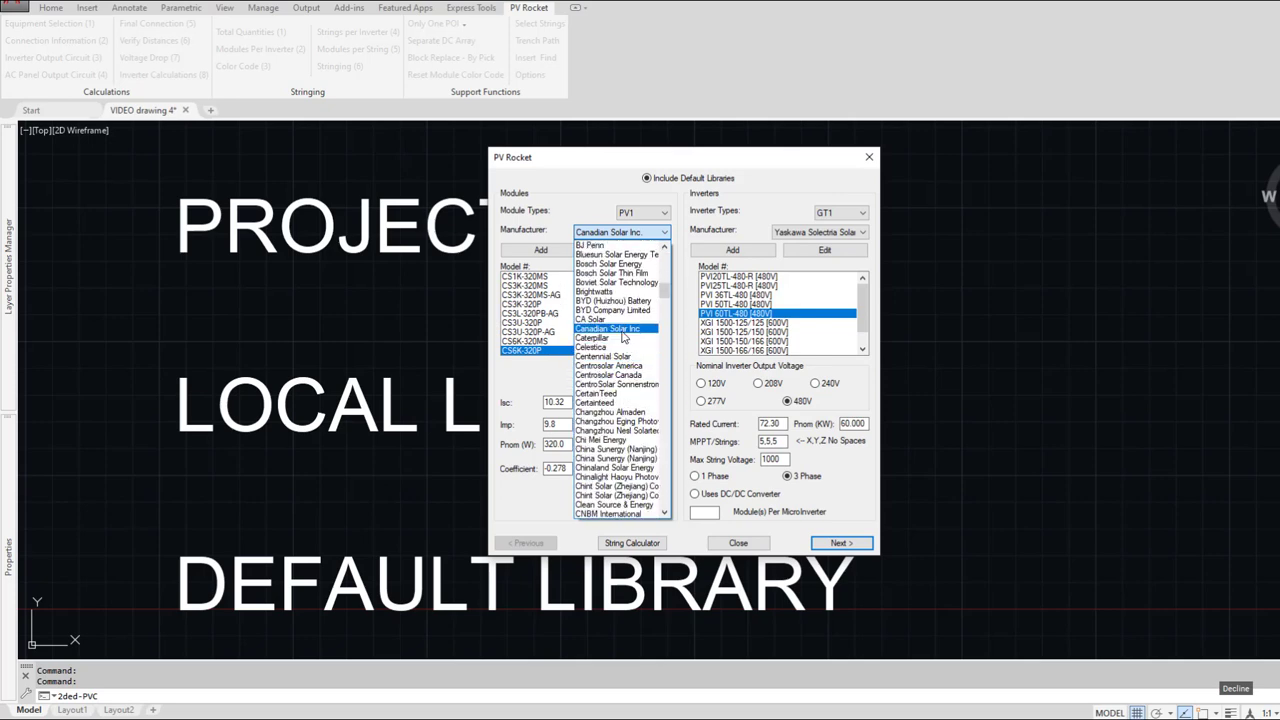
click(591, 218)
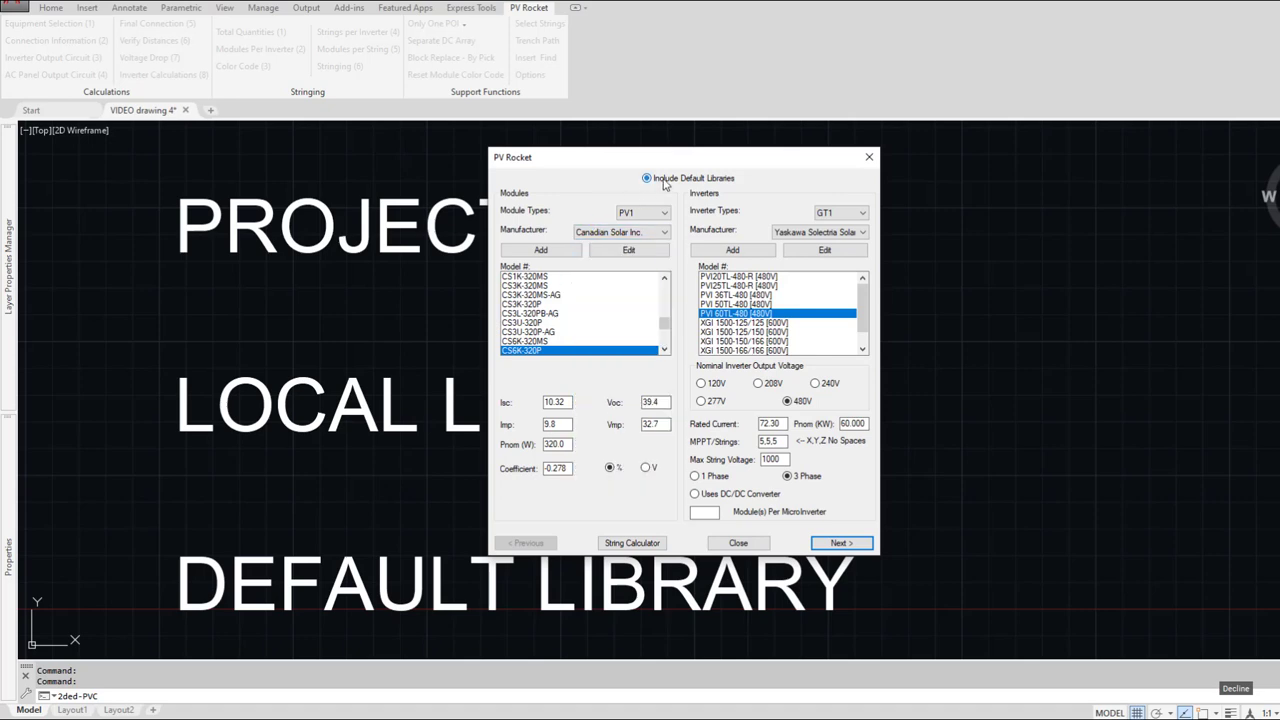
click(606, 235)
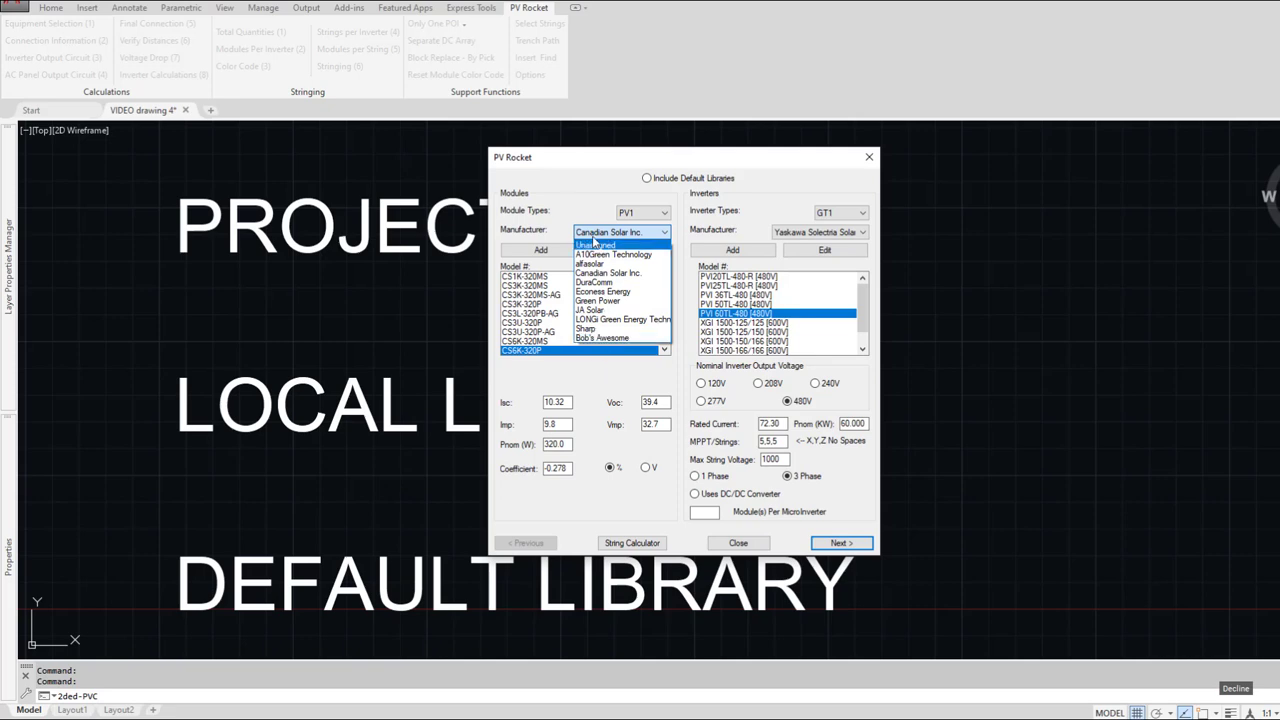
click(575, 208)
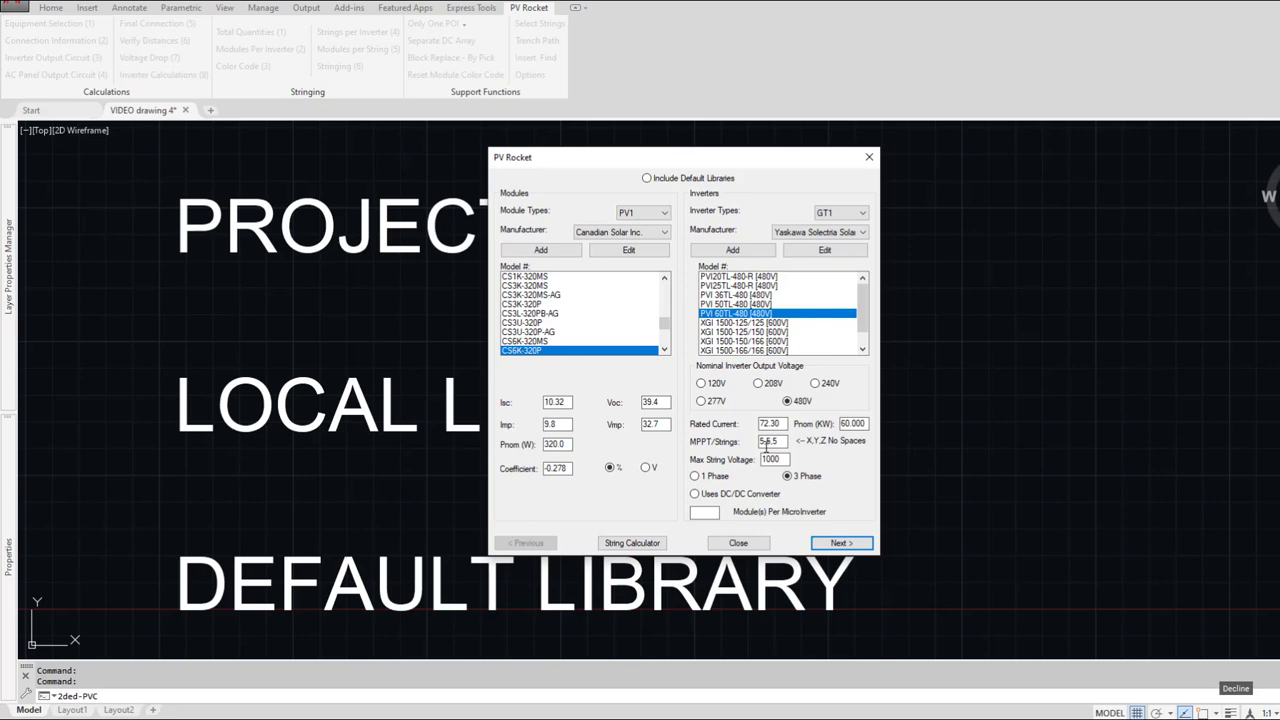
Step: Examine the PVI 60TL-480 inverter's rated current, Pnom and MPPT/strings values
double_click(773, 424)
double_click(860, 423)
double_click(783, 441)
Step: Enable the inverter's DC/DC converter option, include the default libraries and choose the SolarEdge P400 converter
click(716, 495)
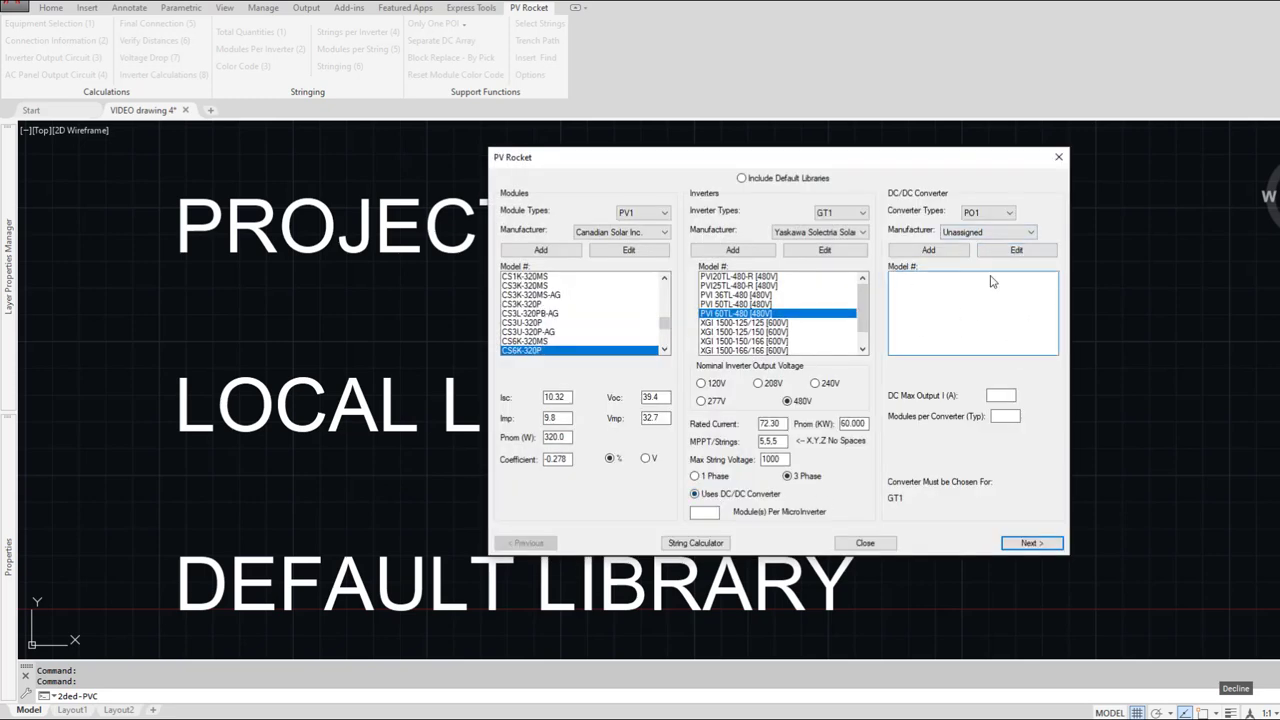
click(966, 234)
click(963, 244)
click(985, 233)
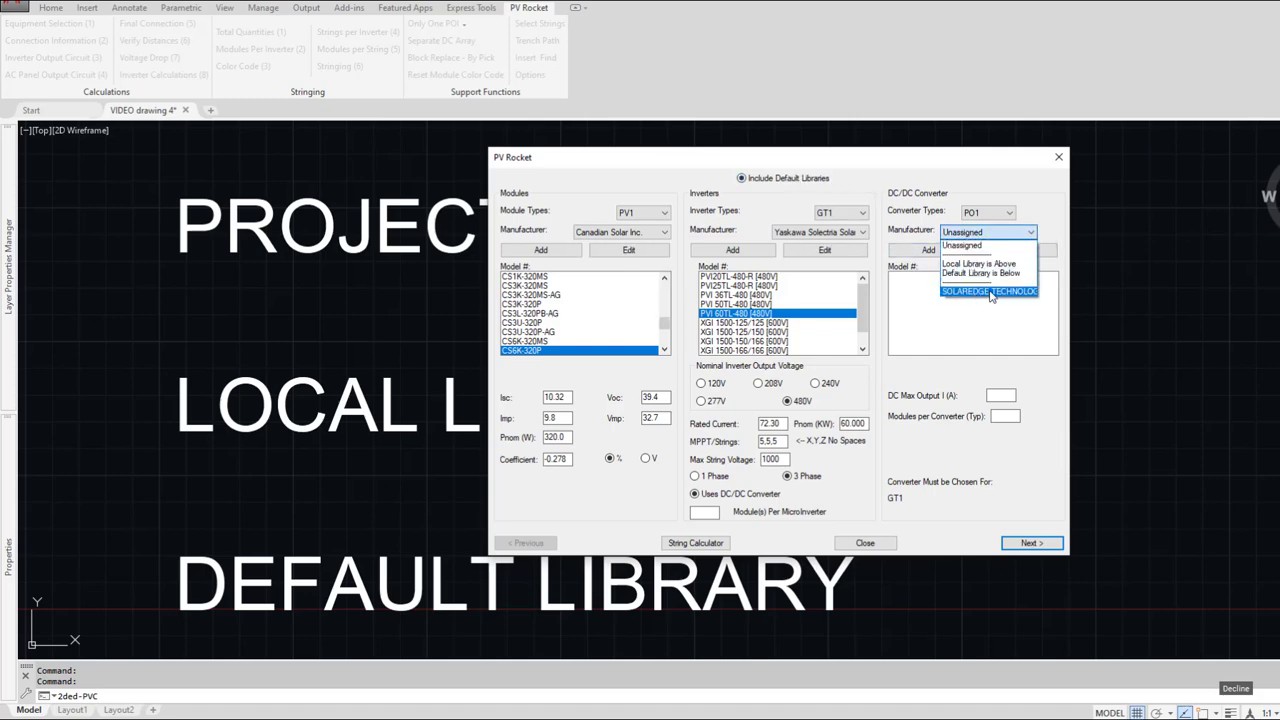
click(979, 292)
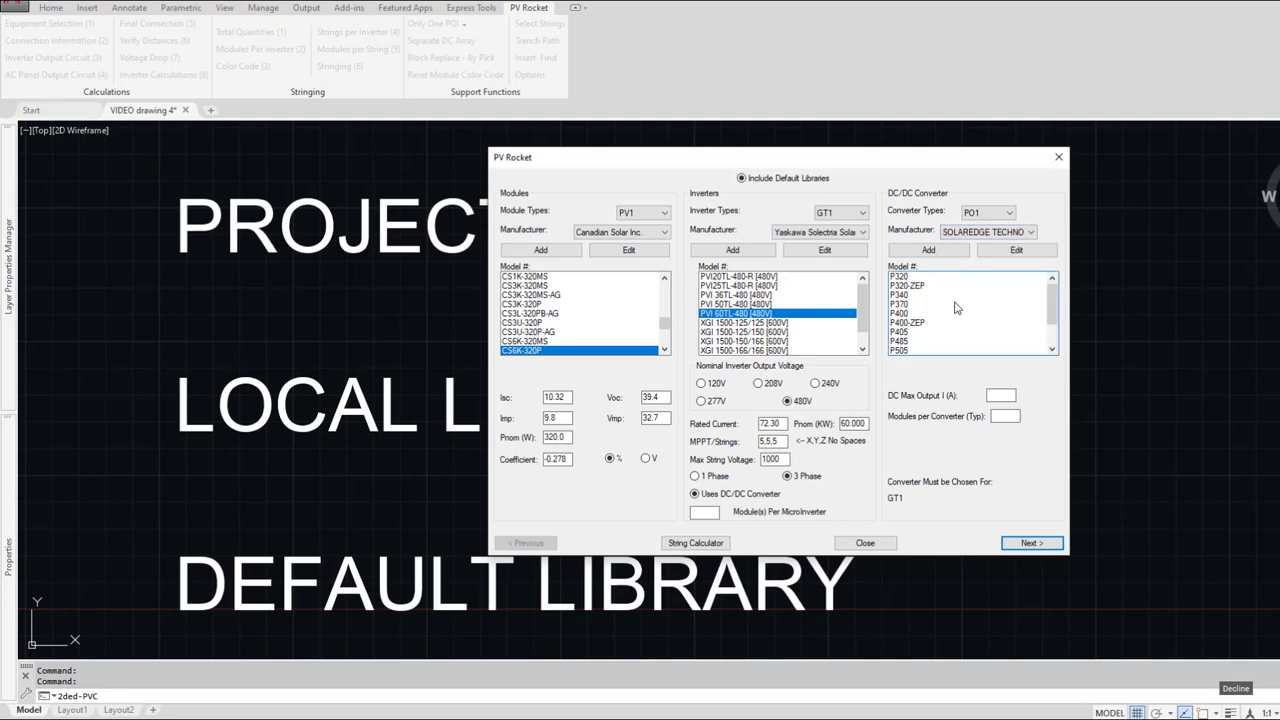
click(902, 316)
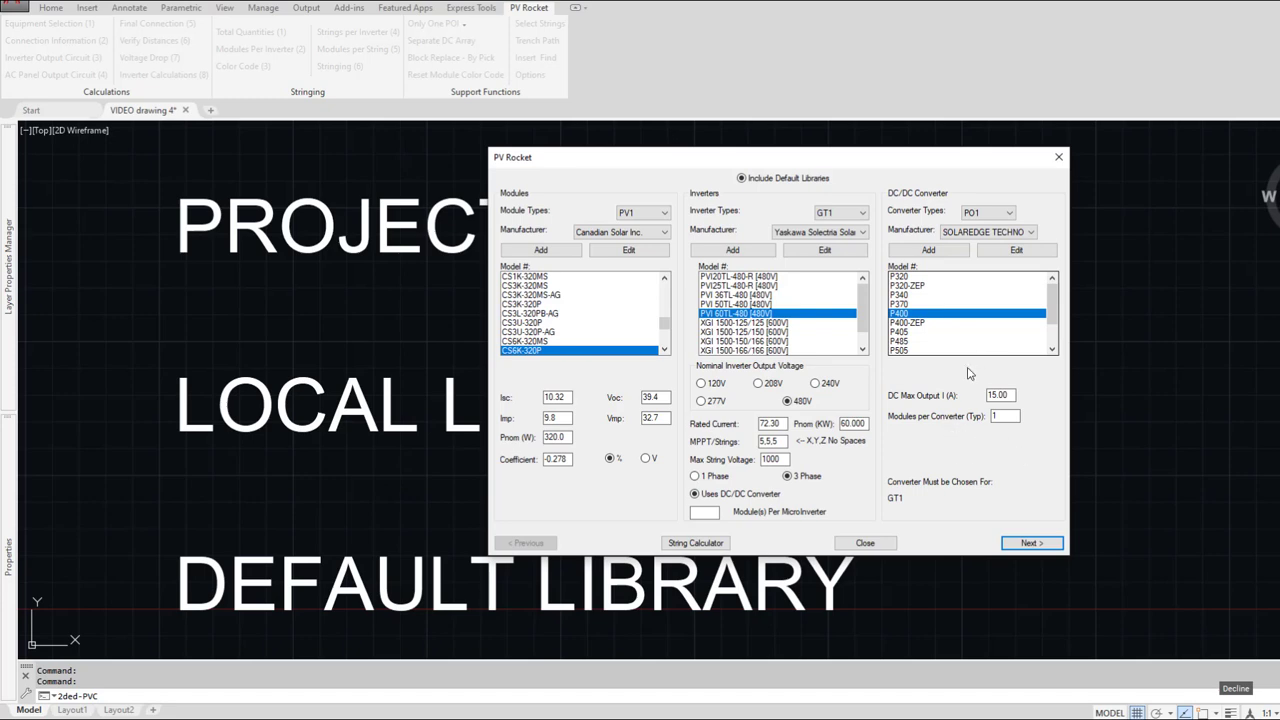
Step: Turn off the DC/DC converter and default library options, and close the equipment selection
click(714, 497)
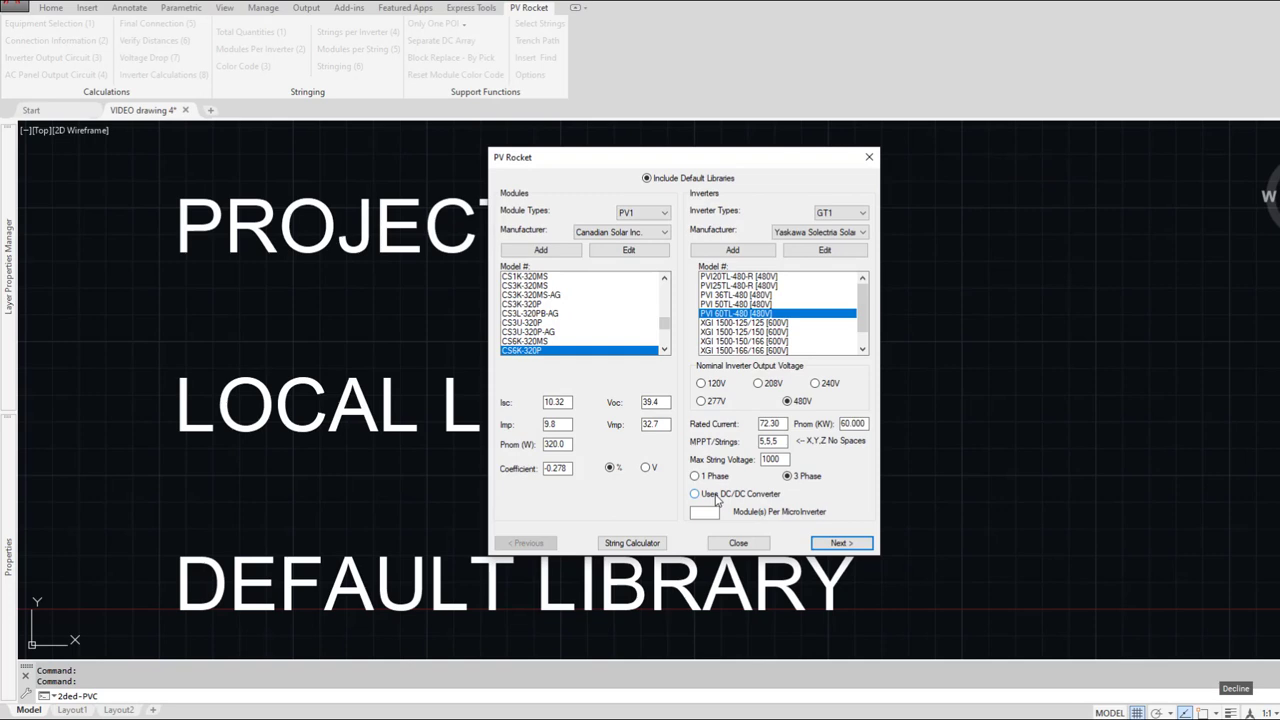
click(664, 181)
click(740, 542)
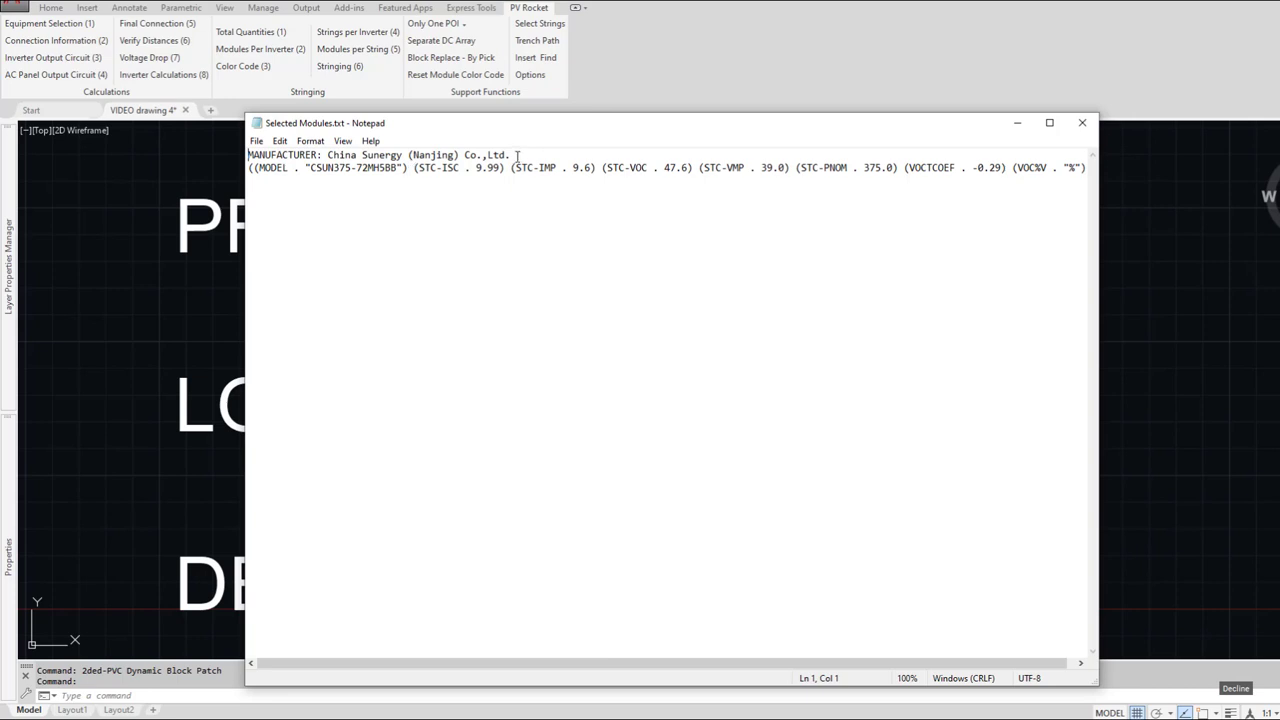
Step: Examine the module model name stored in Selected Modules.txt and close the file
drag(311, 168, 399, 170)
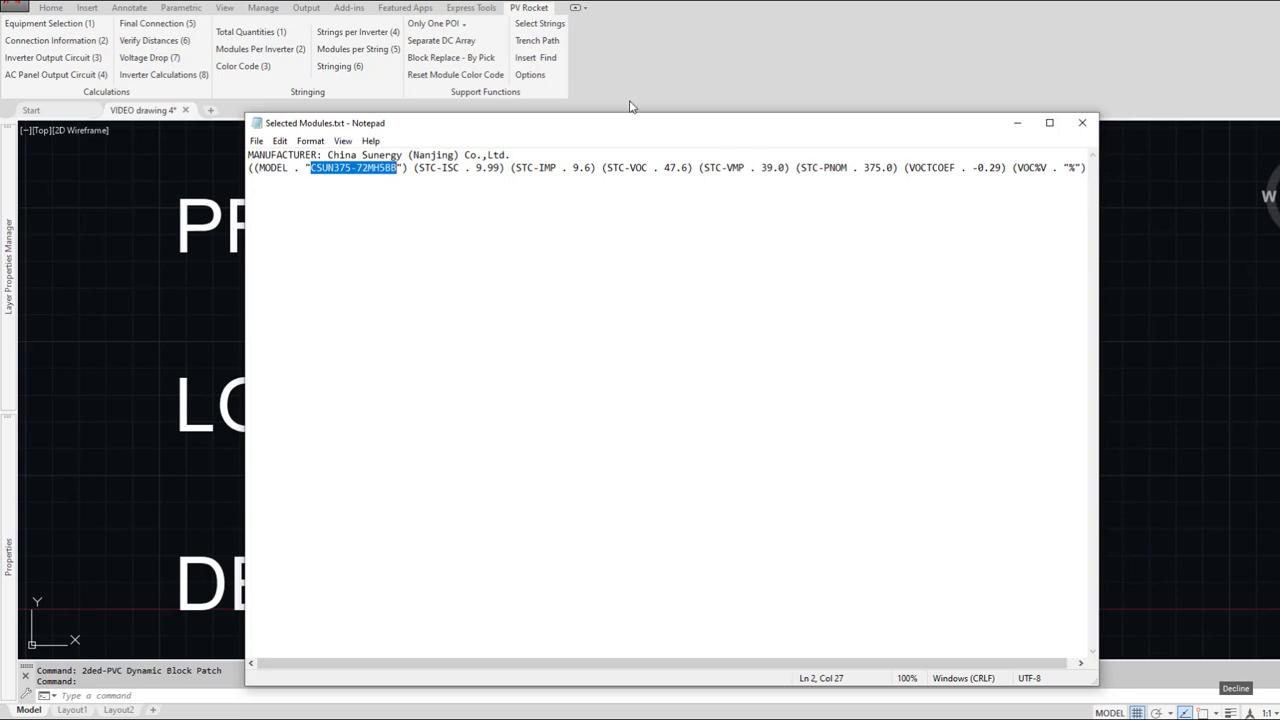
click(1082, 123)
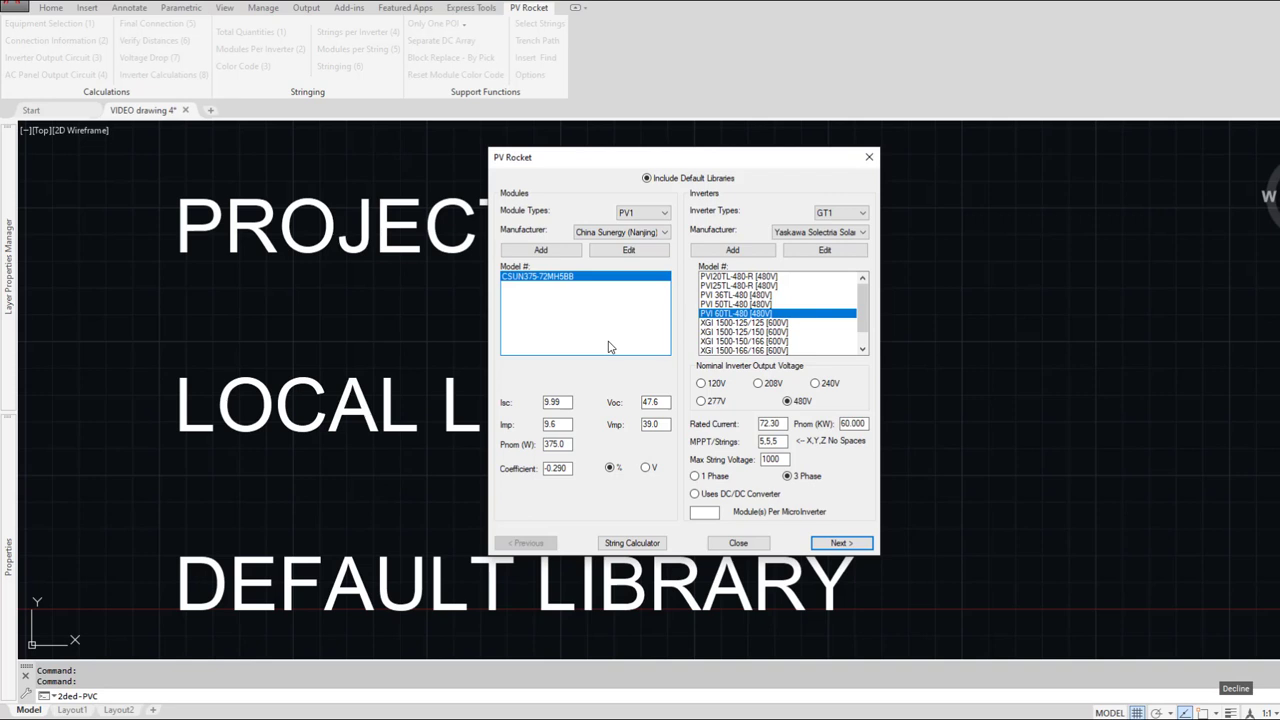
Step: Examine how the module manufacturer list separates local library entries from default library entries, and close the equipment selection
click(605, 233)
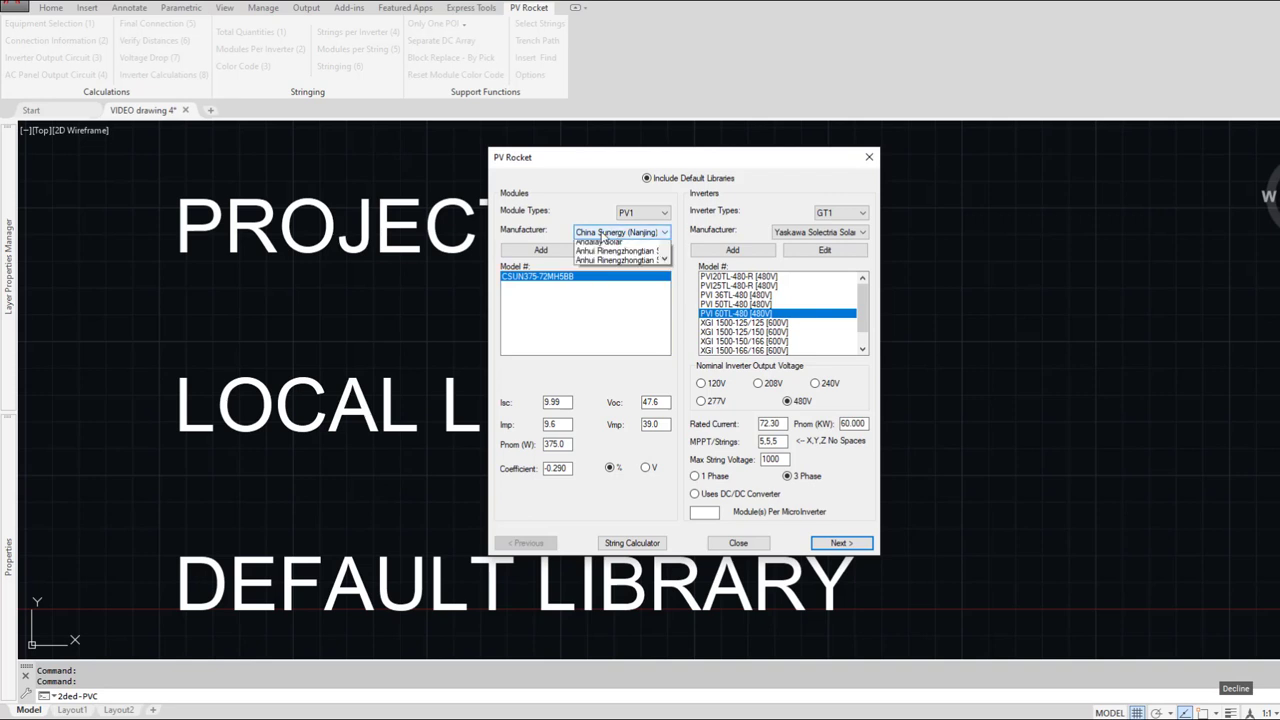
scroll(610, 260, up, 2)
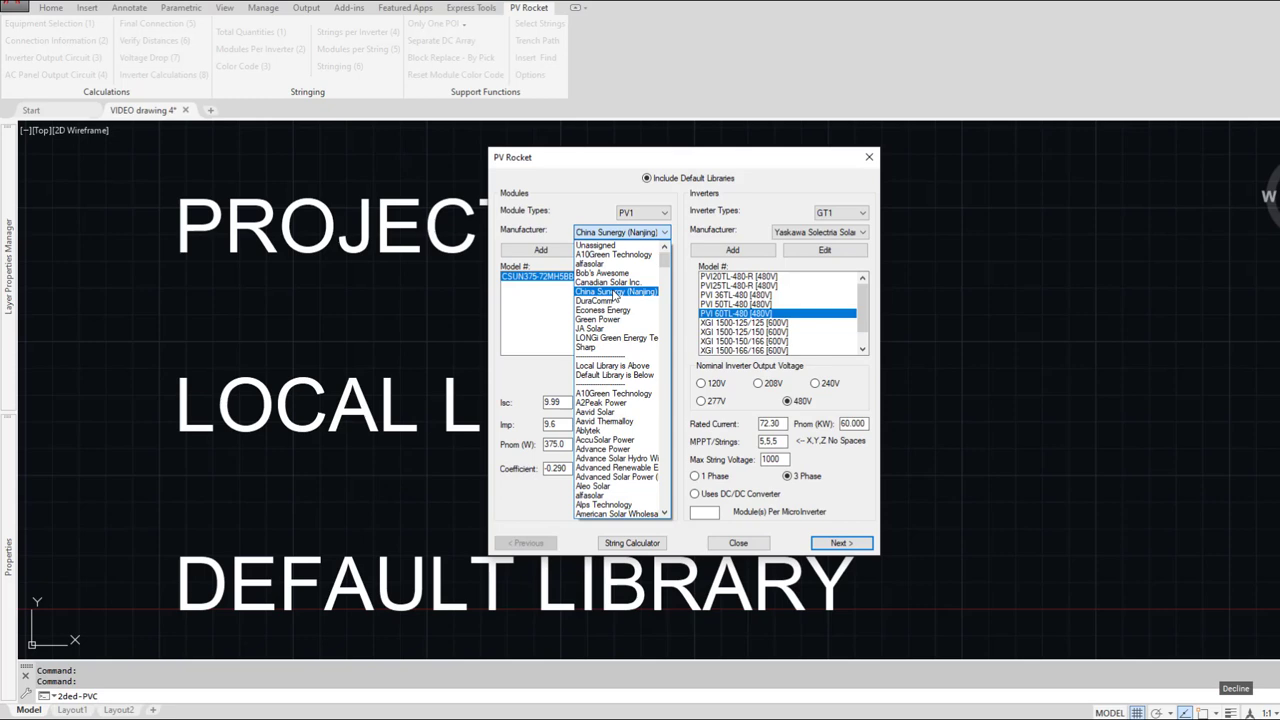
click(531, 304)
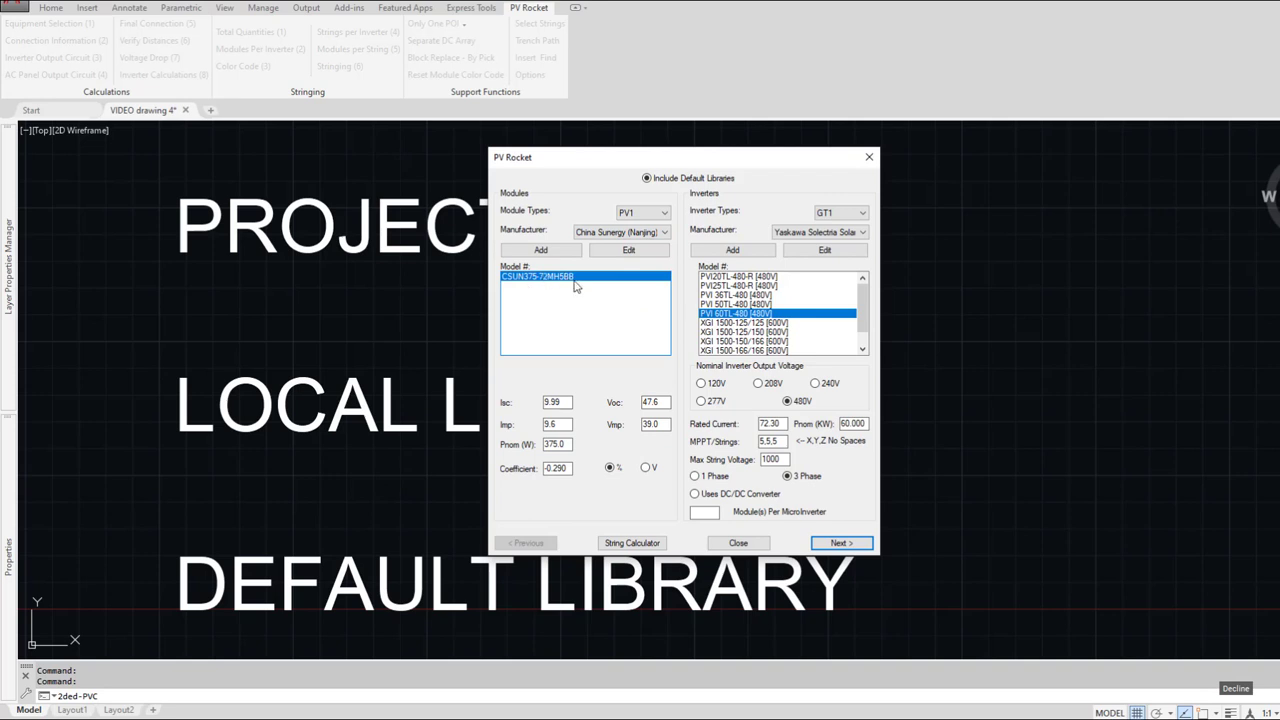
click(622, 233)
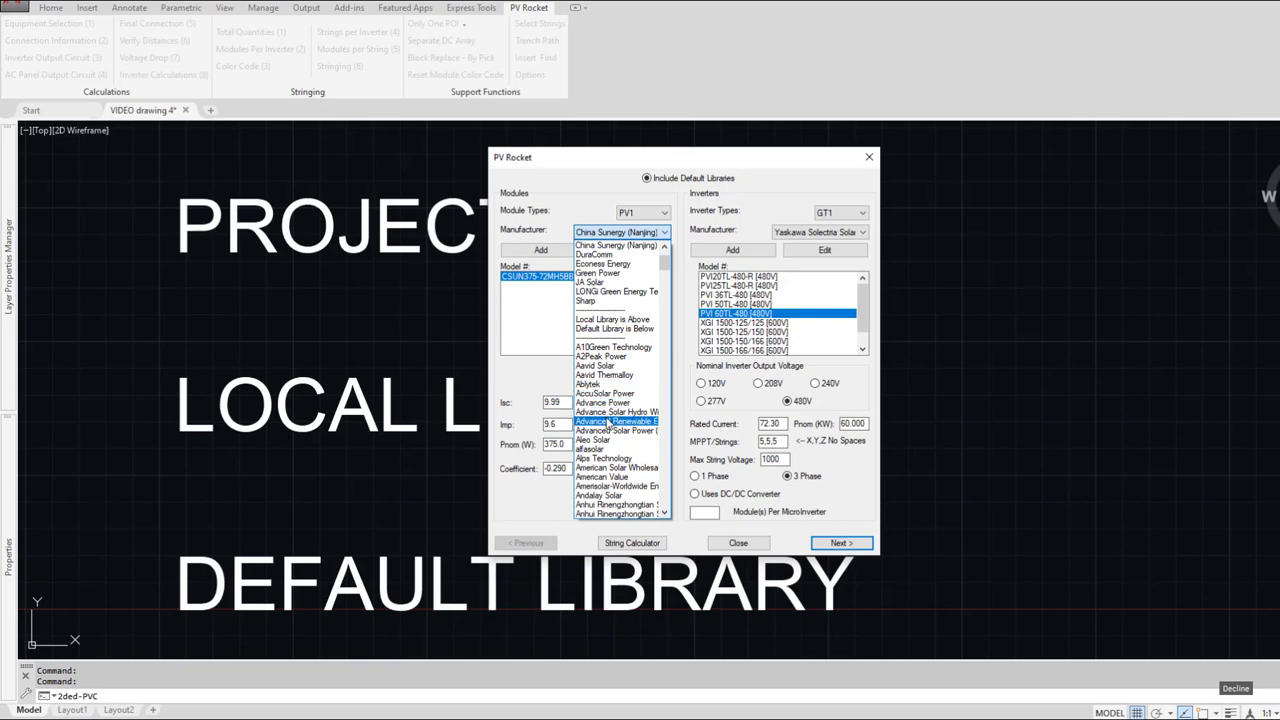
click(532, 311)
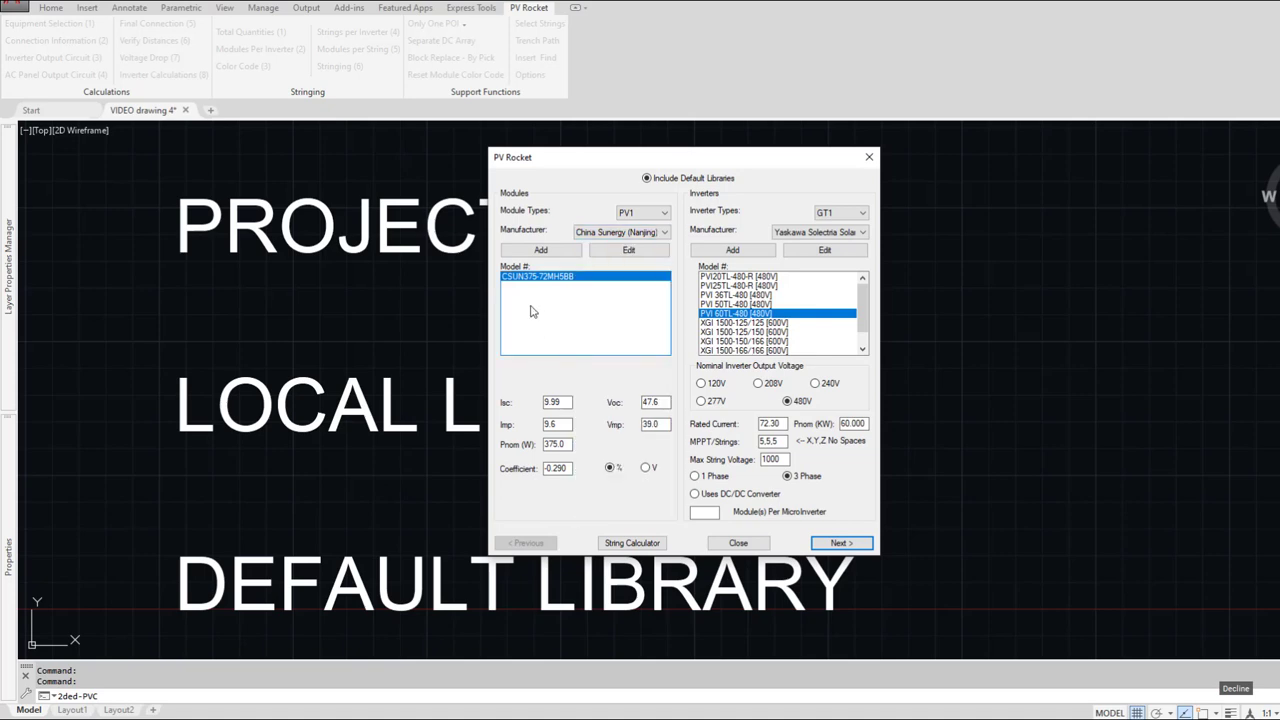
click(740, 543)
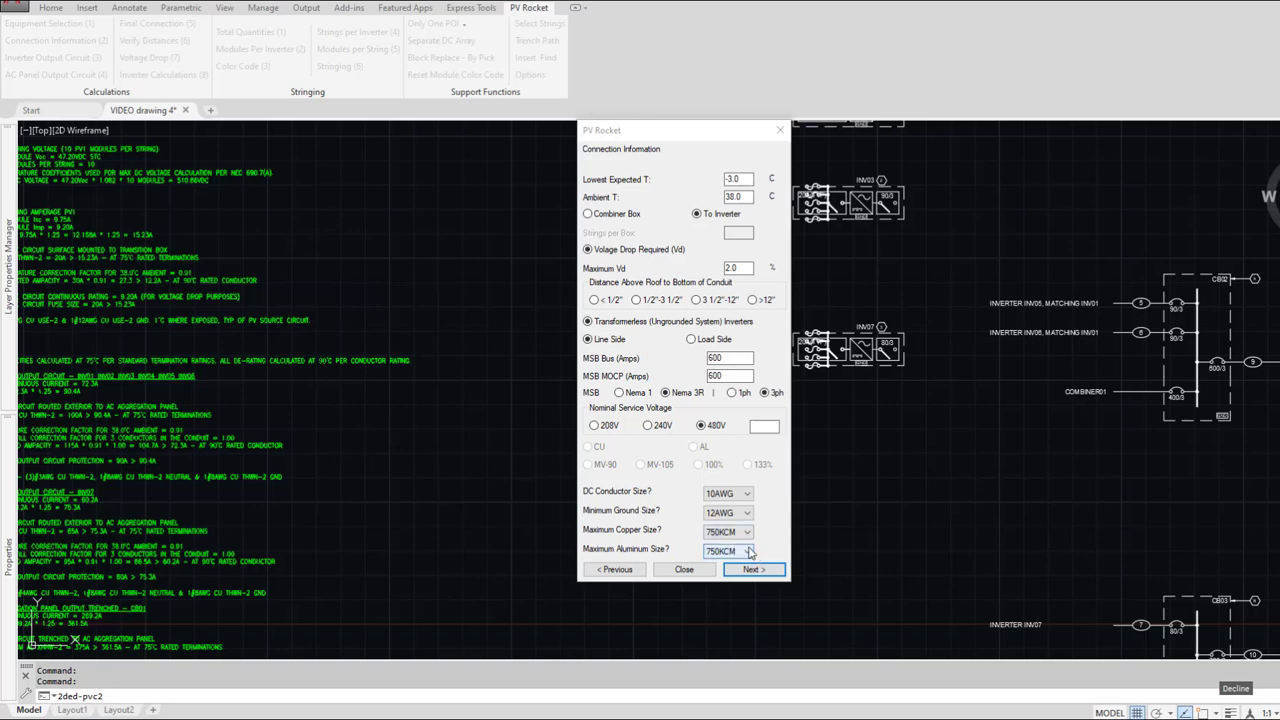
Step: Examine the DC conductor and minimum ground size options in the connection information without changing them
click(735, 496)
click(730, 516)
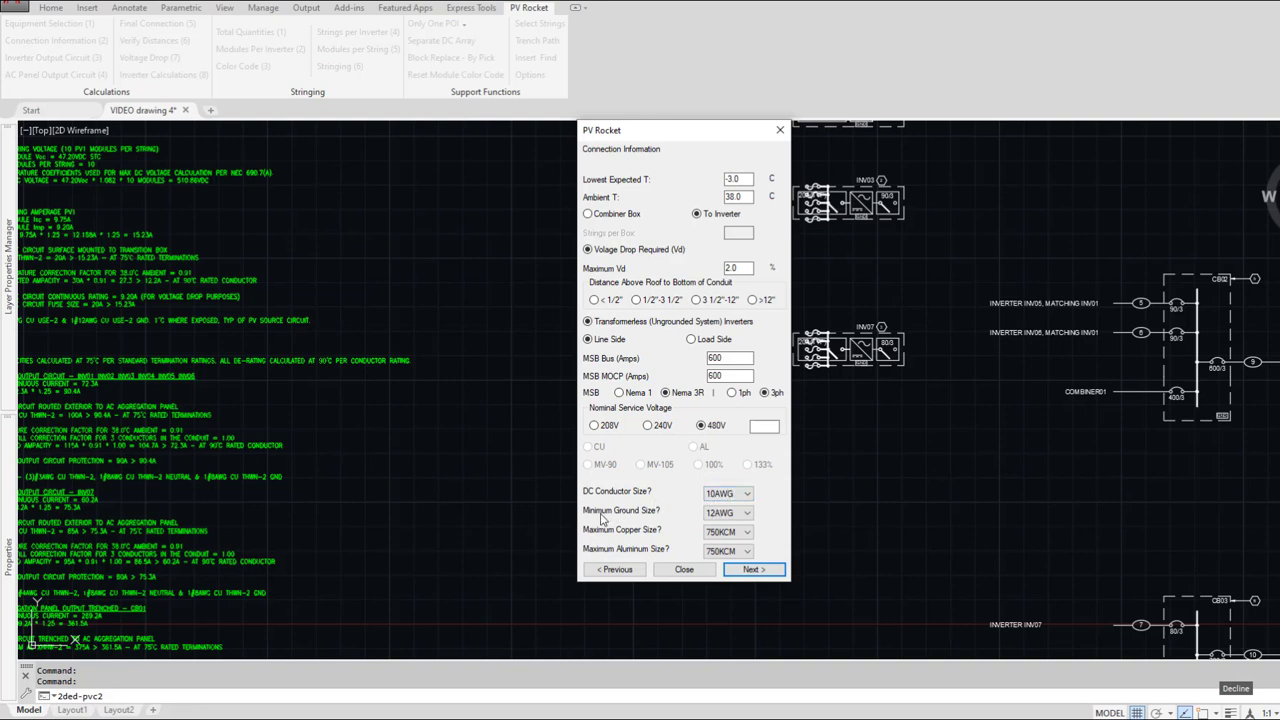
click(720, 513)
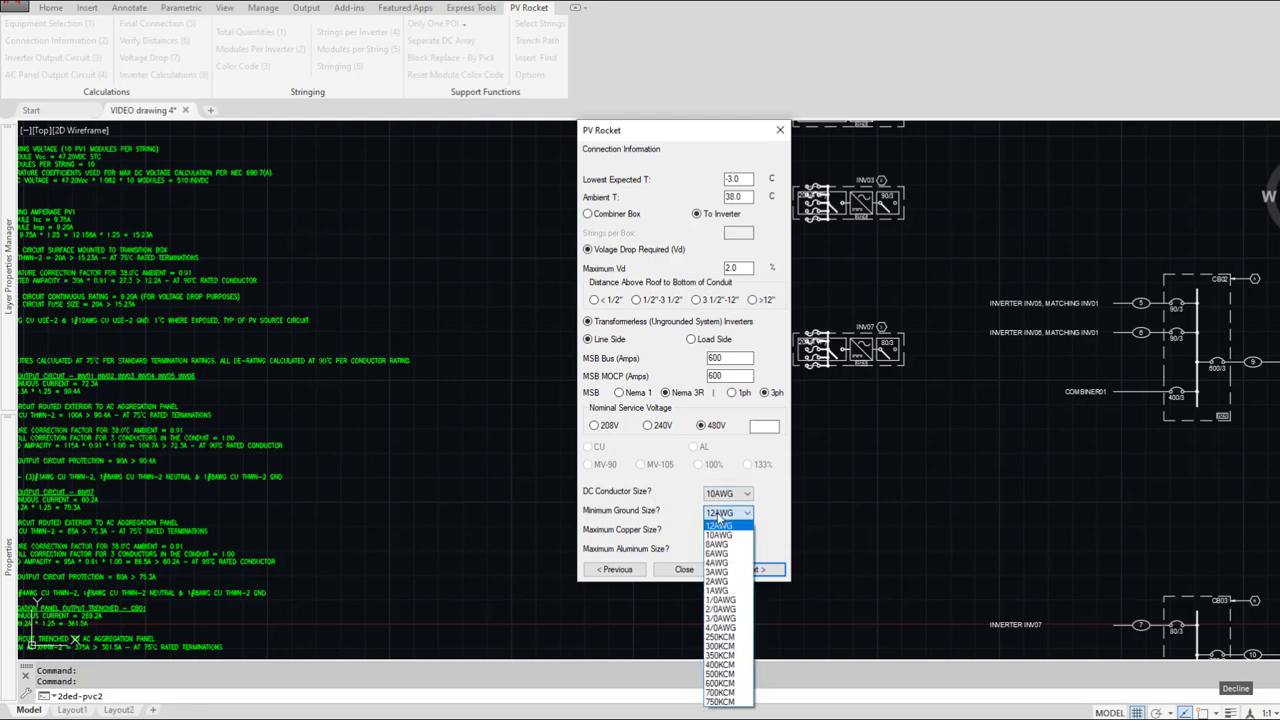
click(717, 515)
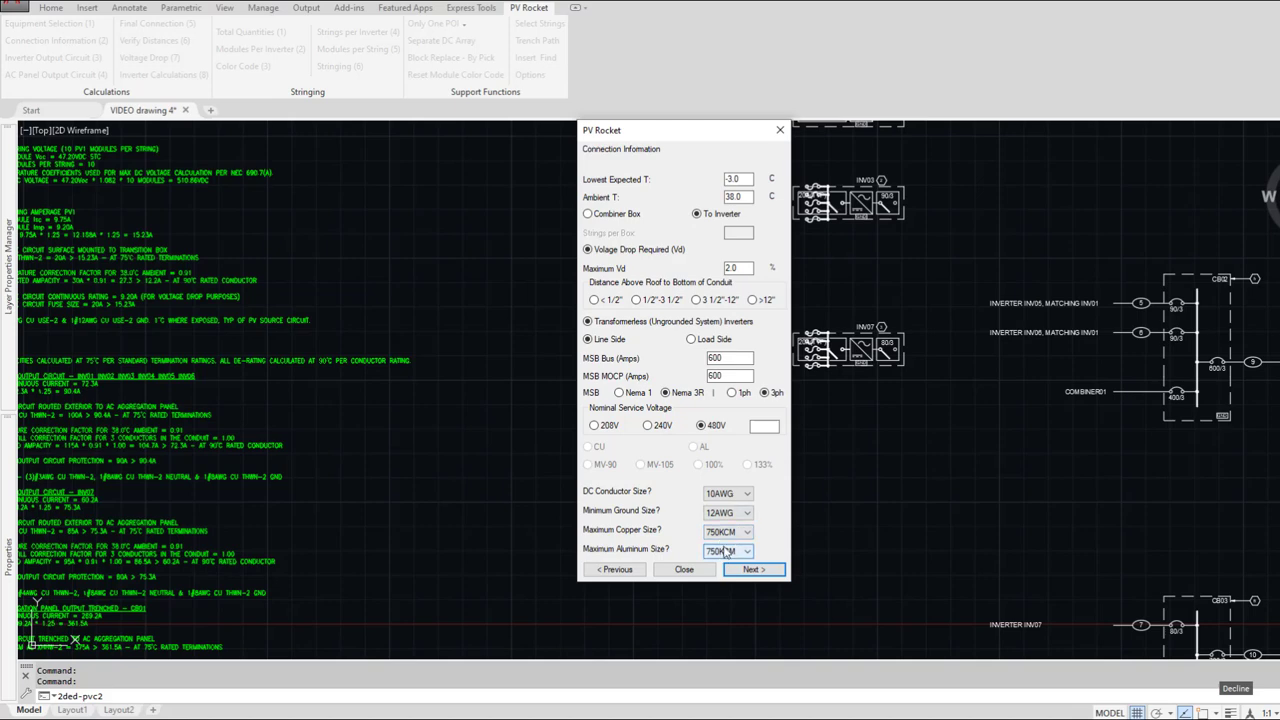
Step: Advance from the connection information through the calculation stages to the voltage drop results, accepting the possible use of 240.4(B)
click(752, 569)
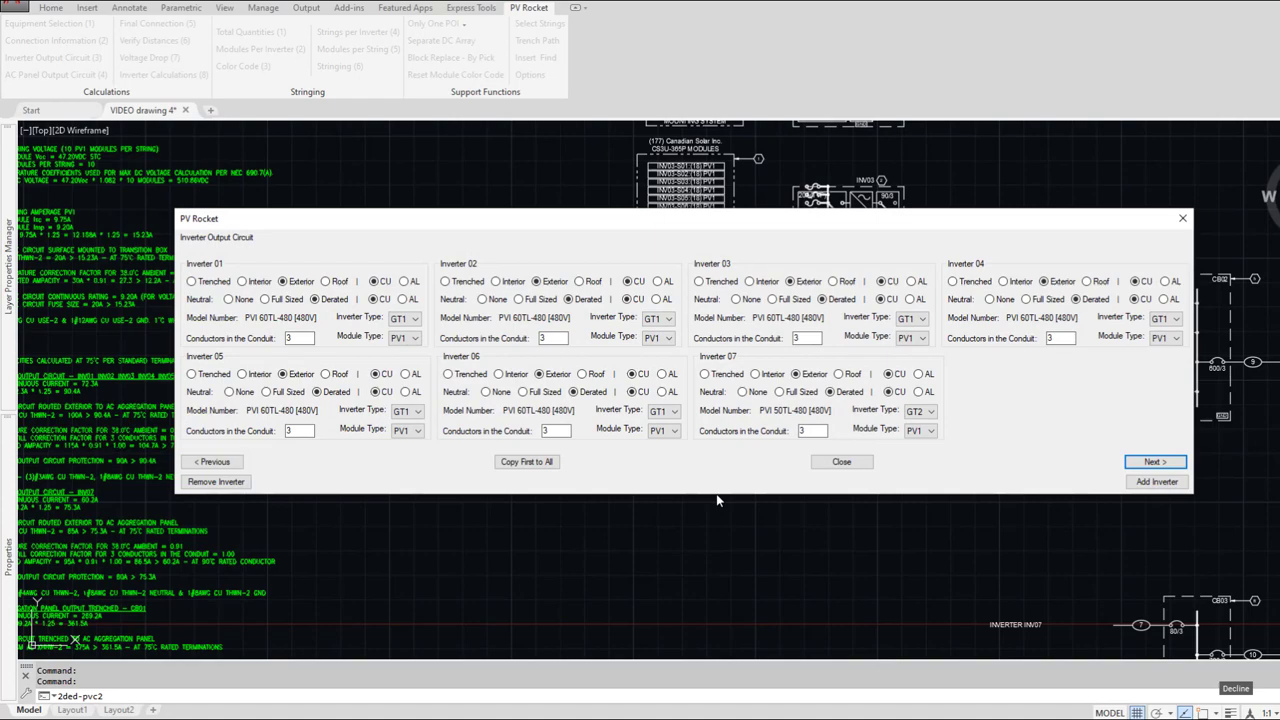
key(Return)
key(Return)
key(Return)
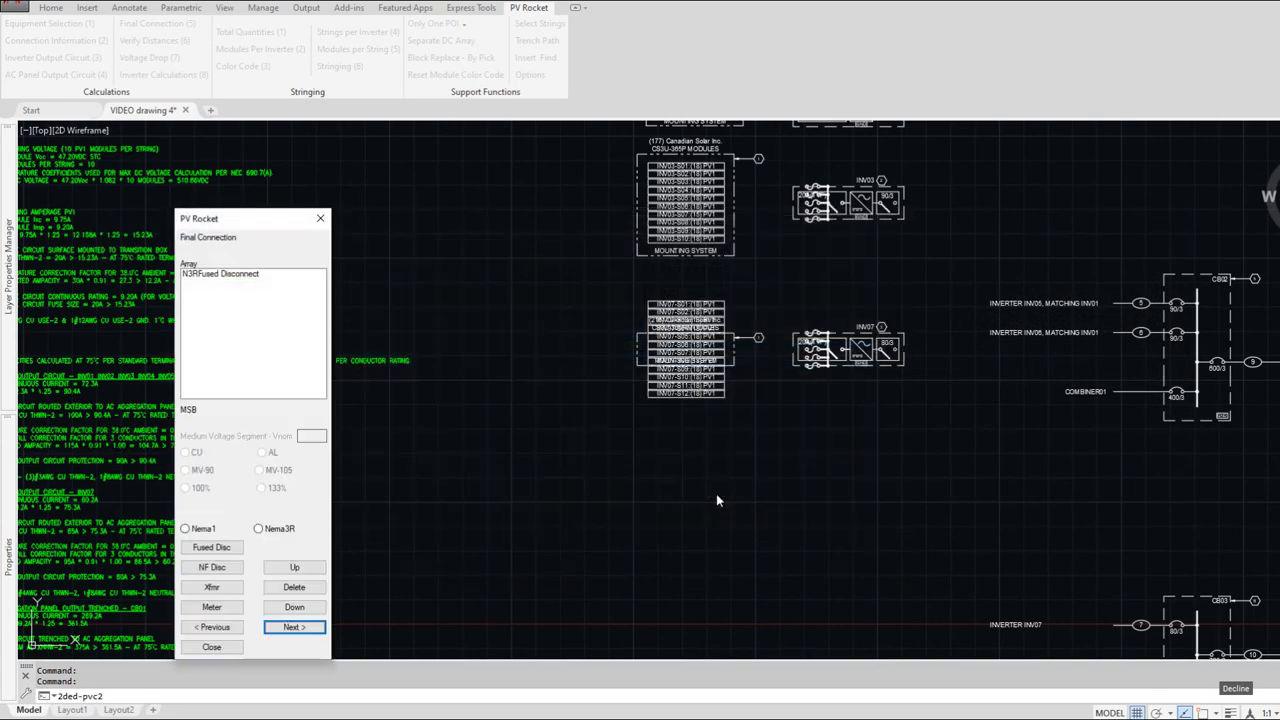
key(Return)
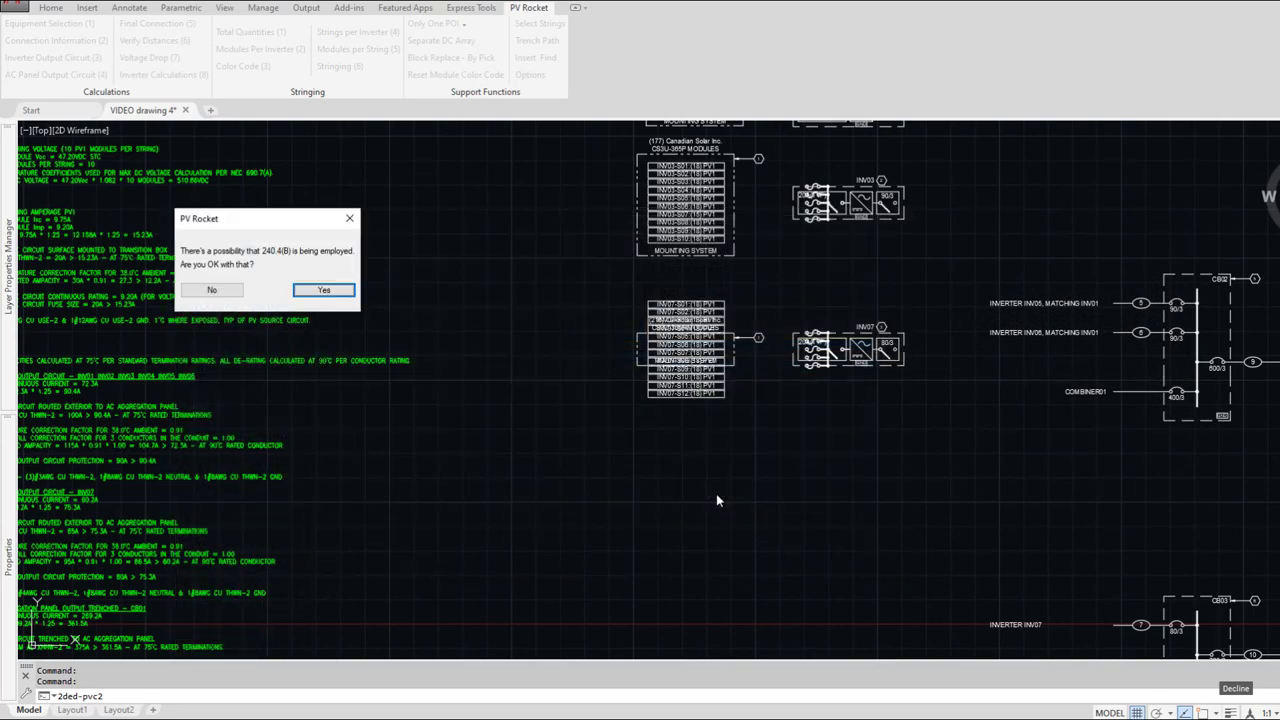
key(Return)
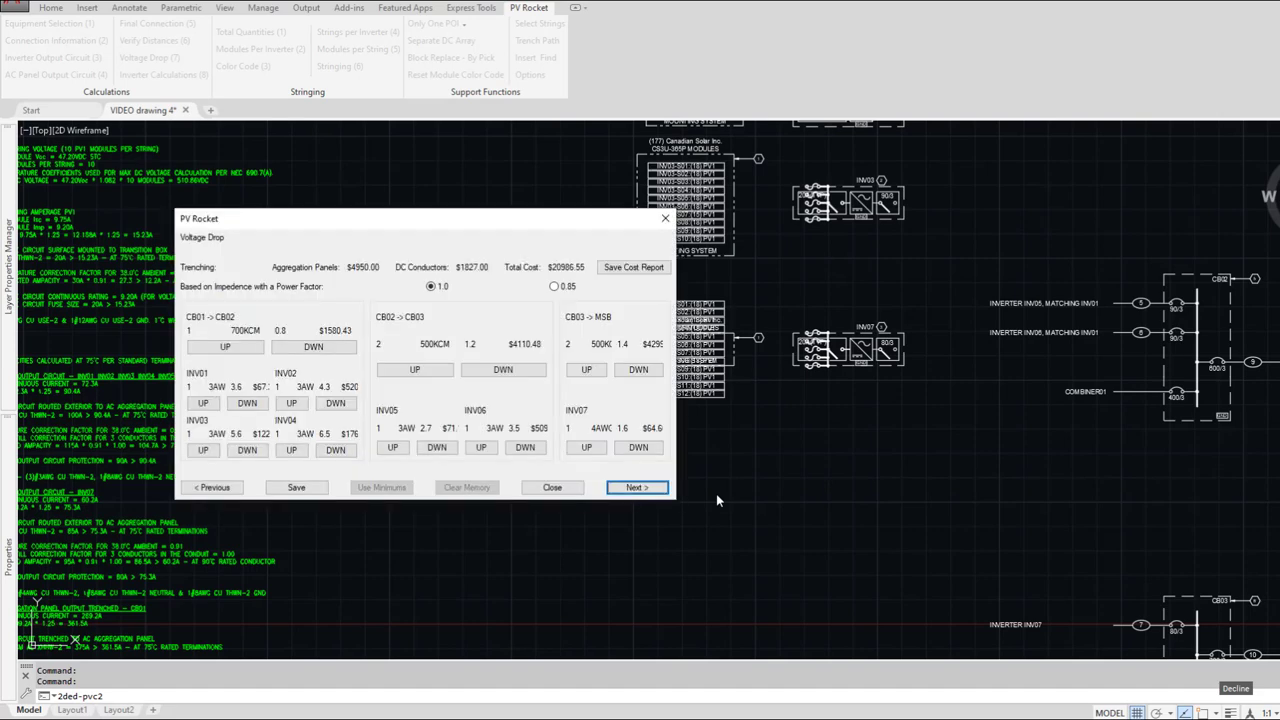
Step: Go back from the voltage drop results through the earlier calculation stages to the connection information
click(213, 487)
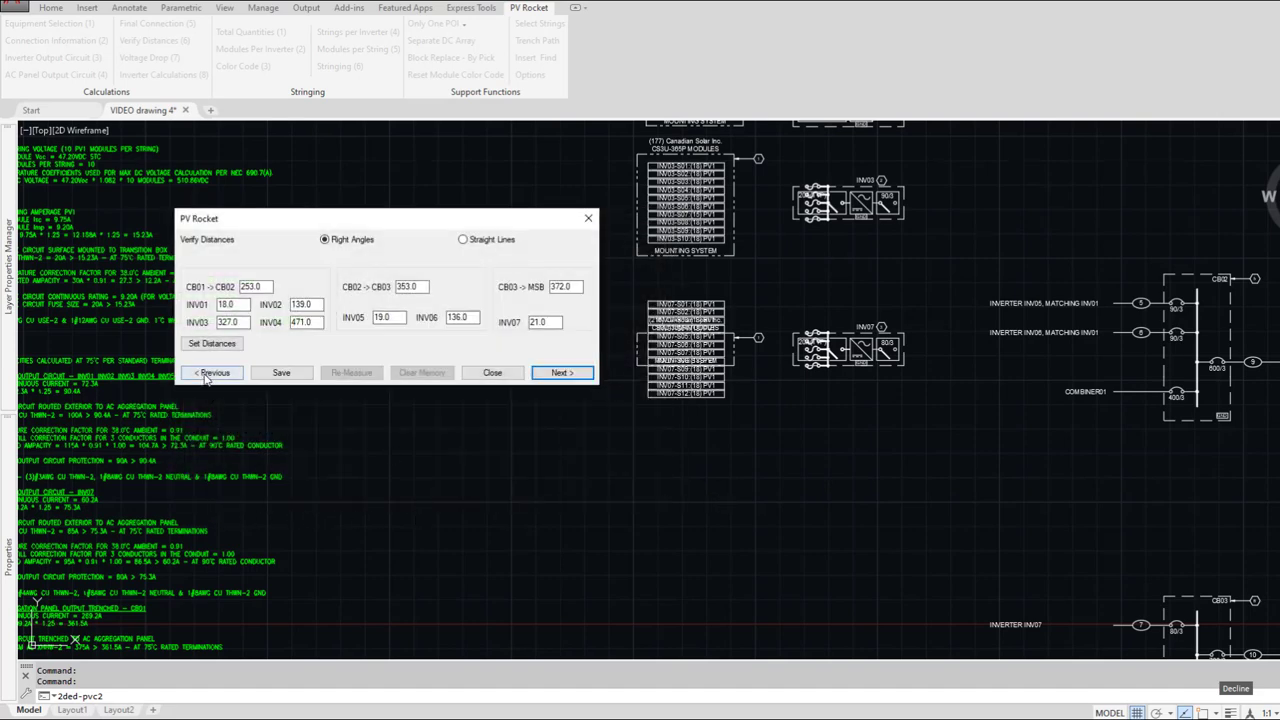
click(208, 371)
click(228, 629)
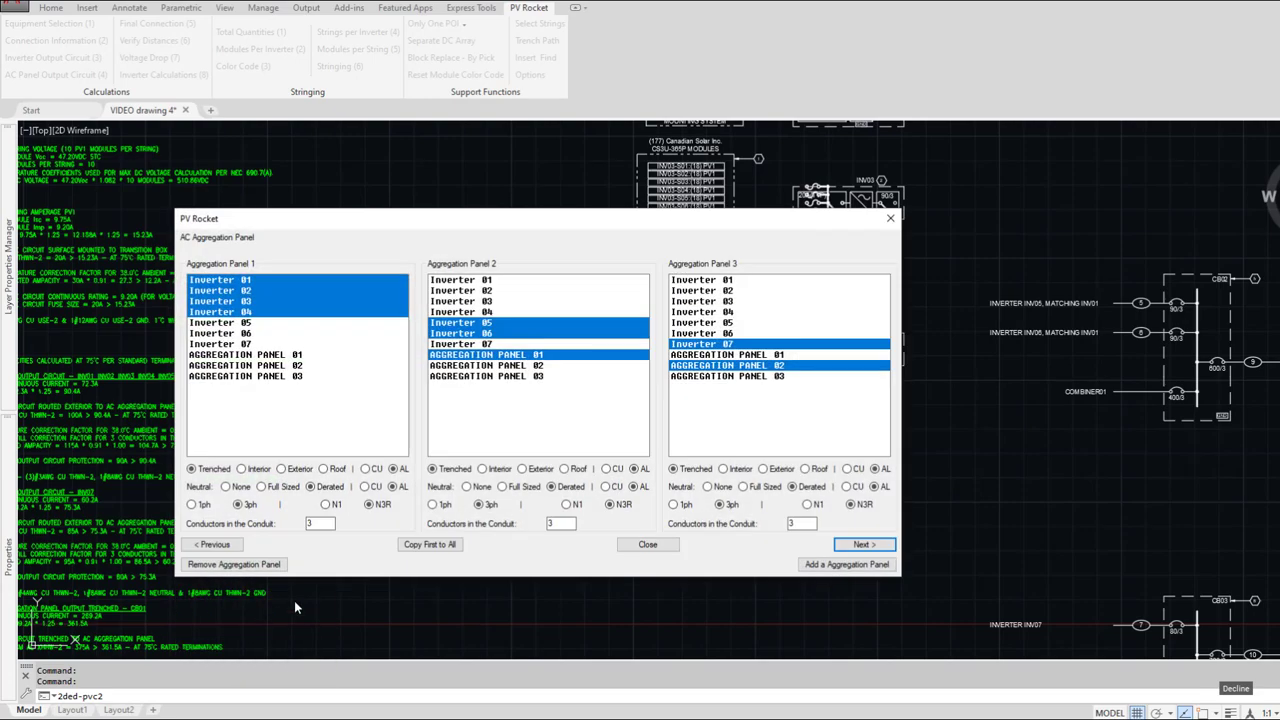
click(208, 547)
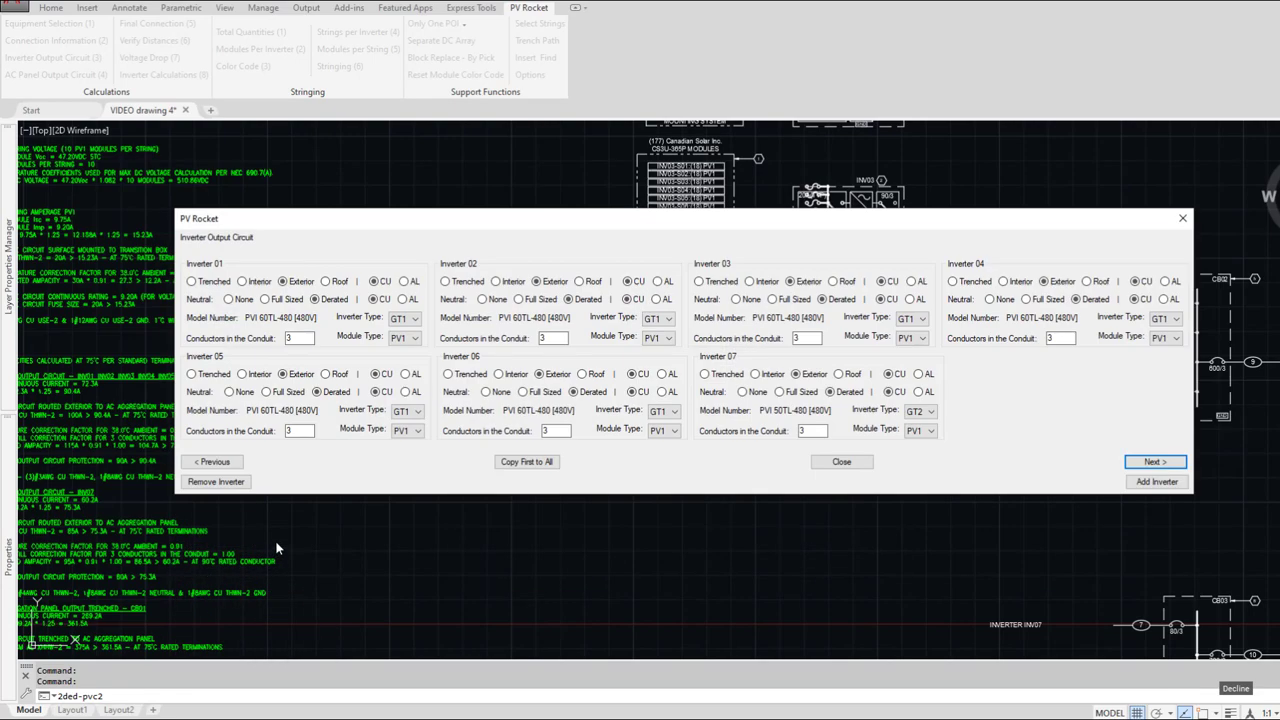
click(216, 460)
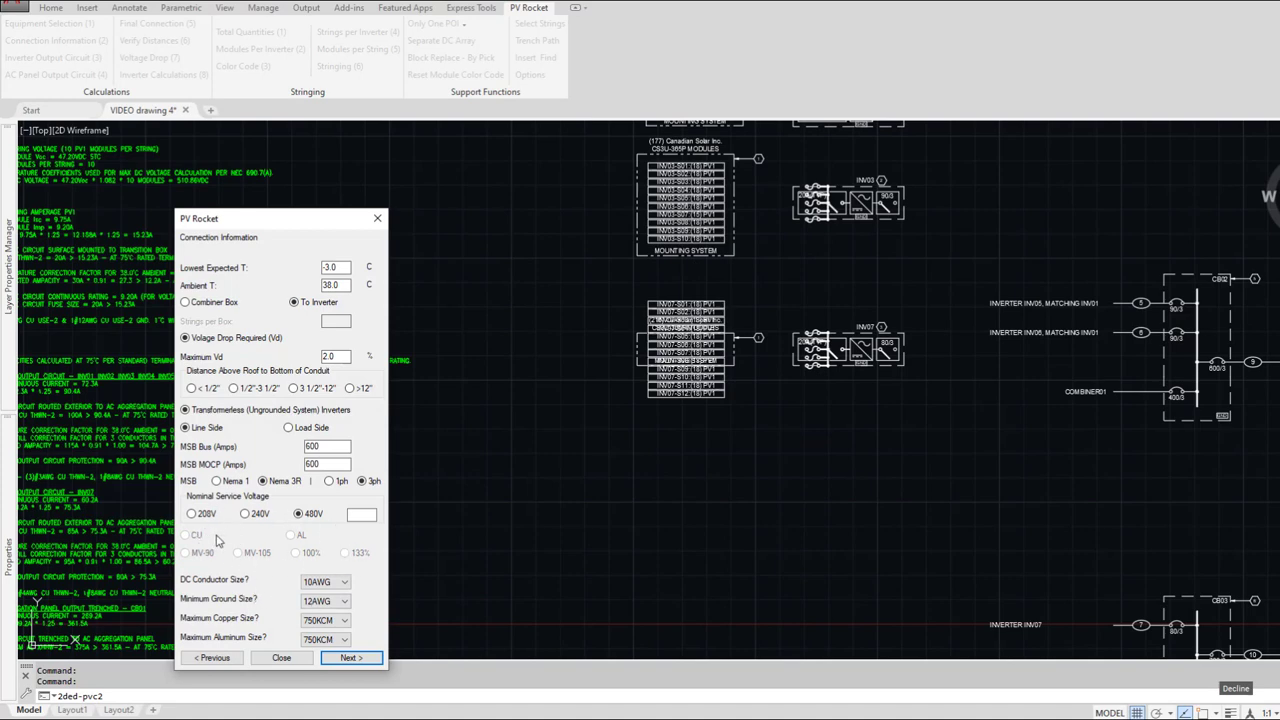
Step: Set the nominal service voltage to 4160 with AL conductors and MV-105 cable, and advance to the final connection setup
click(362, 514)
text(4160)
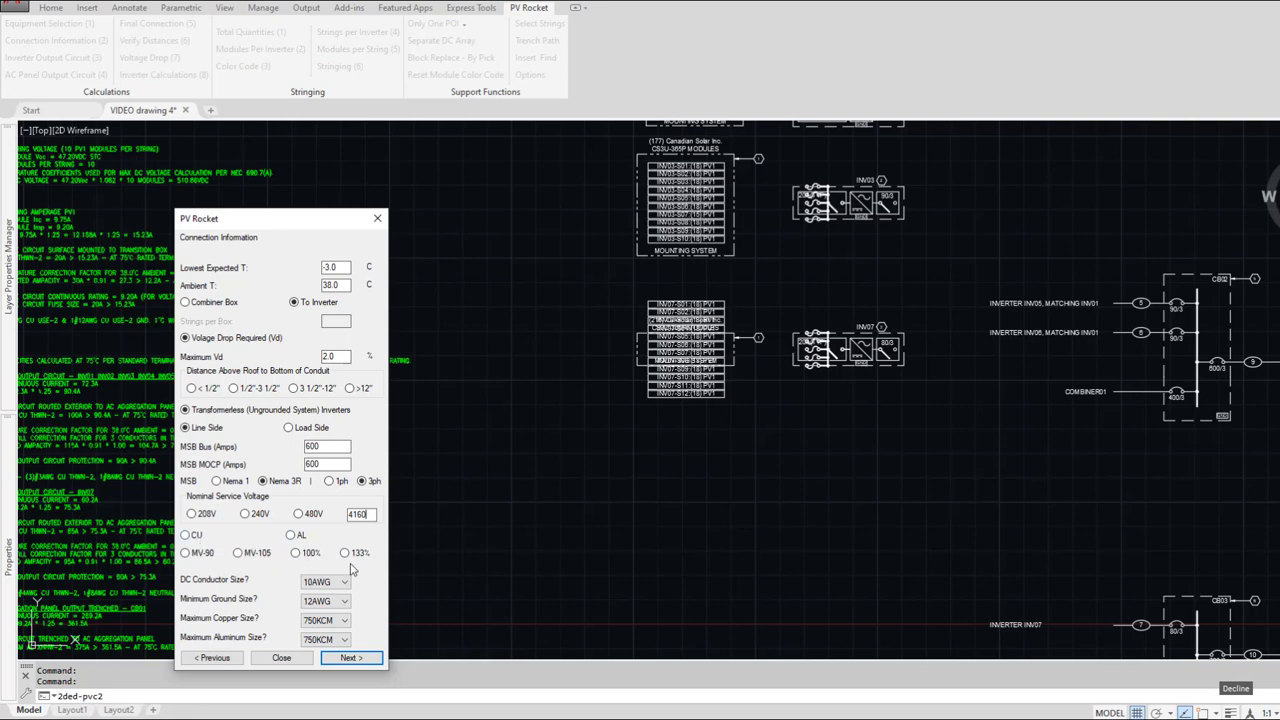
click(291, 536)
click(252, 556)
click(350, 657)
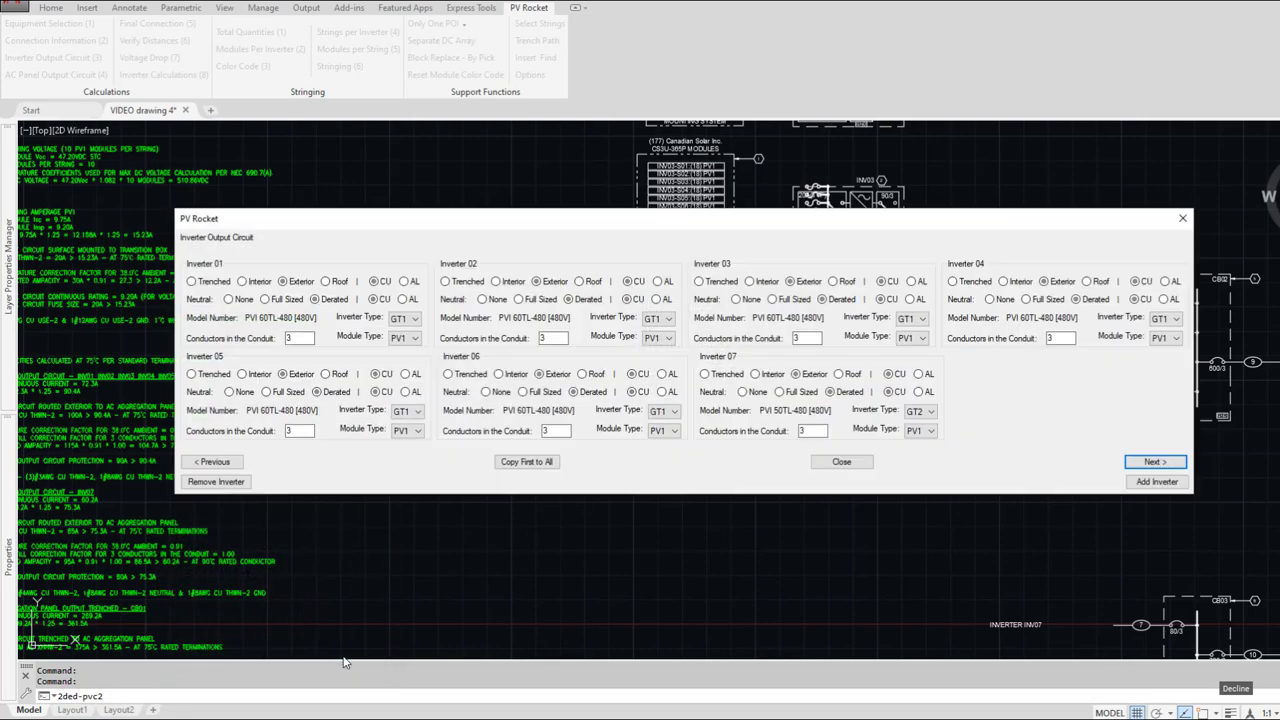
key(Return)
key(Return)
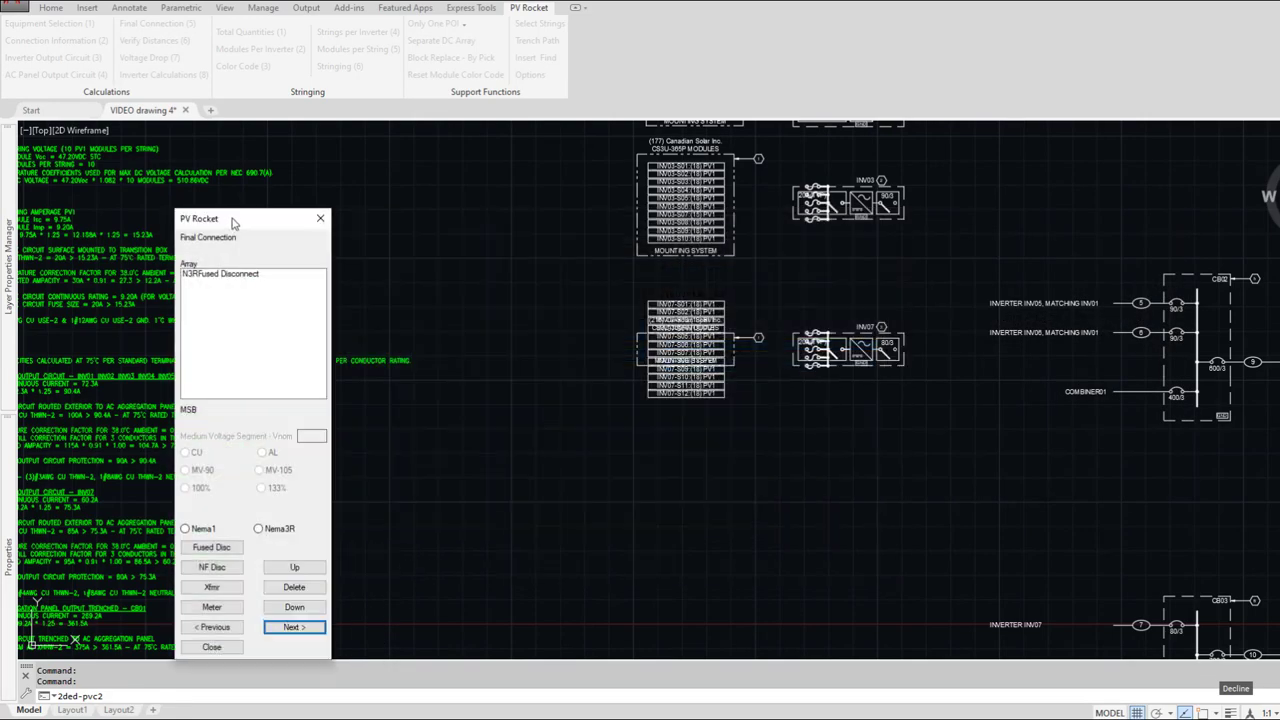
Step: Advance from the final connection setup to the inverter calculations and review the CB03 output circuit feeding the MSB
drag(233, 222, 315, 164)
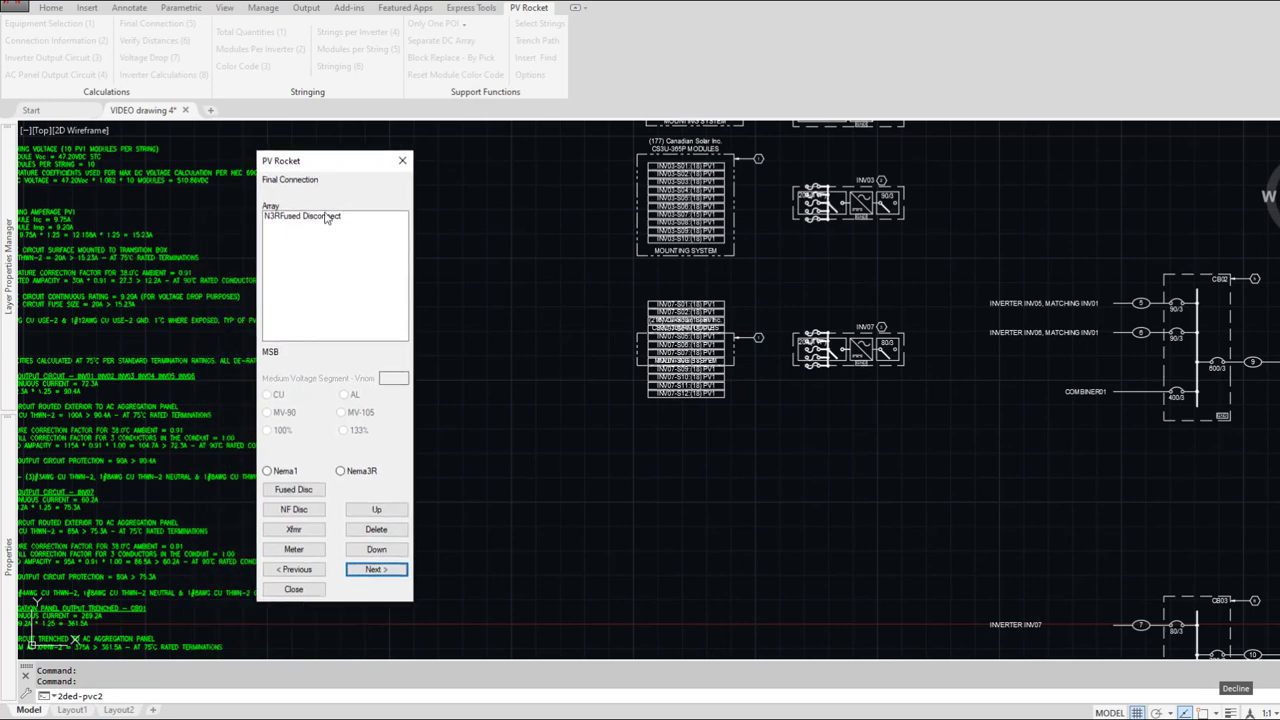
click(375, 569)
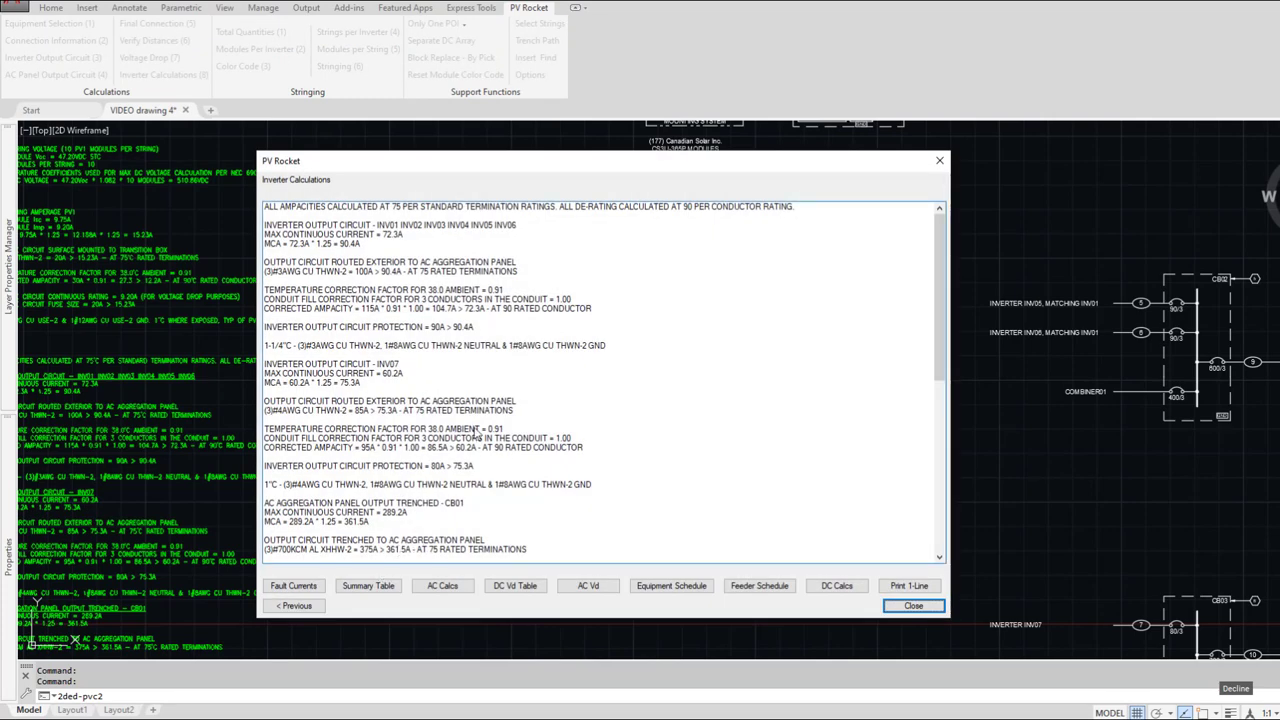
scroll(476, 432, down, 10)
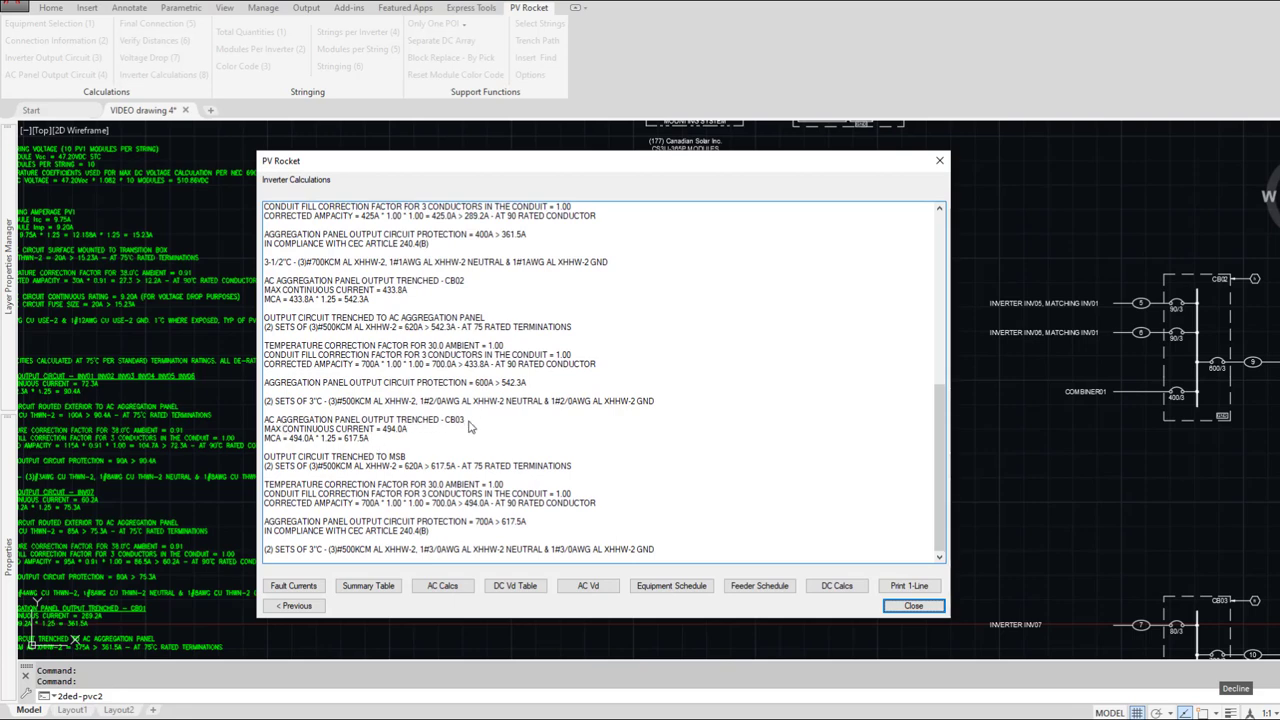
click(310, 458)
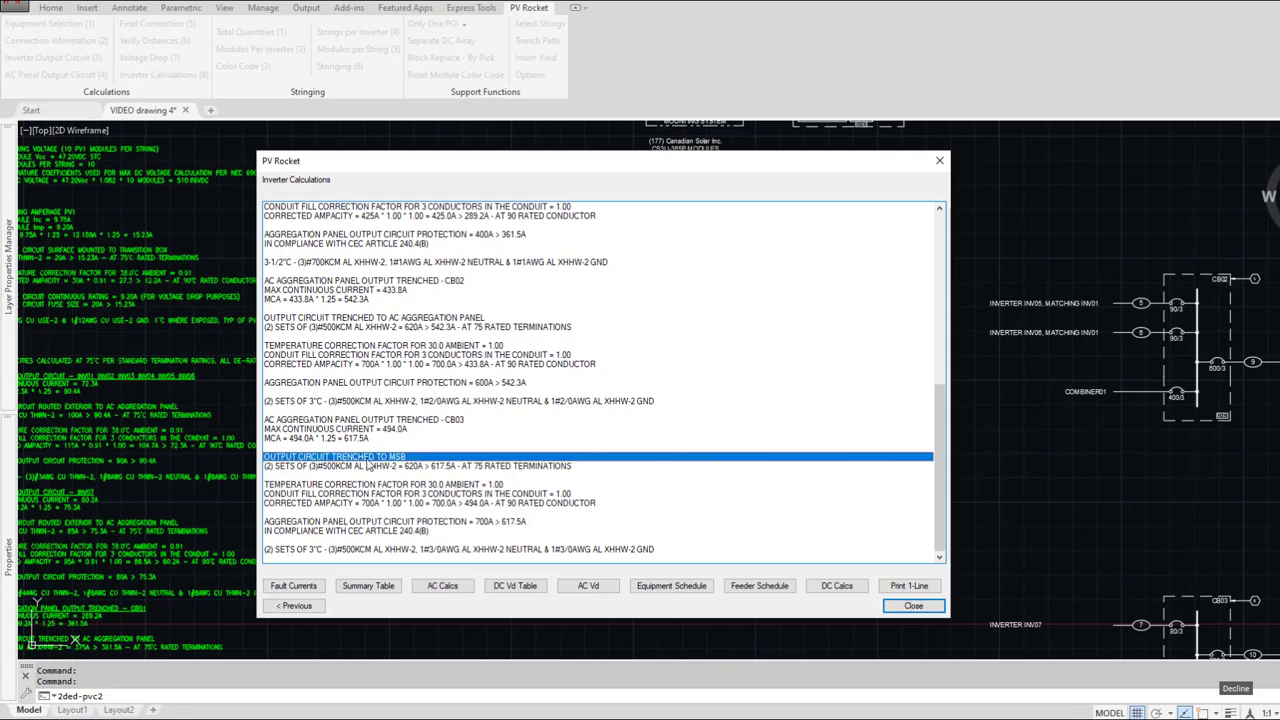
click(320, 467)
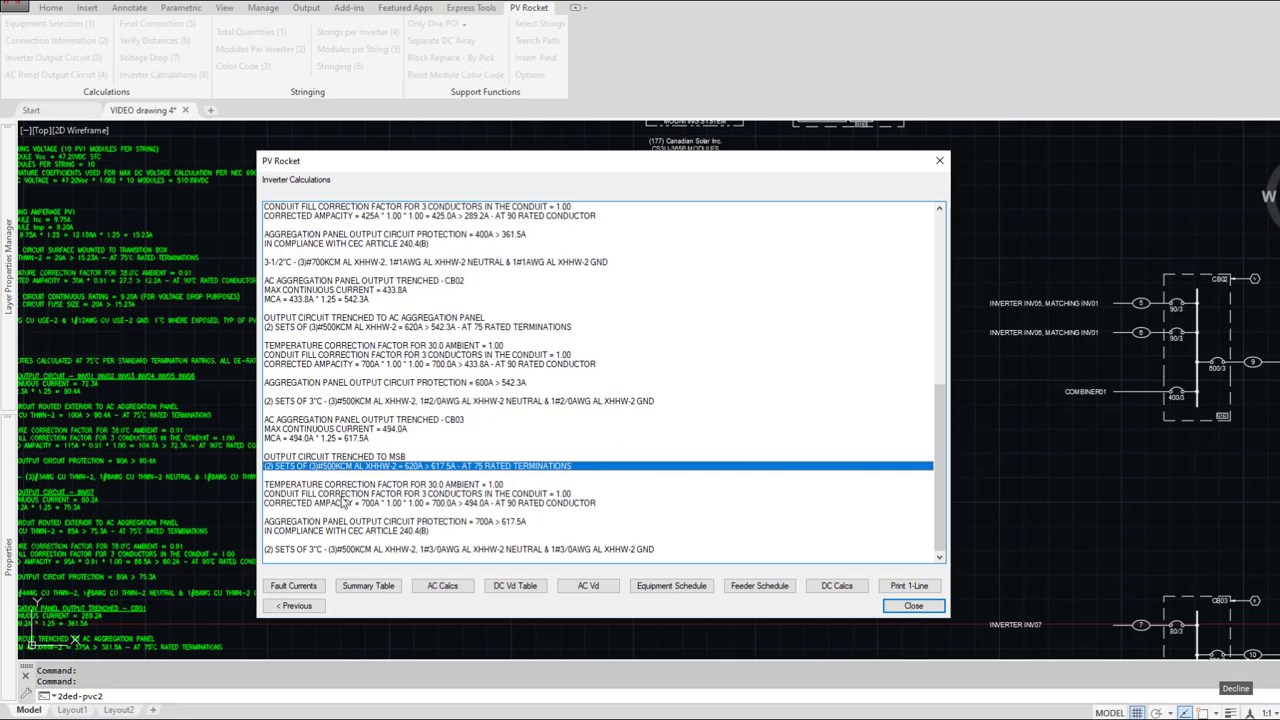
click(334, 550)
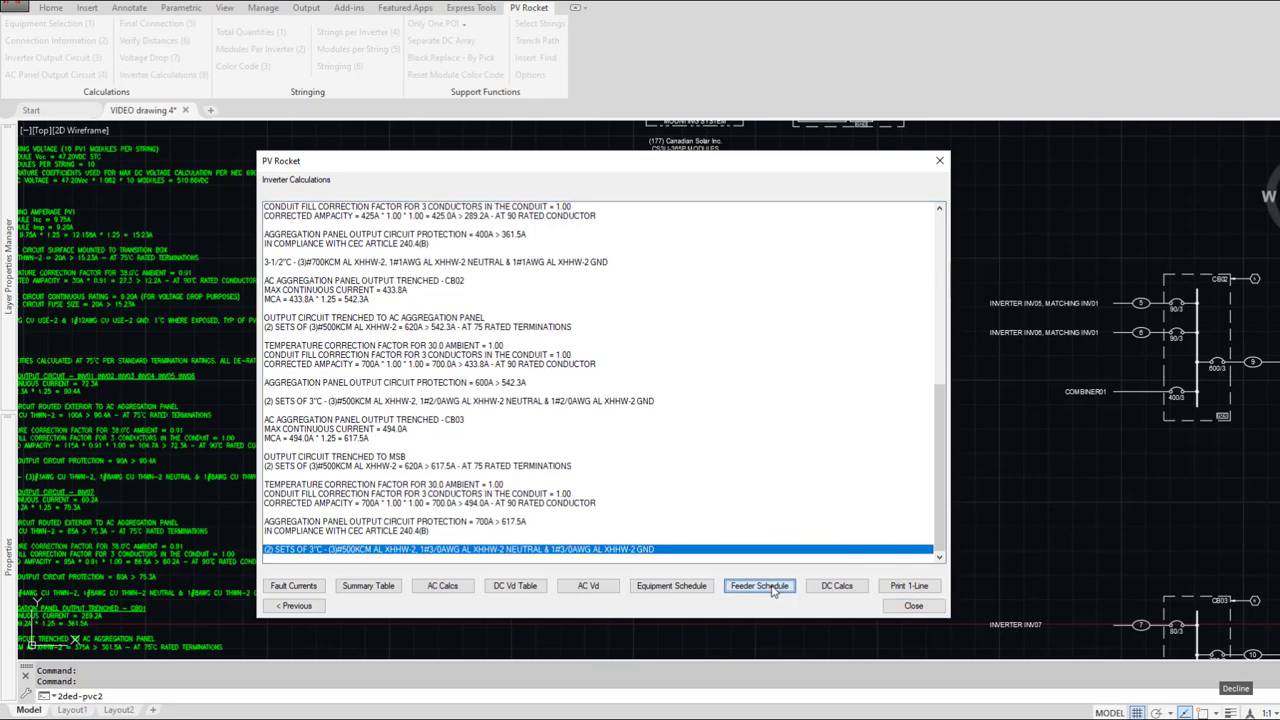
Step: Output the feeder schedule, close the calculations and move the schedule table to an empty area of the drawing
click(911, 607)
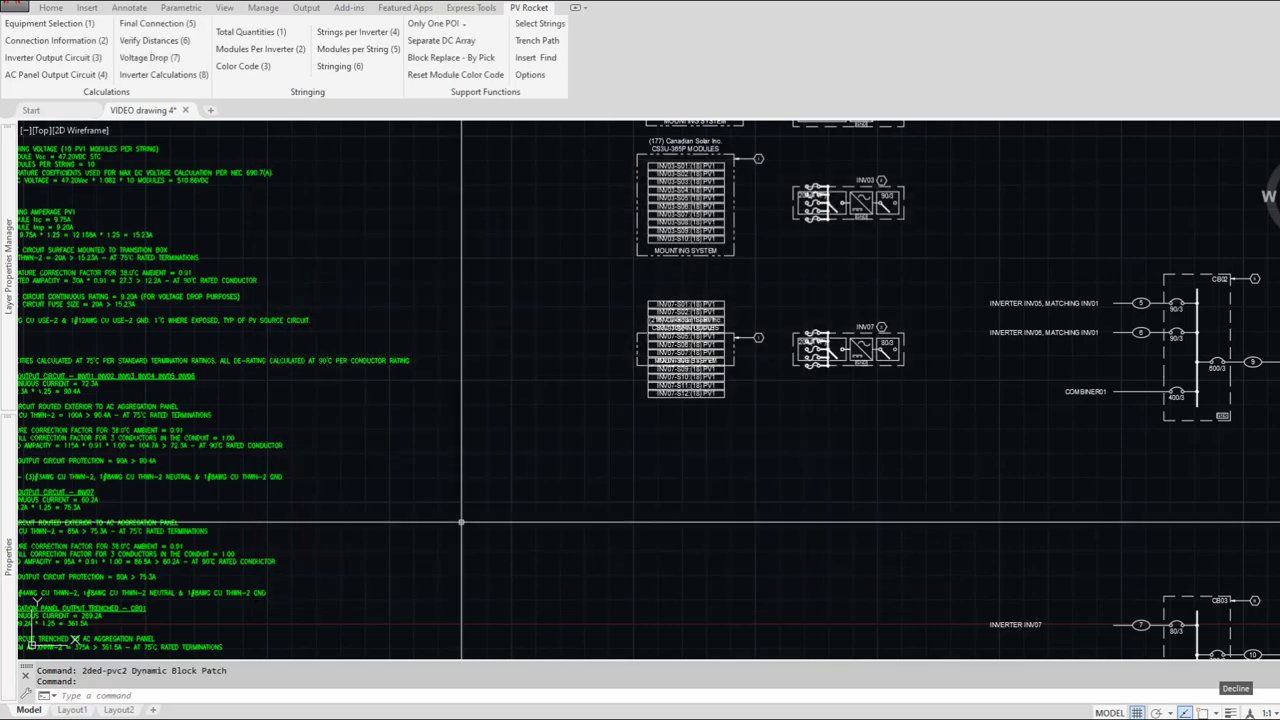
scroll(461, 522, down, 6)
middle_drag(277, 511, 361, 493)
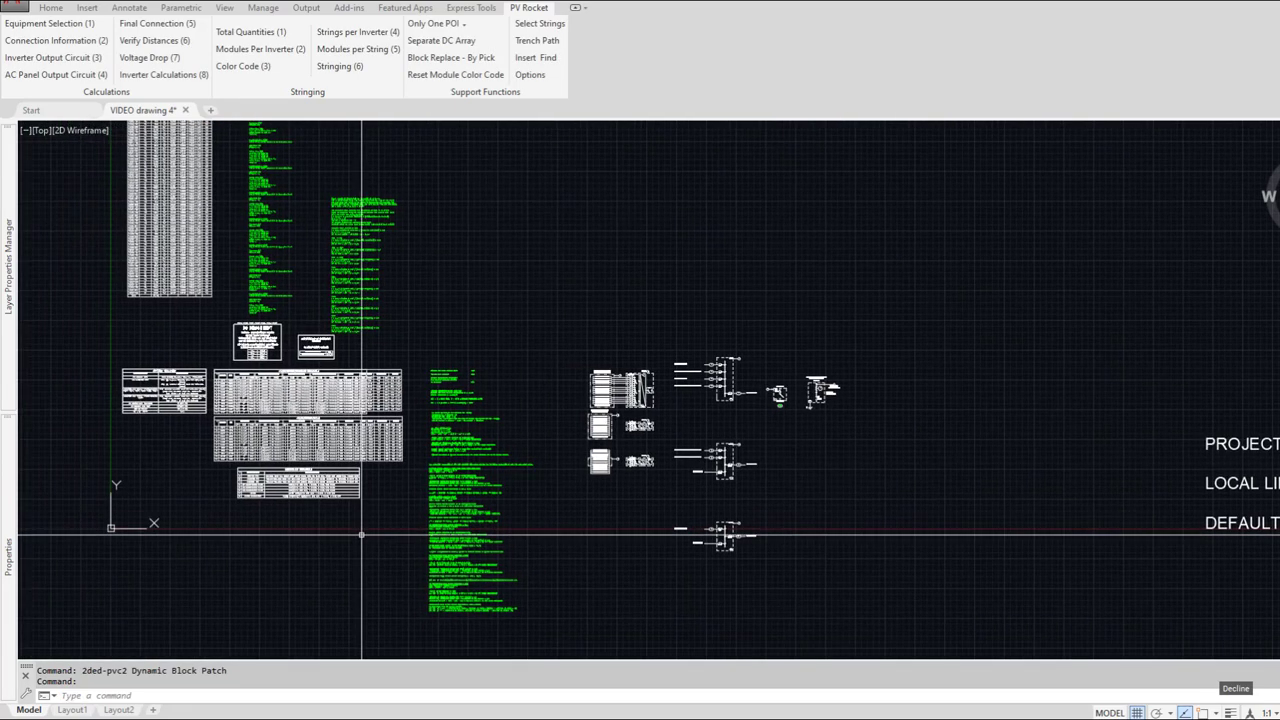
text(m)
key(Return)
text(lect objects:)
key(Return)
key(Return)
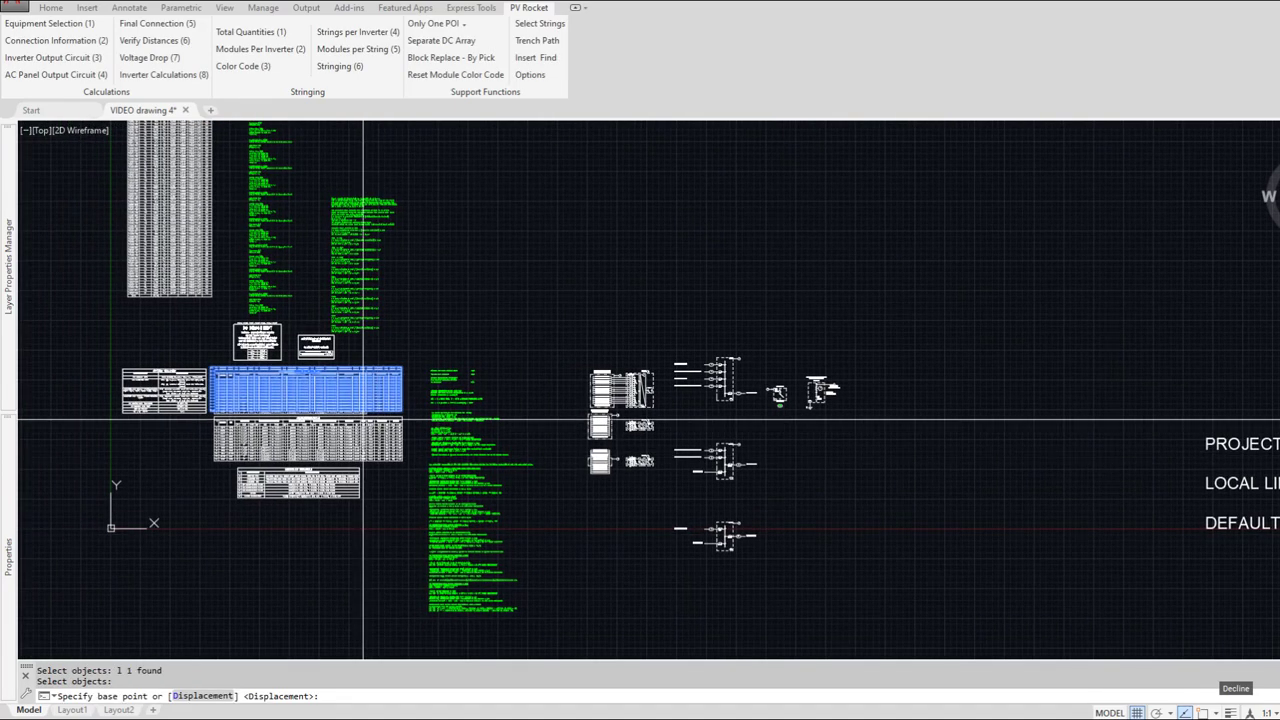
click(349, 430)
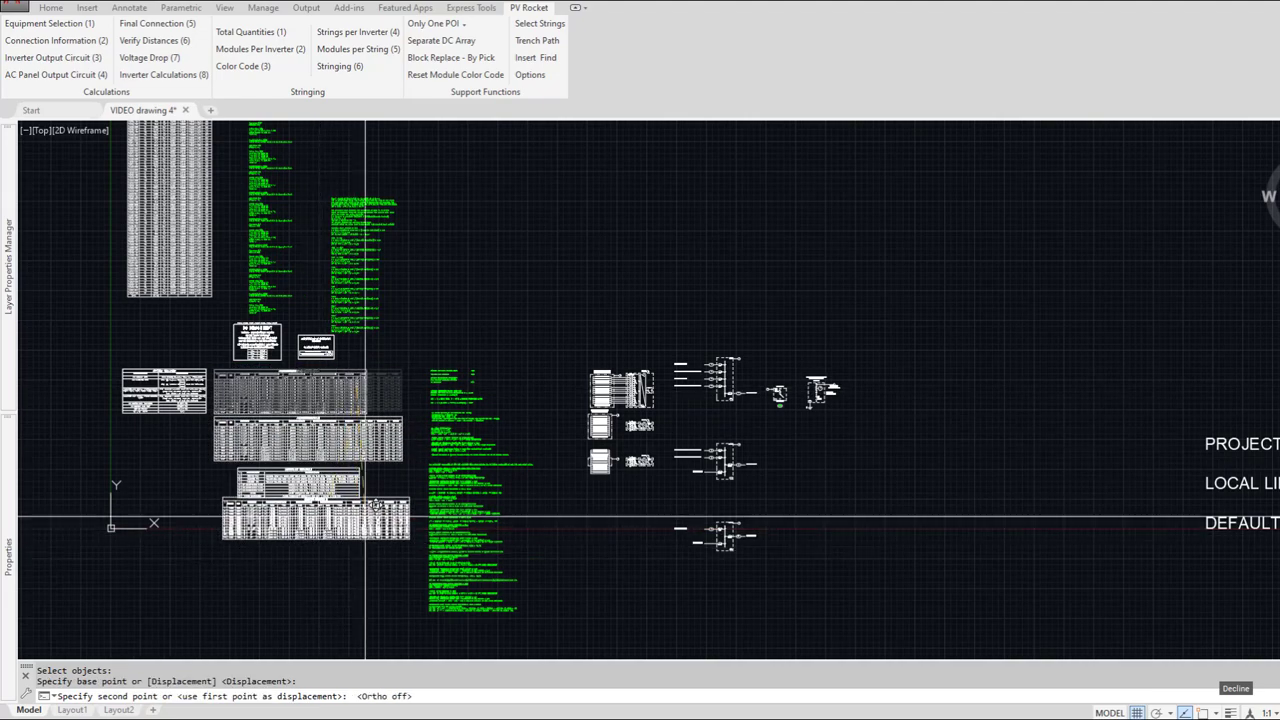
key(F8)
click(620, 257)
Step: Review the relocated feeder schedule, including the disconnect-to-MSB row, and erase the table
scroll(622, 255, up, 2)
scroll(604, 241, up, 5)
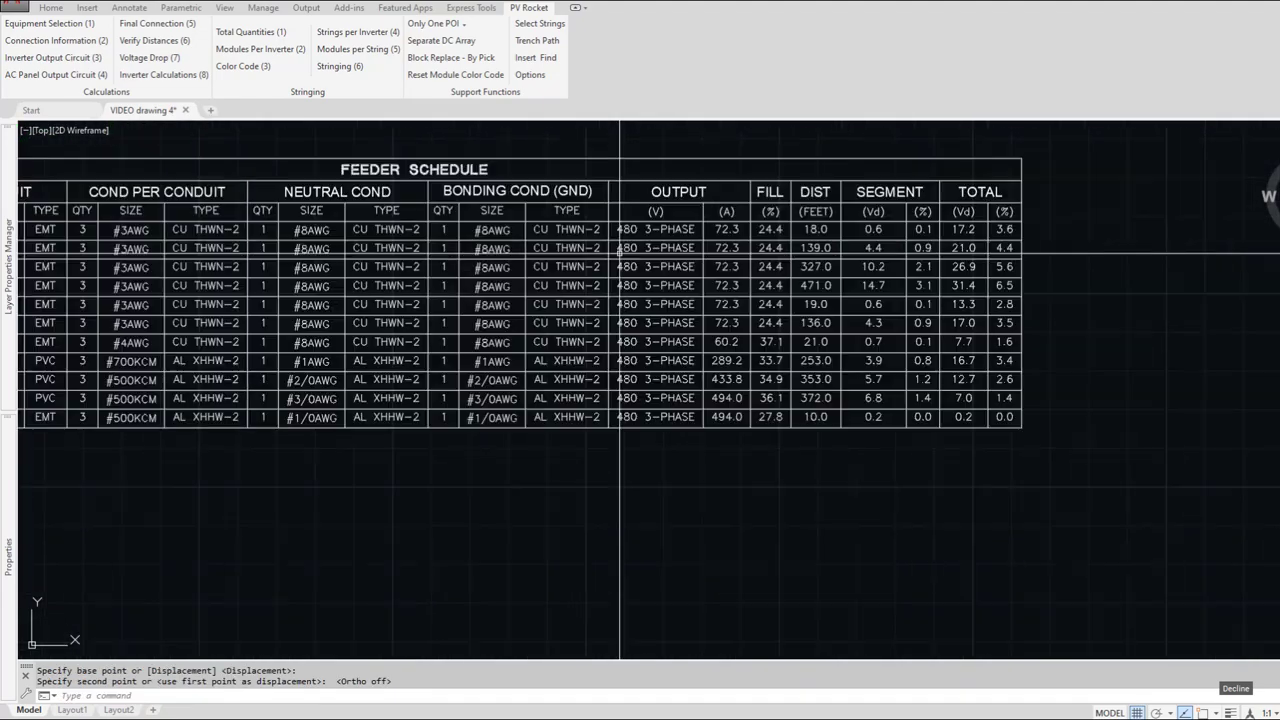
scroll(528, 440, down, 3)
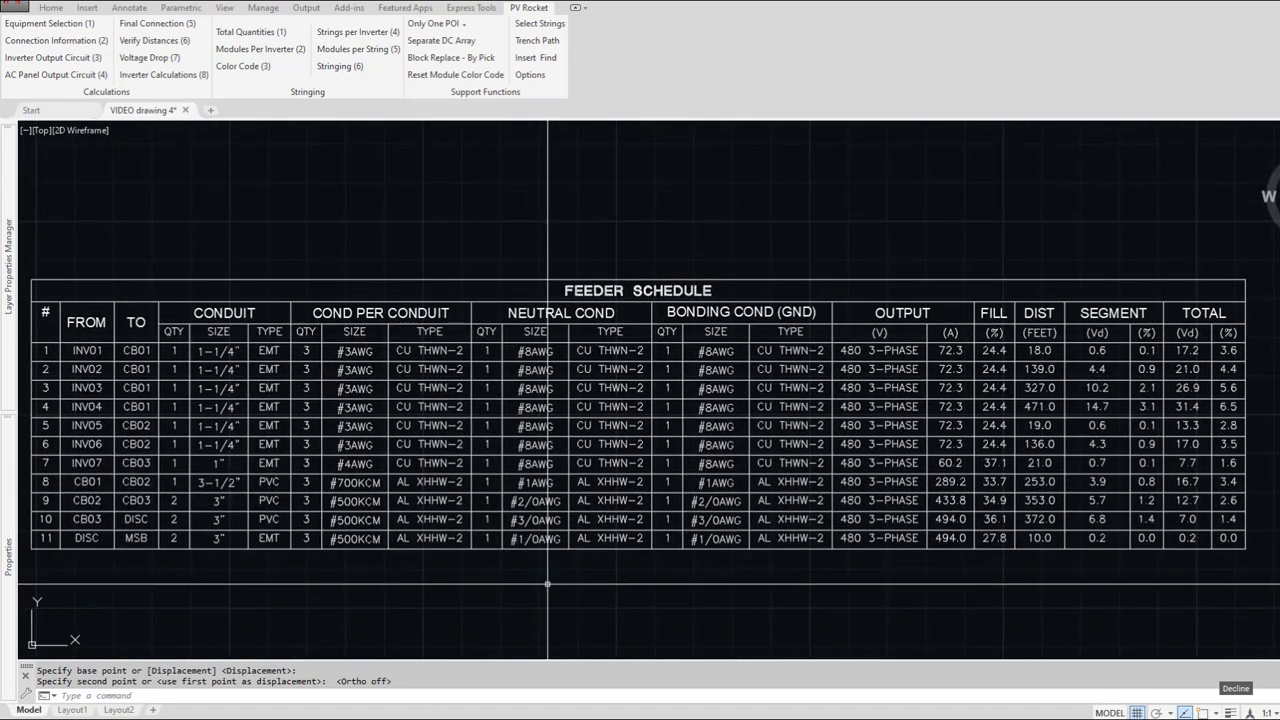
middle_drag(549, 591, 599, 592)
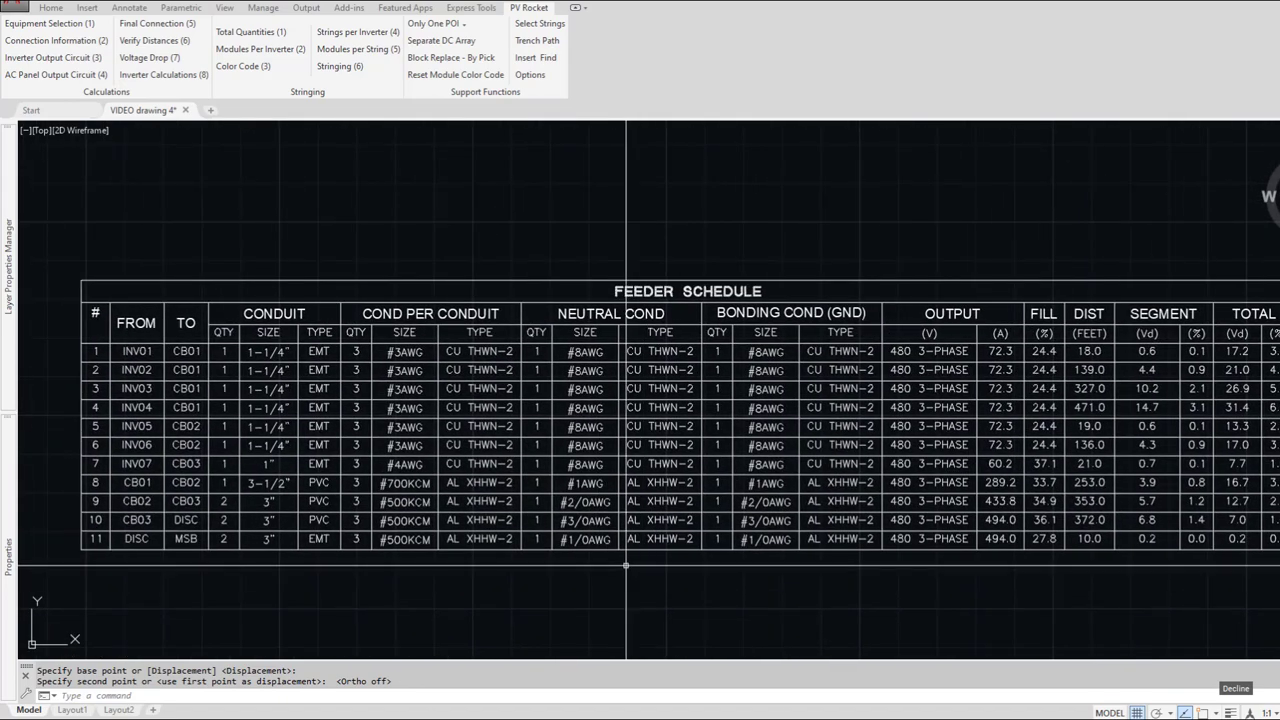
text(e)
key(space)
click(622, 551)
key(space)
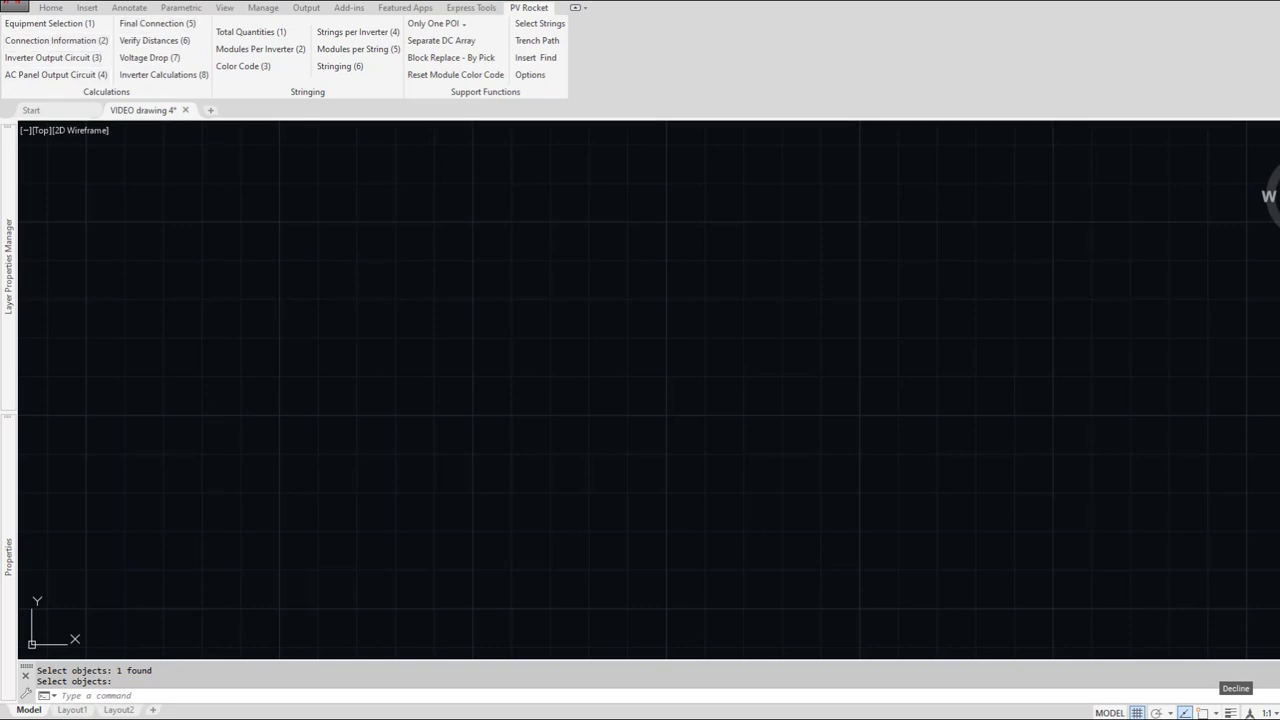
Step: Reopen the final connection setup and add a Nema3R transformer to the equipment list
click(158, 23)
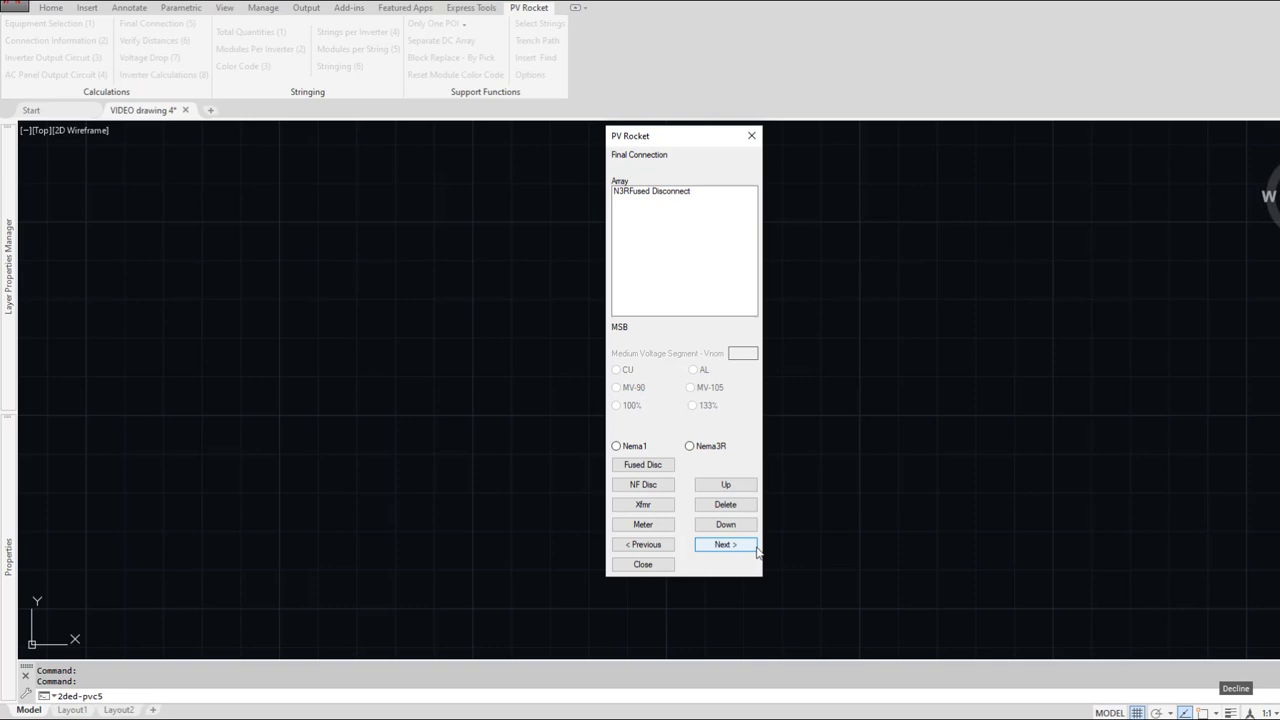
click(644, 507)
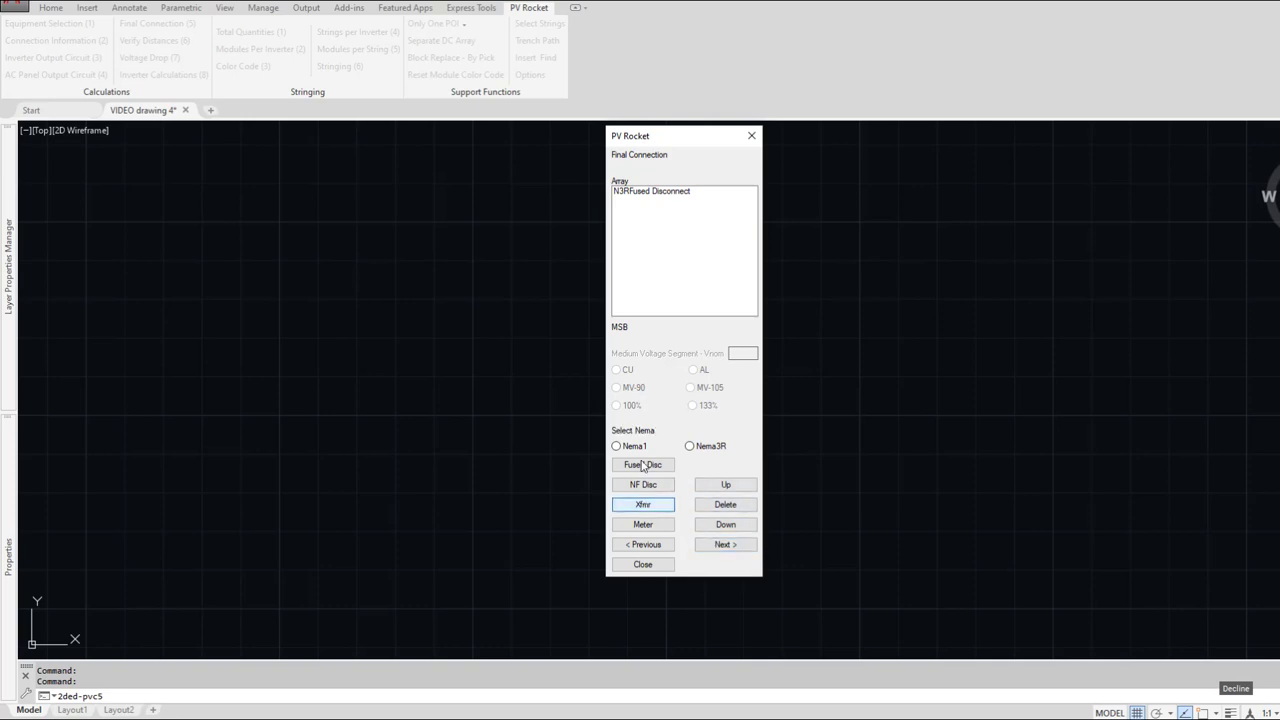
click(697, 449)
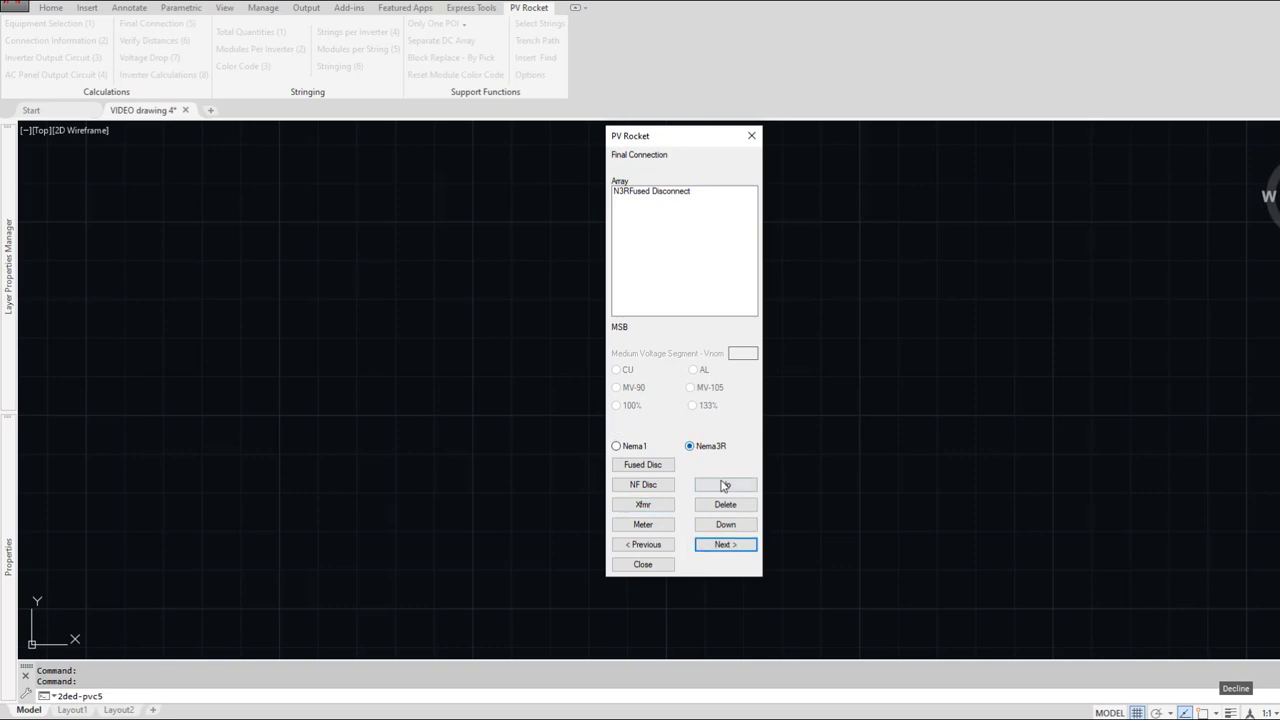
click(647, 509)
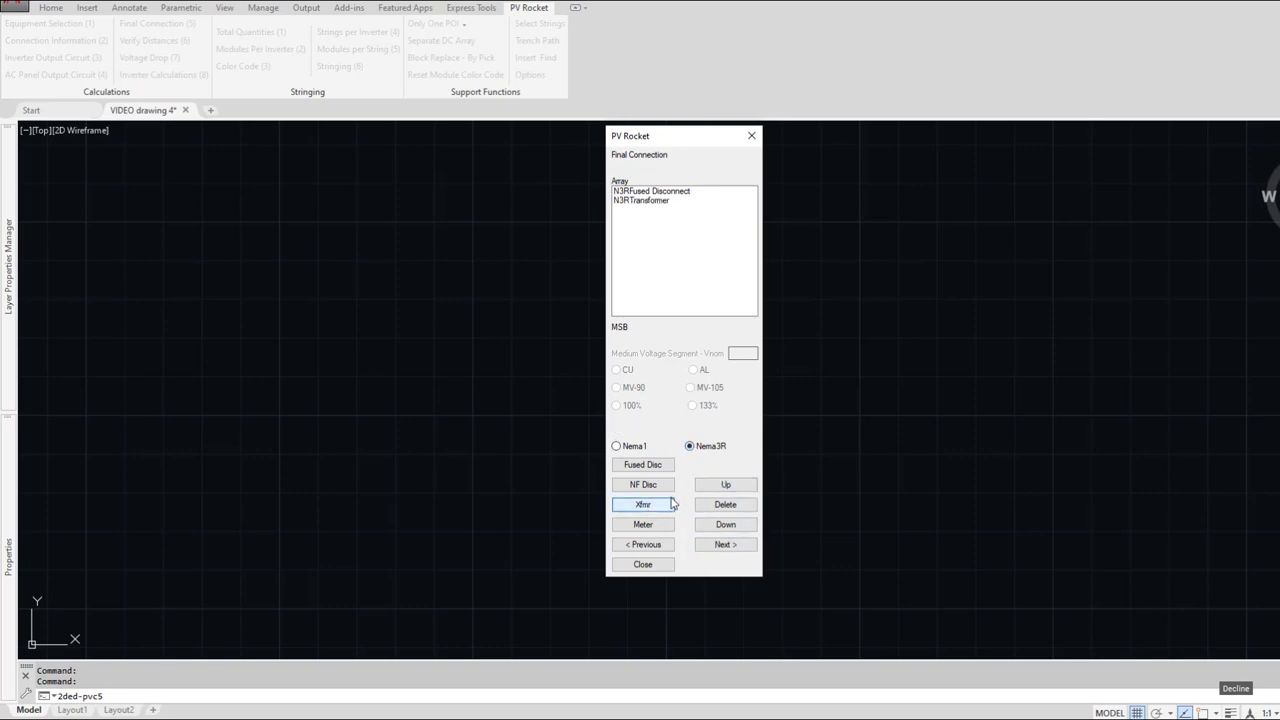
Step: Reorder the final connection equipment so the fused disconnect follows the transformer
click(655, 203)
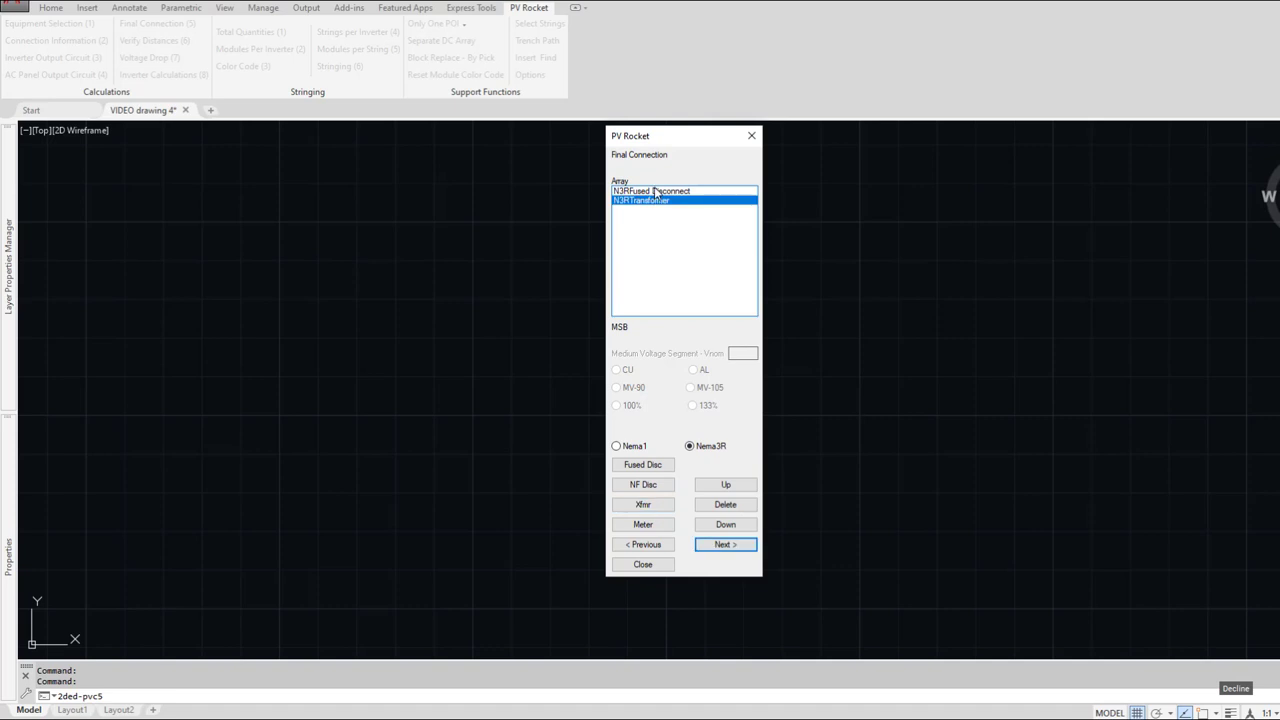
click(655, 191)
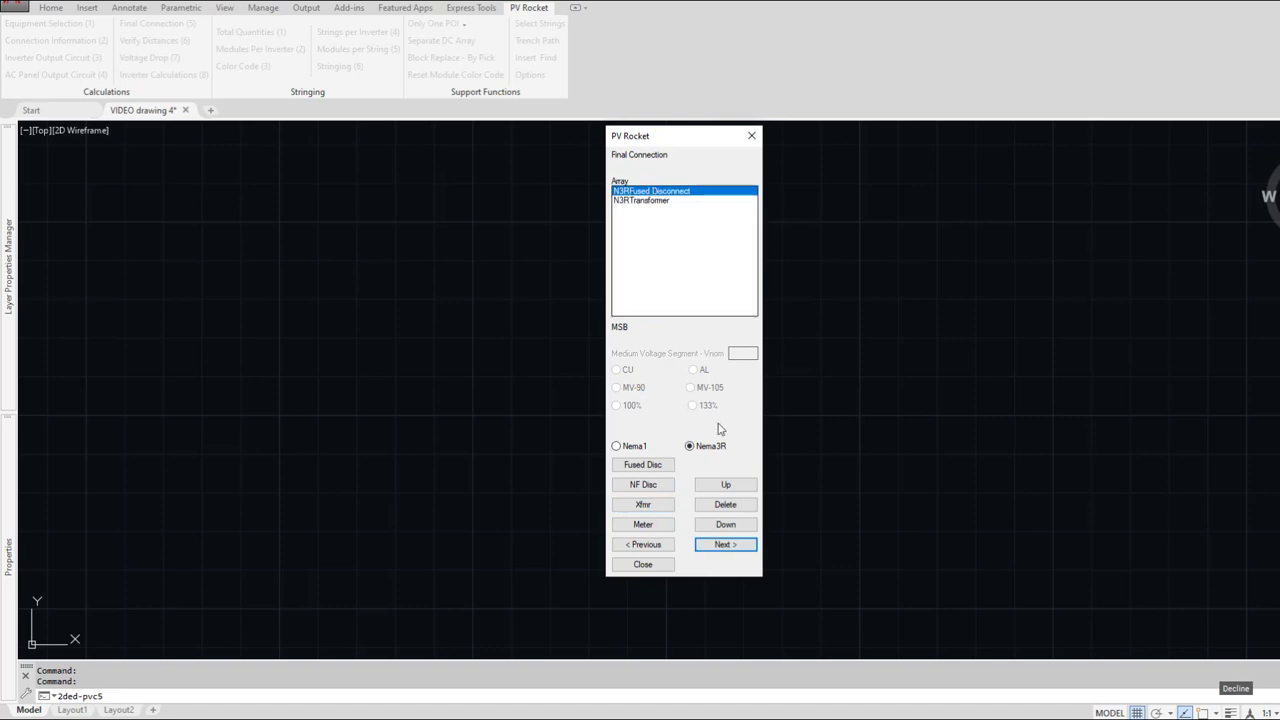
click(727, 525)
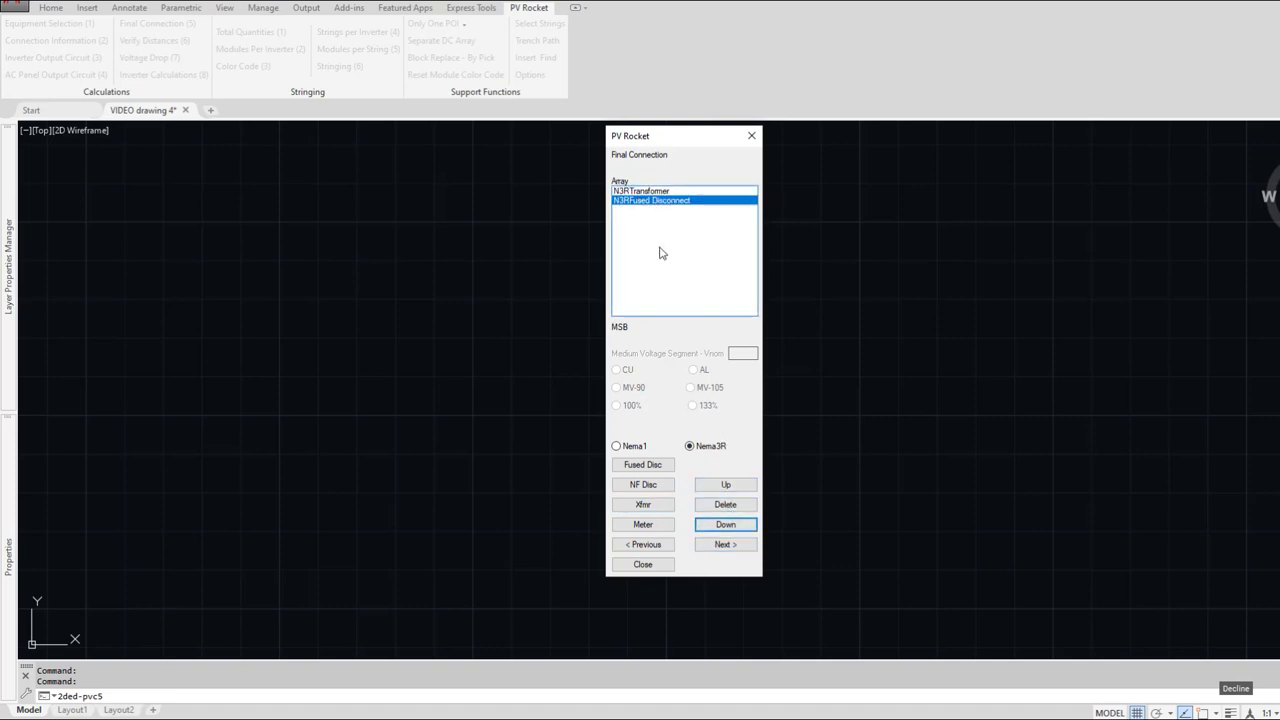
Step: Run the calculations for the revised final connection, accepting the use of 240.4(B) and acknowledging the DC:AC ratio notice
click(722, 543)
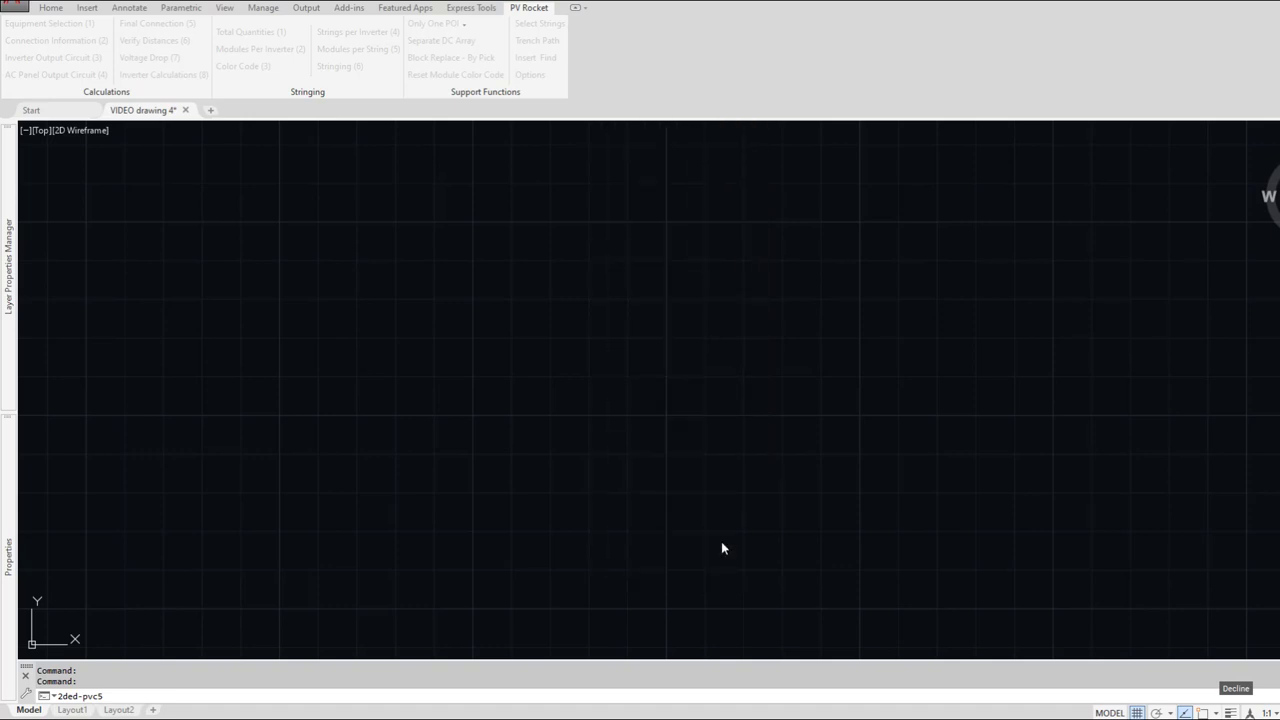
key(Return)
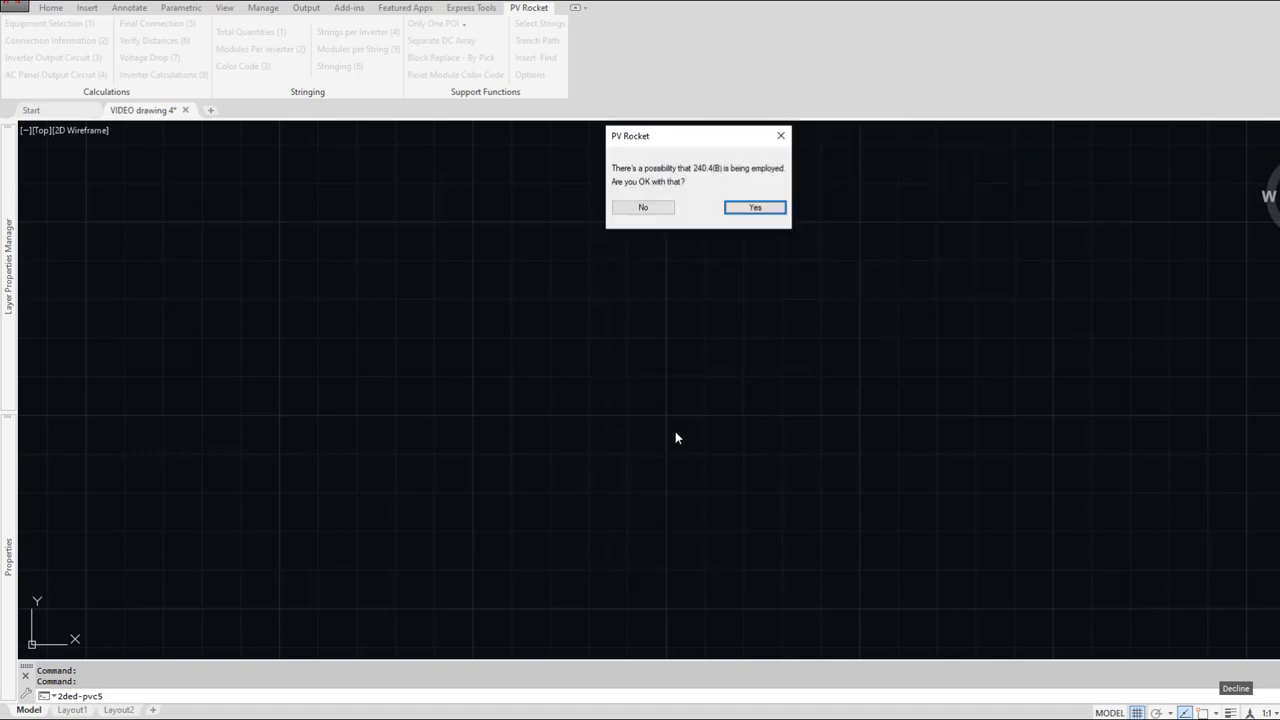
key(Return)
key(Return)
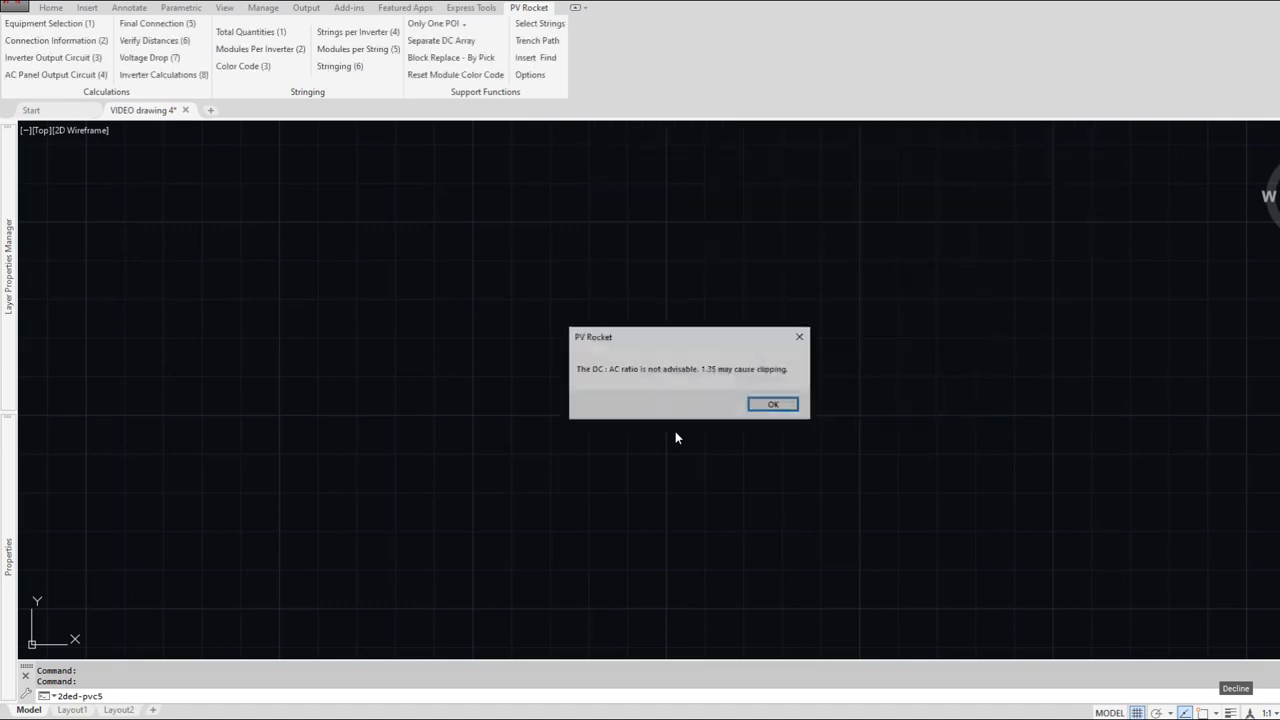
key(Return)
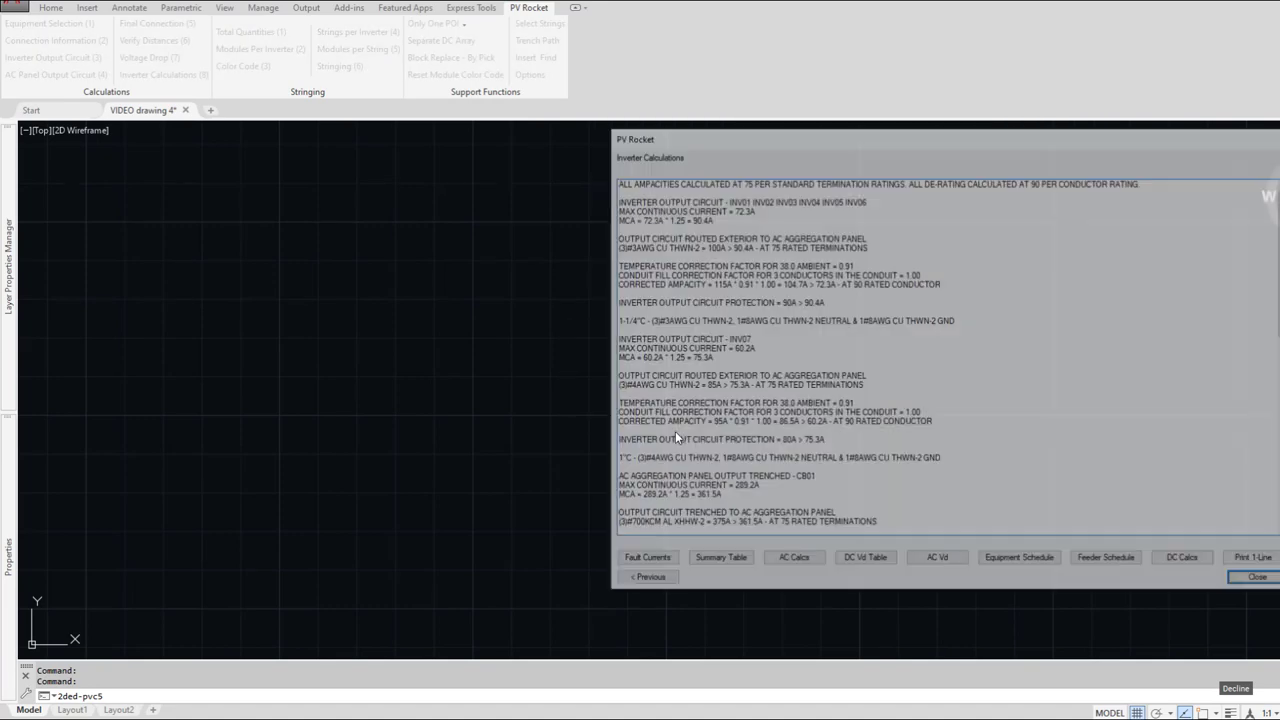
Step: Output the revised feeder schedule, close the calculations and move the table to the empty area above the one-line diagram
click(1108, 560)
click(1262, 582)
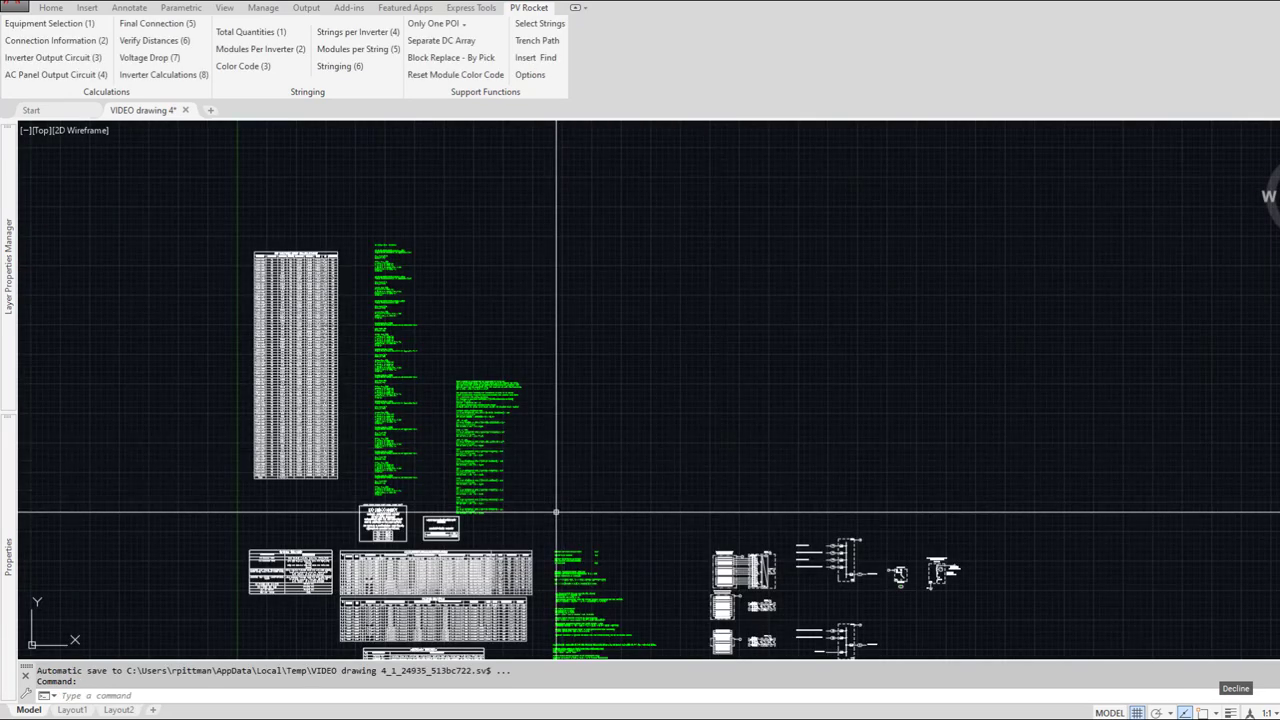
text(m)
key(Return)
click(473, 566)
key(Return)
click(473, 566)
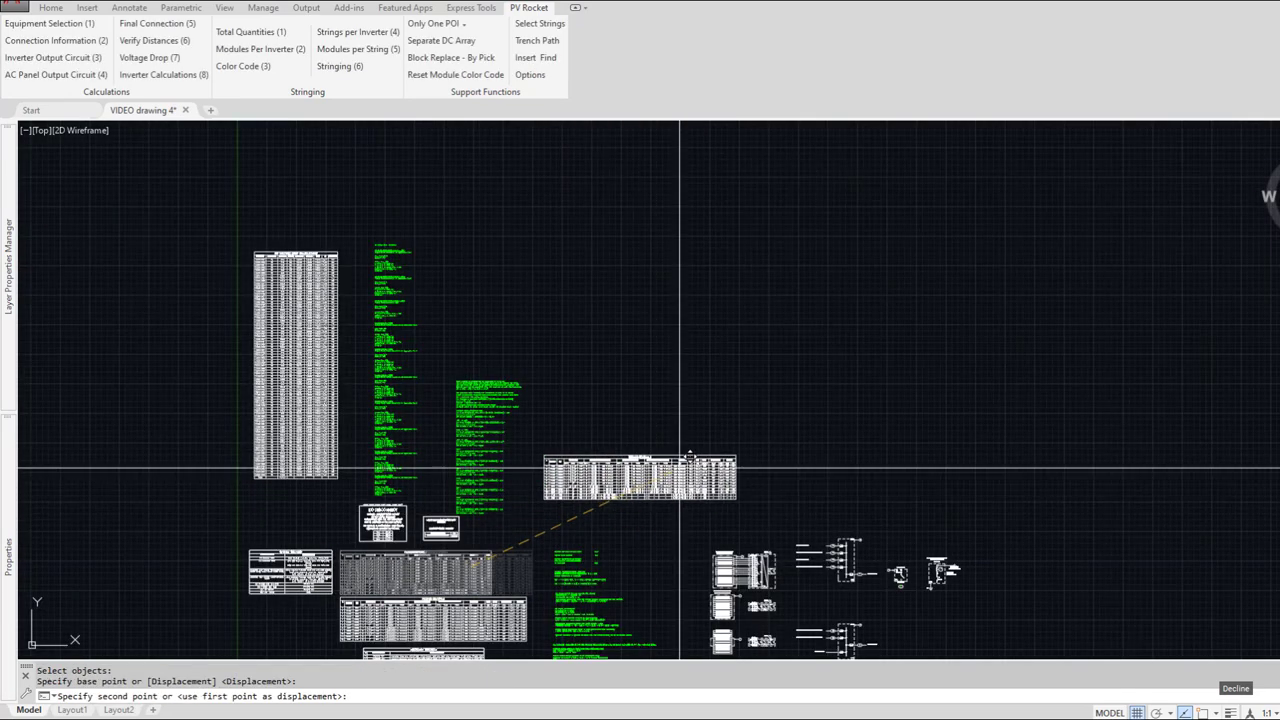
click(686, 466)
Step: Examine the feeder schedule's XFMR and DISC rows, checking conductor size and type and the output voltage and current
scroll(684, 460, up, 8)
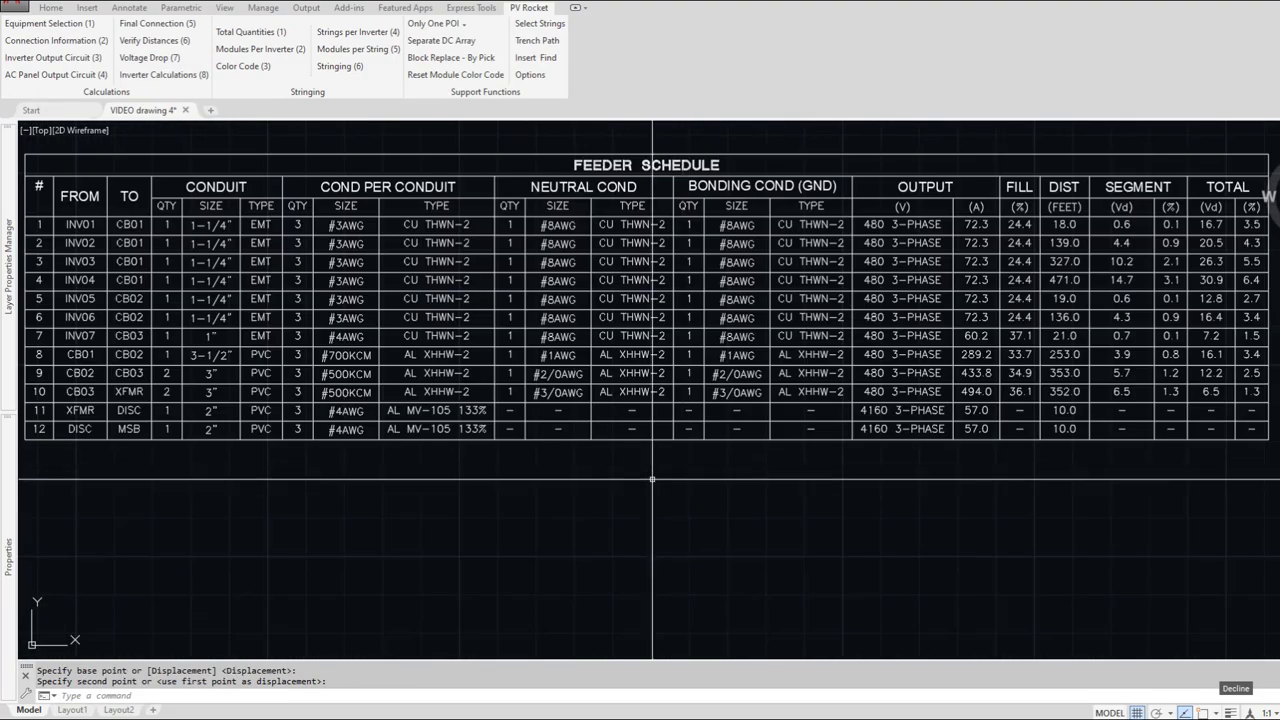
middle_drag(682, 457, 680, 551)
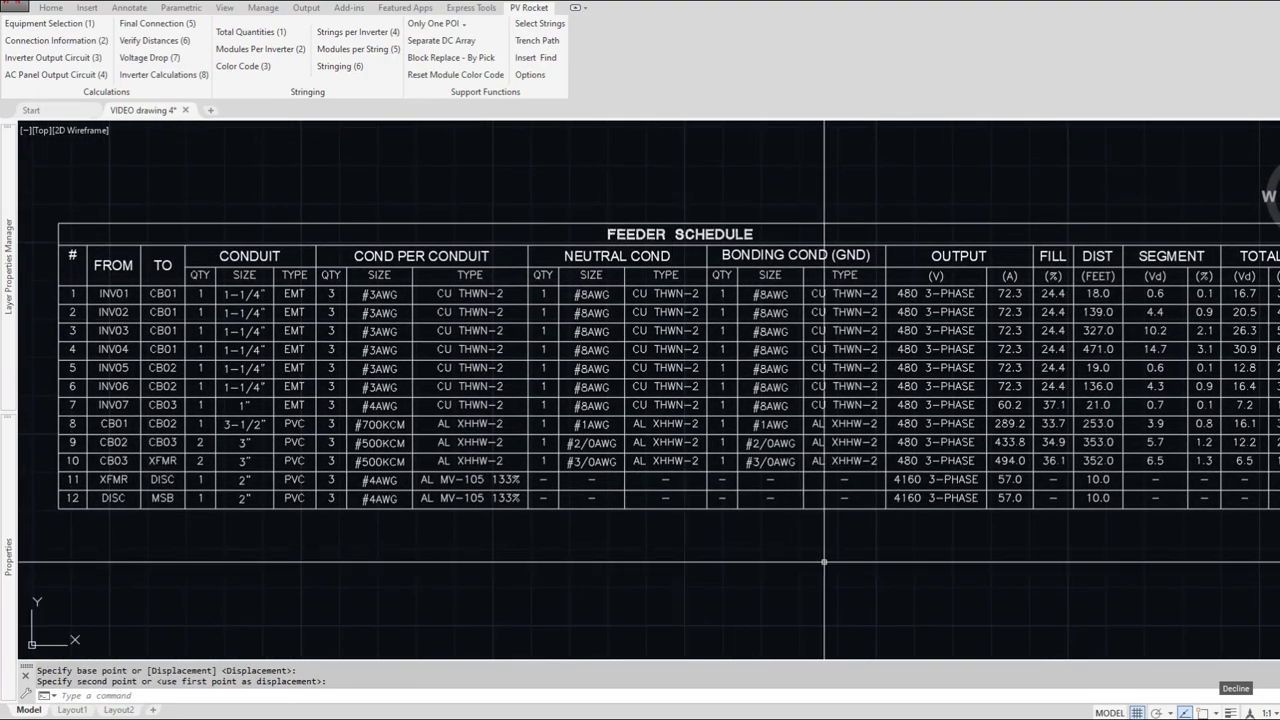
click(950, 483)
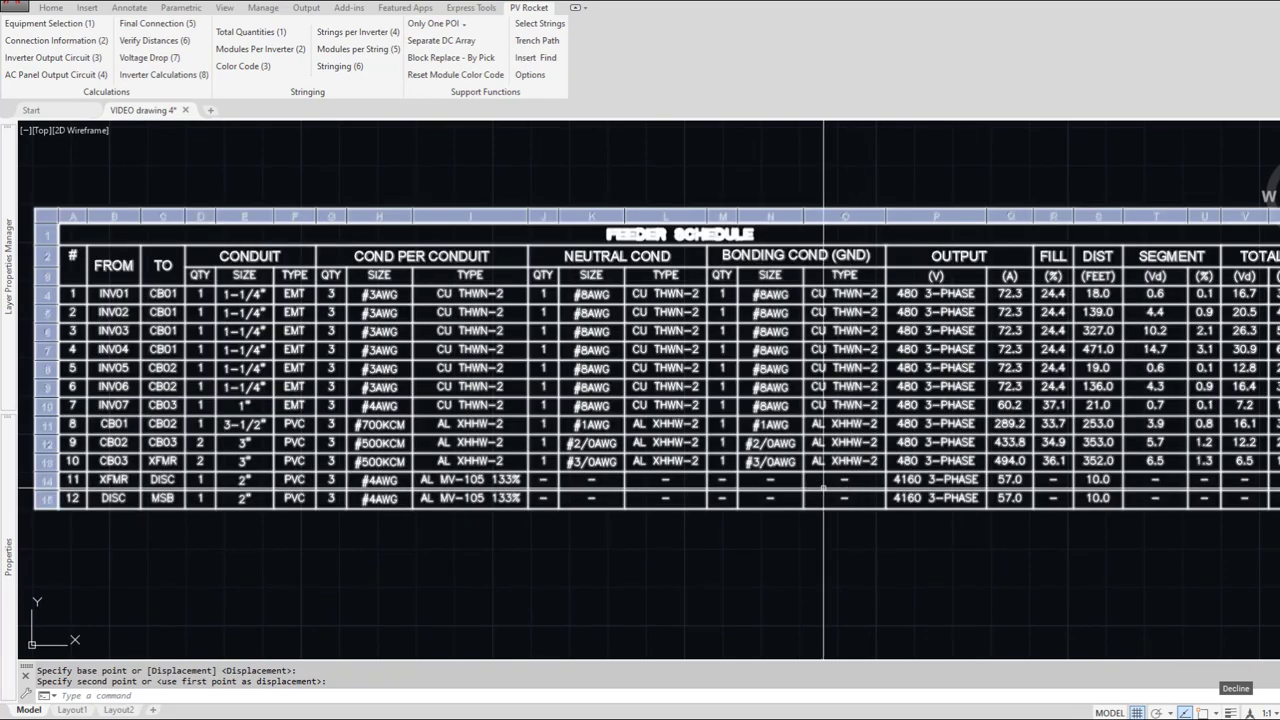
click(100, 461)
key(Escape)
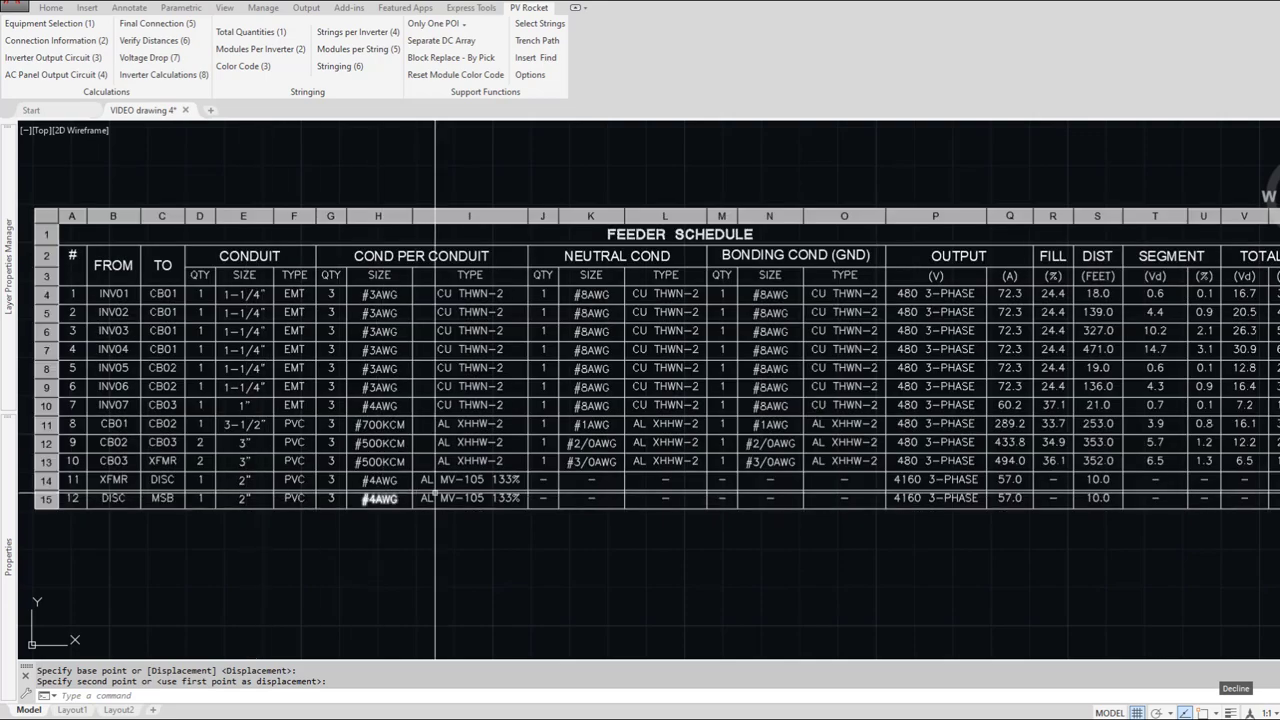
click(952, 497)
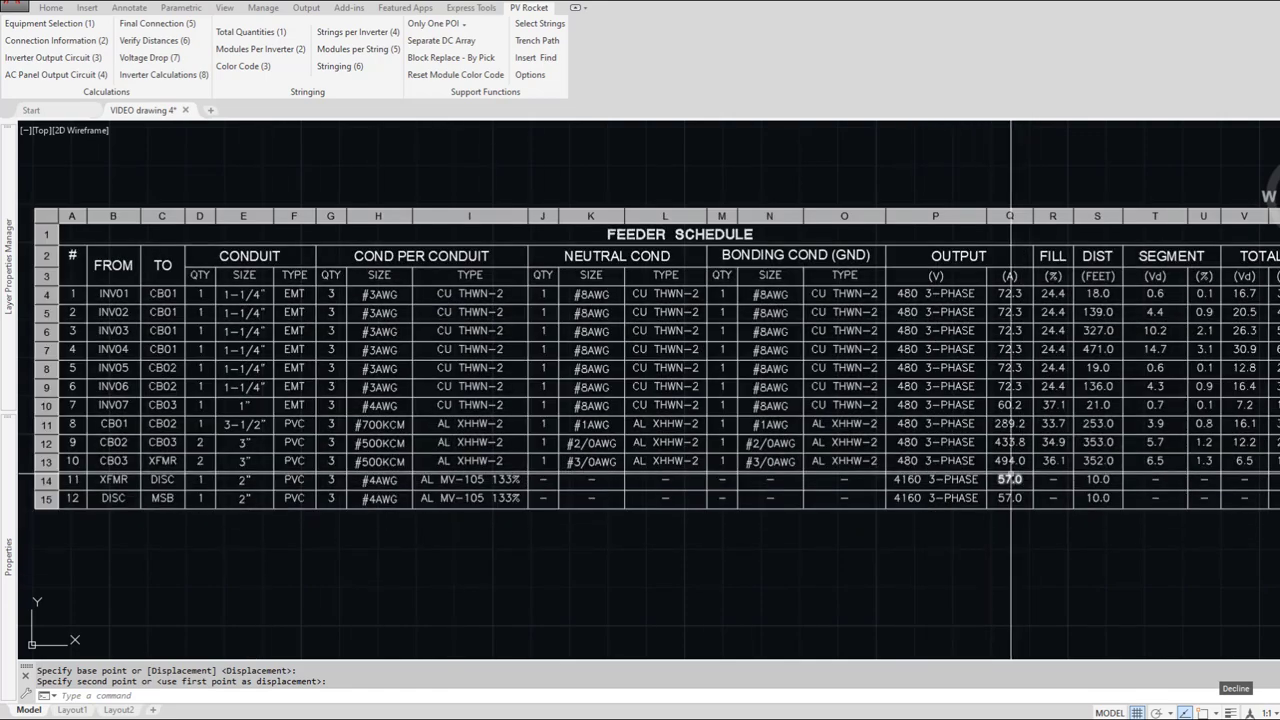
scroll(1022, 475, up, 4)
scroll(1022, 475, up, 2)
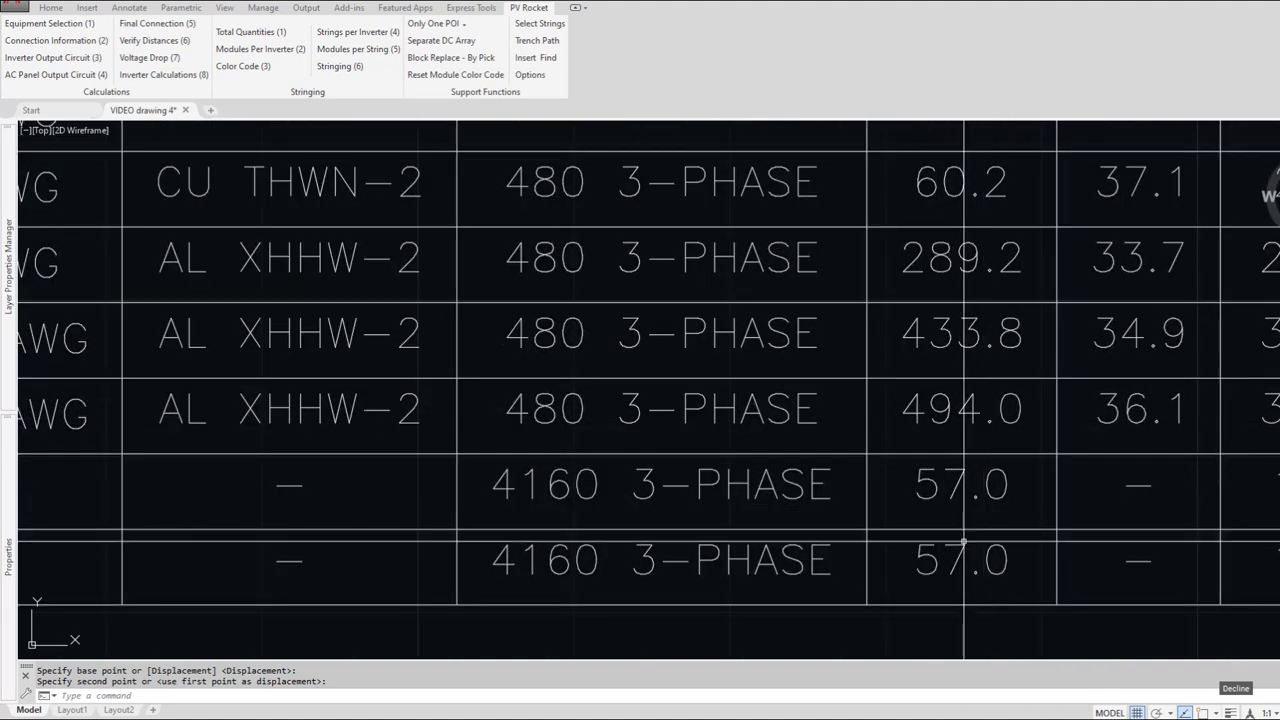
scroll(963, 541, down, 4)
scroll(963, 541, down, 2)
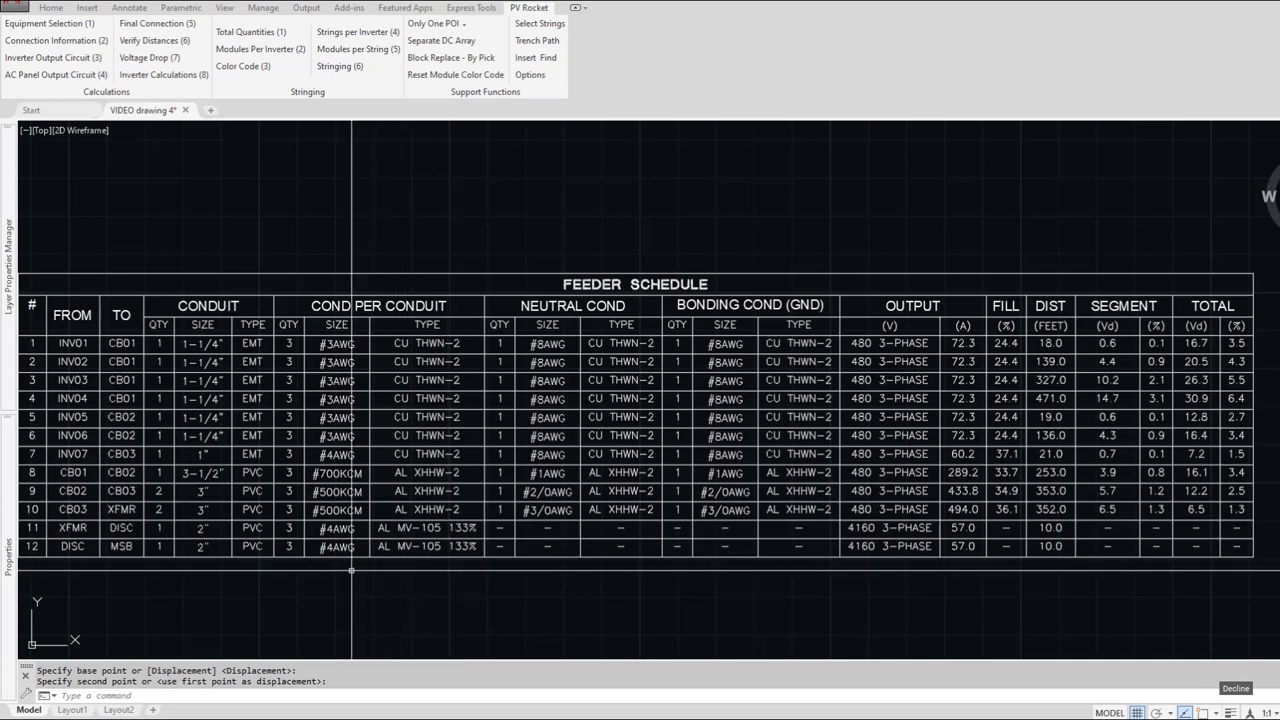
middle_drag(352, 570, 405, 571)
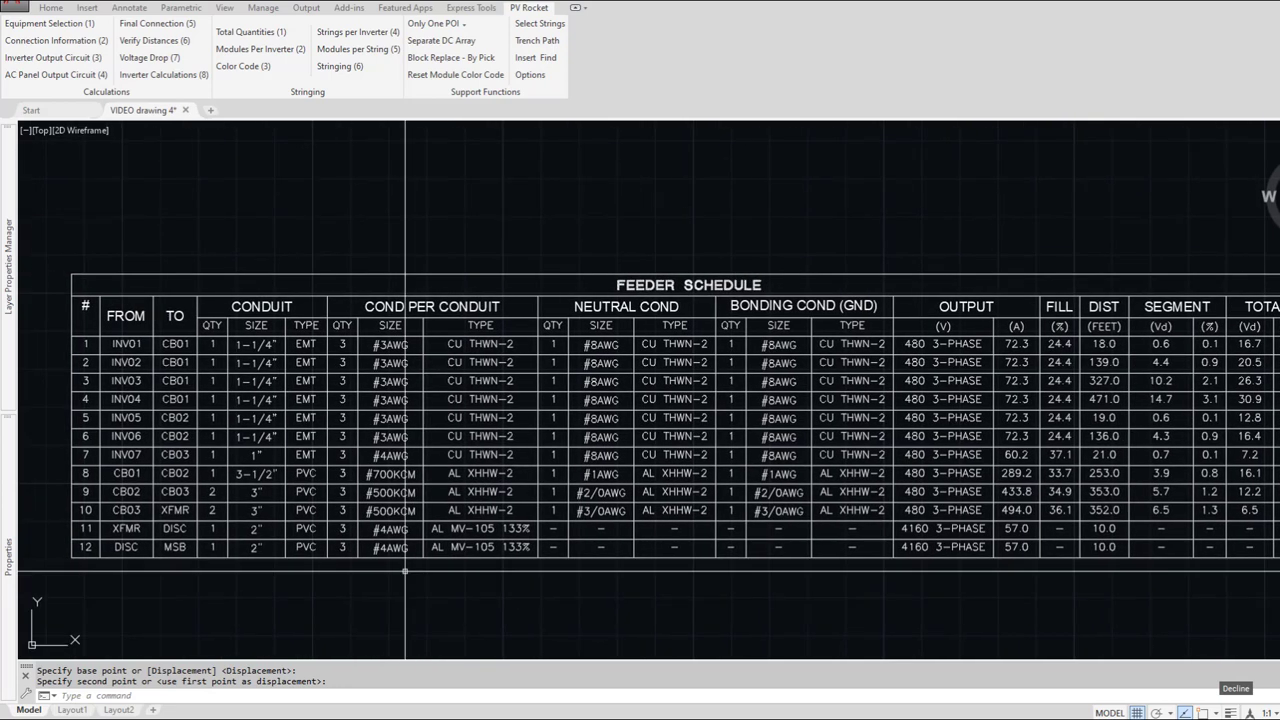
Step: Examine the feeder schedule's output, conduit fill, distance and voltage drop columns across the inverter, combiner, XFMR and DISC rows
scroll(1275, 540, up, 4)
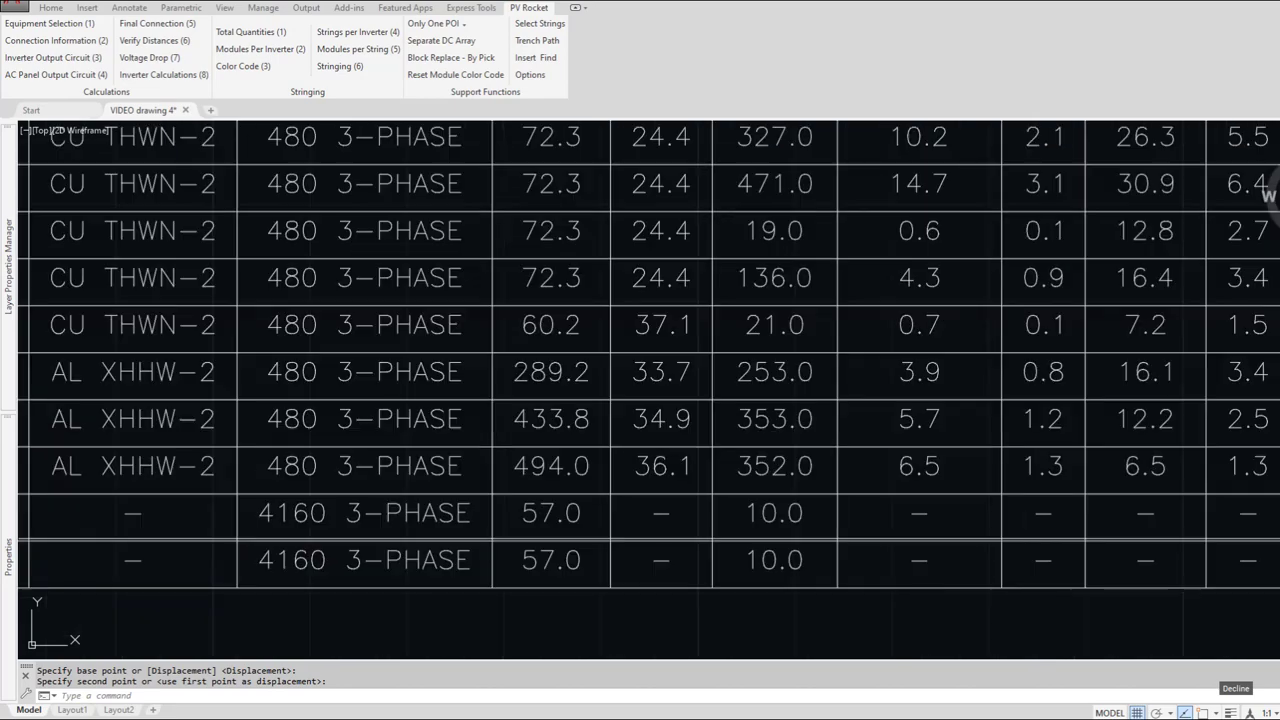
middle_drag(1279, 541, 1134, 568)
scroll(1134, 568, down, 2)
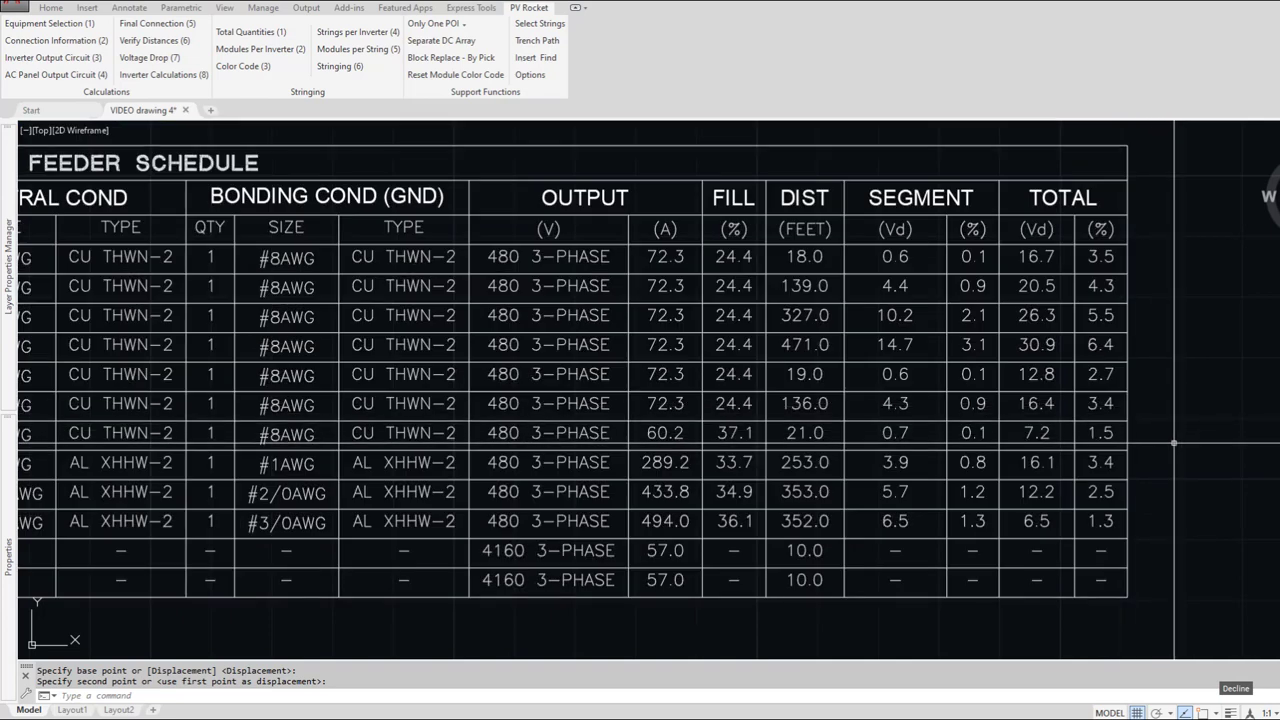
scroll(1156, 497, down, 2)
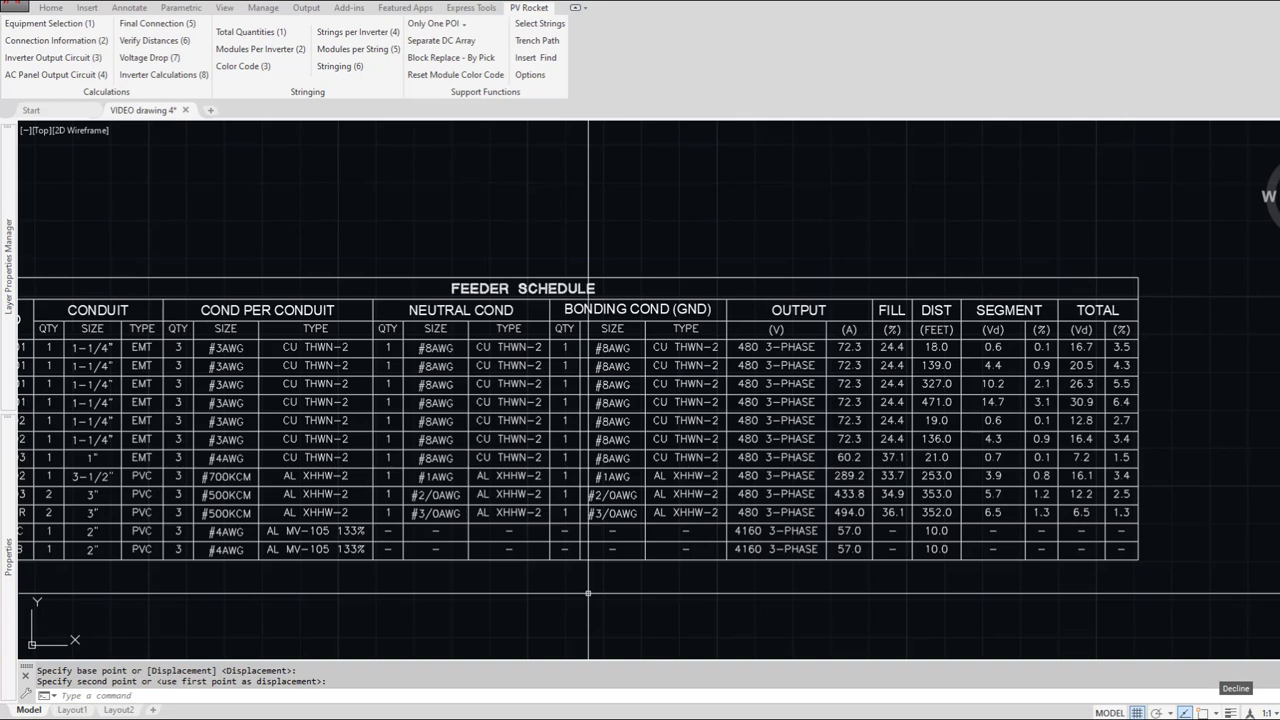
middle_drag(517, 600, 655, 583)
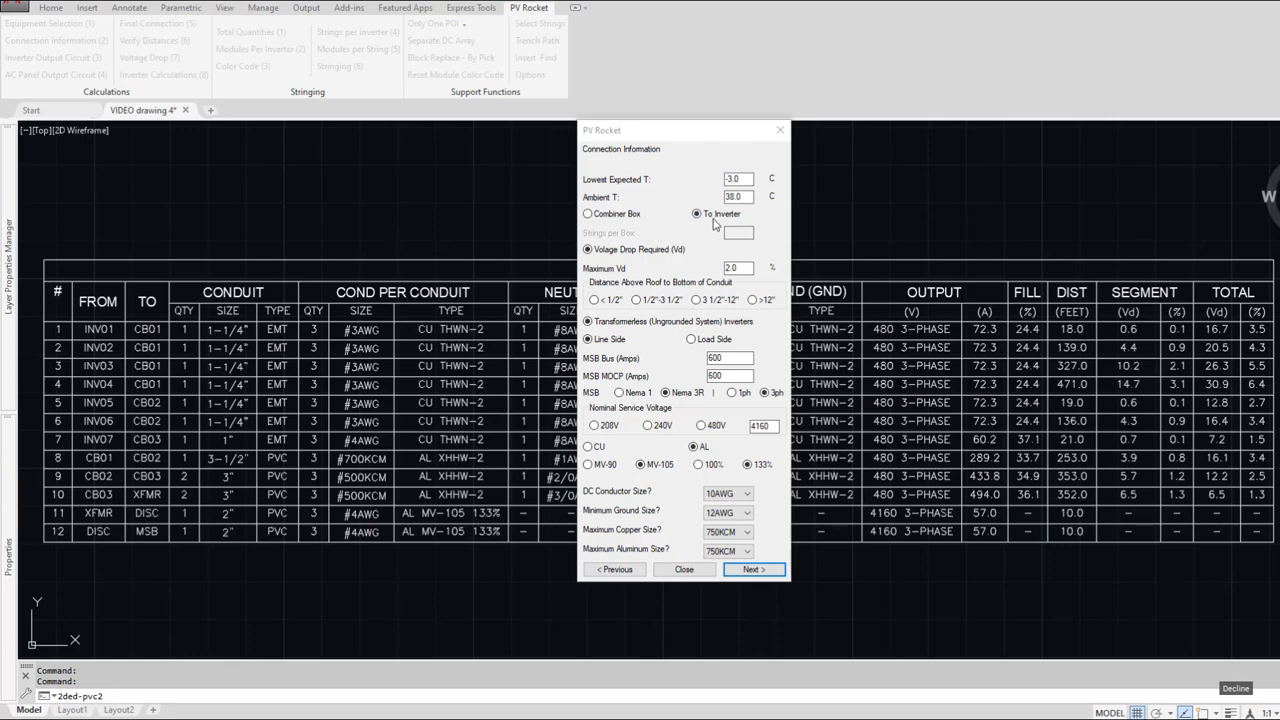
Step: Change the connection information to use a combiner box with 3 strings per box, and accept the settings
click(613, 217)
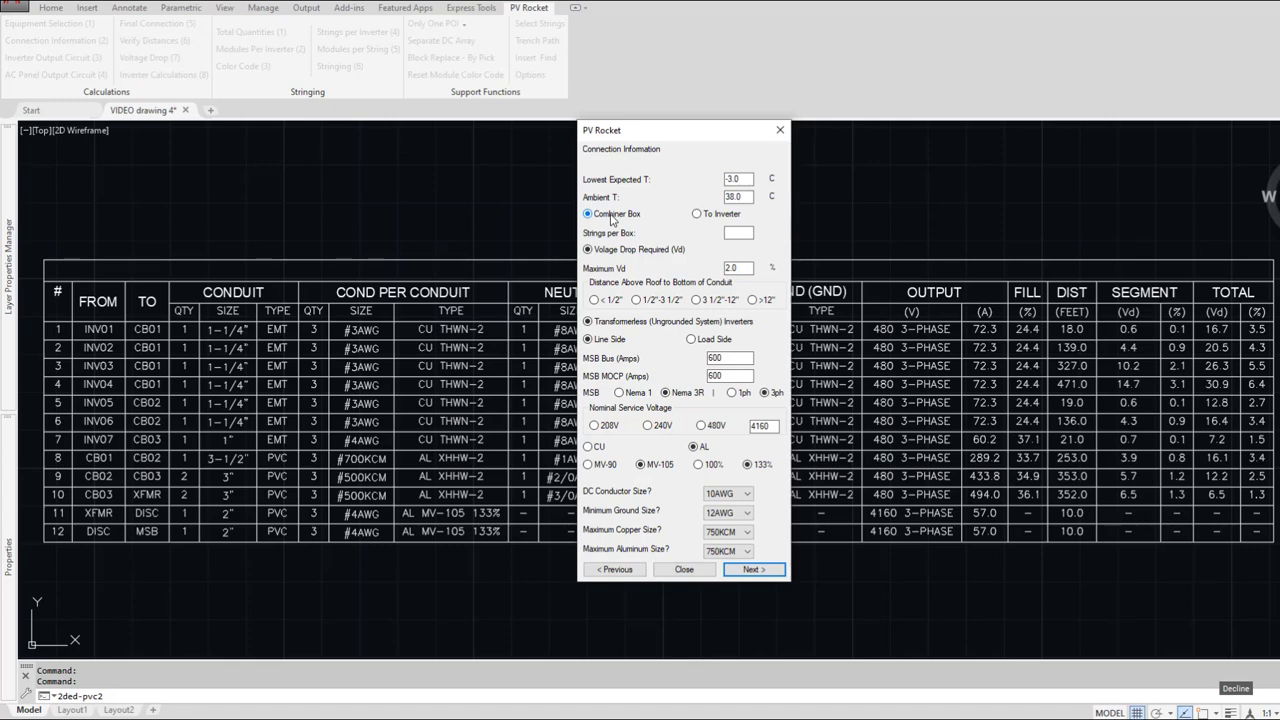
click(753, 569)
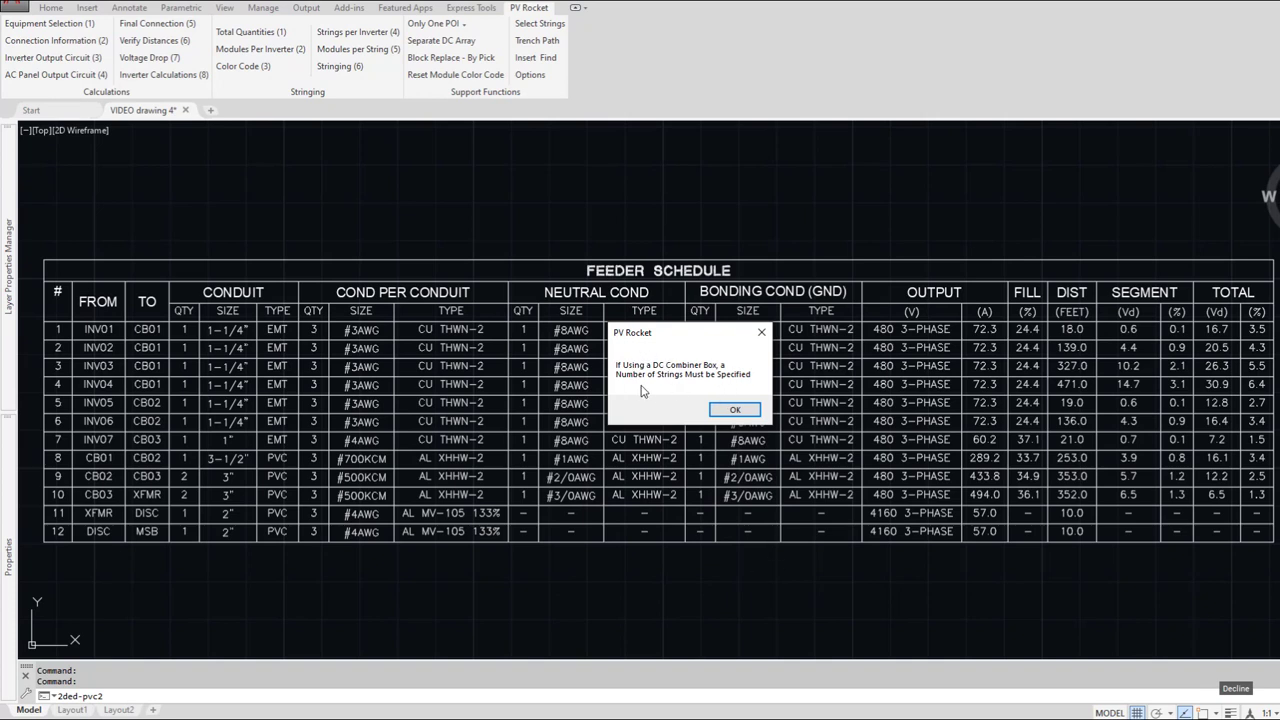
click(735, 411)
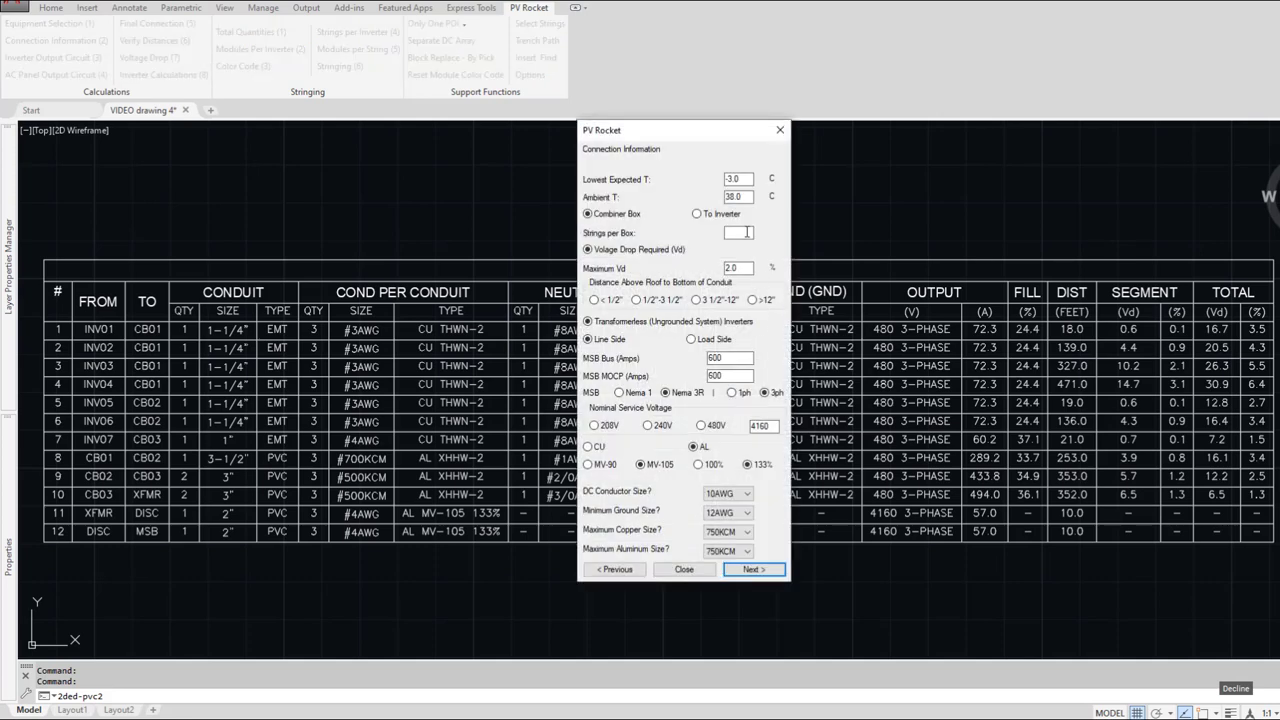
click(745, 234)
text(3)
click(748, 494)
click(755, 570)
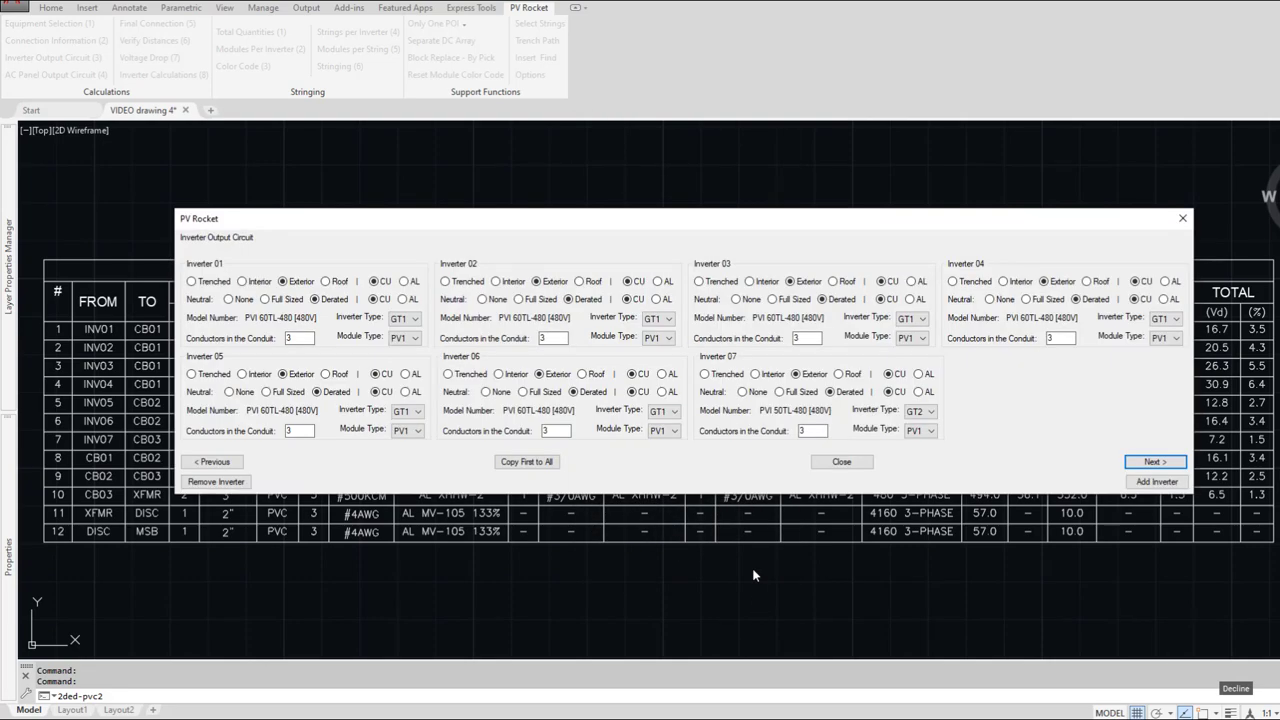
Step: Advance through the remaining calculation pages with their existing settings up to the inverter calculations, and close them without any output
key(Return)
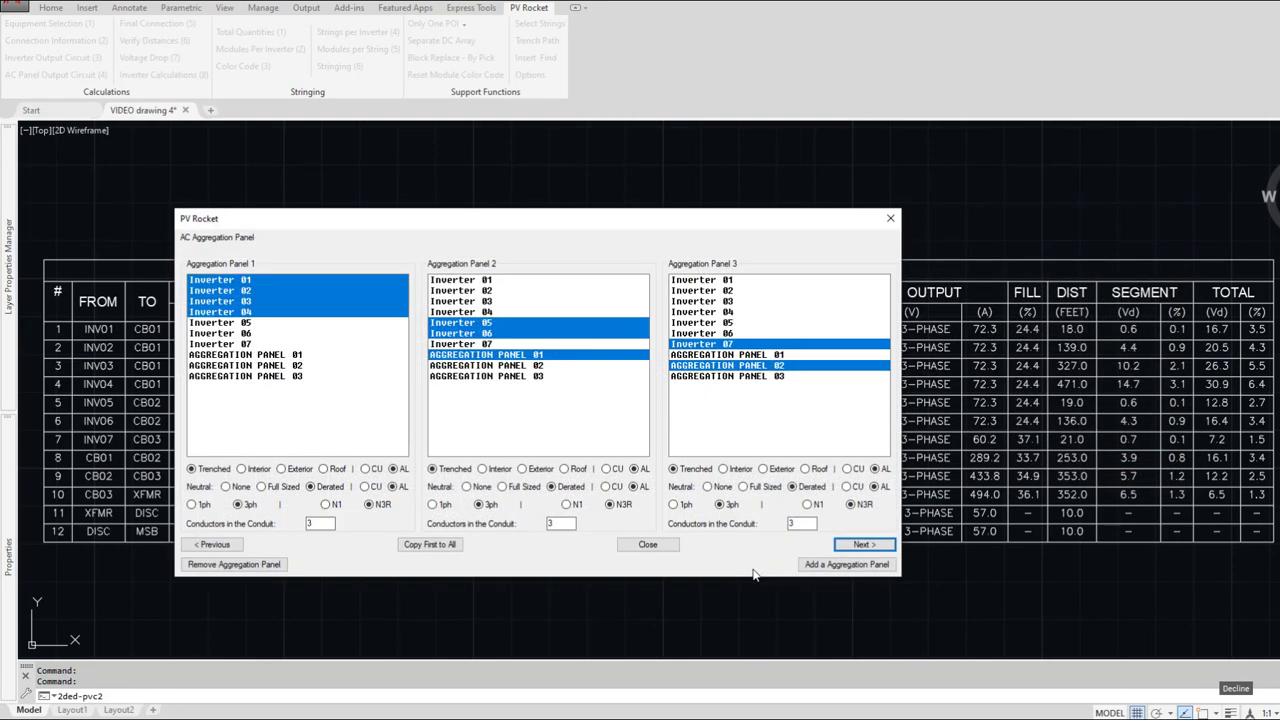
key(Return)
key(Return)
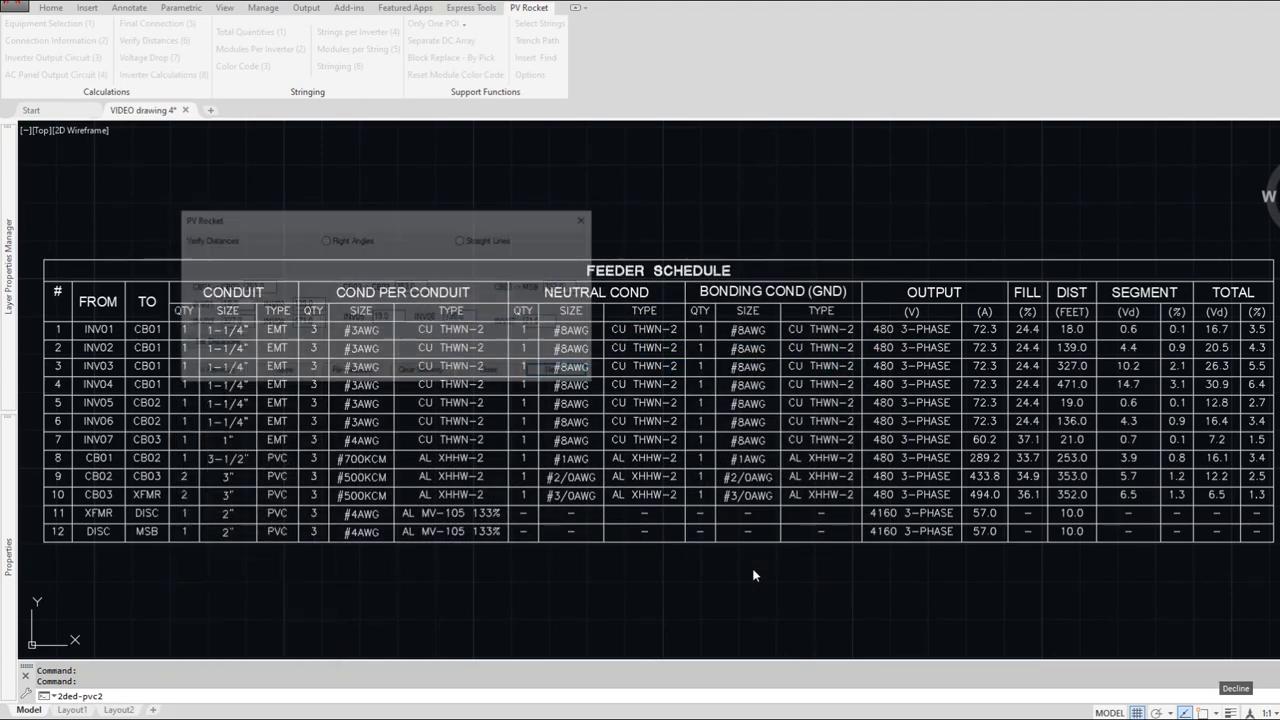
key(Return)
key(Return)
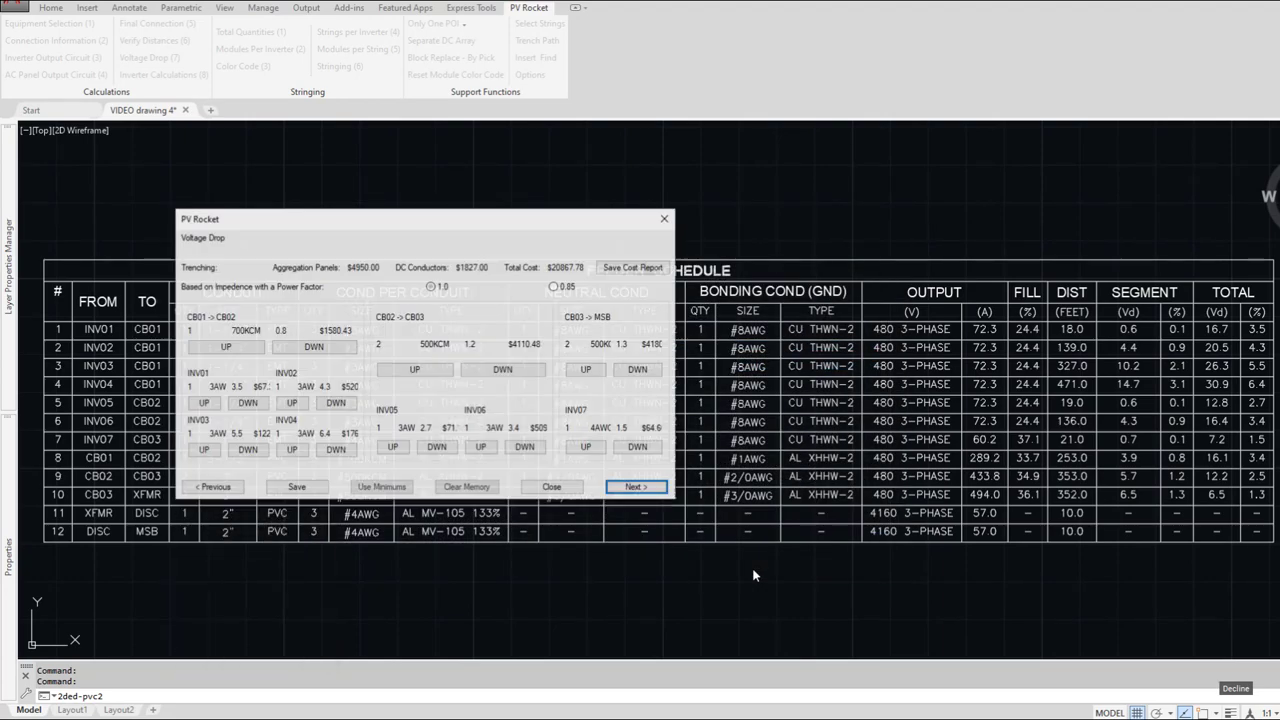
key(Return)
key(Return)
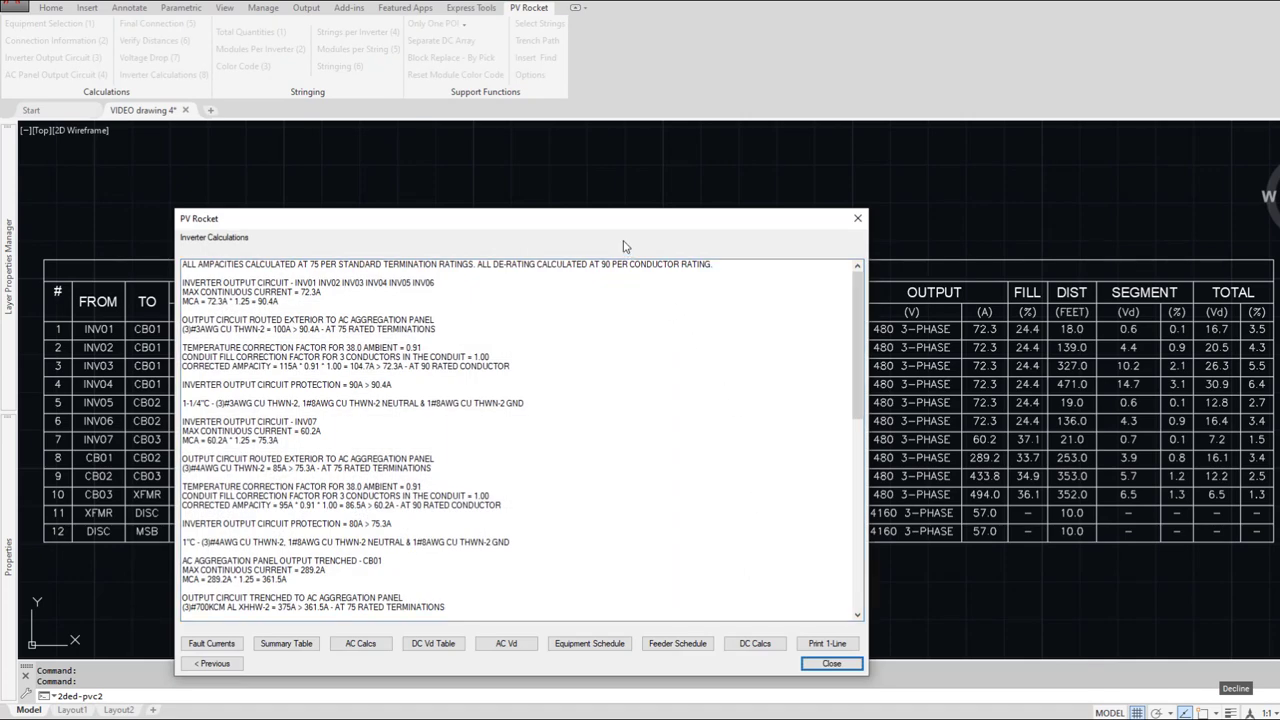
drag(620, 217, 655, 140)
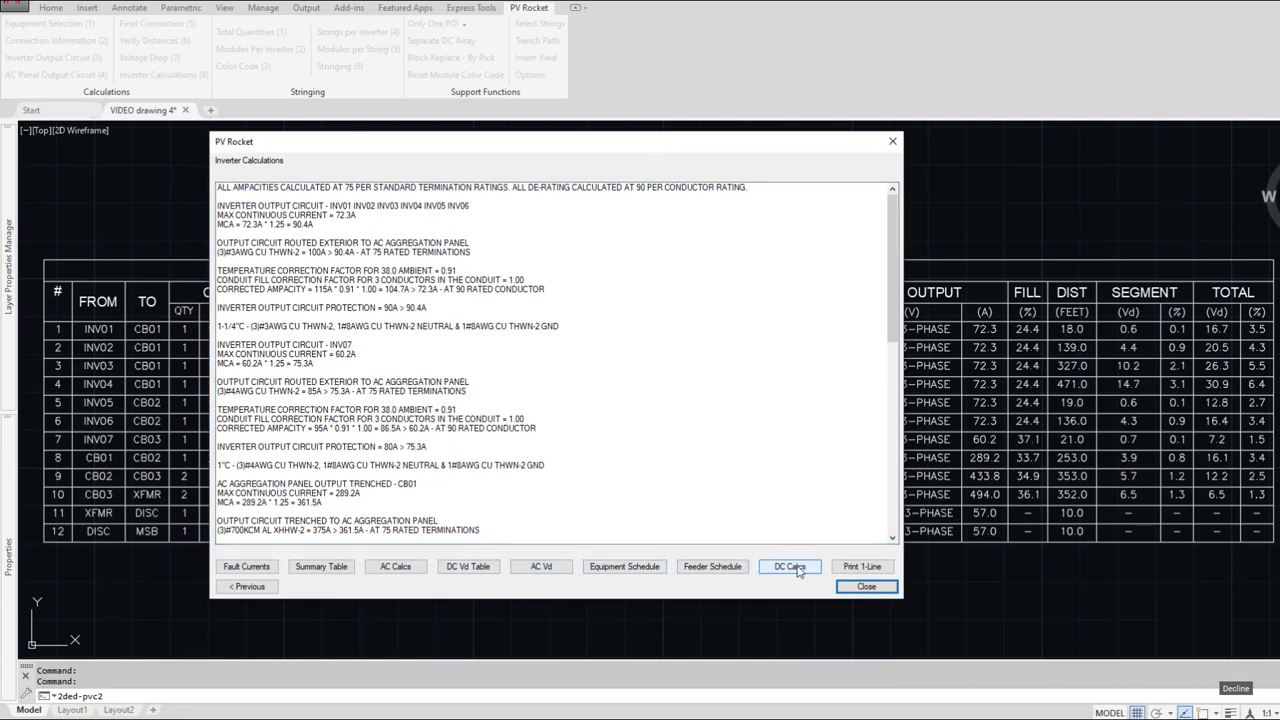
click(866, 587)
Step: Move all the existing tables, calculation texts and diagrams straight down to clear the area around the origin, excluding the library labels
scroll(614, 478, down, 8)
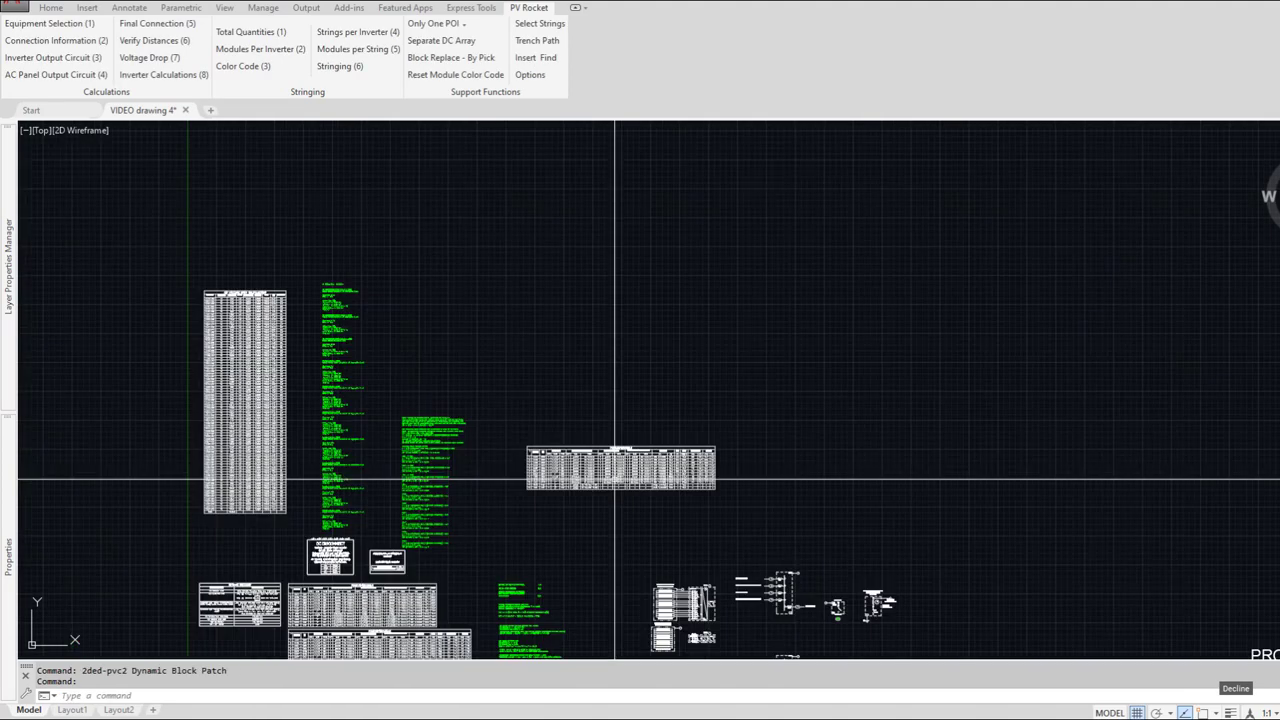
middle_drag(612, 487, 612, 399)
scroll(695, 578, up, 6)
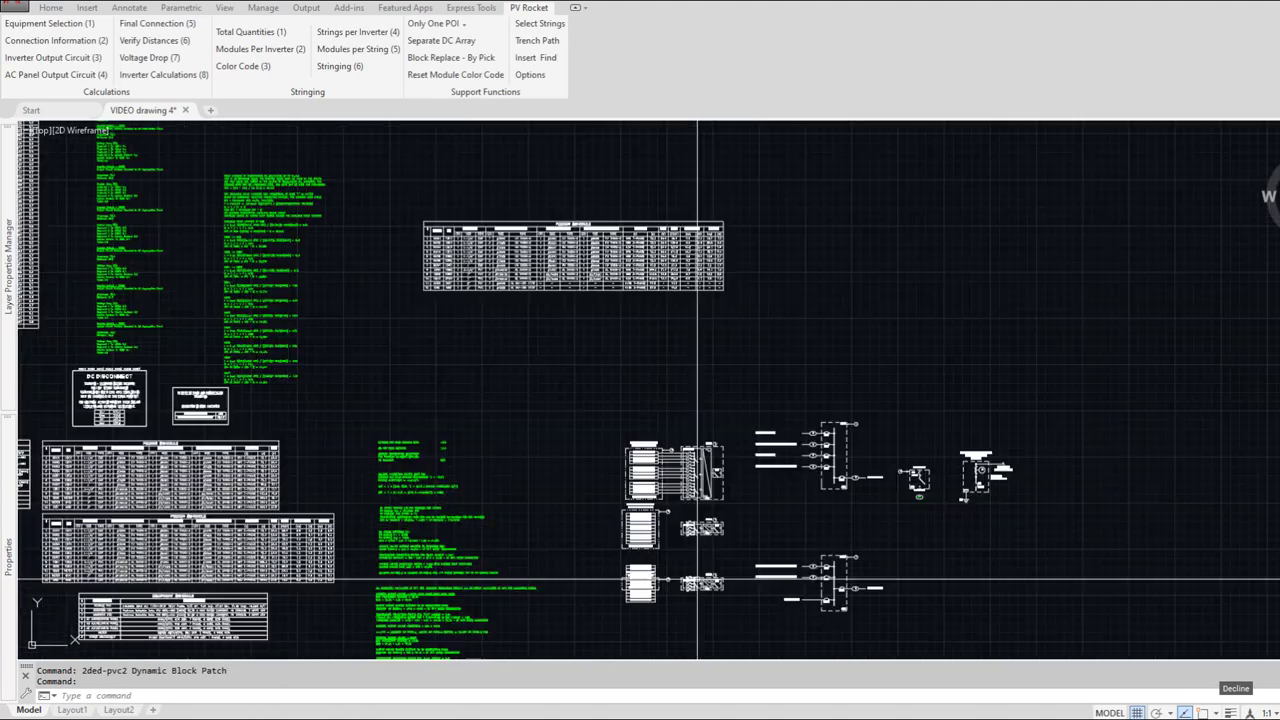
scroll(698, 578, down, 8)
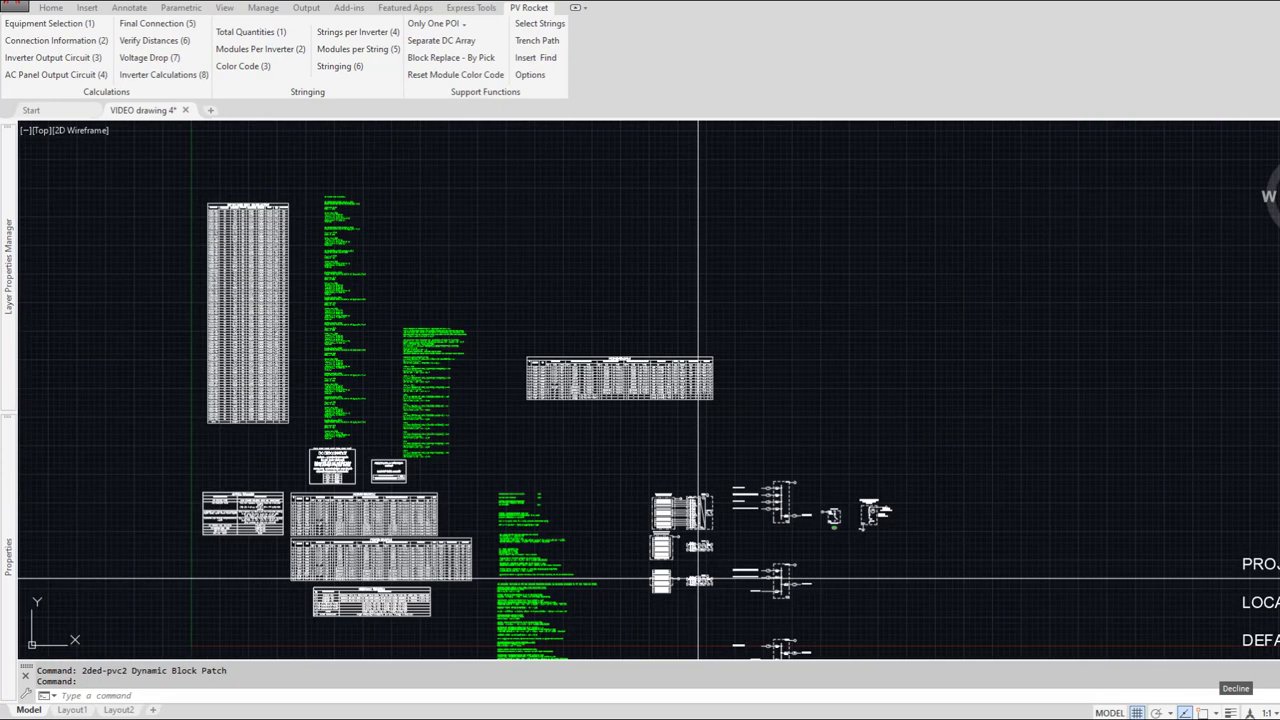
middle_drag(698, 578, 697, 414)
scroll(697, 414, down, 4)
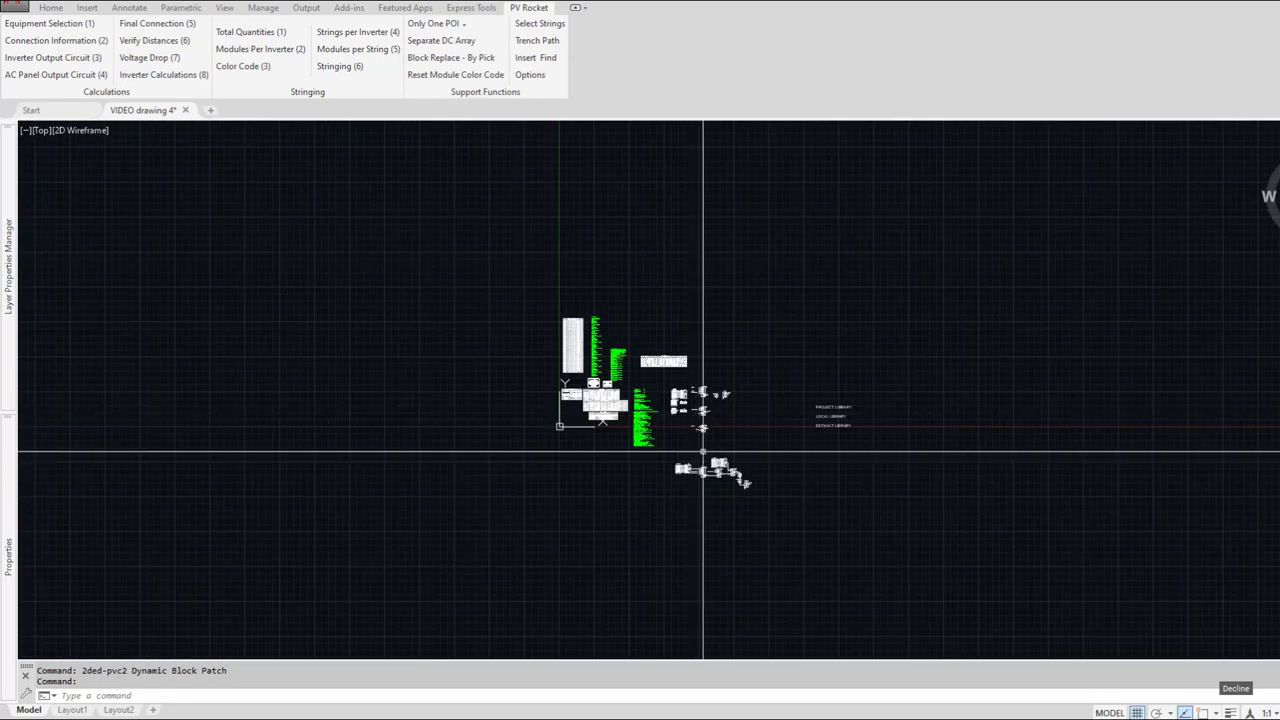
text(m)
key(Return)
click(776, 520)
click(578, 332)
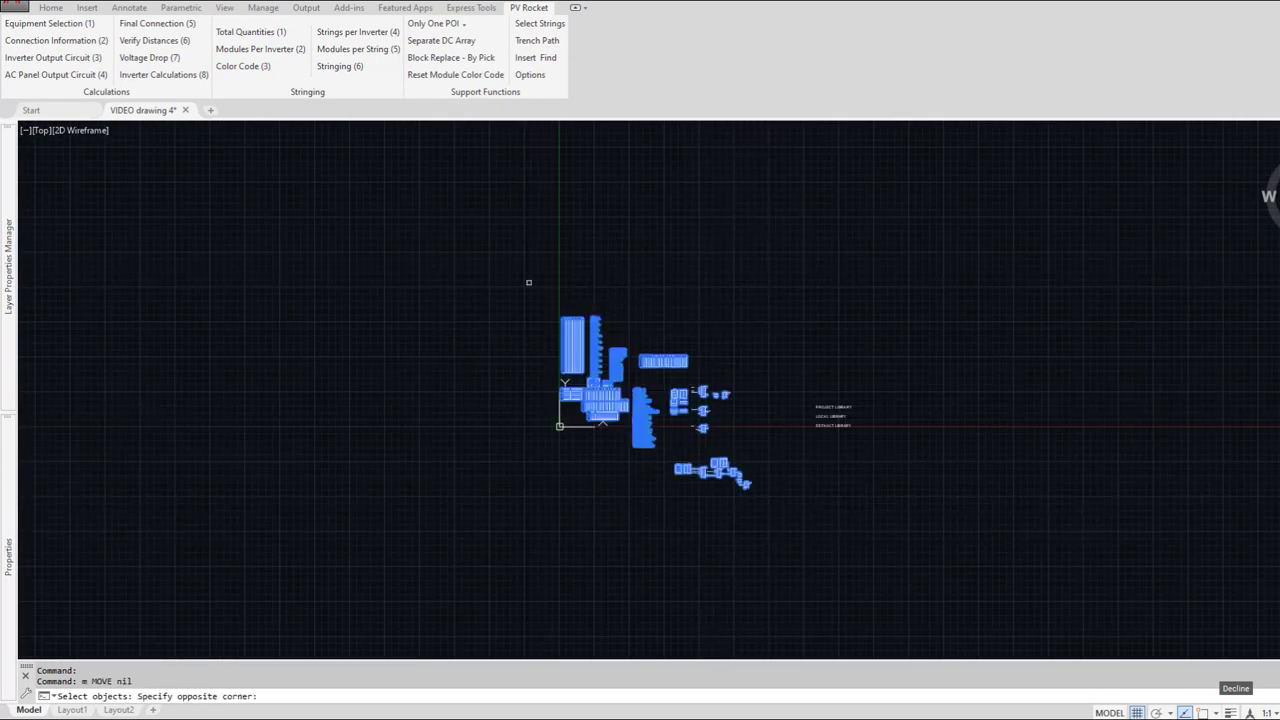
key(Return)
click(698, 396)
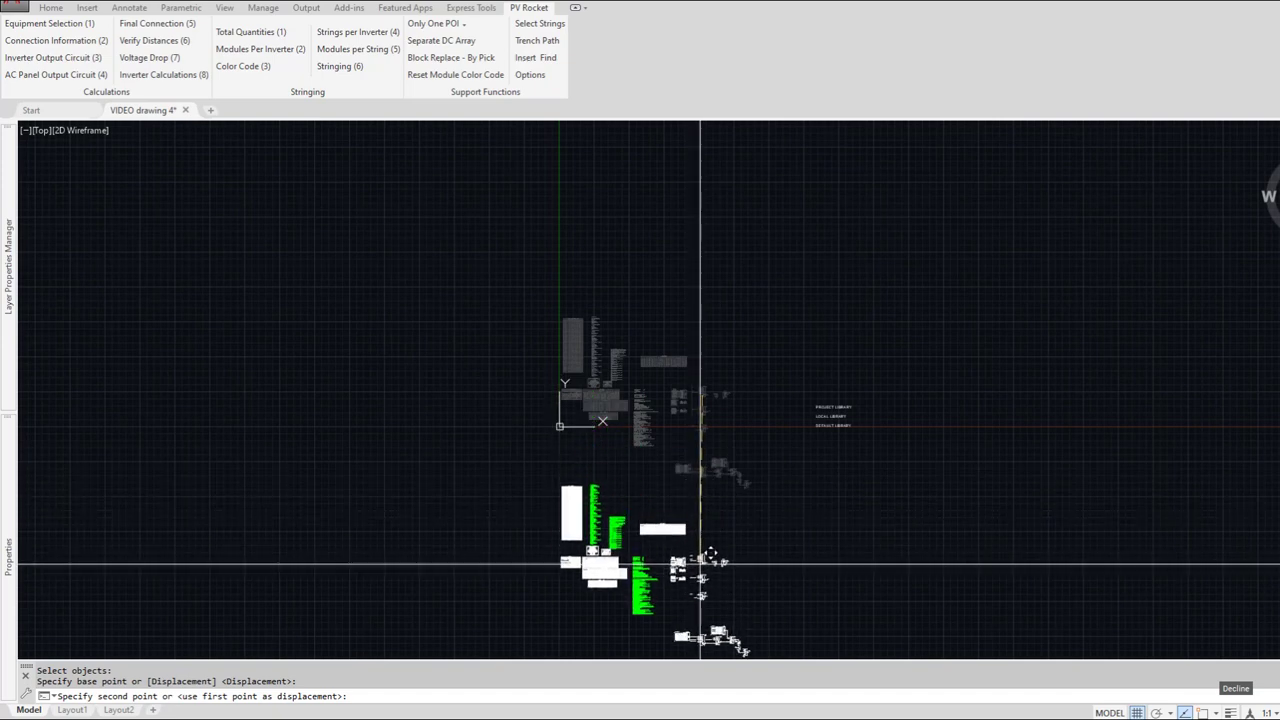
click(699, 562)
Step: Reopen the inverter calculations, acknowledging the DC:AC ratio notice, and output the DC calculations to the drawing
scroll(664, 400, up, 2)
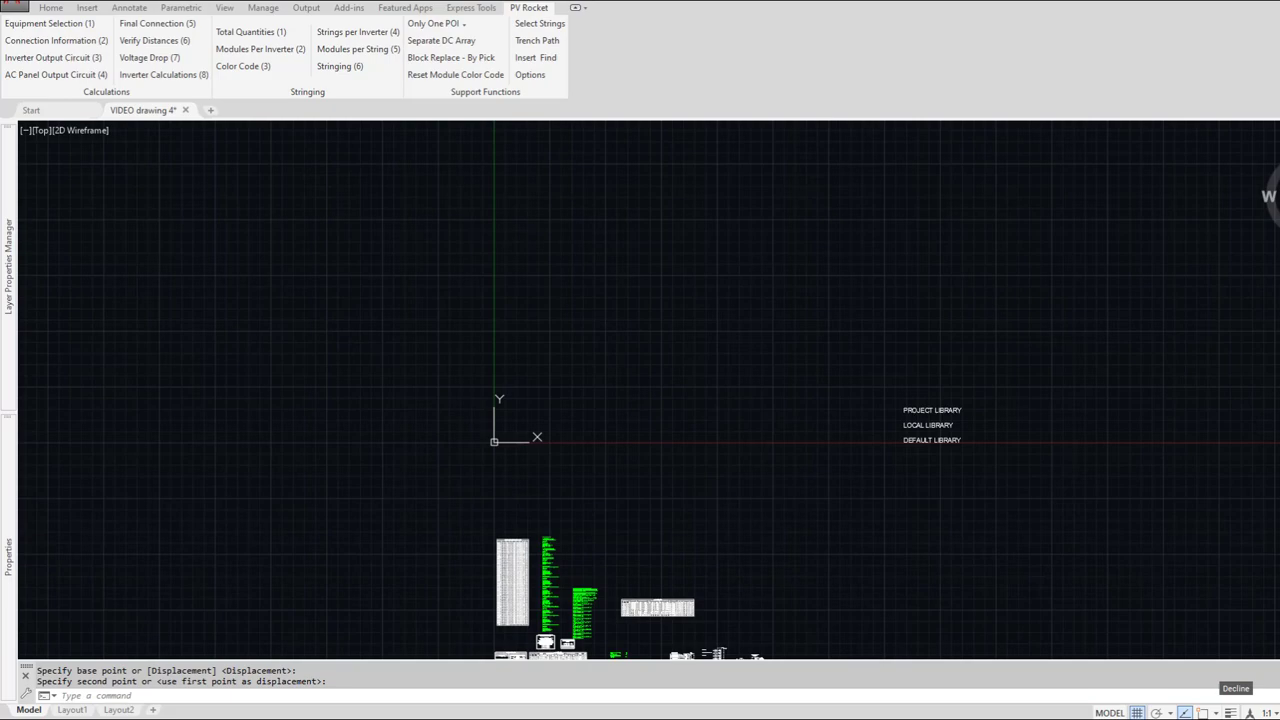
click(730, 381)
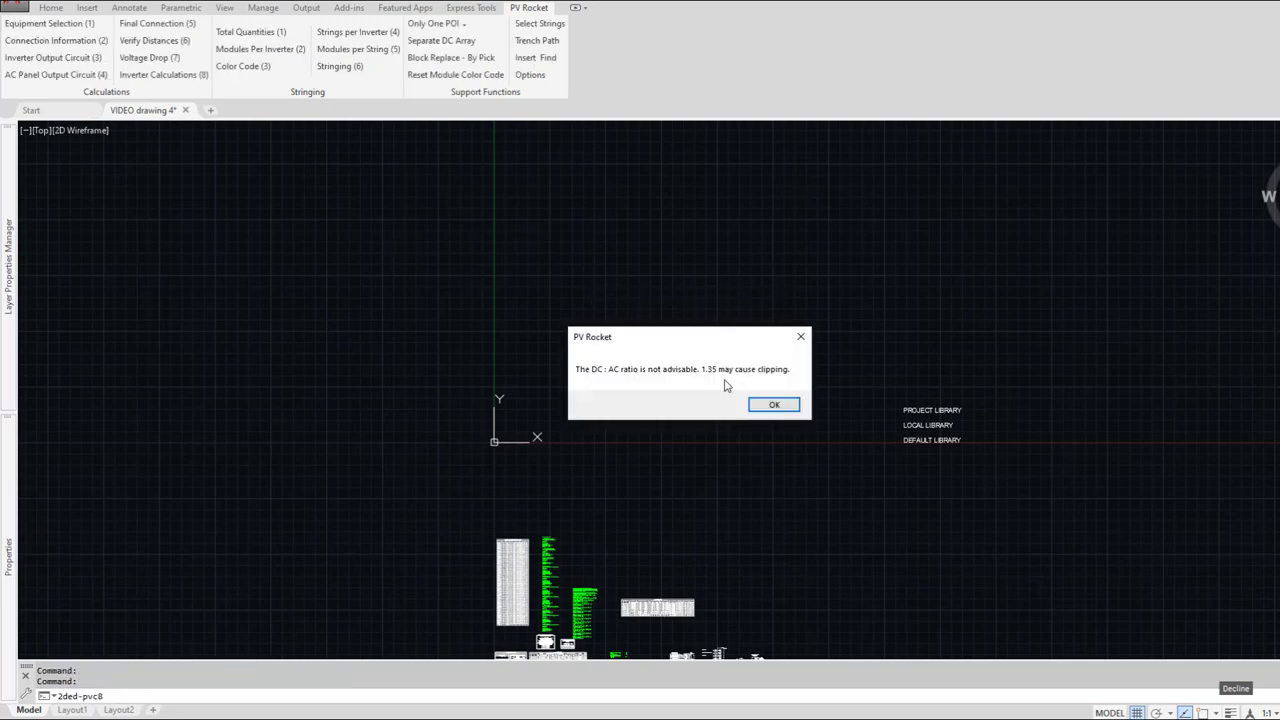
key(Return)
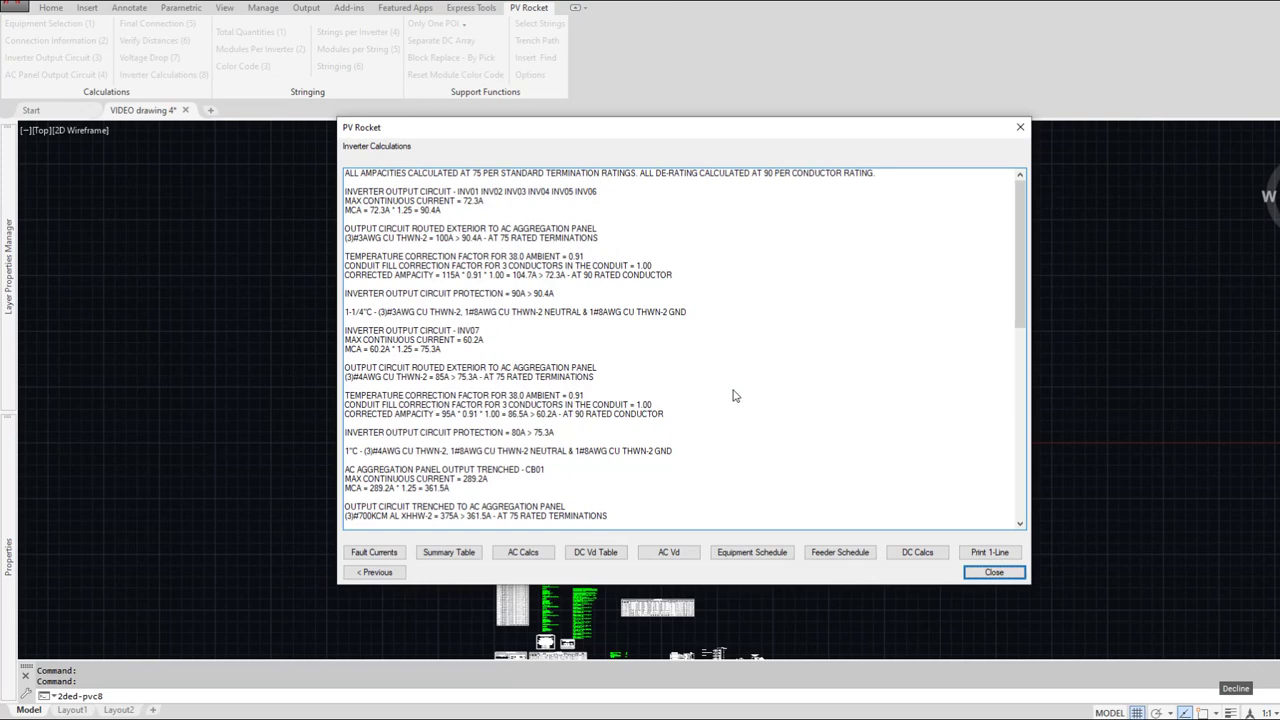
click(940, 551)
click(991, 573)
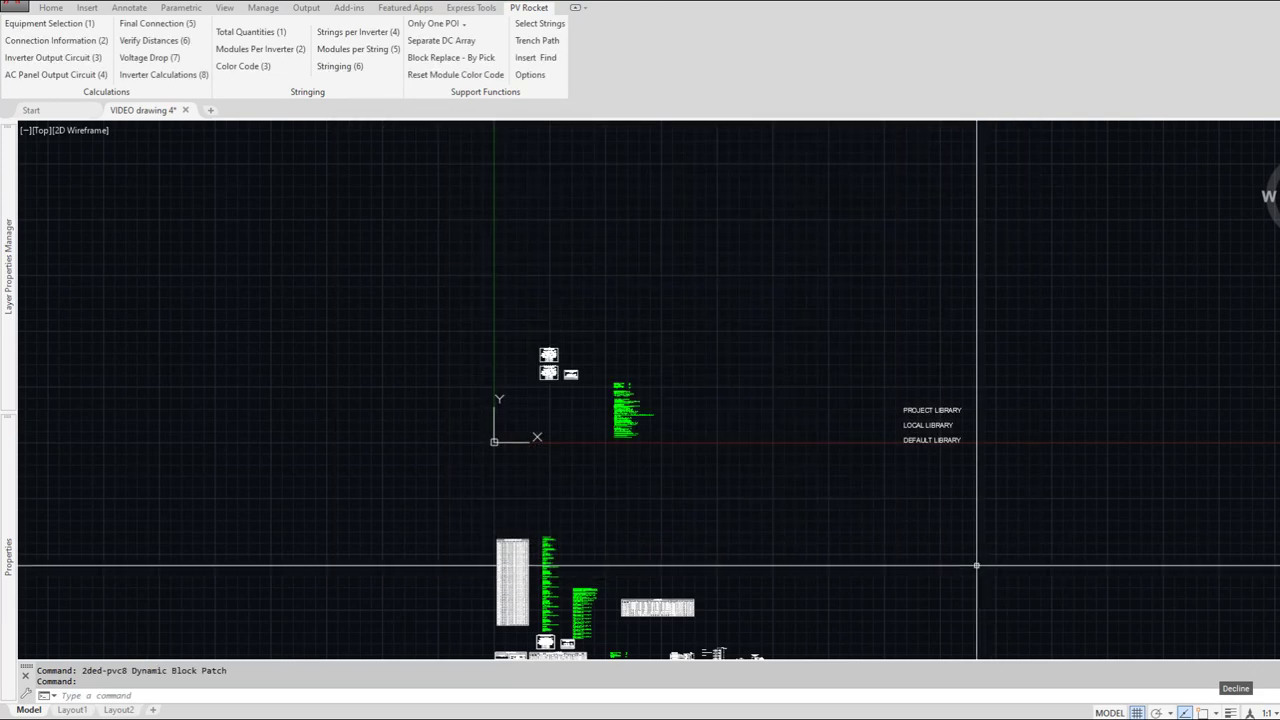
Step: Move the DC string amperage text block down so it clears the overlapping DC string voltage text
scroll(609, 400, up, 8)
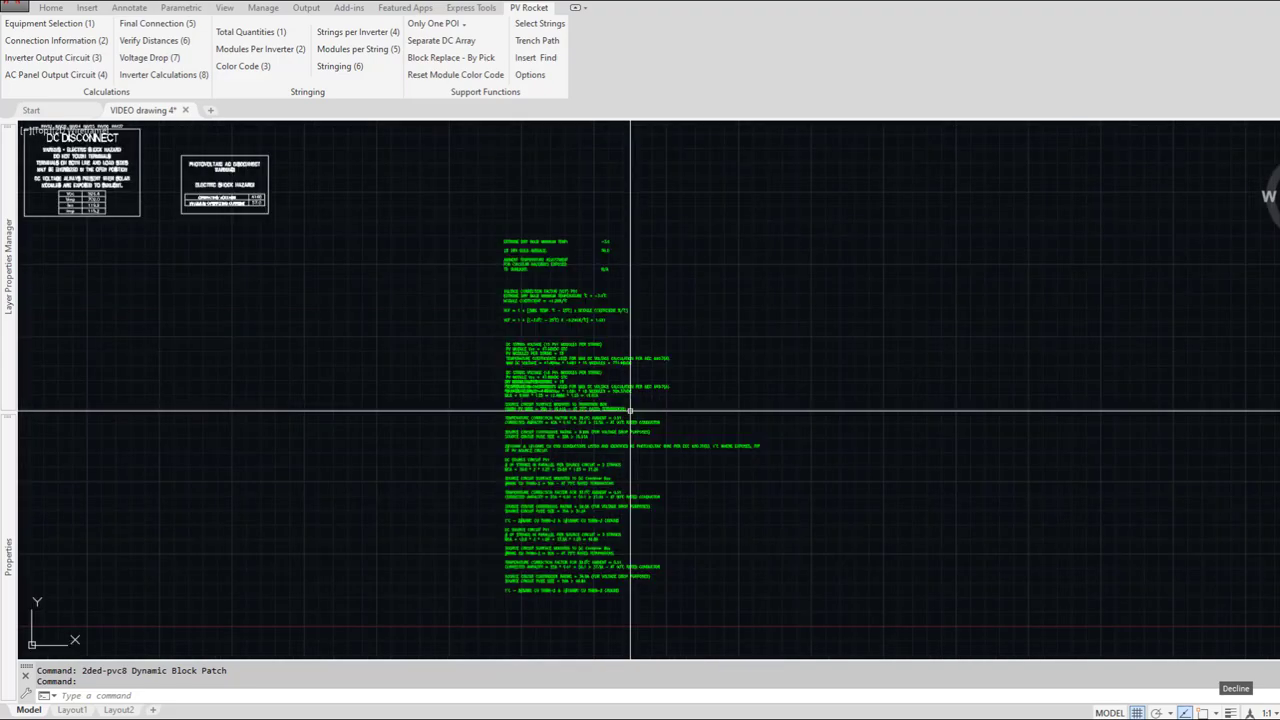
text(m)
key(Return)
click(521, 423)
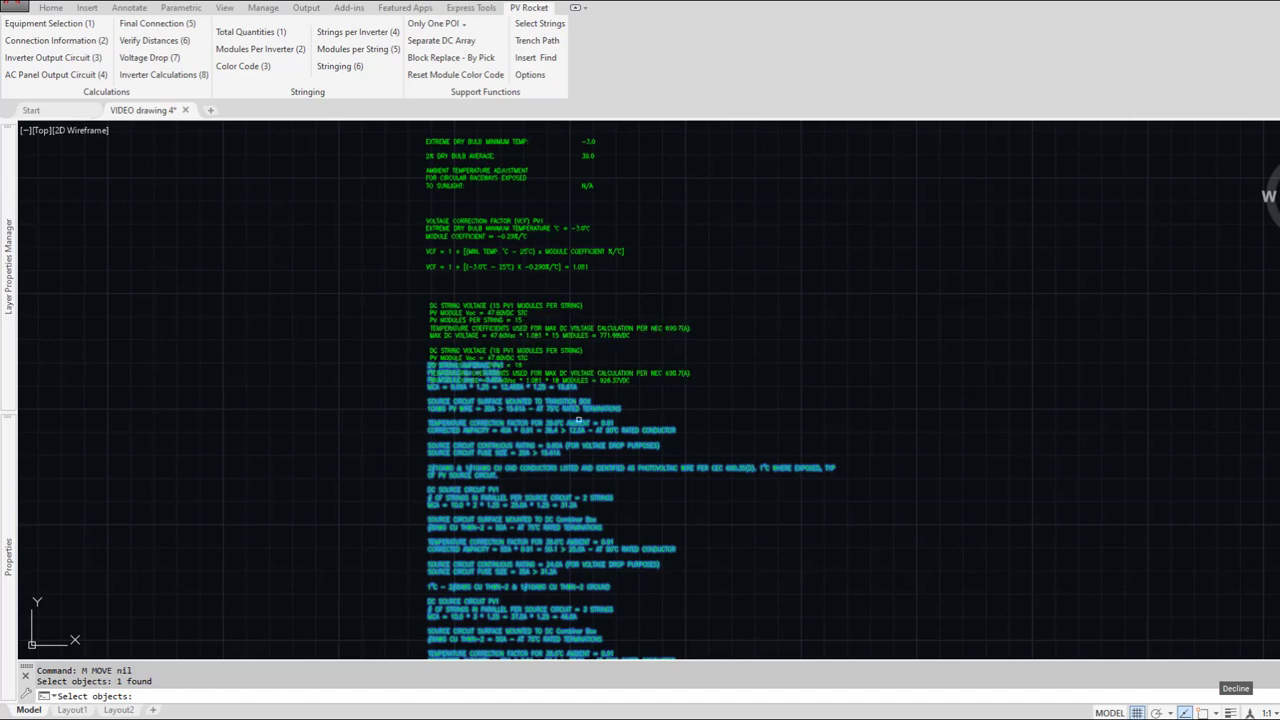
key(Return)
click(565, 440)
click(566, 498)
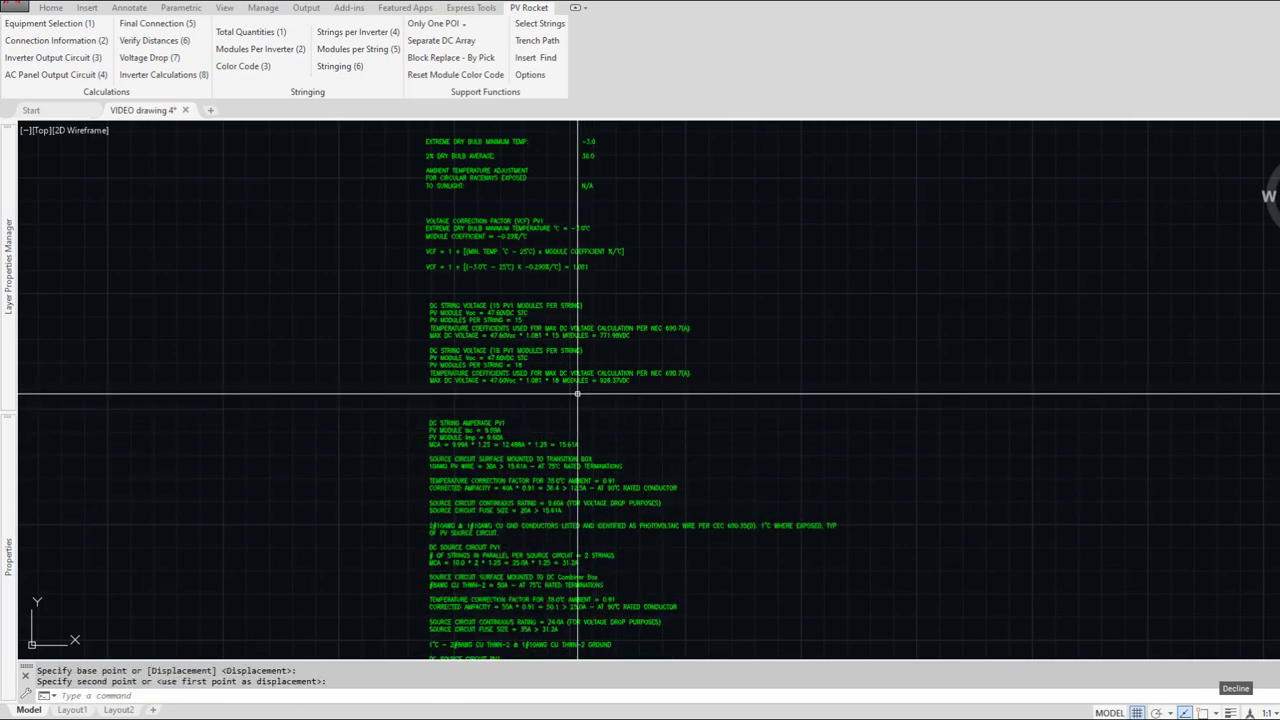
Step: Move the DC string amperage text block to the empty area left of the temperature and string voltage calculations
middle_drag(495, 487, 496, 505)
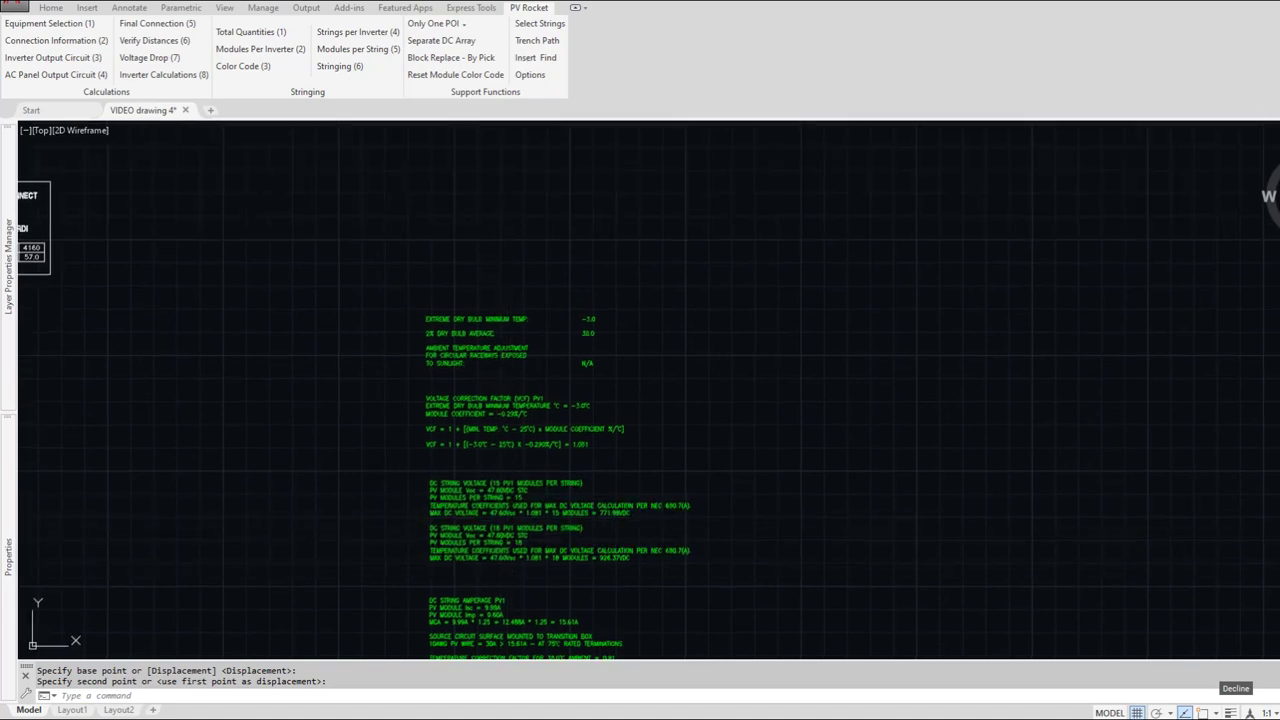
middle_drag(504, 578, 521, 401)
scroll(521, 401, down, 2)
text(m)
key(space)
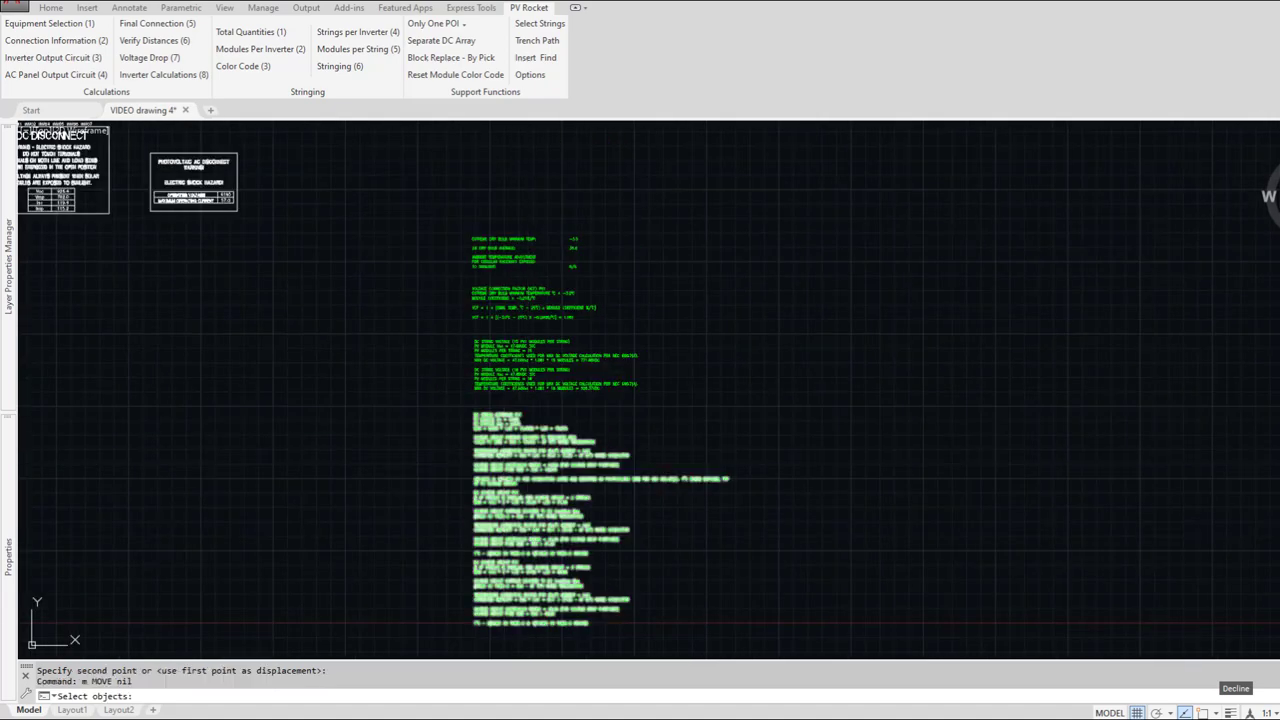
click(509, 452)
key(space)
click(511, 467)
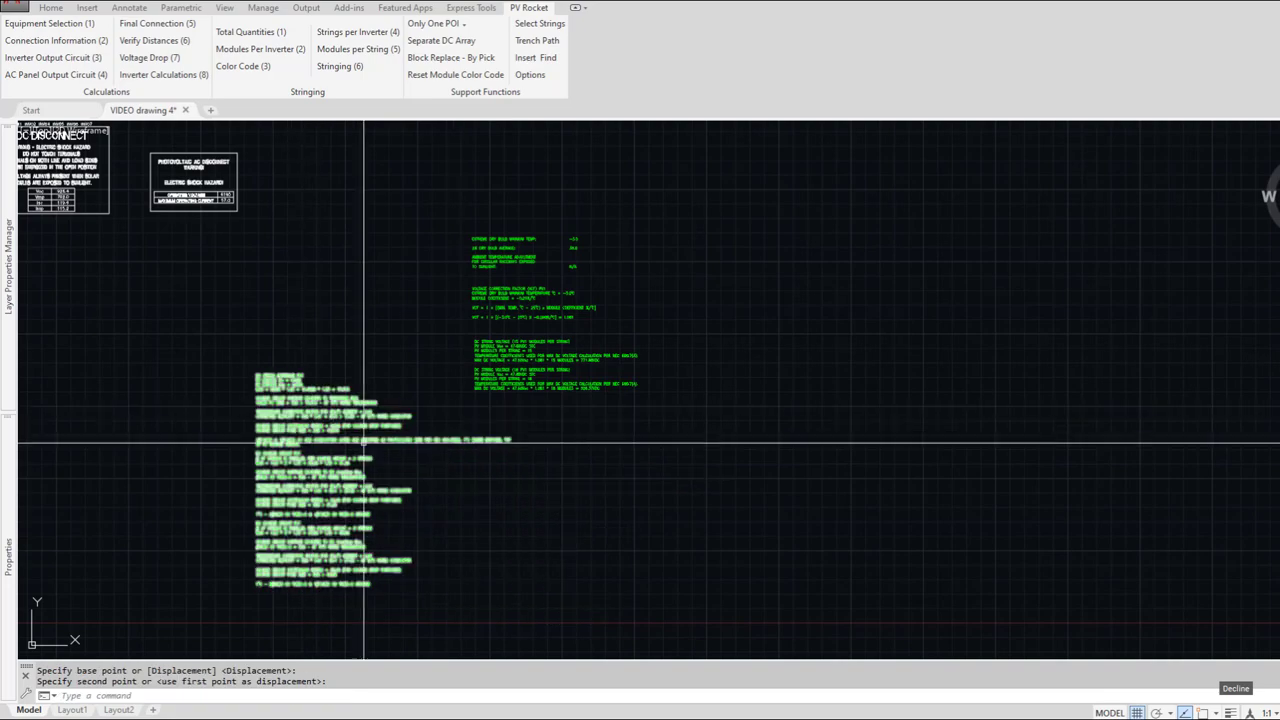
Step: Draw a separator line between the PV wire conductor note and the DC source circuit calculation for 2 strings
scroll(294, 429, up, 5)
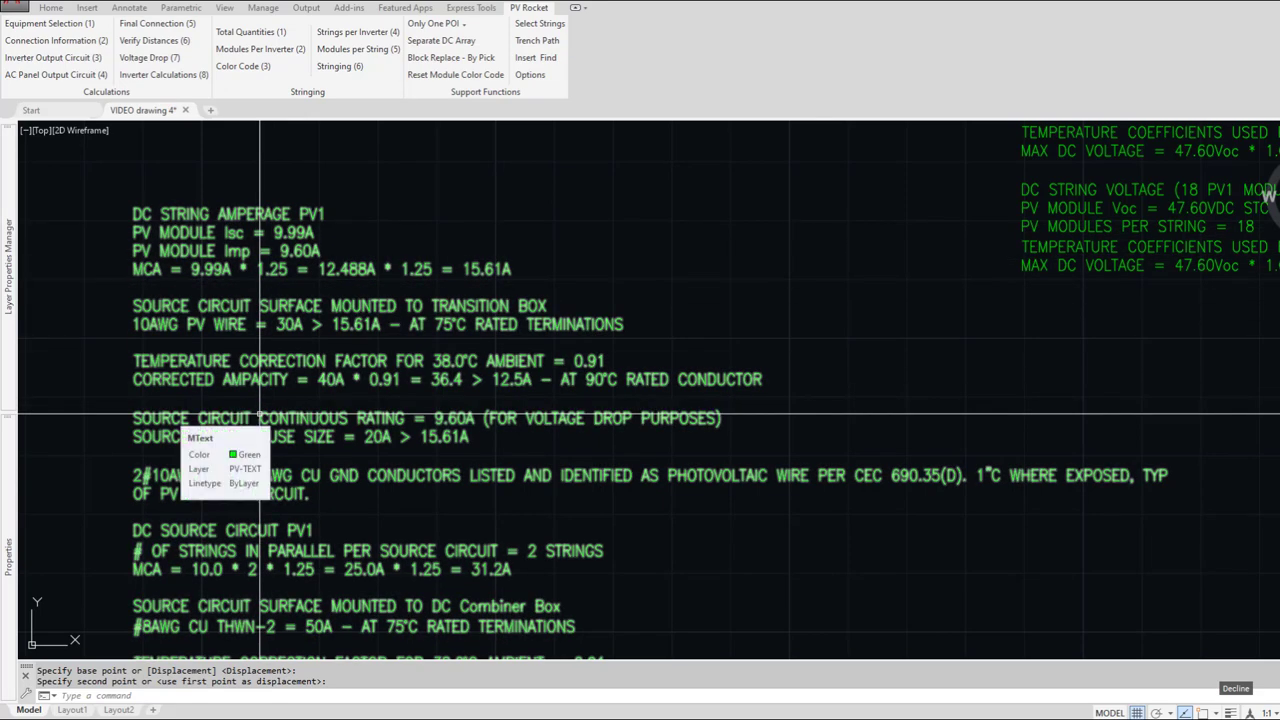
text(l)
key(Return)
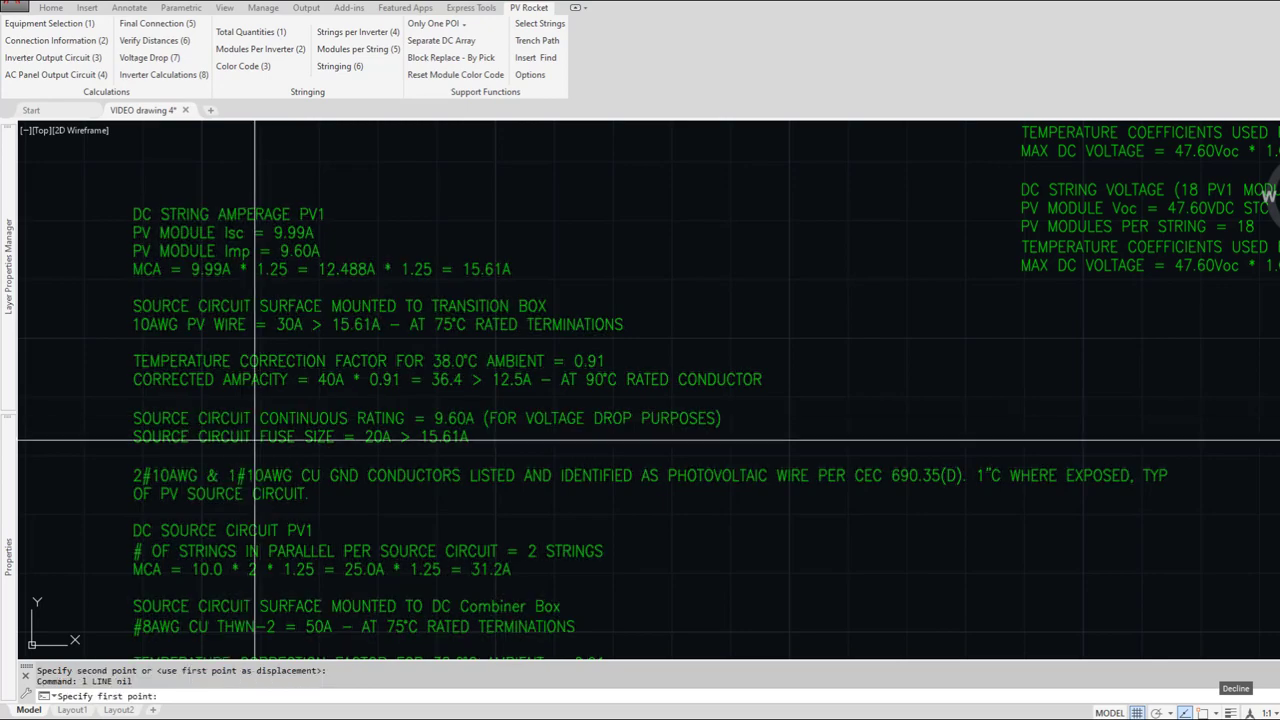
click(101, 513)
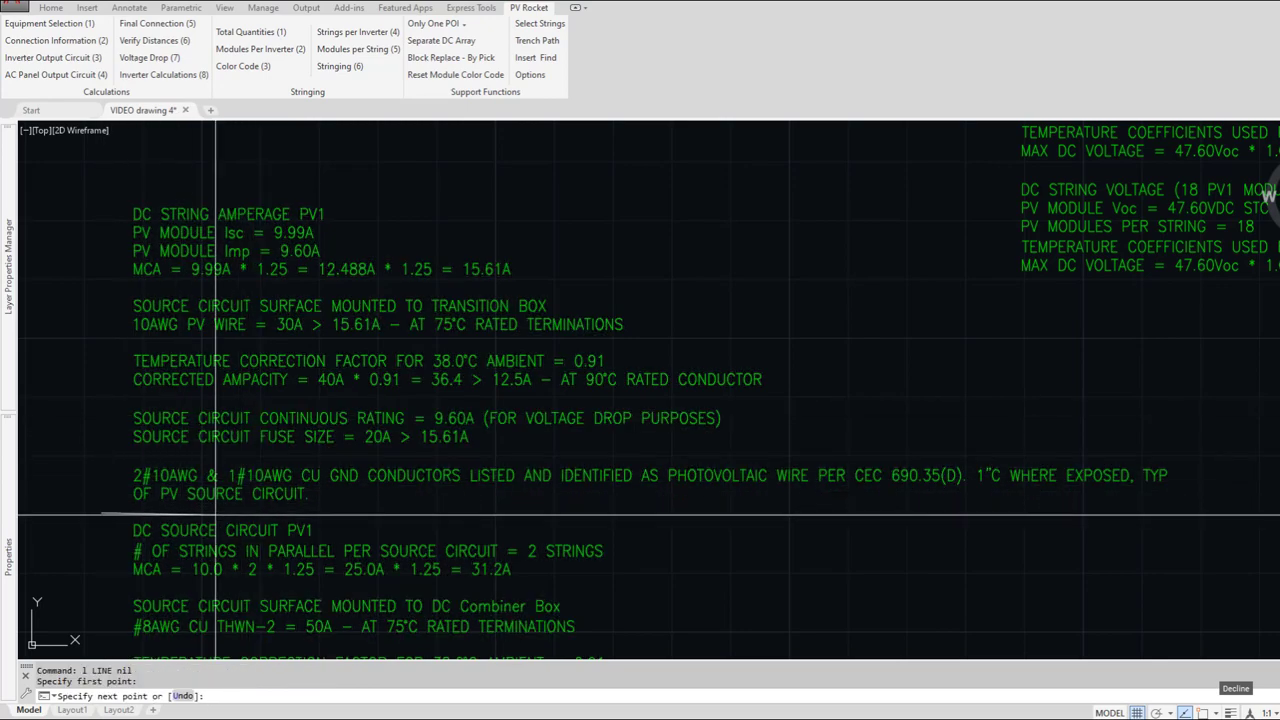
click(525, 508)
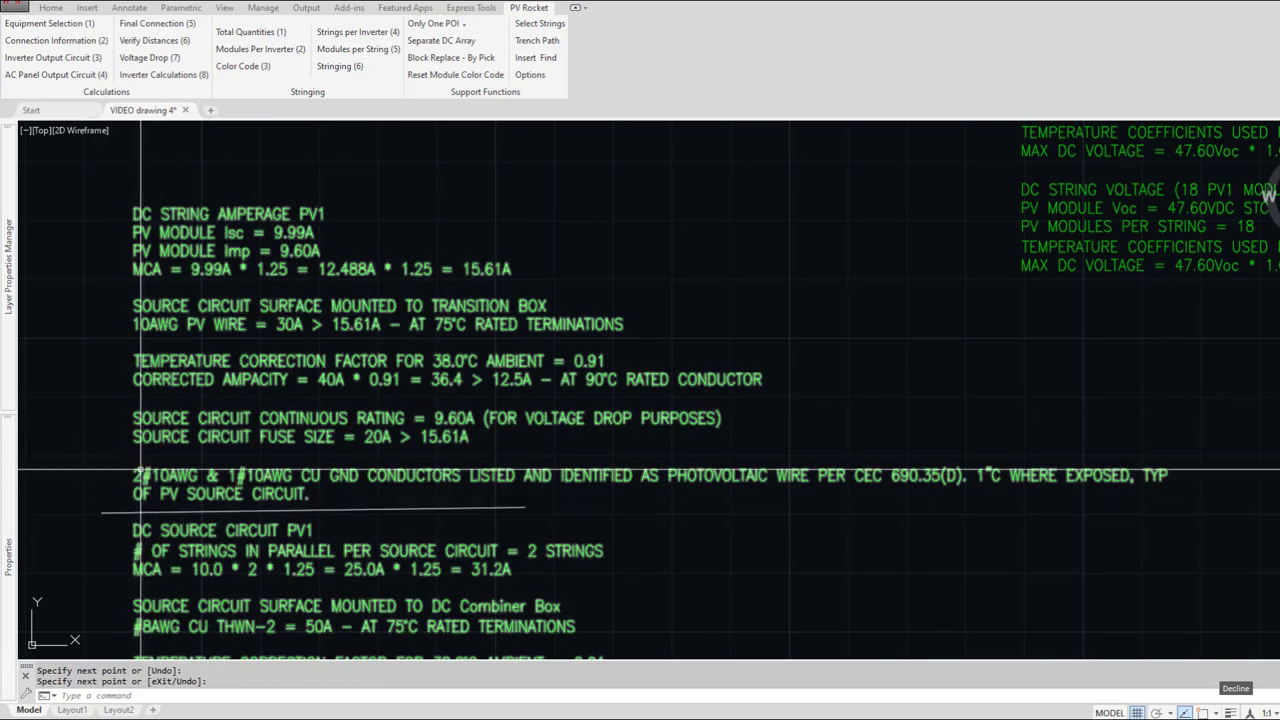
Step: Draw a separator line between the DC source circuit calculations for 2 strings and for 3 strings
middle_drag(147, 547, 211, 209)
text(l)
key(Return)
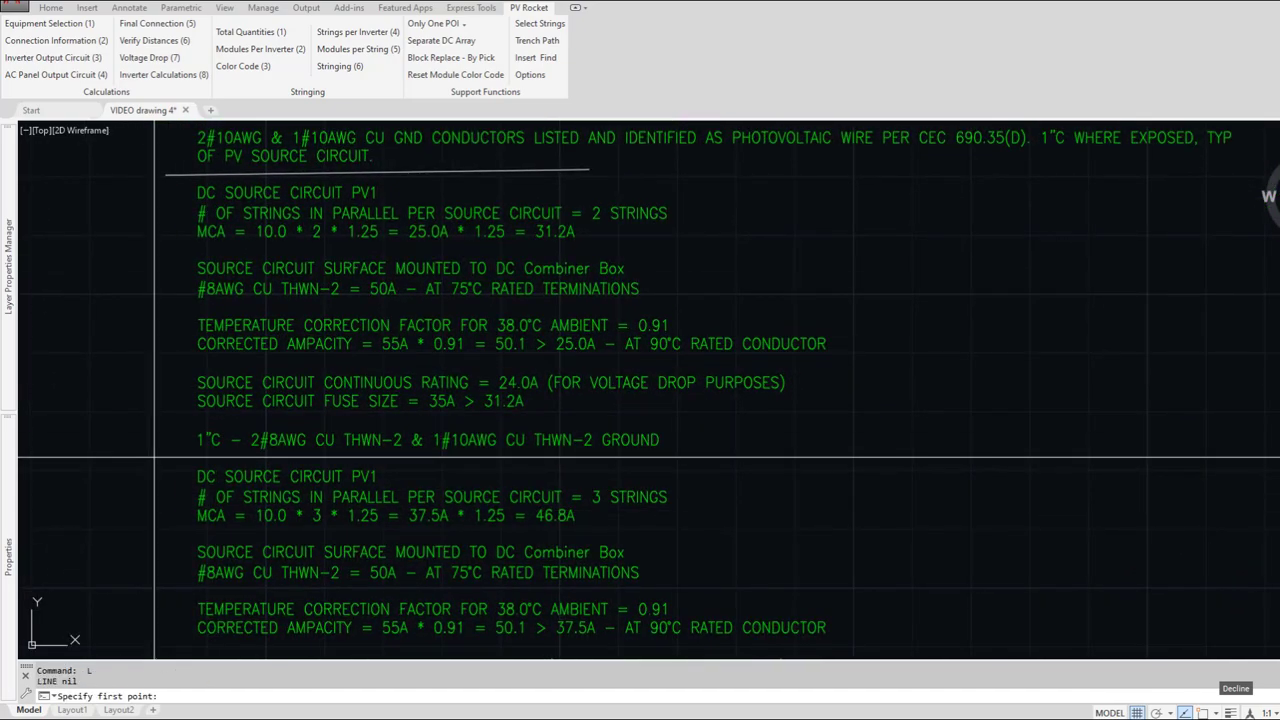
click(153, 457)
click(707, 453)
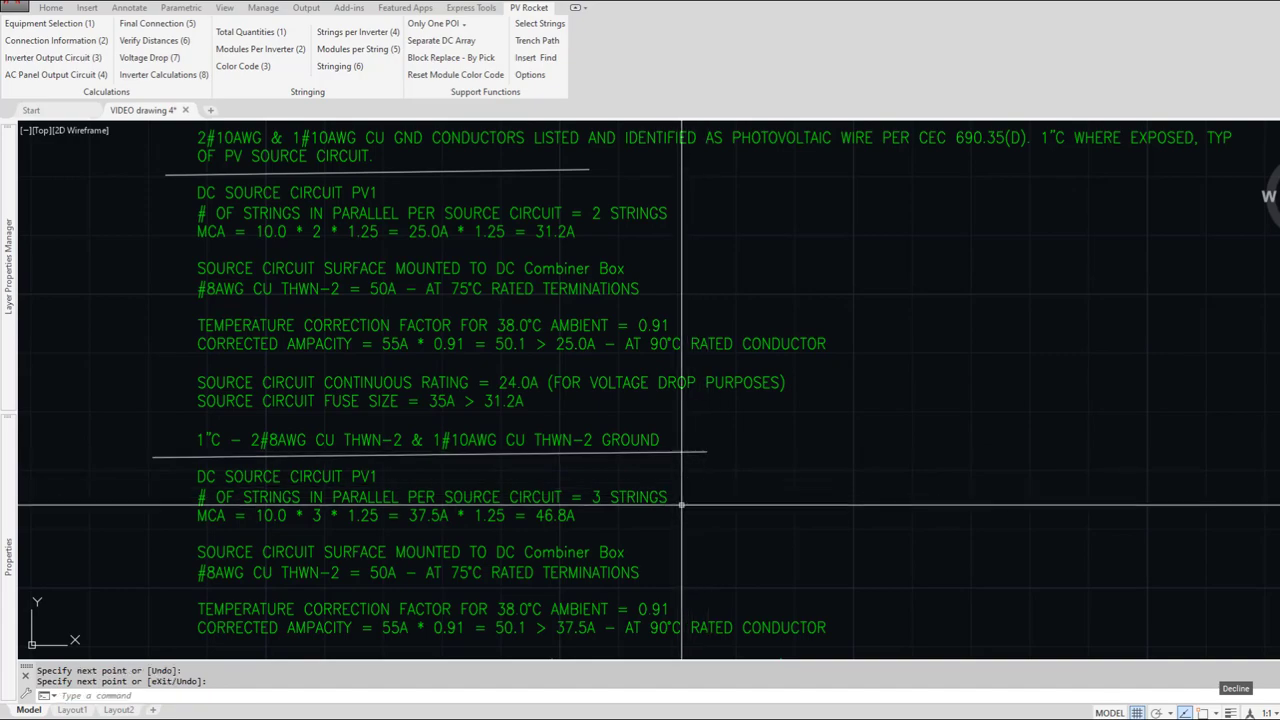
Step: Examine the DC string and source circuit calculations, then the INV01 string connections and fused inputs in the earlier one-line diagram
mouse_move(554, 553)
middle_down()
mouse_move(555, 241)
mouse_move(545, 628)
middle_up()
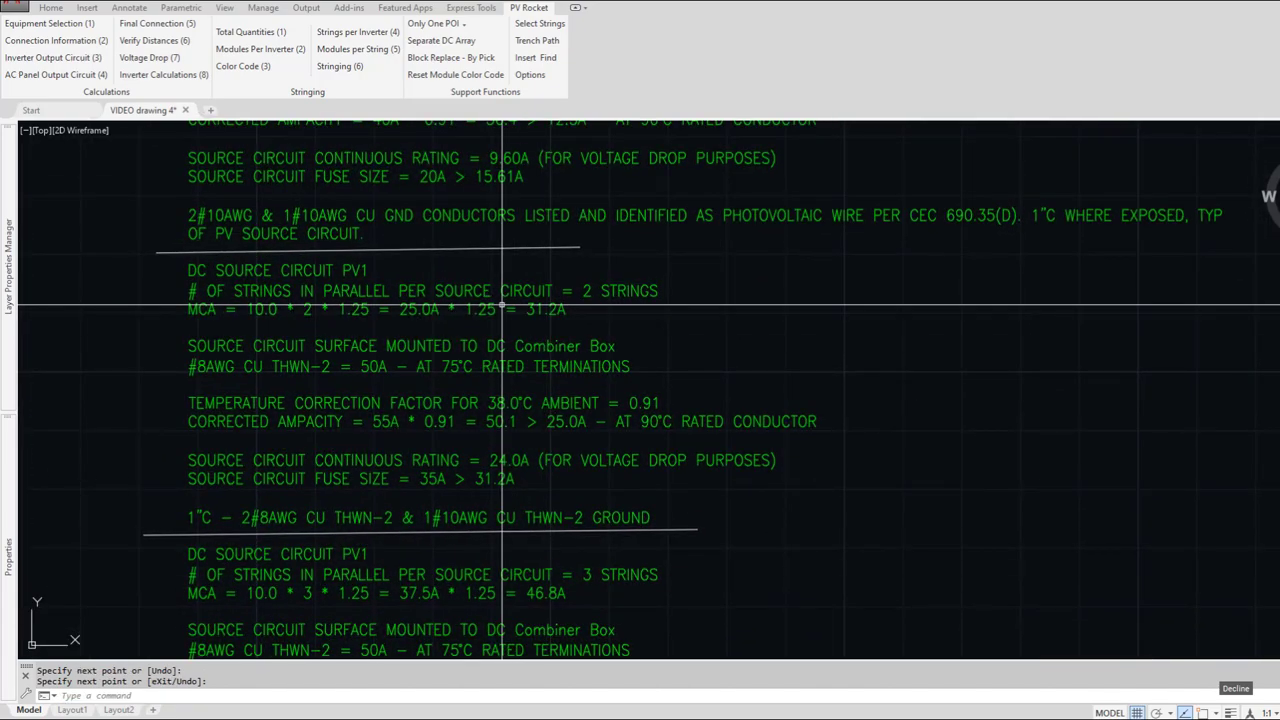
middle_drag(502, 305, 471, 568)
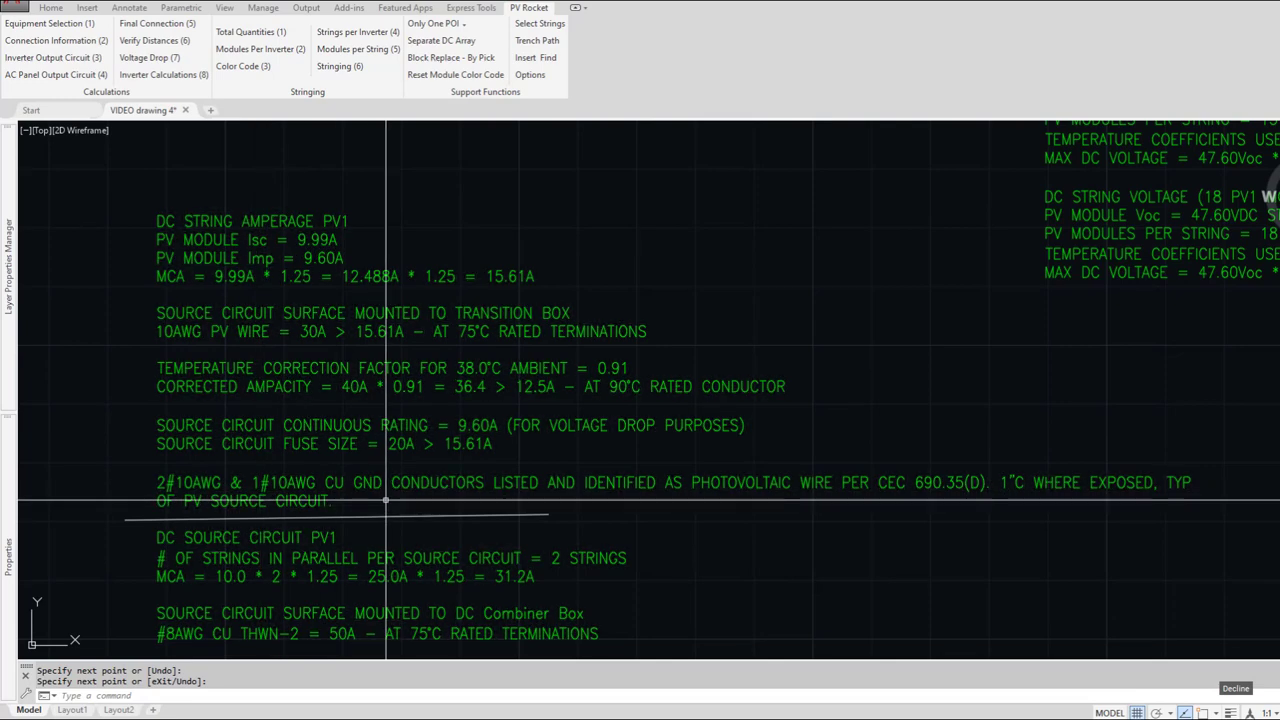
scroll(386, 500, down, 6)
middle_drag(419, 532, 429, 343)
middle_drag(429, 467, 426, 352)
scroll(425, 352, down, 3)
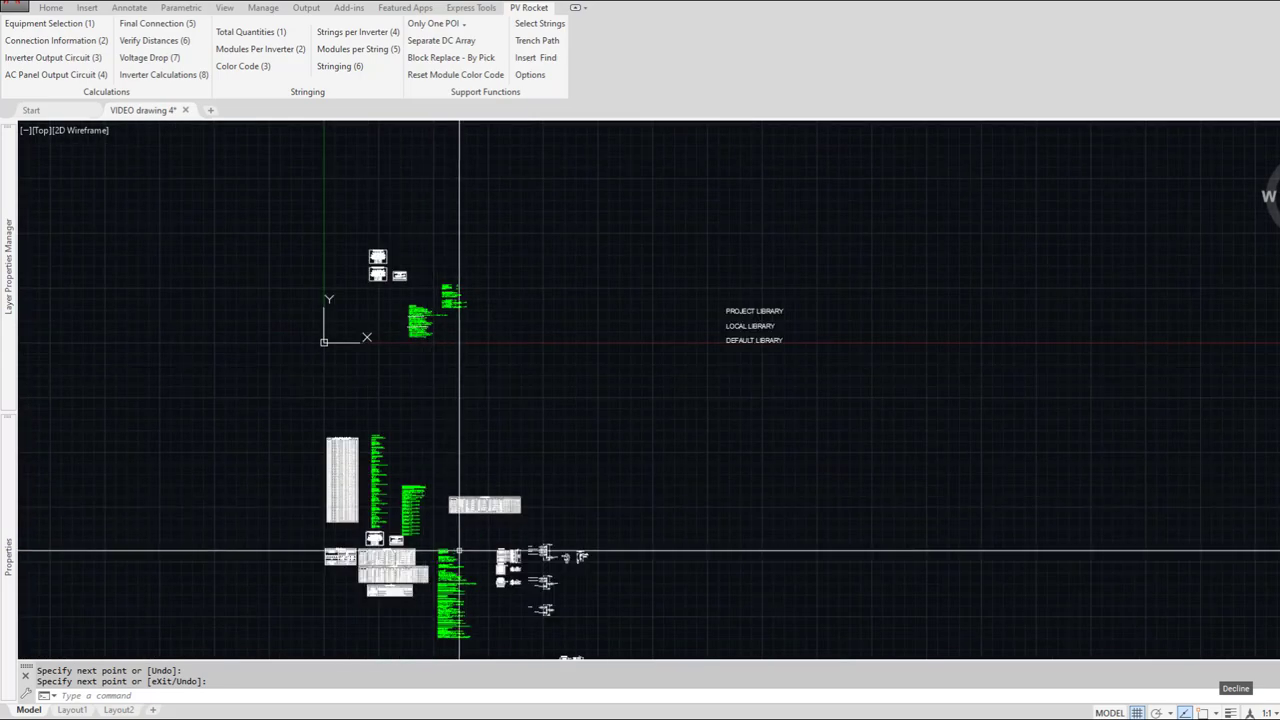
scroll(545, 583, up, 2)
scroll(545, 583, up, 2)
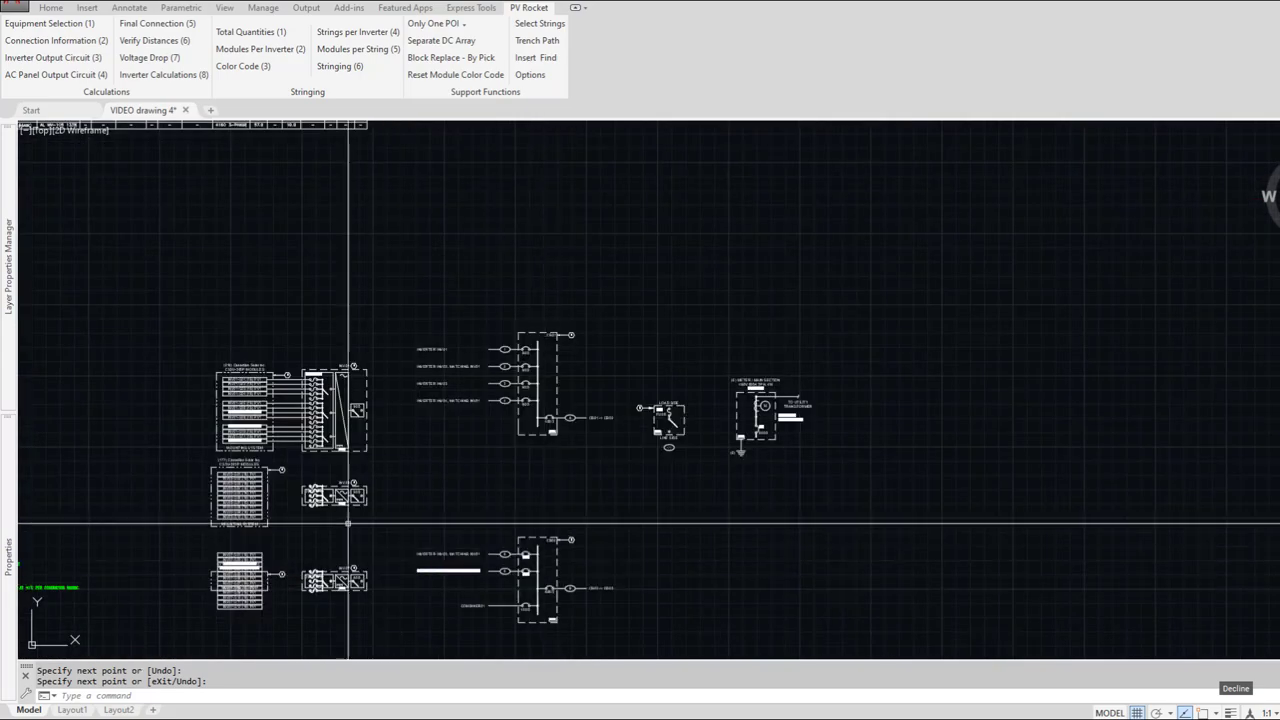
scroll(300, 450, up, 4)
middle_drag(211, 338, 314, 497)
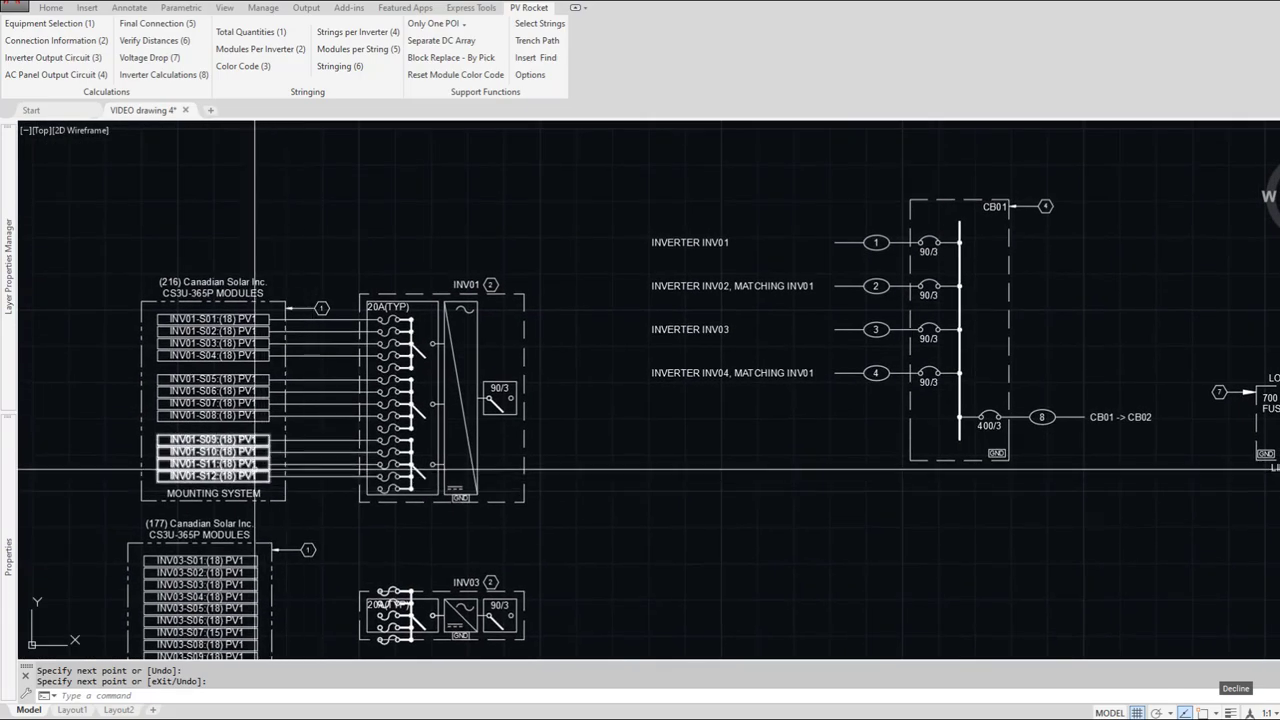
scroll(265, 468, up, 4)
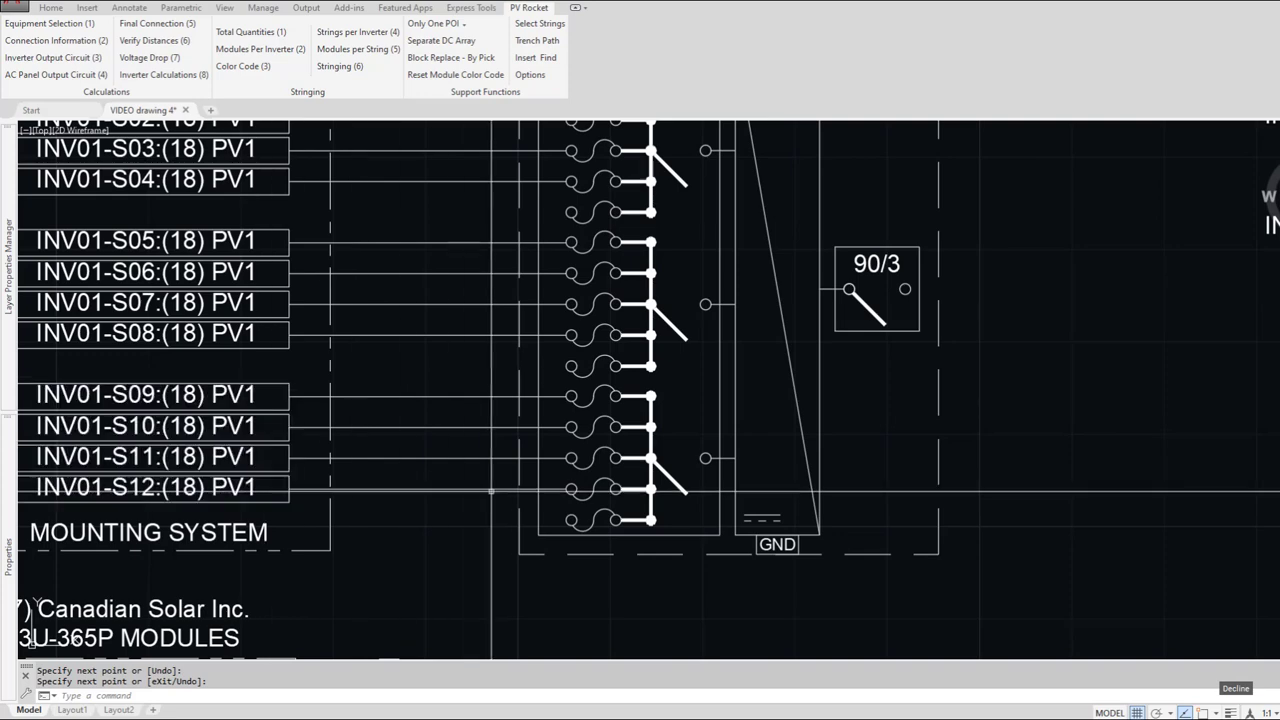
scroll(495, 491, down, 5)
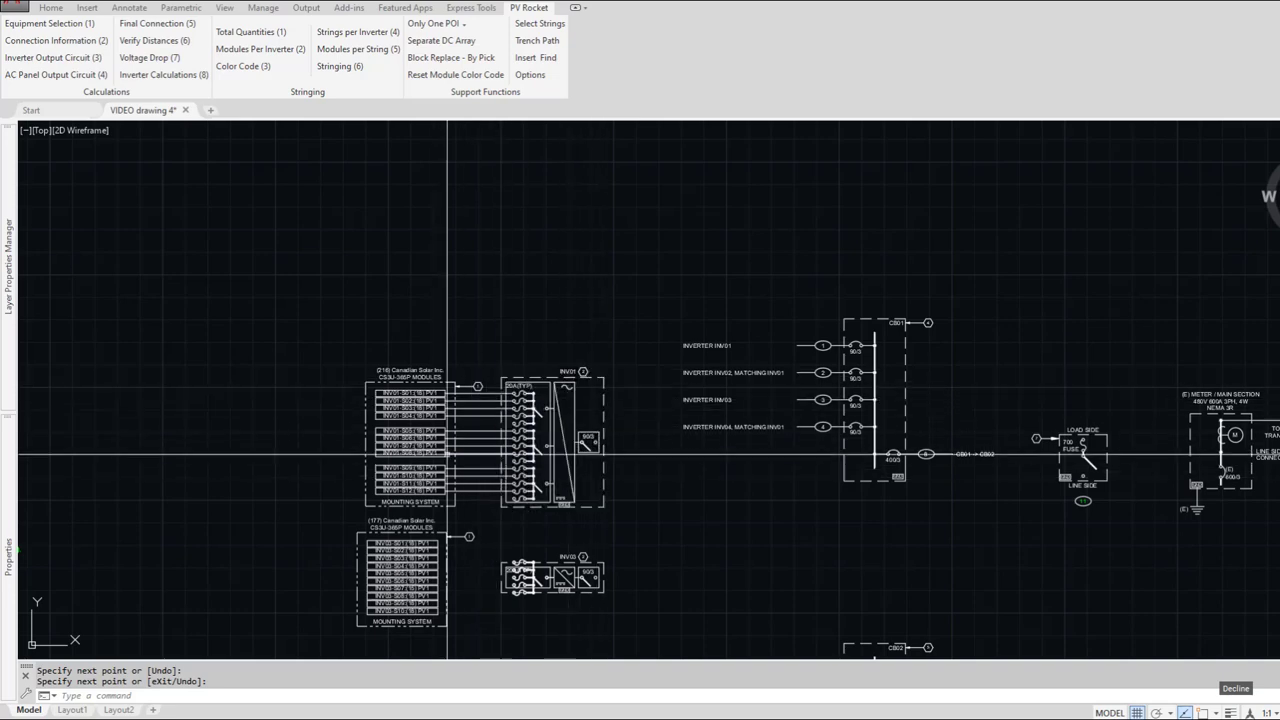
scroll(503, 494, down, 5)
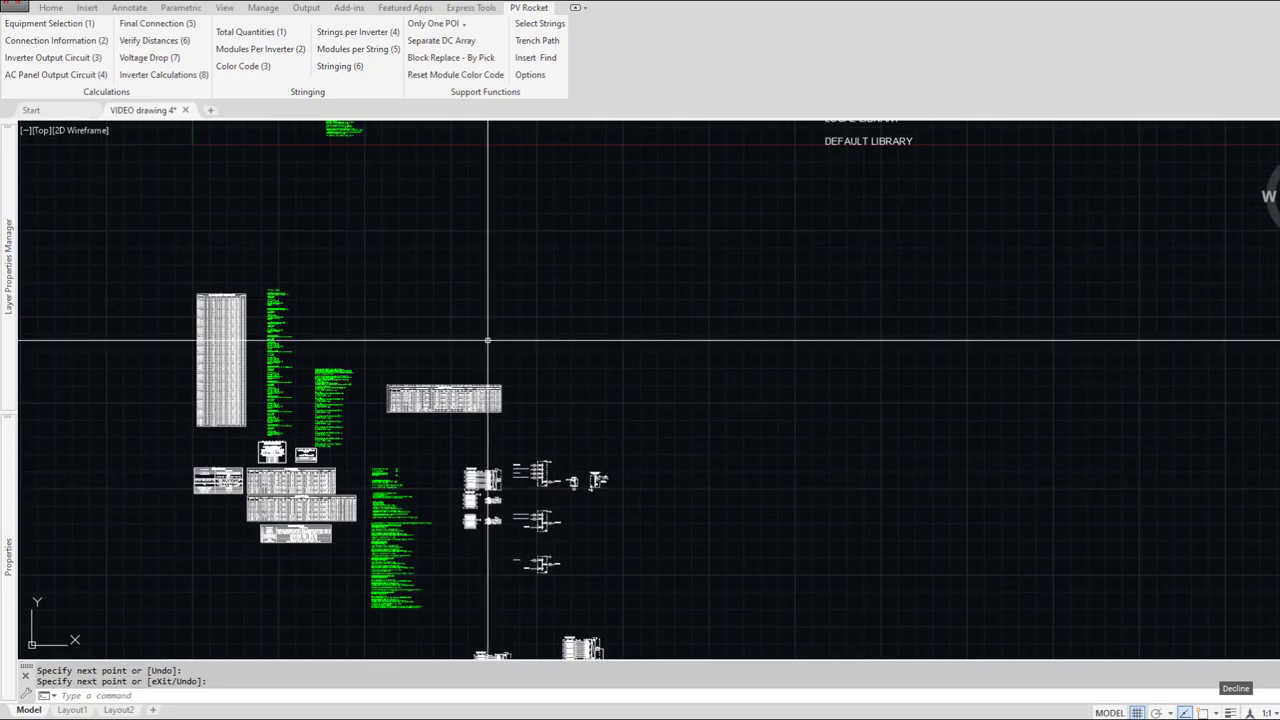
Step: Run the inverter calculations, accepting the use of 240.4(B), and print the one-line diagram in the empty area beside the DC calculations
mouse_move(566, 343)
middle_down()
mouse_move(475, 520)
mouse_move(389, 569)
middle_up()
scroll(323, 506, up, 5)
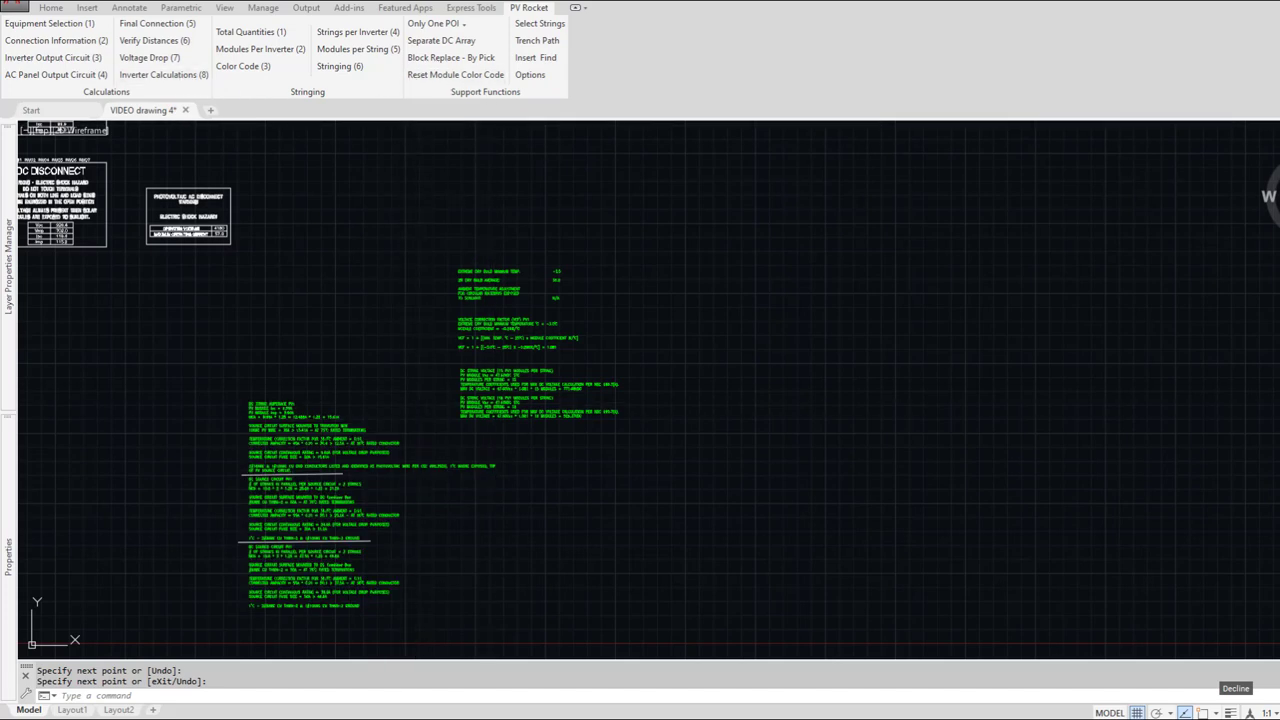
click(164, 75)
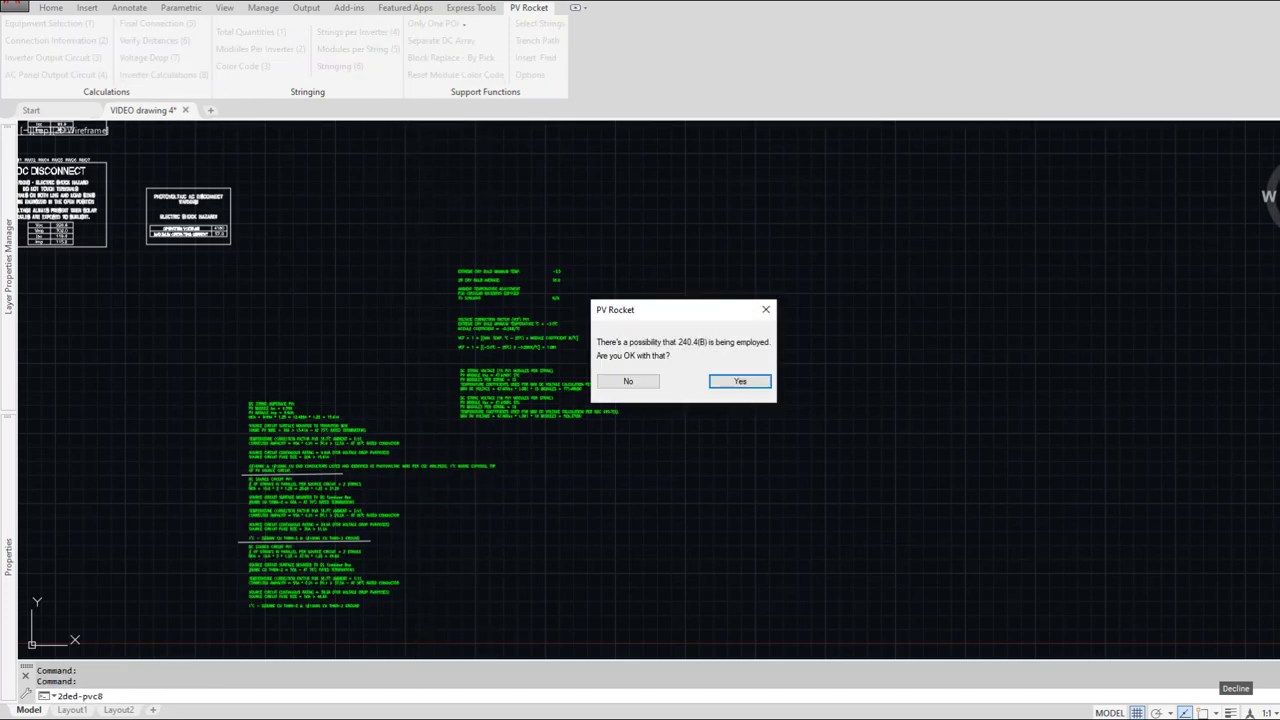
click(740, 381)
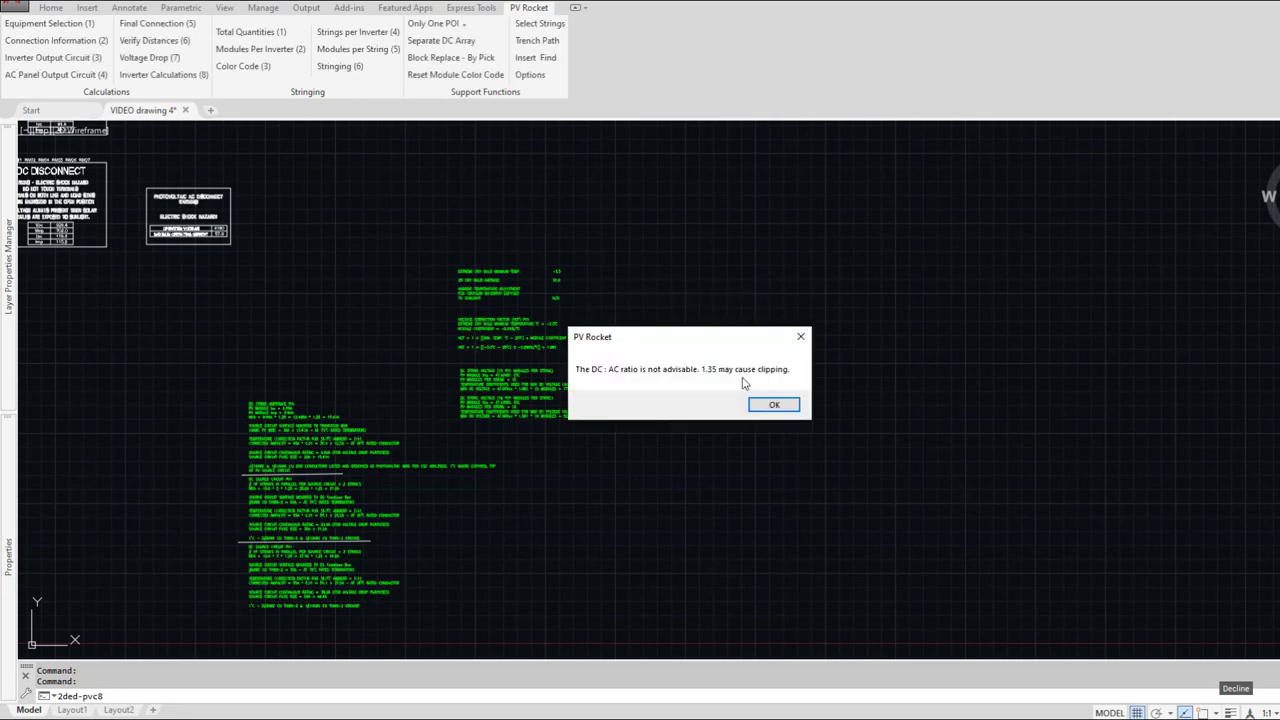
key(Return)
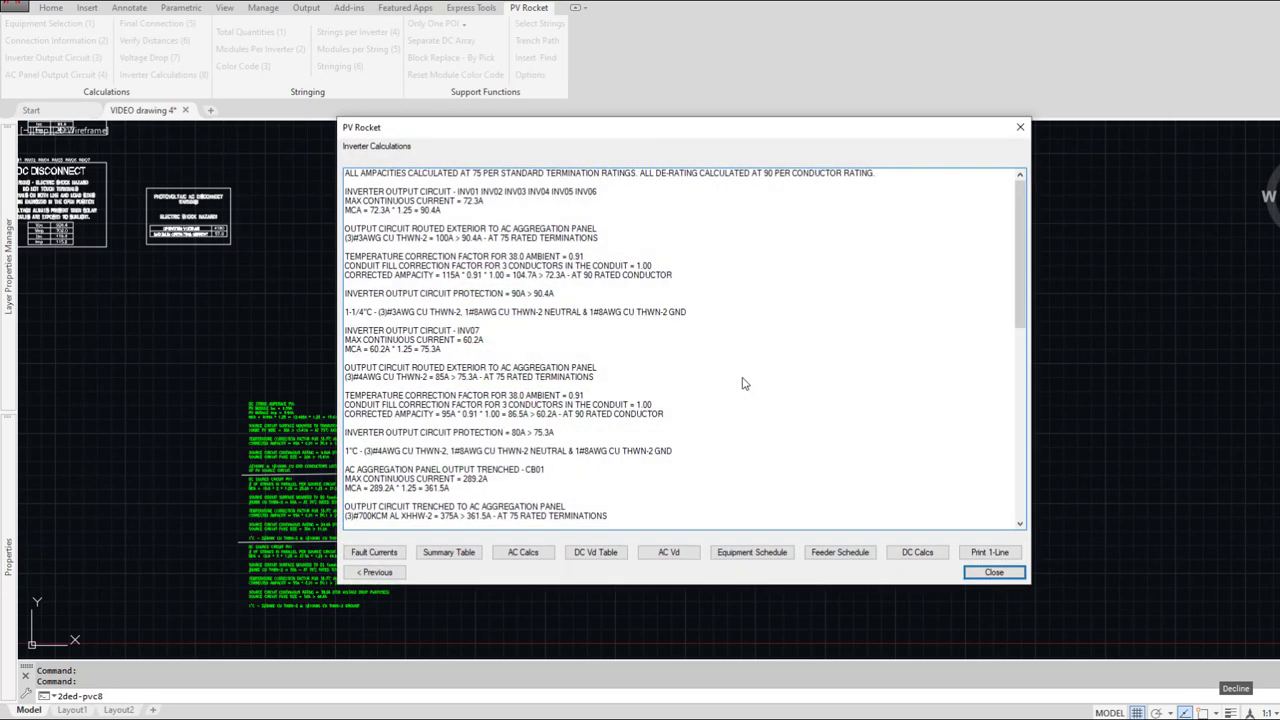
click(994, 573)
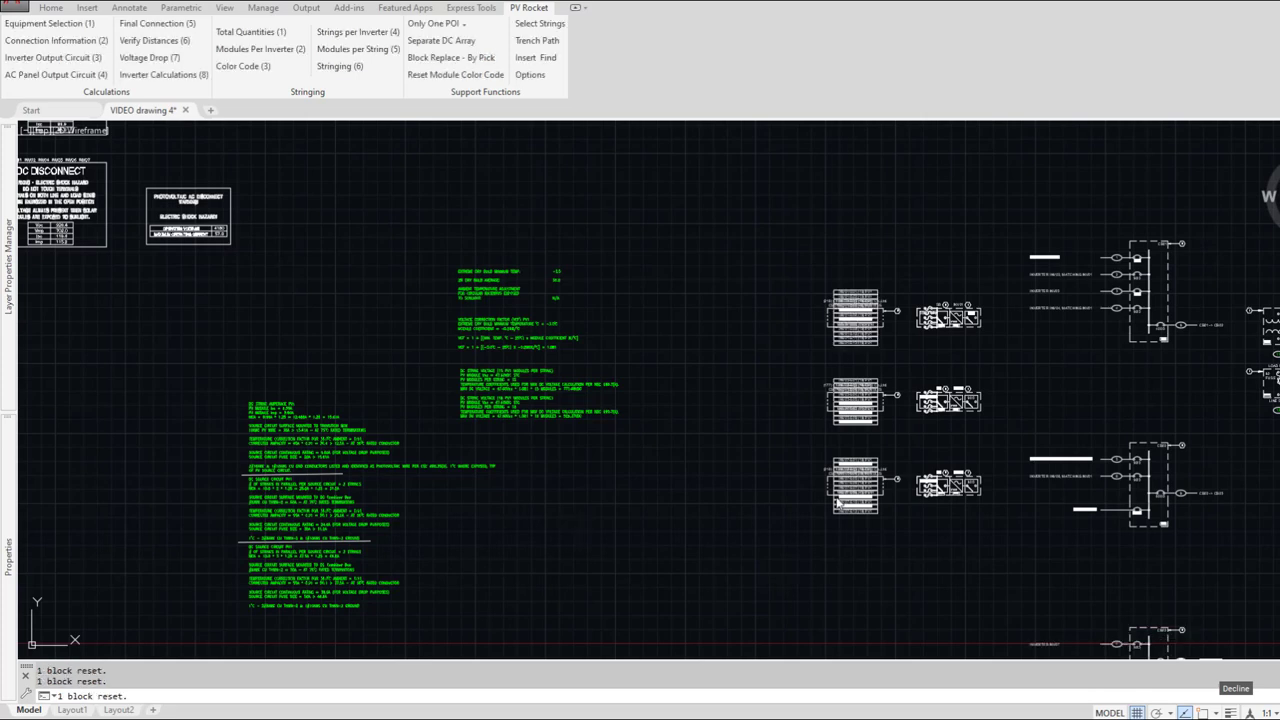
Step: Move the INV01 module array block well to the left of its SB combiner box in the new one-line diagram
scroll(946, 312, up, 6)
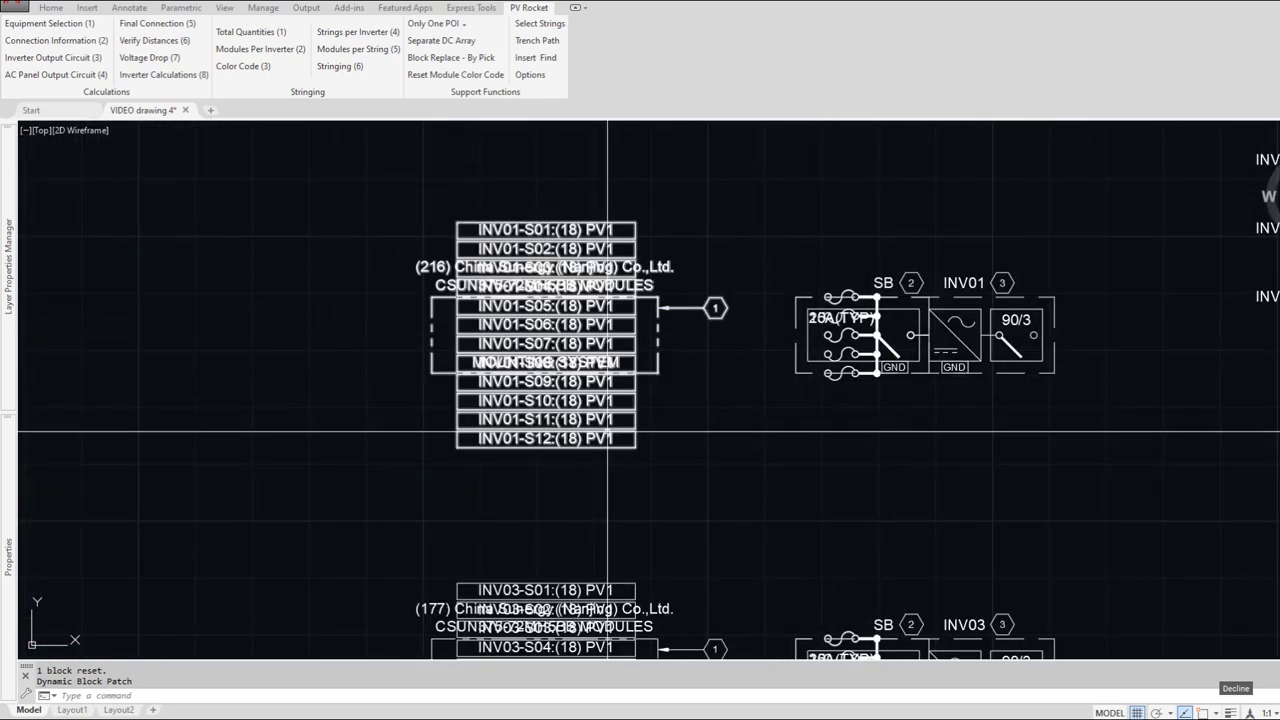
scroll(608, 432, down, 2)
text(m)
key(Return)
click(645, 454)
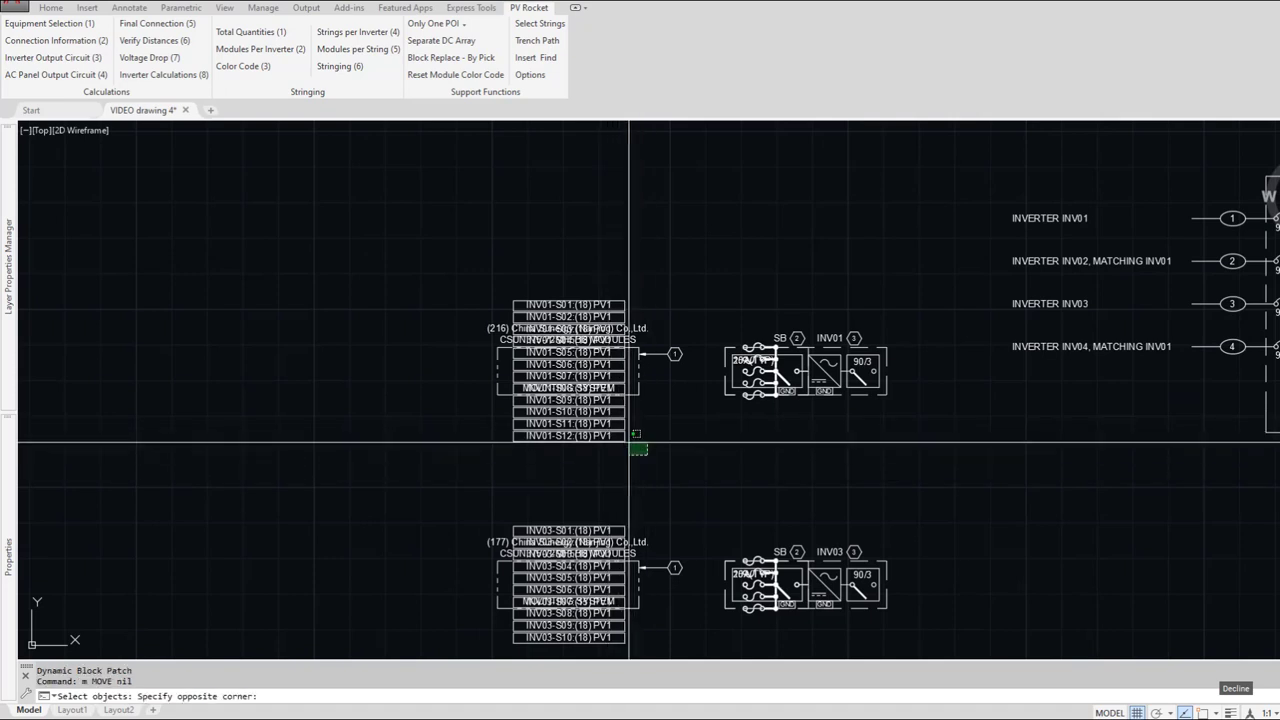
click(596, 430)
key(Return)
click(609, 453)
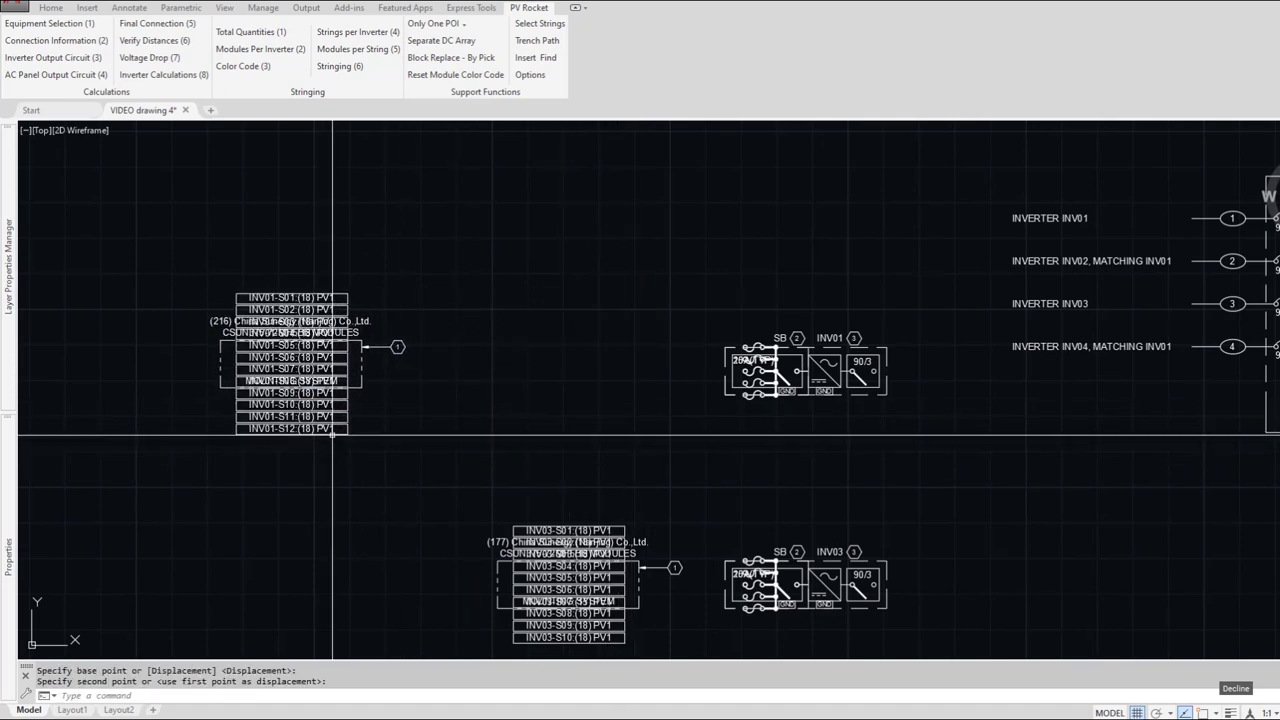
click(332, 446)
Step: Stretch the INV01 array frame upward and downward to enclose all its strings, from S01 to S12
click(362, 346)
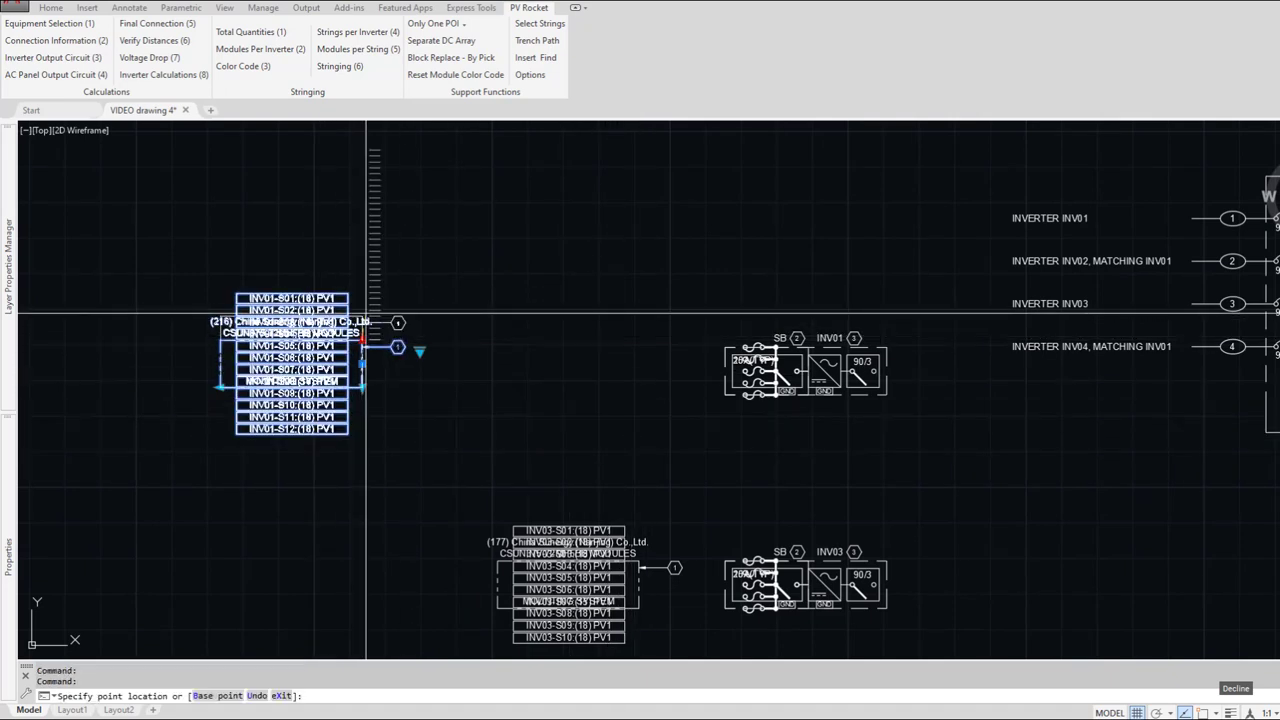
click(368, 281)
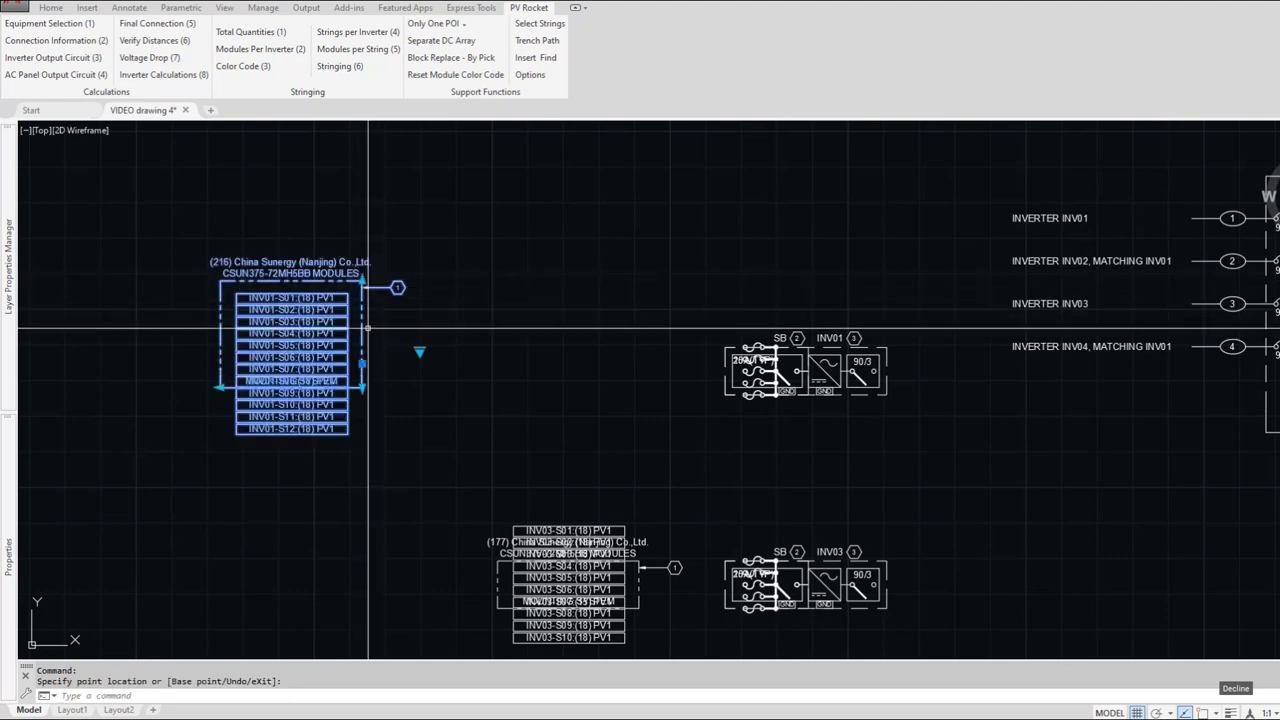
click(362, 387)
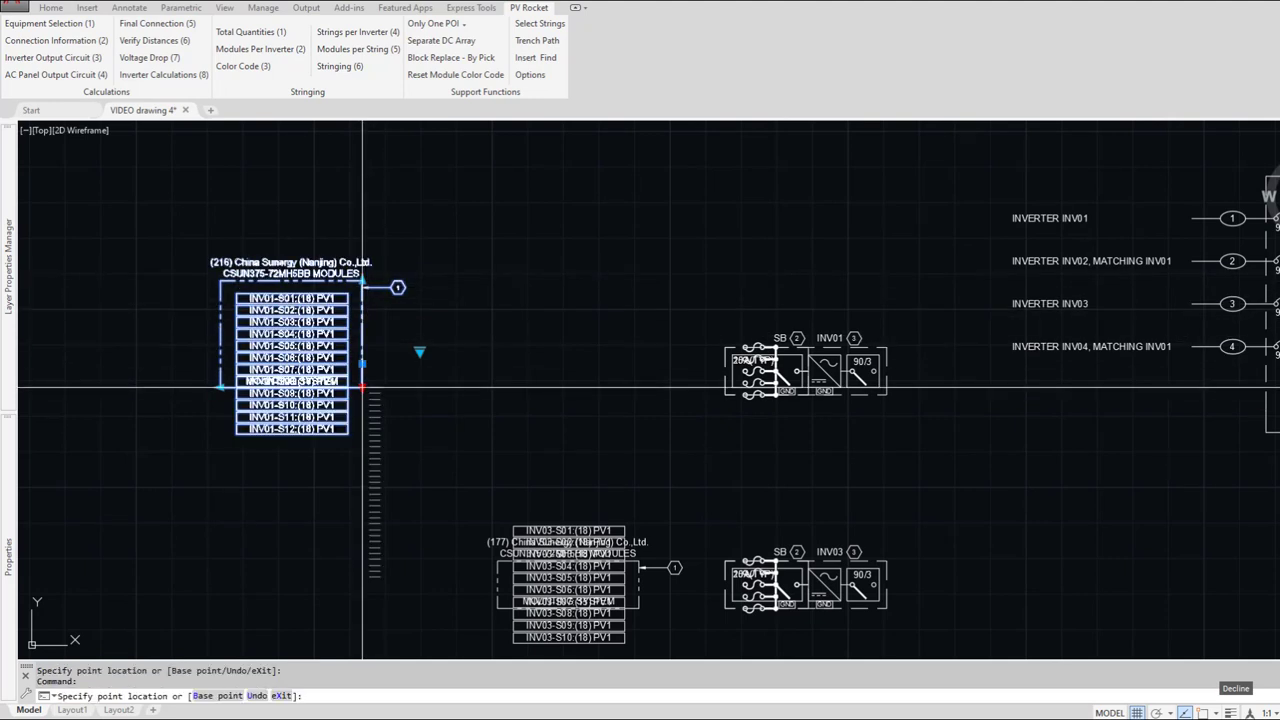
click(362, 453)
key(Escape)
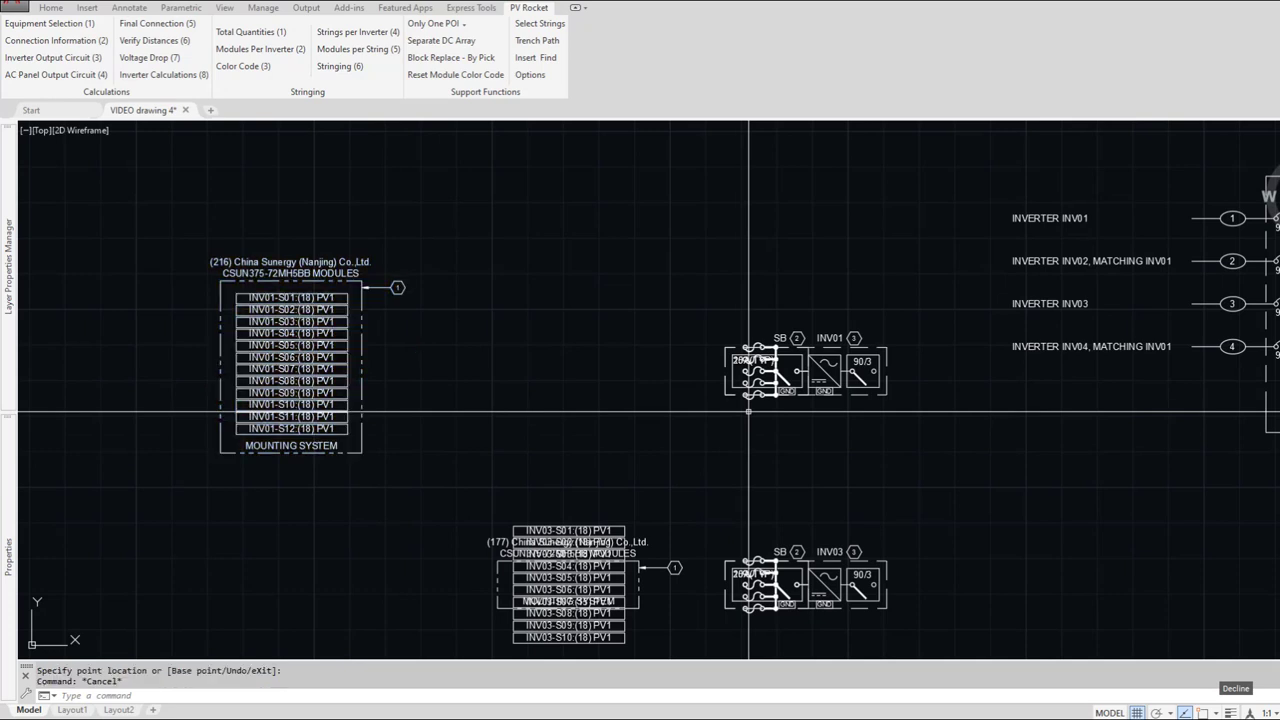
Step: Move the SB combiner box horizontally with ortho on, placing it between the INV01 module array and the inverter block
text(m)
key(Return)
click(697, 303)
click(801, 423)
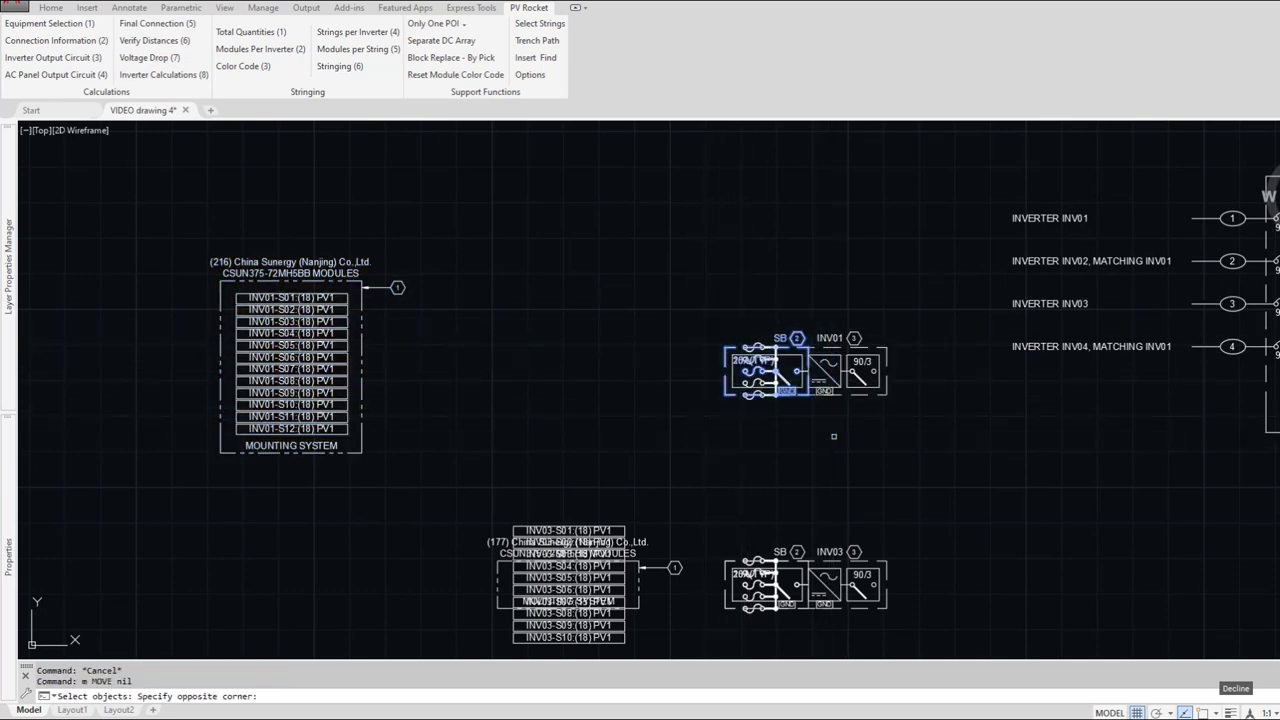
key(Return)
click(816, 446)
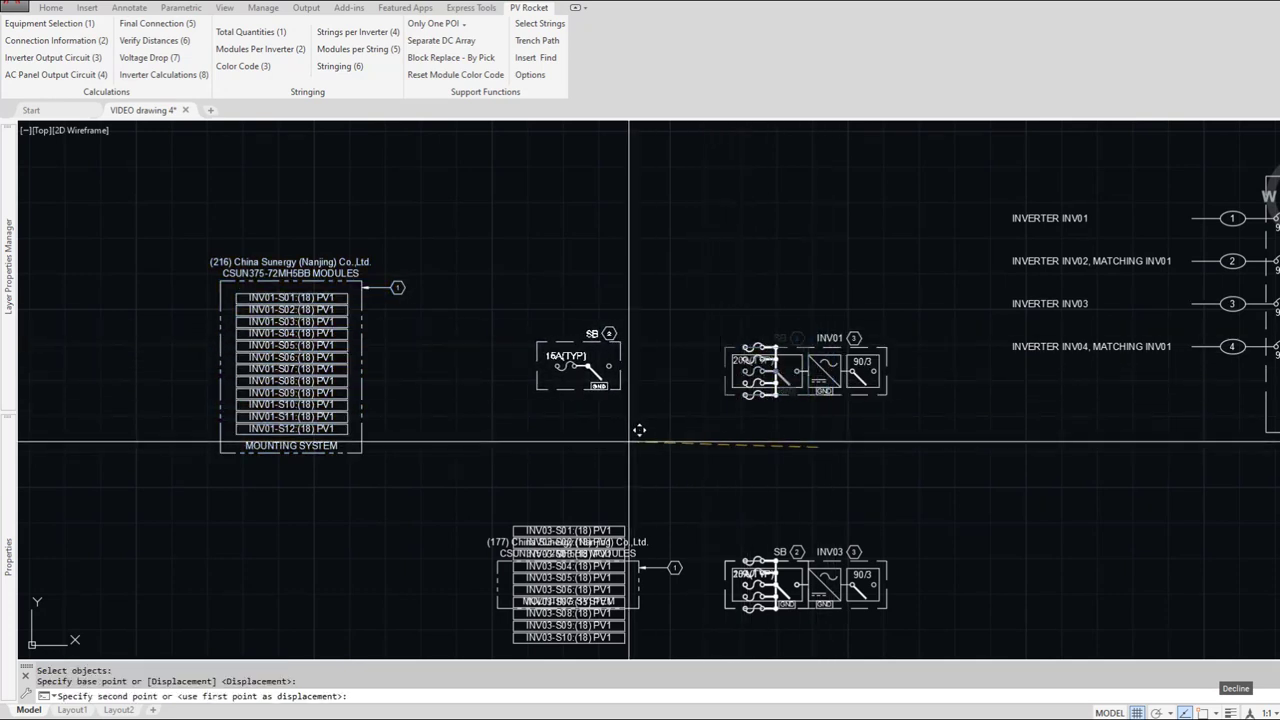
key(F8)
click(597, 446)
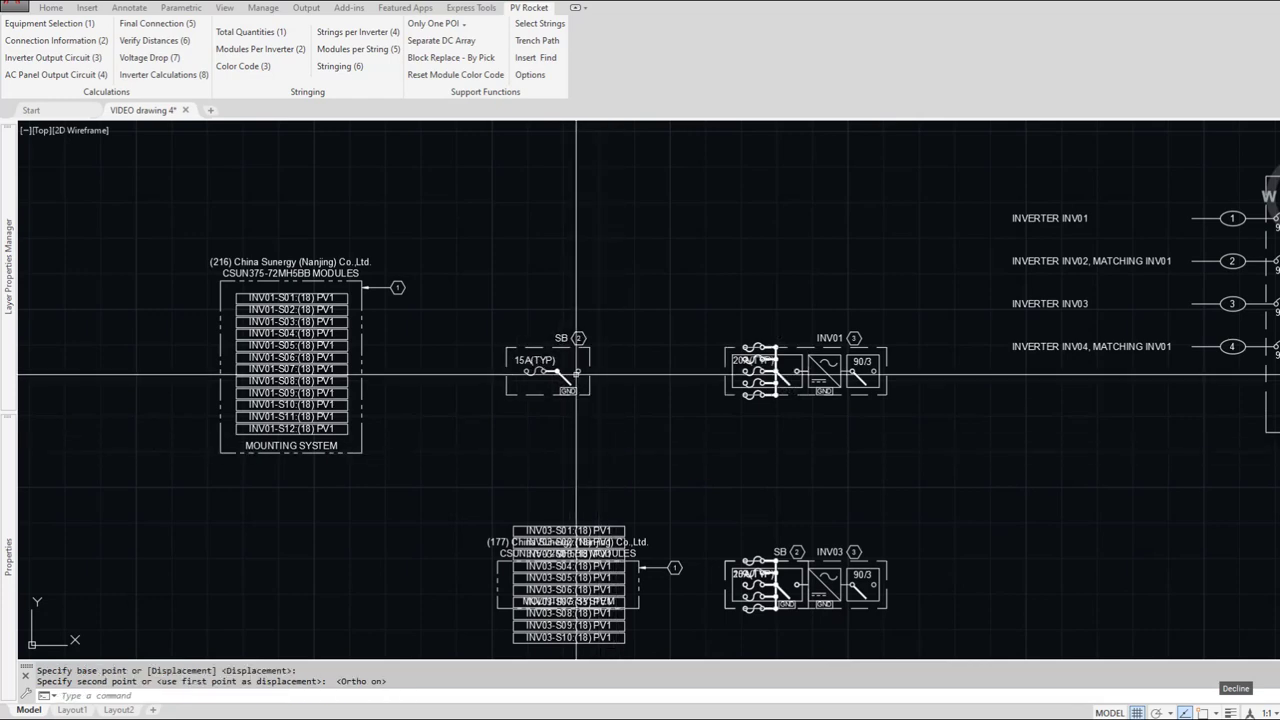
Step: Check the DC combiner name and abbreviation in the PV Rocket options, leaving the settings as they are
scroll(576, 375, up, 4)
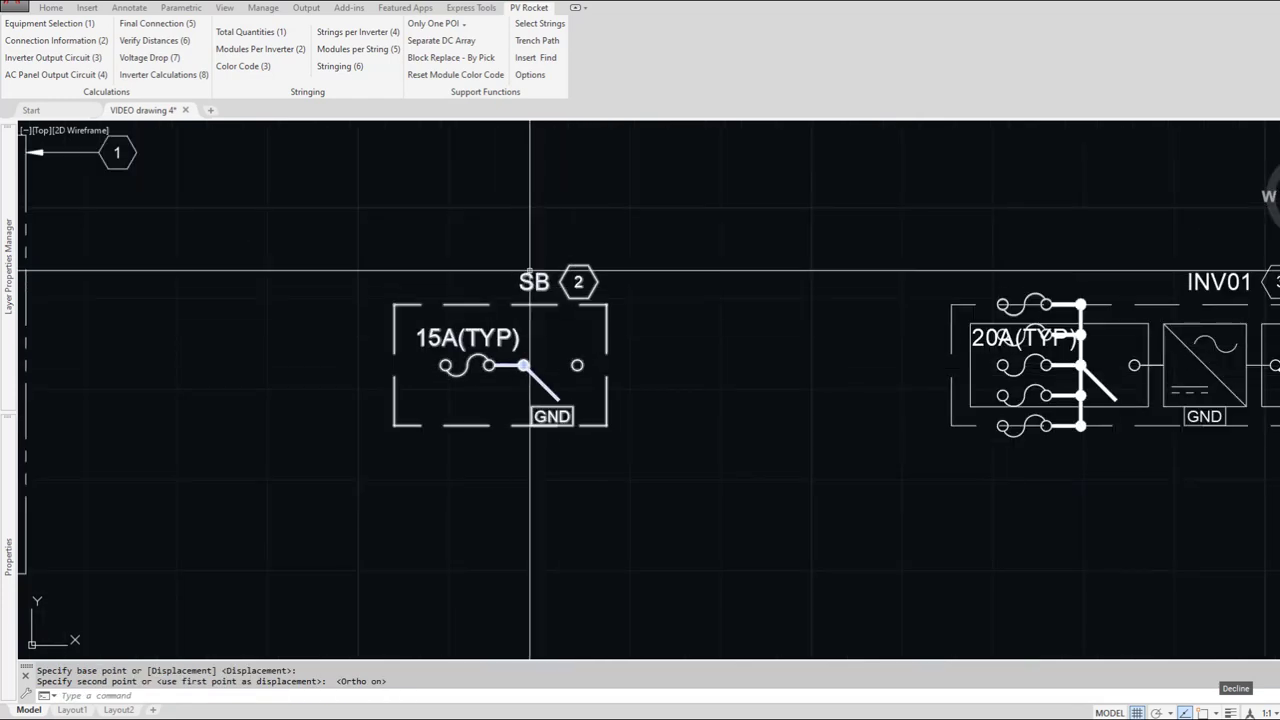
click(530, 76)
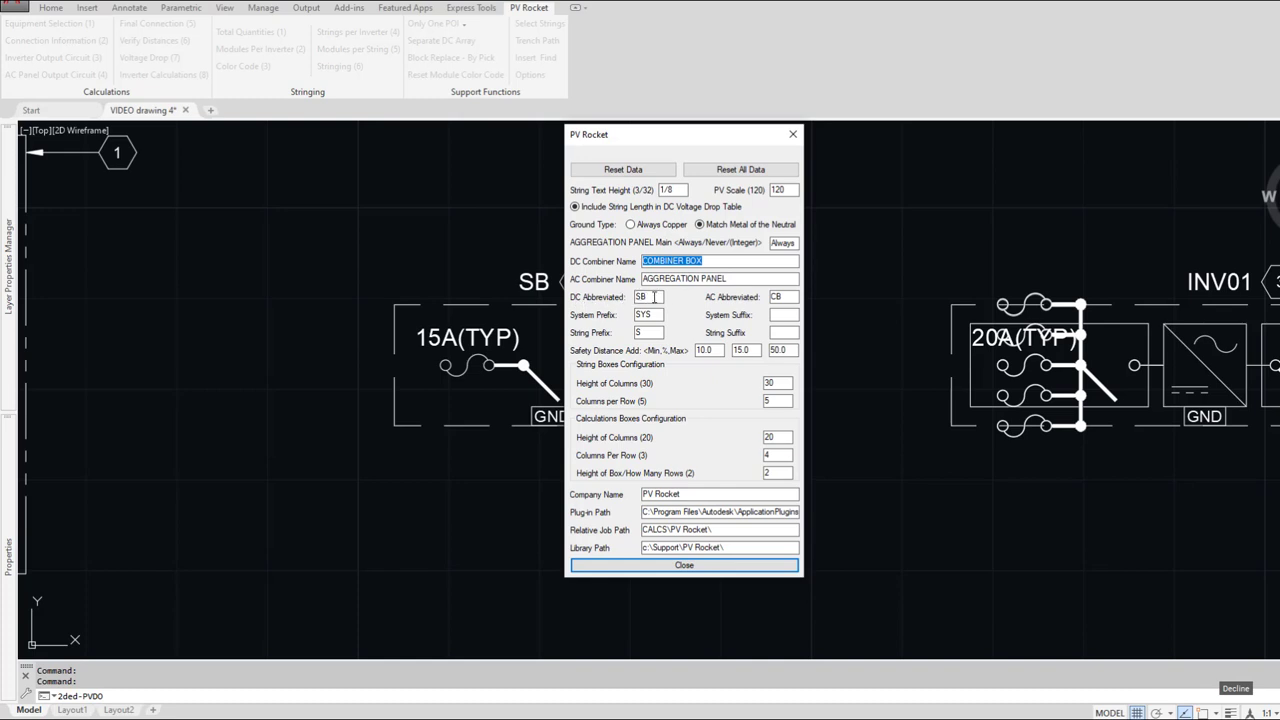
click(684, 566)
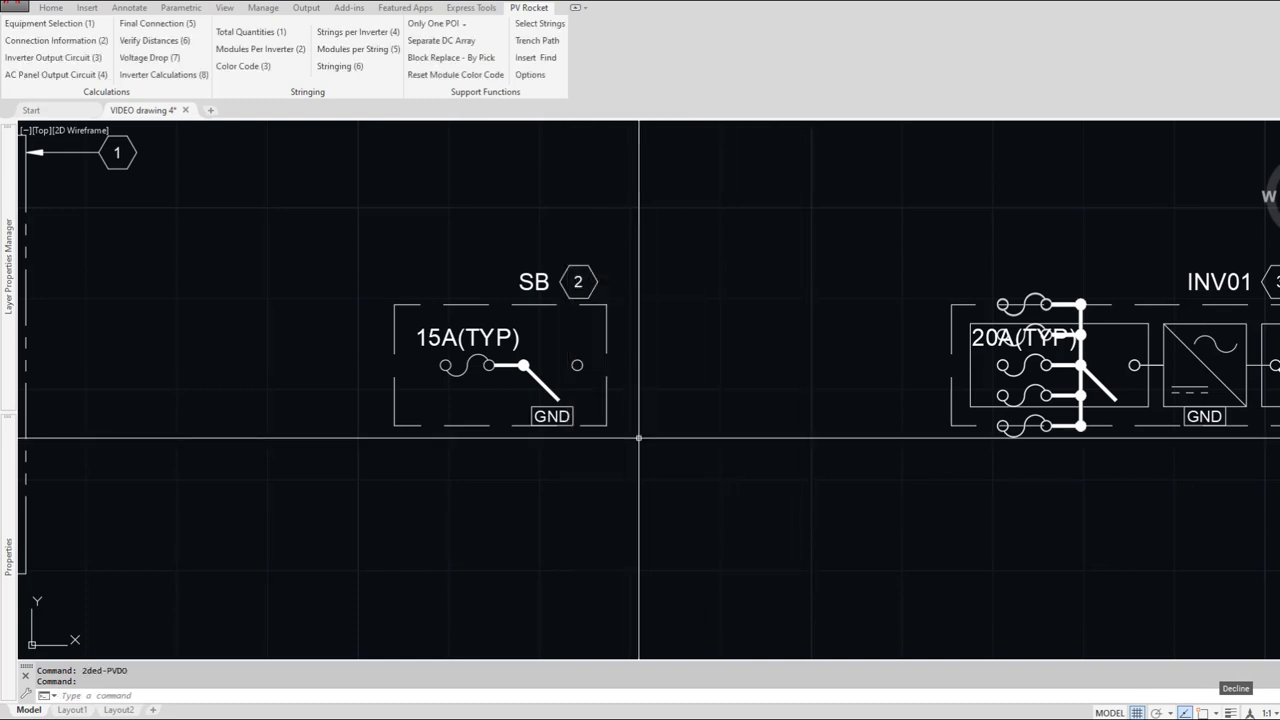
Step: Stretch the INV01 inverter block taller and spread its stacked fused input groups apart, one upward and one downward
scroll(638, 437, down, 2)
click(957, 392)
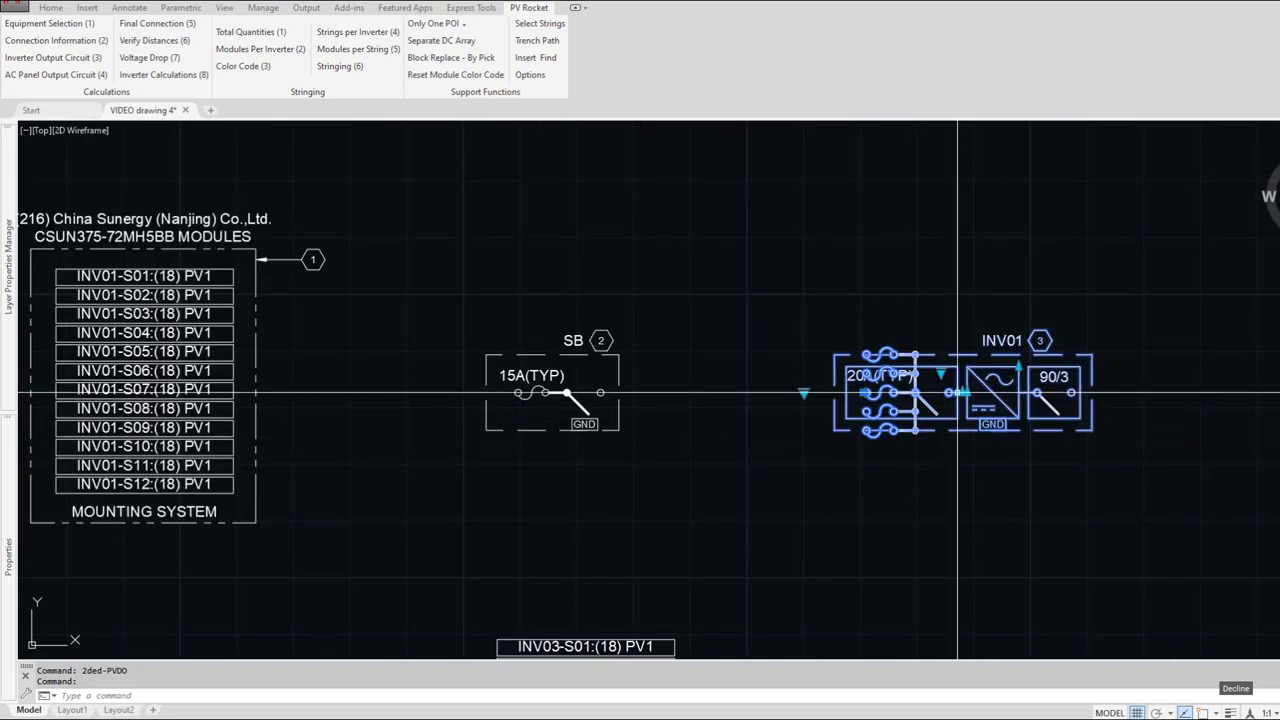
click(1018, 367)
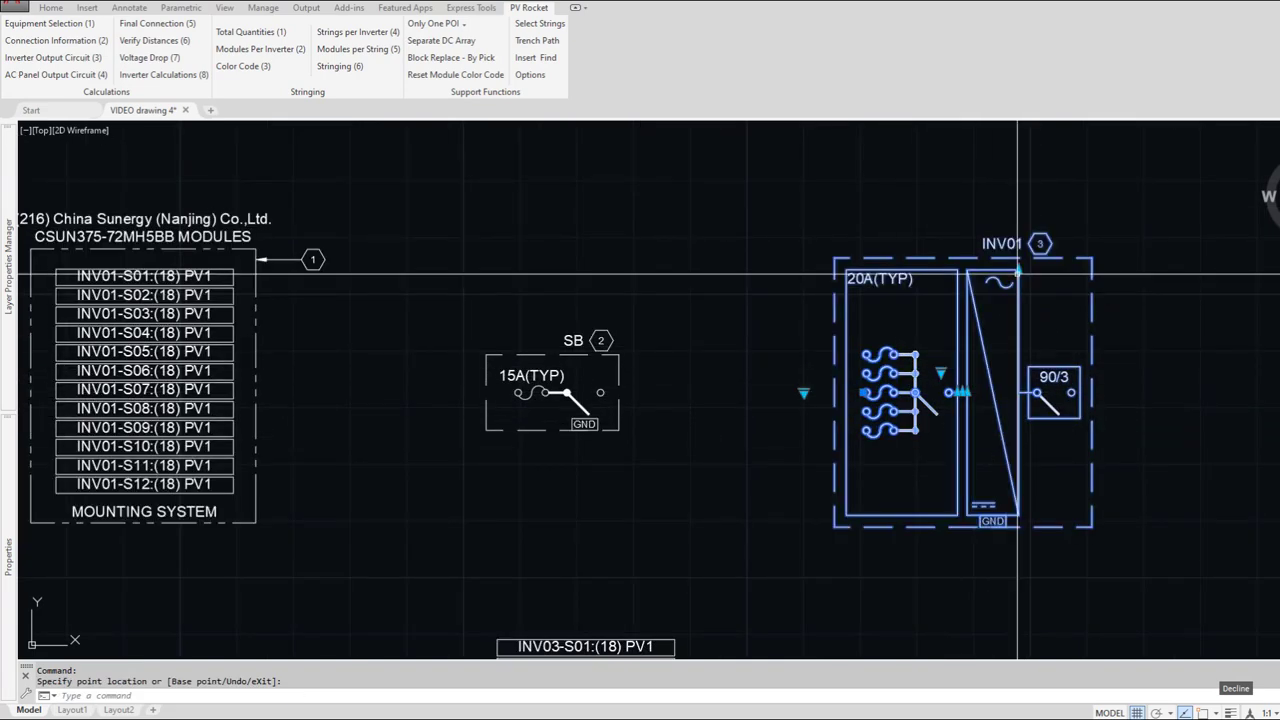
click(966, 392)
click(968, 336)
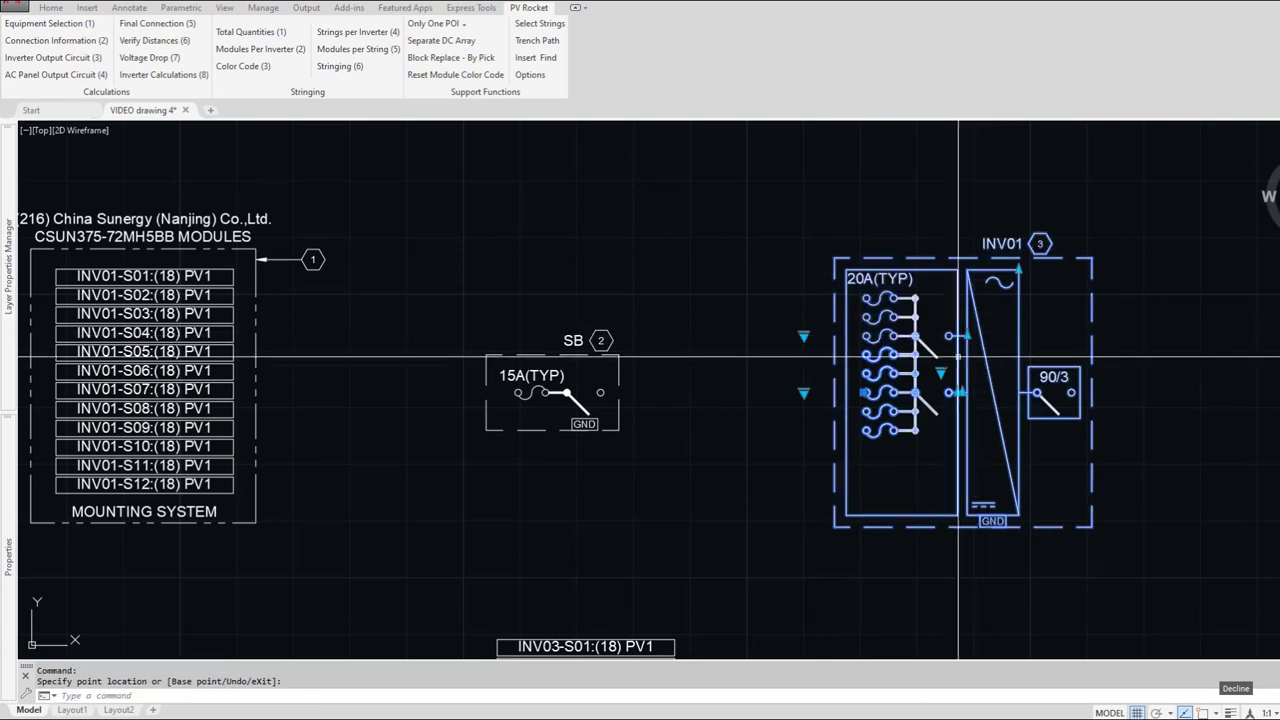
click(955, 392)
click(957, 392)
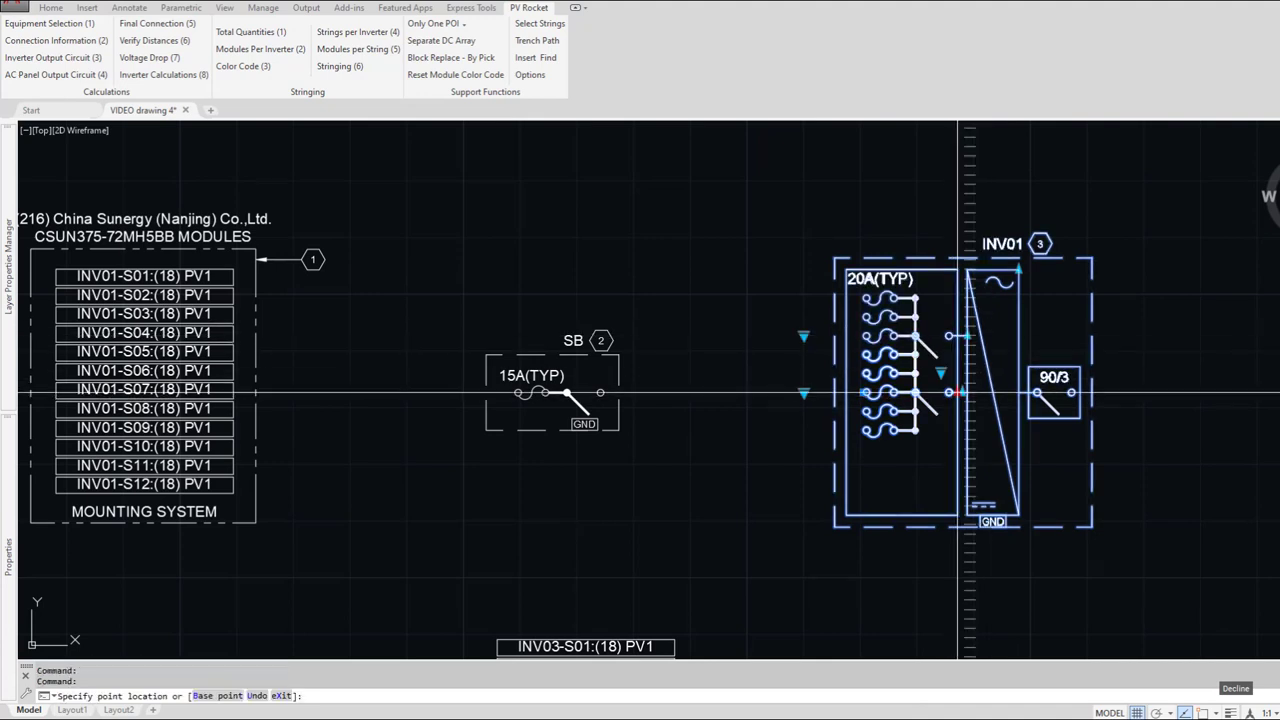
click(962, 478)
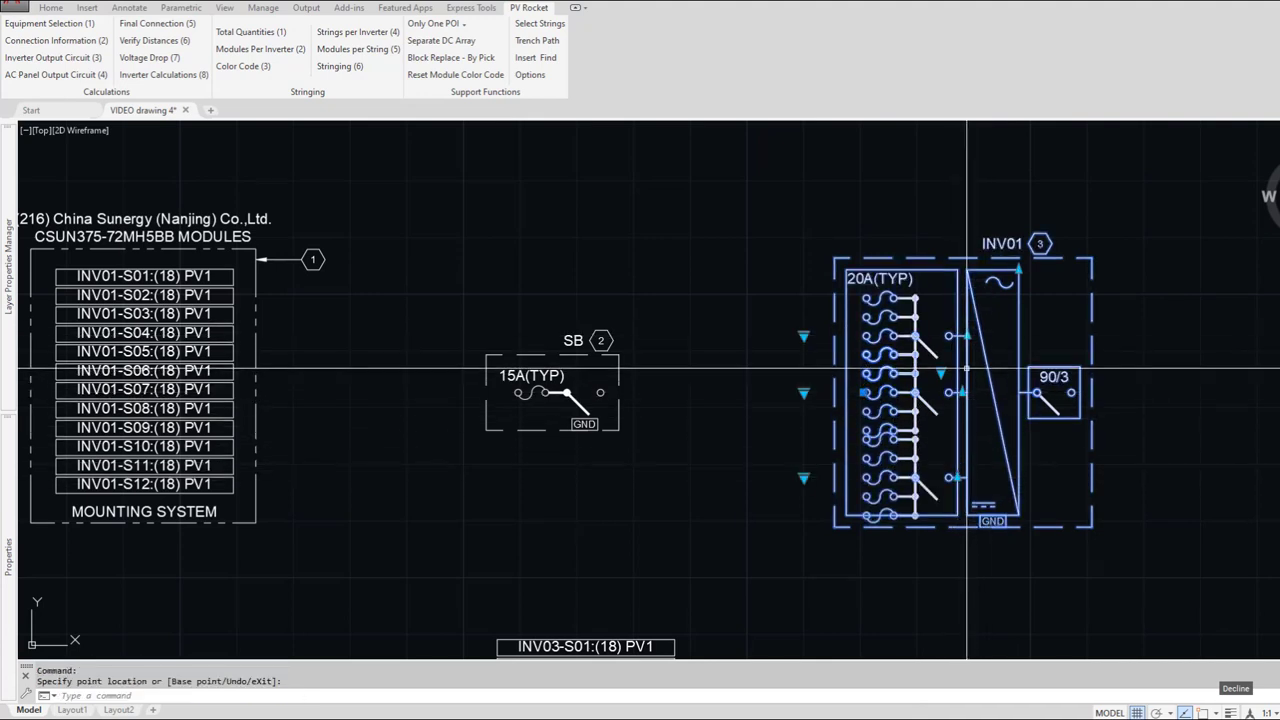
Step: Enlarge the INV01 inverter block slightly and shift its middle fused input group down clear of the upper group
click(1019, 270)
click(1019, 260)
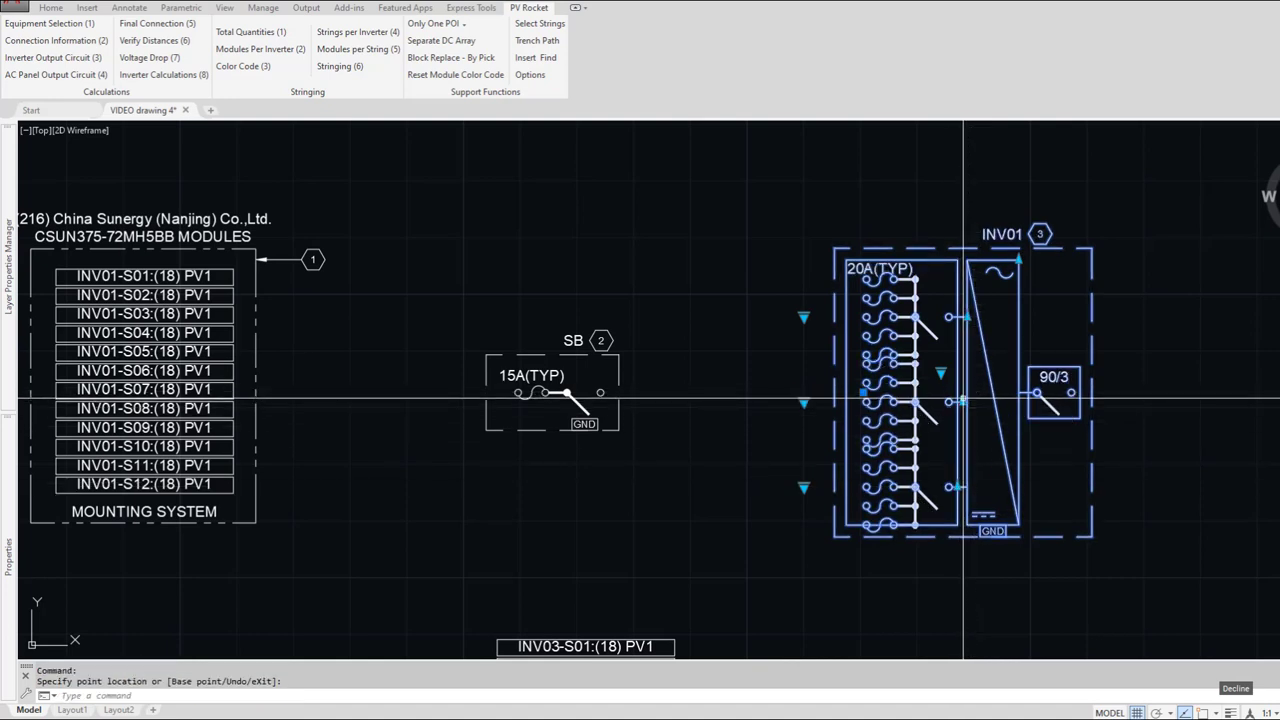
click(958, 414)
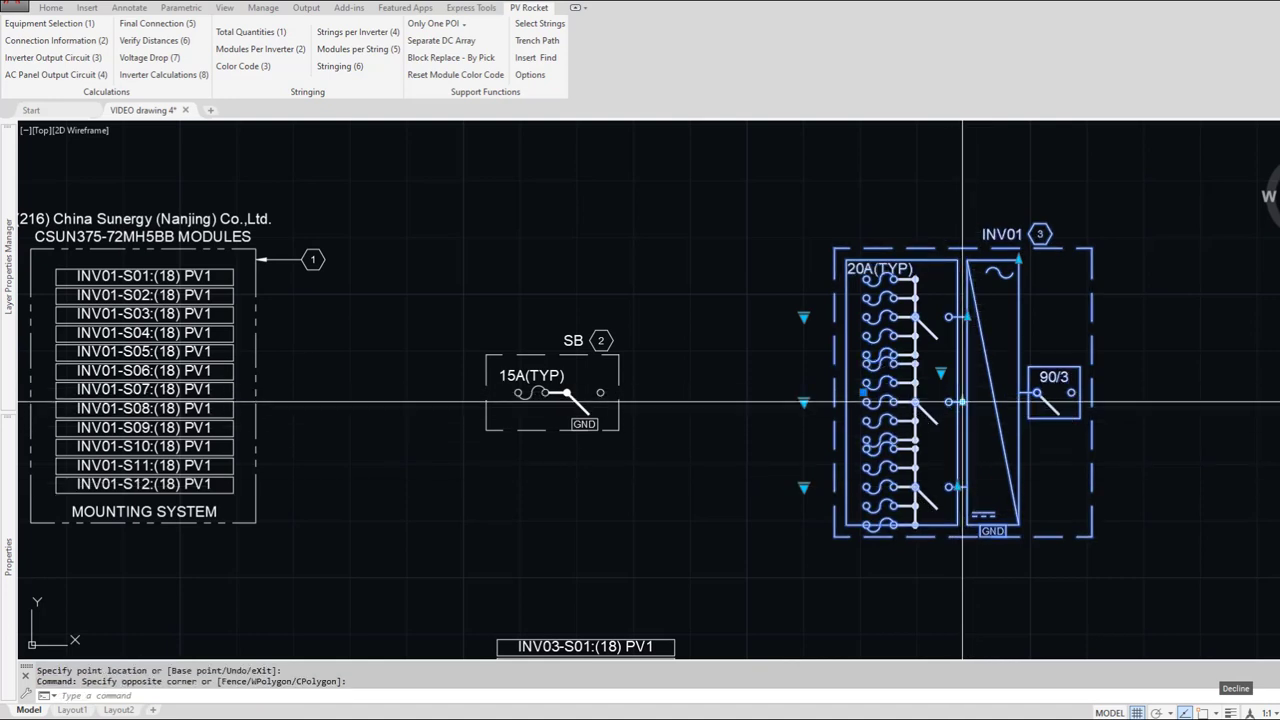
click(962, 402)
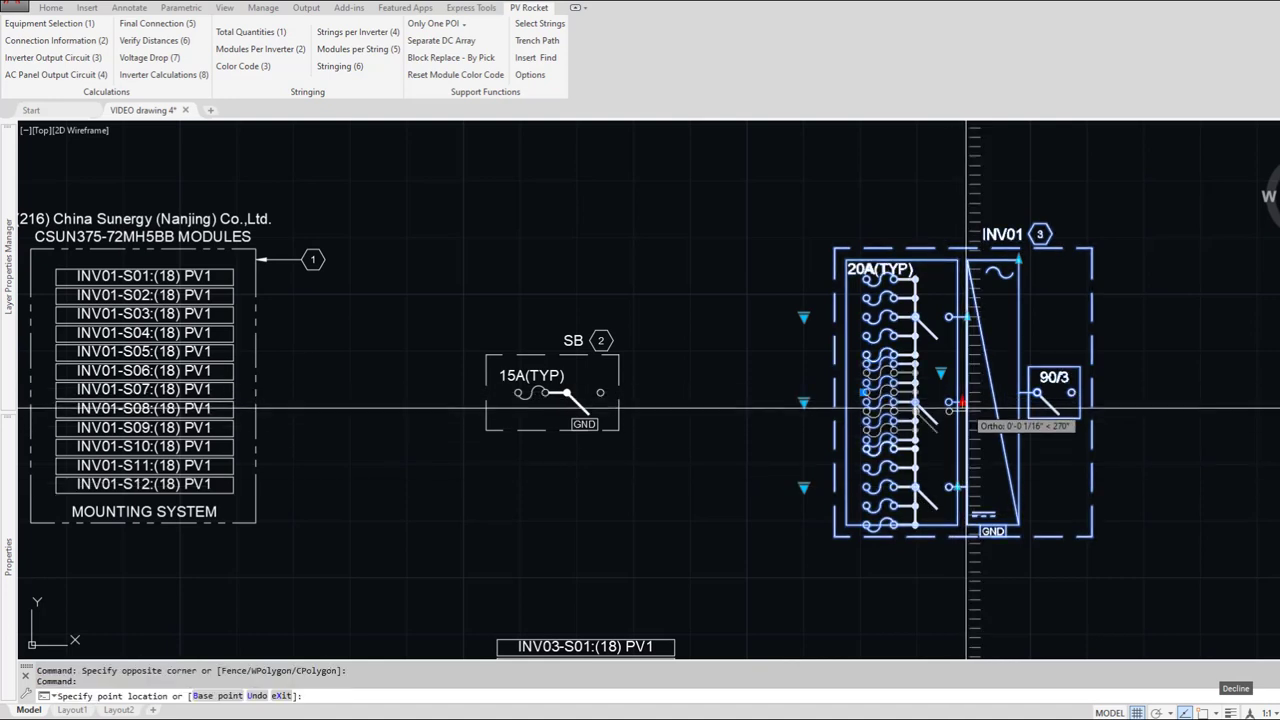
click(958, 497)
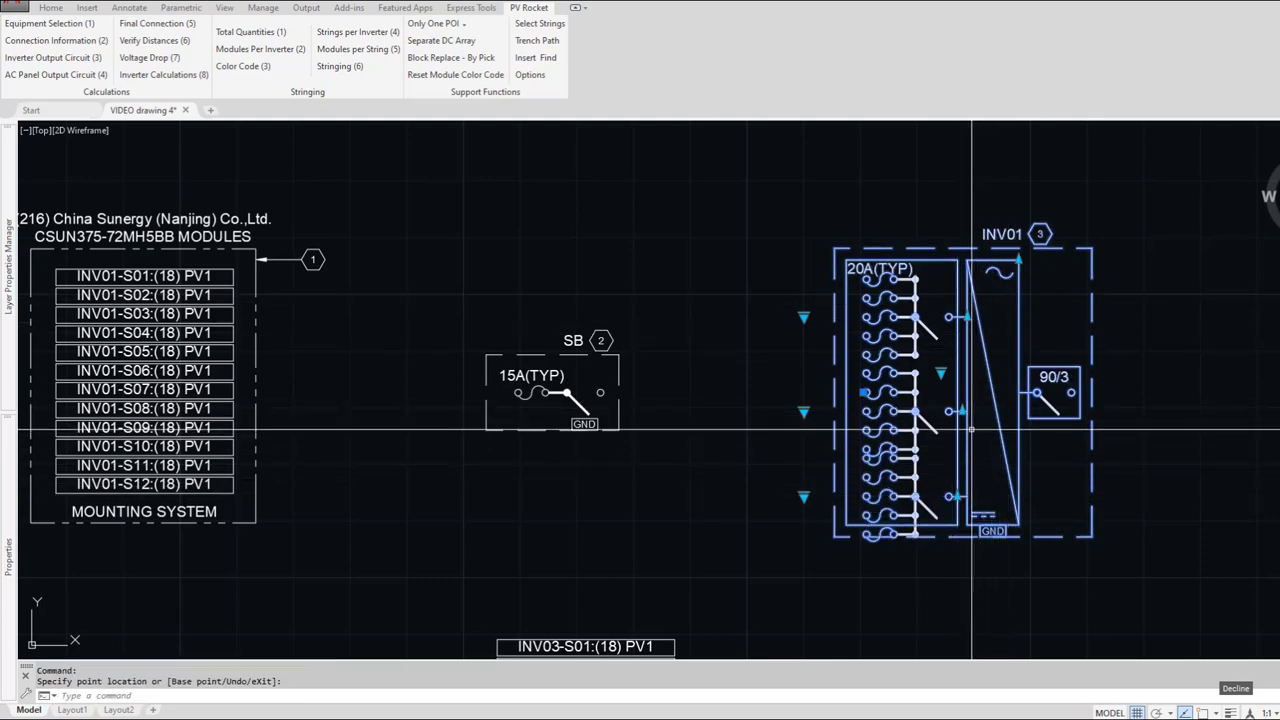
Step: Shift the upper and middle fused input groups of the INV01 inverter up clear of the lower ones, and stretch the block taller to enclose all three
click(970, 317)
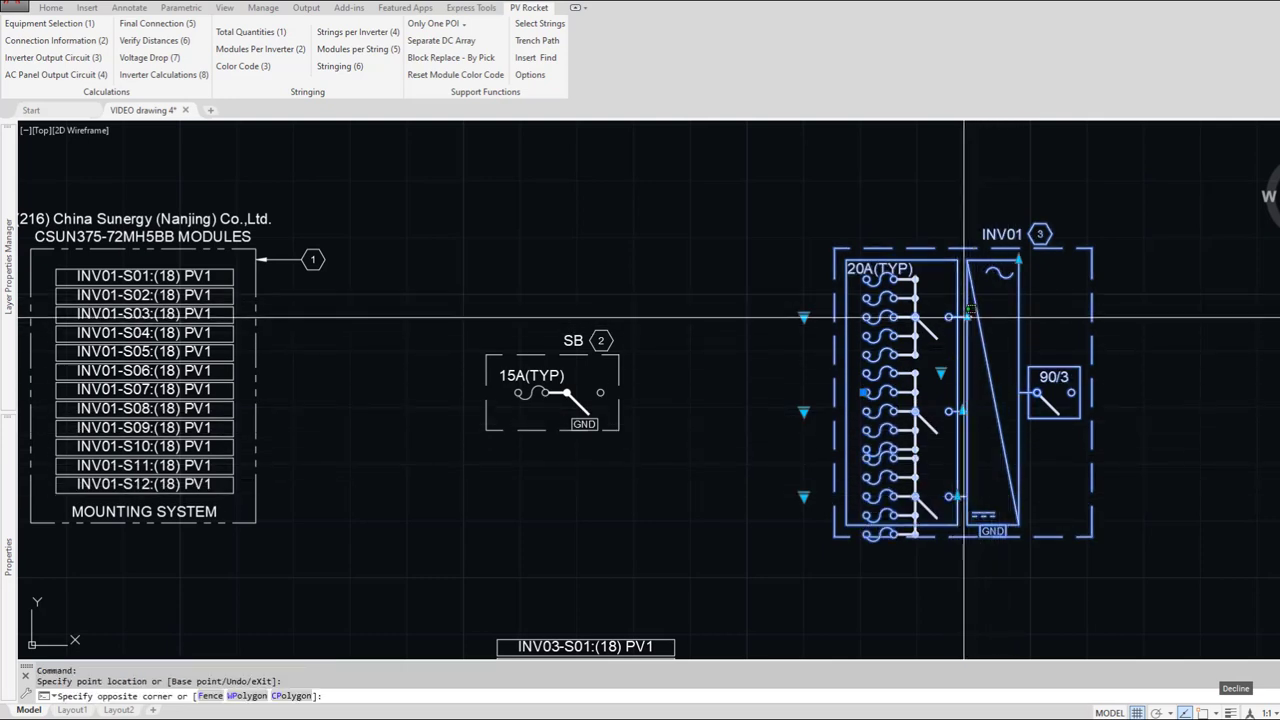
click(964, 318)
click(967, 317)
click(967, 308)
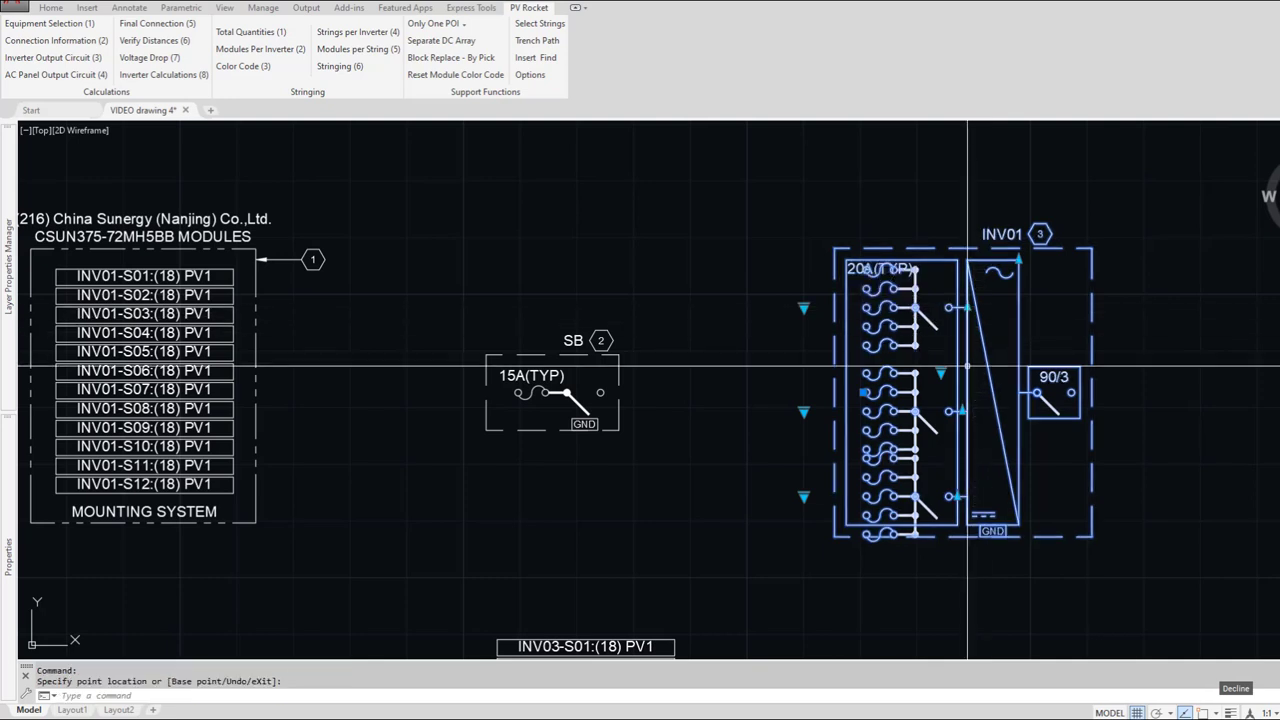
click(963, 410)
click(963, 402)
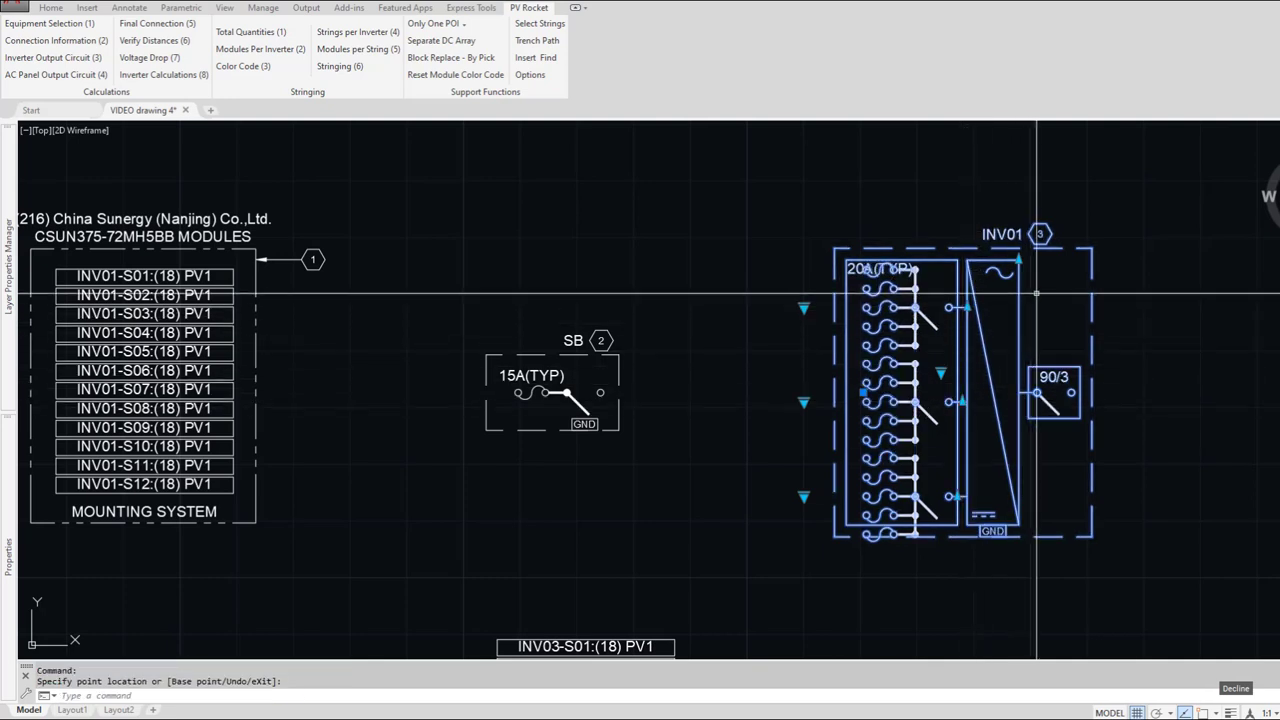
click(1018, 260)
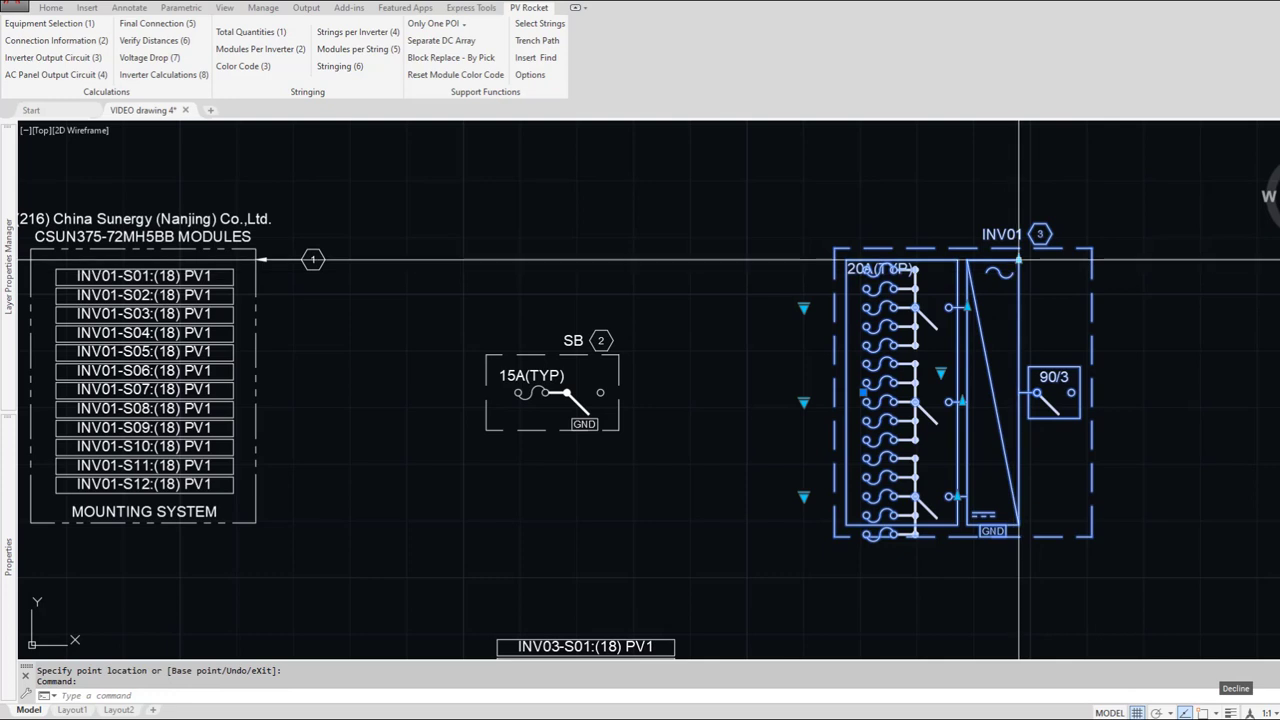
key(Escape)
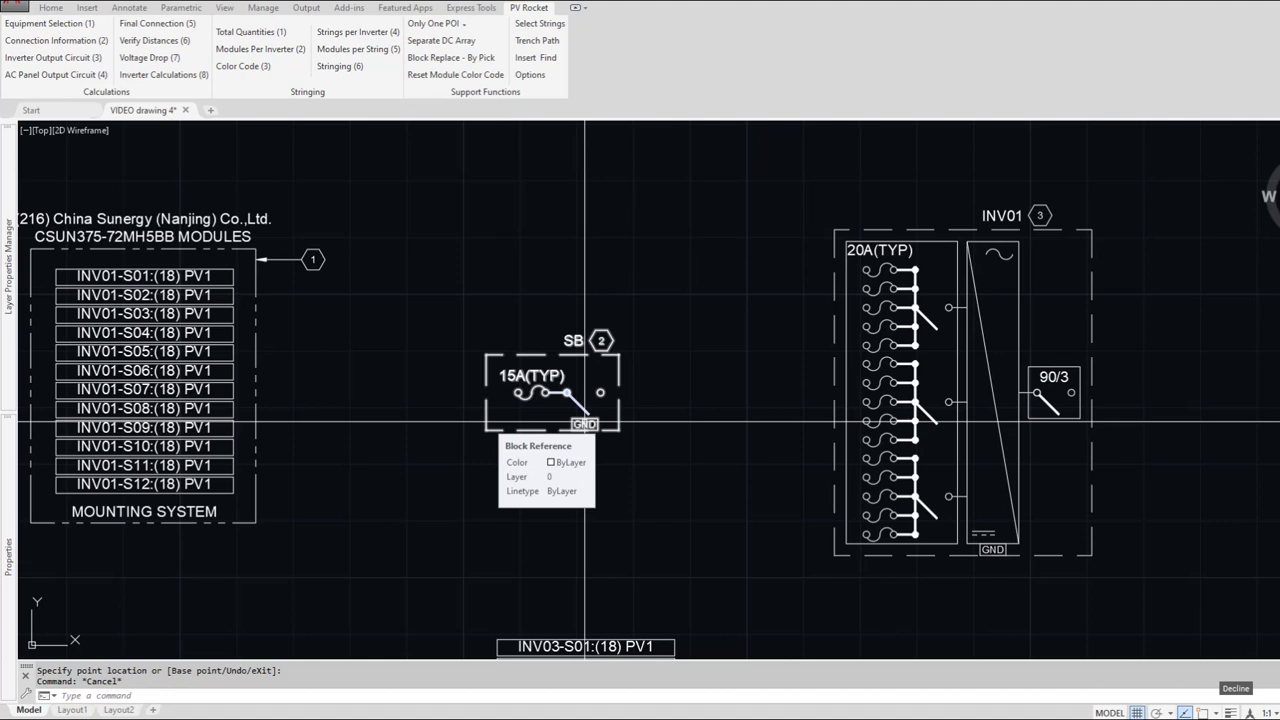
Step: Stretch the SB combiner box much taller and set its number of fused switch circuits to 4
click(585, 422)
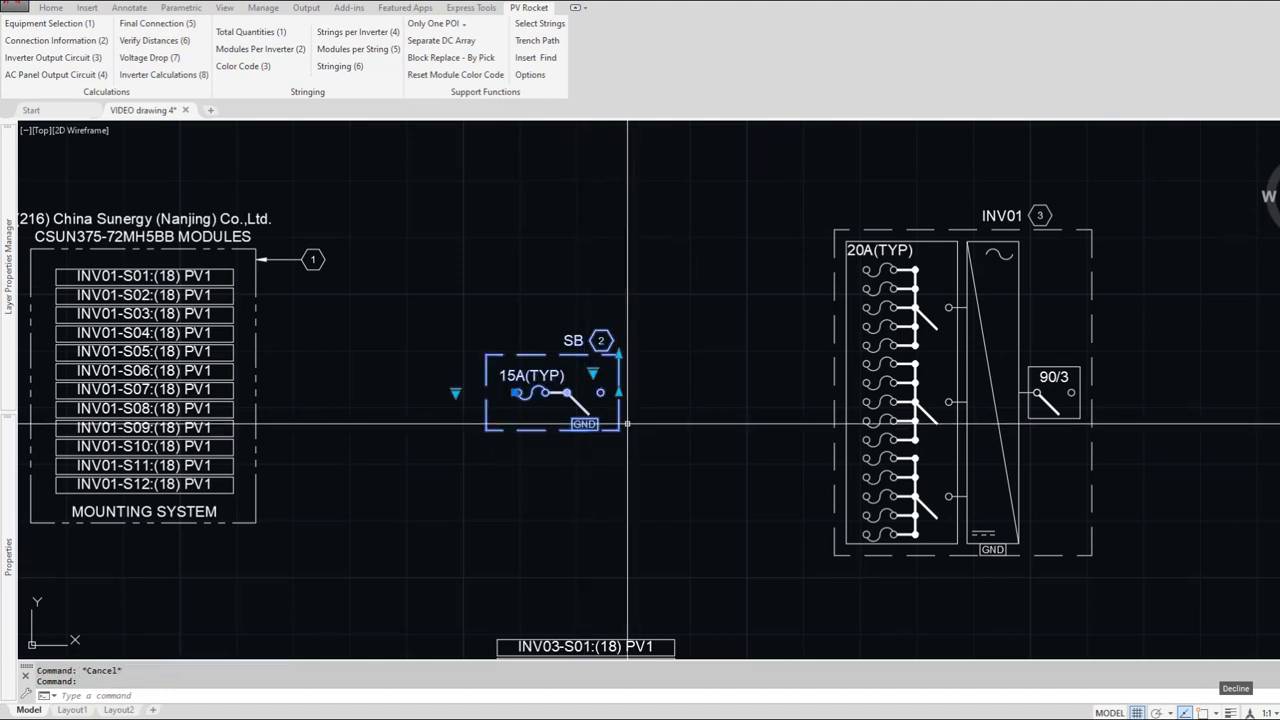
click(617, 350)
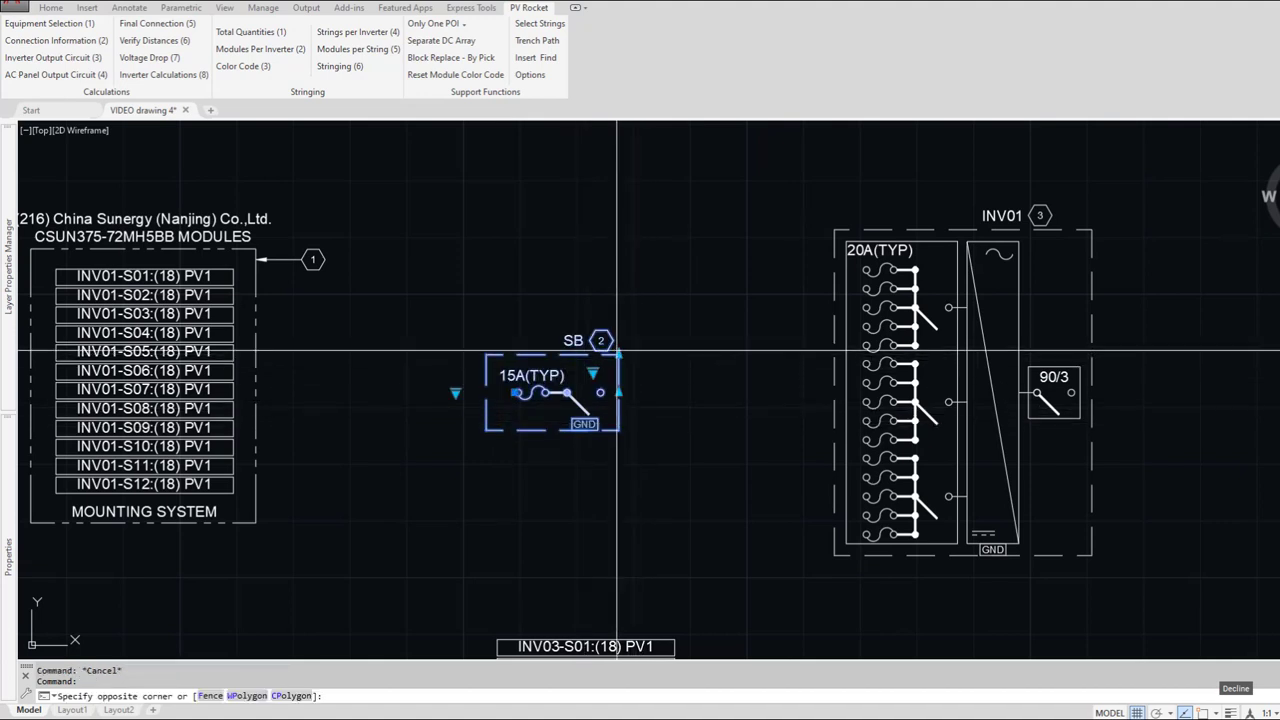
click(629, 314)
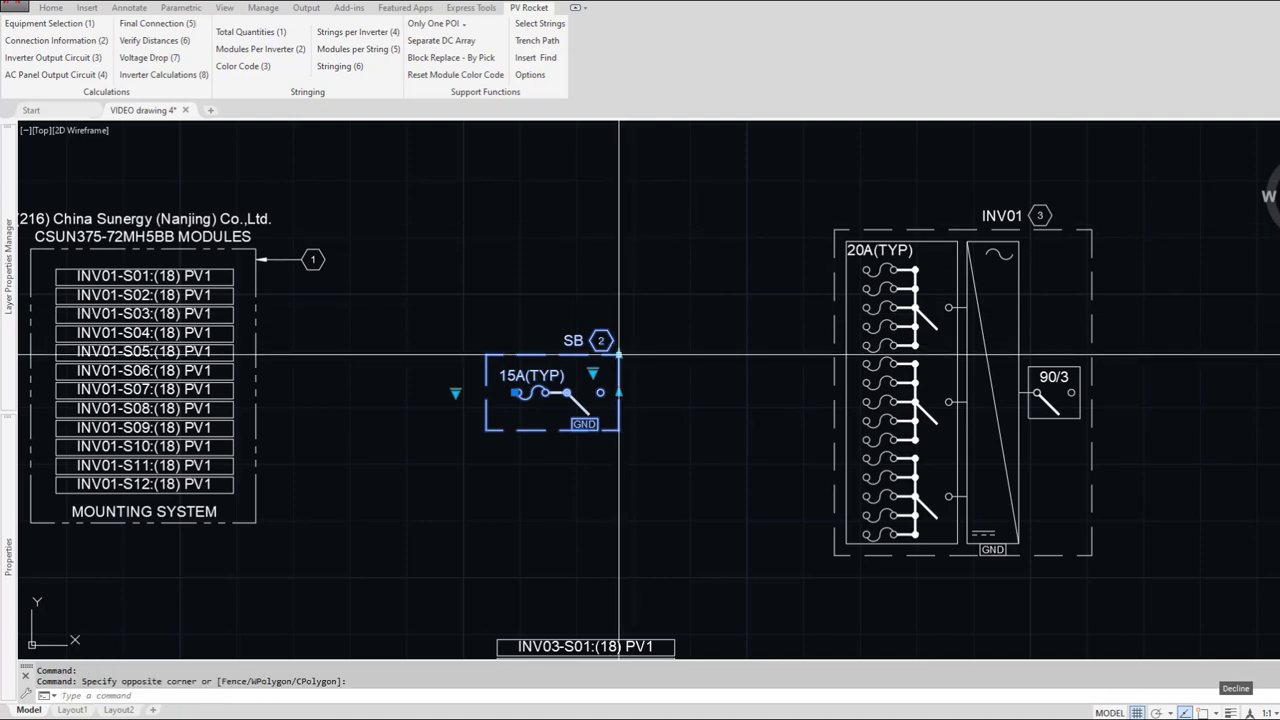
click(619, 354)
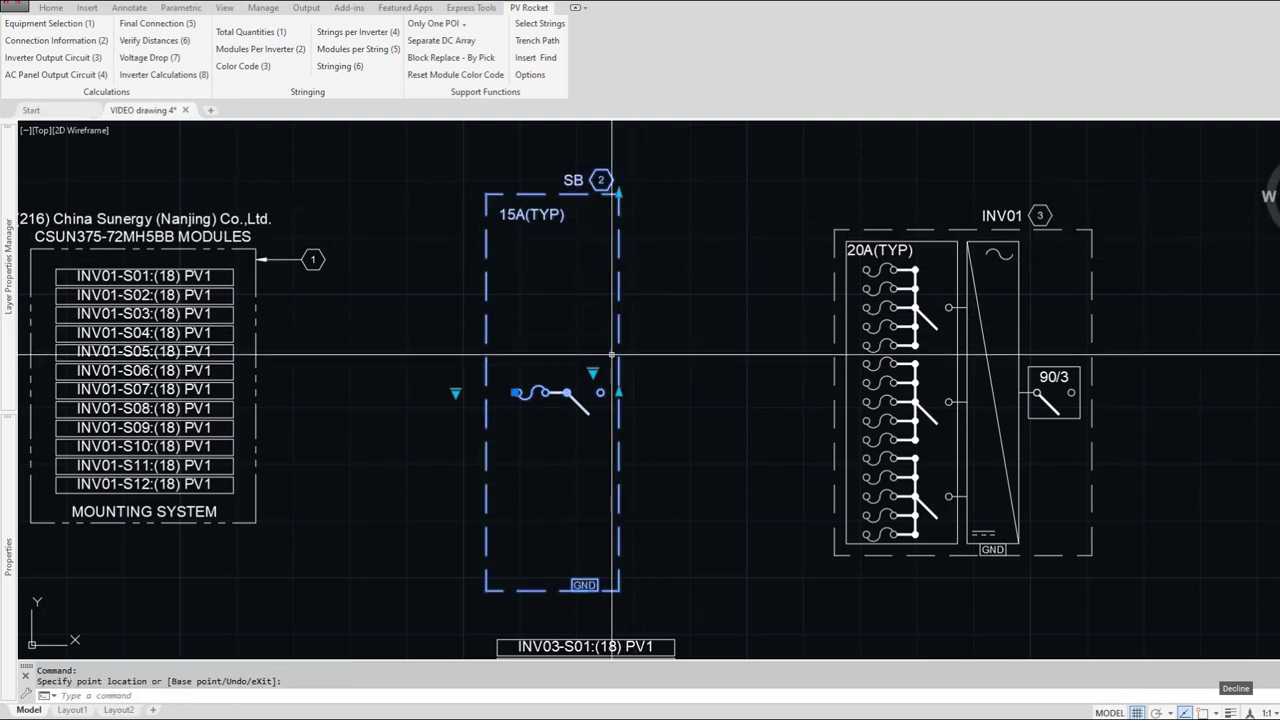
click(593, 374)
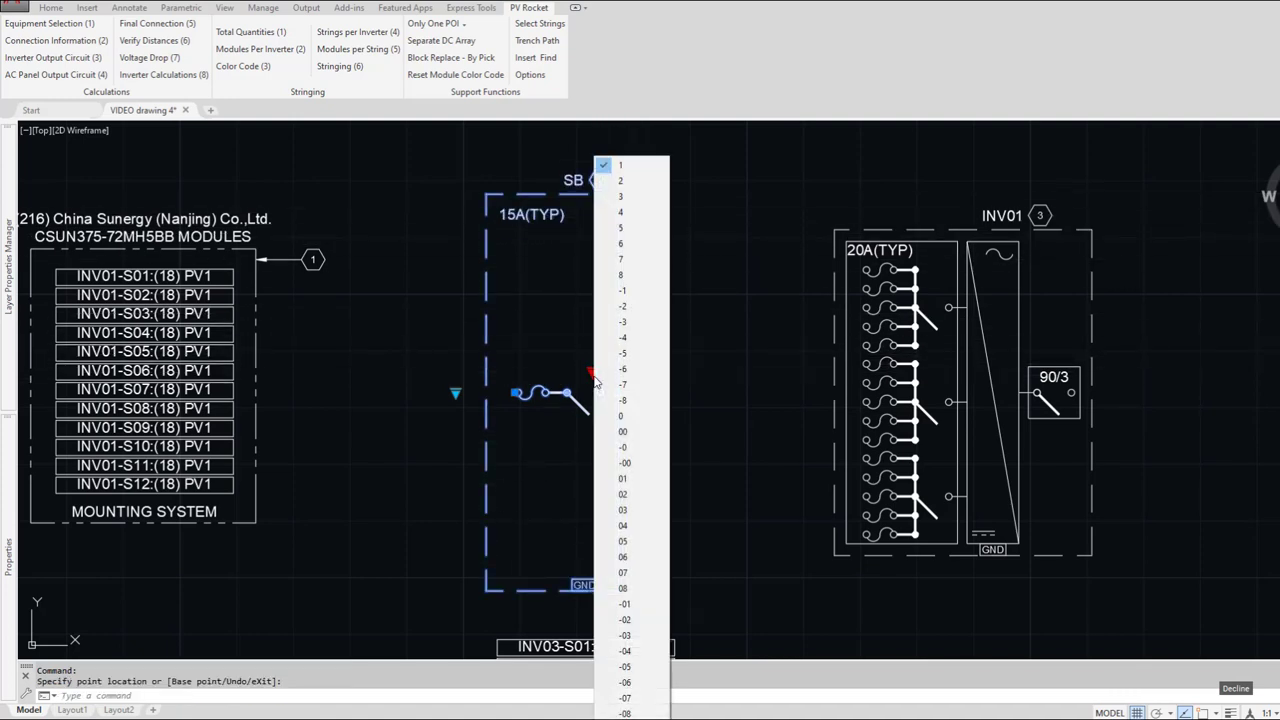
click(628, 215)
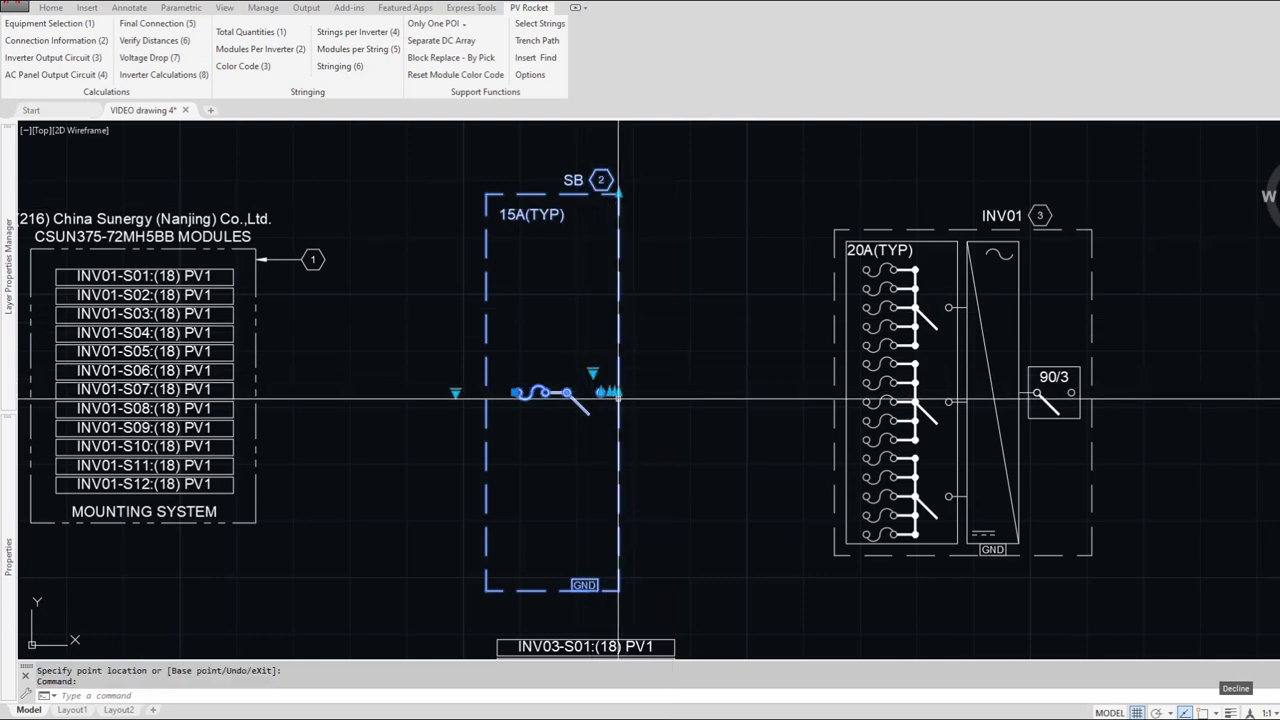
Step: Spread the SB combiner box's stacked fused circuits apart vertically, moving two upward and one downward
click(618, 392)
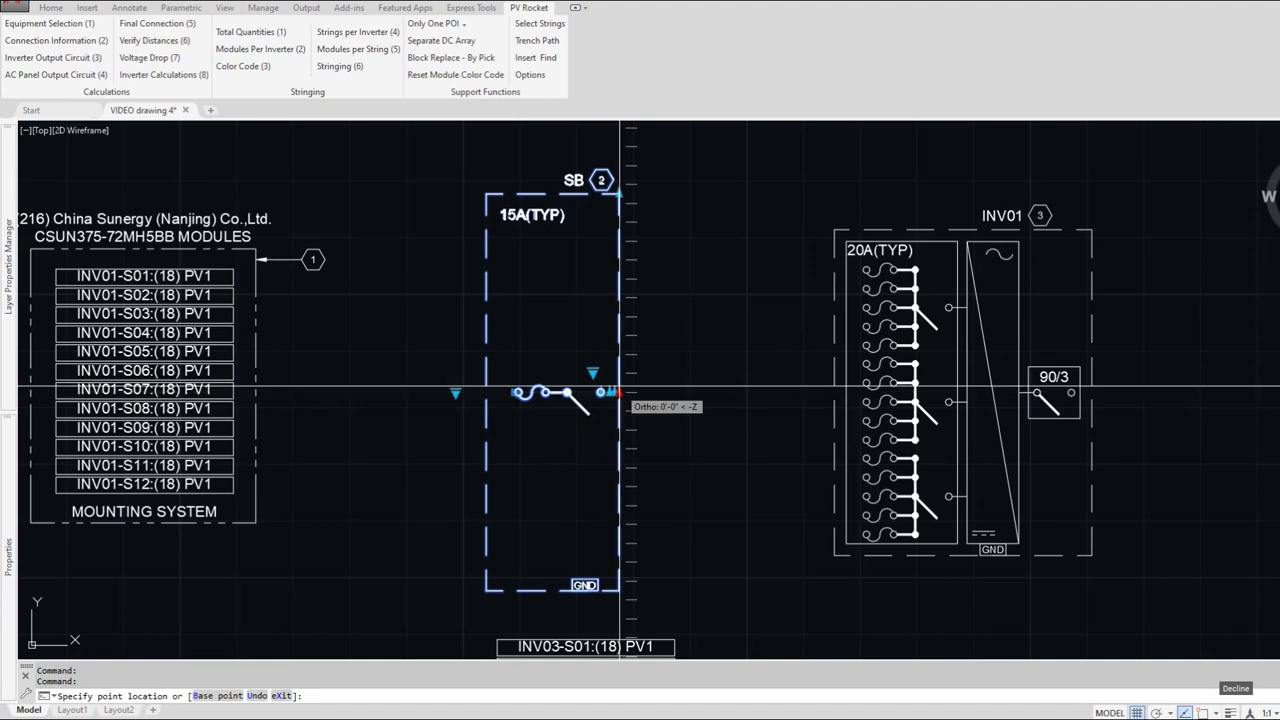
click(620, 262)
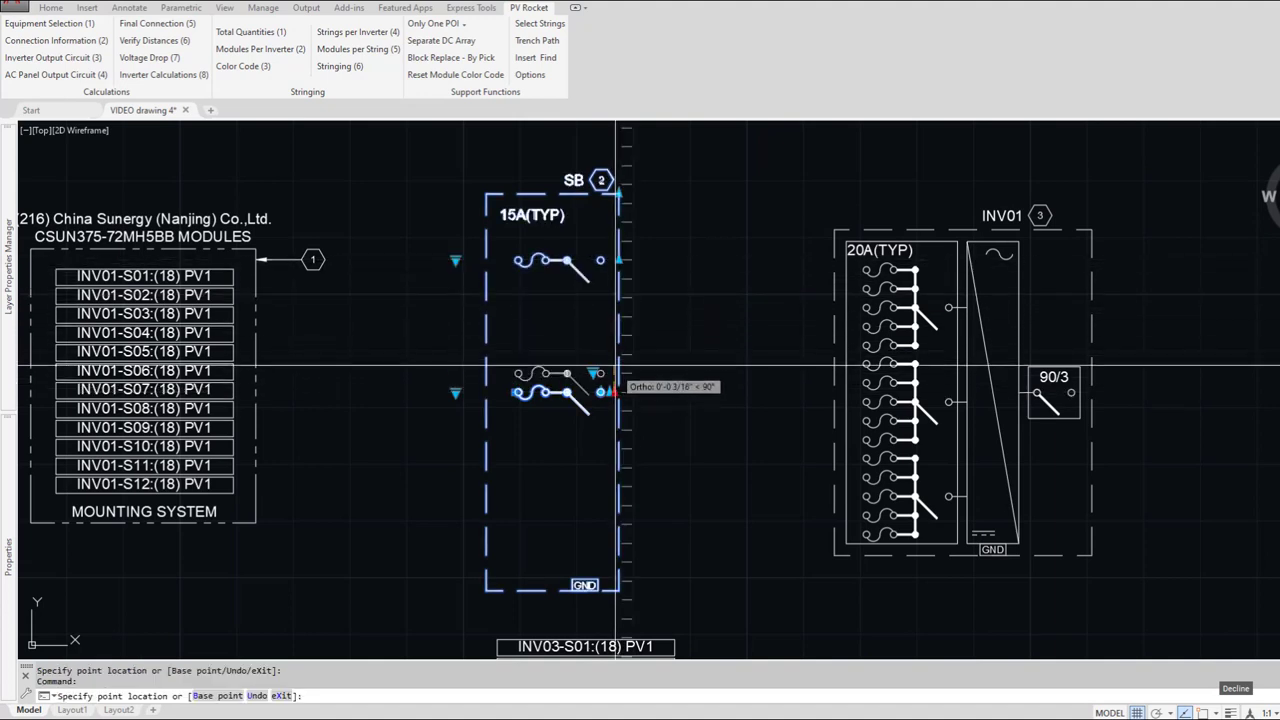
click(618, 317)
key(Return)
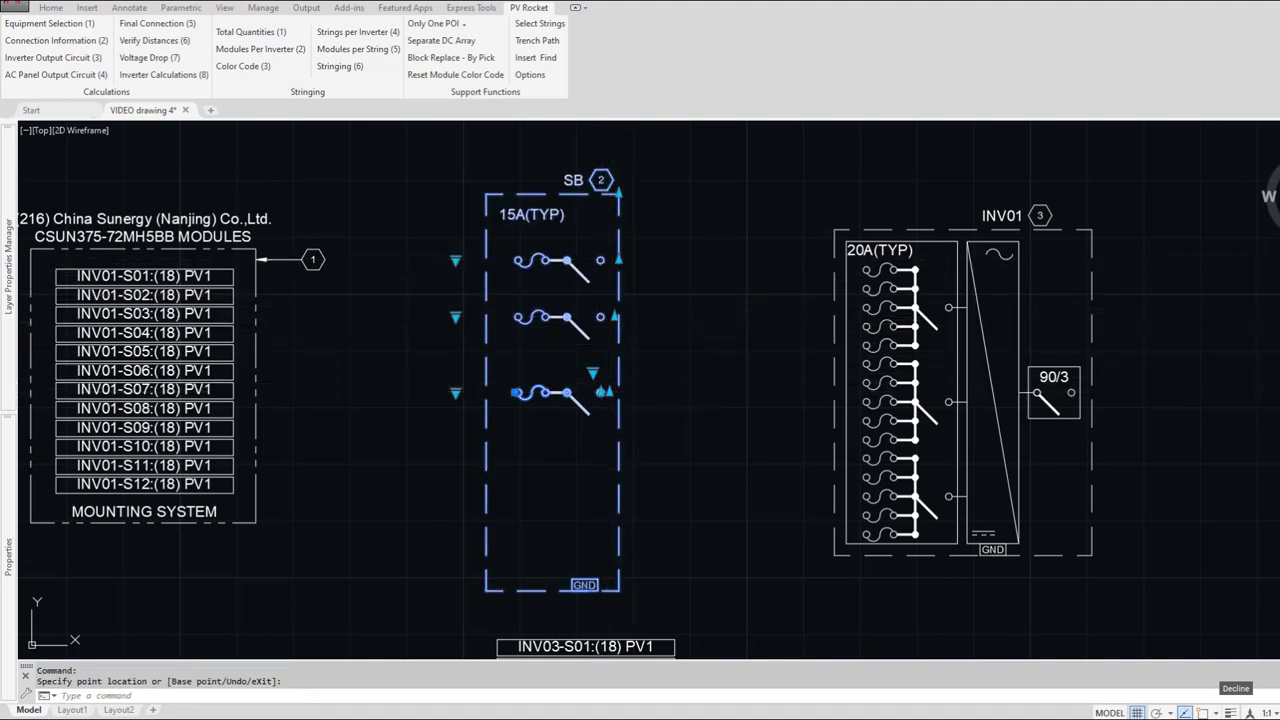
click(601, 392)
click(601, 487)
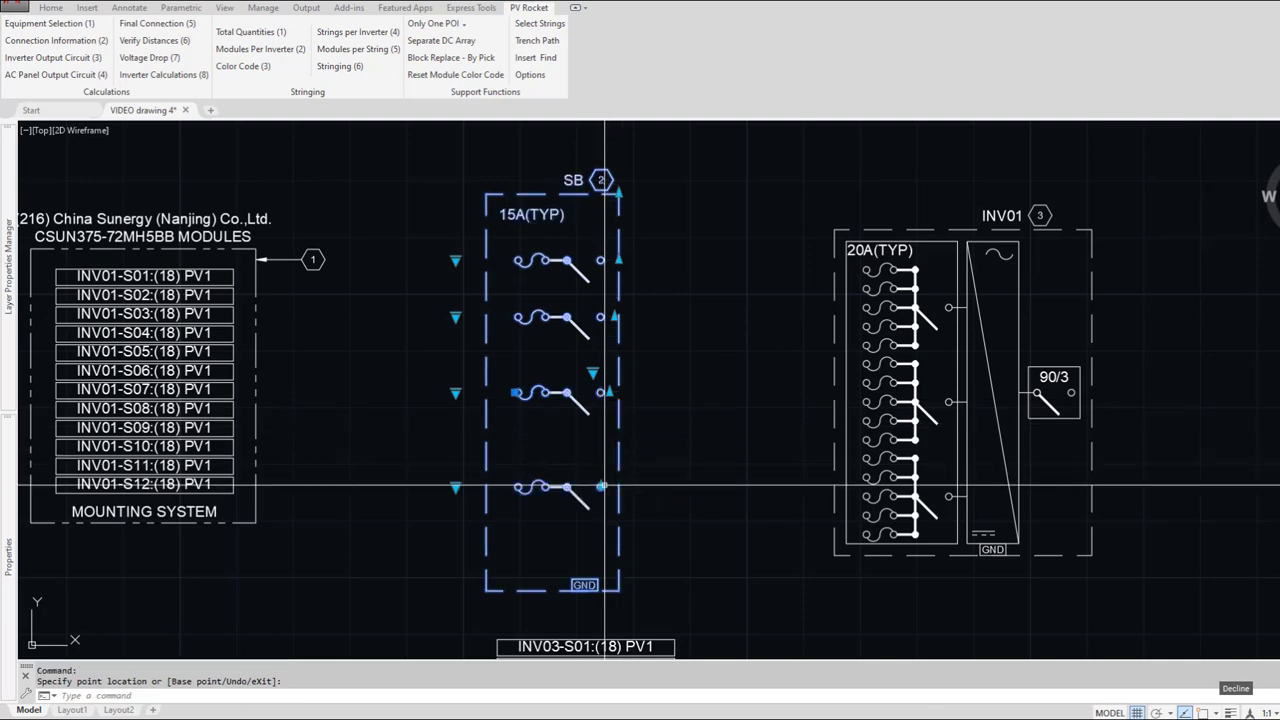
Step: Set each of the four circuit groups in the SB combiner box to 3 fused inputs
click(456, 487)
click(506, 230)
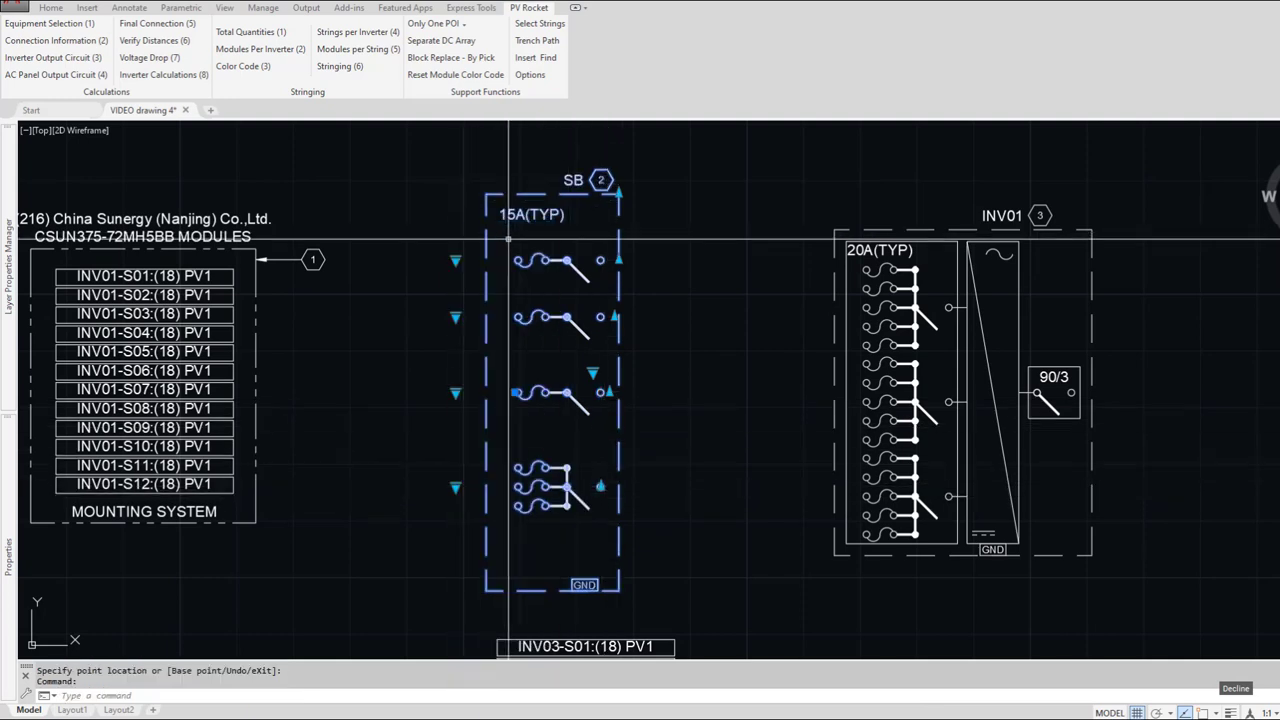
click(456, 395)
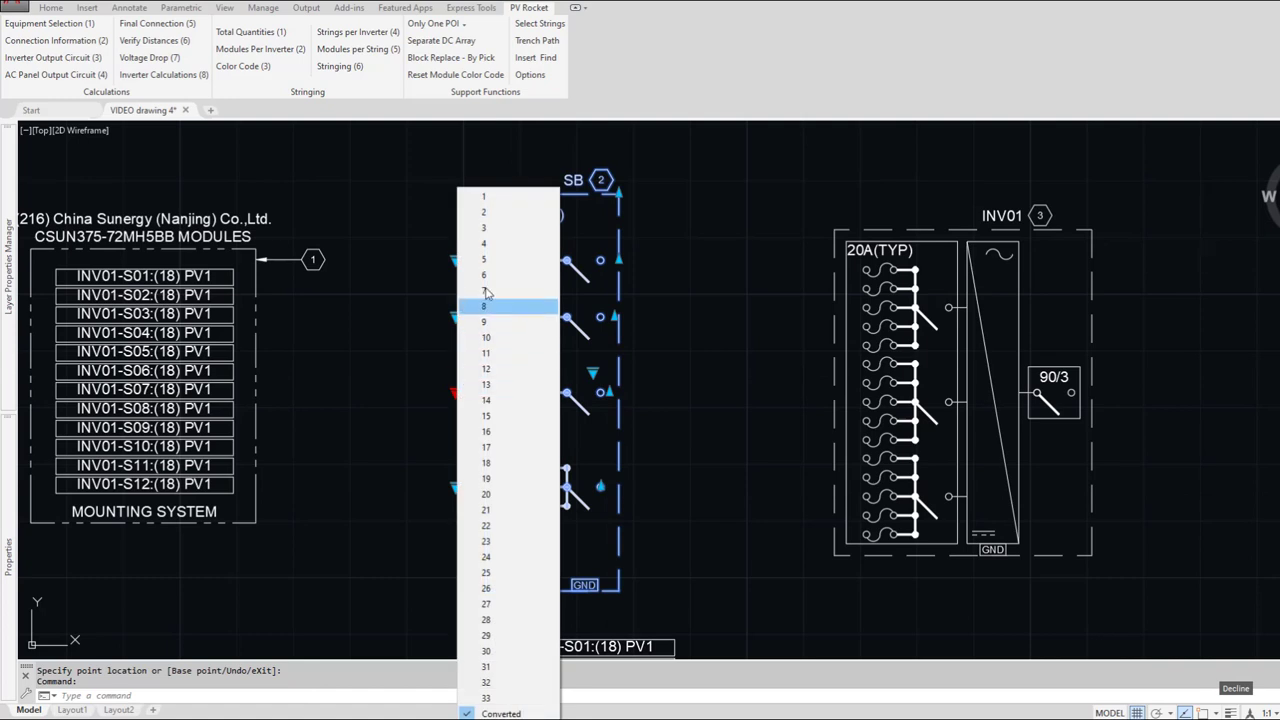
click(488, 232)
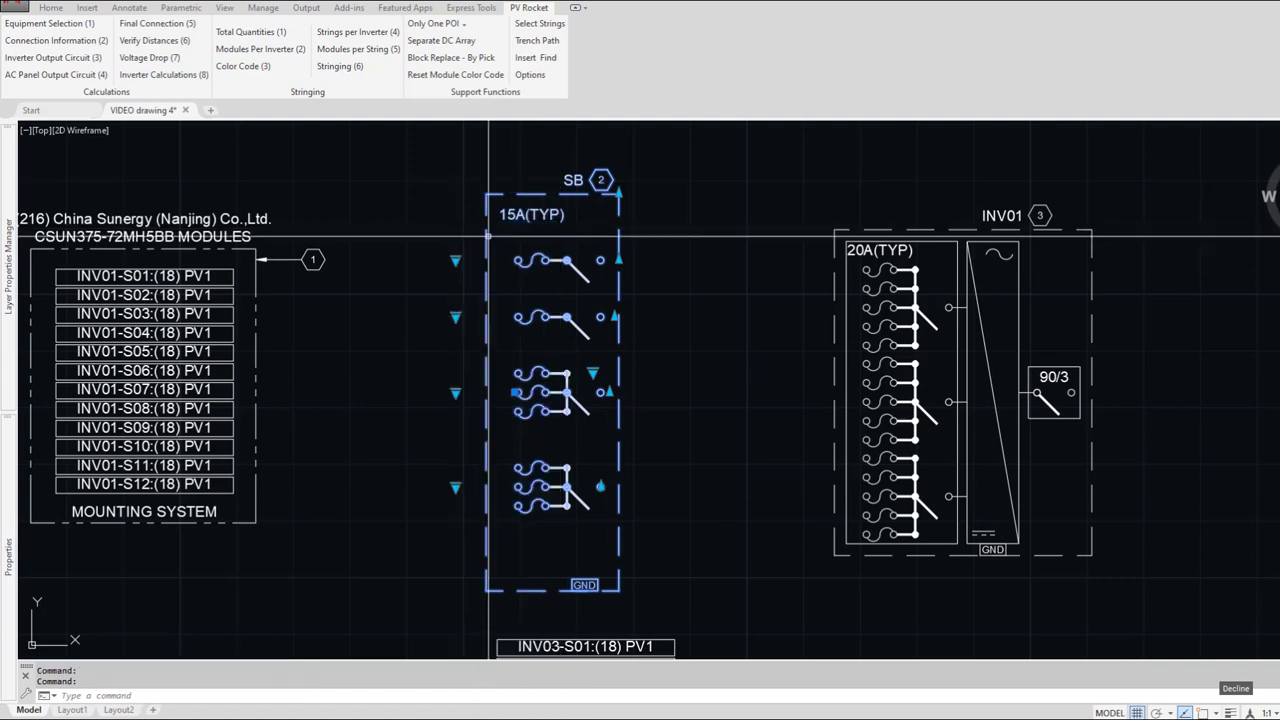
click(456, 320)
click(489, 230)
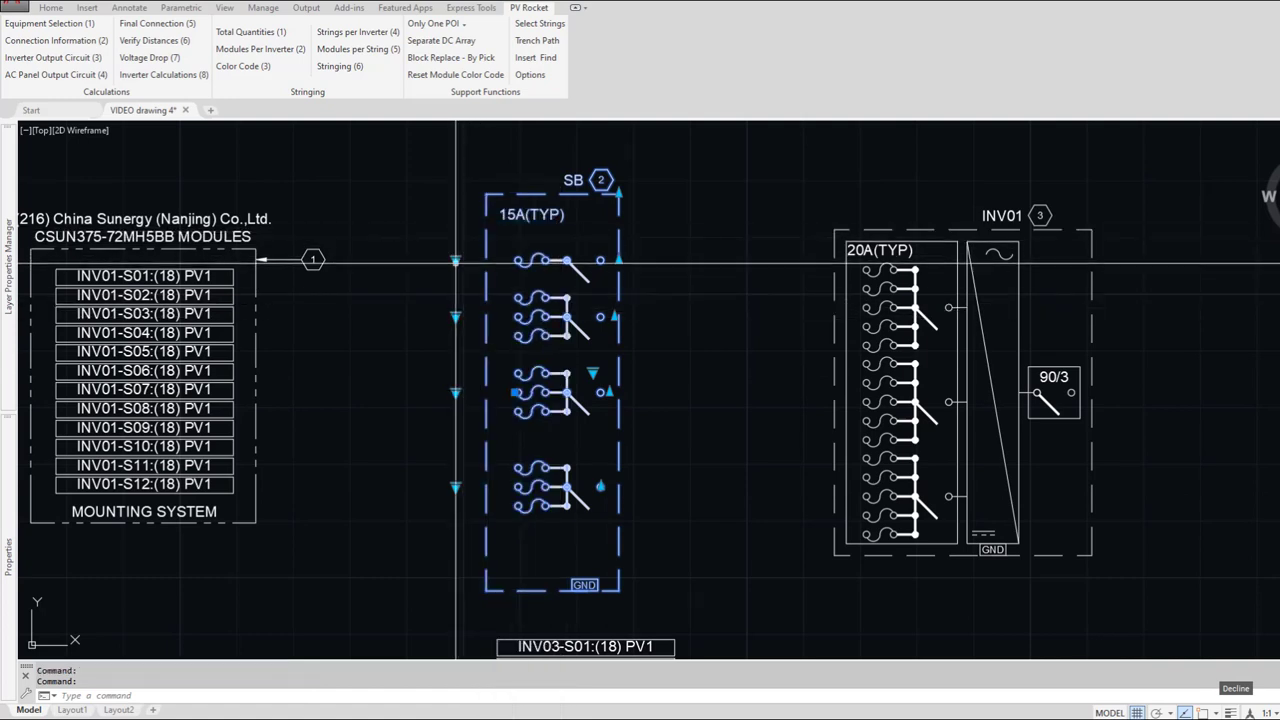
click(456, 260)
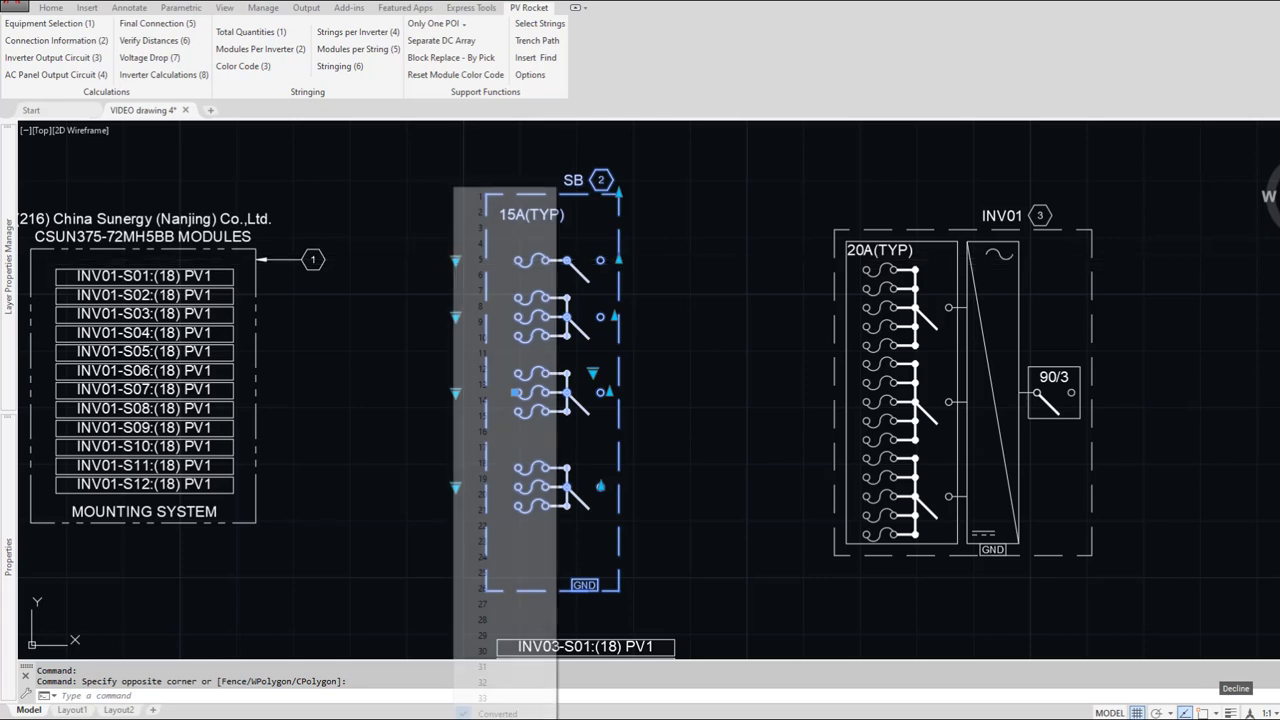
click(482, 232)
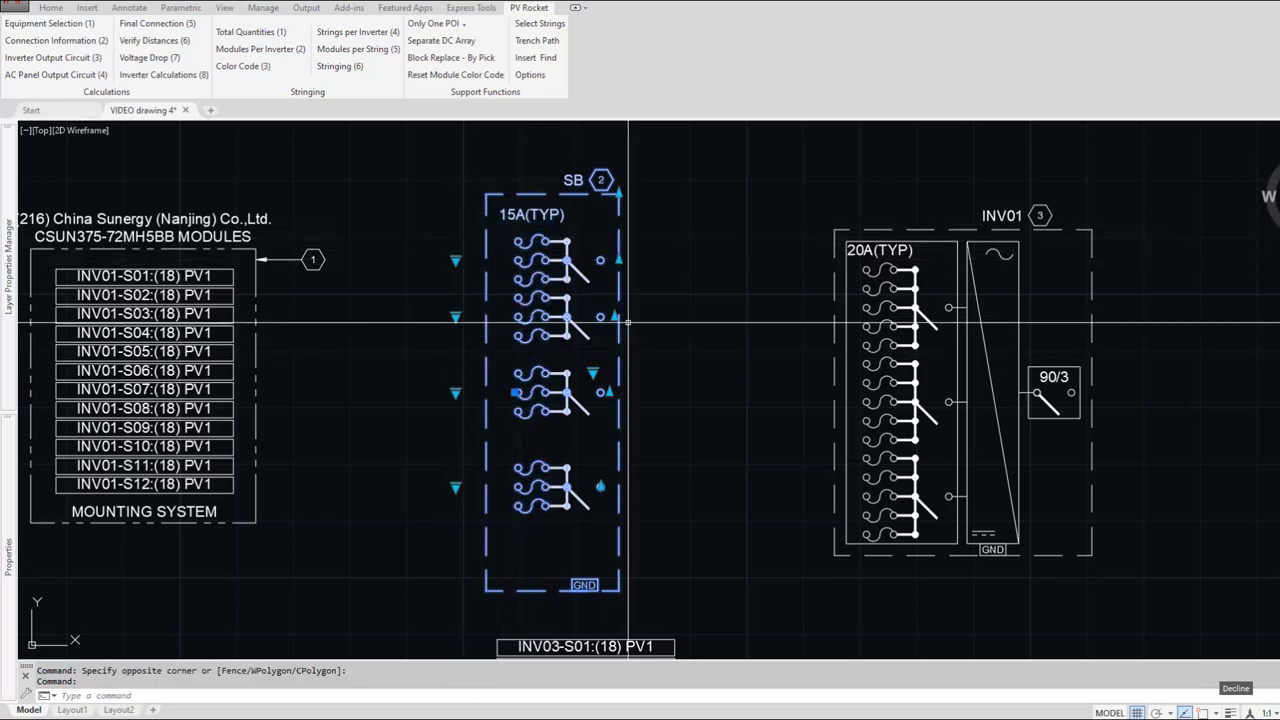
Step: Move the upper three fused groups of the SB combiner box down so all four groups stack at even spacing
click(610, 392)
click(609, 429)
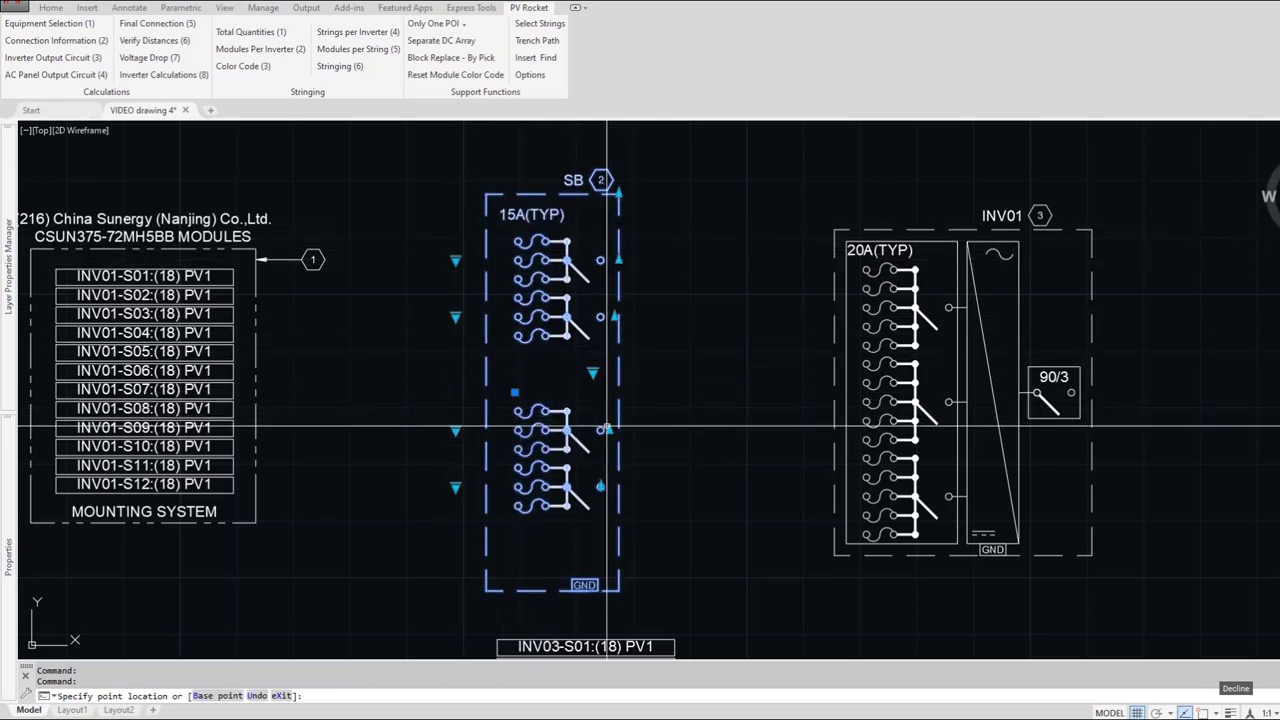
click(614, 317)
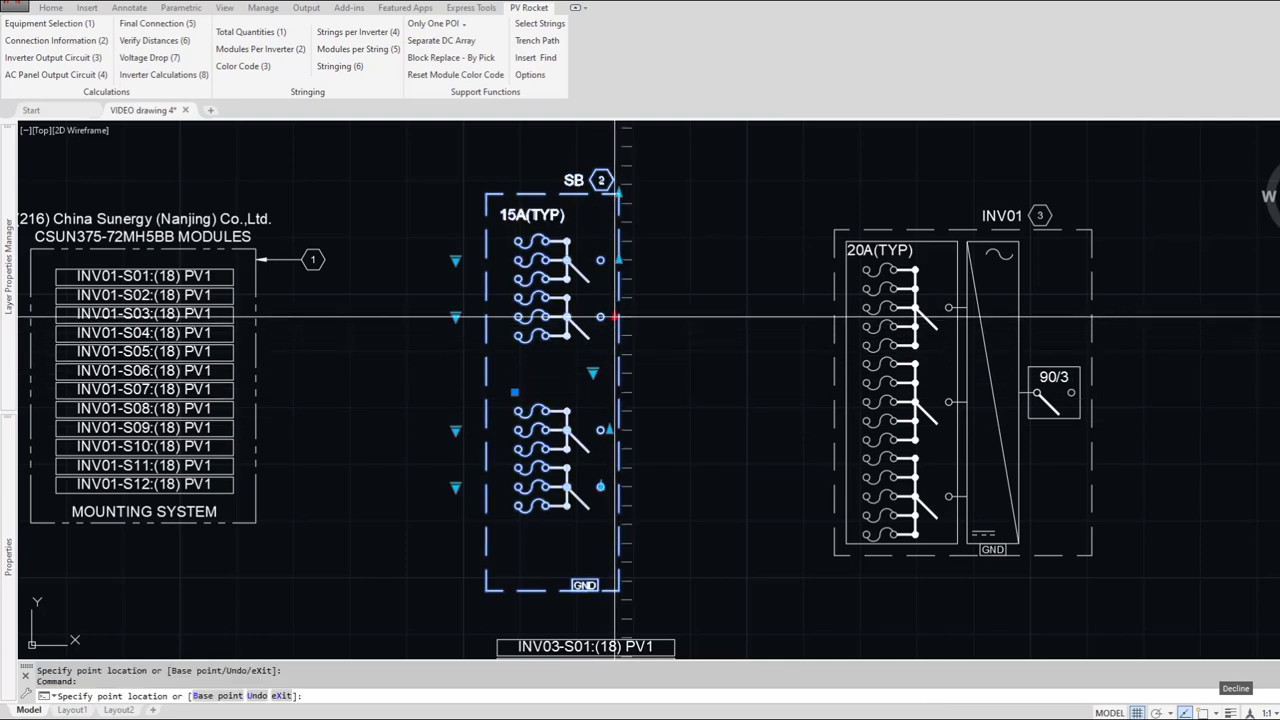
click(613, 370)
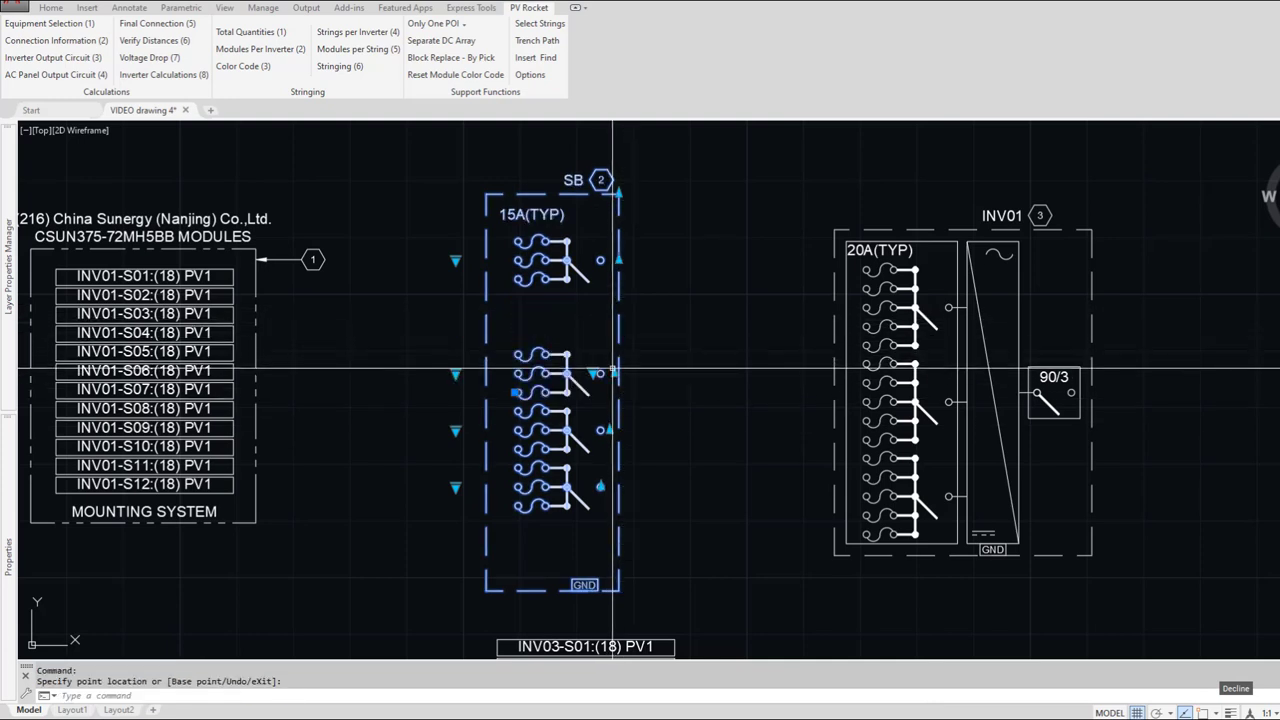
click(619, 260)
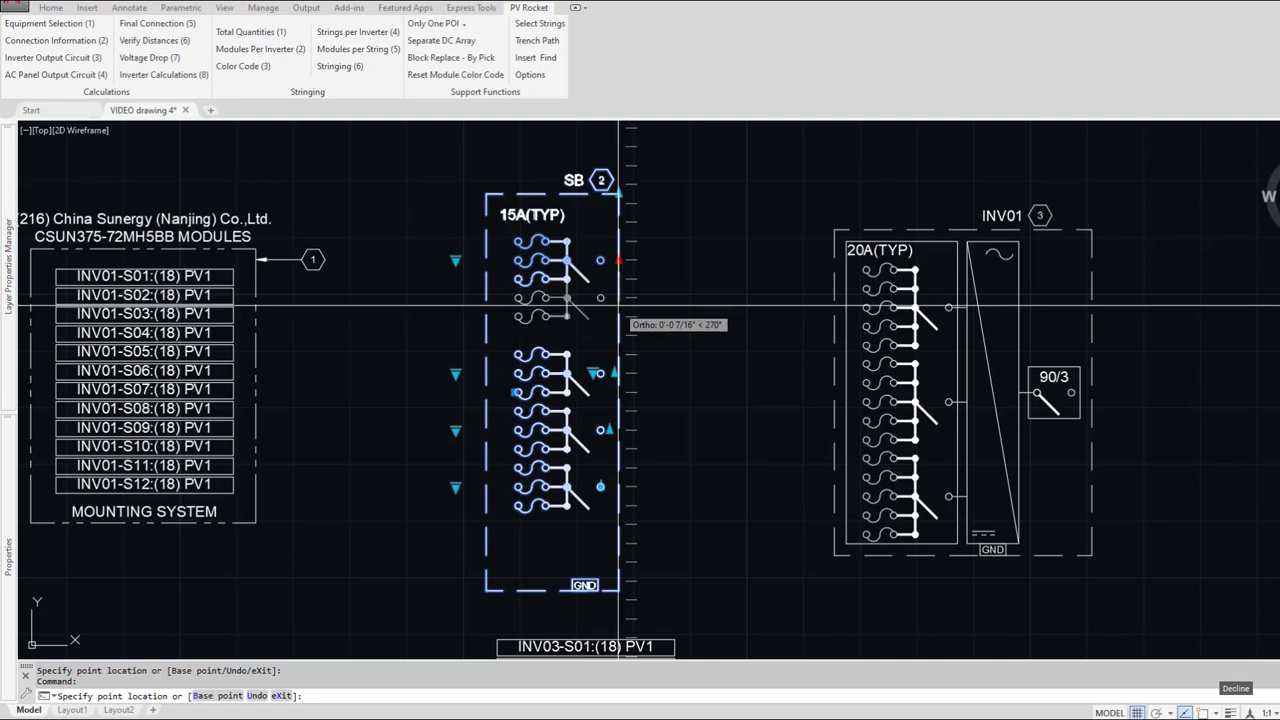
click(619, 314)
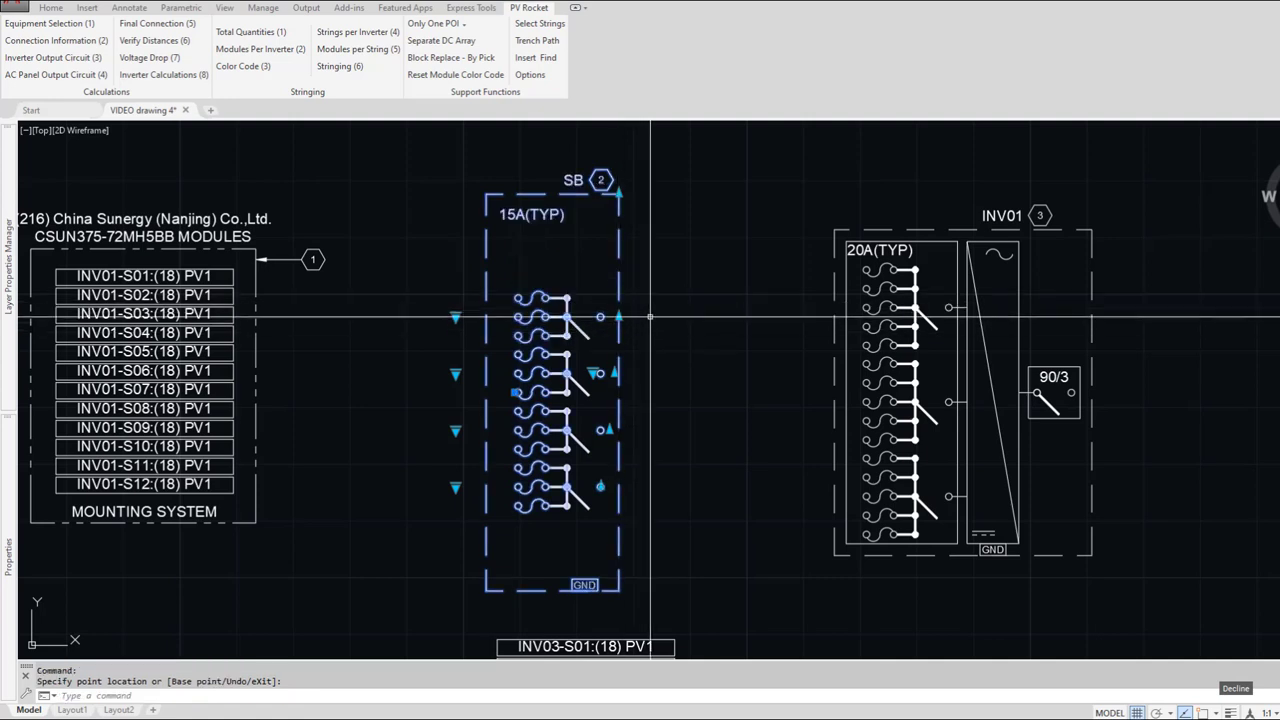
Step: Shrink the SB combiner box outline to fit closely around its four fused groups
key(Return)
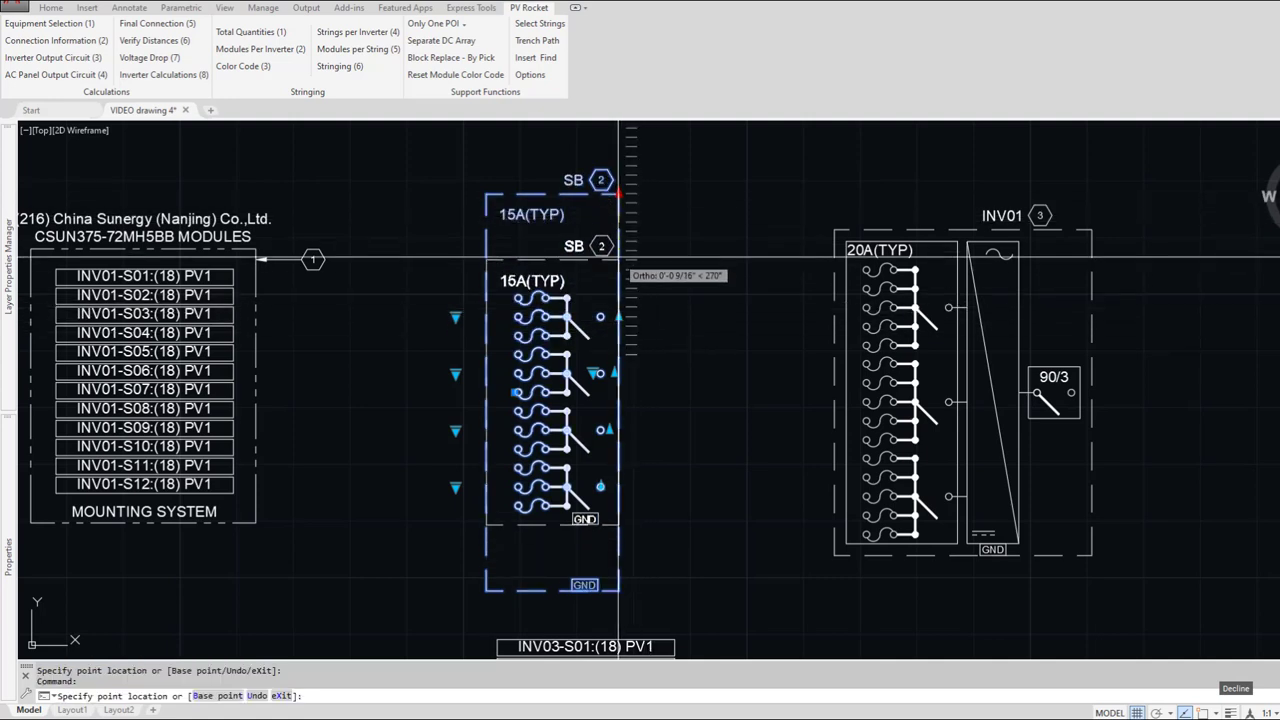
click(618, 259)
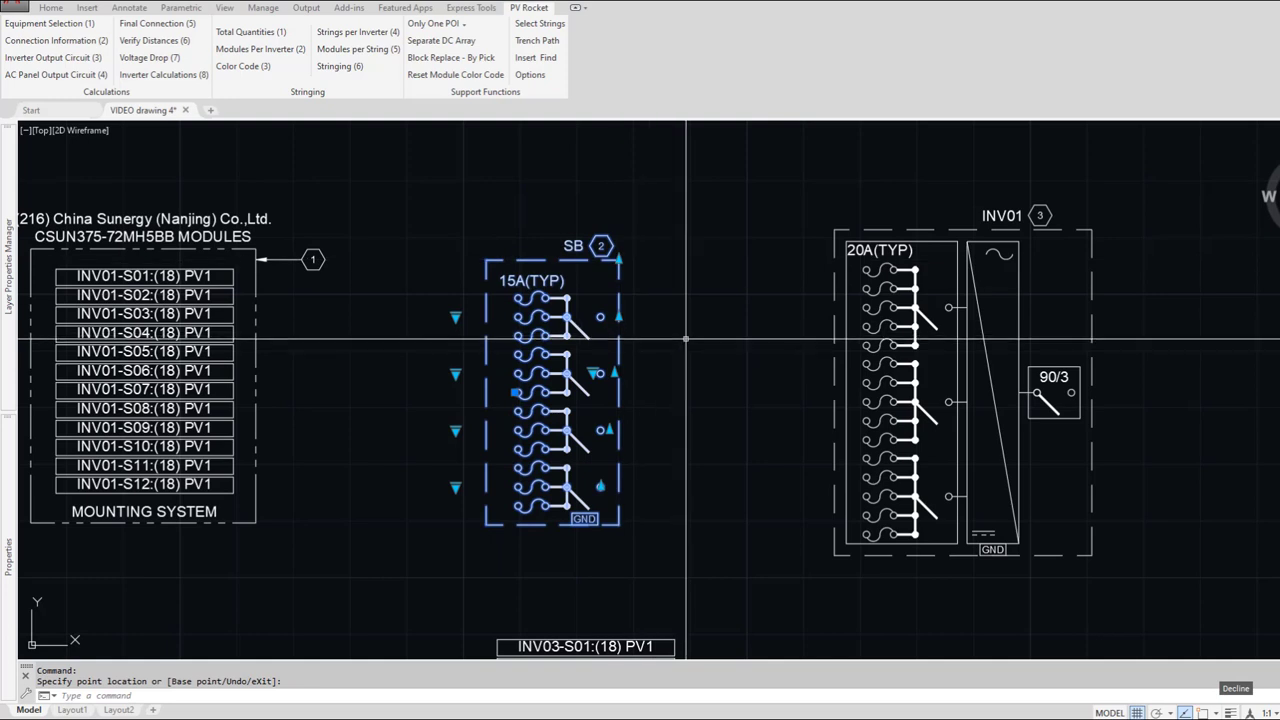
key(Escape)
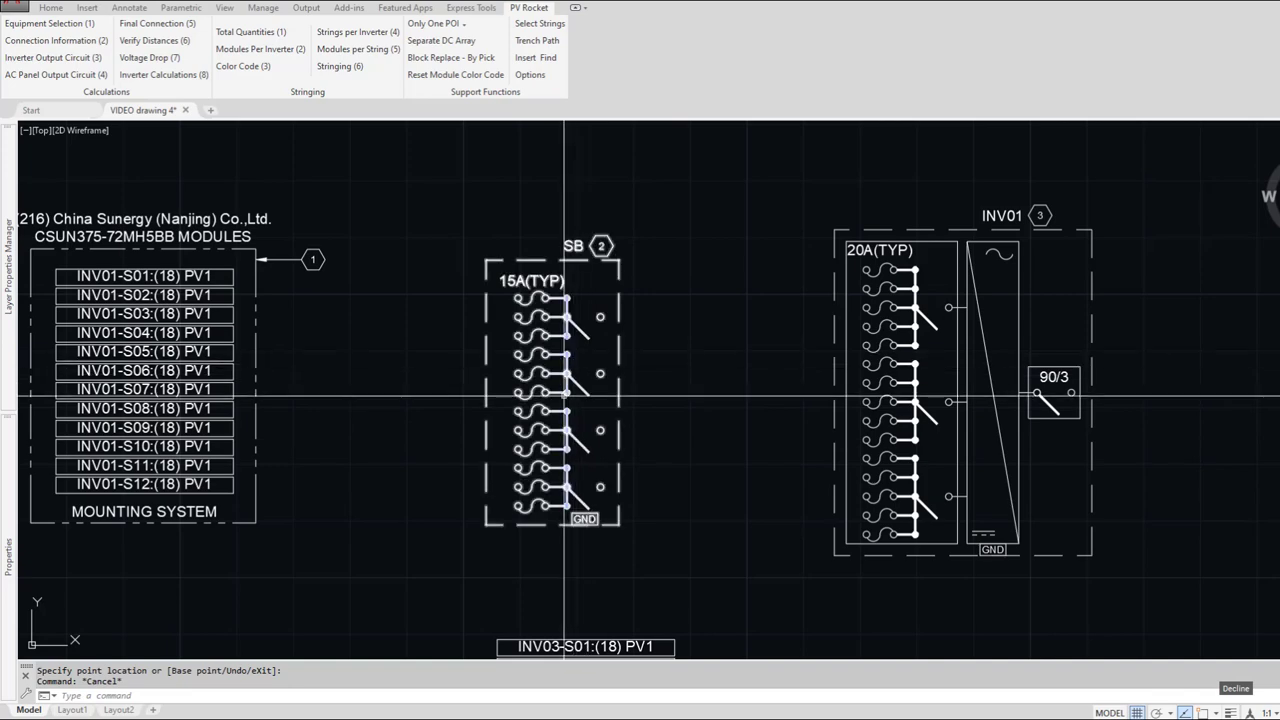
Step: Copy the SB combiner box straight up, placing the duplicate directly above the original
text(c)
key(space)
click(568, 392)
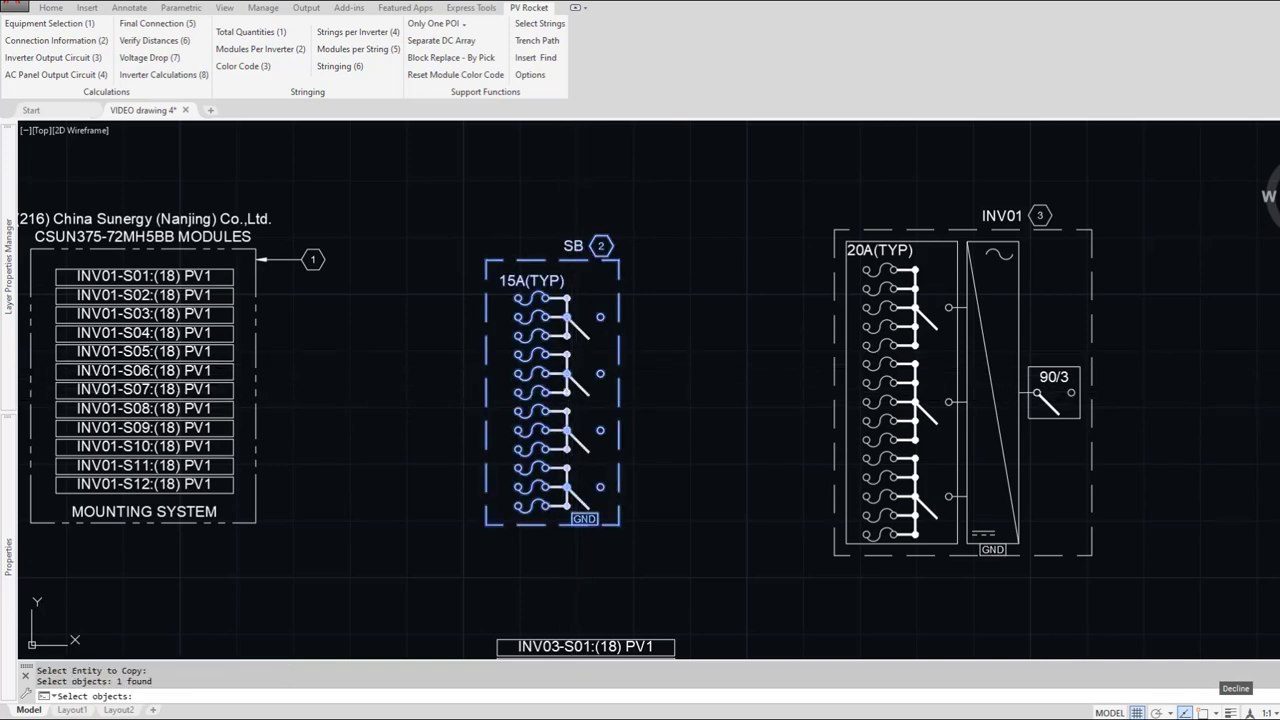
key(space)
click(647, 420)
click(646, 126)
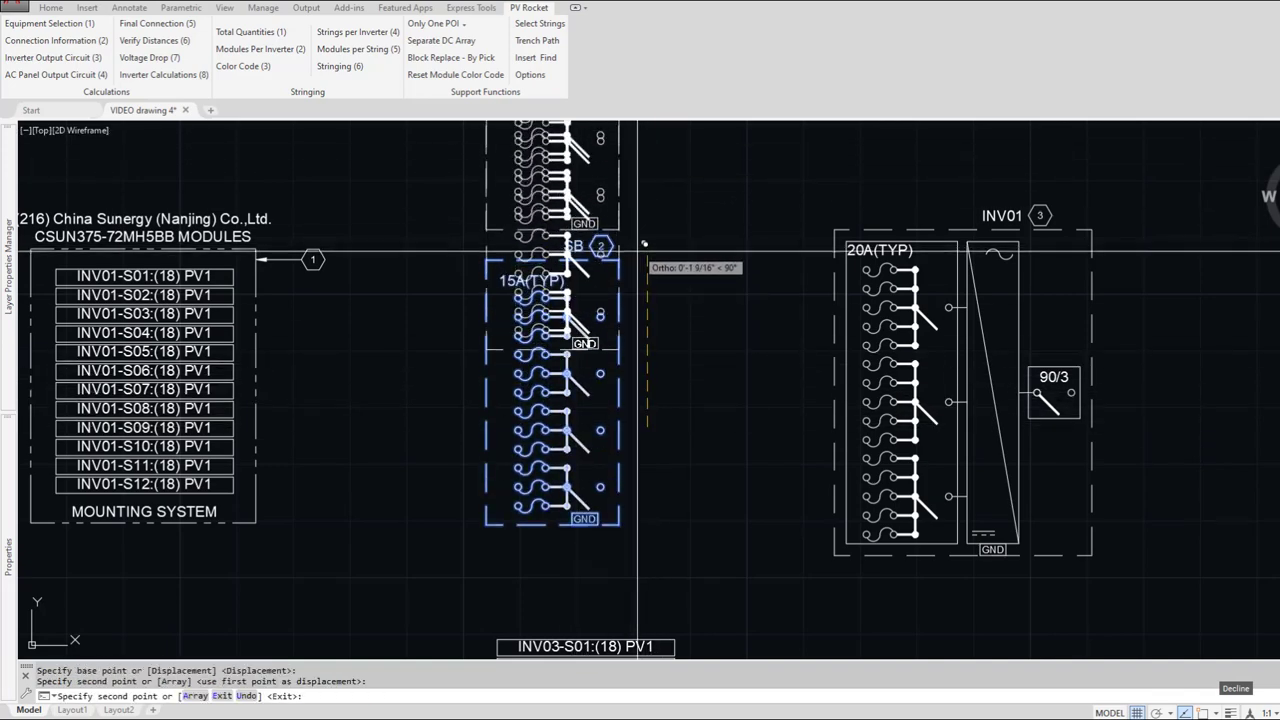
key(space)
Step: Erase the duplicate SB combiner box above the original
middle_drag(616, 255, 610, 407)
scroll(610, 407, down, 3)
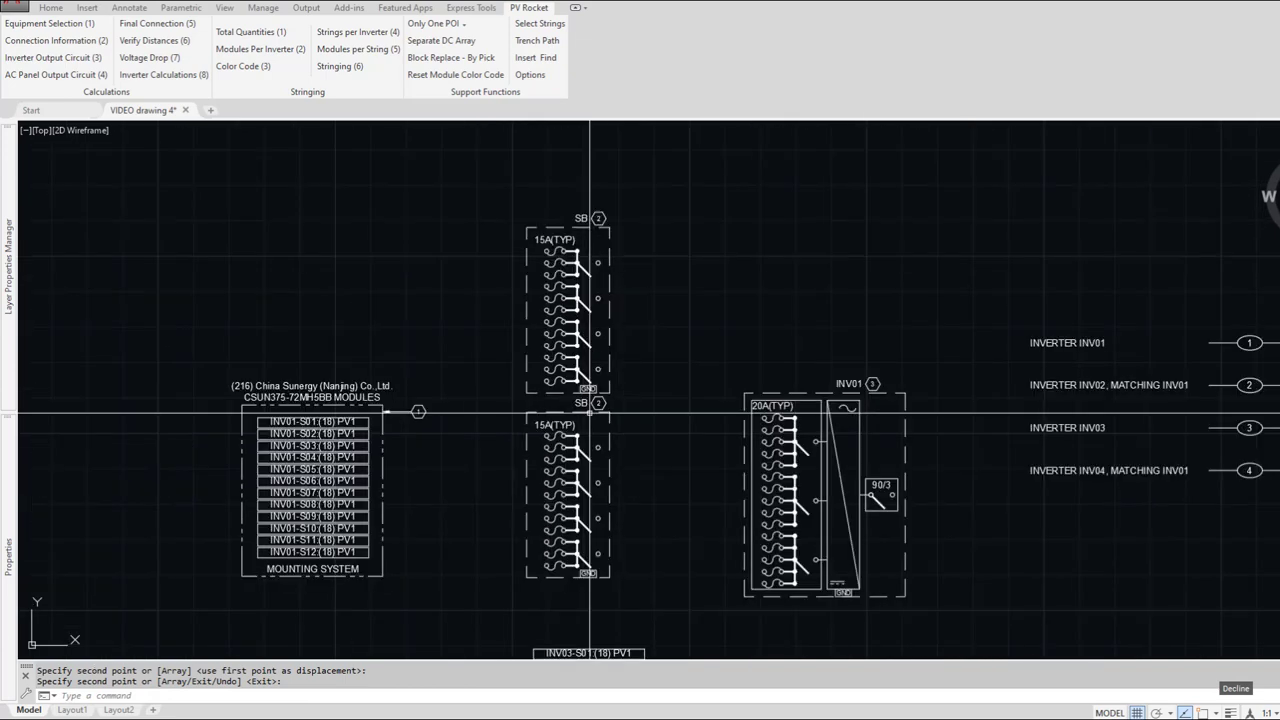
middle_drag(604, 511, 605, 414)
scroll(598, 436, up, 2)
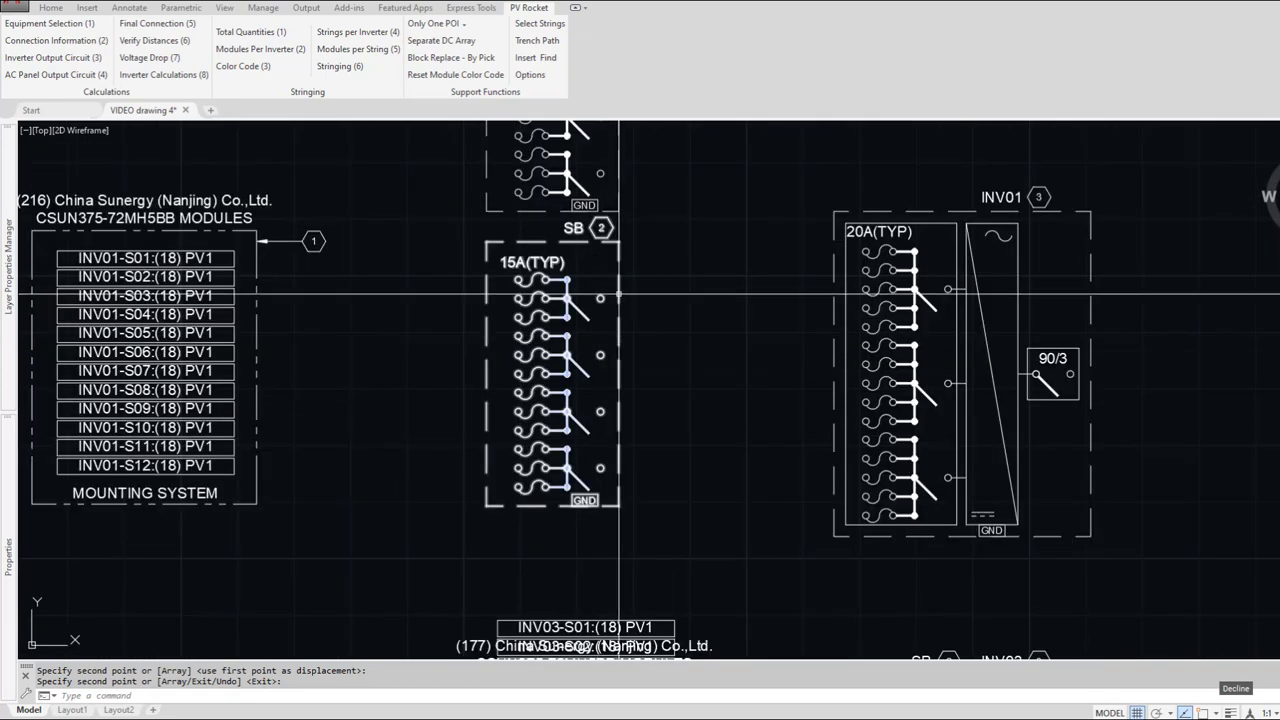
text(e)
key(space)
click(487, 266)
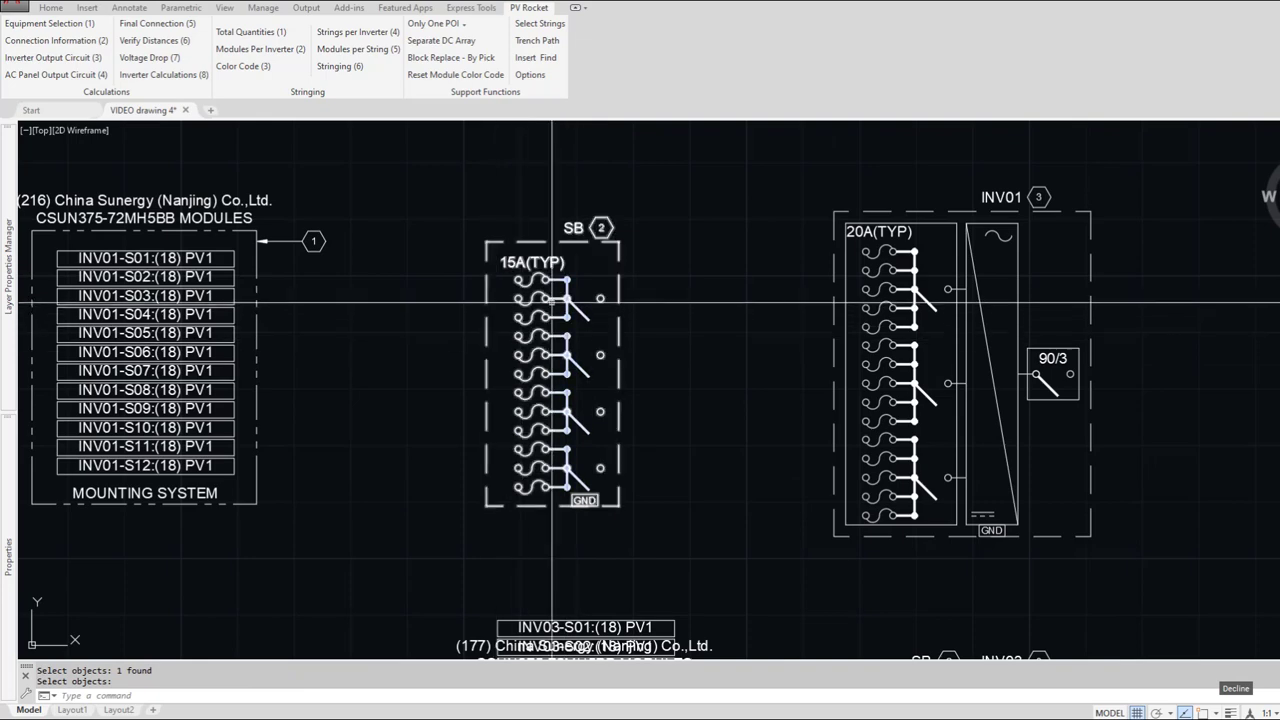
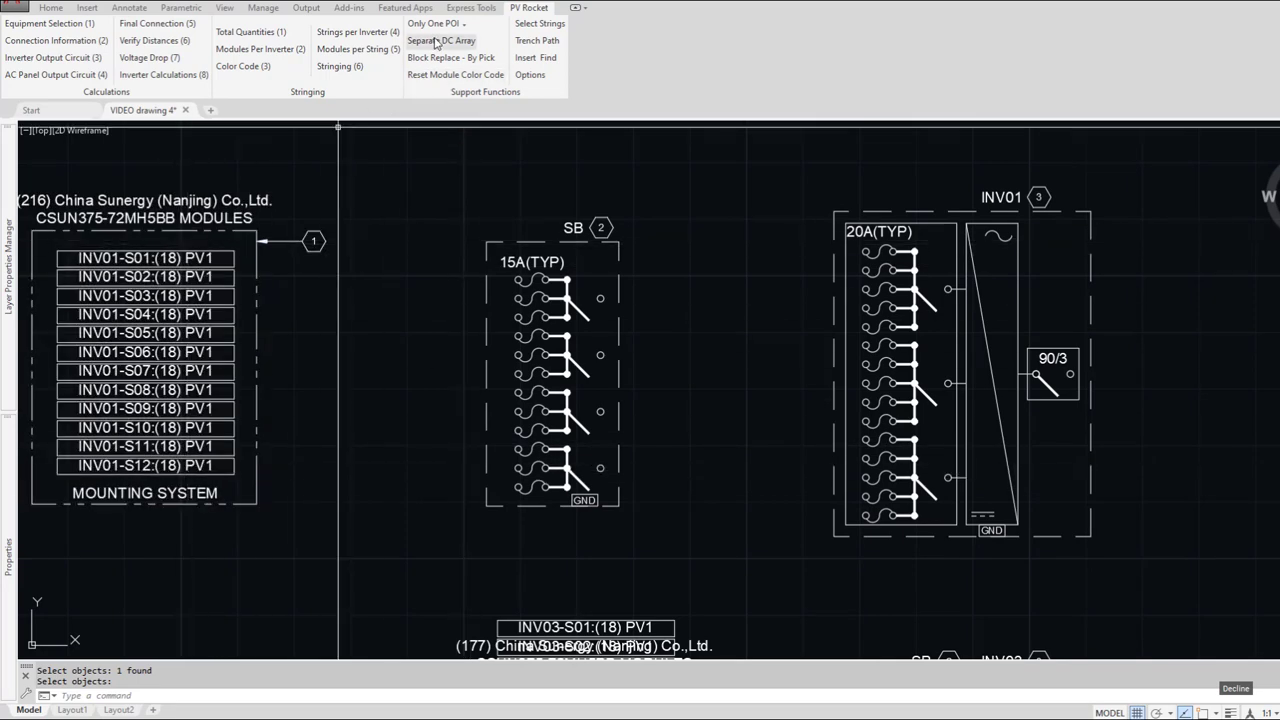
Step: Separate strings INV01-S01 to INV01-S03 from the module array, placing them at the first fused group of the SB combiner box
scroll(190, 260, up, 5)
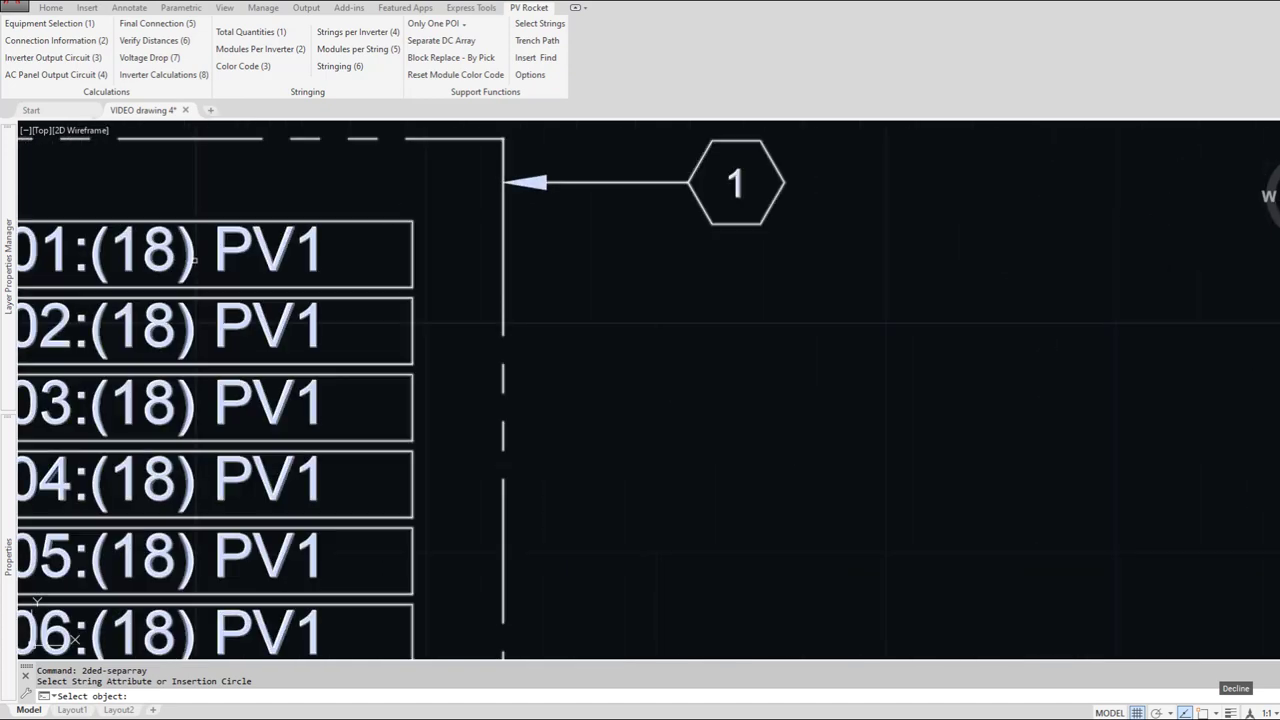
click(229, 250)
scroll(229, 252, down, 2)
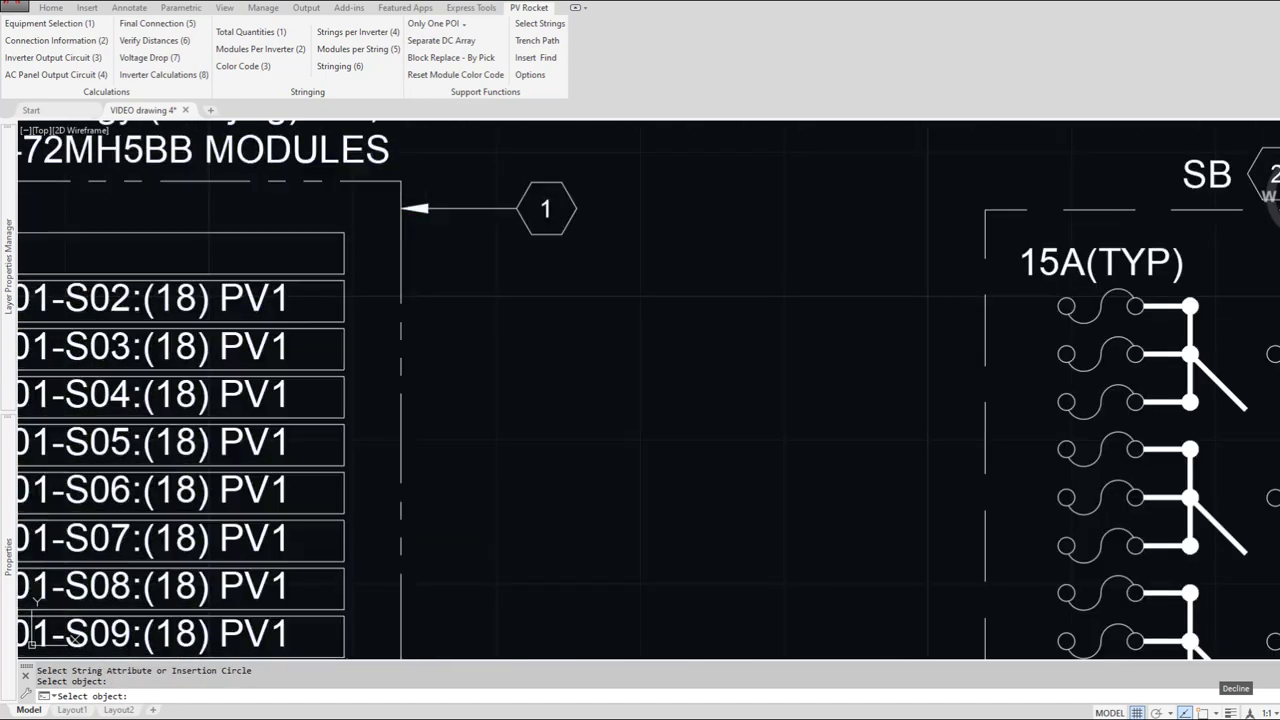
click(230, 300)
click(230, 341)
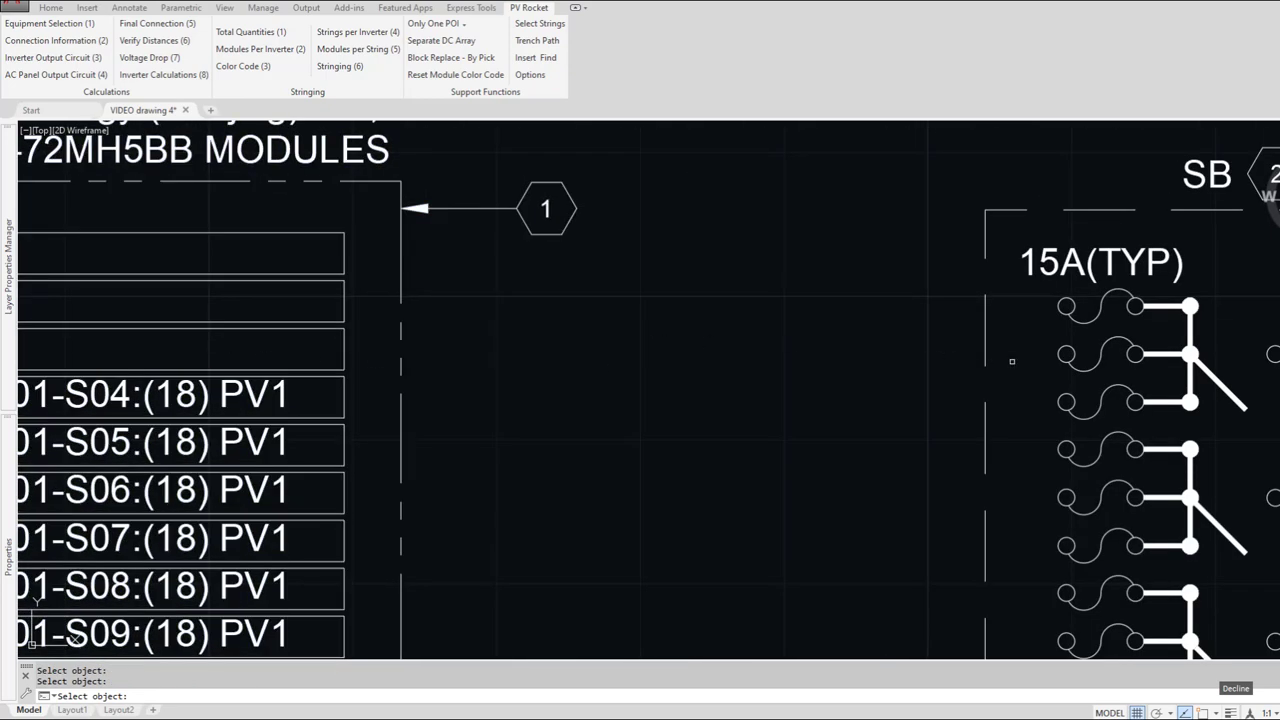
click(1058, 354)
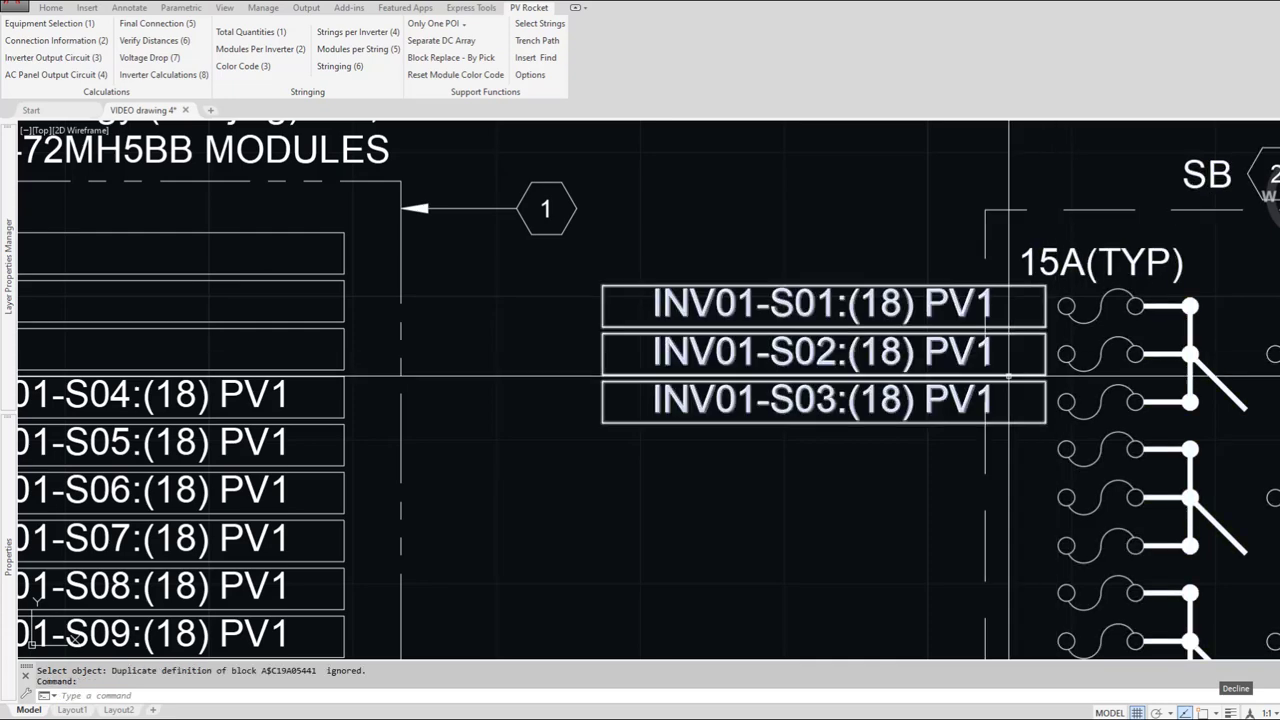
Step: Separate strings INV01-S04 to INV01-S06 from the module array, placing them at the second fused group of the SB combiner box
key(space)
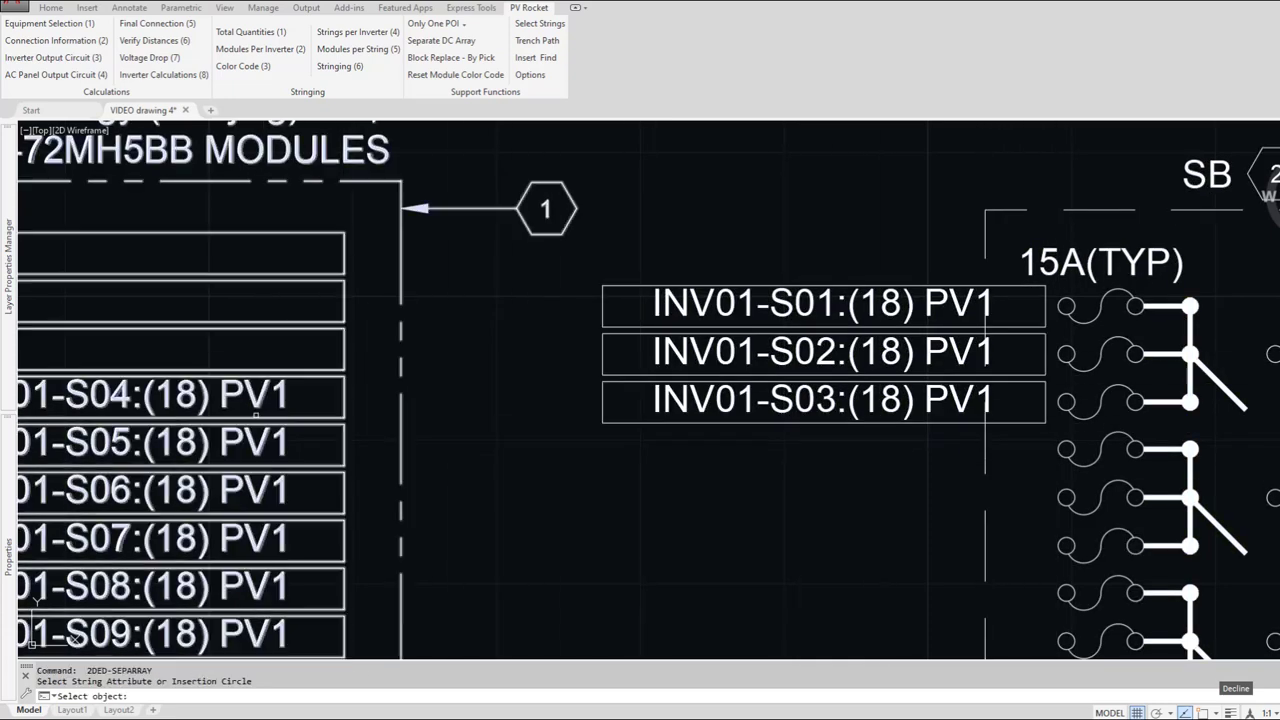
click(250, 396)
click(248, 443)
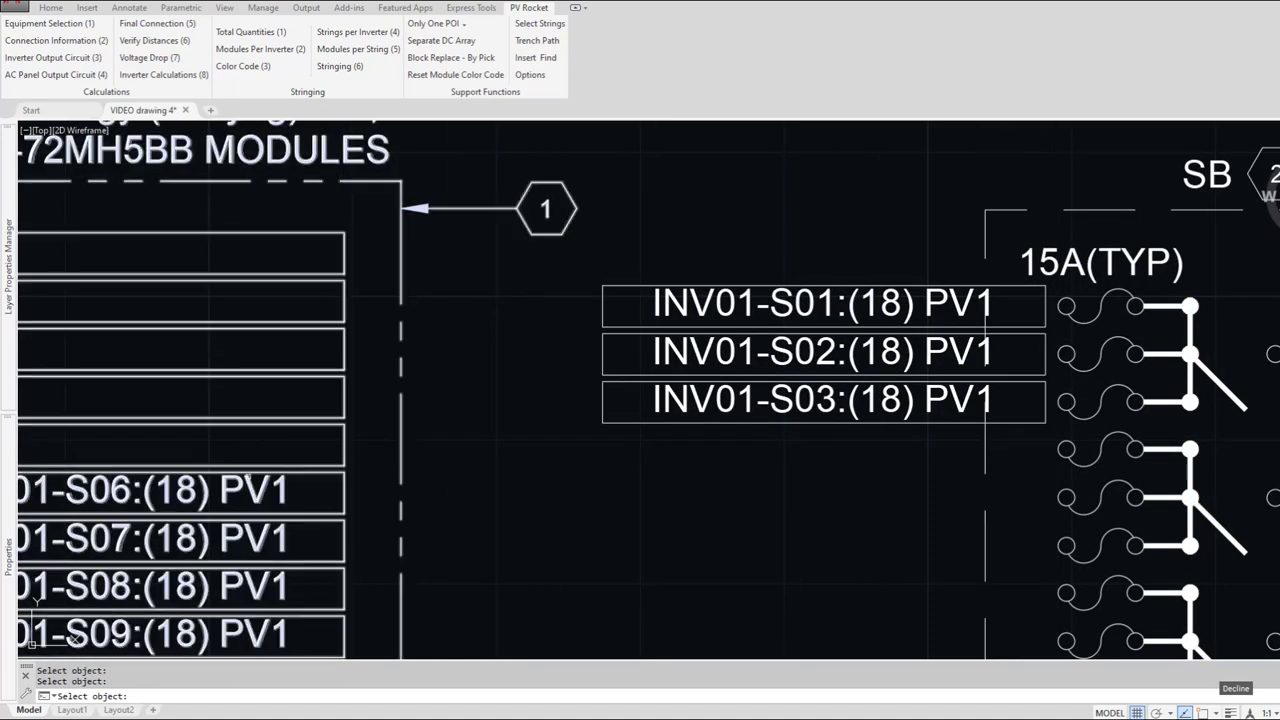
click(248, 487)
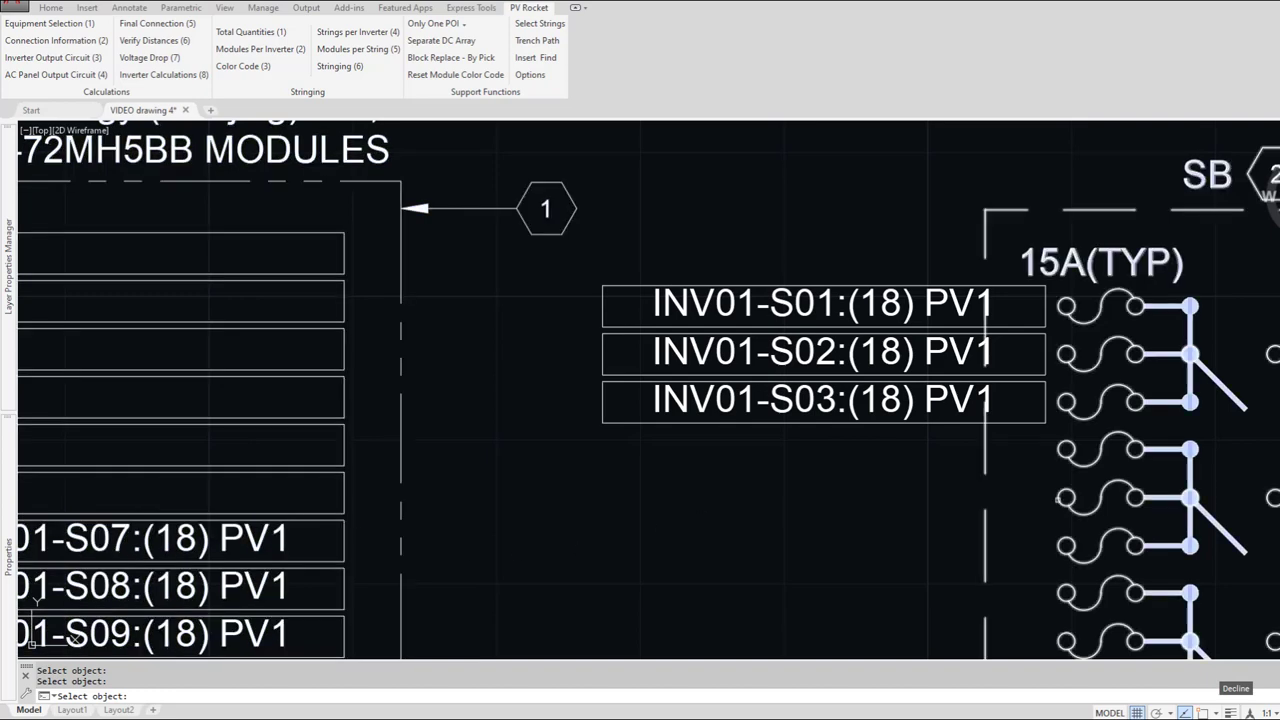
click(1058, 498)
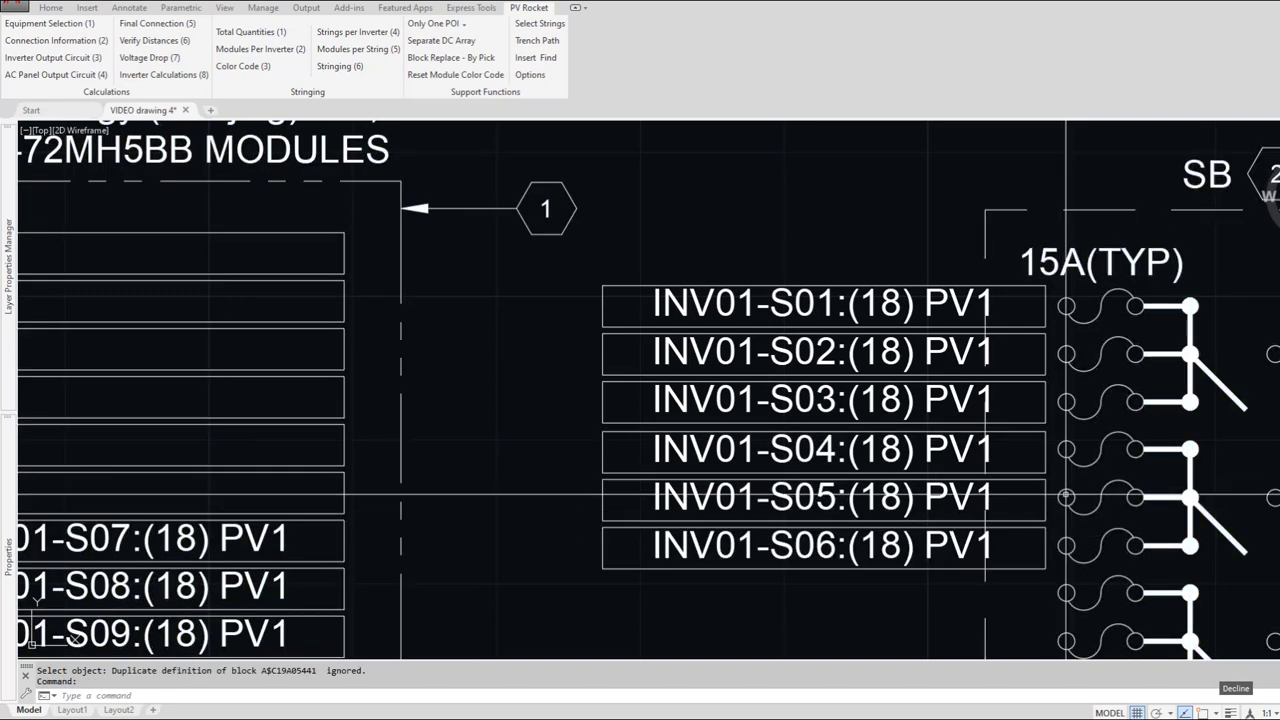
Step: Undo both string separations to restore INV01-S01 through INV01-S06 in the module array
scroll(941, 508, down, 5)
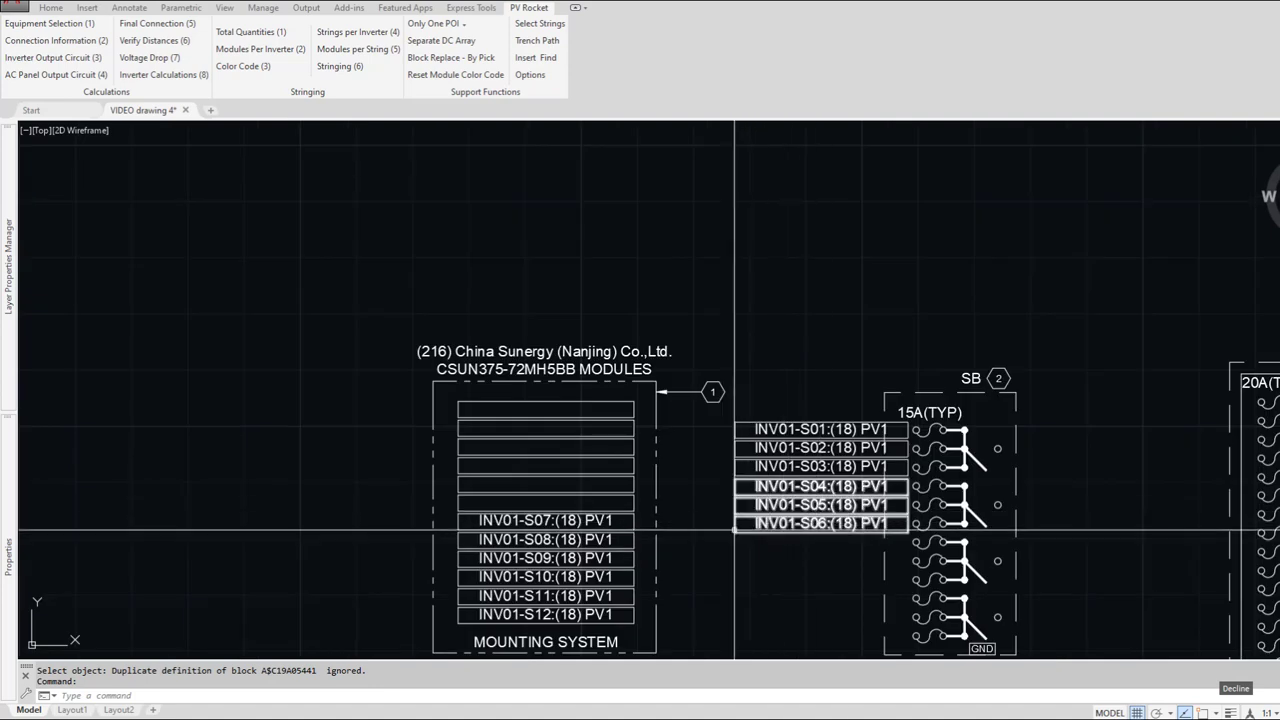
scroll(663, 436, up, 2)
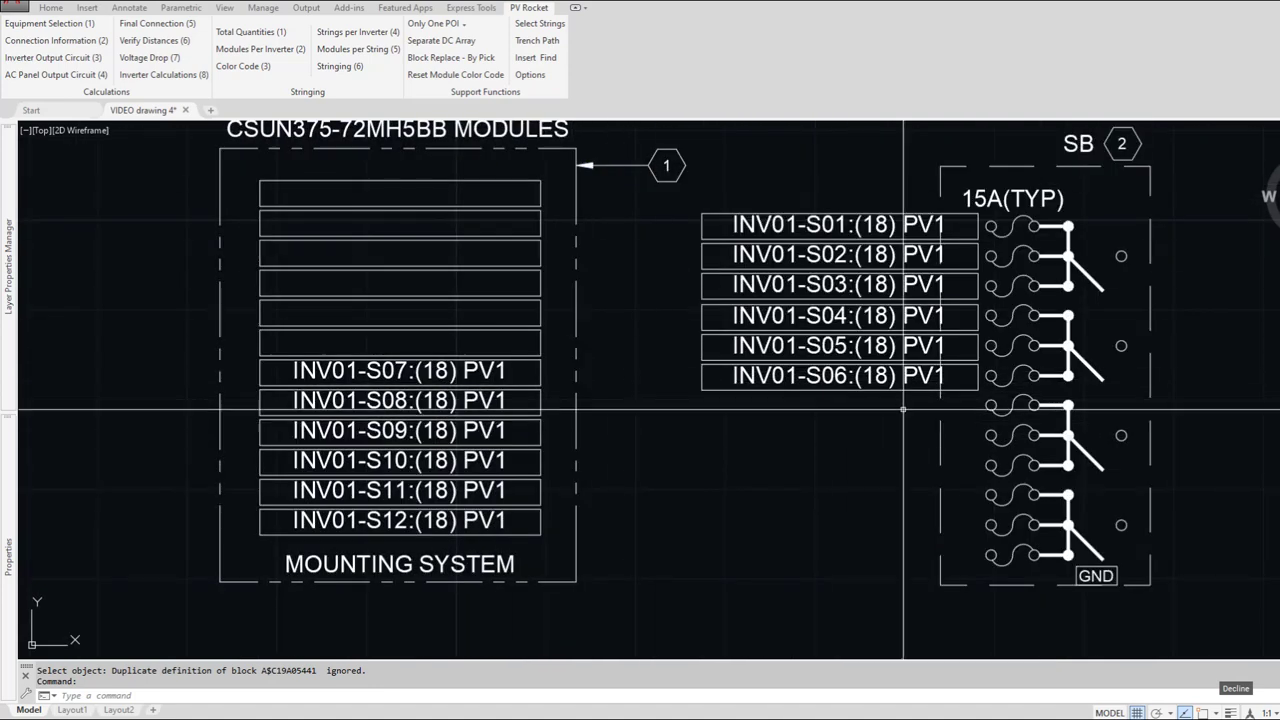
text(u)
key(space)
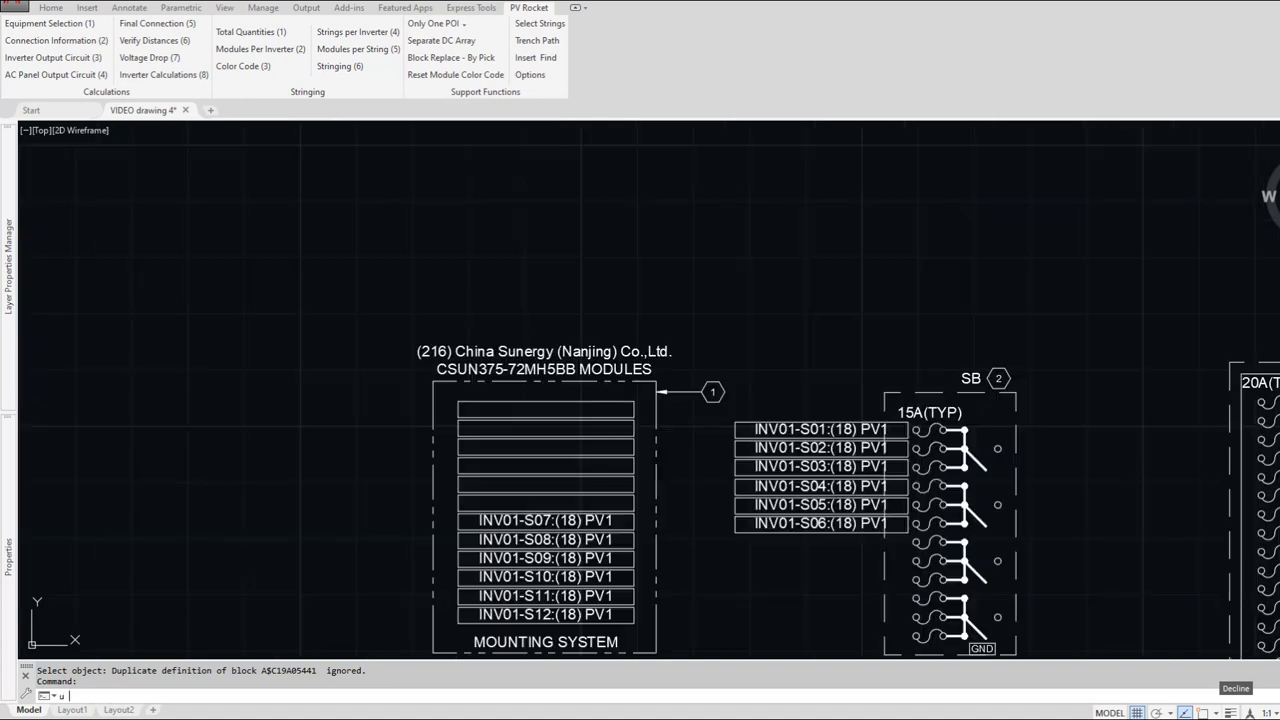
key(Return)
key(Return)
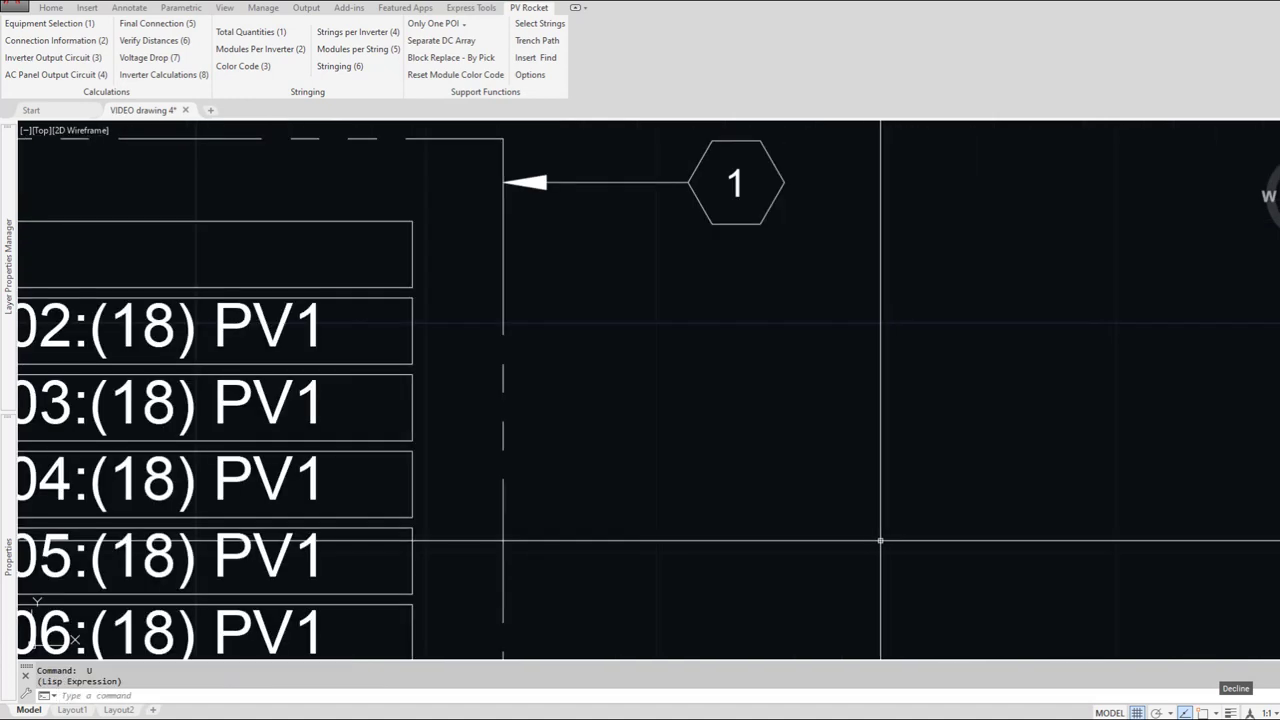
key(Return)
key(Return)
key(Return)
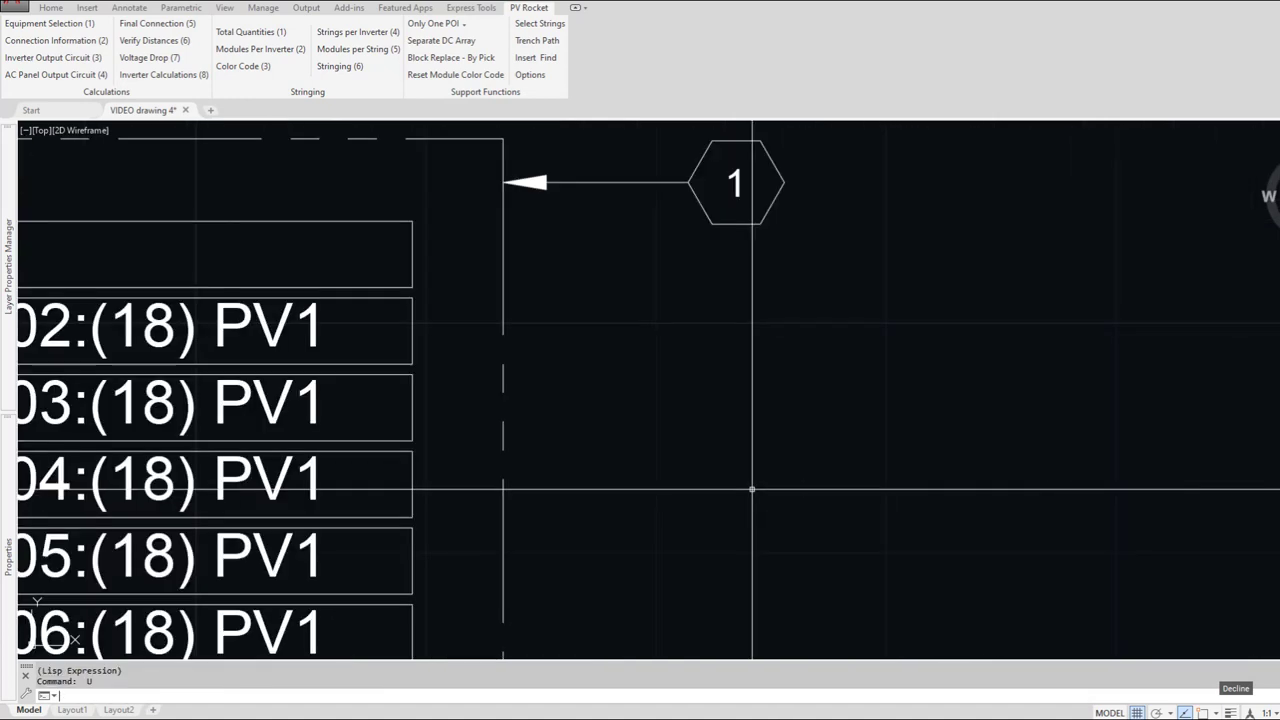
Step: Insert an array lines block above the gap between the module array and the SB combiner box
middle_drag(450, 383, 642, 396)
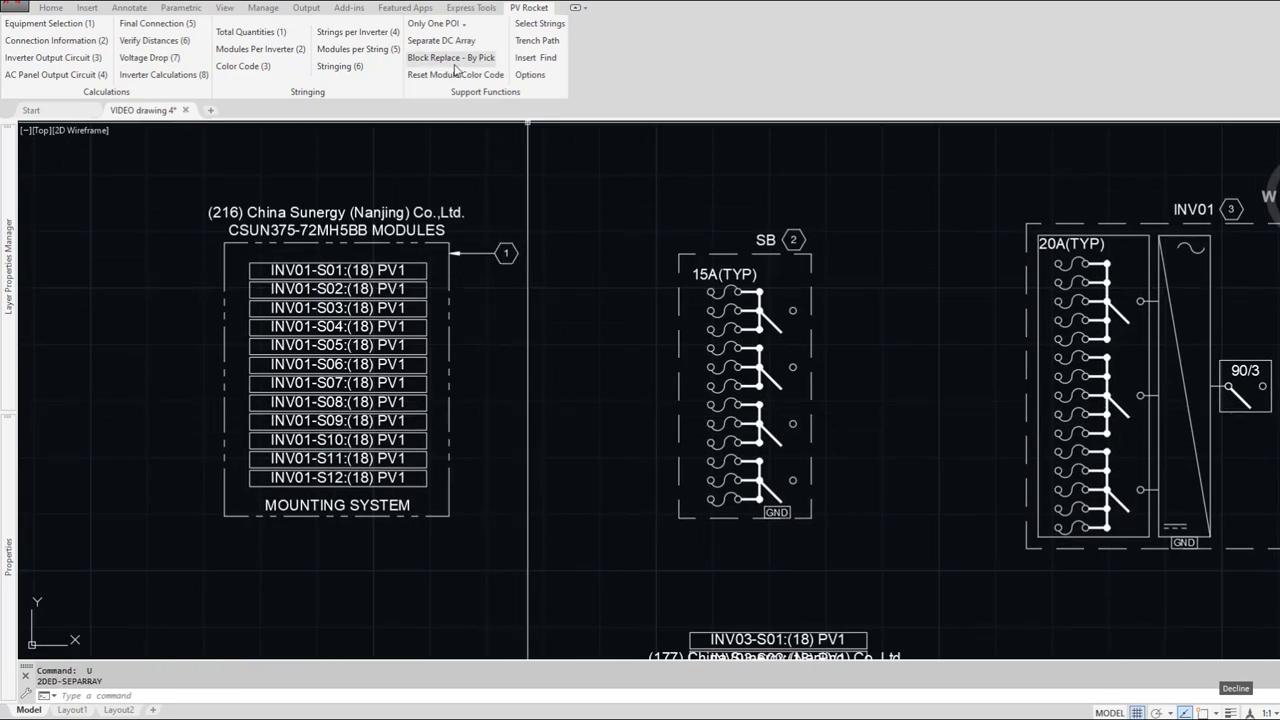
click(526, 58)
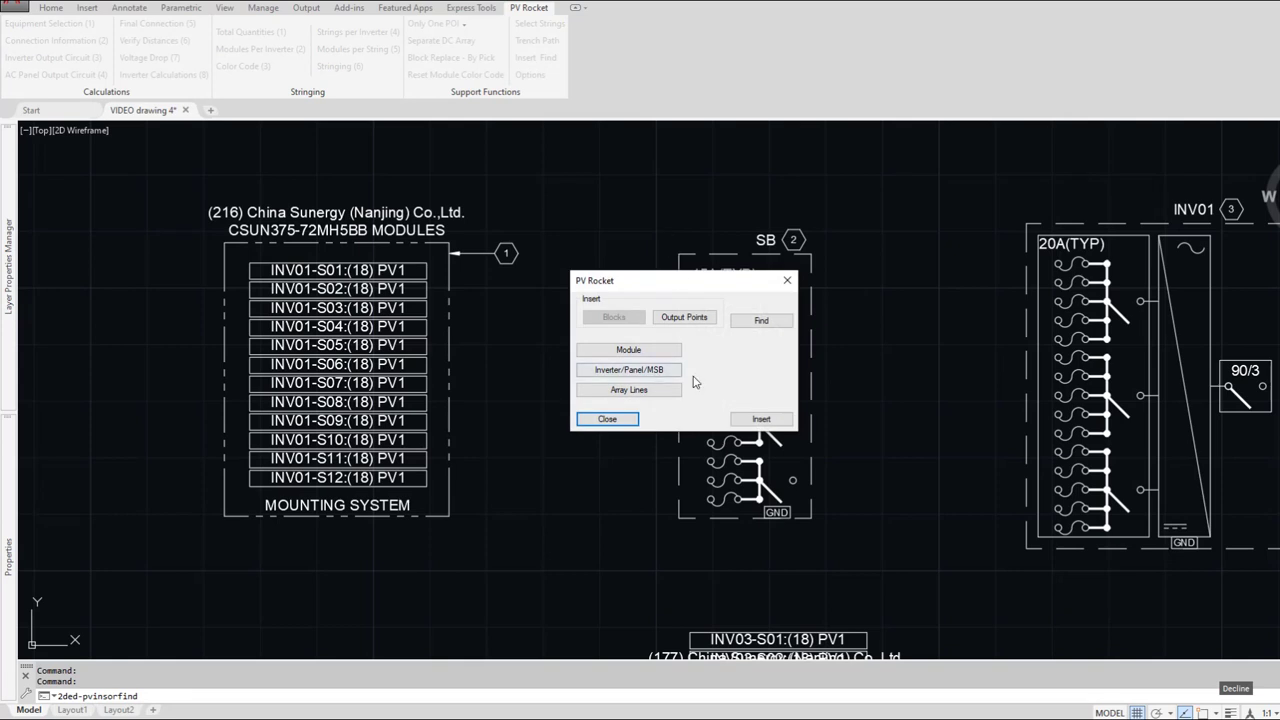
click(762, 422)
click(540, 207)
click(607, 419)
Step: Stretch the array lines block vertically until it has fourteen evenly spaced lines
click(563, 207)
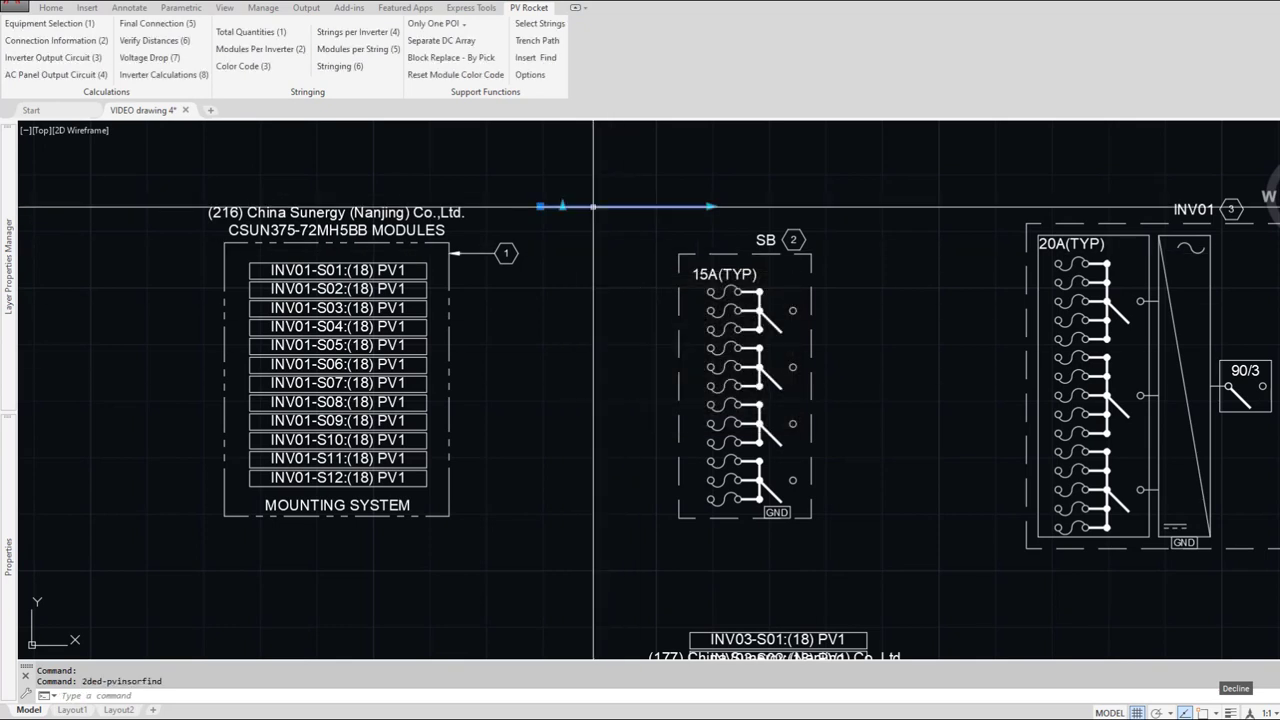
click(563, 207)
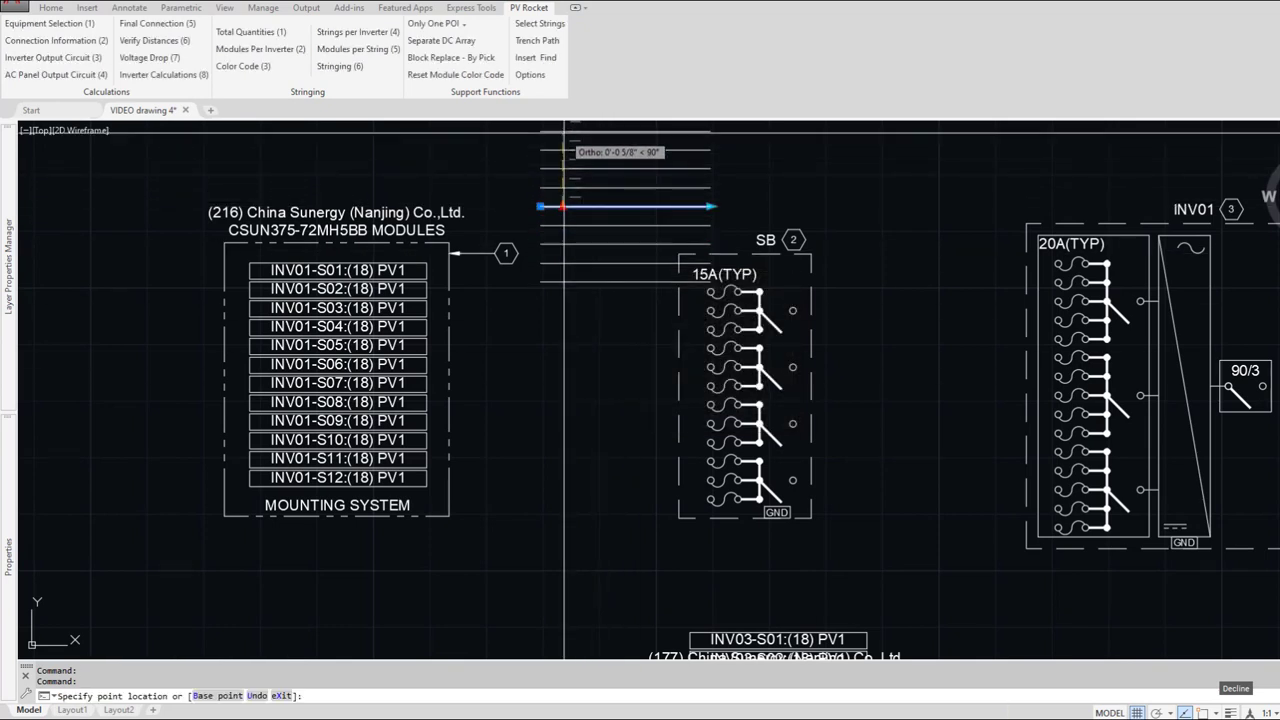
click(563, 123)
middle_drag(577, 250, 577, 314)
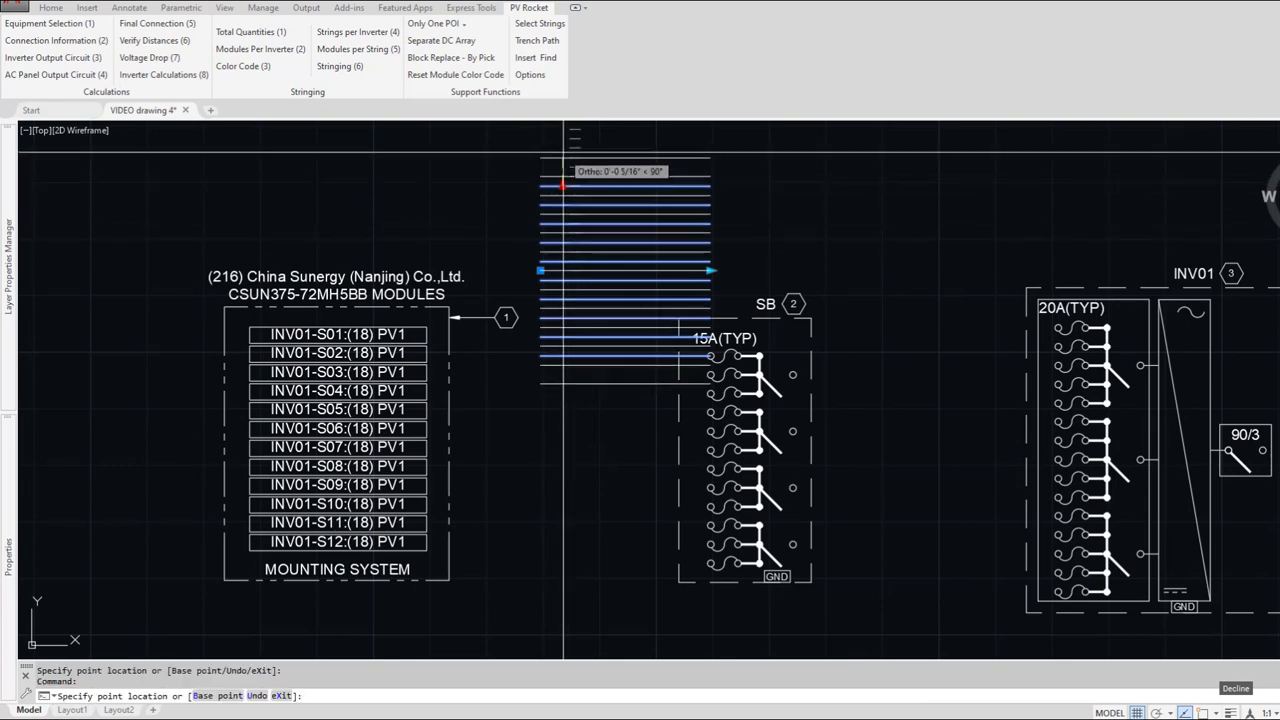
key(Escape)
Step: Move the array lines block by its top line's left endpoint to the midpoint of the INV01-S01 string box's right edge
text(m)
key(Return)
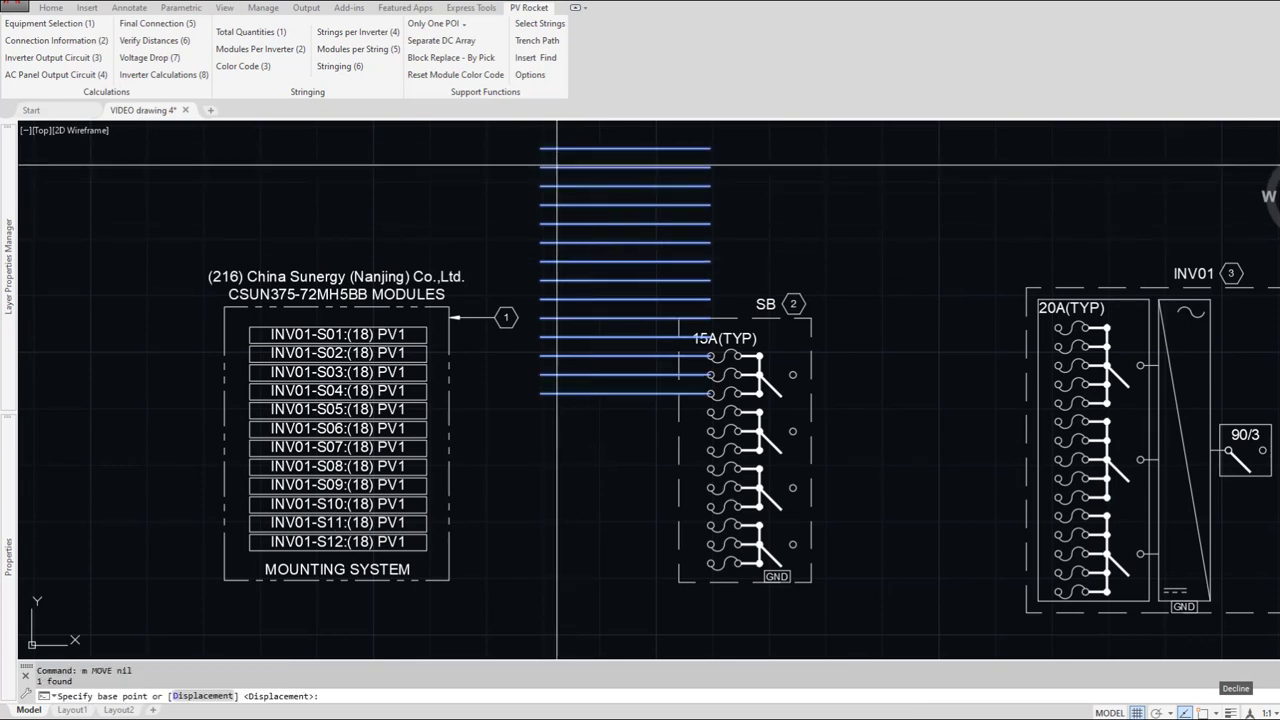
text(end)
key(Return)
click(543, 148)
text(e)
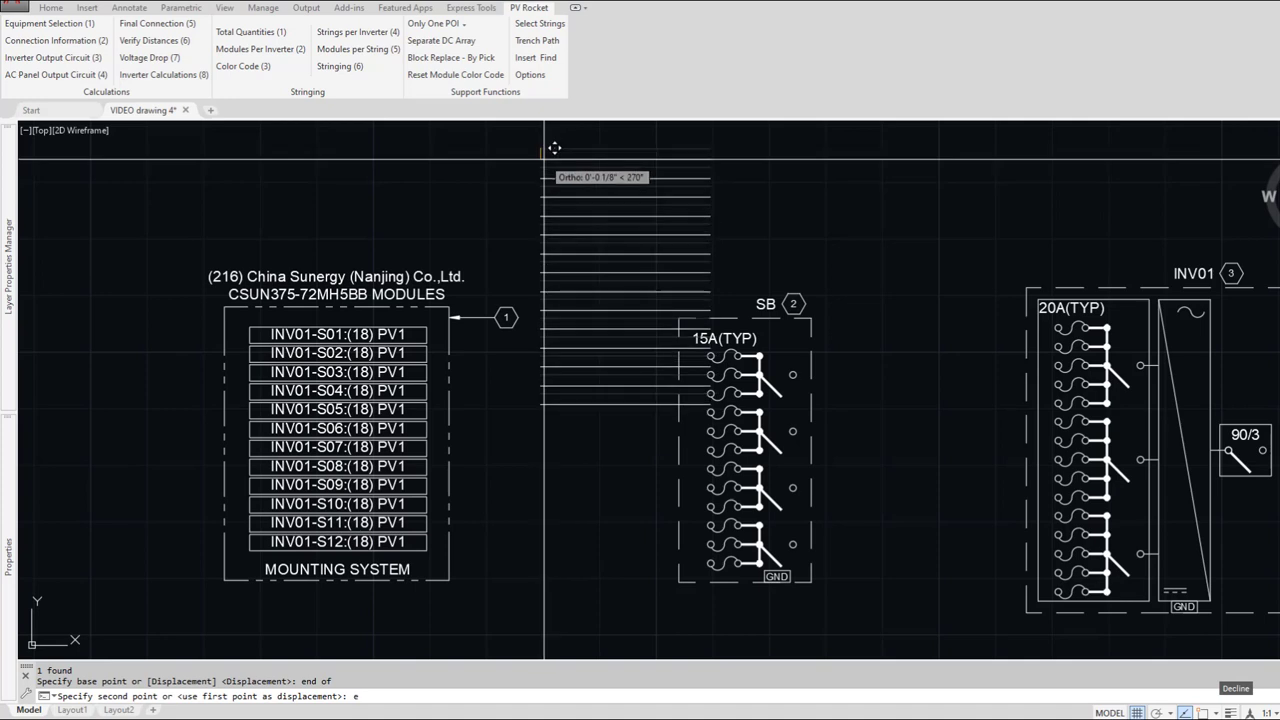
key(BackSpace)
text(mi)
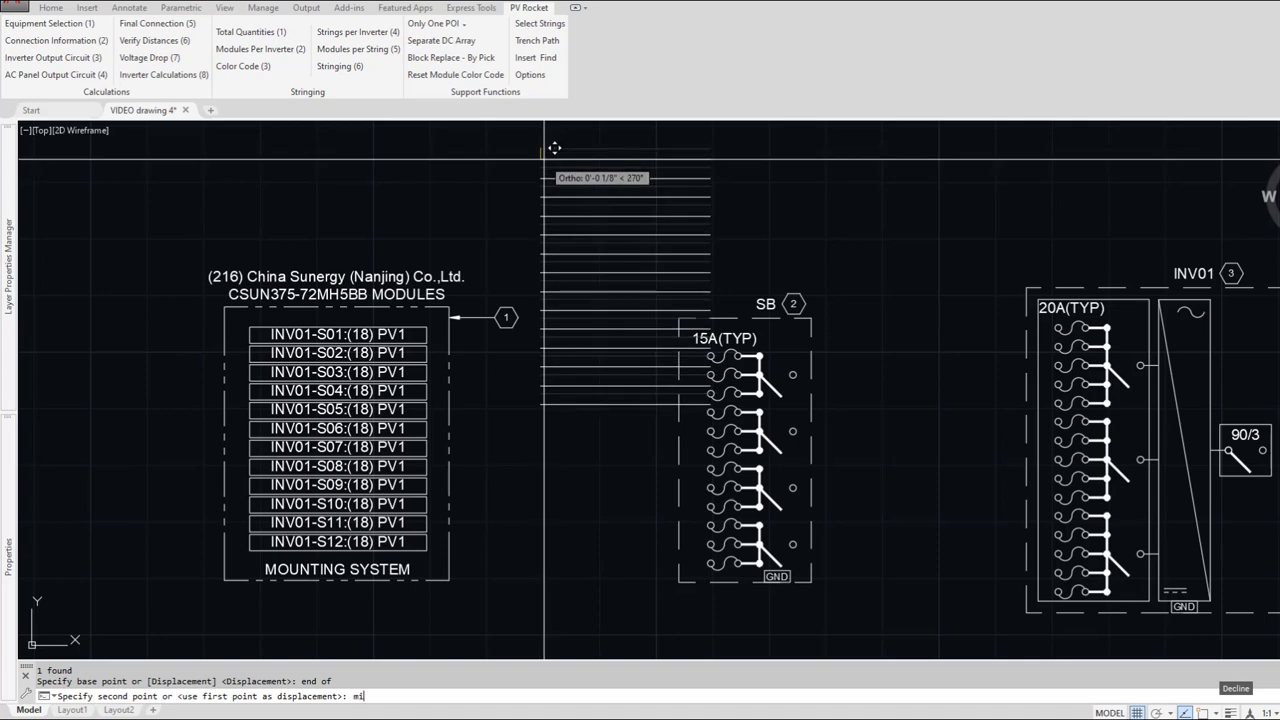
text(d)
key(Return)
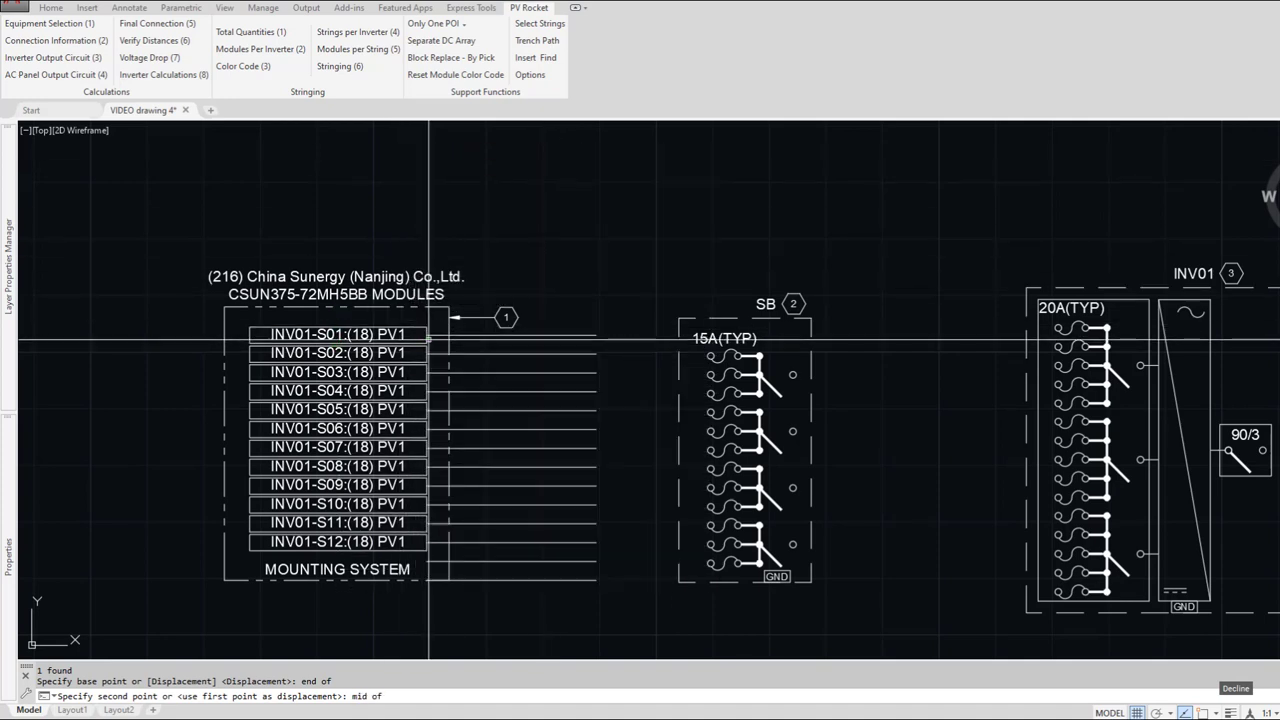
click(447, 340)
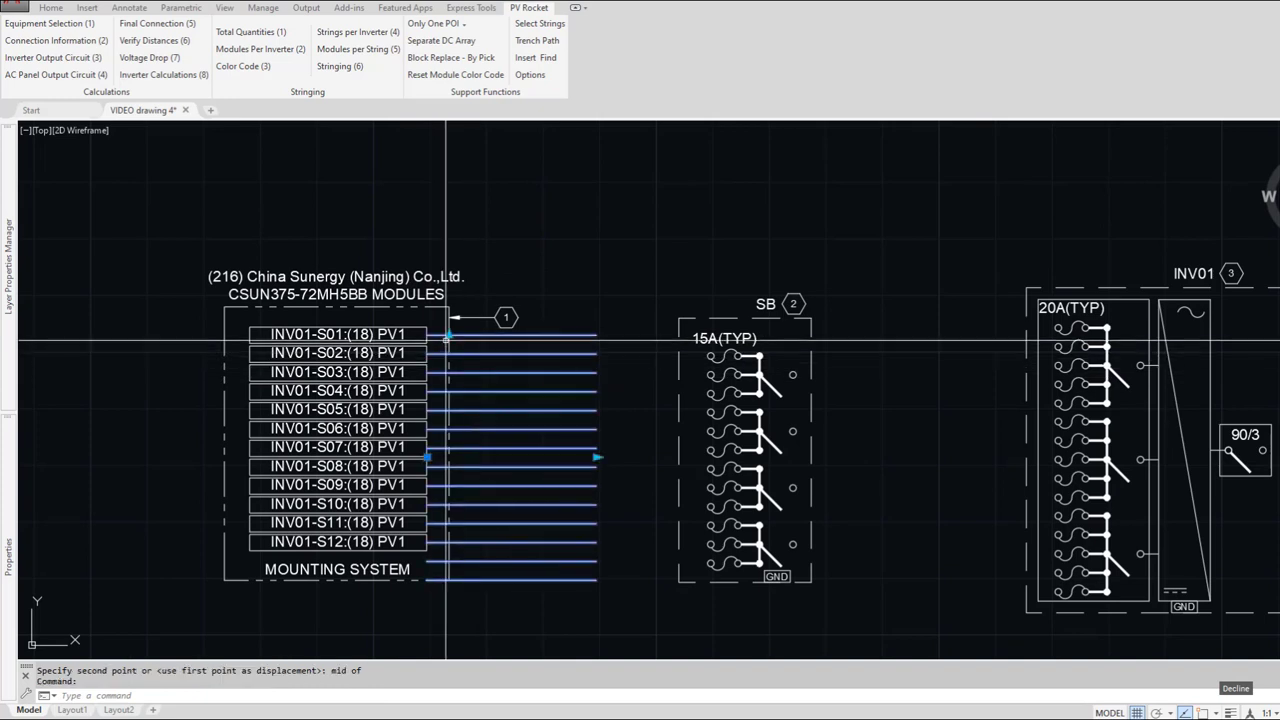
Step: Reduce the array lines block to twelve lines
click(448, 336)
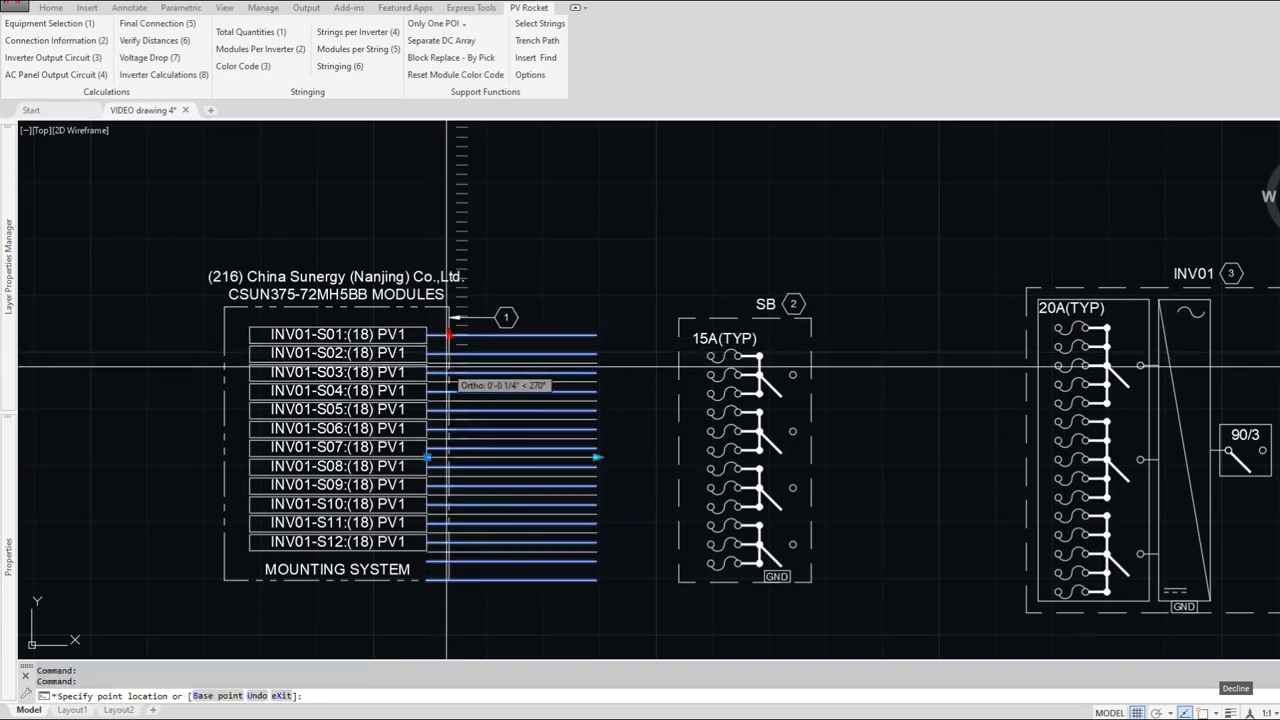
click(450, 366)
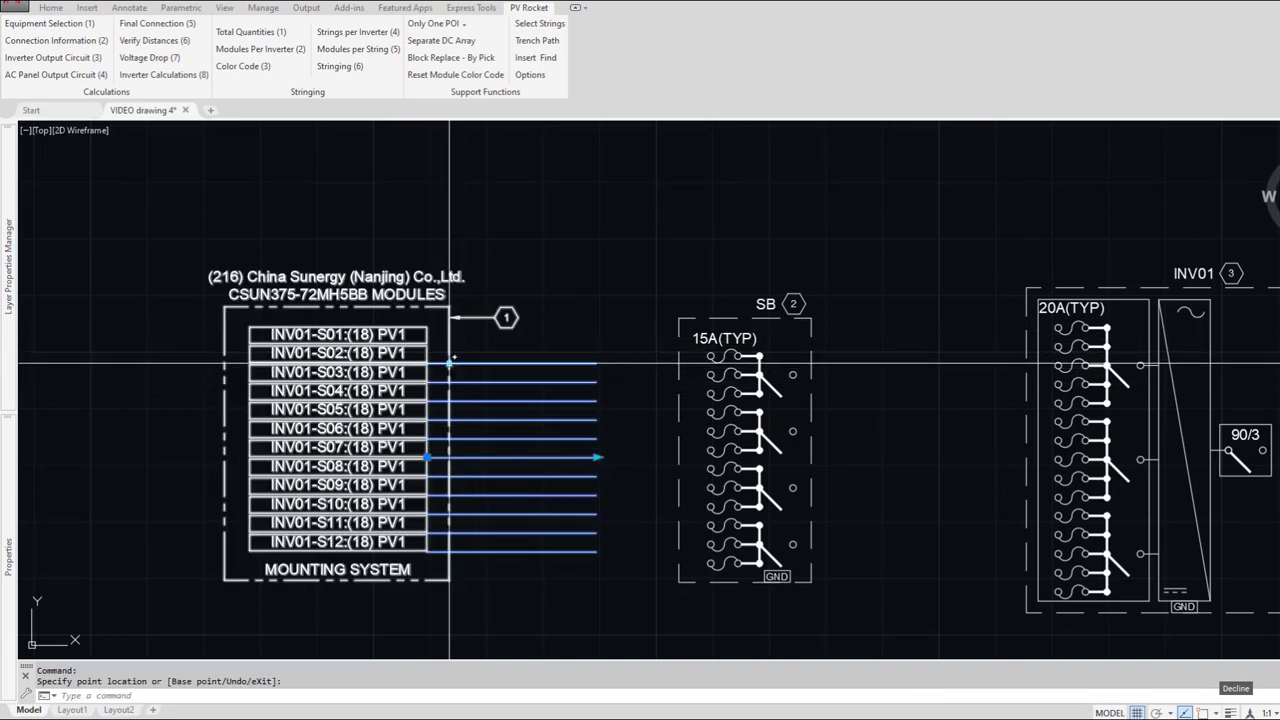
click(449, 363)
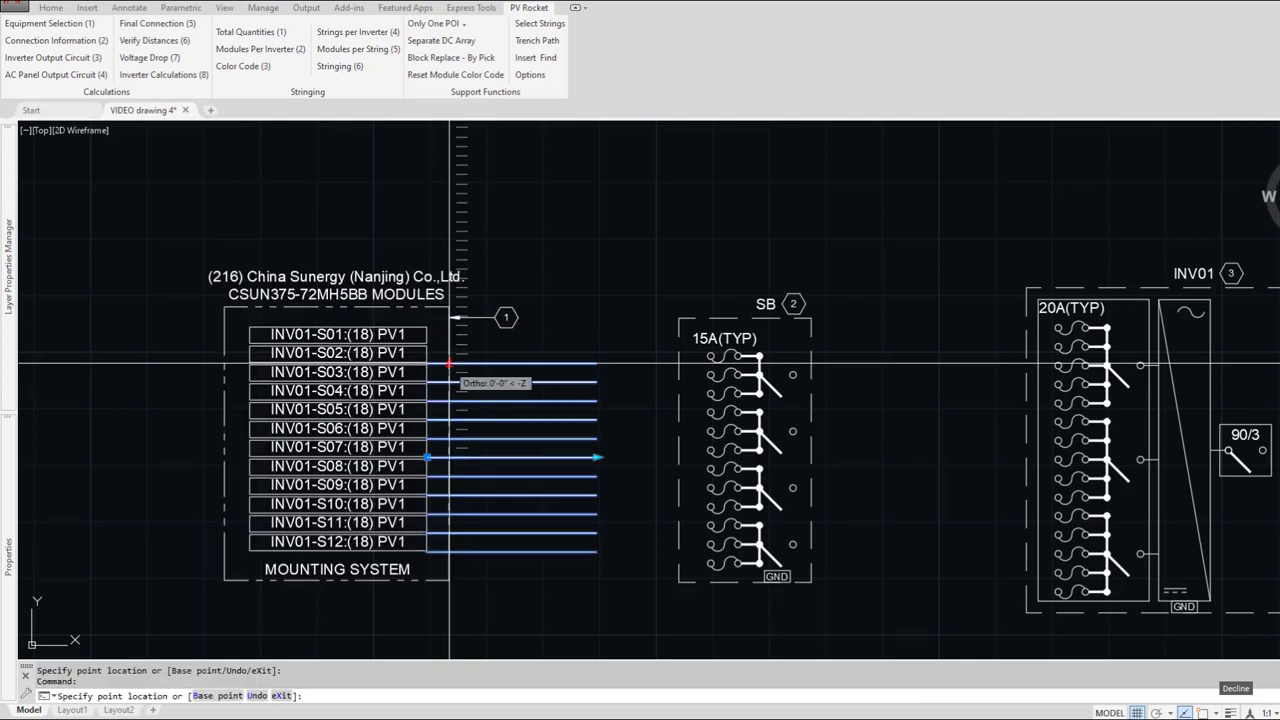
click(450, 354)
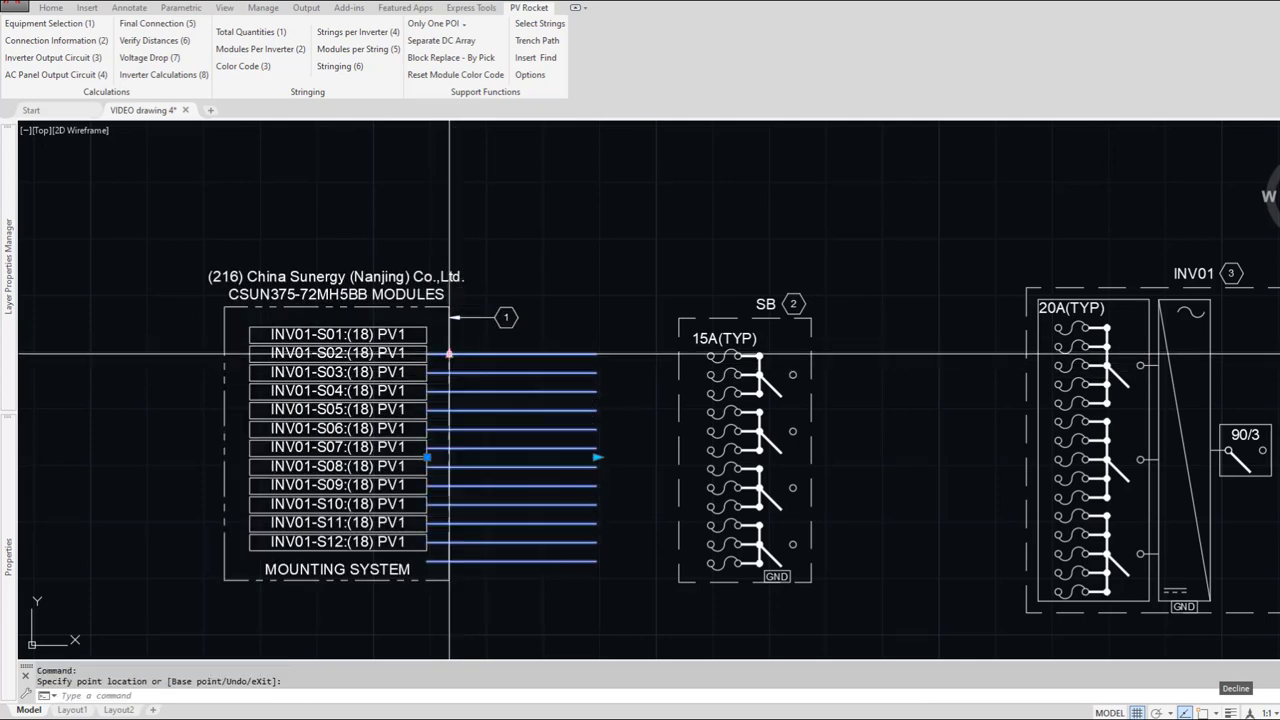
Step: Move the array lines block up from the midpoint of the INV01-S02 box's right edge to the midpoint of the INV01-S01 box's
text(m)
key(Return)
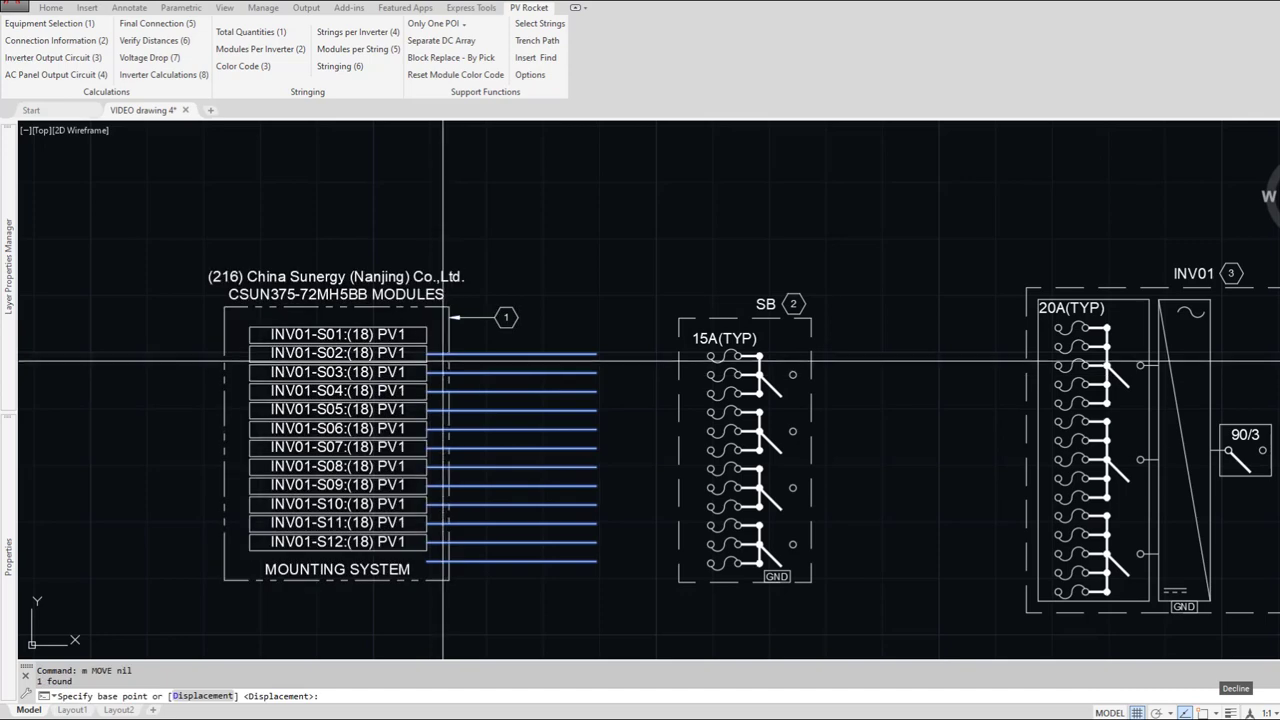
scroll(427, 356, up, 5)
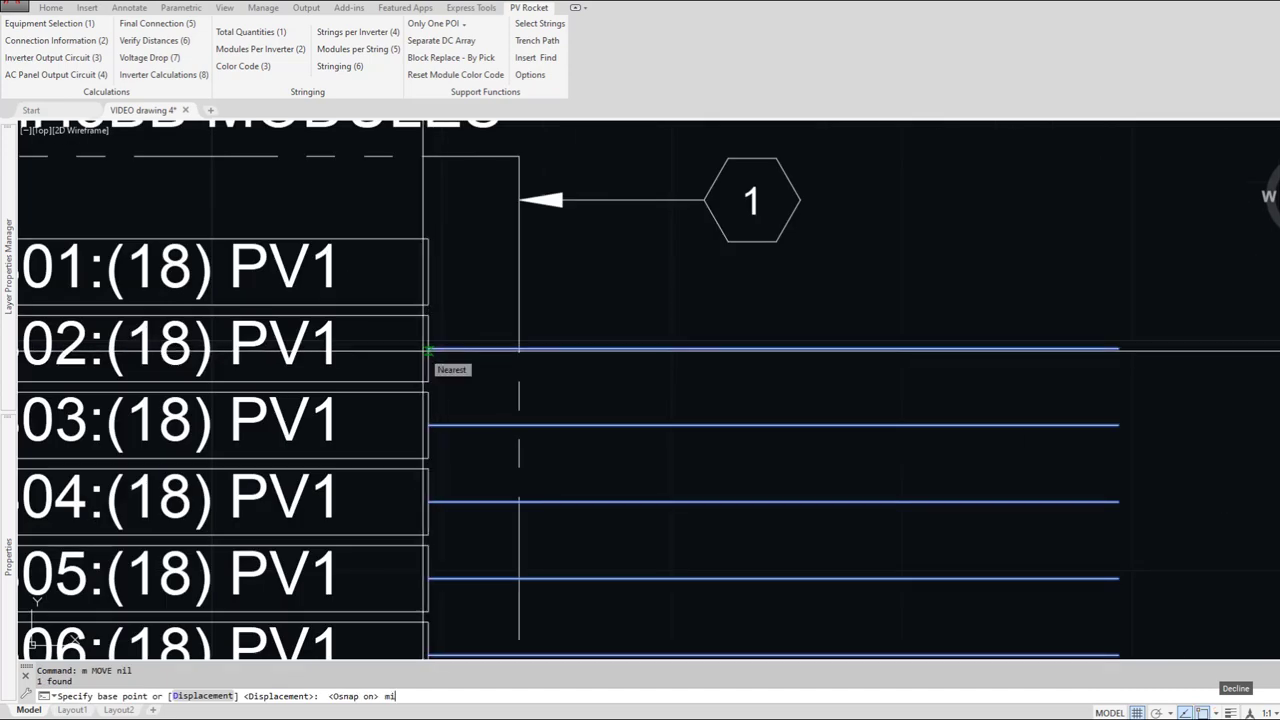
click(428, 349)
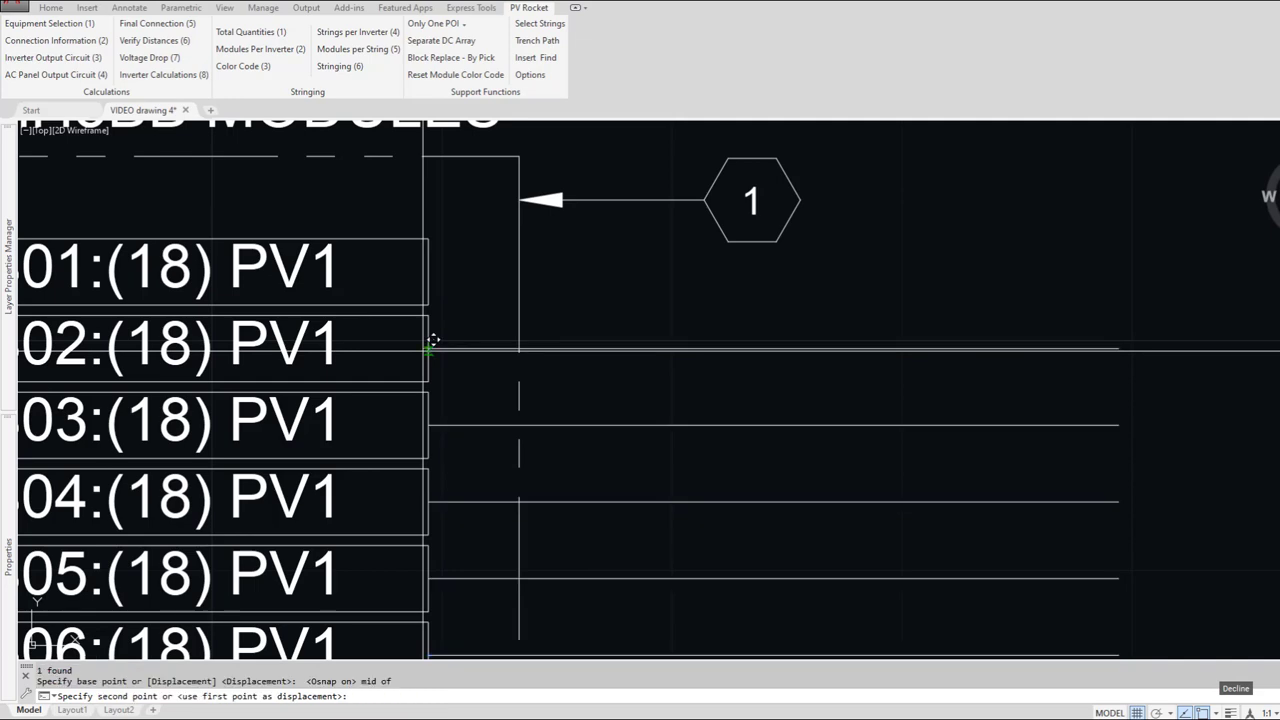
text(mid)
key(Return)
click(431, 270)
scroll(441, 311, down, 5)
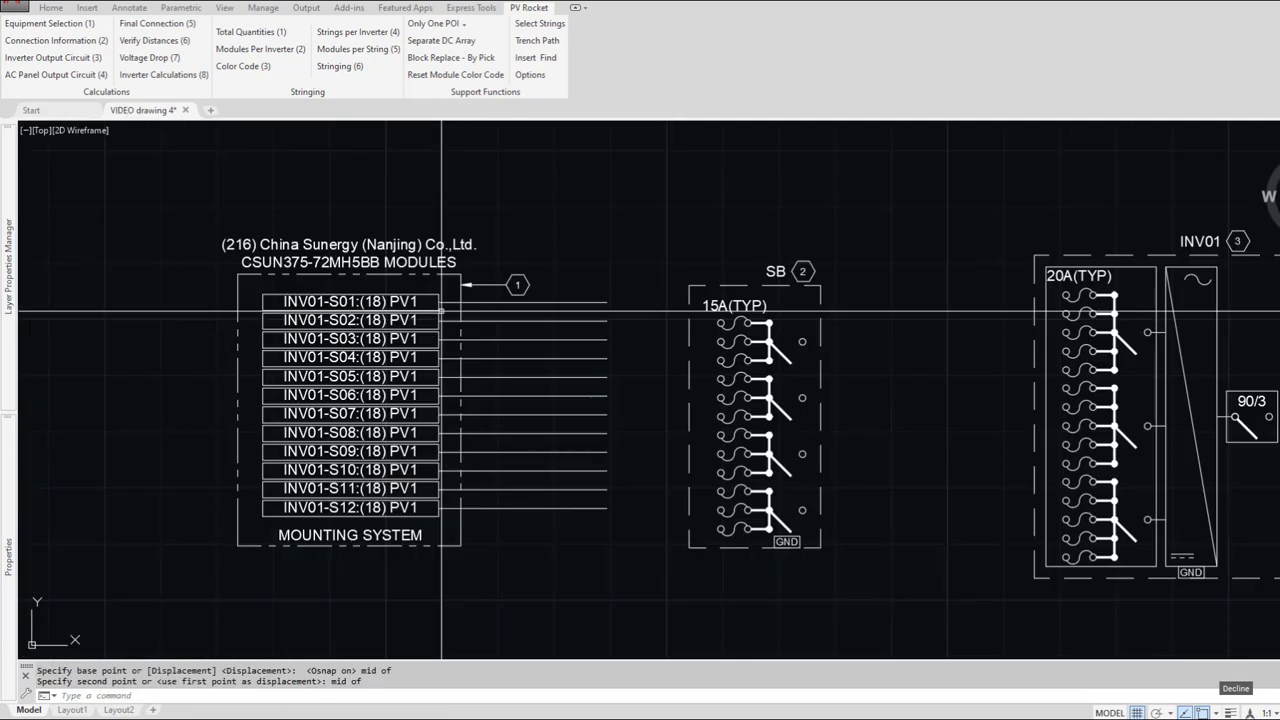
Step: Move the modules block and array lines together from the lowest line's right endpoint to the left quadrant of the SB box's lowest fuse terminal
text(m)
key(Return)
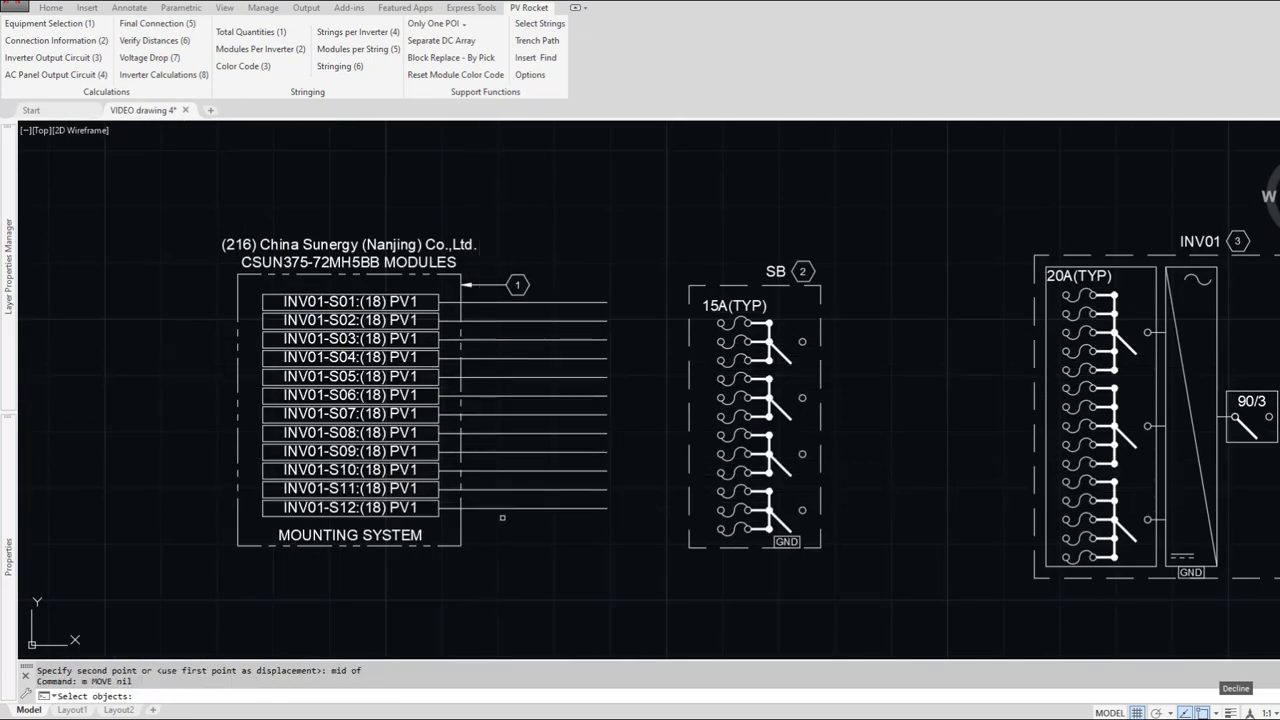
click(503, 522)
click(409, 455)
key(Return)
text(end)
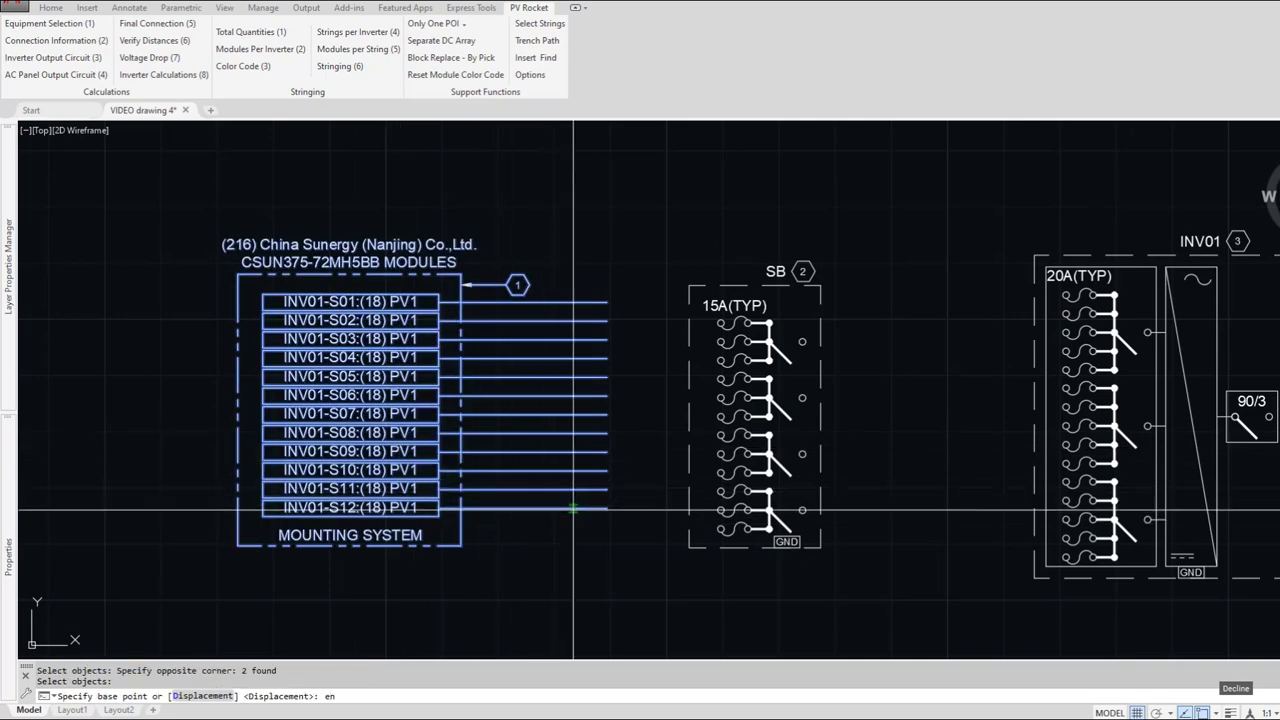
key(Return)
click(603, 510)
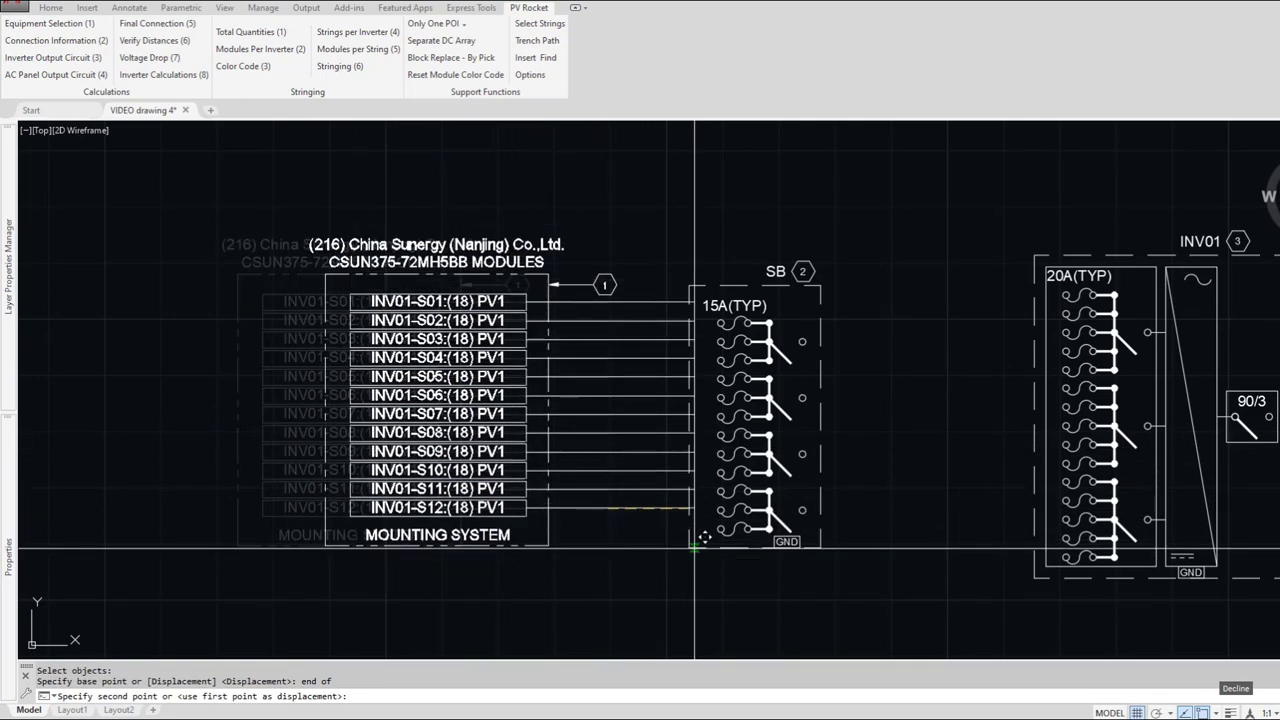
text(qua)
key(Return)
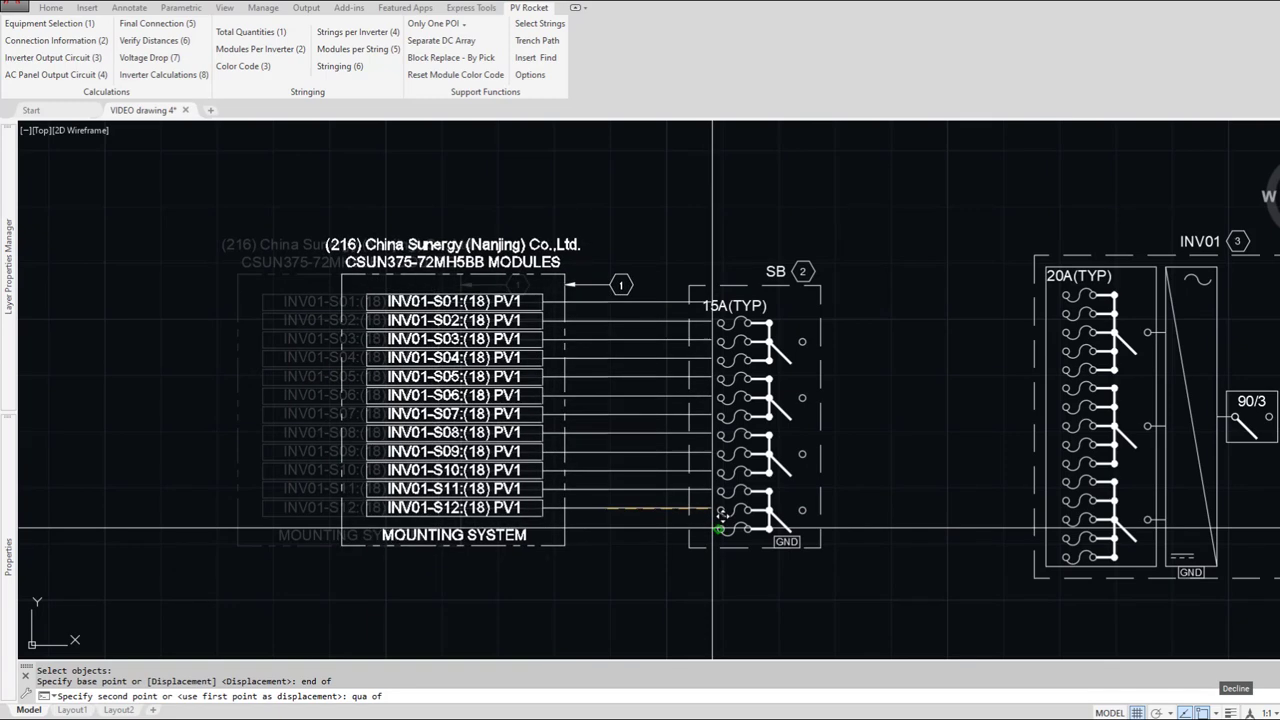
click(713, 528)
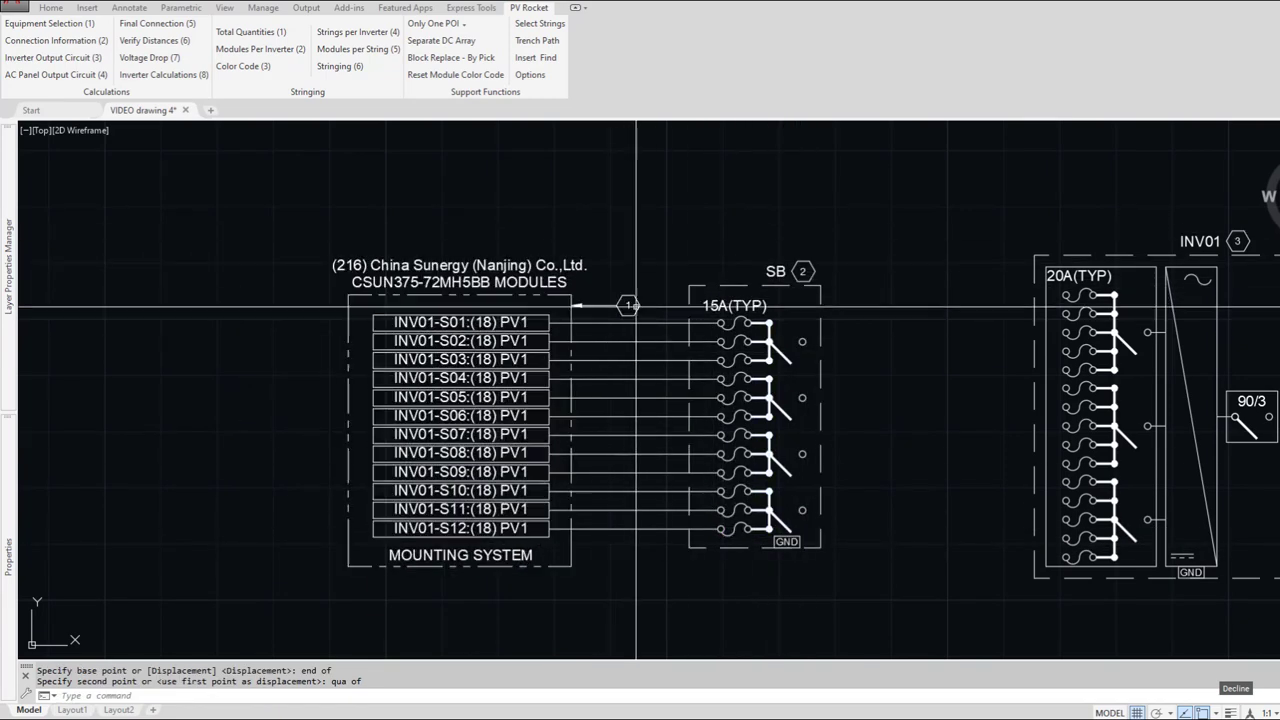
Step: Copy the array lines block into the gap between the SB combiner box and the INV01 inverter
text(c)
key(Return)
click(631, 324)
click(643, 360)
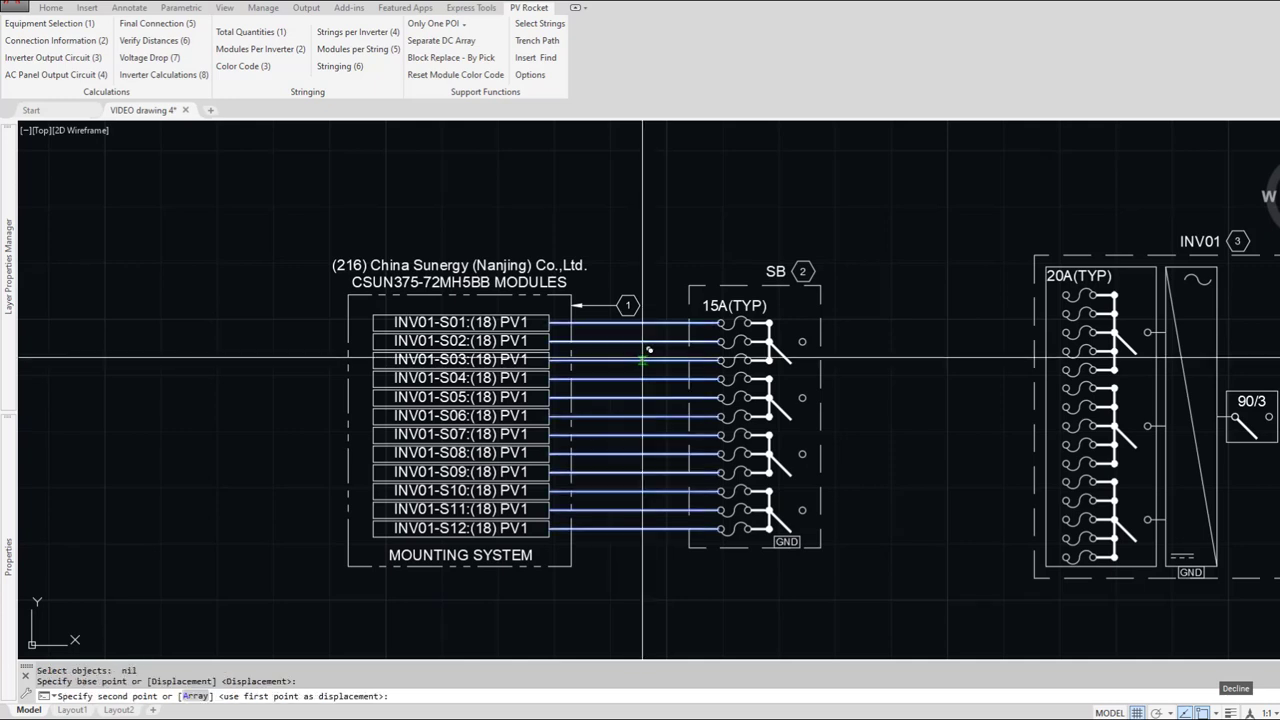
click(925, 261)
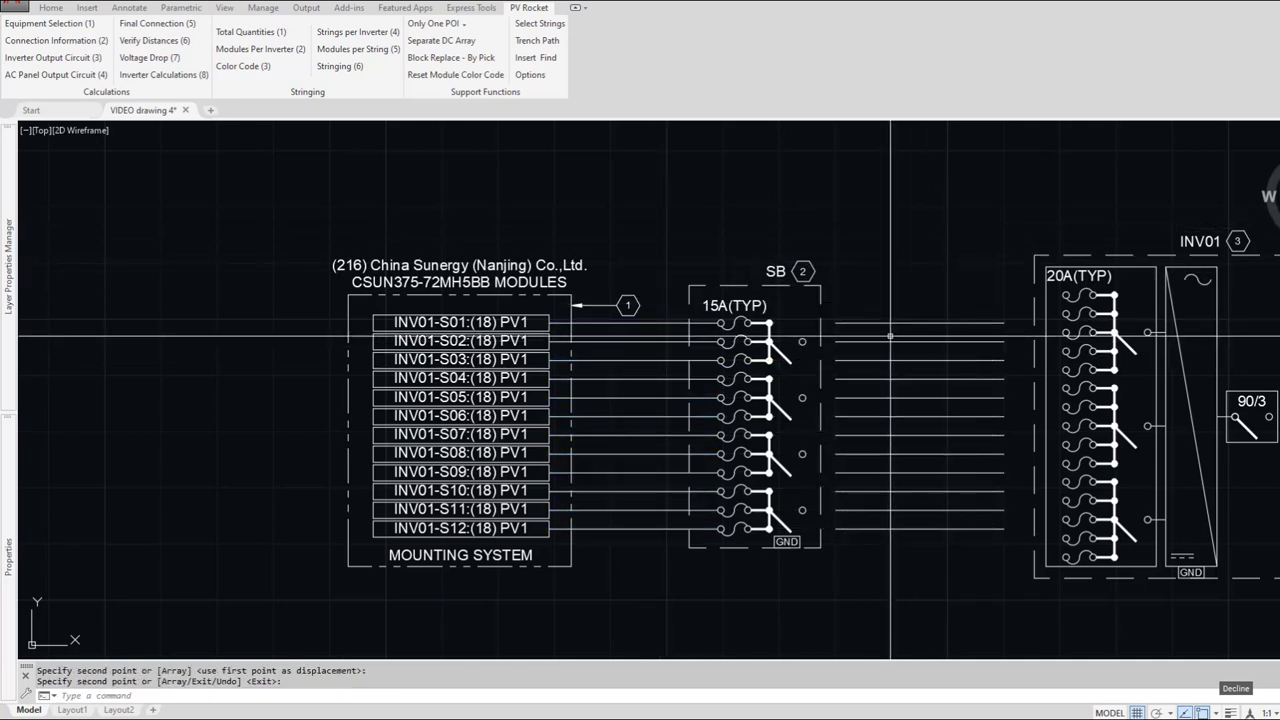
key(Return)
Step: Shrink the copied array lines block vertically to a single line
click(858, 322)
click(858, 322)
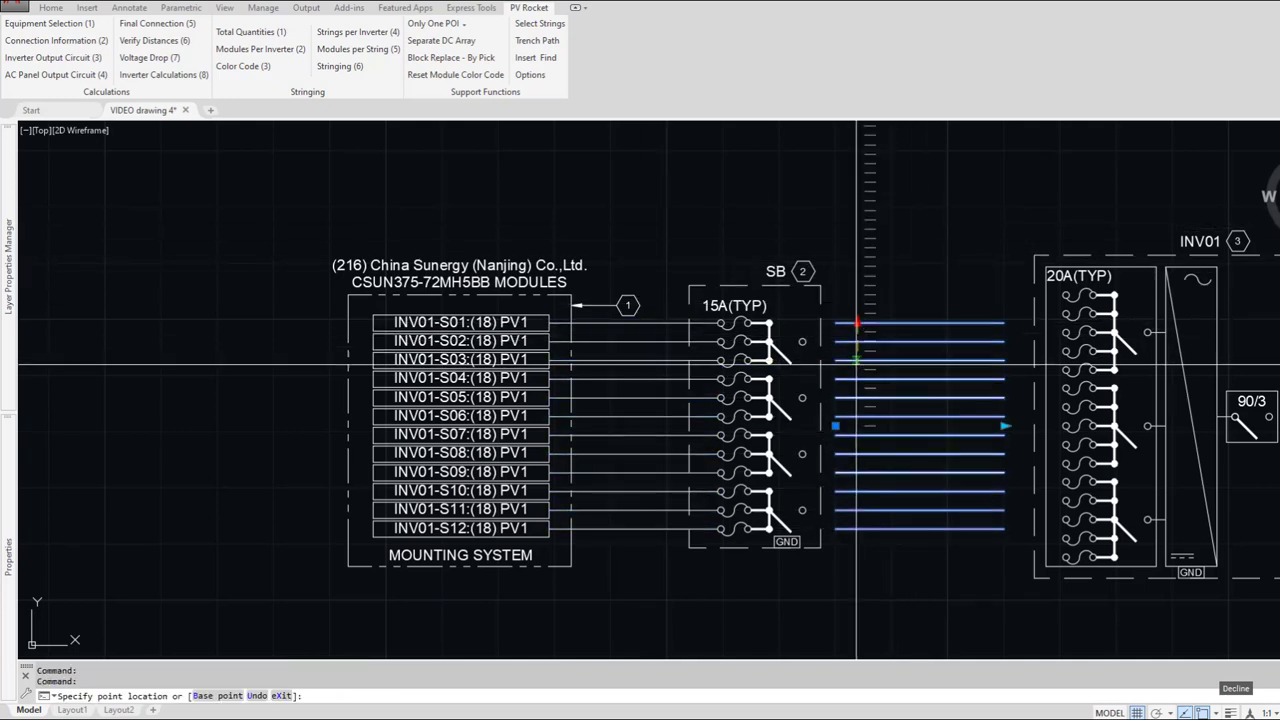
click(858, 426)
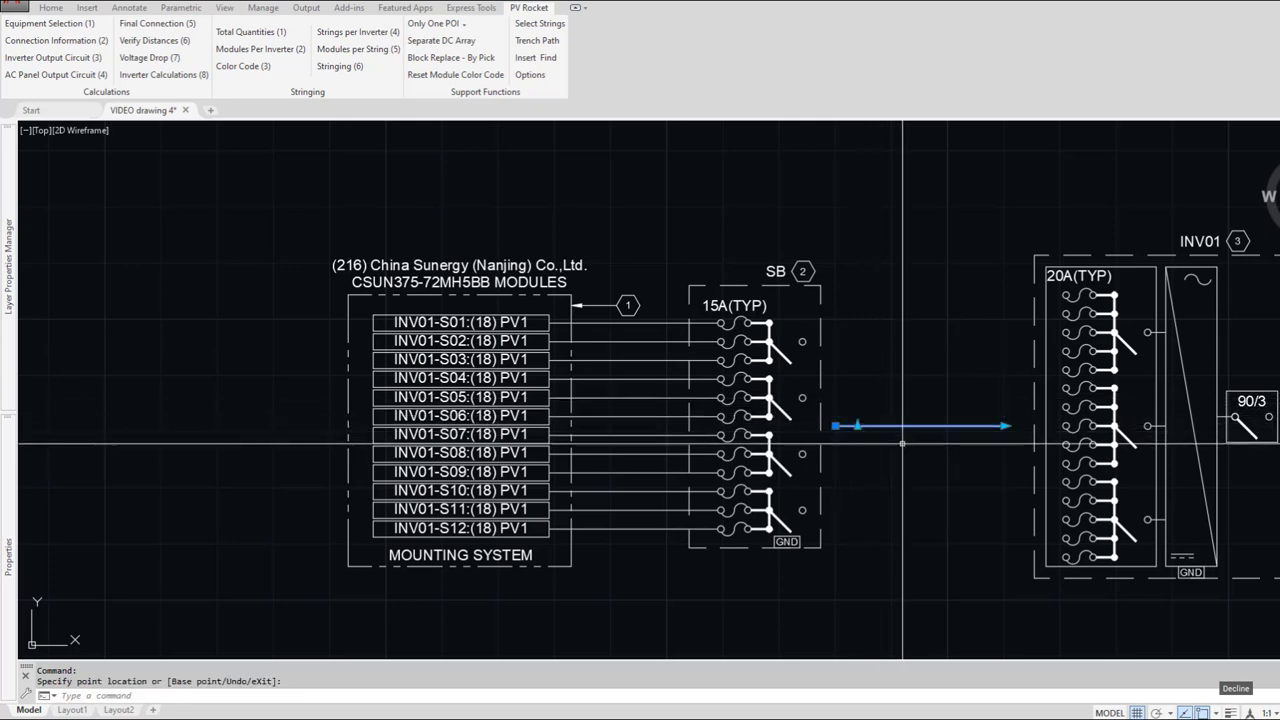
key(Escape)
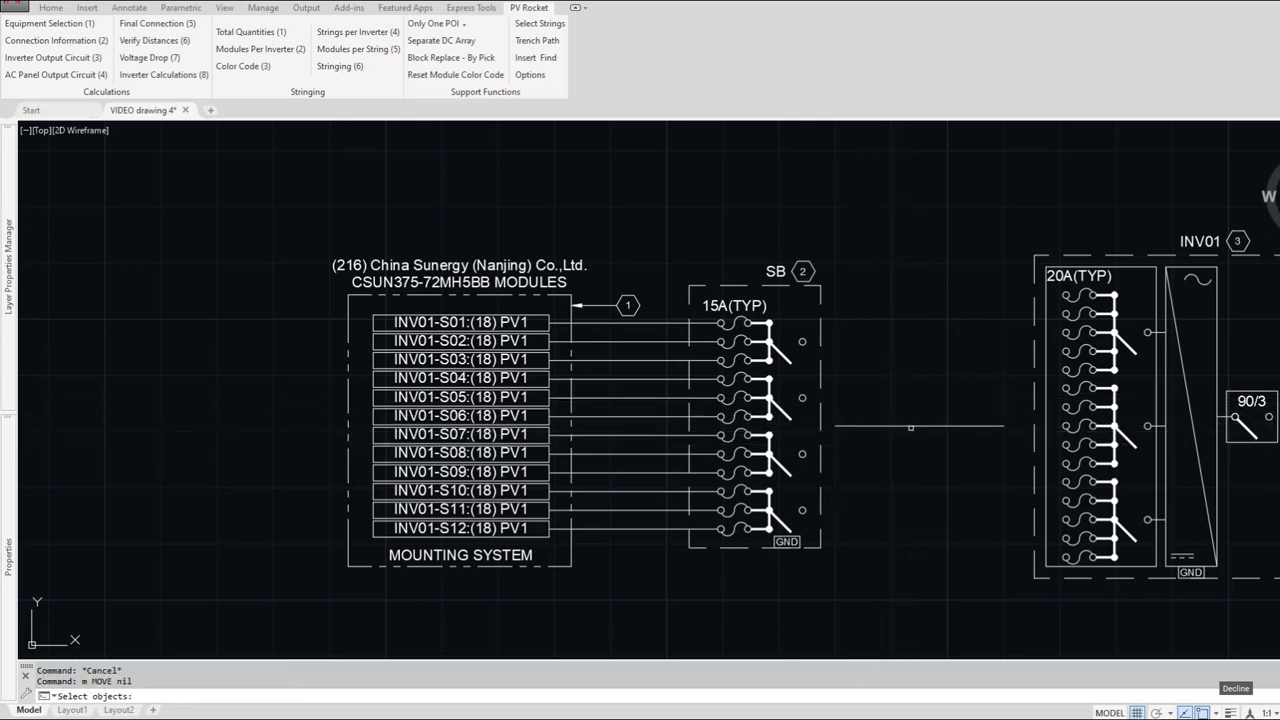
Step: Move the single line by its left endpoint to the right quadrant of the SB box's uppermost output terminal
scroll(857, 426, up, 4)
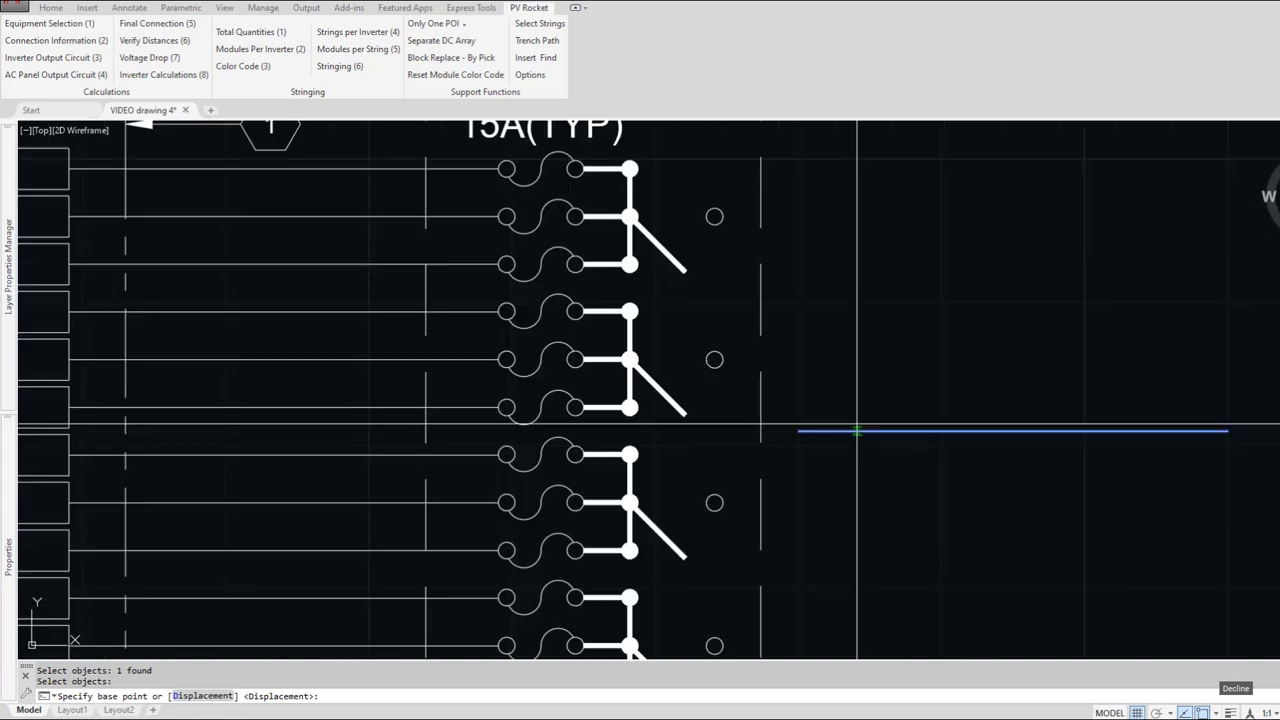
text(qua of)
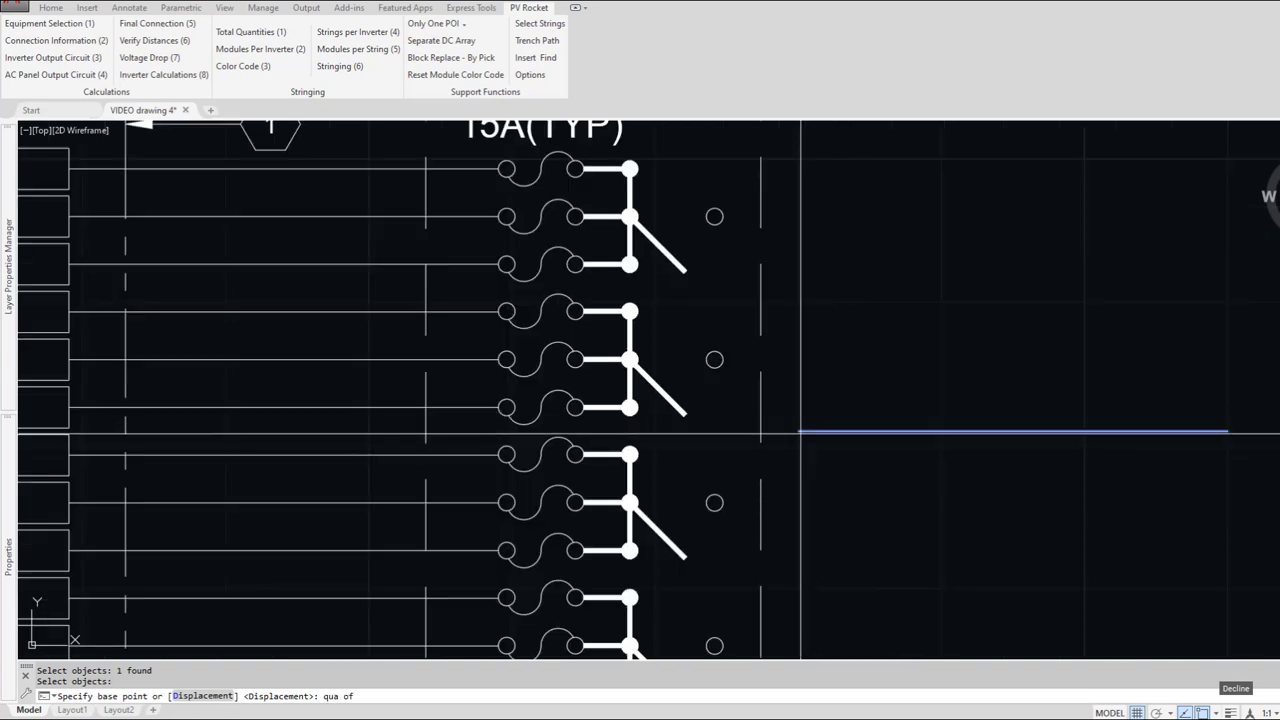
key(BackSpace)
key(BackSpace)
key(BackSpace)
key(BackSpace)
key(BackSpace)
key(BackSpace)
text(en)
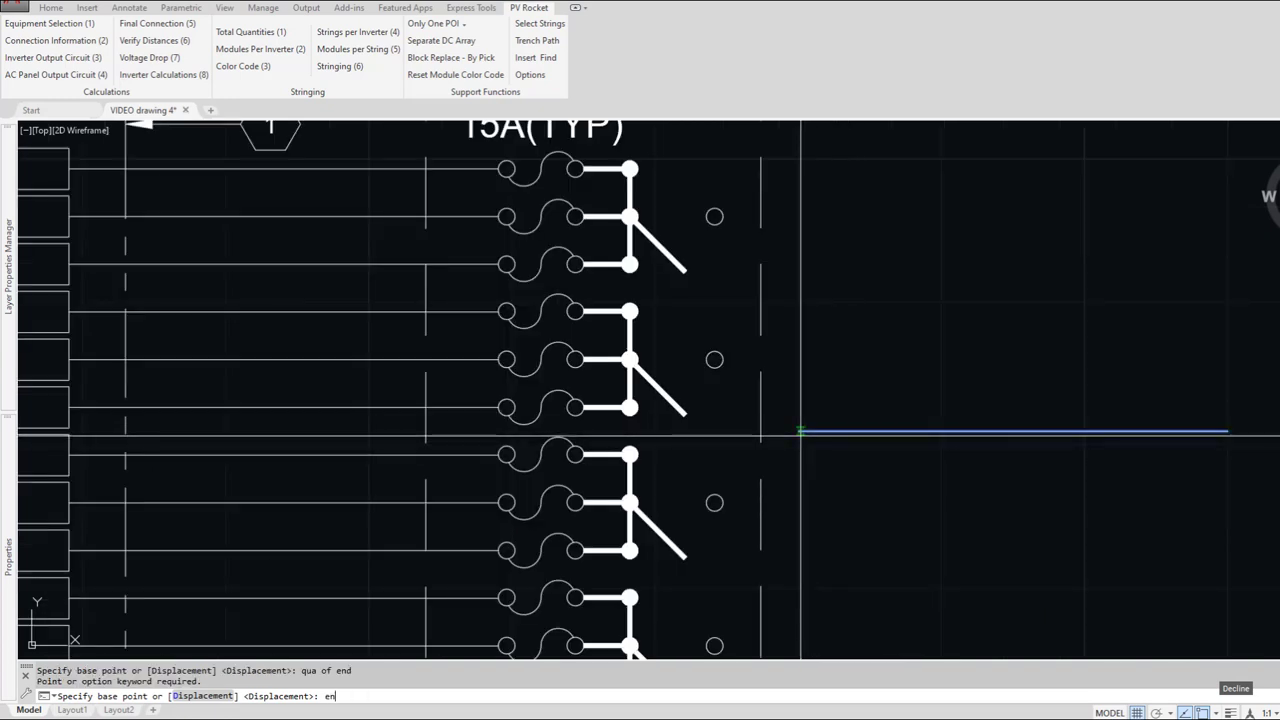
text(d)
key(space)
click(800, 431)
text(qua)
key(space)
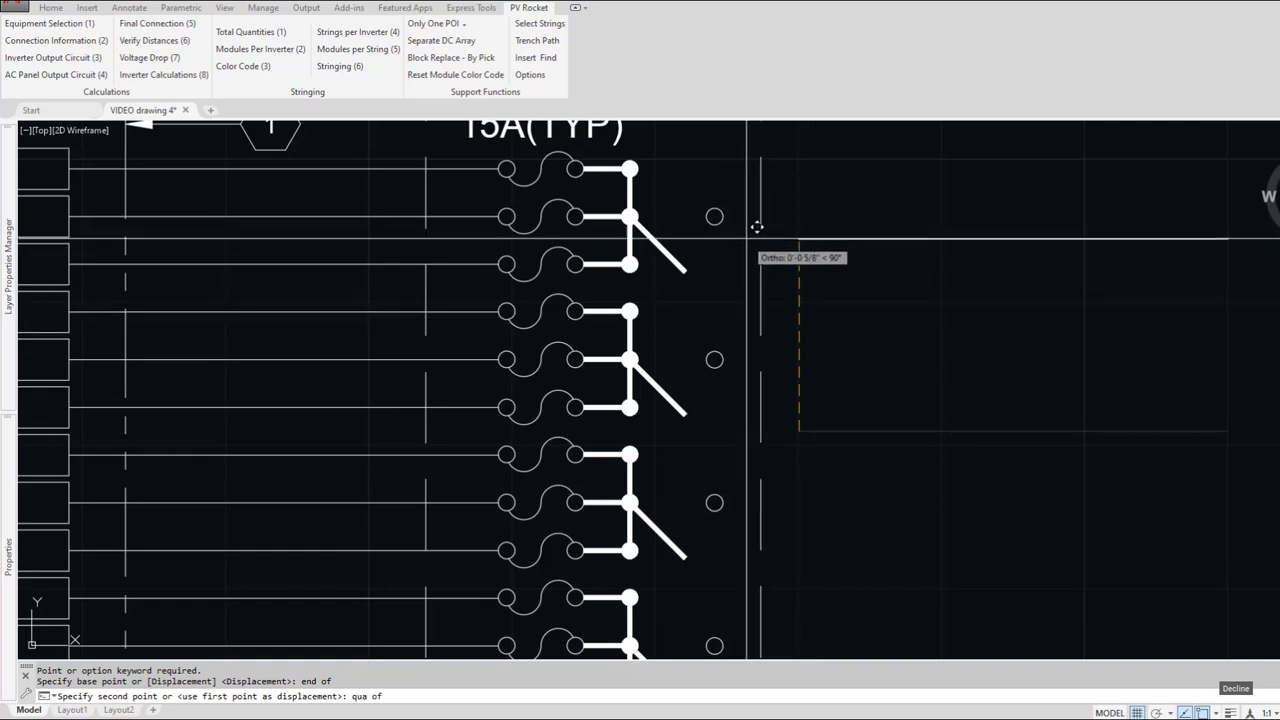
click(728, 212)
Step: Copy the output line to the other three SB output terminals, using matching circle quadrants as base and destination points
text(c)
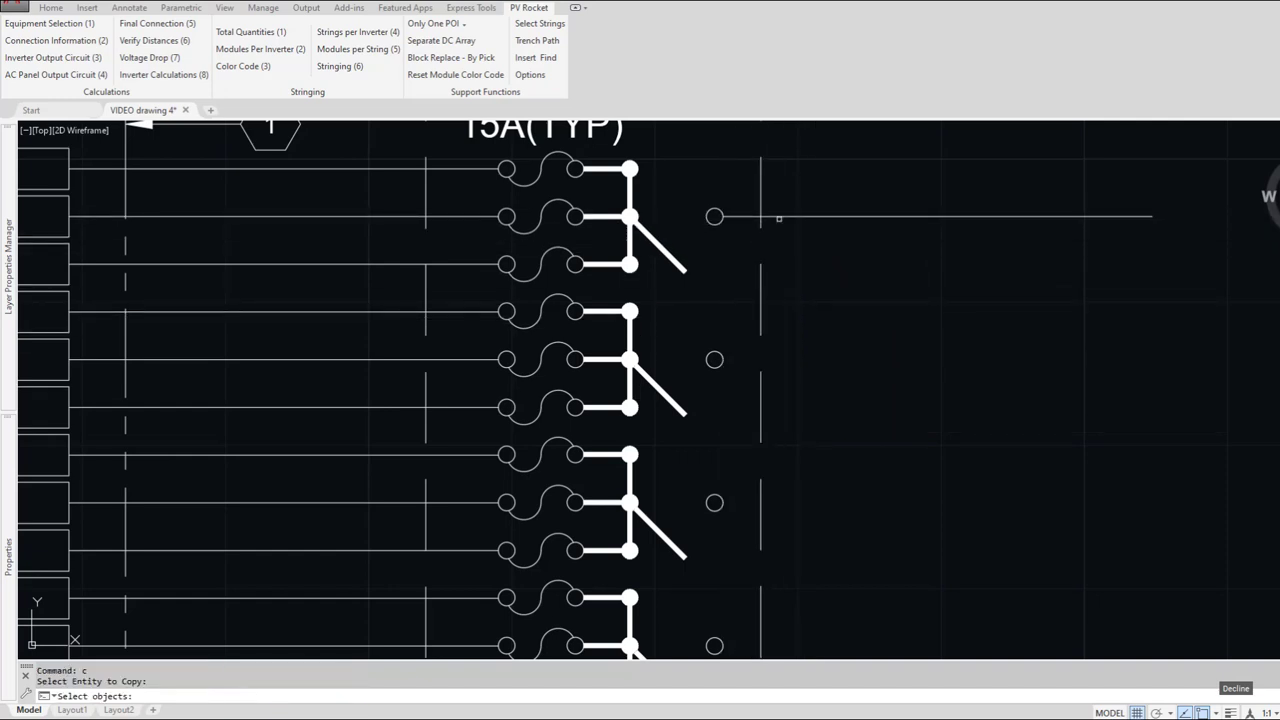
click(779, 216)
key(space)
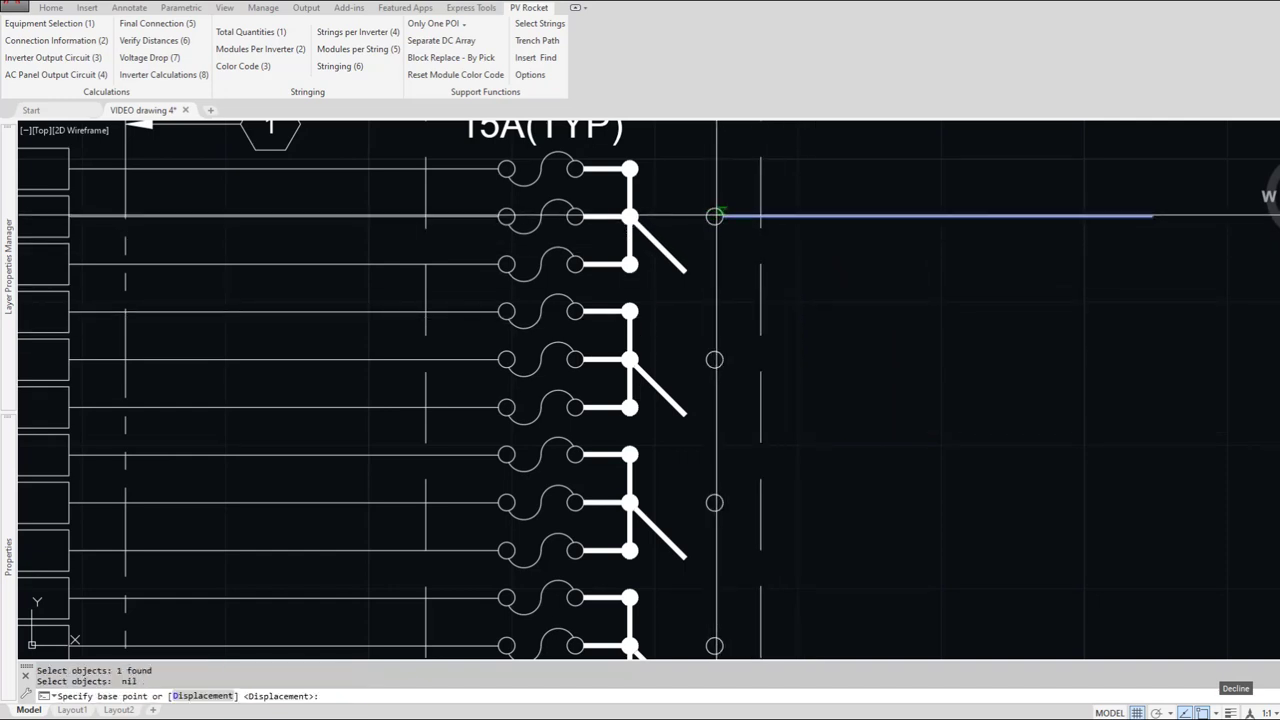
text(qua of)
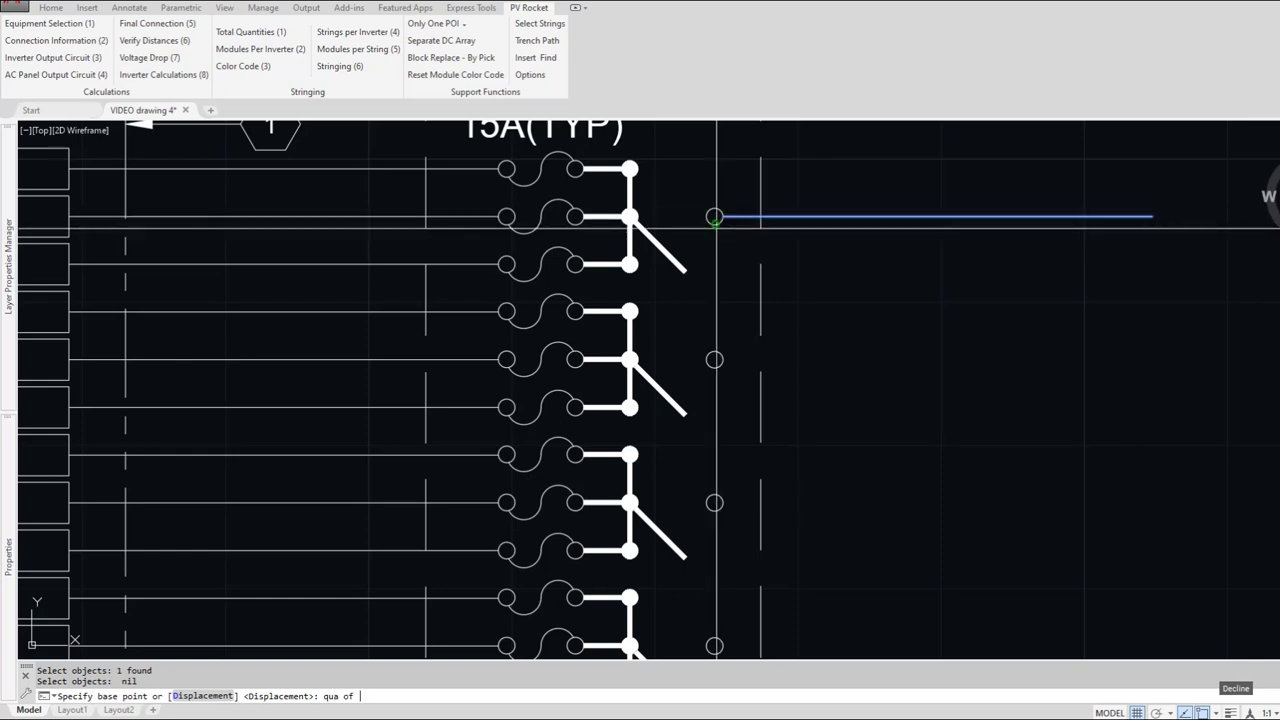
text(qua)
key(space)
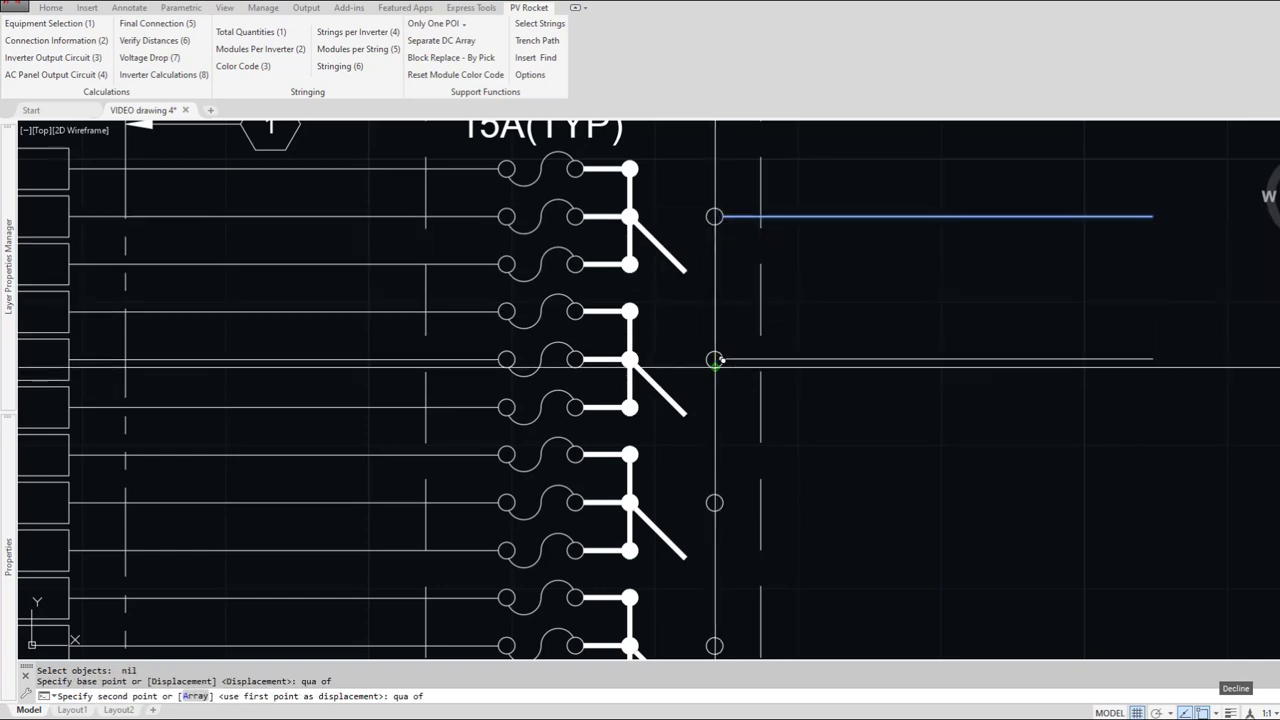
click(714, 359)
text(qua)
key(space)
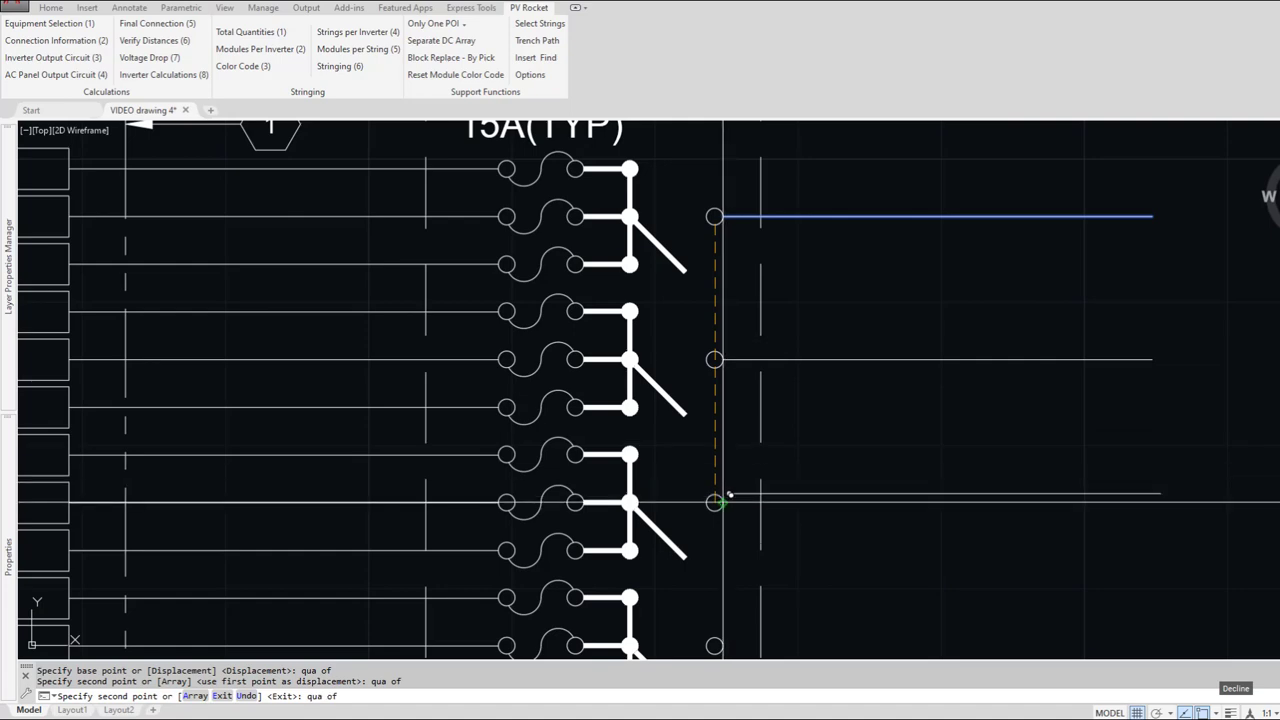
text(qua)
key(space)
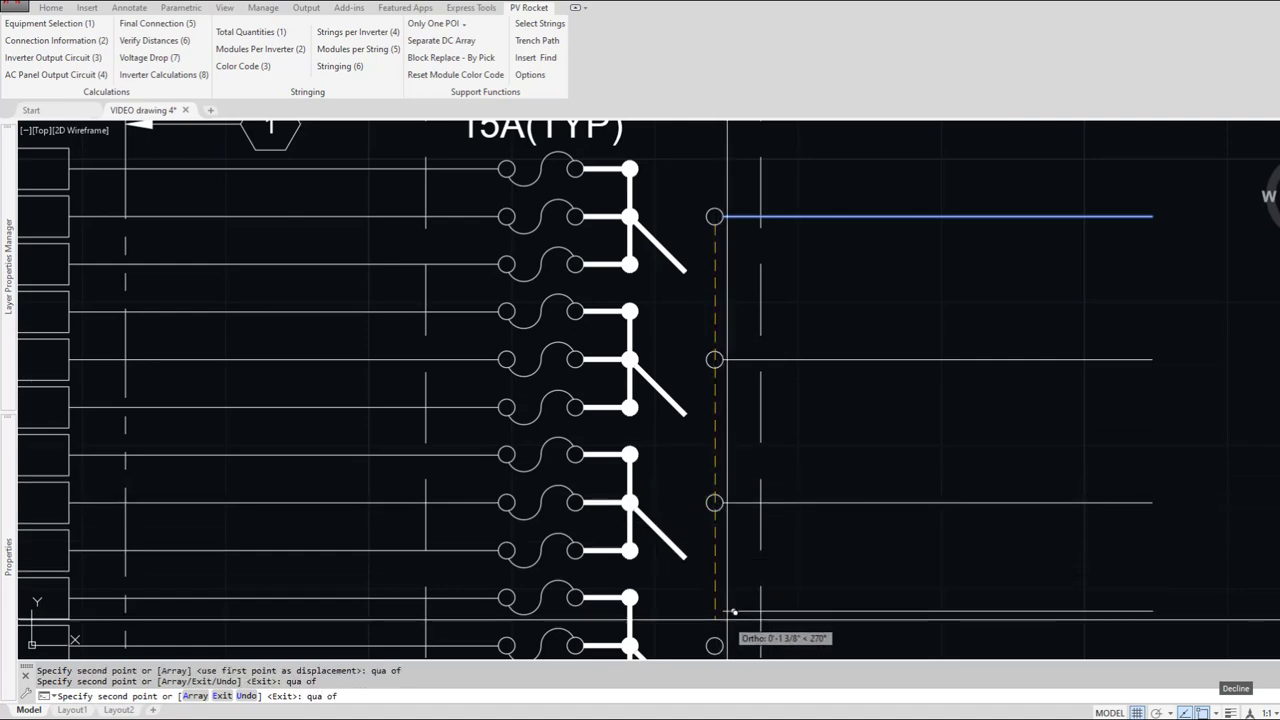
middle_drag(731, 608, 731, 531)
click(714, 568)
key(Return)
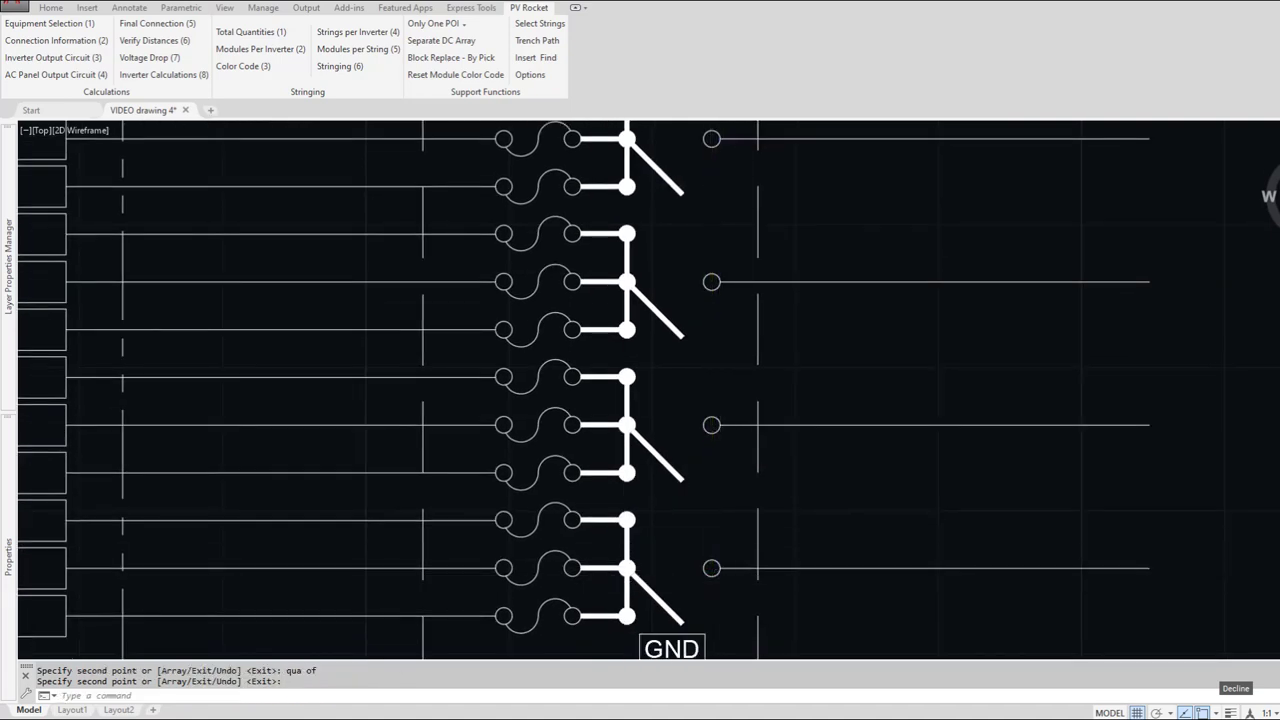
Step: Set each of the INV01 inverter's three fused input groups to 1 fuse
scroll(878, 575, down, 5)
middle_drag(892, 586, 703, 515)
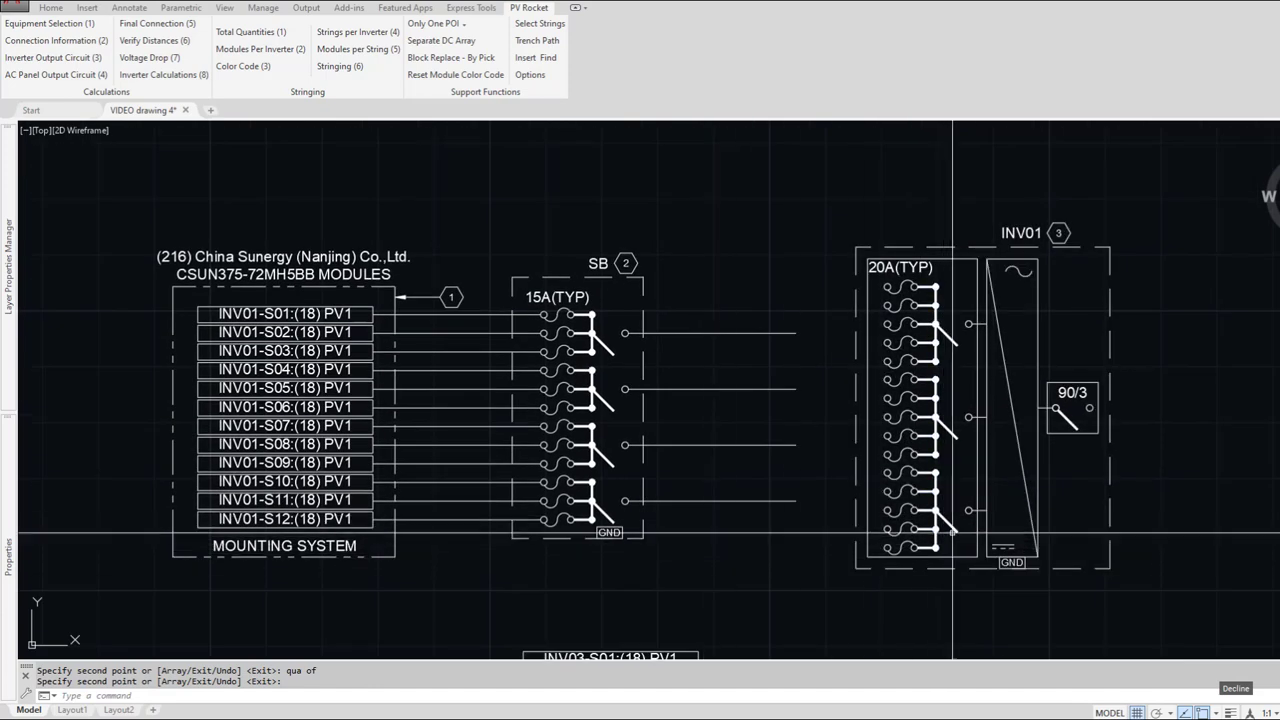
key(Return)
click(848, 332)
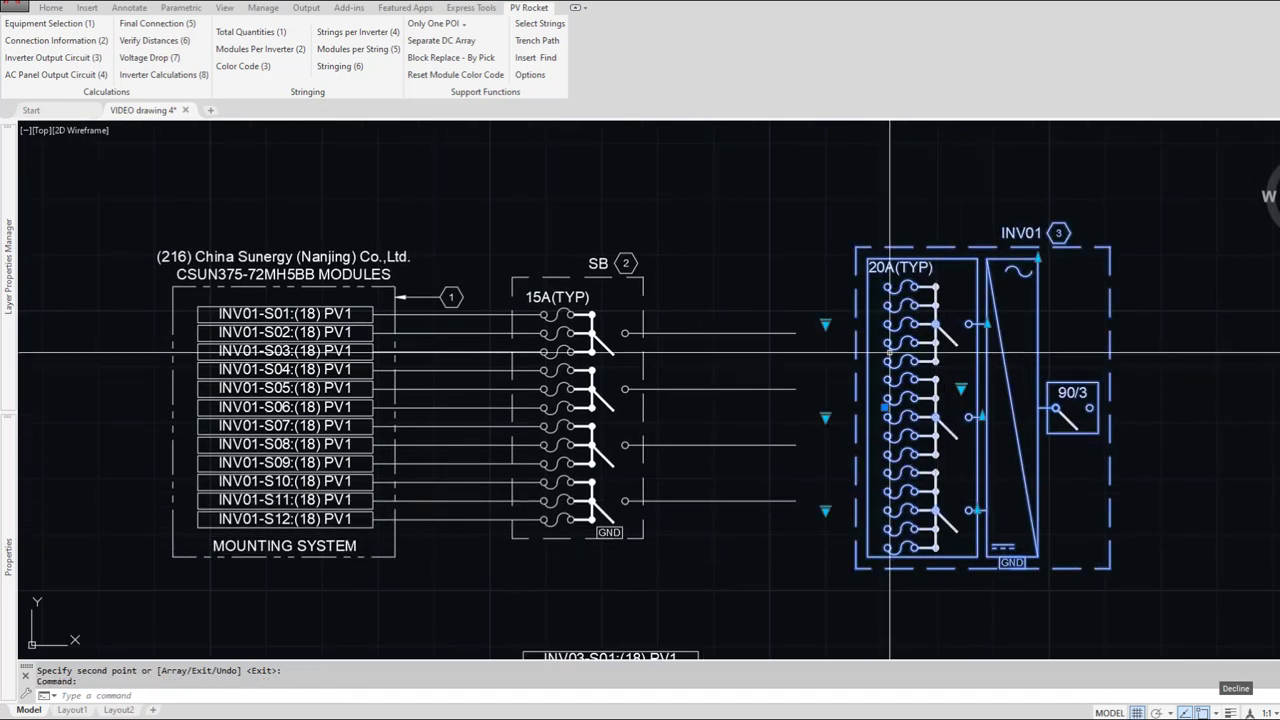
click(825, 324)
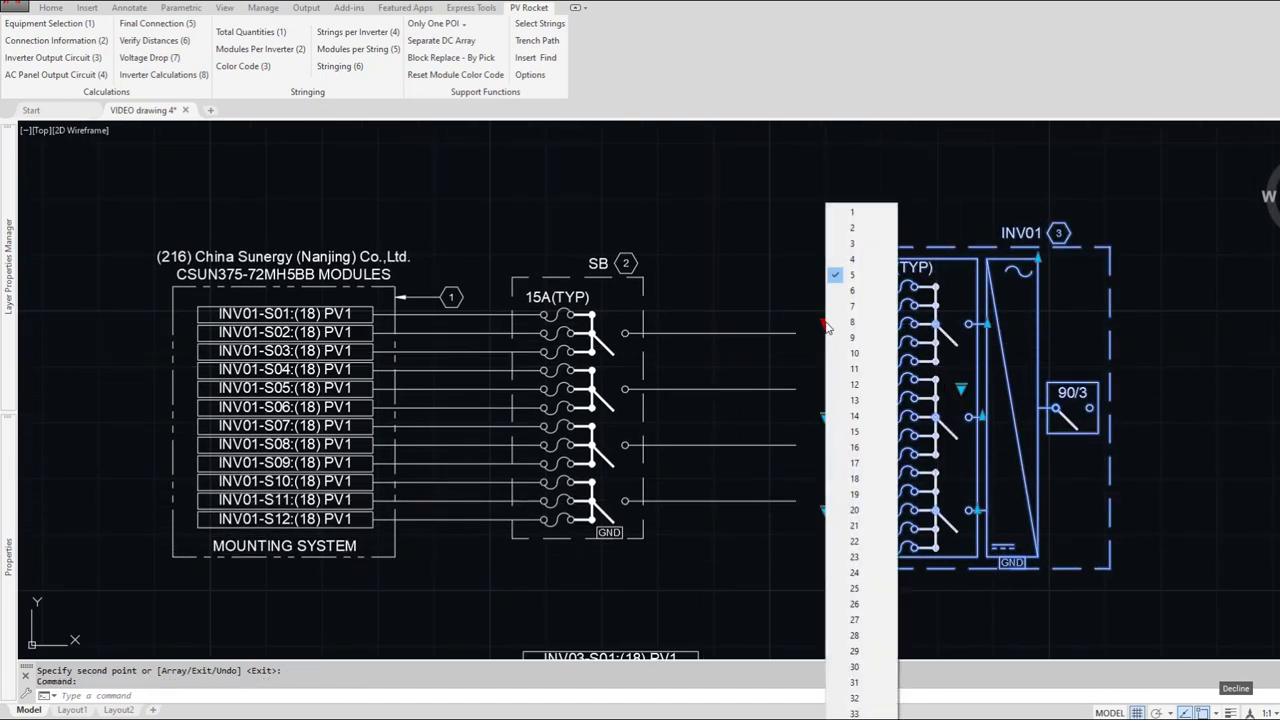
click(854, 214)
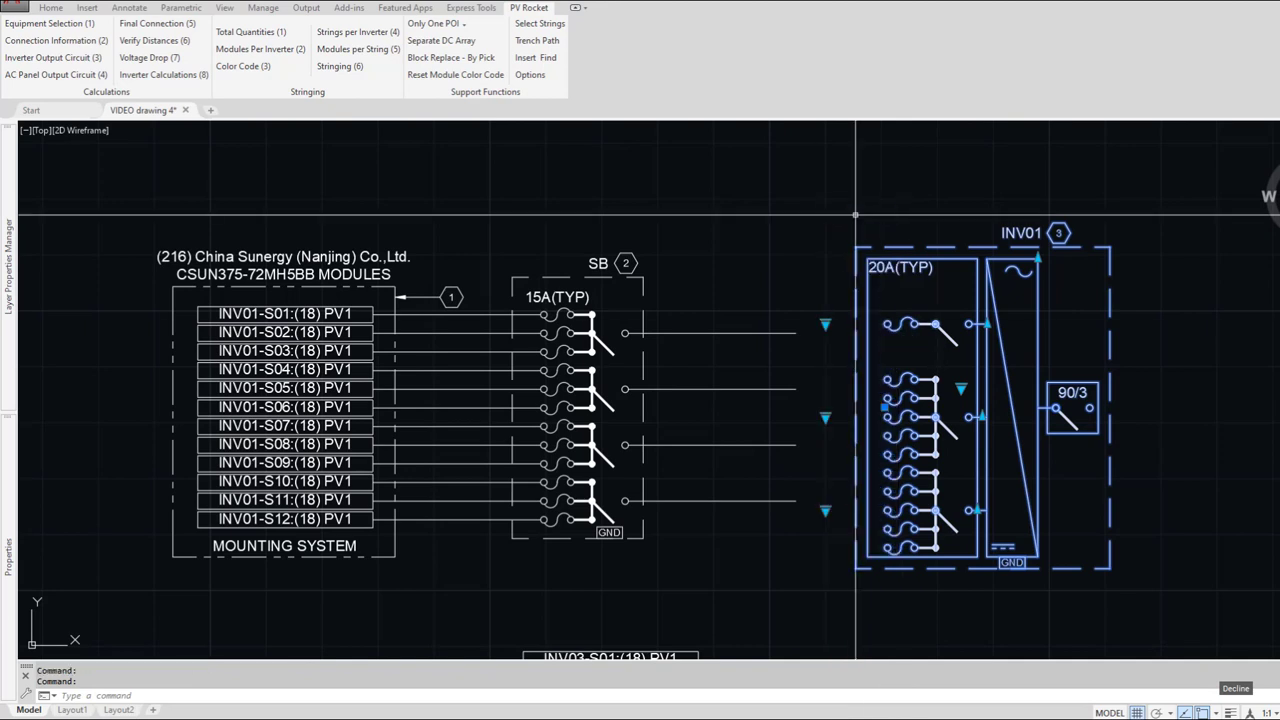
click(825, 416)
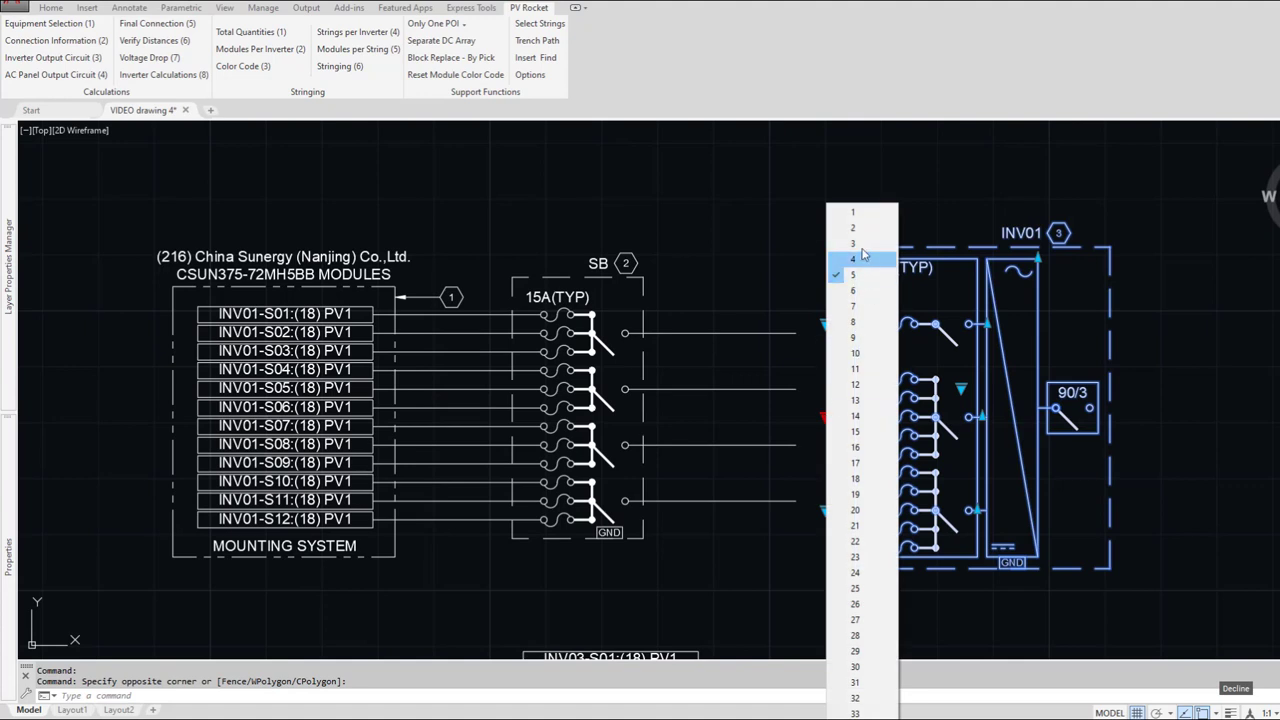
click(854, 214)
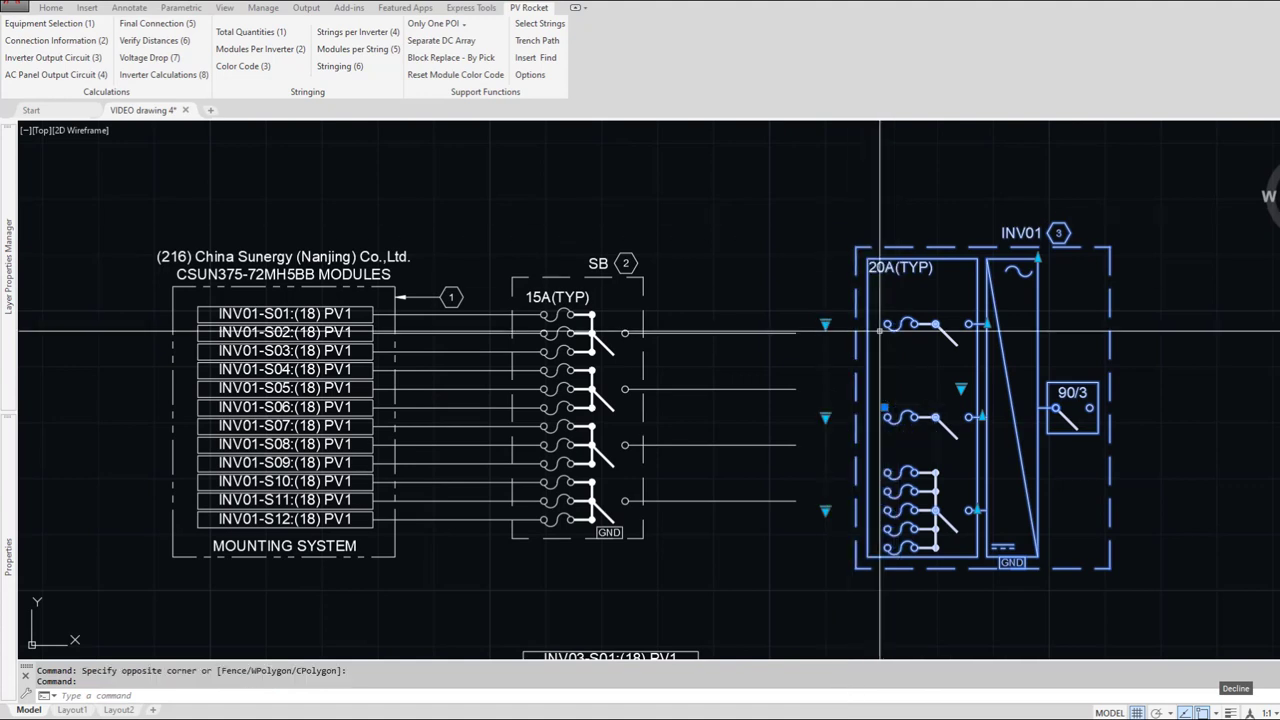
click(825, 511)
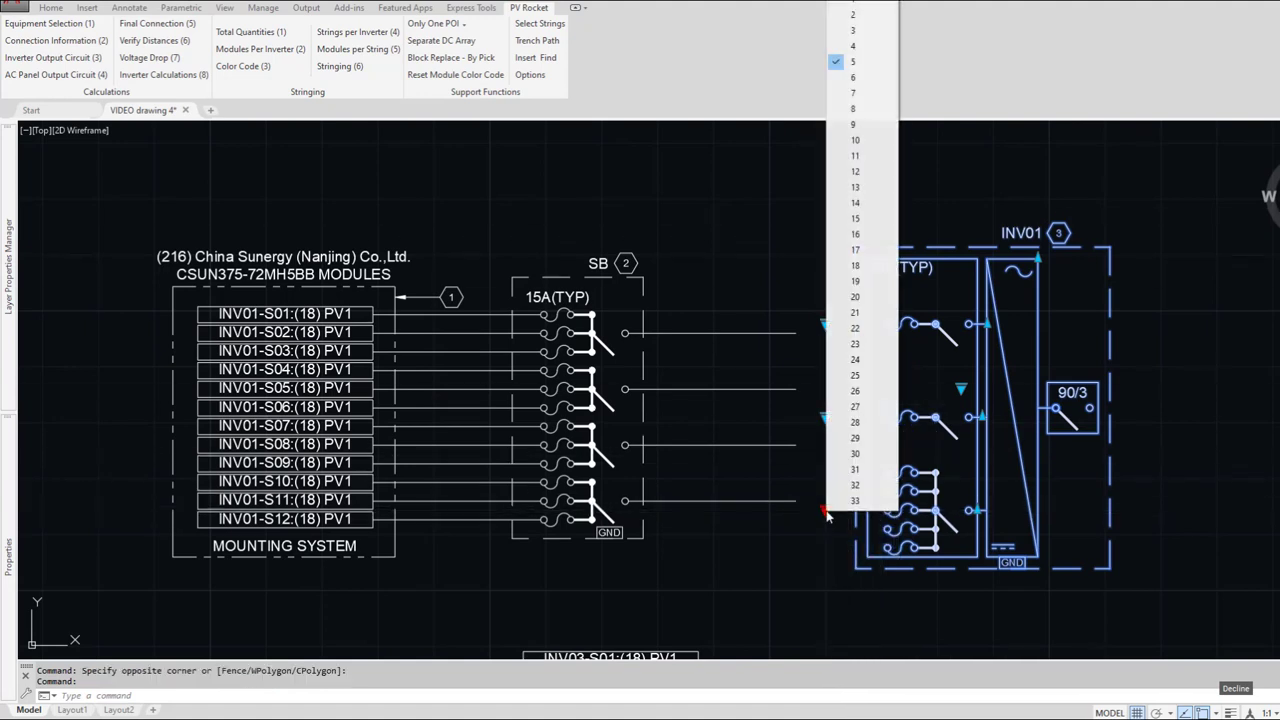
click(845, 8)
Step: Shift the INV01 inverter's three fused inputs vertically to align with the SB box's upper three output lines
click(987, 325)
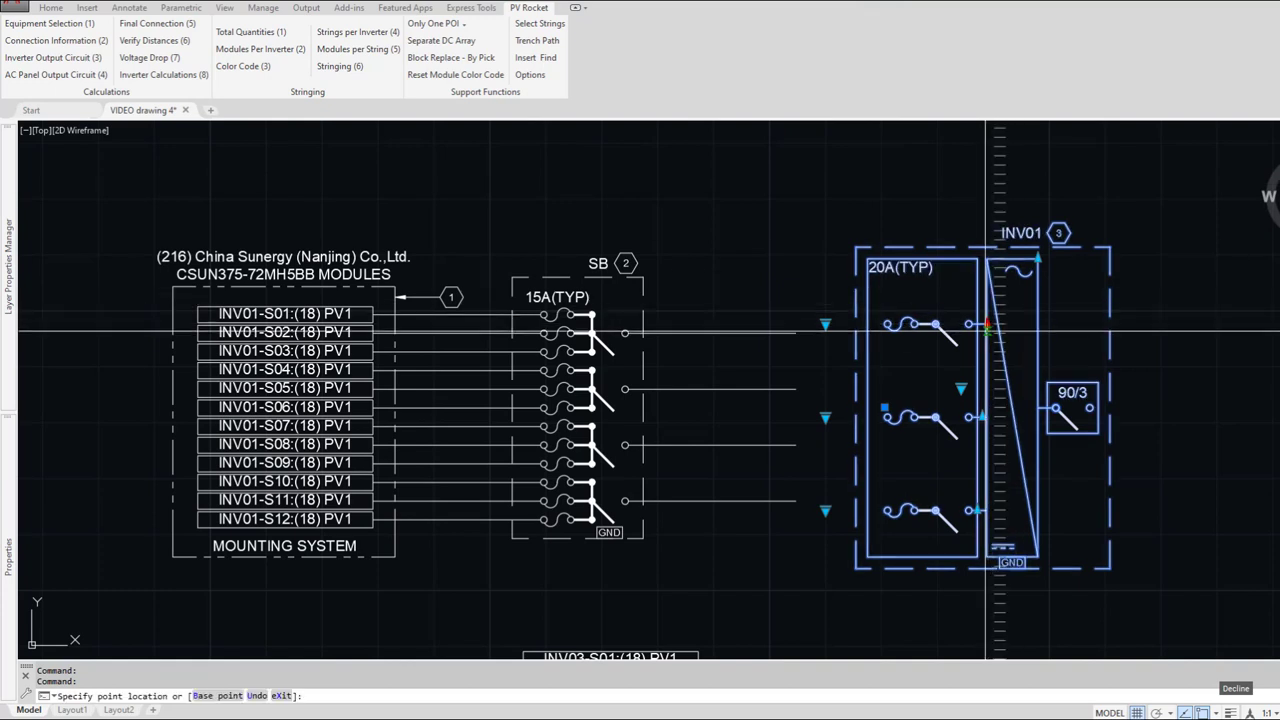
click(987, 333)
click(982, 416)
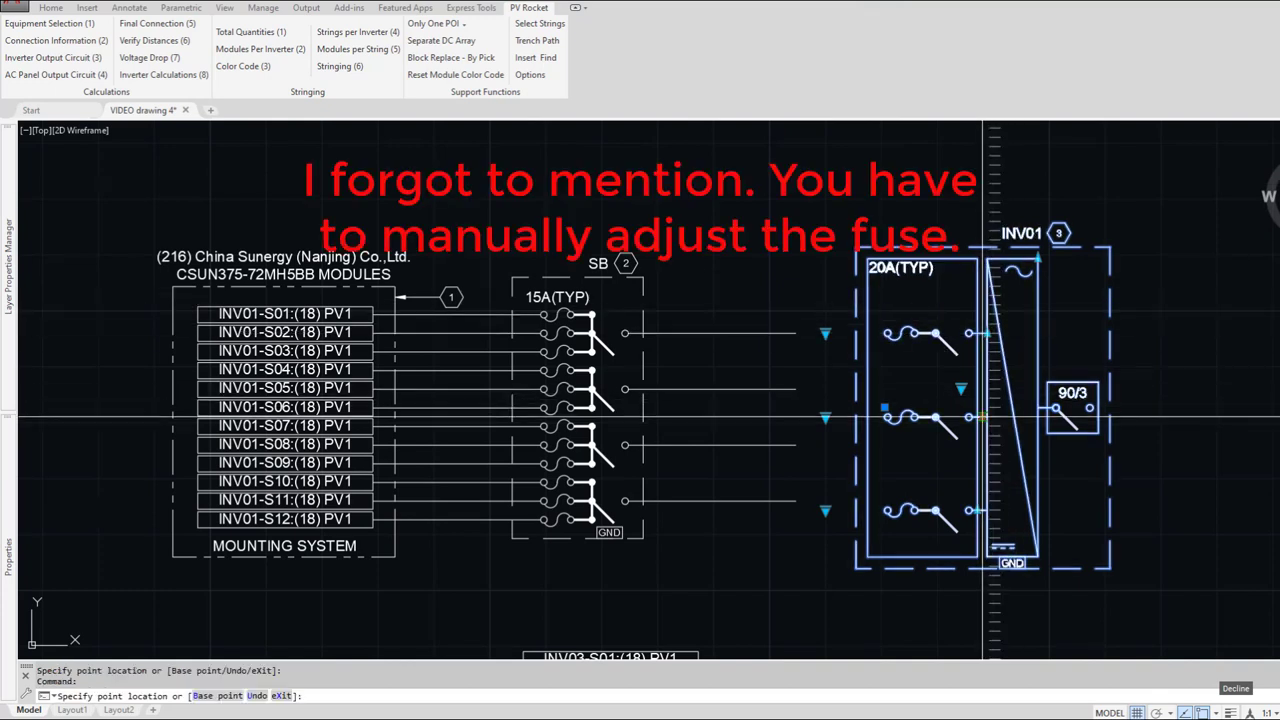
click(982, 389)
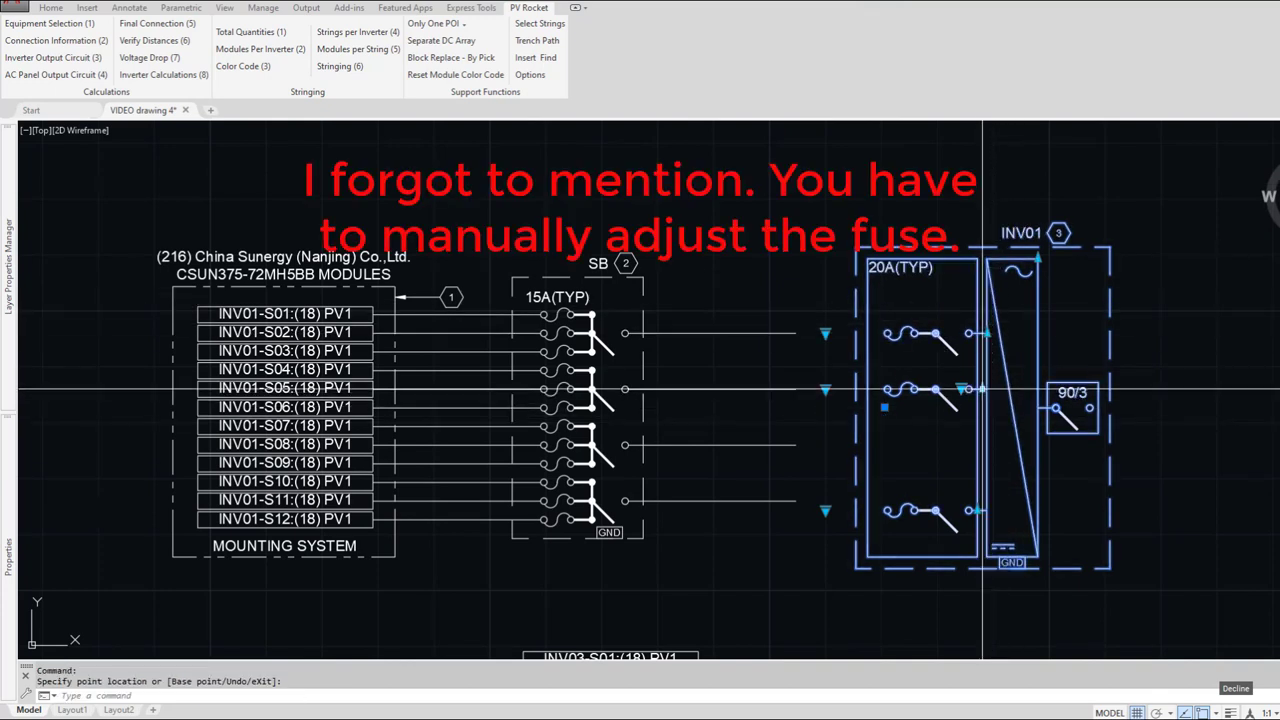
click(975, 511)
click(975, 445)
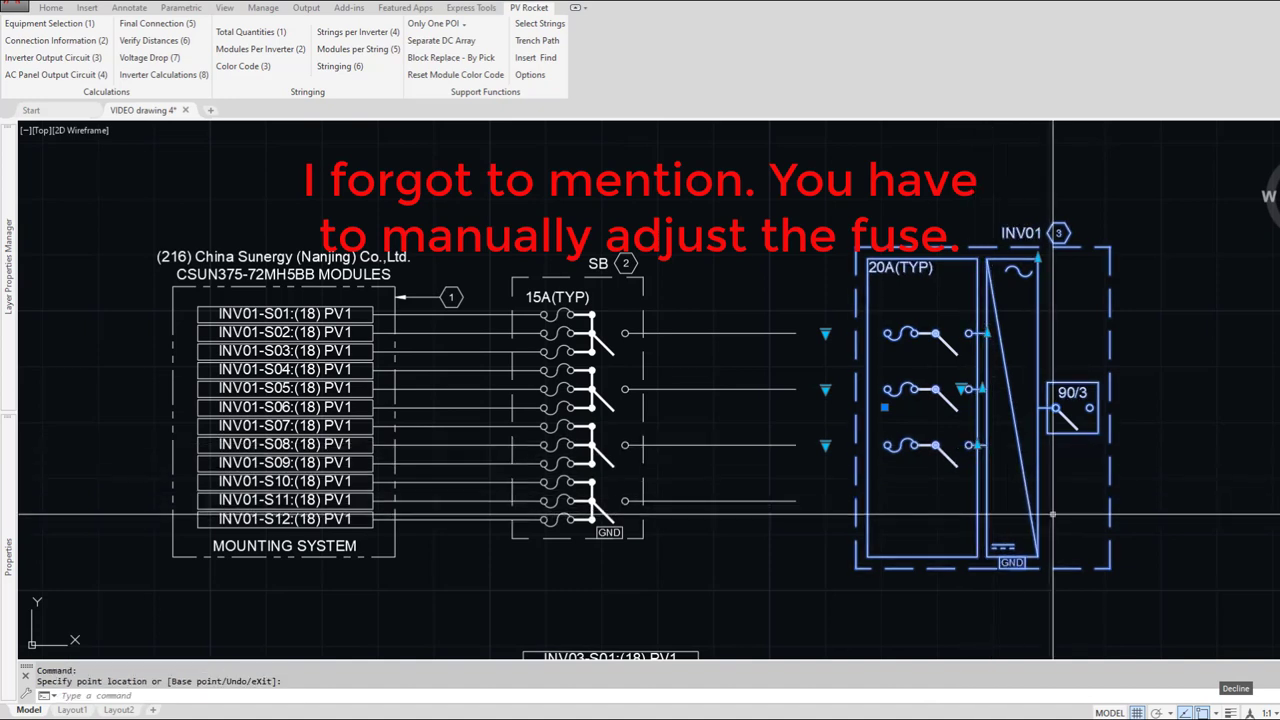
key(Escape)
Step: Set the number of fused inputs on the INV01 inverter block to 4
scroll(1027, 532, up, 2)
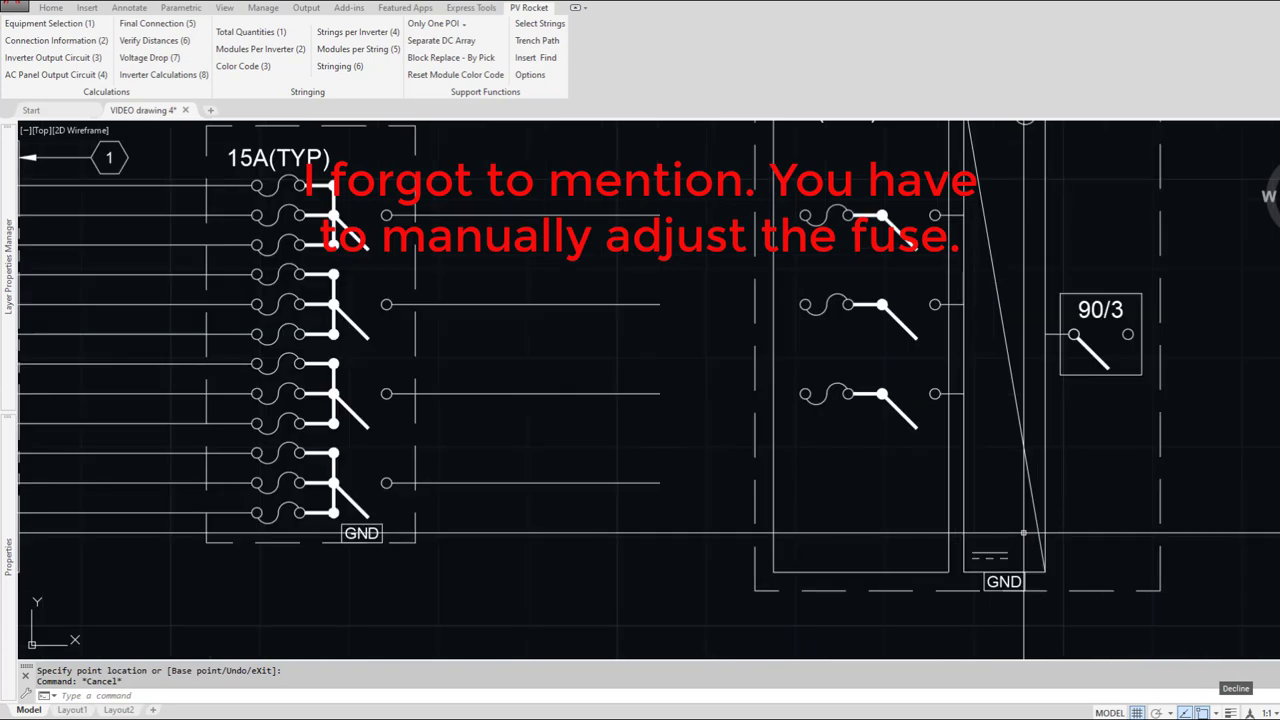
middle_drag(1007, 535, 920, 565)
scroll(748, 530, down, 2)
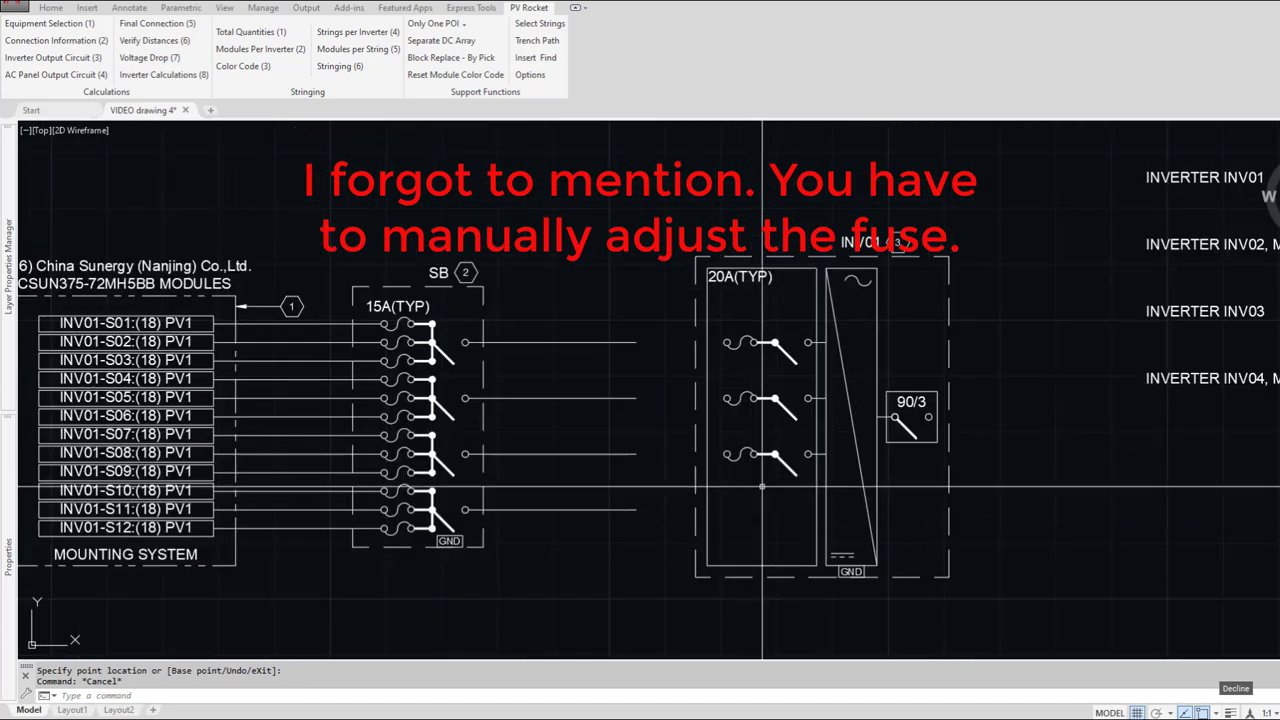
click(886, 242)
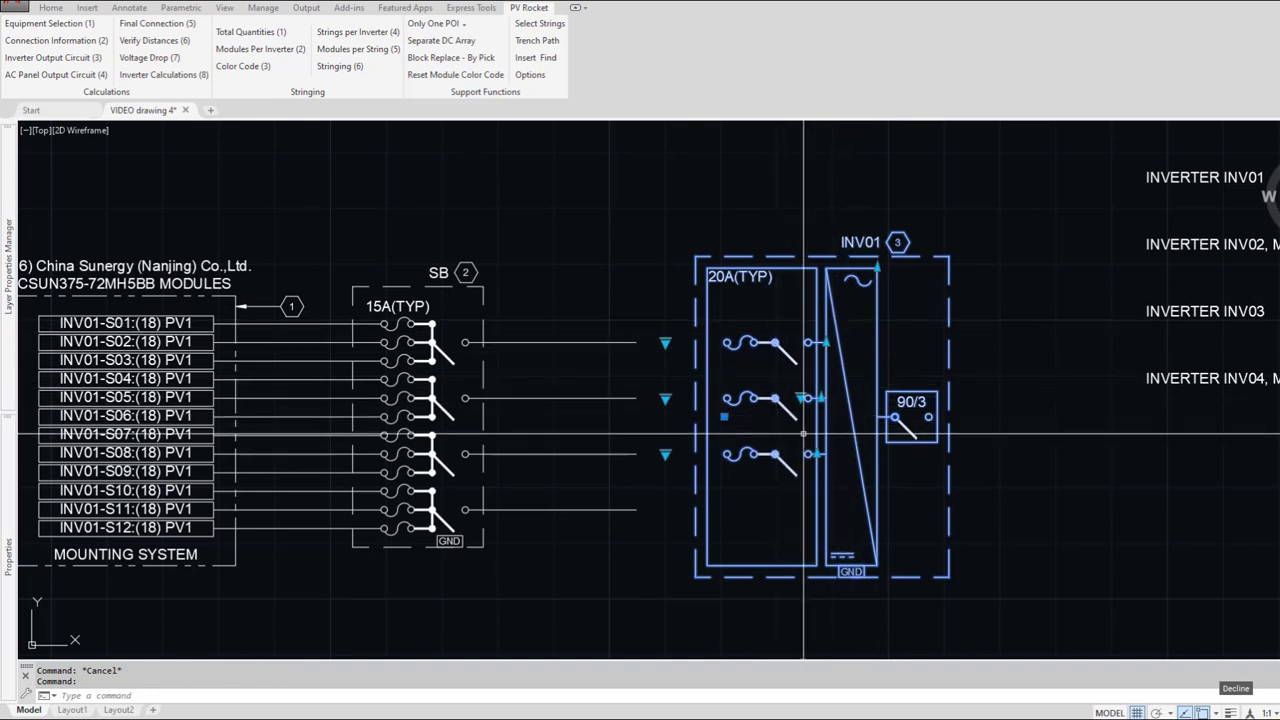
click(801, 398)
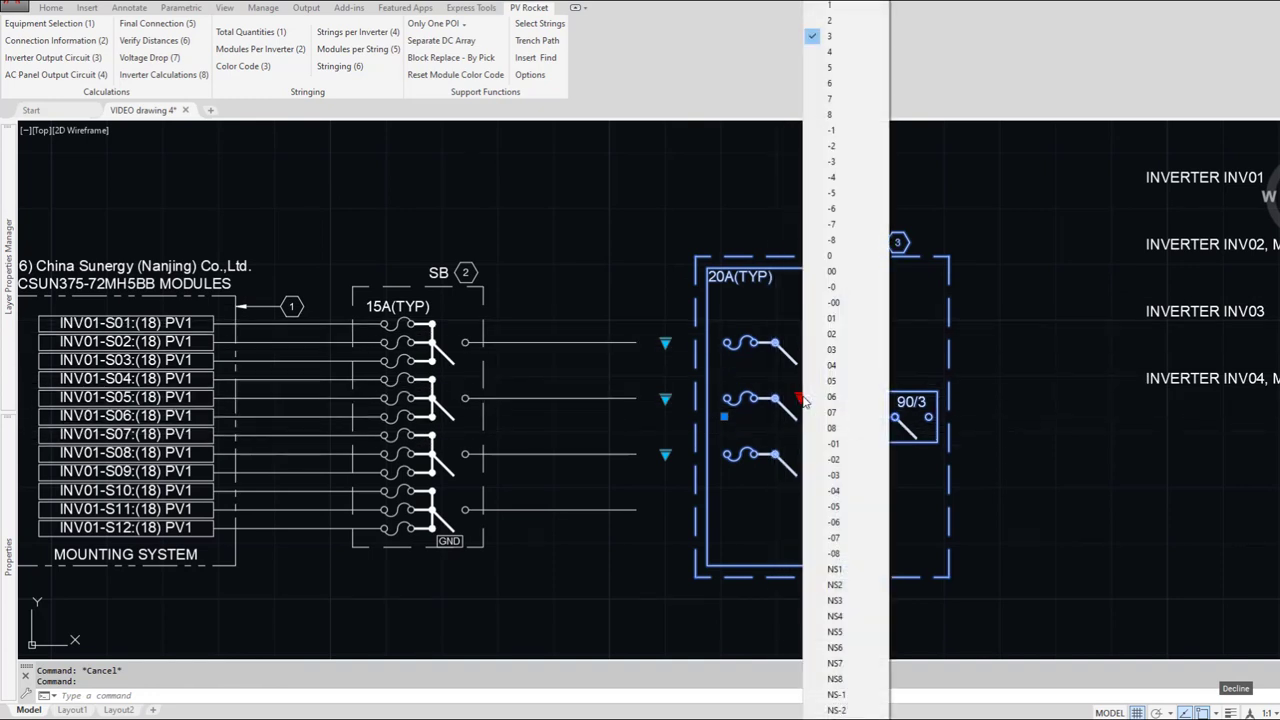
key(Escape)
scroll(803, 403, up, 6)
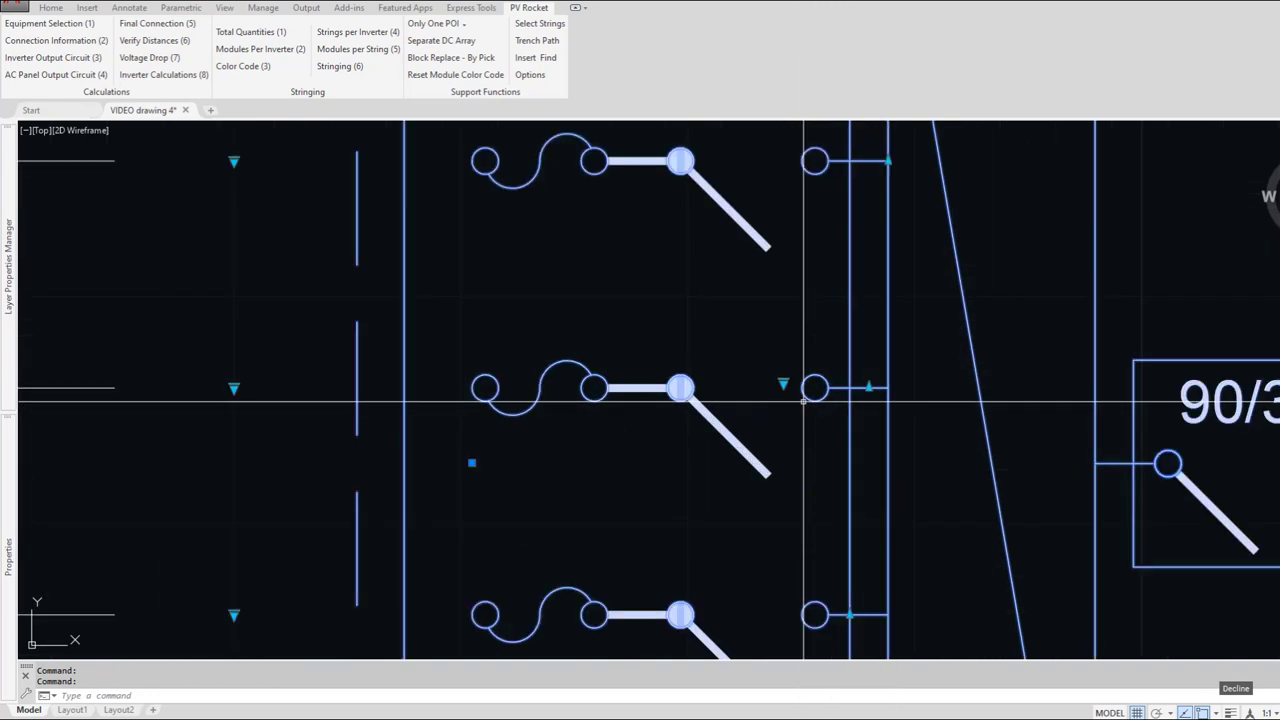
scroll(404, 233, down, 2)
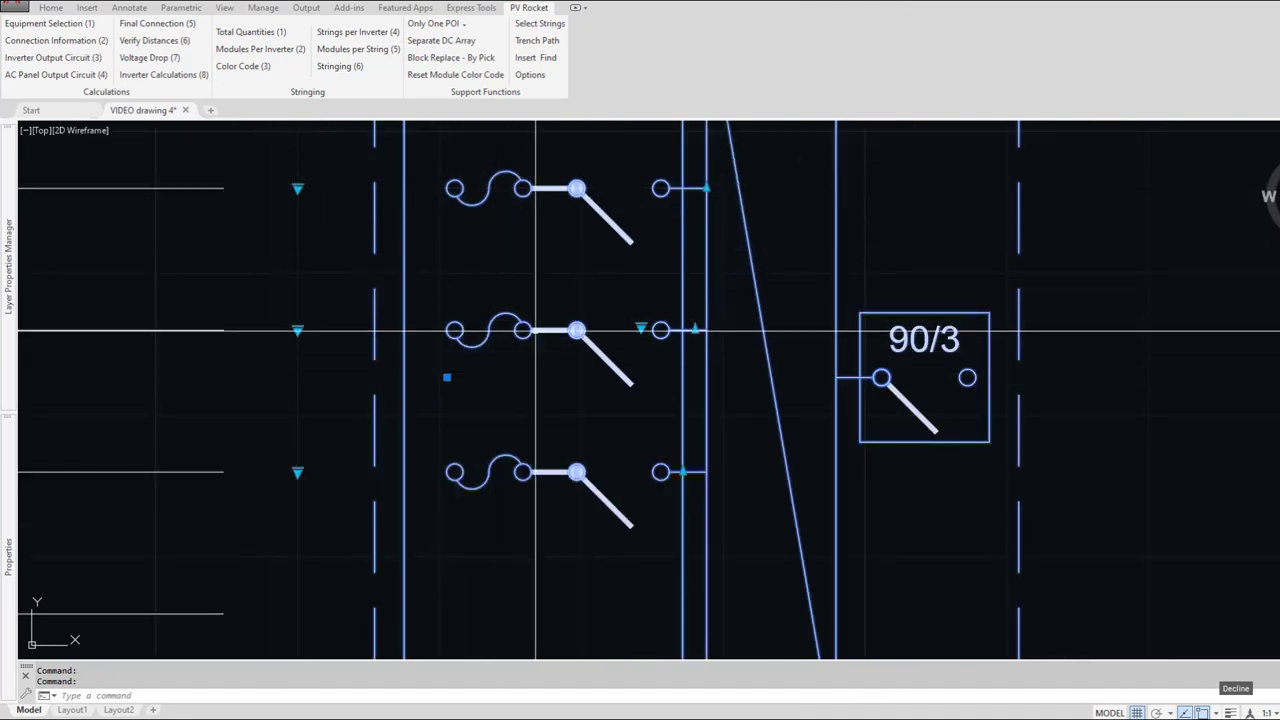
click(641, 328)
click(672, 52)
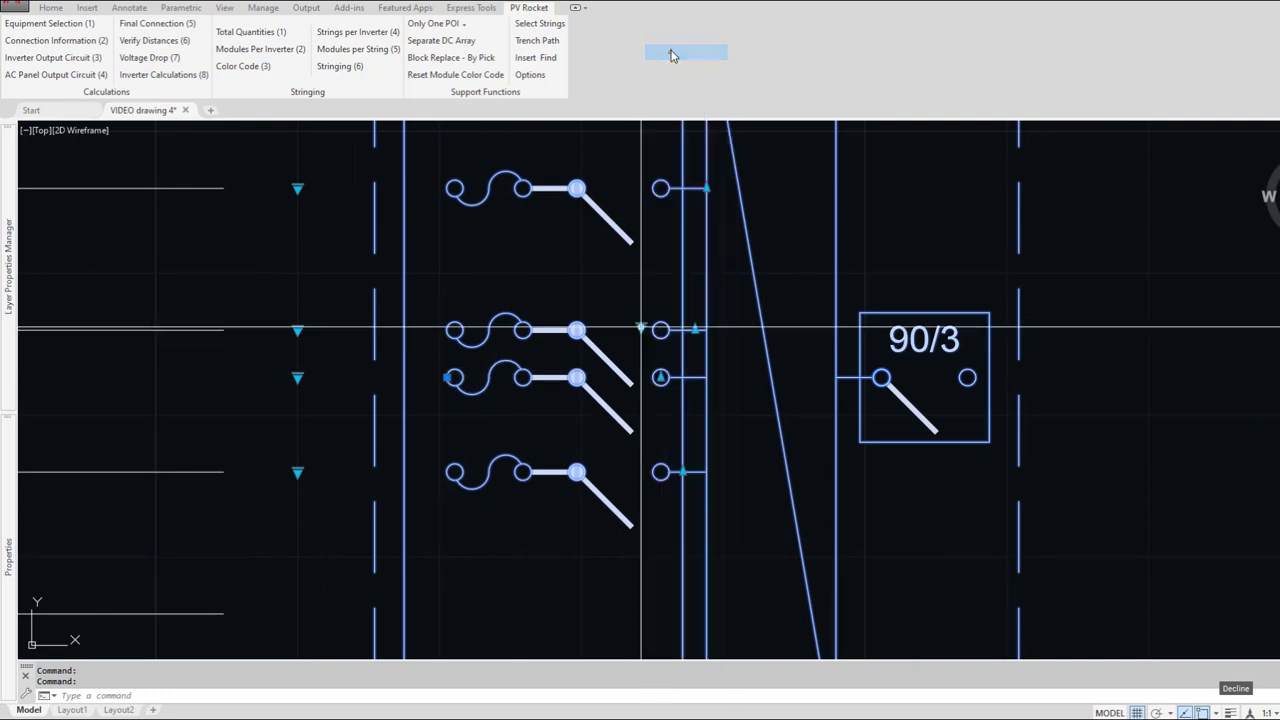
Step: Move the INV01 inverter's added fourth fused input down to align with the SB box's lowest output line
click(661, 377)
click(661, 377)
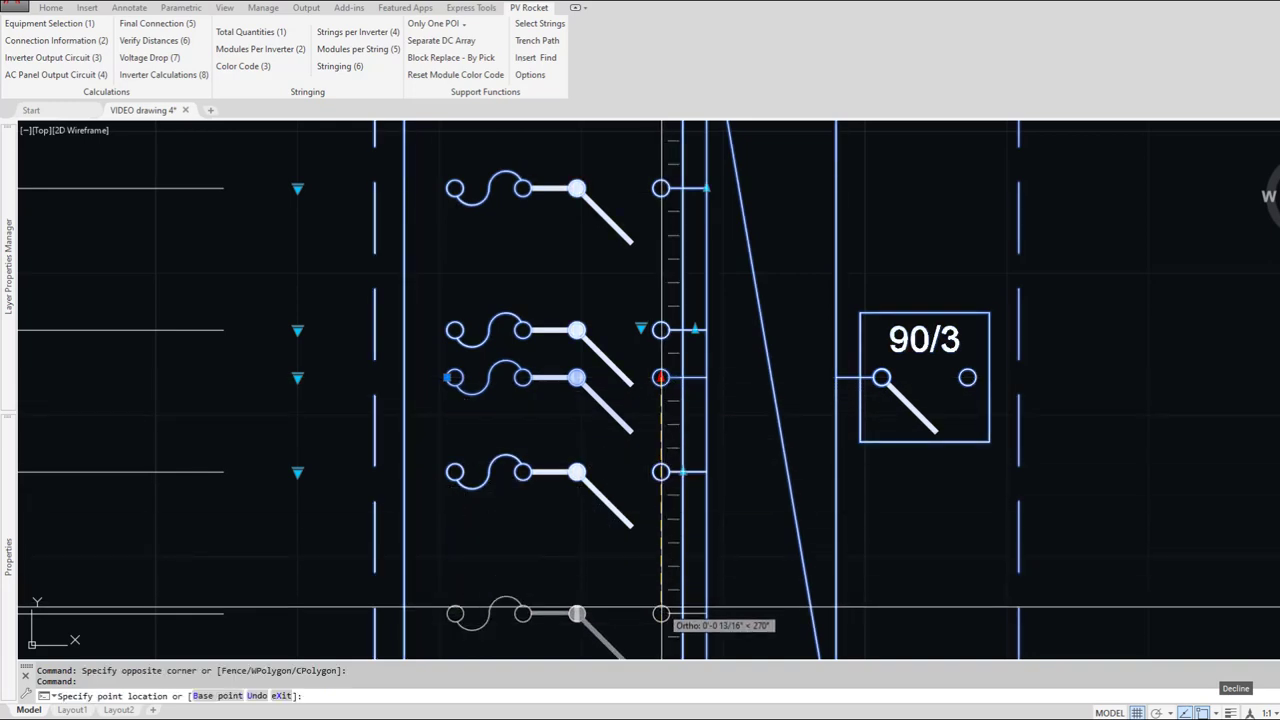
key(Escape)
Step: Shorten the INV01 inverter enclosure so it fits closely around the four fused inputs
scroll(678, 528, down, 6)
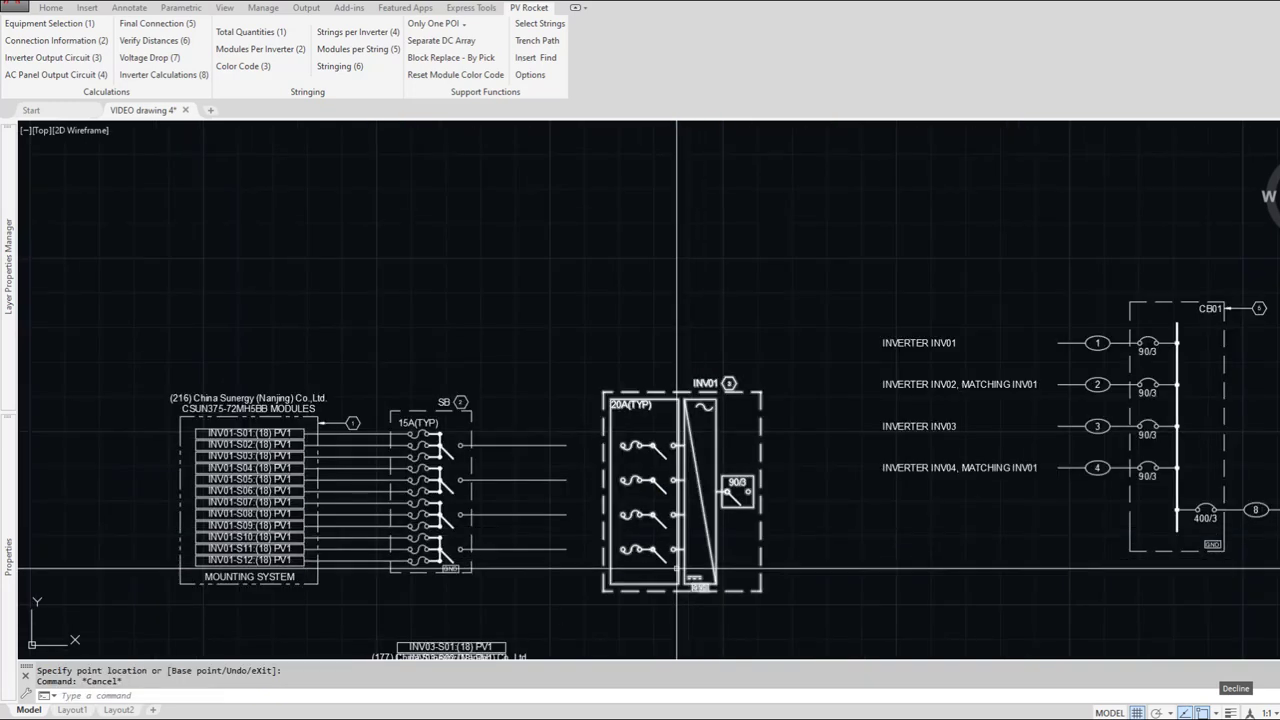
scroll(678, 569, up, 2)
click(678, 562)
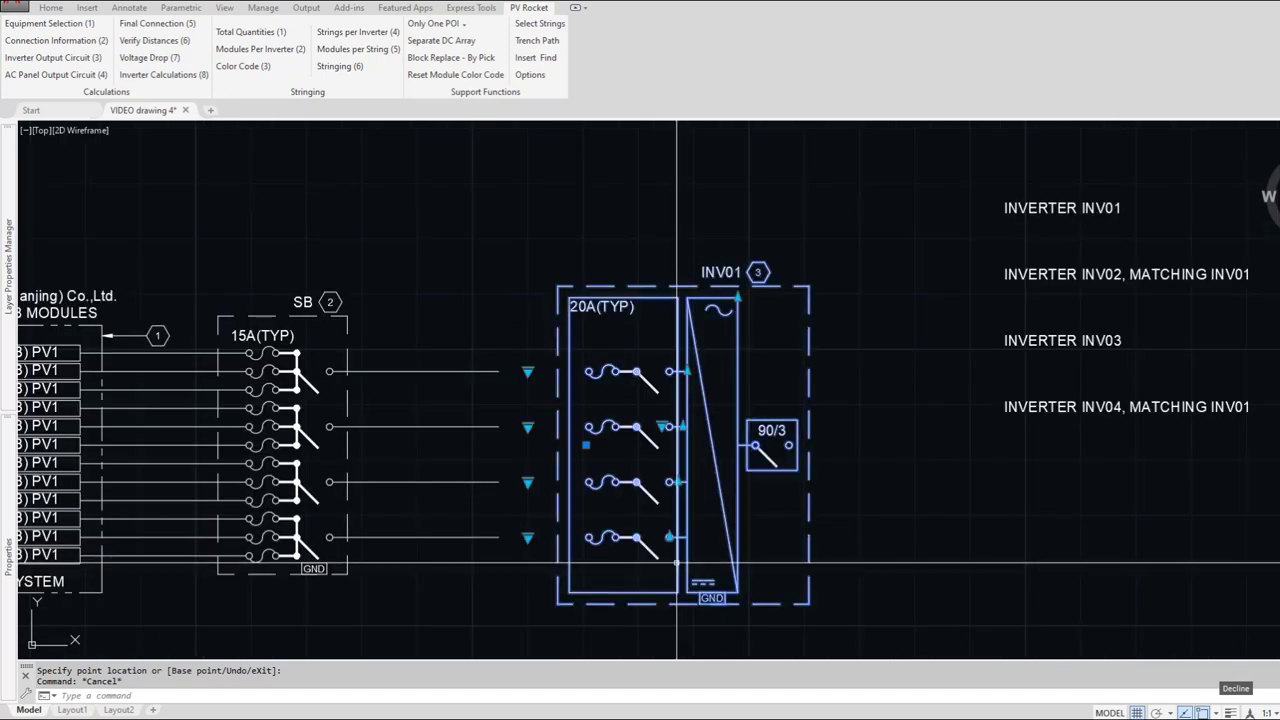
click(738, 298)
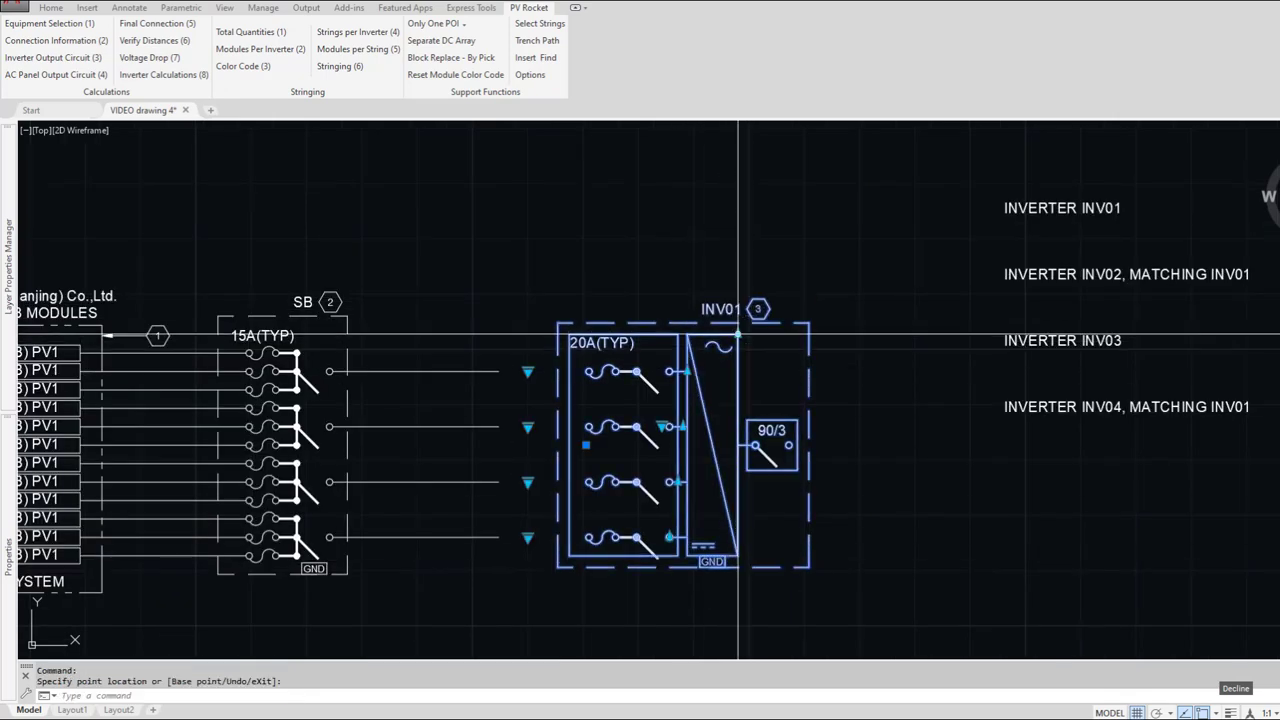
key(Escape)
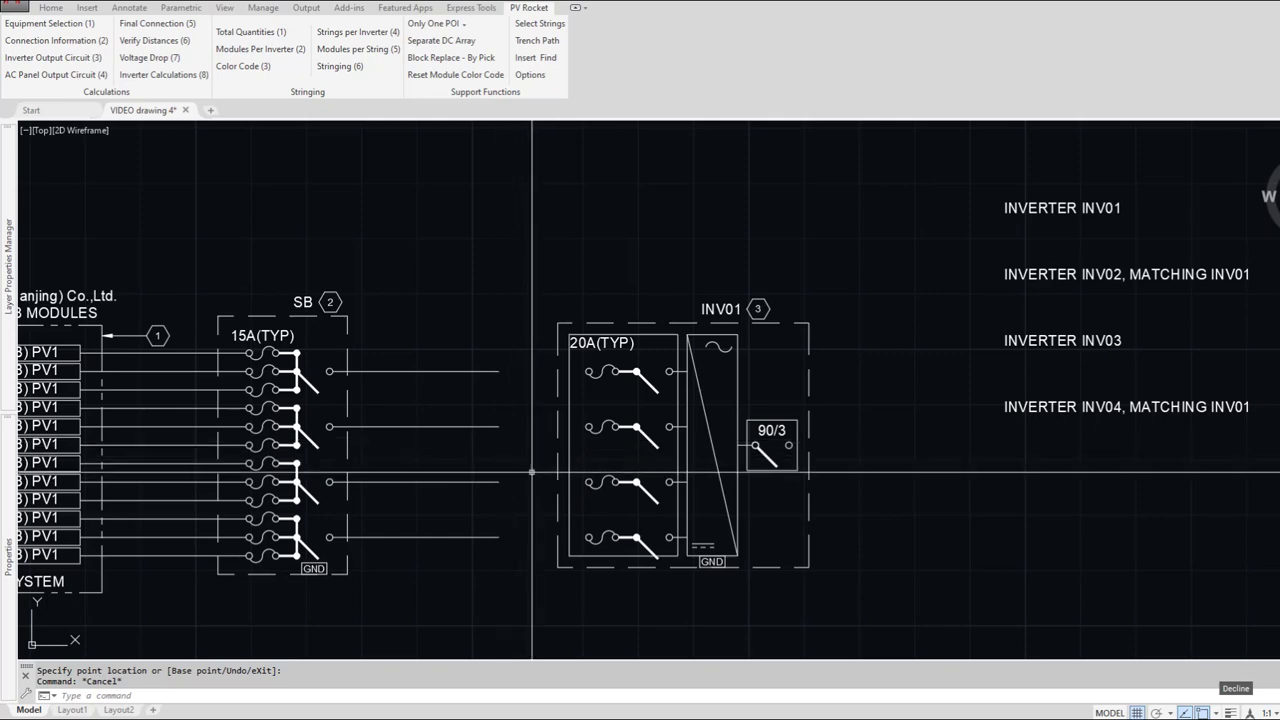
Step: Move the modules, SB box and output lines from the lowest line's free endpoint to the outer quadrant of INV01's lowest fused input
scroll(415, 585, down, 2)
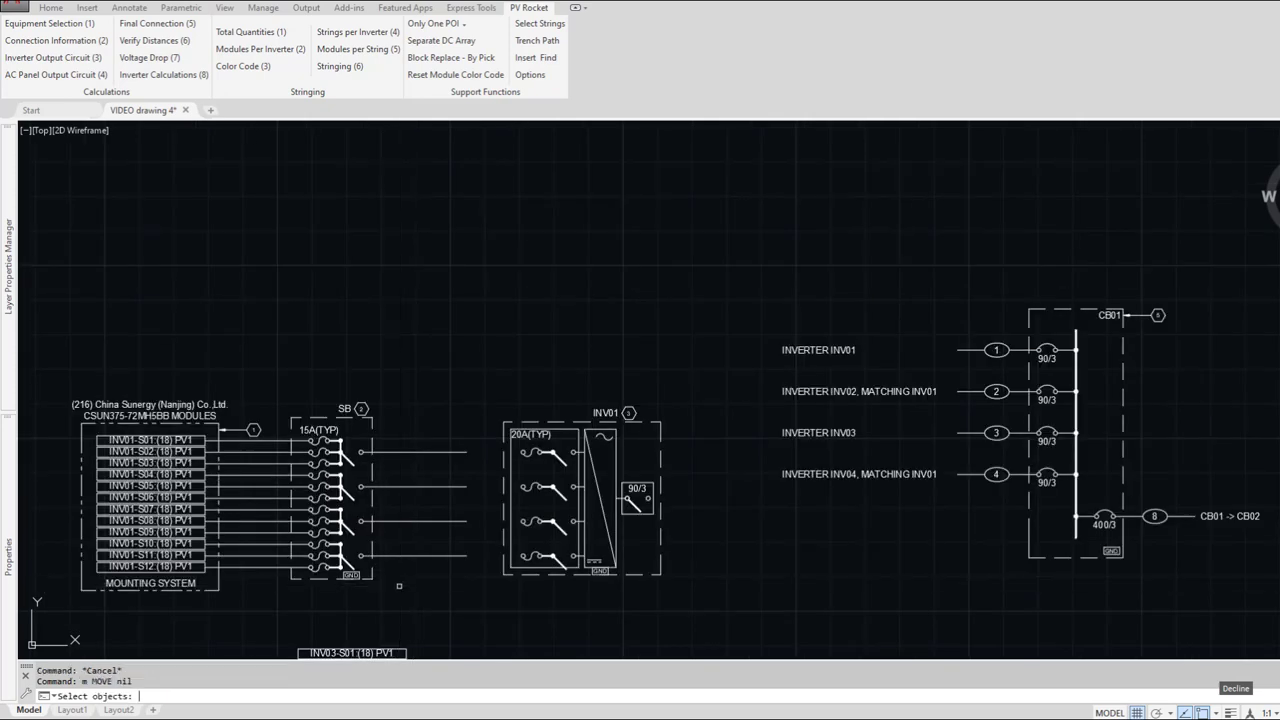
click(400, 585)
click(150, 450)
key(Return)
scroll(447, 565, up, 6)
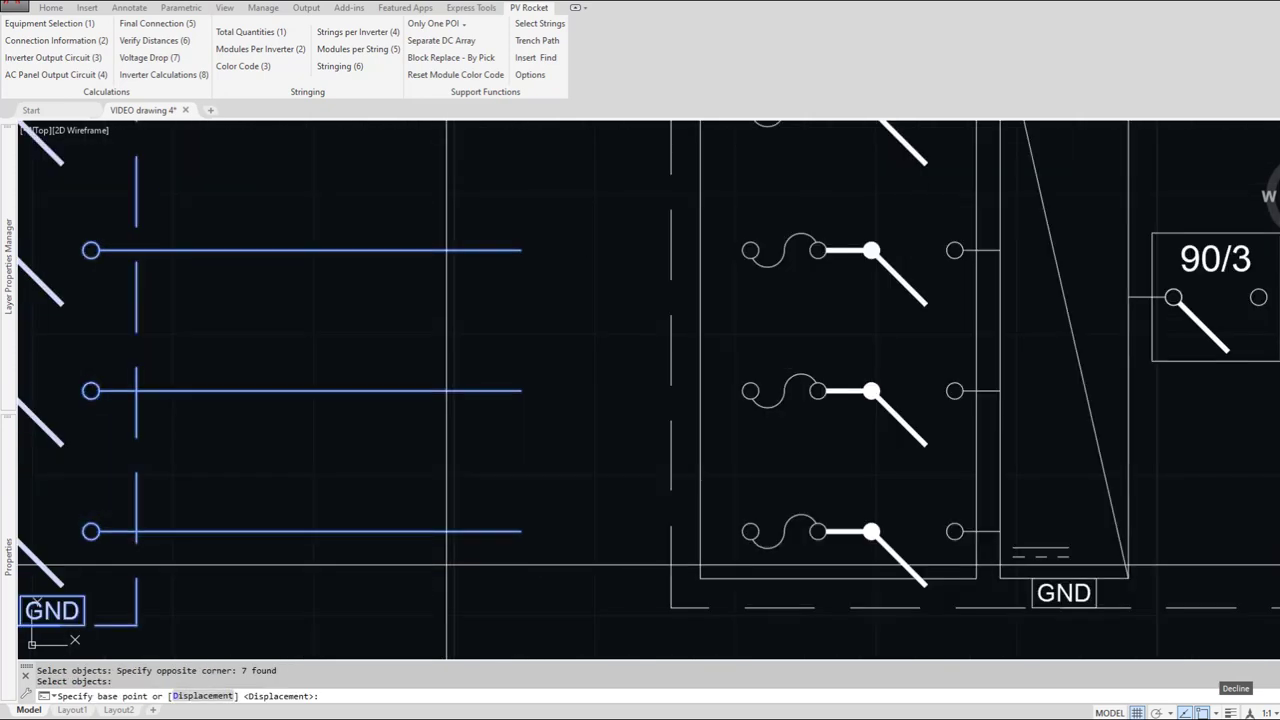
text(end)
key(Return)
click(520, 531)
text(q)
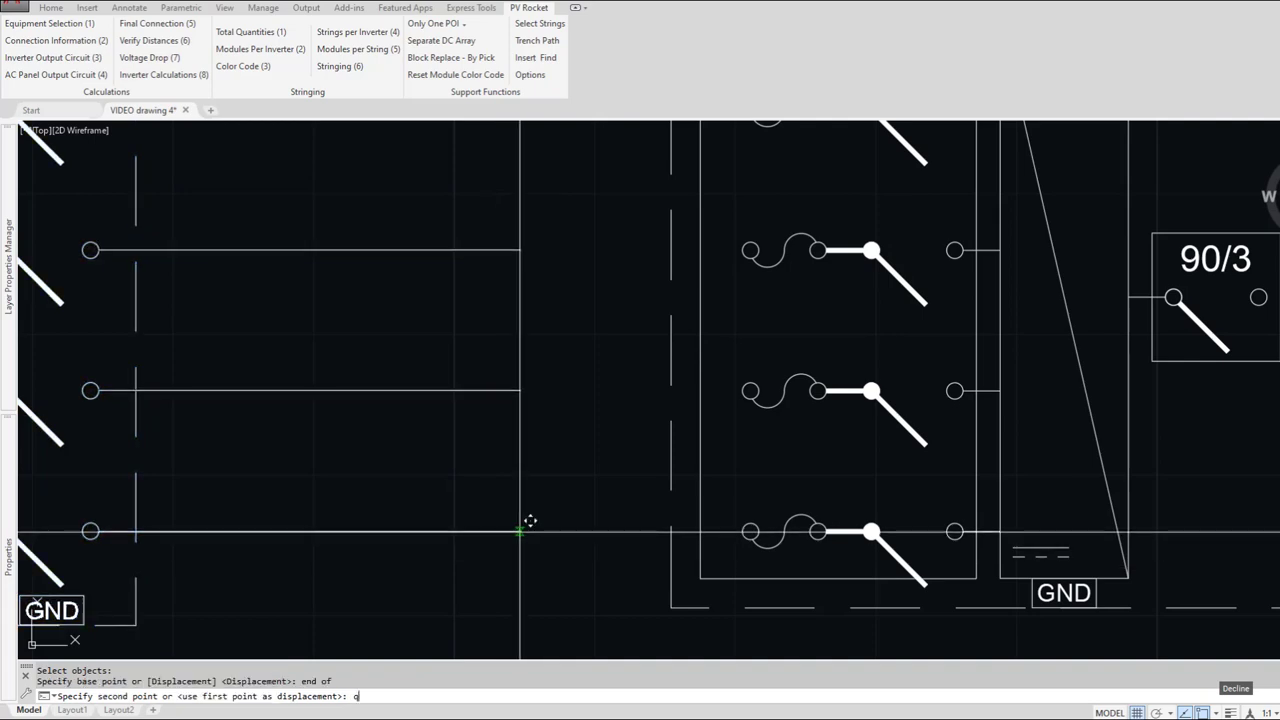
text(ua)
key(Return)
click(738, 533)
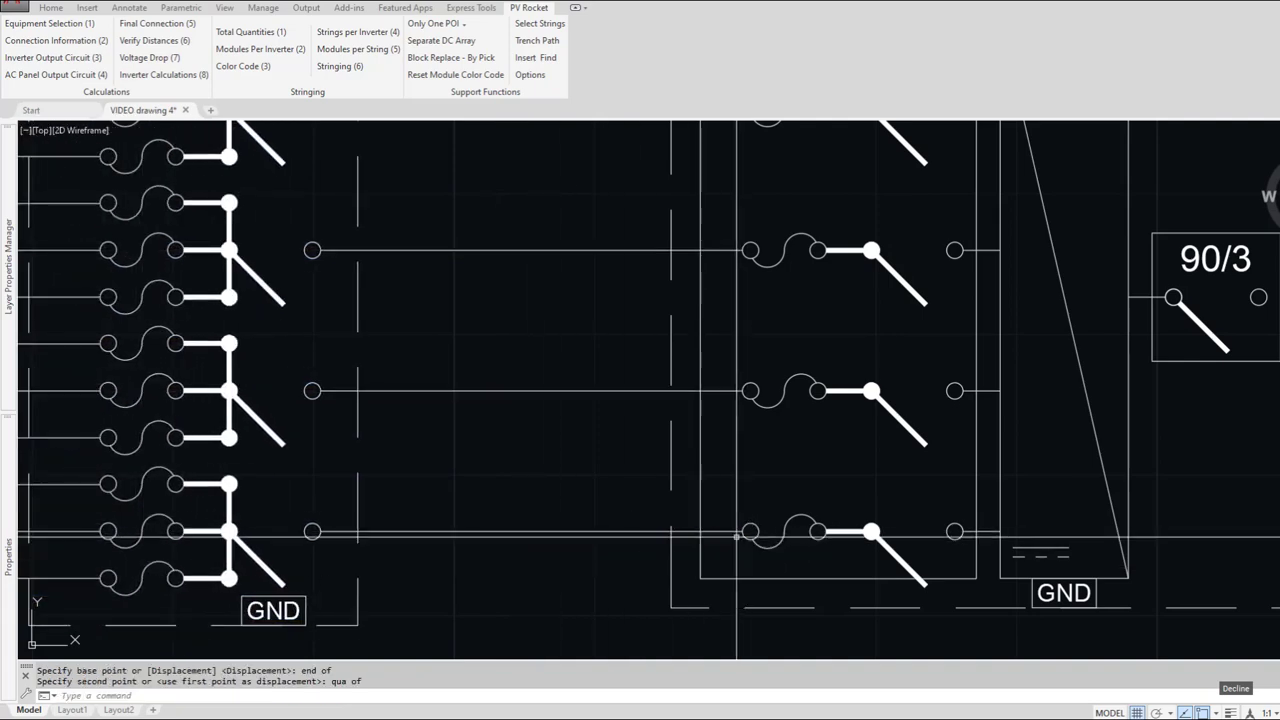
scroll(737, 537, down, 6)
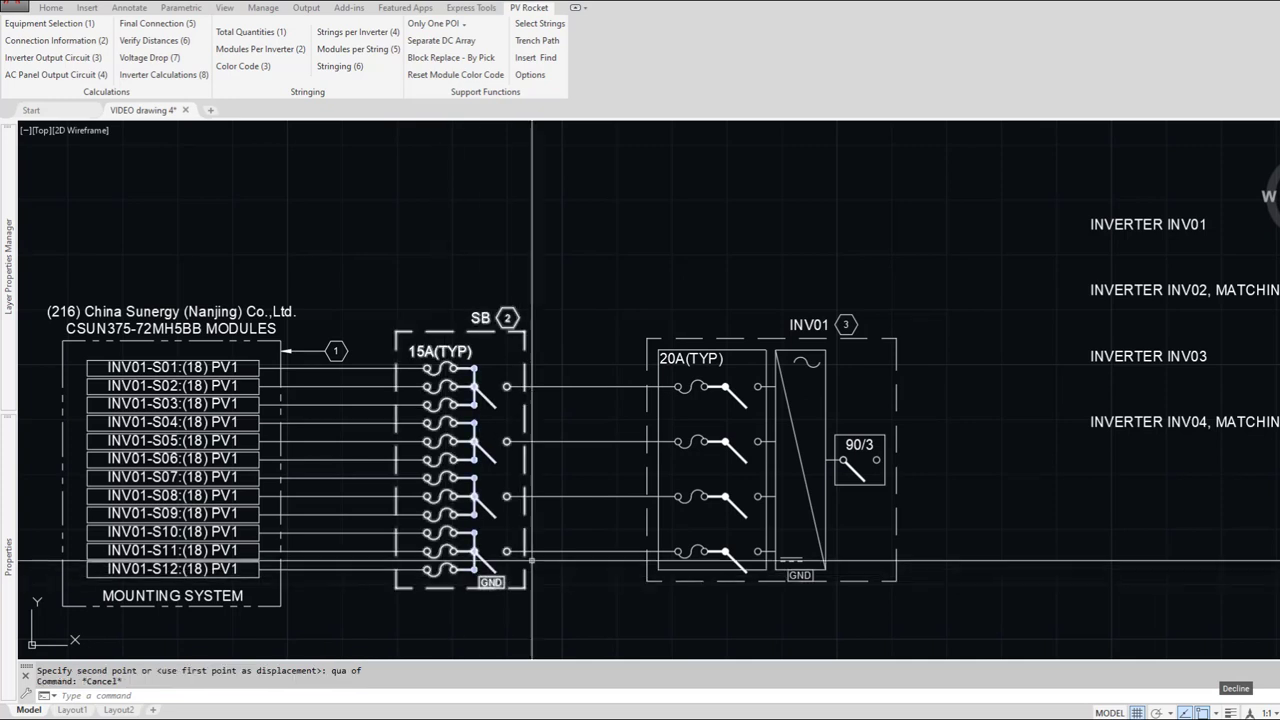
Step: Switch the INV01 inverter's input option to 0 and set its fuse group to 4 fuses
click(767, 441)
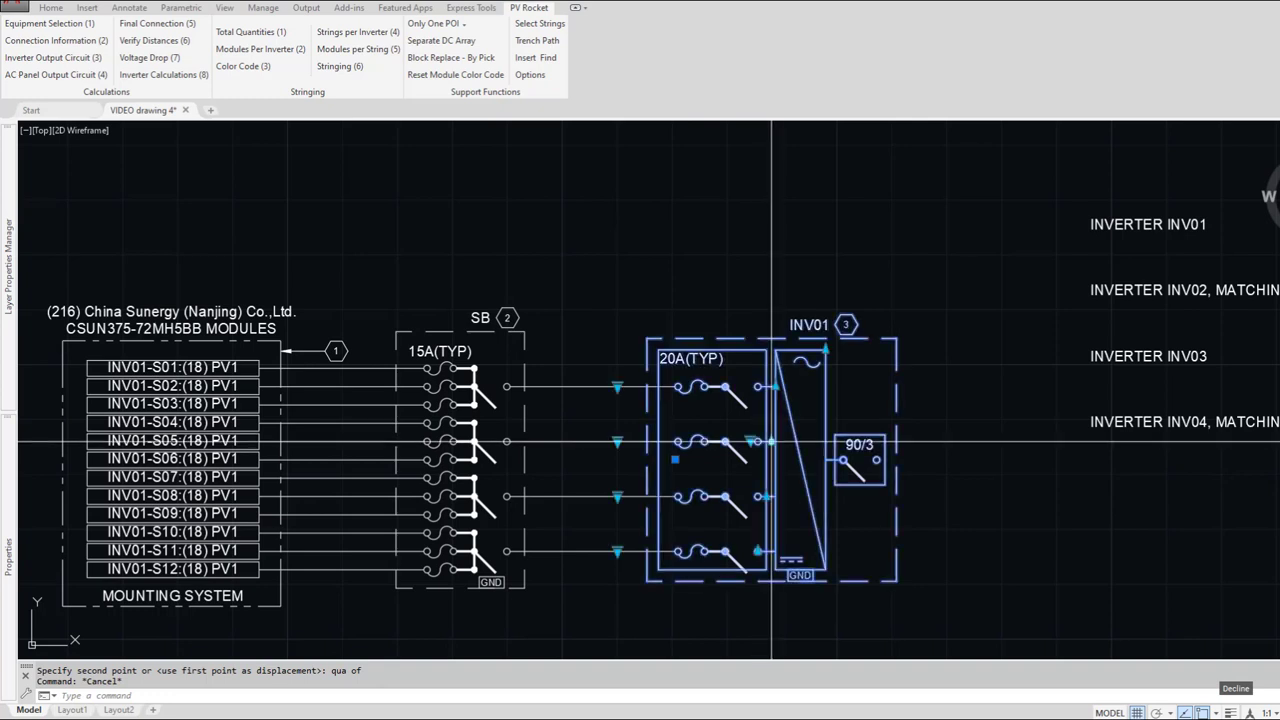
scroll(750, 438, up, 4)
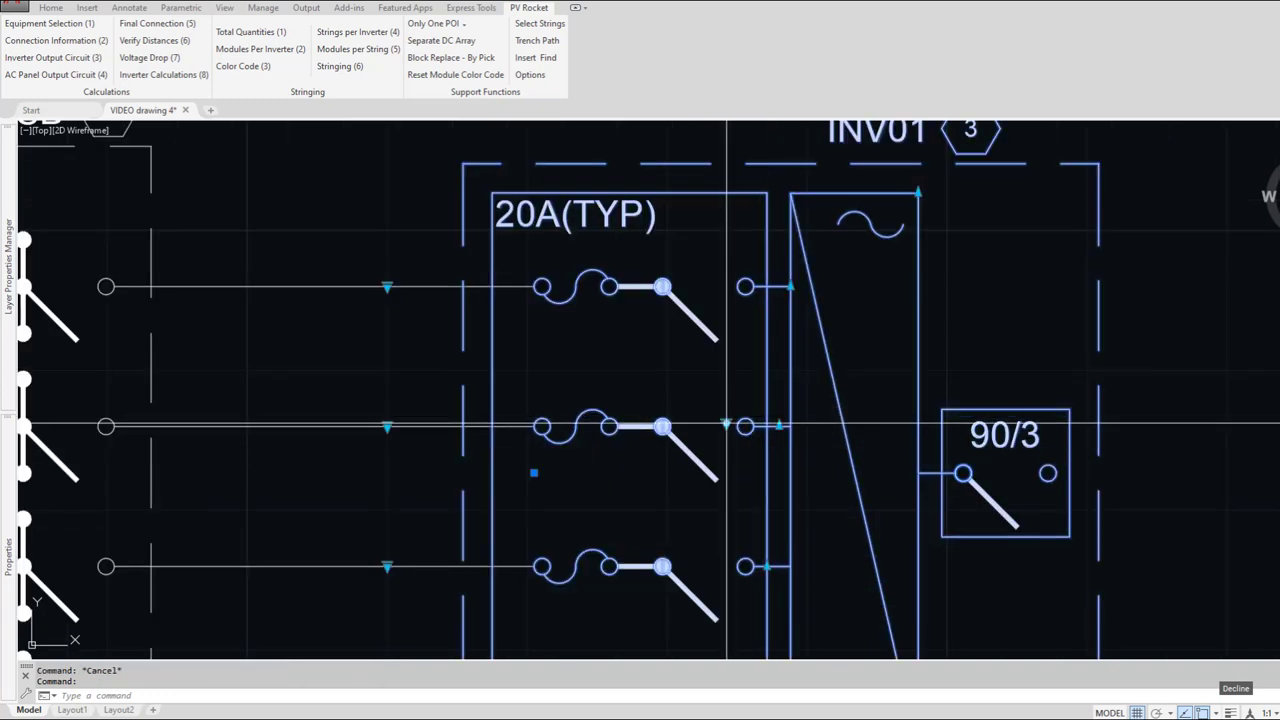
click(726, 425)
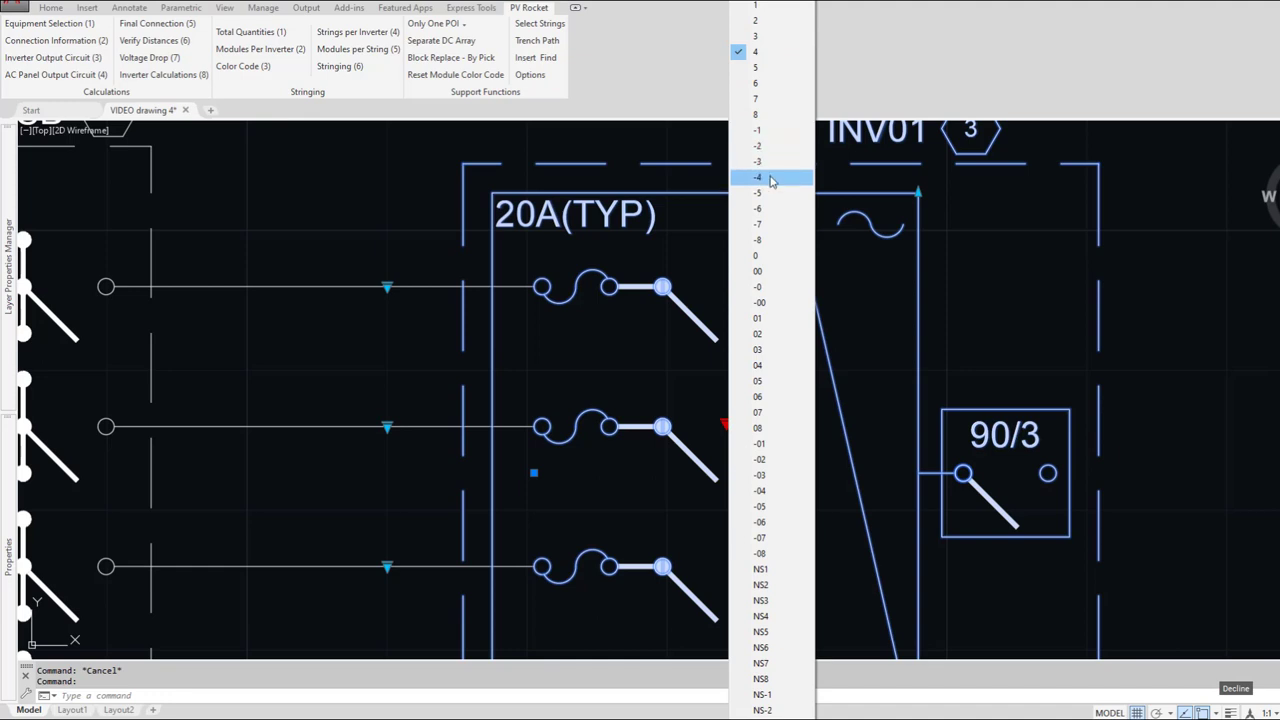
click(769, 257)
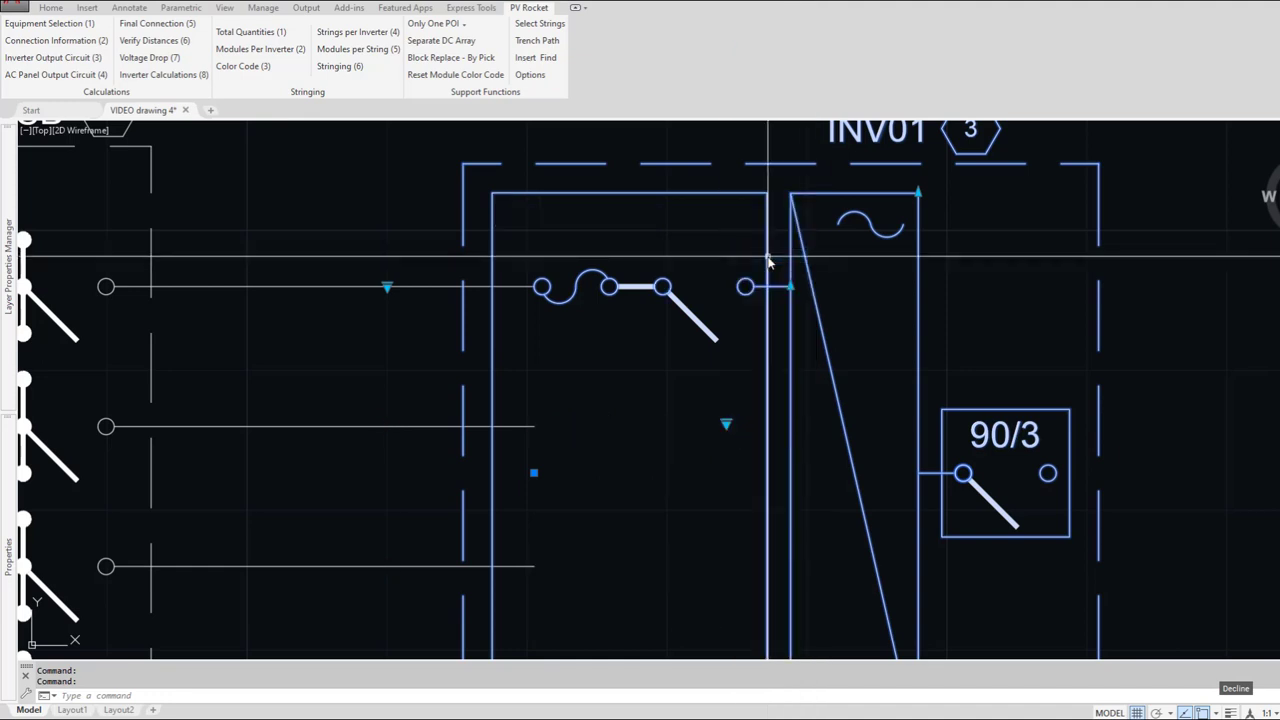
click(387, 287)
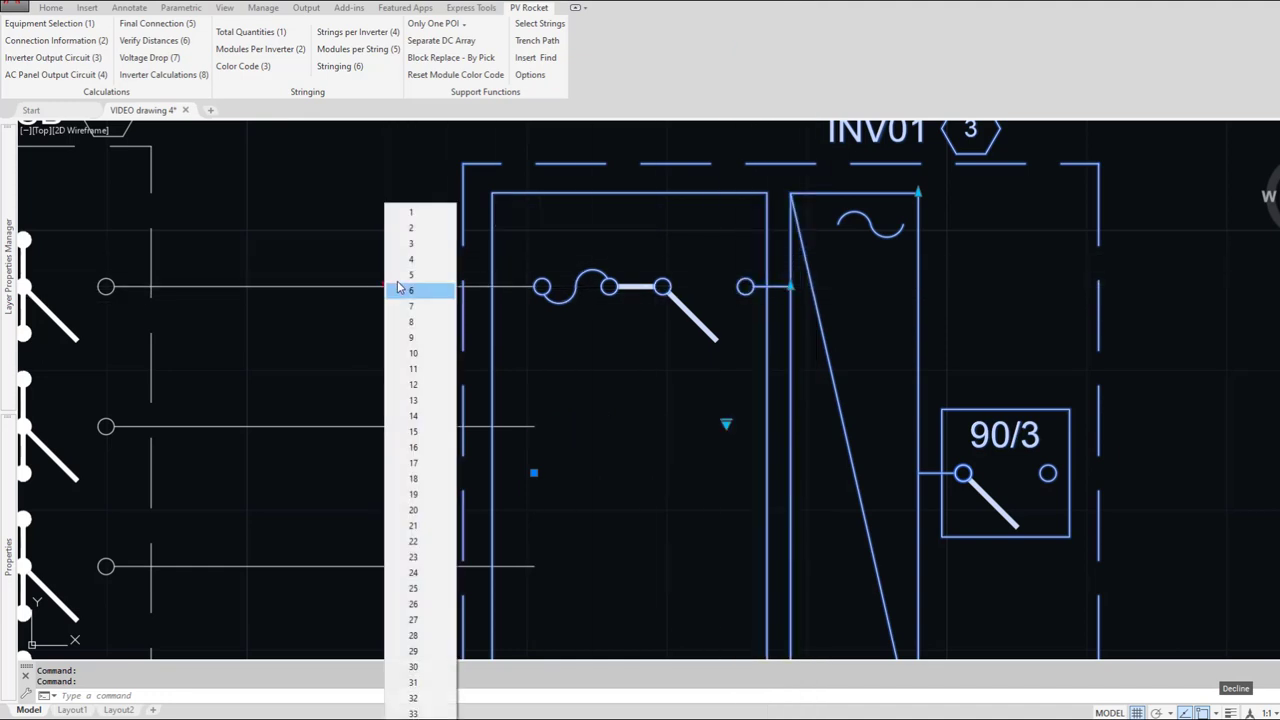
click(413, 262)
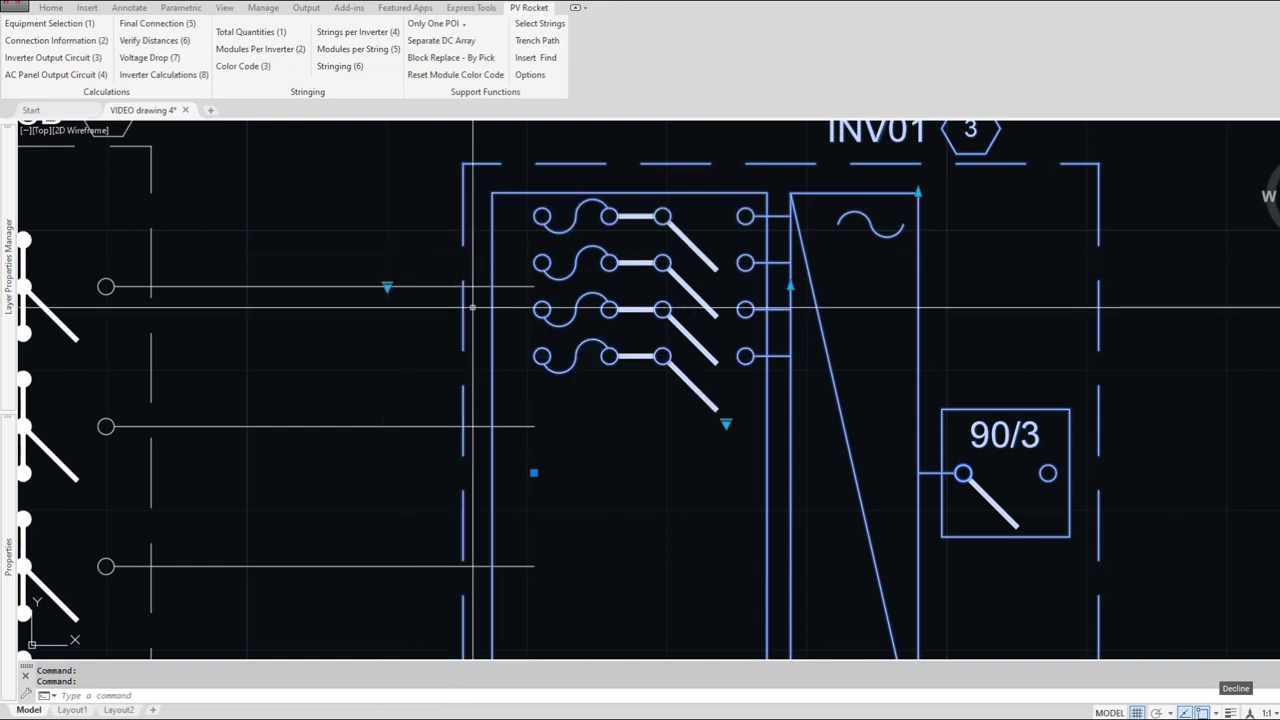
Step: Shift INV01's group of four fused inputs down to just below the middle of the inverter enclosure
click(790, 287)
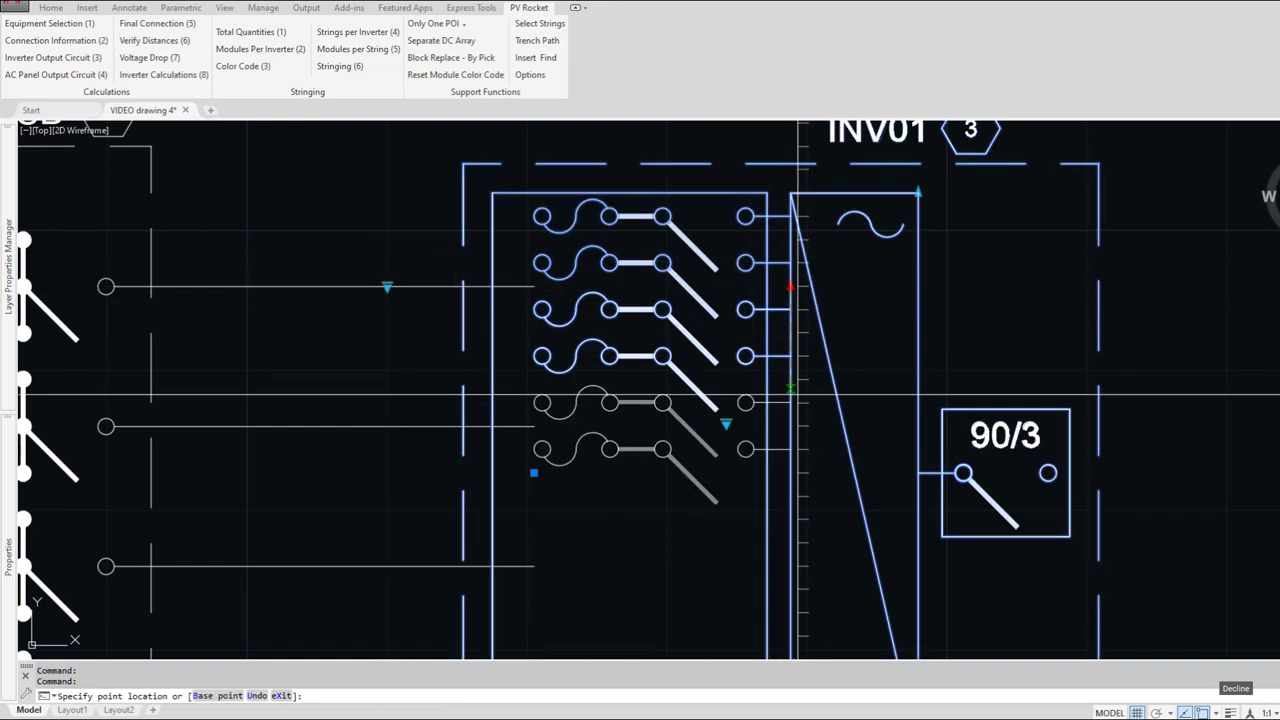
click(791, 543)
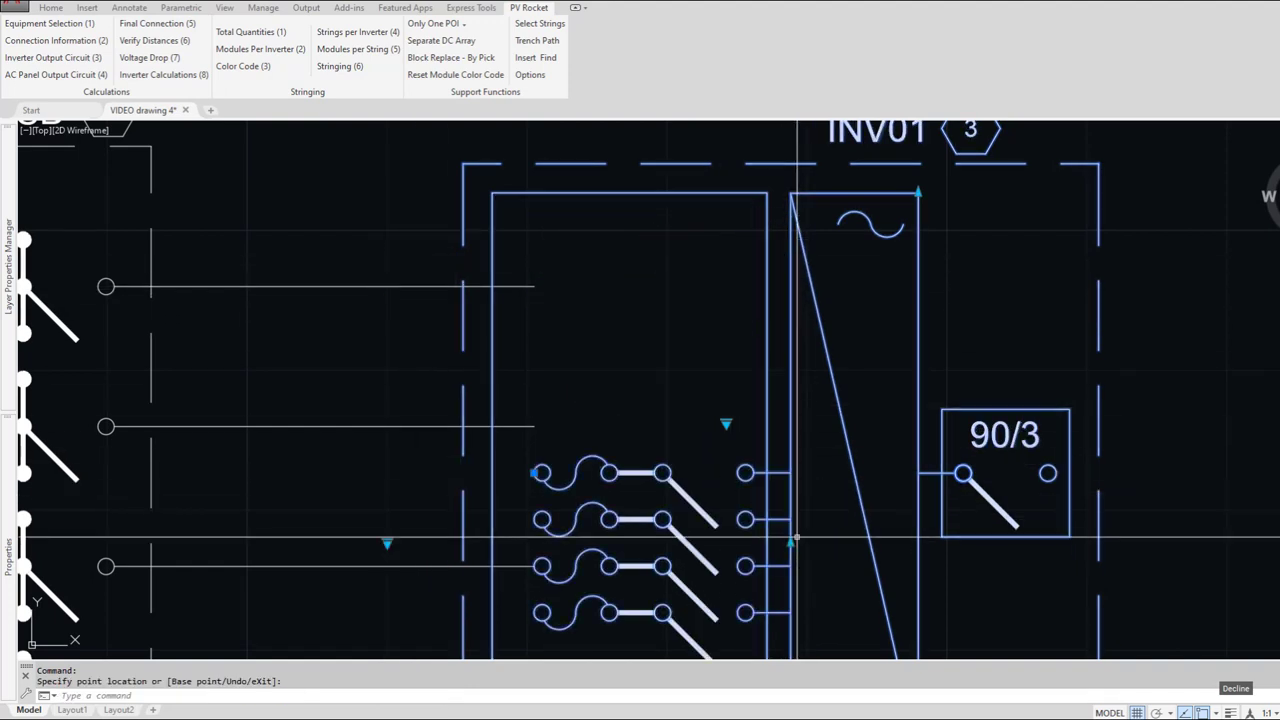
click(726, 424)
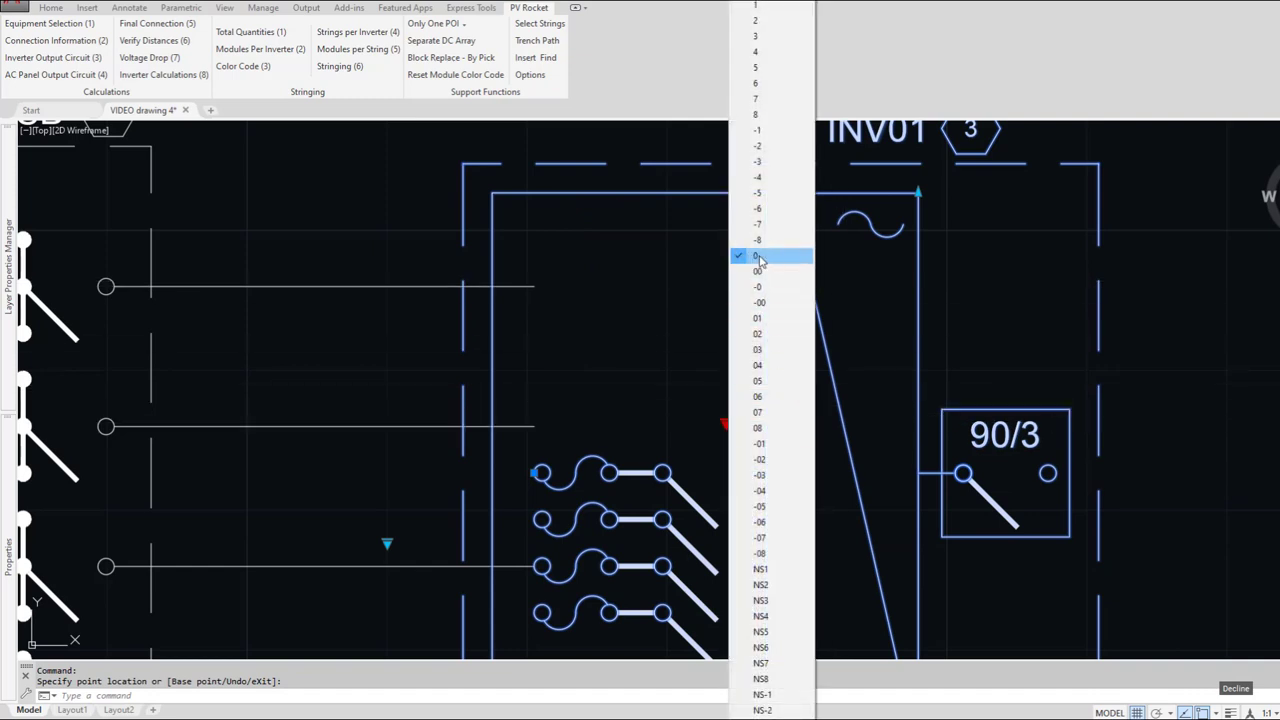
click(640, 391)
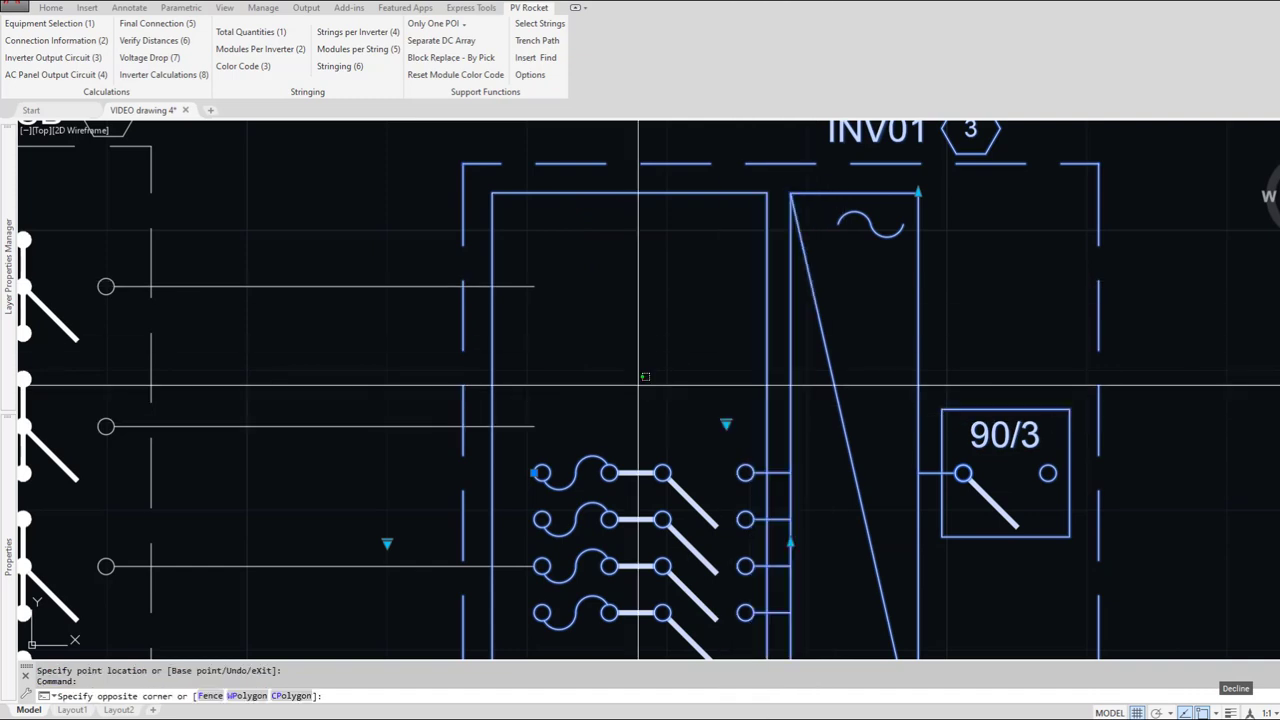
click(617, 411)
click(387, 543)
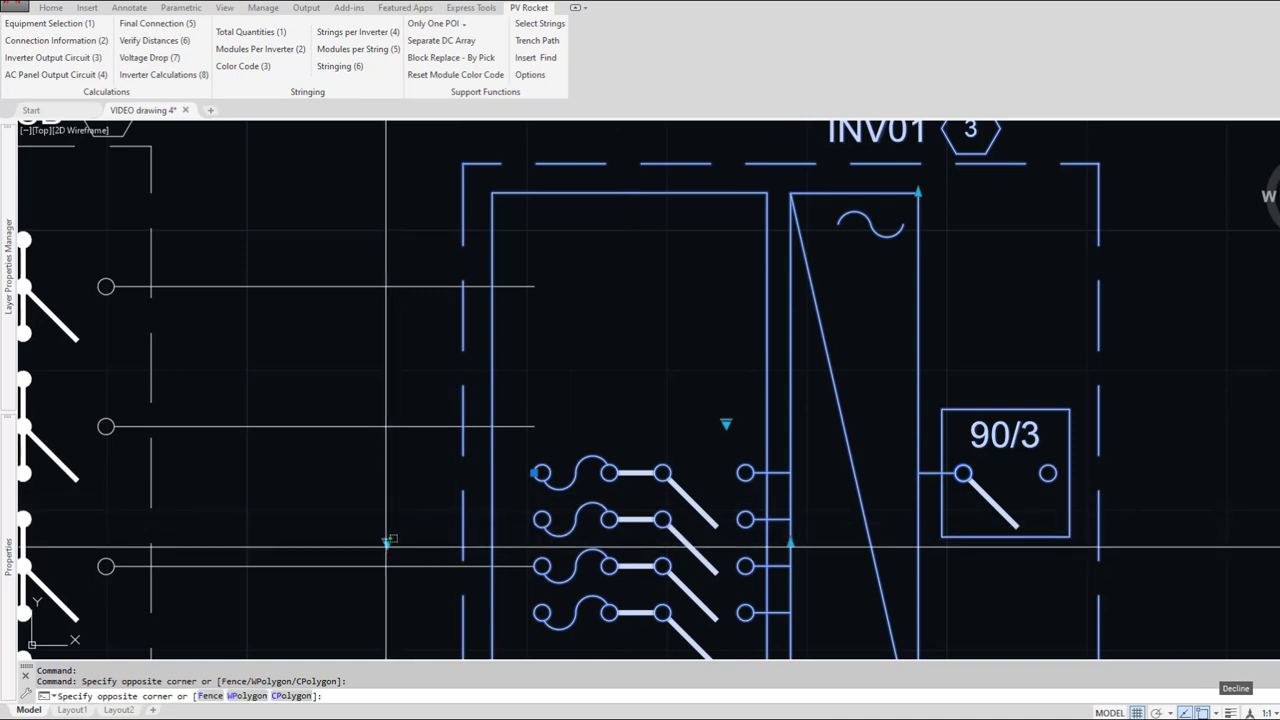
click(387, 543)
click(388, 544)
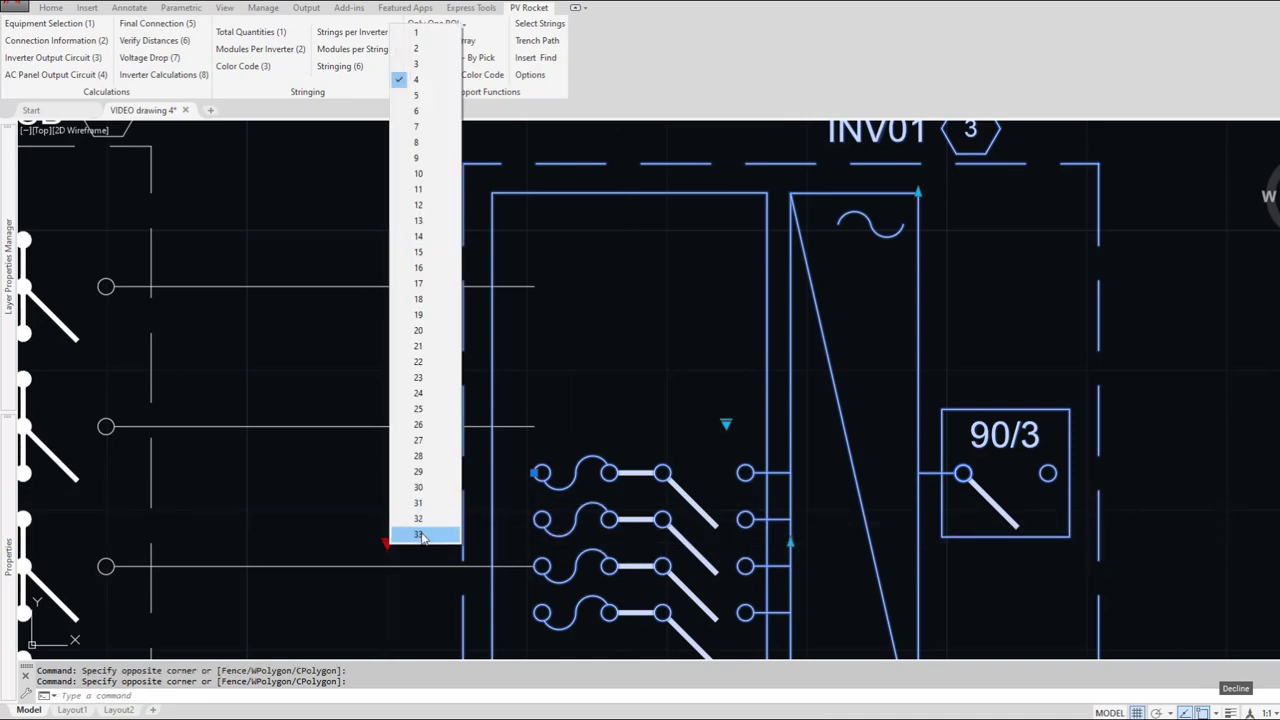
click(1003, 470)
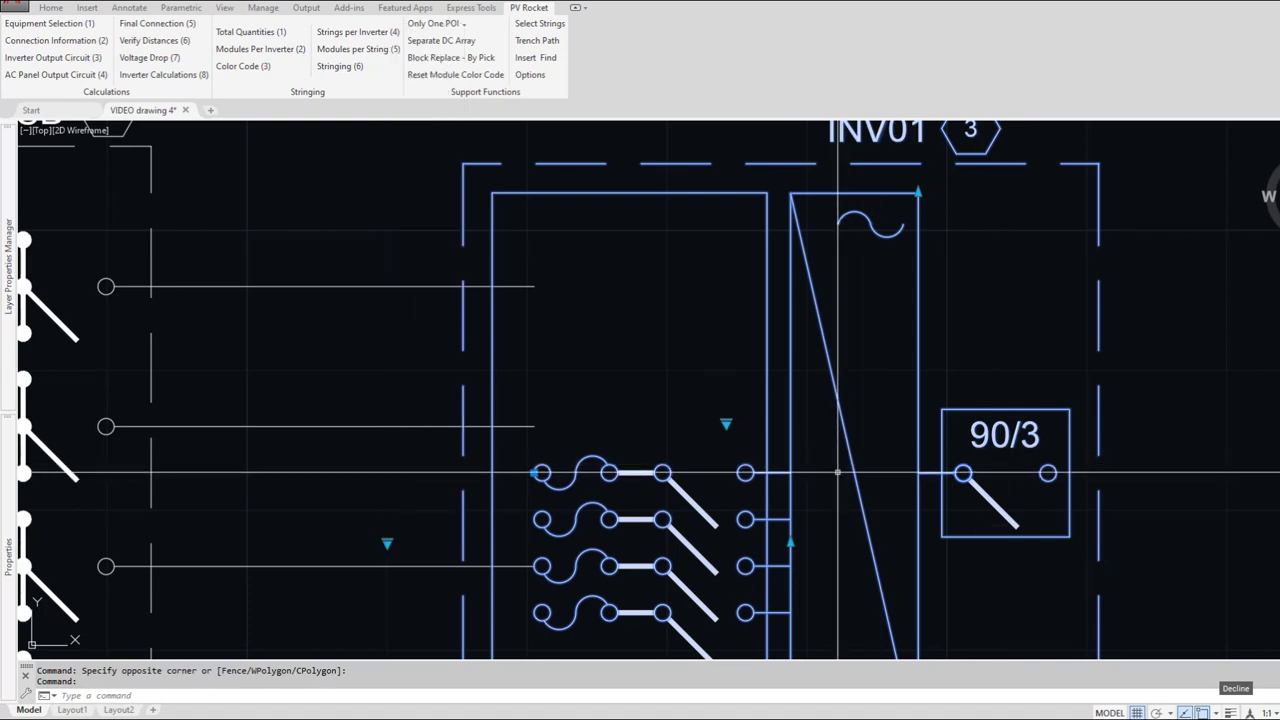
scroll(1005, 472, down, 2)
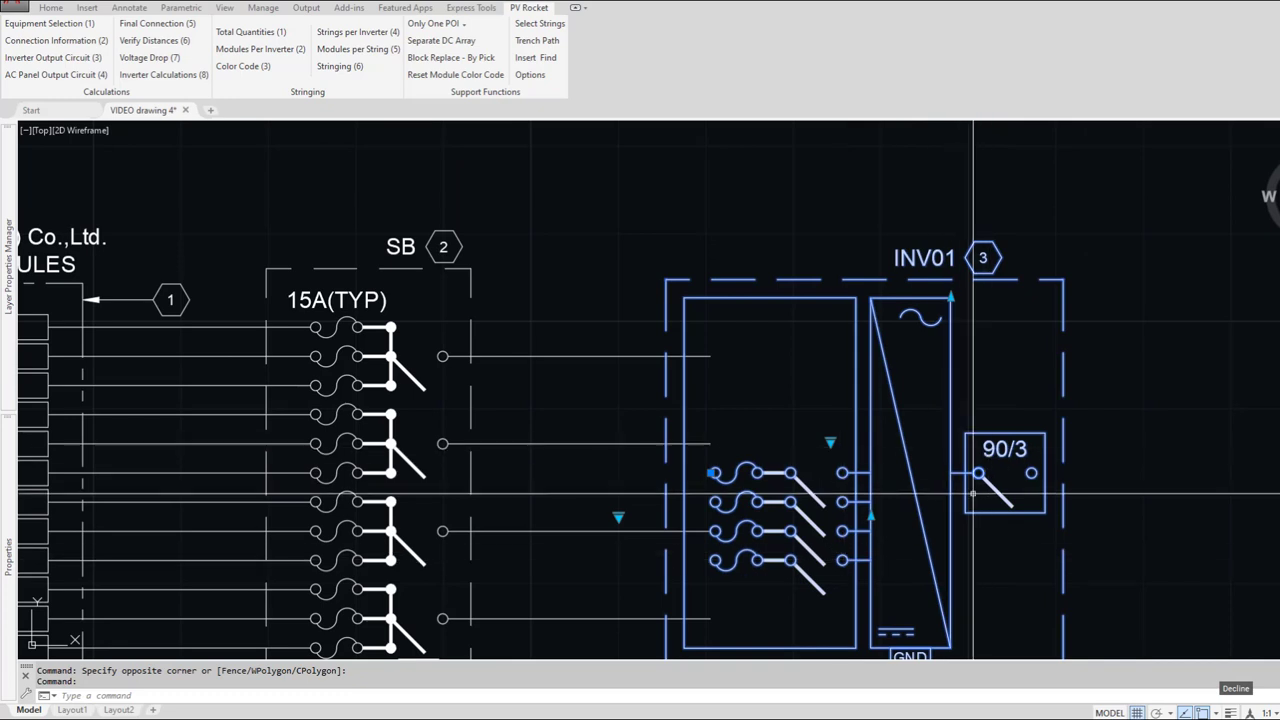
click(870, 516)
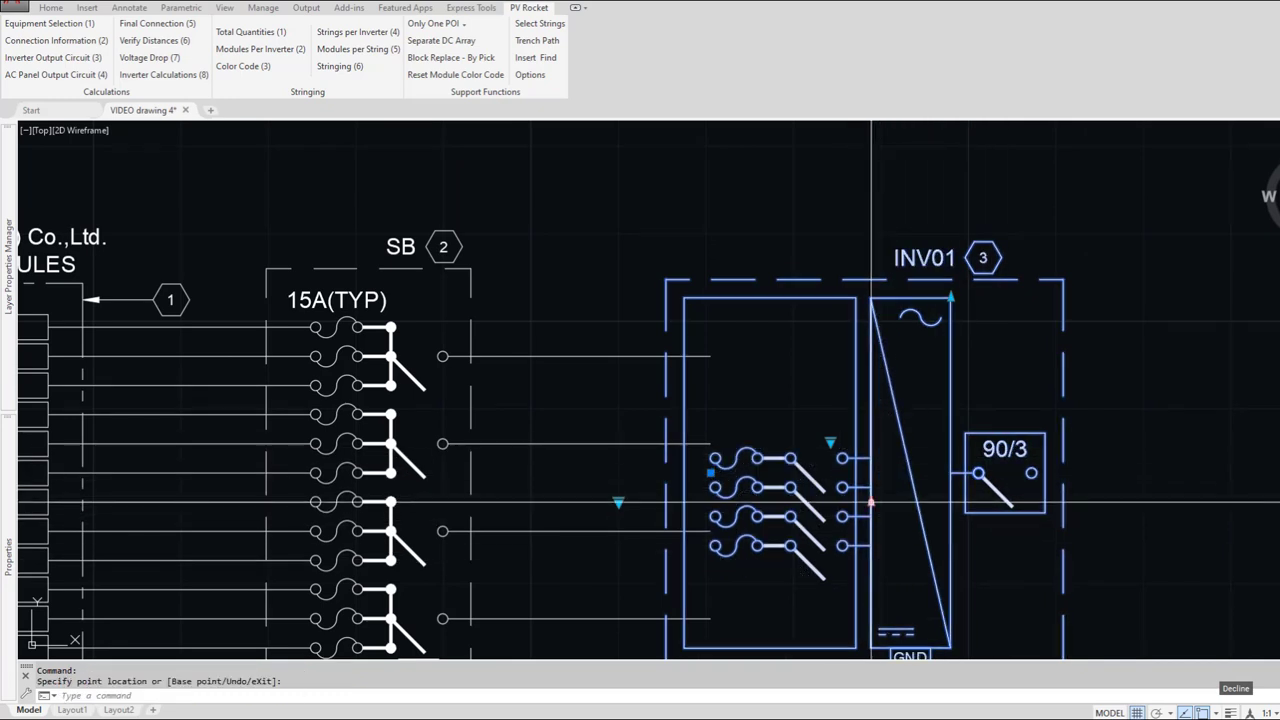
Step: Try input options 00 and 08 on the INV01 inverter block
click(830, 442)
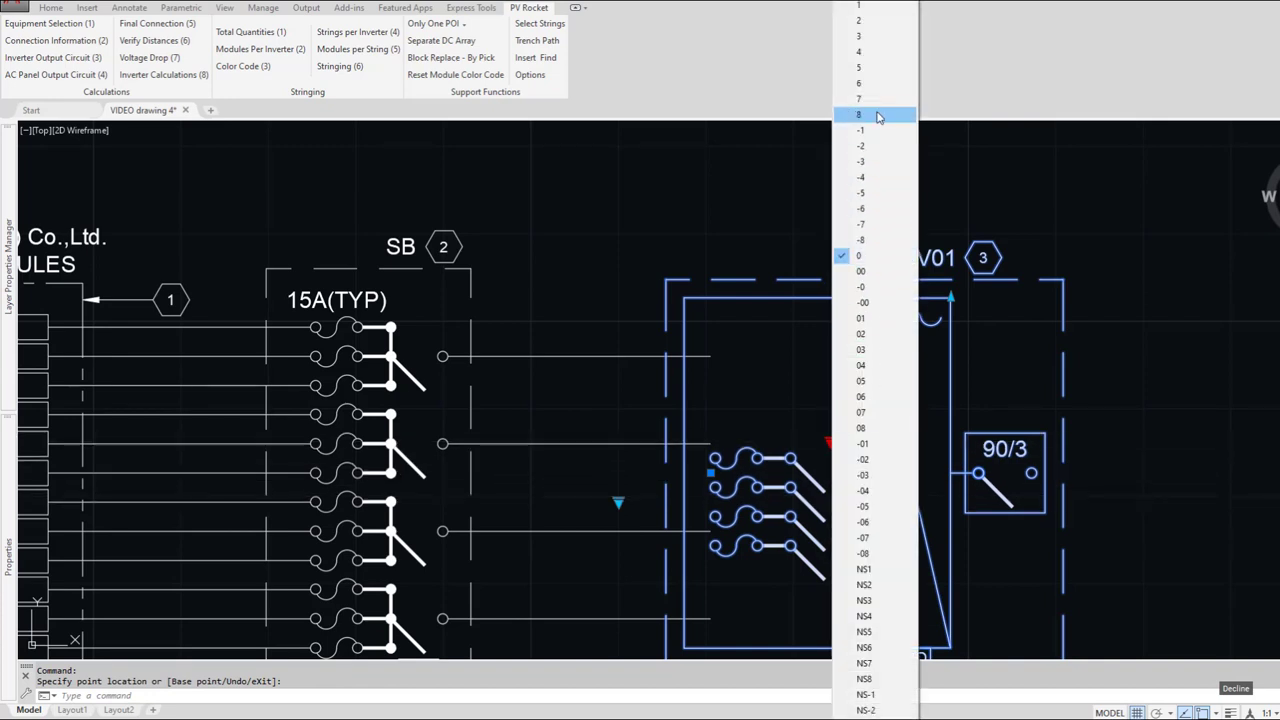
click(866, 275)
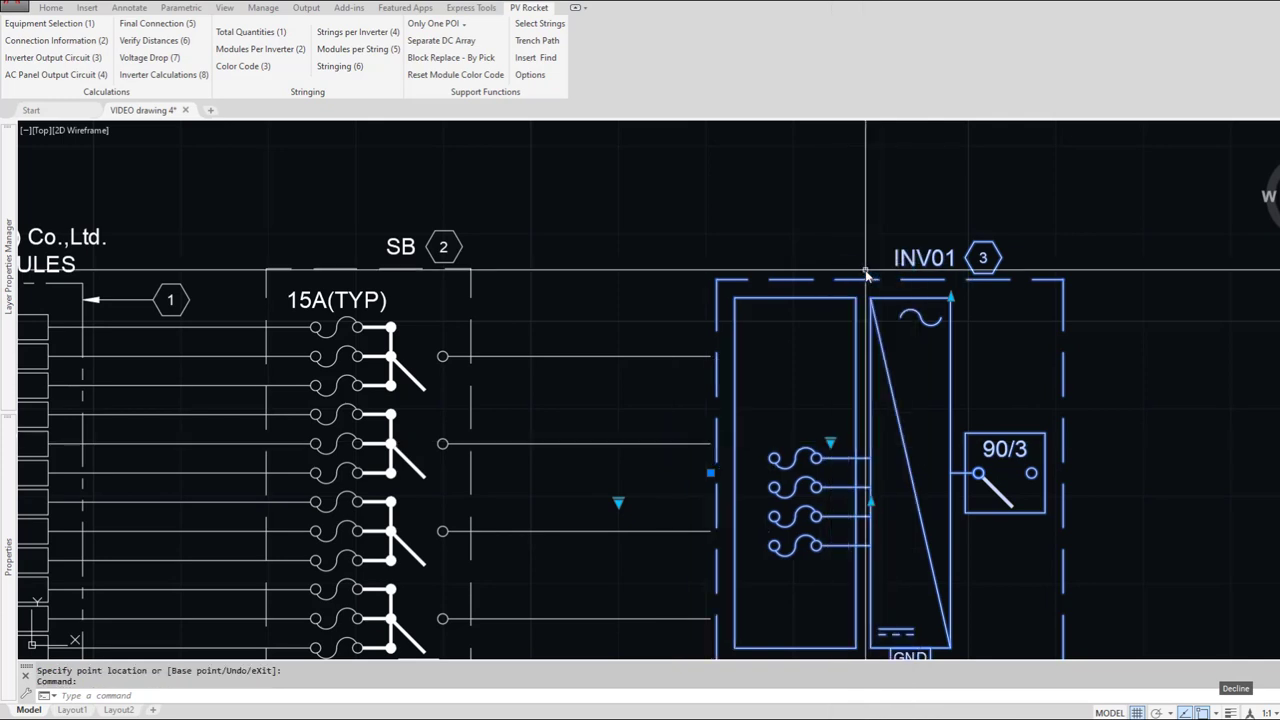
click(830, 443)
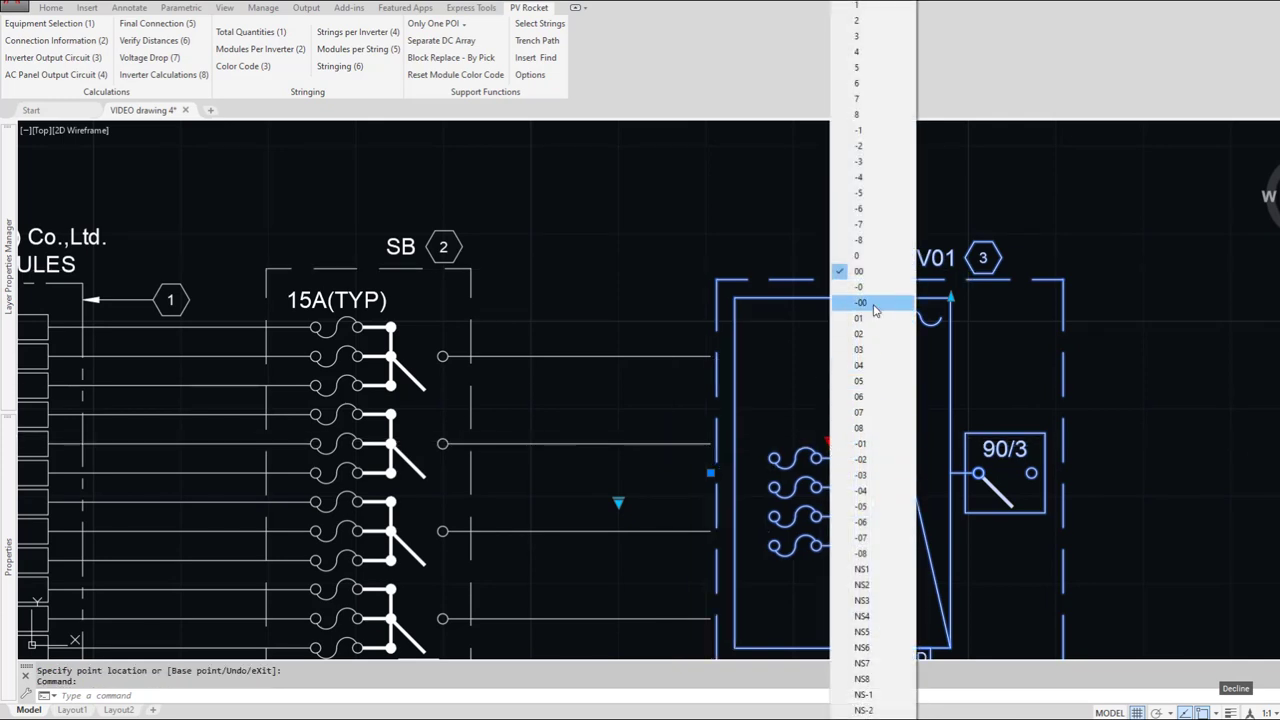
click(867, 420)
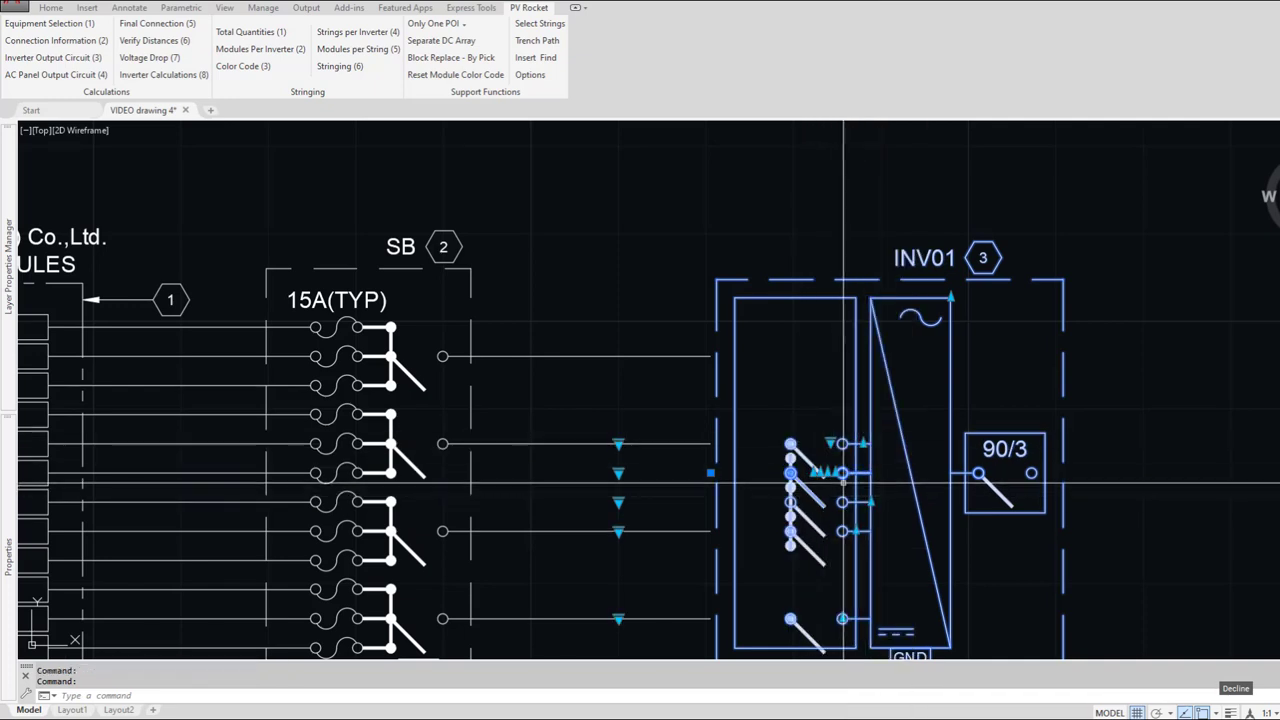
click(831, 444)
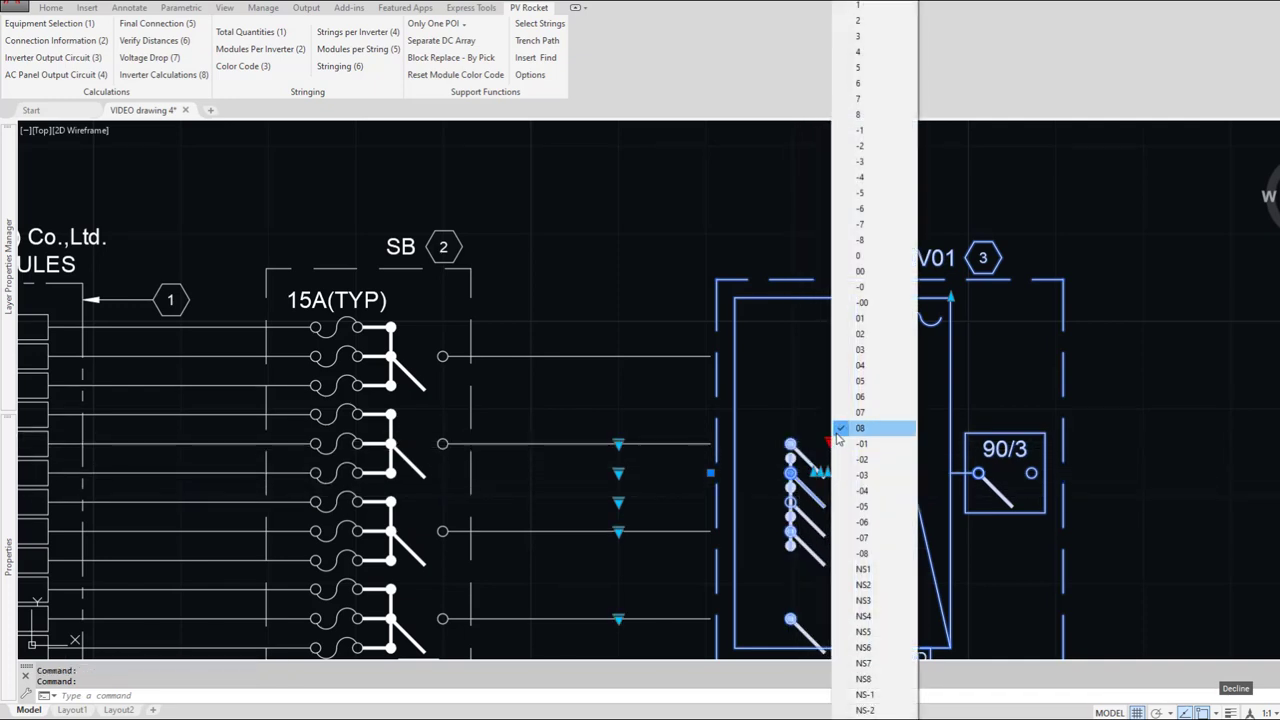
click(680, 484)
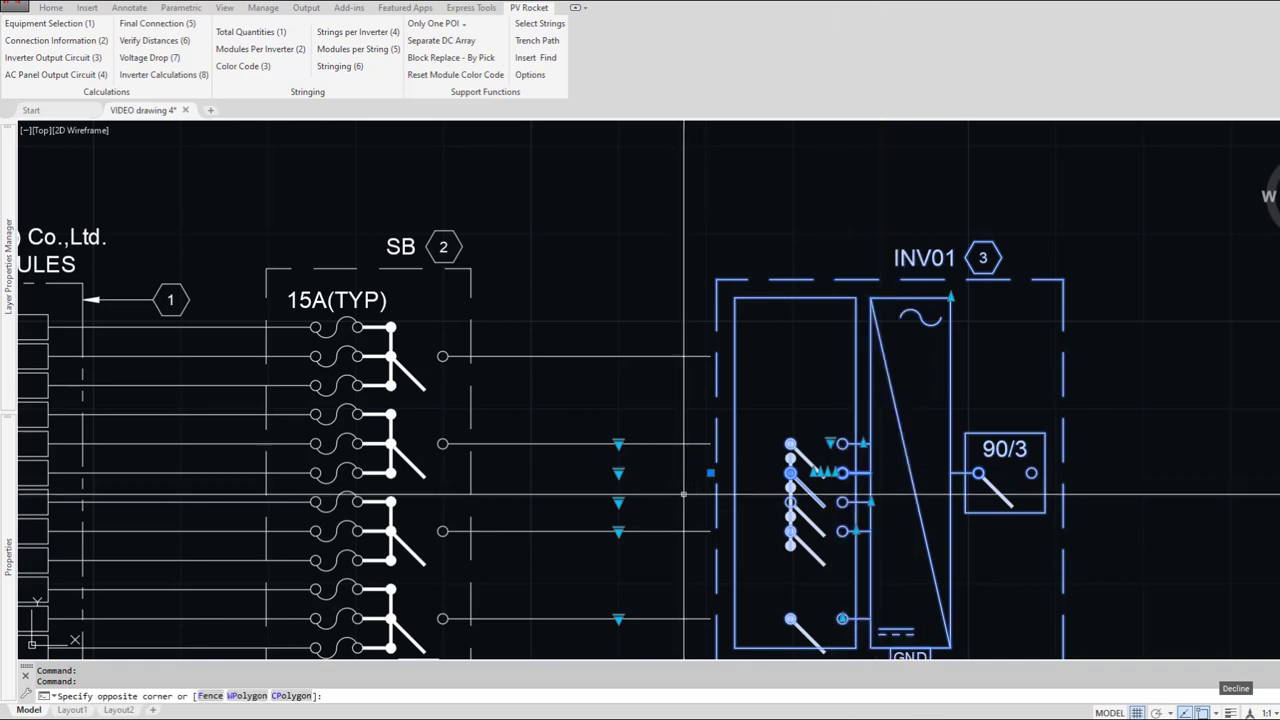
Step: Set INV01's uppermost disconnect to 3 inputs and shift it up near the top of the inverter enclosure
click(635, 340)
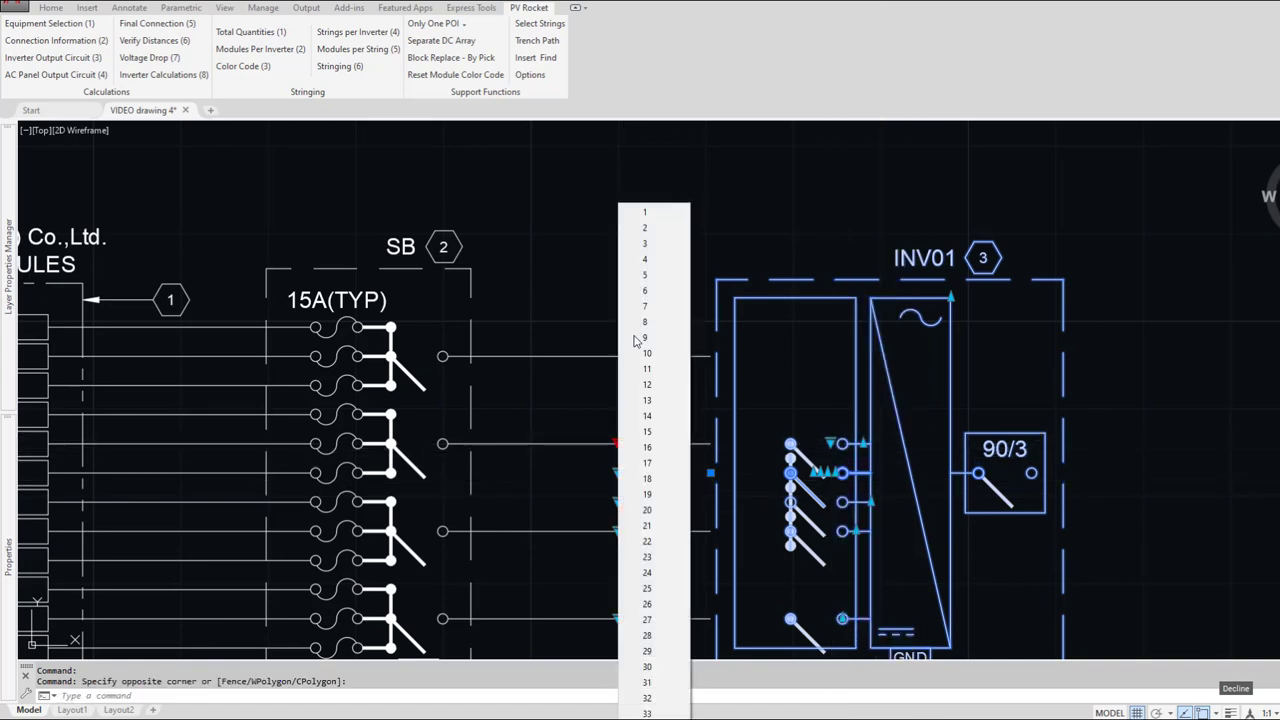
click(645, 245)
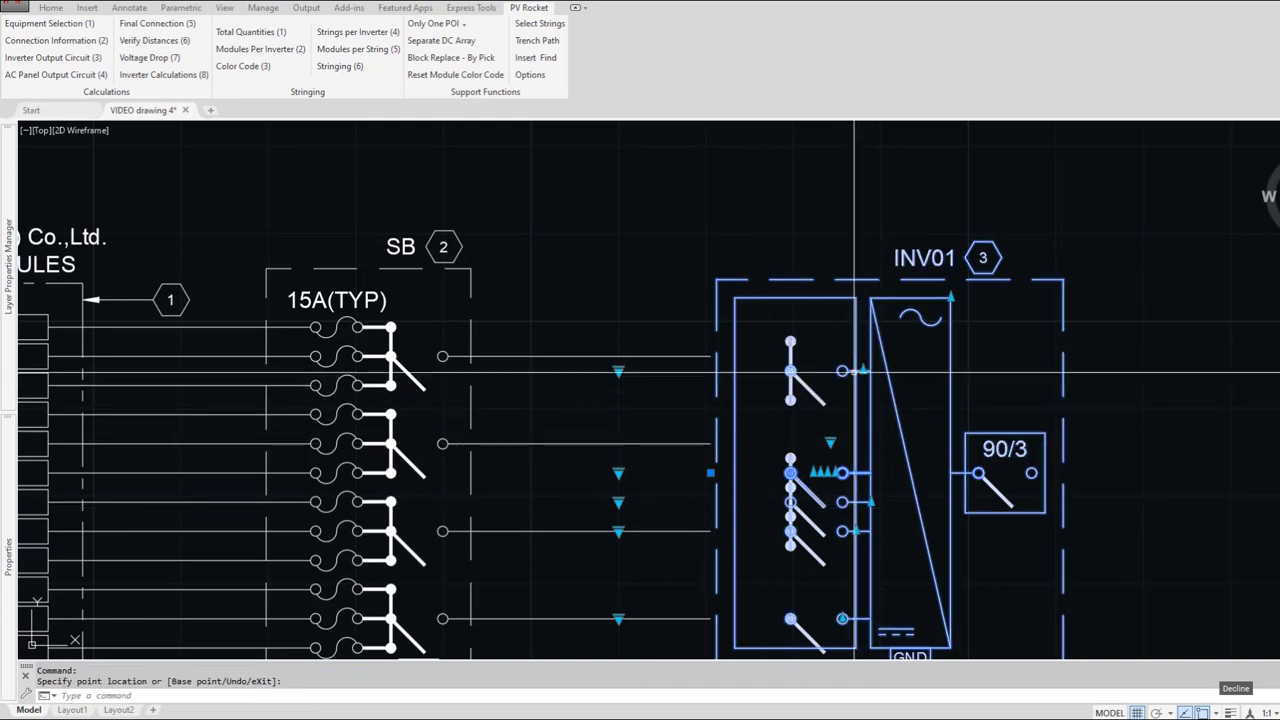
click(884, 390)
Step: Switch INV01's input option to 4 and reduce its two multi-fuse inputs to 1 fuse each
click(832, 443)
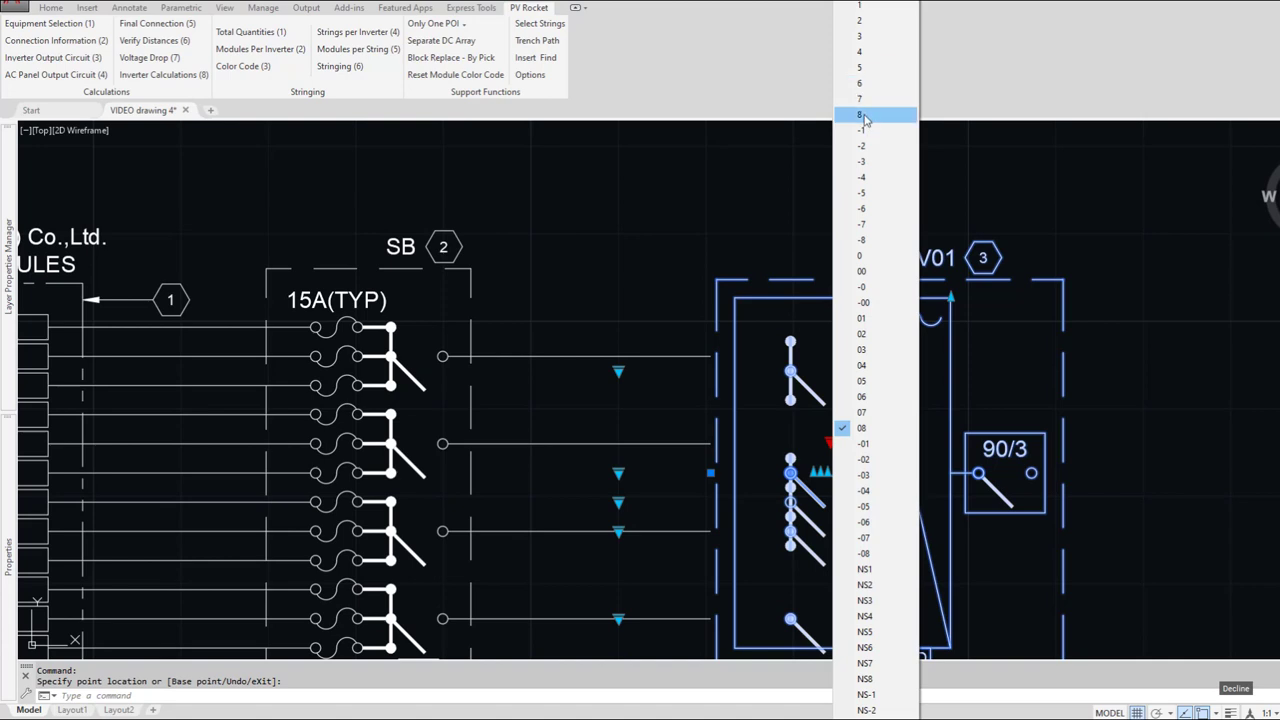
click(871, 53)
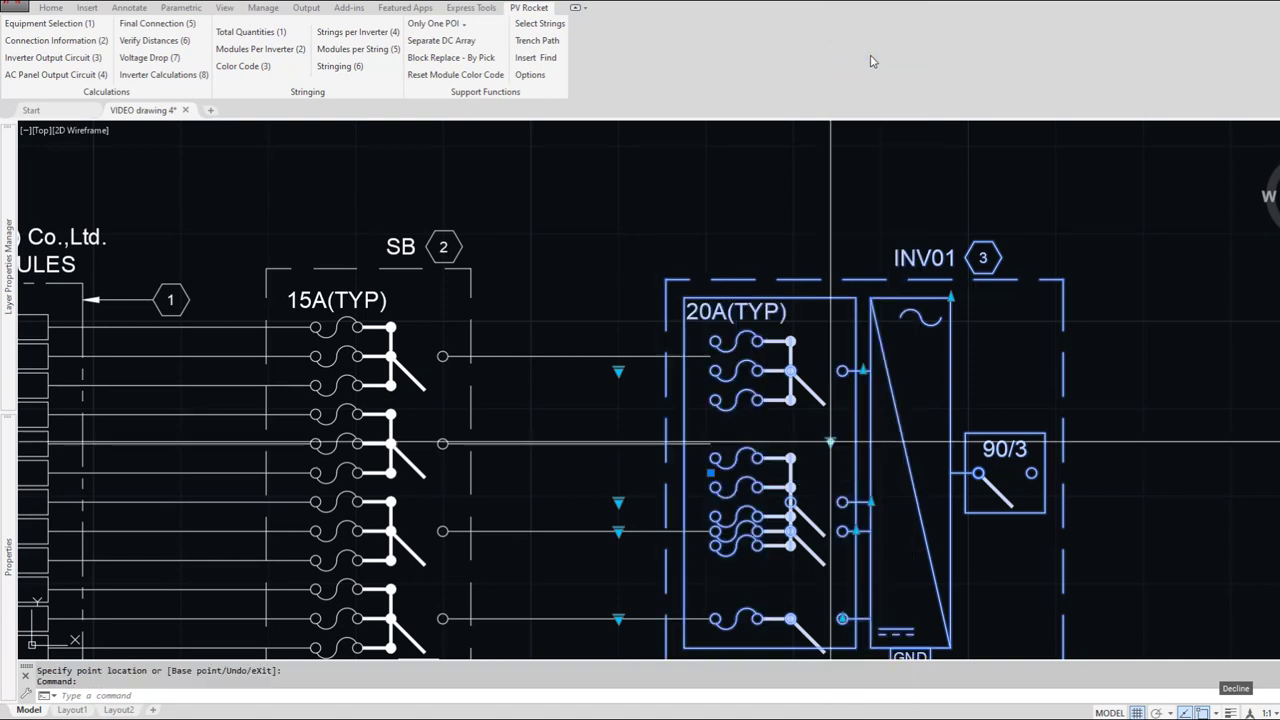
click(618, 371)
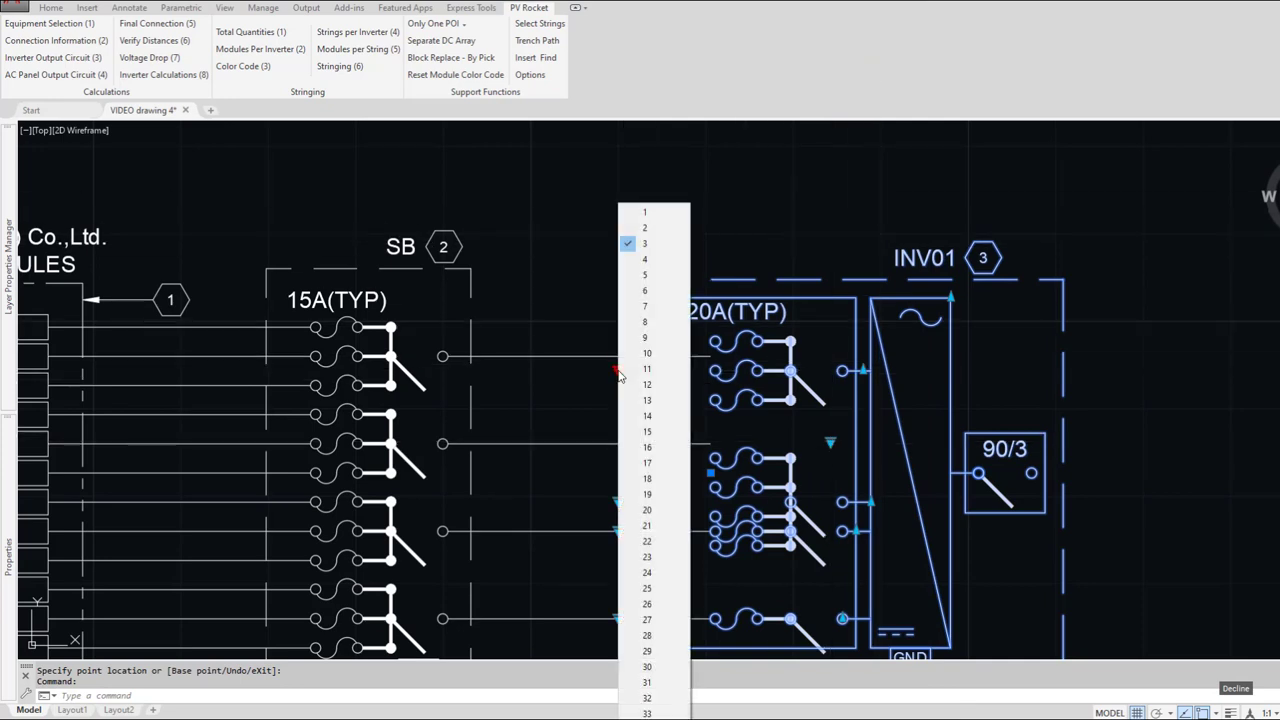
click(645, 212)
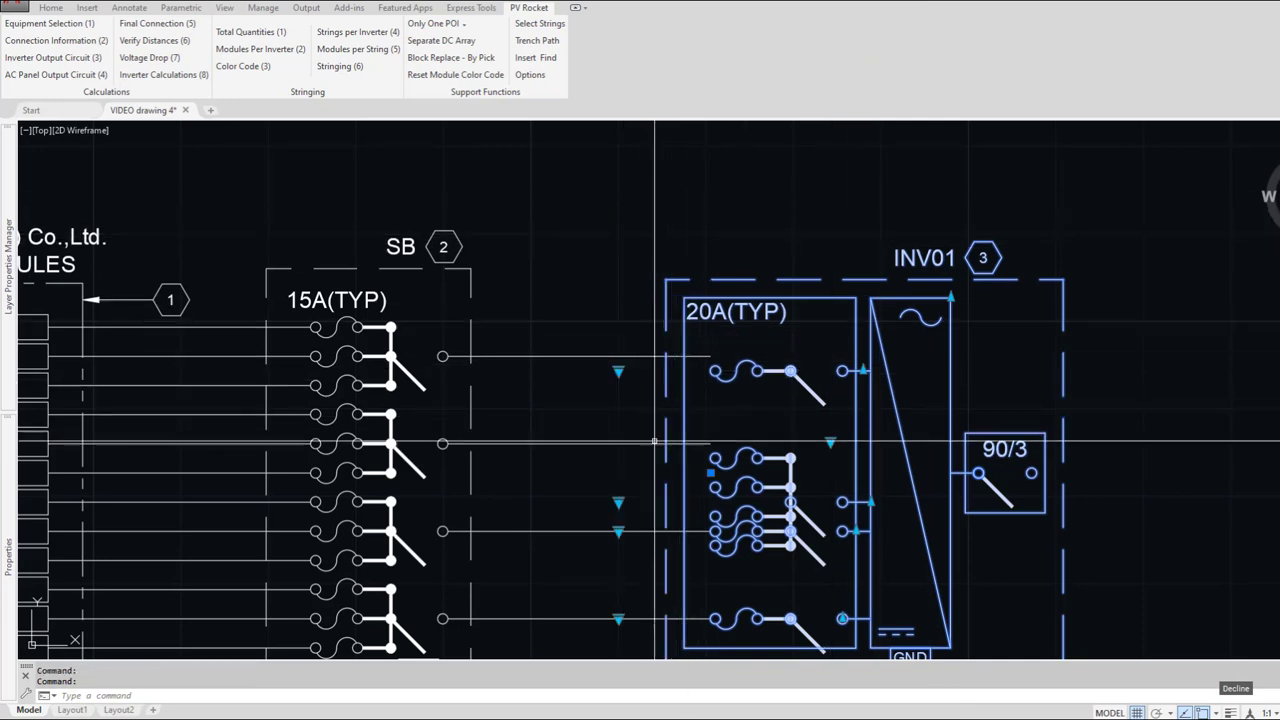
click(618, 502)
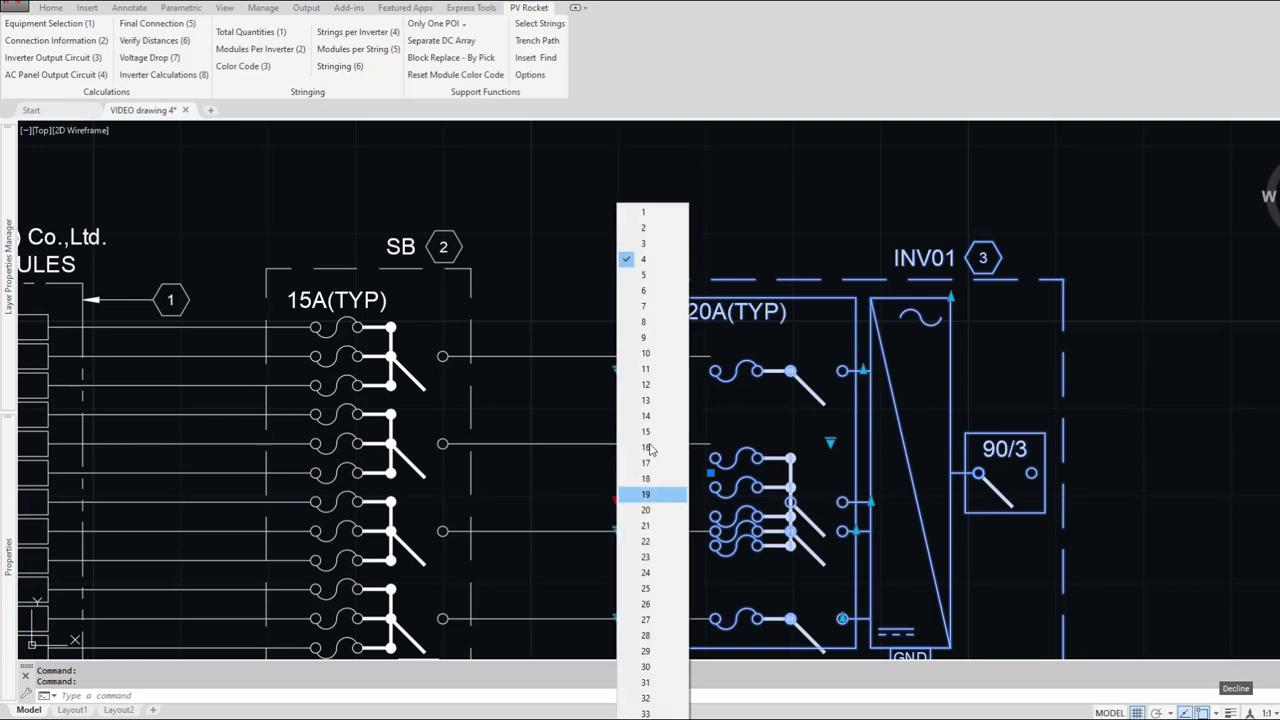
click(642, 218)
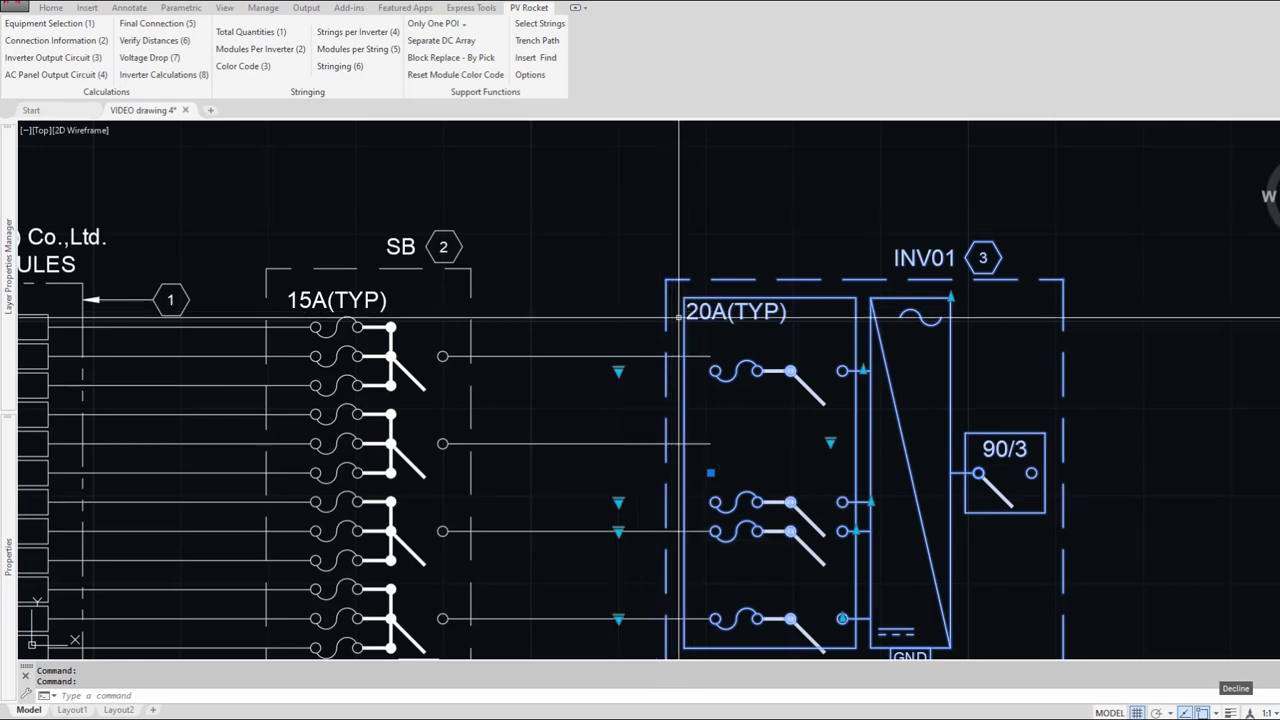
Step: Align INV01's two uppermost fused inputs with the first and second output lines from the SB box
click(872, 498)
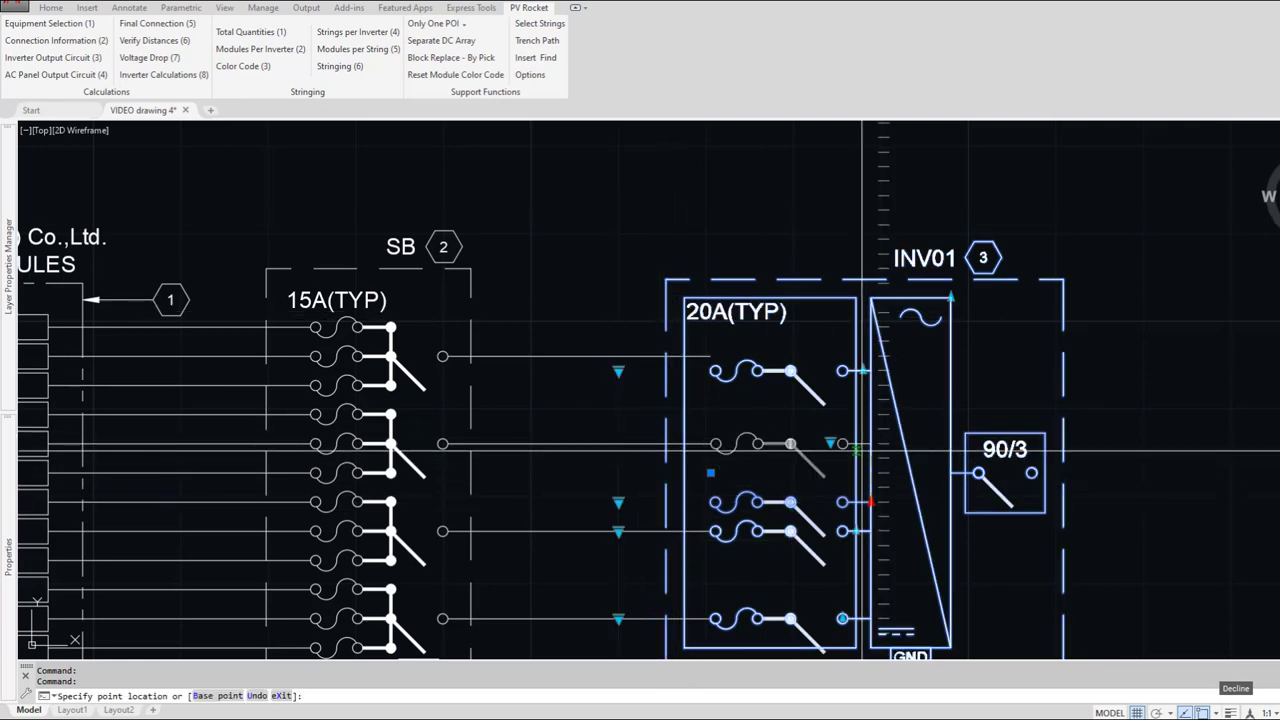
click(863, 370)
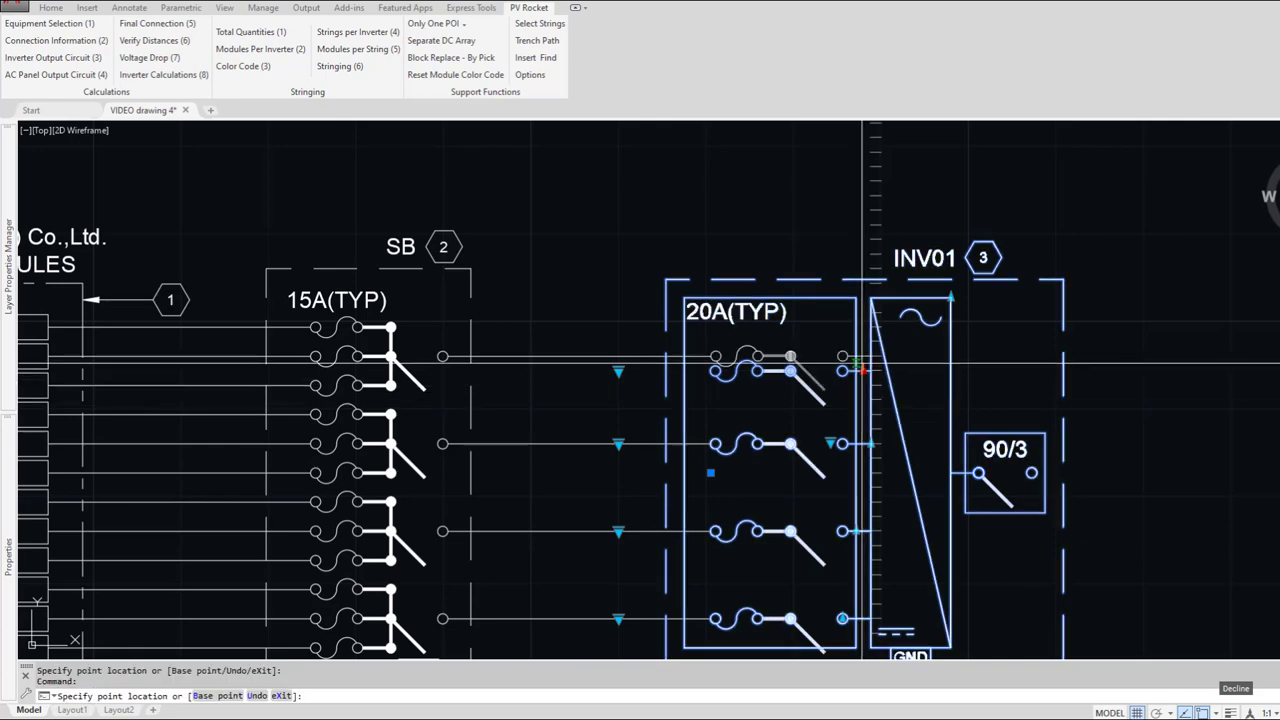
click(863, 356)
key(Escape)
key(Escape)
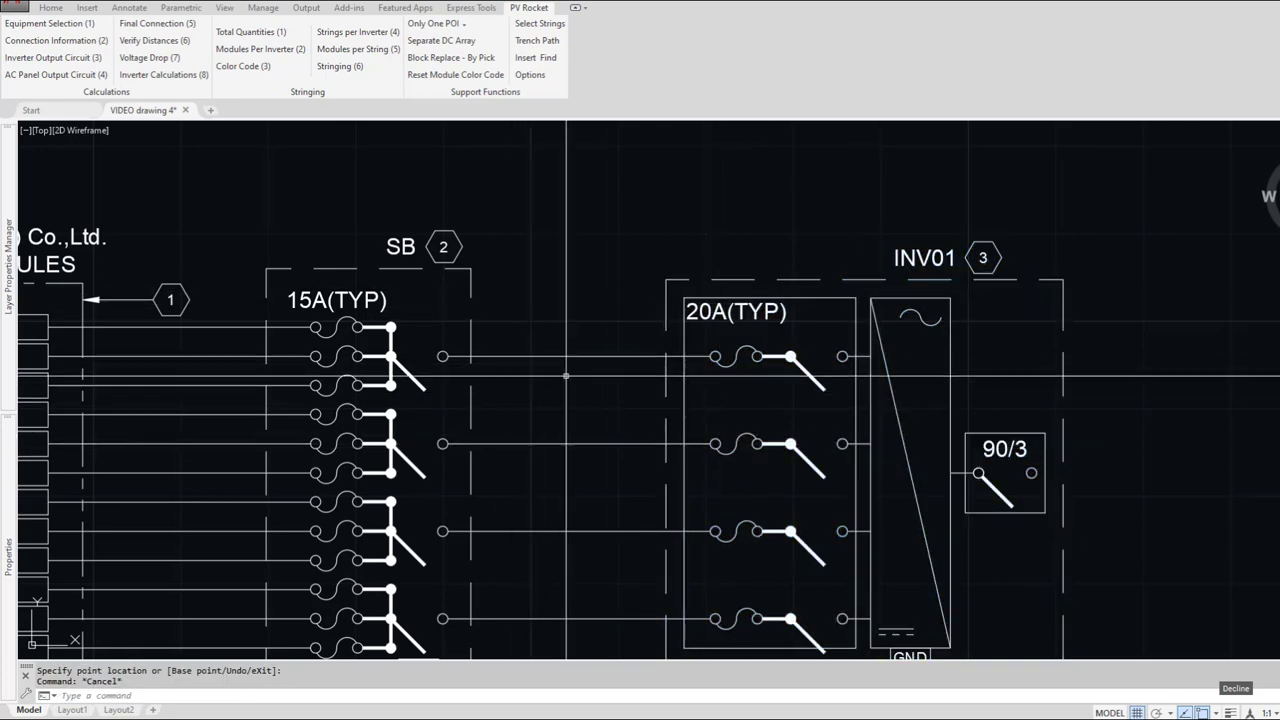
Step: Check the conductor size in the DC string amperage notes and place the text "(2)#10AWG" above the INV01 string lines
scroll(594, 376, down, 4)
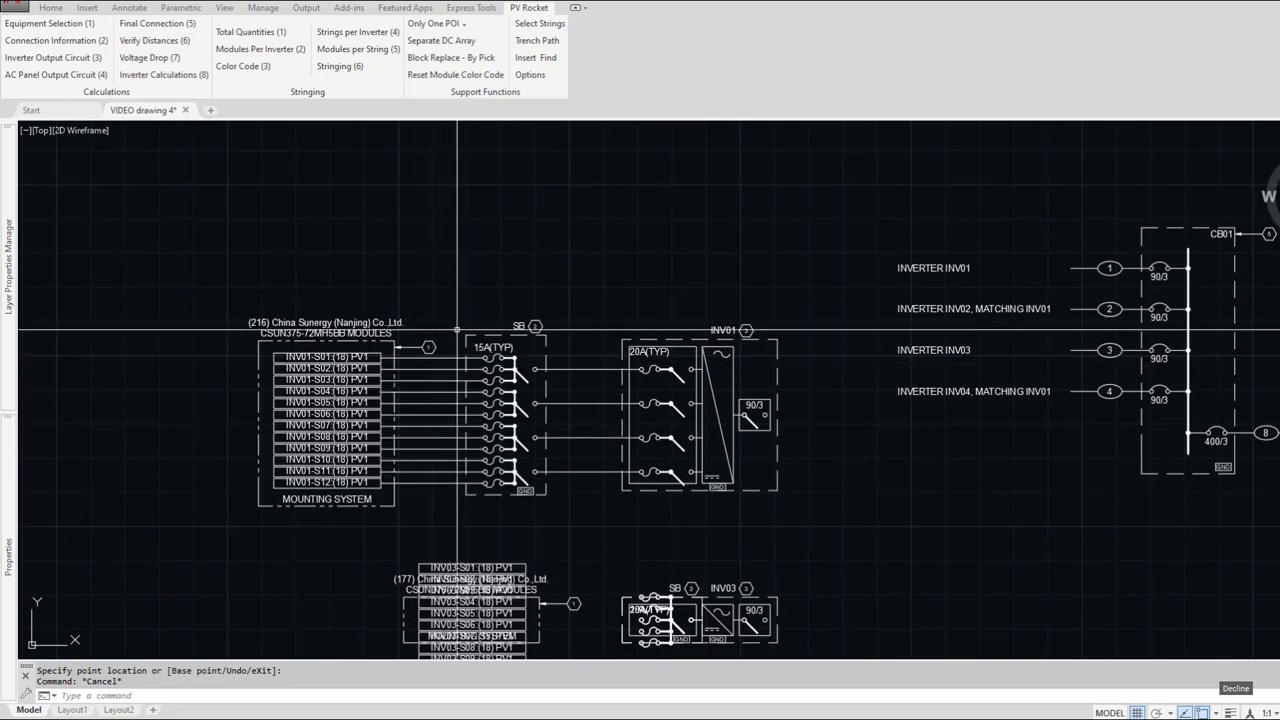
scroll(455, 376, down, 3)
scroll(455, 376, down, 2)
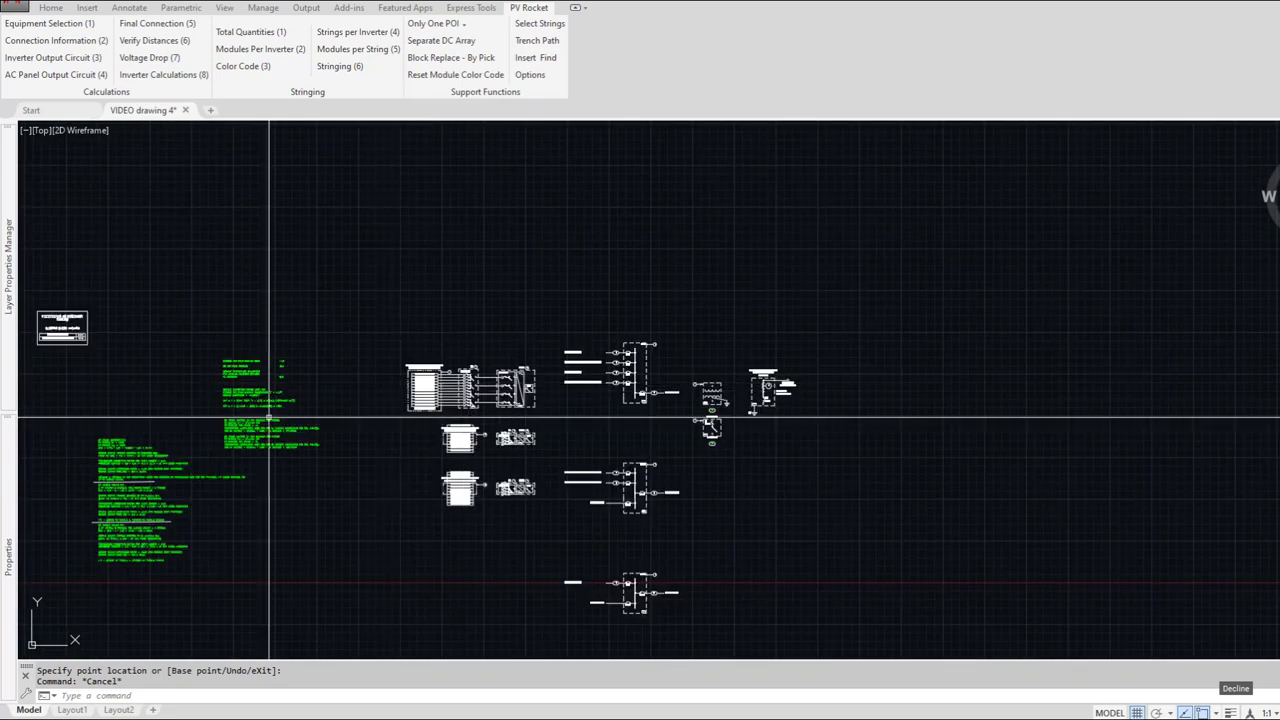
scroll(113, 470, up, 8)
middle_drag(113, 471, 284, 469)
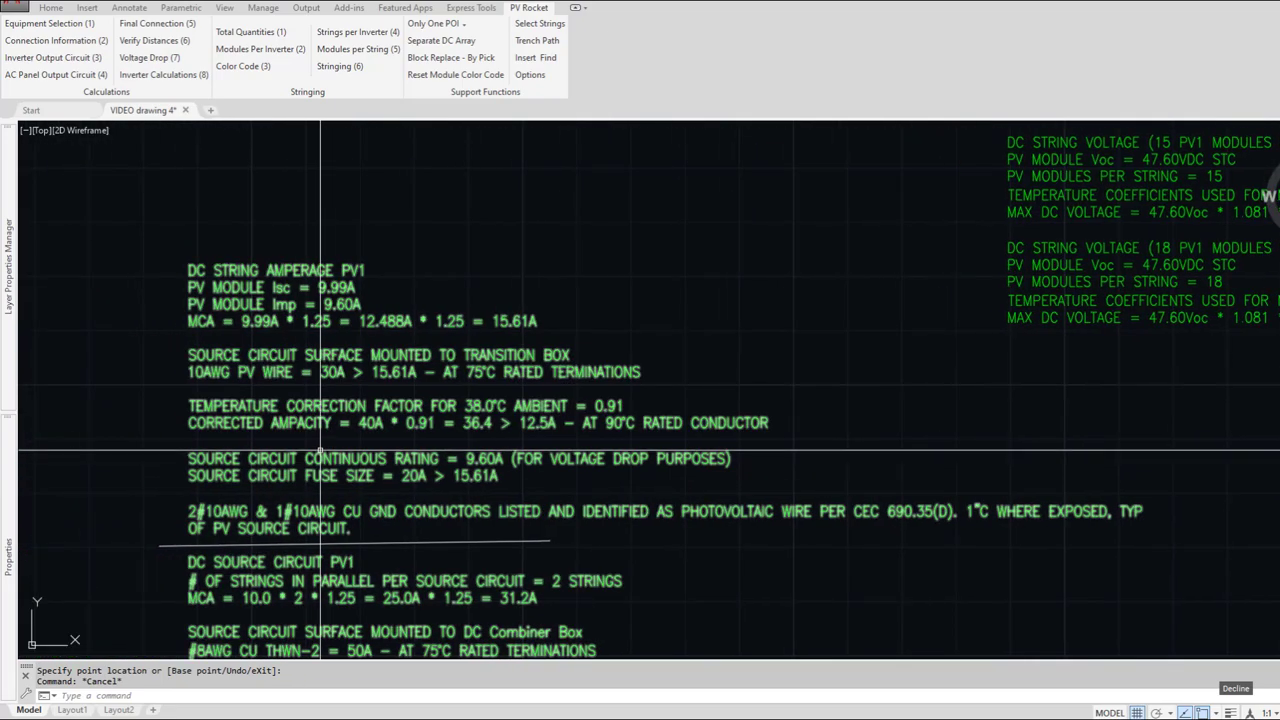
scroll(256, 520, down, 4)
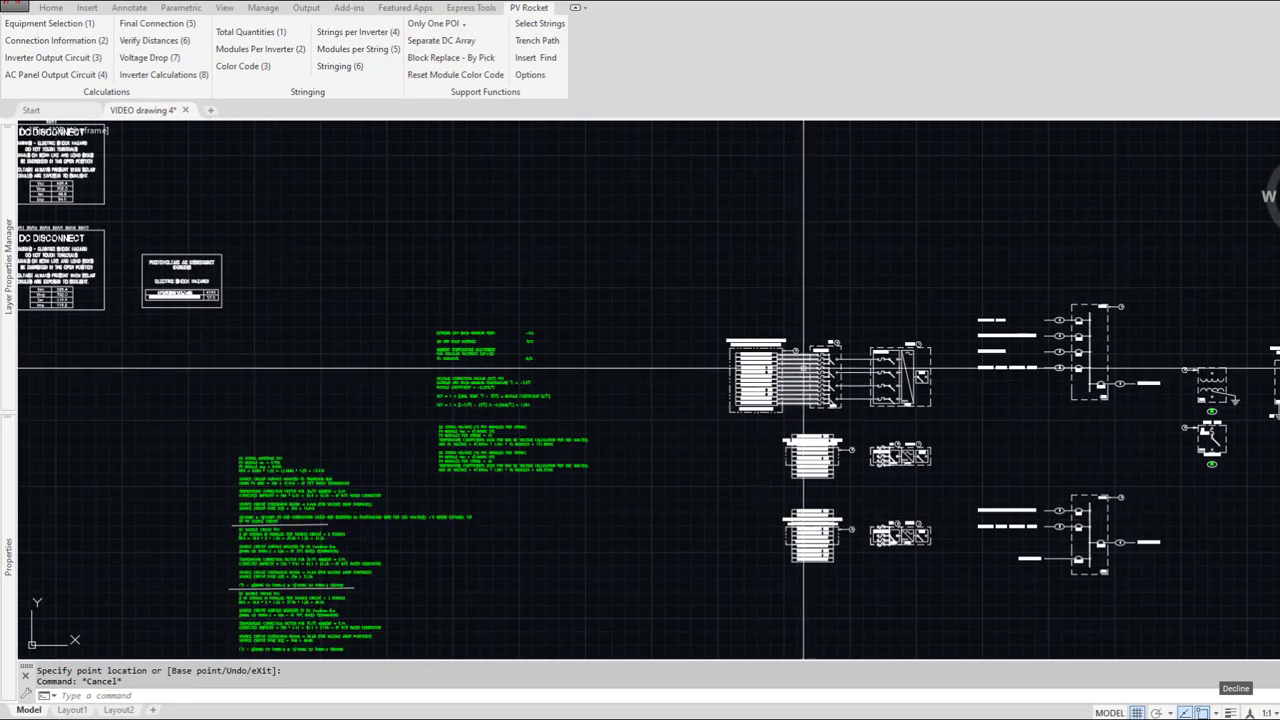
scroll(695, 360, up, 5)
text(dt)
key(Return)
click(645, 348)
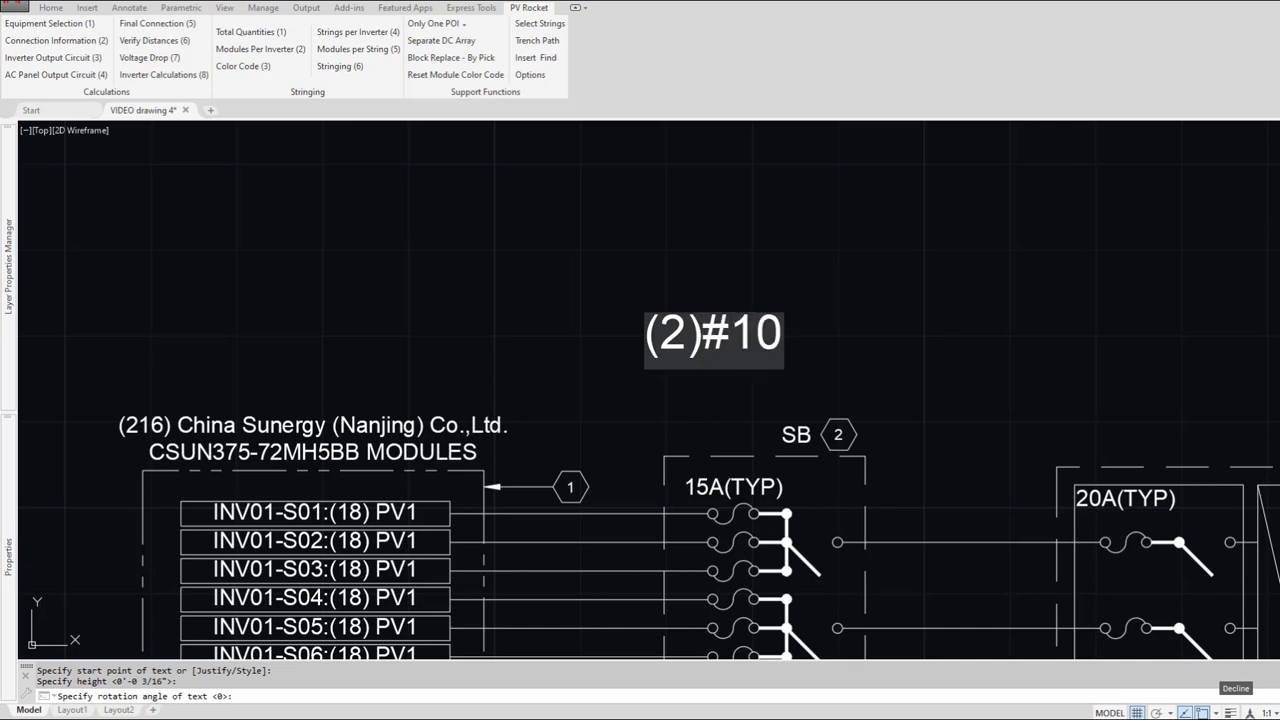
key(Return)
key(Return)
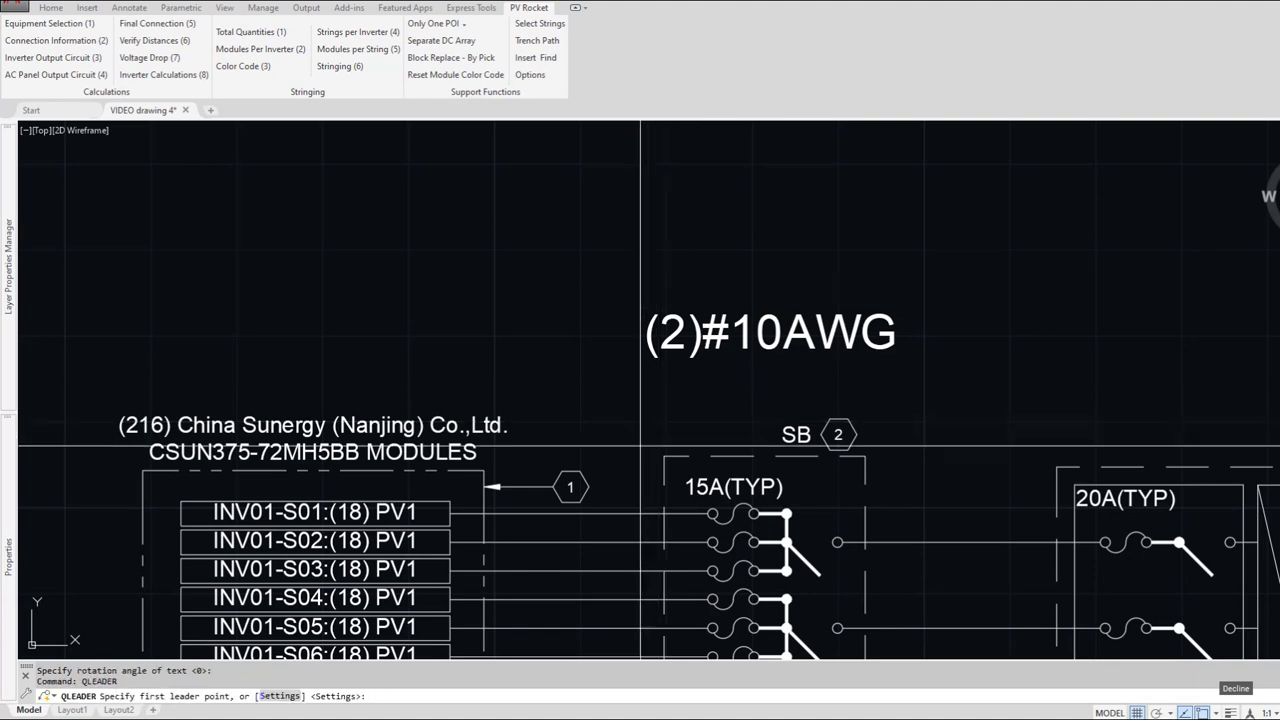
Step: Draw a leader from the (2)#10AWG text to the INV01-S01 string line, without leader text
click(597, 505)
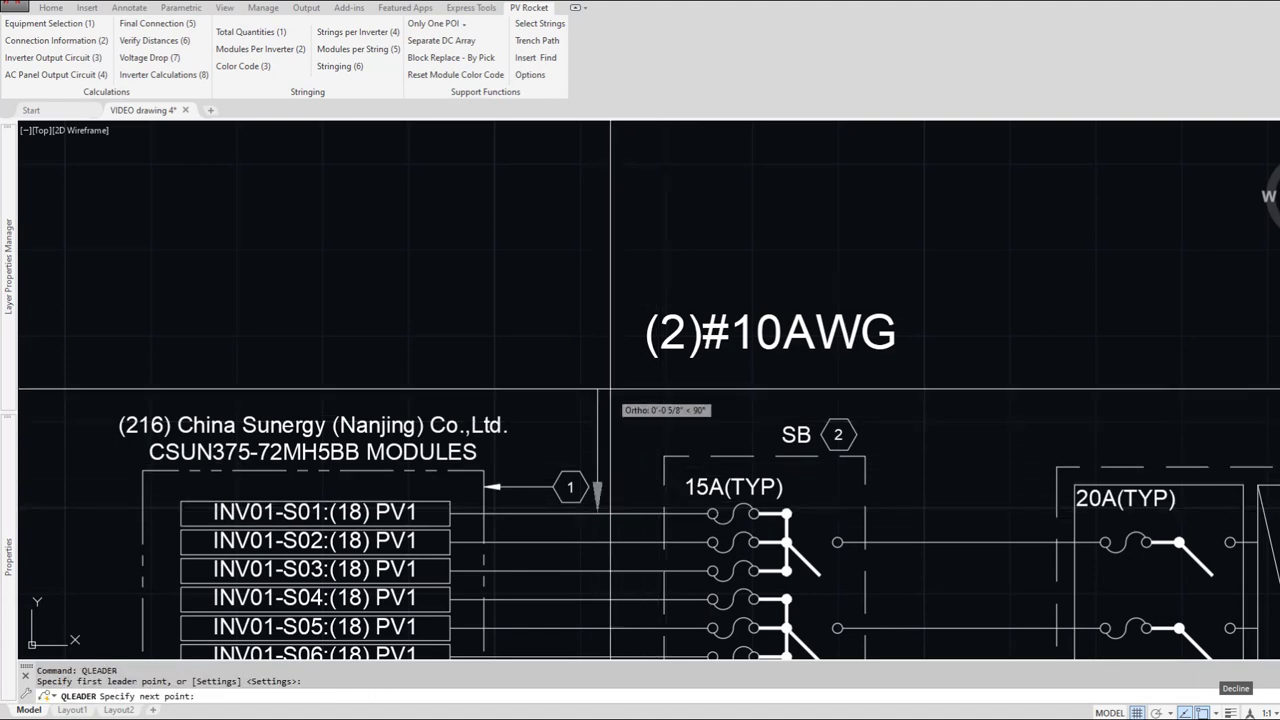
click(597, 333)
click(640, 333)
key(Escape)
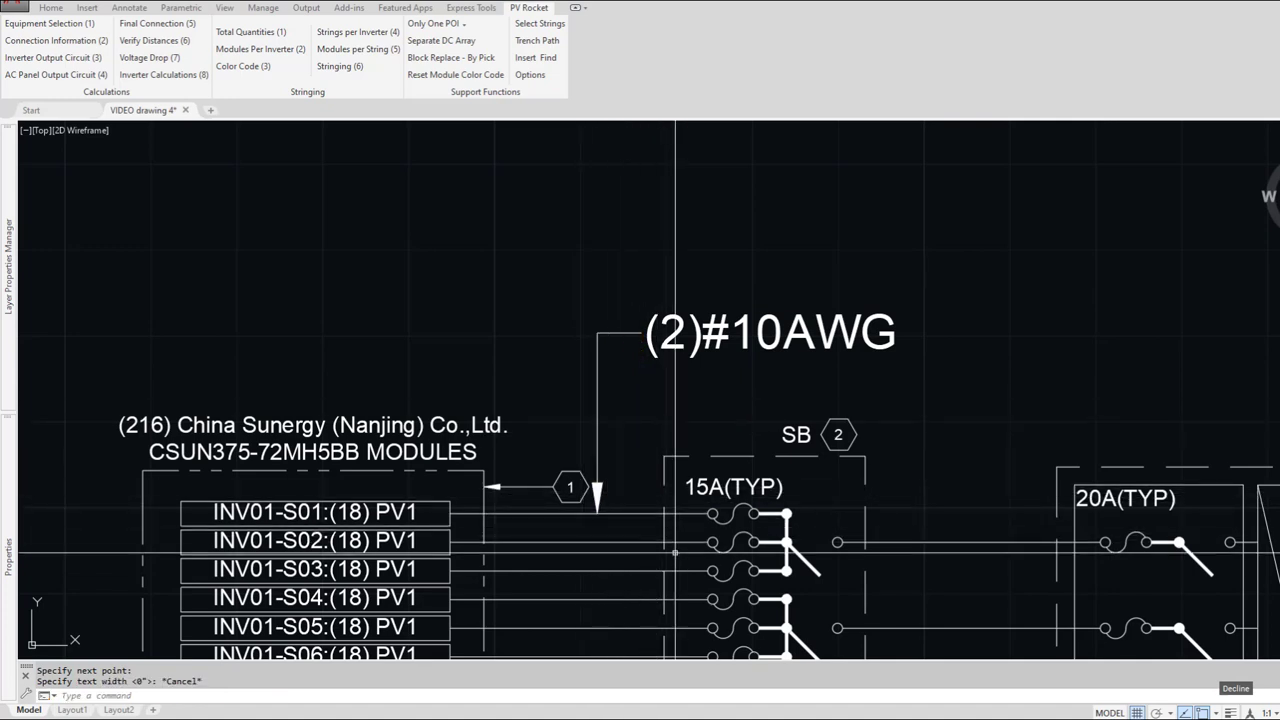
Step: Examine the DC source circuit calculations for strings in parallel and compare them with the INV01 diagram
scroll(675, 552, down, 6)
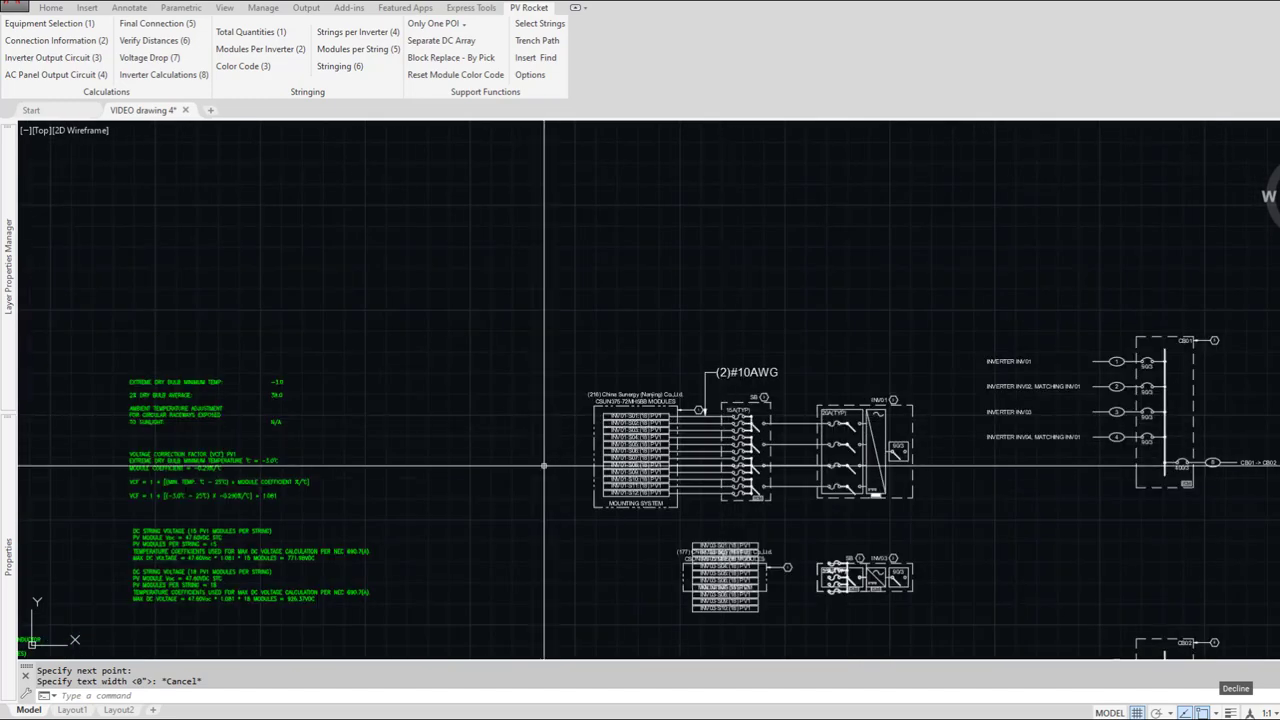
mouse_move(455, 474)
middle_down()
mouse_move(579, 406)
mouse_move(820, 326)
middle_up()
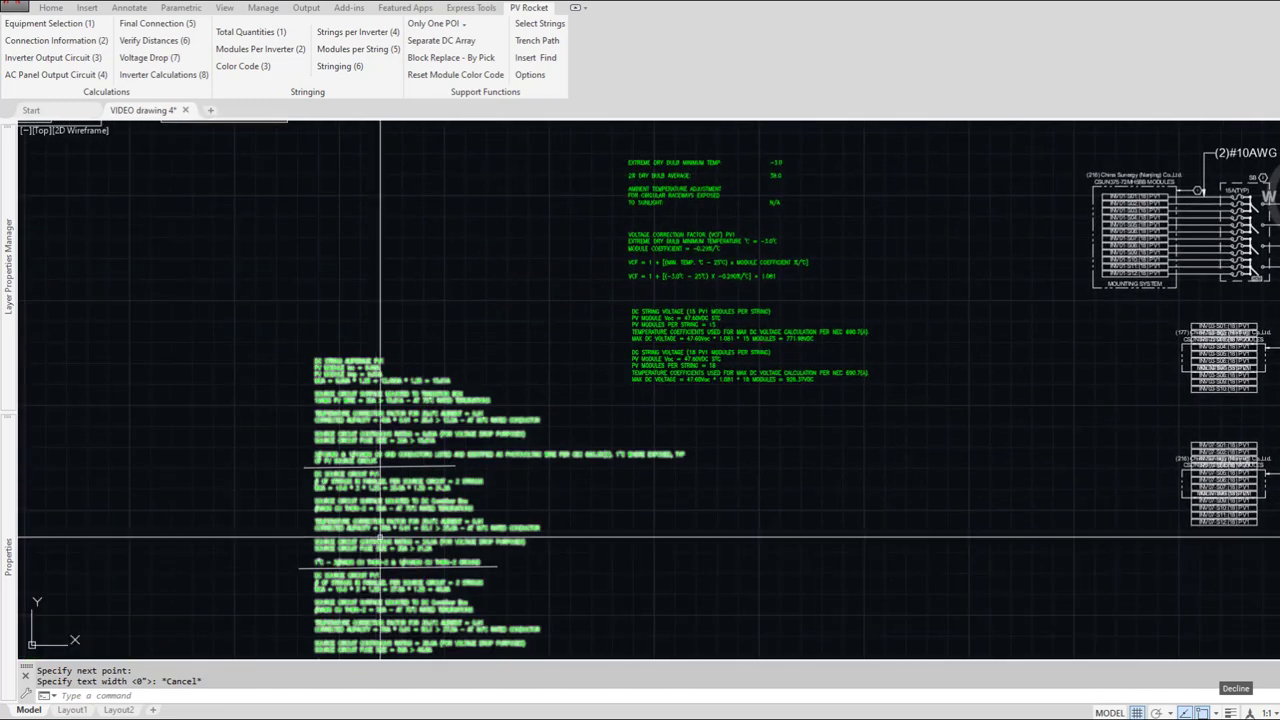
scroll(380, 537, up, 5)
middle_drag(412, 534, 417, 464)
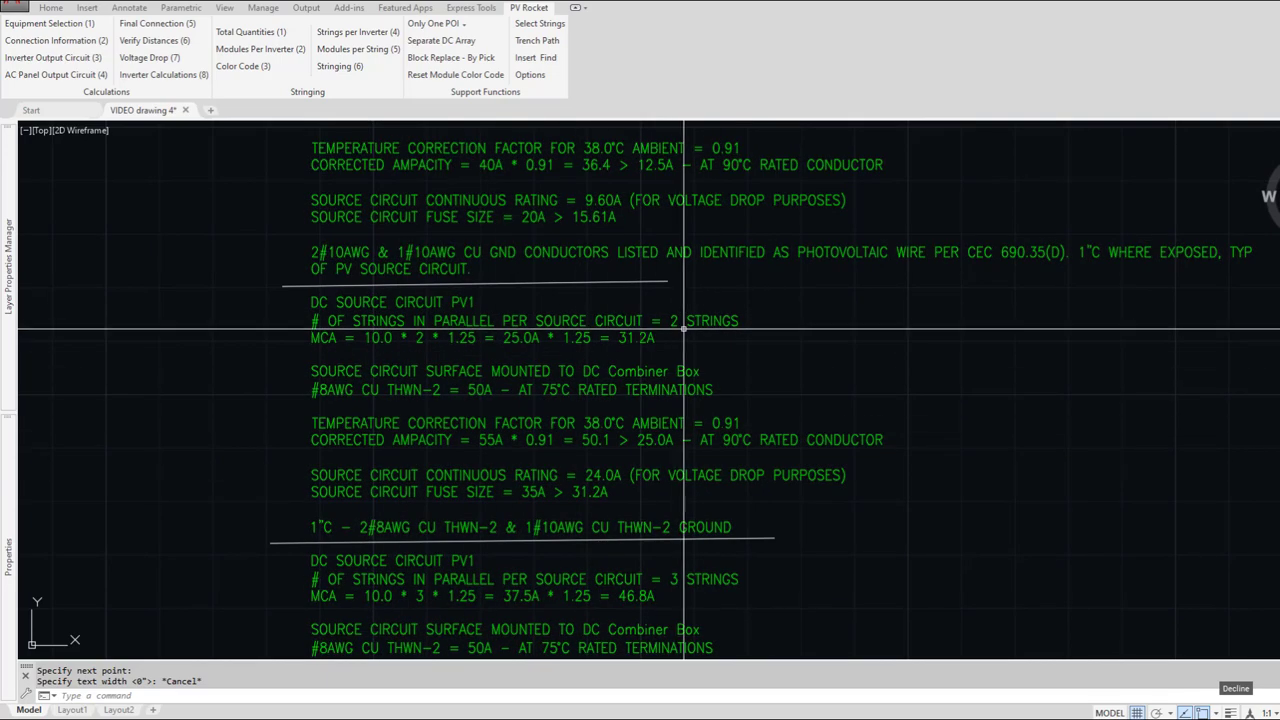
scroll(684, 327, down, 6)
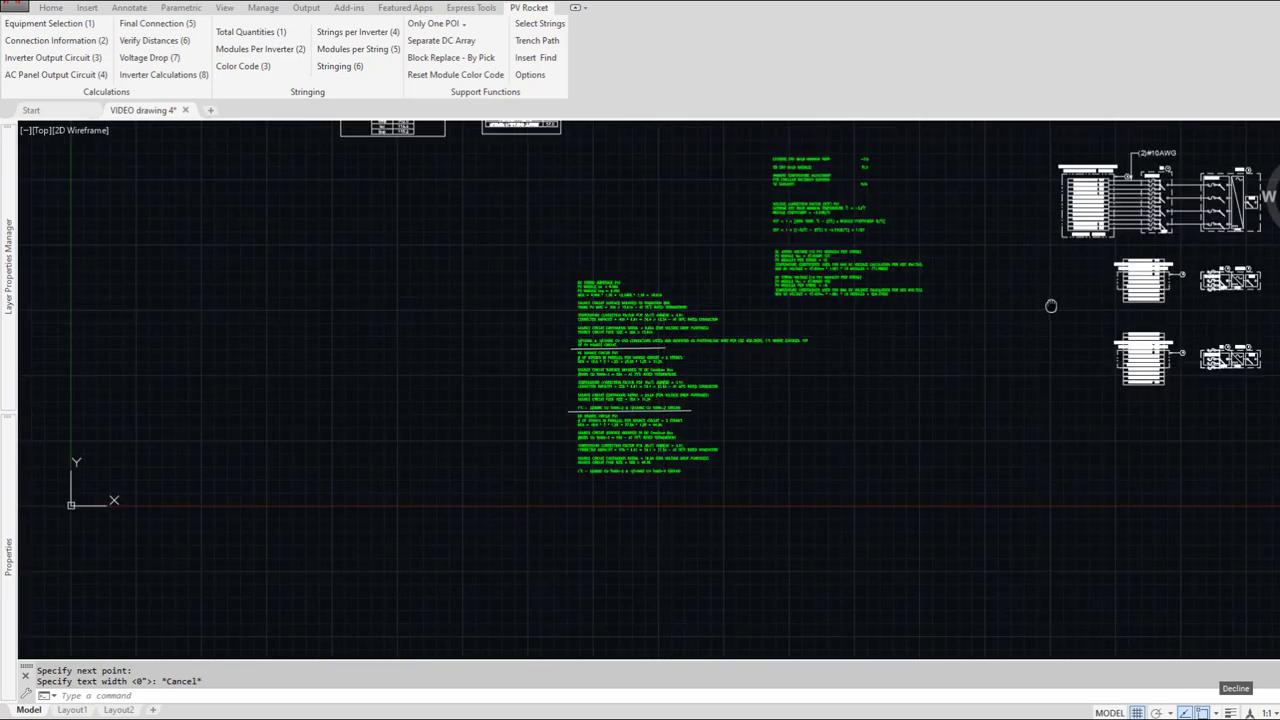
middle_drag(1051, 305, 749, 300)
scroll(749, 300, up, 6)
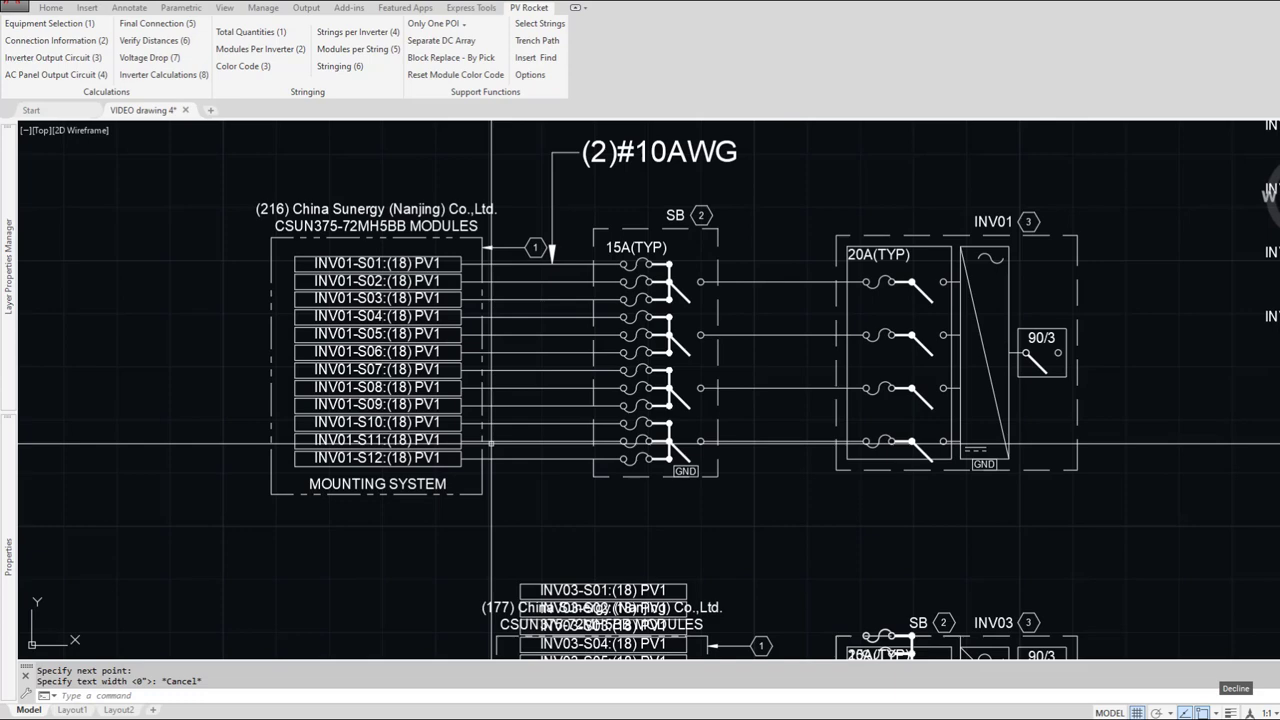
Step: Stretch the INV03 module enclosure upward and downward so it surrounds all ten strings with its labels clear of them
scroll(490, 443, down, 3)
scroll(528, 556, up, 5)
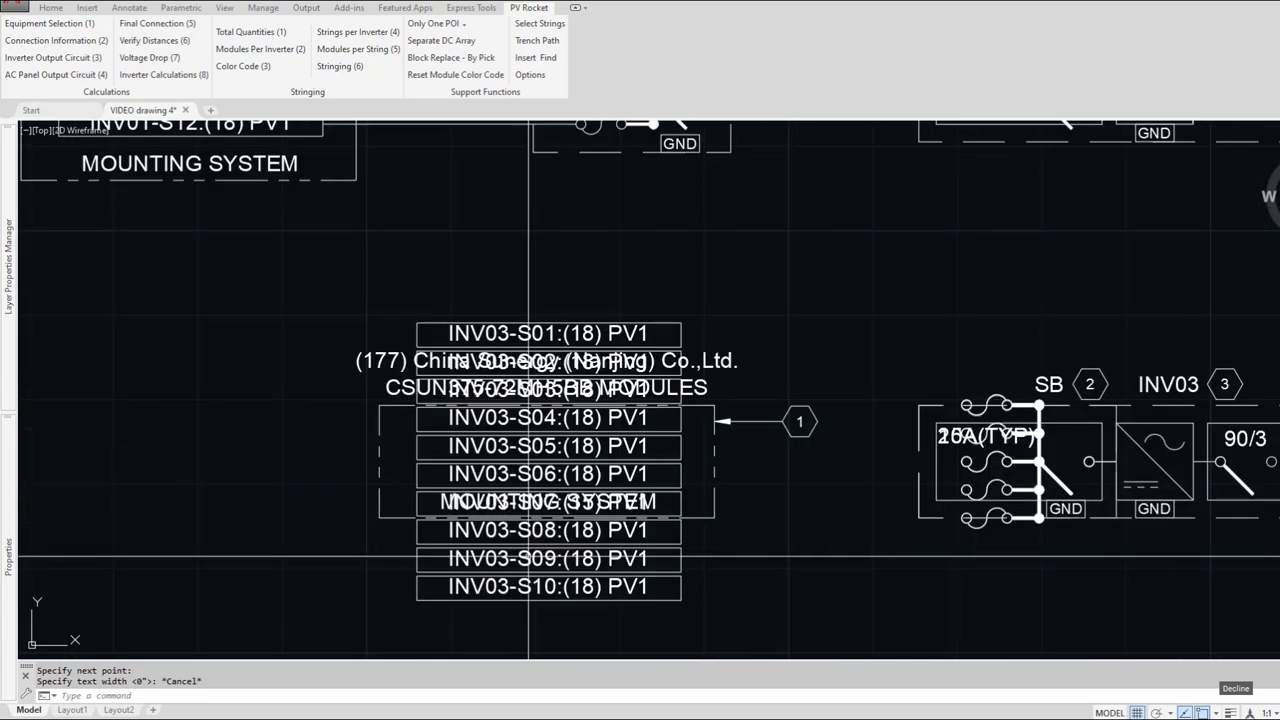
click(697, 408)
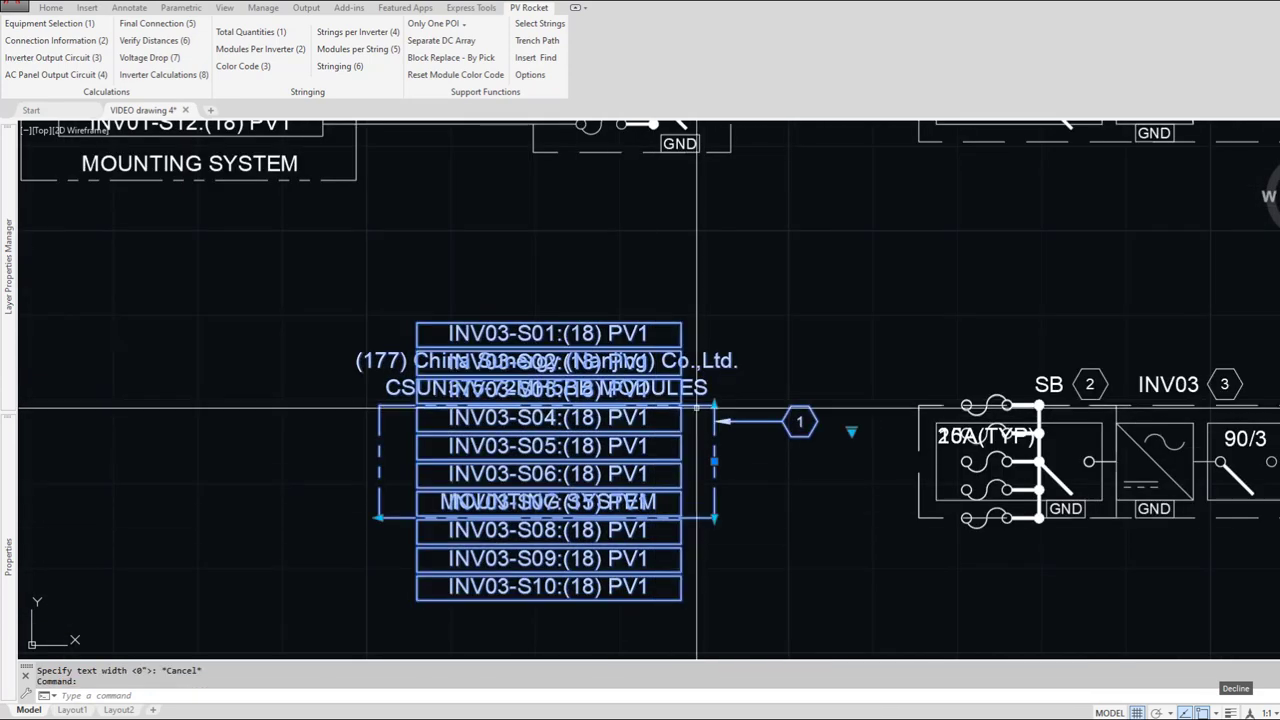
click(714, 405)
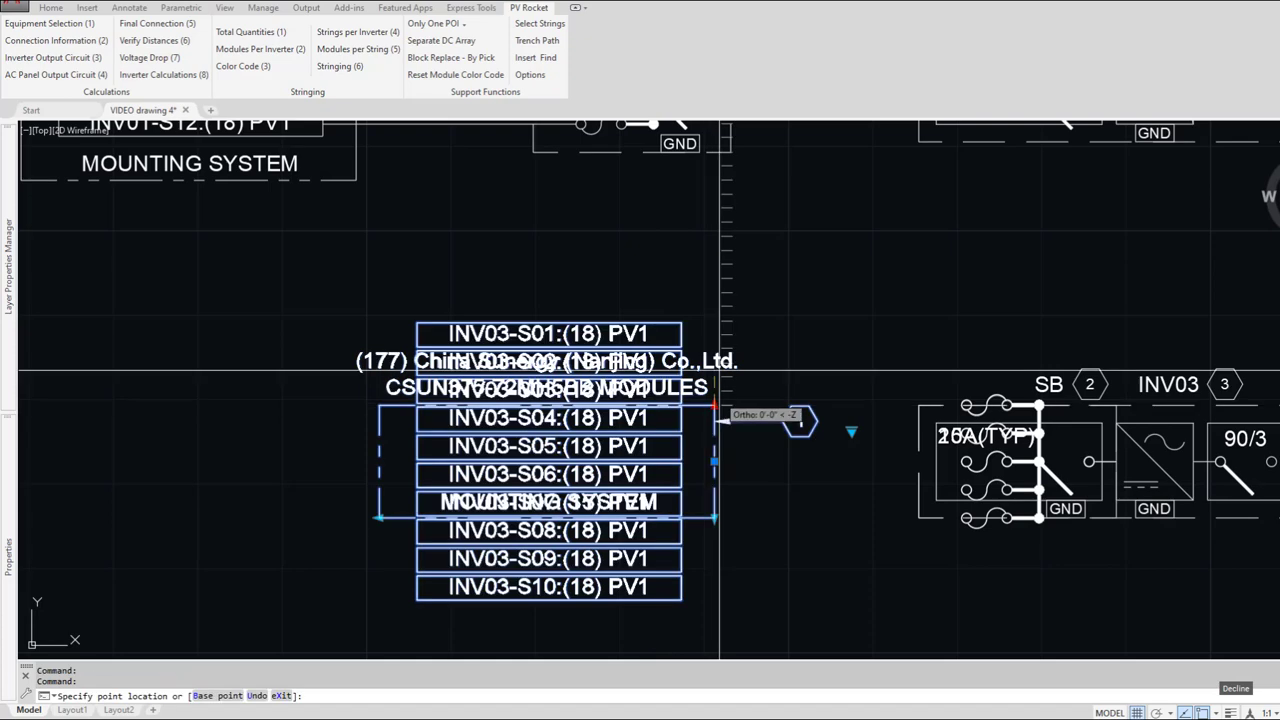
click(716, 293)
click(714, 518)
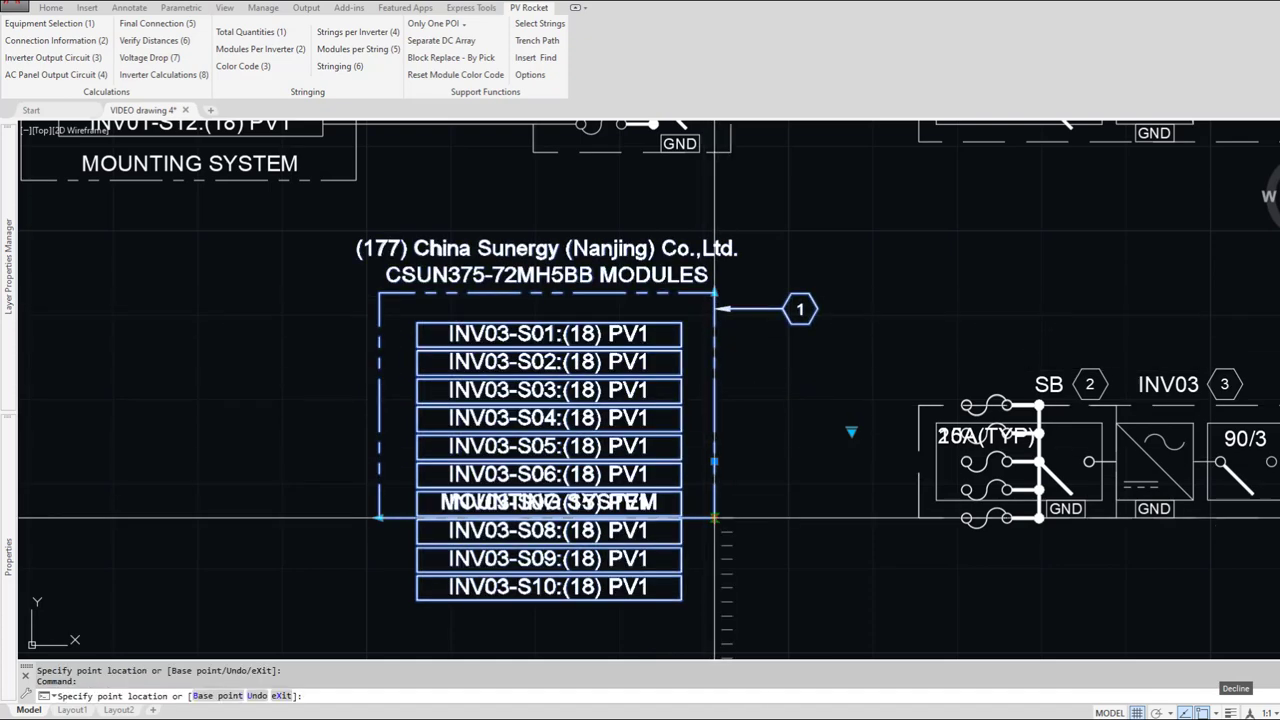
click(714, 643)
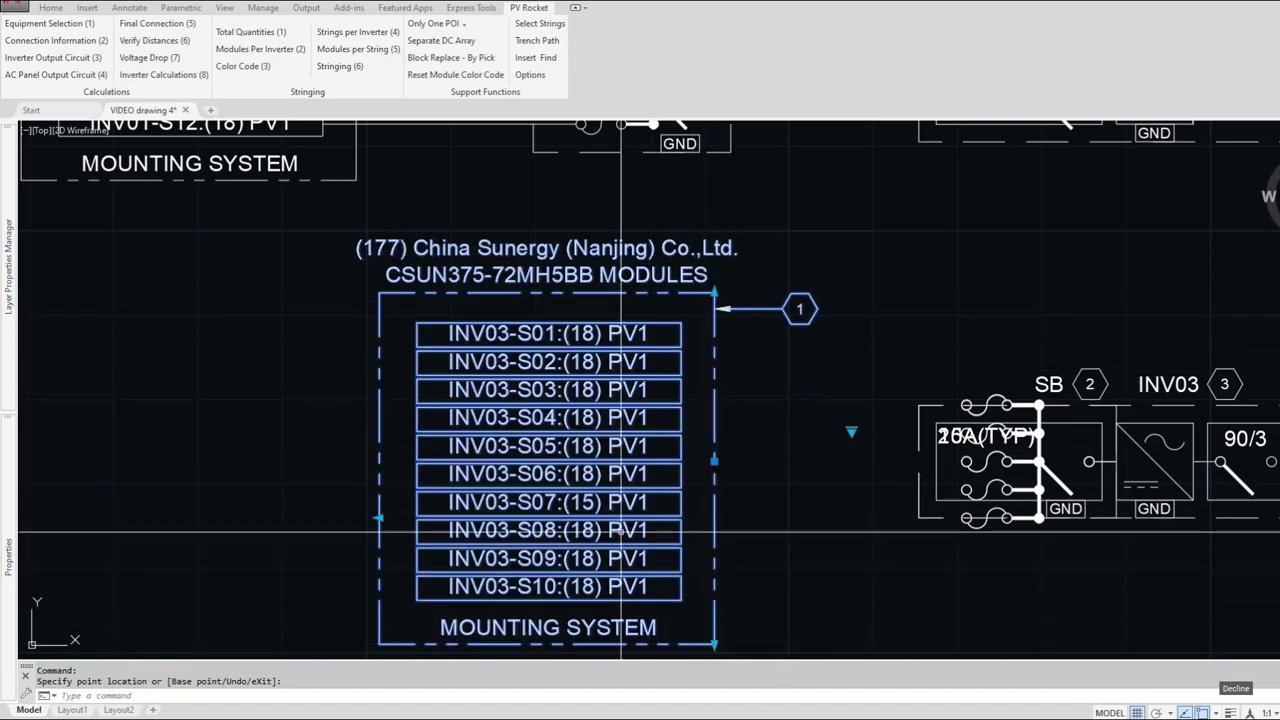
Step: Examine the DC source circuit calculations for two and three strings in parallel, including their conductor and fuse sizes
key(Escape)
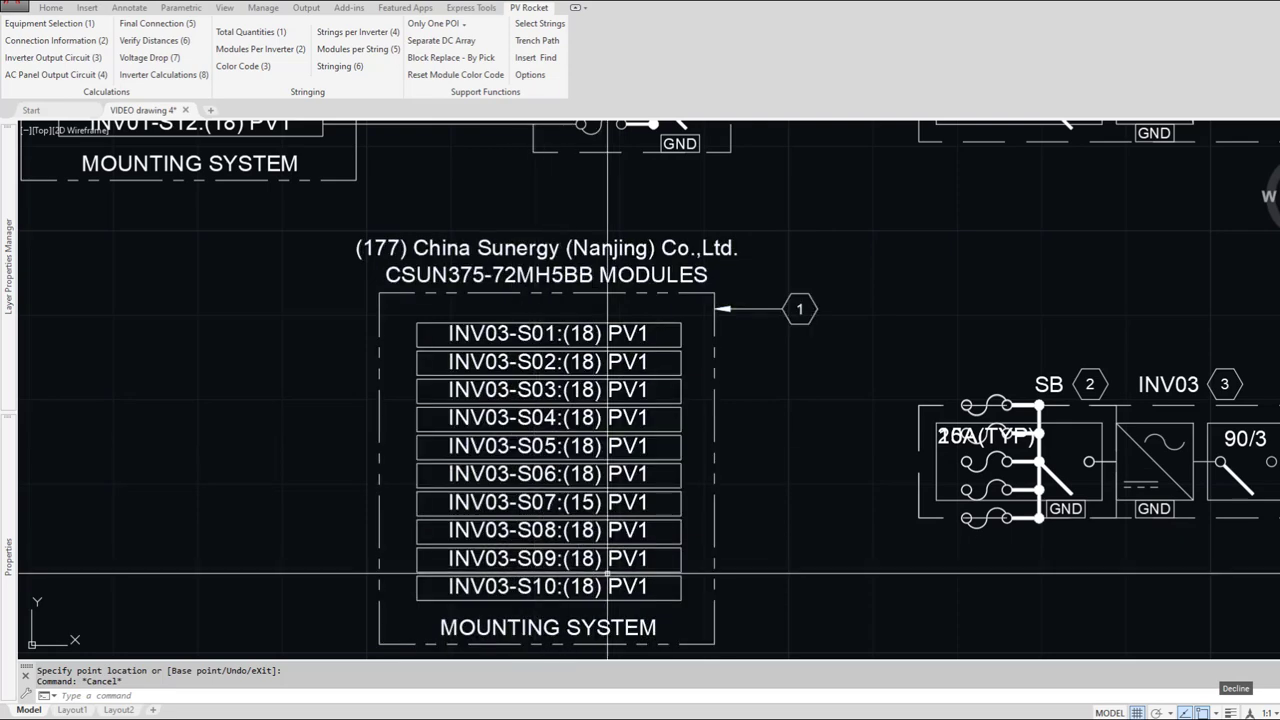
scroll(545, 480, down, 4)
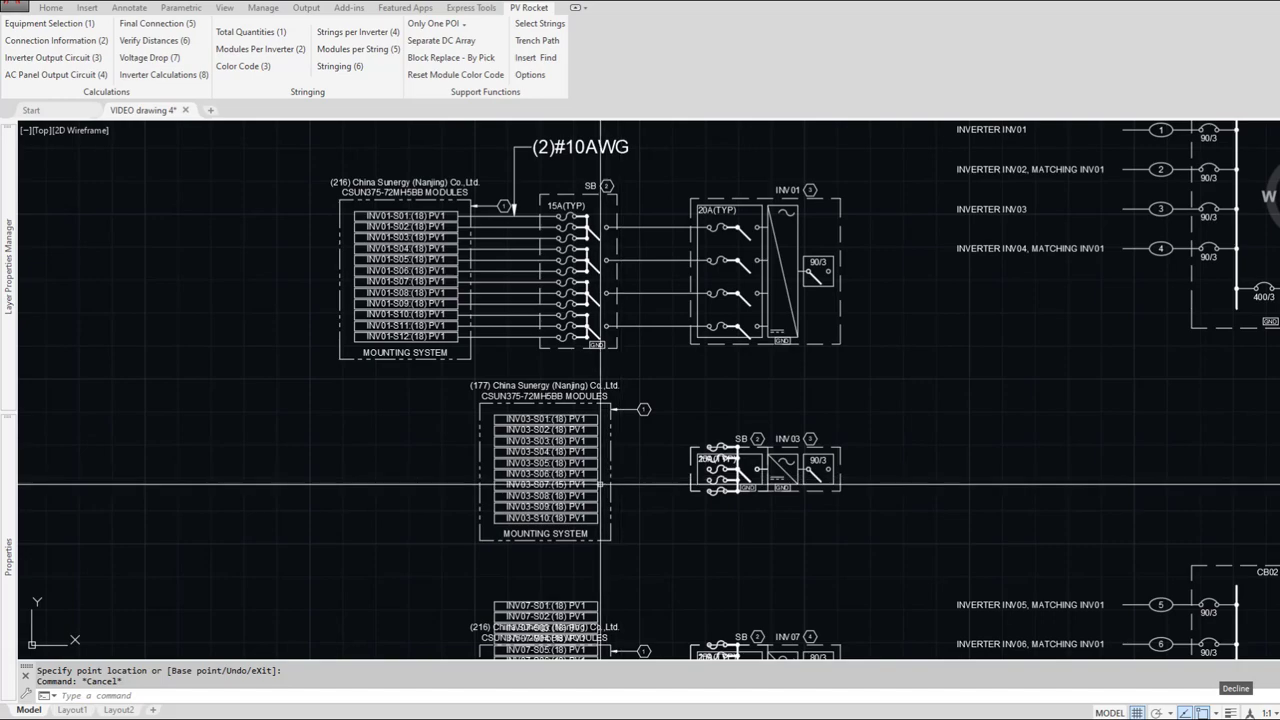
scroll(600, 484, down, 3)
scroll(247, 513, up, 6)
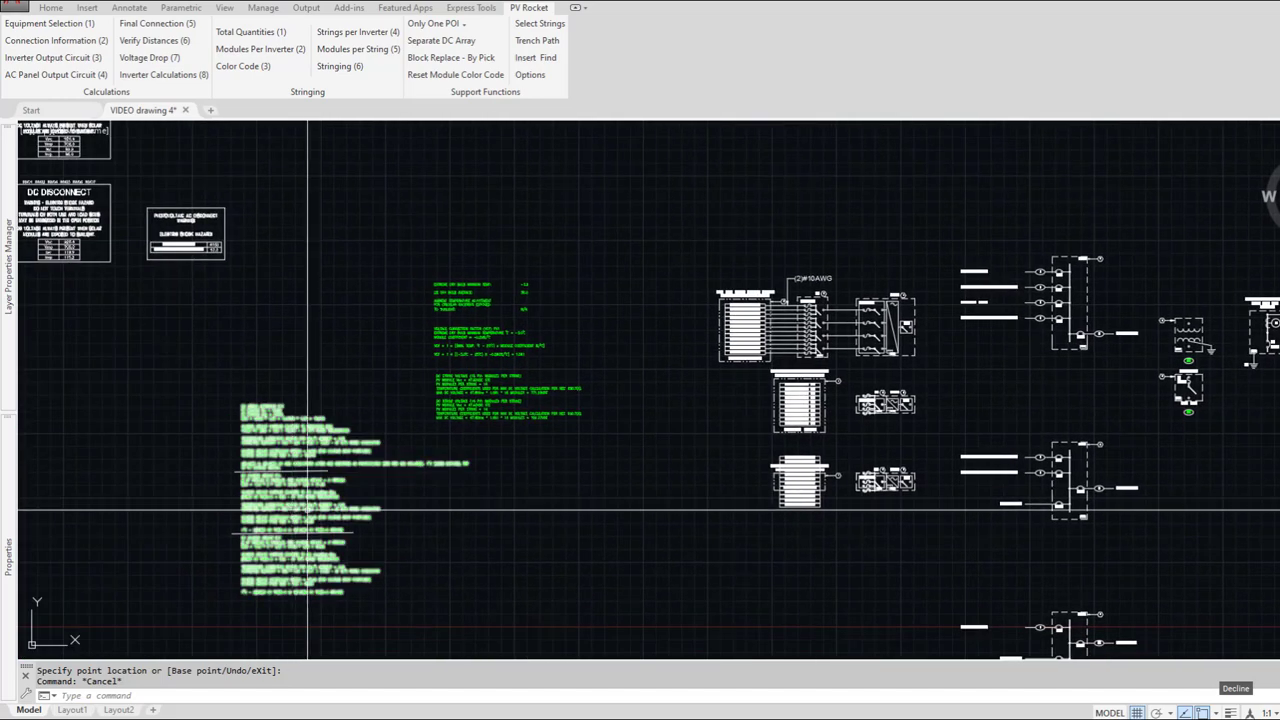
scroll(277, 532, up, 2)
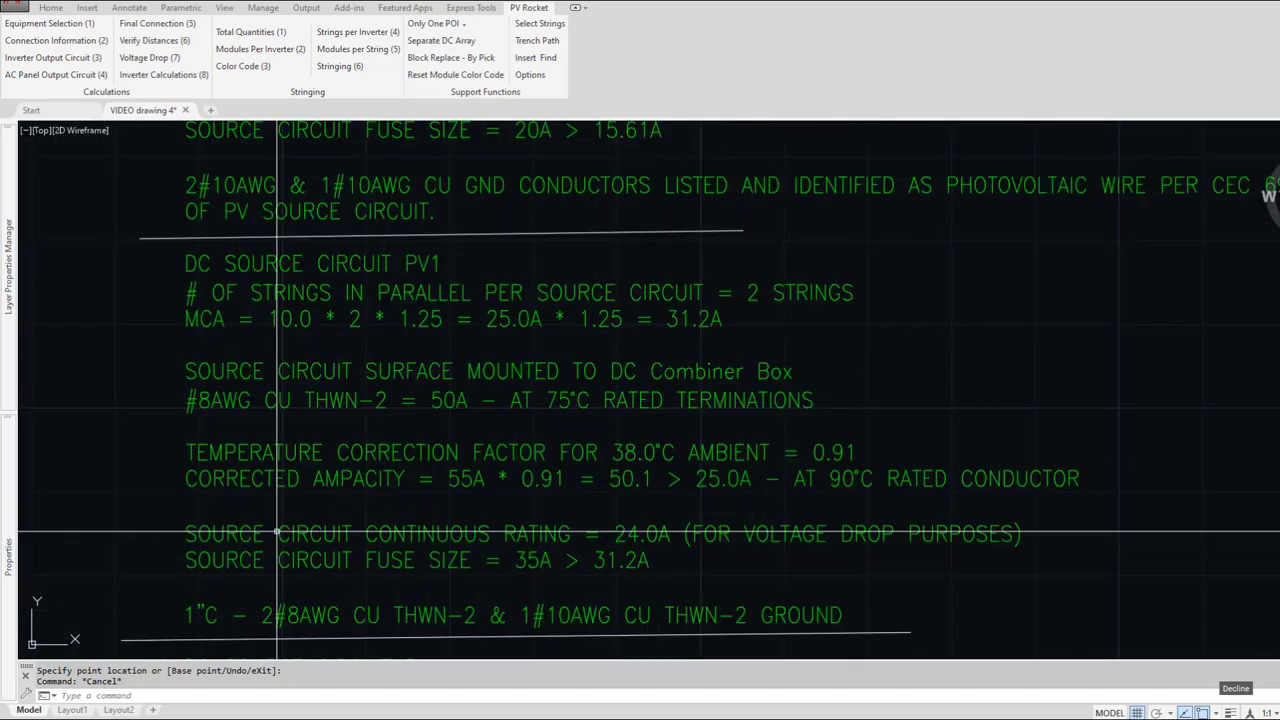
scroll(277, 532, down, 2)
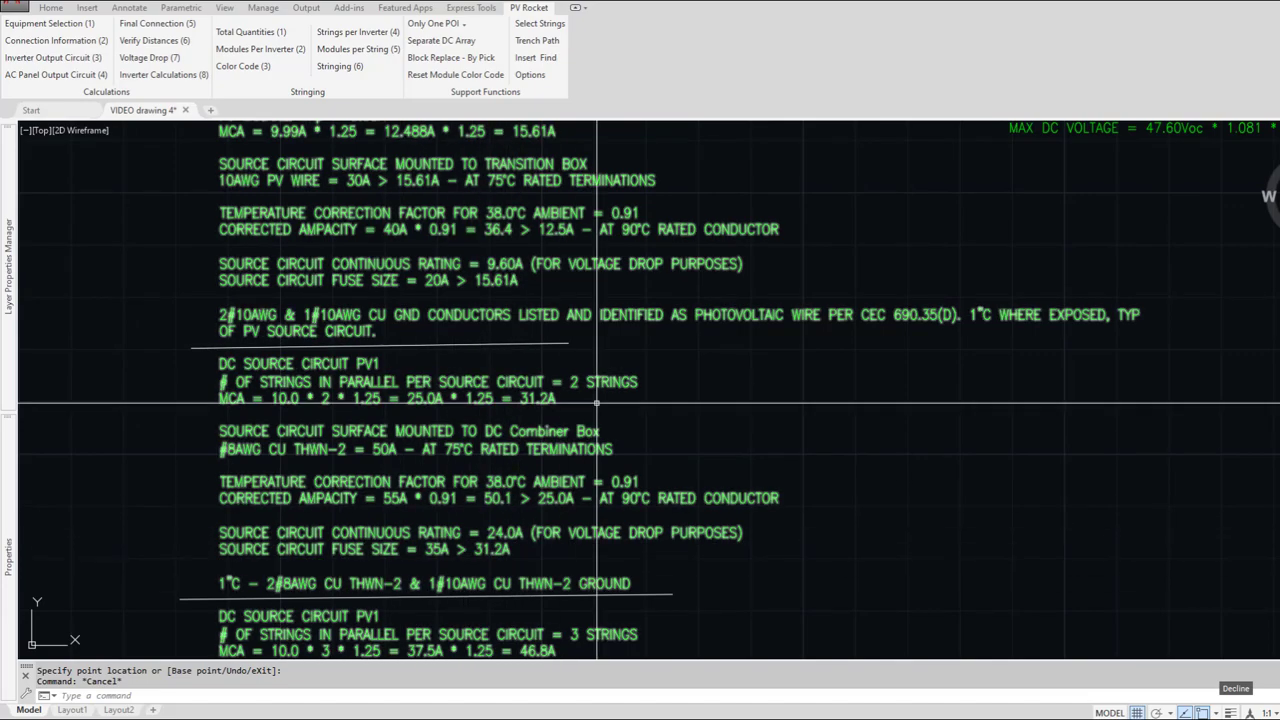
scroll(512, 560, down, 4)
scroll(520, 567, up, 6)
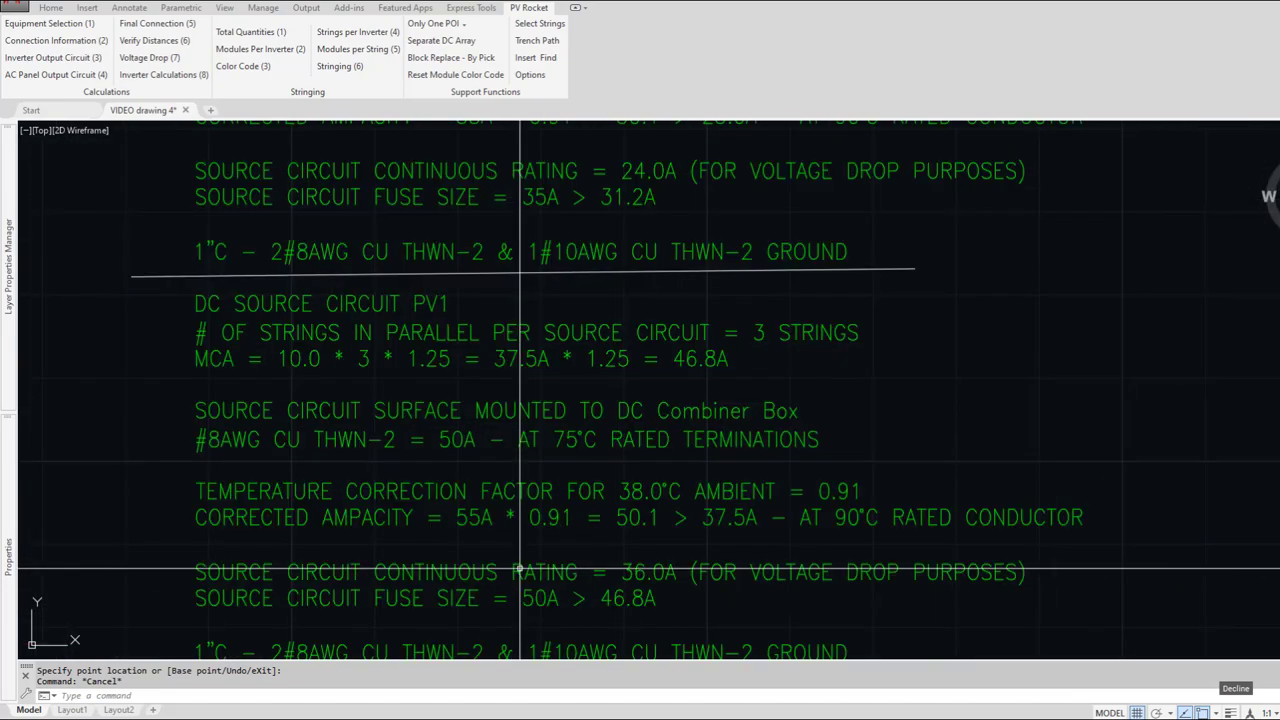
middle_drag(520, 567, 494, 452)
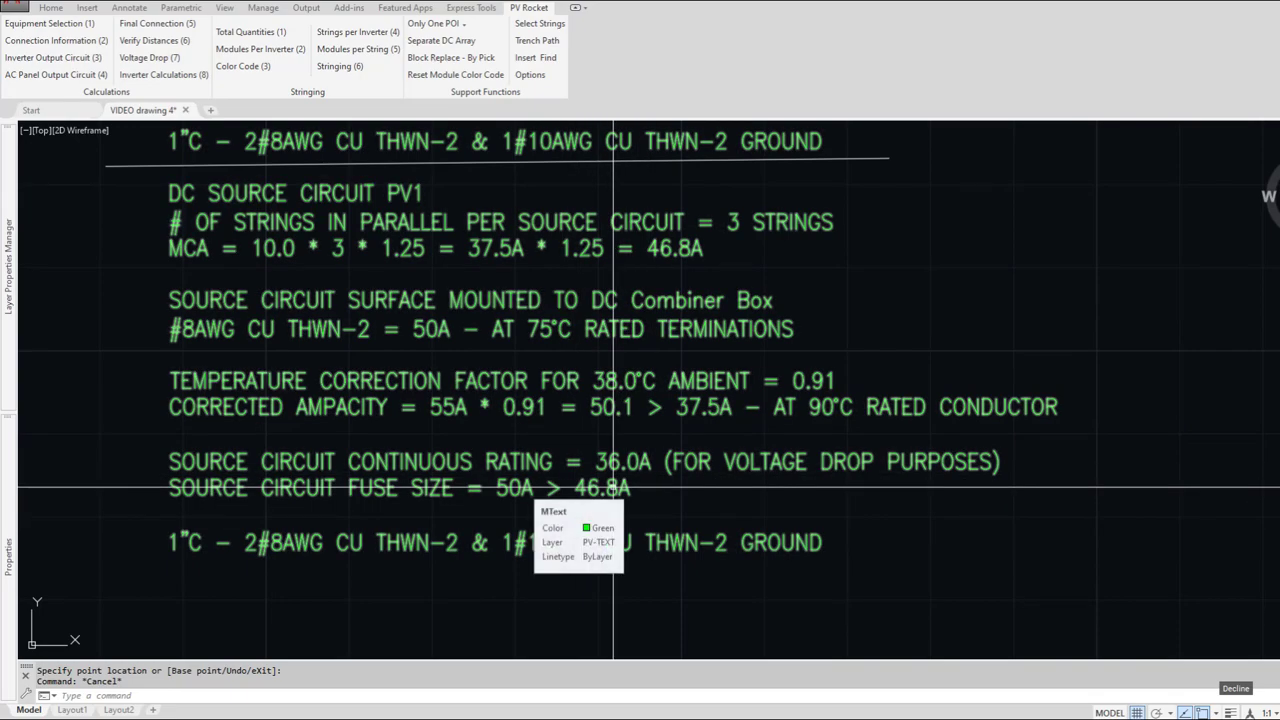
scroll(252, 557, down, 6)
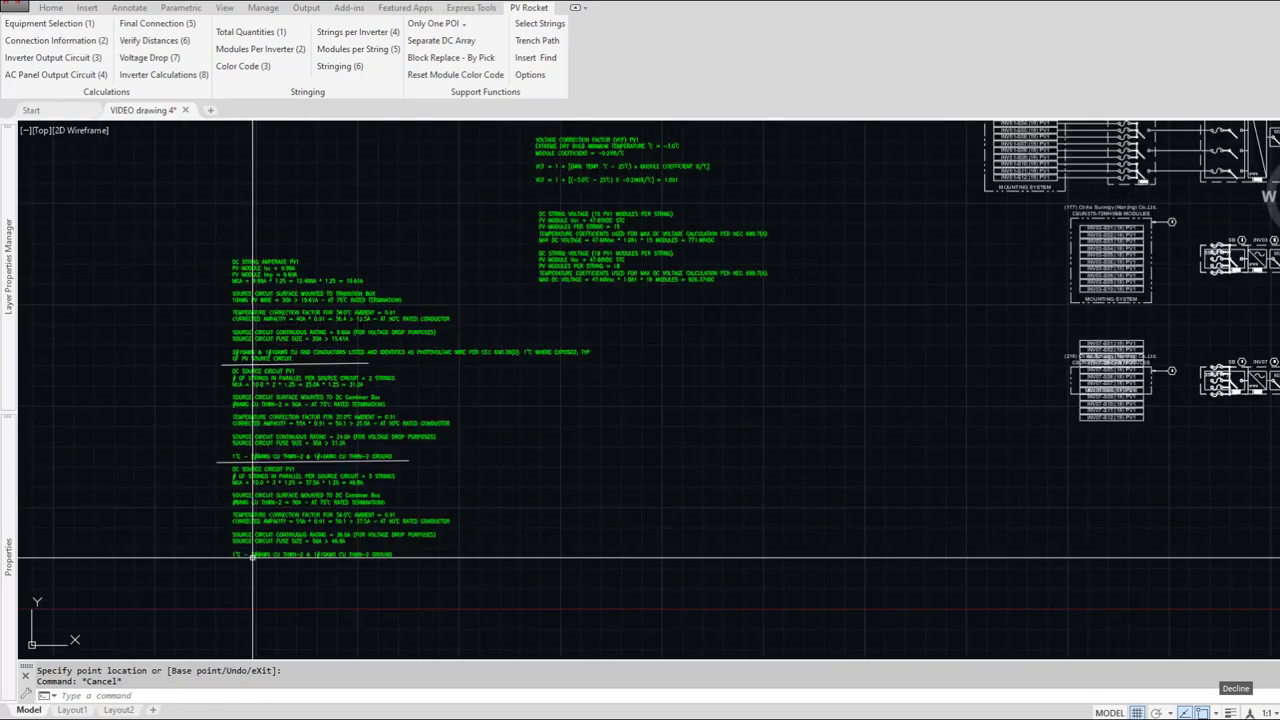
scroll(252, 557, down, 6)
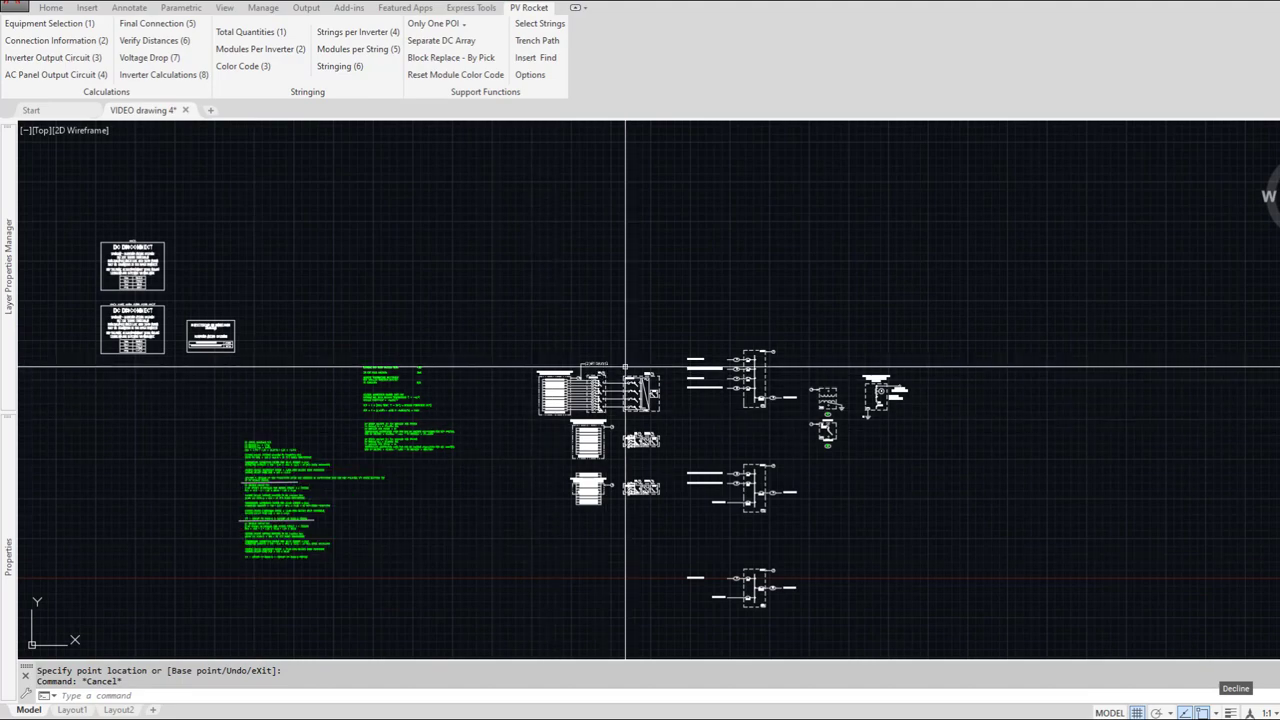
Step: Copy the (2)#10AWG label with its leader to the conductors between the SB box and INV01
scroll(625, 368, up, 8)
text(c)
click(380, 360)
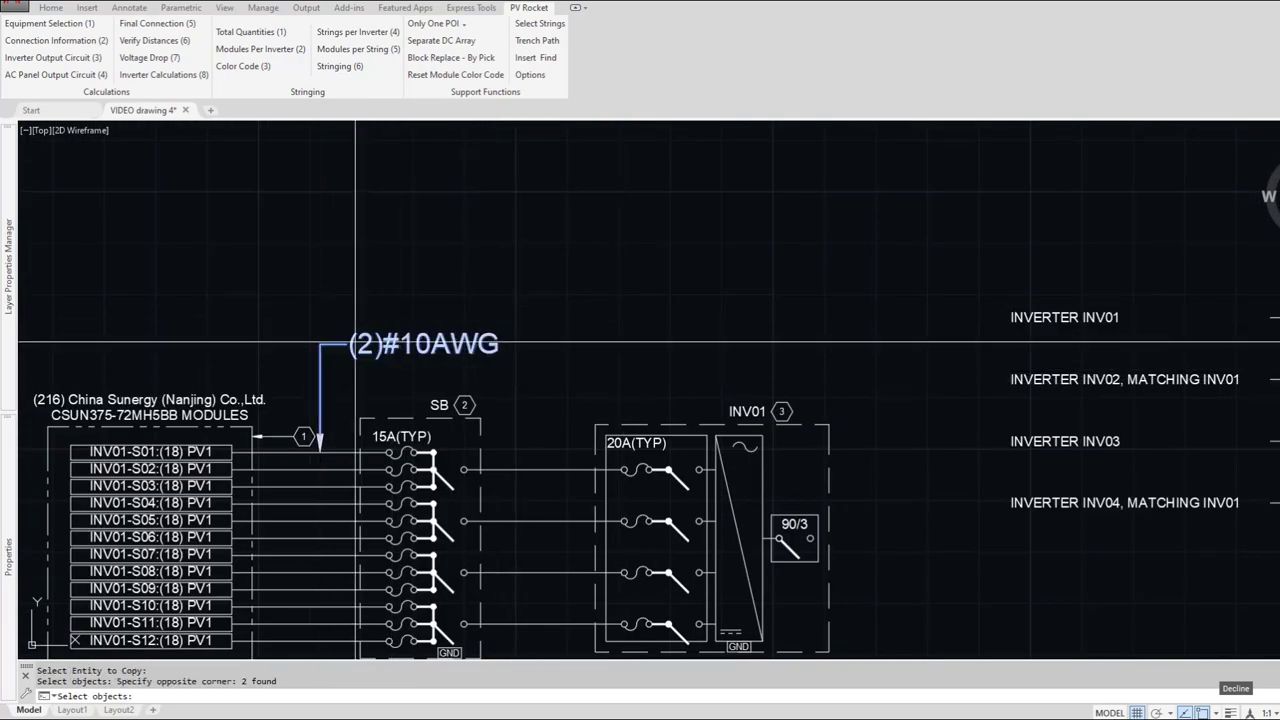
key(Return)
click(389, 368)
click(625, 368)
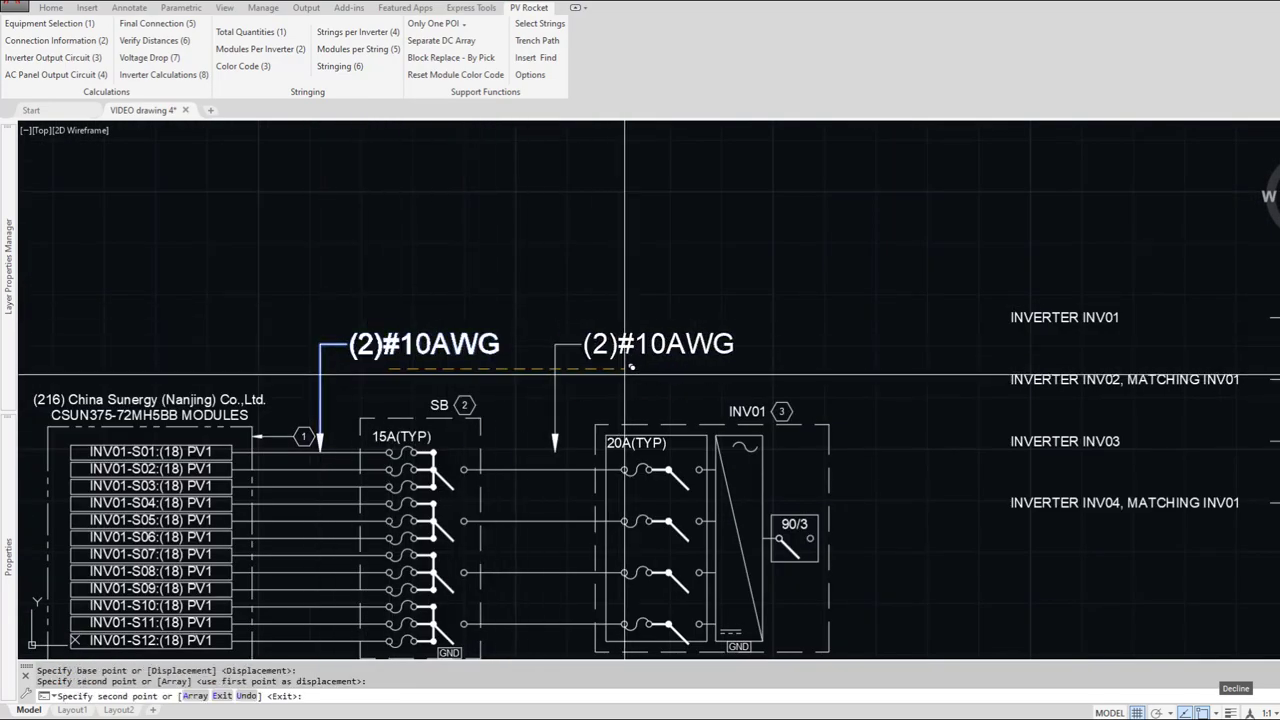
key(Return)
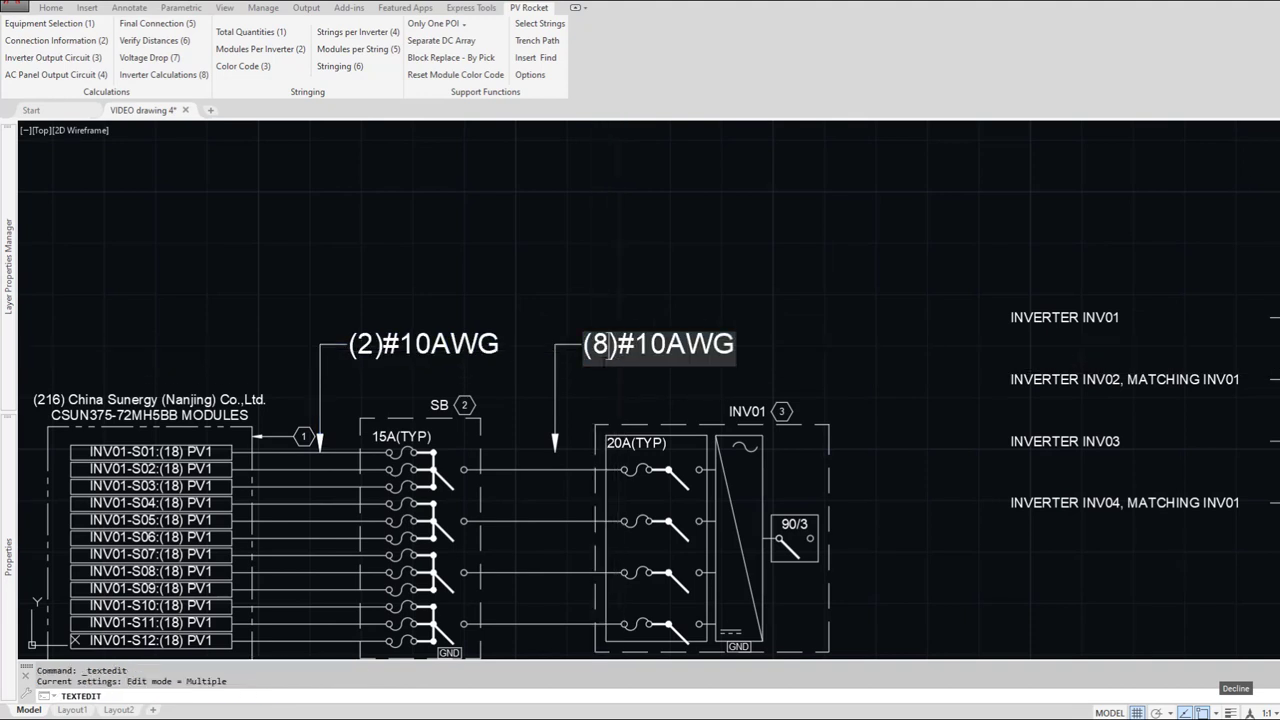
Step: Change the copied label's text to (8)#10AWG and stretch its leader arrowhead down to the uppermost conductor between SB and INV01
key(Return)
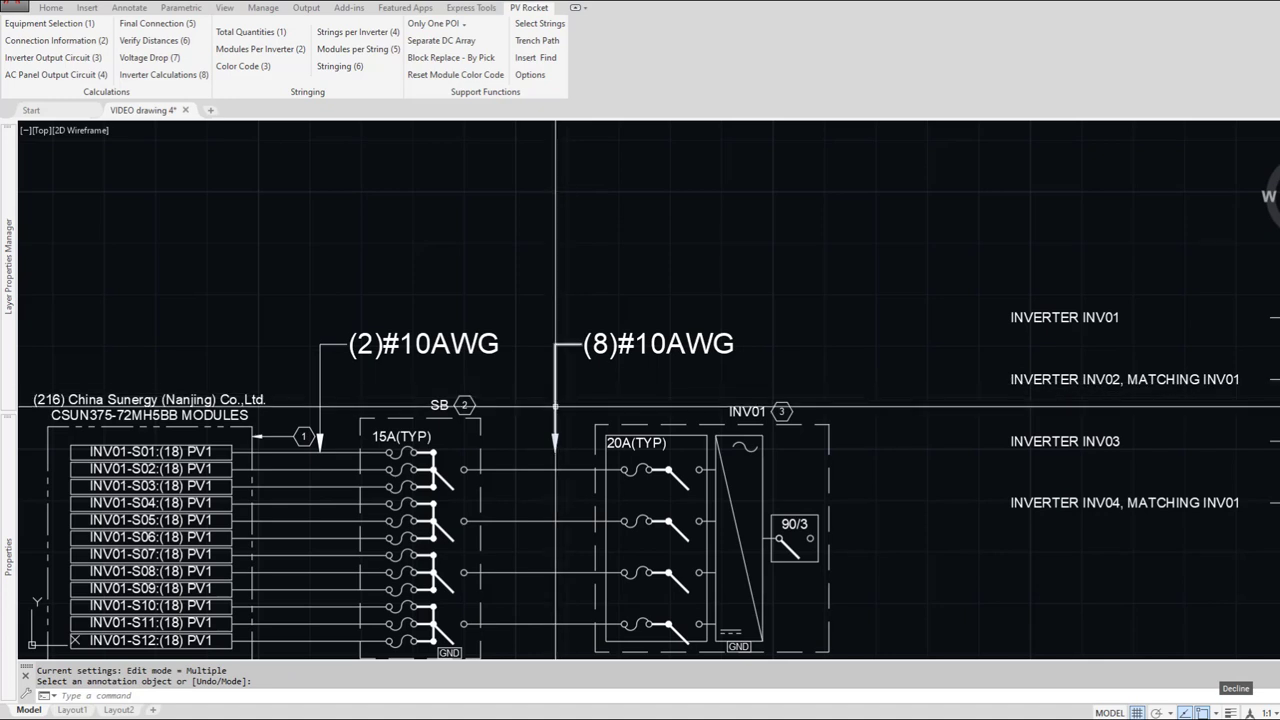
click(556, 438)
click(556, 452)
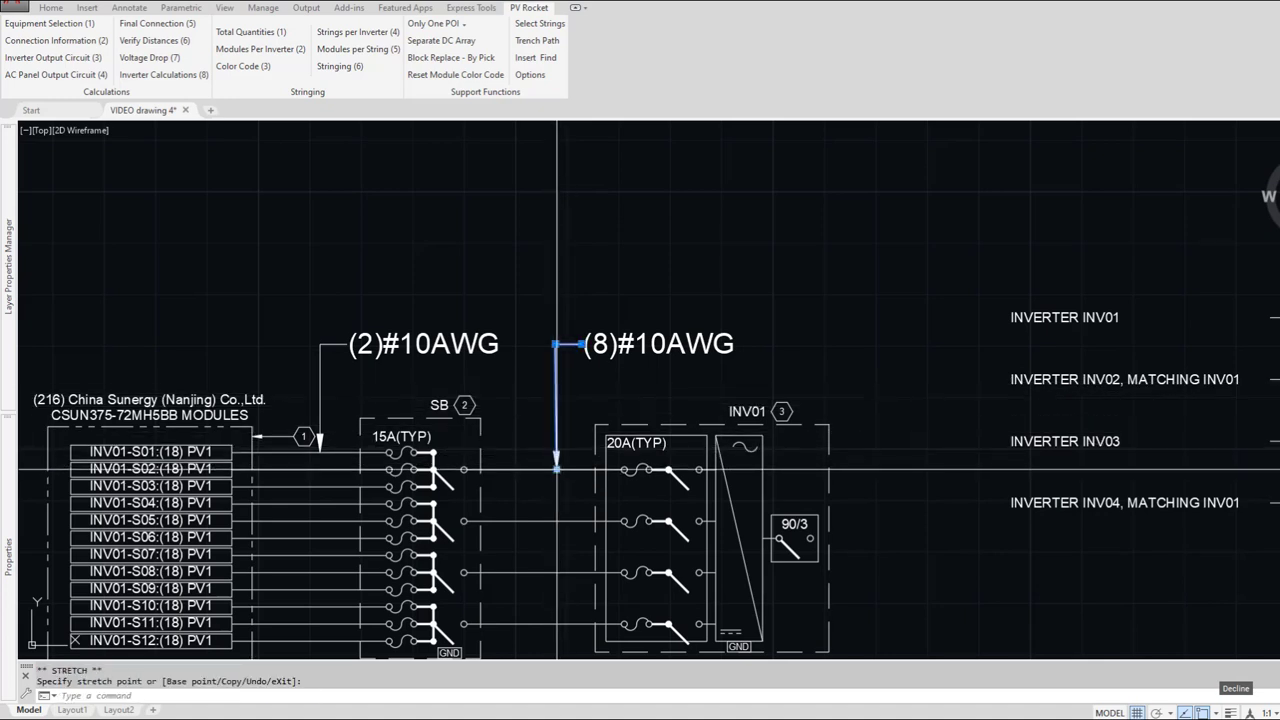
click(584, 478)
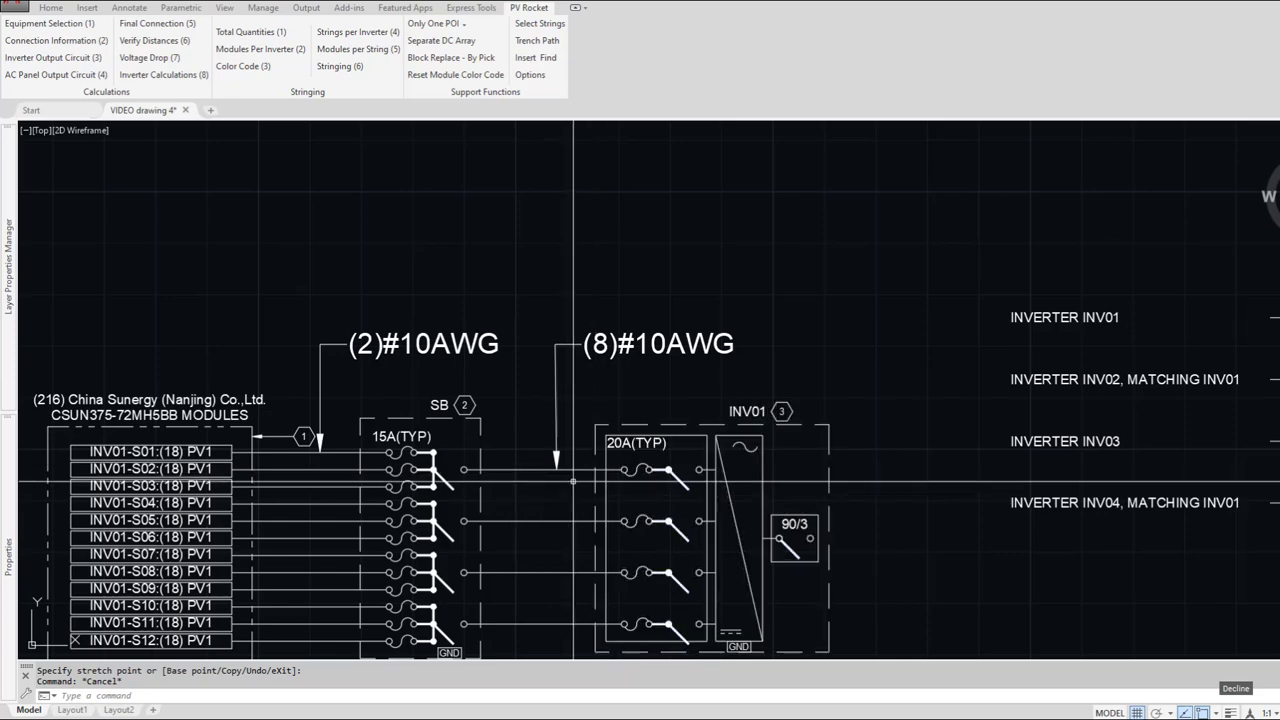
Step: Compare the conductors in the INV01 diagram with the conductor sizes in the DC source circuit calculations
scroll(608, 479, down, 2)
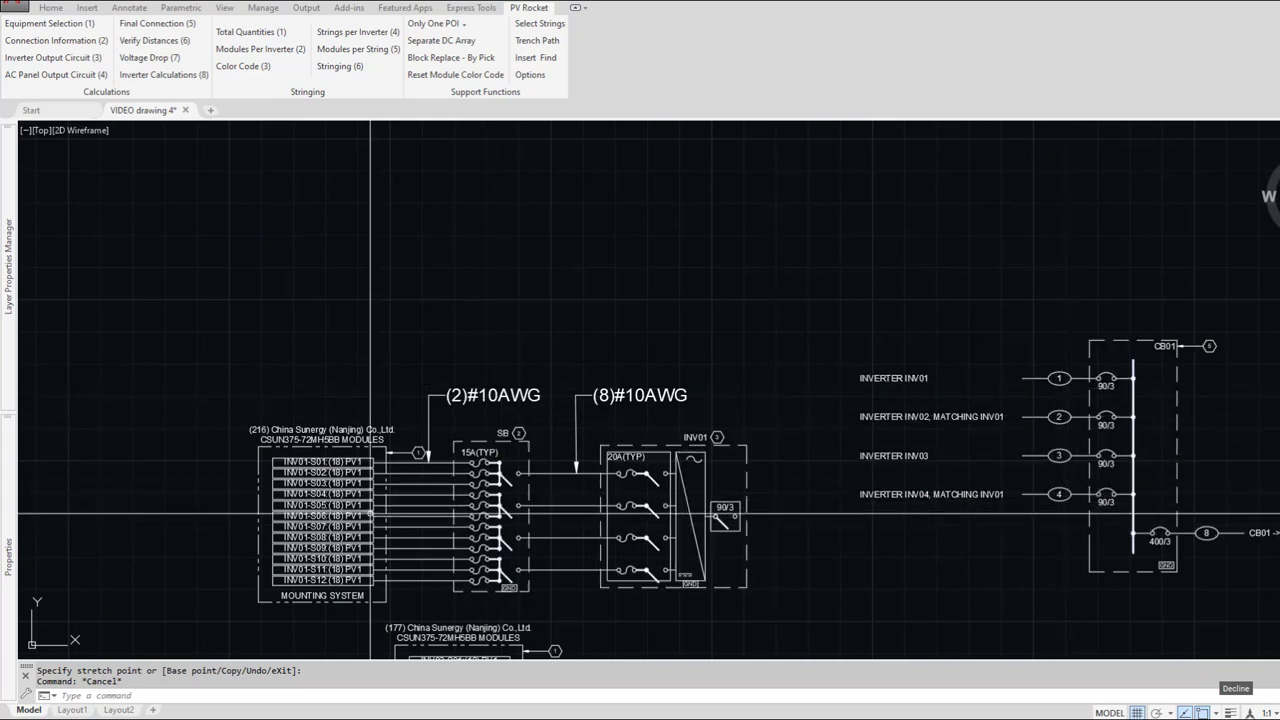
scroll(449, 488, up, 2)
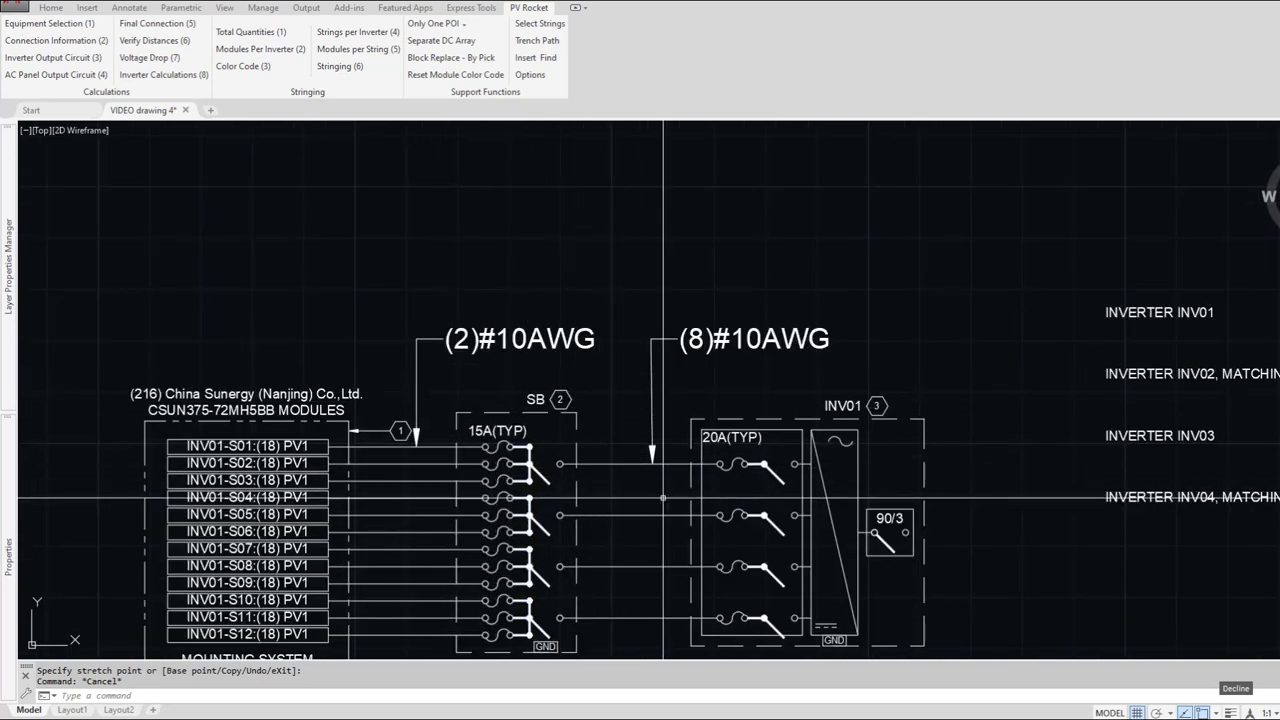
scroll(663, 497, down, 4)
middle_drag(492, 531, 784, 422)
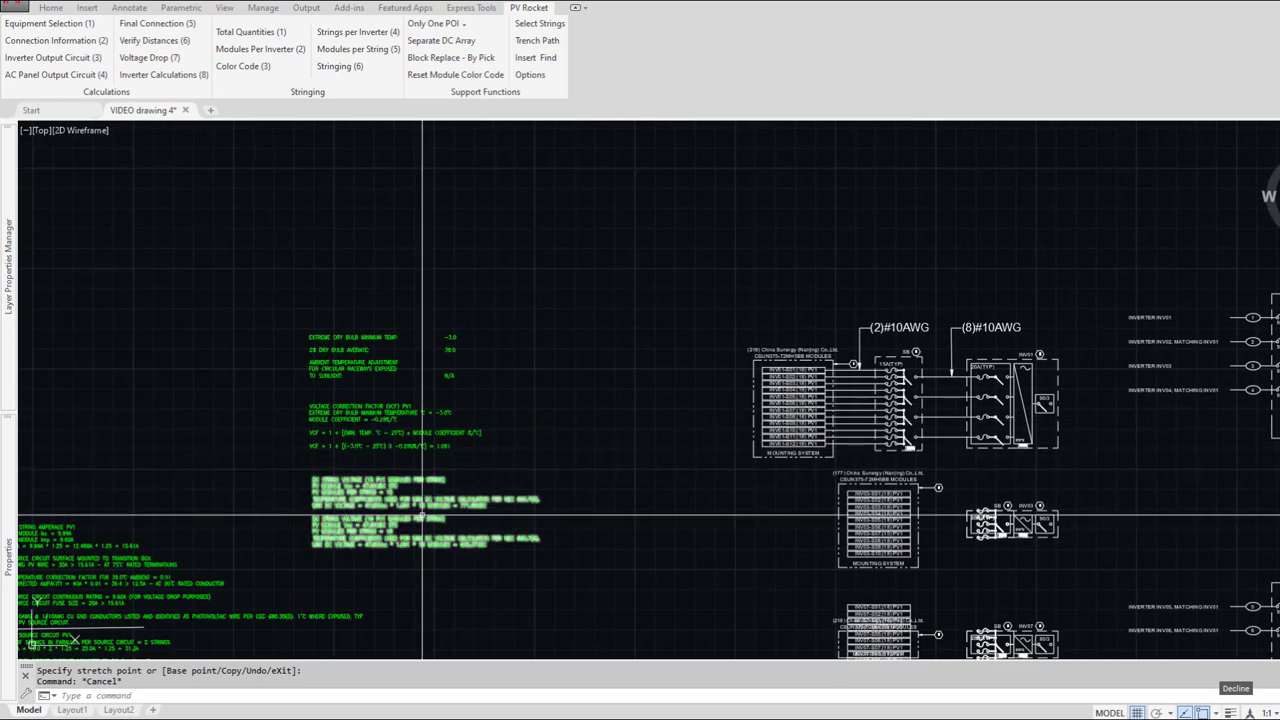
middle_drag(390, 529, 655, 426)
scroll(320, 530, up, 4)
middle_drag(343, 550, 344, 374)
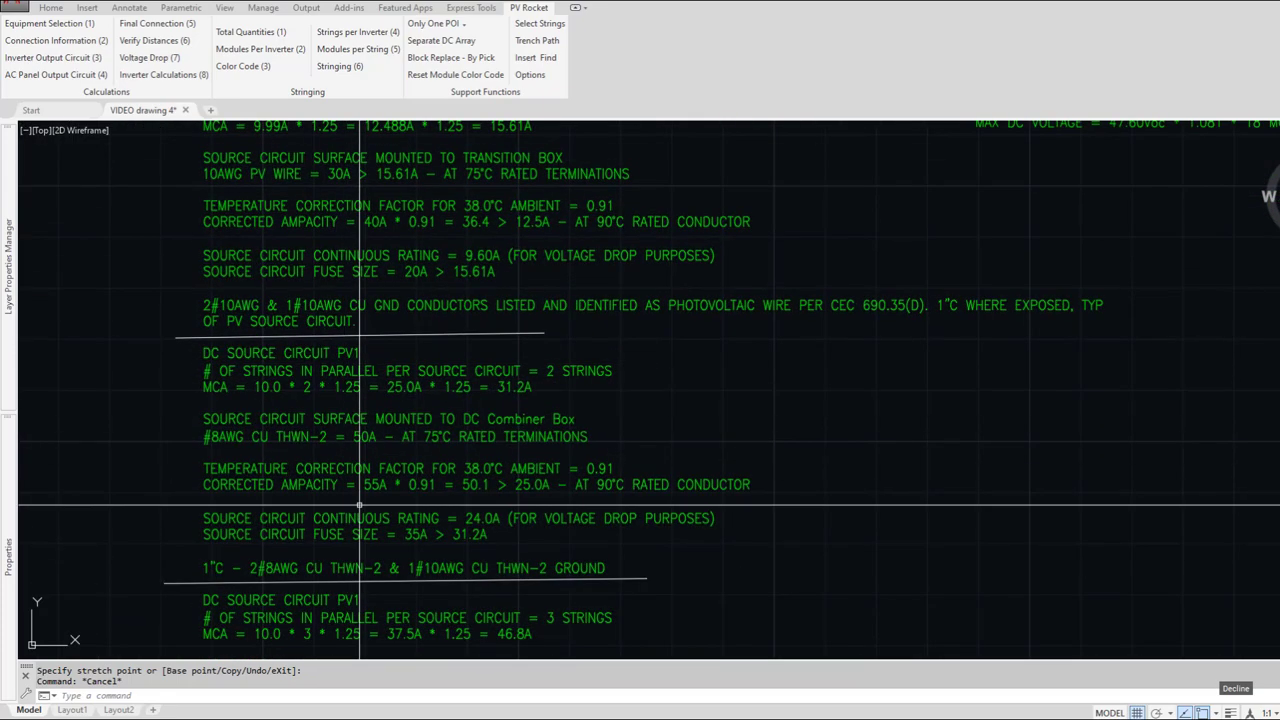
scroll(360, 508, down, 4)
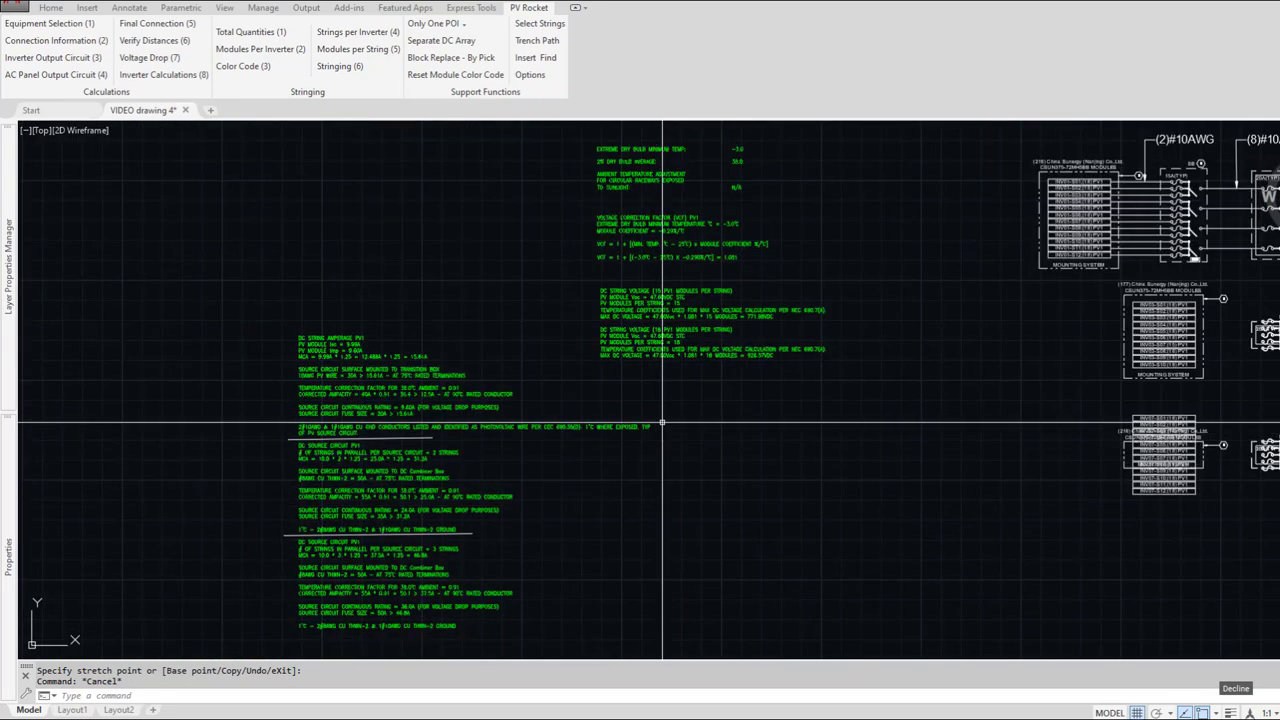
Step: Examine the INV01 string layout in the module array and where INV01 and CB01 stand beside it
scroll(662, 424, down, 12)
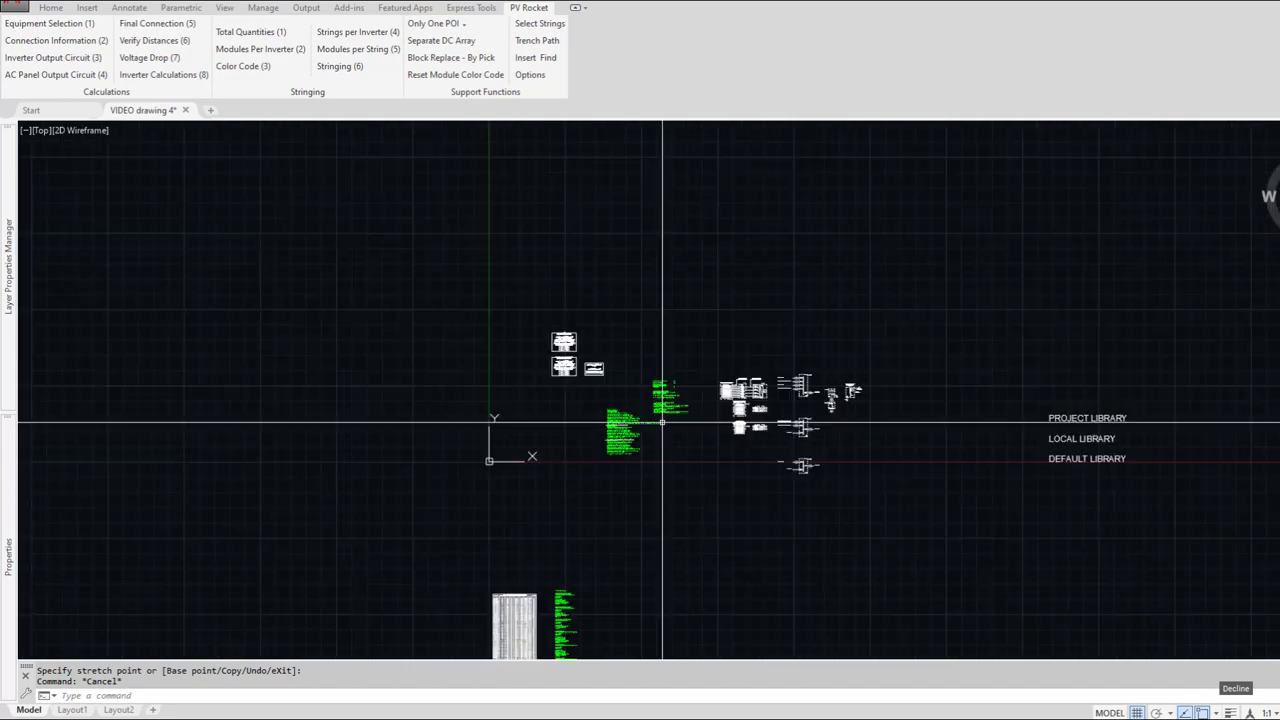
scroll(662, 424, down, 4)
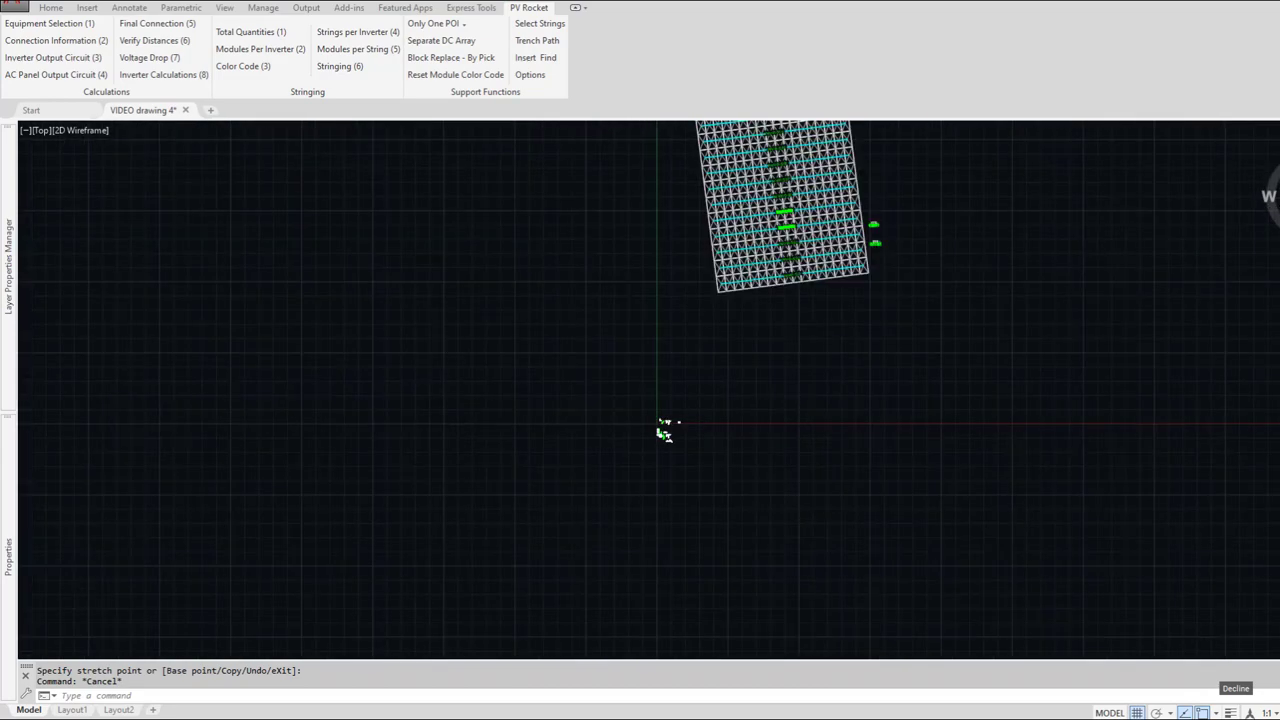
middle_drag(663, 423, 590, 580)
scroll(712, 453, up, 8)
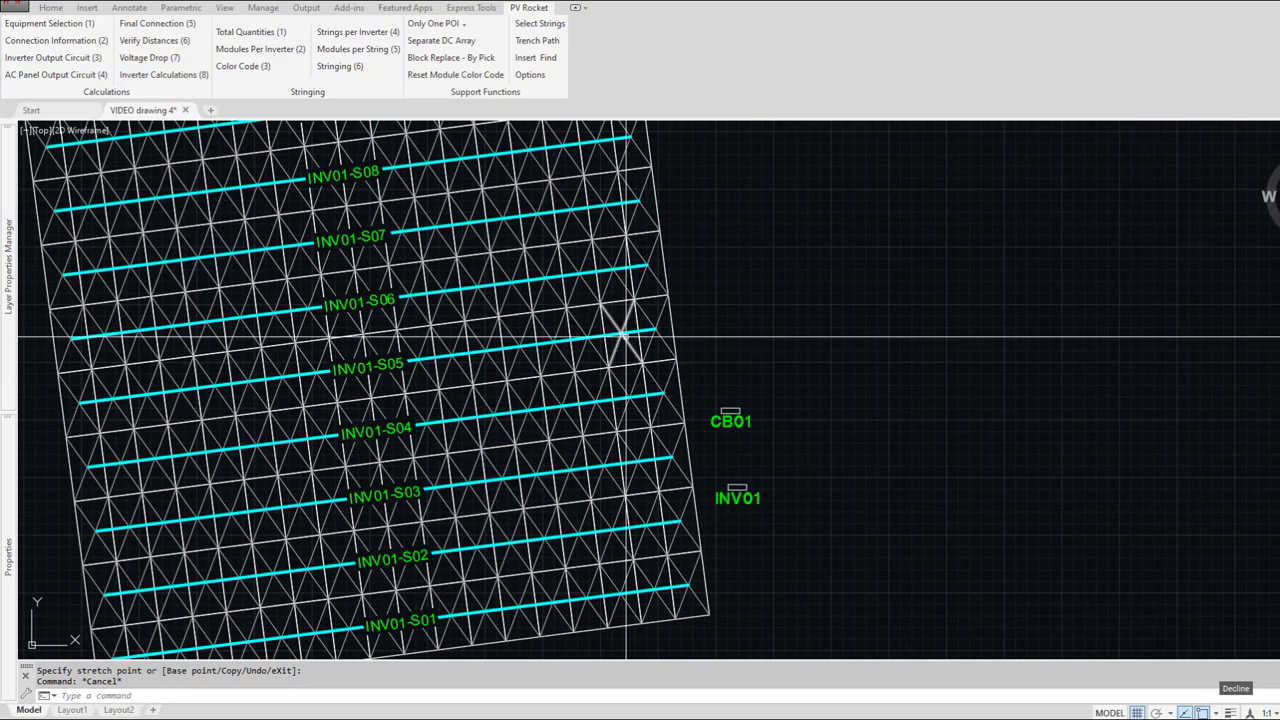
scroll(350, 420, down, 7)
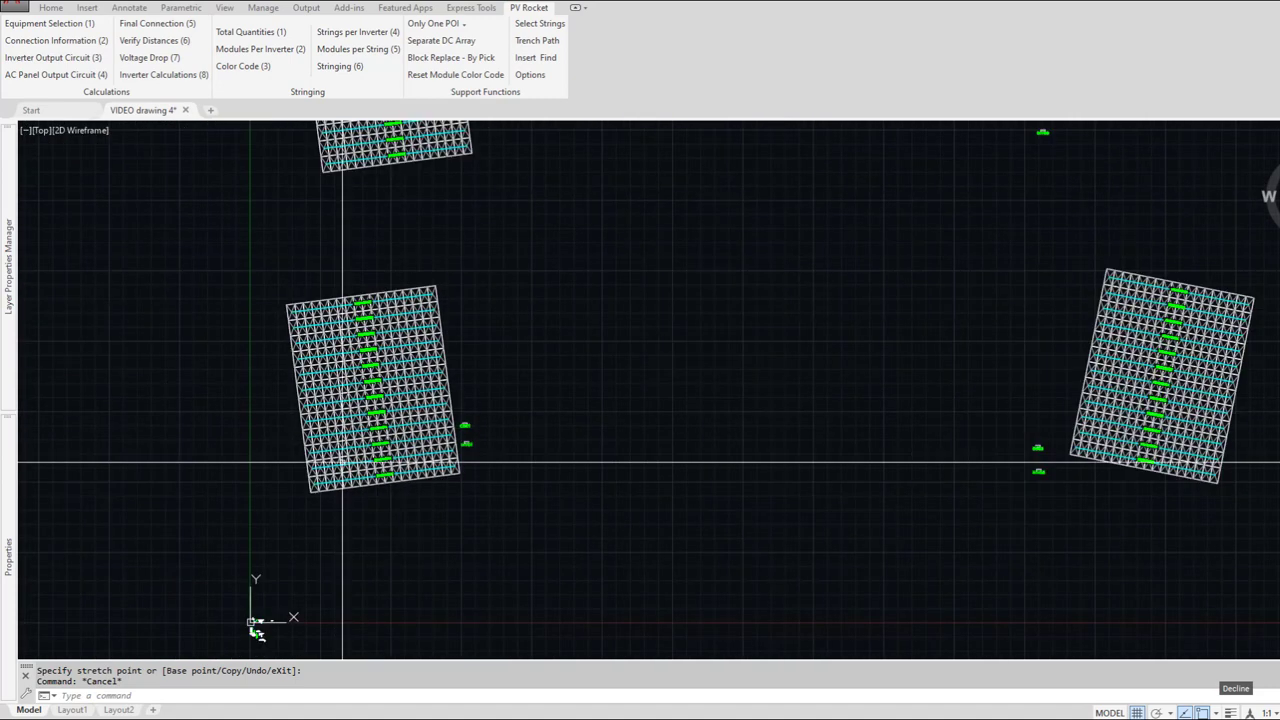
middle_drag(277, 463, 327, 253)
scroll(306, 412, up, 8)
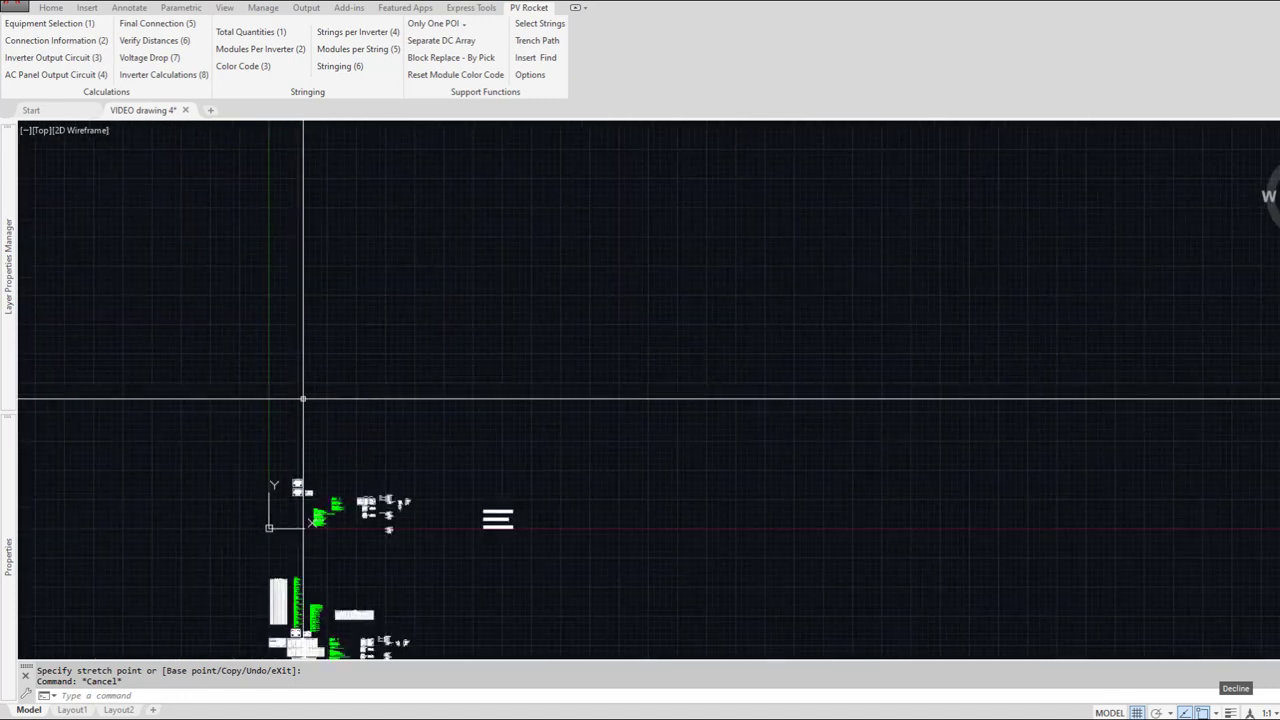
Step: Run the Inverter Calculations, accept the prompts, and insert the DC voltage drop table into the drawing
scroll(320, 527, up, 4)
scroll(320, 527, up, 2)
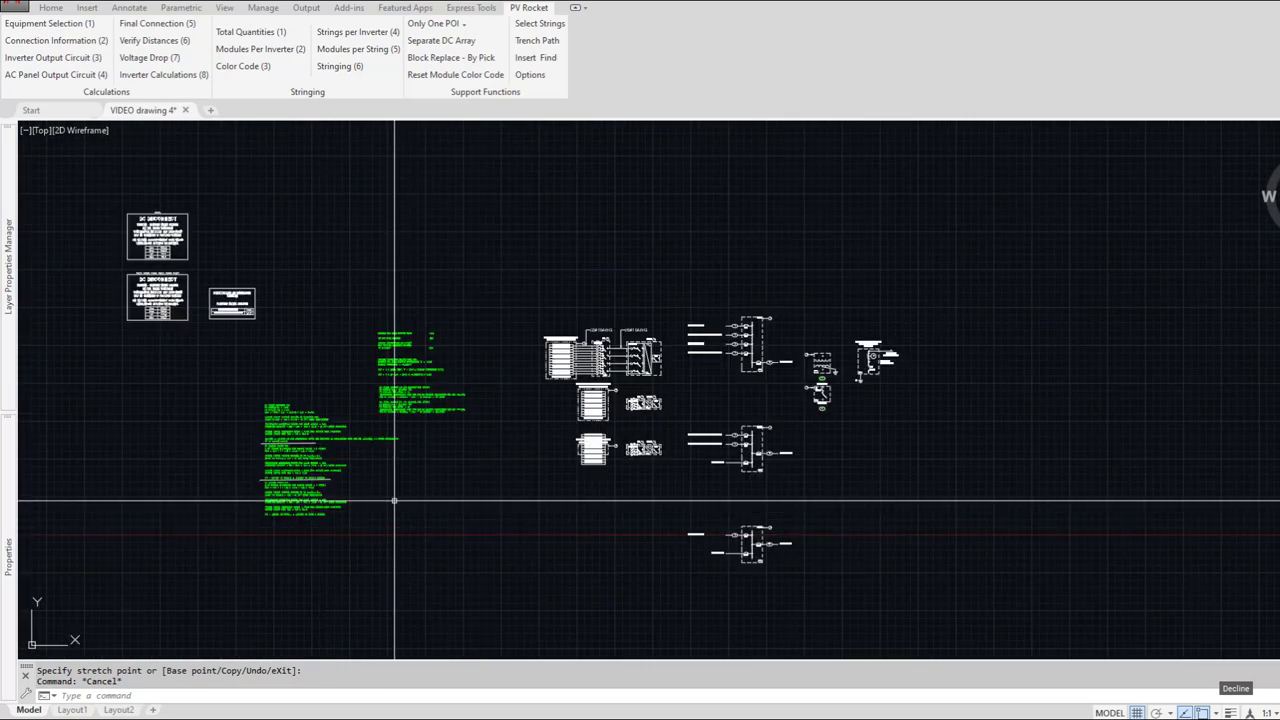
key(Escape)
scroll(400, 402, up, 6)
scroll(400, 400, down, 4)
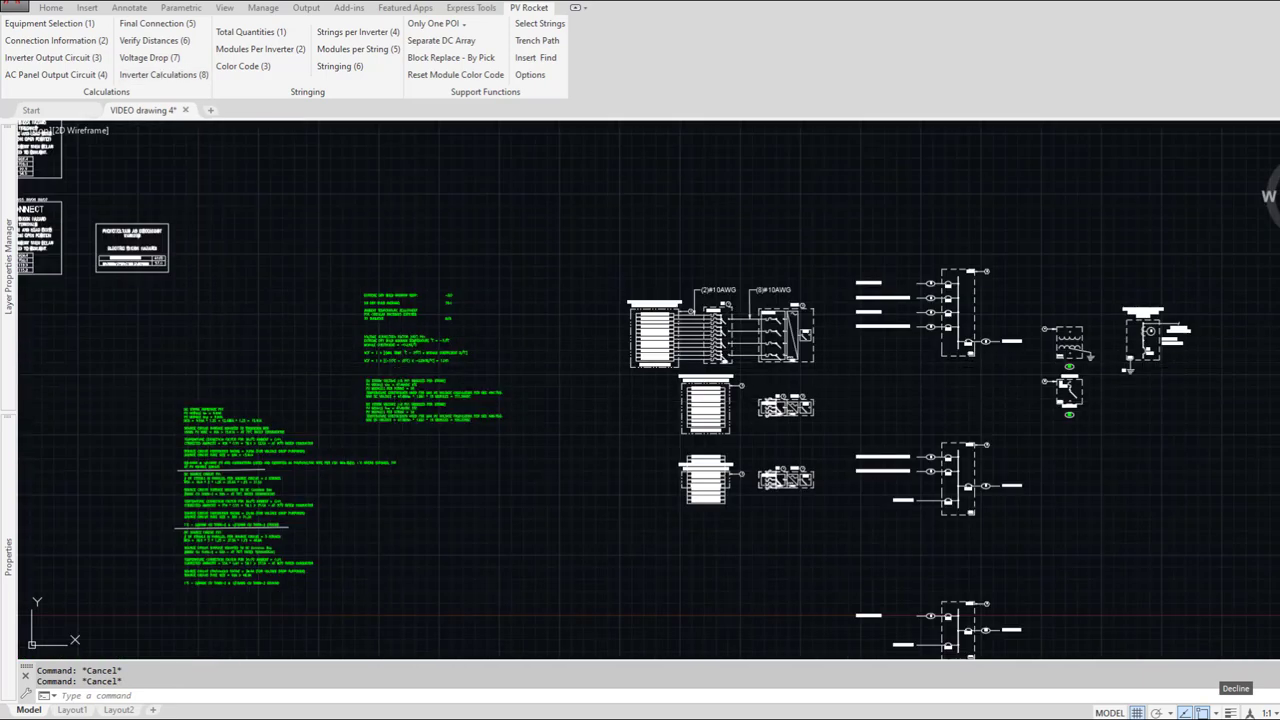
click(163, 74)
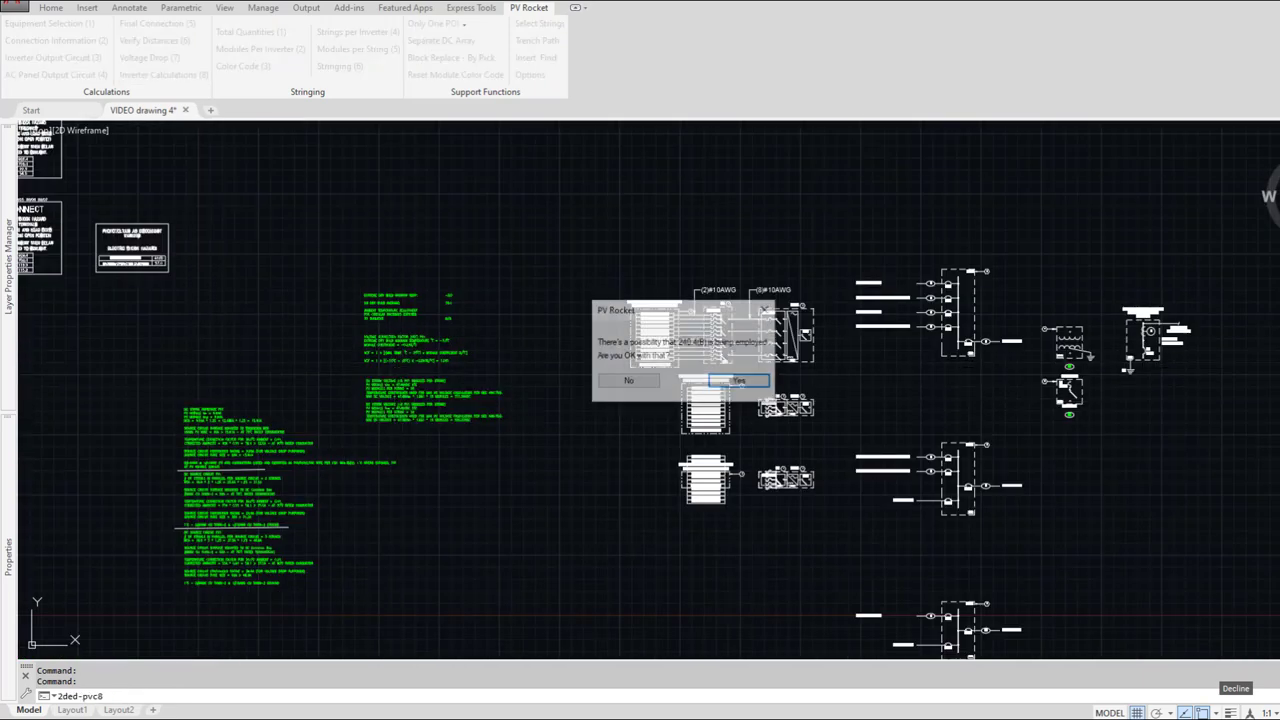
click(738, 381)
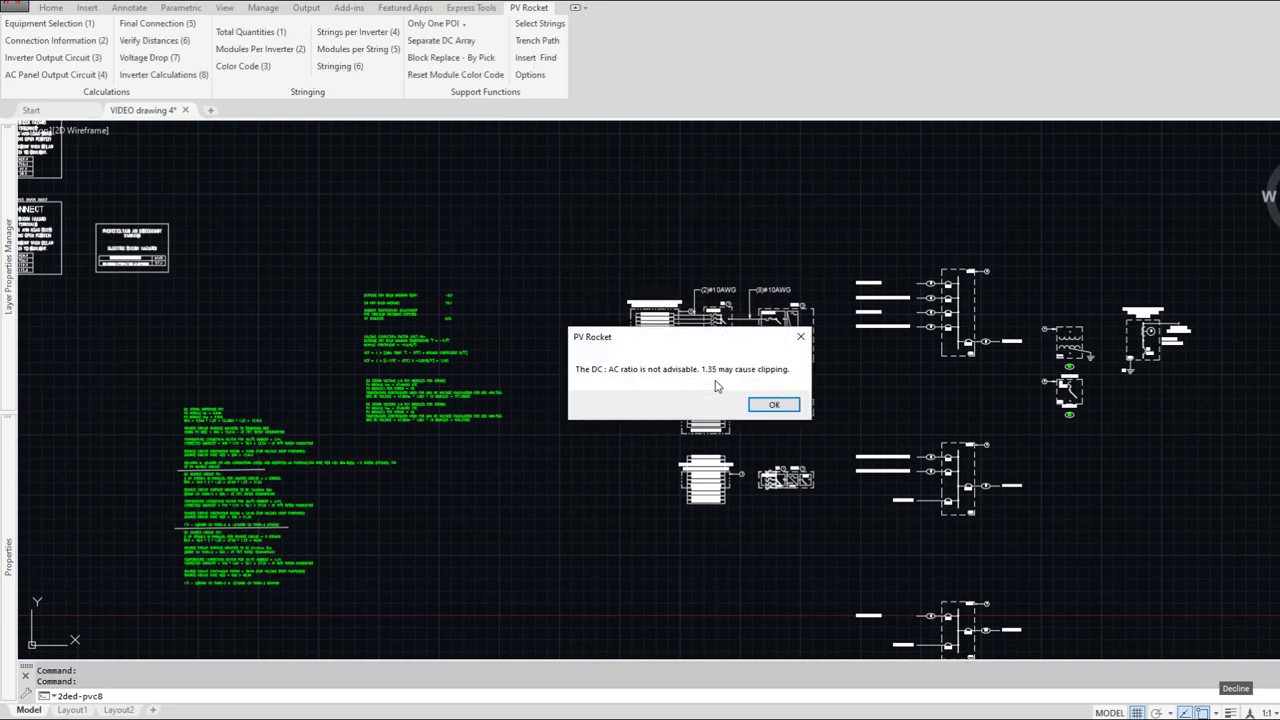
key(Return)
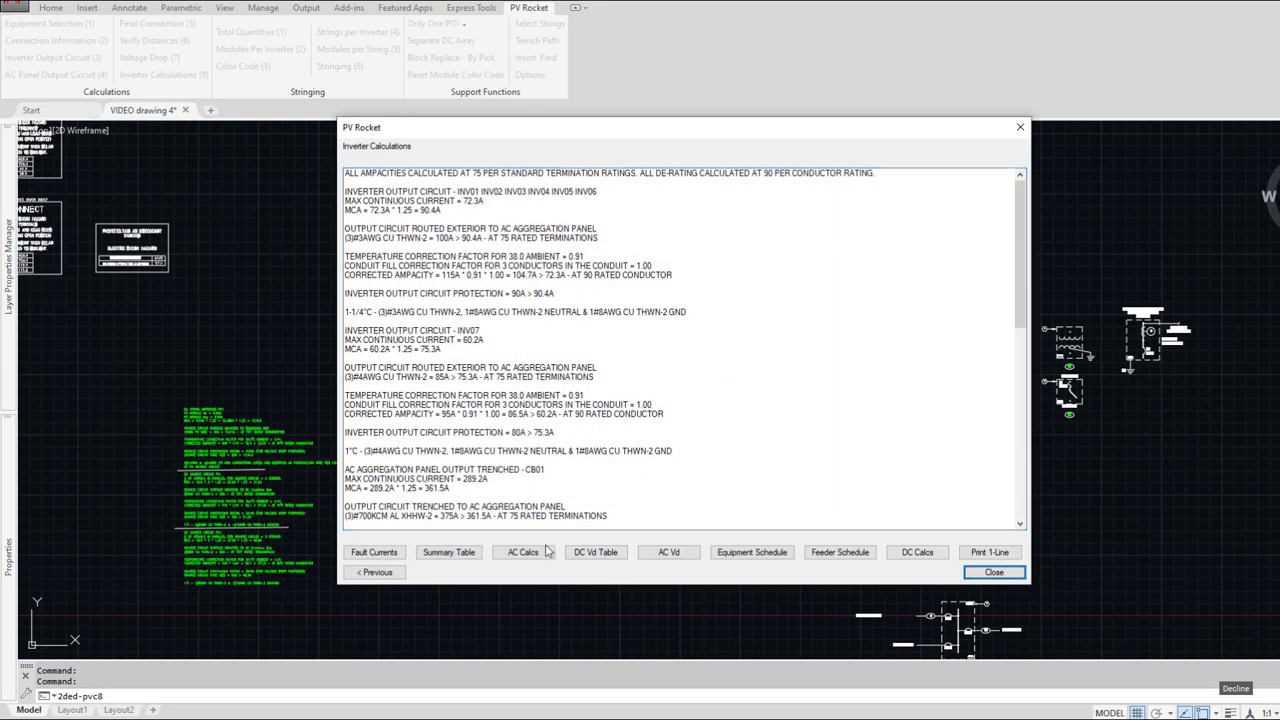
click(978, 577)
Step: Examine the string distances, wire sizes and voltage drops in the DC voltage drop table and compare them with the module array
scroll(371, 449, down, 4)
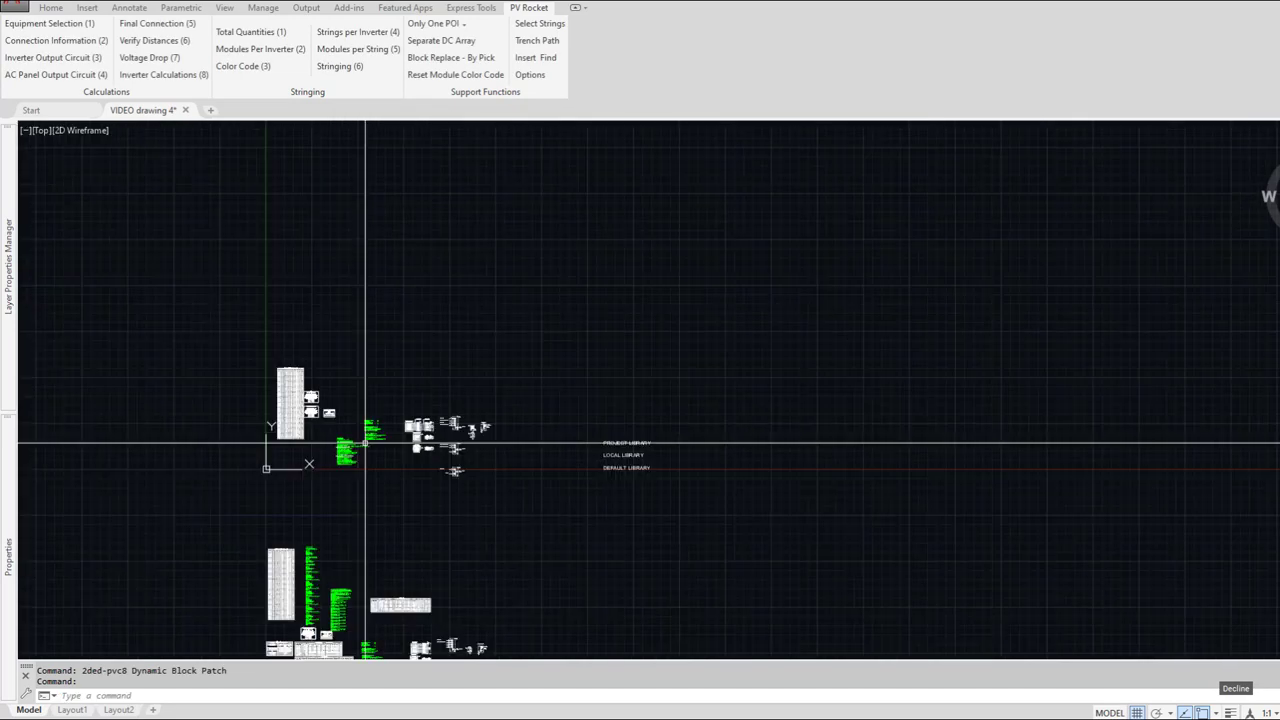
scroll(286, 423, up, 8)
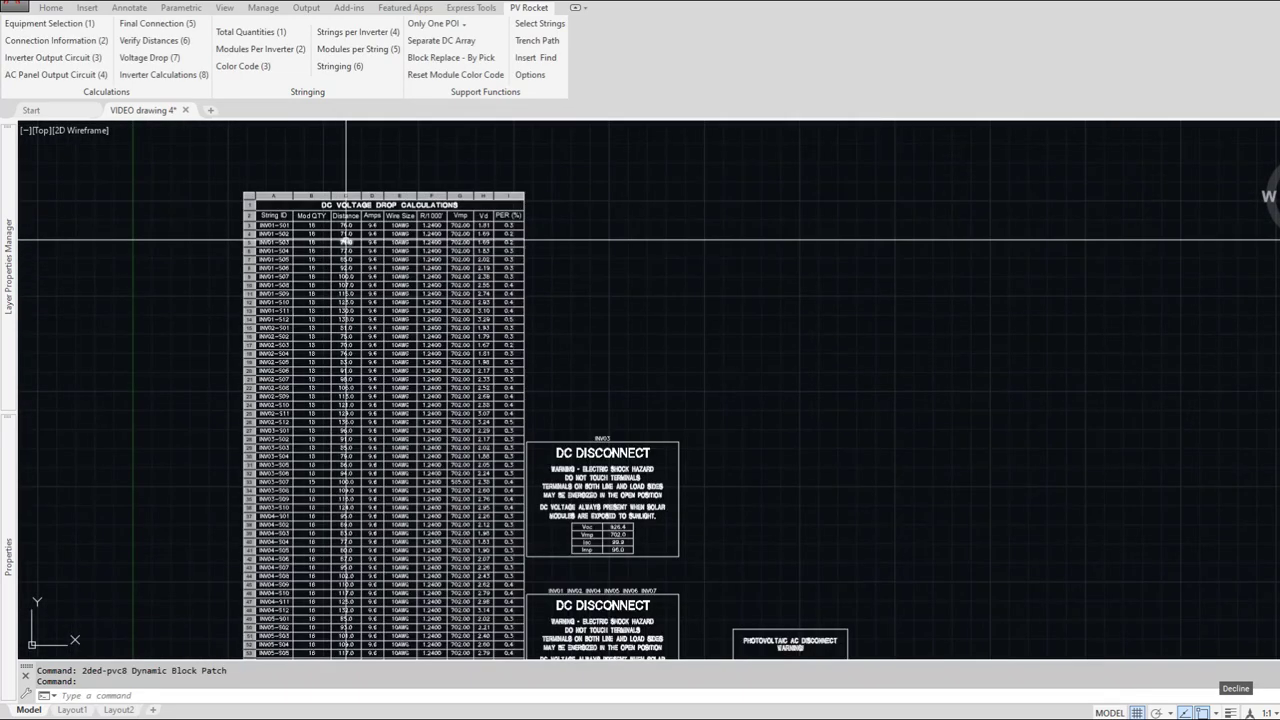
scroll(346, 240, up, 4)
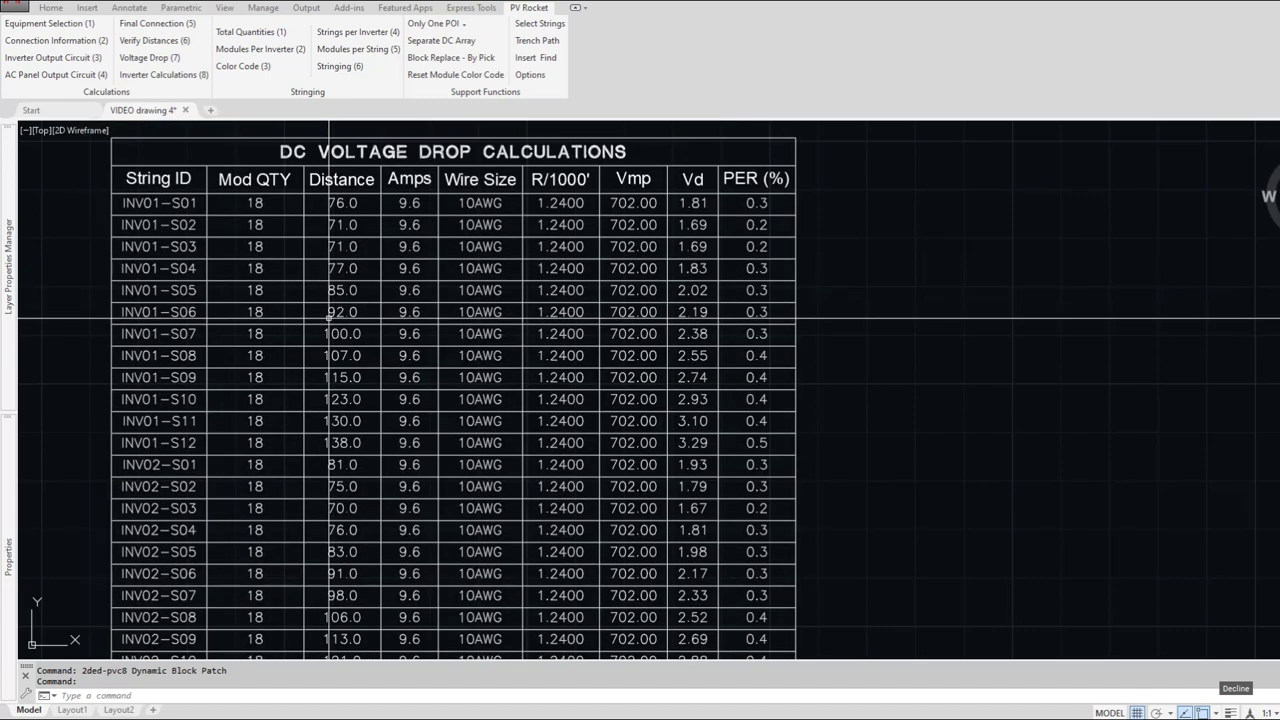
scroll(328, 318, down, 8)
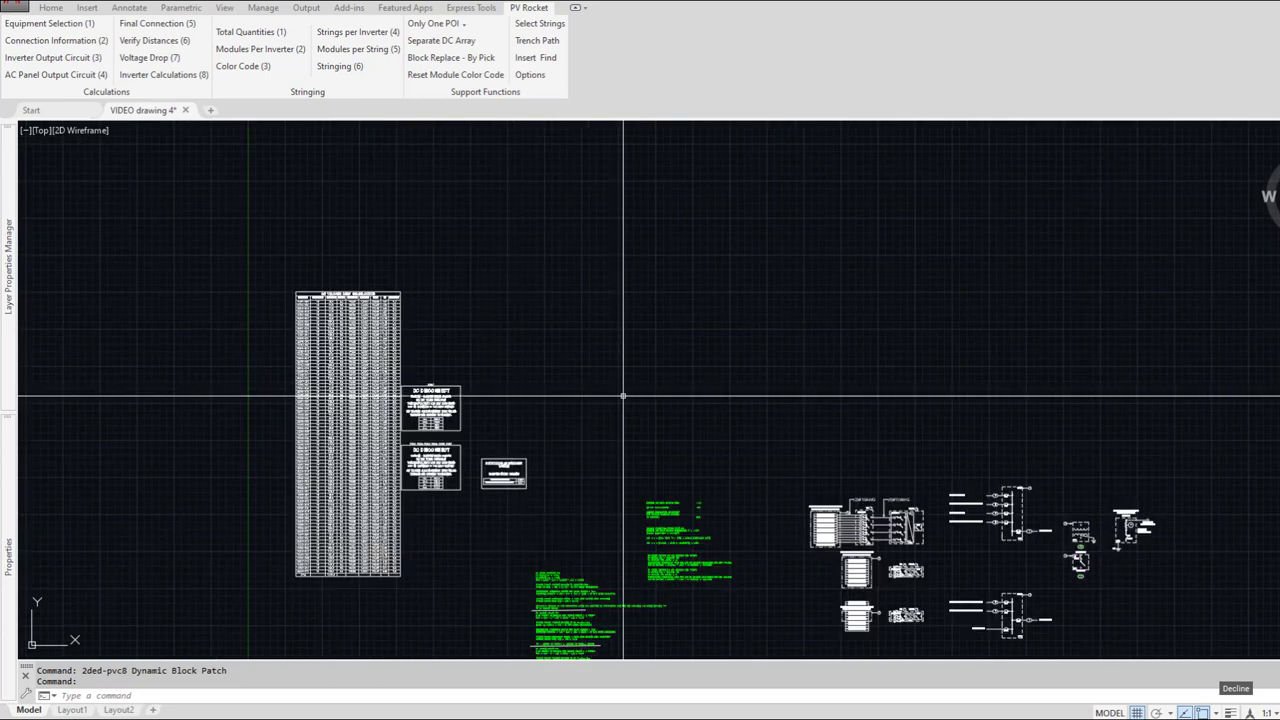
scroll(672, 380, down, 6)
middle_drag(896, 201, 755, 462)
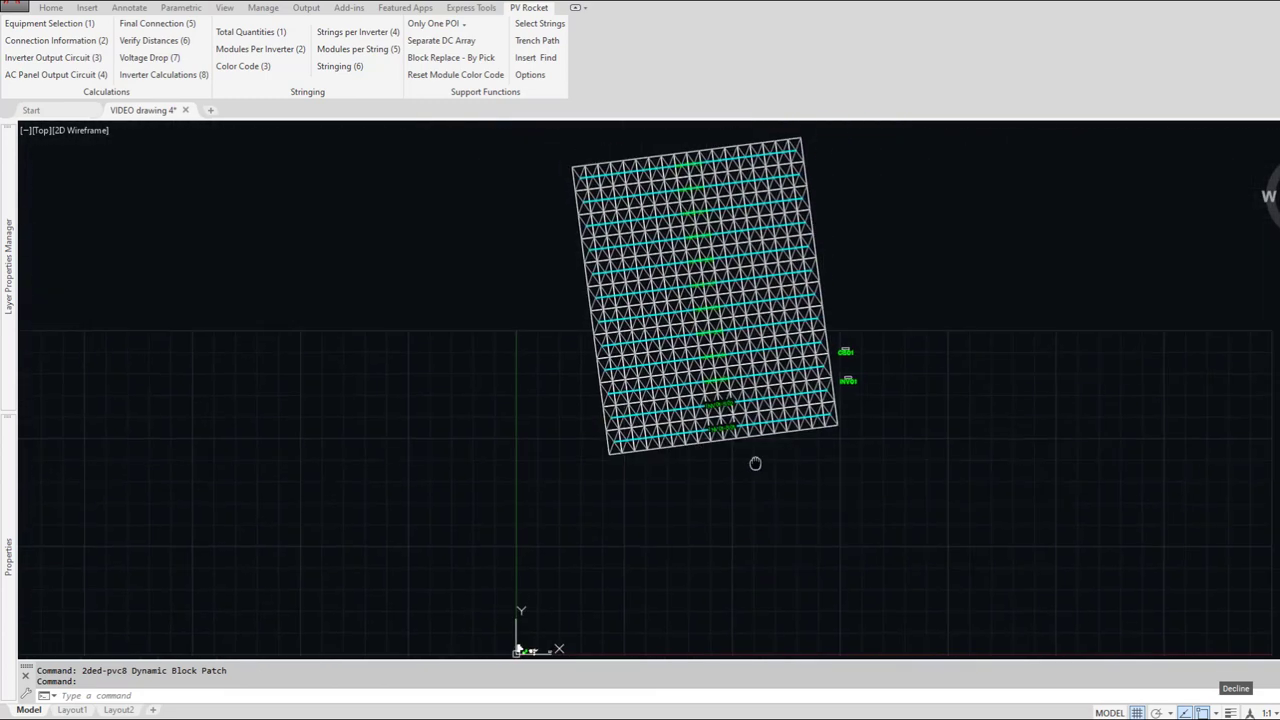
Step: Draw a polyline along string INV01-S01 and straight across to the INV01 block, about 62'-8" long, with ortho off
scroll(755, 437, up, 6)
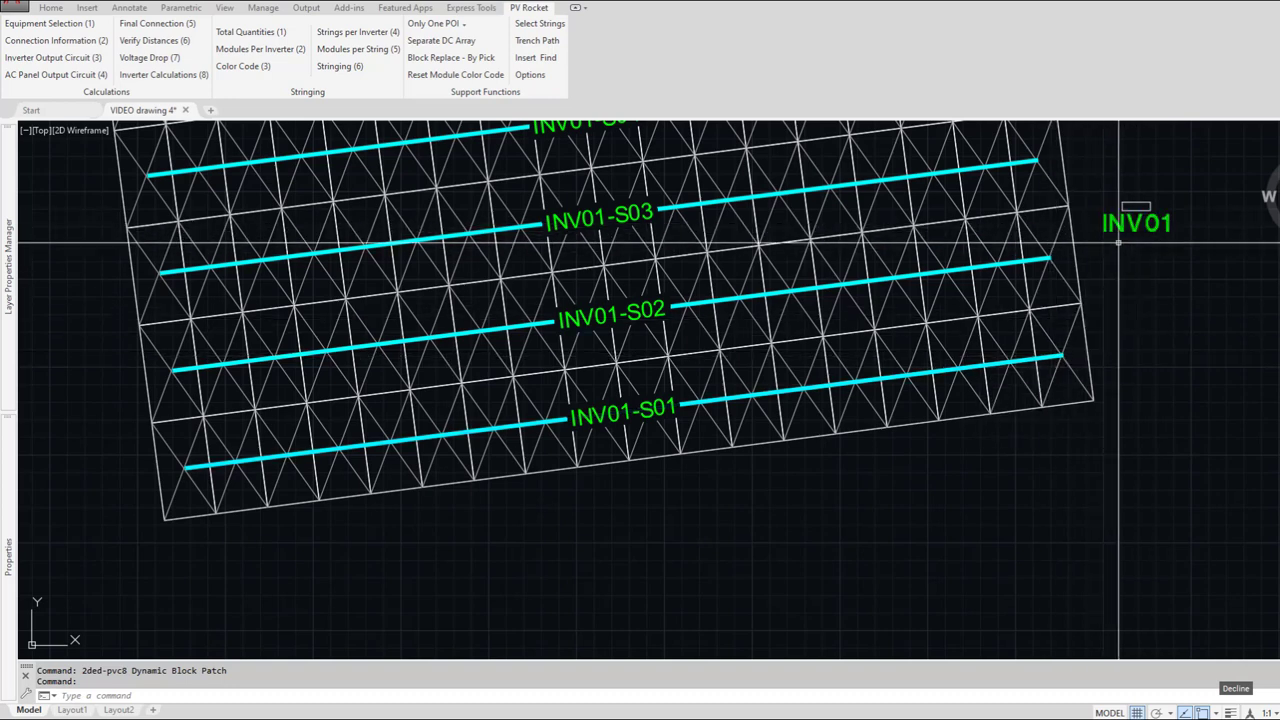
text(pl)
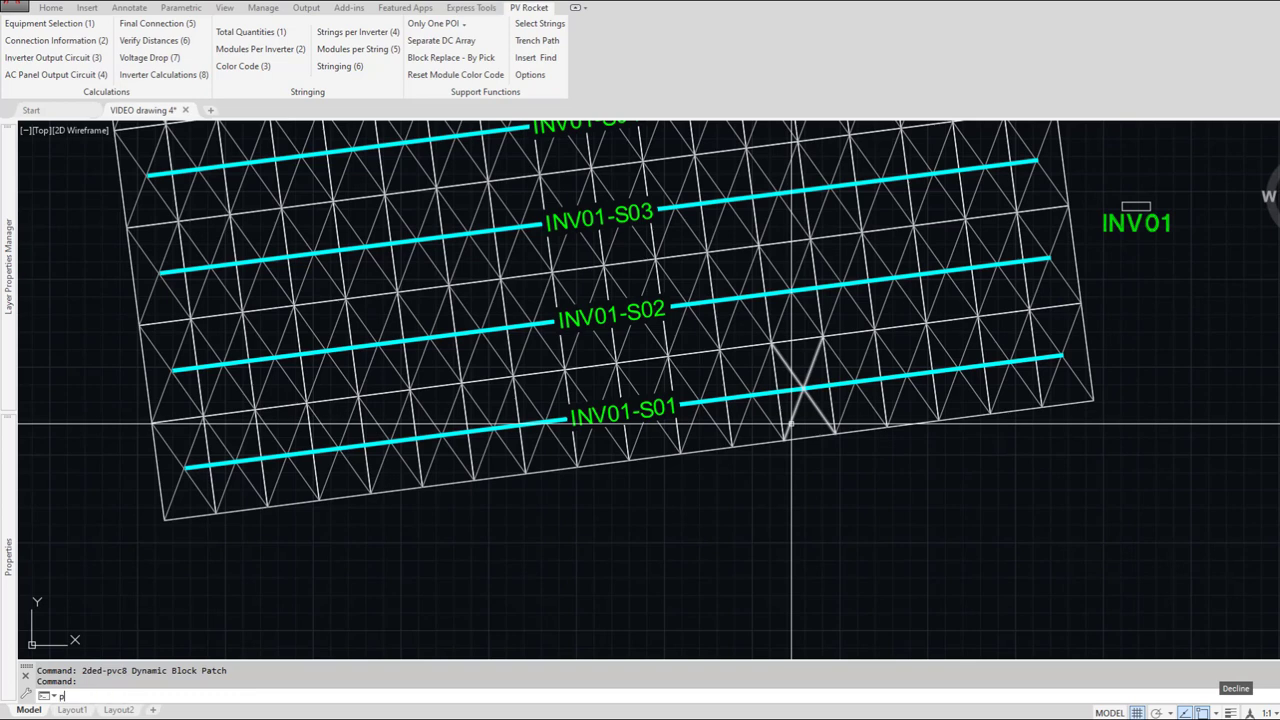
key(Return)
click(185, 467)
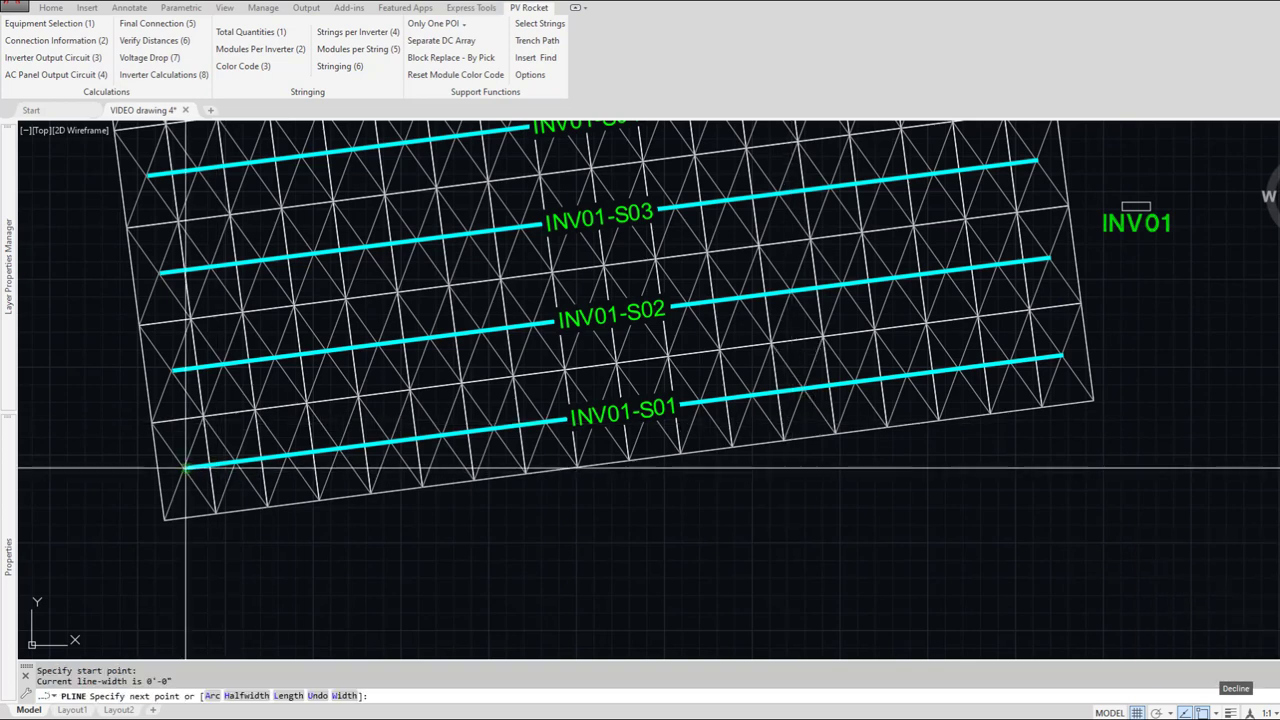
click(1060, 357)
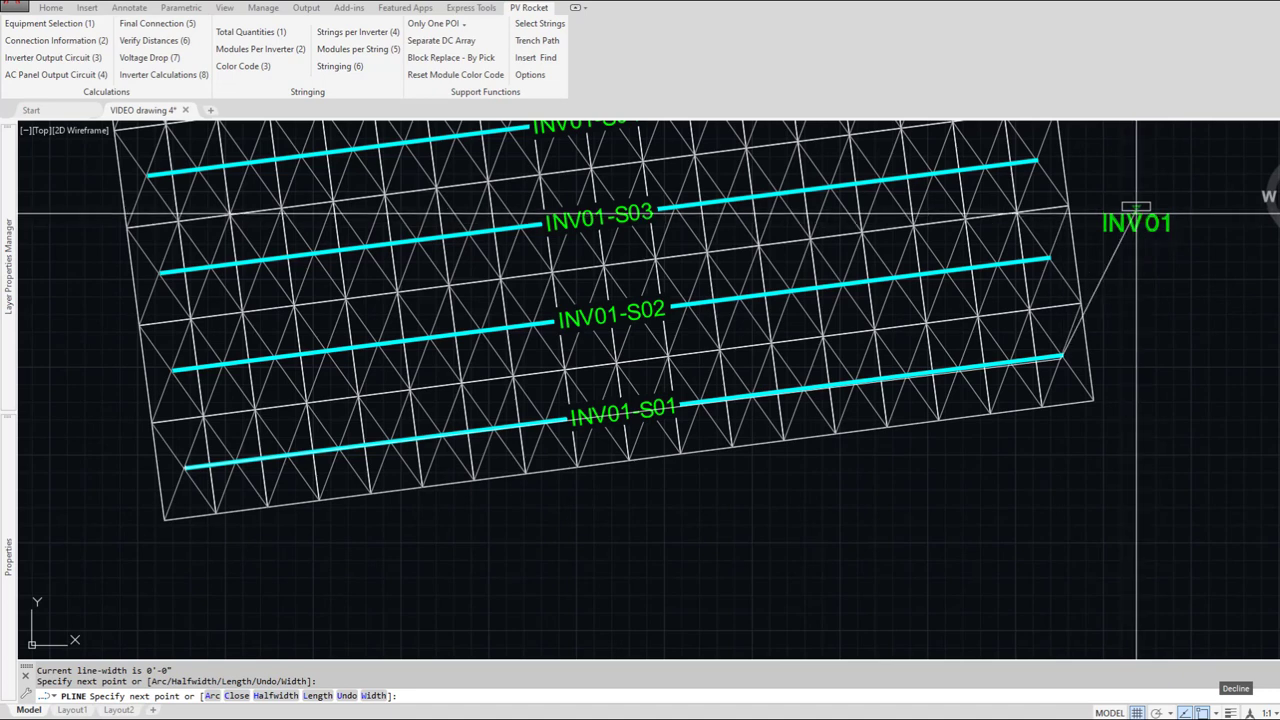
key(F8)
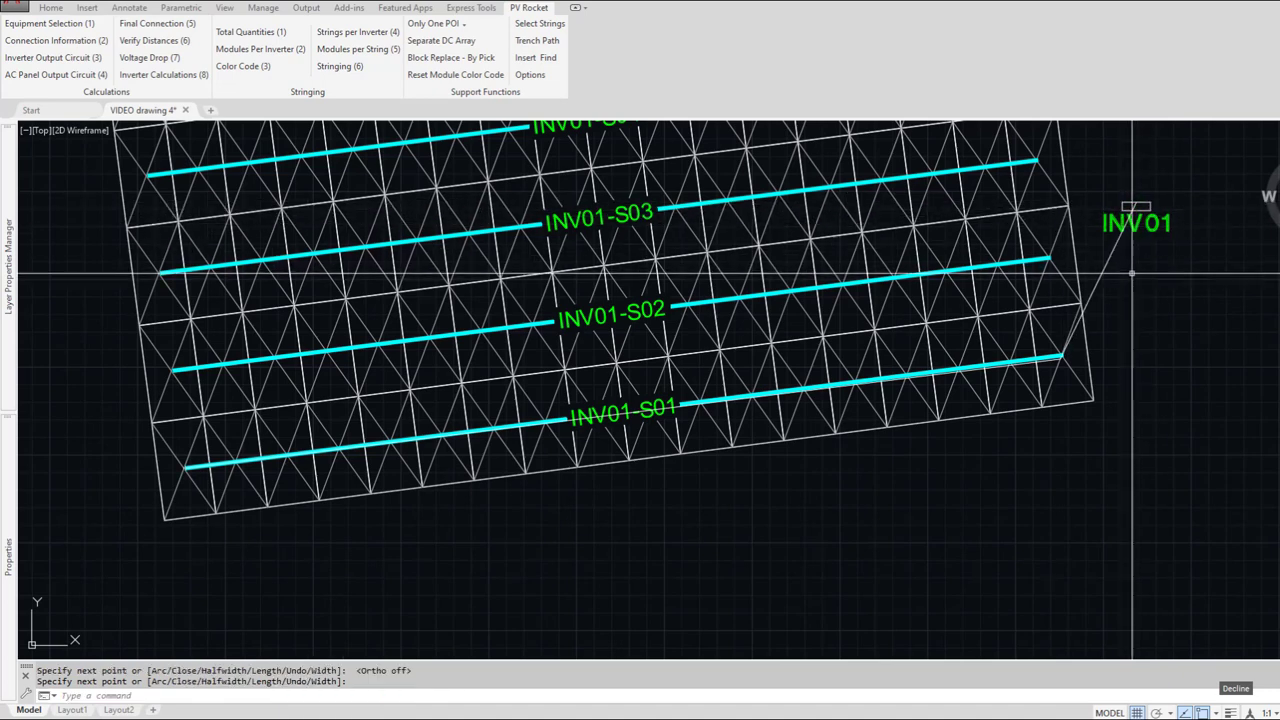
click(1134, 208)
key(Return)
Step: List the properties of the direct polyline between string INV01-S01 and INV01 to read its length
click(1095, 290)
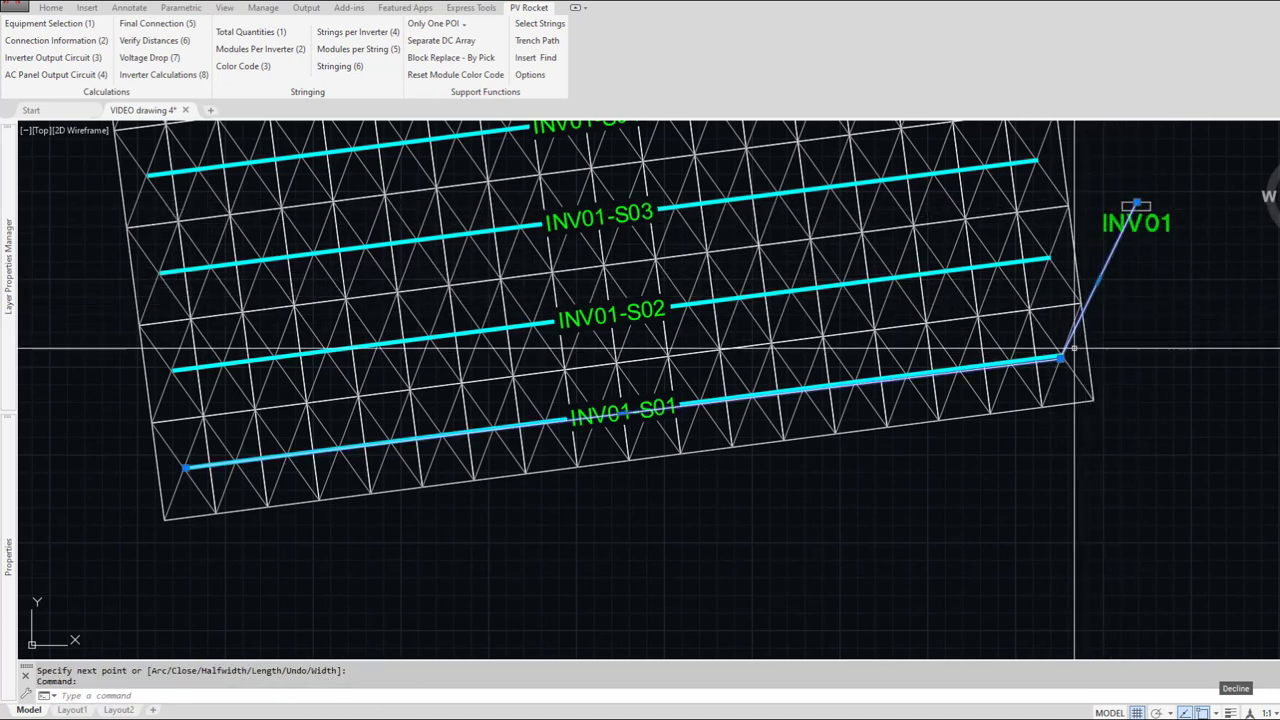
mouse_move(1061, 358)
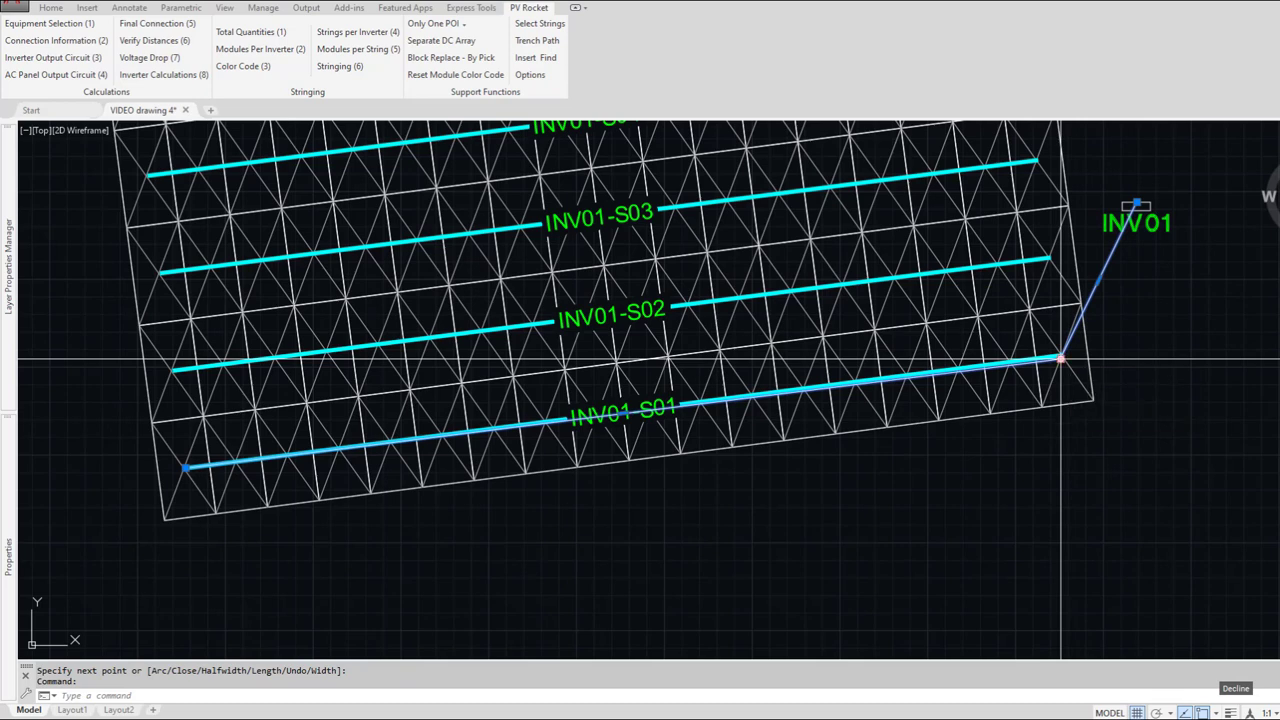
text(LI)
key(Return)
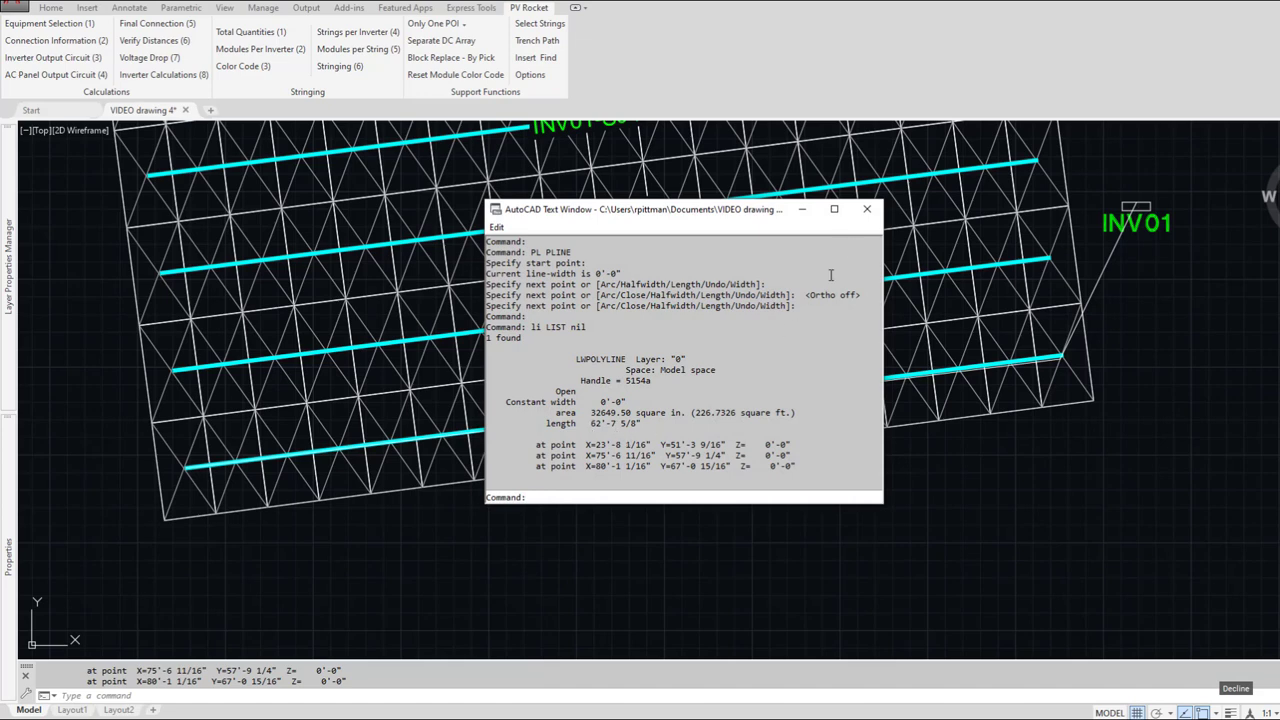
click(867, 209)
Step: Erase the direct polyline running from string INV01-S01 to the INV01 block
text(e)
key(Return)
click(1104, 274)
key(Return)
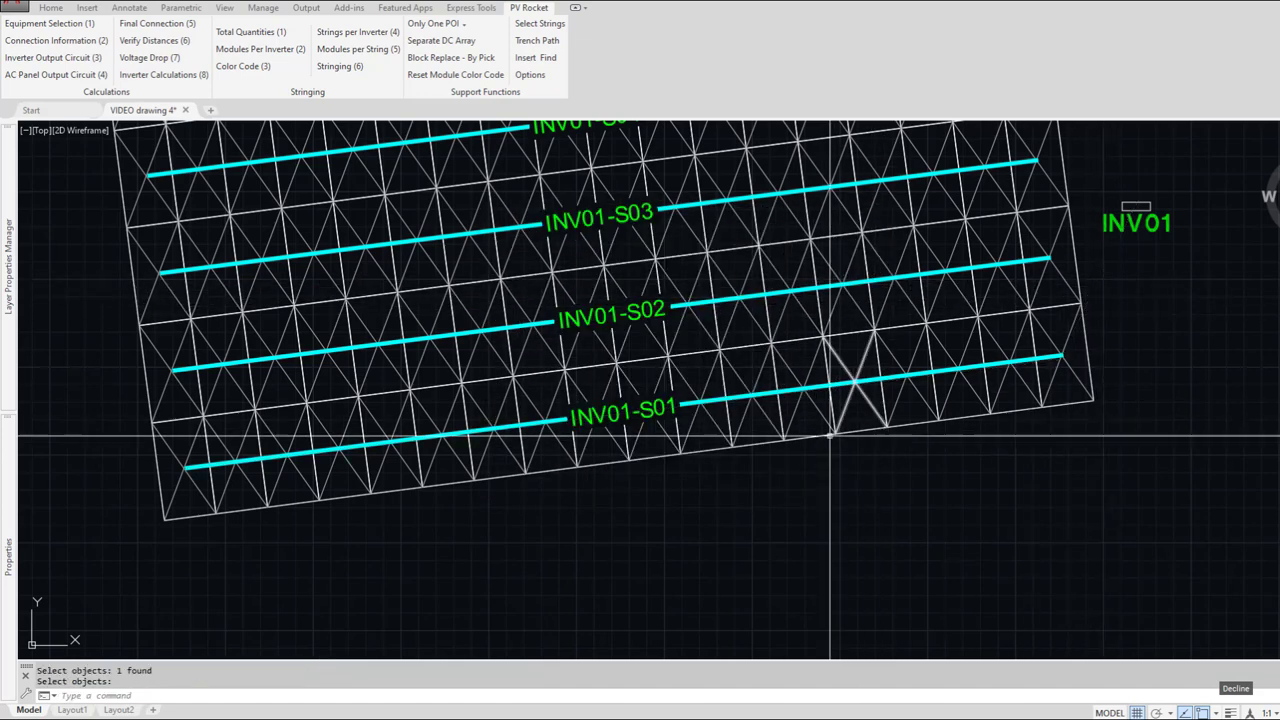
Step: Draw a polyline along string INV01-S01, then orthogonally out of the array and up to INV01, about 65'-10" long
text(pl)
key(Return)
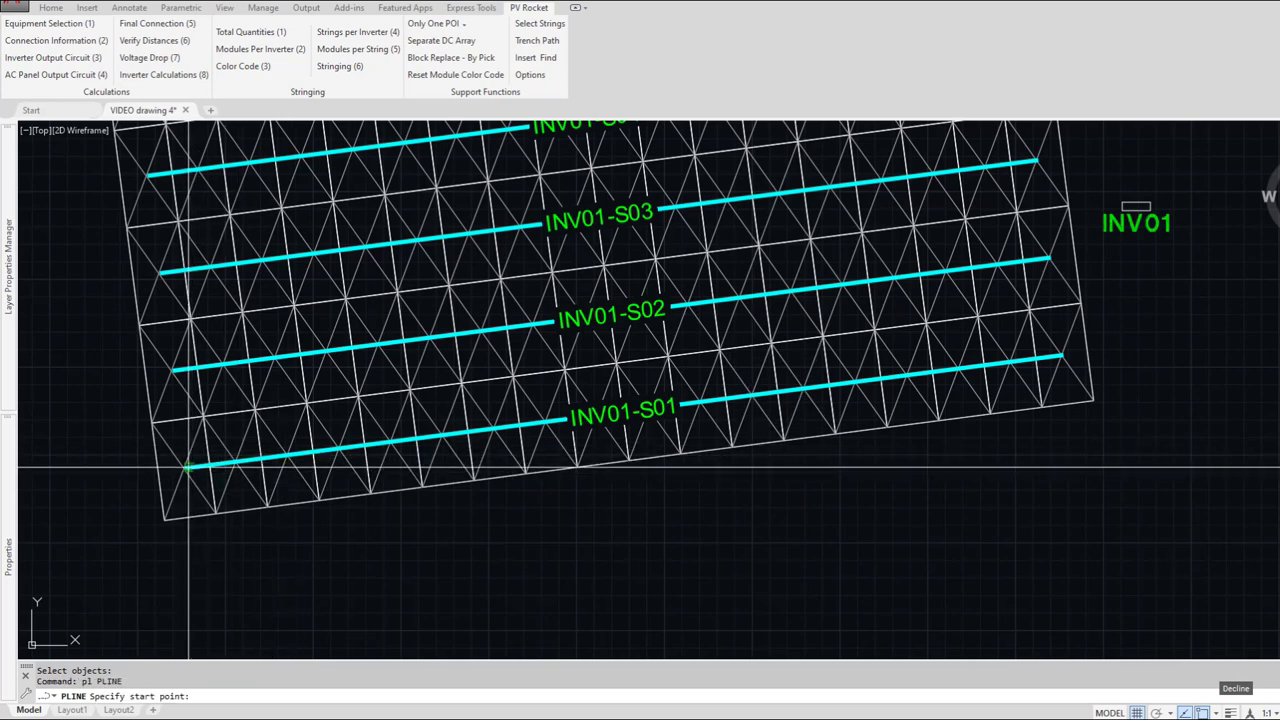
click(188, 466)
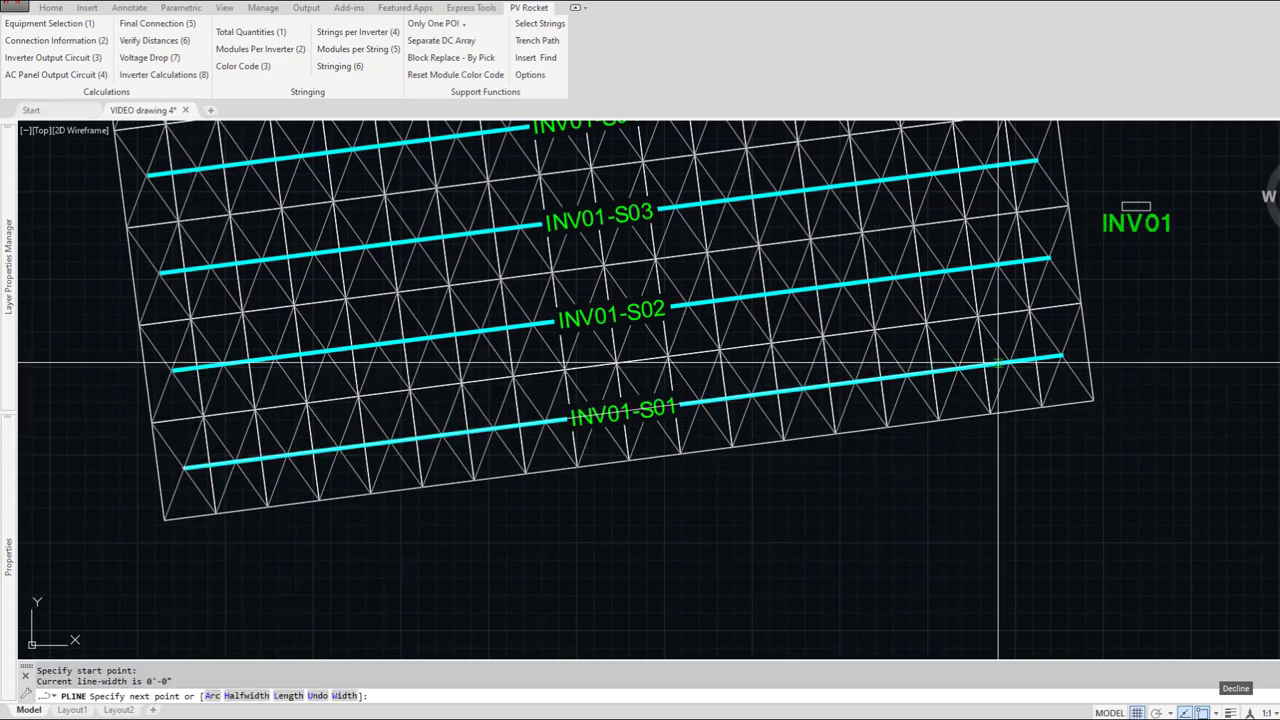
click(1062, 356)
key(F8)
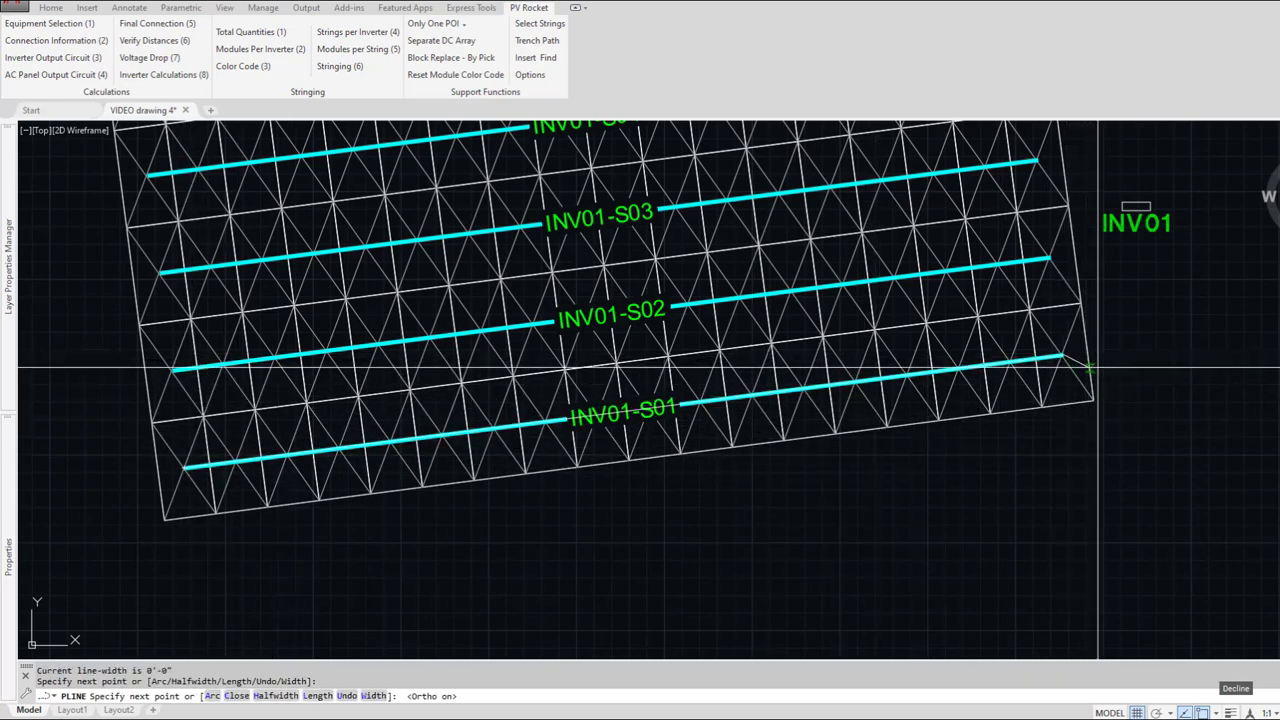
click(1135, 356)
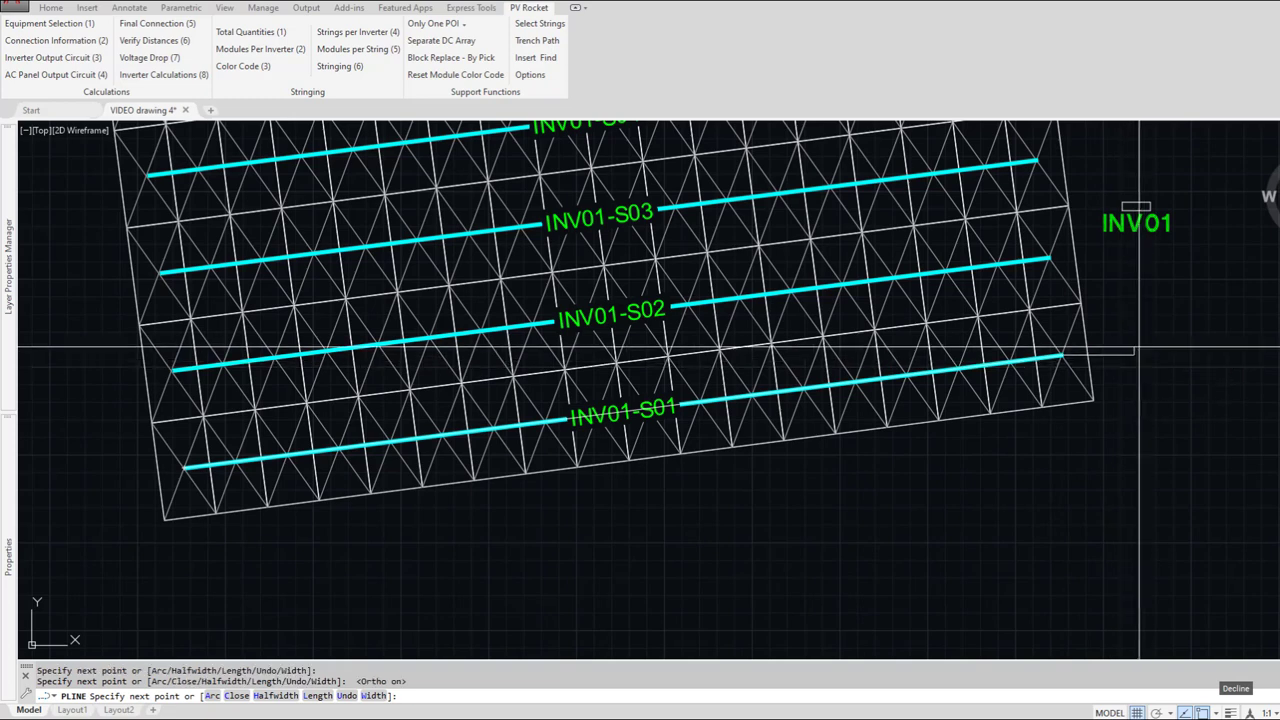
click(1135, 207)
key(Return)
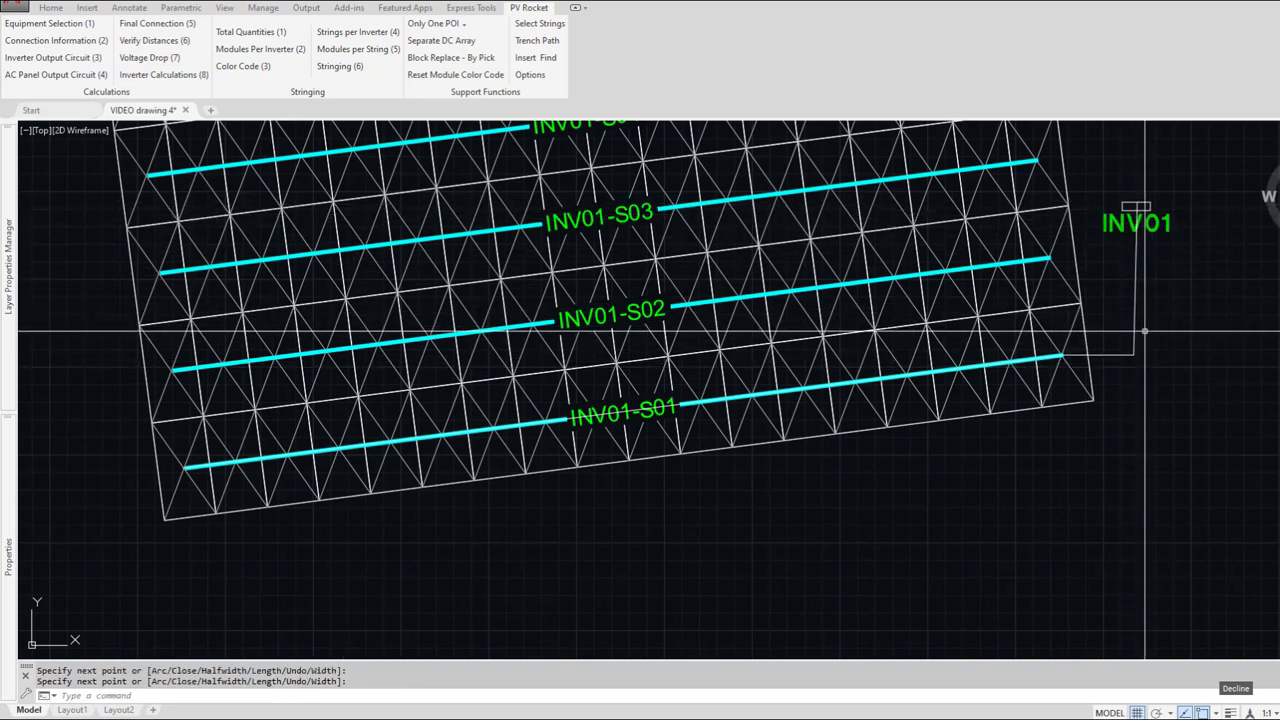
Step: List the properties of the orthogonal polyline to INV01 to read its length
text(LI)
key(Return)
click(1135, 318)
key(Return)
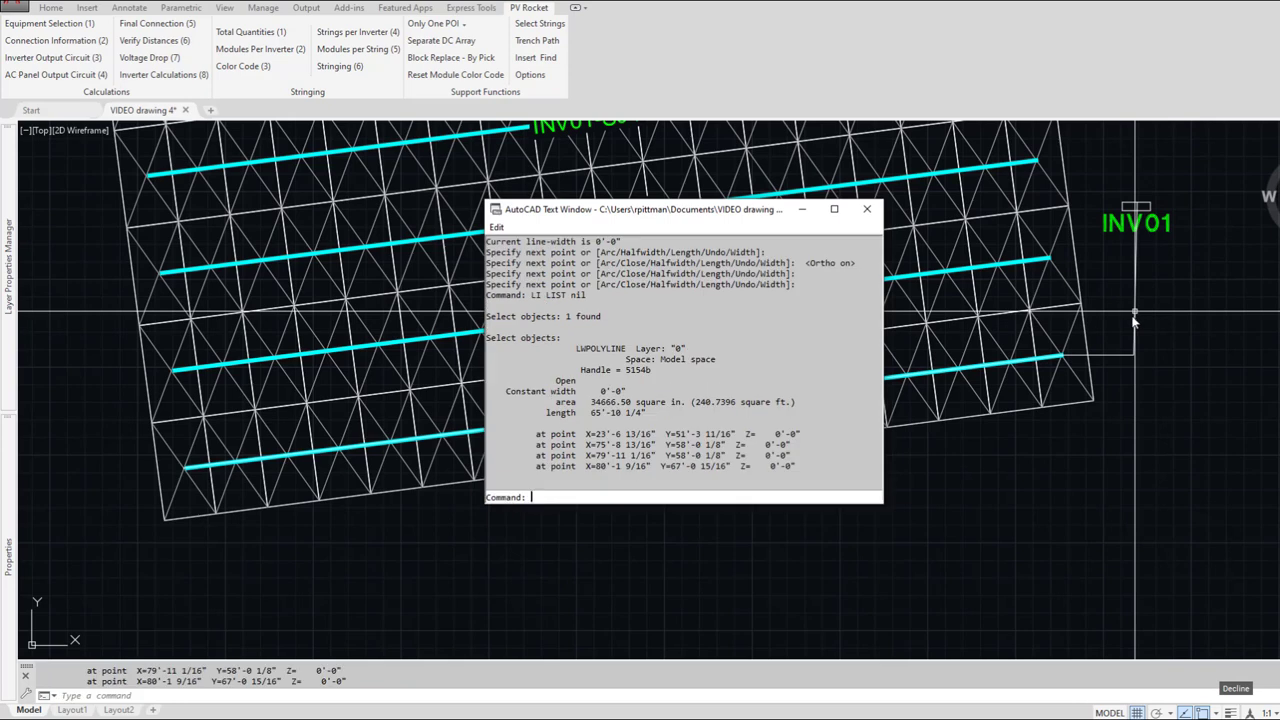
key(F2)
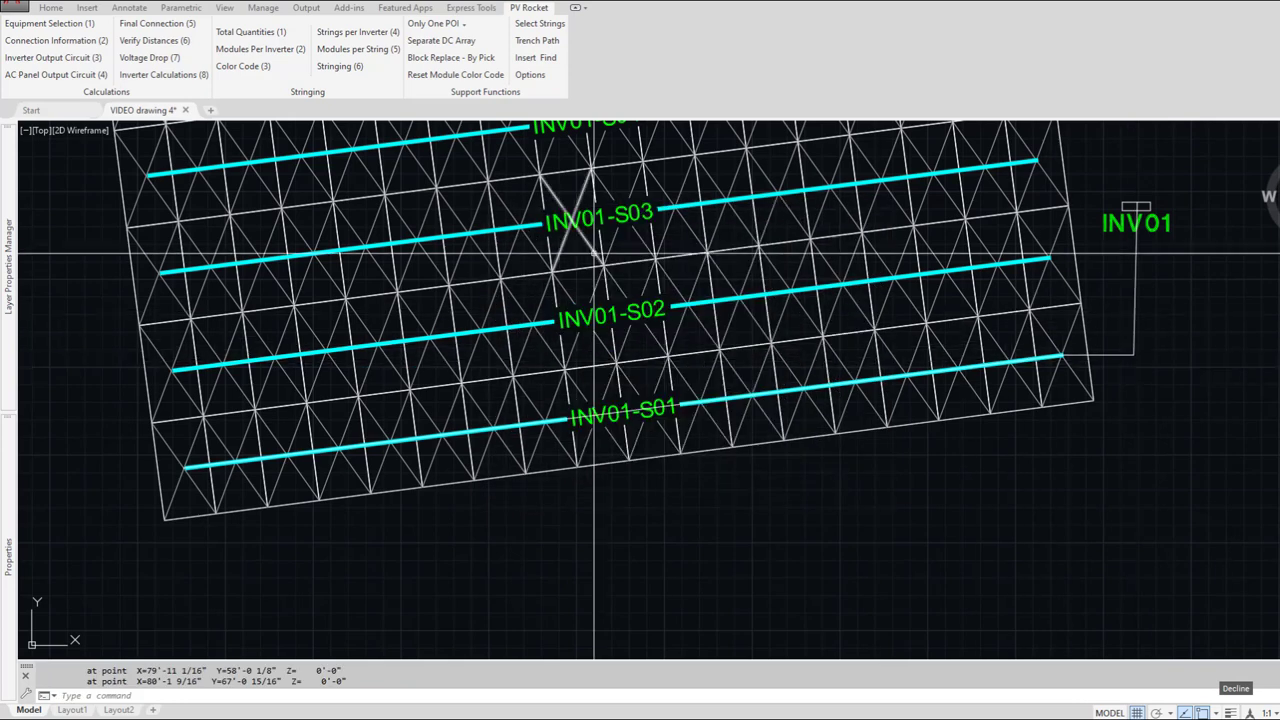
Step: Turn on including the string length in the DC voltage drop table in the PV Rocket options
click(530, 74)
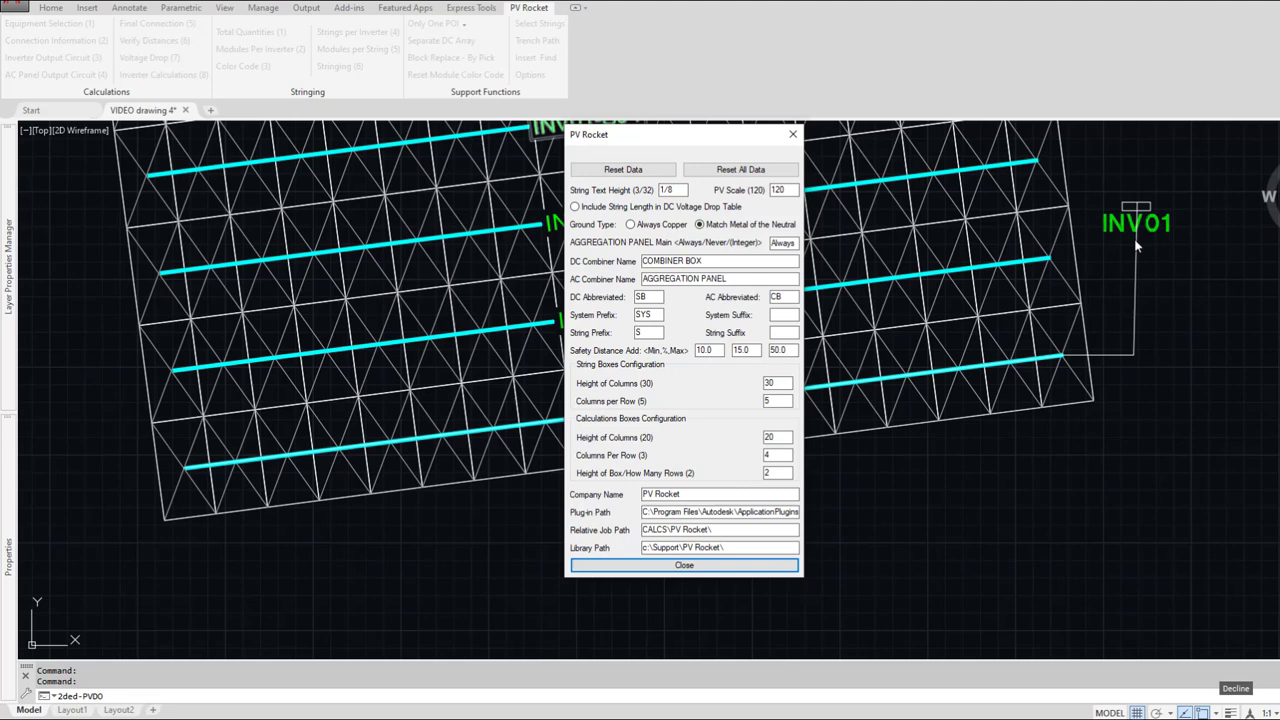
click(575, 207)
click(685, 566)
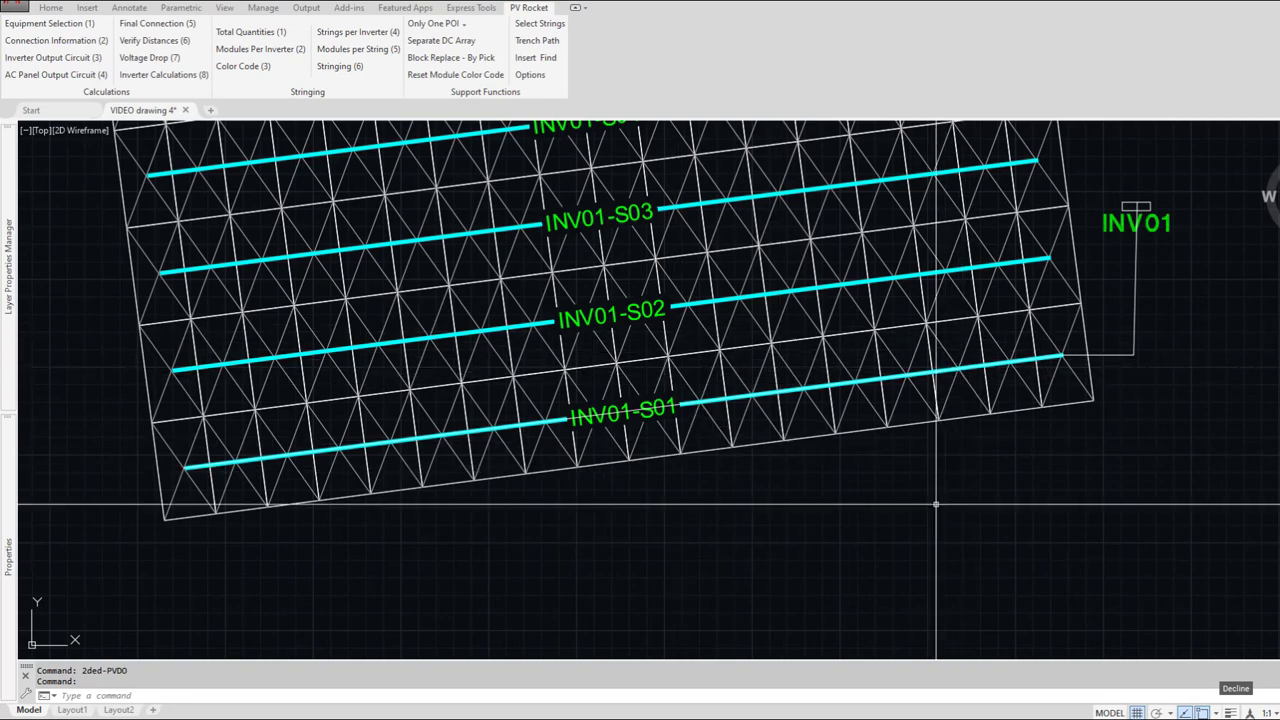
Step: Examine the string runs from INV01-S12 down to INV01 in the module array, and the DC source circuit PV1 calculation
scroll(936, 504, down, 2)
scroll(936, 504, down, 3)
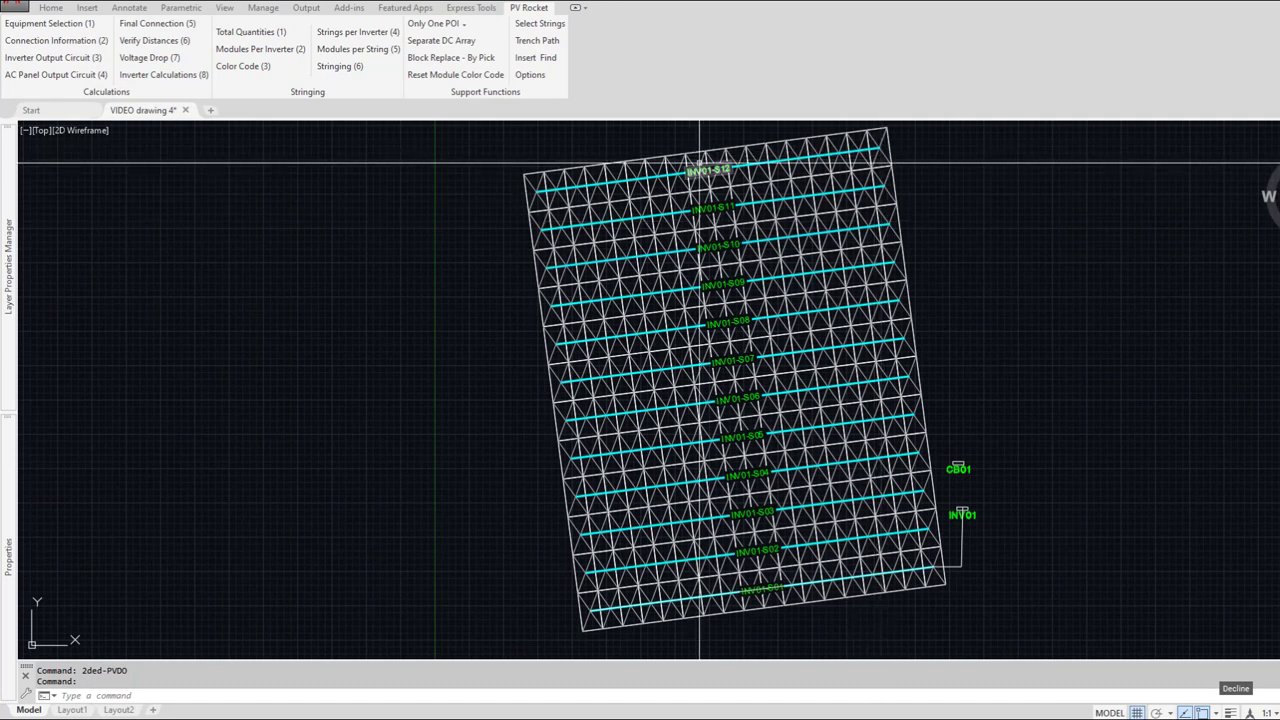
scroll(698, 162, up, 4)
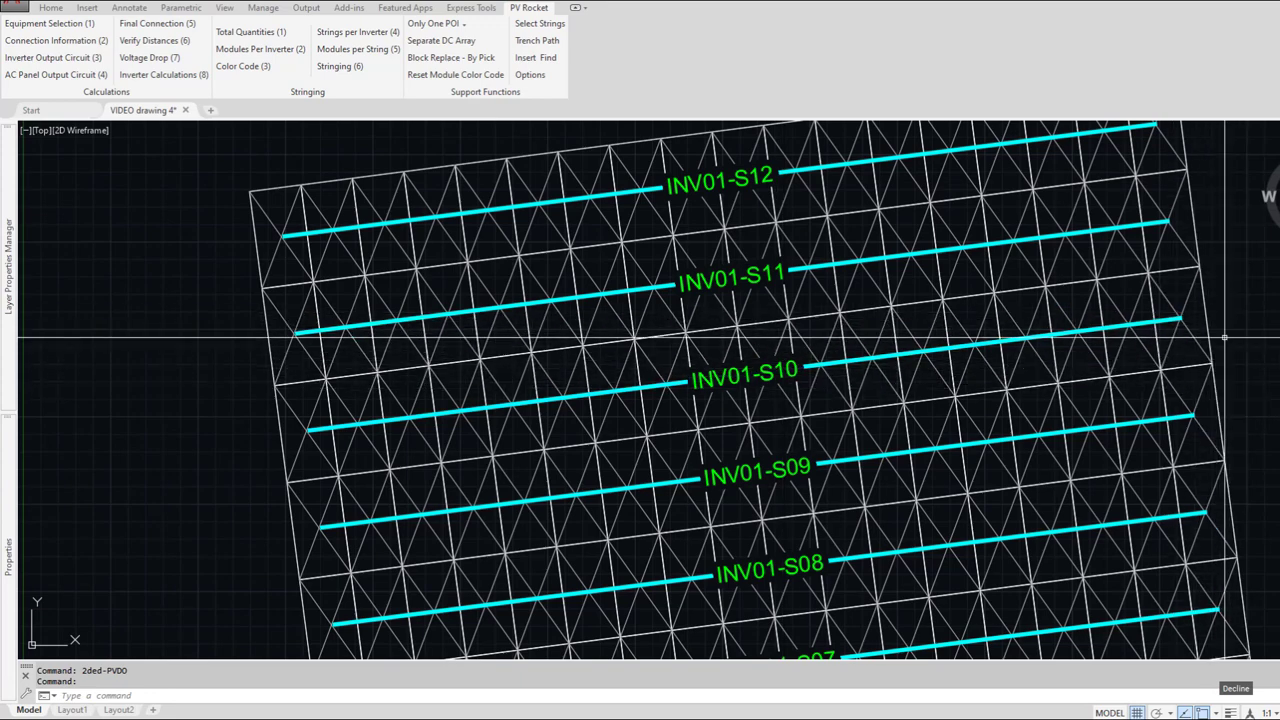
scroll(1217, 325, down, 6)
middle_drag(1226, 347, 947, 221)
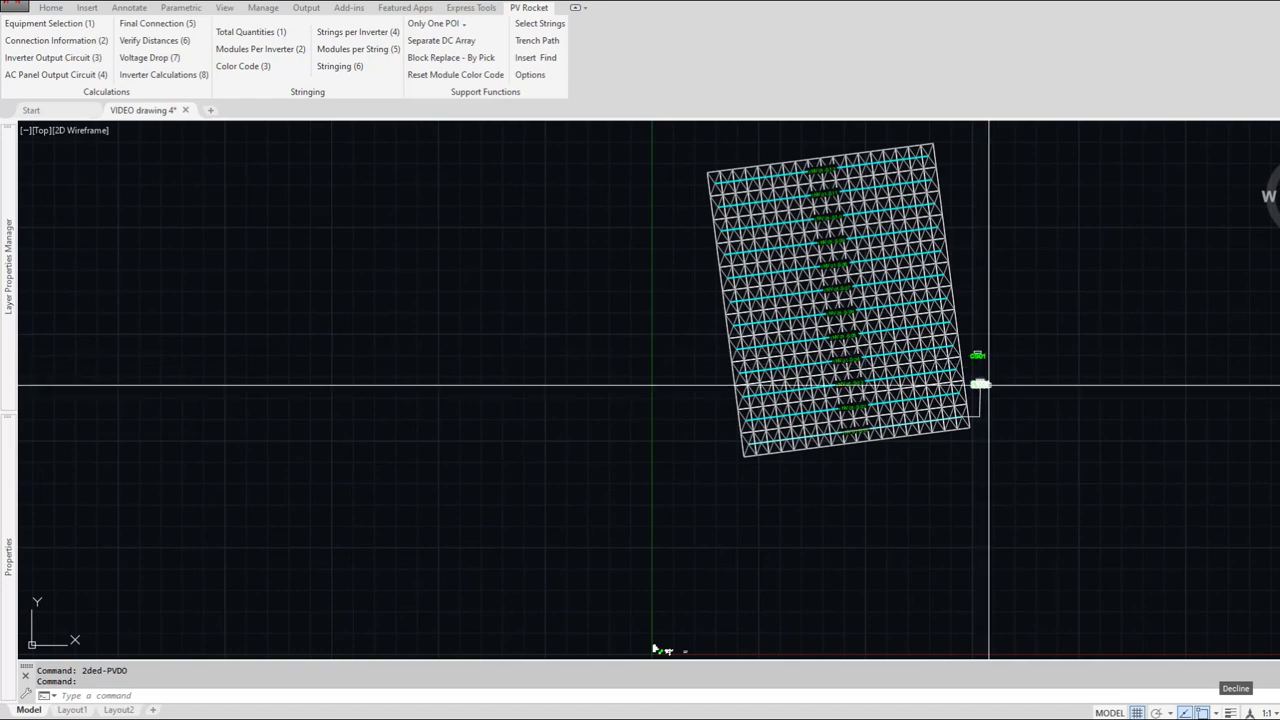
middle_drag(856, 537, 855, 432)
scroll(659, 566, up, 10)
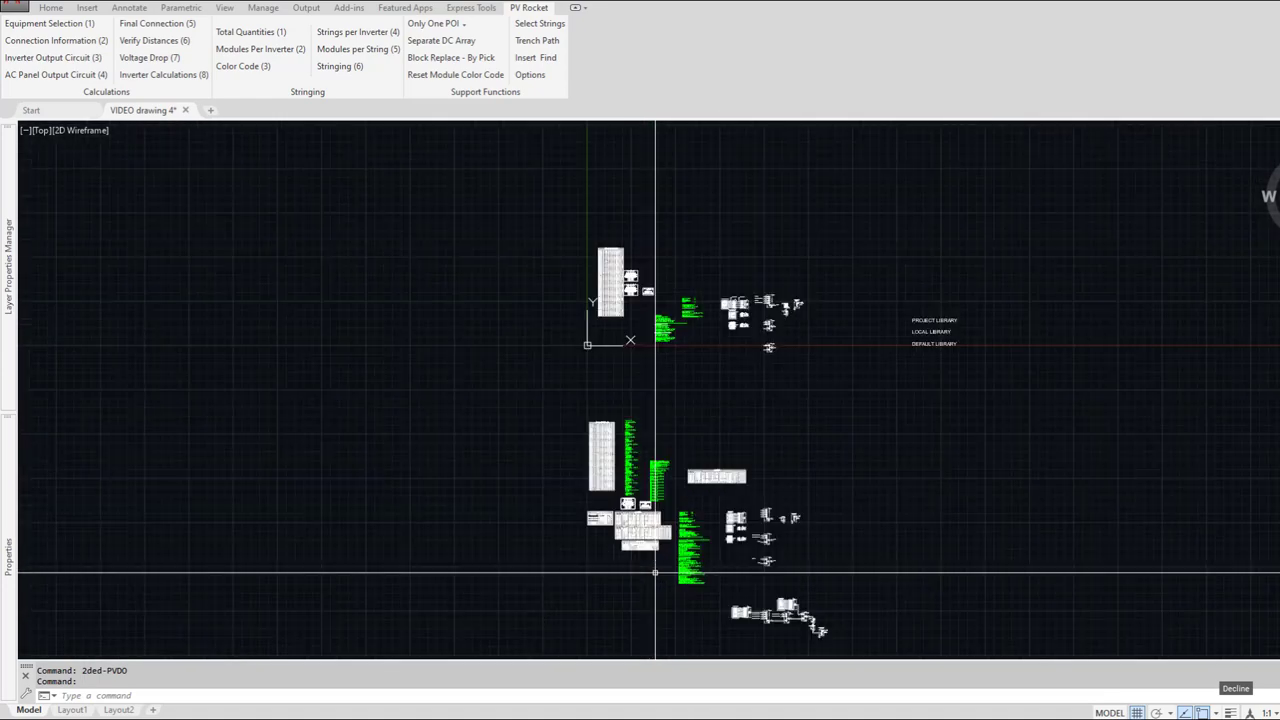
scroll(784, 568, down, 5)
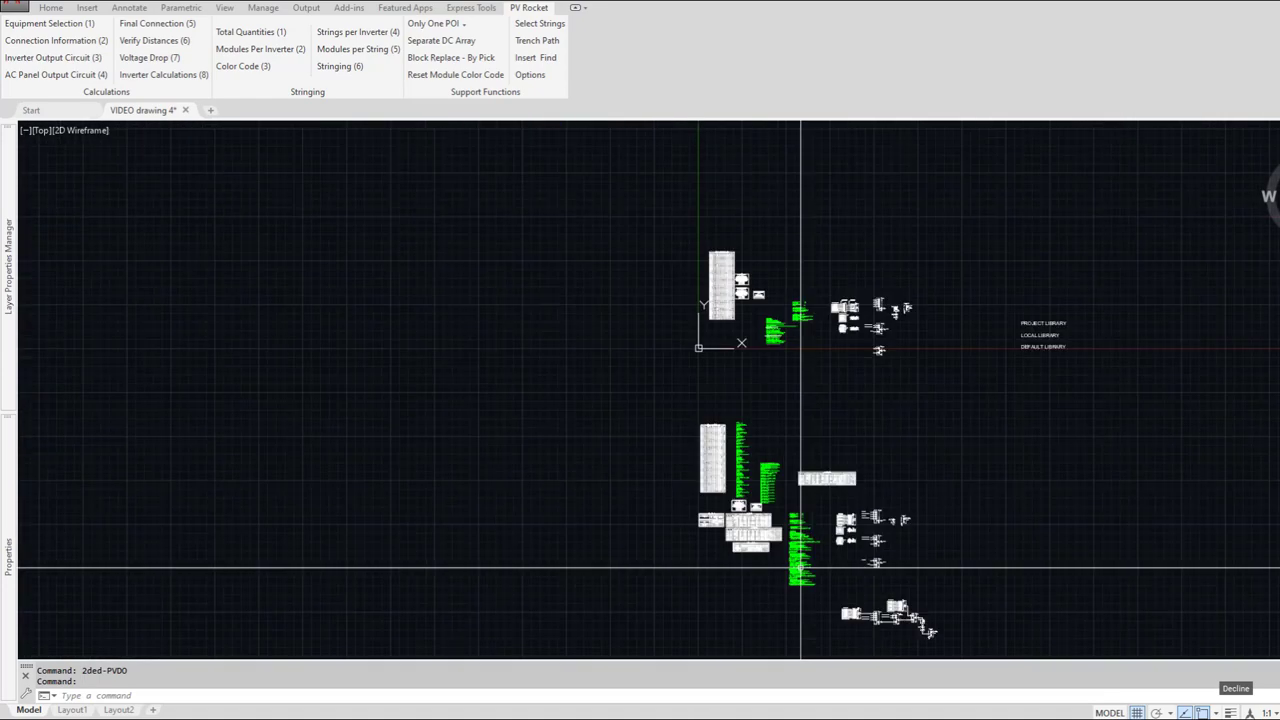
scroll(737, 346, up, 10)
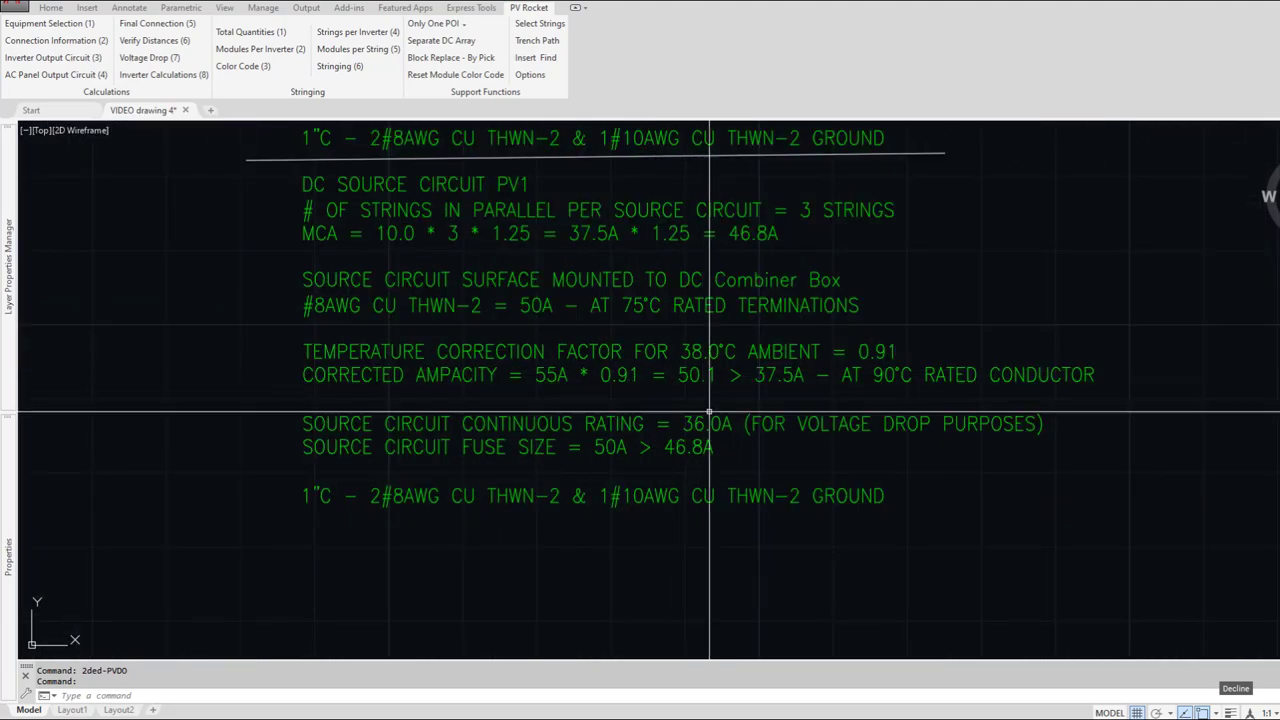
scroll(491, 457, down, 8)
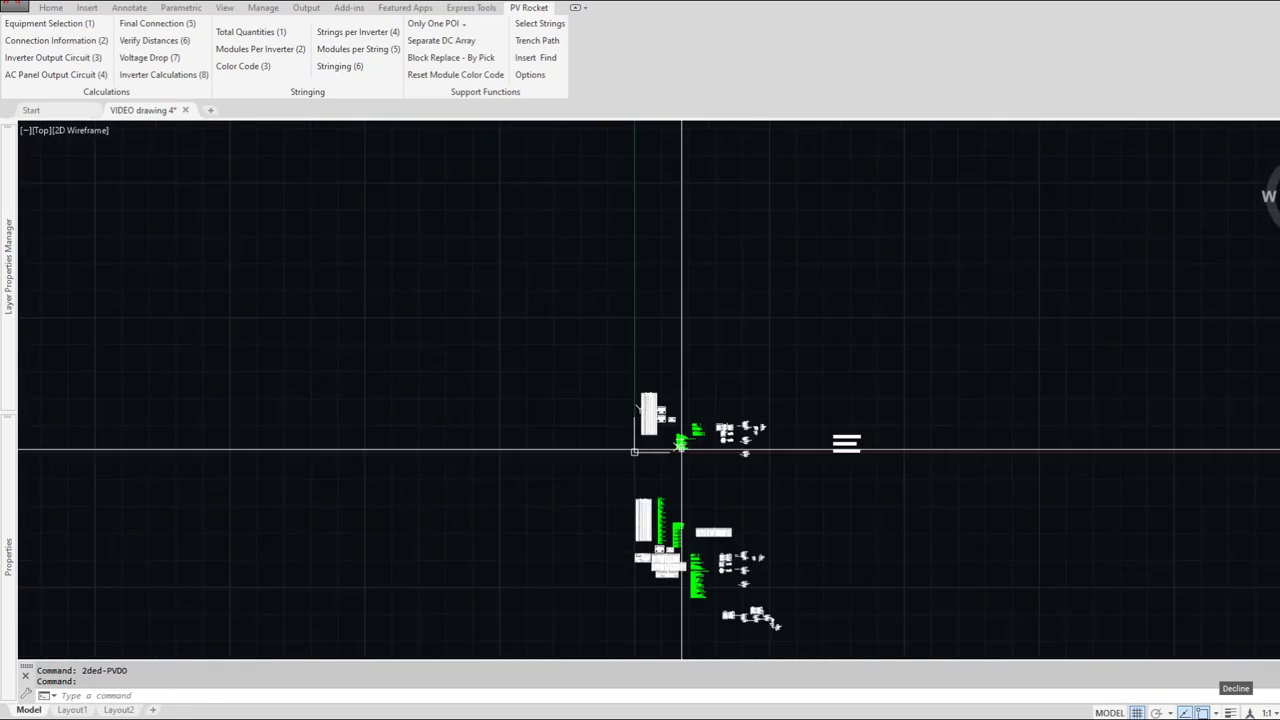
Step: Compare the position of the INV01 strings relative to the inverter with their distances in the DC voltage drop table
middle_drag(725, 320, 637, 665)
scroll(688, 515, down, 8)
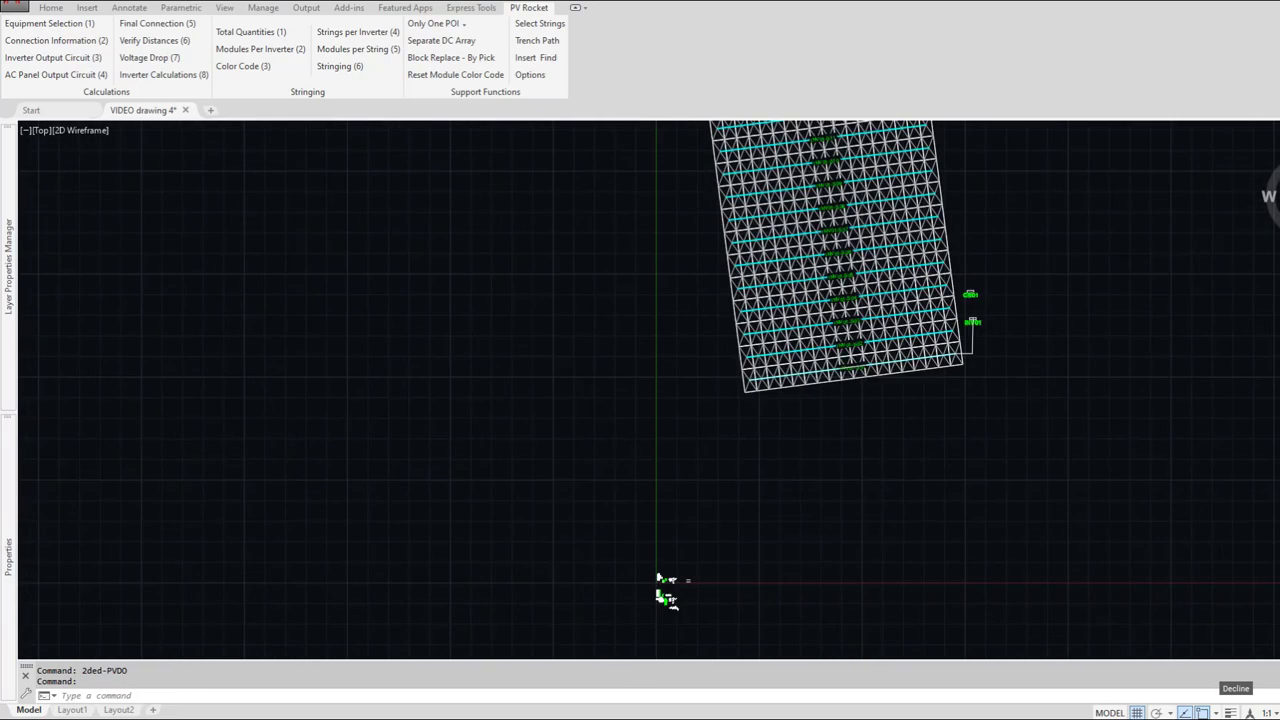
scroll(805, 397, up, 8)
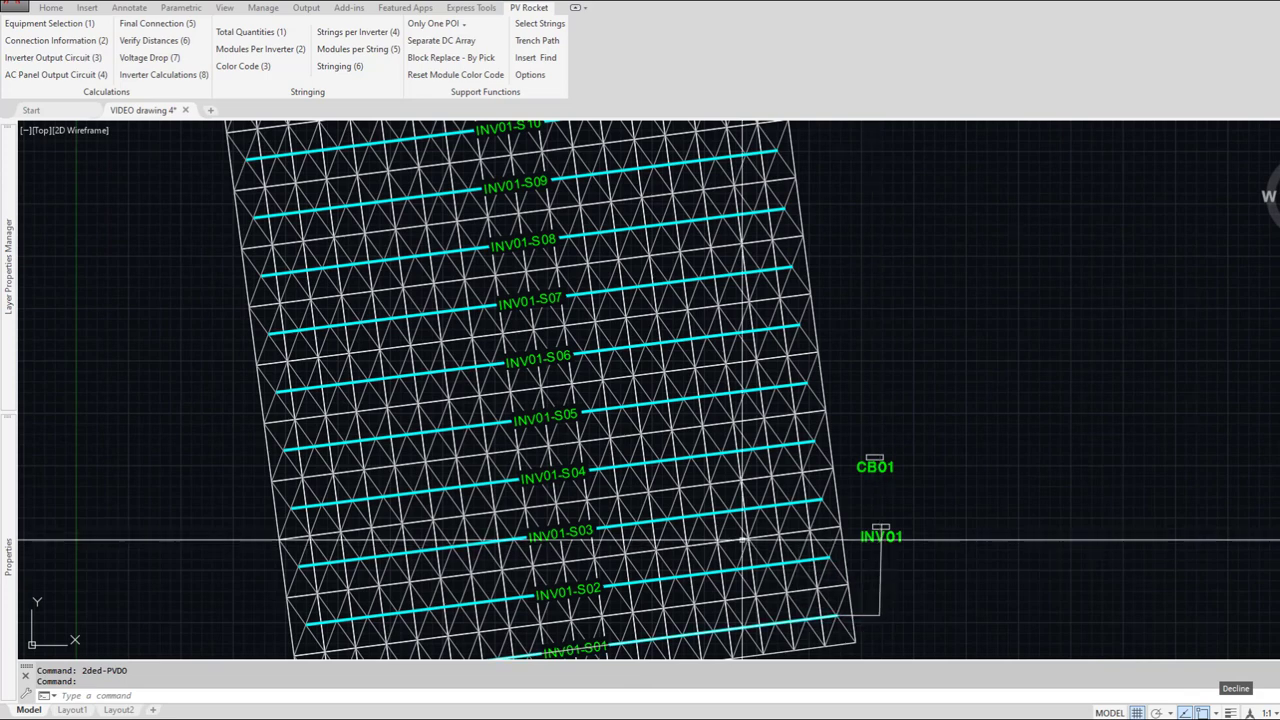
scroll(620, 540, down, 5)
middle_drag(477, 643, 519, 432)
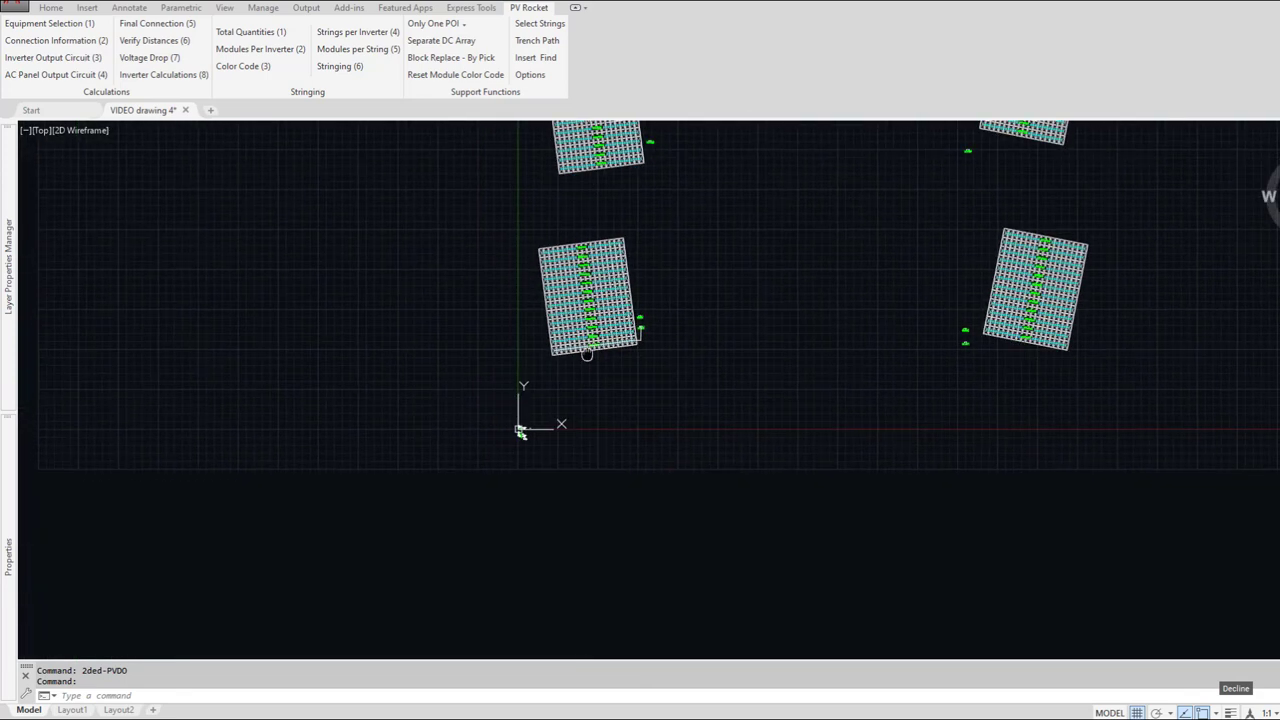
scroll(520, 430, up, 5)
scroll(531, 434, up, 10)
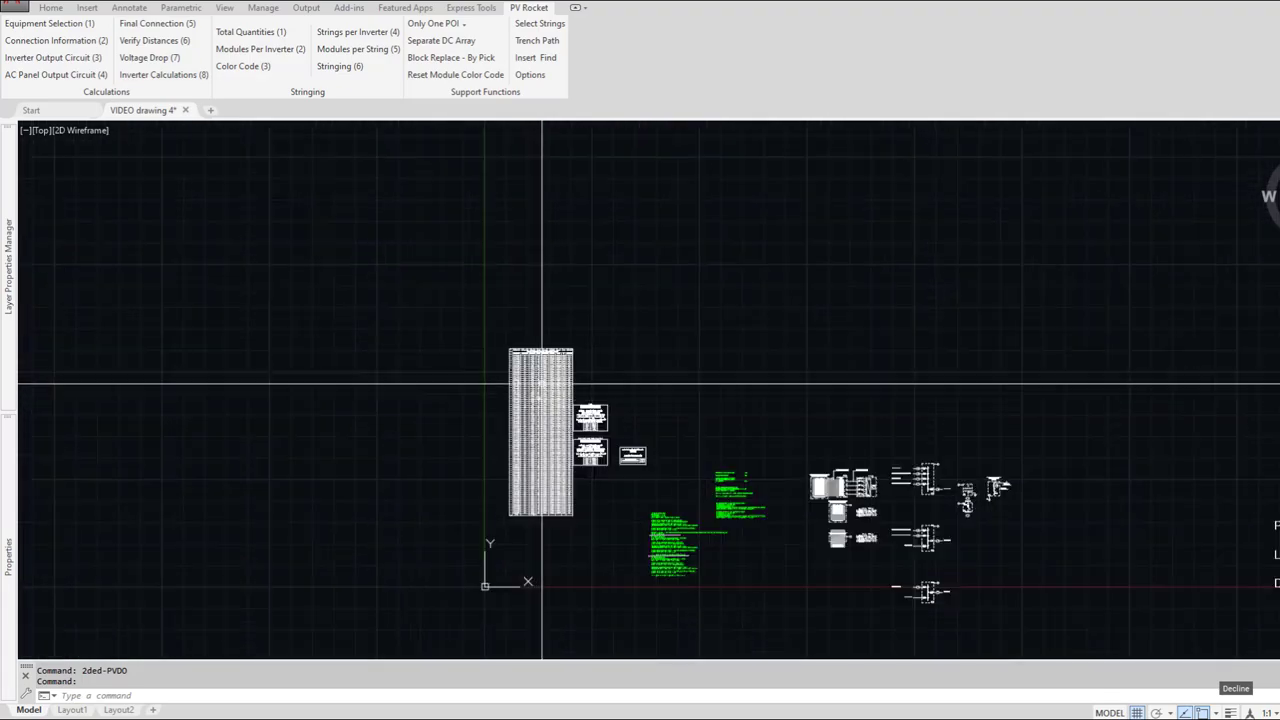
scroll(505, 365, down, 4)
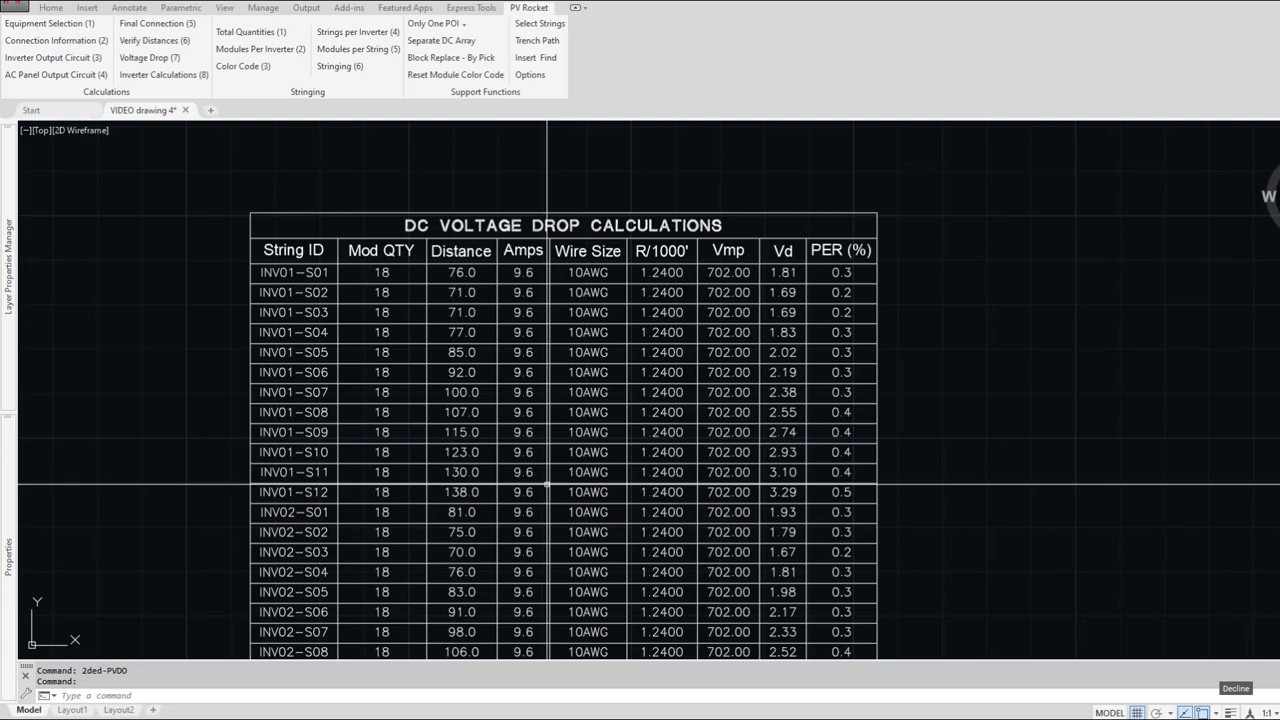
Step: Erase the orthogonal measuring polyline between string INV01-S01 and the INV01 block
scroll(547, 484, down, 5)
scroll(546, 486, down, 3)
scroll(600, 420, up, 5)
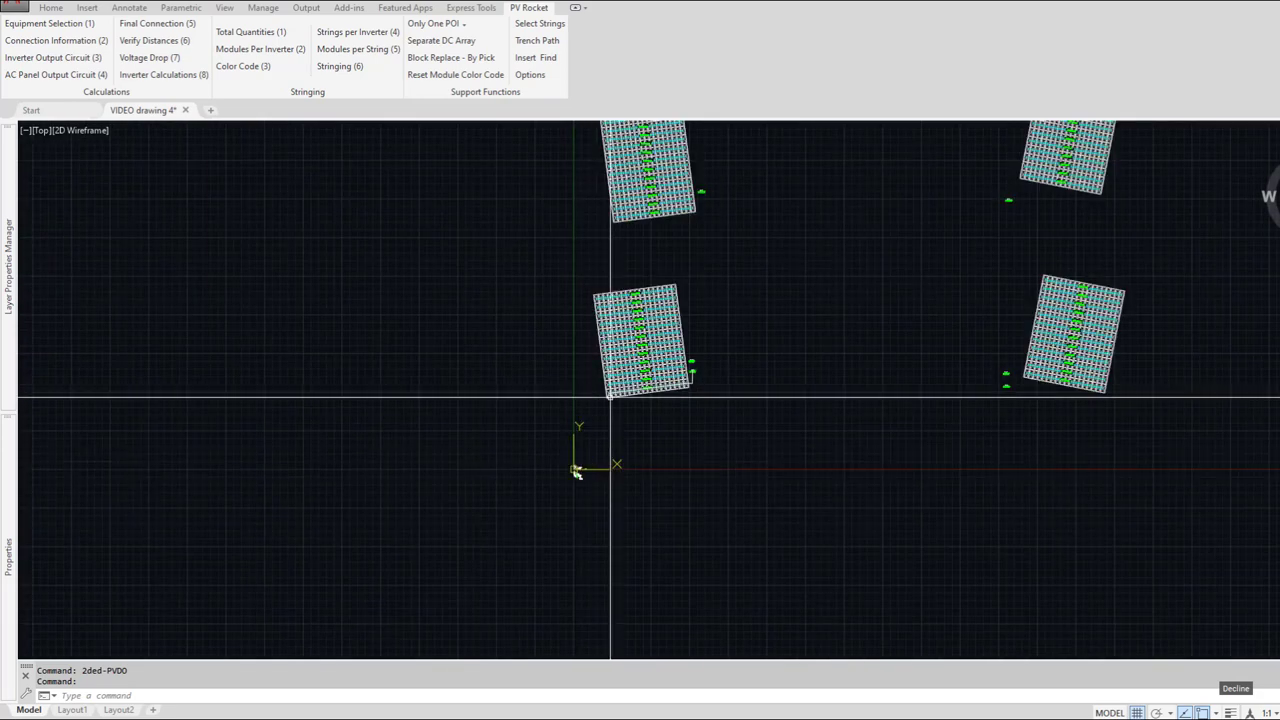
scroll(685, 366, up, 5)
text(e)
key(Return)
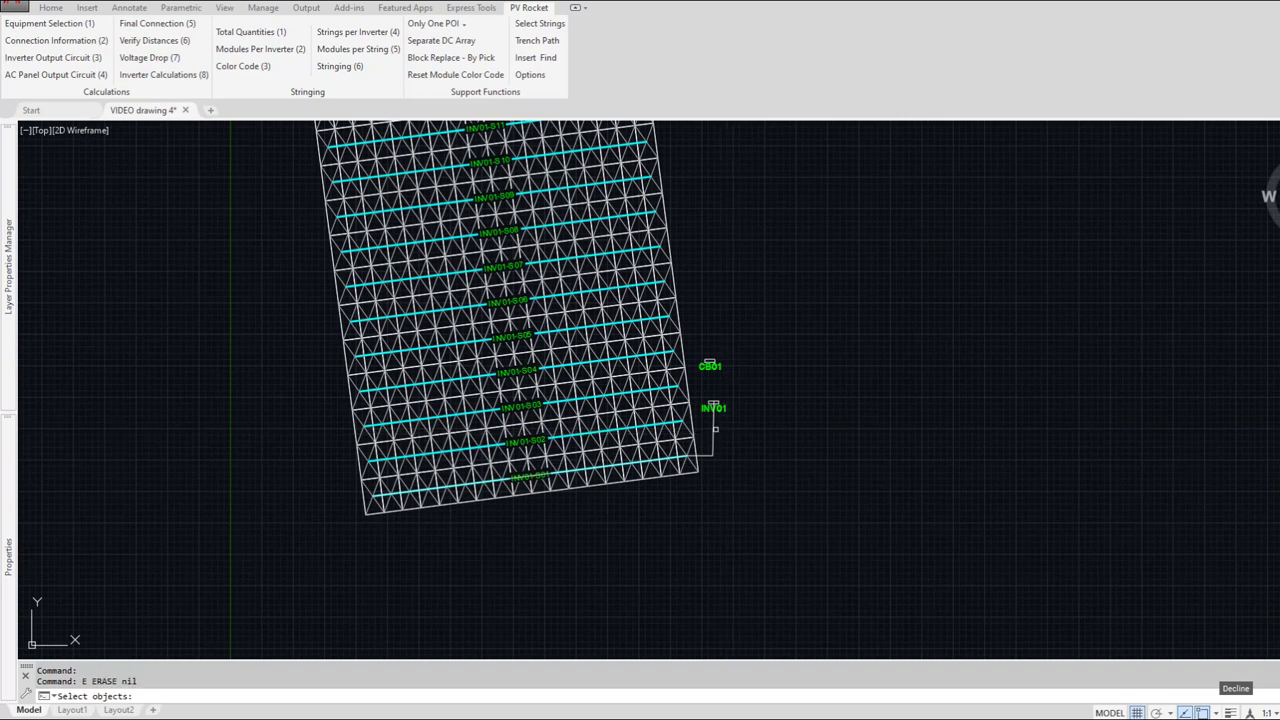
click(715, 429)
key(Return)
Step: Try erasing the INV01 block beside the module array and undo the erasure
text(e)
key(Return)
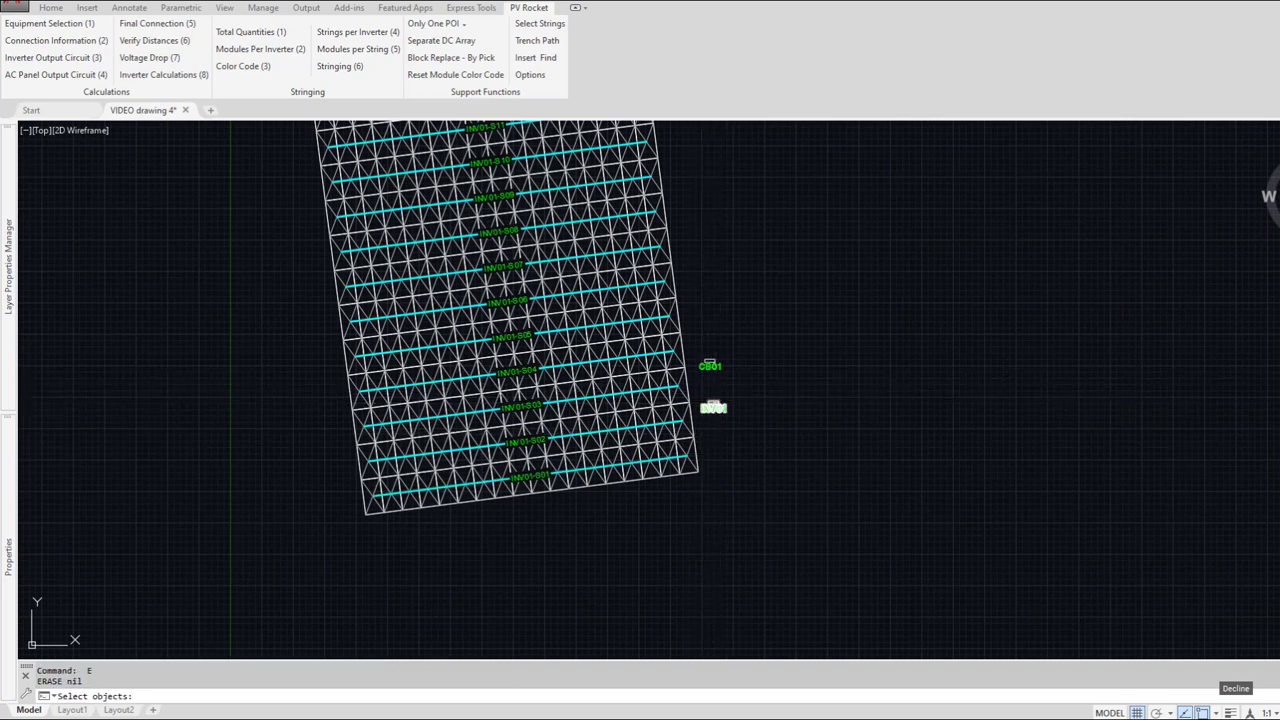
click(714, 406)
key(Return)
click(723, 394)
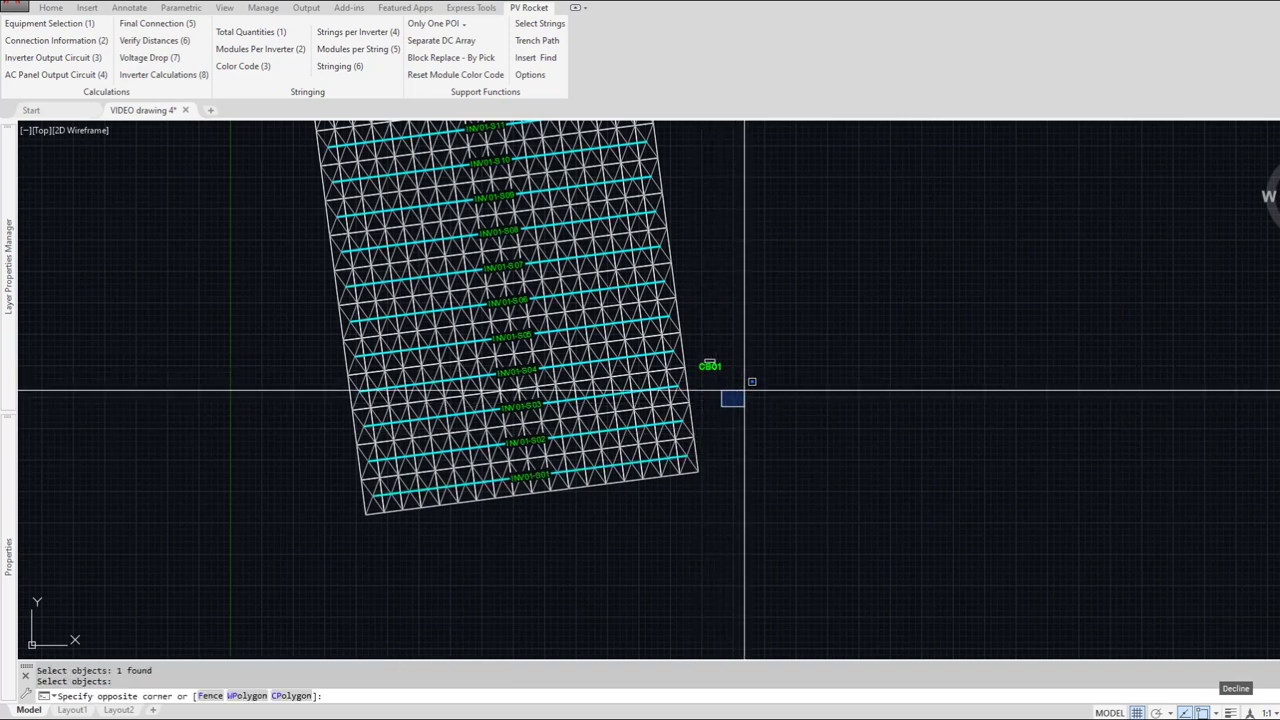
key(Escape)
key(ctrl+z)
Step: Copy the INV01 block with Ortho off to the module array's edge beside string INV01-S10
text(c)
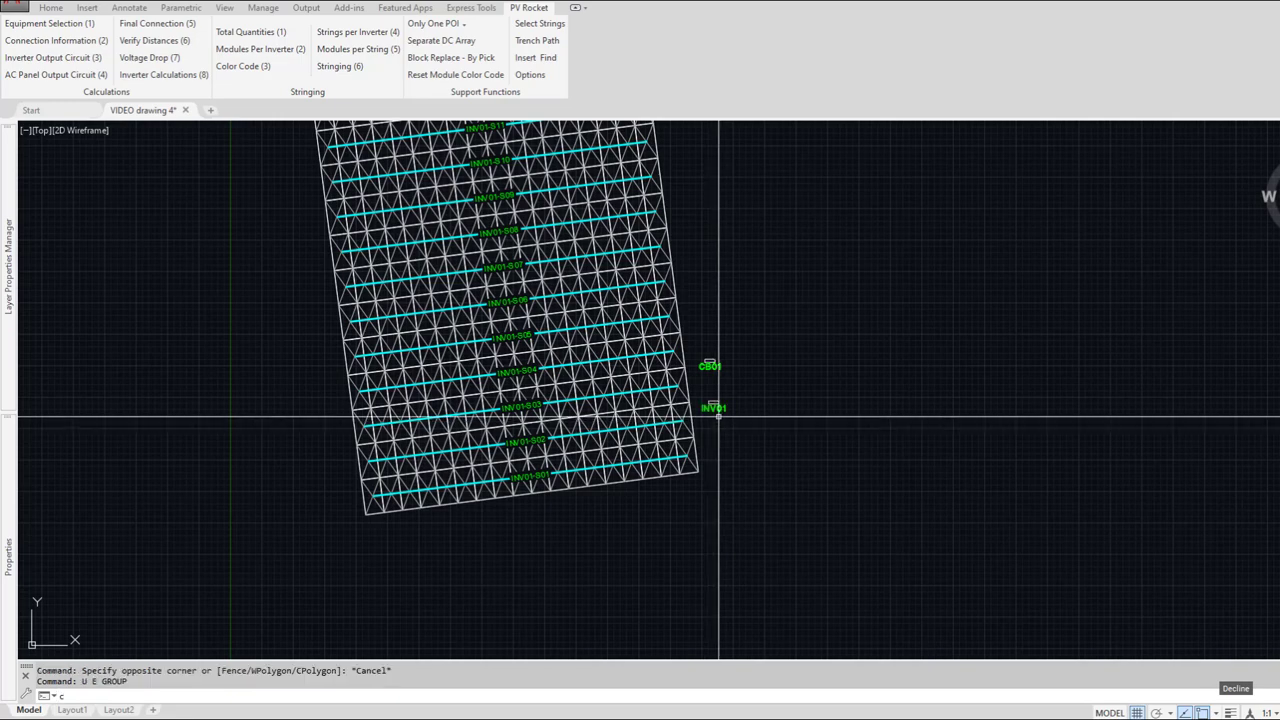
key(Return)
click(716, 409)
key(Return)
click(716, 408)
key(F8)
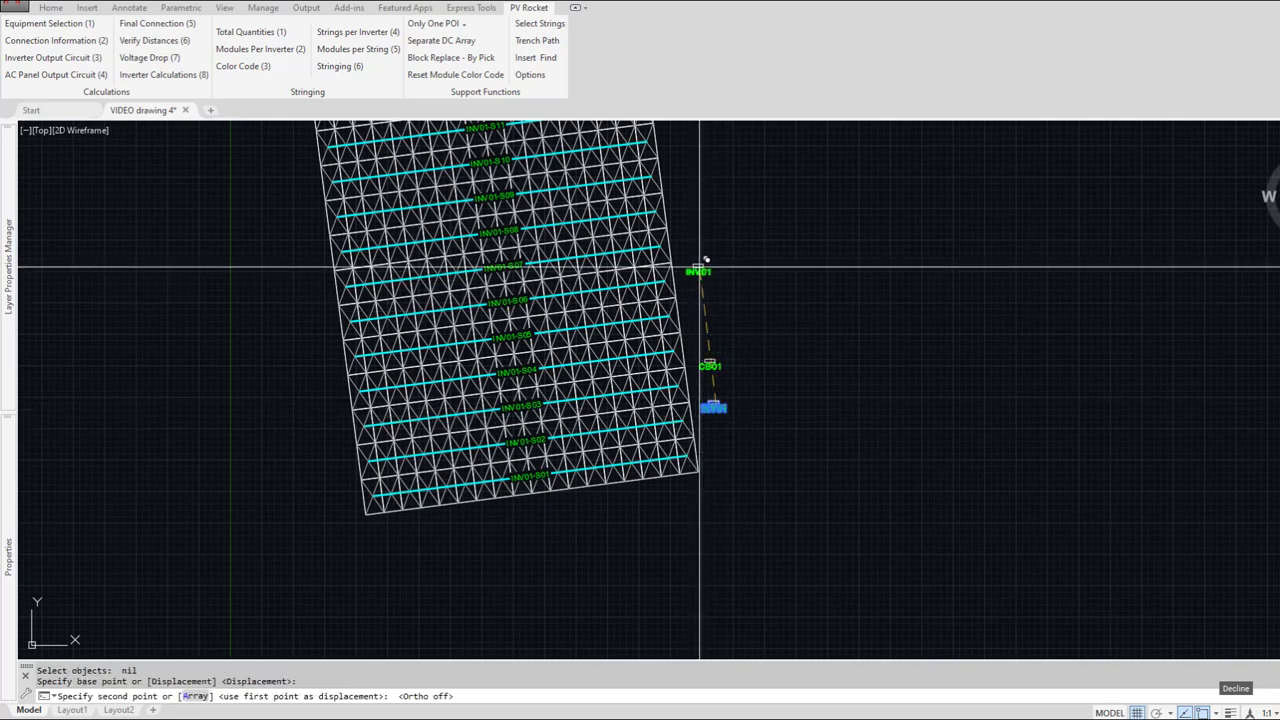
middle_drag(680, 240, 702, 442)
scroll(694, 328, up, 3)
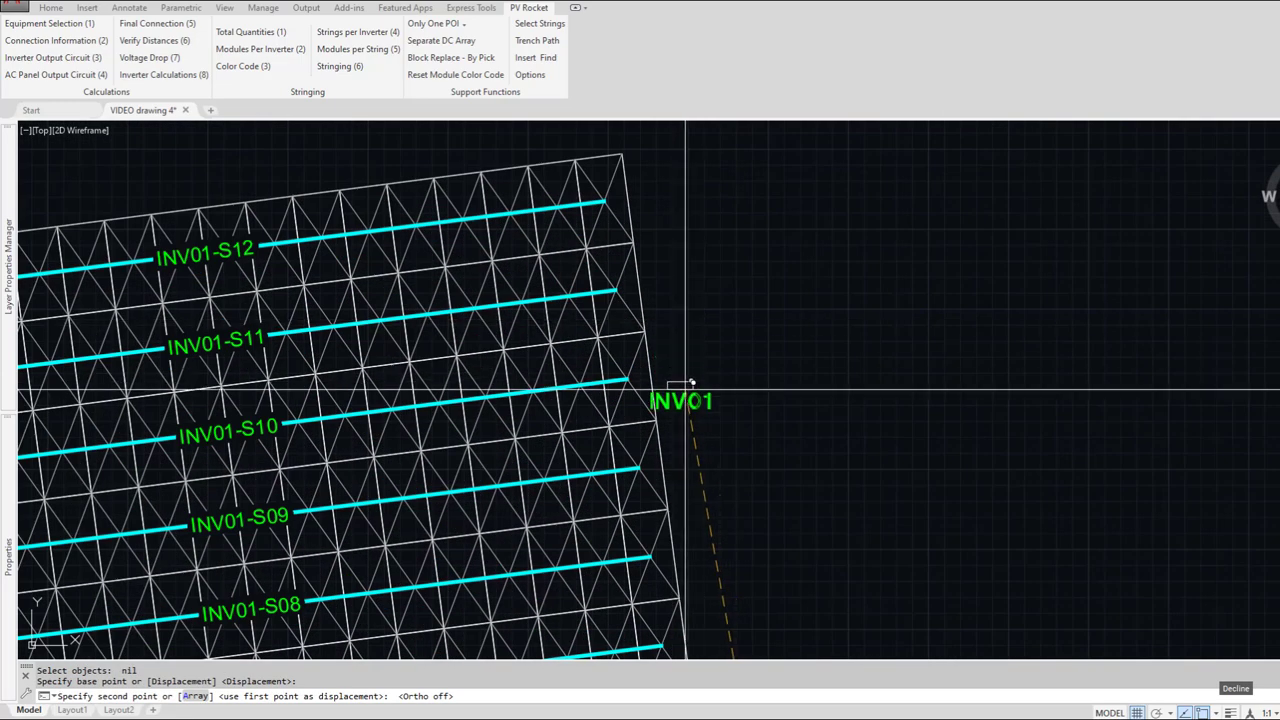
click(674, 377)
key(Escape)
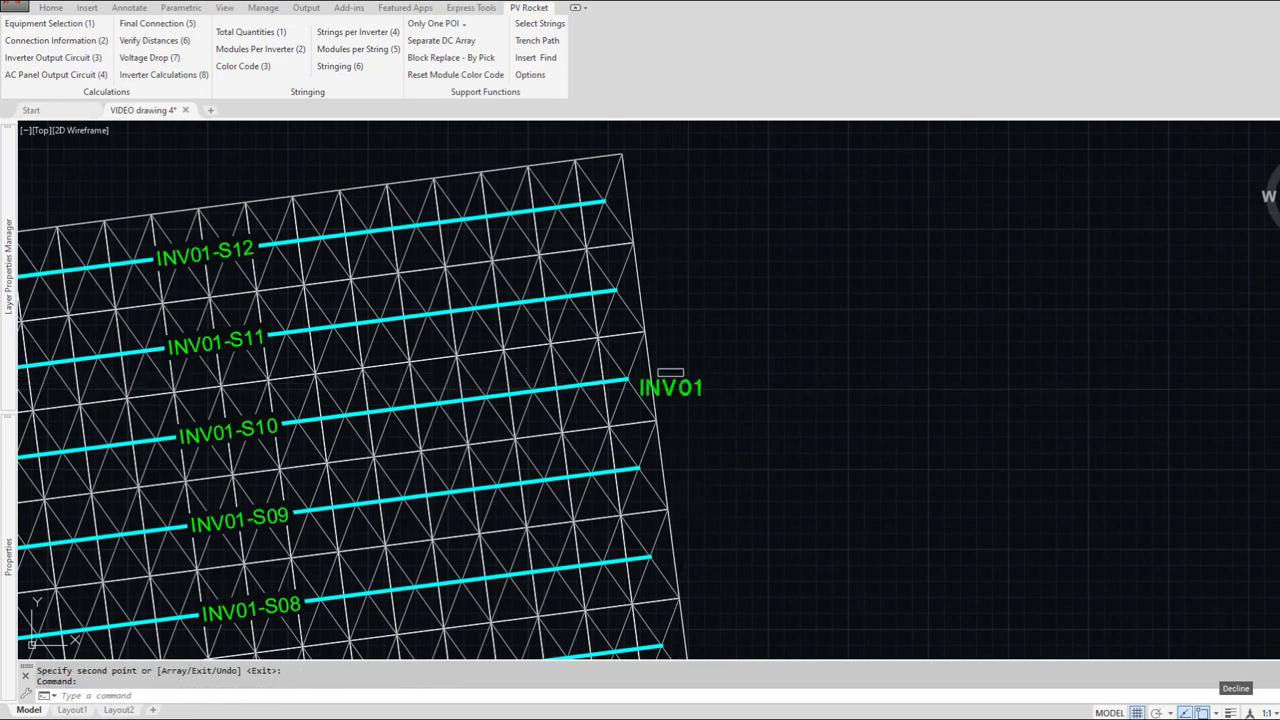
Step: Change the SYSTEM attribute of the copied block beside string INV01-S10 to SB01
double_click(670, 387)
key(BackSpace)
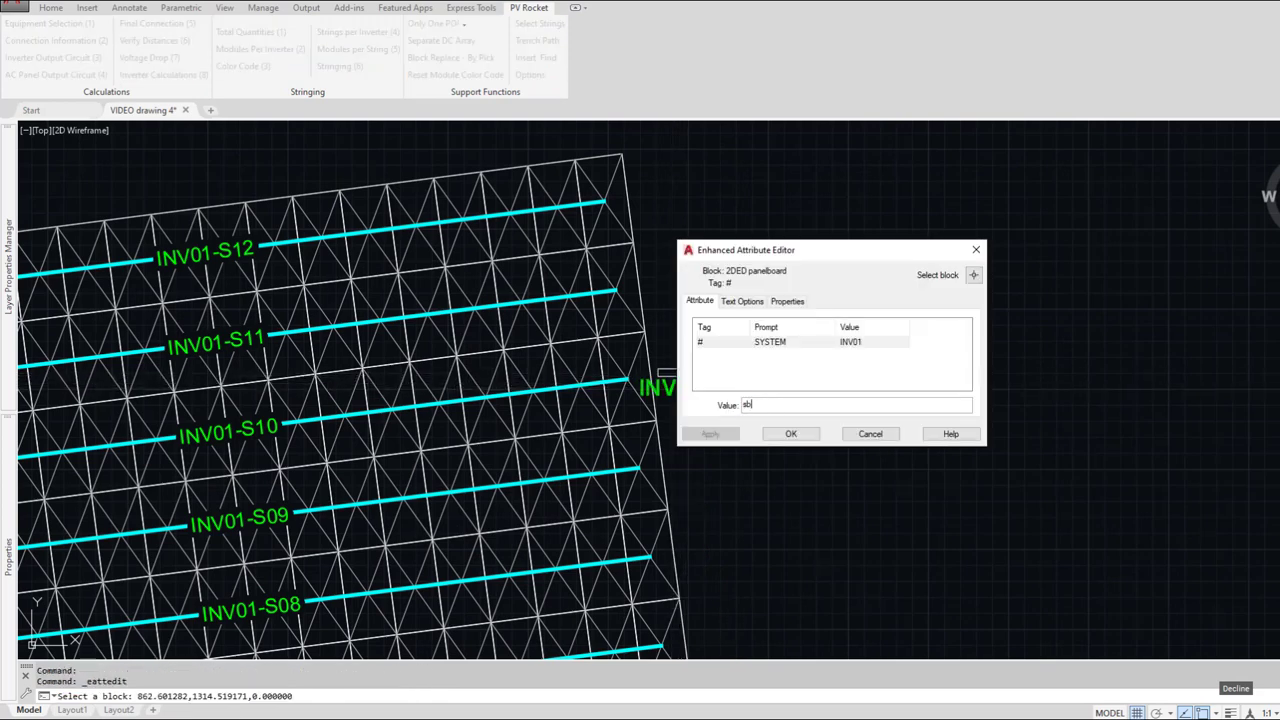
text(SB0)
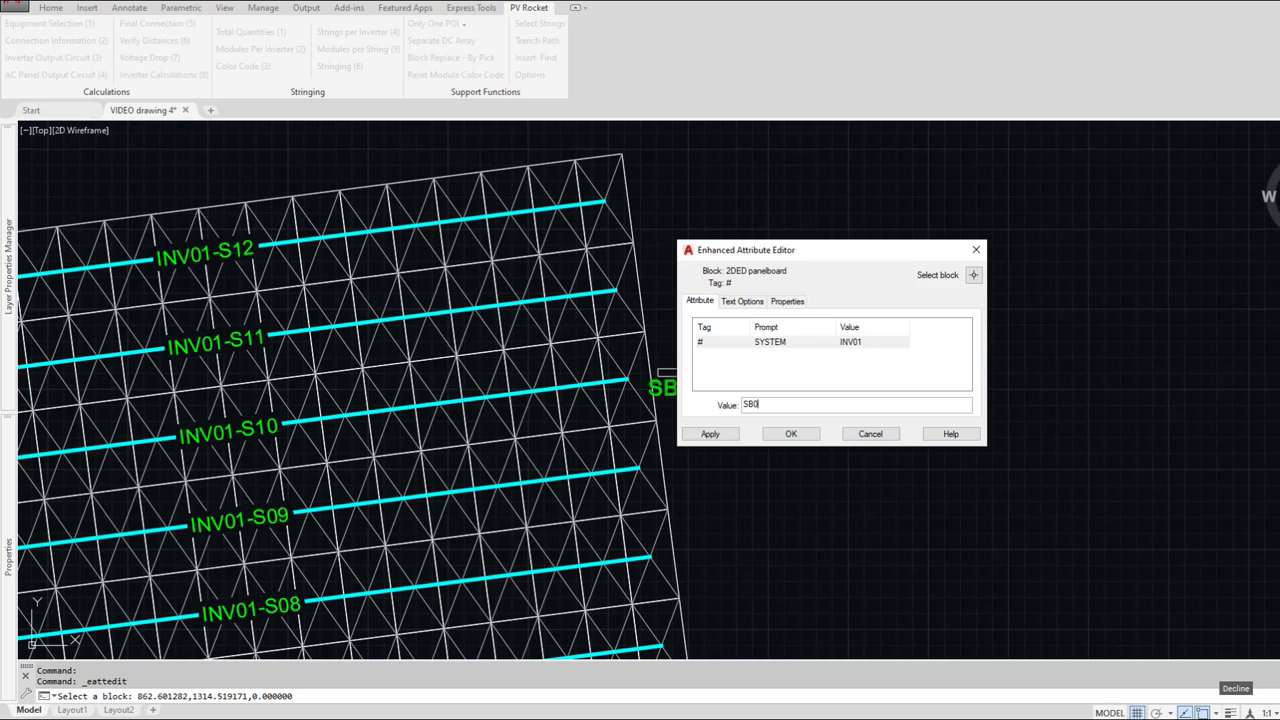
text(1)
key(Return)
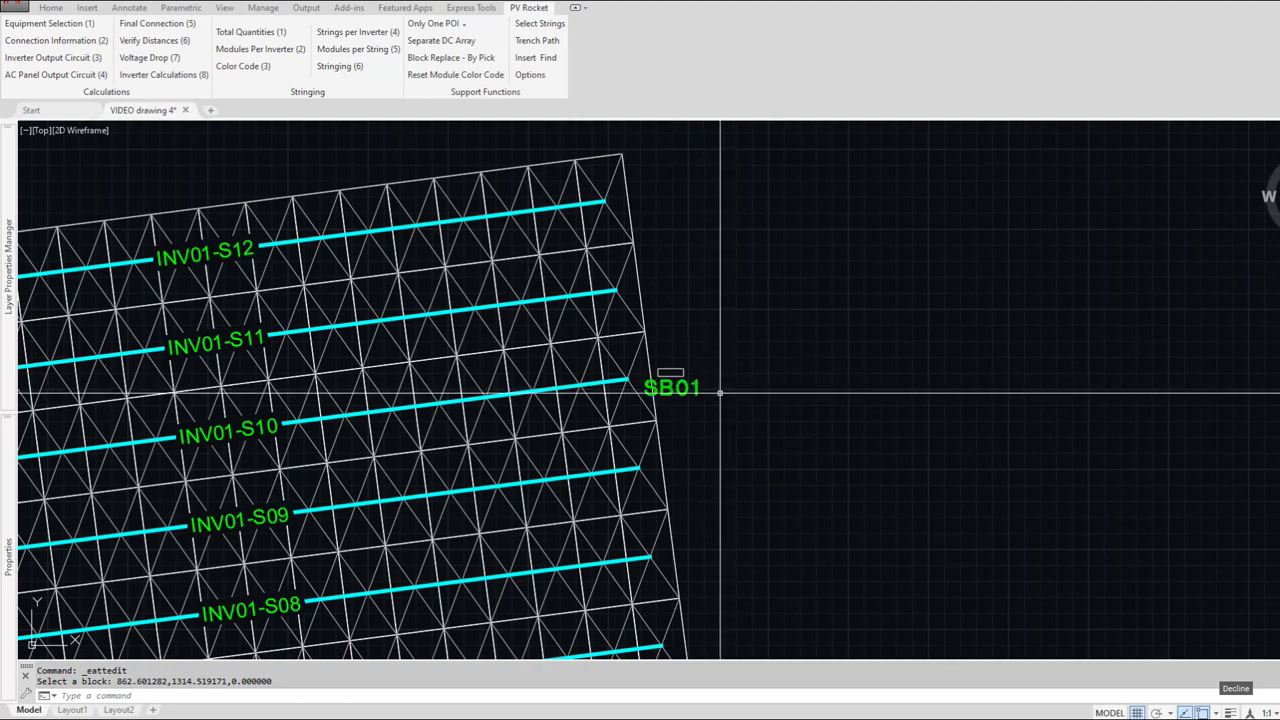
Step: Assign strings INV01-S01 to S03 to Combiner Box 01a, S04 to S06 to 01b, S07 to S09 to 01c, and S10 to S12 to 01d
scroll(673, 386, down, 4)
middle_drag(700, 434, 680, 285)
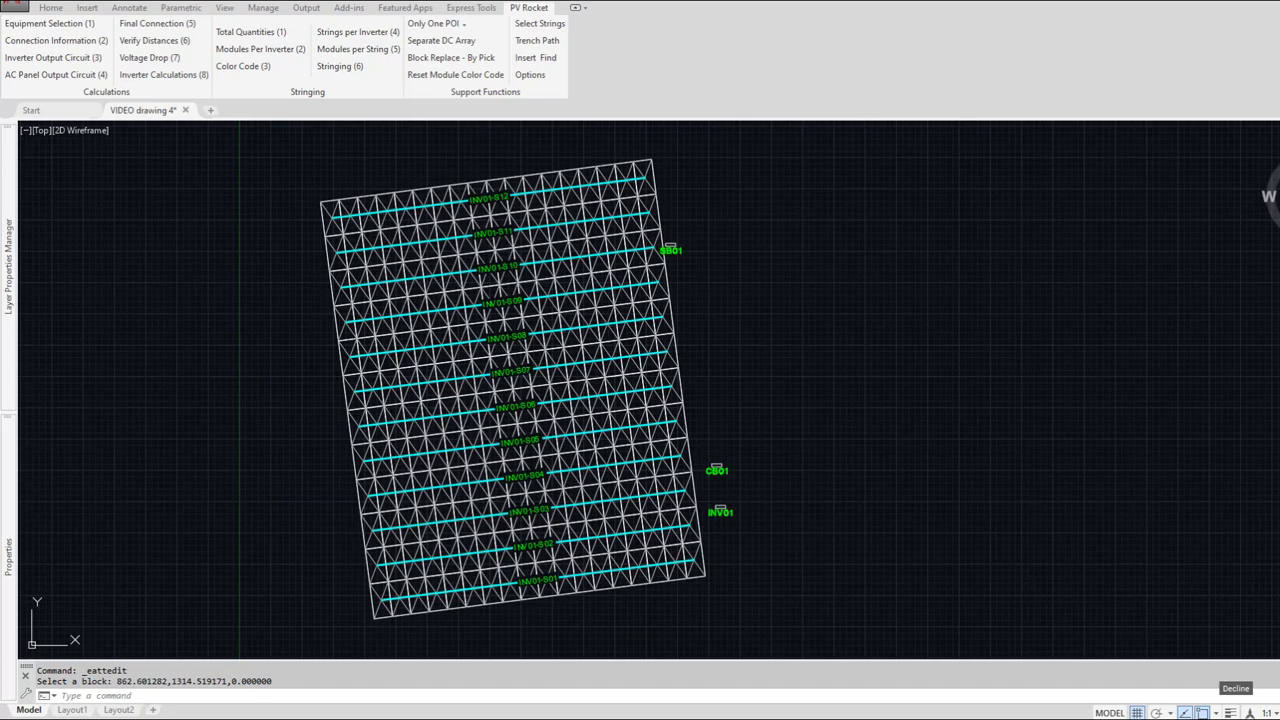
click(50, 24)
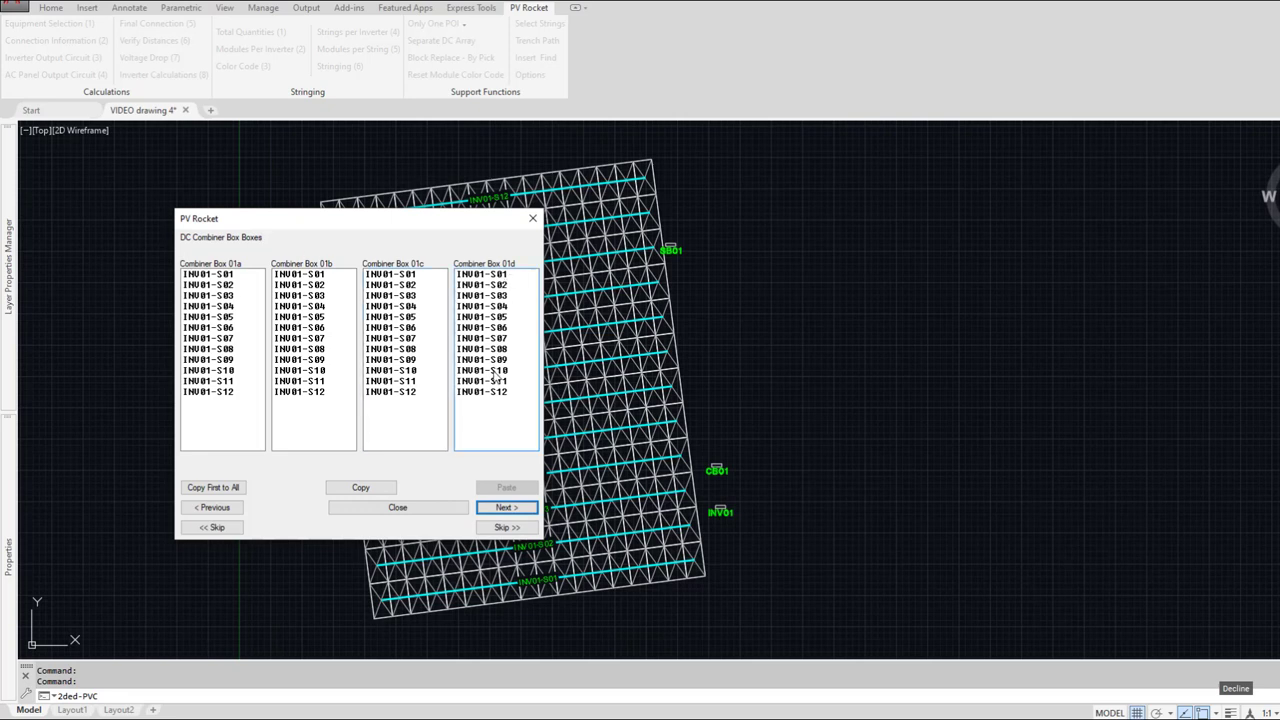
click(238, 276)
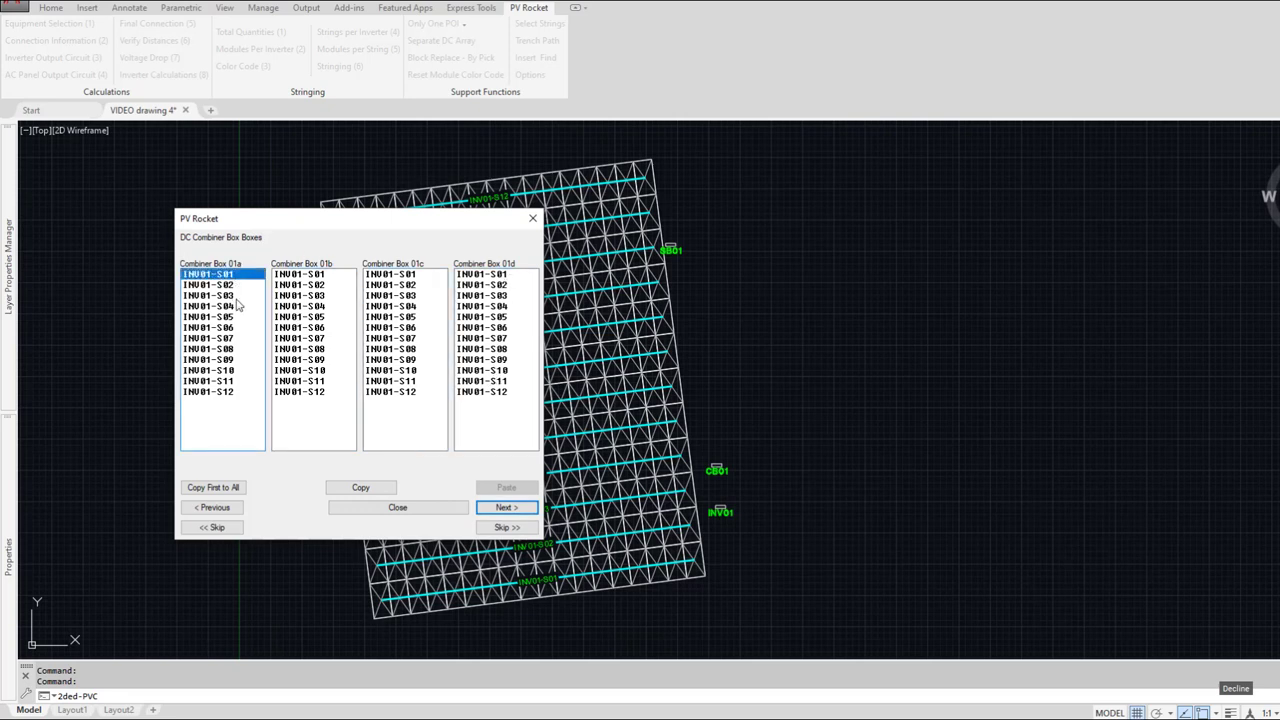
shift+click(215, 296)
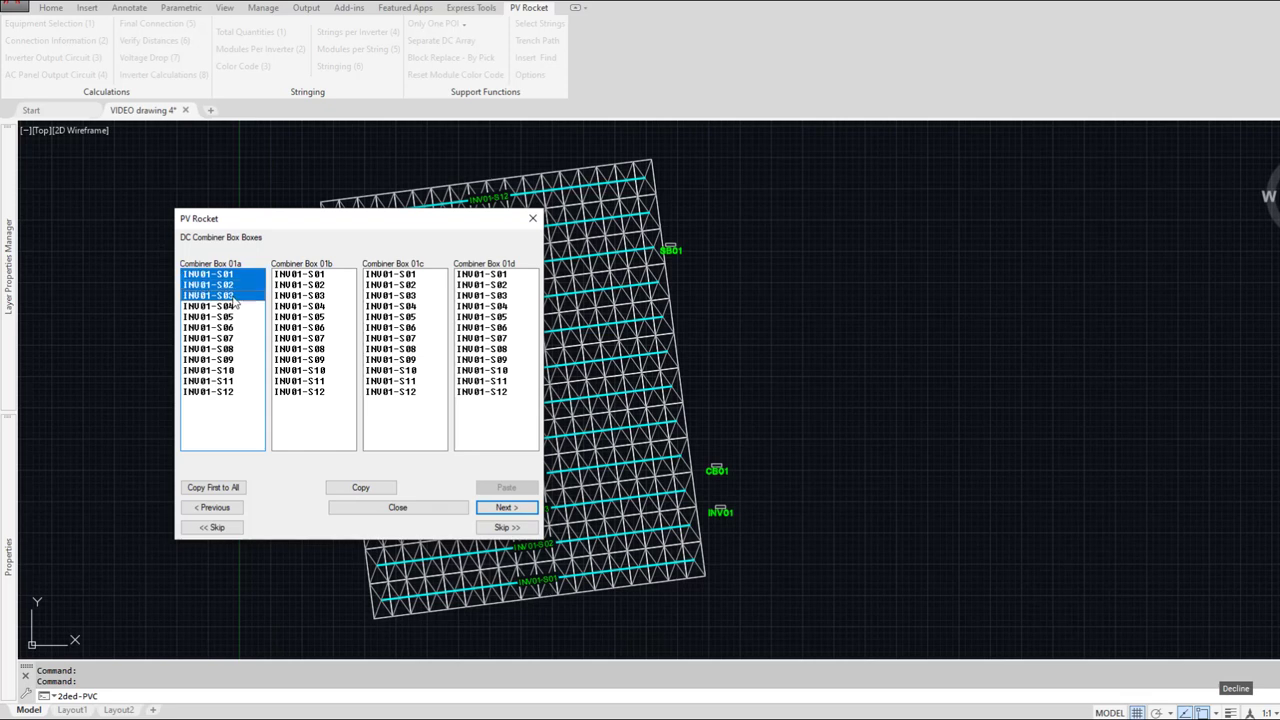
click(309, 306)
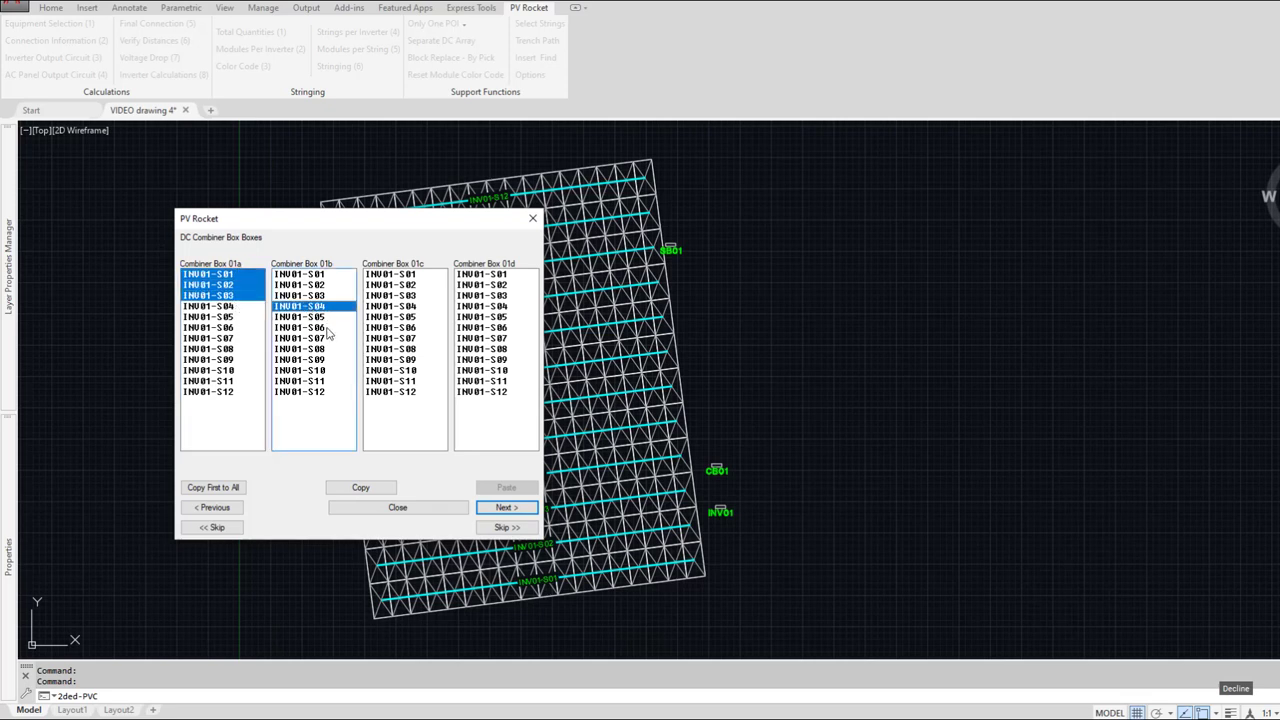
shift+click(328, 330)
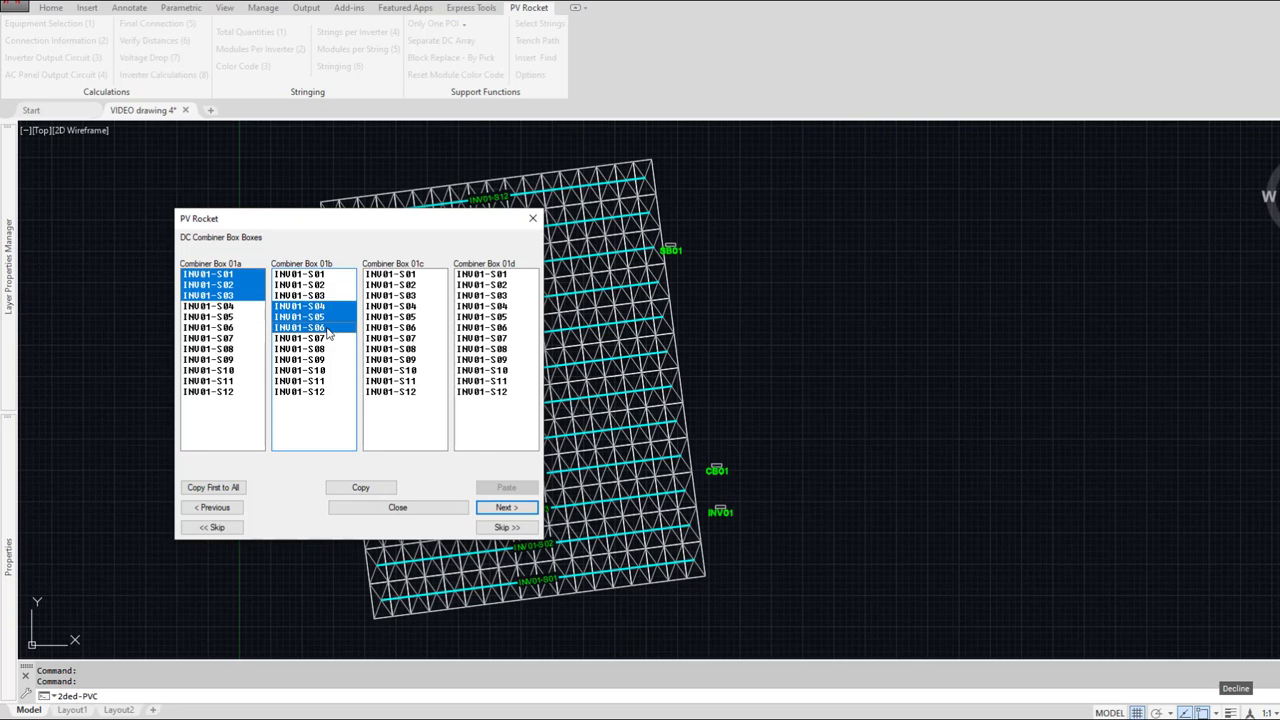
click(395, 341)
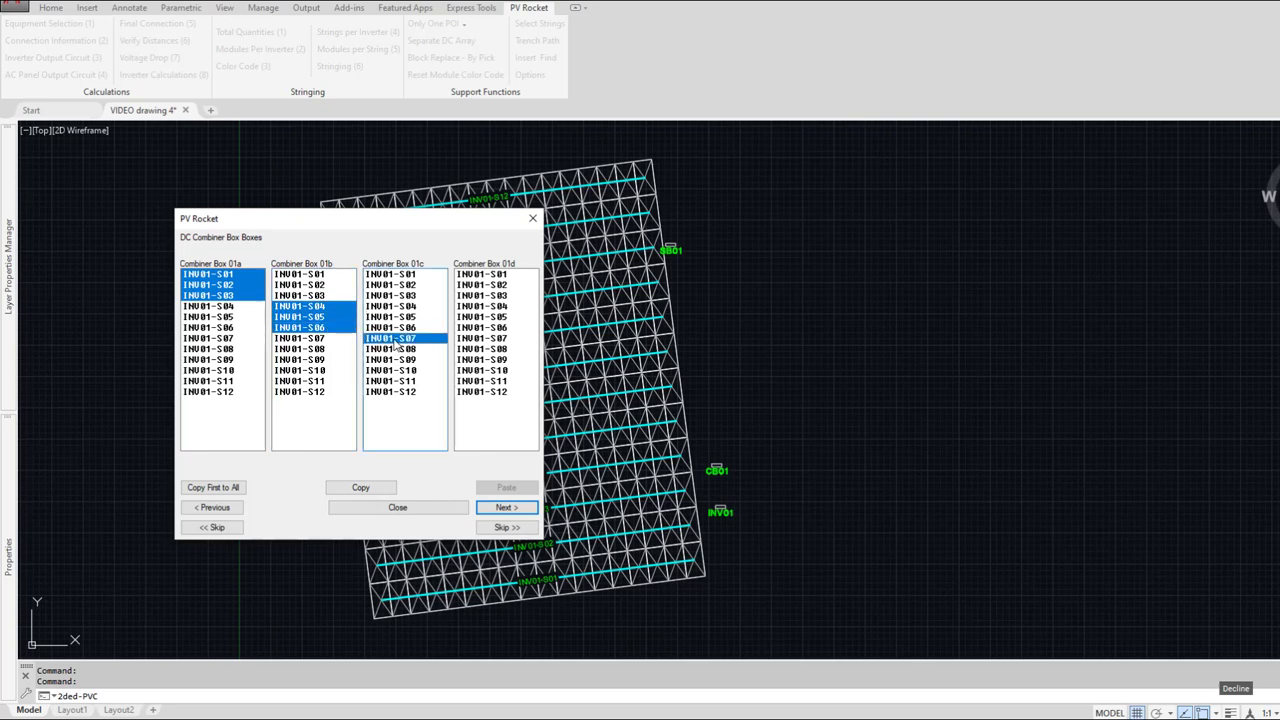
shift+click(408, 360)
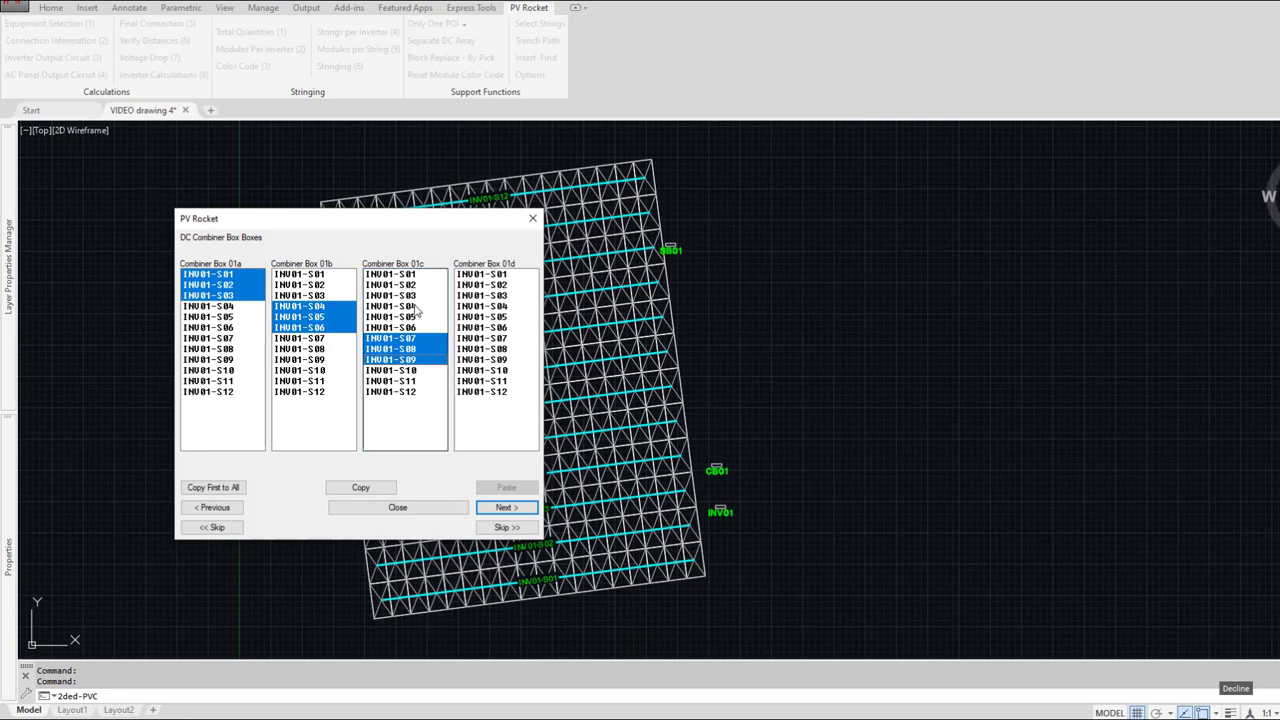
click(495, 370)
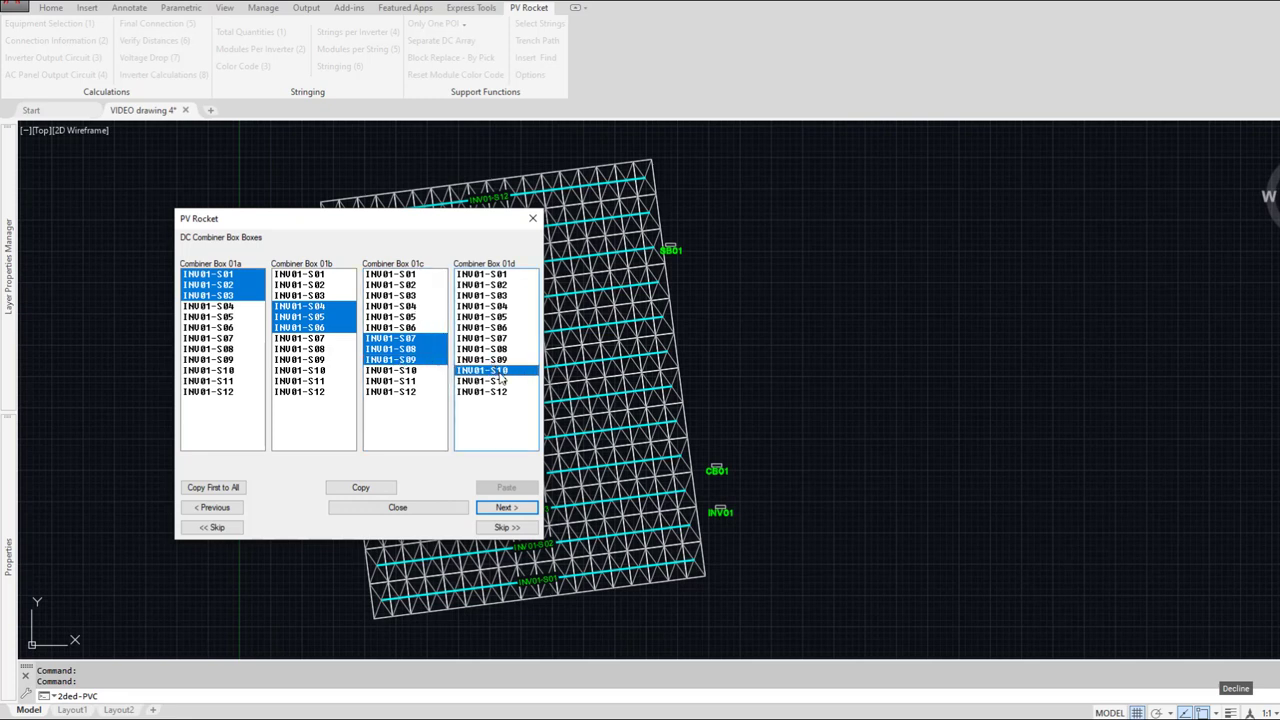
shift+click(503, 392)
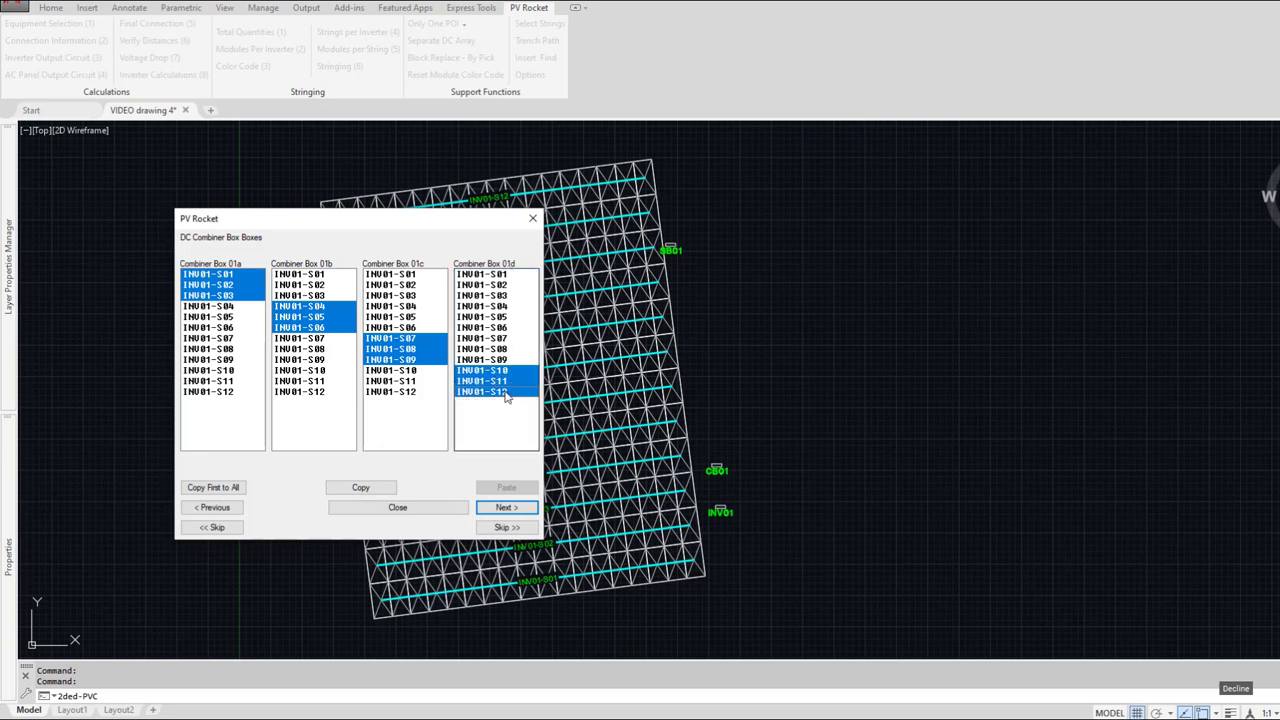
click(514, 511)
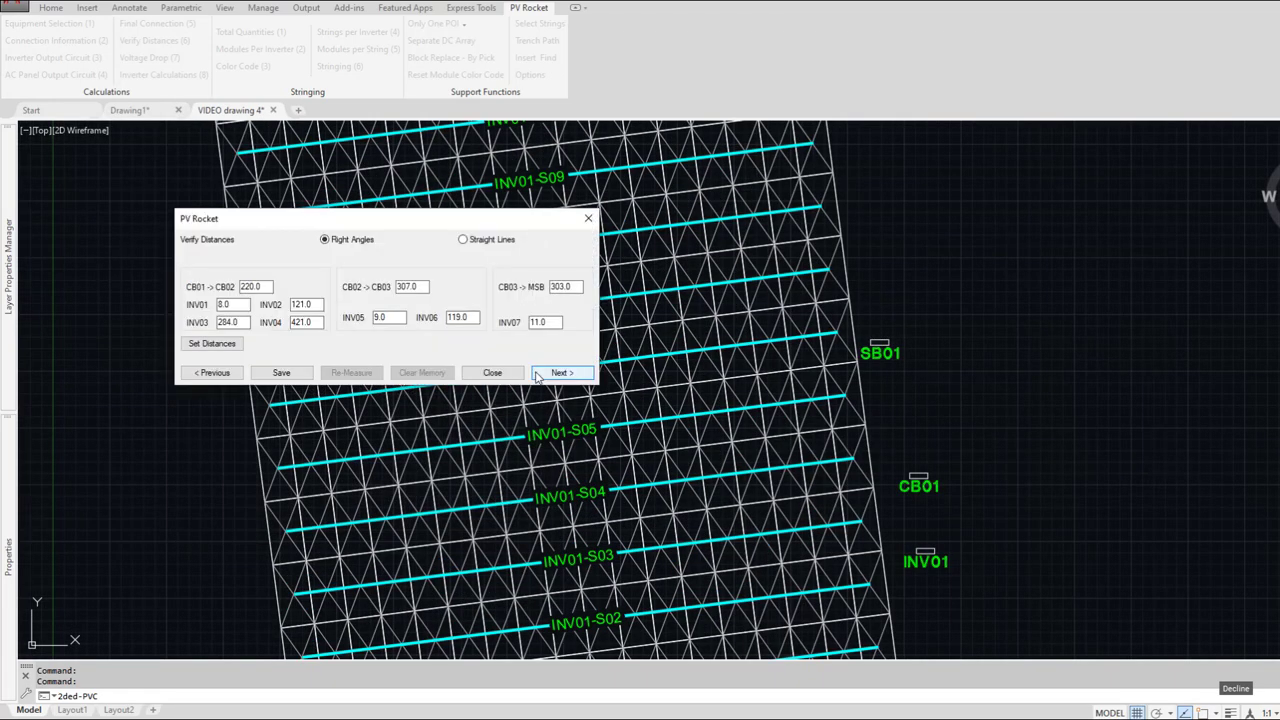
Step: Accept the verified distances and voltage drop settings, and generate the DC voltage drop table from the inverter calculations
click(560, 372)
key(Return)
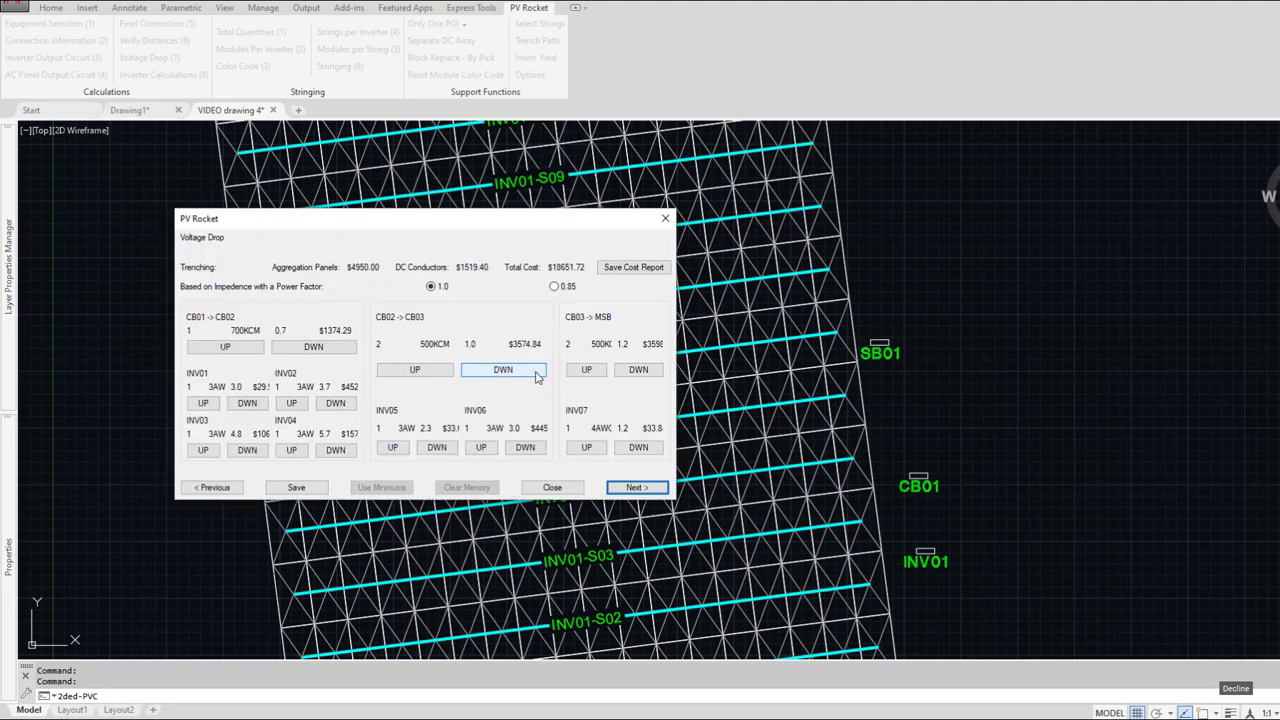
key(Return)
key(Return)
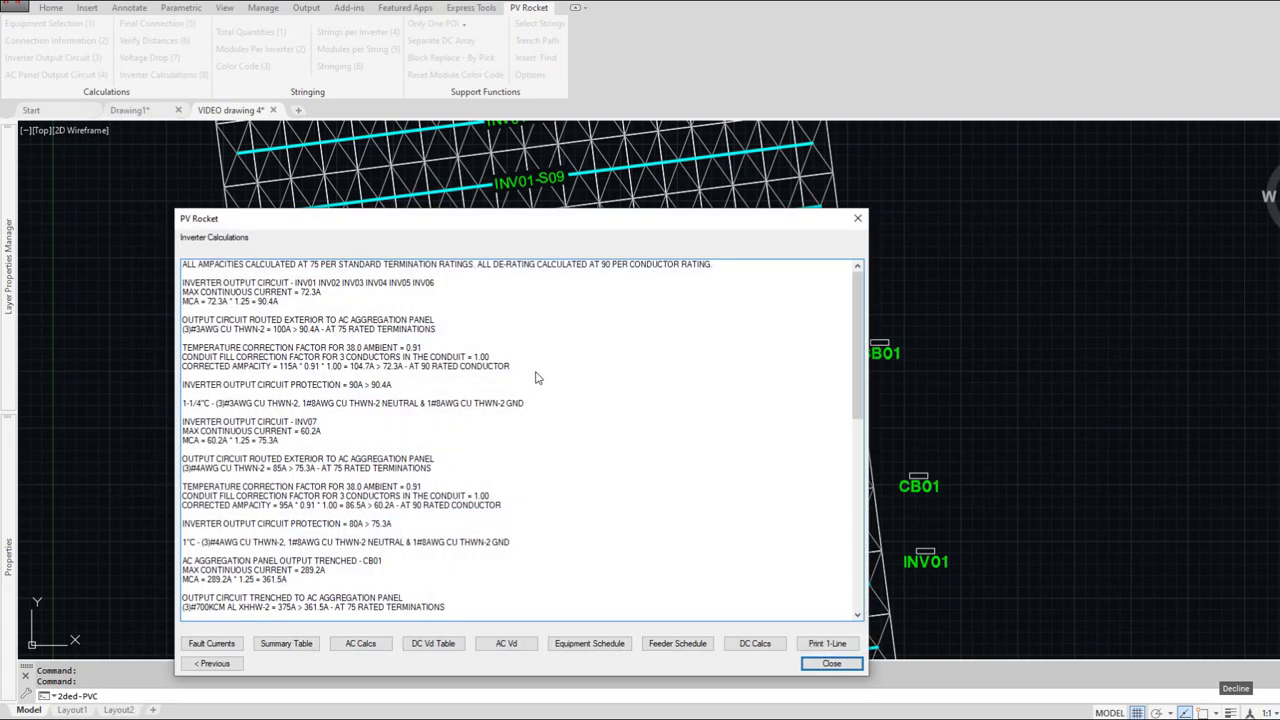
click(436, 648)
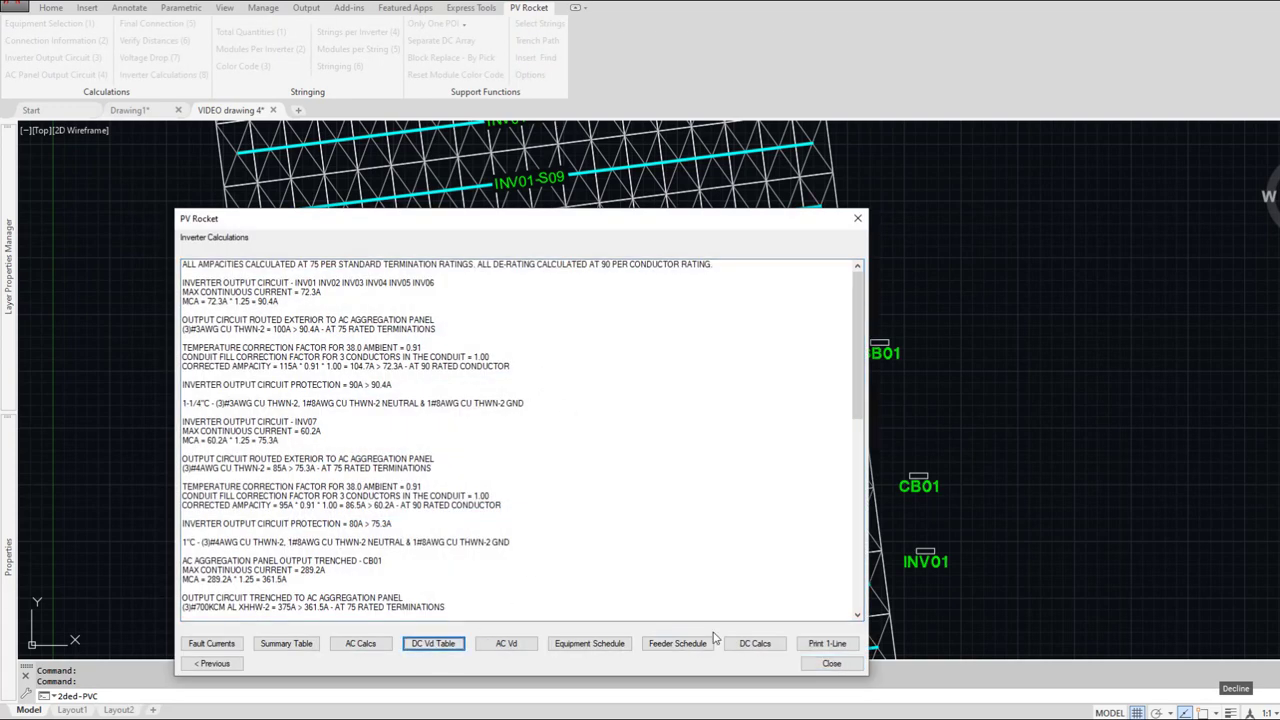
click(830, 664)
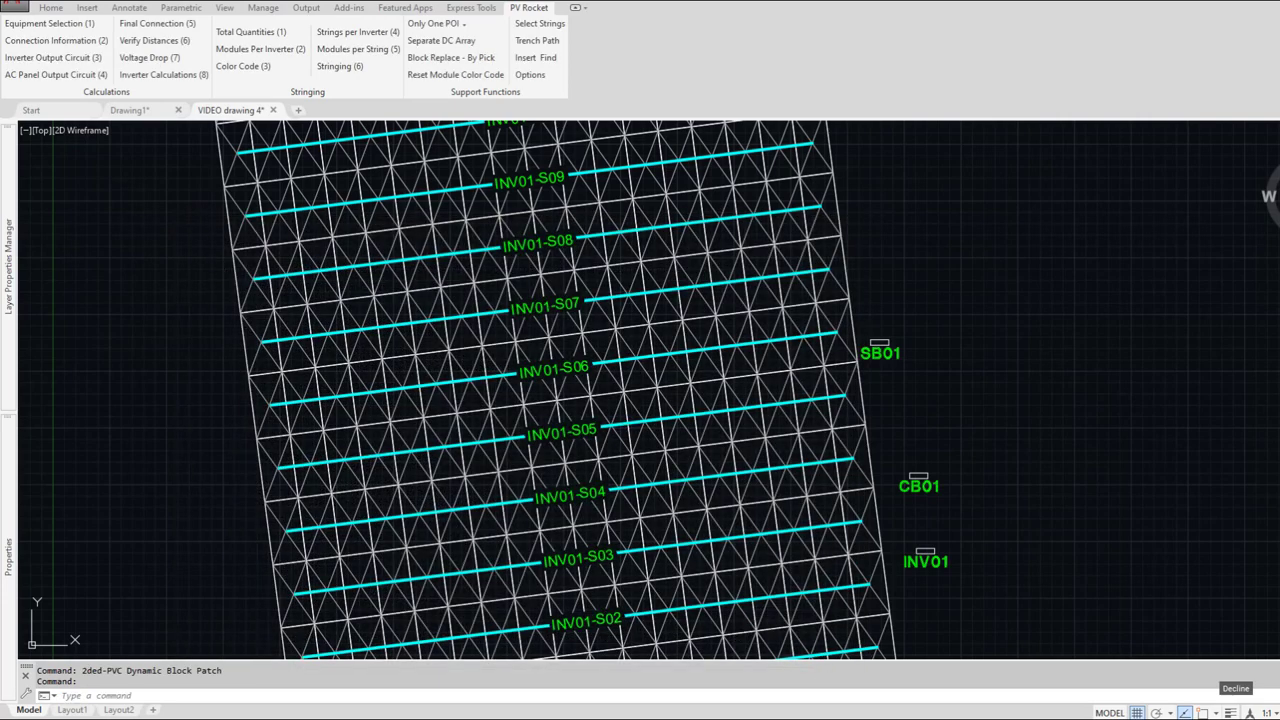
Step: Examine the SB01a to SB01d rows and their grouped INV01 strings in the DC voltage drop table
scroll(468, 532, down, 8)
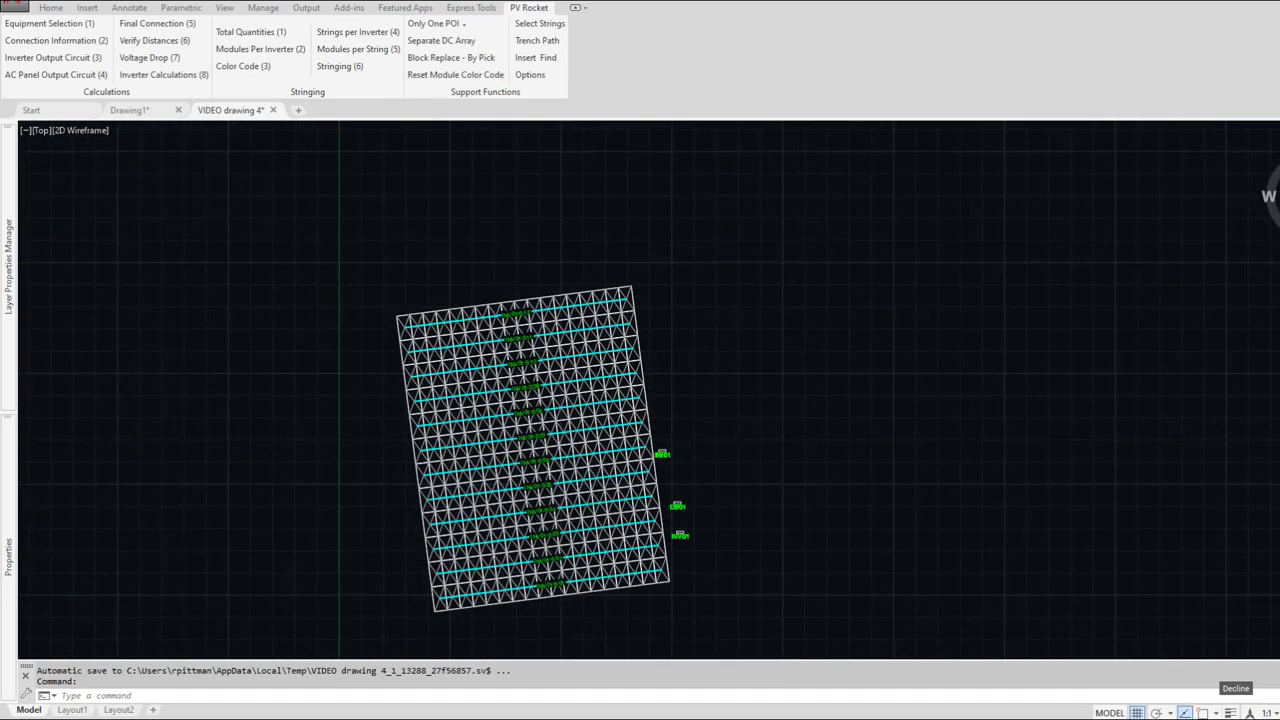
scroll(471, 561, up, 14)
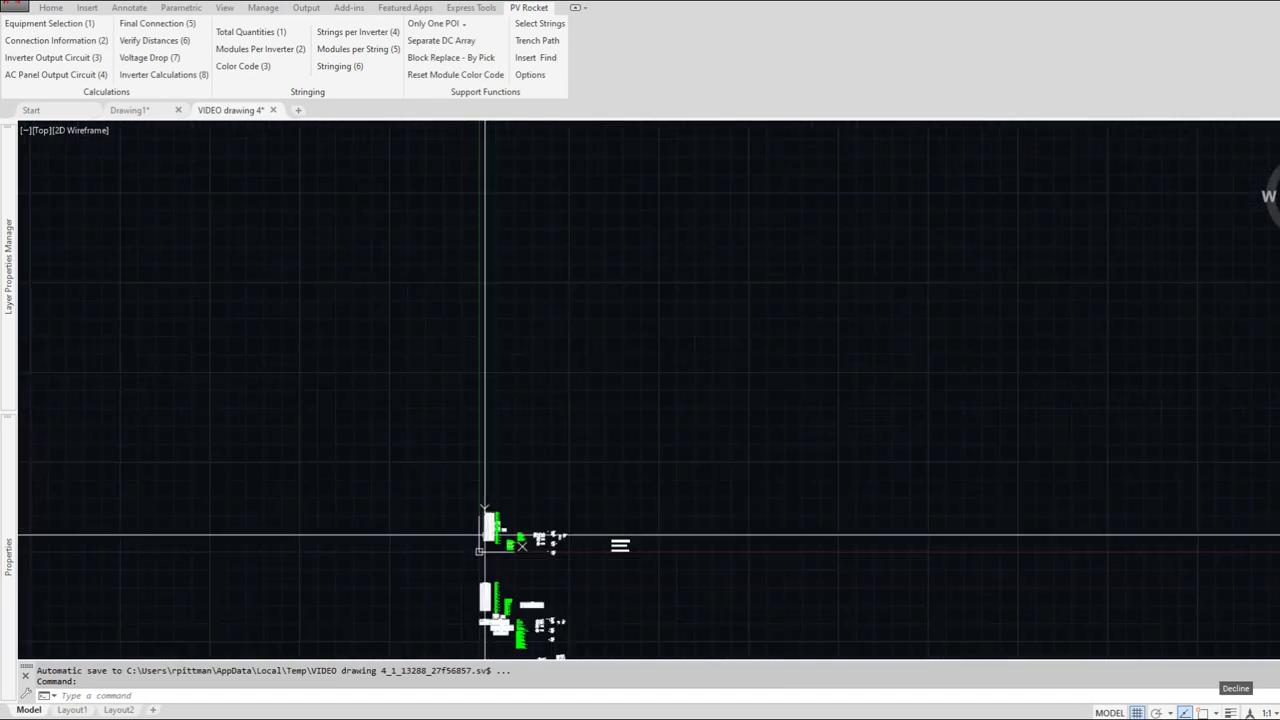
scroll(490, 420, up, 10)
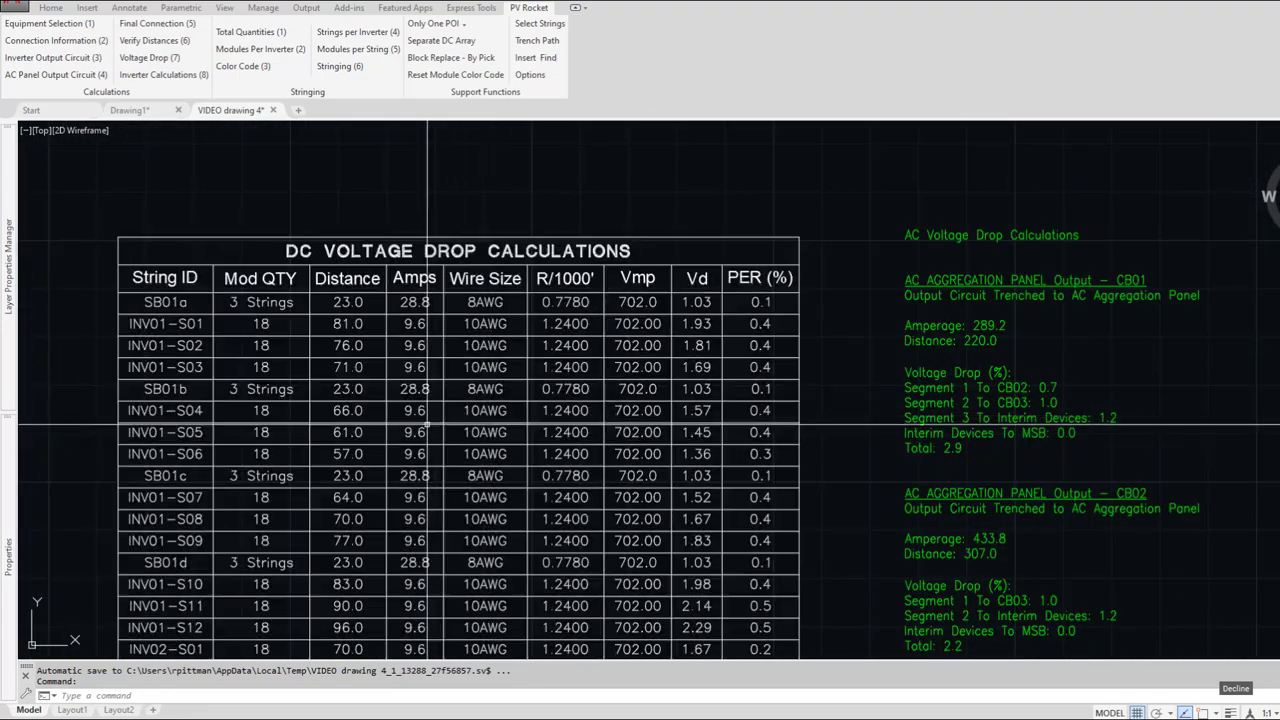
middle_drag(565, 408, 597, 426)
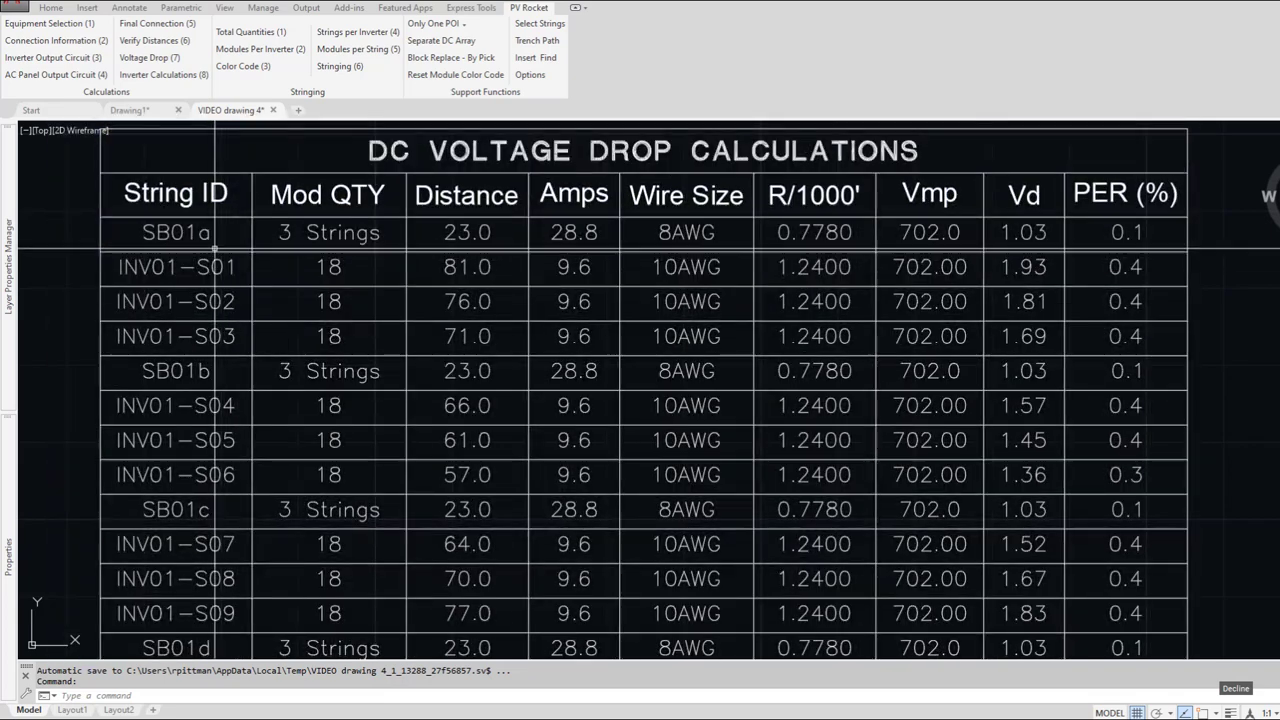
click(228, 289)
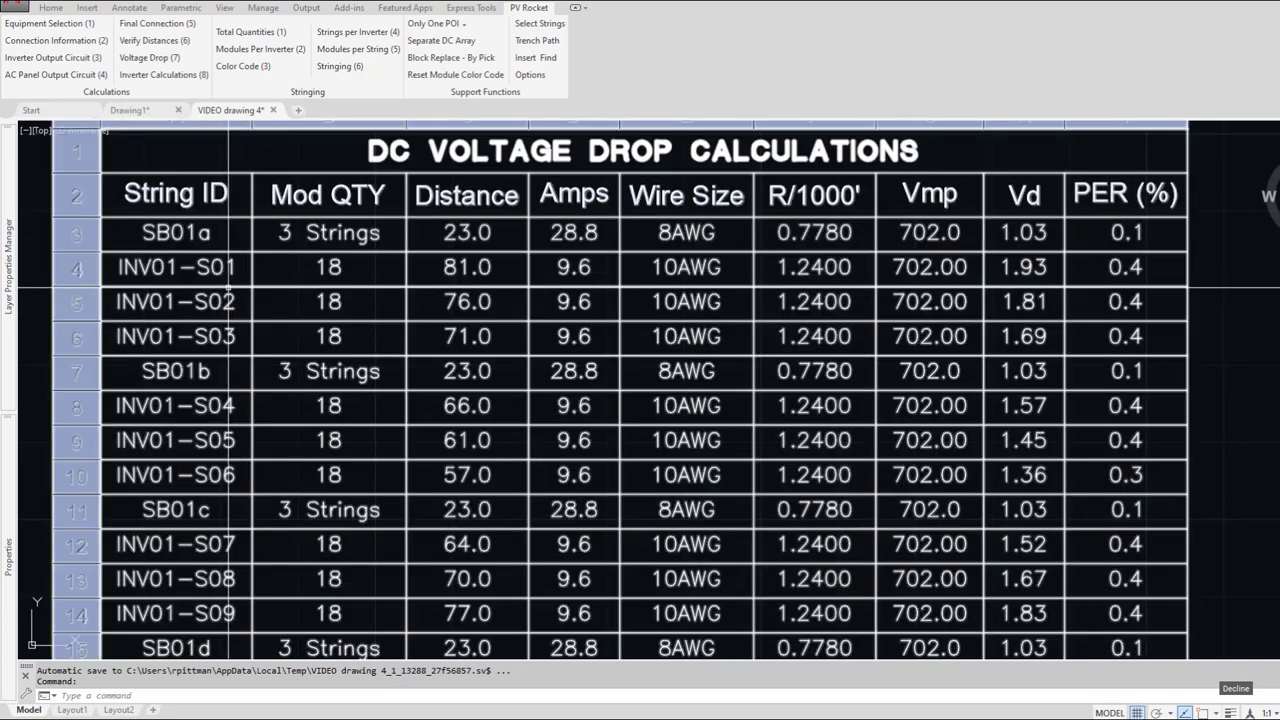
key(Escape)
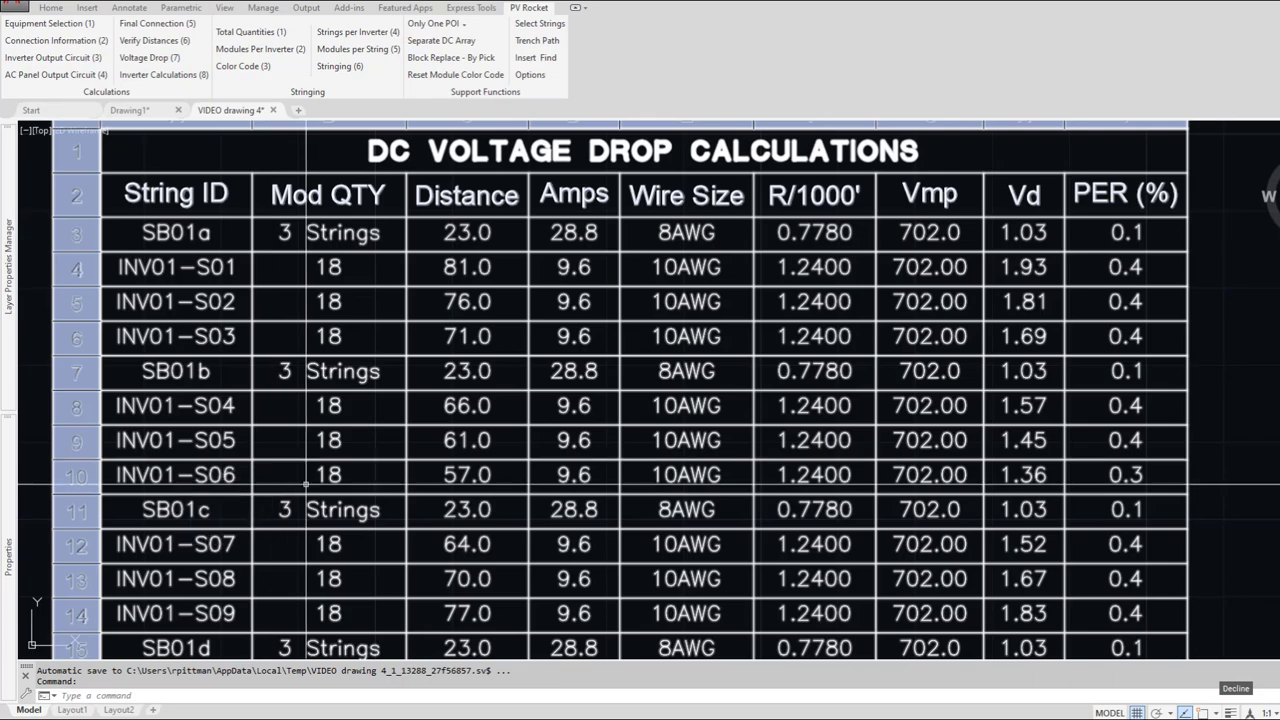
middle_drag(334, 508, 329, 335)
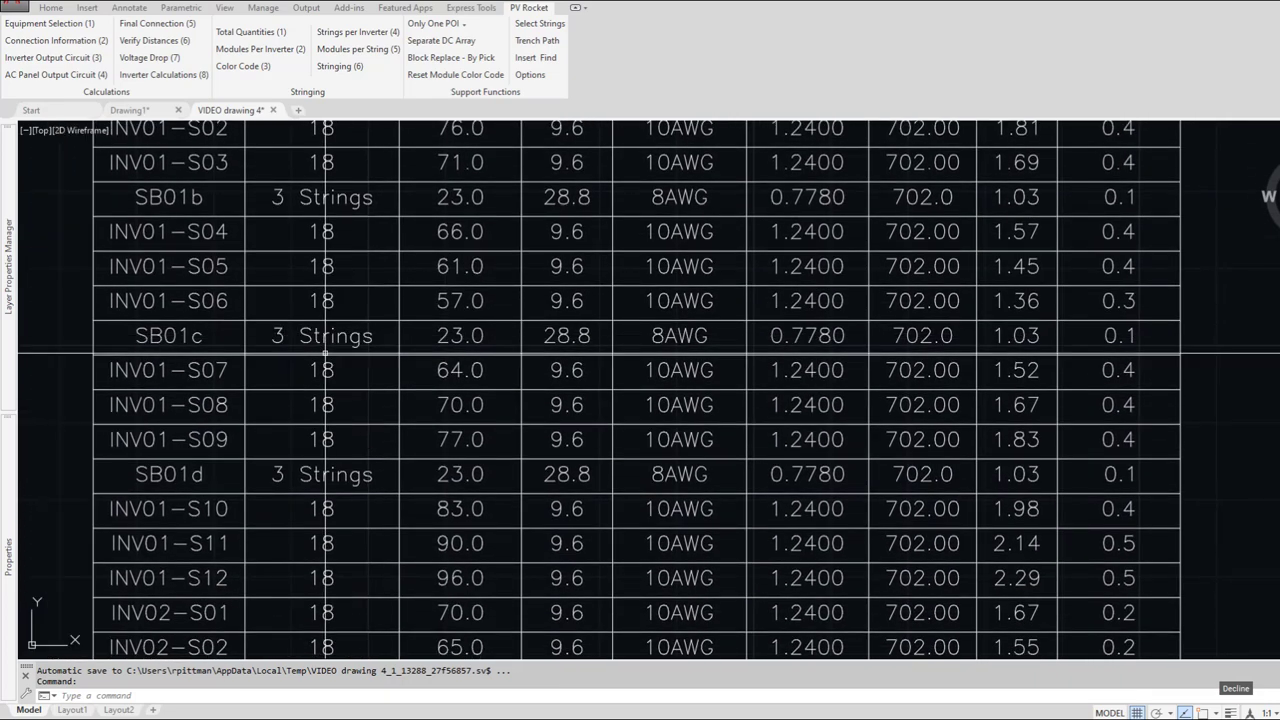
middle_drag(241, 462, 237, 590)
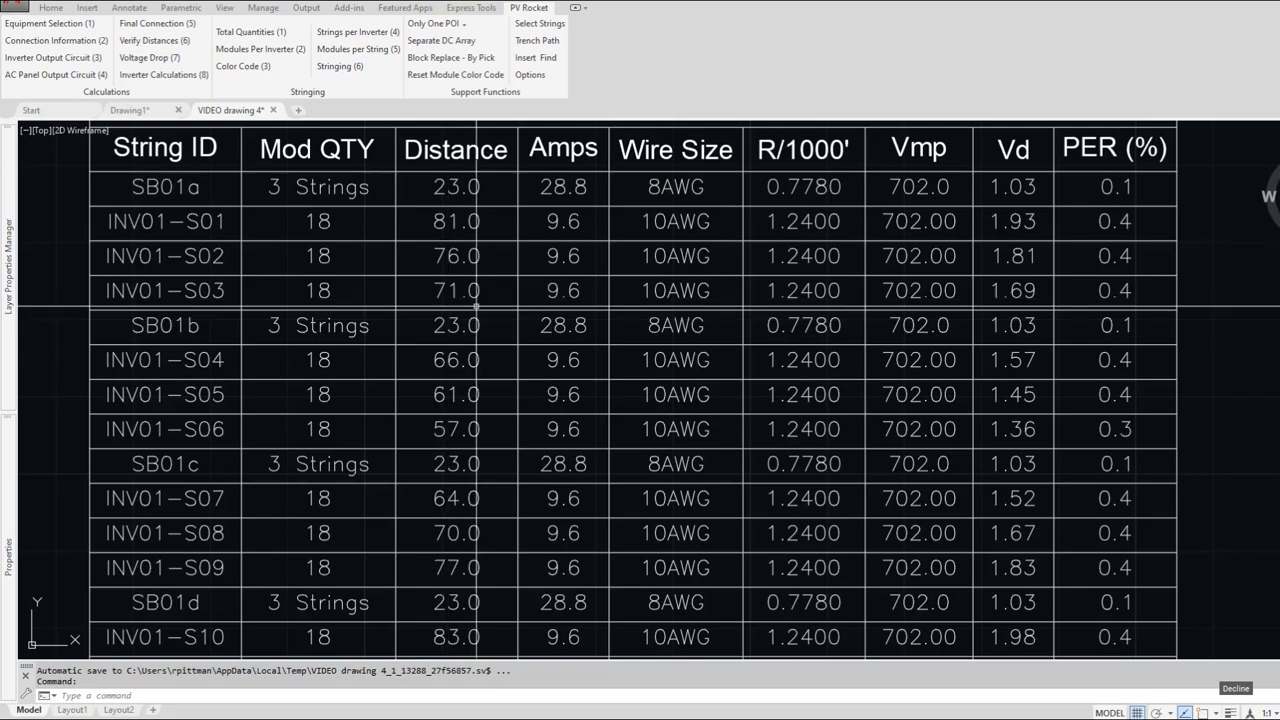
Step: Copy the INV02 block to a spot below it, beside string INV02-S02 at the array's edge
scroll(448, 297, down, 15)
scroll(482, 391, down, 8)
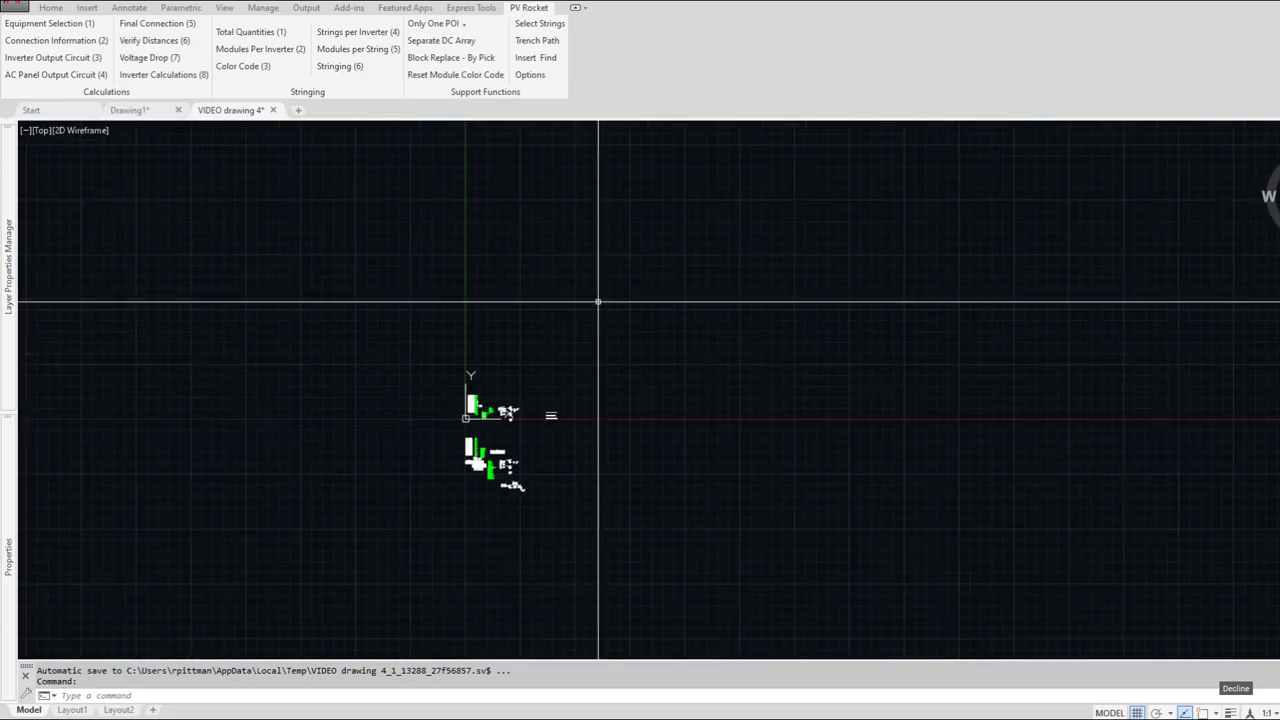
middle_drag(602, 299, 496, 441)
scroll(496, 441, down, 8)
scroll(578, 318, up, 9)
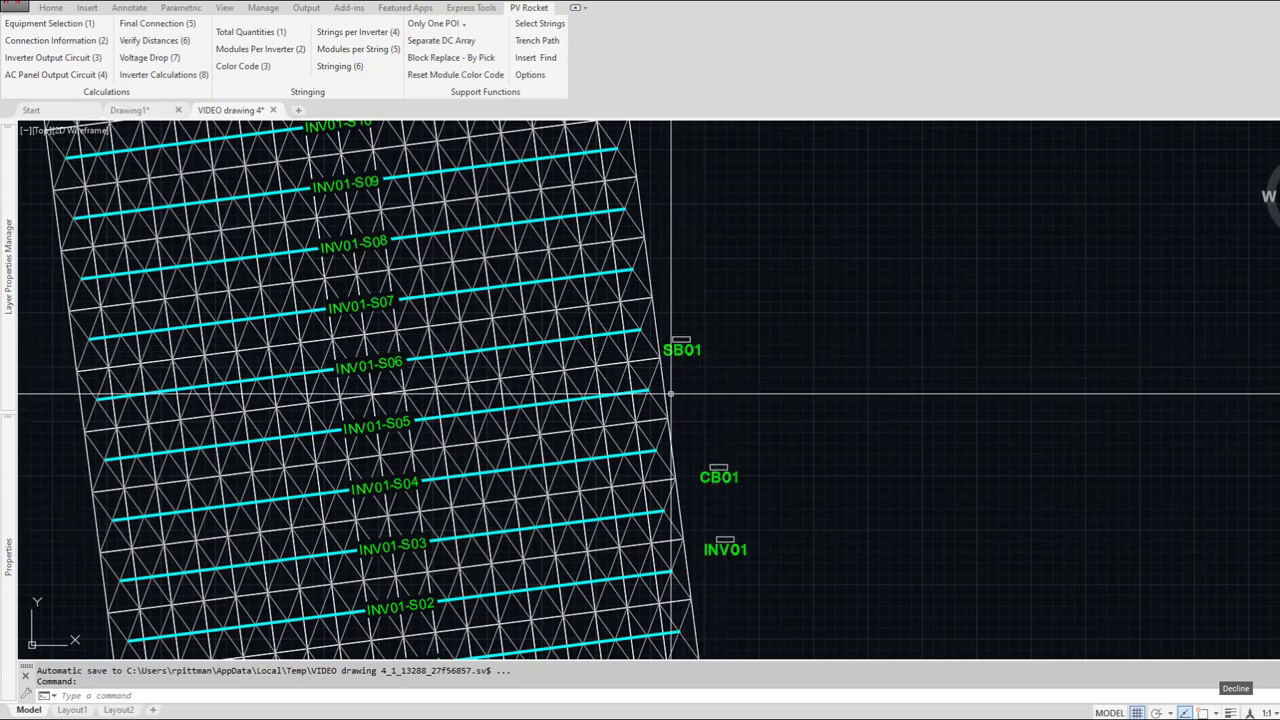
scroll(660, 443, down, 6)
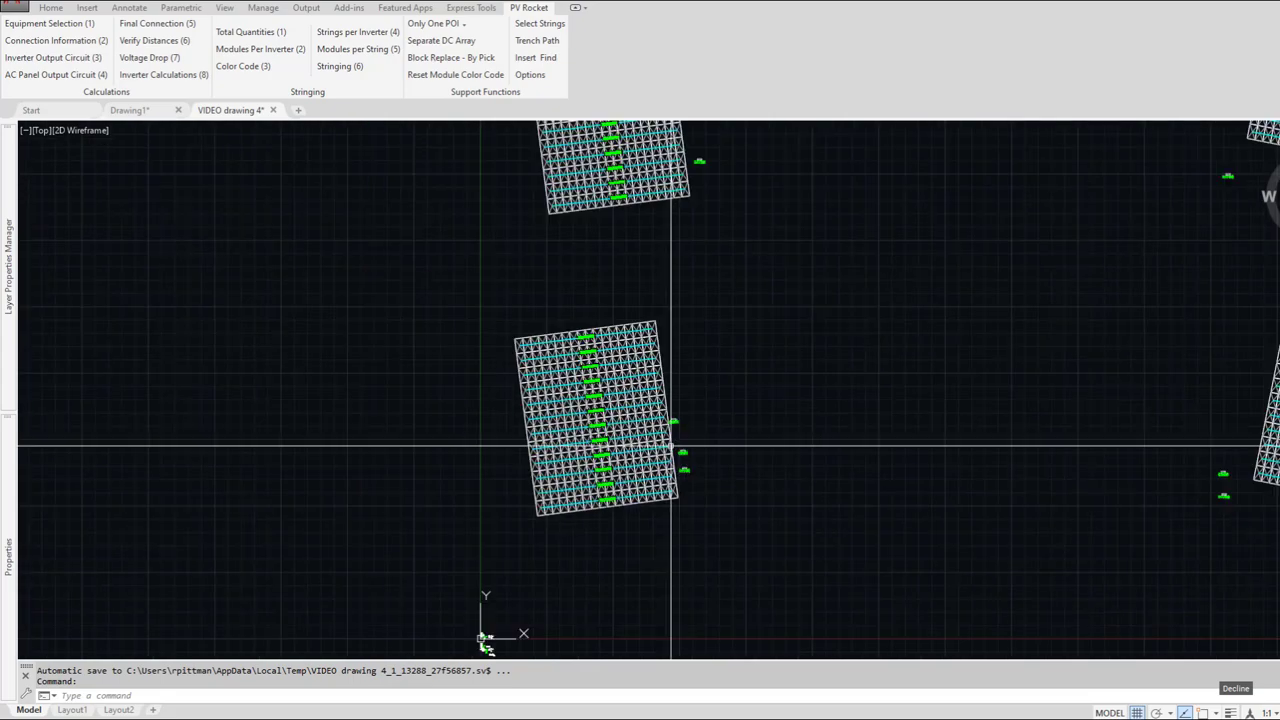
middle_drag(727, 191, 691, 434)
scroll(642, 398, up, 6)
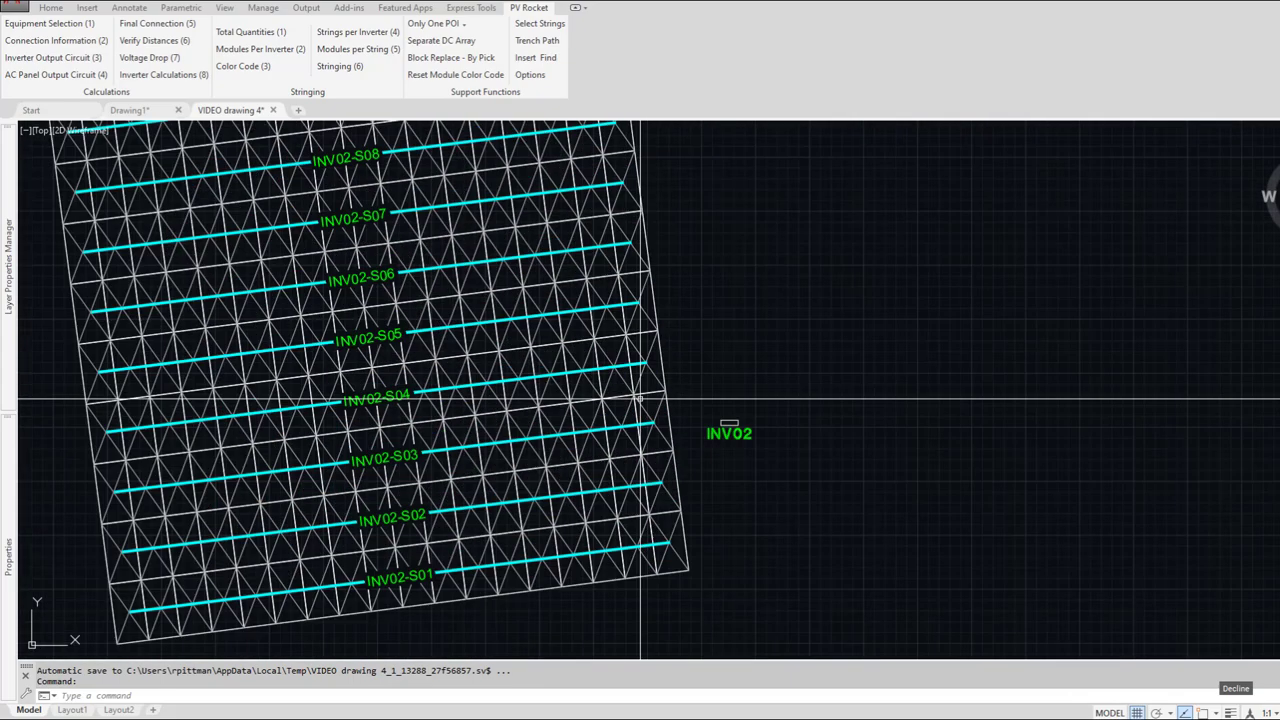
text(c)
key(Return)
click(729, 424)
key(Return)
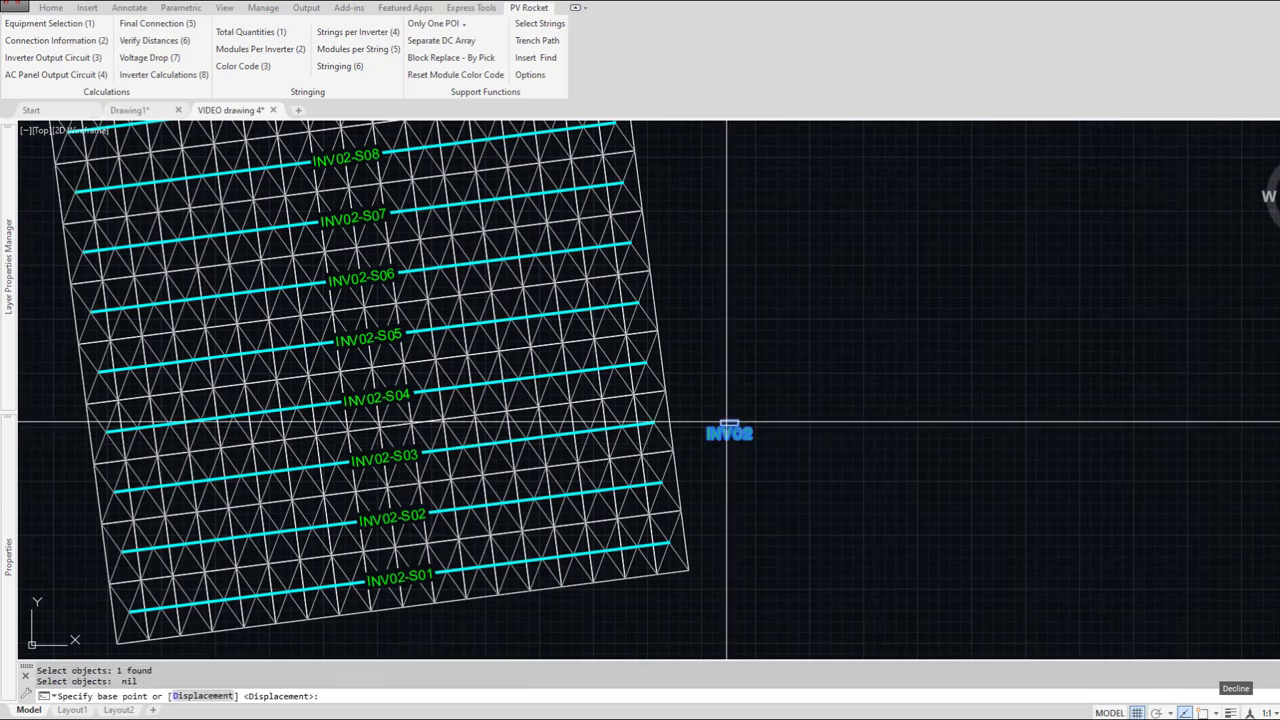
click(726, 423)
click(724, 519)
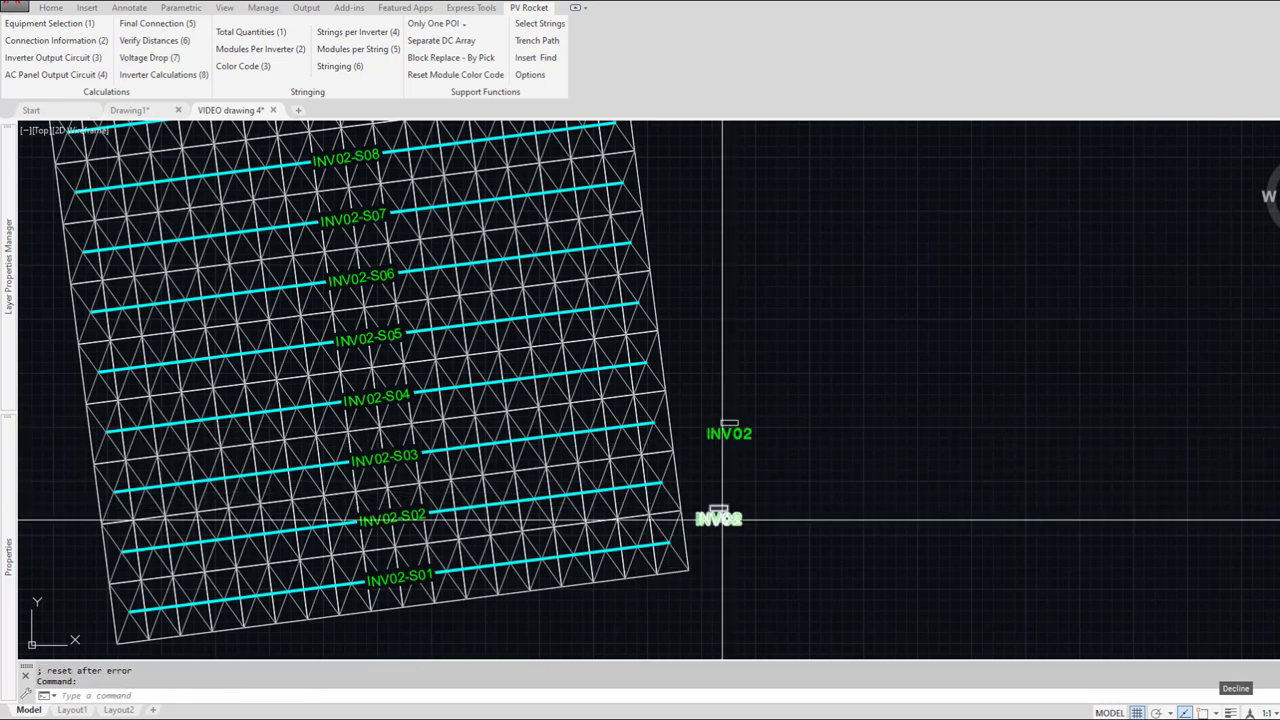
Step: Copy the duplicated block beside string INV02-S02 up to the array's edge near string INV02-S04
text(c)
key(Return)
click(725, 519)
key(Return)
click(732, 504)
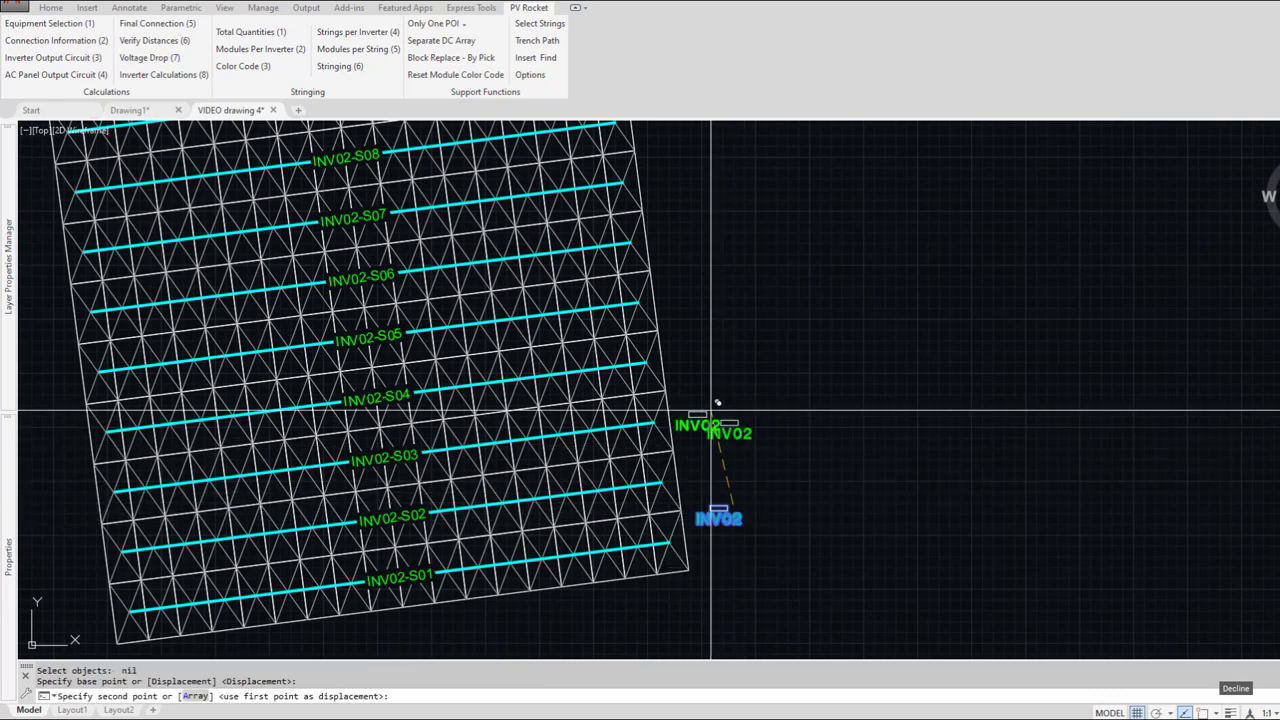
click(718, 369)
key(Return)
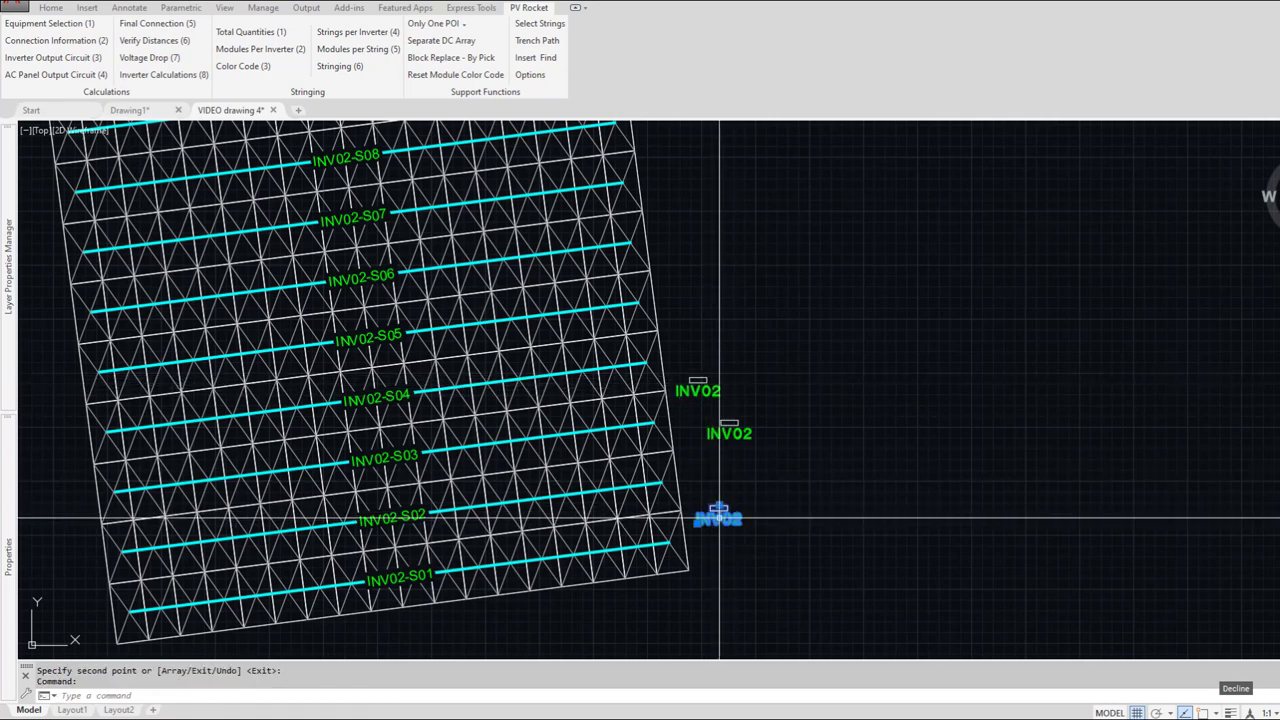
Step: Set the SYSTEM attribute of the copied block beside INV02-S02 to SB02a and the one near INV02-S04 to SB02b
double_click(718, 518)
text(SB)
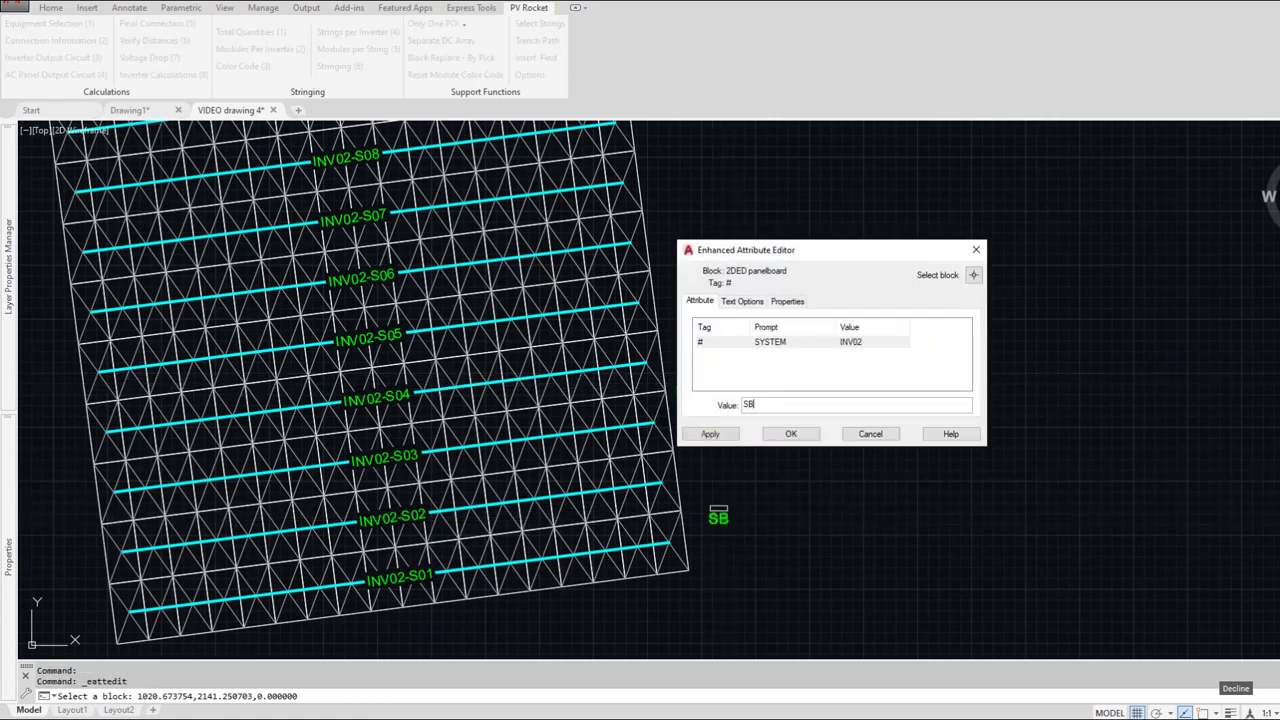
text(02a)
click(791, 433)
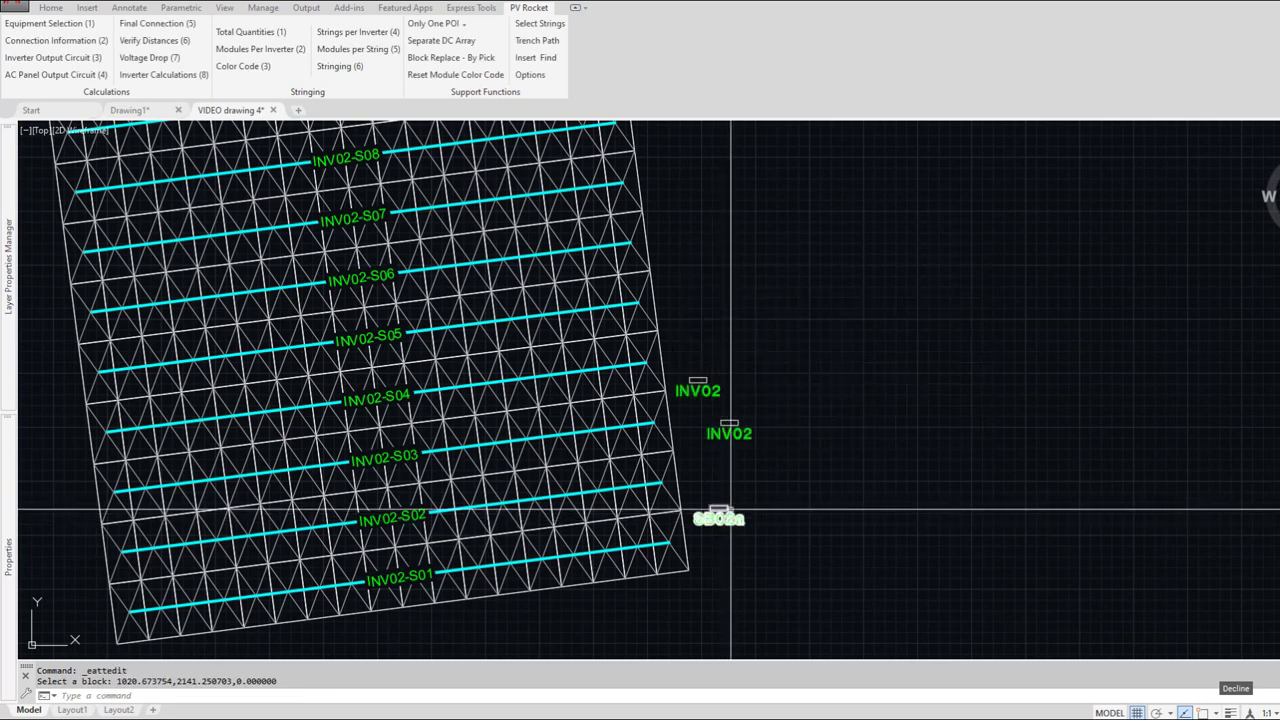
click(713, 396)
text(#)
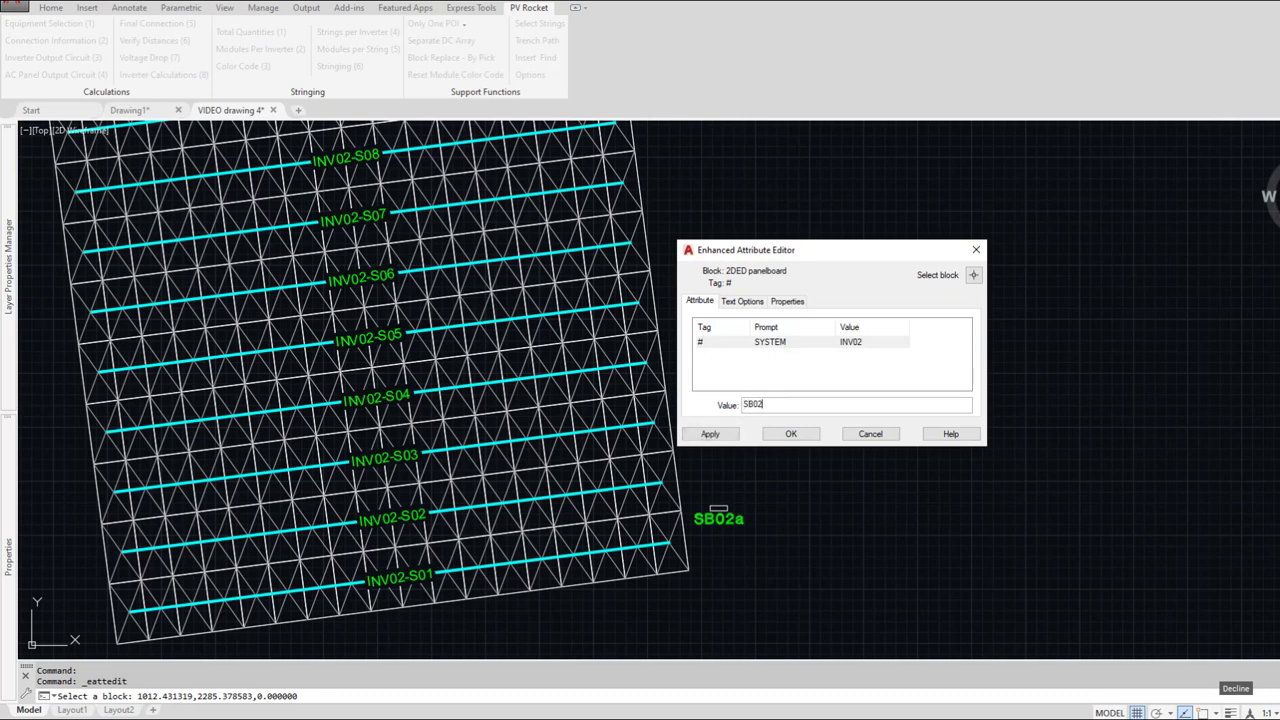
text(B02b)
key(Return)
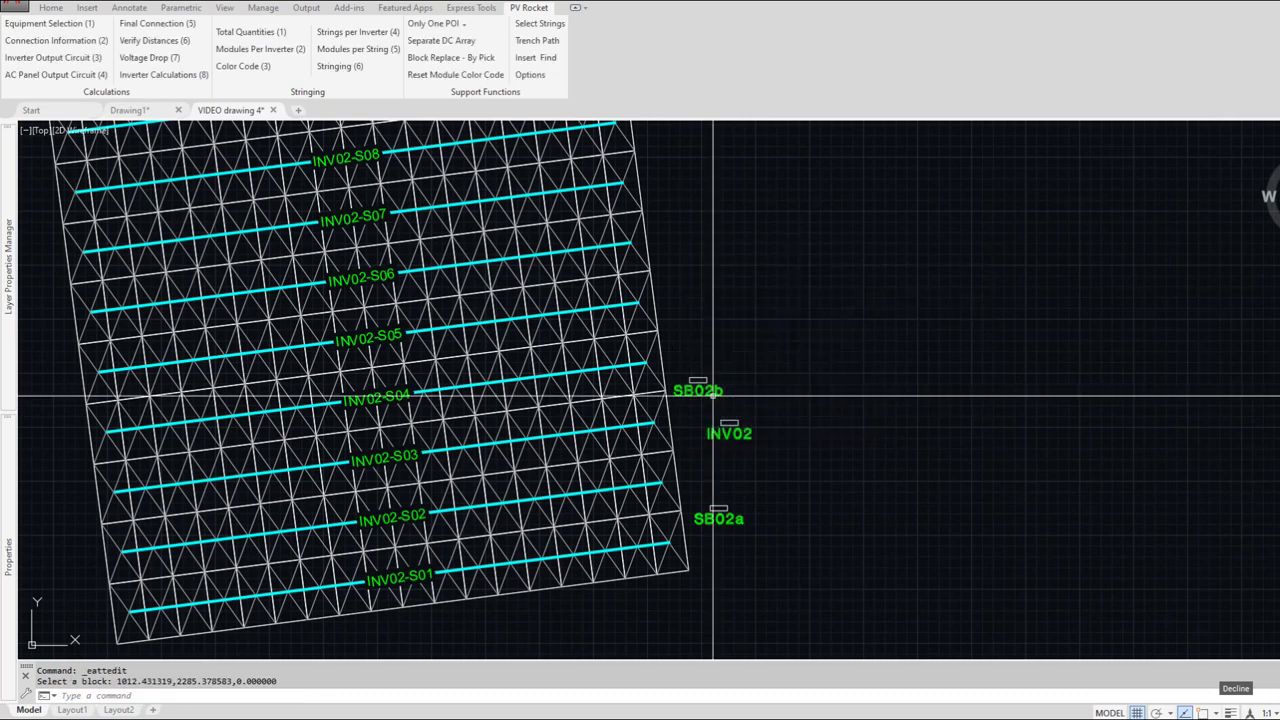
Step: Copy the SB02b block to two more places along the array's edge, beside strings INV02-S07 and INV02-S11
text(c)
key(Return)
click(703, 391)
key(Return)
click(706, 389)
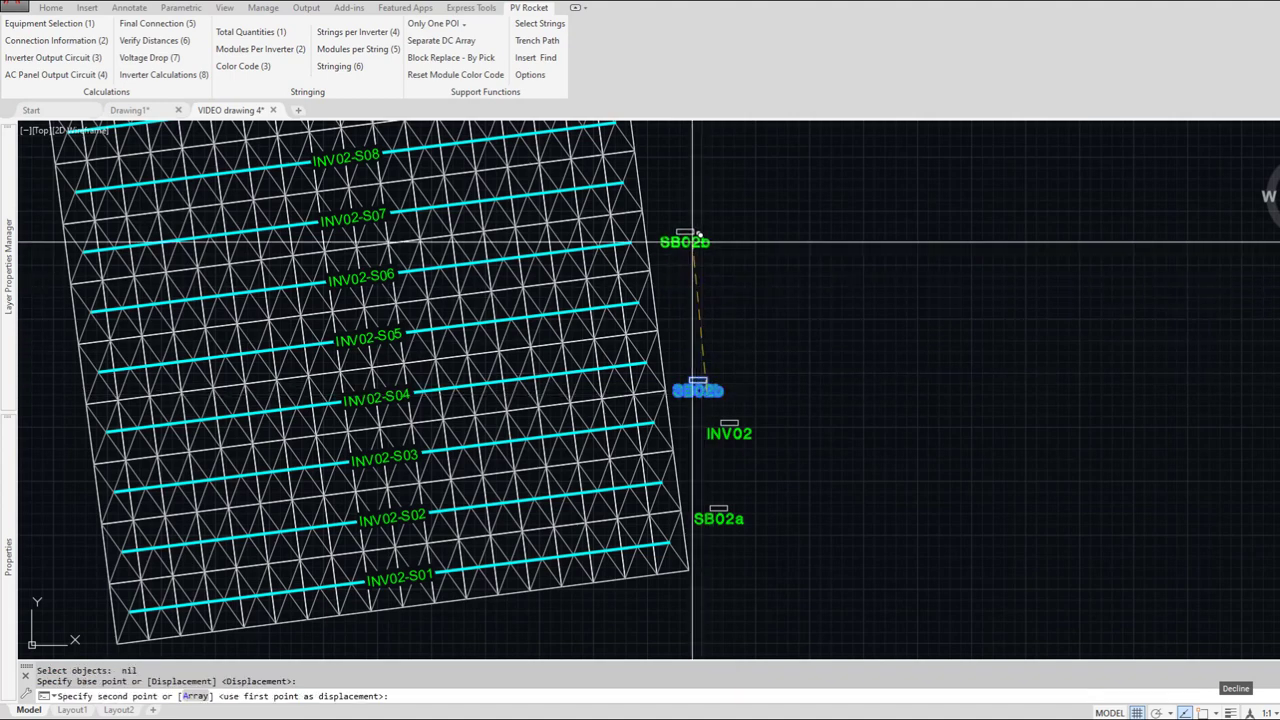
click(685, 195)
middle_drag(718, 181, 735, 378)
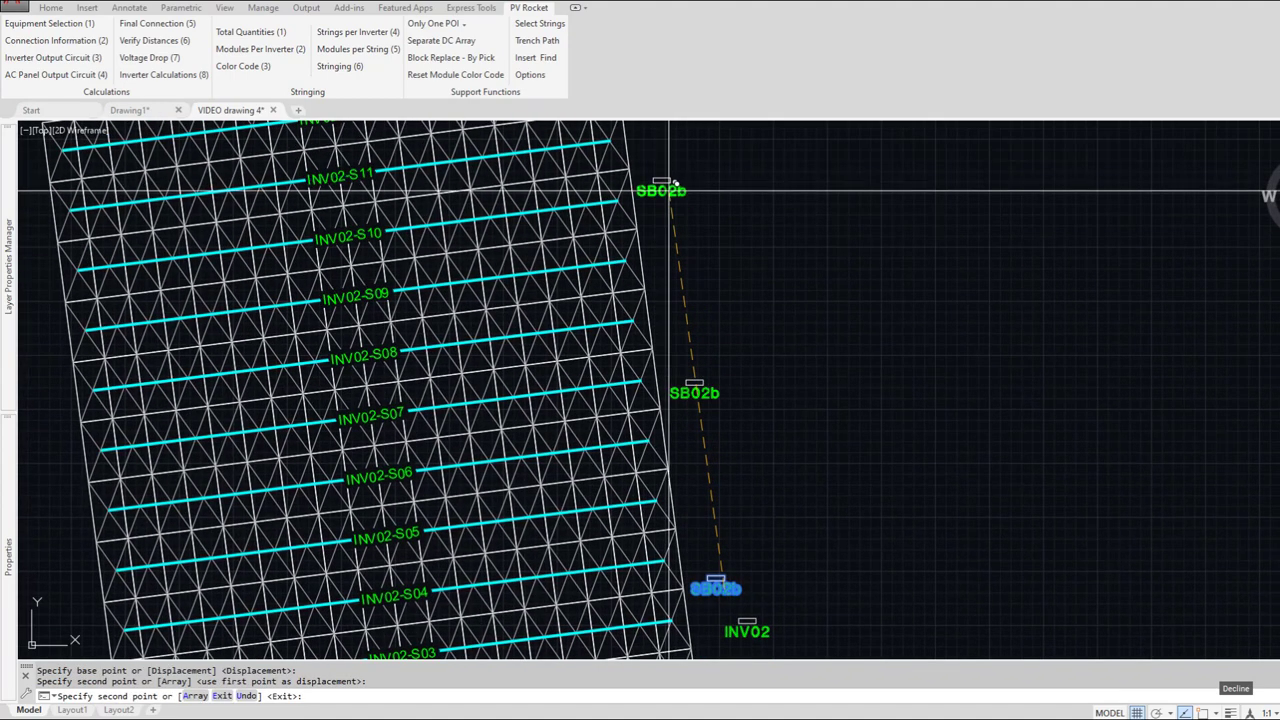
click(668, 180)
key(Return)
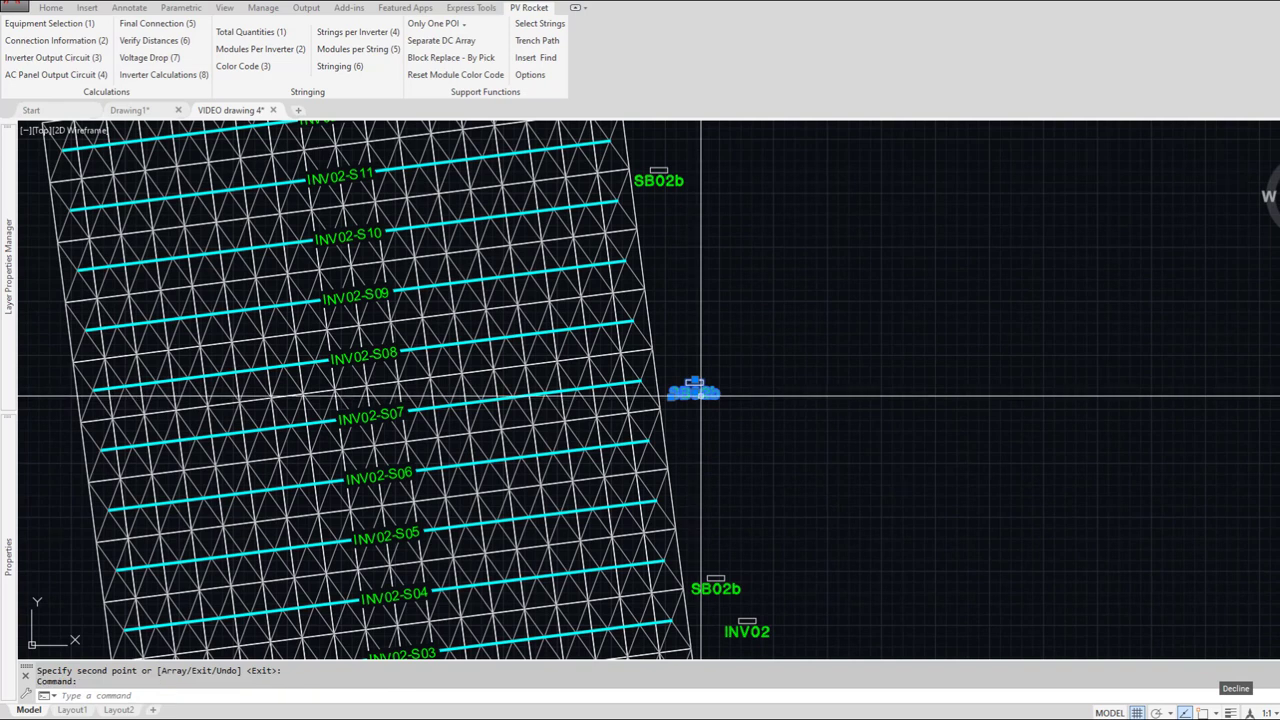
Step: Change the SYSTEM attribute of the copied block beside string INV02-S07 to SB02c
double_click(697, 391)
key(End)
key(BackSpace)
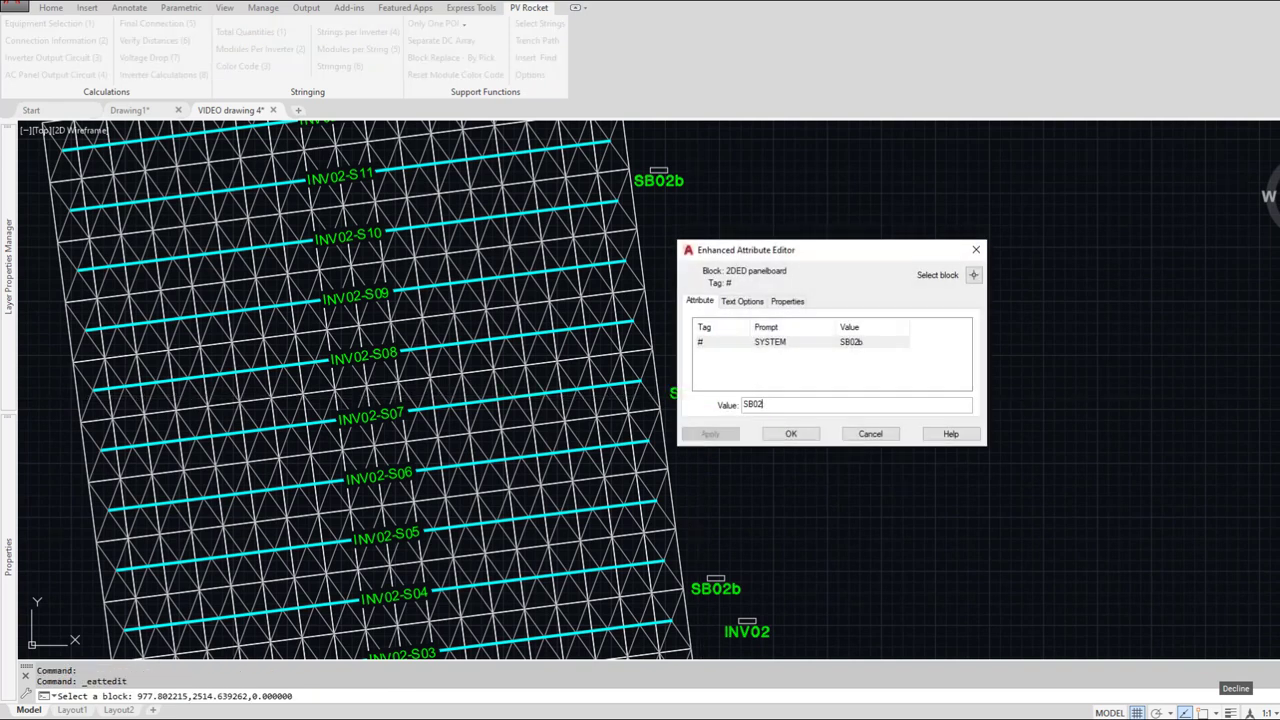
text(c)
click(791, 433)
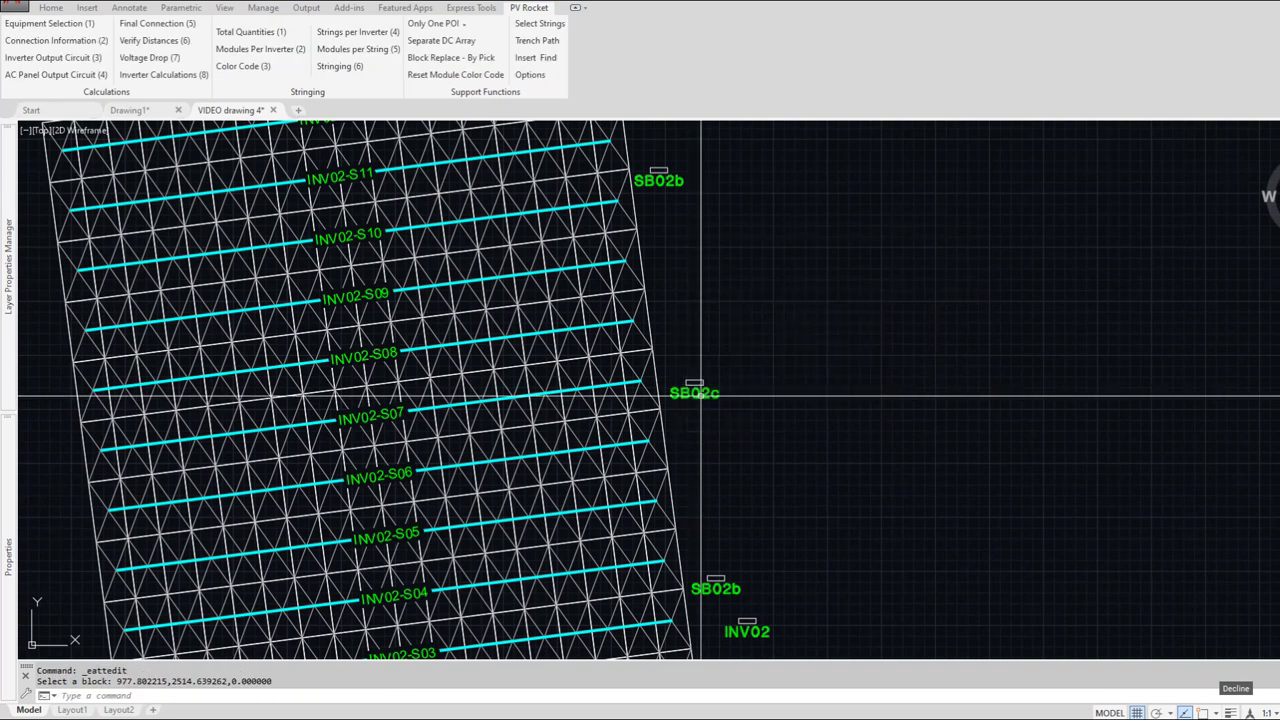
Step: Change the SYSTEM attribute of the copied block beside string INV02-S11 to SB02d
double_click(666, 178)
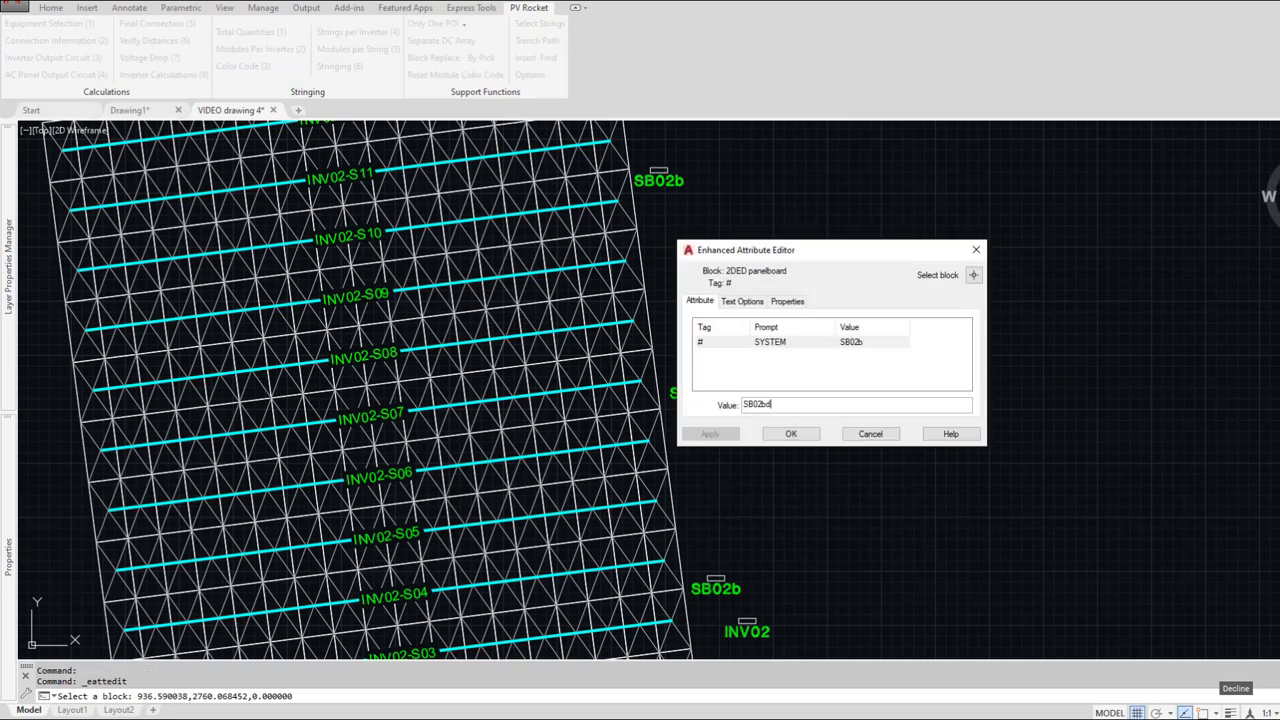
key(Return)
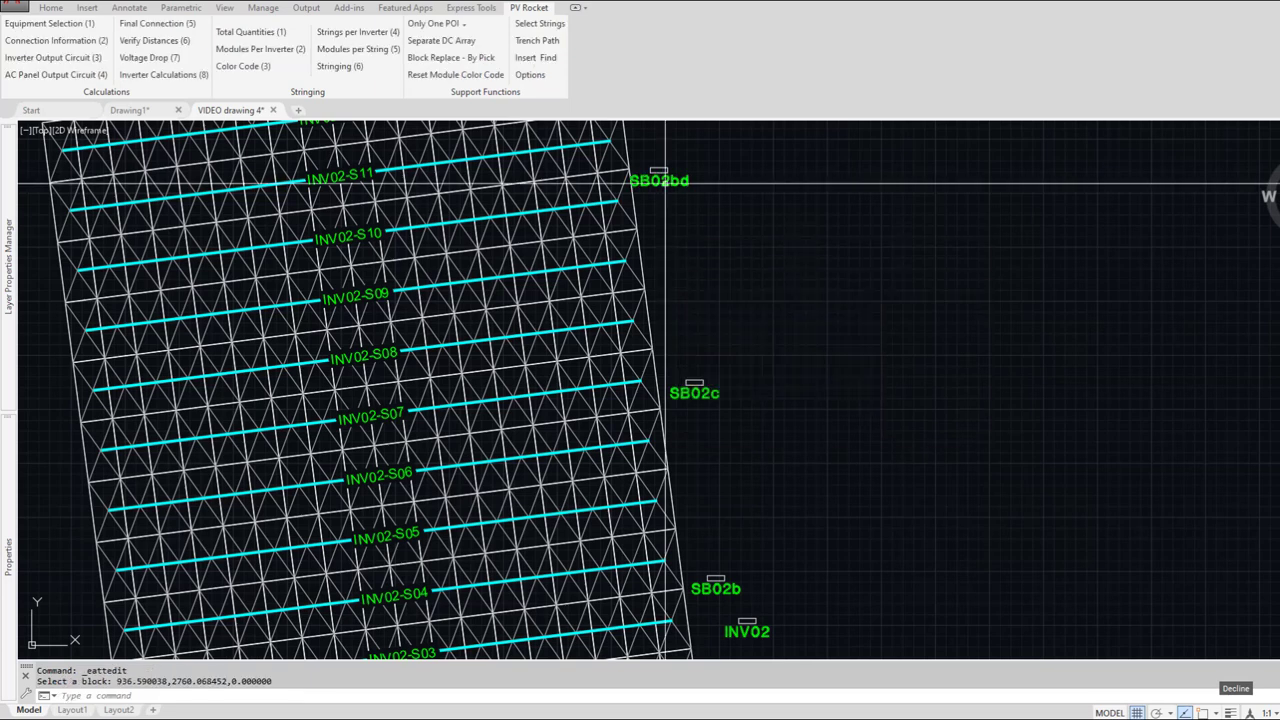
double_click(666, 182)
key(End)
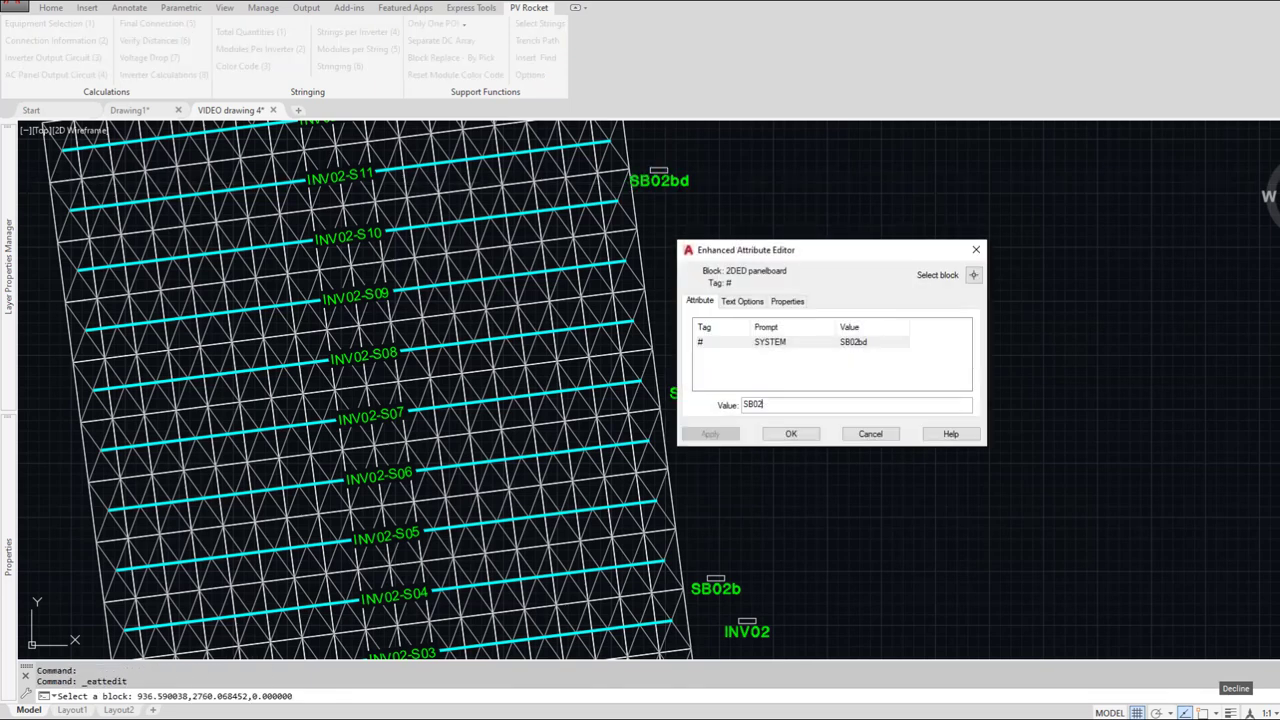
text(d)
key(Return)
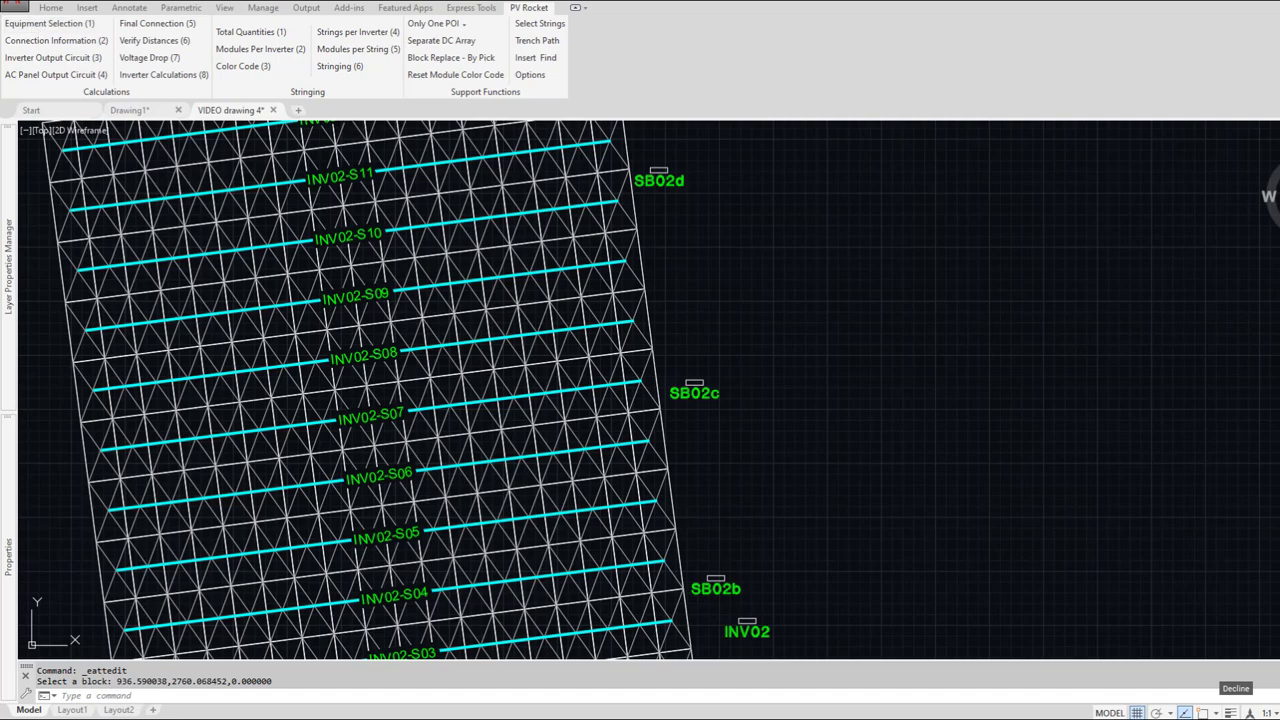
Step: Rerun Equipment Selection with the existing settings and advance past the INV01 combiner assignments to the DC combiner boxes of INV02
click(50, 23)
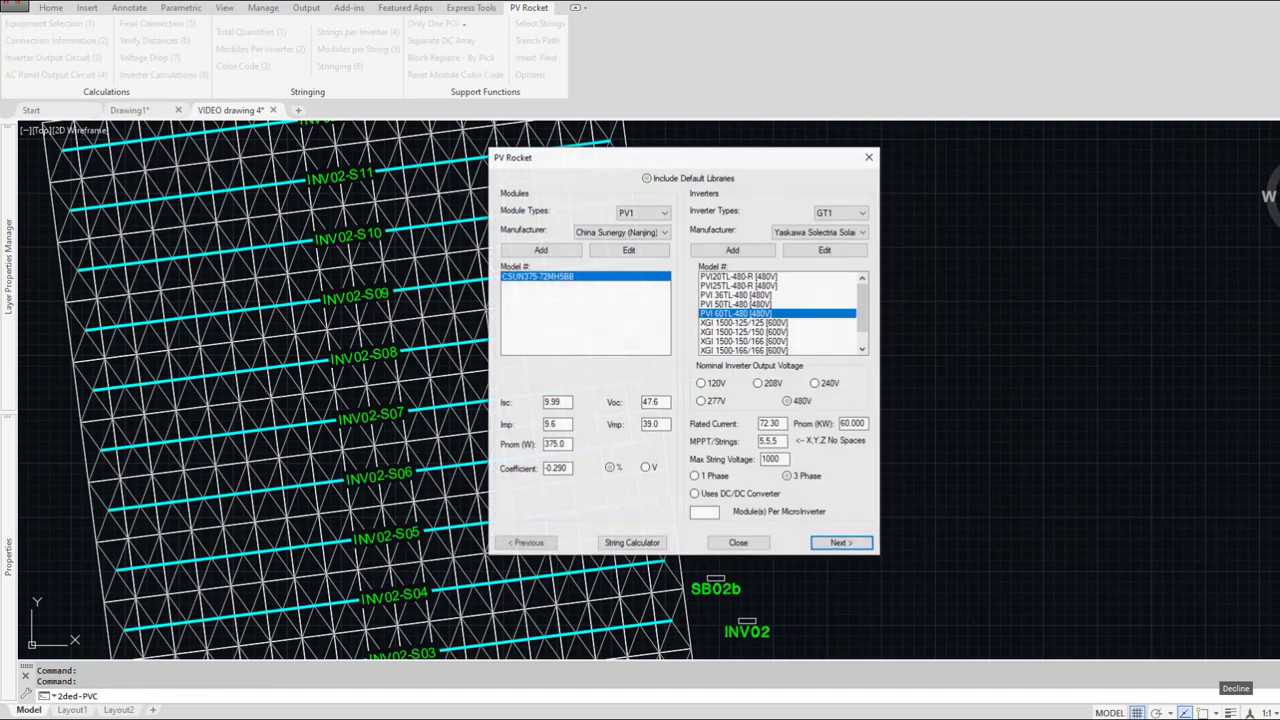
click(841, 543)
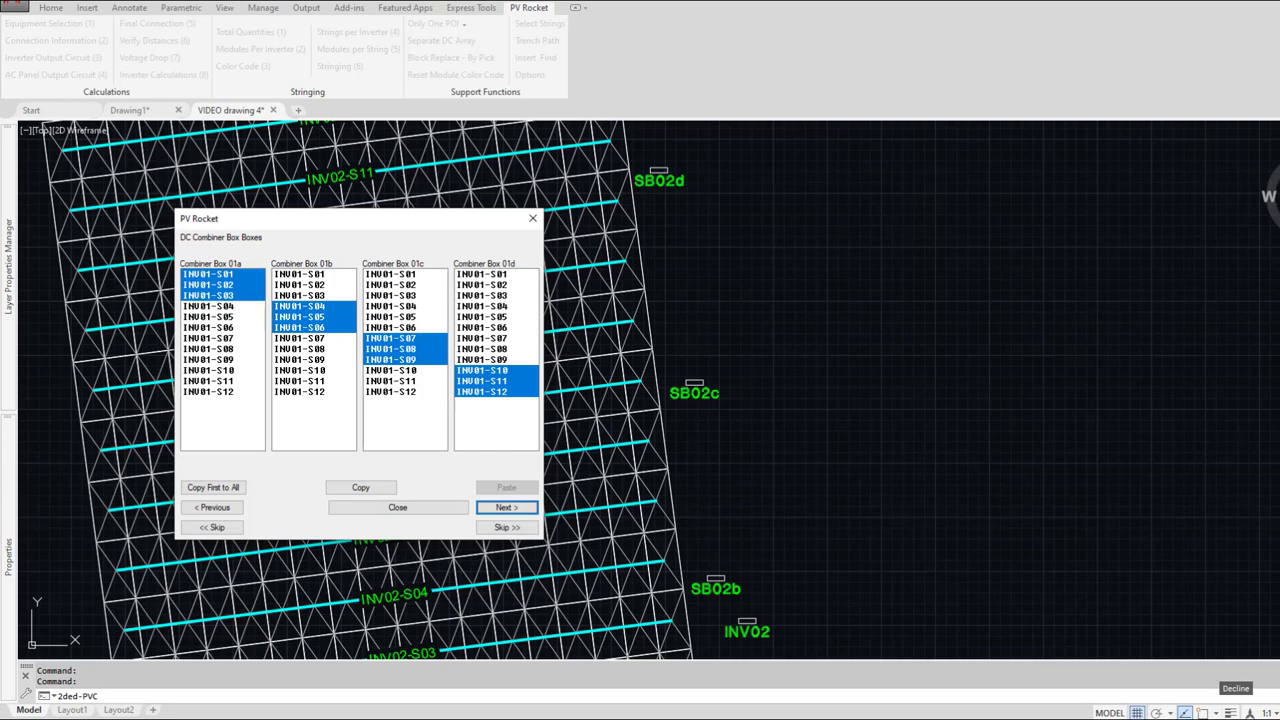
key(Return)
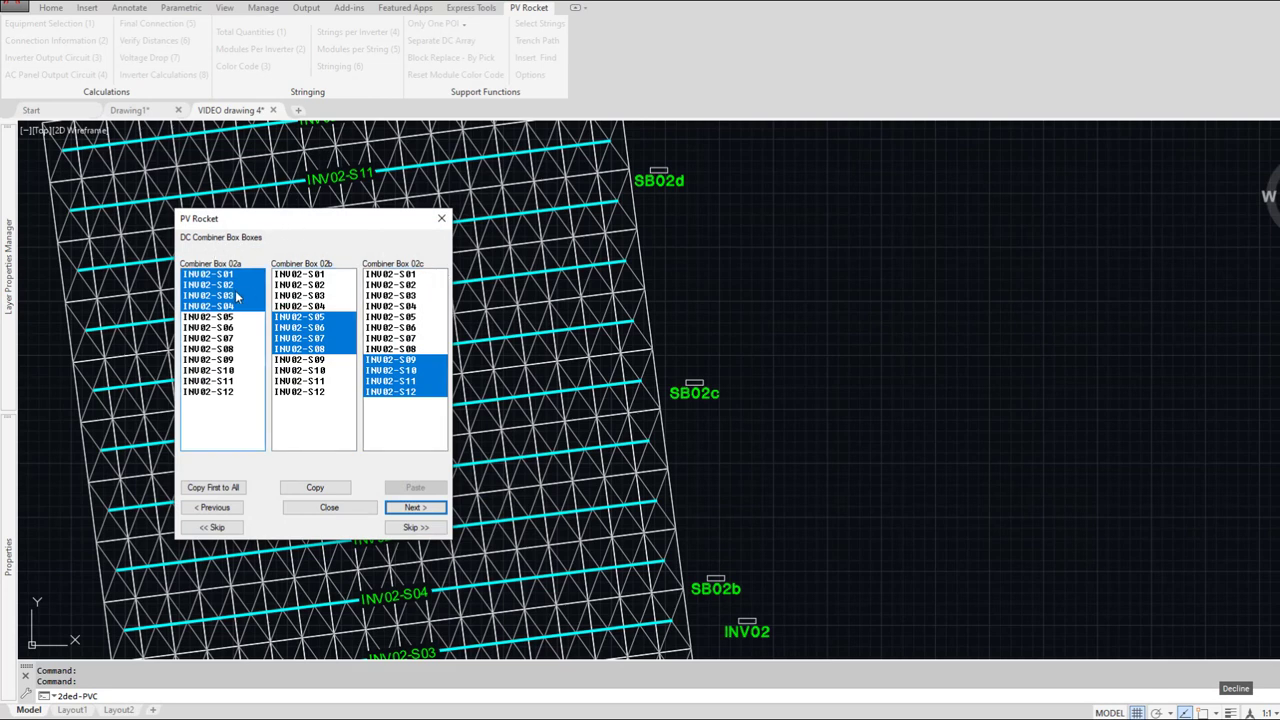
click(236, 297)
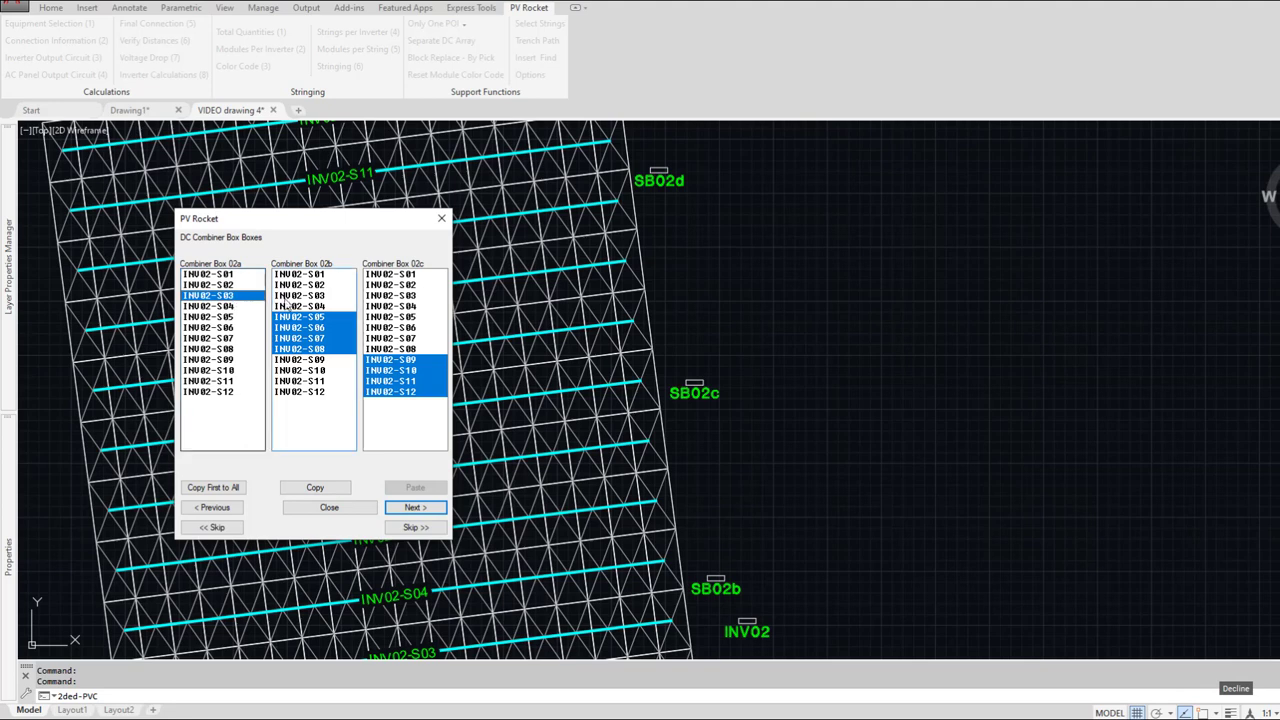
shift+click(302, 297)
click(416, 508)
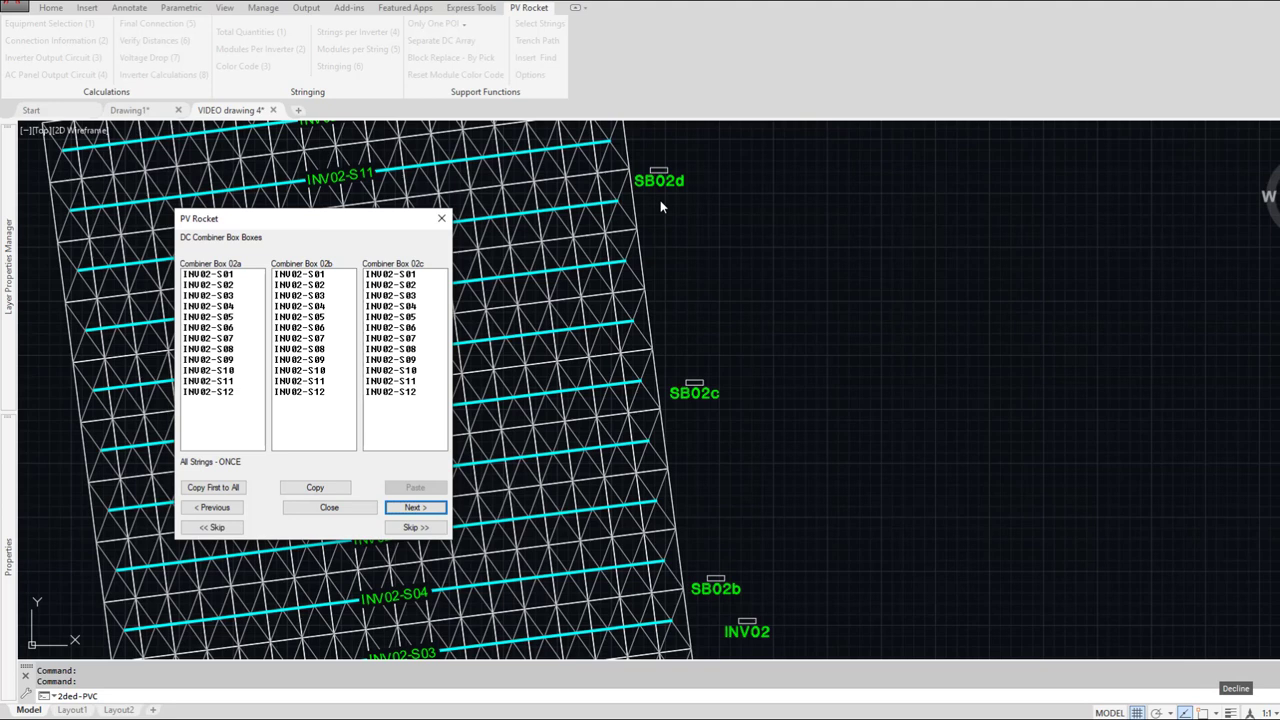
click(400, 300)
click(221, 394)
click(220, 393)
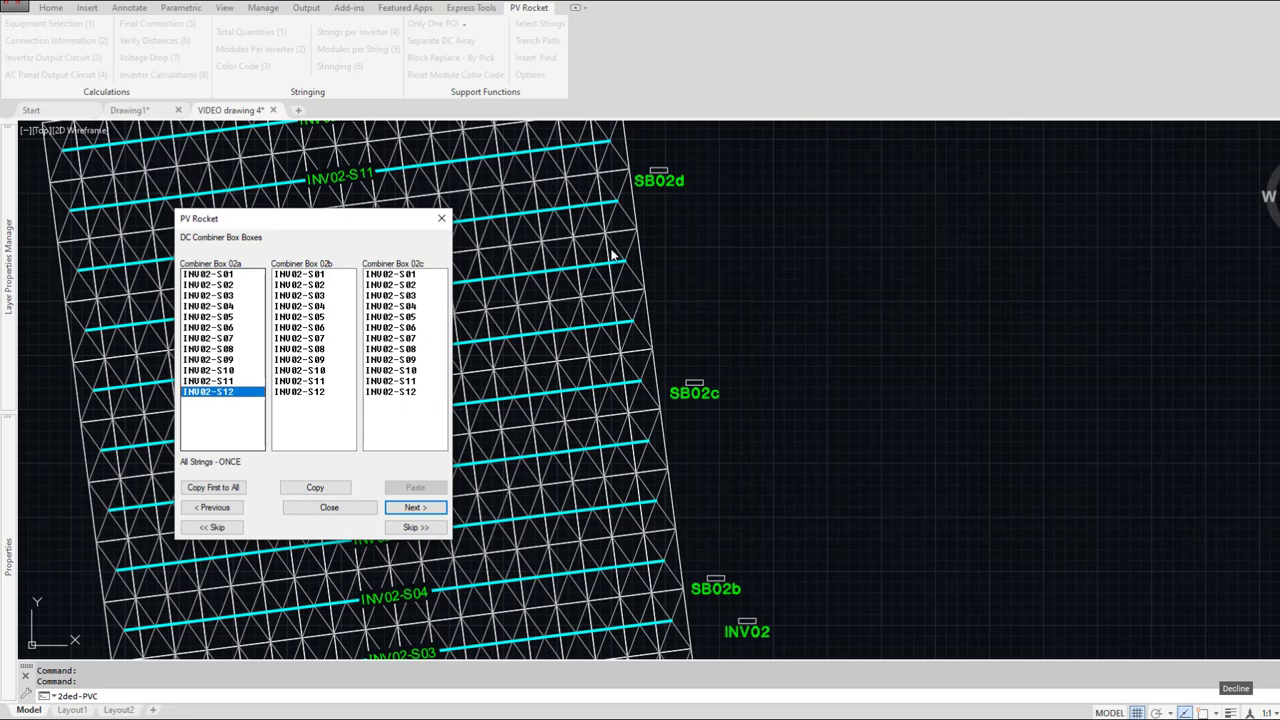
Step: Assign strings INV02-S01 to S04 to Combiner Box 02a and INV02-S05 to Combiner Box 02b
click(211, 276)
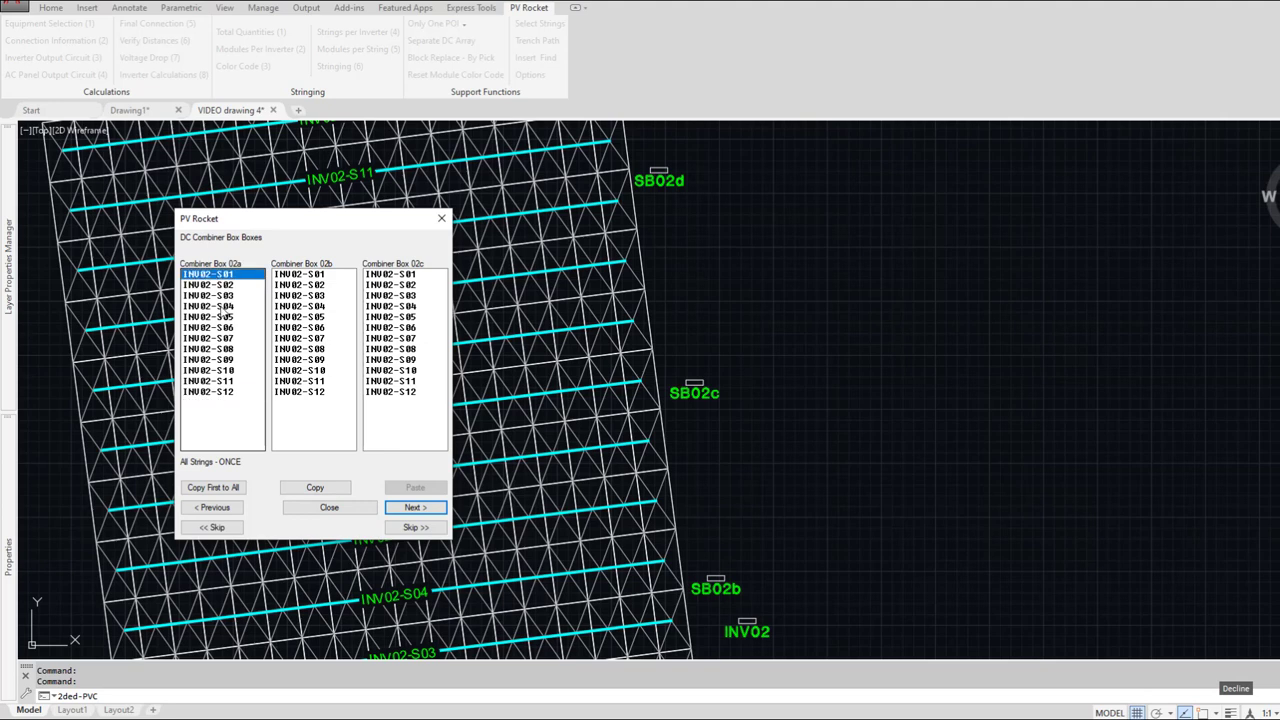
shift+click(218, 306)
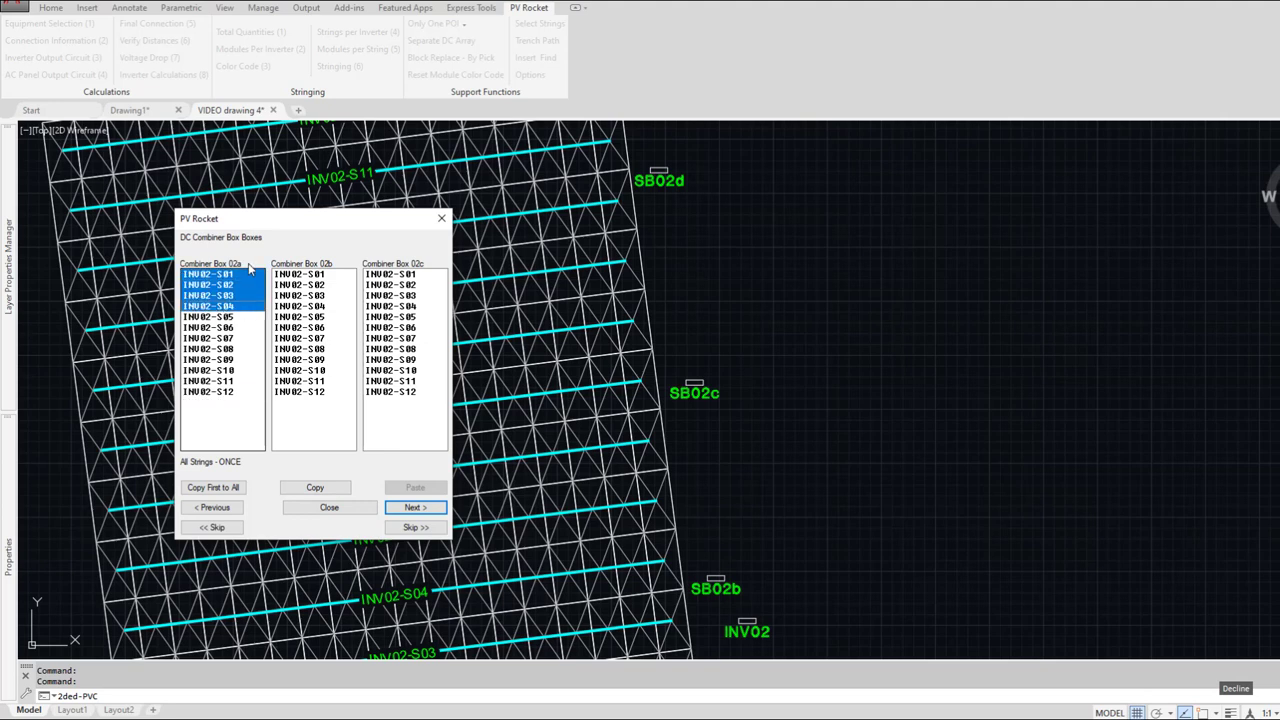
click(305, 317)
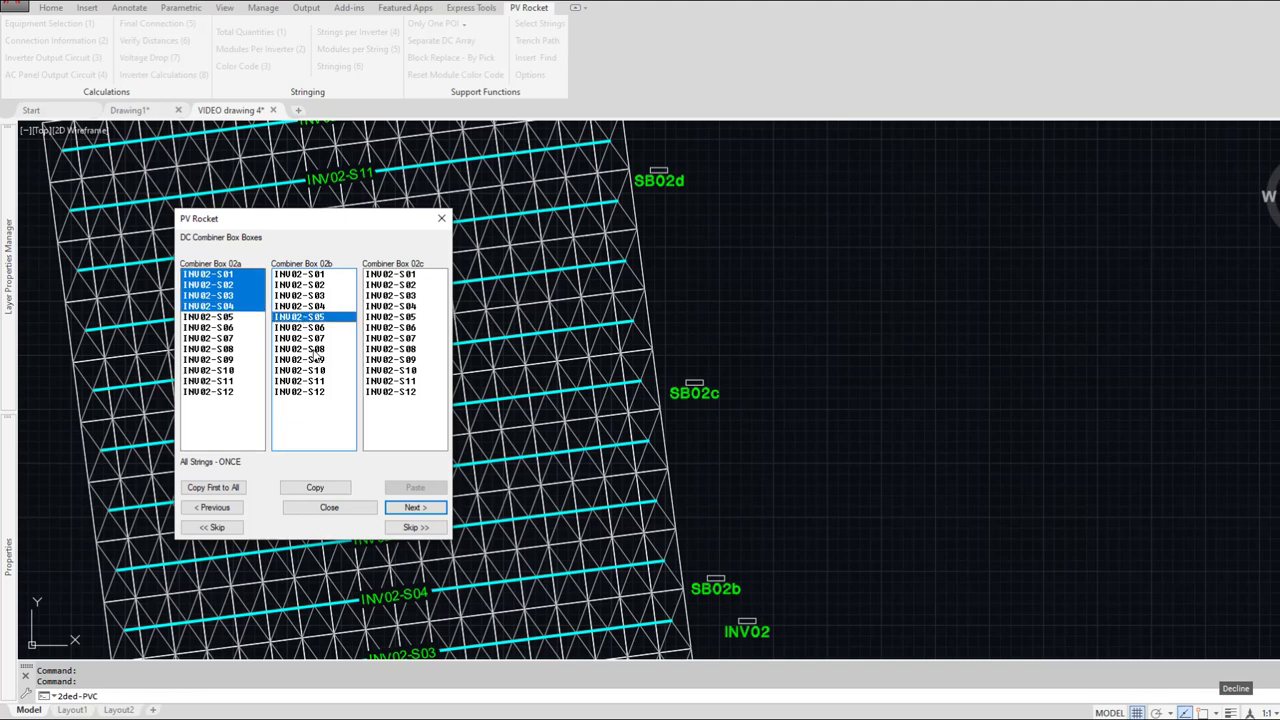
Step: Assign strings INV02-S05 through S09 to Combiner Box 02b and INV02-S10 through S12 to Combiner Box 02c, and accept the assignments
shift+click(316, 350)
shift+click(316, 360)
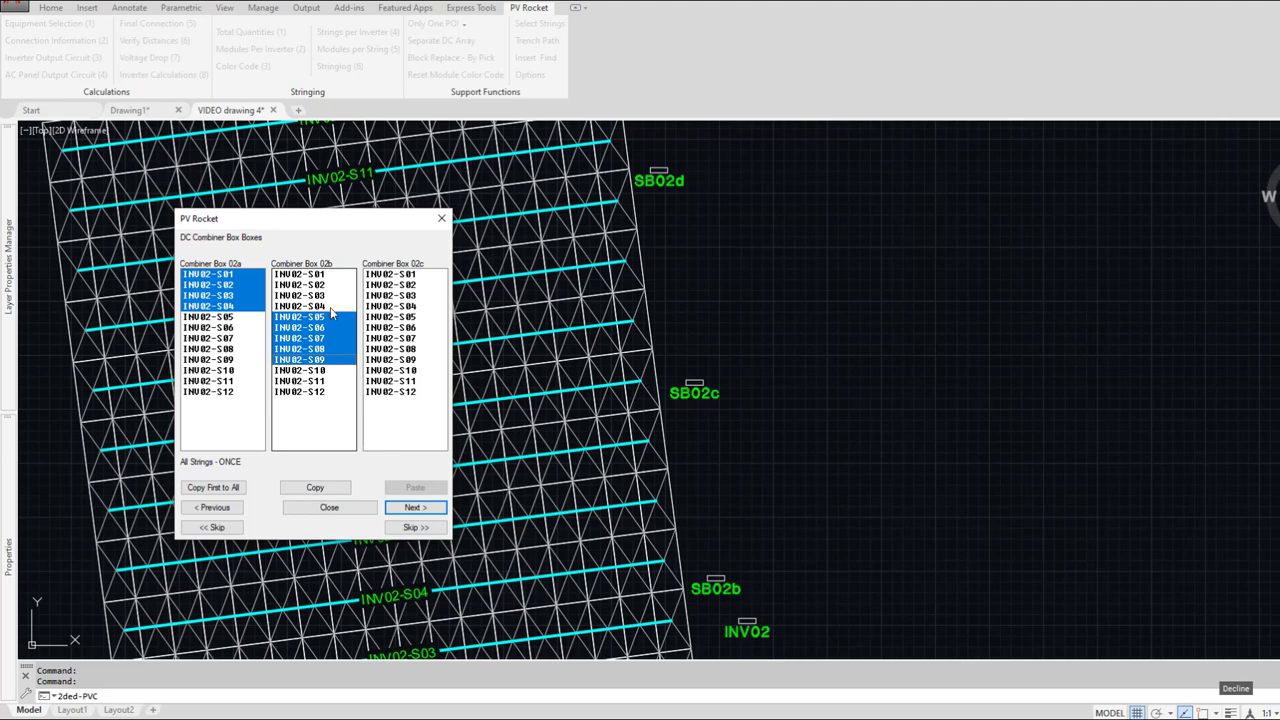
click(388, 371)
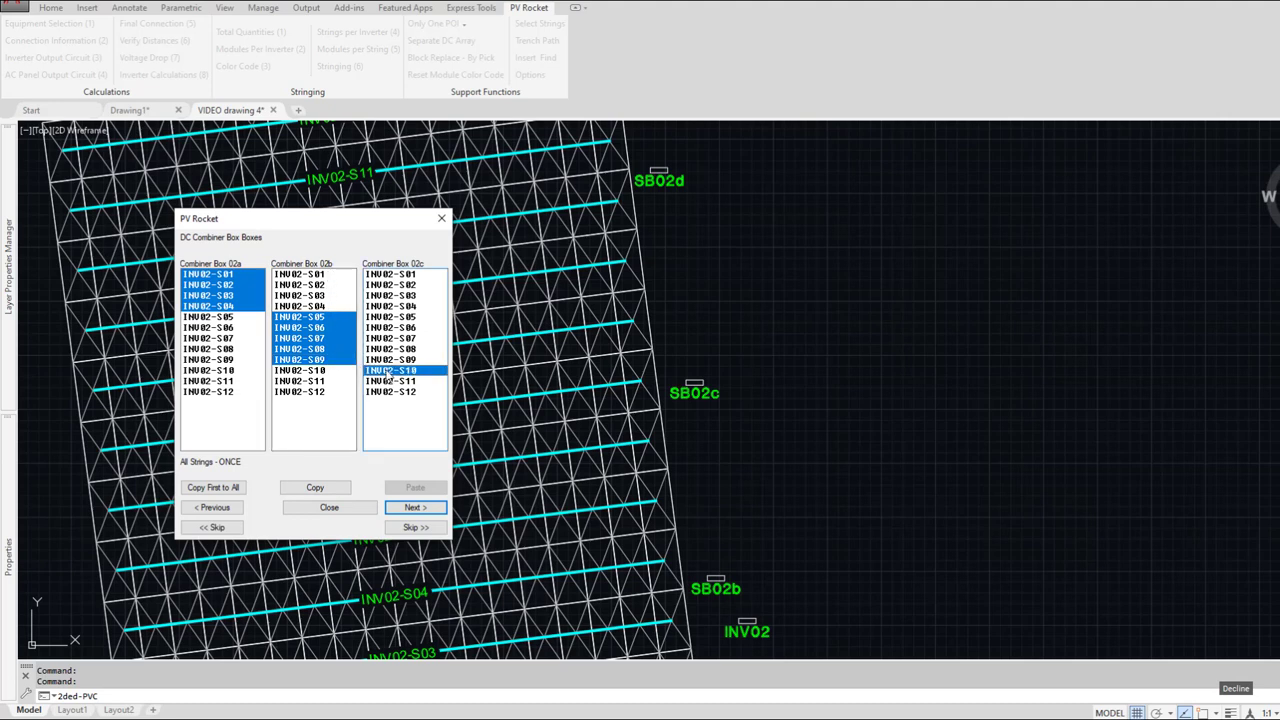
shift+click(413, 397)
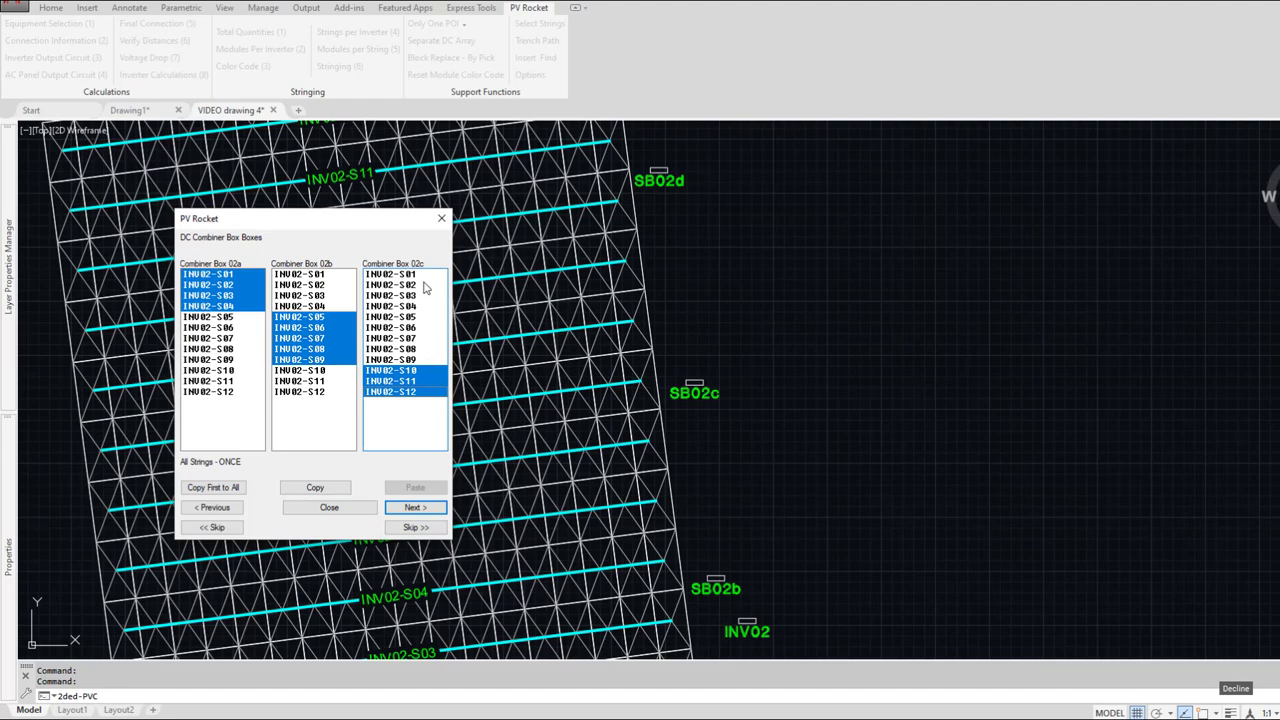
click(414, 508)
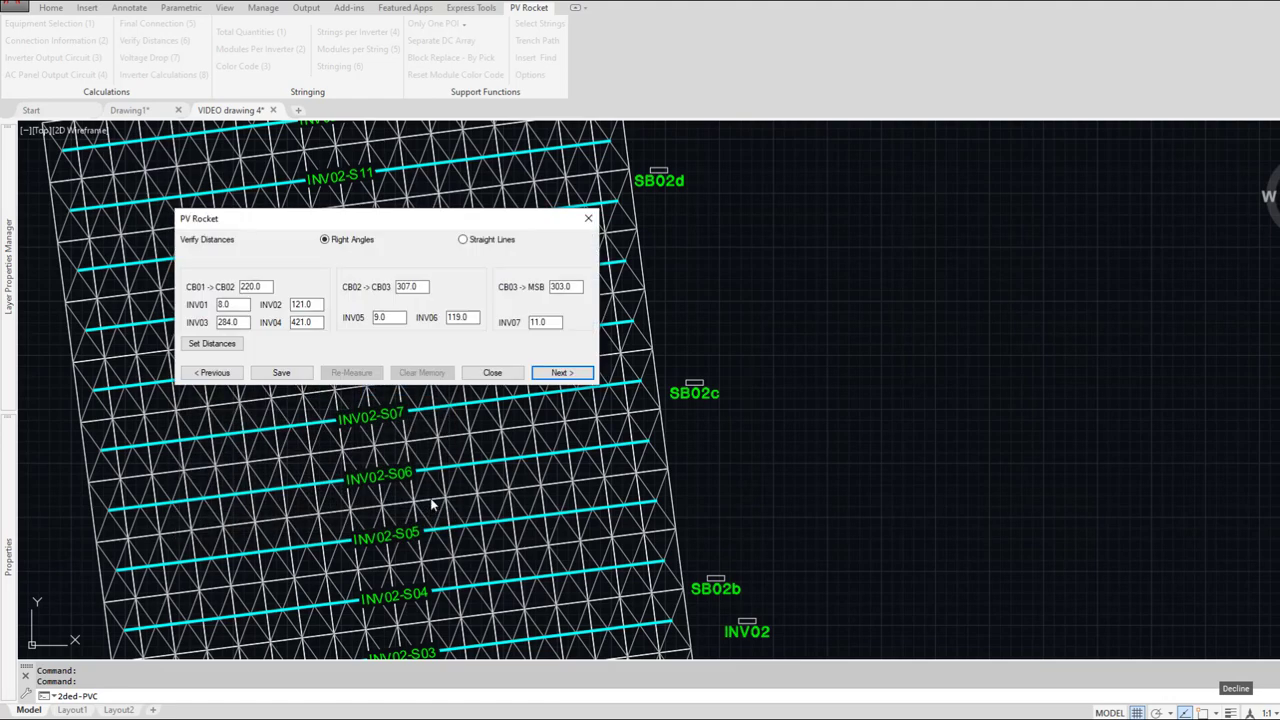
Step: Proceed through the distance and voltage drop checks to the inverter calculations, generate the DC voltage drop table, and close the calculations
key(Return)
key(Return)
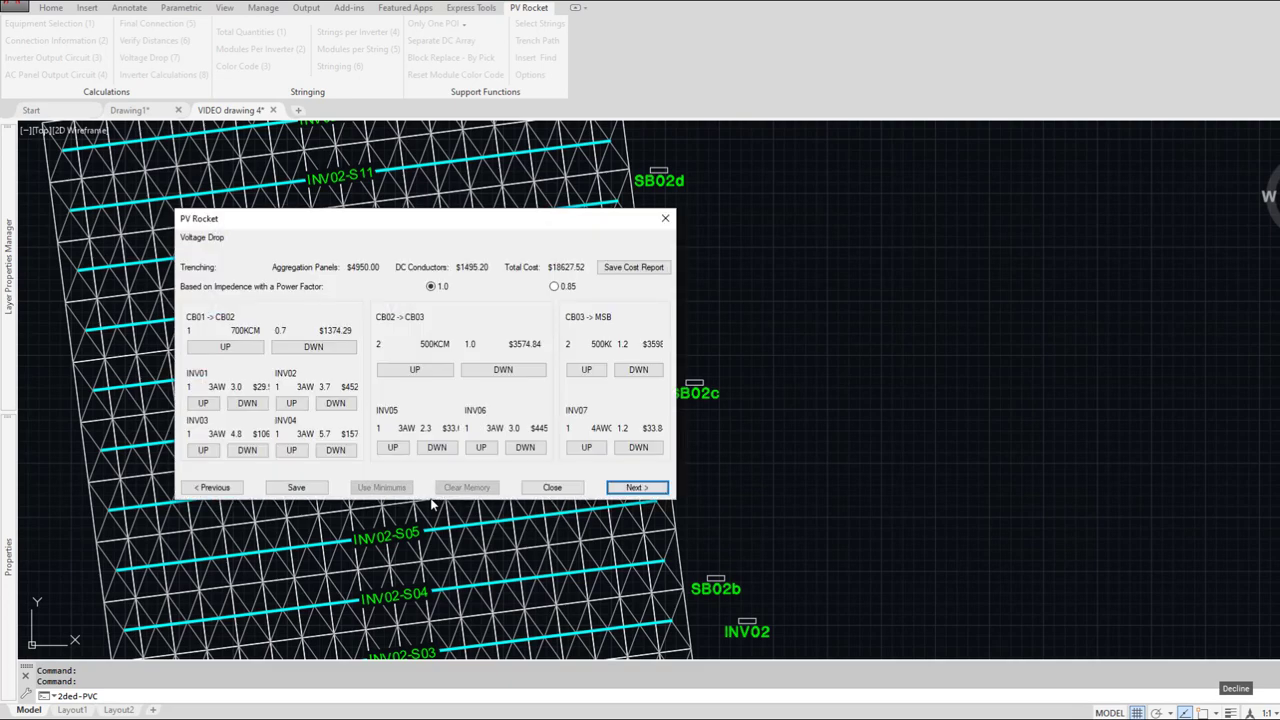
key(Return)
key(Return)
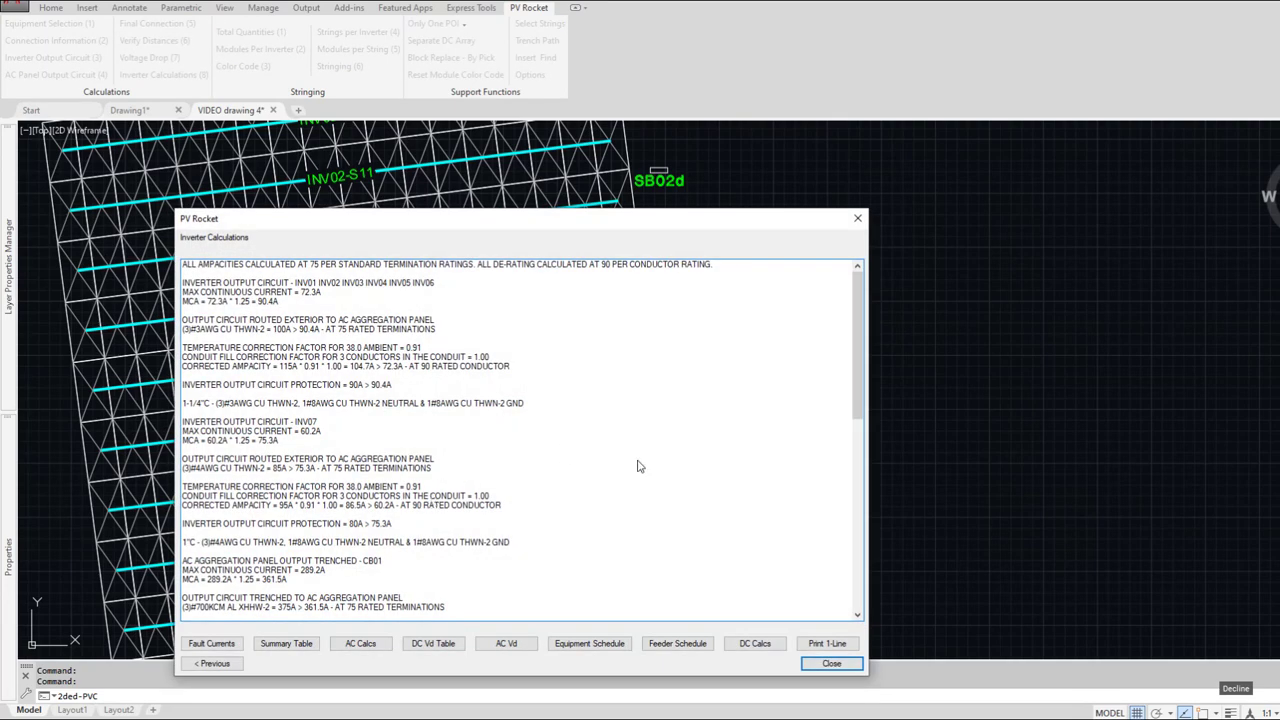
click(433, 643)
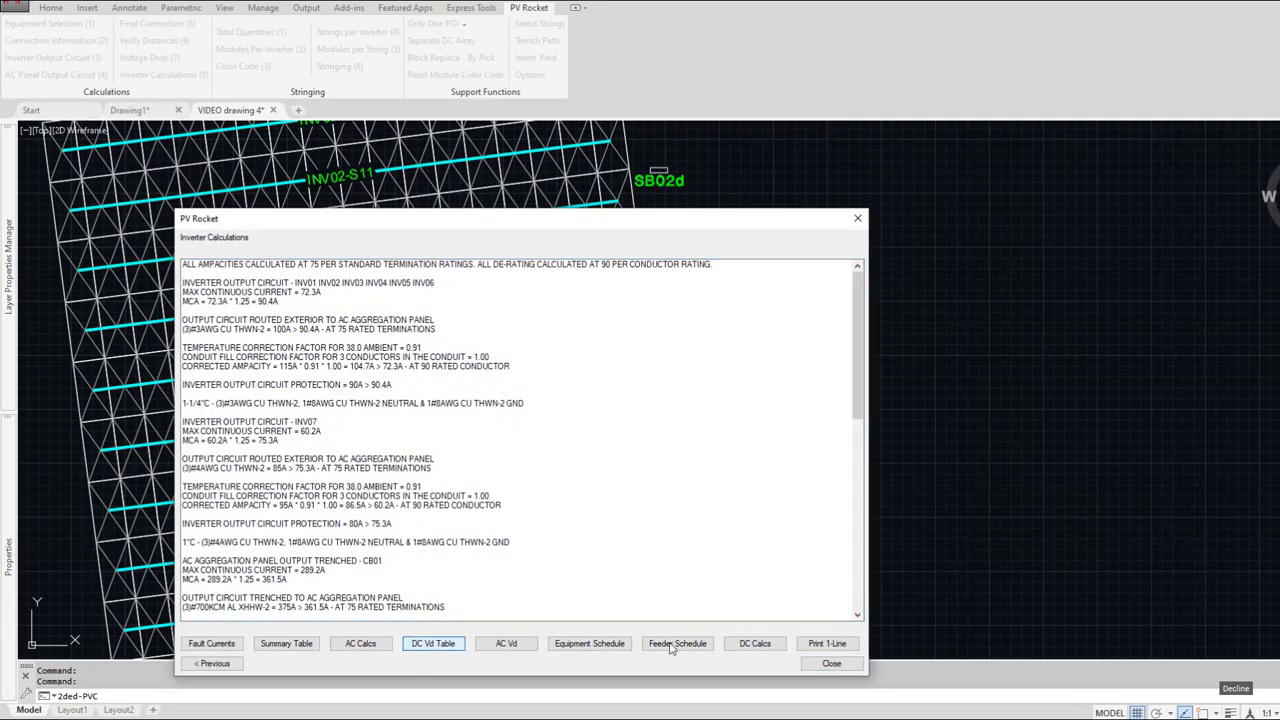
click(831, 663)
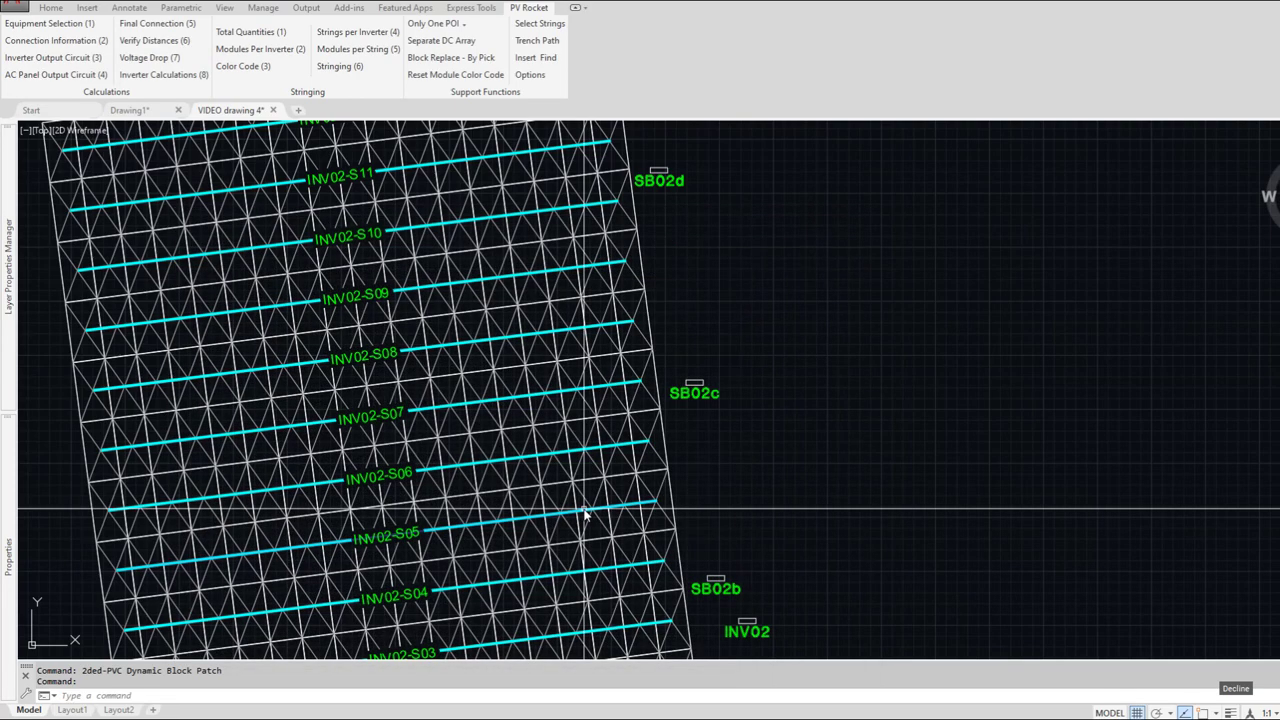
Step: Erase the old DC voltage drop table overlapping the new one near the drawing origin, excluding the most recently created table from the selection
scroll(584, 508, down, 3)
middle_drag(491, 580, 542, 396)
mouse_move(434, 548)
middle_down()
mouse_move(478, 413)
mouse_move(467, 294)
middle_up()
middle_drag(453, 478, 471, 260)
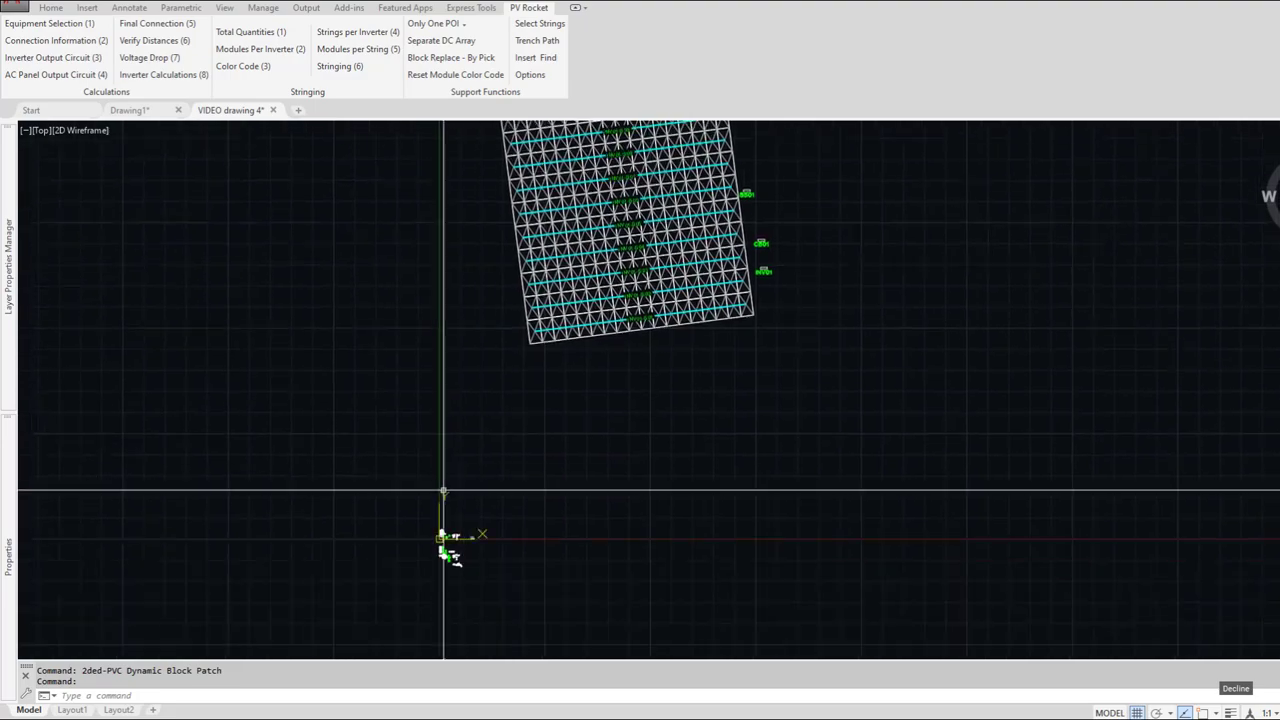
scroll(447, 538, up, 4)
scroll(443, 420, up, 10)
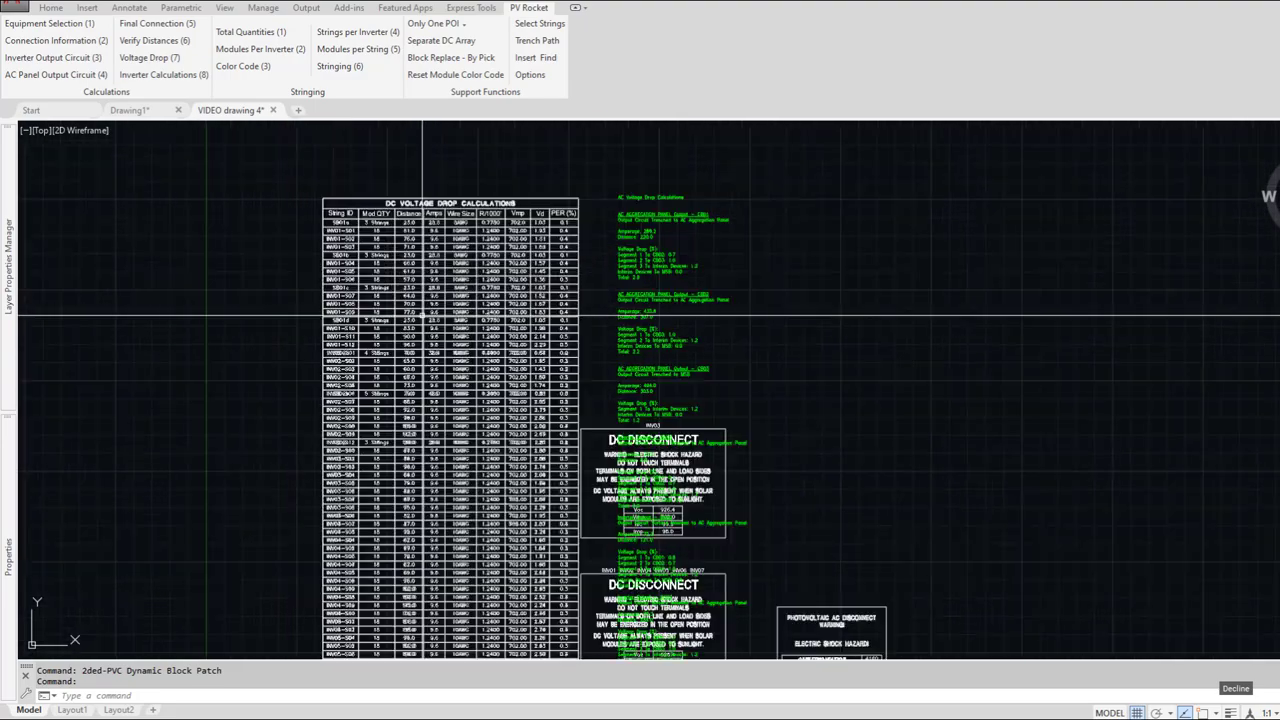
middle_drag(437, 369, 440, 386)
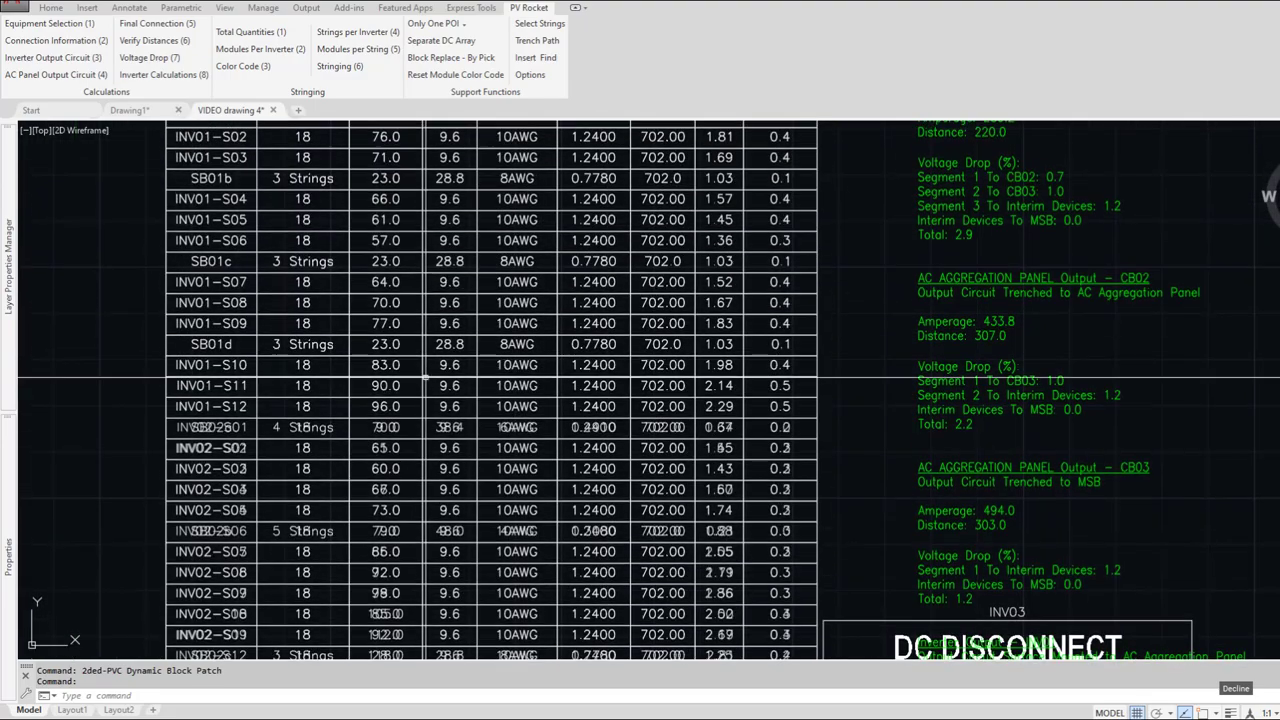
text(e)
key(Return)
click(829, 432)
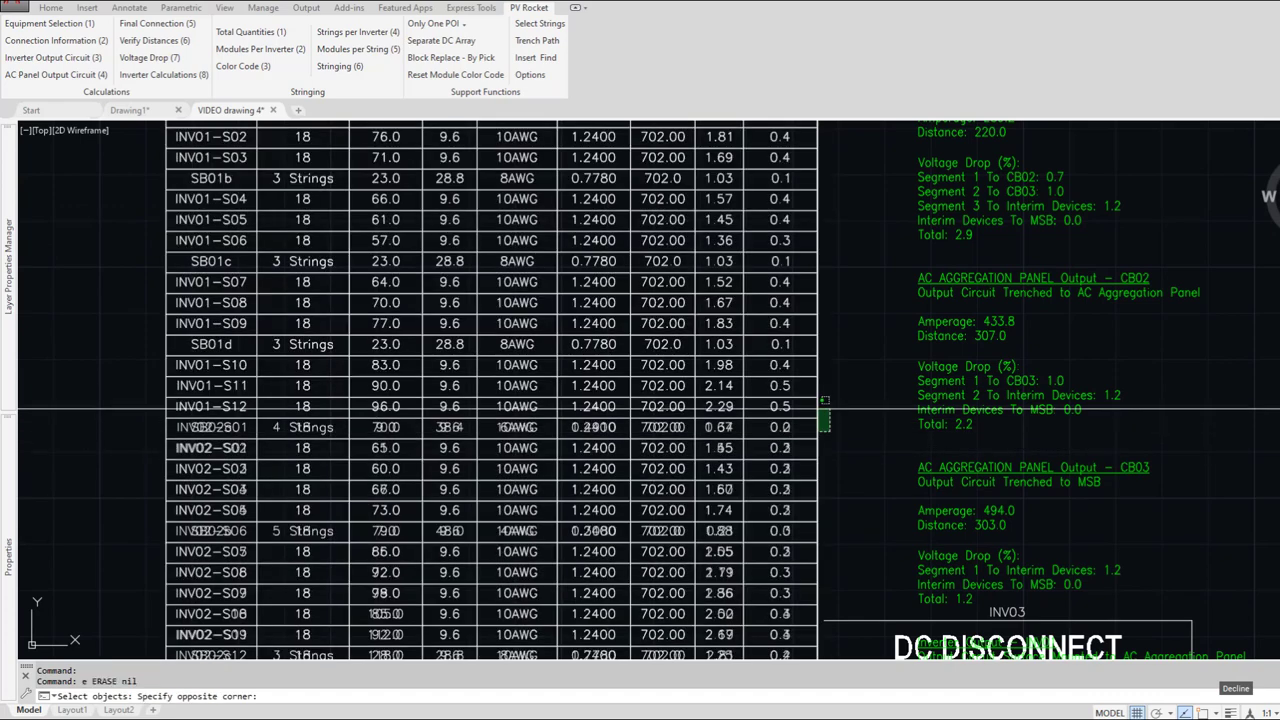
click(786, 379)
text(r)
key(Return)
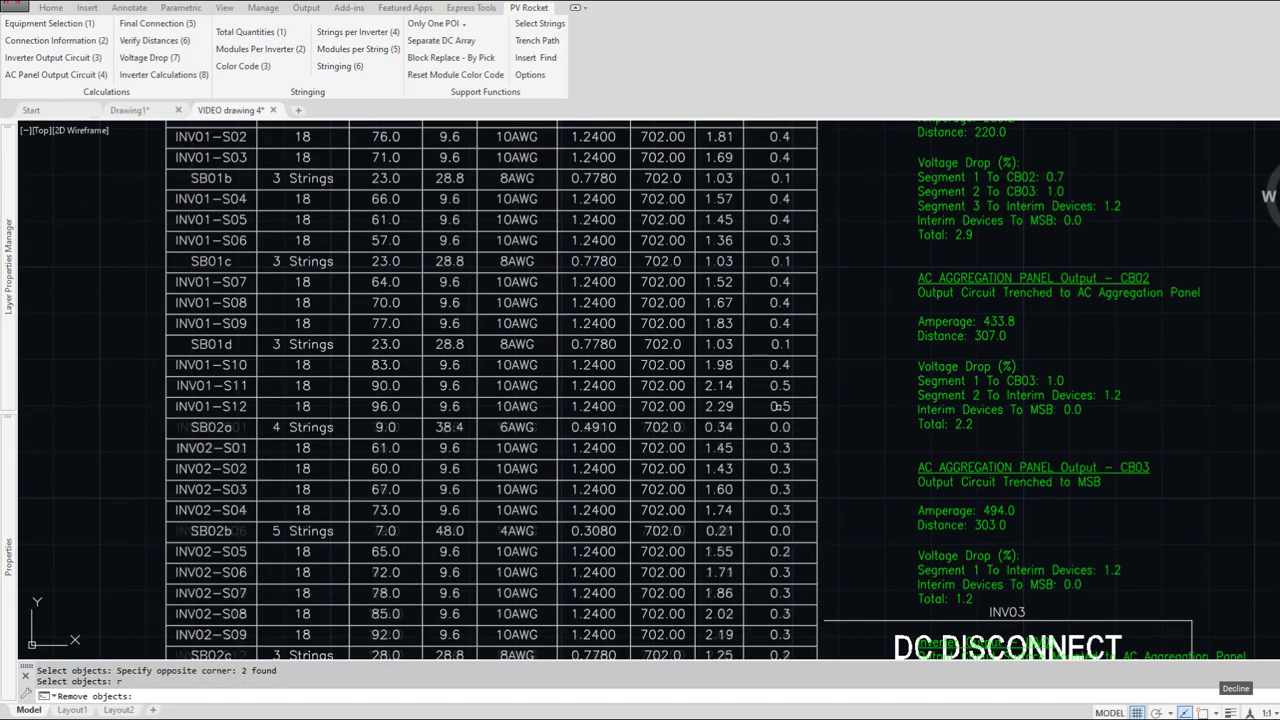
click(774, 406)
key(Return)
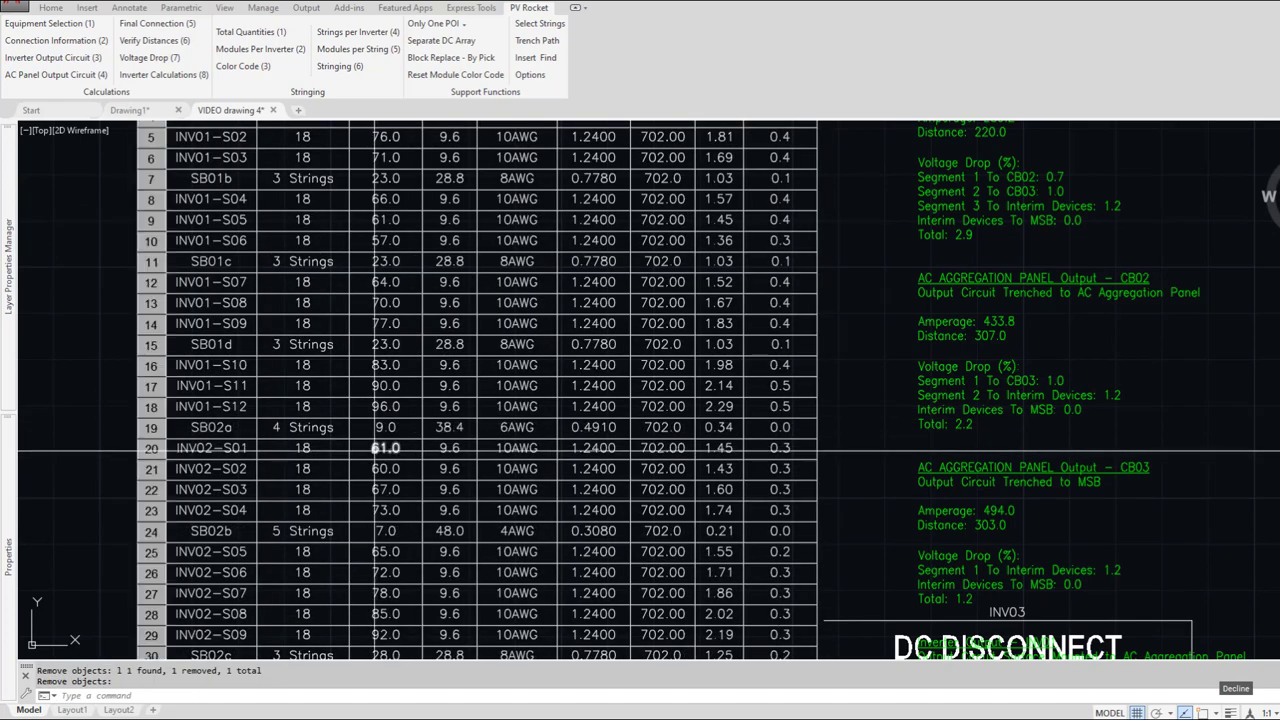
Step: Examine the combiner box and string rows of the DC voltage drop table against the combiner box layout at the INV02 array
mouse_move(334, 406)
middle_down()
mouse_move(337, 477)
mouse_move(326, 469)
middle_up()
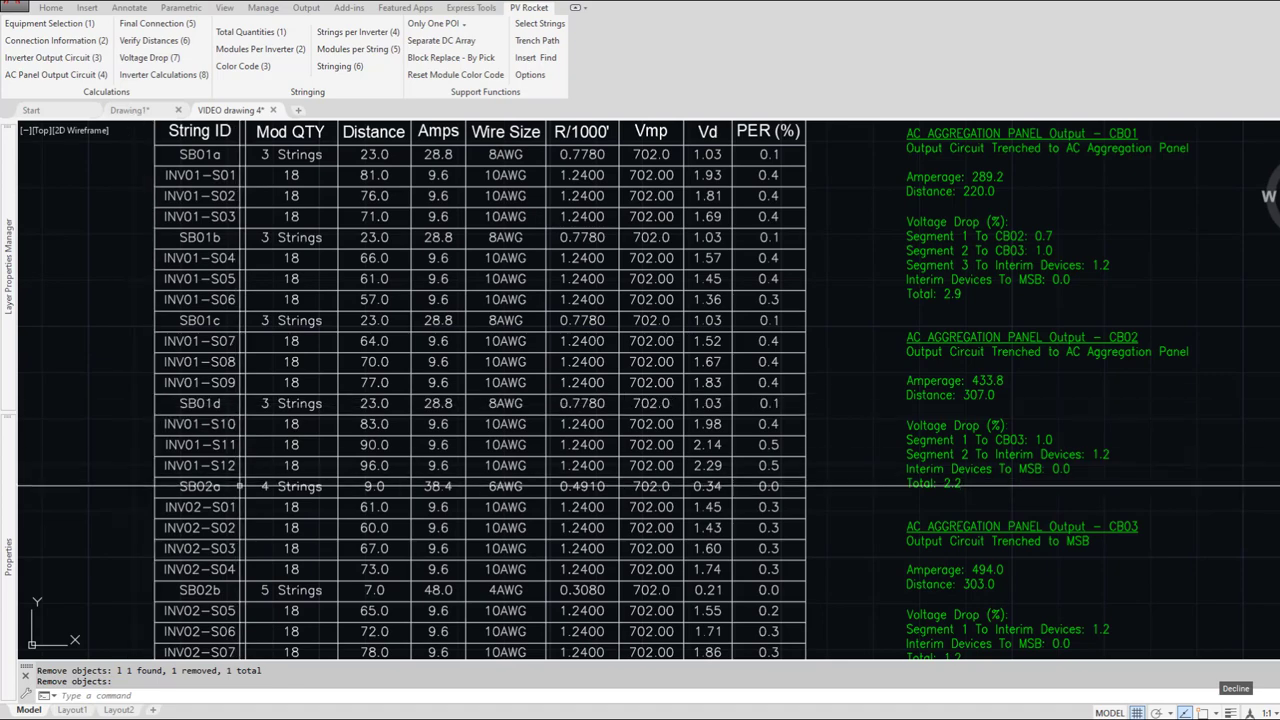
middle_drag(237, 488, 240, 262)
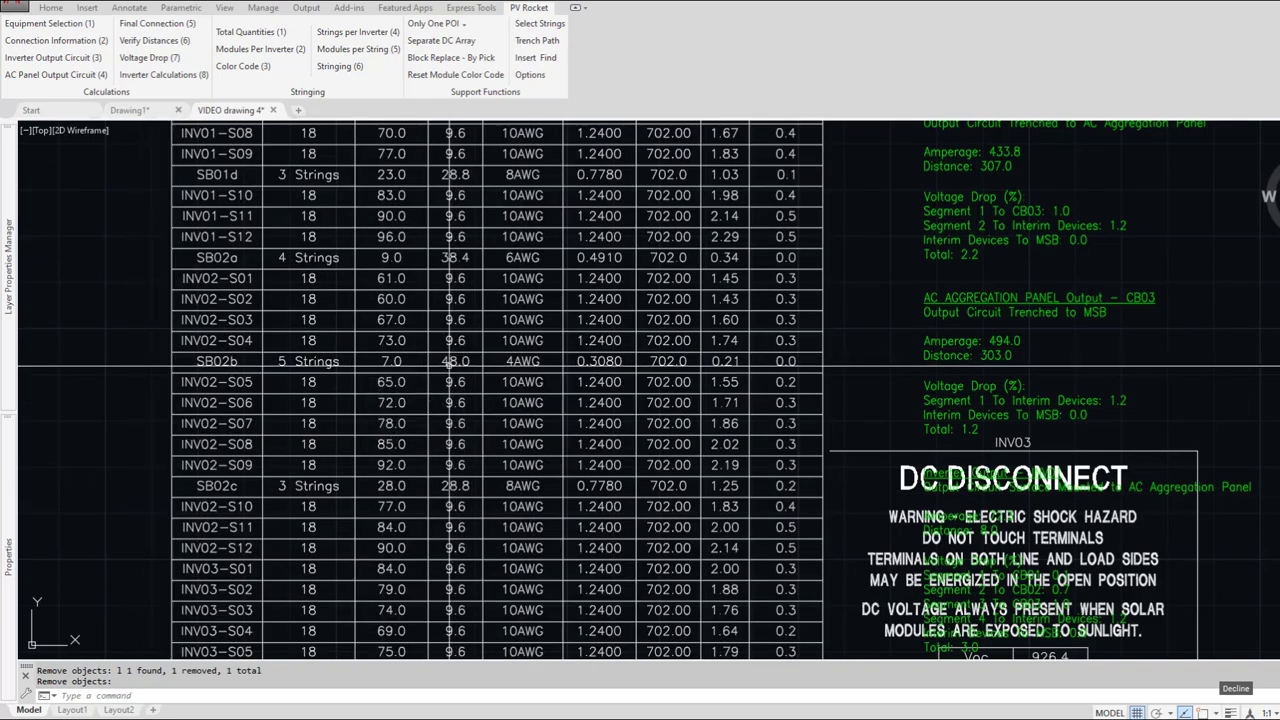
mouse_move(457, 366)
middle_down()
mouse_move(446, 648)
mouse_move(428, 350)
middle_up()
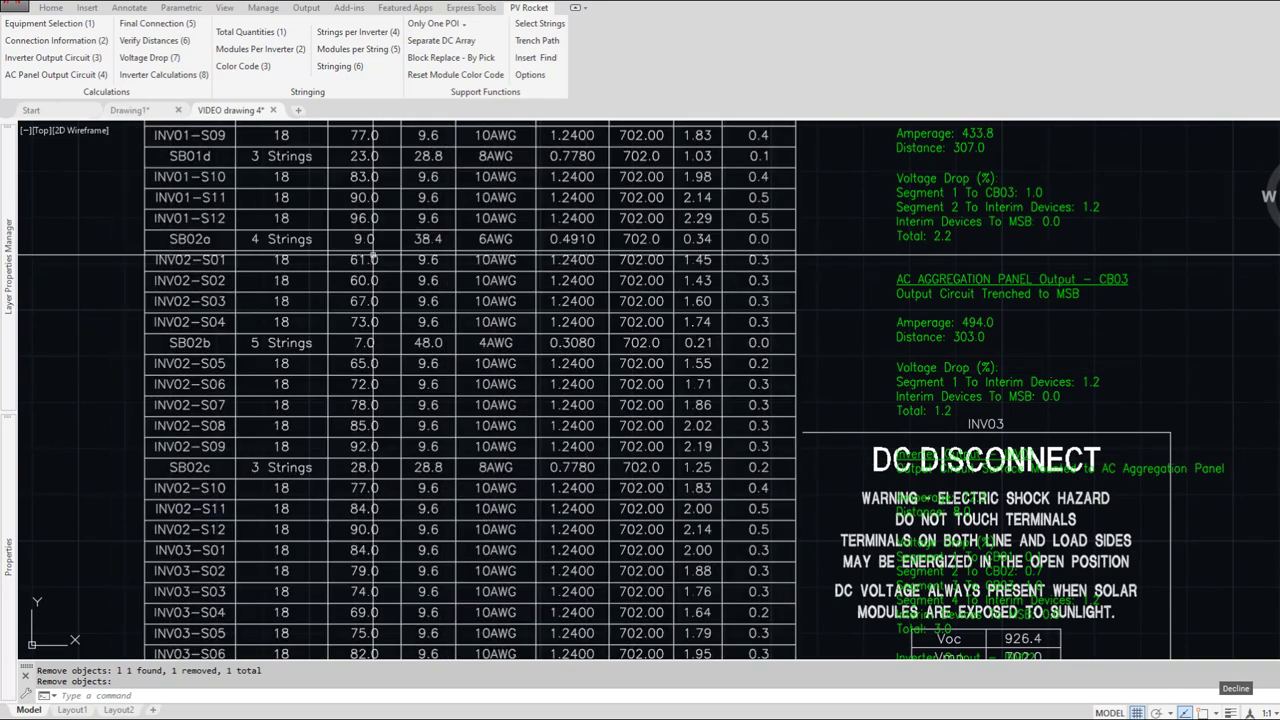
click(365, 156)
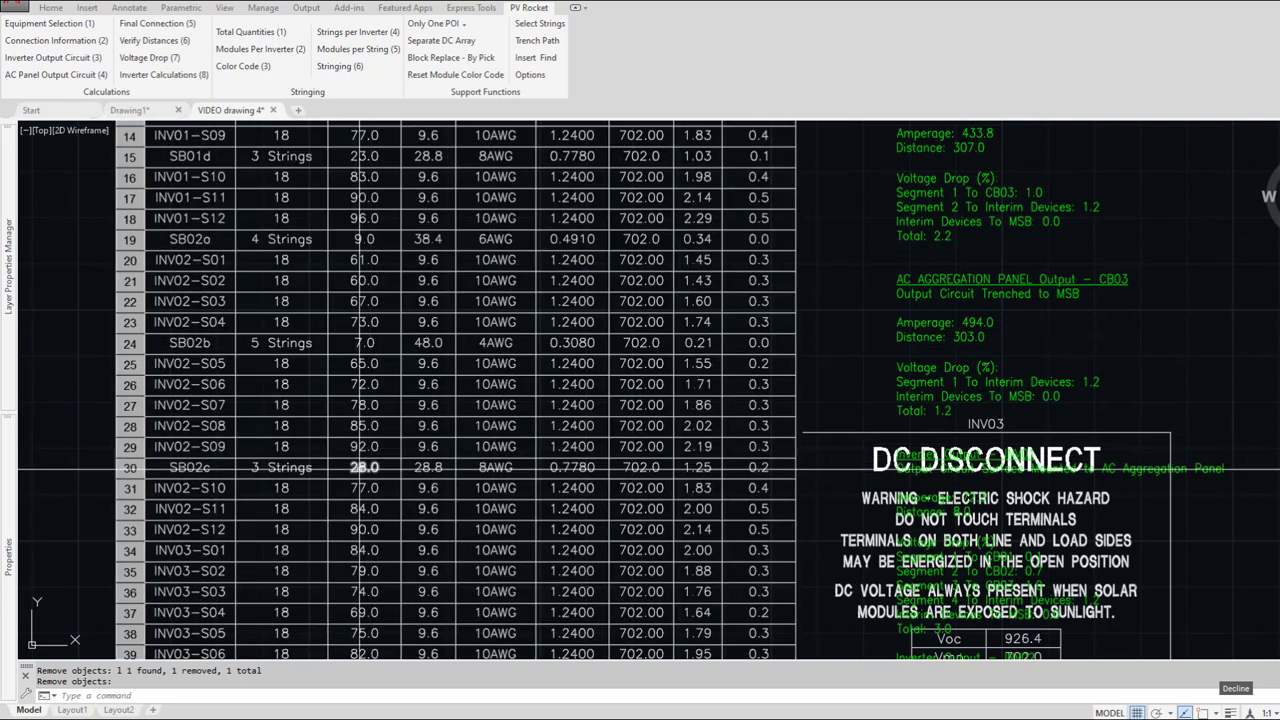
scroll(358, 487, down, 6)
scroll(357, 571, up, 4)
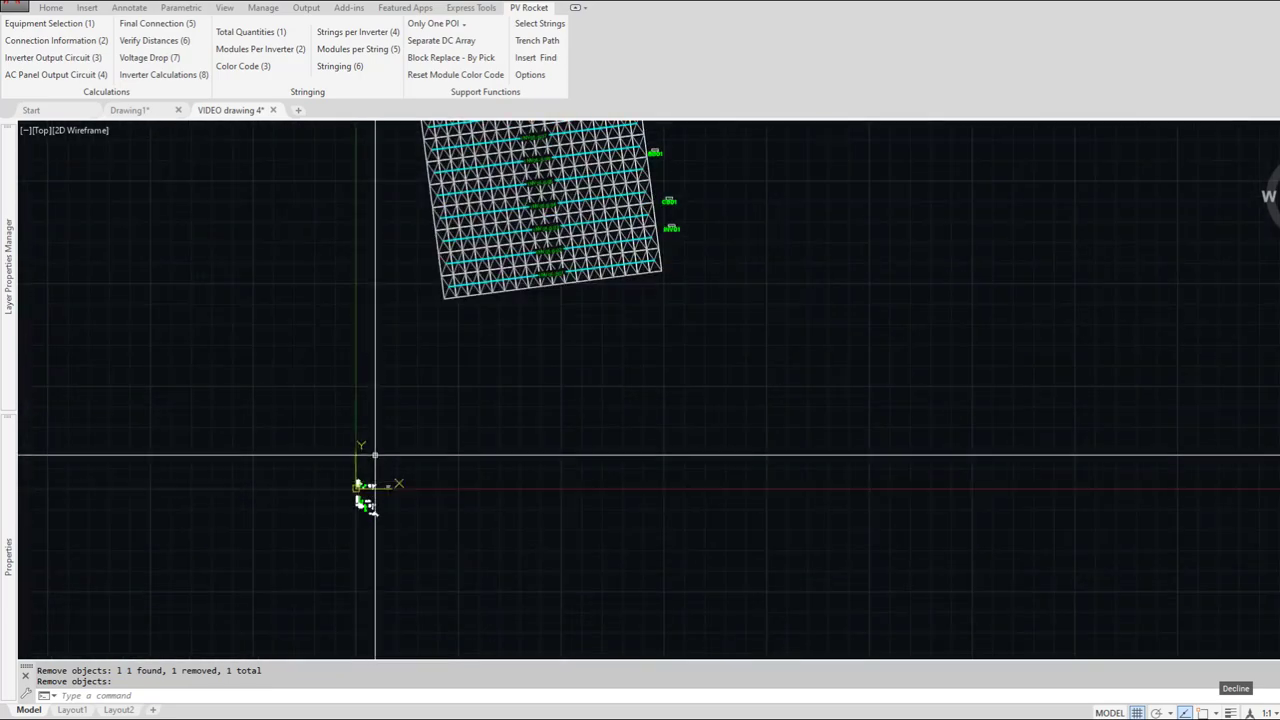
scroll(616, 185, up, 6)
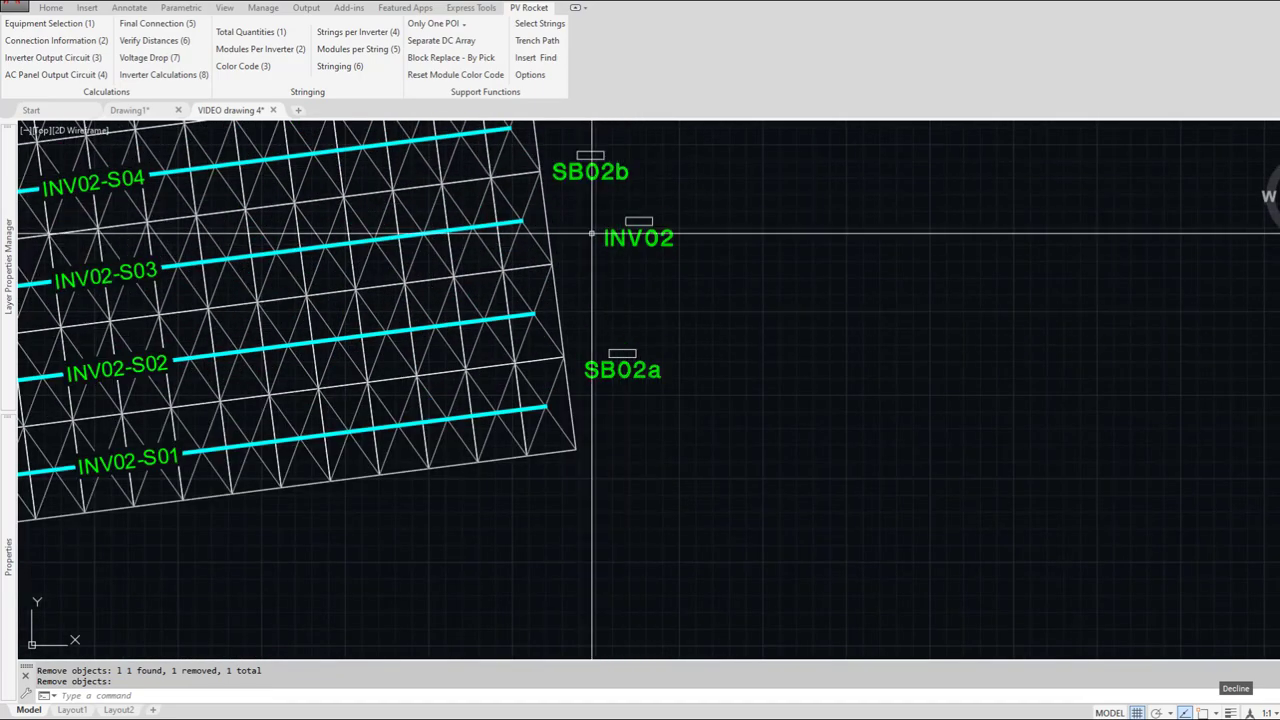
scroll(658, 261, down, 7)
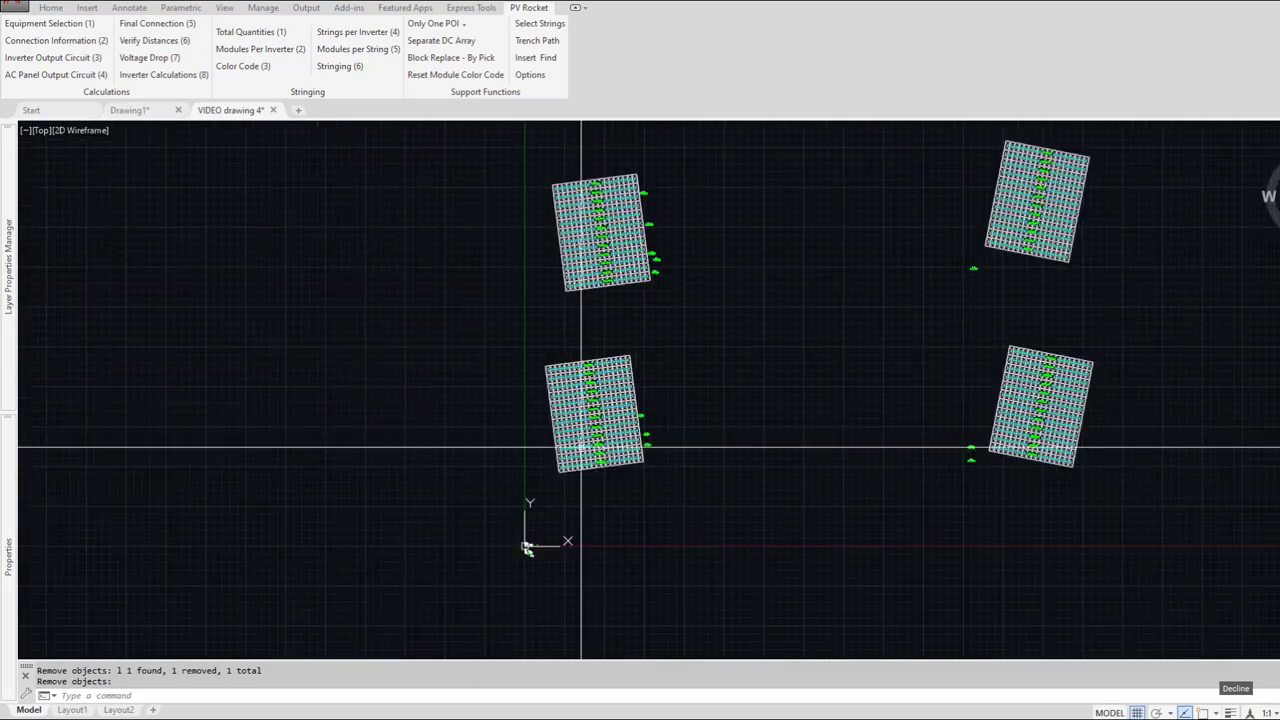
scroll(525, 548, up, 10)
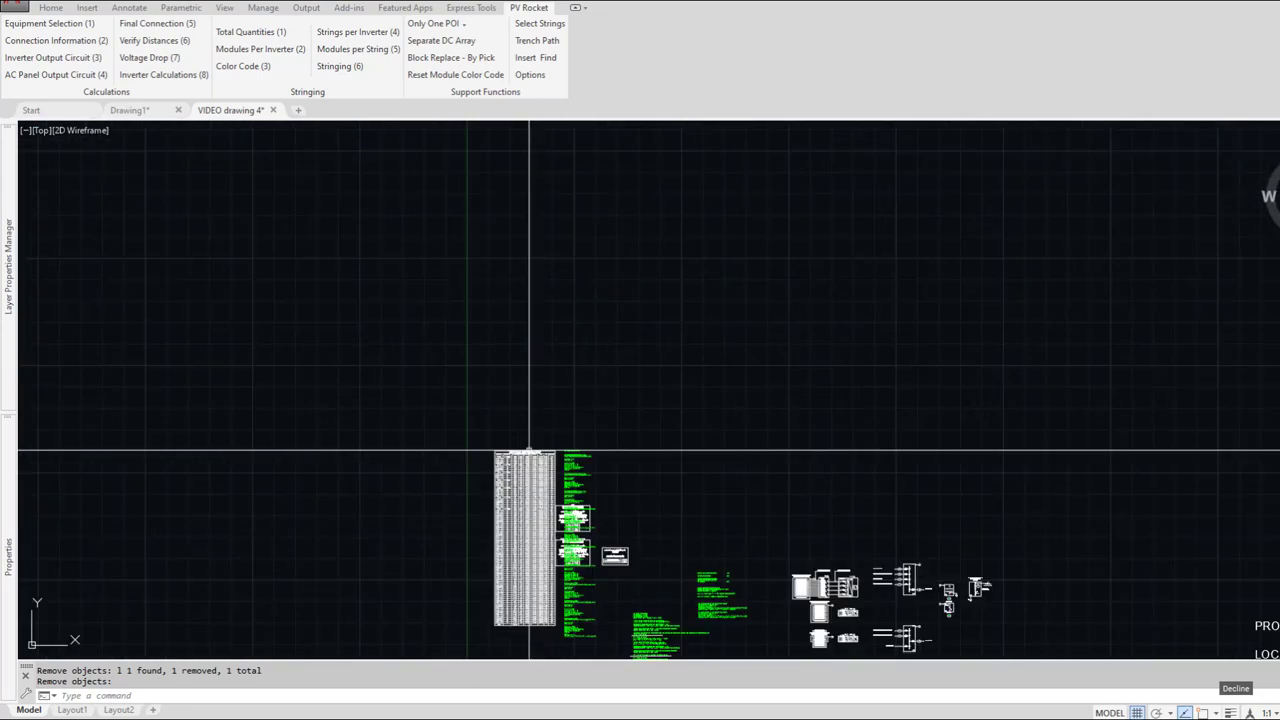
mouse_move(515, 500)
middle_down()
mouse_move(527, 326)
mouse_move(509, 166)
middle_up()
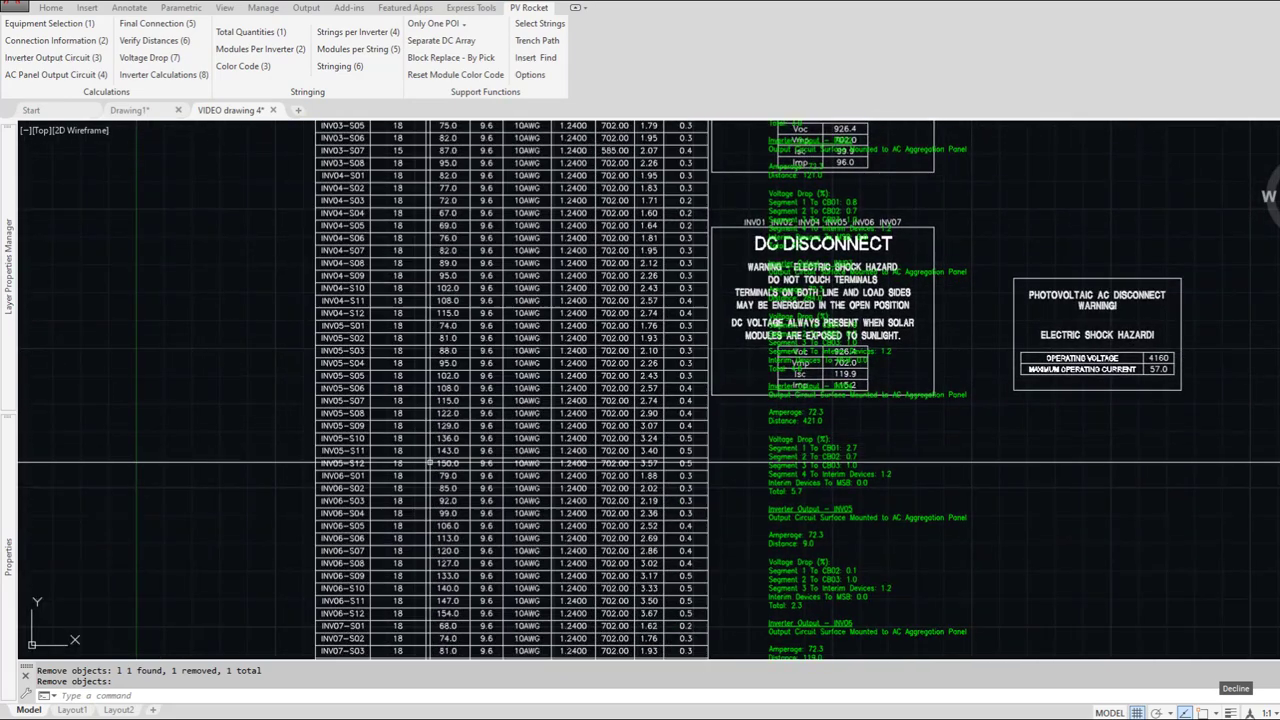
middle_drag(456, 441, 393, 331)
click(363, 426)
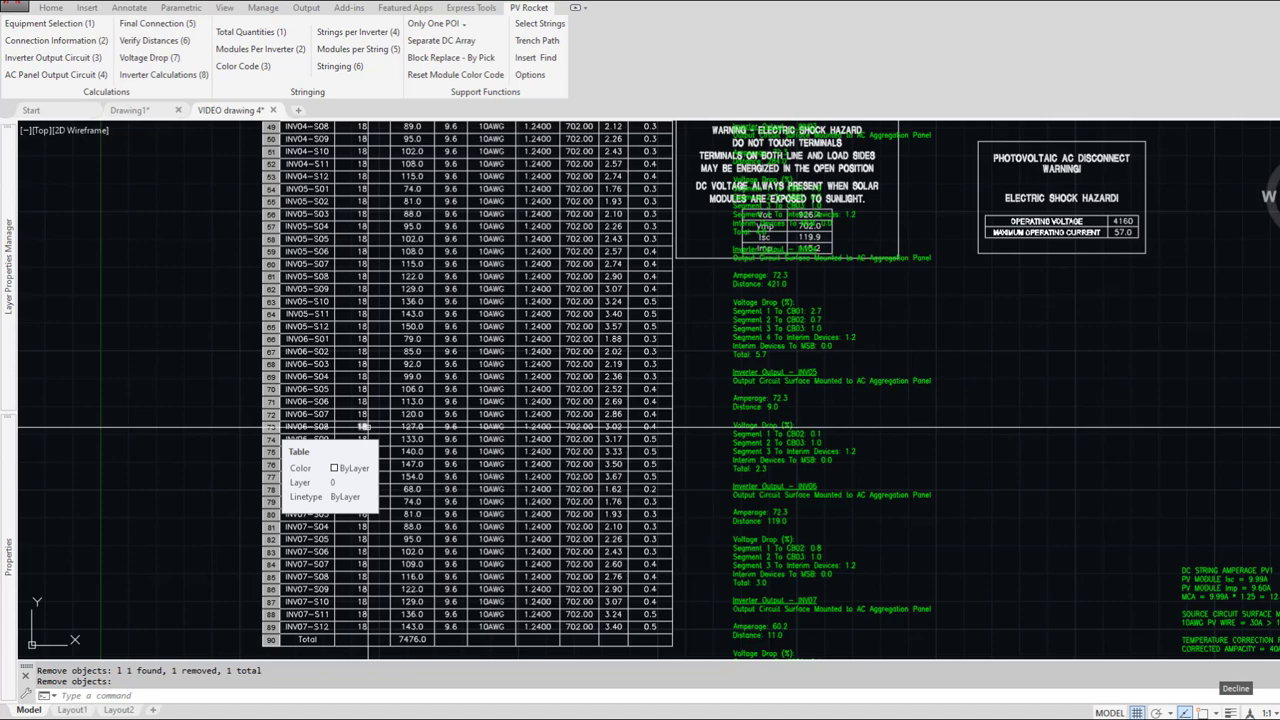
Step: Compare the combiner box placement at the INV01 array with the separate boxes SB02a to SB02d at the INV02 array
scroll(363, 426, down, 5)
scroll(404, 453, down, 5)
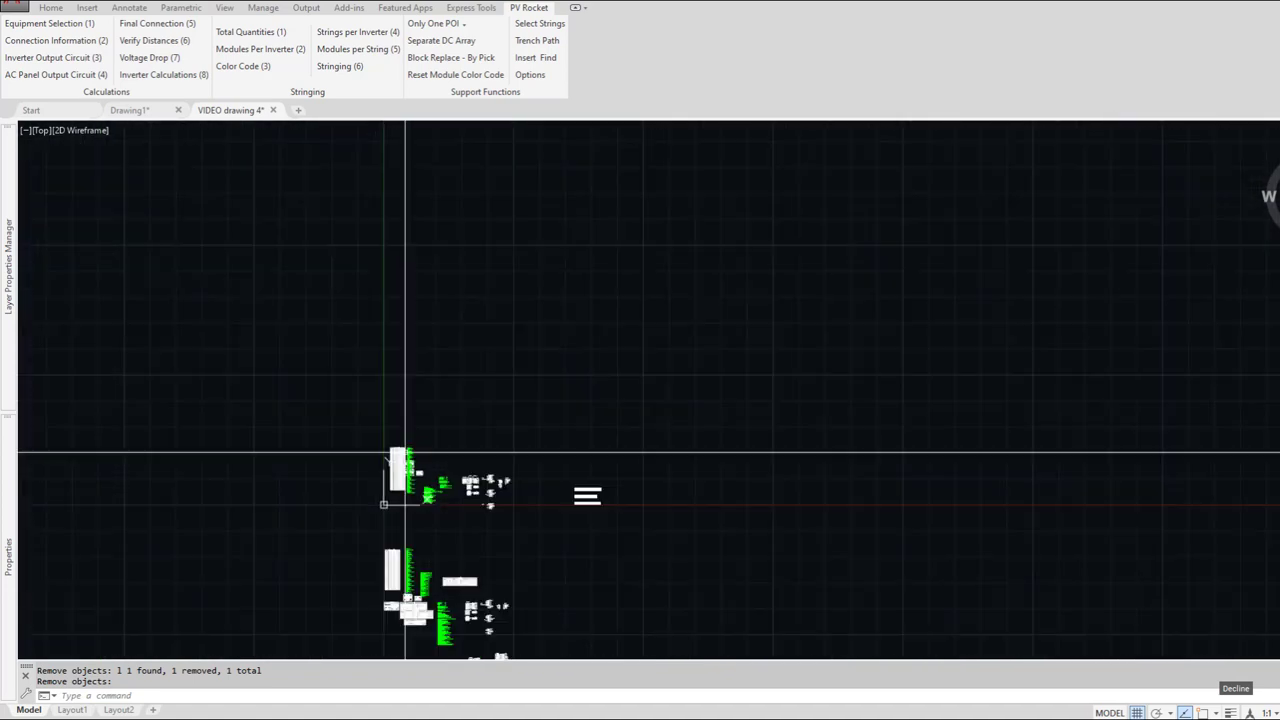
scroll(410, 437, down, 5)
middle_drag(614, 254, 489, 620)
scroll(484, 607, down, 1)
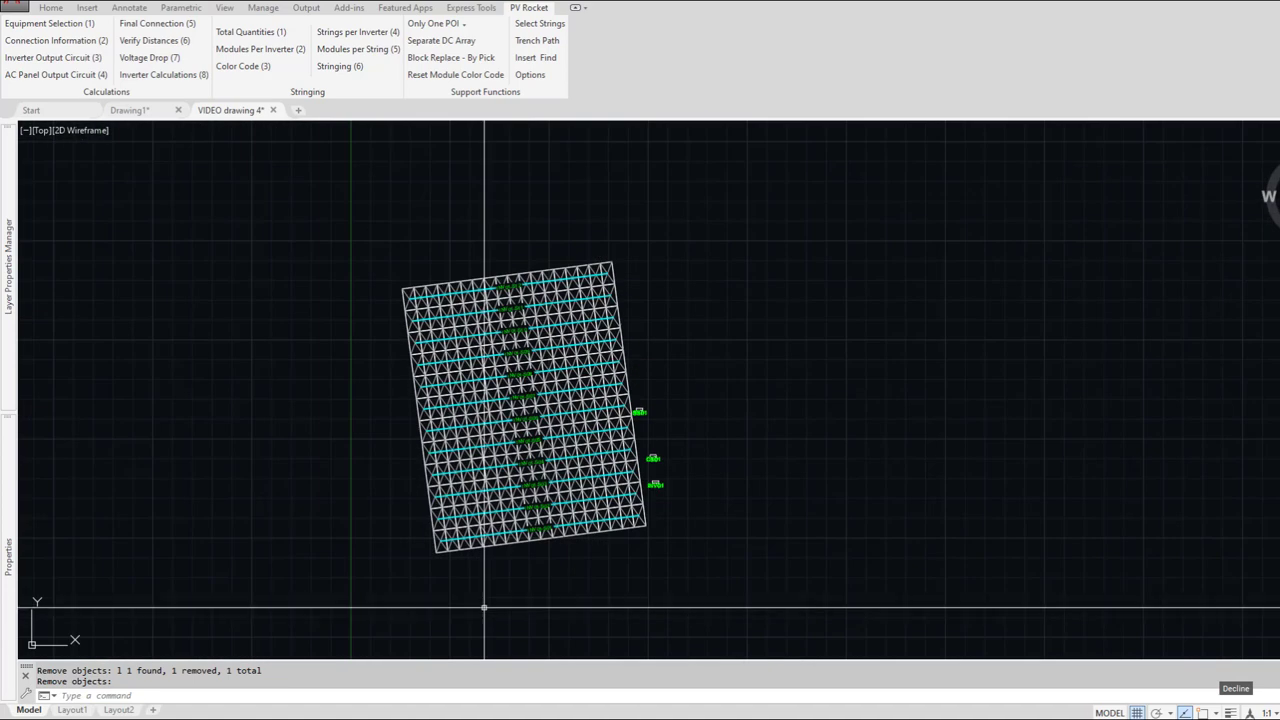
scroll(584, 484, up, 4)
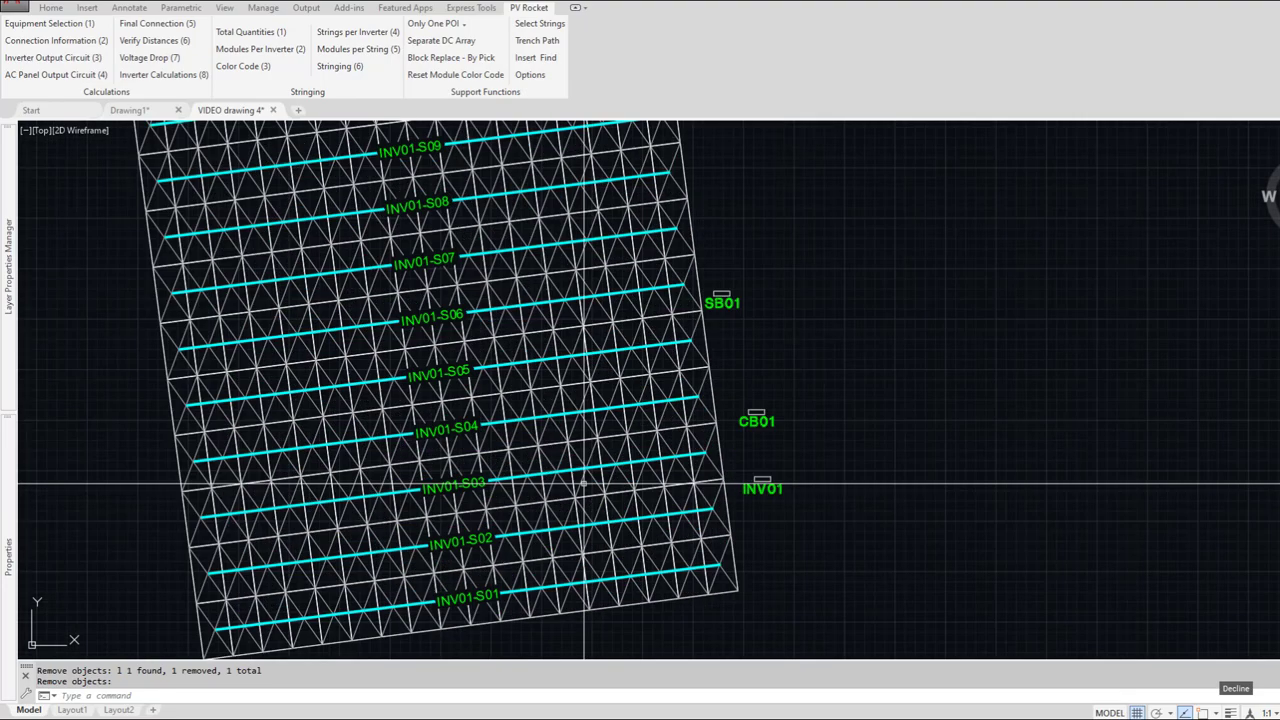
scroll(584, 484, down, 6)
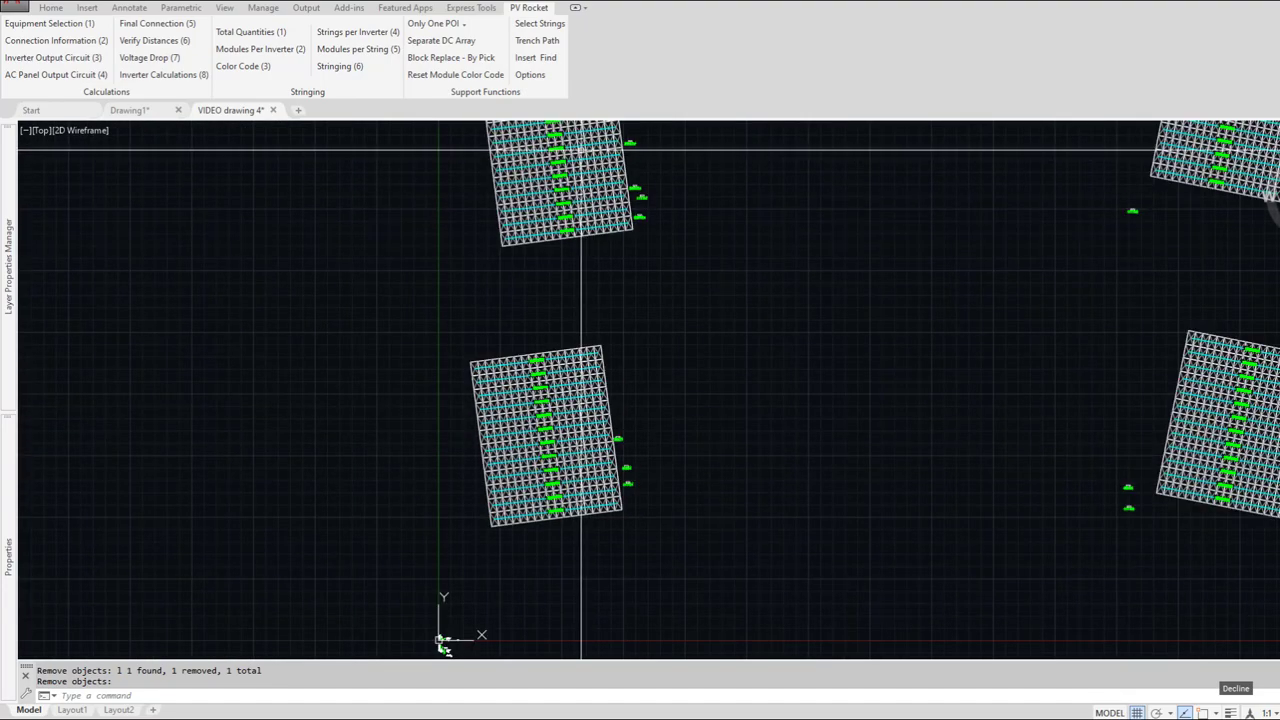
scroll(579, 157, up, 6)
scroll(579, 157, down, 2)
middle_drag(580, 160, 616, 327)
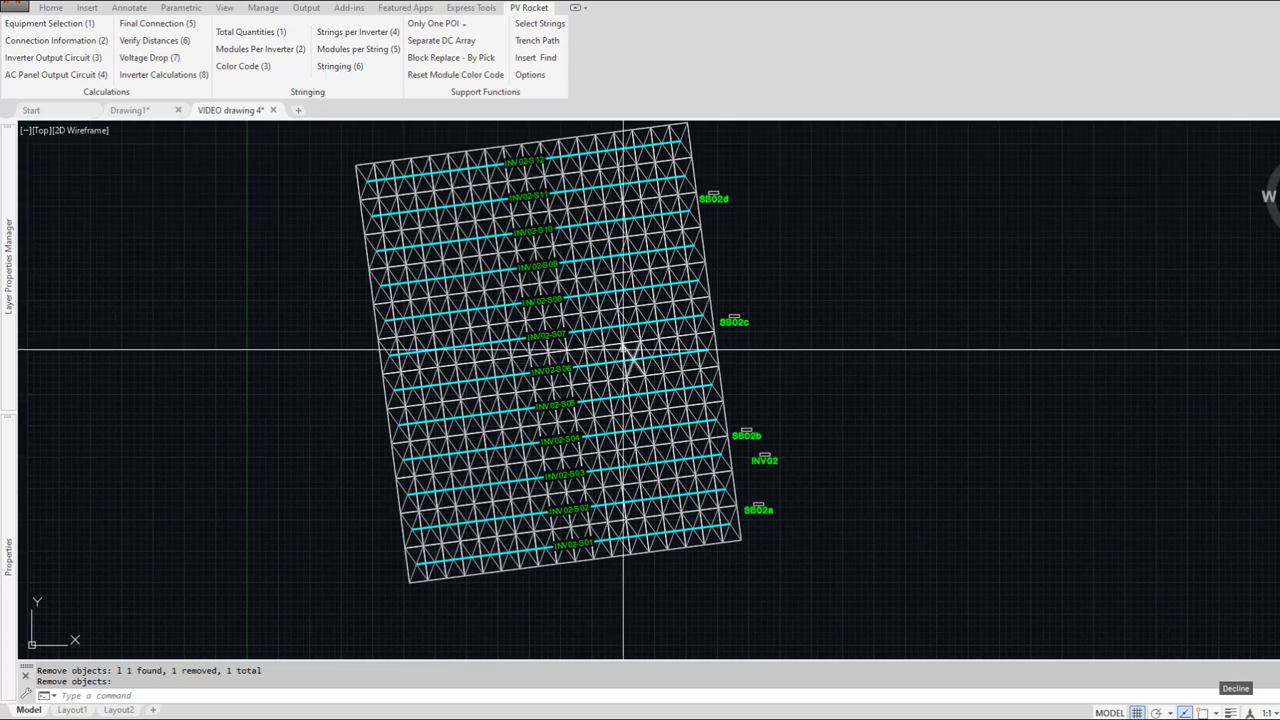
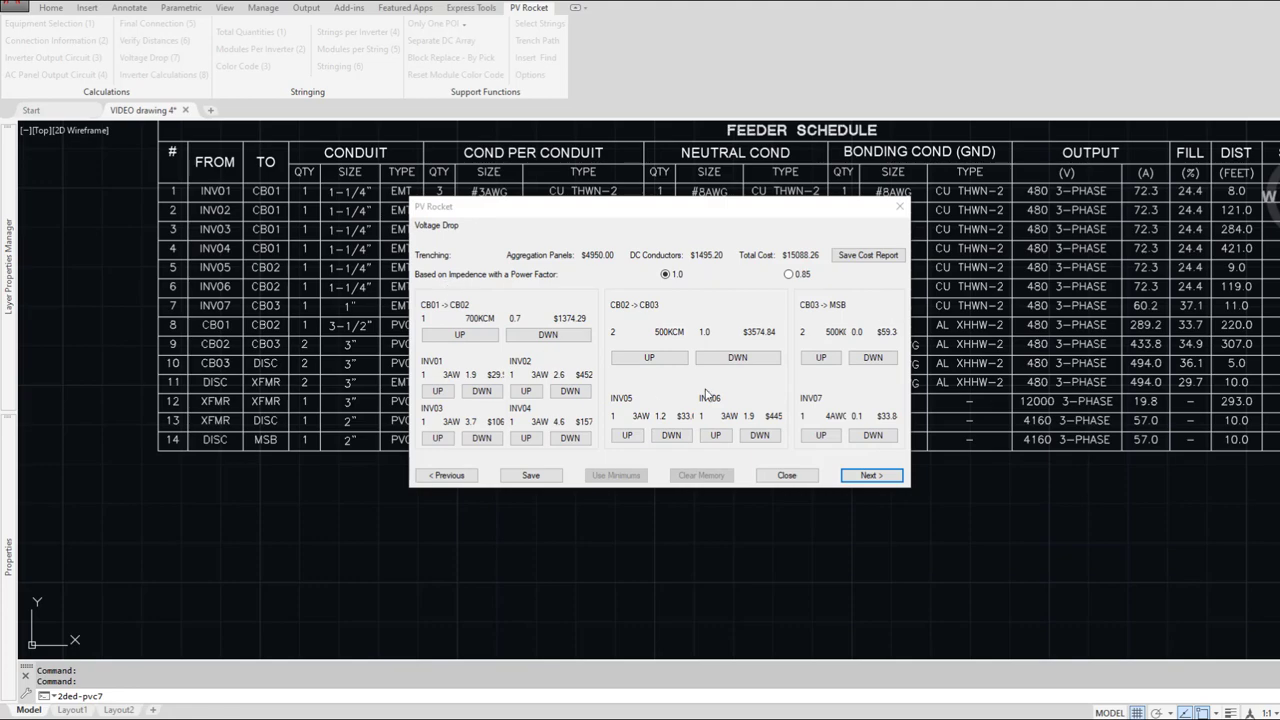
Step: Close the voltage drop calculation and start a trench path at INV01, running it to the uppermost equipment marker beside the INV02 array
click(786, 475)
scroll(780, 400, down, 10)
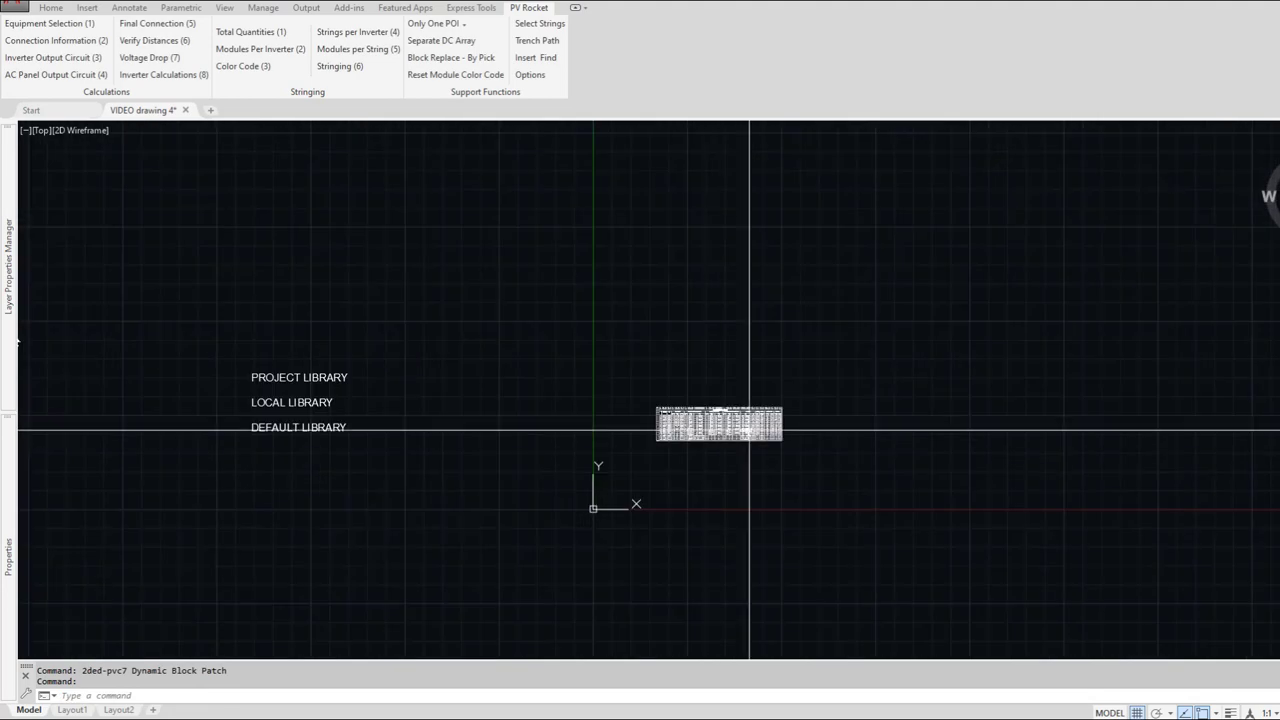
scroll(832, 408, down, 6)
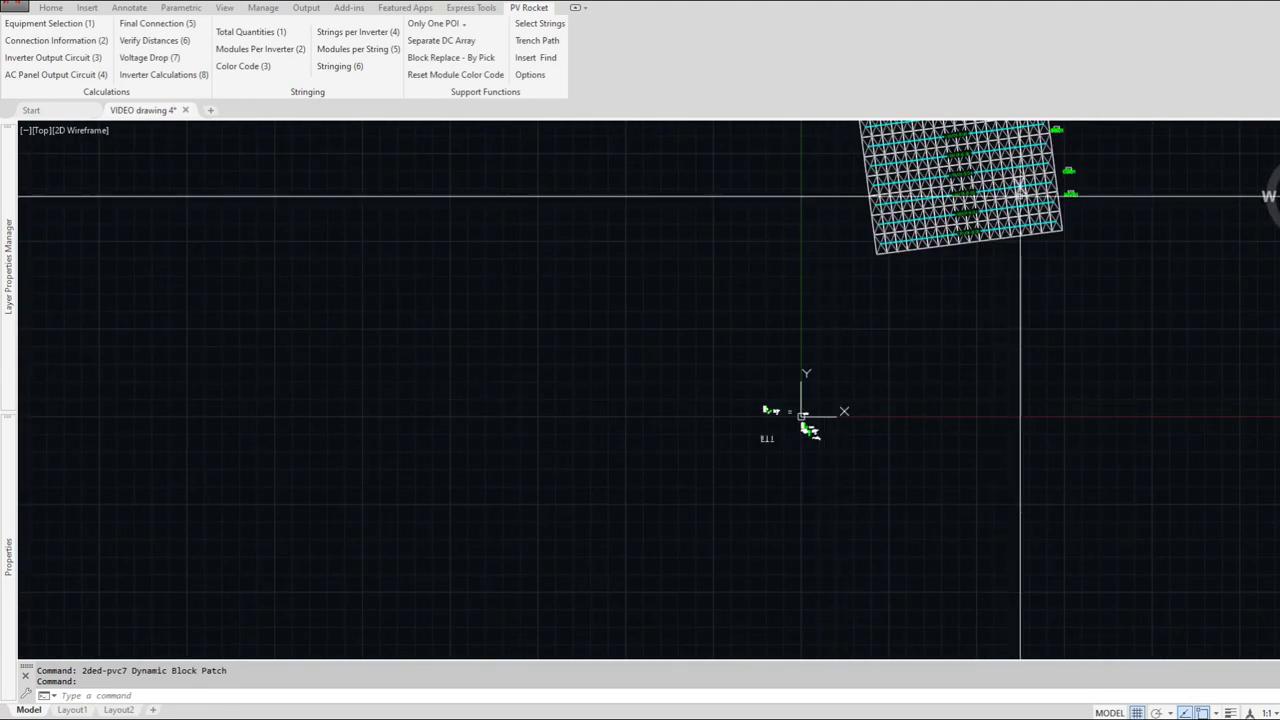
middle_drag(1019, 197, 796, 509)
scroll(843, 471, up, 4)
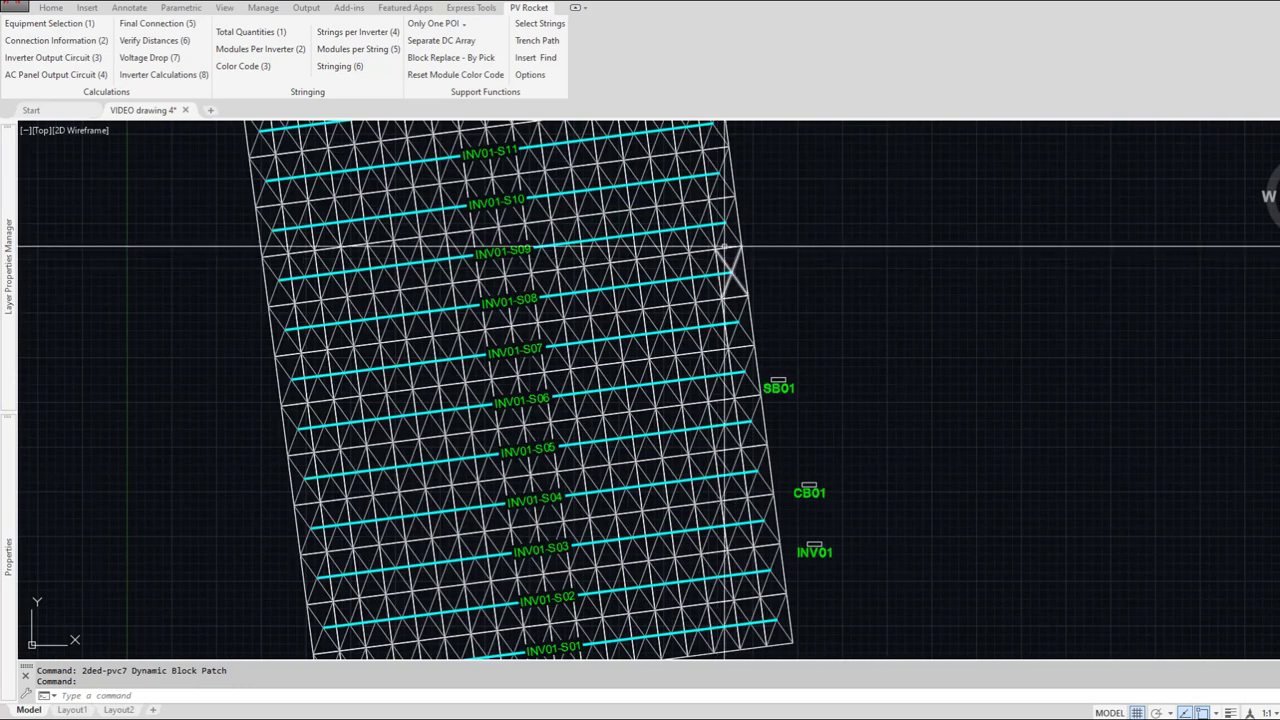
click(537, 43)
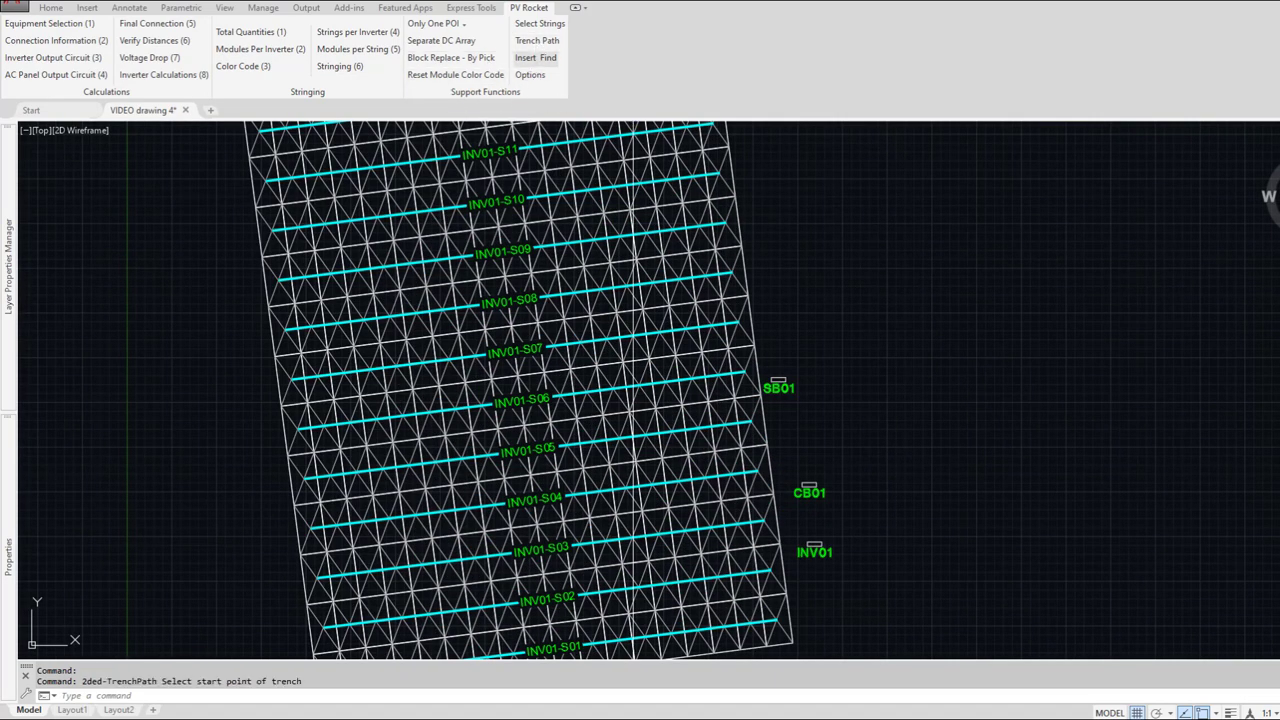
click(814, 546)
scroll(814, 546, down, 6)
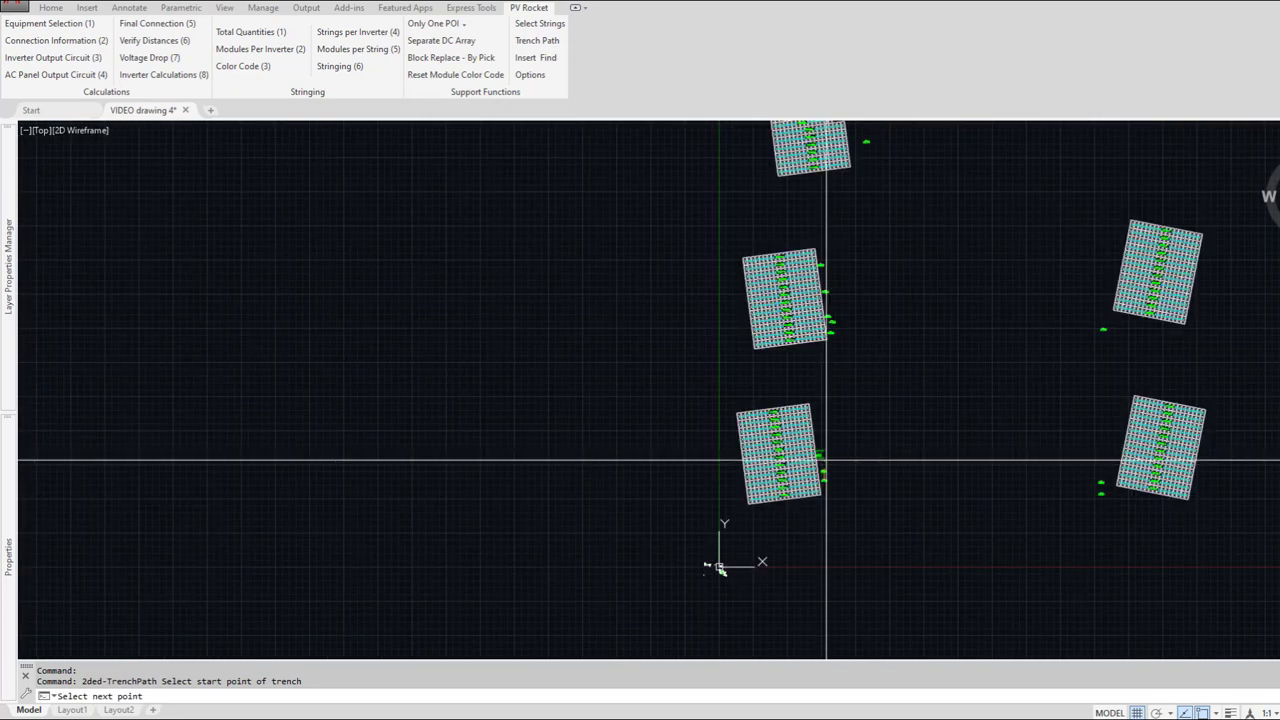
click(829, 264)
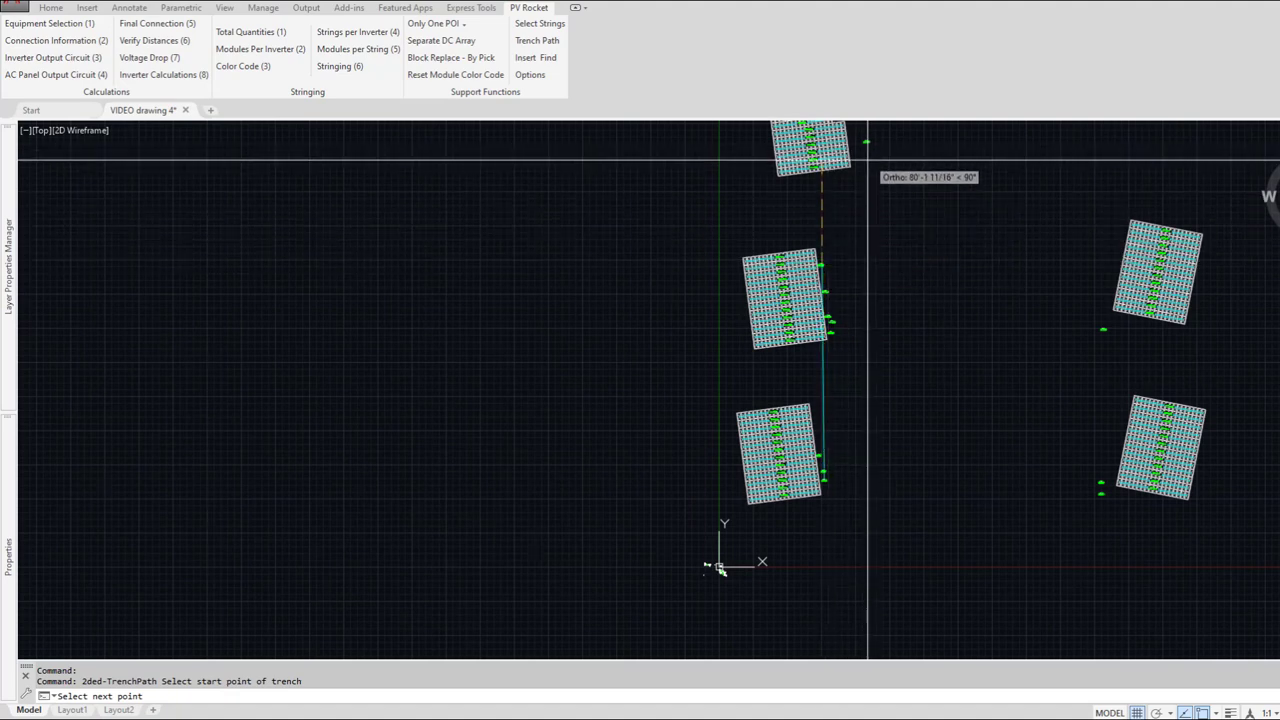
Step: Turn ortho off and continue the trench path past the equipment beside the next two arrays, then across to CB03
key(F8)
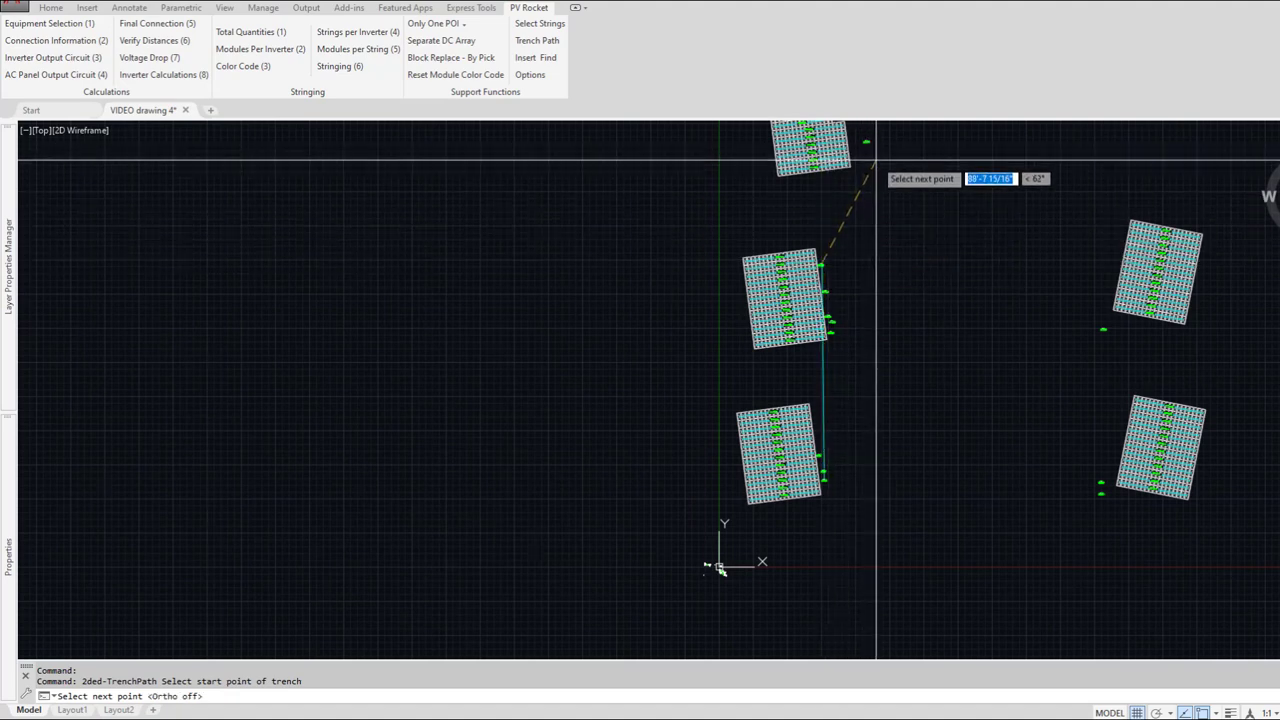
middle_drag(871, 163, 763, 317)
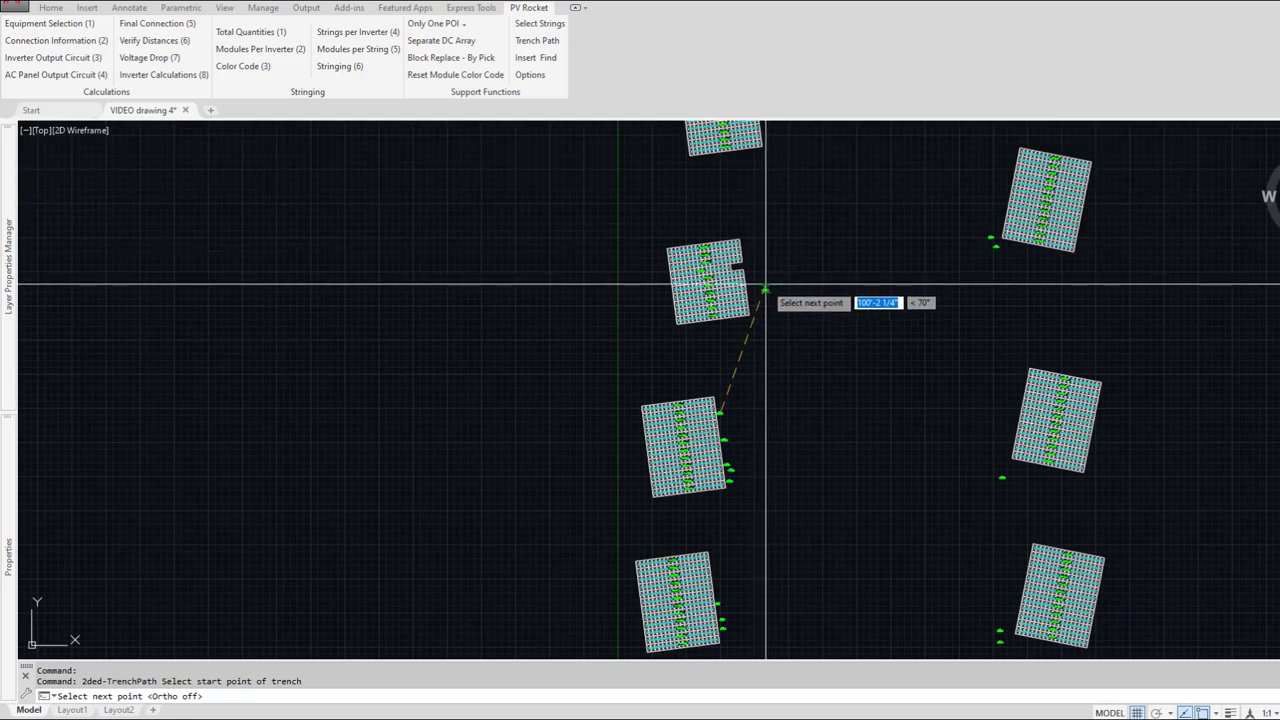
click(765, 287)
middle_drag(774, 170, 729, 298)
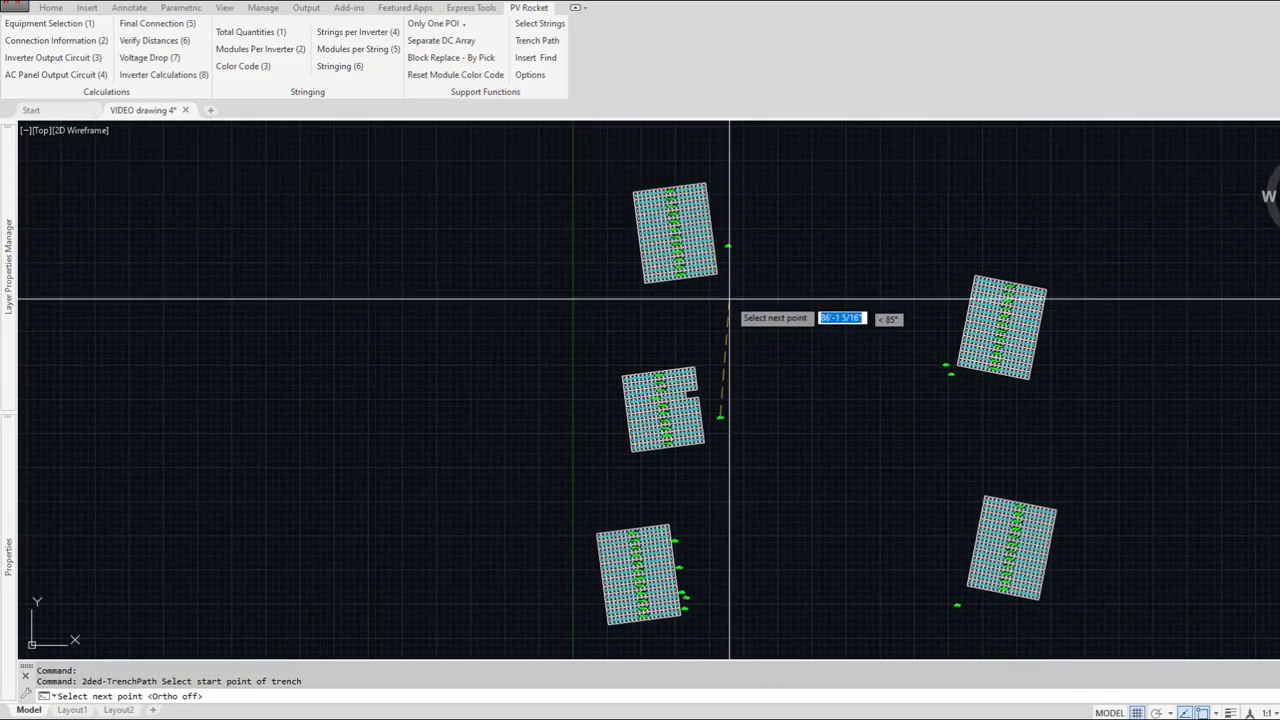
click(727, 247)
click(948, 364)
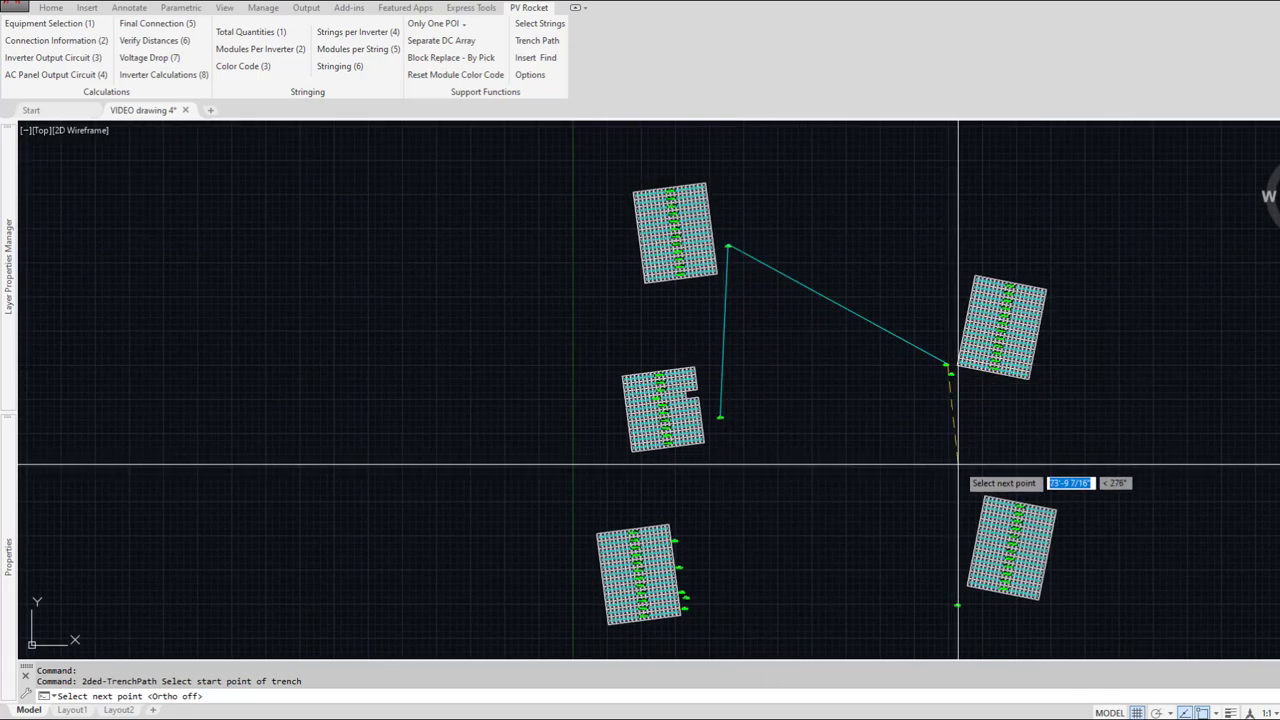
Step: Extend the trench path from CB03 down to the equipment beside the lowest array of the second column, and finish the path
middle_drag(950, 435, 918, 228)
click(924, 560)
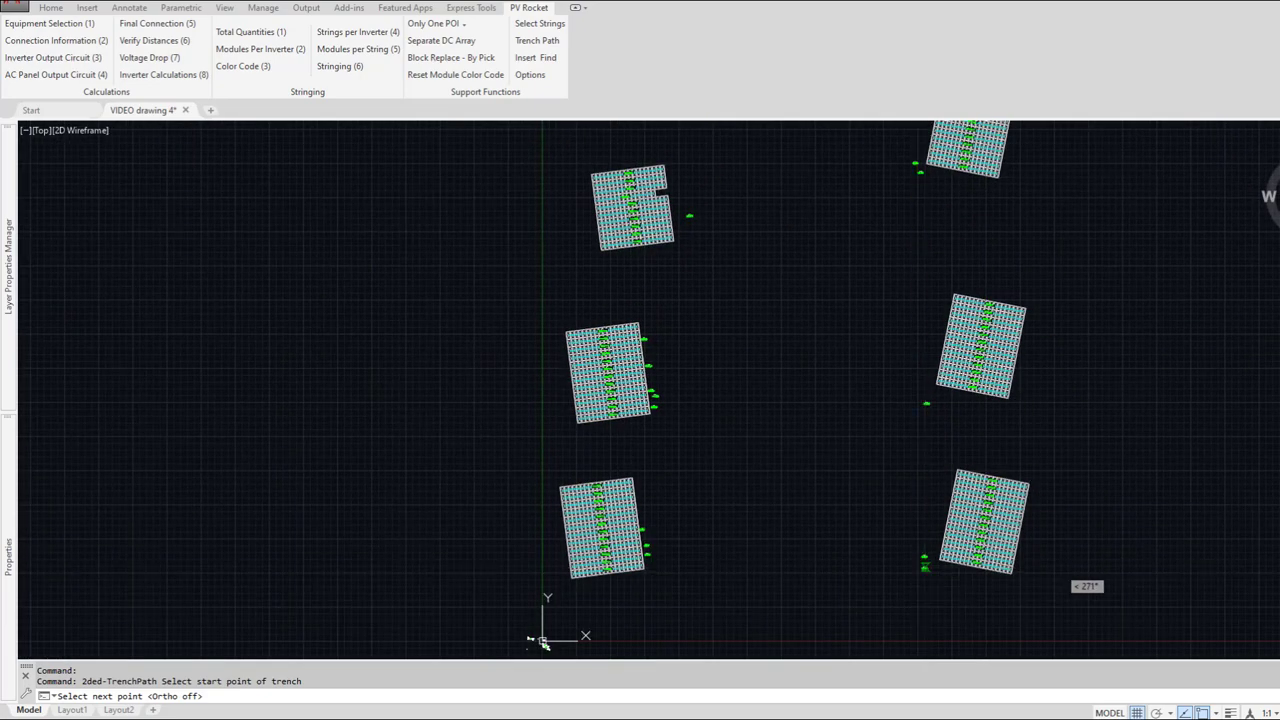
middle_drag(862, 391, 789, 562)
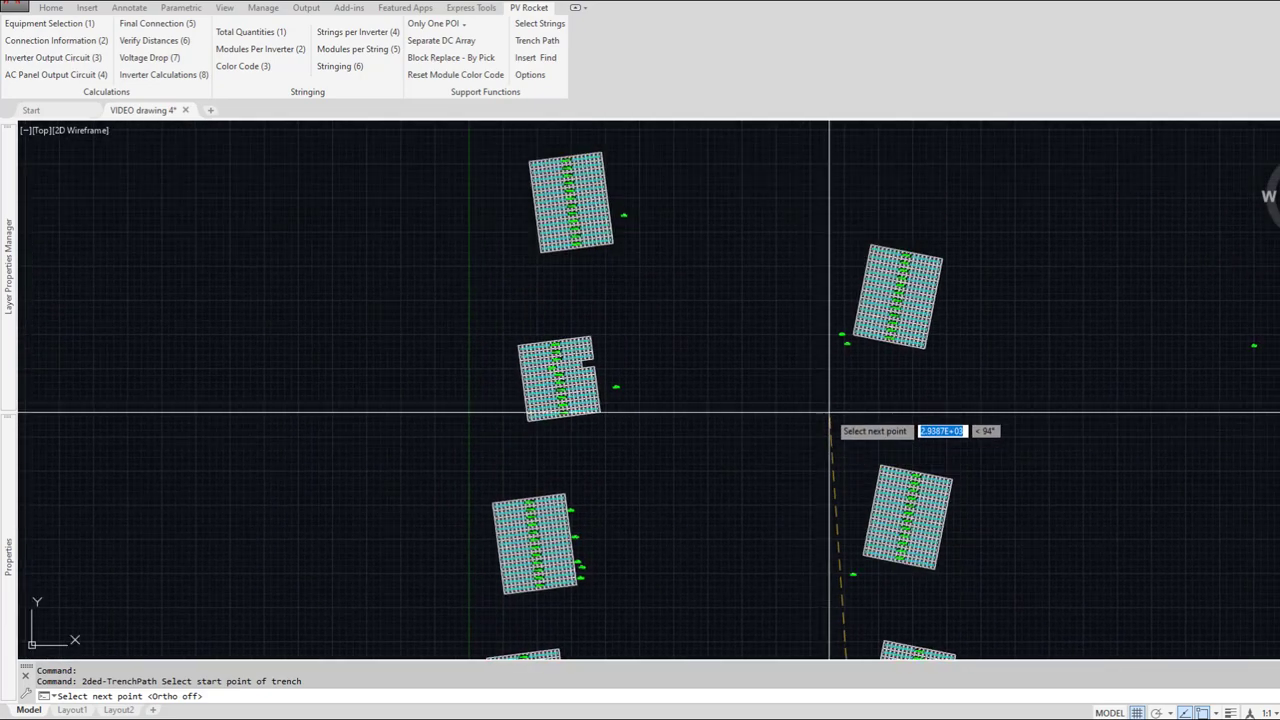
key(Return)
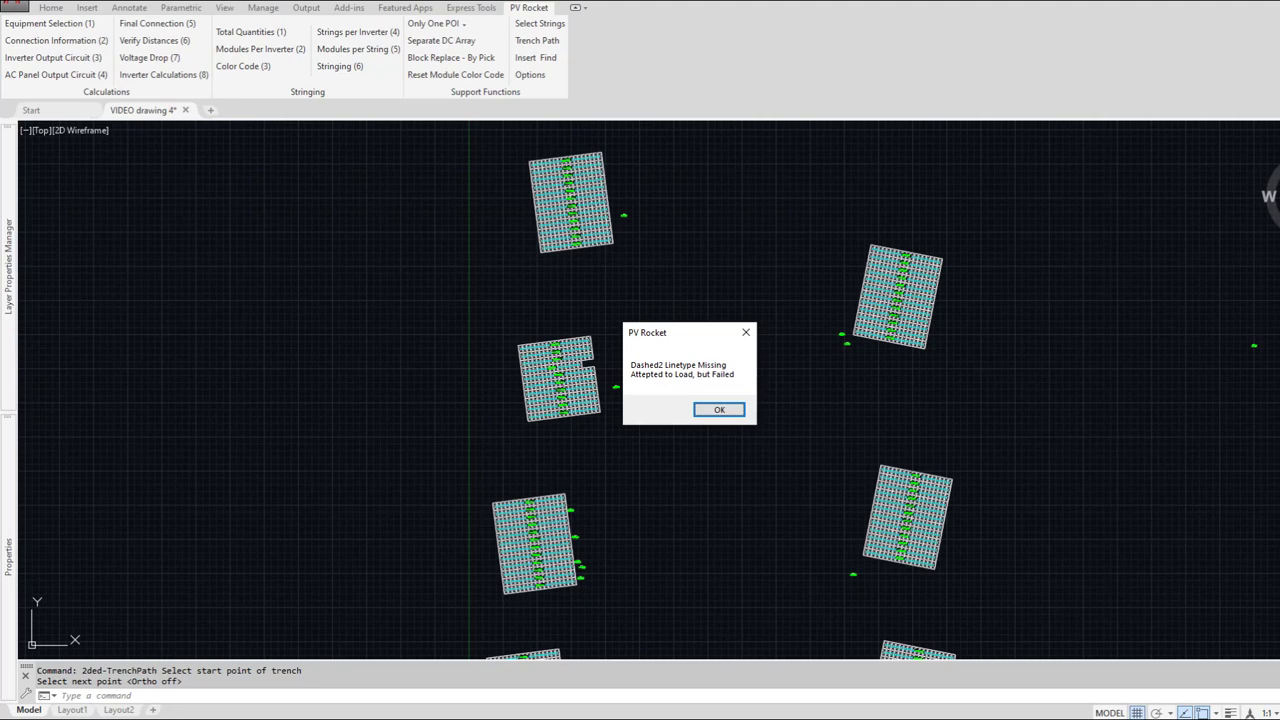
click(719, 409)
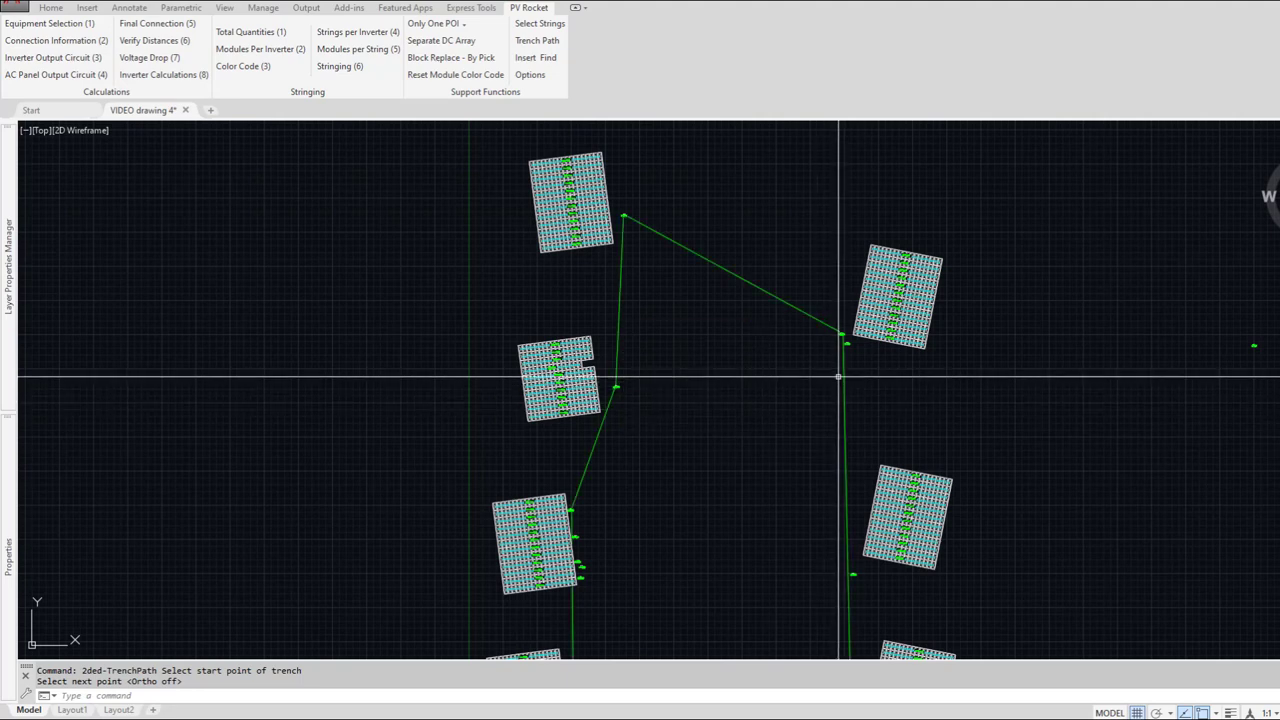
Step: Add a second trench path from the first trench near CB03 to the isolated equipment marker beyond the arrays
key(Return)
click(845, 335)
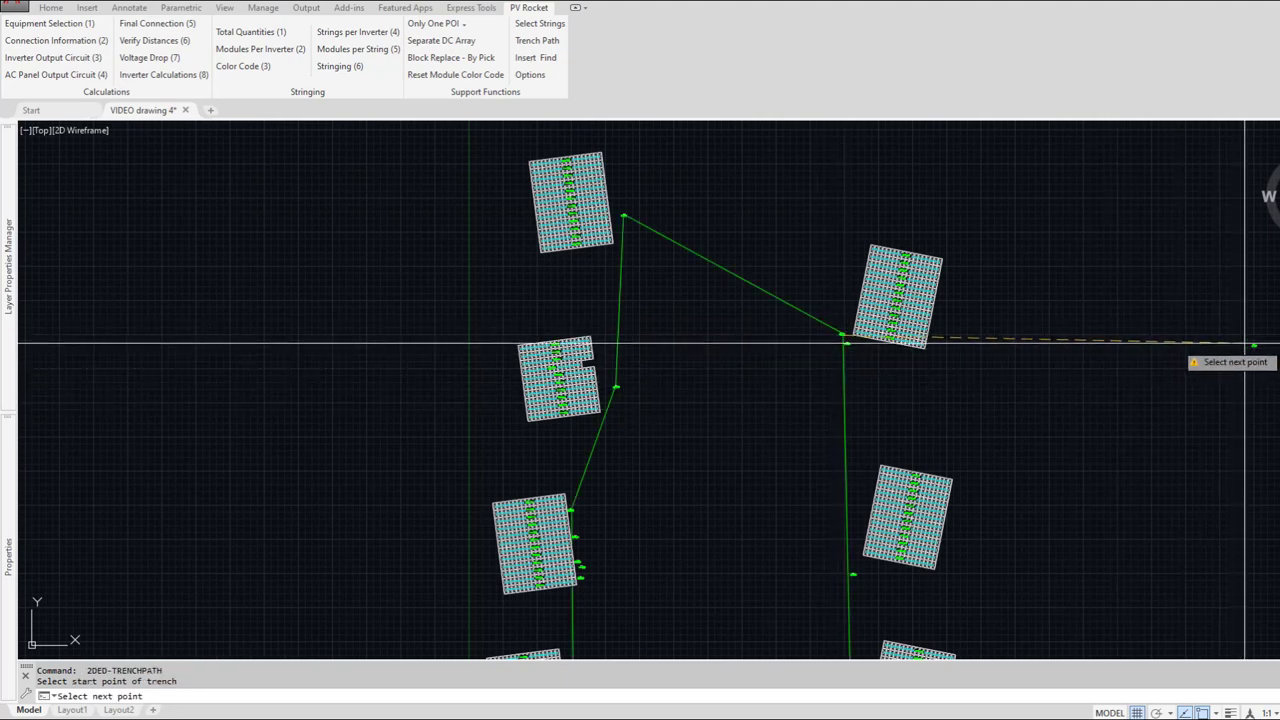
click(1195, 430)
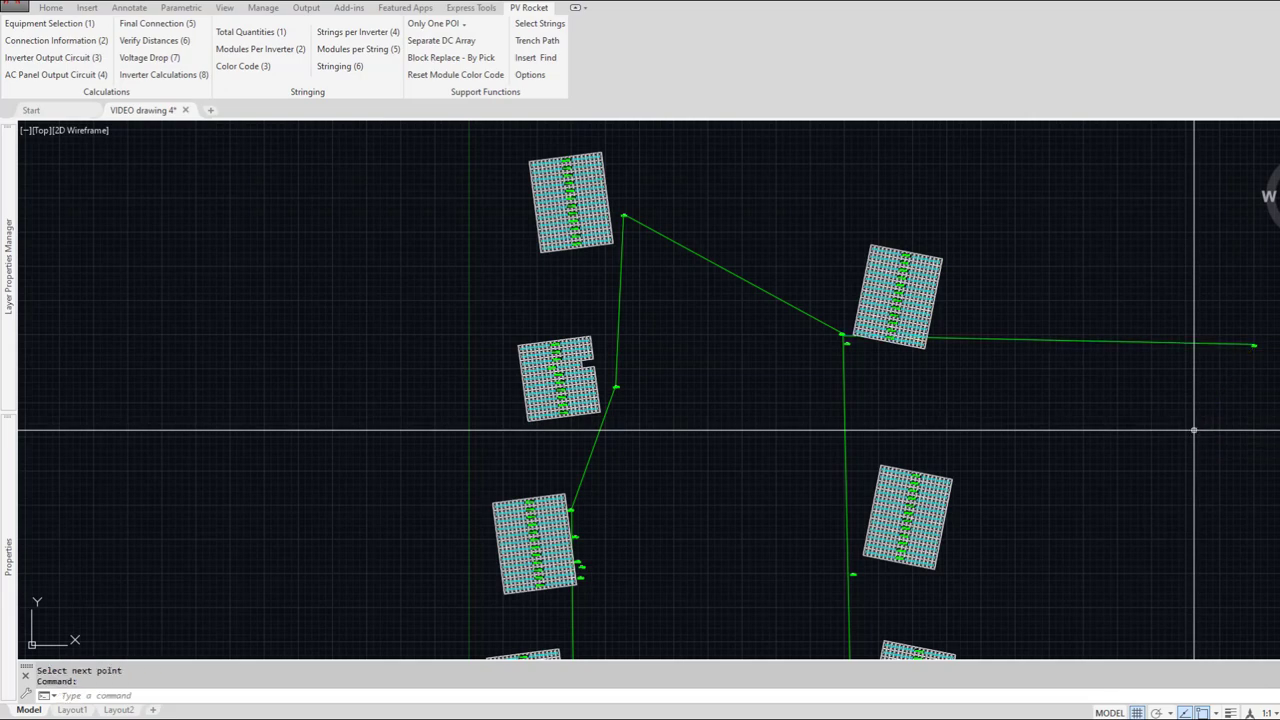
scroll(814, 320, up, 5)
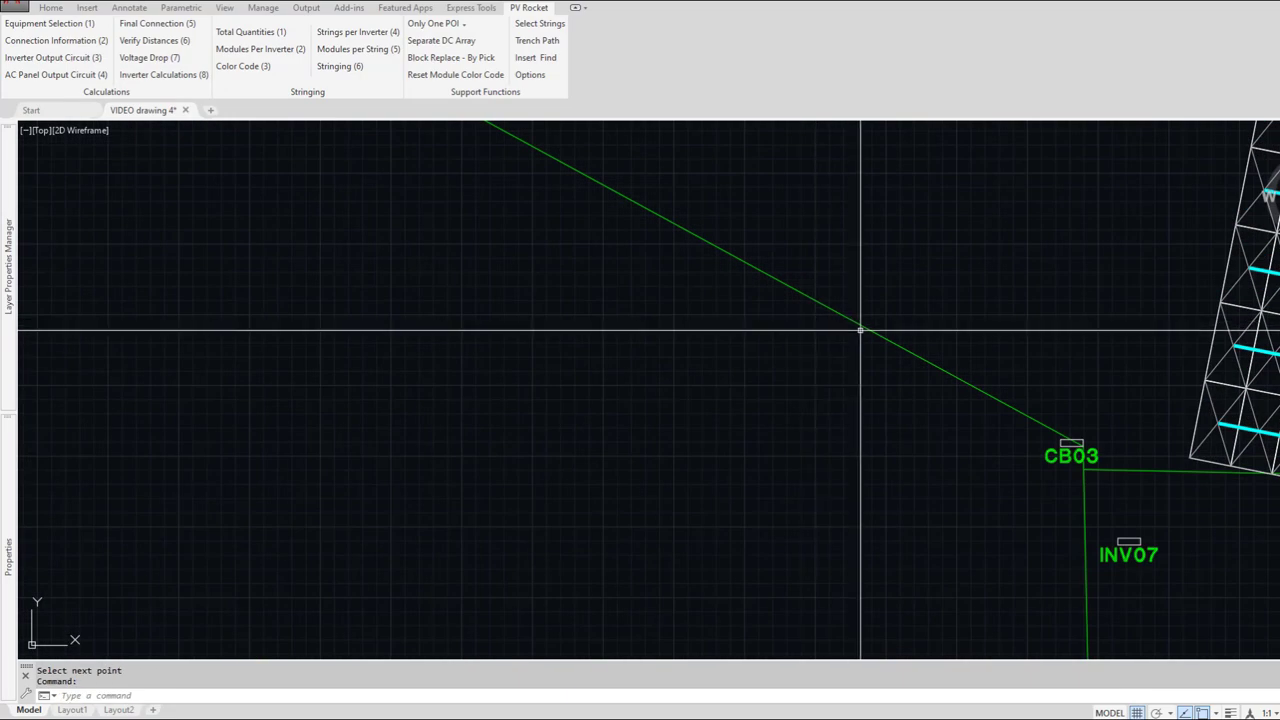
scroll(815, 342, down, 5)
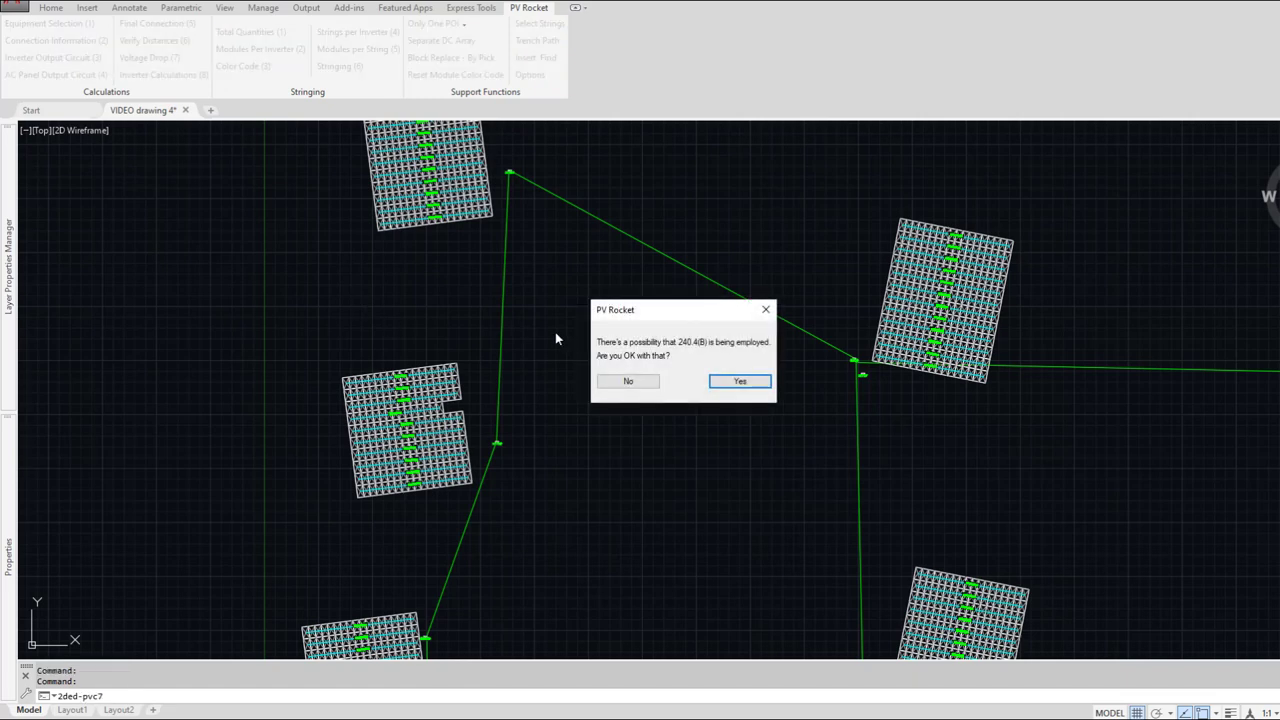
Step: Reopen the voltage drop check, accepting 240.4(B), and save its cost report as "Saved Cost Report 2020" in the PV Rocket folder
key(Return)
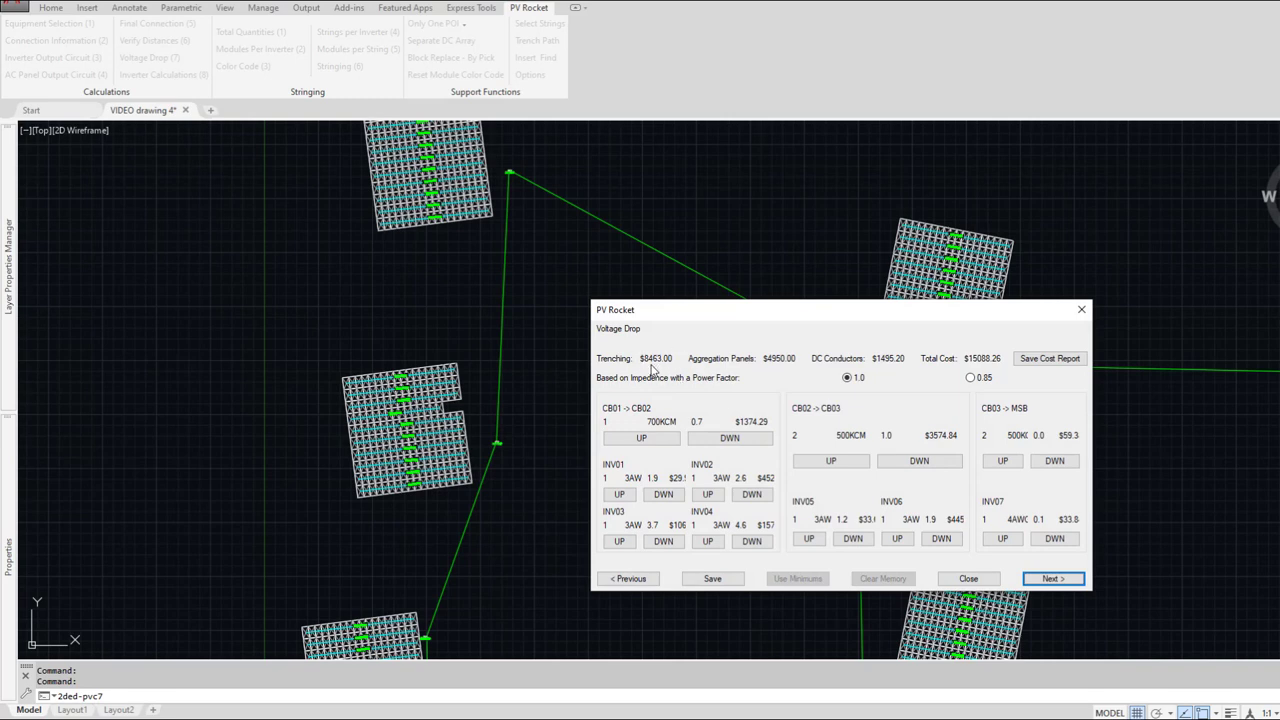
click(1049, 360)
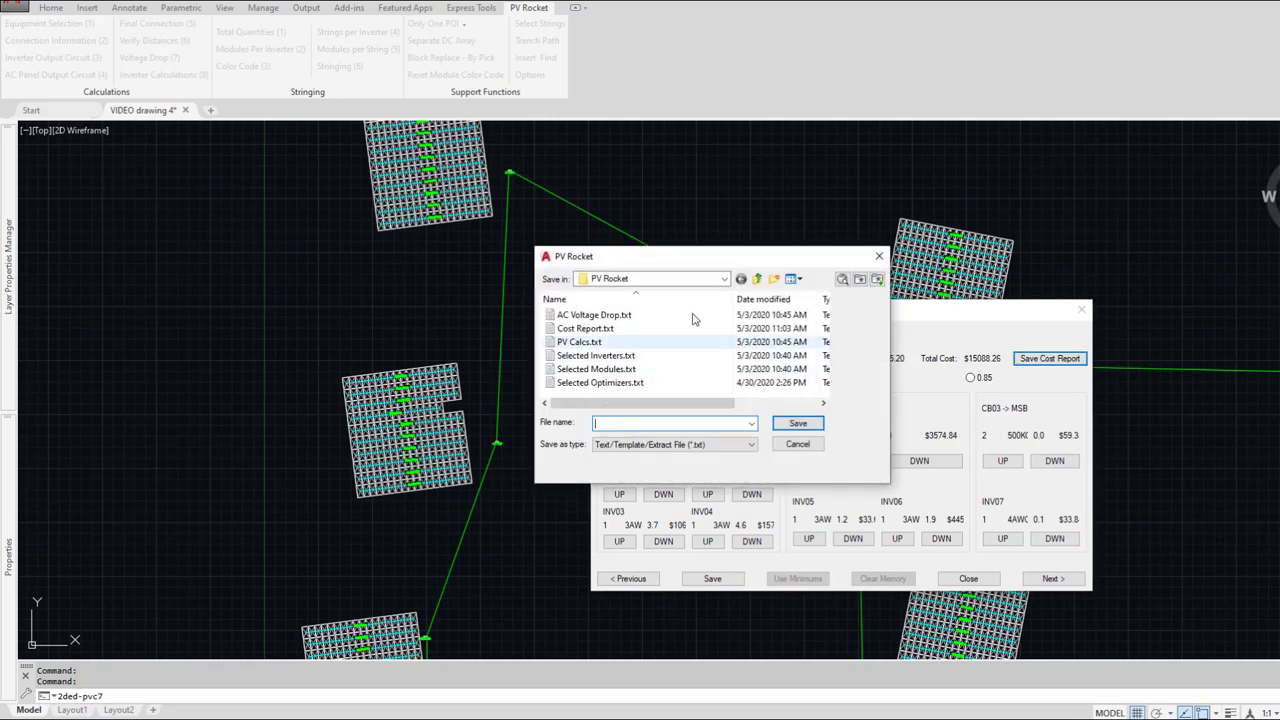
click(650, 282)
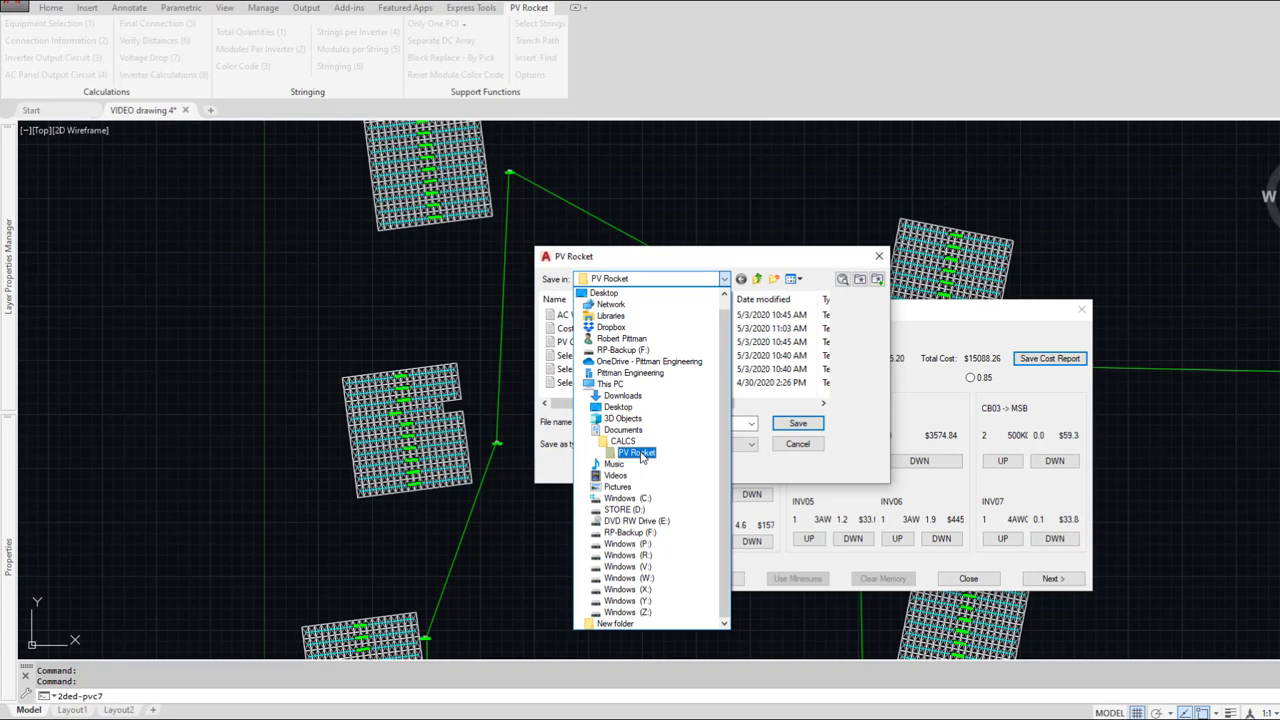
click(669, 279)
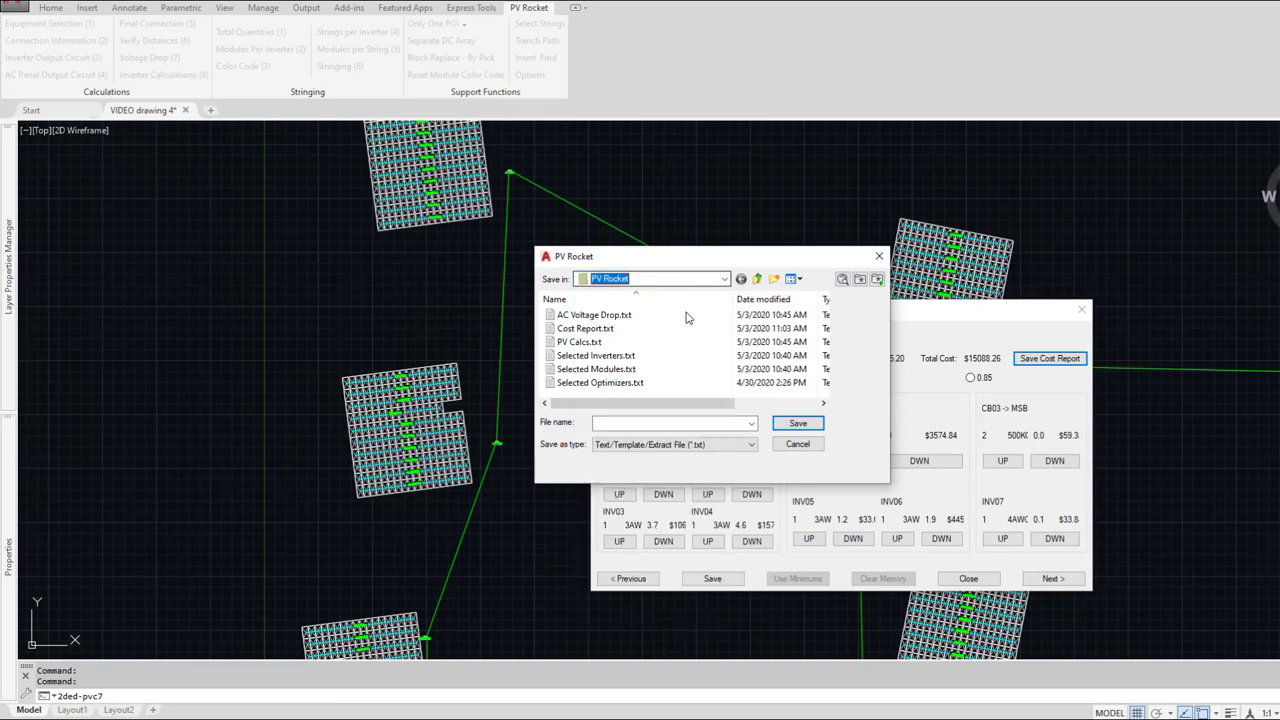
click(622, 424)
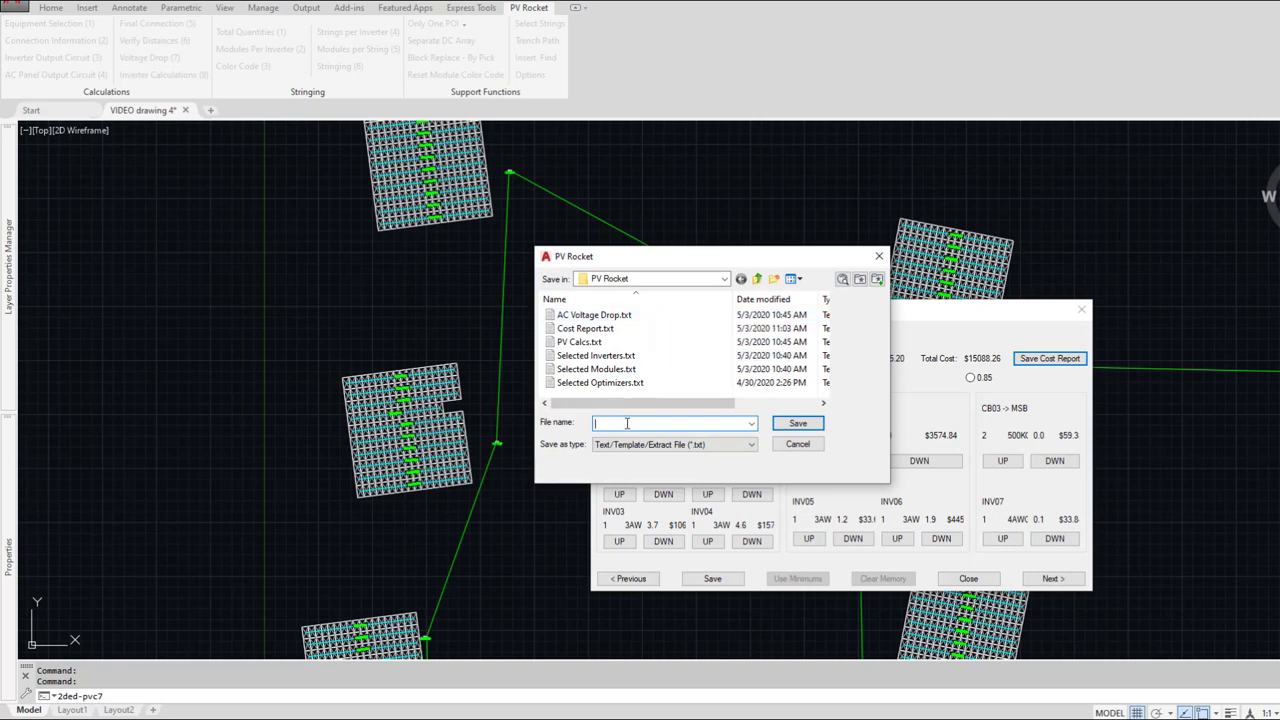
text(S)
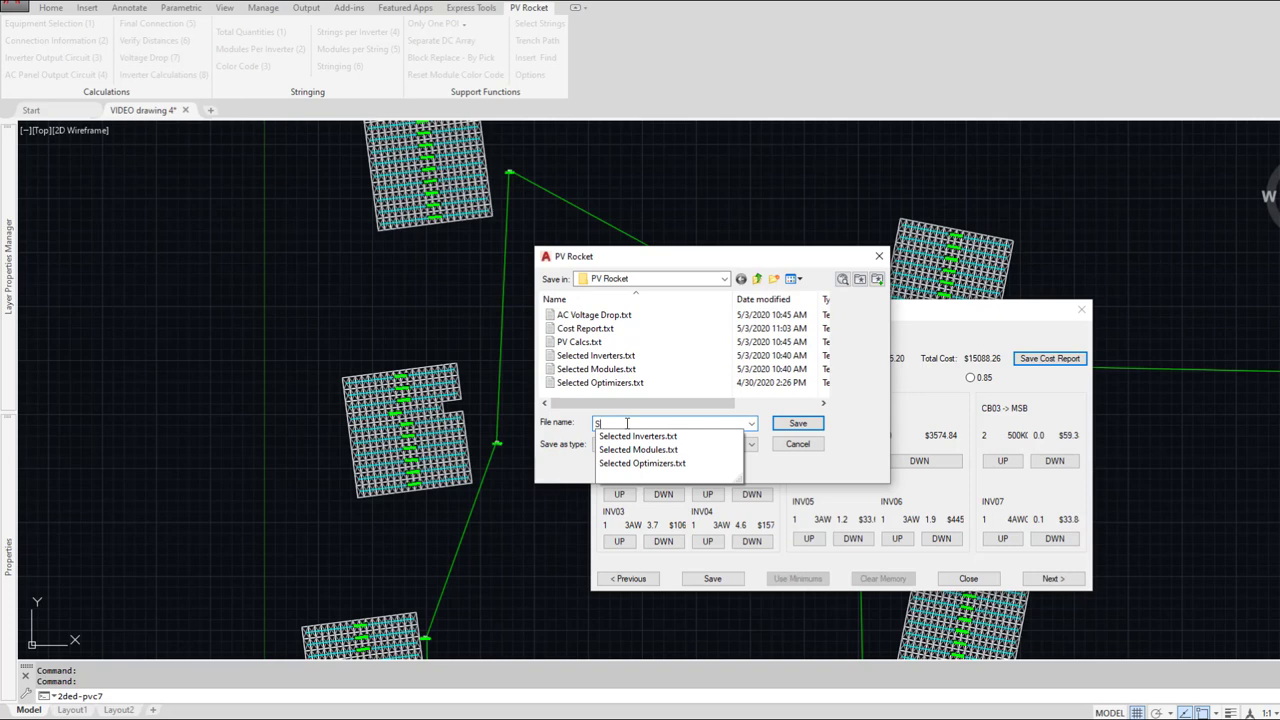
text(aved)
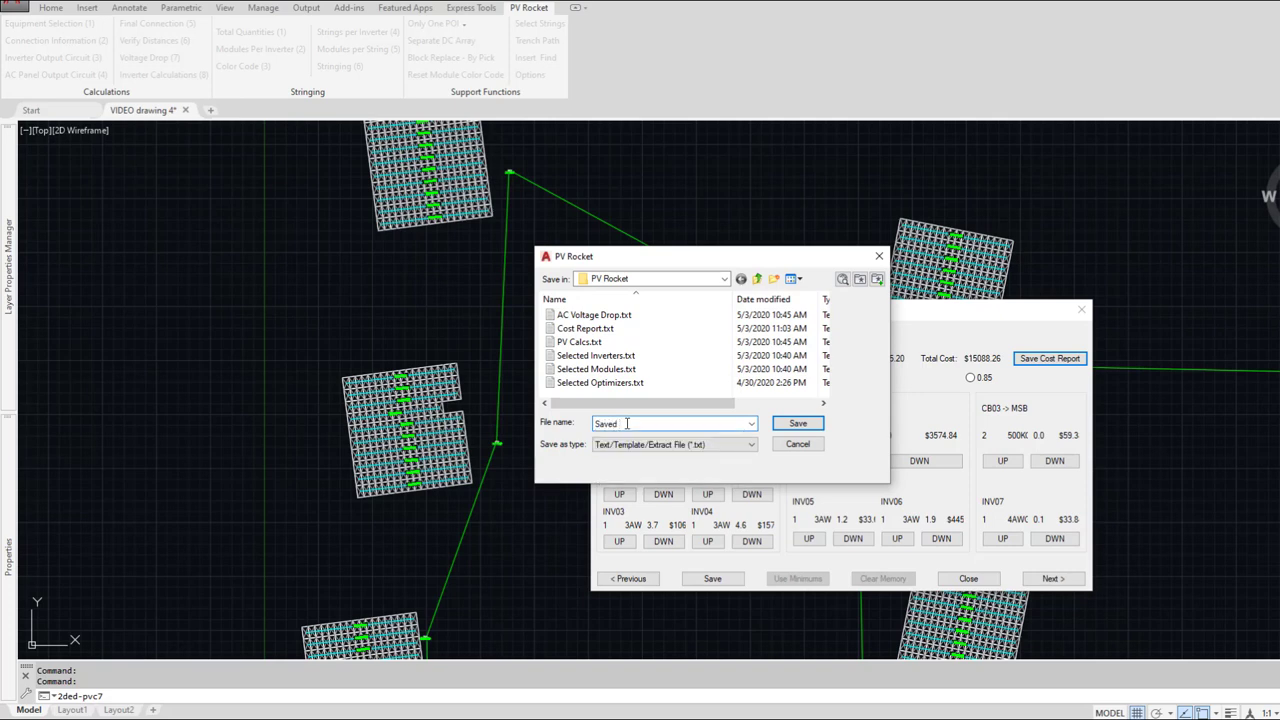
text( Cost Report 2020)
key(Return)
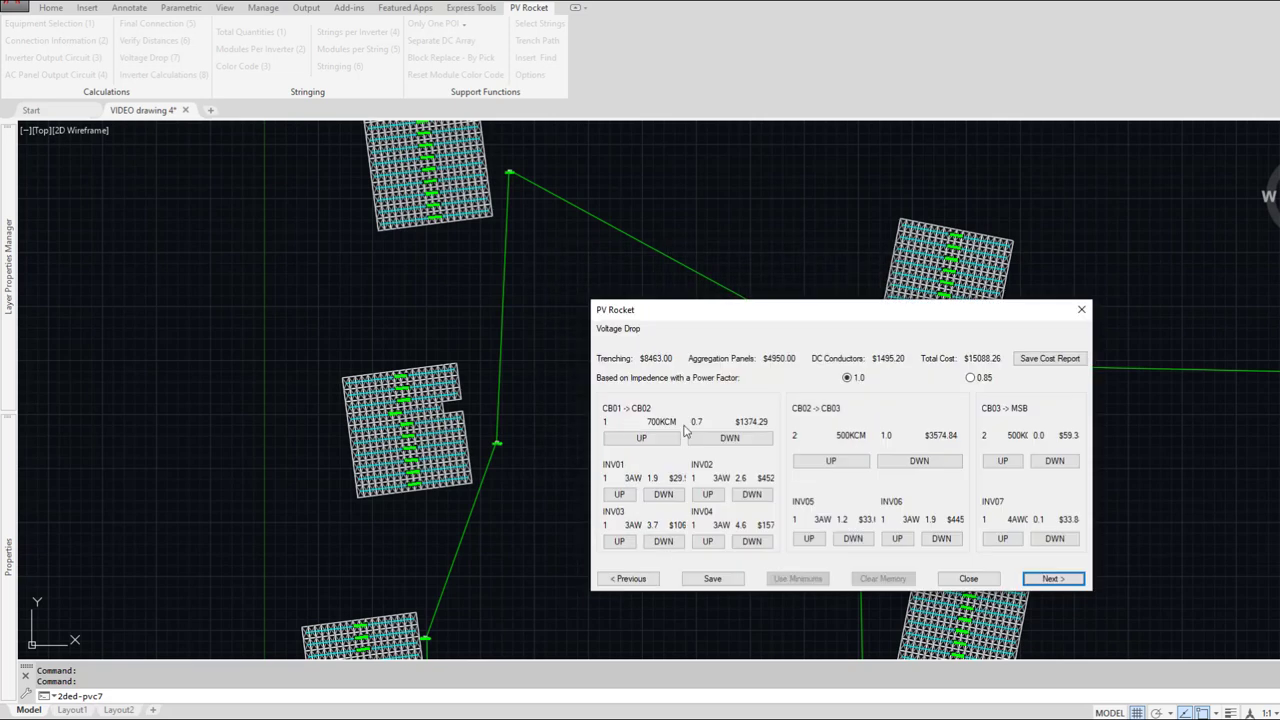
drag(838, 318, 760, 242)
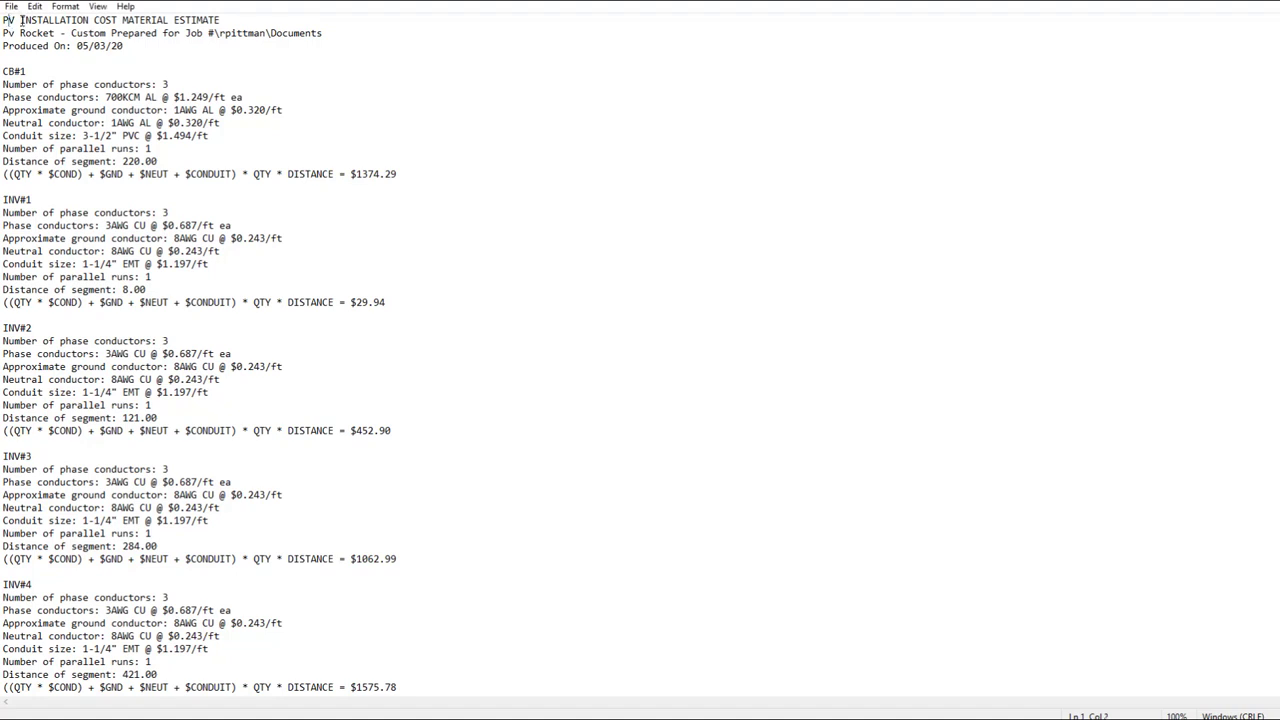
Step: Examine the cost report's text file: the header, the conductors, unit prices and cost formula for CB#1, and the following inverter segments
drag(8, 20, 224, 20)
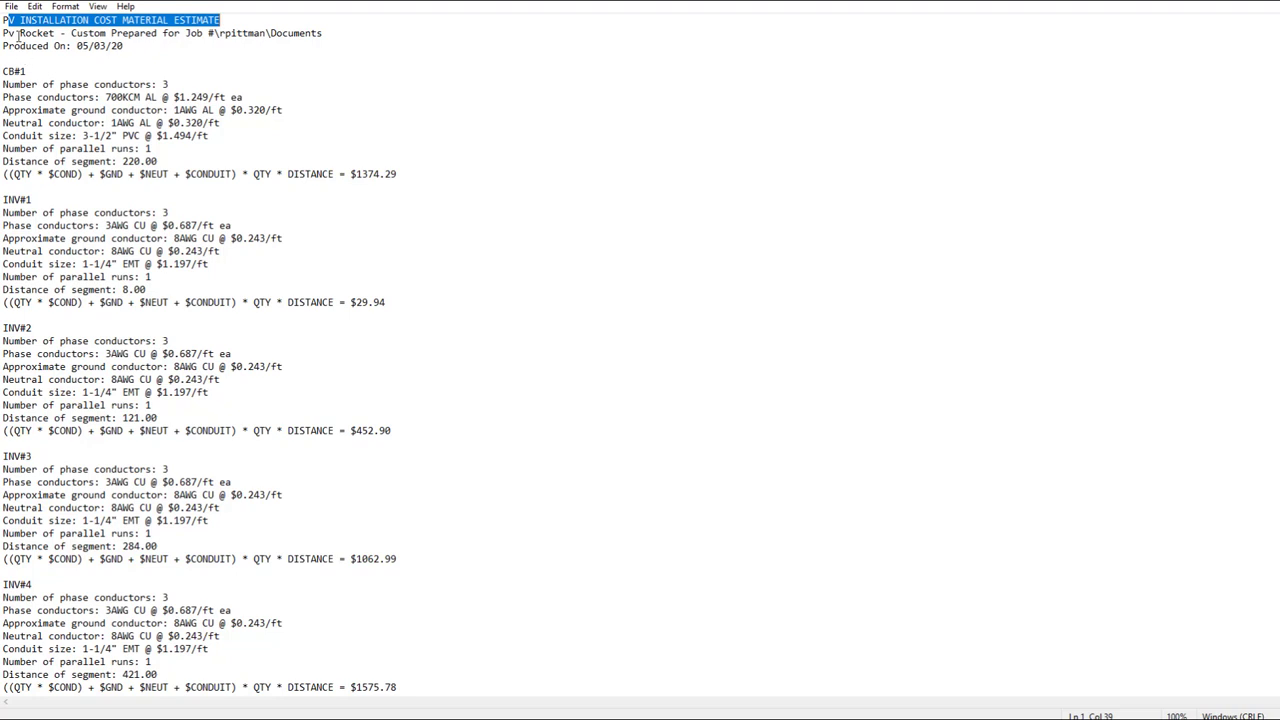
drag(71, 33, 330, 34)
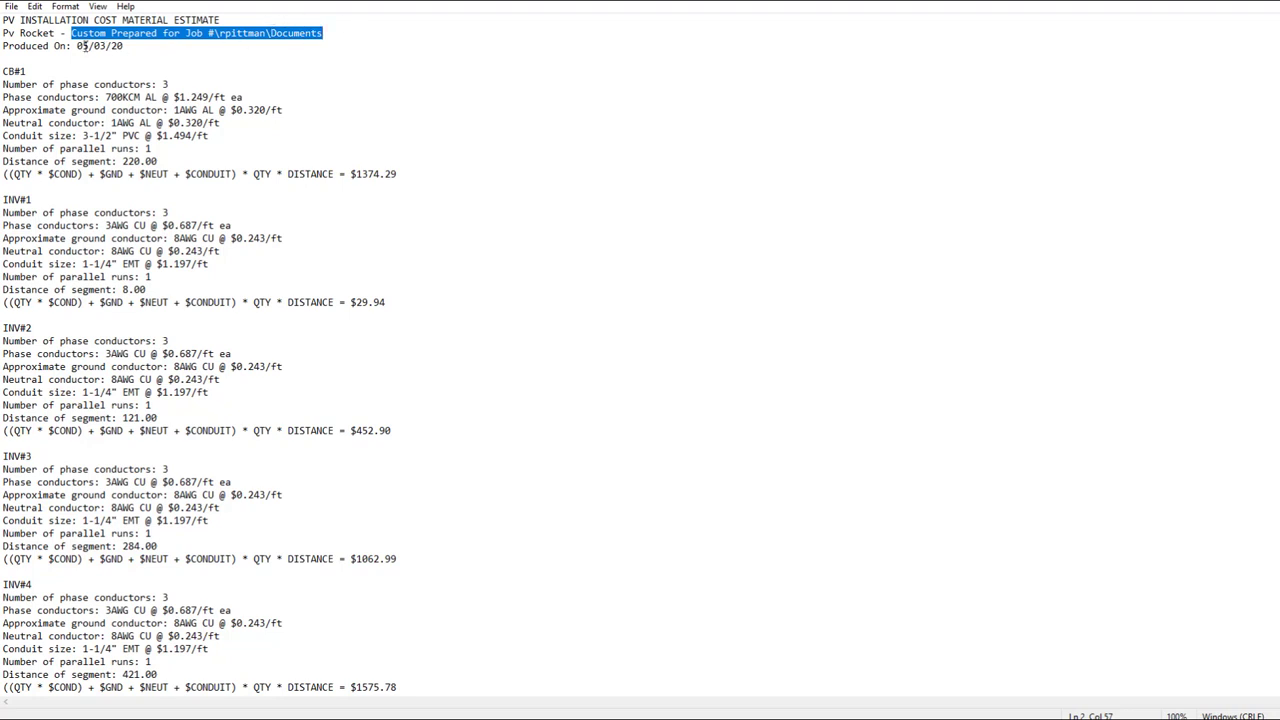
drag(76, 46, 135, 46)
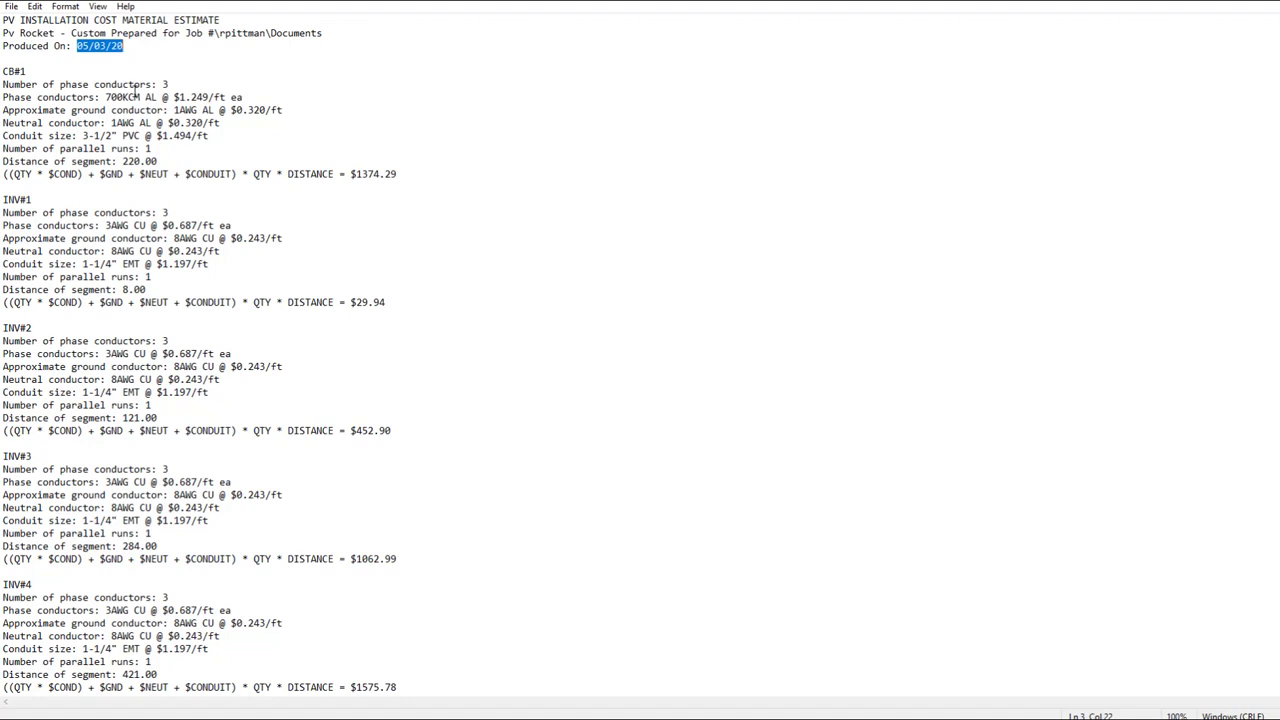
drag(3, 71, 30, 71)
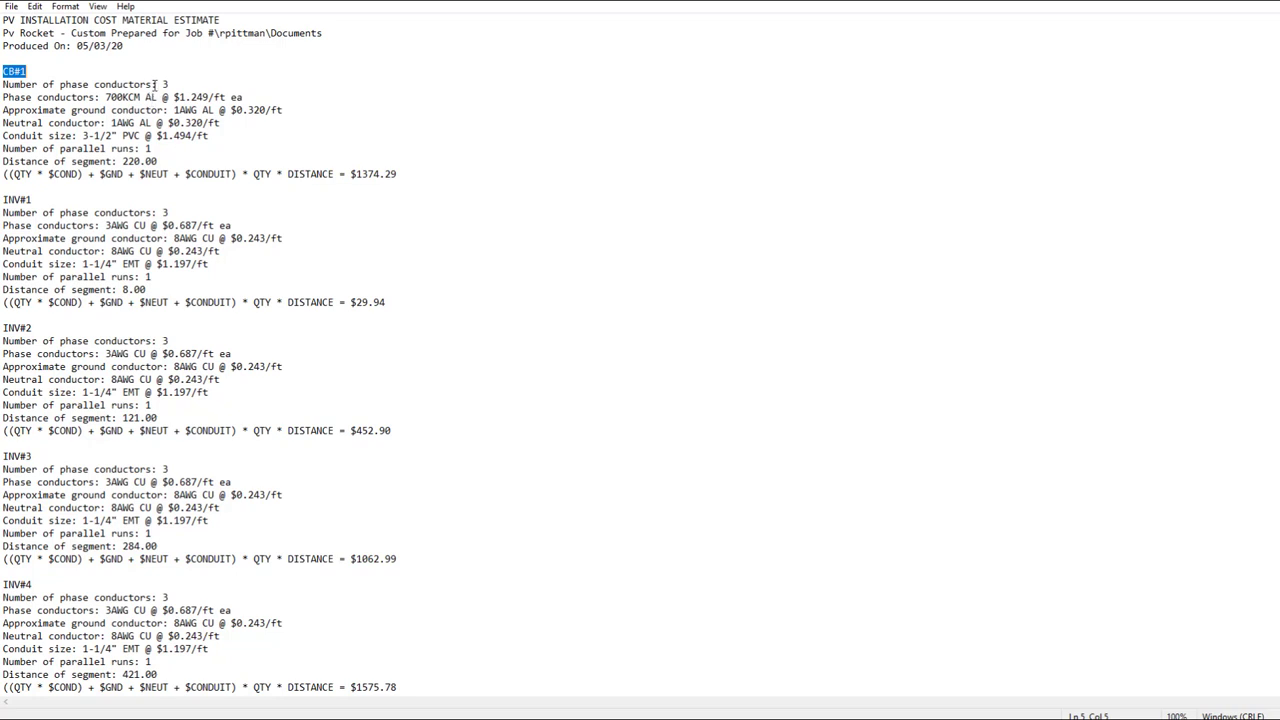
click(169, 84)
drag(105, 97, 214, 97)
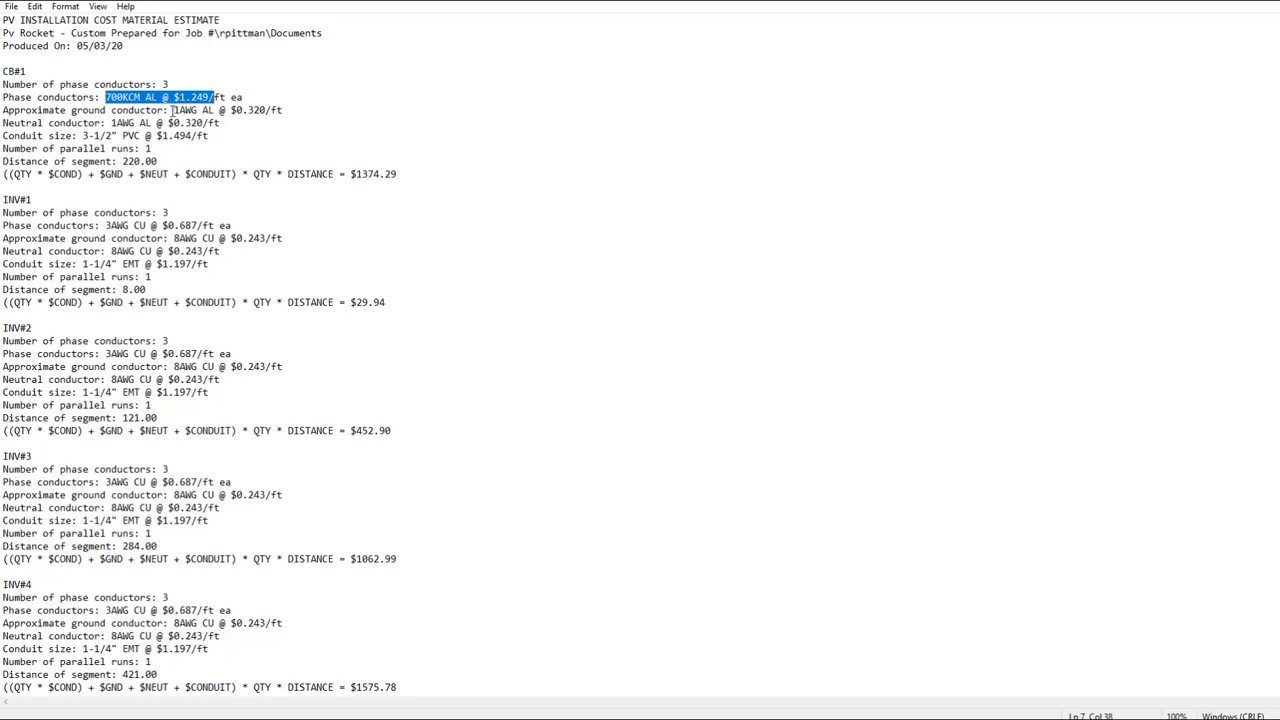
drag(173, 110, 267, 110)
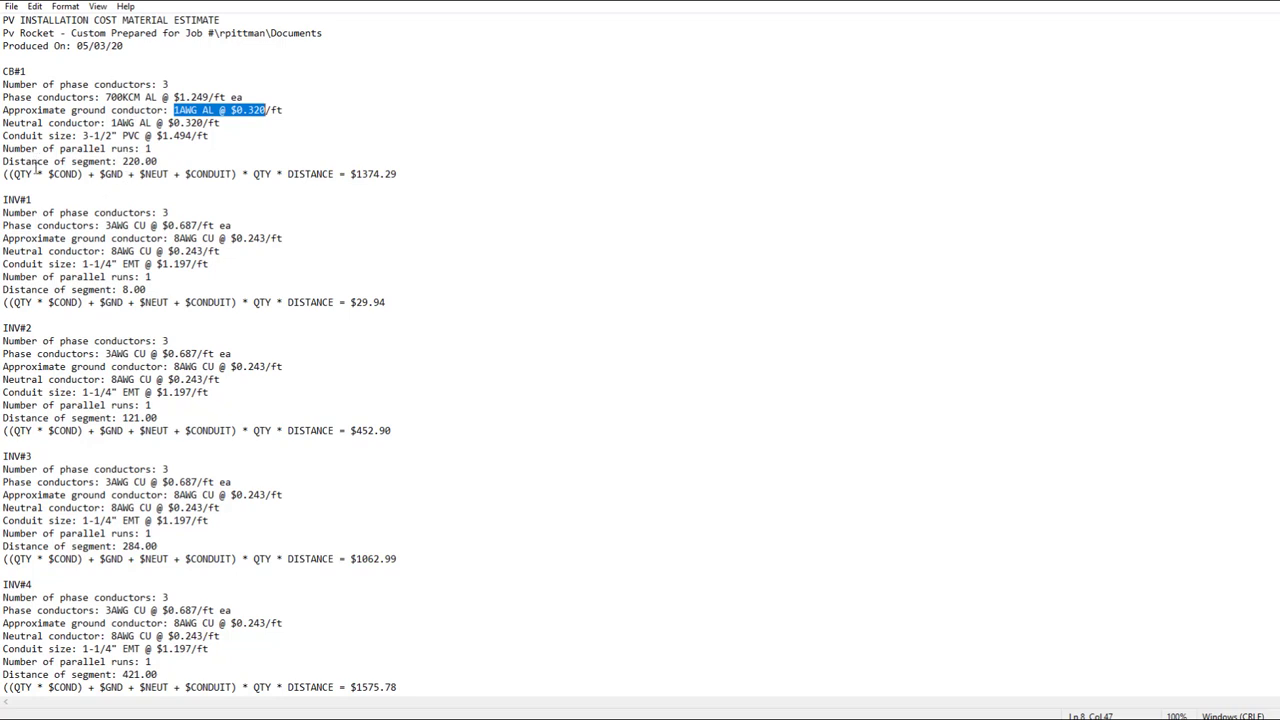
drag(3, 174, 400, 175)
click(309, 174)
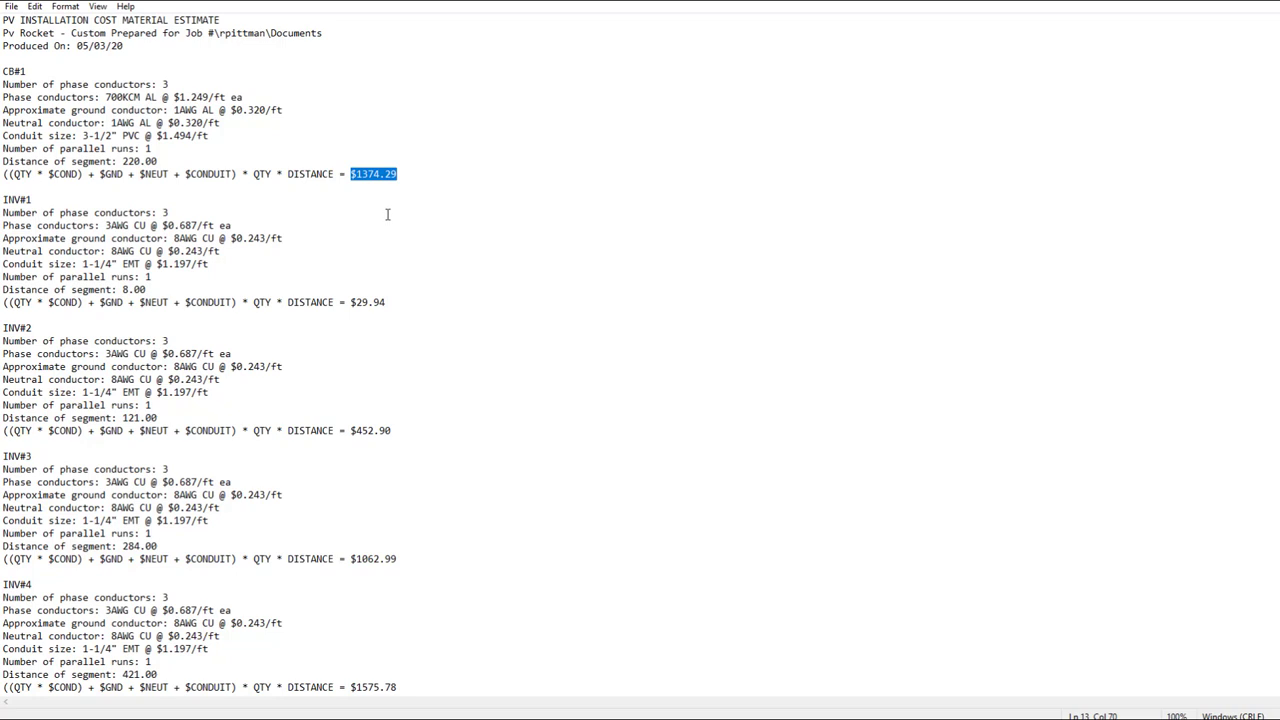
scroll(230, 334, down, 10)
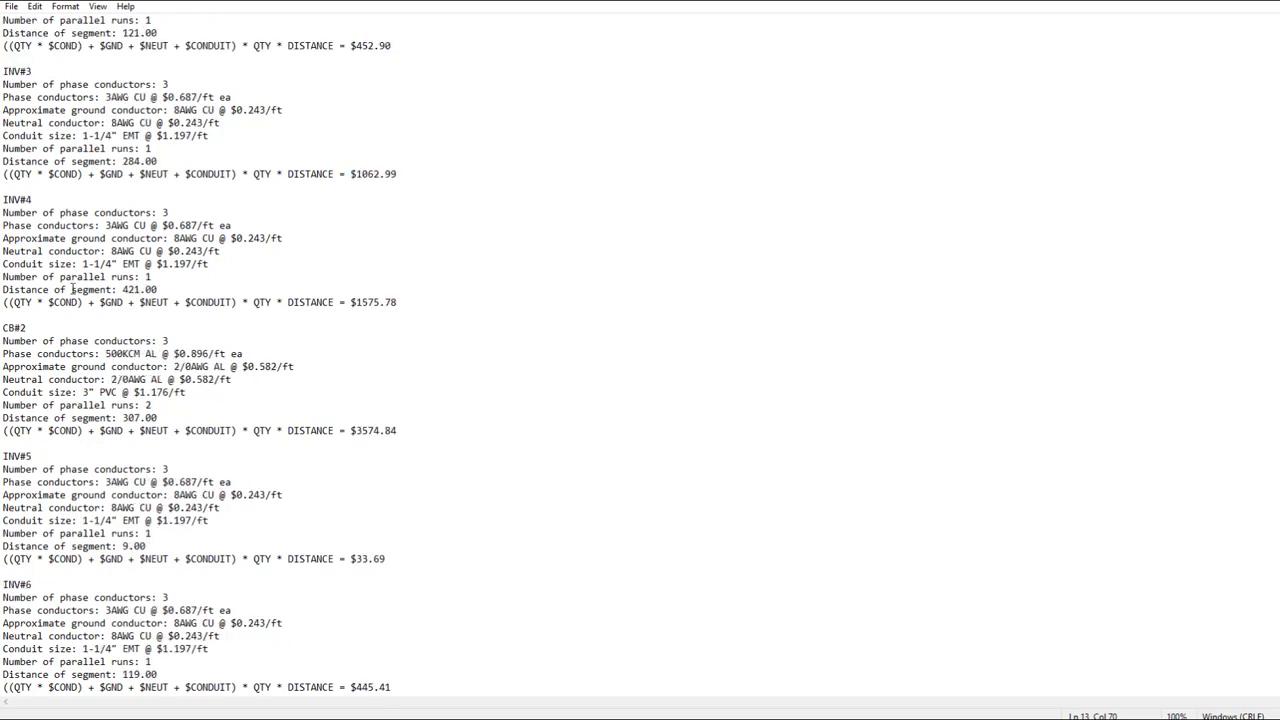
Step: Examine the rest of the cost report: the CB#2 and INV#5 segments, and the DC conductor, trenching and aggregation panel costs
scroll(89, 353, down, 3)
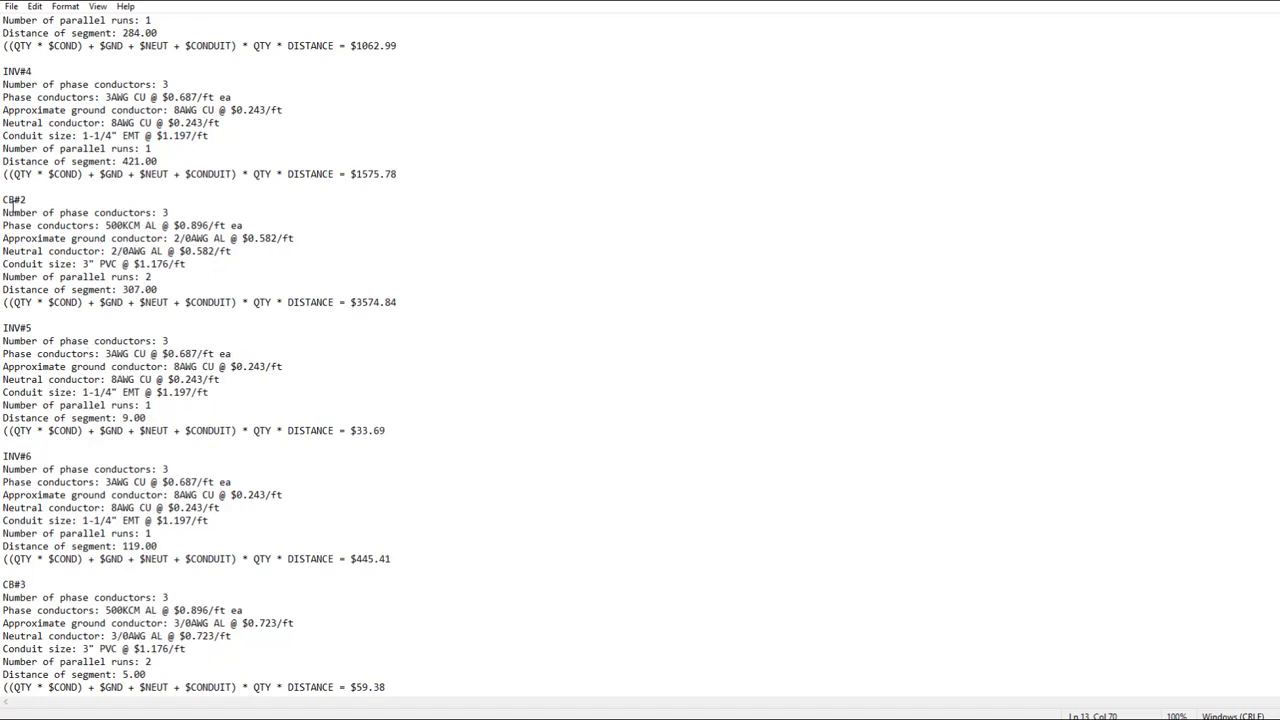
drag(13, 215, 409, 304)
drag(13, 328, 388, 432)
scroll(240, 497, down, 9)
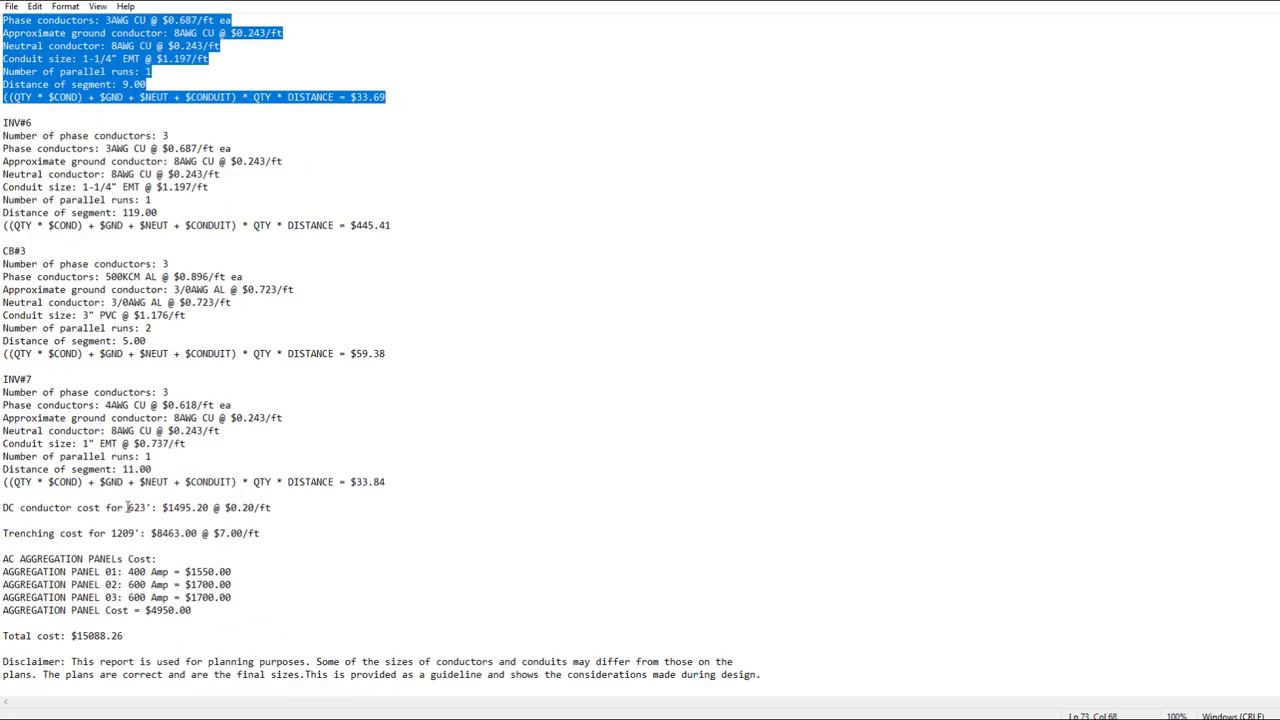
drag(128, 508, 153, 510)
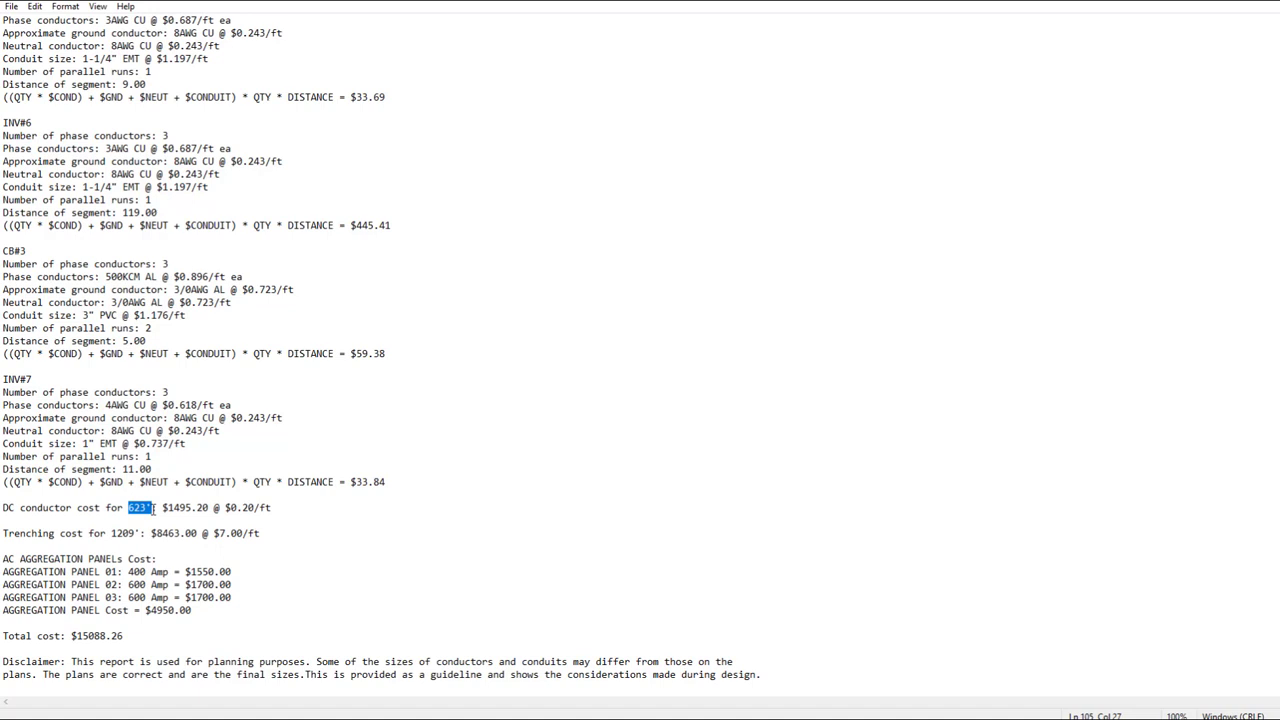
drag(167, 508, 273, 508)
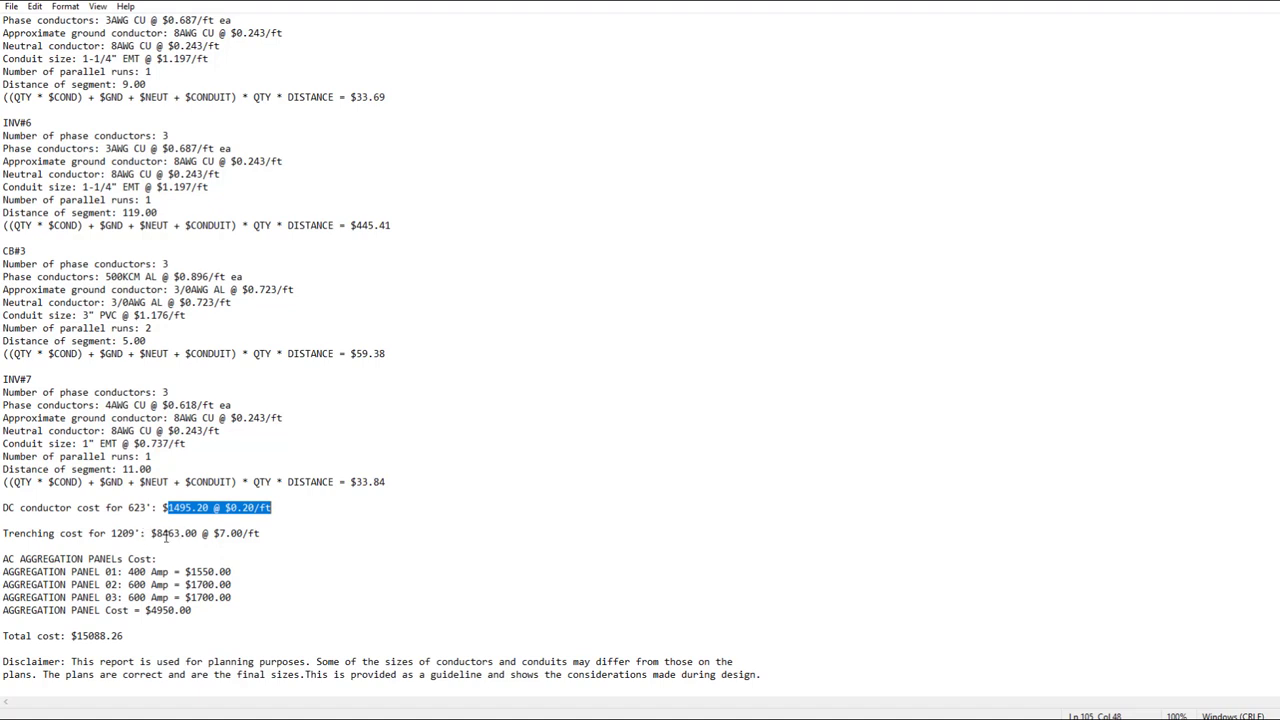
drag(225, 533, 262, 534)
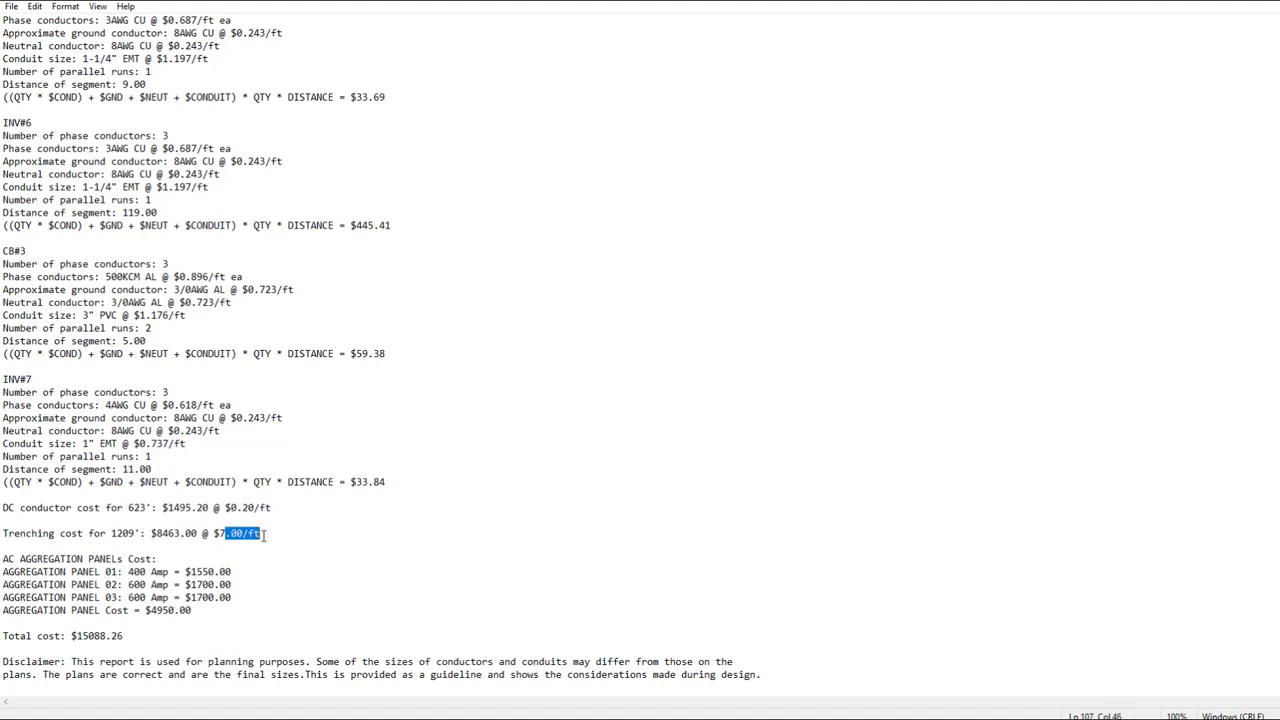
click(185, 572)
drag(185, 572, 240, 600)
click(225, 585)
Step: Return to the drawing, close the voltage drop check, and look up the library path in the PV Rocket options
mouse_move(894, 719)
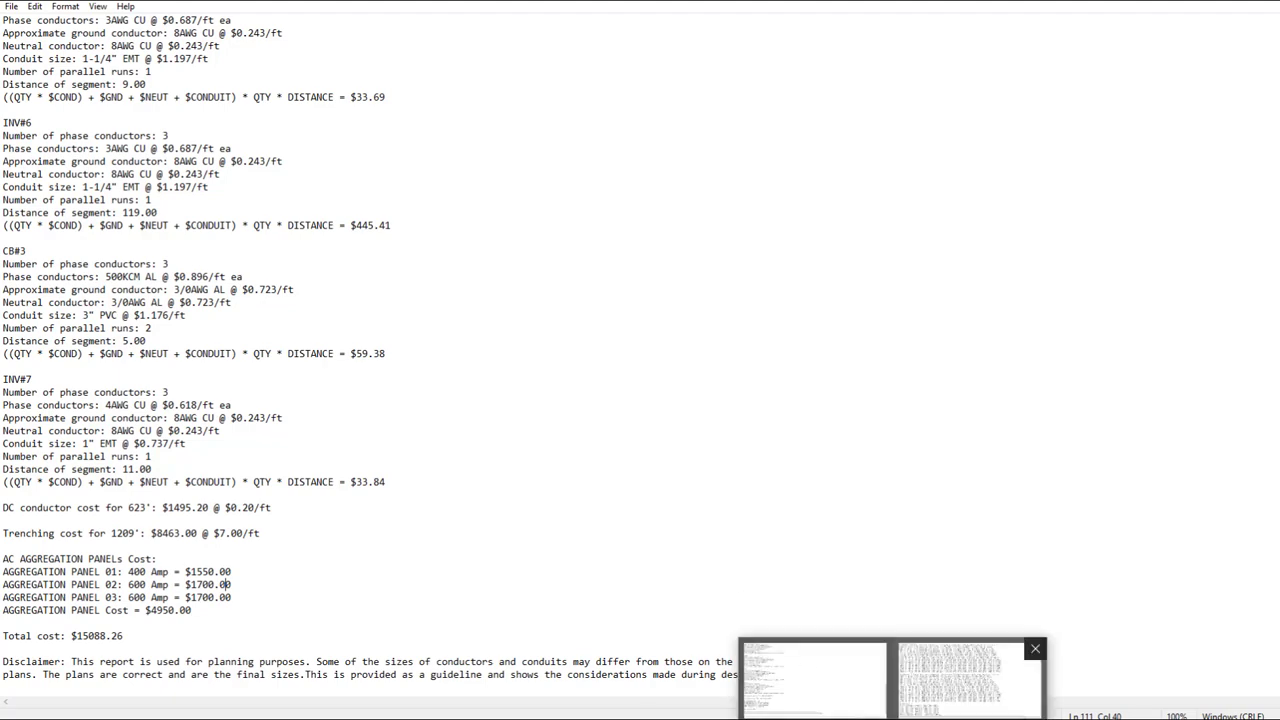
click(974, 685)
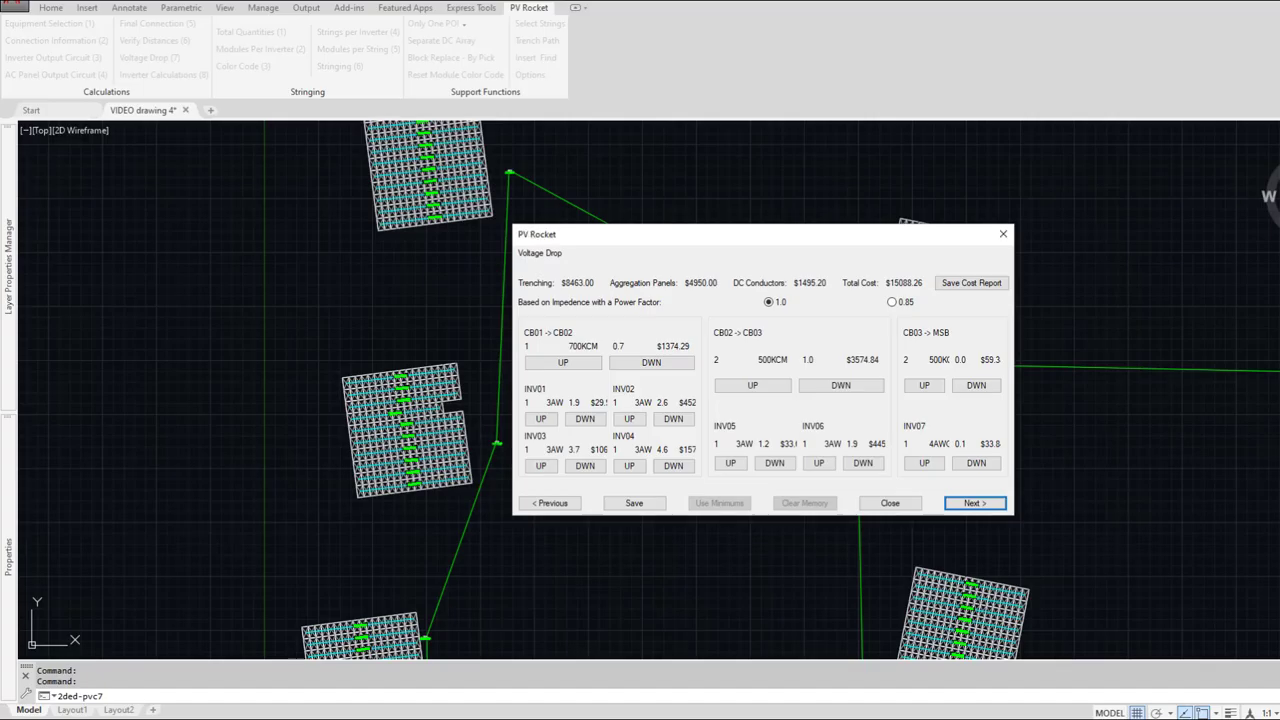
click(893, 504)
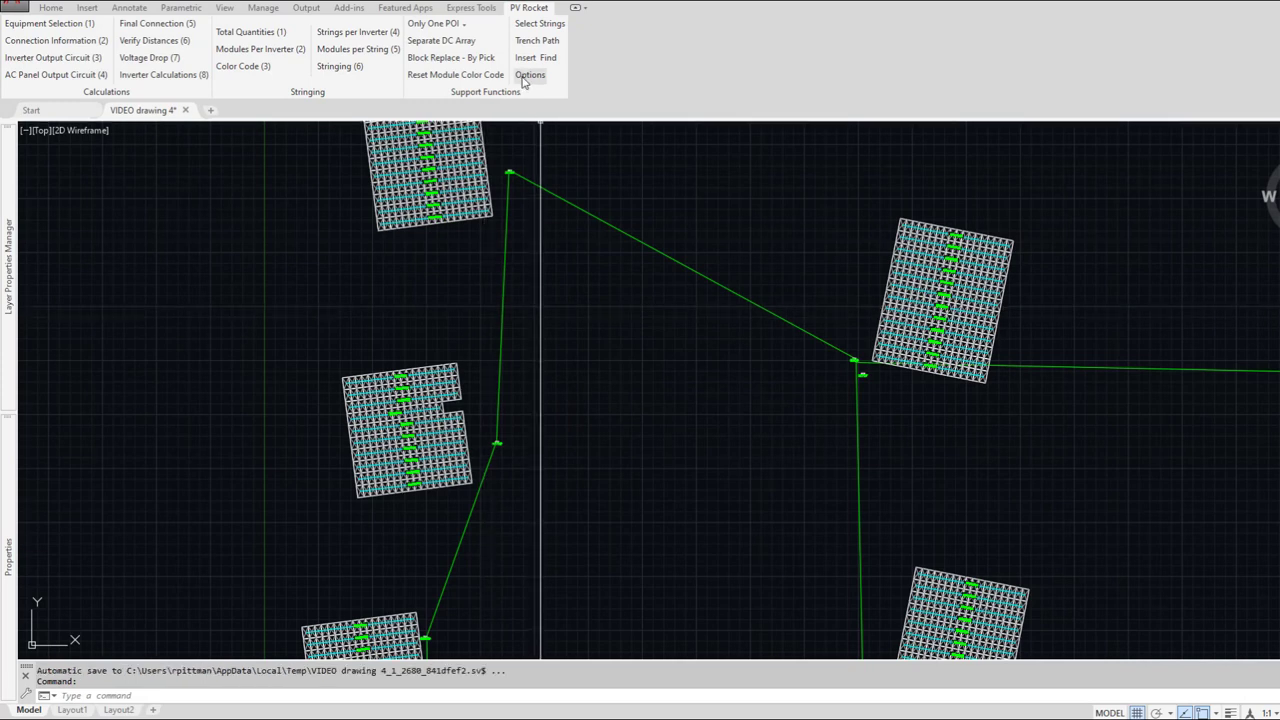
click(528, 76)
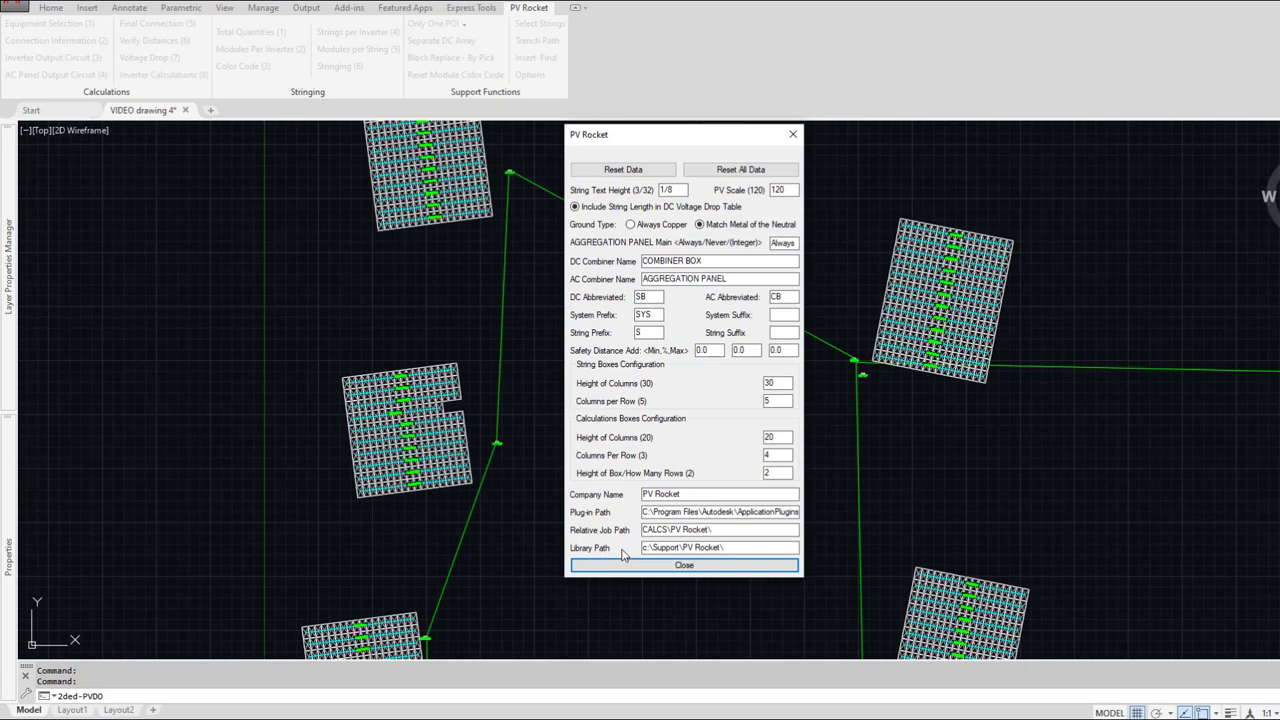
drag(748, 549, 614, 550)
click(720, 565)
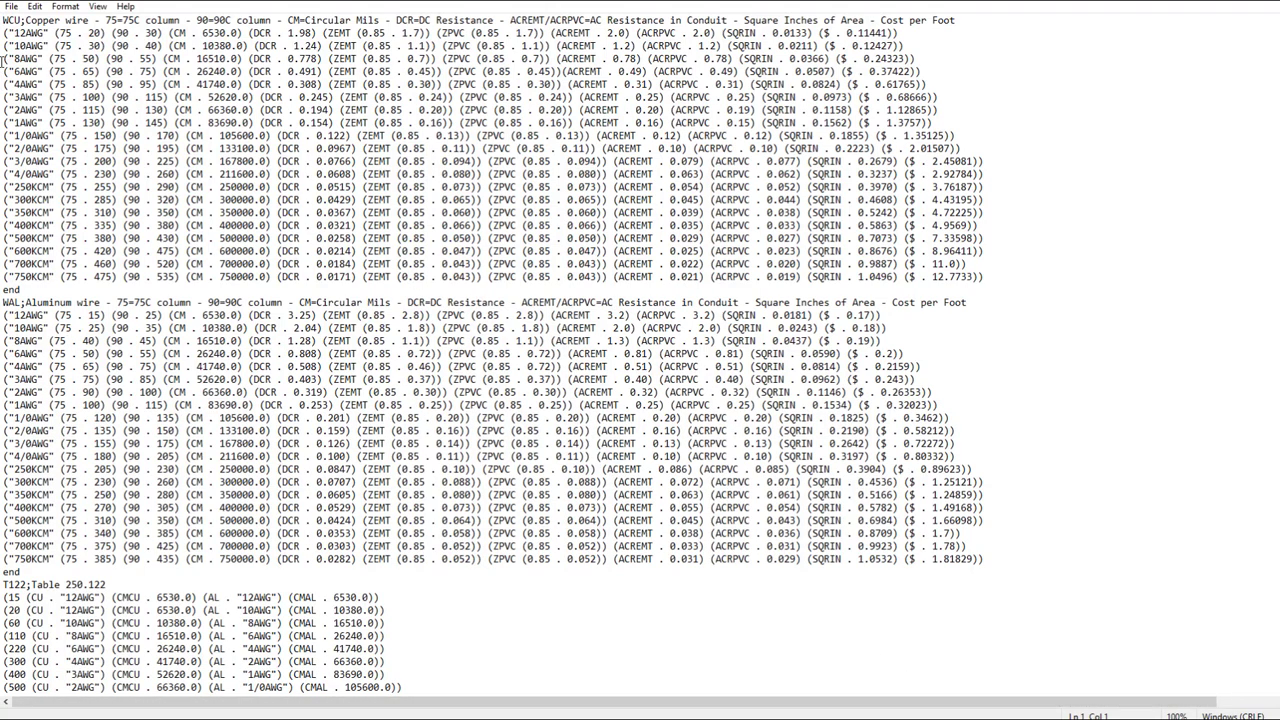
Step: Examine the copper wire table in the library data file, focusing on the 1AWG row's impedance and cost per foot
drag(3, 20, 40, 20)
click(25, 20)
drag(4, 18, 96, 20)
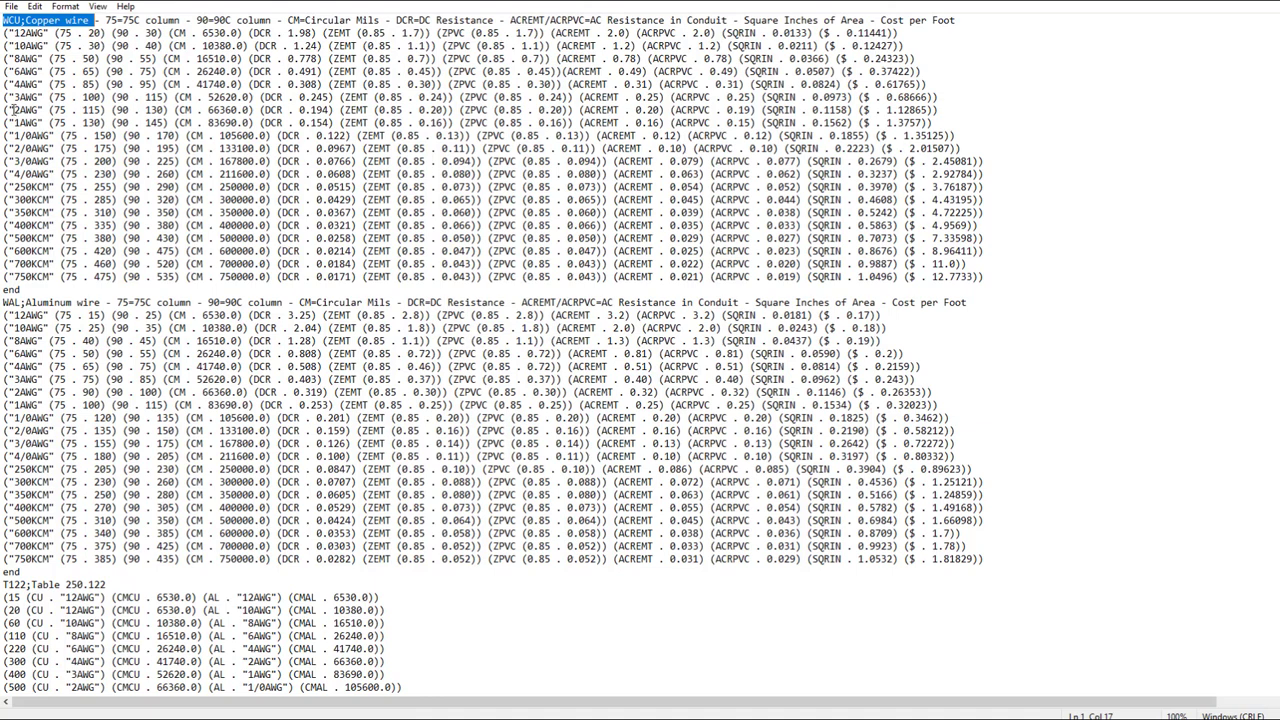
drag(8, 110, 936, 122)
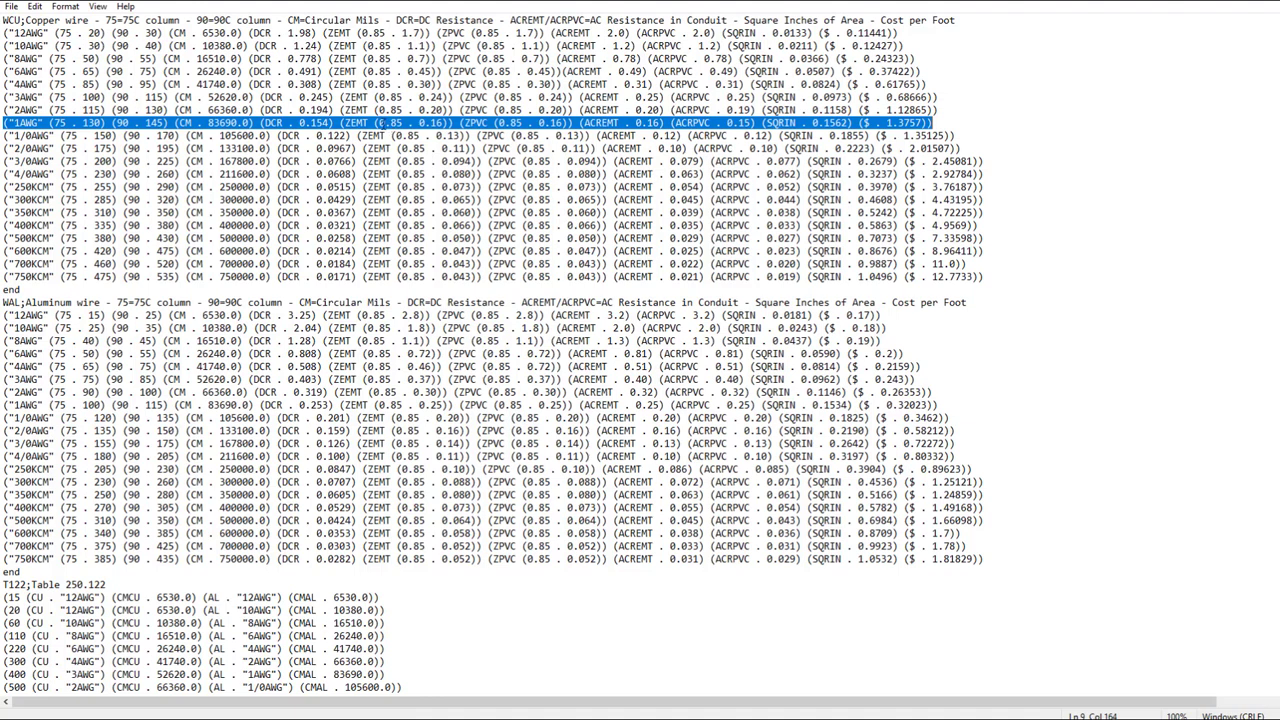
drag(418, 122, 444, 122)
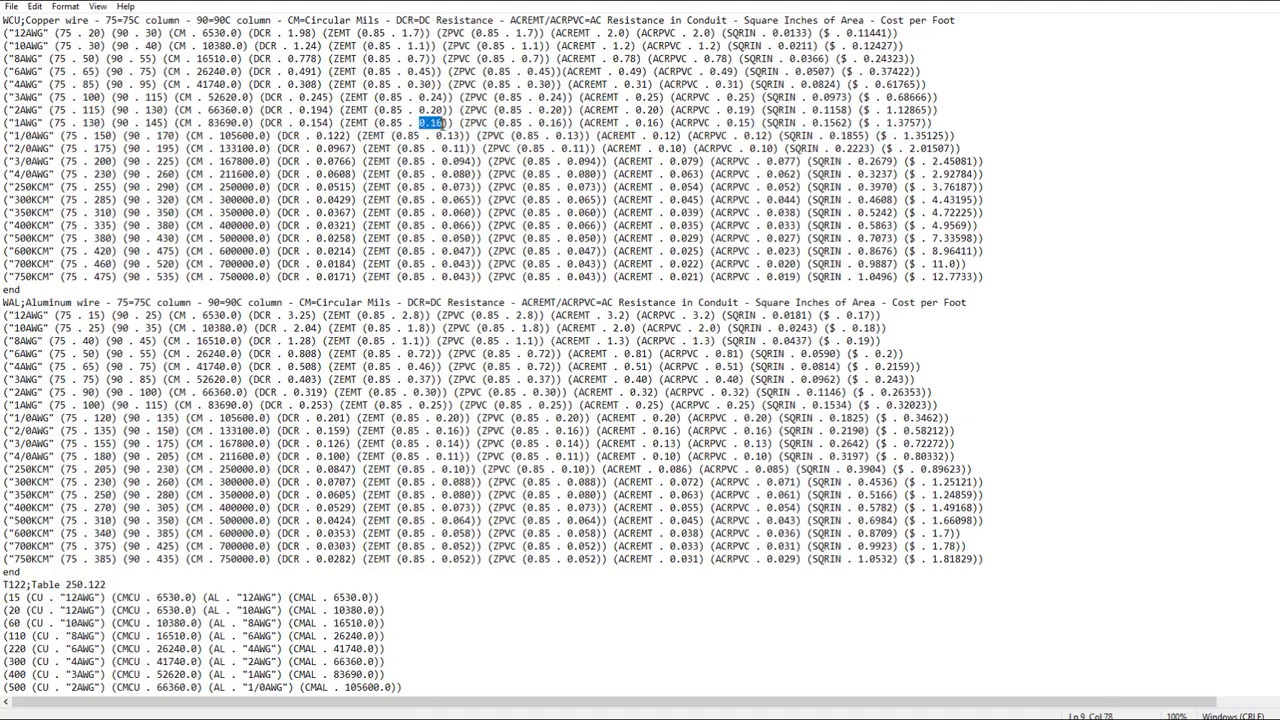
drag(5, 122, 931, 128)
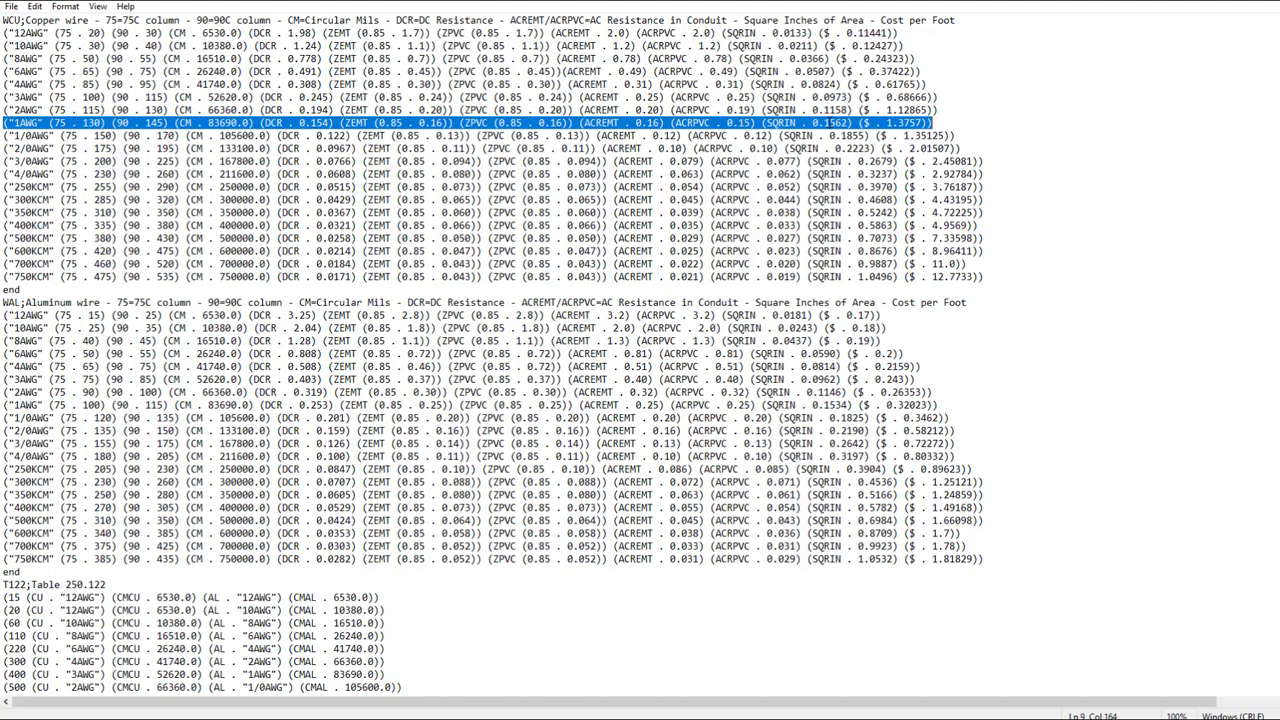
drag(858, 124, 930, 124)
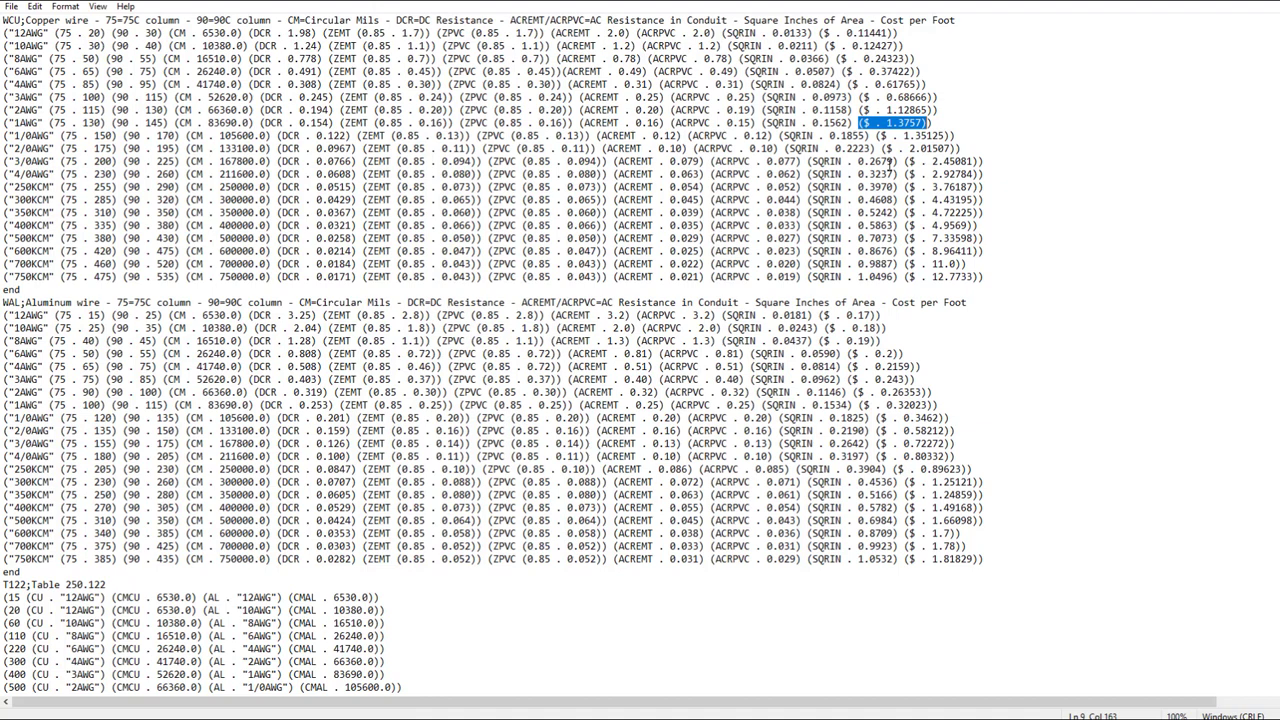
Step: Review the grounding, fuse, transformer and conduit tables in the library file, including the cost entry for 2" PVC
scroll(572, 462, down, 7)
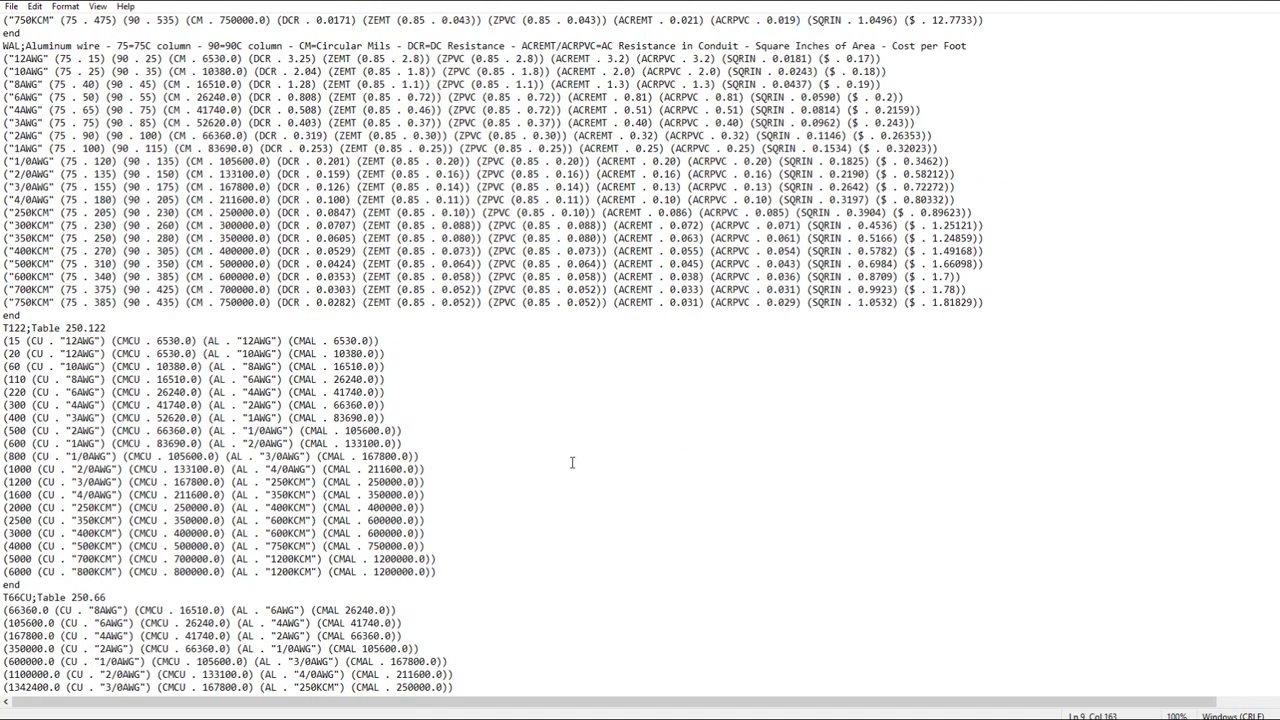
scroll(572, 462, down, 3)
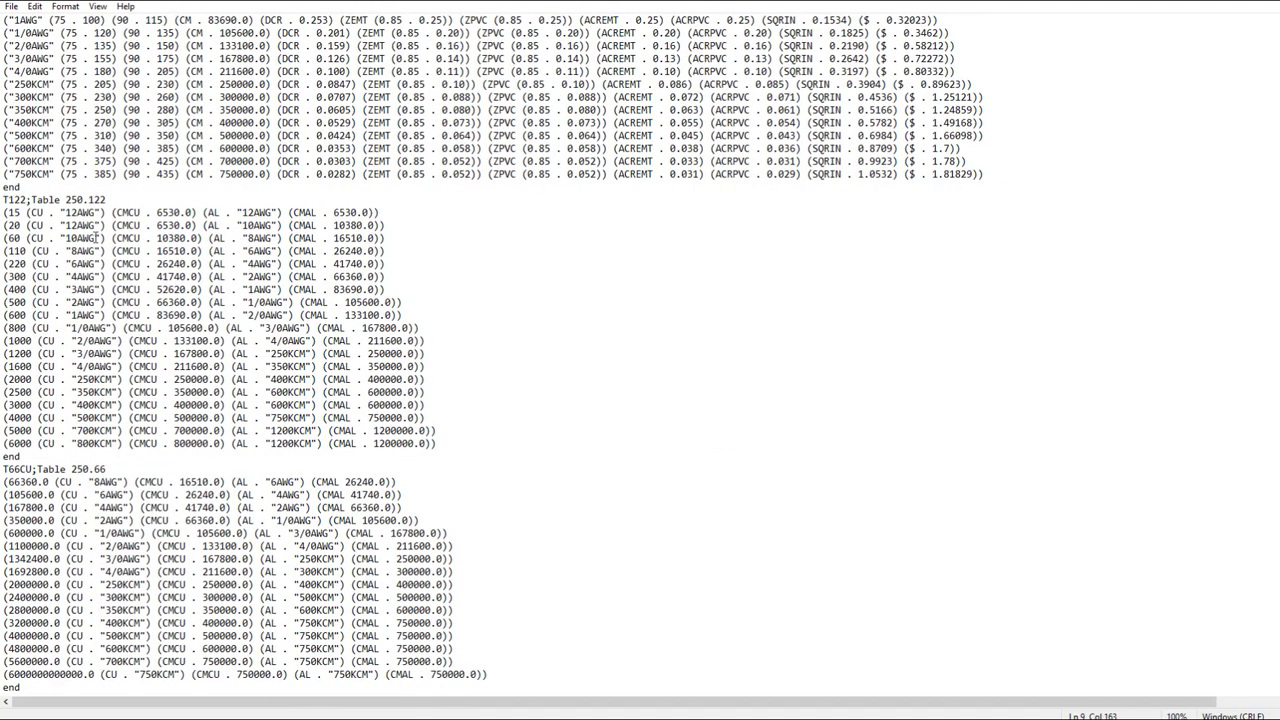
scroll(145, 365, down, 13)
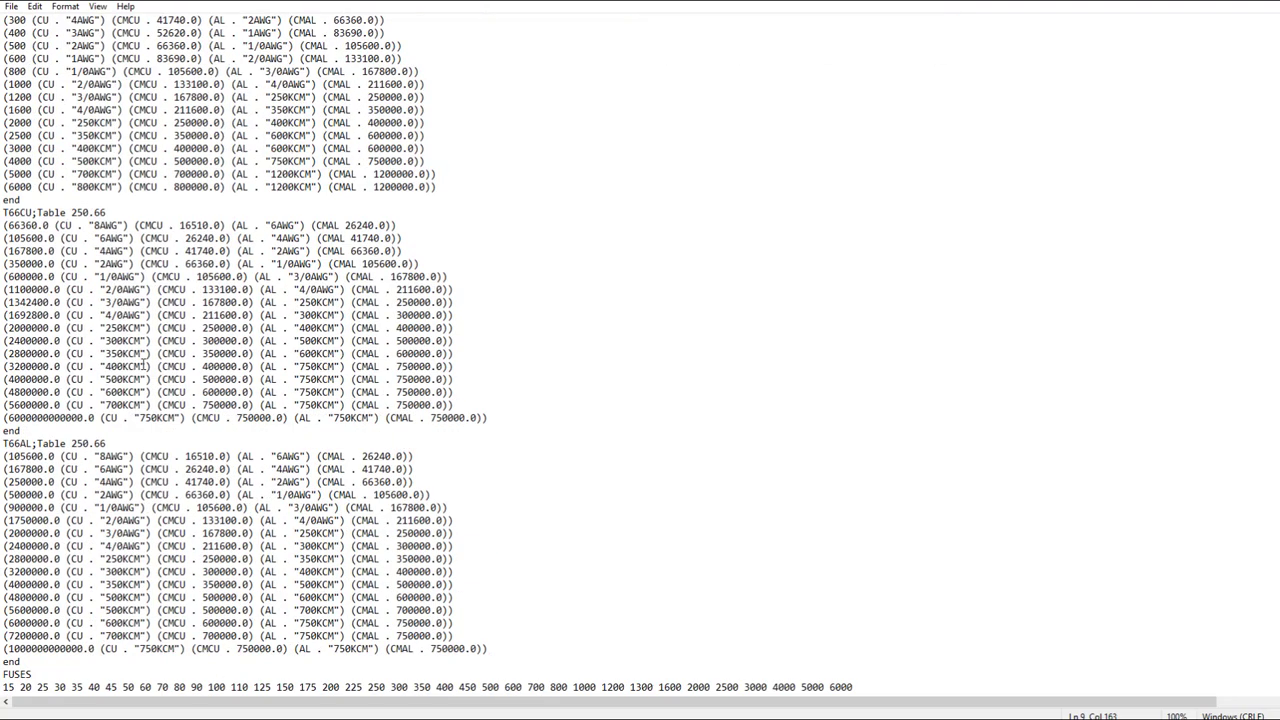
scroll(145, 365, down, 3)
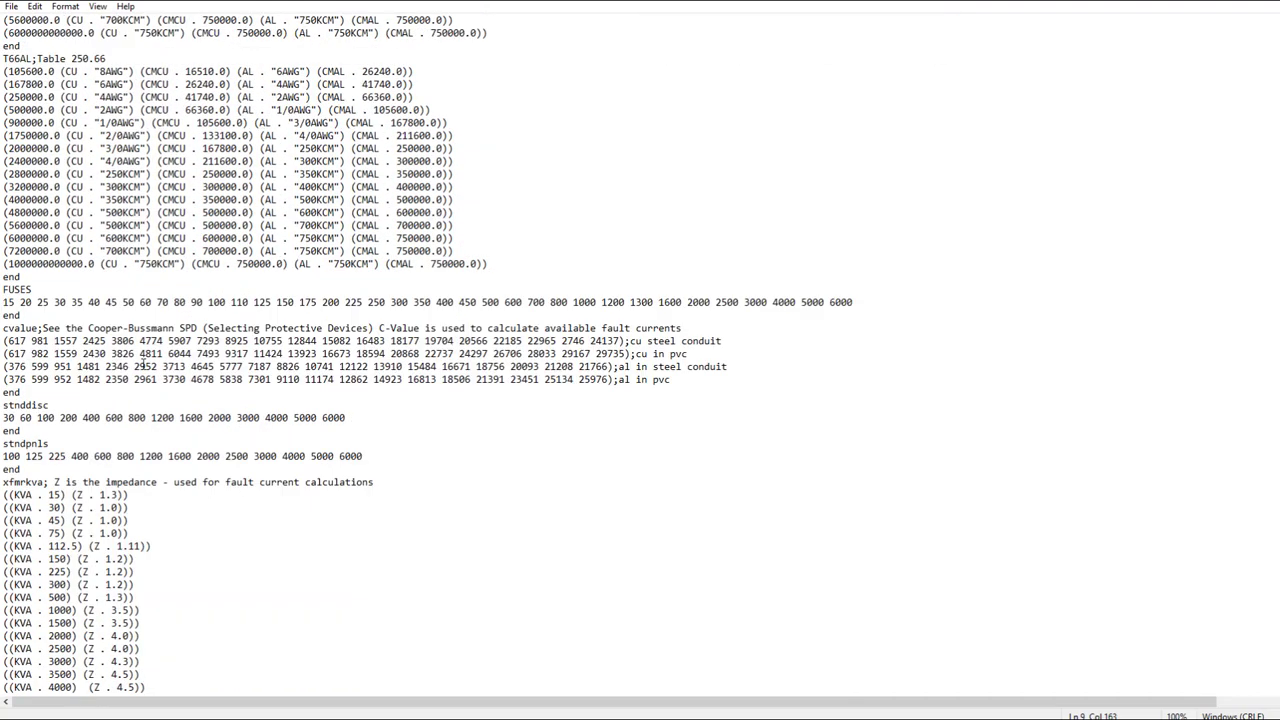
scroll(143, 366, down, 3)
scroll(143, 366, down, 7)
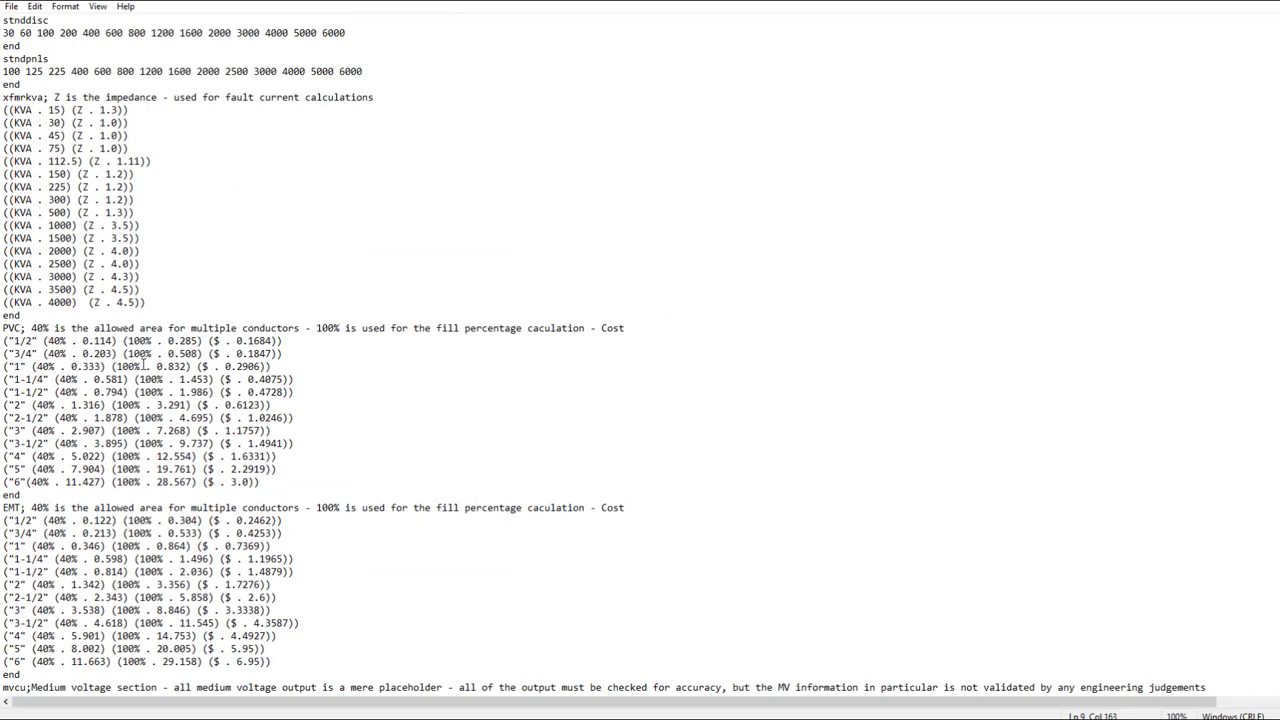
scroll(143, 366, down, 3)
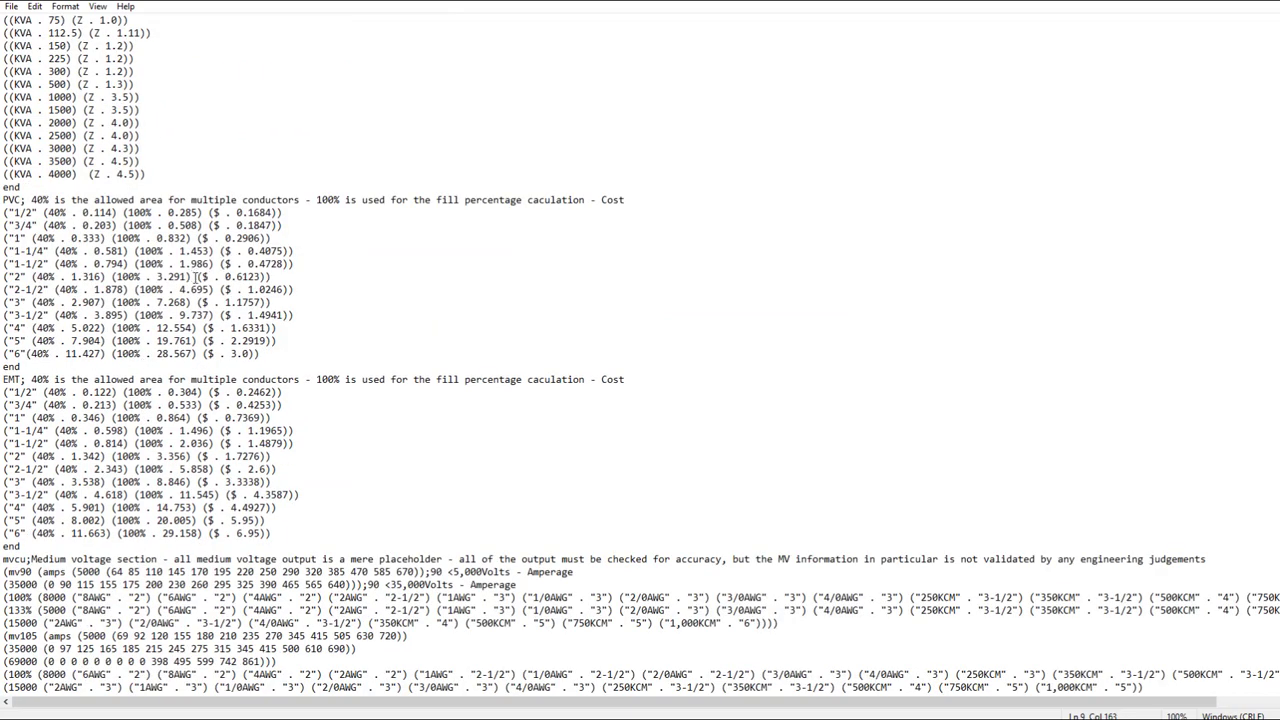
drag(197, 277, 272, 278)
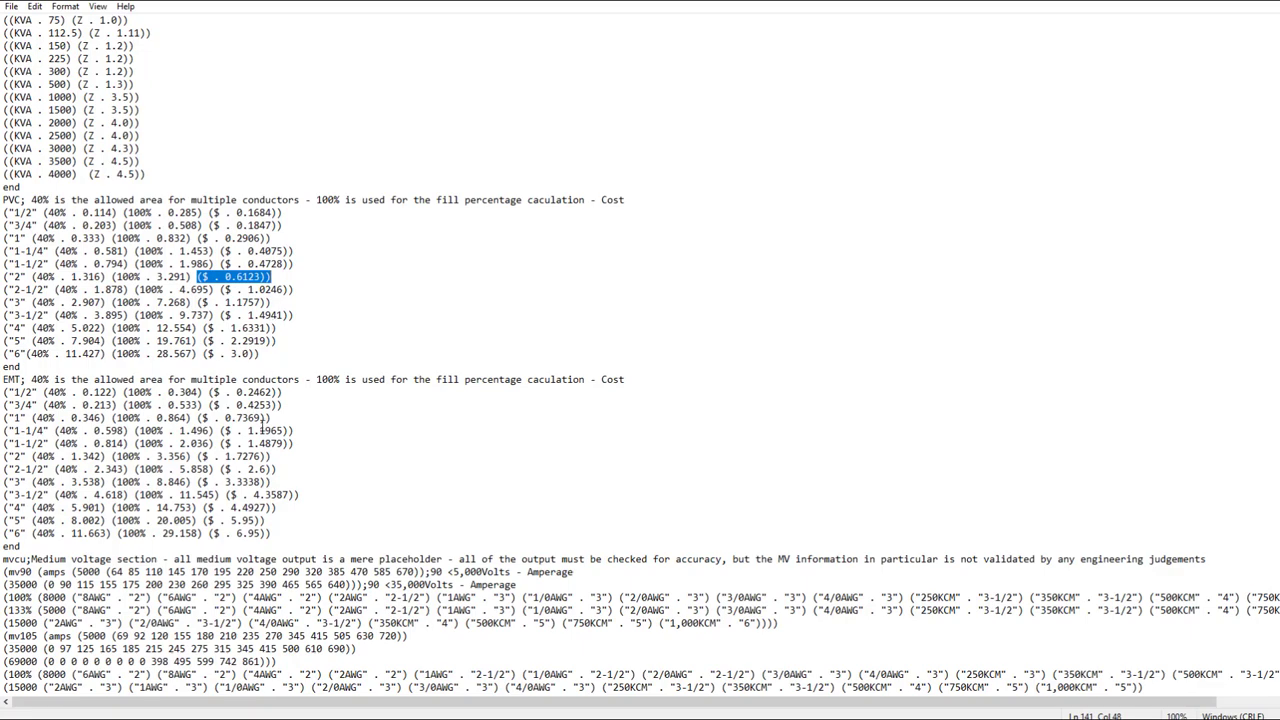
scroll(263, 428, down, 3)
scroll(263, 427, down, 3)
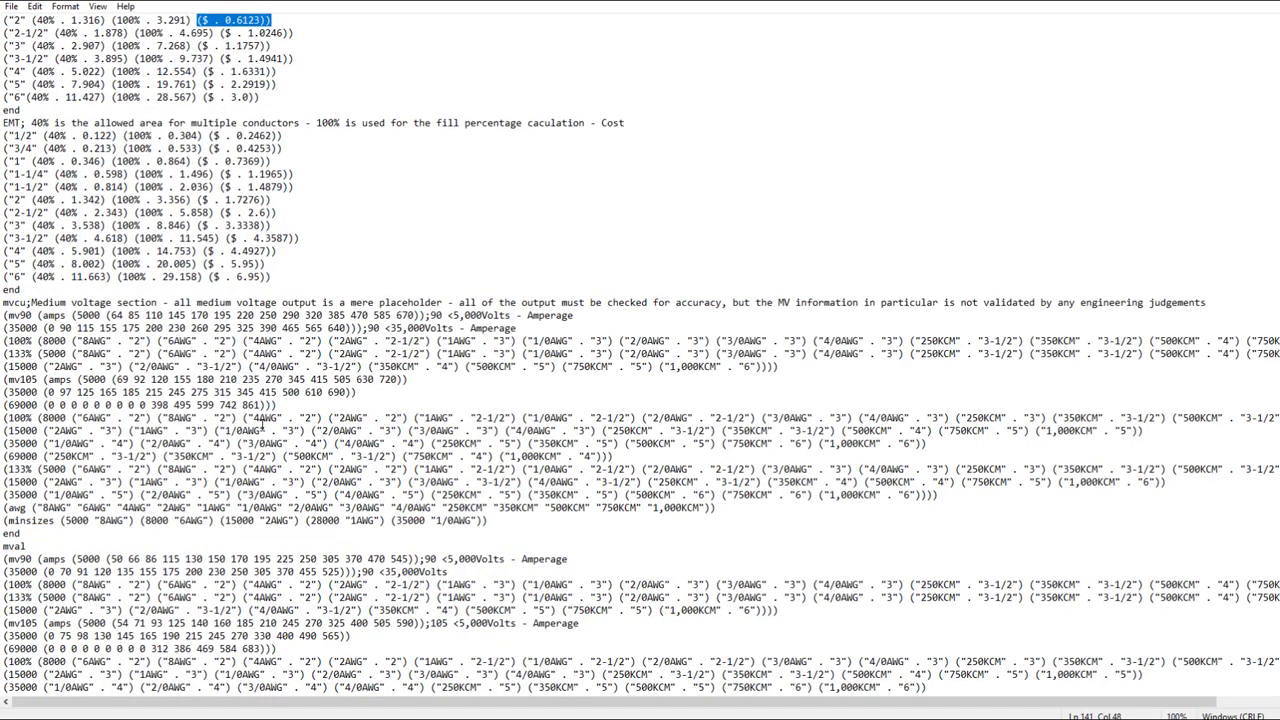
Step: Examine the EQBUDGETS panelboard costs, including the 600A row, and the PV wire and trench costs under Miscellaneous Costs
scroll(263, 428, down, 8)
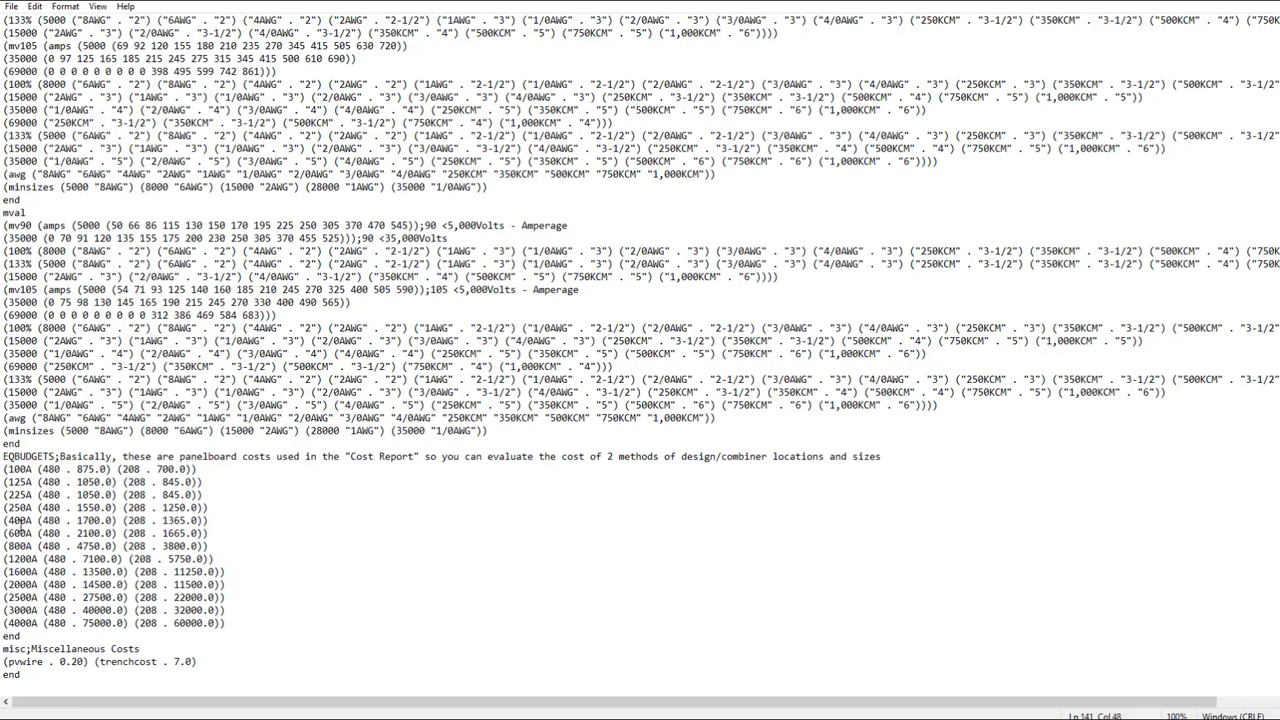
drag(4, 533, 213, 533)
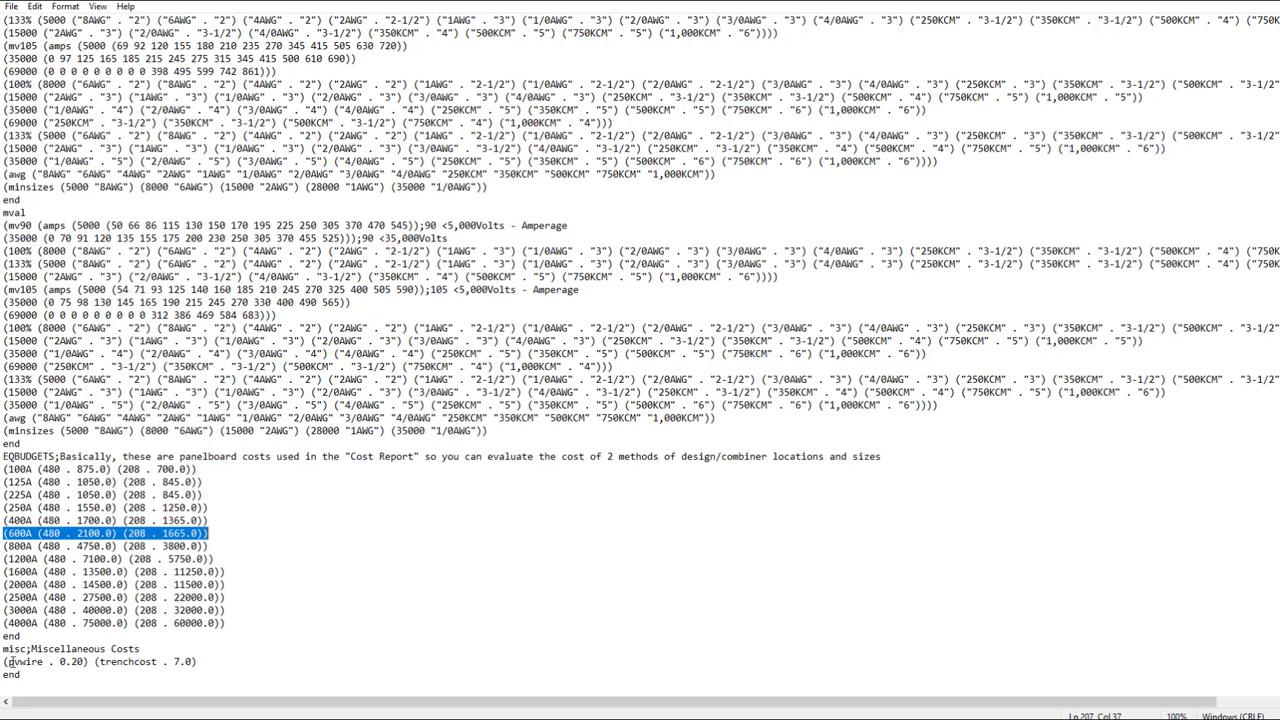
drag(13, 662, 213, 659)
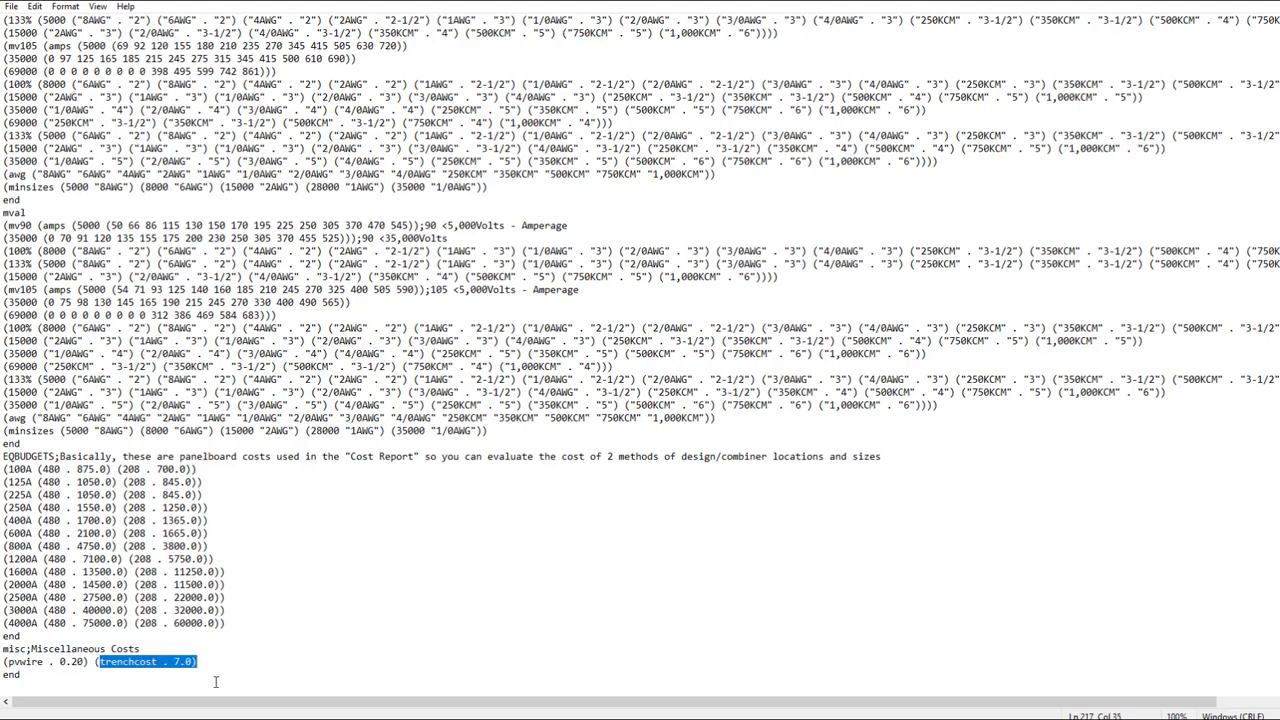
Step: Try adding a 900 fuse size between 800 and 1000 in the library file's FUSES list
scroll(297, 634, up, 13)
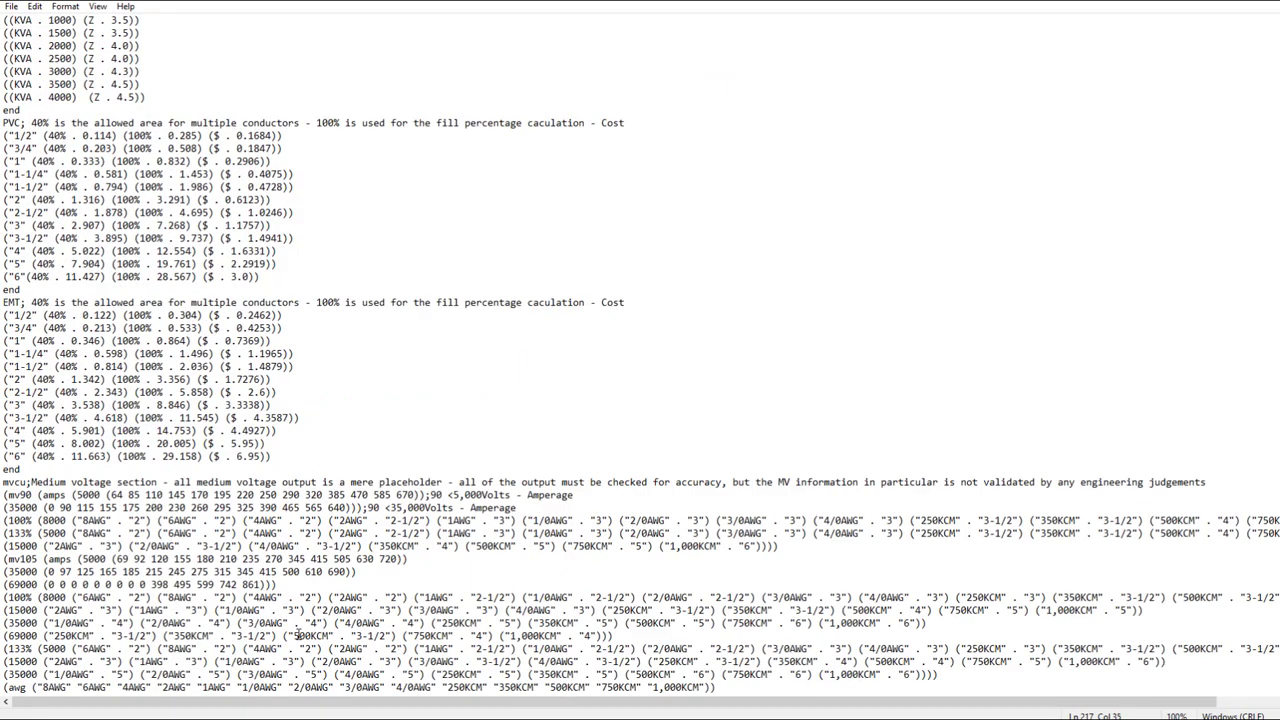
scroll(297, 634, up, 7)
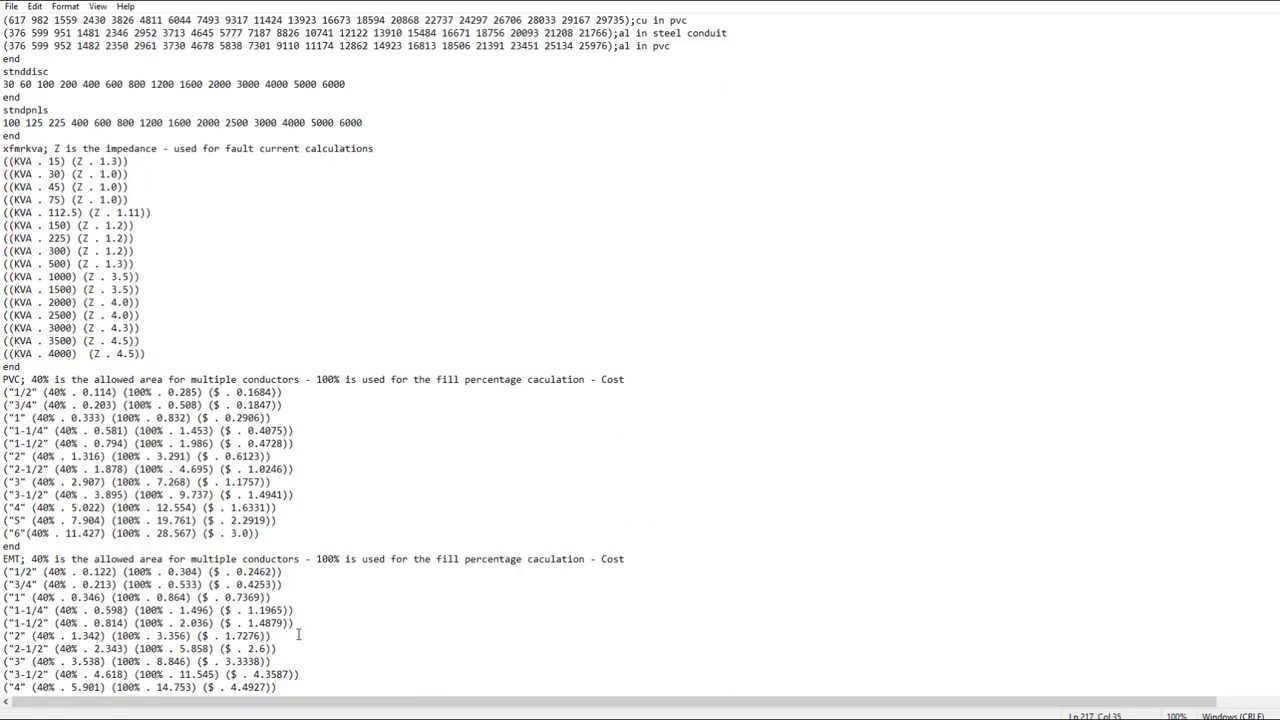
scroll(297, 634, up, 7)
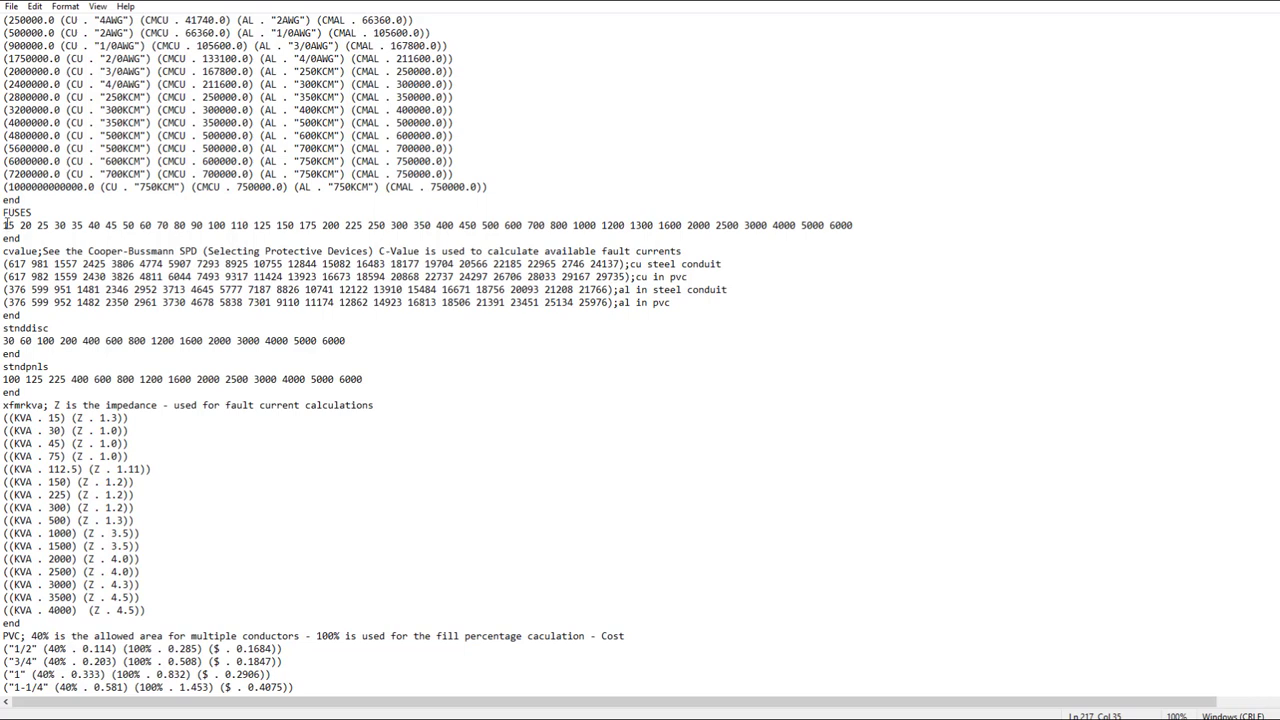
drag(4, 213, 873, 226)
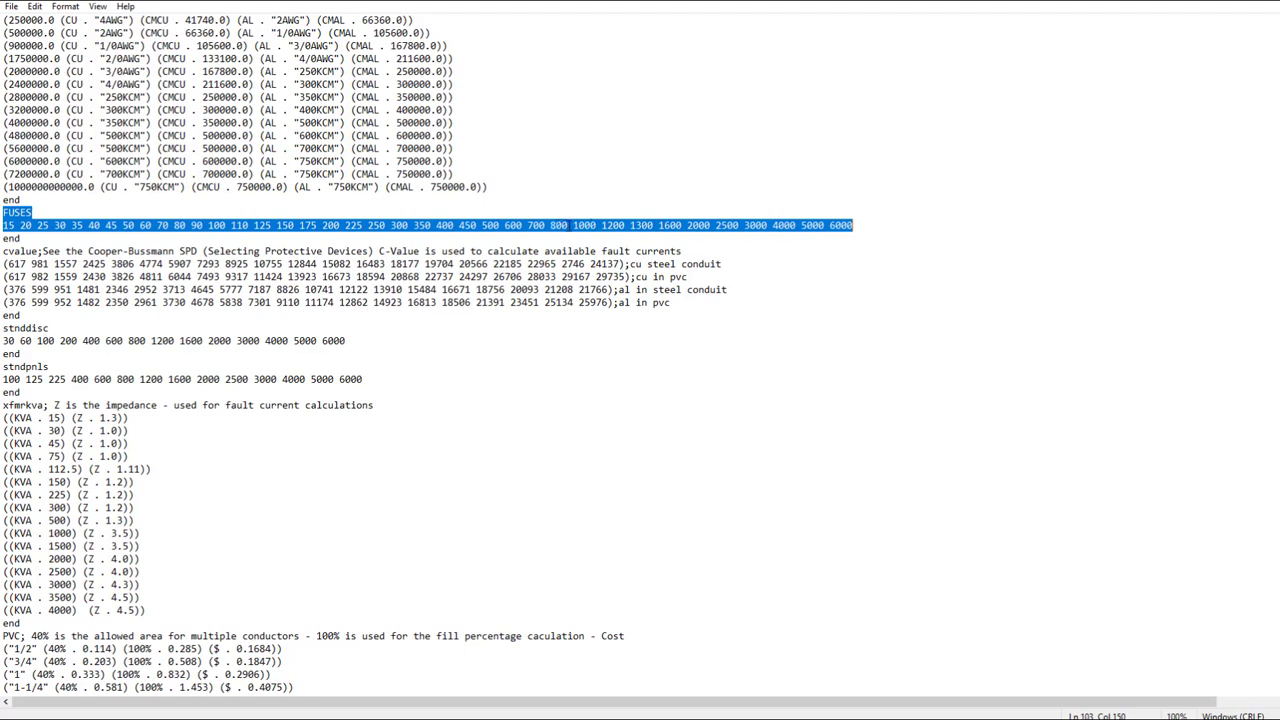
click(568, 225)
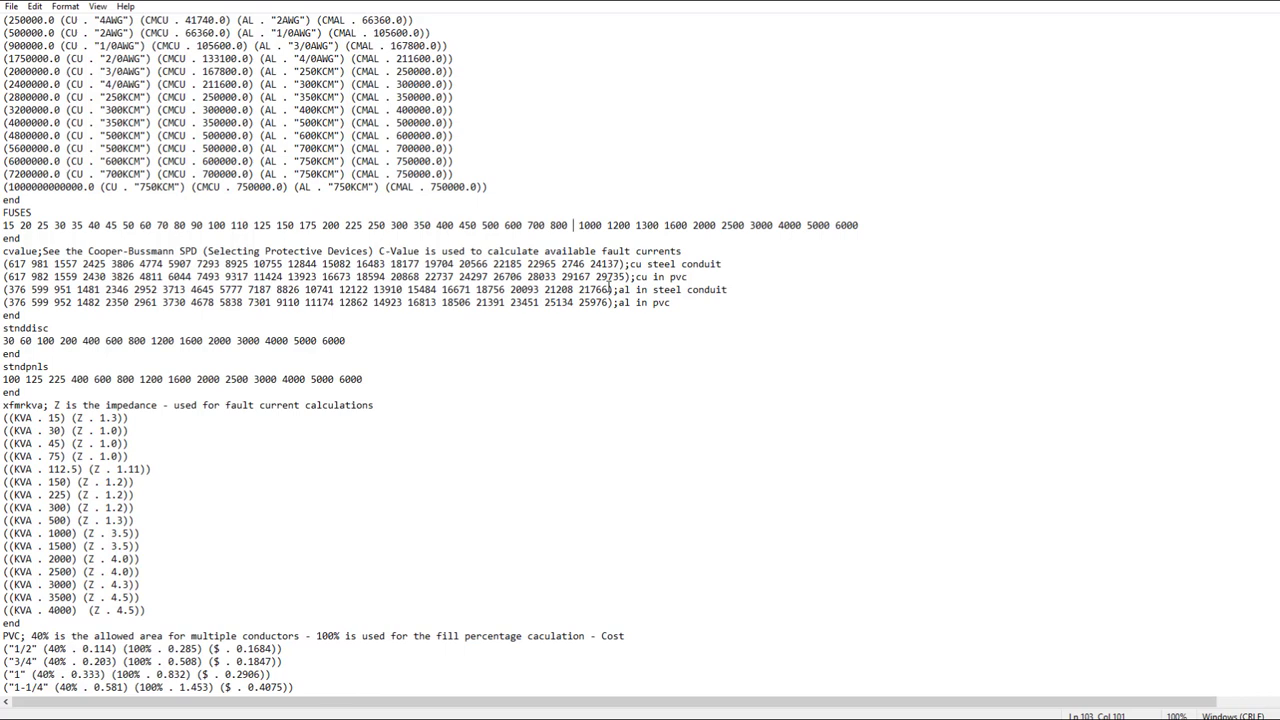
text(900)
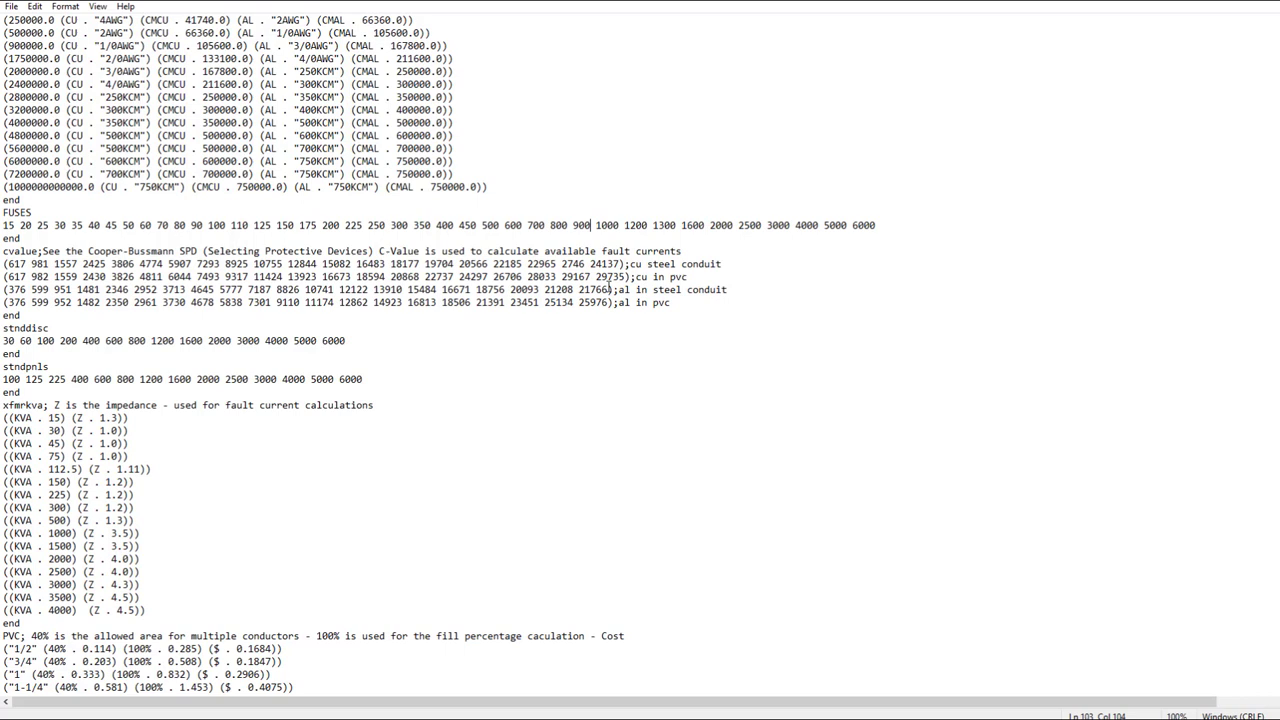
Step: Remove the added 900 entry and its extra space from the FUSES list
key(BackSpace)
key(BackSpace)
key(BackSpace)
key(BackSpace)
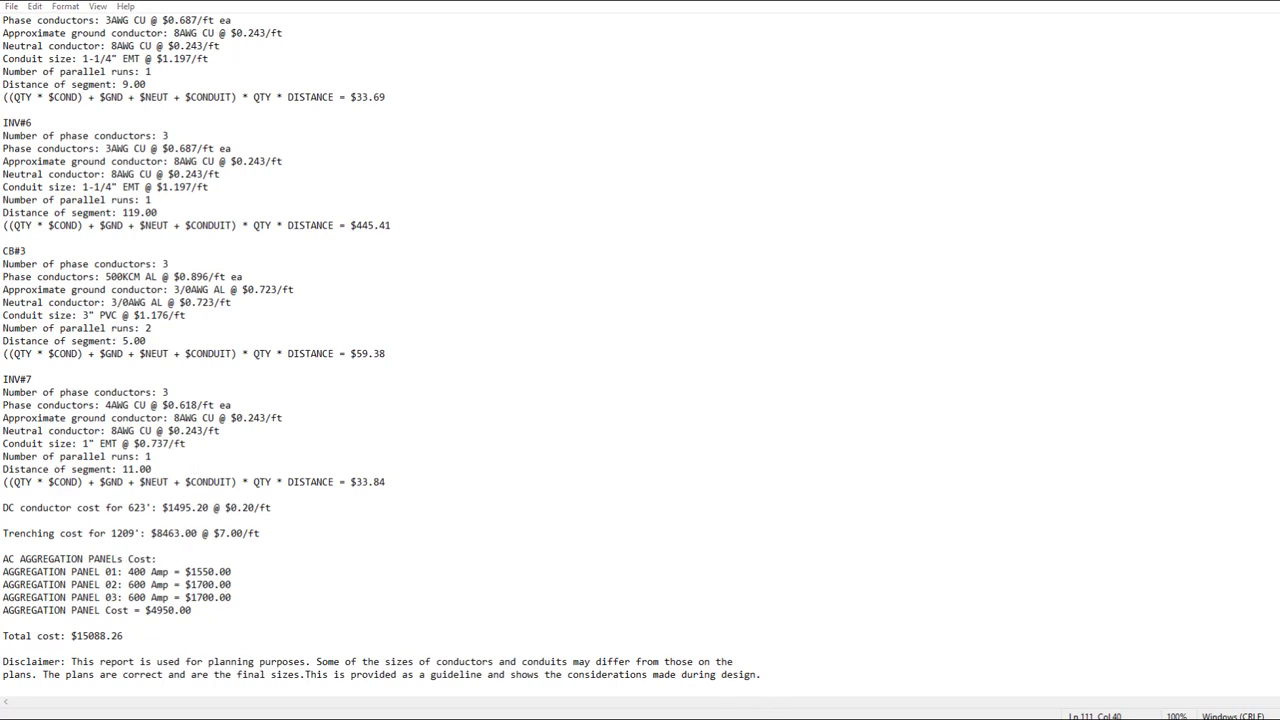
Step: Return to the CAD drawing and compare the voltage drop results at power factors 0.85 and 1.0, finishing on 1.0
key(alt+Tab)
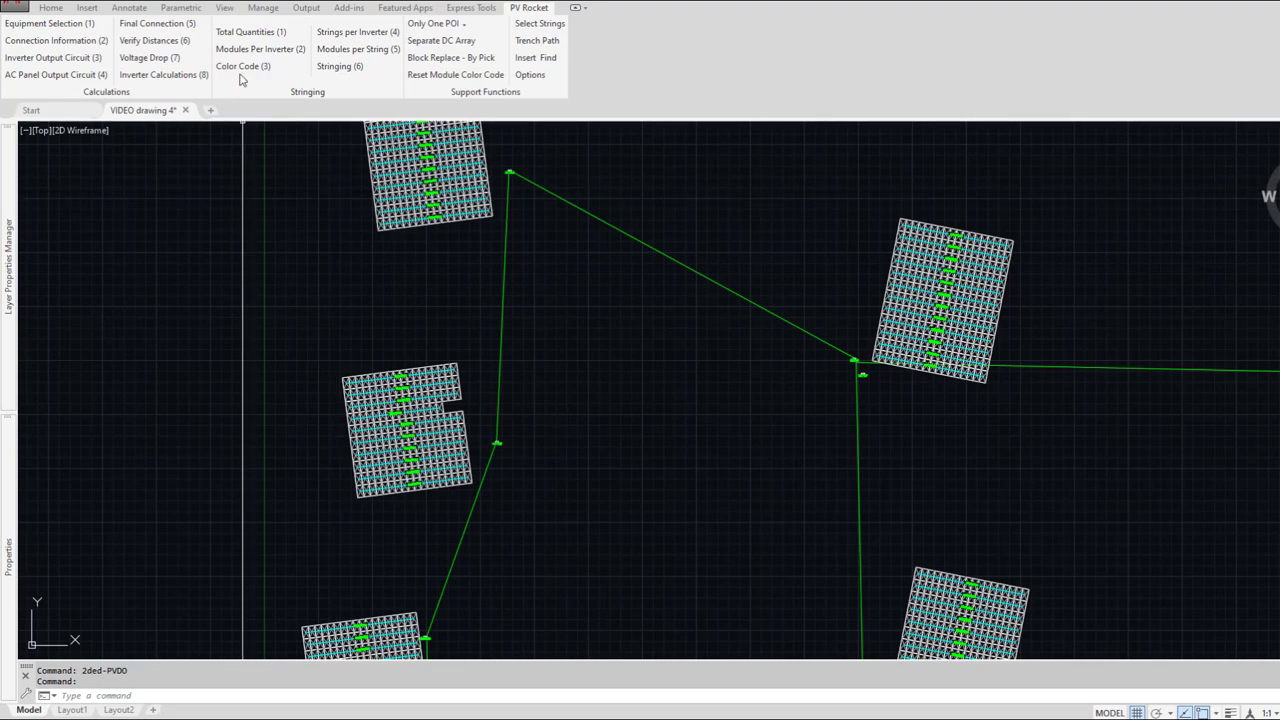
click(150, 58)
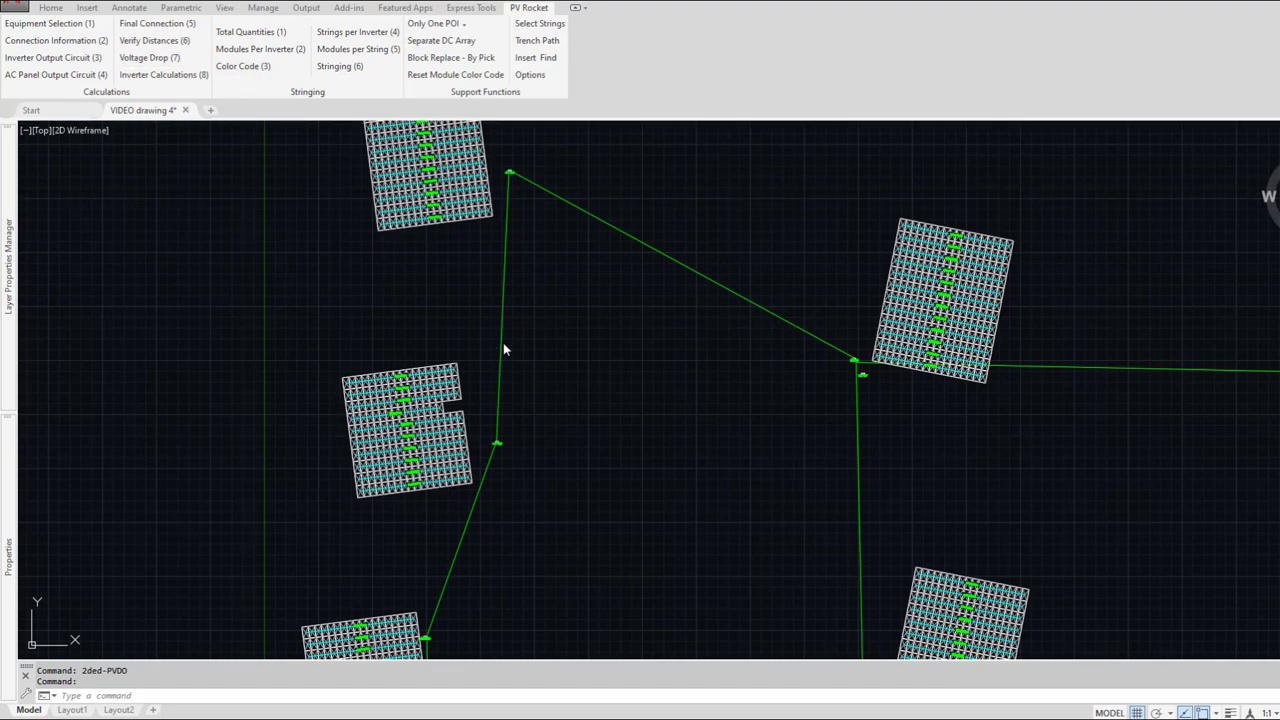
key(Return)
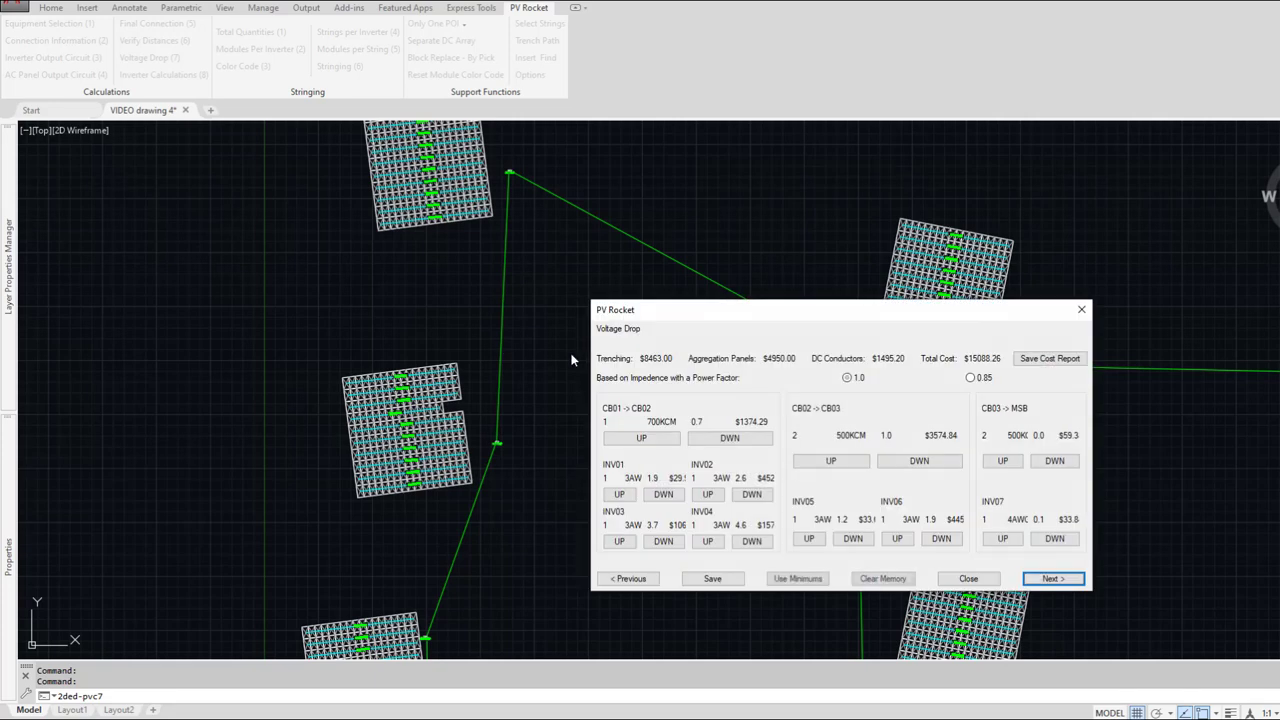
drag(748, 308, 545, 243)
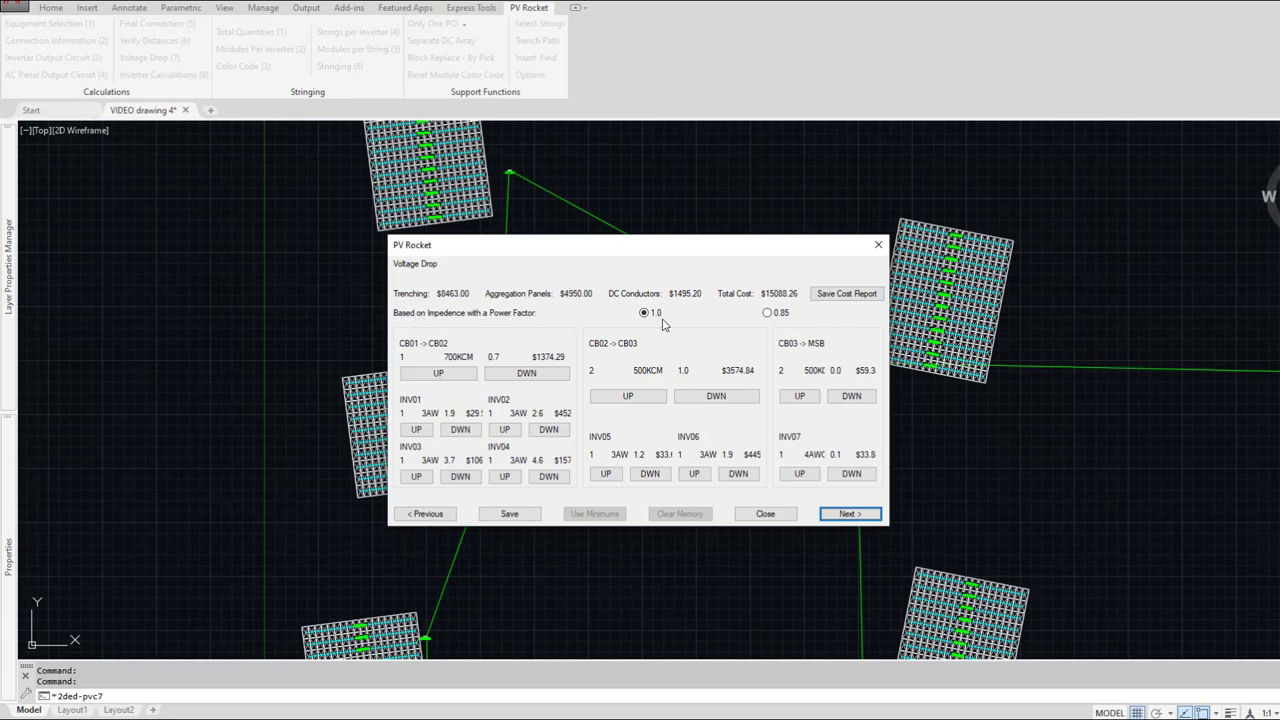
click(768, 313)
click(648, 313)
click(768, 313)
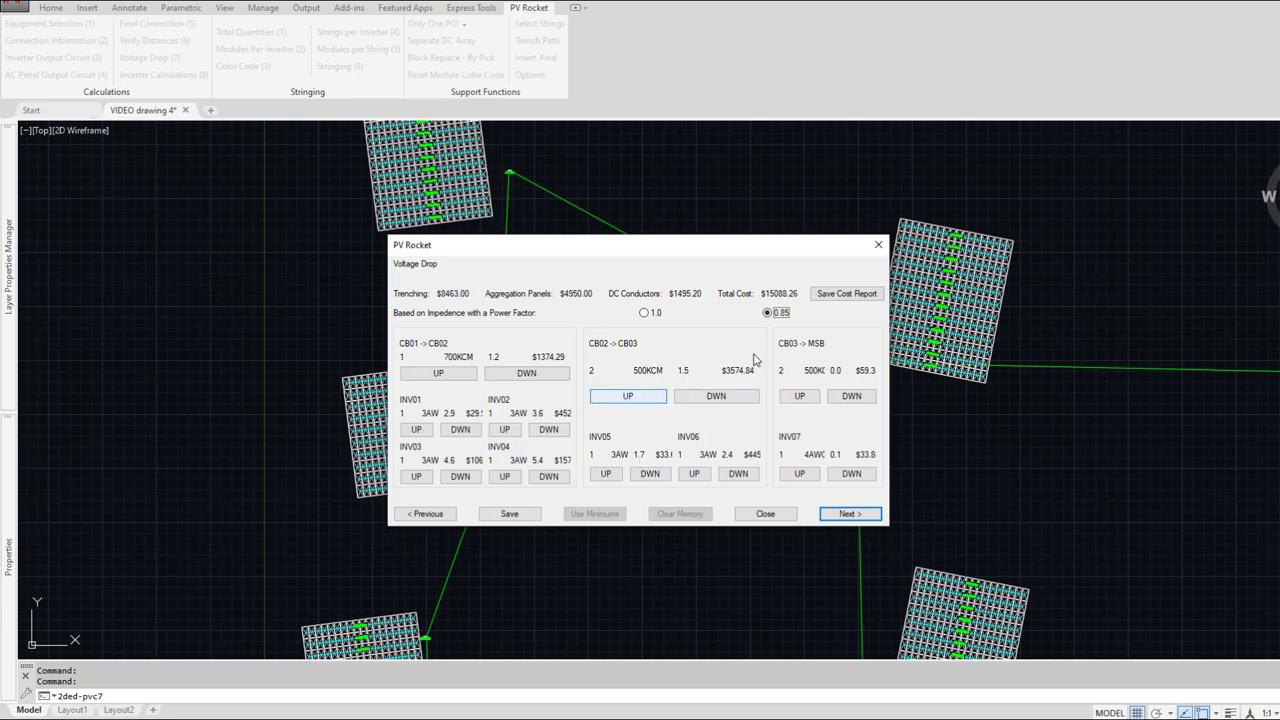
click(646, 313)
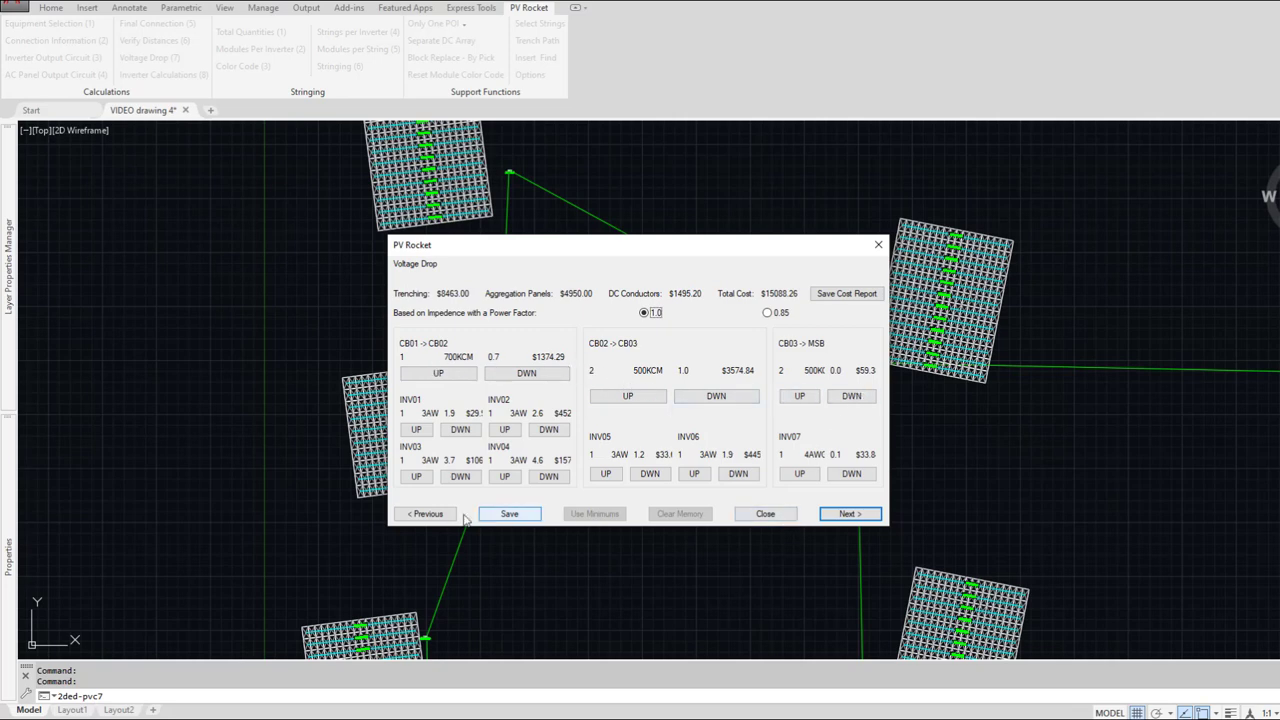
Step: Go back to the AC aggregation panels and set phase and neutral conductors to CU for Panel 1, copying the settings to all panels
click(420, 514)
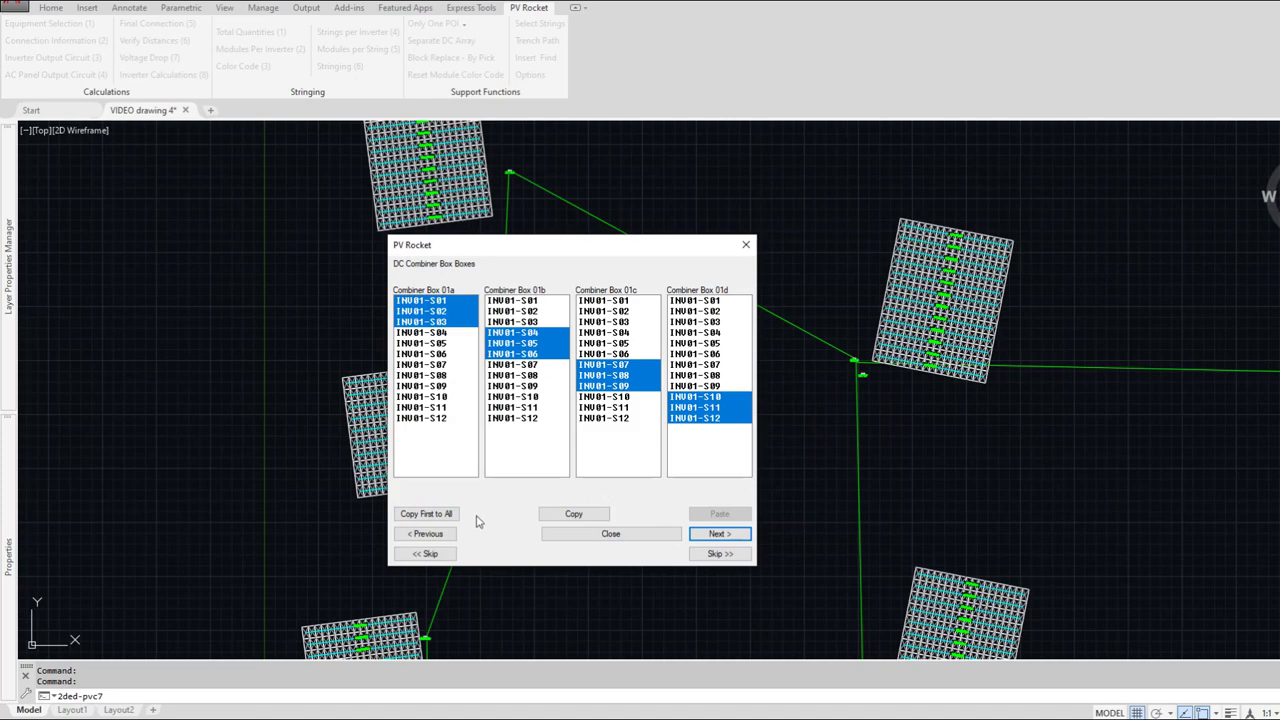
click(425, 534)
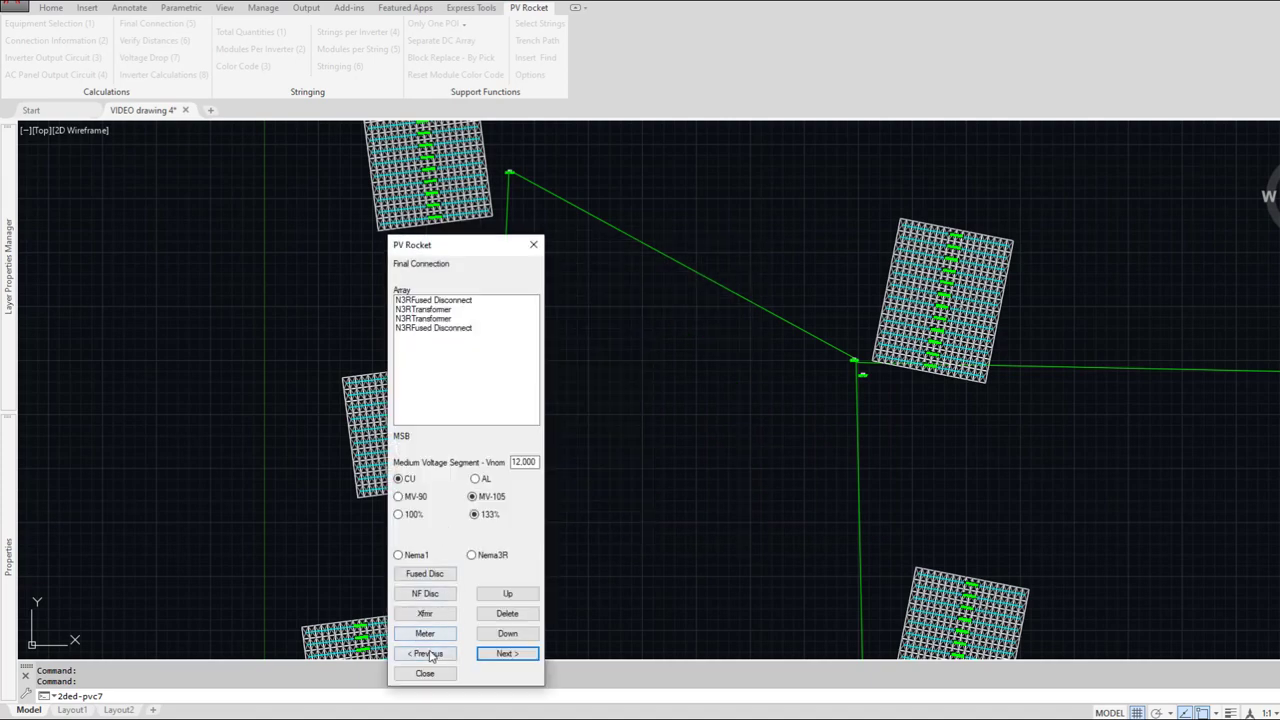
click(428, 654)
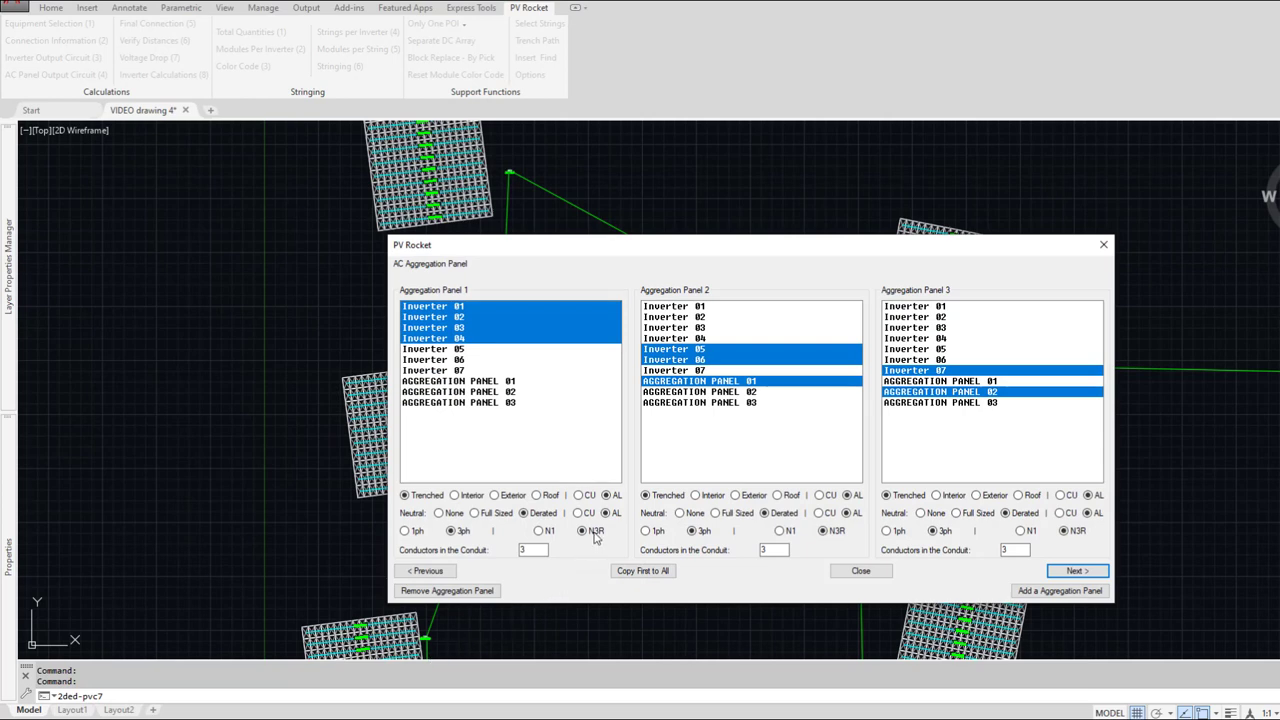
click(579, 495)
click(580, 513)
click(632, 572)
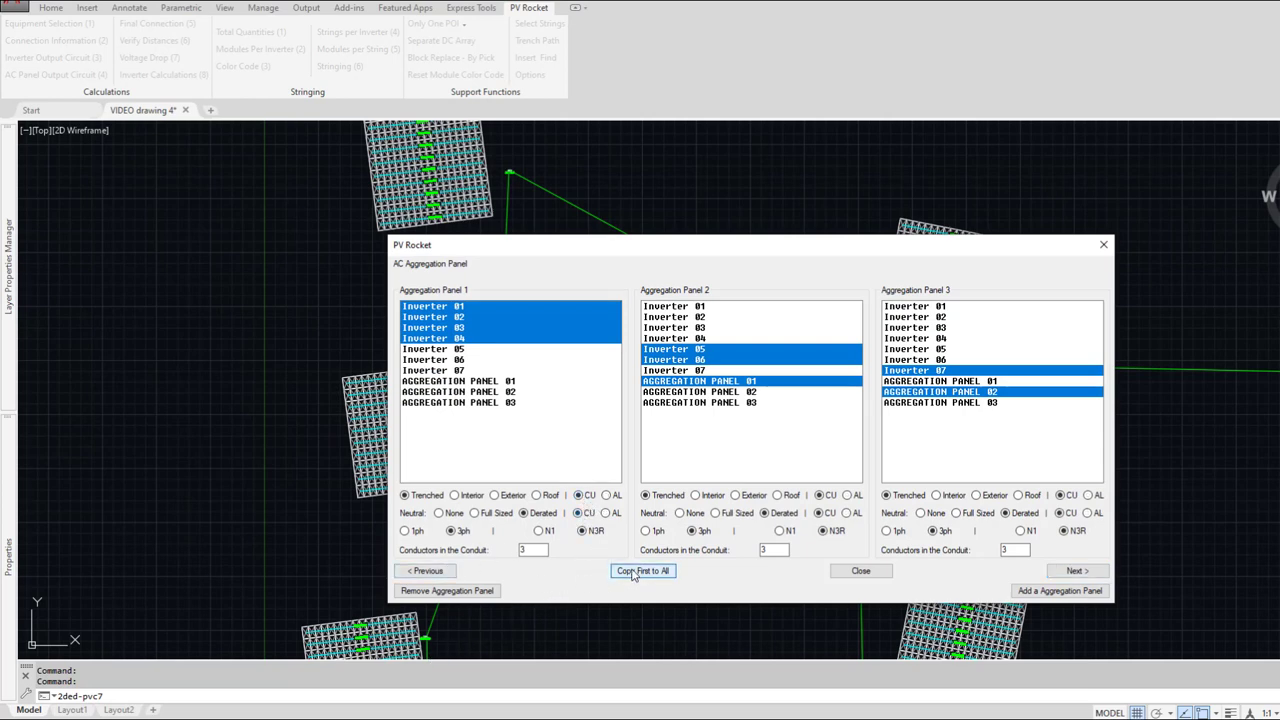
Step: Generate a feeder schedule for the copper design from the inverter calculations and move it straight up above the existing aluminum schedule
click(1078, 571)
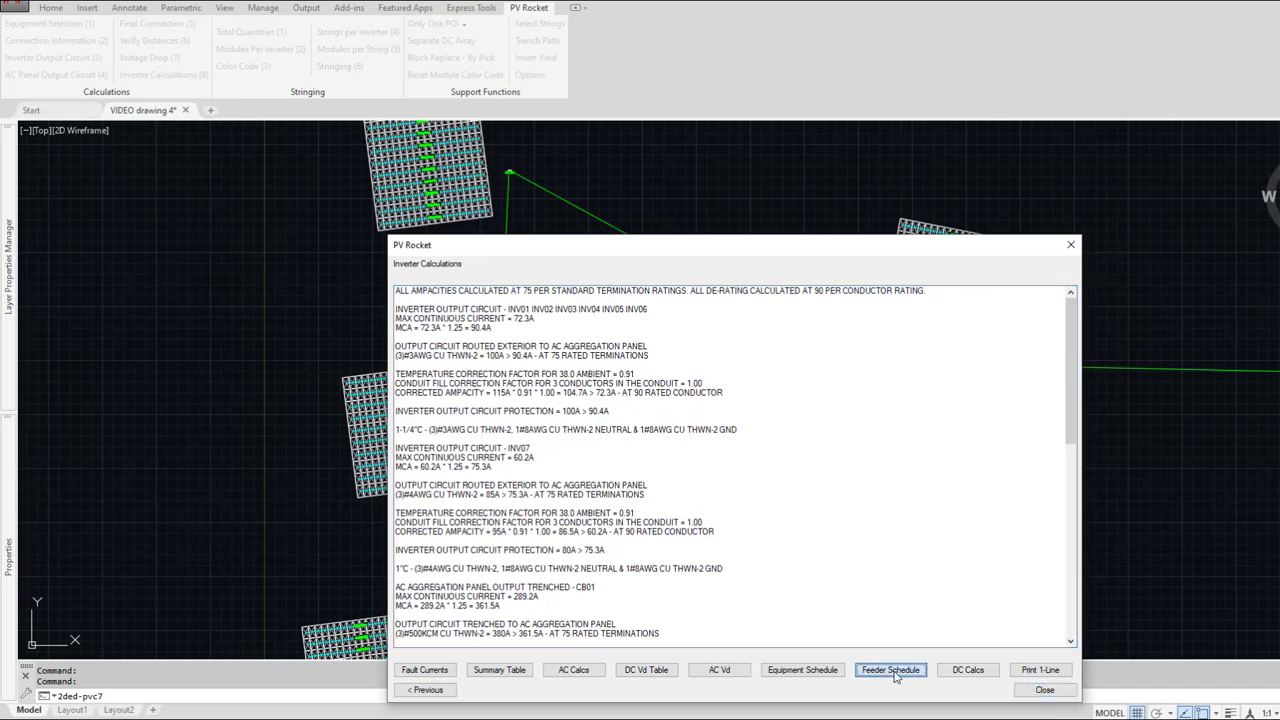
click(1044, 690)
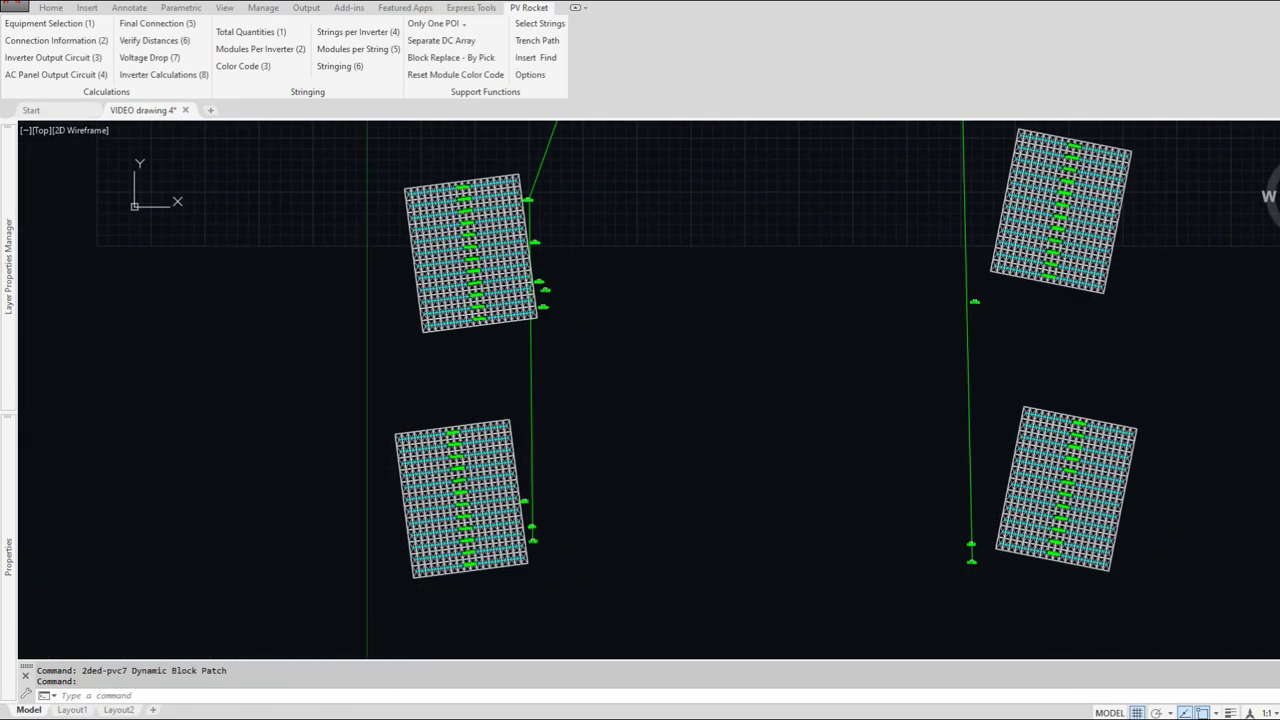
middle_drag(531, 511, 640, 183)
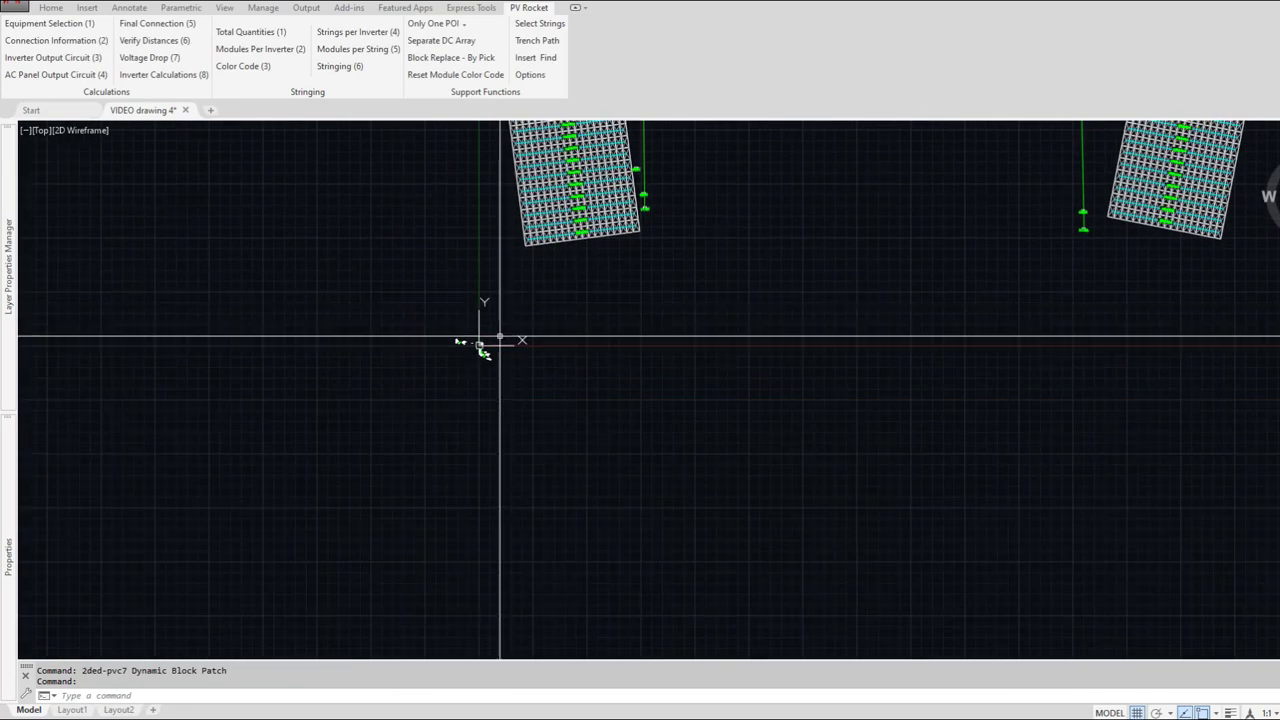
scroll(480, 348, up, 5)
scroll(501, 316, up, 15)
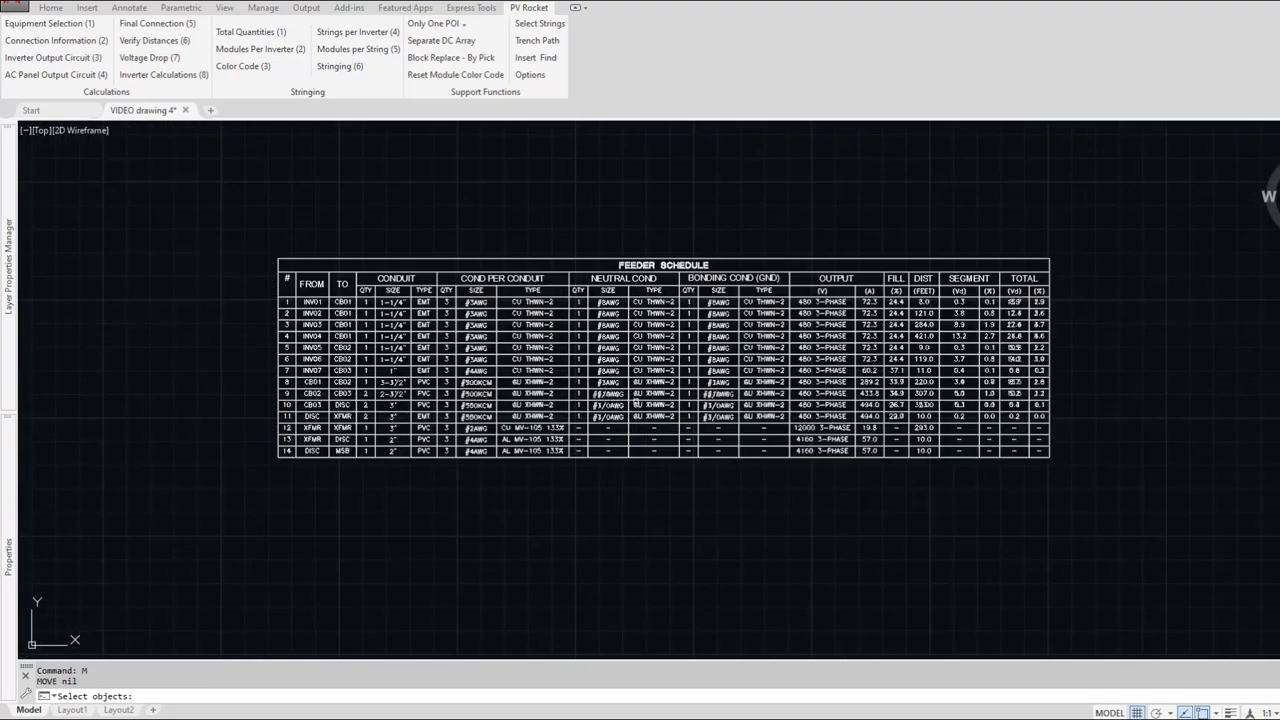
click(655, 408)
key(Return)
click(656, 390)
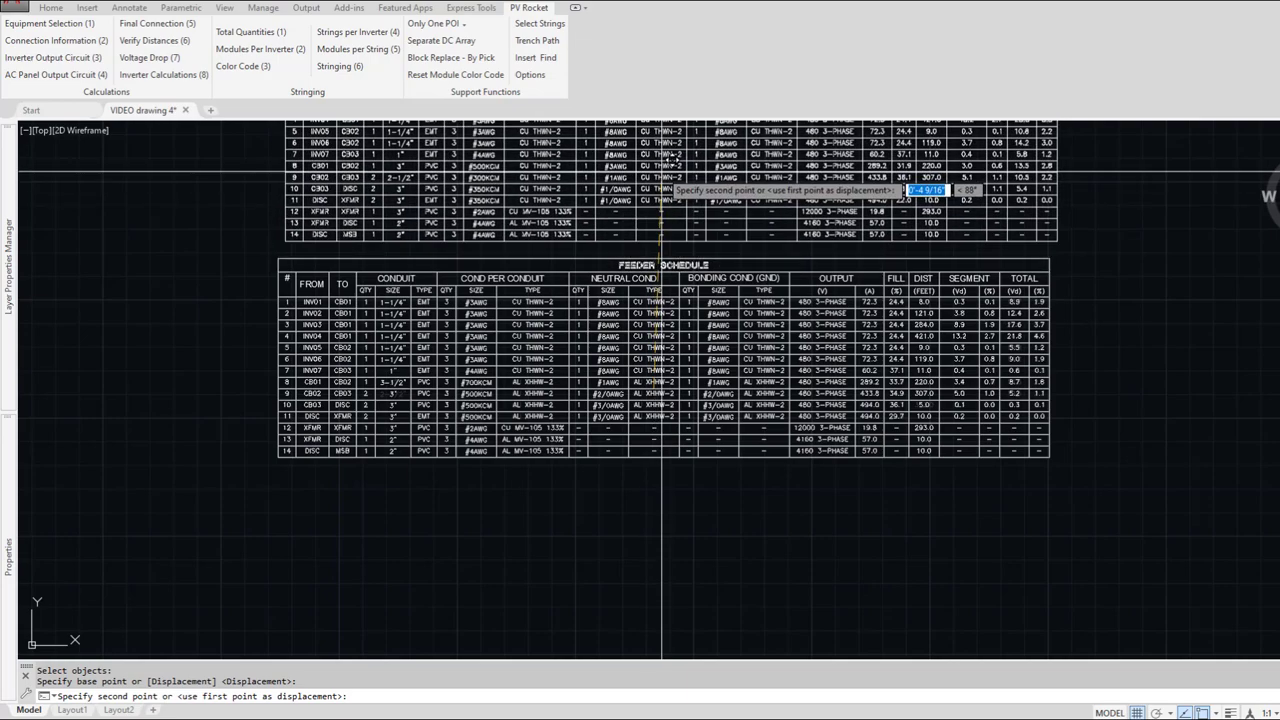
key(F8)
click(643, 177)
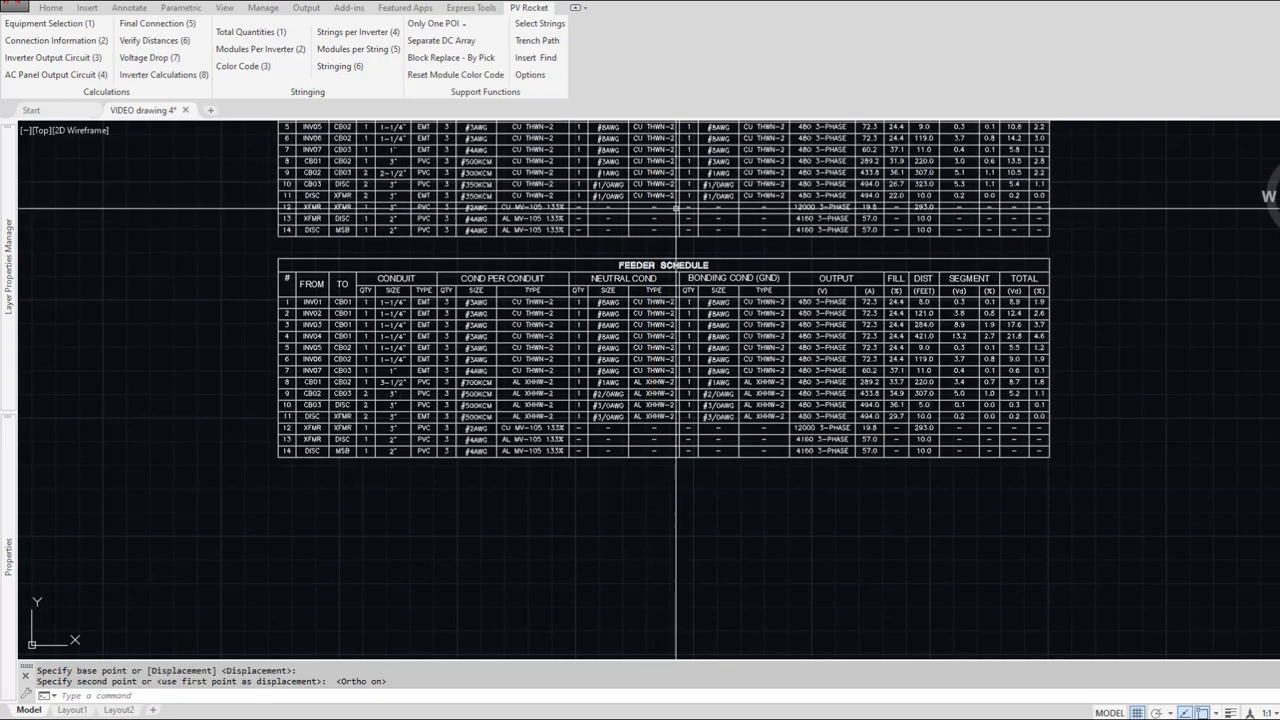
mouse_move(676, 210)
middle_down()
mouse_move(669, 329)
mouse_move(681, 390)
middle_up()
scroll(668, 330, up, 3)
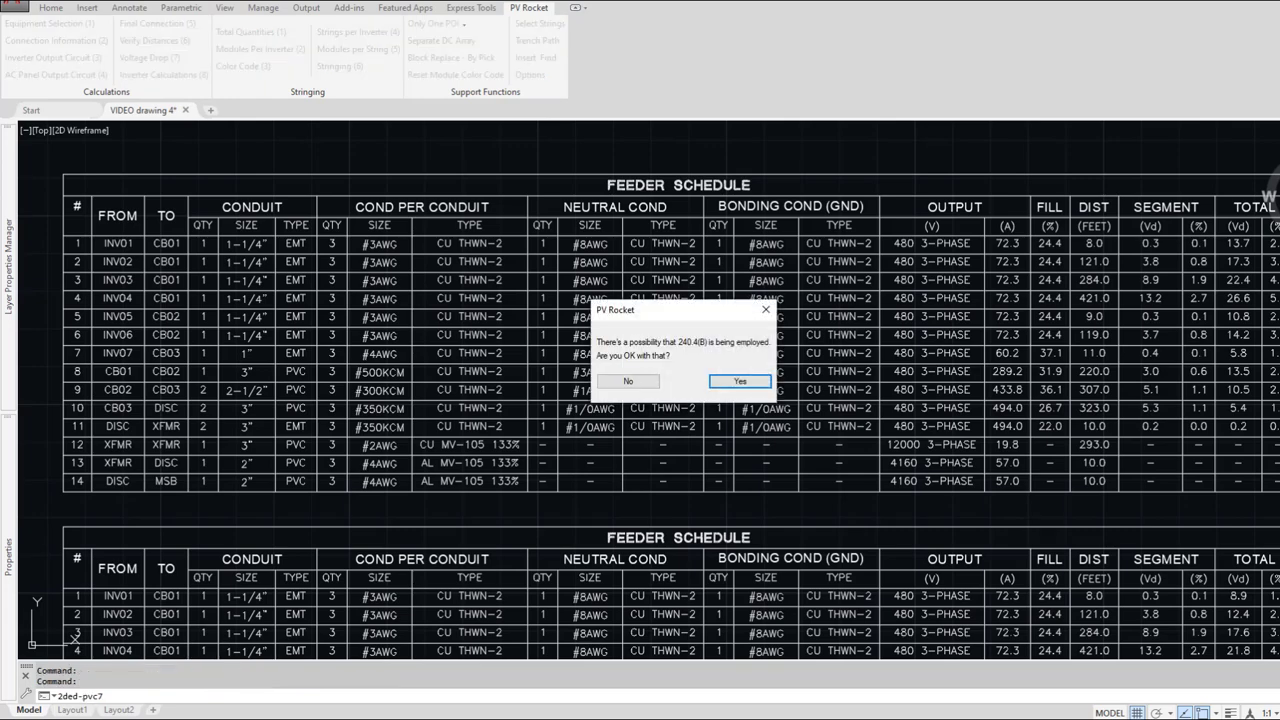
Step: Accept the possible use of 240.4(B) and try upsizing the CB01 to CB02 feeder to a single run of 750KCM
key(Return)
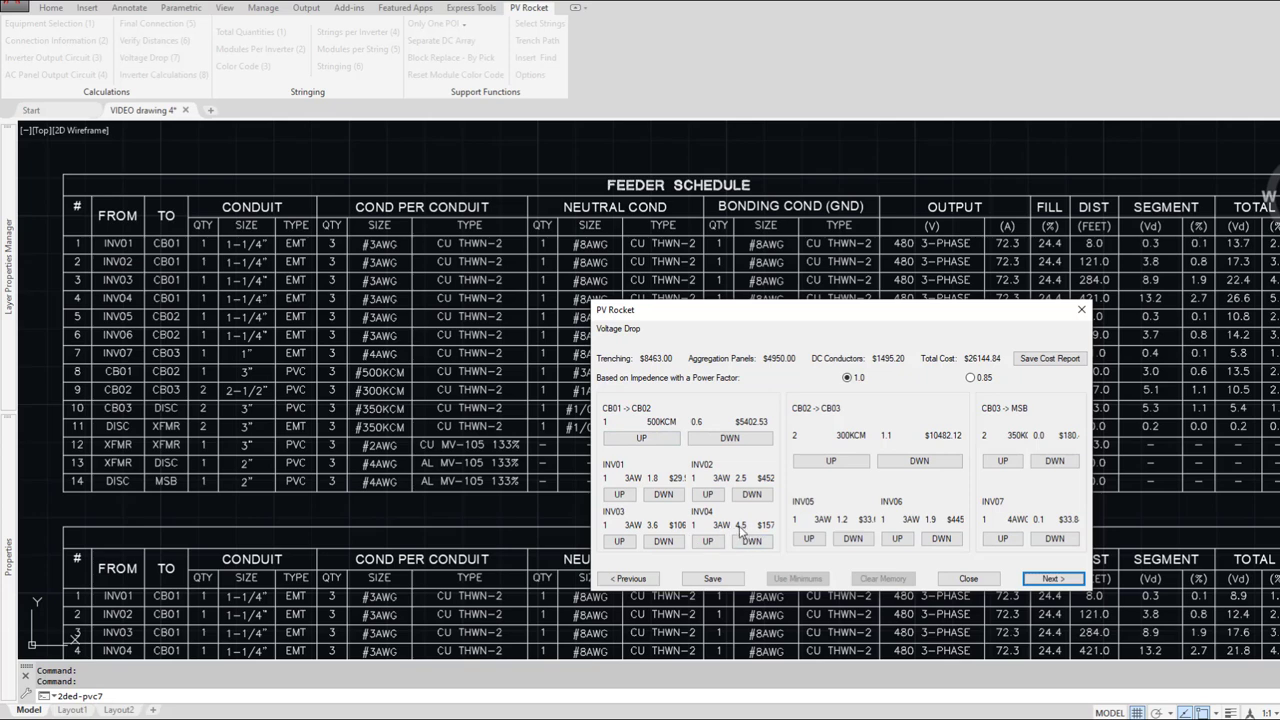
click(641, 438)
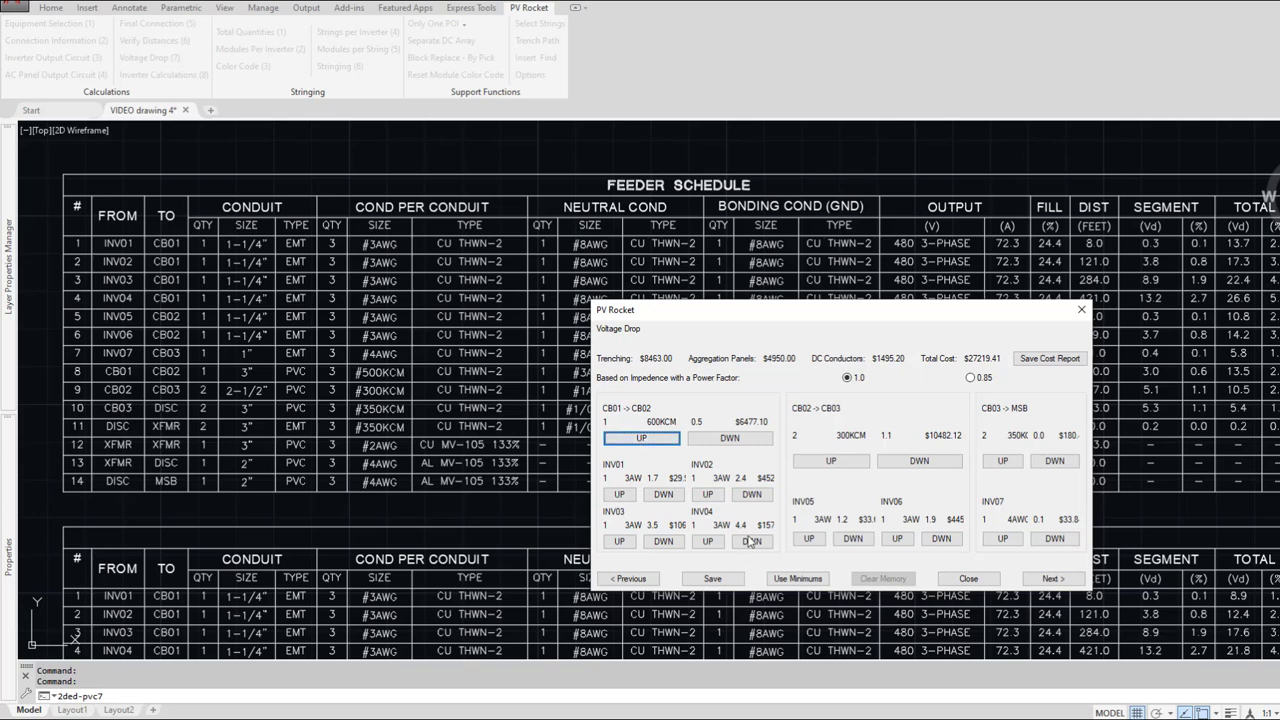
click(641, 439)
click(642, 440)
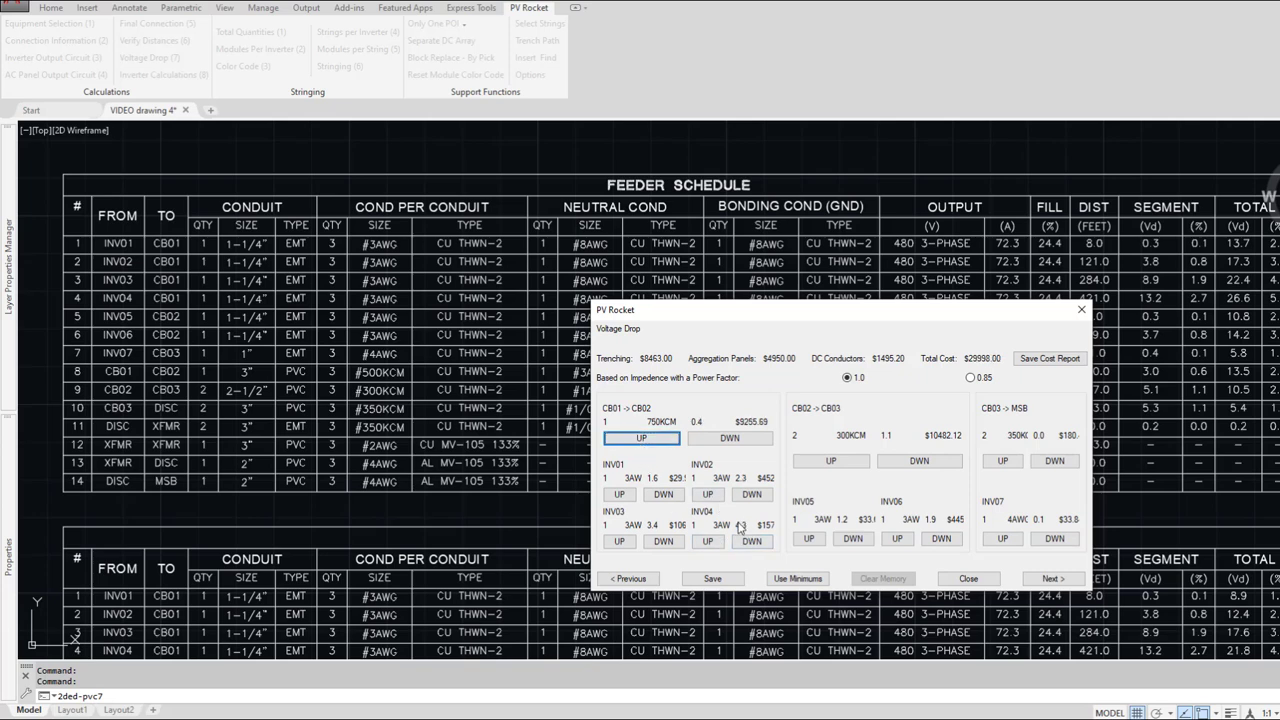
Step: Try upsizing the CB03 to MSB feeder to two runs of 750KCM
click(1003, 461)
click(1003, 461)
click(1003, 461)
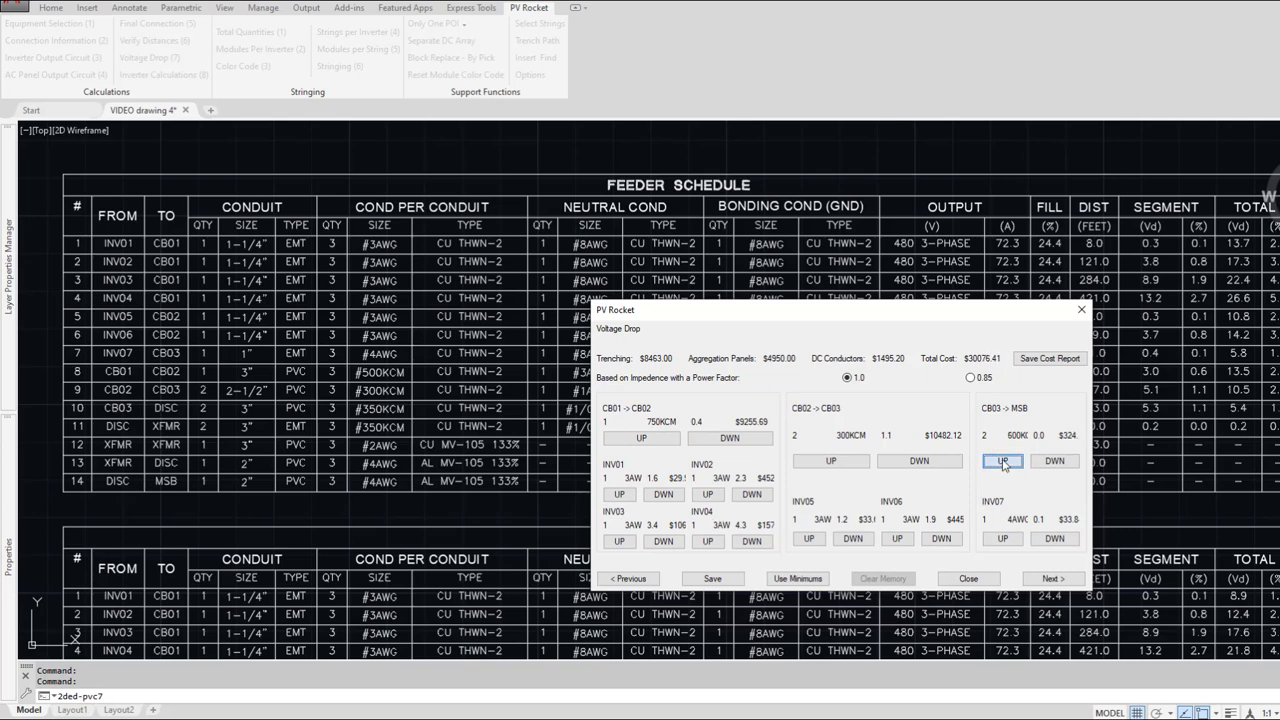
click(1003, 461)
click(1003, 461)
Step: Try the CB01 to CB02 feeder with two parallel runs of 250KCM, and close the voltage drop check without saving
click(651, 440)
drag(760, 315, 566, 74)
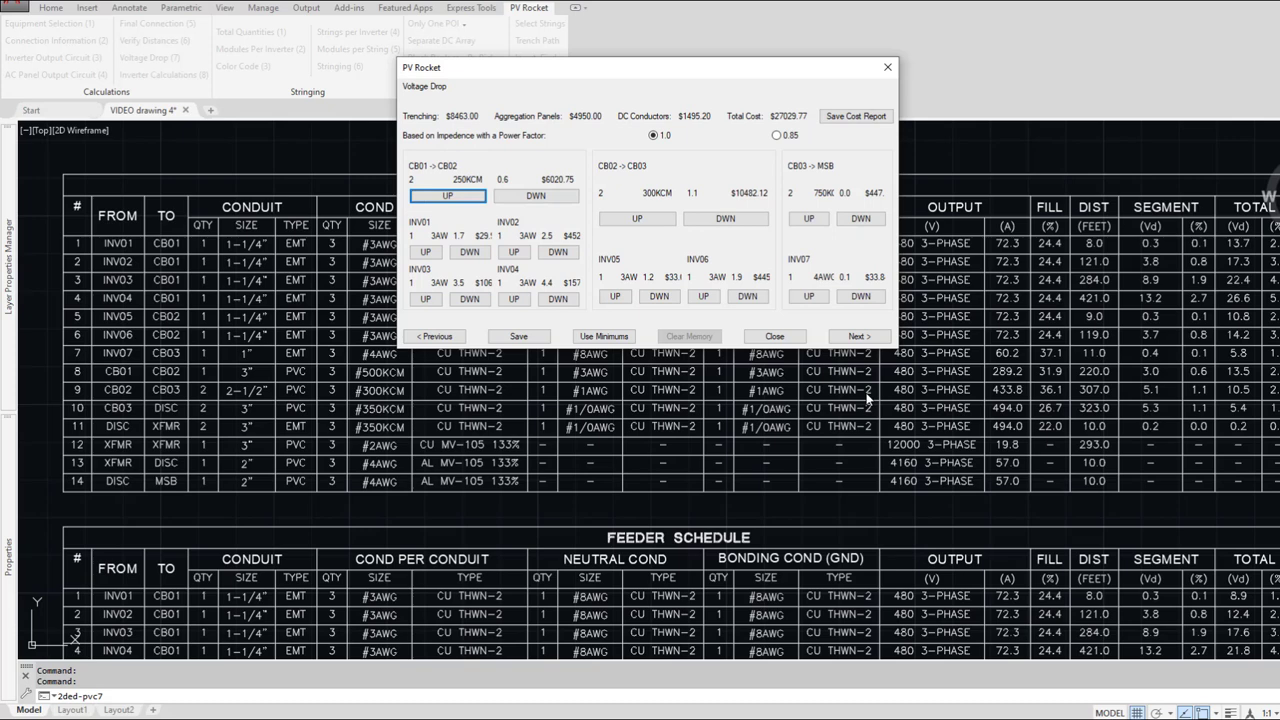
click(520, 197)
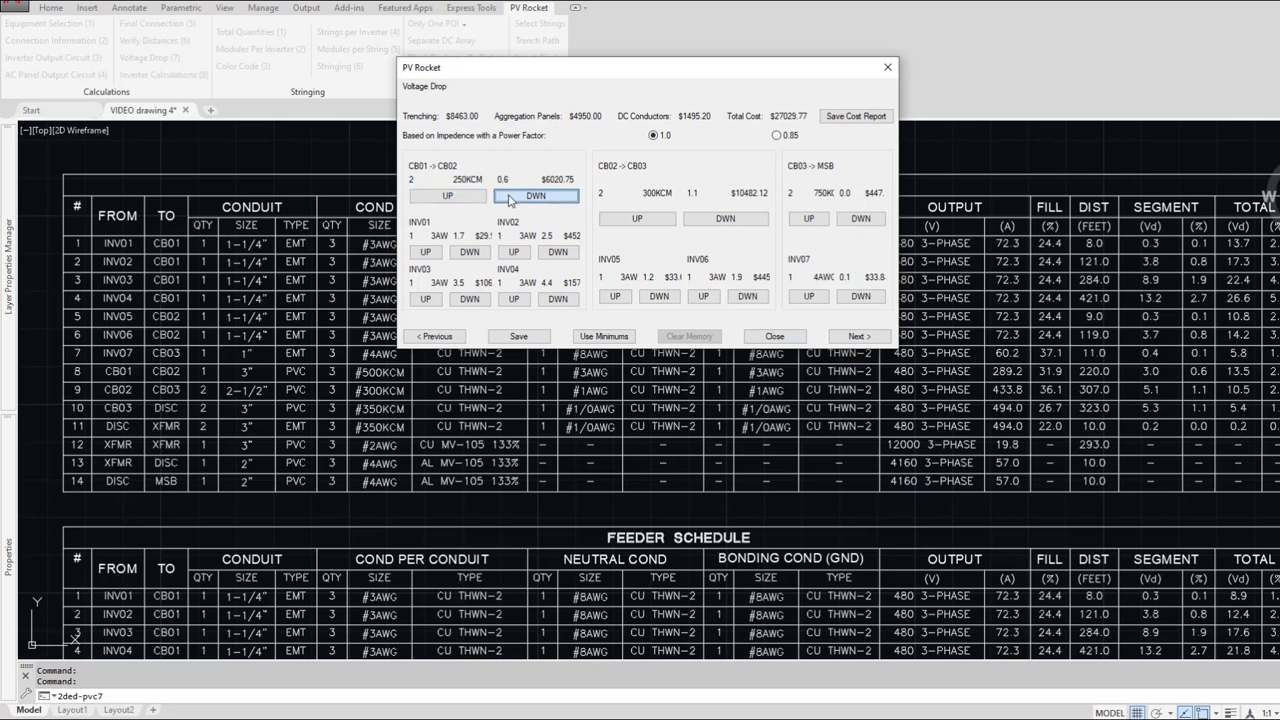
click(457, 196)
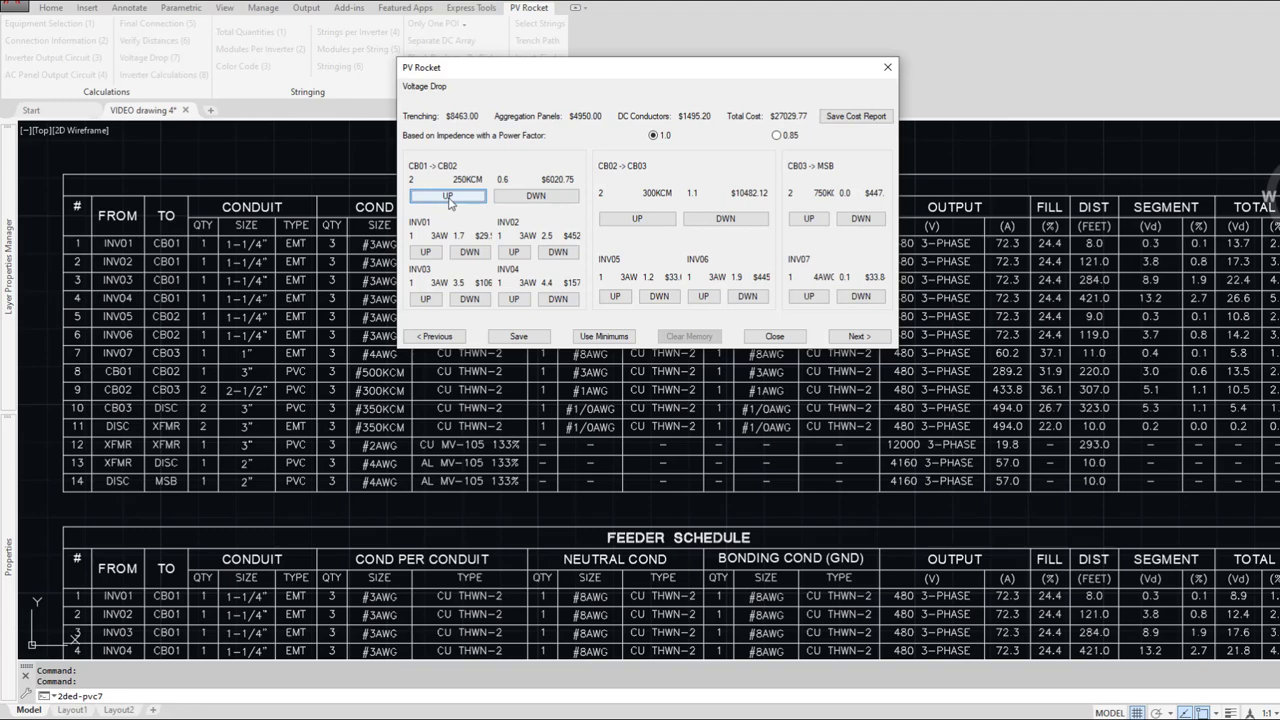
click(774, 337)
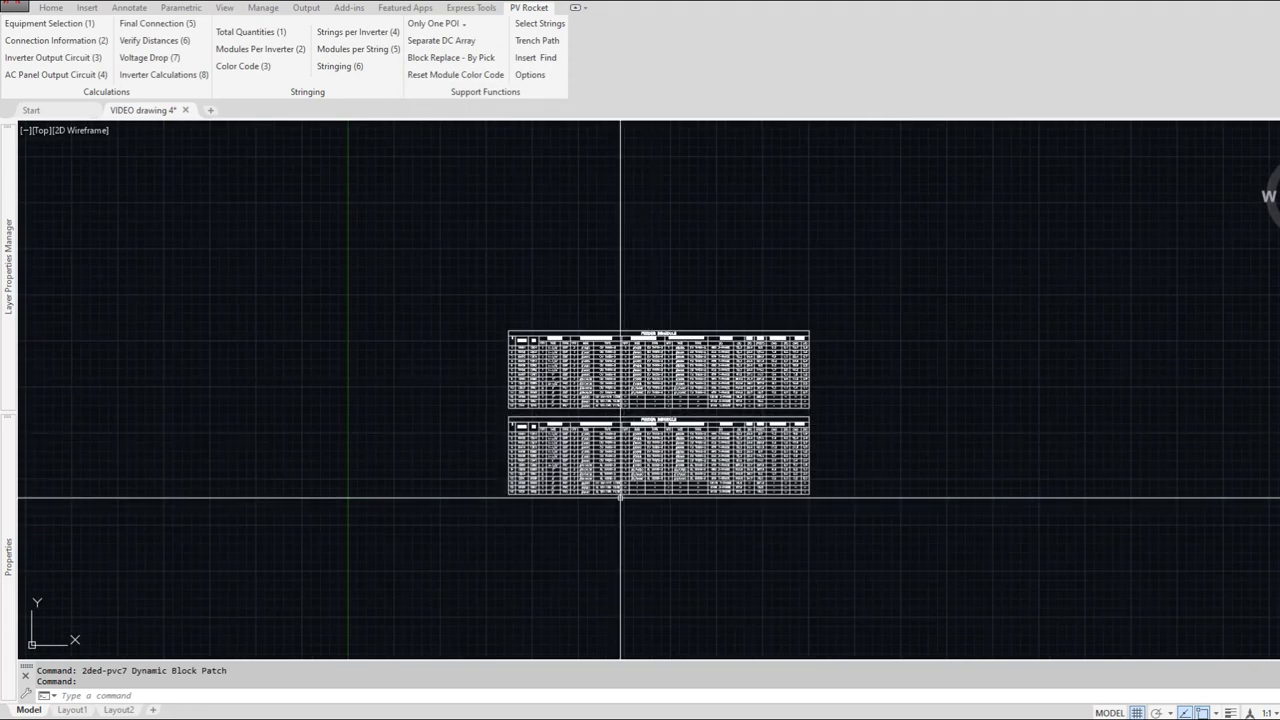
Step: Draw a horizontal line between the #250 and #4/0 rows of the ampacity chart, spanning the 1 and 2 parallel run columns
middle_drag(620, 497, 646, 251)
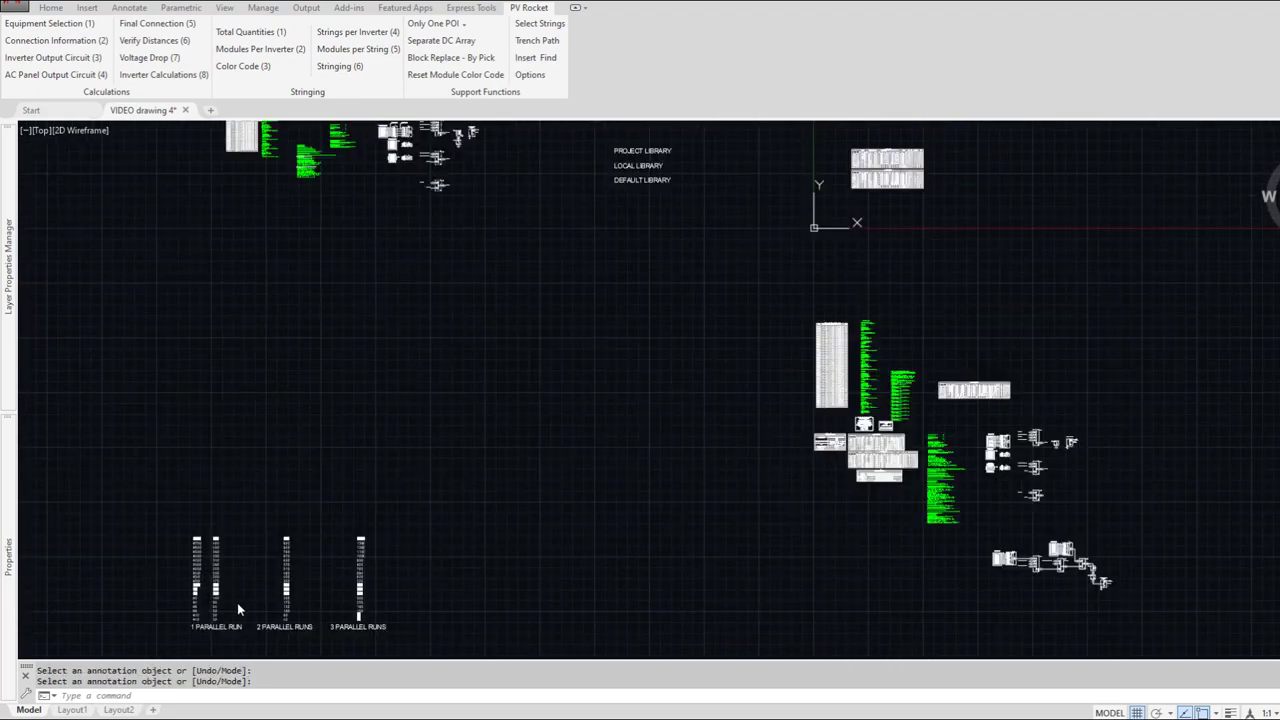
scroll(235, 605, up, 2)
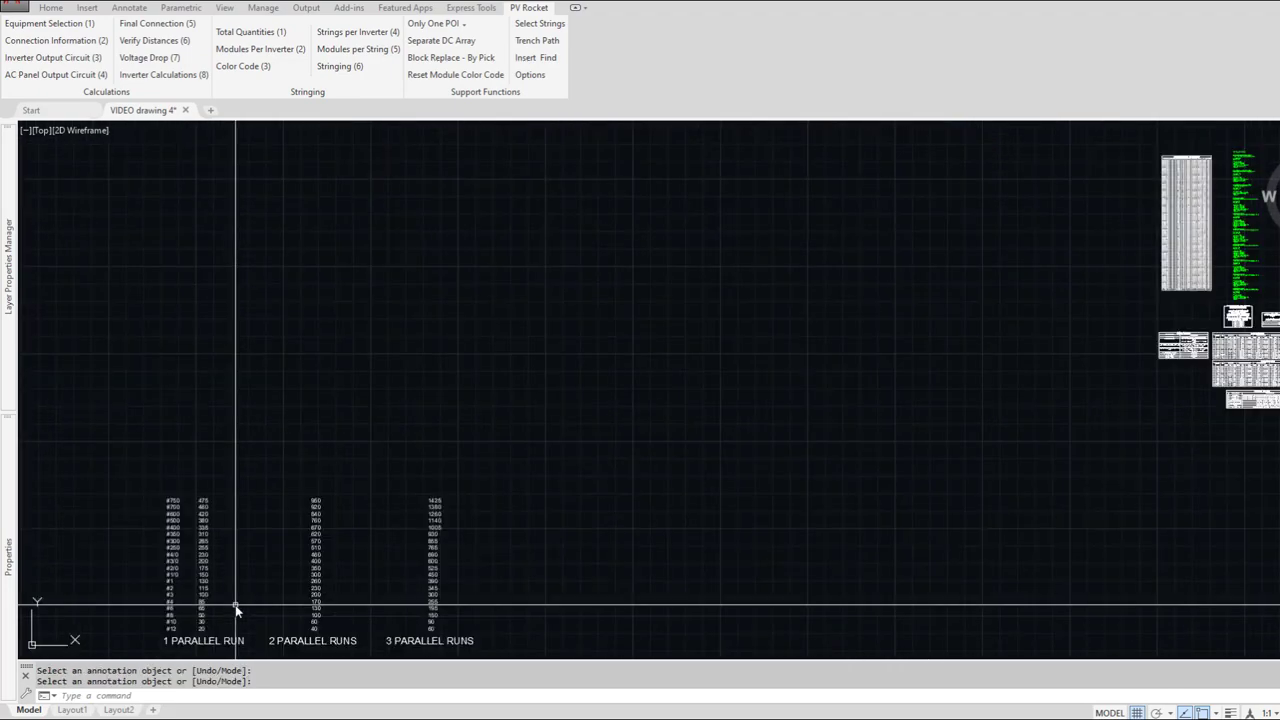
scroll(235, 605, up, 4)
mouse_move(380, 471)
middle_down()
mouse_move(566, 329)
mouse_move(564, 353)
middle_up()
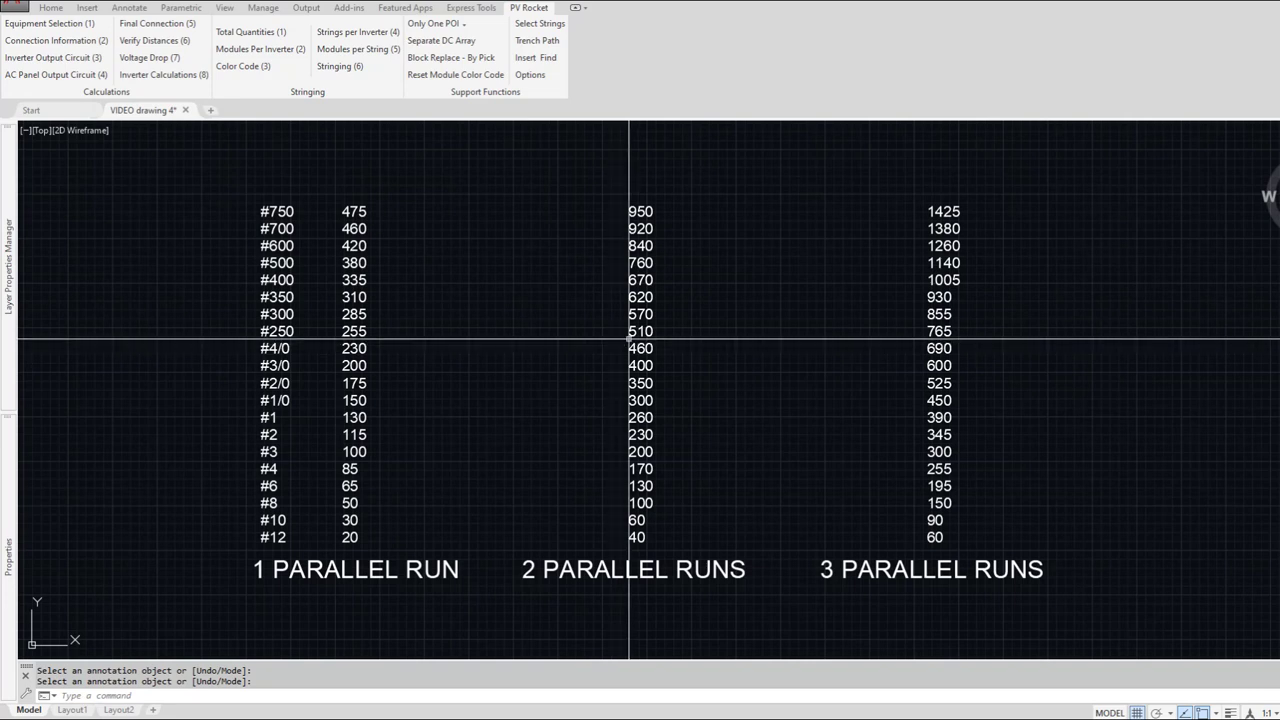
text(l)
key(Return)
click(786, 340)
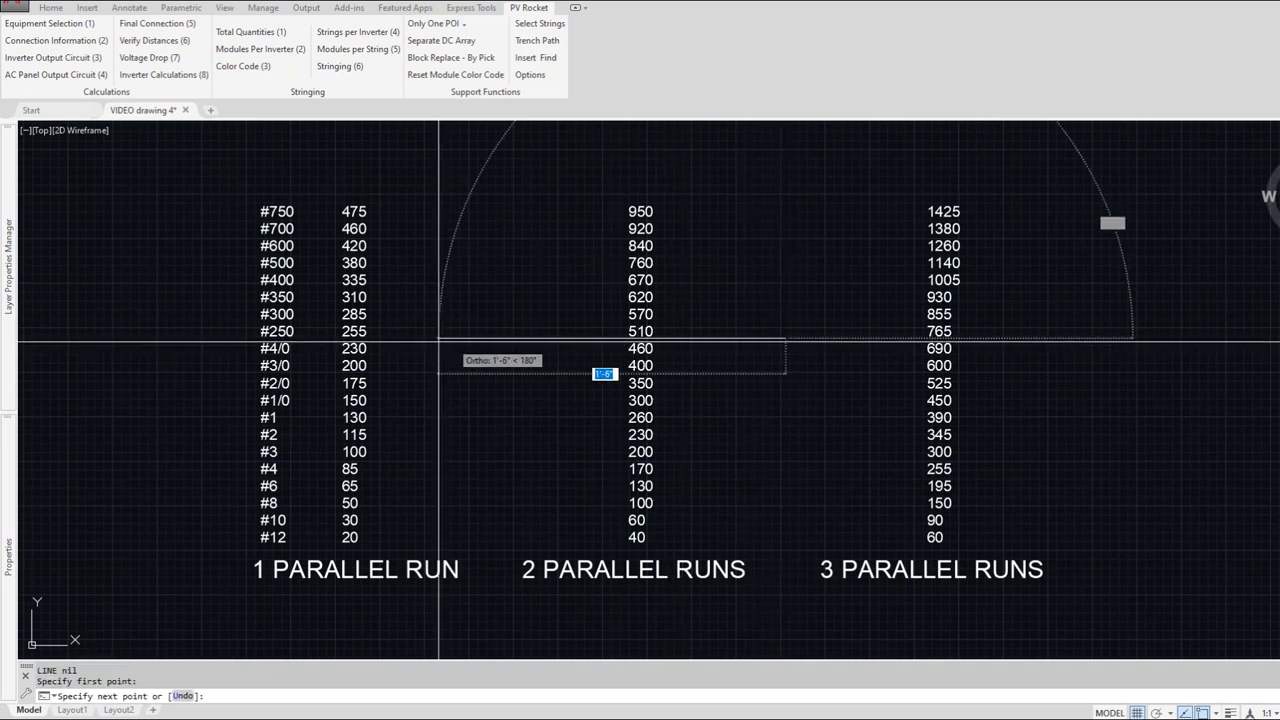
click(181, 349)
key(Return)
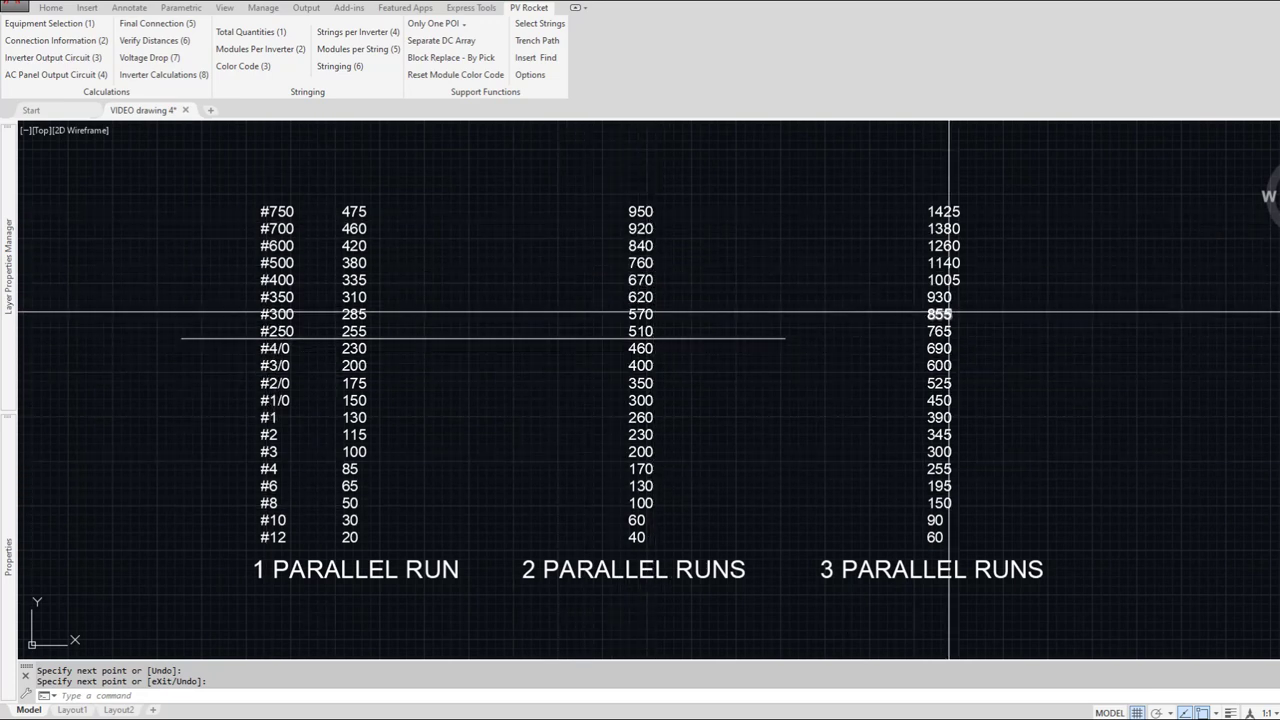
key(Escape)
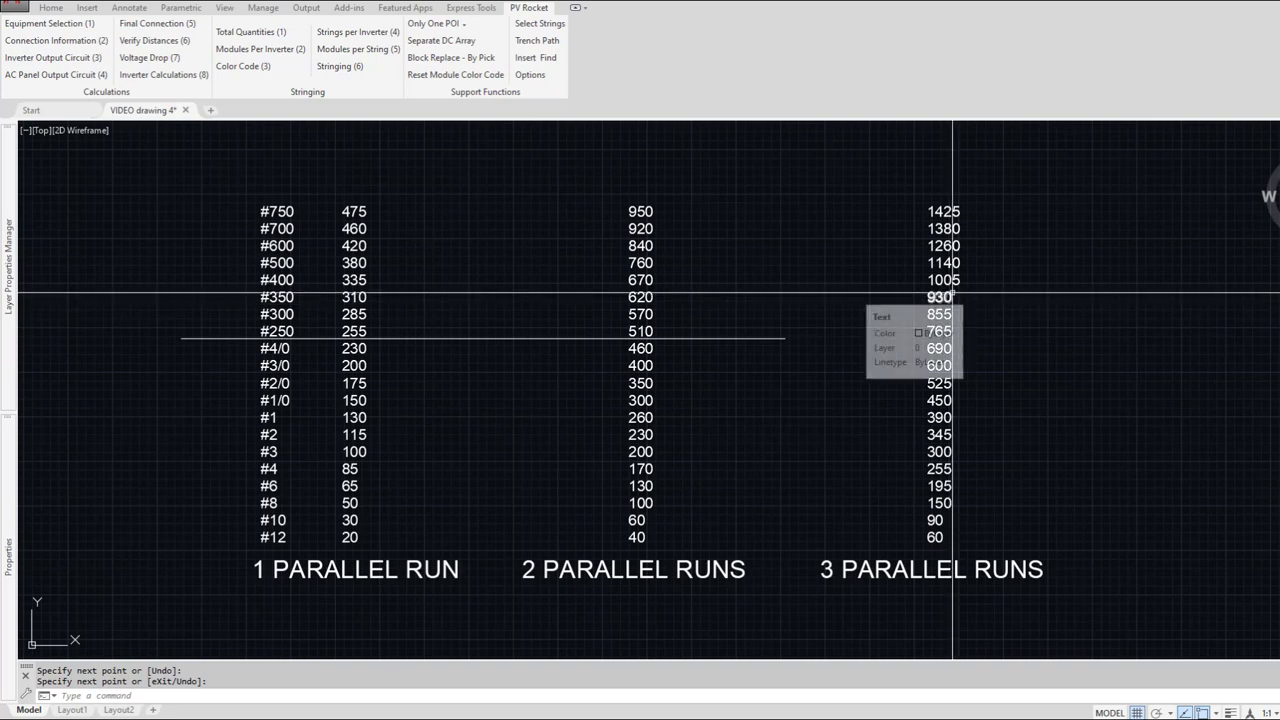
Step: Draw a horizontal line about 2 ft long between the #400 and #350 rows, spanning the 2 and 3 parallel run columns
text(L)
key(Return)
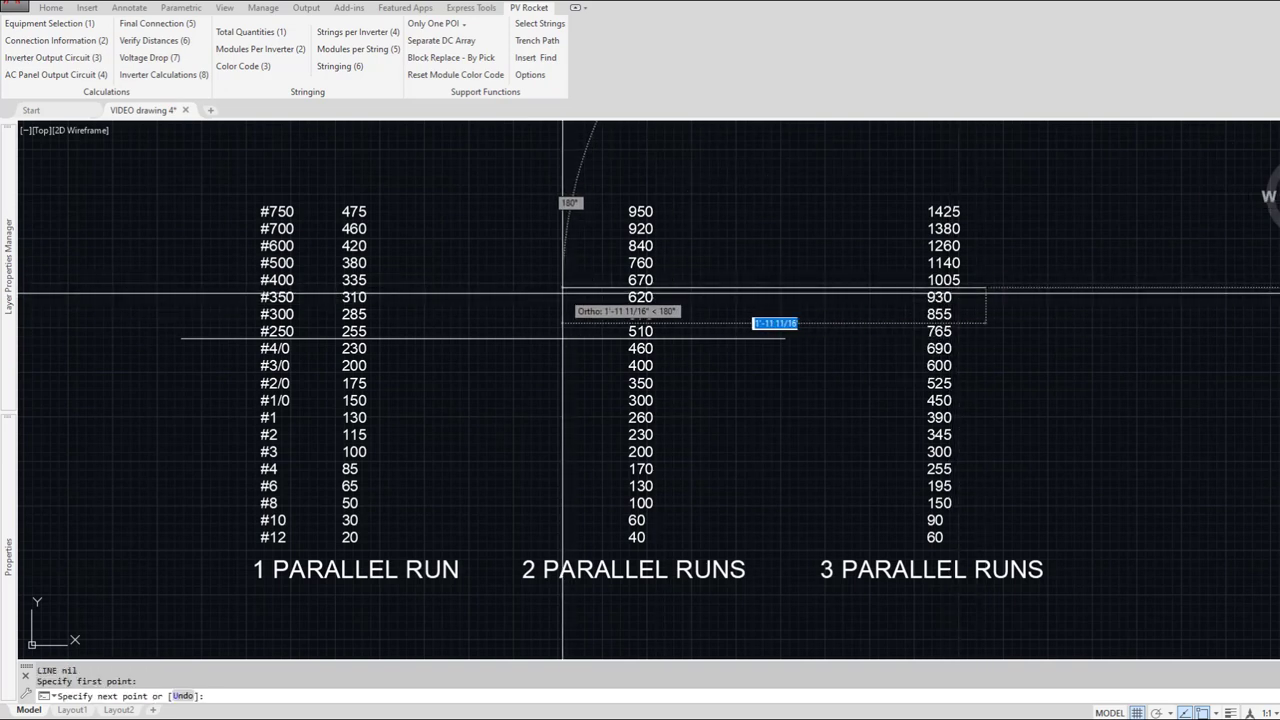
click(558, 289)
key(Return)
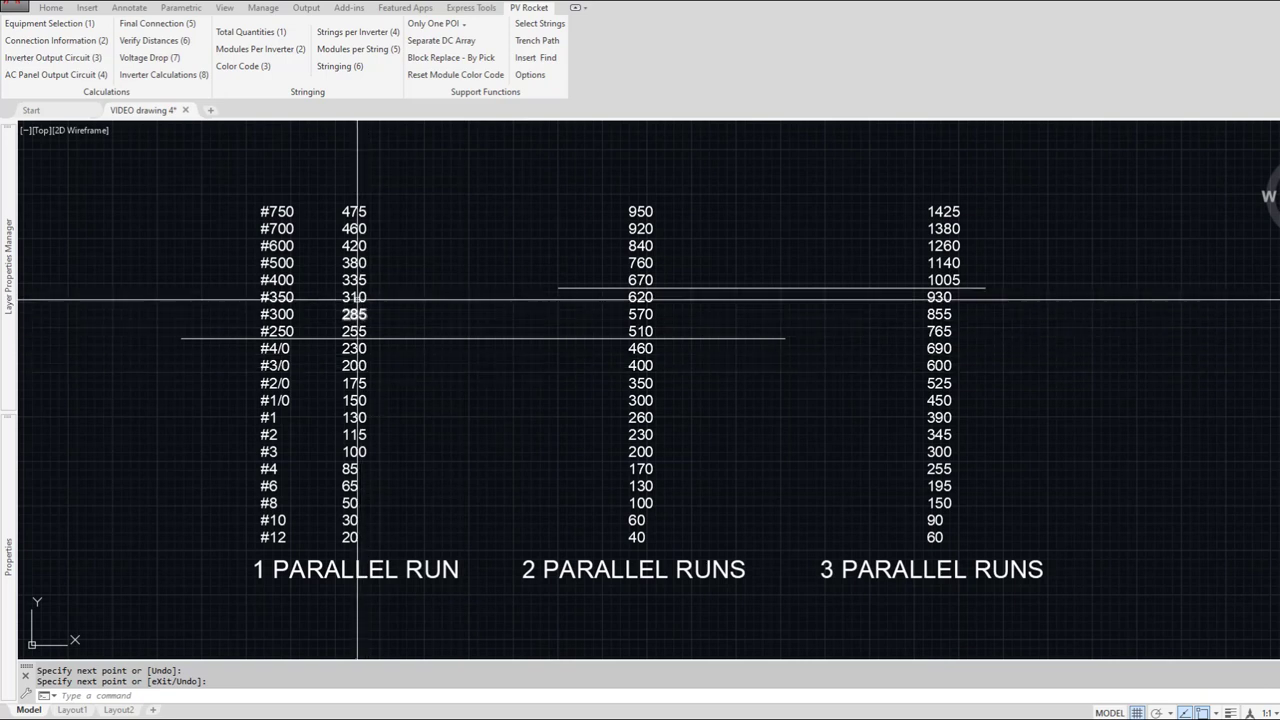
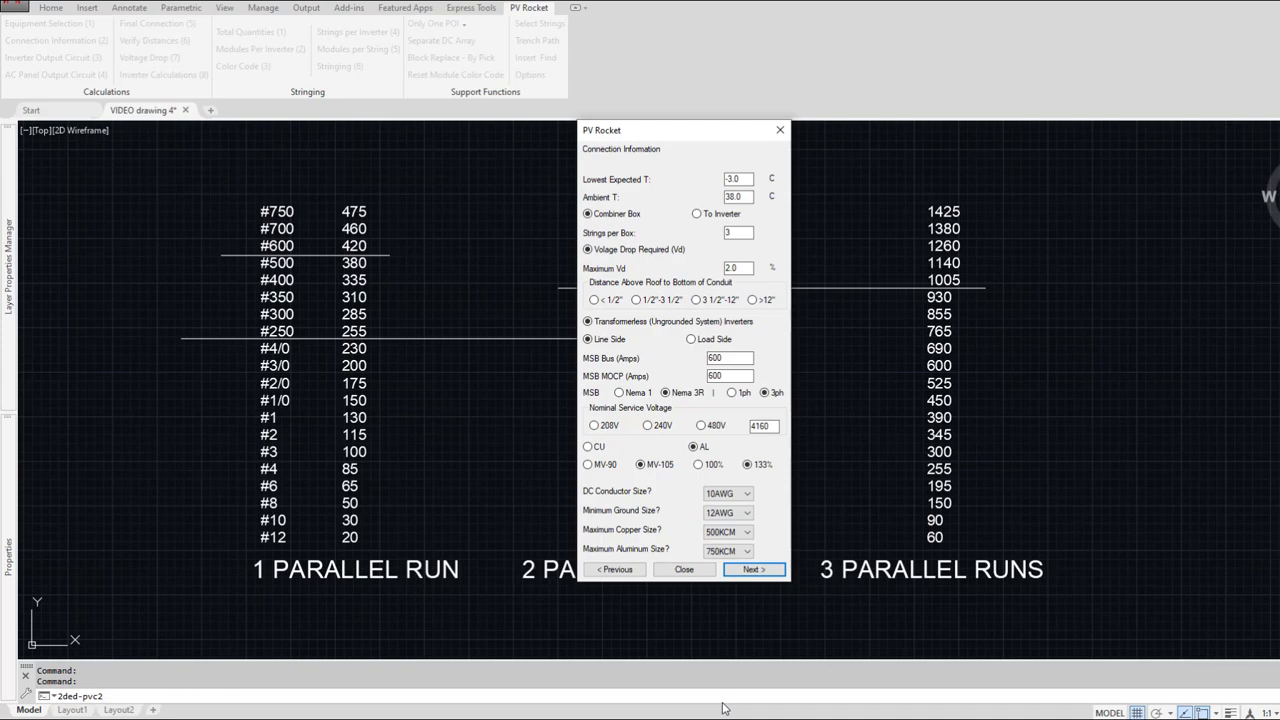
Step: Try the CB01 to CB02 feeder with two parallel runs of 3/0AWG, and close the voltage drop check without saving
click(751, 569)
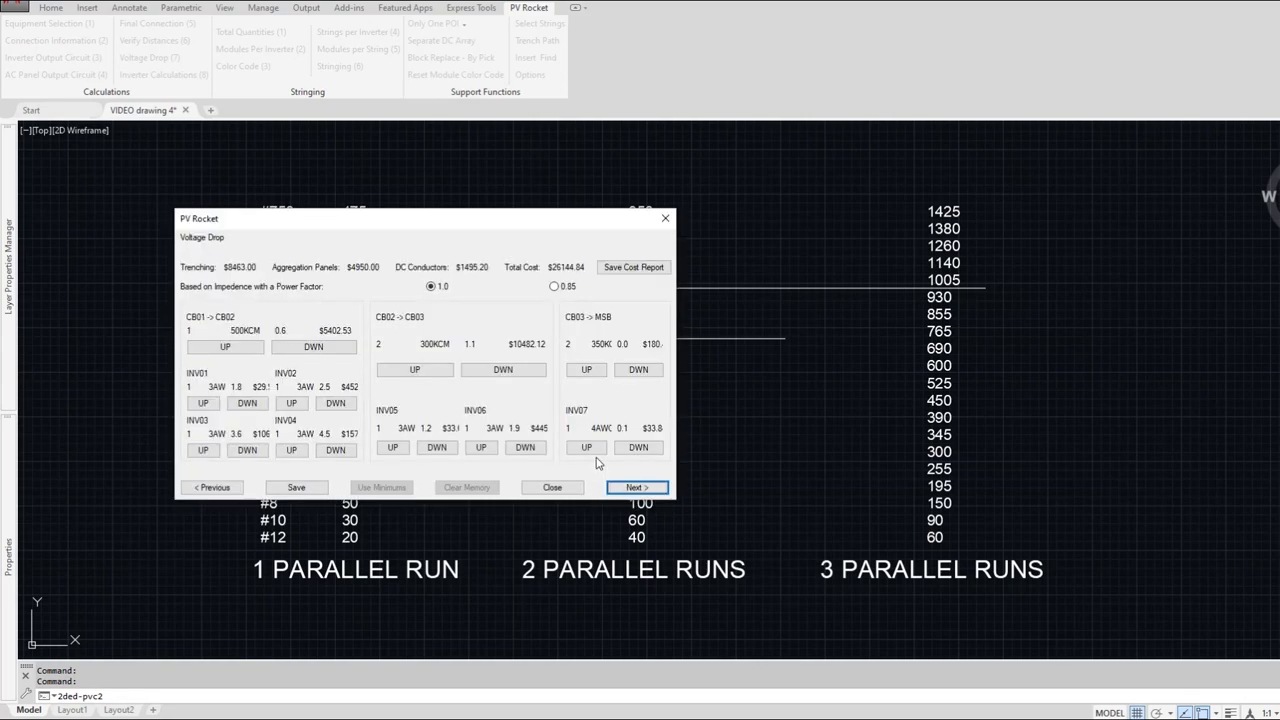
click(286, 345)
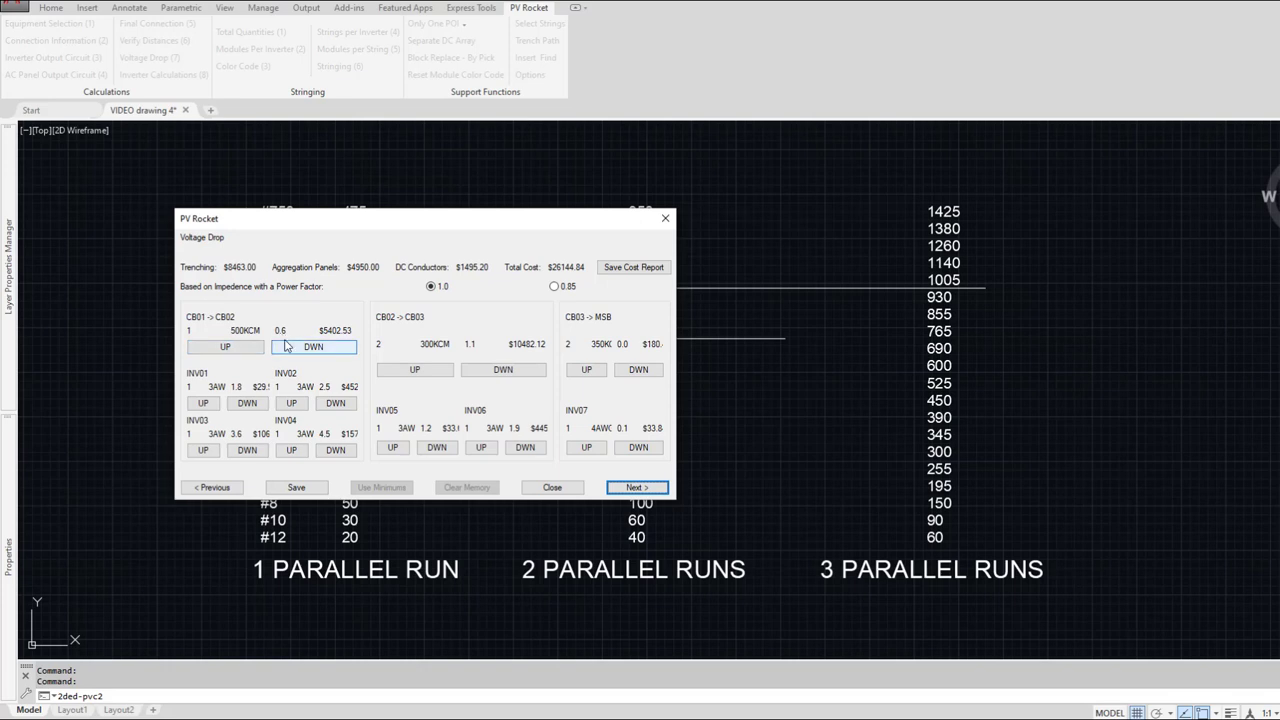
click(245, 348)
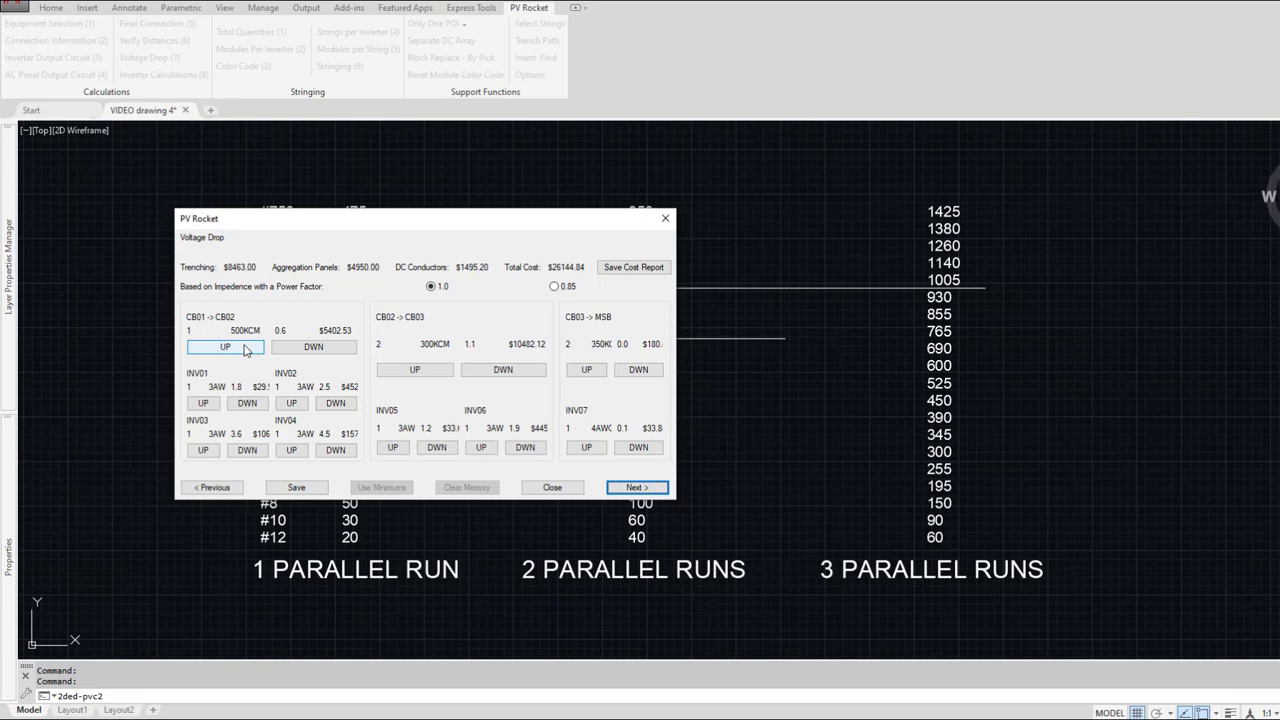
click(244, 348)
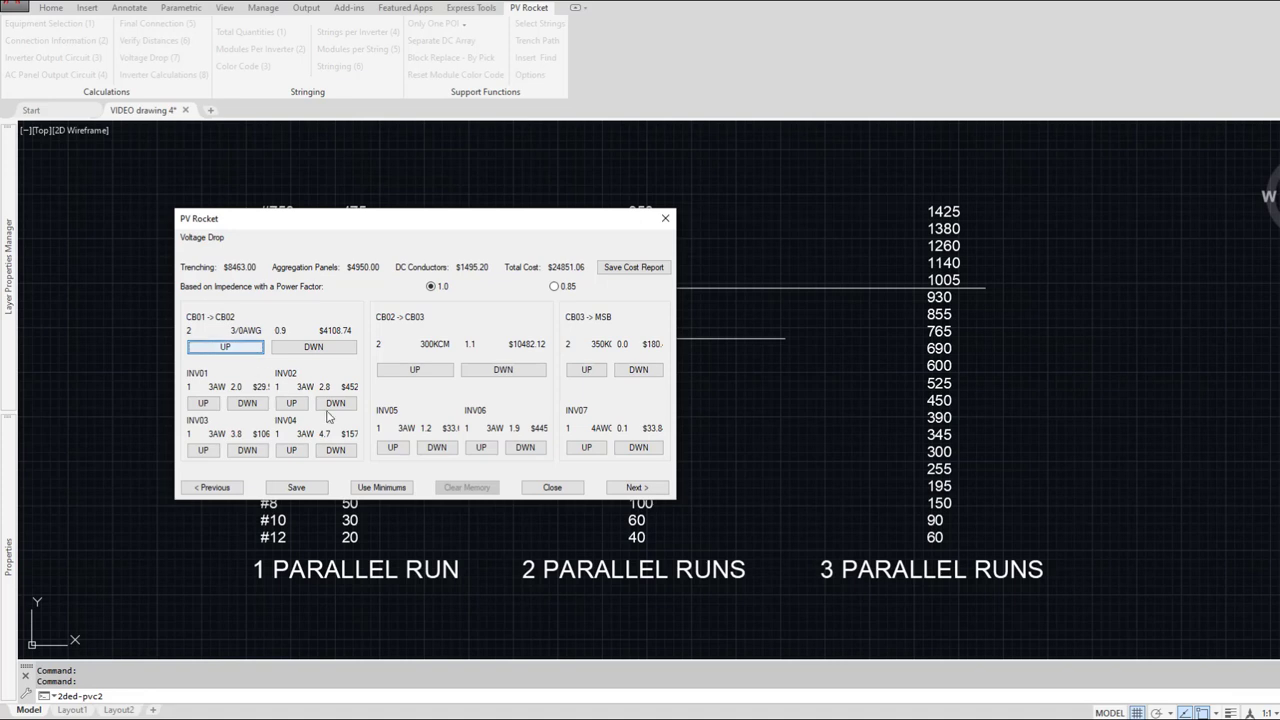
click(553, 487)
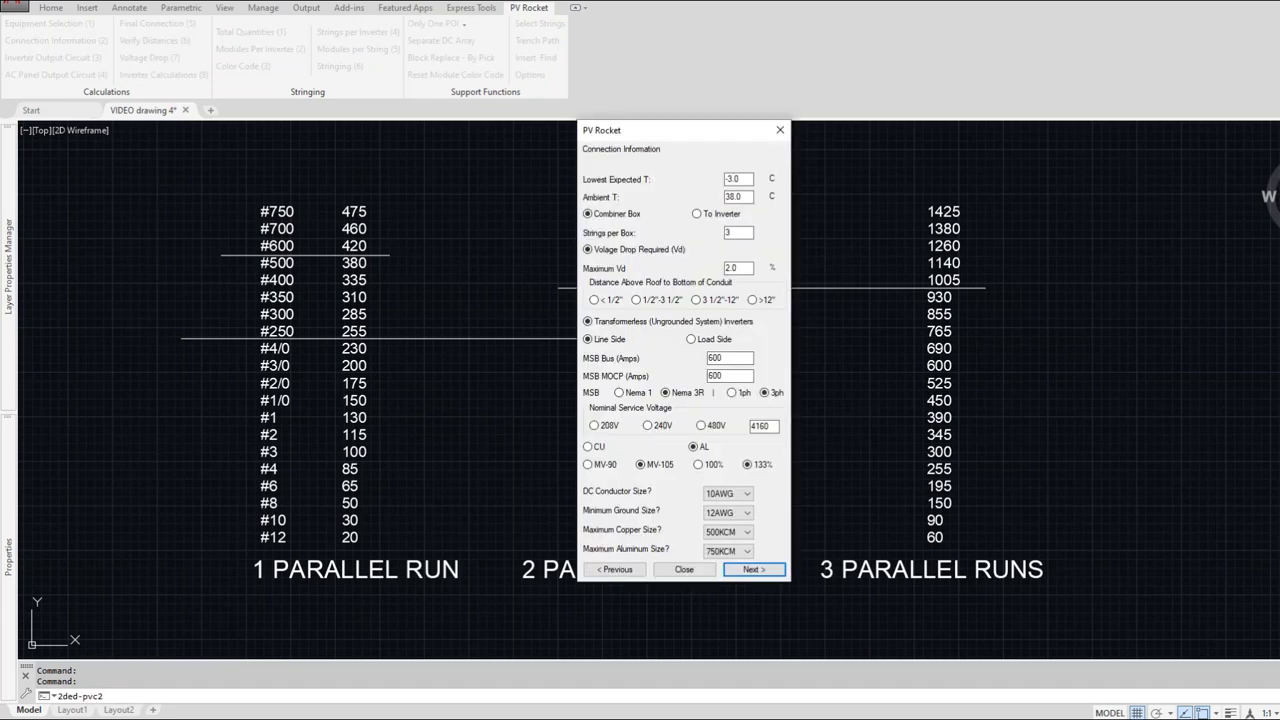
Step: Set the maximum copper size to Flexible and continue through the inverter, aggregation panel and combiner box settings to the voltage drop check, accepting 240.4(B)
click(724, 533)
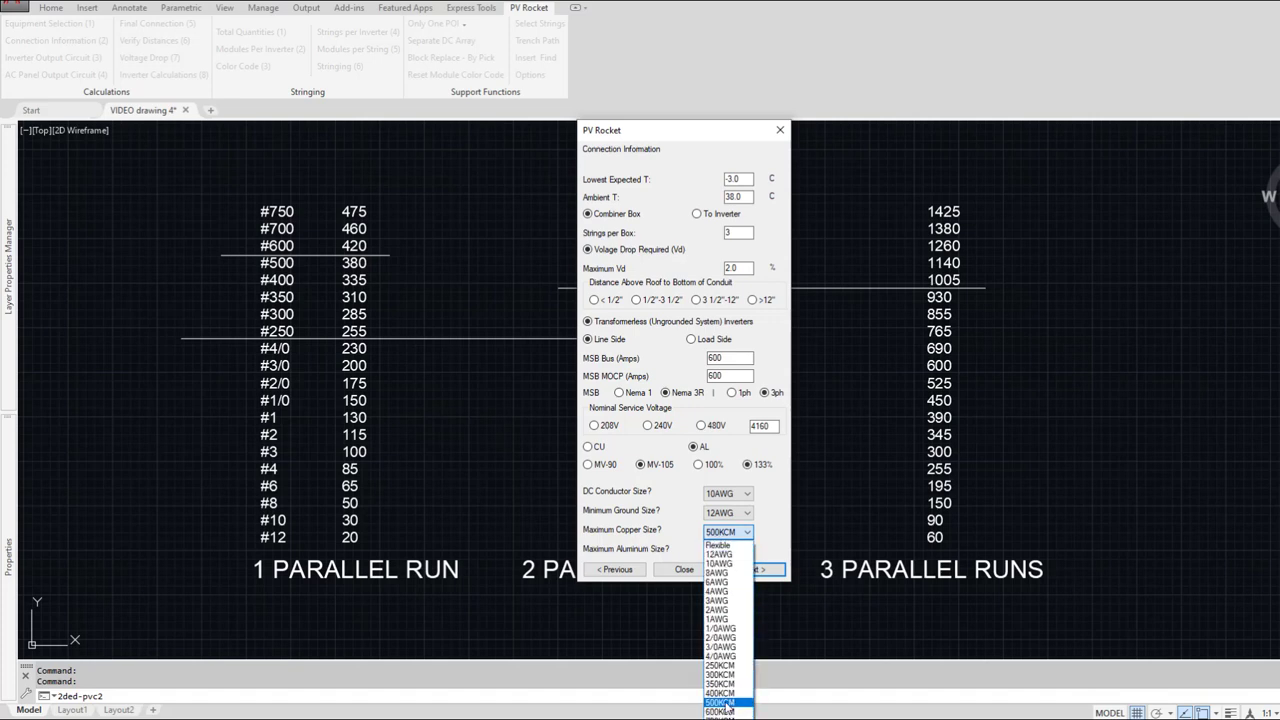
click(735, 548)
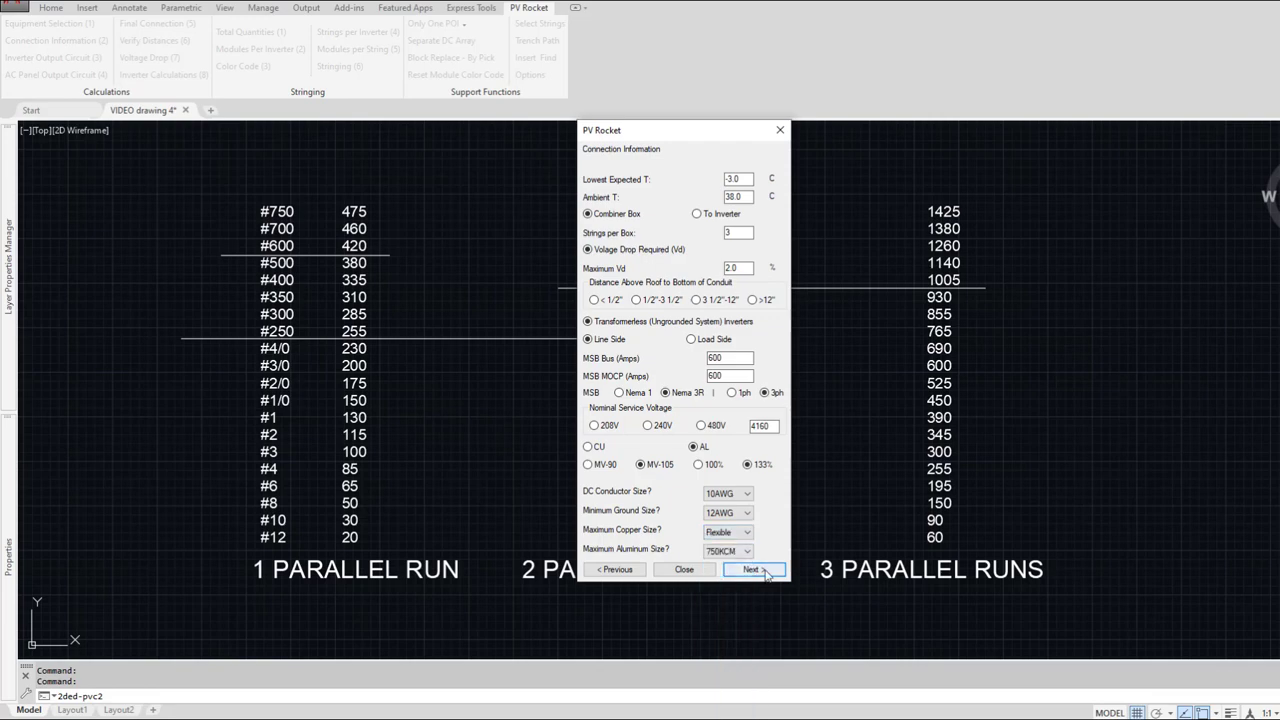
click(766, 572)
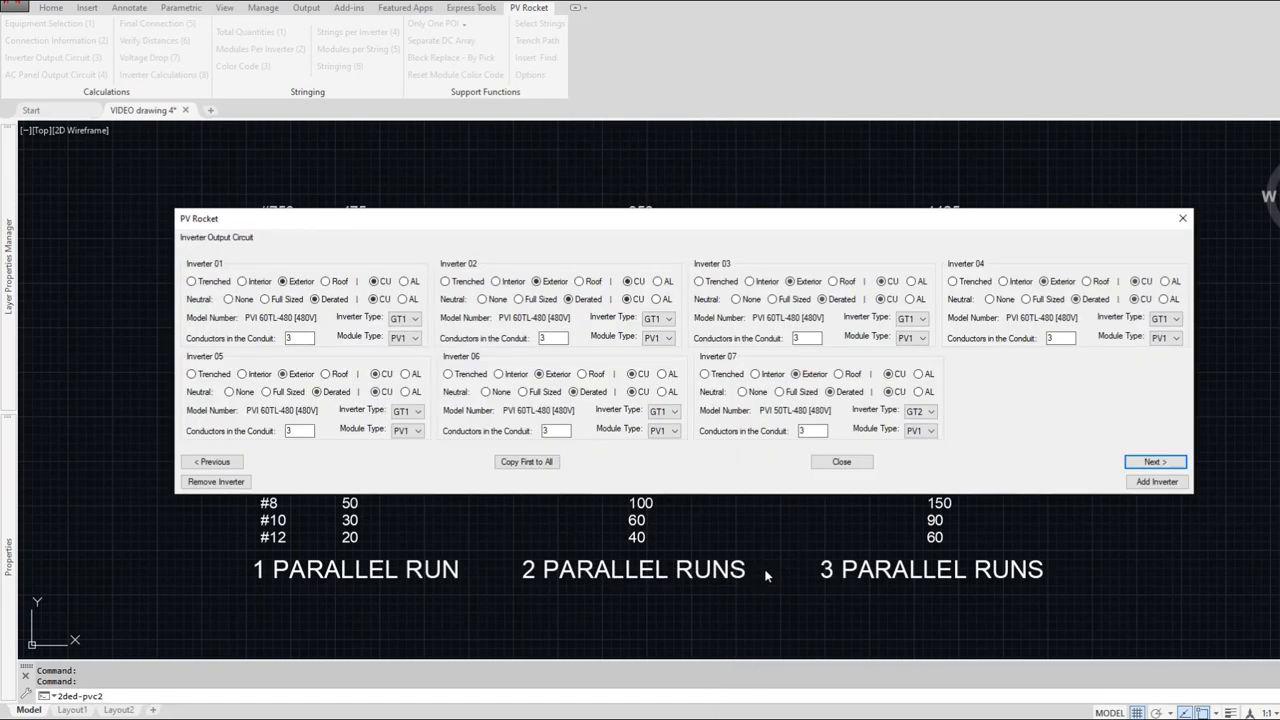
key(Return)
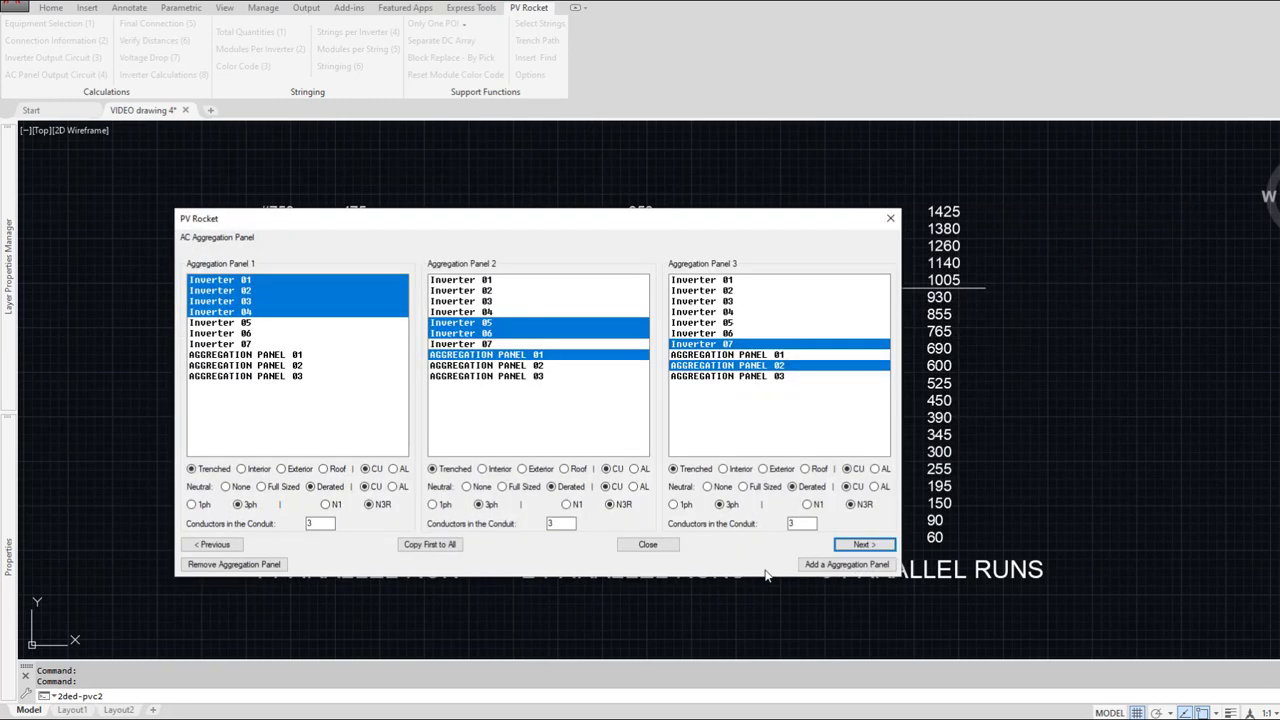
key(Return)
key(Return)
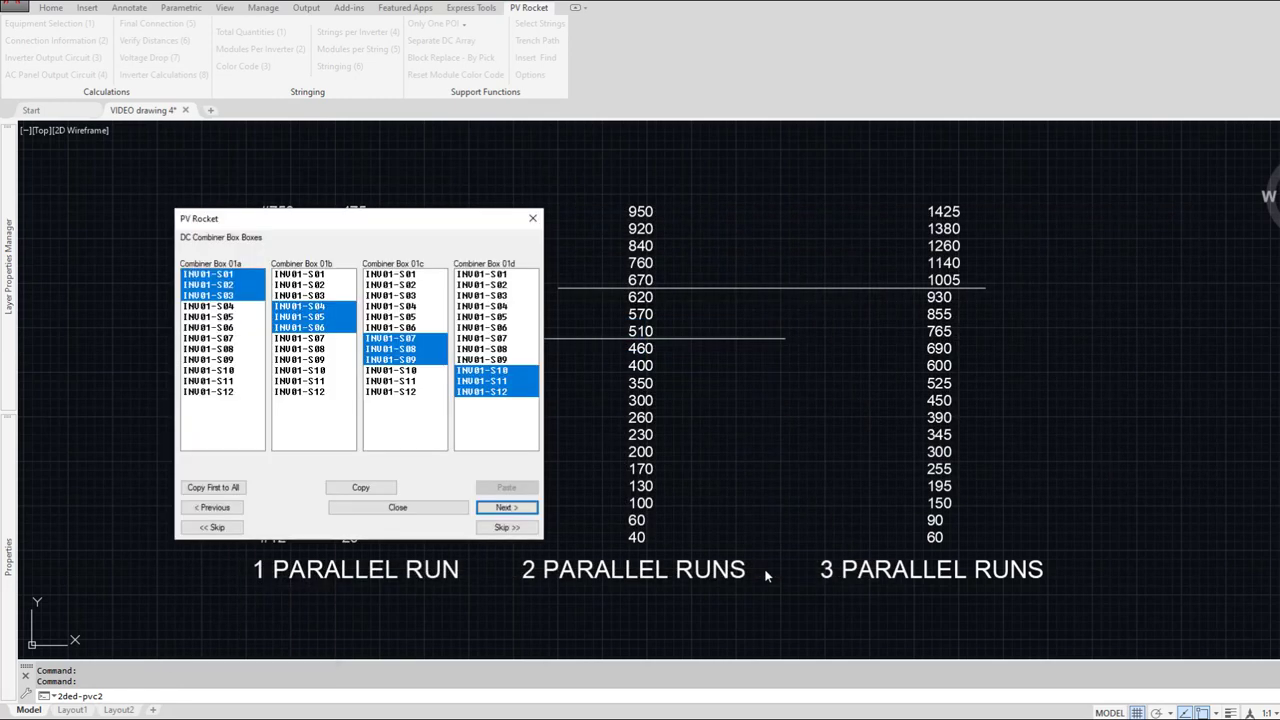
key(Return)
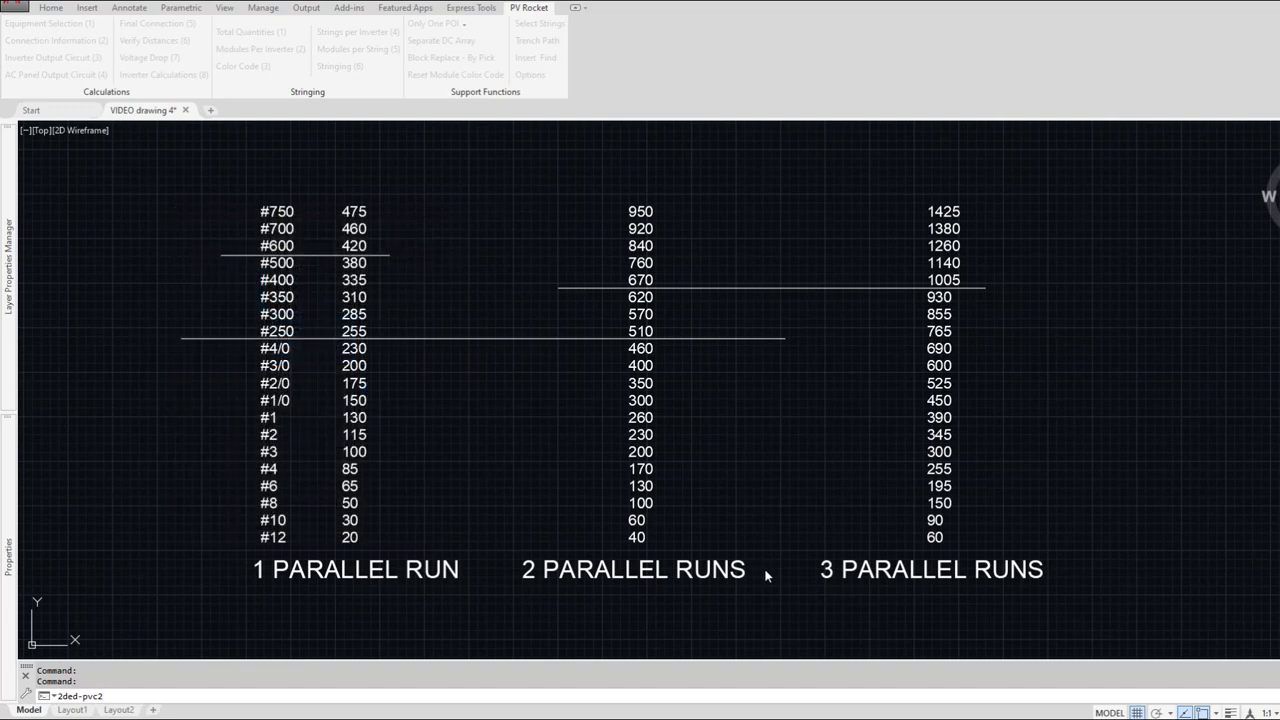
key(Return)
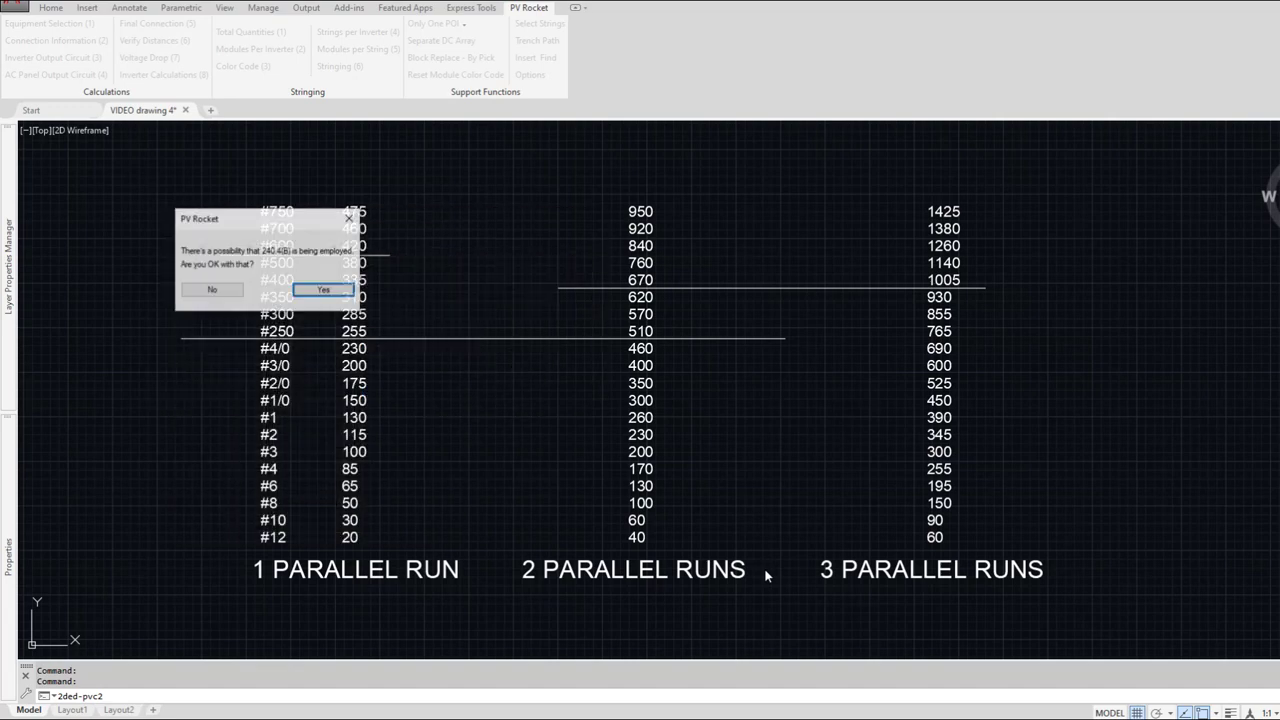
key(Return)
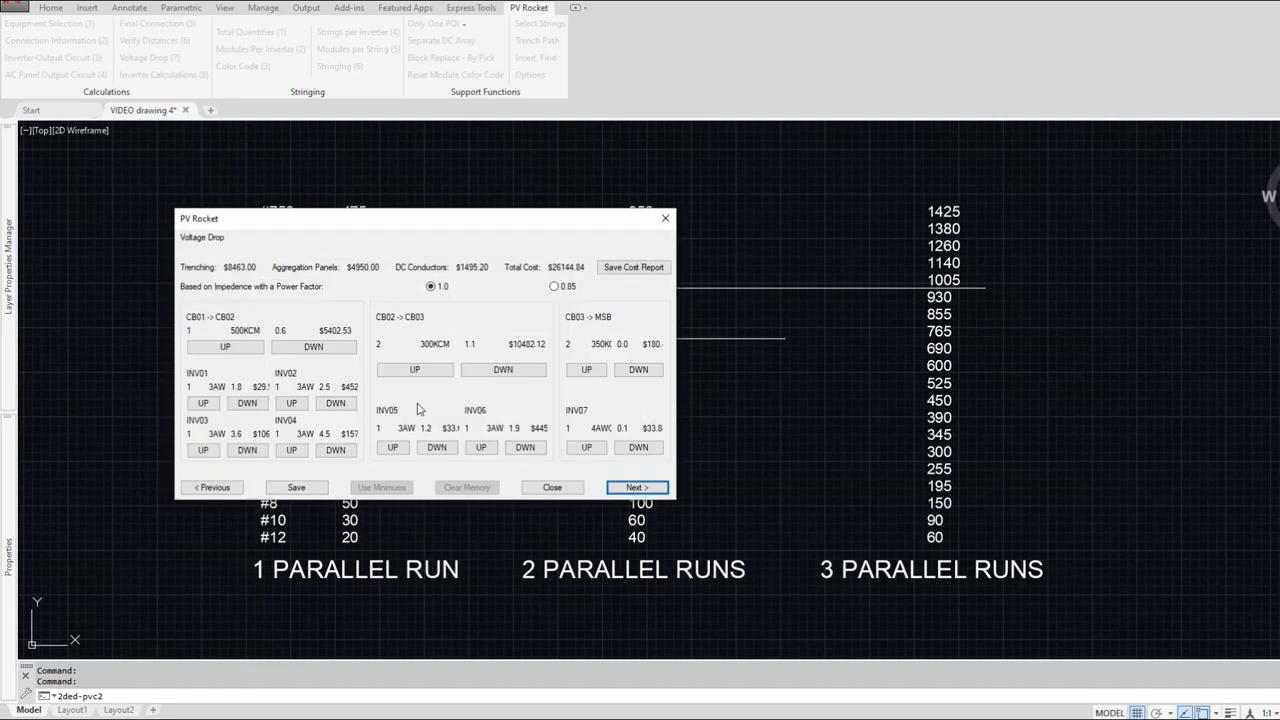
Step: Try upsizing the CB01 to CB02 feeder repeatedly, starting with one run of 600KCM, and close the voltage drop check without saving
click(245, 347)
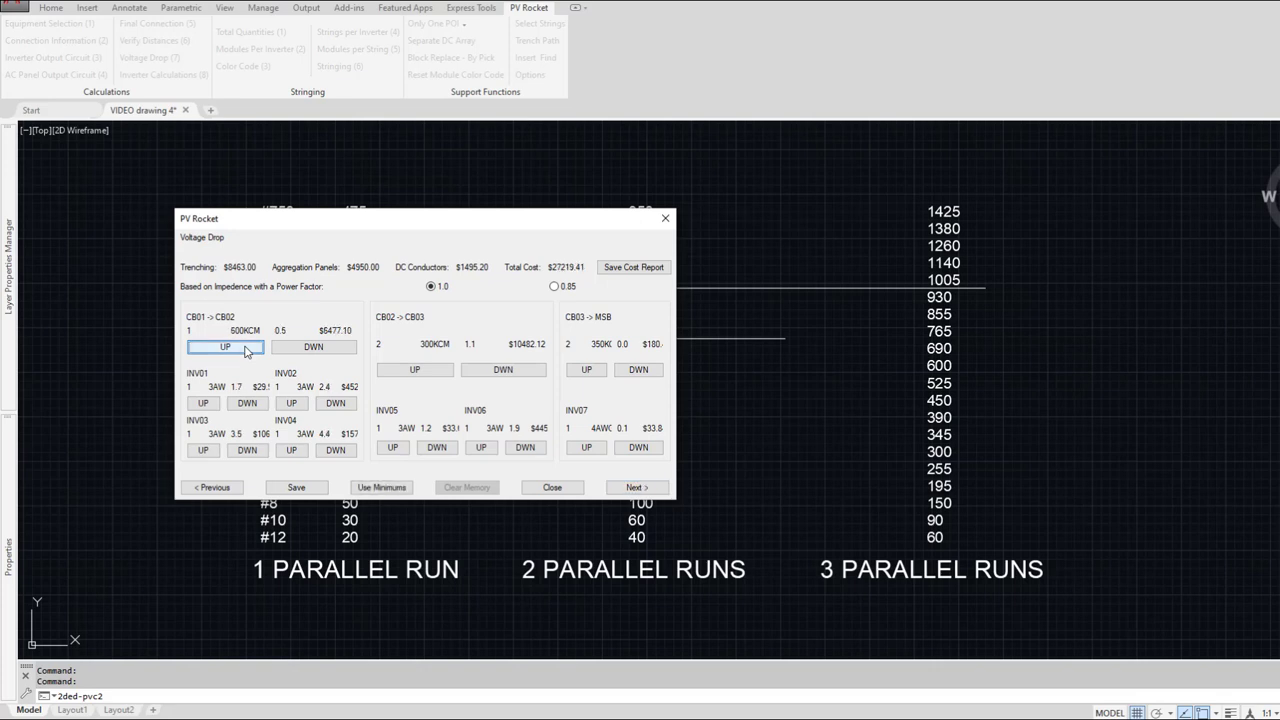
click(245, 347)
click(245, 347)
click(245, 347)
click(232, 350)
click(553, 488)
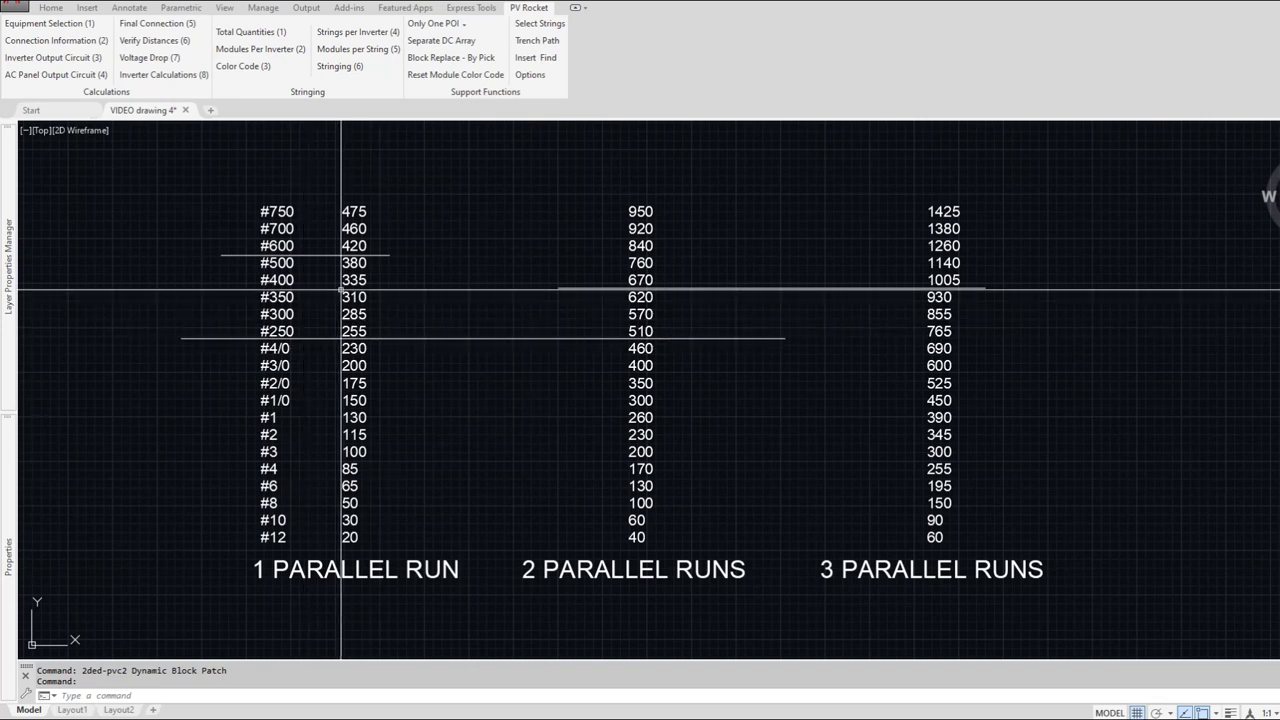
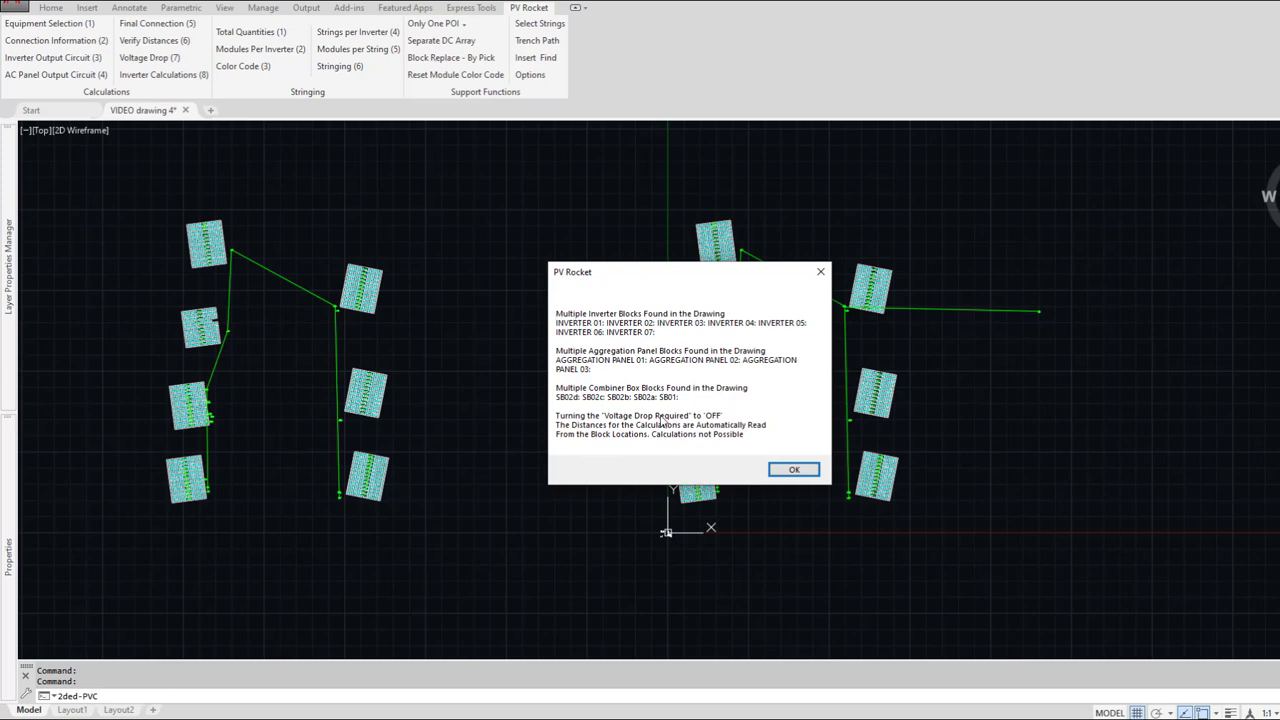
Step: Acknowledge the duplicate block and DC:AC ratio notices, view the inverter calculations, and close them
click(794, 470)
click(328, 289)
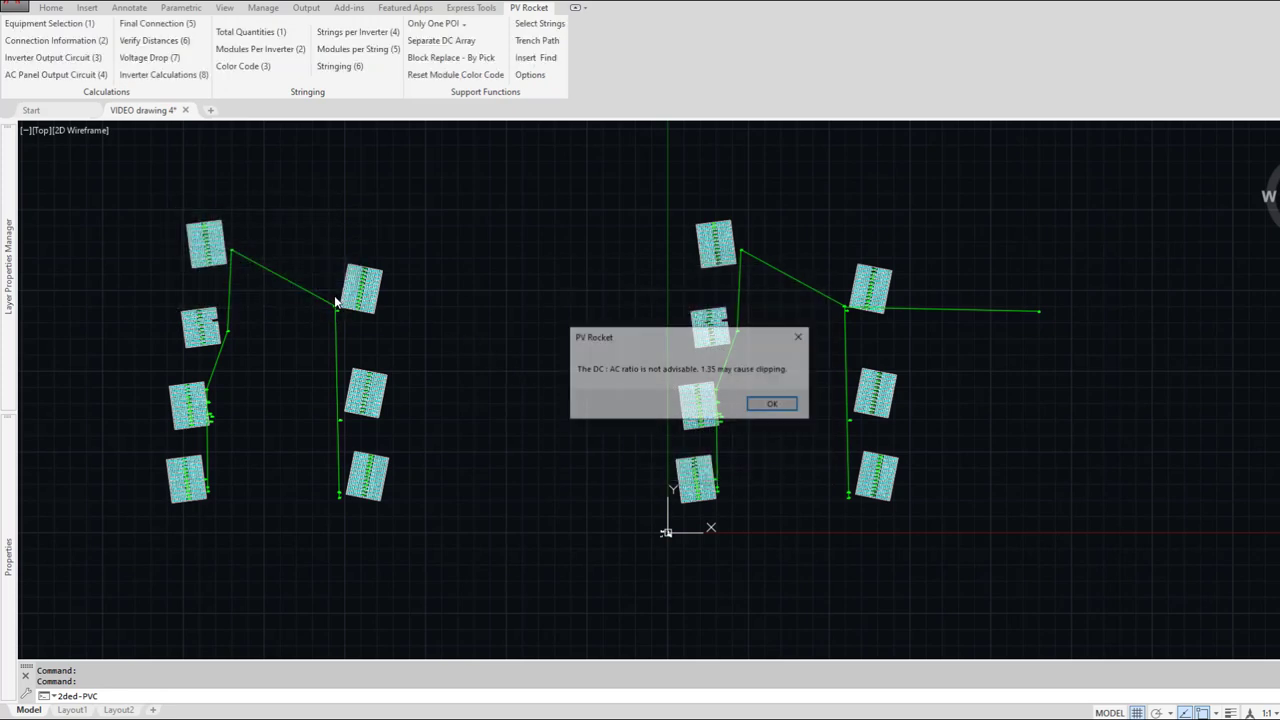
click(772, 406)
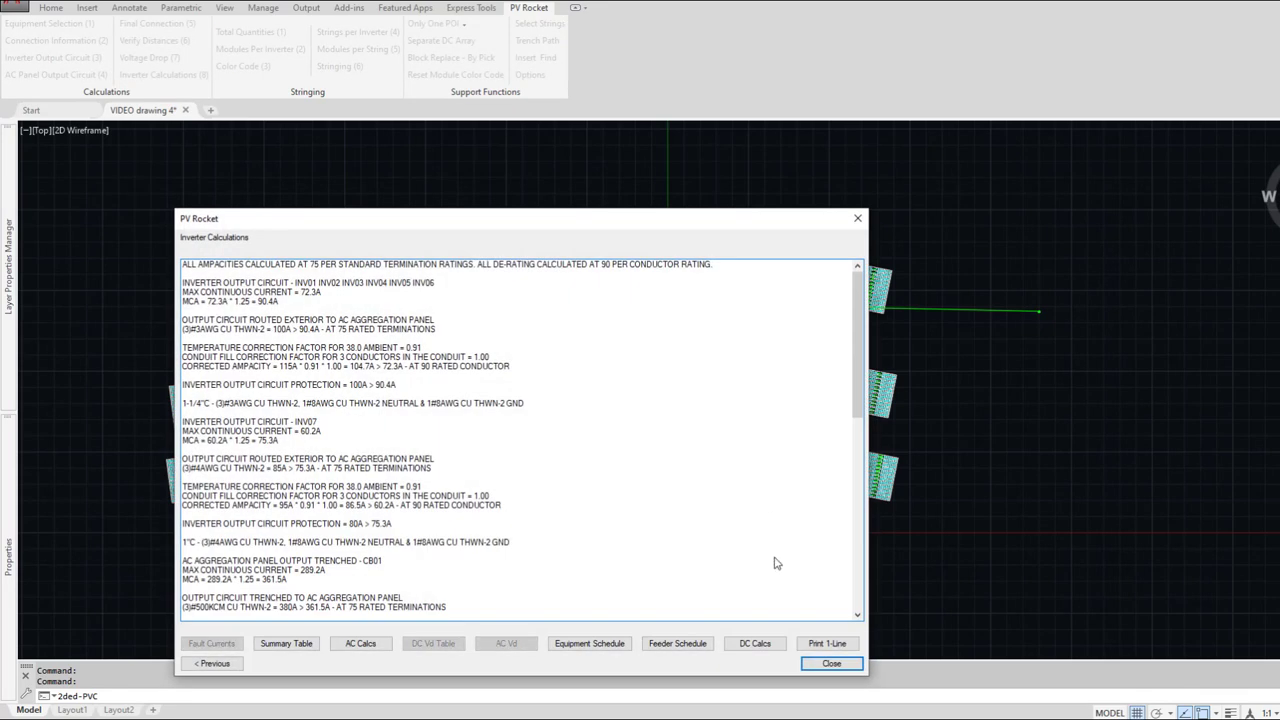
click(820, 656)
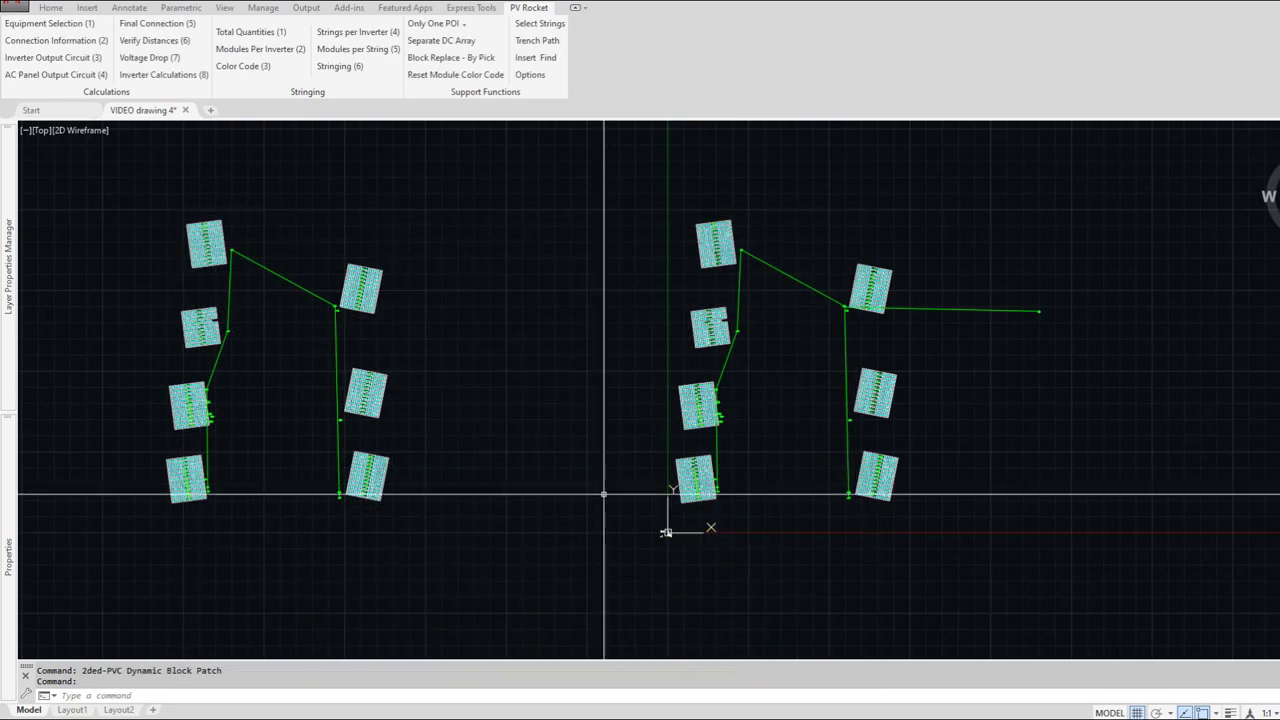
Step: Review the insertable blocks and output points in the Insert/Find tool, and return to its find lists
click(531, 58)
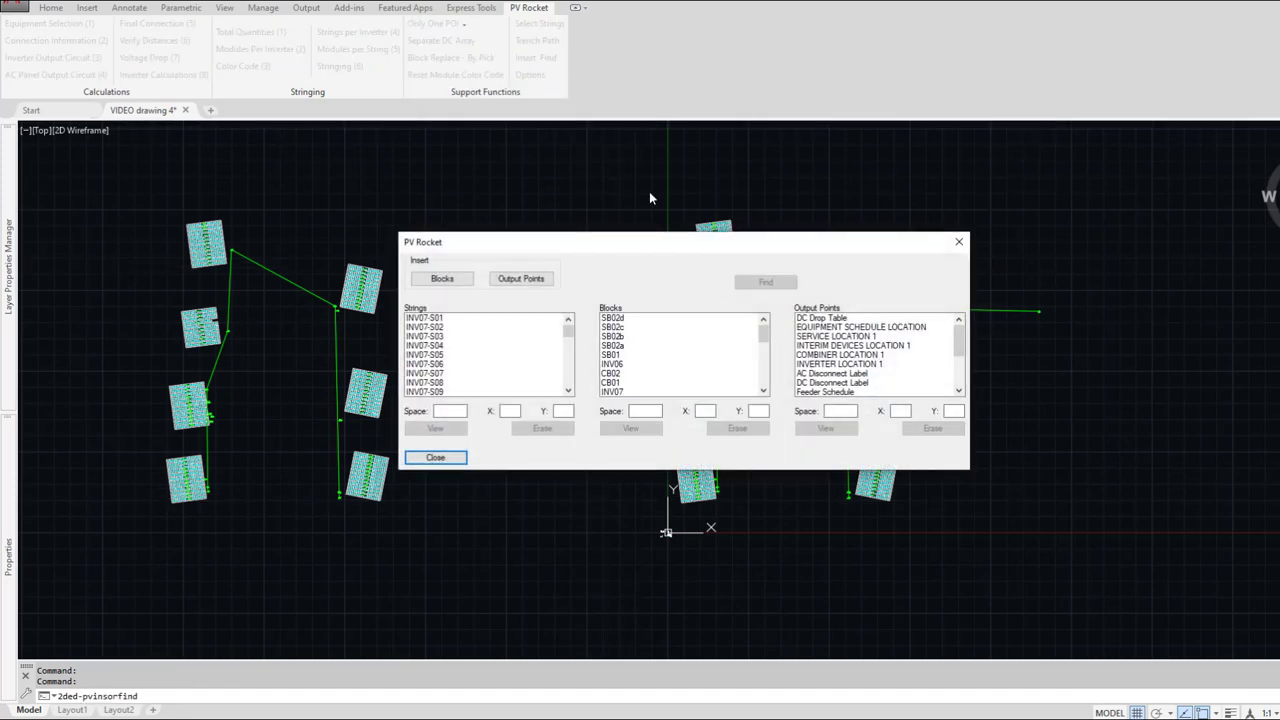
click(464, 279)
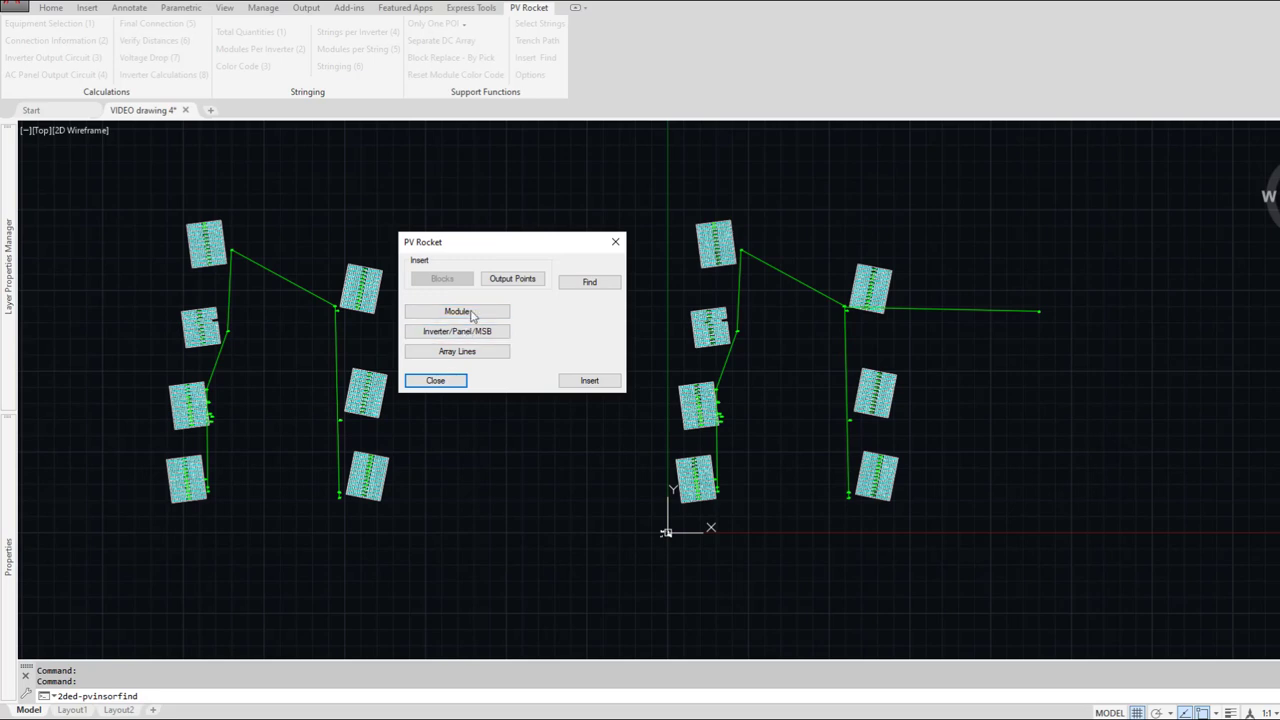
click(506, 284)
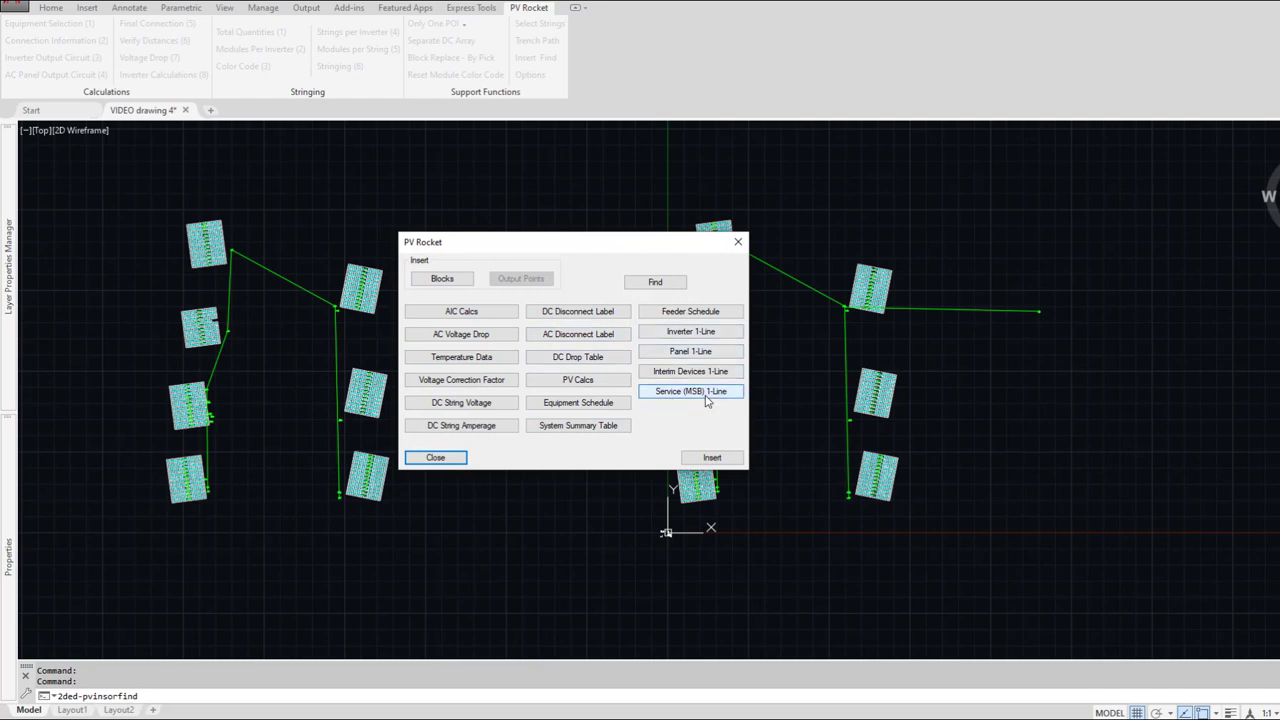
click(655, 282)
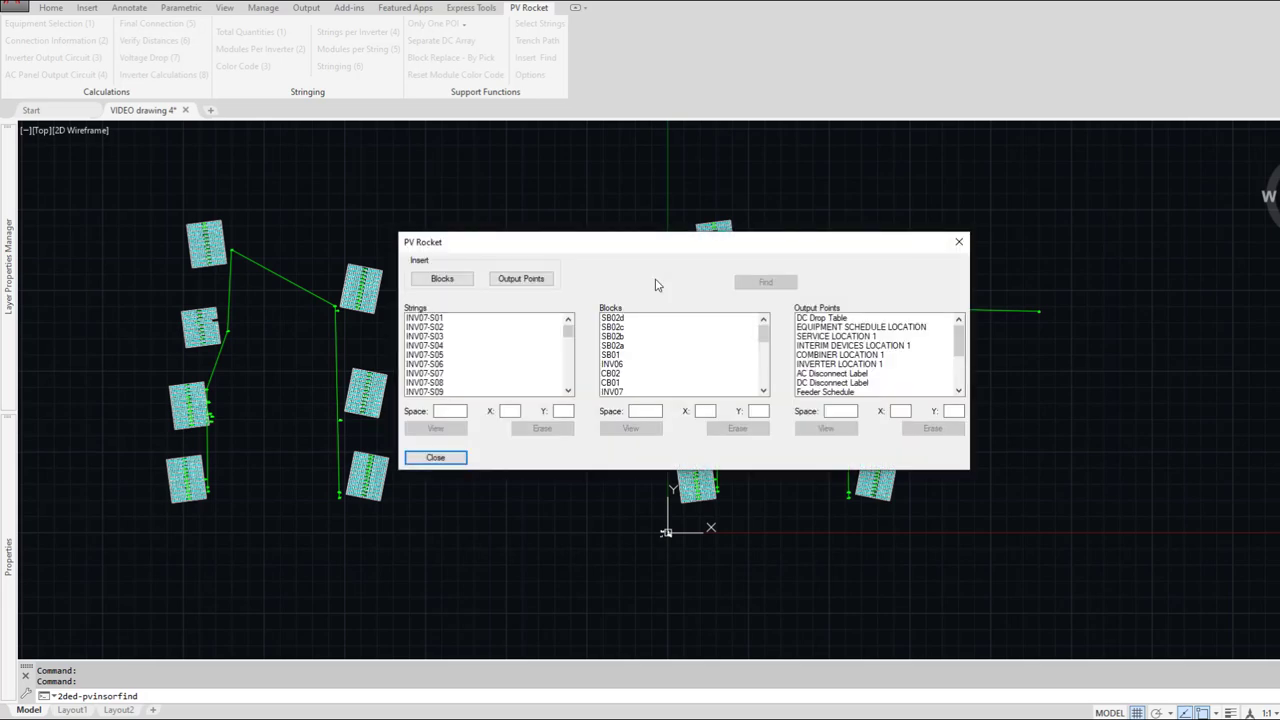
Step: Look up the coordinates of string INV07-S01 and of INV07-S04 in the second array, and browse the remaining strings
click(442, 318)
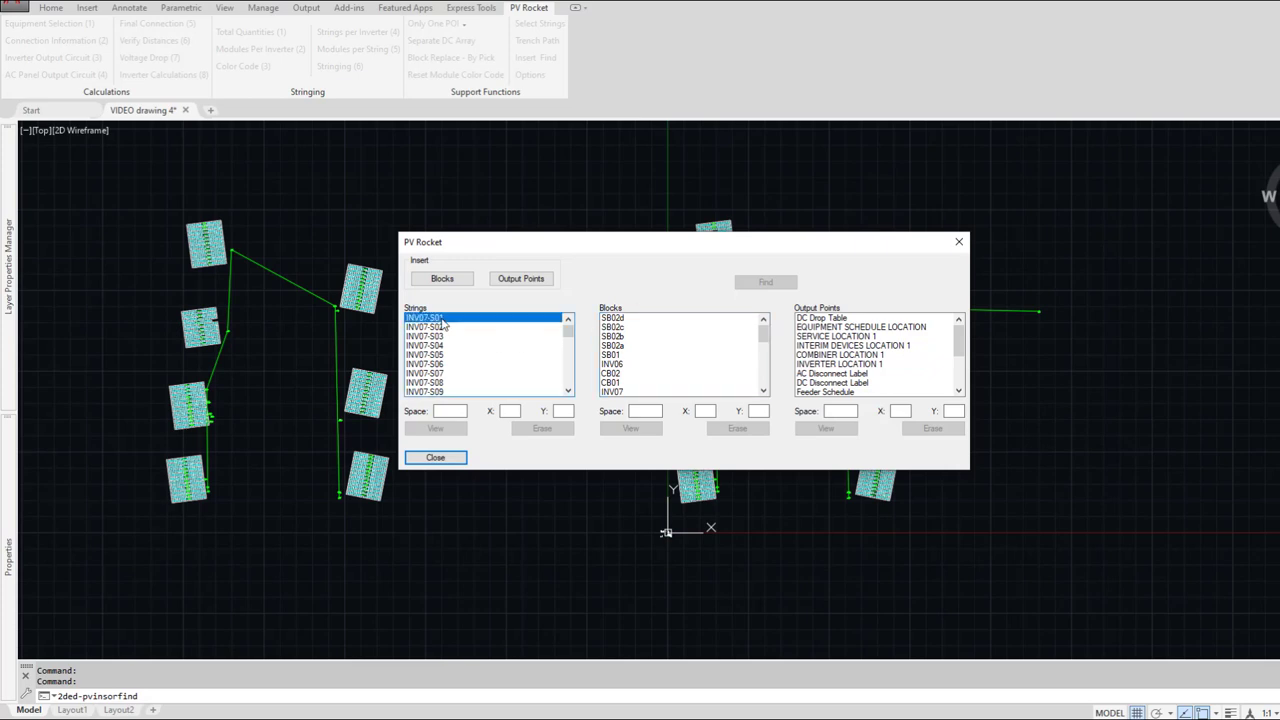
scroll(463, 373, down, 10)
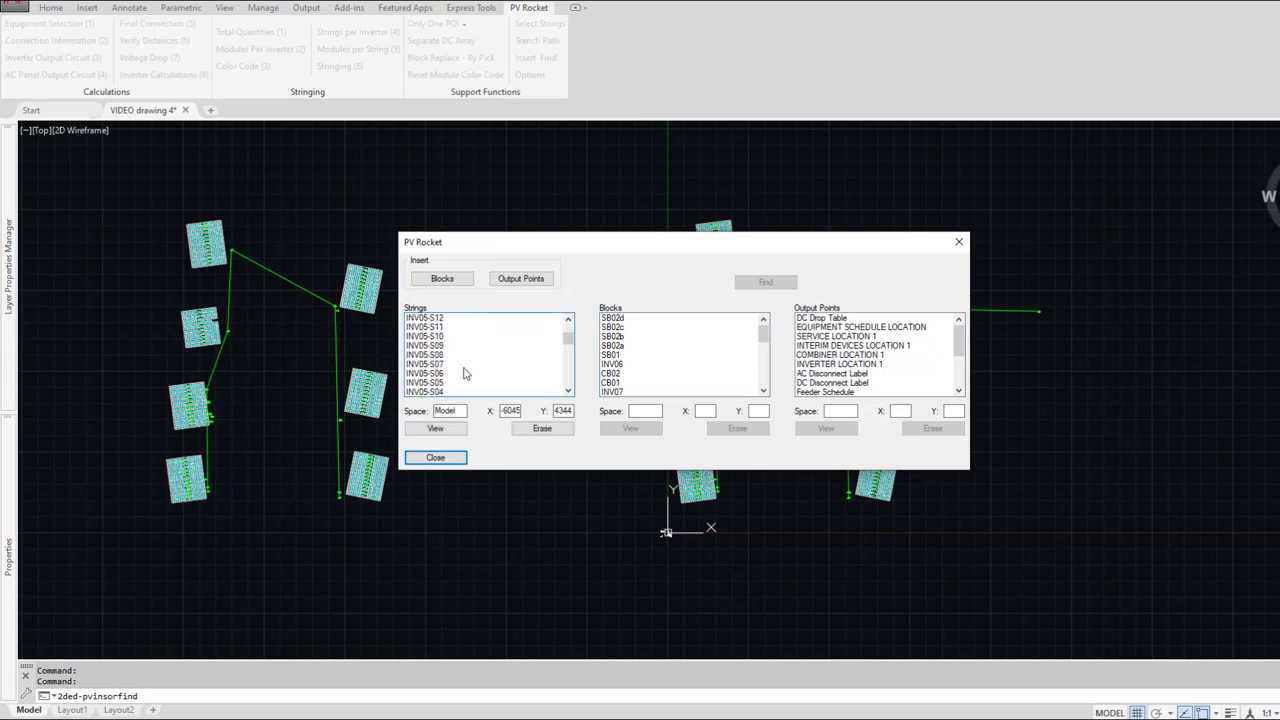
scroll(463, 373, down, 10)
scroll(443, 362, down, 3)
scroll(443, 362, down, 5)
click(443, 363)
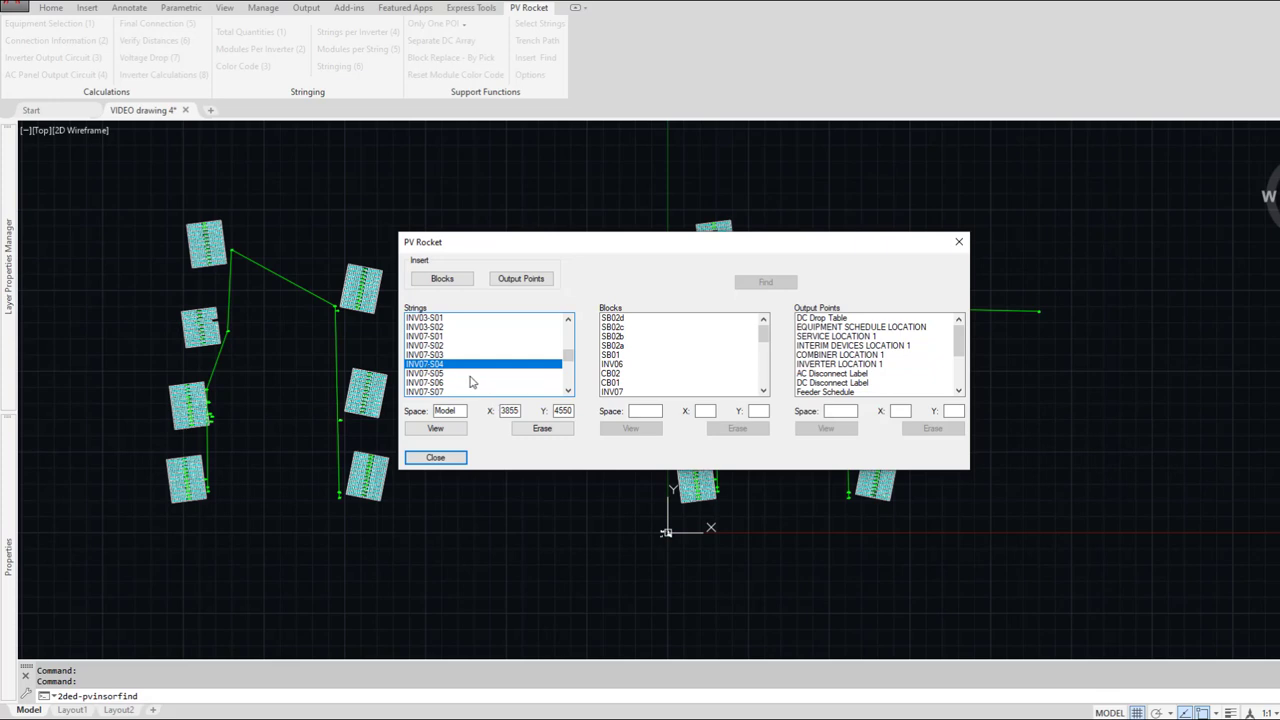
scroll(475, 381, down, 1)
scroll(475, 381, up, 4)
scroll(475, 381, up, 8)
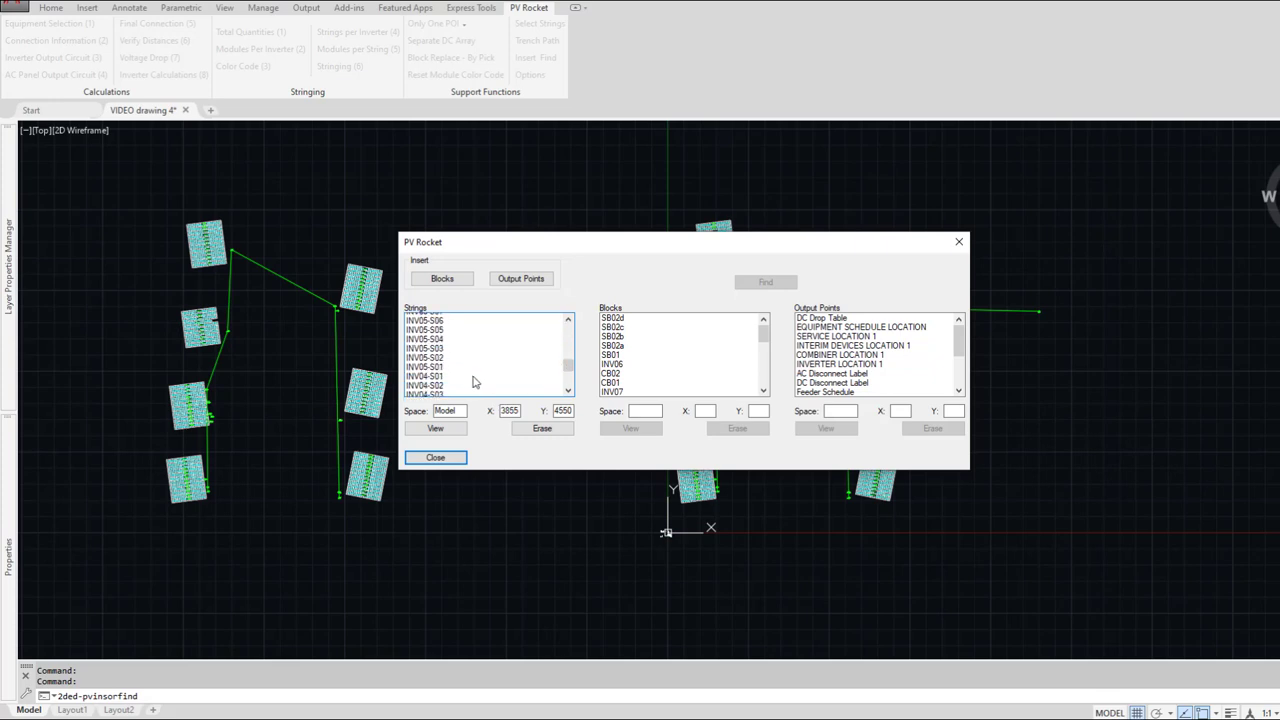
Step: Look up the coordinates of the SB02d, CB01 and MSB blocks
click(629, 319)
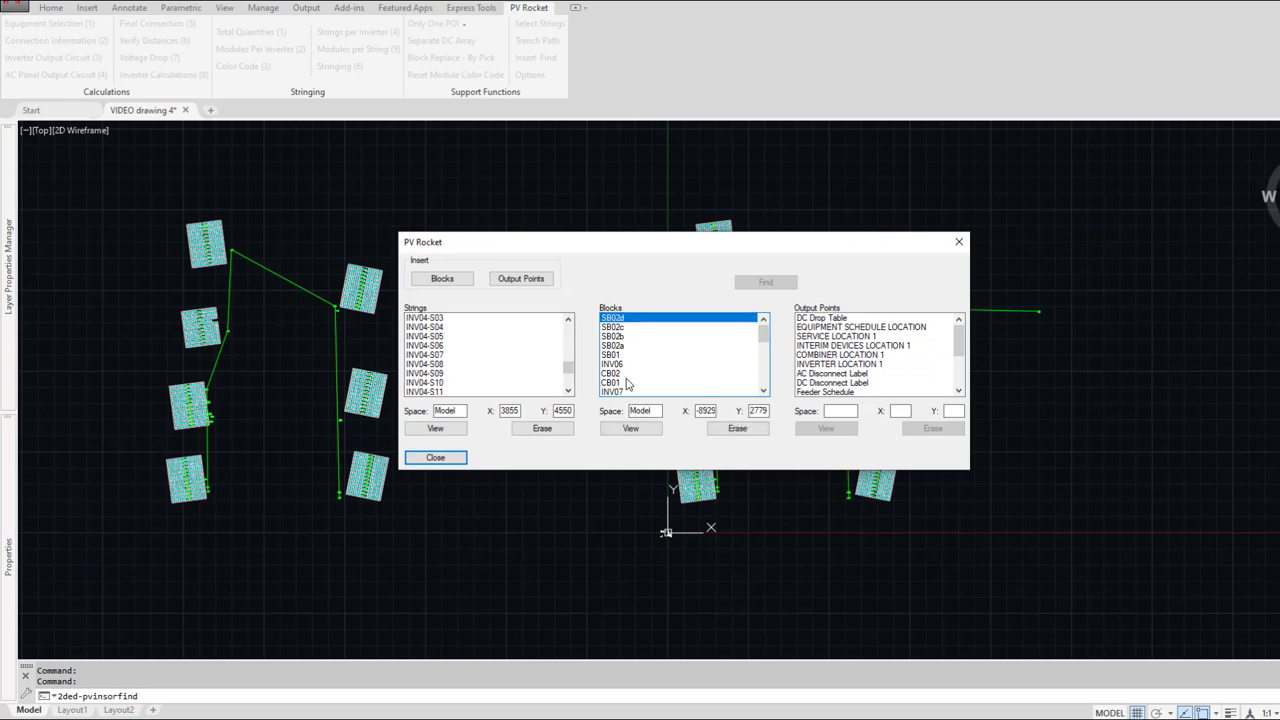
click(627, 382)
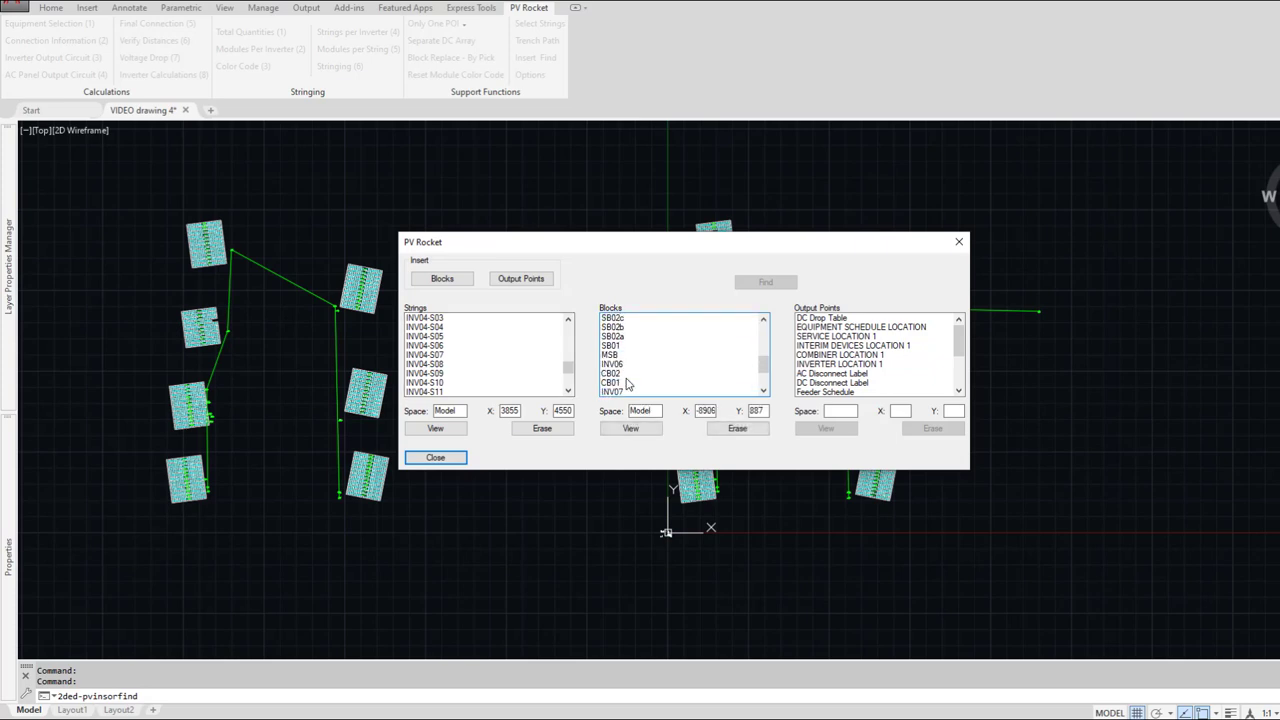
click(628, 356)
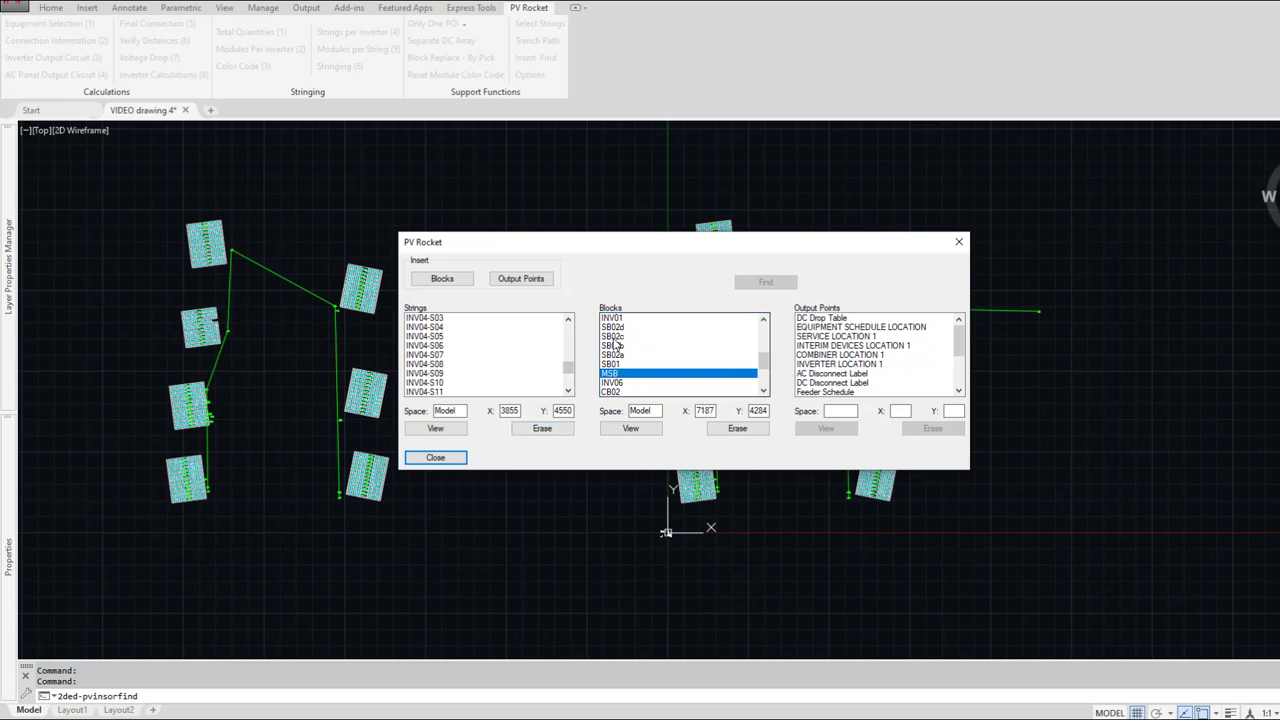
Step: View string INV04-S05 in the drawing from the find list, and return to the overview of both arrays
click(430, 338)
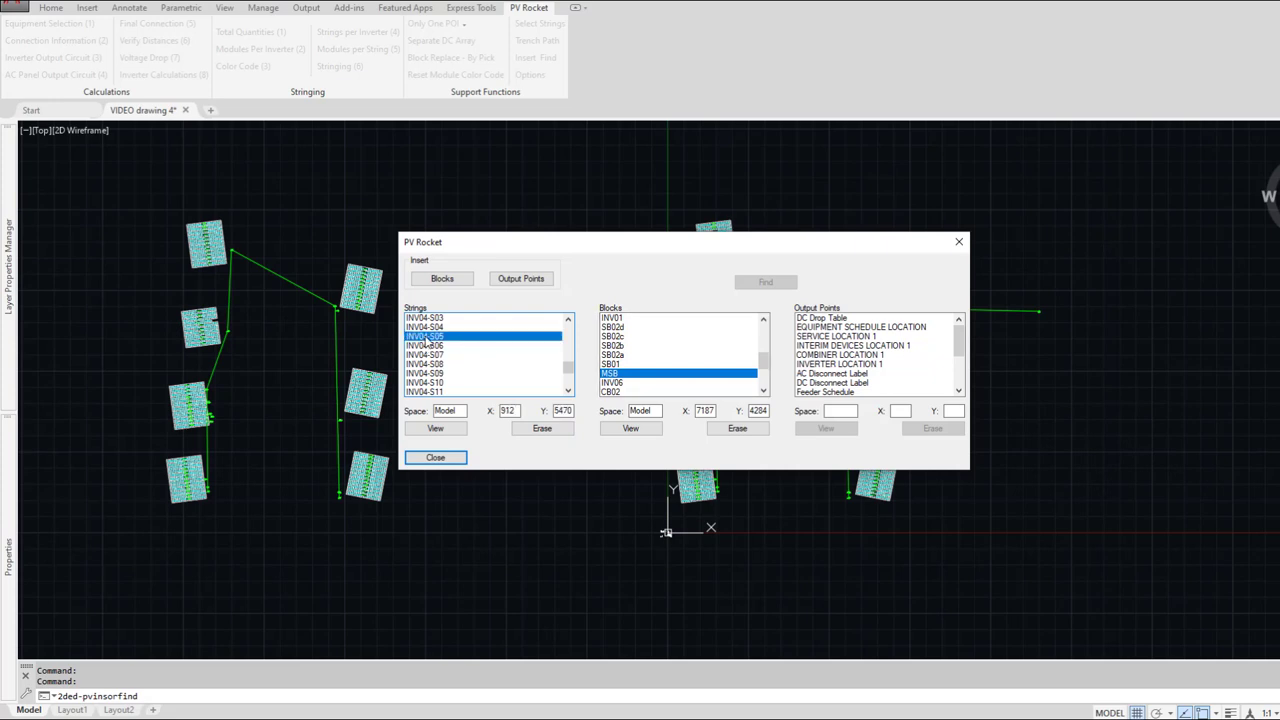
click(436, 429)
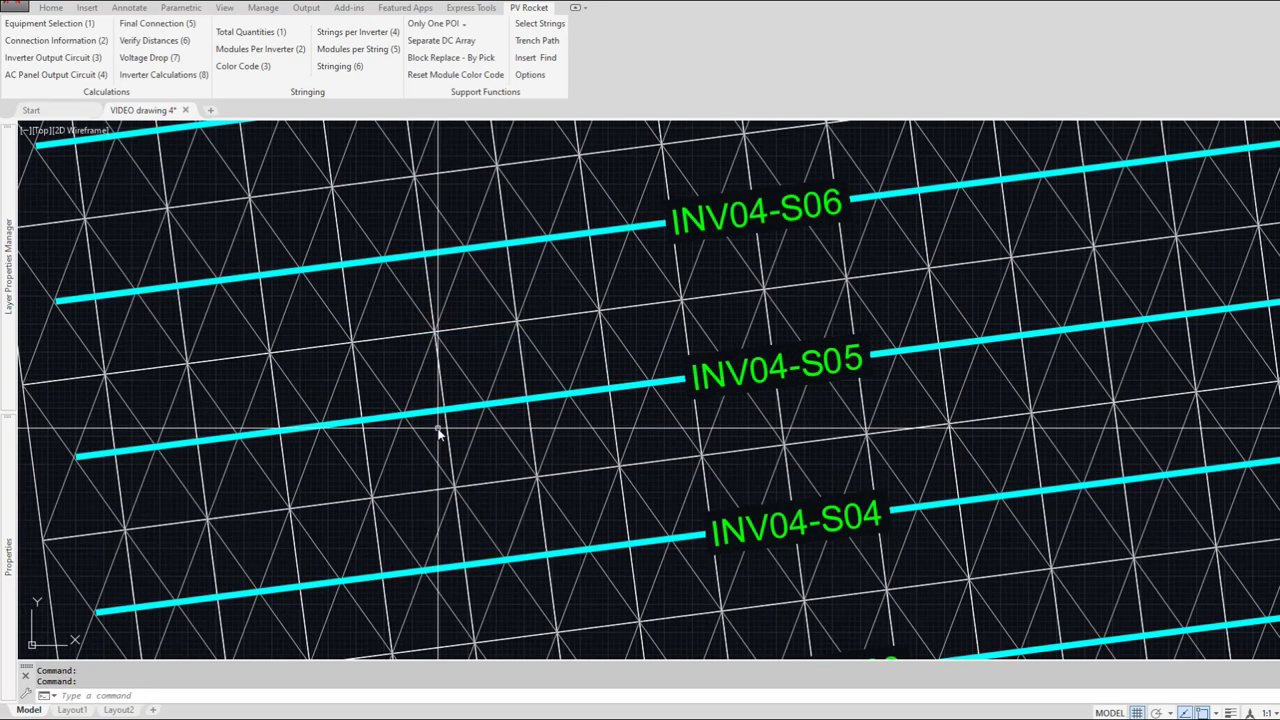
scroll(438, 430, down, 15)
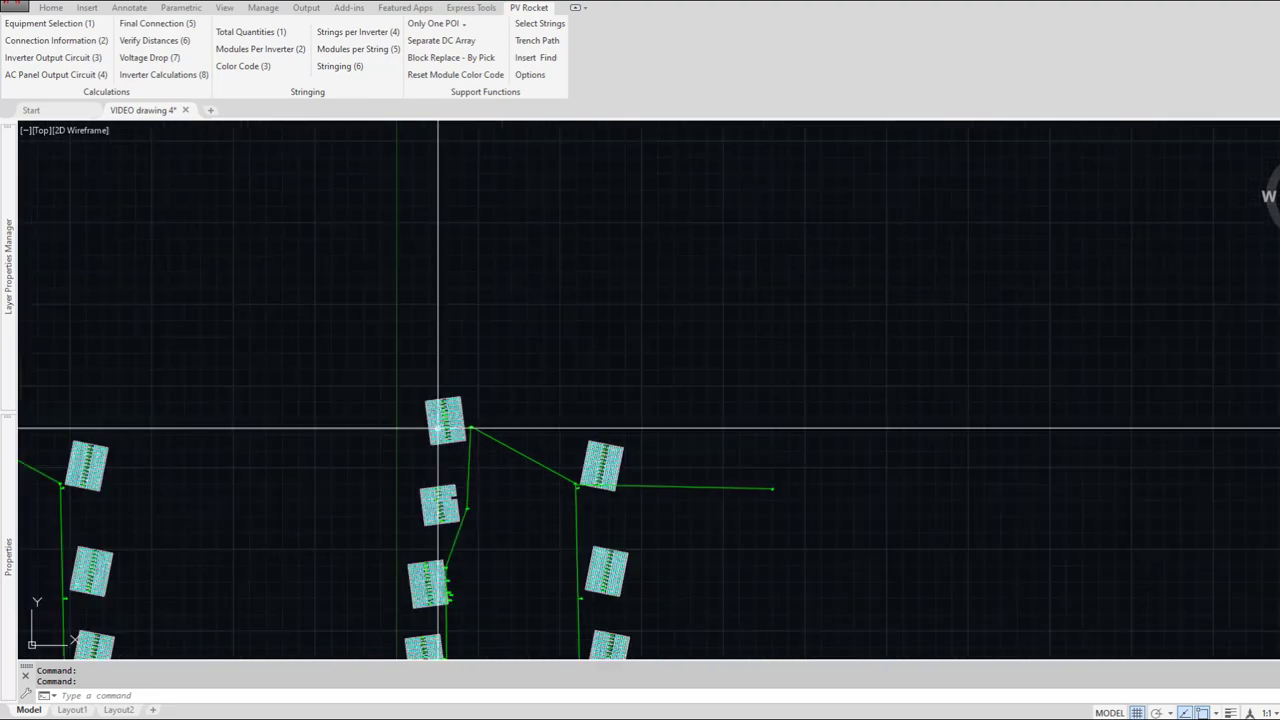
middle_drag(438, 429, 753, 367)
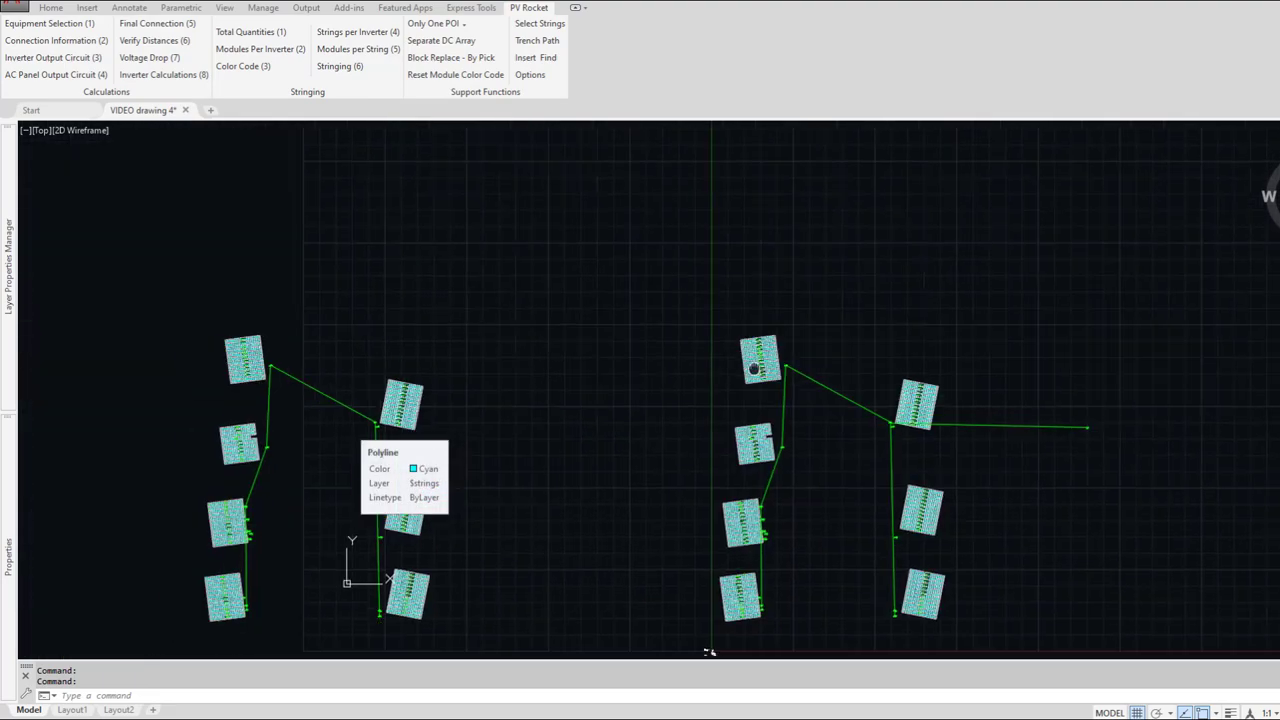
Step: Find the other INV04-S05 entry in the string list, view it in the drawing, and return to the overview of both arrays
click(530, 75)
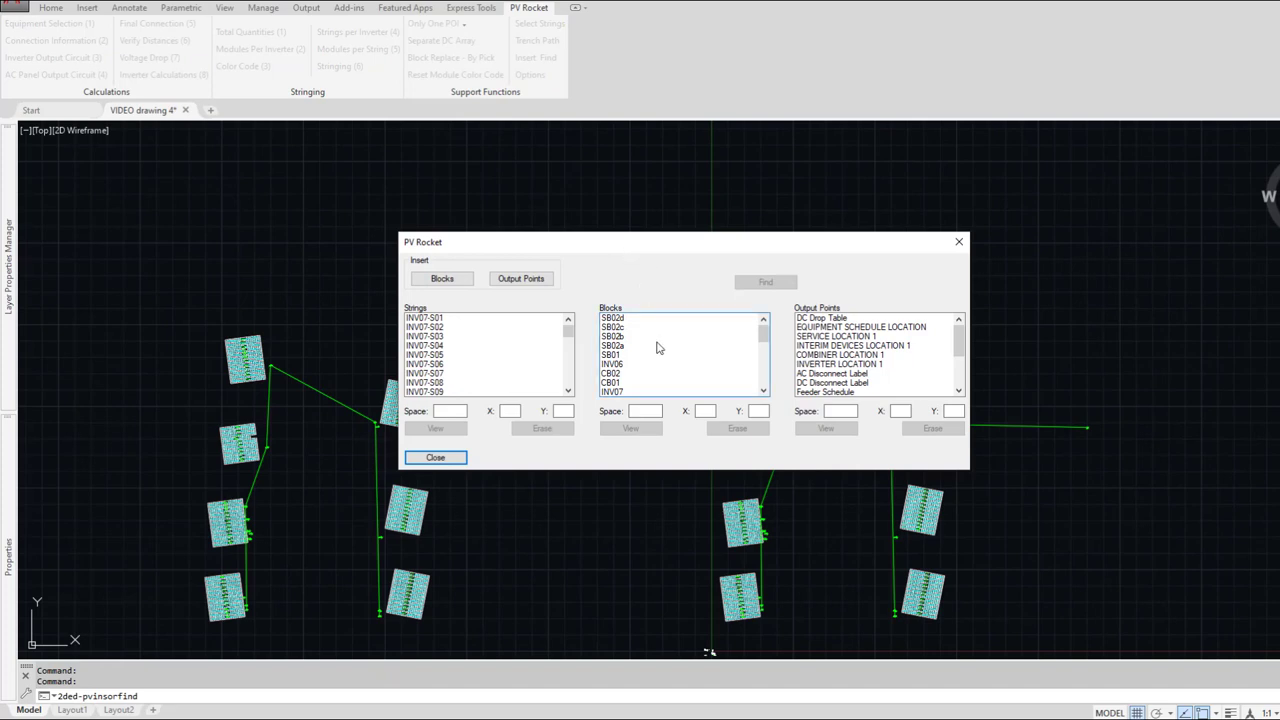
scroll(501, 368, down, 5)
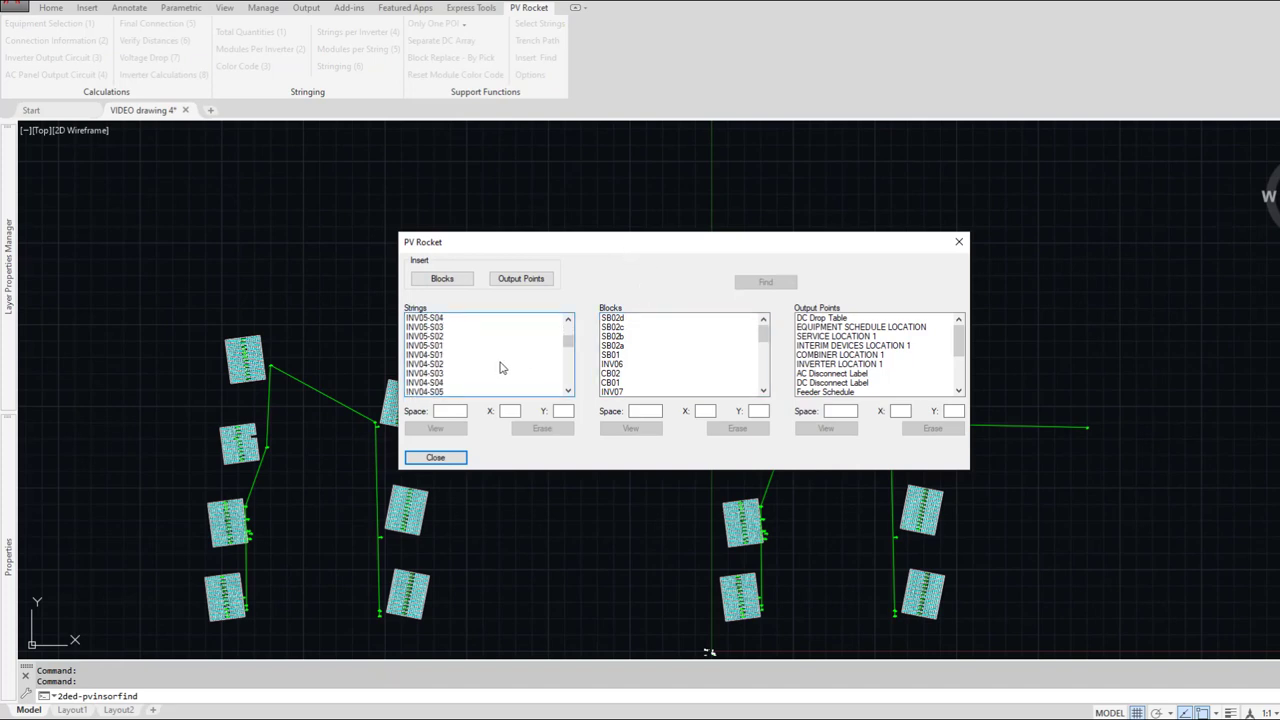
scroll(501, 368, down, 5)
scroll(501, 368, down, 6)
scroll(462, 370, down, 3)
click(431, 337)
click(434, 430)
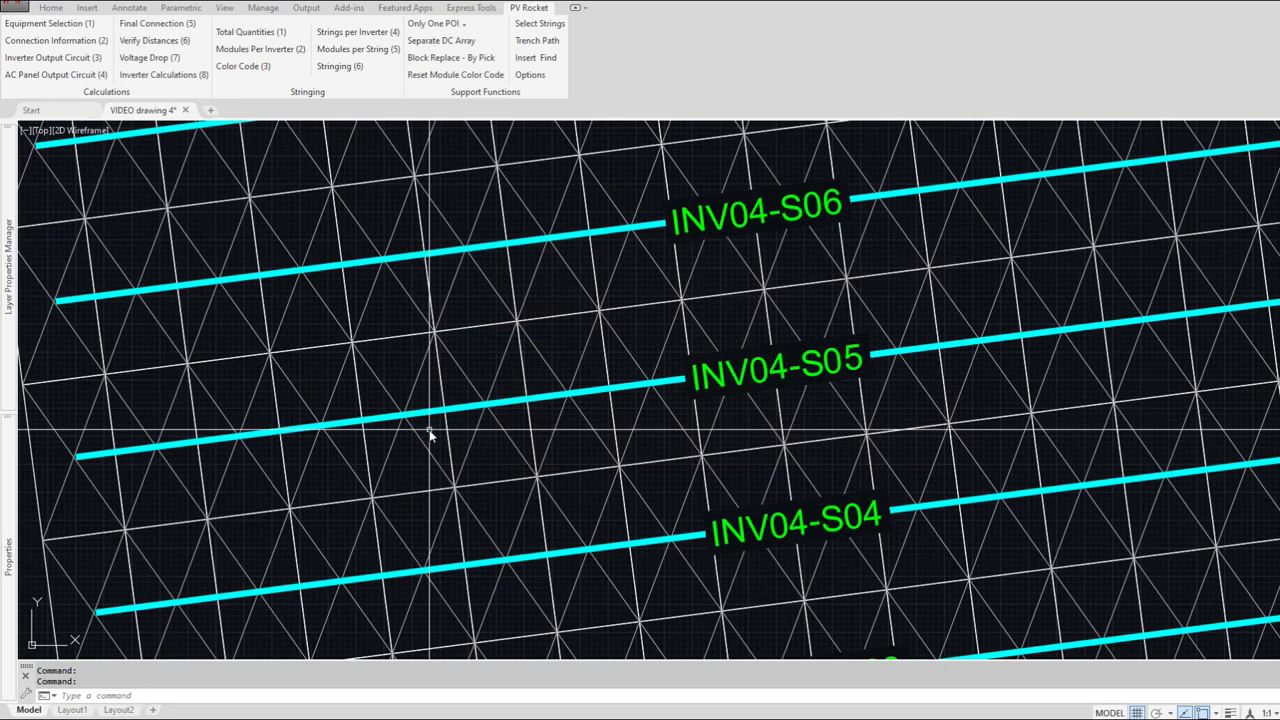
scroll(430, 432, down, 10)
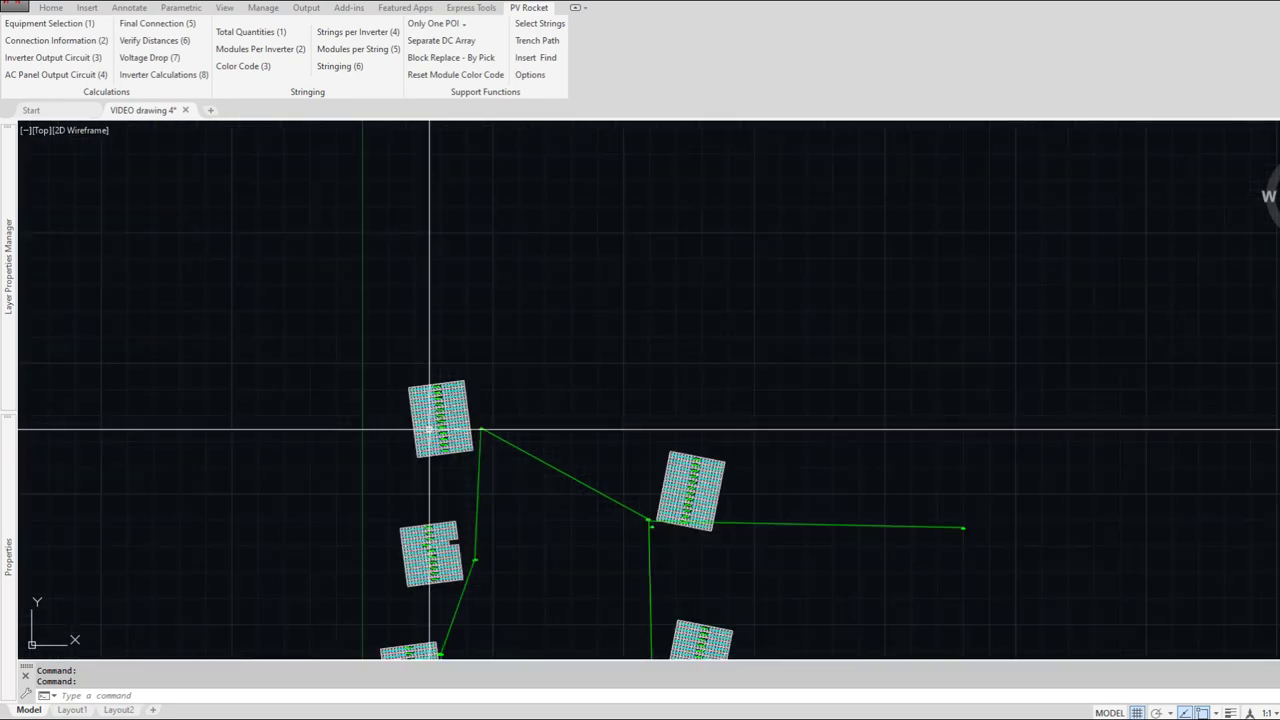
middle_drag(345, 427, 811, 351)
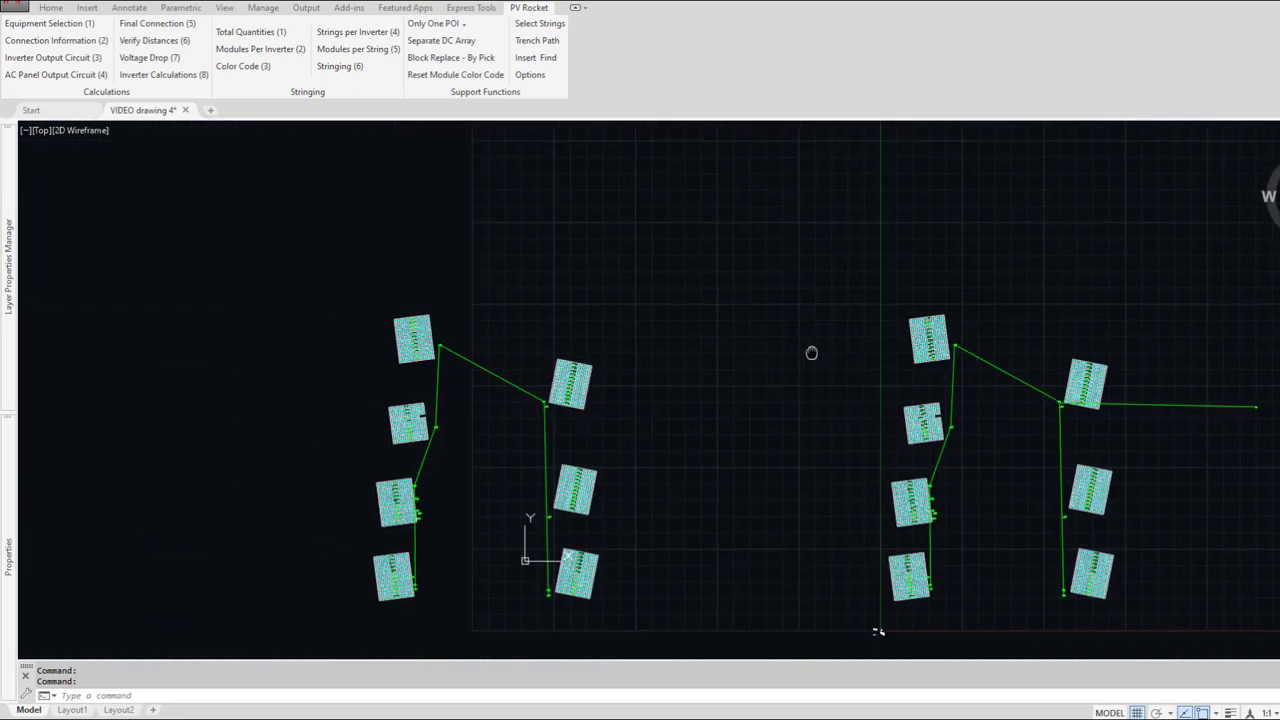
scroll(687, 384, up, 2)
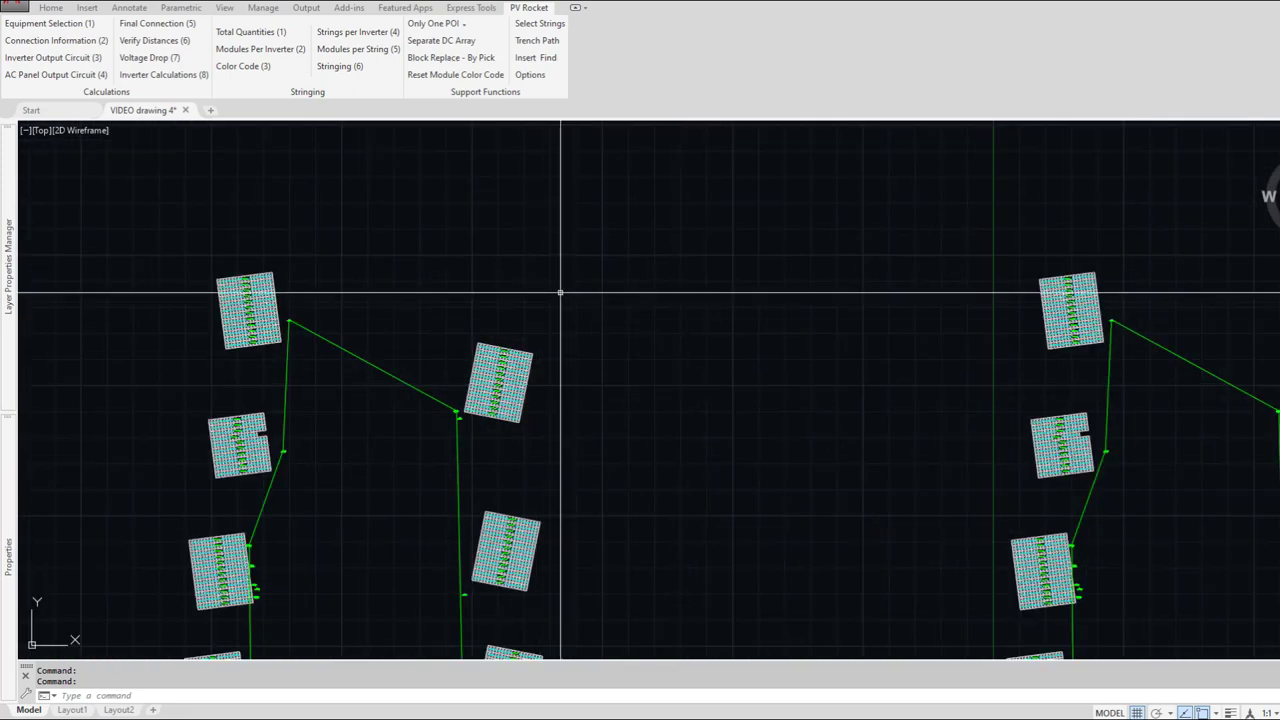
Step: Look up the space and coordinates of the AC Disconnect Label output point, and close the Insert/Find tool
click(537, 60)
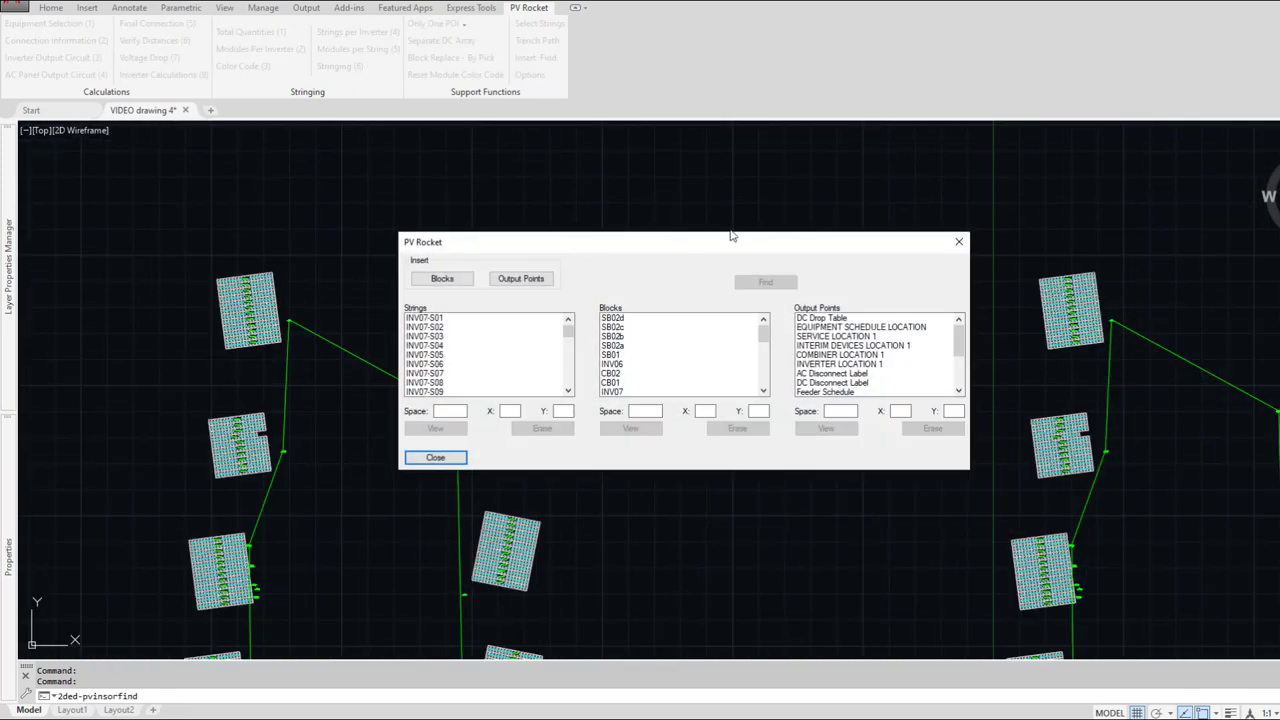
click(831, 376)
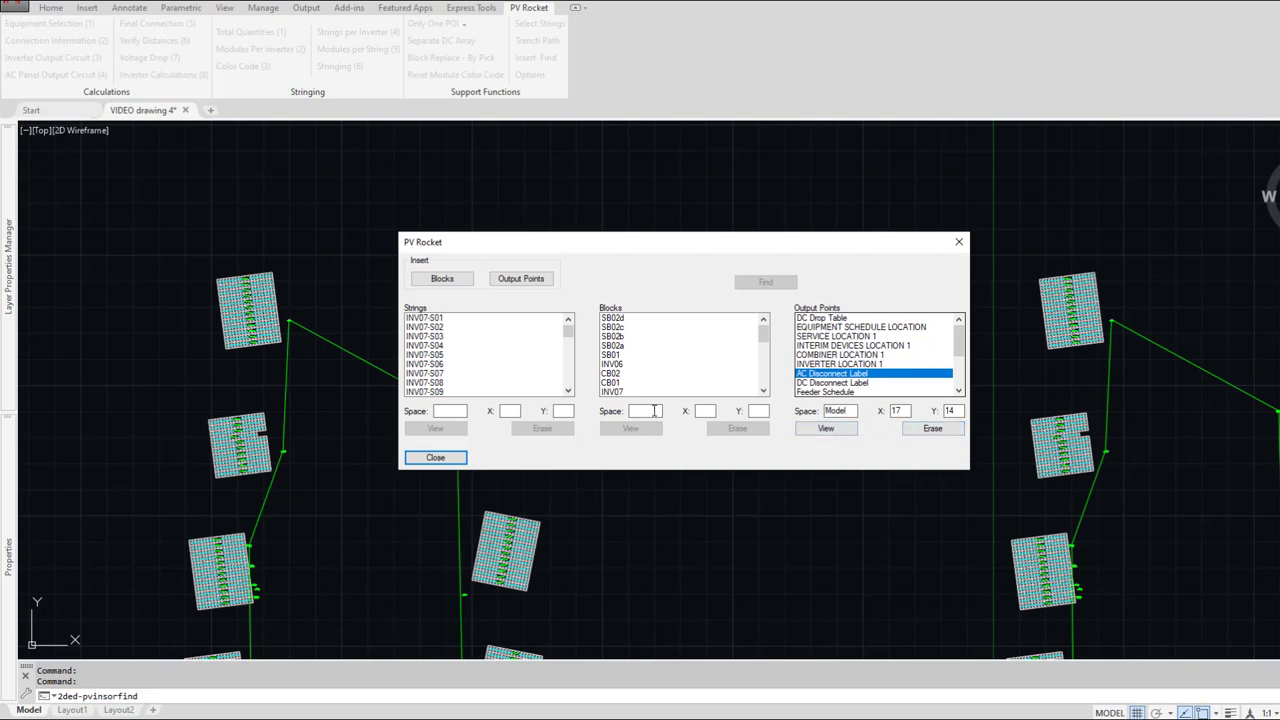
click(435, 457)
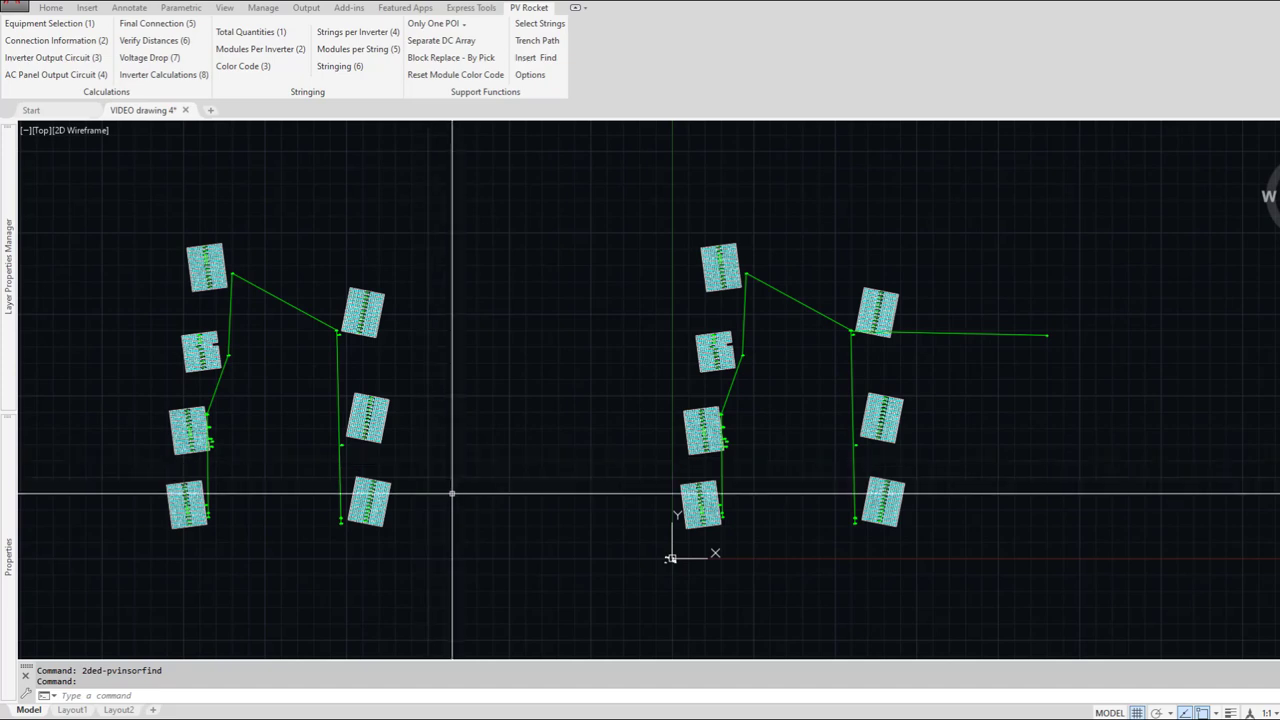
Step: Erase the entire duplicate array on the negative X side of the origin
text(E)
key(Return)
click(97, 207)
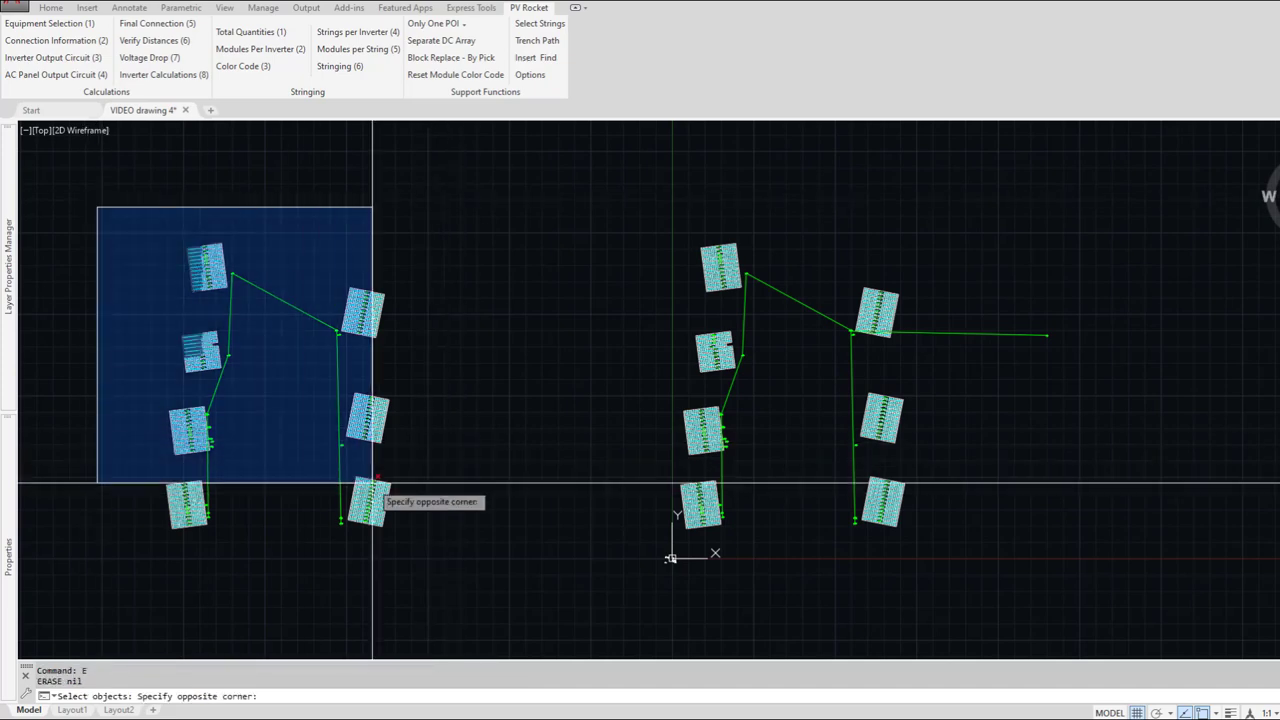
click(452, 547)
key(Return)
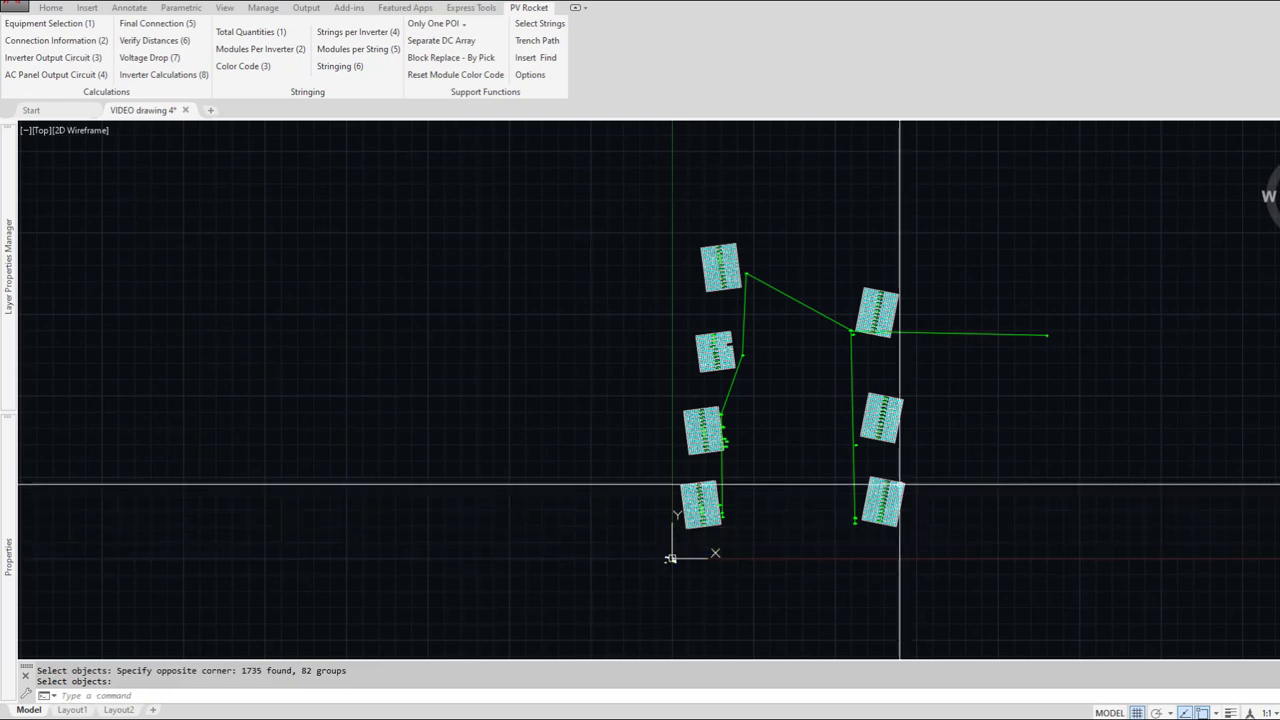
Step: Switch the PV Rocket point of interconnection setting to POI #1
middle_drag(900, 484, 350, 505)
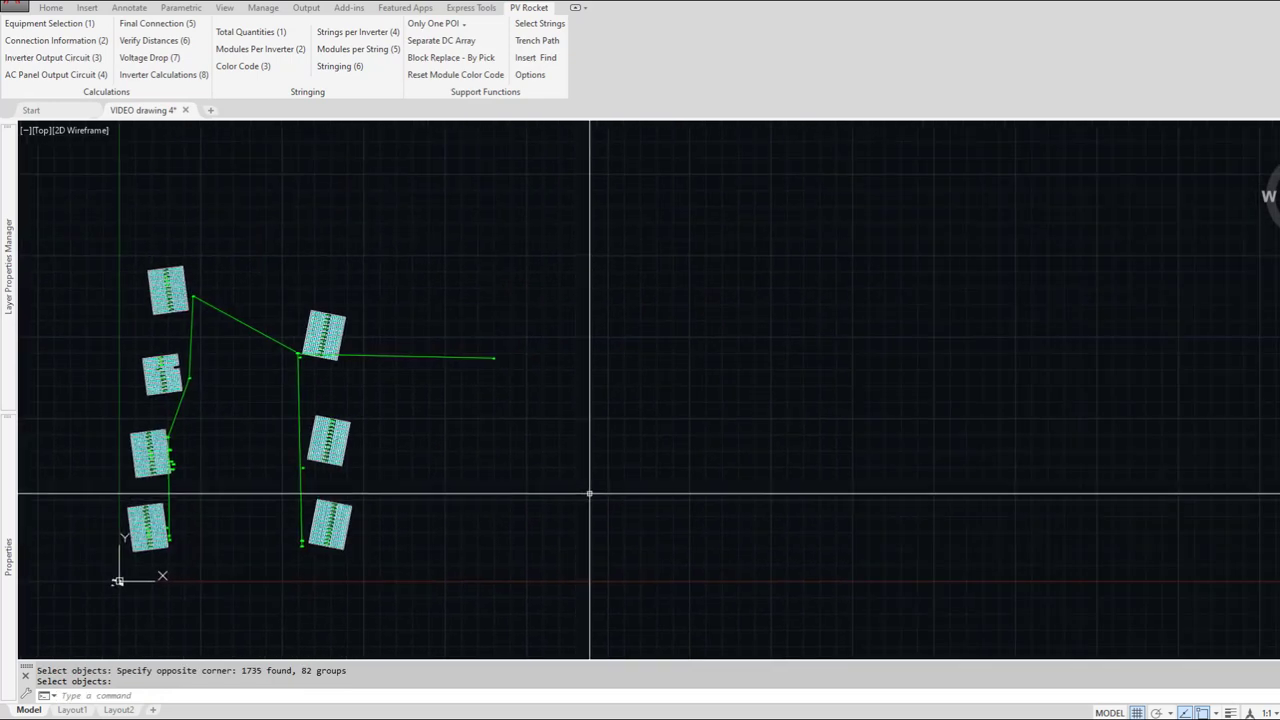
scroll(589, 493, up, 2)
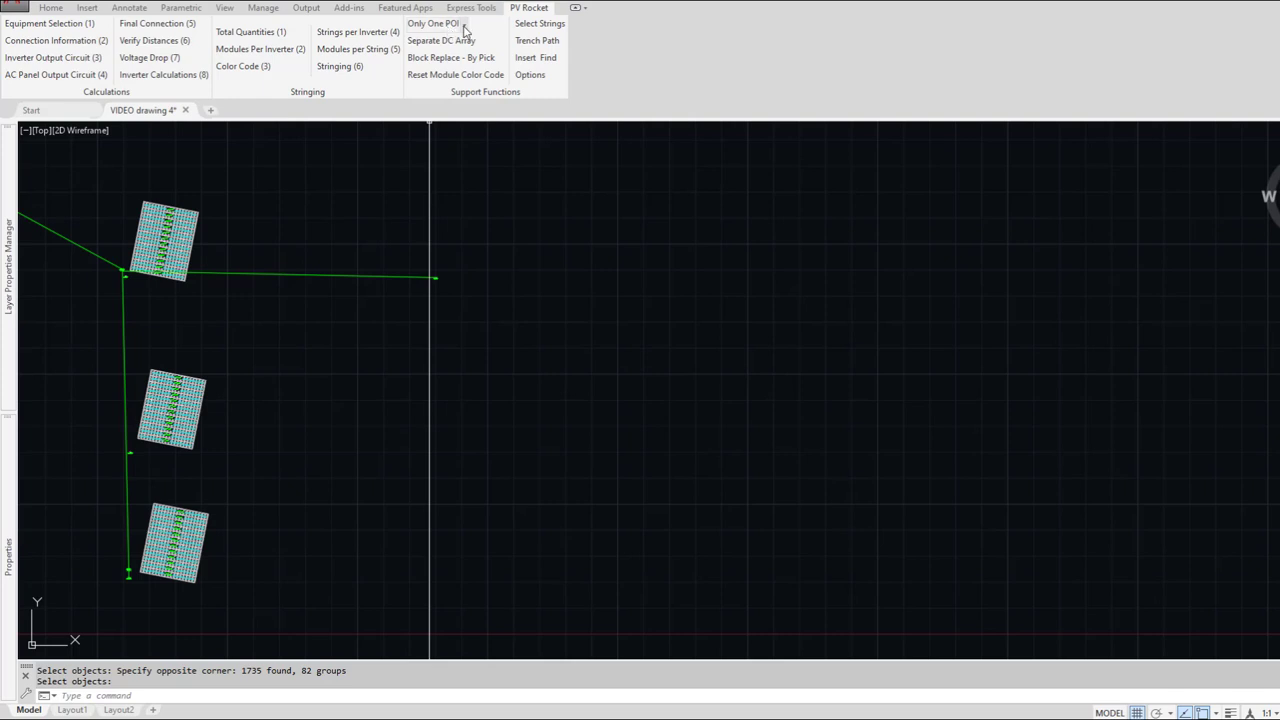
click(349, 8)
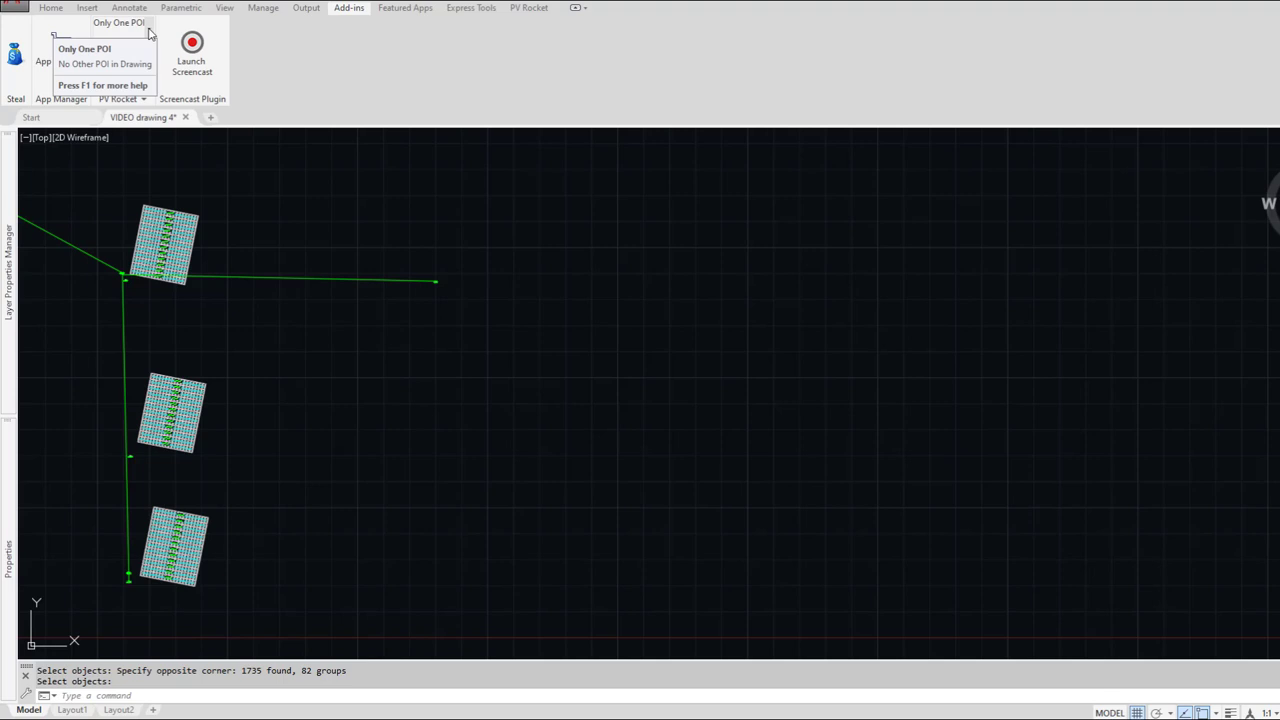
click(148, 26)
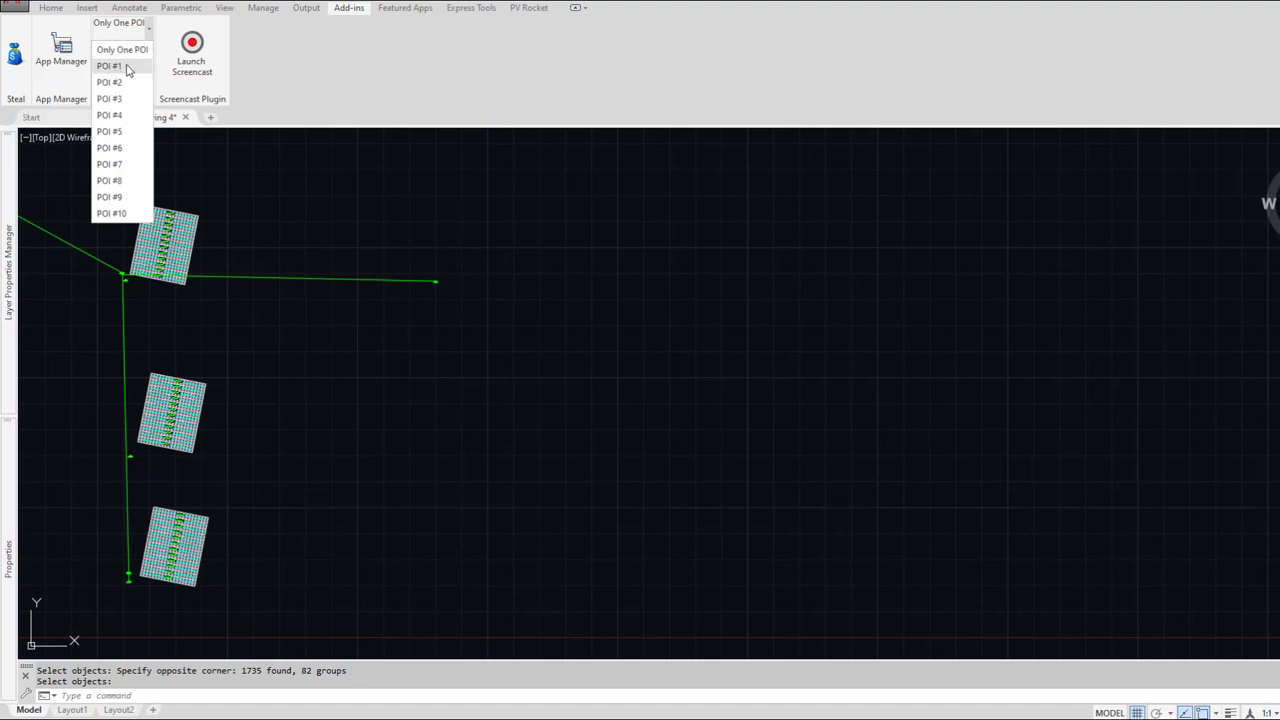
click(126, 67)
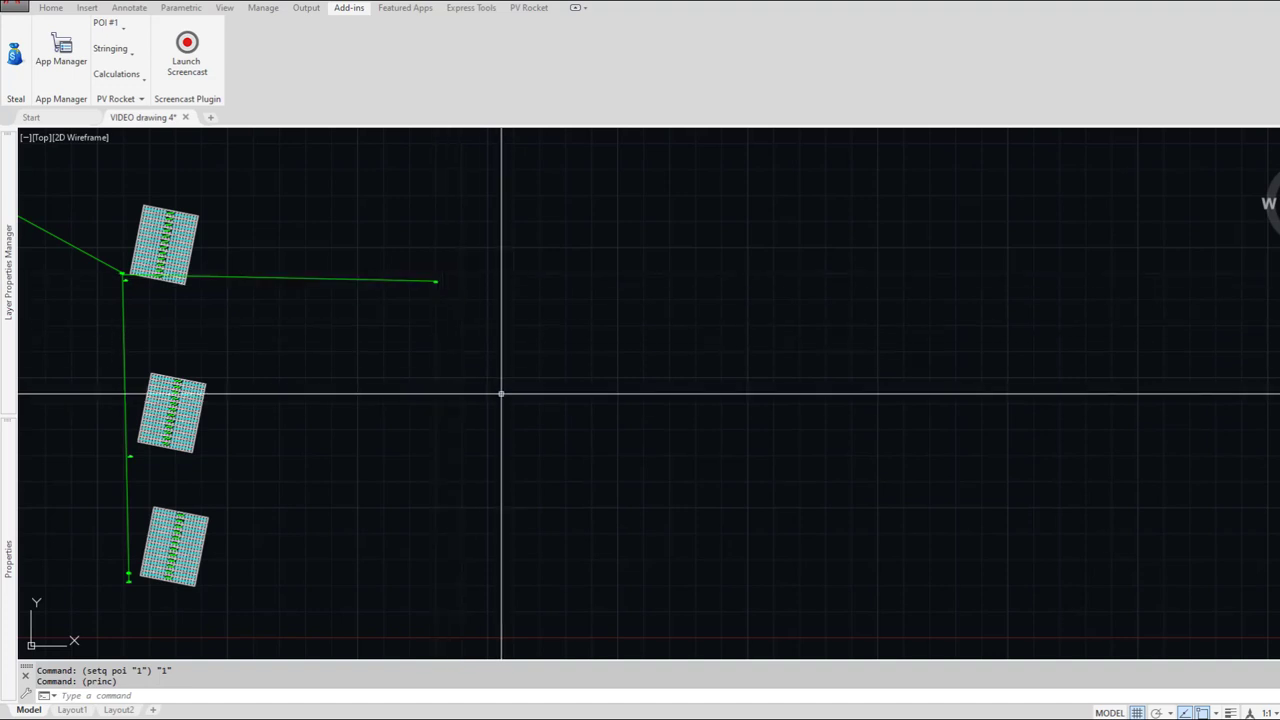
Step: Insert a Module block and an Inverter/Panel/MSB block in the empty area east of the existing array
click(115, 101)
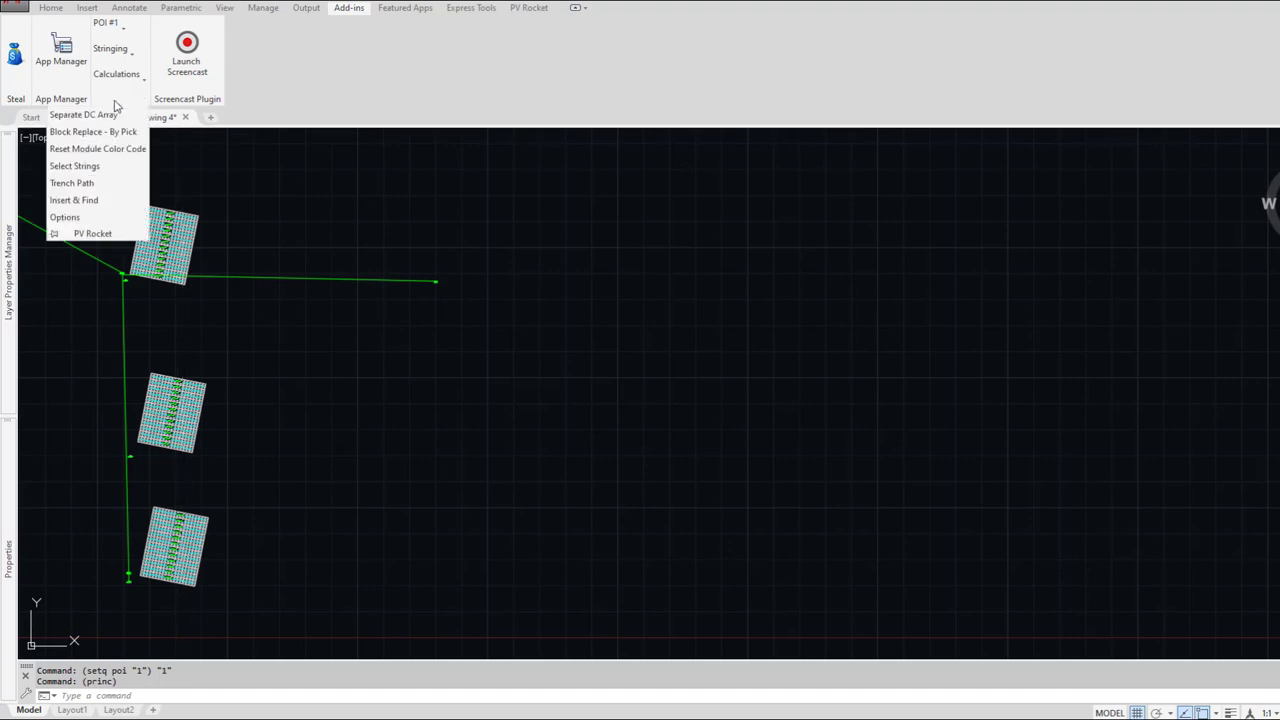
click(78, 200)
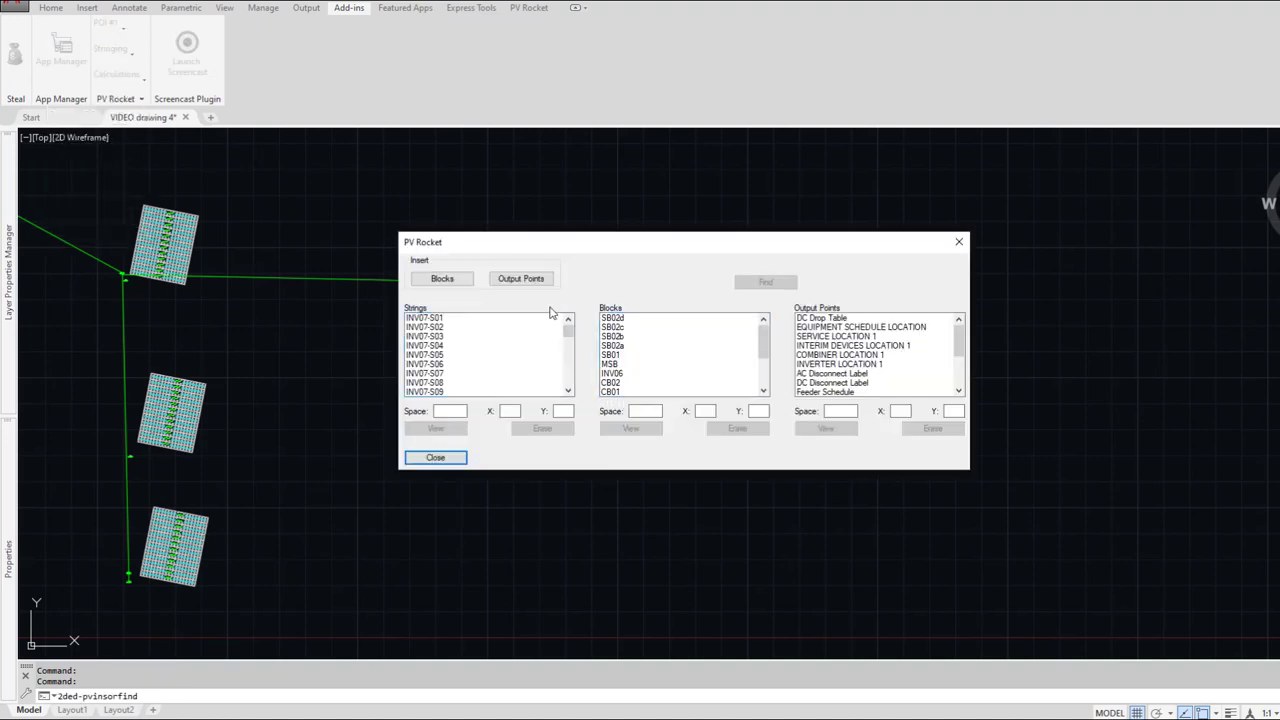
click(465, 283)
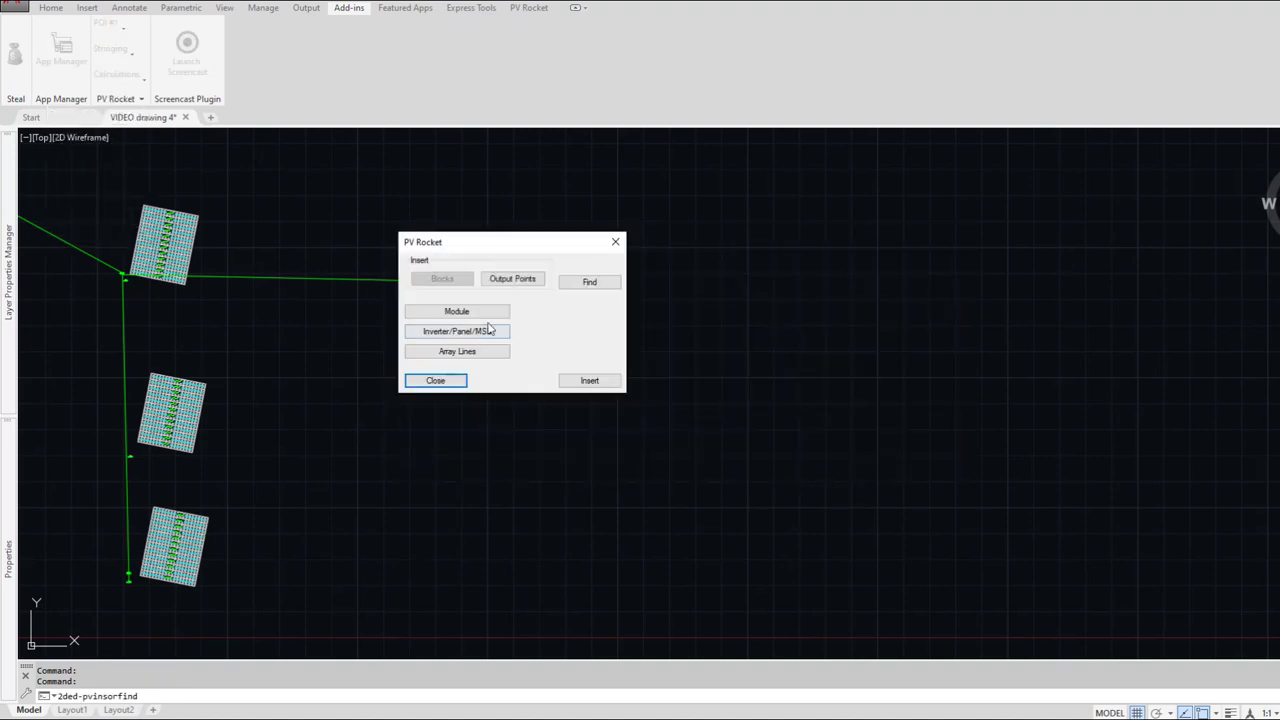
click(458, 311)
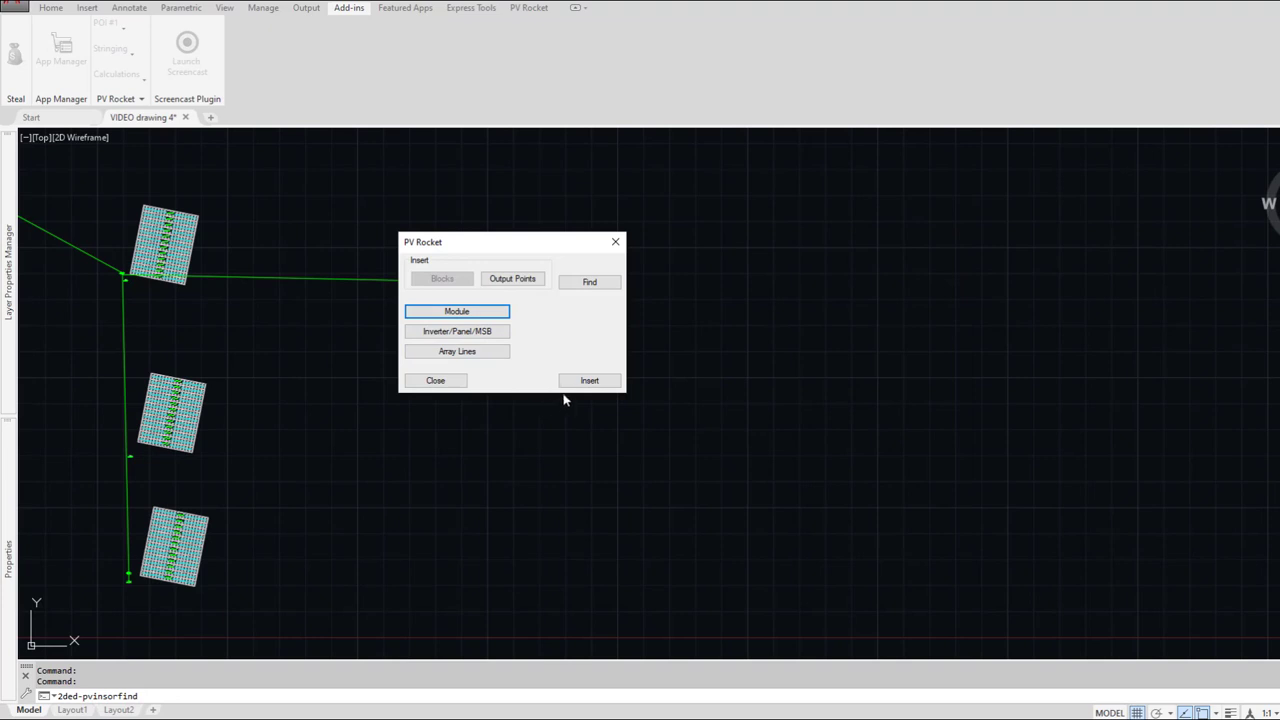
click(477, 334)
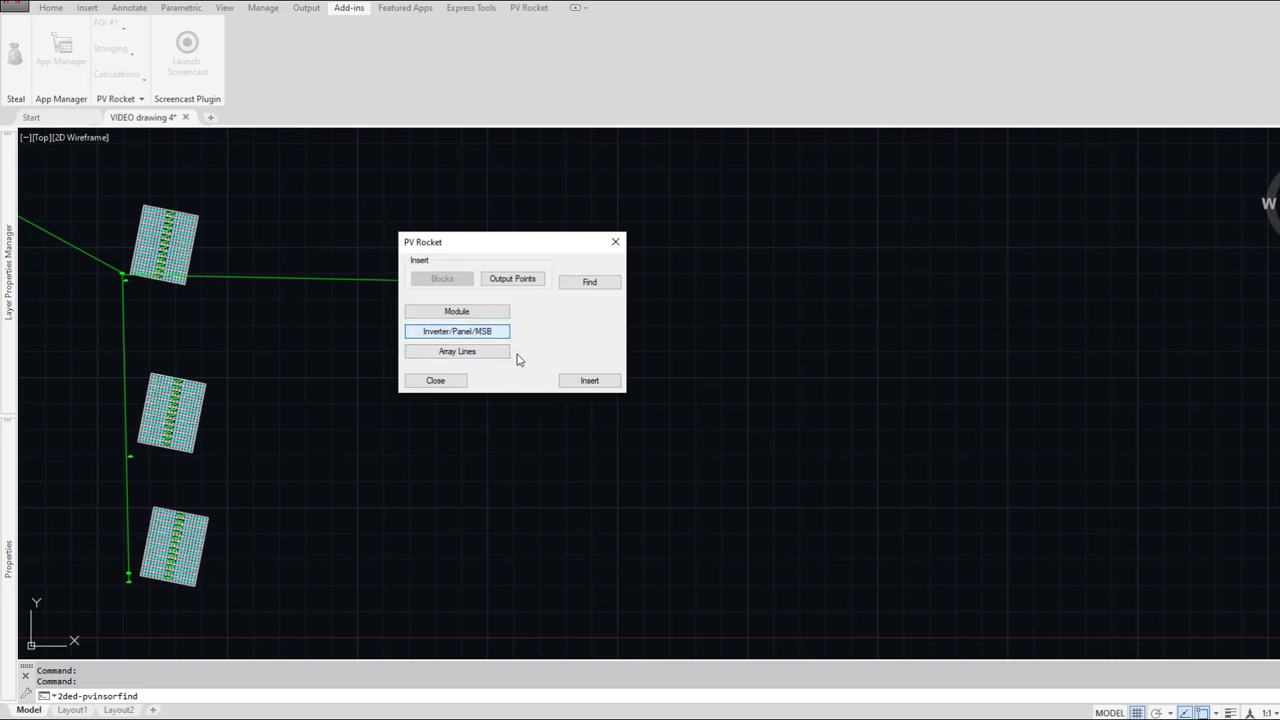
click(590, 380)
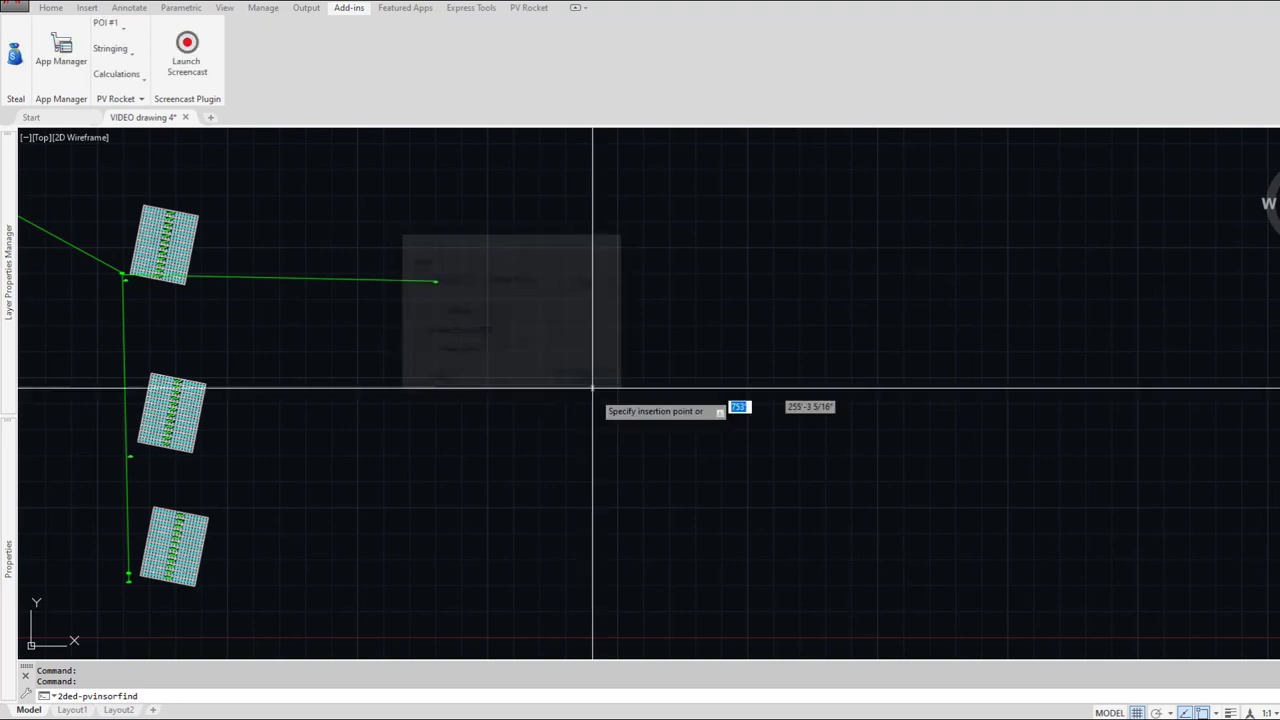
click(490, 552)
click(490, 552)
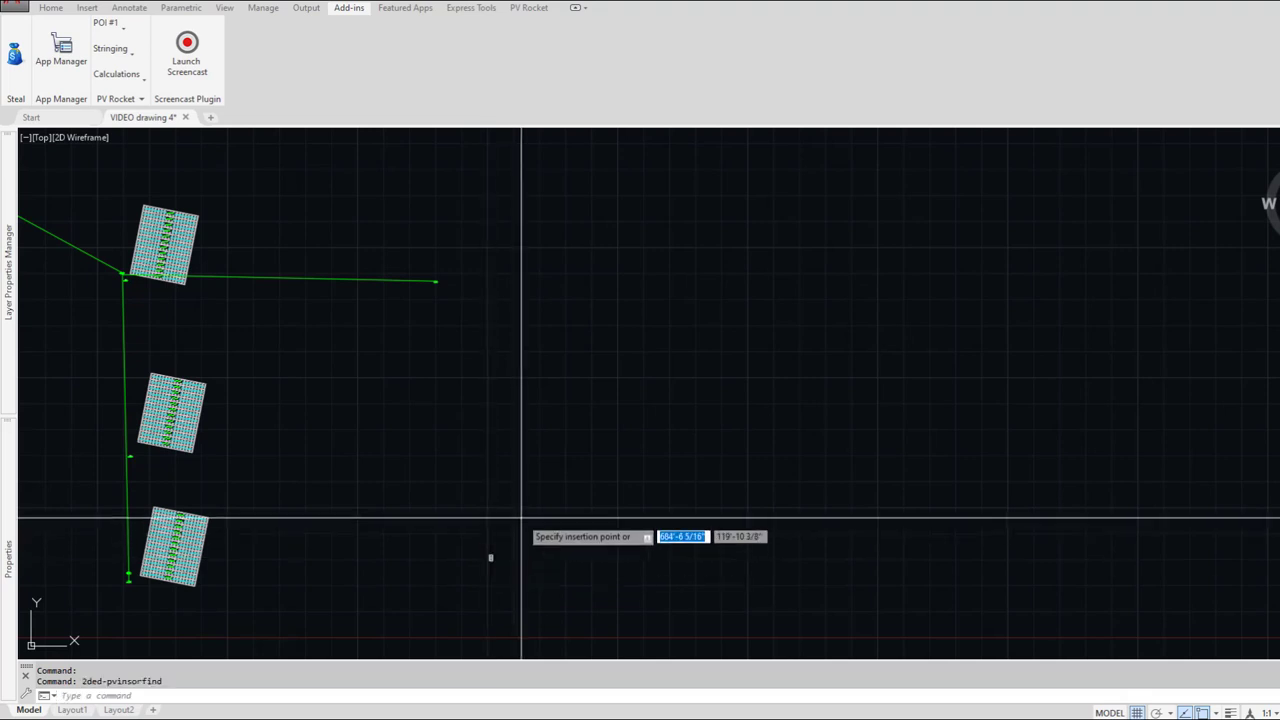
click(526, 576)
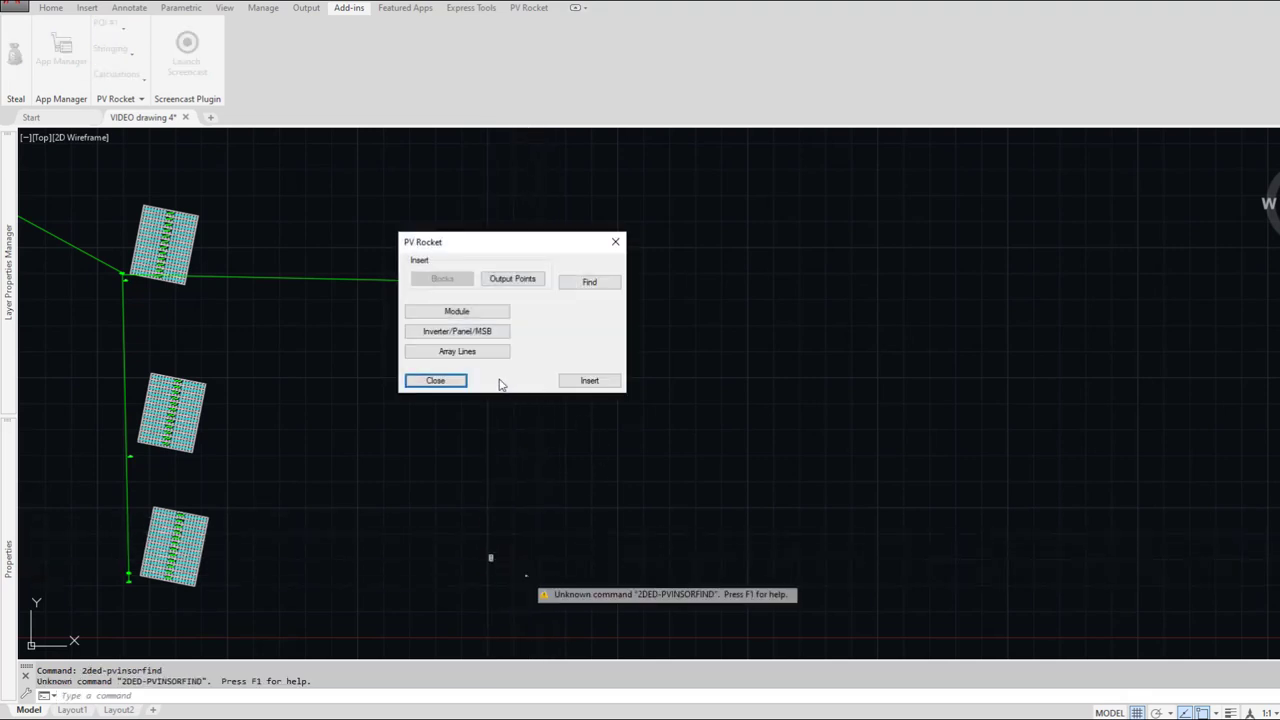
click(435, 381)
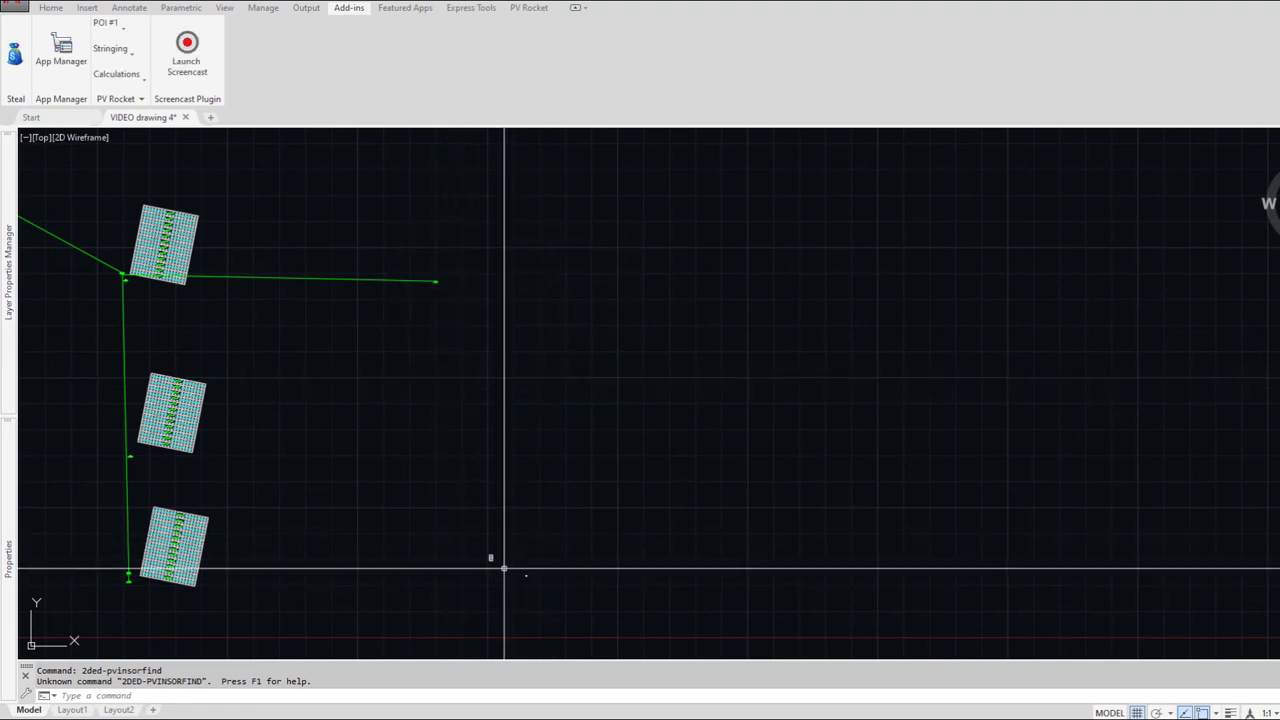
Step: Create a rectangular array from the newly inserted module block
scroll(503, 566, up, 5)
scroll(471, 517, up, 2)
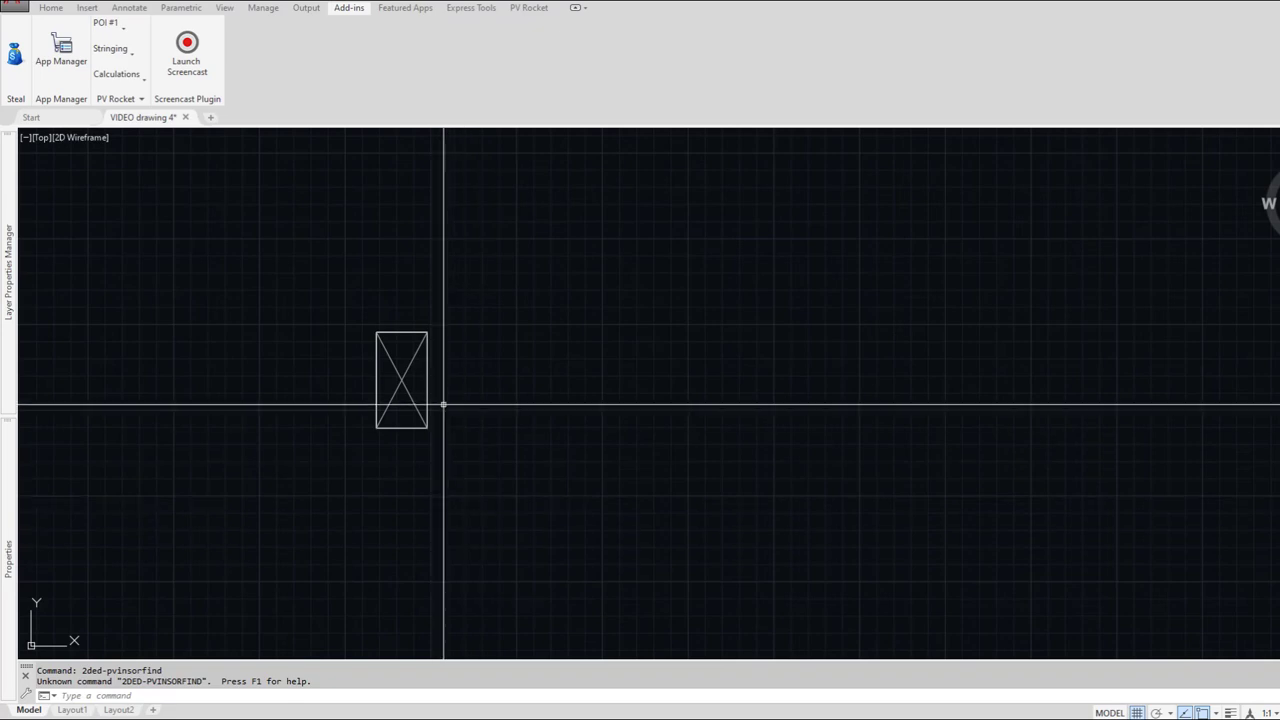
click(410, 388)
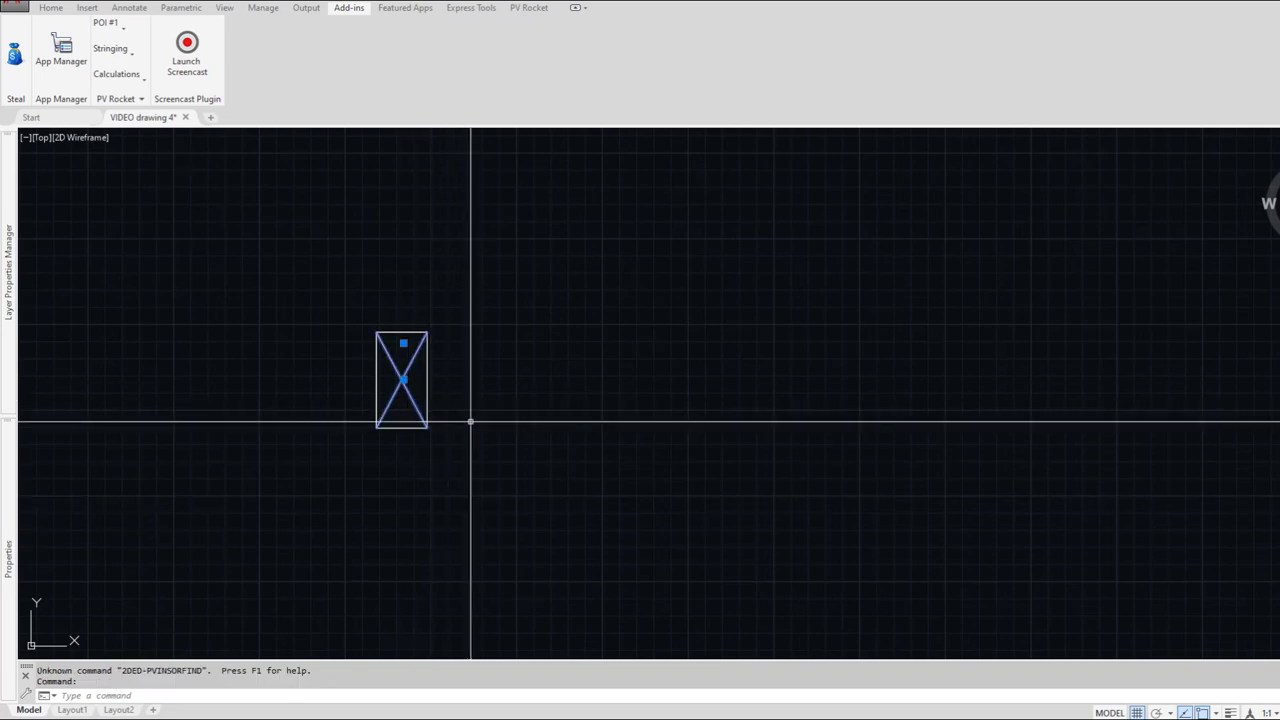
text(A)
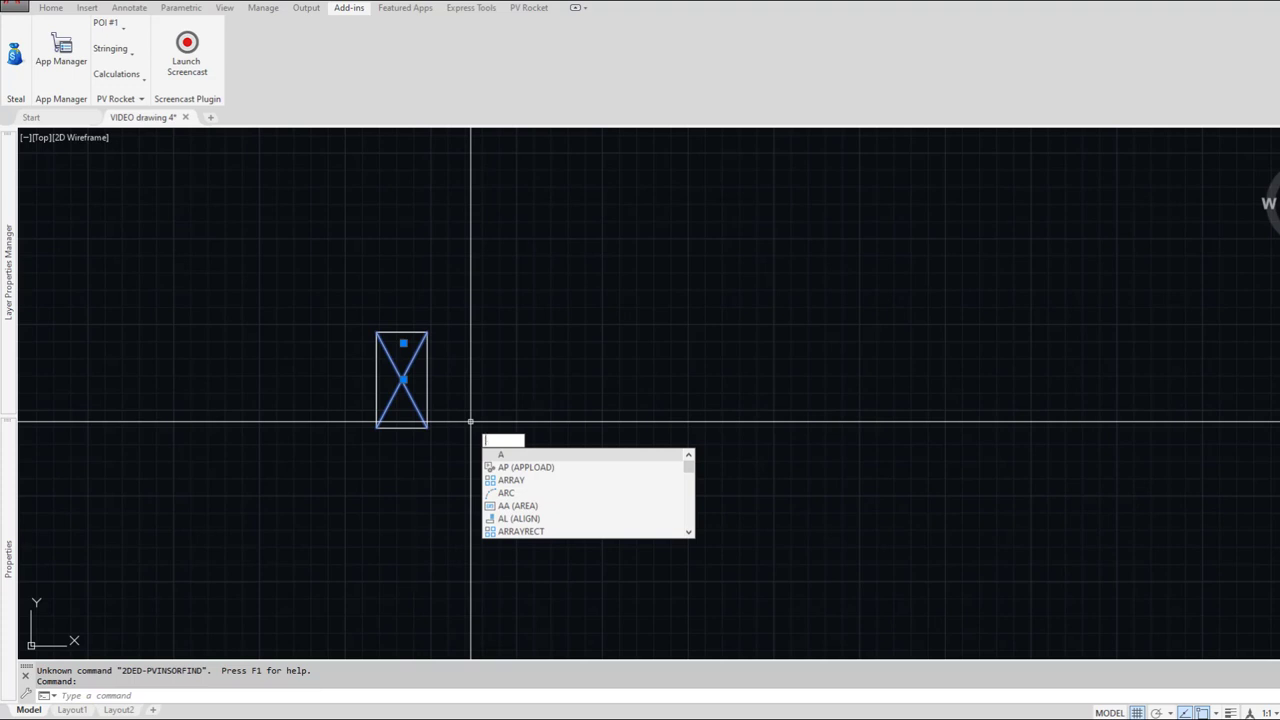
text(array)
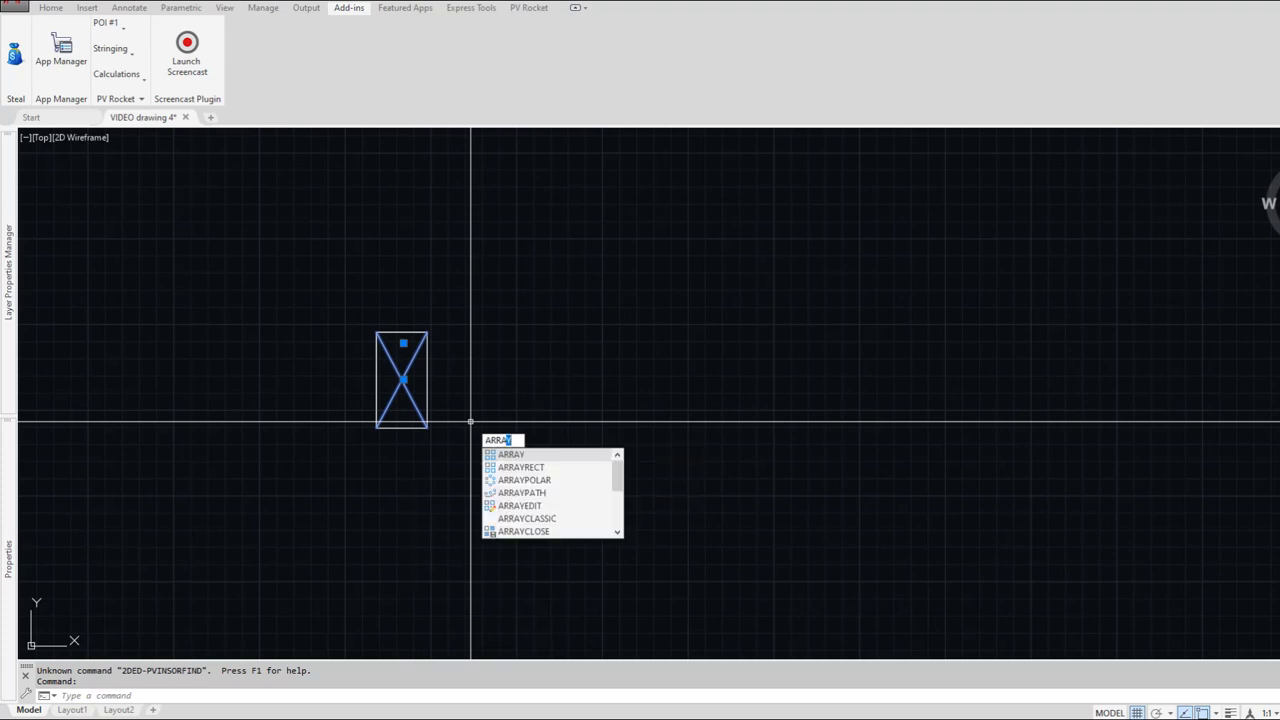
key(Return)
key(Return)
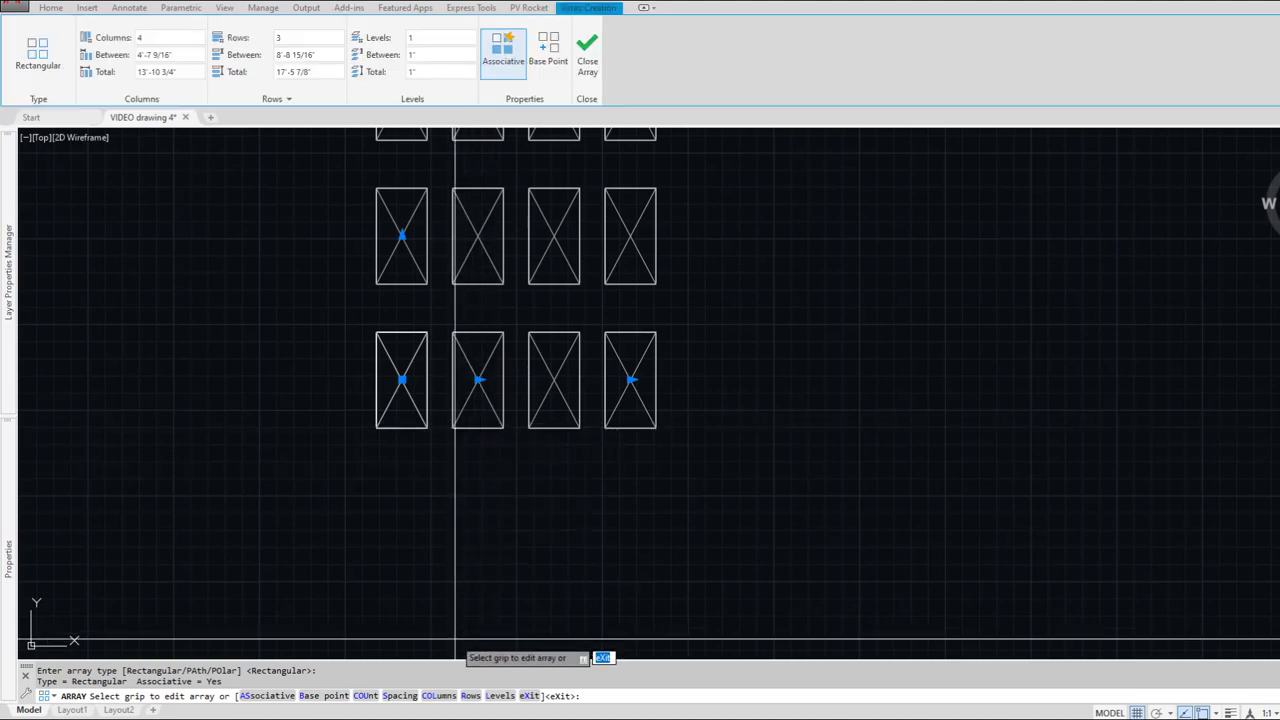
Step: Set the array spacing by unit cell, from the first module's lower-left endpoint to its upper-right endpoint, so the modules adjoin
click(398, 695)
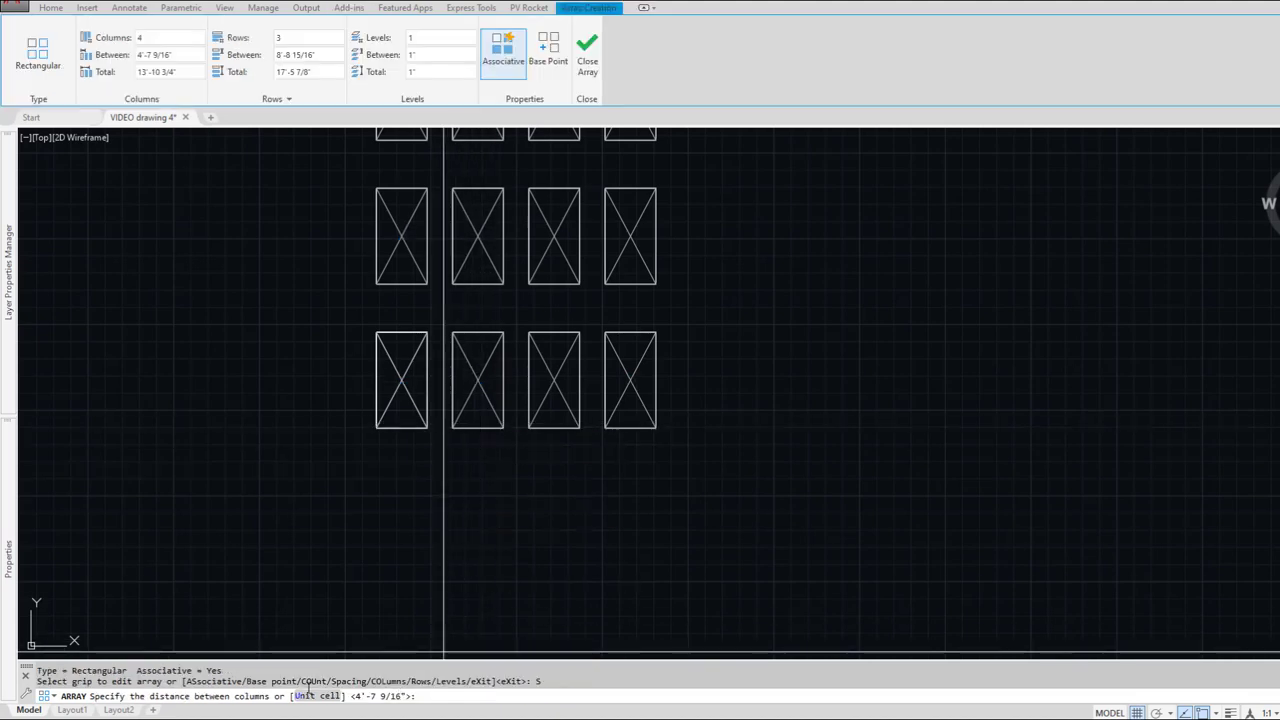
click(317, 695)
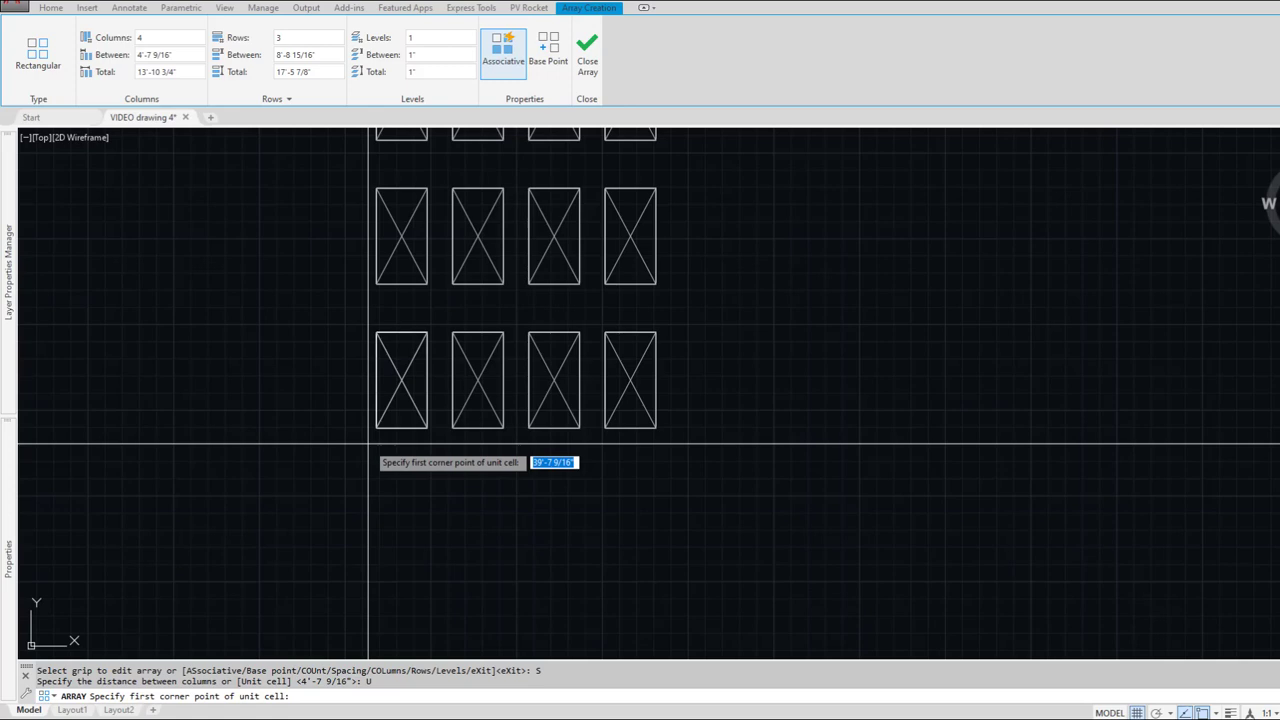
text(end)
key(Return)
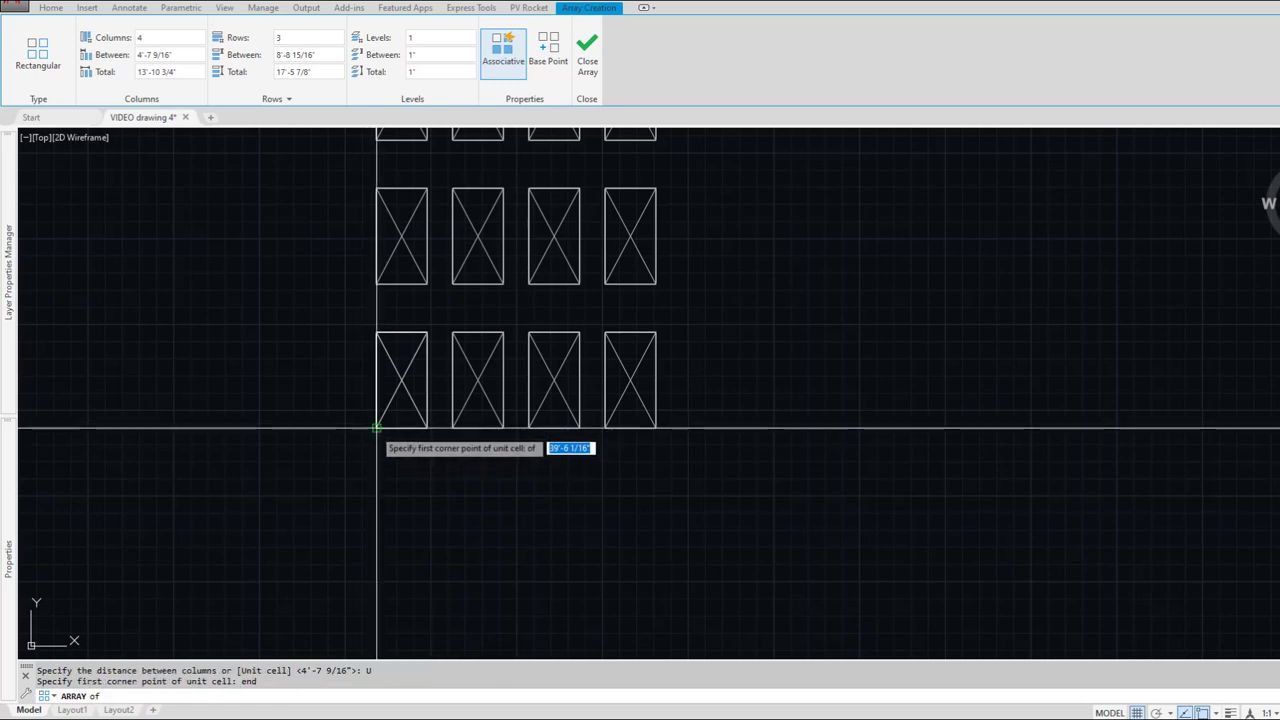
click(376, 428)
text(end)
key(Return)
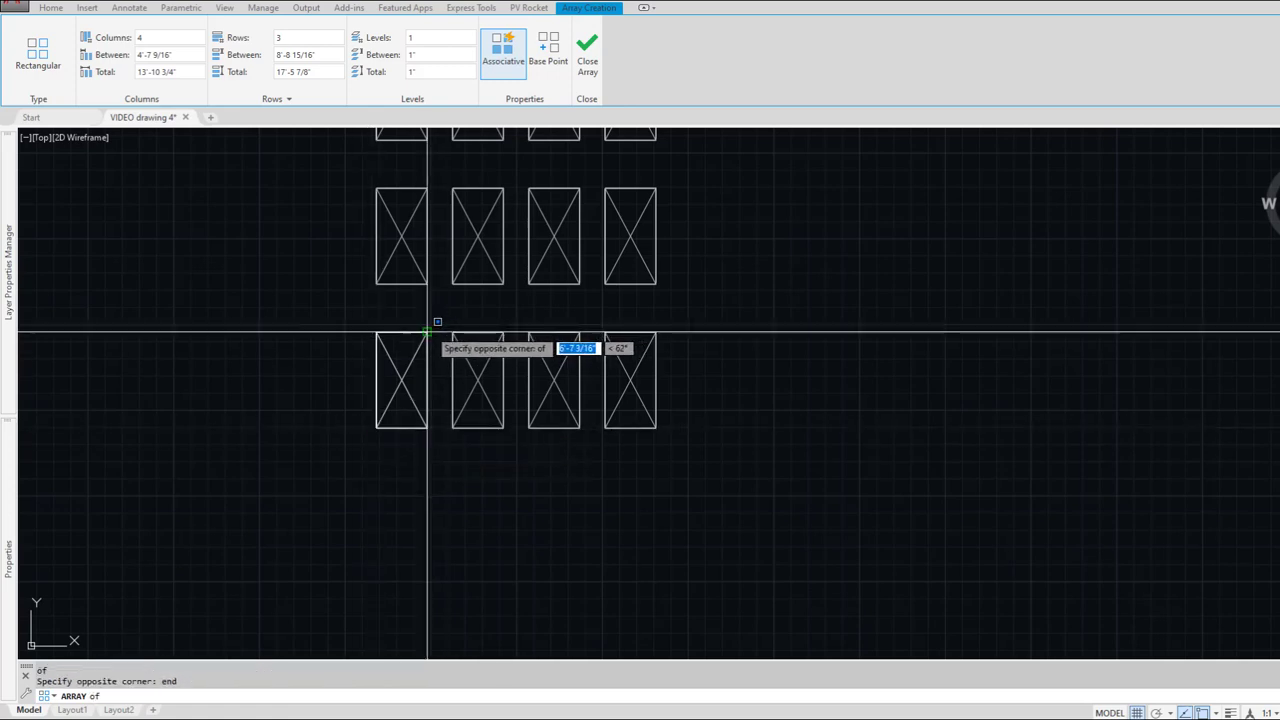
click(429, 331)
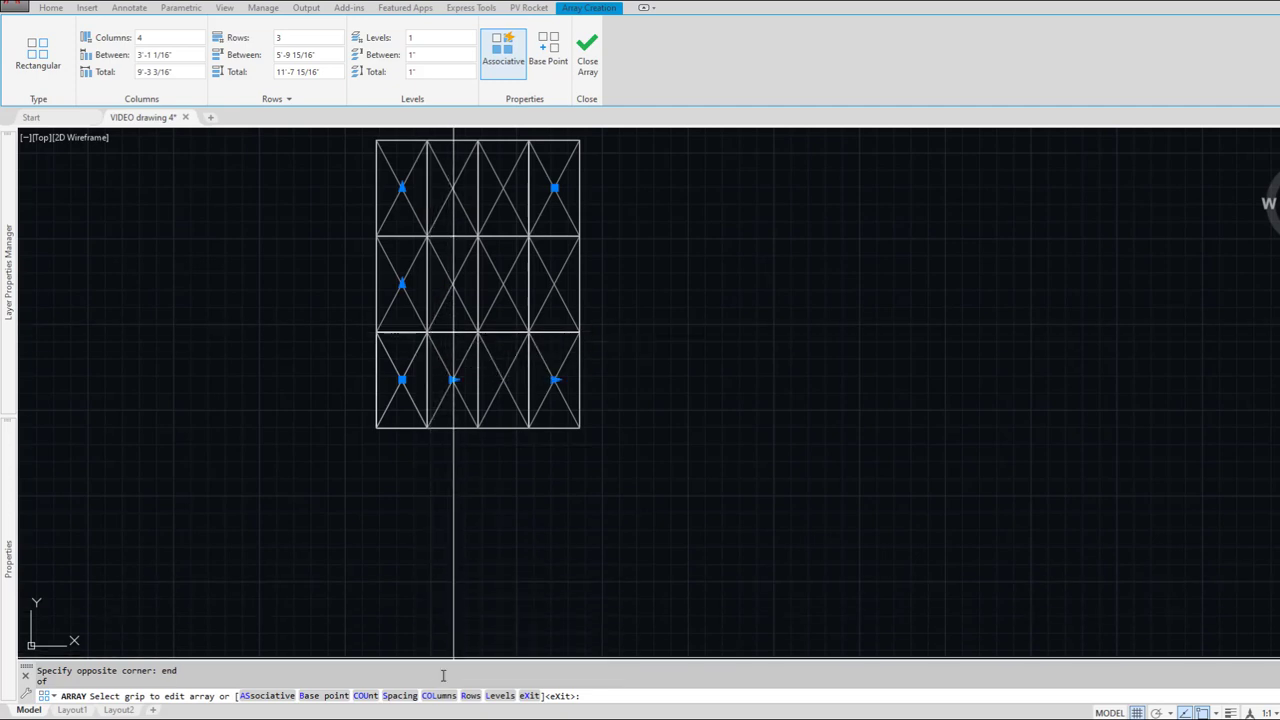
Step: Set the module array to 20 columns and 18 rows, keeping the current spacing, and finish the array
click(432, 694)
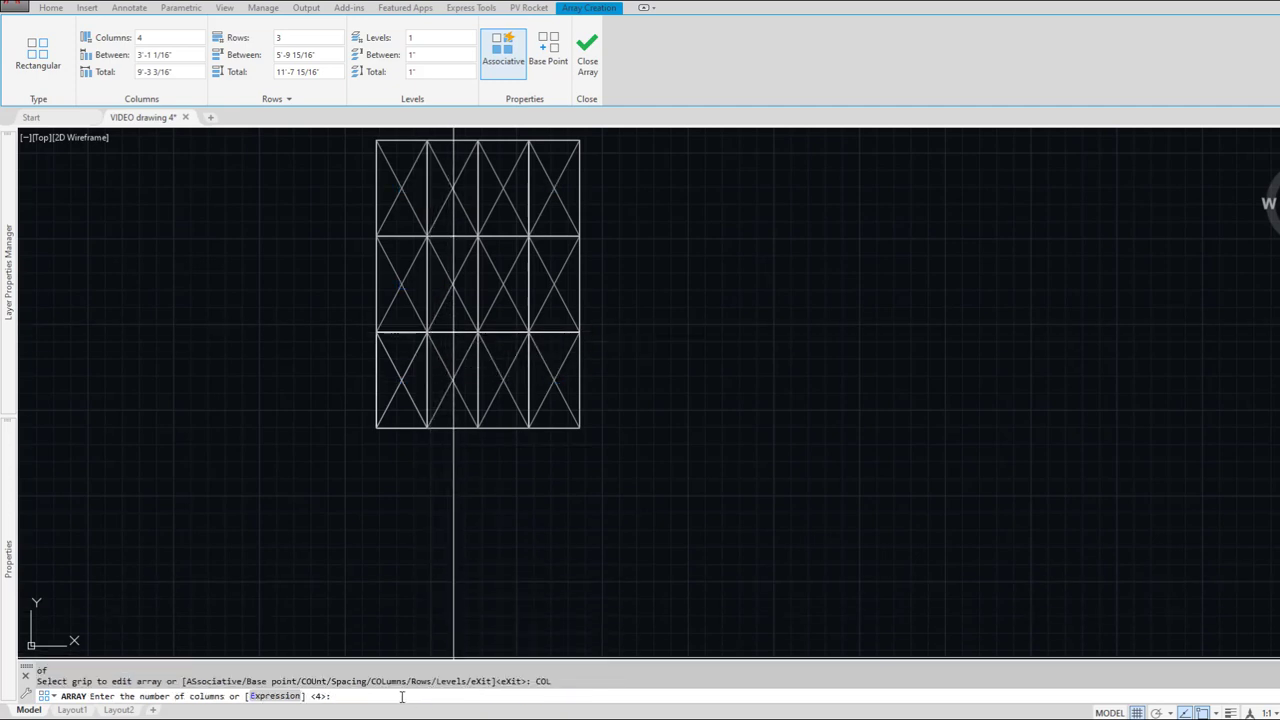
text(20)
key(Return)
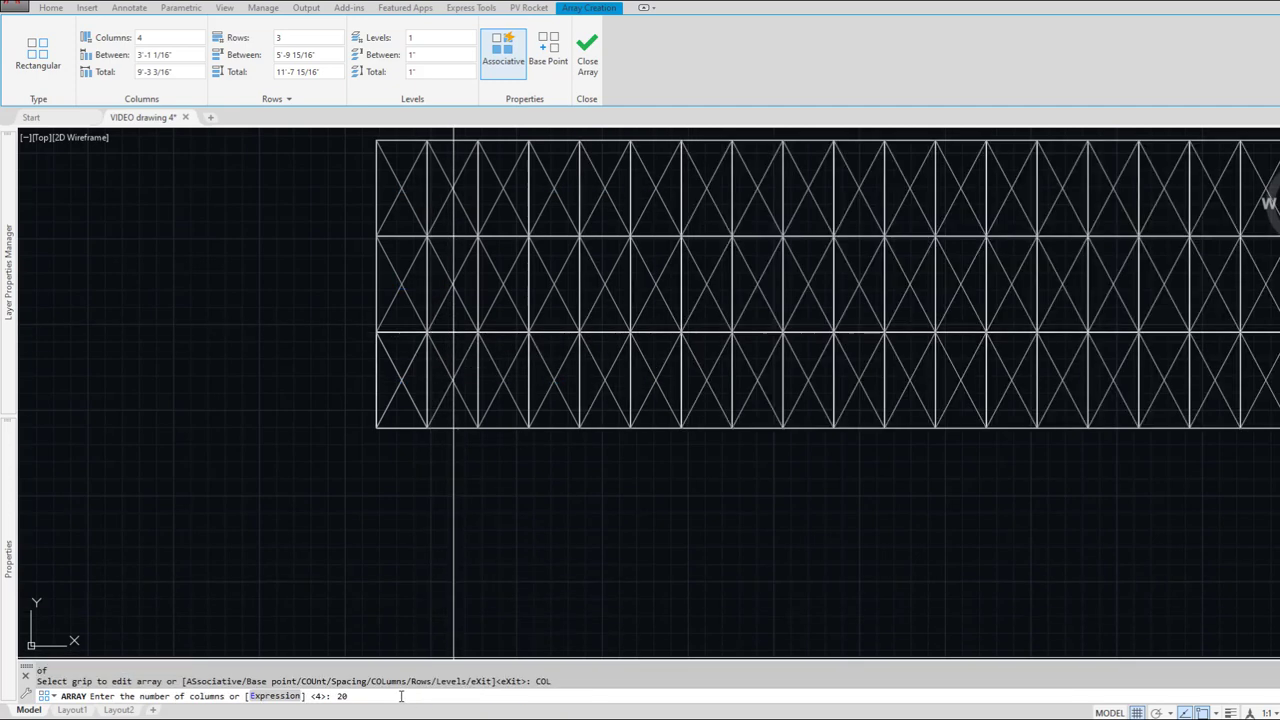
key(Return)
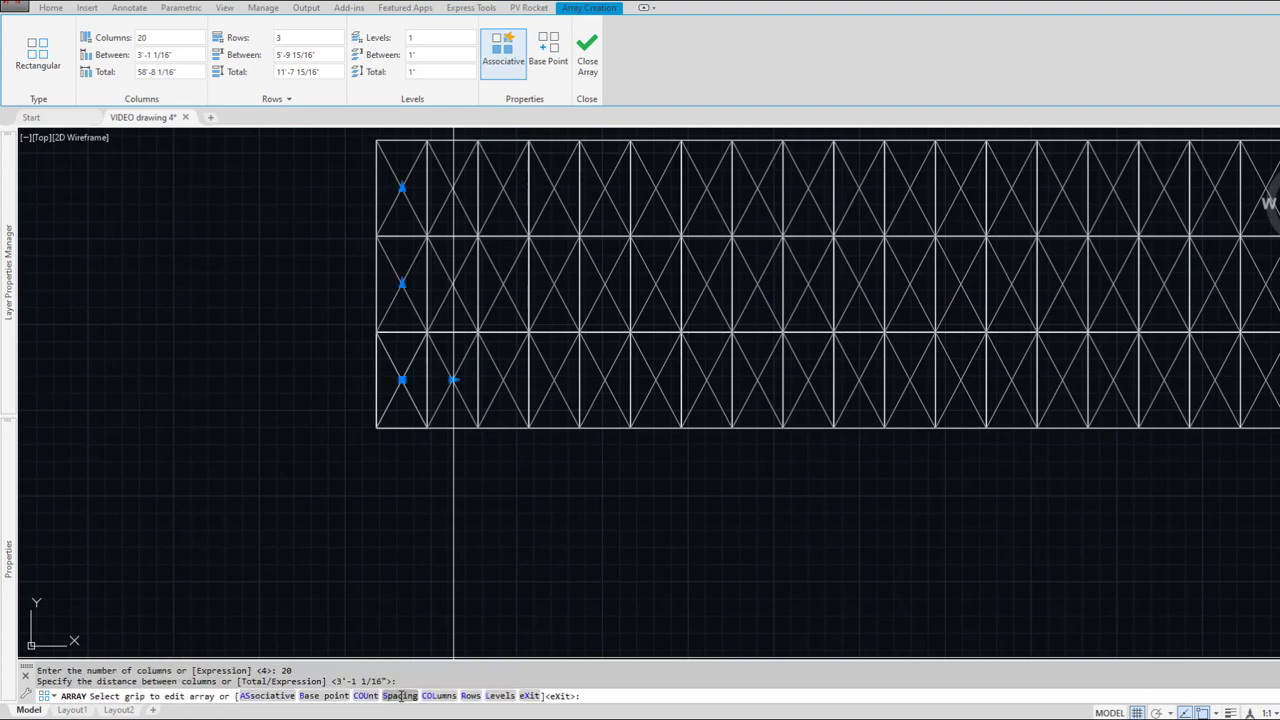
click(470, 695)
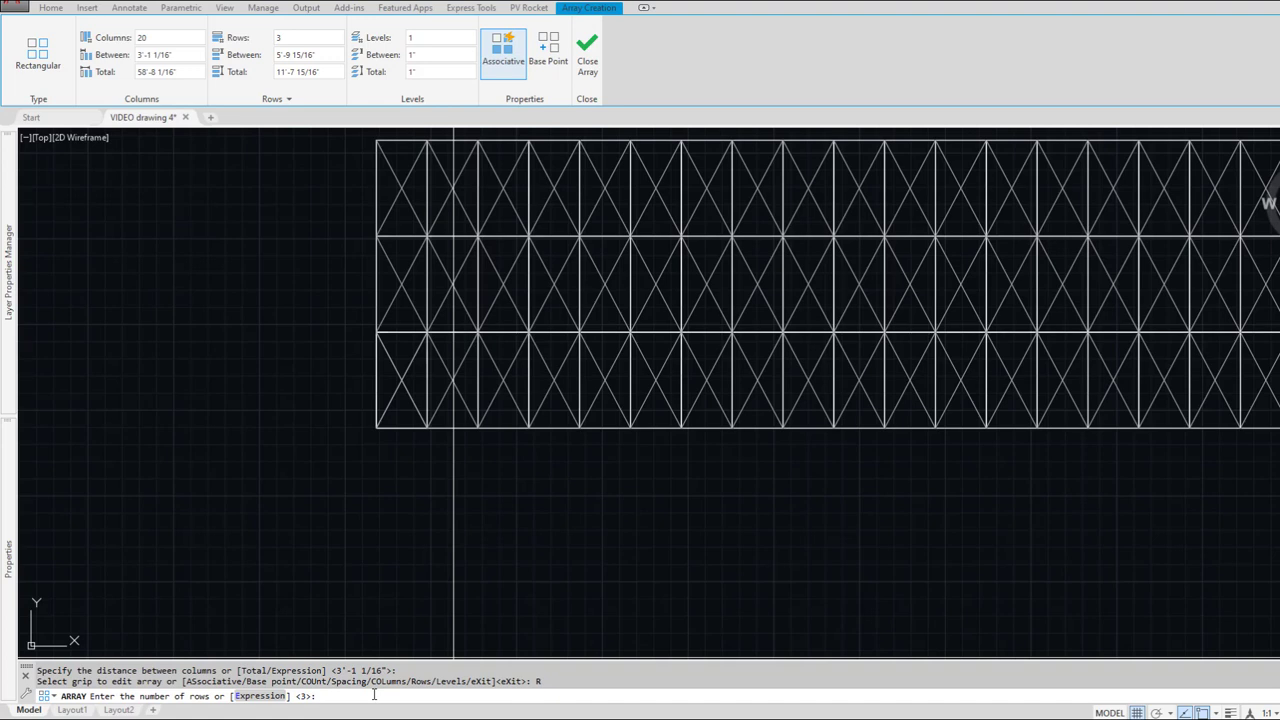
key(Return)
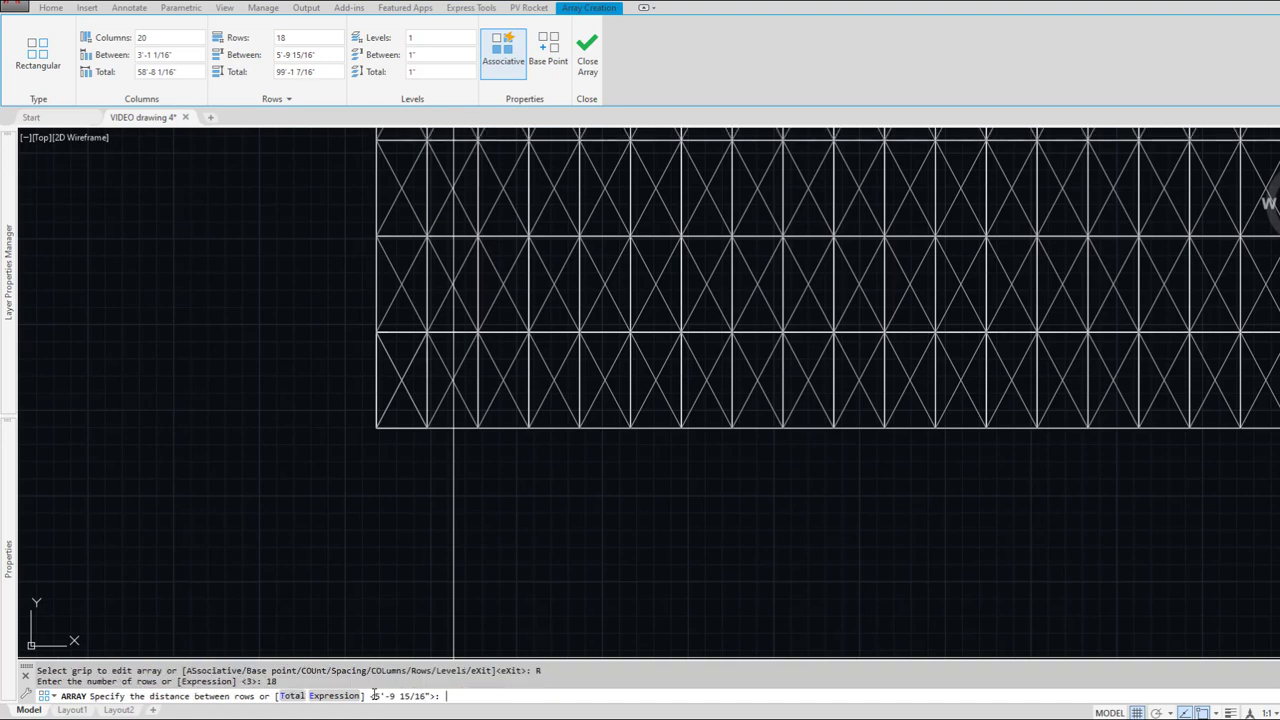
key(Return)
key(Return)
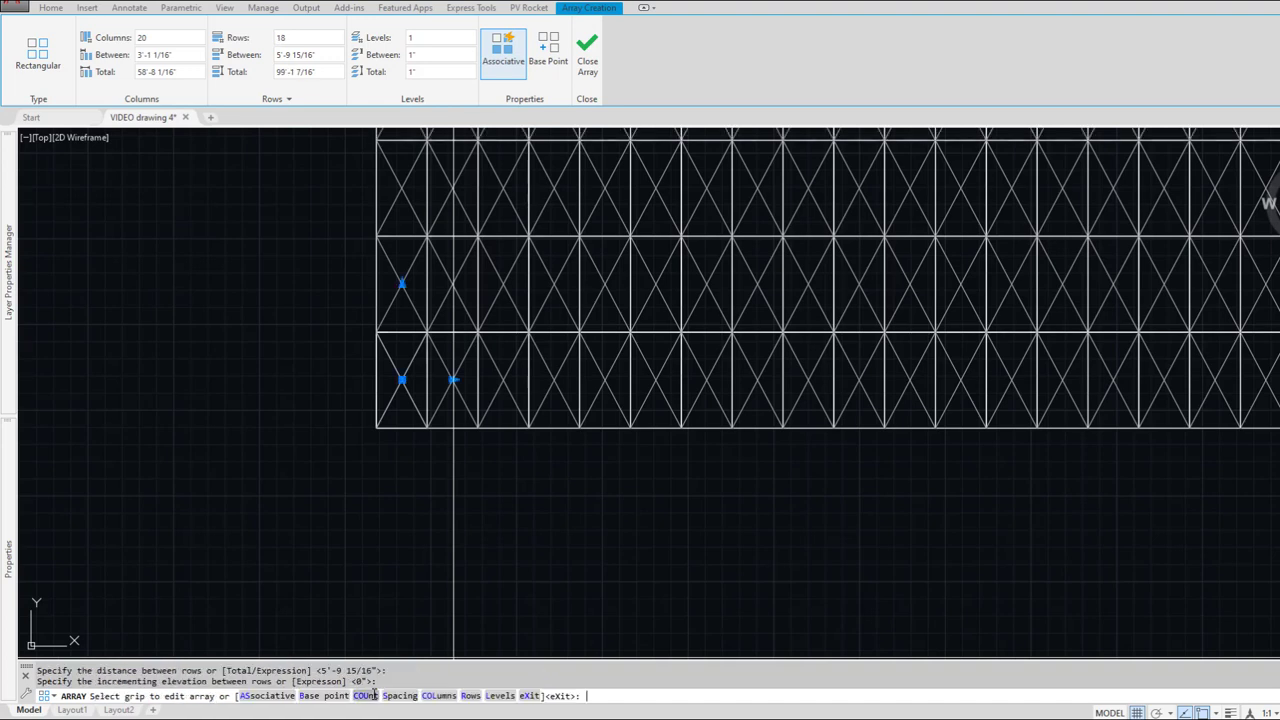
key(Return)
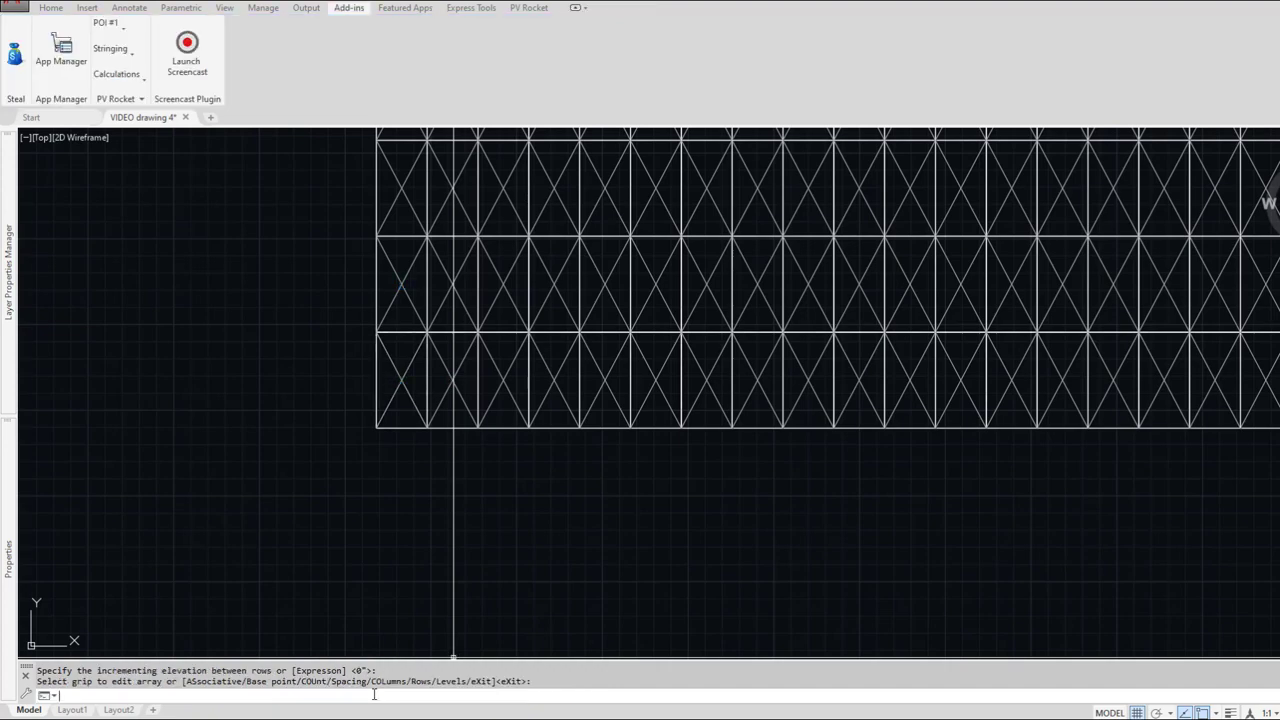
Step: Explode the finished module array into individual module blocks
scroll(417, 598, down, 8)
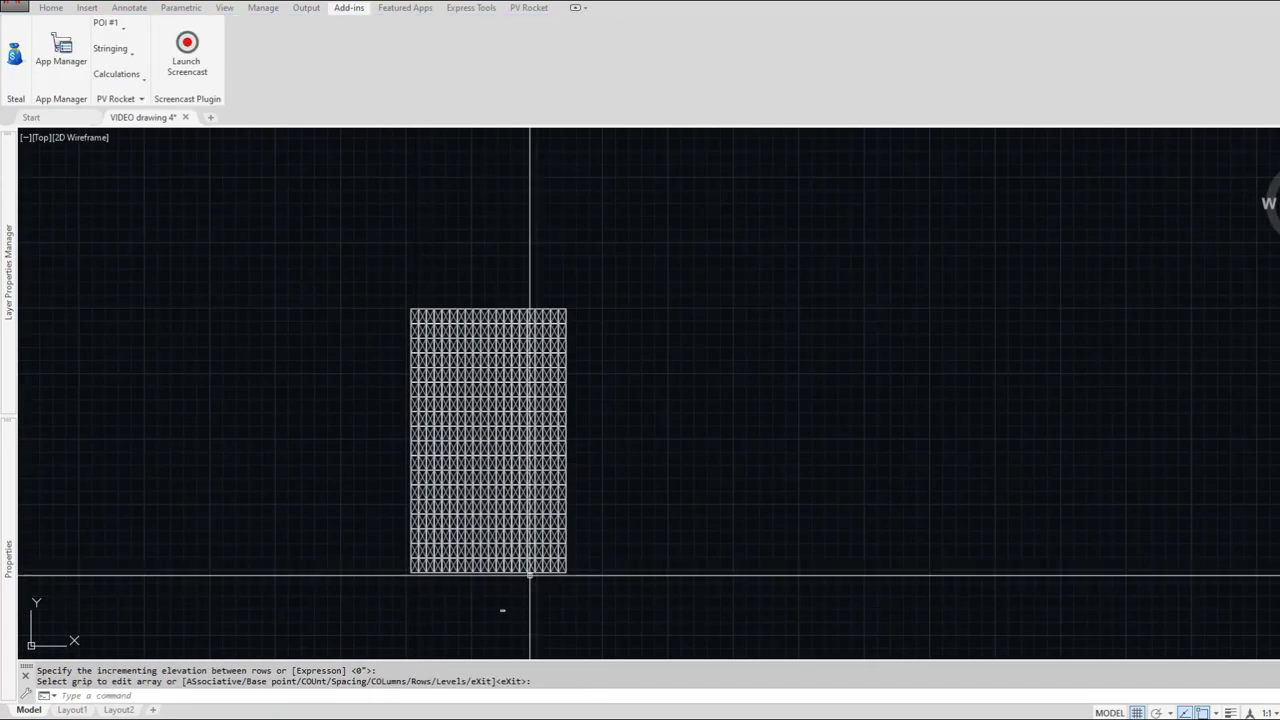
text(explode)
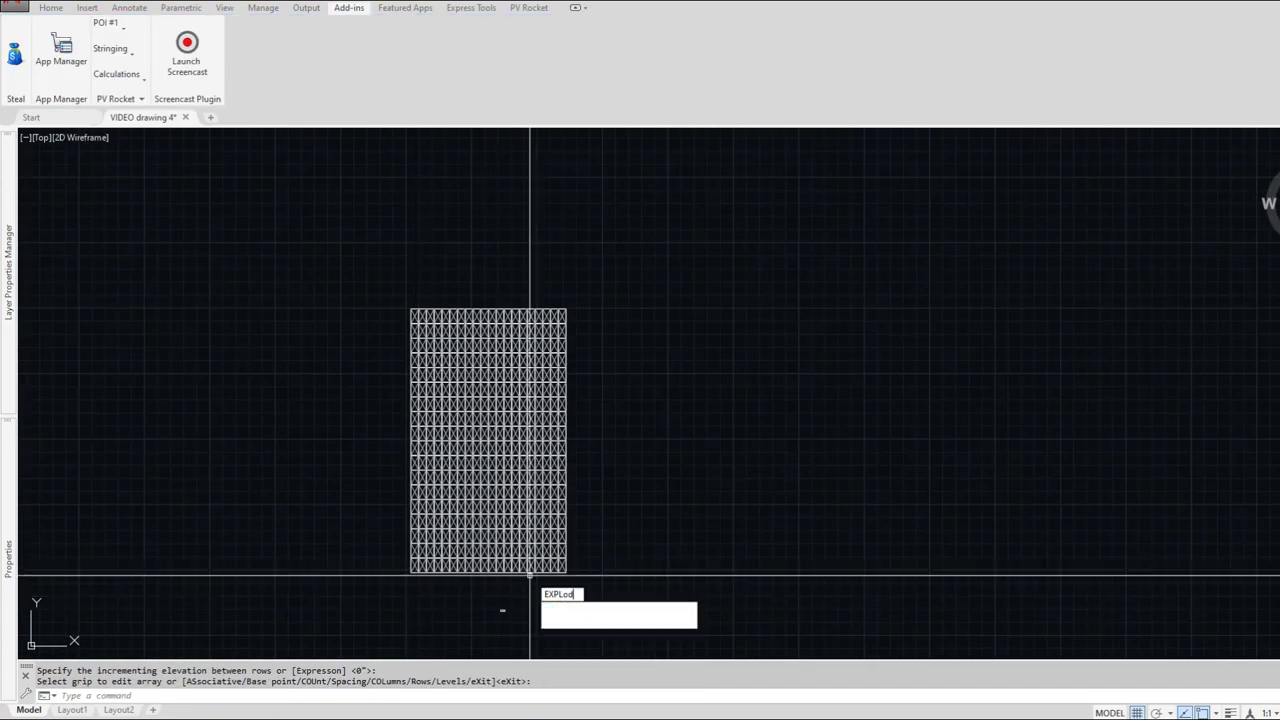
key(Return)
click(530, 575)
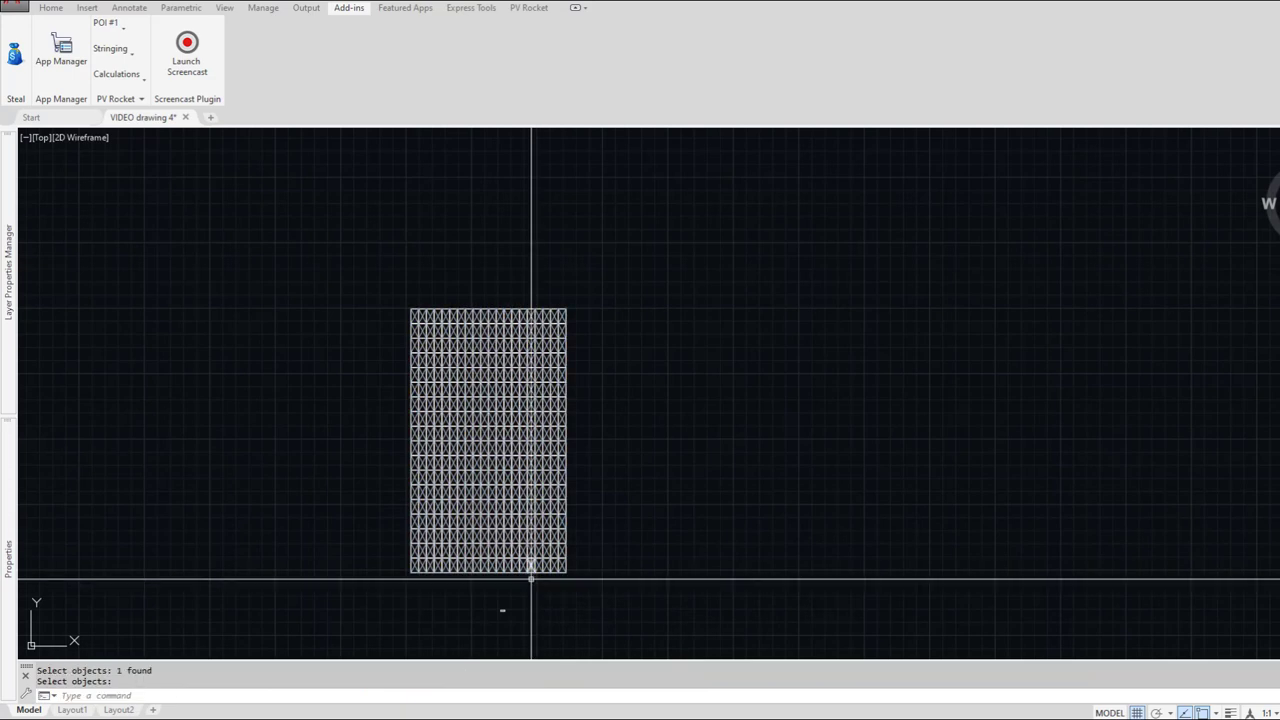
Step: Copy the whole 20 by 18 module group, with ortho off, to four clear spots in two staggered columns north of the original
scroll(532, 581, down, 3)
text(c)
key(Return)
click(570, 586)
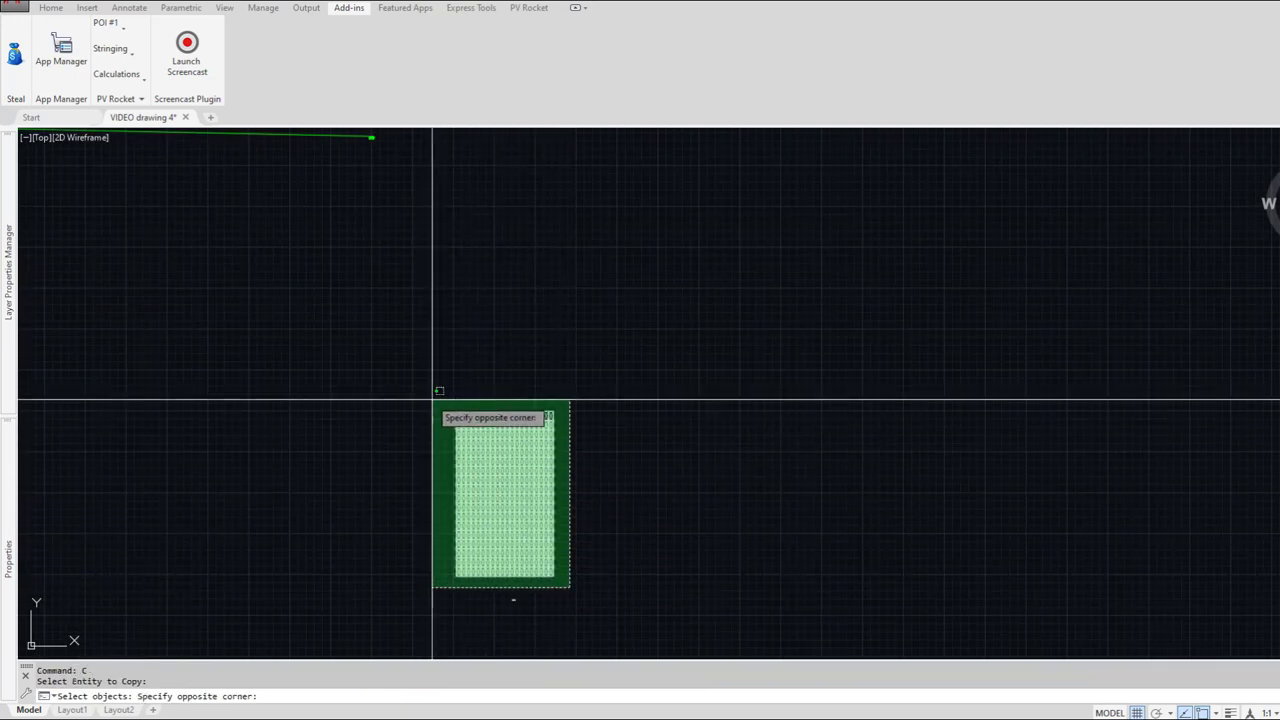
click(434, 399)
key(Return)
click(521, 470)
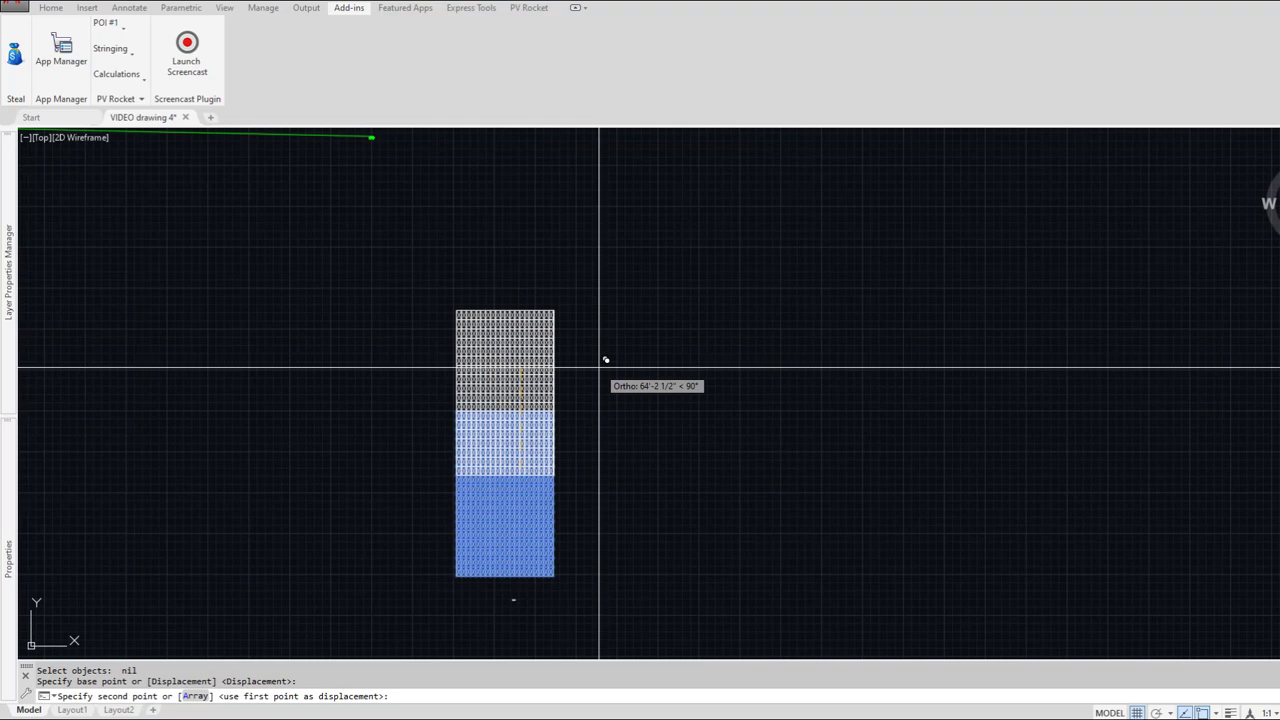
key(F8)
click(677, 318)
middle_drag(610, 249, 583, 440)
click(646, 283)
click(492, 203)
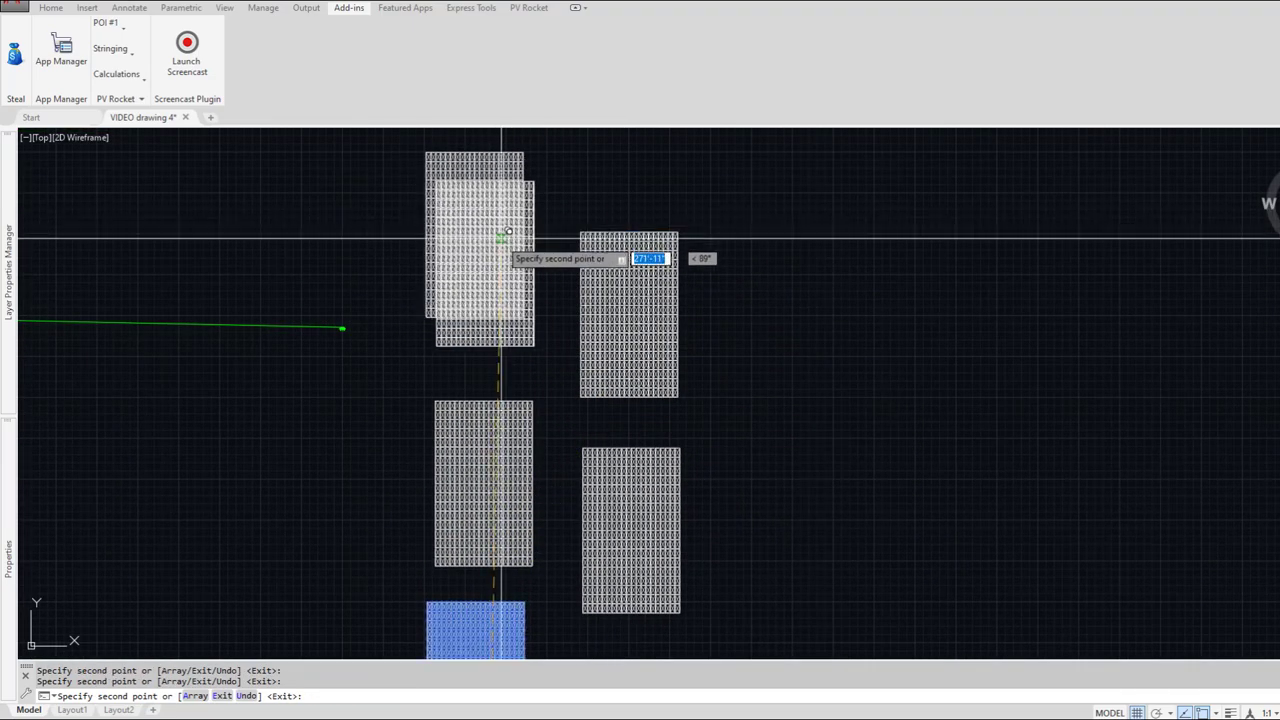
key(Return)
Step: Set the SYSTEM attribute of the panelboard block below the southernmost module group to 1INV01
middle_drag(529, 534, 543, 343)
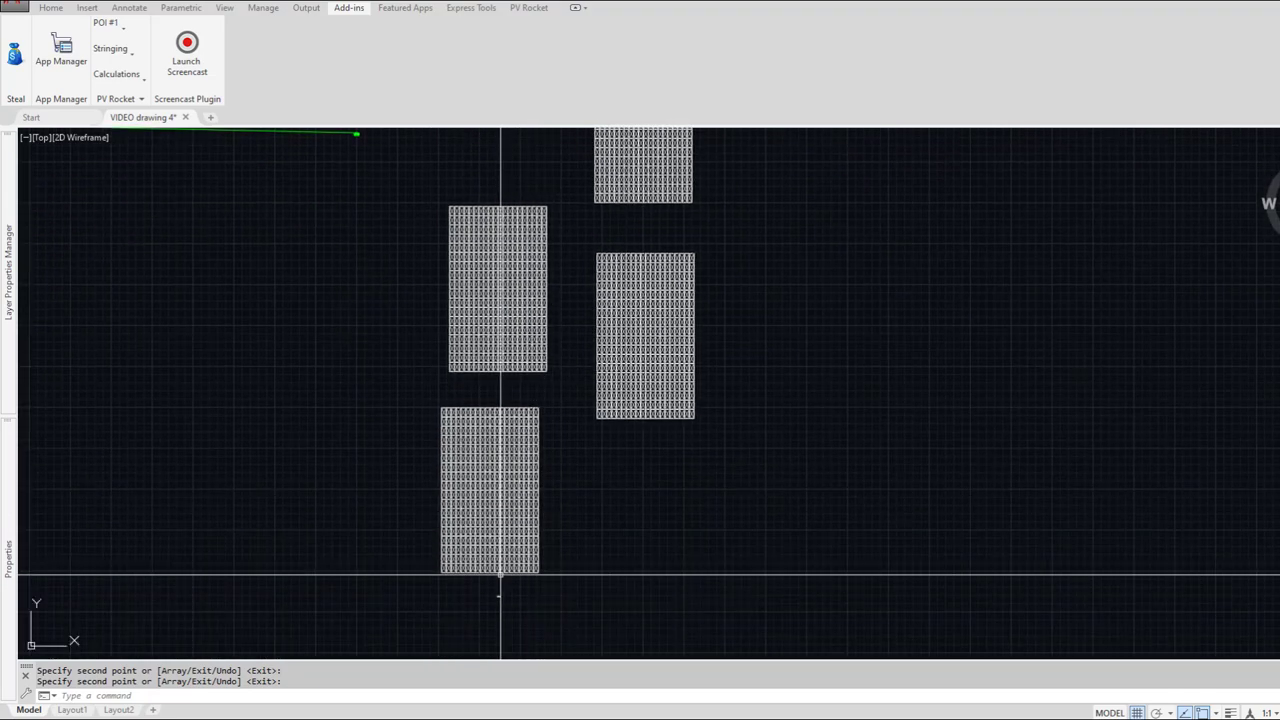
scroll(501, 594, up, 4)
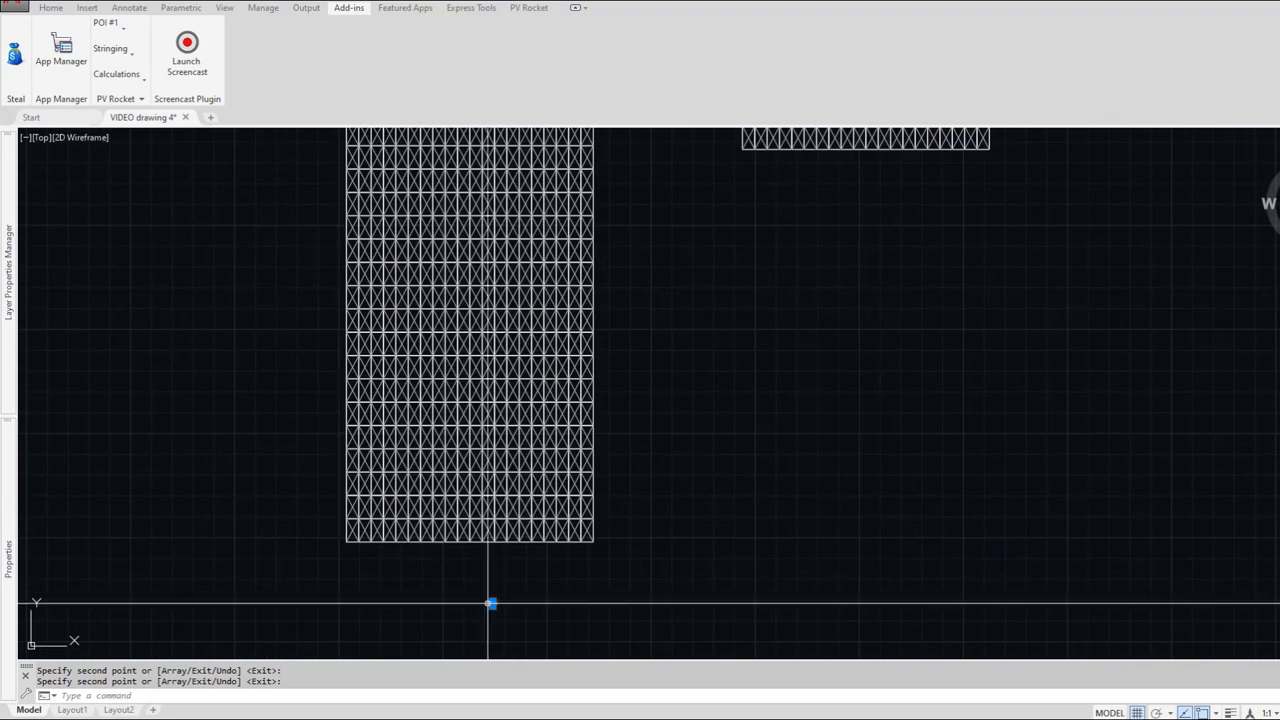
double_click(491, 603)
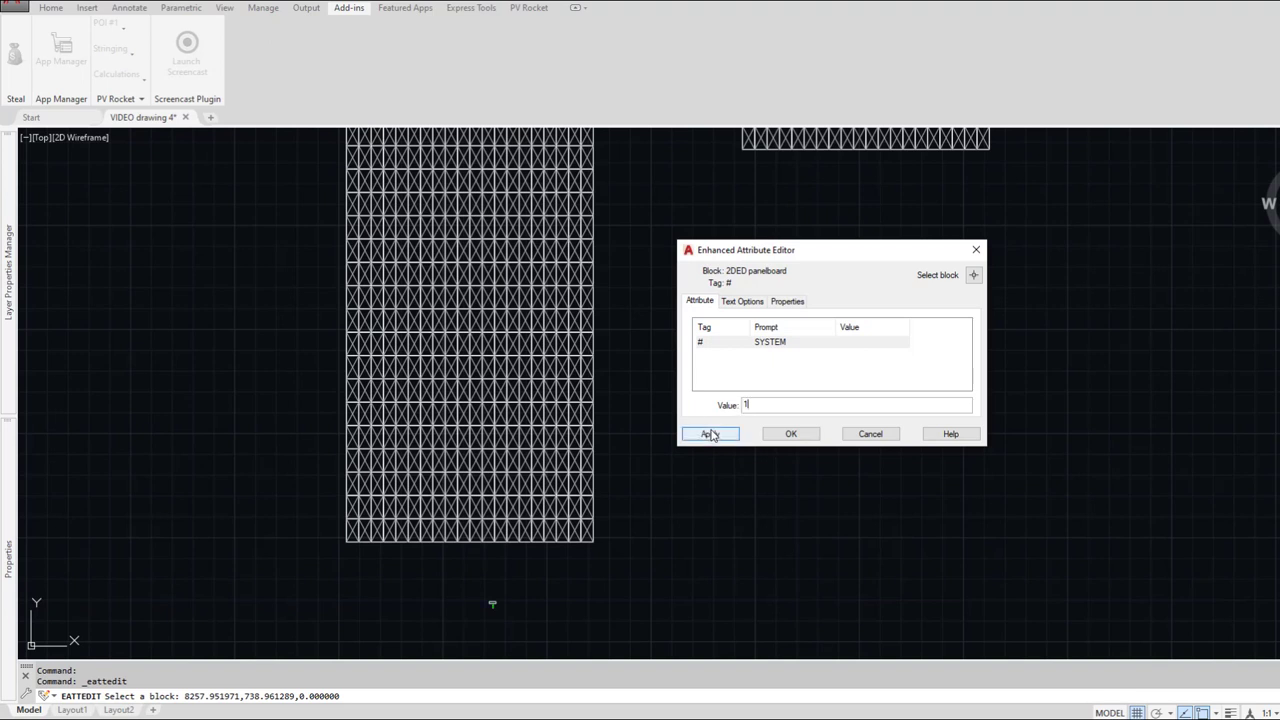
key(BackSpace)
key(BackSpace)
key(BackSpace)
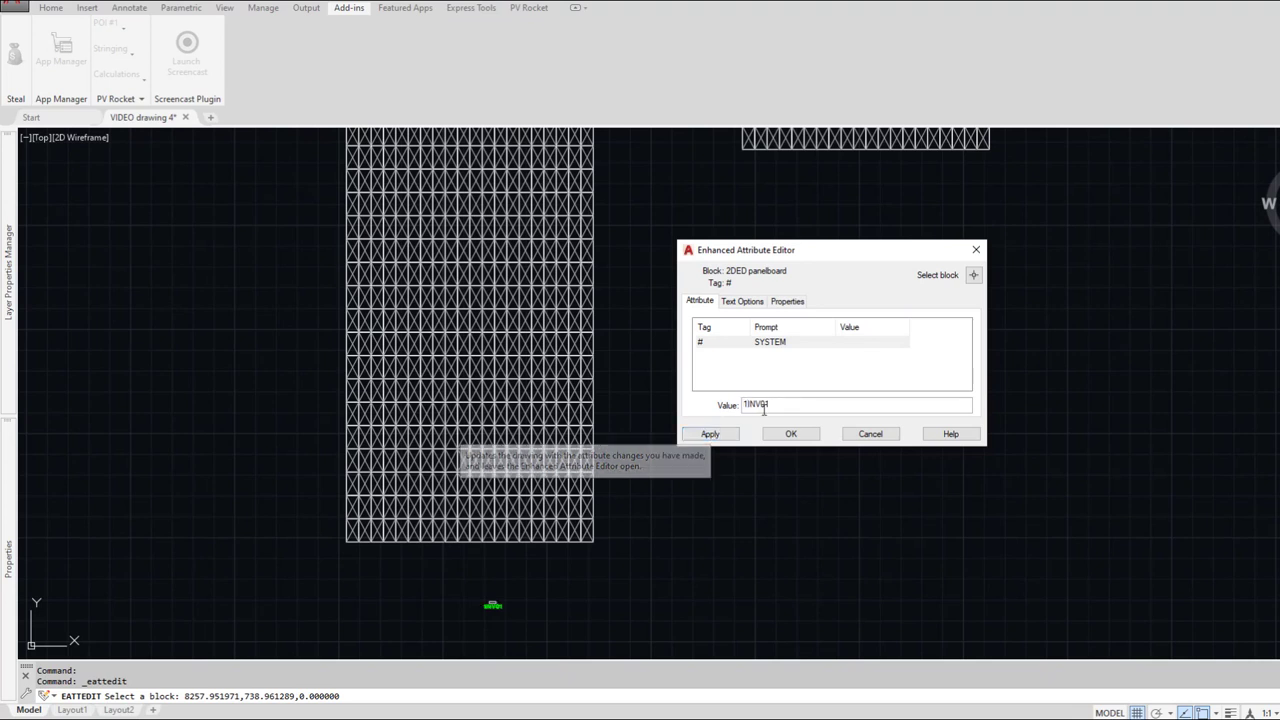
click(710, 434)
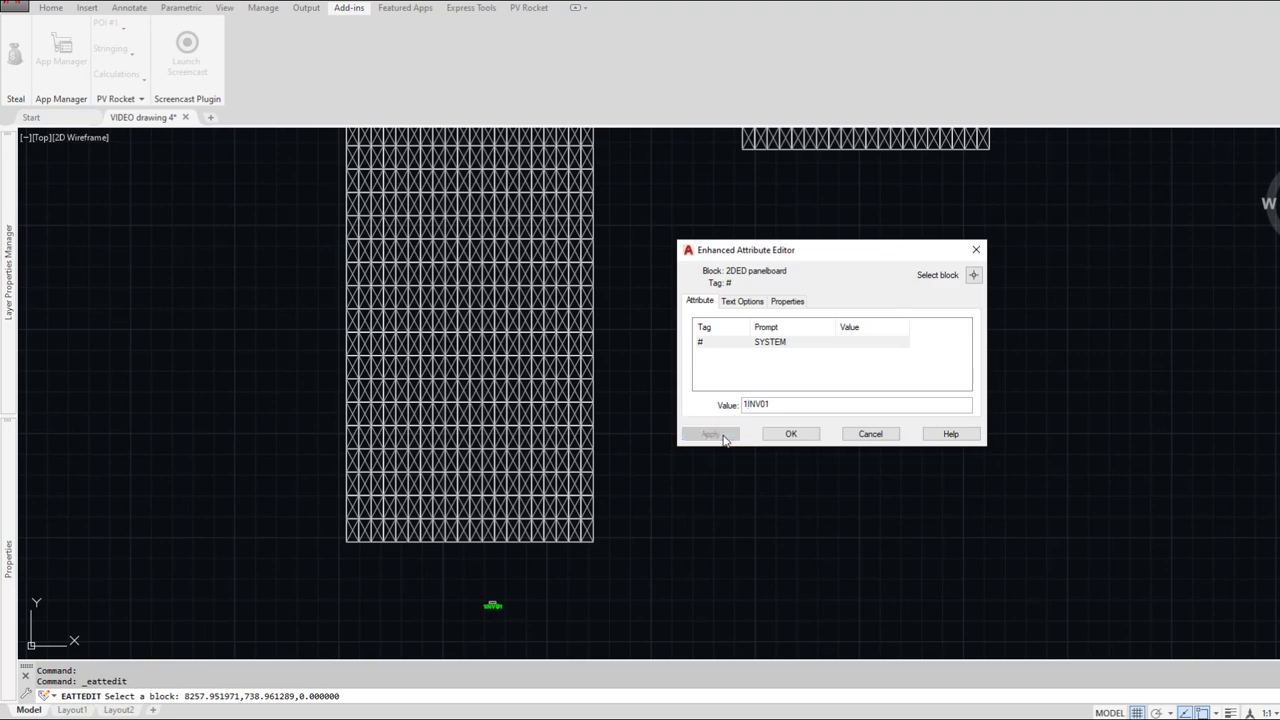
click(788, 435)
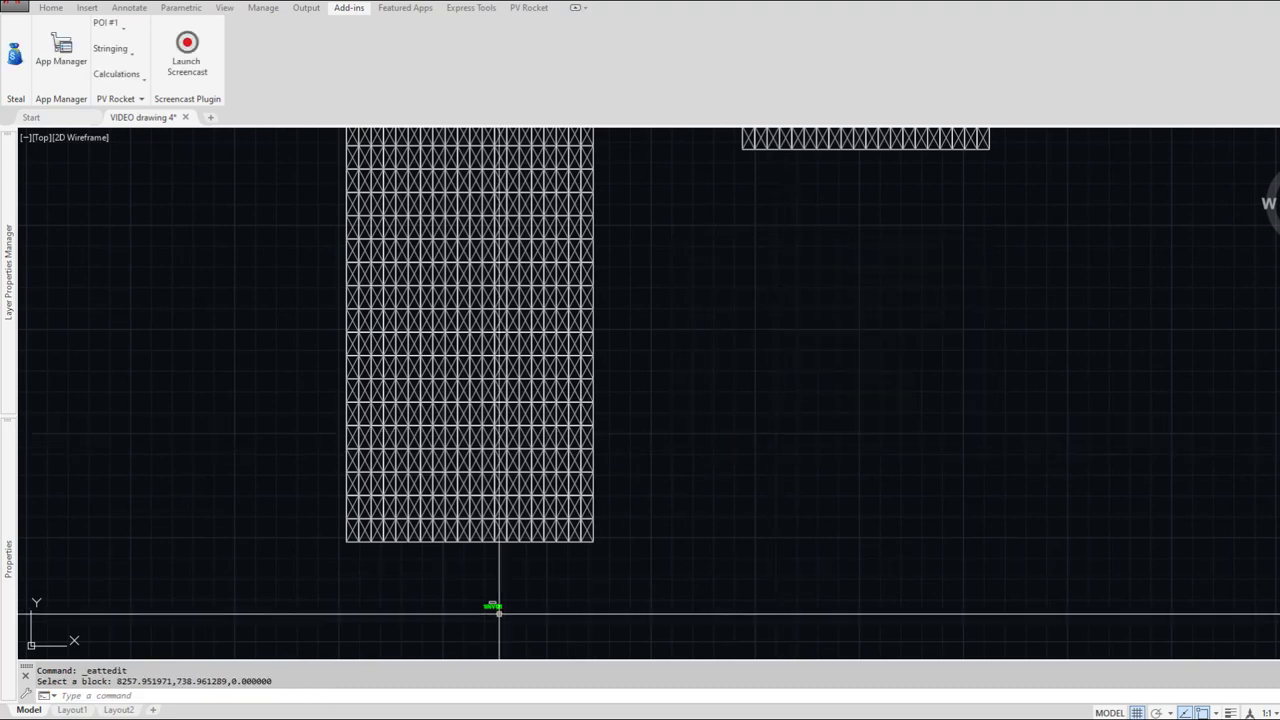
Step: Move the 1INV01 block to just outside the lower-left corner of the southernmost module group
scroll(500, 606, up, 2)
key(Return)
key(Escape)
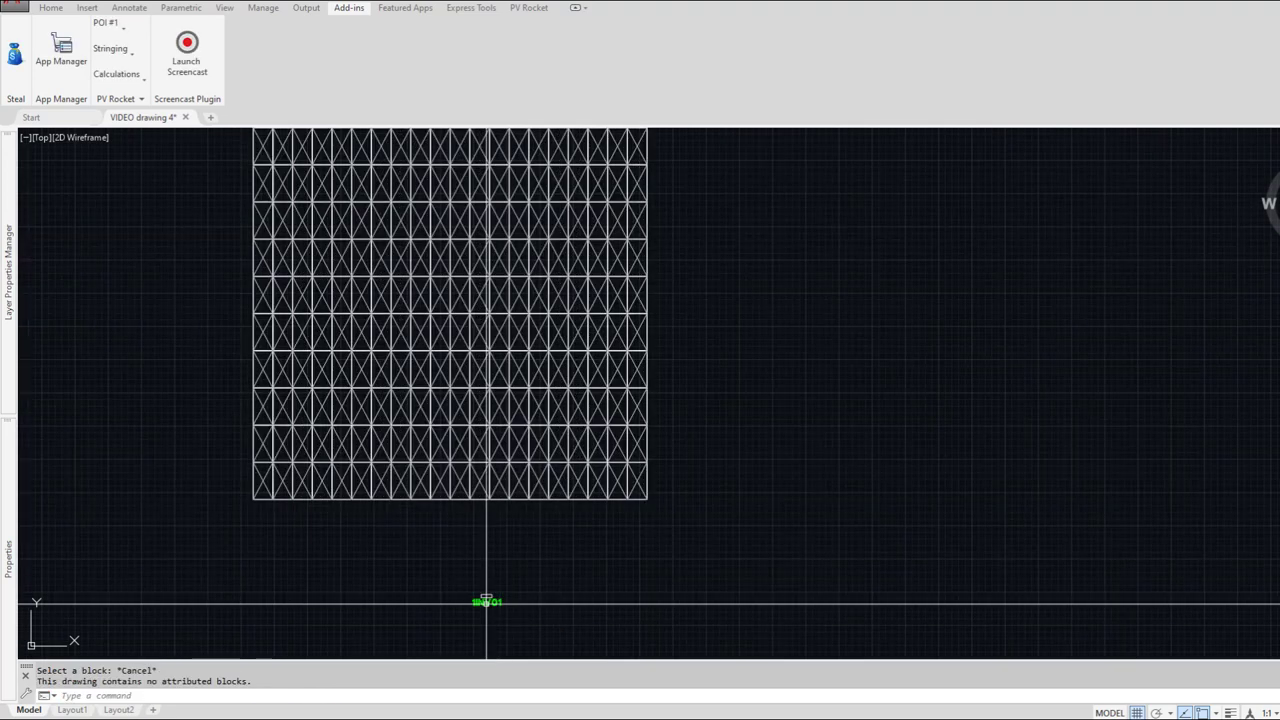
text(m)
key(Return)
click(490, 605)
key(Return)
click(494, 602)
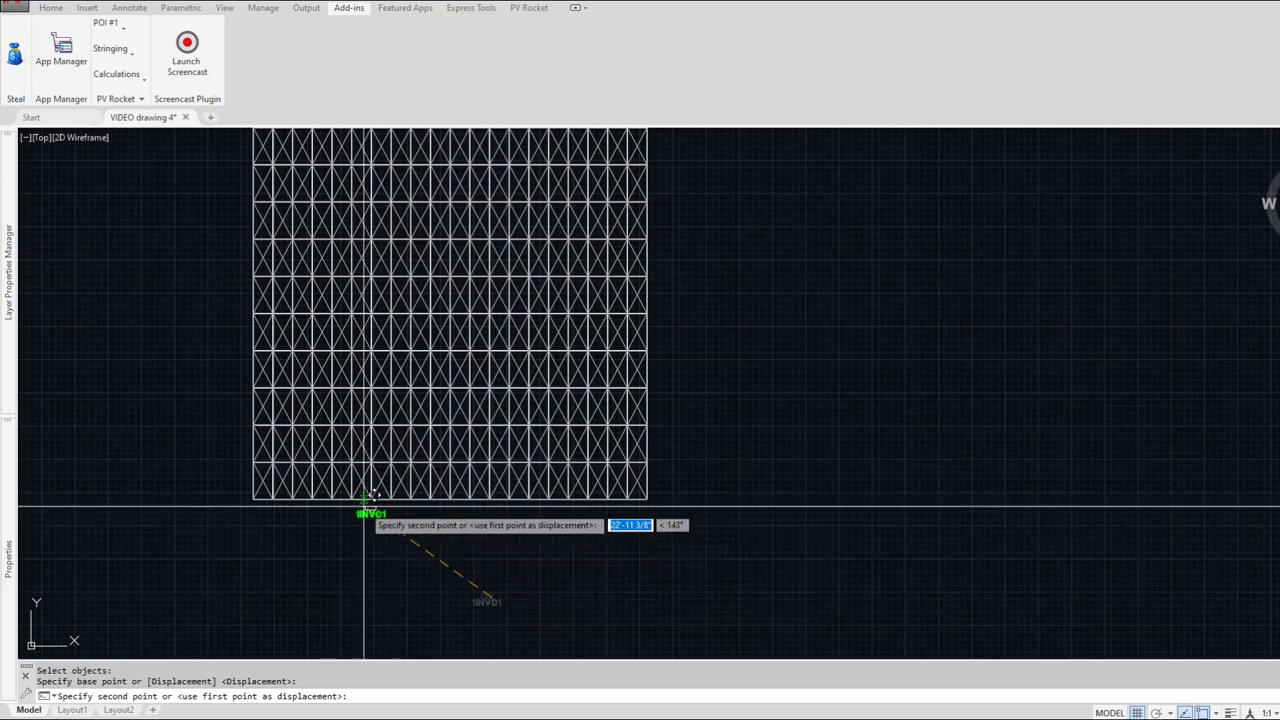
click(229, 485)
Step: Copy the 1INV01 block to just outside the lower-left corner of each of the other four module groups
scroll(229, 485, down, 3)
click(229, 485)
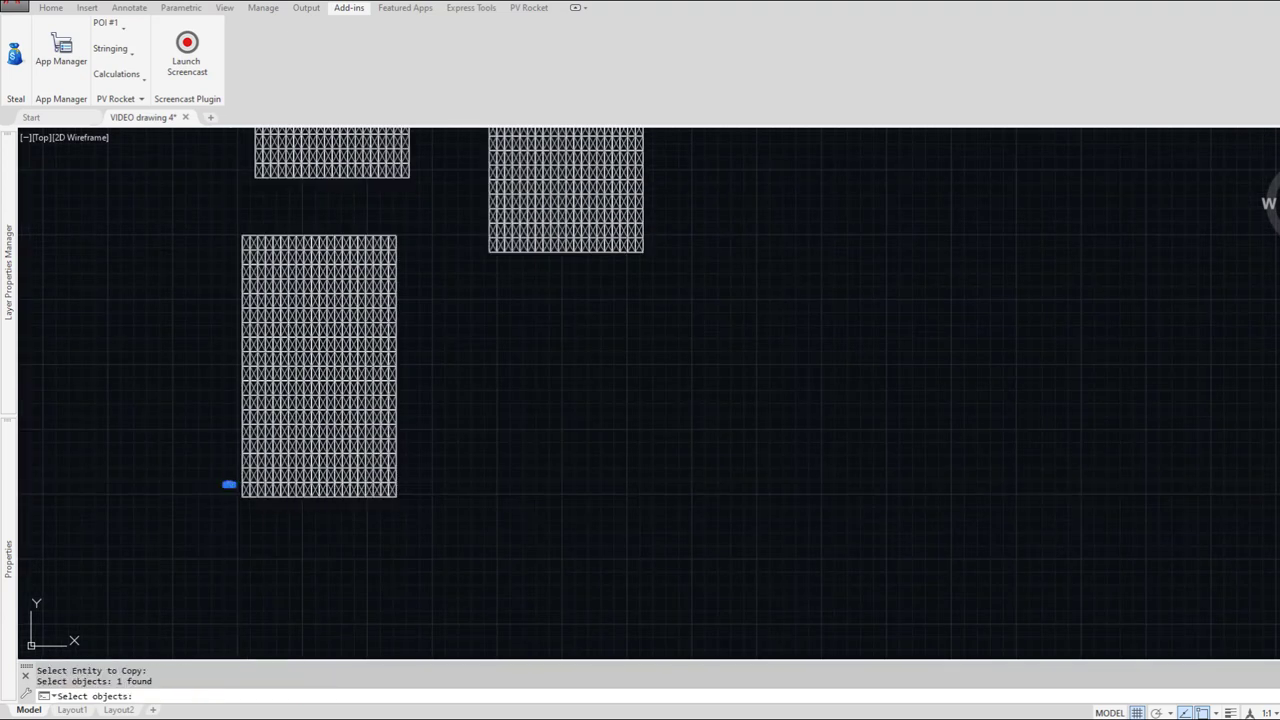
key(Return)
click(229, 485)
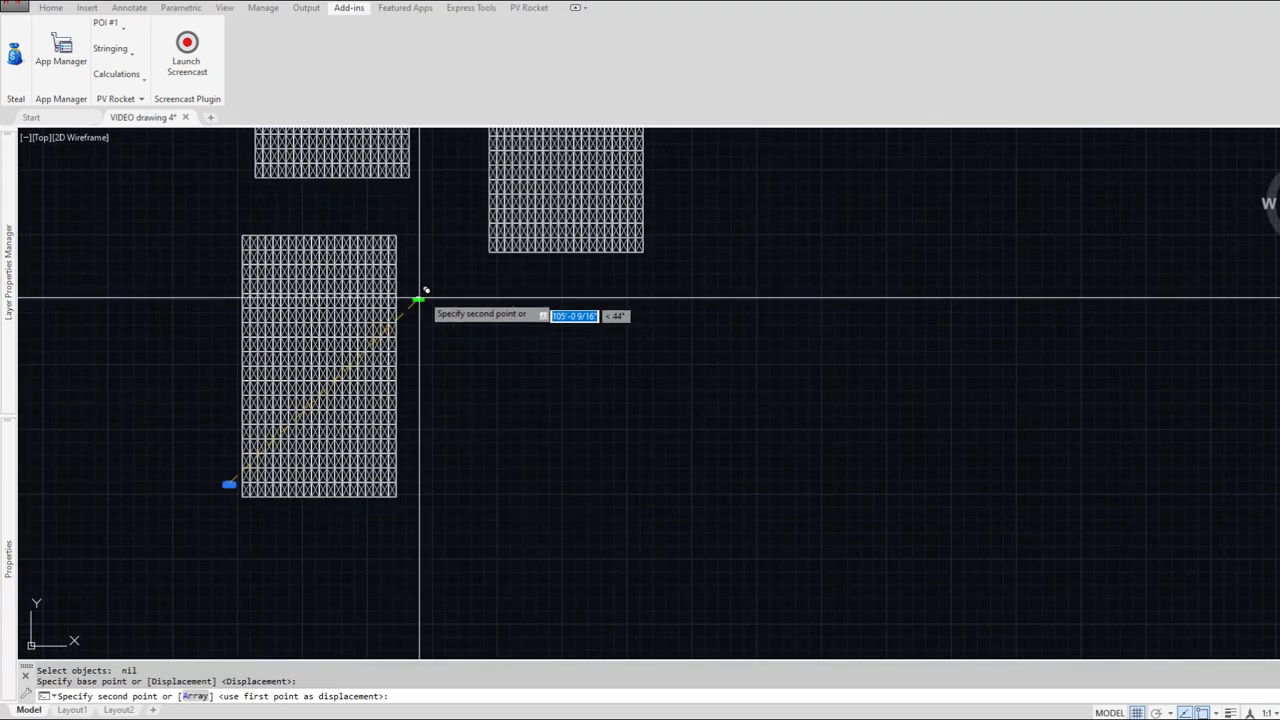
click(472, 243)
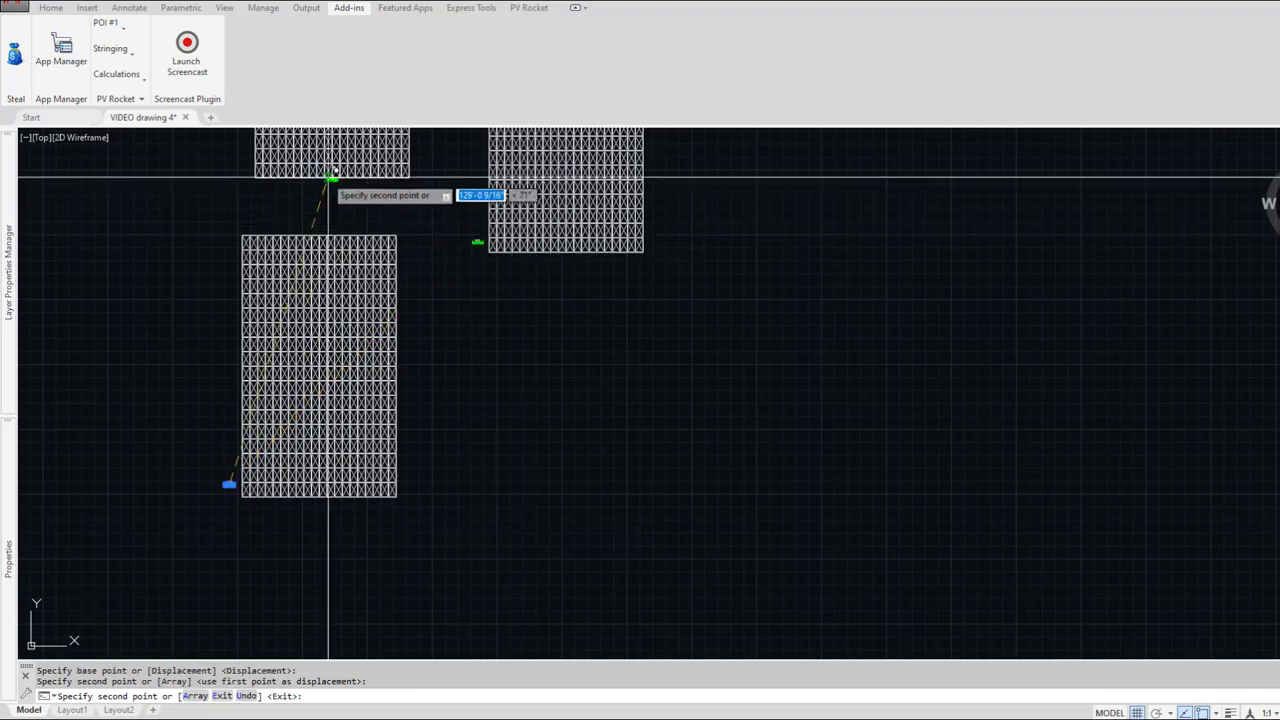
click(240, 162)
middle_drag(367, 232, 400, 600)
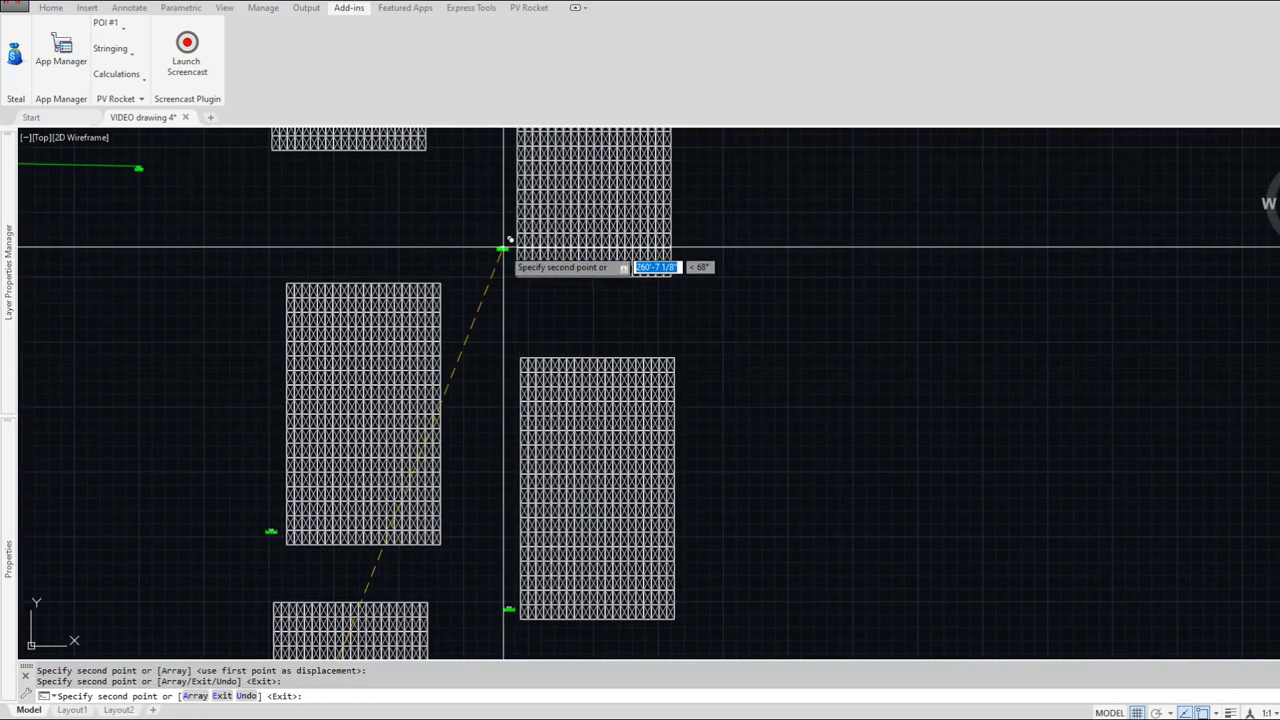
click(502, 254)
click(260, 145)
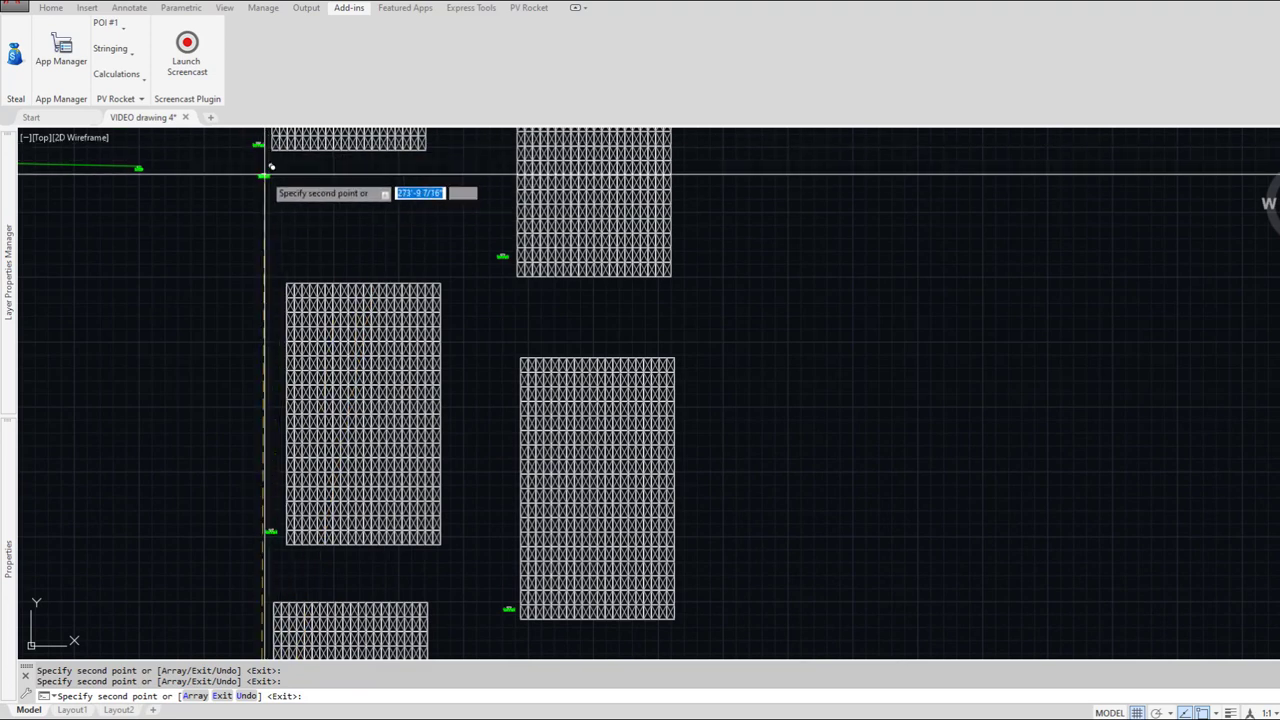
key(Return)
Step: Change the SYSTEM attribute of the inverter block beside the lower eastern module group to 1INV02
double_click(508, 609)
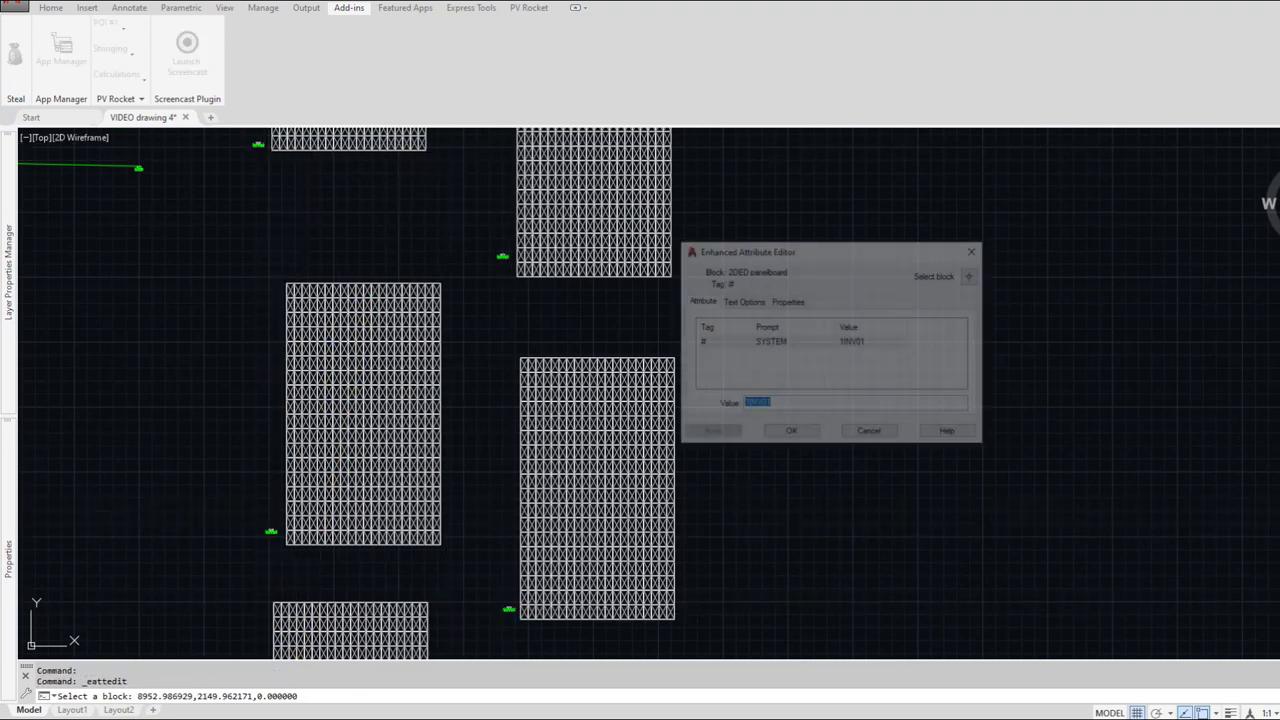
click(771, 405)
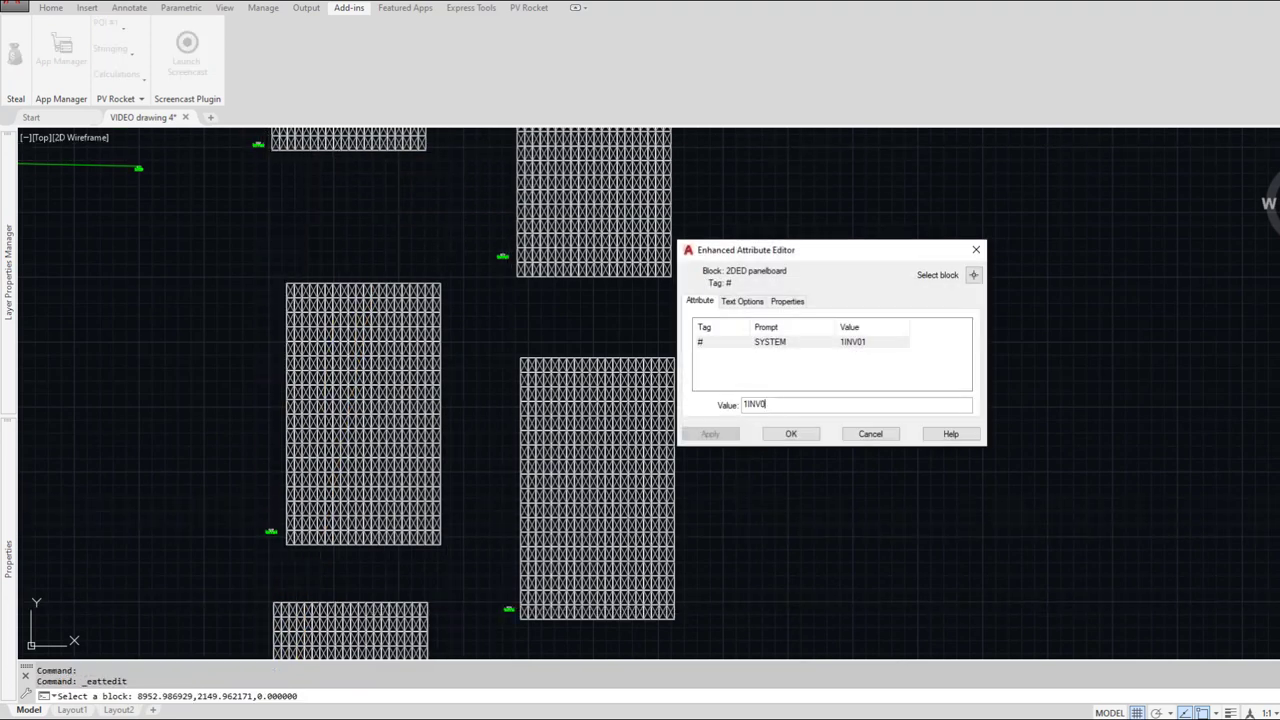
text(2)
key(Return)
key(Return)
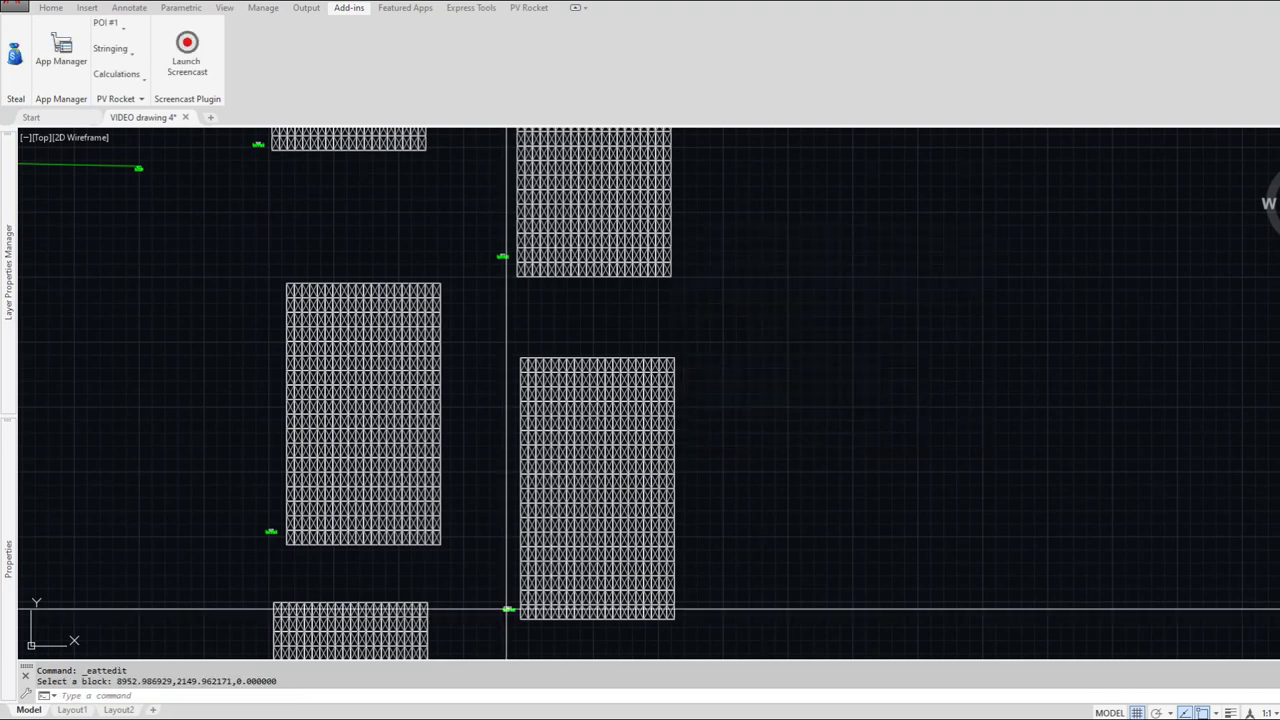
Step: Change the SYSTEM attribute of the inverter block beside the middle western module group to 1INV03
click(274, 531)
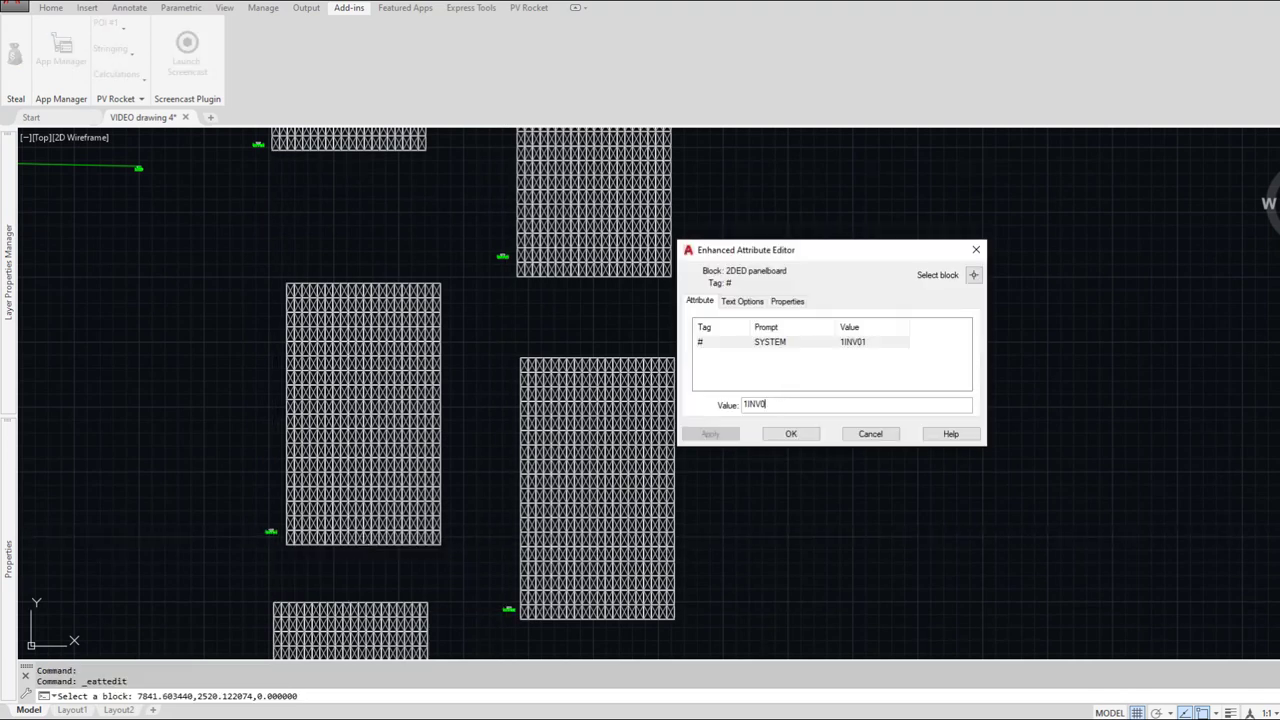
text(3)
key(Return)
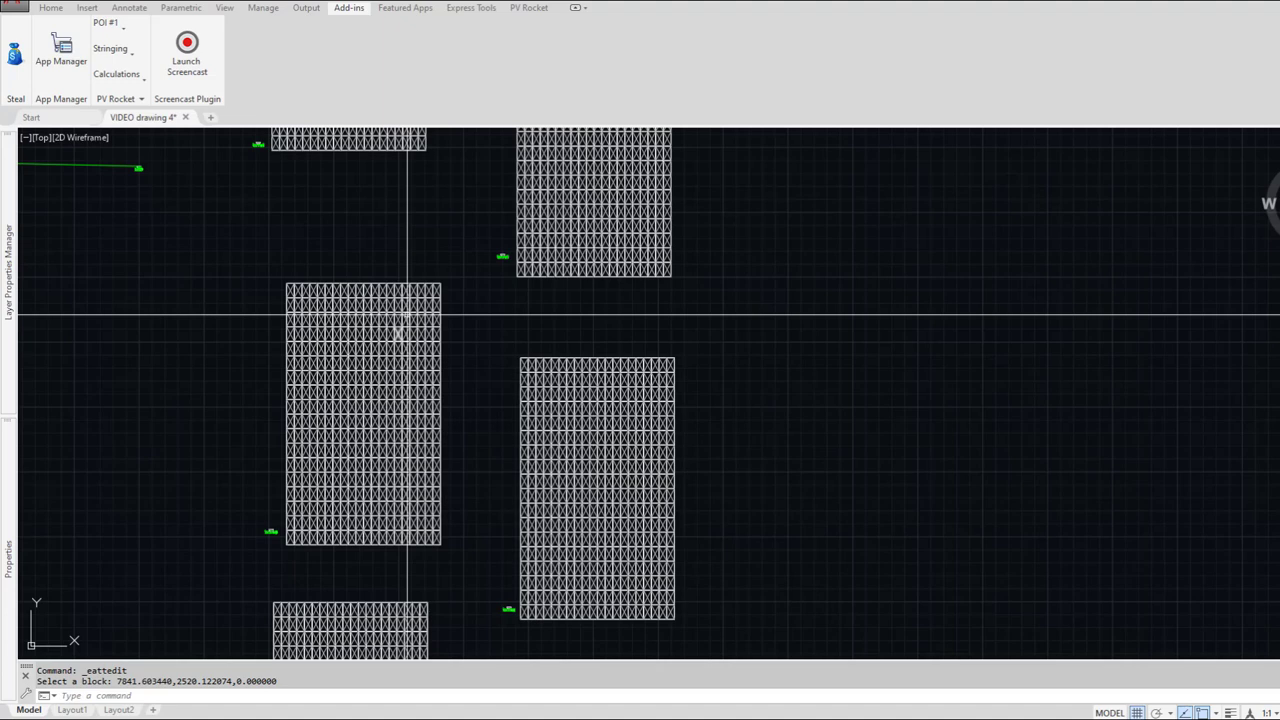
click(502, 257)
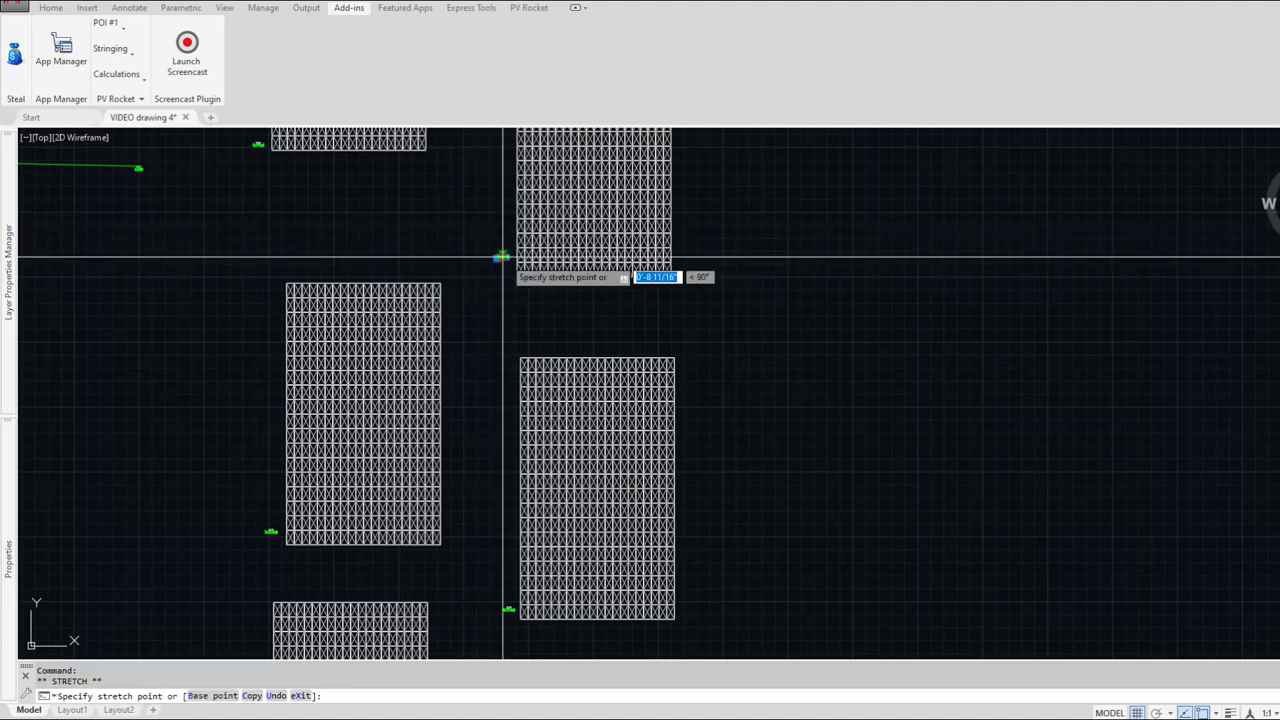
key(Escape)
key(Escape)
key(Escape)
Step: Change the SYSTEM attribute of the inverter block beside the upper eastern module group to 1INV08
double_click(503, 257)
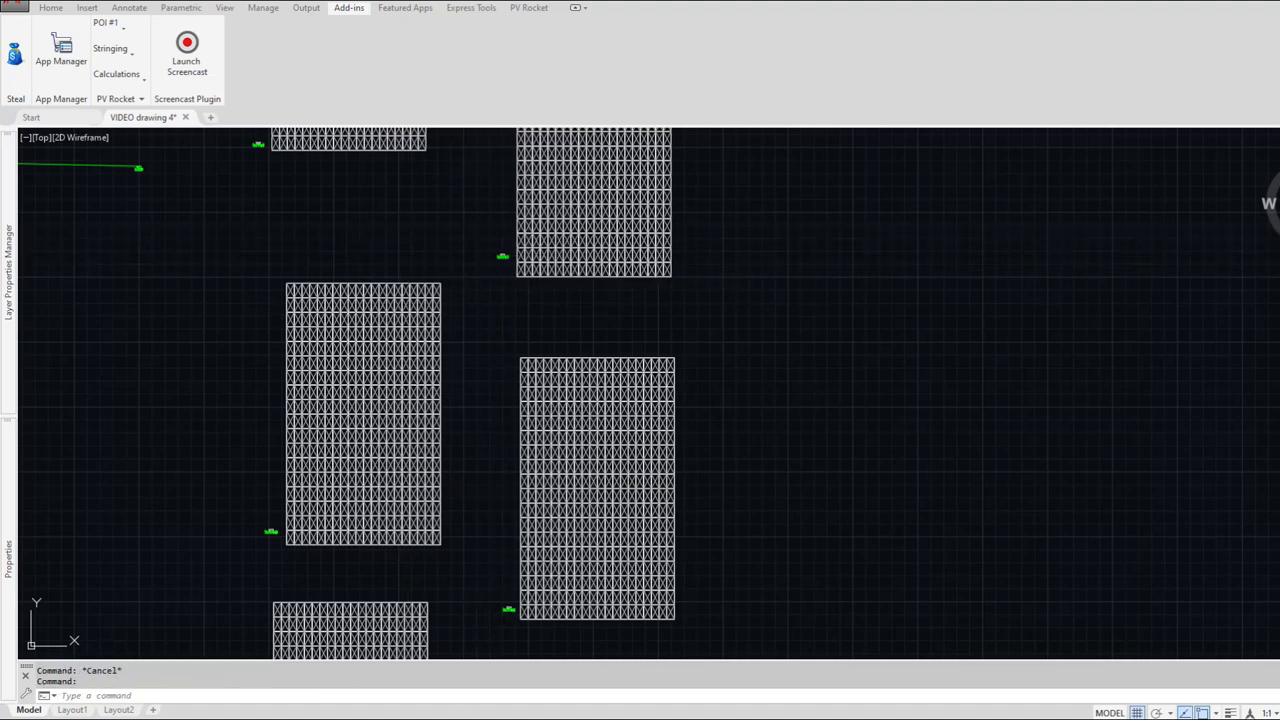
key(Right)
key(BackSpace)
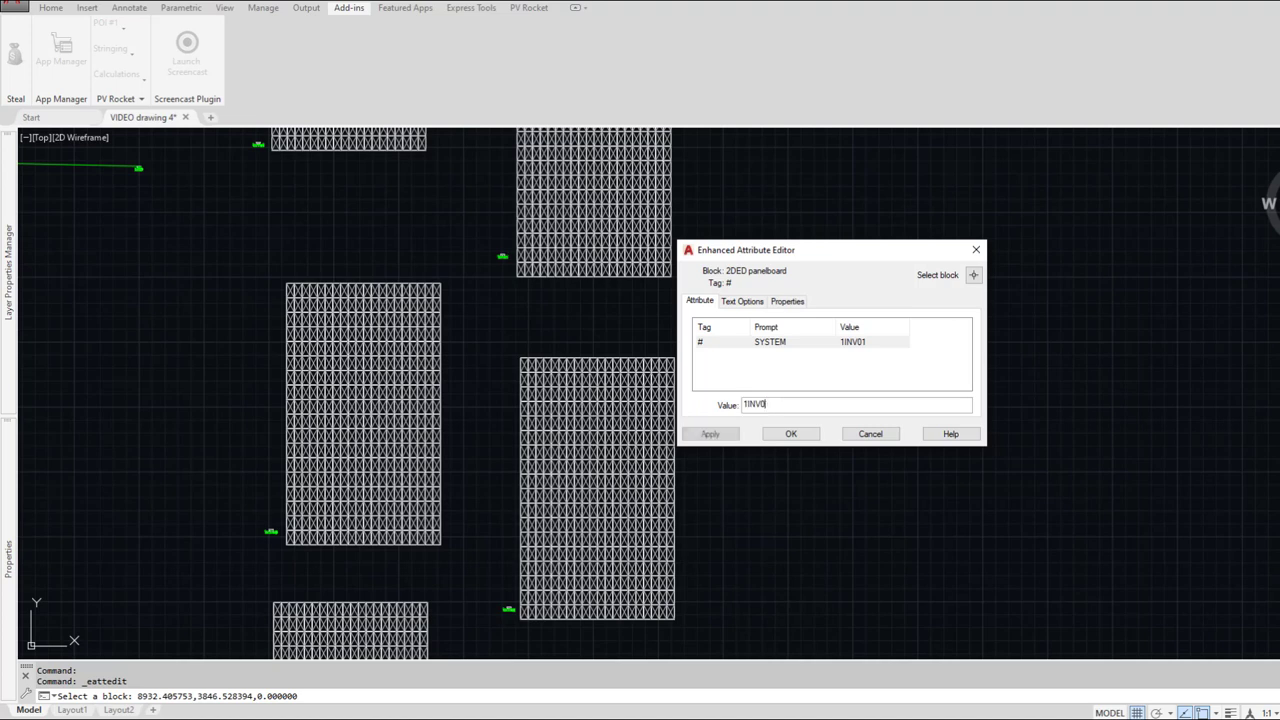
text(8)
key(Return)
key(Return)
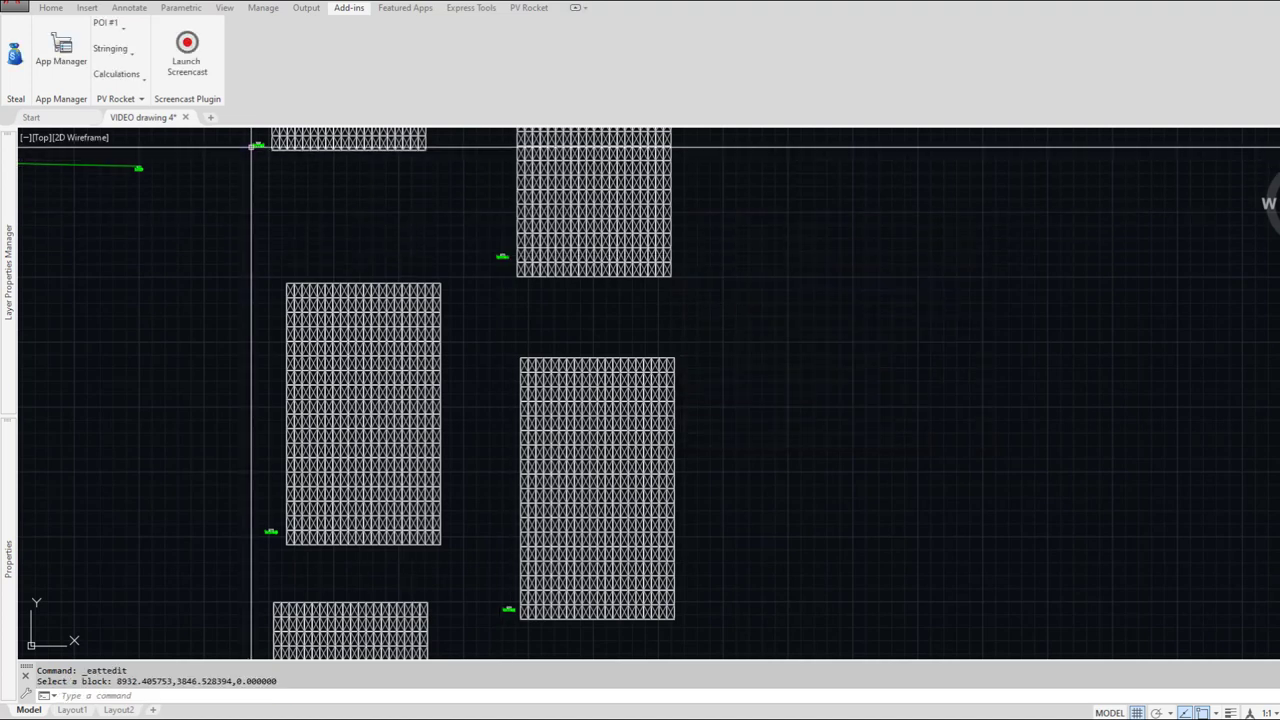
Step: Change the SYSTEM attribute of the inverter block beside the upper western module group to 1INV05
click(258, 144)
key(Right)
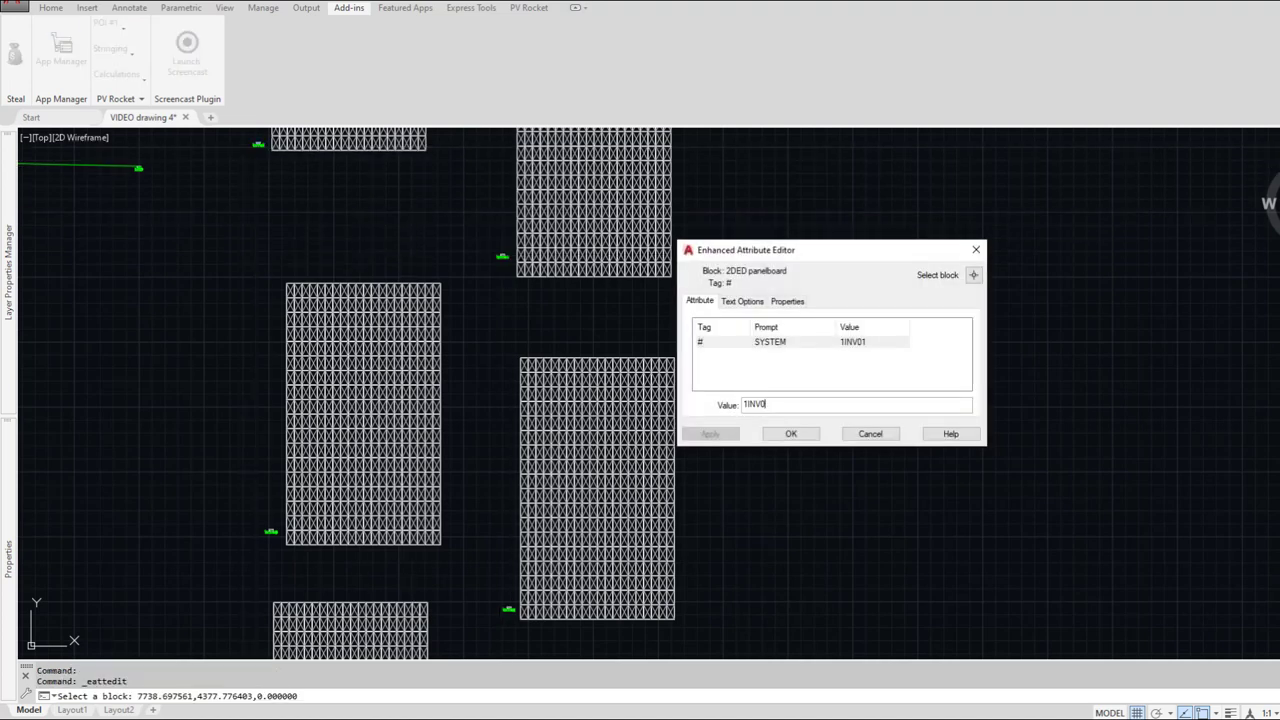
text(7)
key(Return)
key(Return)
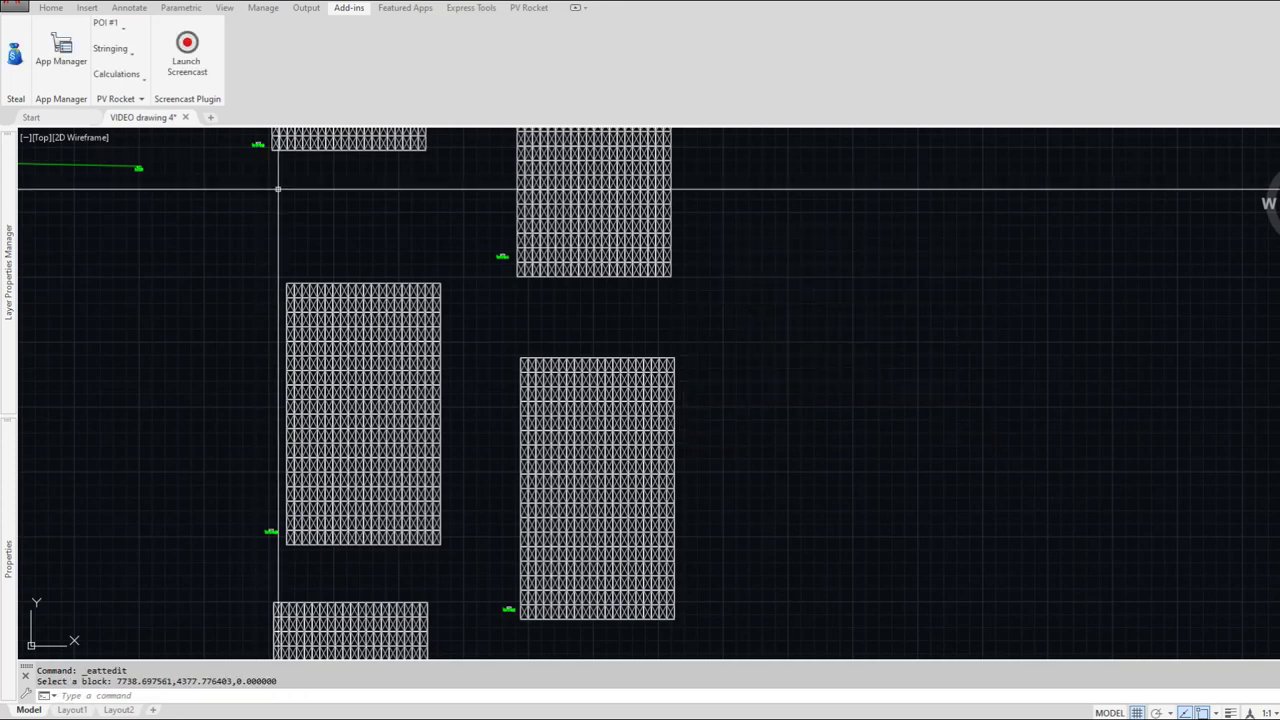
Step: Copy the inverter block beside the upper western module group to the open space a short distance straight below it
mouse_move(278, 189)
middle_down()
mouse_move(306, 251)
mouse_move(357, 491)
mouse_move(366, 320)
middle_up()
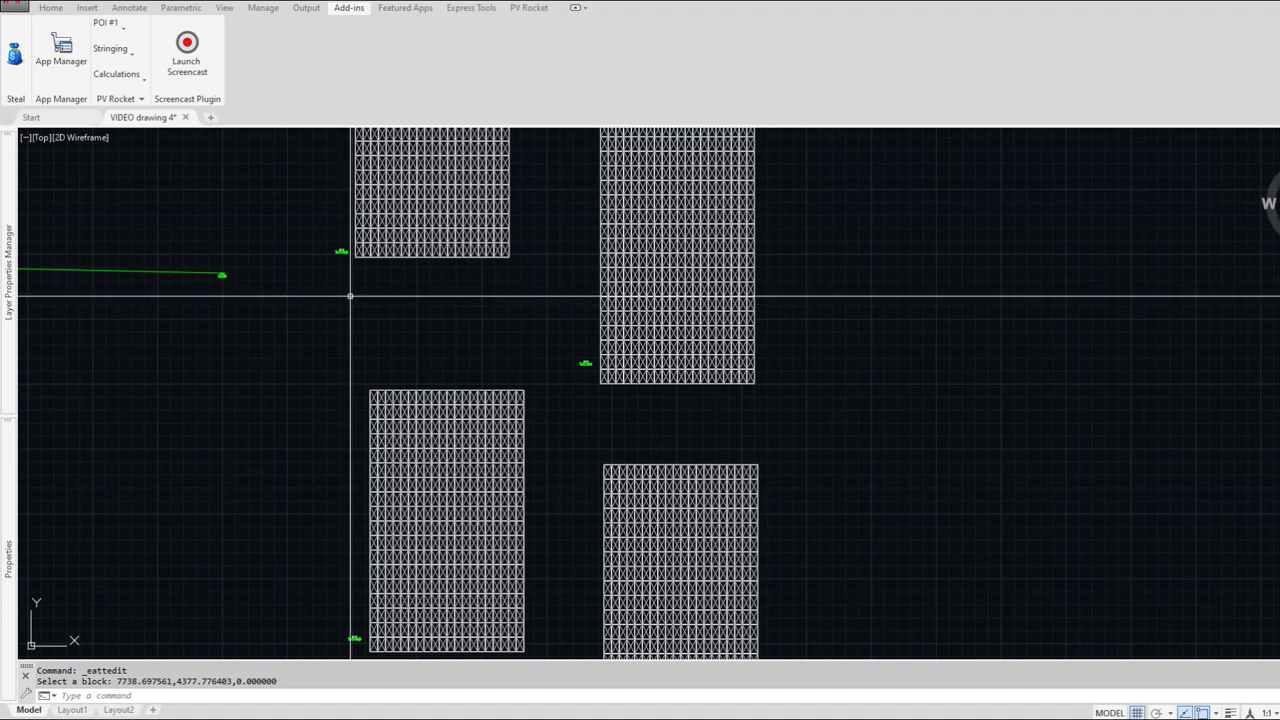
text(c)
key(Return)
click(341, 251)
key(Return)
click(340, 251)
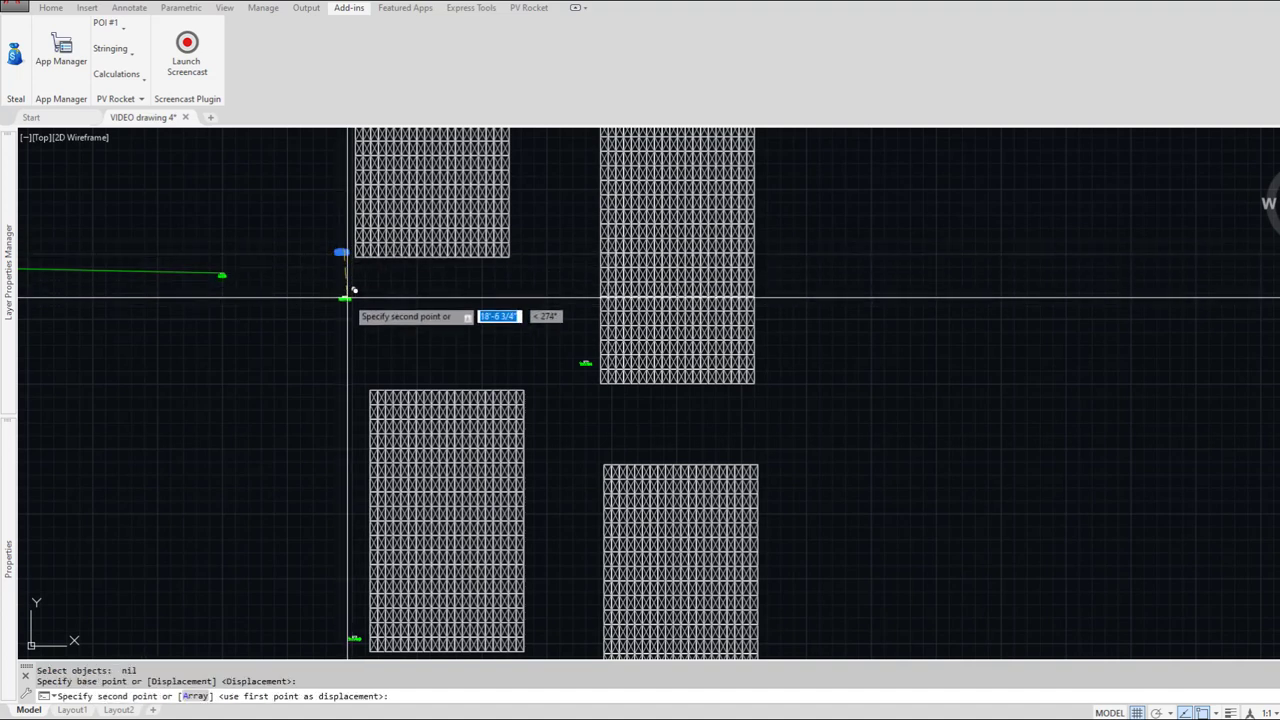
click(343, 307)
key(Escape)
Step: Change the SYSTEM attribute of the copied block below the upper western module group to 1CB01
double_click(344, 307)
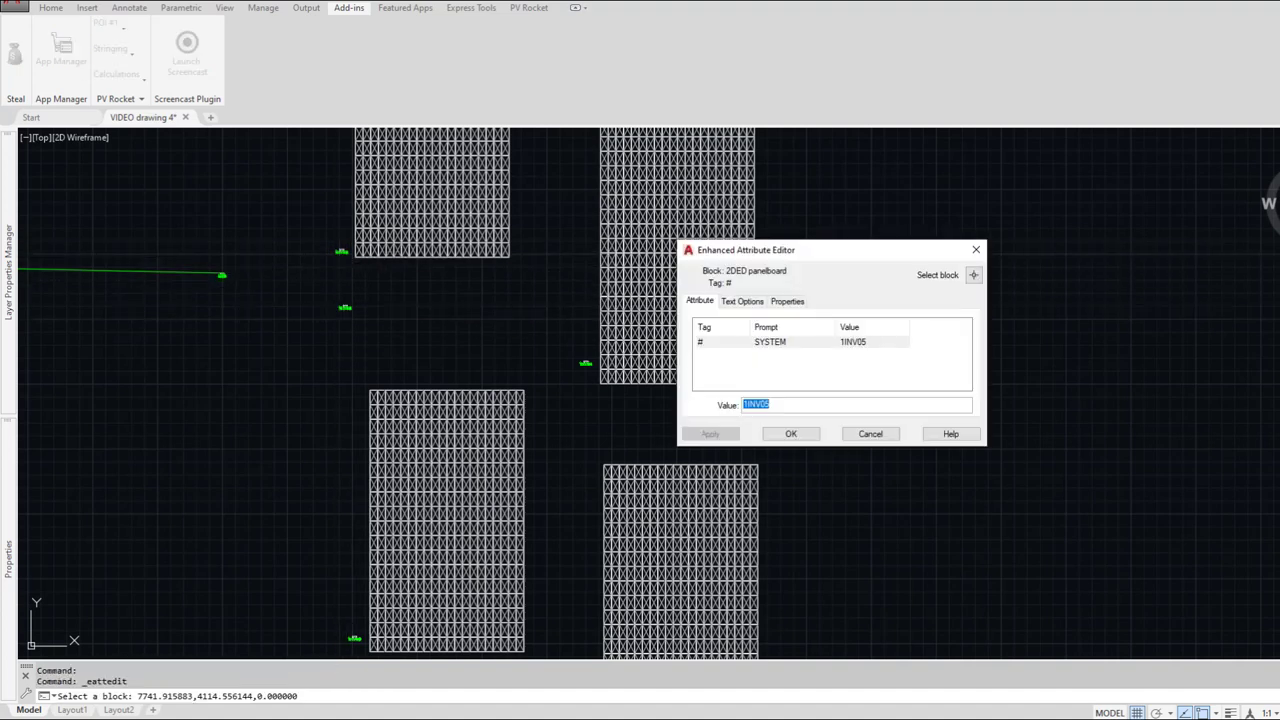
text(1CB)
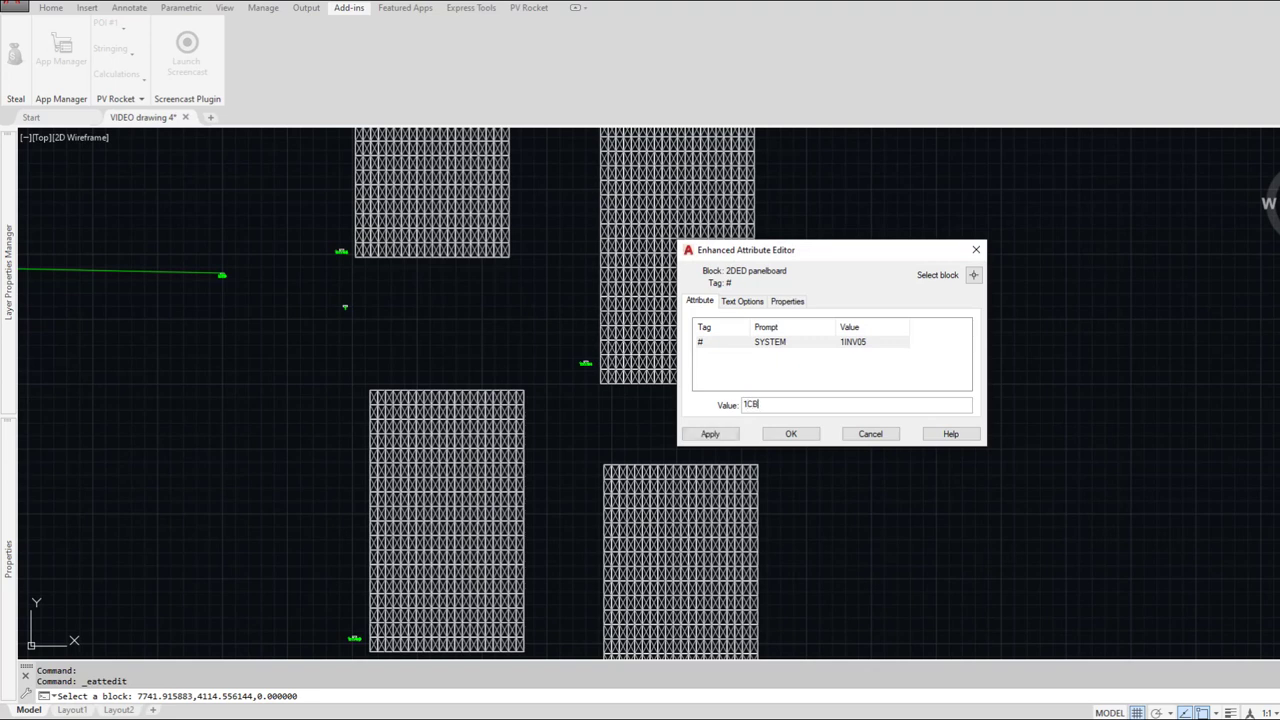
key(Return)
key(Return)
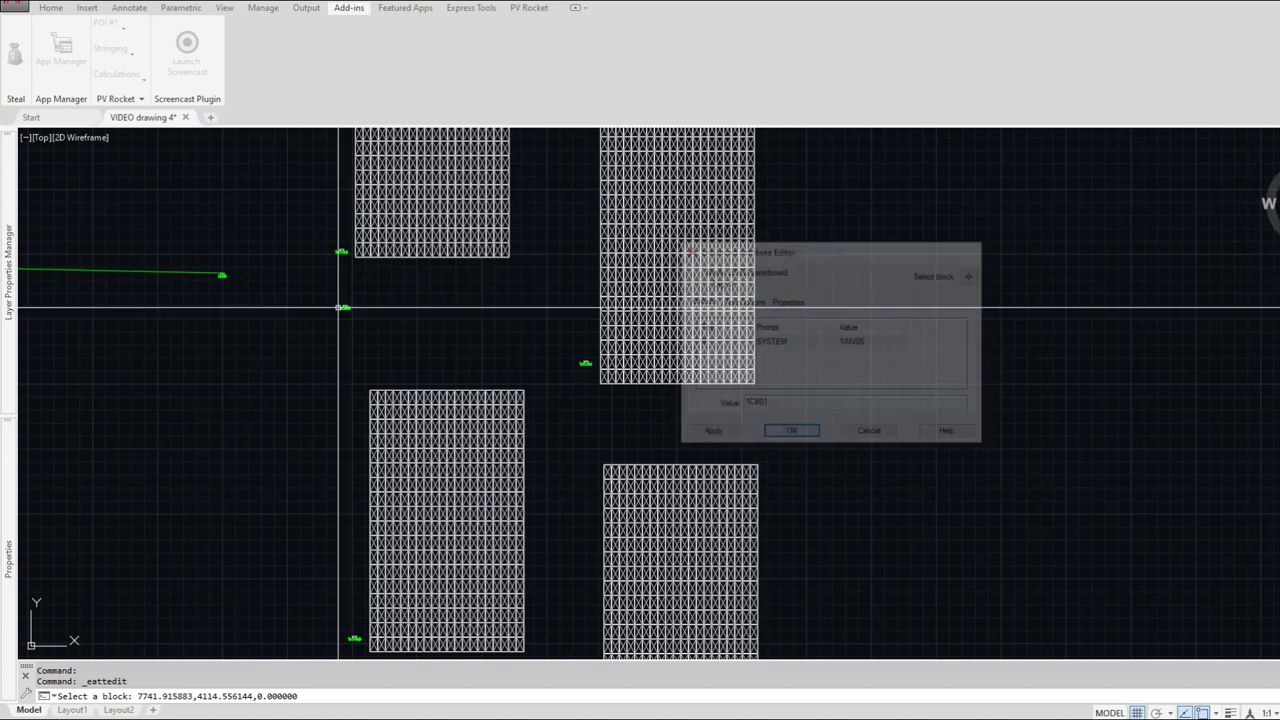
Step: Copy the 1CB01 block to just below the block at the eastern end of the green line
text(c)
key(space)
click(345, 308)
click(354, 329)
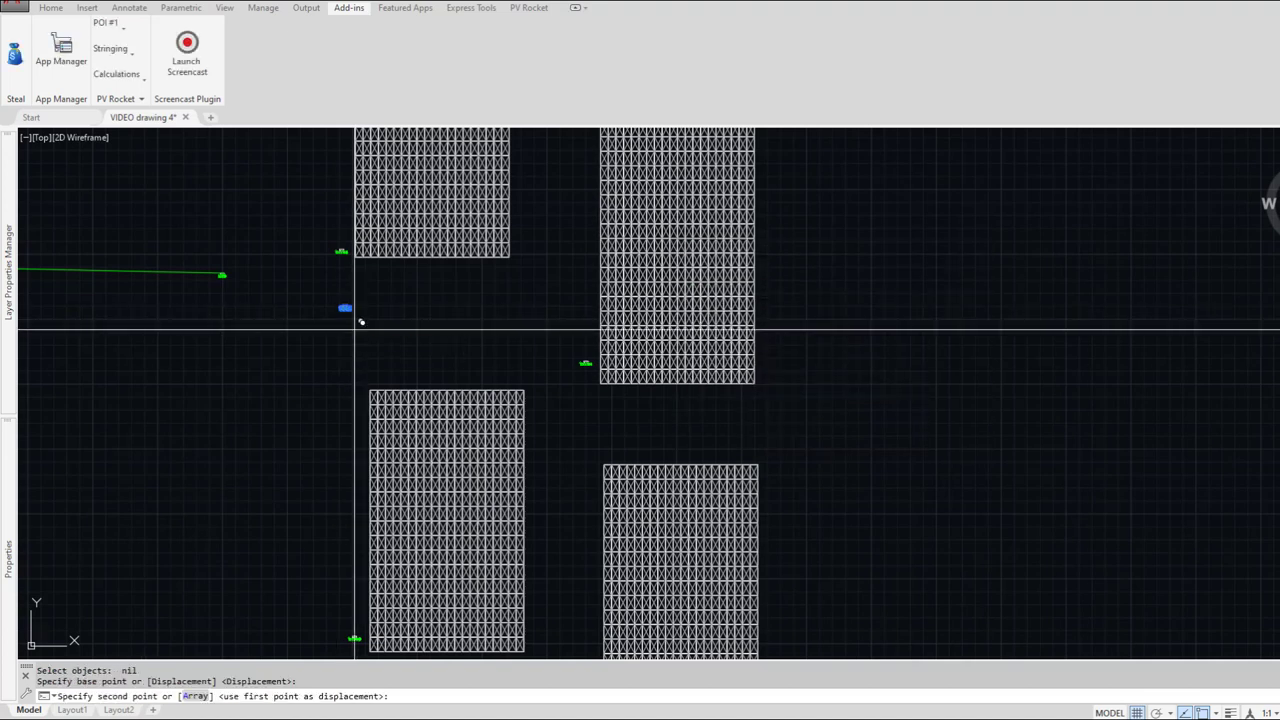
click(227, 303)
key(Return)
Step: Change the SYSTEM attribute of the new block at the end of the green line to 1CB02
double_click(218, 282)
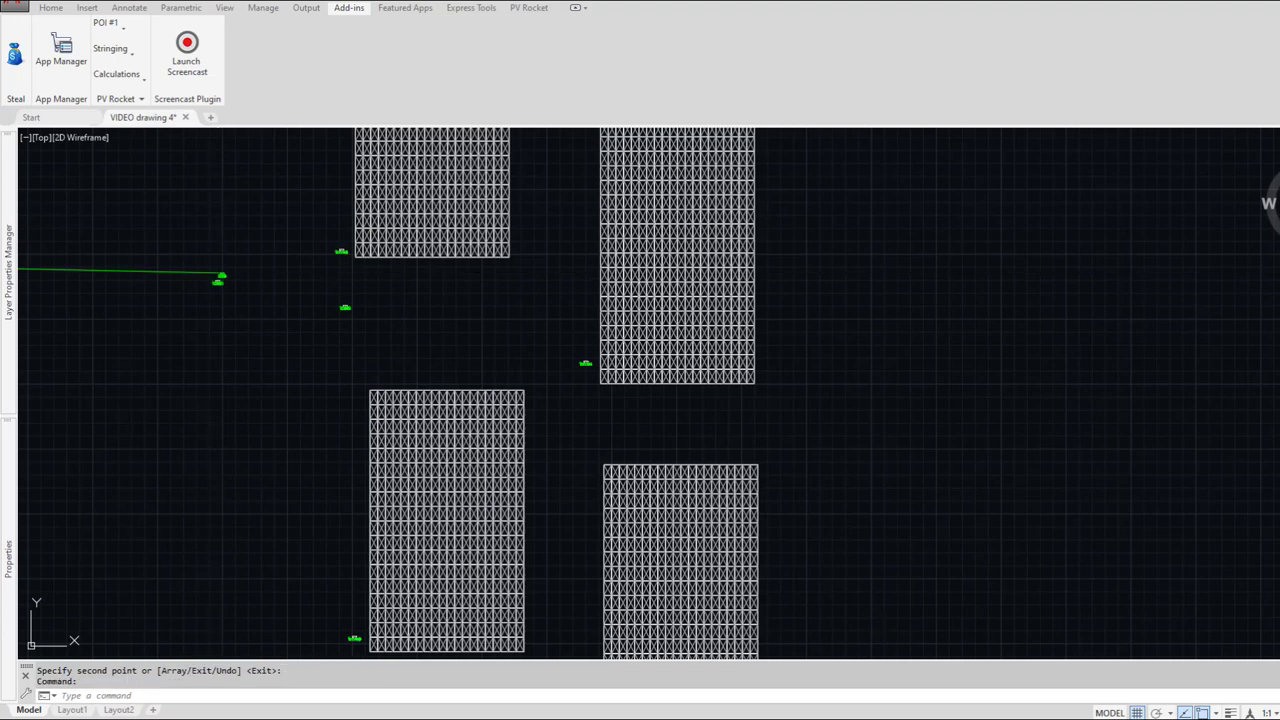
text(1CB02)
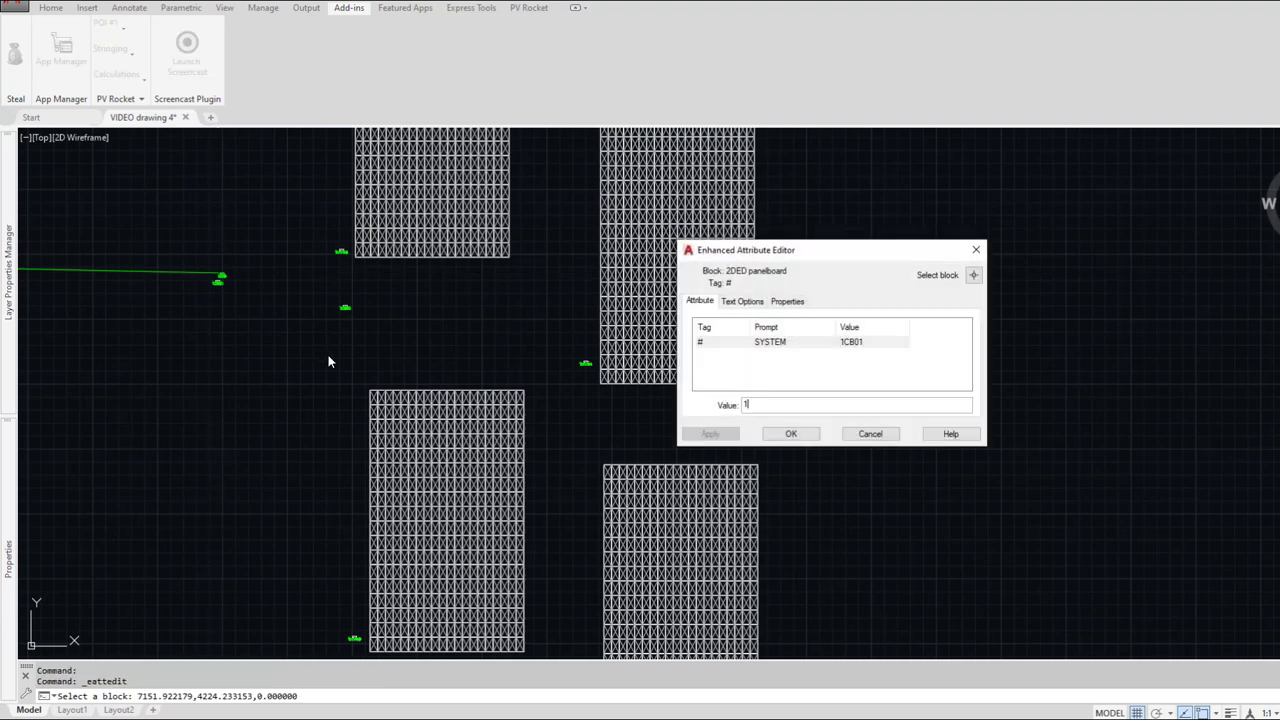
key(Return)
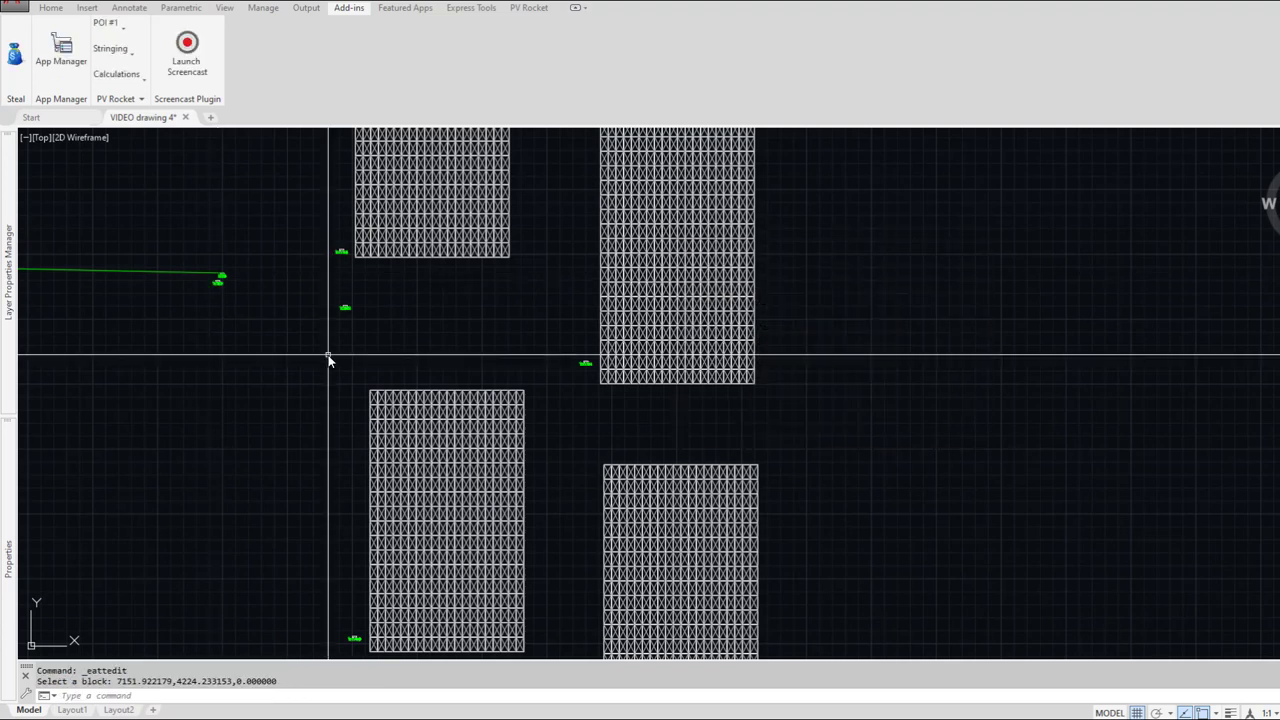
Step: Count the modules in the middle western module group by window-selecting all of them, leaving the group in place
scroll(240, 275, up, 6)
scroll(269, 263, down, 5)
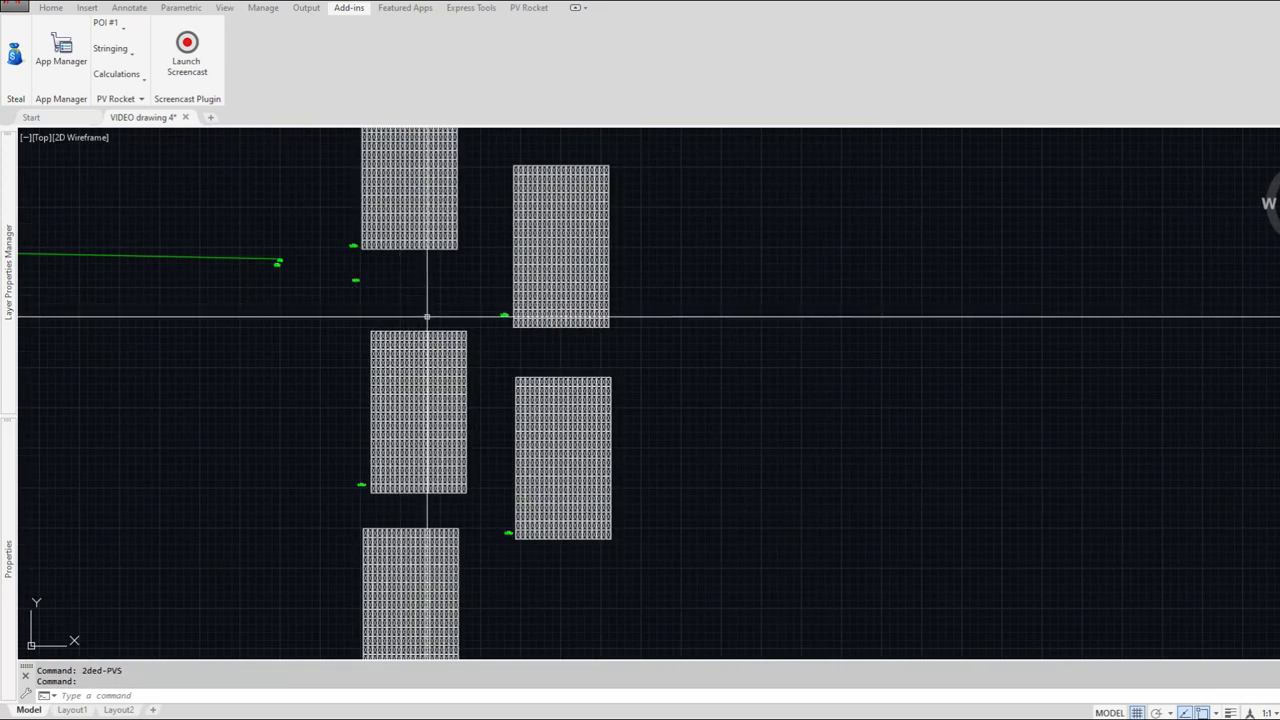
text(m)
key(Return)
click(369, 321)
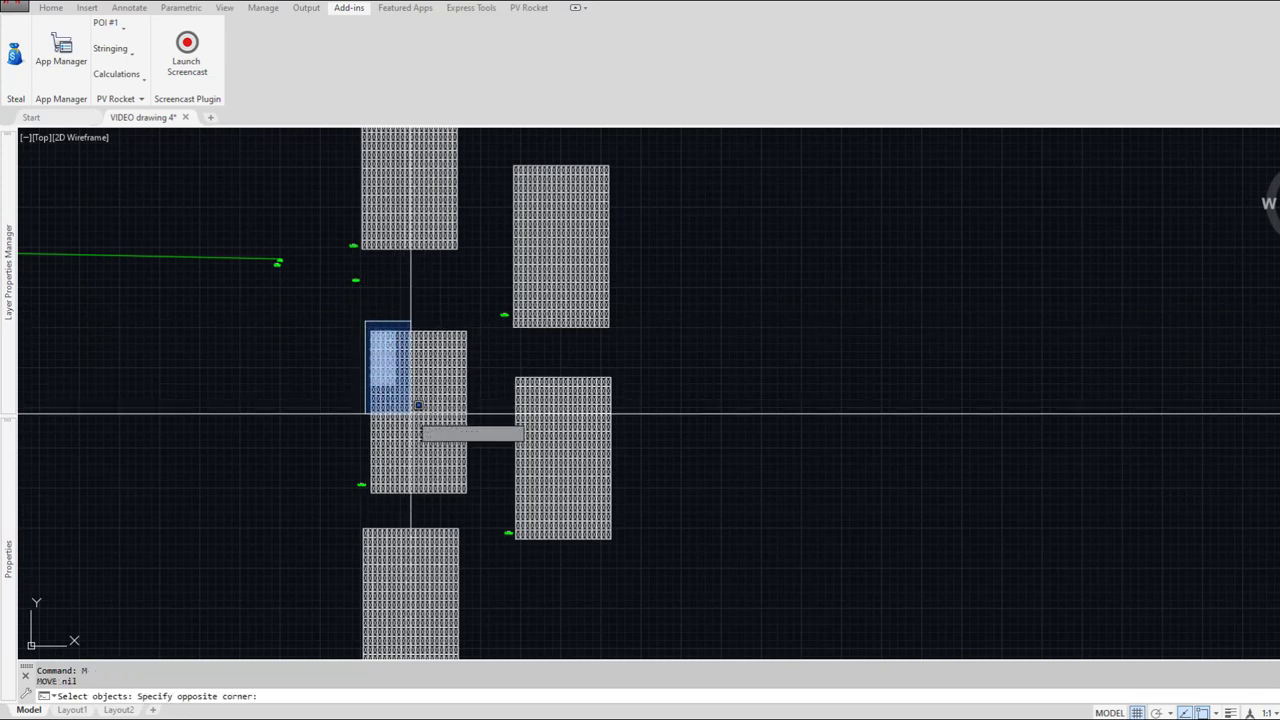
click(481, 509)
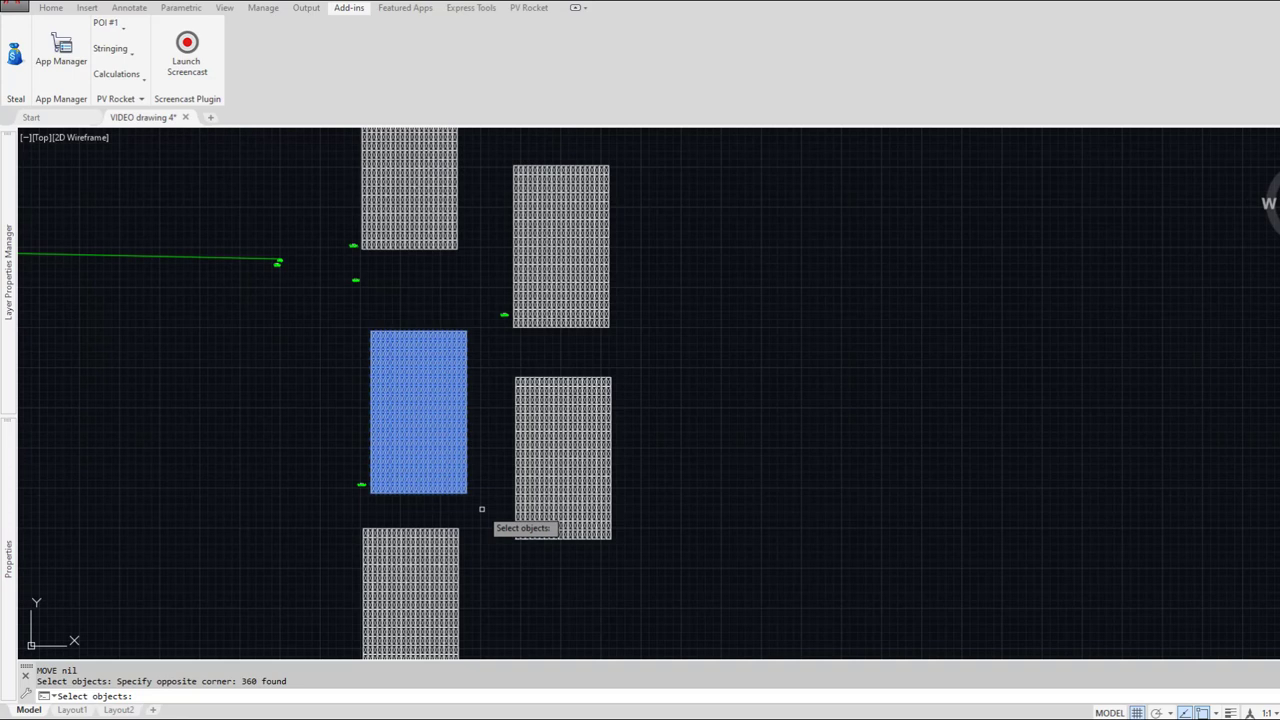
key(Escape)
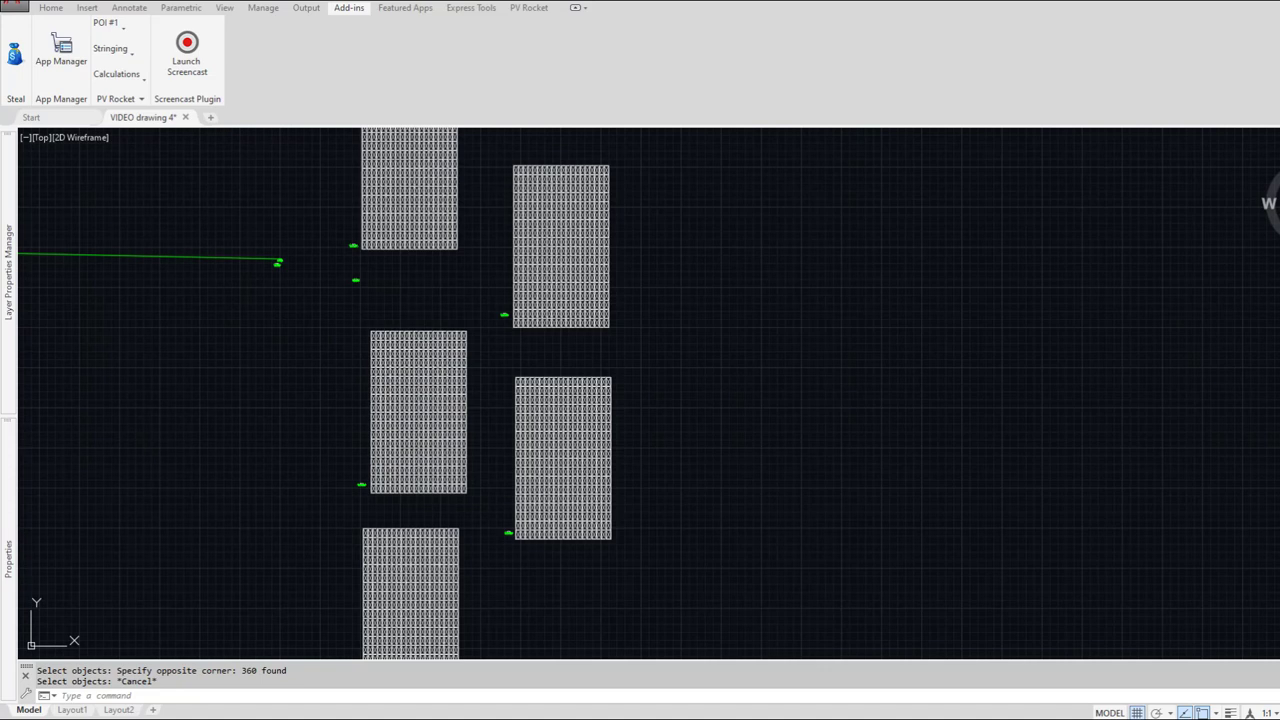
Step: Set POI #1 to 1800 total array modules and 5 inverters, with 360 modules for every inverter
click(105, 22)
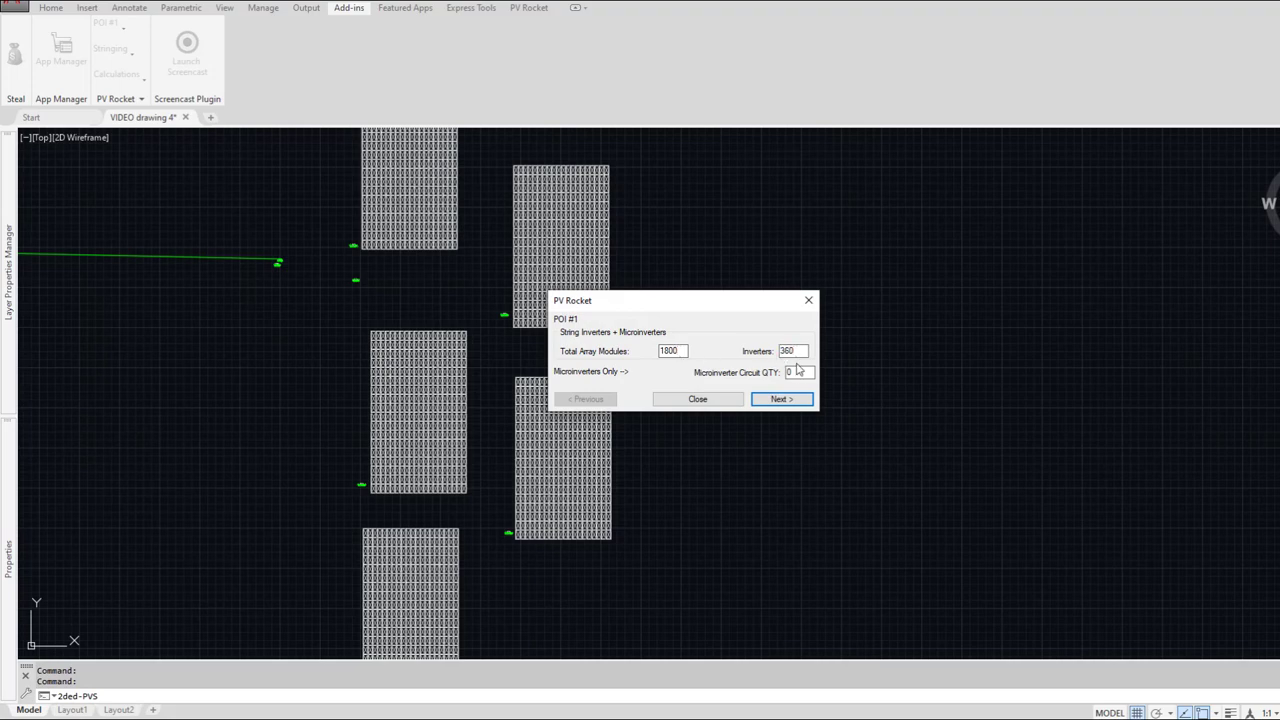
click(783, 400)
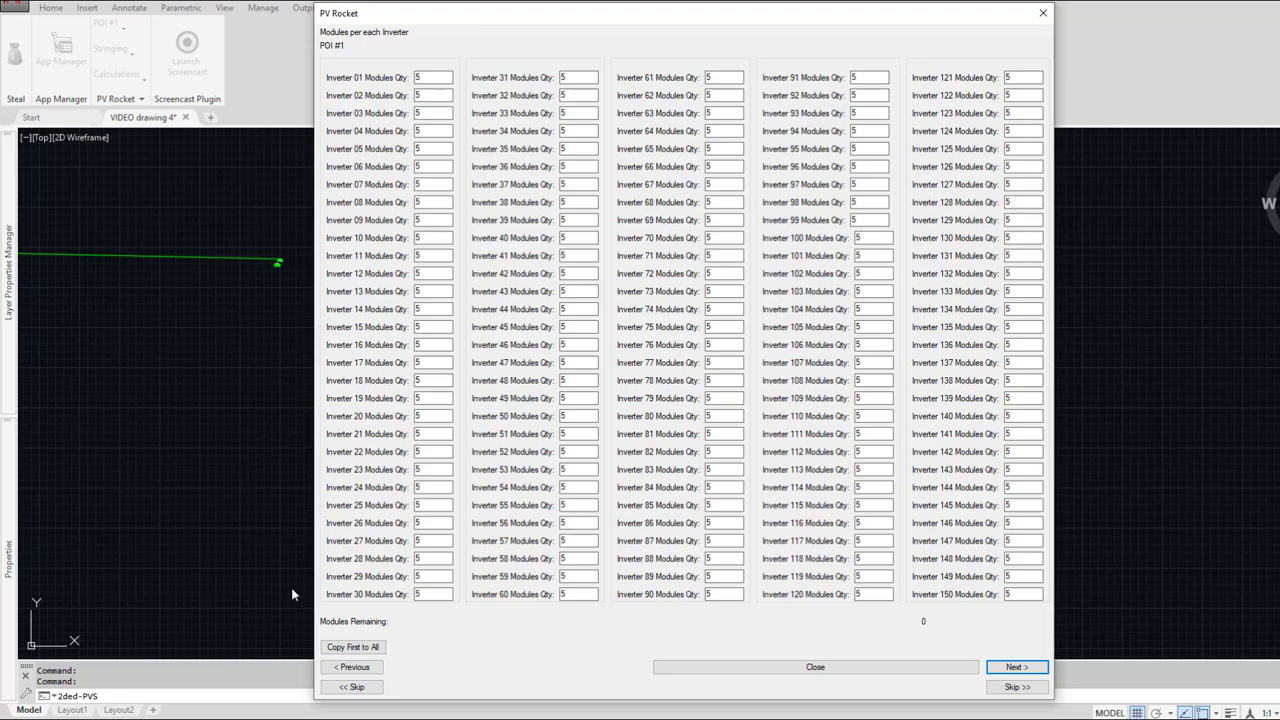
click(350, 667)
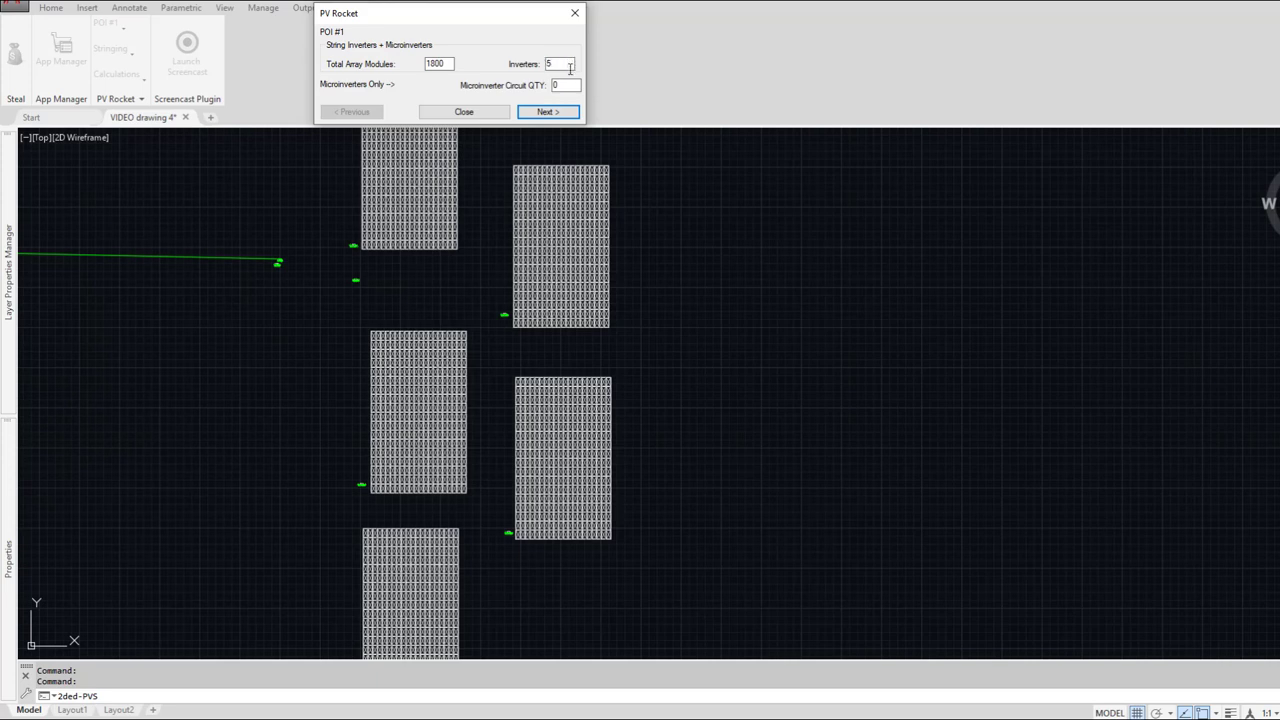
click(543, 111)
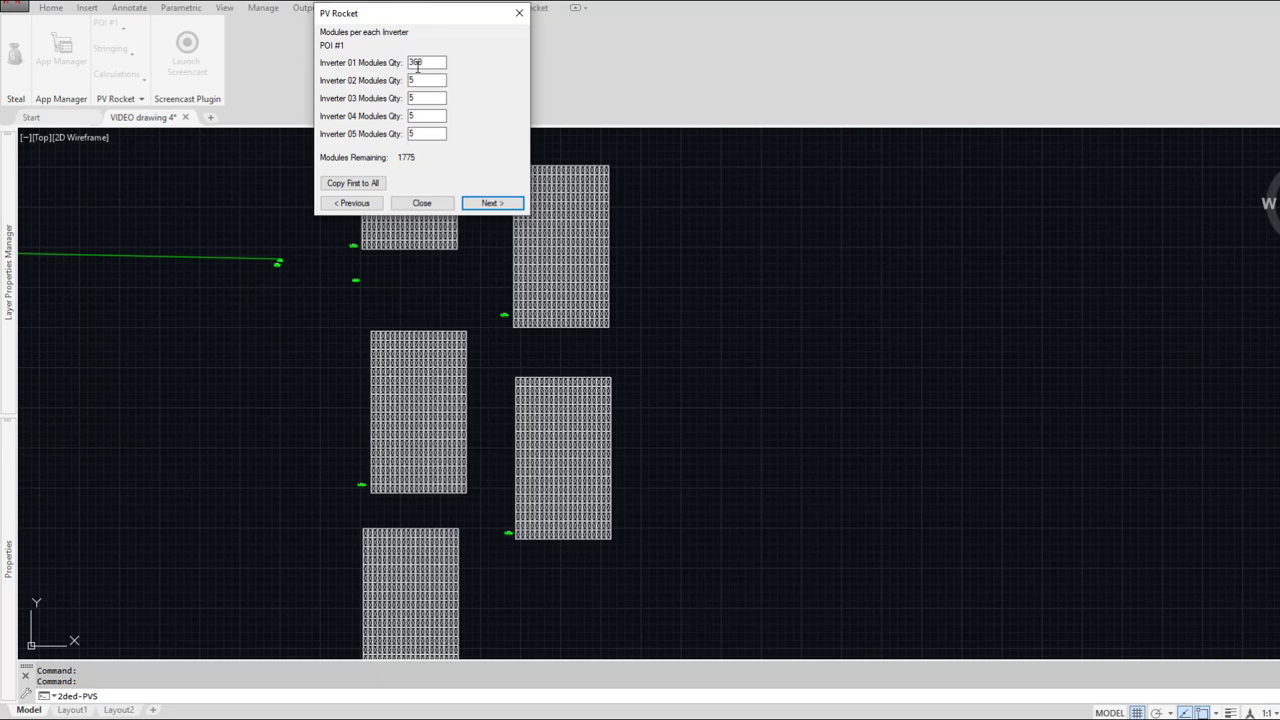
click(350, 183)
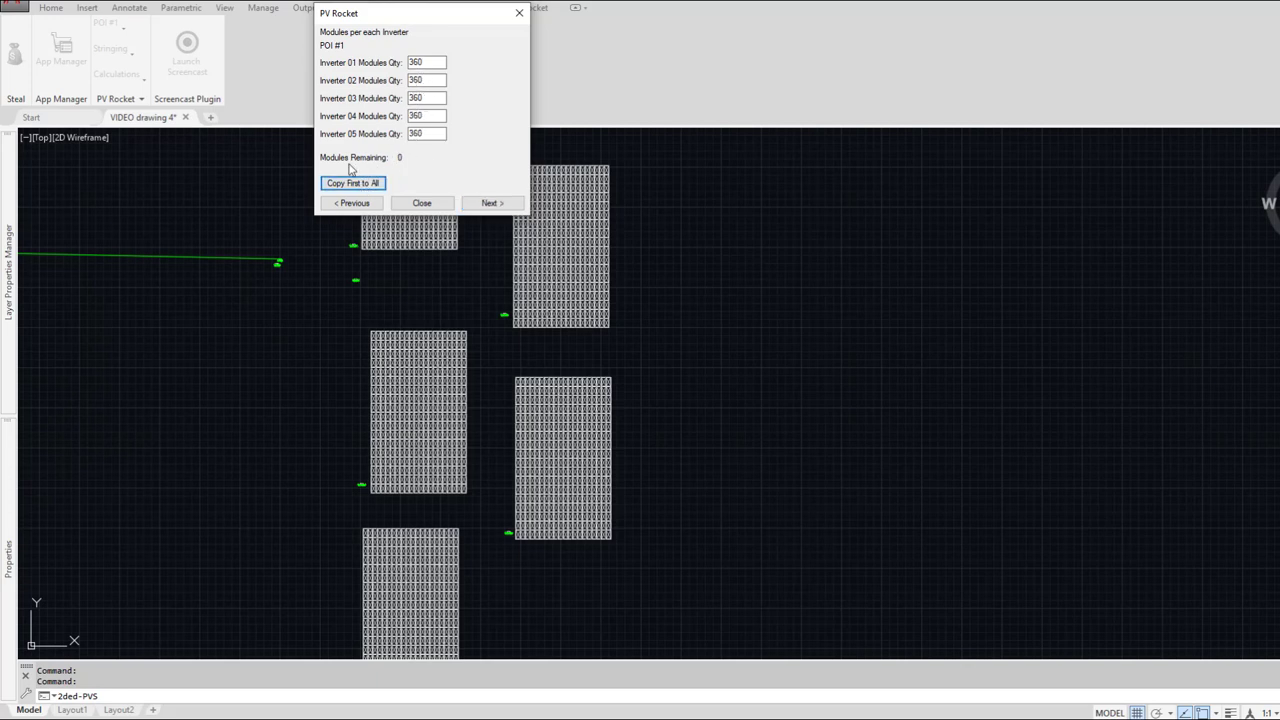
click(489, 203)
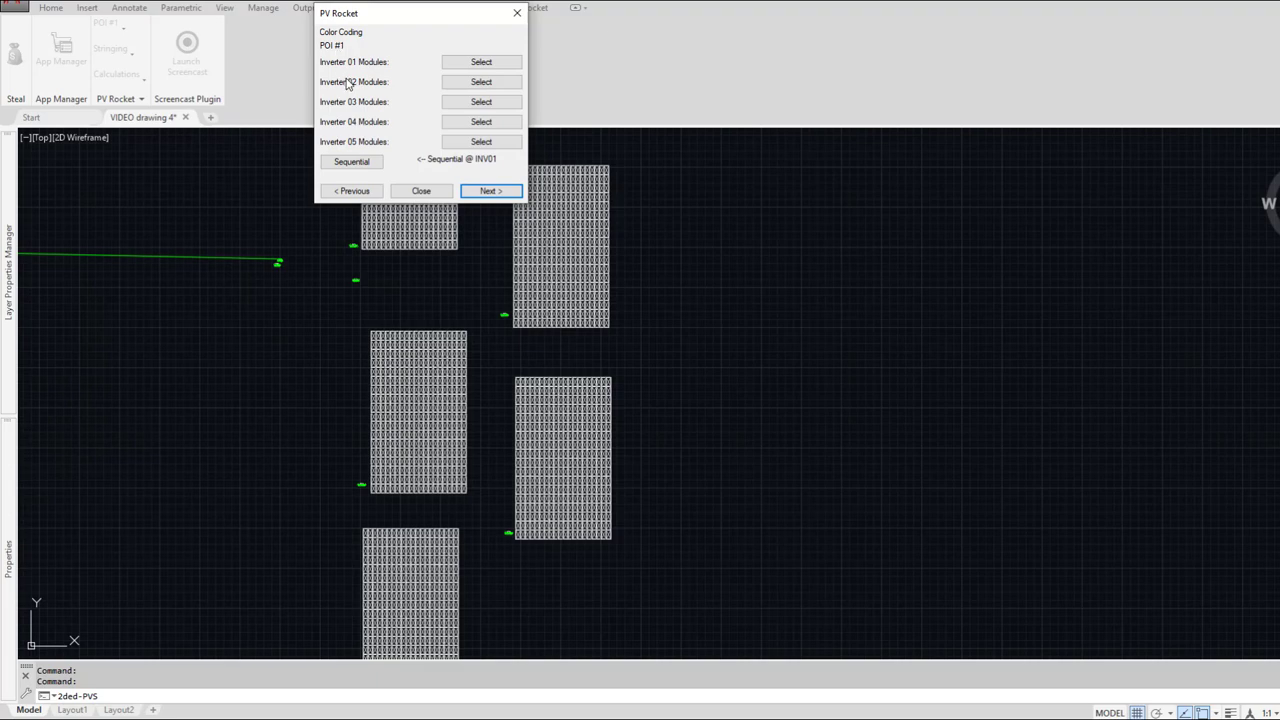
Step: Color-code the module groups sequentially for Inverters 01 to 05: lower western, lower eastern, middle western, upper eastern, upper western
click(352, 163)
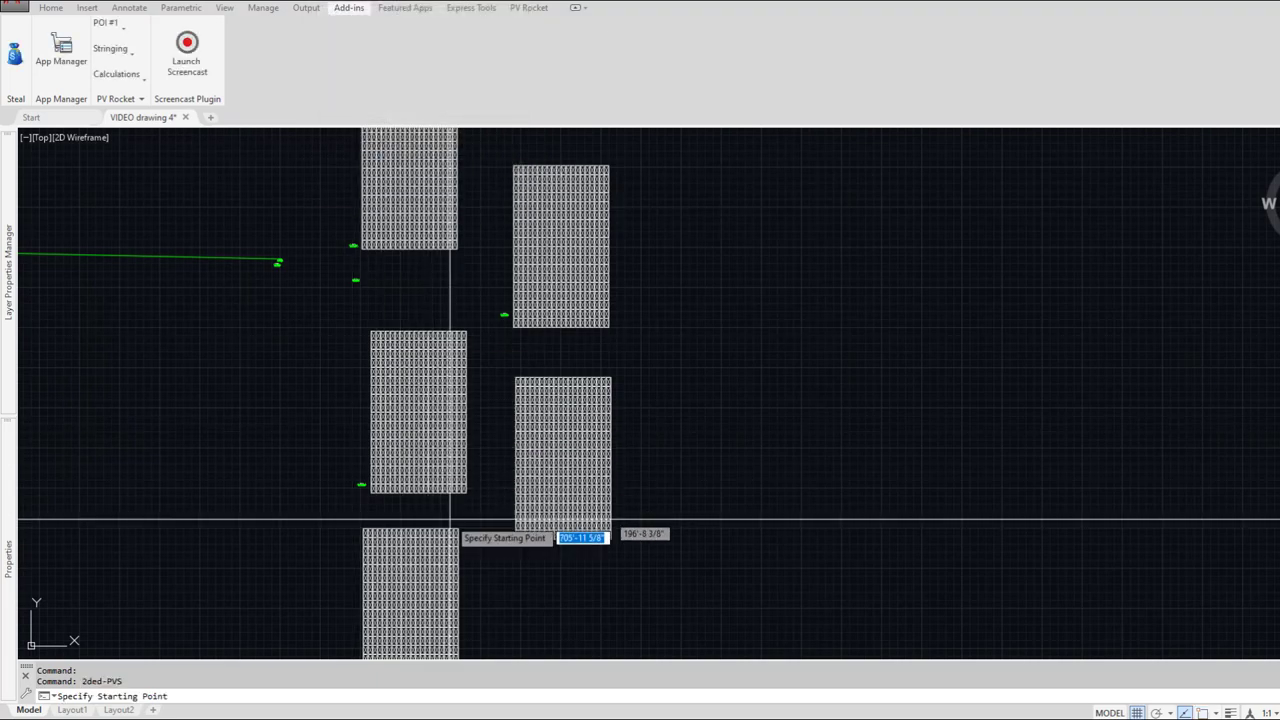
mouse_move(449, 517)
middle_down()
mouse_move(466, 480)
mouse_move(403, 383)
middle_up()
drag(366, 368, 514, 563)
drag(509, 412, 636, 213)
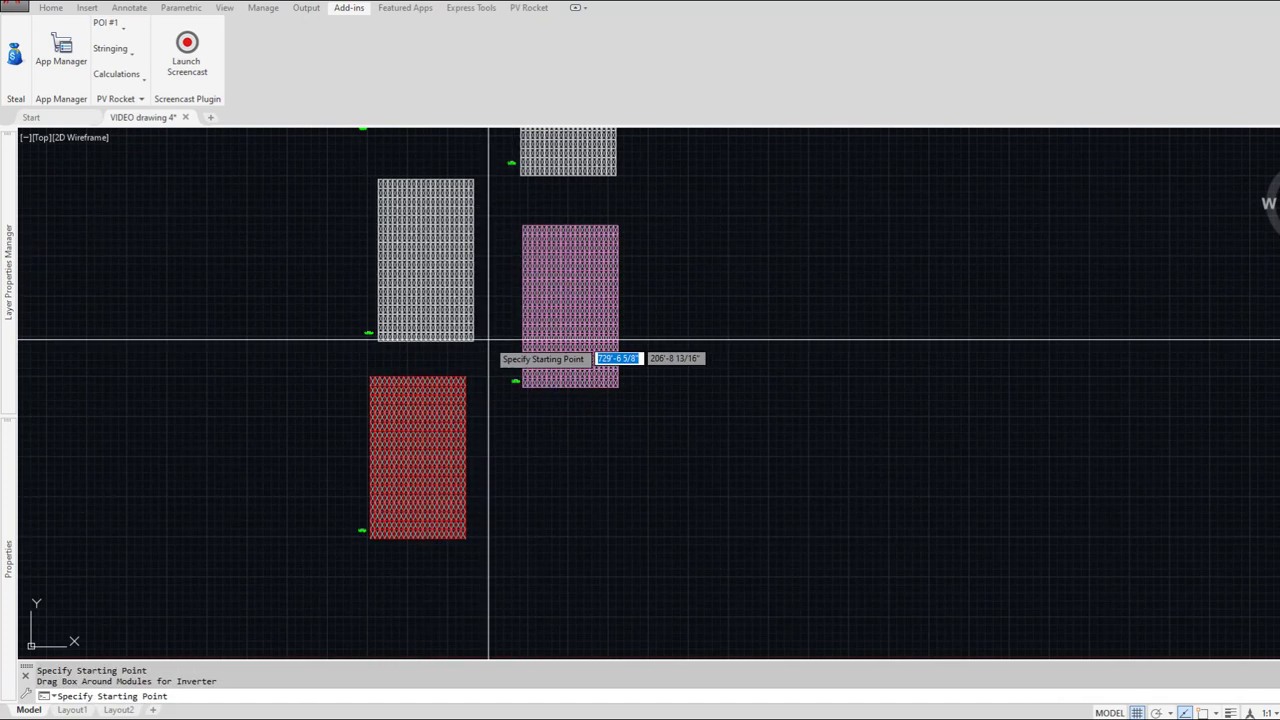
drag(486, 371, 358, 150)
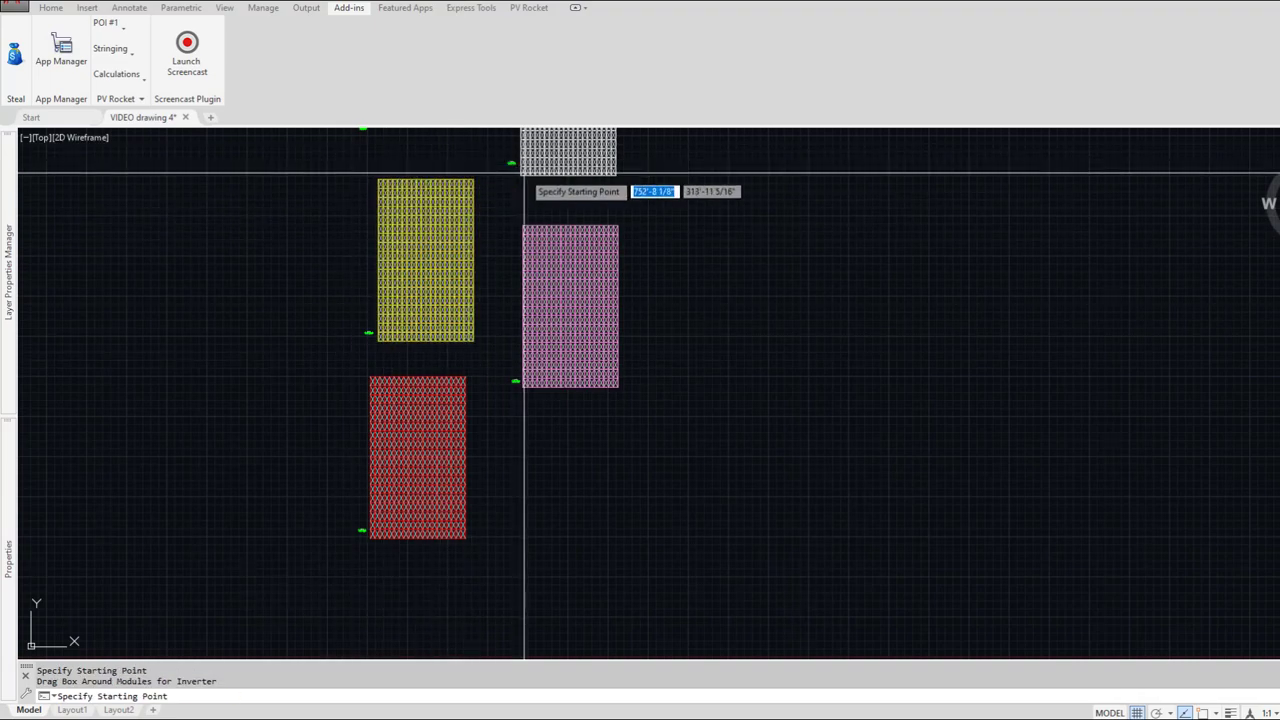
middle_drag(523, 177, 506, 380)
drag(490, 208, 600, 395)
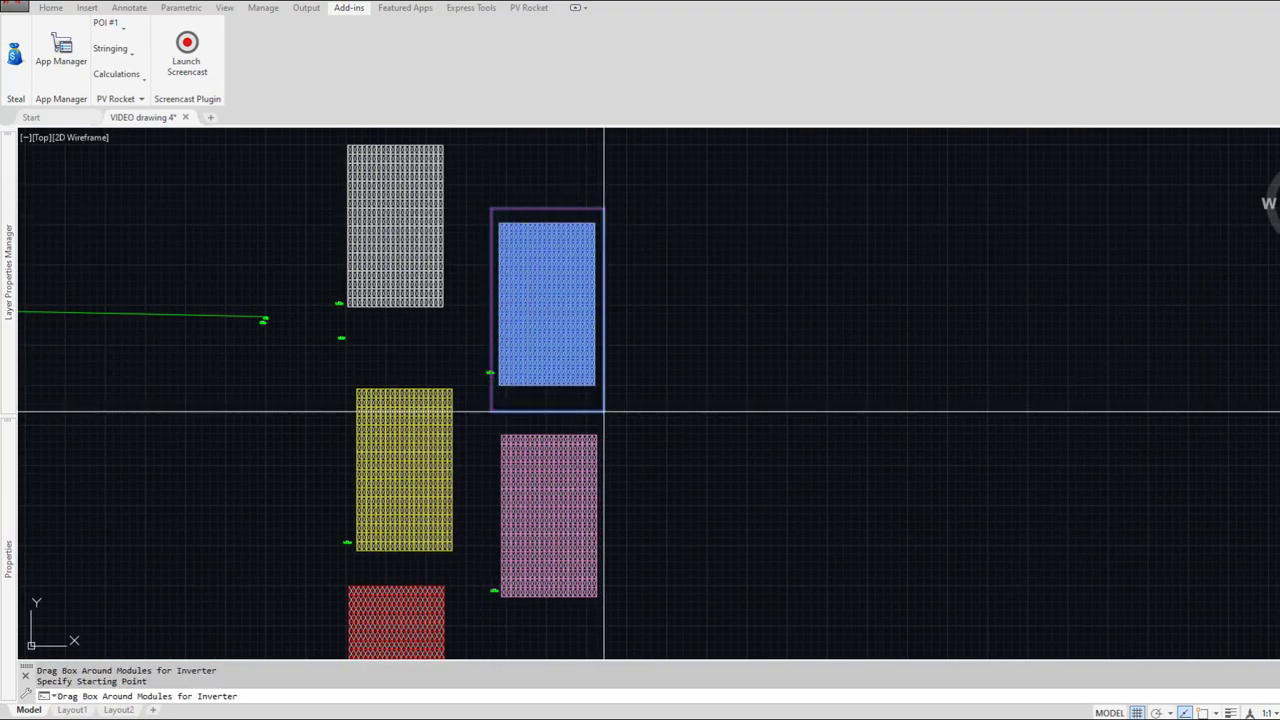
drag(482, 330, 305, 134)
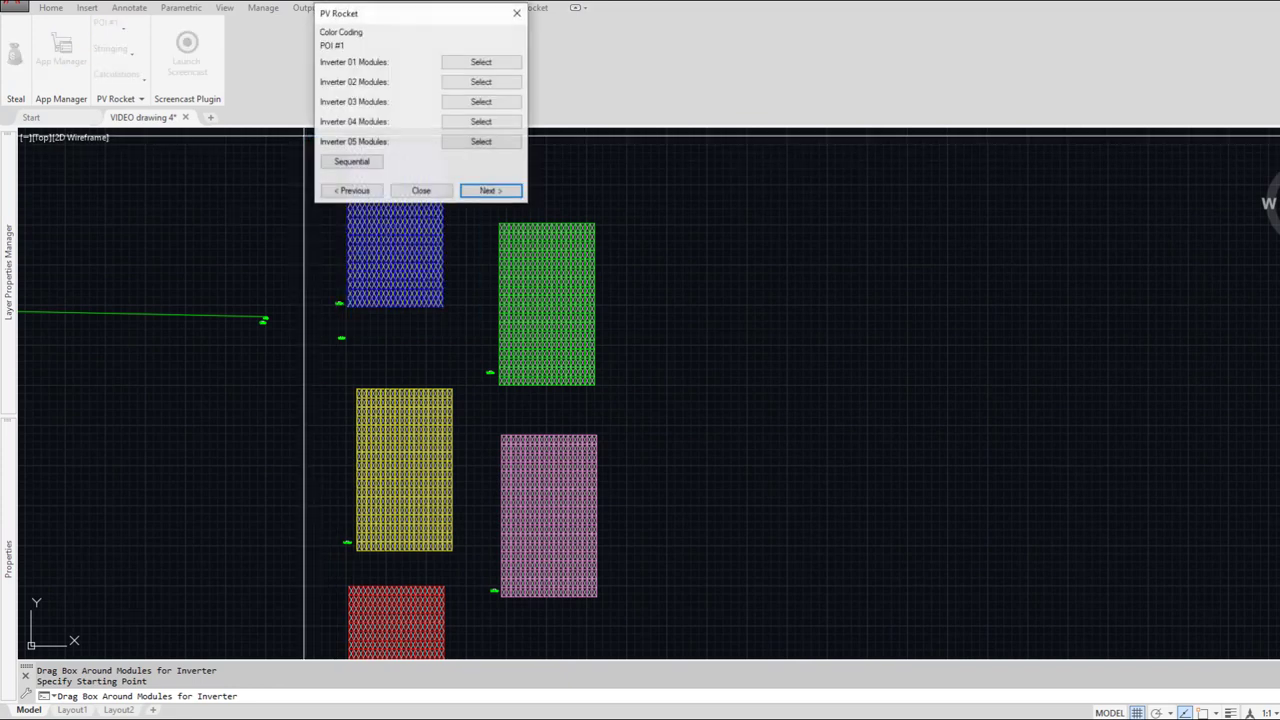
Step: Set 18 strings for every inverter and accept 20 modules per string for all of them
click(490, 190)
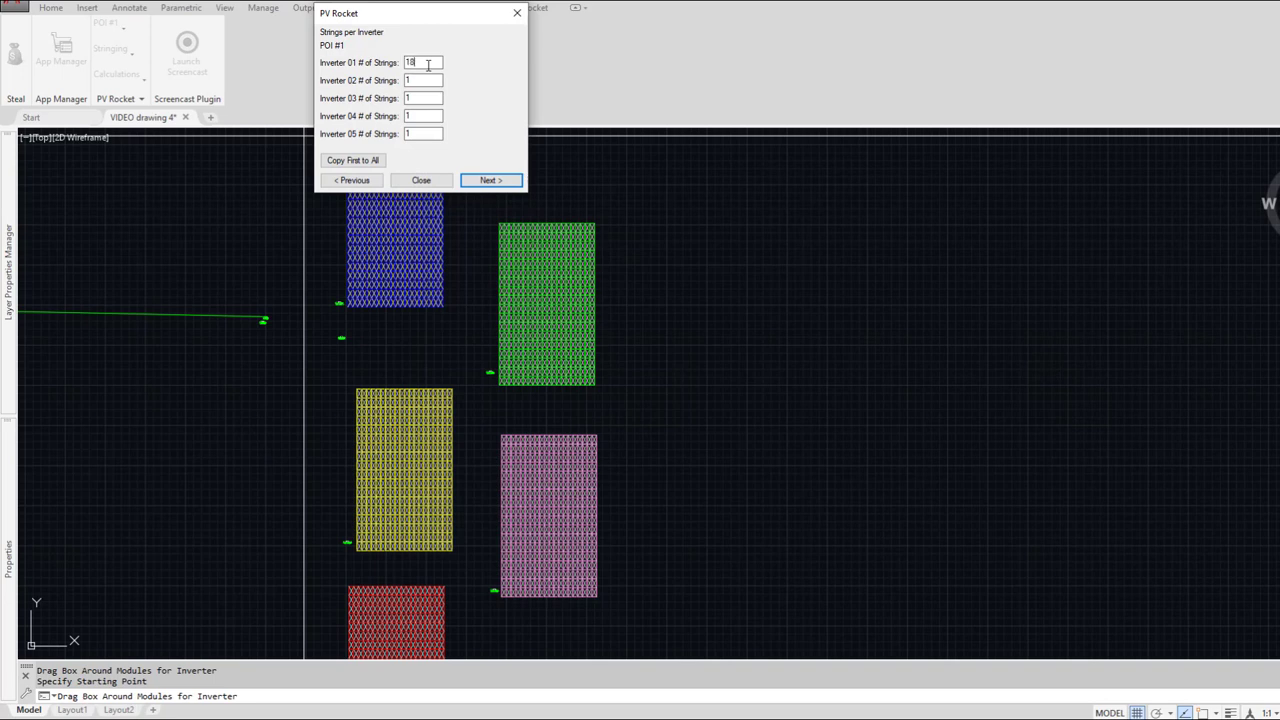
click(355, 161)
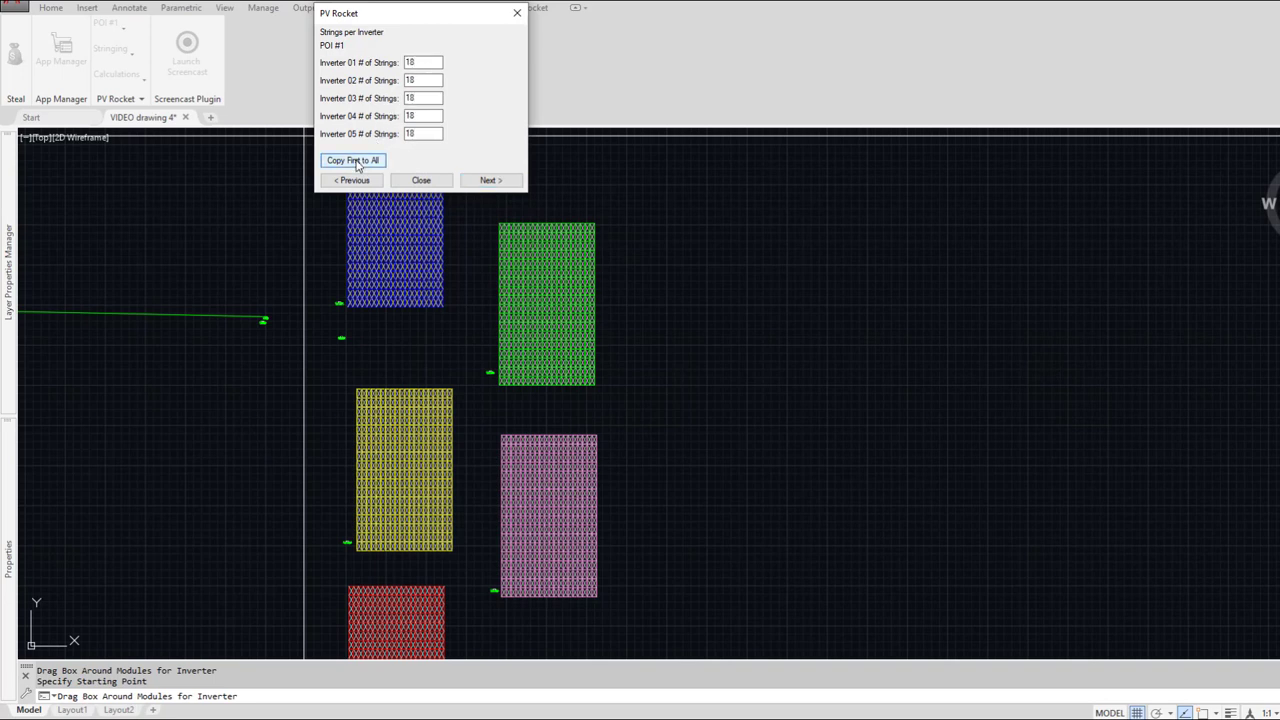
click(493, 182)
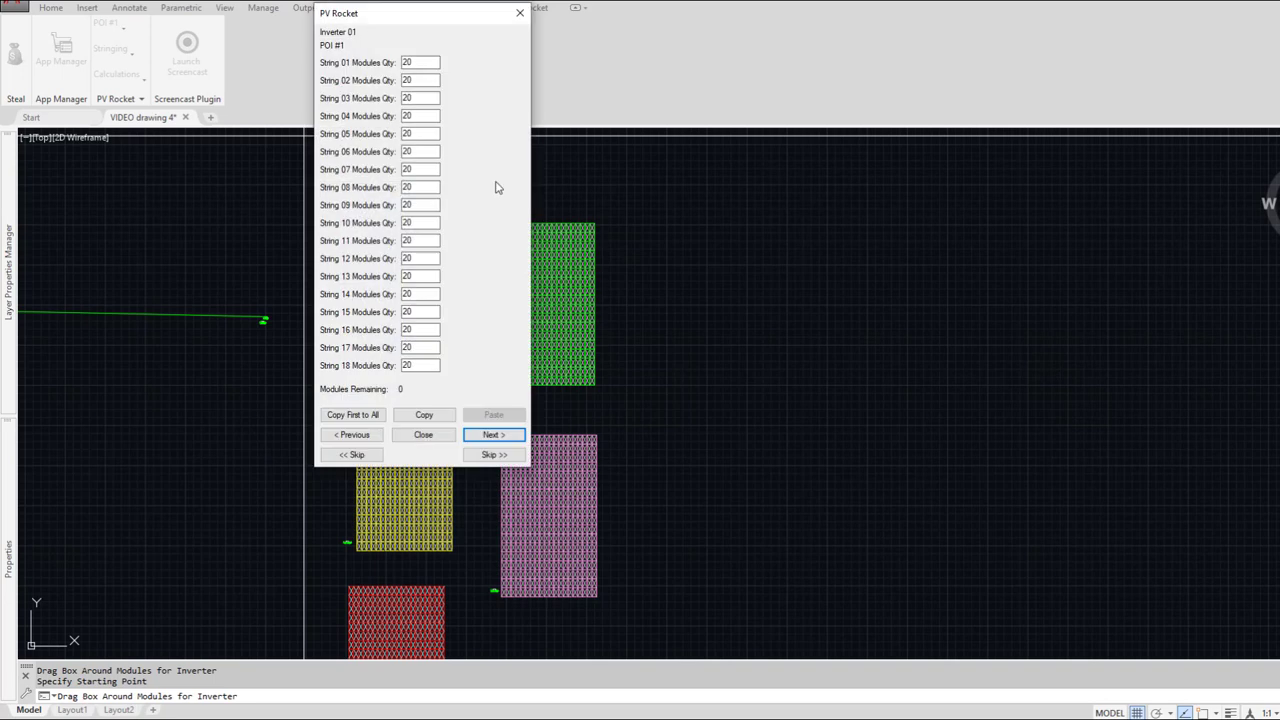
click(493, 436)
click(493, 436)
click(505, 455)
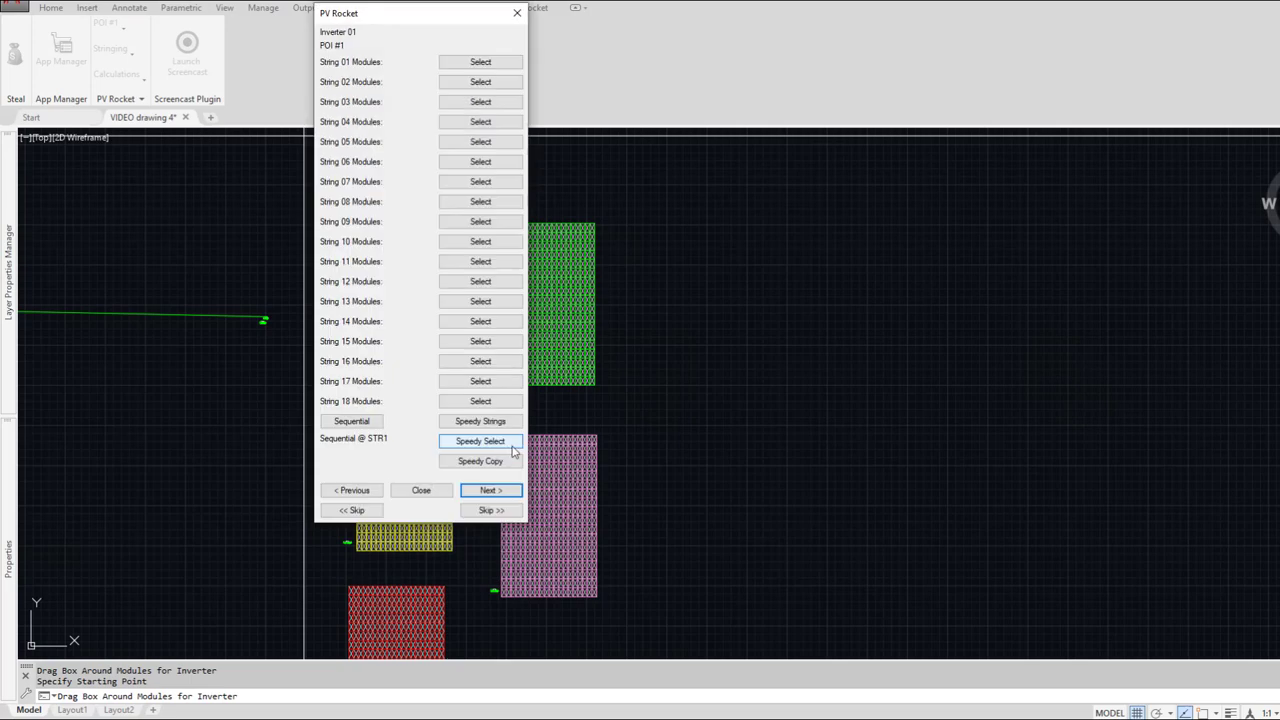
Step: String the upper western module group with Speedy Select, assigning each 20-module row to one of Inverter 05's 18 strings from bottom to top
click(483, 442)
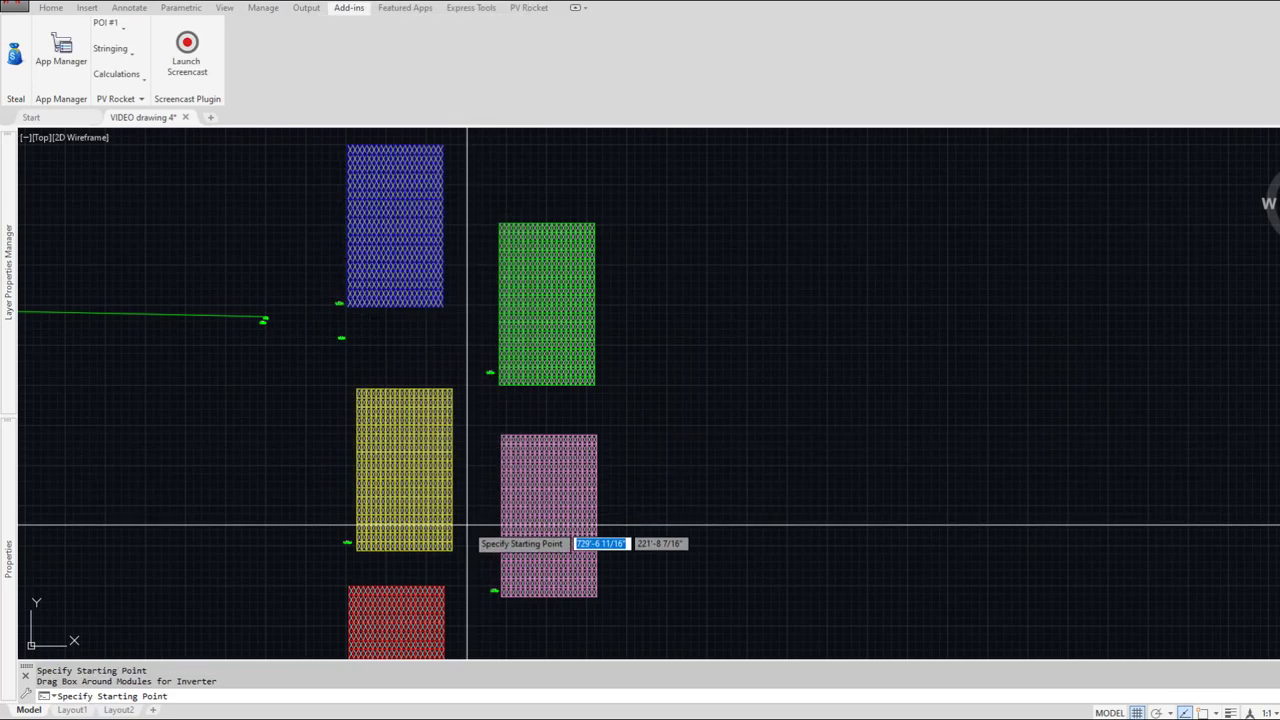
scroll(366, 243, up, 6)
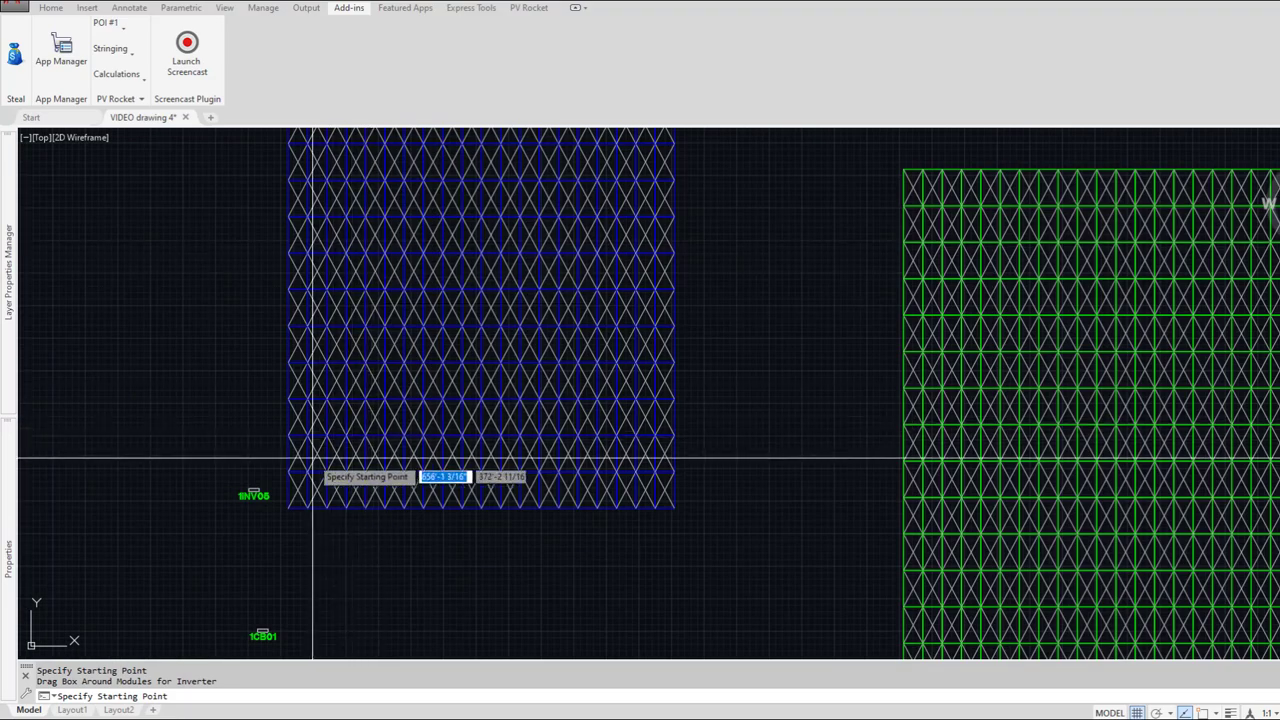
click(281, 497)
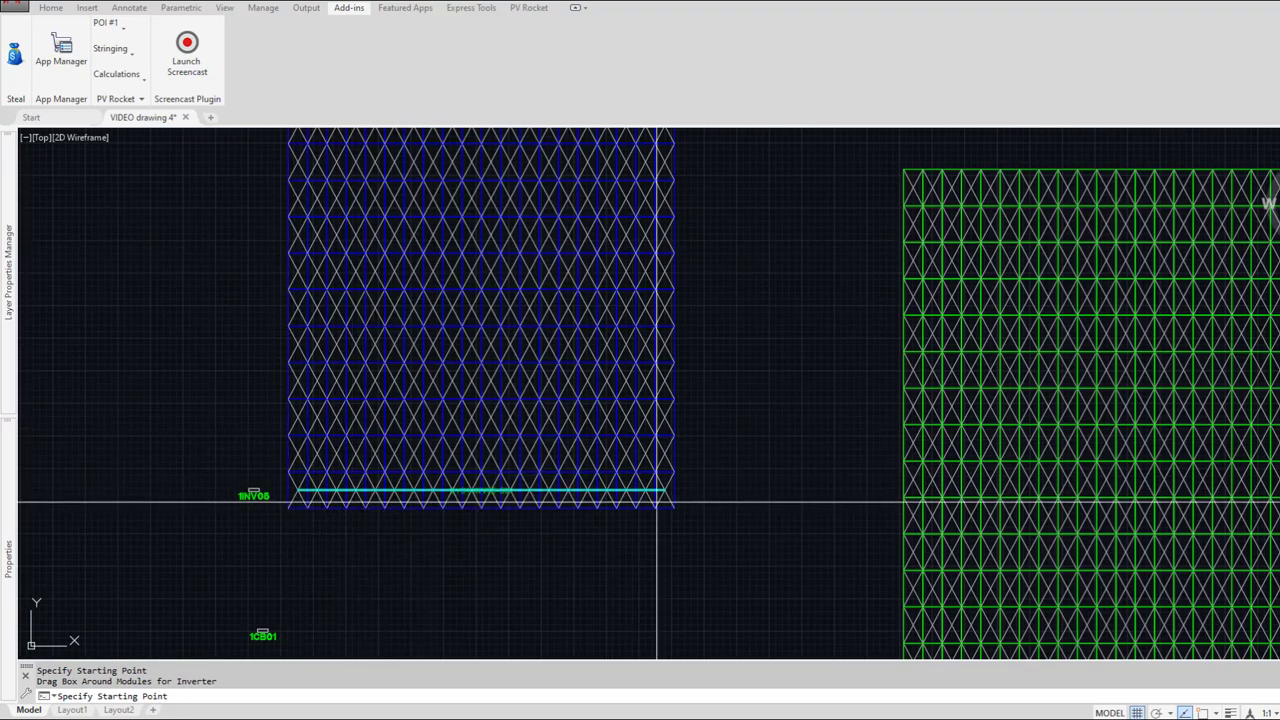
click(705, 458)
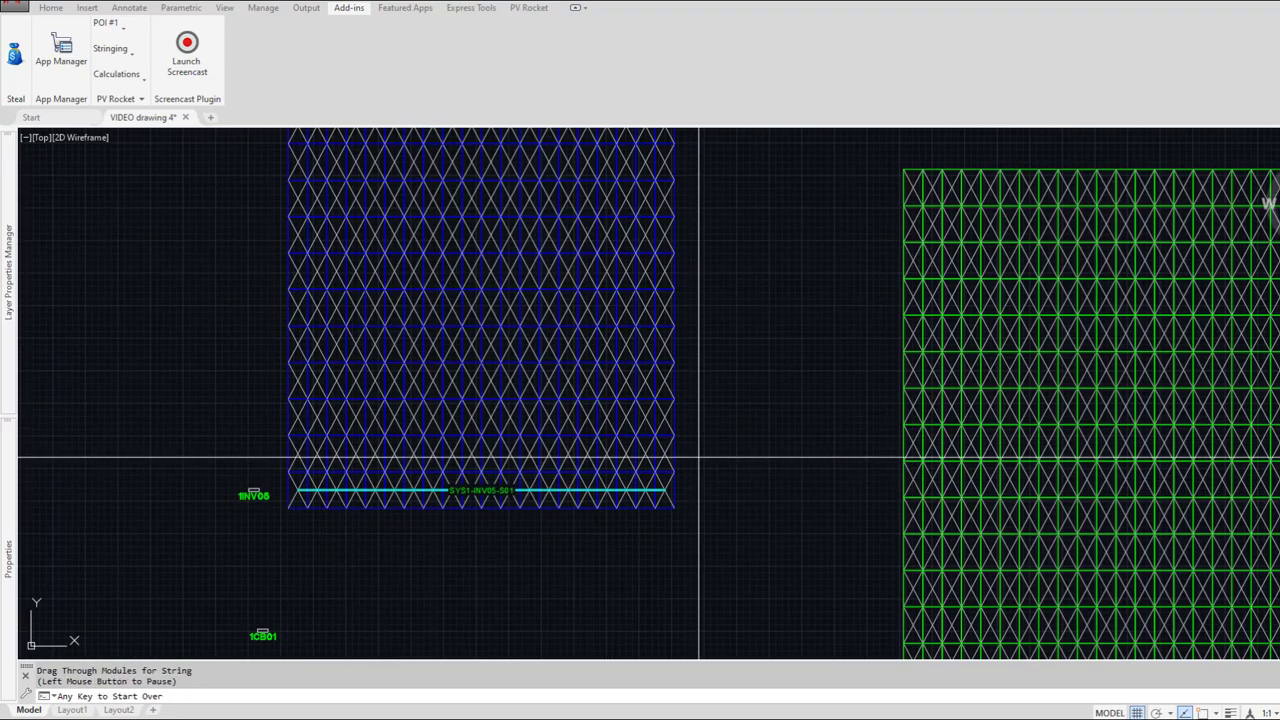
click(267, 411)
click(683, 389)
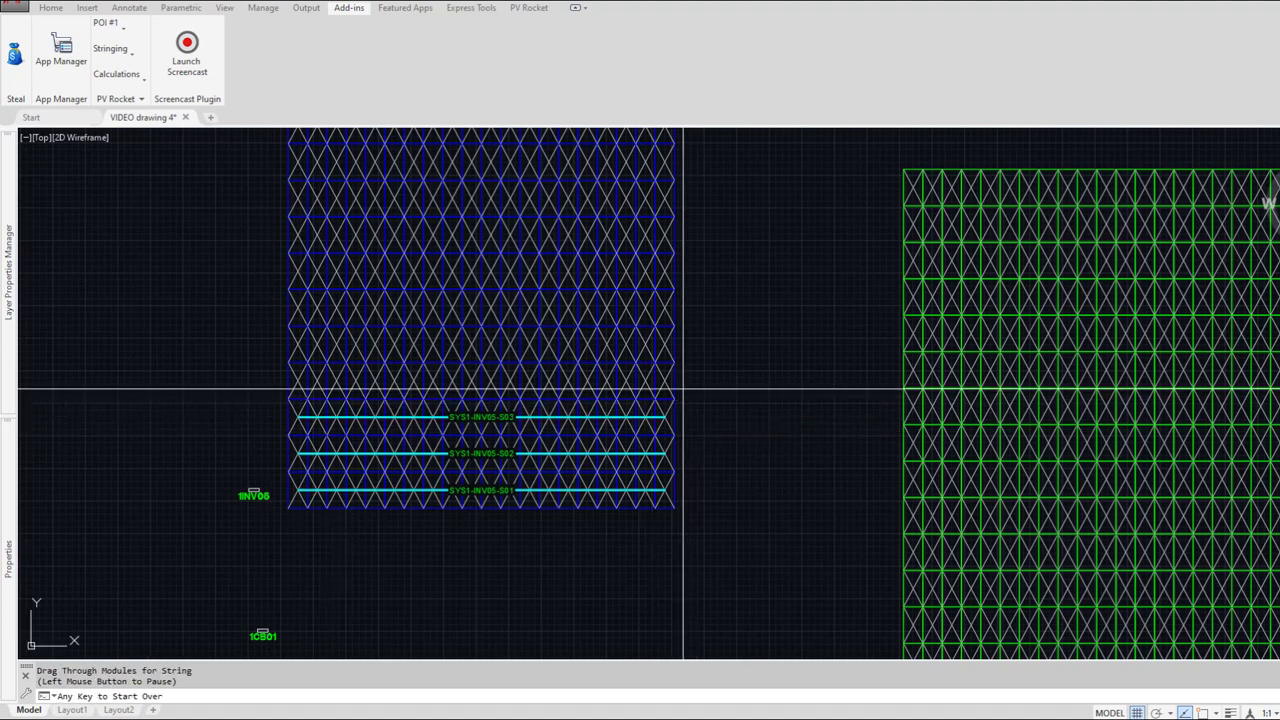
click(277, 343)
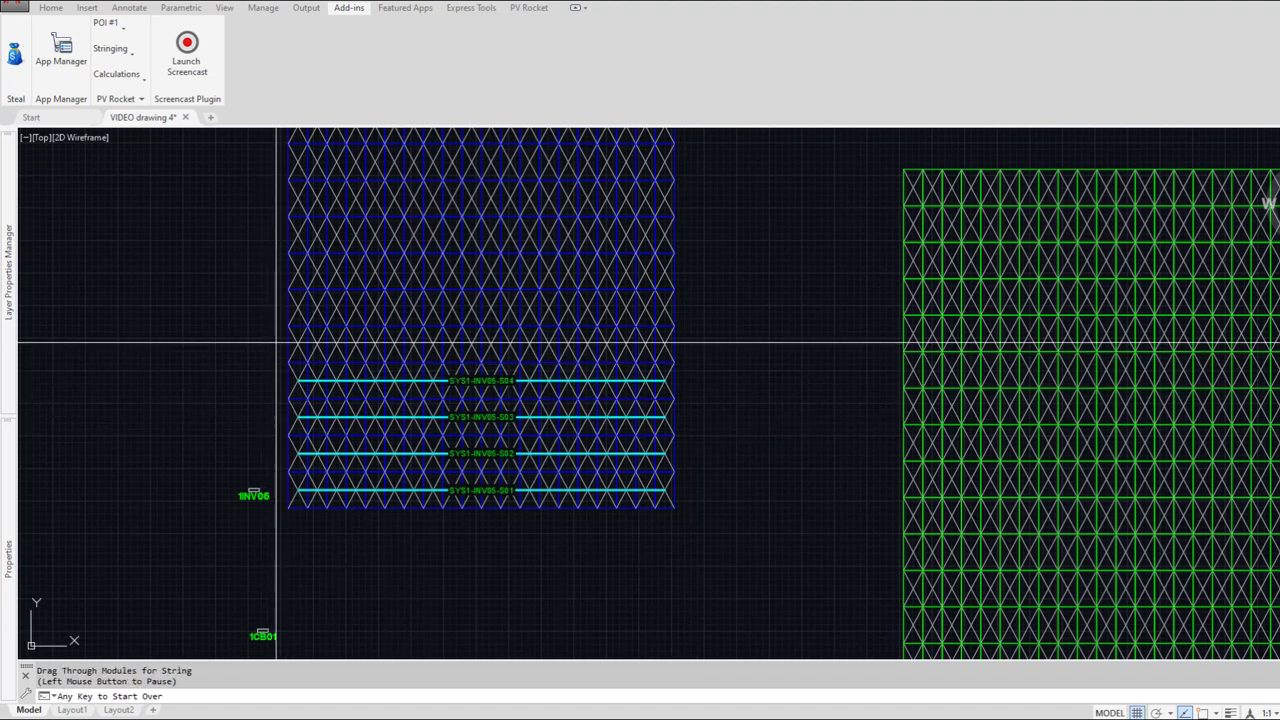
click(684, 311)
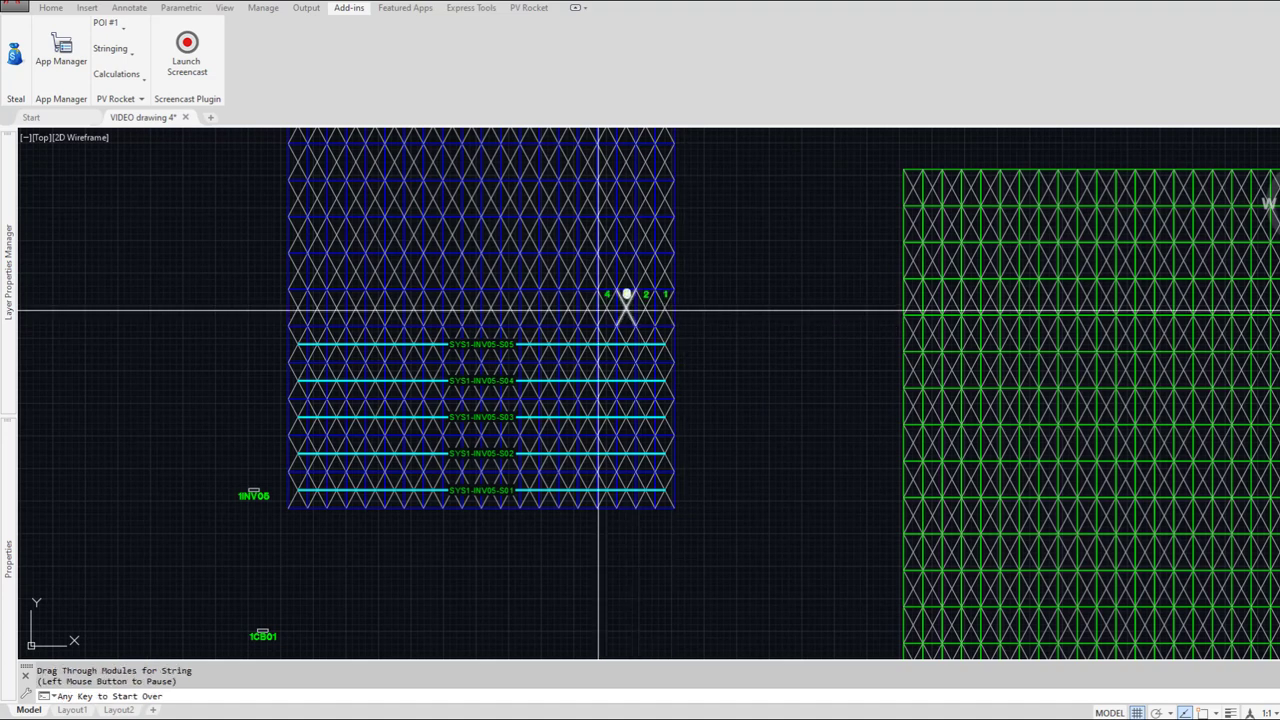
click(271, 271)
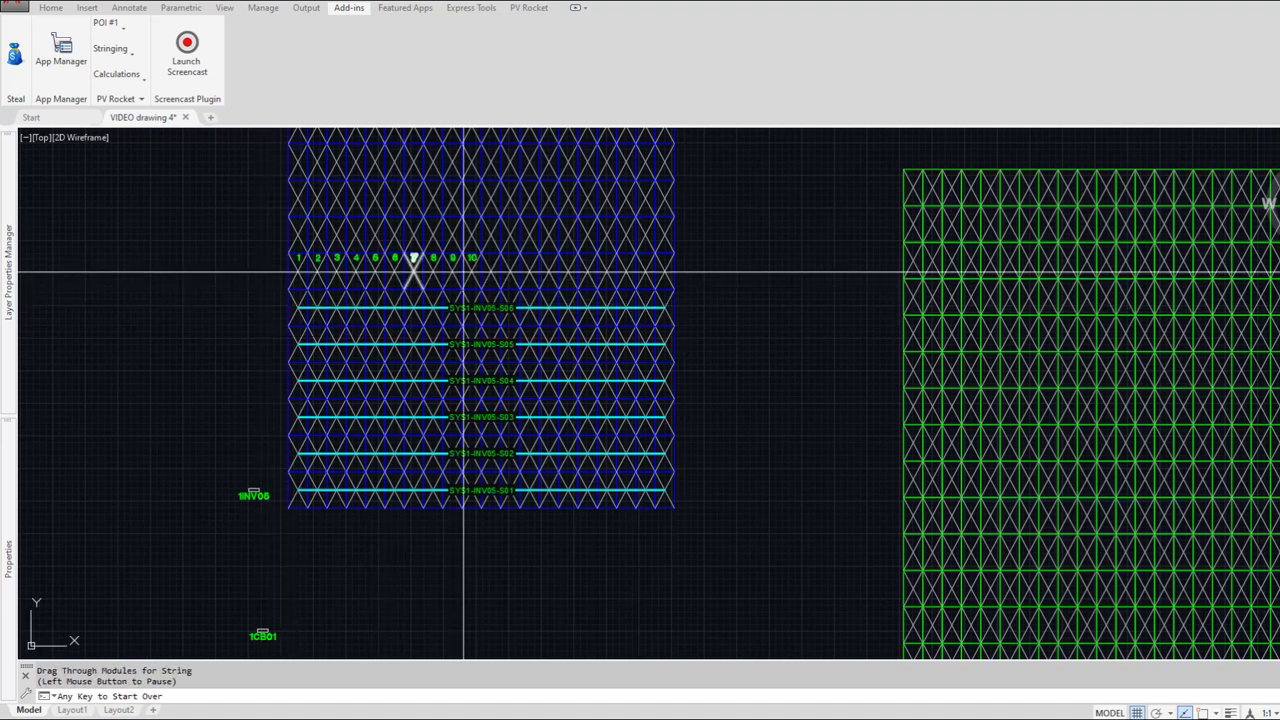
click(677, 236)
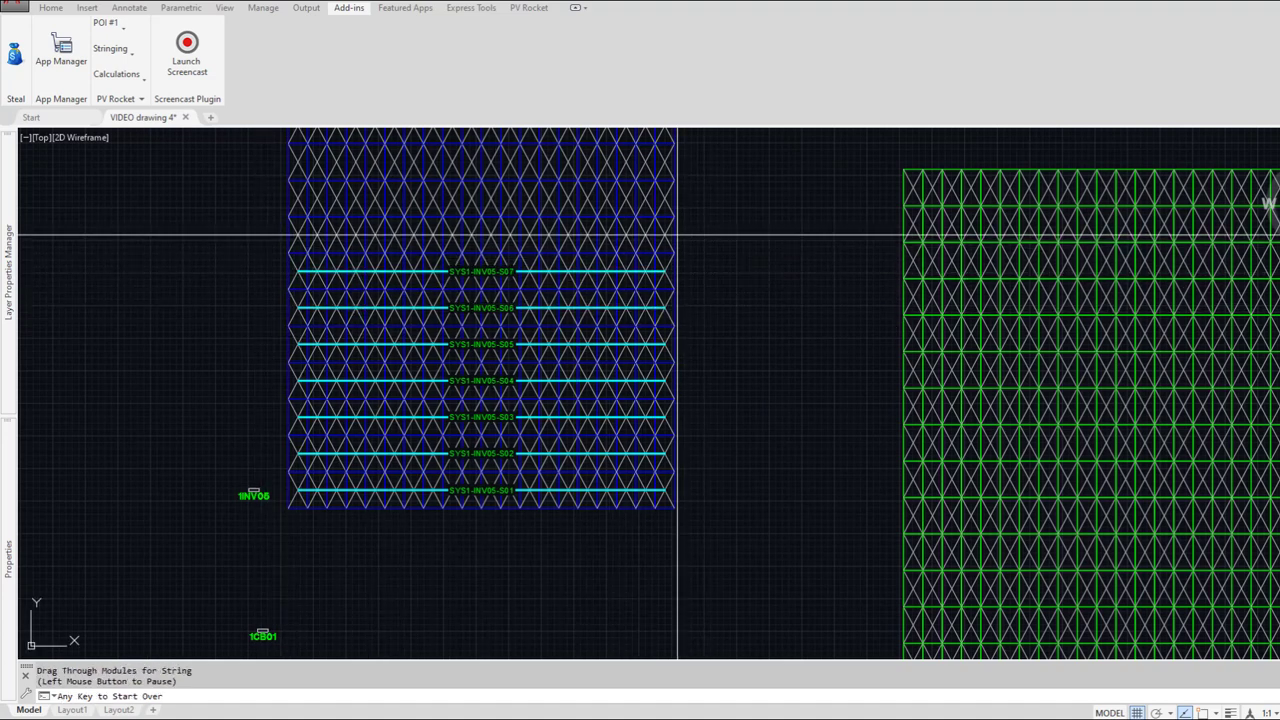
click(272, 199)
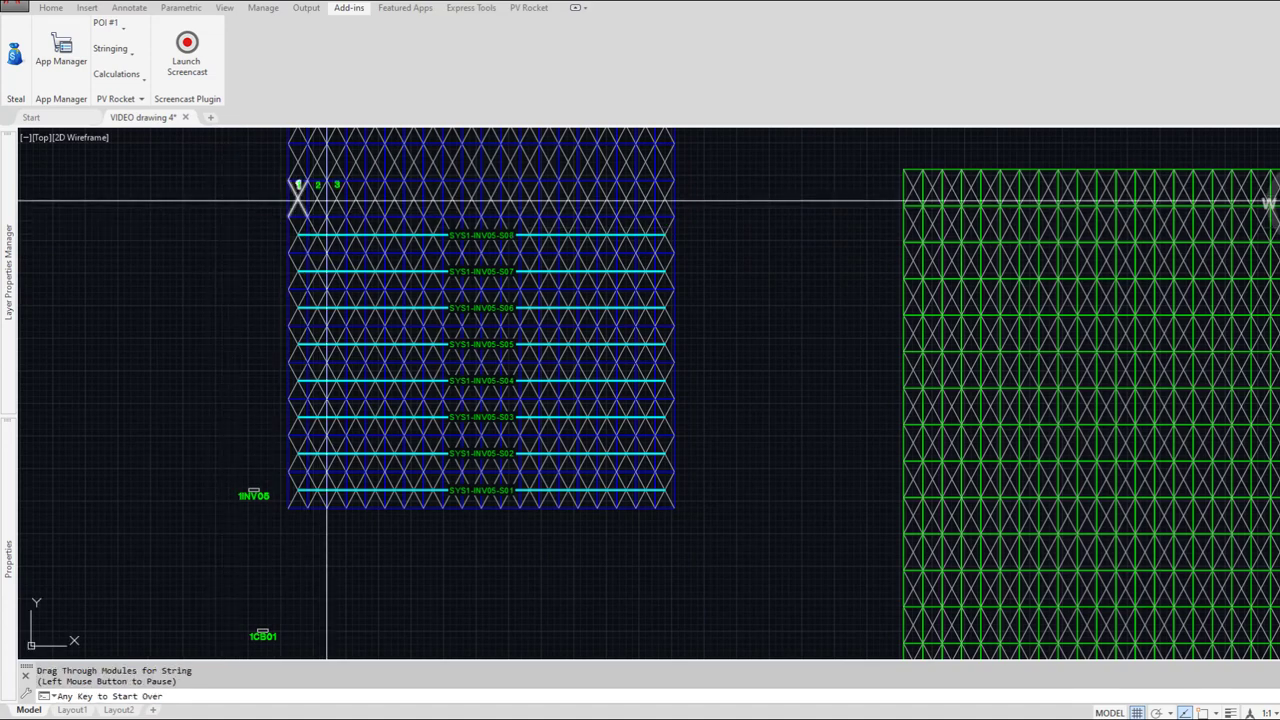
middle_drag(703, 206, 702, 286)
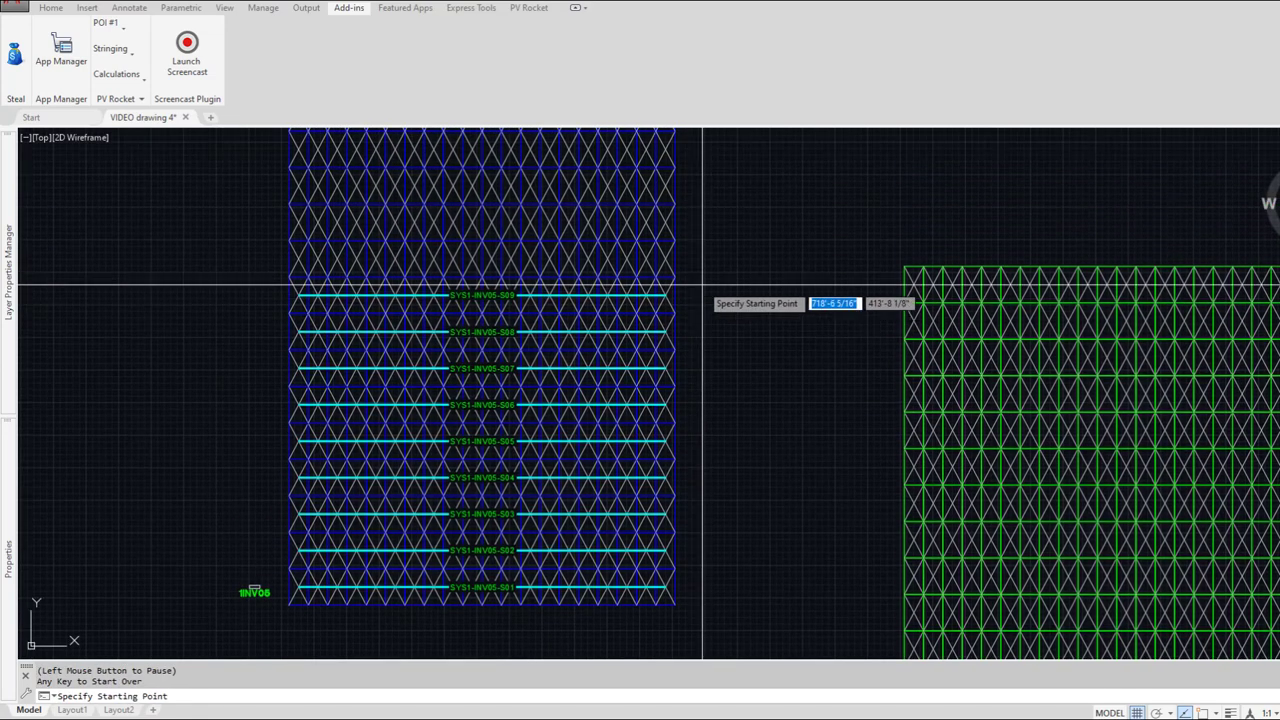
click(697, 260)
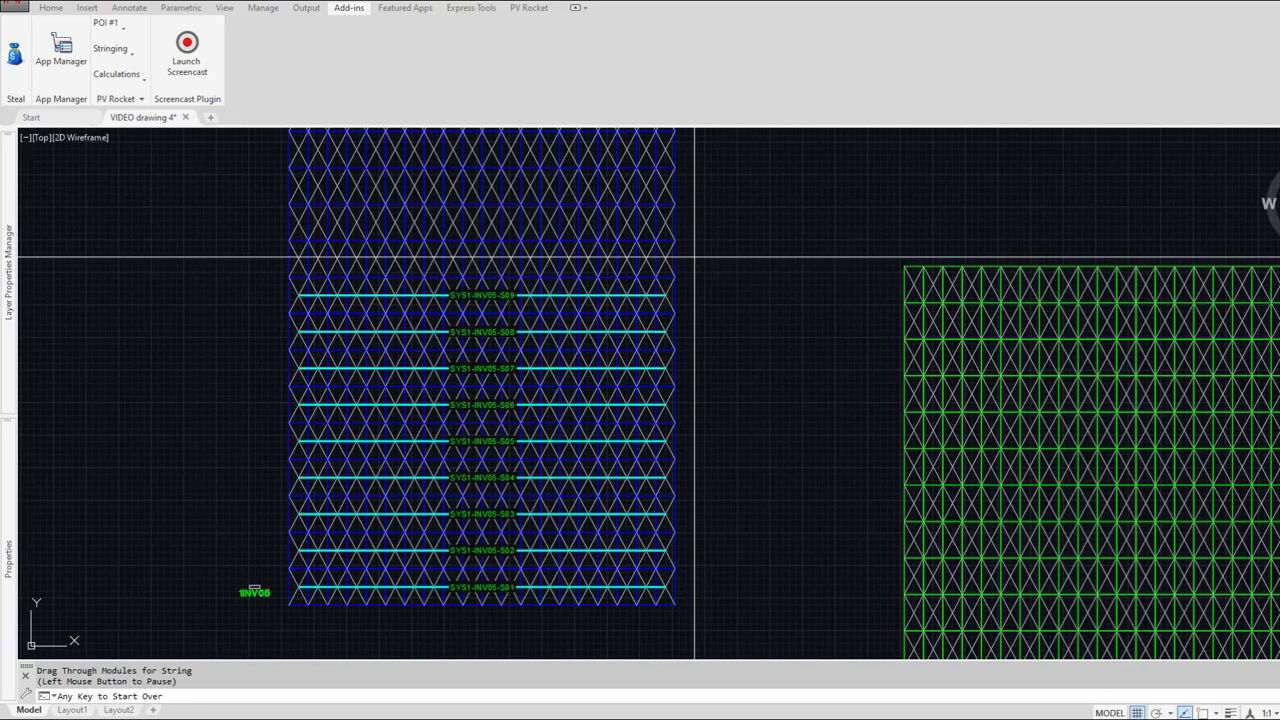
click(250, 224)
click(705, 212)
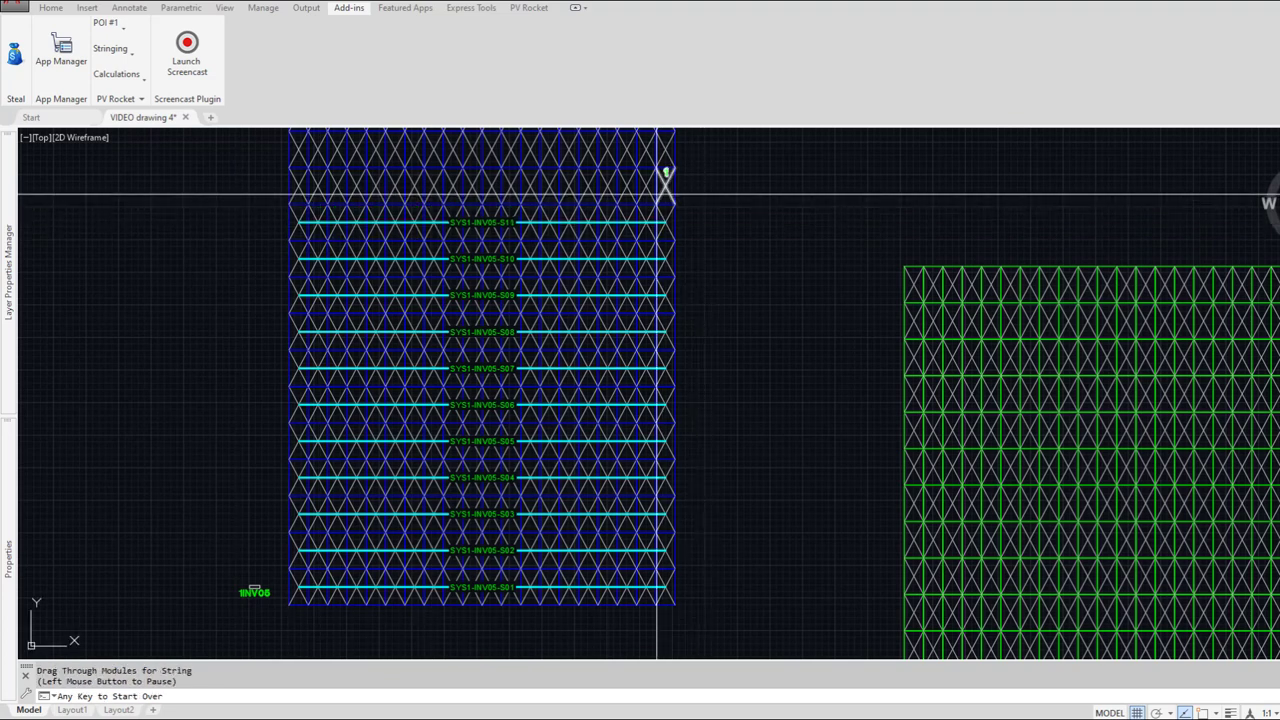
click(298, 145)
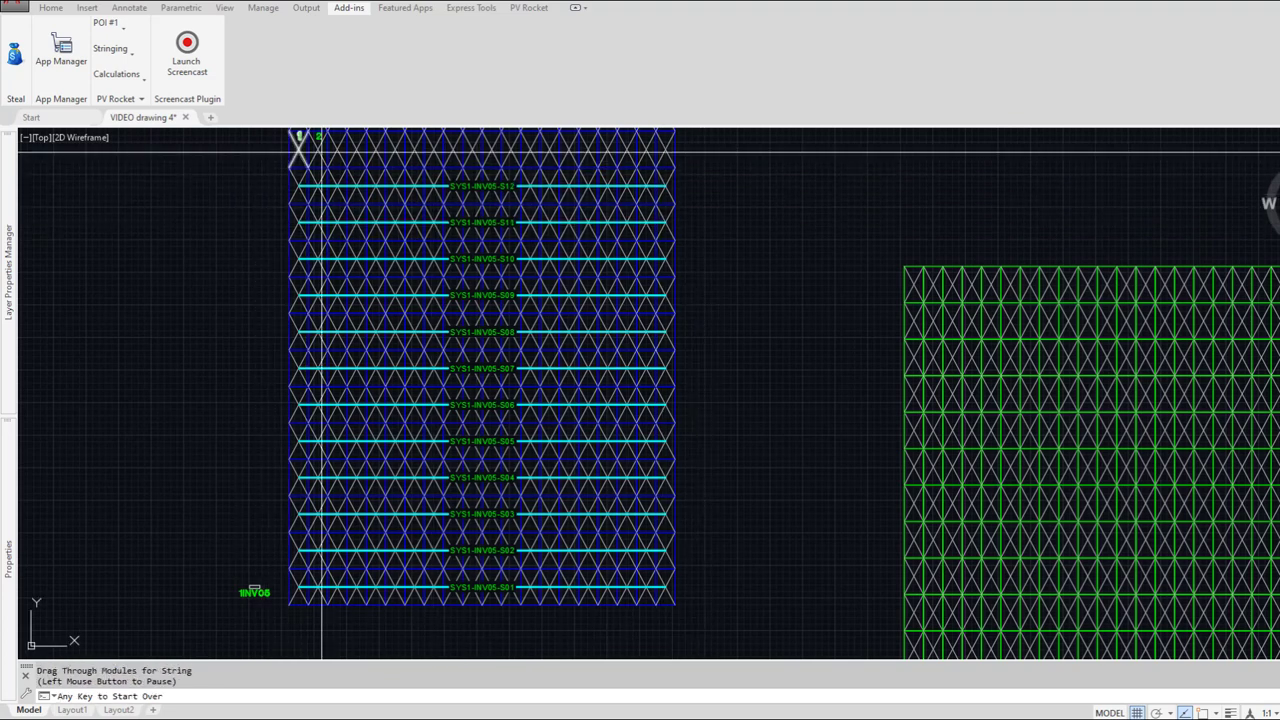
middle_drag(706, 169, 708, 307)
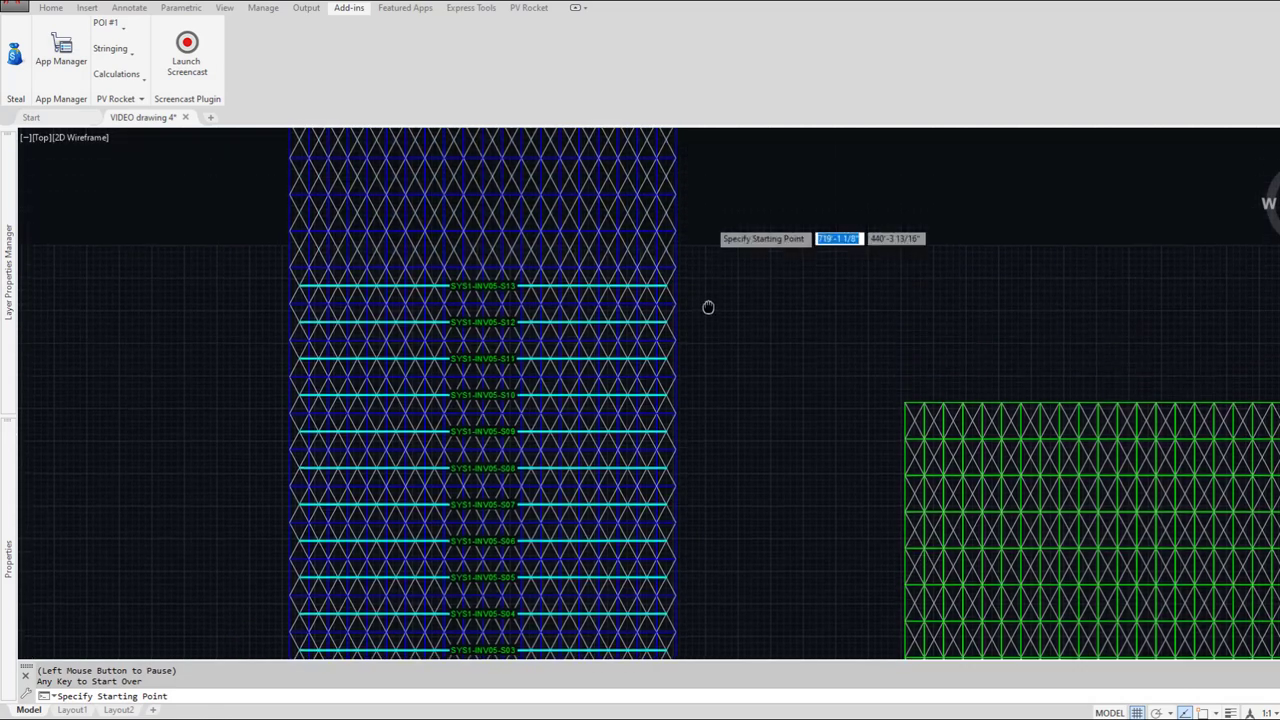
click(692, 252)
click(278, 248)
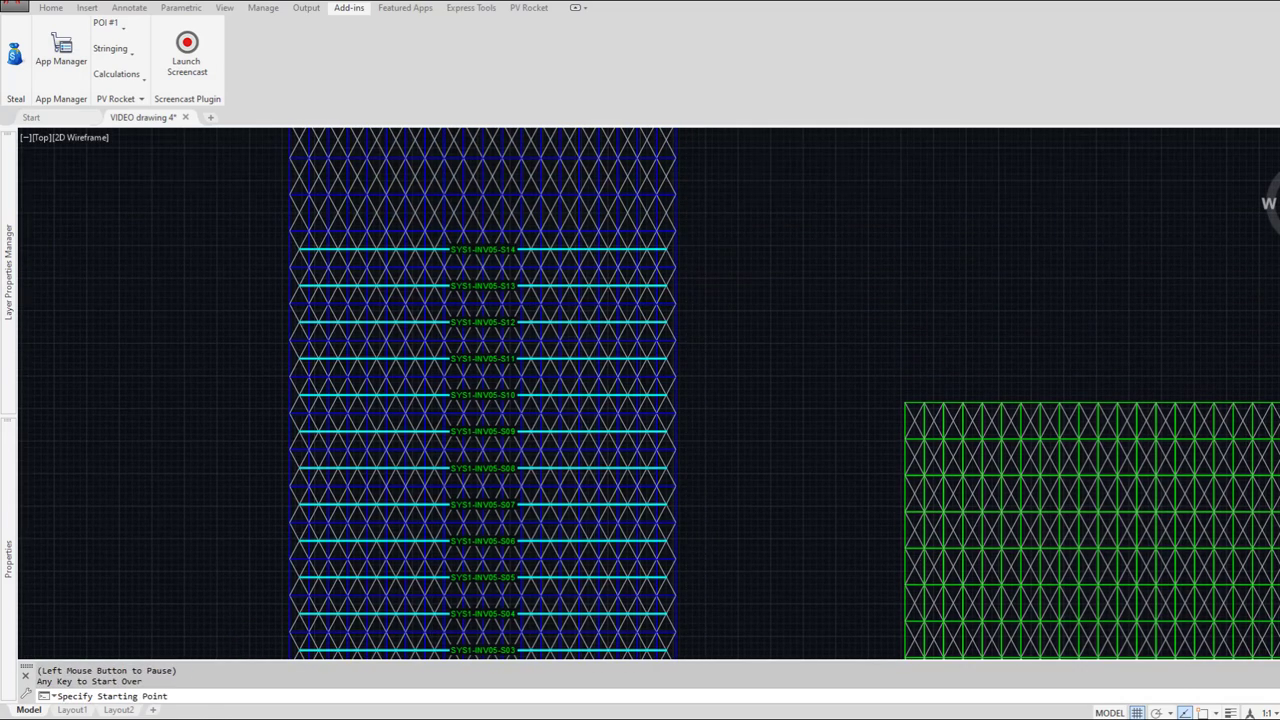
click(285, 200)
click(700, 191)
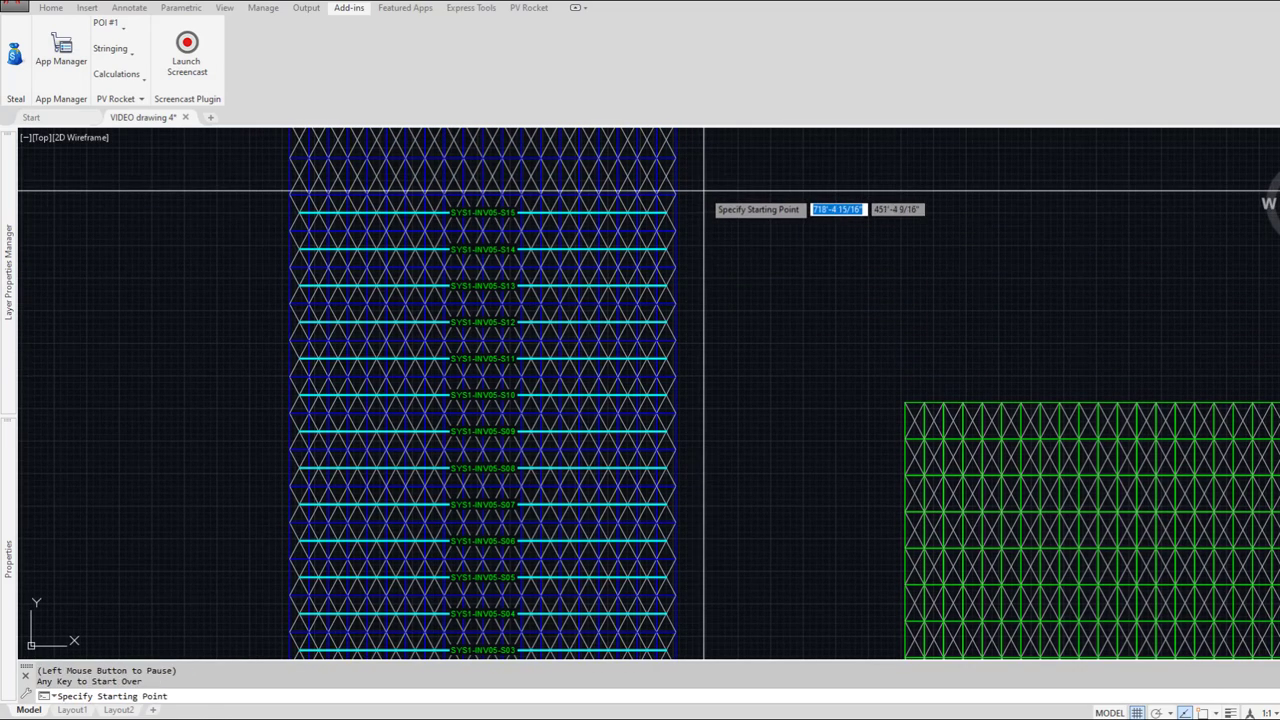
click(704, 190)
click(290, 190)
middle_drag(249, 182, 231, 300)
click(242, 254)
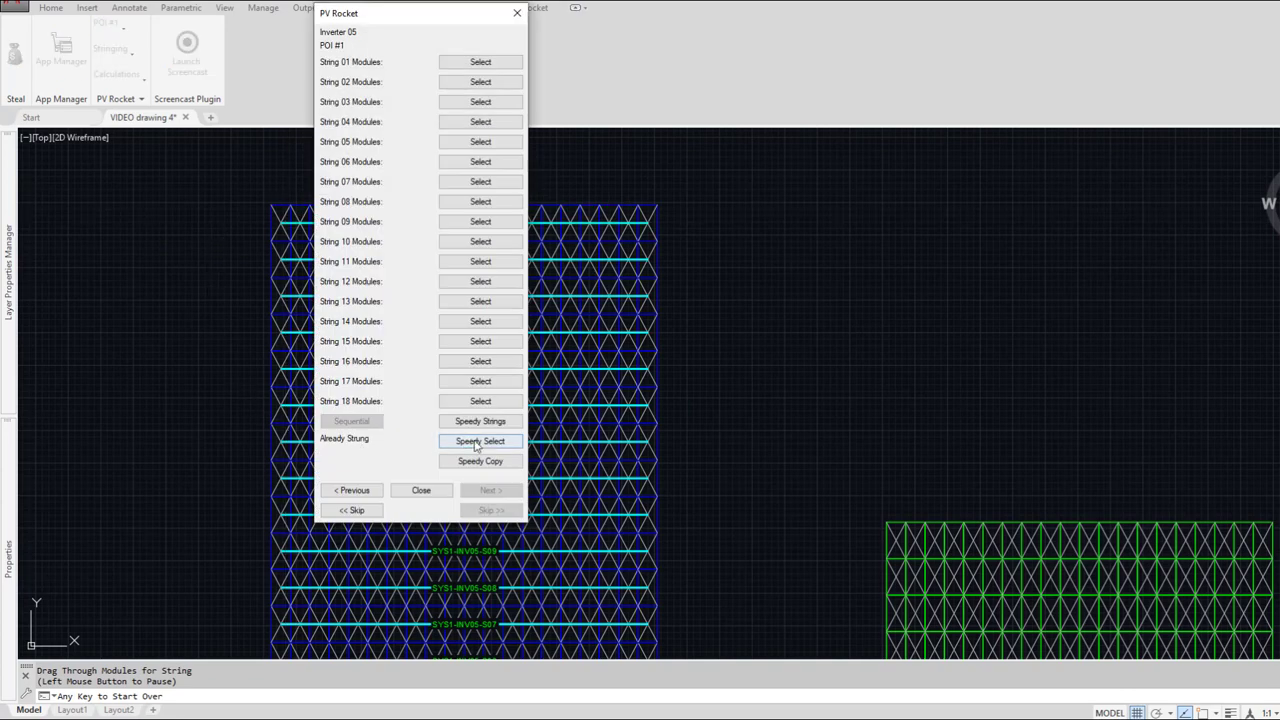
Step: Speedy Copy the string layout of inverter number 5 to the other inverters, and close the stringing dialog
click(490, 462)
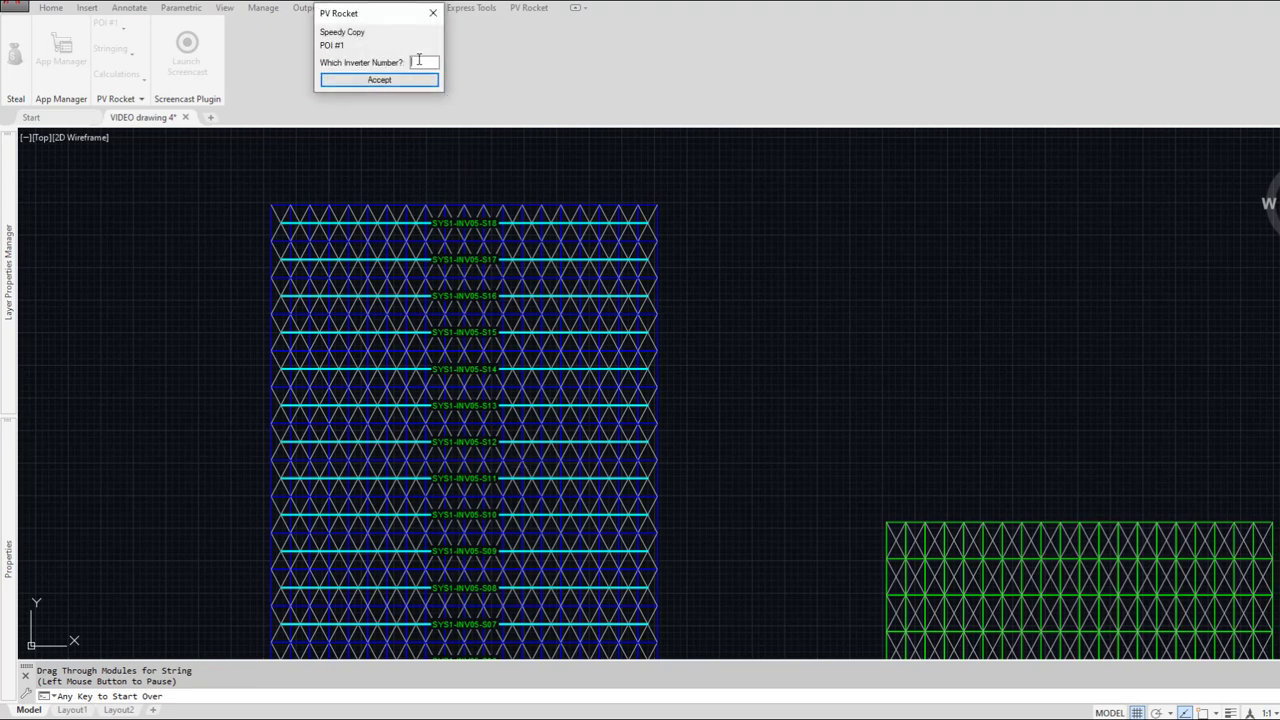
text(5)
click(400, 80)
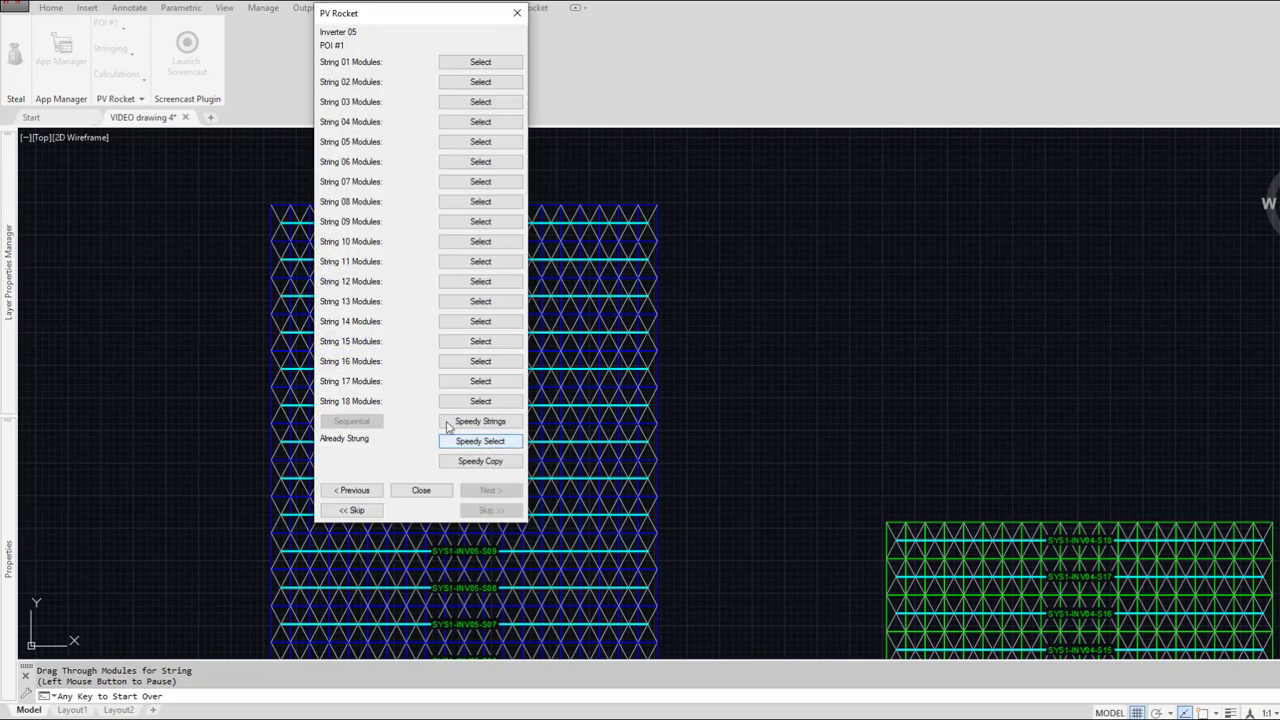
click(421, 492)
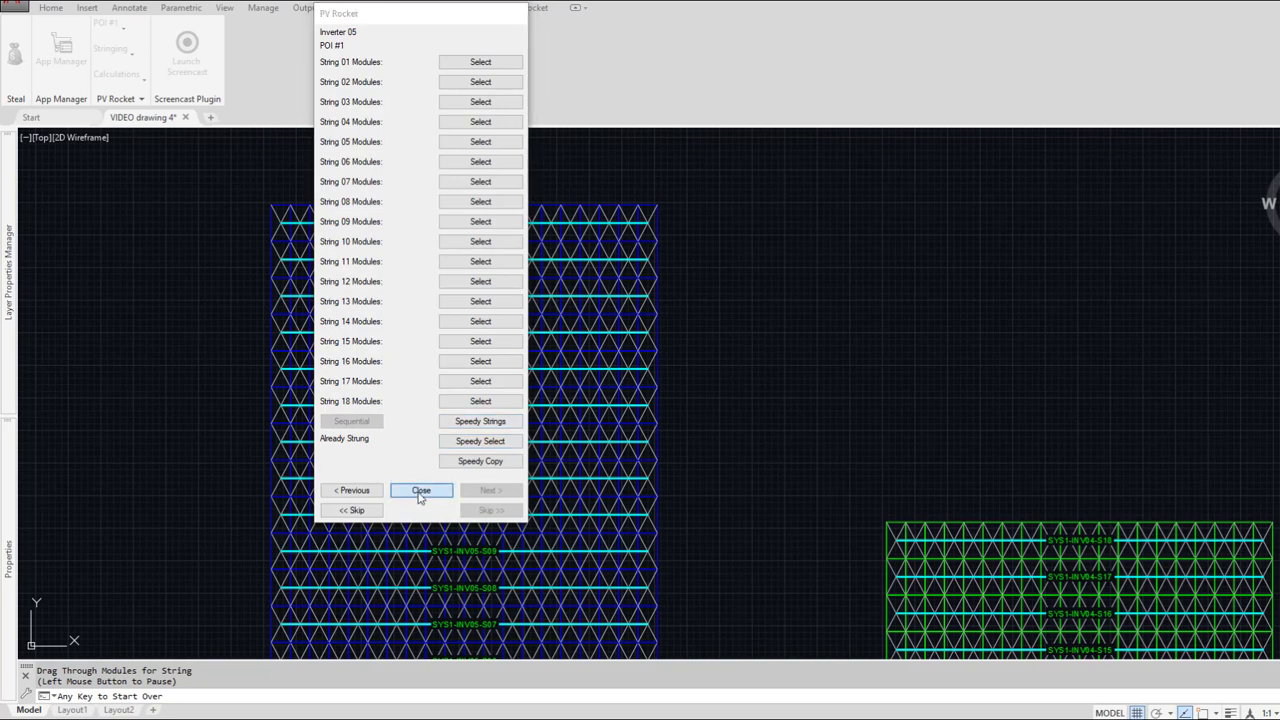
Step: Start the PV Rocket calculations for POI #1, accepting the Terms of Use and the End User License Agreement
scroll(597, 313, down, 3)
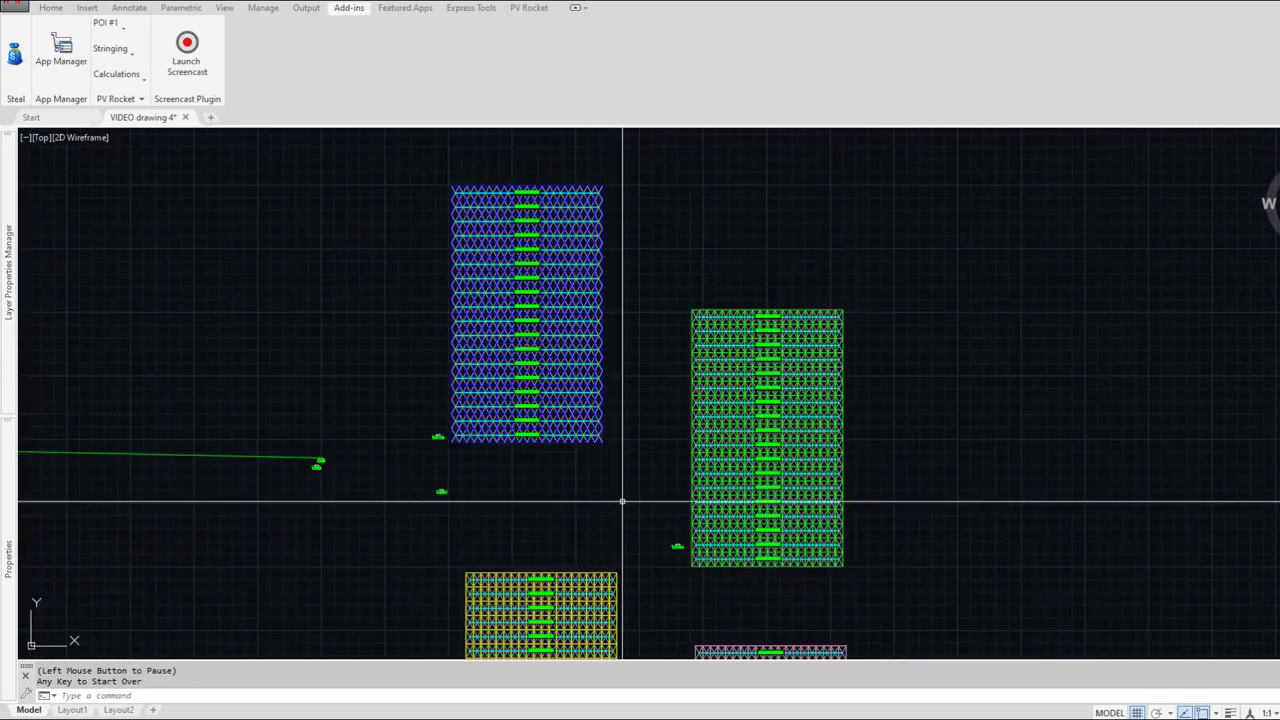
middle_drag(623, 500, 571, 293)
scroll(570, 370, down, 2)
scroll(506, 345, up, 4)
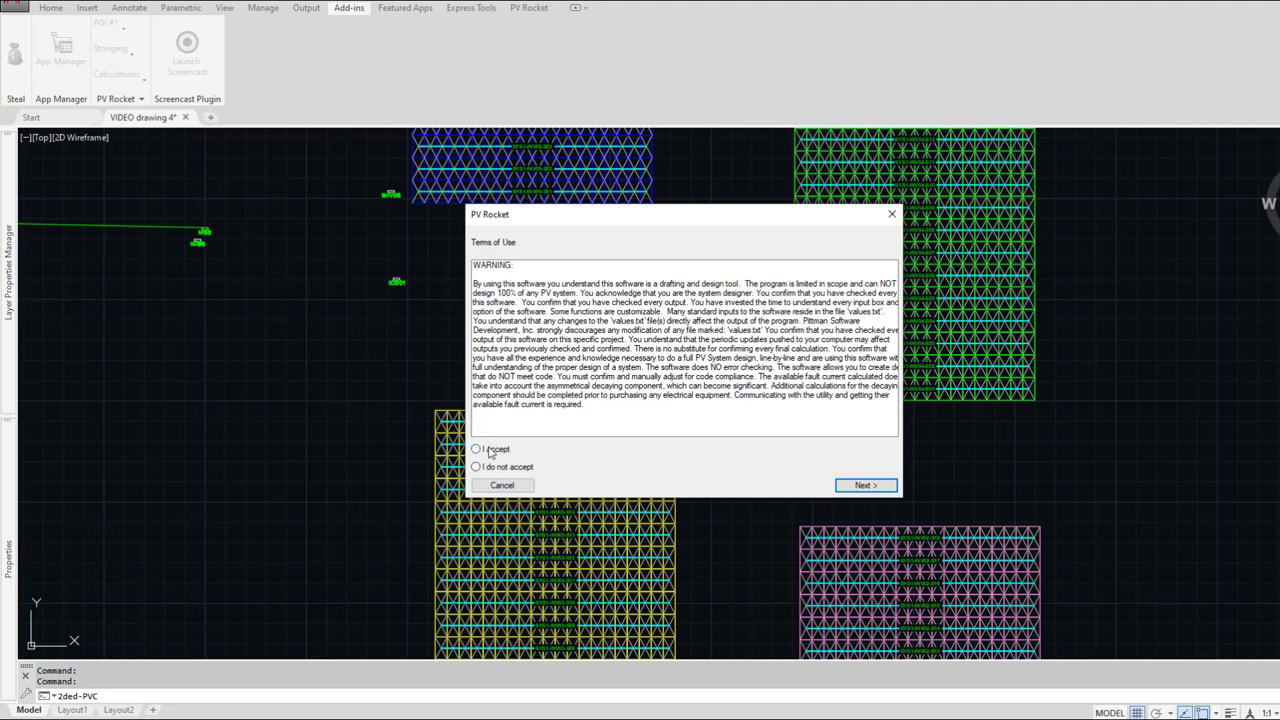
click(489, 451)
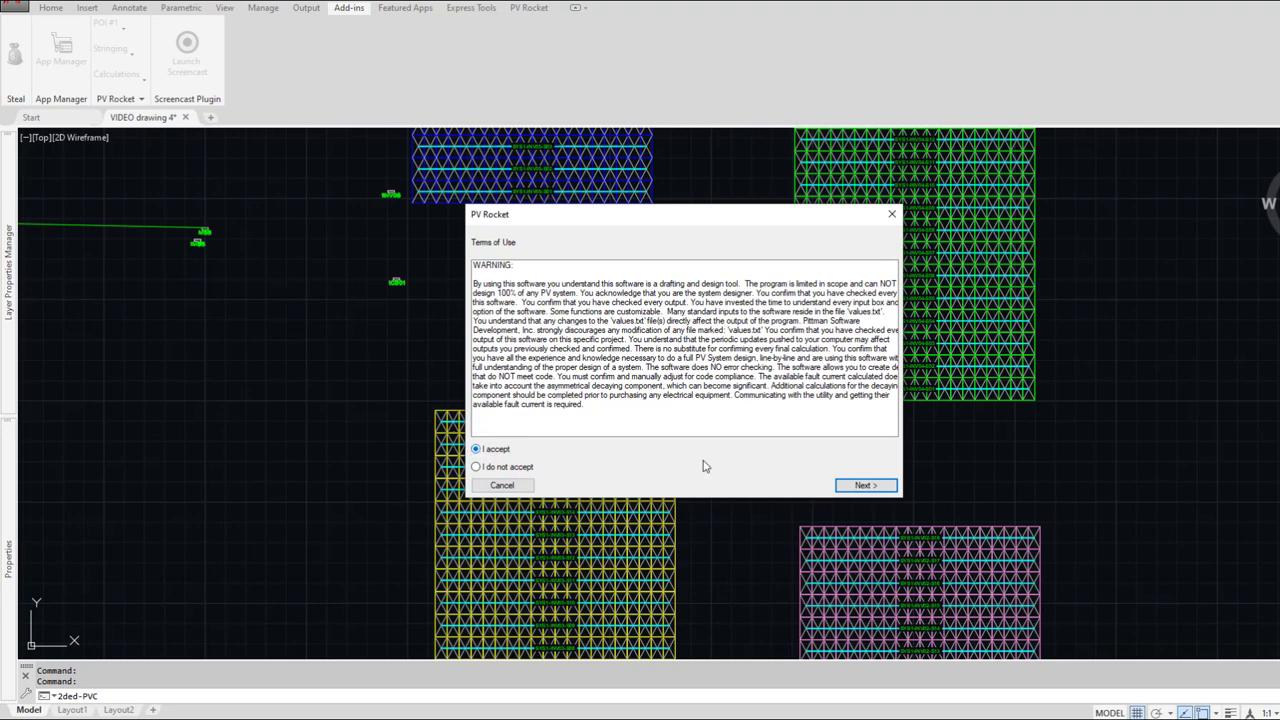
click(866, 486)
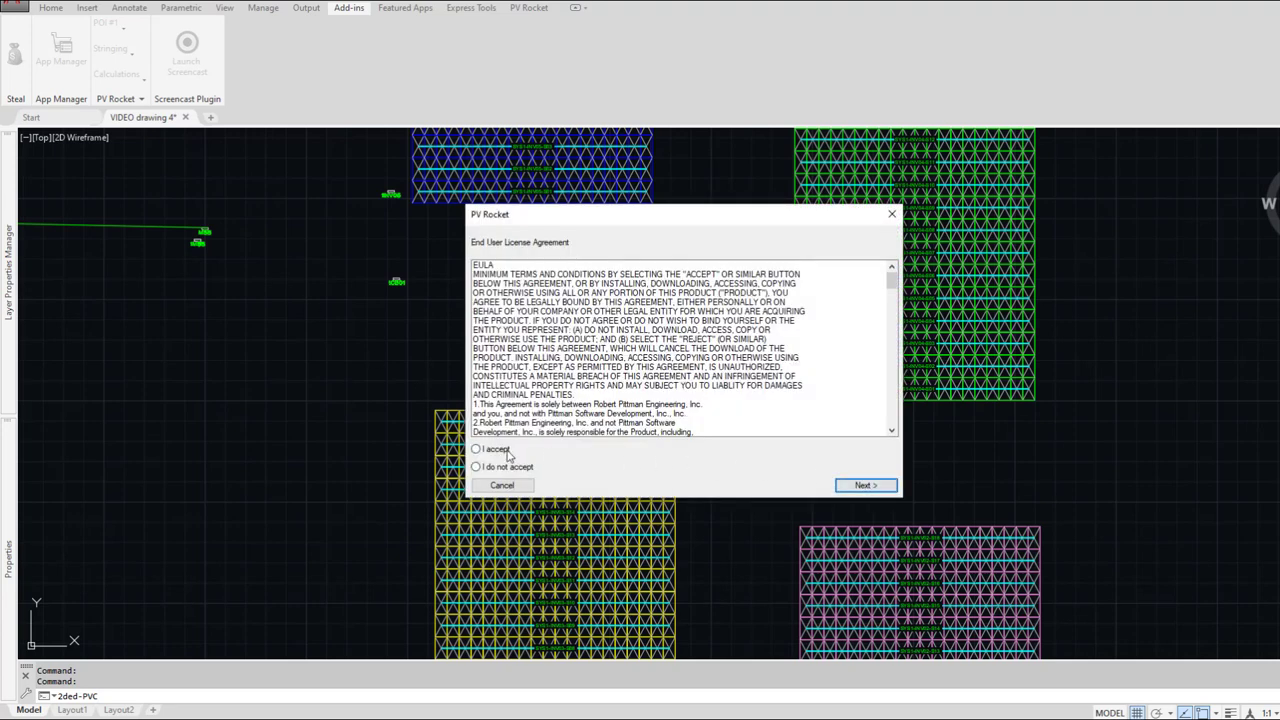
click(507, 452)
click(866, 486)
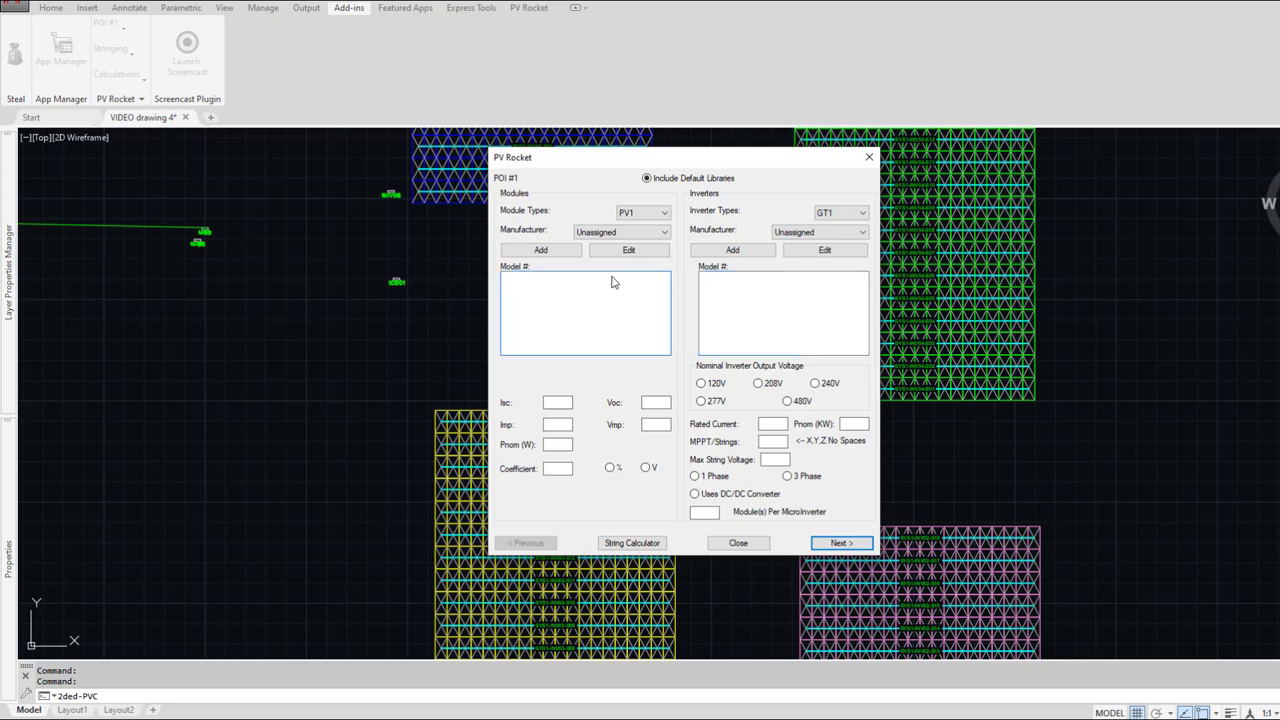
Step: Browse the module models of Green Power and Sharp for module type PV1
click(616, 234)
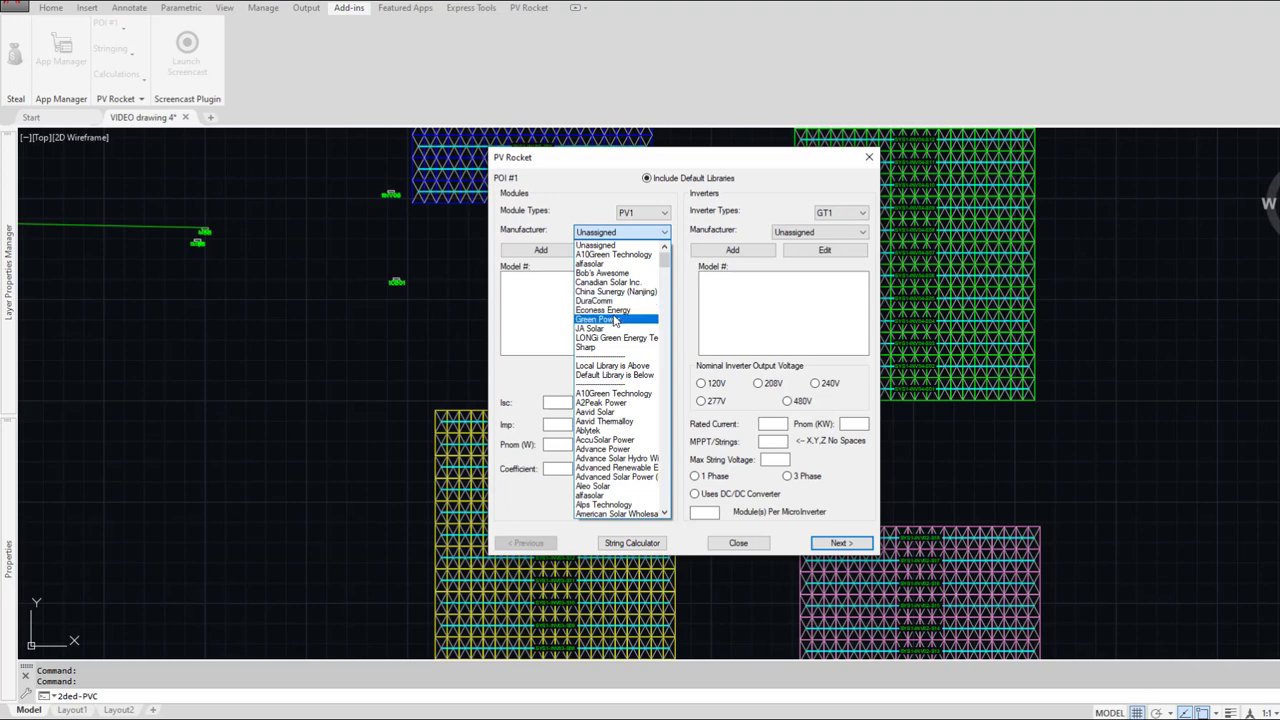
click(616, 320)
scroll(616, 325, down, 5)
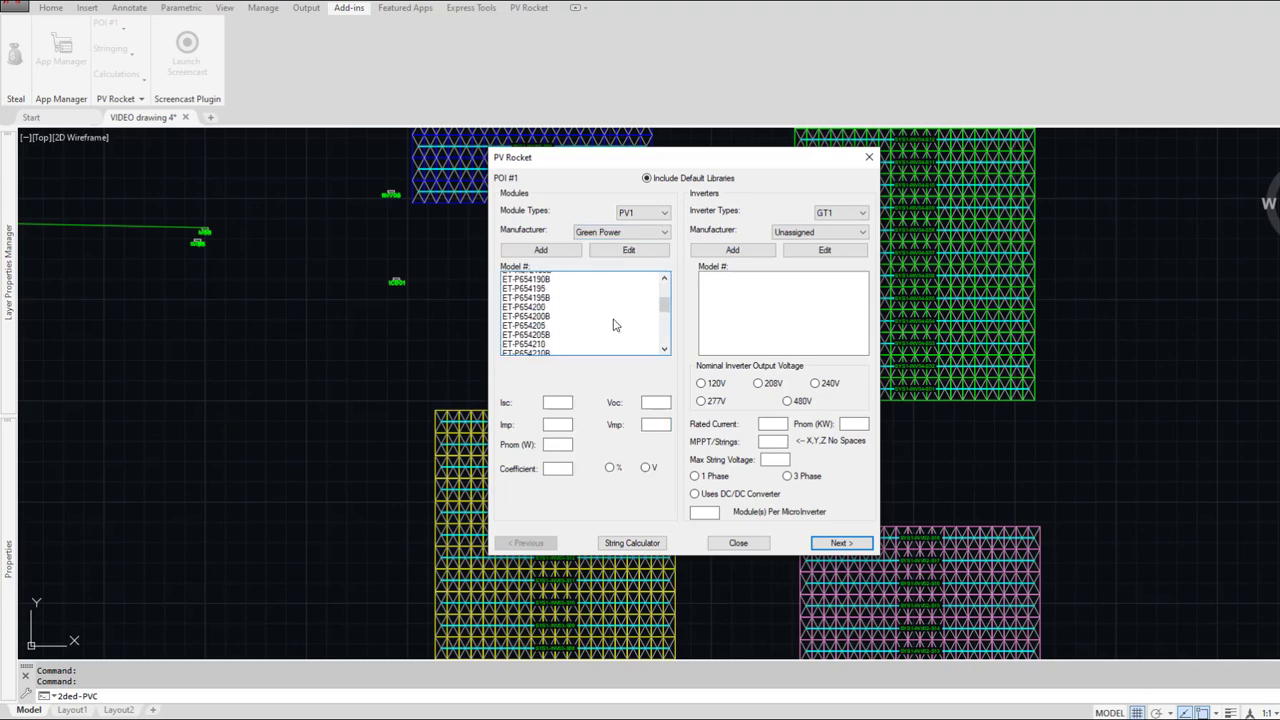
scroll(615, 325, up, 5)
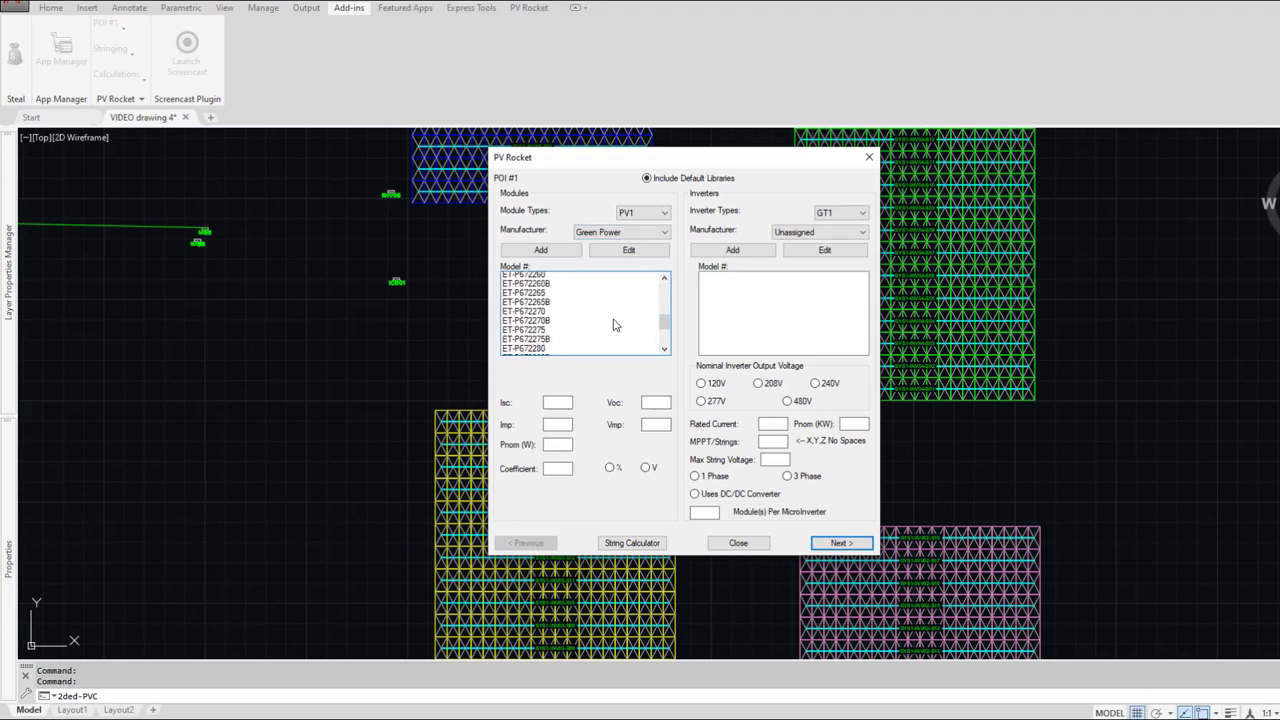
click(618, 234)
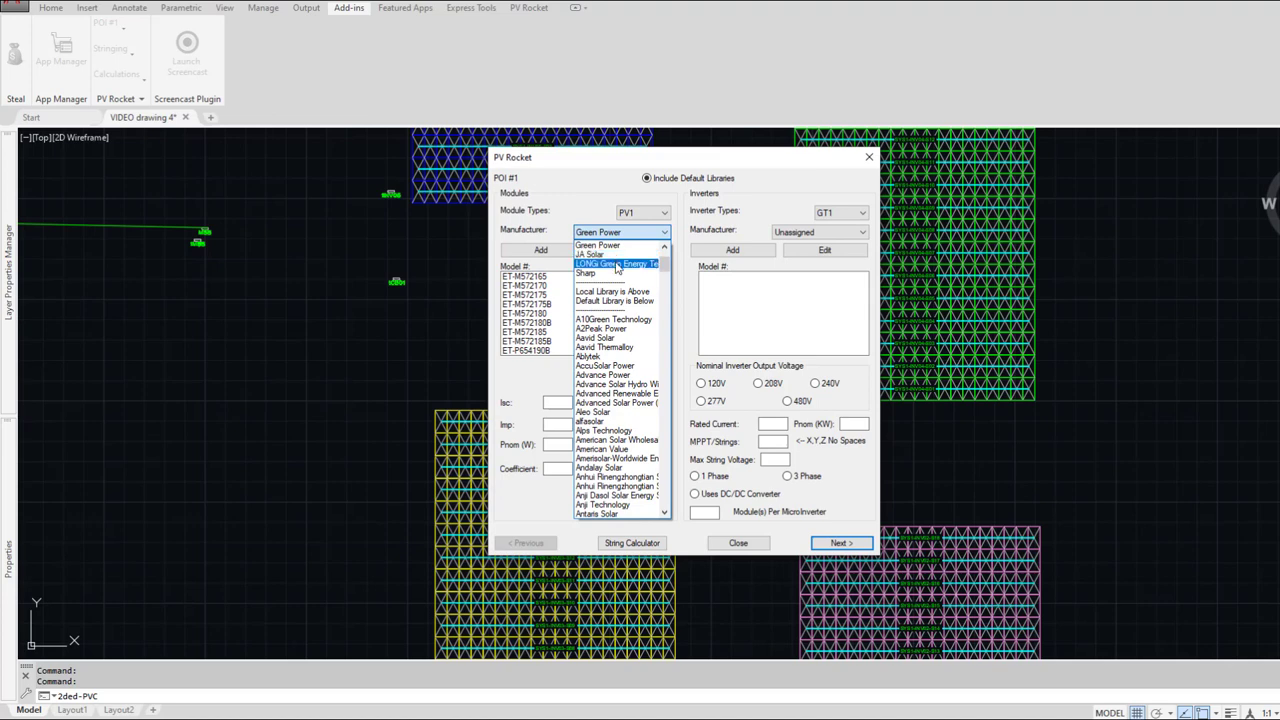
click(617, 273)
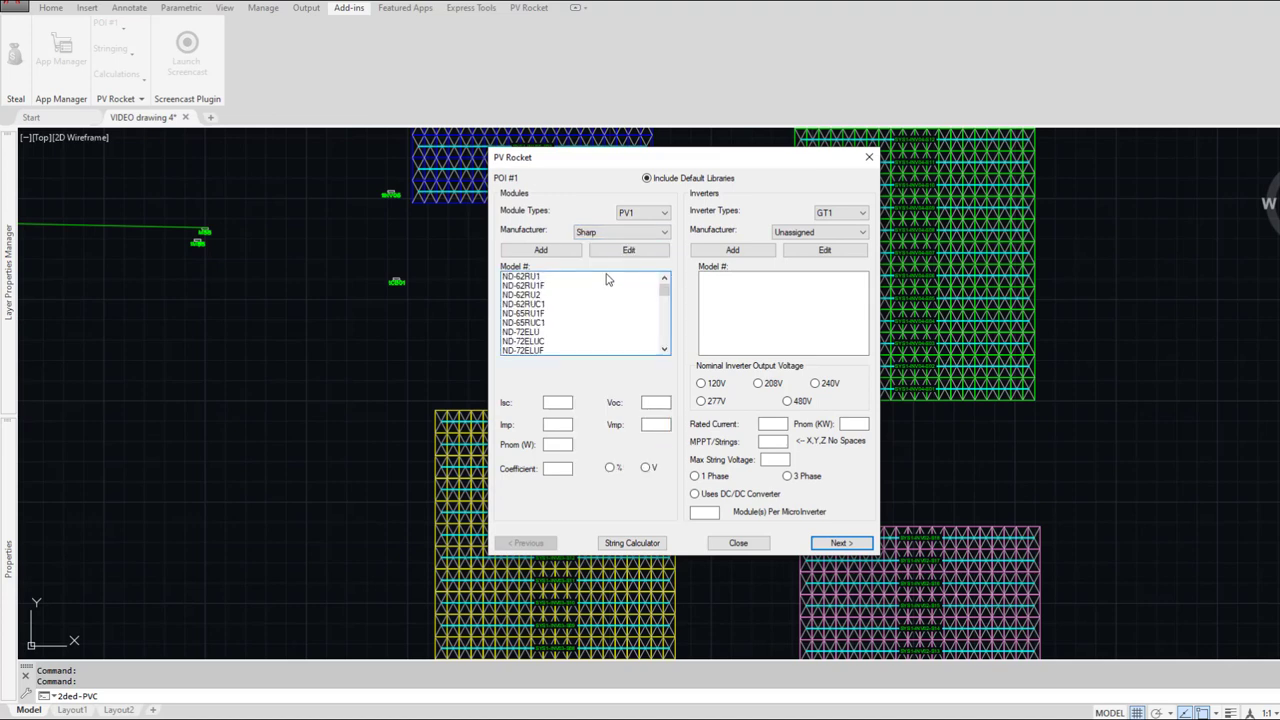
Step: Assign China Sunergy (Nanjing) model CSUN375-72MH5BB to module type PV1
click(623, 233)
scroll(622, 285, up, 5)
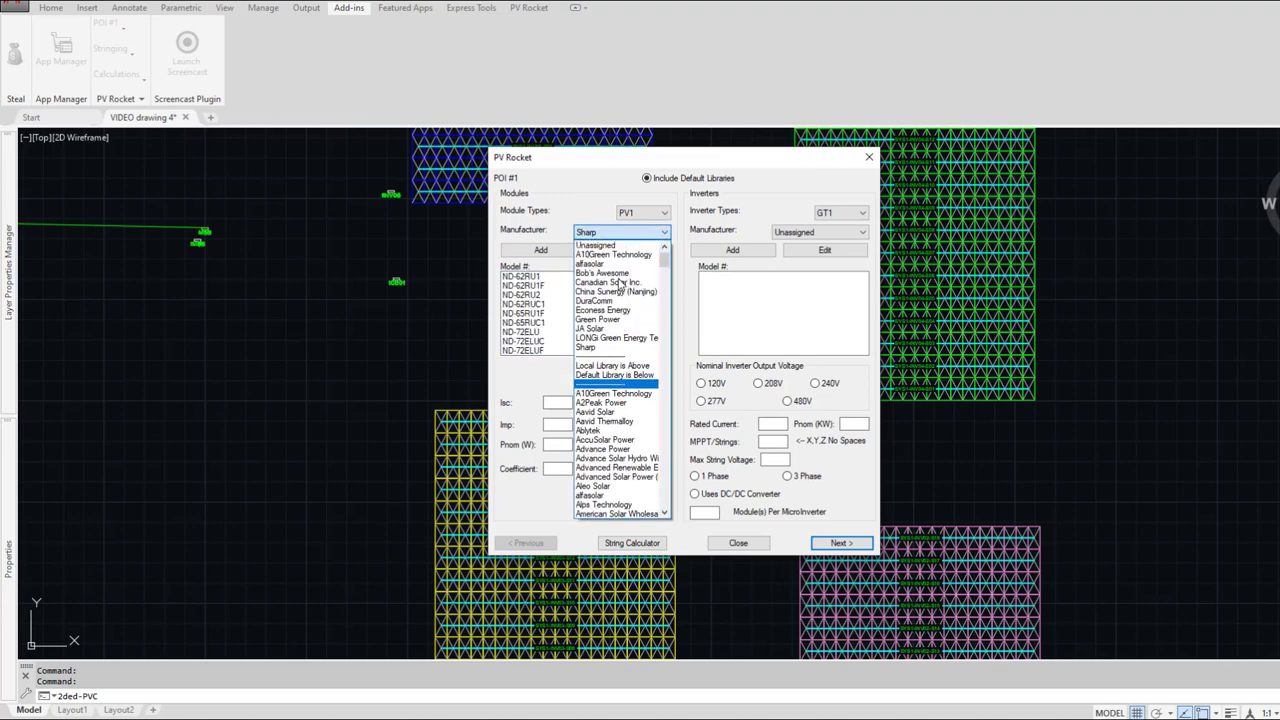
click(625, 291)
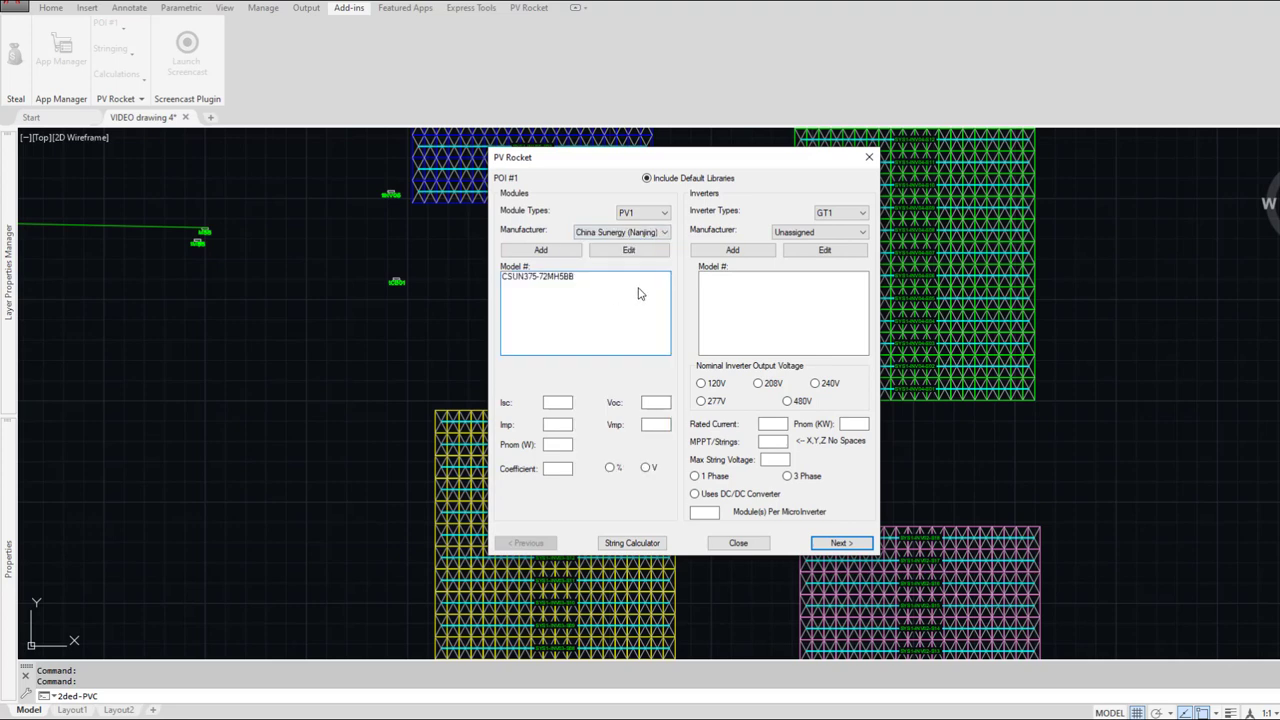
click(558, 277)
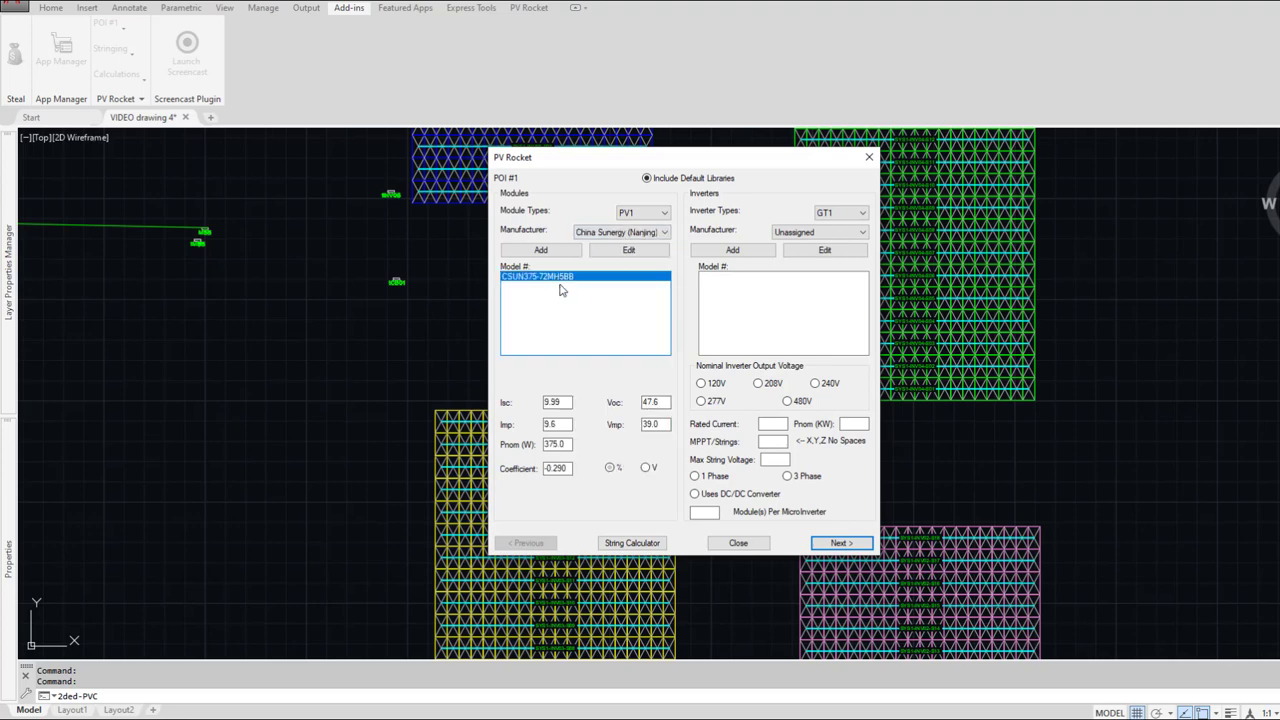
Step: Browse the inverter models of ABB for inverter type GT1
click(812, 232)
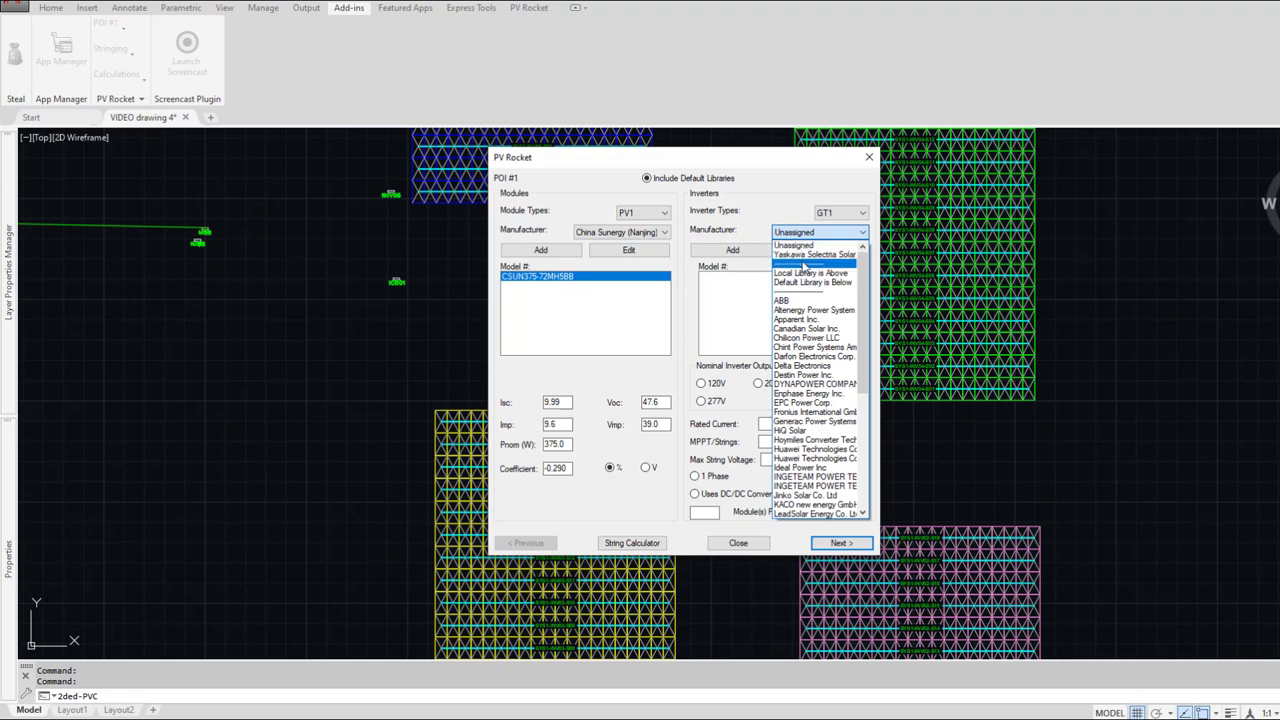
click(797, 301)
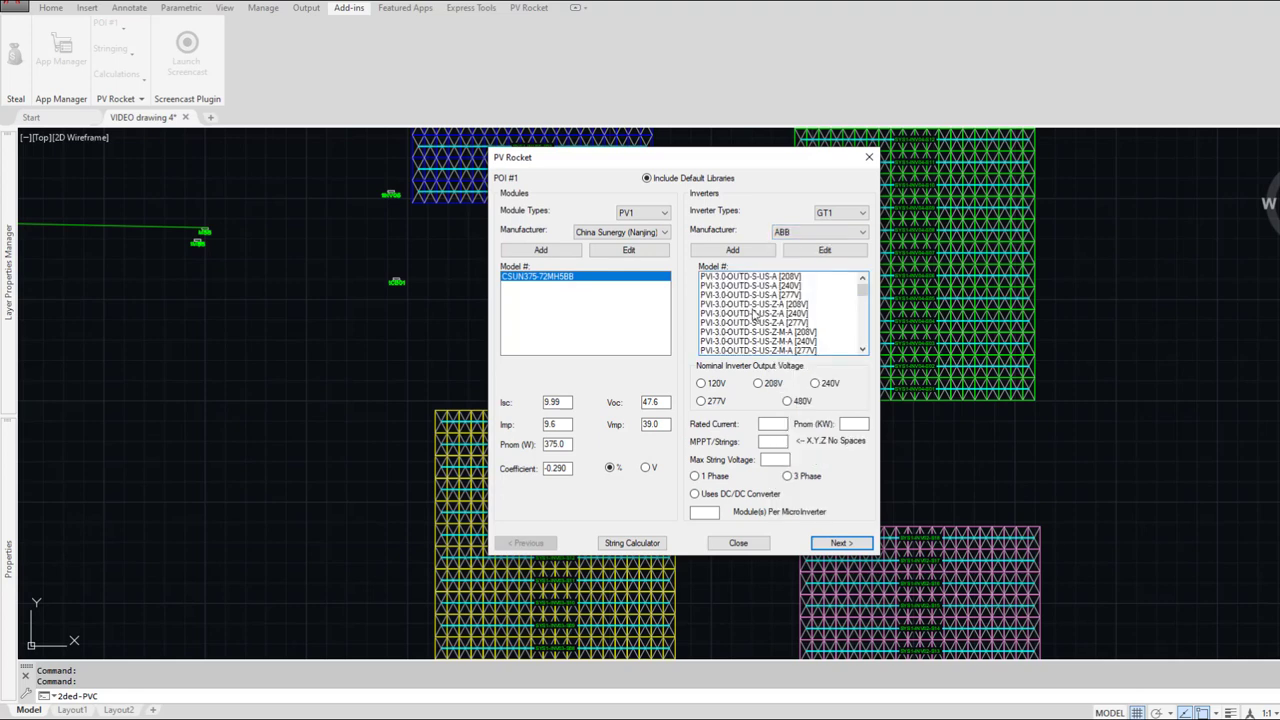
scroll(755, 313, down, 5)
scroll(755, 313, down, 5)
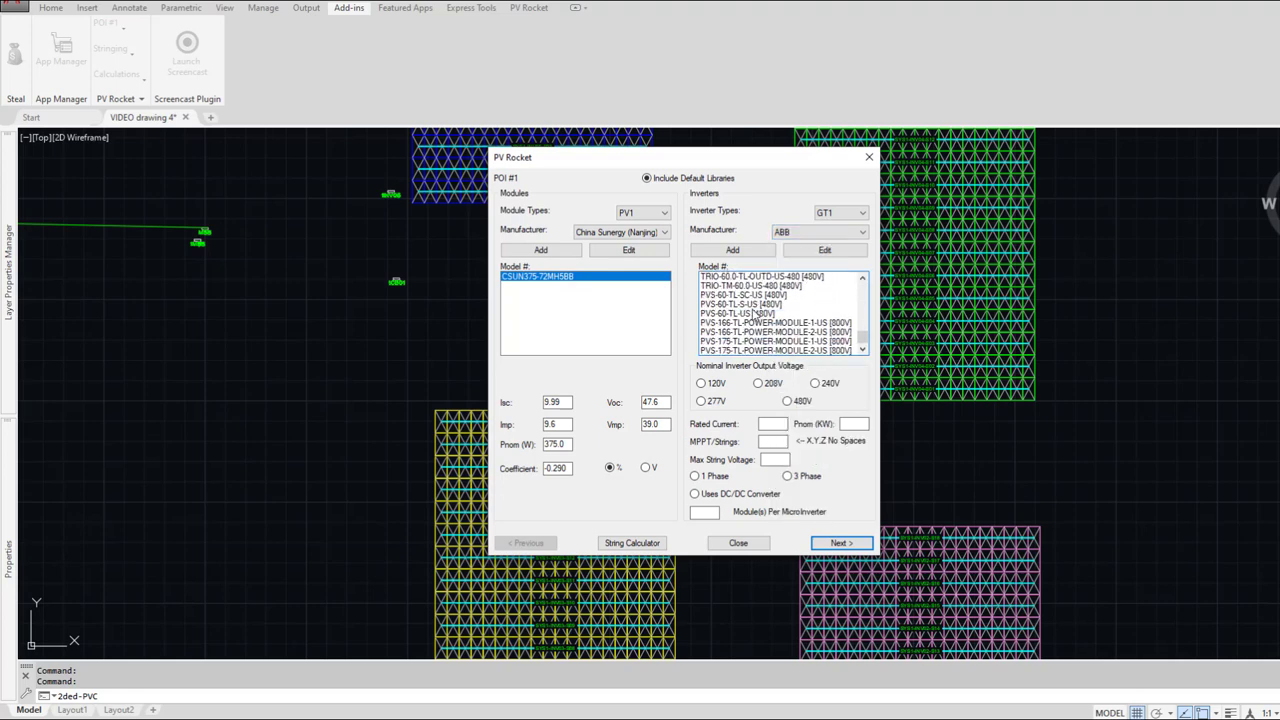
Step: Try SMA America model STP30000TL-US-10 [480V] as inverter type GT1
click(798, 233)
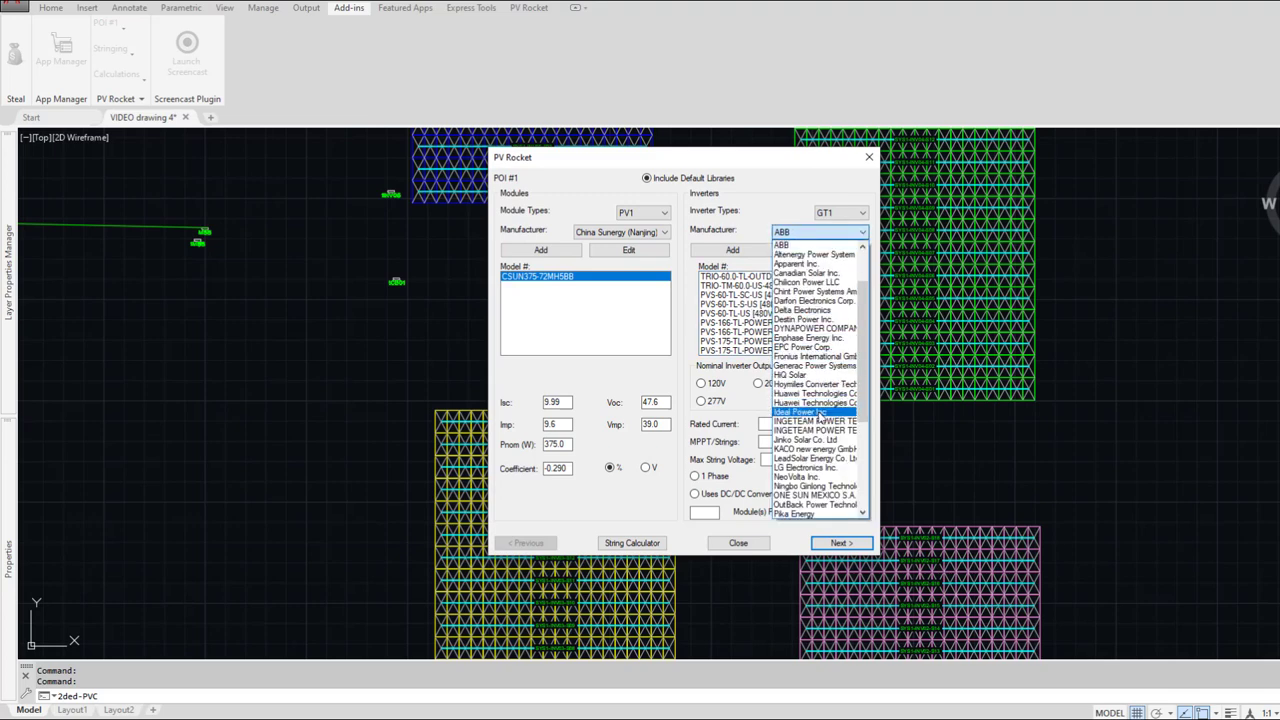
scroll(820, 415, down, 6)
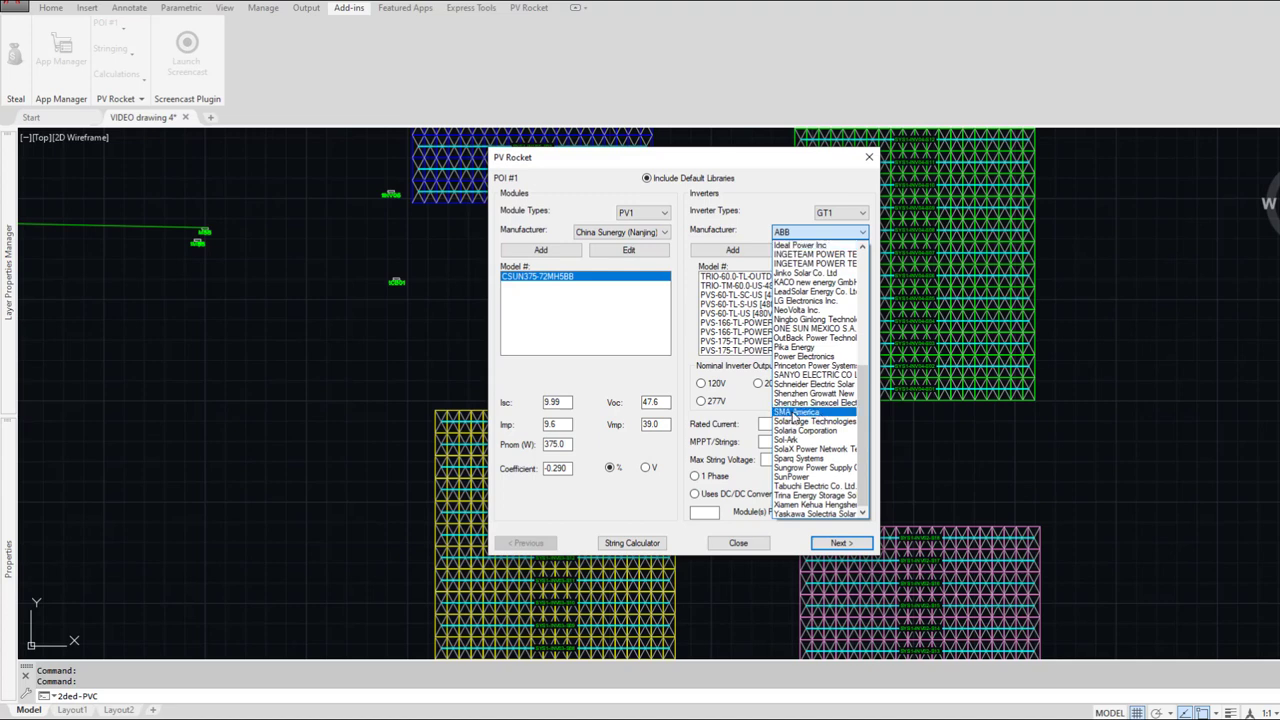
click(792, 412)
scroll(770, 322, down, 10)
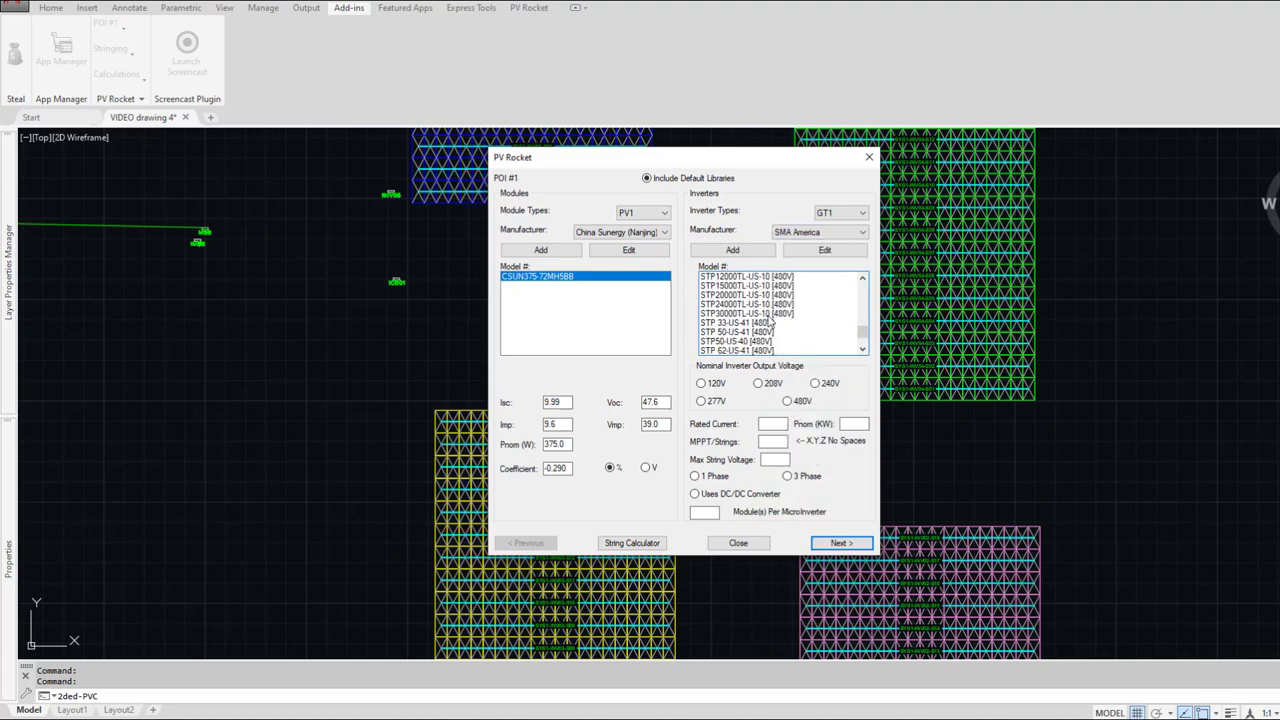
click(766, 314)
scroll(764, 316, up, 2)
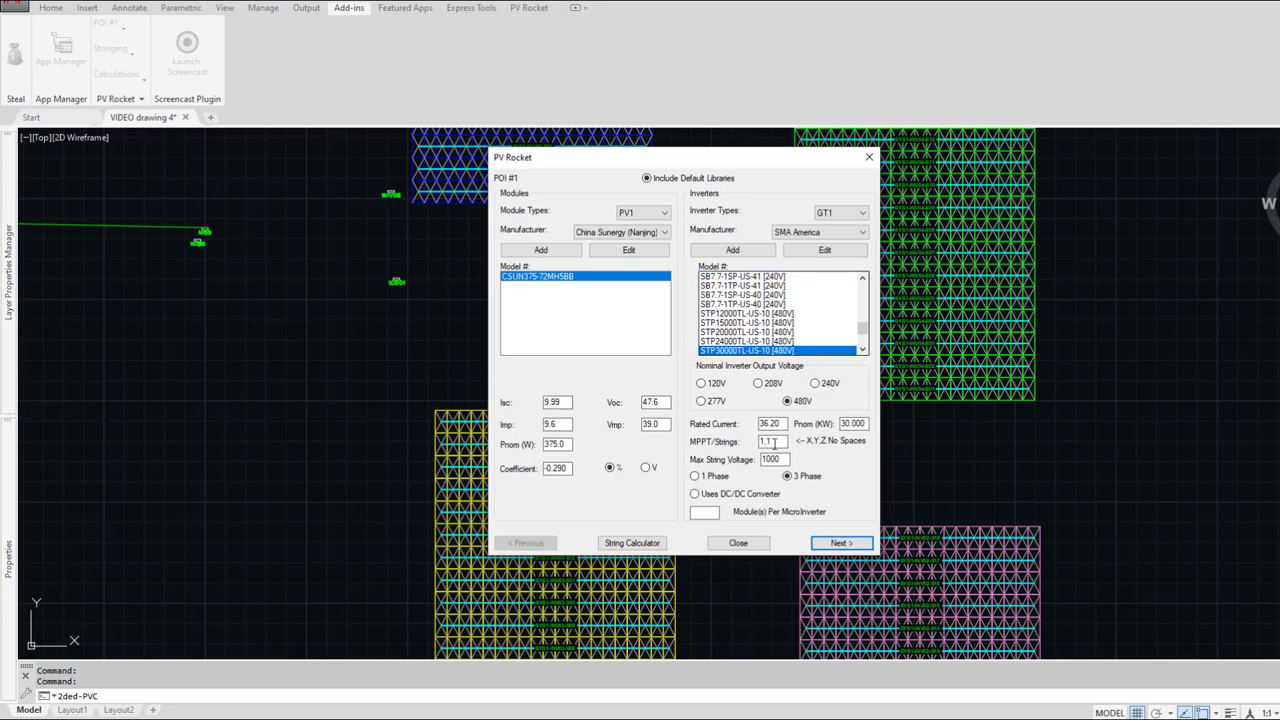
Step: Assign Yaskawa Solectria Solar model PVI 60TL-480 [480V] to inverter type GT1 and continue to the connection information
click(800, 233)
scroll(813, 318, up, 1)
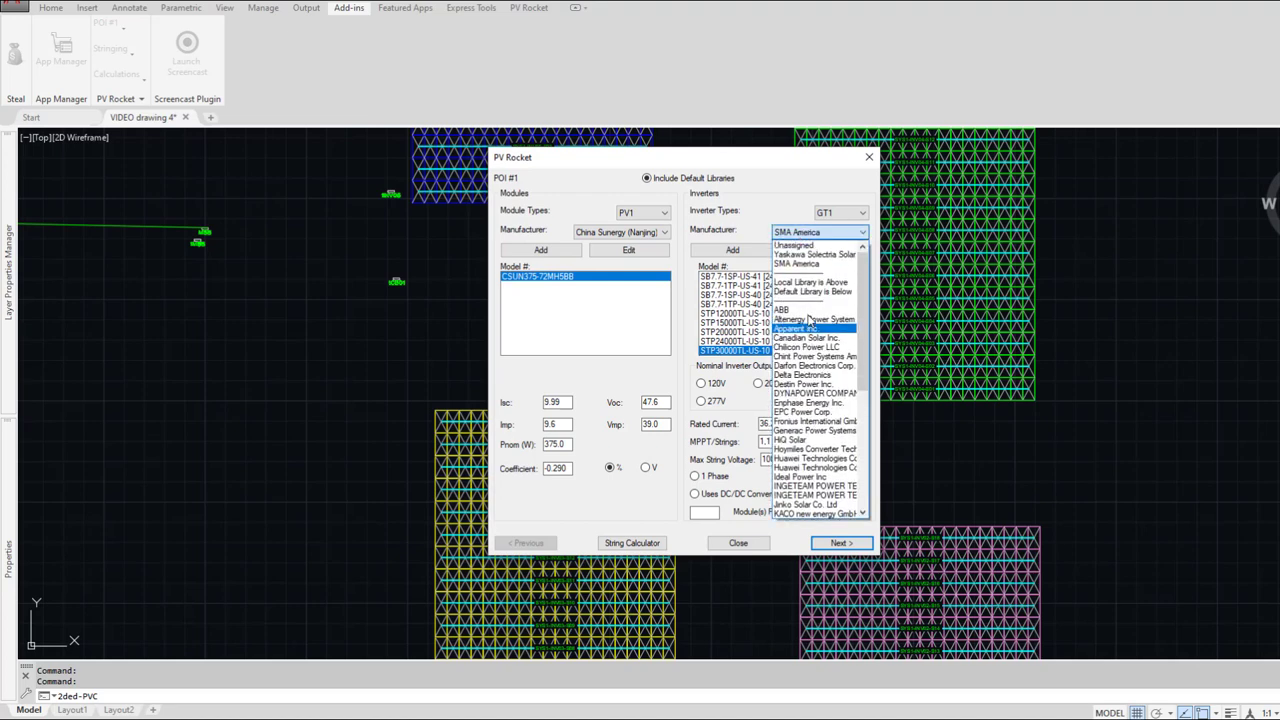
click(808, 257)
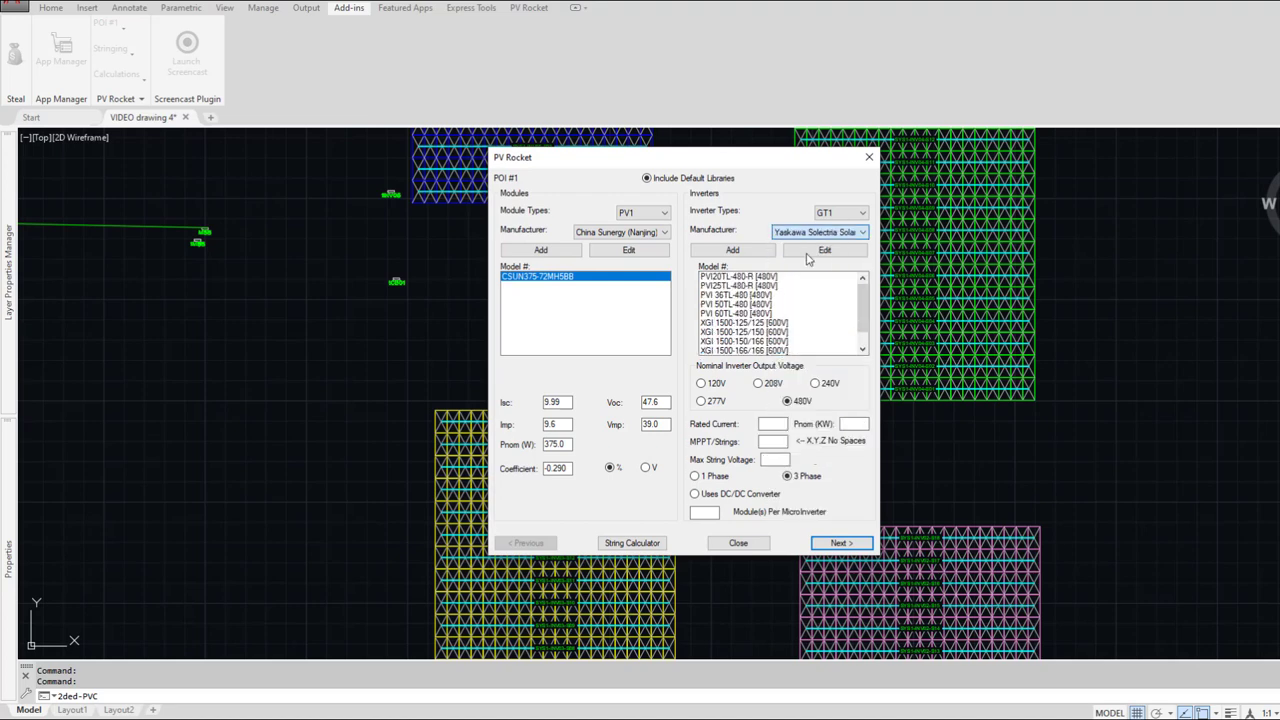
click(758, 315)
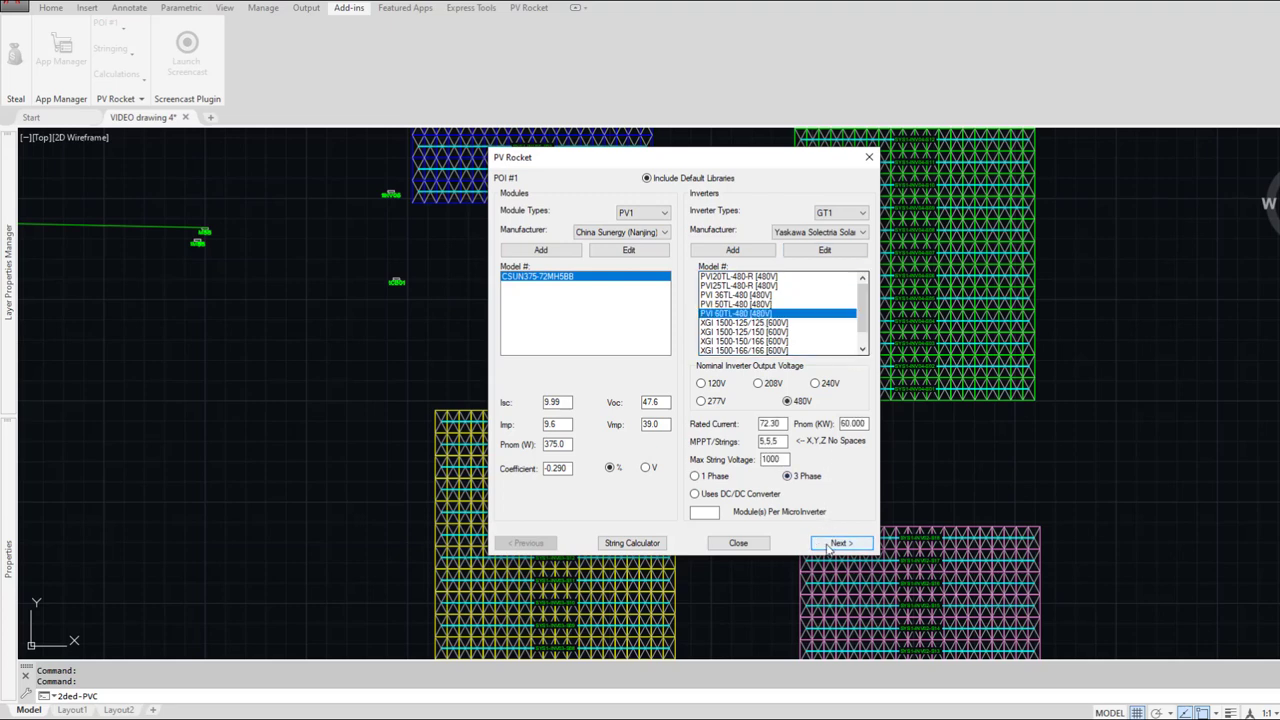
click(828, 545)
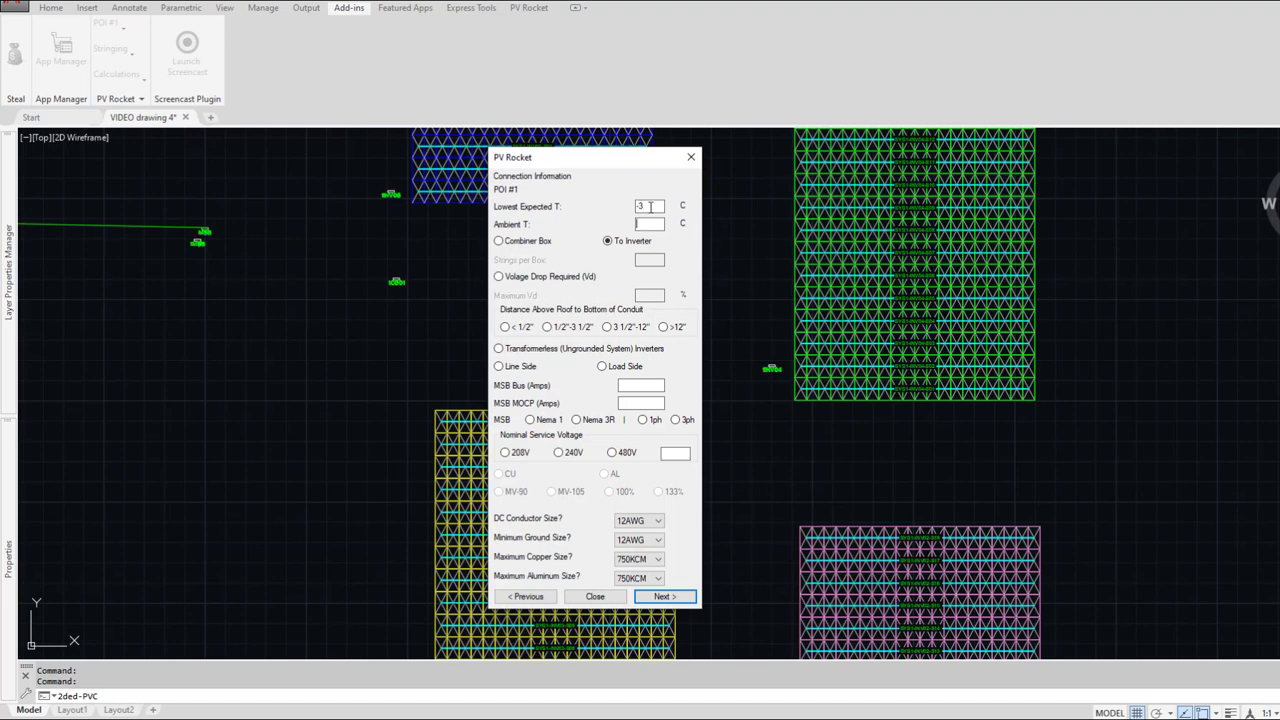
Step: Set lowest expected temperature -3 °C, ambient 38 °C and maximum voltage drop 2%, with transformerless inverters and a line side connection
click(547, 280)
click(528, 352)
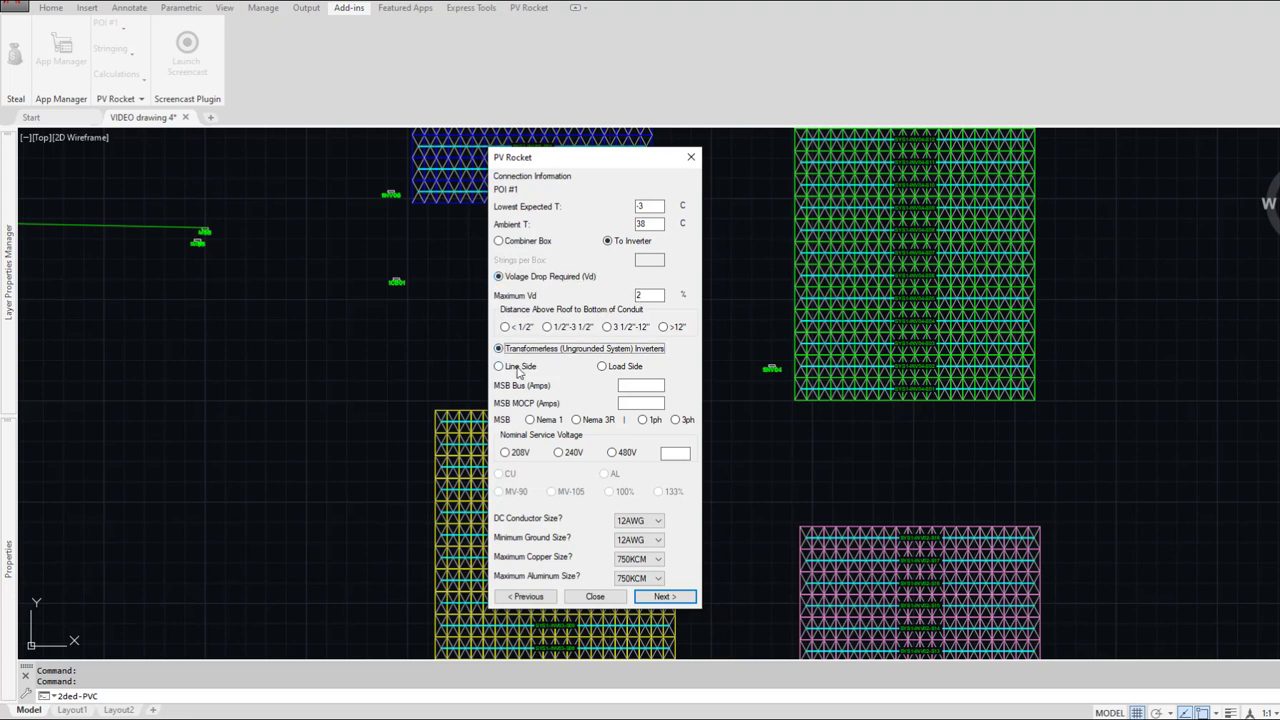
click(519, 367)
Step: Define the MSB with a 1000 A bus, its MOCP rating, Nema 3R enclosure, three phases and 480V nominal service voltage
click(631, 385)
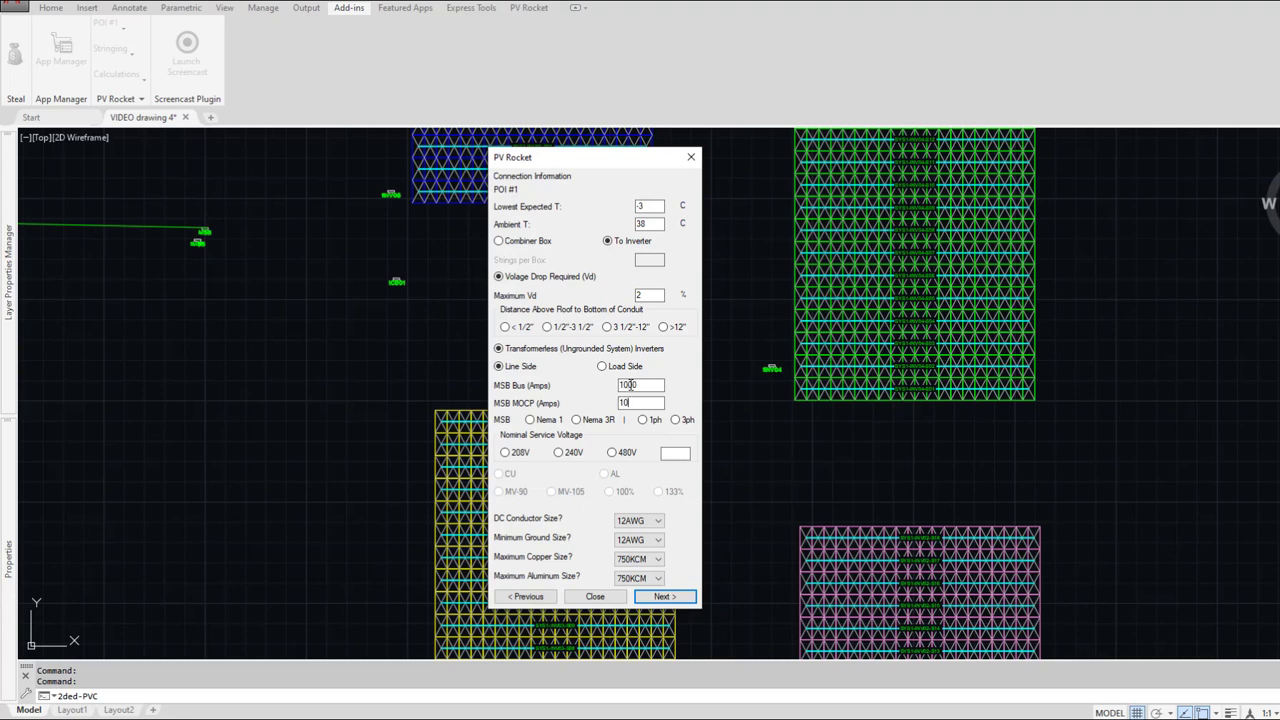
click(610, 421)
click(680, 420)
click(612, 452)
click(664, 596)
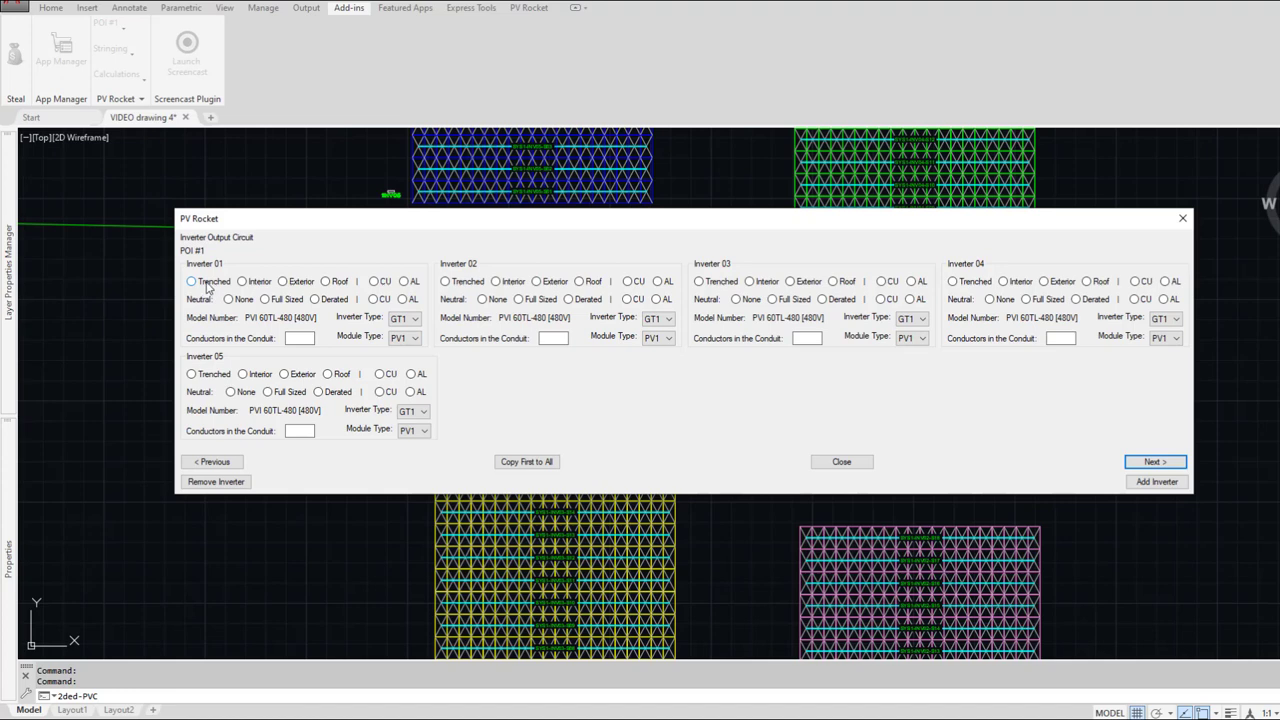
Step: Set the Inverter 01 output circuit to trenched copper with derated copper neutral and 3 conductors in the conduit, and copy it to all inverters
click(297, 286)
click(203, 285)
click(375, 283)
click(373, 299)
click(315, 299)
click(522, 461)
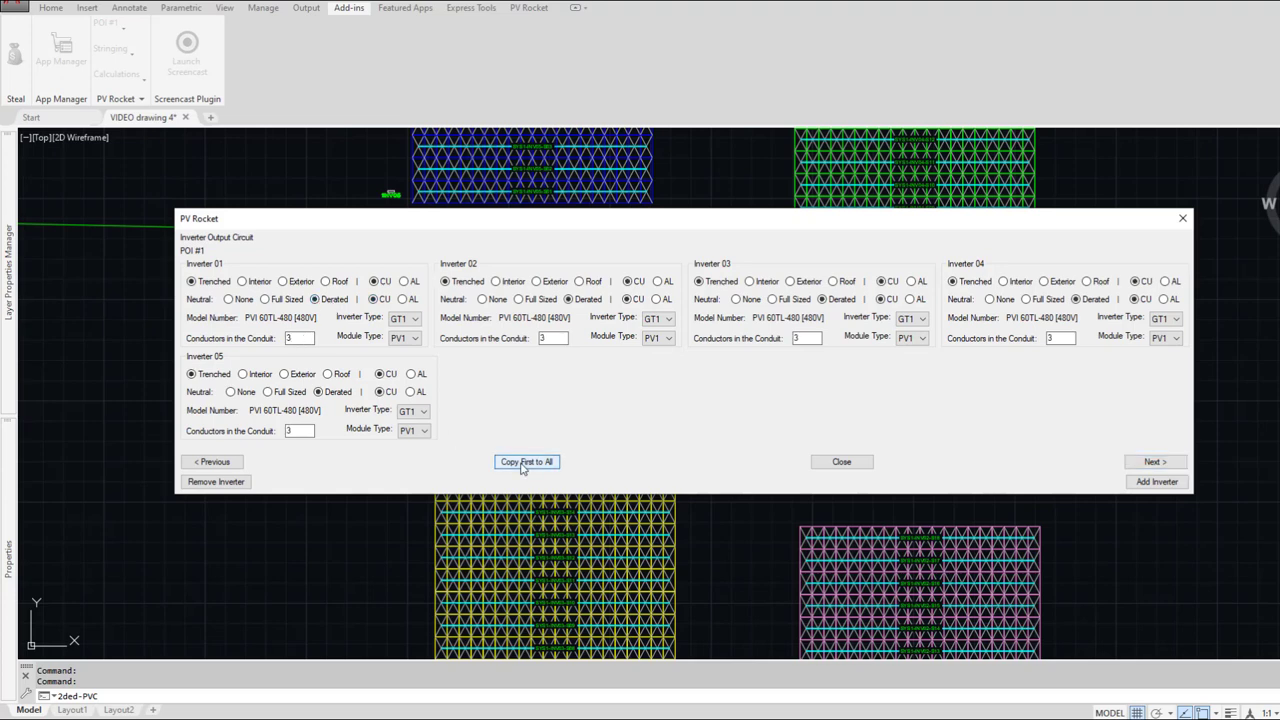
click(1181, 461)
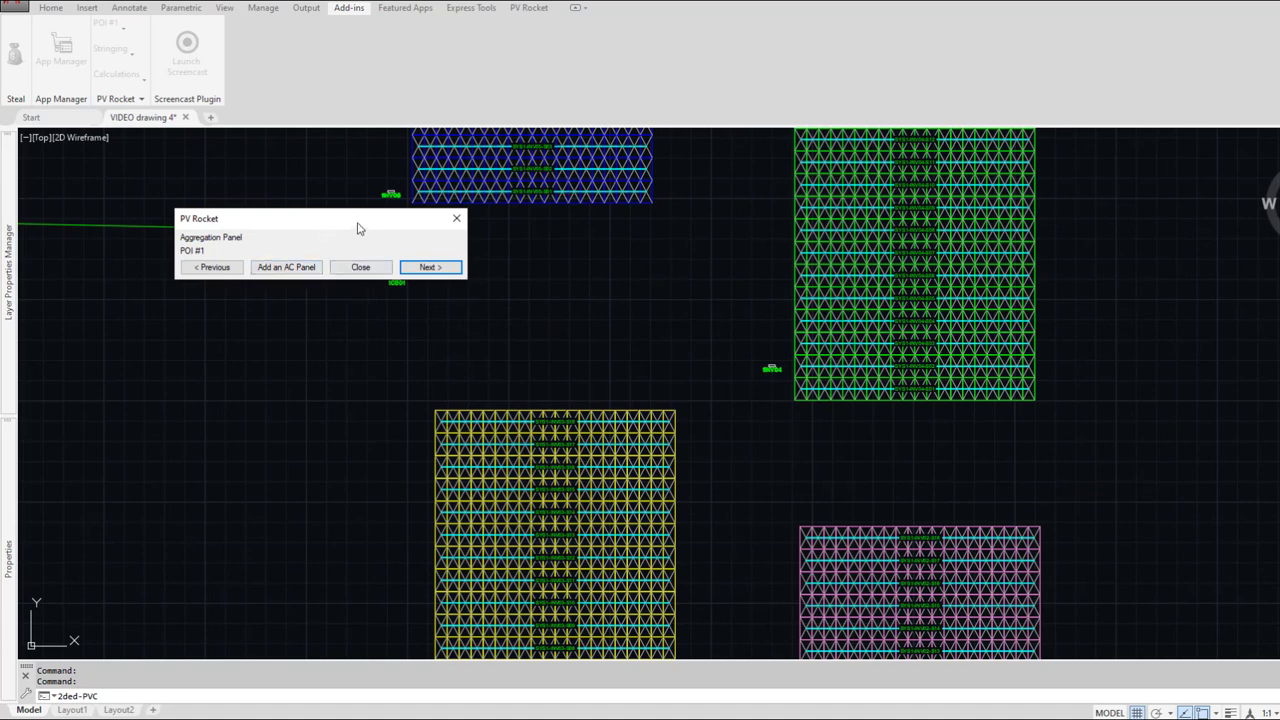
Step: Add an AC aggregation panel for POI #1 and assign Inverters 01 through 05 to it
drag(357, 229, 377, 364)
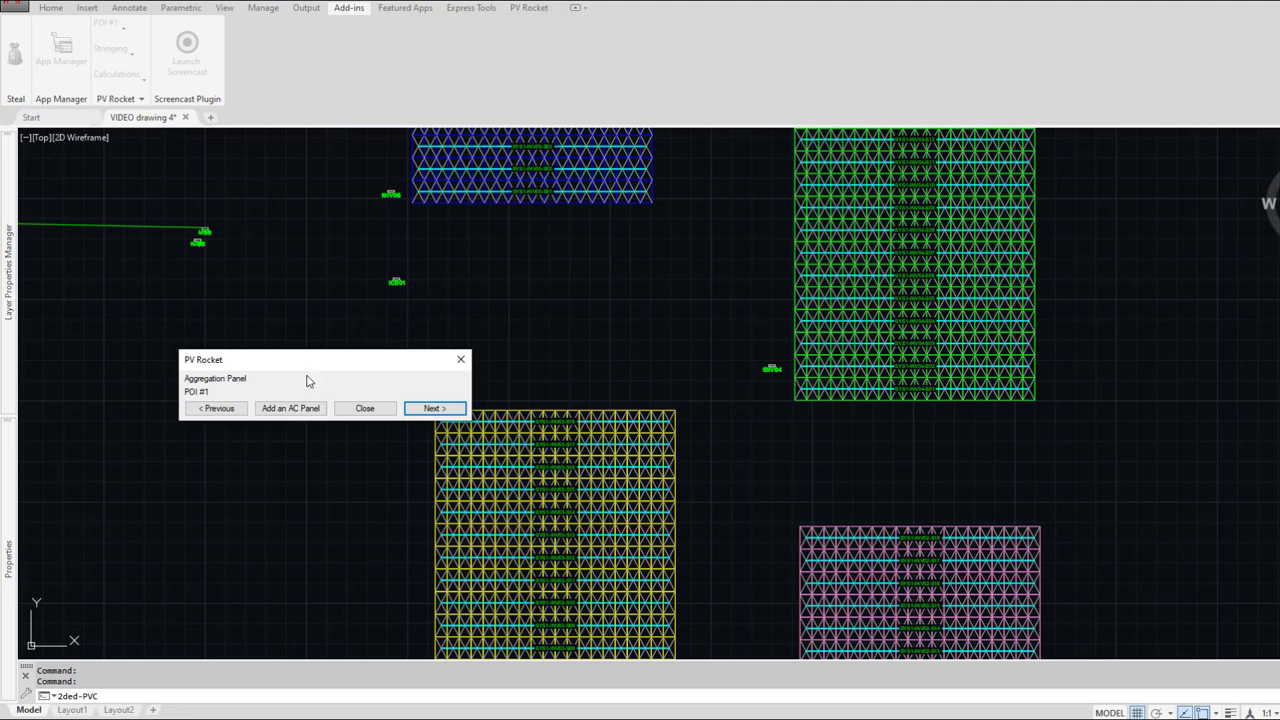
click(287, 409)
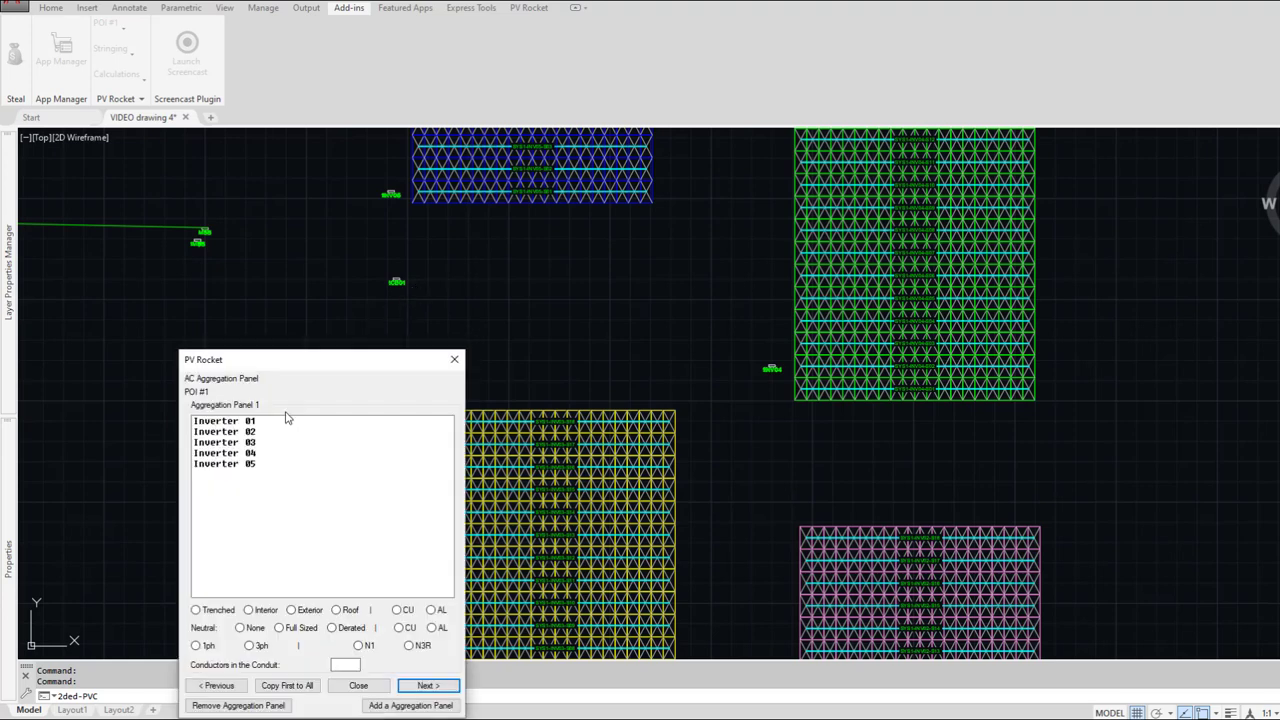
drag(309, 369, 344, 257)
click(277, 312)
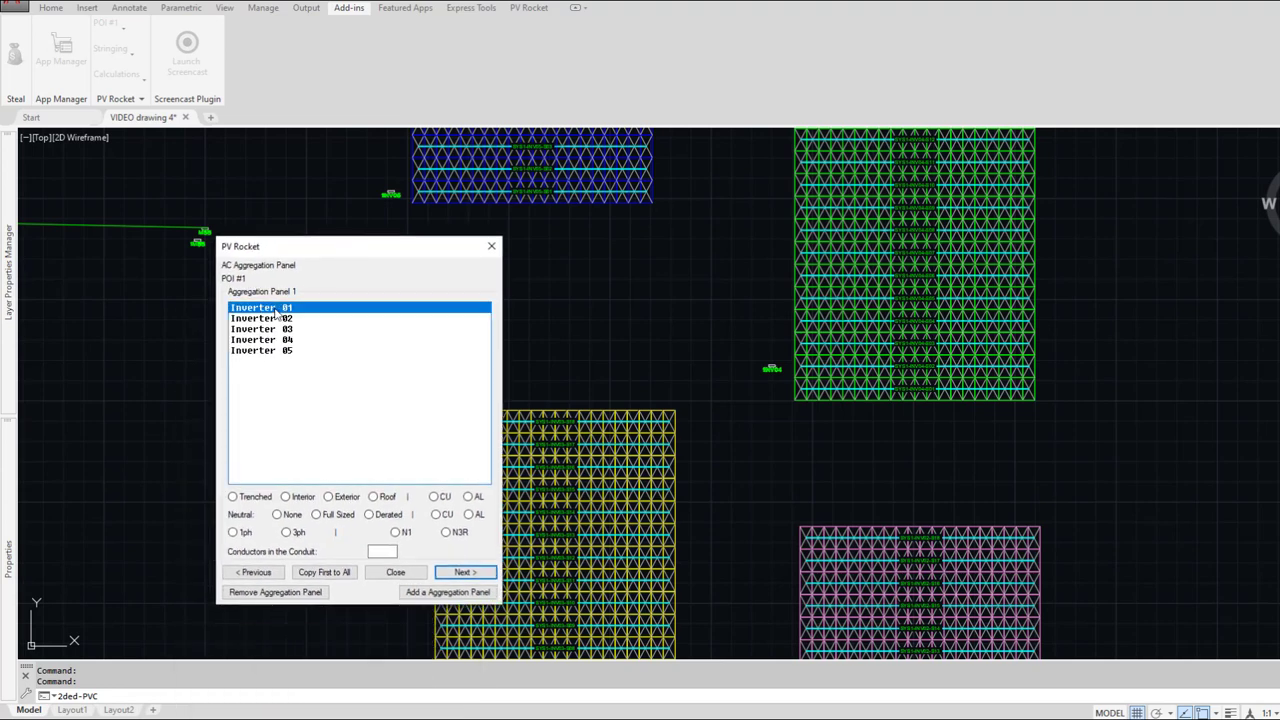
shift+click(270, 352)
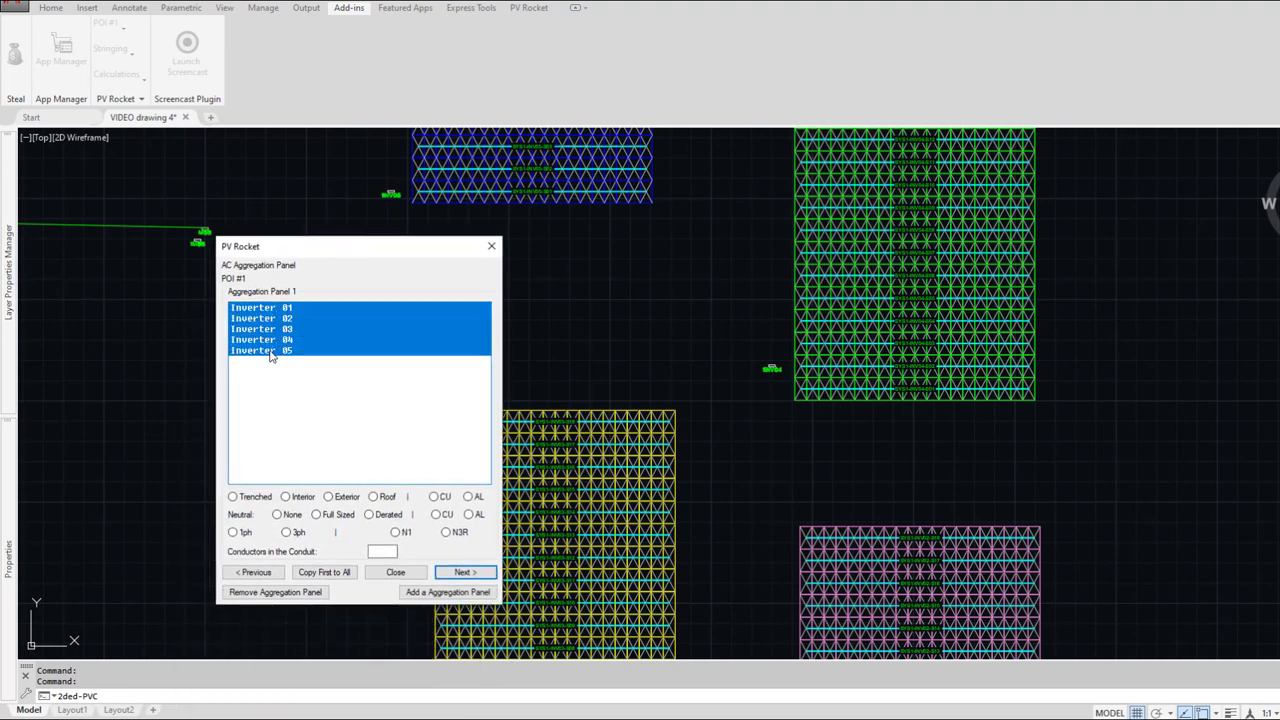
Step: Configure Aggregation Panel 1 as trenched aluminum with derated aluminum neutral, three-phase and N3R enclosure
click(258, 500)
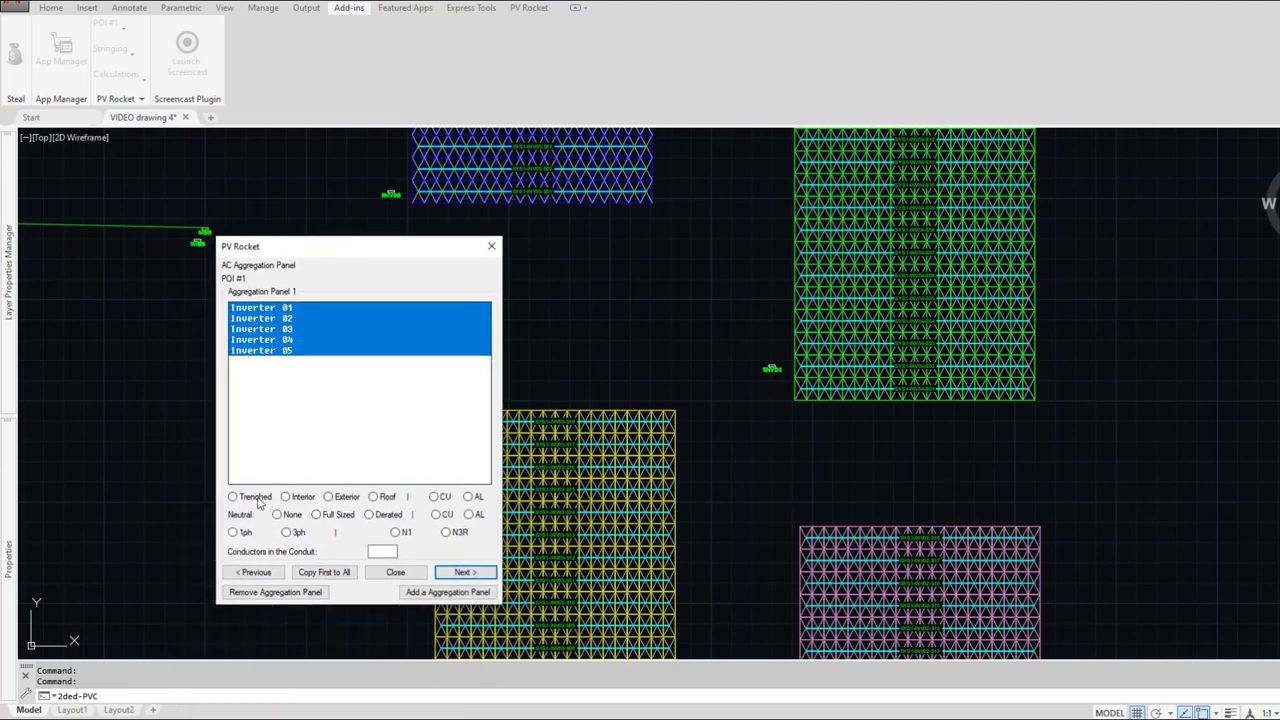
click(478, 497)
click(479, 514)
click(463, 535)
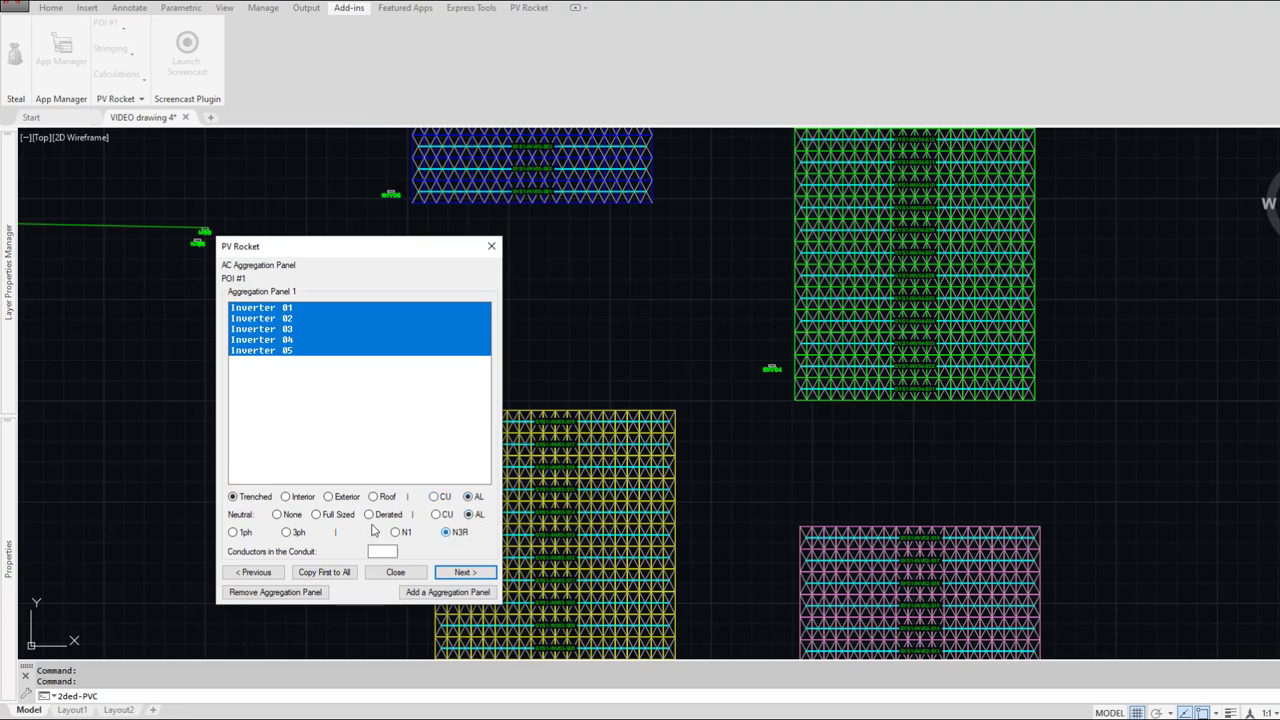
click(299, 533)
click(370, 514)
click(459, 576)
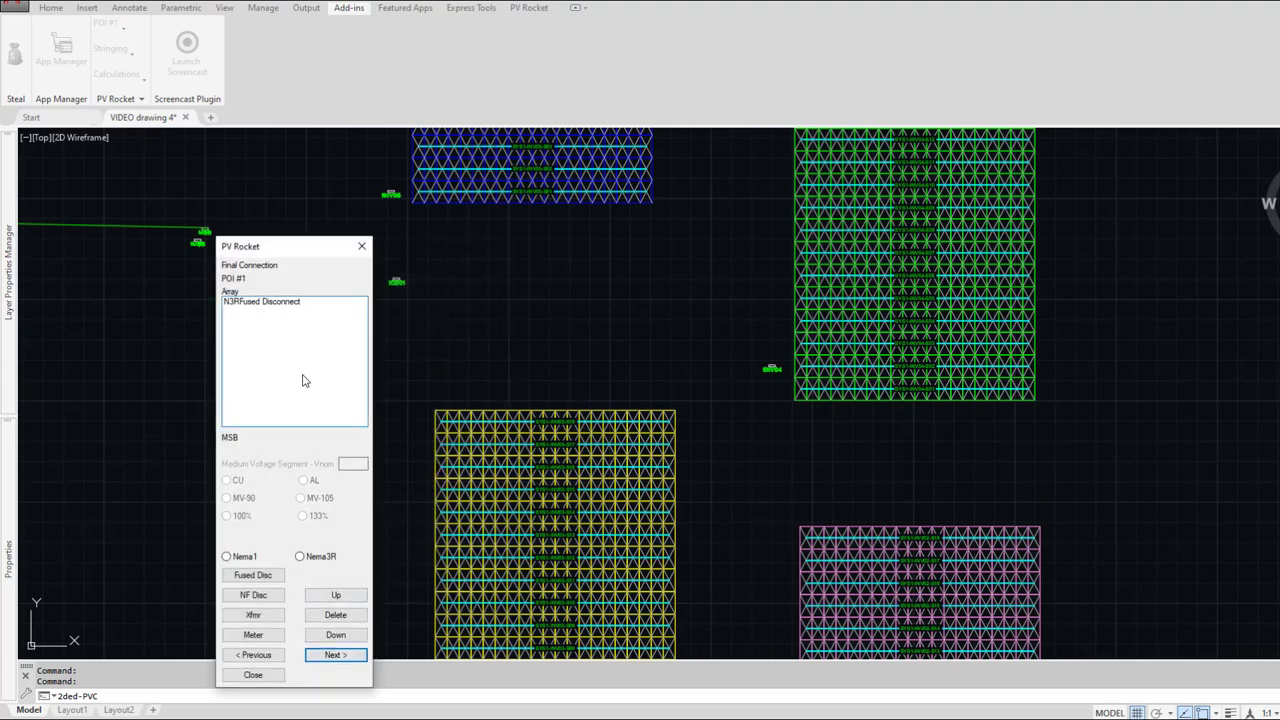
Step: Complete the final connection with an N3R fused disconnect and accept the right-angle conductor distances
click(333, 655)
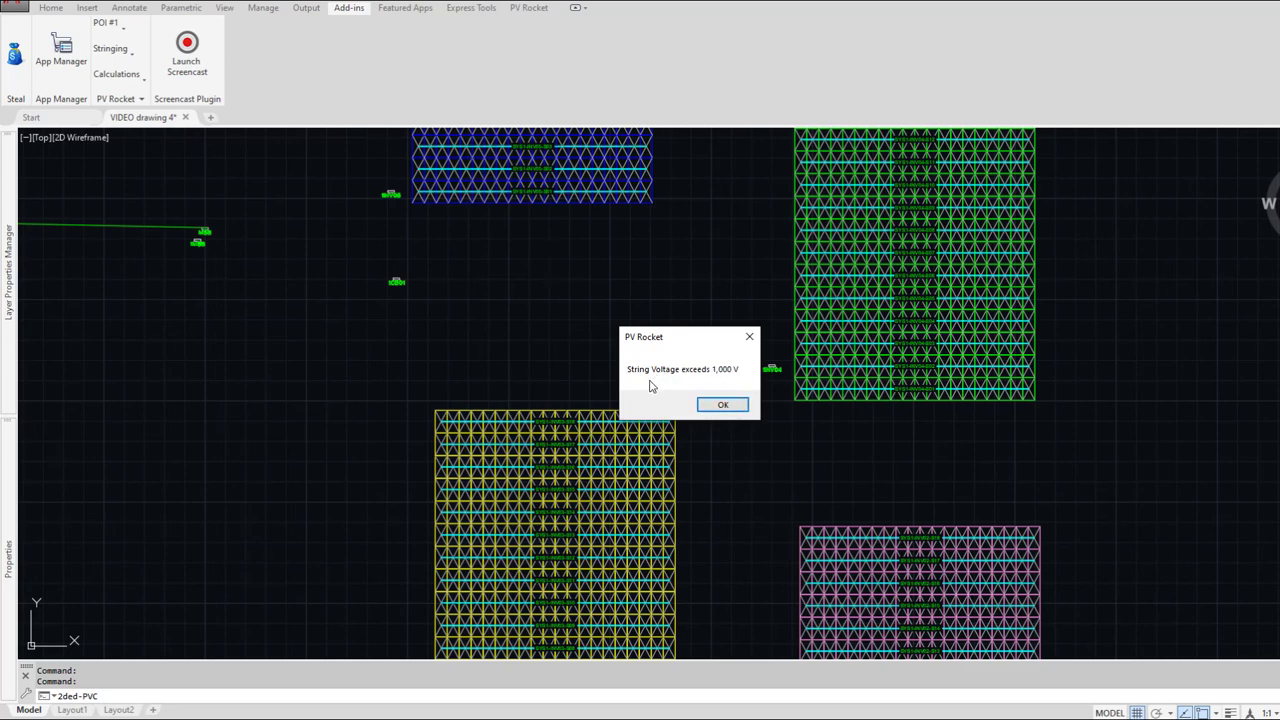
click(721, 405)
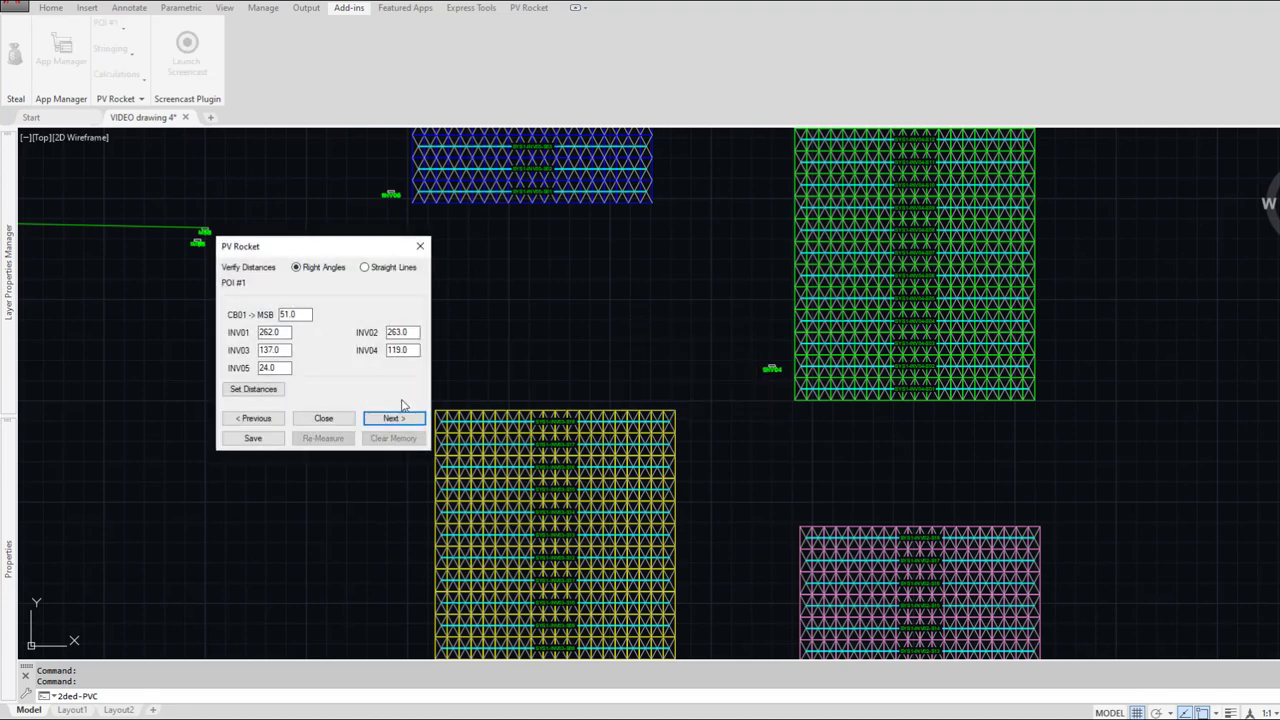
drag(346, 257, 435, 213)
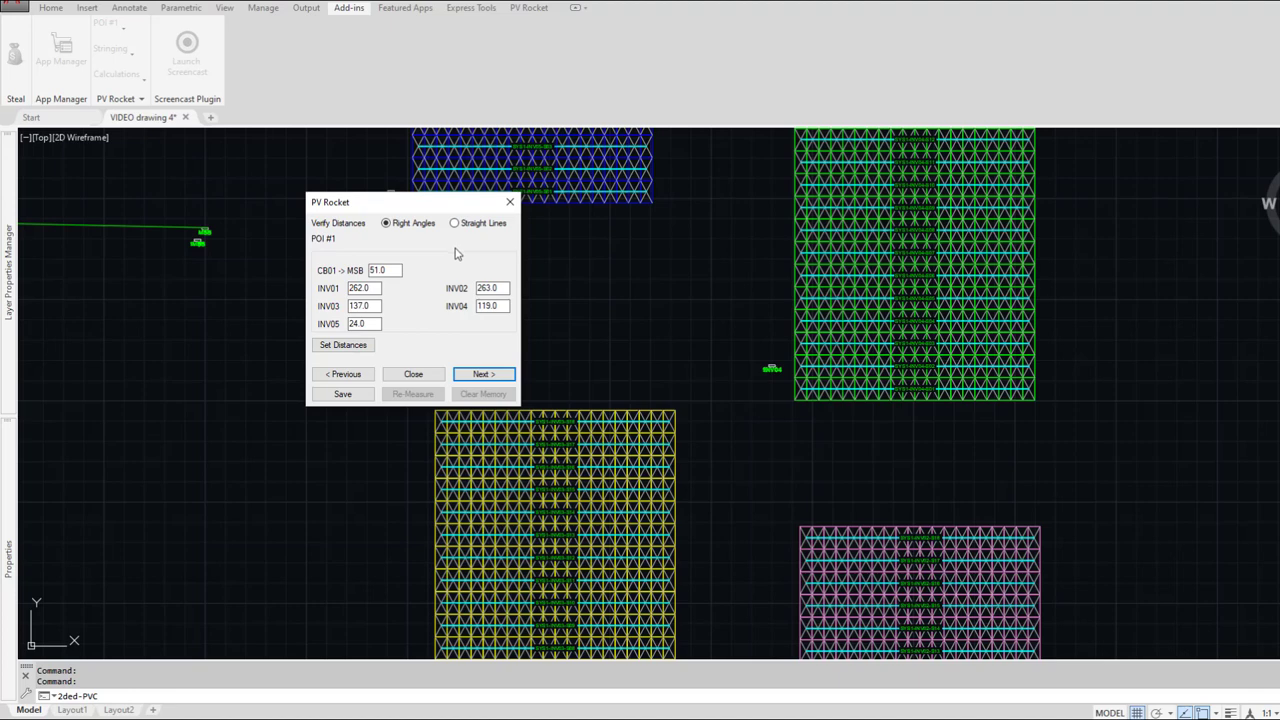
click(484, 375)
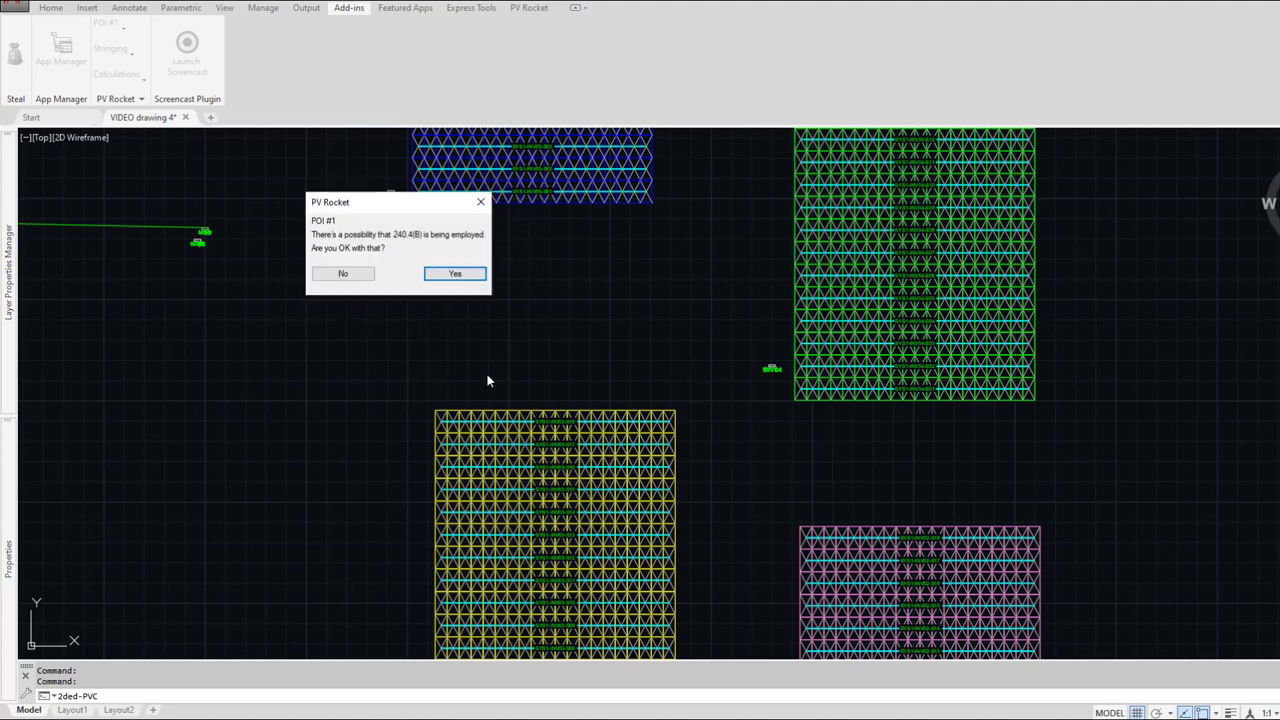
Step: Agree to the use of 240.4(B) and accept the voltage drop conductor sizes at power factor 1.0
click(455, 274)
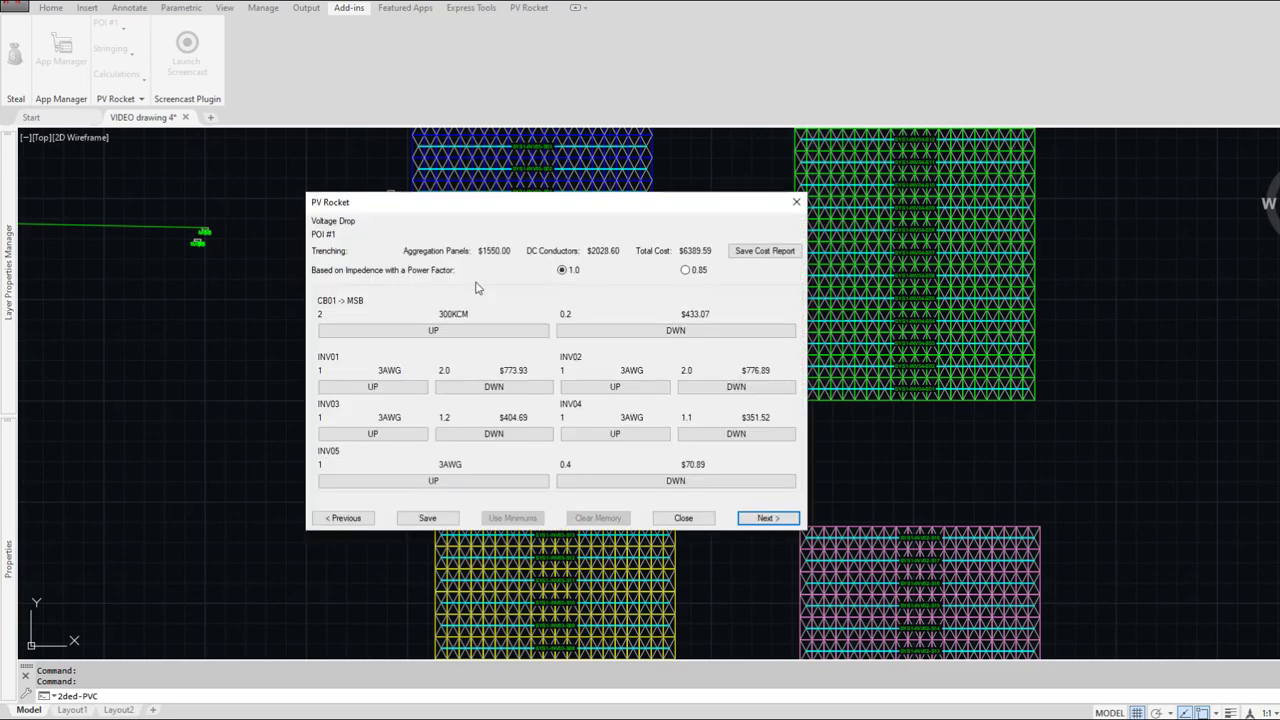
key(Return)
key(Return)
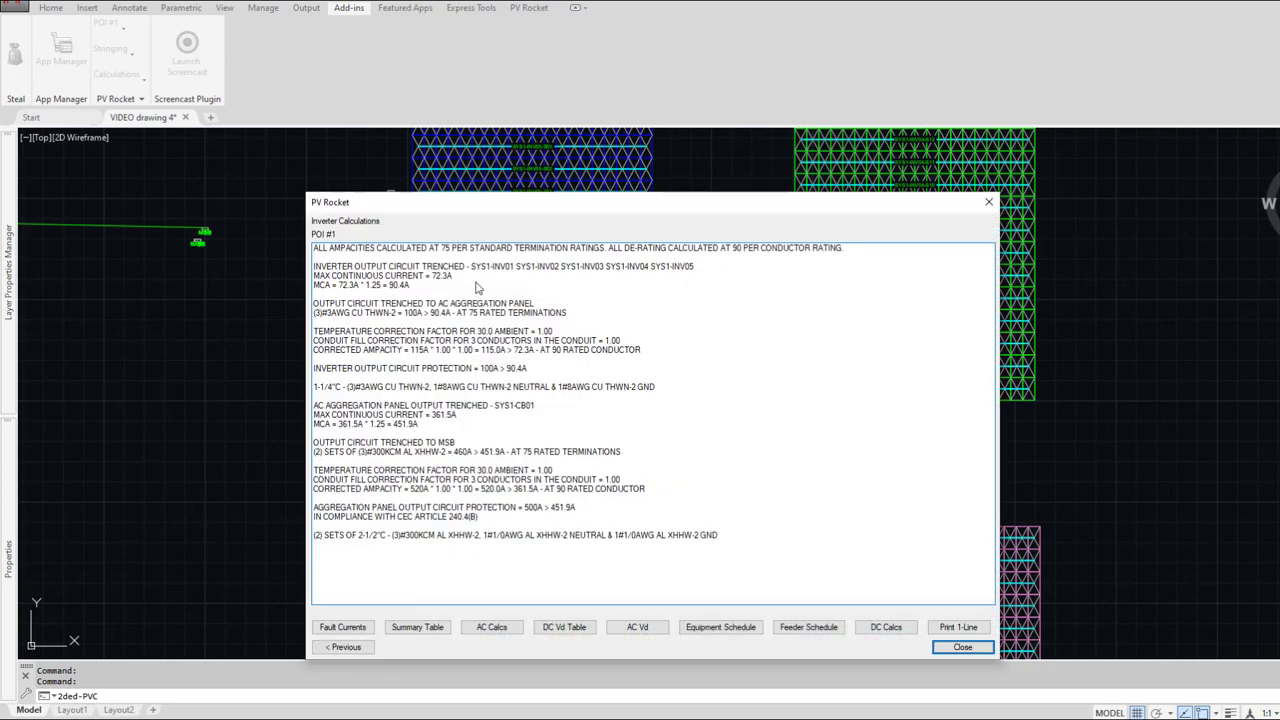
Step: Run the available fault current calculation and output the calculation tables, including system summary, DC voltage drop and feeder schedule
click(343, 627)
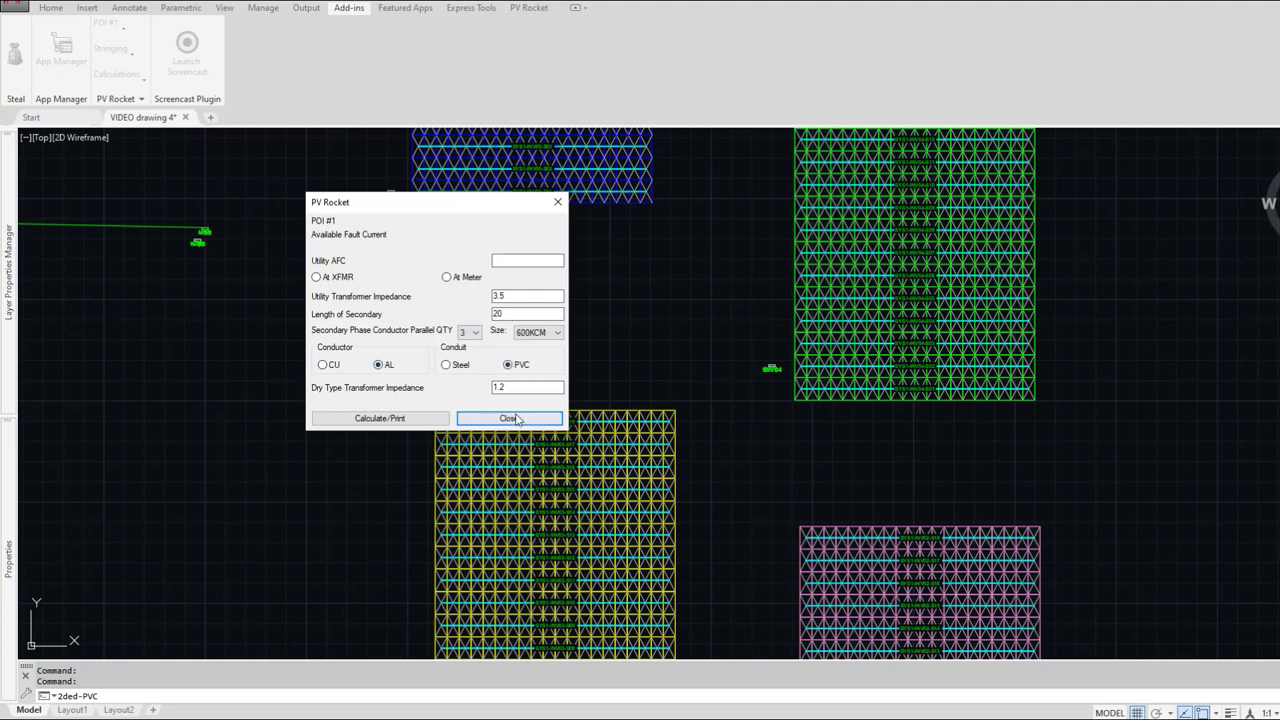
click(408, 420)
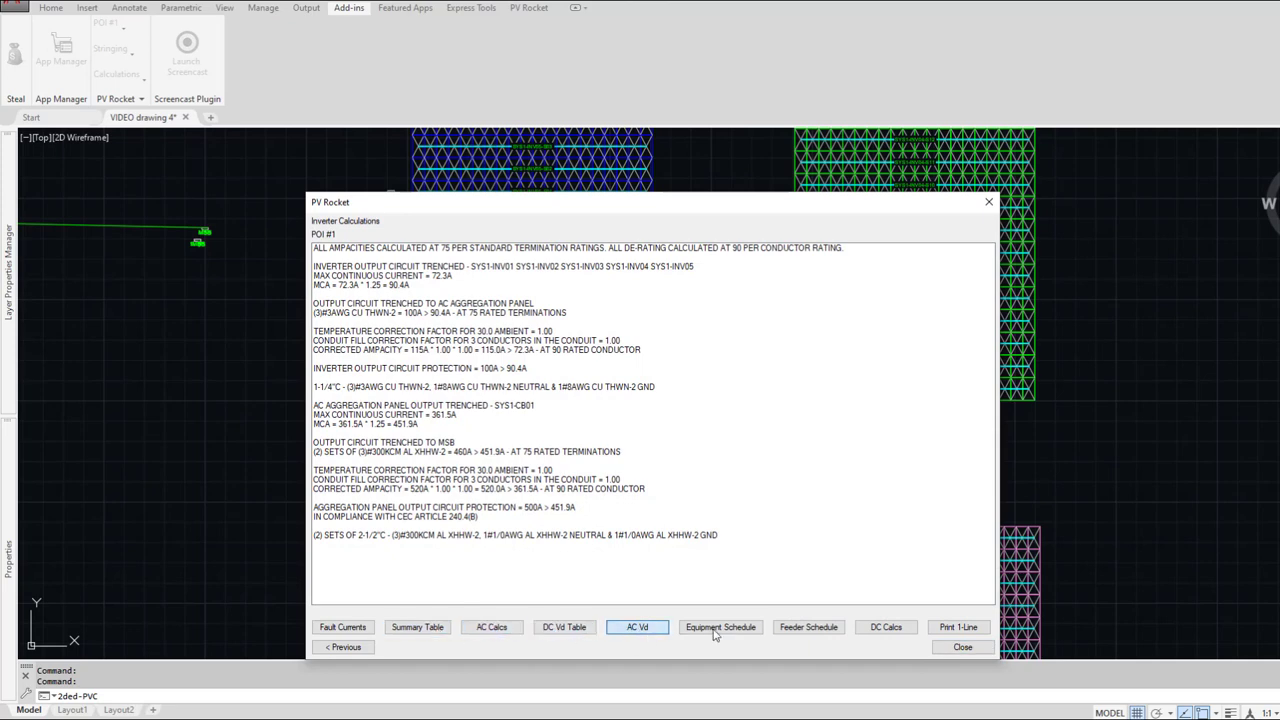
click(955, 647)
Step: Place the System Summary table in an empty area of the drawing and the DC voltage drop table directly beside it
scroll(226, 404, up, 2)
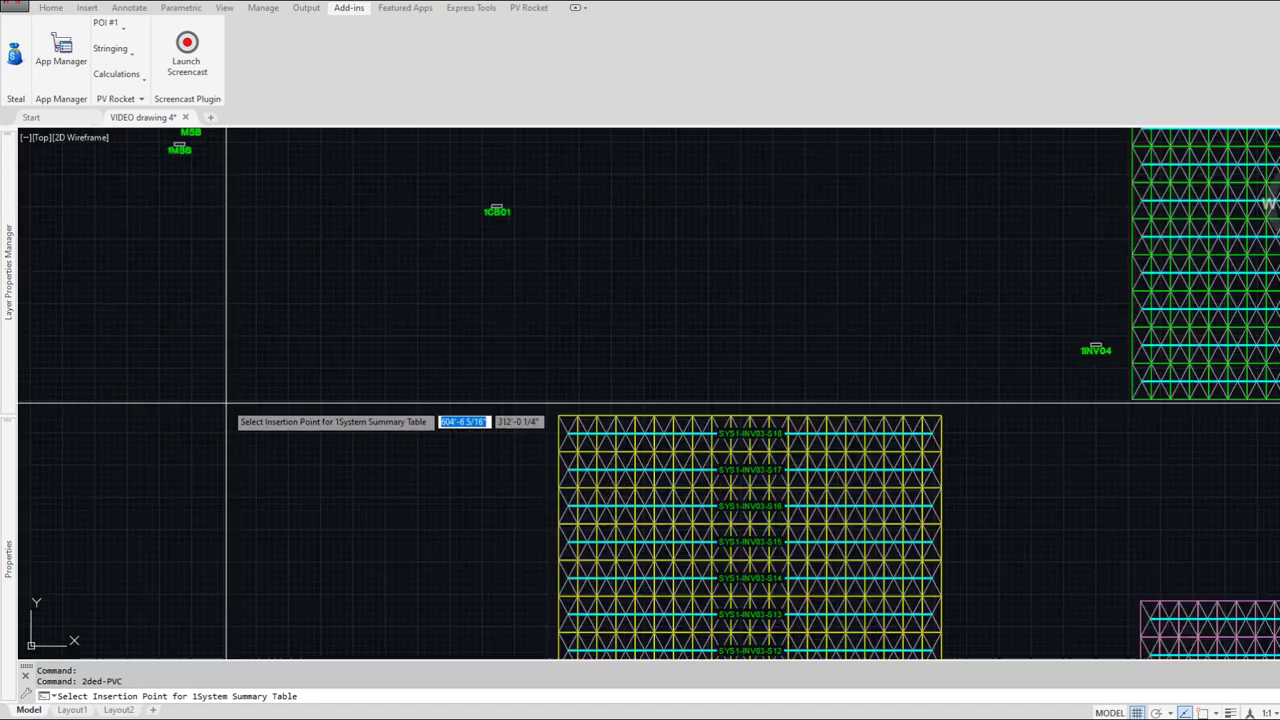
scroll(226, 404, up, 5)
click(341, 407)
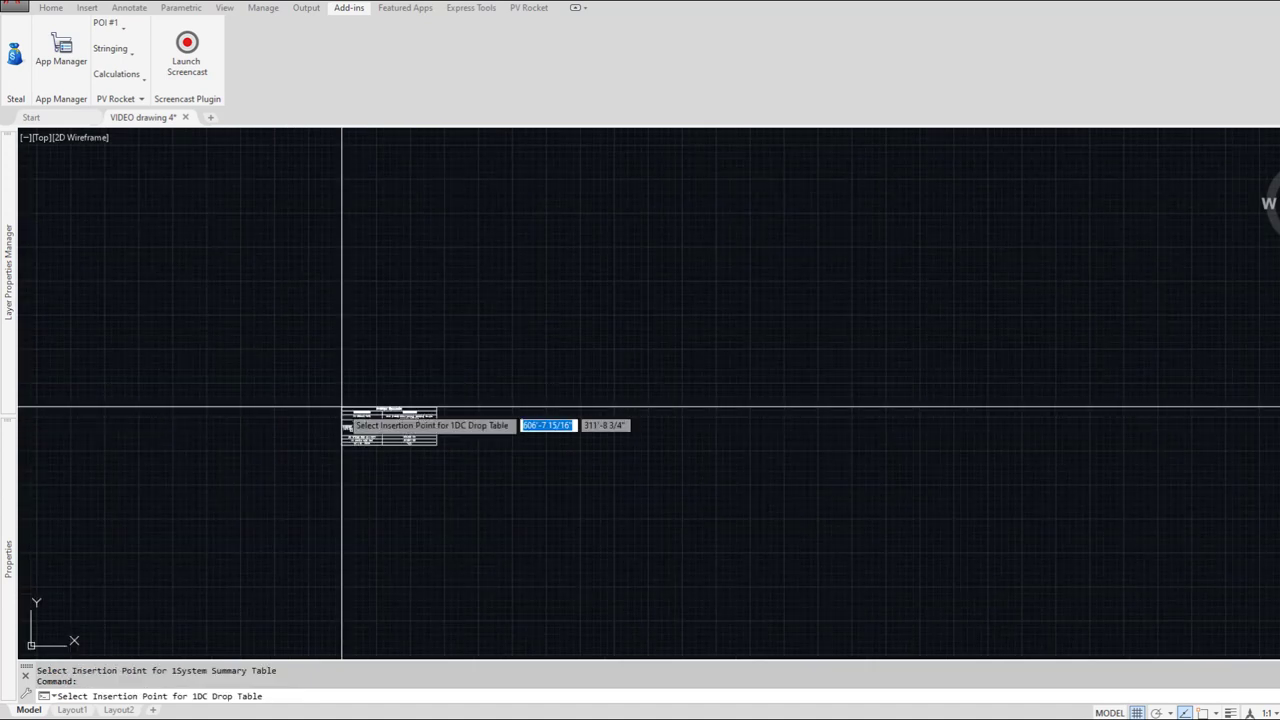
scroll(486, 434, up, 2)
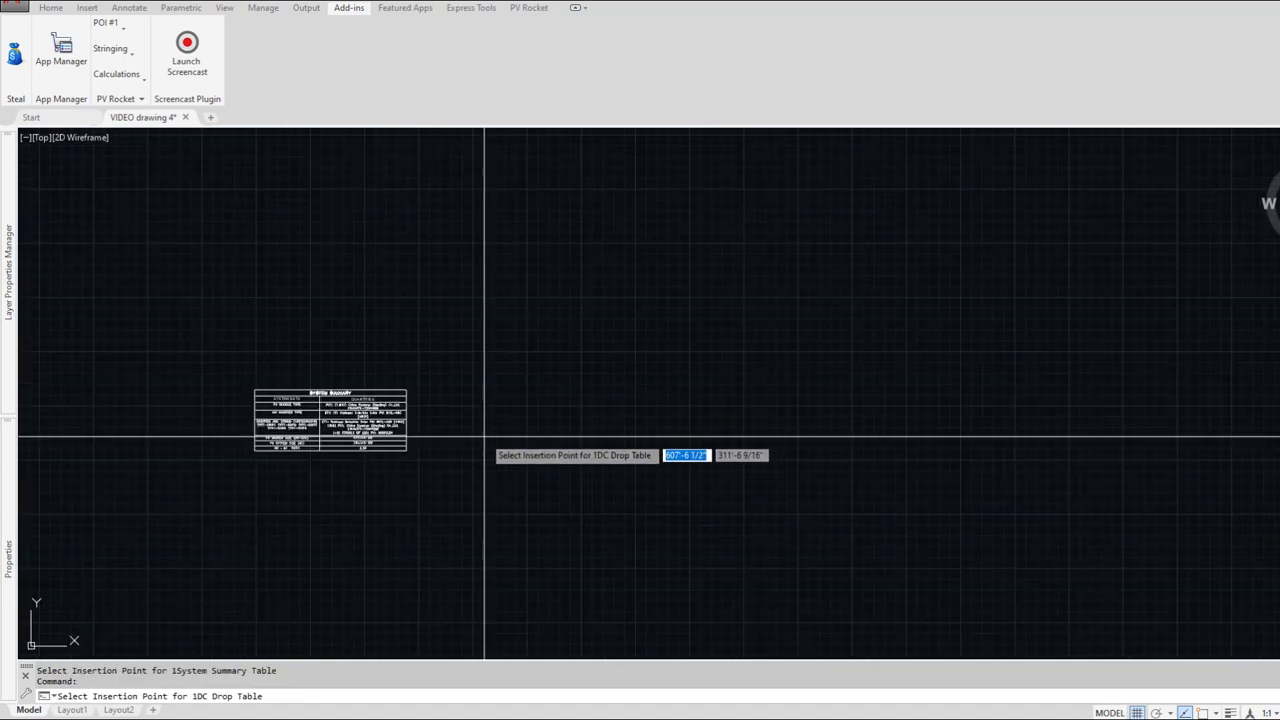
click(413, 392)
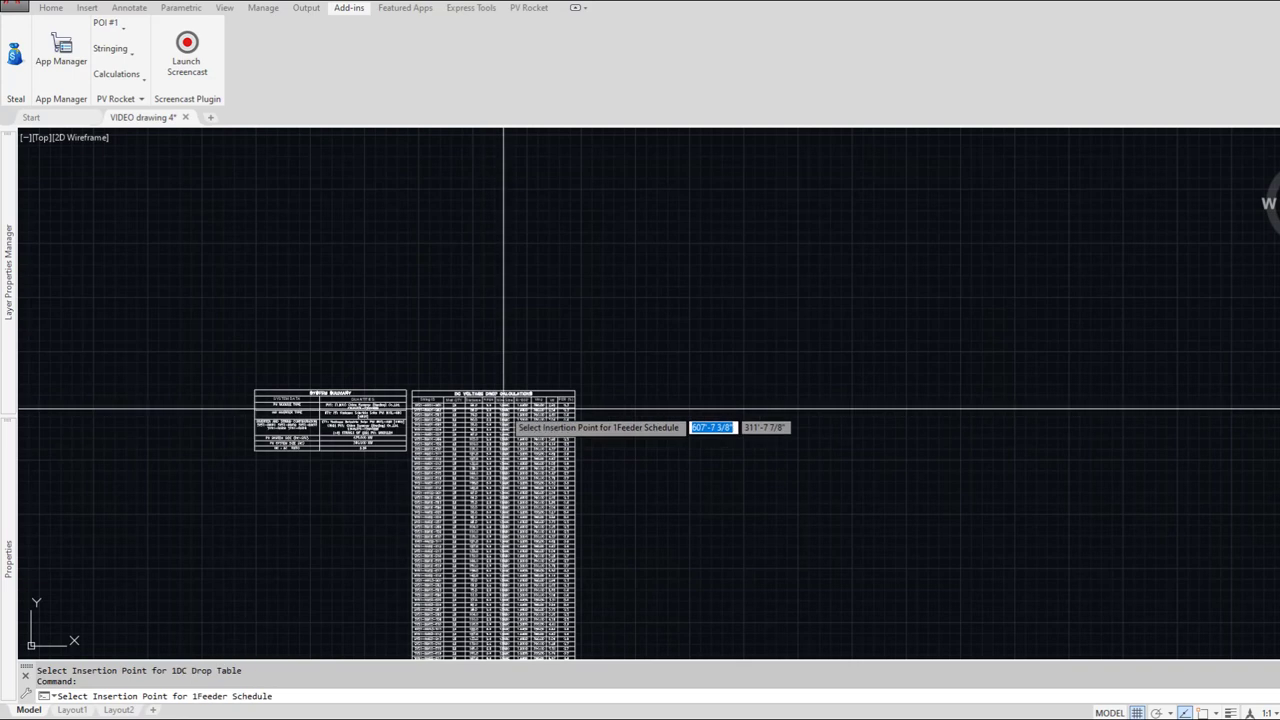
Step: Place the Feeder Schedule beside the DC voltage drop table, then stack the temperature, voltage correction, string voltage and string amperage data to its right
click(581, 392)
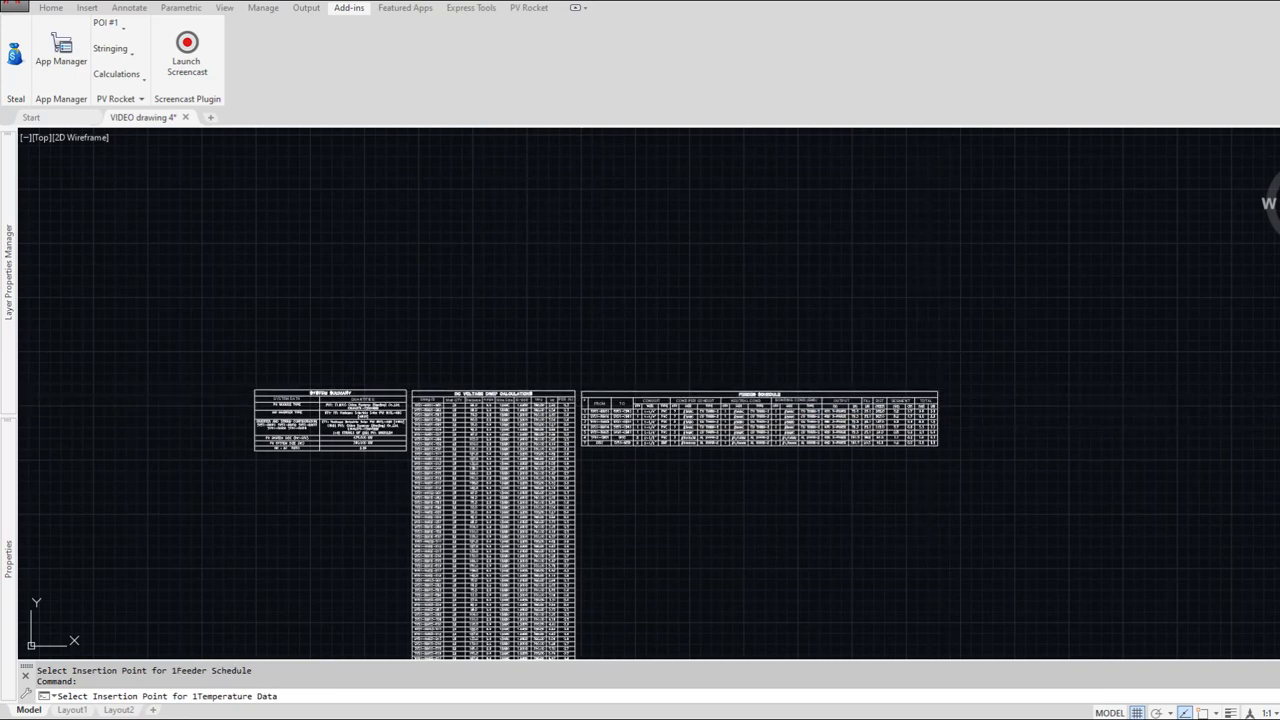
click(949, 392)
click(949, 427)
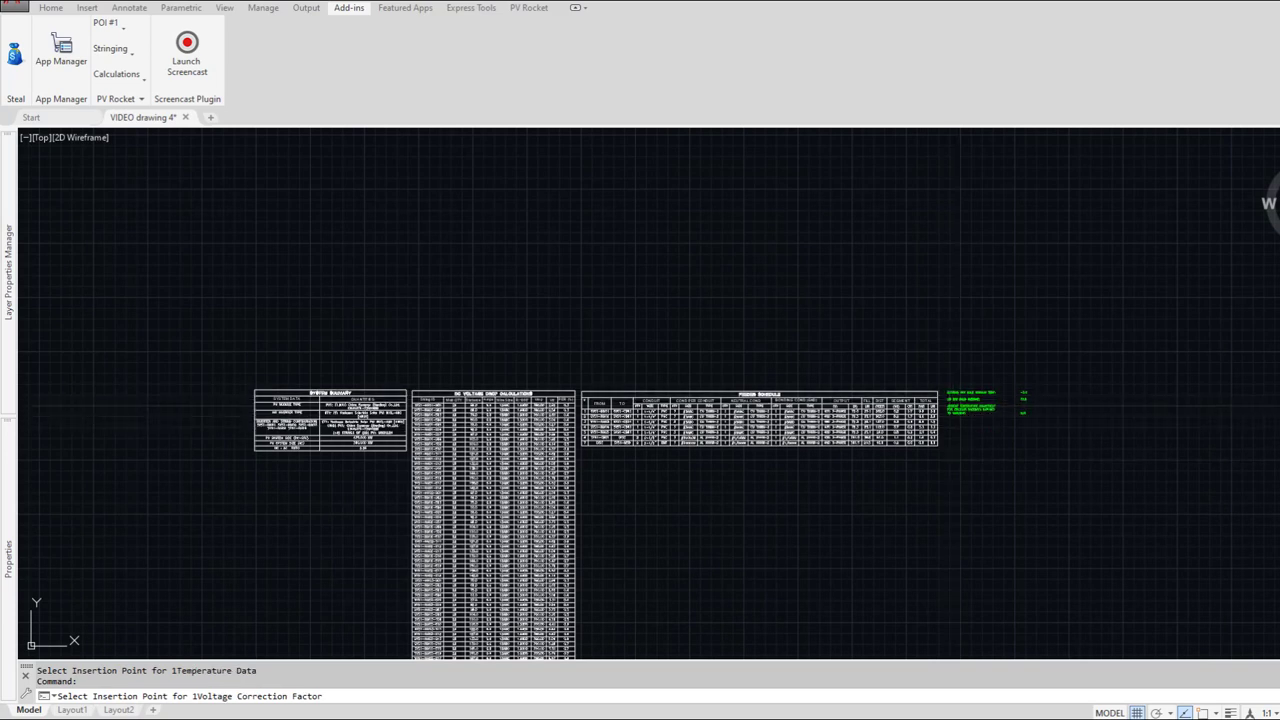
click(950, 458)
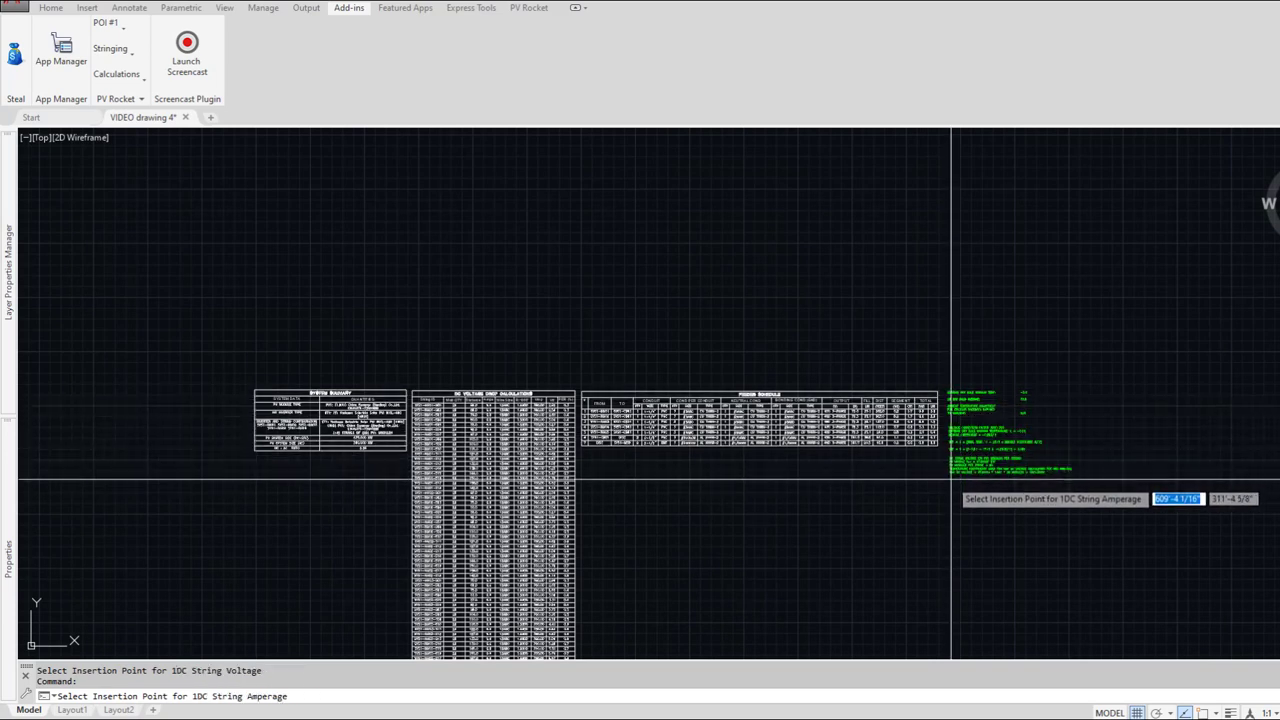
click(949, 481)
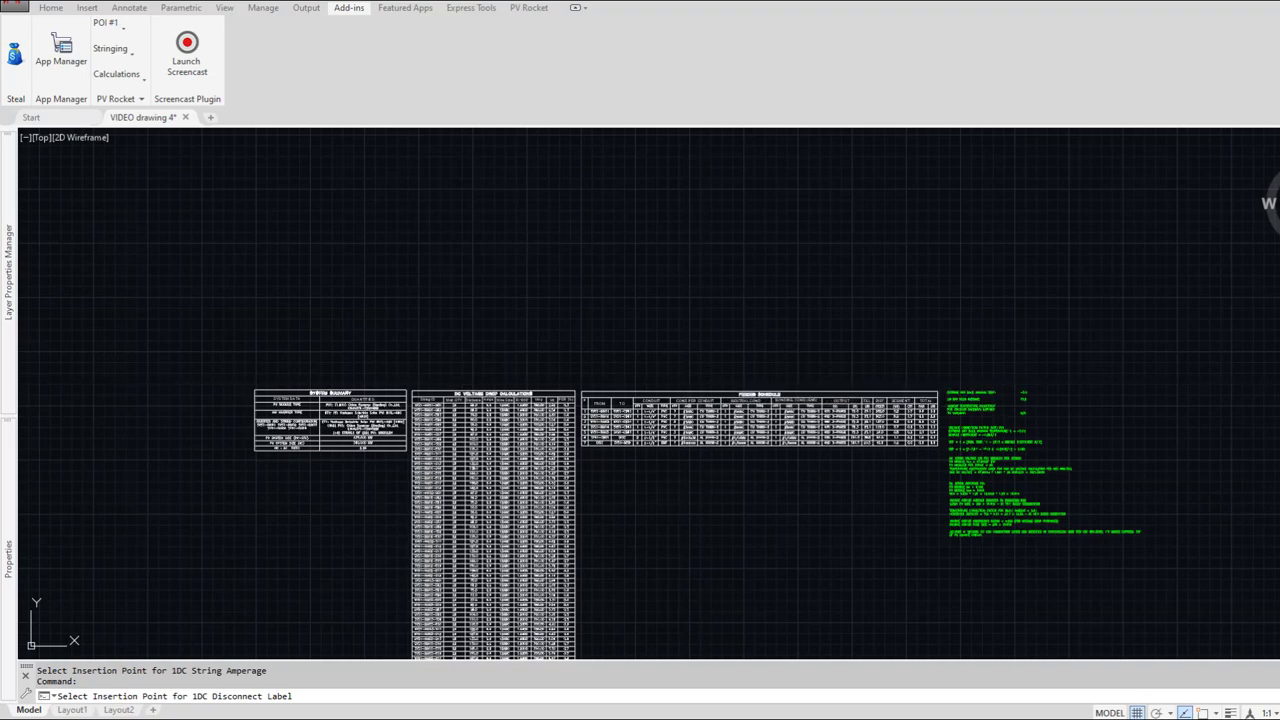
Step: Place the DC and AC disconnect labels above the Feeder Schedule, and the AC Drop and PV Calcs text below the string amperage data
click(743, 380)
click(806, 388)
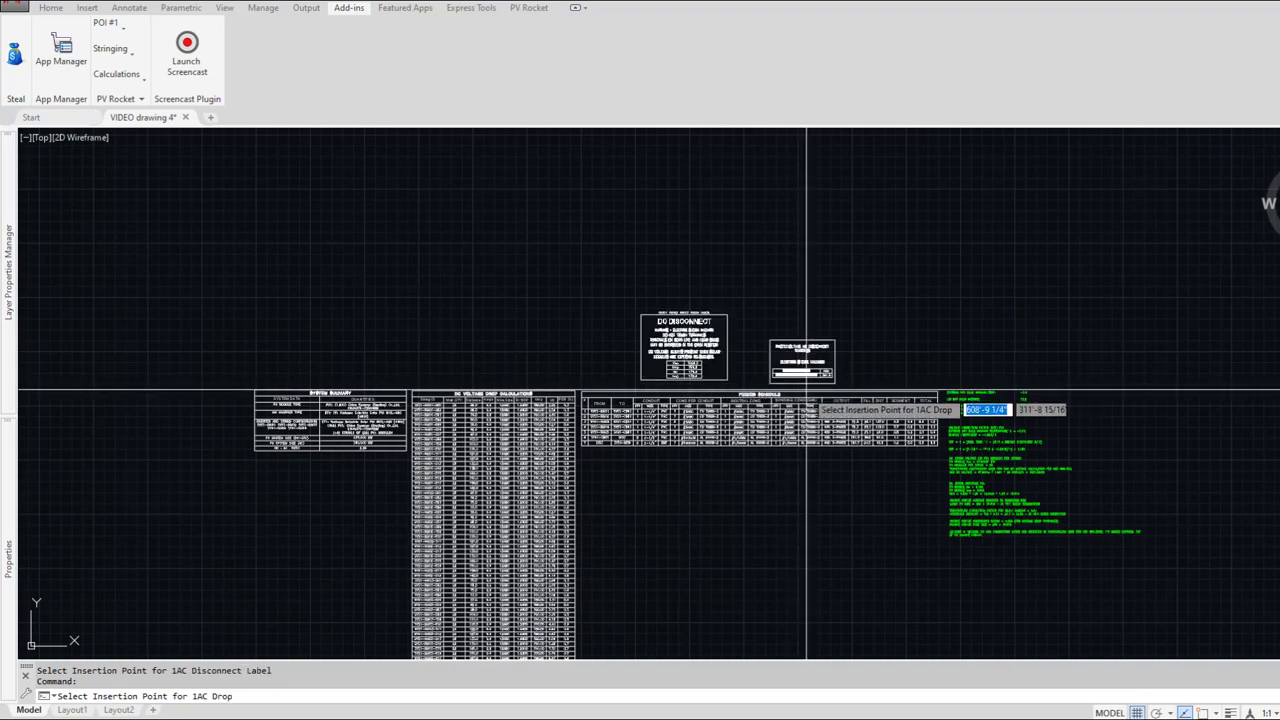
mouse_move(864, 426)
middle_down()
mouse_move(798, 346)
mouse_move(726, 296)
middle_up()
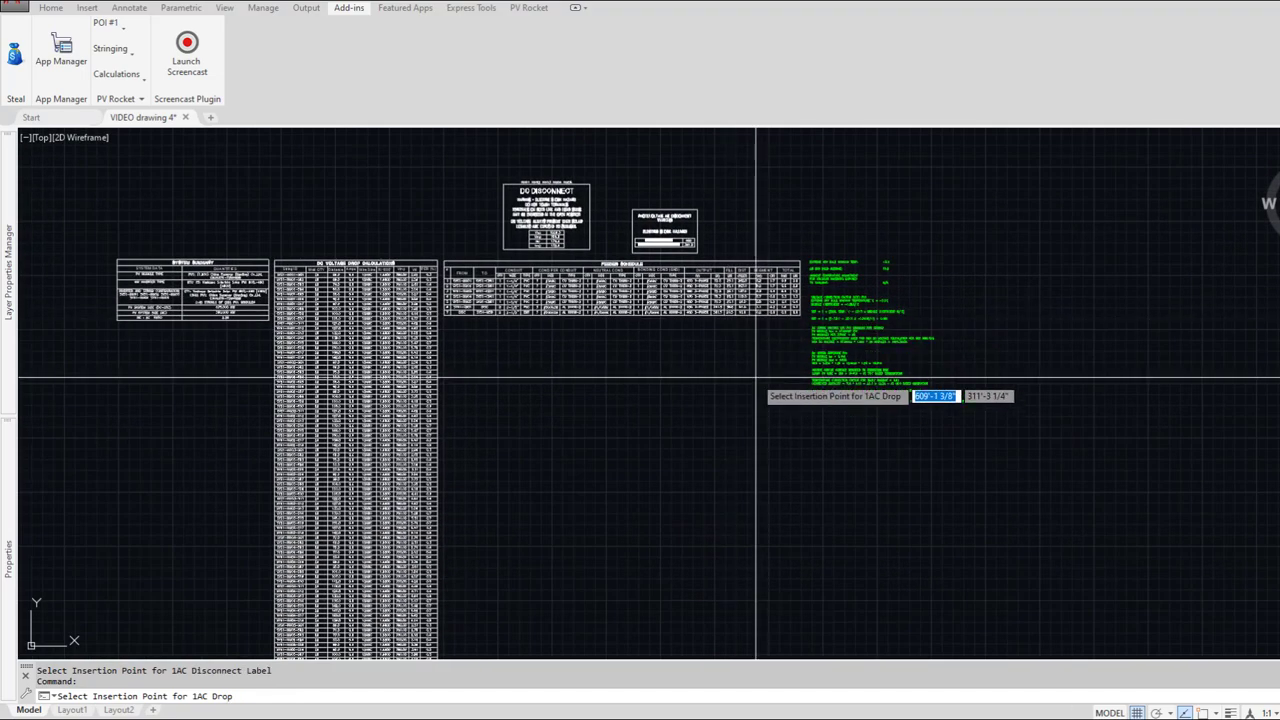
click(809, 418)
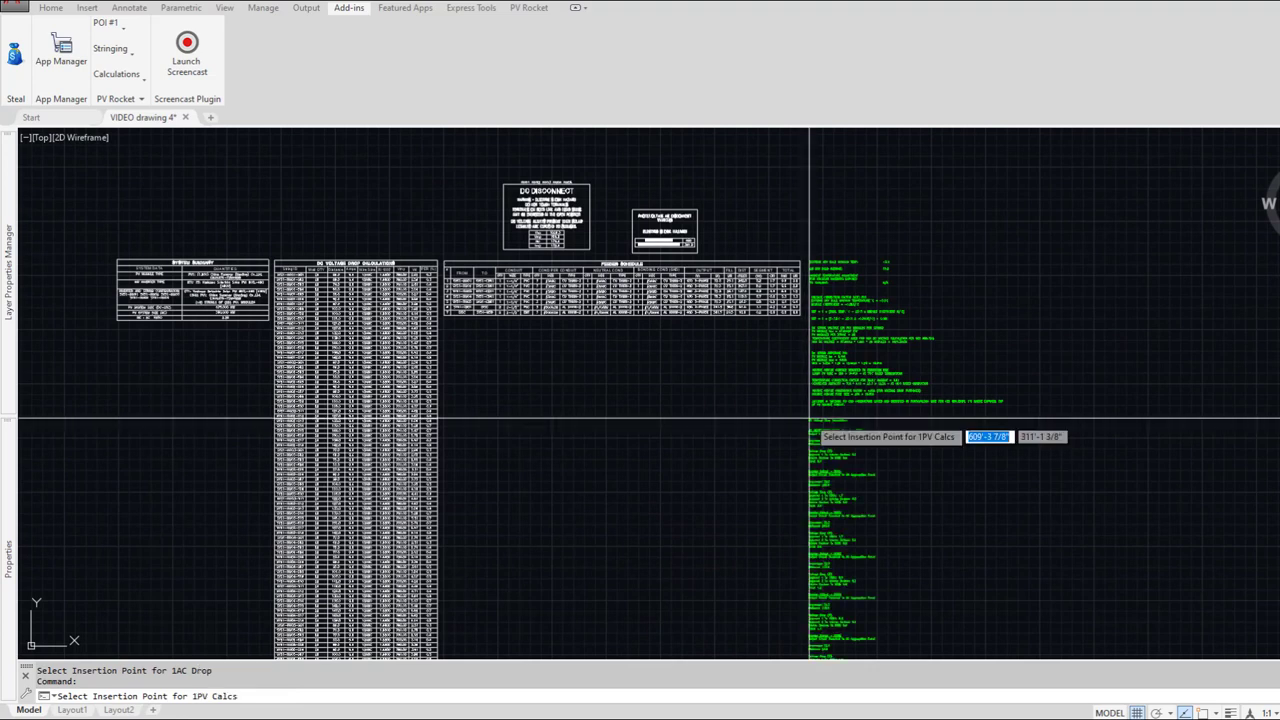
click(932, 424)
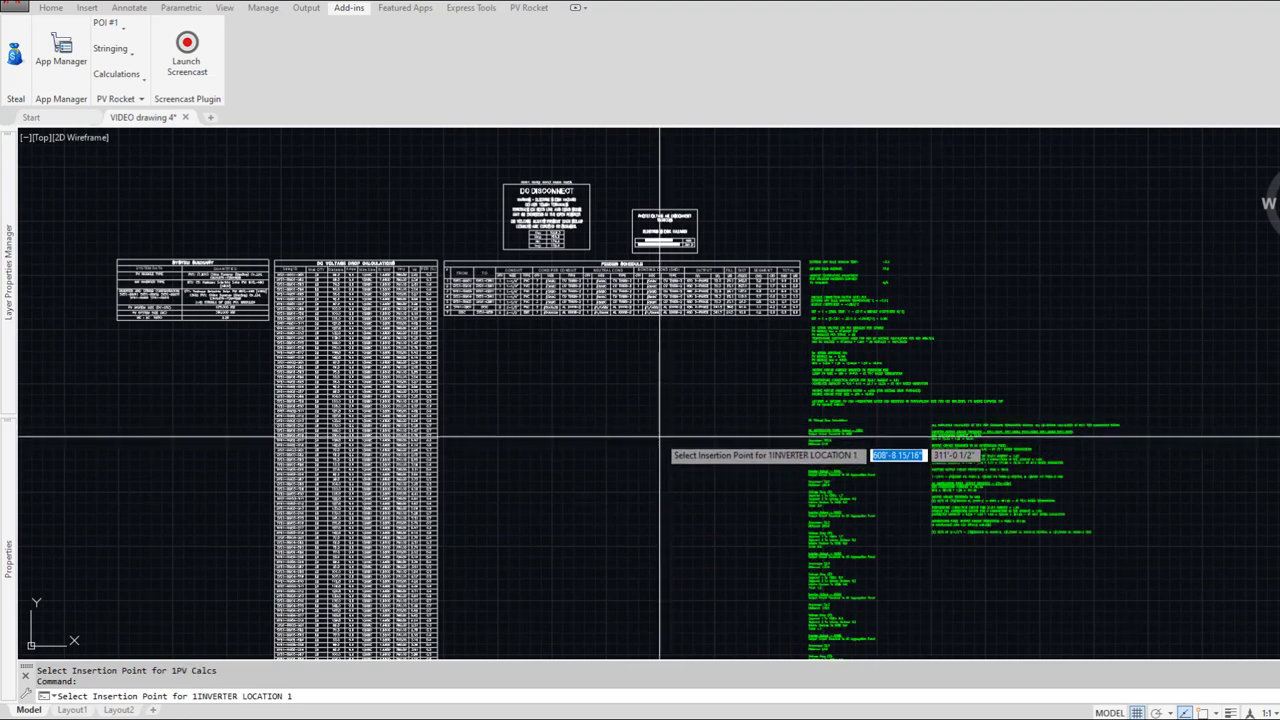
Step: Place the inverter, combiner, interim device and service diagrams right of the calculations, and the equipment schedule and AIC Calcs below the Feeder Schedule
middle_drag(764, 392, 380, 361)
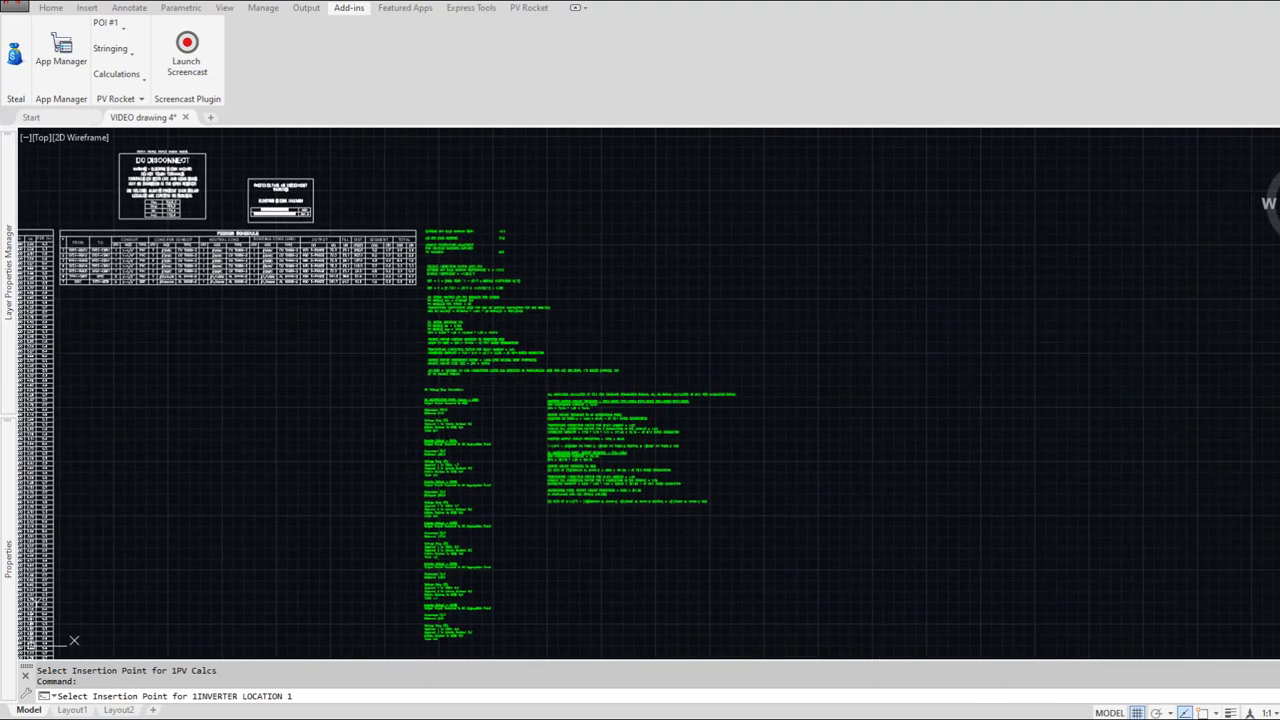
click(1009, 313)
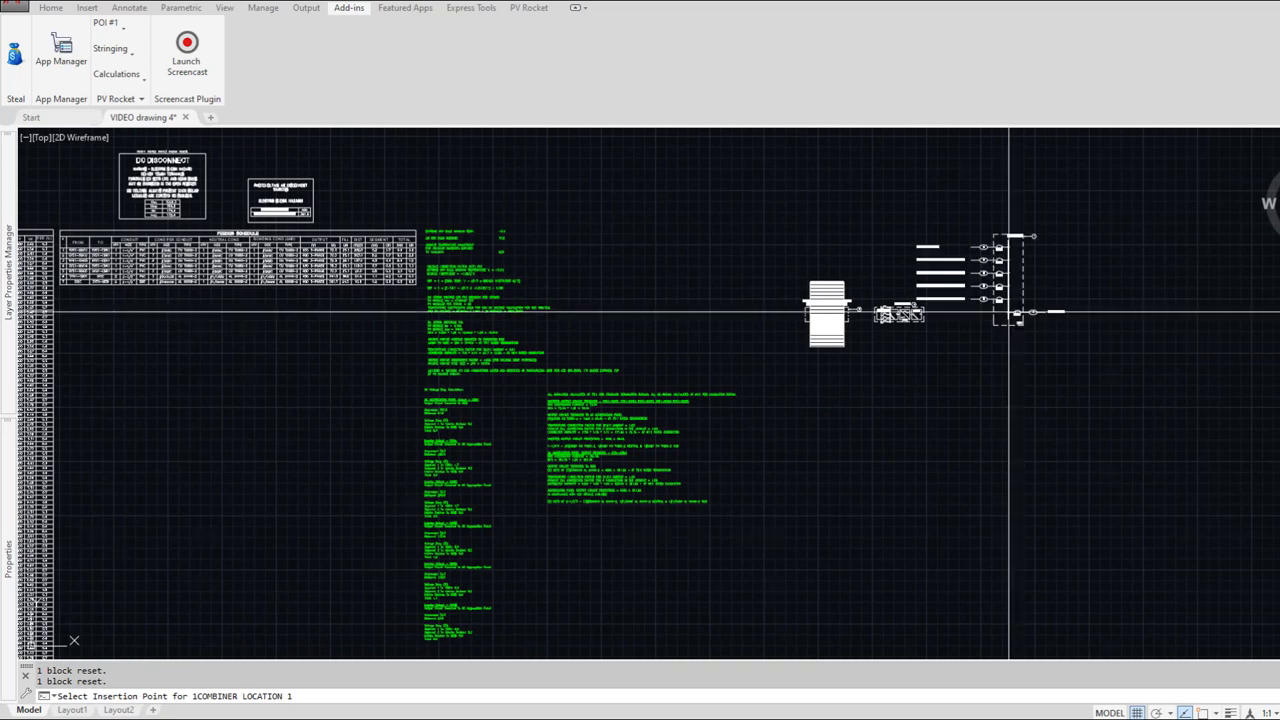
click(1110, 321)
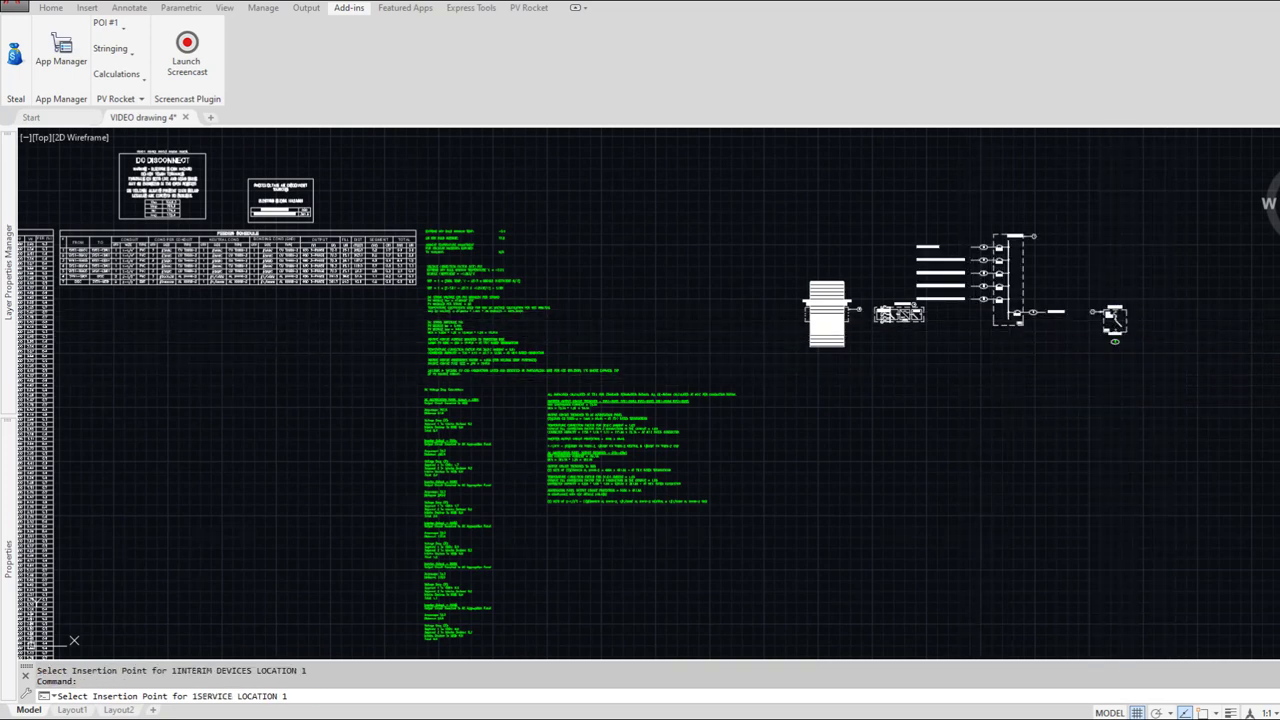
click(1168, 319)
click(70, 309)
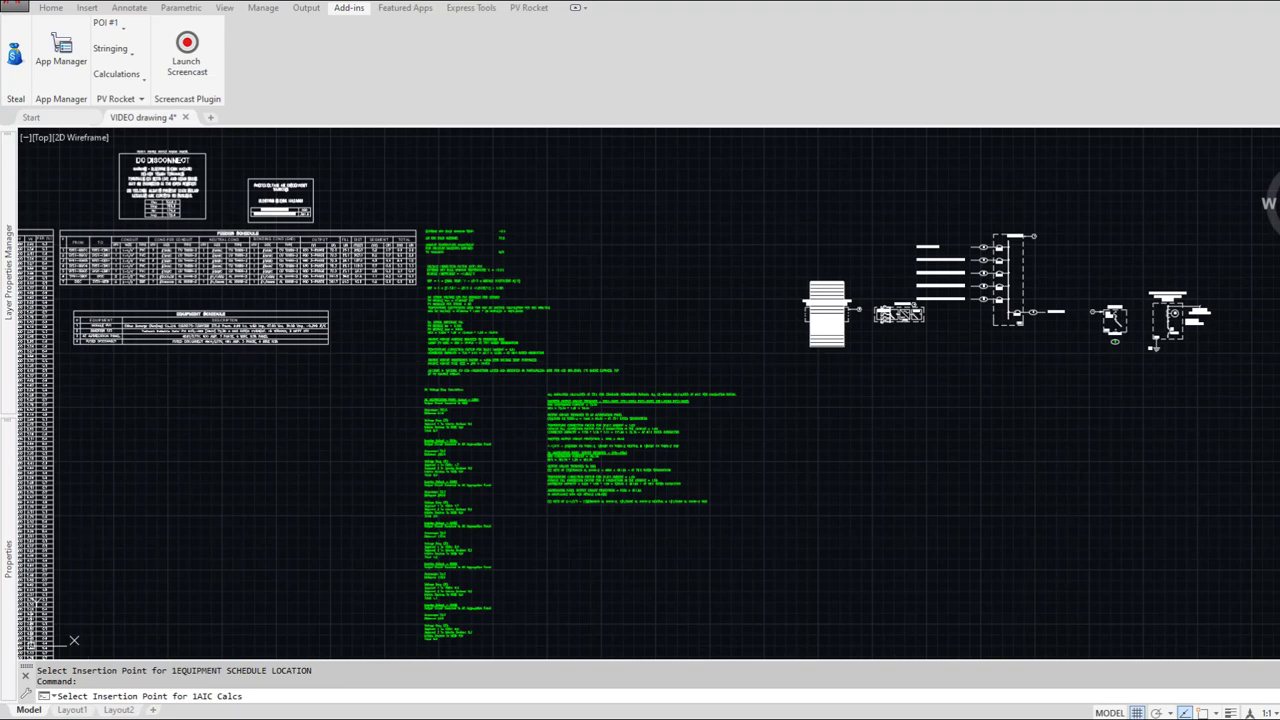
click(91, 362)
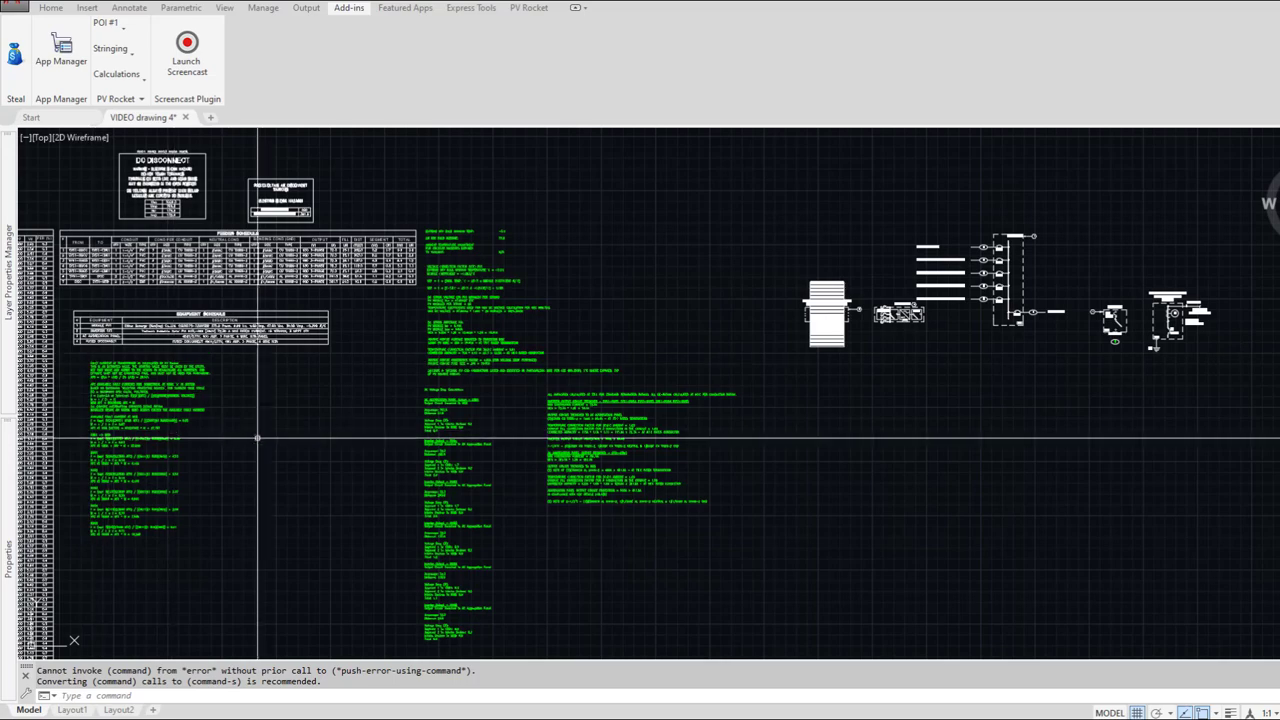
Step: Stretch the SYS1-INV01 inverter block in the one-line diagram to make its enclosure taller
scroll(240, 415, down, 3)
middle_drag(205, 443, 459, 403)
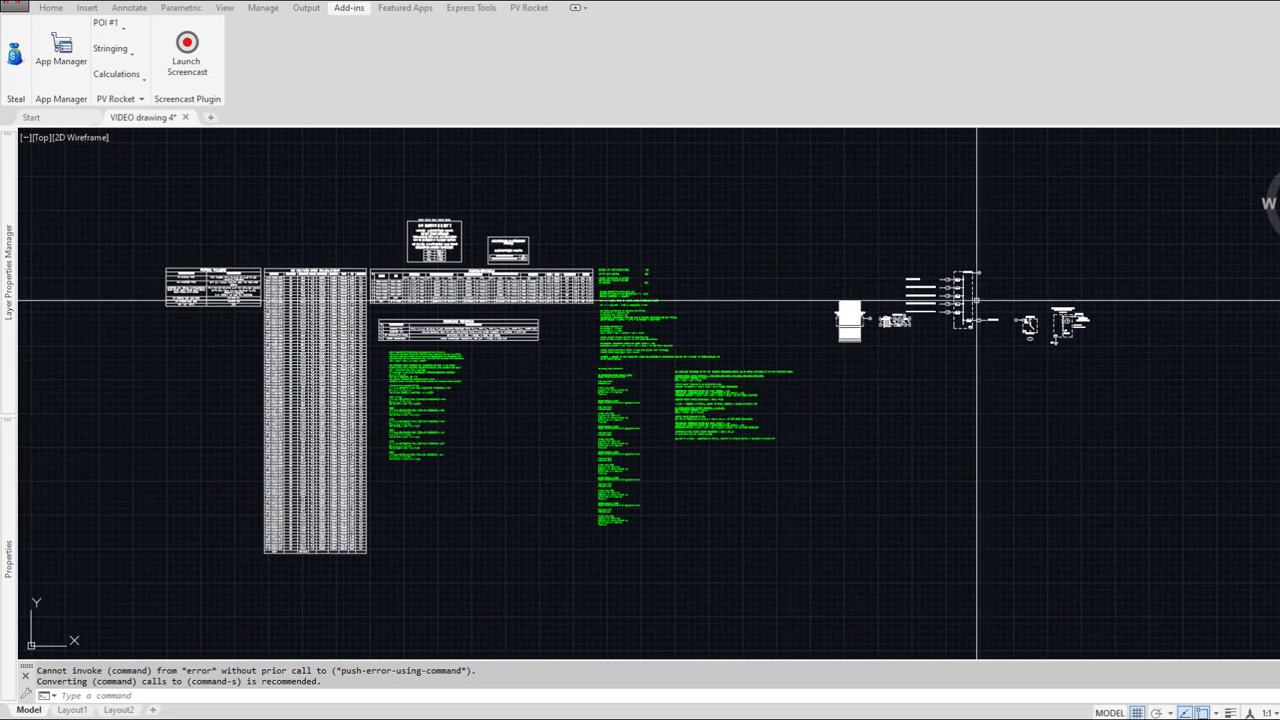
scroll(950, 315, up, 5)
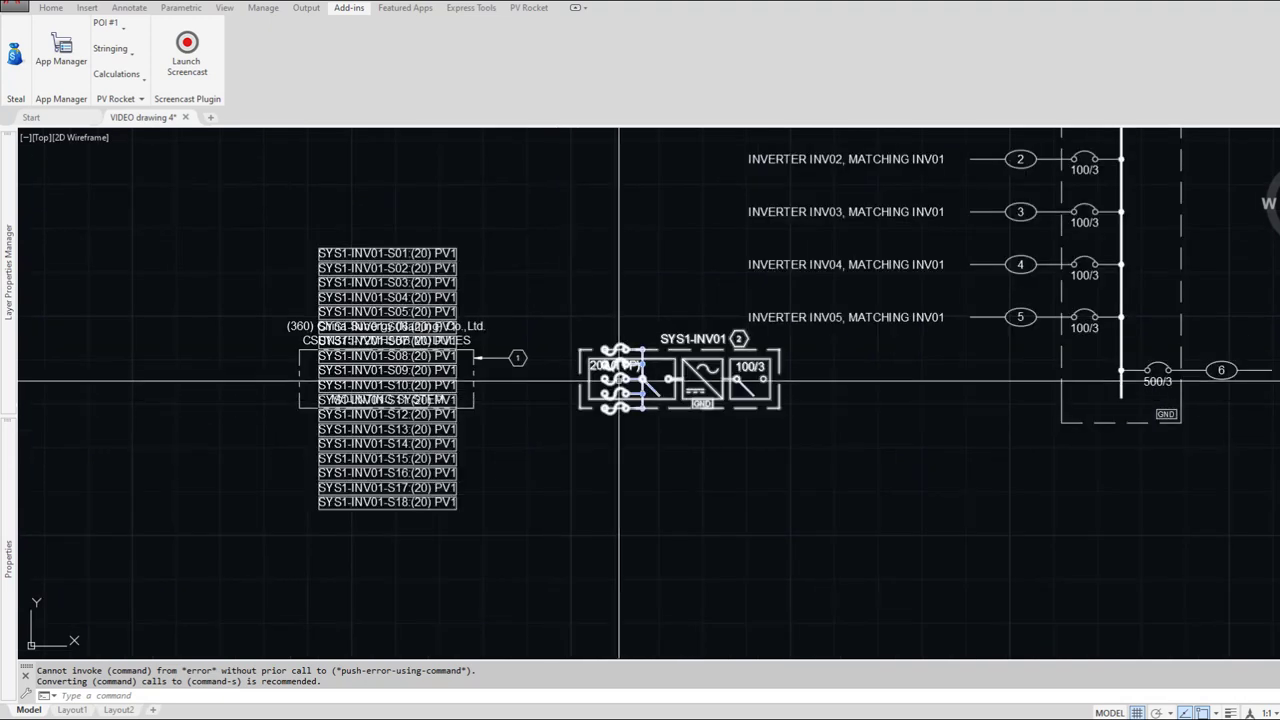
click(643, 364)
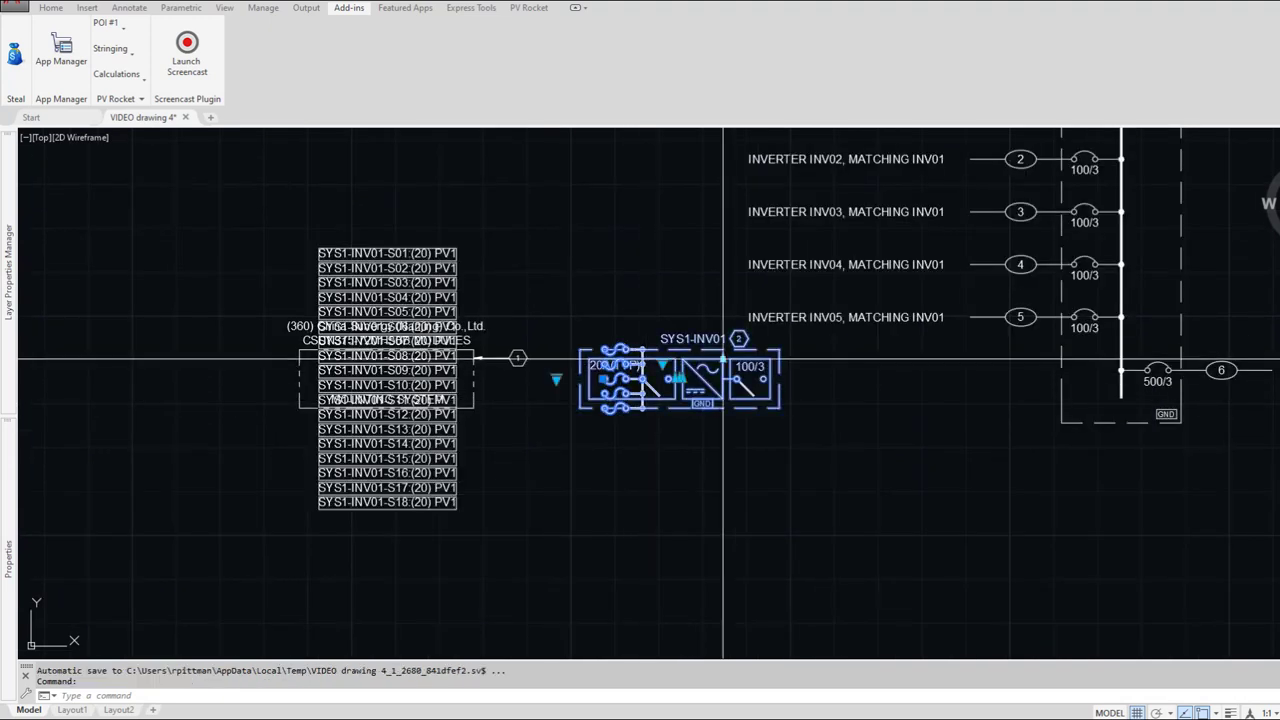
click(723, 358)
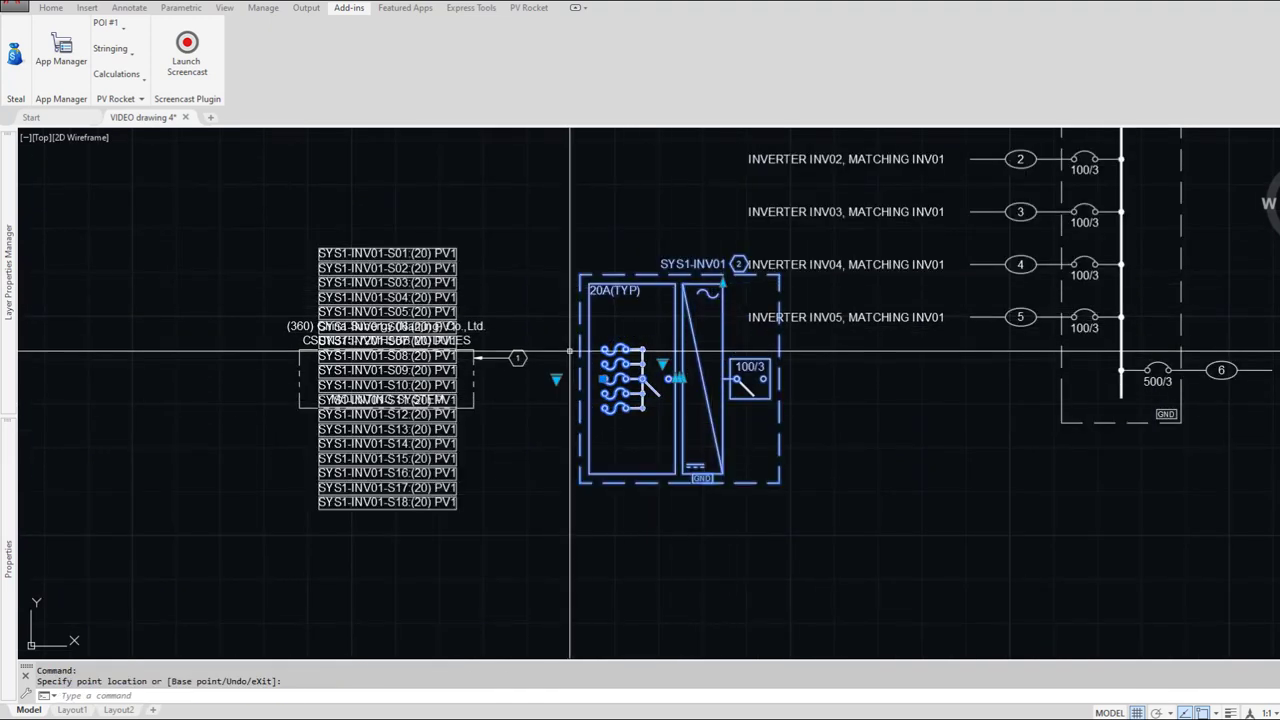
Step: Spread the overlapping fused switch groups inside the SYS1-INV01 inverter block above and below the centre group
click(688, 380)
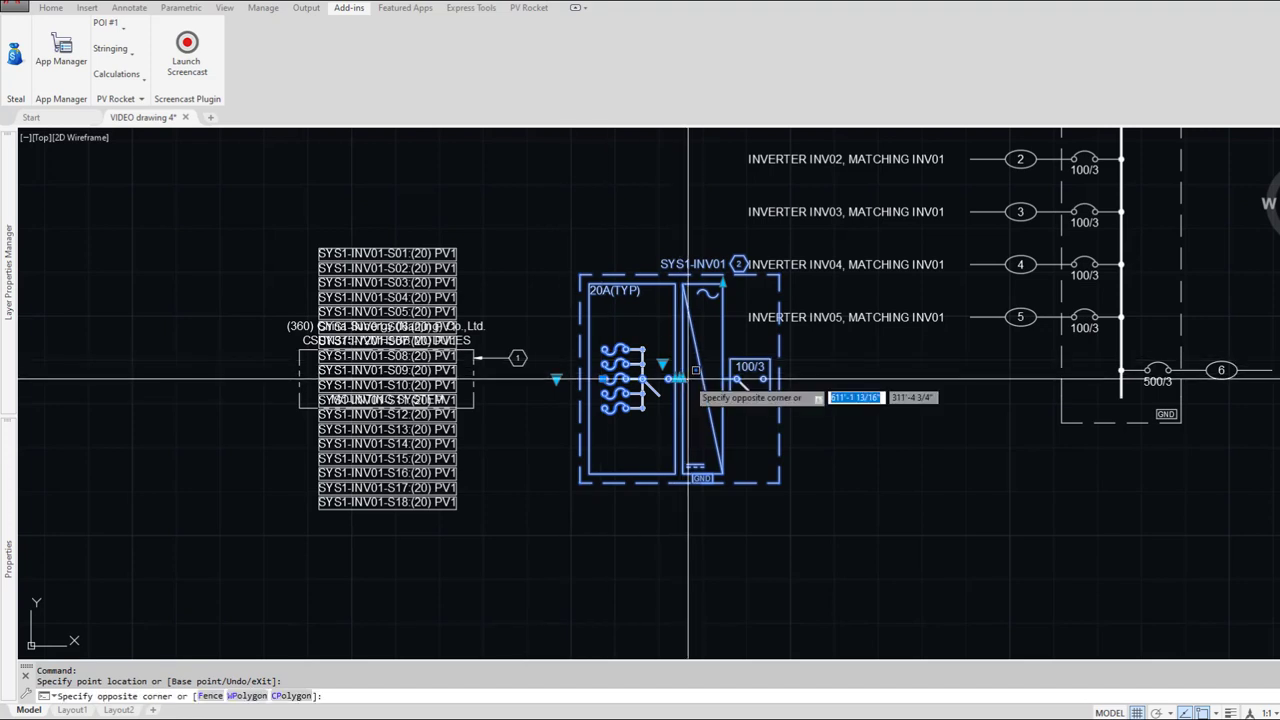
click(684, 382)
click(677, 378)
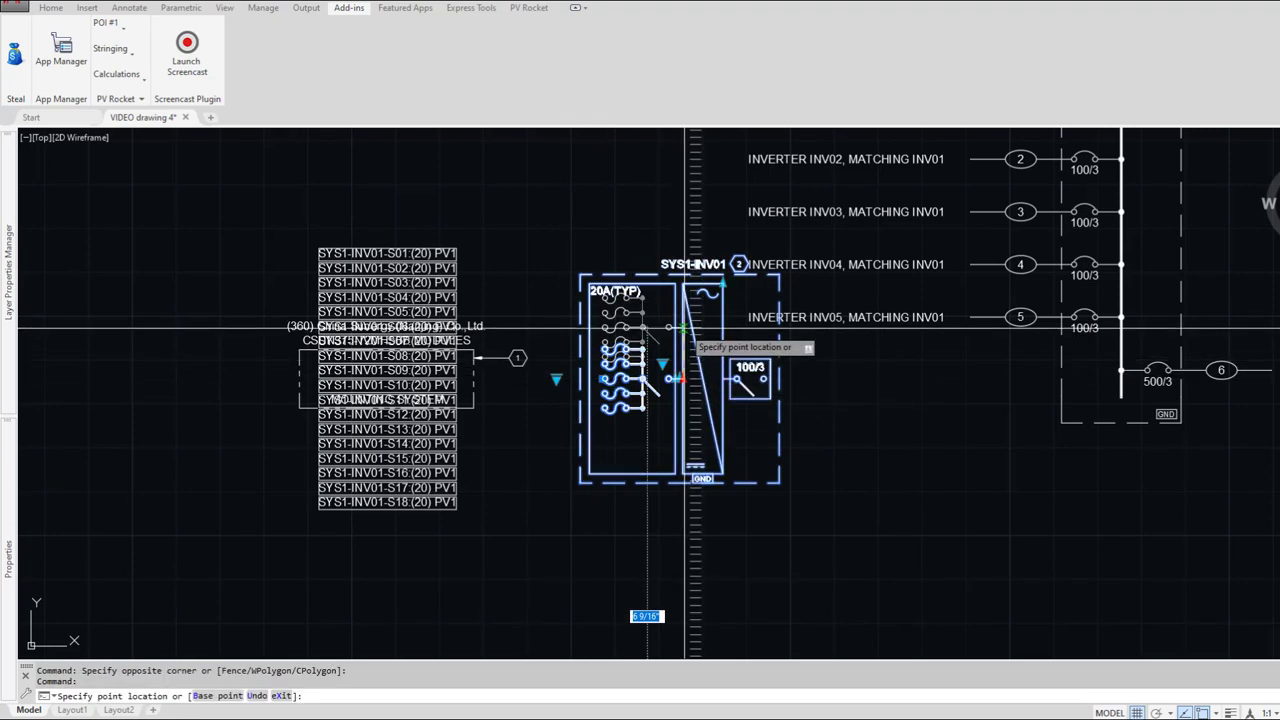
click(678, 378)
click(676, 429)
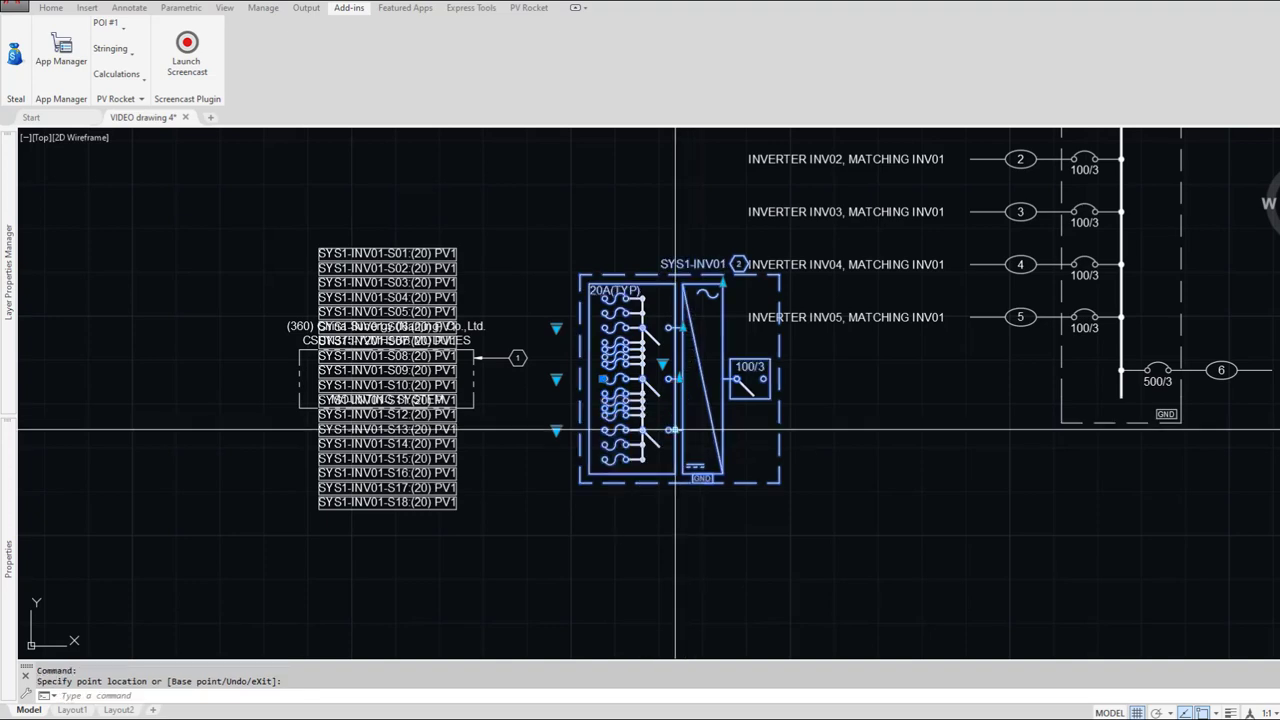
Step: Extend the PV module block's dashed frame upward and downward so it encloses strings S01 through S18
click(470, 357)
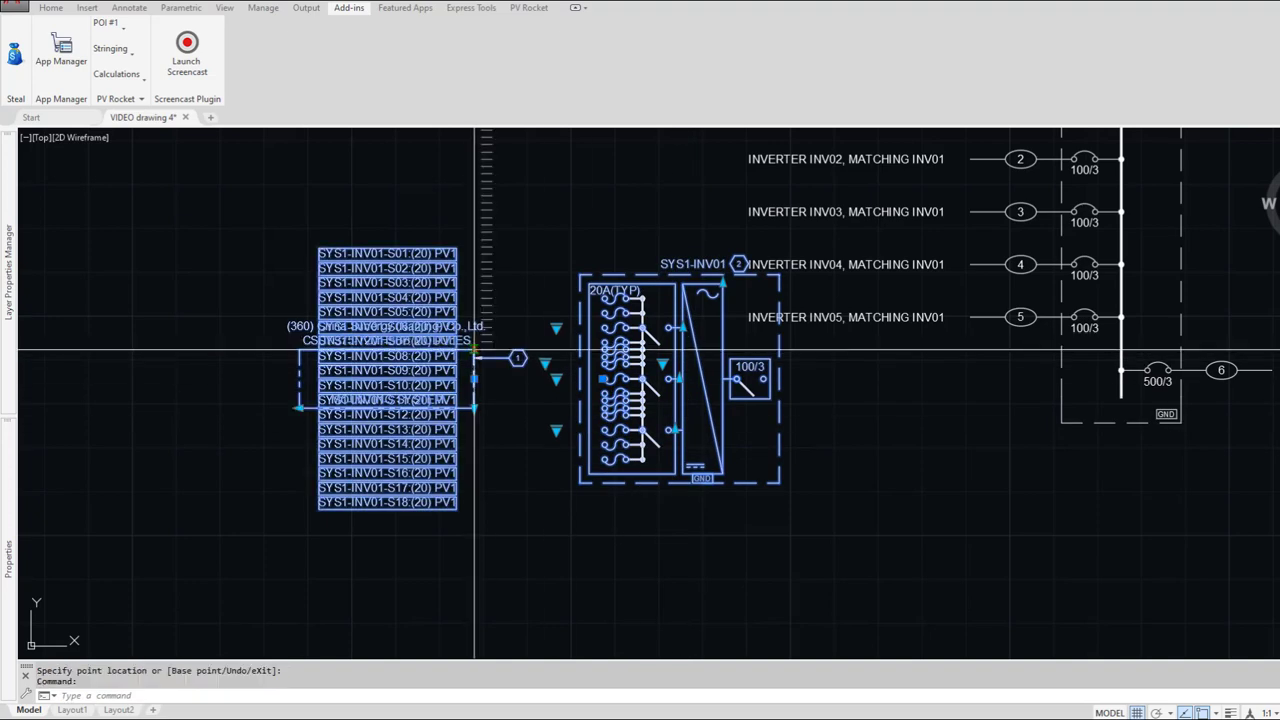
click(475, 351)
click(477, 241)
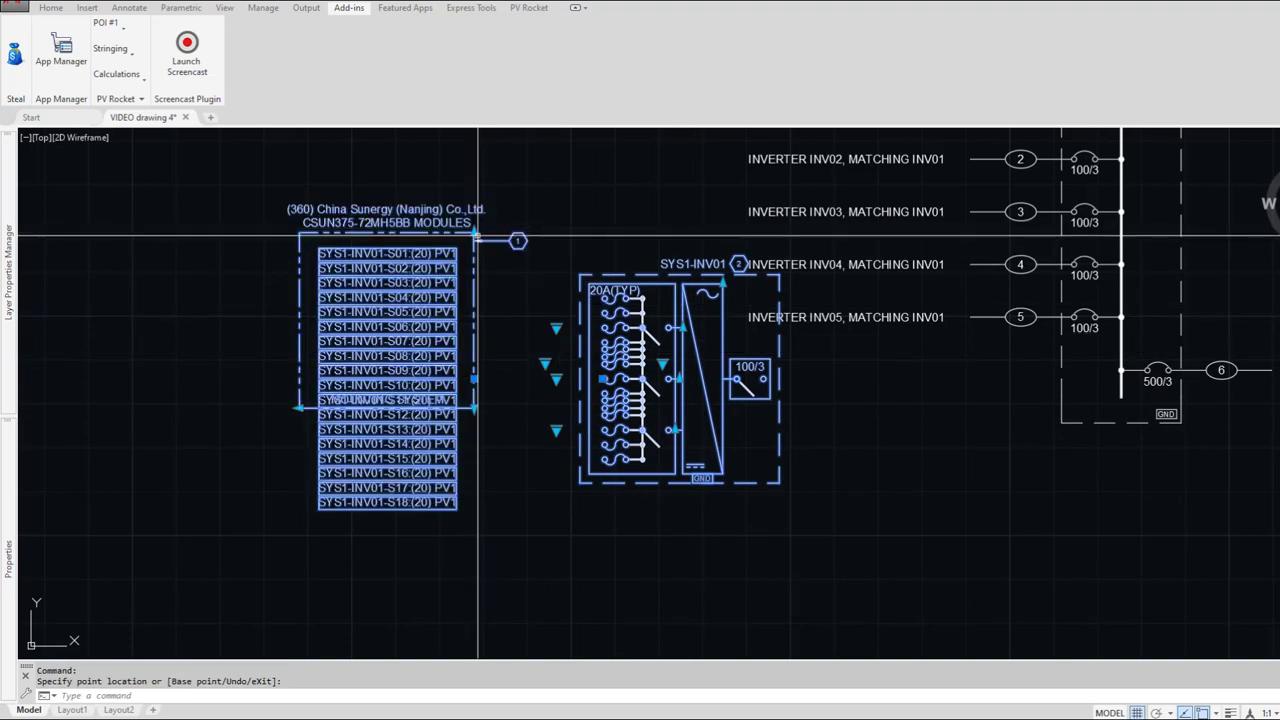
scroll(369, 364, up, 2)
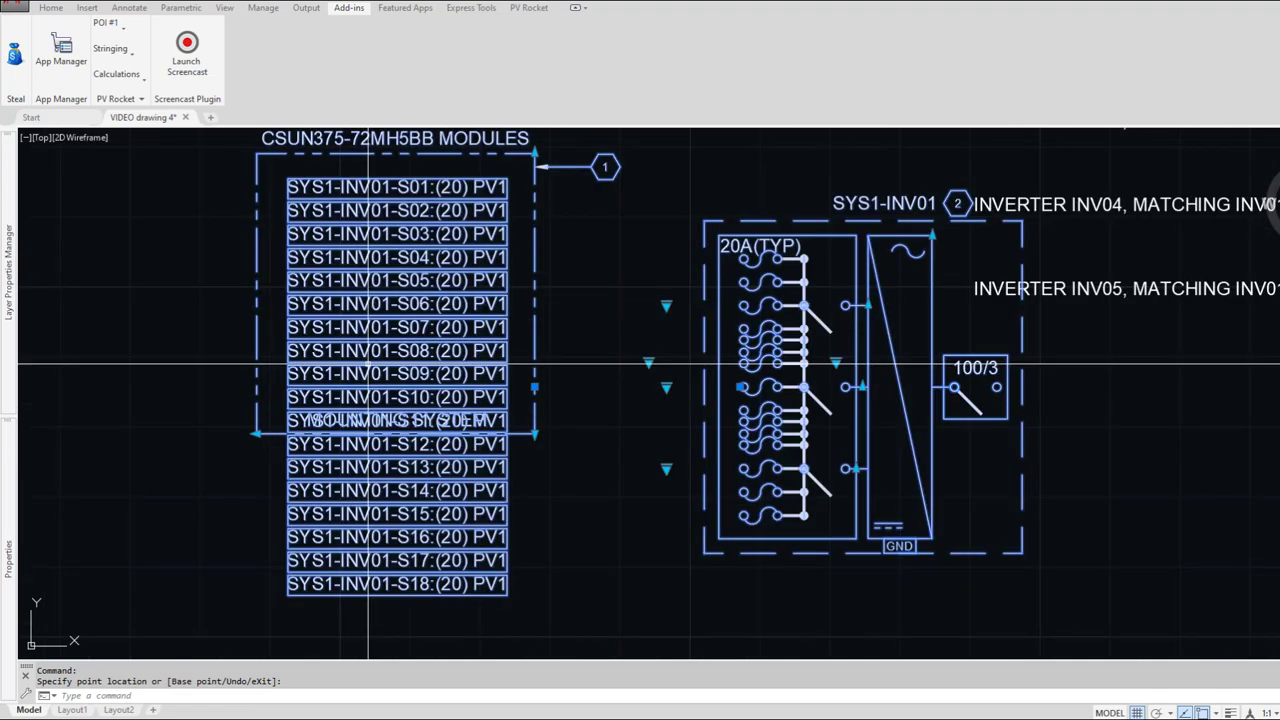
click(532, 433)
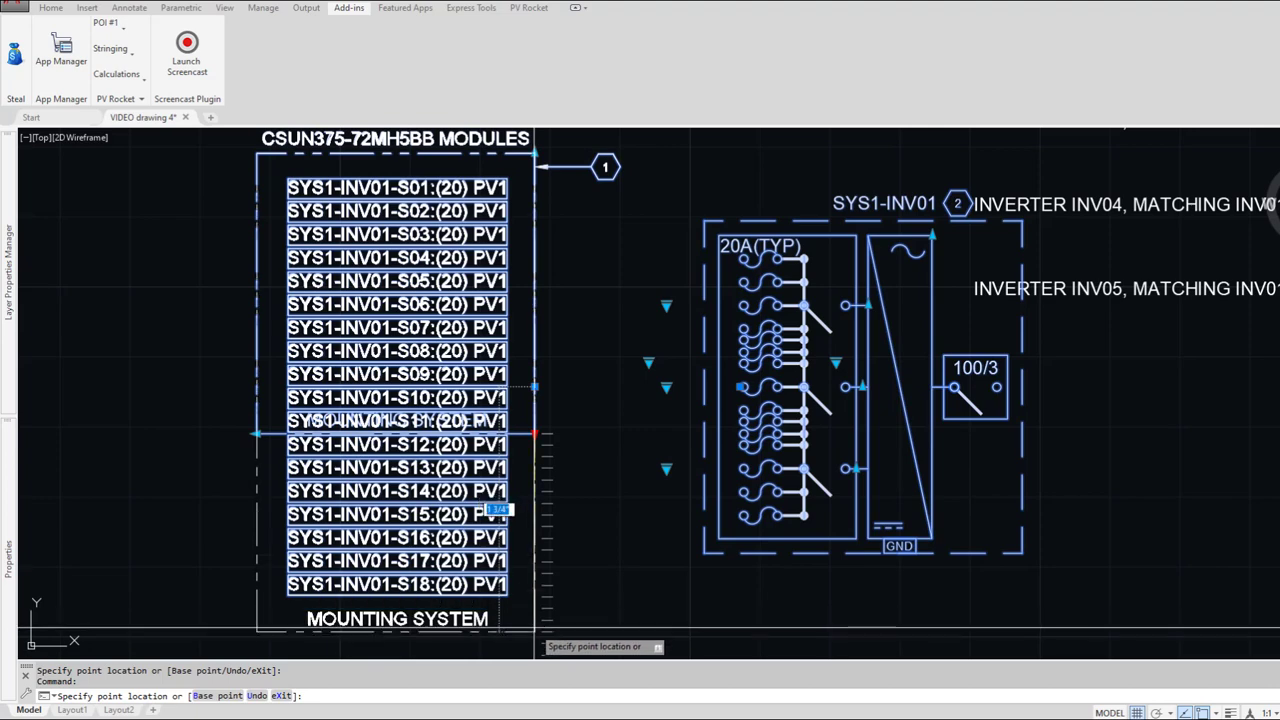
click(536, 632)
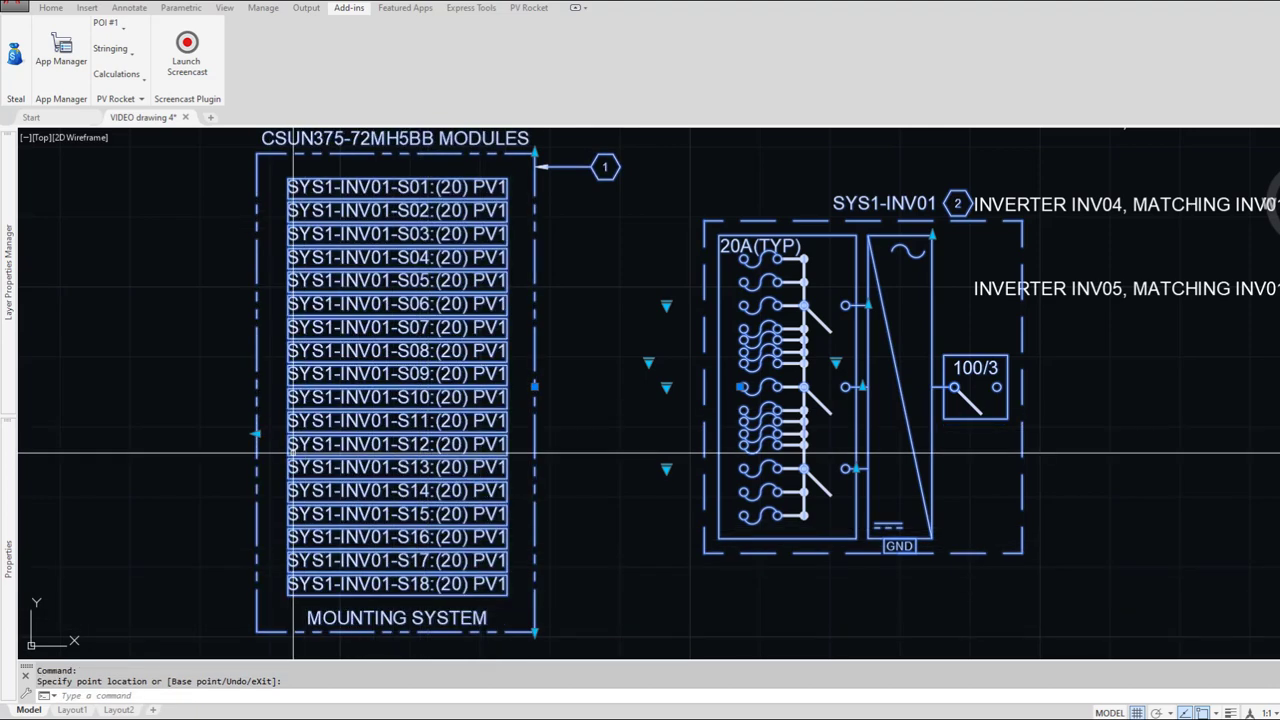
Step: Widen the PV module block so the string labels sit fully inside their boxes
scroll(267, 397, up, 6)
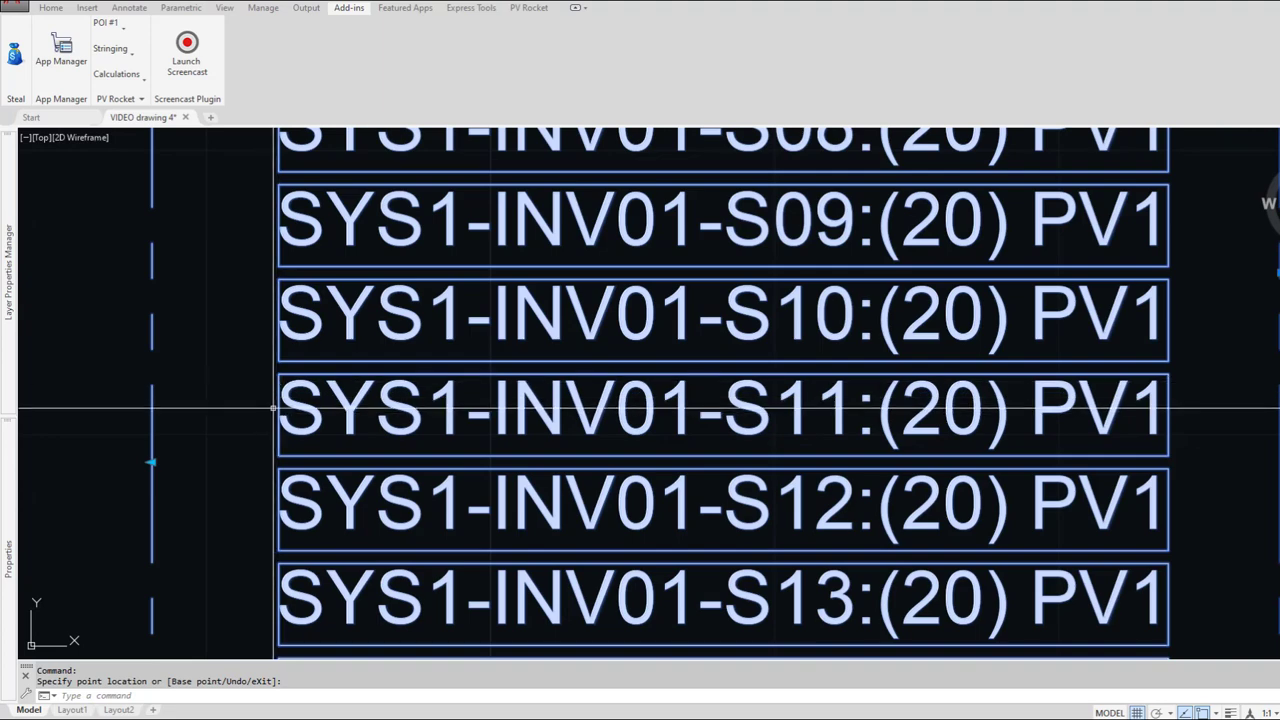
scroll(270, 402, down, 4)
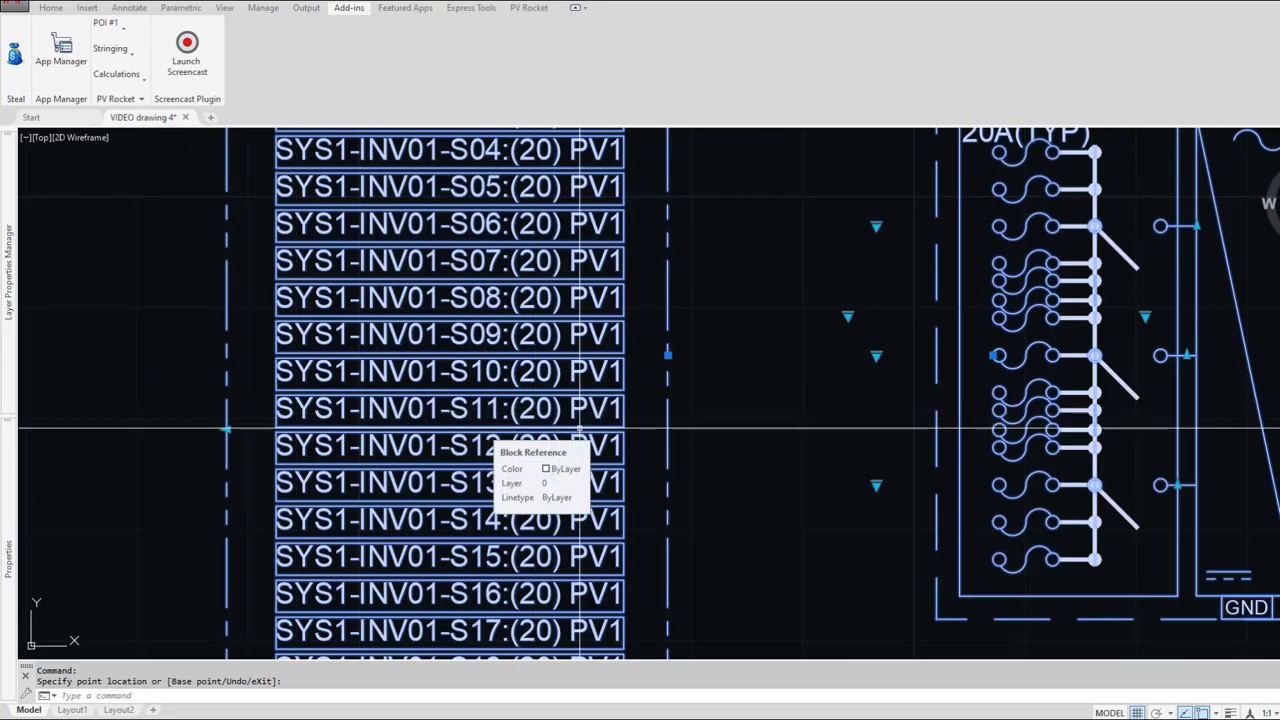
scroll(580, 428, down, 3)
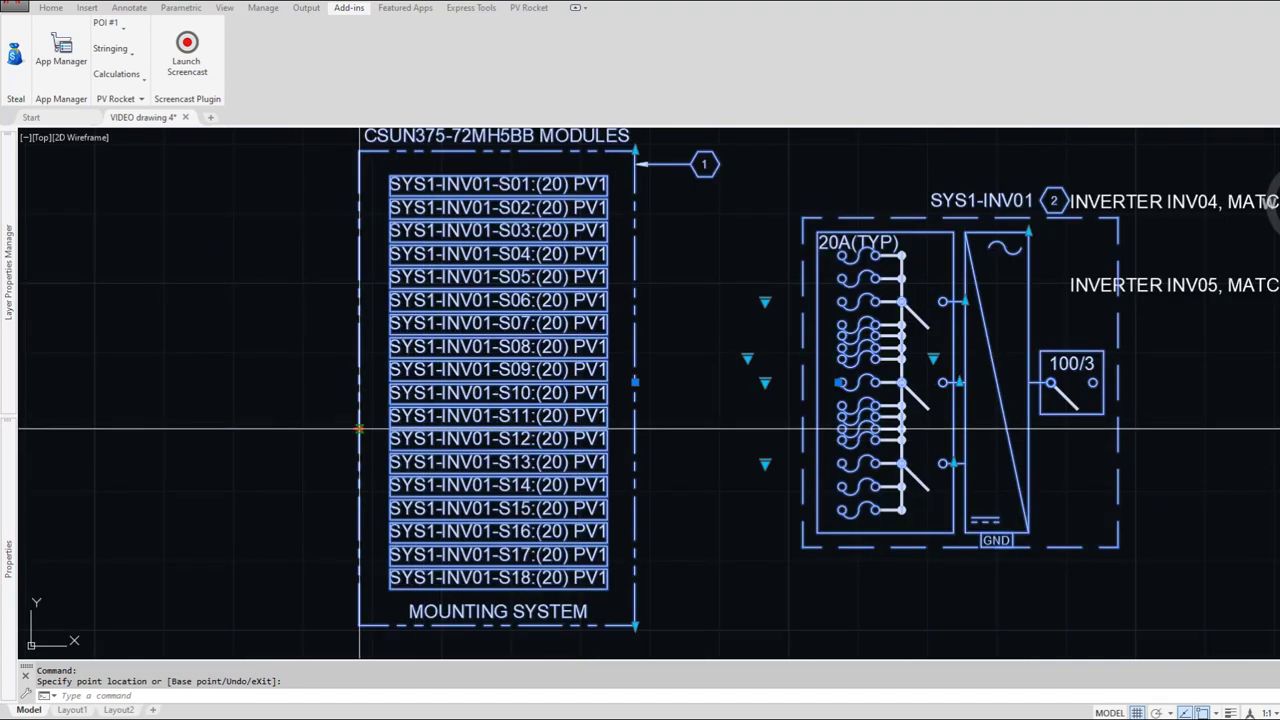
click(342, 445)
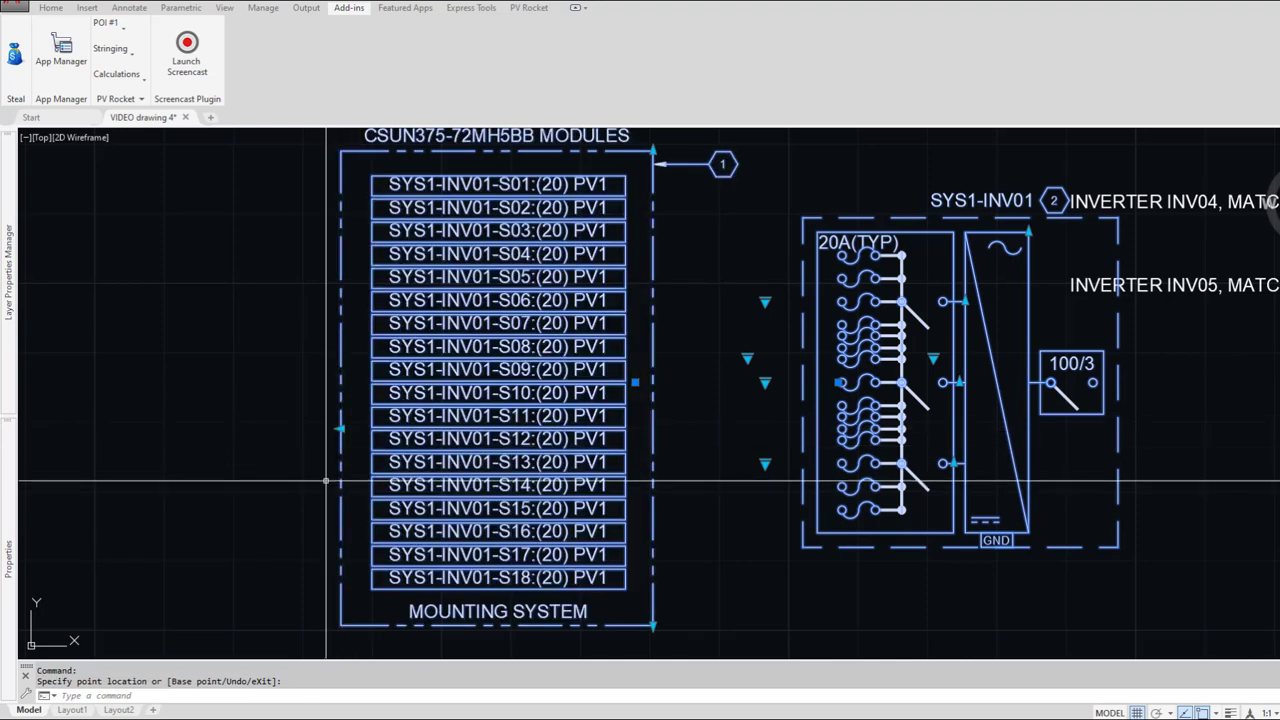
Step: Set the active point of interest to POI #2
scroll(767, 492, down, 4)
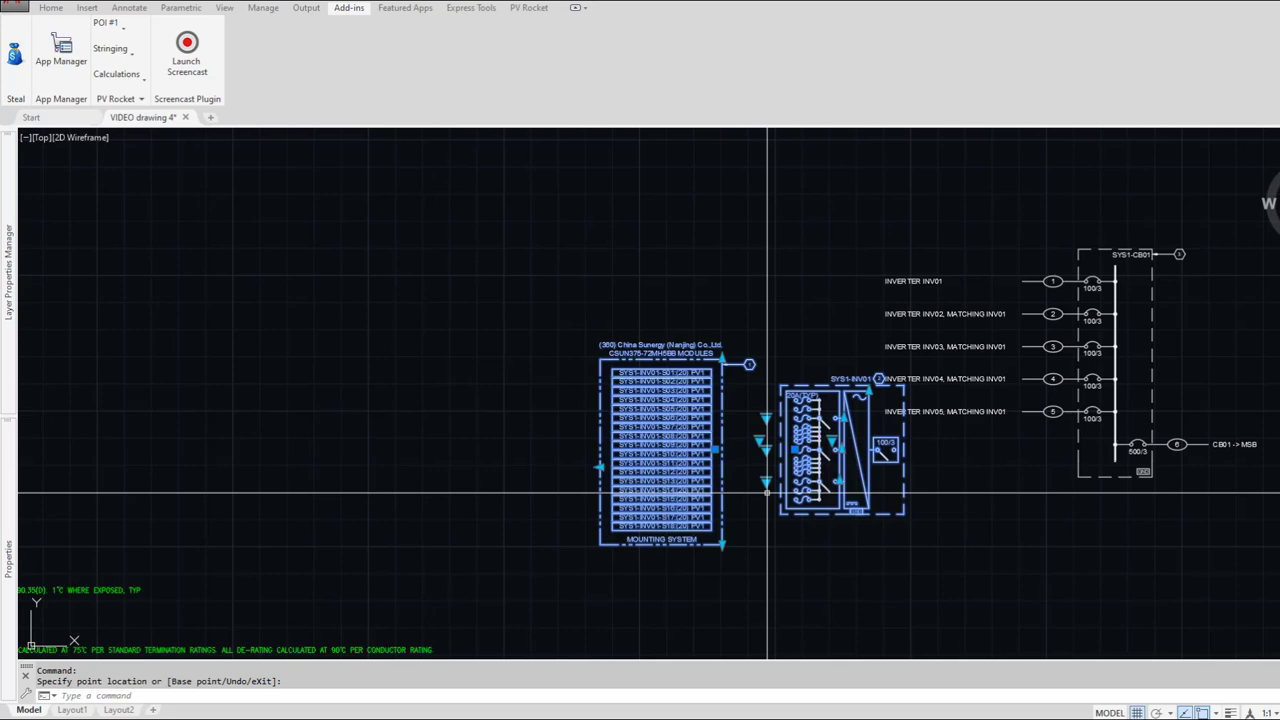
middle_drag(969, 492, 473, 505)
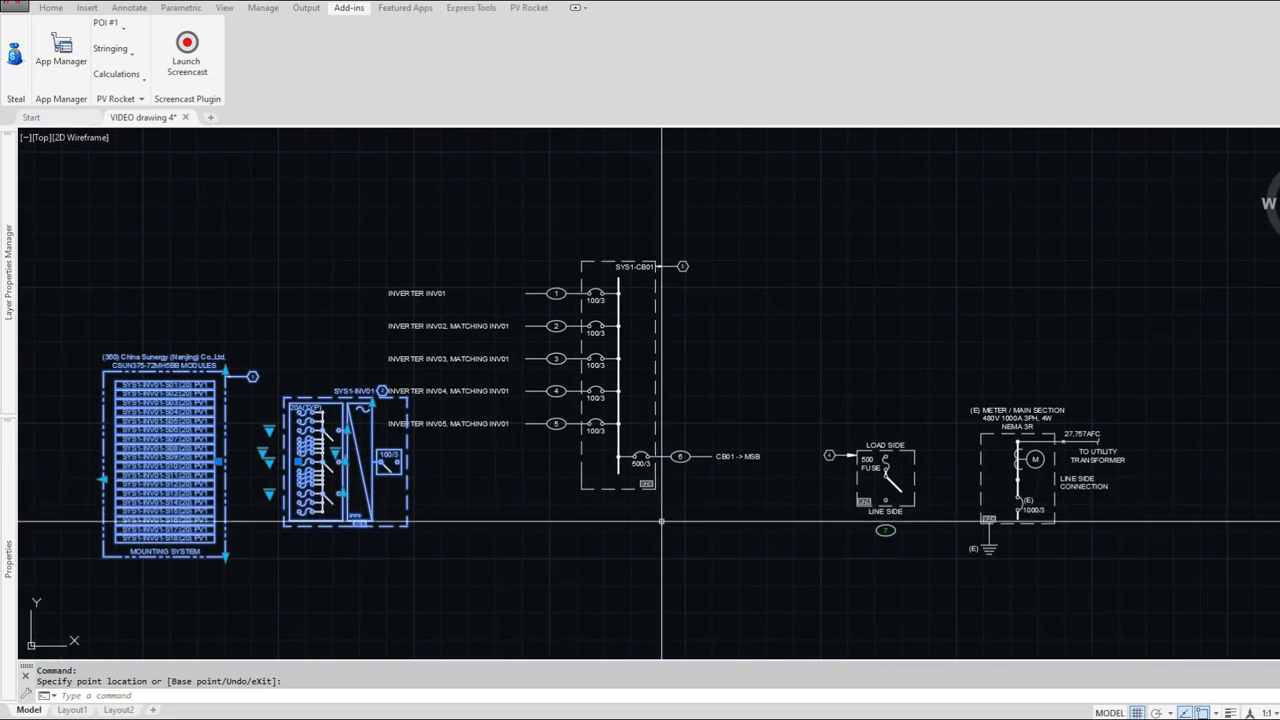
scroll(730, 523, down, 8)
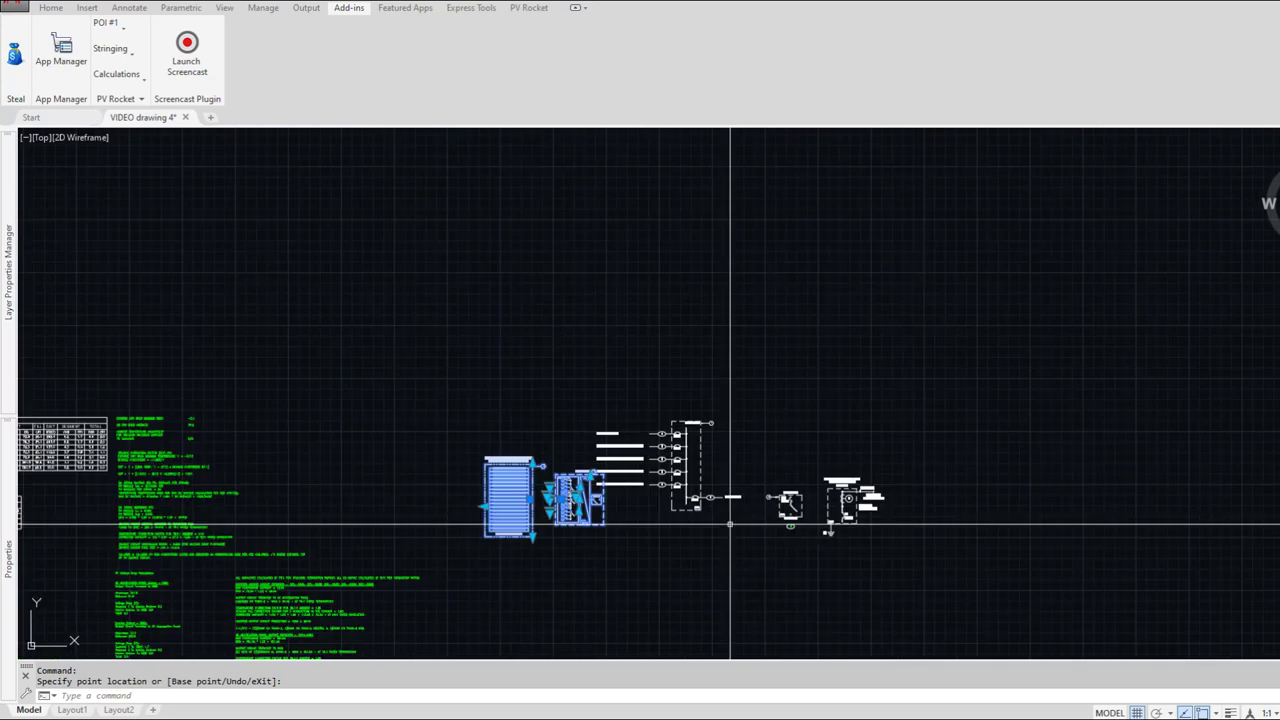
scroll(730, 523, up, 7)
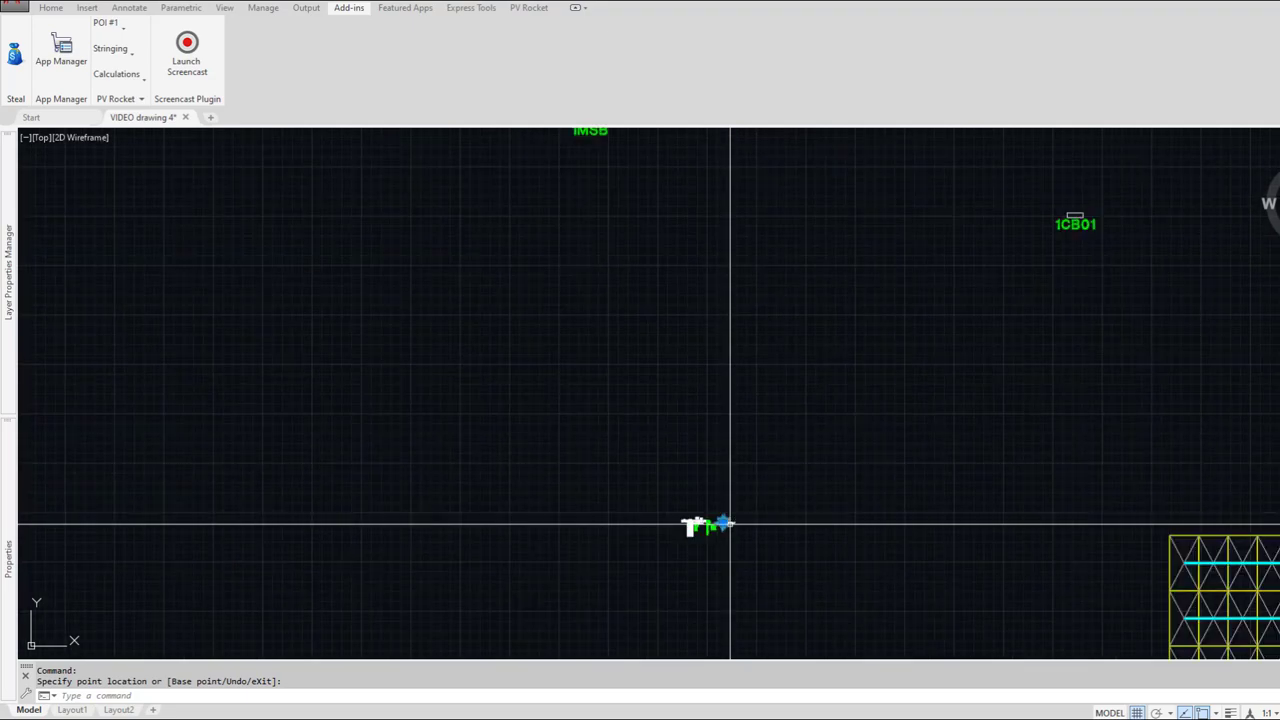
scroll(730, 523, down, 1)
middle_drag(872, 502, 437, 356)
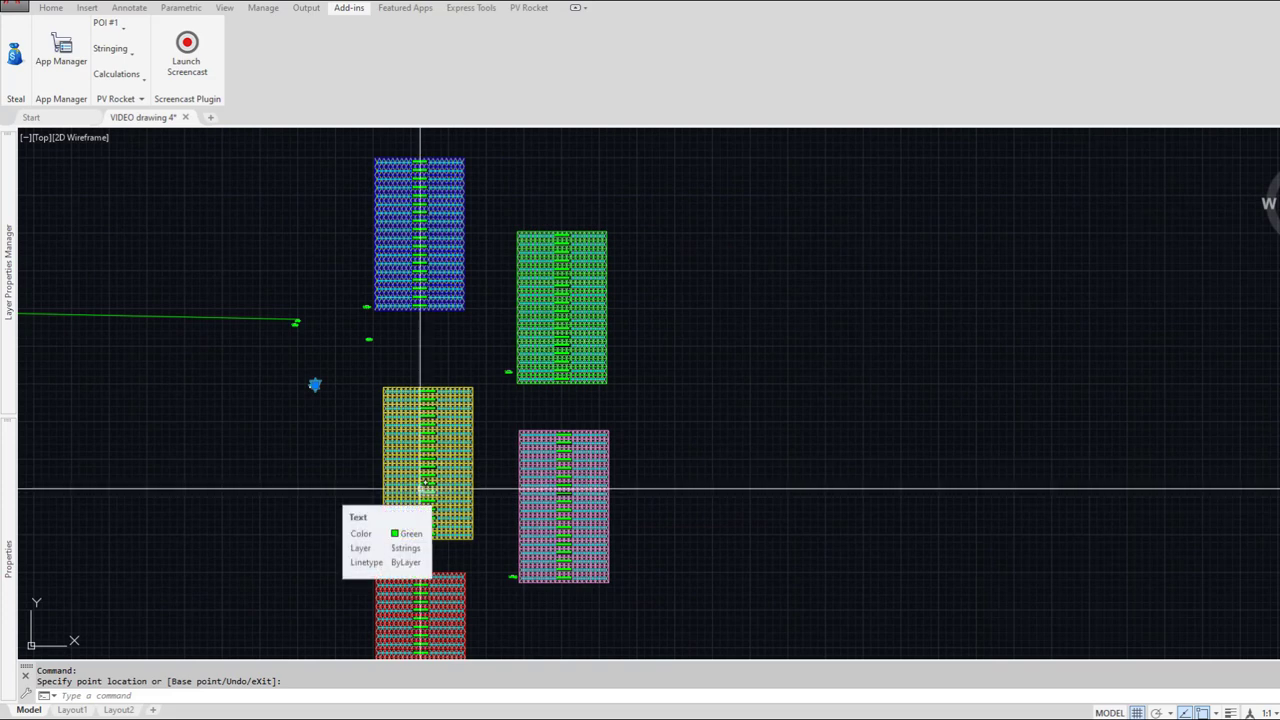
click(125, 27)
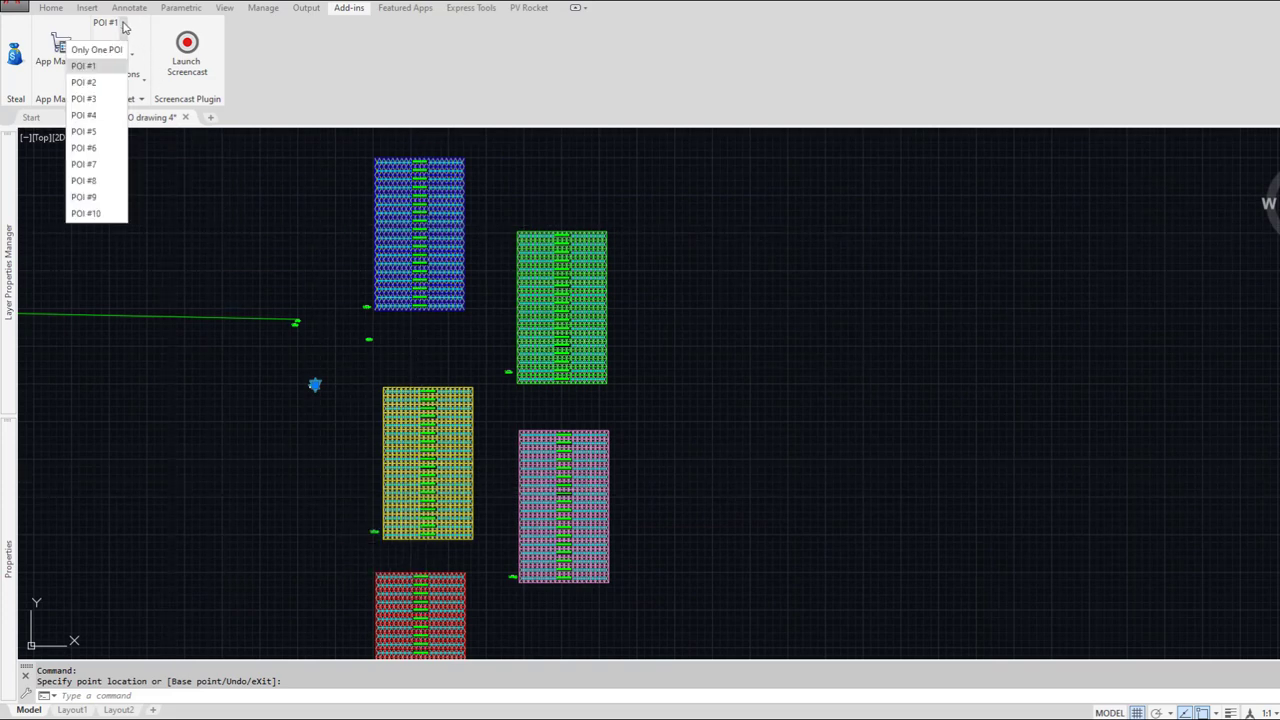
click(99, 82)
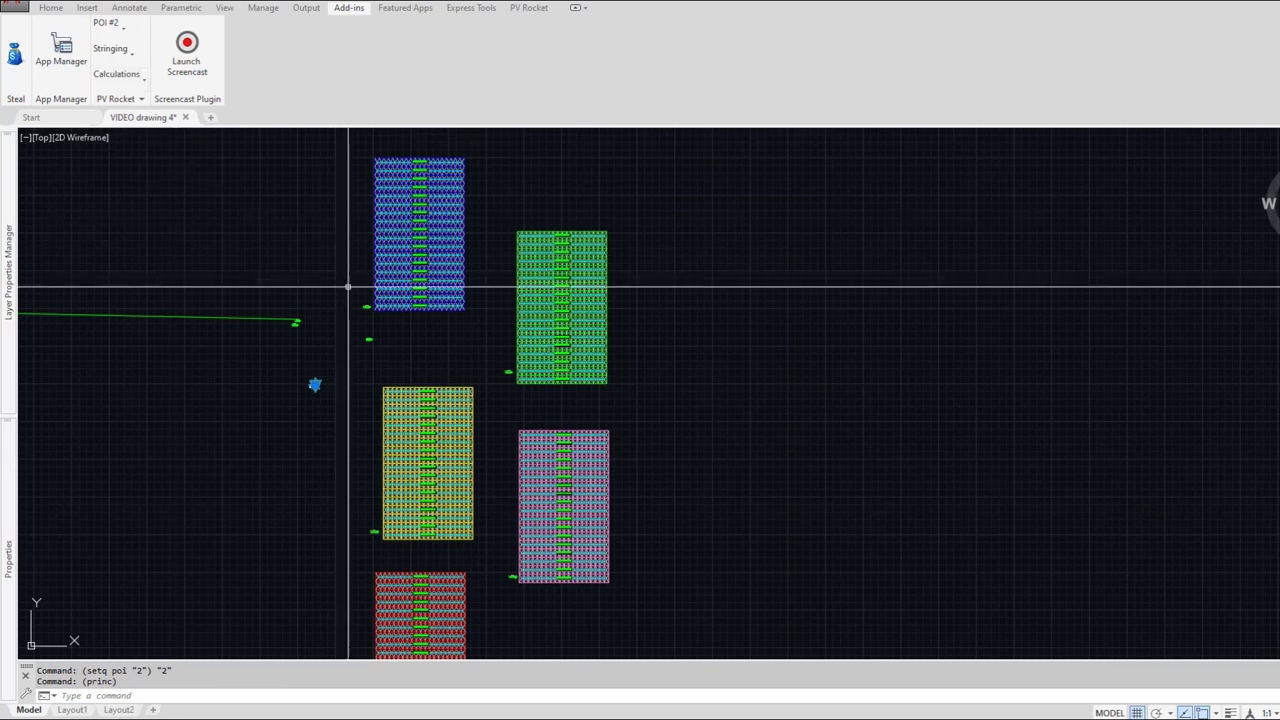
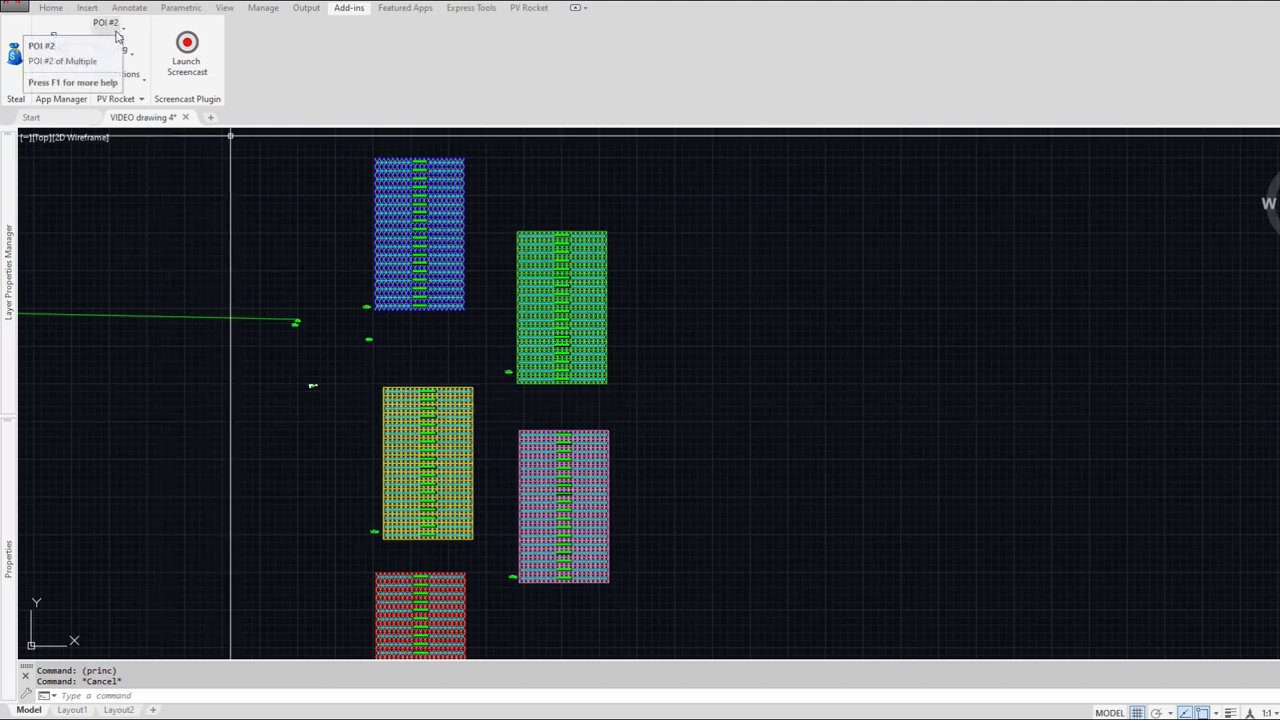
click(123, 33)
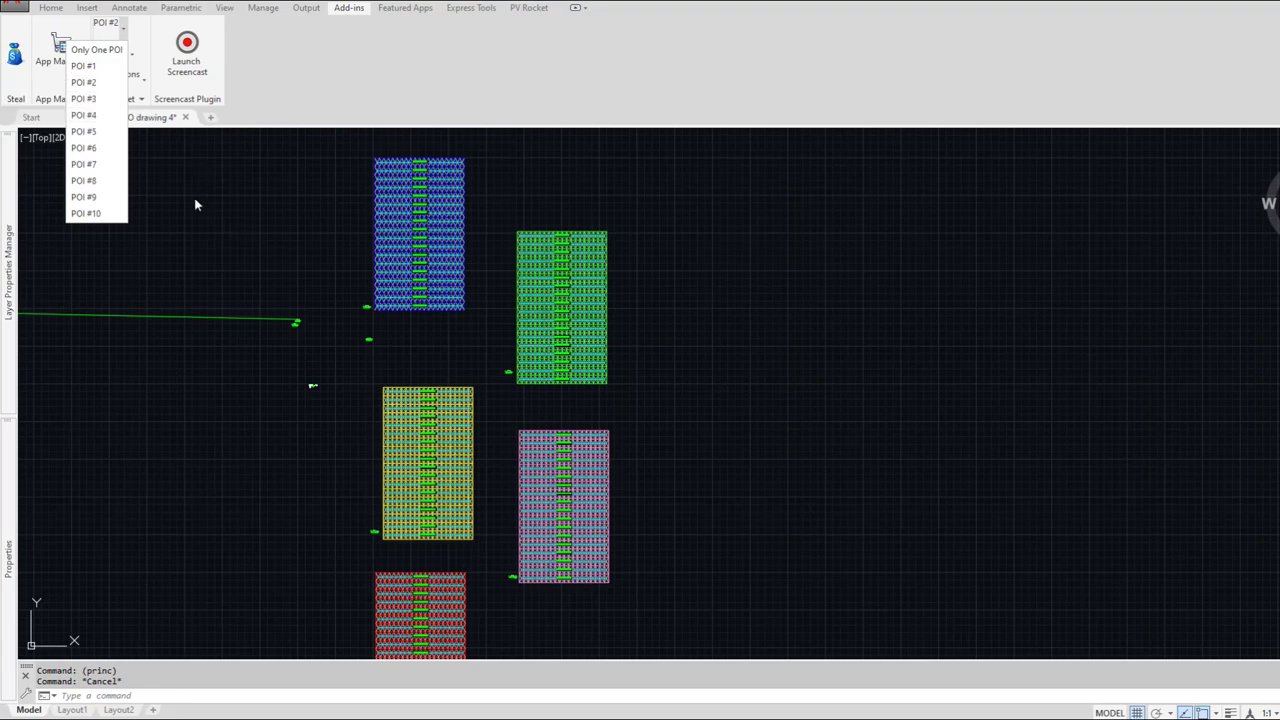
click(96, 84)
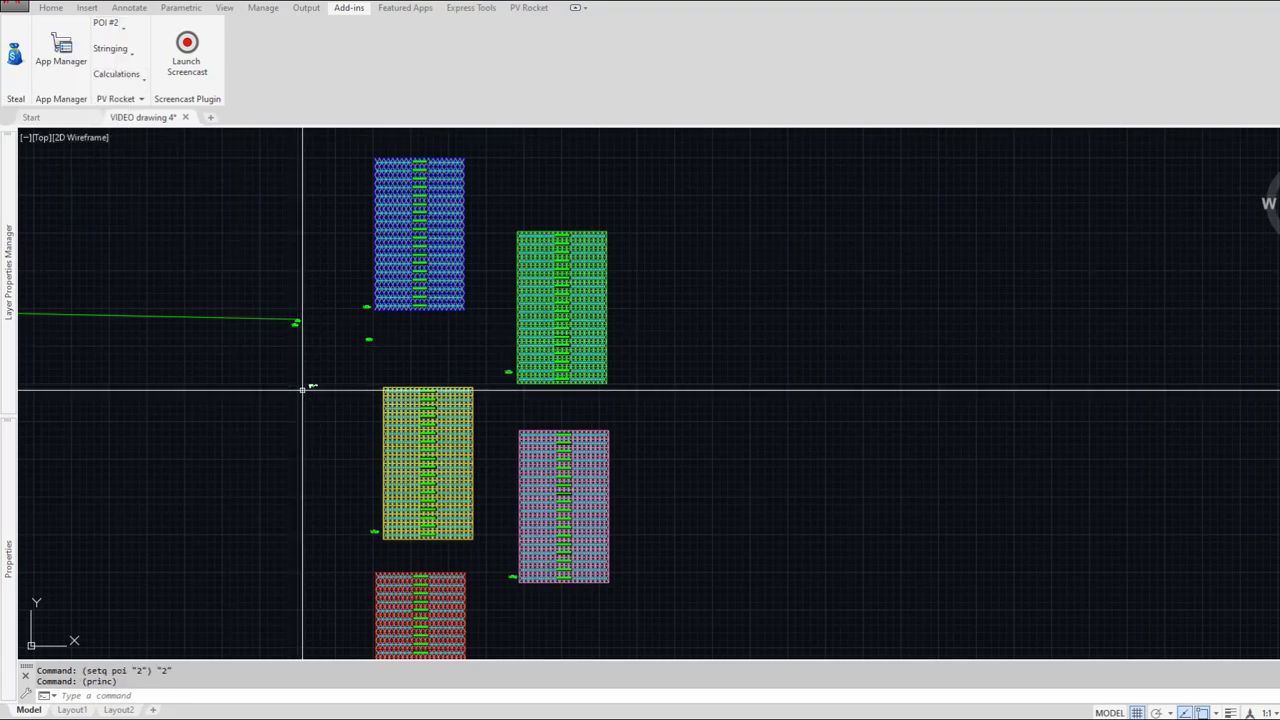
Step: Examine the inserted tables, calculation notes and one-line diagram of POI #1
scroll(482, 280, up, 5)
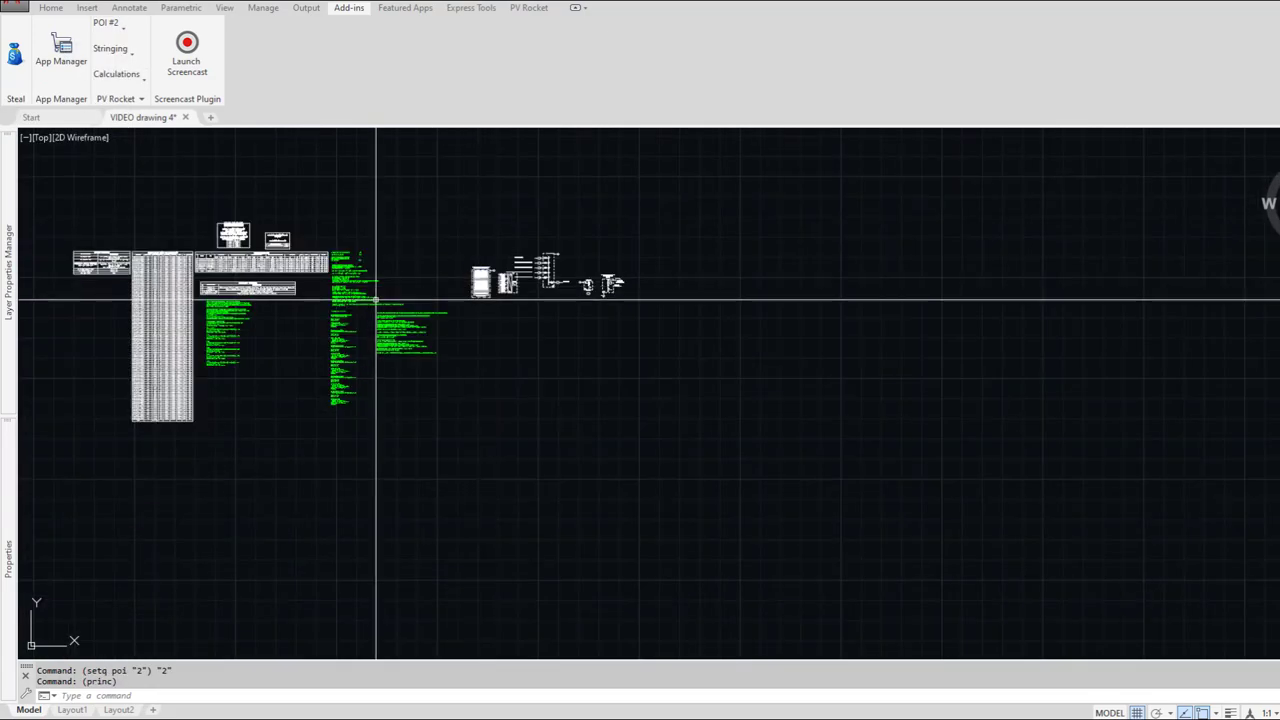
scroll(377, 296, up, 5)
scroll(373, 303, down, 5)
scroll(551, 263, up, 5)
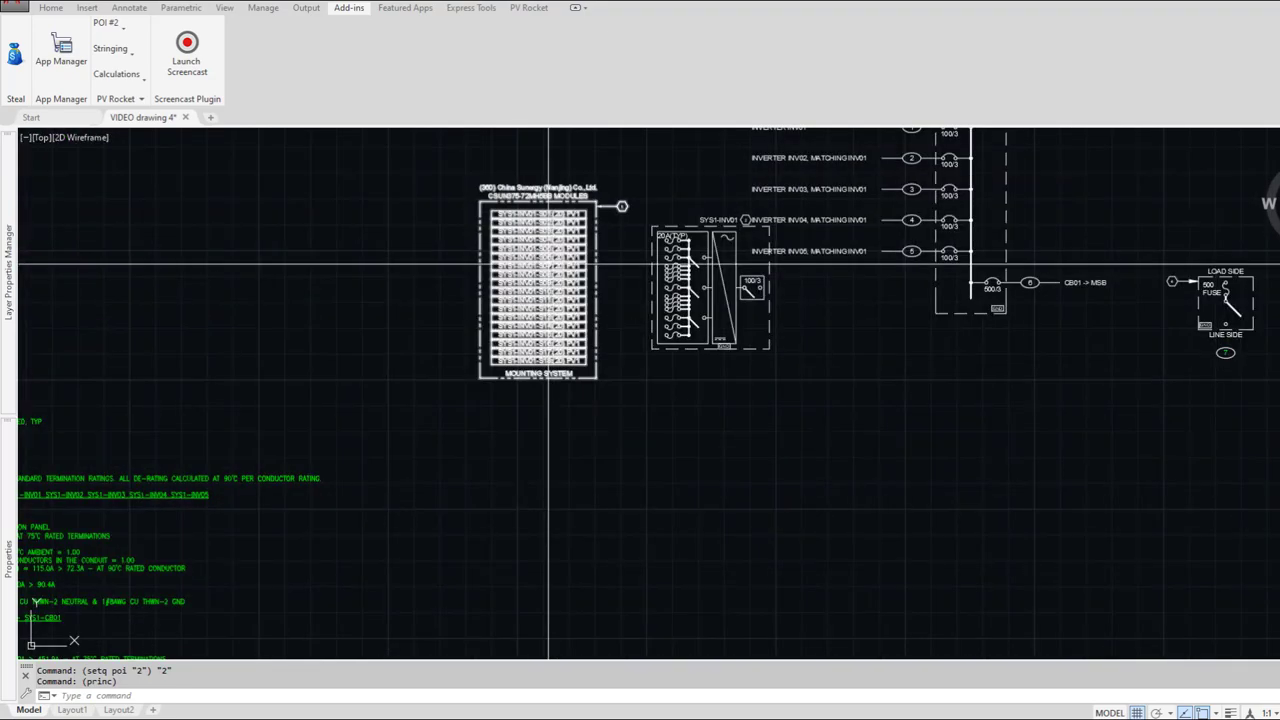
scroll(590, 225, down, 6)
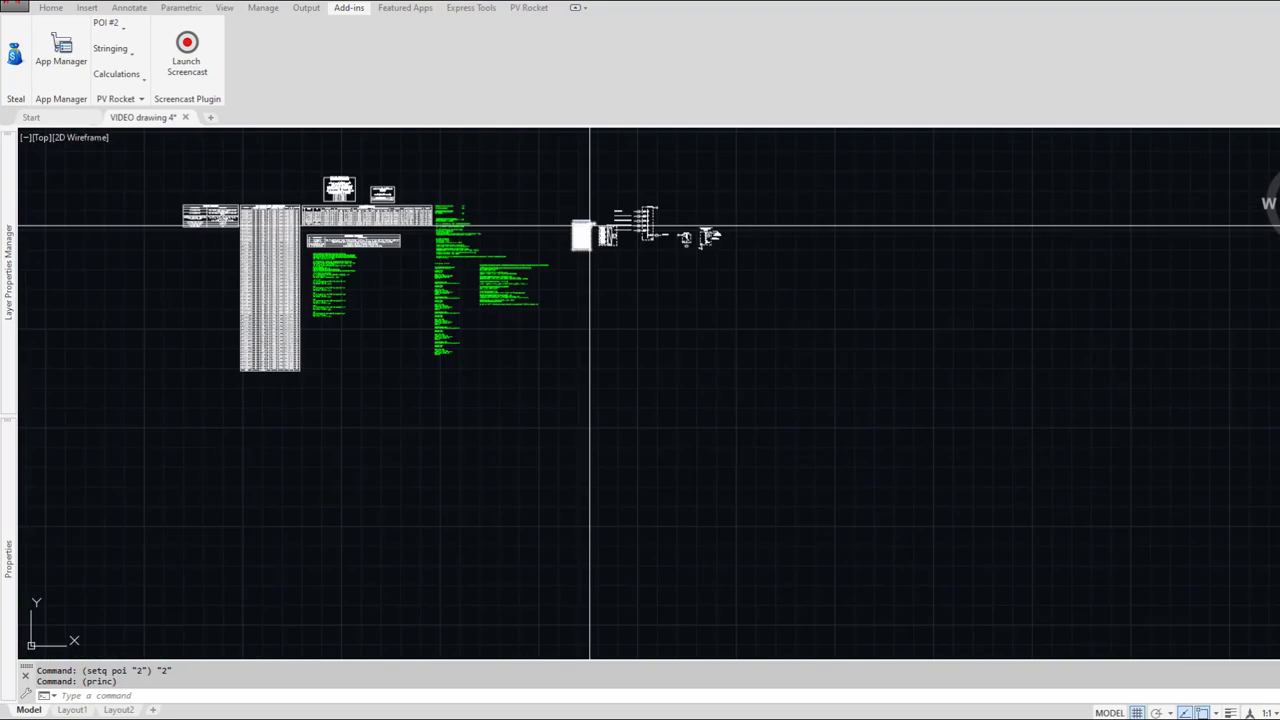
scroll(526, 266, up, 6)
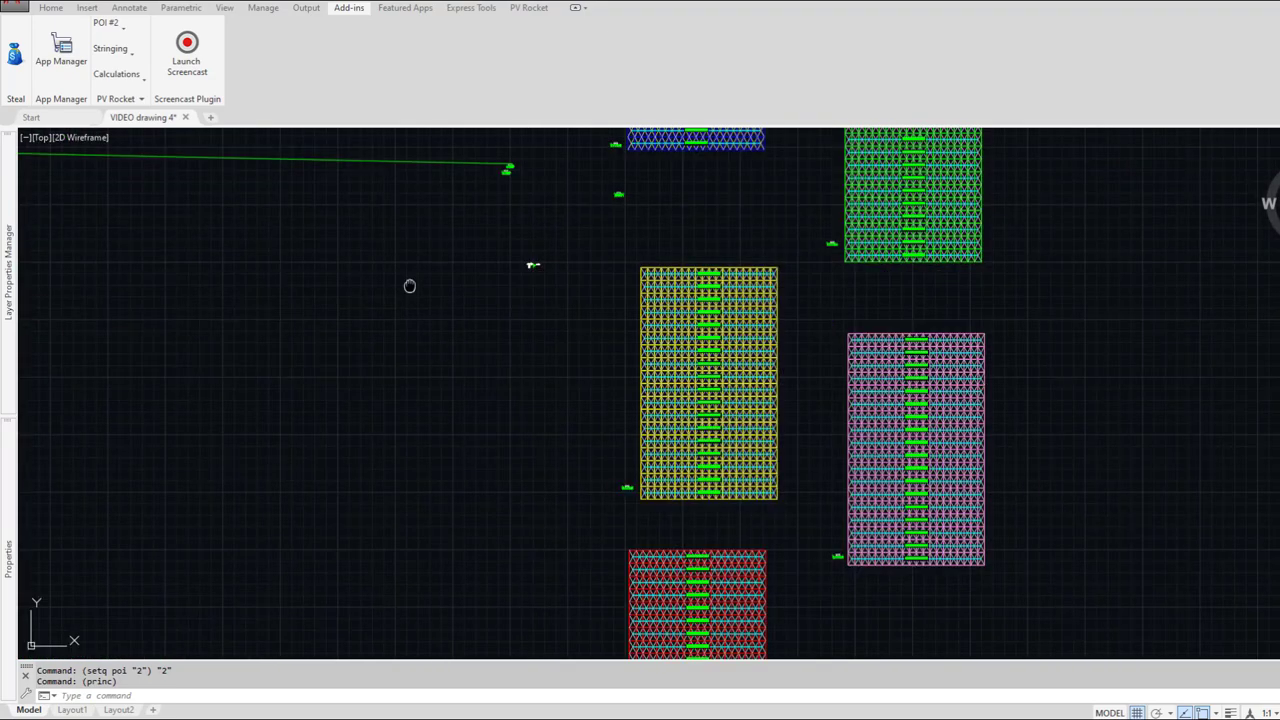
Step: Copy the corner module of the yellow array into the empty area between the rotated white arrays and the yellow array
middle_drag(410, 286, 443, 354)
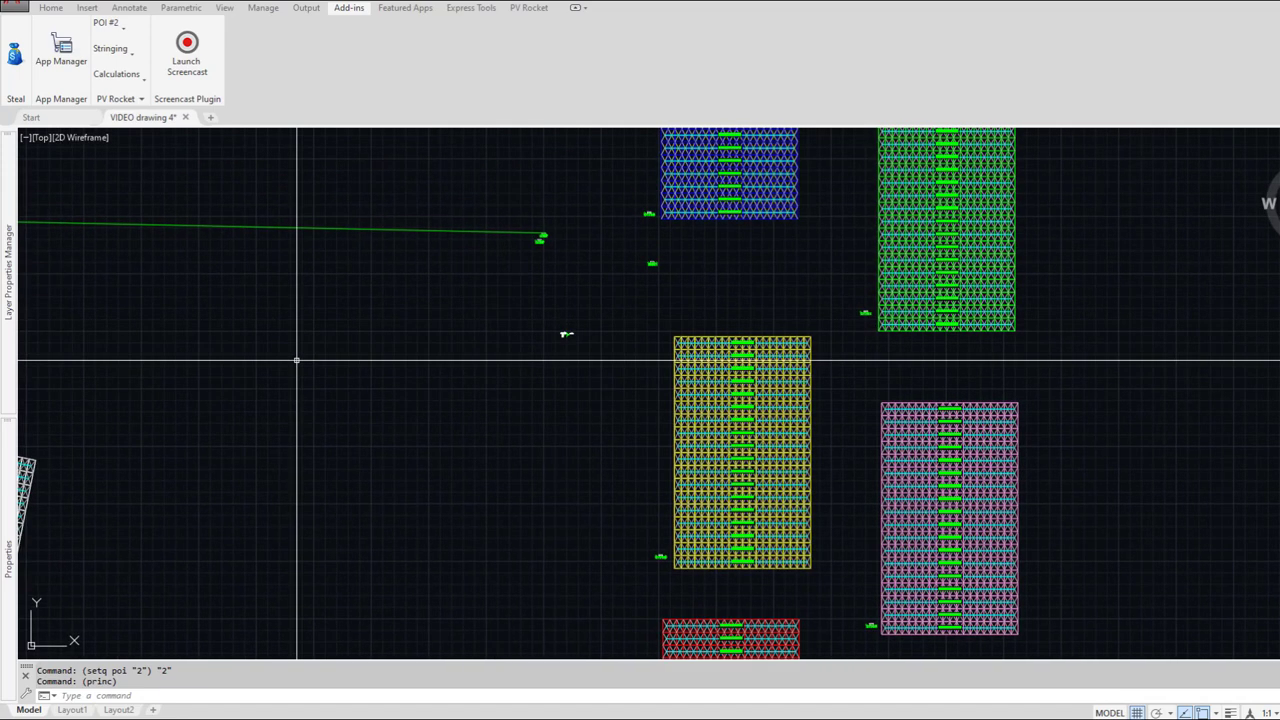
middle_drag(297, 357, 523, 322)
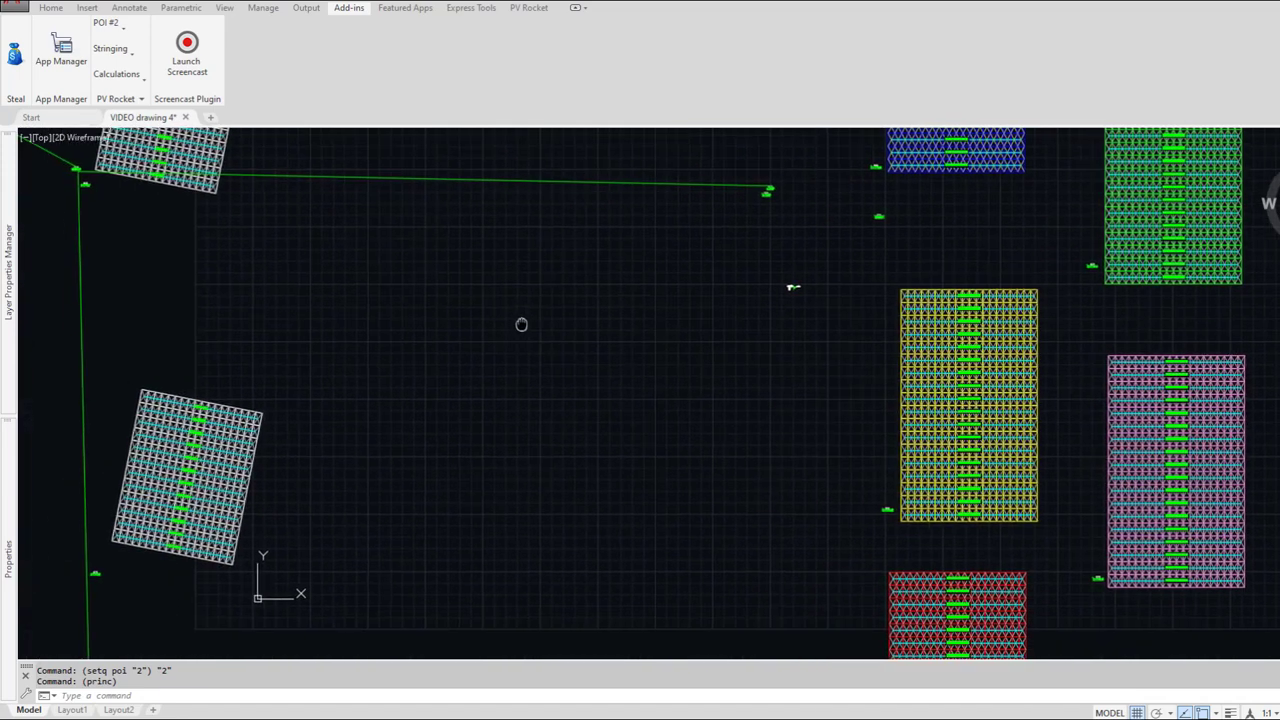
text(c)
key(Return)
key(Return)
click(903, 291)
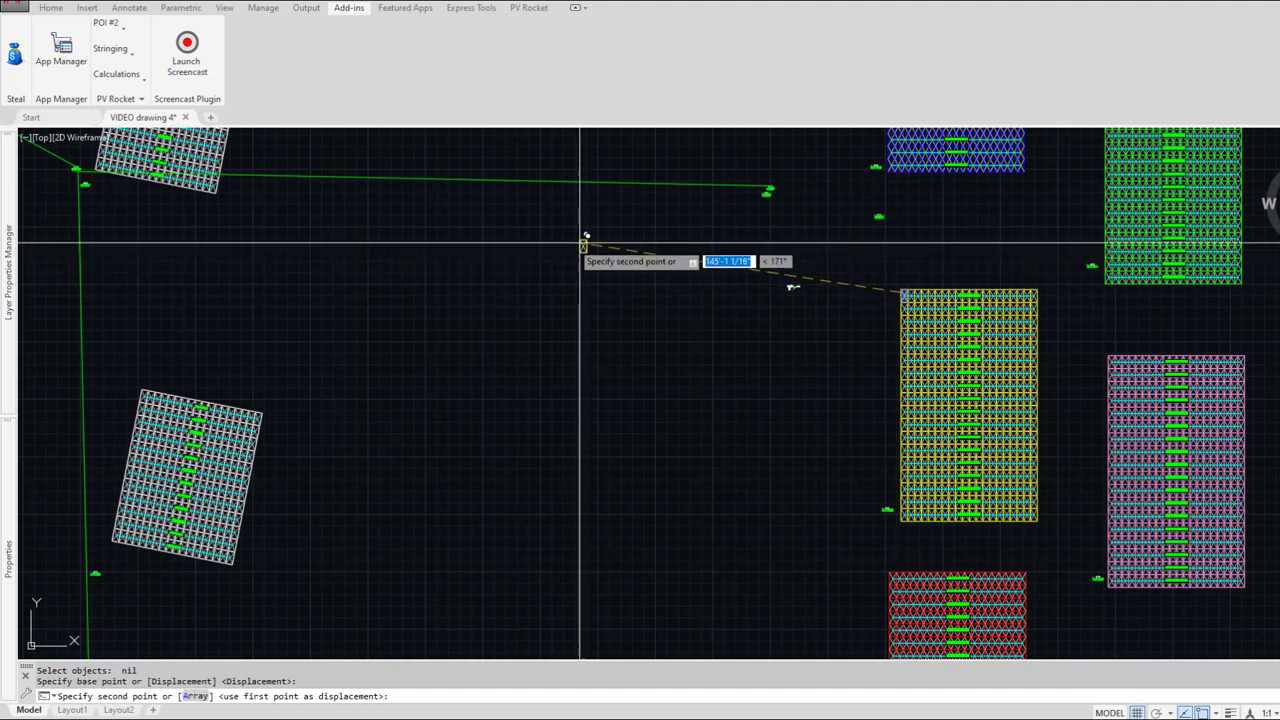
click(463, 232)
key(Return)
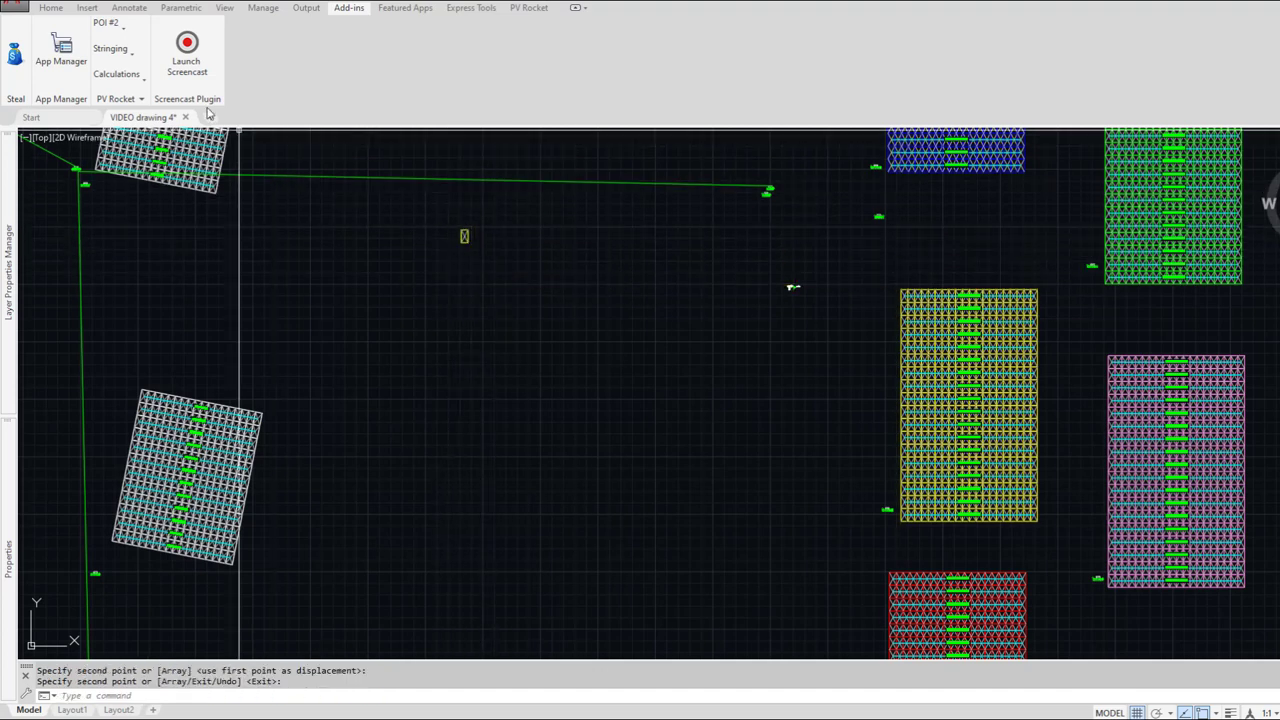
Step: Reset the module color code of the copied single module with PV Rocket
click(529, 8)
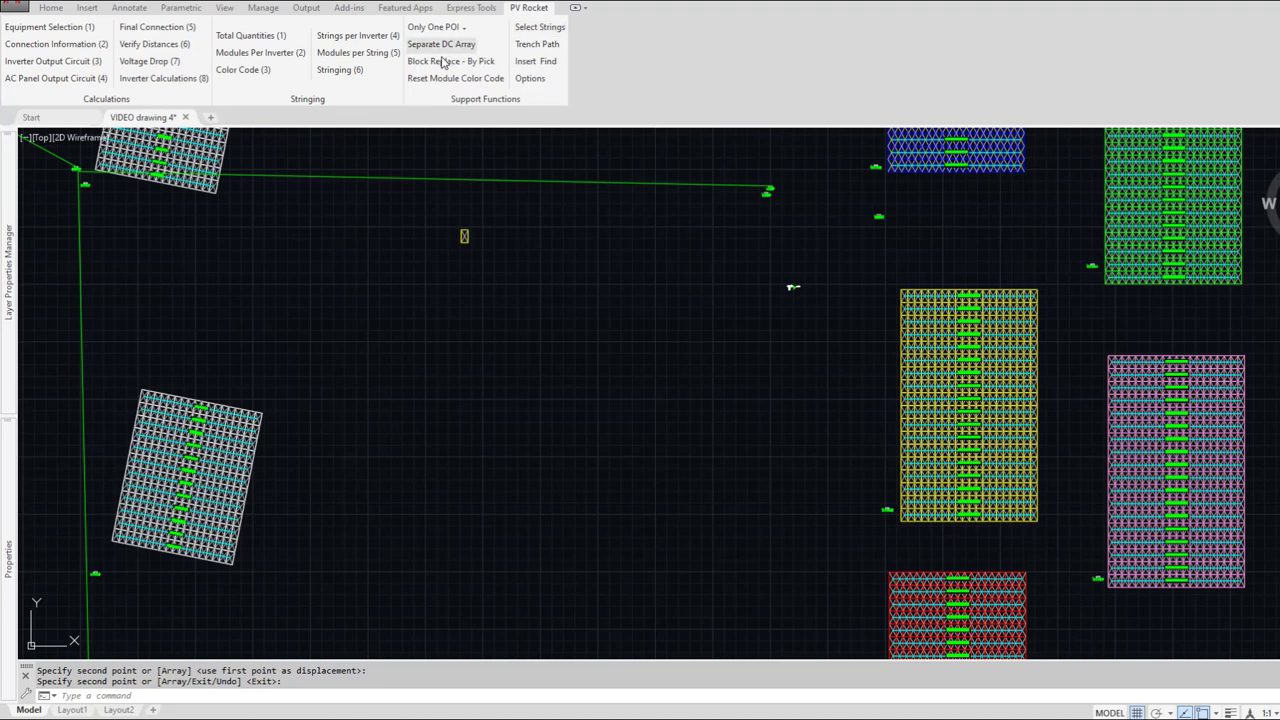
click(437, 79)
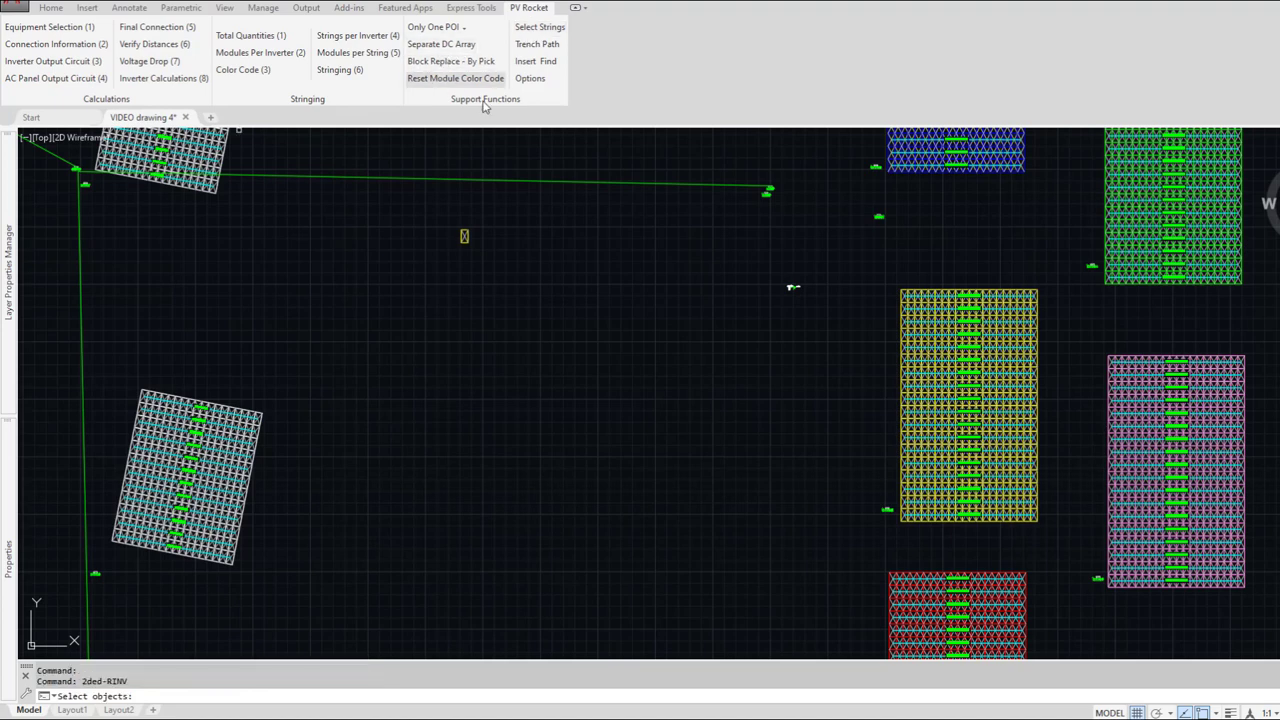
click(466, 236)
key(Return)
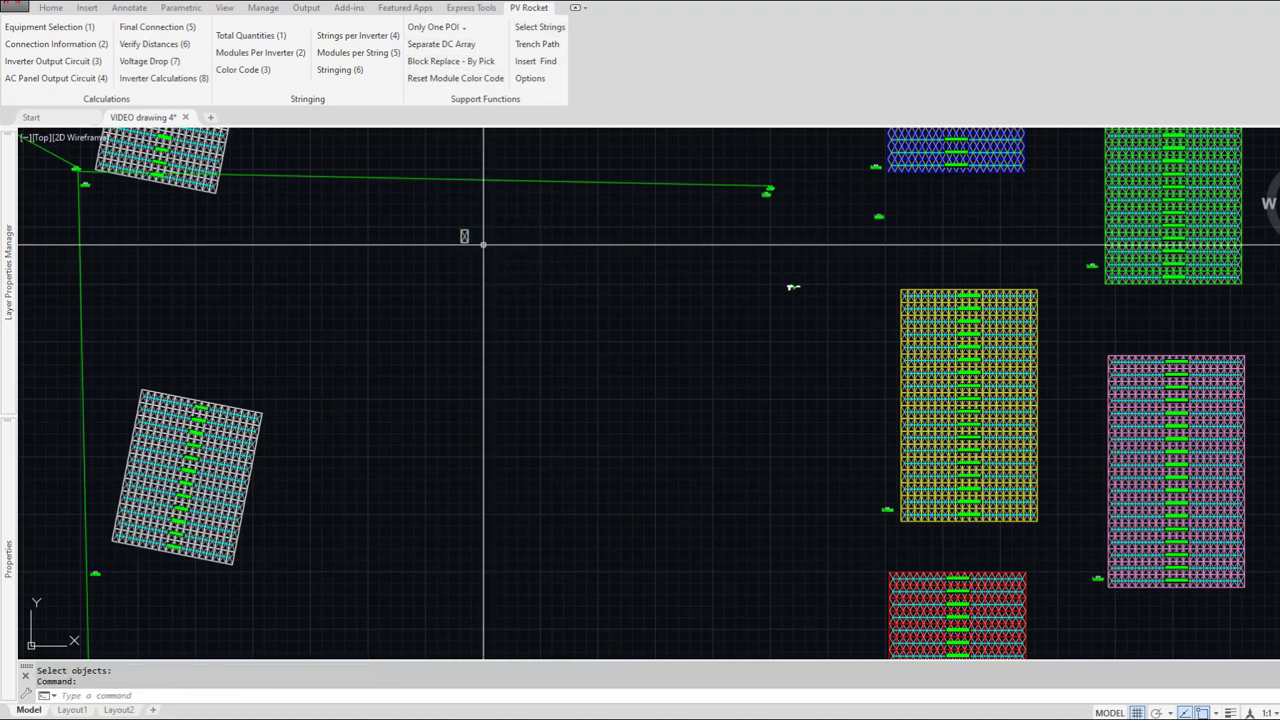
Step: Move the copied module down and slightly to the left within the empty area
scroll(463, 240, up, 5)
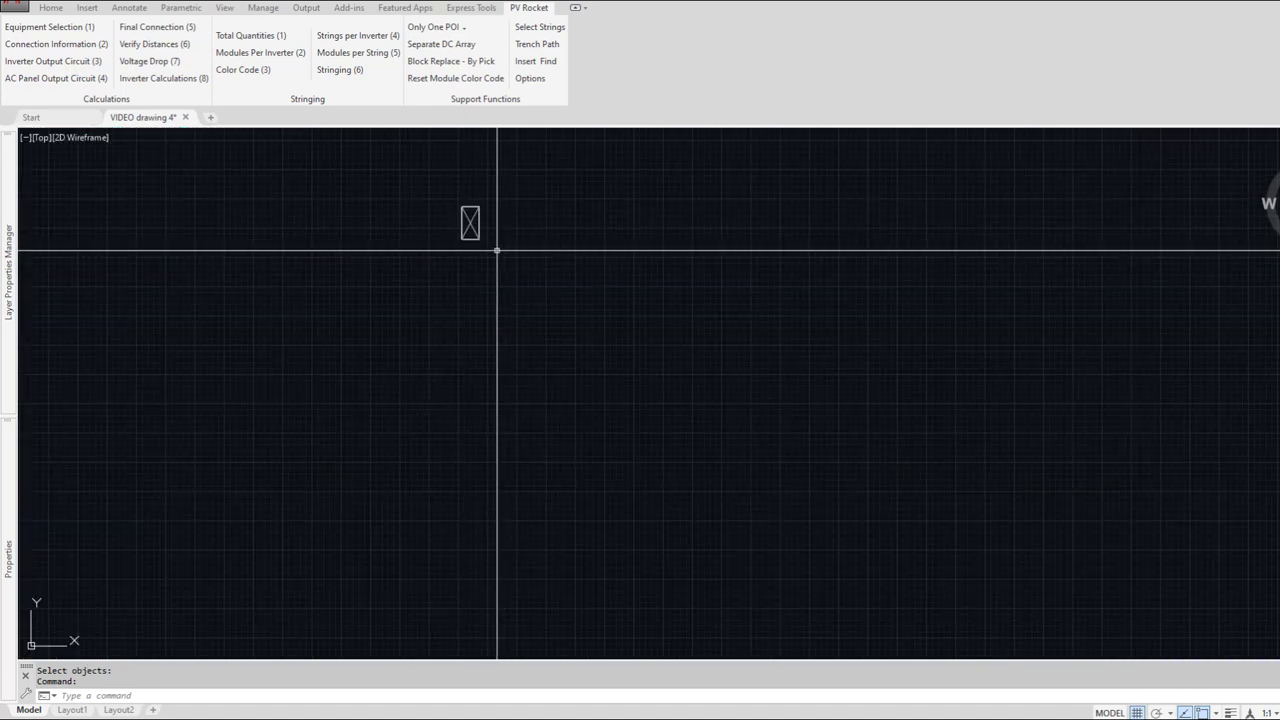
text(m)
key(Return)
click(494, 249)
click(460, 221)
key(Return)
click(469, 214)
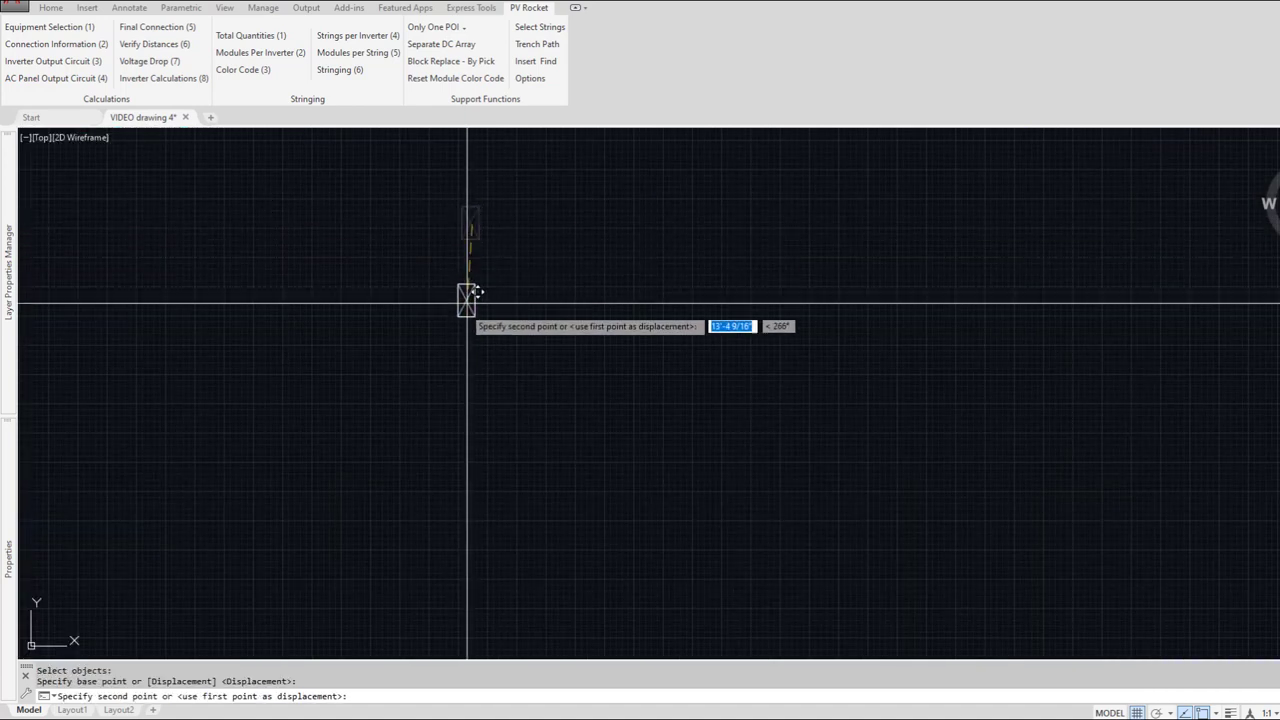
click(363, 494)
Step: Start a rectangular array from the single module
text(arra)
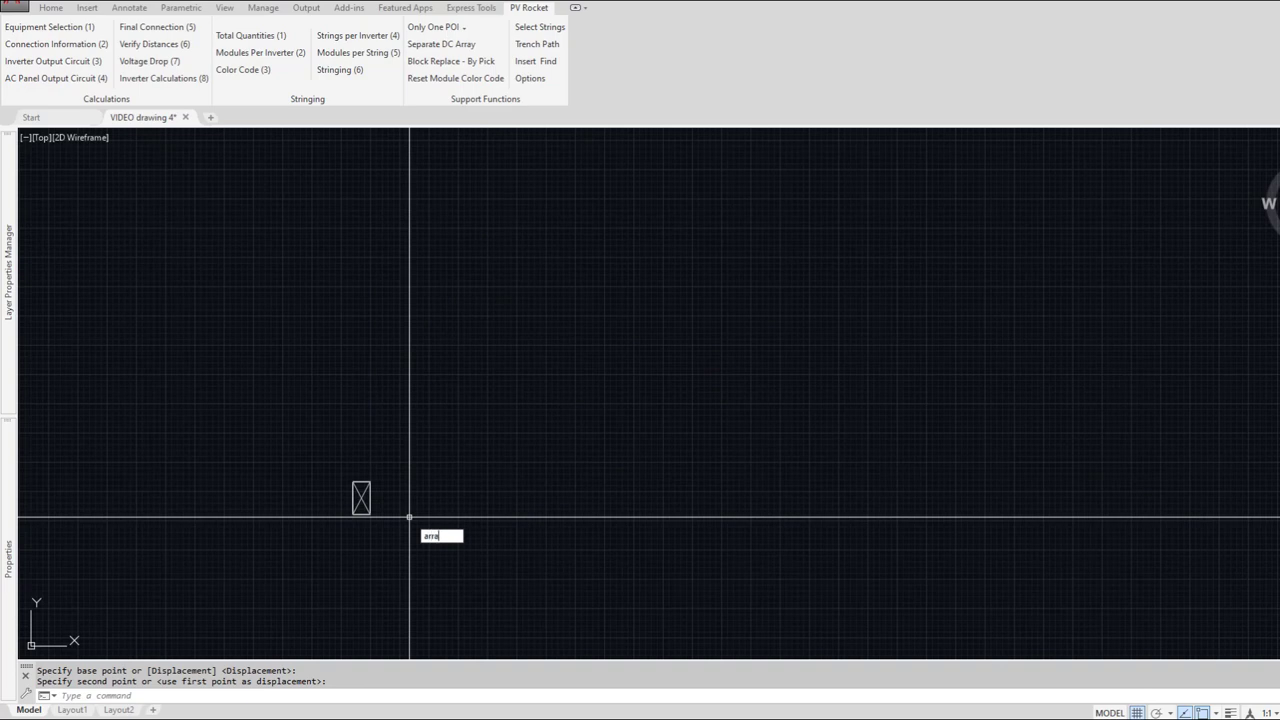
text(y)
key(Return)
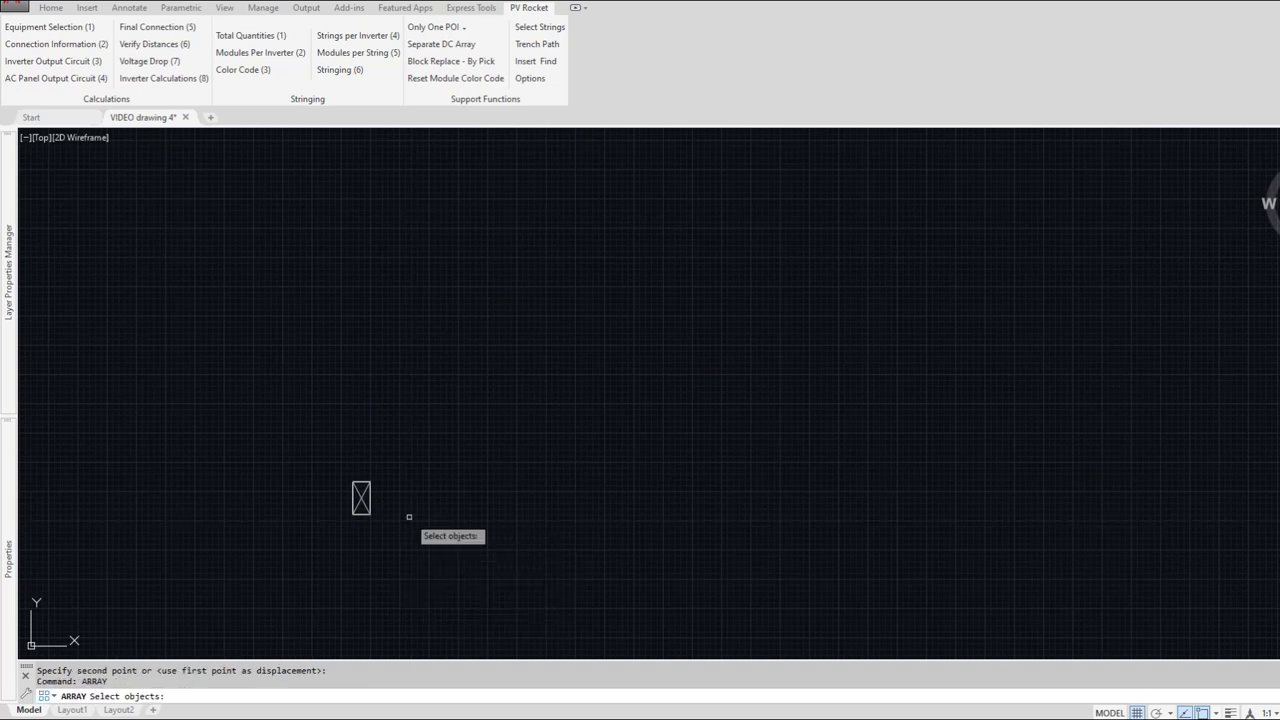
click(361, 498)
key(Return)
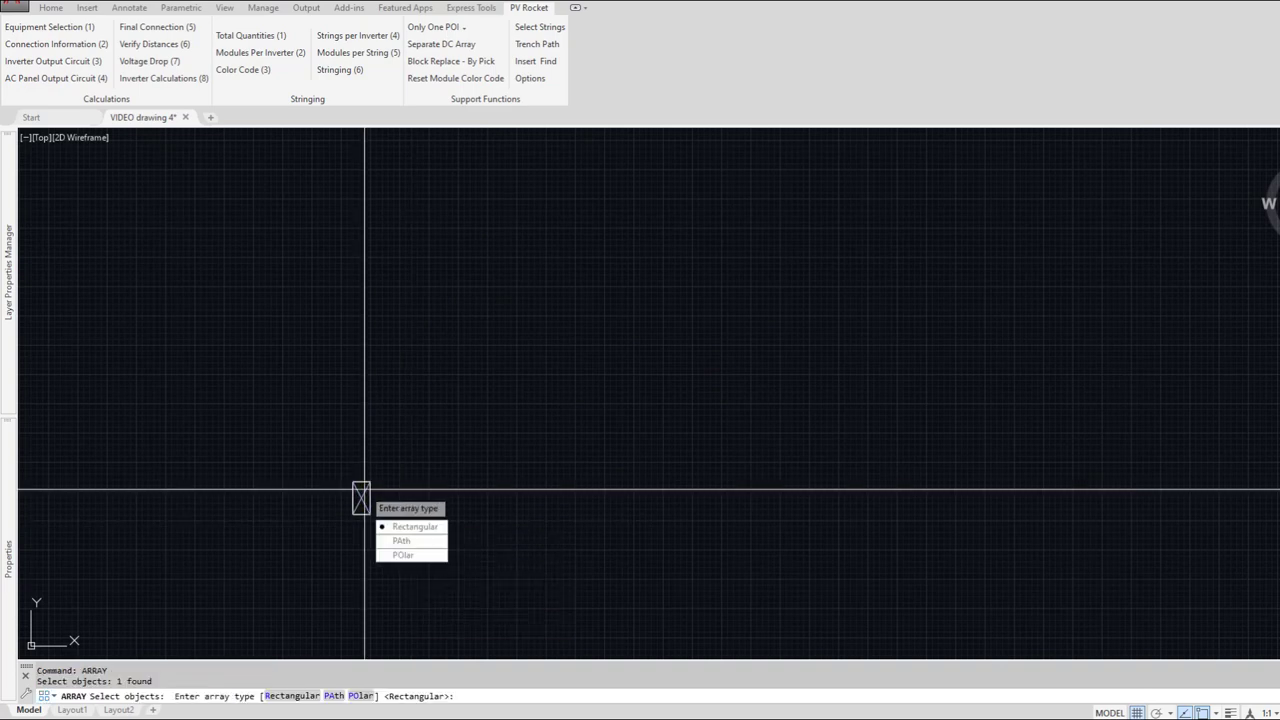
key(Return)
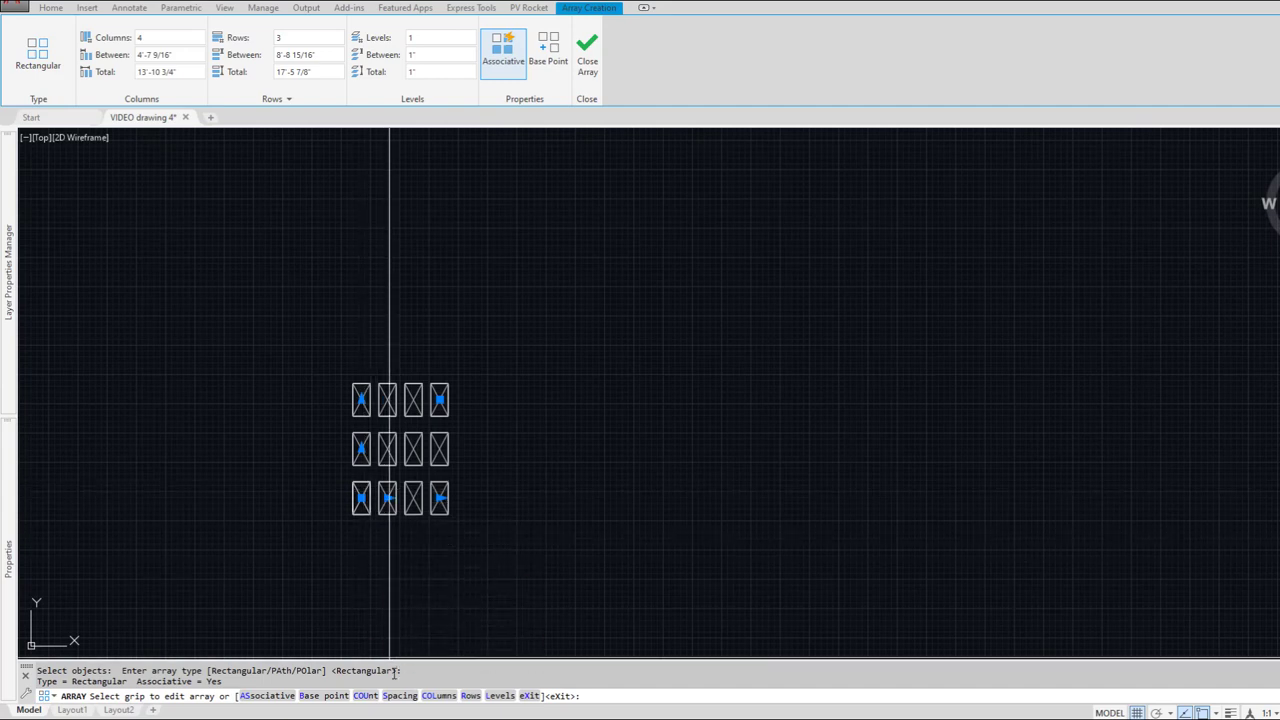
Step: Set the array spacing by a unit cell spanning the module's opposite corner endpoints, so neighbouring modules touch
click(398, 695)
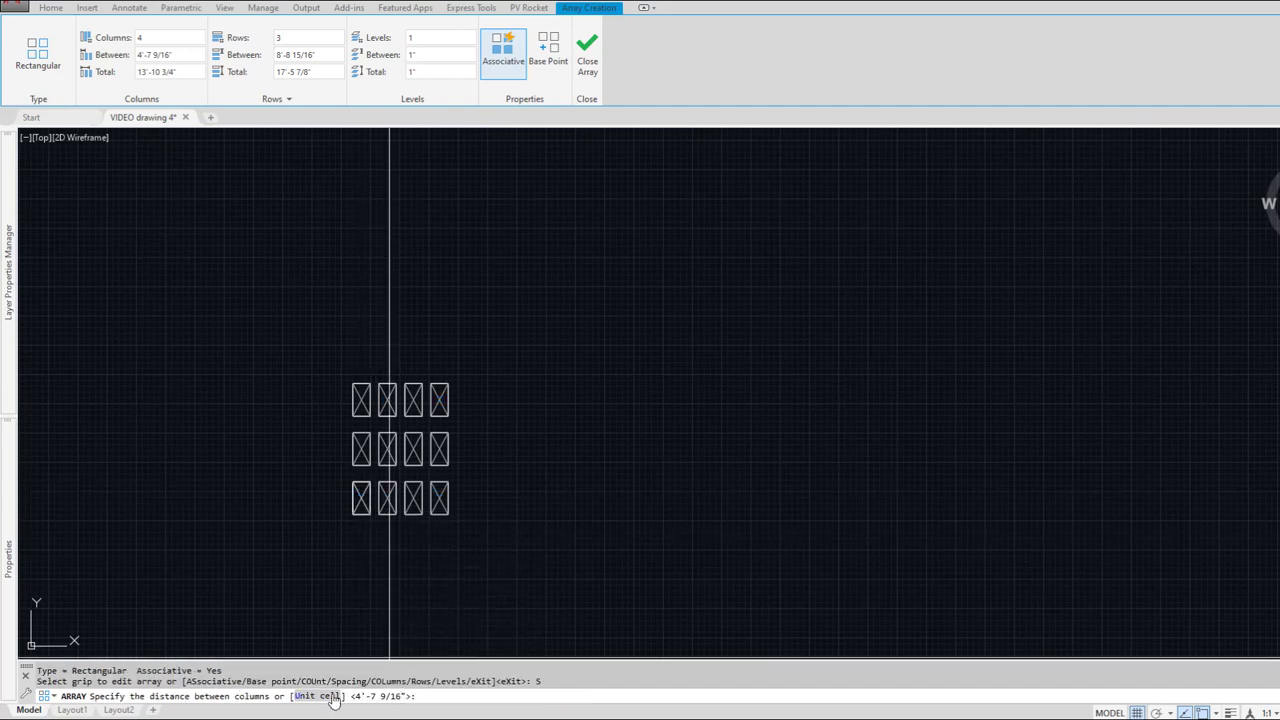
click(333, 692)
text(end)
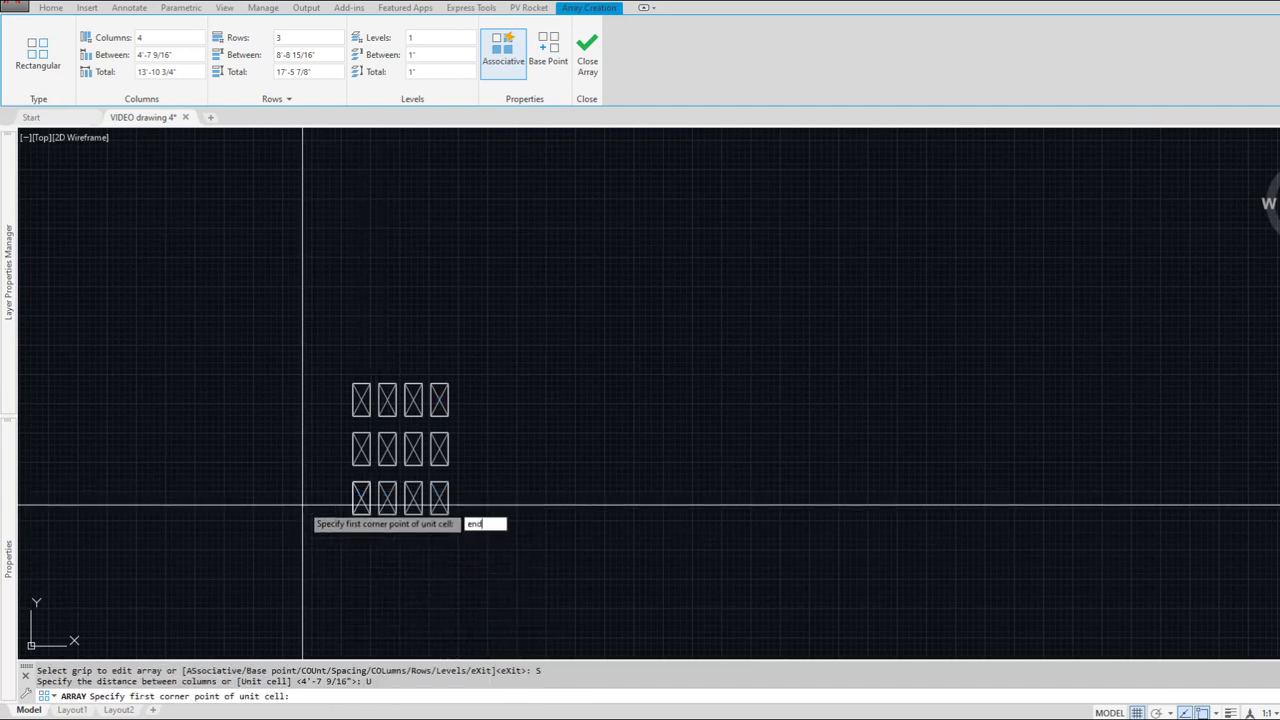
key(Return)
click(352, 515)
text(end)
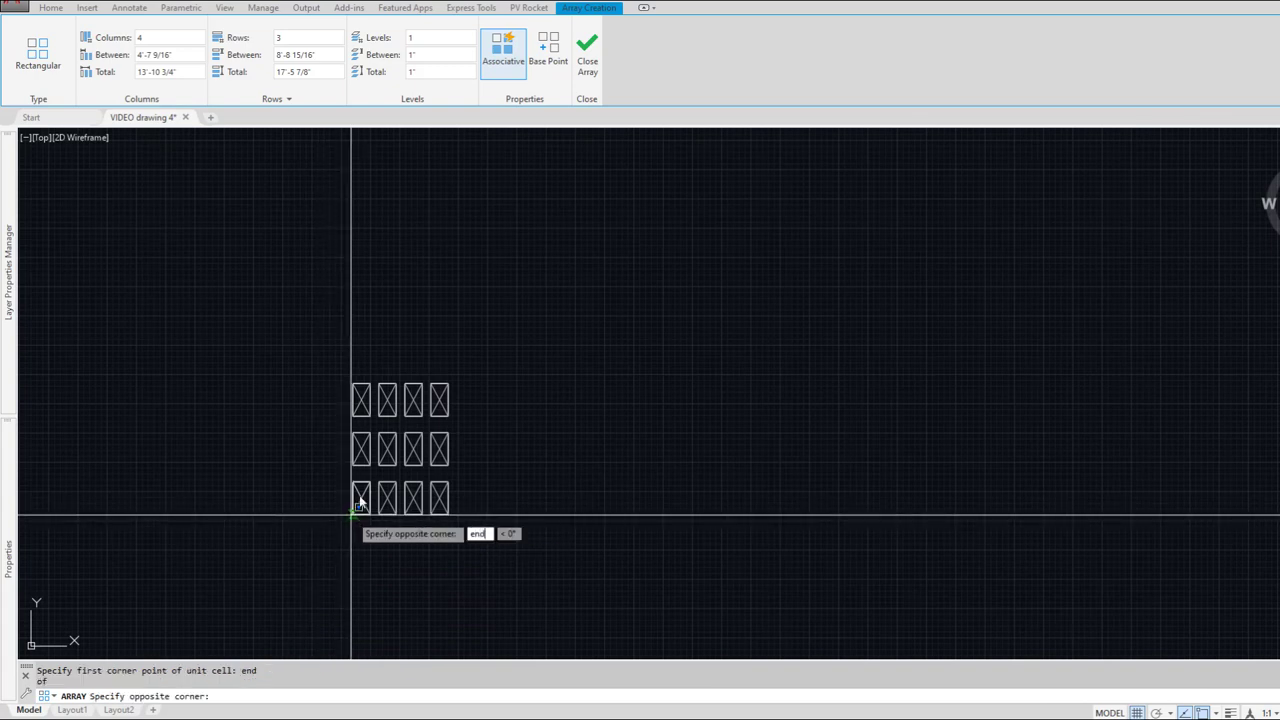
key(Return)
click(365, 477)
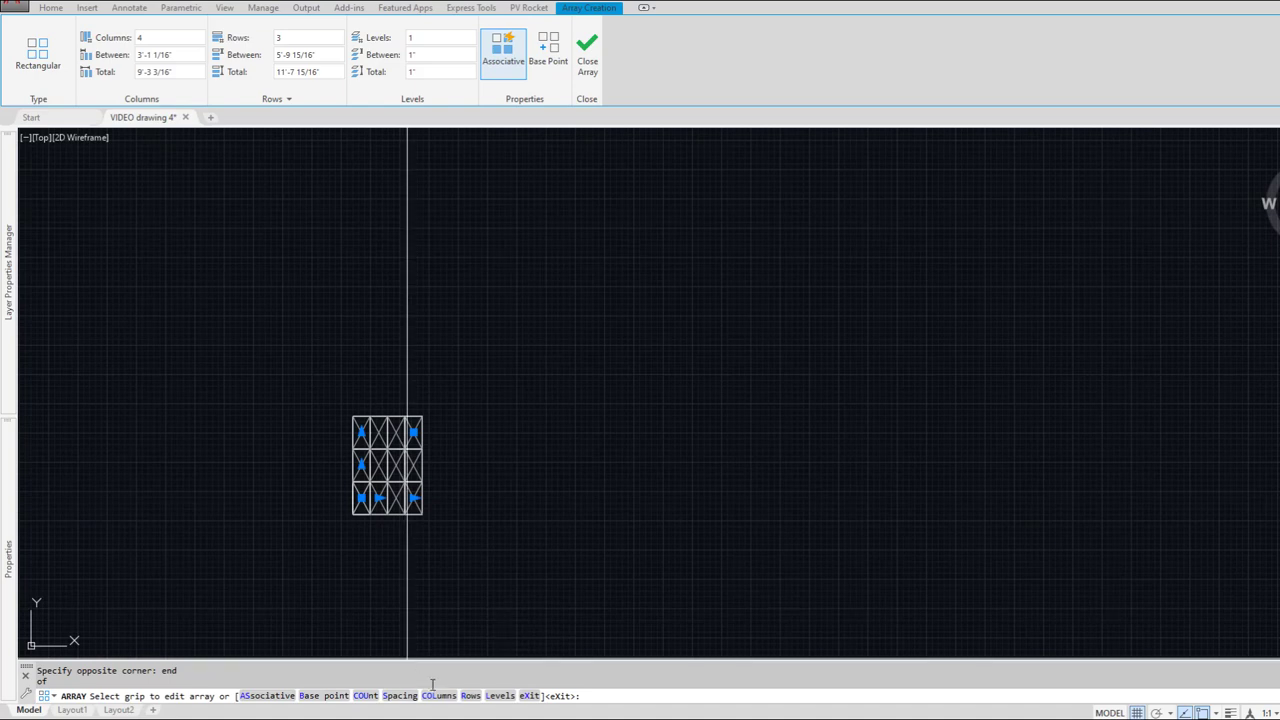
Step: Set the module array to 26 columns and keep the current column spacing of 3'-1 1/16"
text(COL)
key(Return)
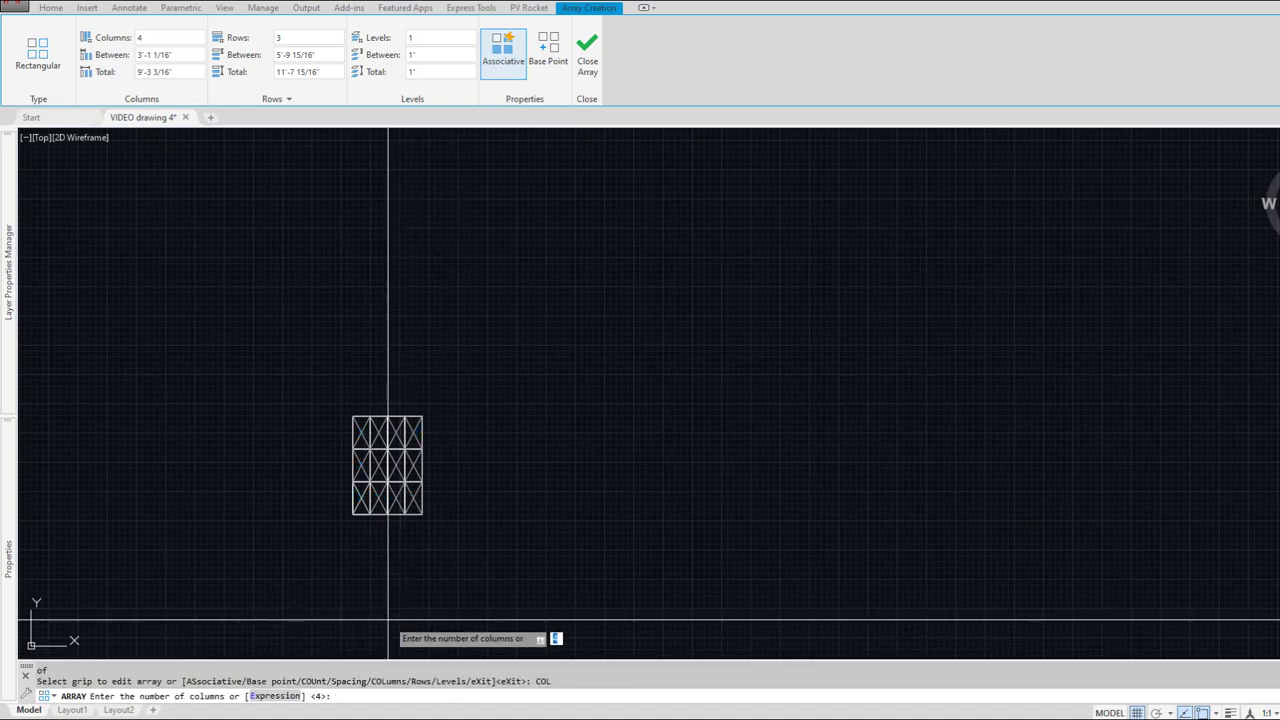
text(26)
key(Return)
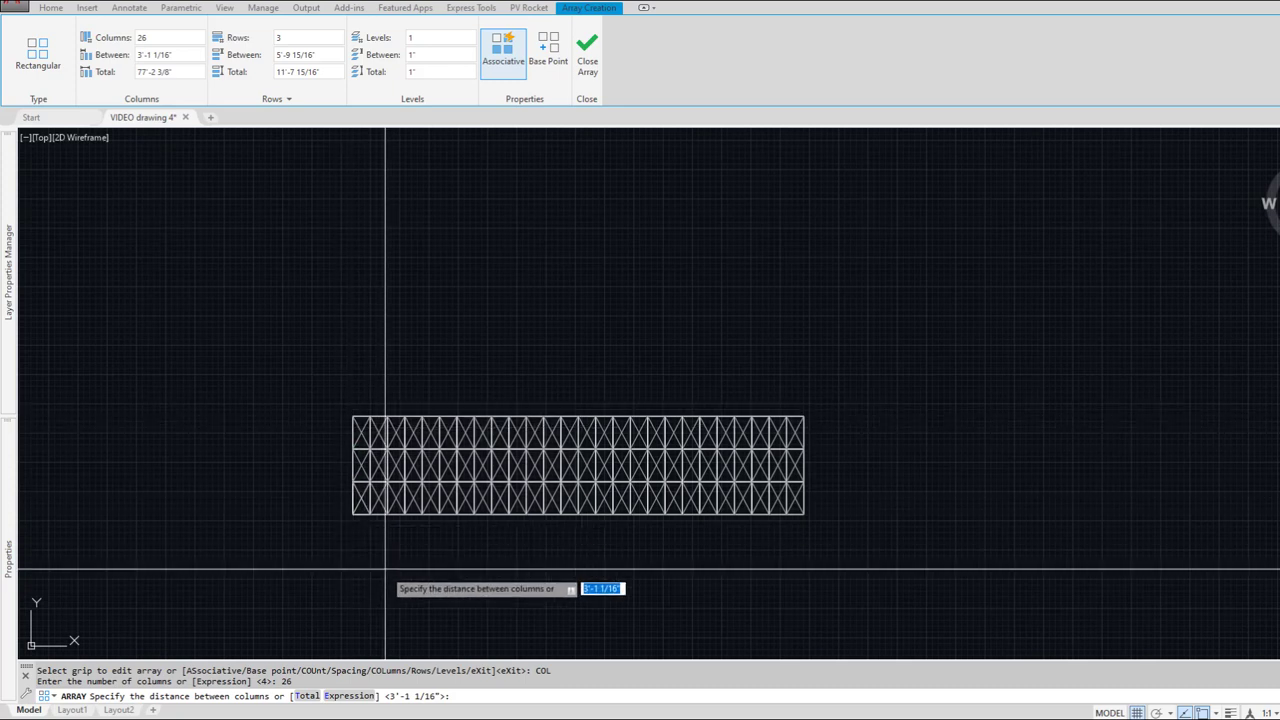
key(Return)
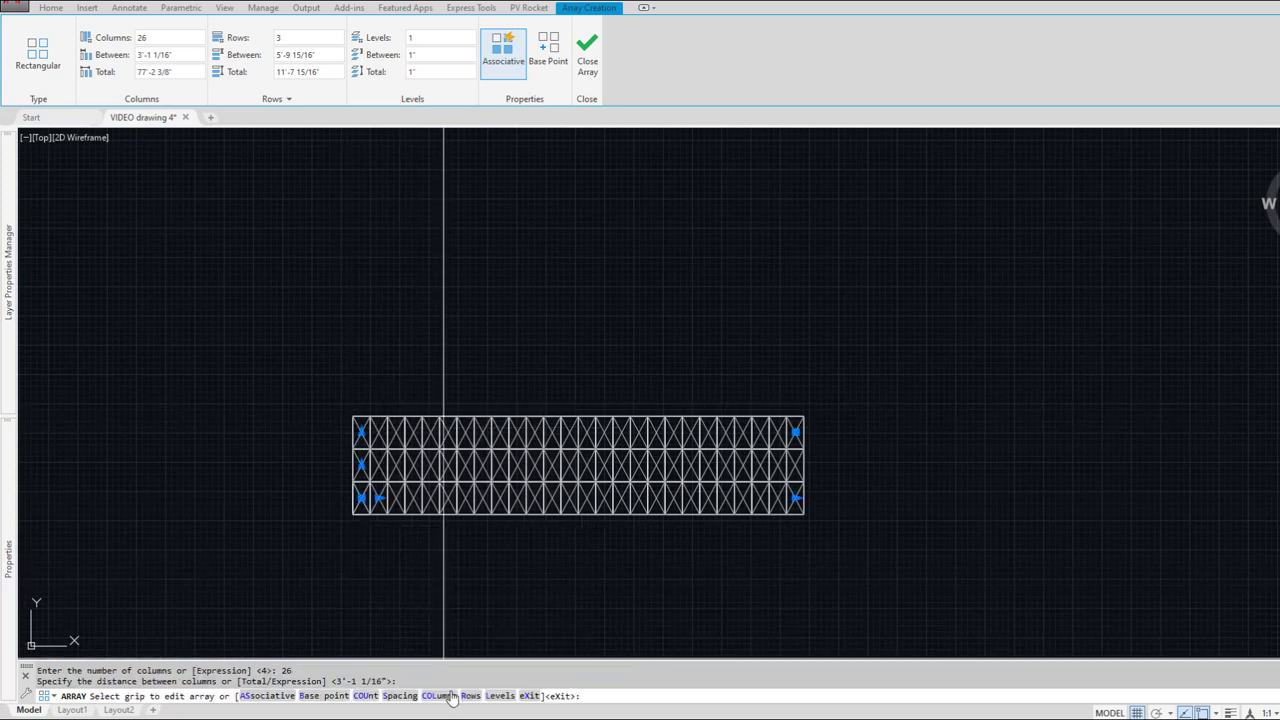
Step: Set the module array to 4 rows, accept the default row spacing and elevation increment, and finish the array
click(469, 695)
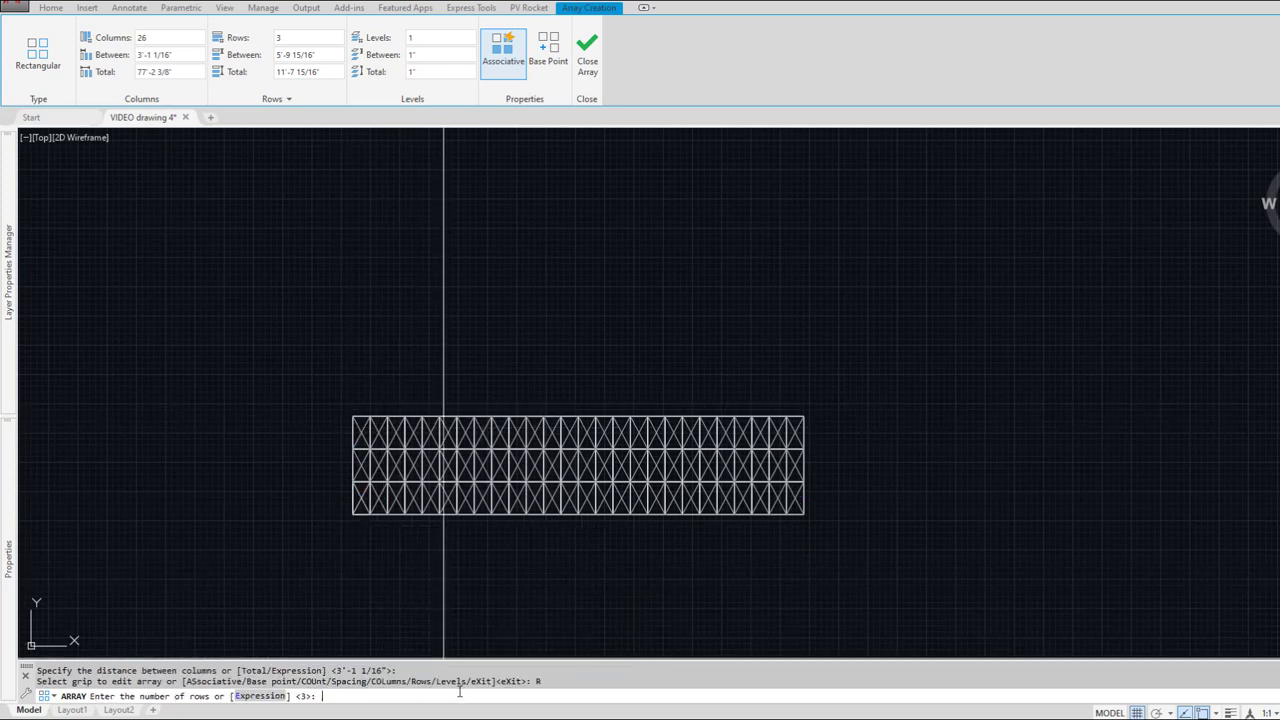
text(4)
key(Return)
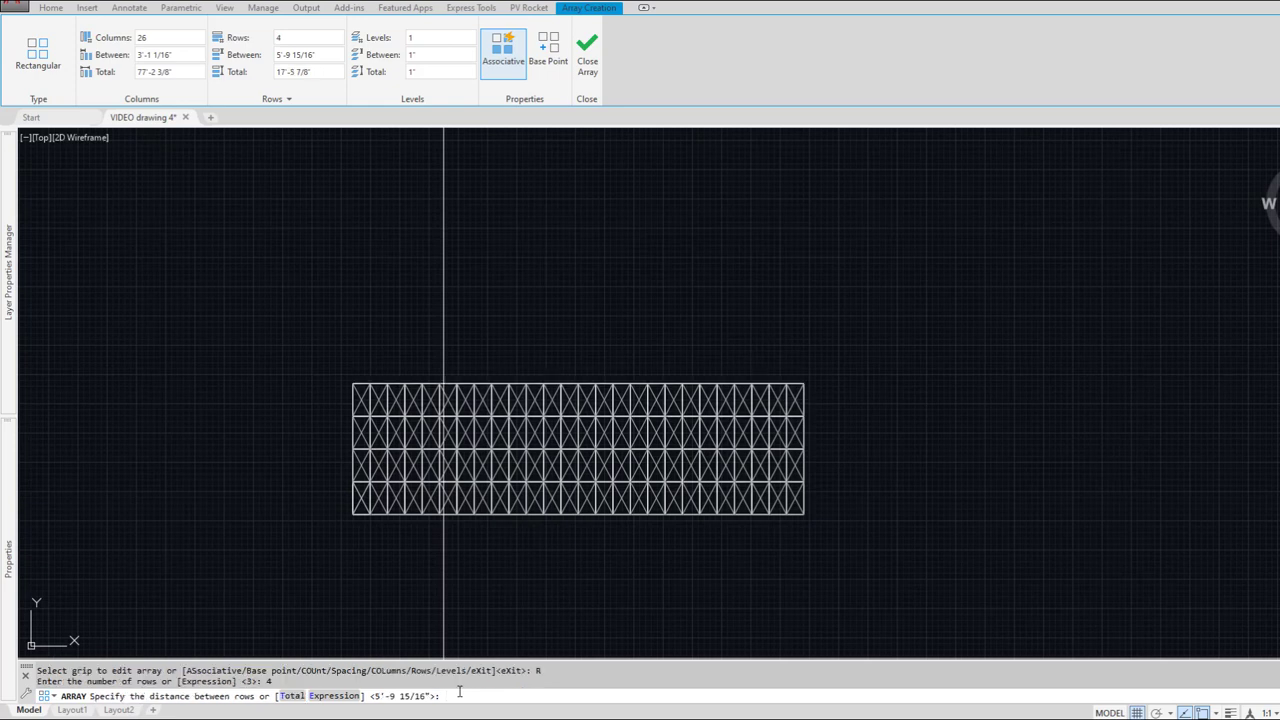
key(Return)
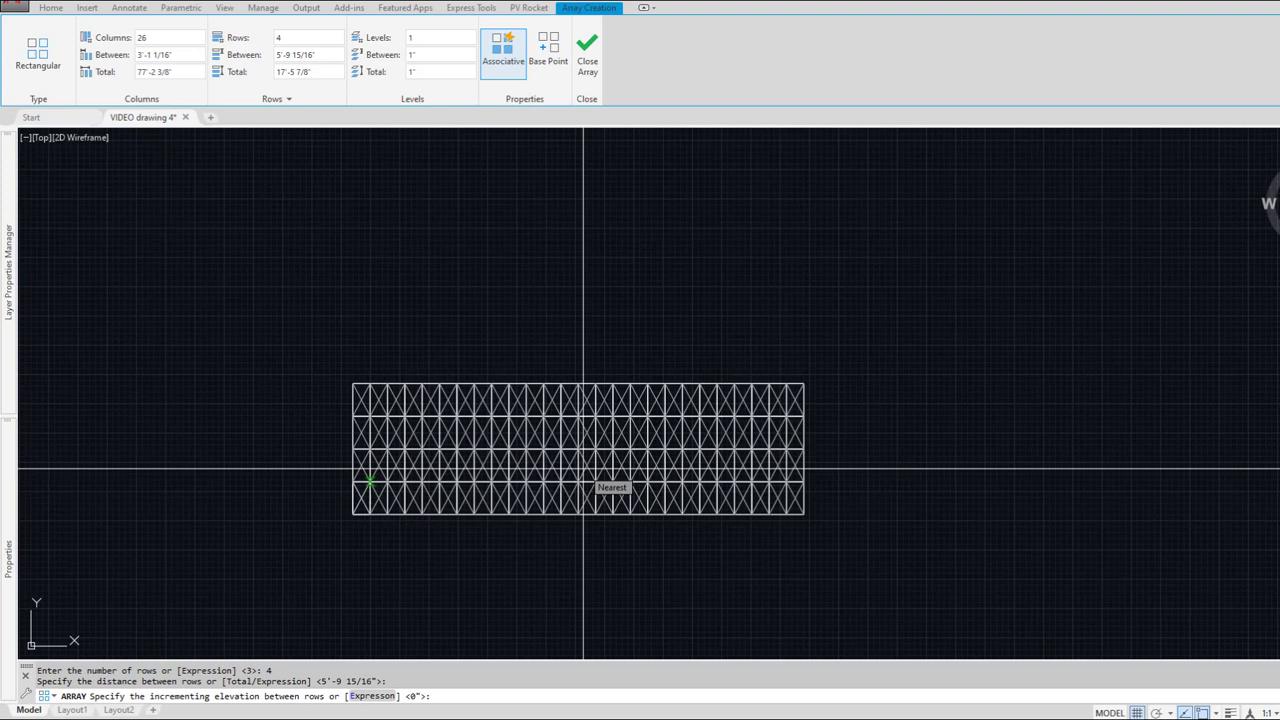
key(Return)
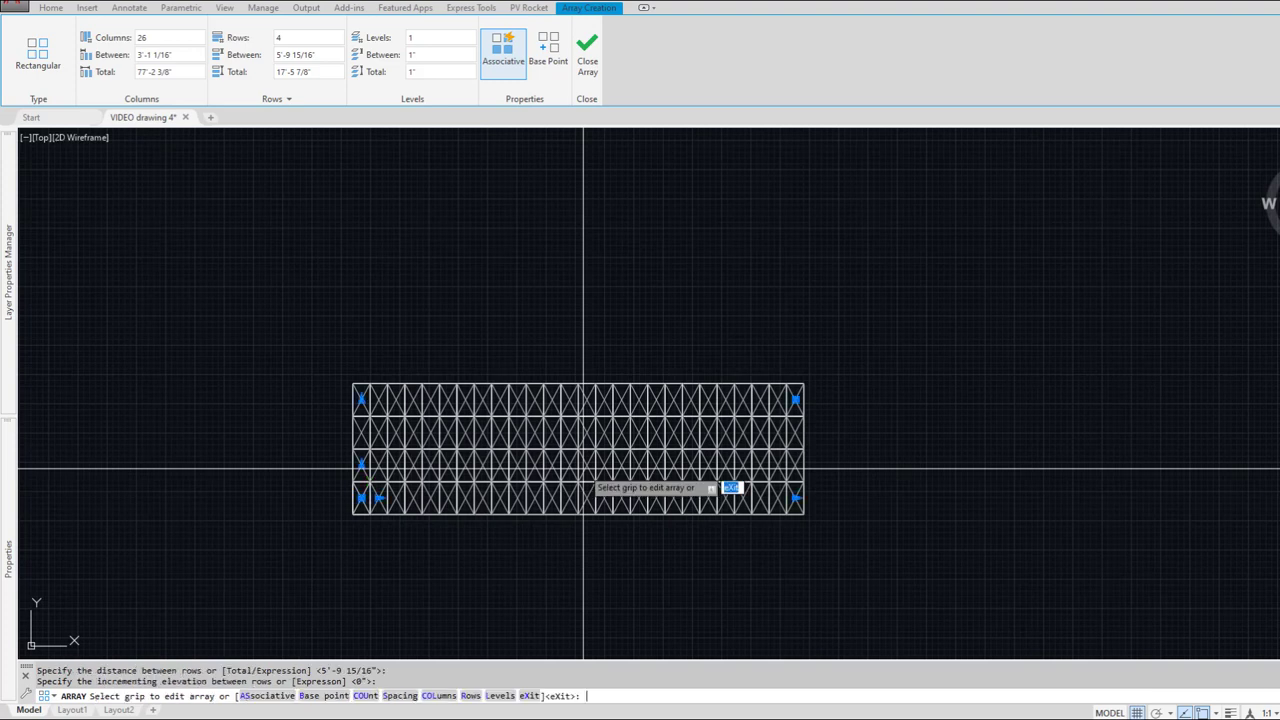
key(Return)
Step: Explode the finished module array into individual module blocks
text(expl)
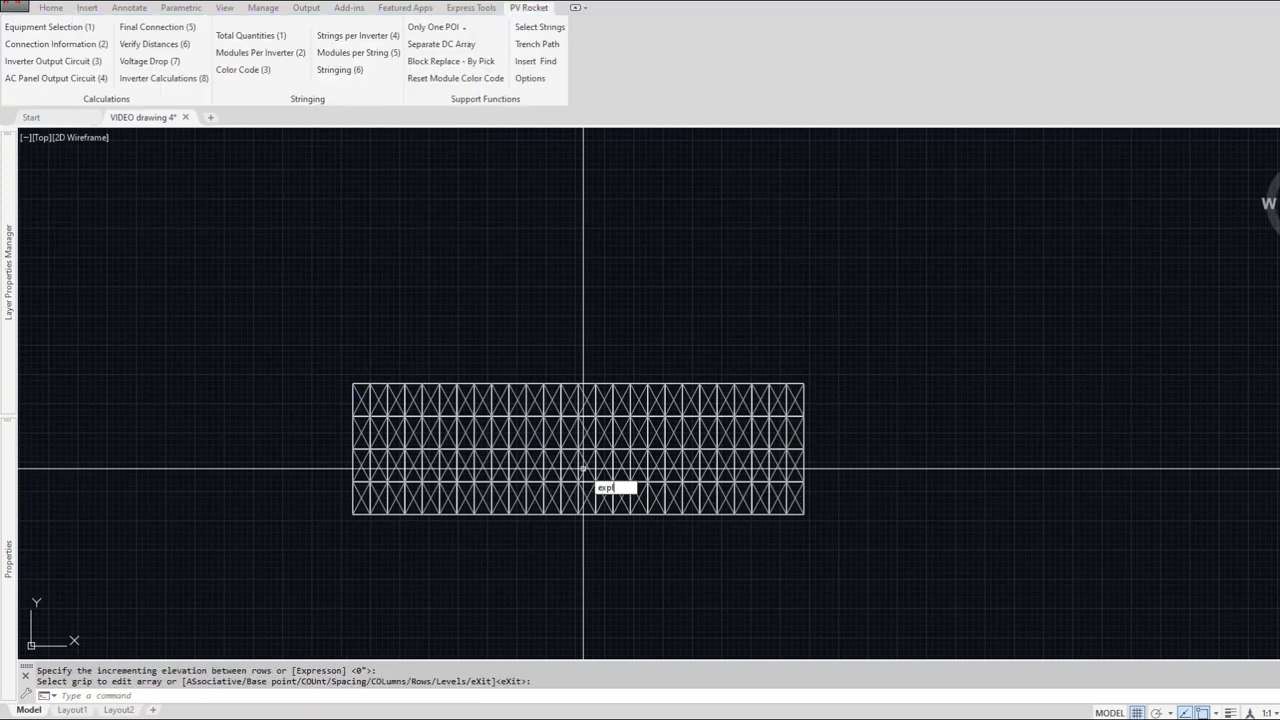
text(ode)
key(Return)
click(583, 468)
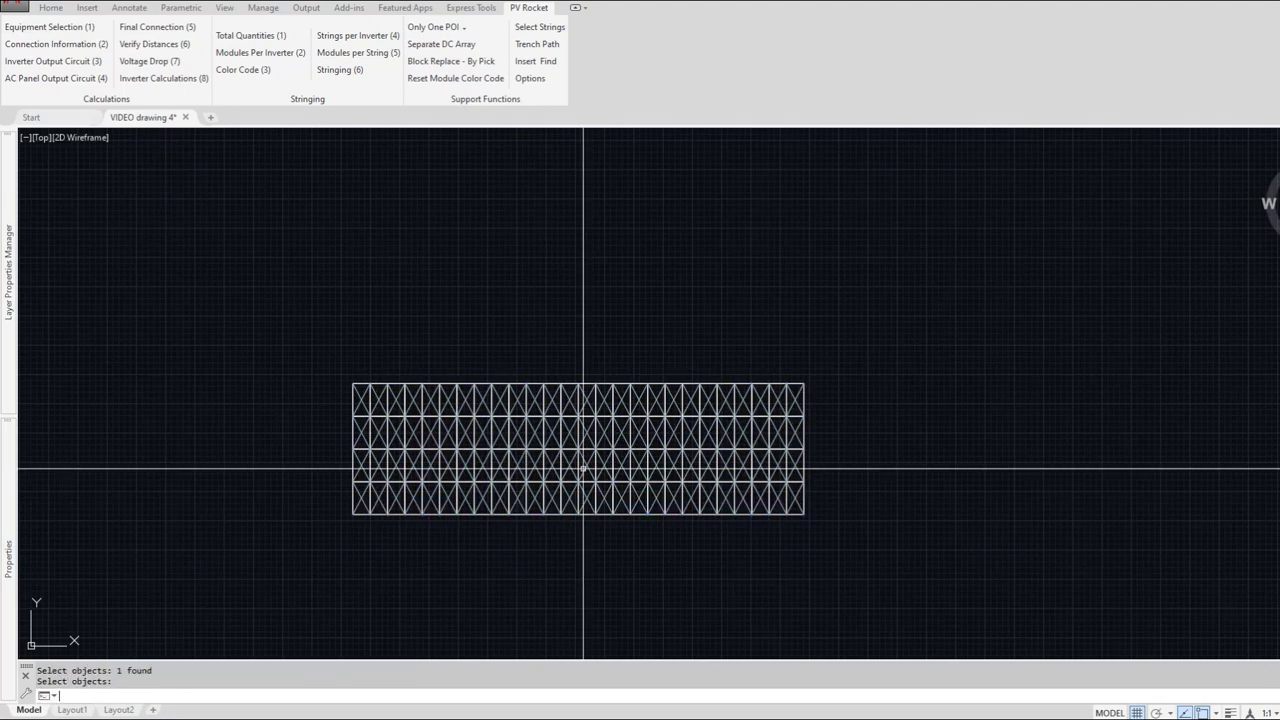
key(Return)
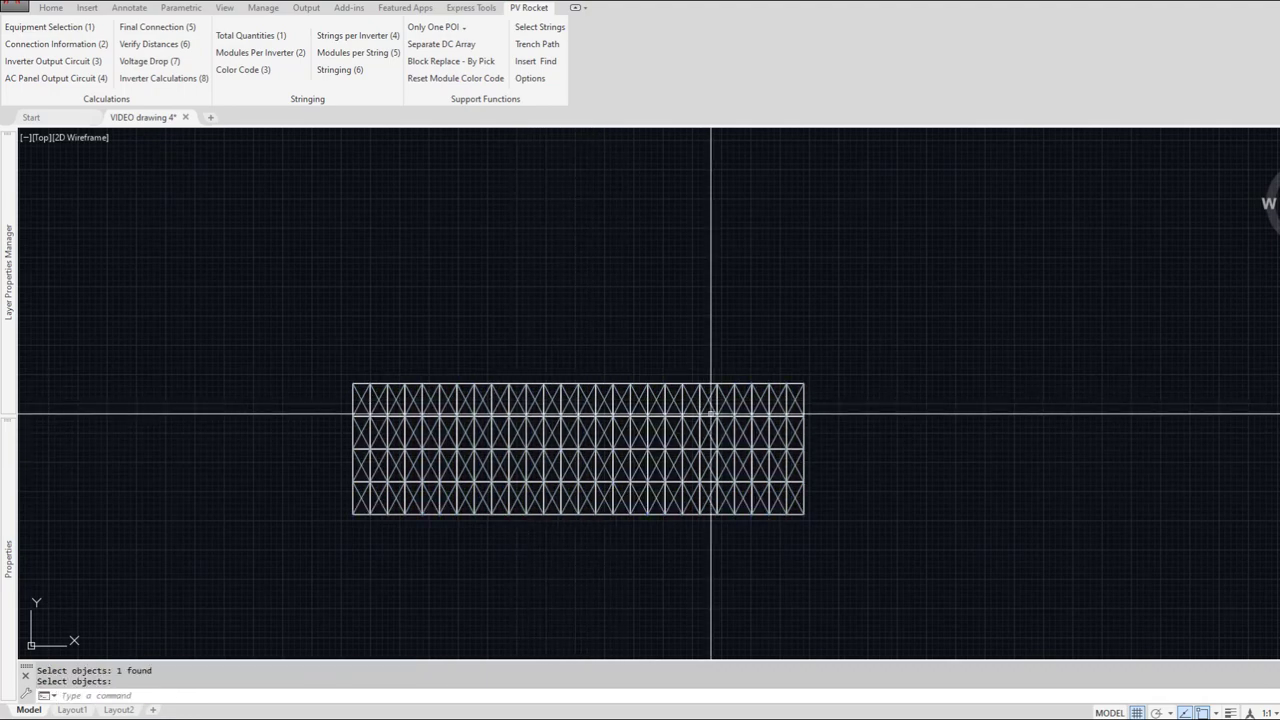
Step: Copy the 1CB01 panelboard block to just beside the upper right corner of the new module array
scroll(711, 413, down, 2)
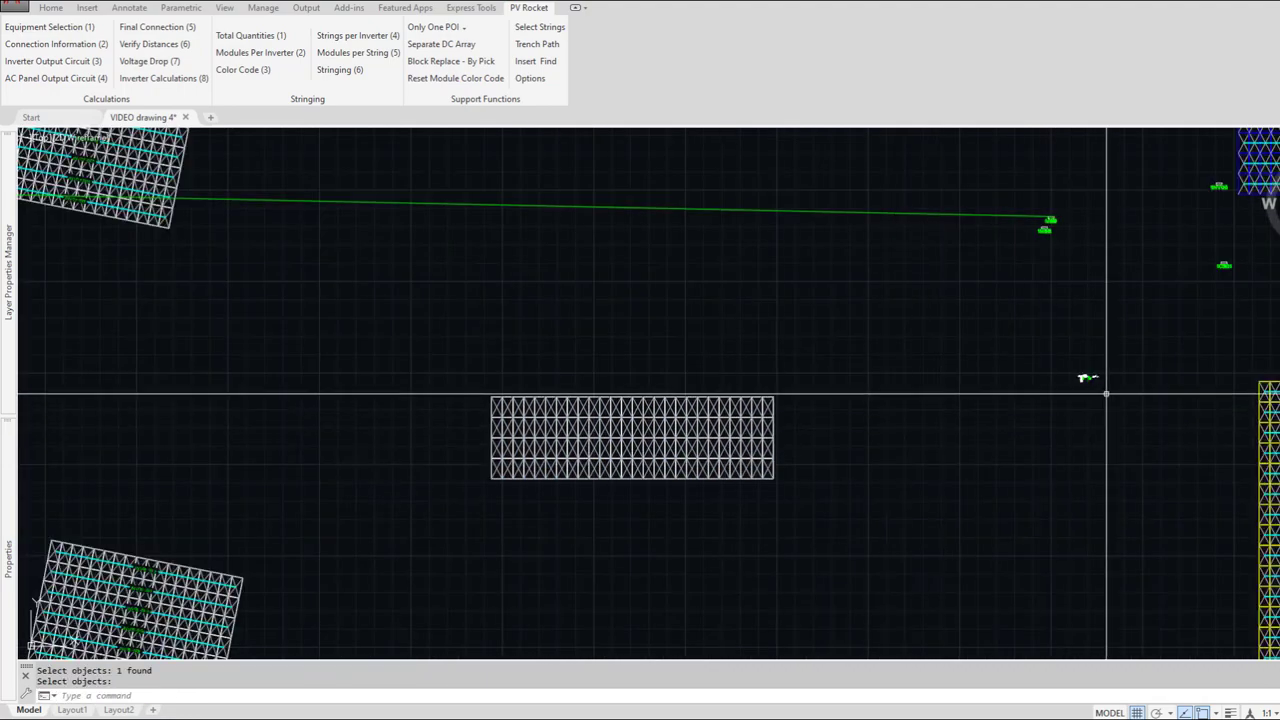
mouse_move(1106, 393)
middle_down()
mouse_move(1057, 400)
mouse_move(920, 363)
middle_up()
text(c)
key(Return)
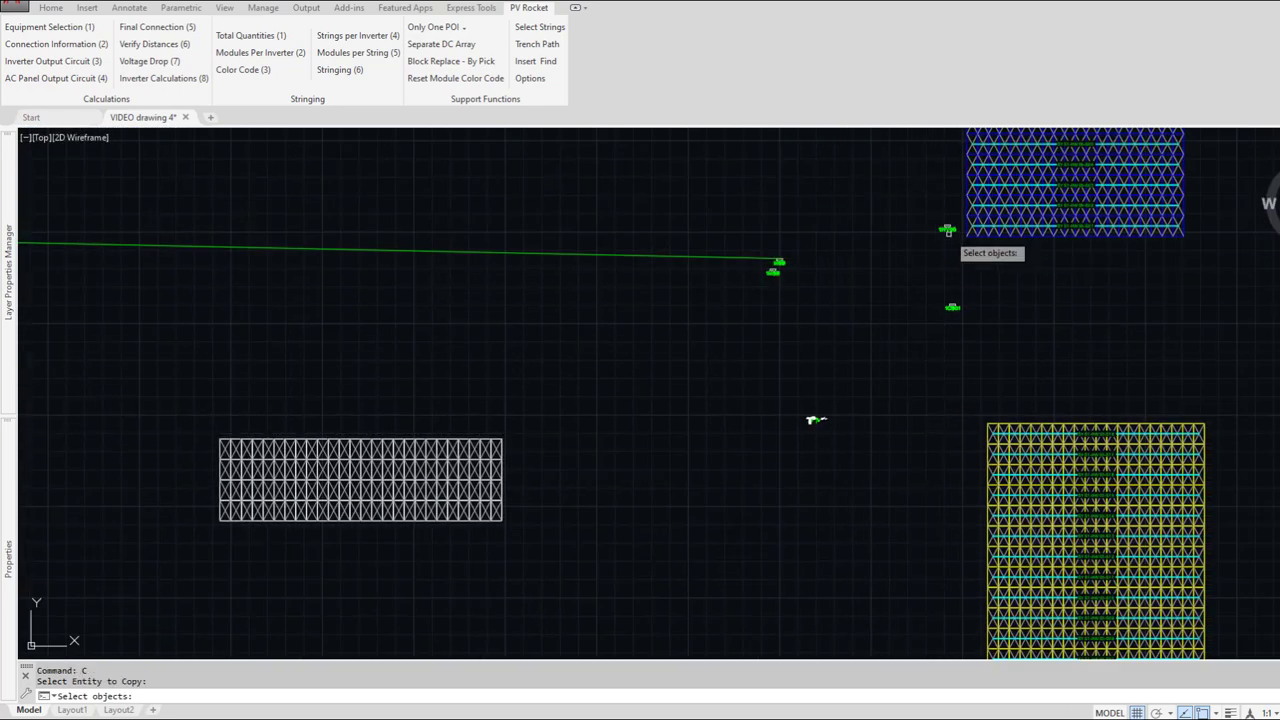
click(952, 307)
key(Return)
click(952, 307)
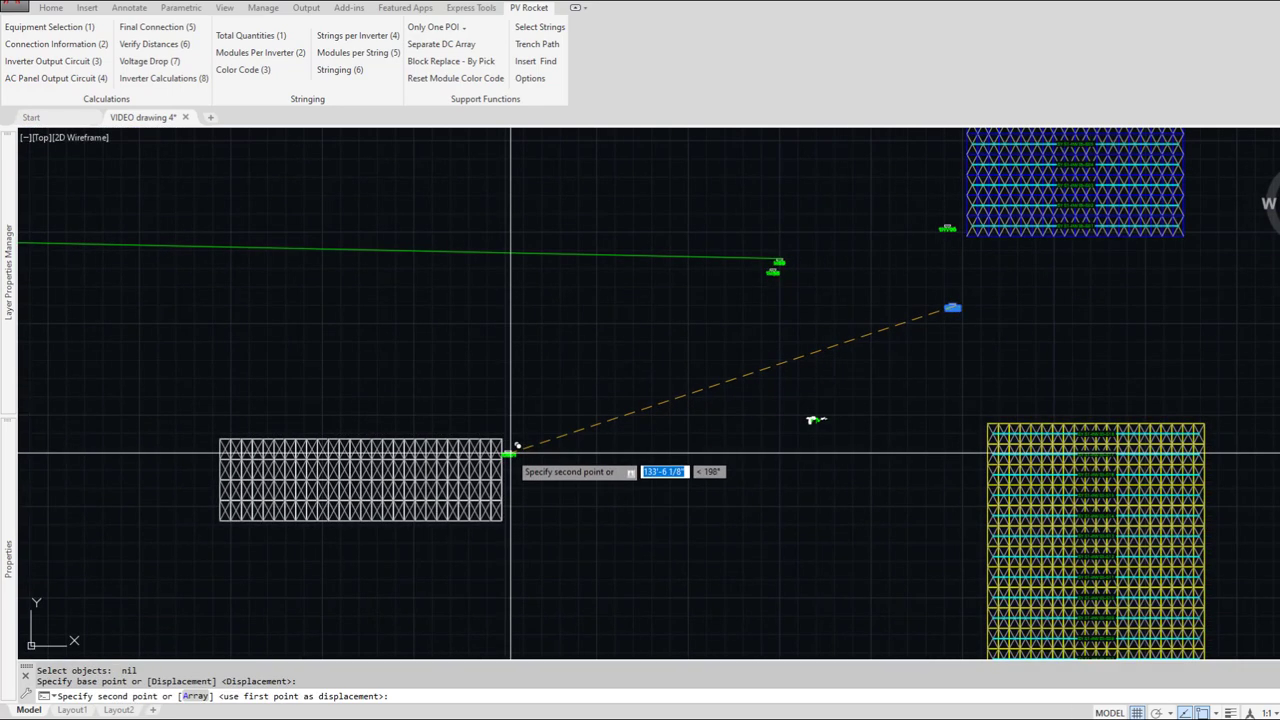
click(510, 452)
Step: Change the SYSTEM attribute of the copied panelboard beside the array to 2CB01
scroll(509, 450, up, 5)
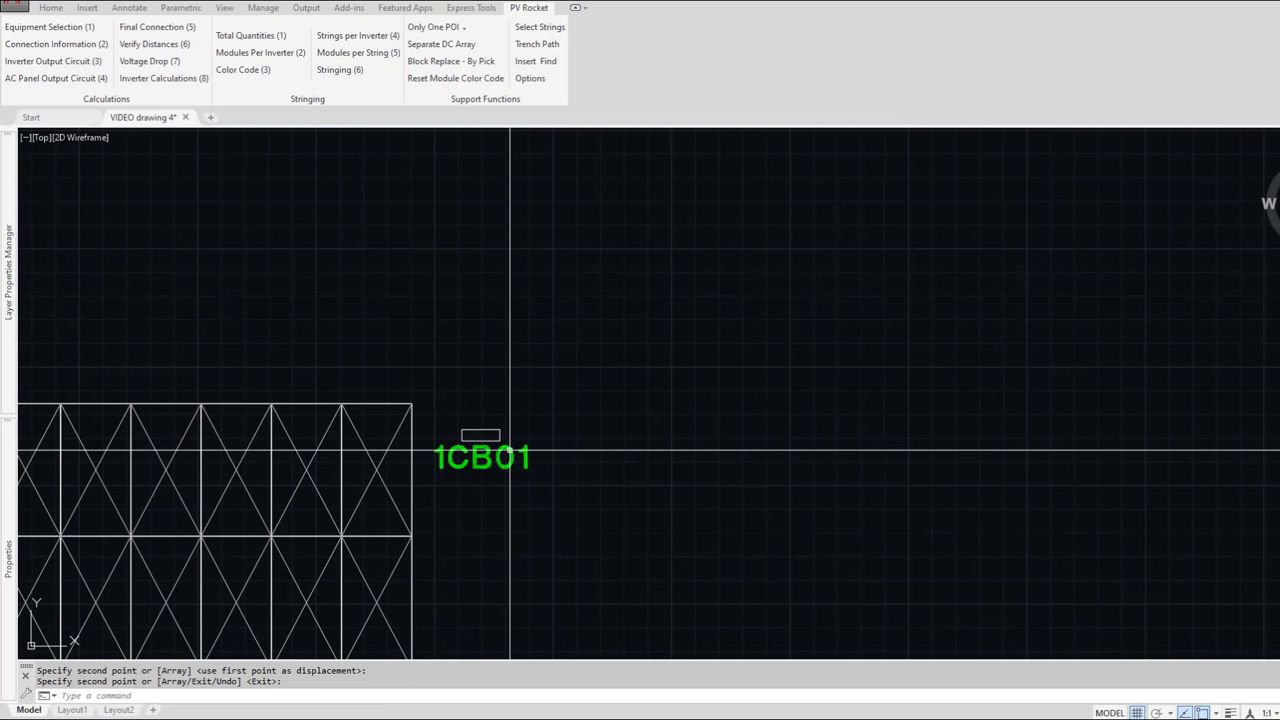
double_click(508, 449)
key(Home)
key(Delete)
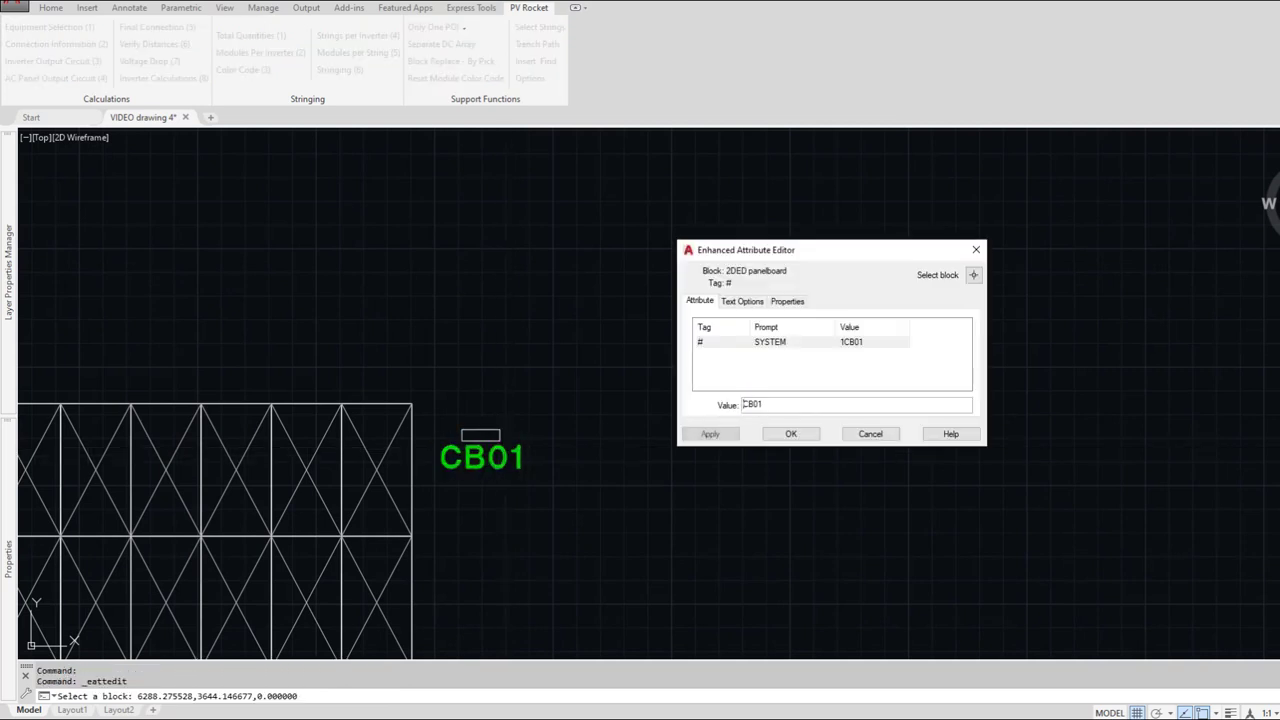
text(2)
key(Return)
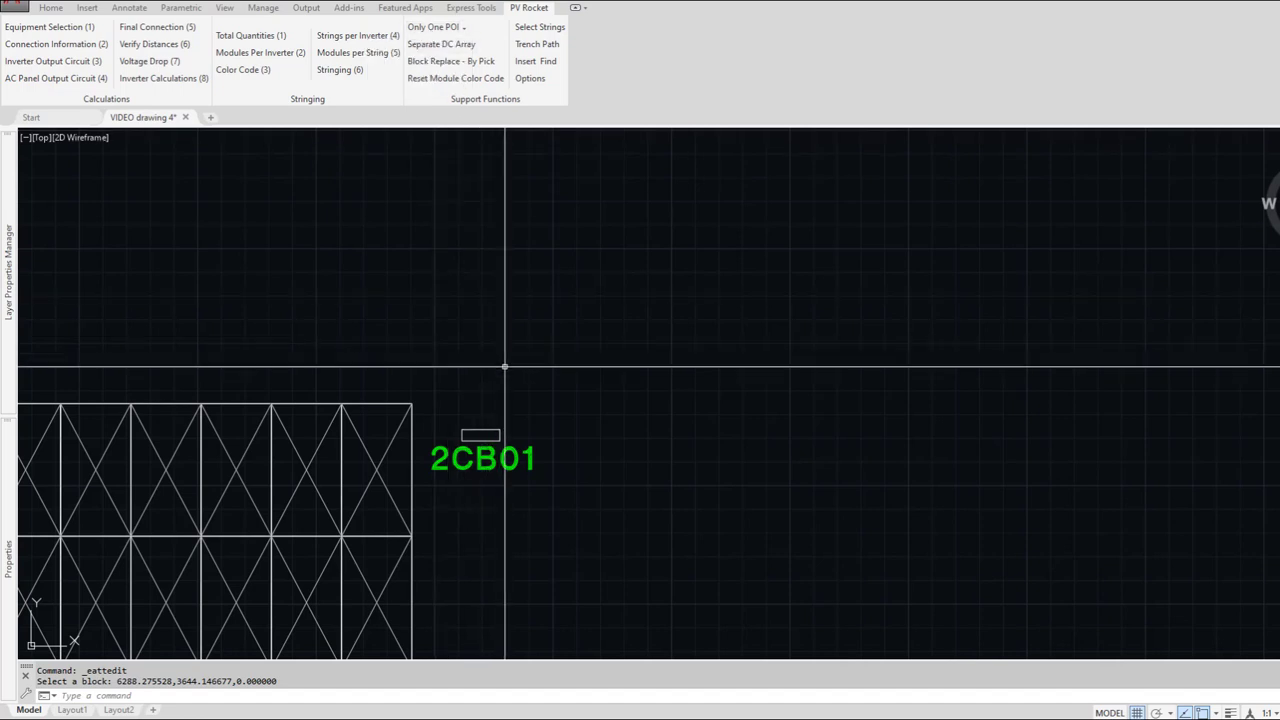
click(348, 9)
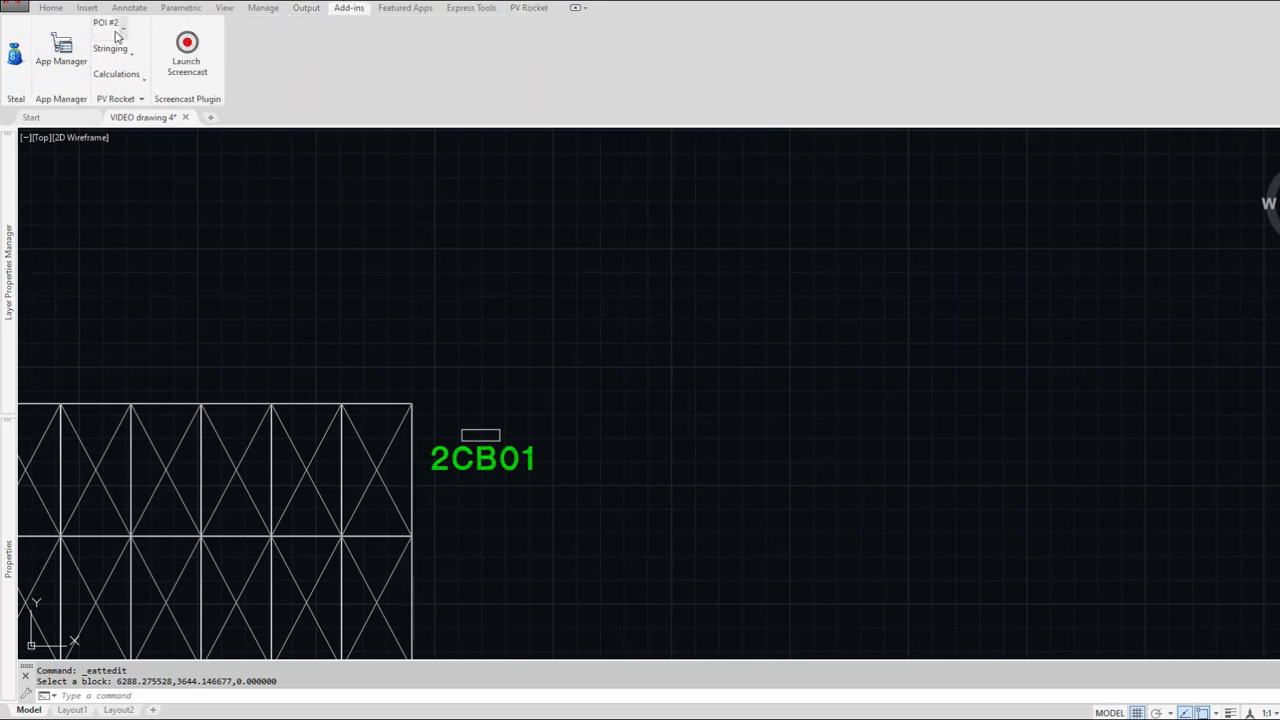
click(527, 8)
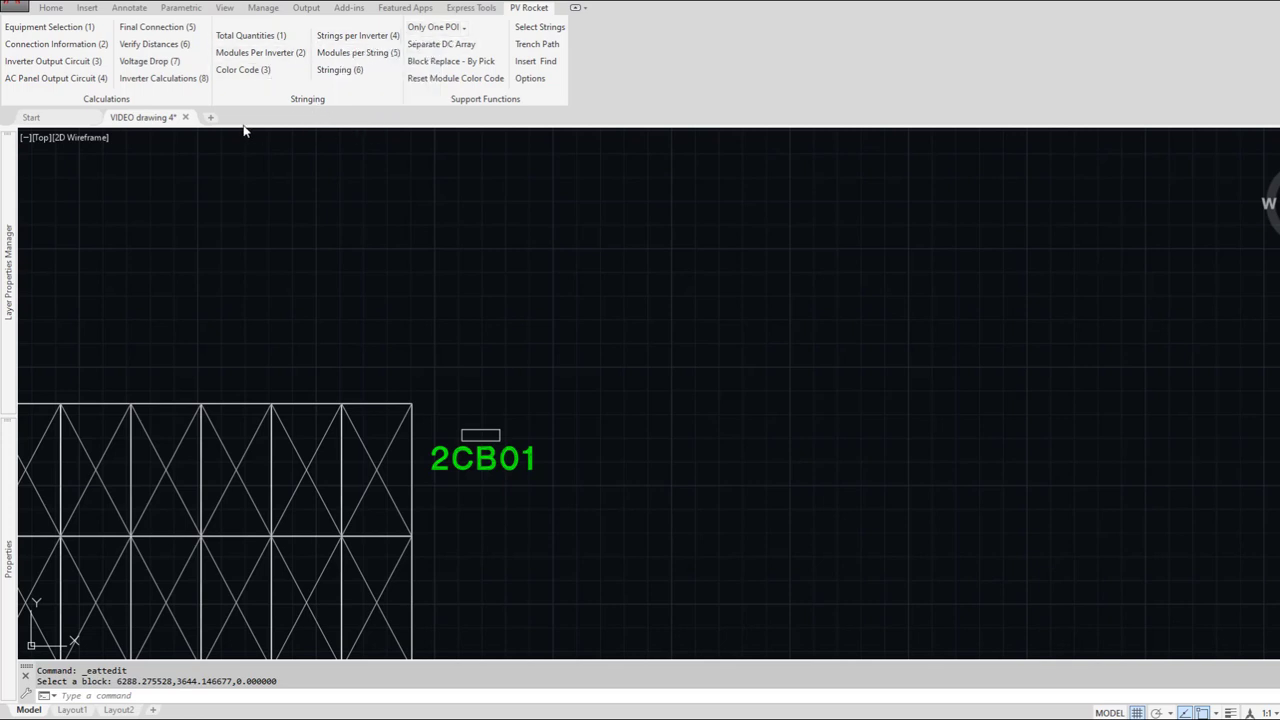
click(352, 9)
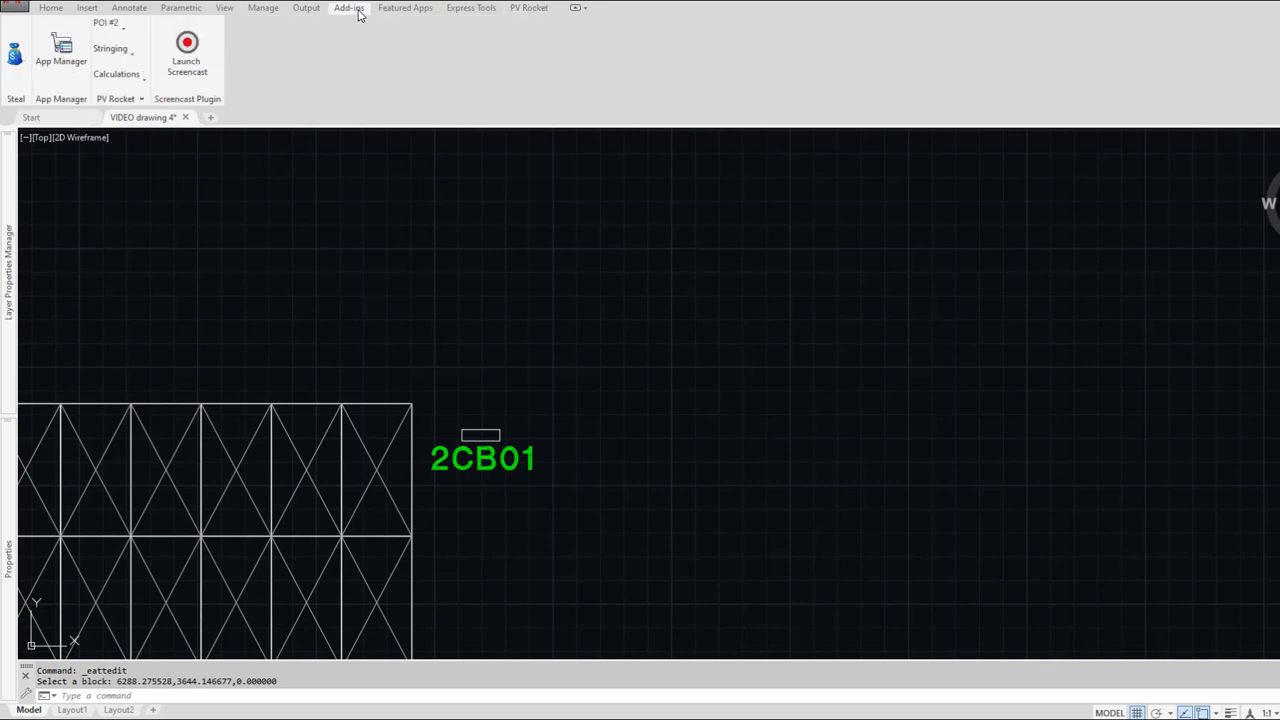
click(527, 8)
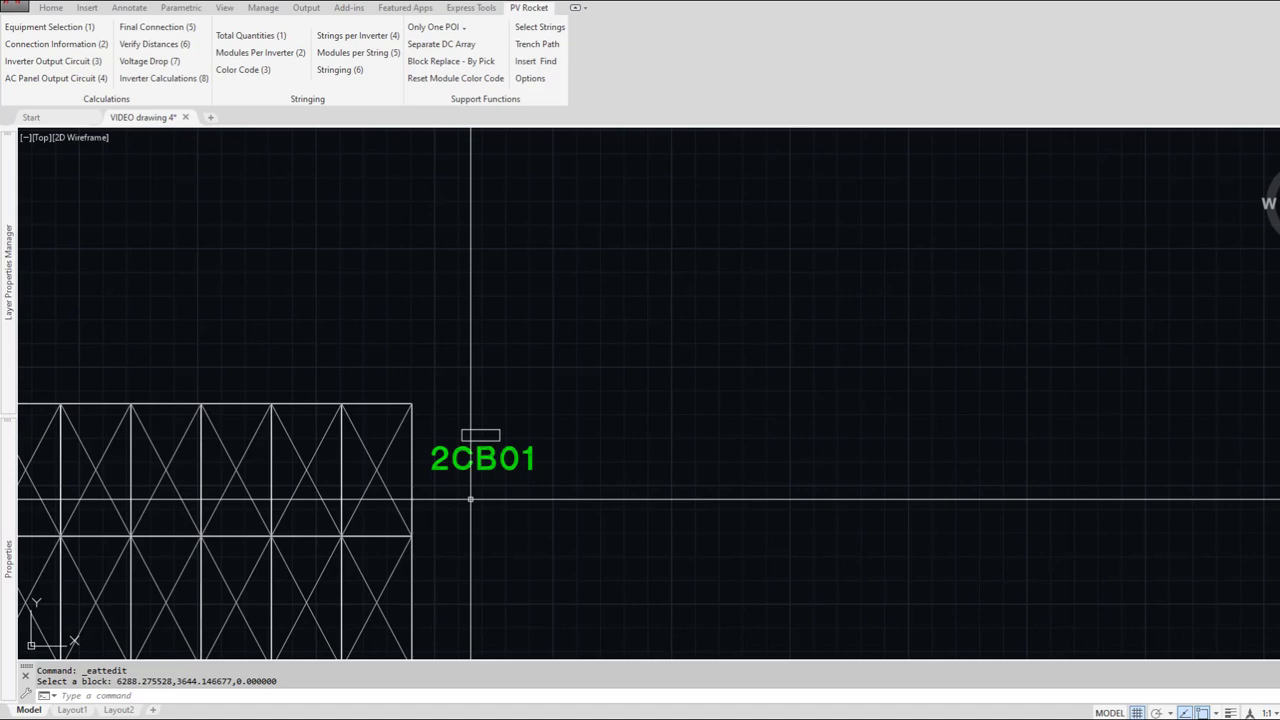
Step: Copy the 1MSB panelboard block a short distance to the right of the original, below the MSB block
scroll(470, 498, down, 5)
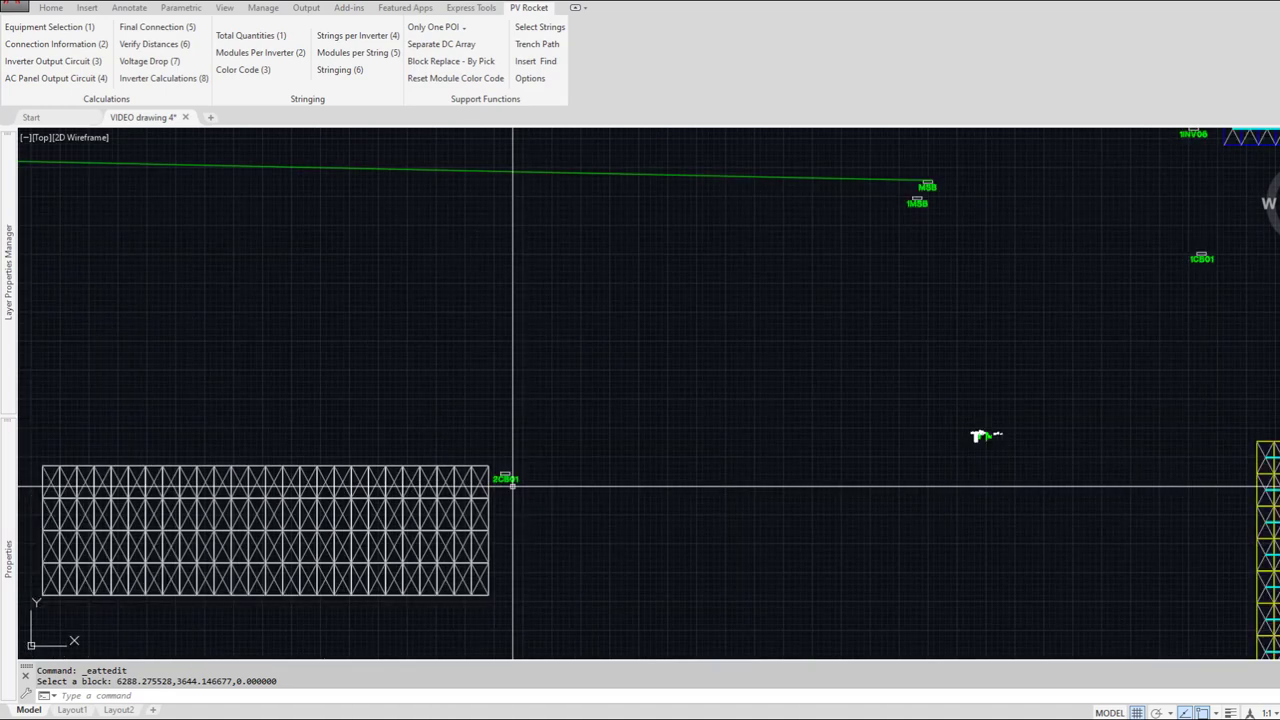
text(c)
key(Return)
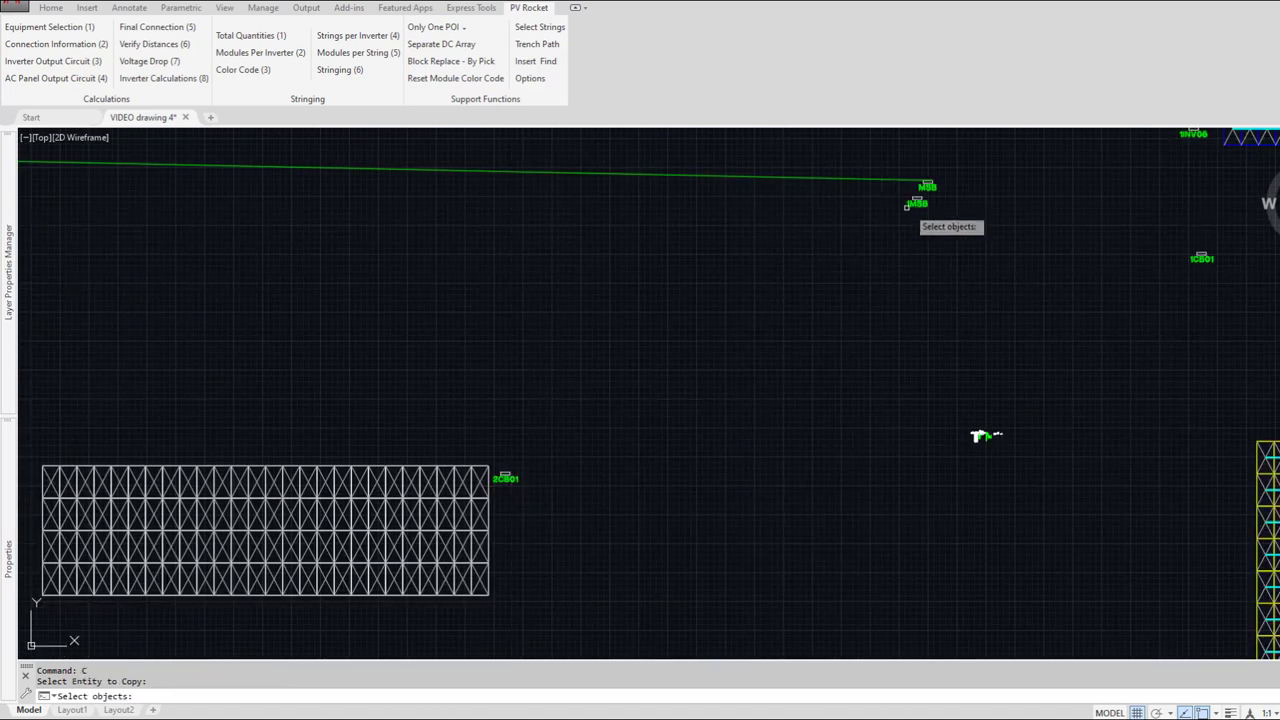
click(912, 204)
key(Return)
click(952, 209)
click(937, 210)
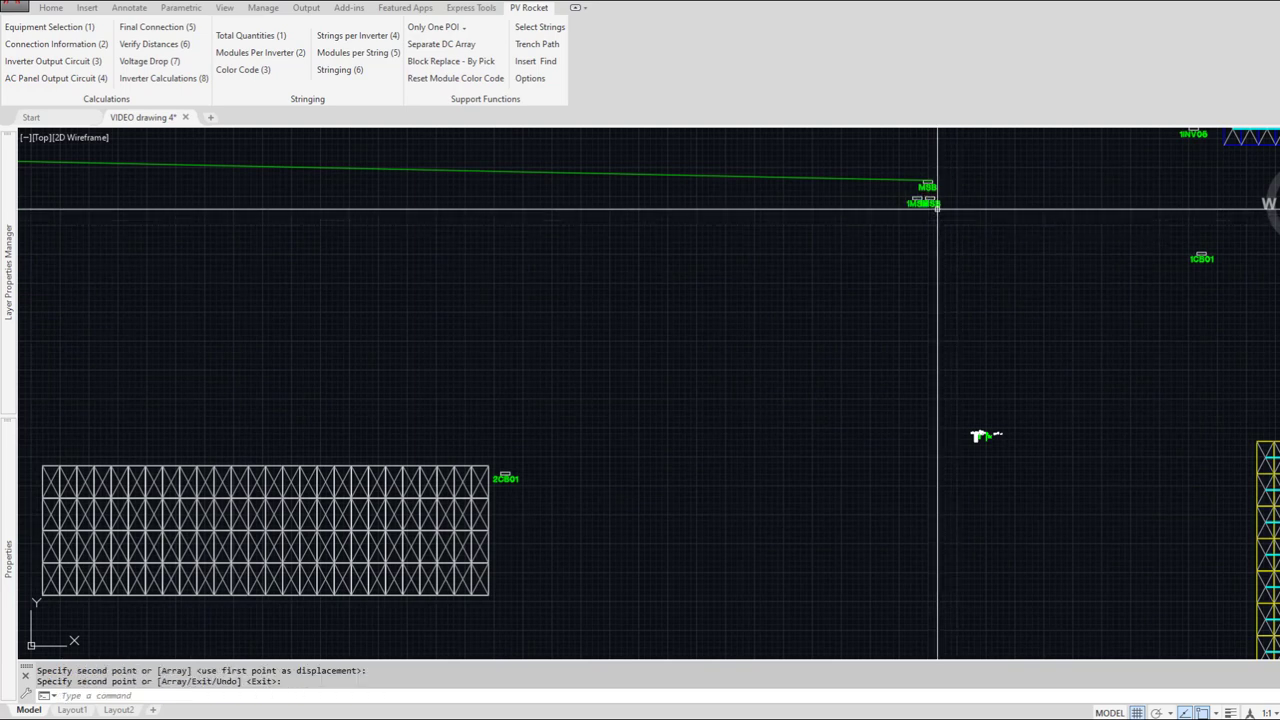
key(Return)
Step: Change the SYSTEM attribute of the copied 1MSB panelboard to 2MSB
double_click(925, 203)
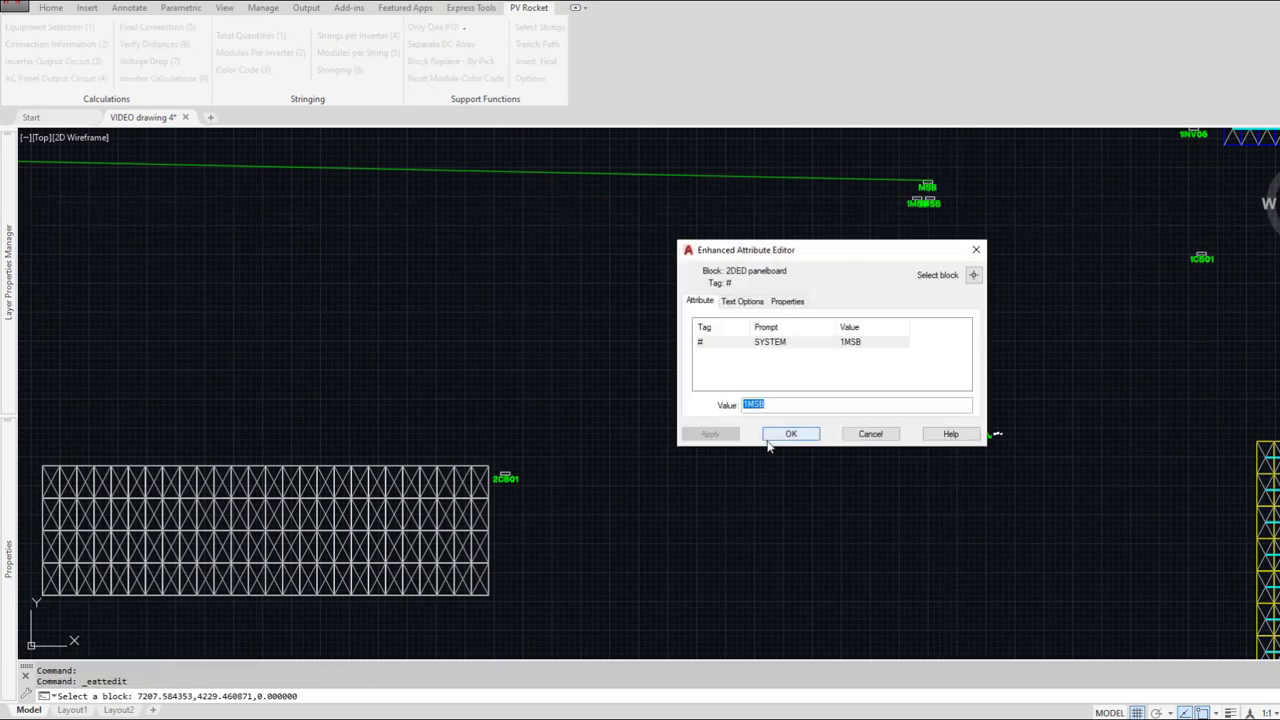
key(Home)
text(2)
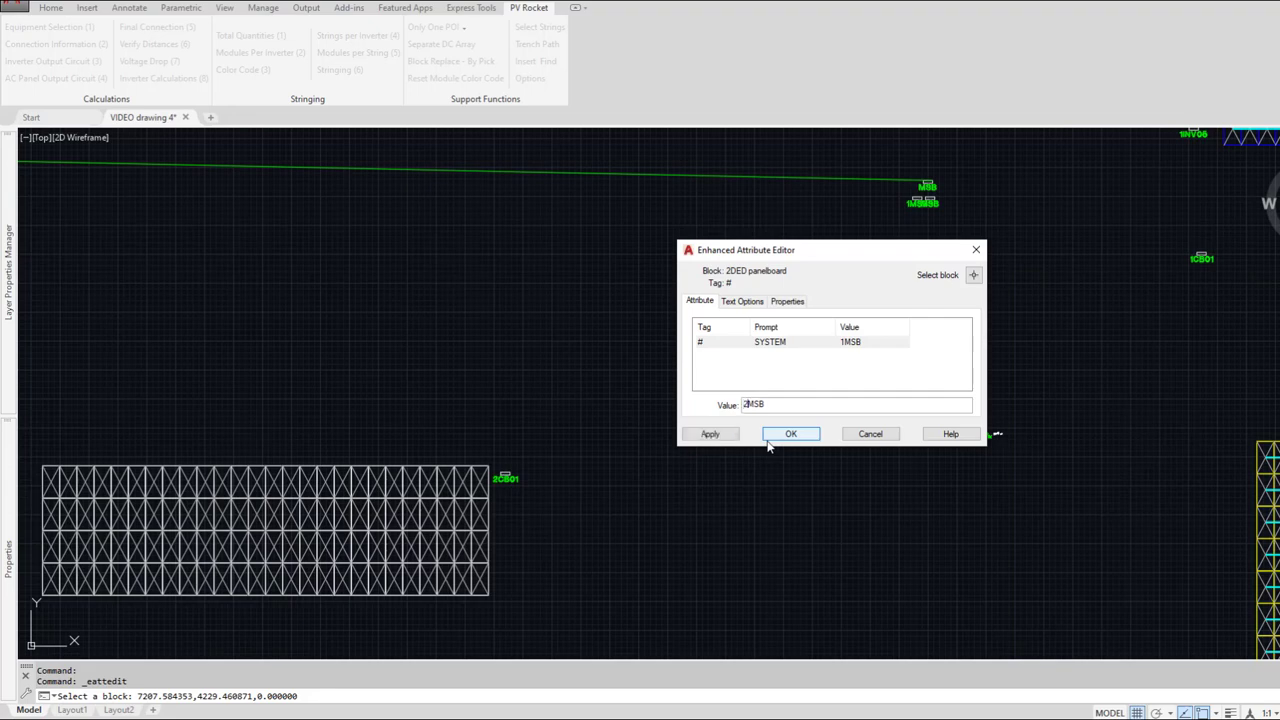
click(768, 440)
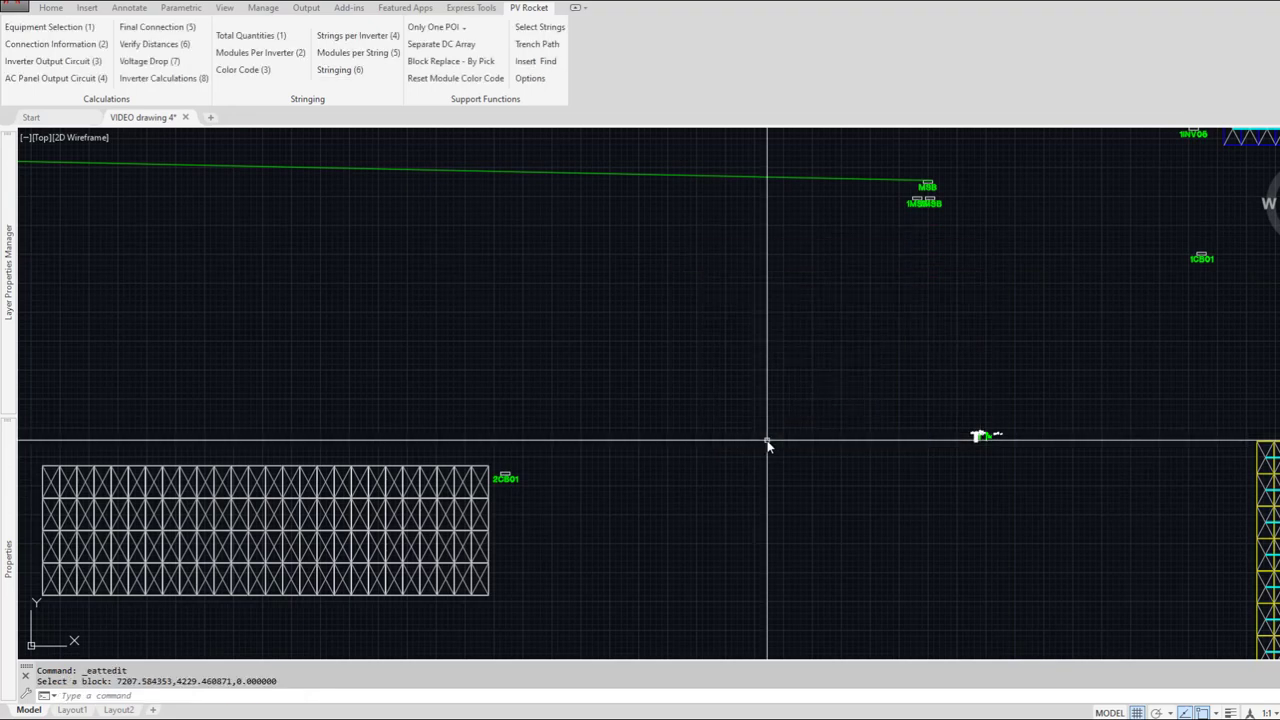
Step: Start PV Rocket's Equipment Selection and accept both the Terms of Use and the End User License Agreement
middle_drag(481, 562, 663, 502)
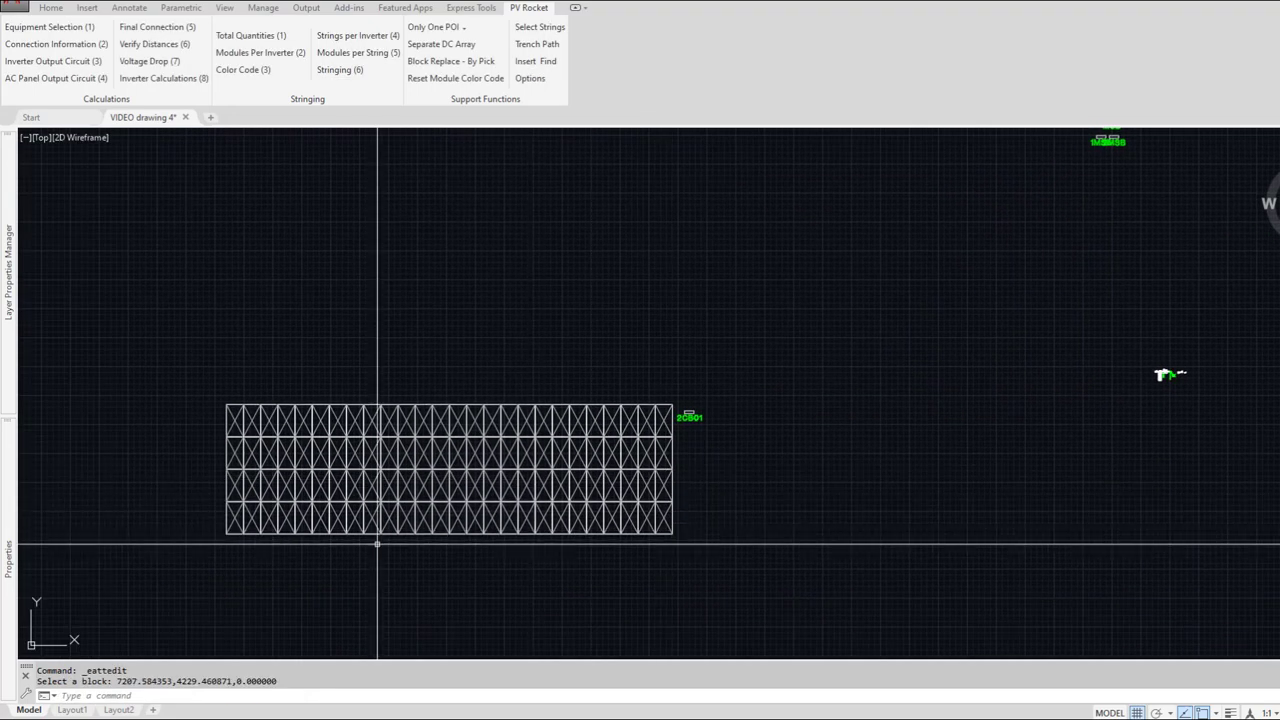
scroll(377, 544, up, 2)
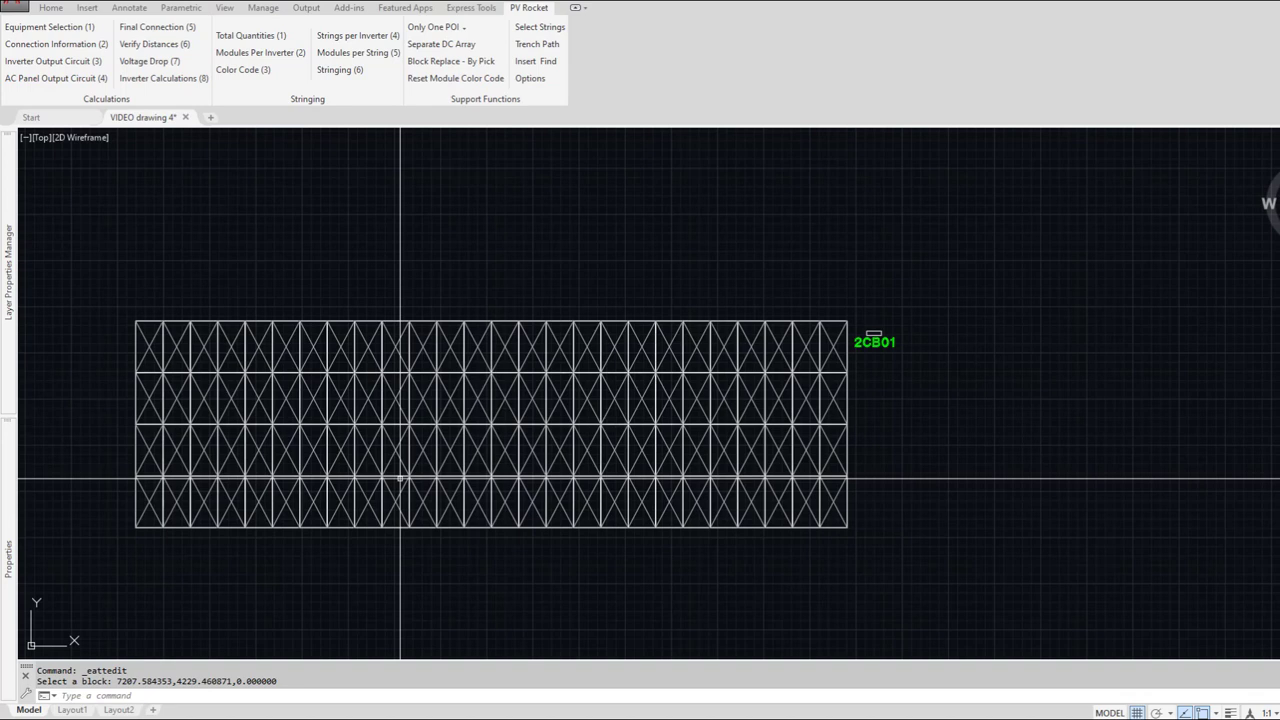
click(49, 31)
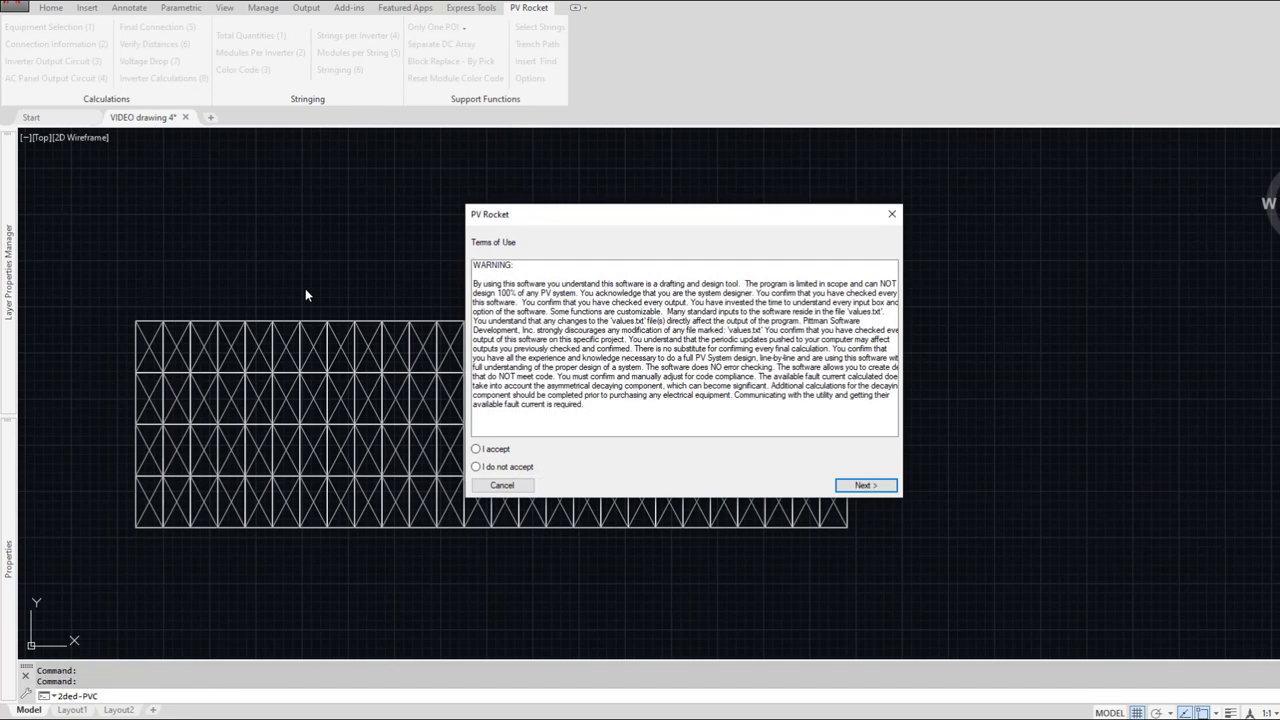
click(490, 452)
click(856, 487)
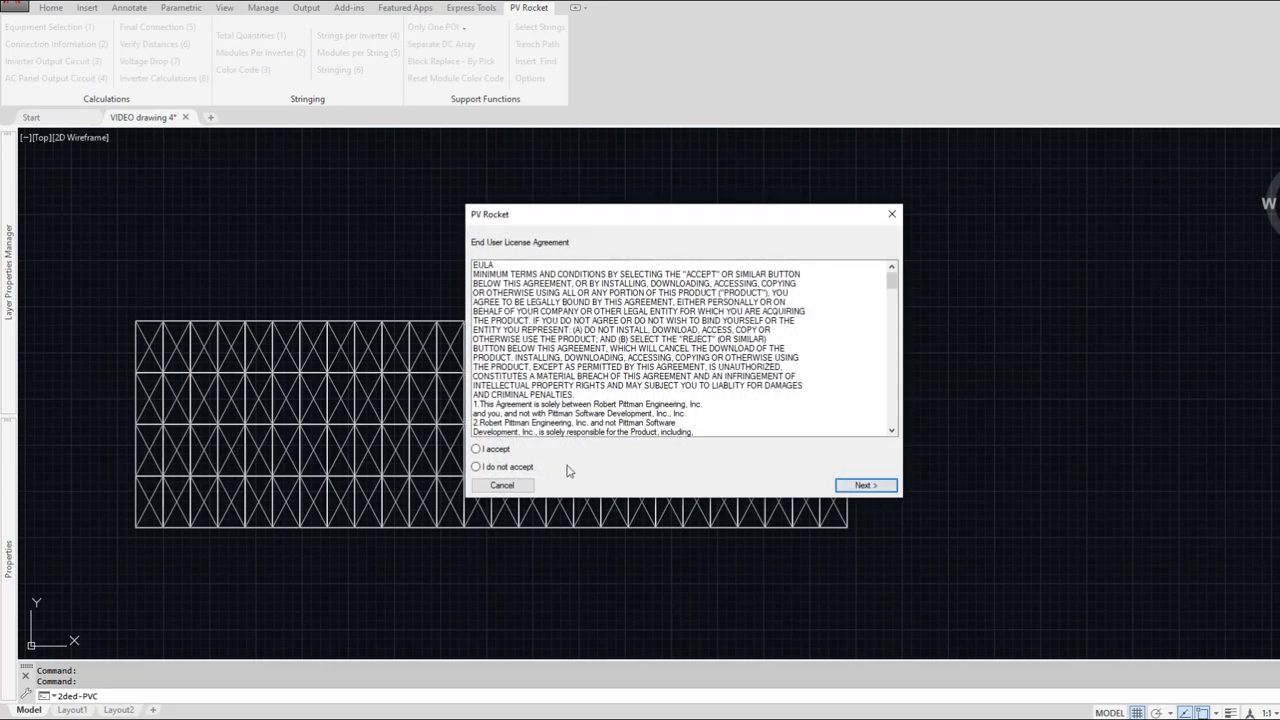
click(500, 450)
click(856, 487)
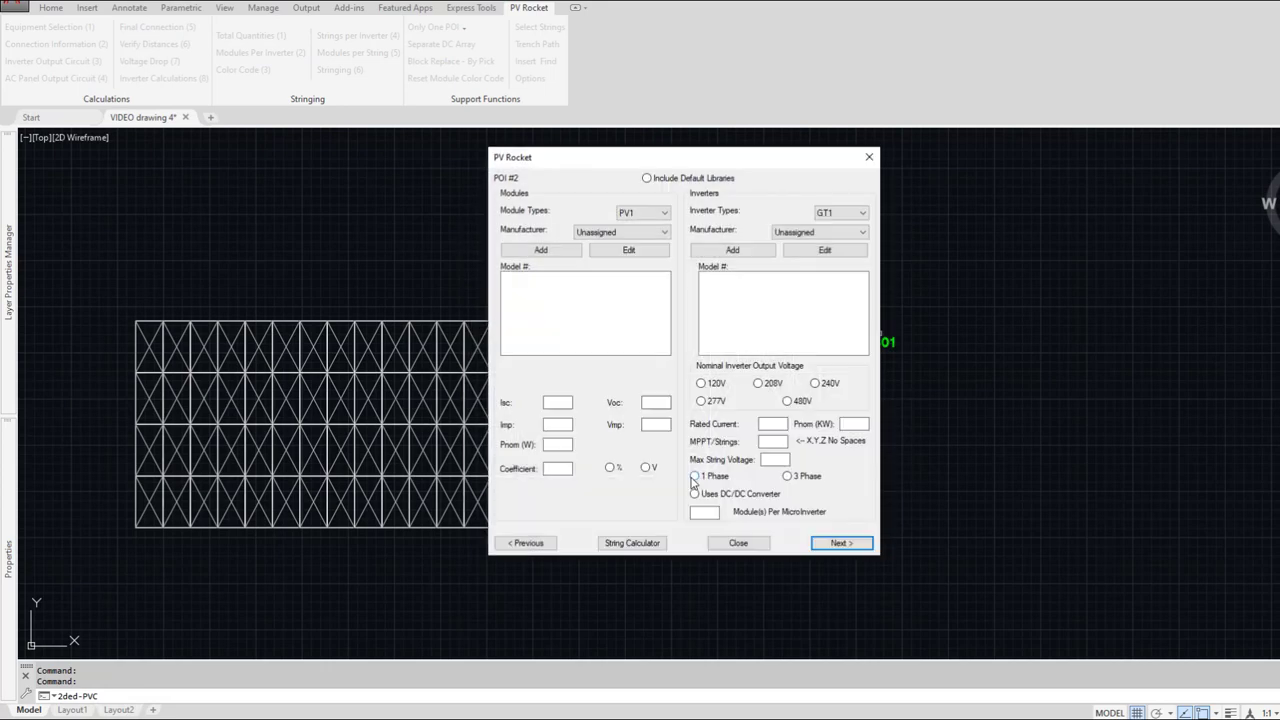
Step: With the default libraries included, assign the China Sunergy (Nanjing) module CSUN375-72MH5BB to module type PV1
click(615, 232)
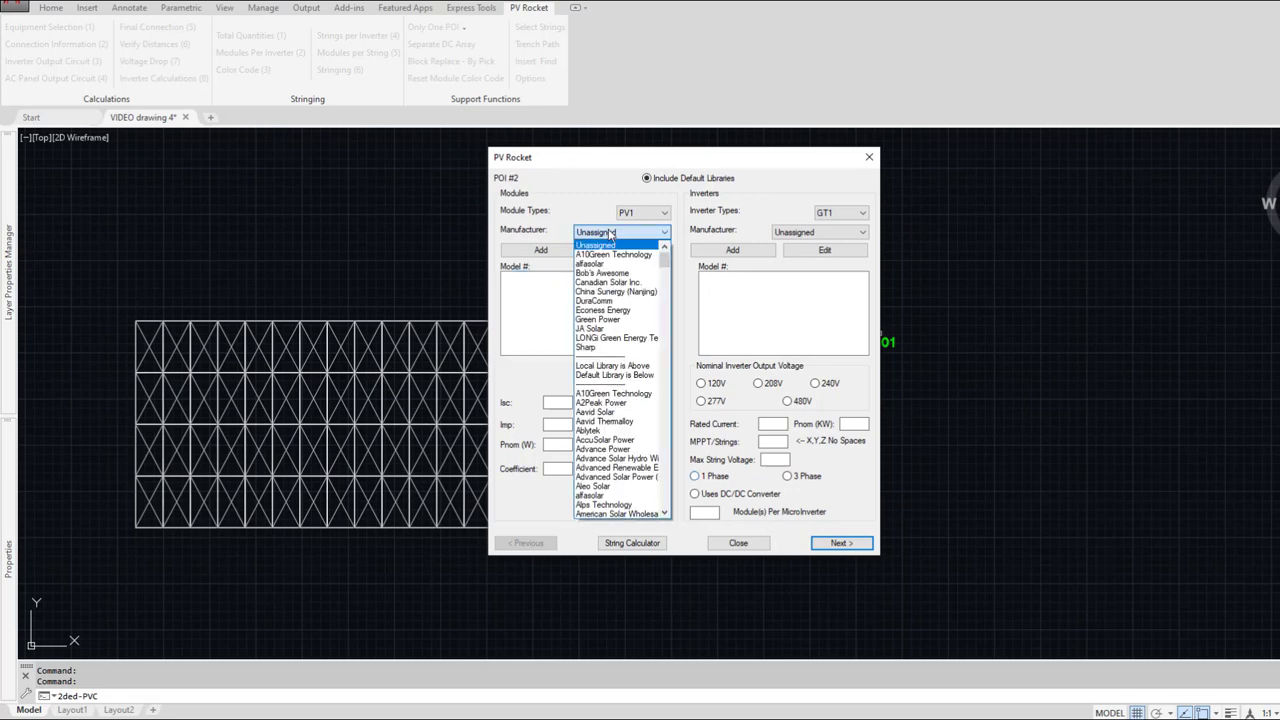
click(612, 291)
click(548, 277)
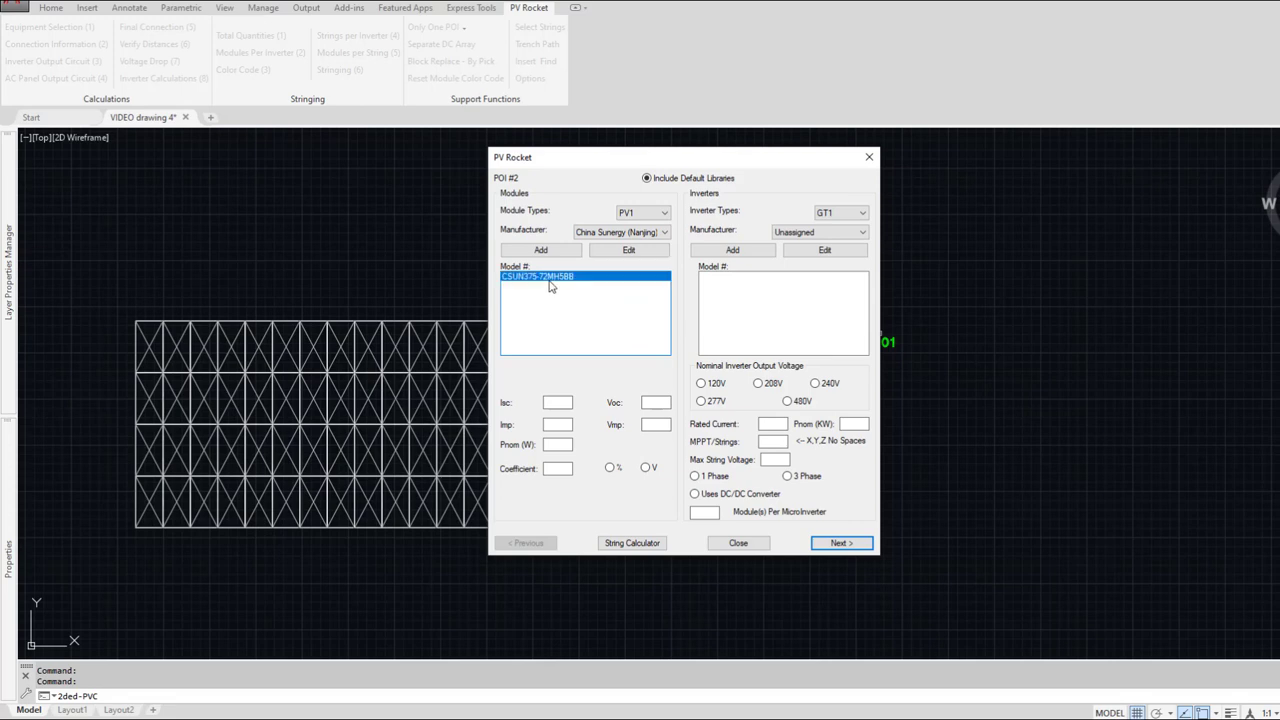
Step: Assign the Enphase Energy Inc. inverter IQ6PLUS-72-x-US [208V] to inverter type GT1 and continue to the connection information
click(815, 232)
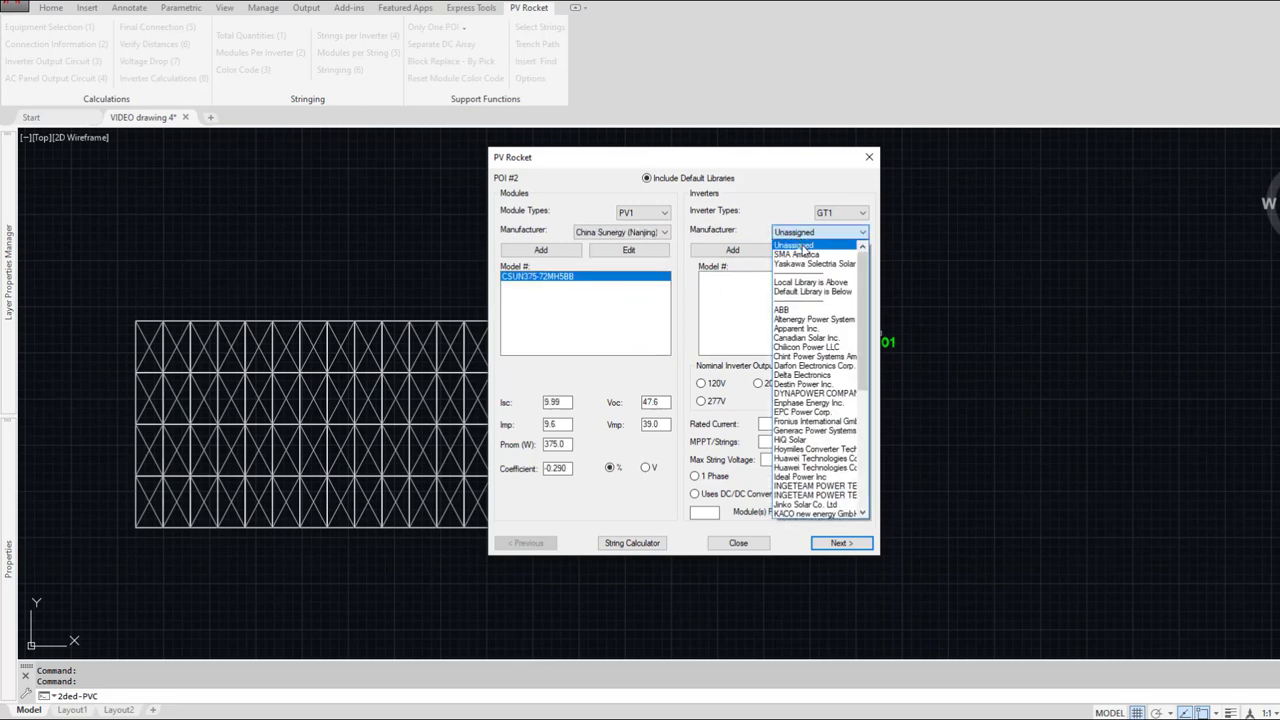
click(810, 403)
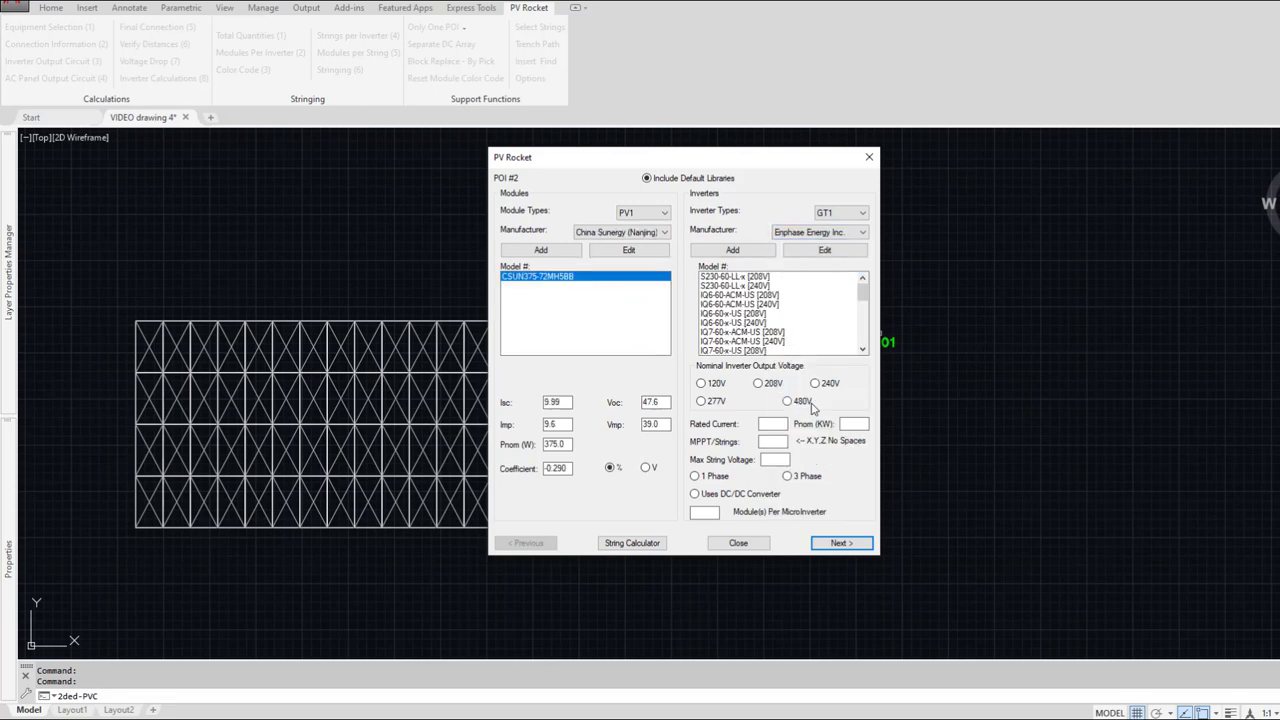
scroll(768, 320, down, 5)
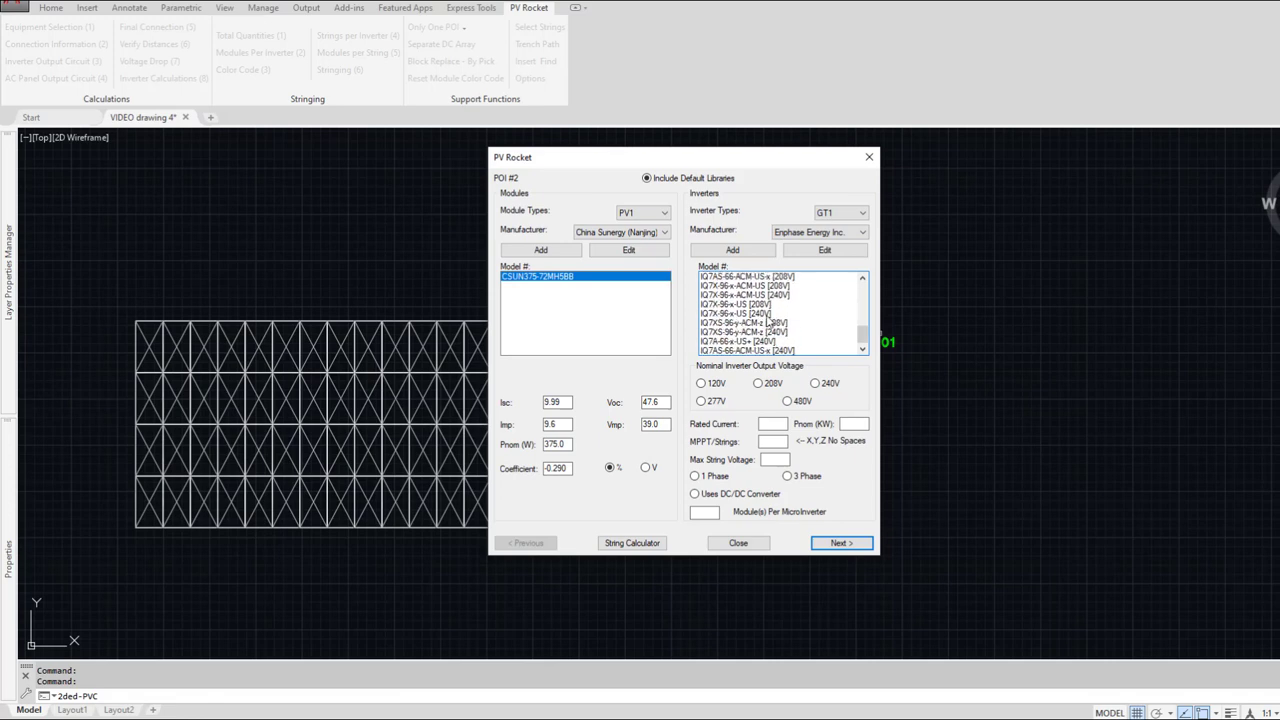
scroll(818, 330, up, 3)
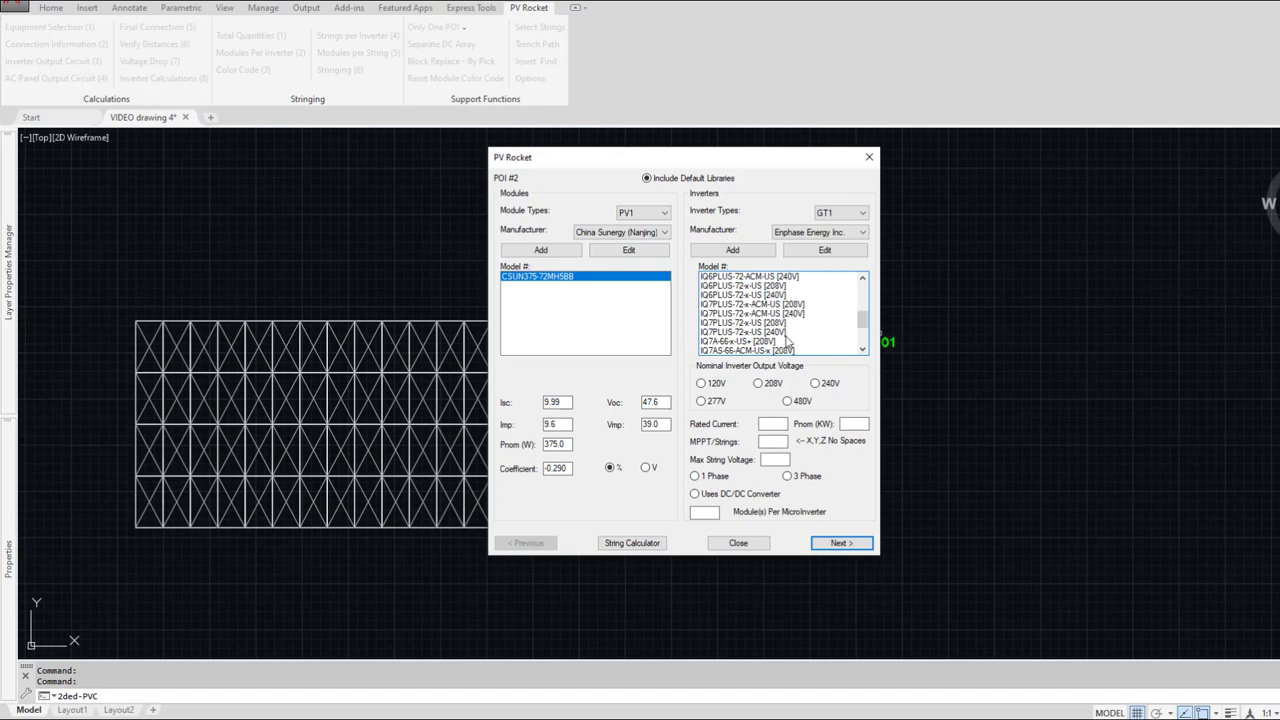
scroll(793, 340, down, 3)
scroll(793, 344, up, 6)
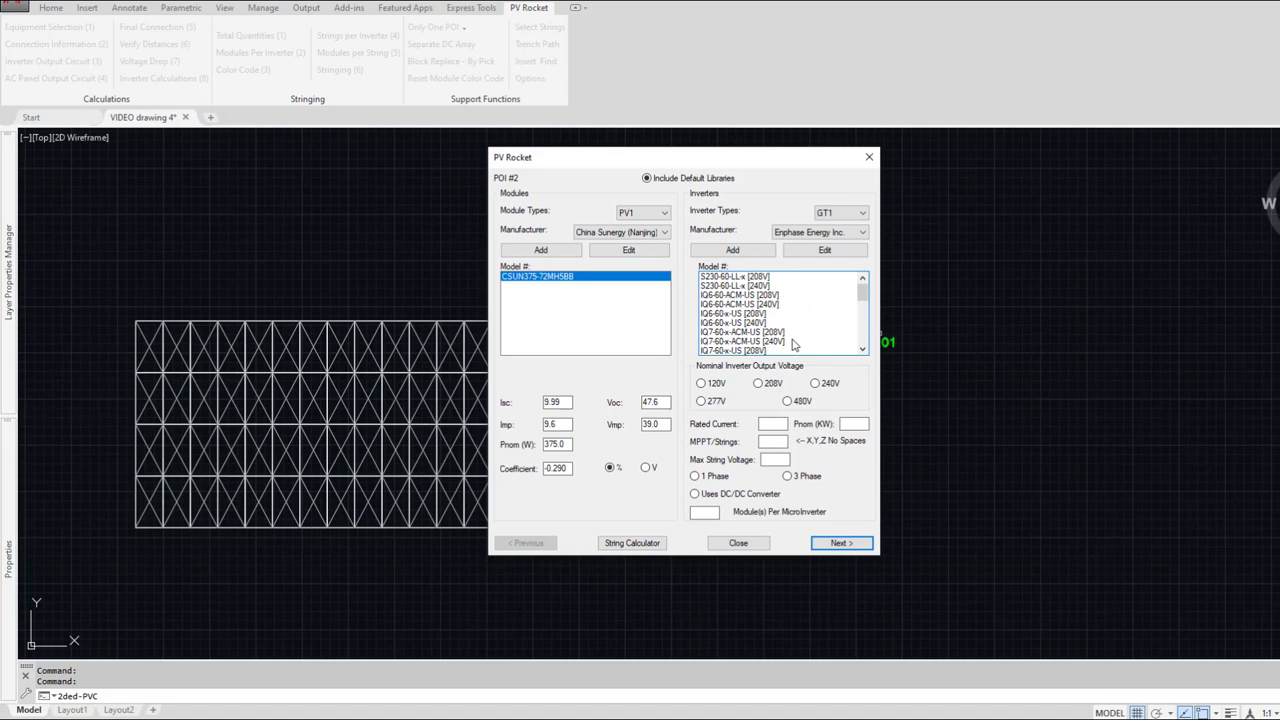
scroll(793, 344, down, 6)
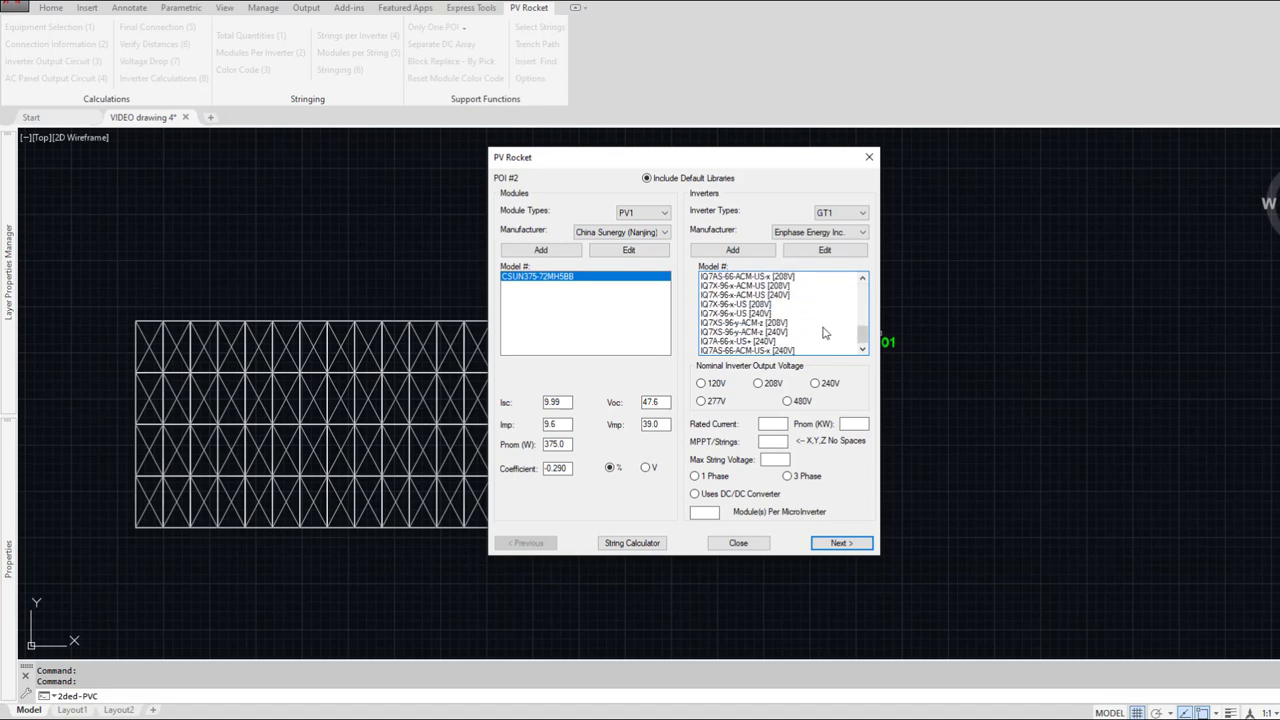
scroll(825, 333, up, 3)
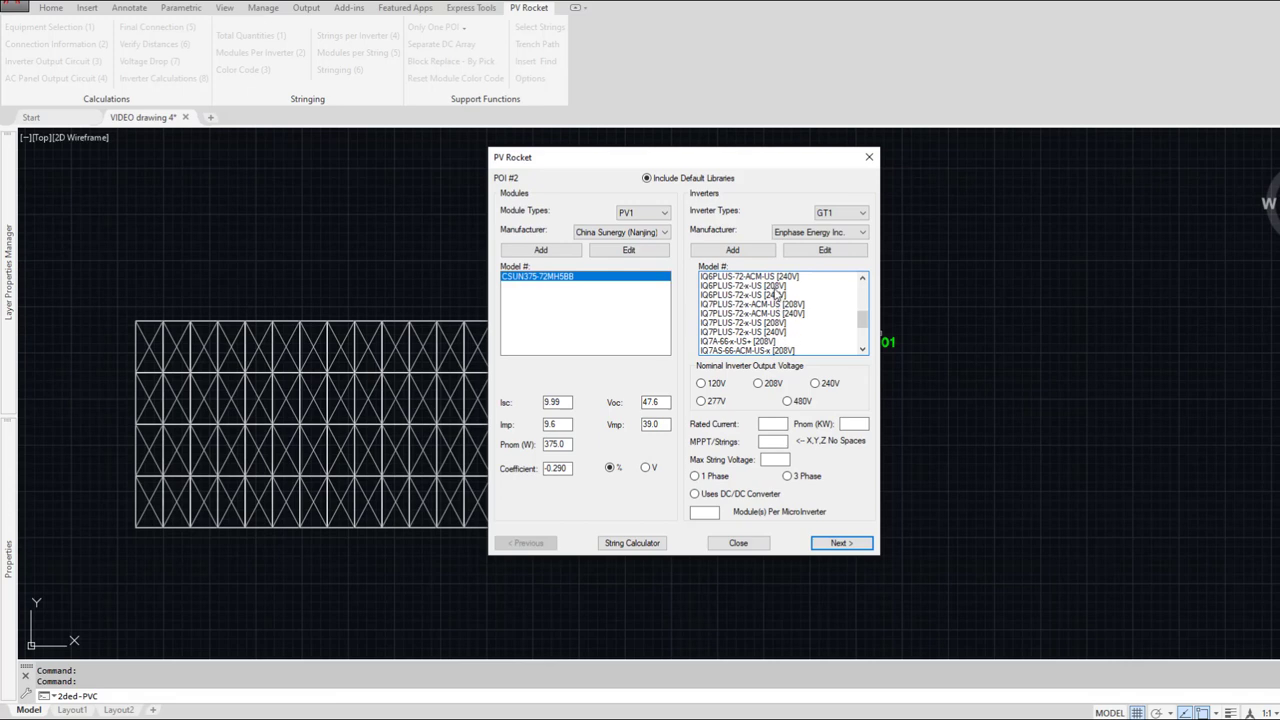
click(775, 288)
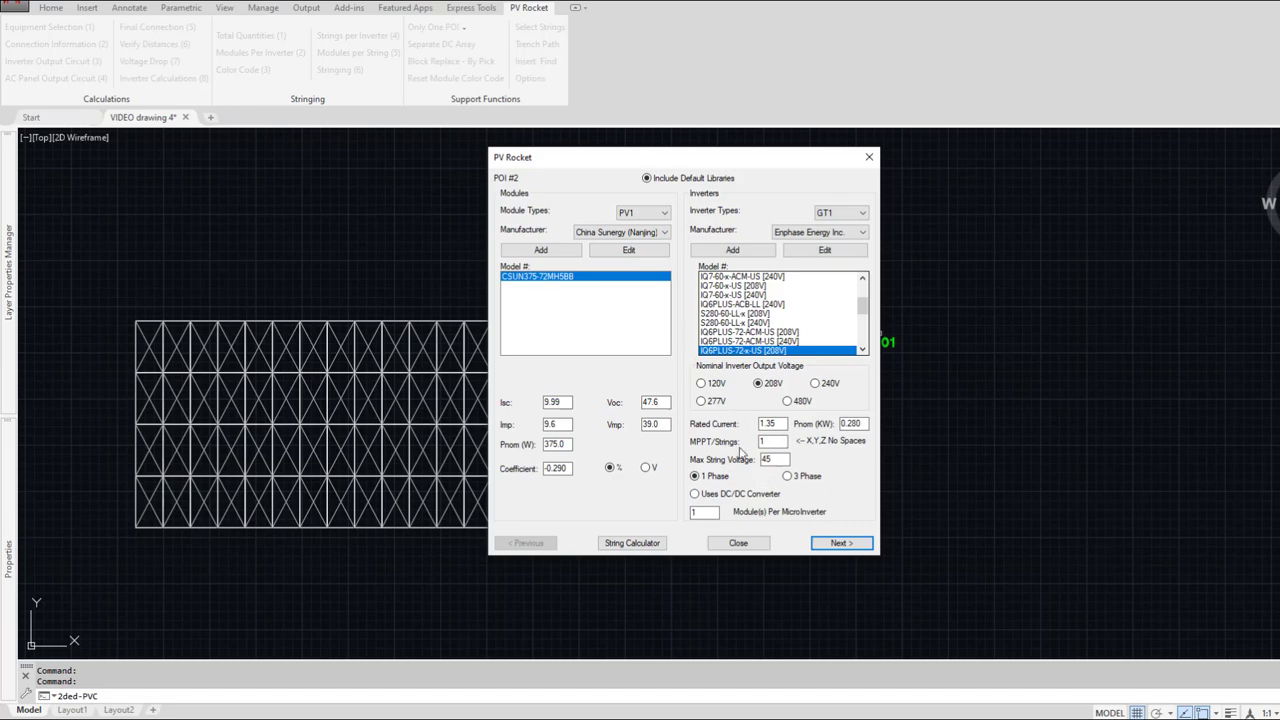
click(836, 543)
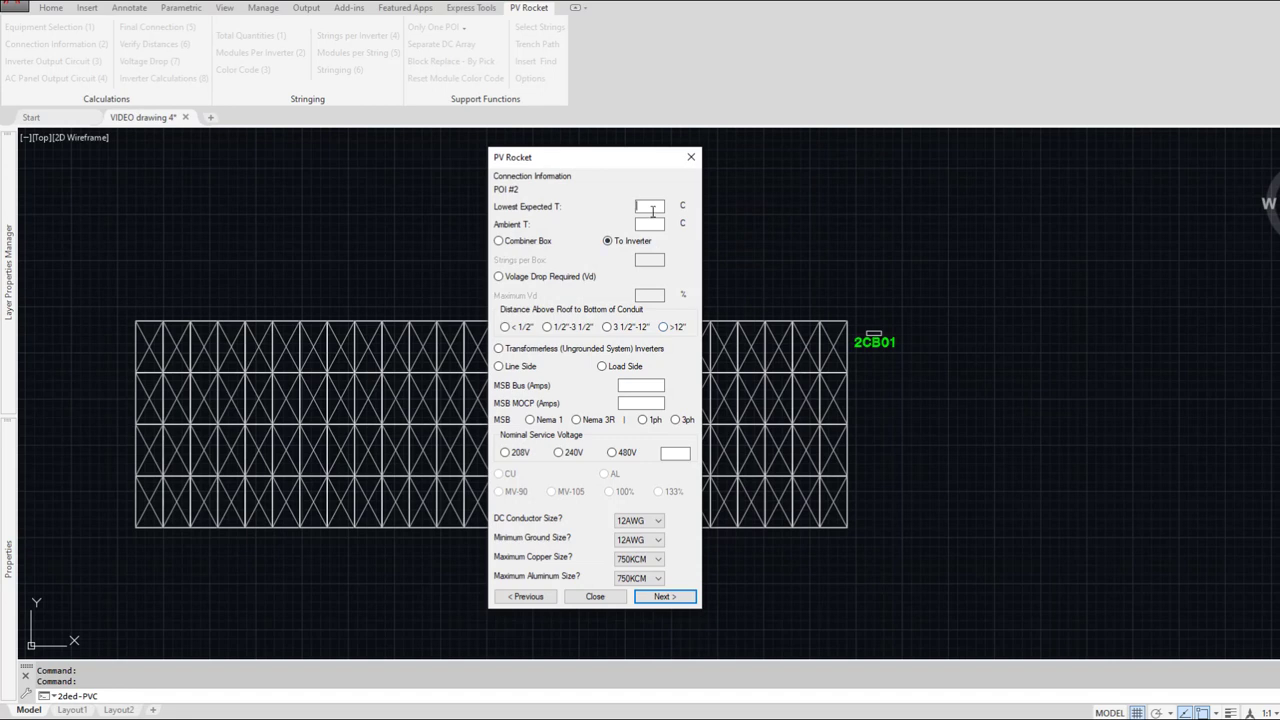
Step: Set lowest expected temperature to -3 C and ambient to 38 C, require voltage drop with a 2% maximum, and specify transformerless inverters
text(-3)
key(Tab)
text(38)
click(537, 280)
click(650, 292)
text(2)
click(514, 350)
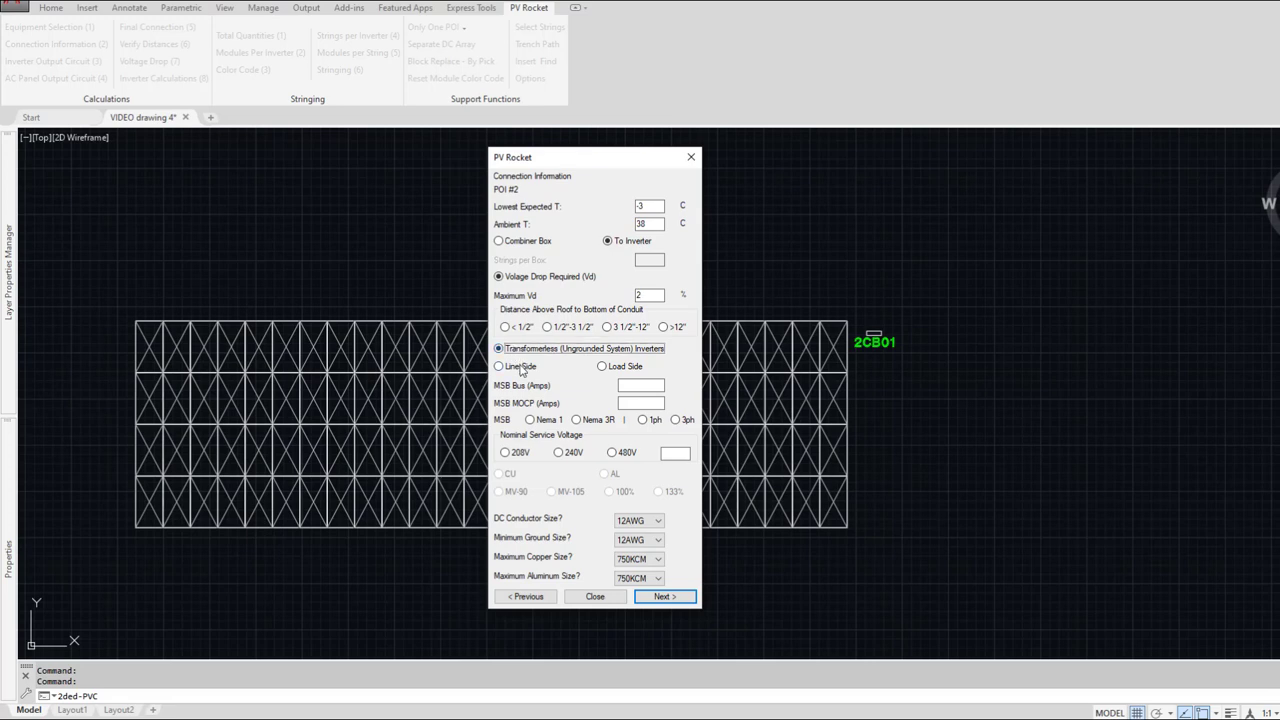
Step: Define a load-side connection with 400 A MSB bus and MOCP, Nema 3R, 3ph and 208V service, and accept the connection information
click(602, 366)
click(635, 384)
text(400)
key(Tab)
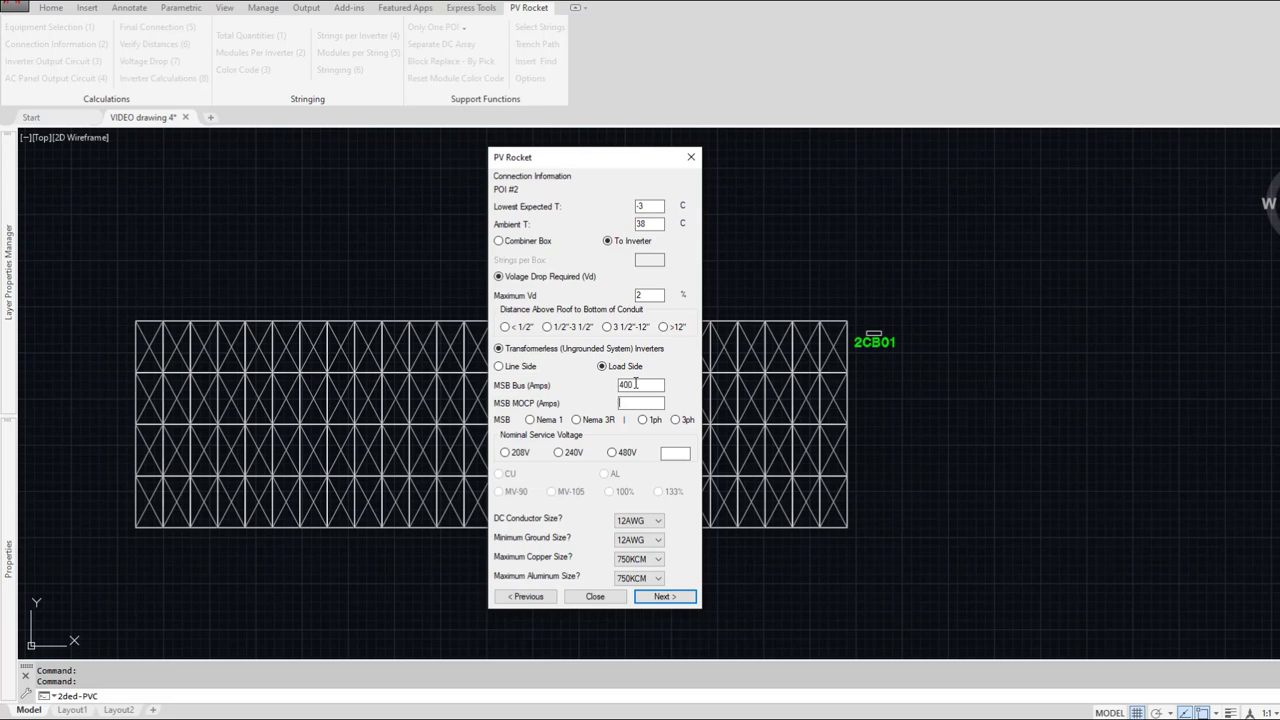
text(400)
click(594, 420)
click(681, 420)
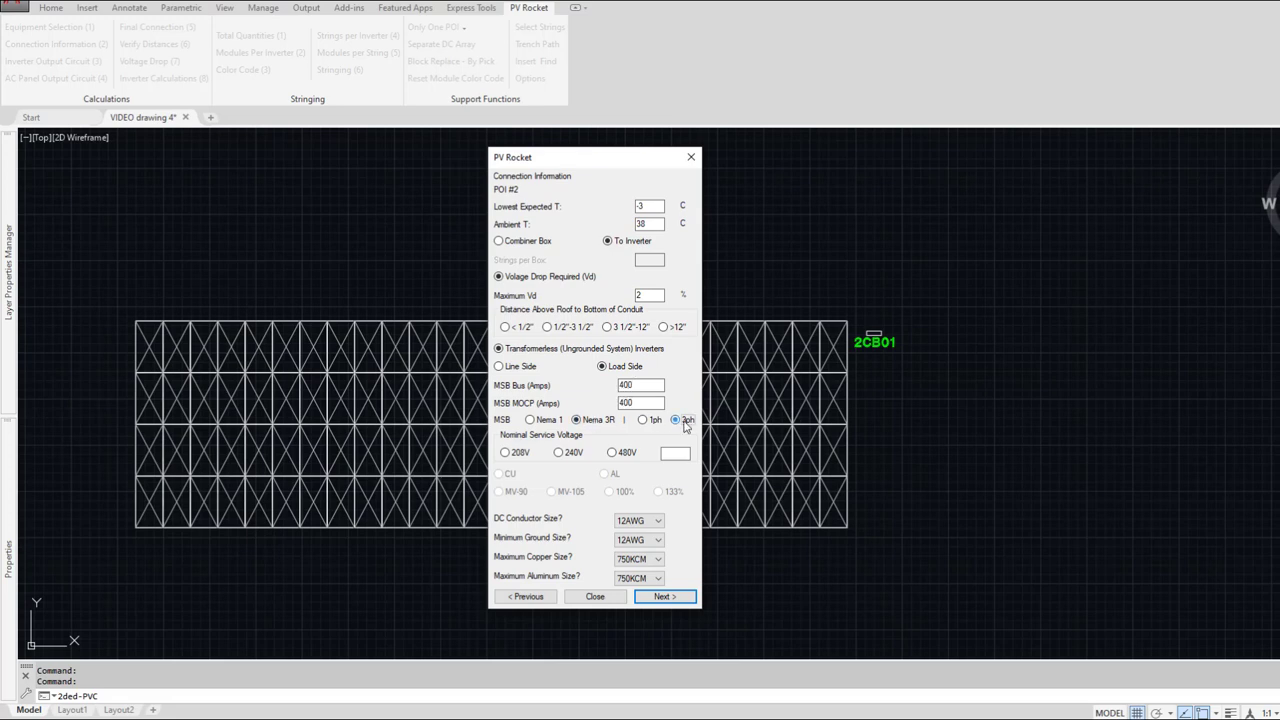
click(515, 453)
click(660, 597)
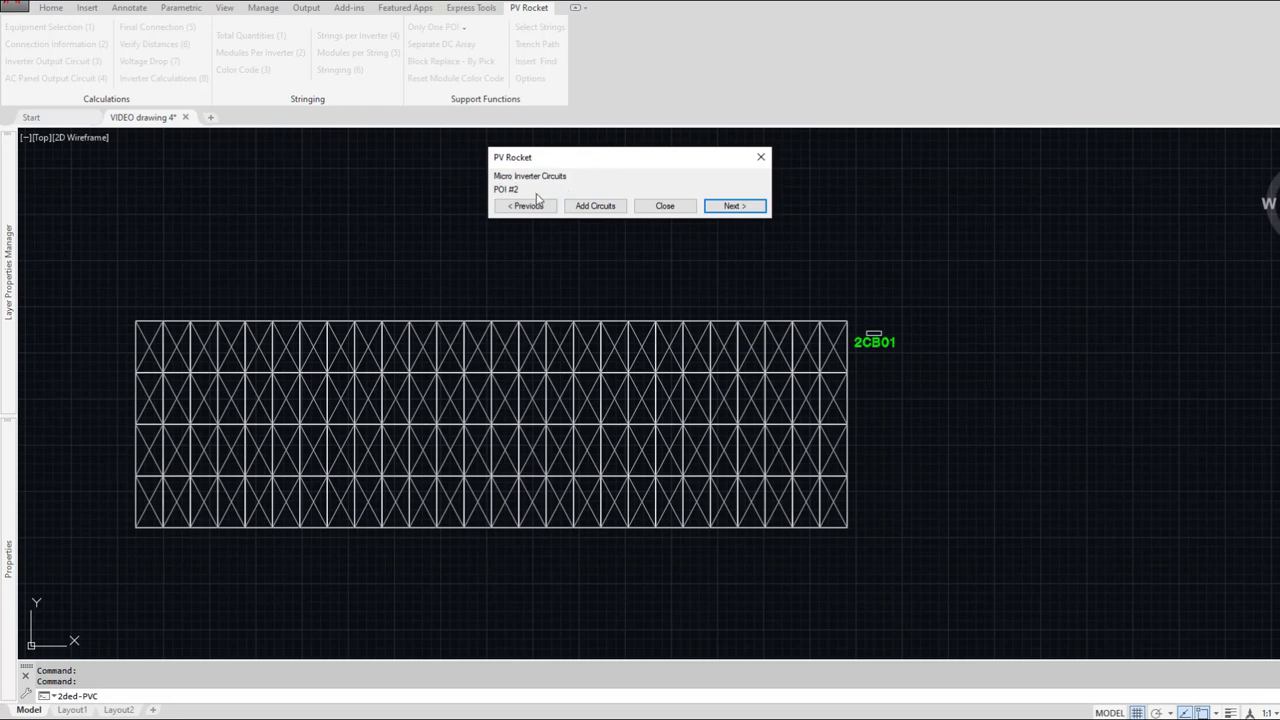
Step: Add four micro inverter circuits for POI #2
click(591, 205)
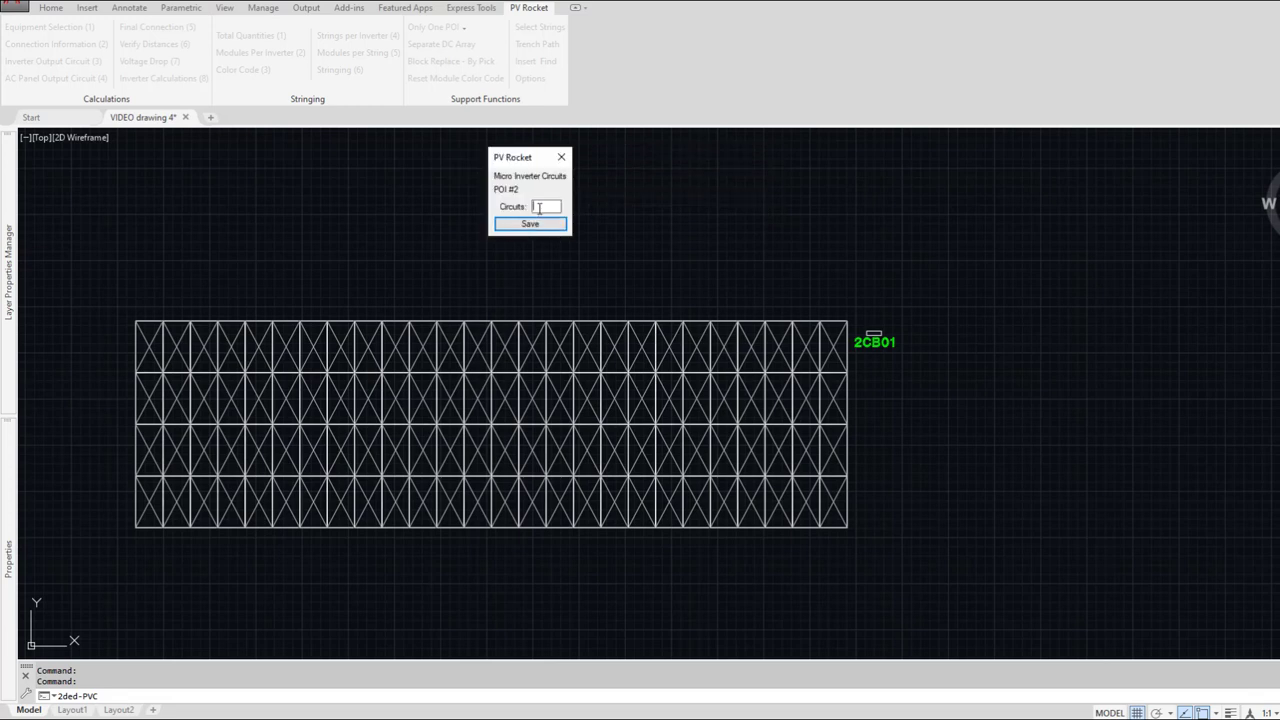
text(8)
click(541, 227)
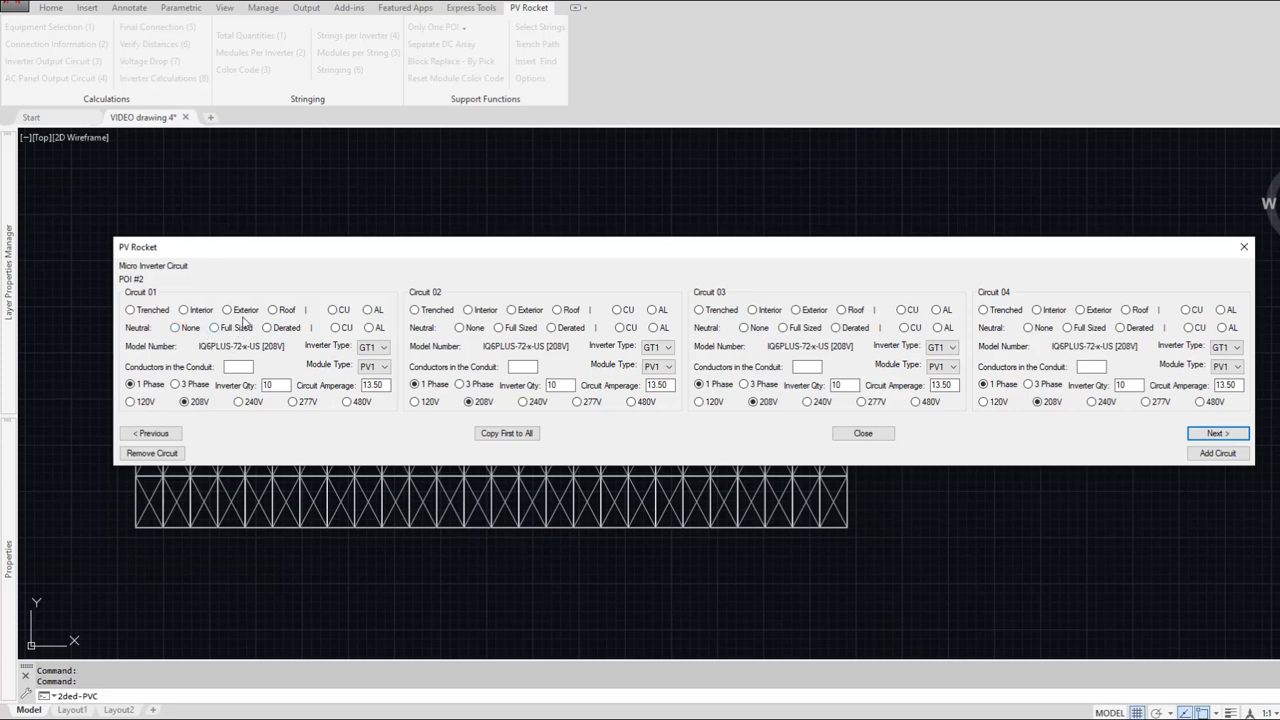
Step: Configure Circuit 01 as roof mounted with CU conductors, a derated CU neutral and 2 conductors in the conduit
click(280, 313)
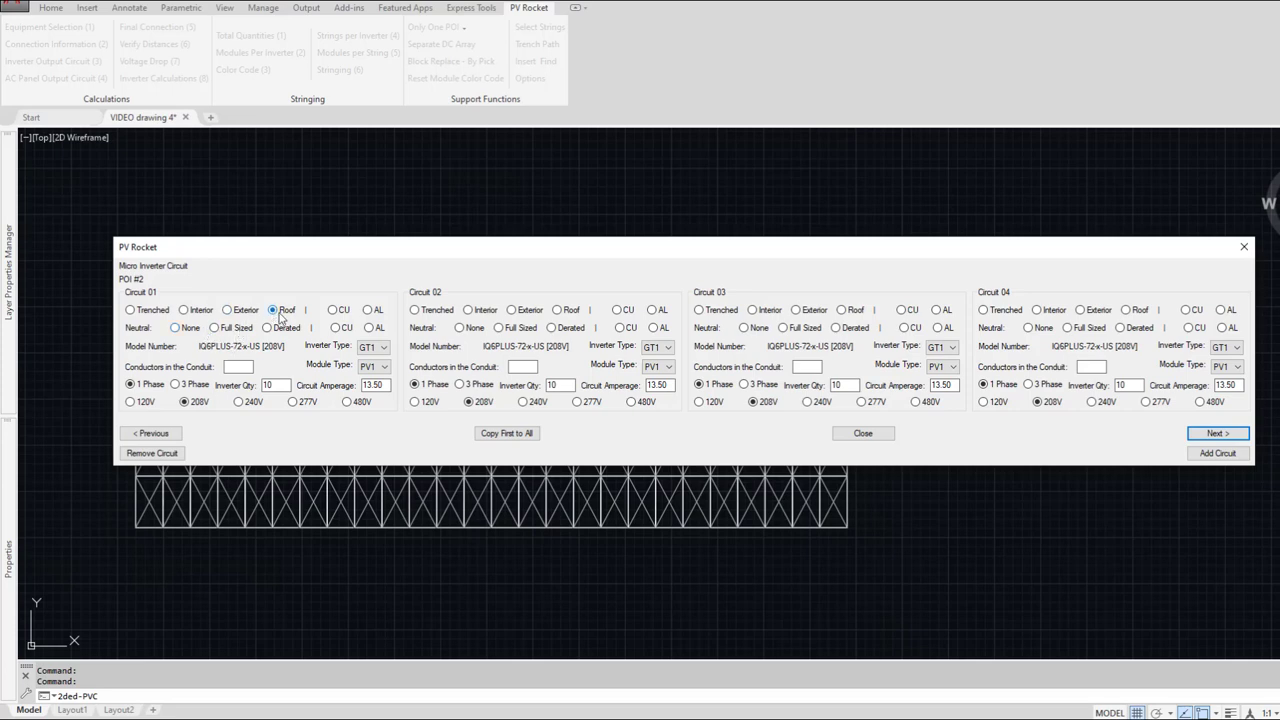
click(347, 311)
click(346, 331)
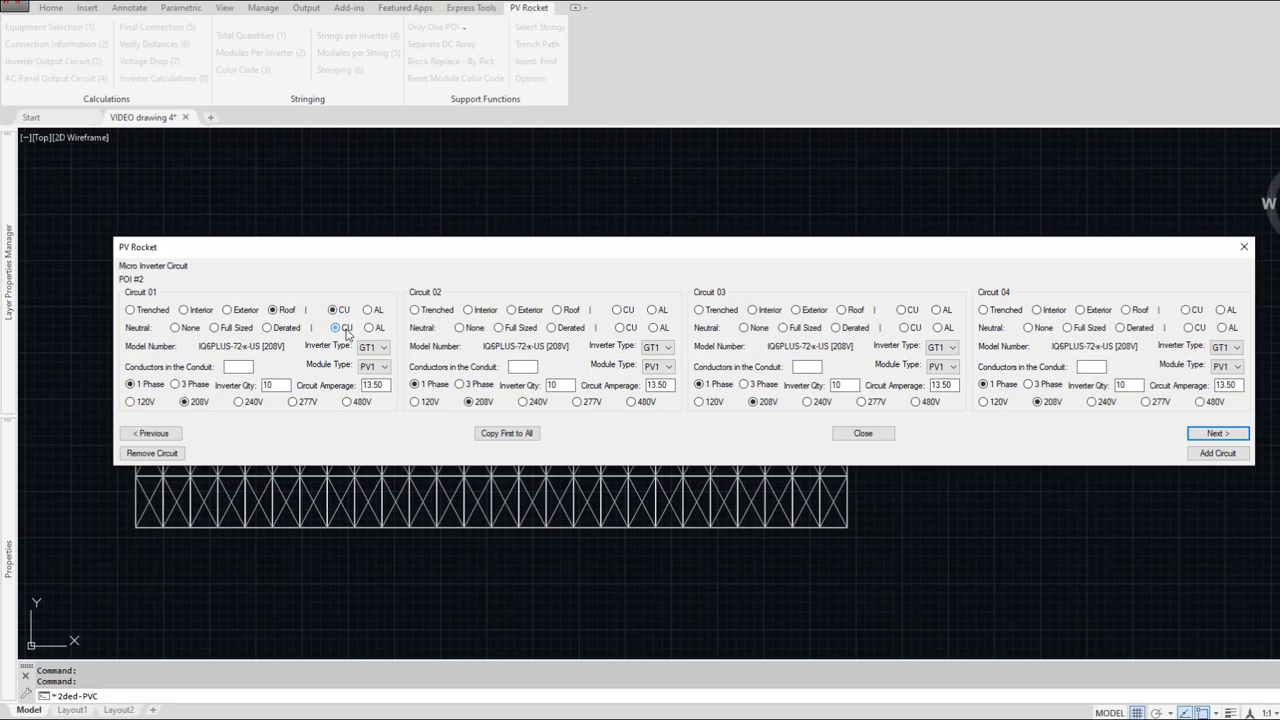
click(288, 331)
text(2)
Step: Go back to the equipment selection to check the inverter's phase setting, and return to the micro inverter circuits
click(150, 434)
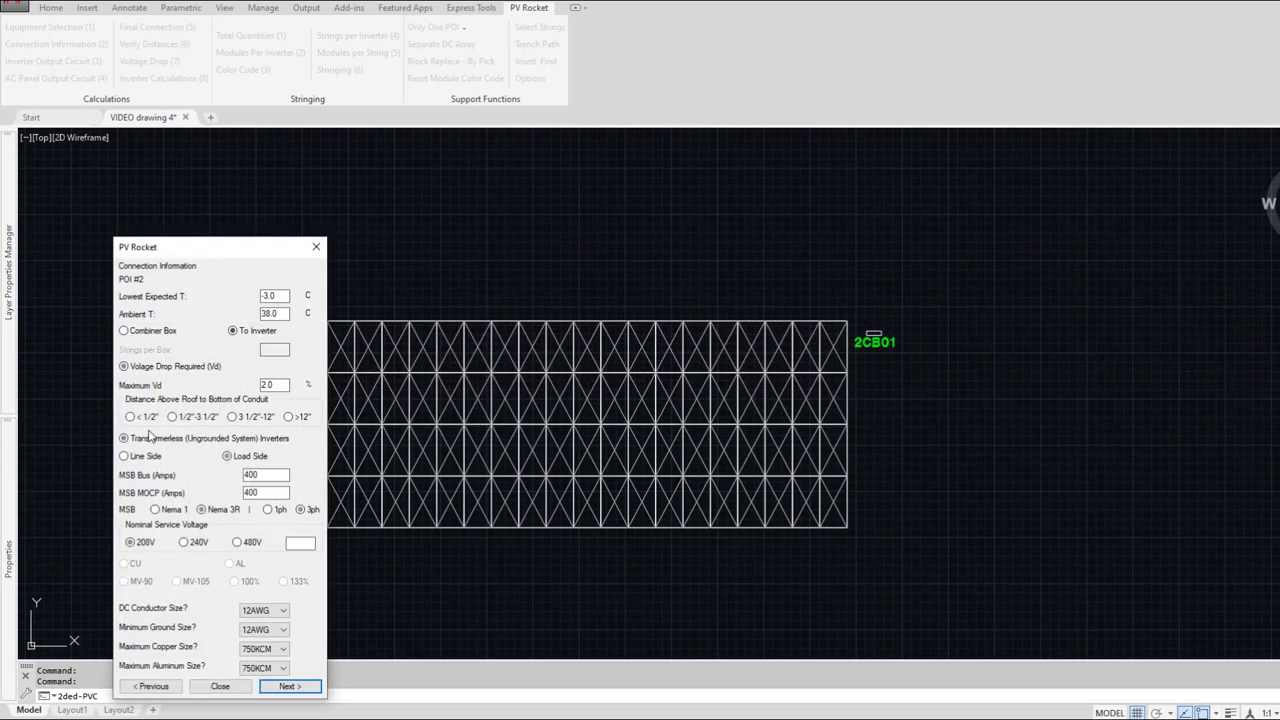
click(151, 684)
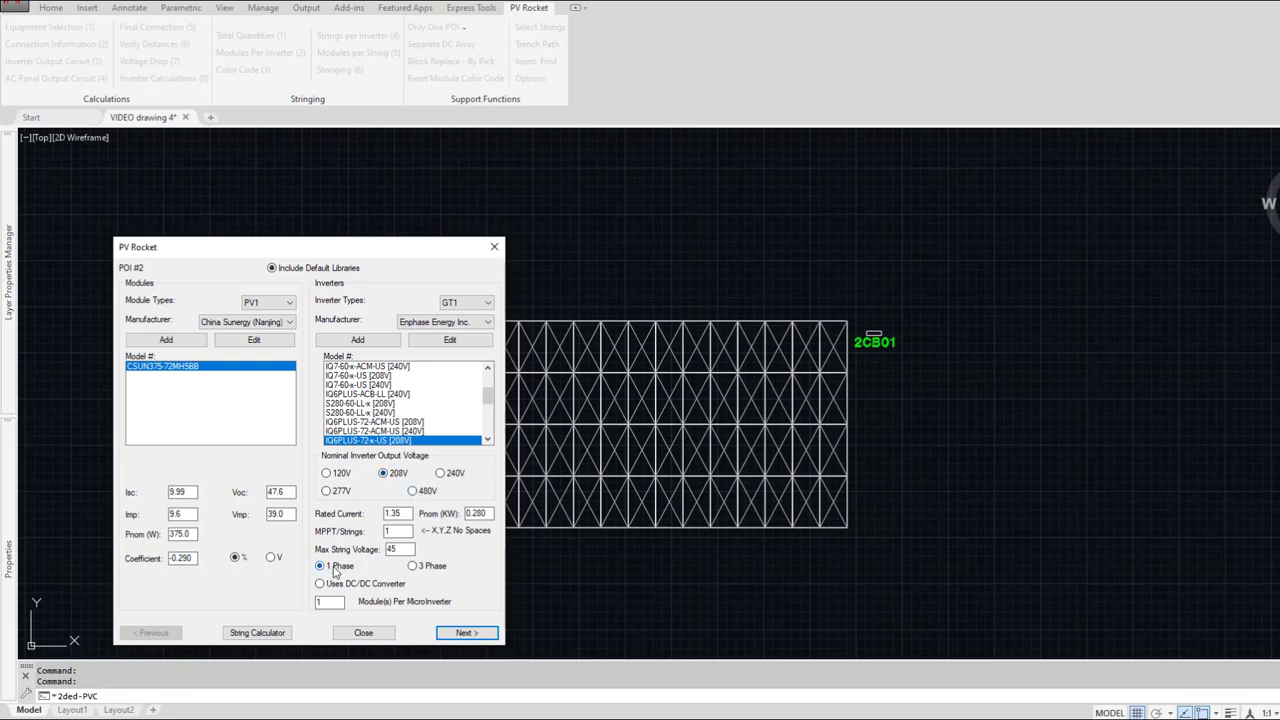
click(486, 634)
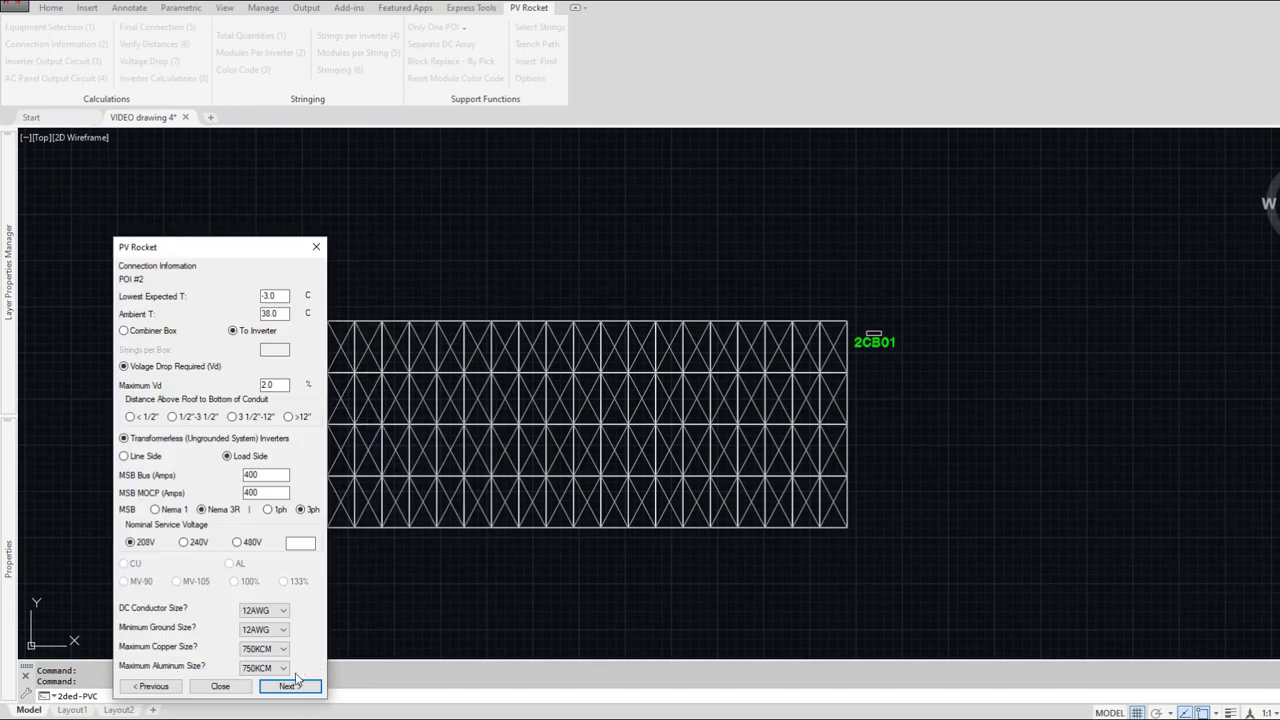
click(290, 686)
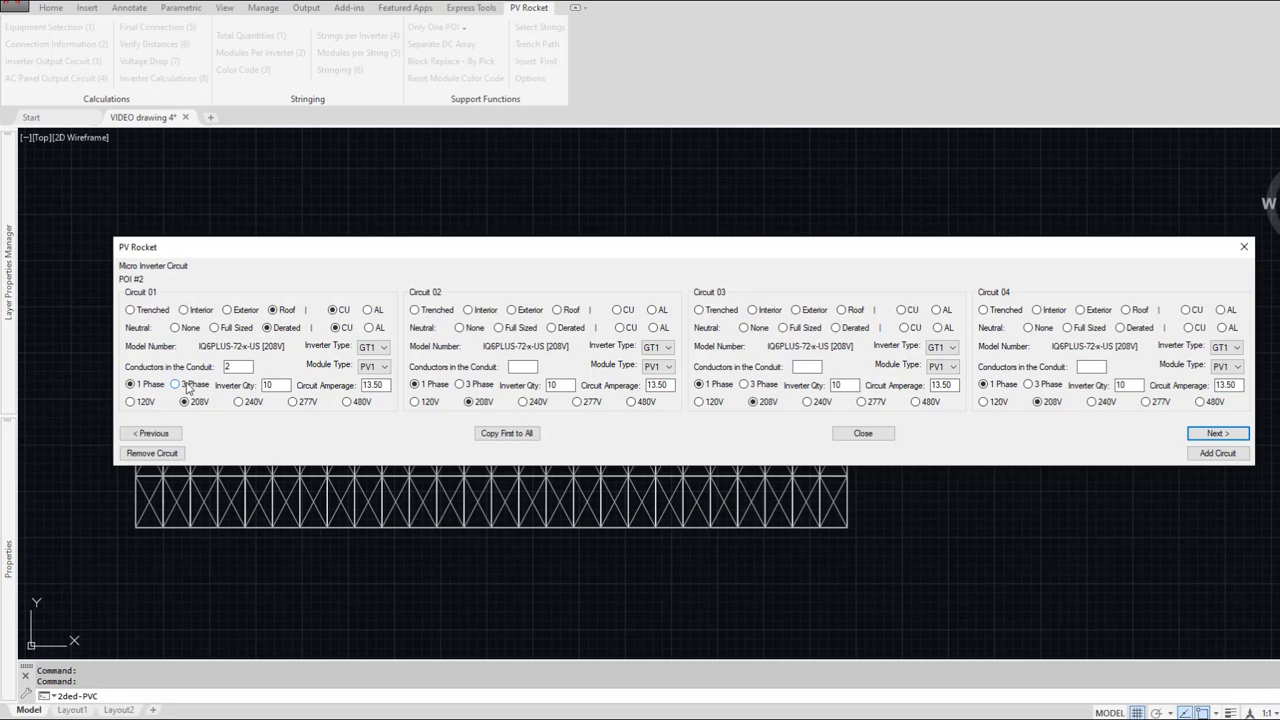
Step: Set Circuit 01 to 3 conductors in the conduit and 3 Phase, copy its settings to all circuits, and accept them
double_click(230, 366)
text(3)
click(194, 386)
click(160, 386)
click(199, 386)
click(507, 433)
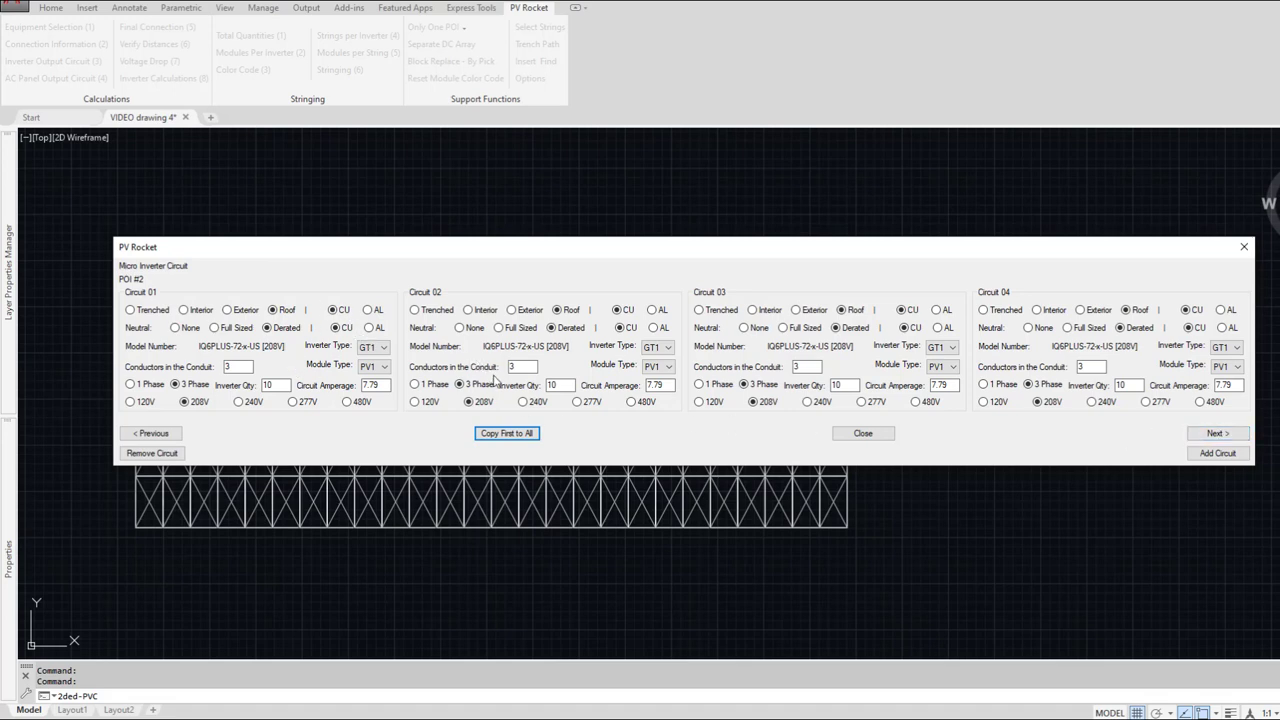
click(1214, 433)
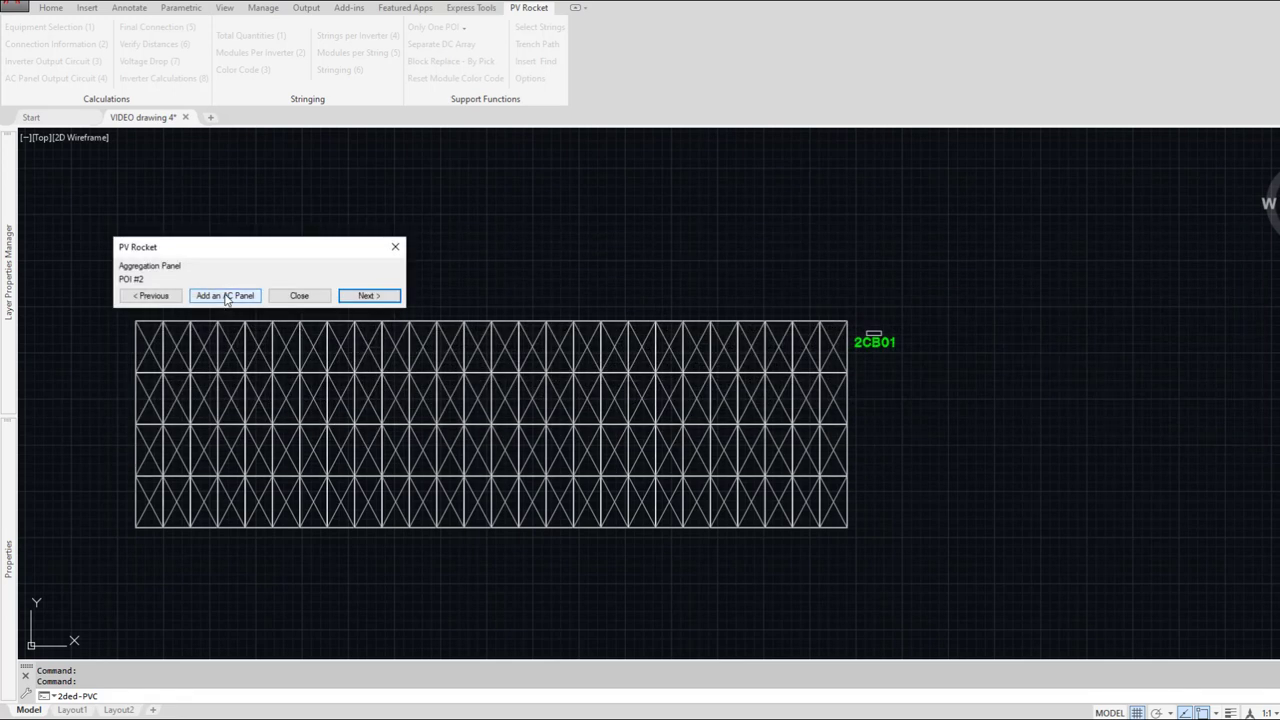
Step: Add an AC aggregation panel and select Circuits 01 through 04 for it
click(225, 296)
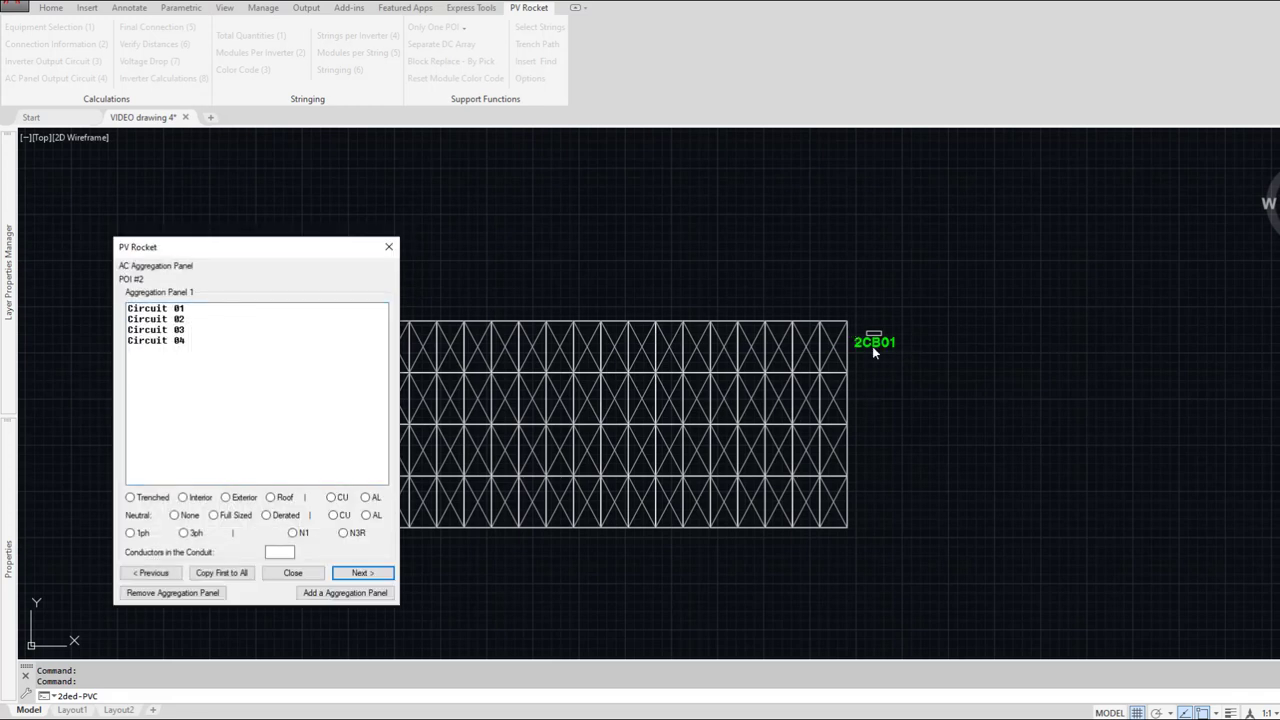
click(158, 310)
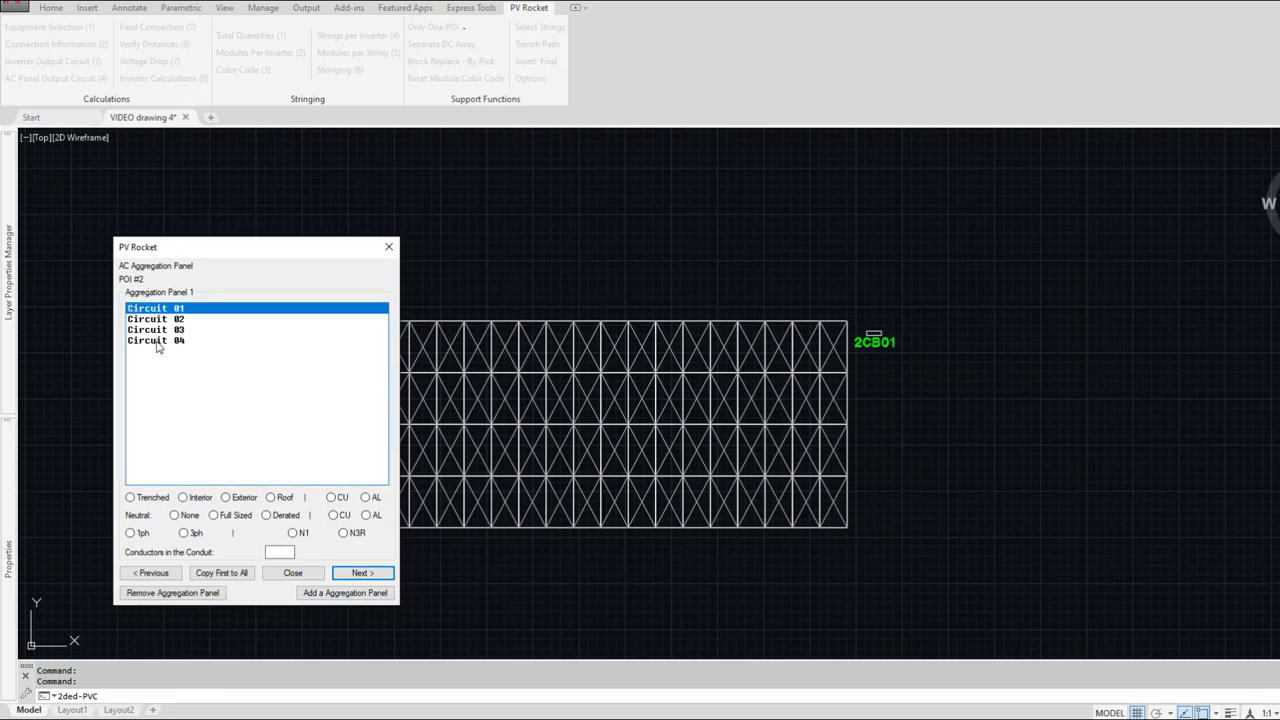
shift+click(157, 342)
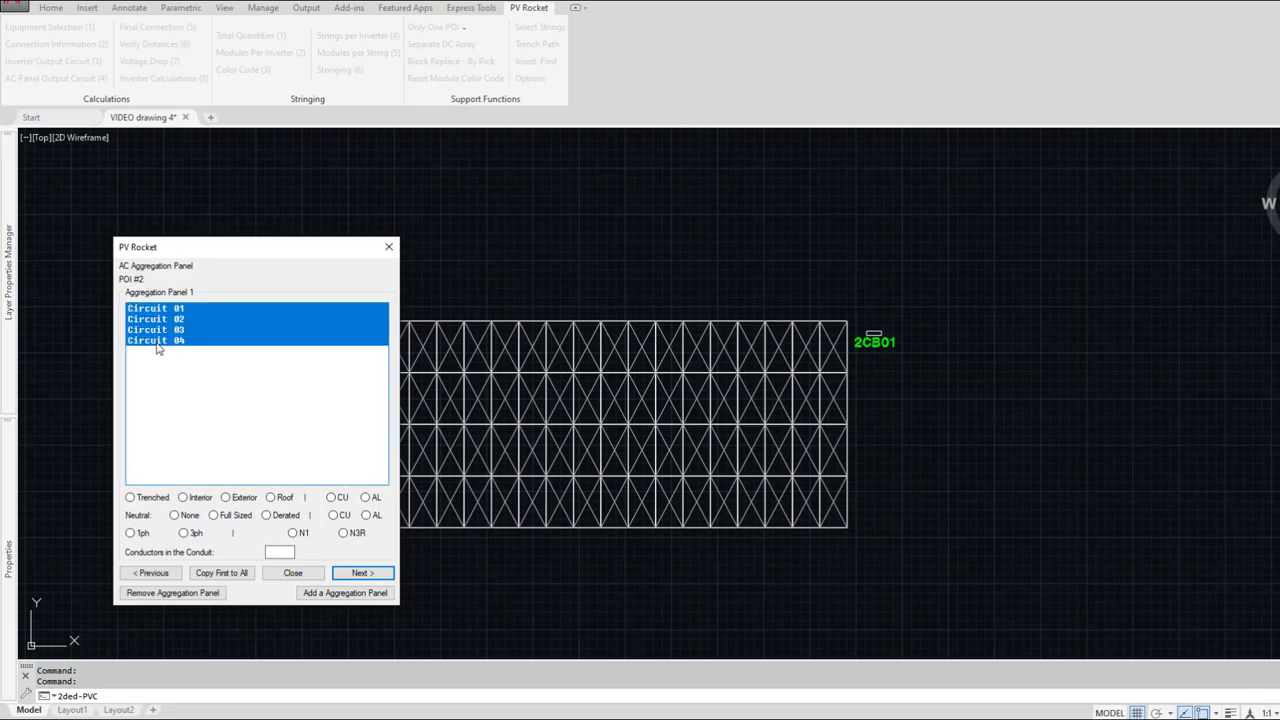
Step: Configure the aggregation panel as trenched, CU with derated CU neutral, 3ph, N3R and 3 conductors in the conduit, and accept it
click(148, 498)
click(332, 497)
click(334, 515)
click(342, 532)
click(267, 515)
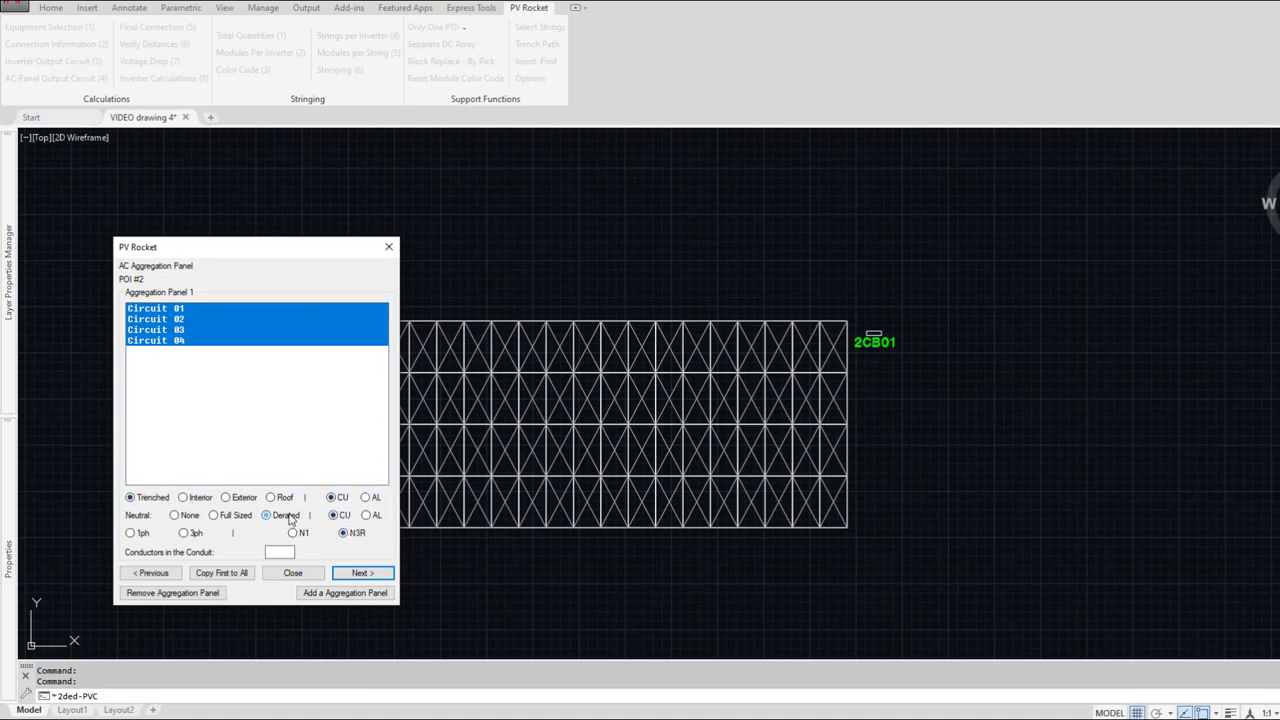
click(190, 534)
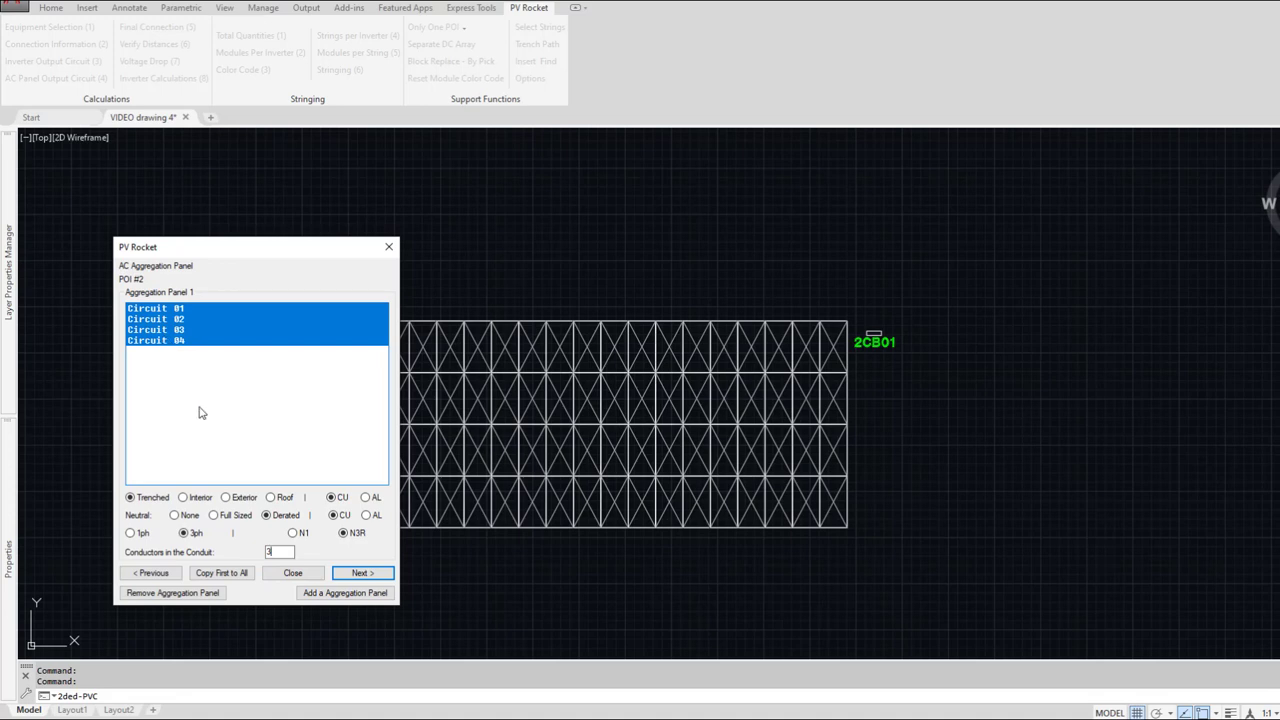
click(361, 572)
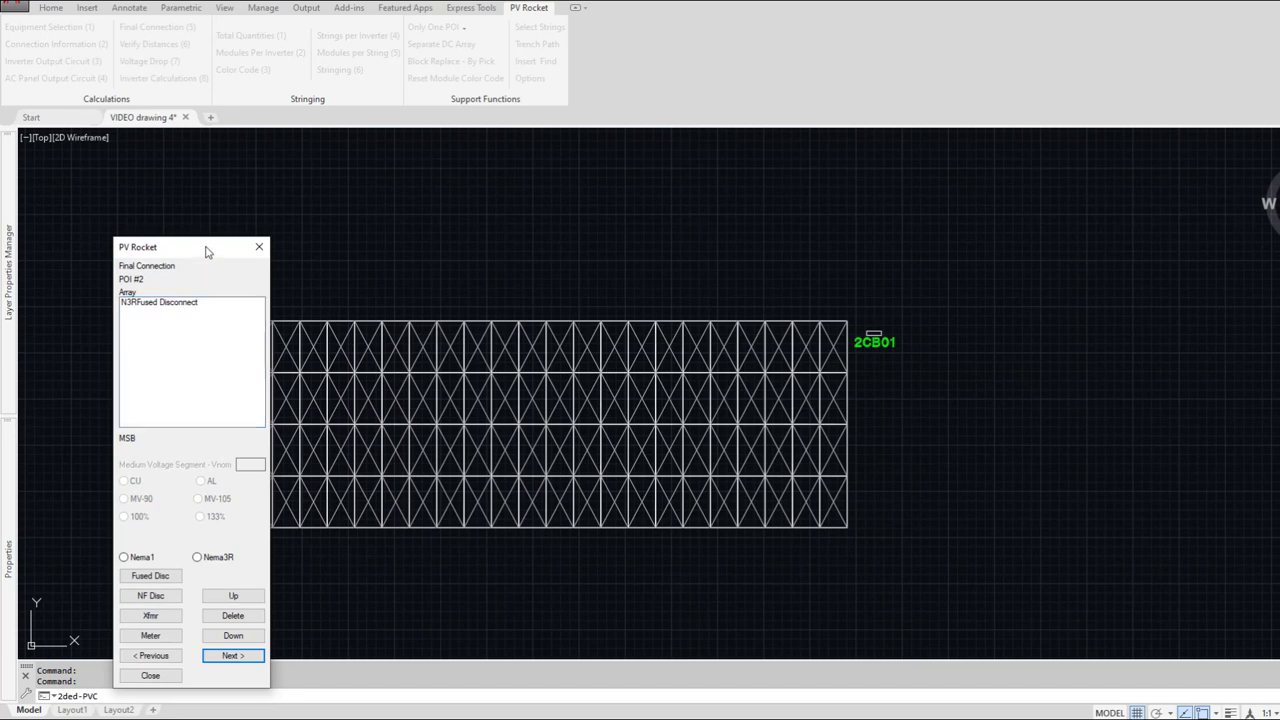
Step: Accept the final connection with the N3R fused disconnect, acknowledge the missing circuits notice, and review and close the circuit calculations
drag(206, 249, 250, 183)
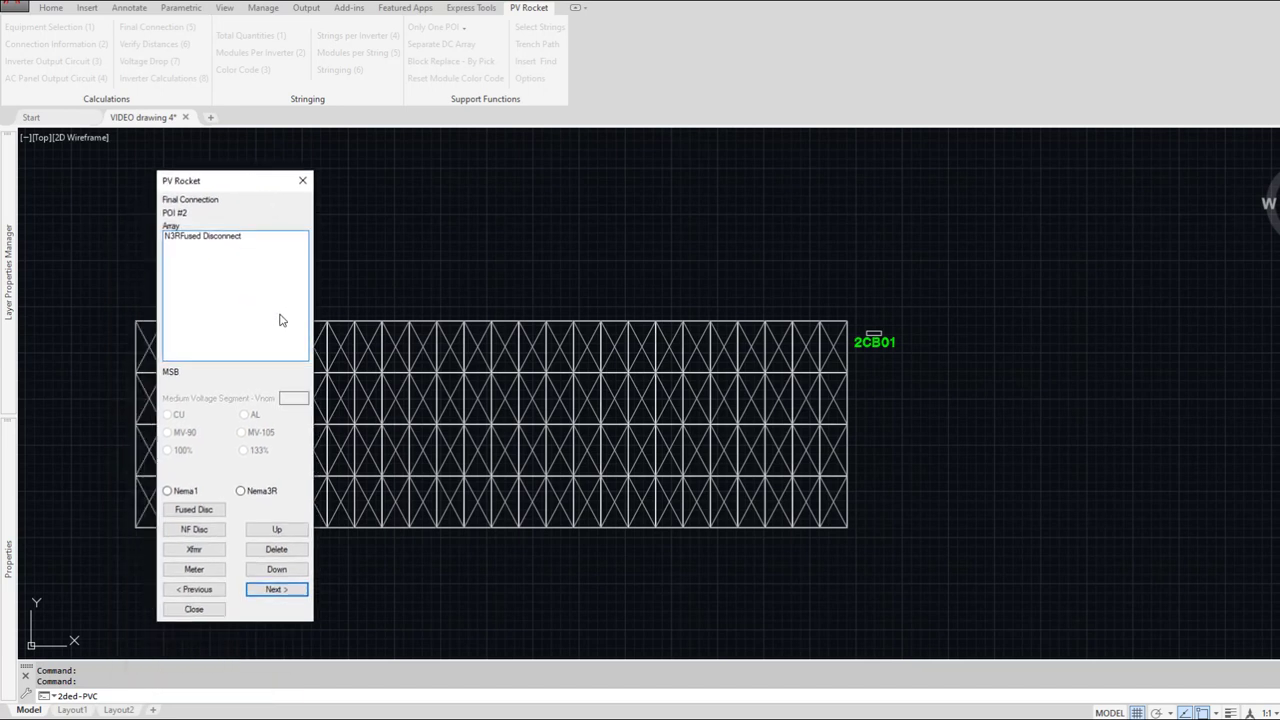
click(284, 589)
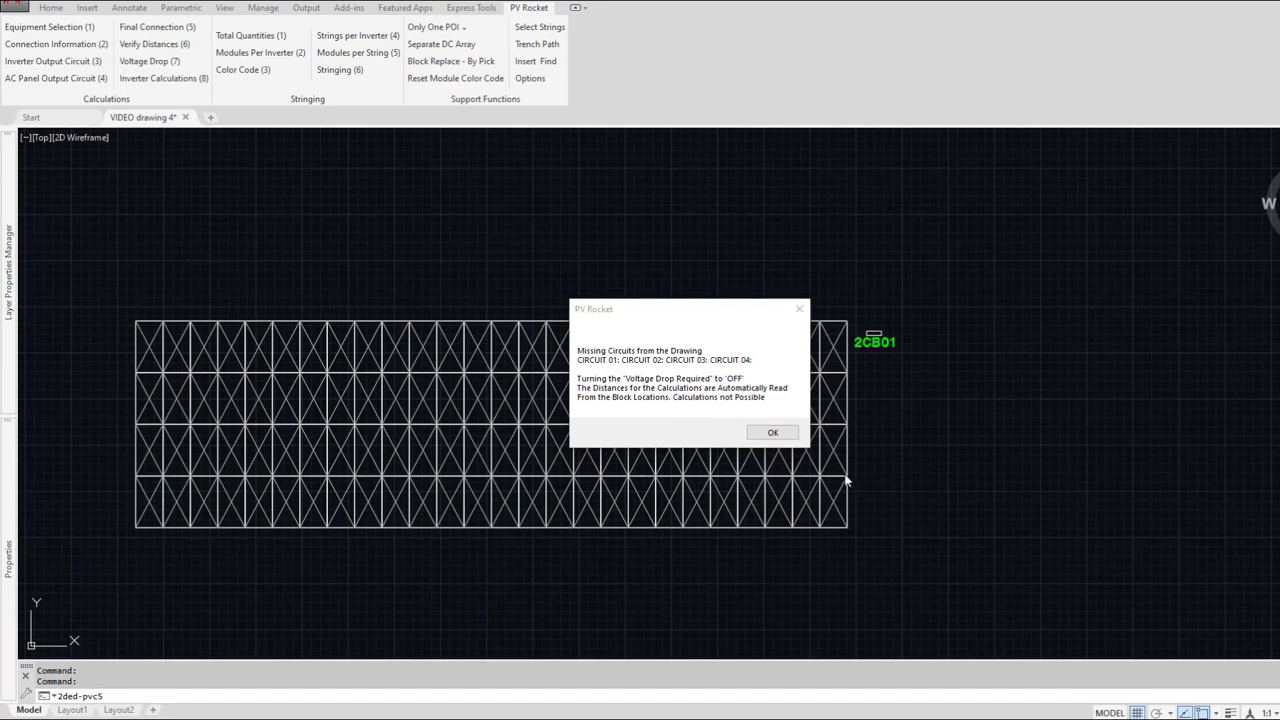
click(773, 433)
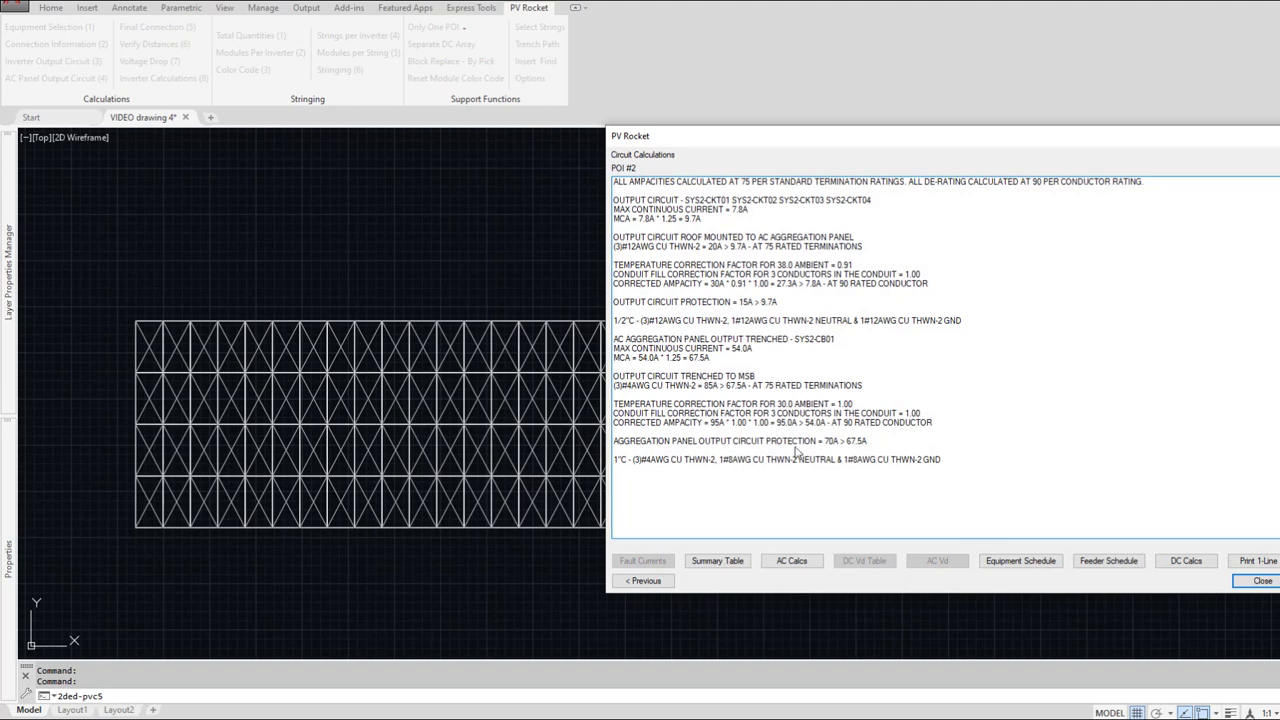
click(1262, 581)
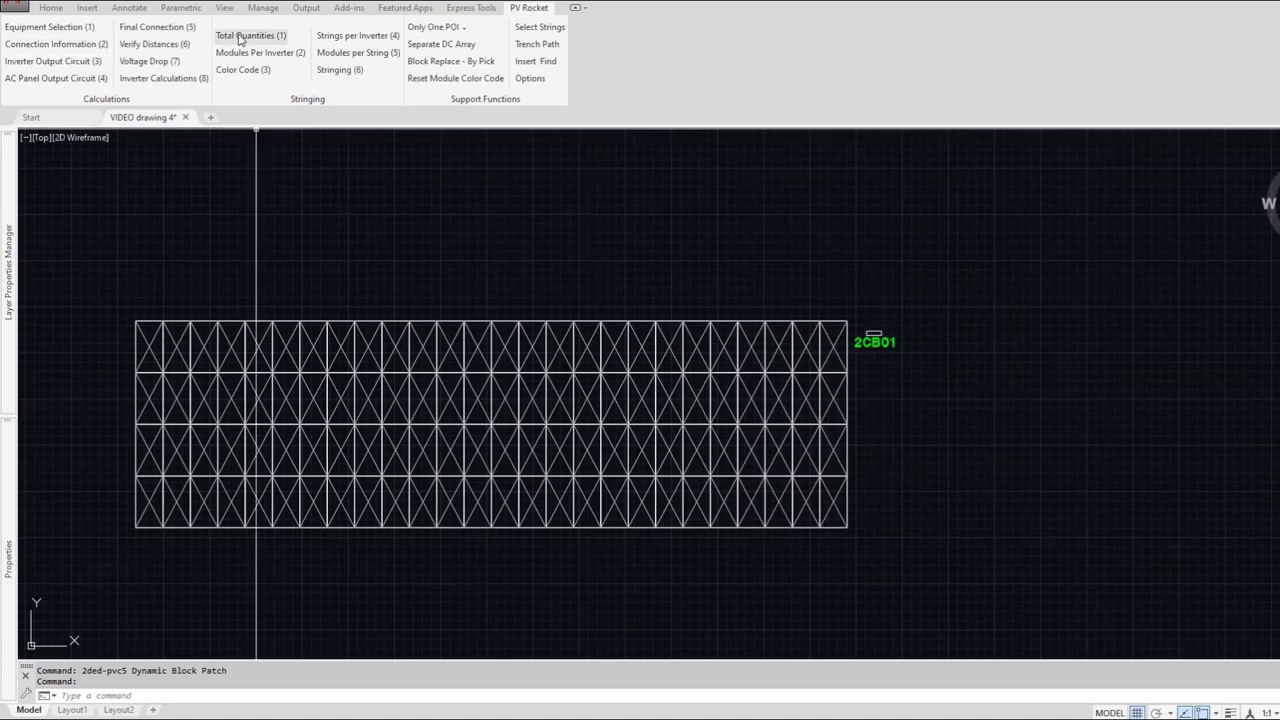
Step: Select all modules of the array with the Move command to count them, and cancel the move
text(m)
key(Return)
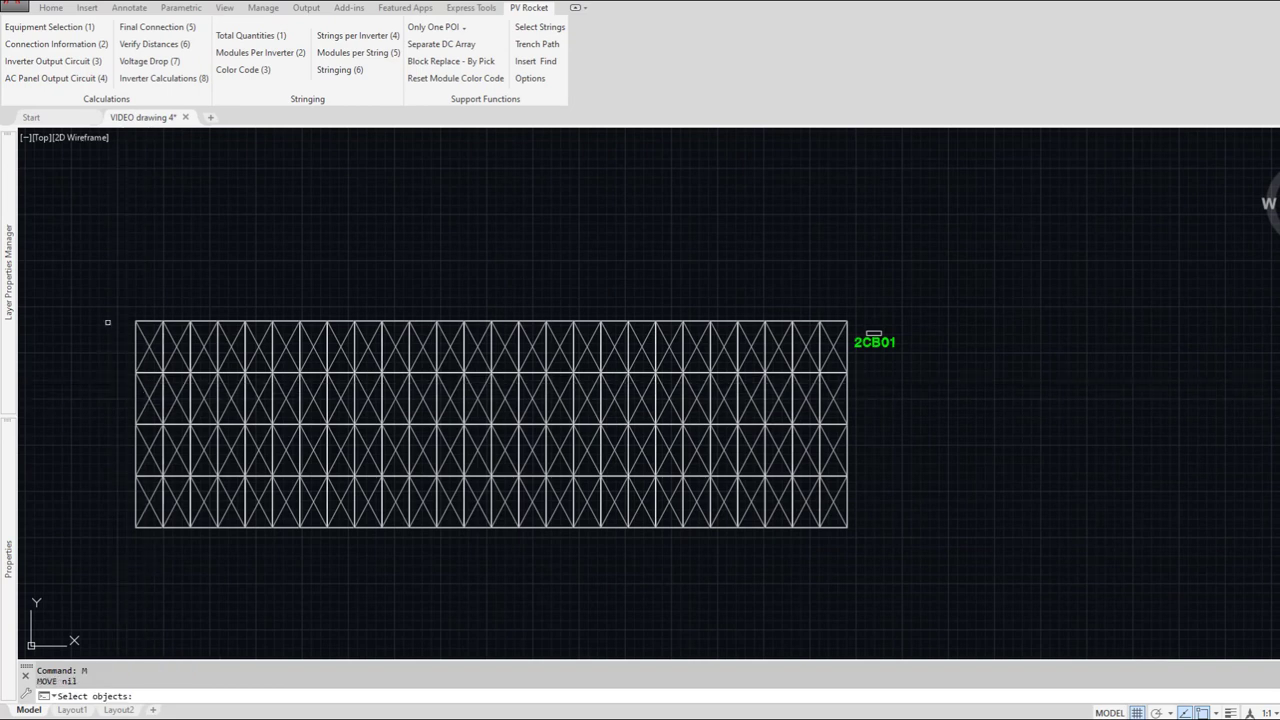
click(107, 317)
click(852, 554)
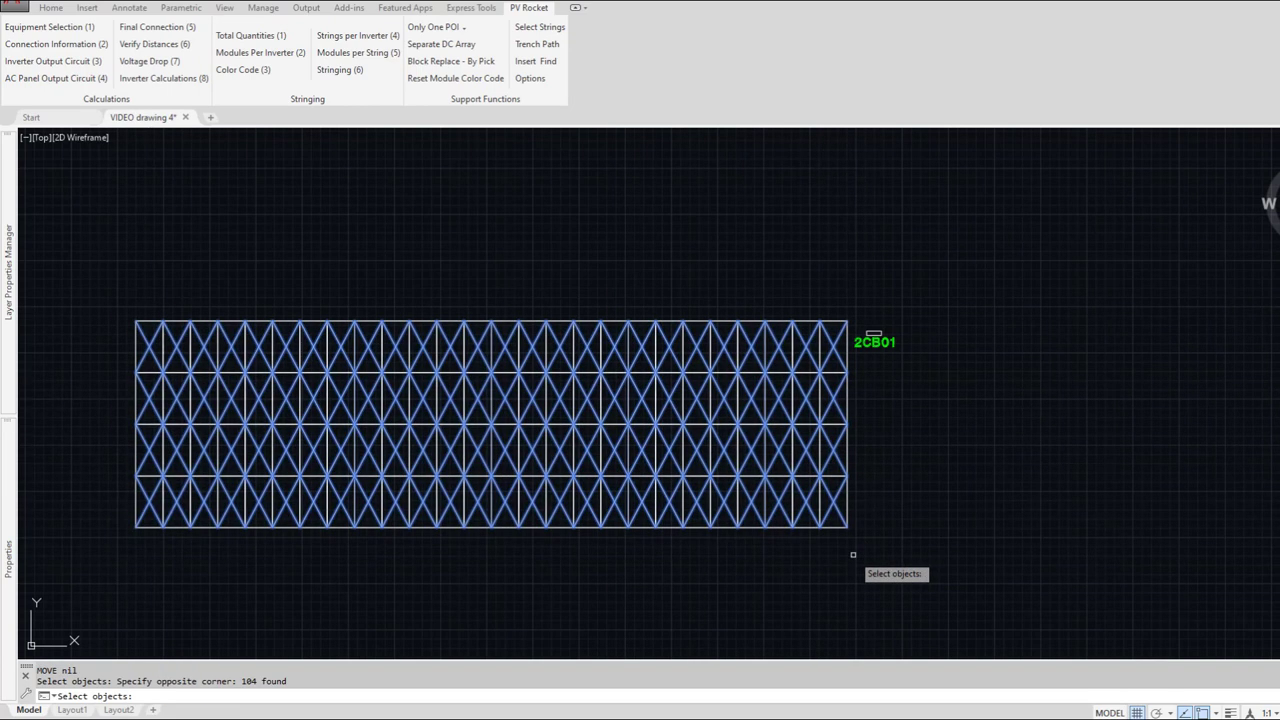
key(Escape)
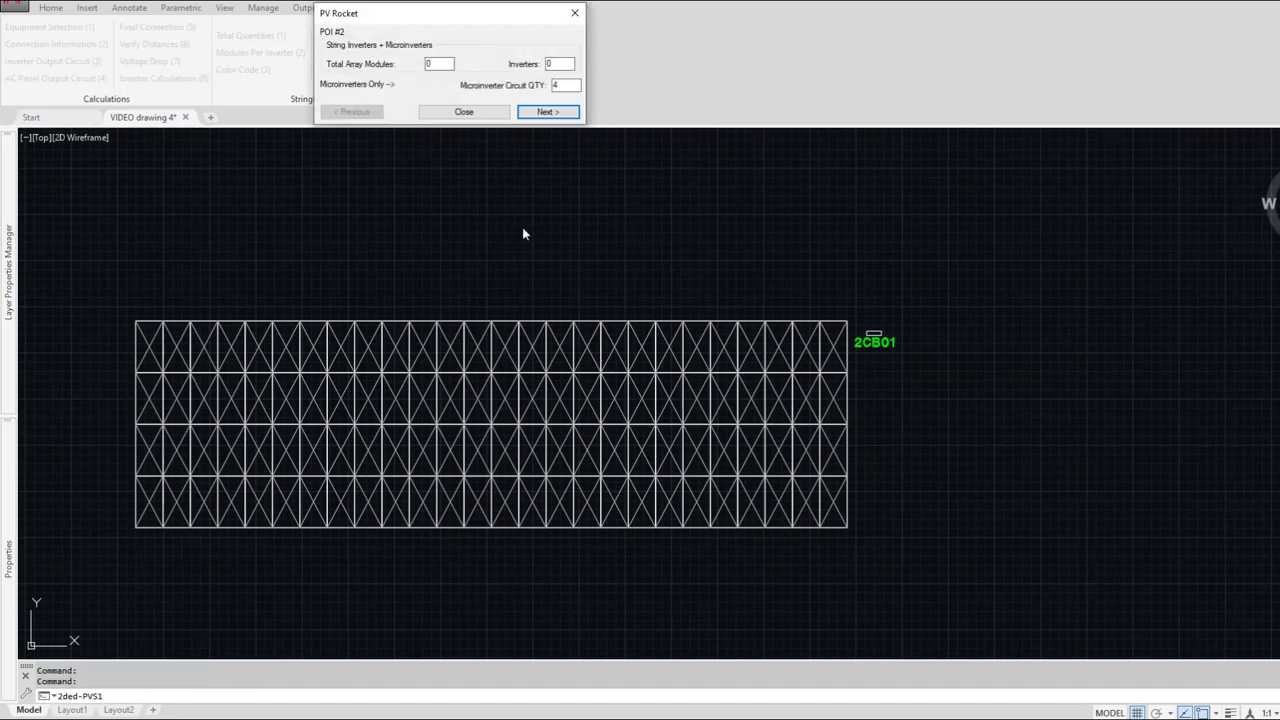
Step: Set the POI #2 quantities to 104 total array modules and 104 inverters, and accept them with 4 microinverter circuits
double_click(430, 64)
text(104)
double_click(555, 63)
text(104)
drag(483, 17, 539, 234)
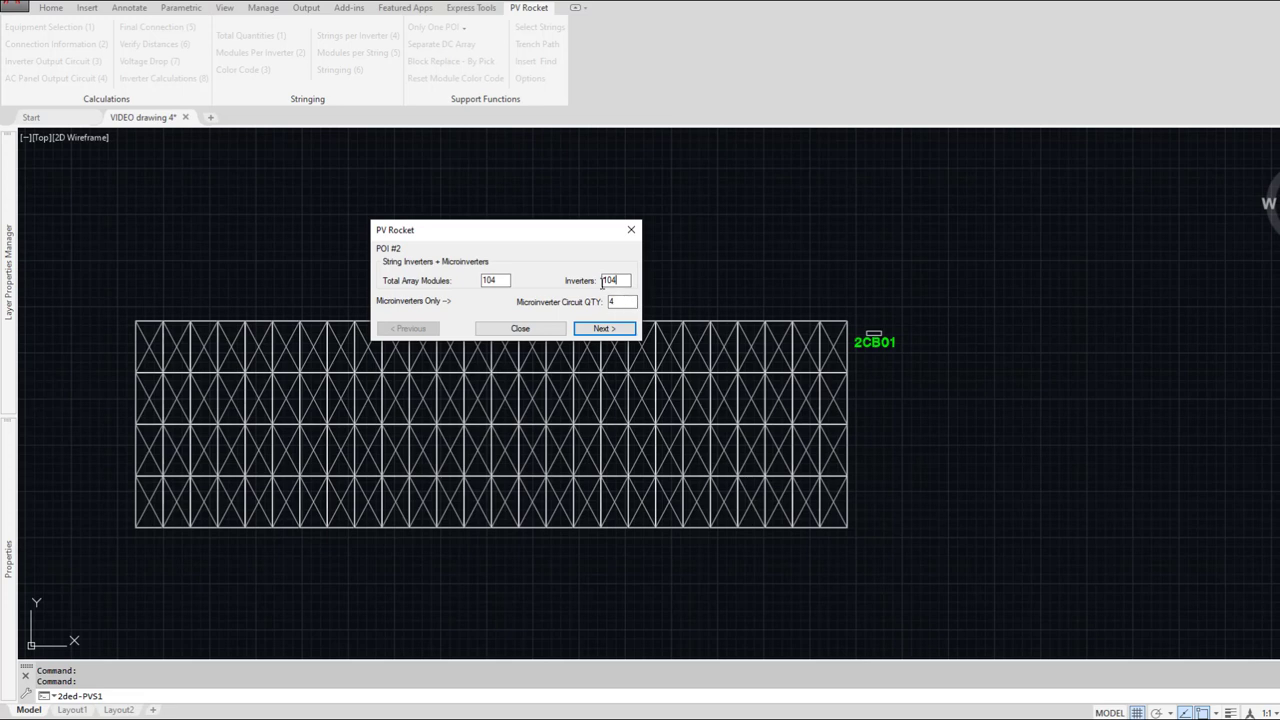
click(603, 329)
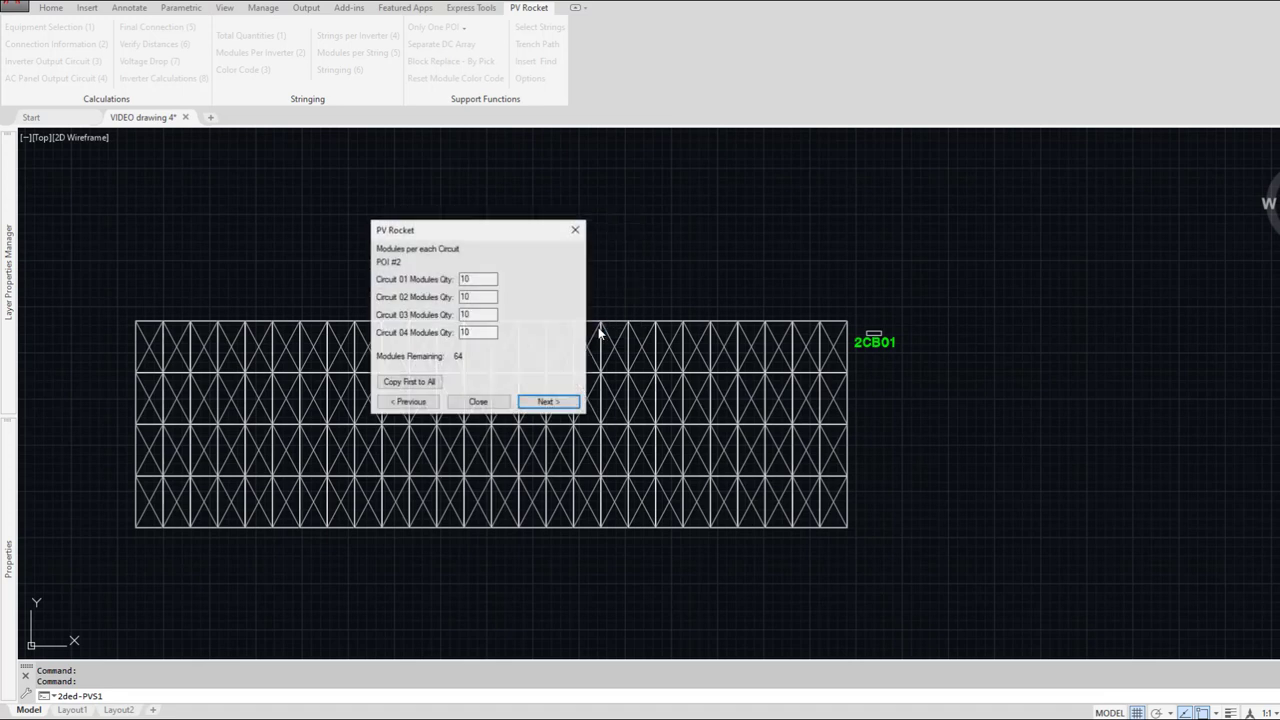
Step: Set Circuit 01 to 20 modules and copy that quantity to all circuits
double_click(473, 279)
text(20)
click(419, 383)
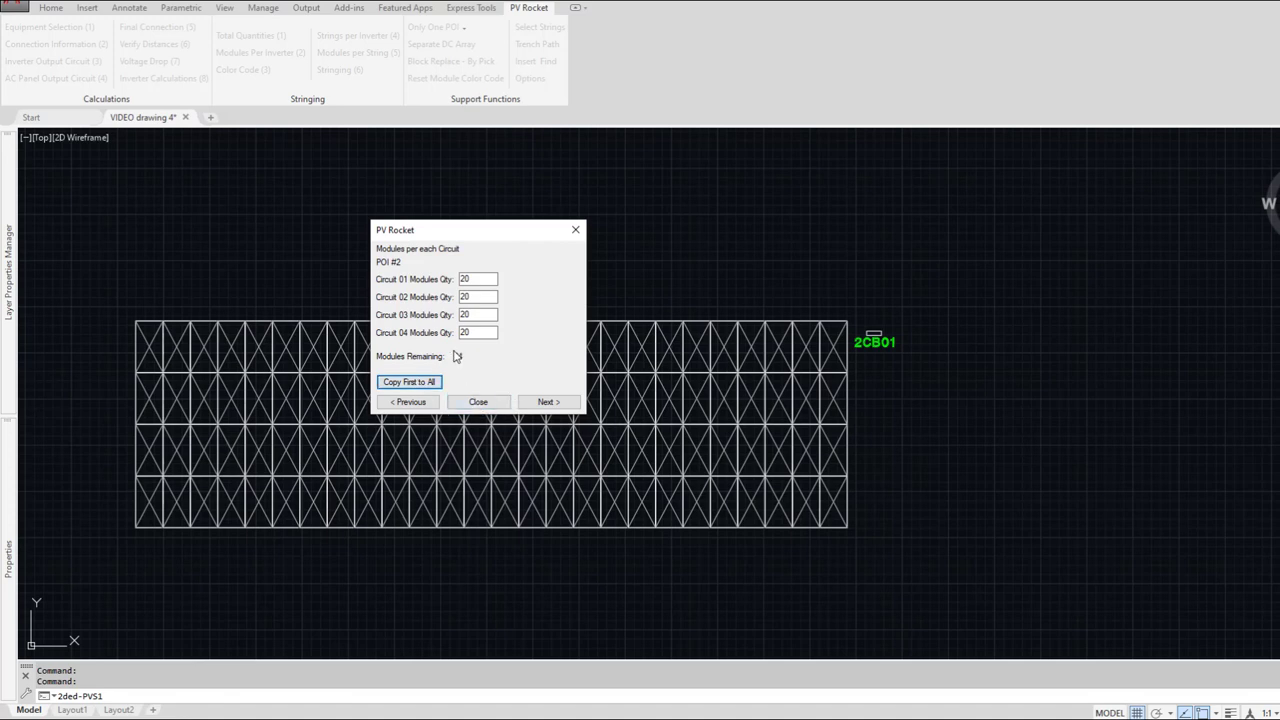
Step: Set Circuit 01 to 26 modules, copy that quantity to all circuits, and accept the module quantities
double_click(479, 279)
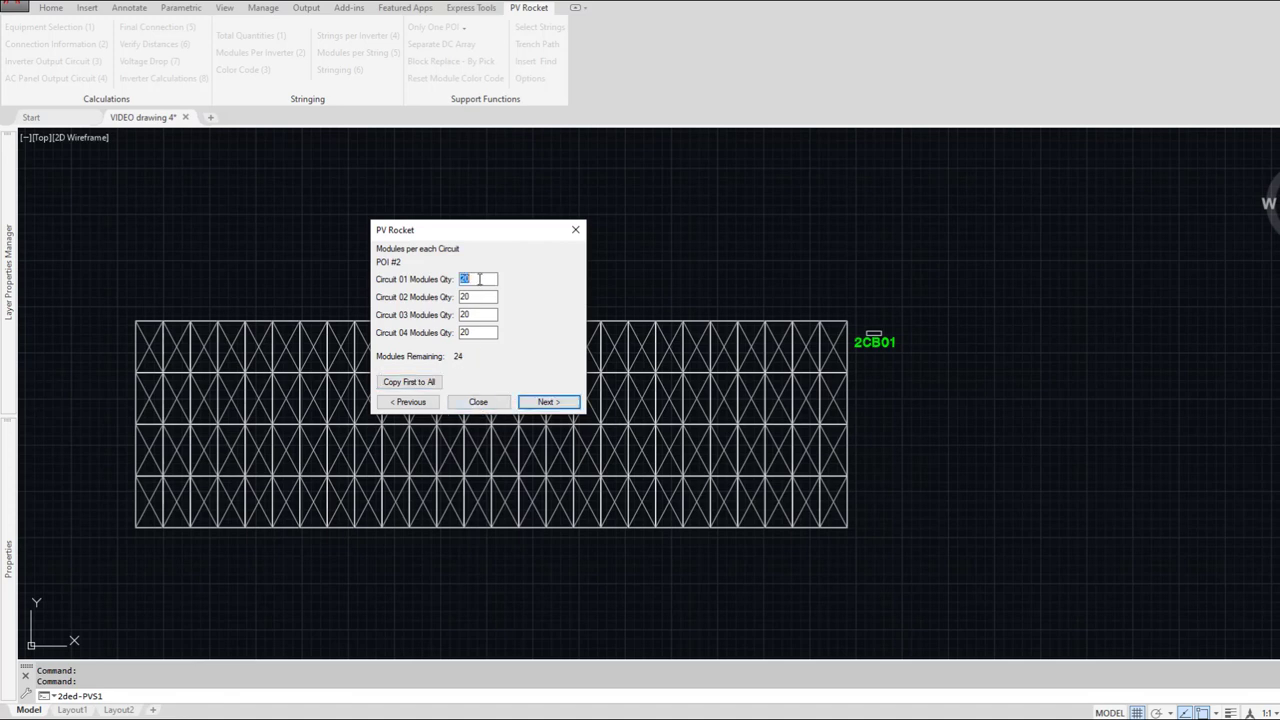
text(26)
click(414, 383)
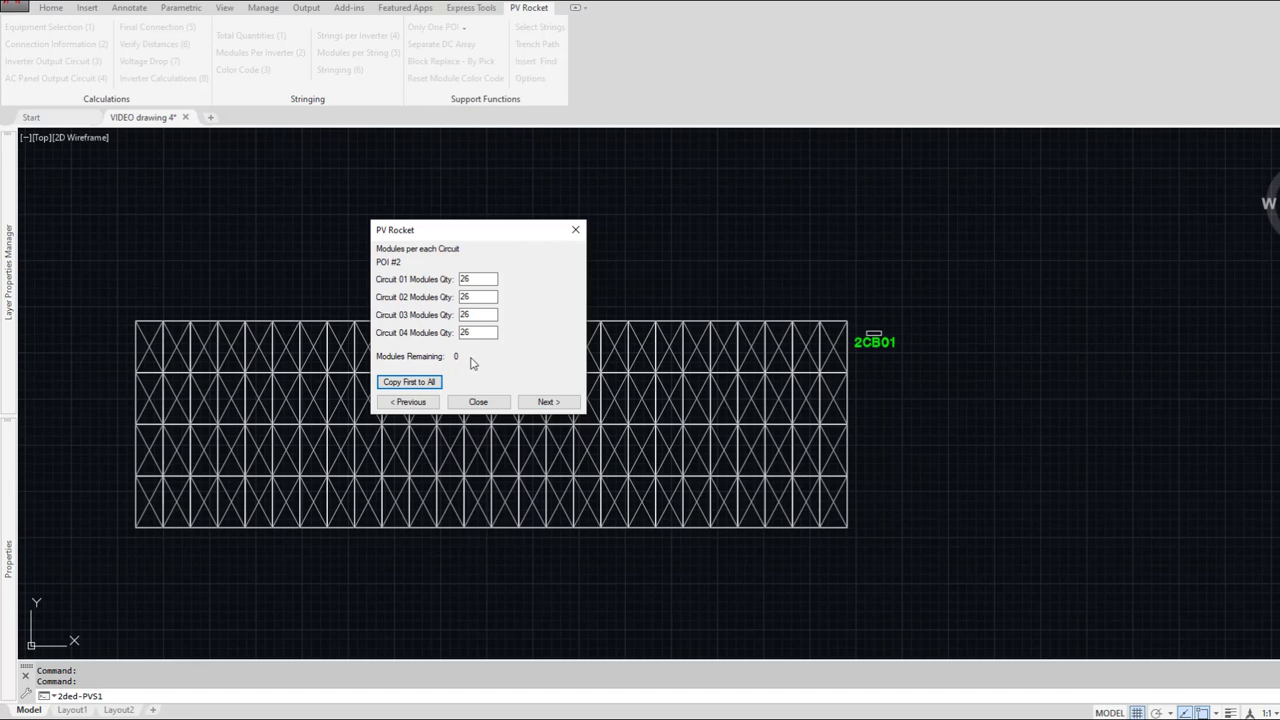
click(547, 403)
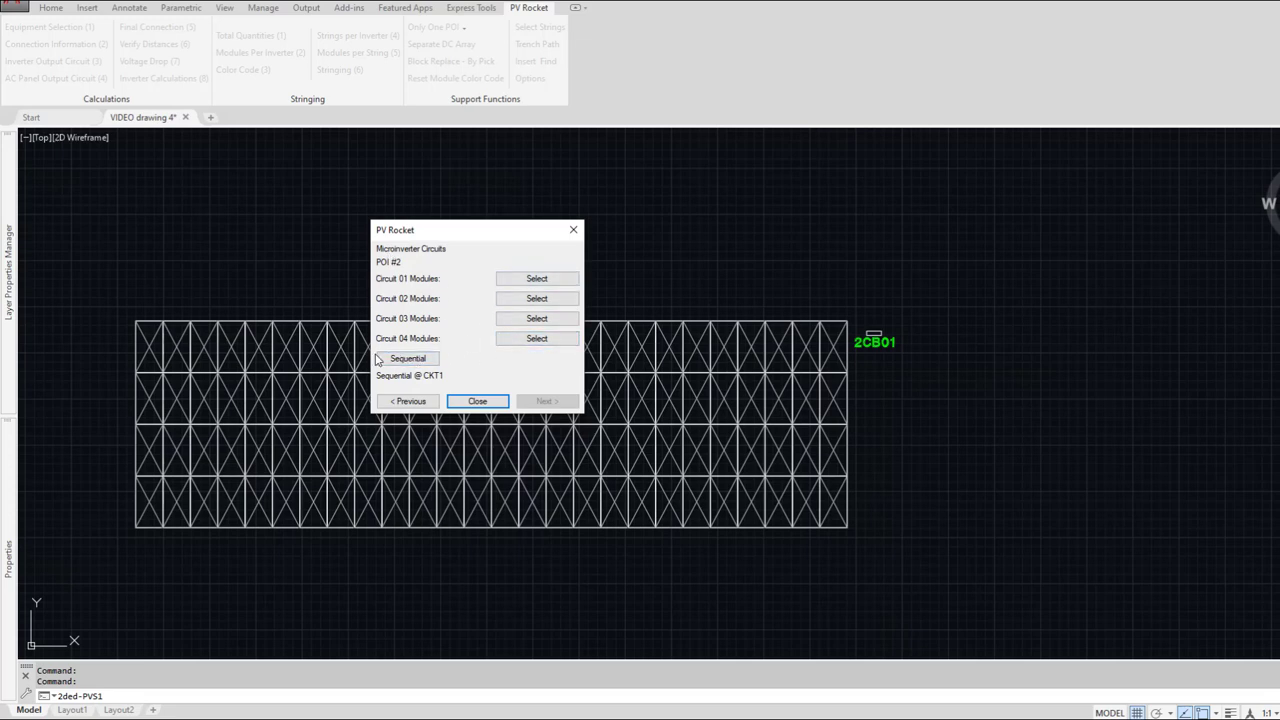
Step: String the four microinverter circuits sequentially along the array rows, starting with the lowest row, and close the stringing
click(416, 360)
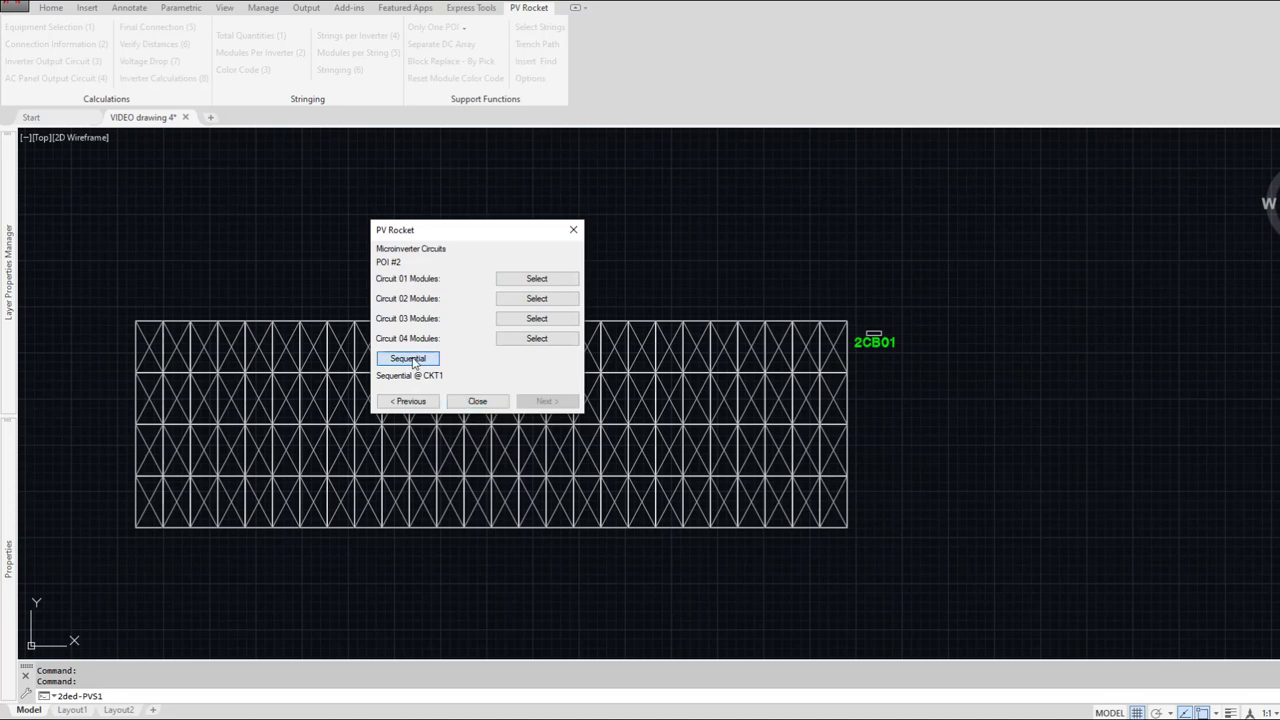
click(124, 504)
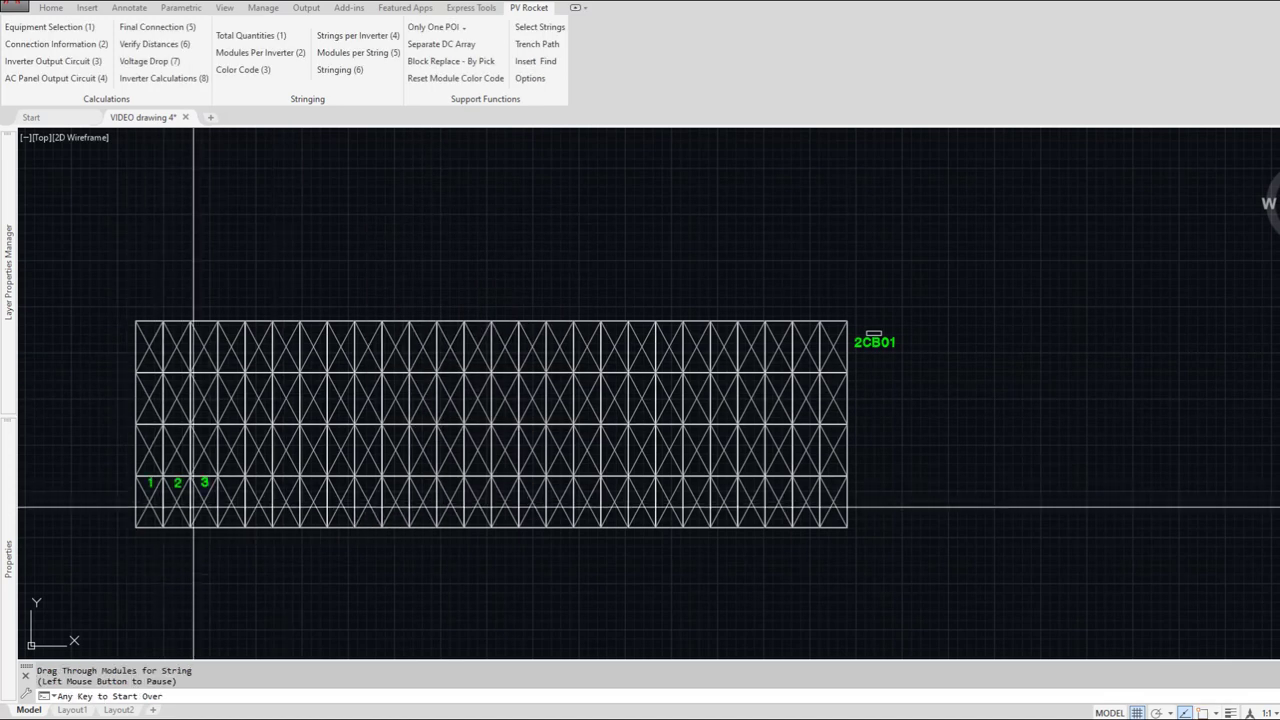
mouse_move(820, 502)
click(886, 449)
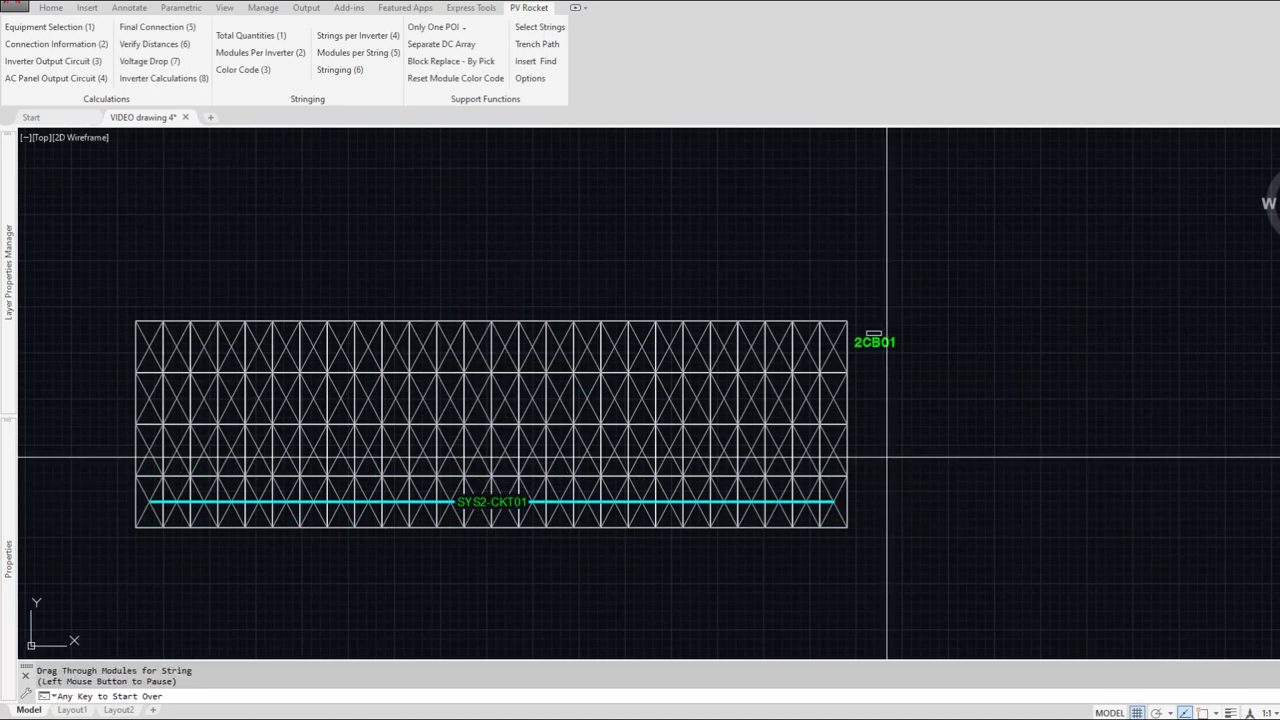
click(114, 407)
click(914, 348)
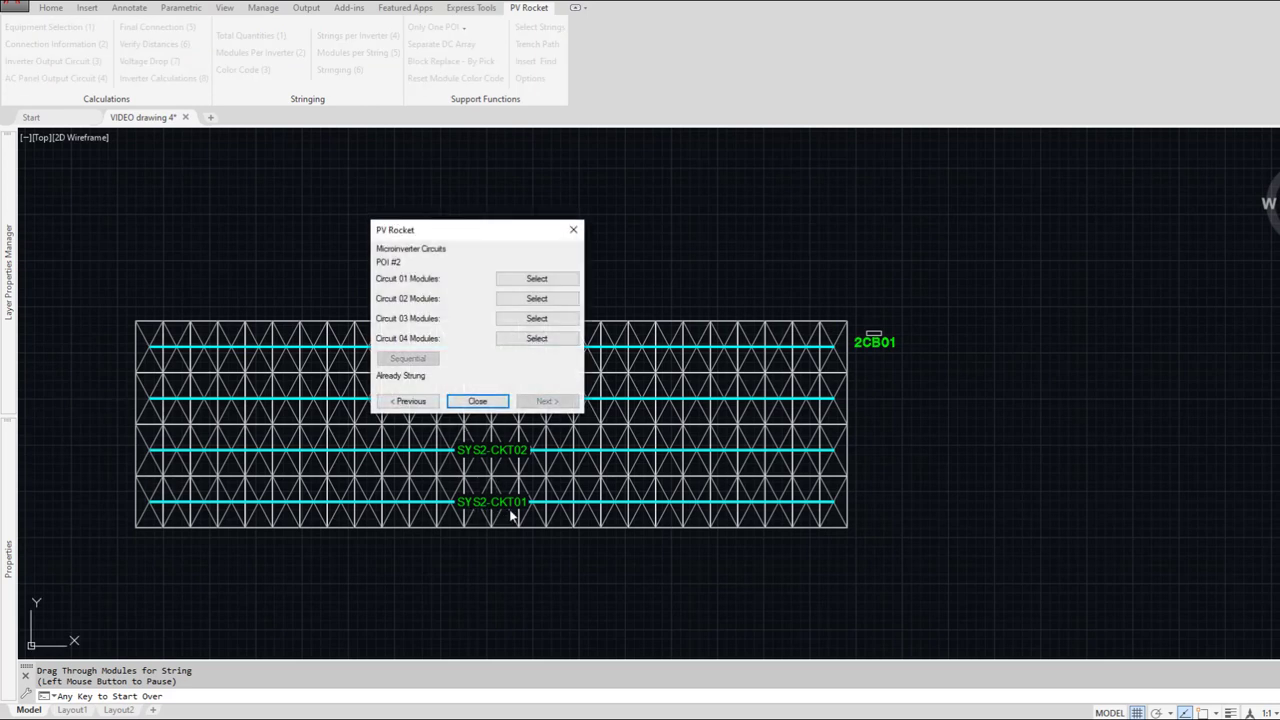
click(490, 402)
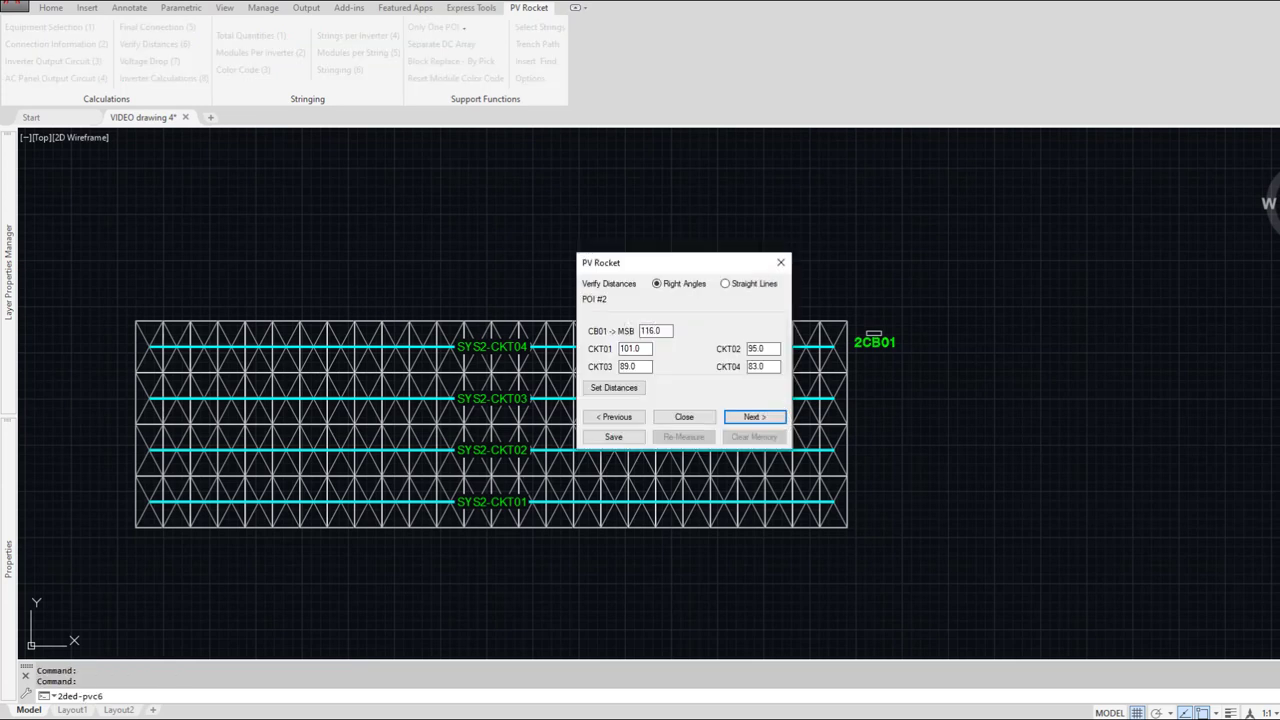
Step: Accept the right-angle distances for POI #2 and upsize the CKT02 conductors to 6AWG in the voltage drop calculation
click(754, 417)
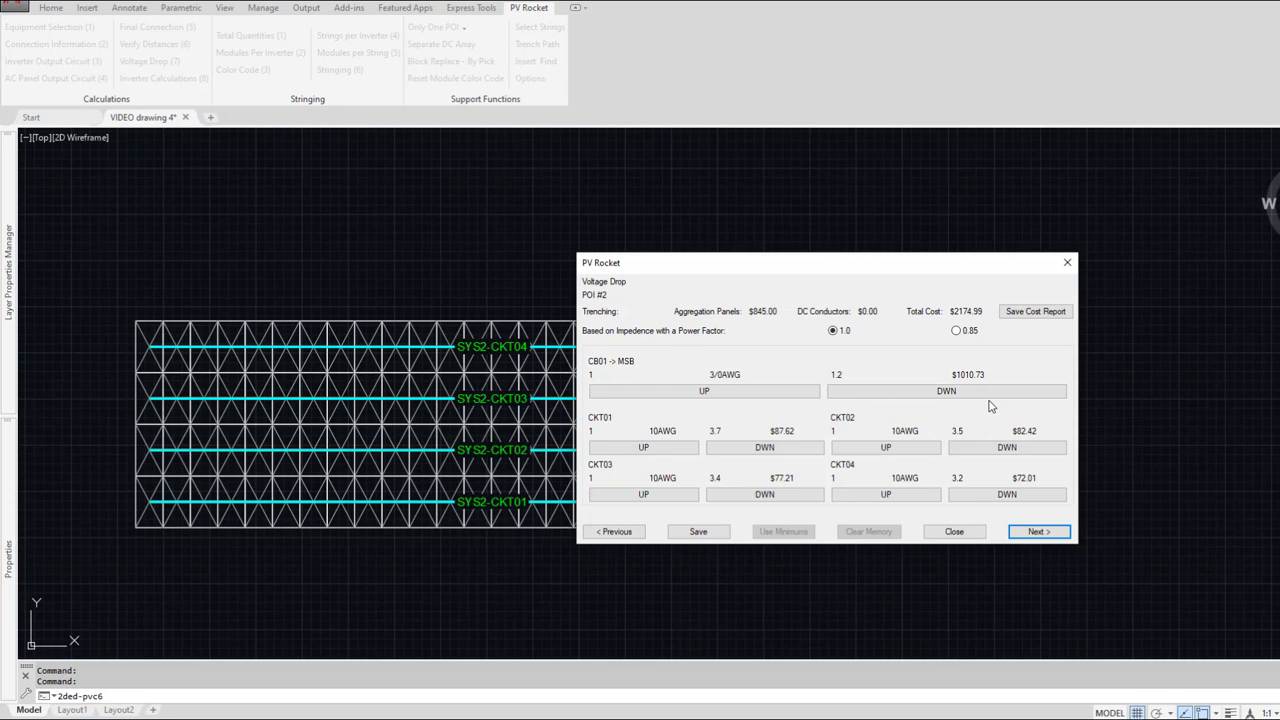
click(896, 449)
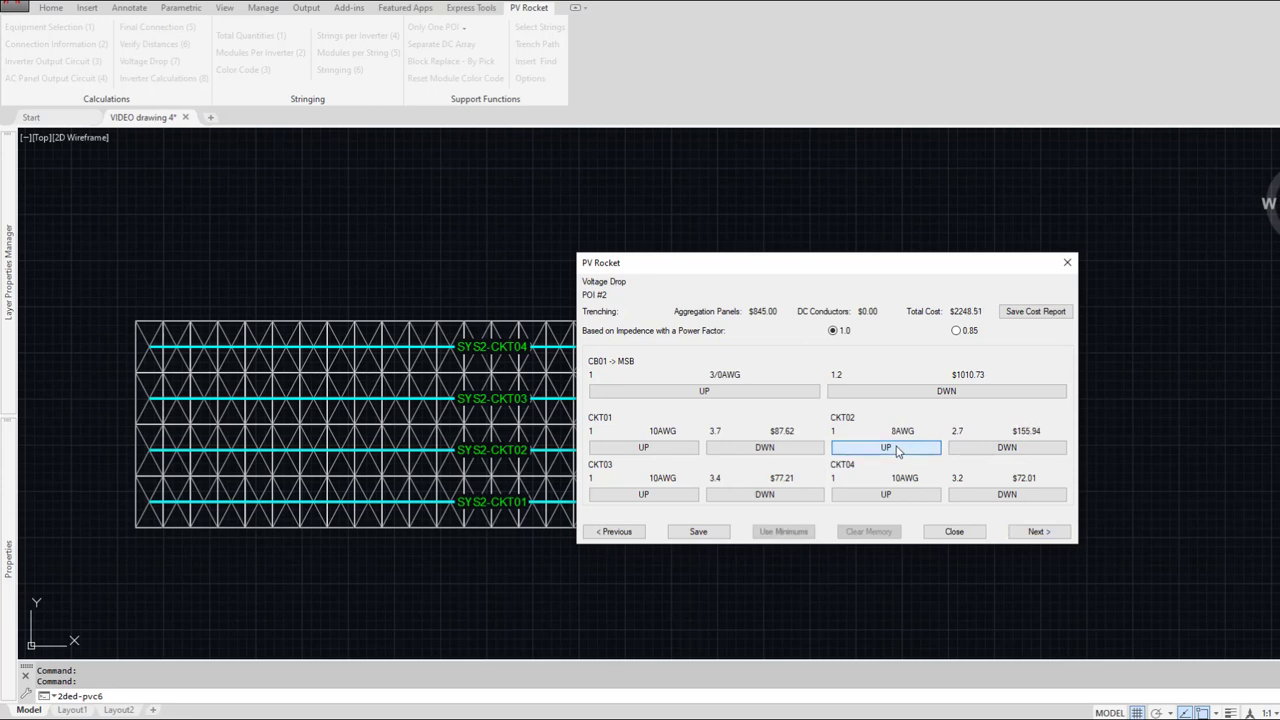
click(889, 449)
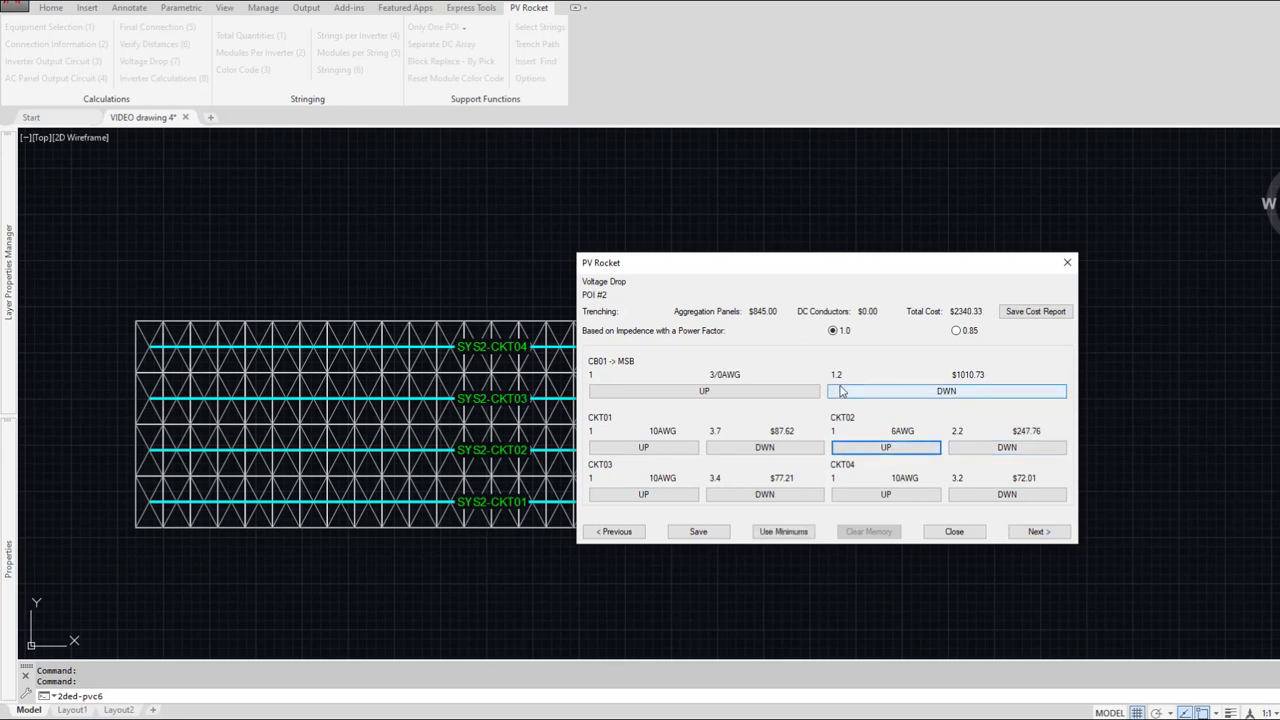
Step: Upsize the CB01 to MSB feeder conductors to 750KCM
click(701, 393)
click(701, 393)
click(701, 393)
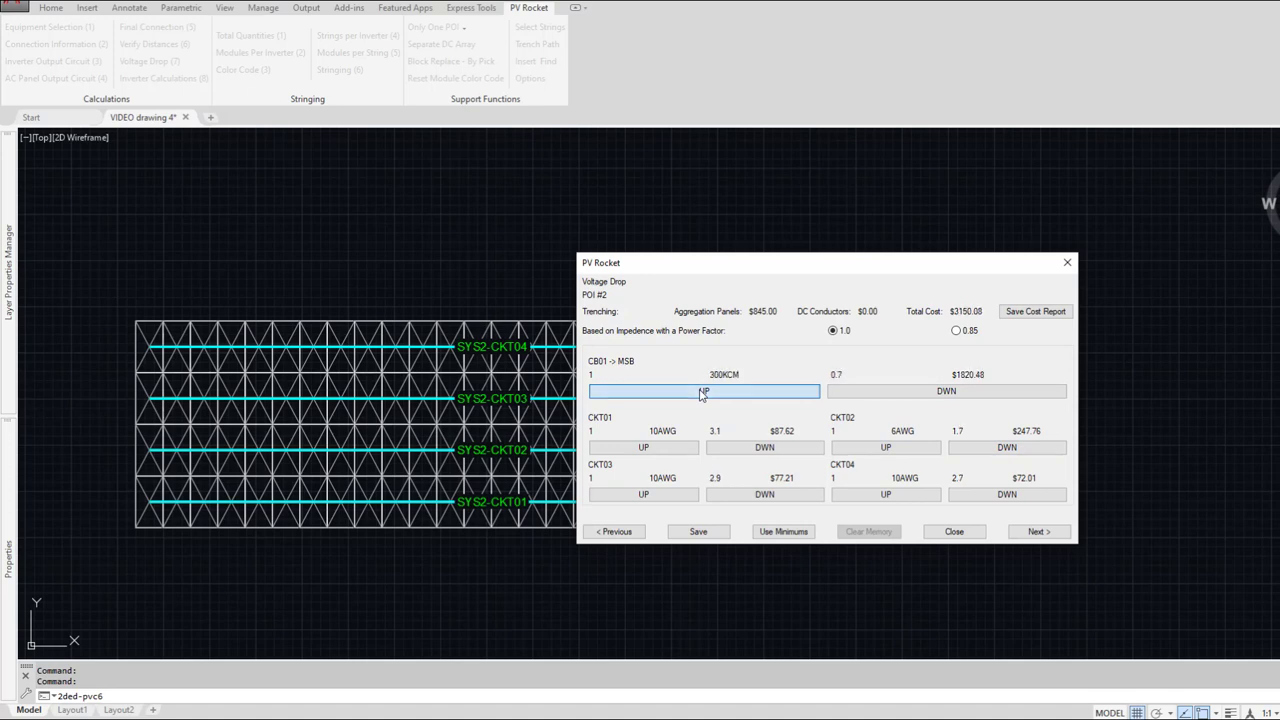
click(701, 393)
click(701, 393)
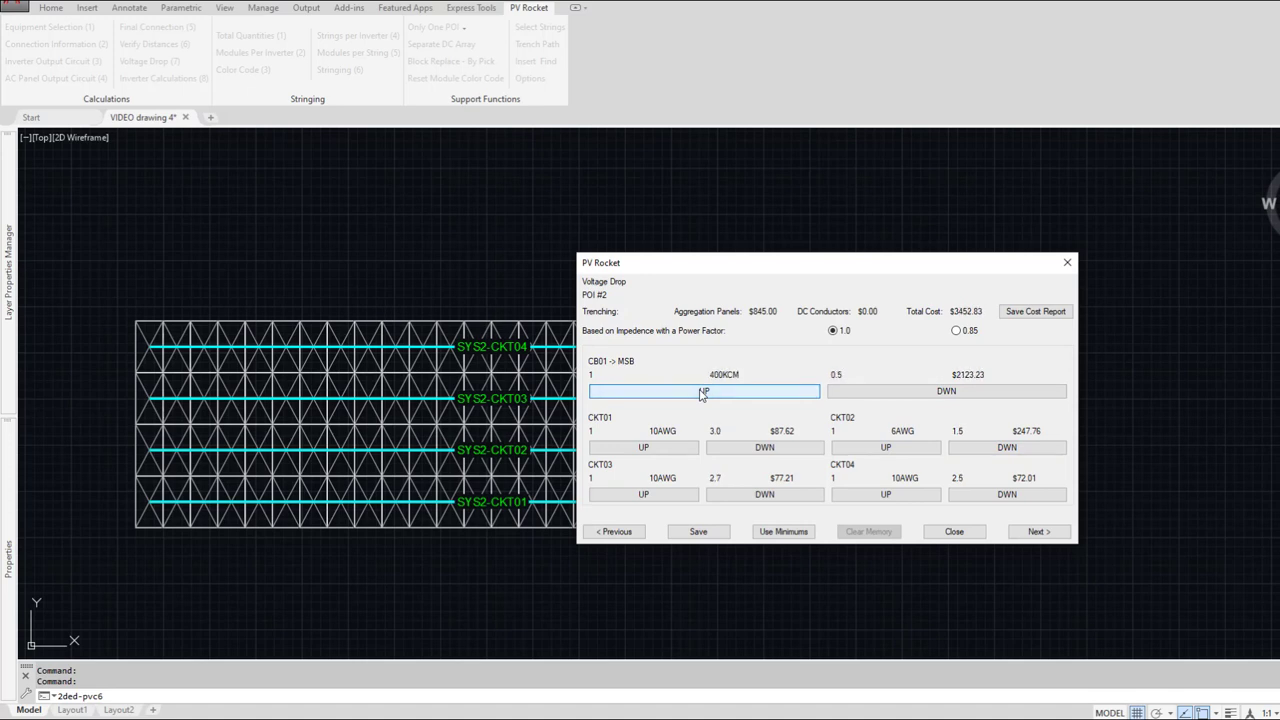
click(701, 393)
click(701, 393)
click(701, 393)
Step: Set the conductors of all four circuits, CKT01 through CKT04, to 8AWG
click(673, 451)
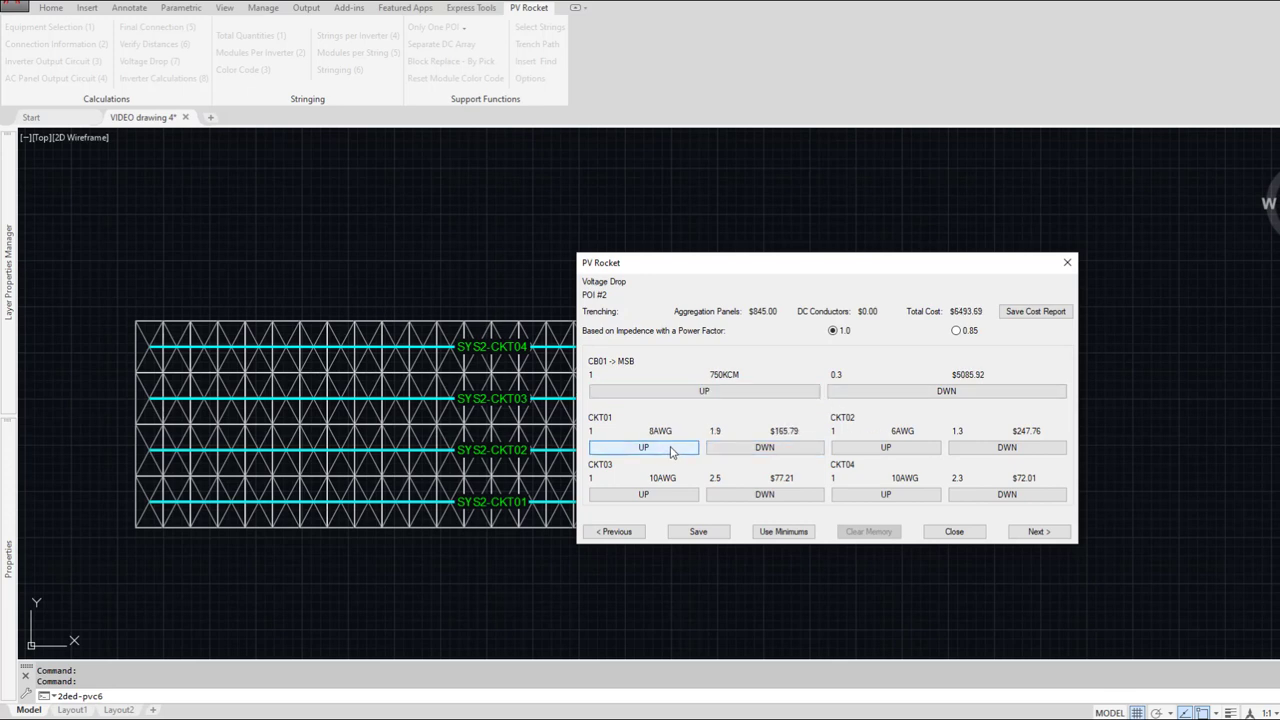
click(673, 451)
click(790, 450)
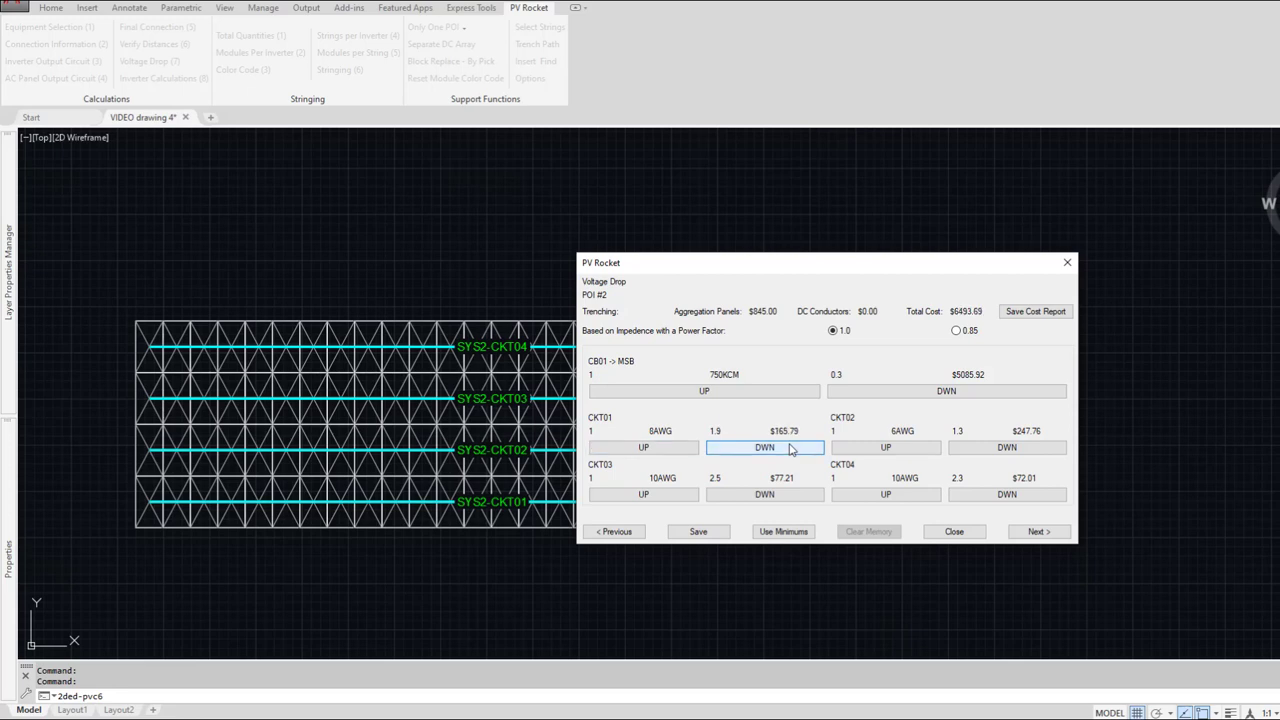
click(790, 450)
click(655, 448)
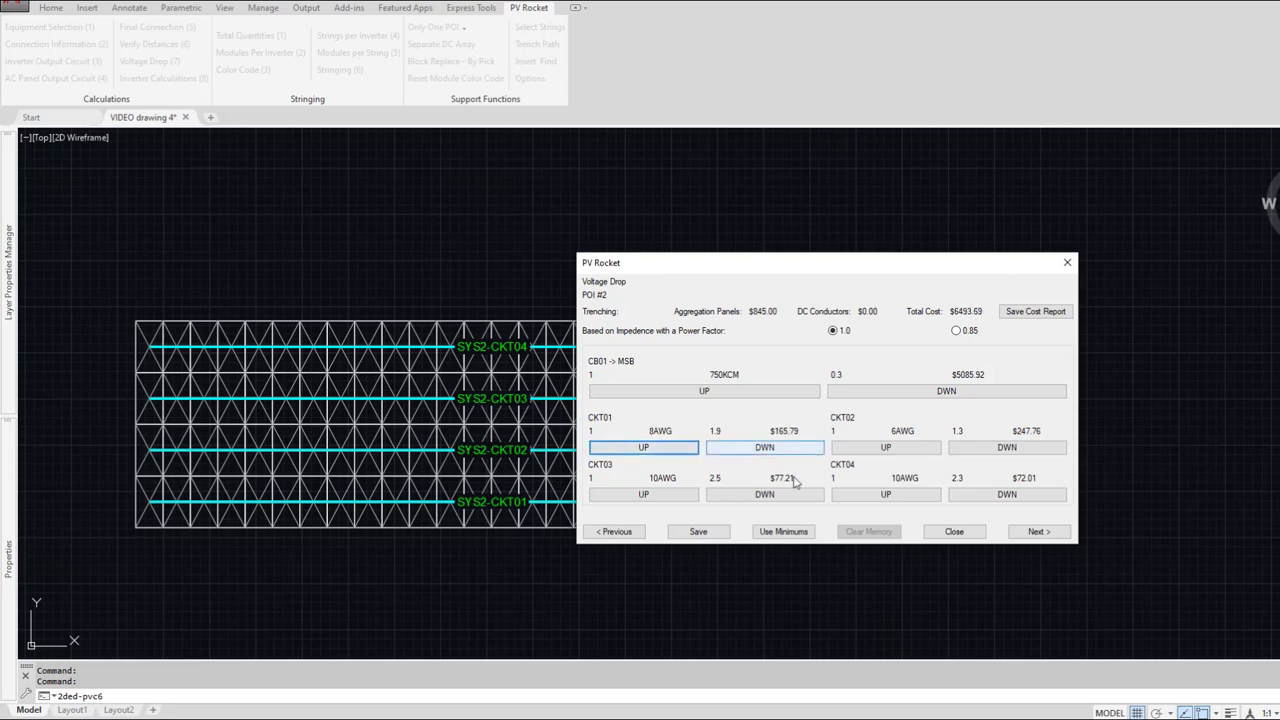
click(670, 495)
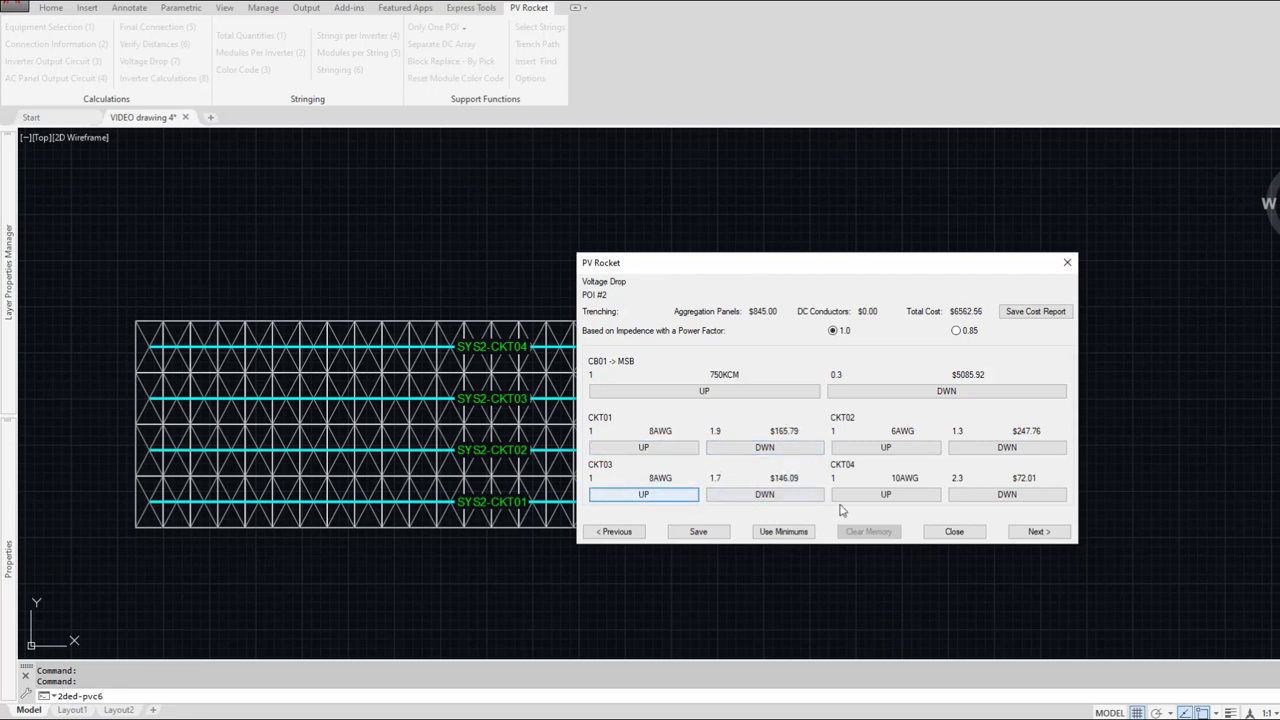
click(909, 495)
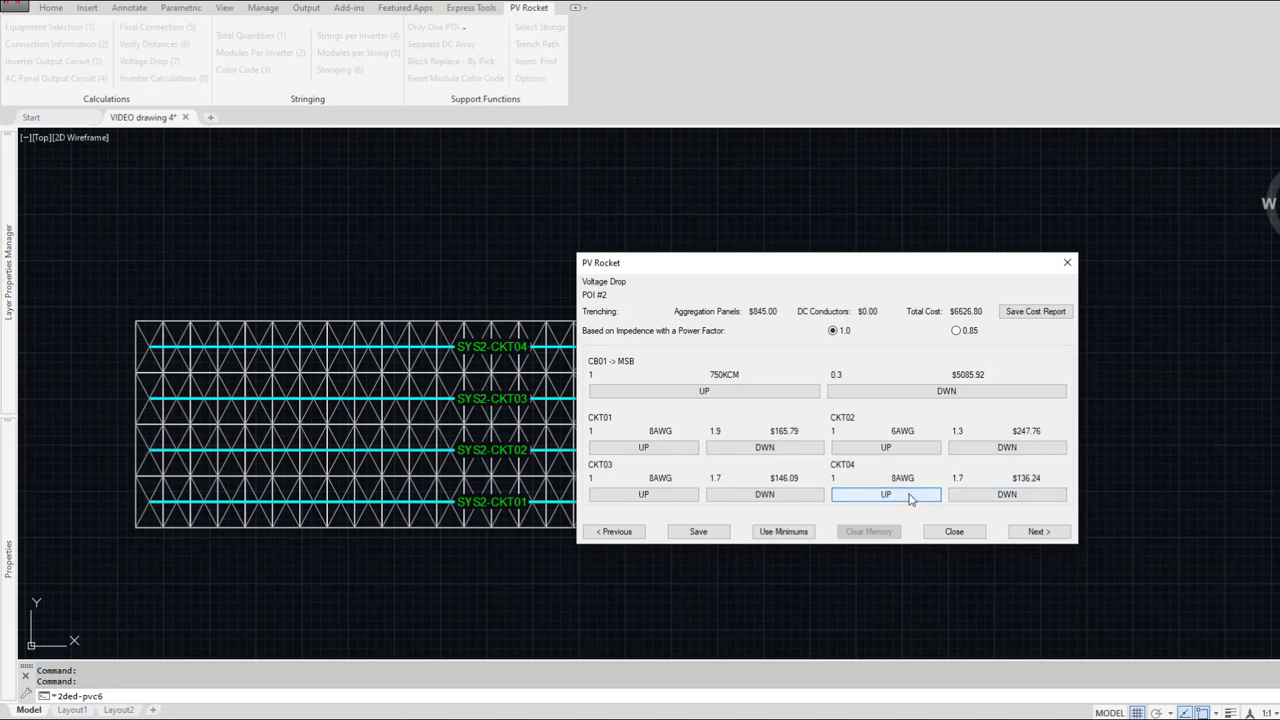
click(963, 450)
click(965, 452)
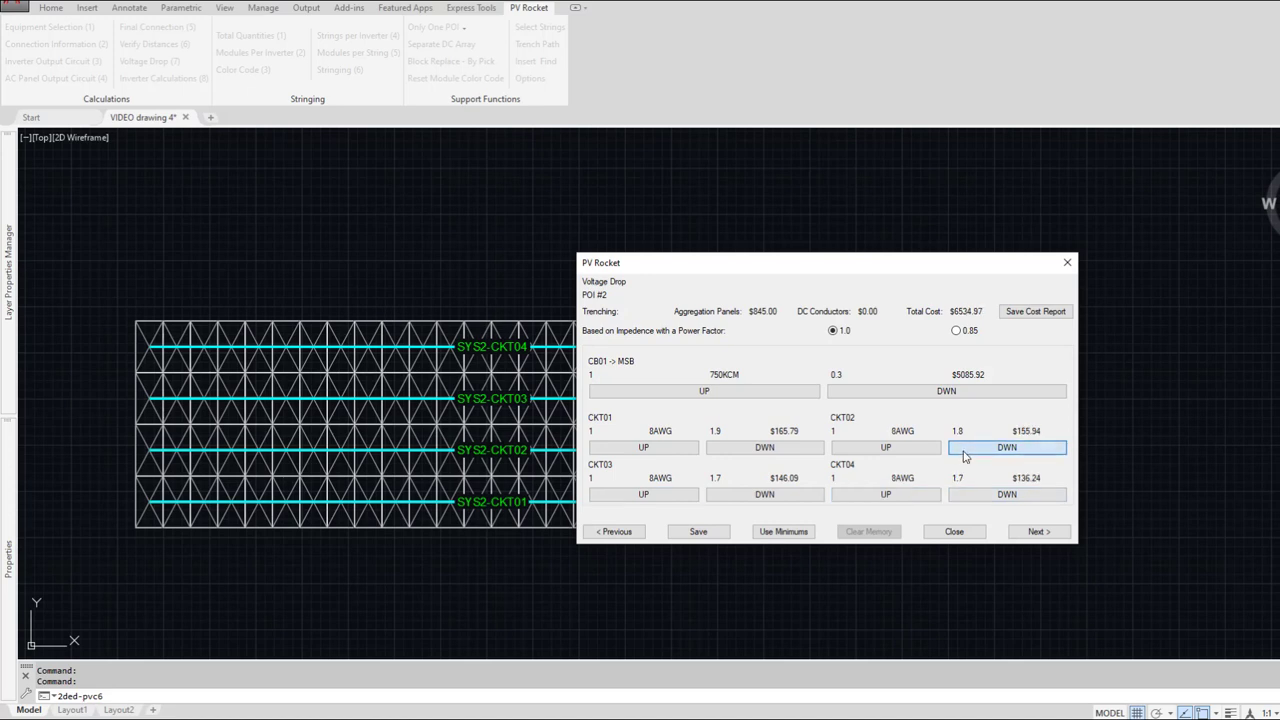
click(905, 449)
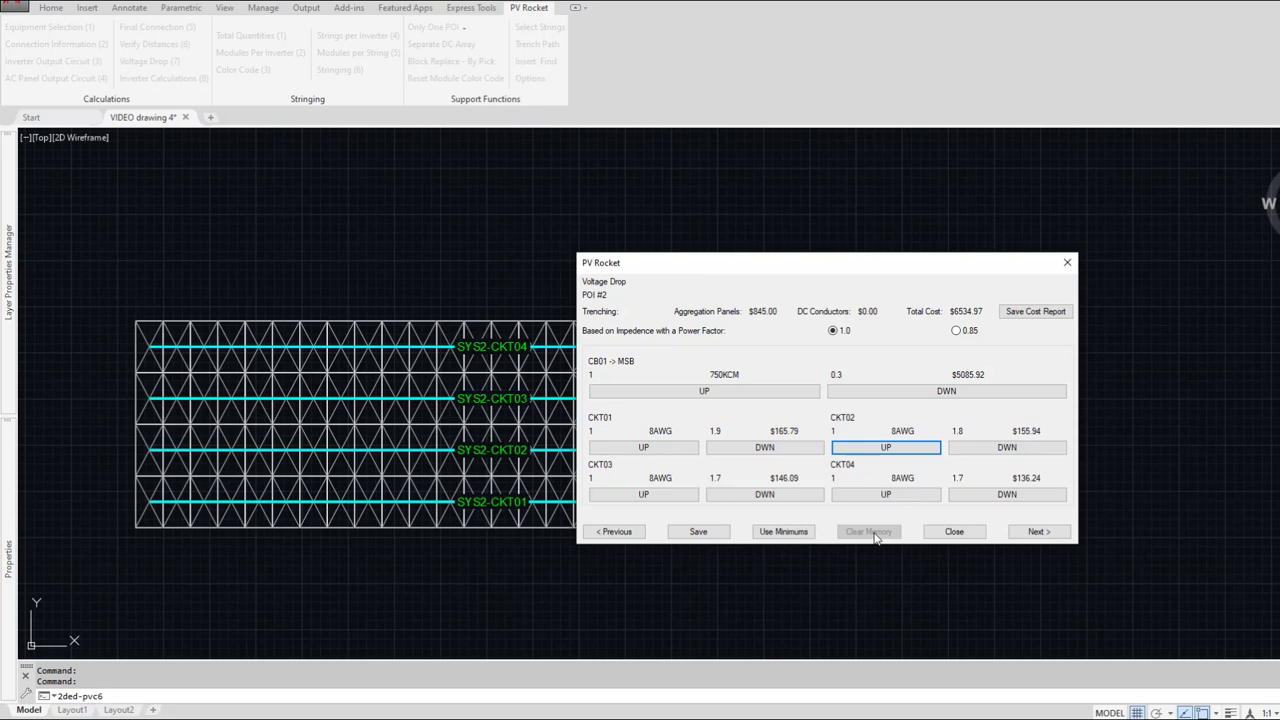
Step: Set the CB01 to MSB feeder conductors to 400KCM
click(948, 392)
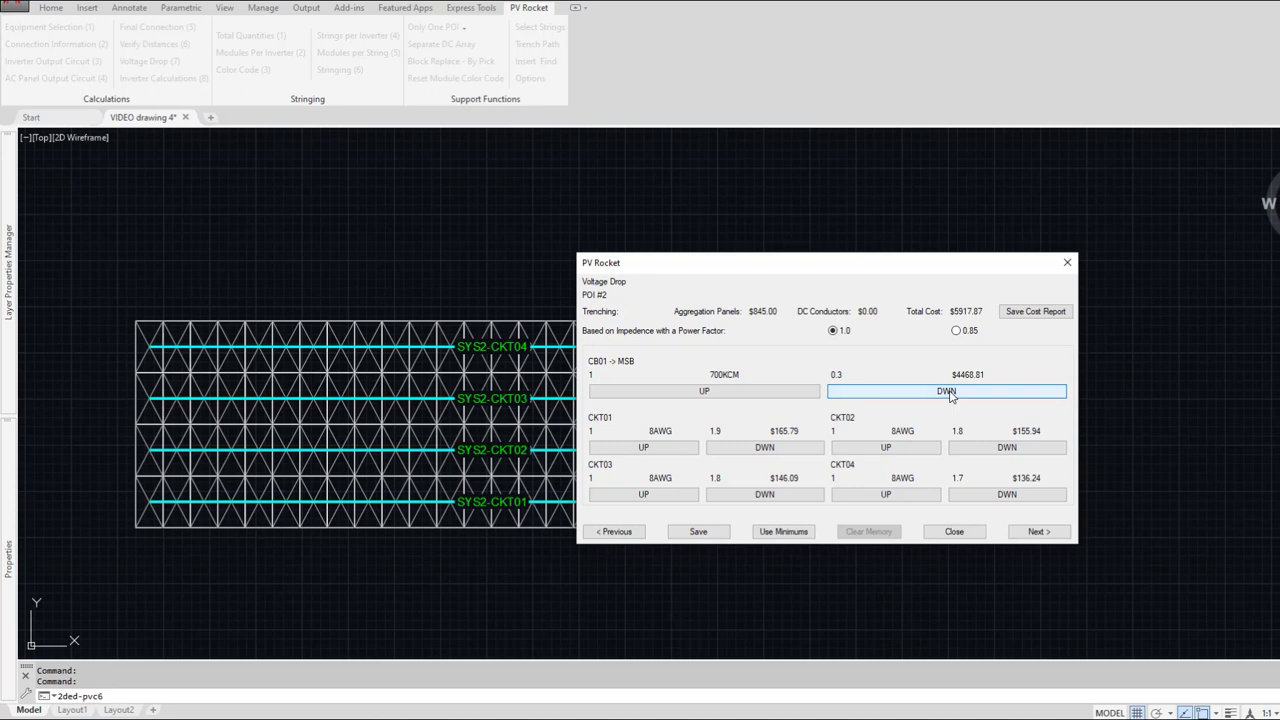
click(948, 392)
click(948, 392)
click(948, 392)
click(948, 392)
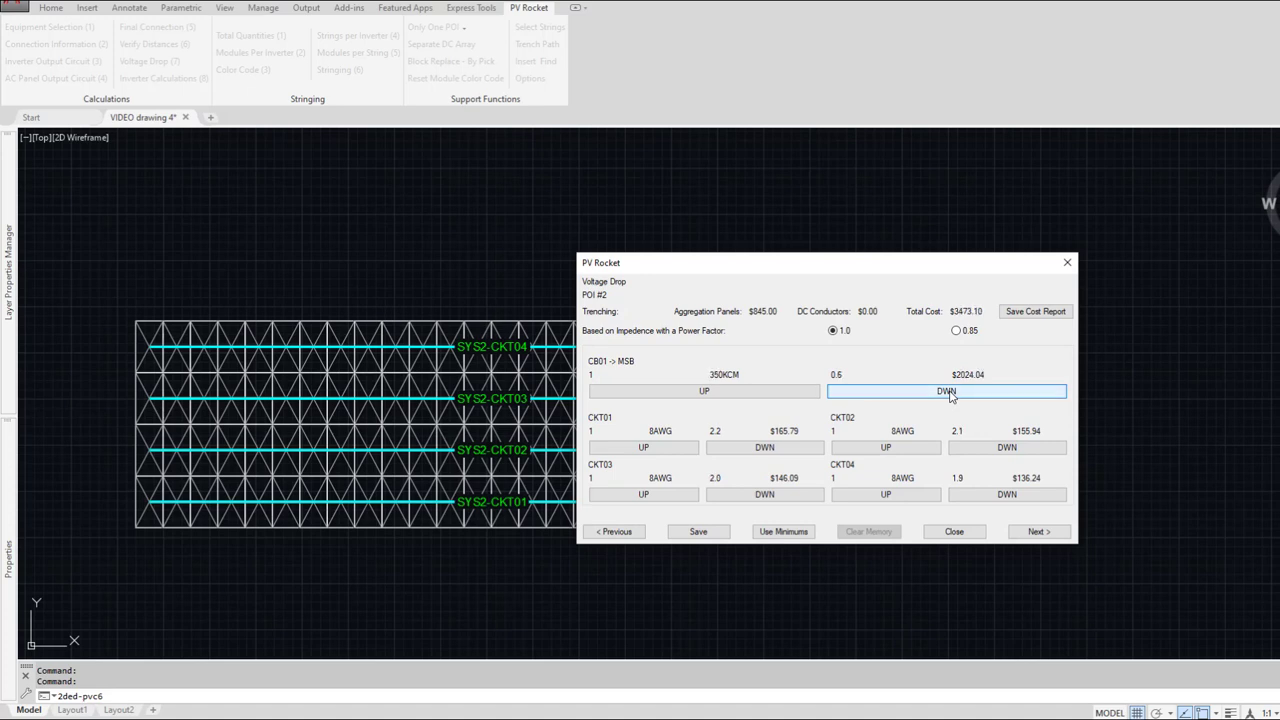
click(745, 392)
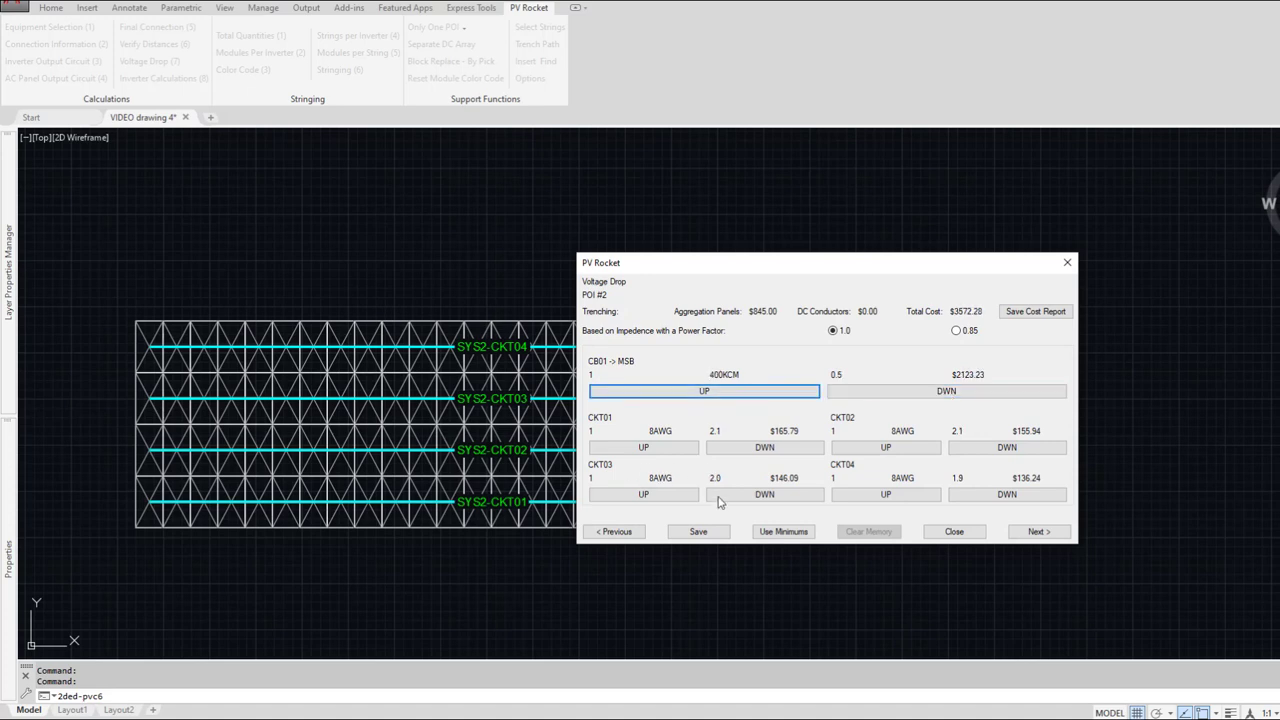
Step: Save the voltage drop conductor sizes, continue to the circuit calculations, and acknowledge the 120% rule notice
click(702, 532)
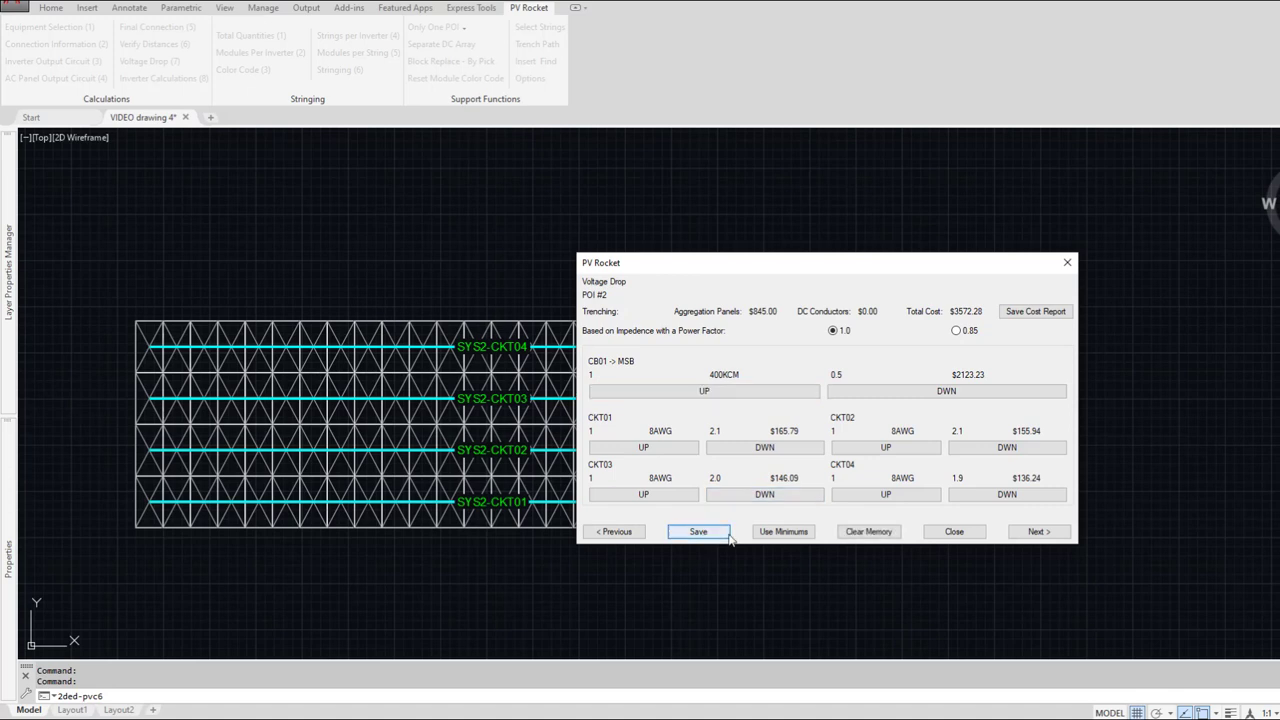
click(1038, 534)
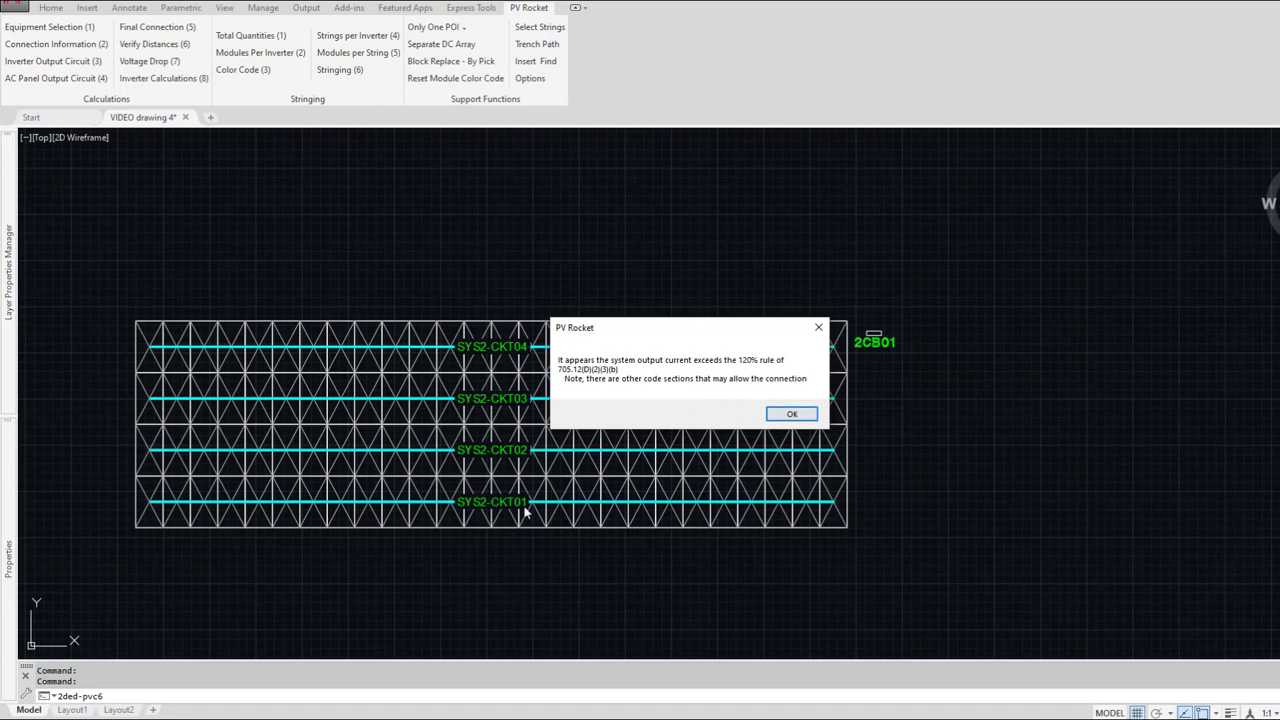
click(790, 415)
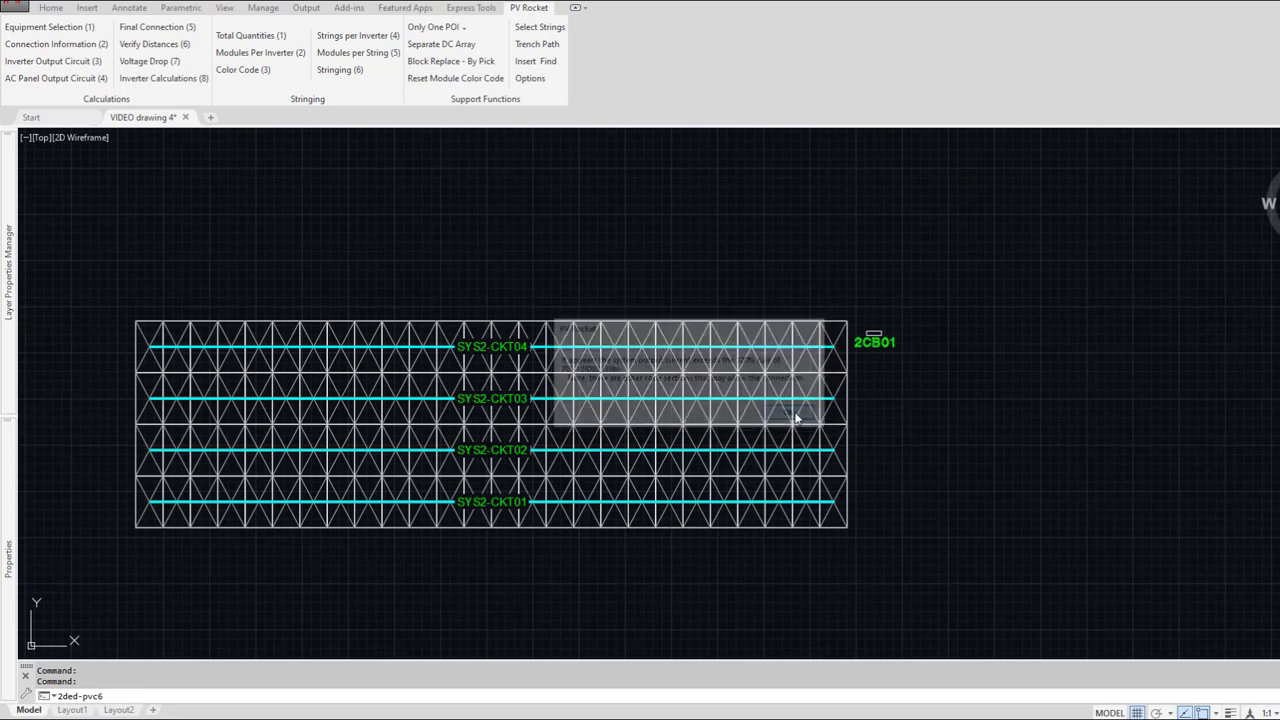
drag(825, 275, 658, 217)
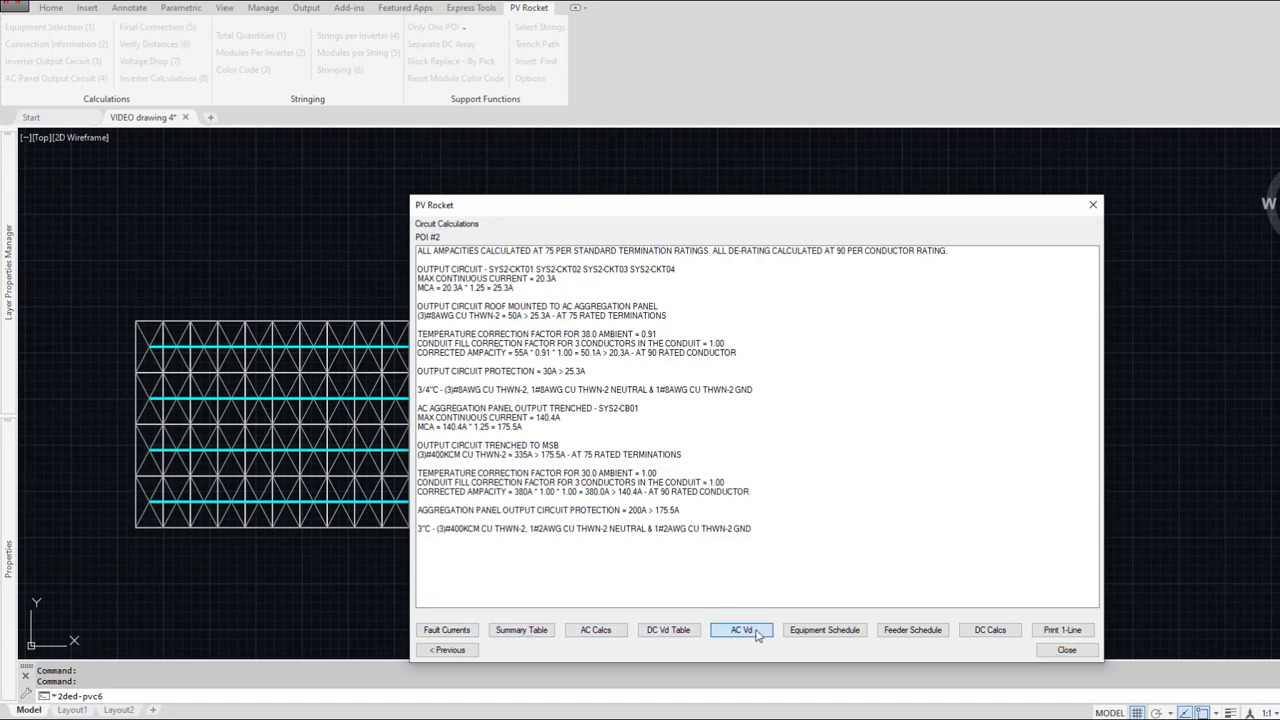
Step: Close the circuit calculations and insert the System Summary Table in the empty space right of the POI #2 array
click(1064, 650)
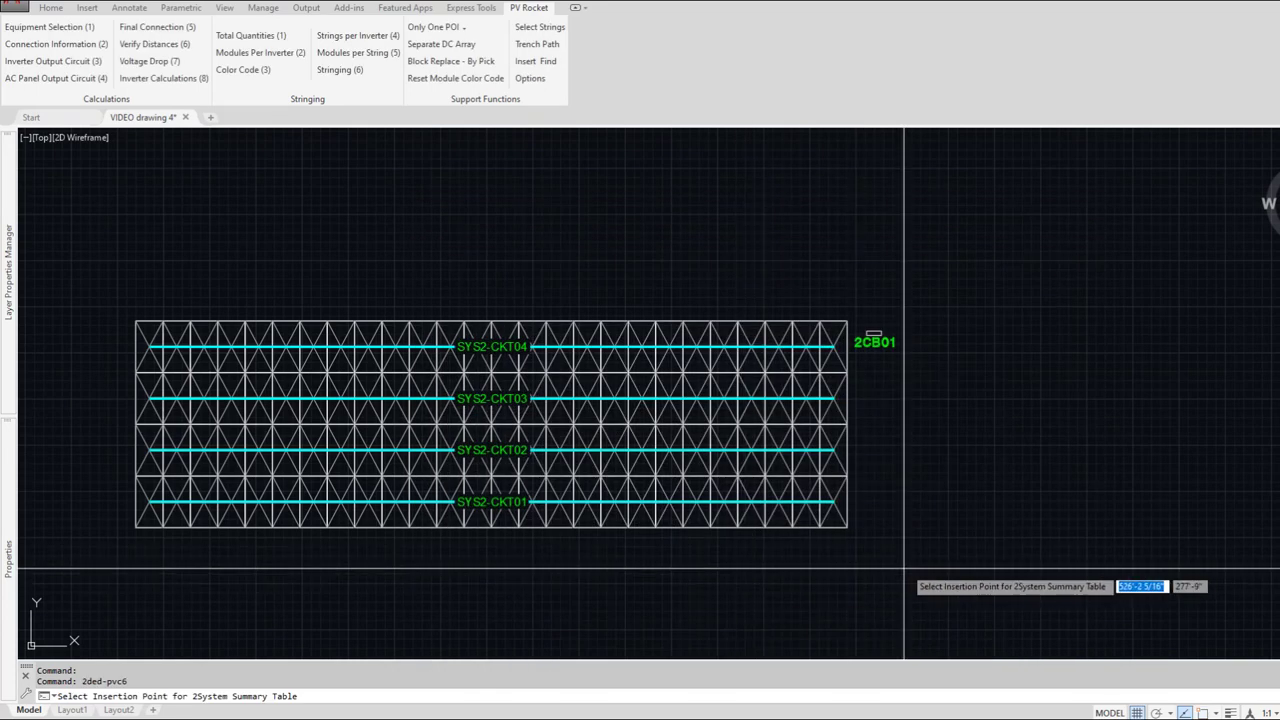
scroll(943, 567, up, 4)
scroll(930, 560, down, 6)
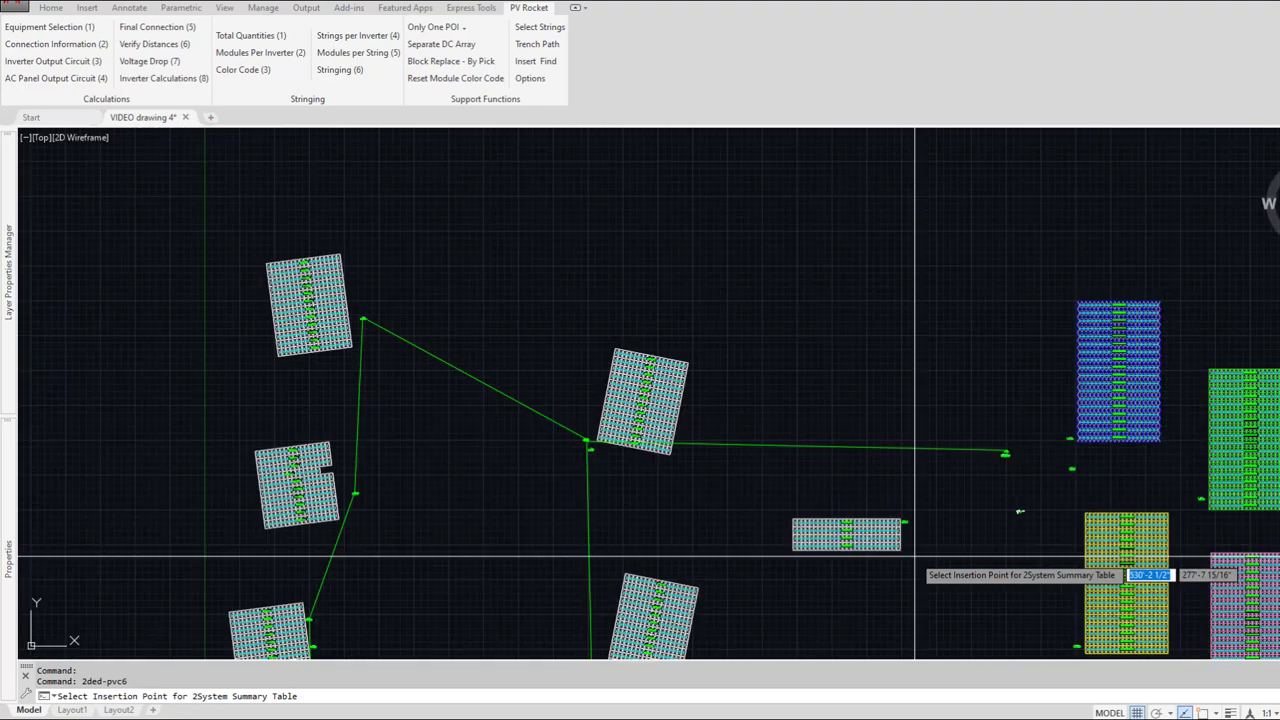
scroll(925, 565, up, 8)
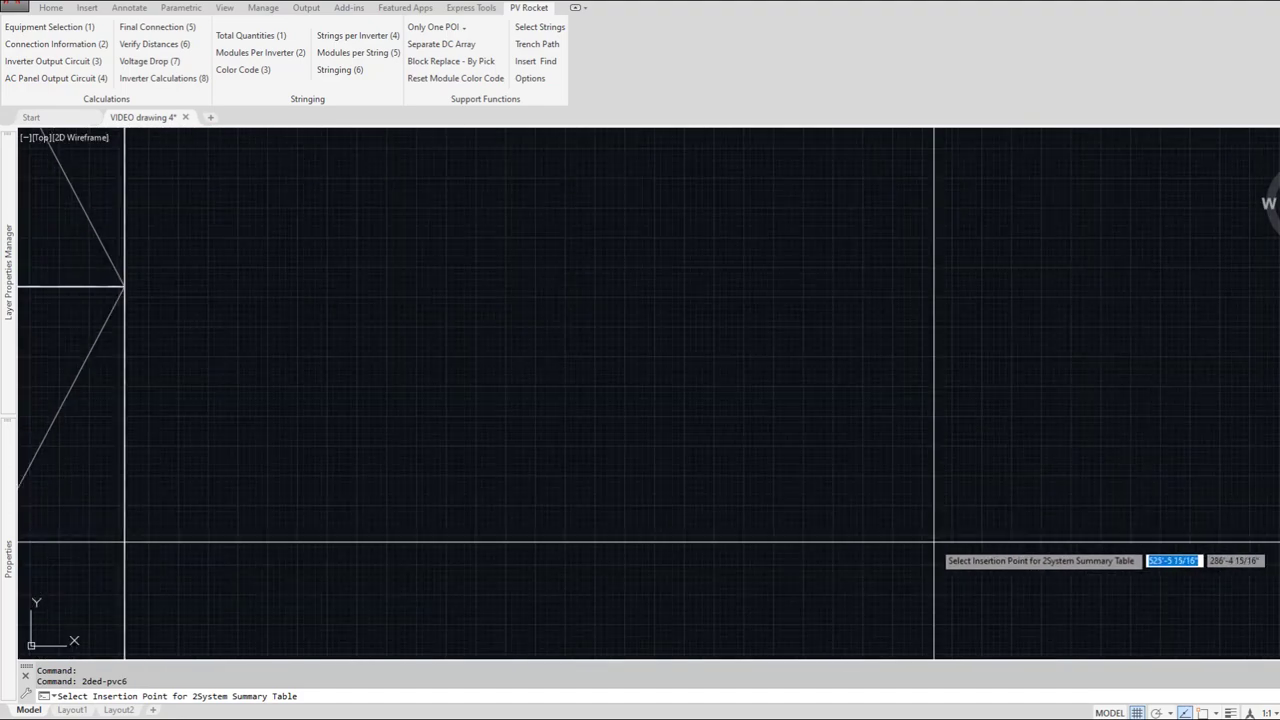
middle_drag(937, 543, 899, 533)
click(589, 447)
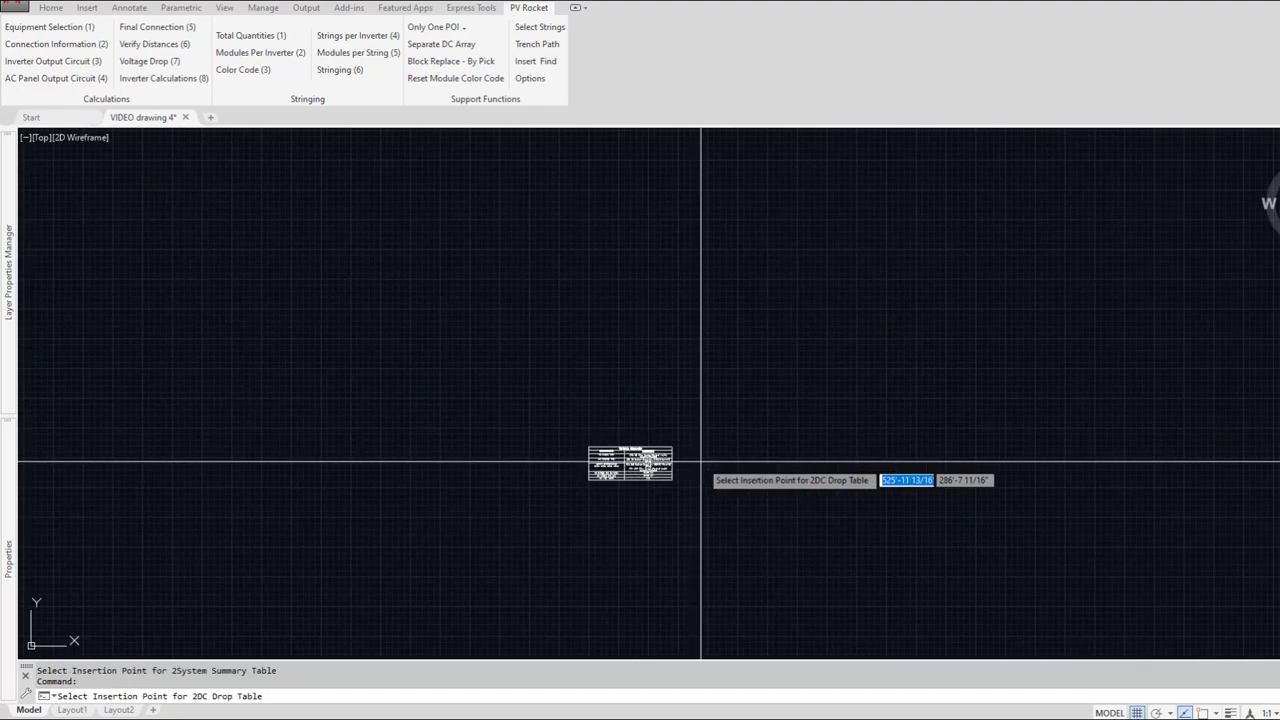
Step: Insert the DC Drop Table right of the System Summary Table, and the Feeder Schedule right of the DC Drop Table
scroll(700, 458, up, 3)
click(634, 424)
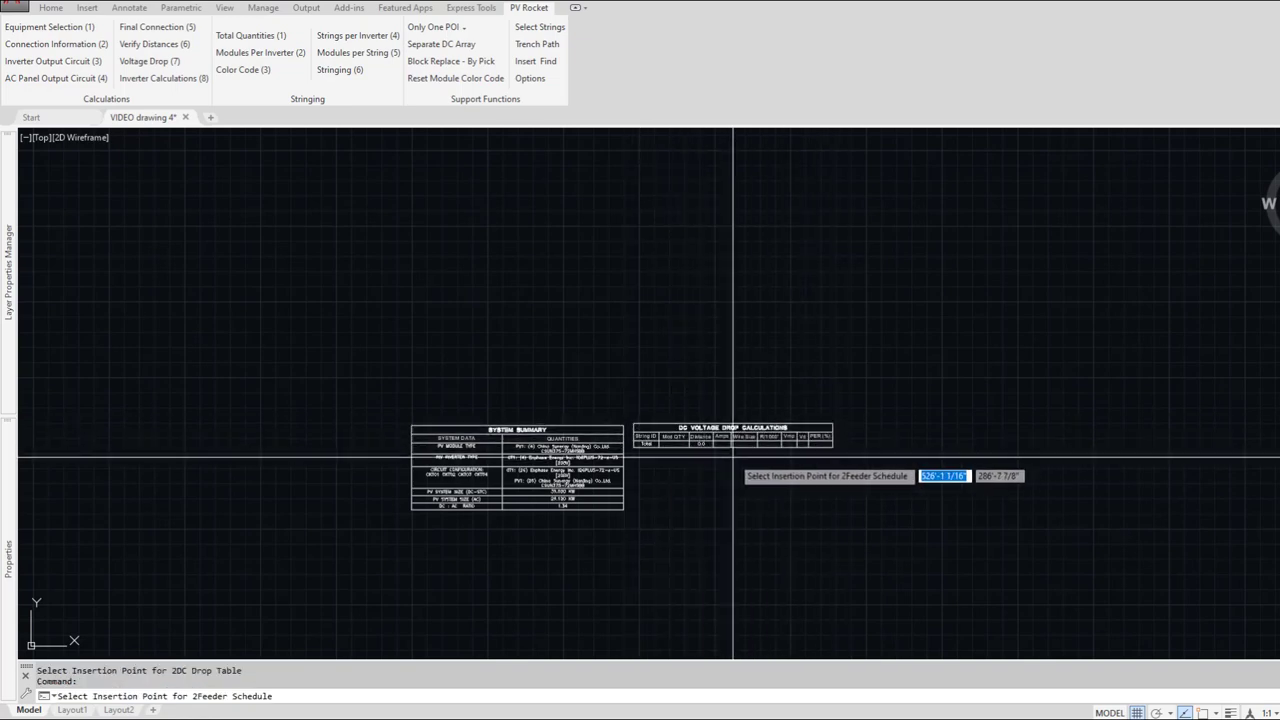
scroll(733, 458, up, 3)
scroll(733, 458, down, 1)
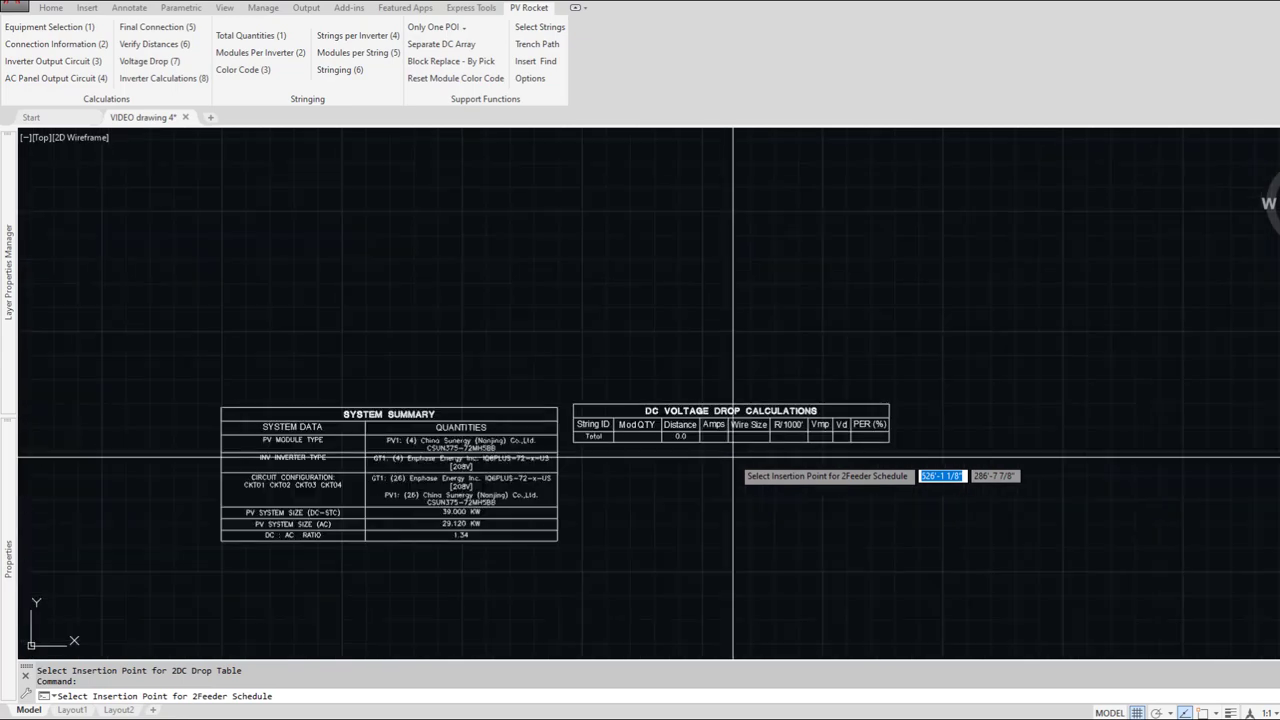
scroll(732, 459, down, 2)
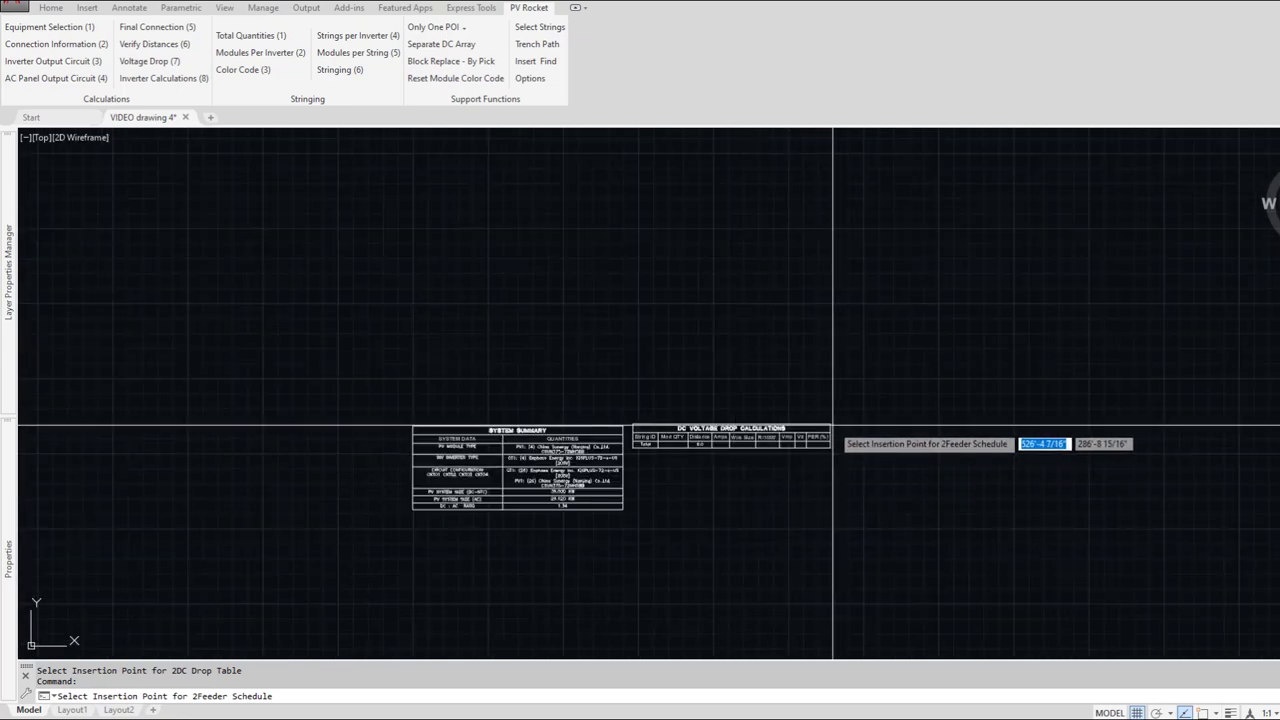
click(836, 426)
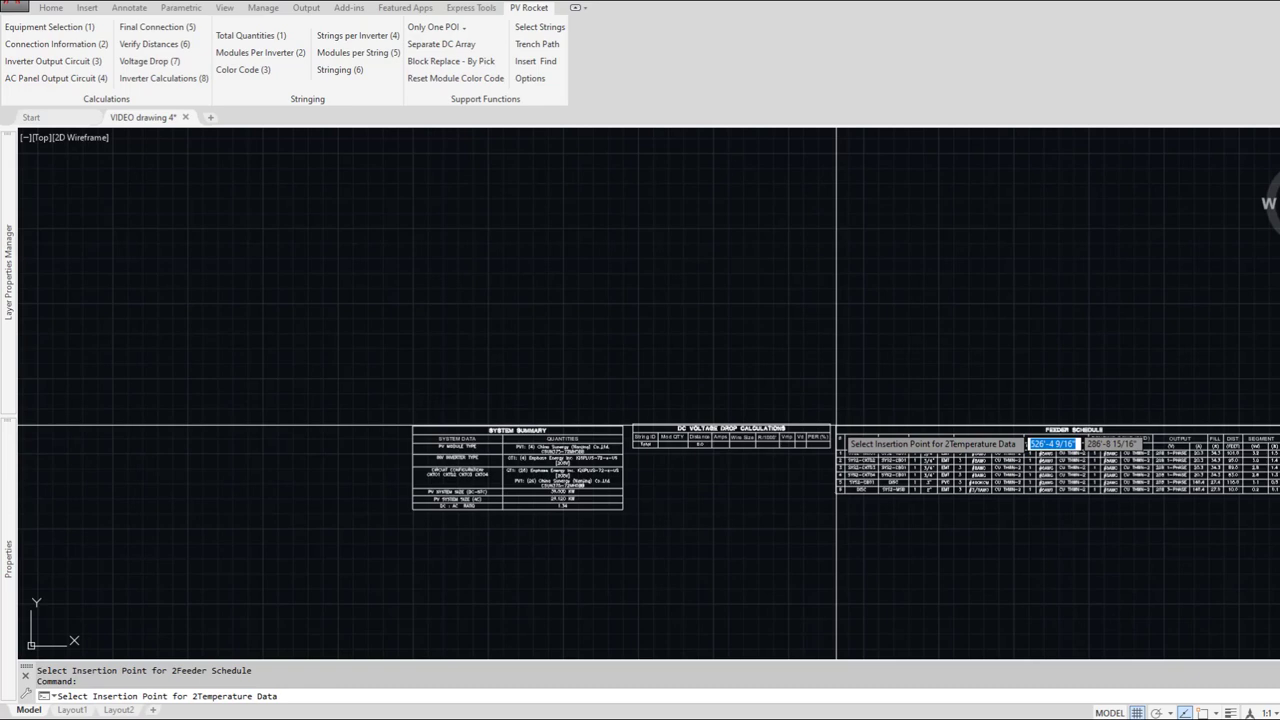
Step: Stack the temperature, voltage correction and DC string calculations right of the Feeder Schedule, and place the DC and AC disconnect labels above it
middle_drag(863, 449, 371, 486)
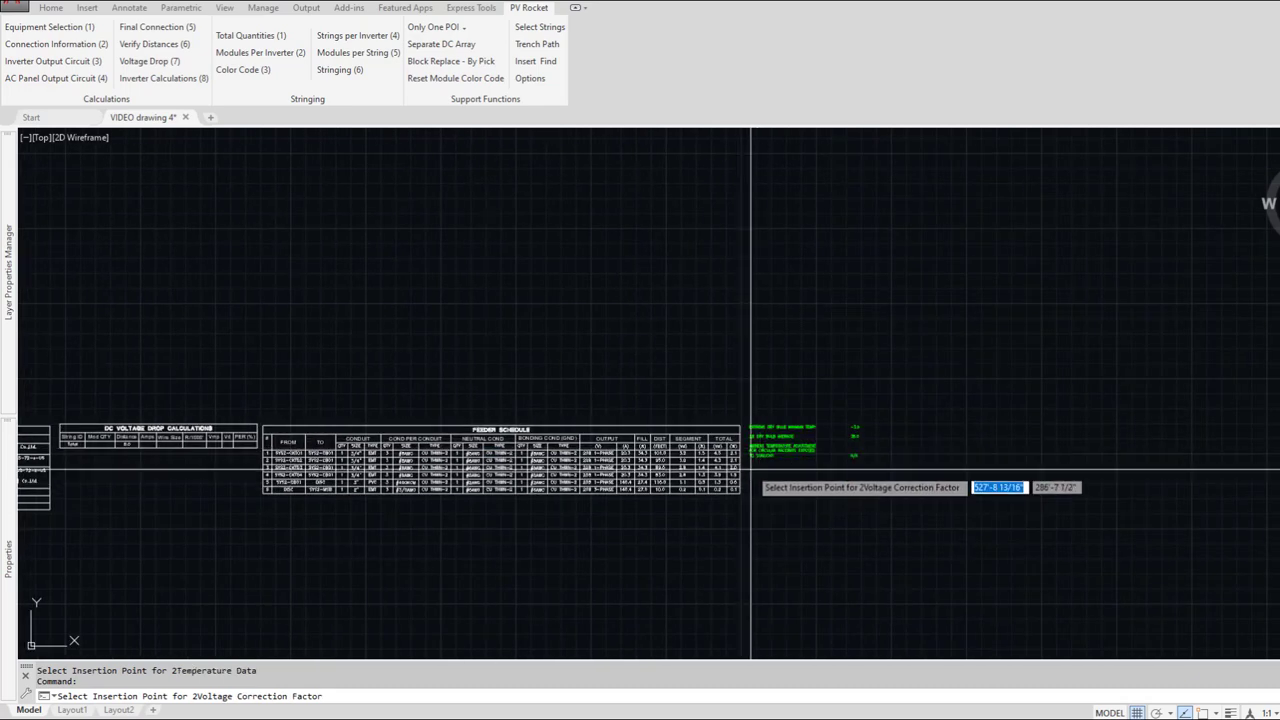
click(750, 508)
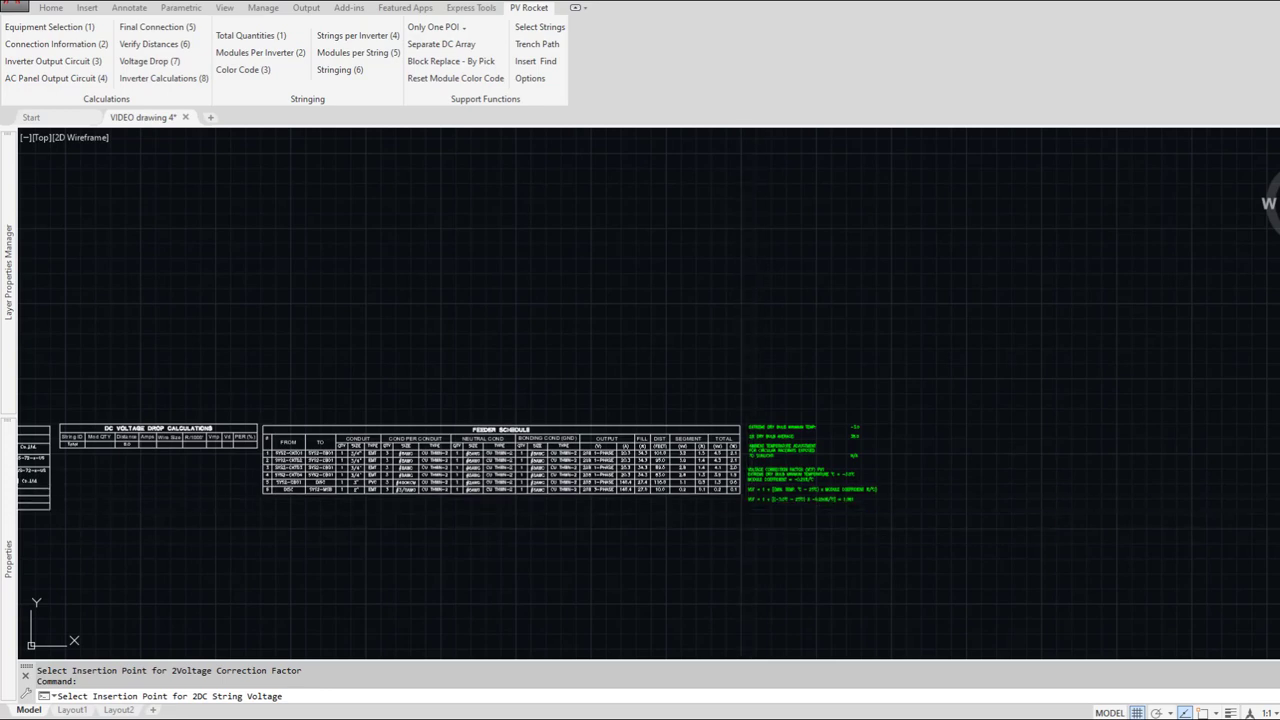
click(747, 548)
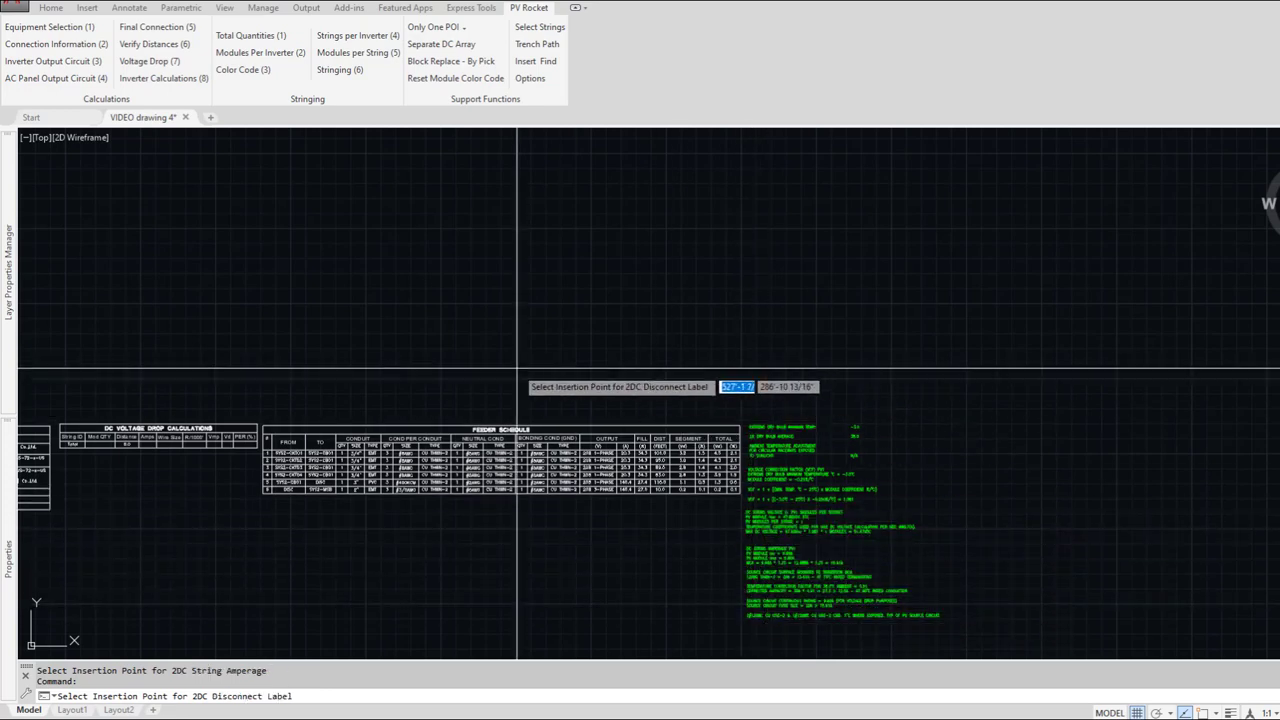
click(398, 407)
click(579, 407)
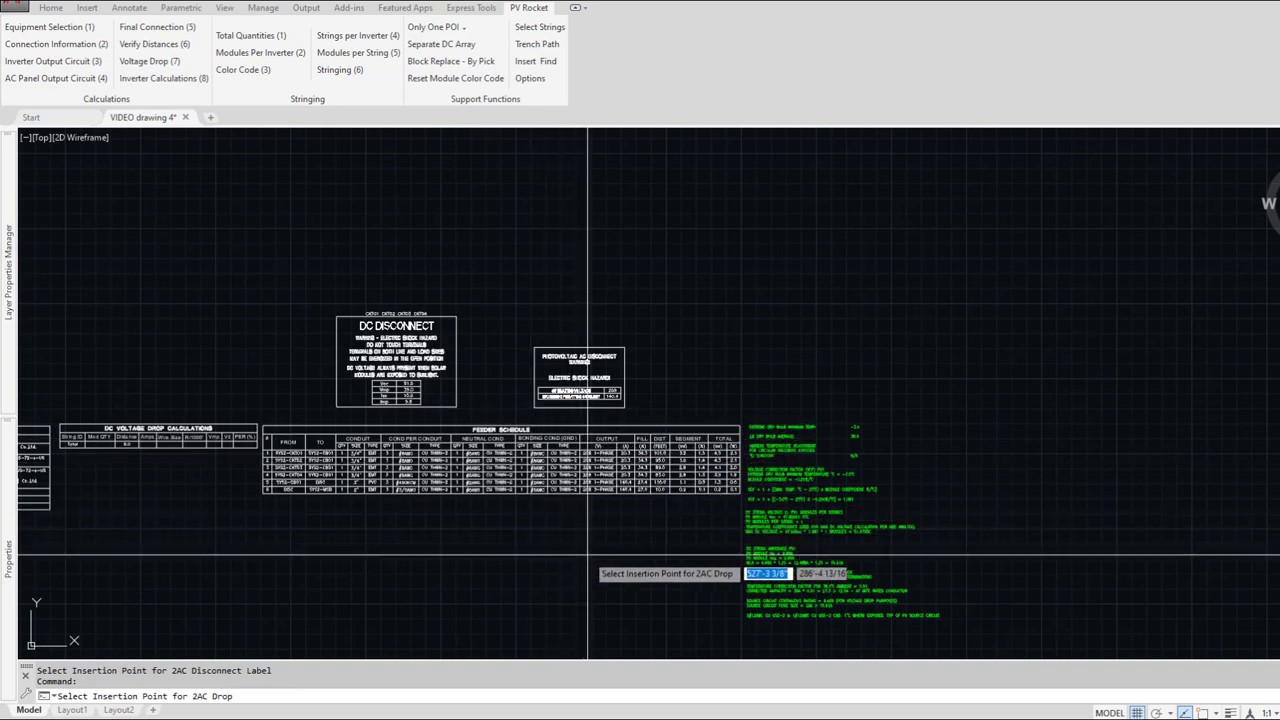
Step: Insert the AC Drop calculations below the DC string amperage text and the PV Calcs text below the Feeder Schedule
middle_drag(602, 558, 622, 389)
click(764, 461)
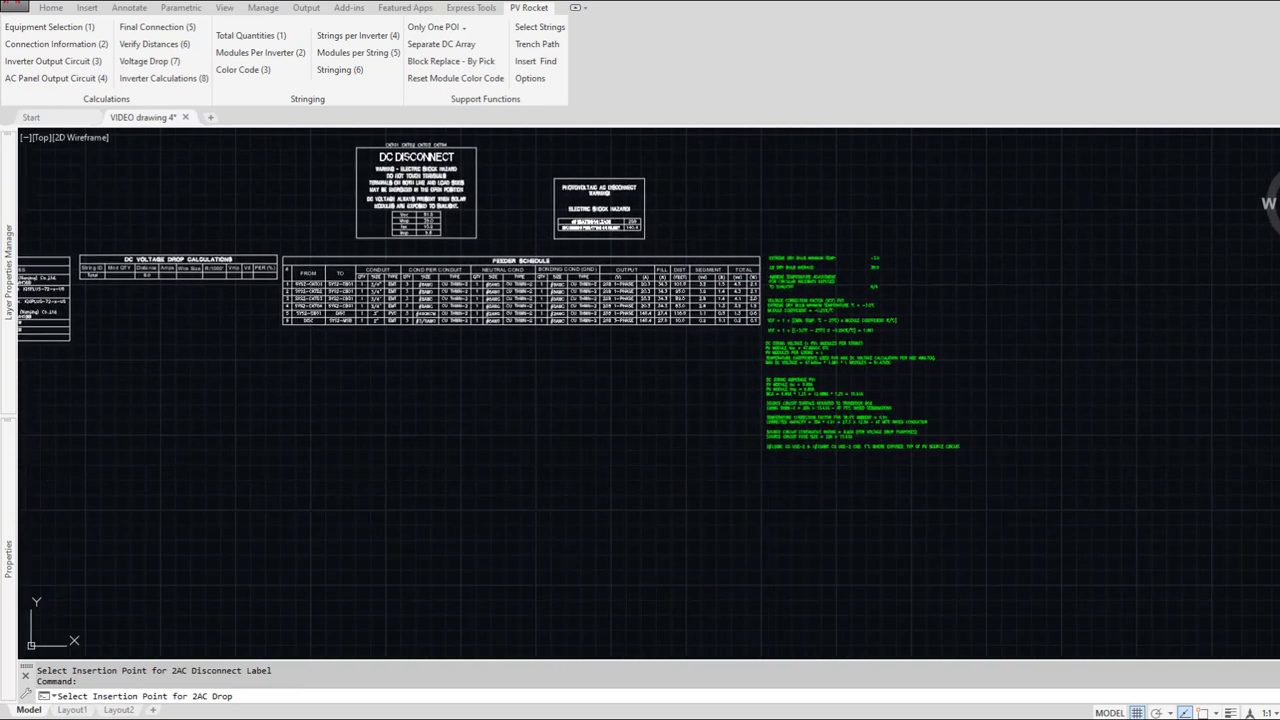
click(284, 355)
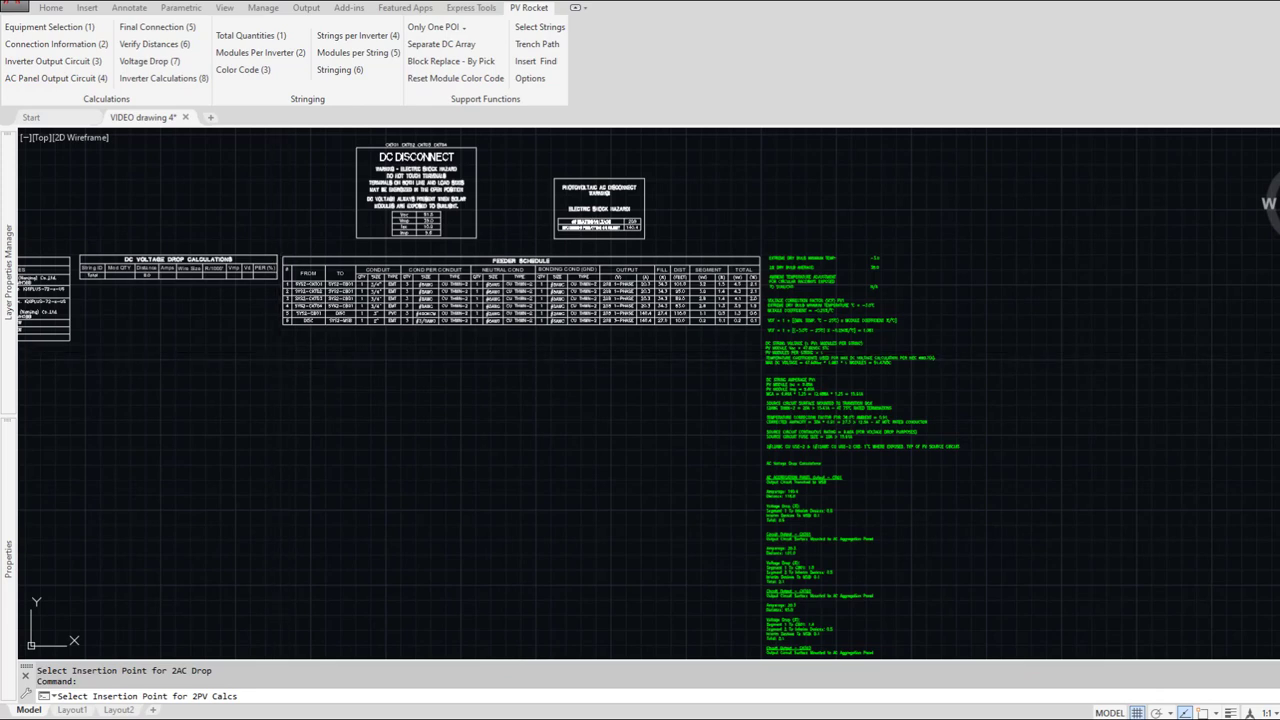
Step: Insert the INVERTER LOCATION 1 one-line block right of the calculation text and the COMBINER LOCATION 1 block to its right
middle_drag(657, 448, 115, 416)
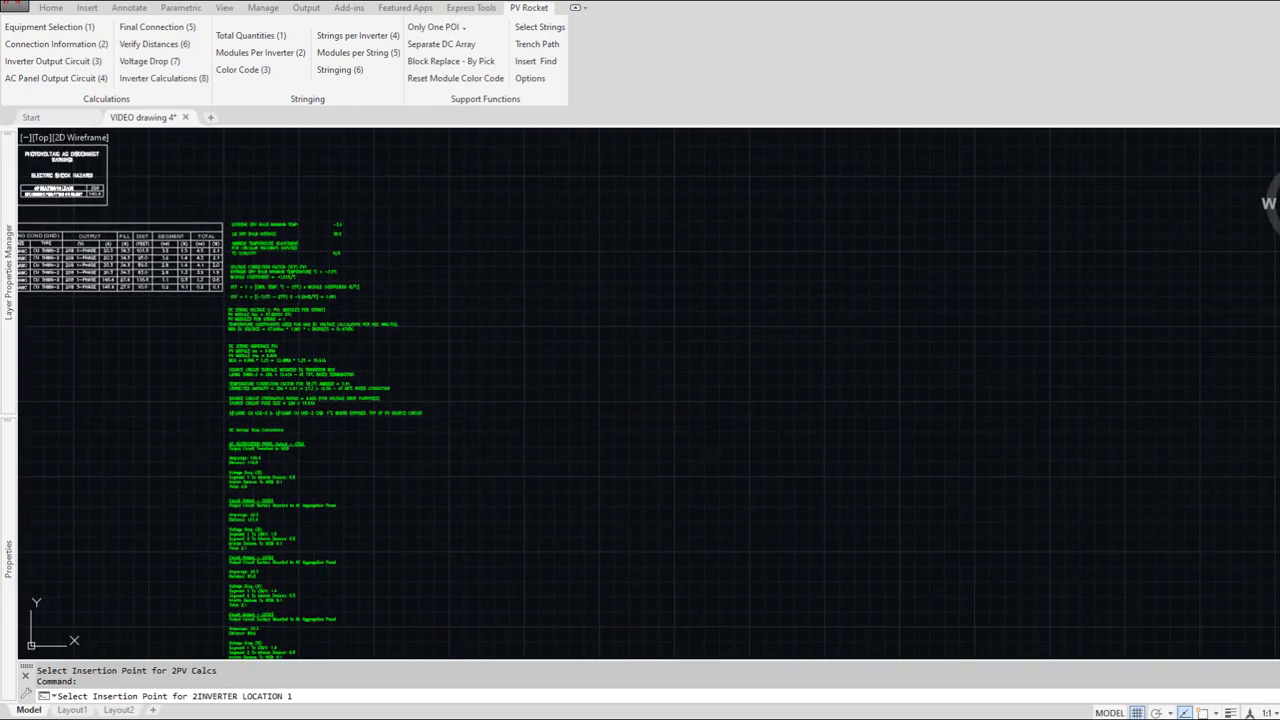
click(597, 290)
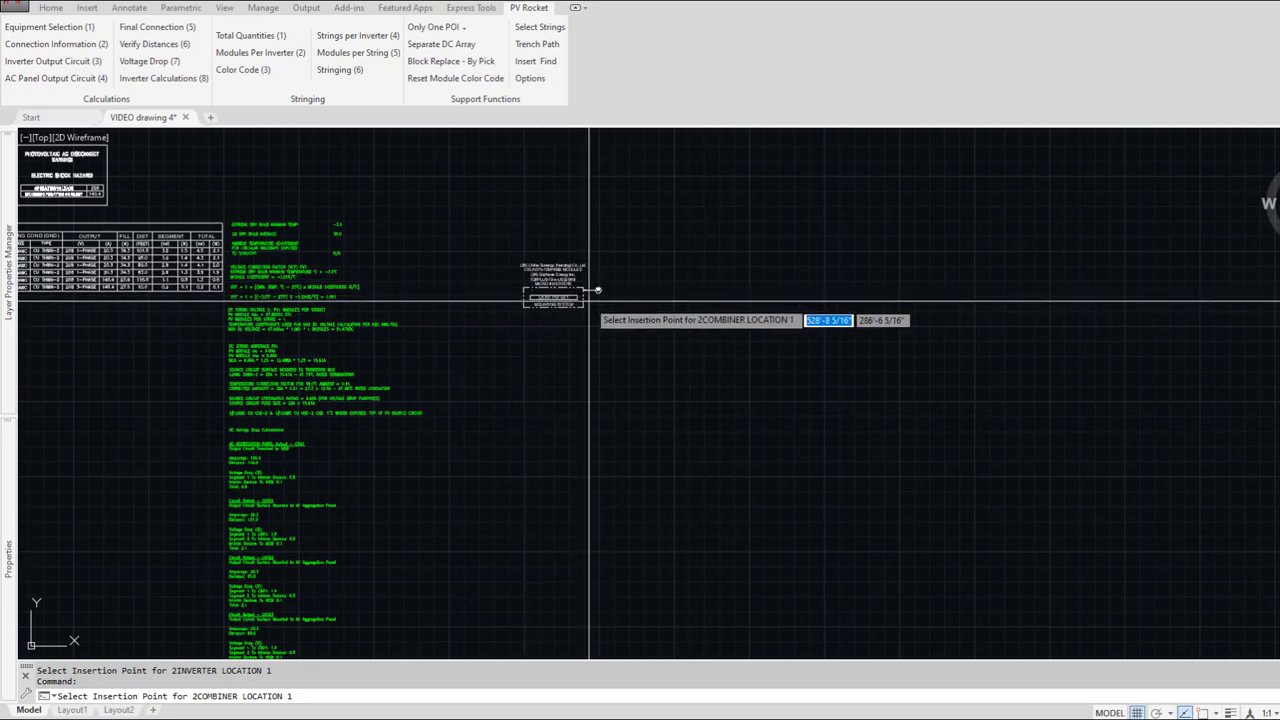
scroll(605, 298, up, 6)
scroll(406, 357, down, 5)
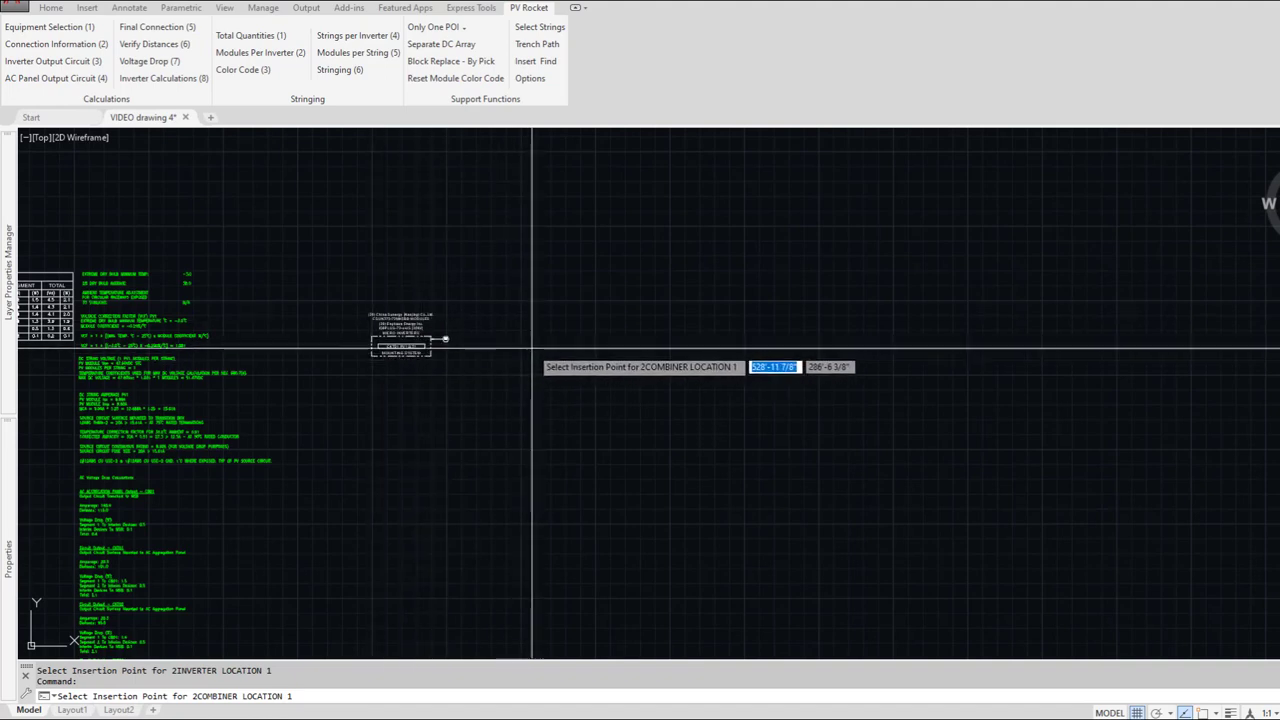
click(596, 350)
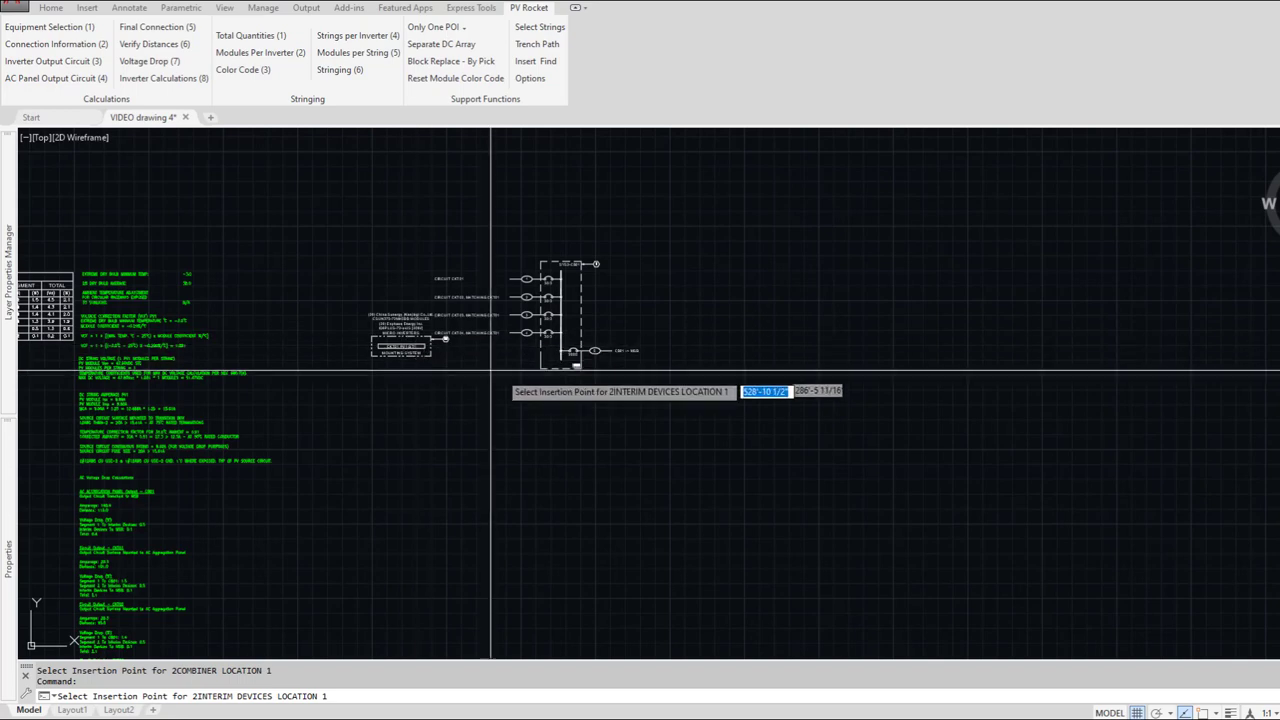
Step: Insert the interim devices and service one-line blocks right of the combiner, and the Equipment Schedule below the PV Calcs text
click(667, 343)
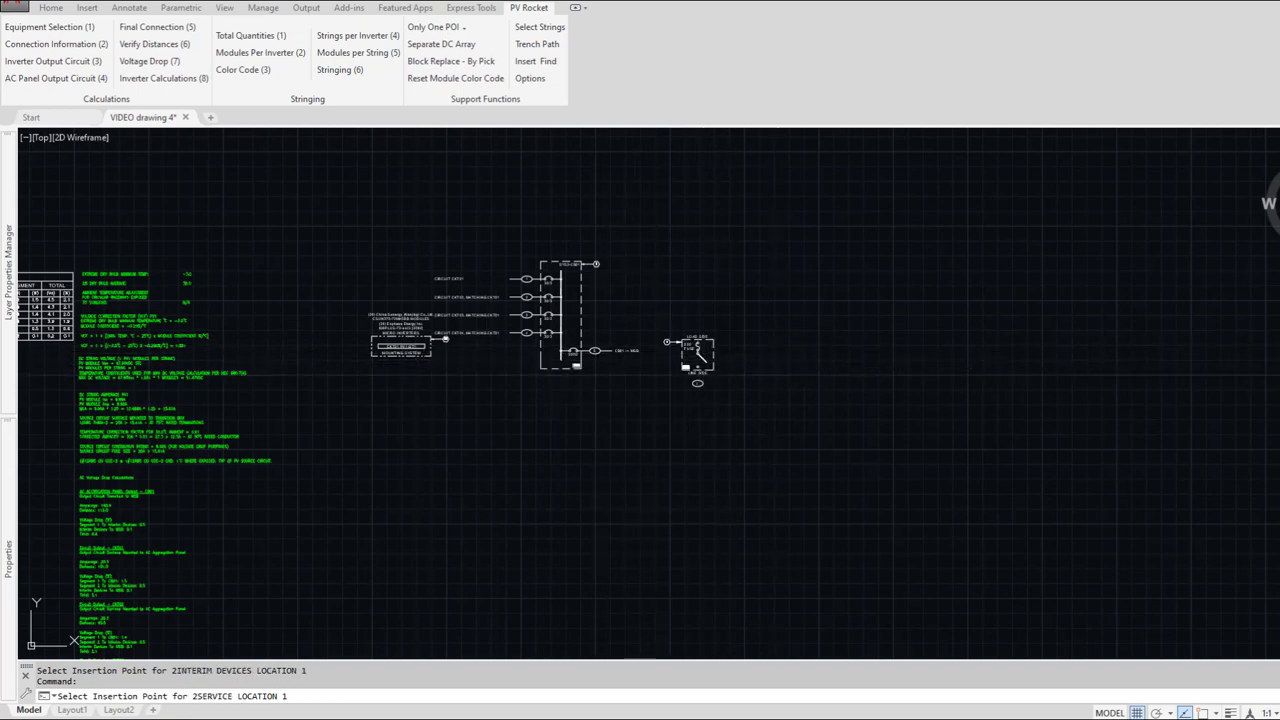
click(786, 342)
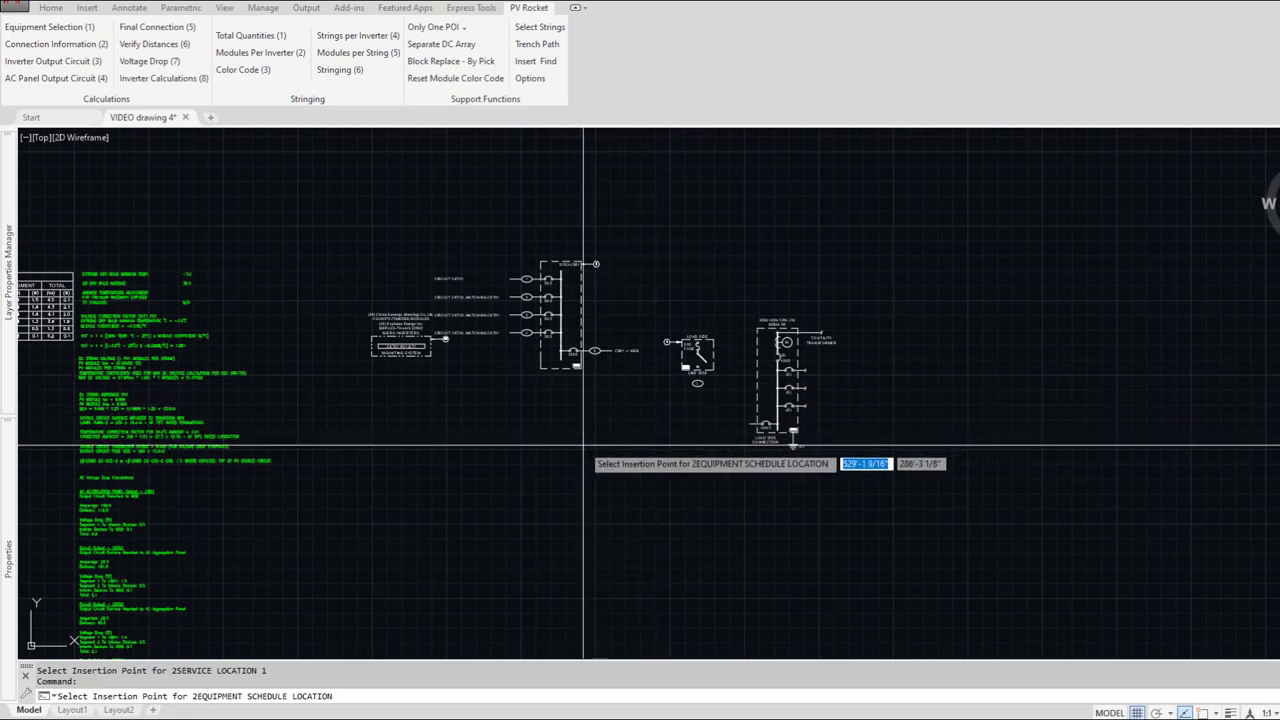
middle_drag(564, 446, 1062, 378)
click(187, 490)
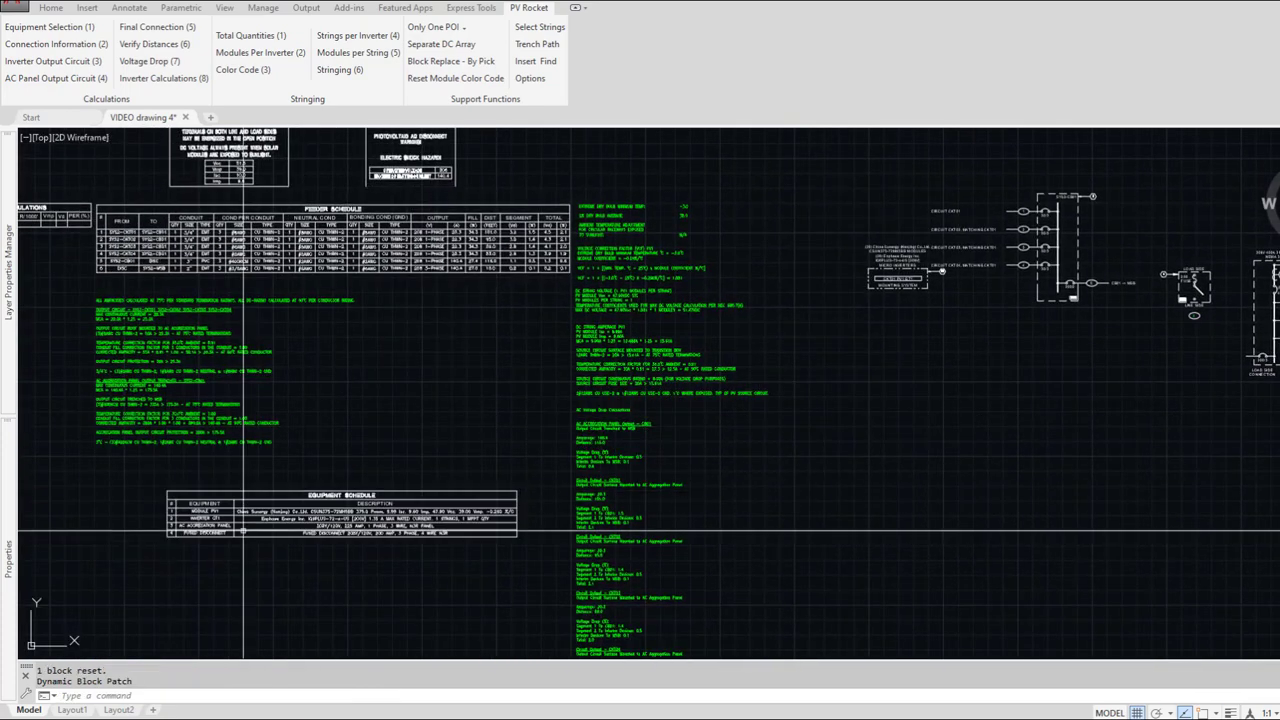
Step: Move the CKT01 PV1 GT1 microinverter block left, clear of the combiner's circuit labels
middle_drag(1005, 391, 672, 439)
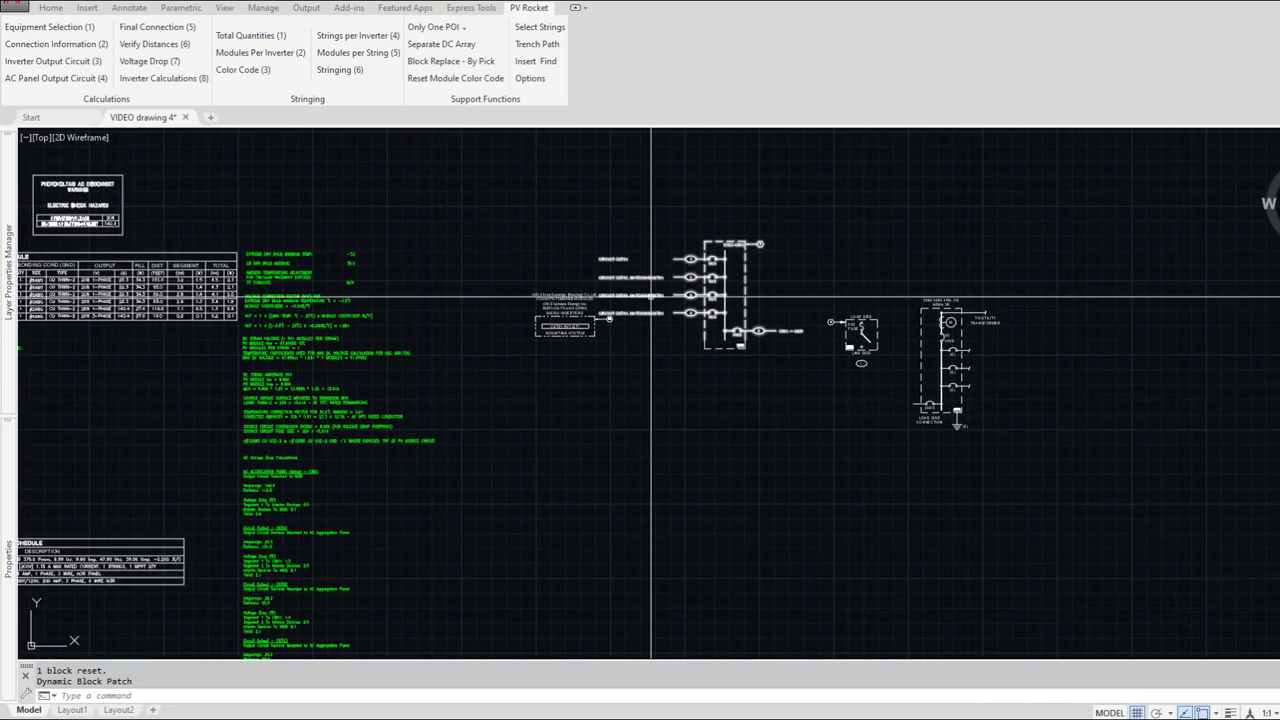
scroll(697, 313, up, 3)
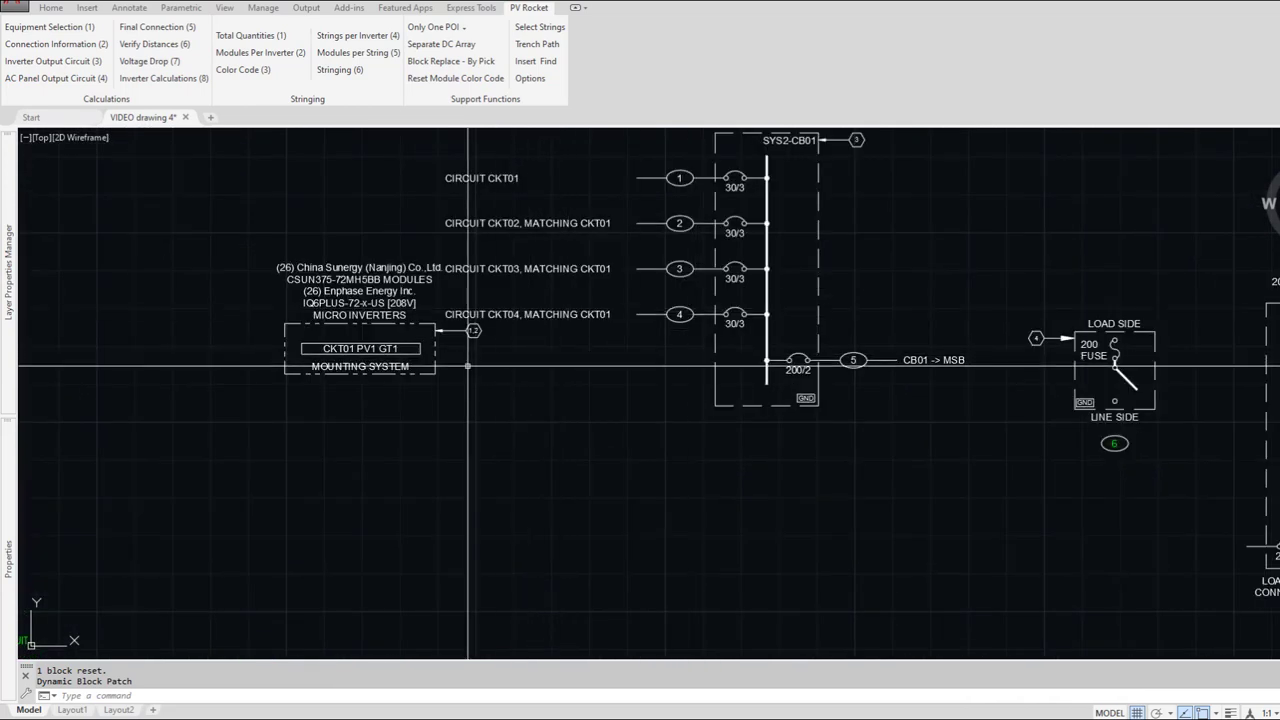
middle_drag(467, 366, 477, 475)
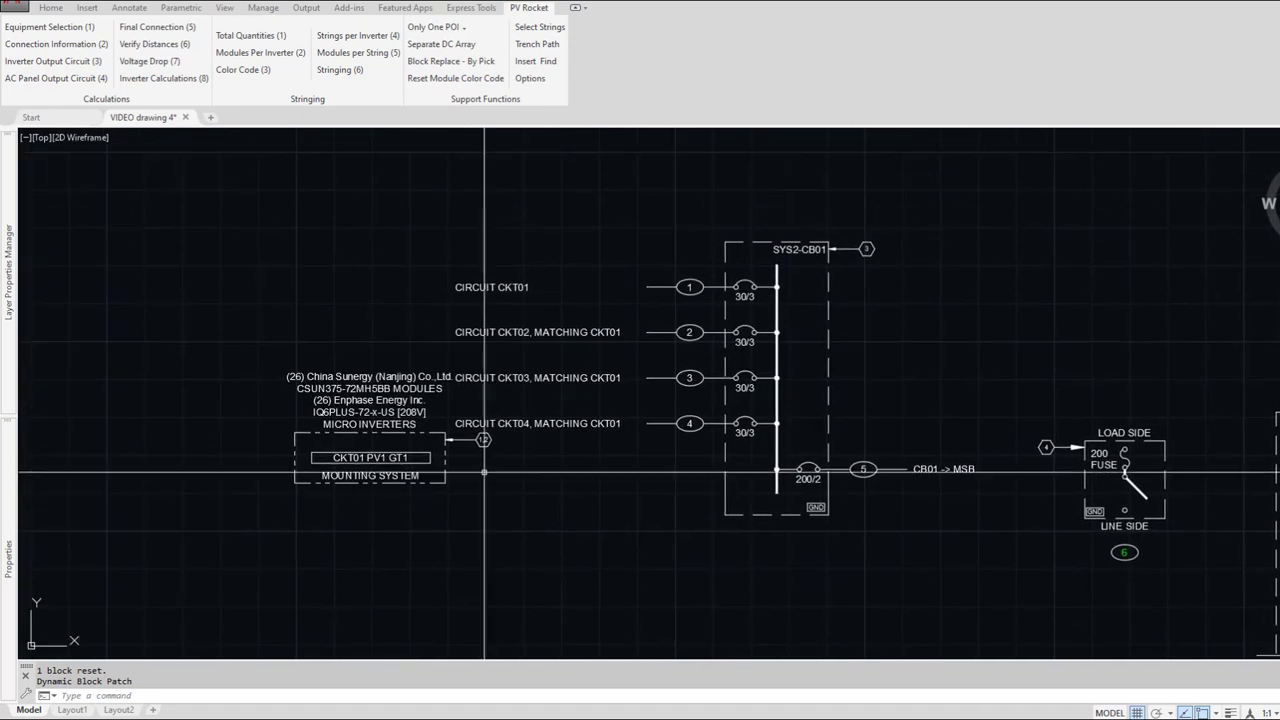
click(370, 458)
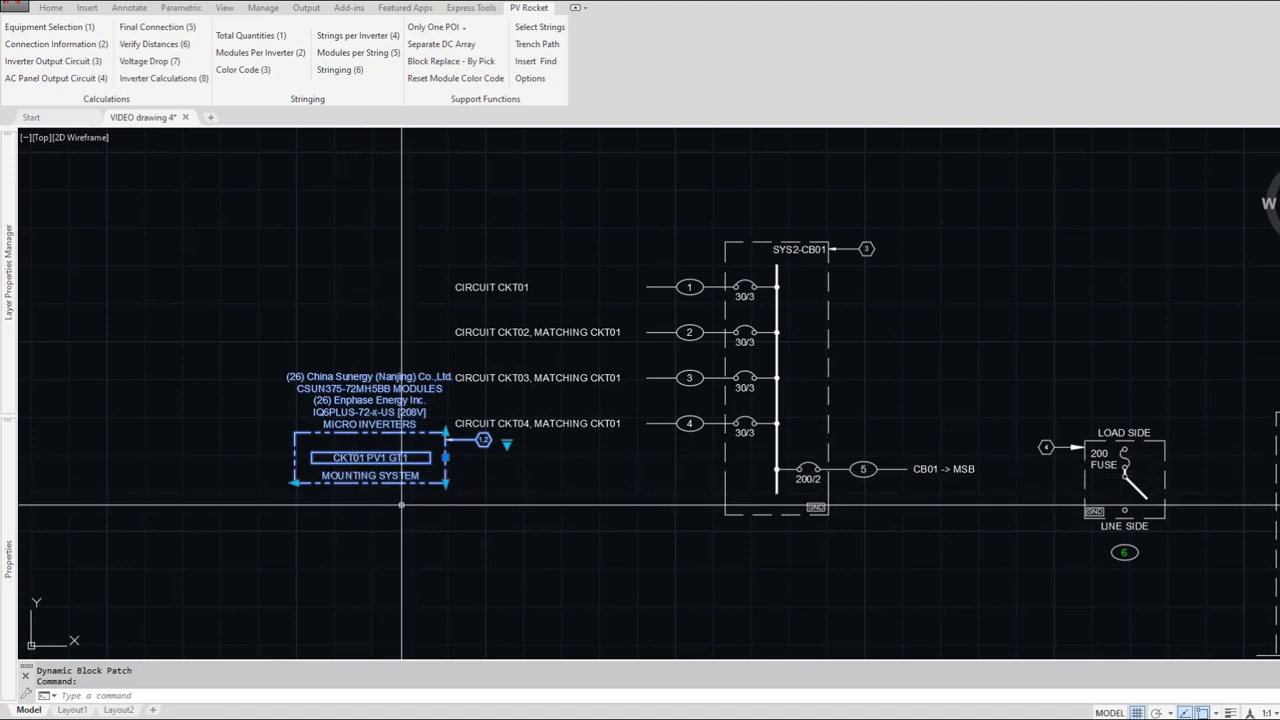
scroll(337, 423, up, 3)
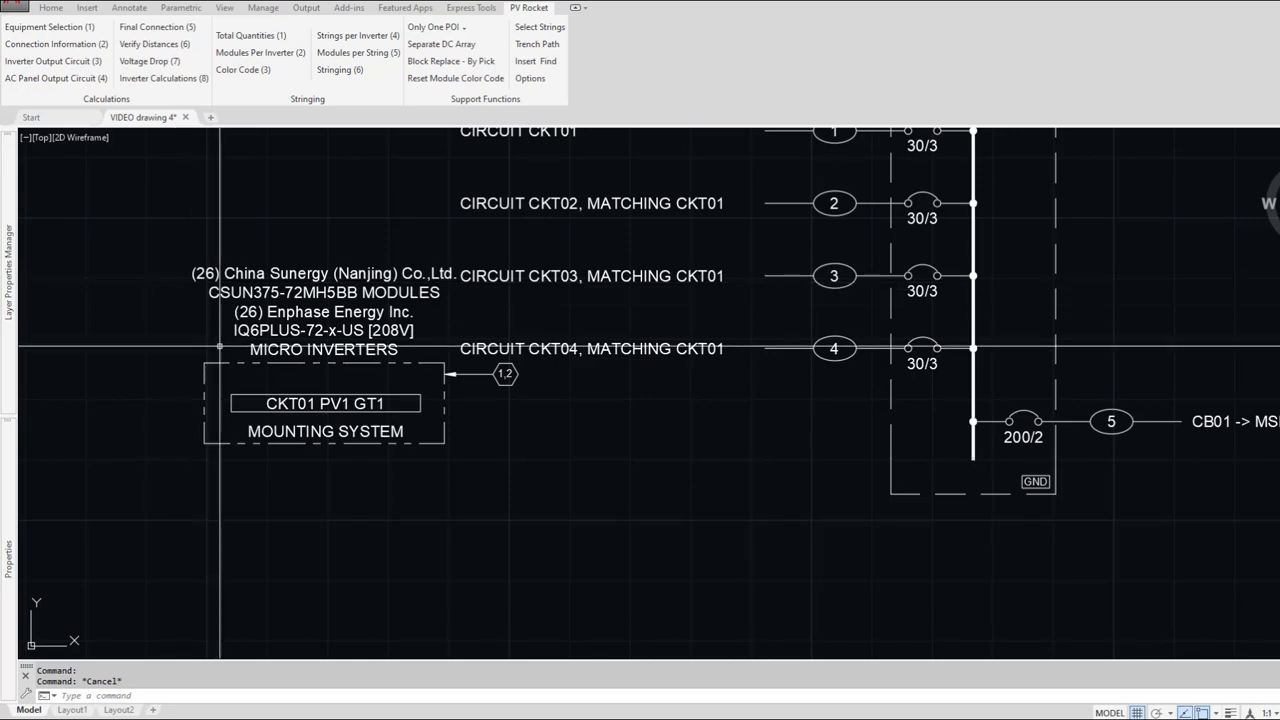
text(m)
key(Return)
click(351, 475)
click(251, 395)
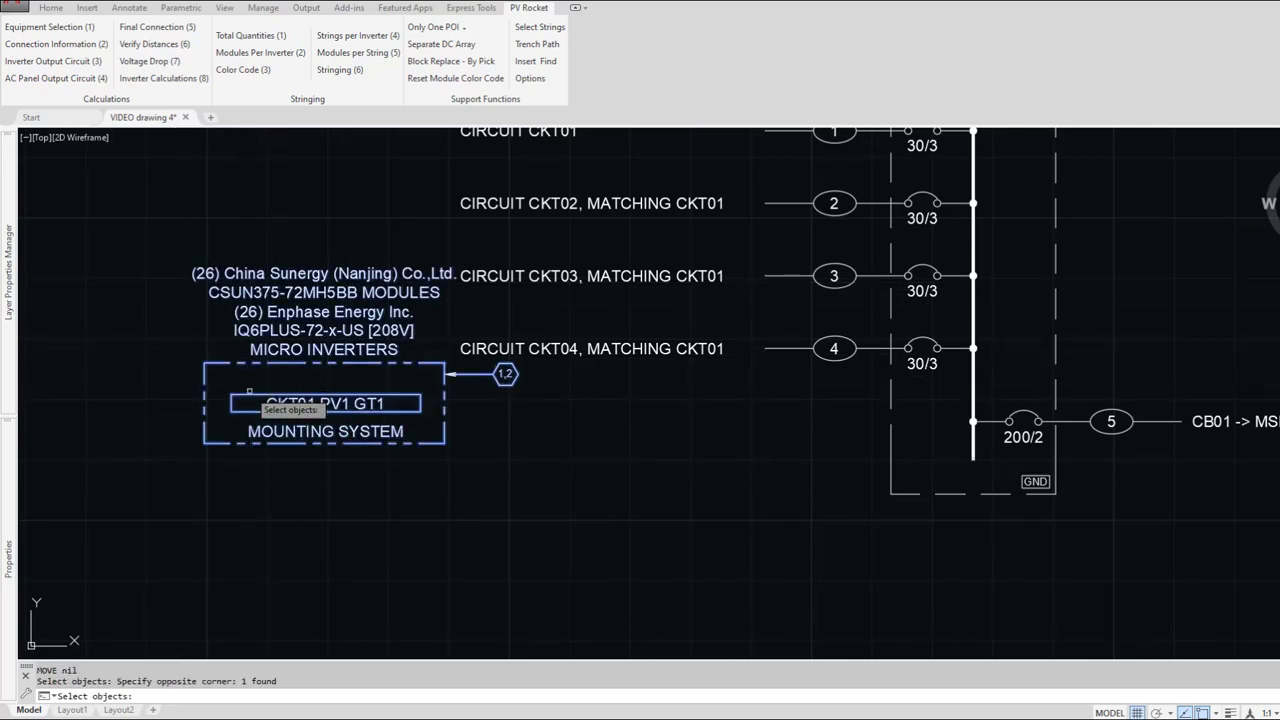
key(Return)
click(296, 443)
click(187, 430)
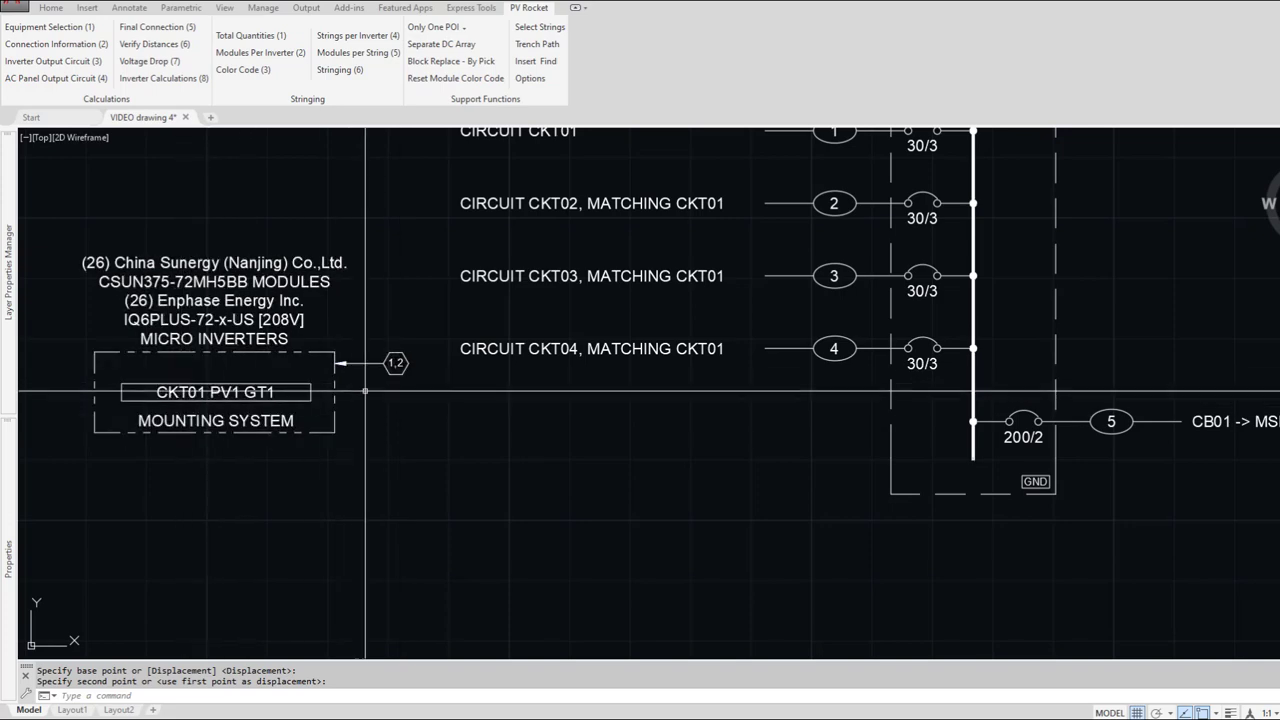
Step: Check the Equipment Schedule entries against the callout on the CKT01 microinverter block
scroll(415, 373, down, 6)
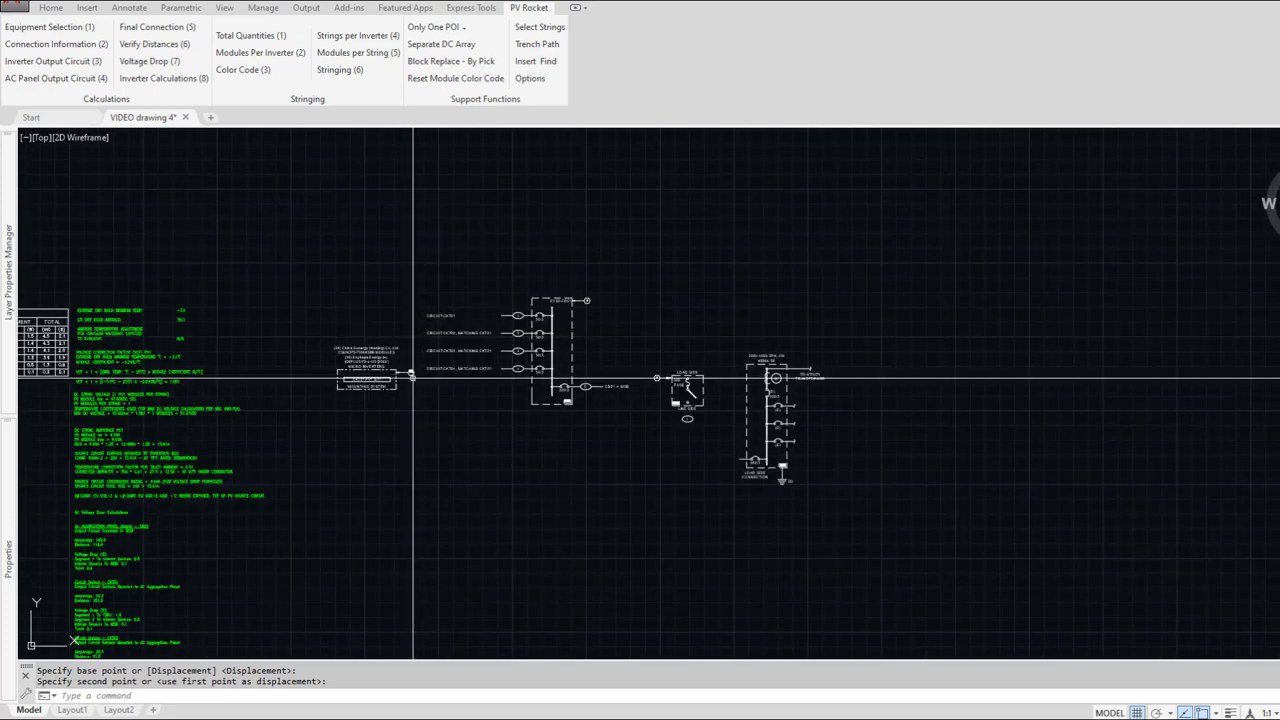
middle_drag(234, 429, 804, 366)
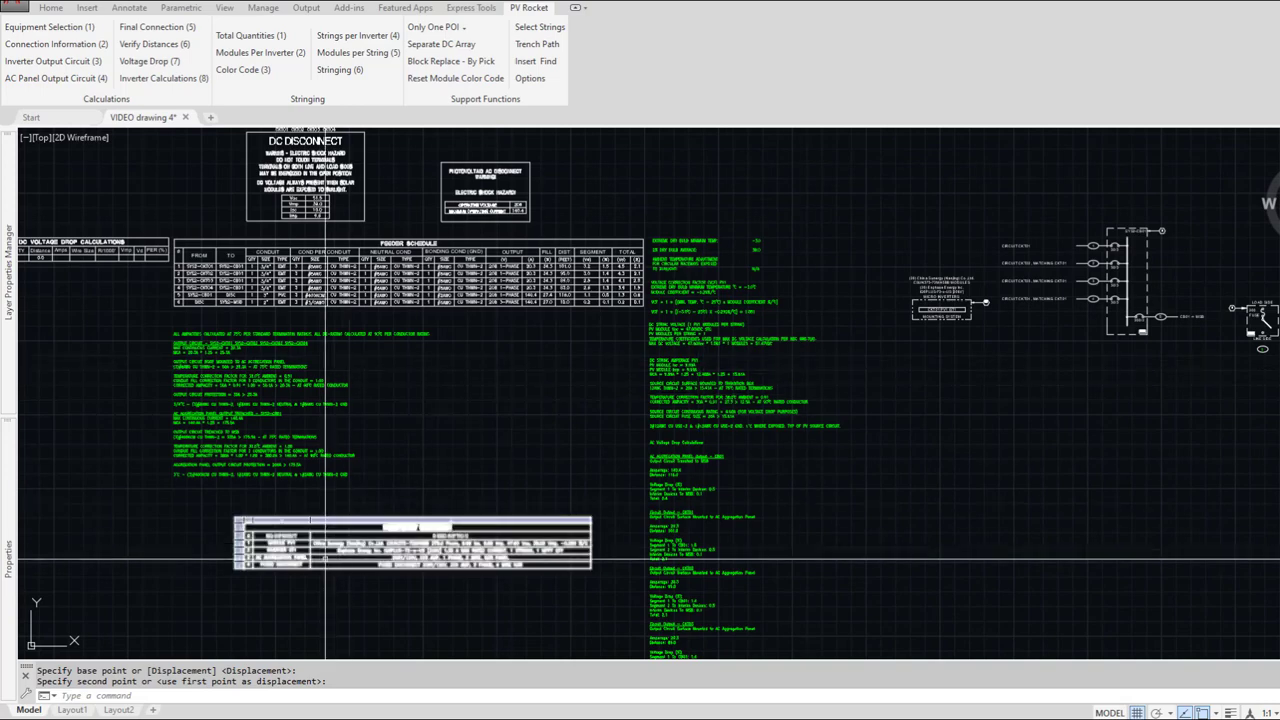
scroll(305, 565, up, 6)
middle_drag(340, 548, 392, 536)
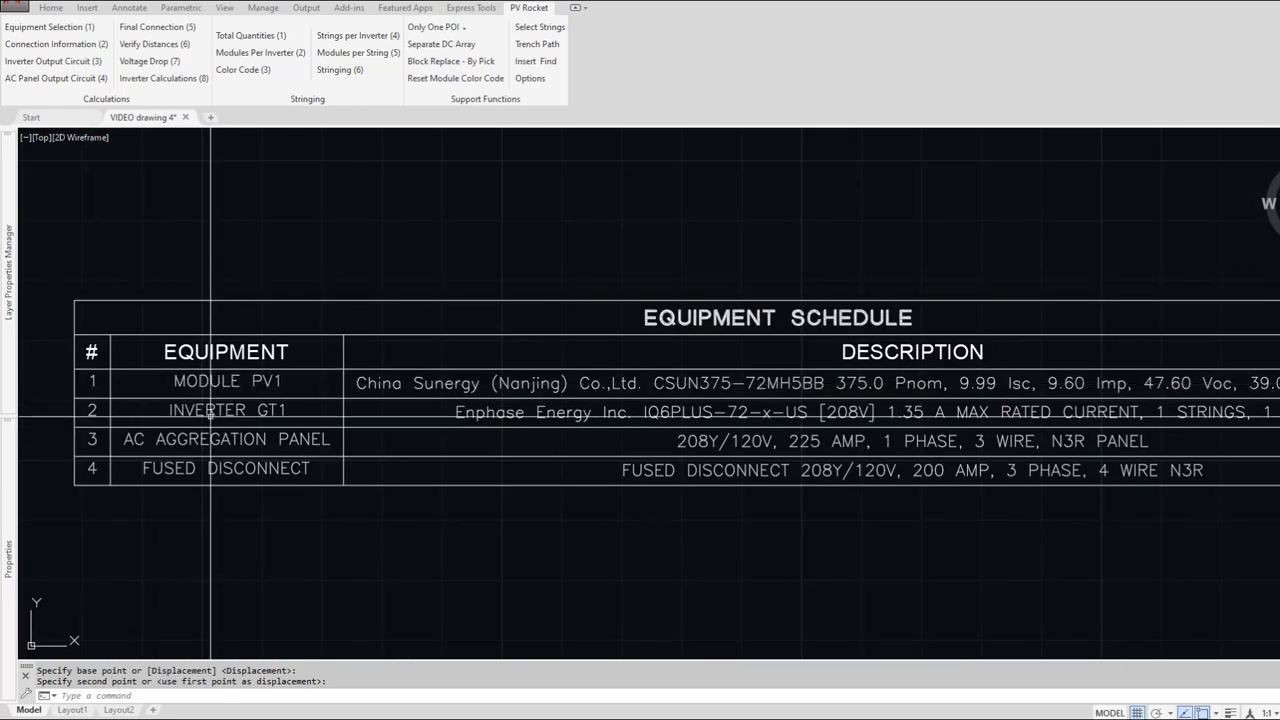
scroll(471, 386, down, 6)
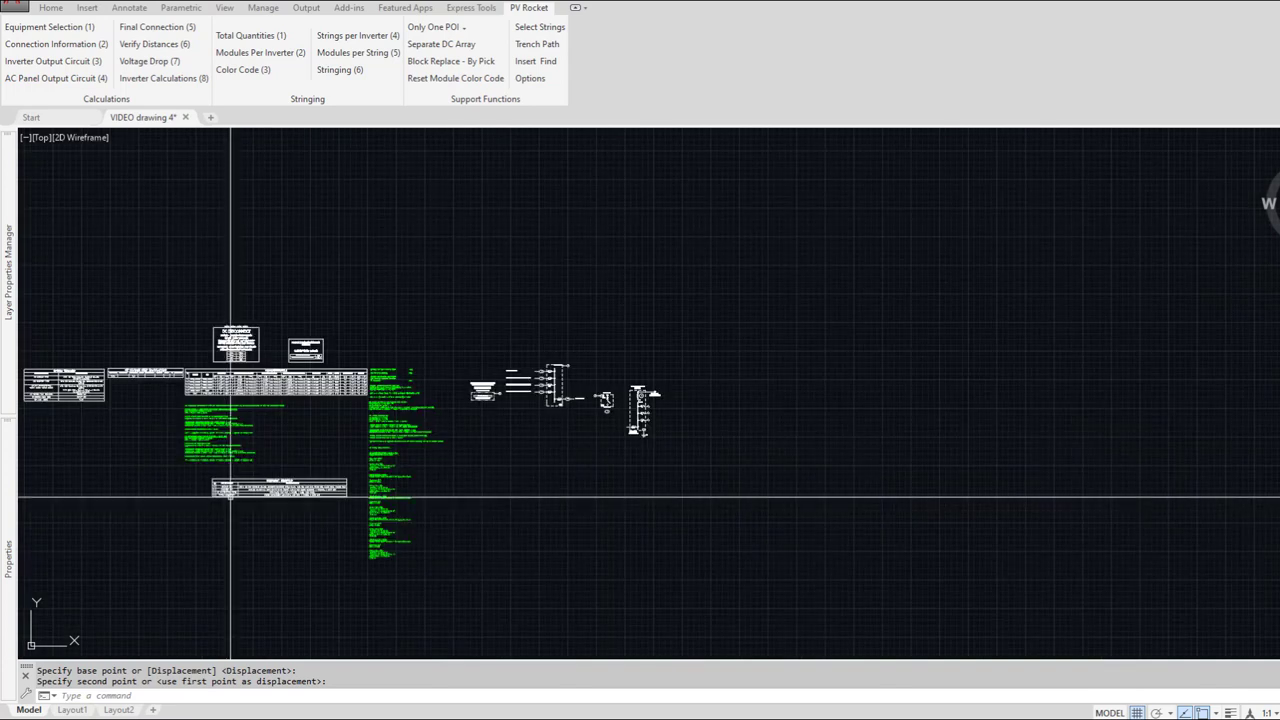
scroll(486, 391, up, 5)
click(491, 393)
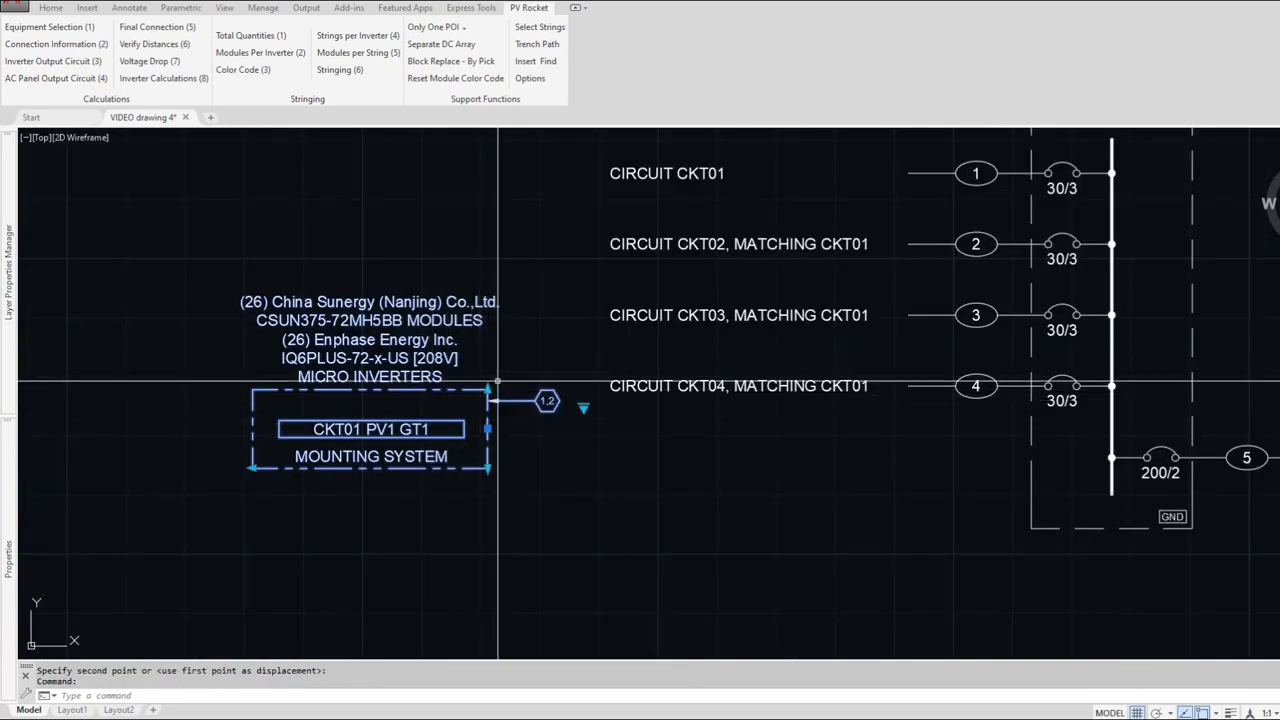
key(Escape)
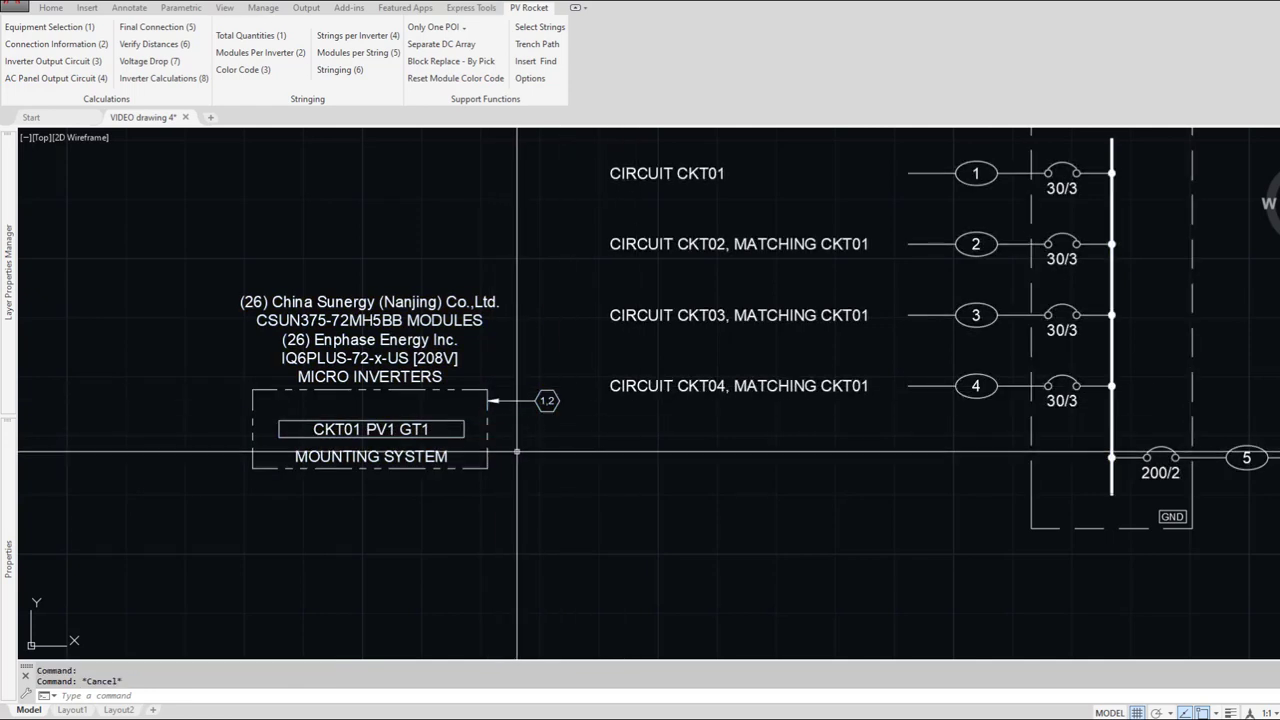
Step: Move the CKT01 PV1 GT1 microinverter block so its box's right-side midpoint lines up perpendicular with the circuit 1 feeder line
text(m)
key(Return)
click(503, 490)
click(398, 454)
key(Return)
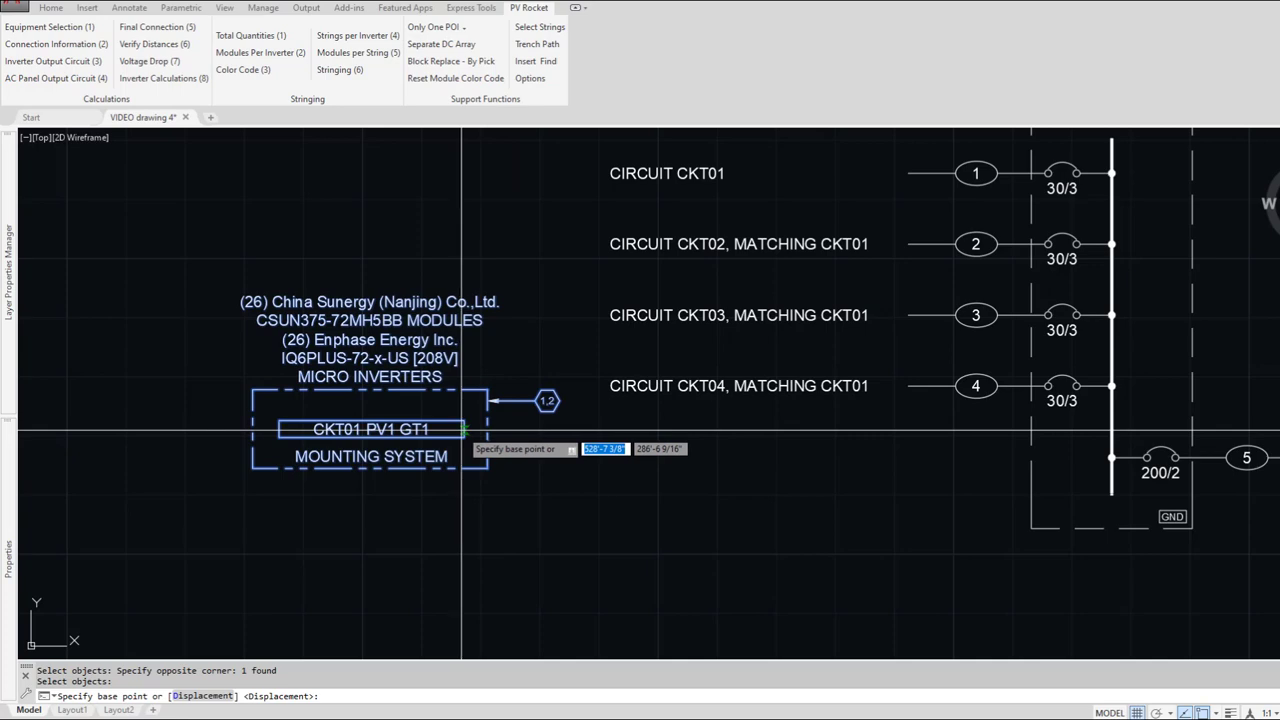
key(Return)
click(464, 428)
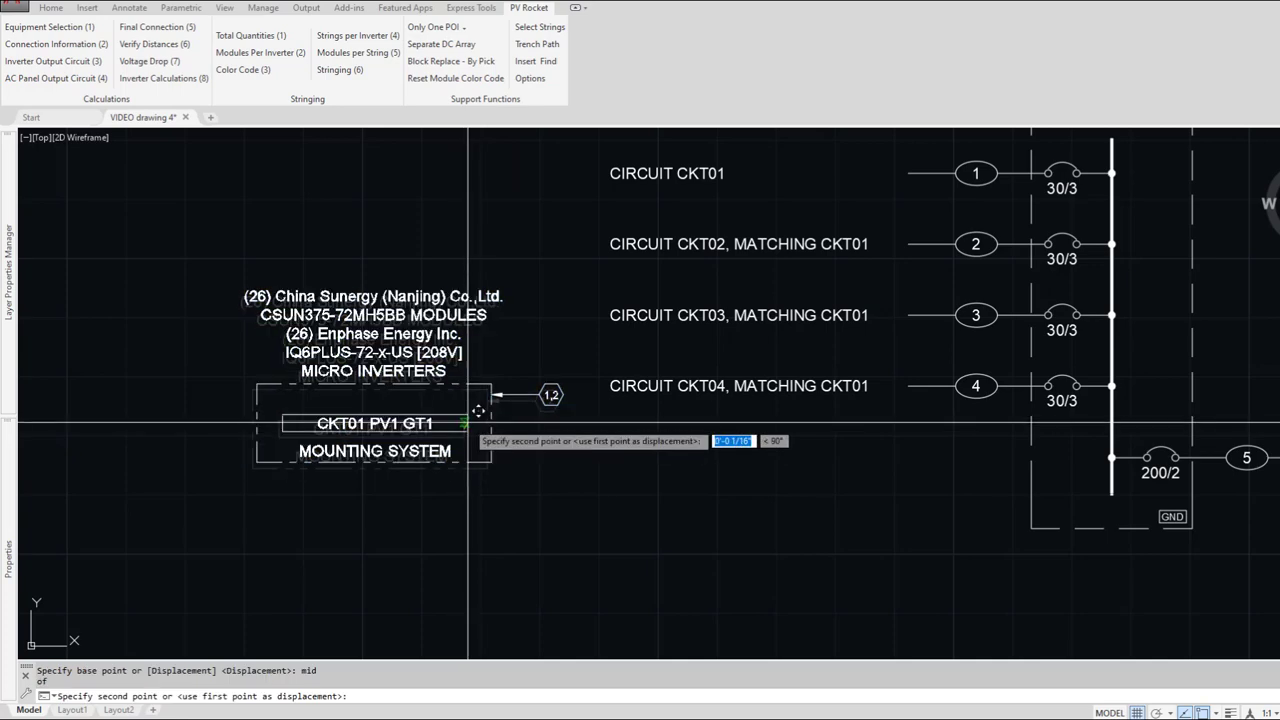
text(per)
key(Return)
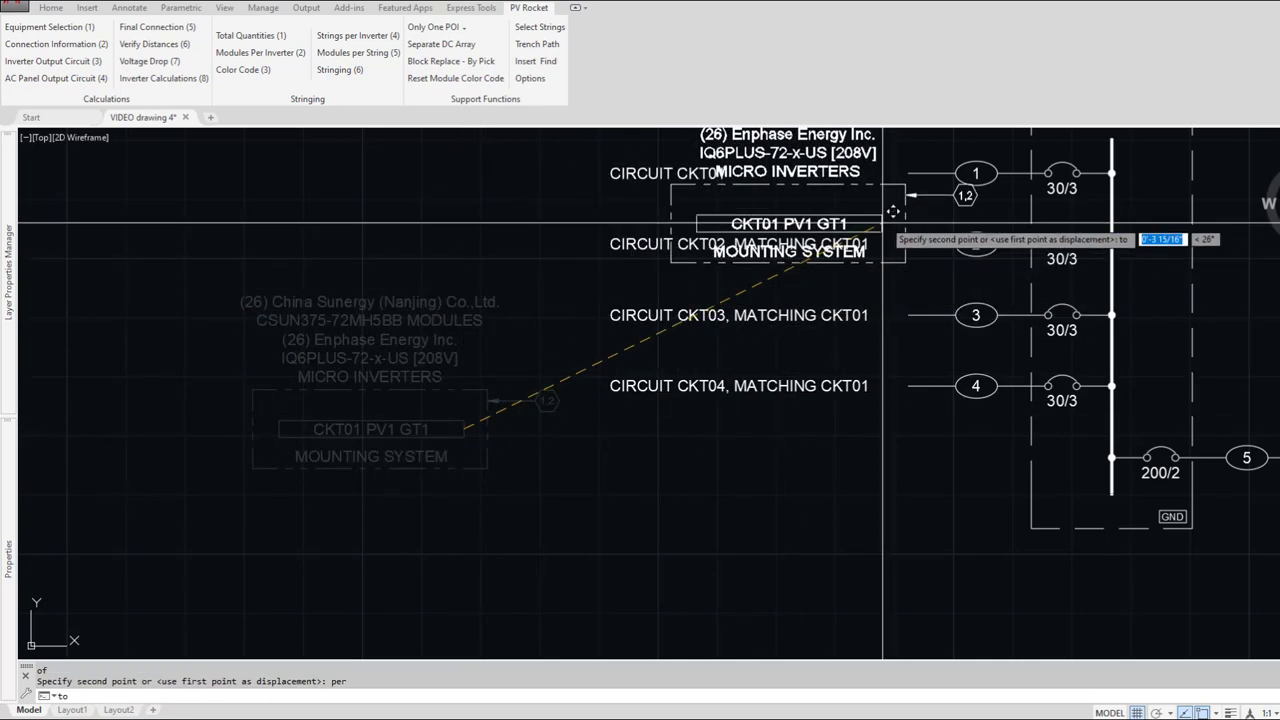
click(931, 174)
Step: Move the CKT01 microinverter block horizontally about 1 inch right, towards the combiner, with Ortho on
middle_drag(604, 231, 538, 368)
text(m)
key(Return)
click(442, 366)
click(349, 414)
key(Return)
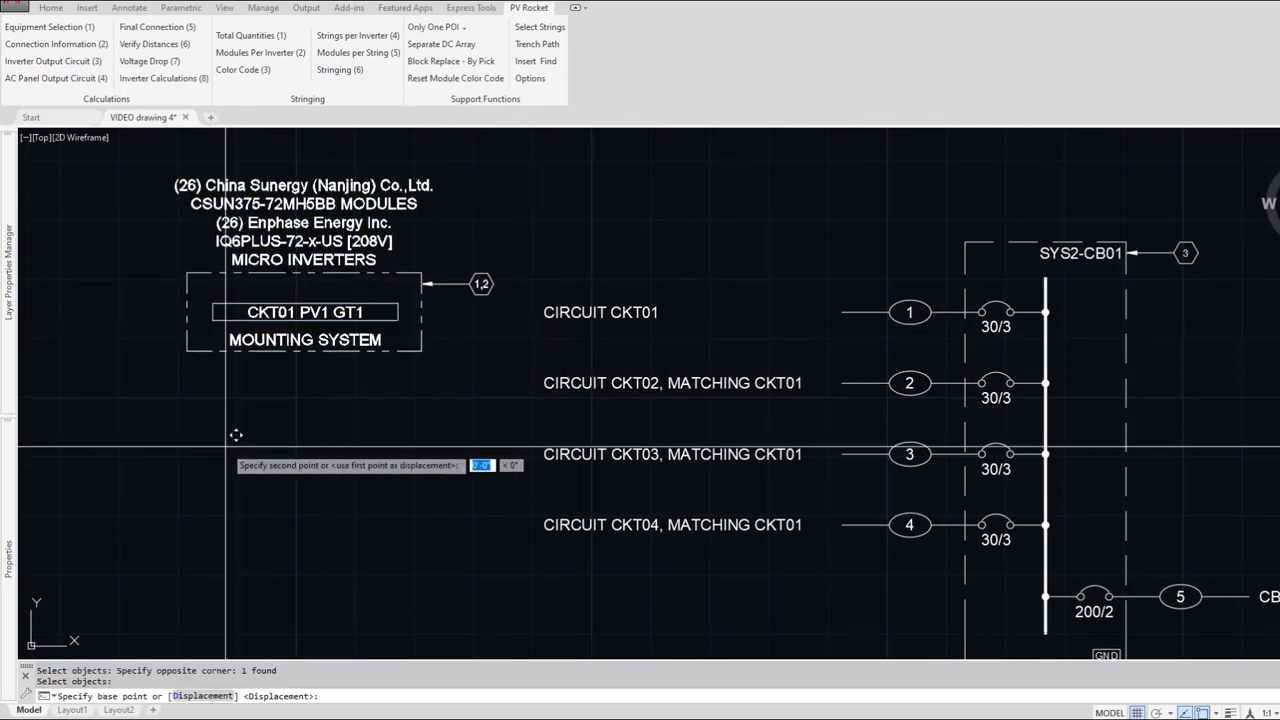
click(236, 436)
key(F8)
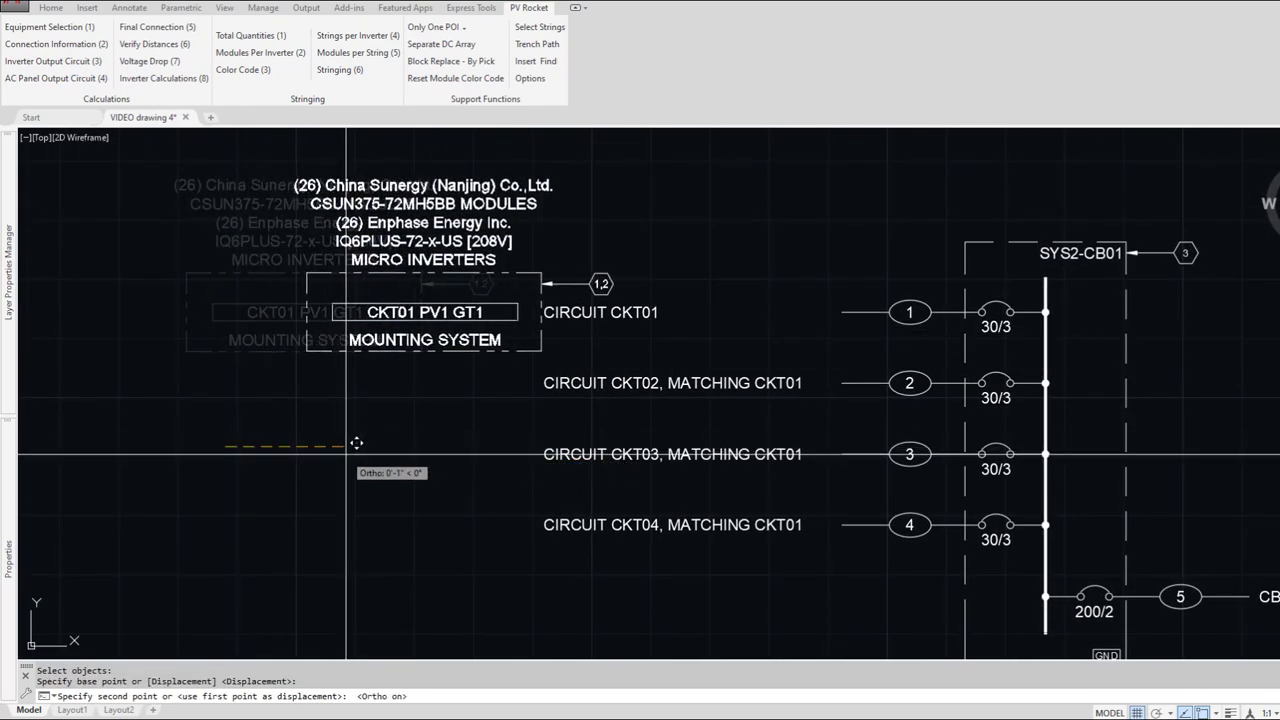
click(365, 446)
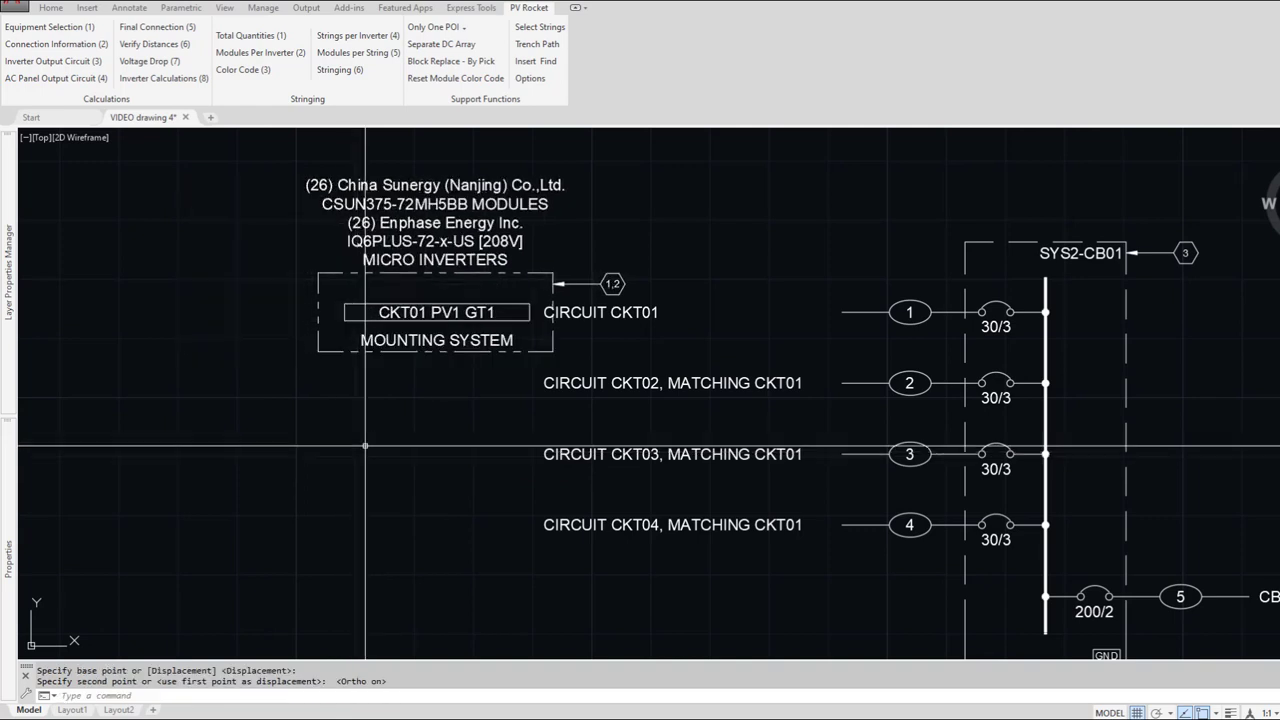
Step: Clear the CIRCUIT CKT01 feeder description and draw a line from the CKT01 box's right-side midpoint to the end of feeder 1
double_click(574, 316)
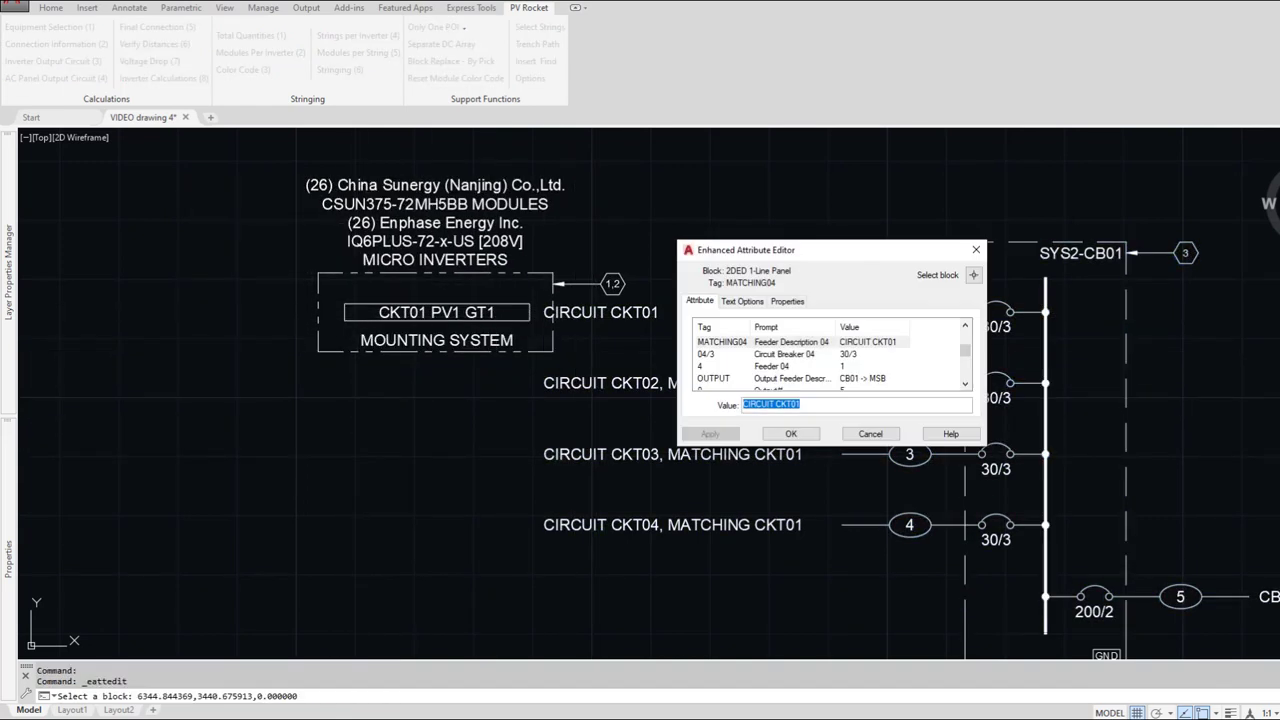
key(Return)
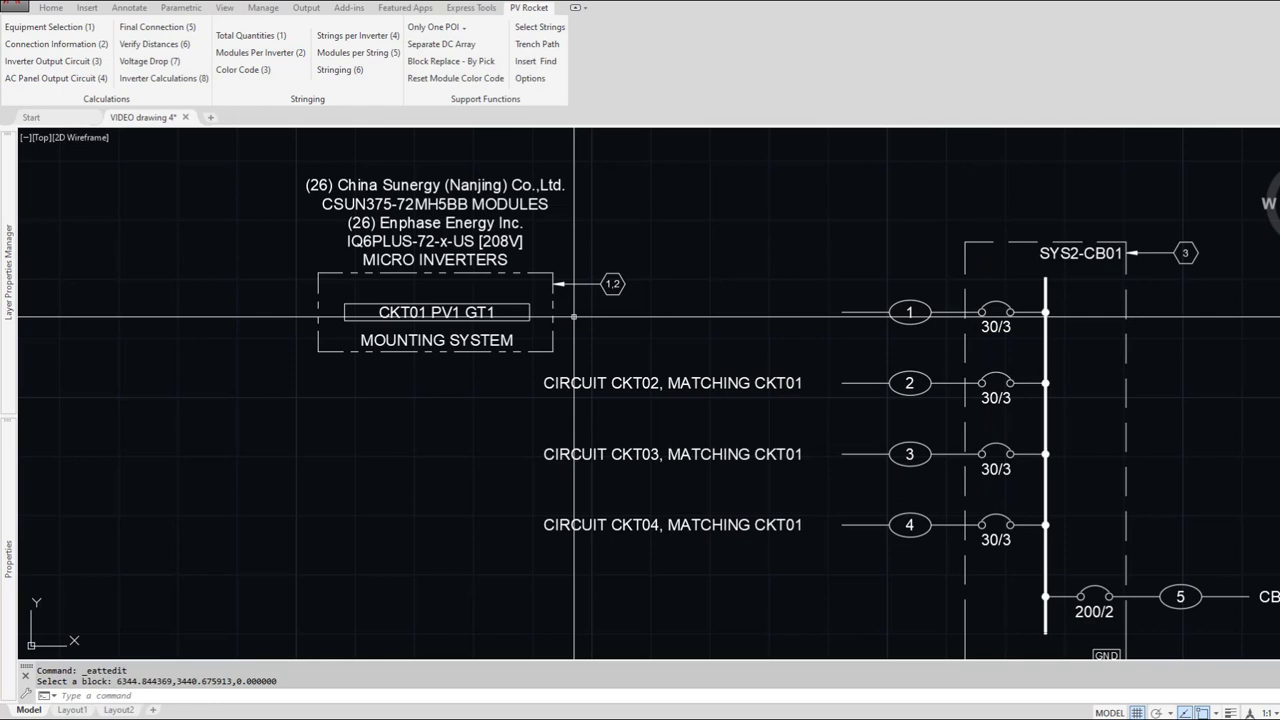
text(L)
key(Return)
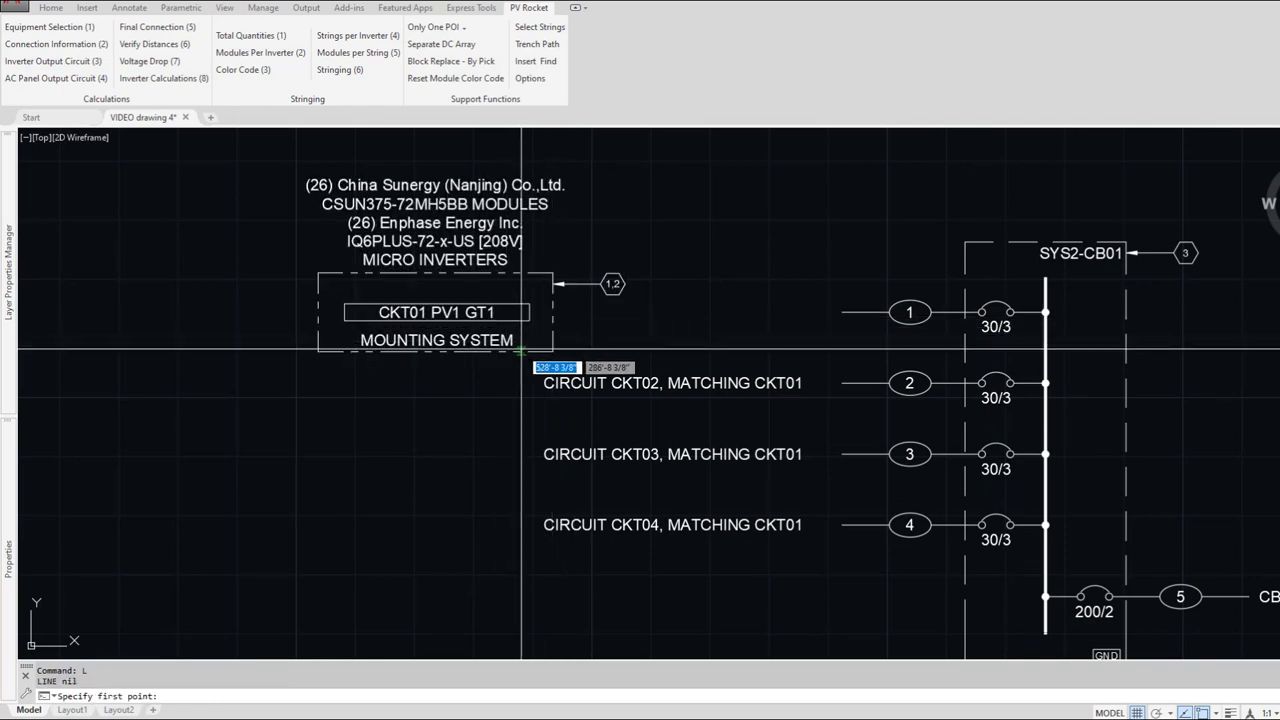
text(mid)
key(Return)
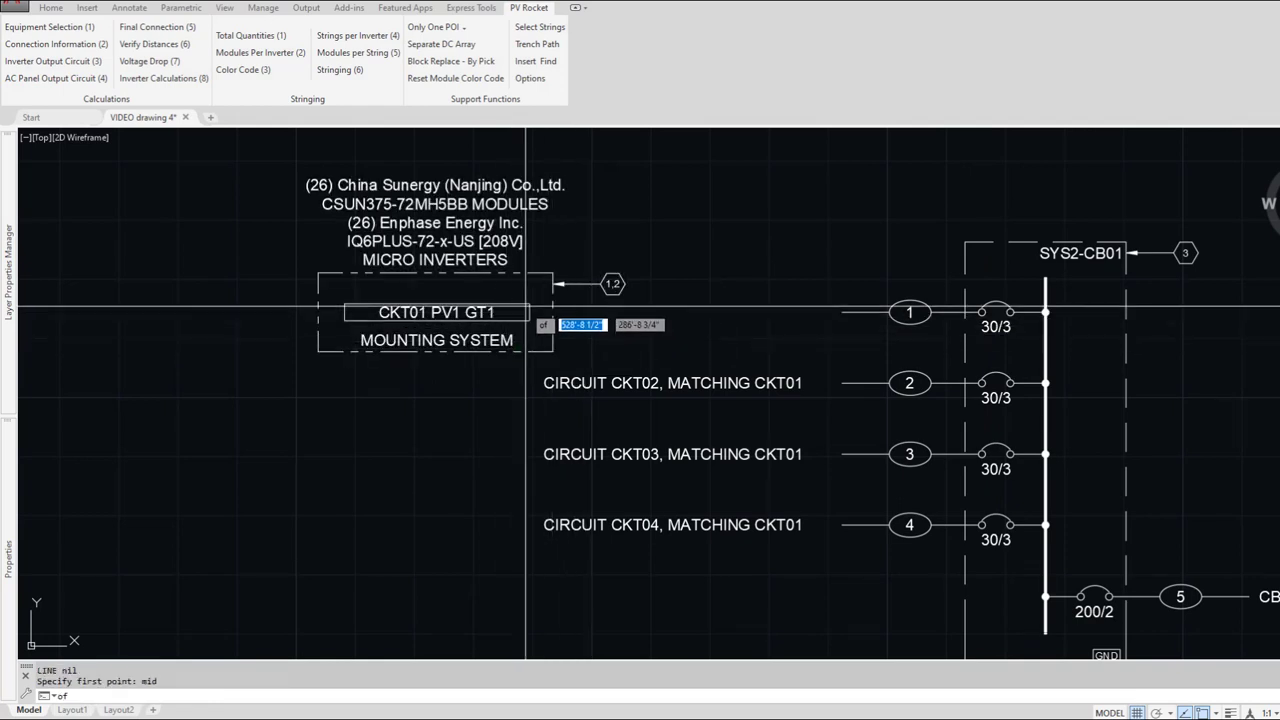
click(529, 312)
text(e)
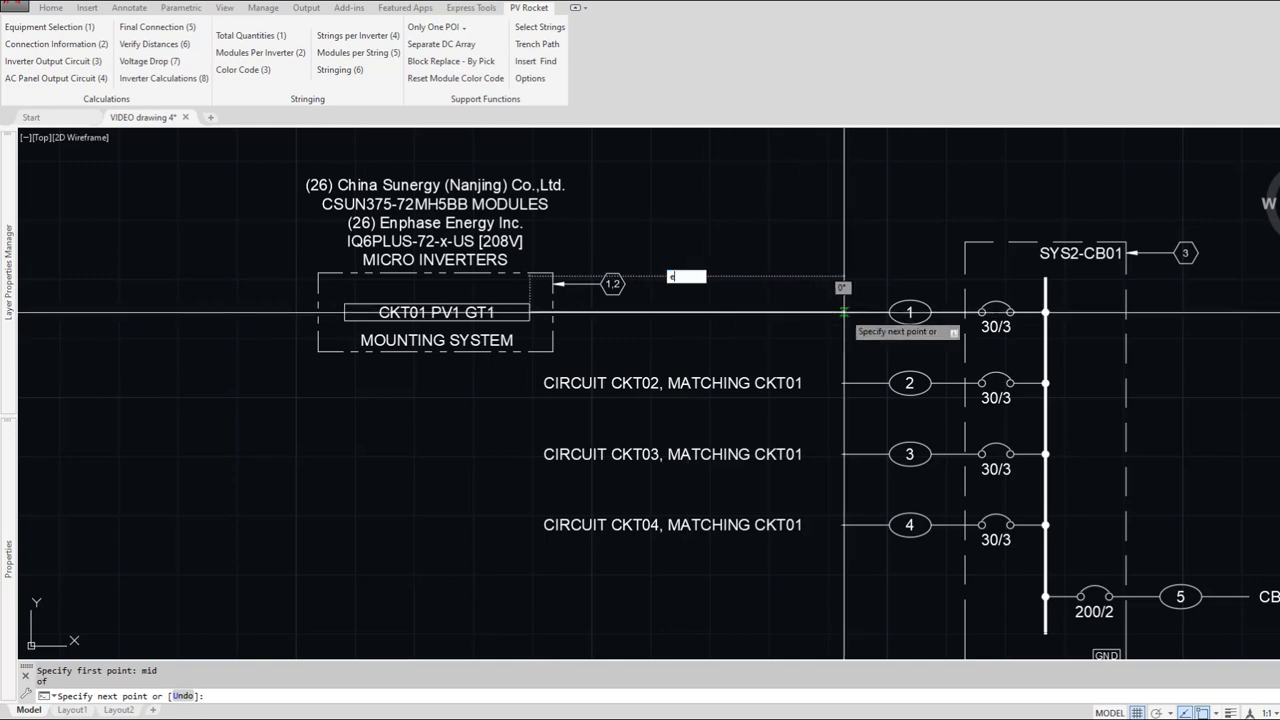
text(nd)
key(Return)
click(844, 312)
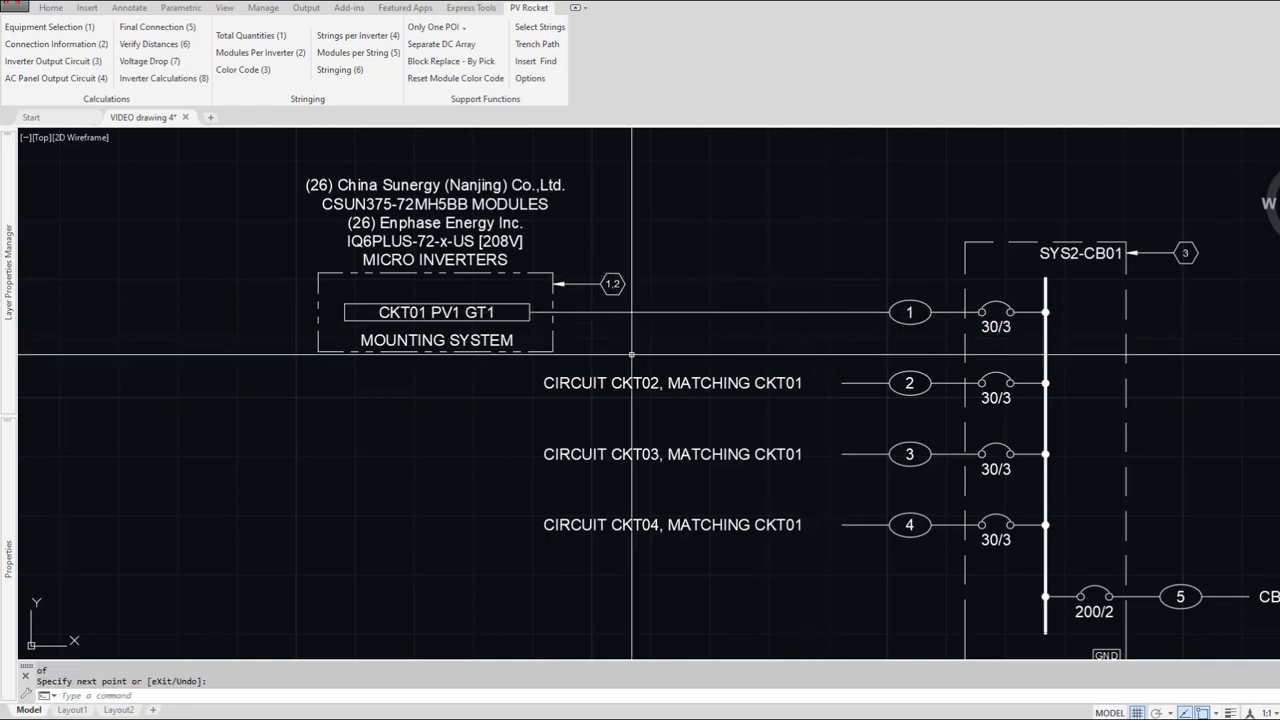
Step: Examine the one-line diagram's feeders against the FROM and TO entries for the combiner, disconnect and MSB in the Feeder Schedule
scroll(505, 360, down, 2)
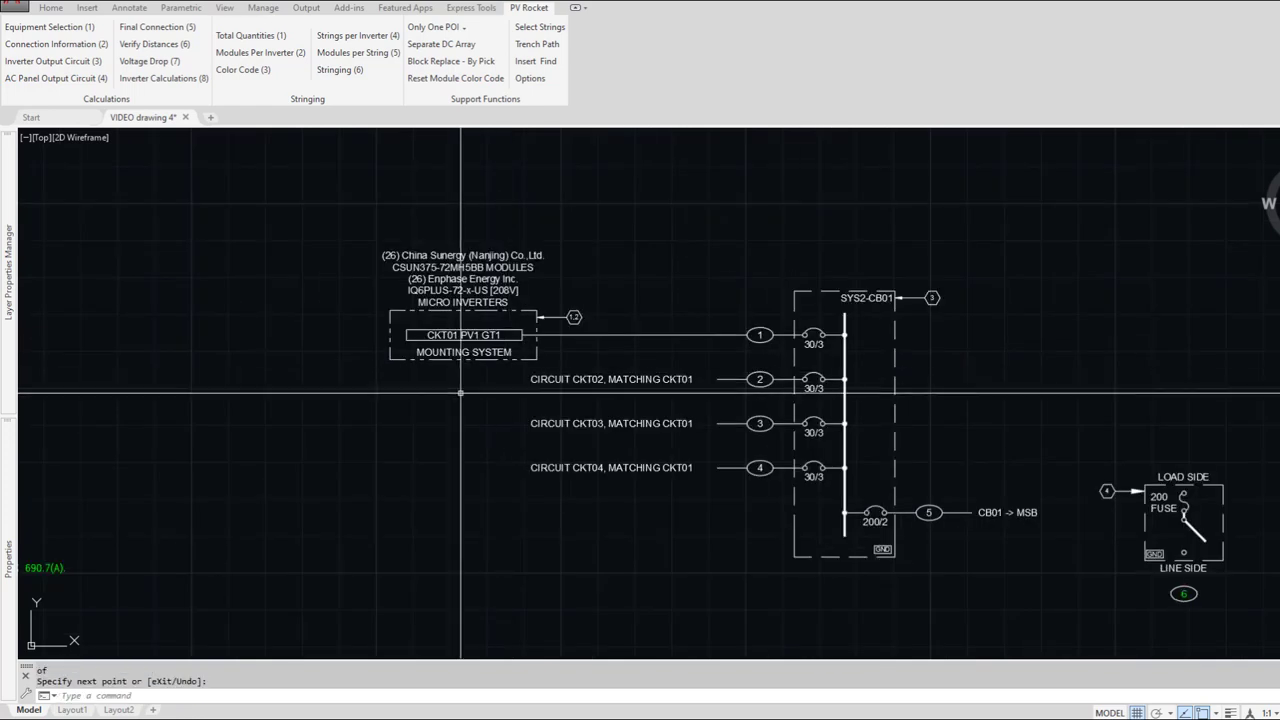
middle_drag(614, 423, 390, 359)
scroll(389, 358, down, 2)
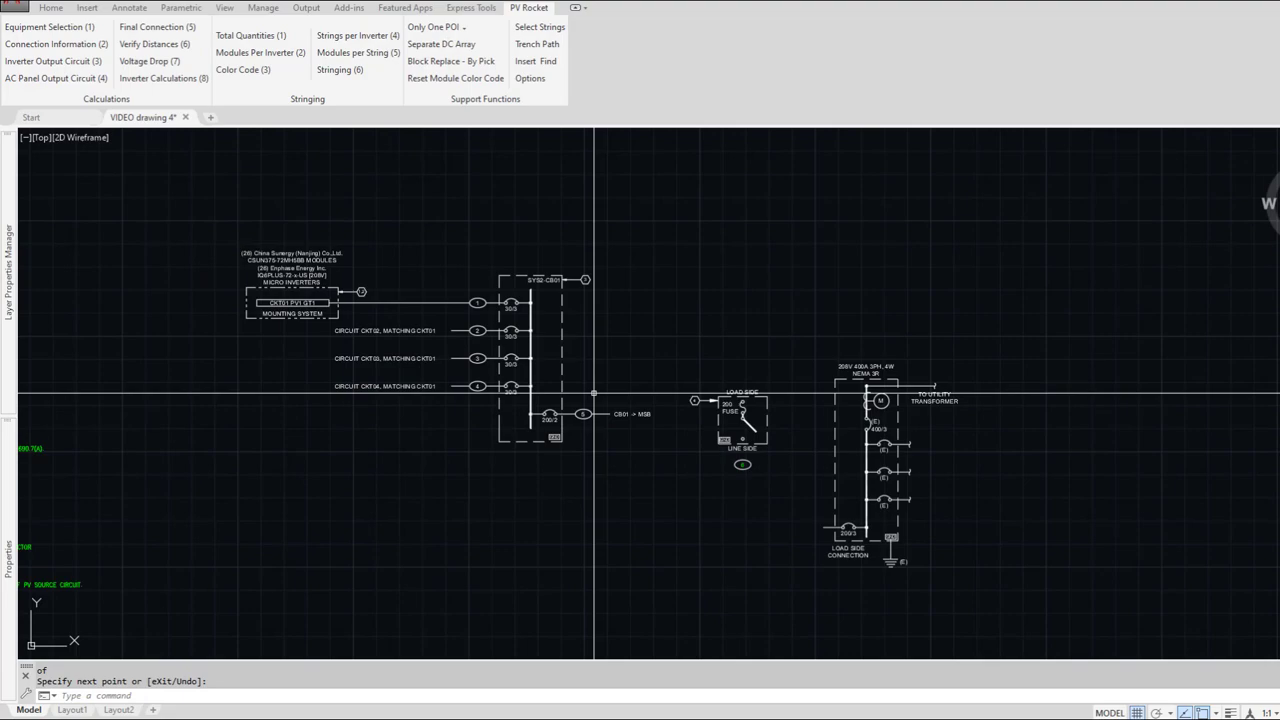
scroll(594, 393, down, 4)
middle_drag(297, 417, 535, 375)
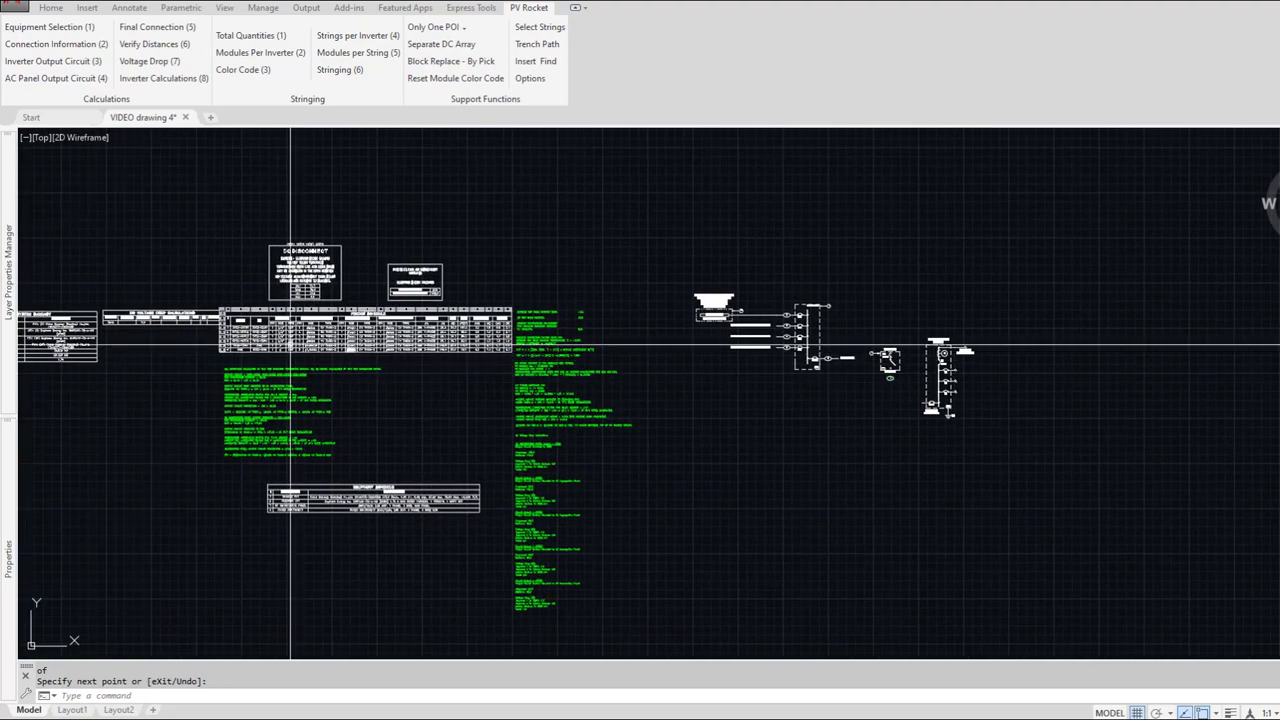
scroll(291, 348, up, 6)
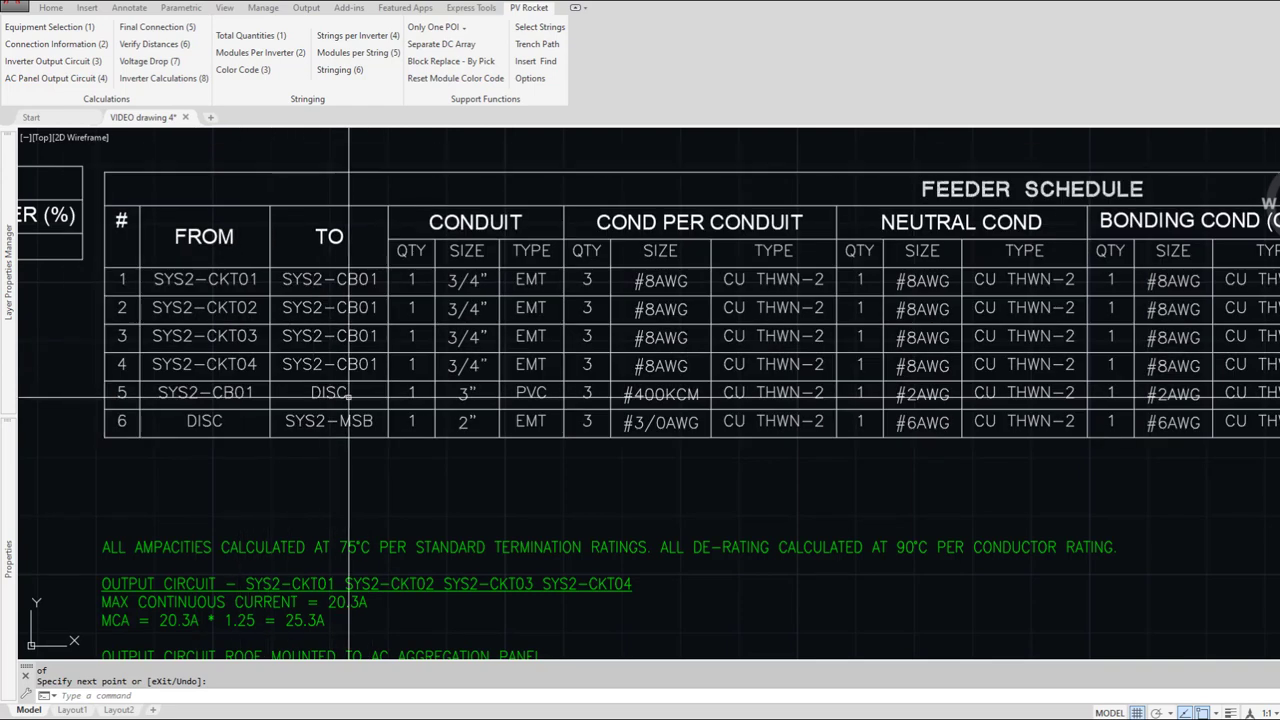
key(Escape)
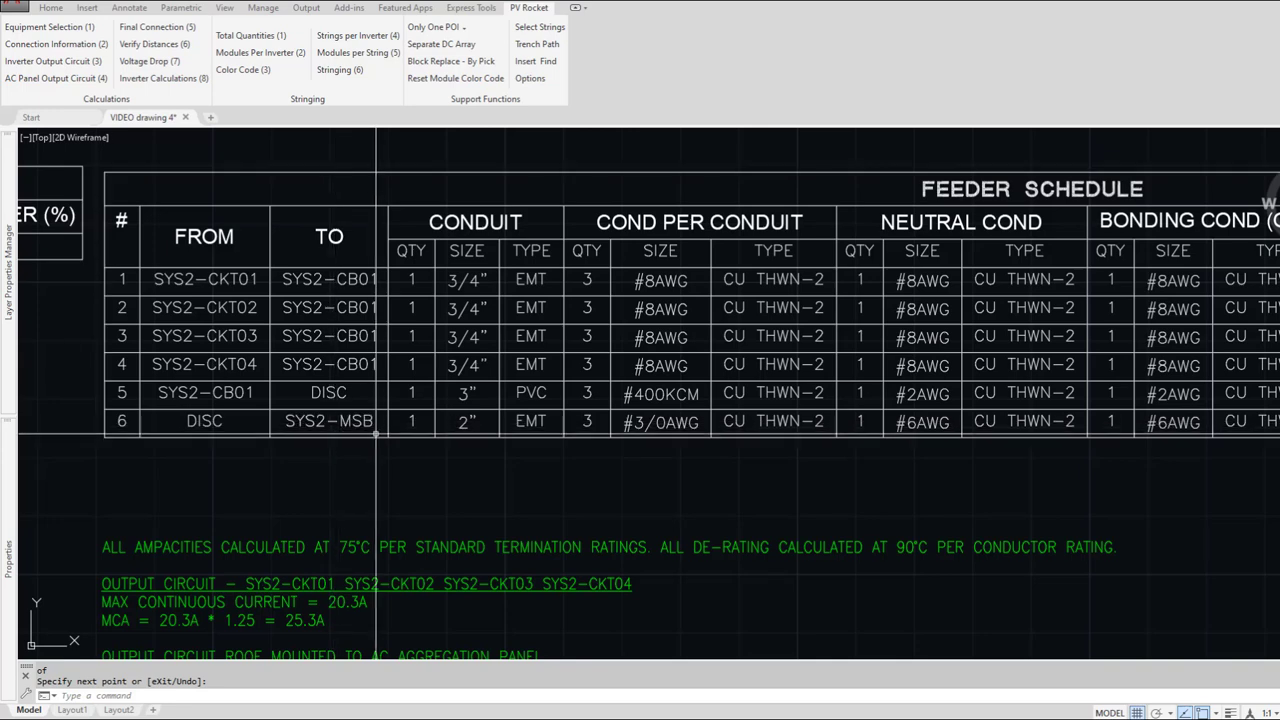
scroll(376, 434, down, 5)
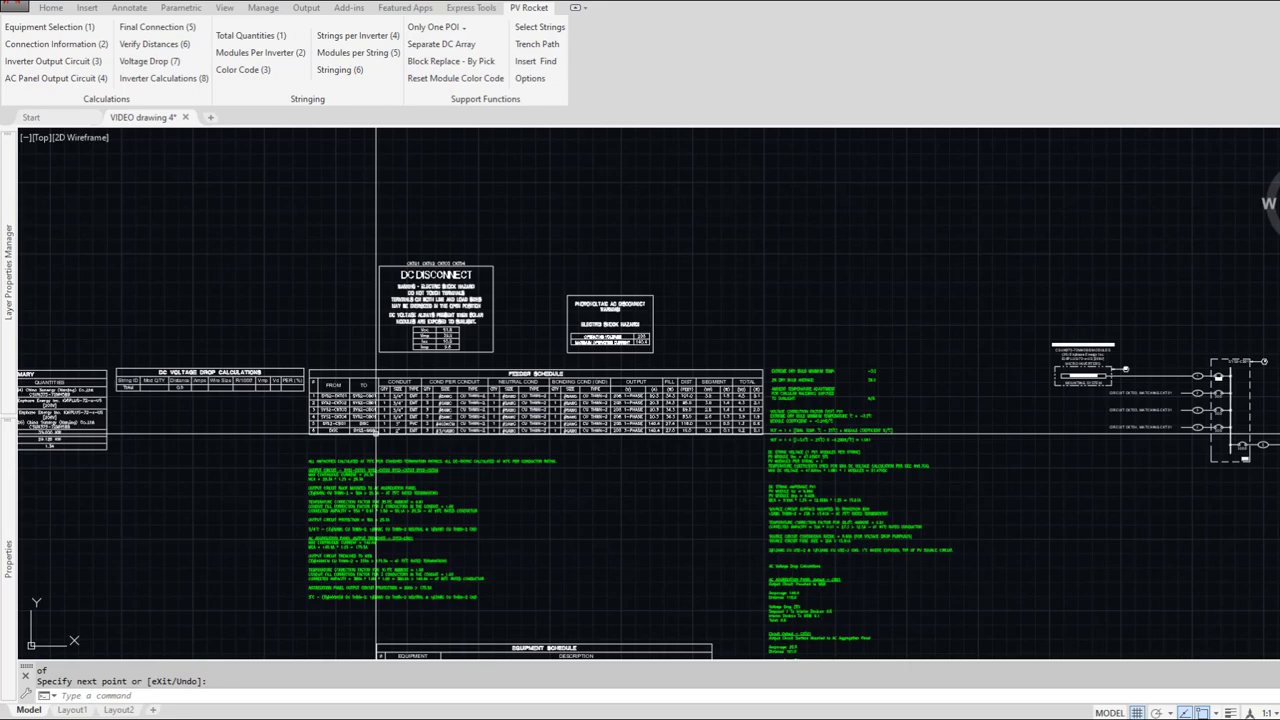
Step: Review the PV1 DC string voltage and amperage calculations, the voltage correction factor and the AC voltage drop calculations
mouse_move(376, 434)
middle_down()
mouse_move(533, 379)
mouse_move(310, 346)
middle_up()
mouse_move(919, 420)
middle_down()
mouse_move(400, 420)
mouse_move(543, 420)
middle_up()
scroll(438, 403, up, 6)
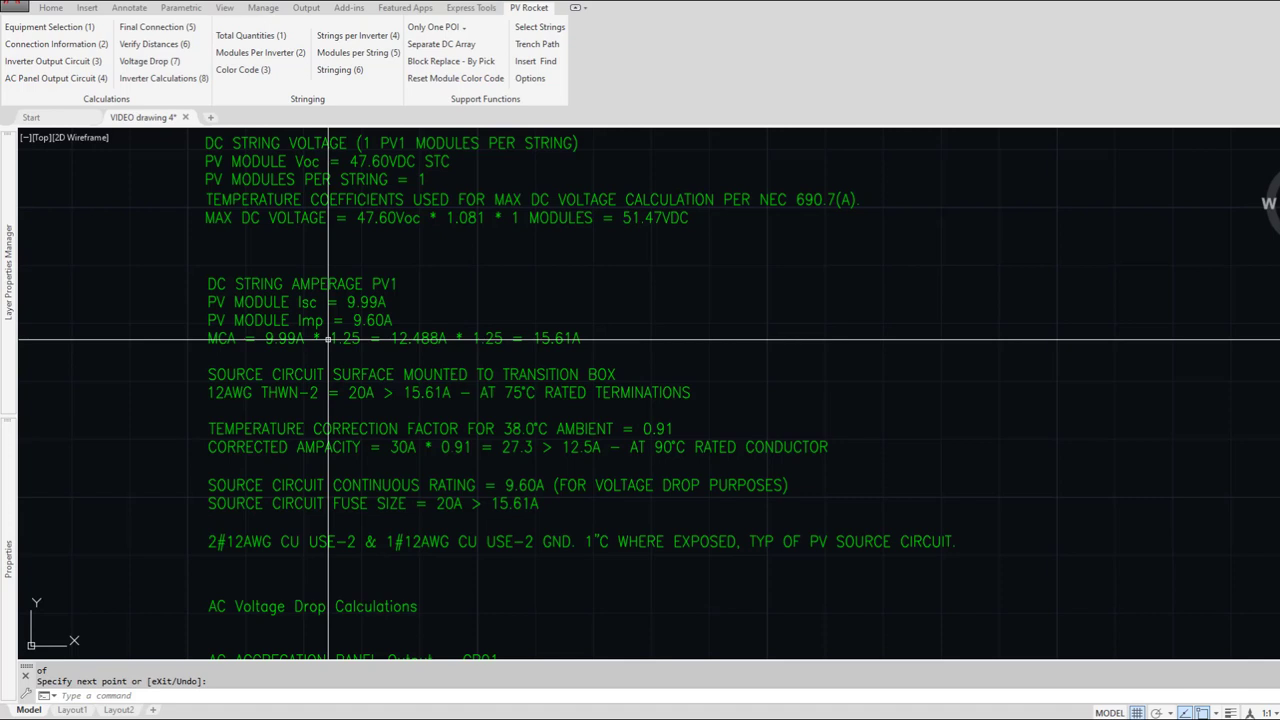
middle_drag(440, 233, 443, 463)
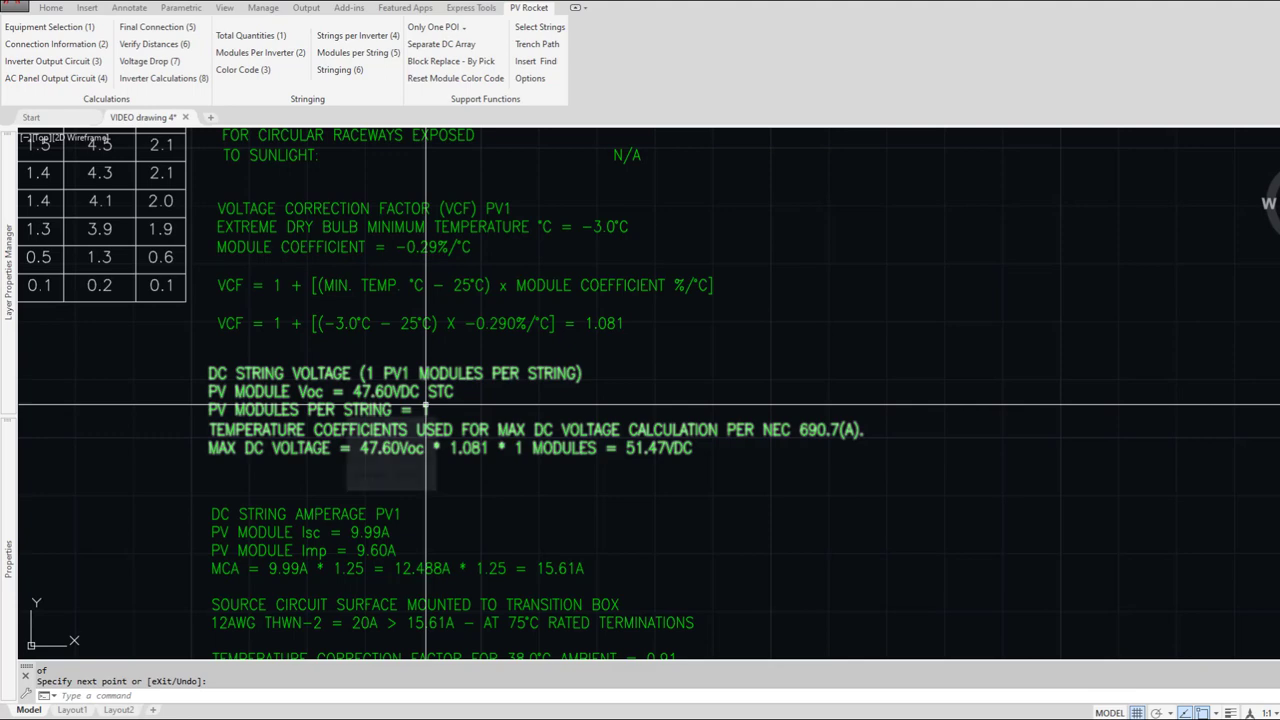
scroll(430, 537, down, 3)
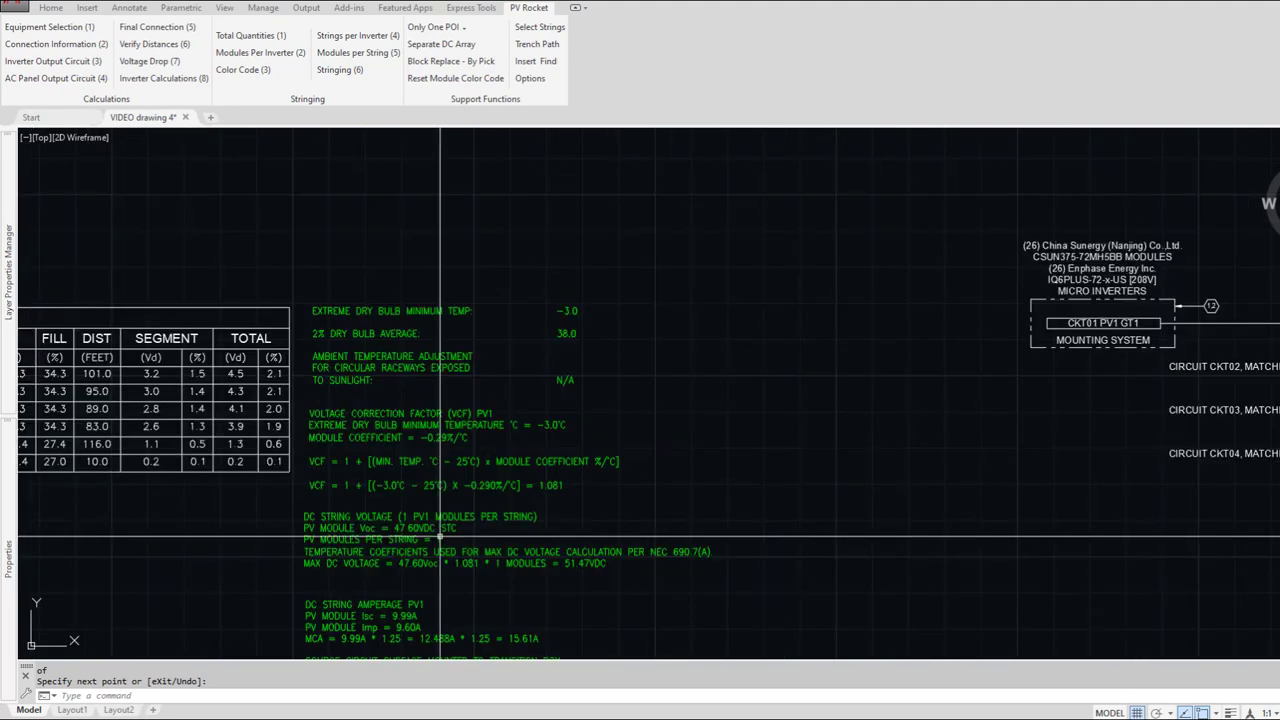
middle_drag(465, 527, 443, 252)
scroll(441, 253, down, 2)
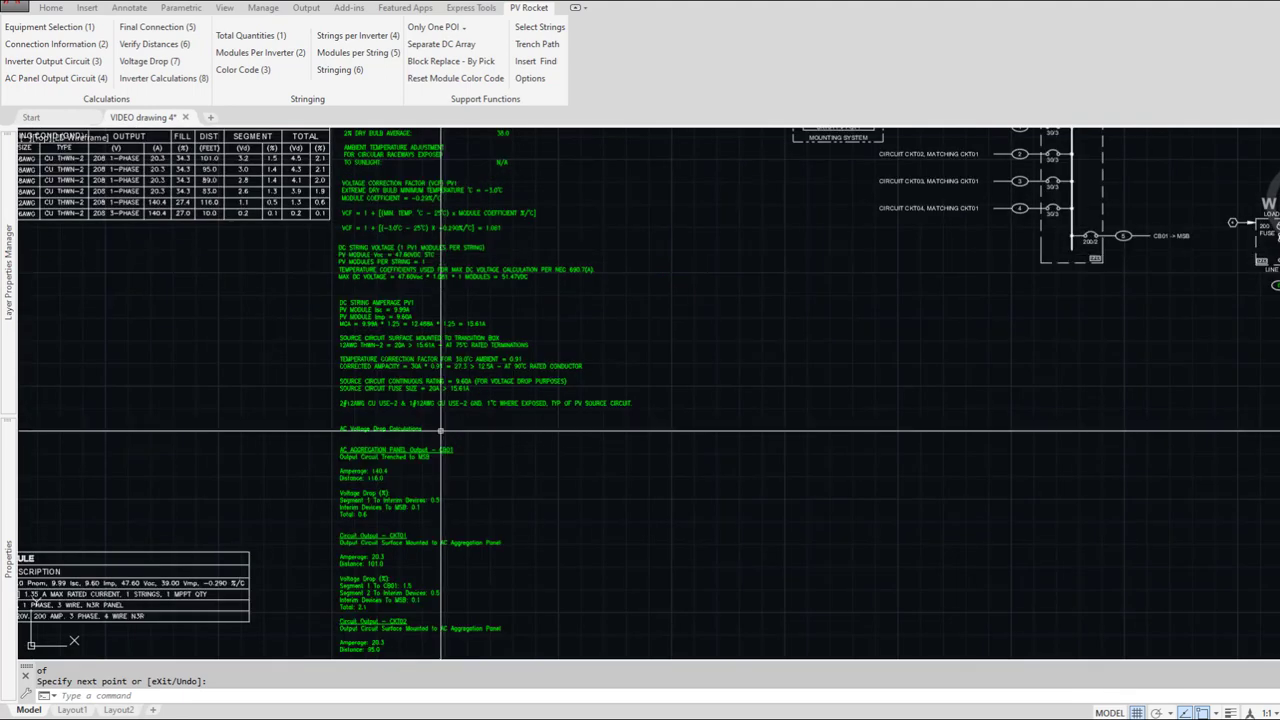
middle_drag(432, 479, 415, 417)
middle_drag(539, 348, 405, 545)
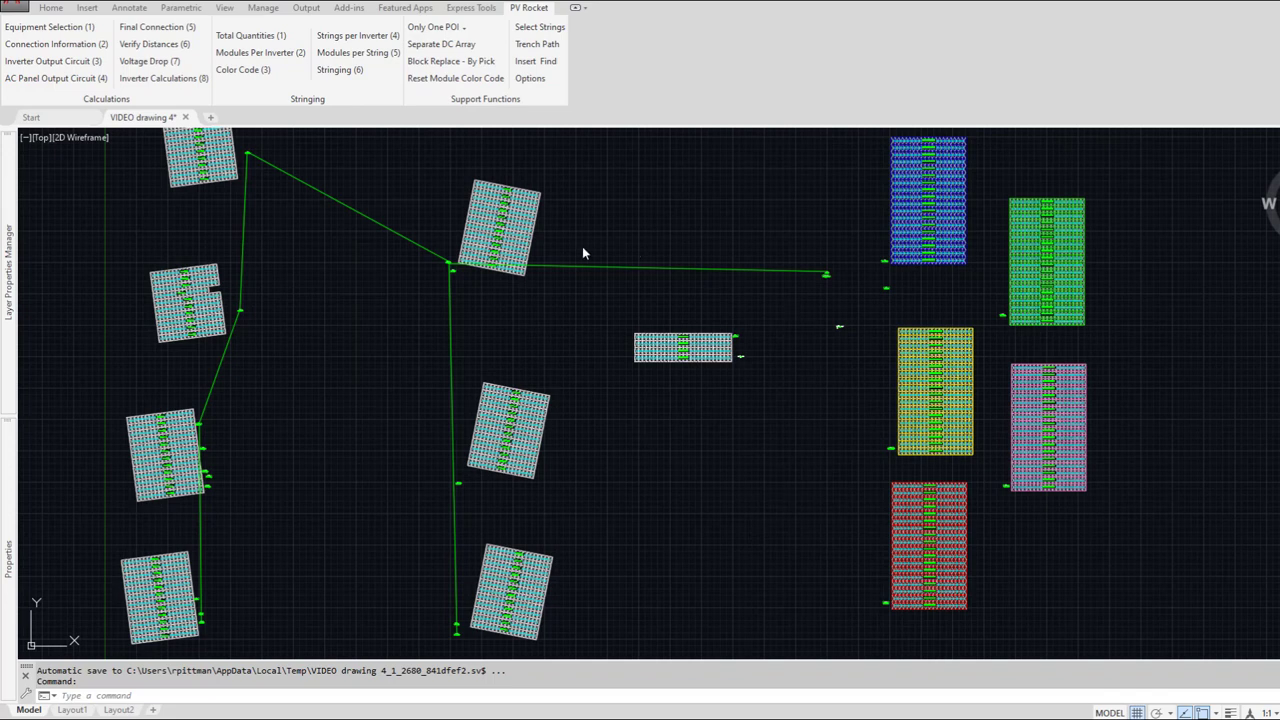
Step: Choose Only One POI and assign the SolarEdge Technologies SE100KUS [480V] inverter to type GT1
click(464, 30)
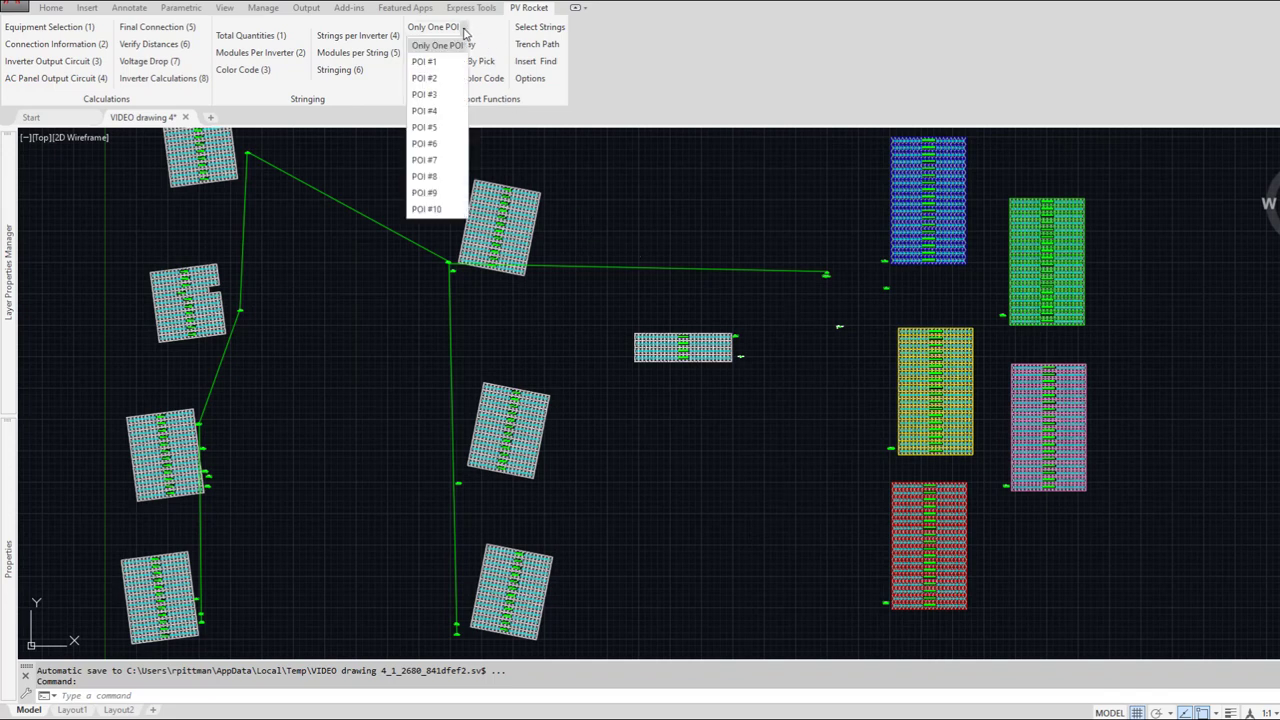
click(432, 46)
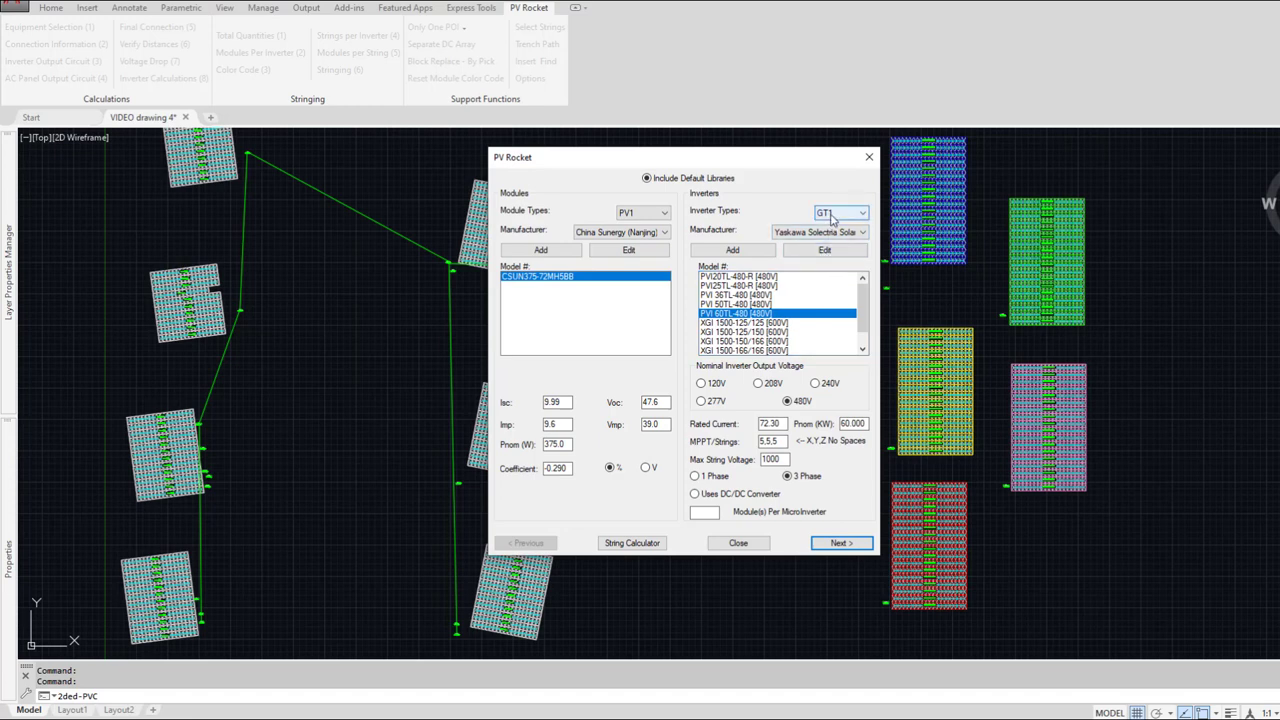
click(808, 236)
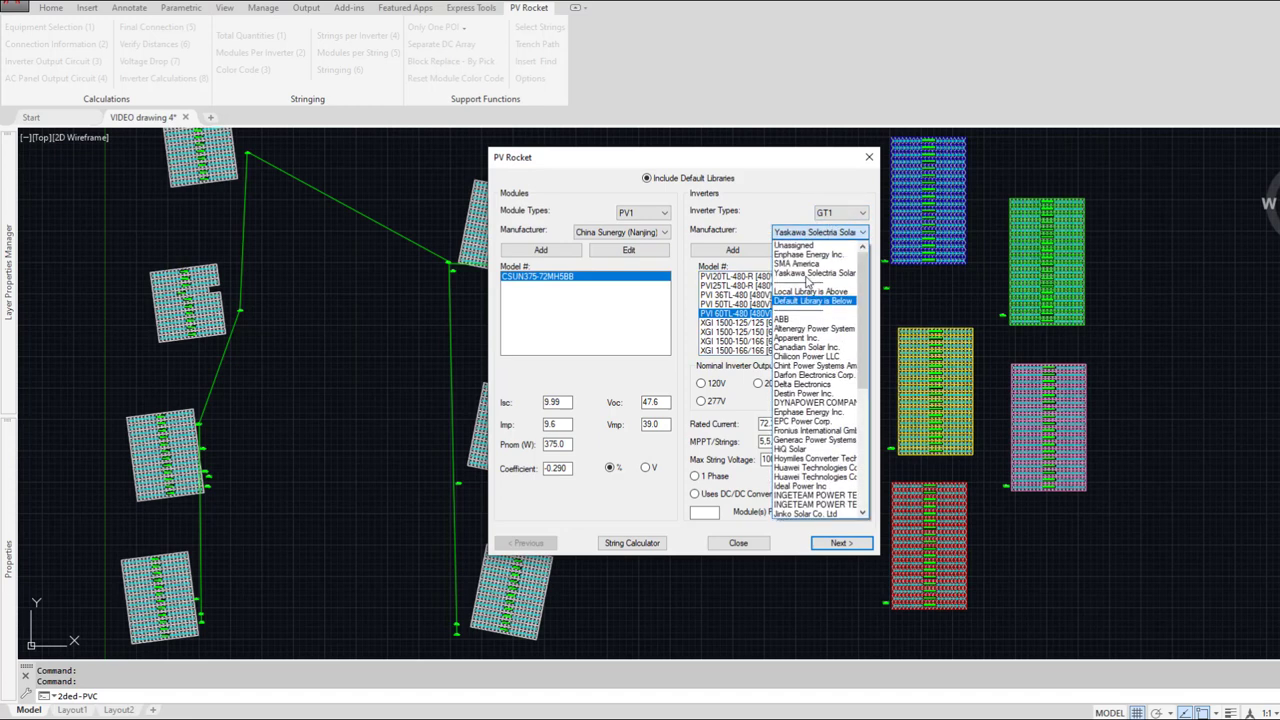
scroll(808, 283, down, 3)
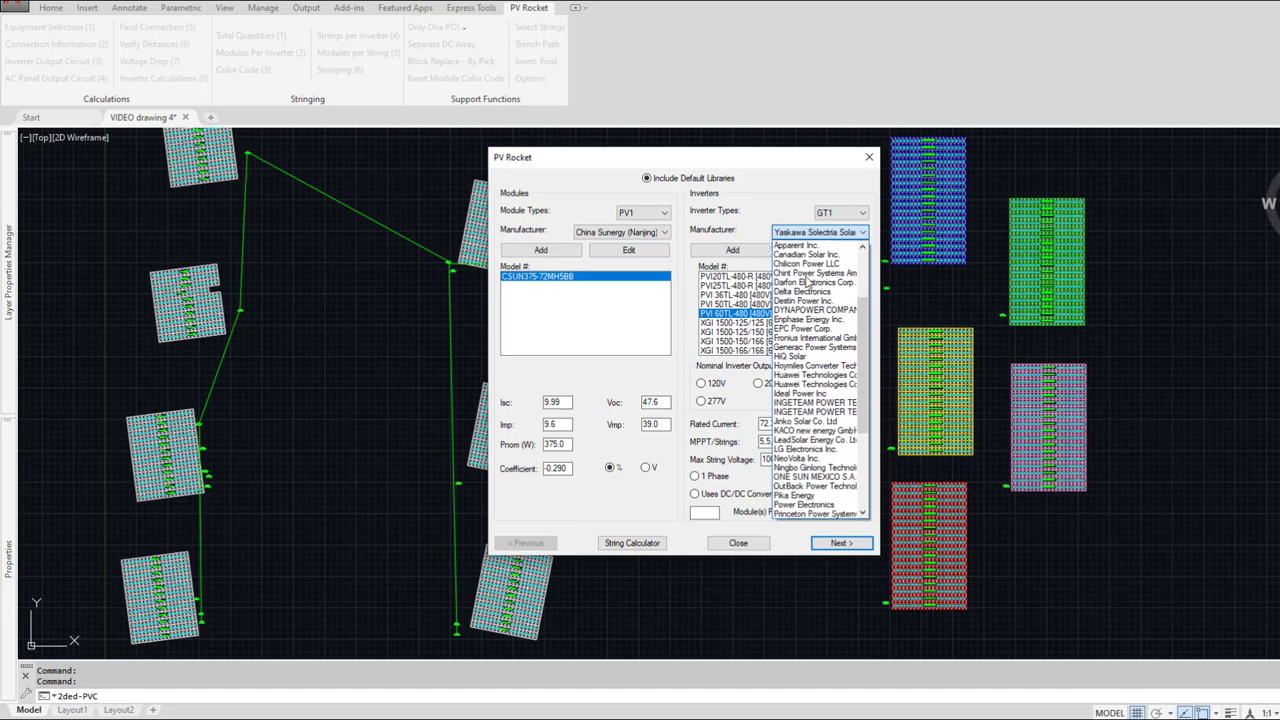
scroll(808, 283, down, 5)
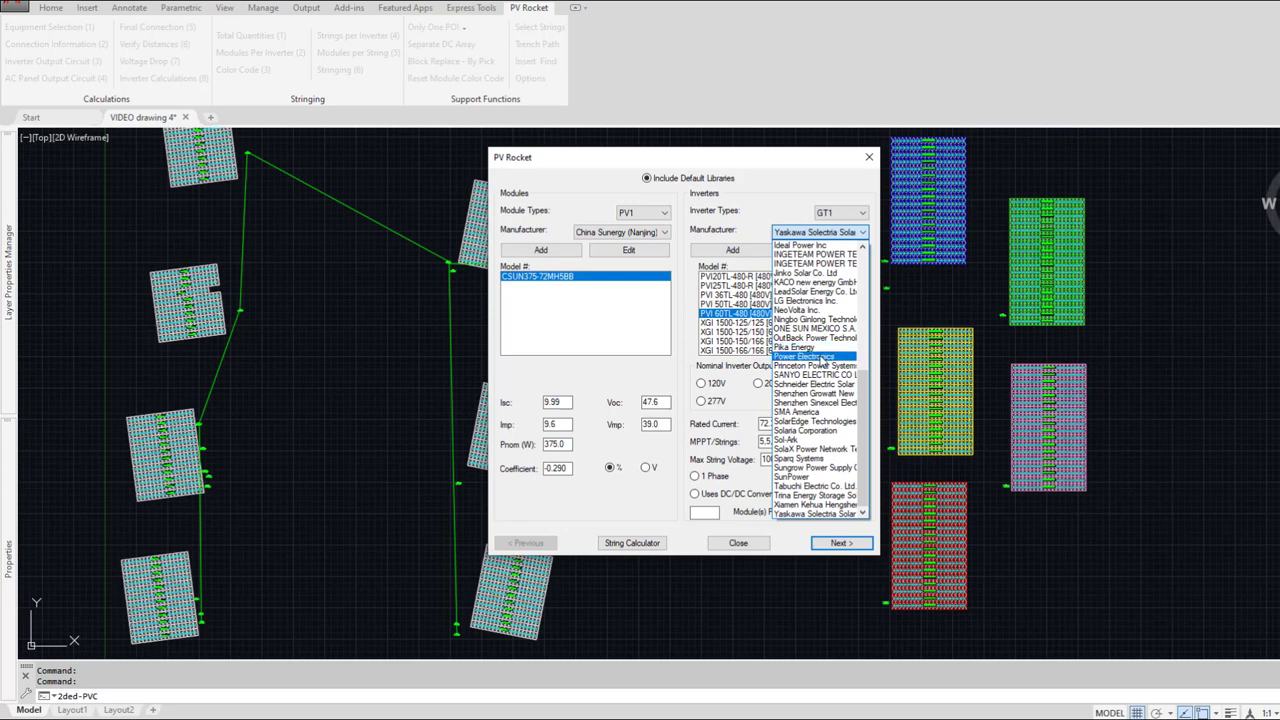
click(814, 421)
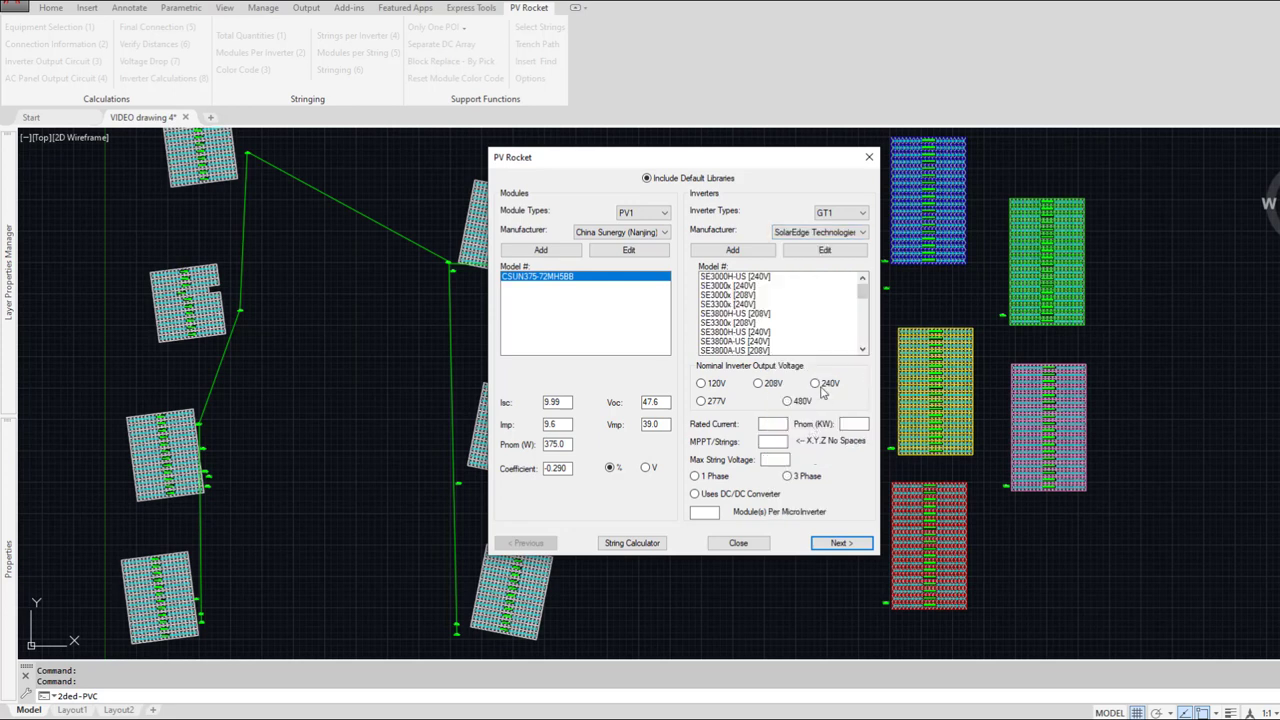
scroll(797, 323, down, 5)
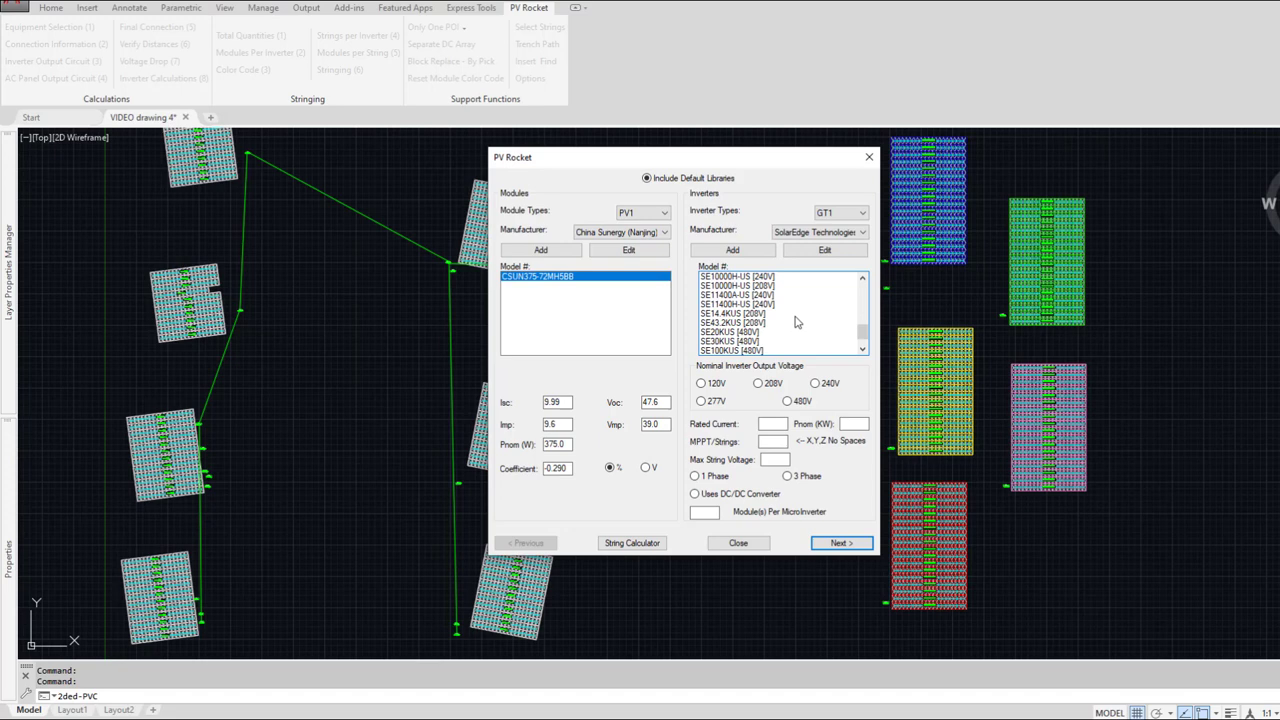
scroll(797, 323, down, 1)
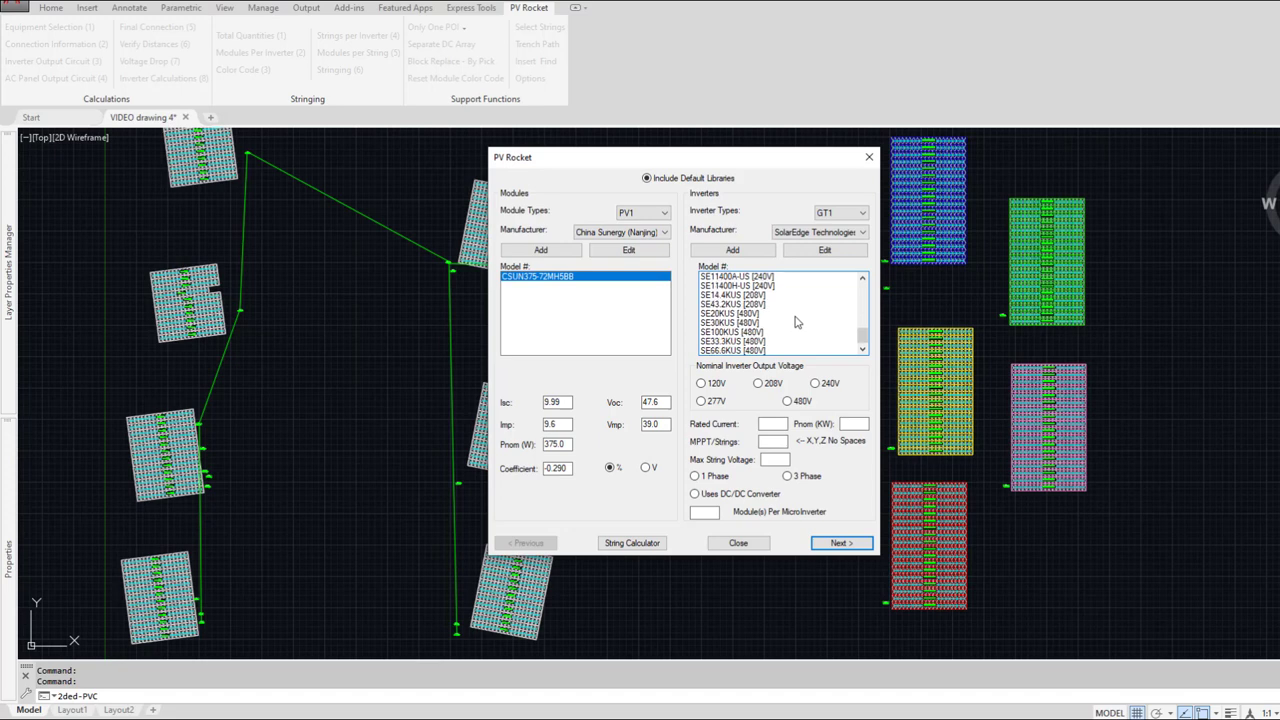
click(744, 332)
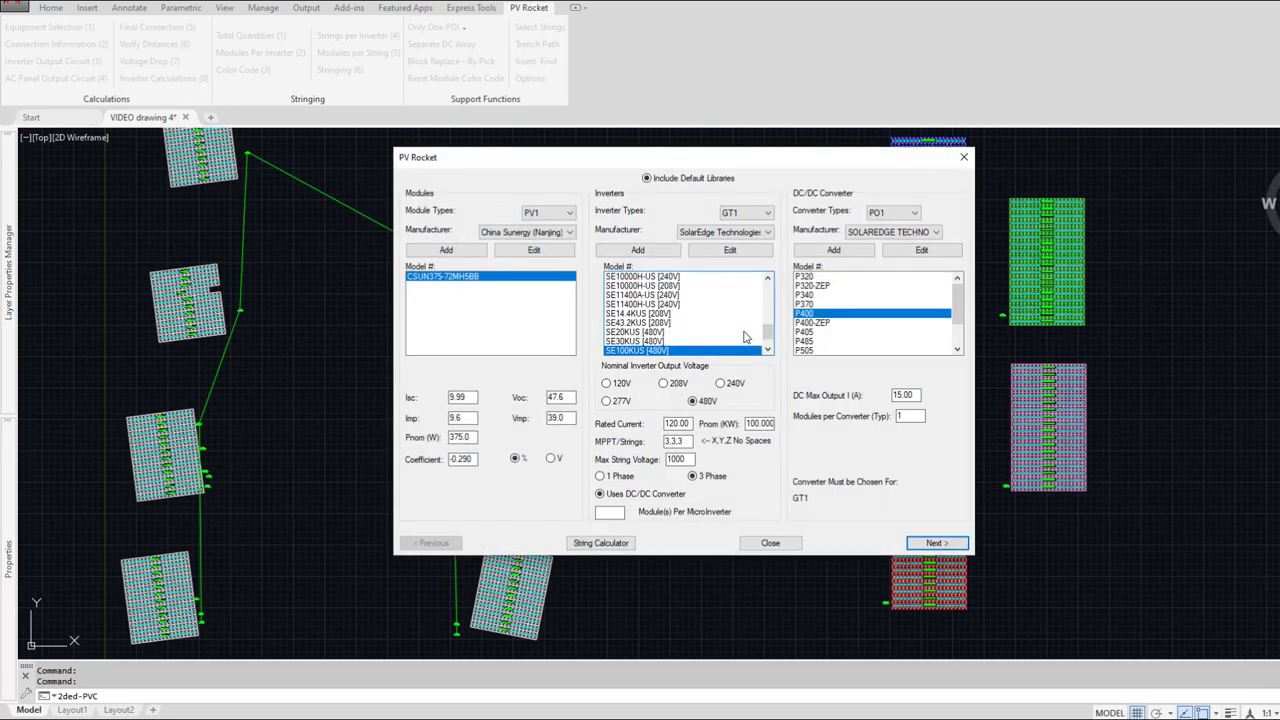
Step: Assign the SolarEdge Technologies SE66.6KUS [480V] inverter to type GT2
click(731, 215)
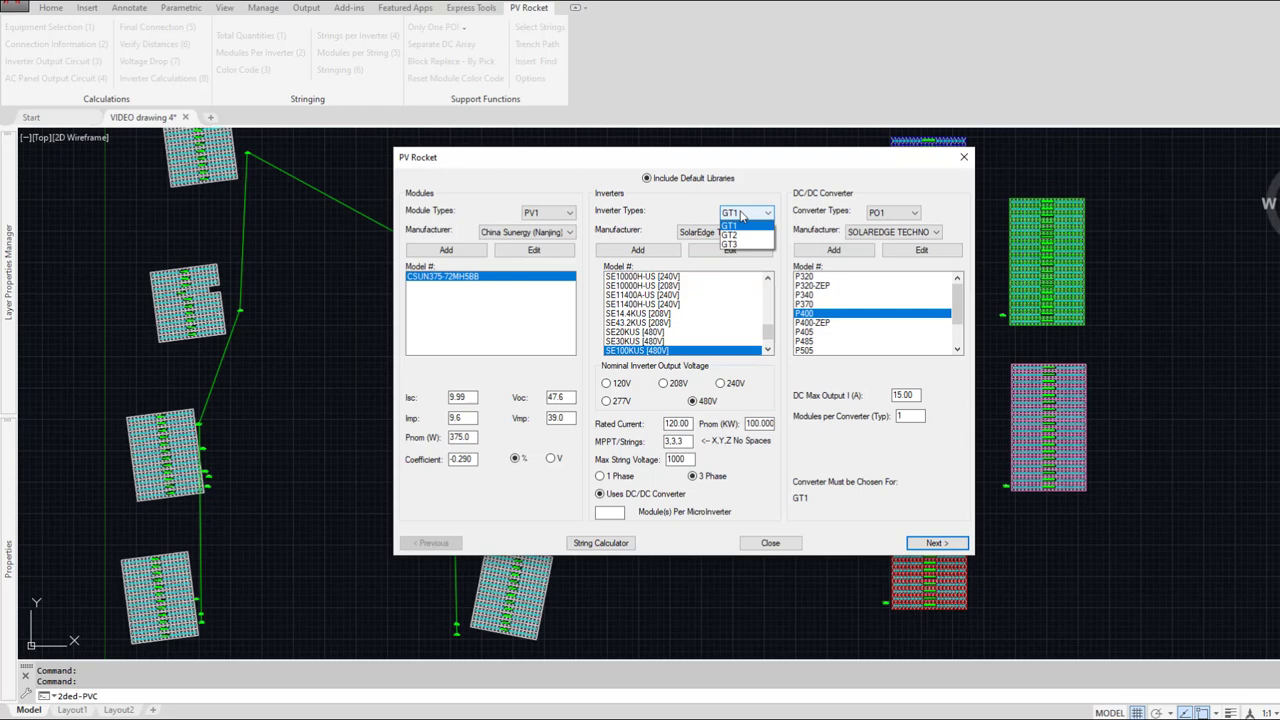
click(735, 237)
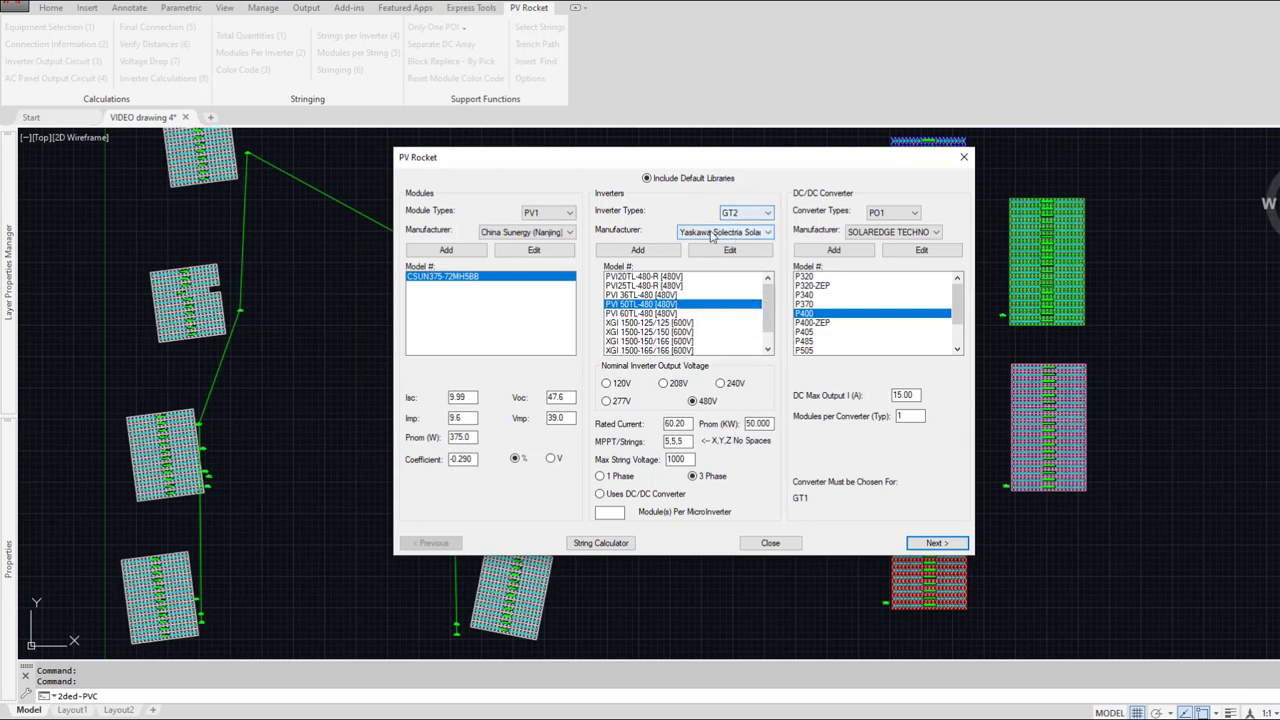
click(712, 233)
click(712, 254)
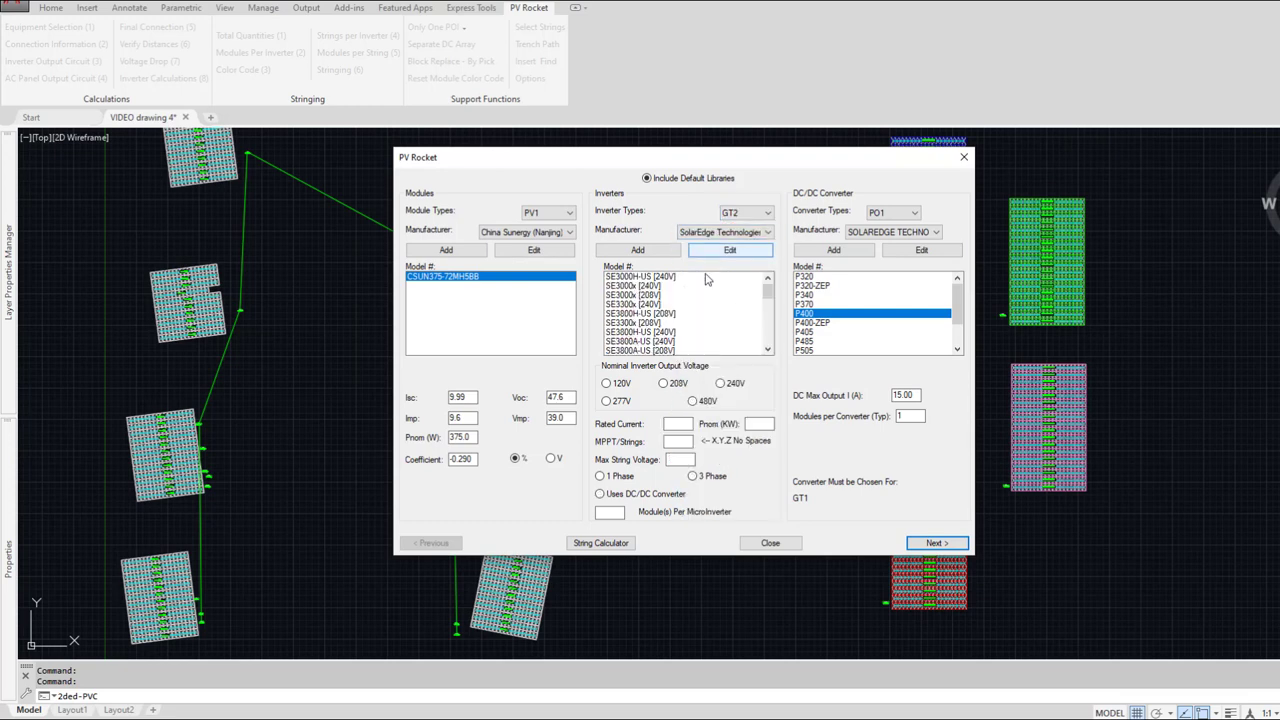
scroll(693, 309, down, 4)
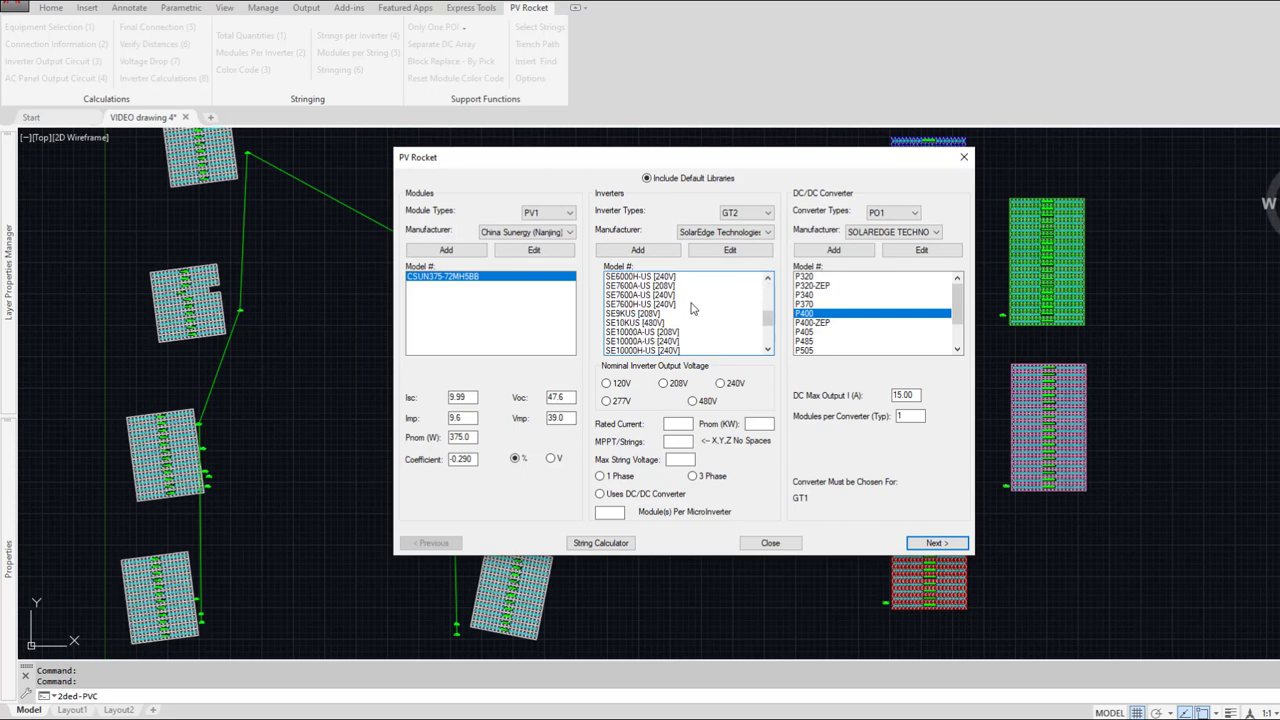
scroll(693, 309, down, 3)
scroll(693, 309, down, 2)
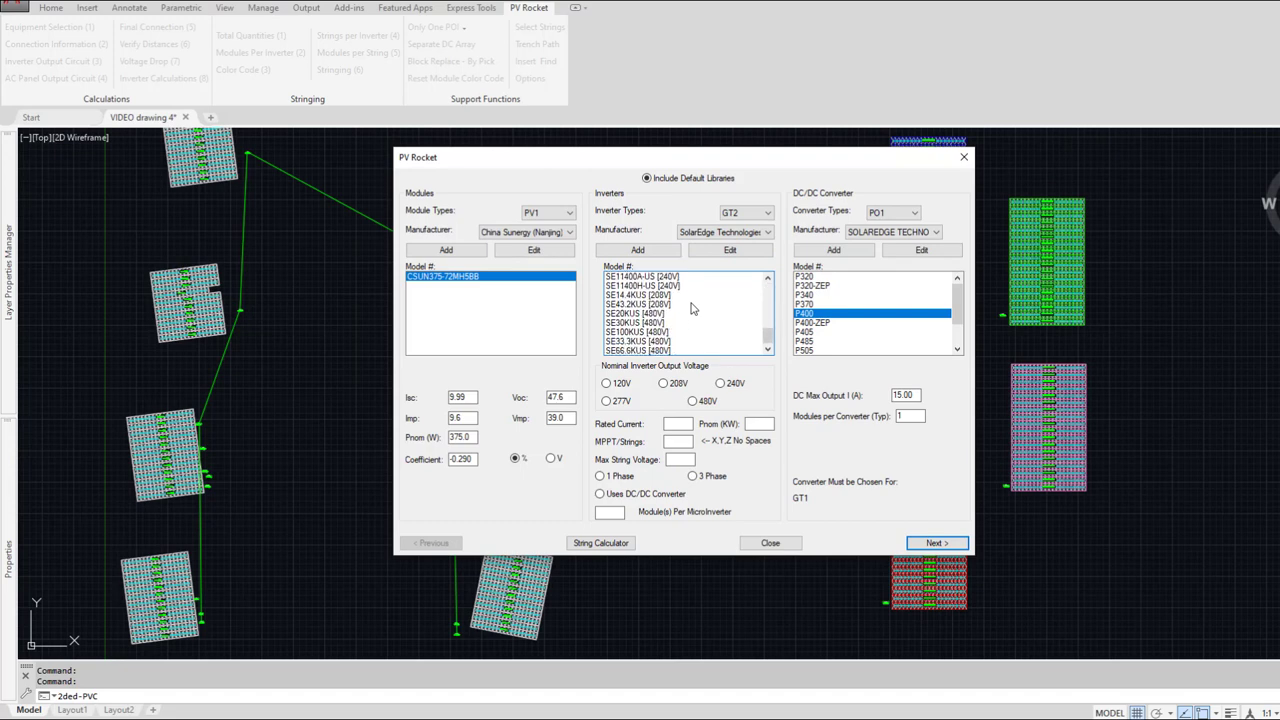
click(635, 351)
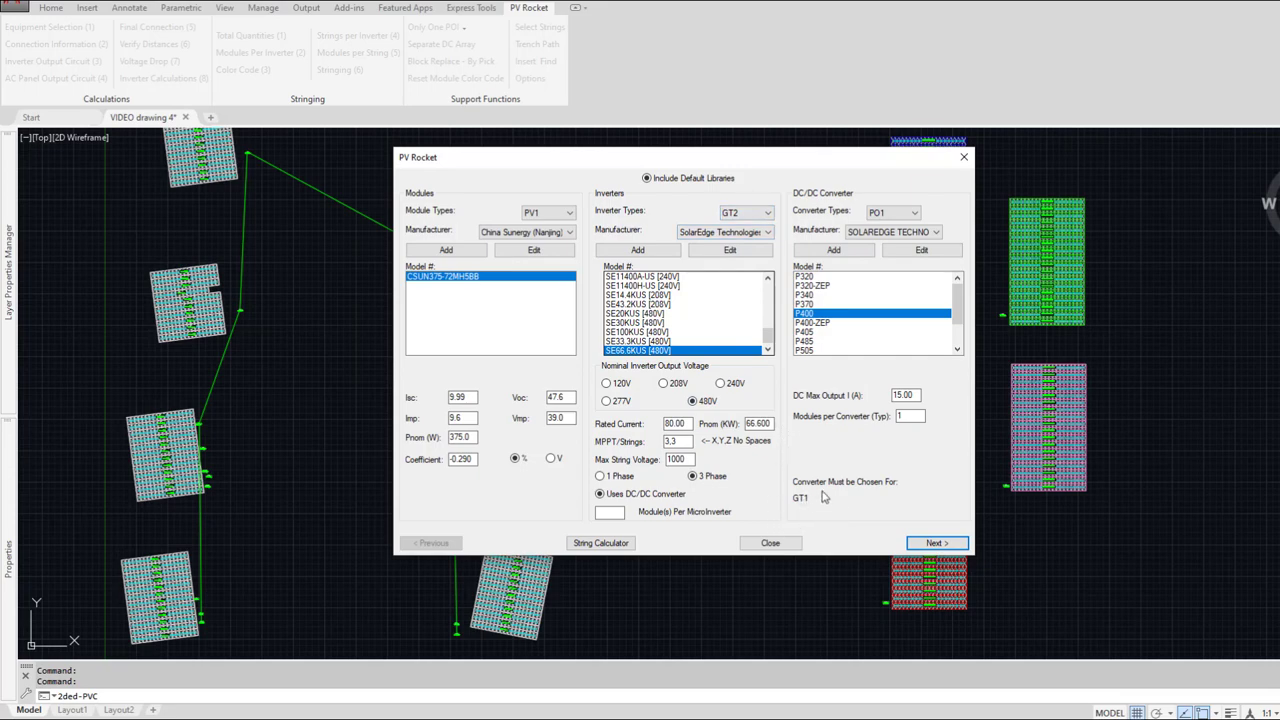
Step: Recheck the converter requirement for GT1 and GT2, and accept the equipment and connection information through to the Inverter Output Circuit settings
click(910, 546)
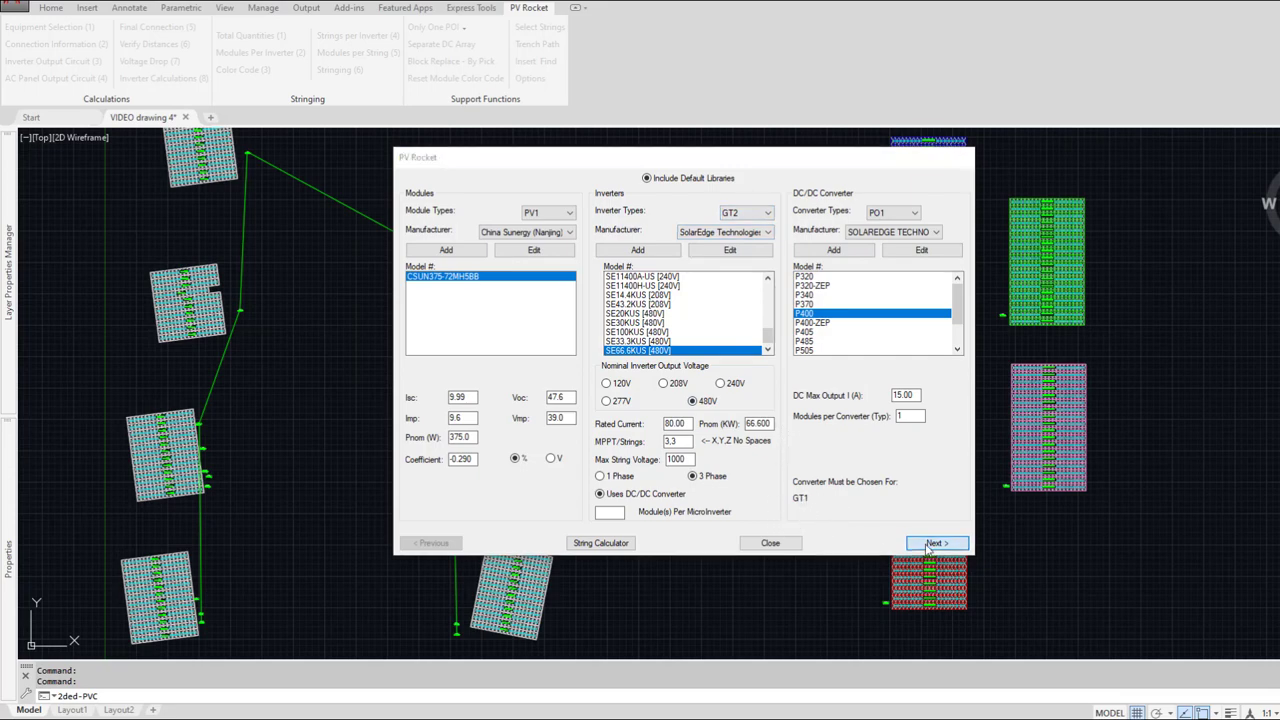
click(432, 596)
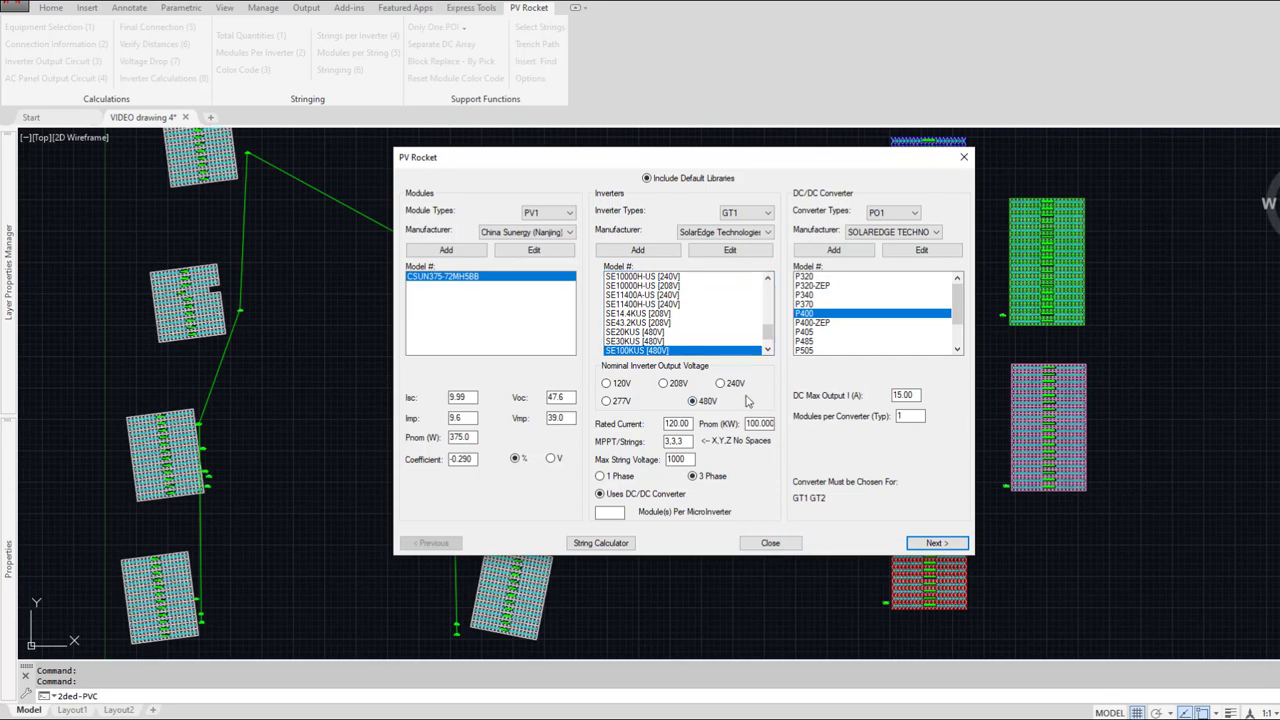
click(934, 543)
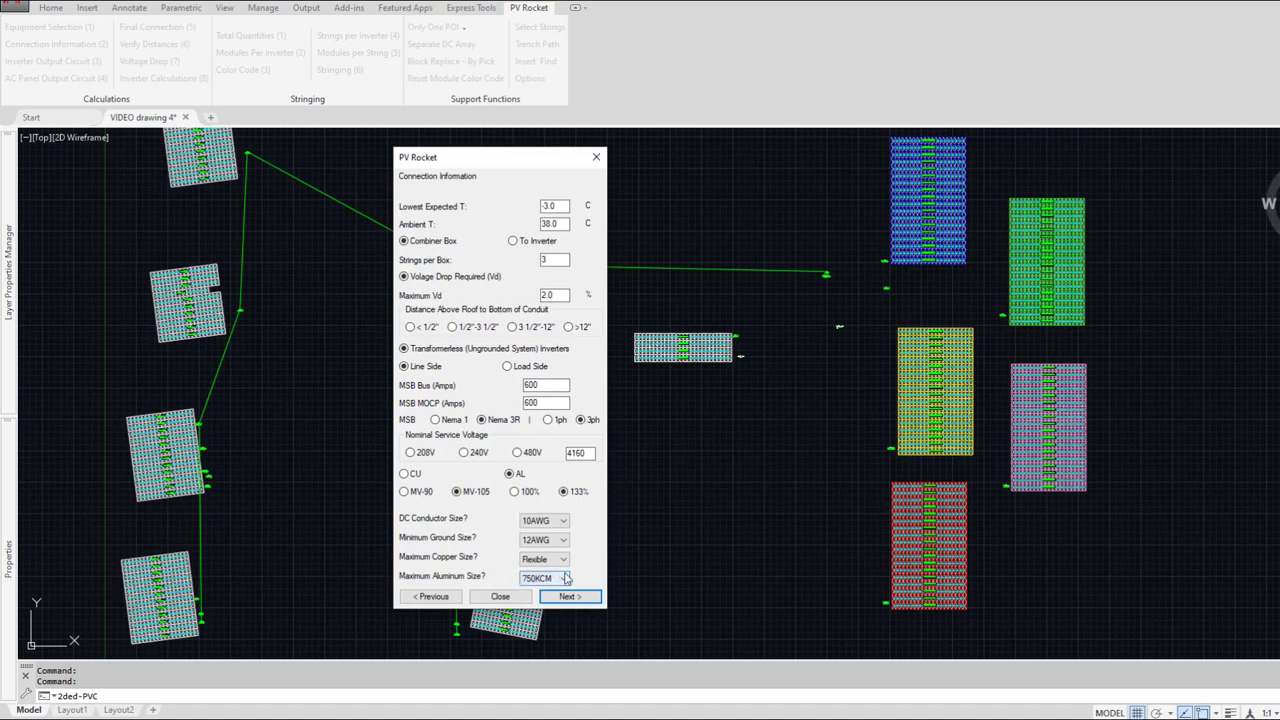
click(576, 595)
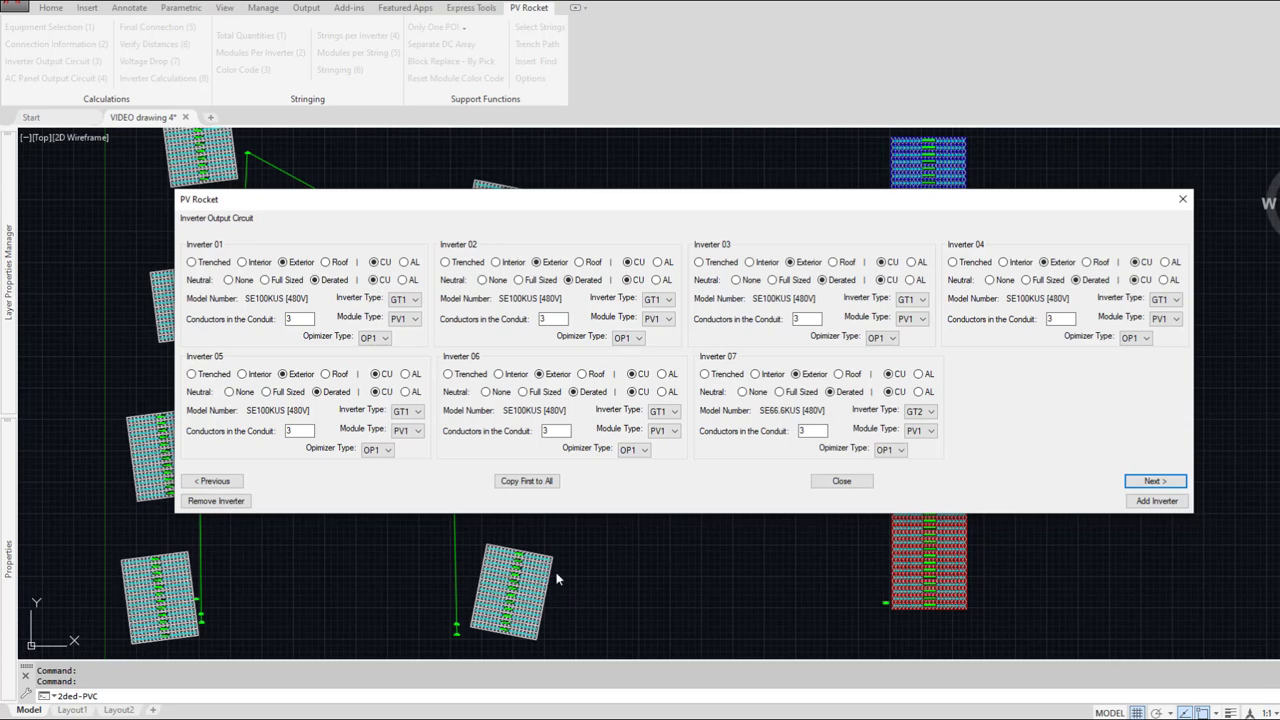
Step: Check Inverter 01's optimizer type against the converter type in the equipment selection, and return to the inverter output circuits
click(374, 339)
click(371, 349)
click(367, 342)
click(211, 483)
click(211, 482)
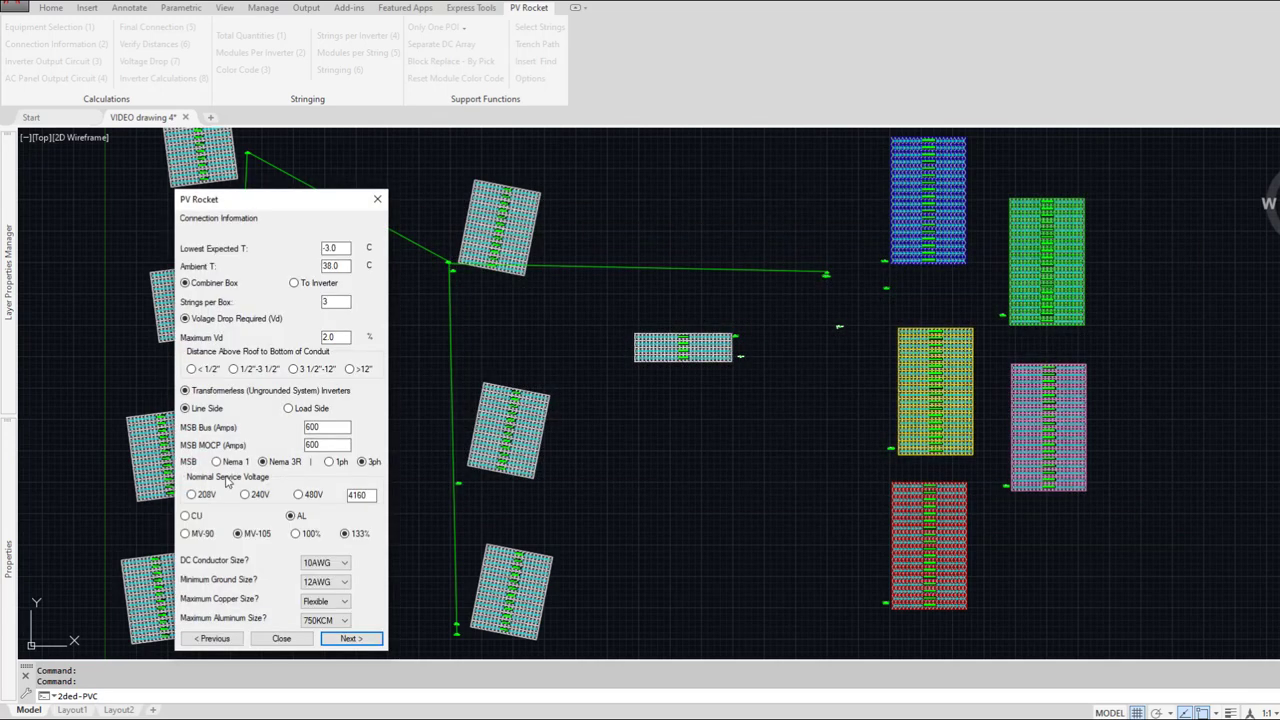
click(211, 638)
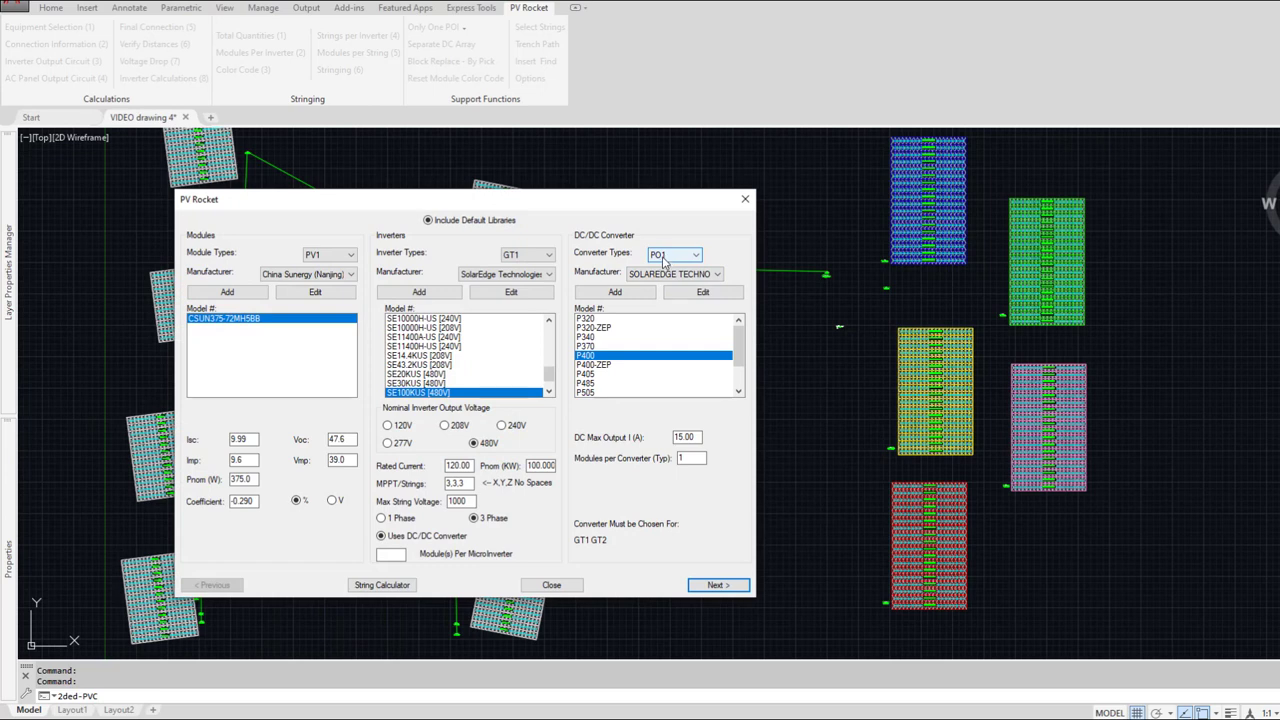
click(718, 585)
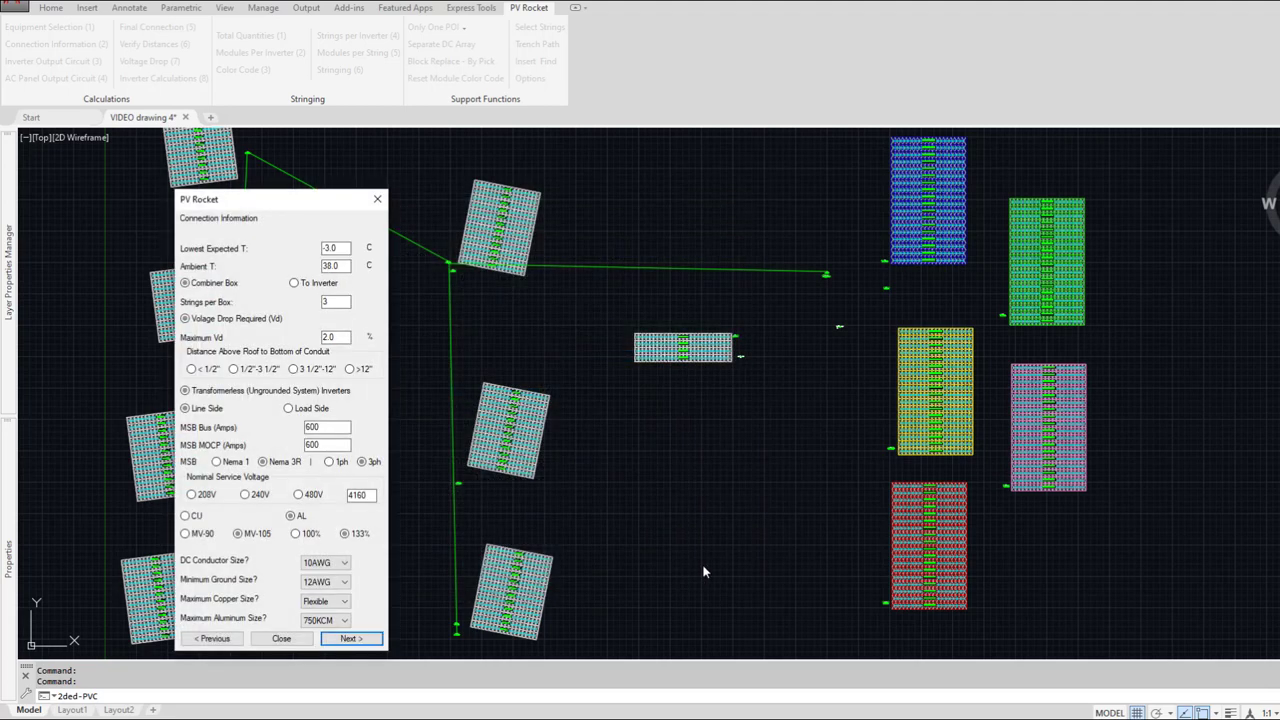
click(352, 638)
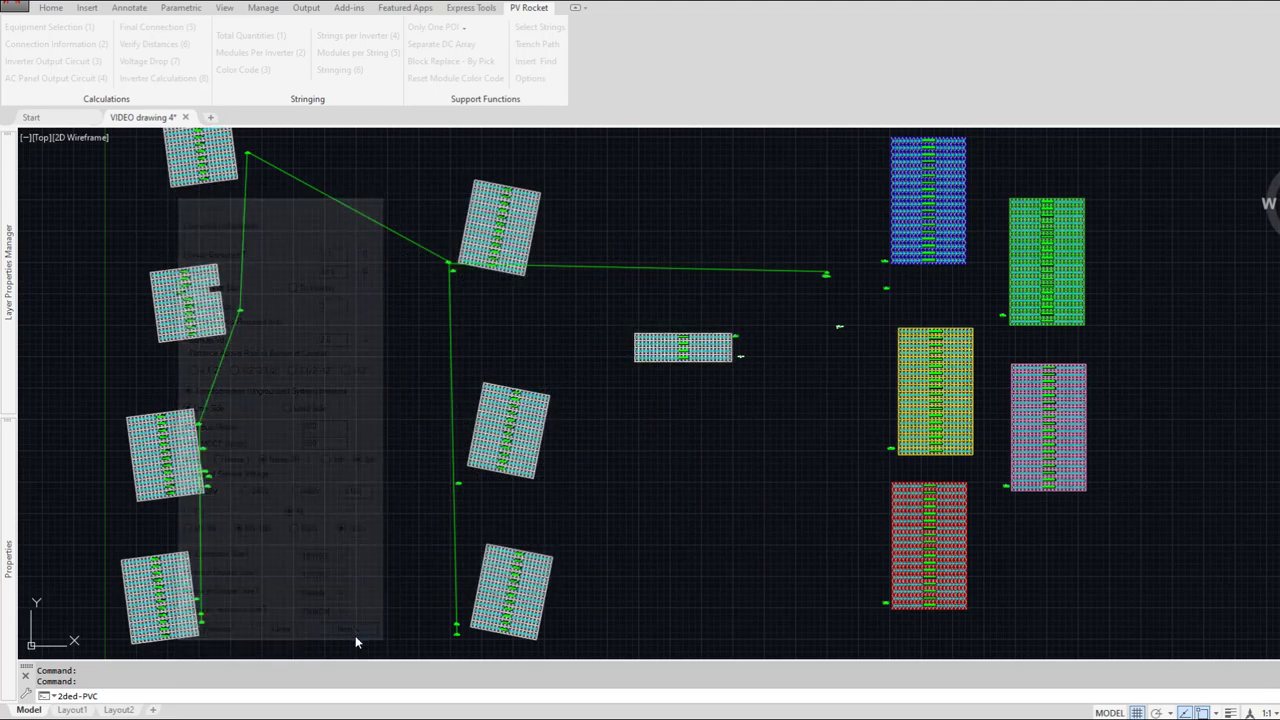
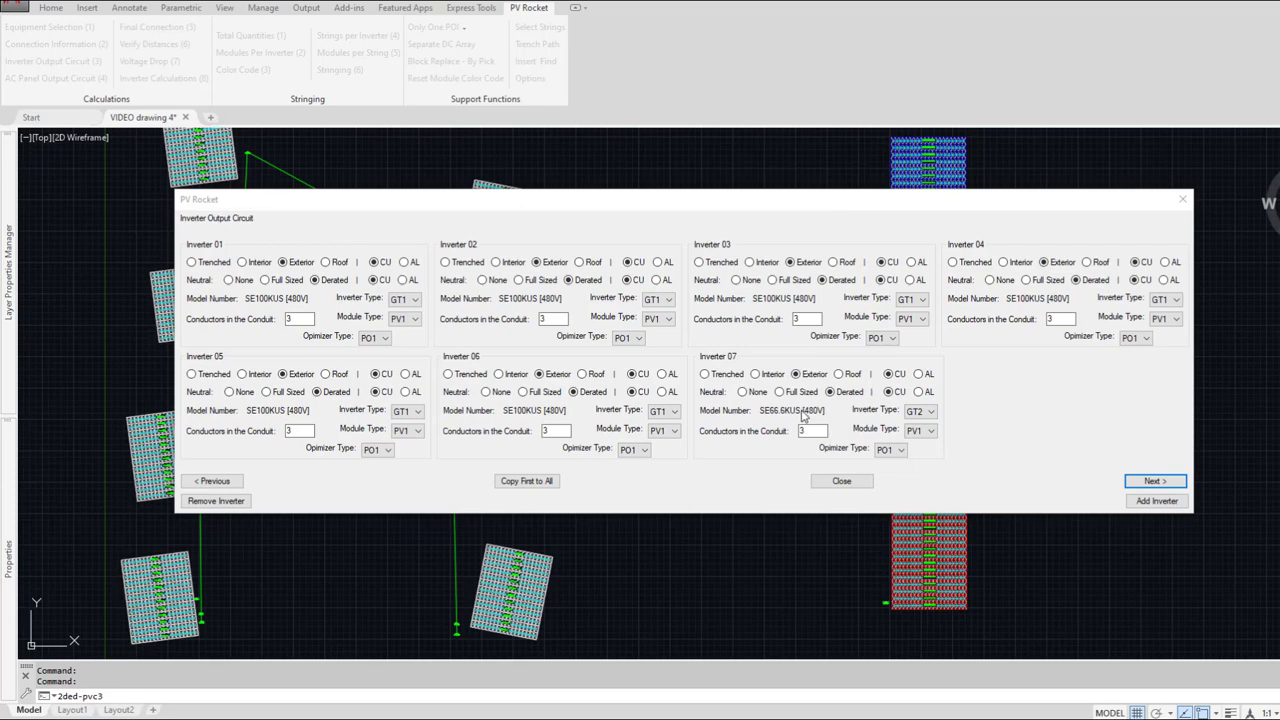
Step: Accept the existing inverter output circuits, AC aggregation panels and final connection equipment
click(1140, 483)
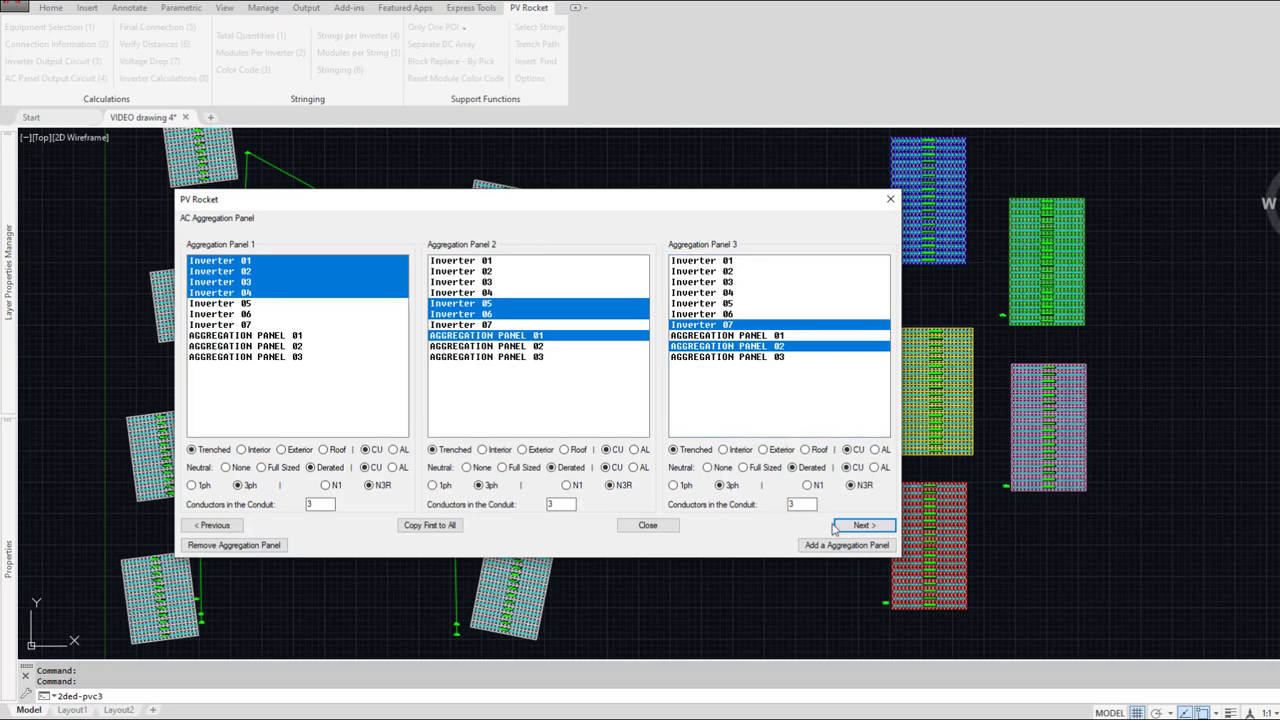
click(864, 525)
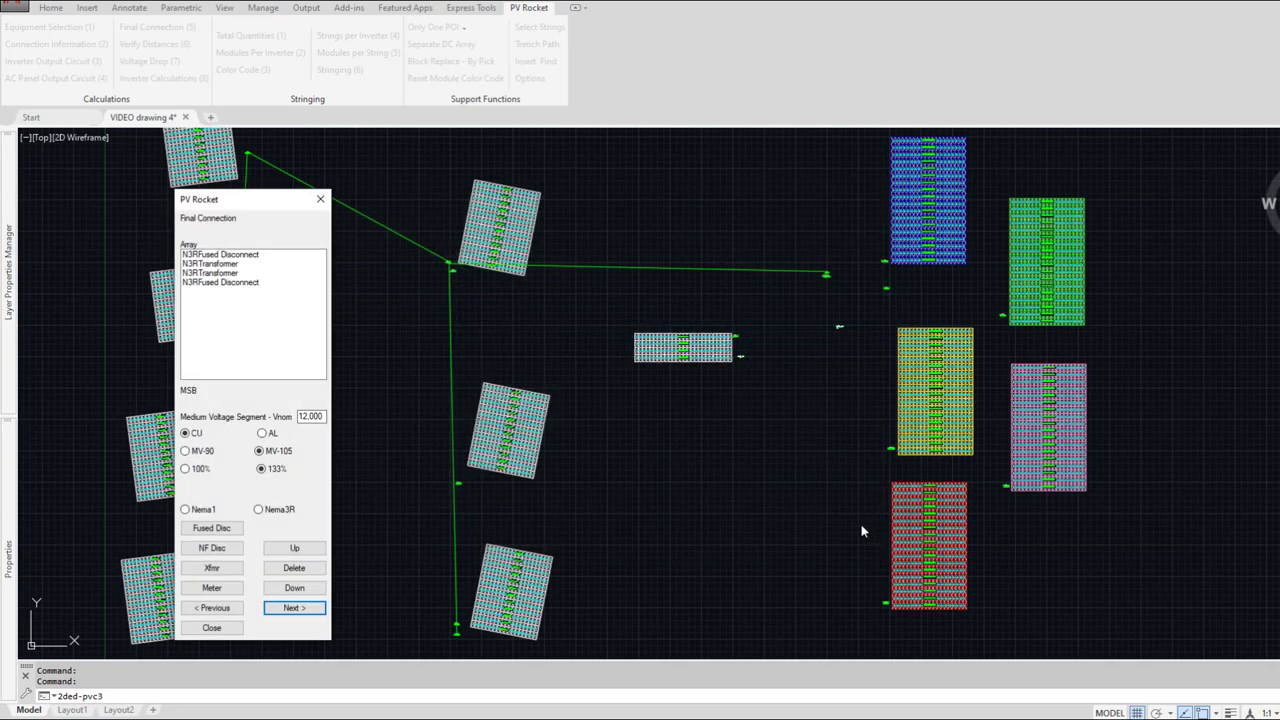
drag(251, 204, 313, 182)
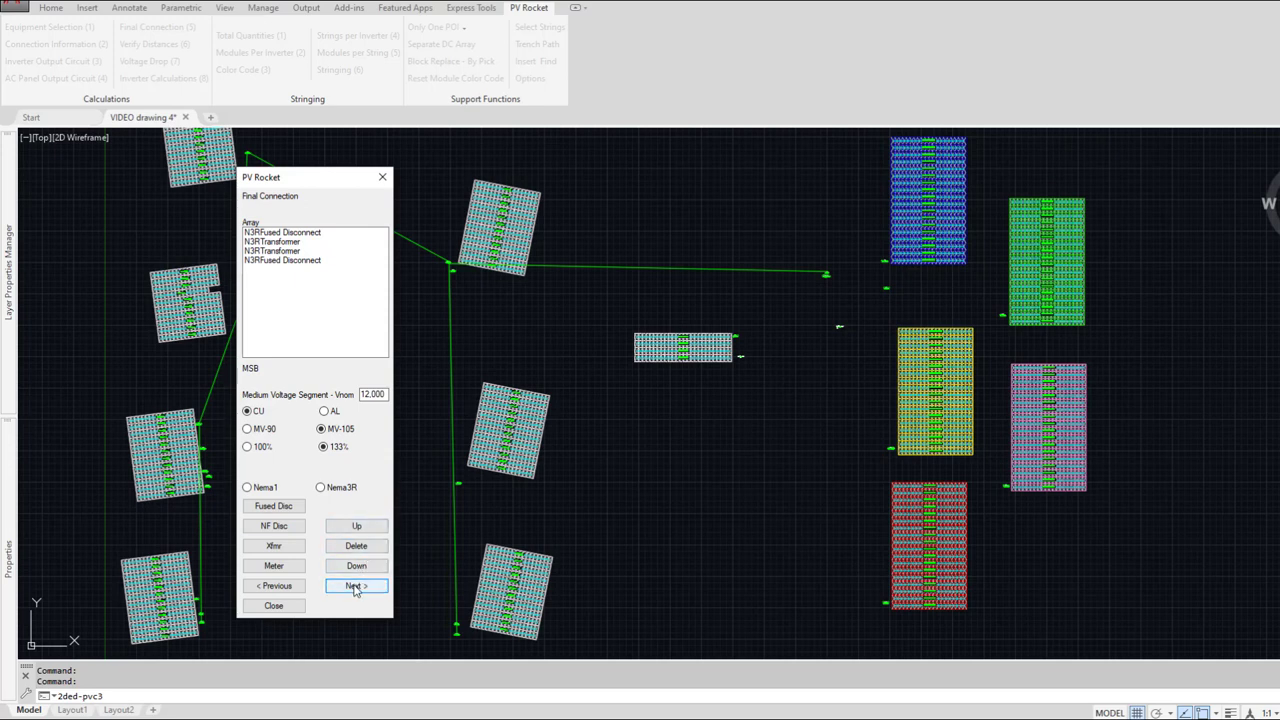
click(355, 586)
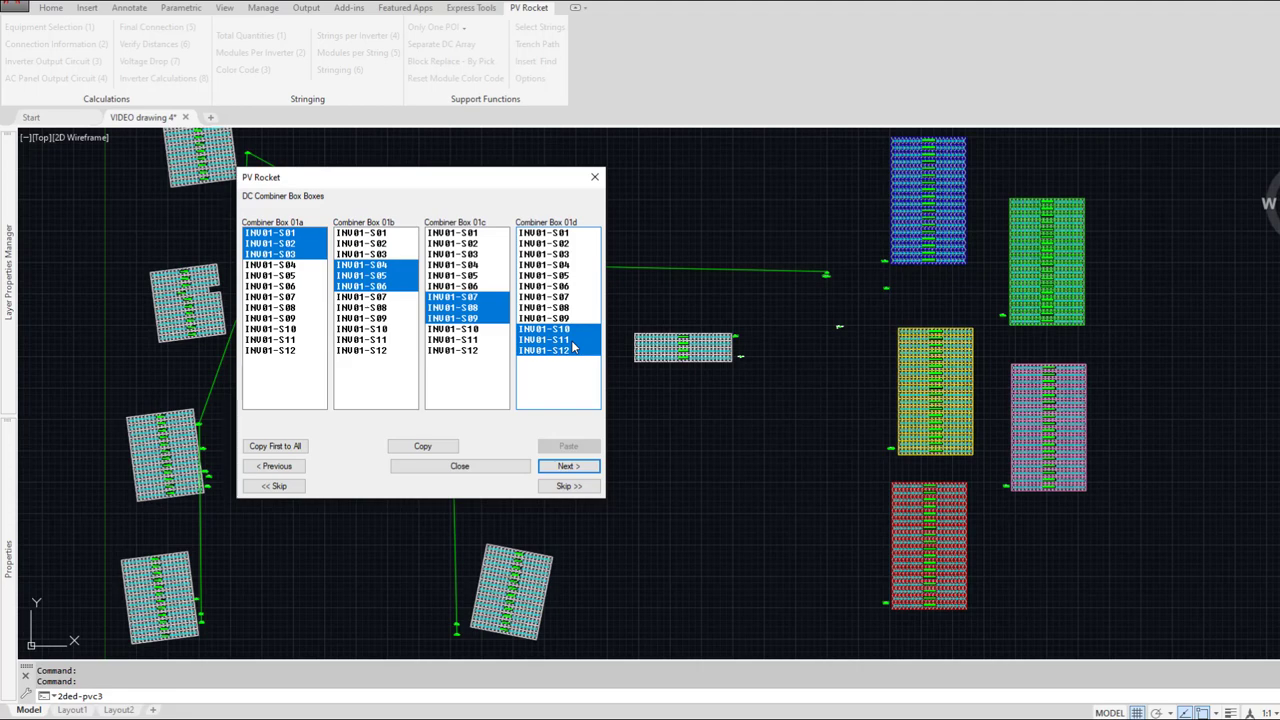
Step: Accept the DC combiner box groupings, distances and voltage drop settings, and close the resulting inverter calculations
click(565, 467)
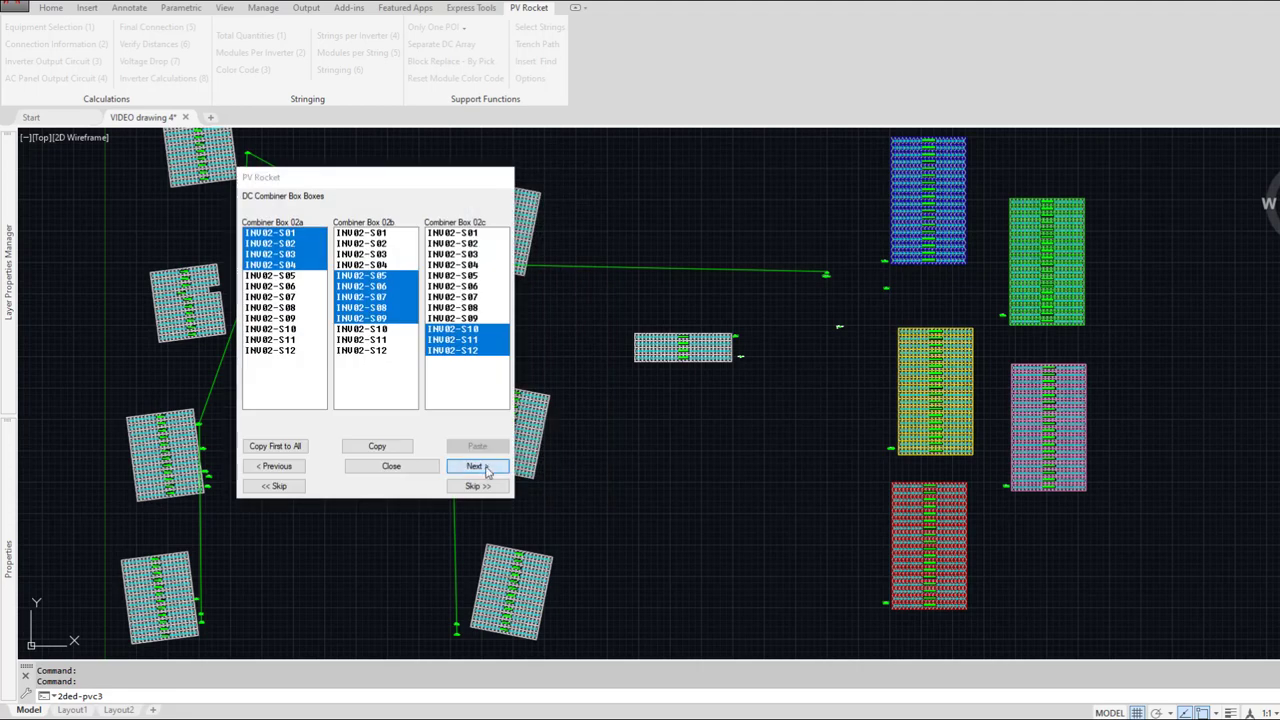
click(476, 466)
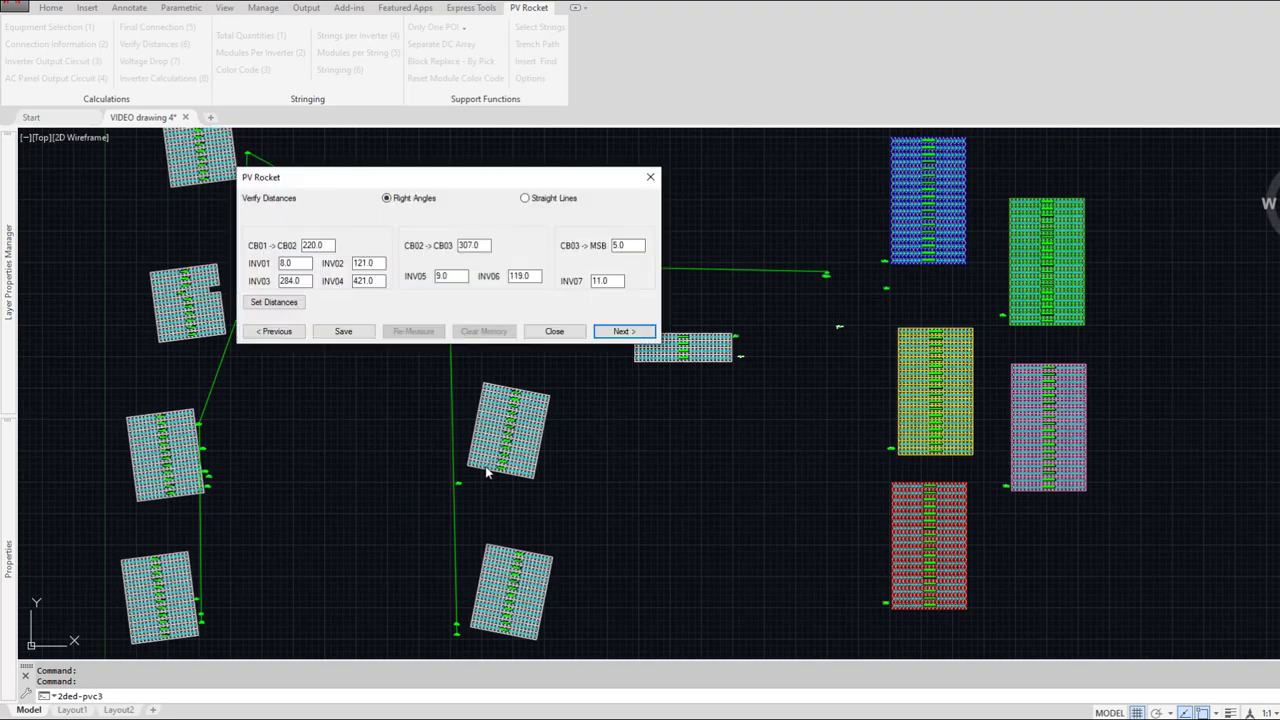
key(Return)
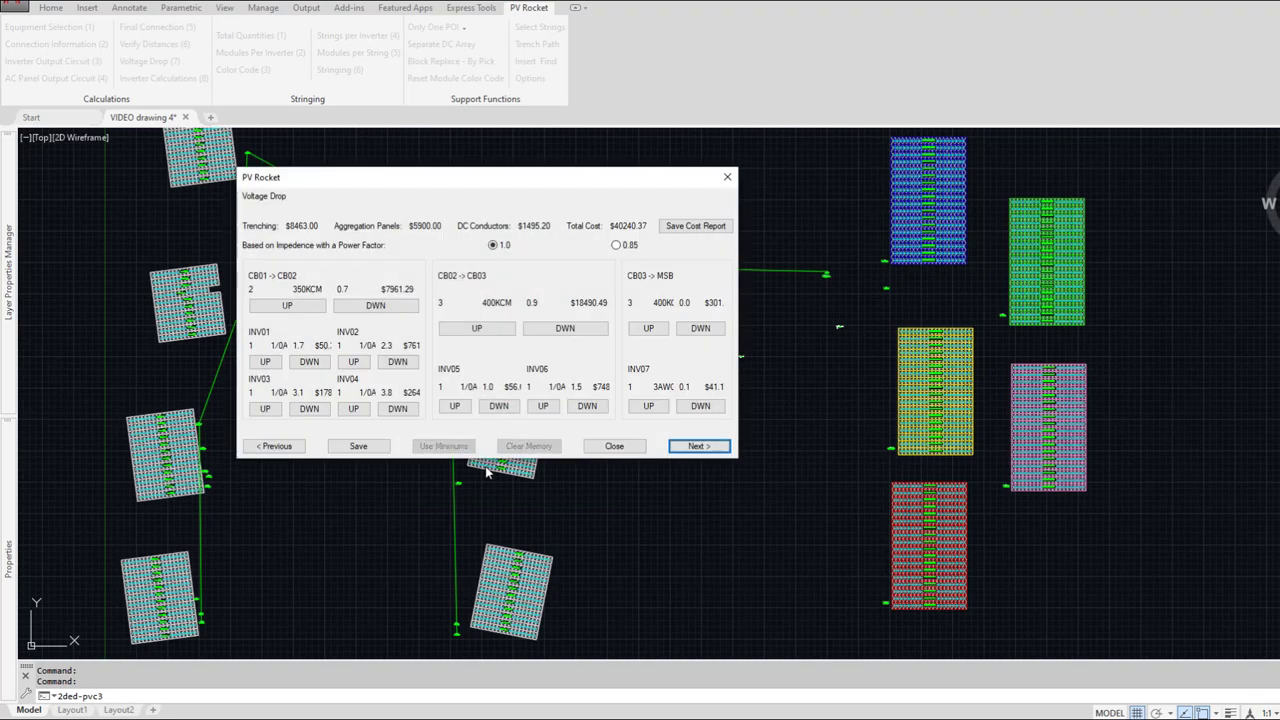
key(Return)
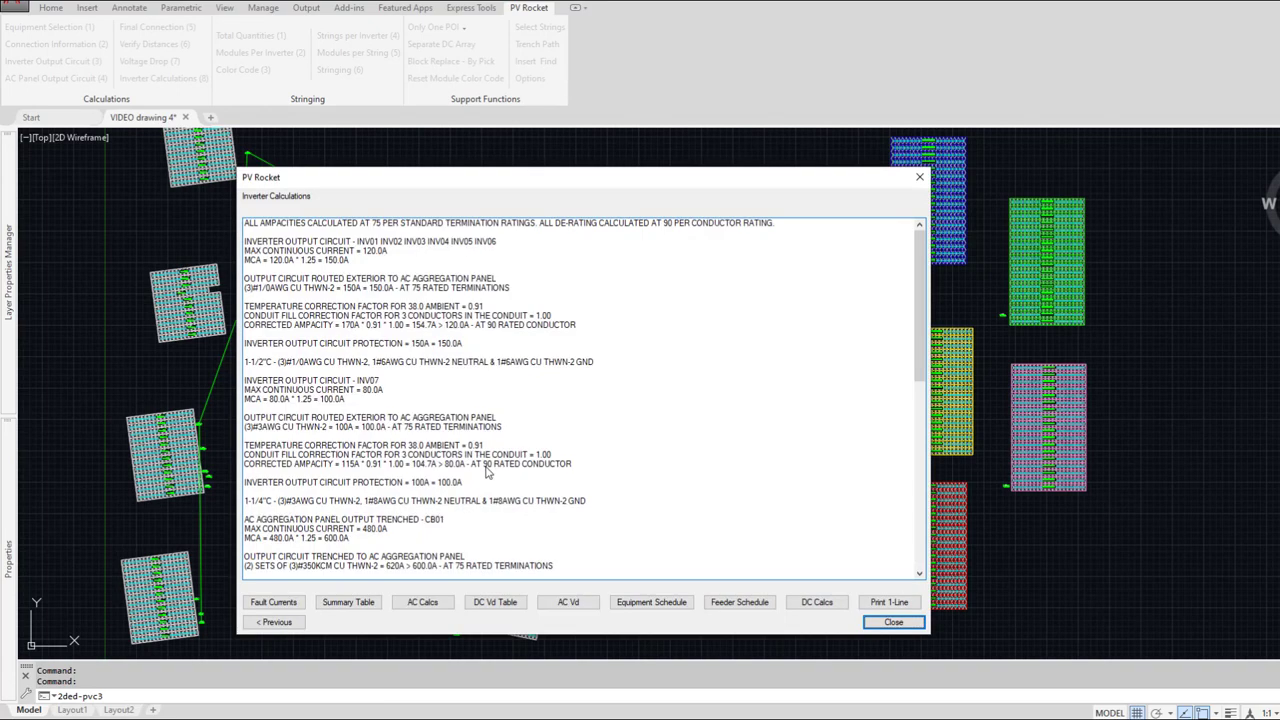
drag(598, 182, 602, 134)
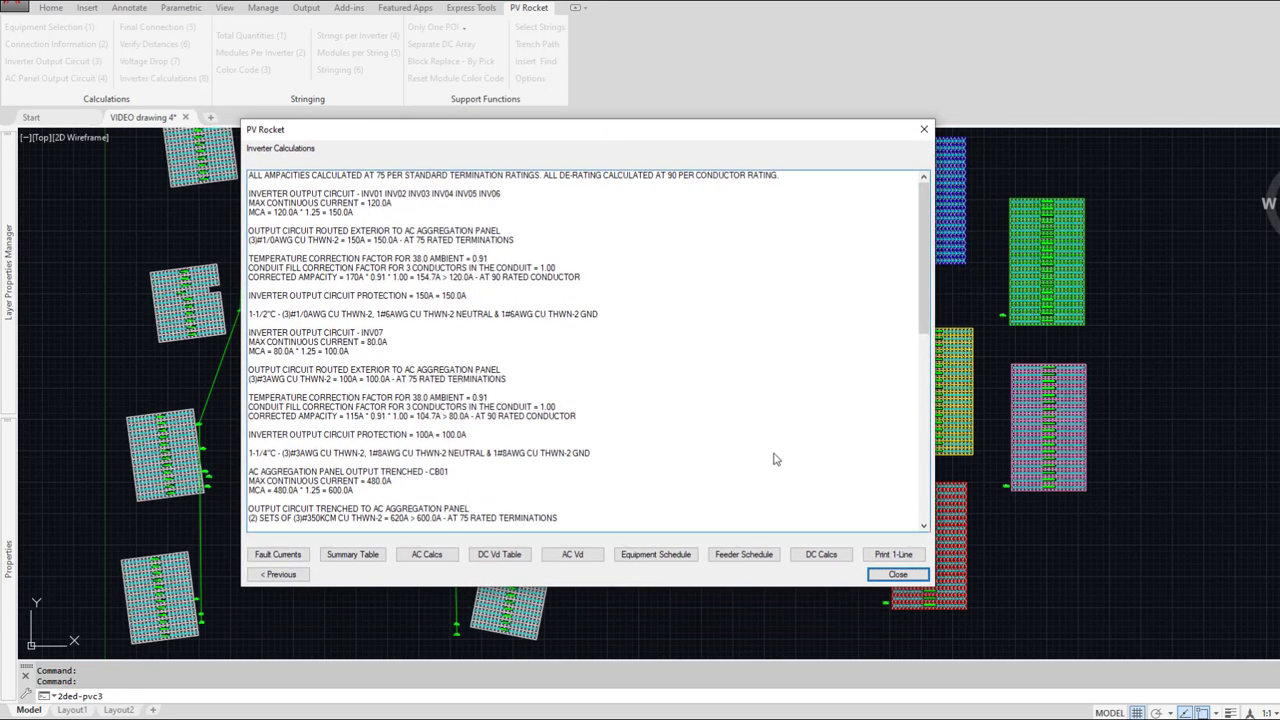
click(895, 576)
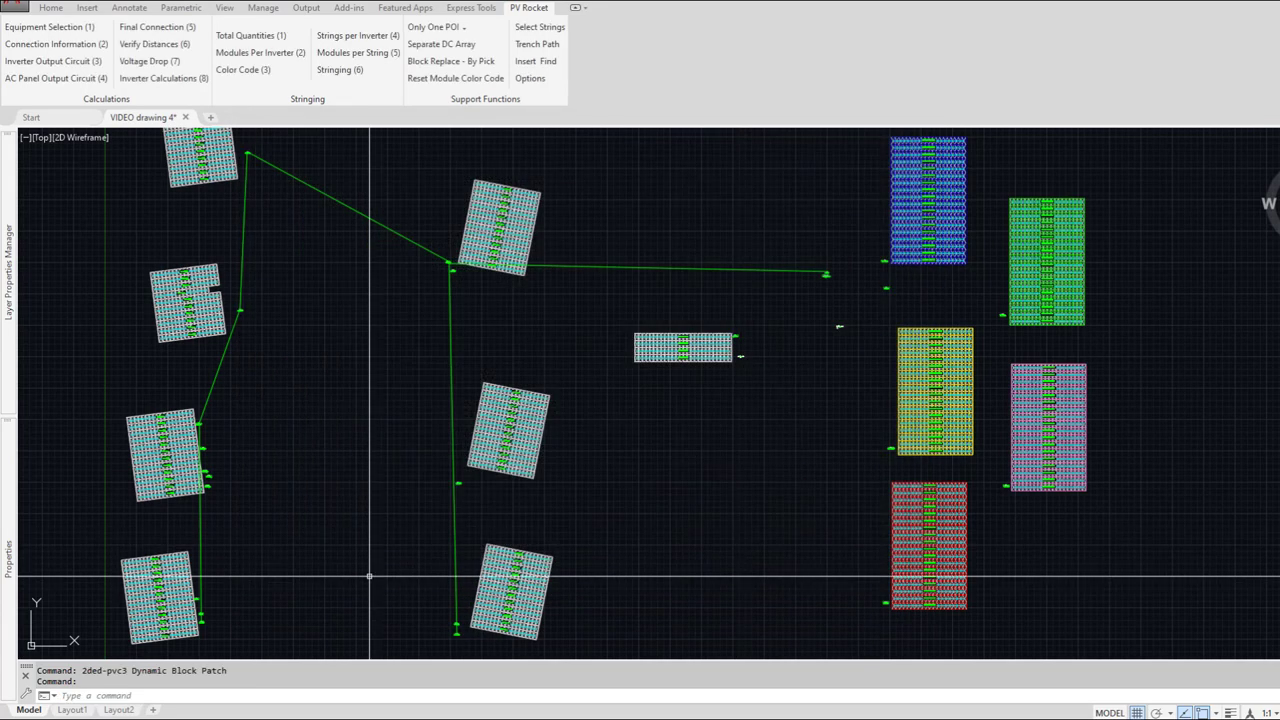
Step: Erase the two old schedule tables near the drawing origin
middle_drag(369, 576, 500, 330)
scroll(246, 456, up, 2)
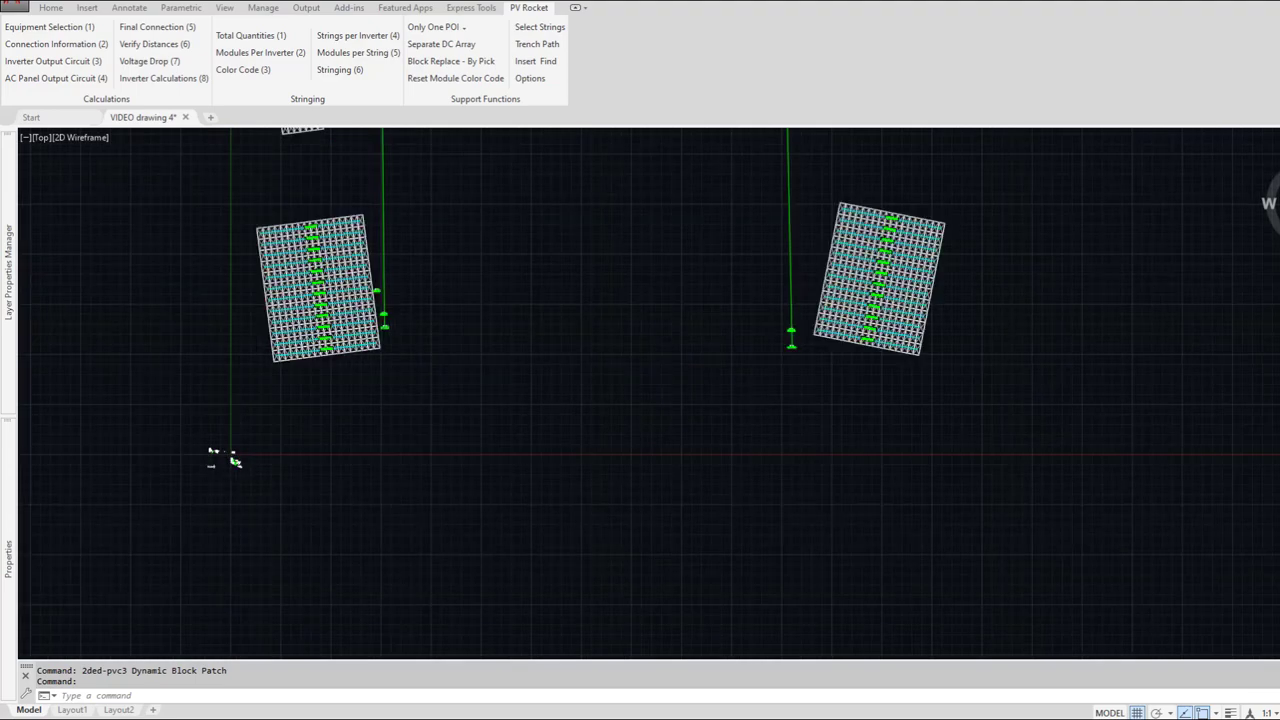
scroll(240, 456, up, 5)
scroll(186, 449, up, 6)
scroll(348, 428, up, 4)
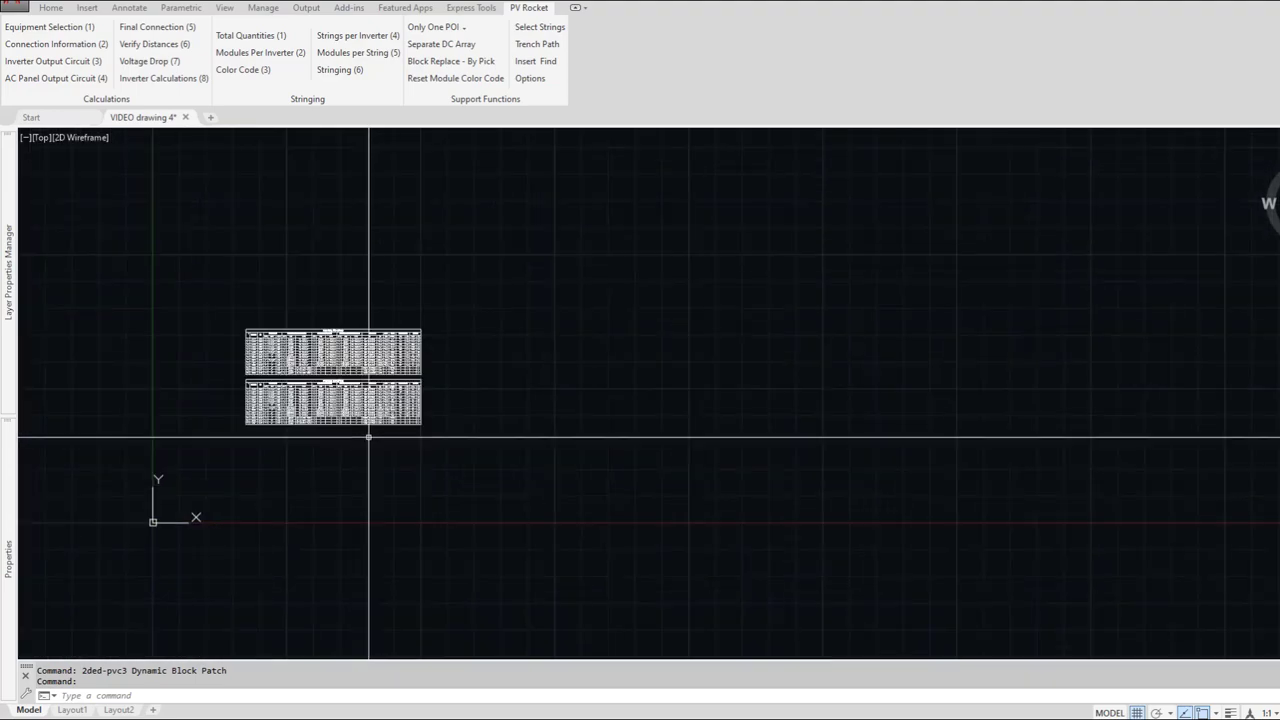
text(e)
key(Return)
click(449, 434)
click(369, 347)
key(Return)
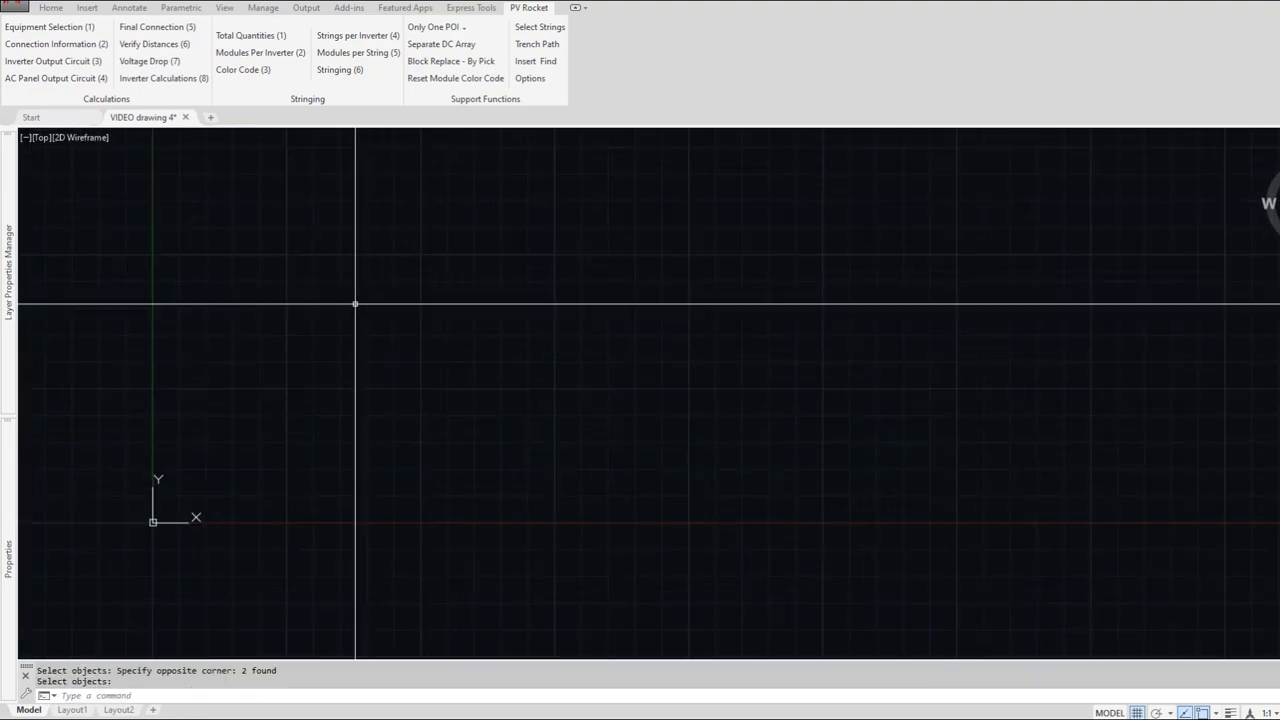
Step: Reopen the inverter calculations and output the schedules, AC and DC calculations and one-line diagram into the cleared drawing area
click(160, 80)
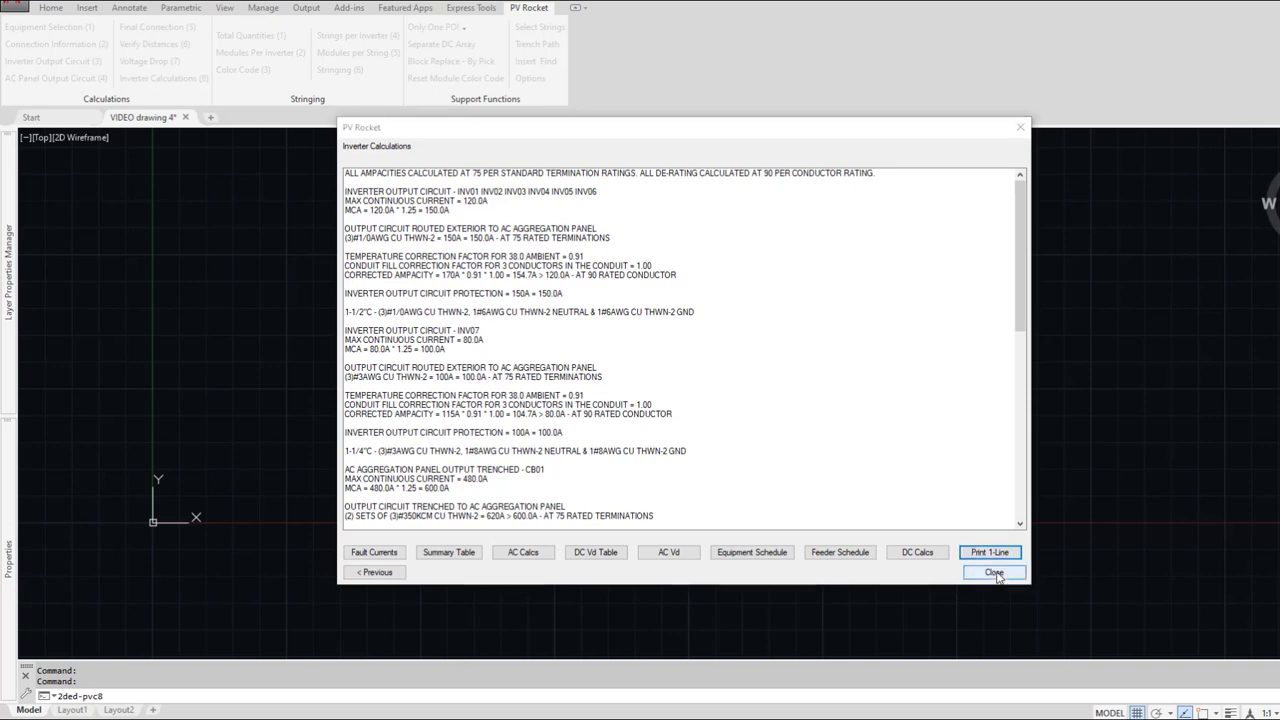
click(993, 573)
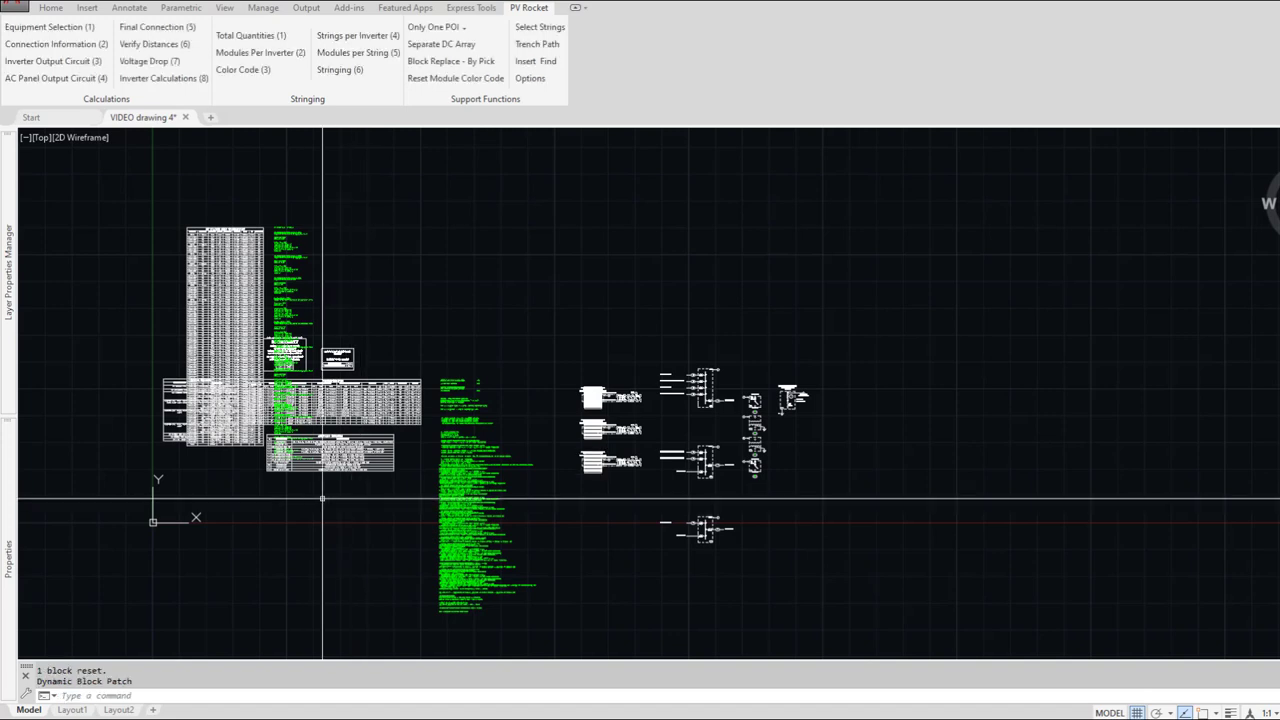
scroll(325, 478, up, 4)
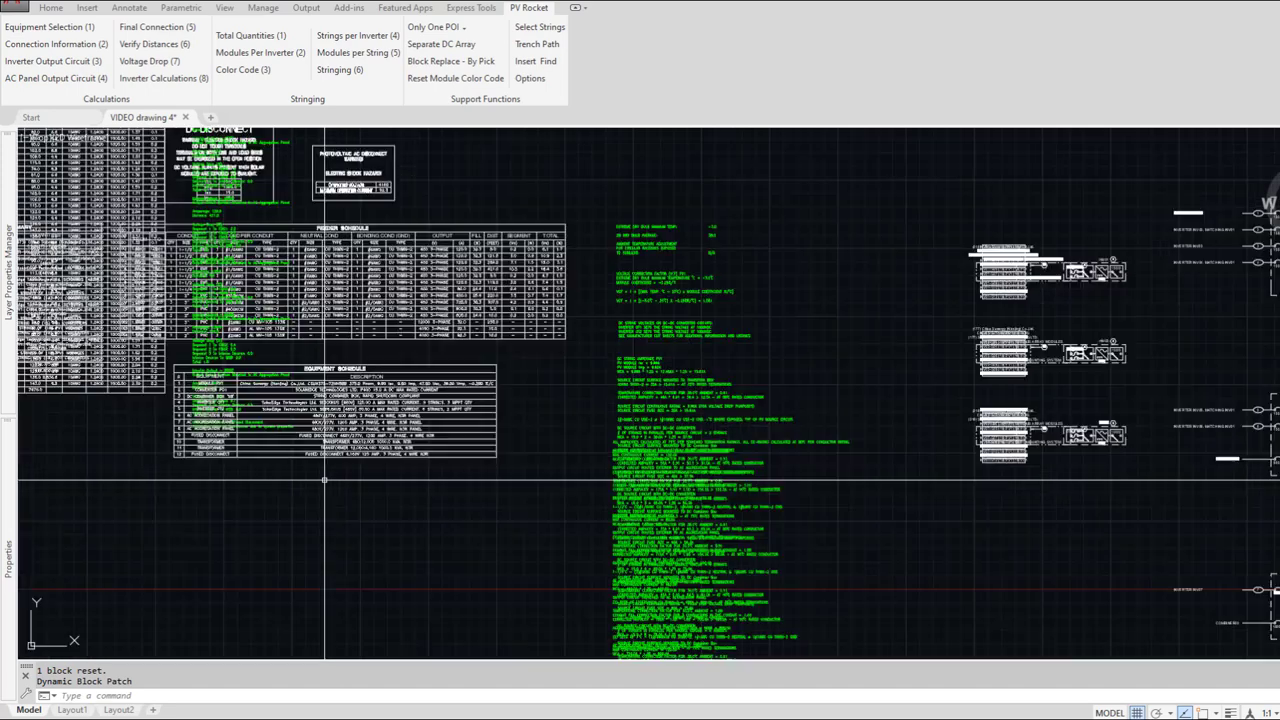
scroll(370, 430, down, 4)
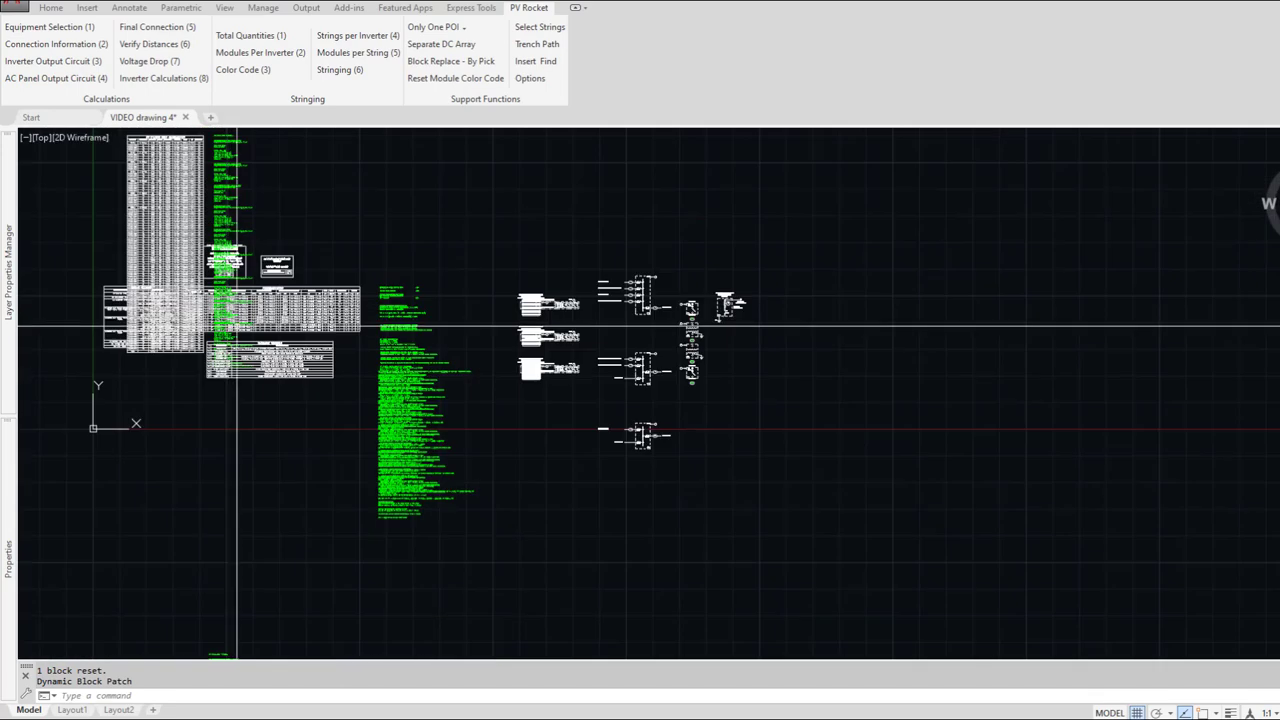
Step: Move the AC ampacity calculation text off the DC calculations into the empty area below the equipment schedule
text(m)
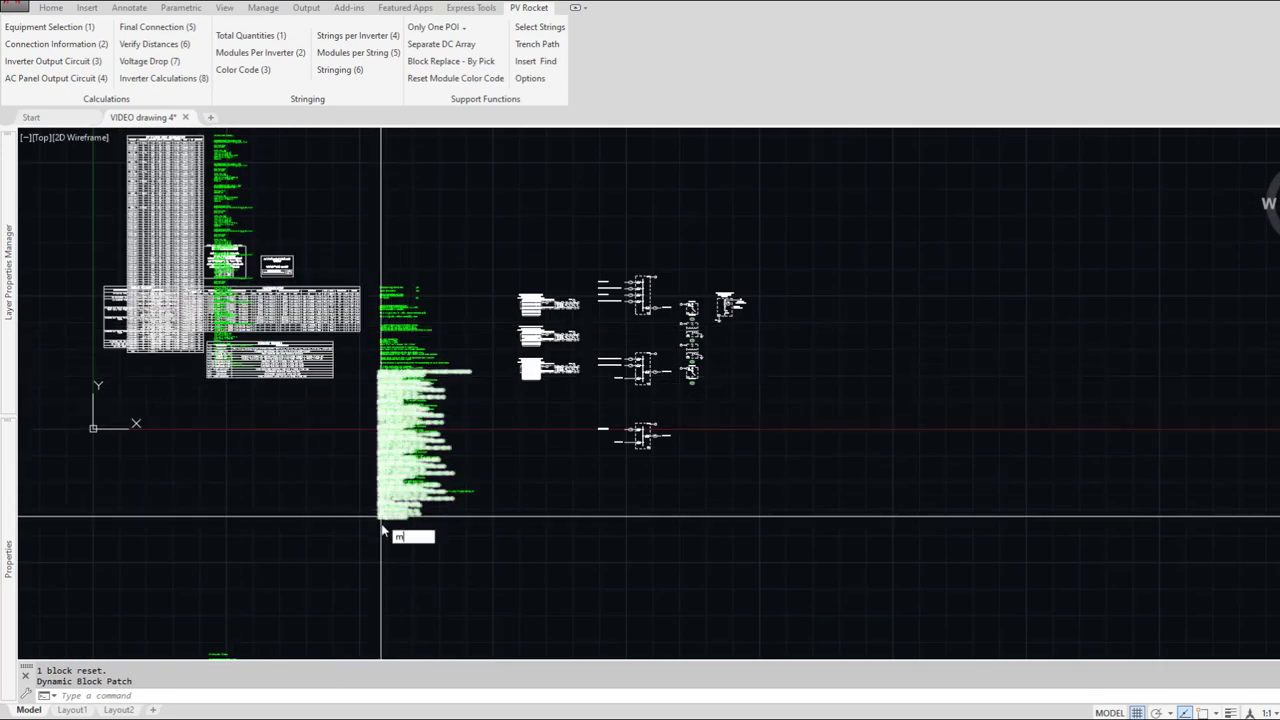
key(Return)
click(388, 522)
click(398, 530)
key(Return)
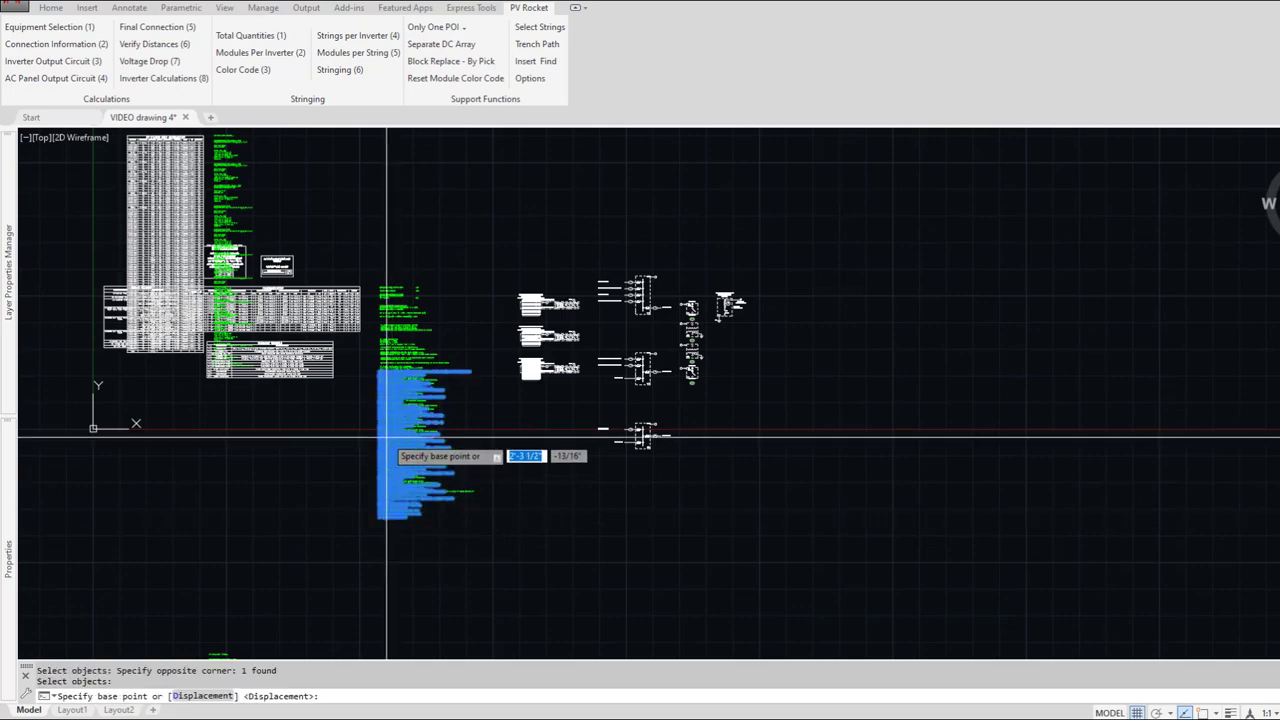
click(387, 436)
key(F8)
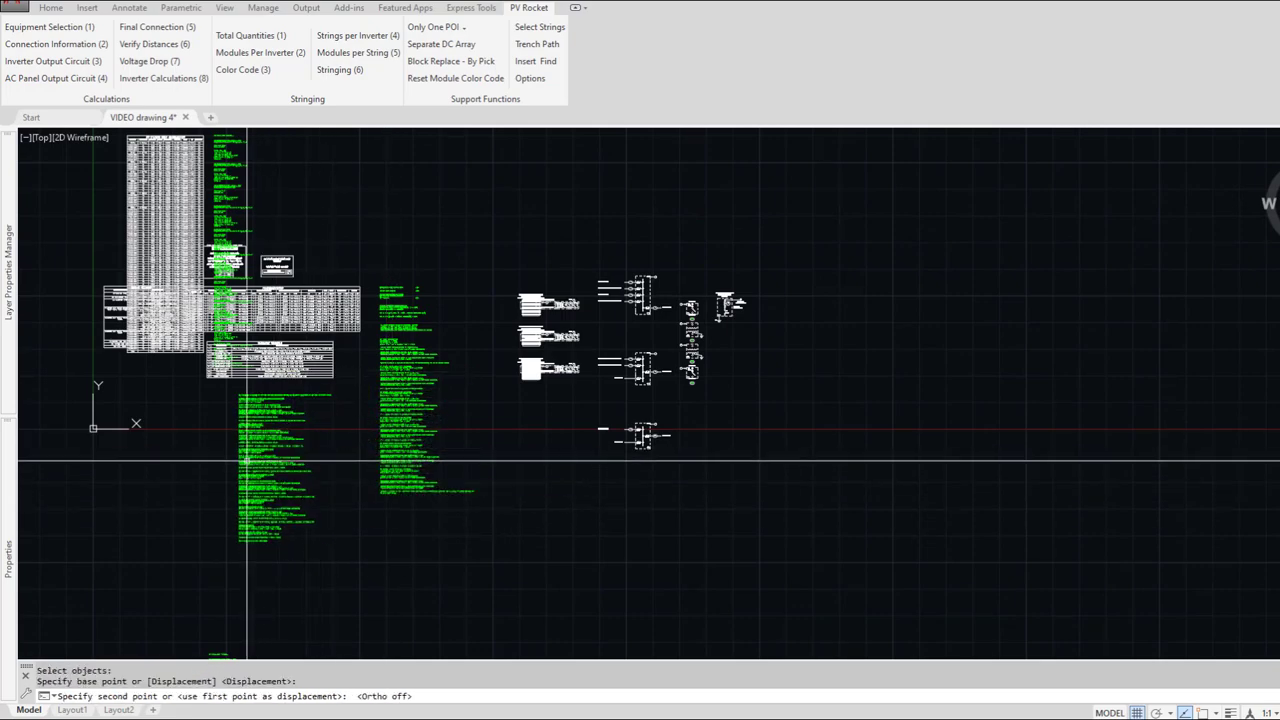
click(279, 478)
Step: Examine the AC output circuit calculations and the DC source circuit calculations for two to five parallel strings with DC-DC converters
scroll(279, 478, up, 8)
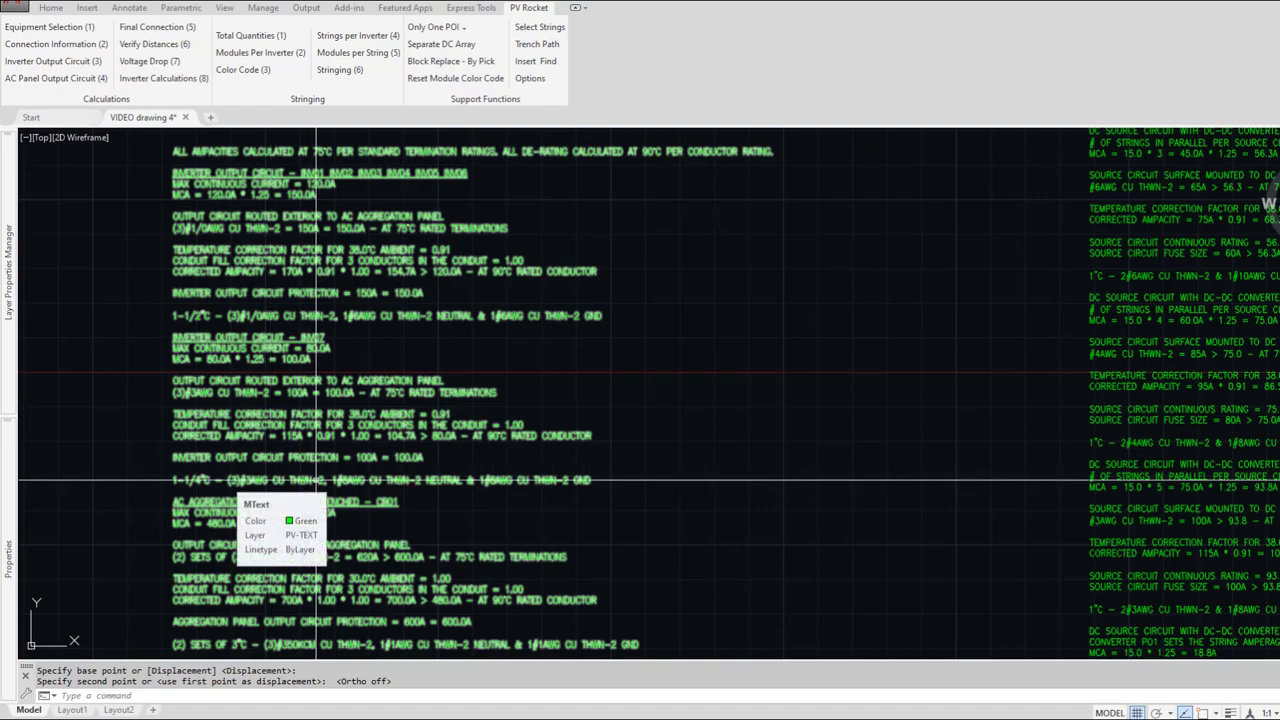
scroll(316, 480, down, 2)
middle_drag(534, 409, 472, 500)
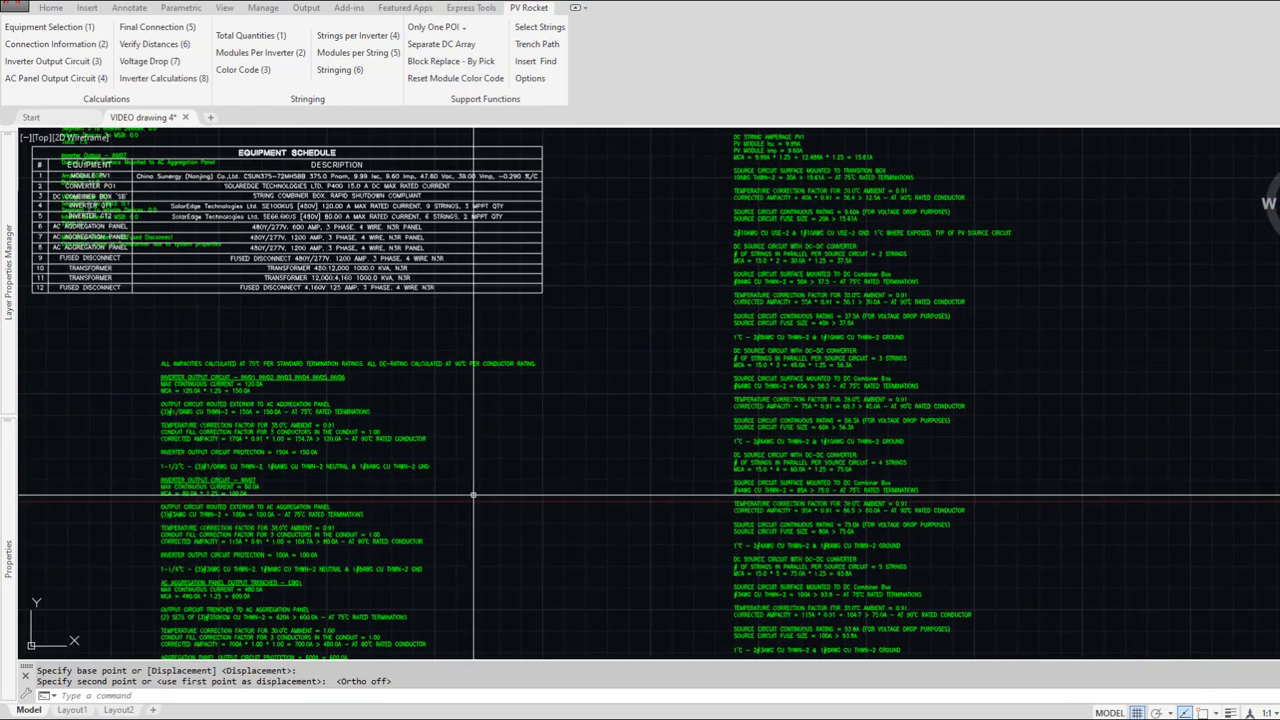
middle_drag(611, 389, 454, 473)
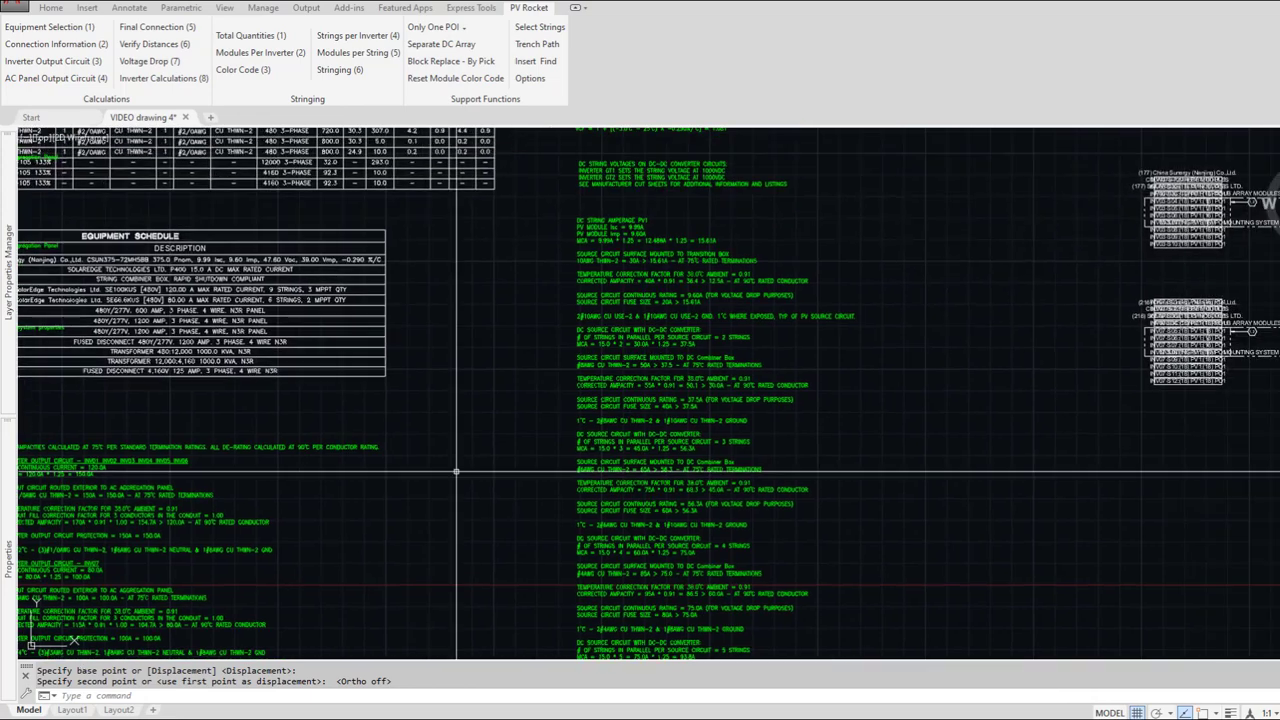
scroll(714, 318, up, 3)
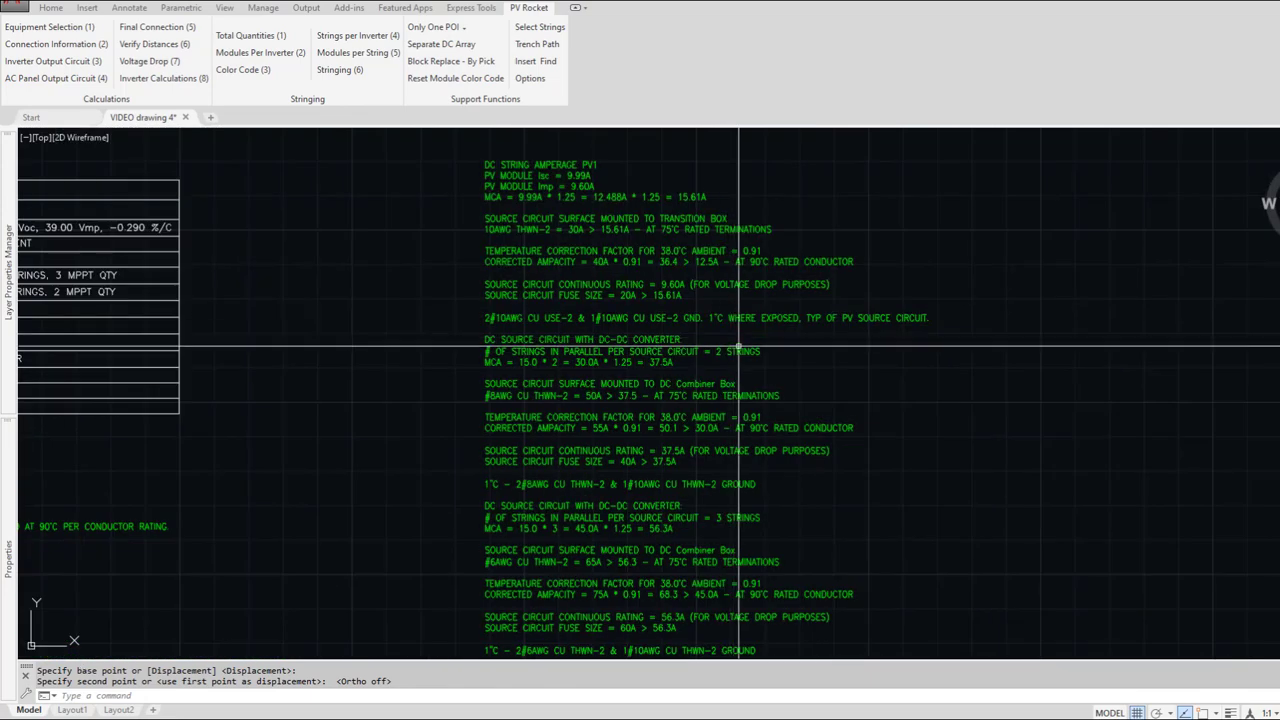
middle_drag(766, 371, 644, 354)
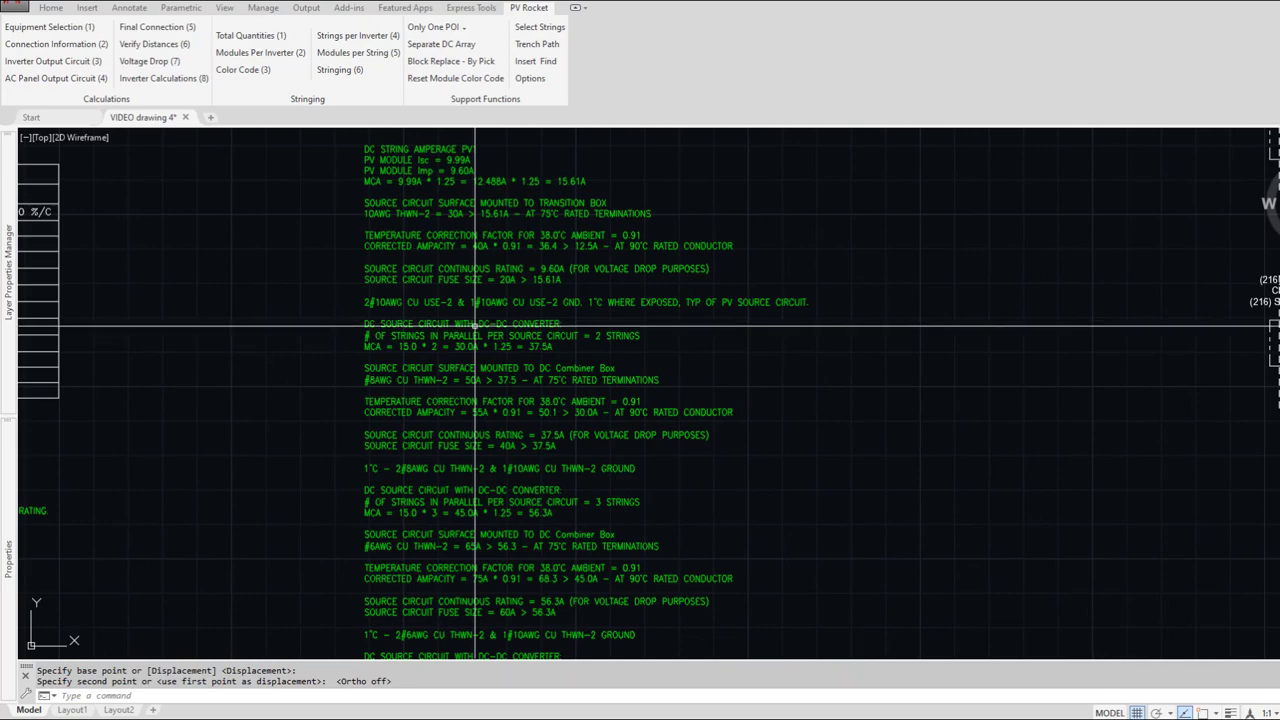
scroll(470, 330, up, 5)
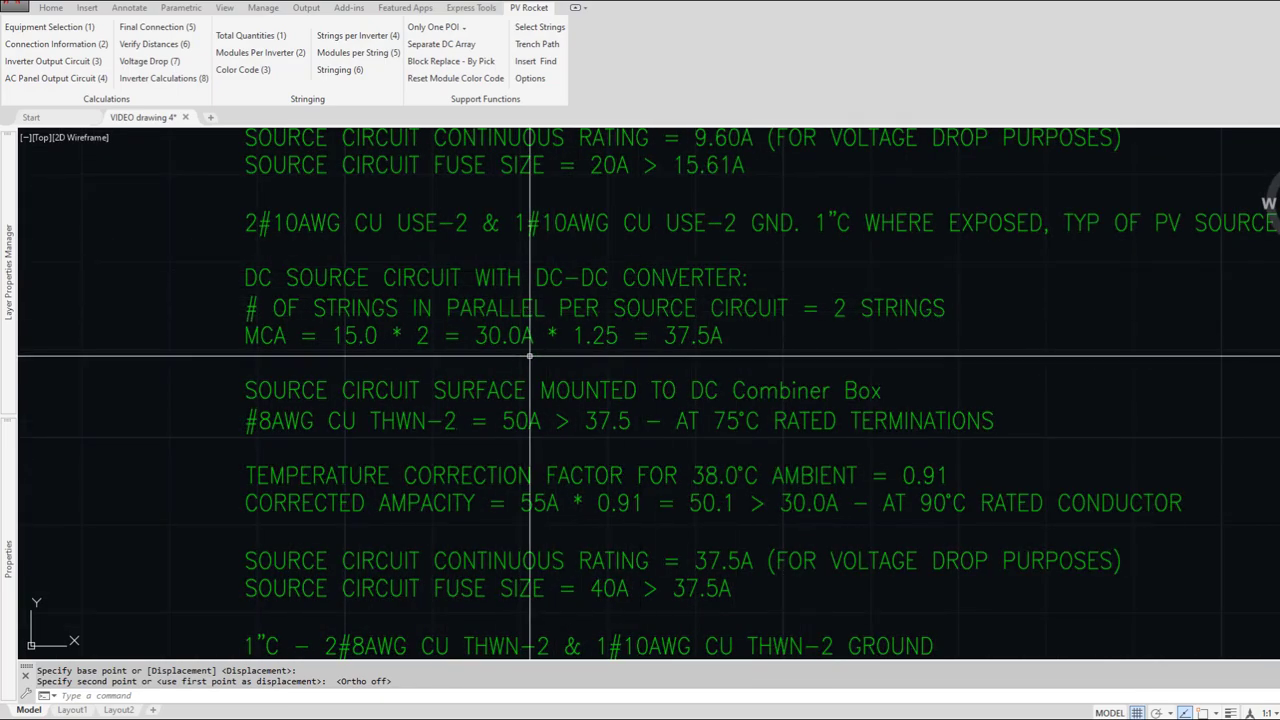
scroll(530, 355, down, 4)
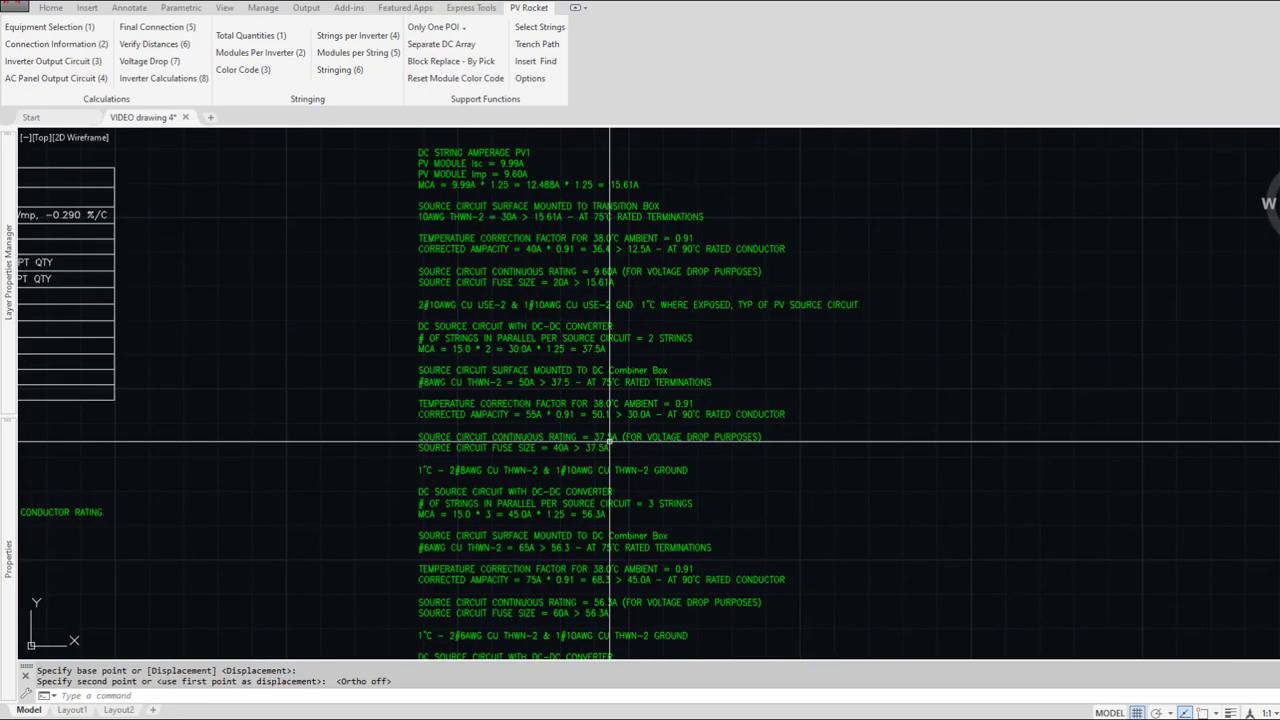
scroll(595, 258, up, 2)
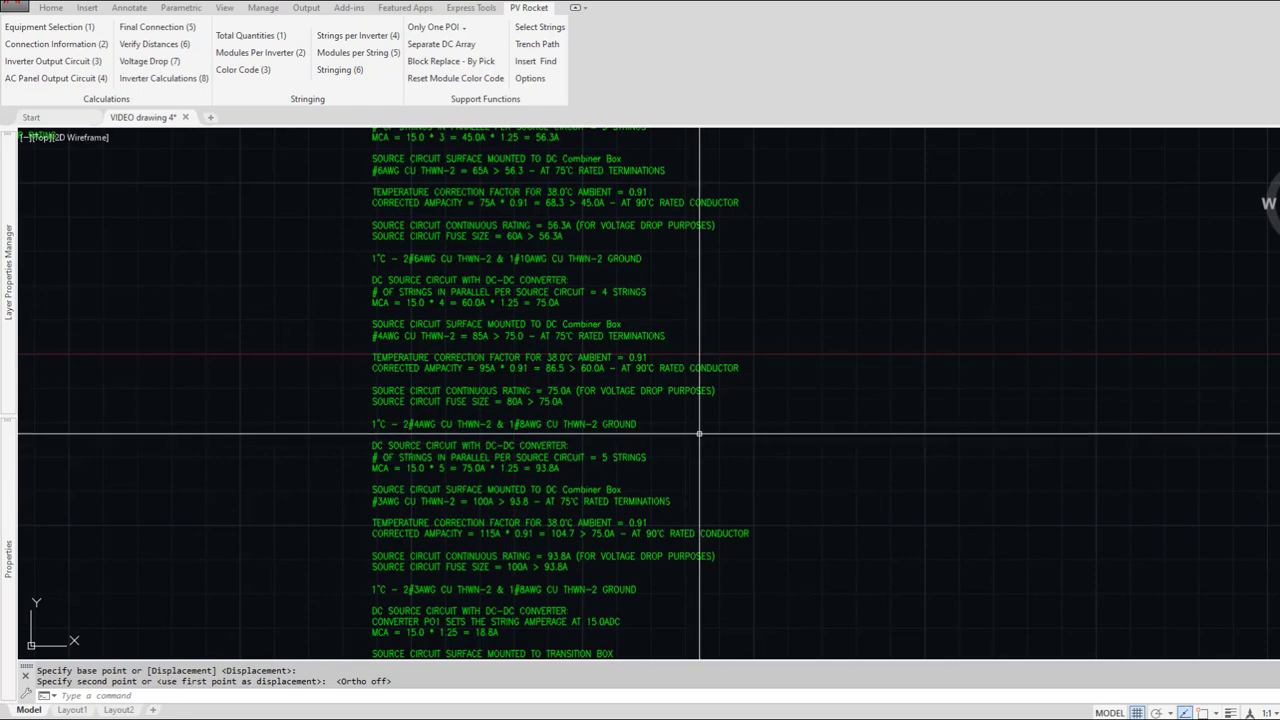
middle_drag(700, 467, 699, 311)
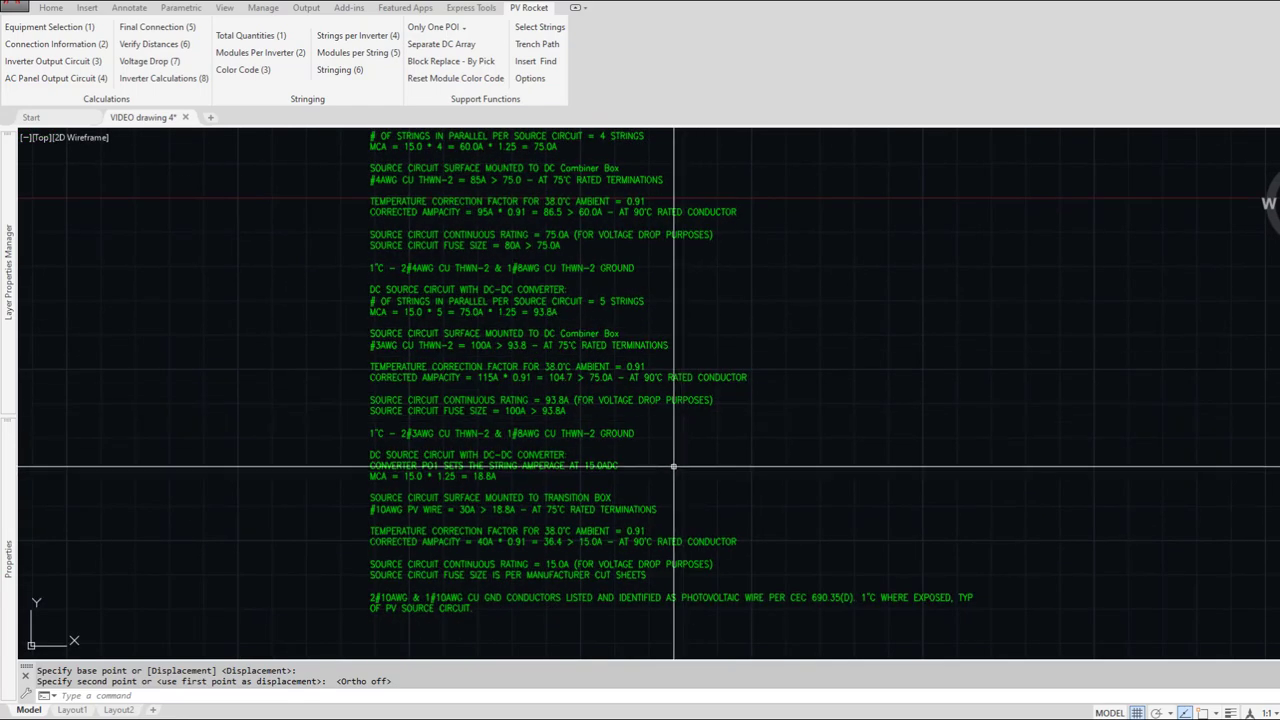
Step: Move the feeder schedule out of the overlapping tables into the clear area above the DC calculations
scroll(695, 450, down, 6)
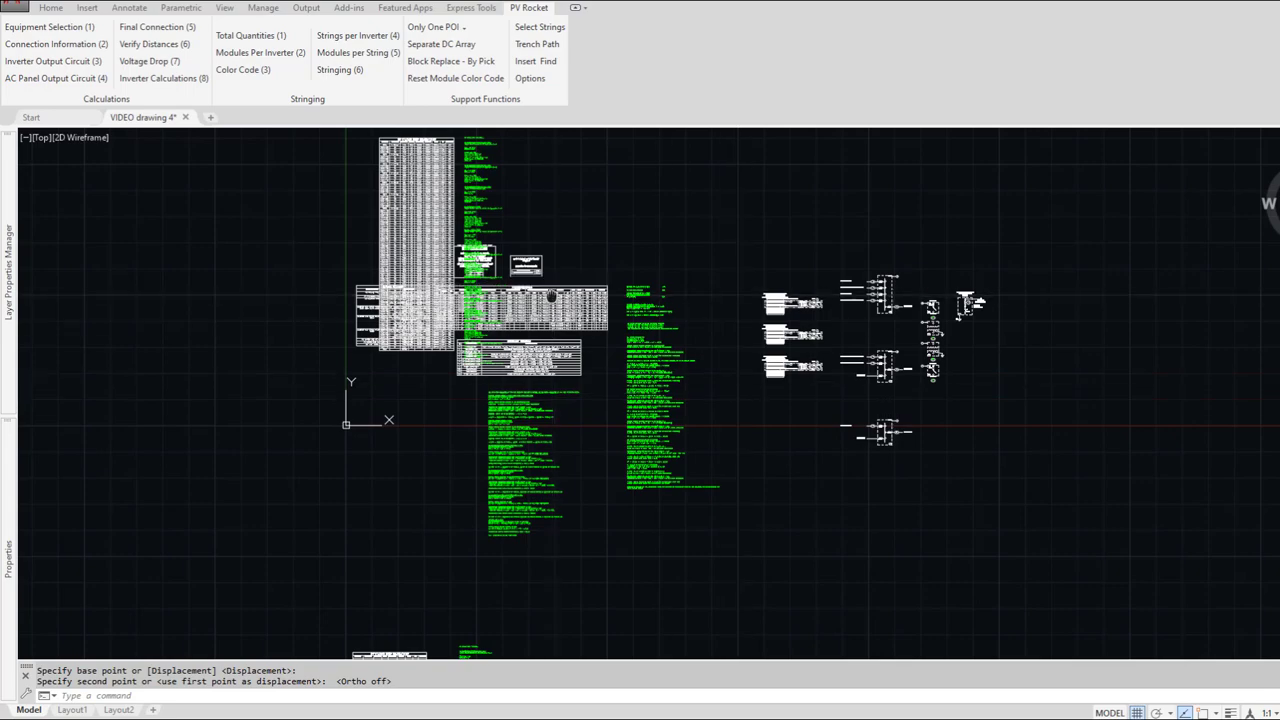
middle_drag(552, 299, 509, 332)
click(514, 338)
key(Return)
click(497, 346)
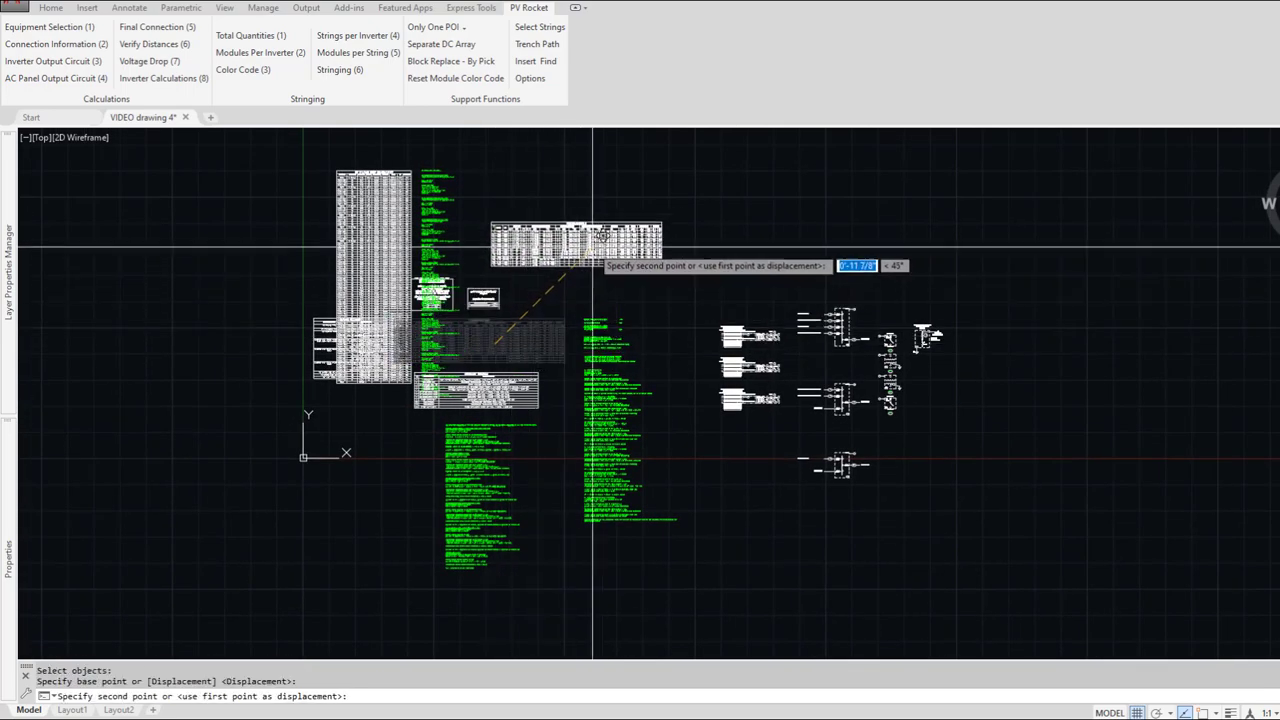
click(611, 239)
Step: Examine the feeder schedule's conduits, conductors and voltage drops, and the conductor sizing in the DC source circuit calculations
scroll(562, 229, up, 6)
scroll(562, 230, up, 2)
middle_drag(595, 250, 520, 300)
click(469, 393)
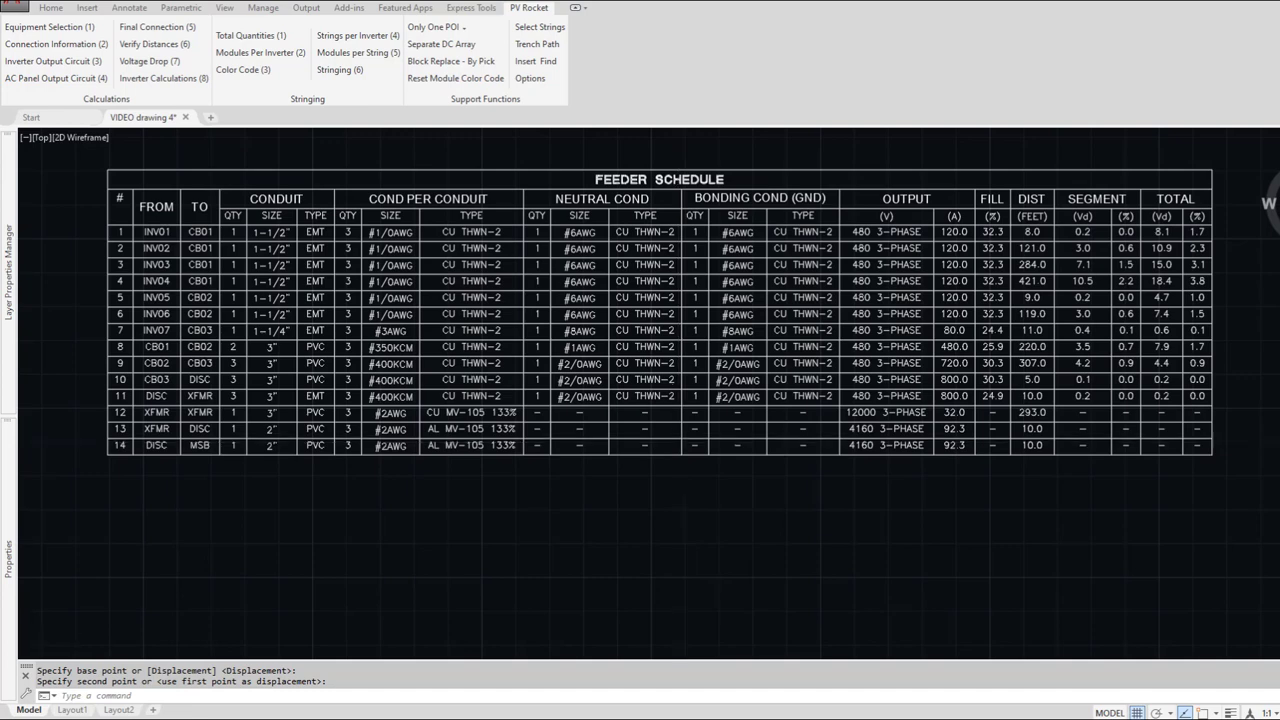
scroll(805, 470, down, 5)
scroll(792, 505, down, 1)
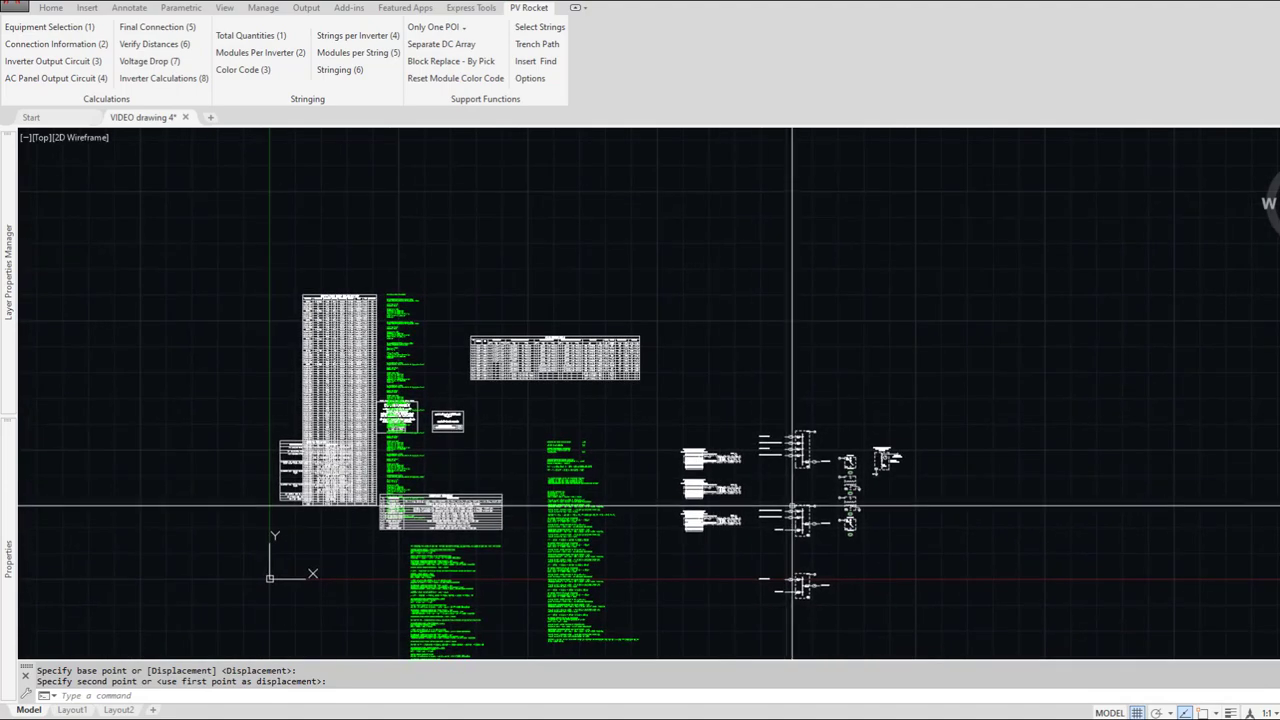
scroll(568, 549, up, 10)
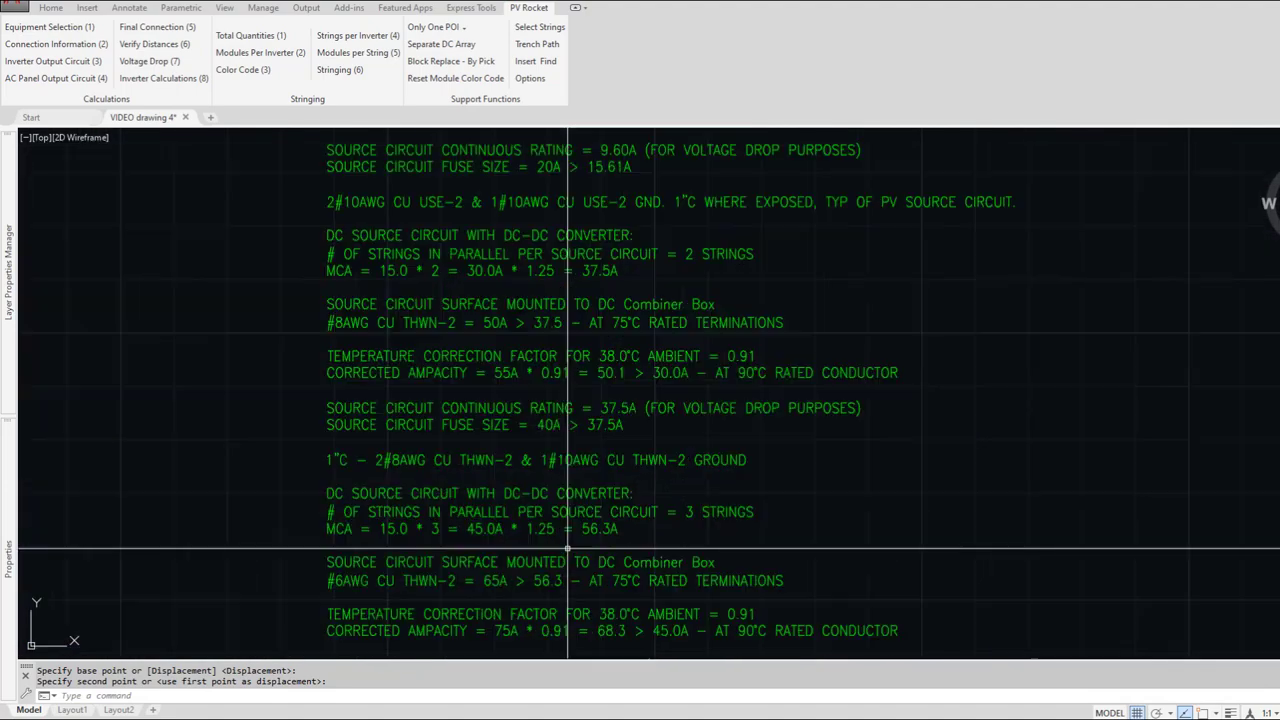
scroll(567, 549, down, 5)
scroll(296, 291, down, 4)
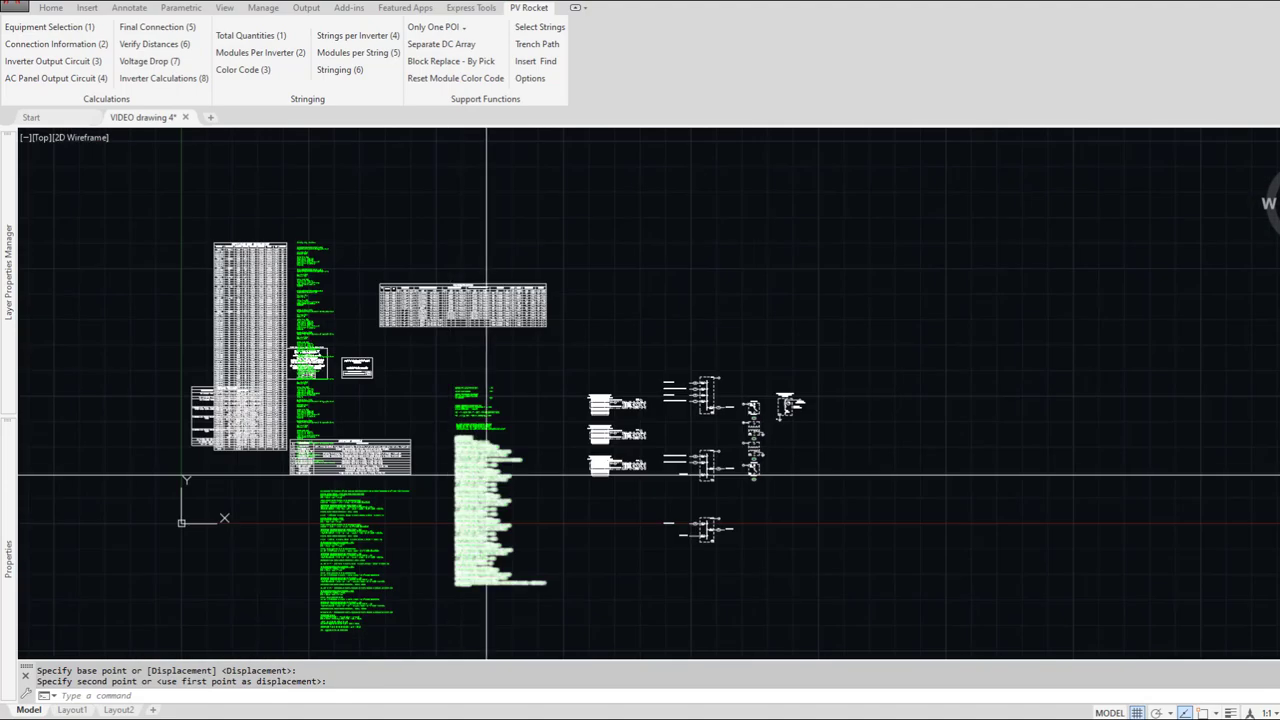
Step: Examine the combiner box and string wire sizes in the DC voltage drop table against the DC source circuit calculations
scroll(240, 290, up, 8)
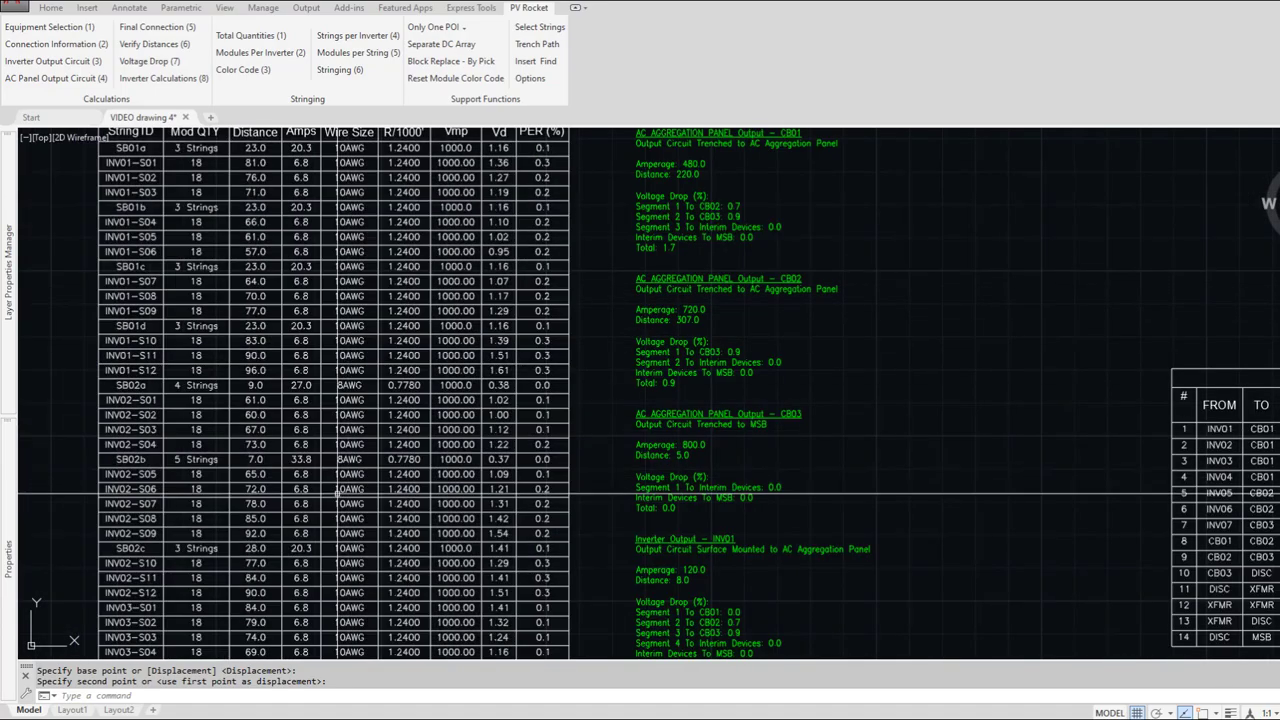
middle_drag(338, 493, 330, 371)
scroll(330, 371, down, 3)
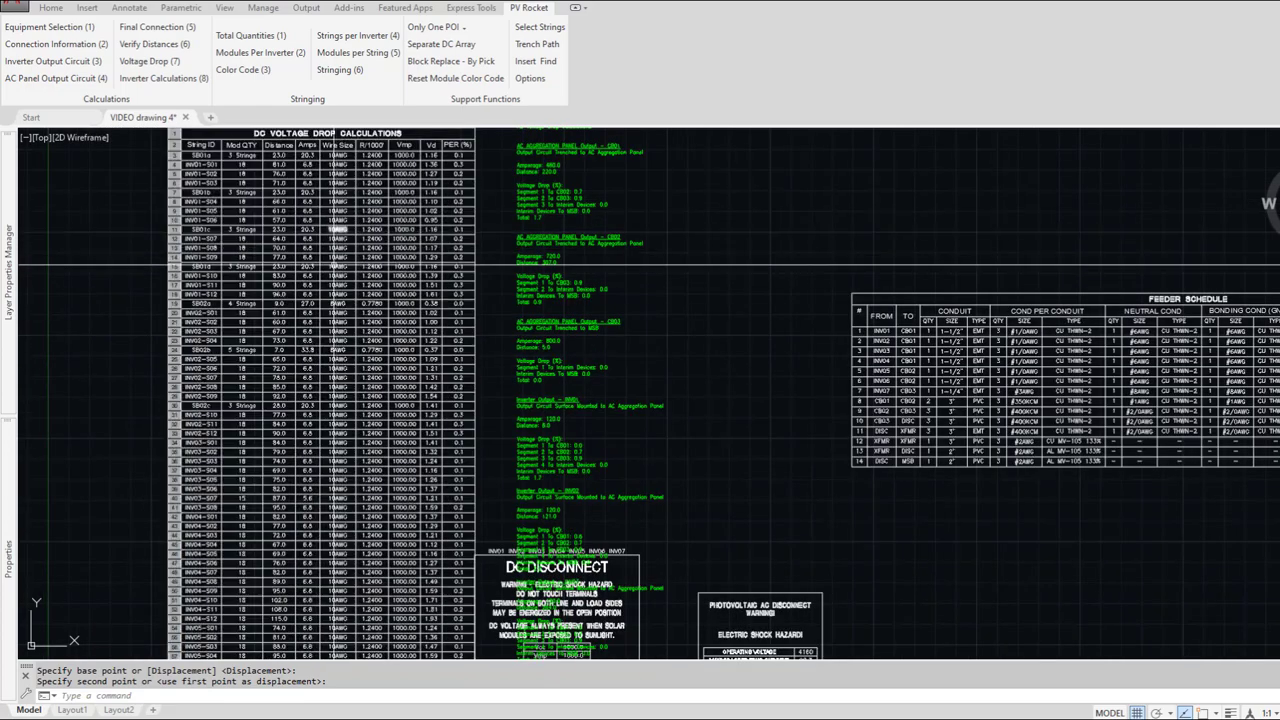
scroll(290, 462, up, 2)
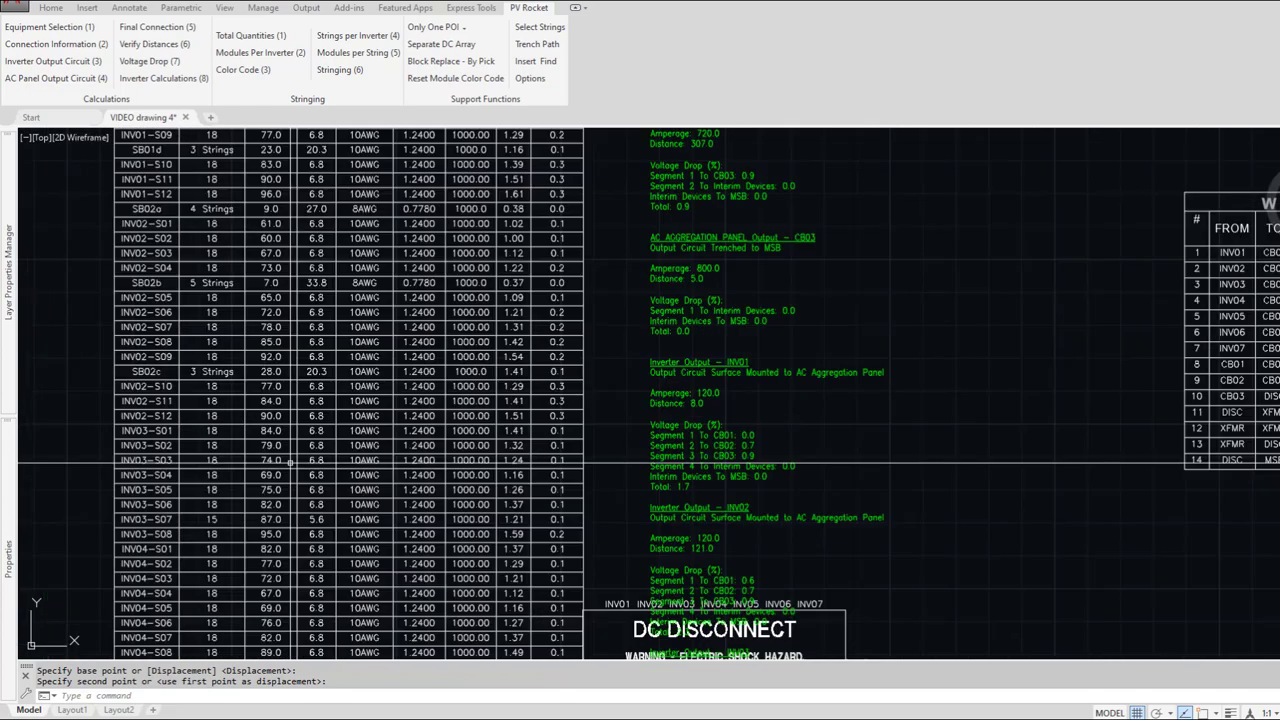
scroll(303, 462, down, 2)
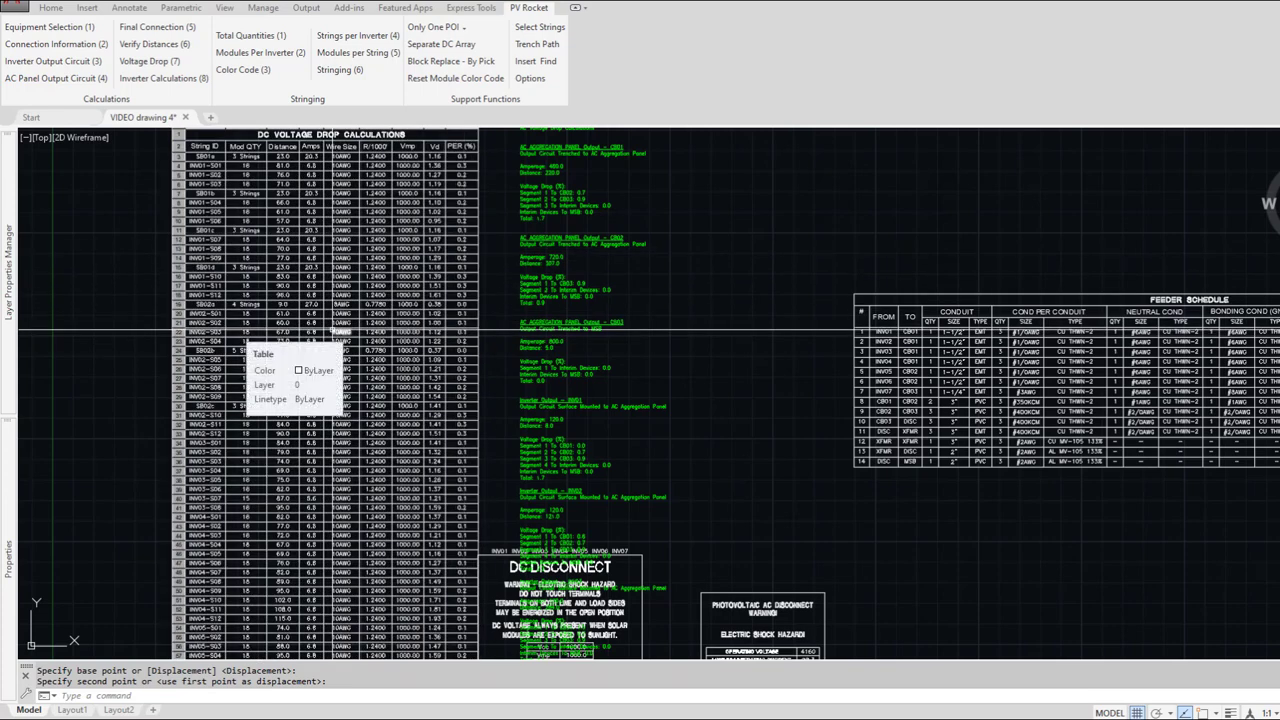
scroll(340, 330, down, 5)
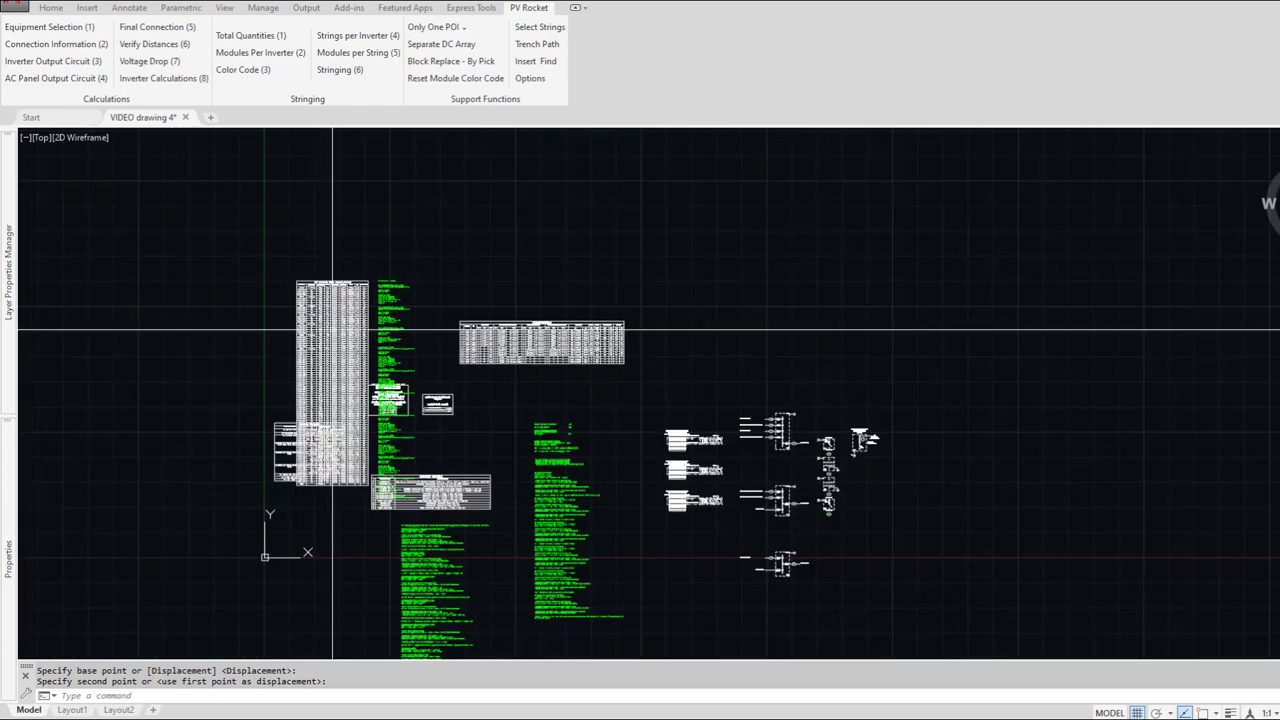
scroll(543, 497, up, 8)
scroll(567, 527, up, 2)
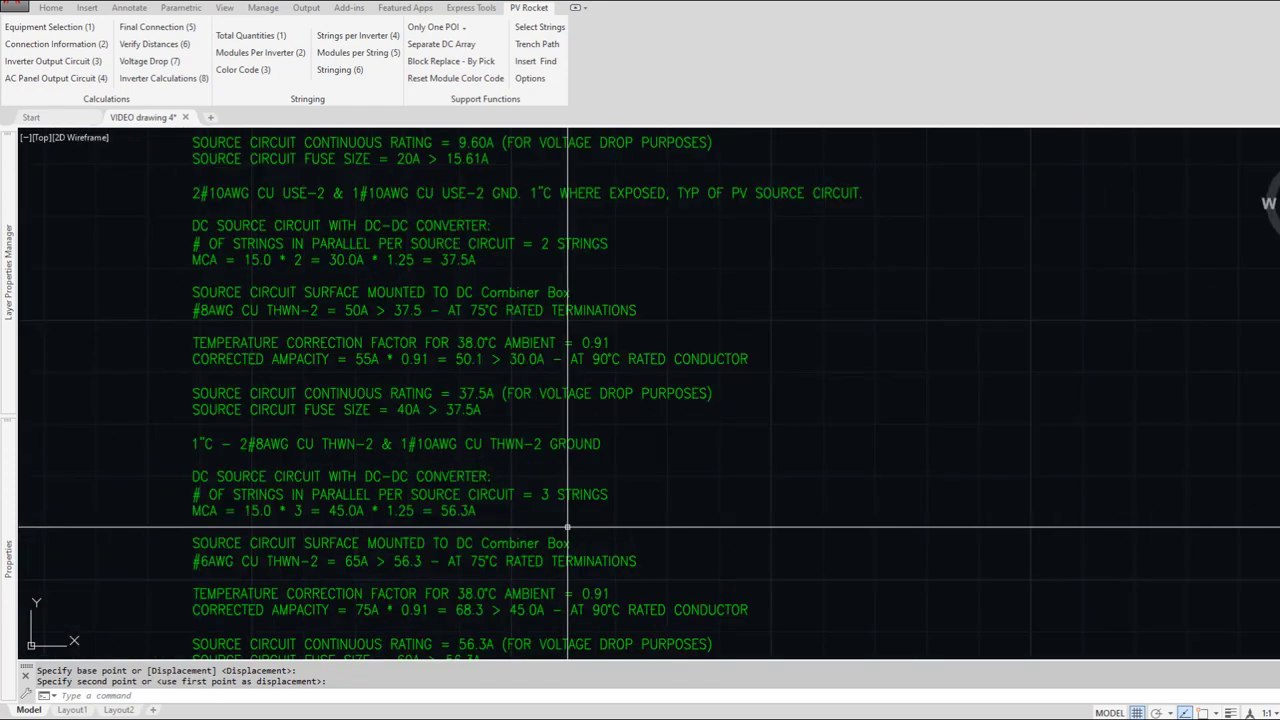
scroll(567, 527, down, 5)
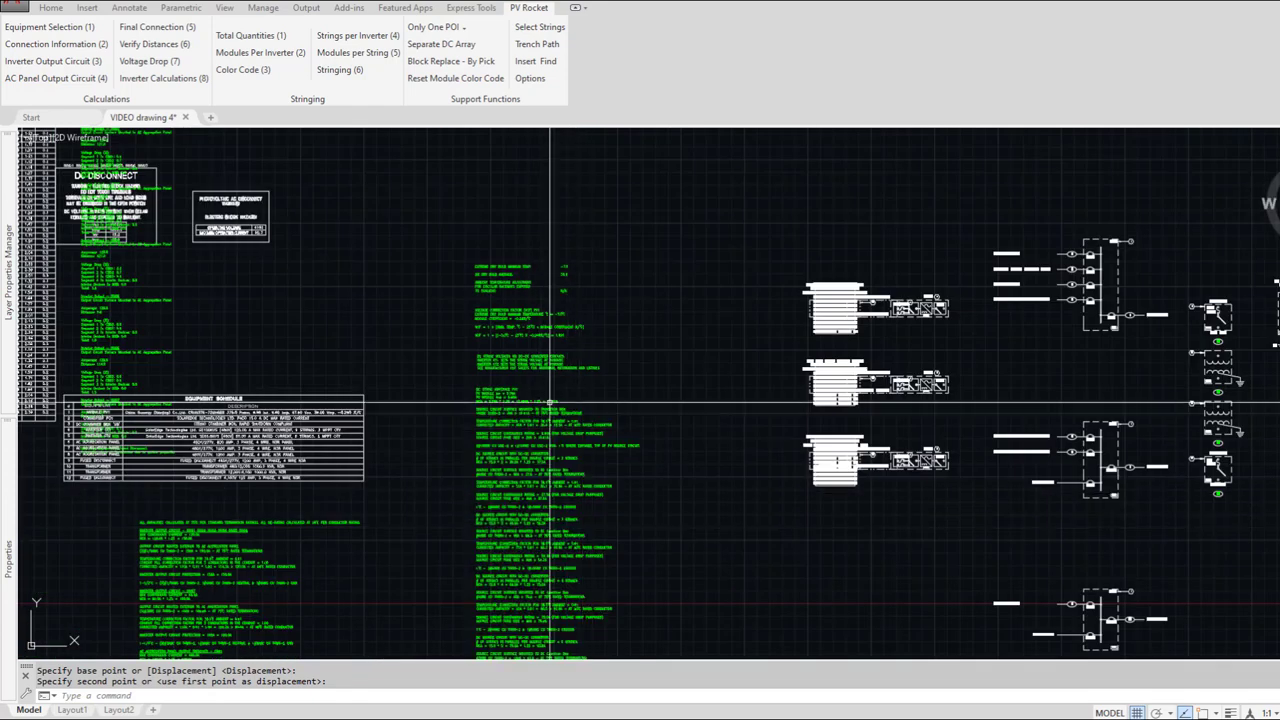
Step: Move the INV07 module and converter string block in the one-line diagram away from its sub array modules block and inverter
middle_drag(702, 472, 470, 493)
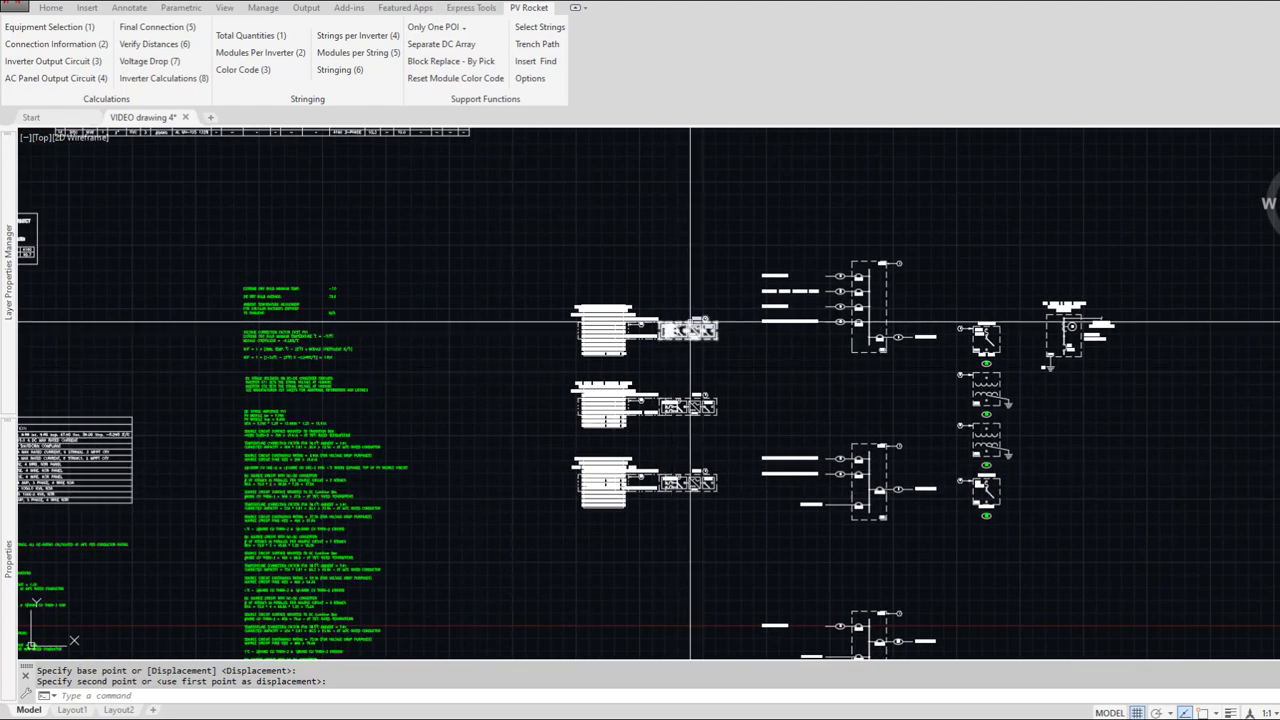
scroll(690, 322, up, 5)
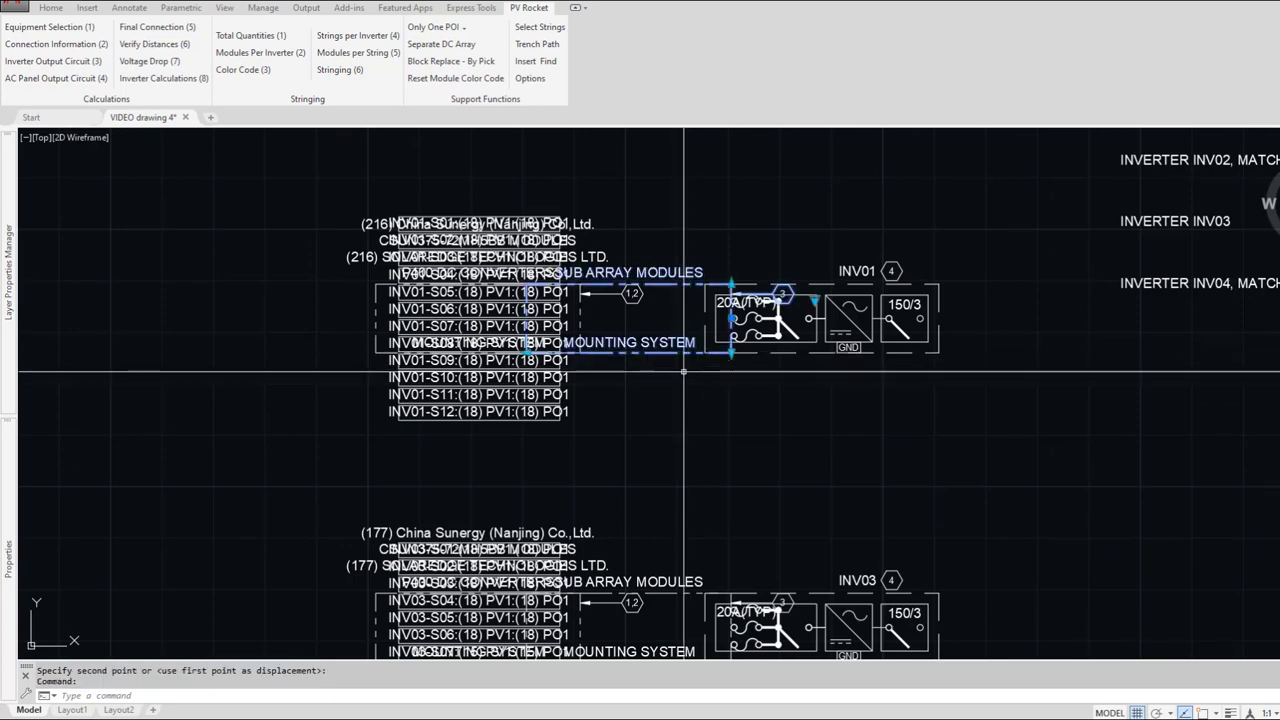
scroll(684, 371, down, 3)
scroll(671, 492, up, 3)
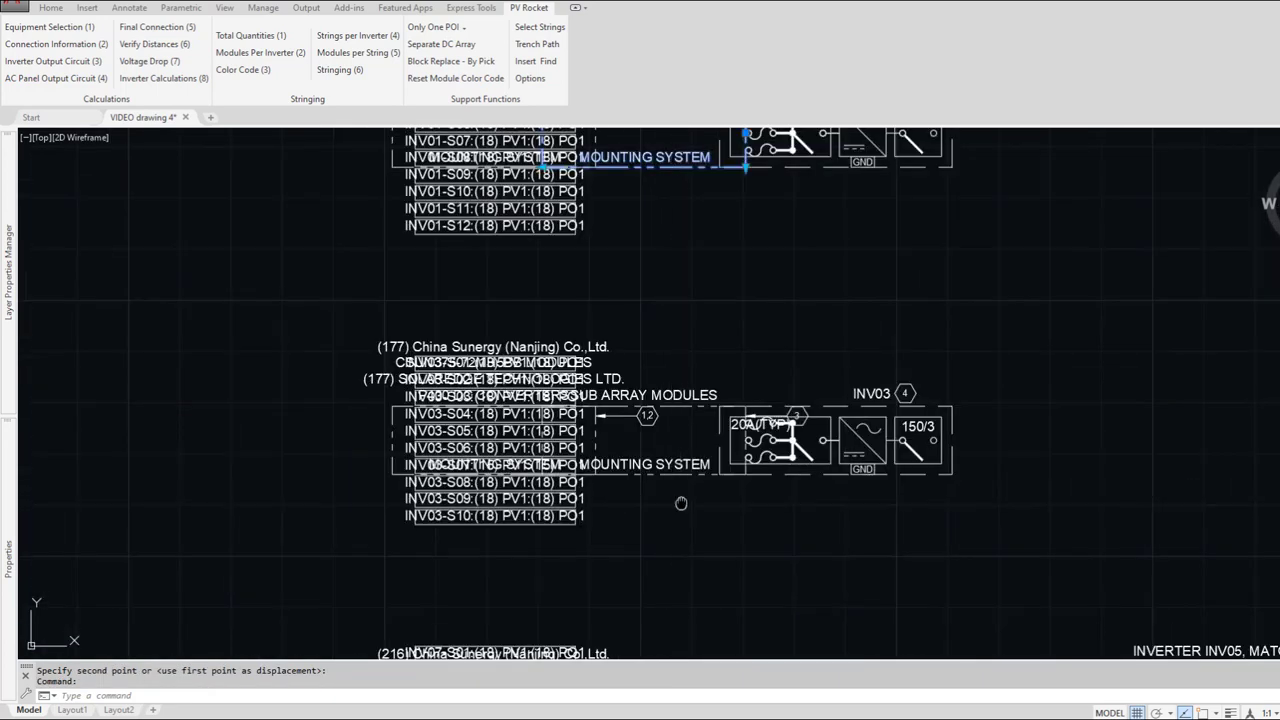
middle_drag(681, 503, 646, 252)
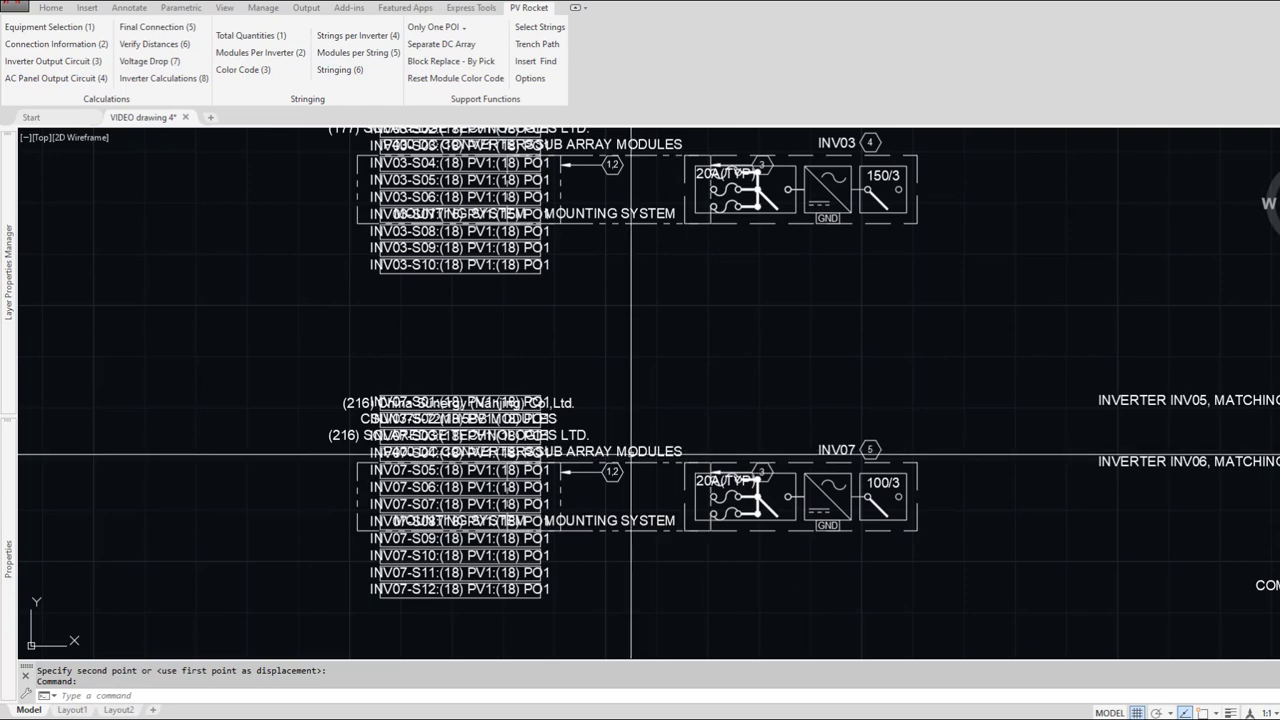
click(519, 520)
text(m)
key(space)
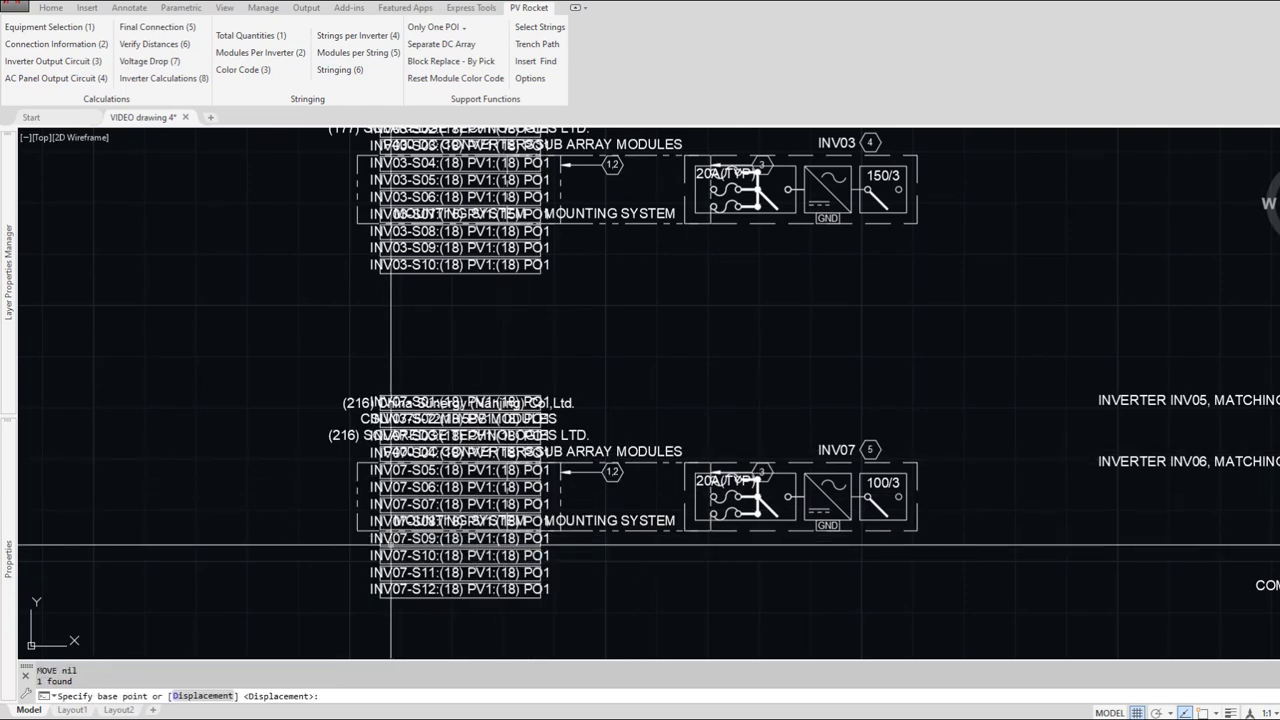
text(m)
key(space)
click(388, 547)
key(space)
click(403, 564)
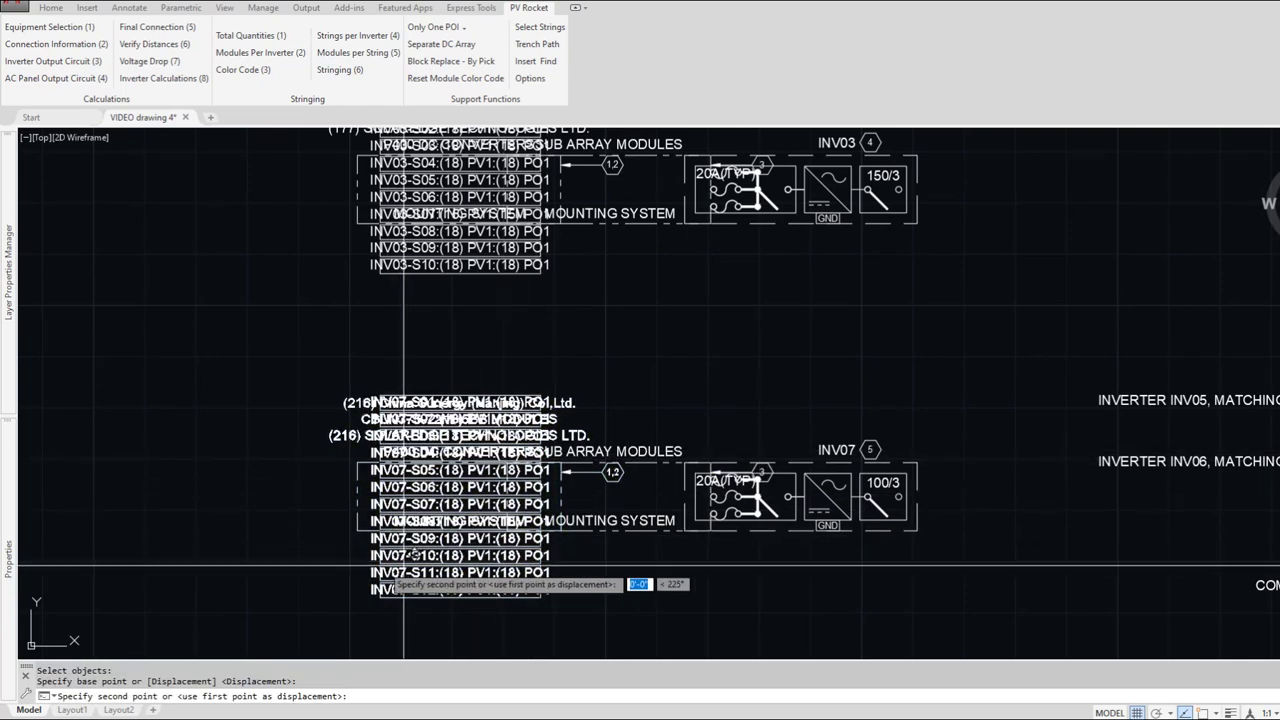
click(217, 563)
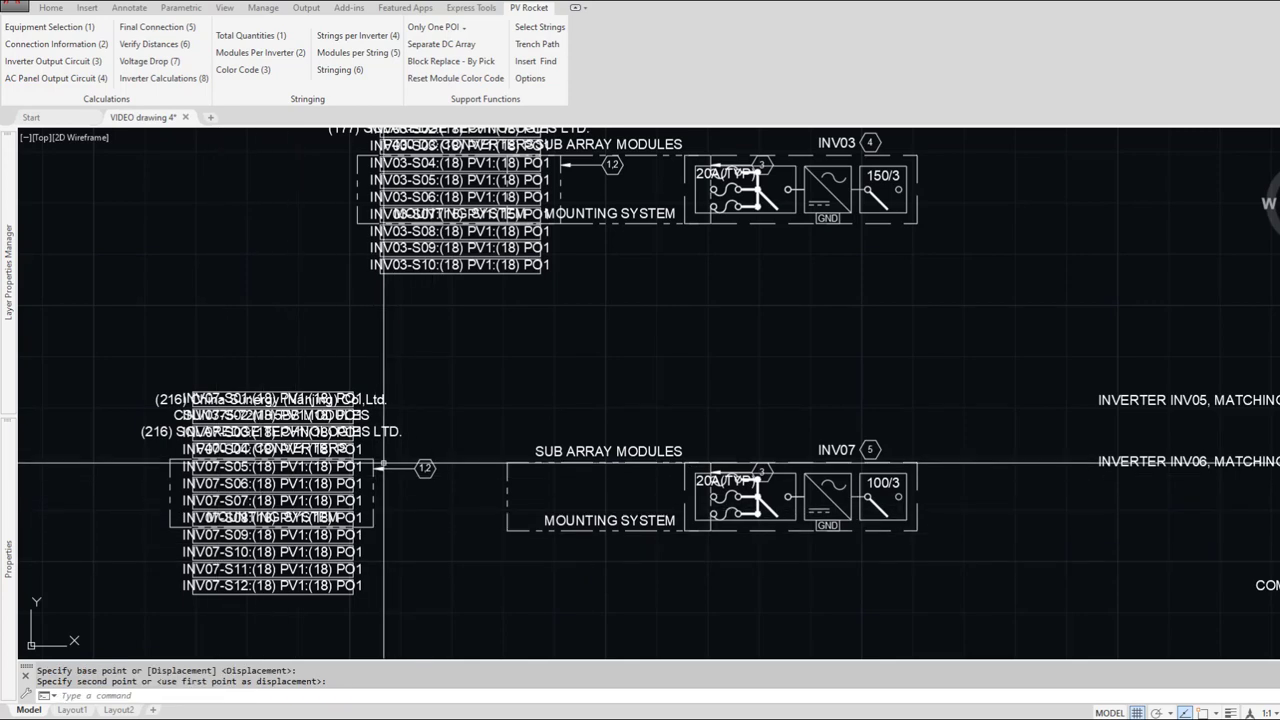
Step: Stretch the INV07 module block's outline up and down until it encloses all twelve strings, clearing the headings and mounting system label
click(367, 459)
click(372, 460)
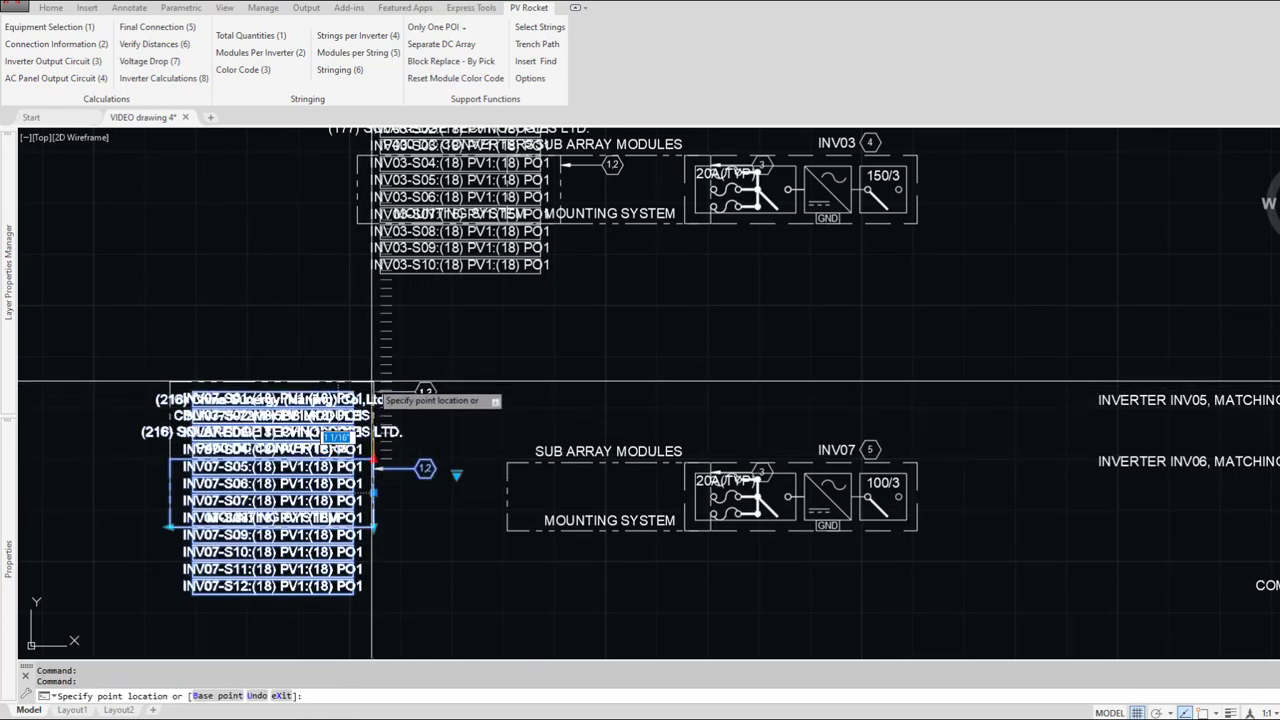
click(370, 458)
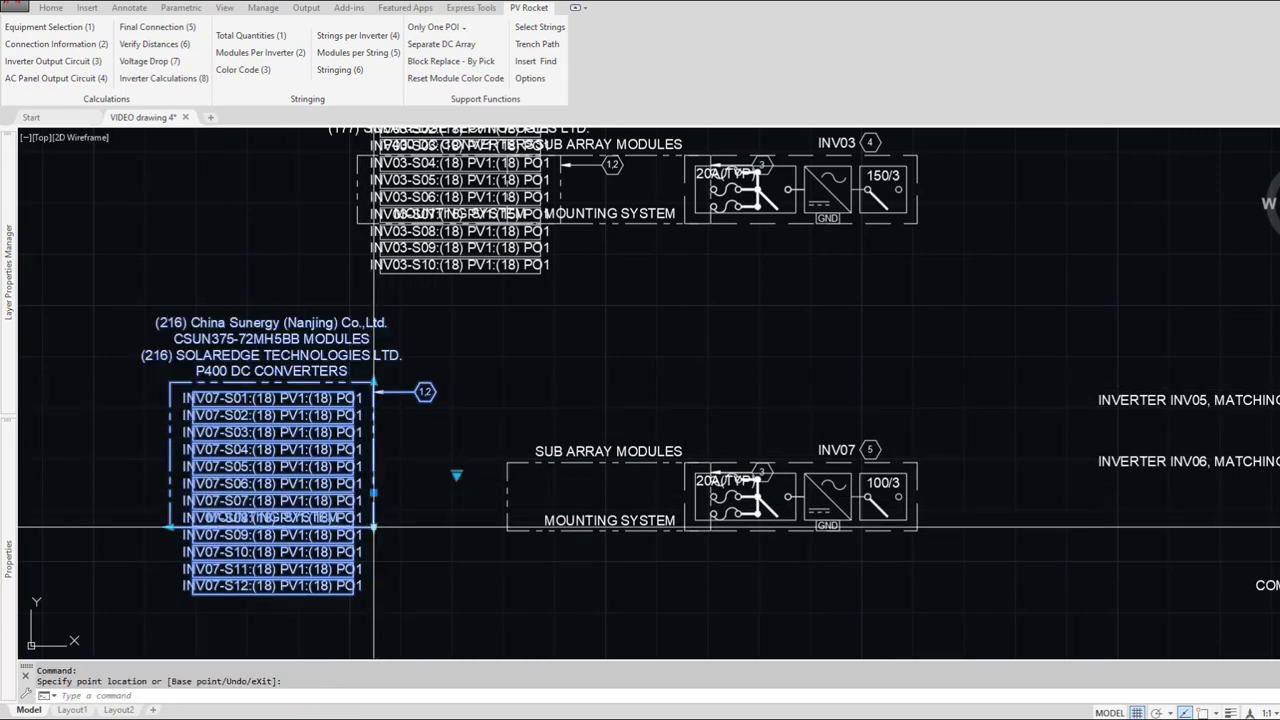
click(372, 527)
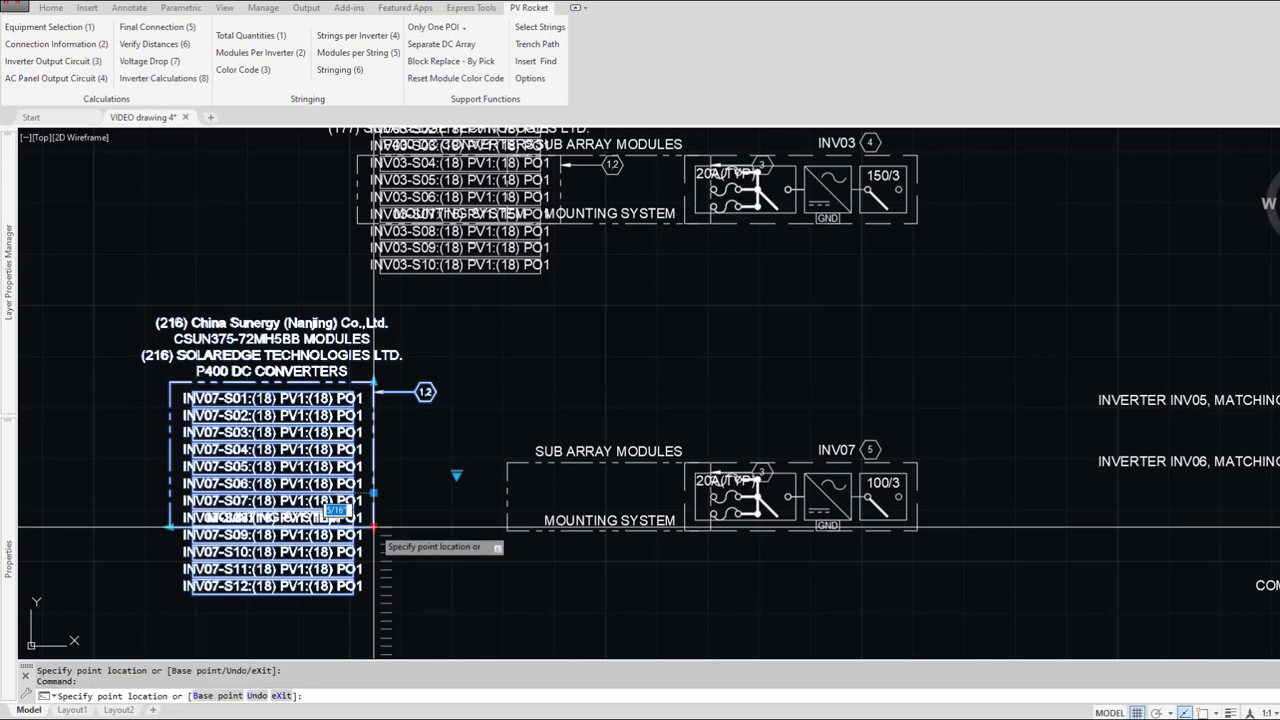
click(372, 620)
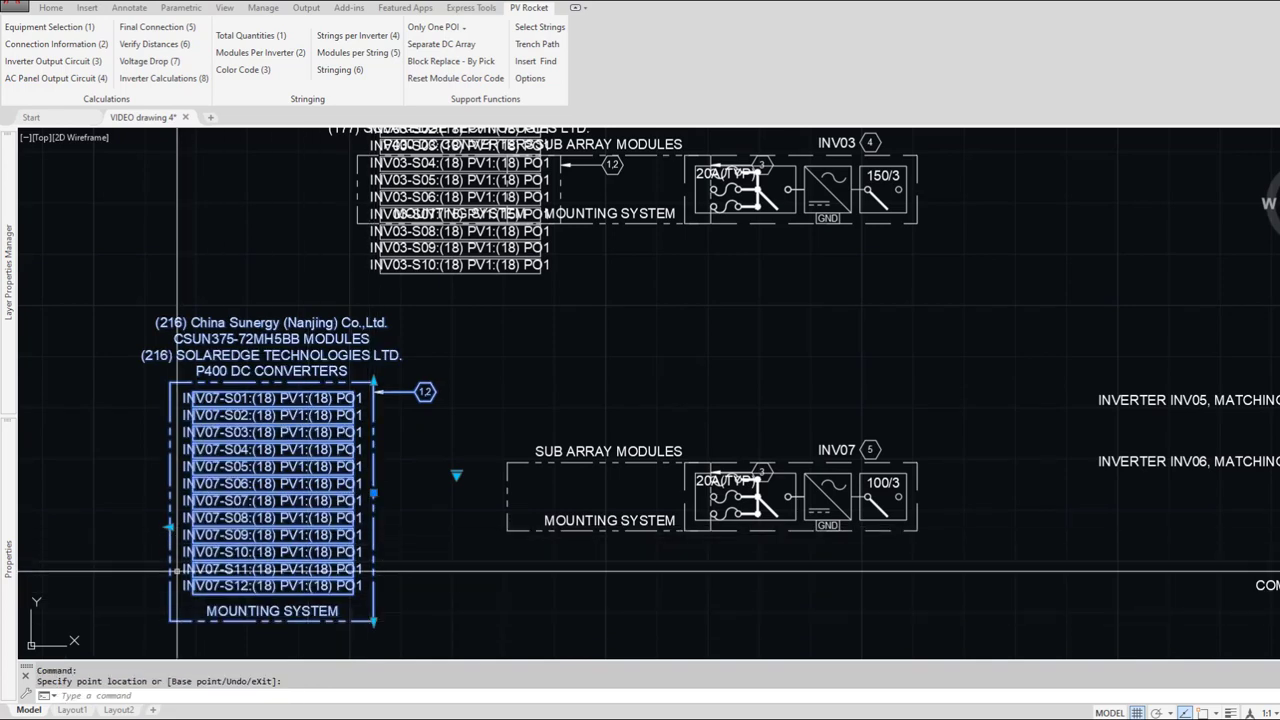
Step: Widen the INV07 string boxes to fit their labels, and raise the block's upper outline and headings slightly
scroll(178, 572, up, 4)
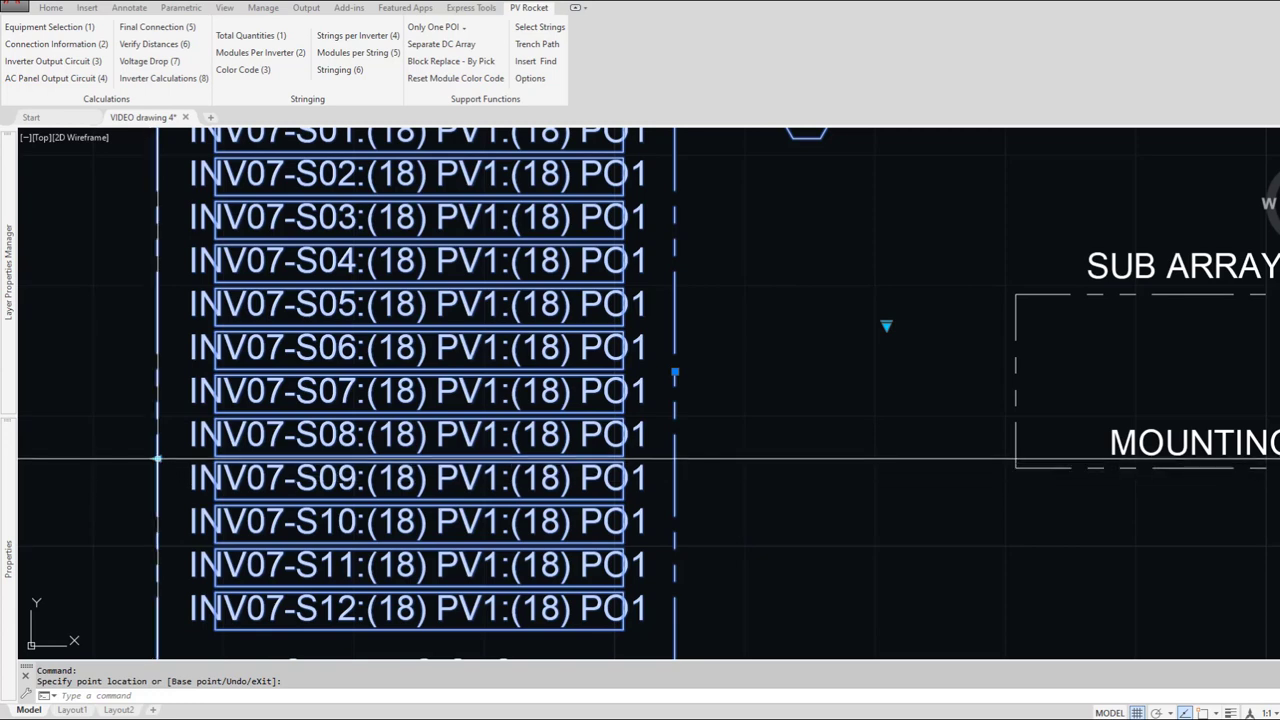
click(157, 459)
click(157, 459)
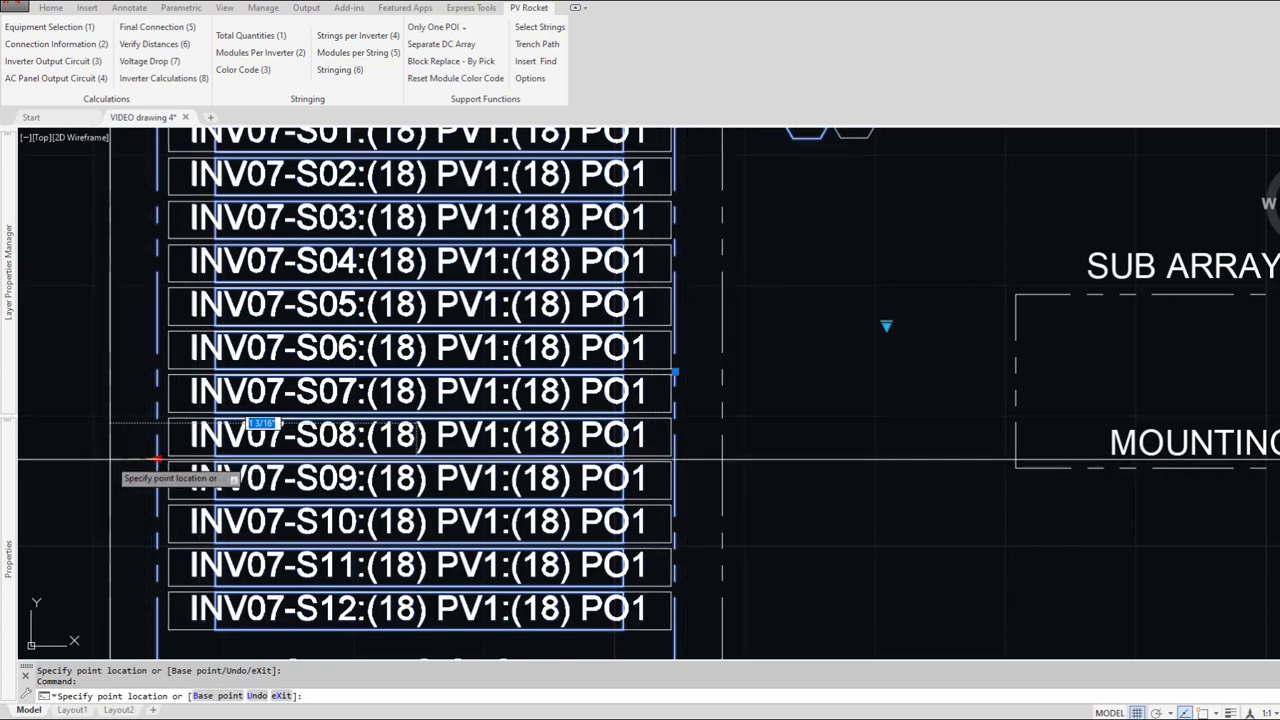
click(110, 459)
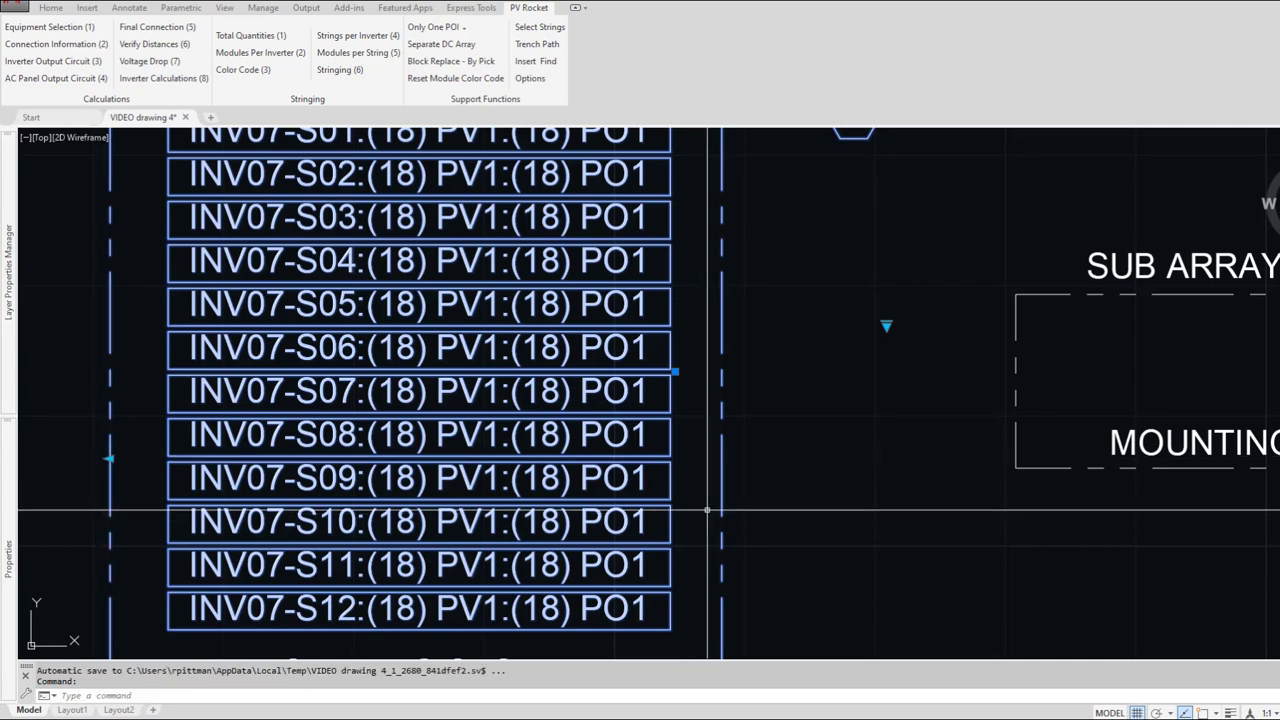
key(Escape)
scroll(707, 510, down, 2)
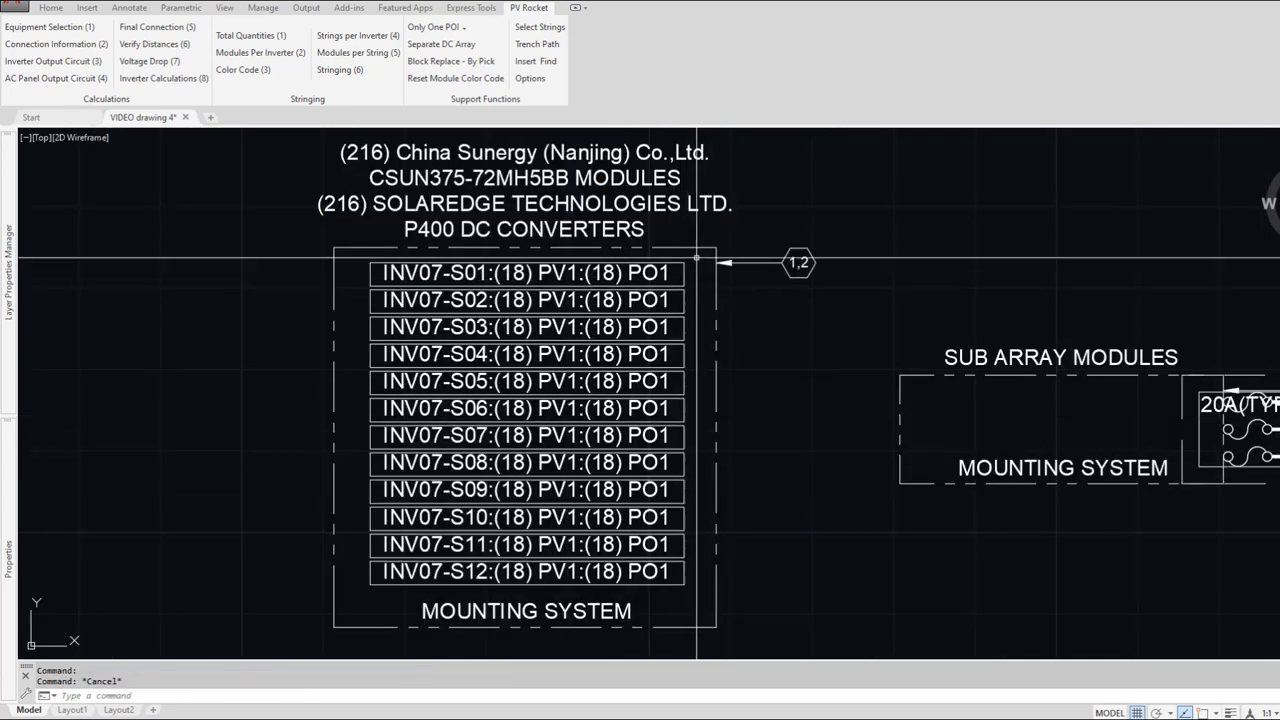
click(700, 246)
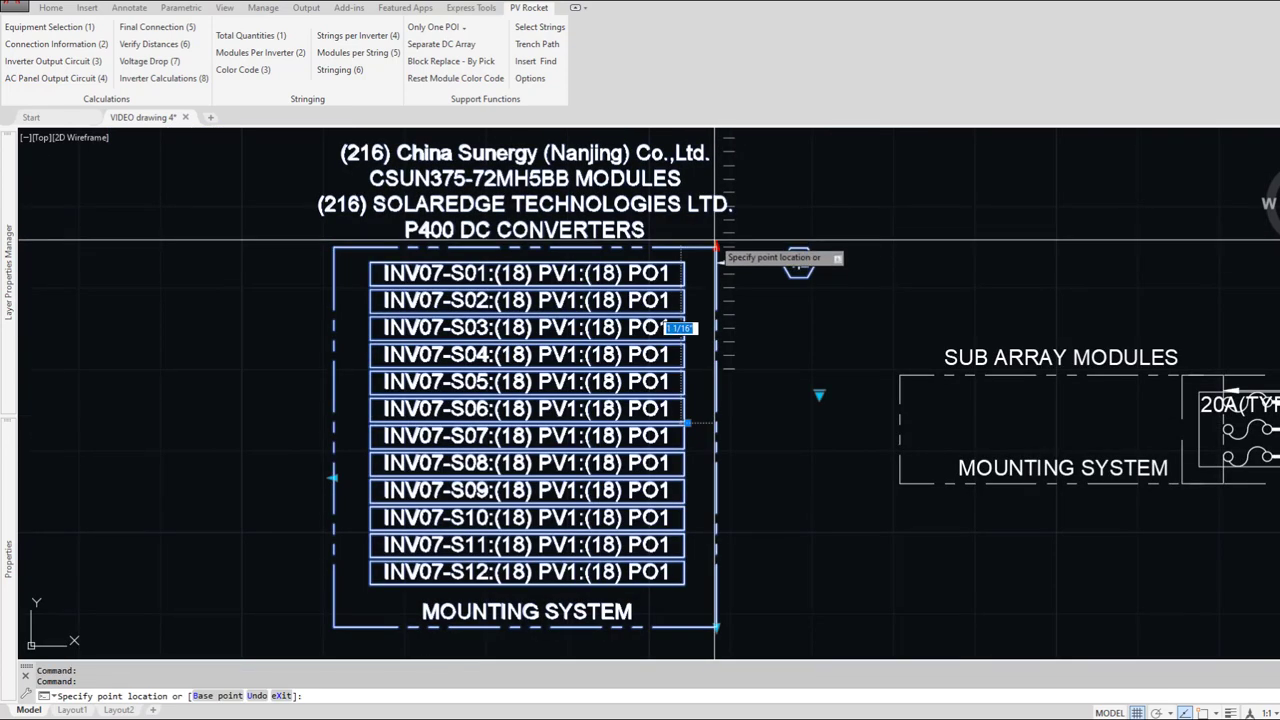
click(716, 246)
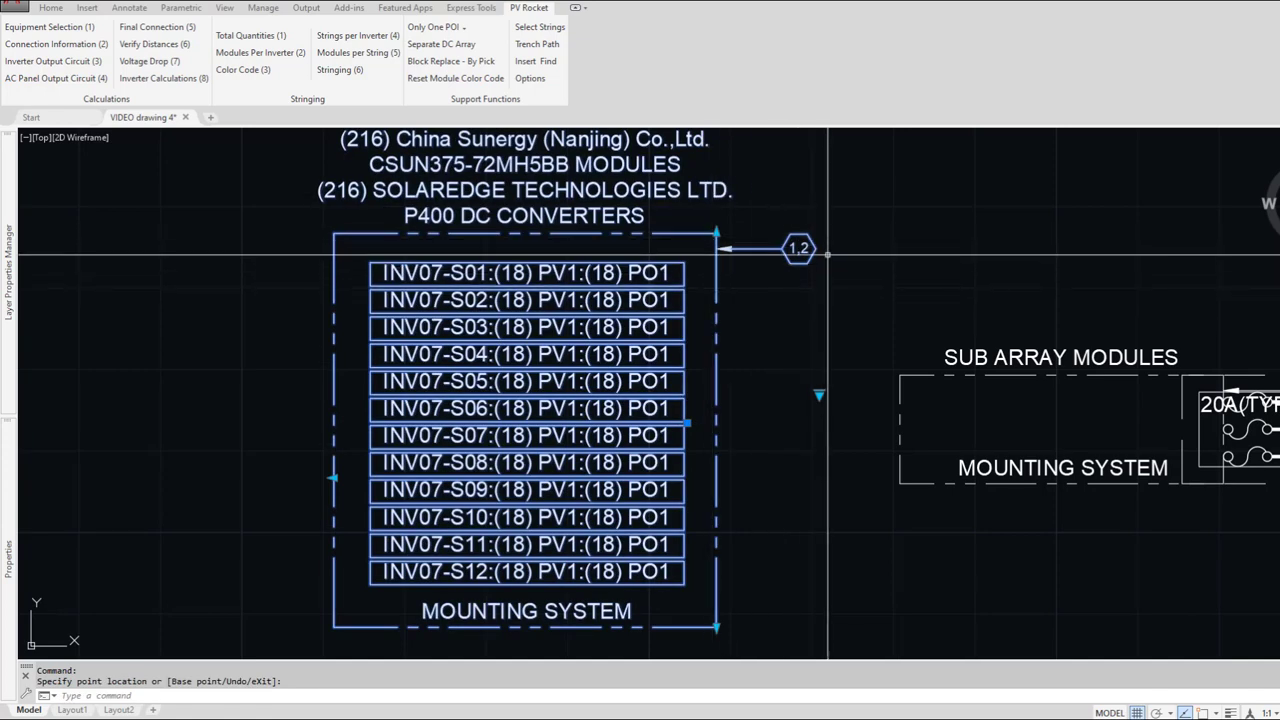
key(Escape)
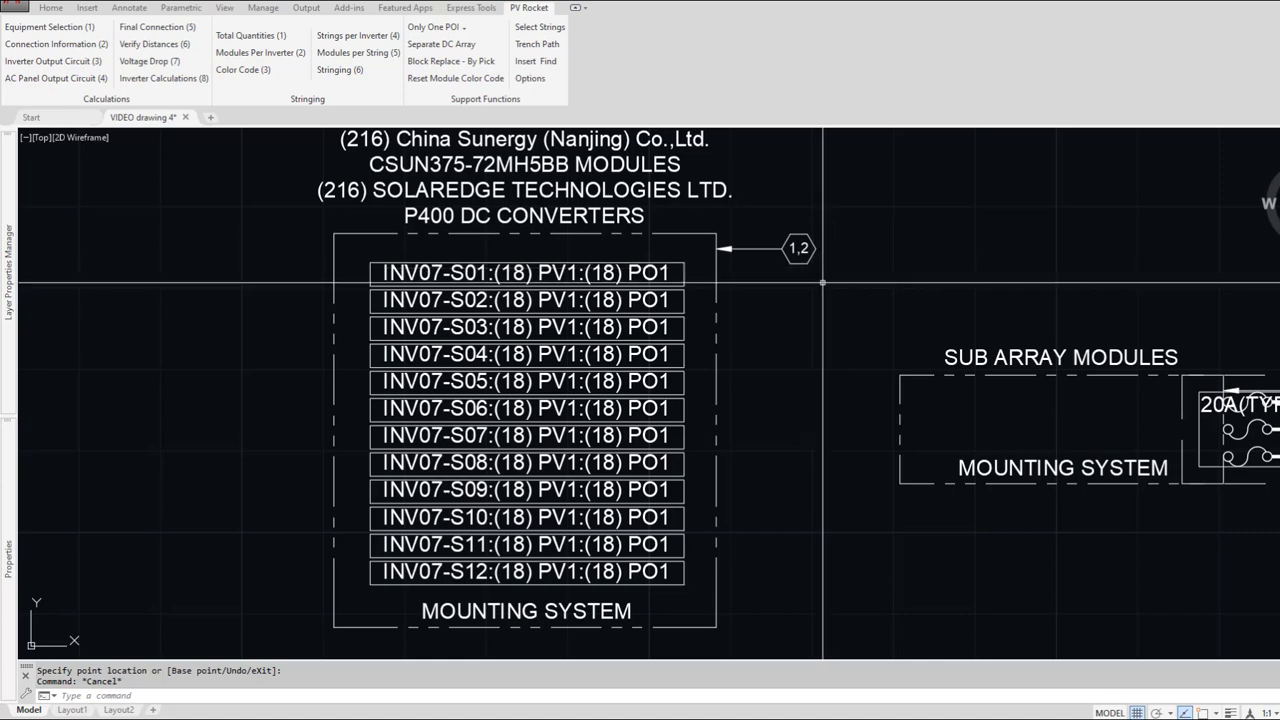
Step: Erase the sub array modules block beside the INV07 inverter
middle_drag(849, 369, 574, 352)
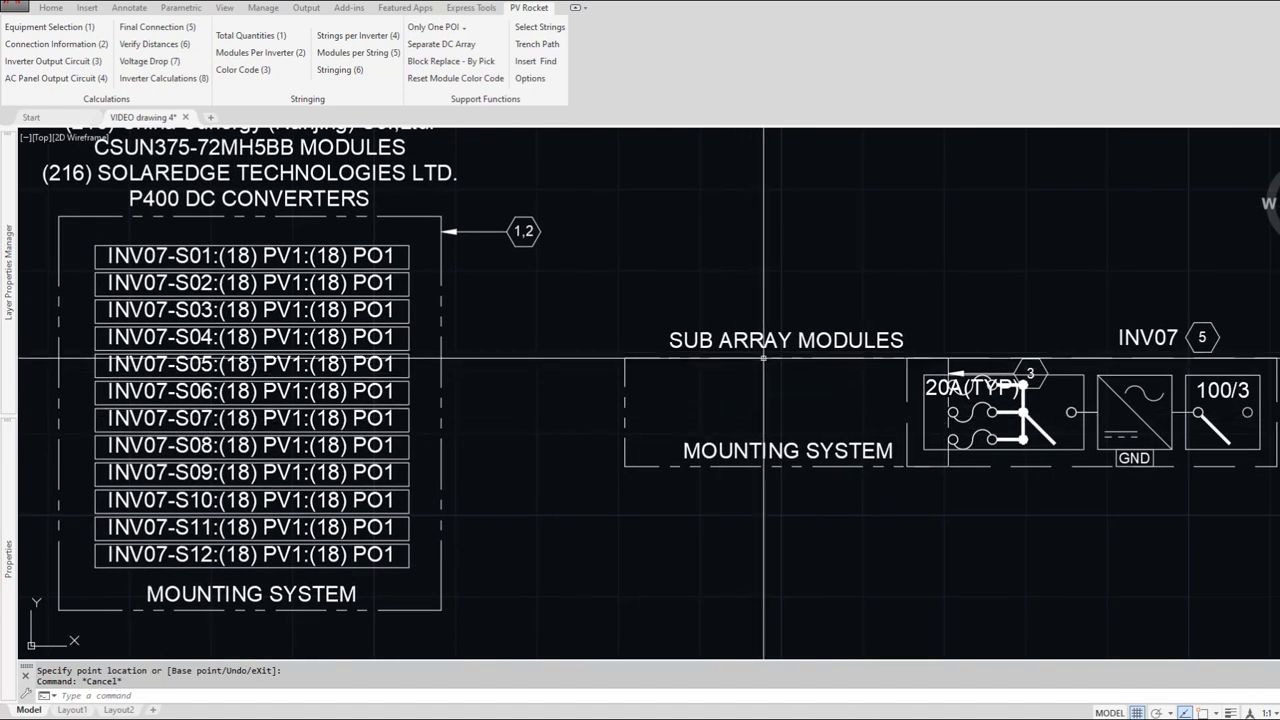
text(E)
key(Return)
key(Return)
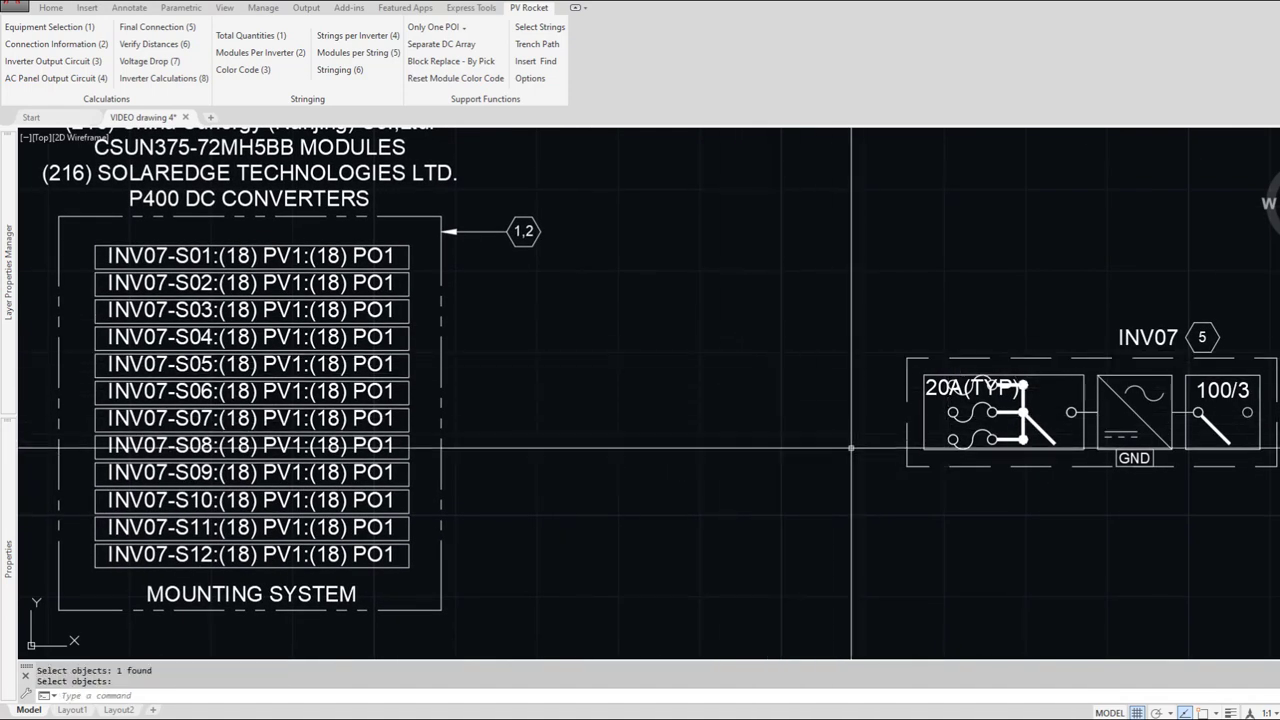
Step: Pull apart the two overlapping fuse and switch groups in the INV07 inverter block
middle_drag(1059, 432, 901, 430)
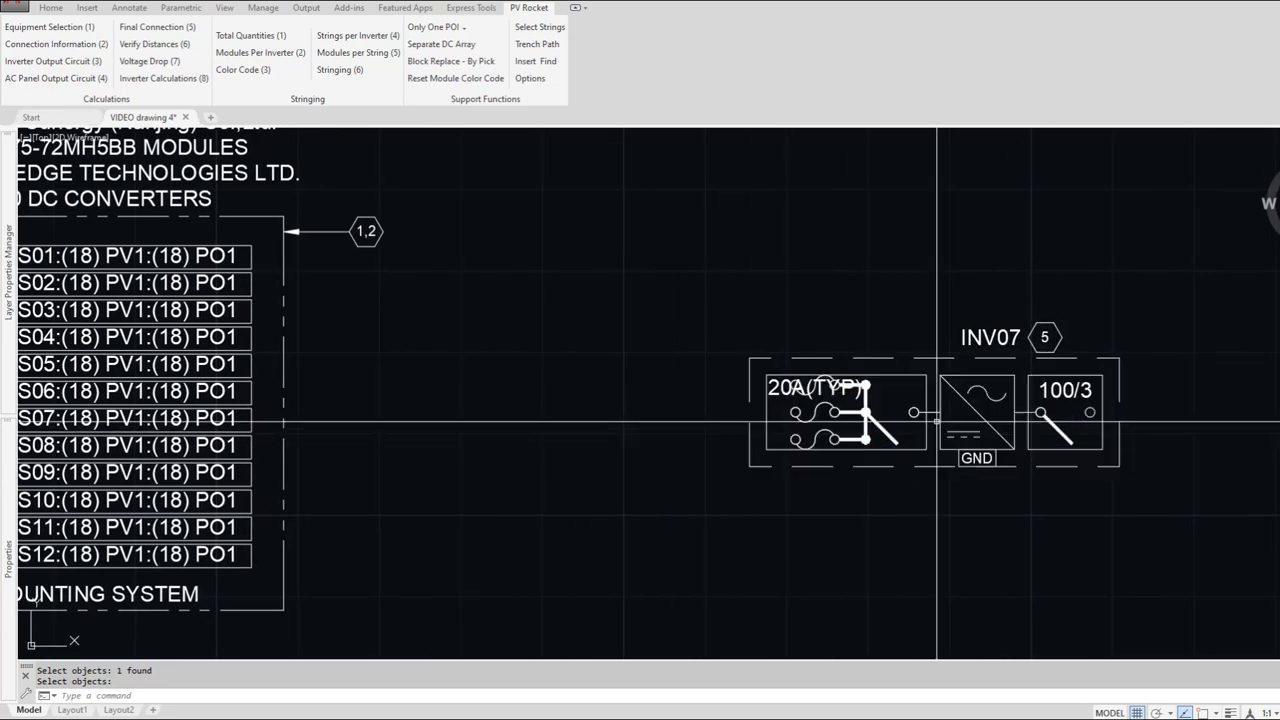
key(Return)
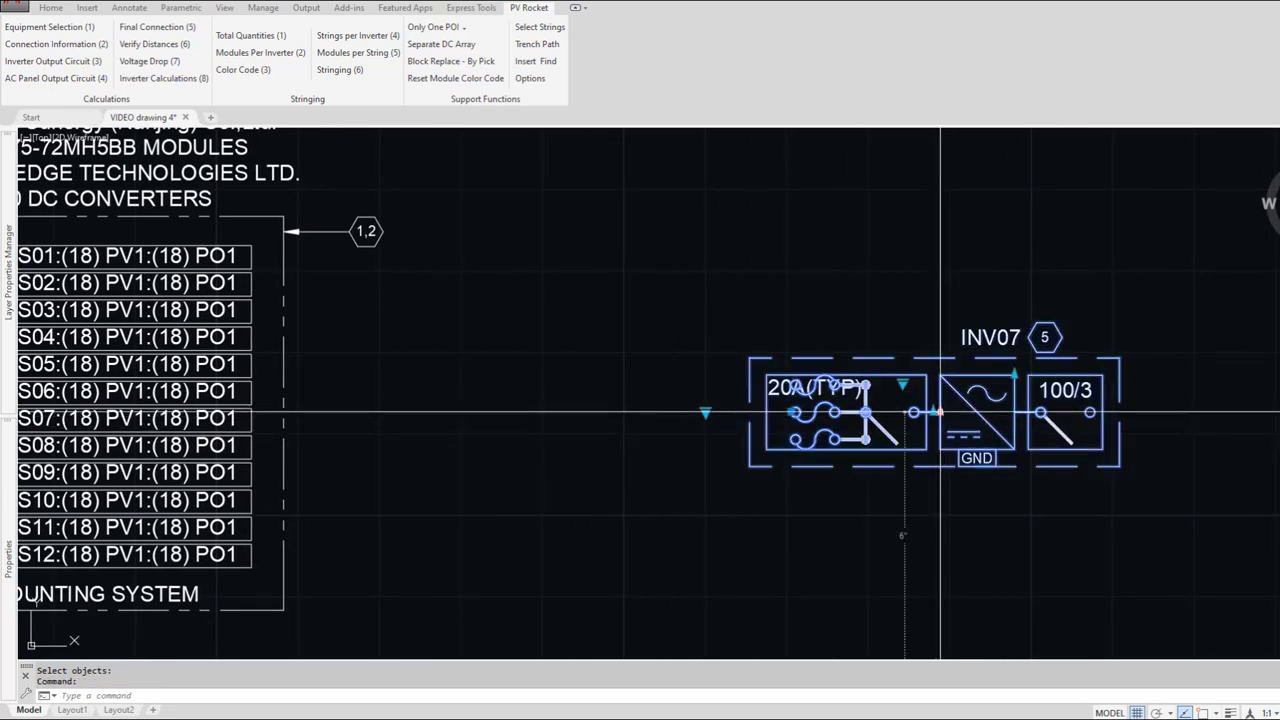
scroll(991, 411, down, 2)
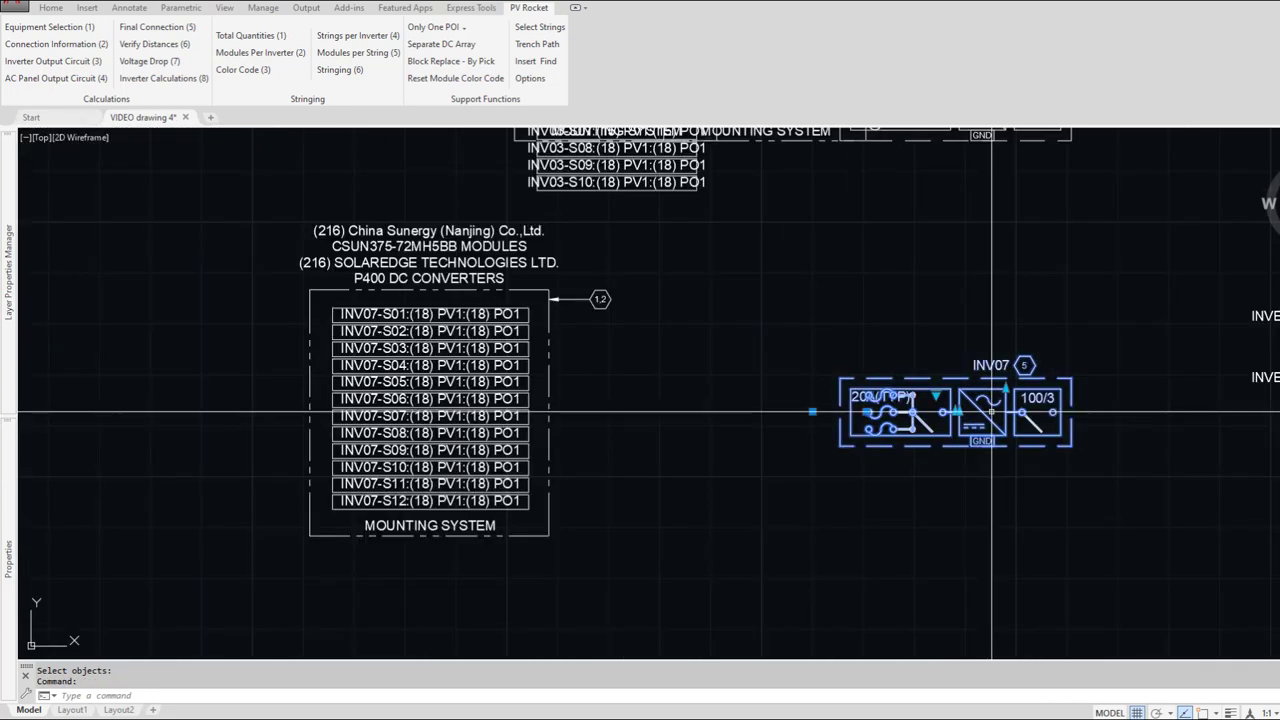
scroll(971, 412, up, 4)
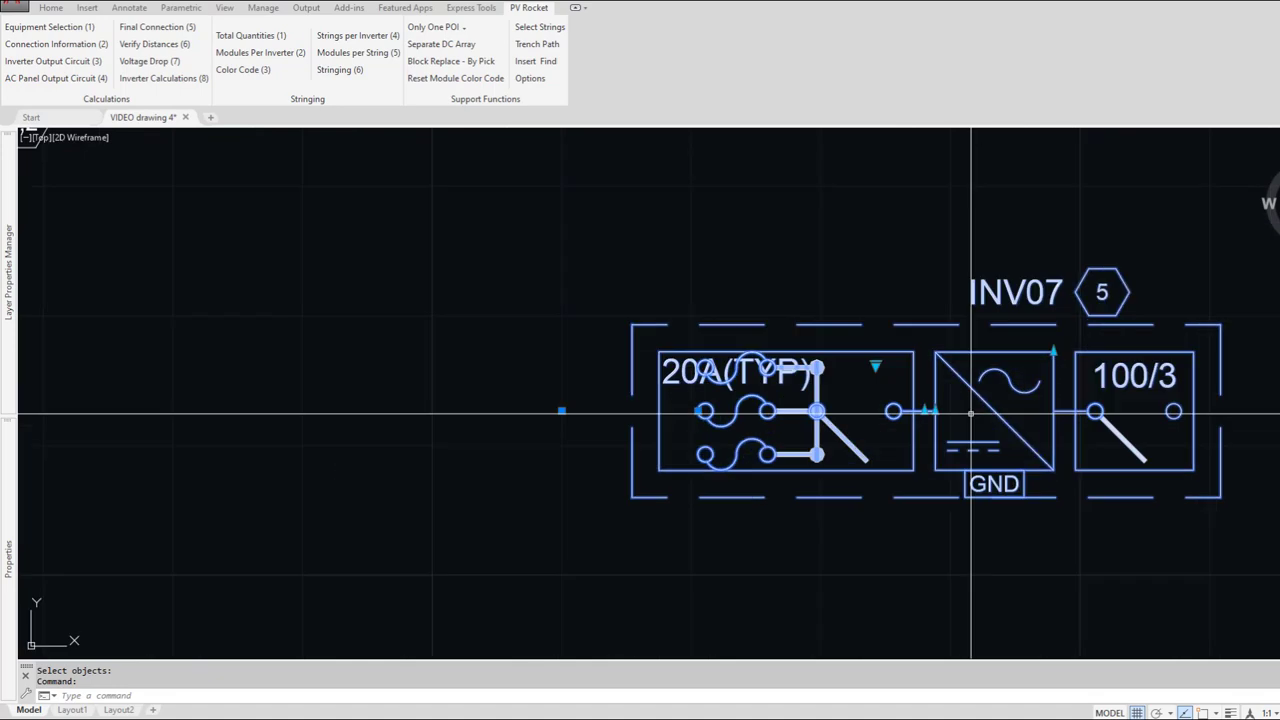
click(934, 410)
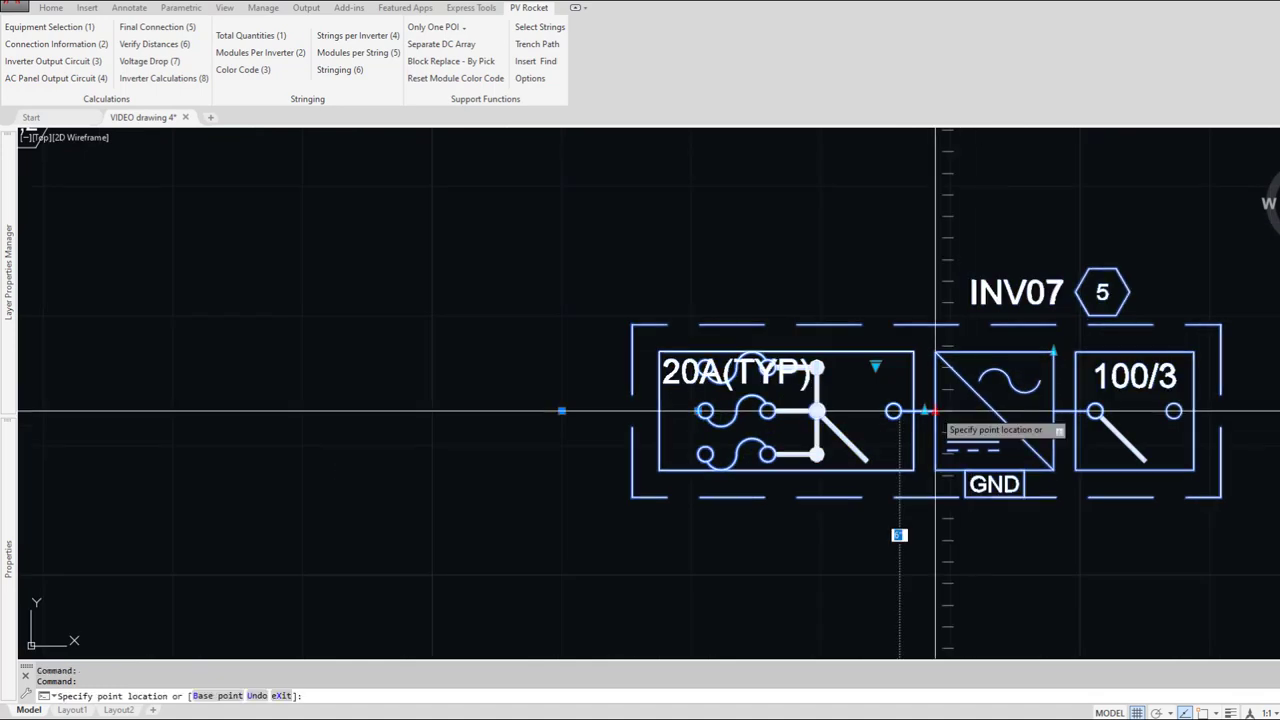
click(934, 325)
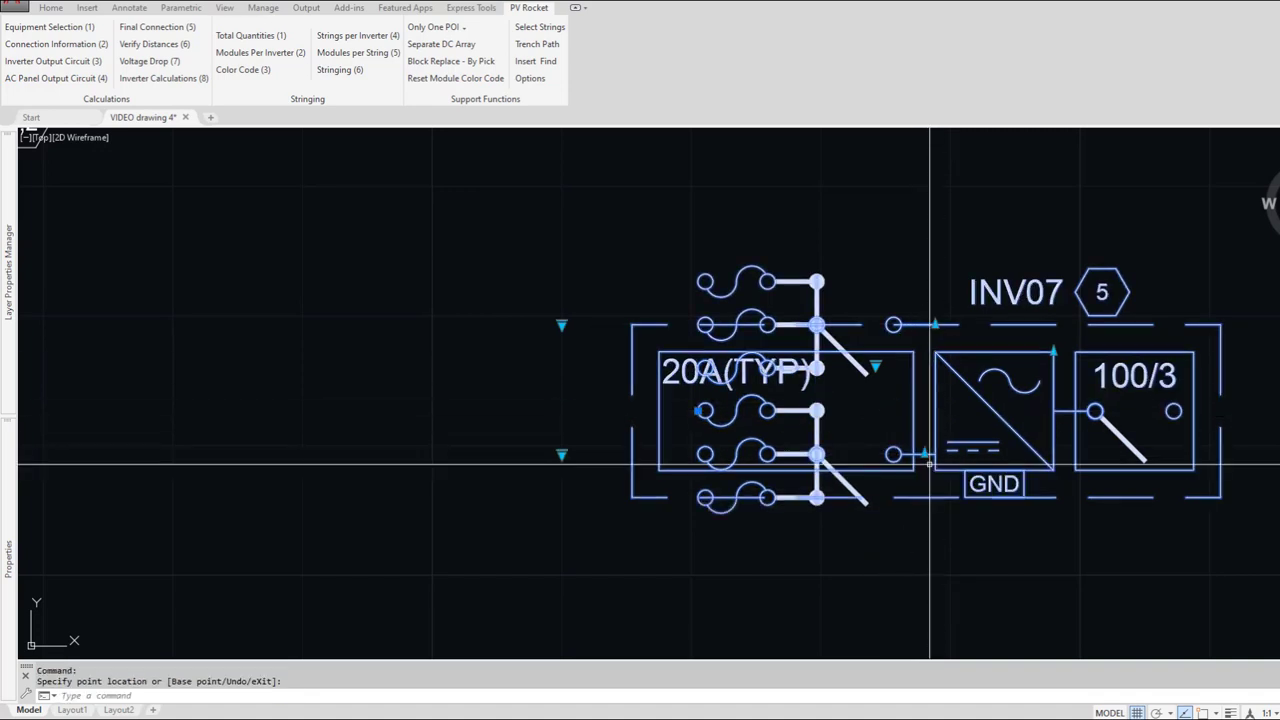
Step: Stretch the INV07 inverter and combiner enclosure taller, and space both fuse and switch groups evenly inside it
click(1053, 351)
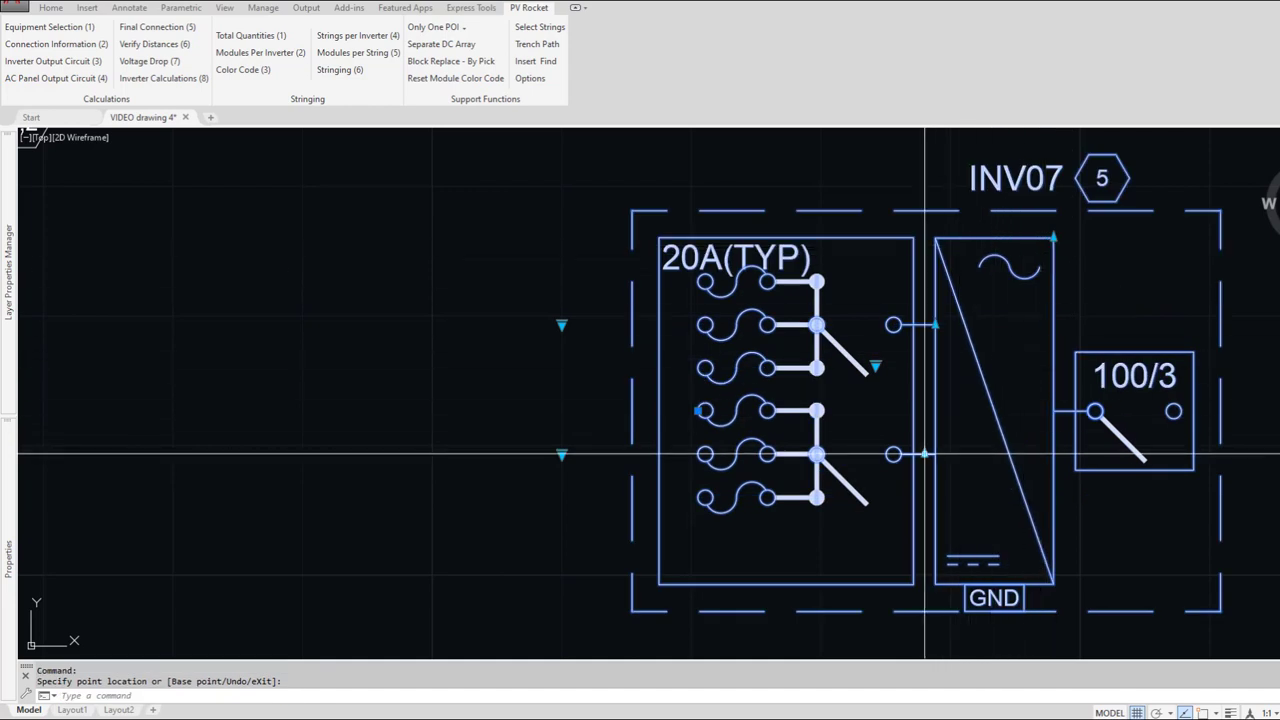
click(925, 488)
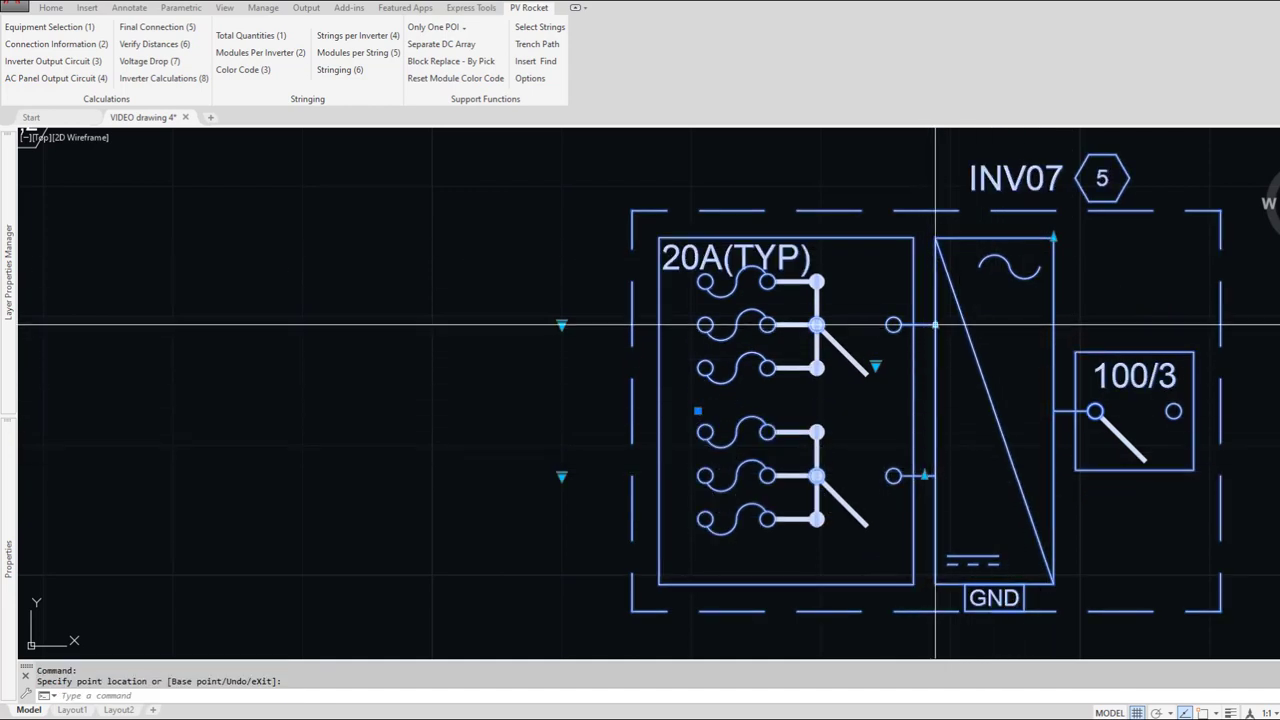
click(935, 325)
click(936, 346)
key(Escape)
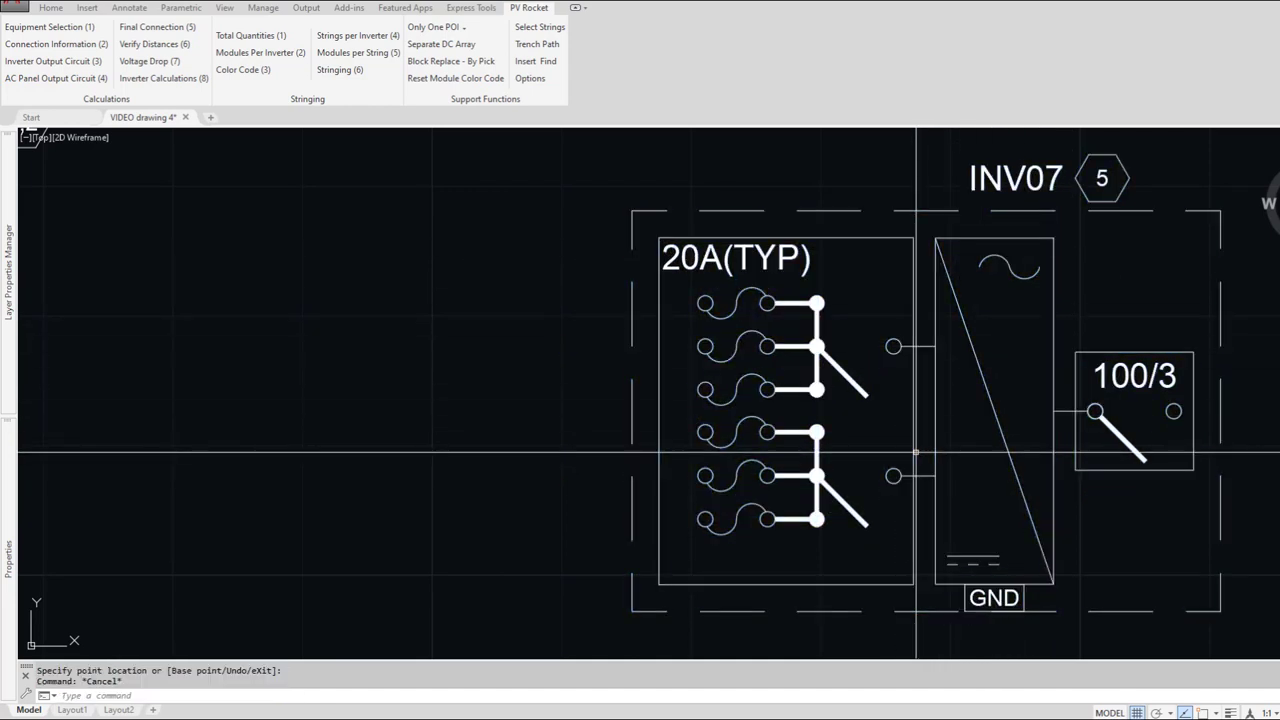
Step: Erase the sub array modules block beside the INV03 inverter
scroll(916, 452, down, 4)
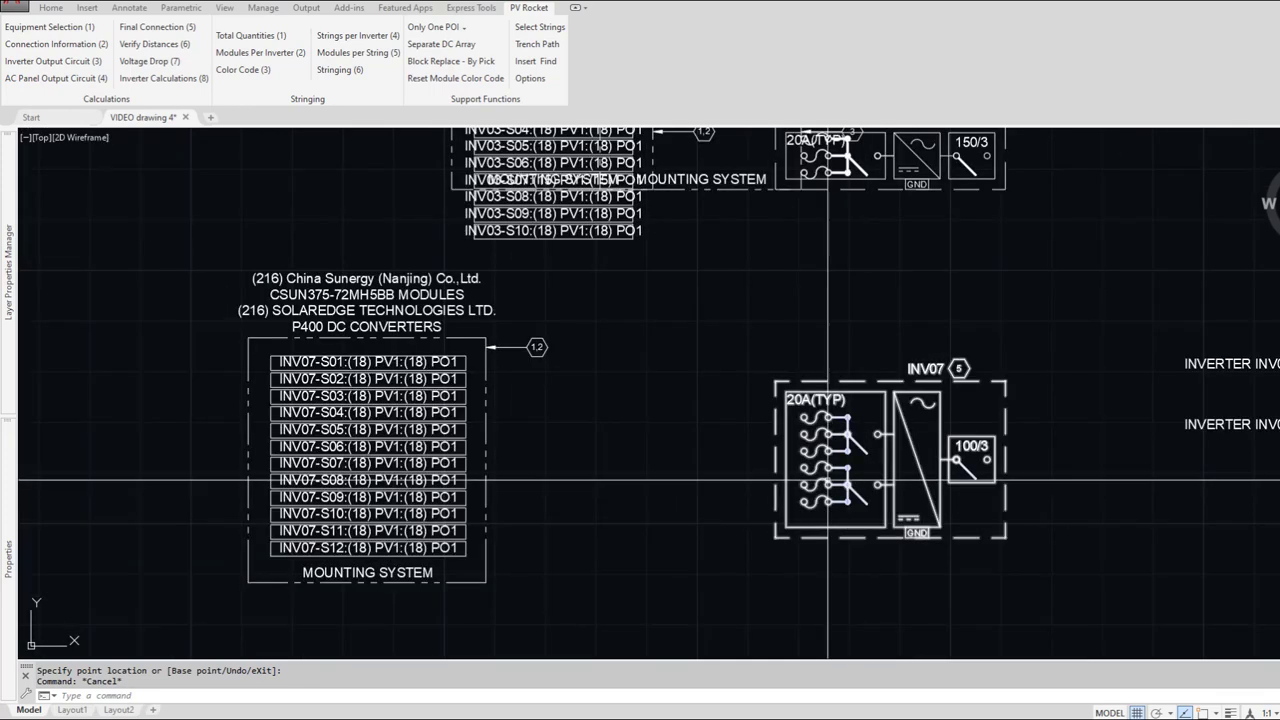
middle_drag(828, 480, 752, 555)
middle_drag(857, 306, 778, 446)
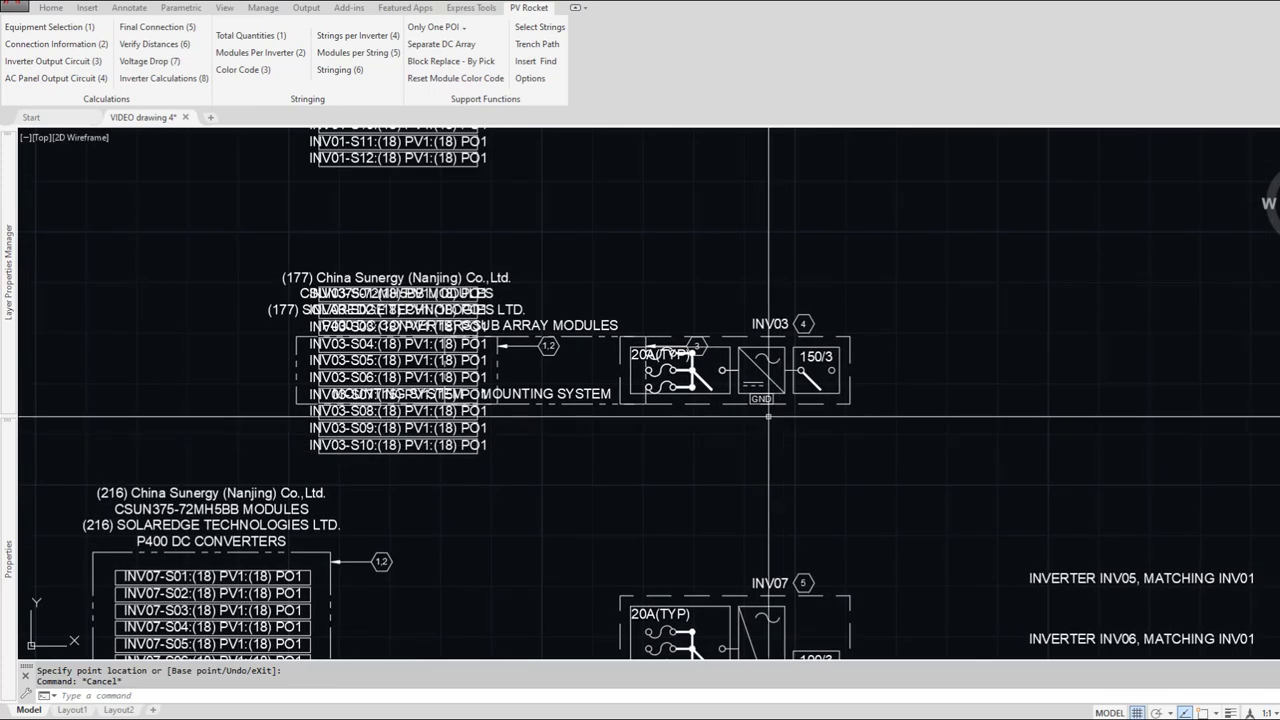
scroll(763, 366, up, 3)
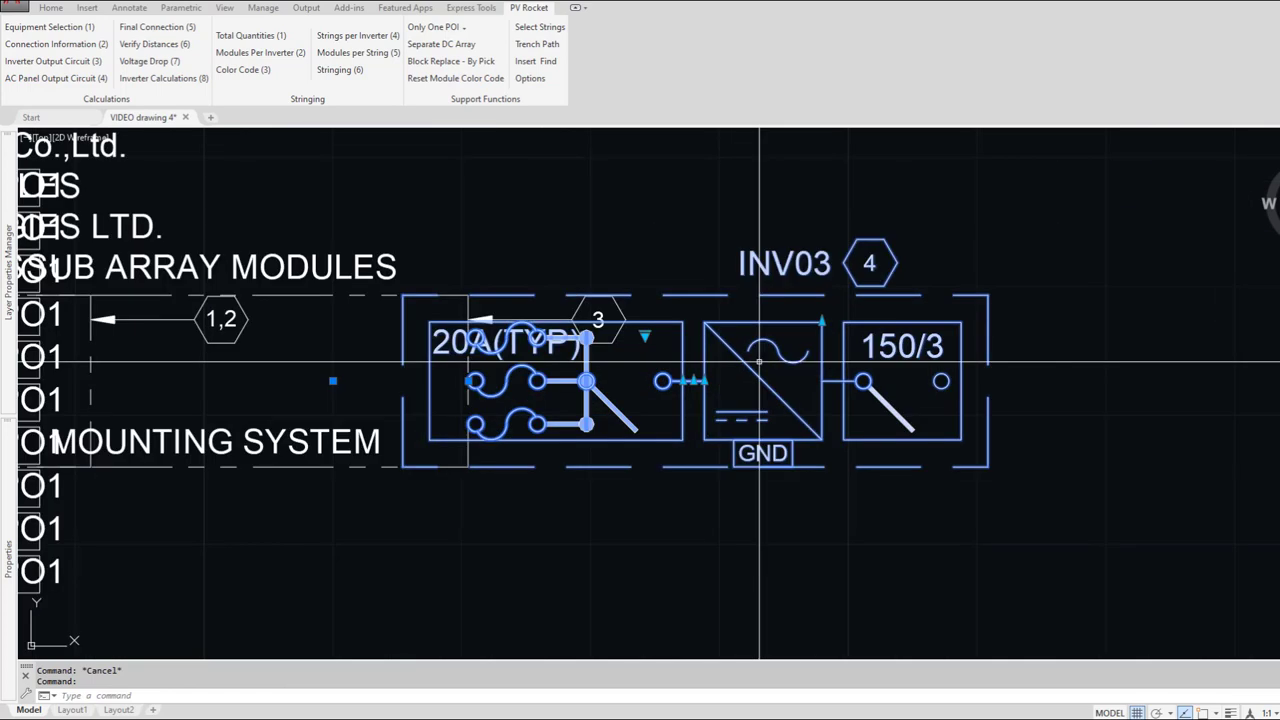
scroll(660, 393, down, 4)
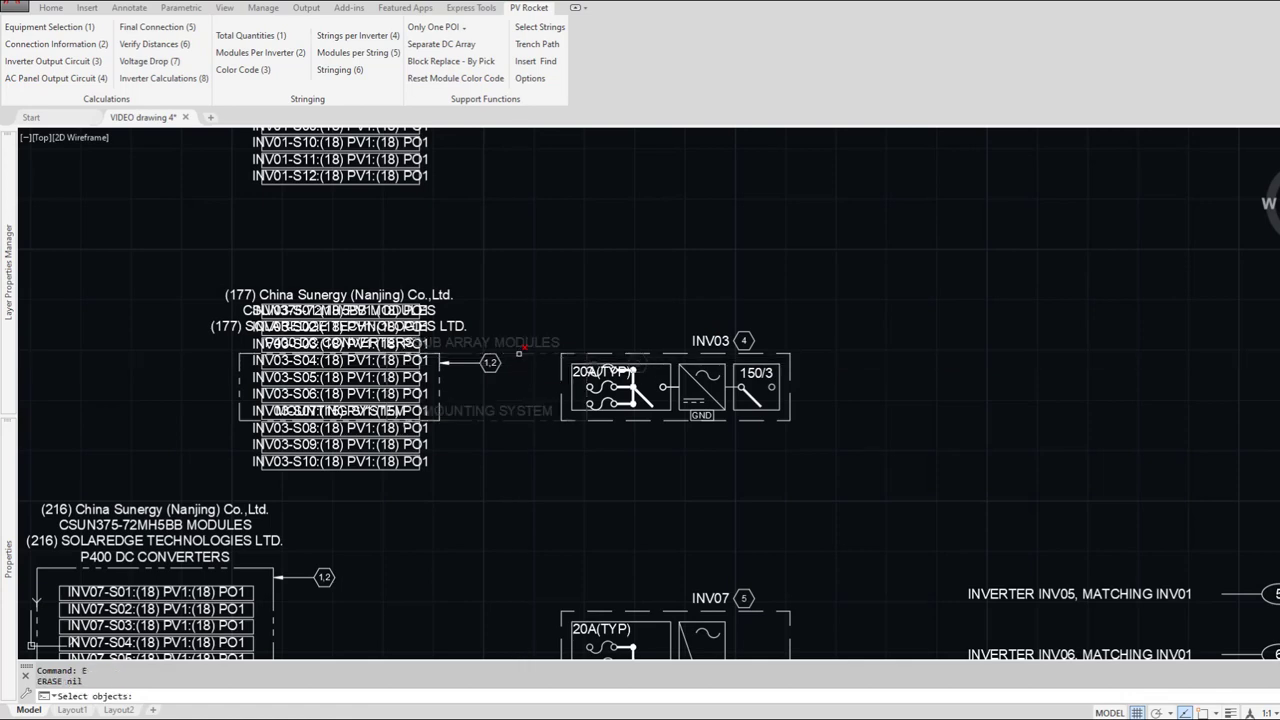
scroll(516, 393, down, 2)
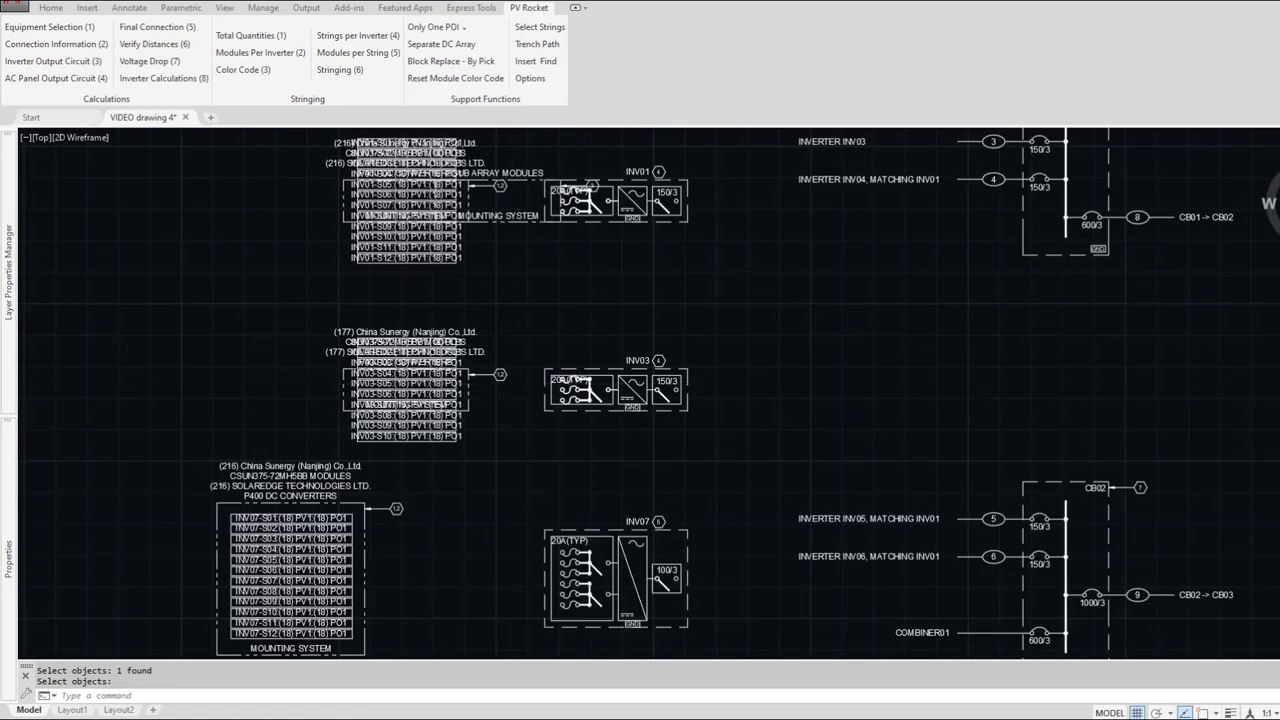
Step: Move the equipment schedule off the inverter output voltage drop text into the clear area below the string voltage drop table
scroll(508, 384, up, 4)
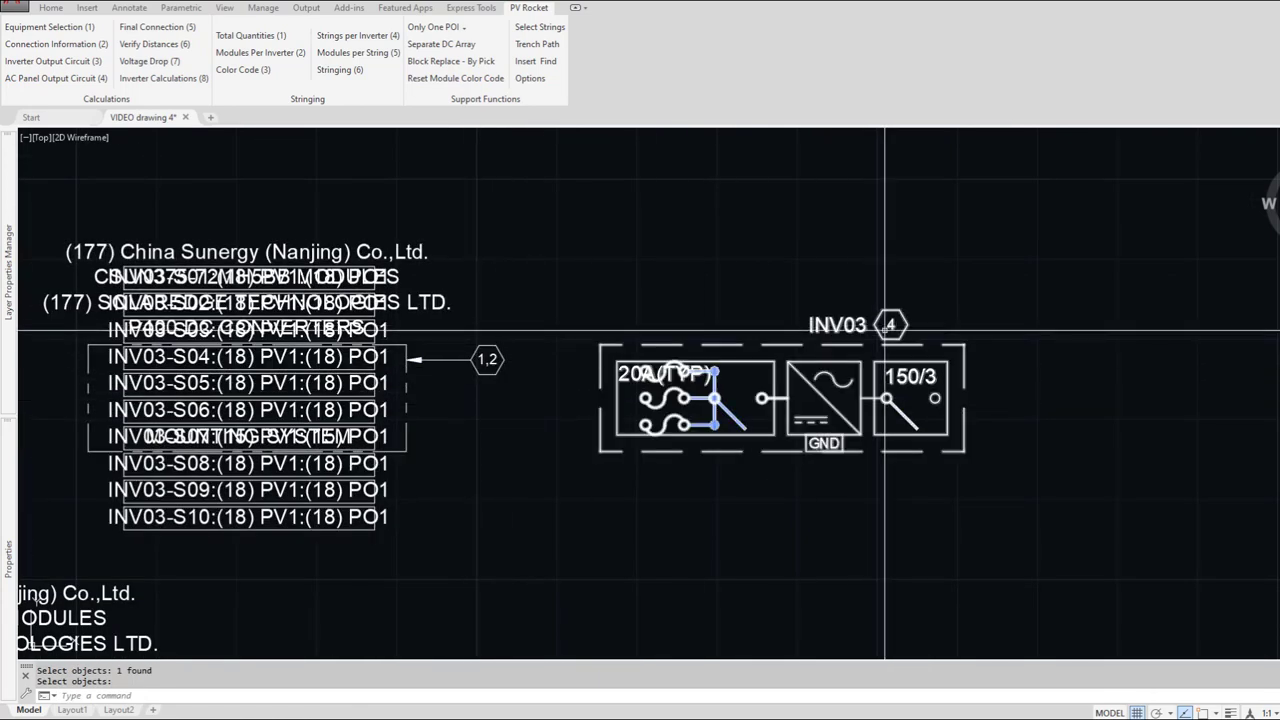
scroll(760, 430, down, 6)
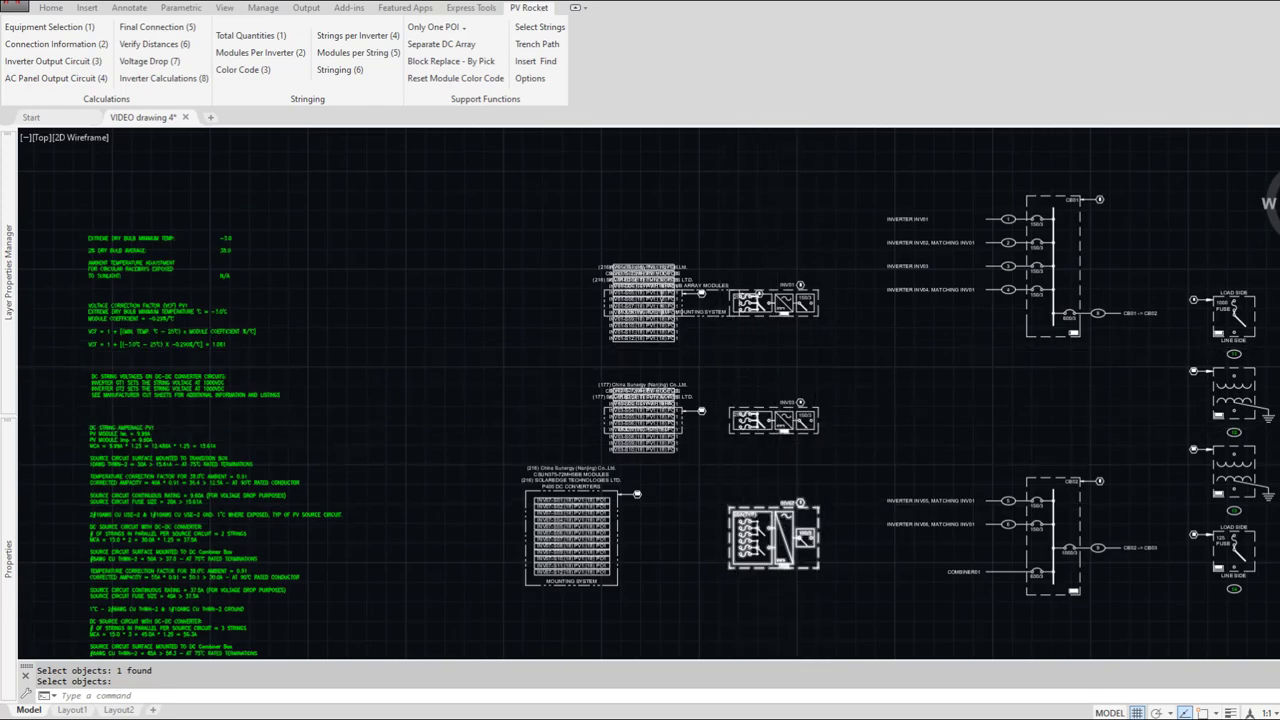
scroll(815, 440, up, 5)
scroll(817, 451, down, 1)
middle_drag(803, 307, 778, 564)
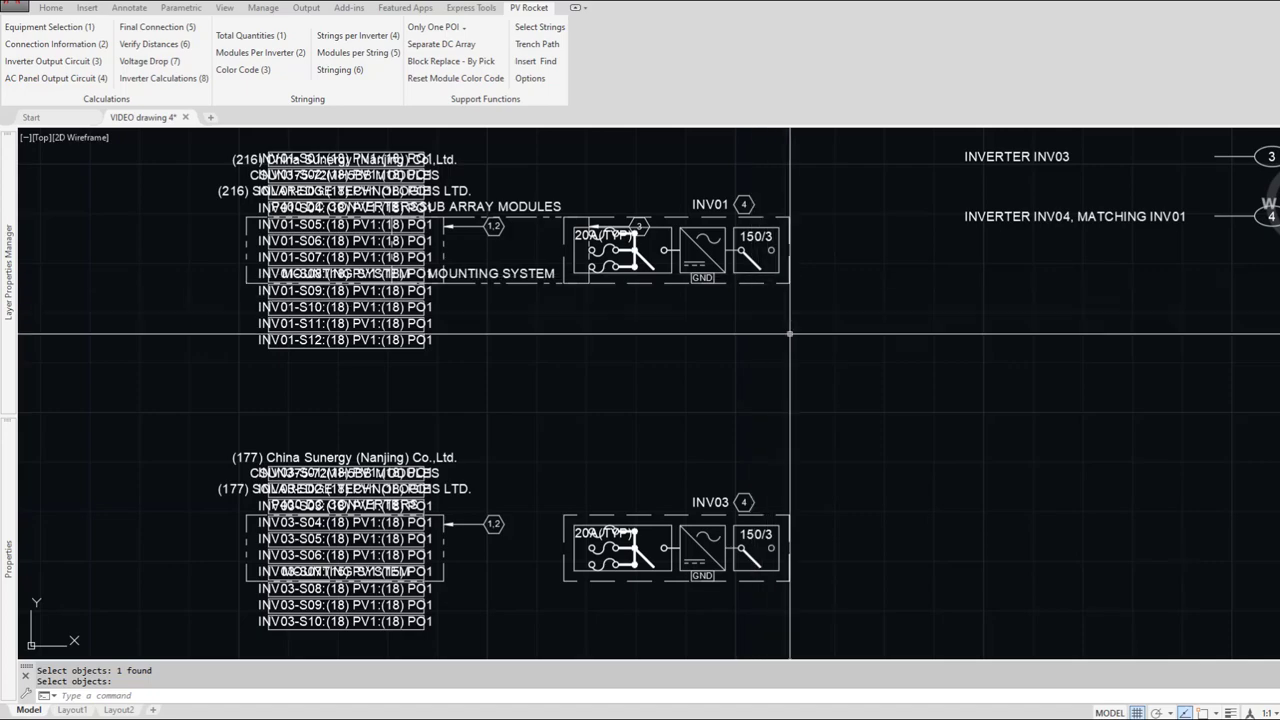
scroll(790, 334, down, 4)
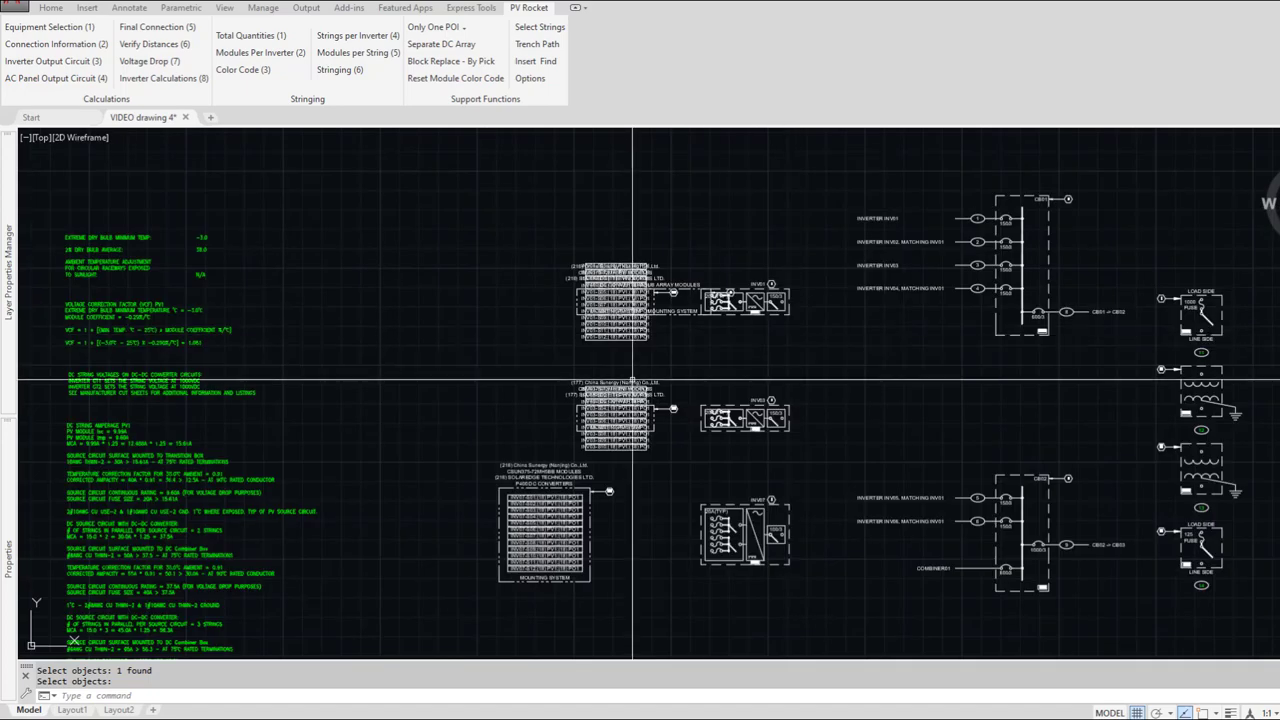
middle_drag(563, 389, 1071, 314)
middle_drag(426, 388, 914, 317)
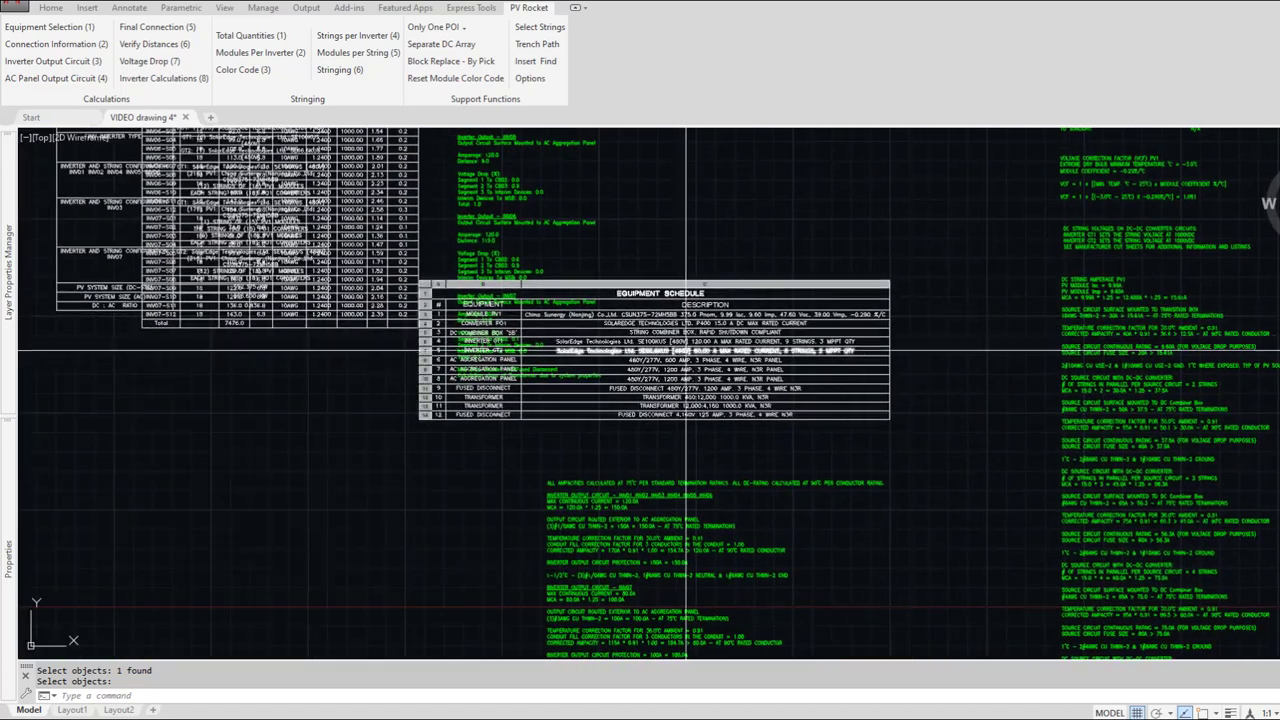
click(684, 375)
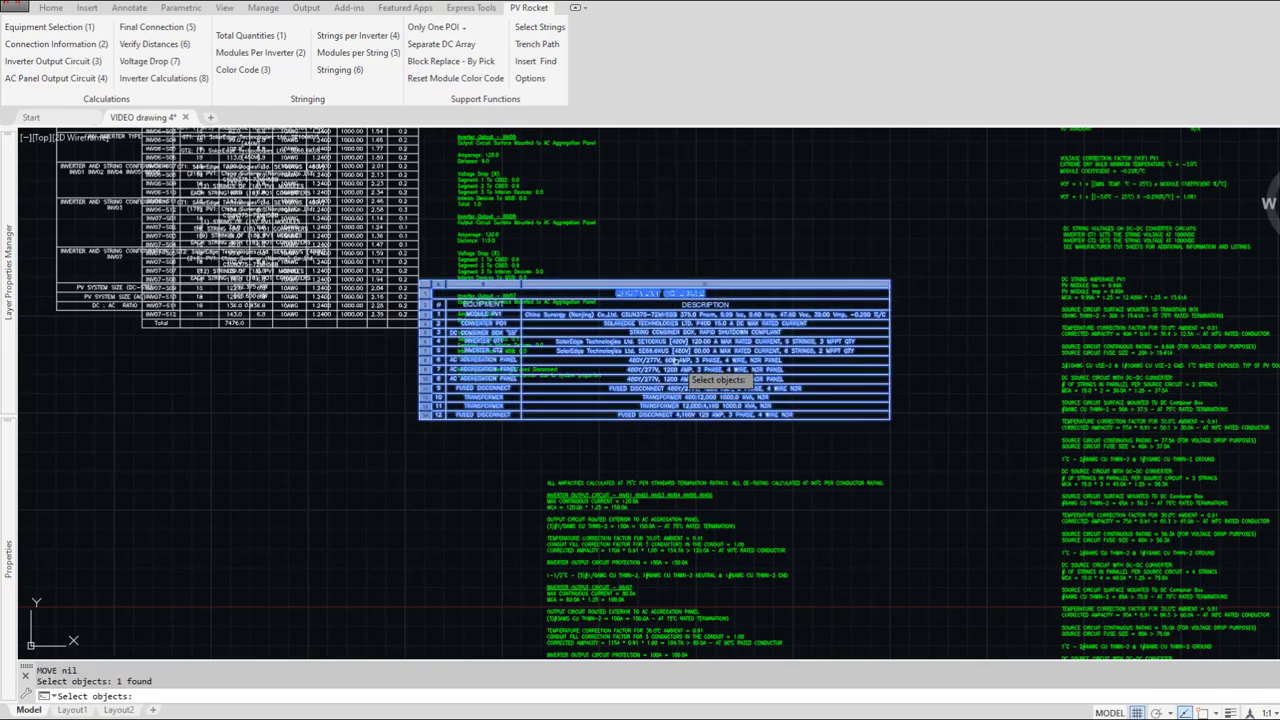
key(Return)
click(684, 375)
click(282, 485)
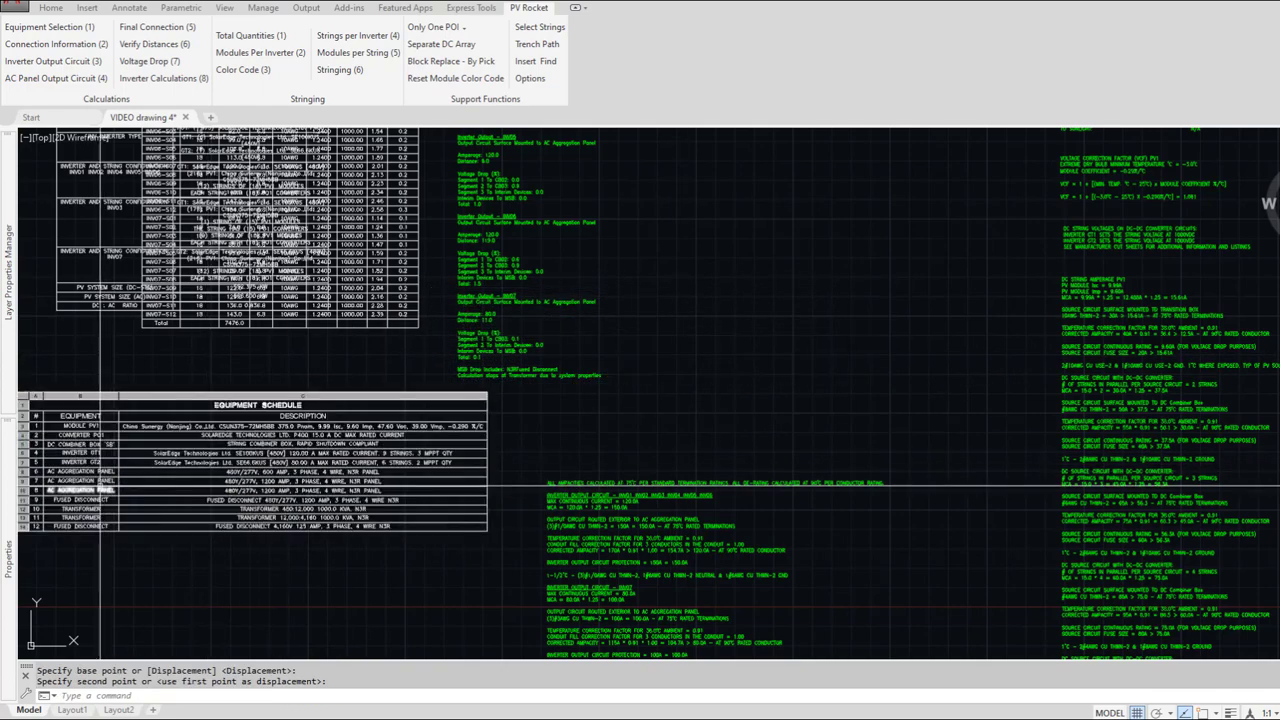
scroll(109, 486, up, 2)
middle_drag(109, 486, 278, 465)
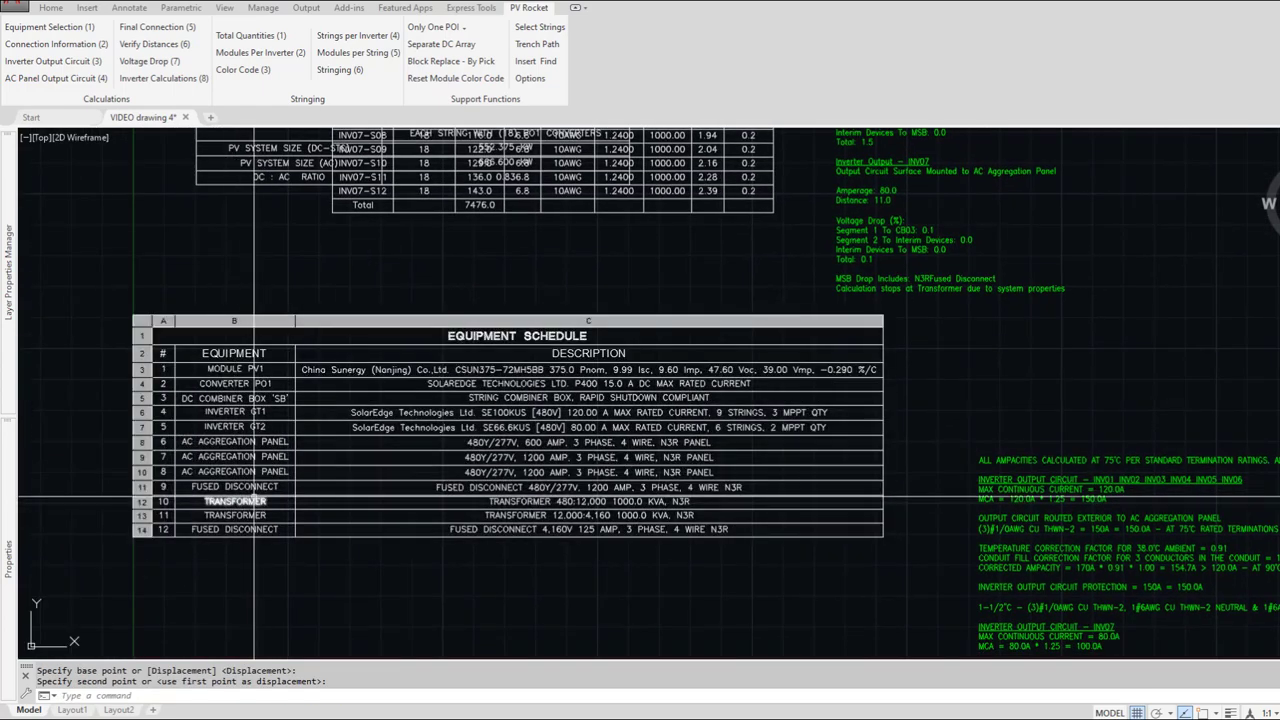
Step: Examine the DC combiner box row in the equipment schedule and the equipment tags on the INV03 and INV07 inverter blocks
scroll(254, 496, up, 2)
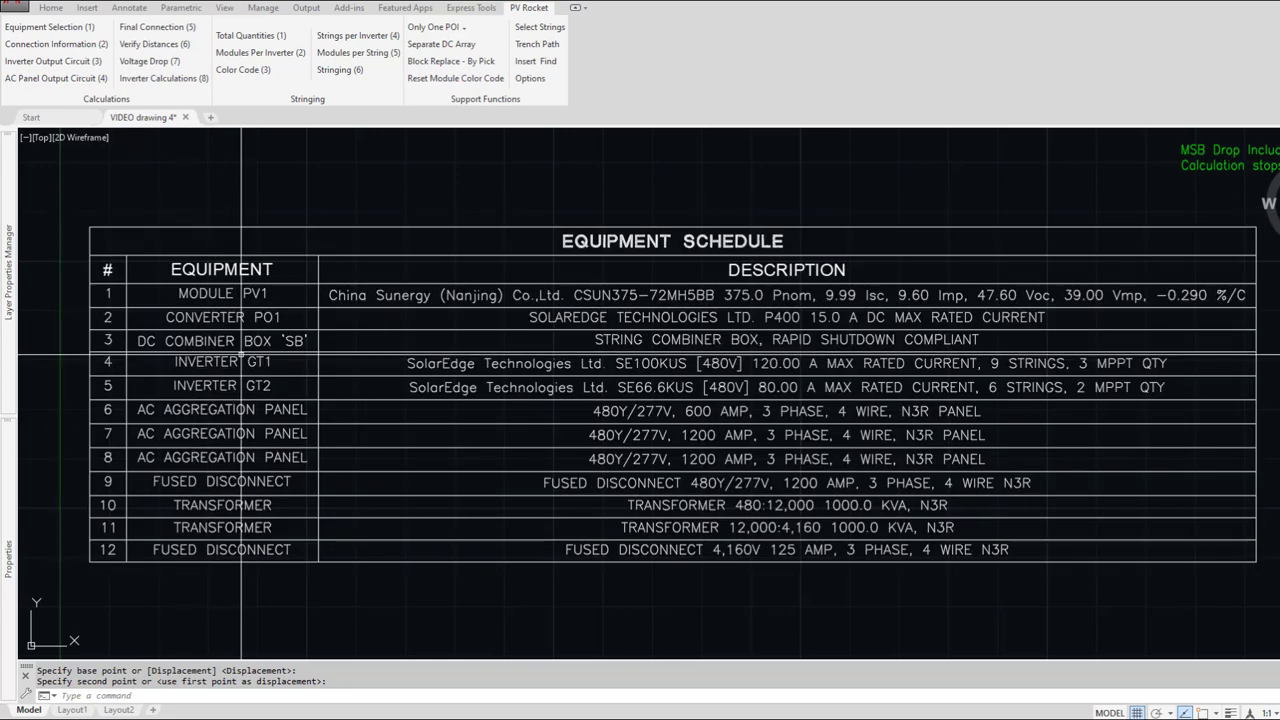
scroll(226, 431, down, 6)
middle_drag(792, 403, 318, 447)
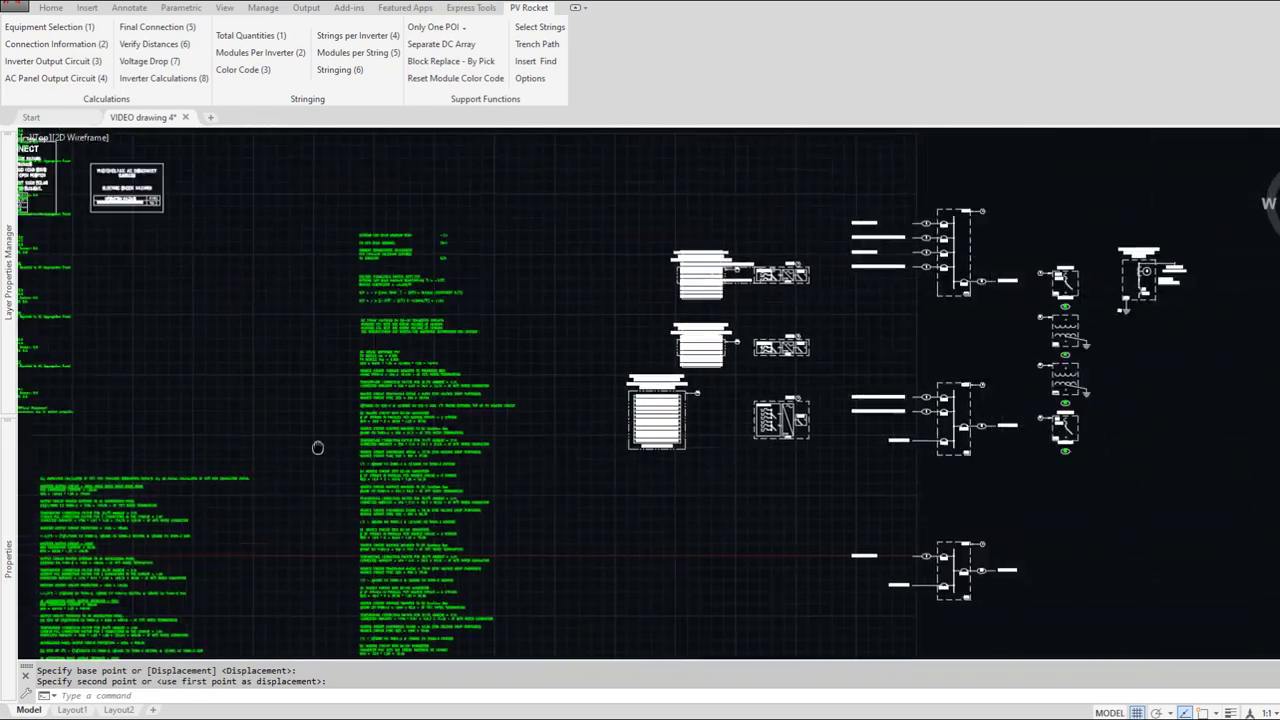
scroll(634, 385, up, 7)
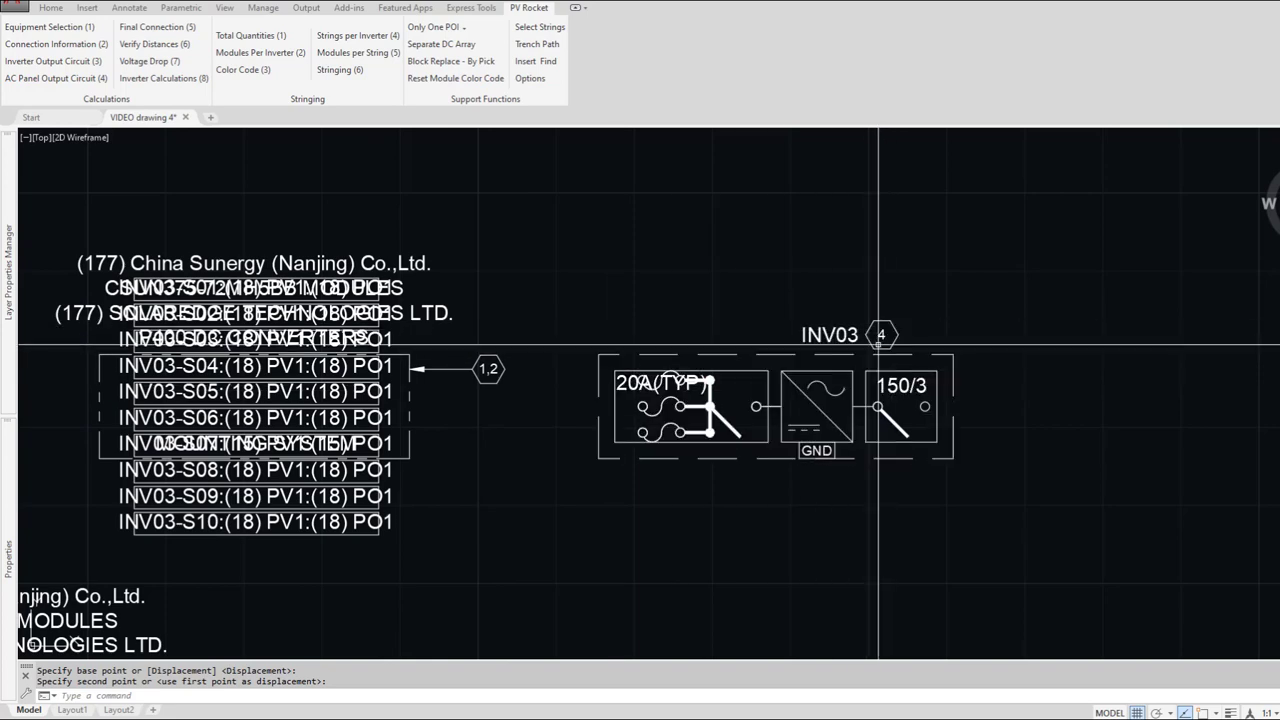
scroll(878, 345, down, 5)
scroll(887, 425, up, 5)
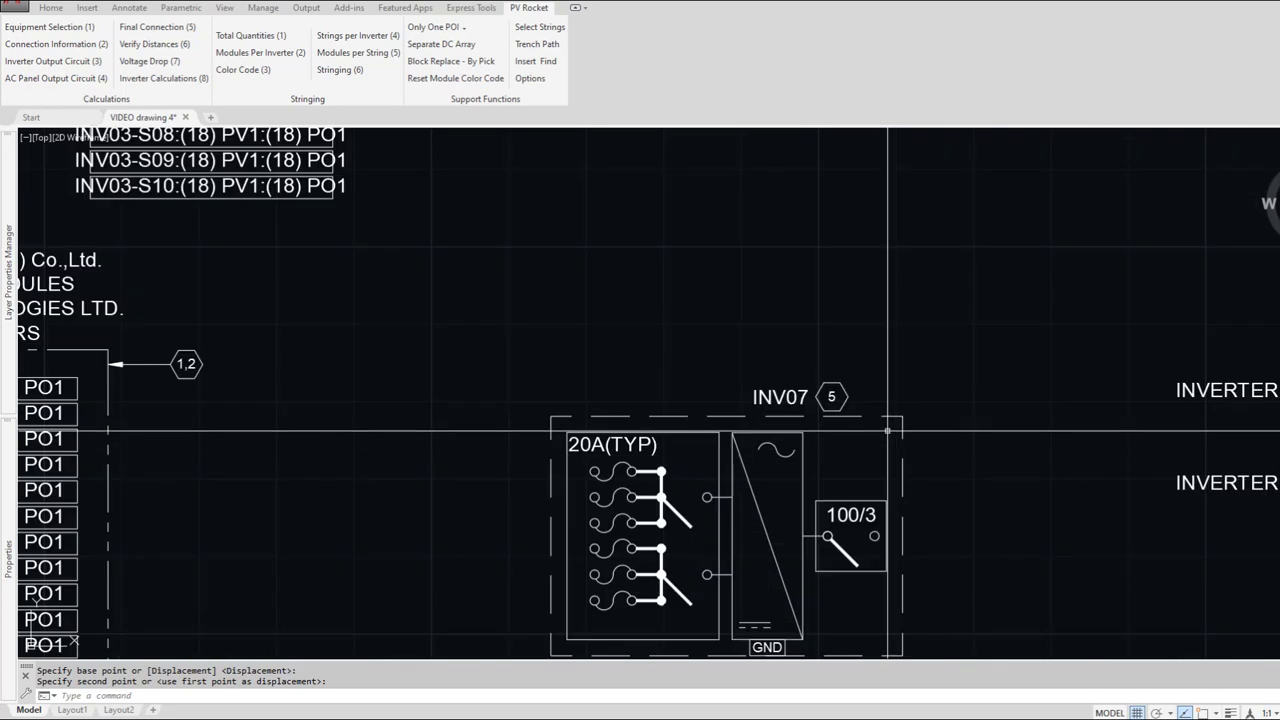
scroll(887, 430, down, 5)
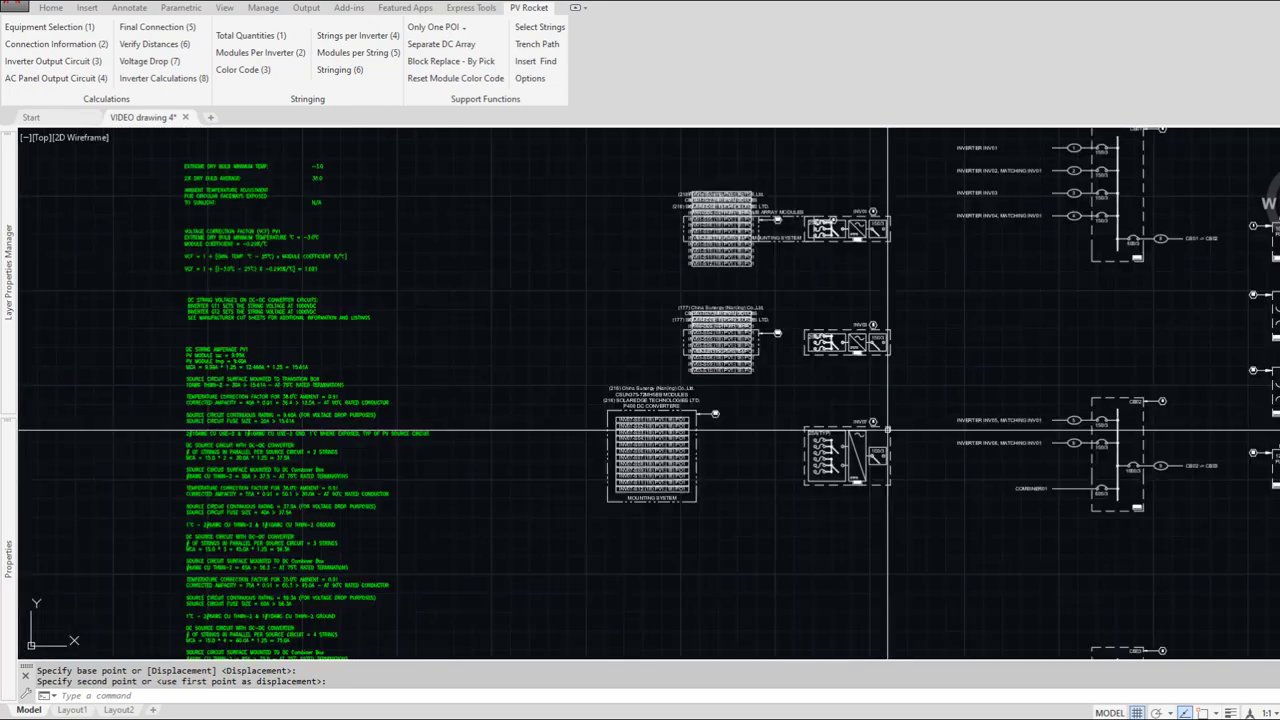
scroll(887, 430, down, 3)
scroll(259, 480, up, 10)
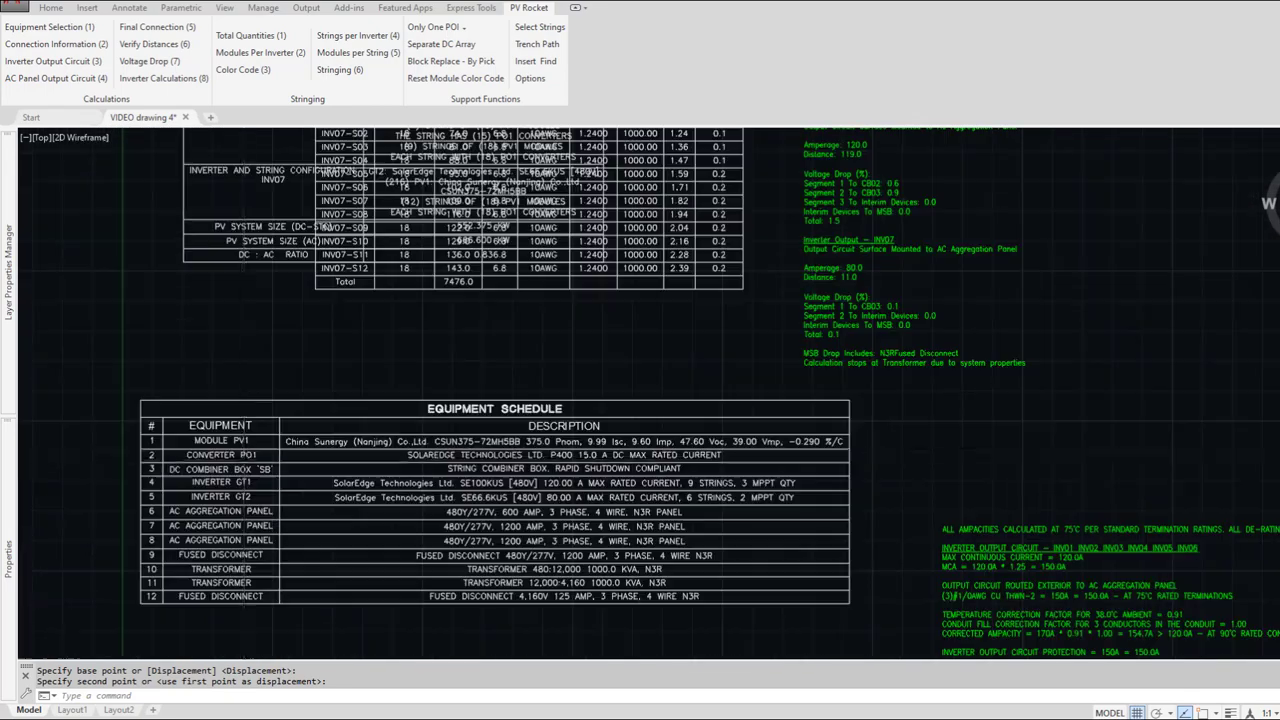
click(259, 477)
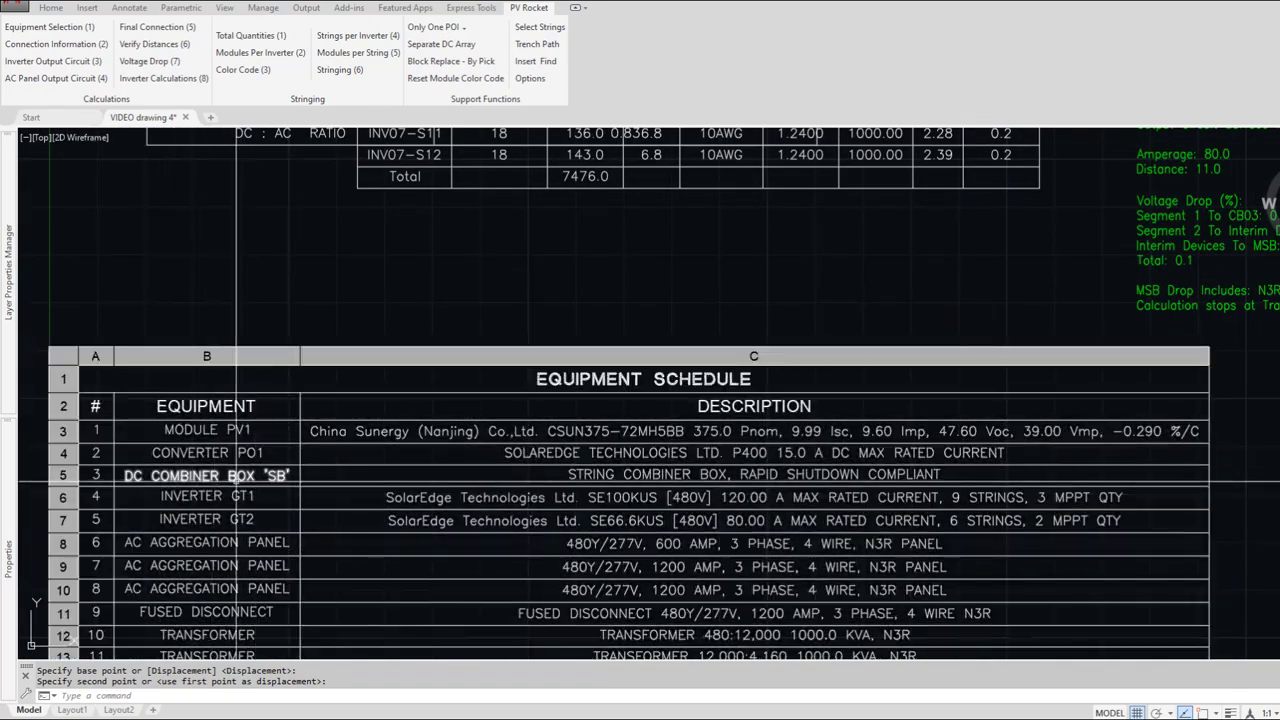
Step: Erase the whole upper set of output tables, calculation texts and one-line diagram blocks, leaving the library labels and the lower set
scroll(340, 452, down, 6)
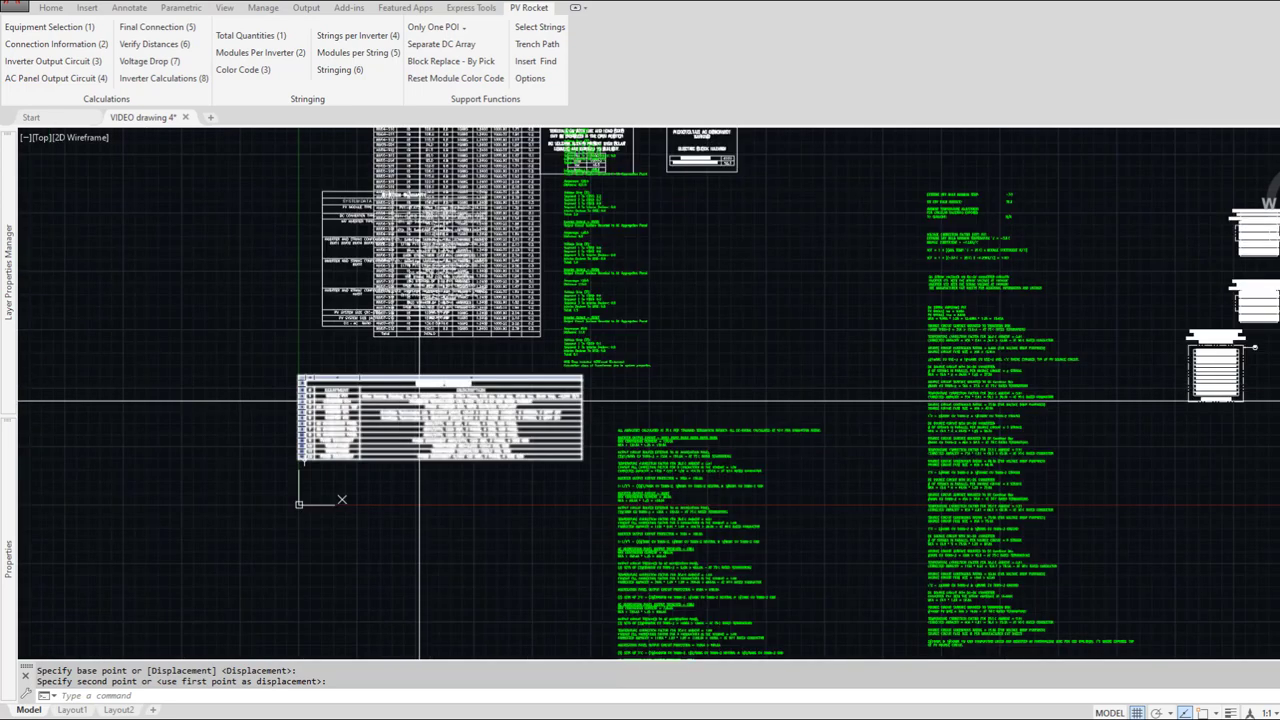
scroll(330, 480, up, 3)
key(Return)
click(776, 486)
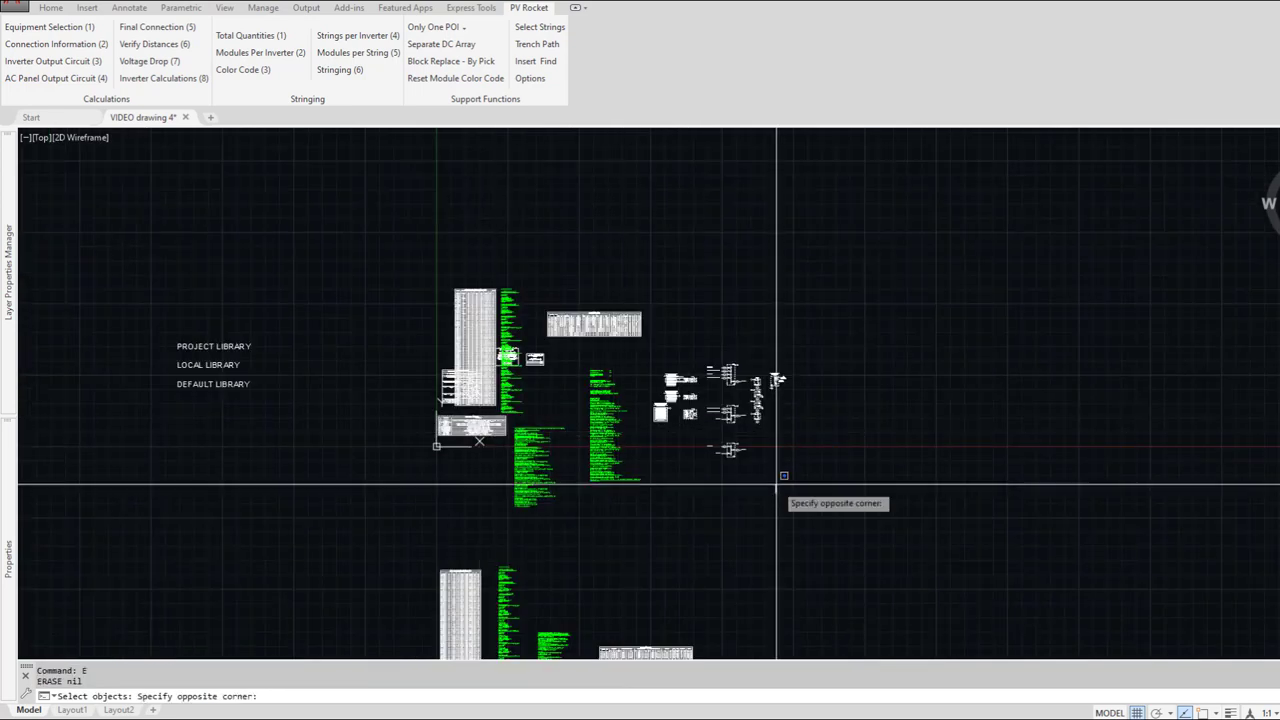
click(425, 266)
key(Return)
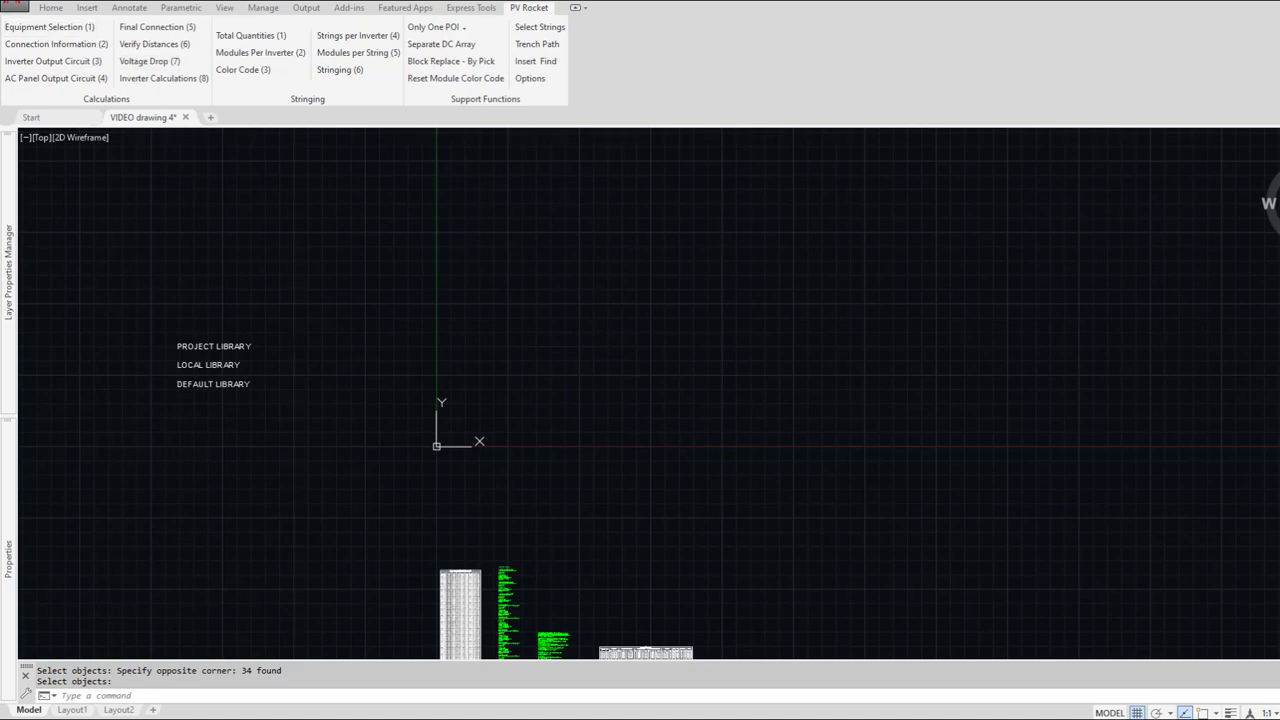
Step: Restart from the equipment selection with the same equipment, and change the connection information from Combiner Box to To Inverter
click(49, 27)
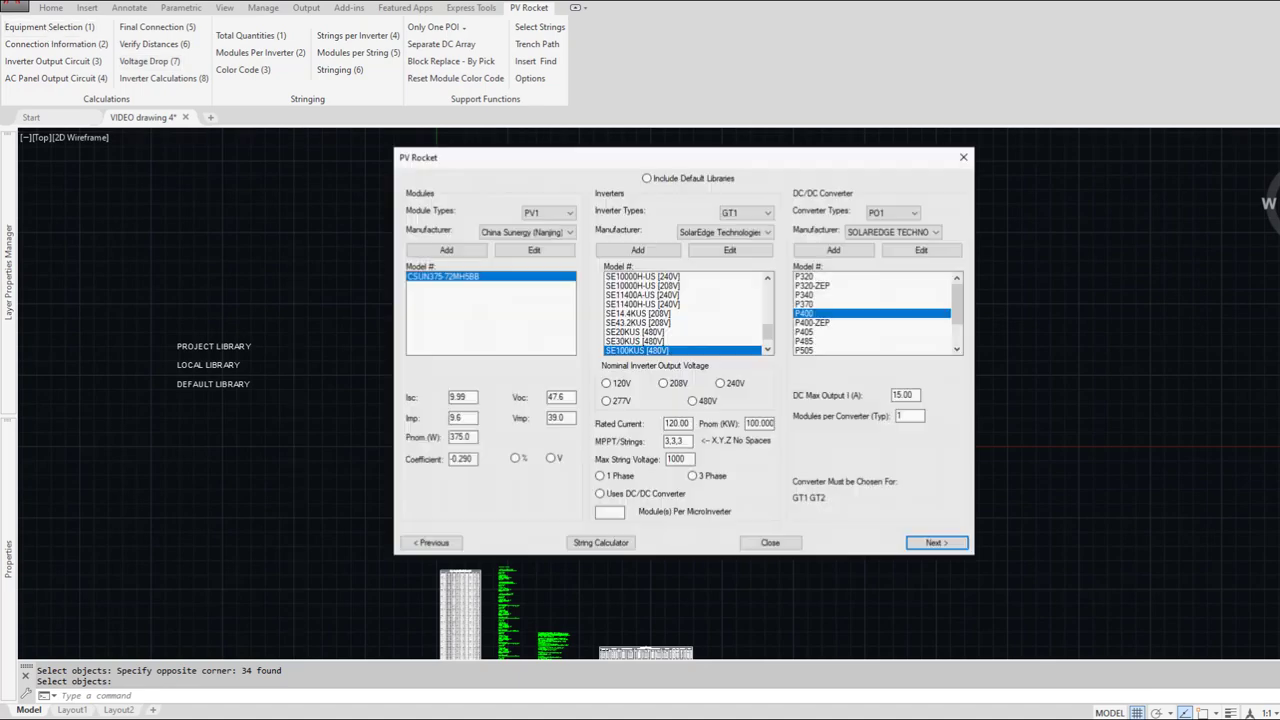
key(Return)
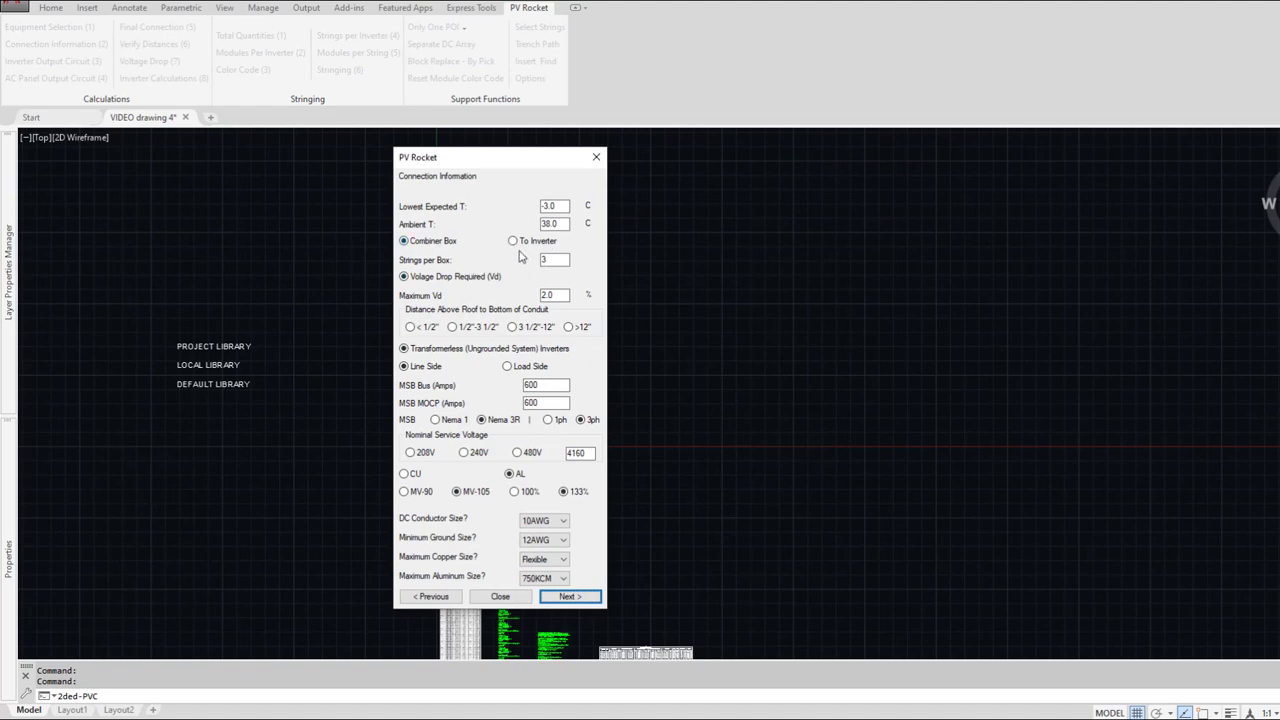
click(525, 242)
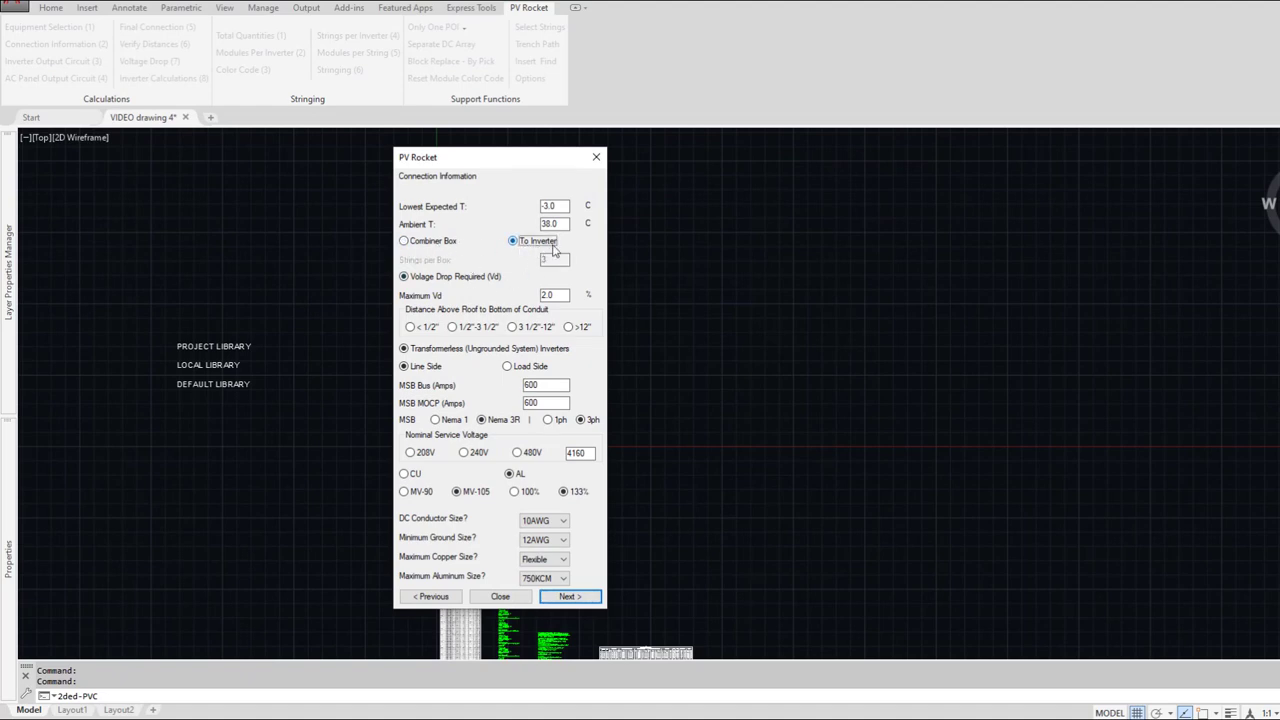
click(567, 596)
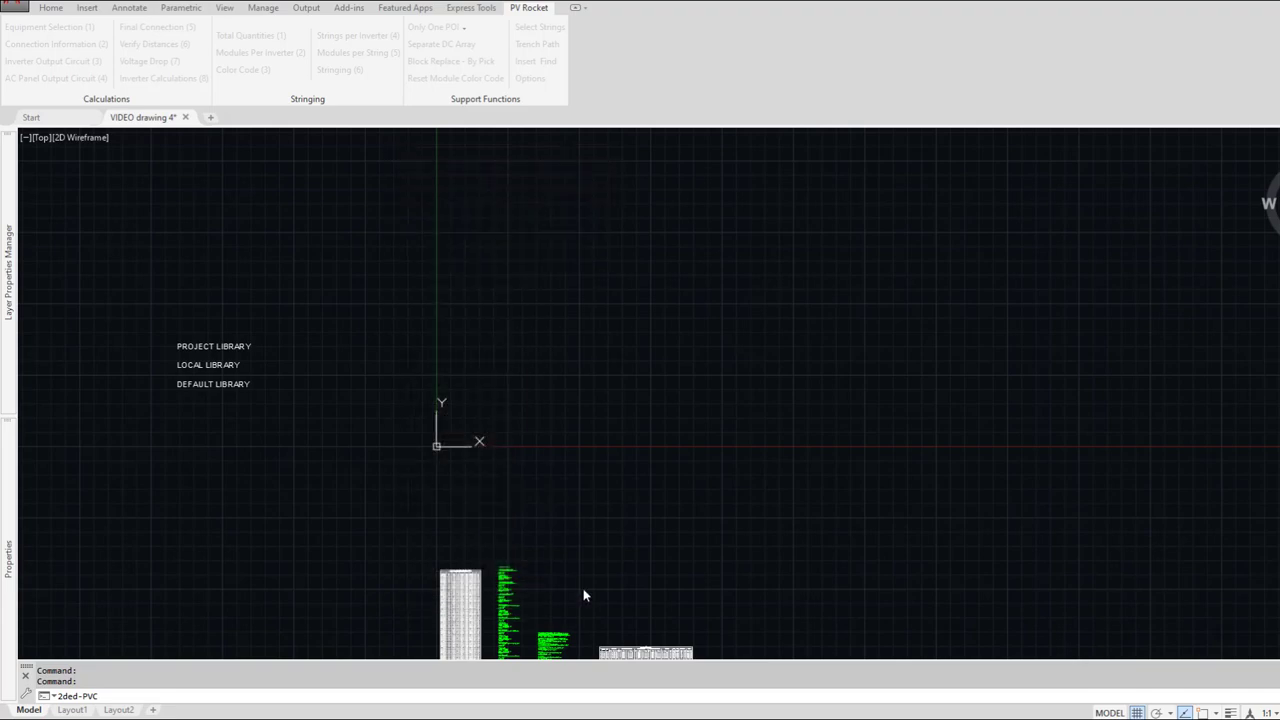
Step: Accept the existing circuit settings, right-angle distances and voltage drop settings, and advance to the inverter calculations
key(Return)
key(Return)
key(Return)
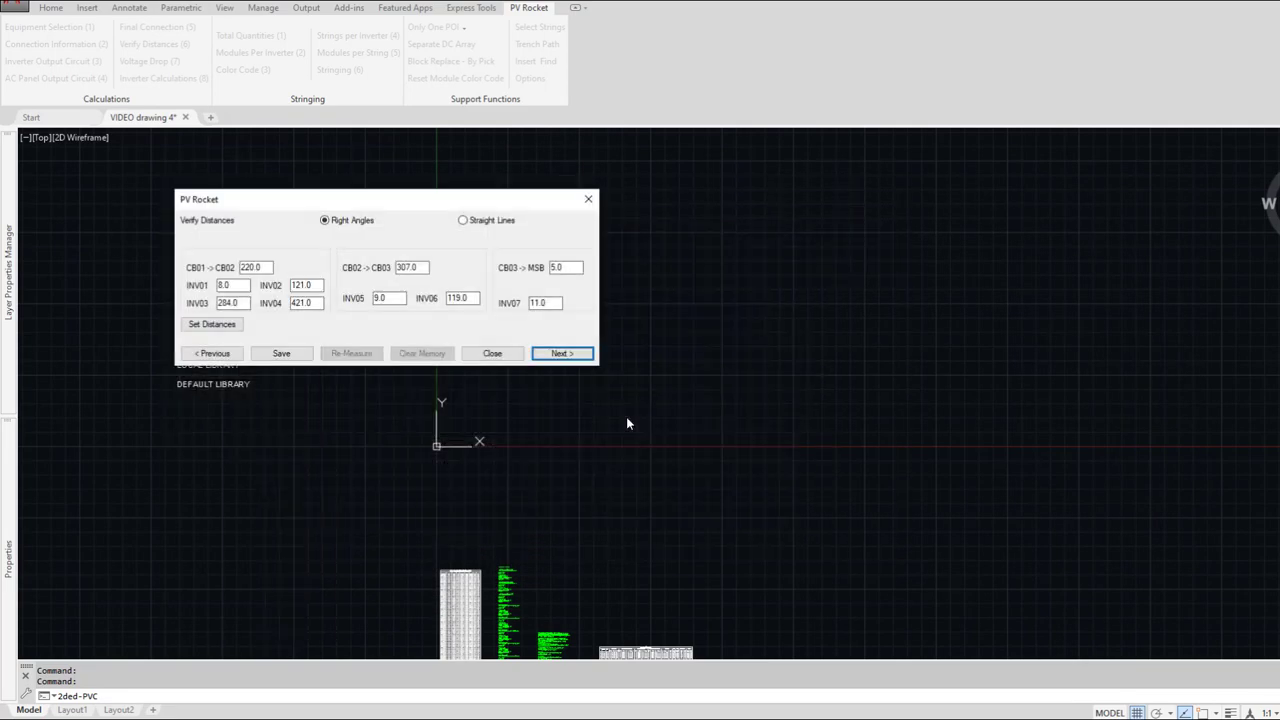
key(Return)
key(Return)
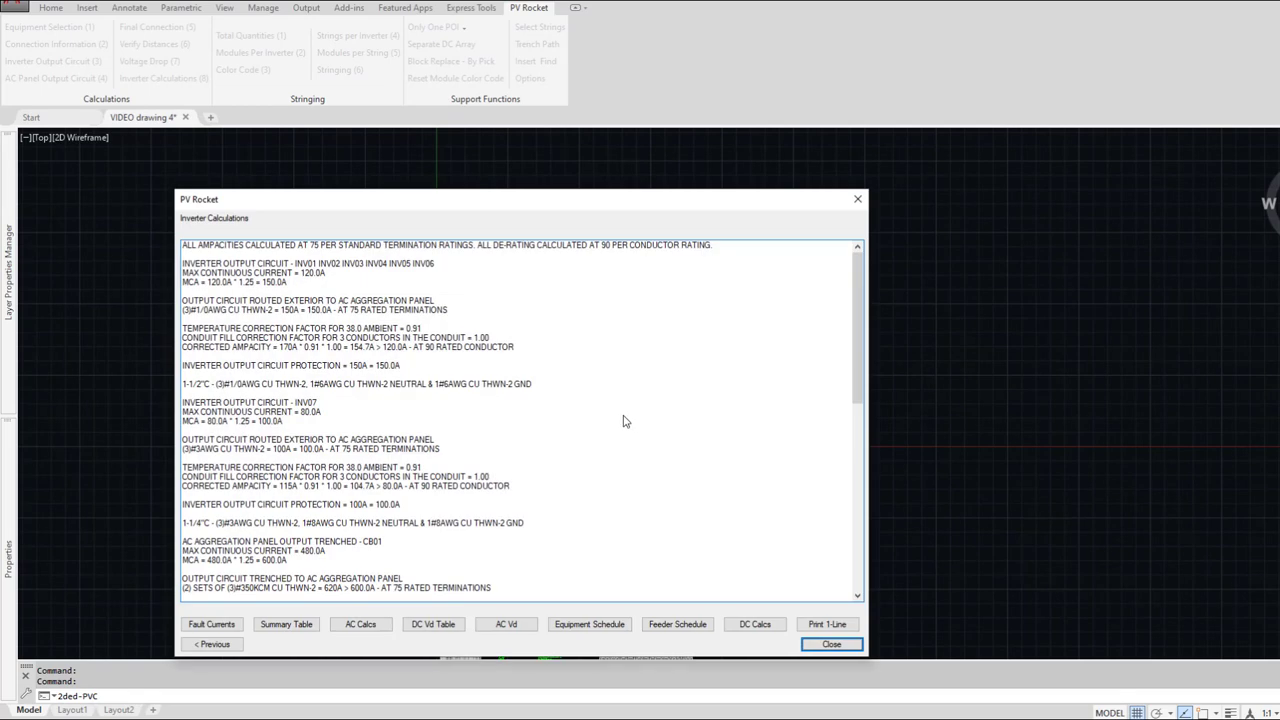
Step: Output the summary table, AC and DC calculations, DC and AC voltage drop, equipment and feeder schedules, and one-line diagram to the drawing
click(307, 627)
click(347, 628)
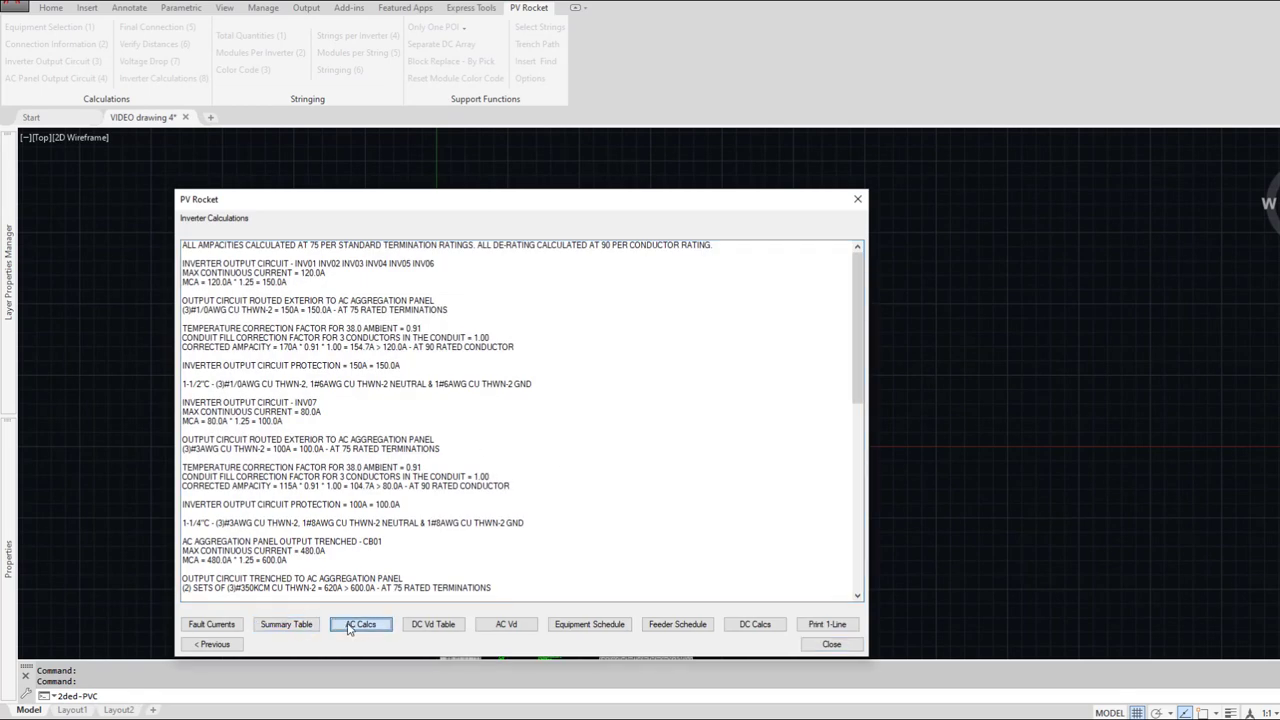
click(409, 629)
click(505, 628)
click(576, 628)
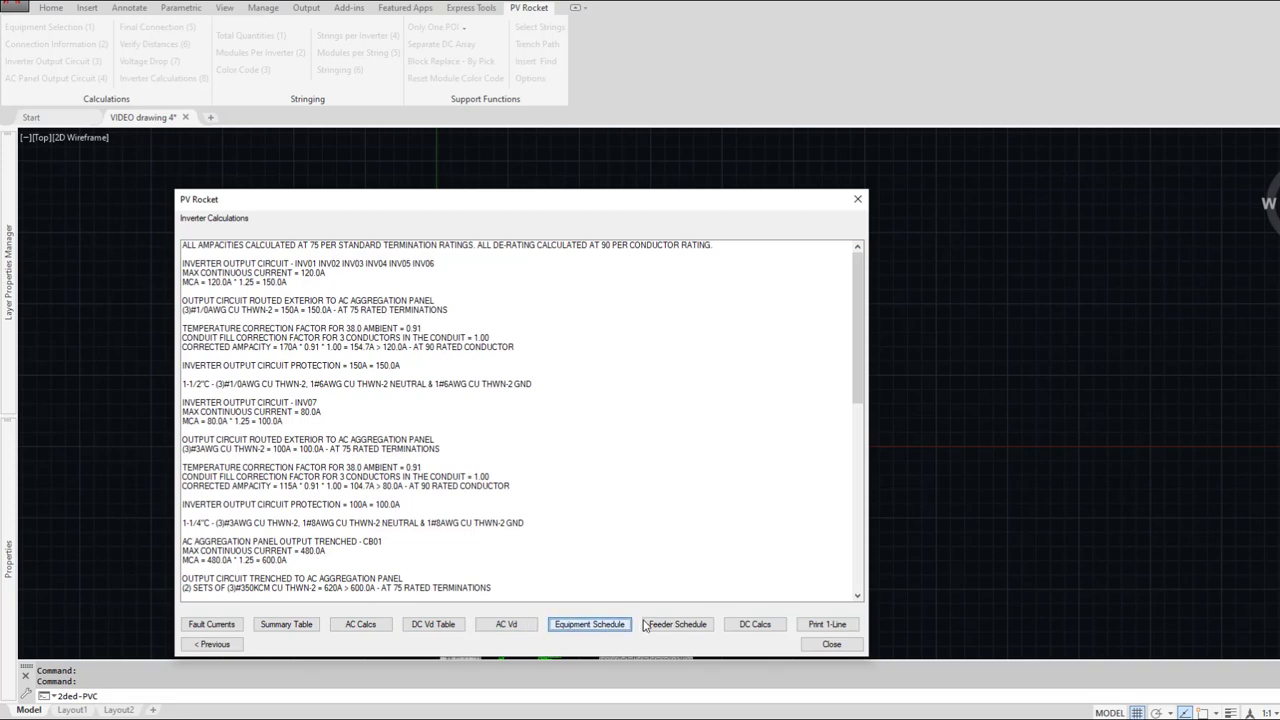
click(688, 628)
click(755, 627)
click(827, 626)
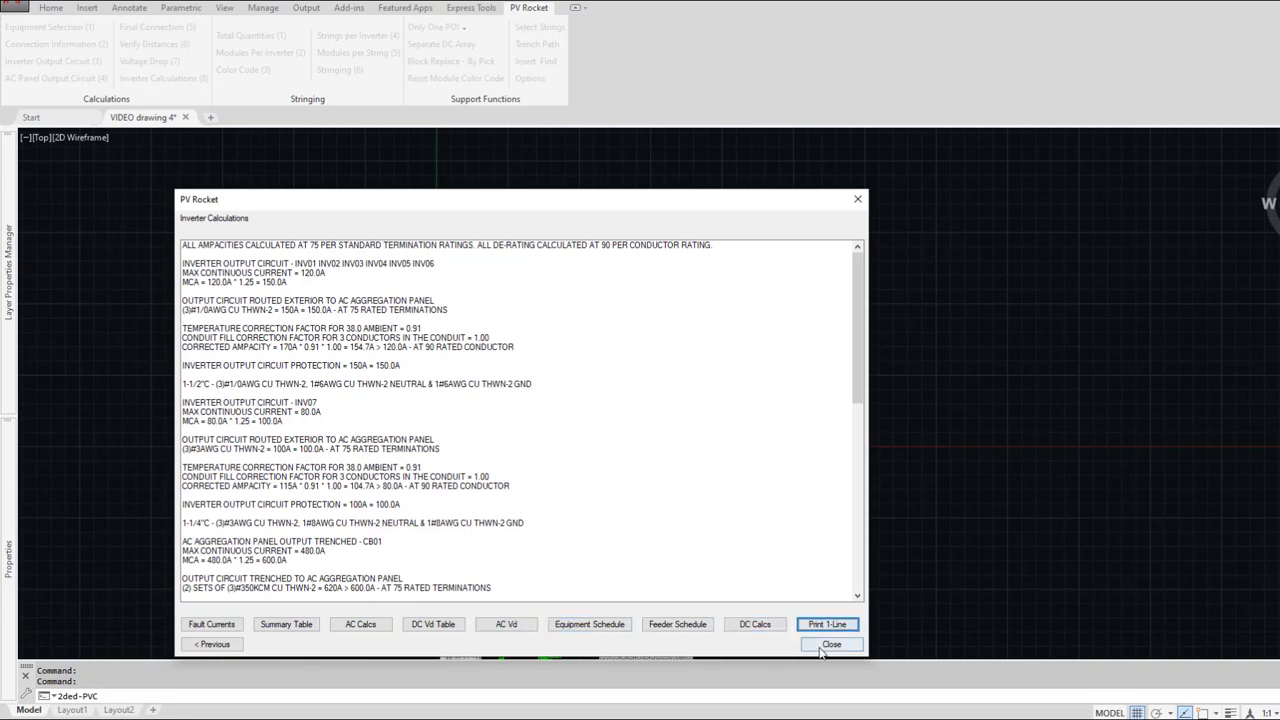
click(831, 644)
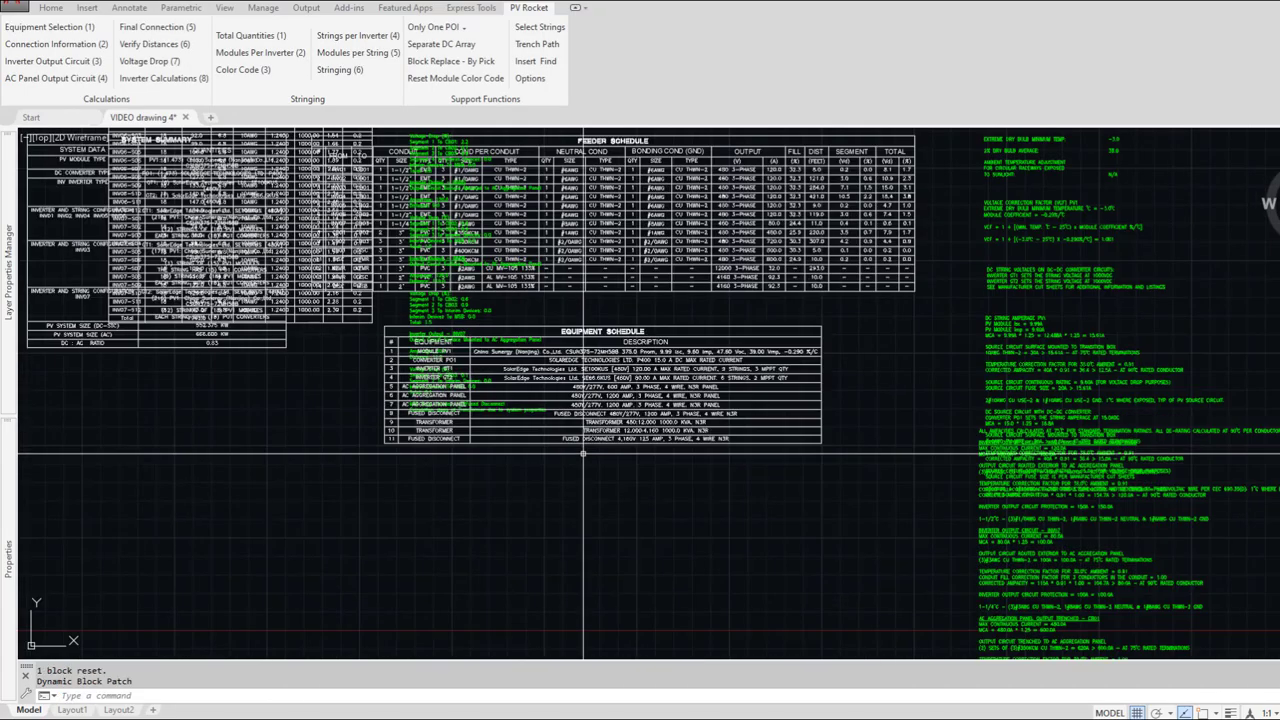
Step: Move the equipment schedule off the overlapping voltage drop text into the clear area below the tables
key(Return)
click(637, 447)
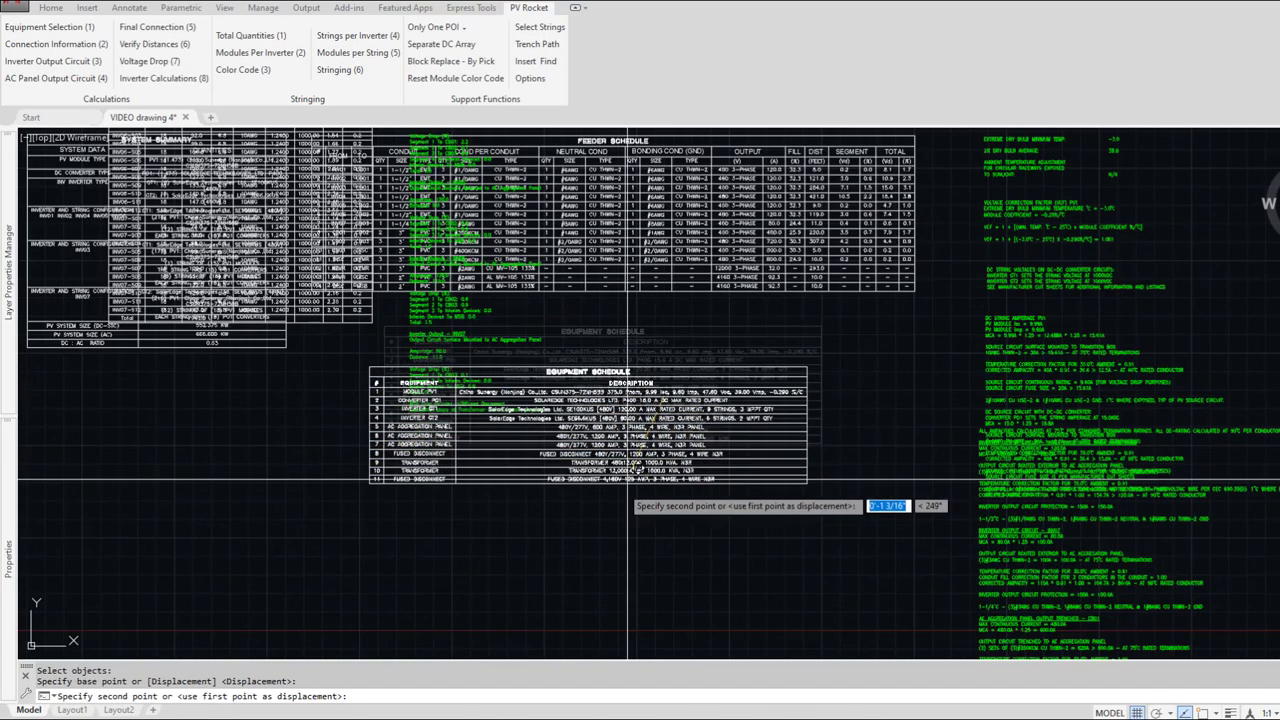
click(535, 604)
Step: Examine the regenerated equipment schedule and the one-line blocks for the inverters, aggregation panels, transformers and main section
scroll(417, 564, up, 4)
middle_drag(412, 562, 460, 484)
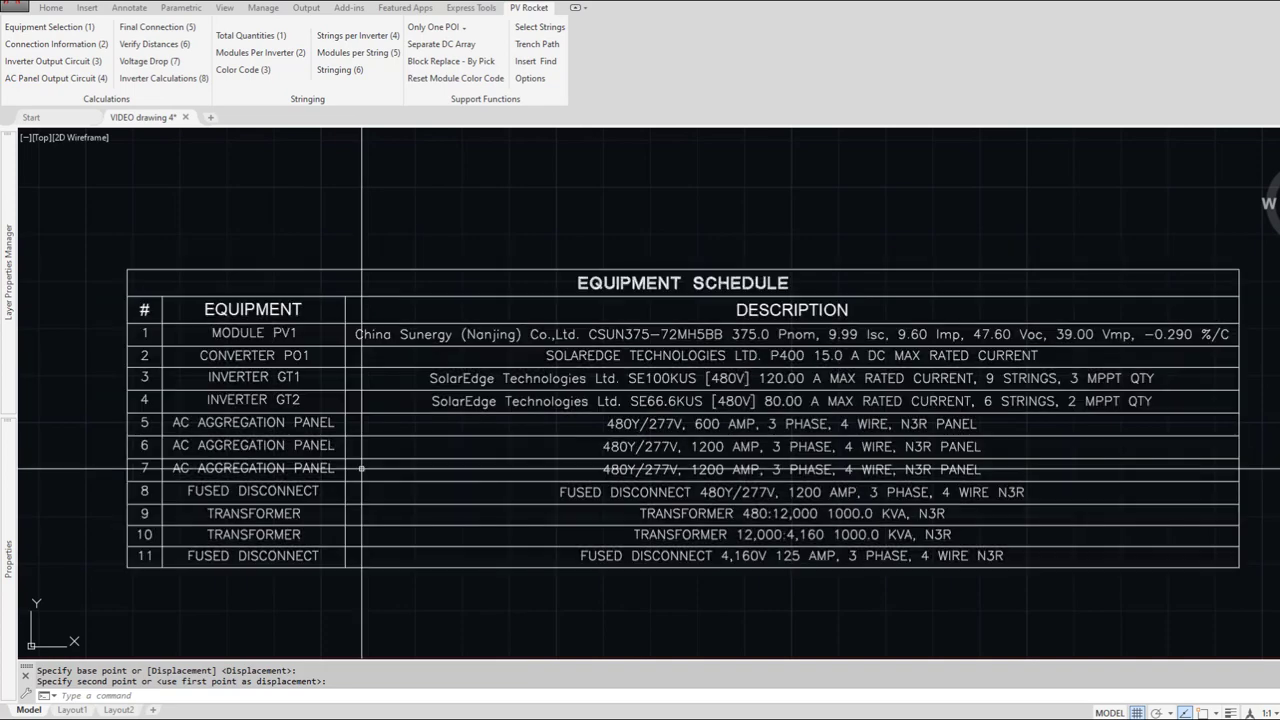
scroll(359, 436, down, 5)
scroll(540, 405, up, 3)
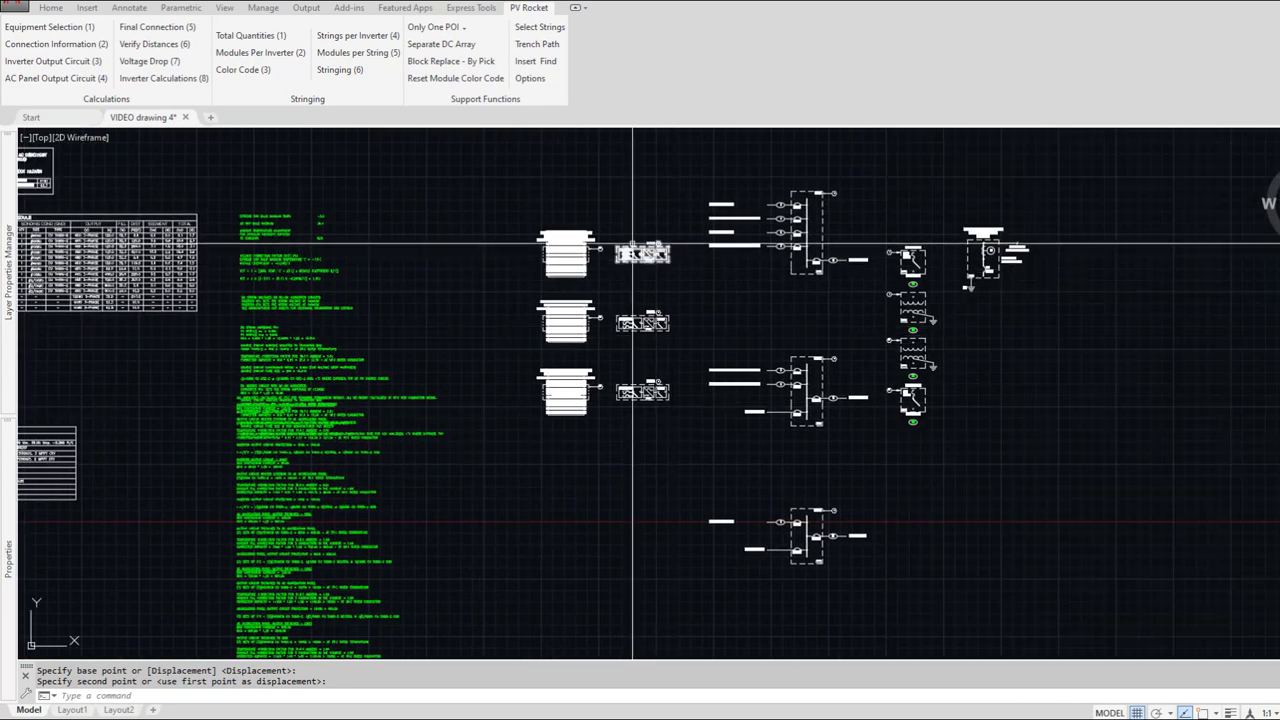
scroll(631, 251, up, 5)
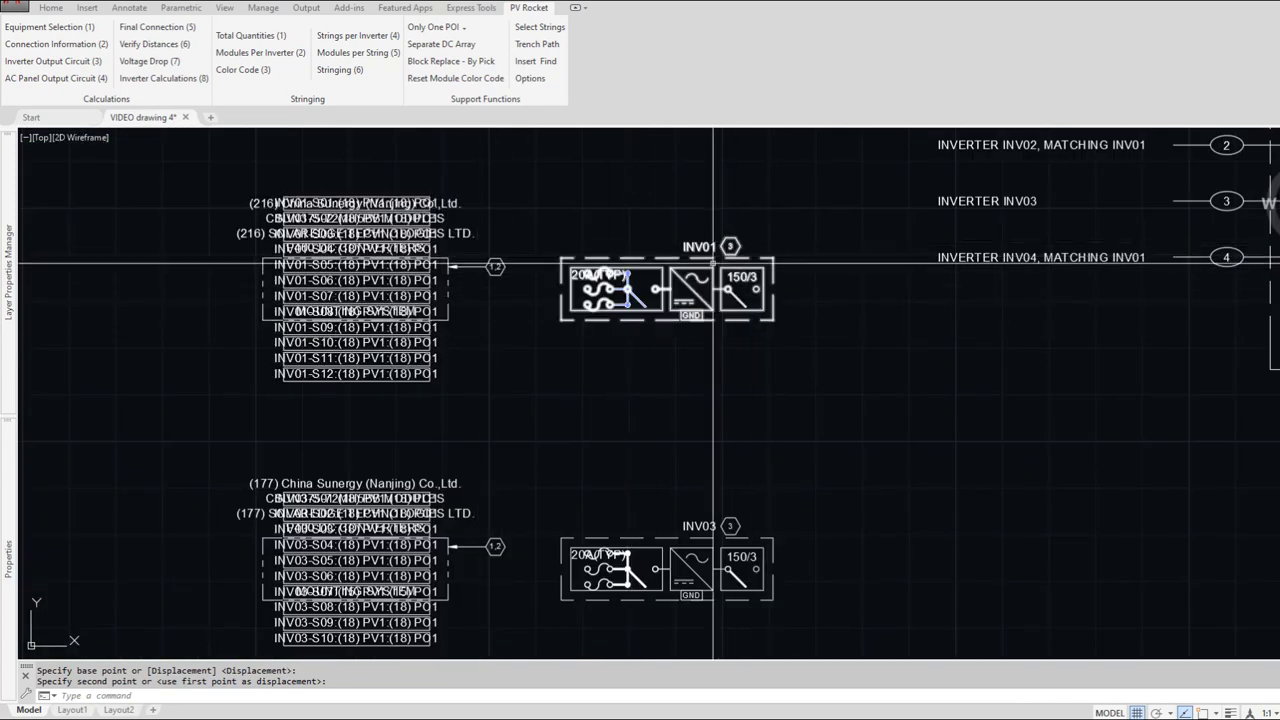
middle_drag(774, 457, 728, 188)
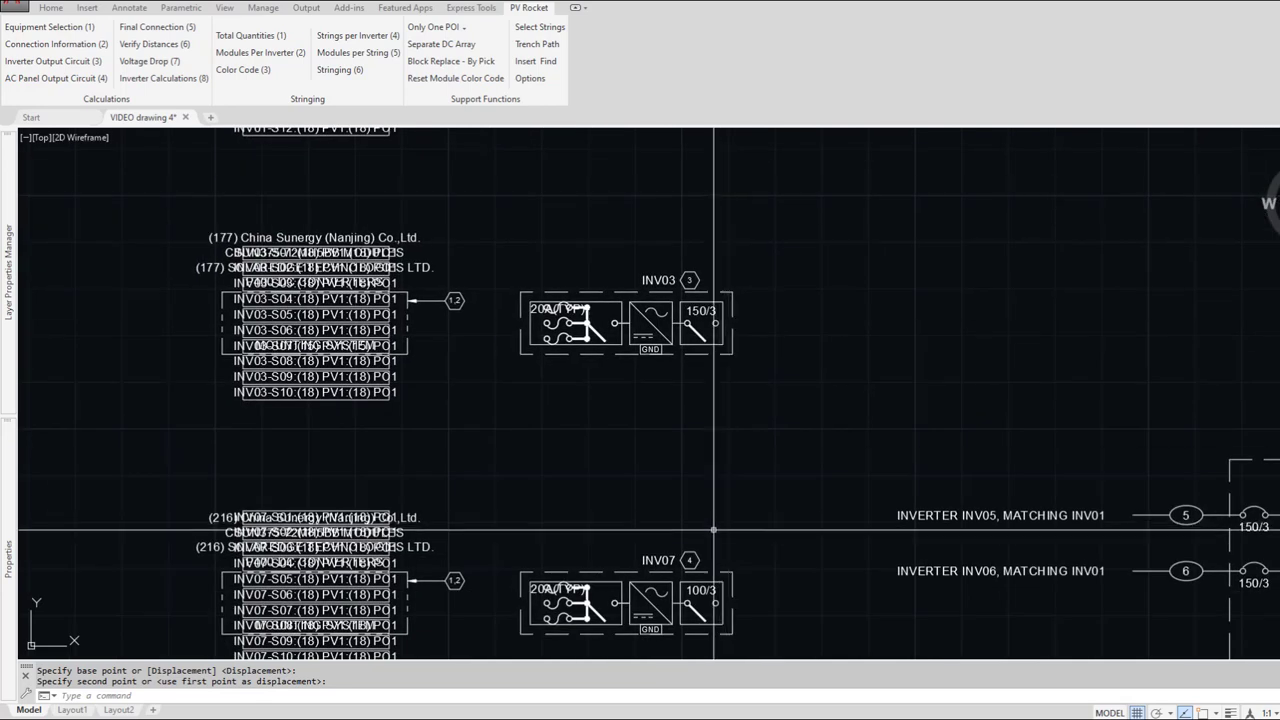
scroll(683, 567, down, 2)
mouse_move(1226, 401)
middle_down()
mouse_move(758, 402)
mouse_move(706, 484)
middle_up()
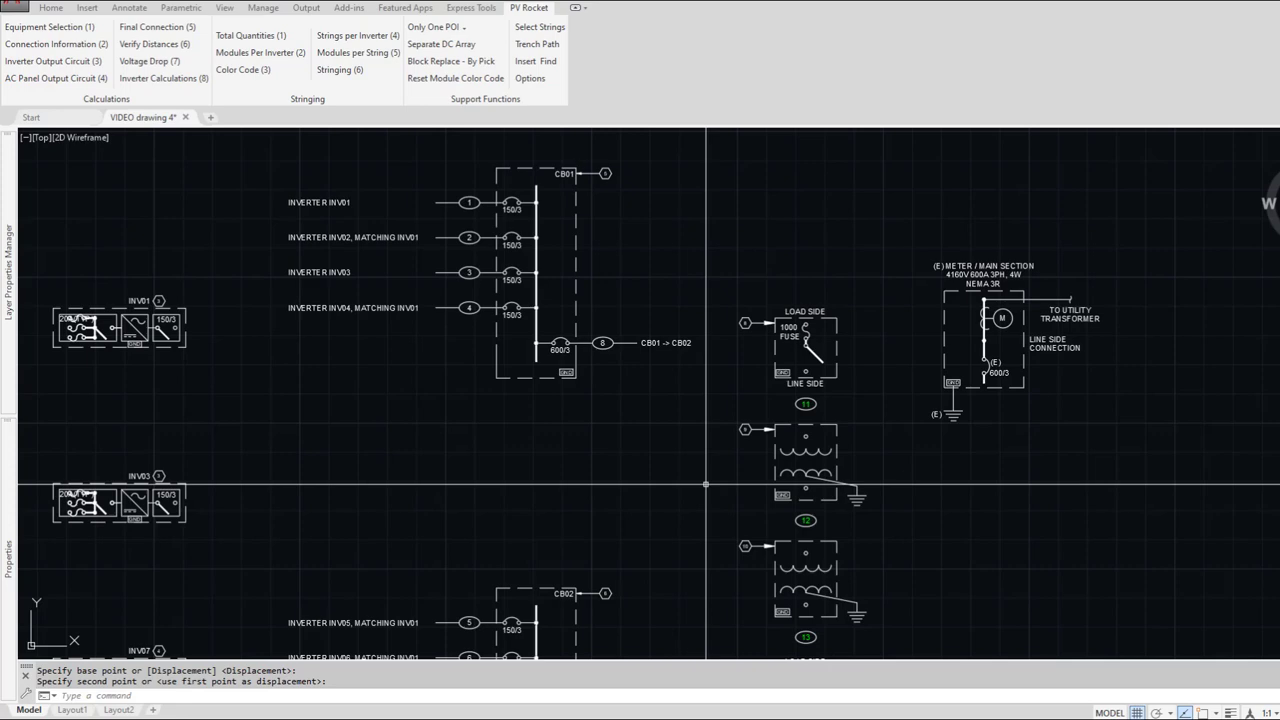
scroll(706, 484, down, 4)
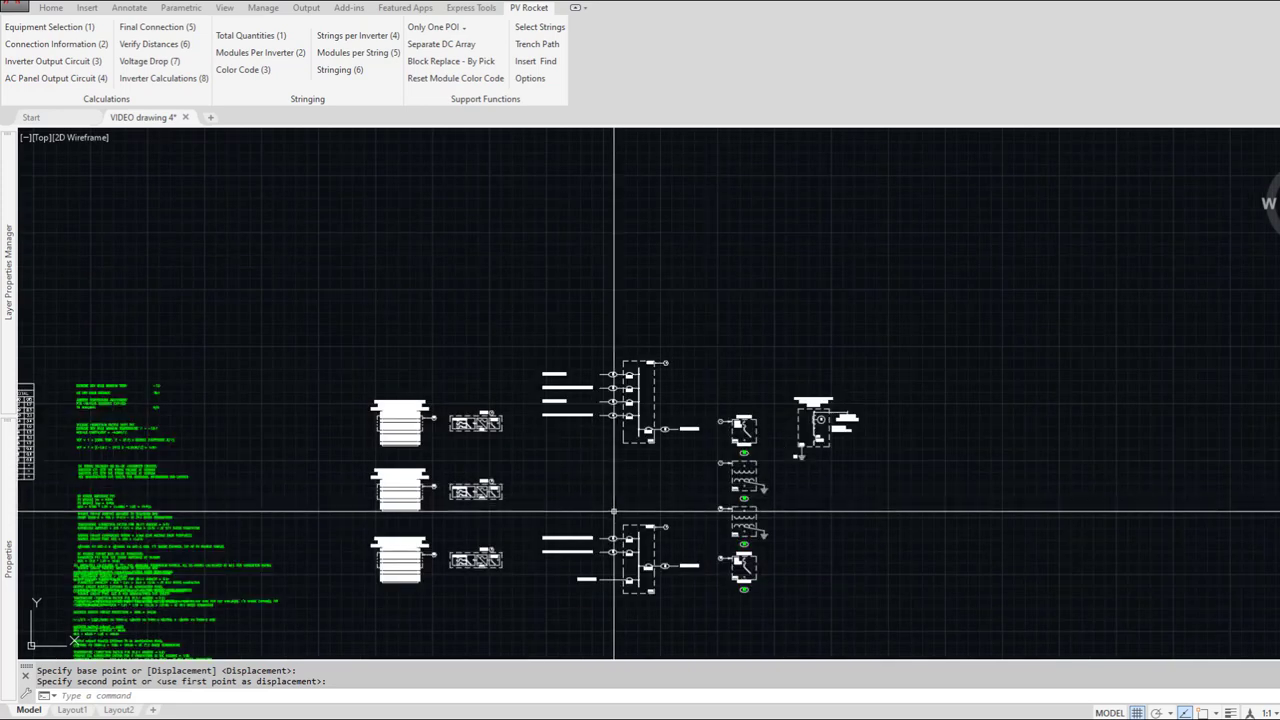
mouse_move(604, 505)
middle_down()
mouse_move(714, 431)
mouse_move(795, 400)
middle_up()
mouse_move(518, 508)
middle_down()
mouse_move(709, 420)
mouse_move(688, 425)
middle_up()
scroll(688, 425, down, 2)
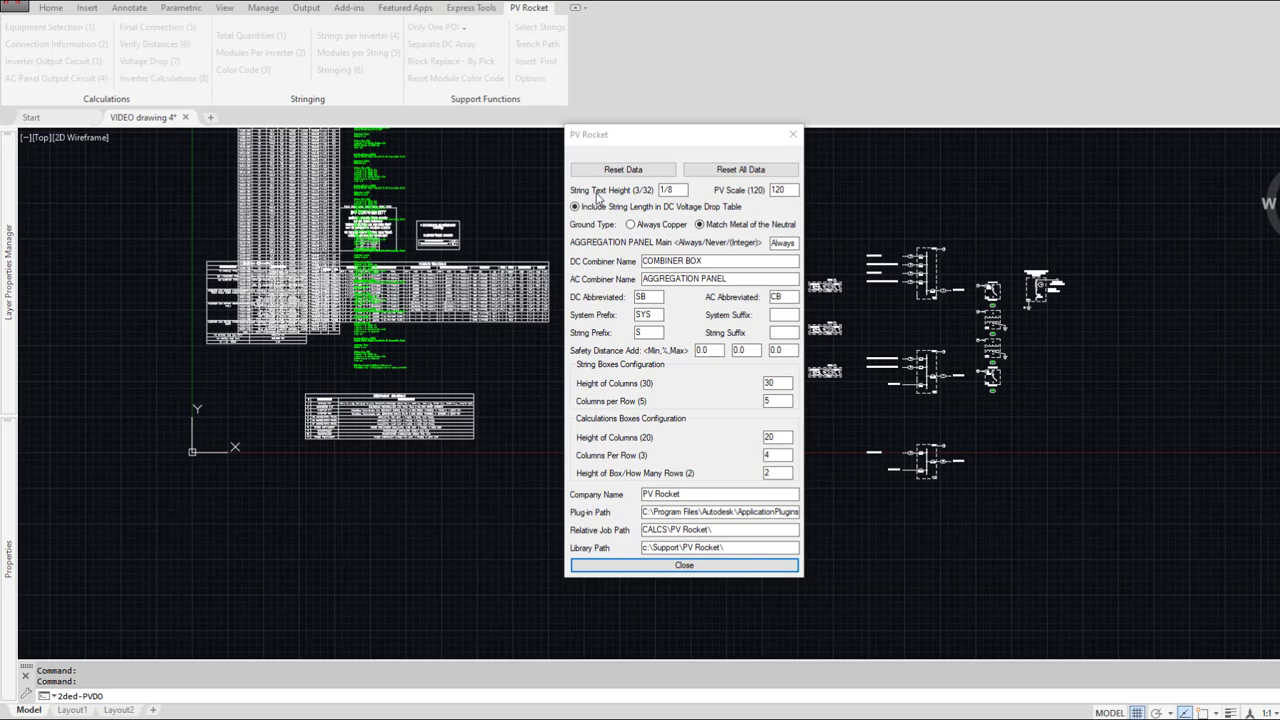
Step: Try to set the string text height to 3/32 in the PV Rocket options
double_click(682, 190)
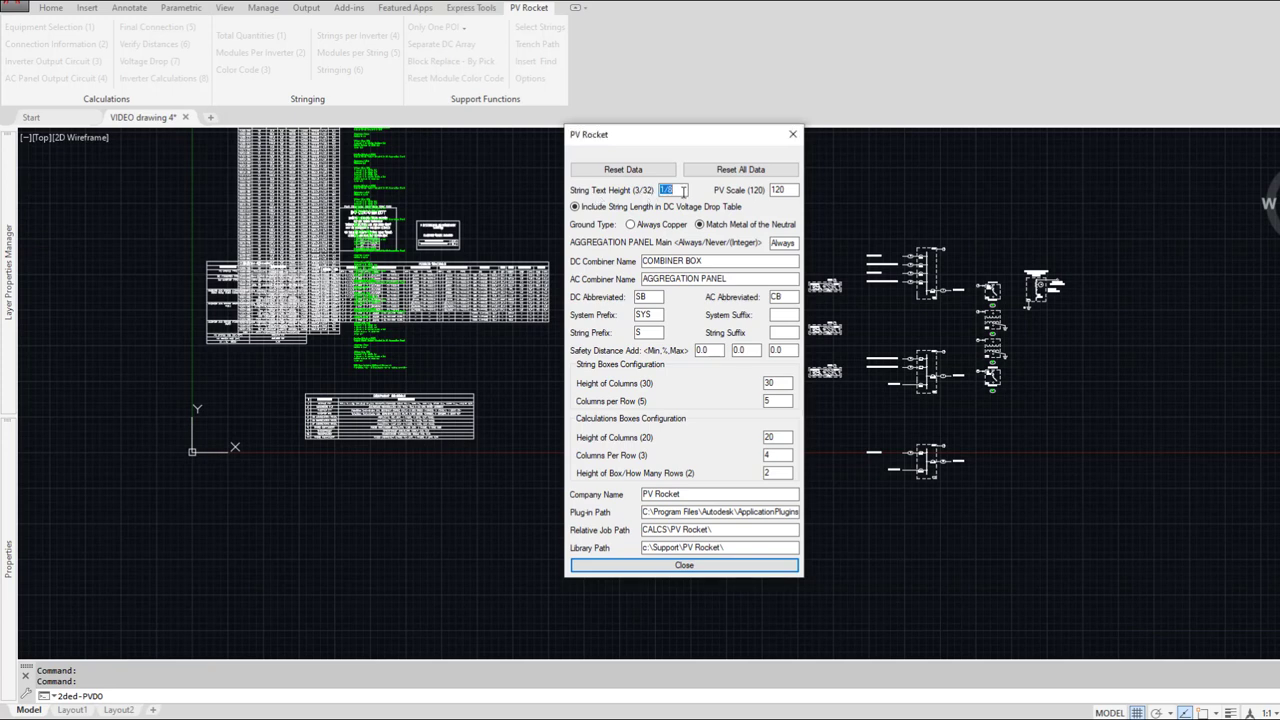
text(3/32)
click(684, 566)
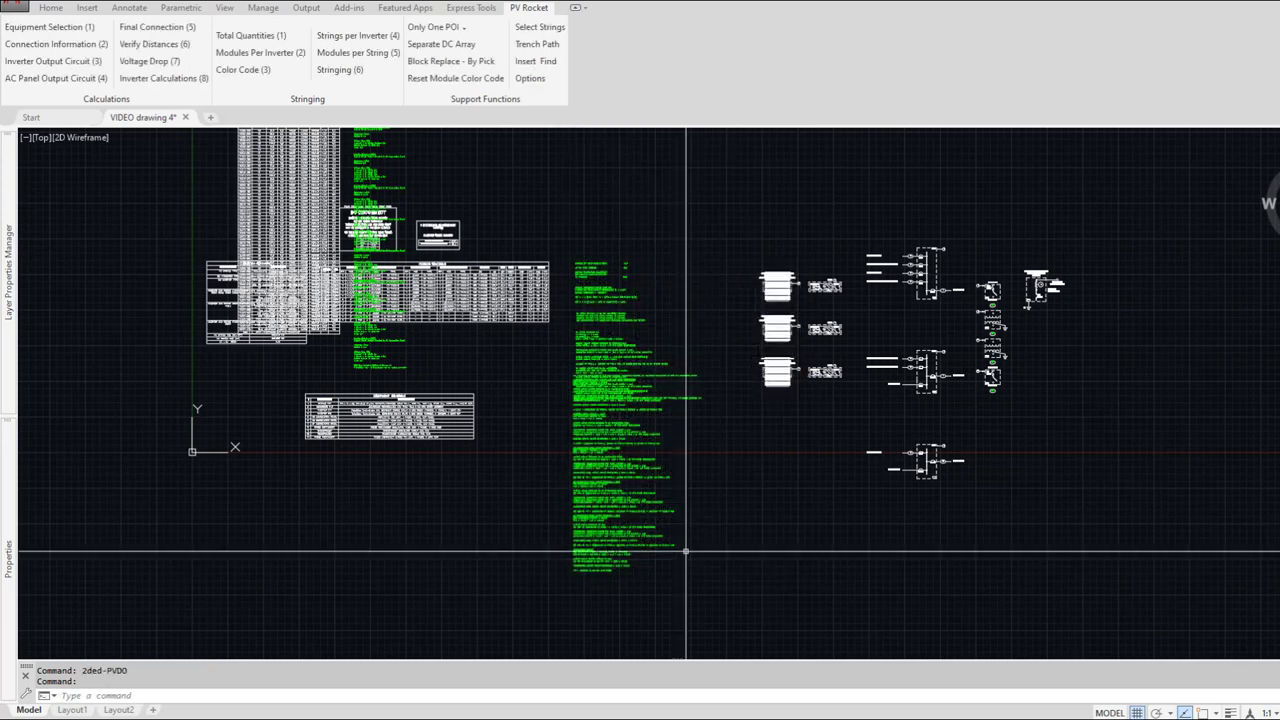
Step: Keep the PVSCALE value at 120, and set the ground type to Always Copper in the PV Rocket options
text(pvsca)
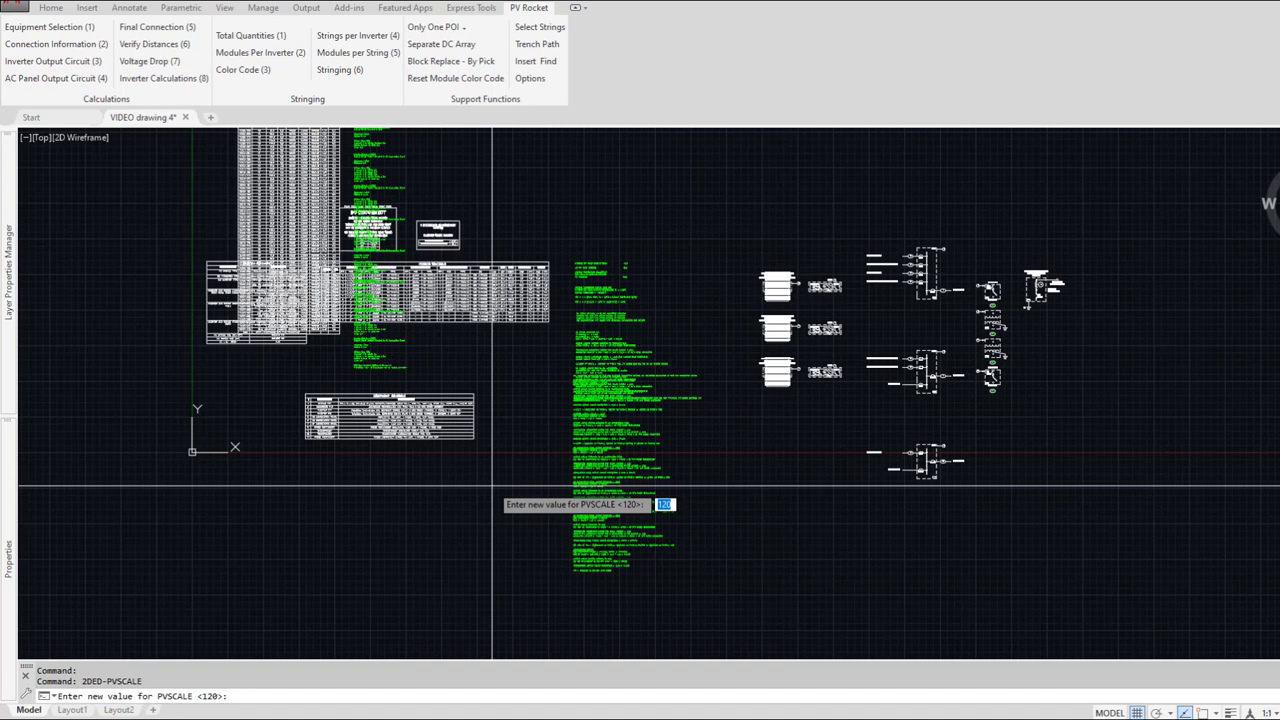
key(Return)
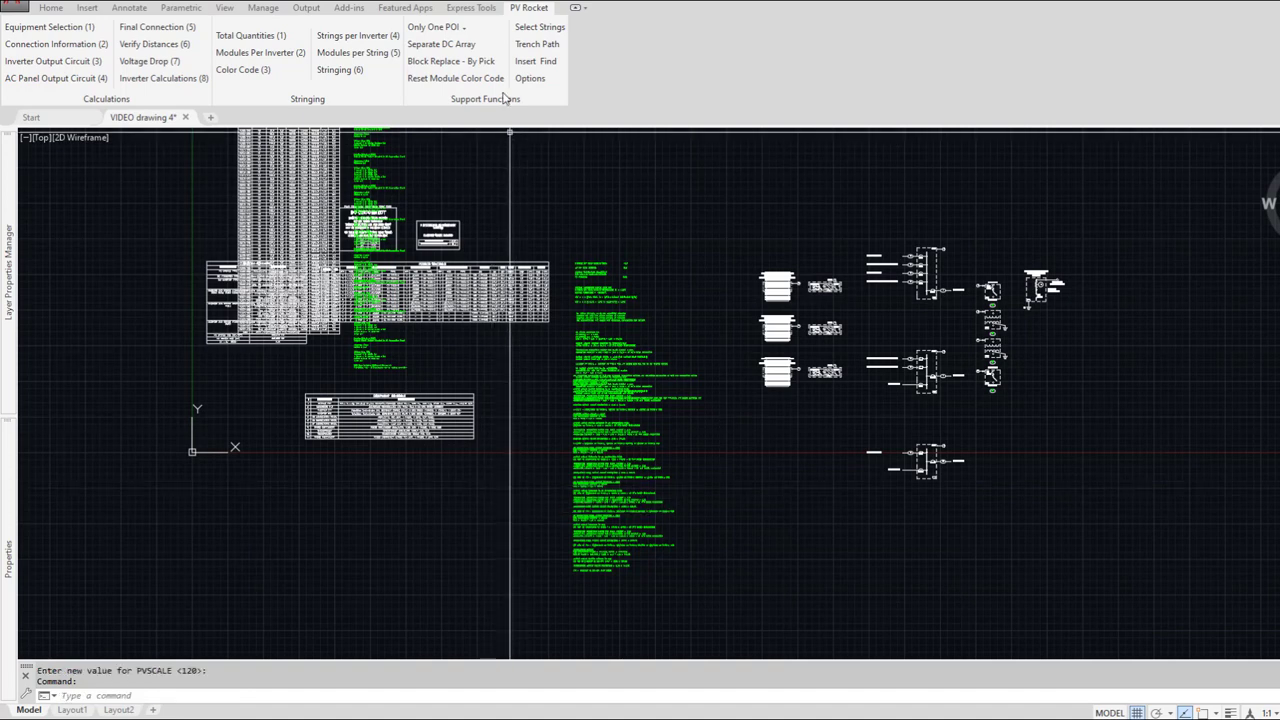
click(530, 78)
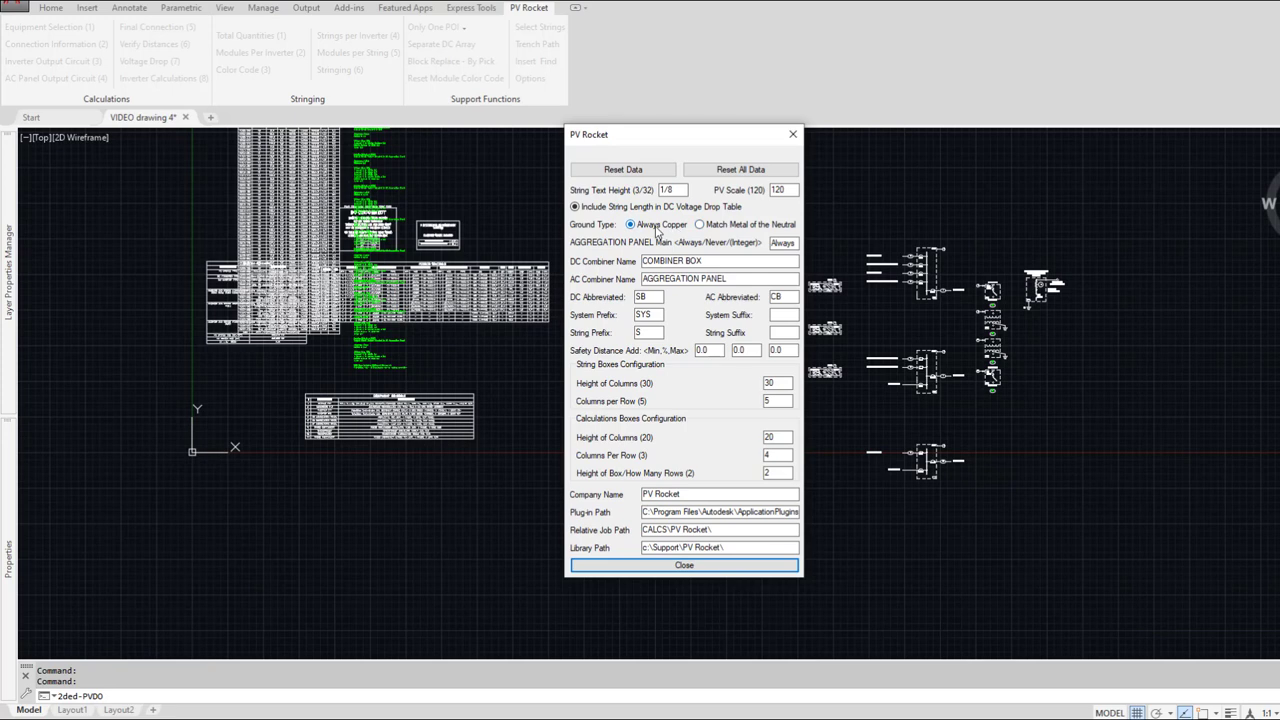
click(700, 565)
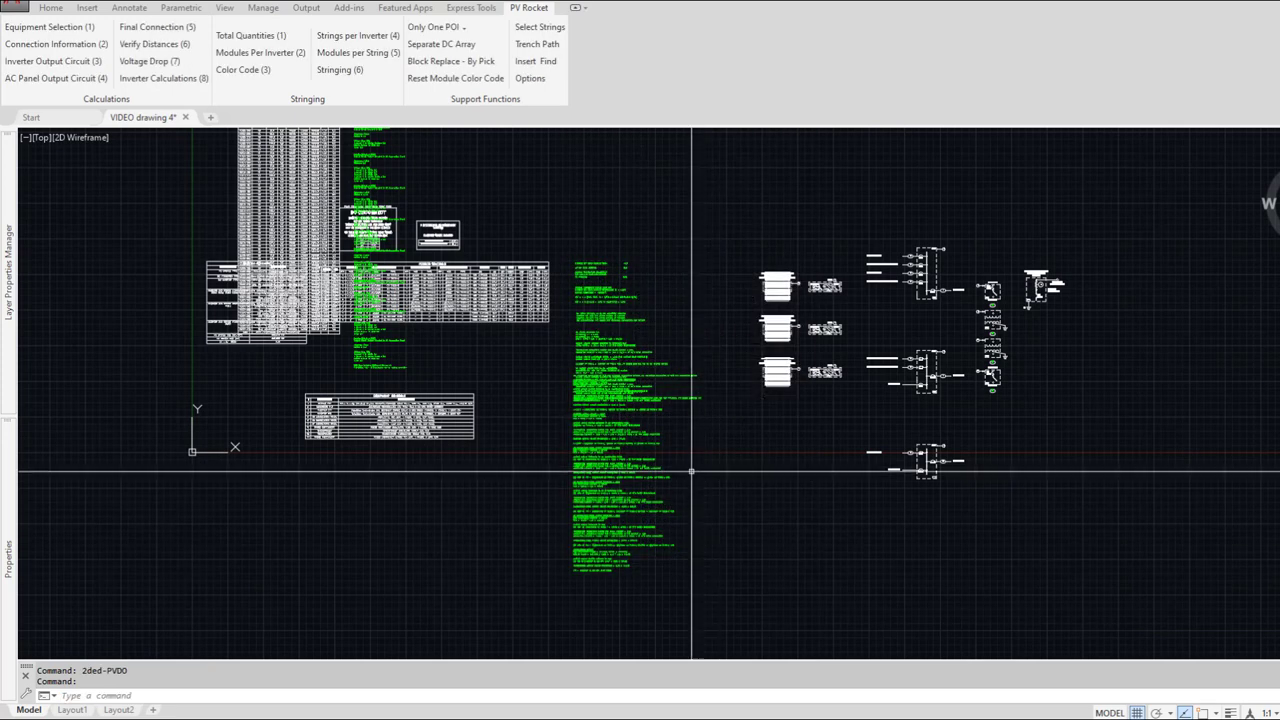
Step: Erase the feeder schedule that overlaps the system summary and voltage drop tables
click(517, 322)
key(Return)
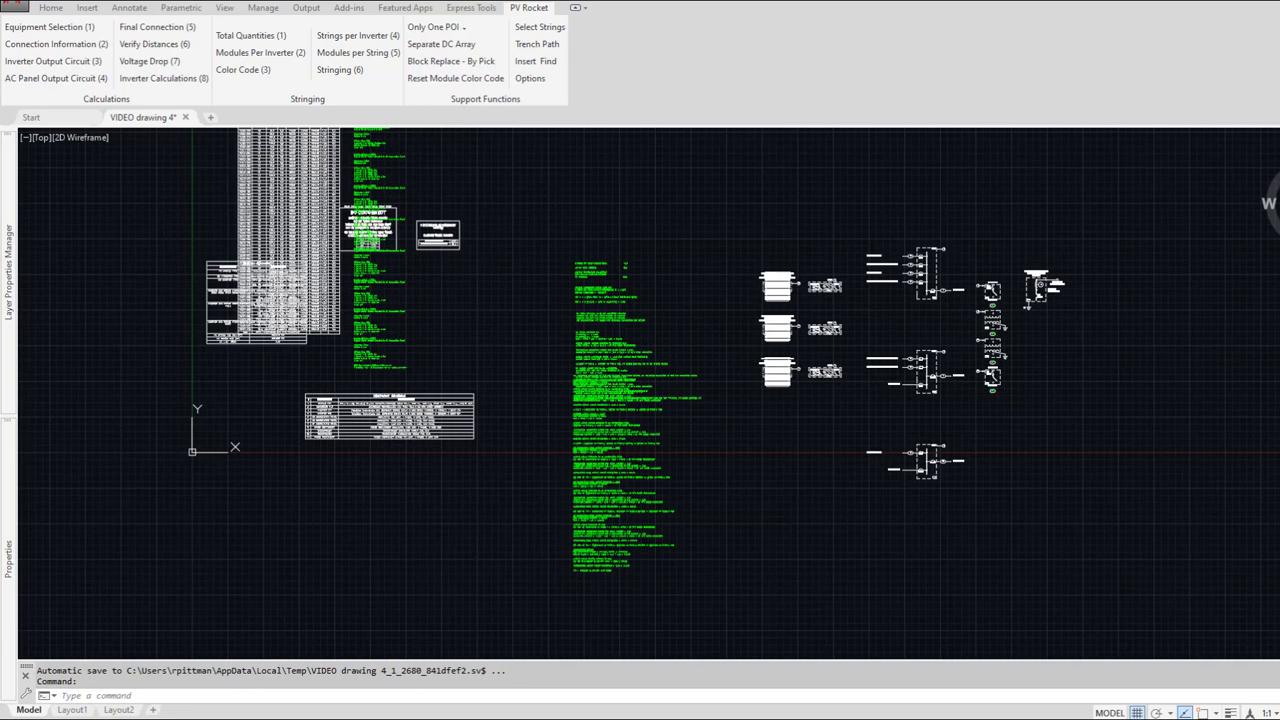
Step: Generate the feeder schedule from the inverter calculations, and erase it again
click(164, 78)
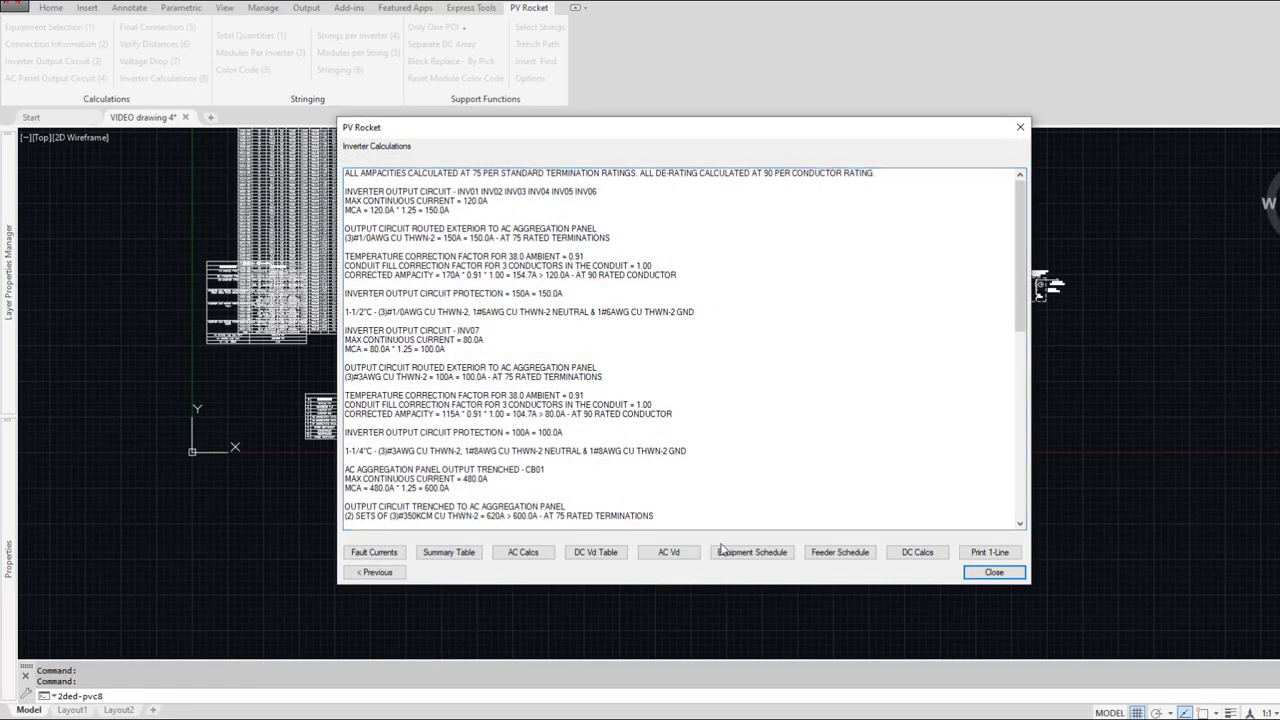
click(827, 557)
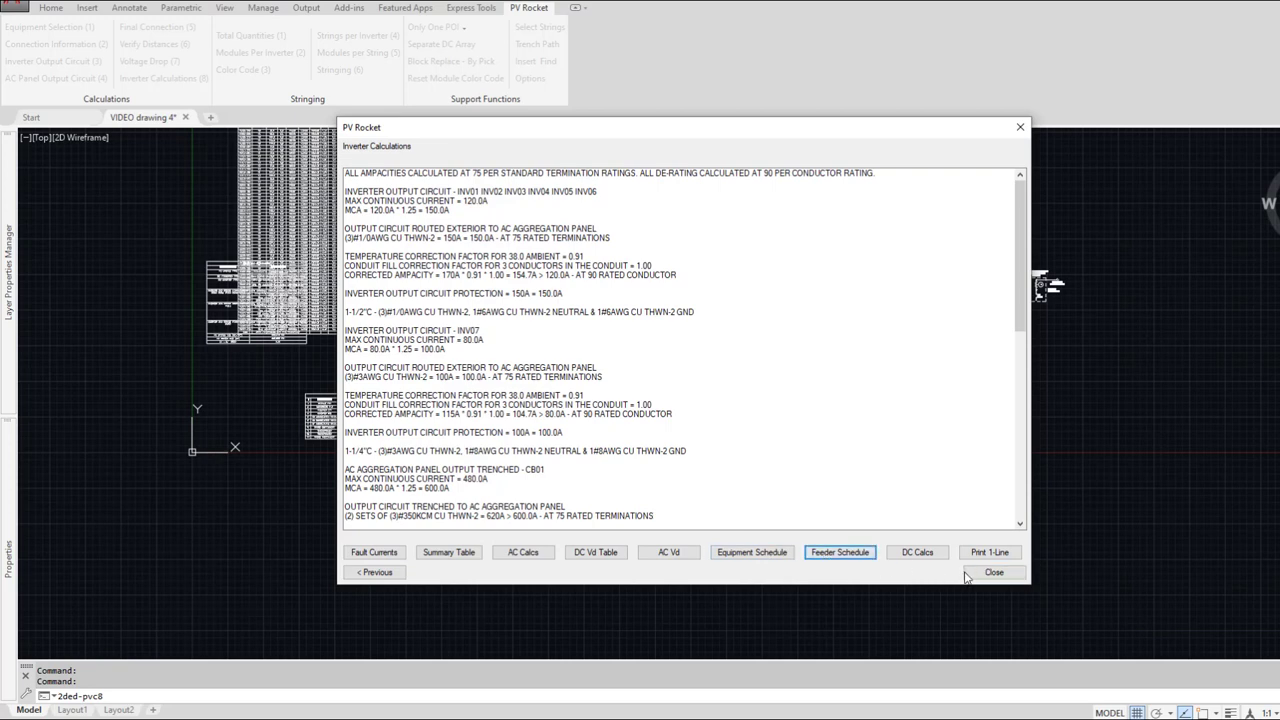
click(994, 572)
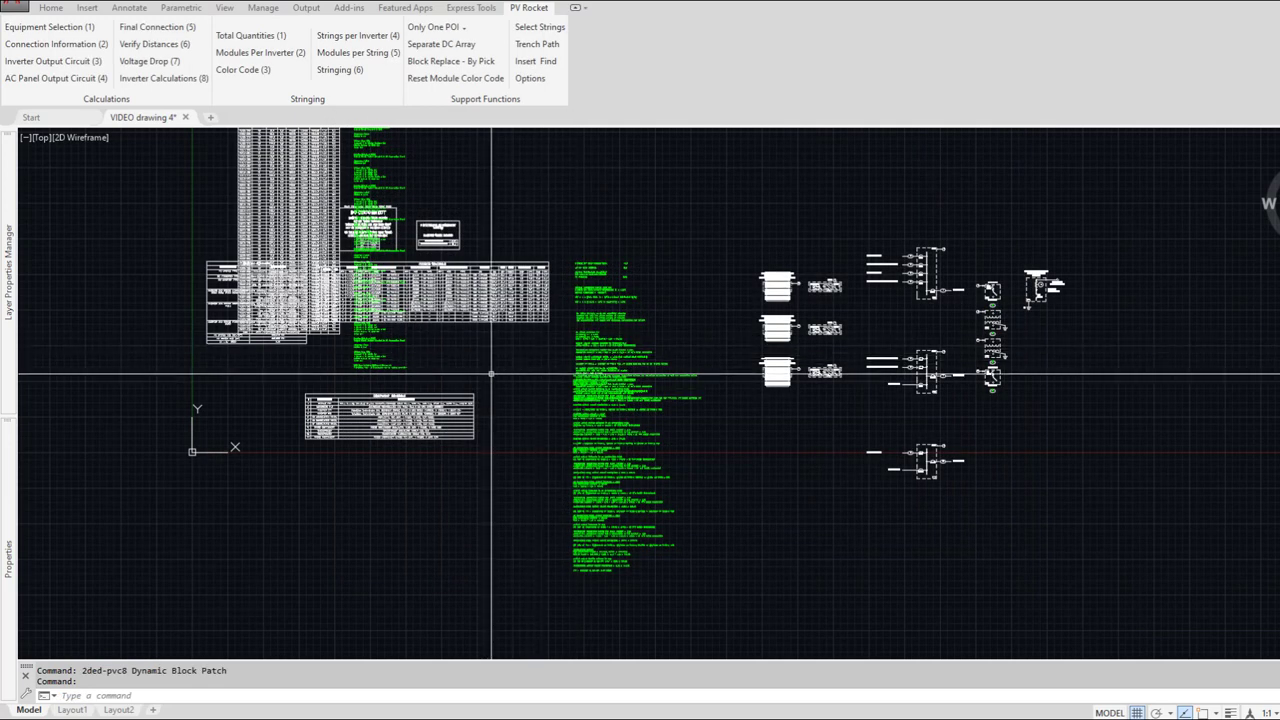
text(e)
key(space)
click(496, 316)
key(space)
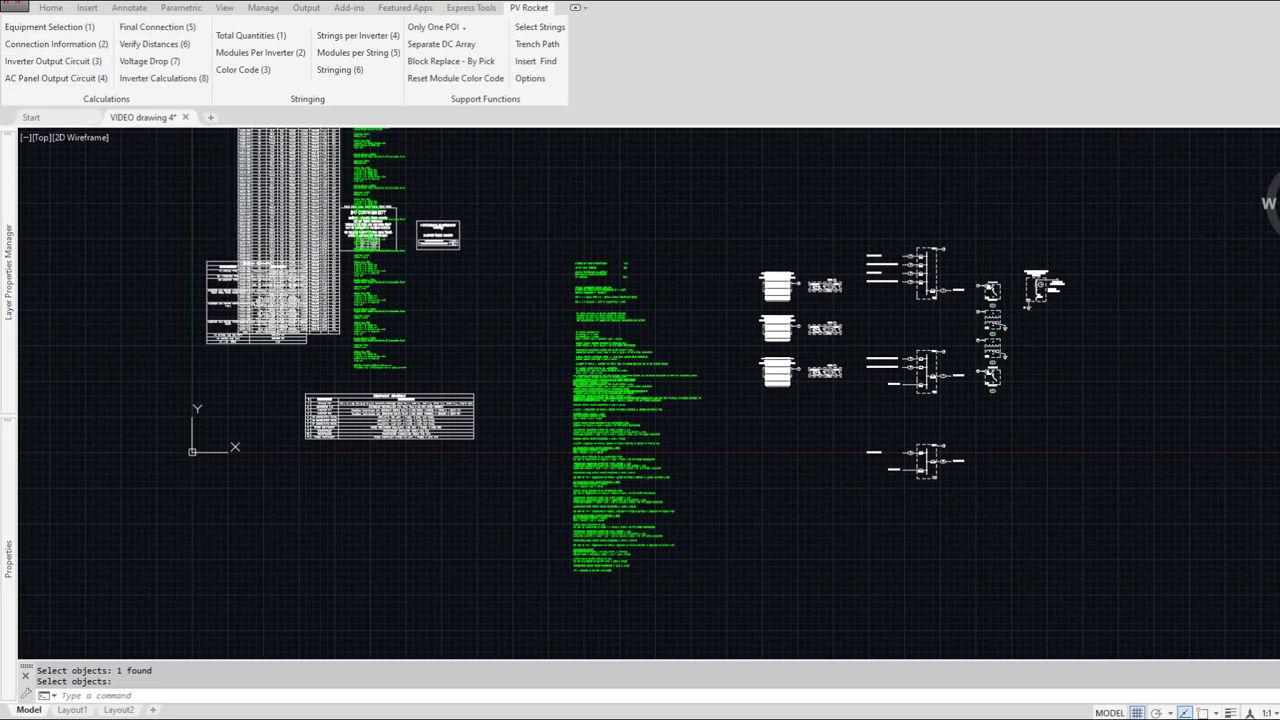
Step: Set the conductors and neutral of Aggregation Panel 1 to AL, and copy its settings to all aggregation panels
click(56, 78)
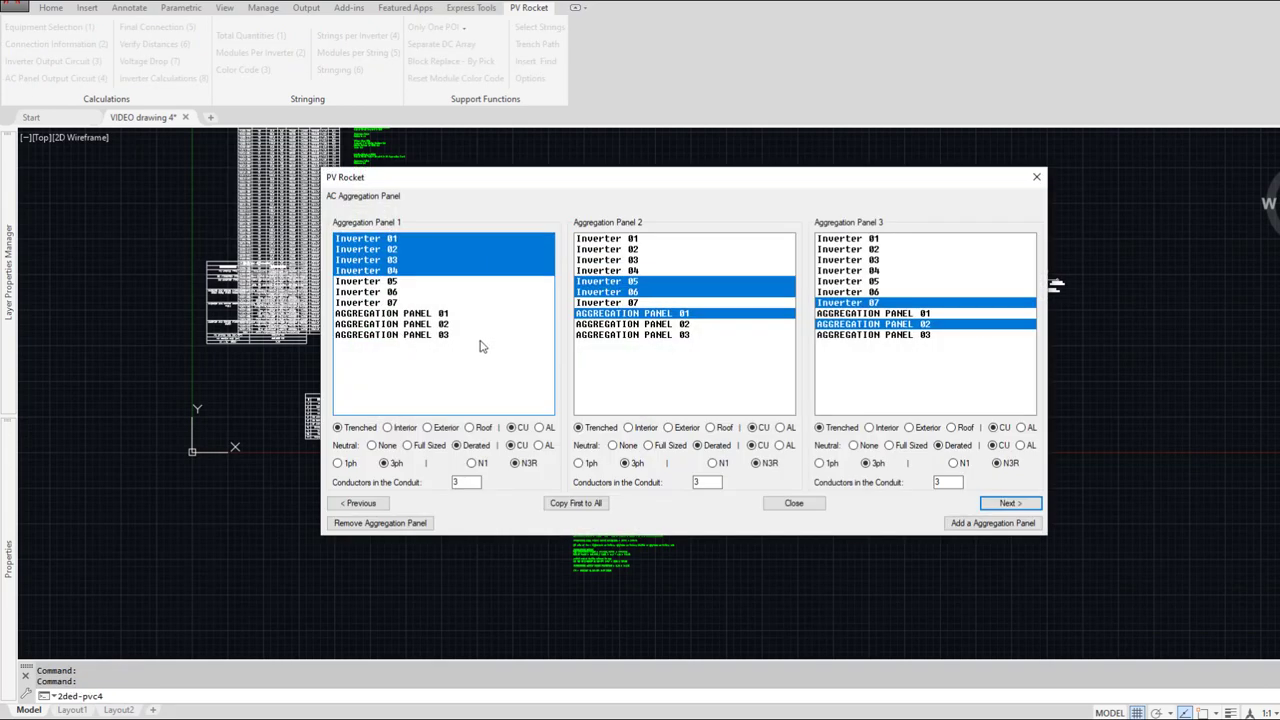
click(539, 427)
click(539, 445)
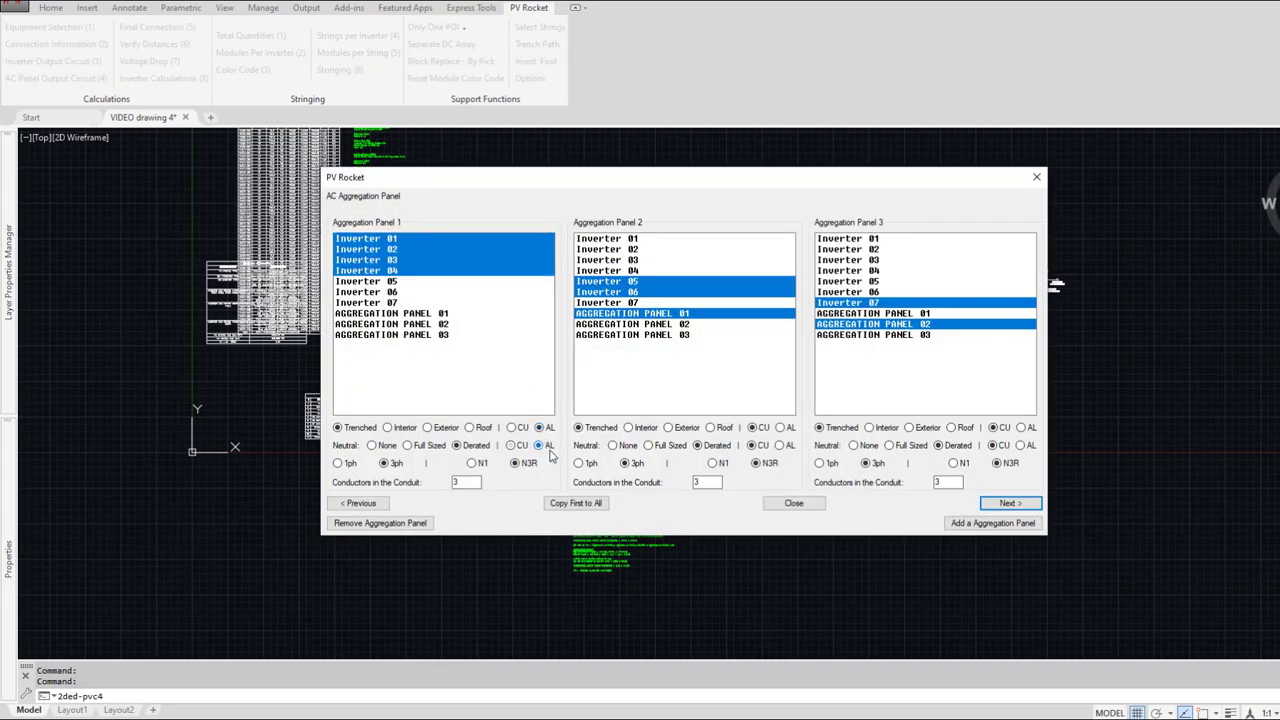
click(582, 503)
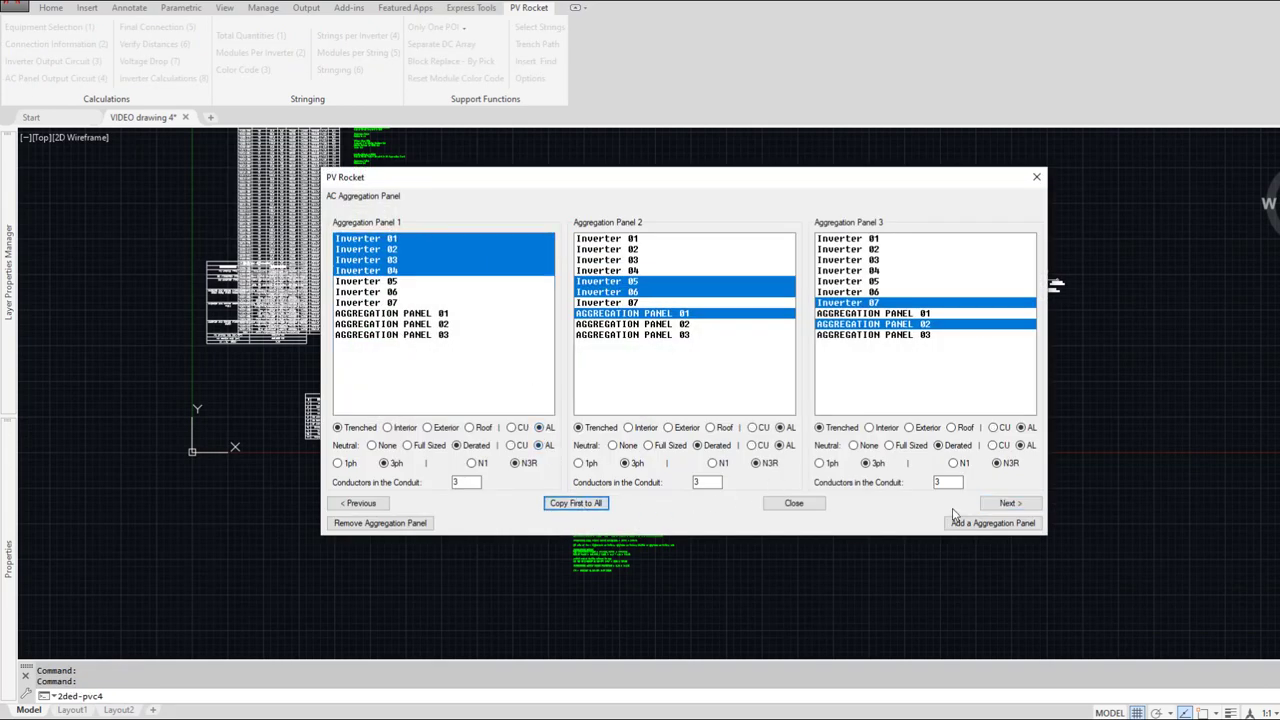
Step: Generate a new feeder schedule from the inverter calculations, and move it to the clear space above the calculation notes
click(1009, 503)
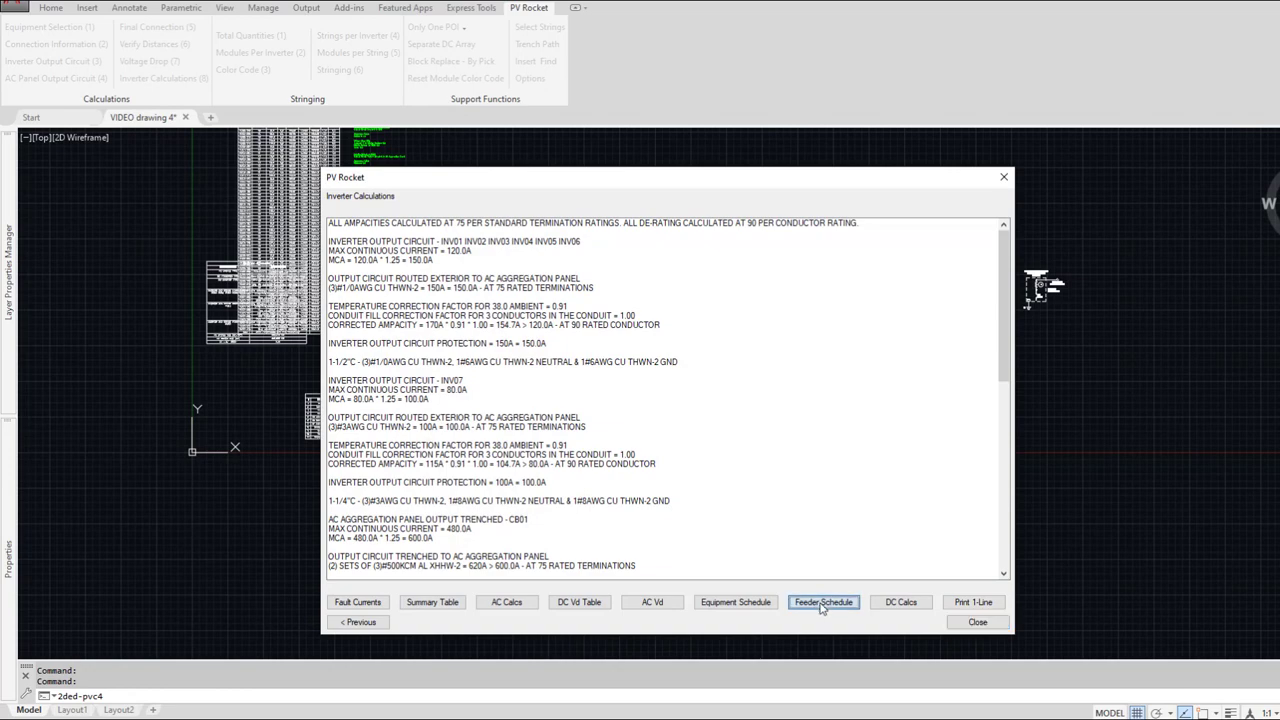
click(977, 622)
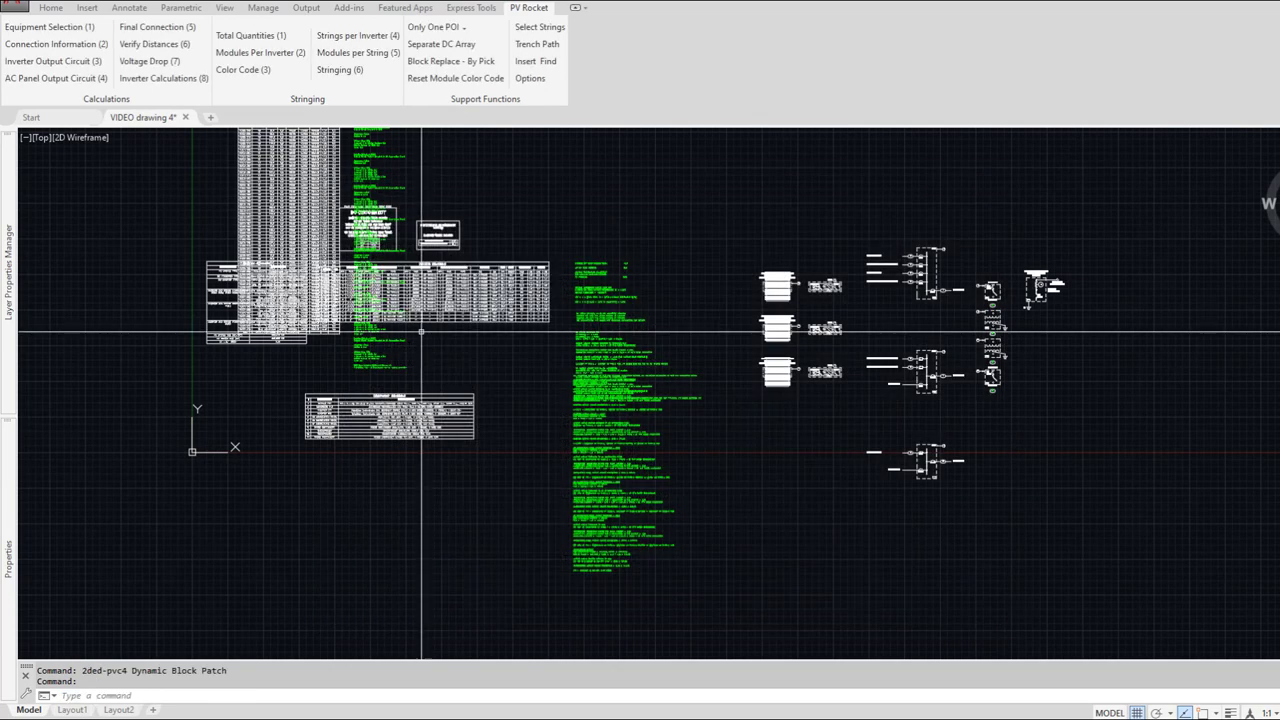
click(438, 298)
click(565, 175)
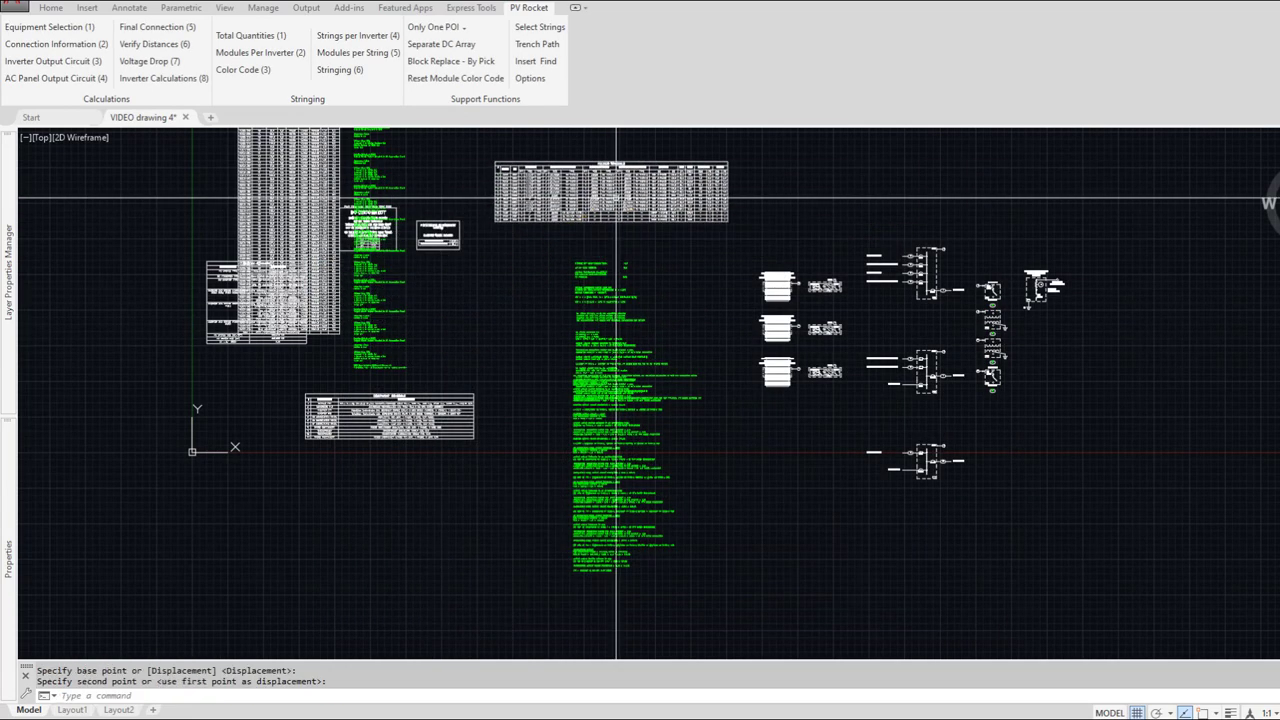
Step: Examine the neutral and bonding conductor types of the aggregation panel feeders in the feeder schedule
scroll(582, 205, up, 5)
scroll(582, 205, up, 5)
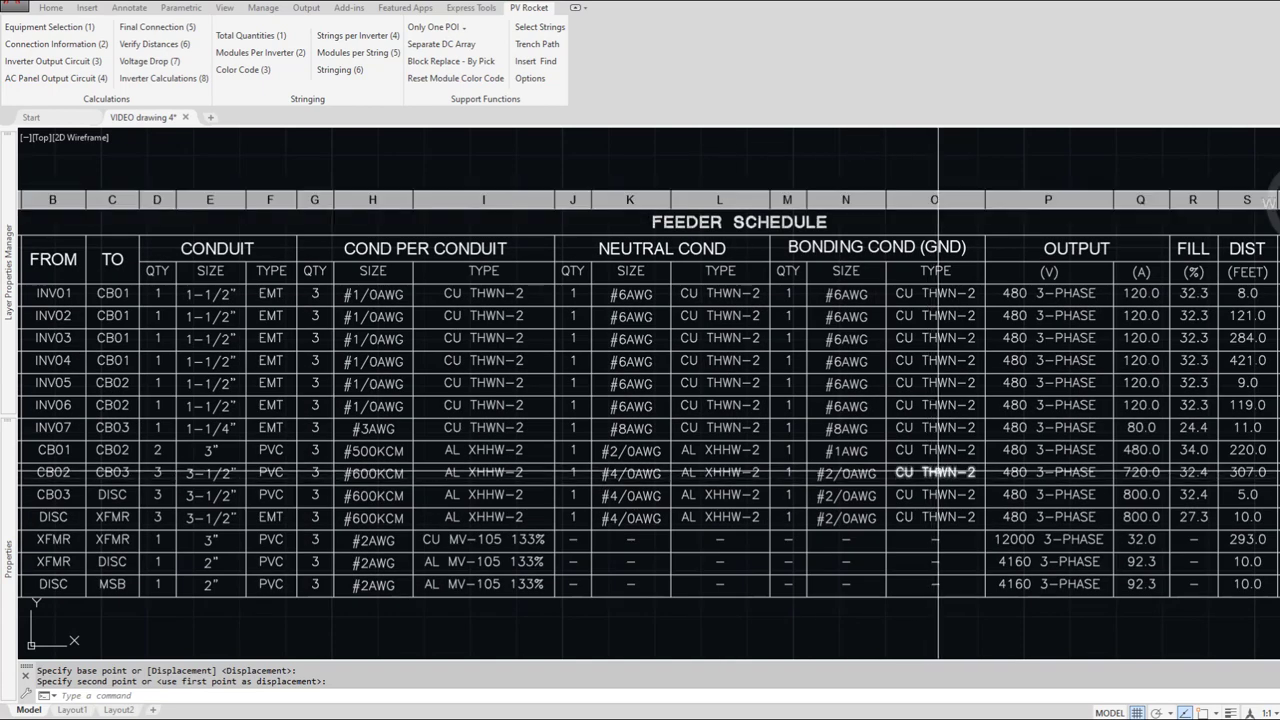
click(938, 470)
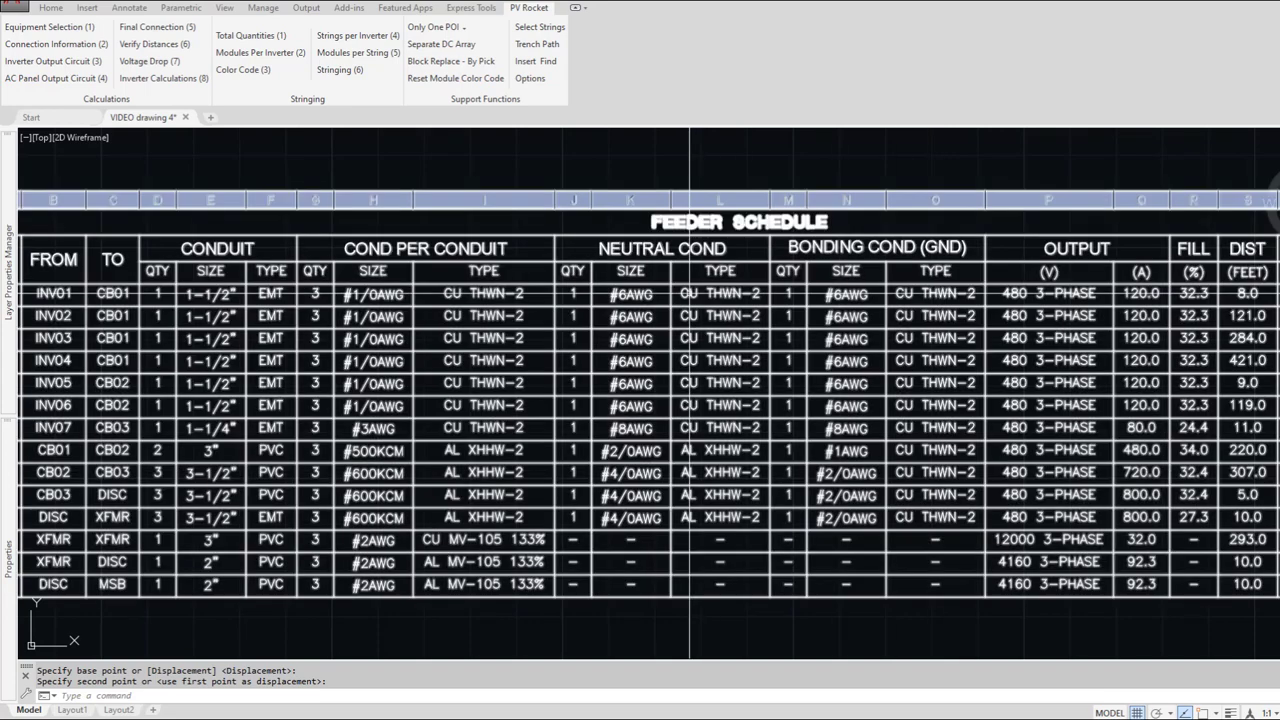
scroll(690, 300, down, 8)
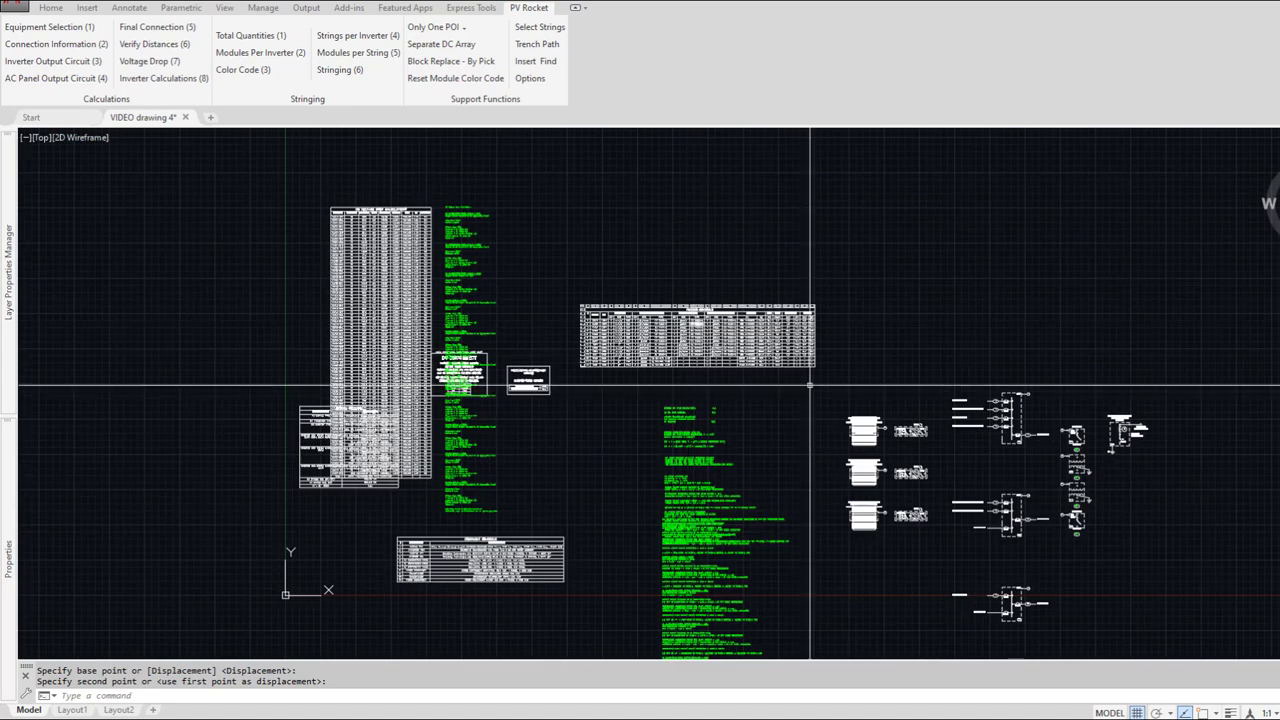
Step: Erase all one-line diagram blocks beside the calculation notes, from the inverters through to the meter/main section
middle_drag(810, 385, 620, 286)
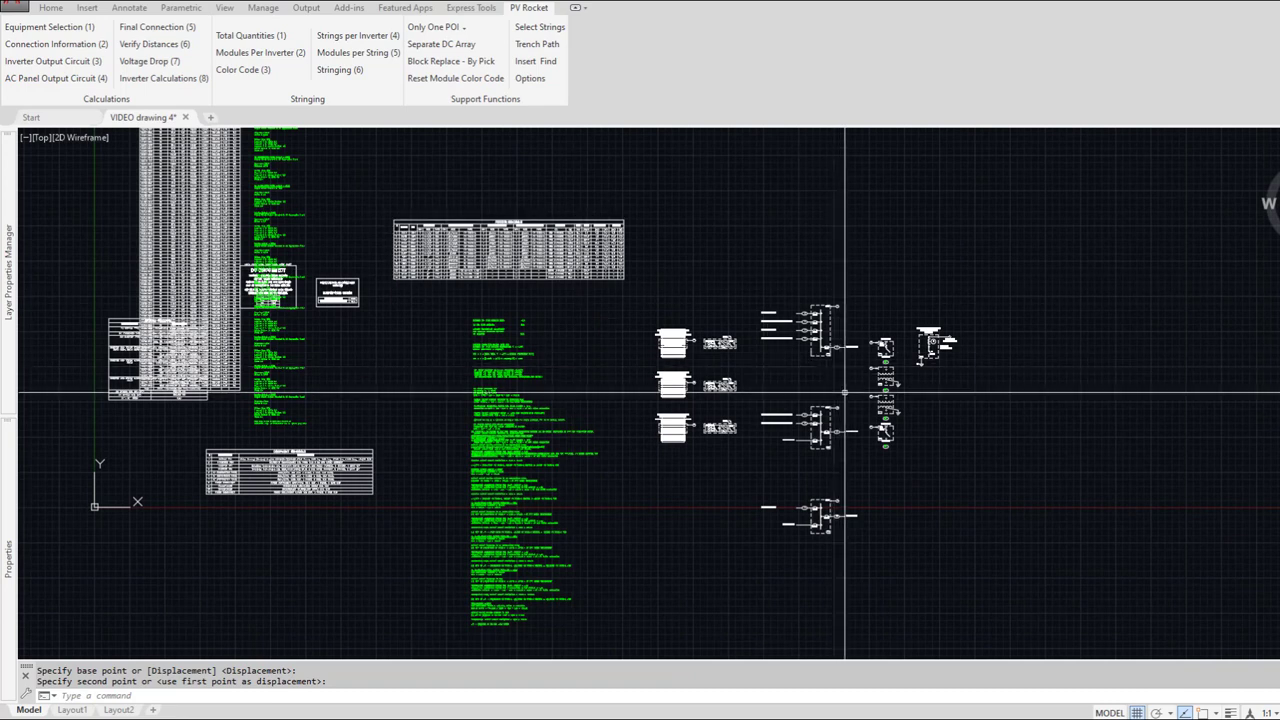
key(Escape)
text(e)
key(Return)
click(983, 553)
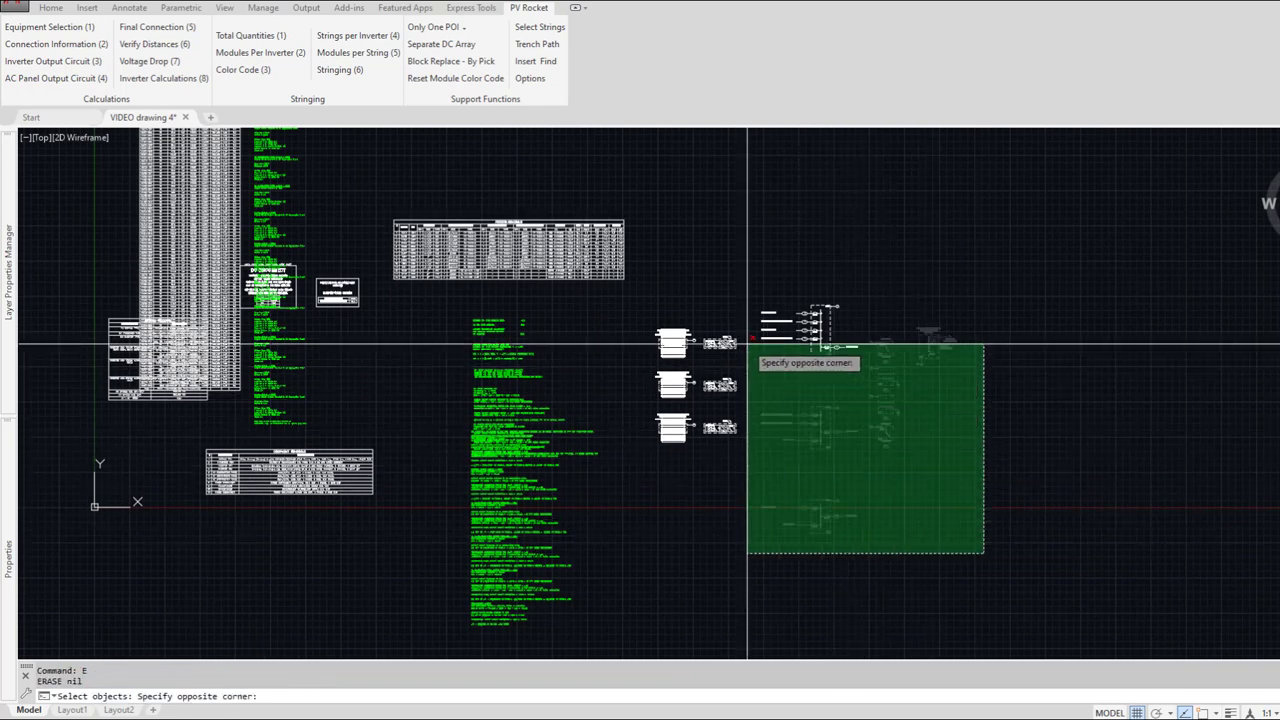
click(640, 297)
key(Return)
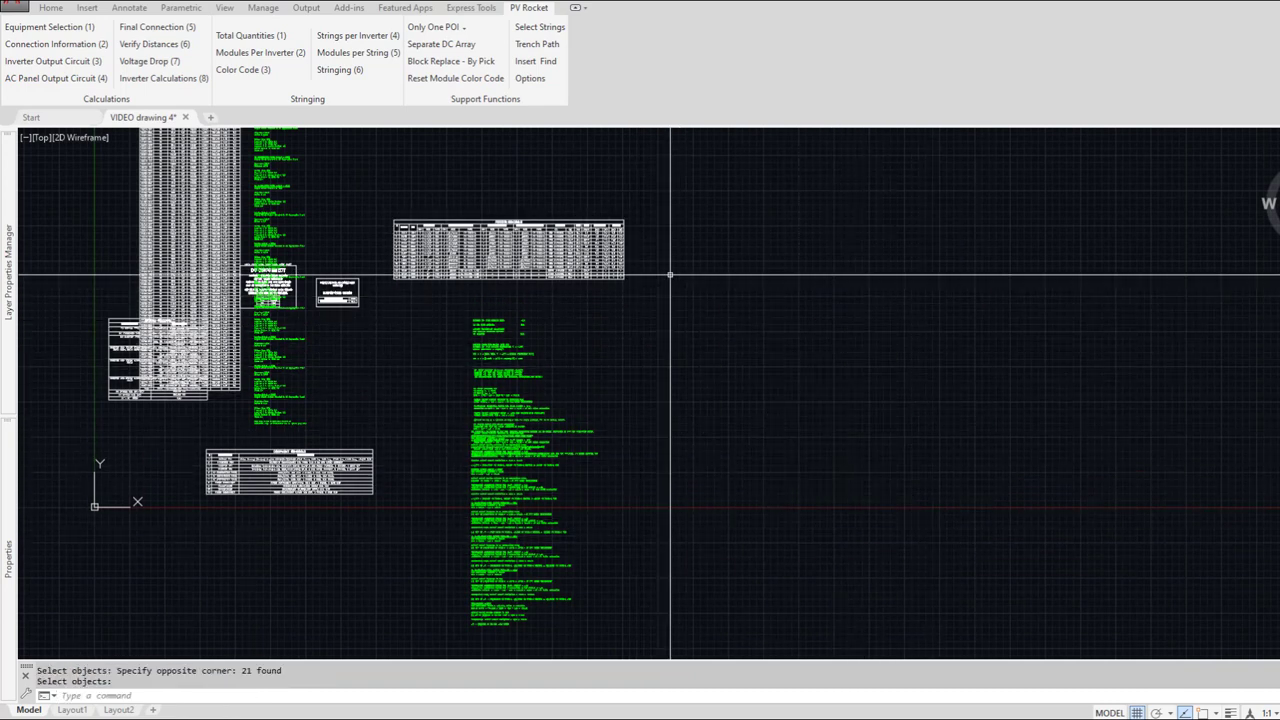
Step: Set the aggregation panel main option to Never, and print the one-line diagram again
click(530, 78)
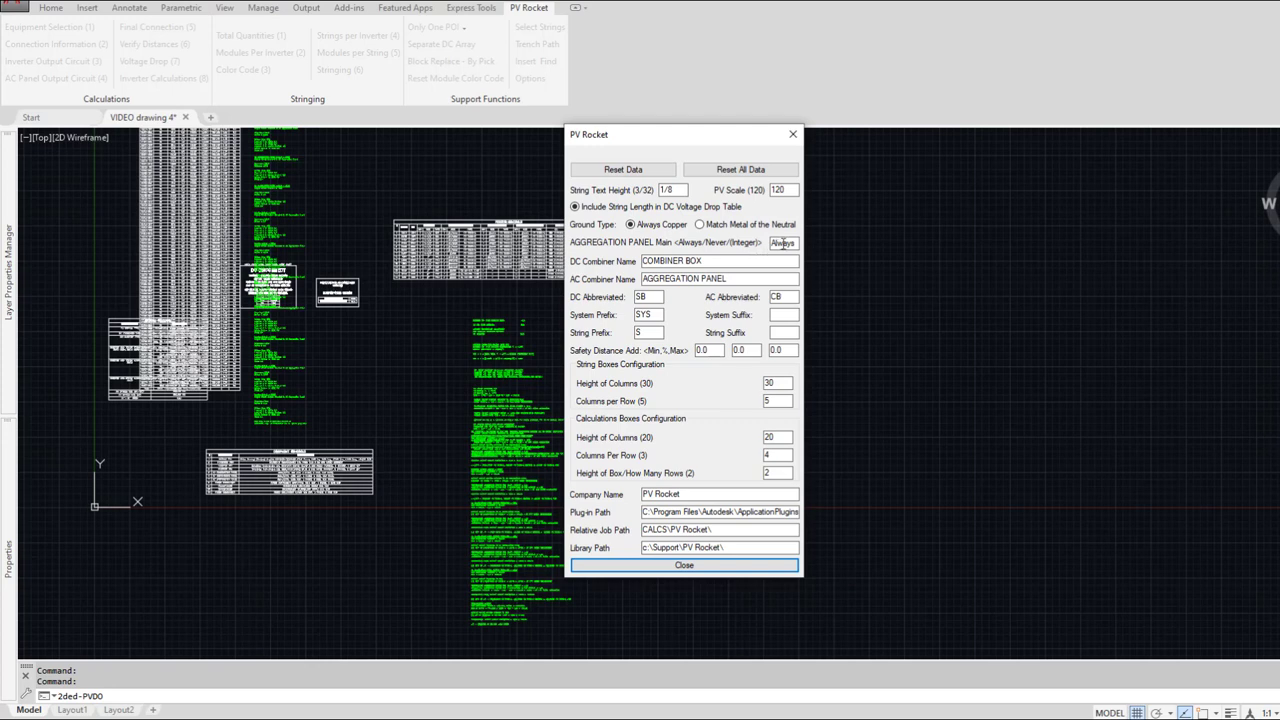
double_click(784, 243)
text(Never)
click(686, 566)
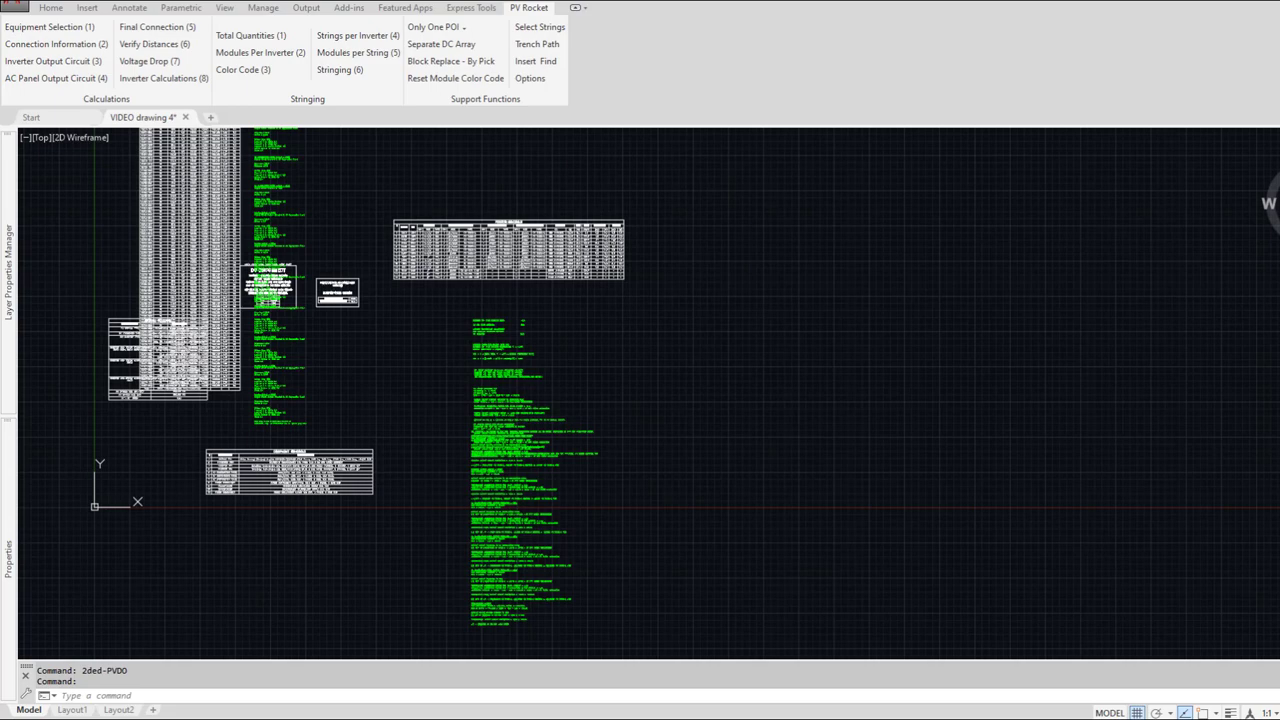
click(164, 78)
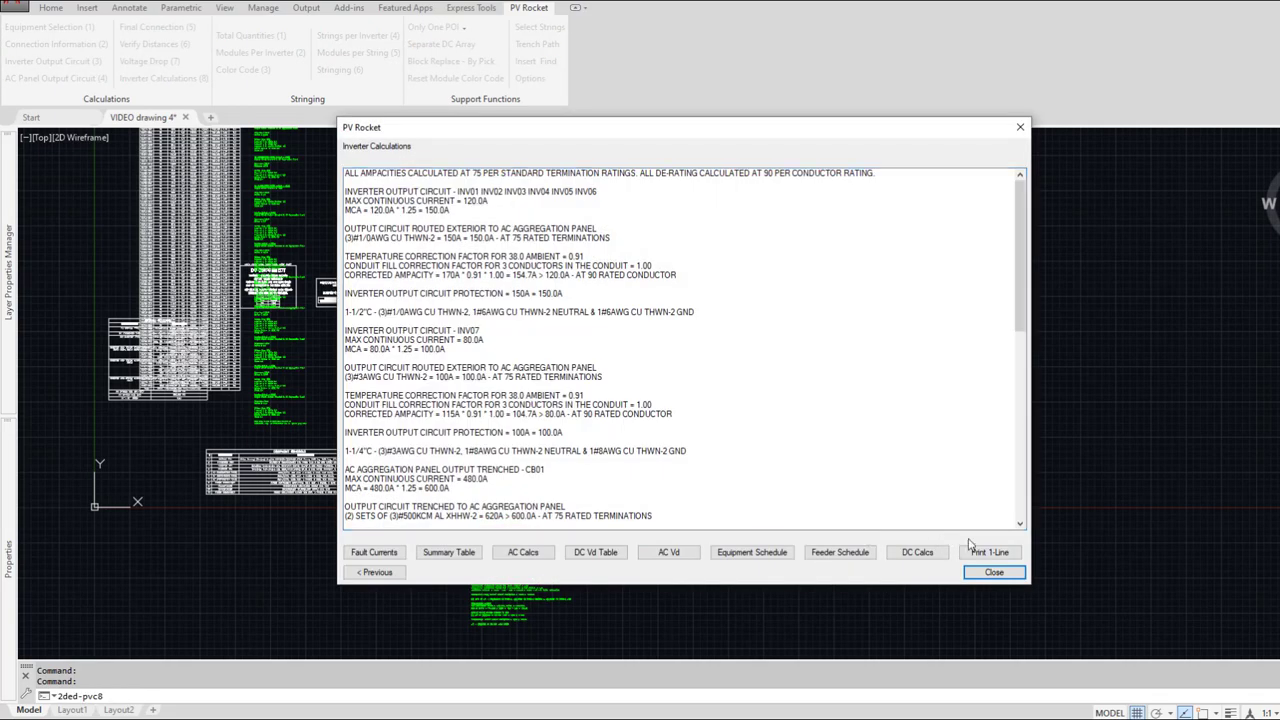
click(994, 572)
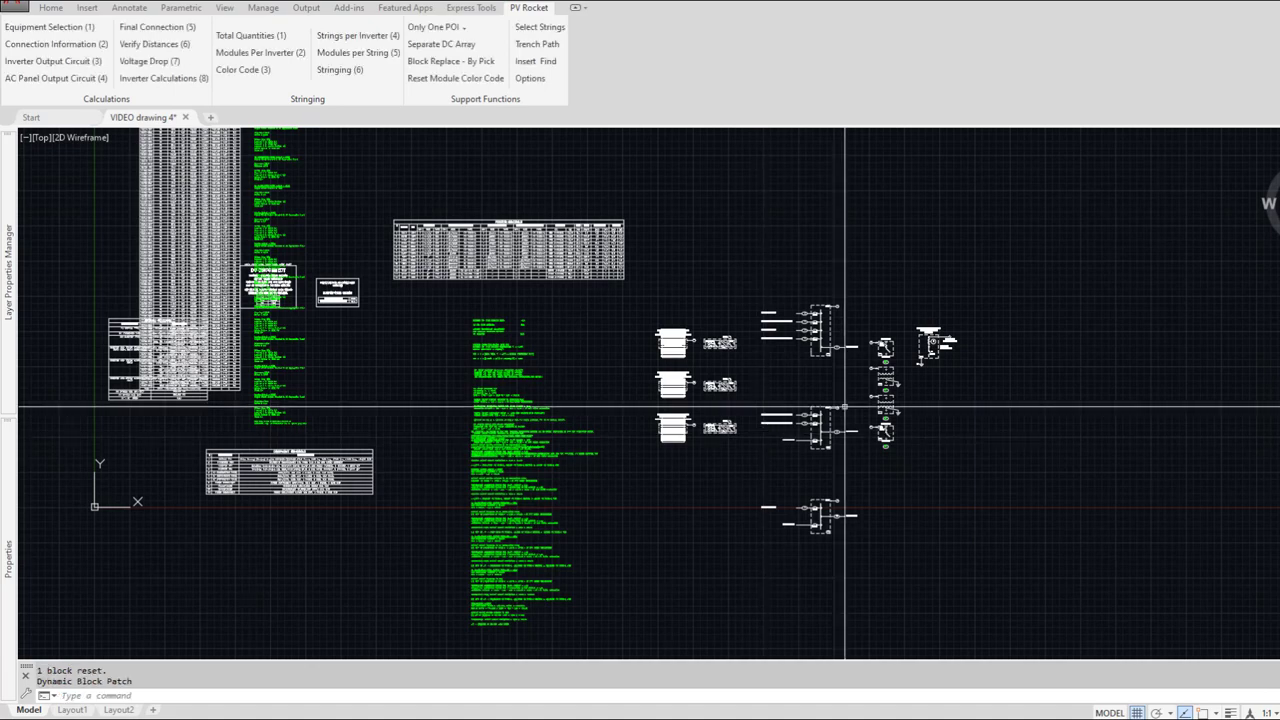
Step: Examine the output connections of aggregation panels CB01, CB02 and CB03 in the one-line diagram for main breakers
scroll(830, 342, up, 9)
scroll(742, 340, up, 5)
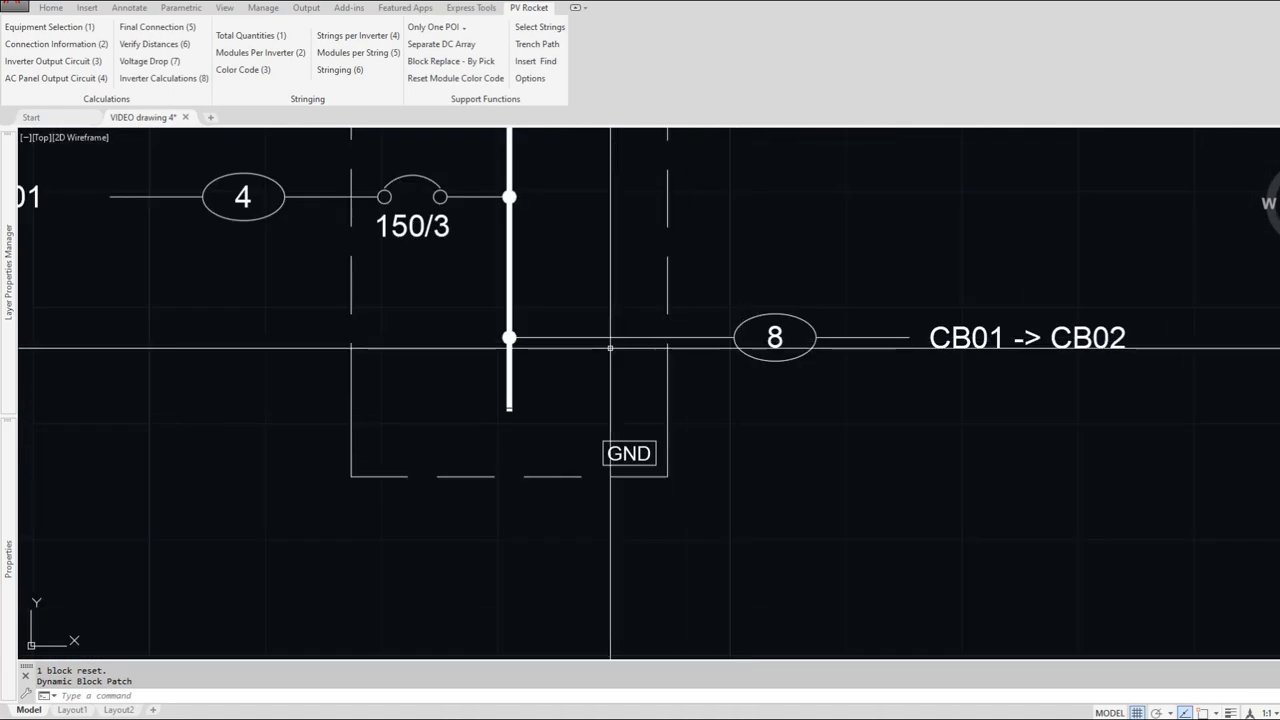
click(617, 381)
scroll(622, 386, down, 5)
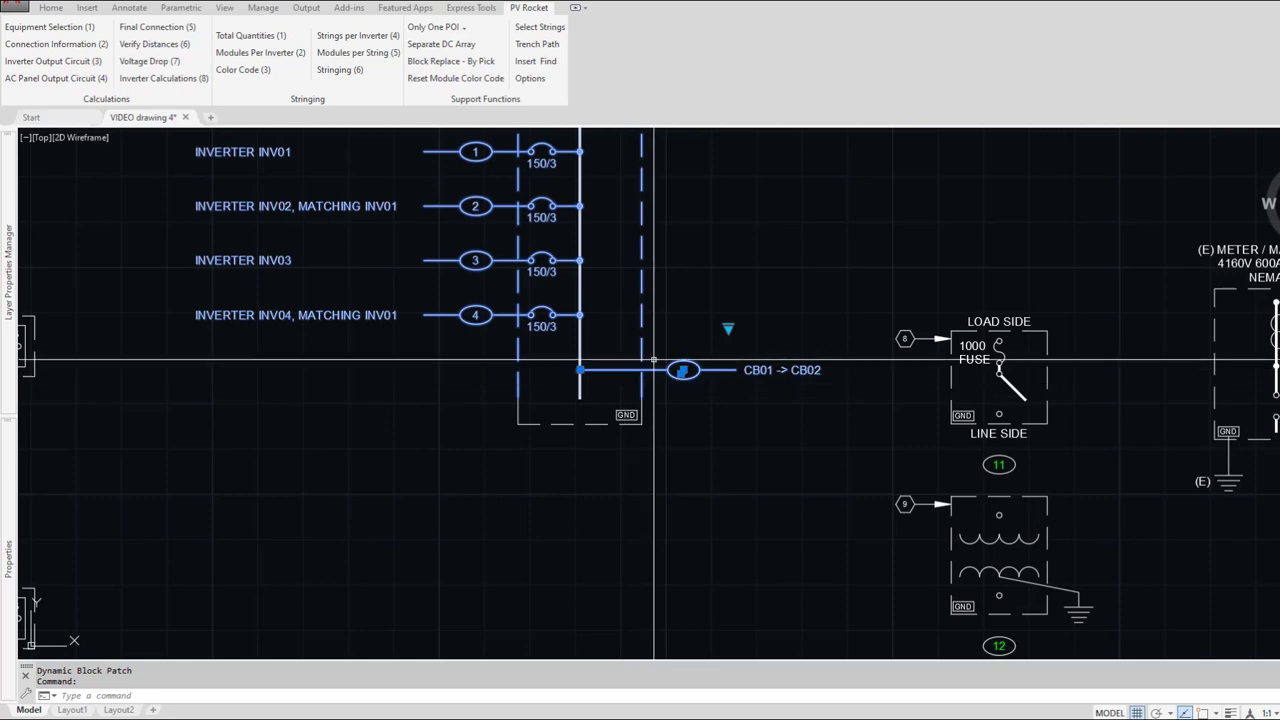
key(Escape)
middle_drag(685, 357, 686, 371)
scroll(686, 371, down, 2)
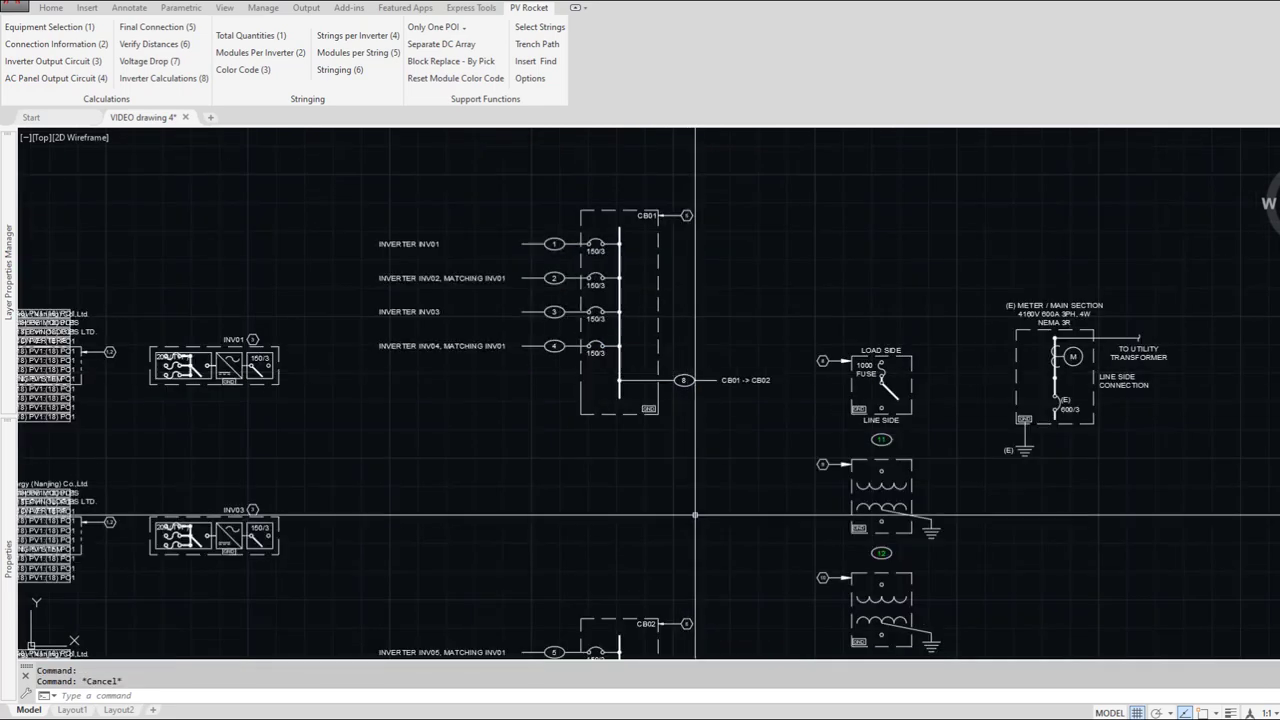
middle_drag(695, 537, 697, 321)
scroll(662, 531, up, 2)
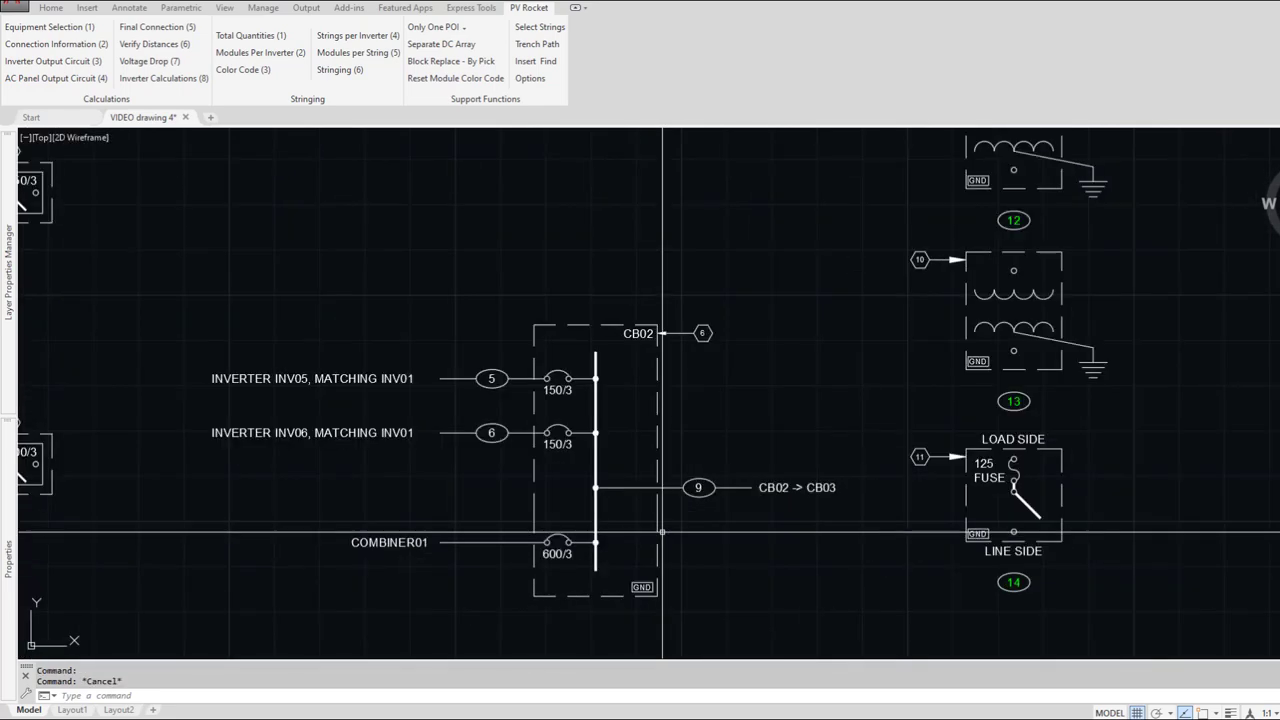
scroll(662, 532, down, 4)
middle_drag(670, 528, 662, 291)
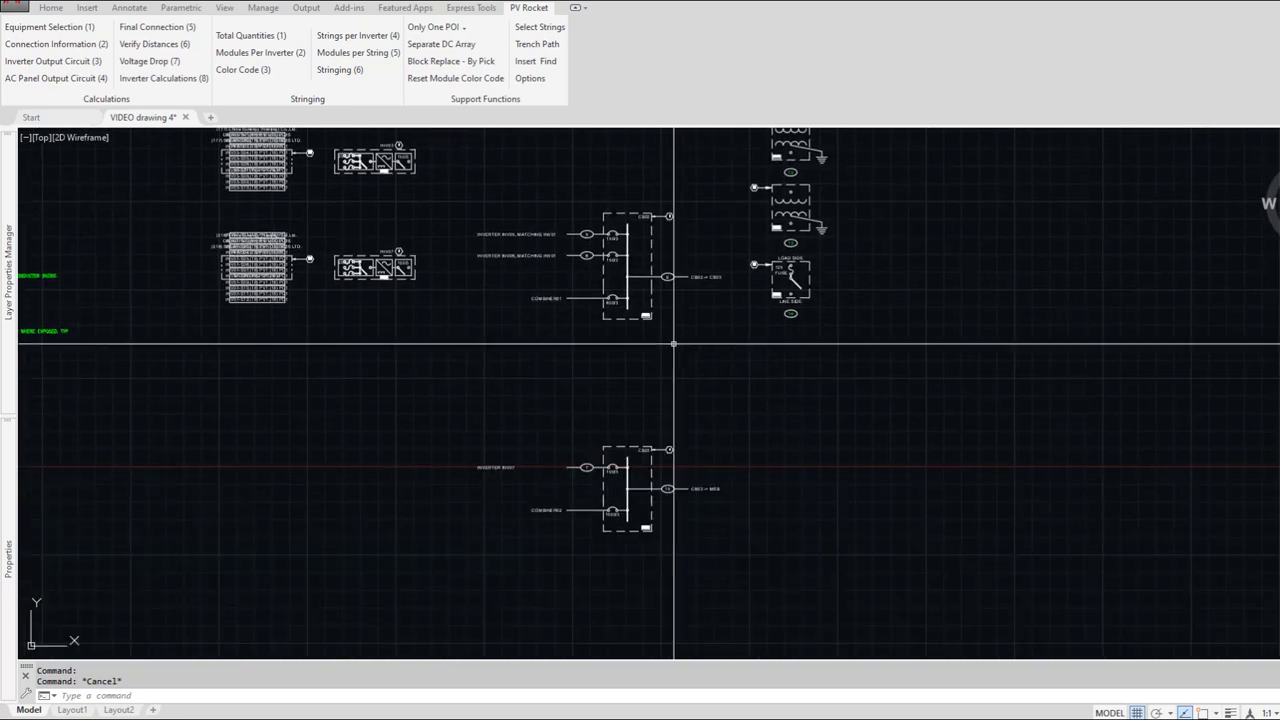
middle_drag(695, 218, 675, 528)
scroll(651, 393, up, 2)
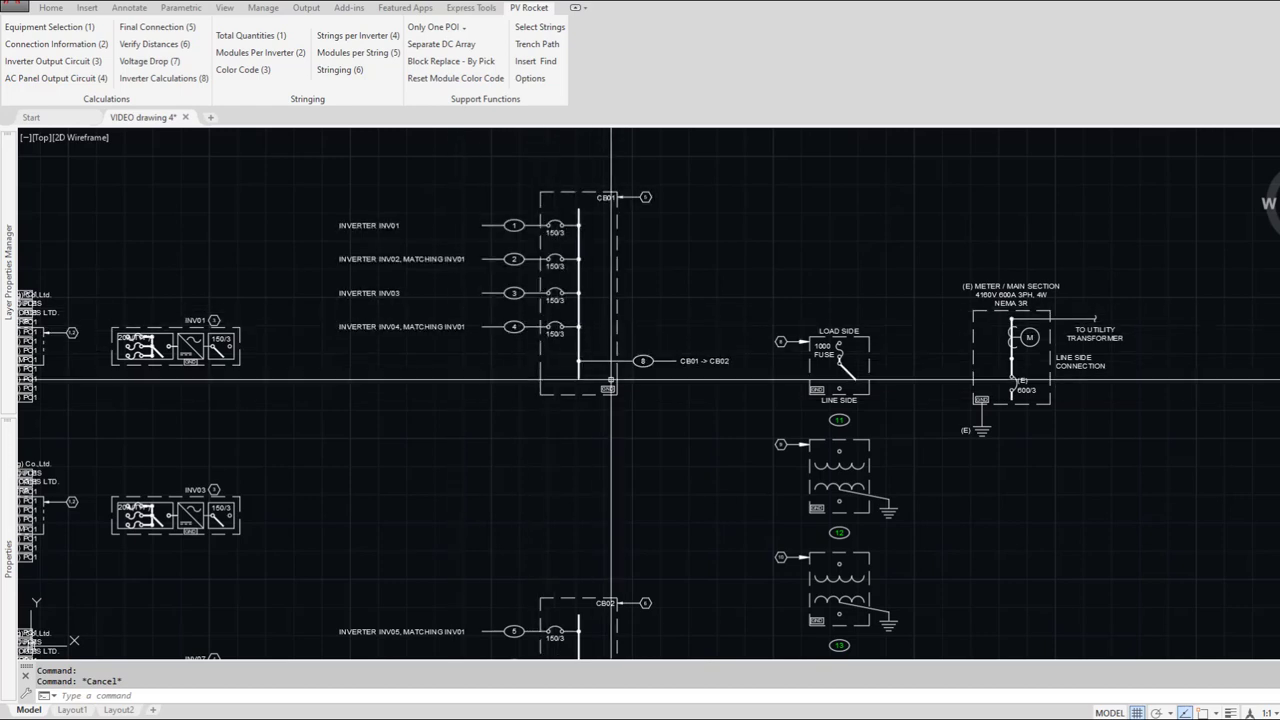
Step: Set the safety distance addition in the PV Rocket options to a minimum of 10, 15 percent and a maximum of 50
click(530, 78)
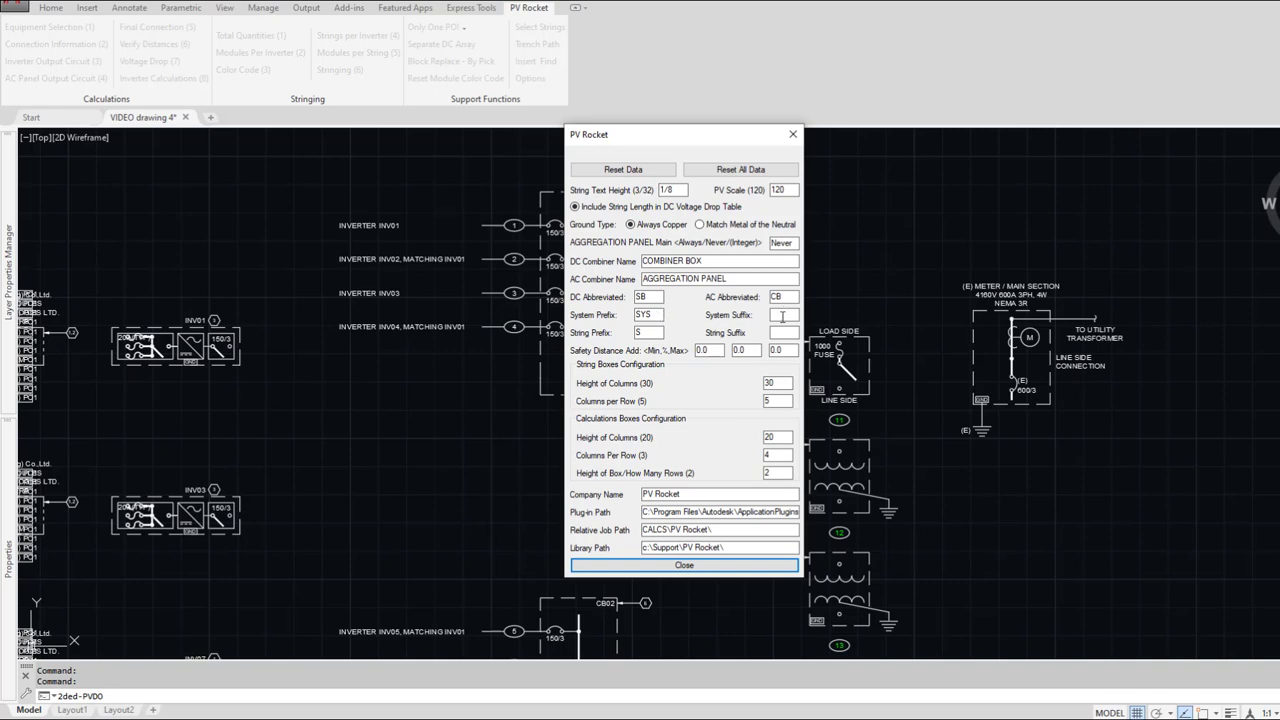
double_click(718, 351)
text(10)
double_click(746, 352)
text(50)
key(BackSpace)
key(BackSpace)
text(15)
double_click(790, 350)
text(50)
click(703, 565)
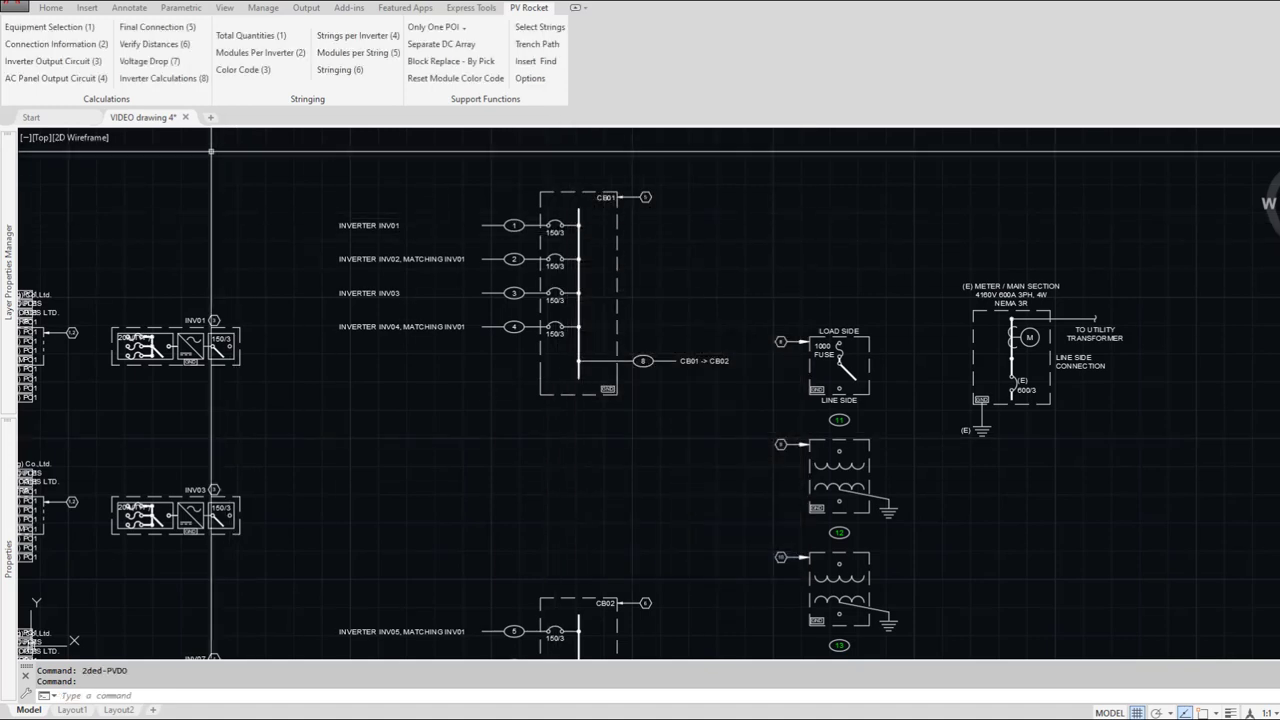
Step: Check the inverter output circuit box layout, and set the calculations boxes to 2 columns per row and 3 rows high
click(50, 68)
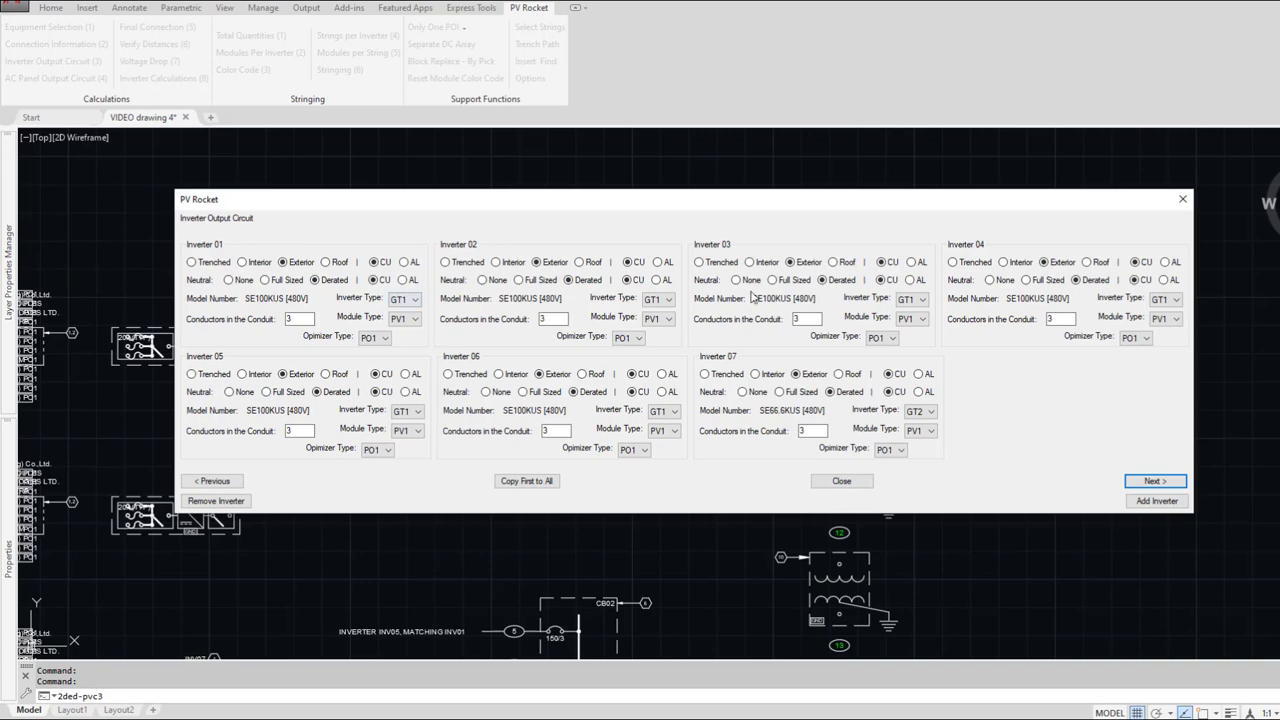
click(838, 481)
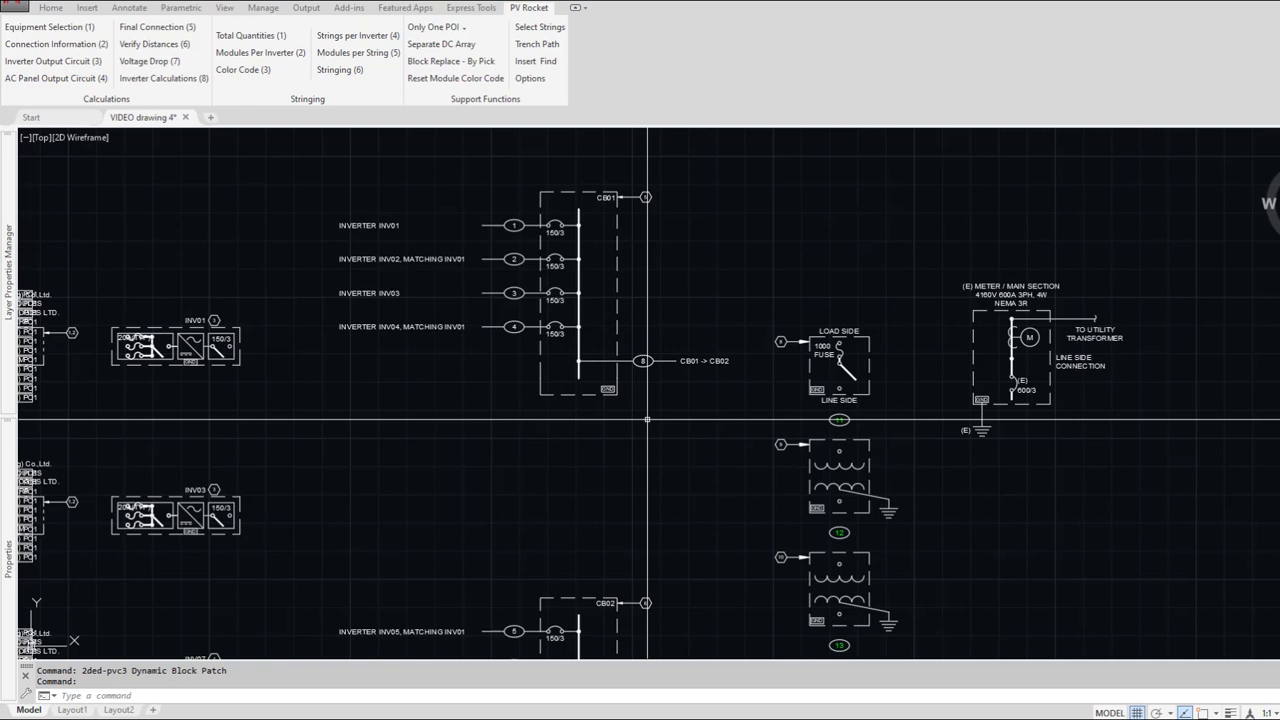
click(530, 78)
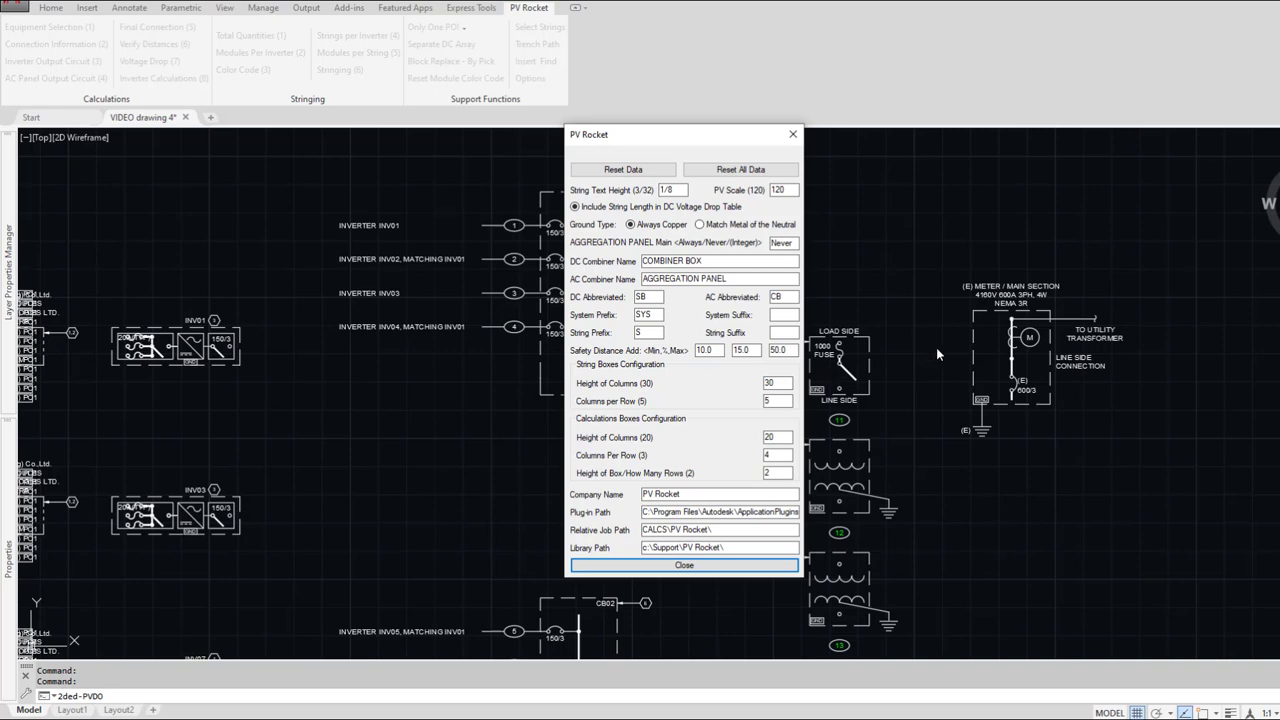
double_click(768, 455)
text(2)
double_click(782, 472)
text(2)
click(672, 566)
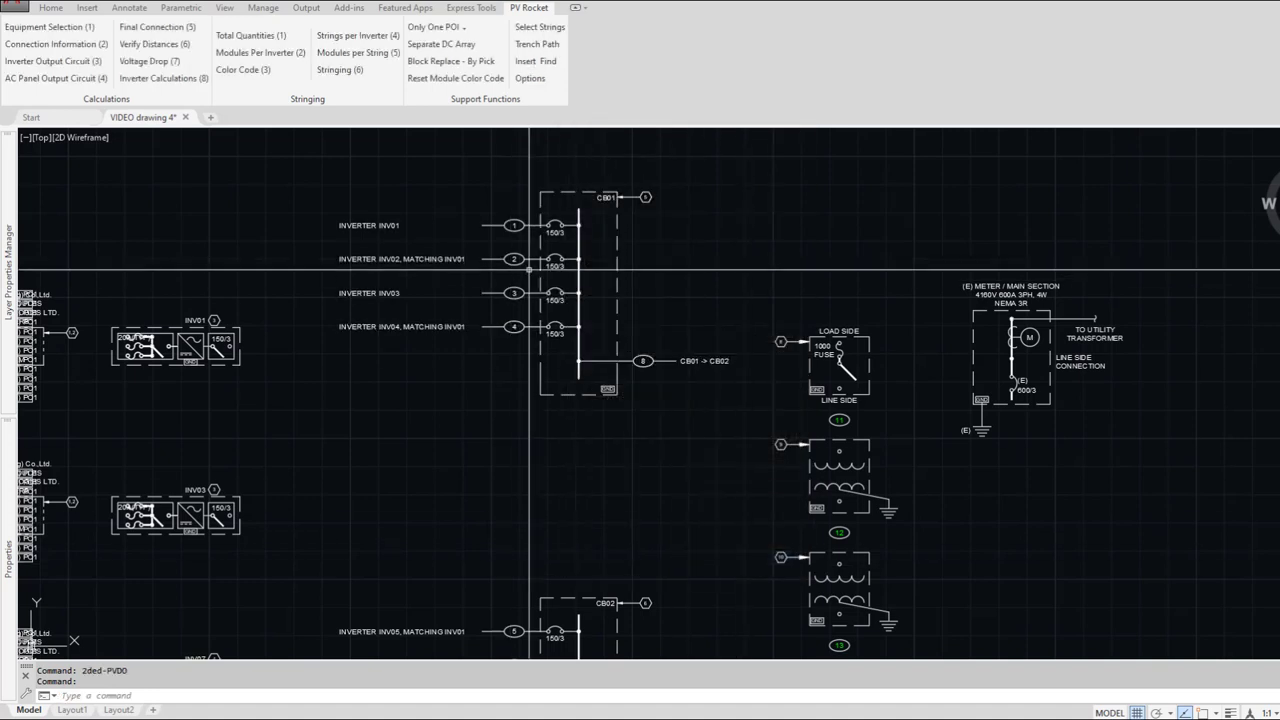
Step: Review the inverter output circuit pages through to Inverter 07, and return to the first page
click(45, 62)
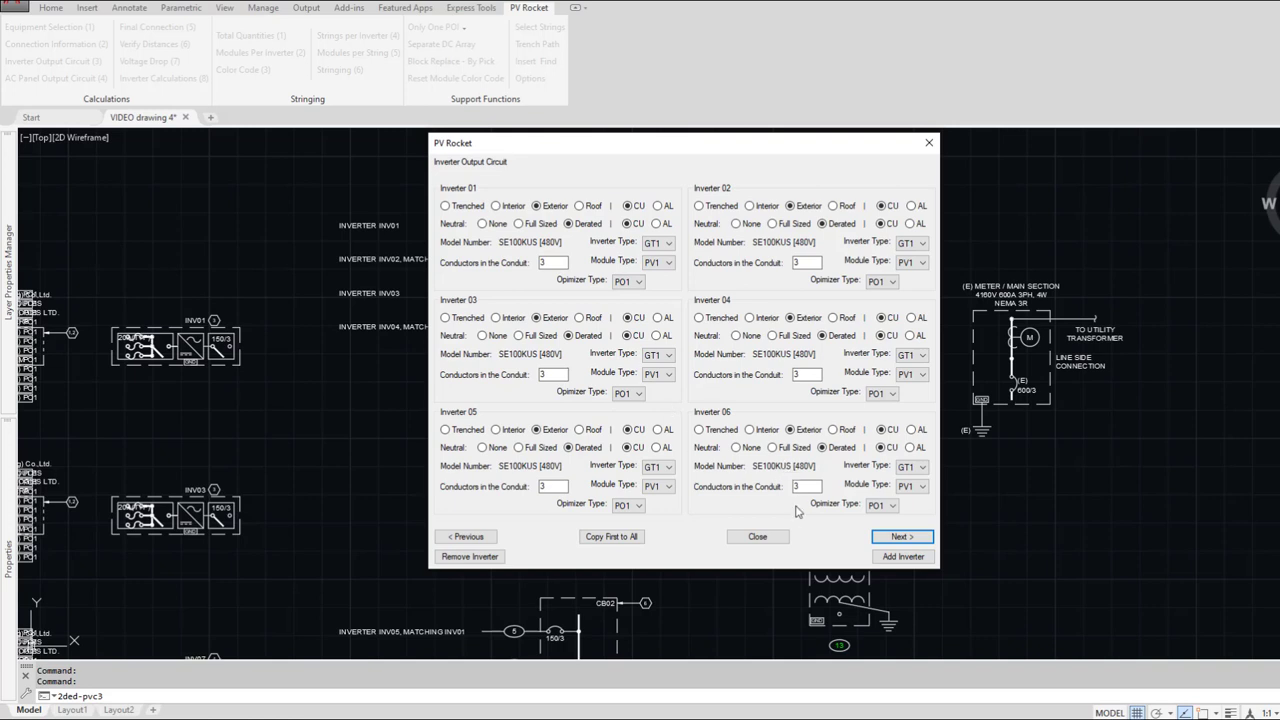
click(903, 538)
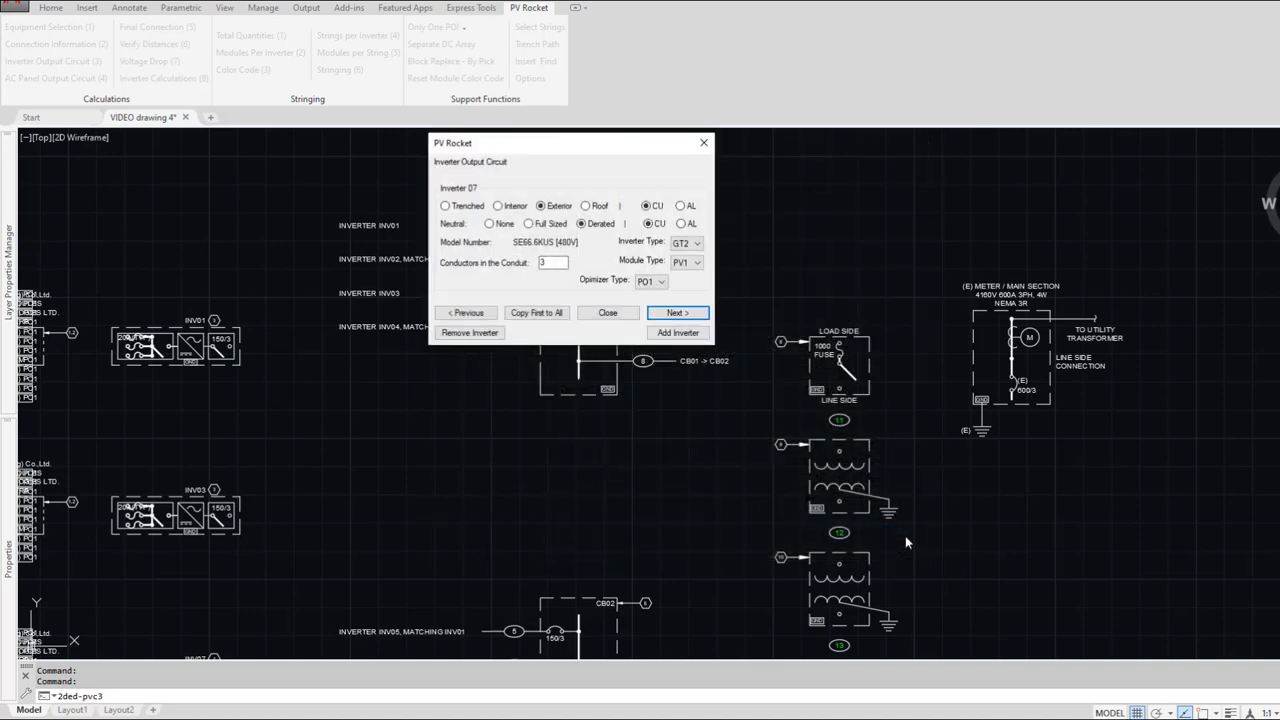
double_click(559, 263)
click(465, 312)
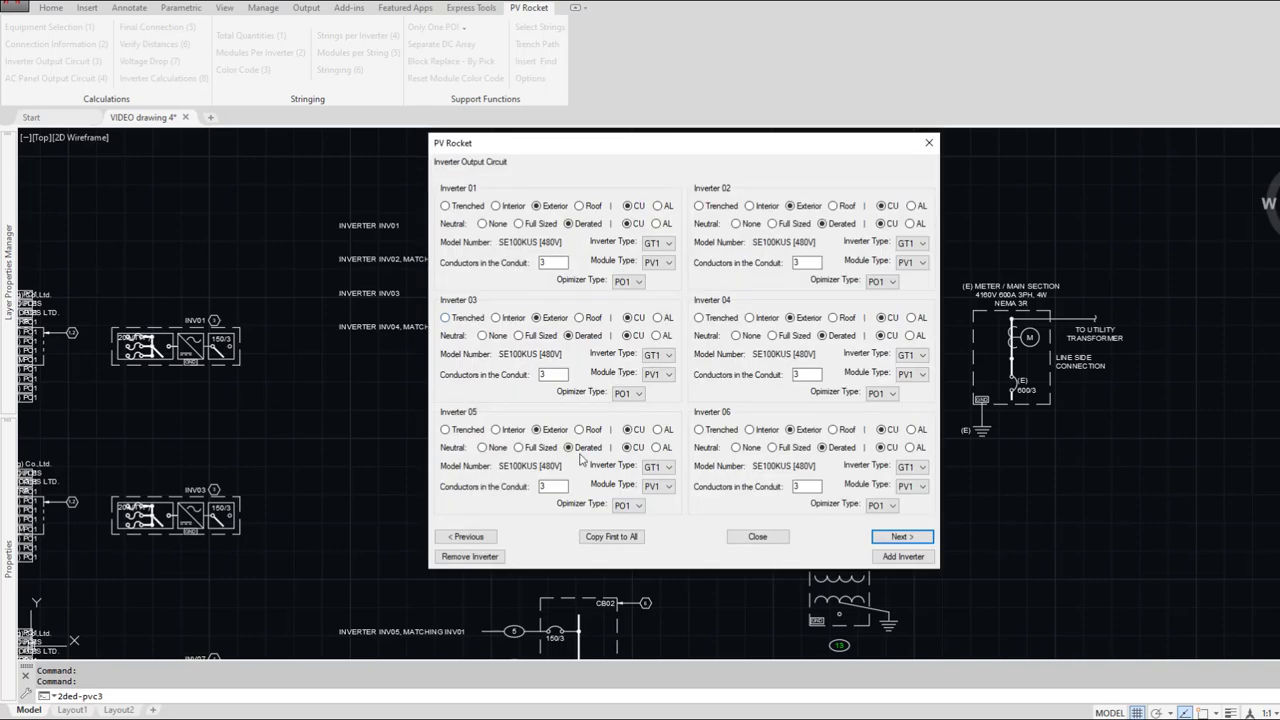
Step: Clear Inverter 05's conductors-in-conduit value and try to continue past the inverter output circuit pages
double_click(556, 486)
key(BackSpace)
click(899, 537)
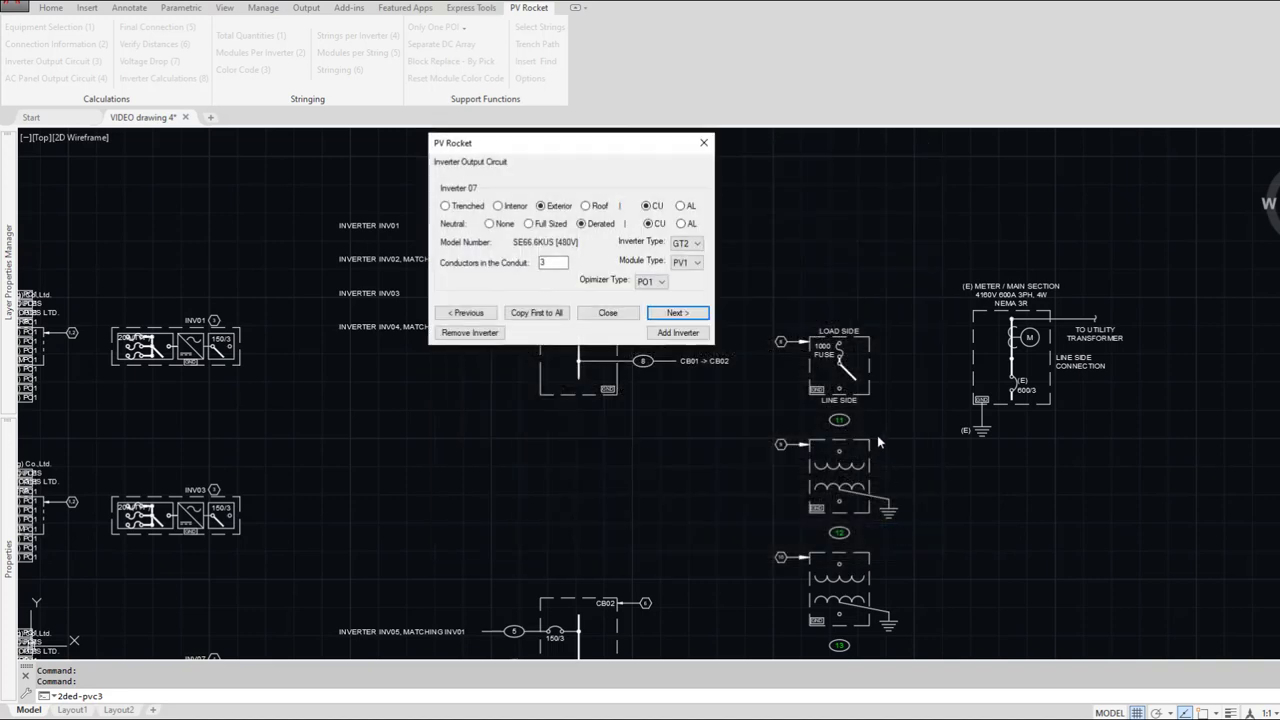
click(691, 315)
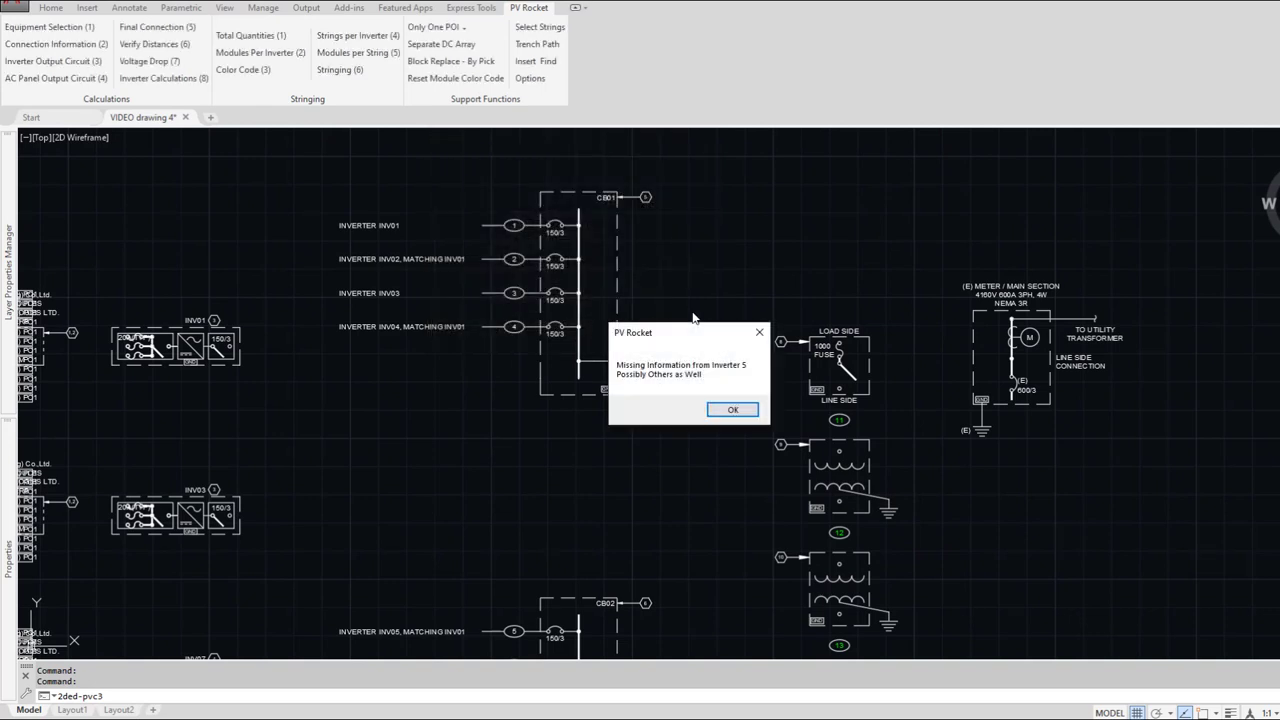
click(743, 411)
click(489, 314)
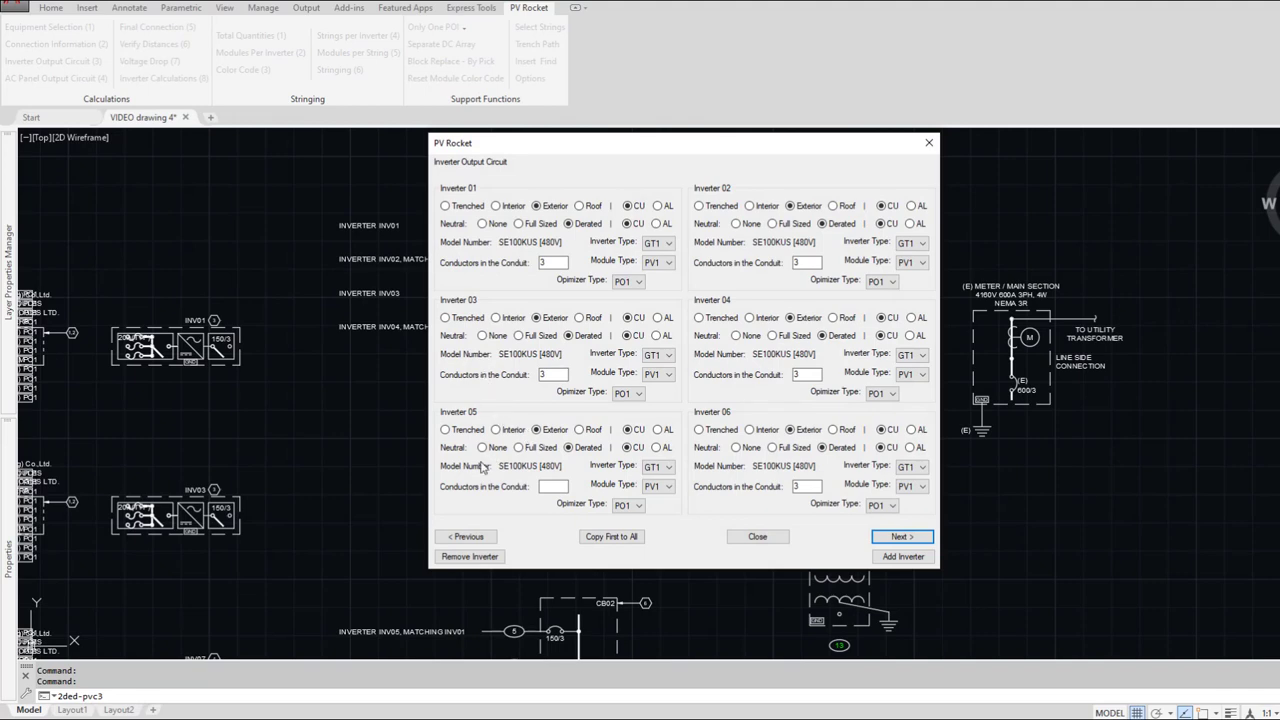
Step: Enter 3 conductors in the conduit for Inverter 05, continue to the AC aggregation panel page, and close the dialog
click(558, 486)
text(3)
click(902, 536)
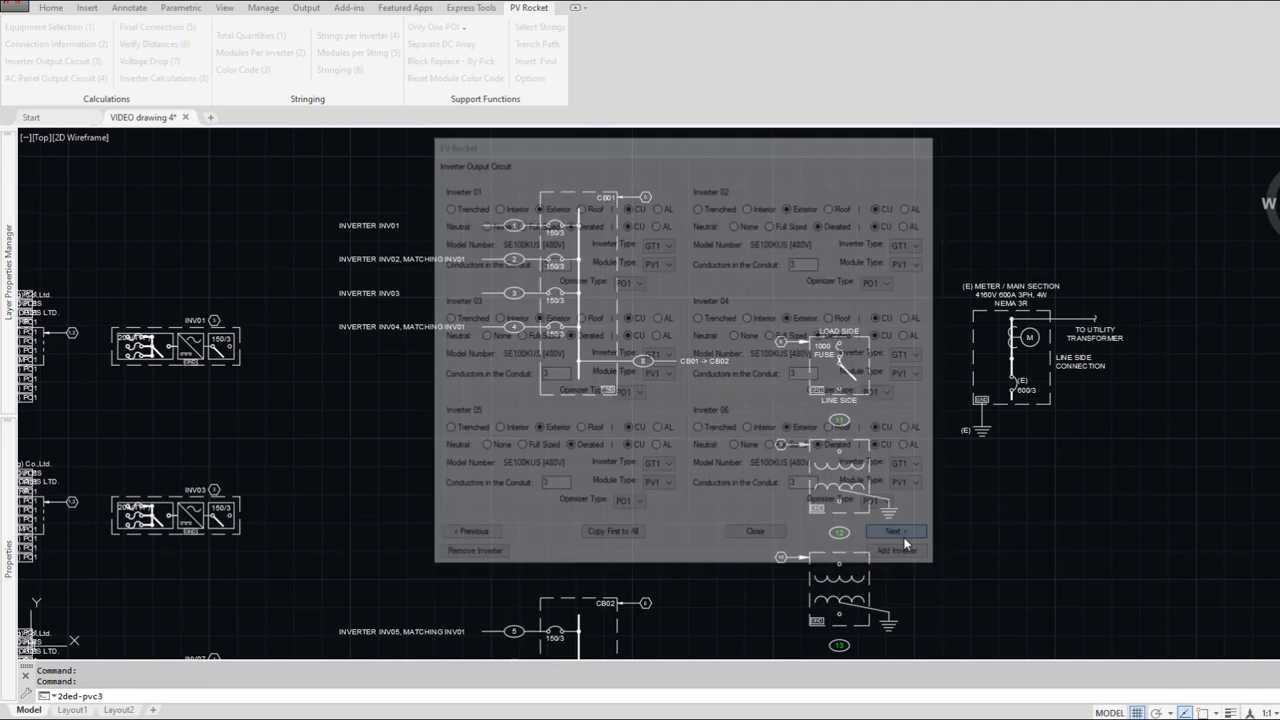
click(688, 313)
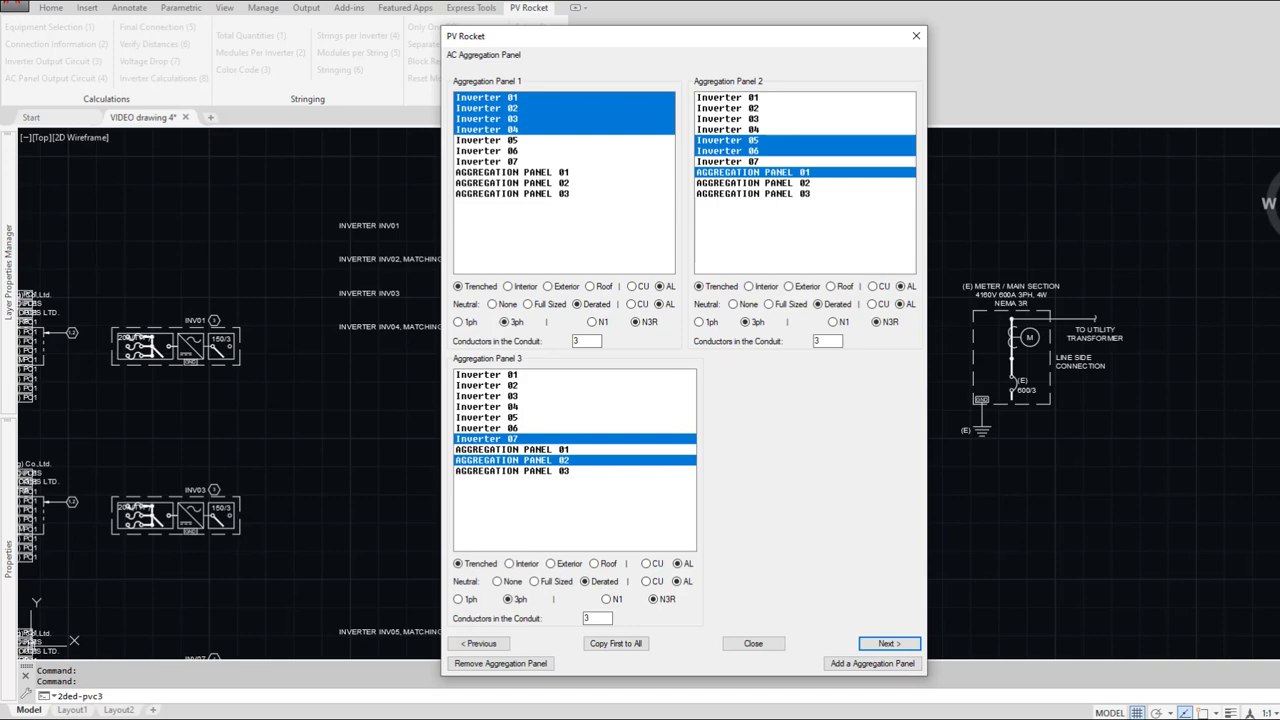
click(748, 645)
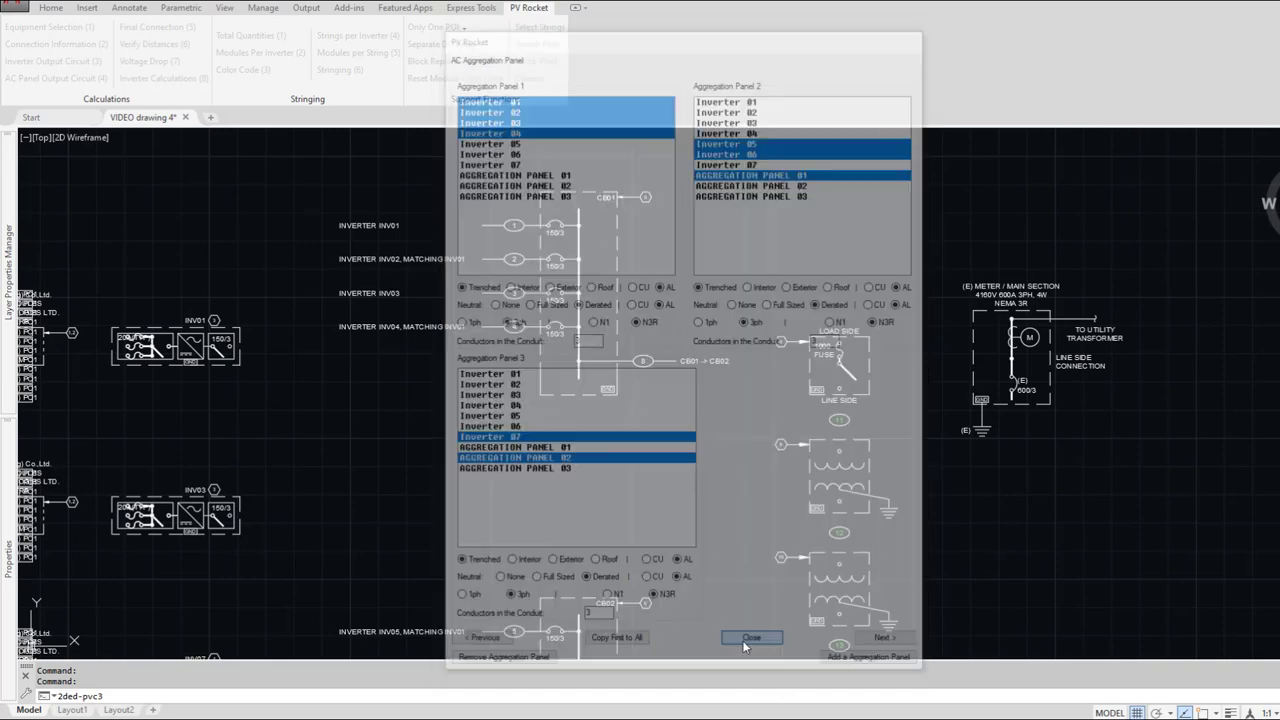
Step: Set the calculations boxes in the PV Rocket options to 4 columns per row and 2 rows high
click(530, 78)
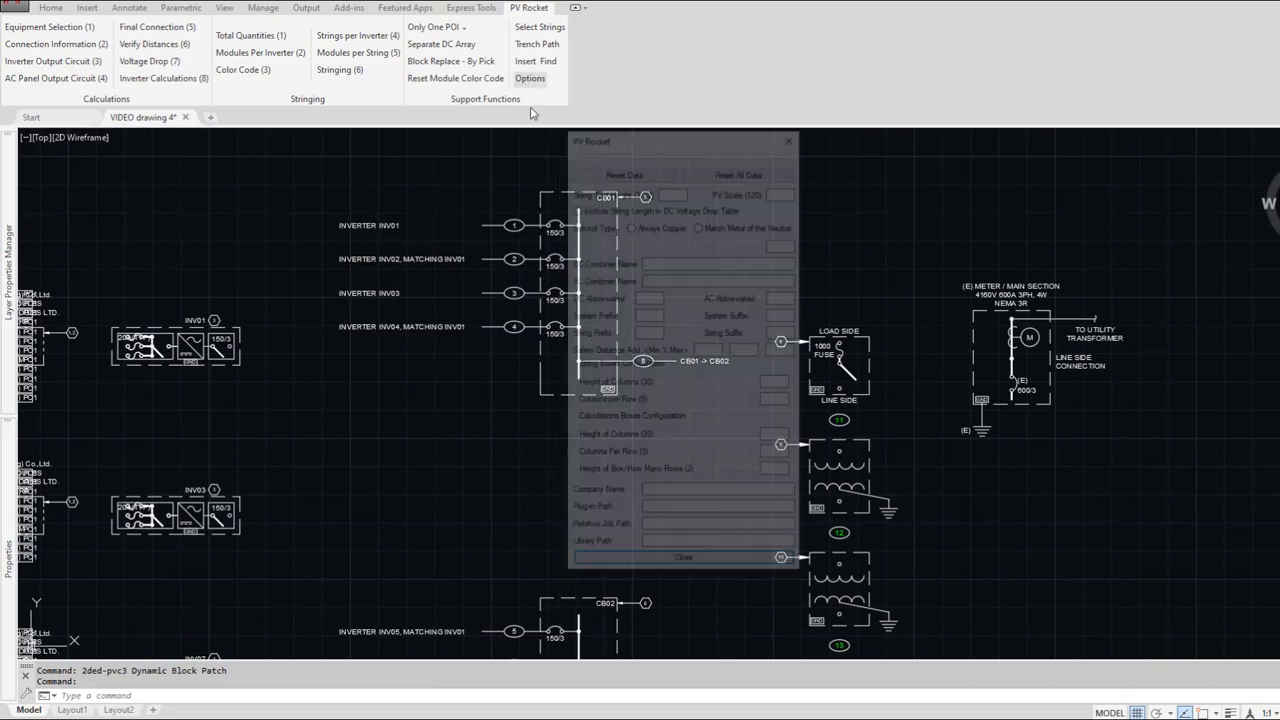
double_click(783, 455)
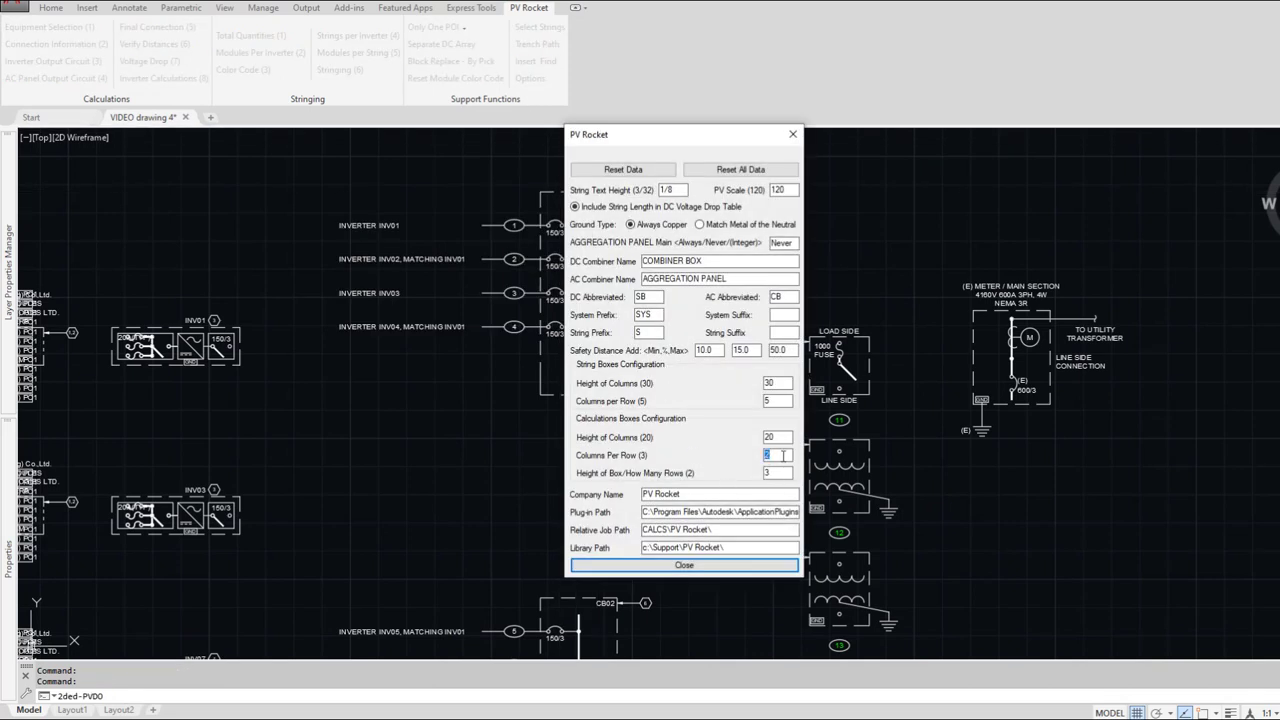
text(4)
double_click(781, 471)
text(2)
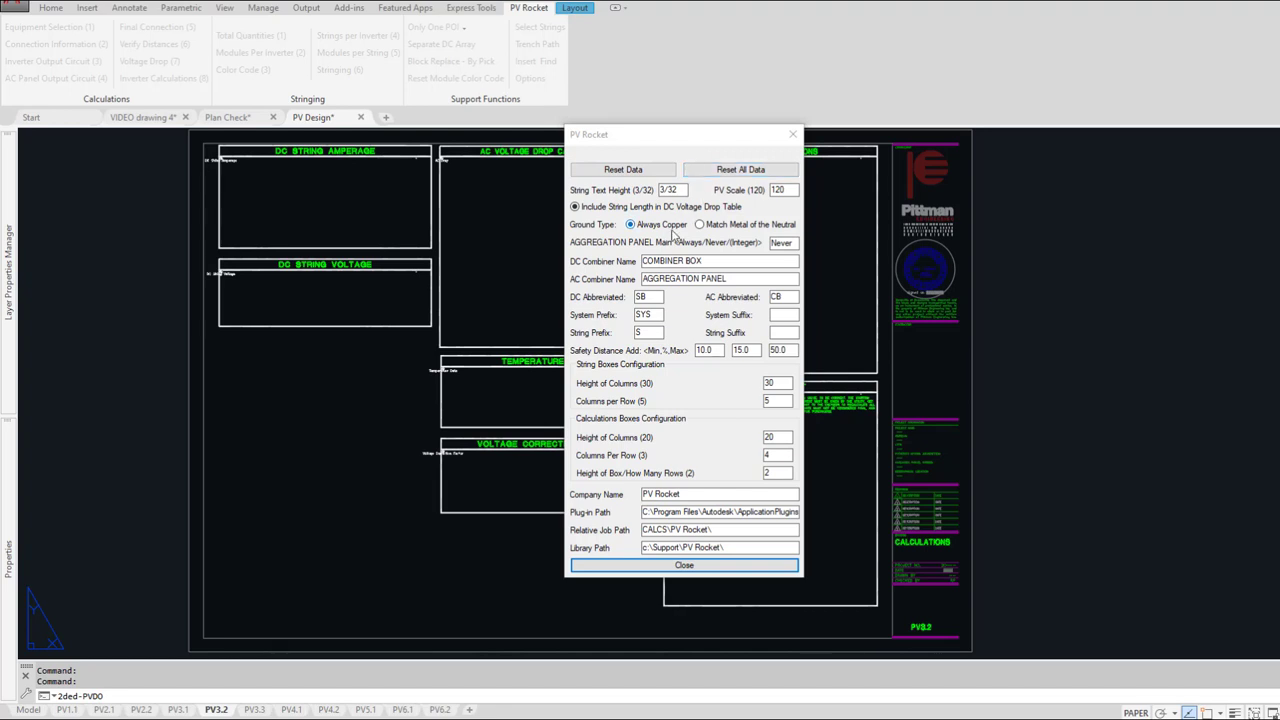
click(681, 566)
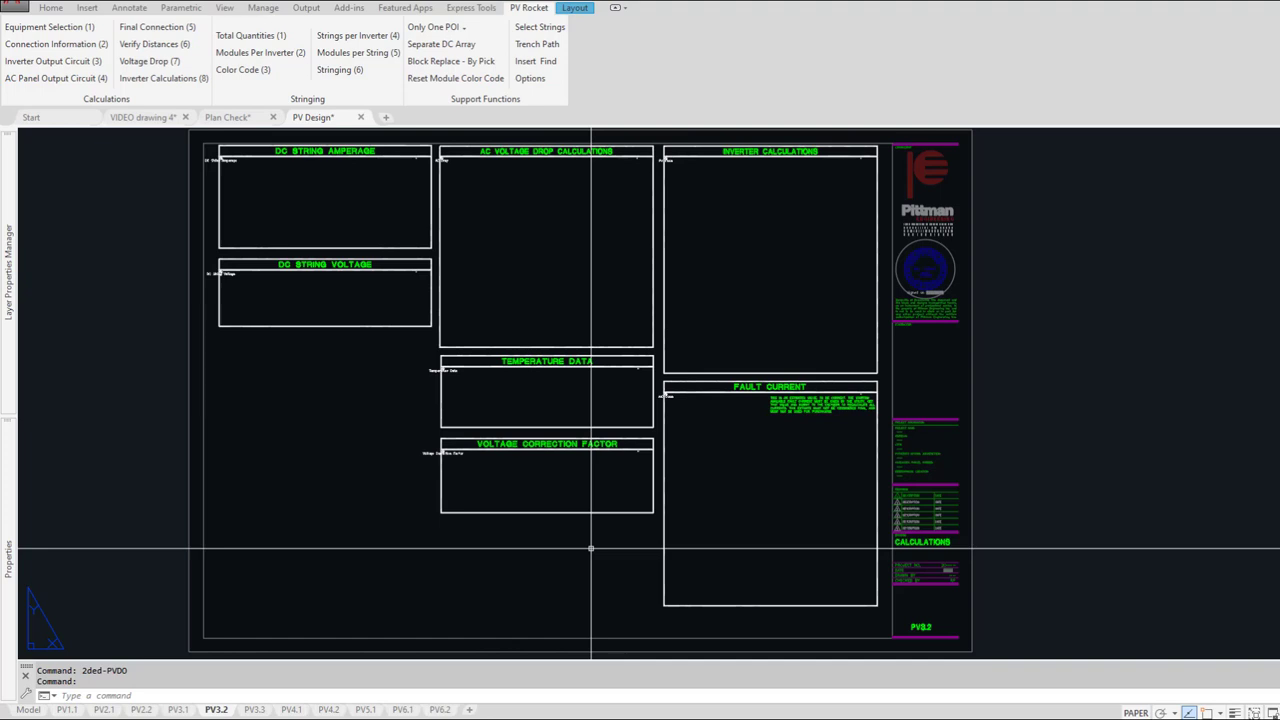
Step: Examine the Voltage Correction Factor, Temperature Data and neighbouring table location blocks on the PV3.2 calculations sheet
scroll(470, 430, up, 6)
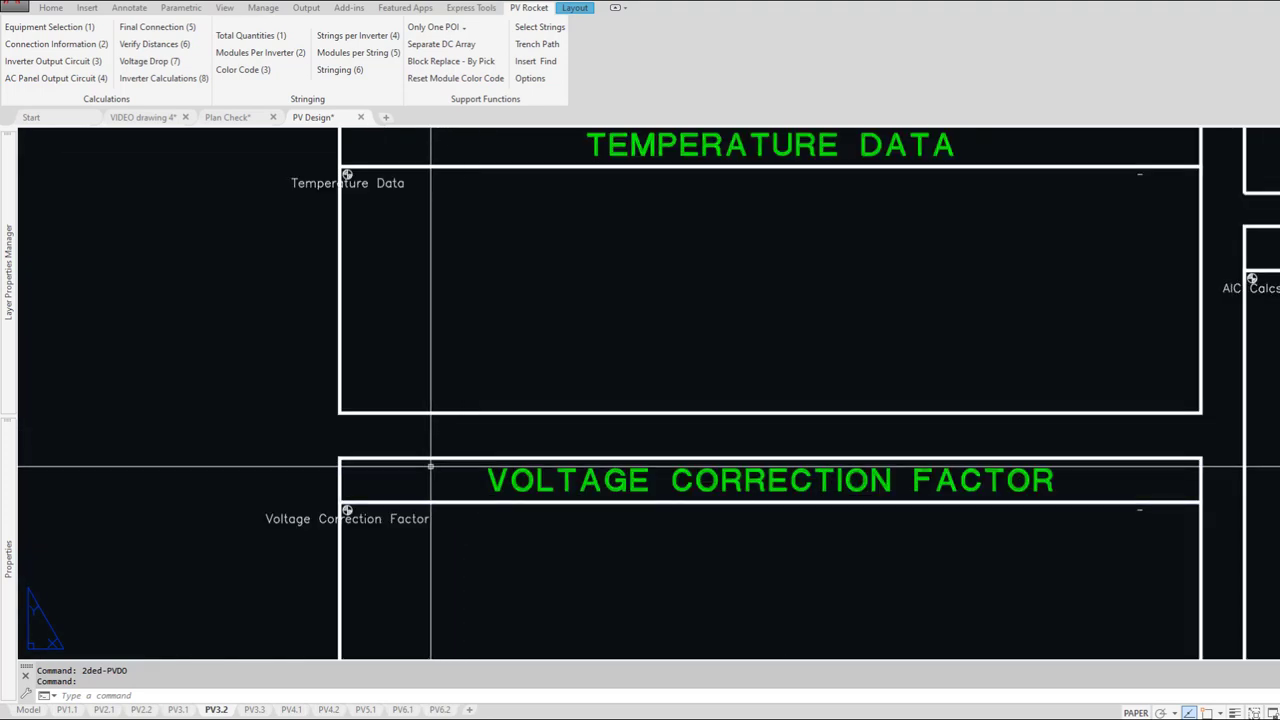
click(366, 520)
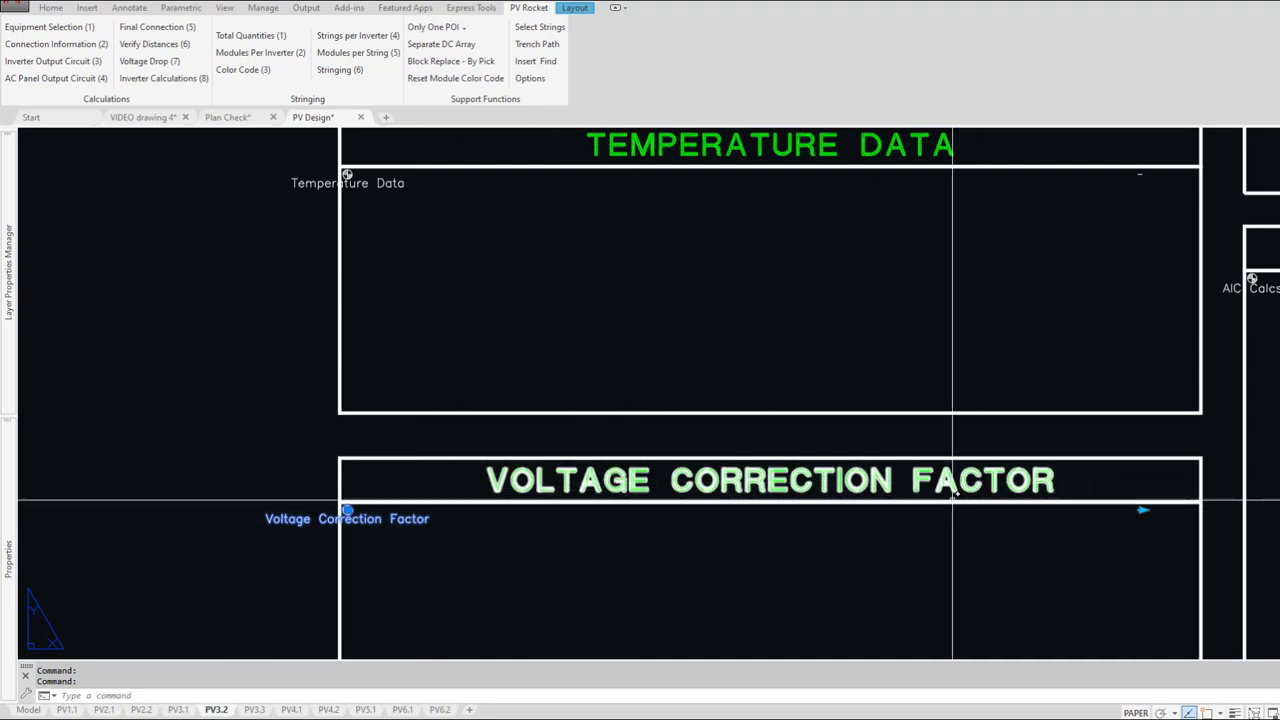
middle_drag(889, 521, 837, 289)
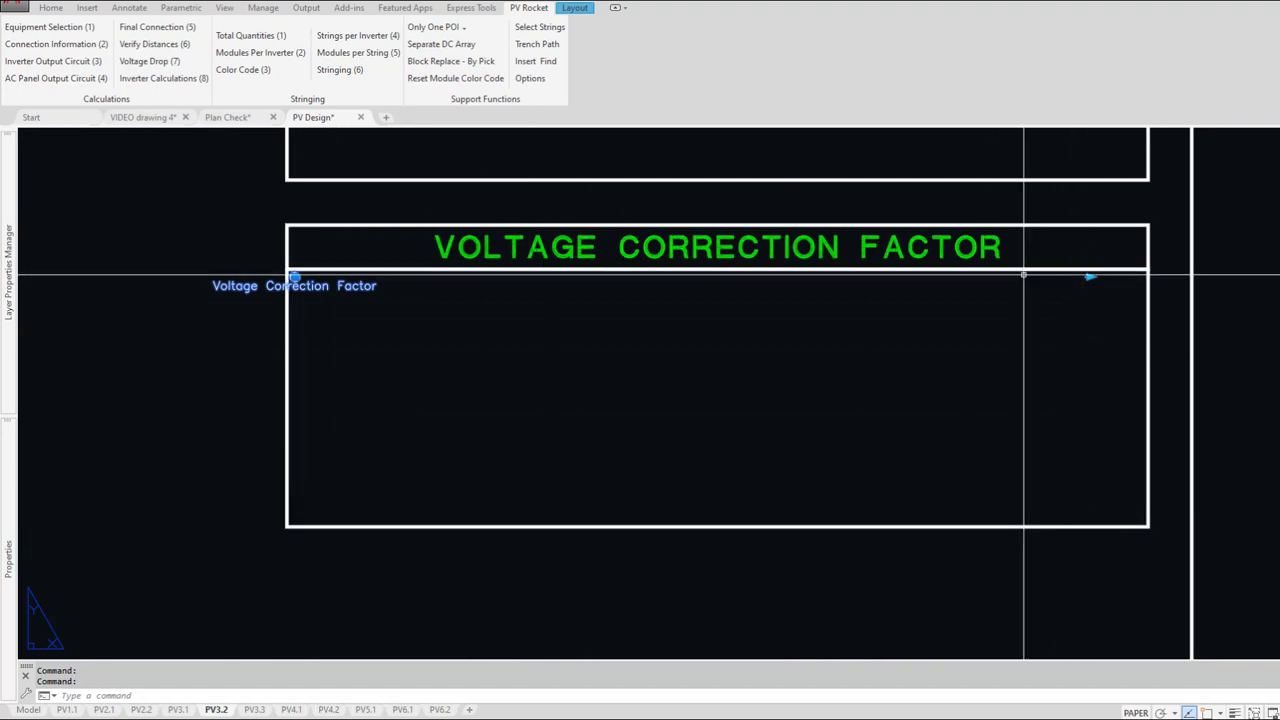
middle_drag(513, 328, 474, 611)
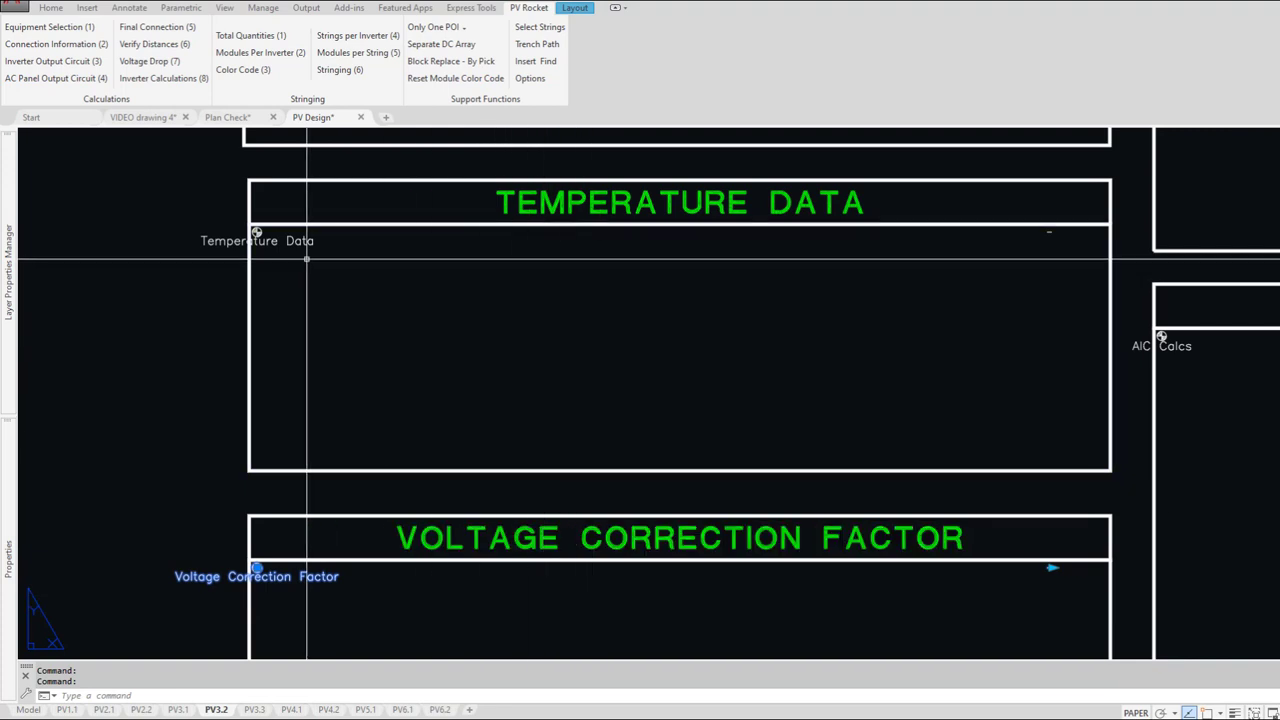
middle_drag(617, 229, 587, 560)
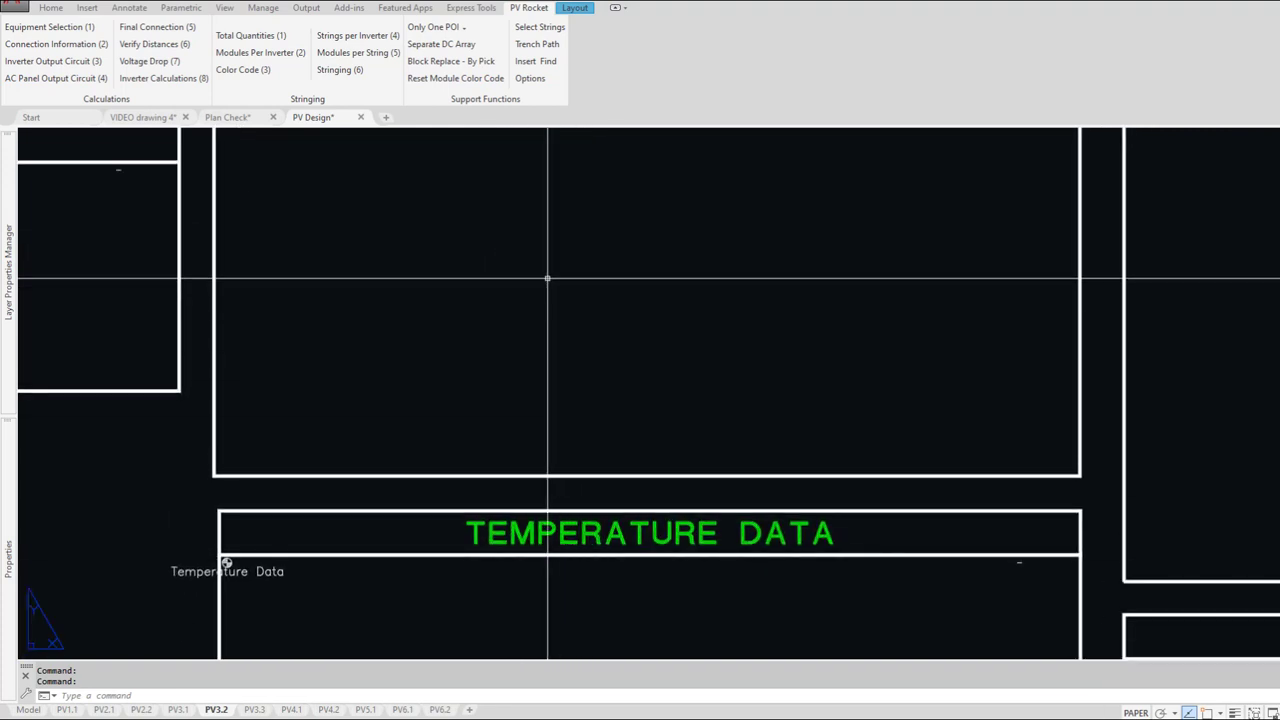
scroll(549, 450, down, 5)
middle_drag(549, 457, 529, 280)
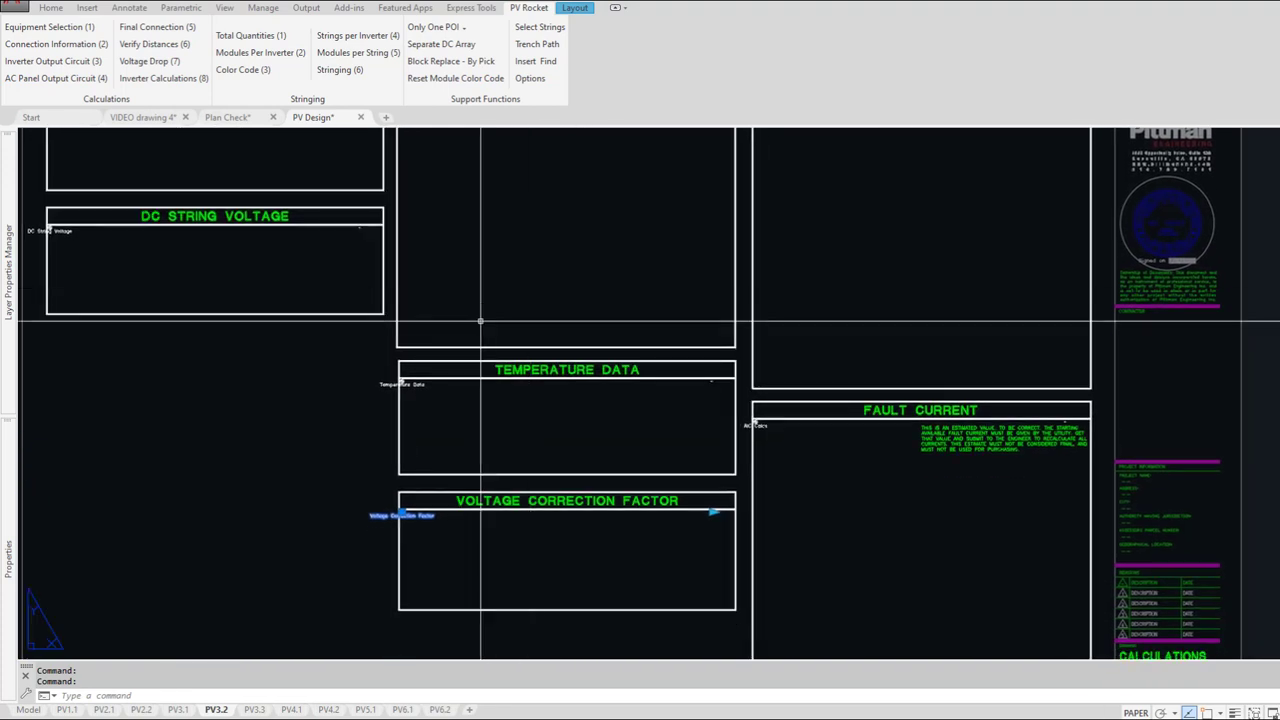
scroll(400, 265, down, 2)
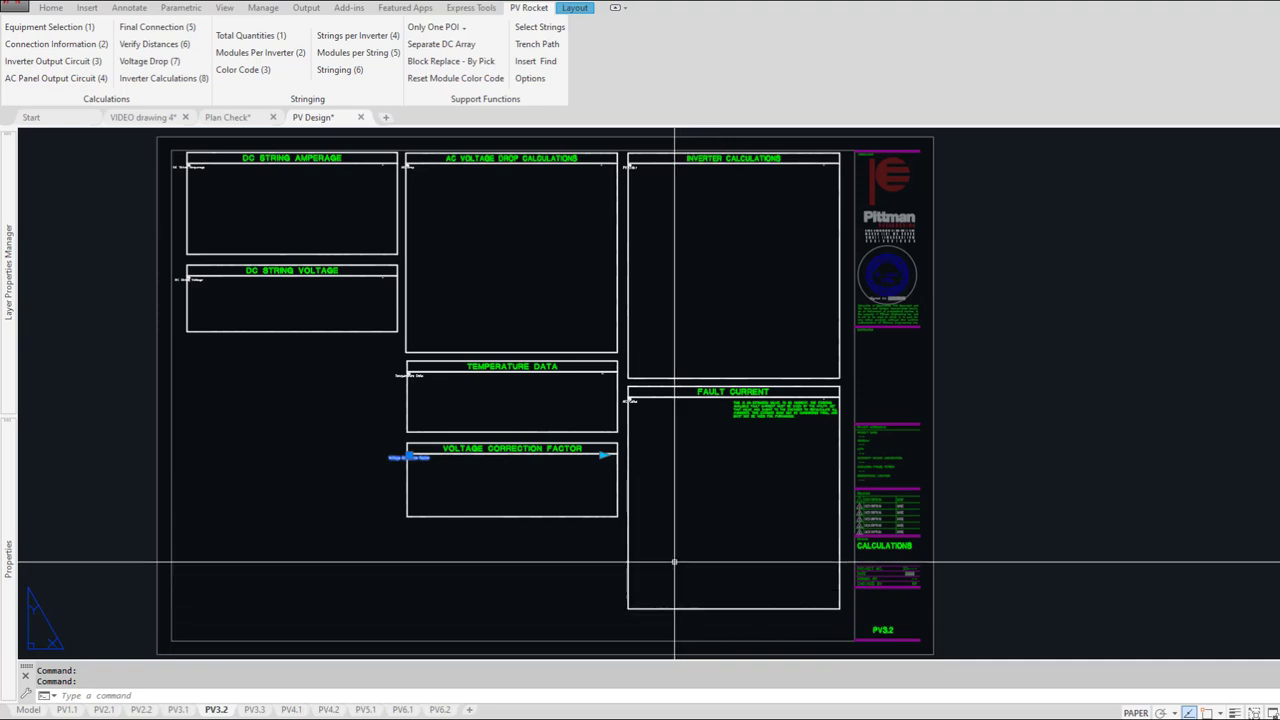
scroll(562, 418, up, 2)
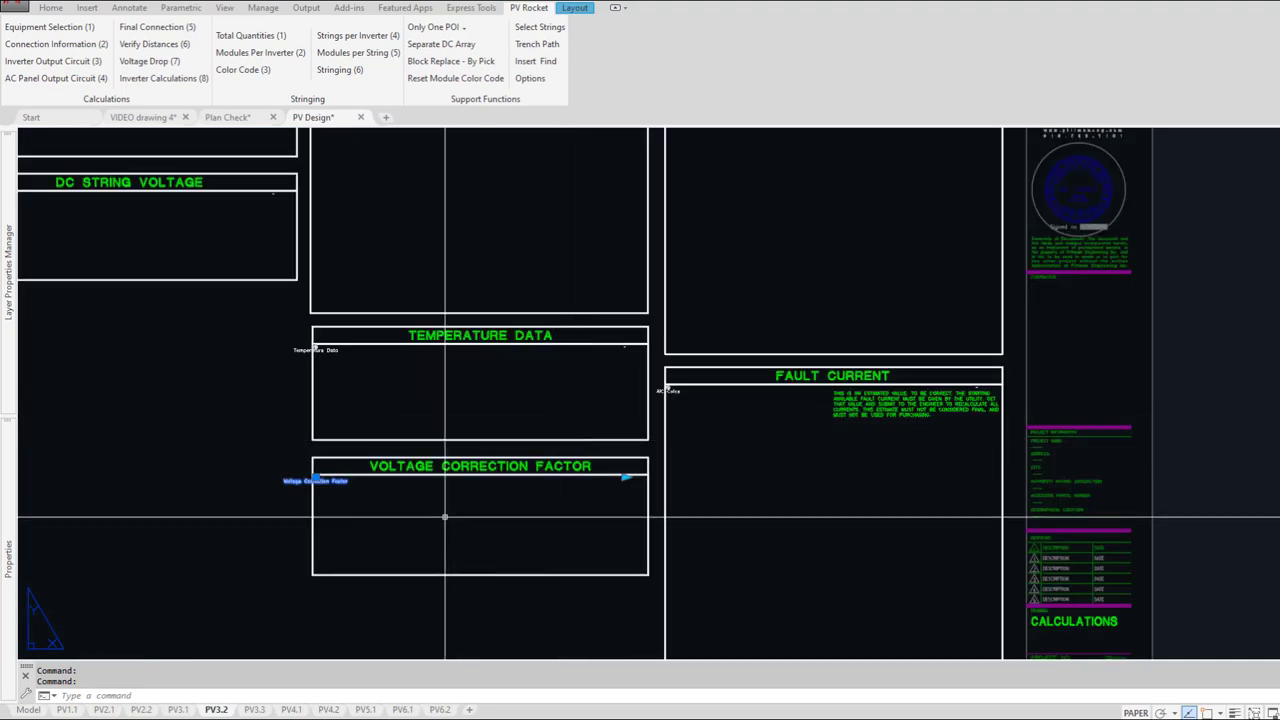
Step: Examine the schedule and equipment location blocks on the PV3.1 one-line diagram sheet, check model space, and return to PV3.2
click(175, 710)
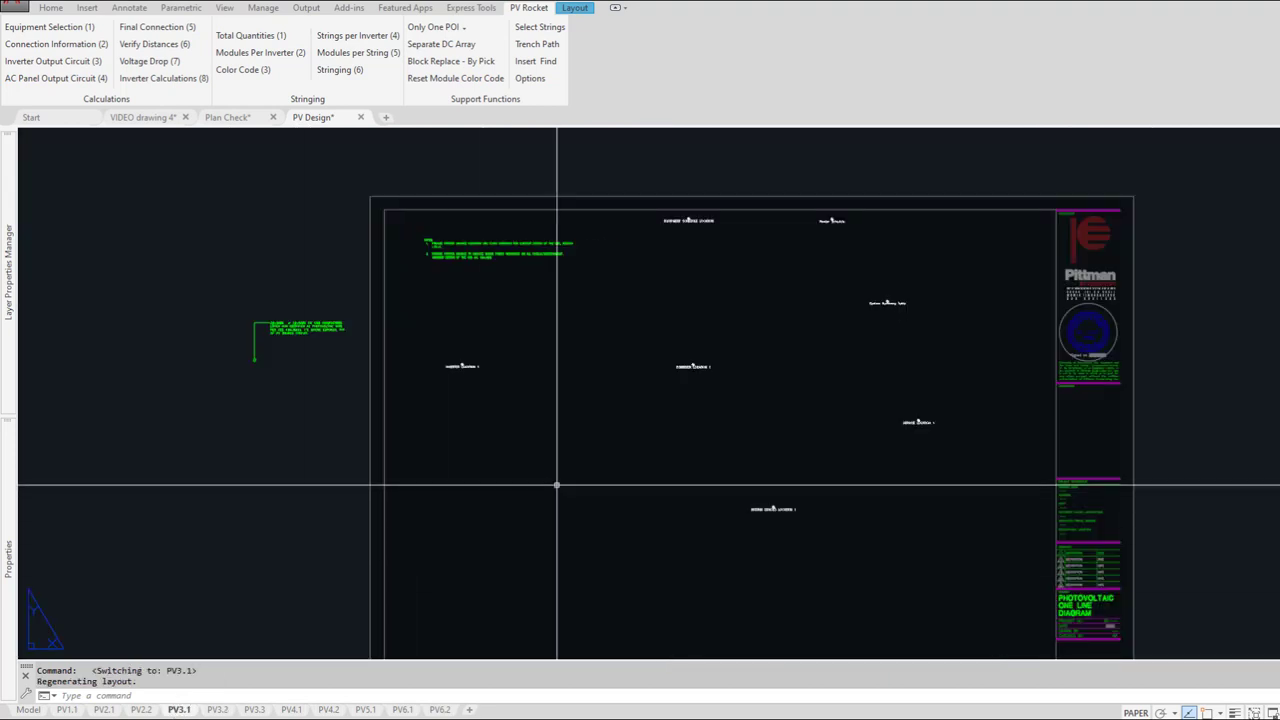
scroll(911, 335, up, 4)
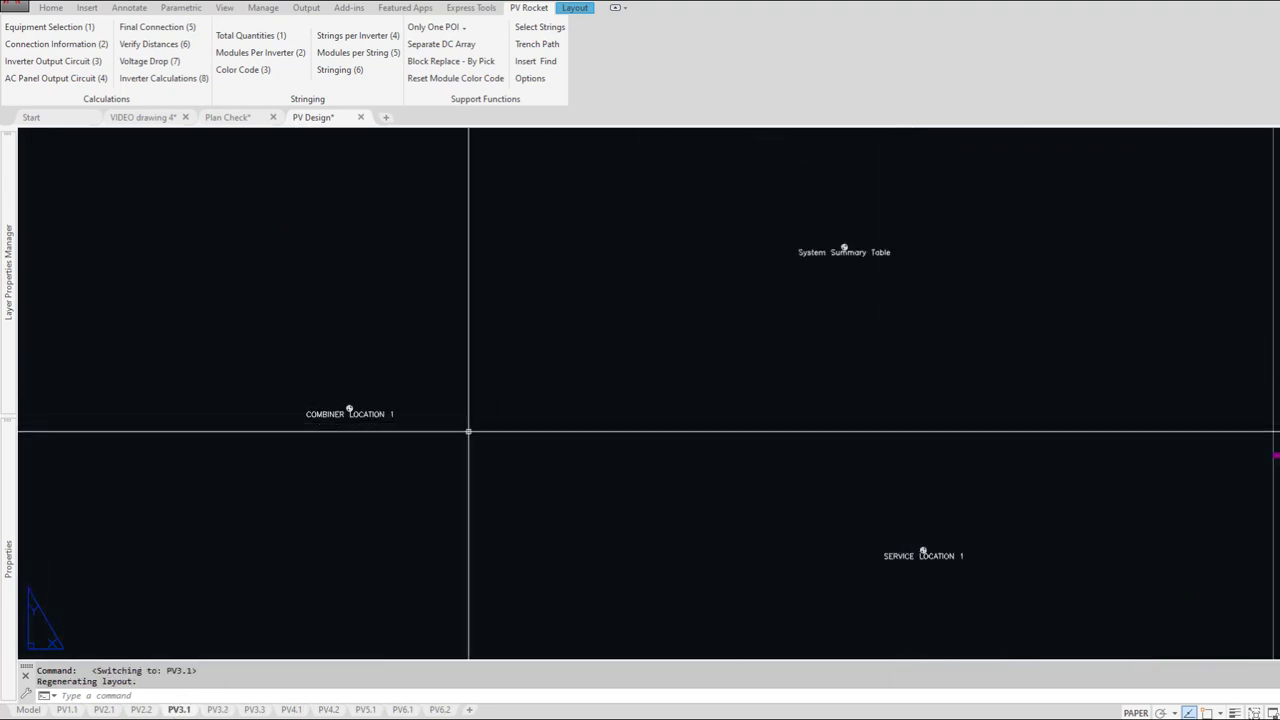
middle_drag(358, 456, 501, 444)
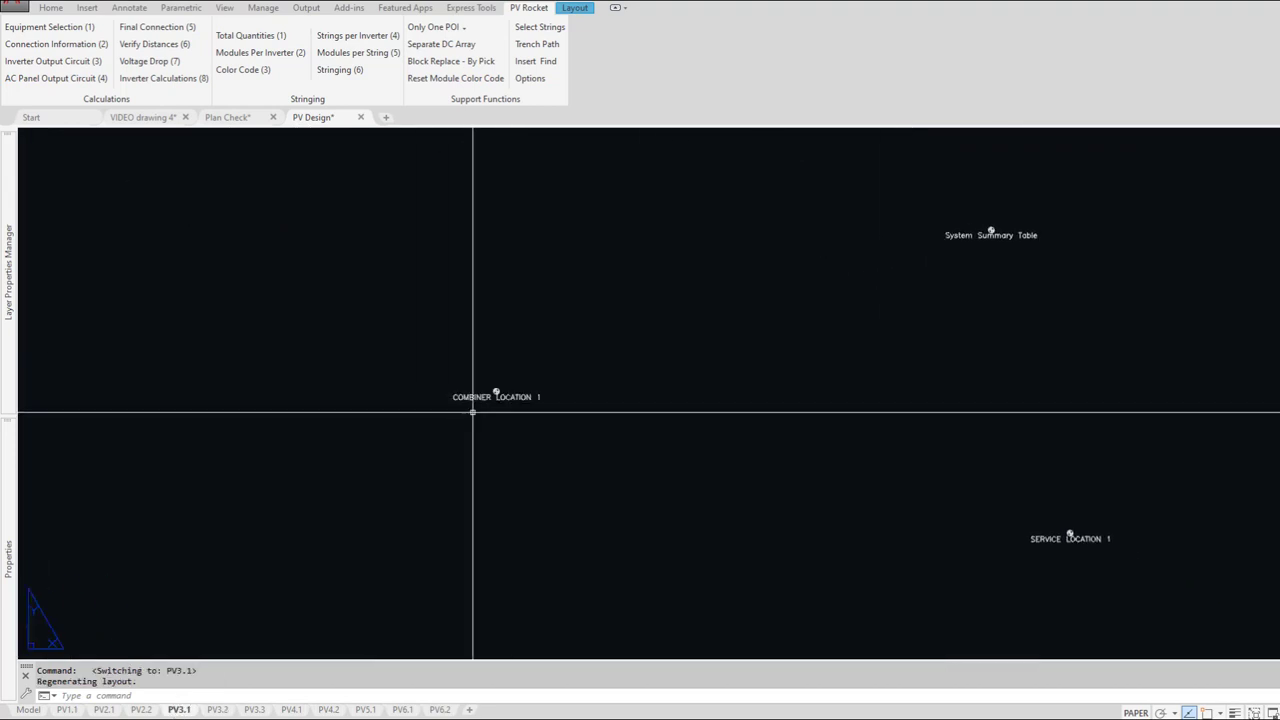
scroll(475, 410, down, 2)
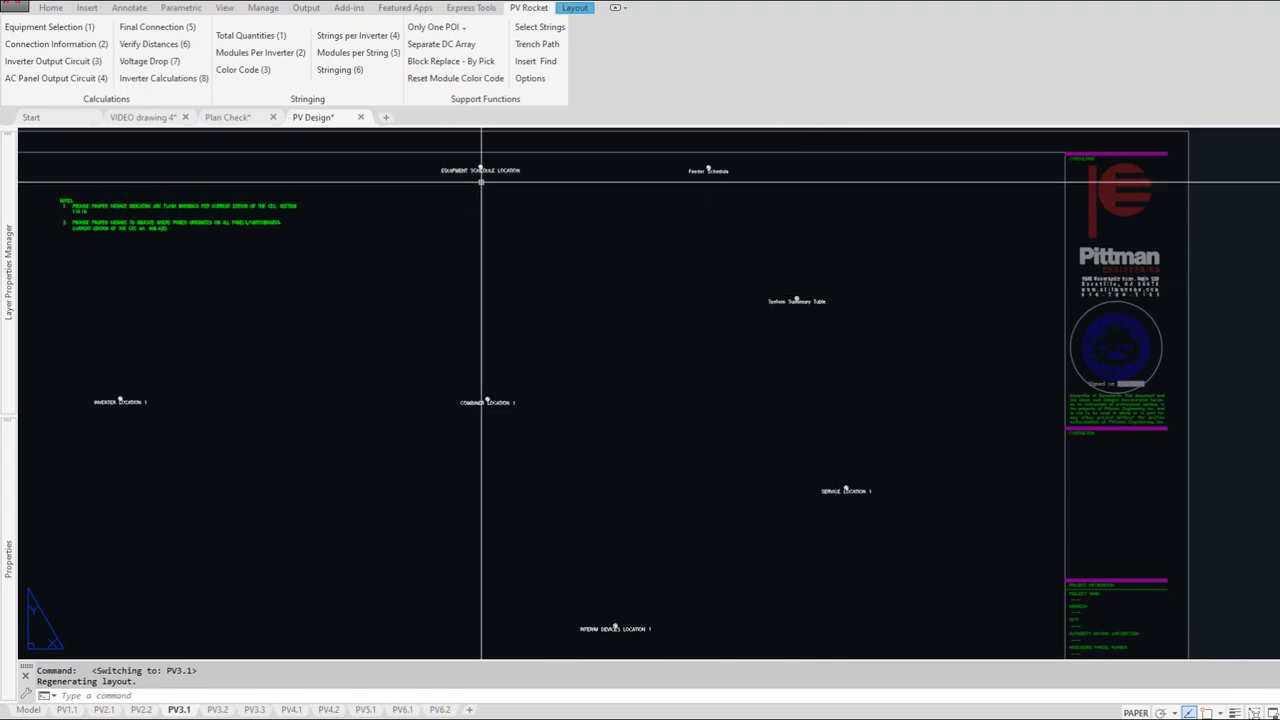
scroll(460, 286, down, 3)
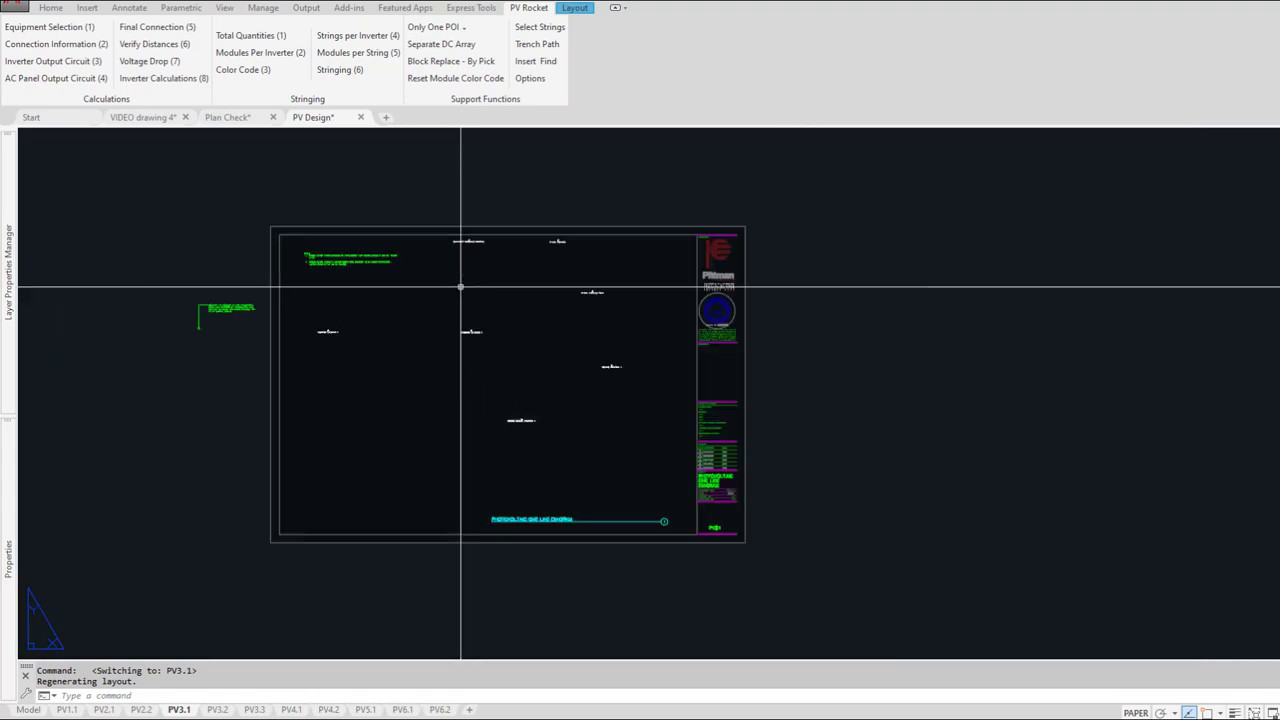
scroll(415, 355, up, 3)
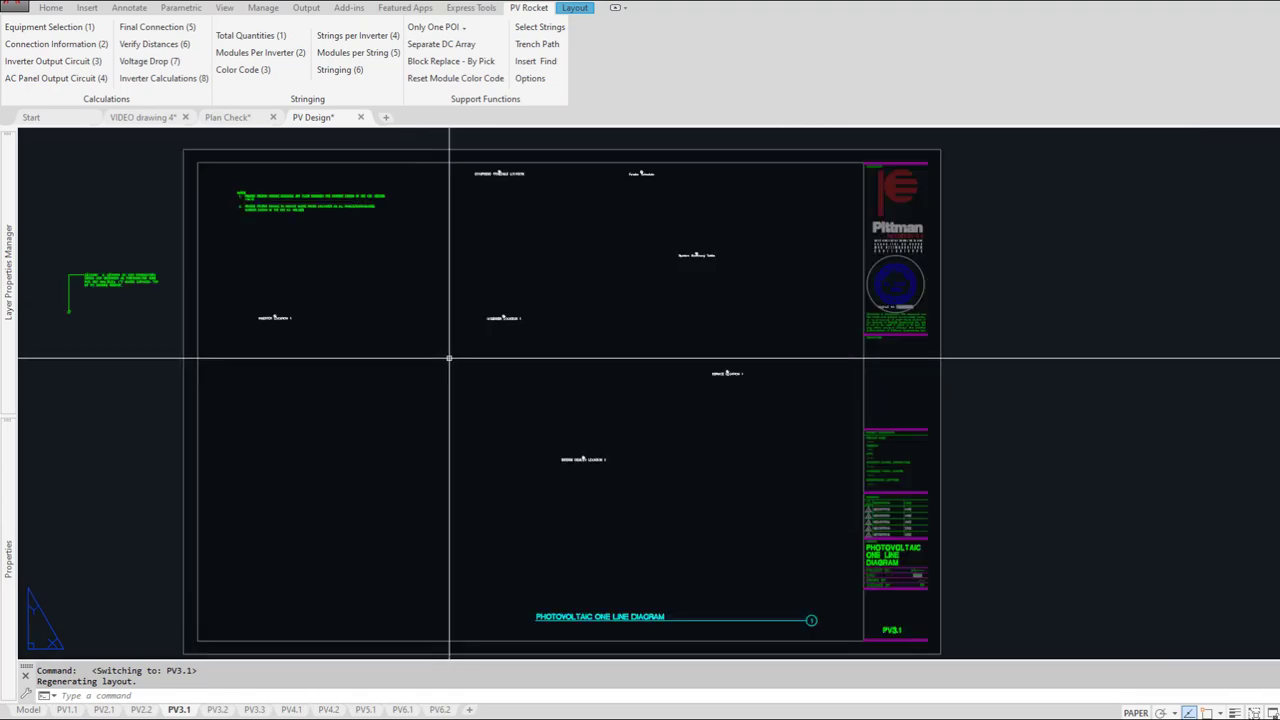
click(30, 710)
scroll(490, 455, down, 3)
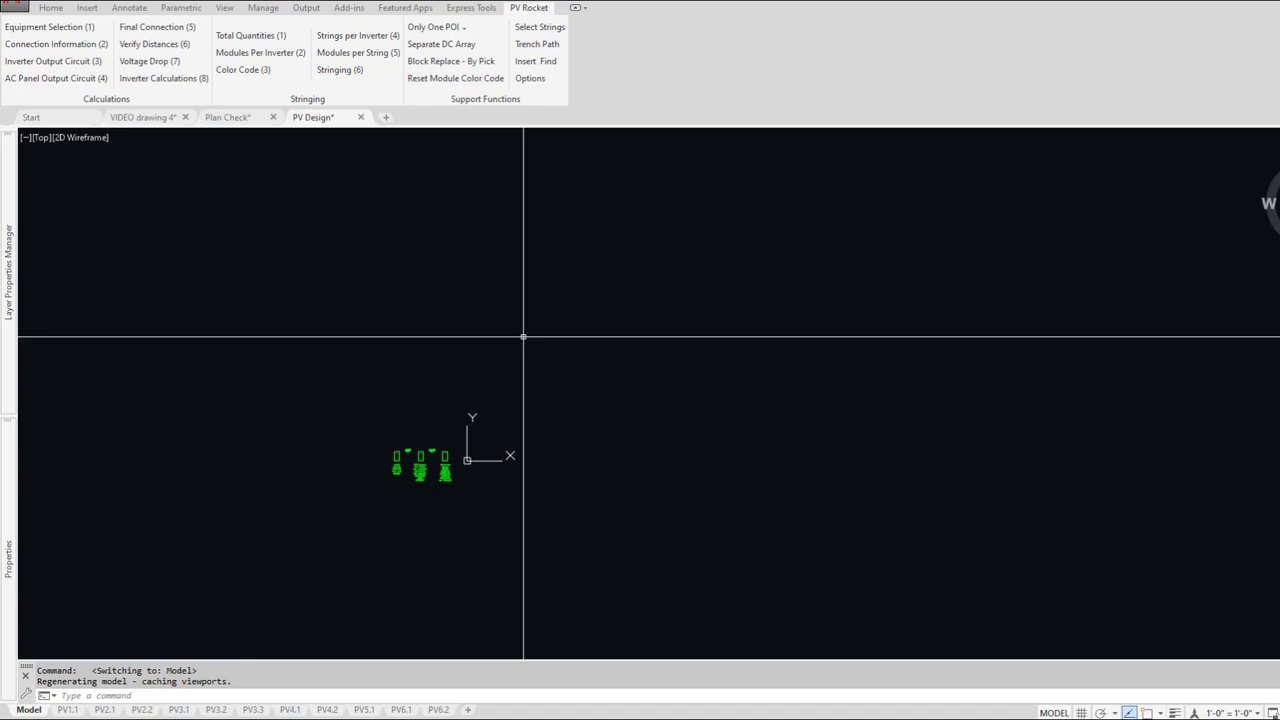
click(214, 710)
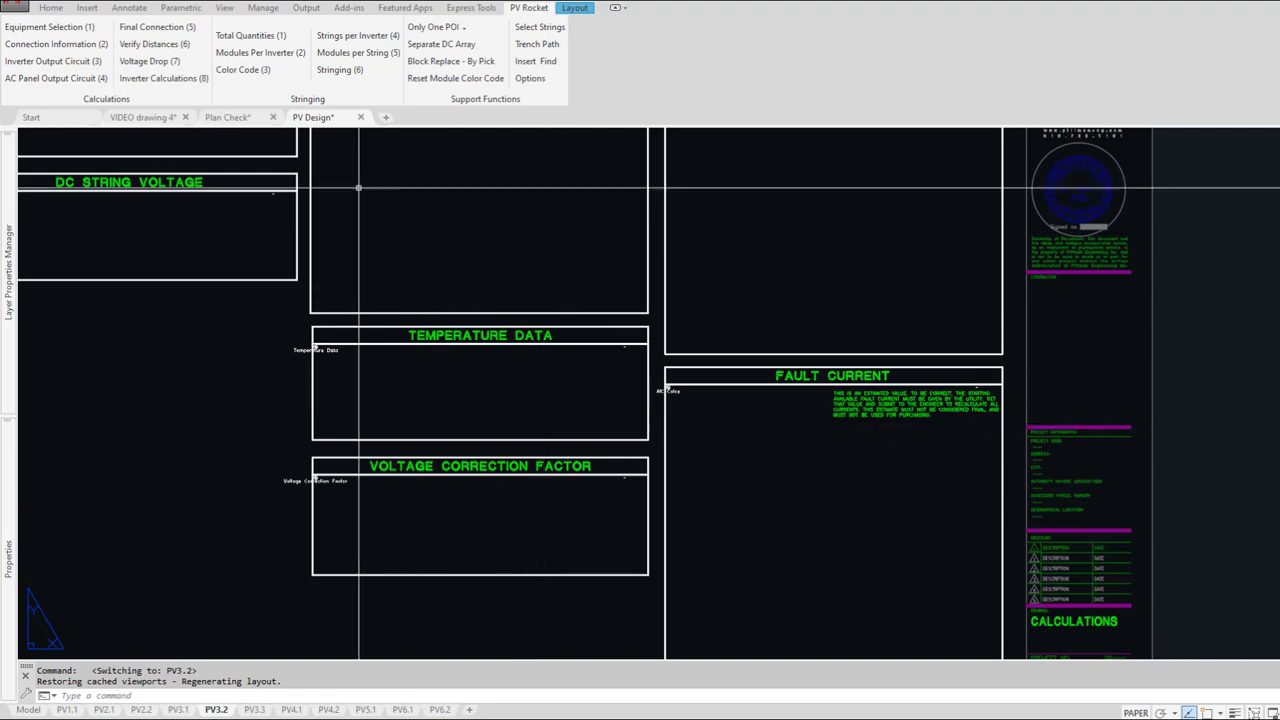
Step: Return to the VIDEO drawing and review the Final Connection and Connection Information dialogs
click(140, 117)
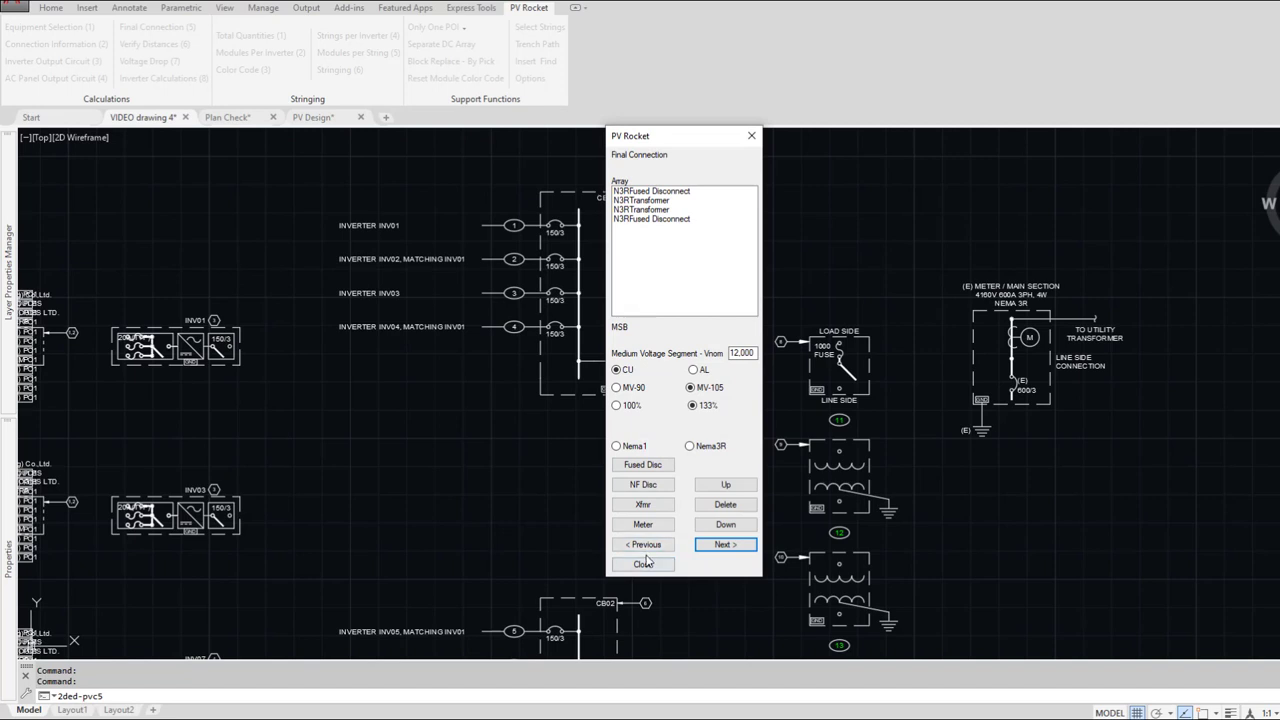
click(645, 564)
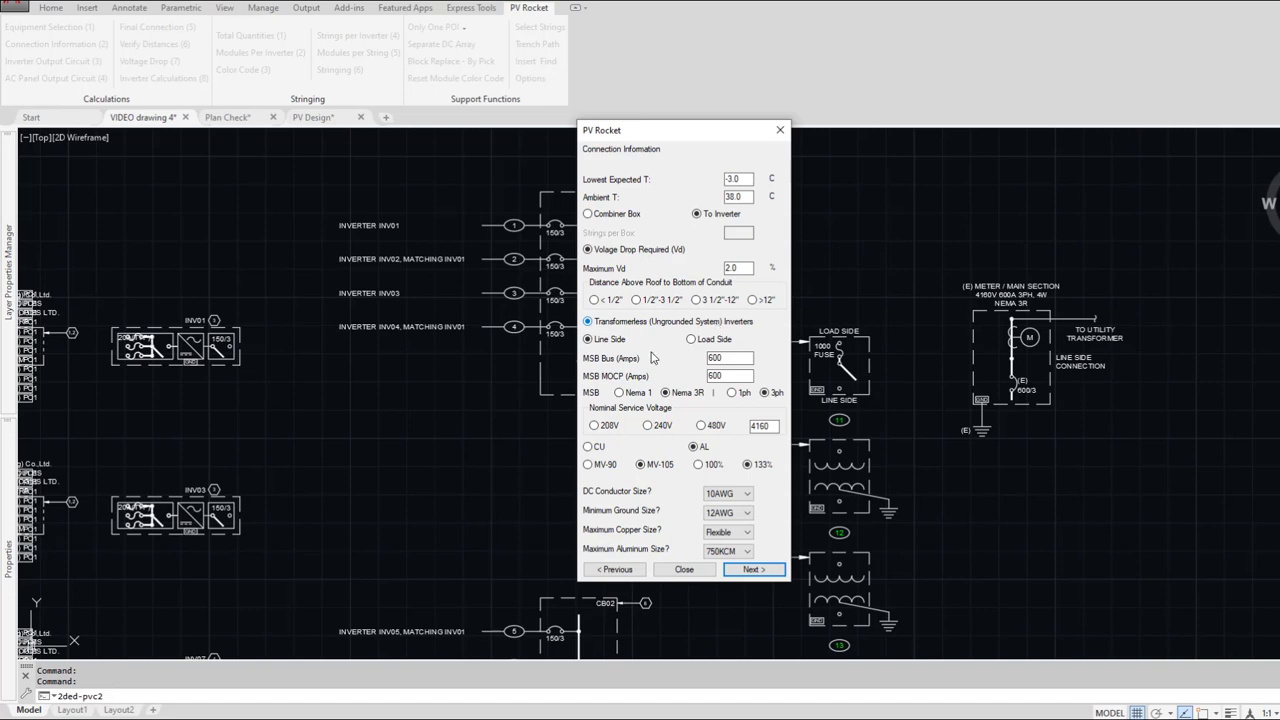
click(684, 569)
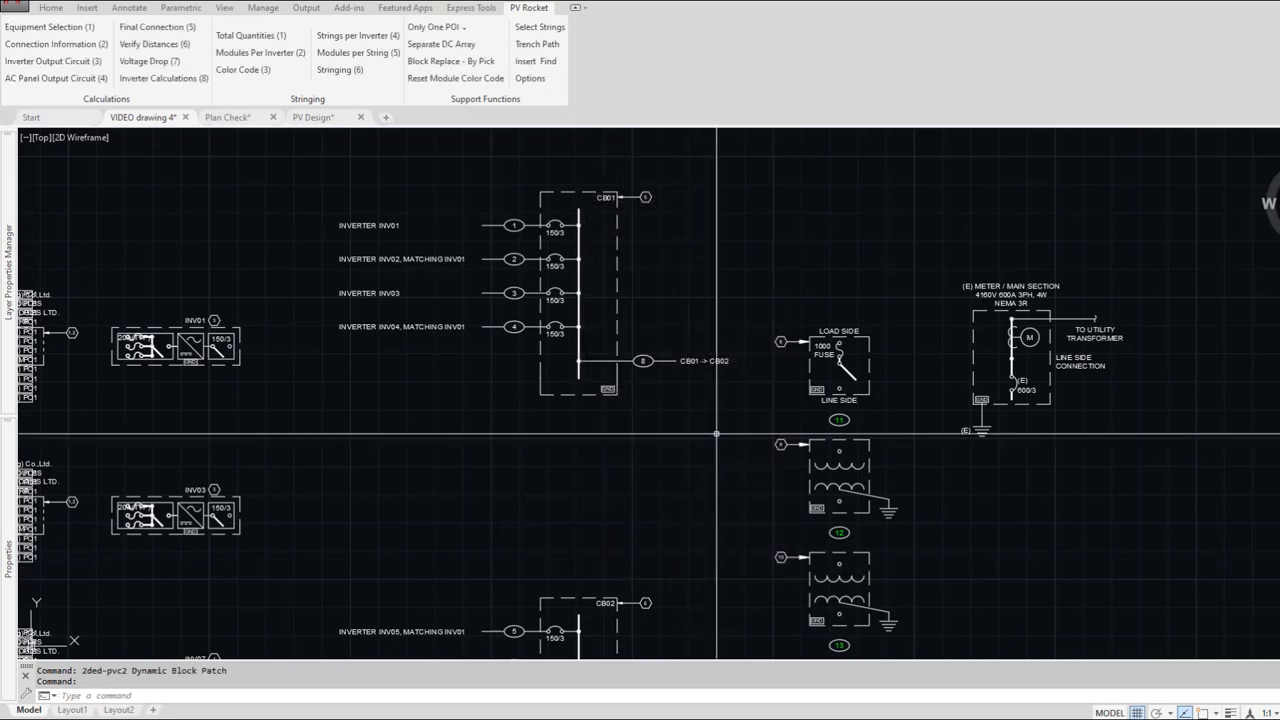
Step: Perform a partial data reset with Reset Data in the PV Rocket options
click(530, 80)
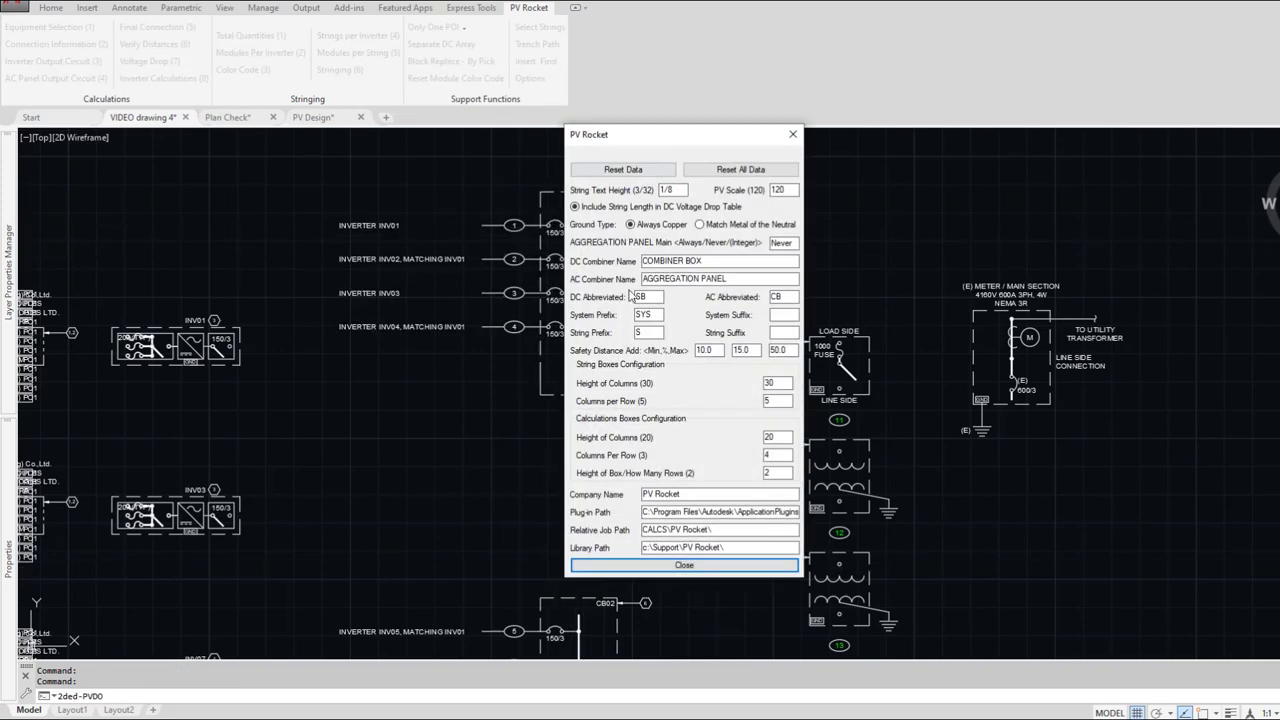
click(633, 170)
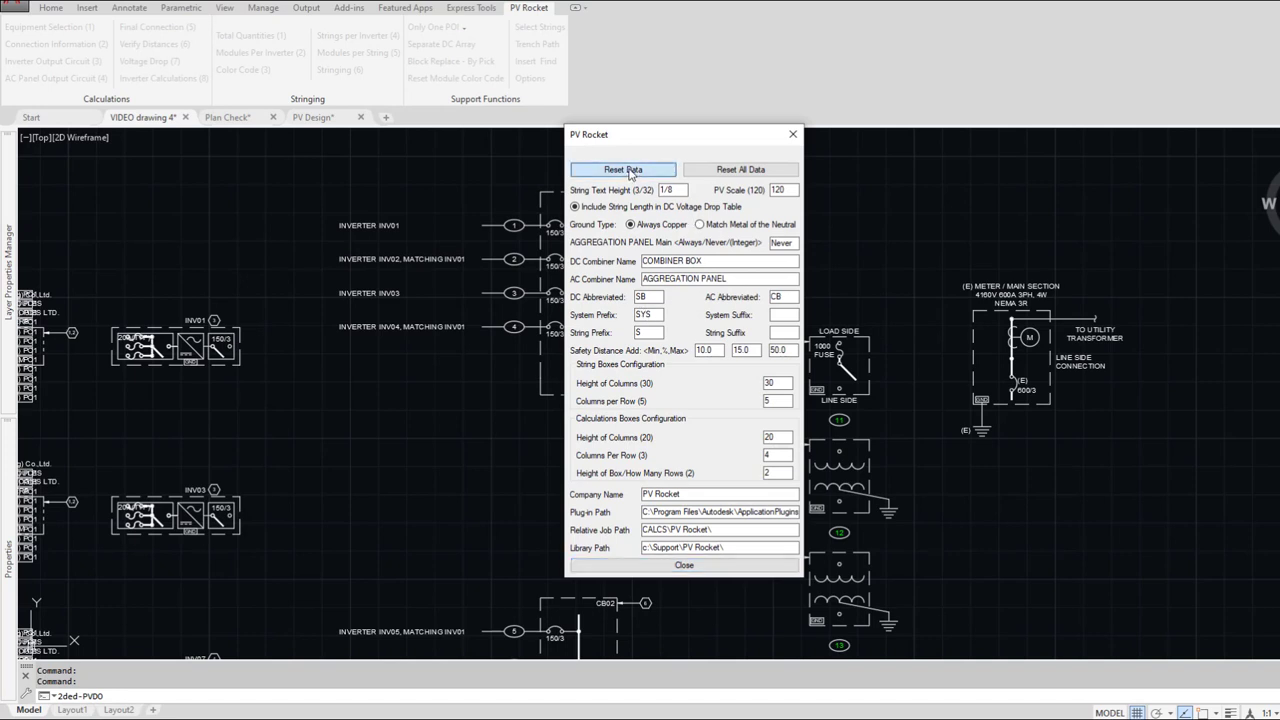
click(684, 565)
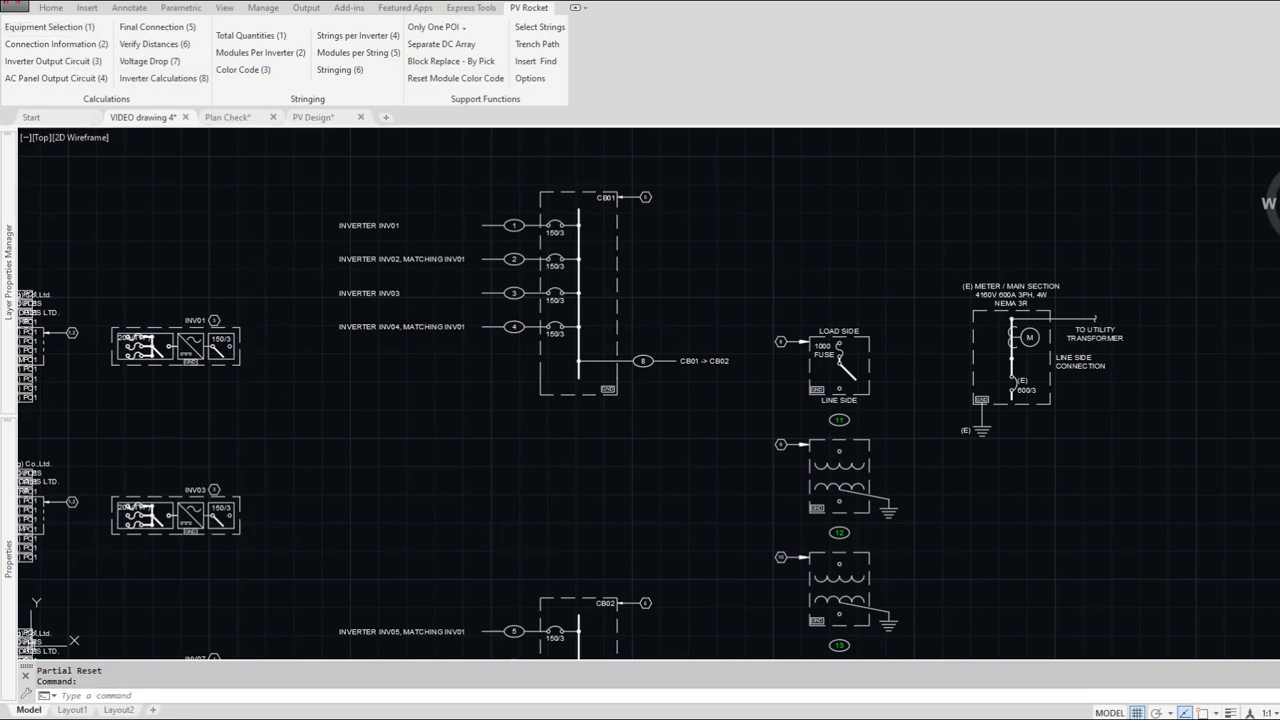
Step: Check the equipment selection, connection information and inverter output circuit pages after the data reset
click(50, 28)
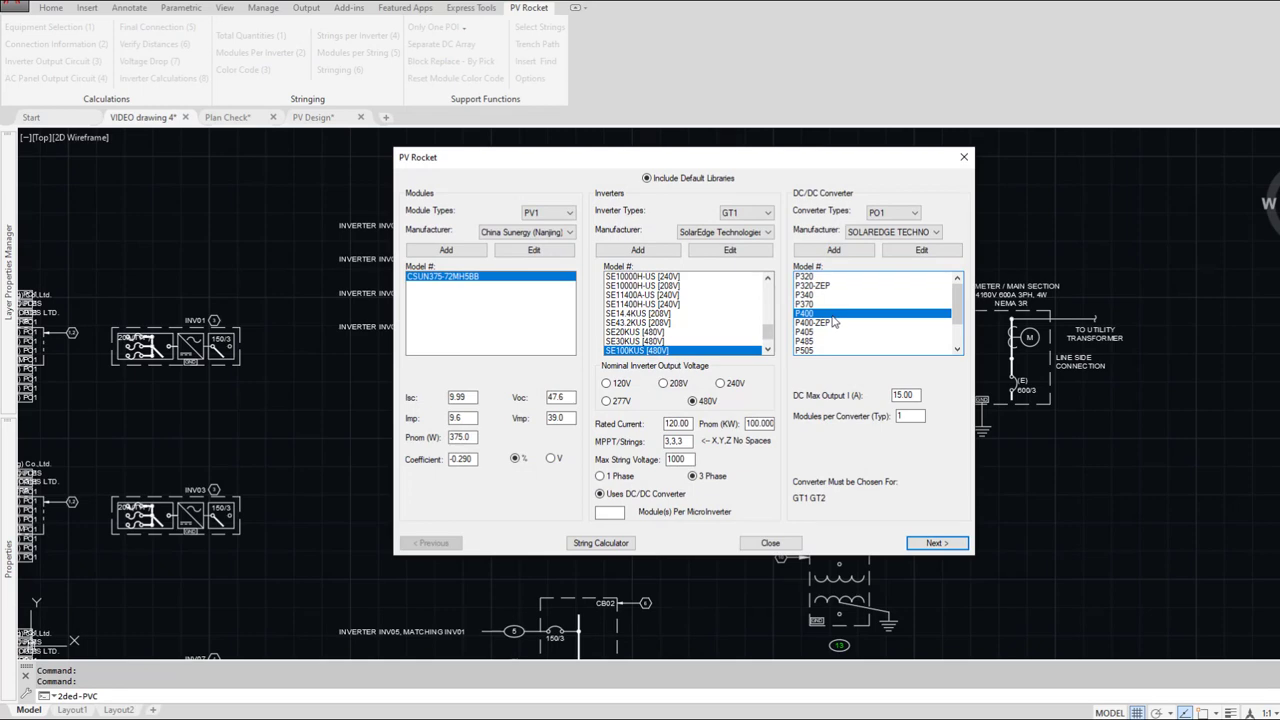
click(936, 544)
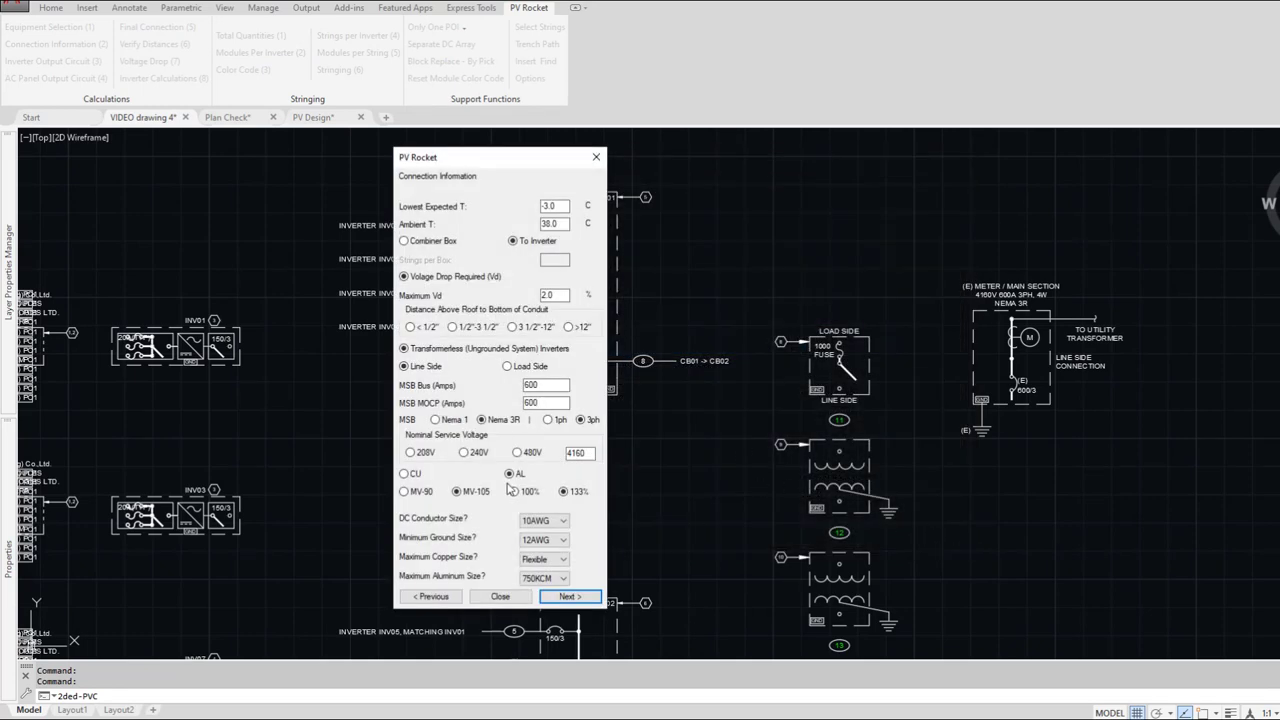
click(569, 596)
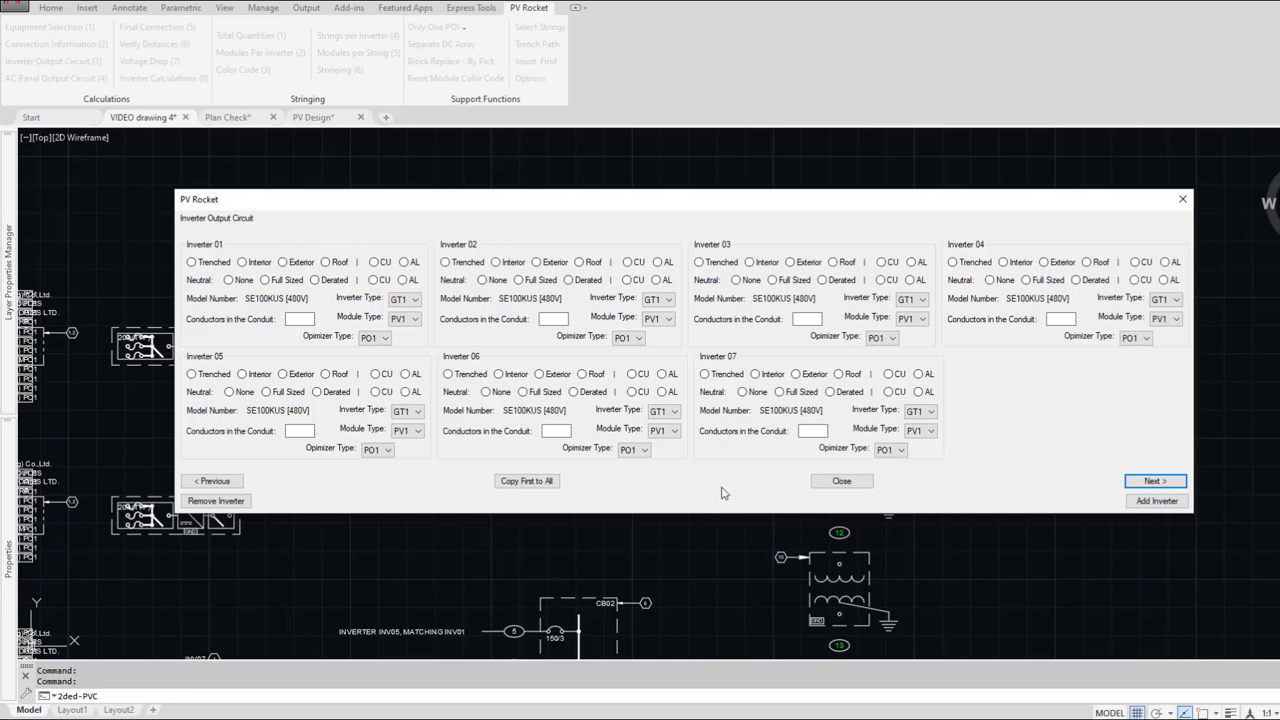
Step: Leave the inverter output circuit page and perform a complete reset with Reset All Data in the PV Rocket options
click(827, 482)
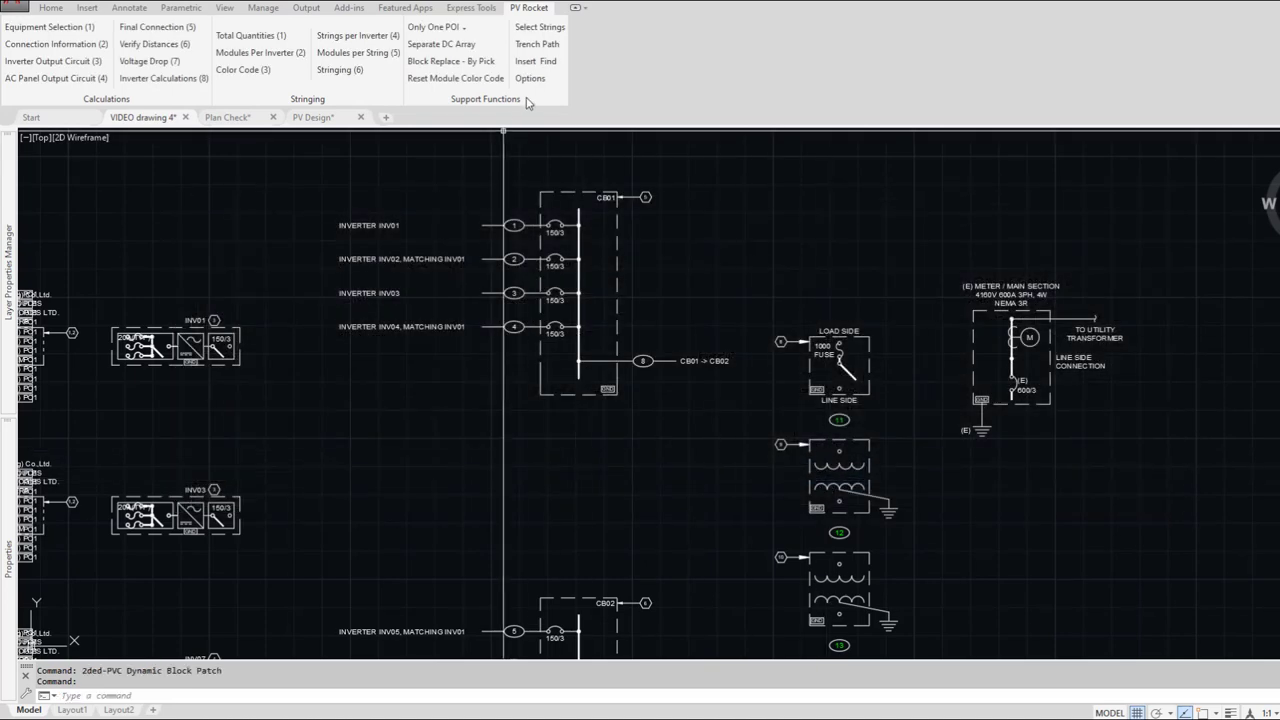
click(530, 79)
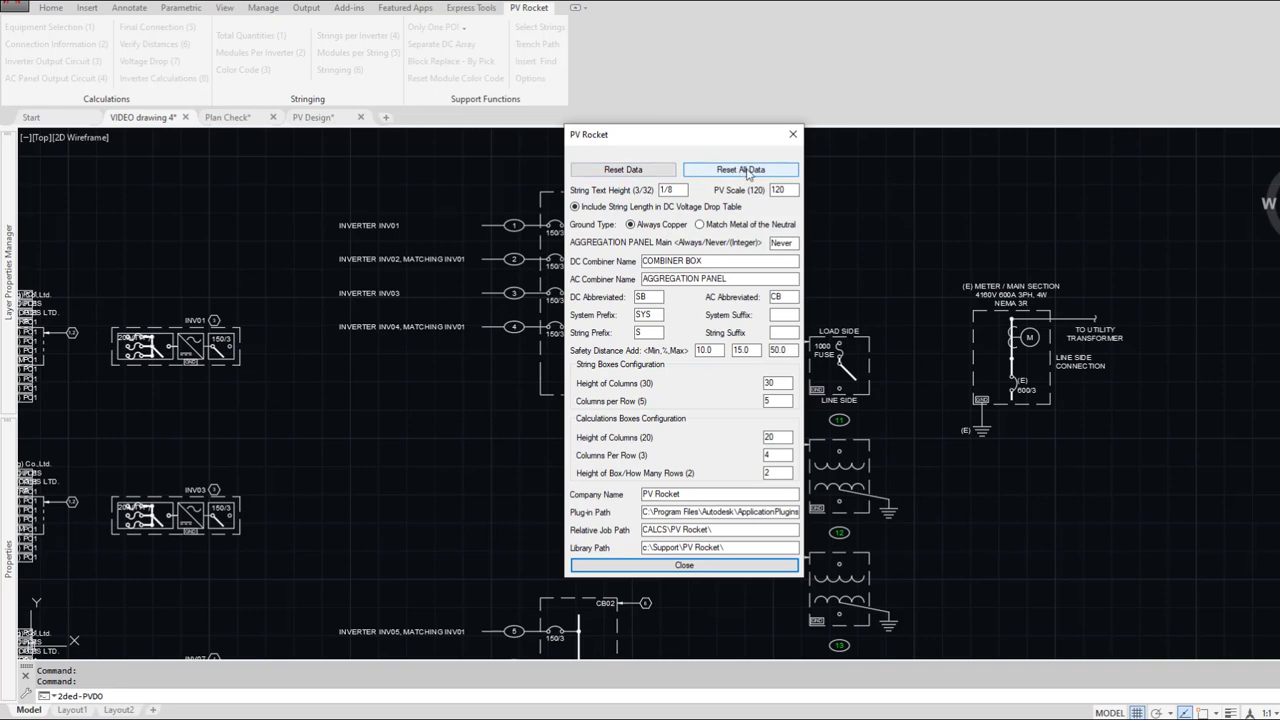
click(773, 175)
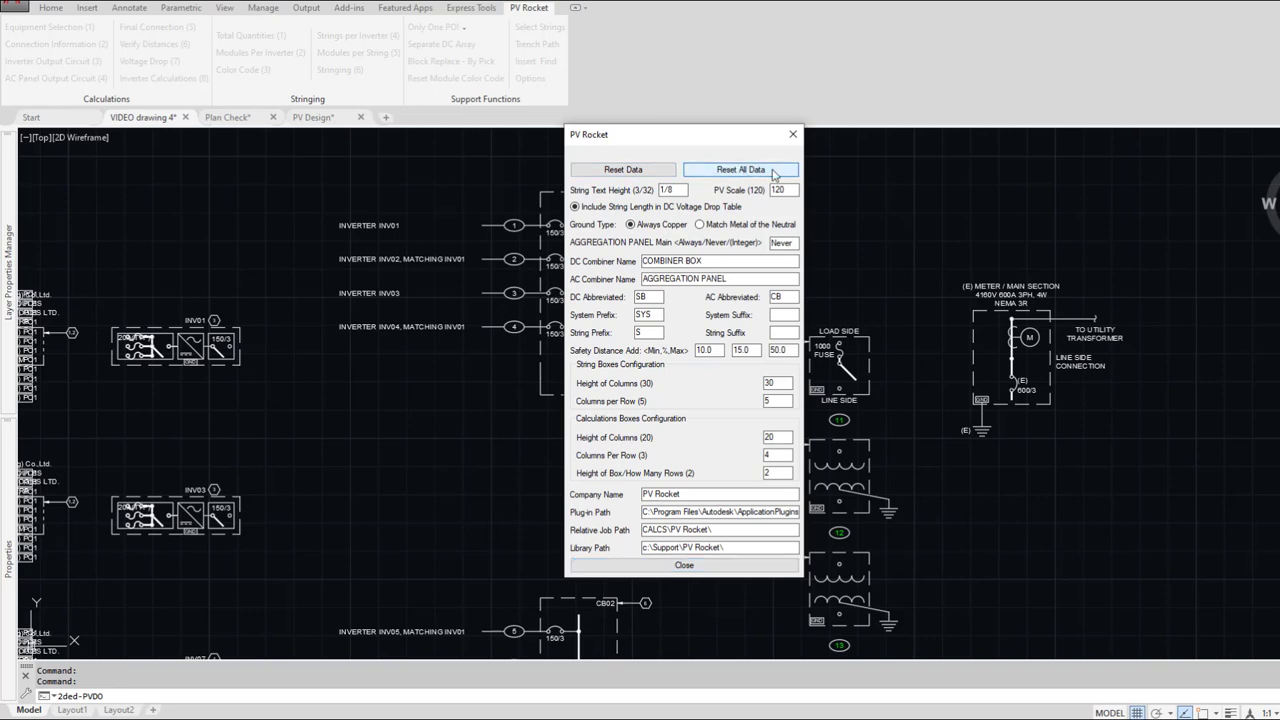
click(773, 175)
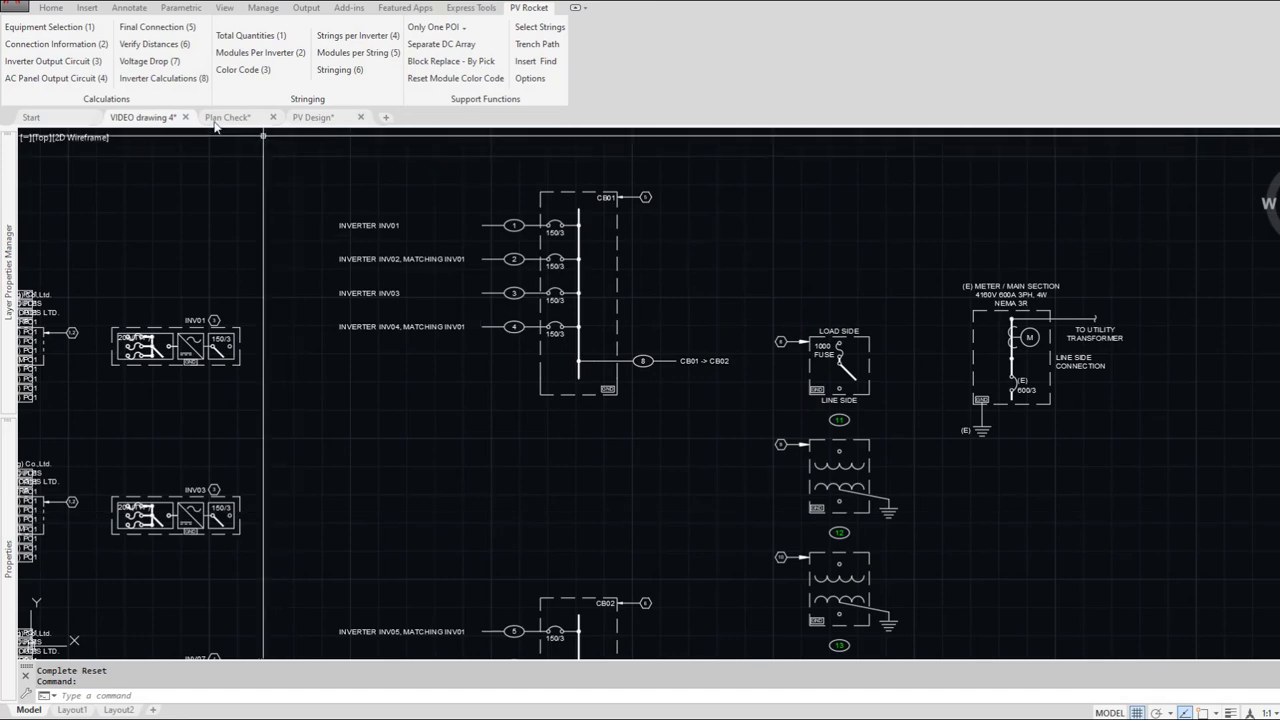
Step: Check the Equipment Selection and Connection Information pages after the complete reset
click(50, 27)
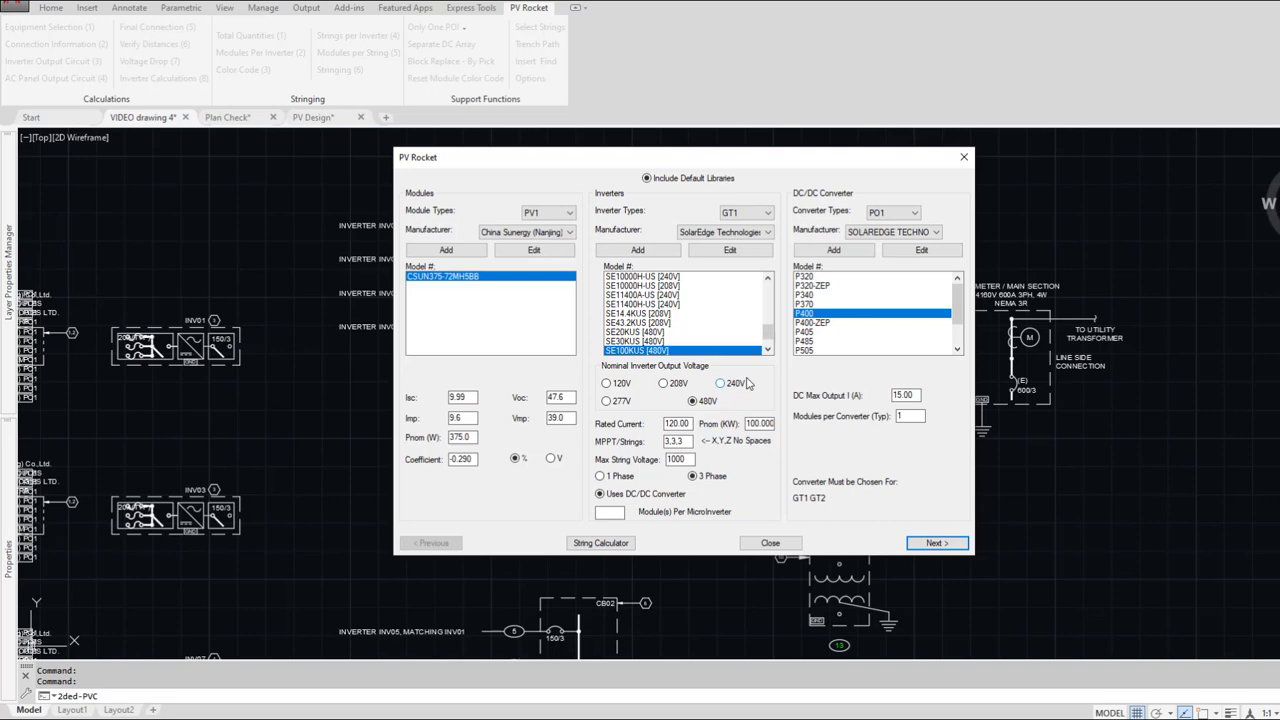
click(936, 543)
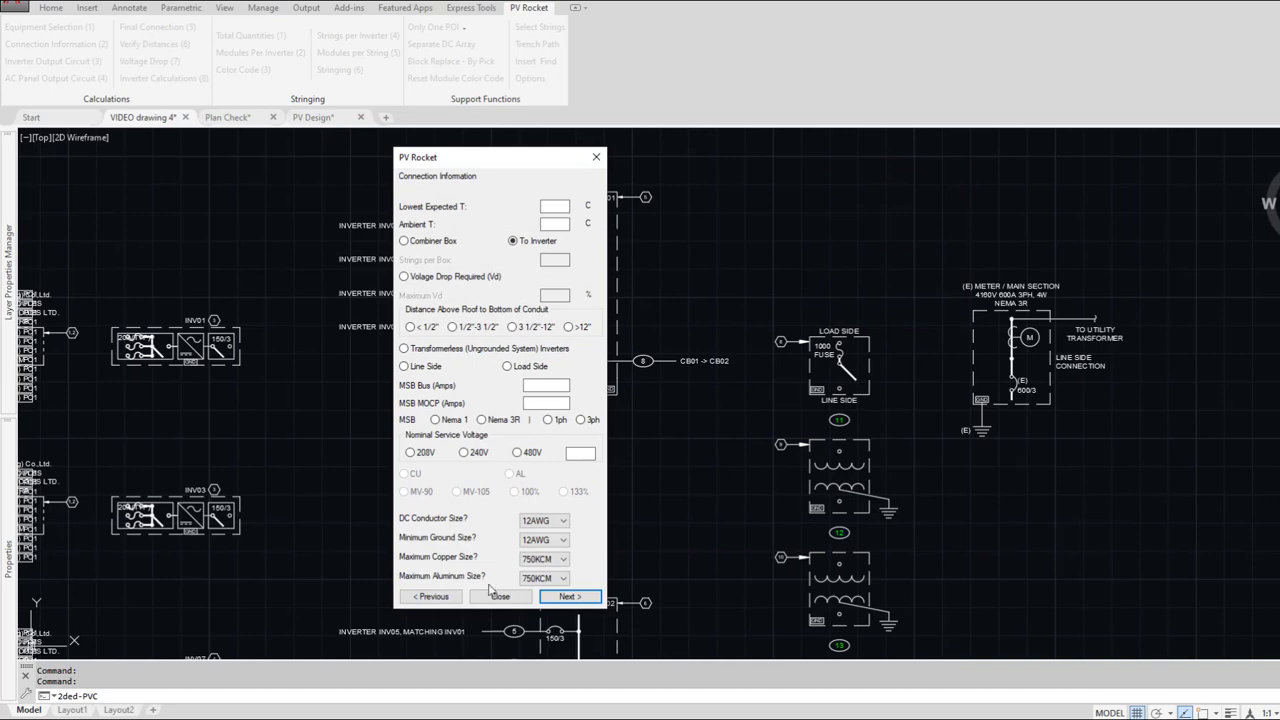
click(499, 596)
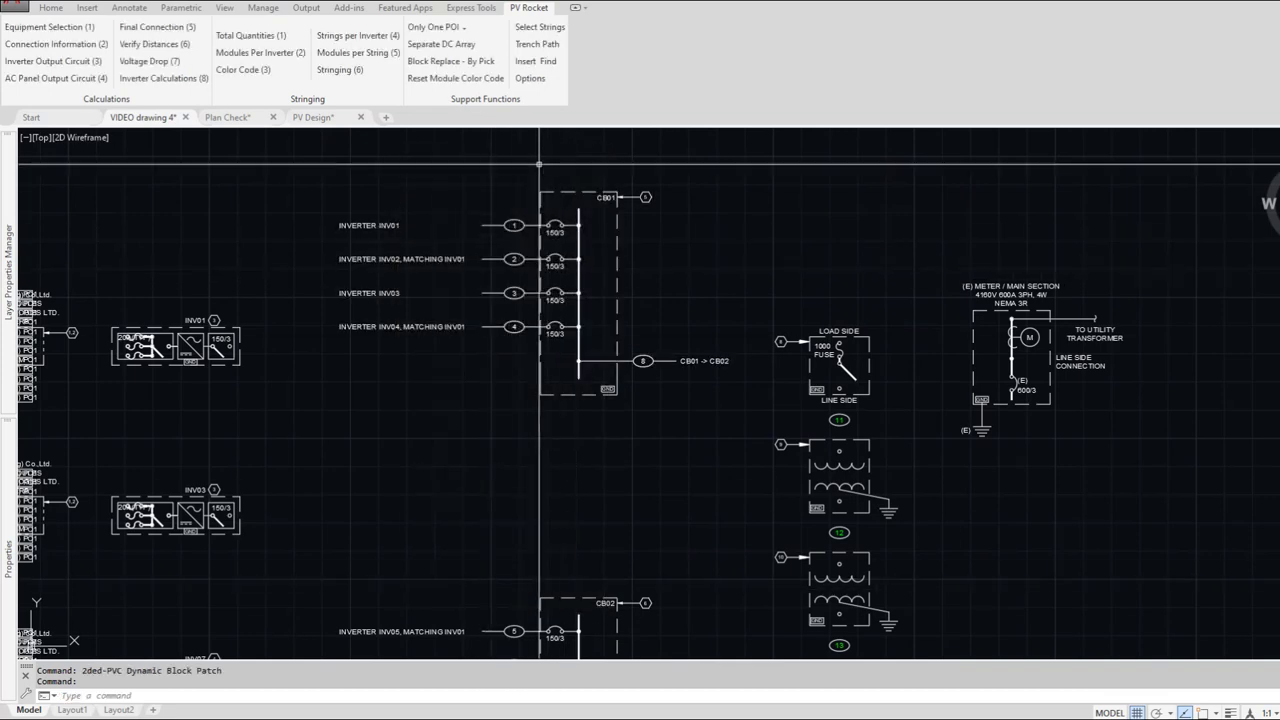
Step: Review the PV Rocket options, then delete the CSUN375-72MH5BB model line from Selected Modules.txt in Notepad
click(530, 80)
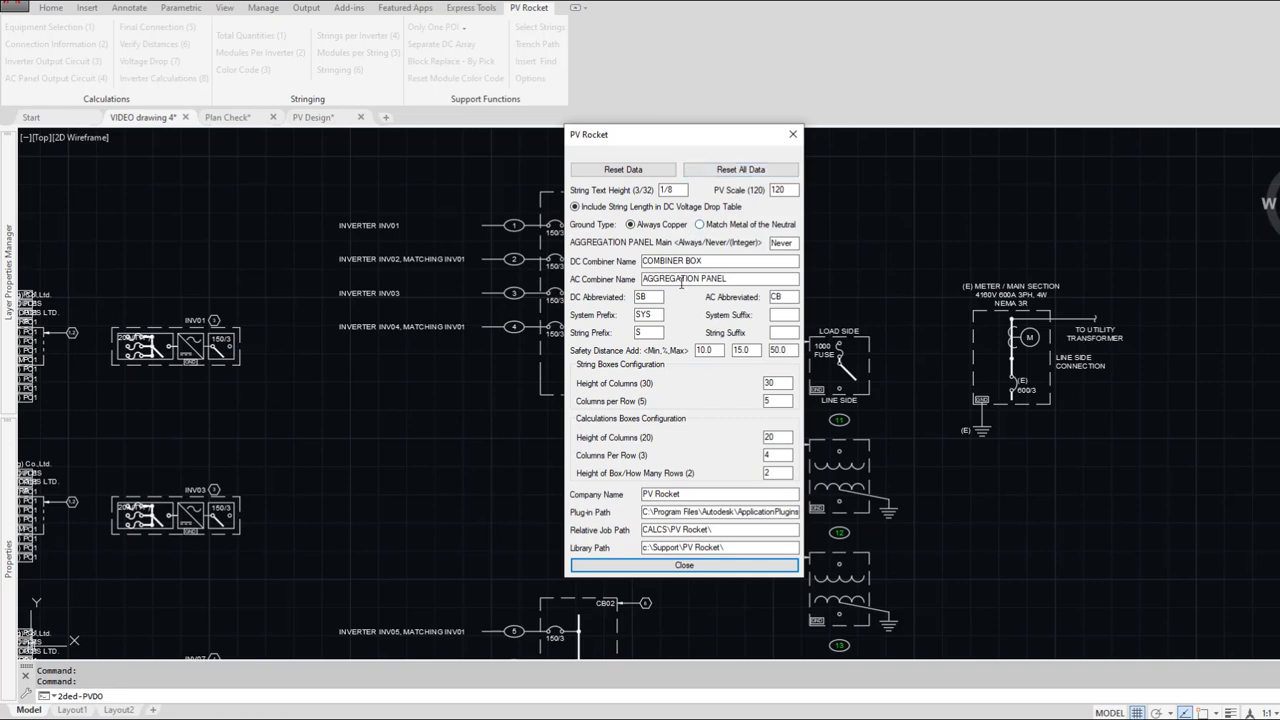
click(684, 565)
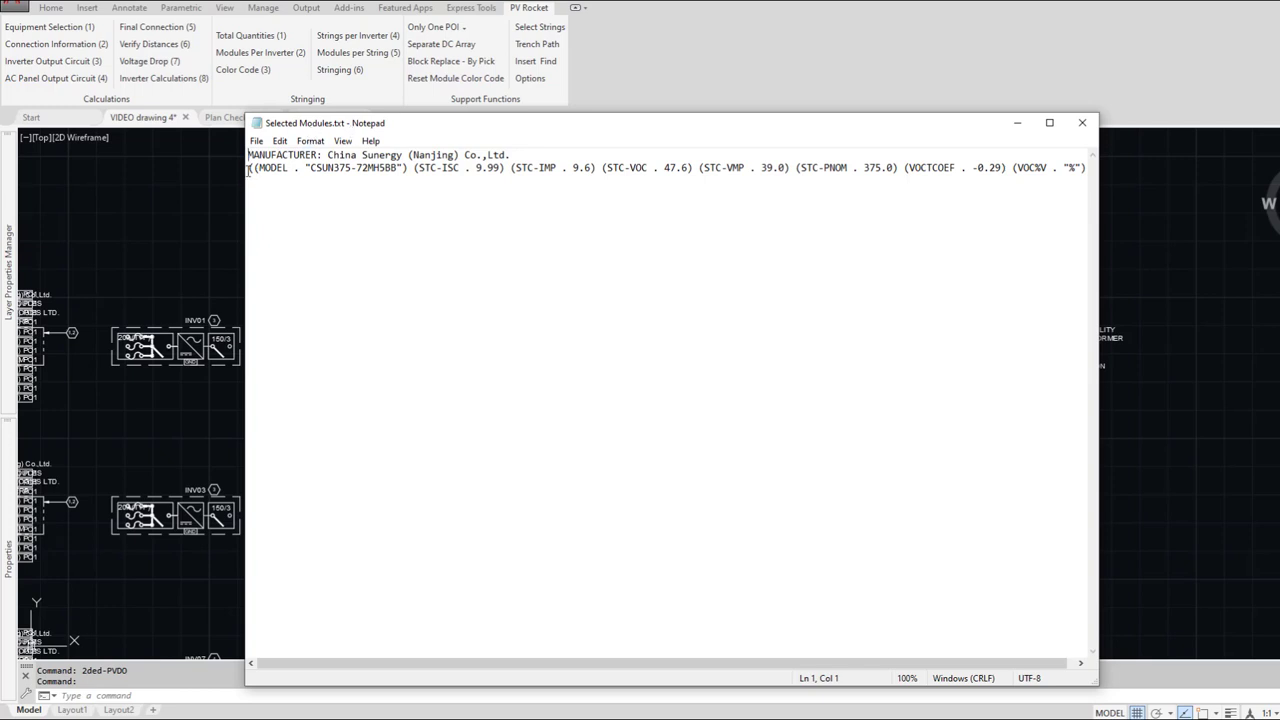
drag(249, 168, 251, 176)
key(Delete)
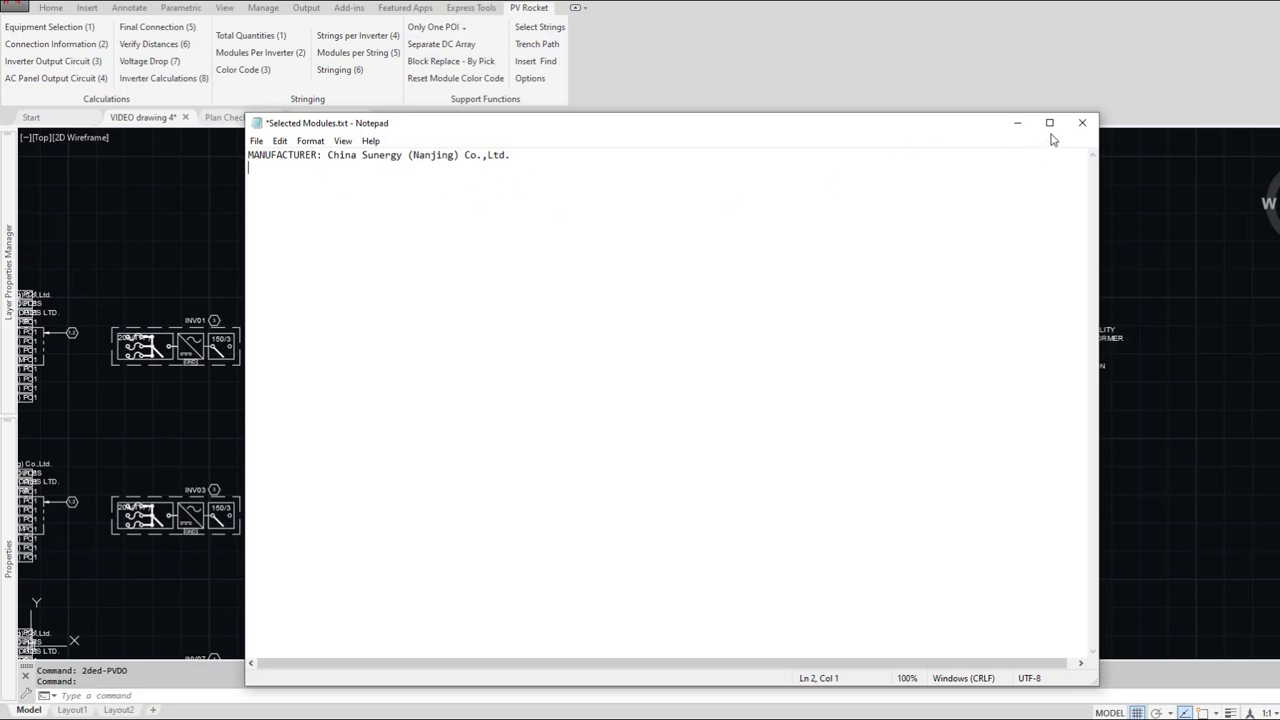
Step: Switch to Module Data.txt and delete the "Puppy" and "Cats" model lines under the manufacturer Bob's Awesome
click(880, 718)
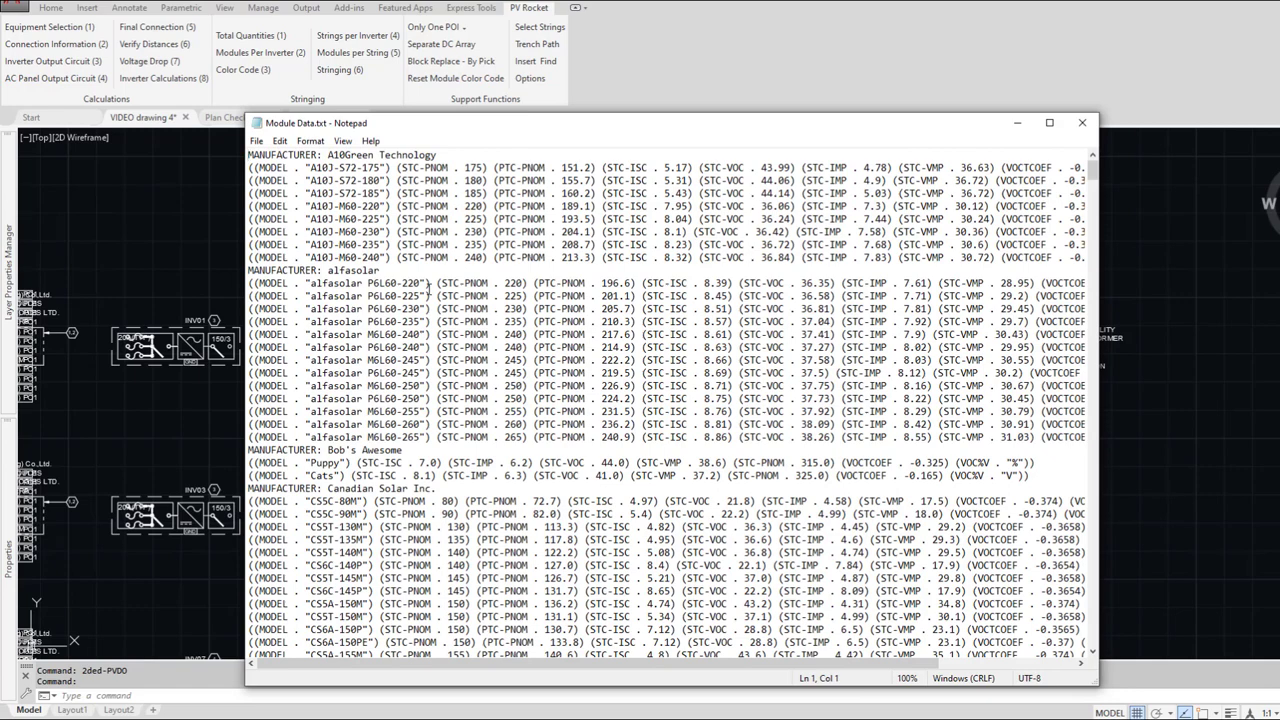
scroll(428, 289, down, 7)
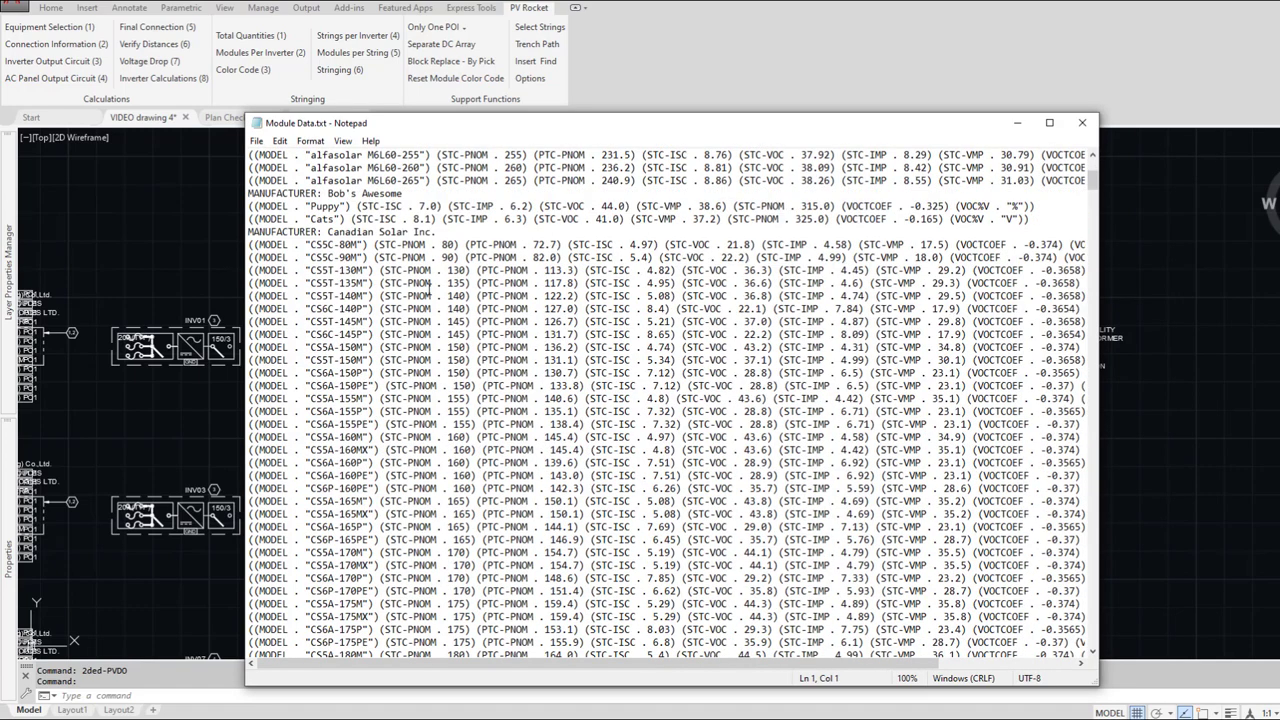
scroll(428, 289, up, 3)
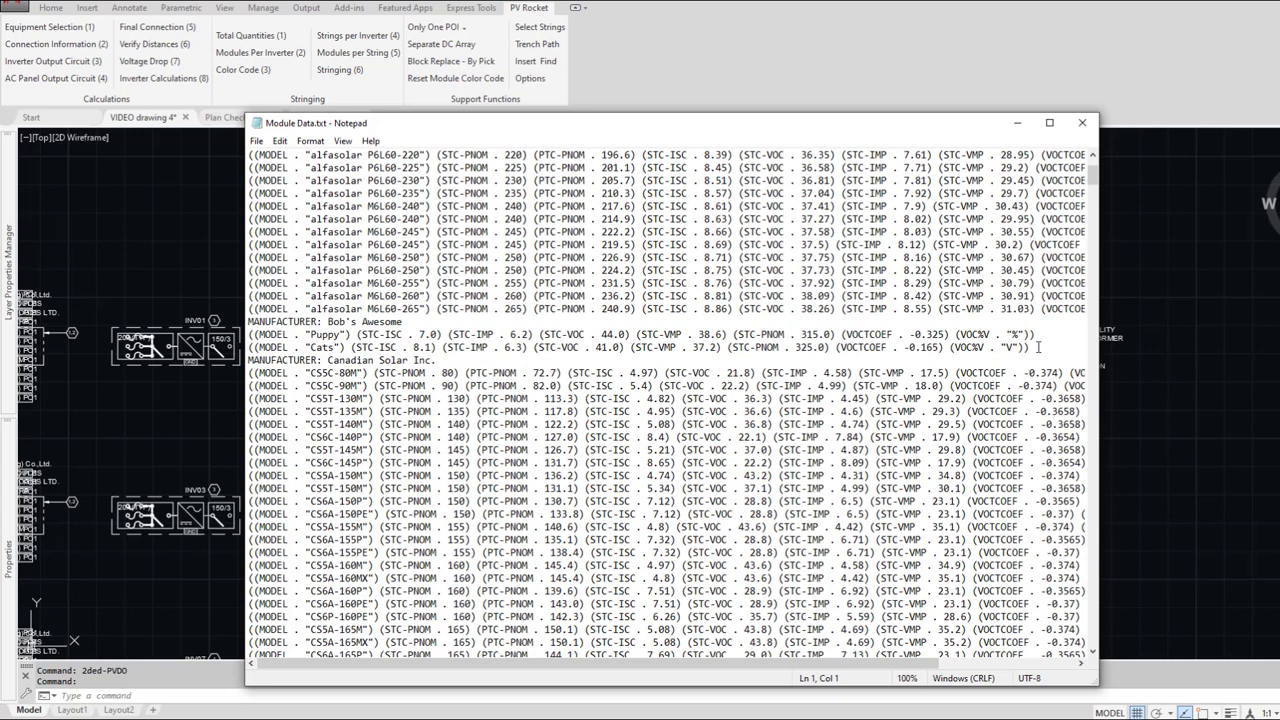
drag(1030, 347, 249, 347)
drag(655, 334, 249, 334)
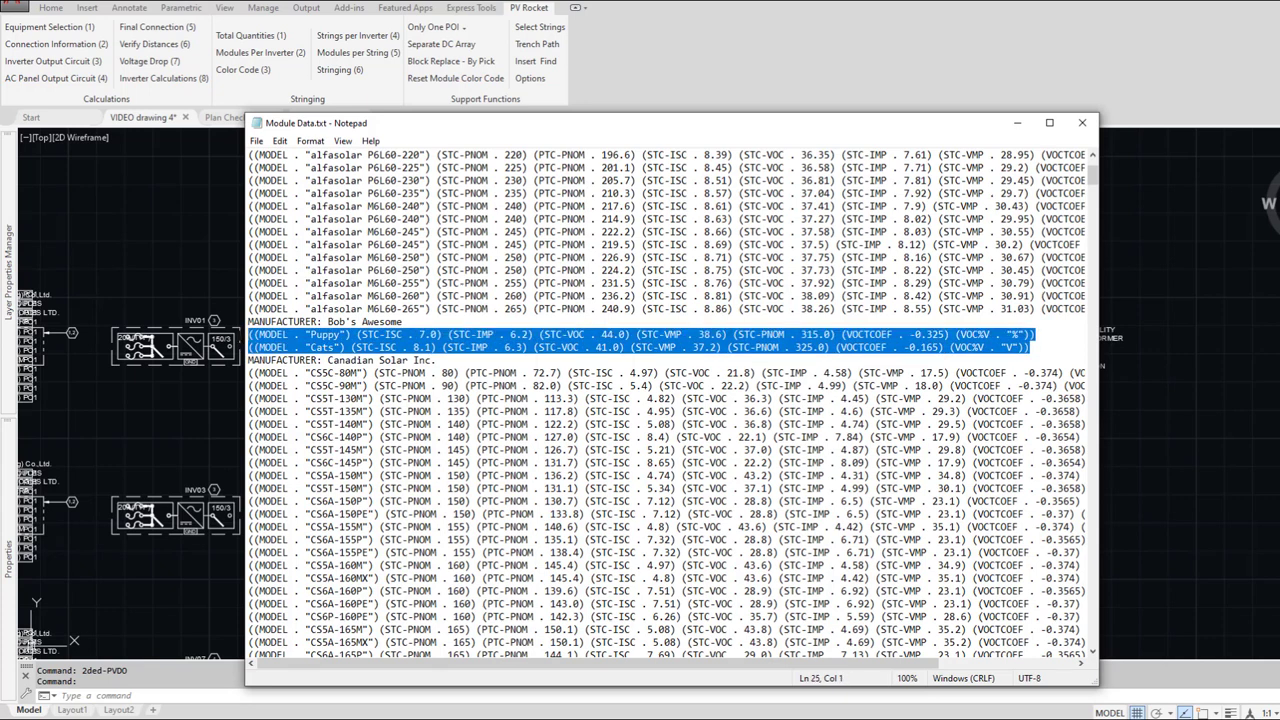
key(Delete)
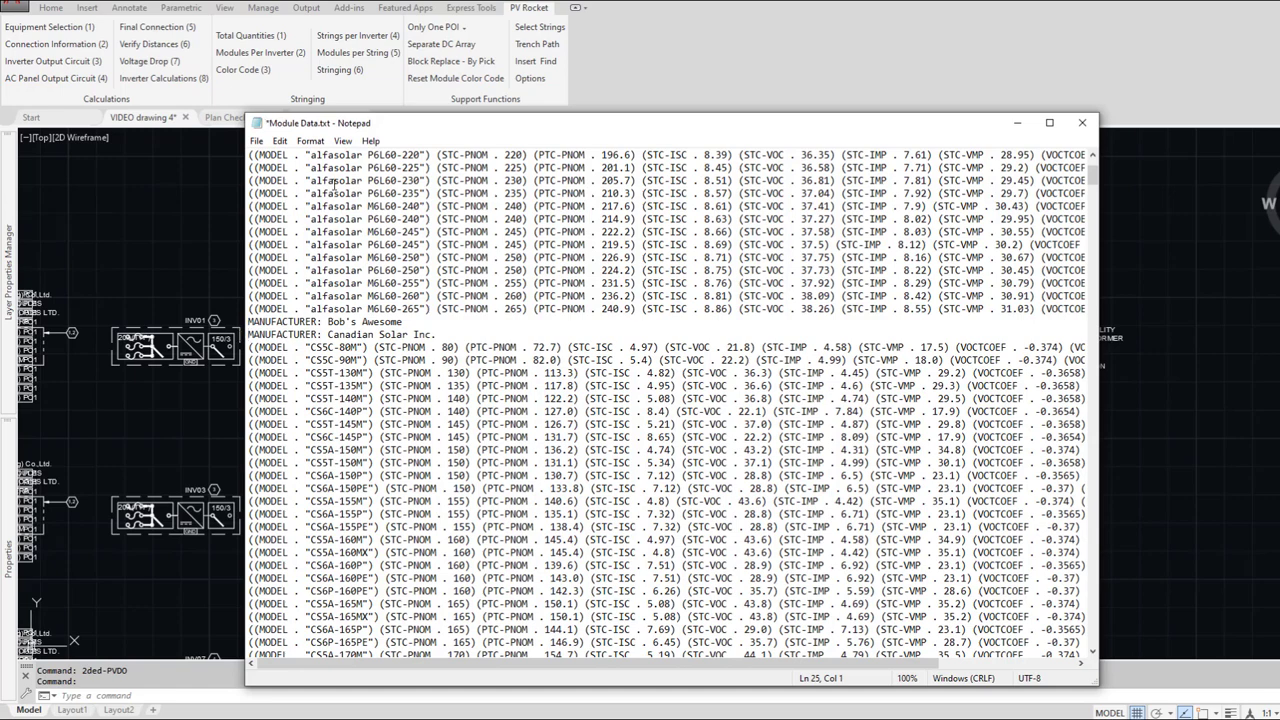
Step: Look through the manufacturer headings and module model entries in Module Data.txt, from A10Green Technology to JA Solar
scroll(319, 151, up, 3)
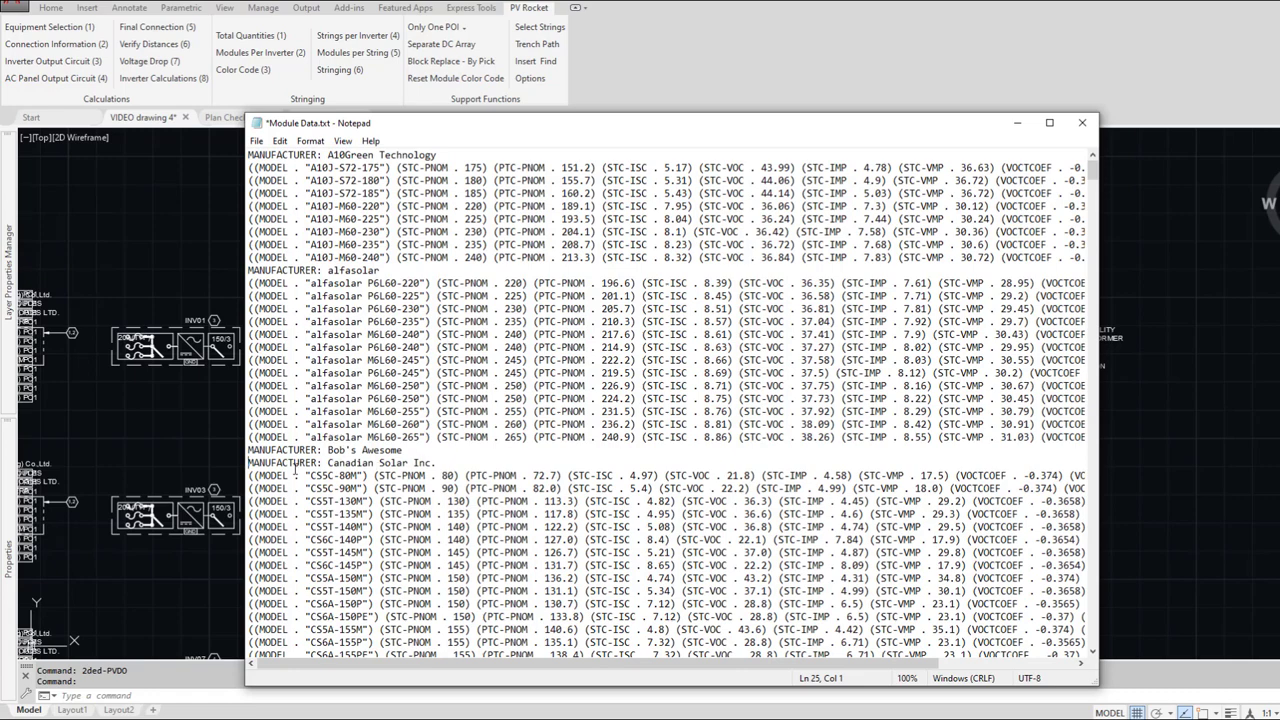
scroll(295, 468, down, 20)
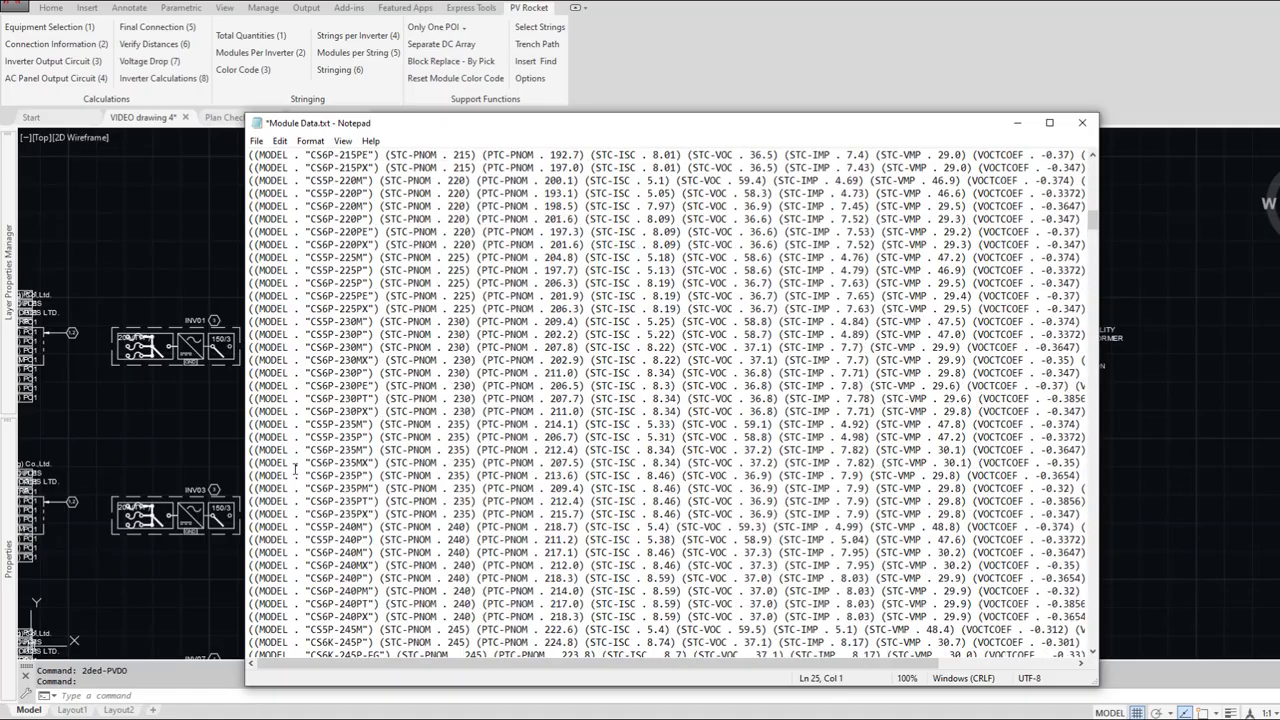
scroll(295, 468, down, 20)
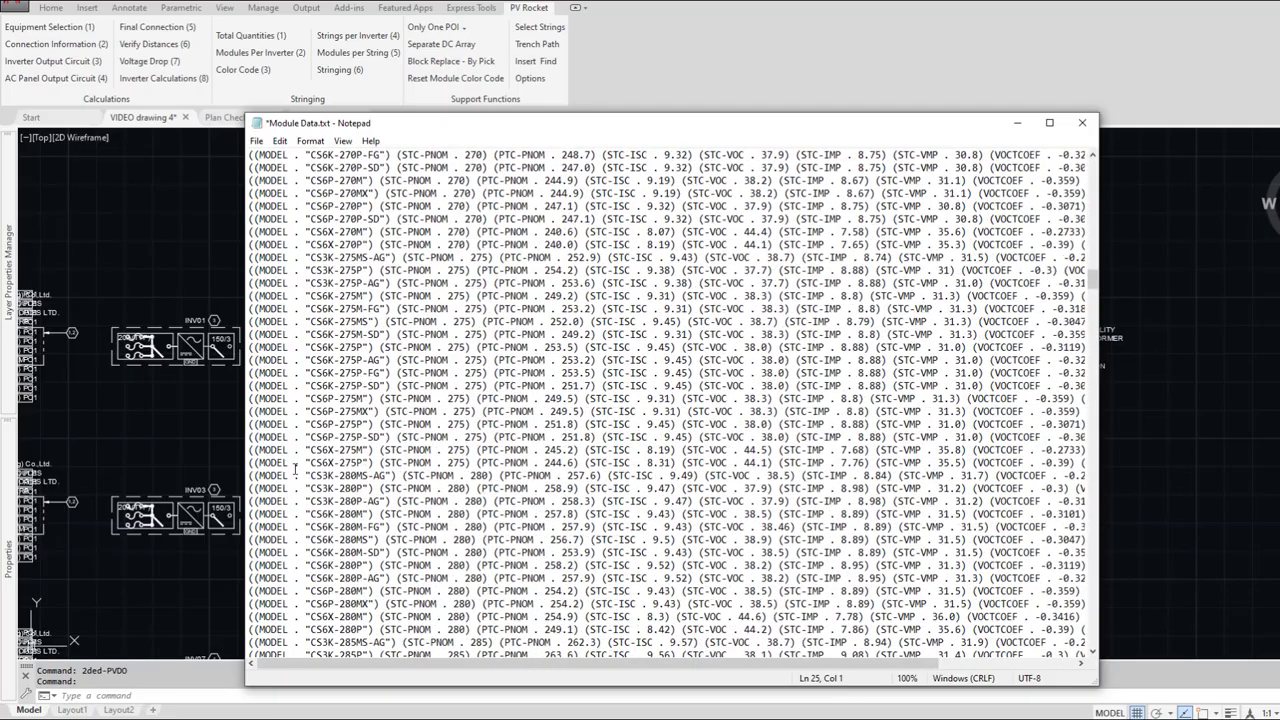
scroll(728, 535, down, 20)
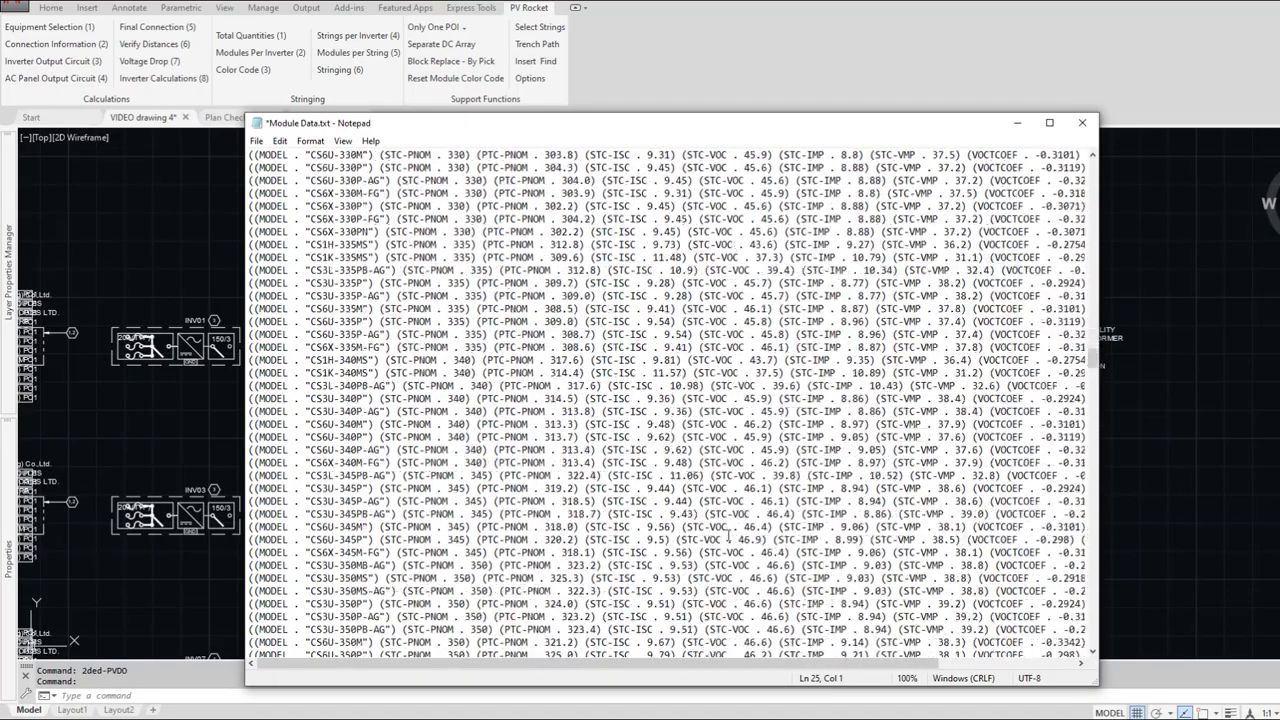
scroll(728, 537, down, 20)
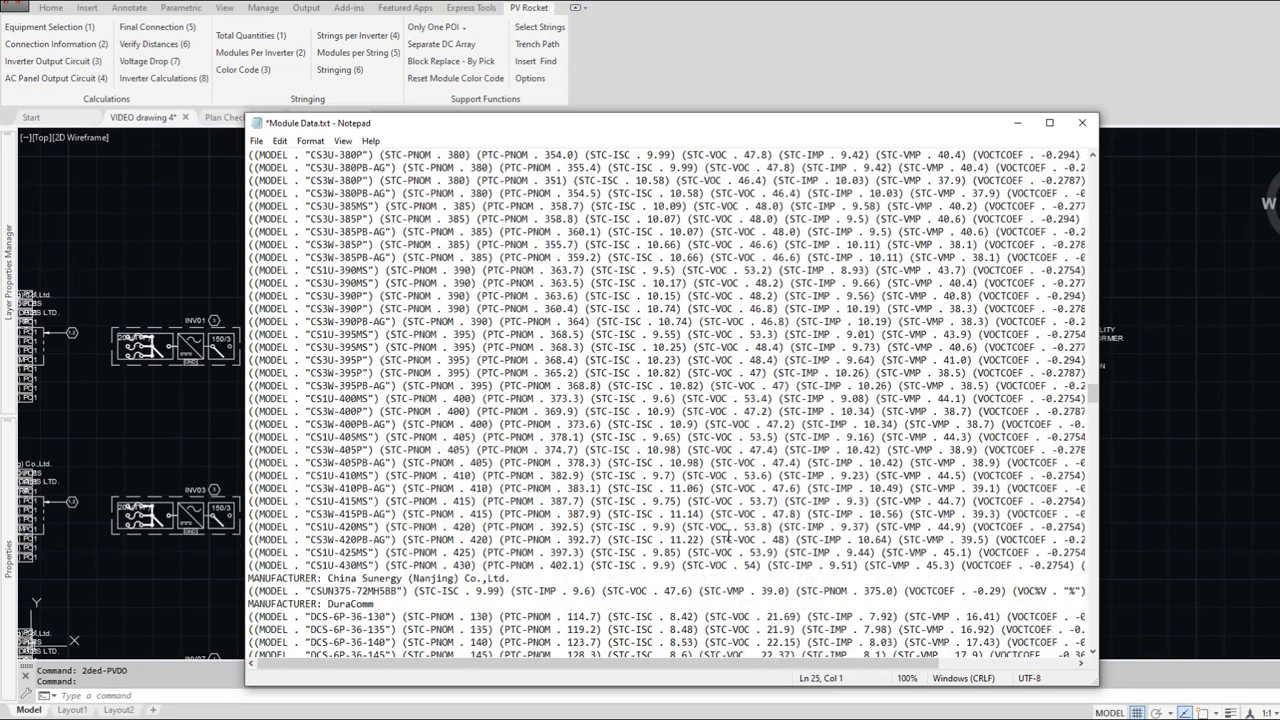
scroll(728, 537, down, 20)
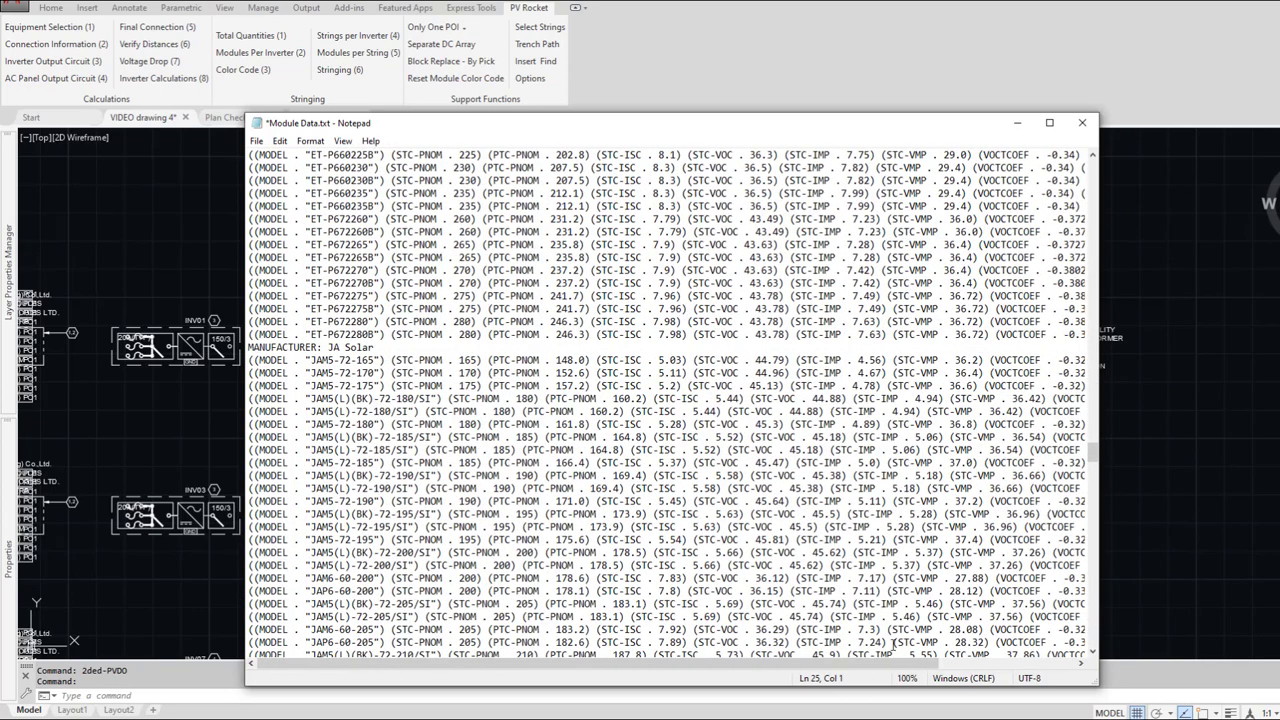
Step: Return to the VIDEO drawing in AutoCAD and review the PV Rocket options dialog again
mouse_move(828, 718)
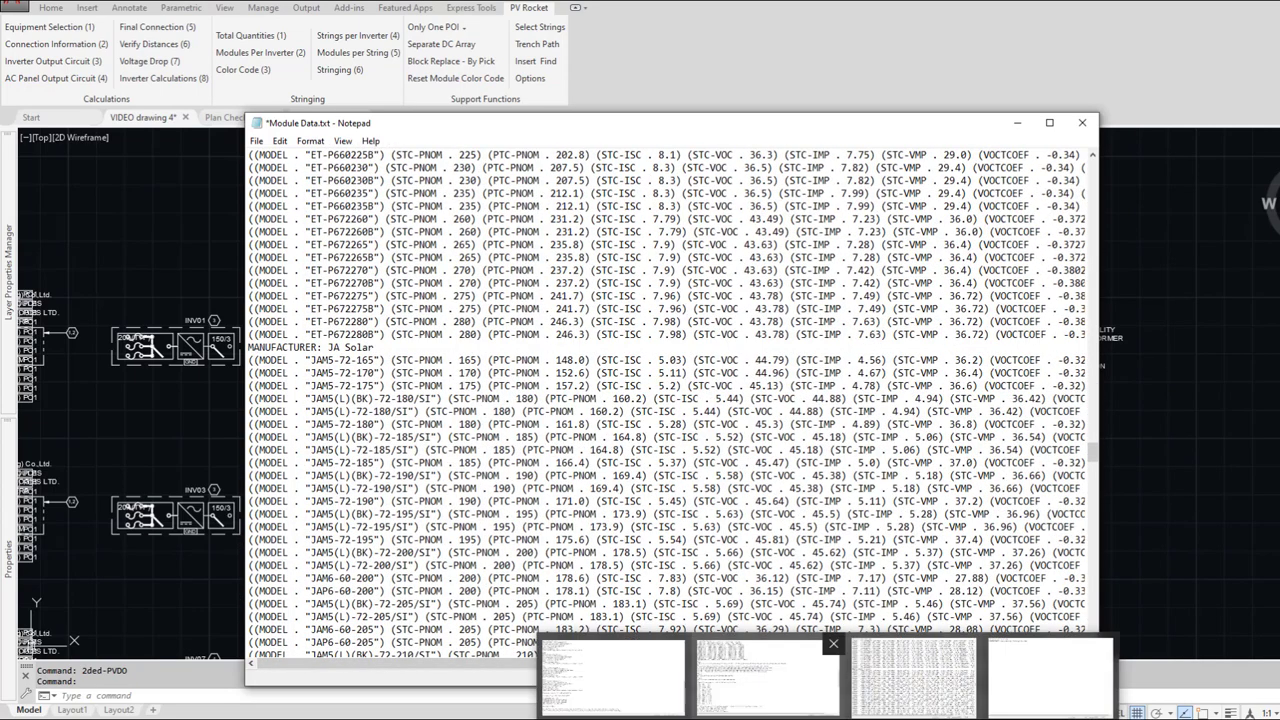
click(183, 413)
click(530, 78)
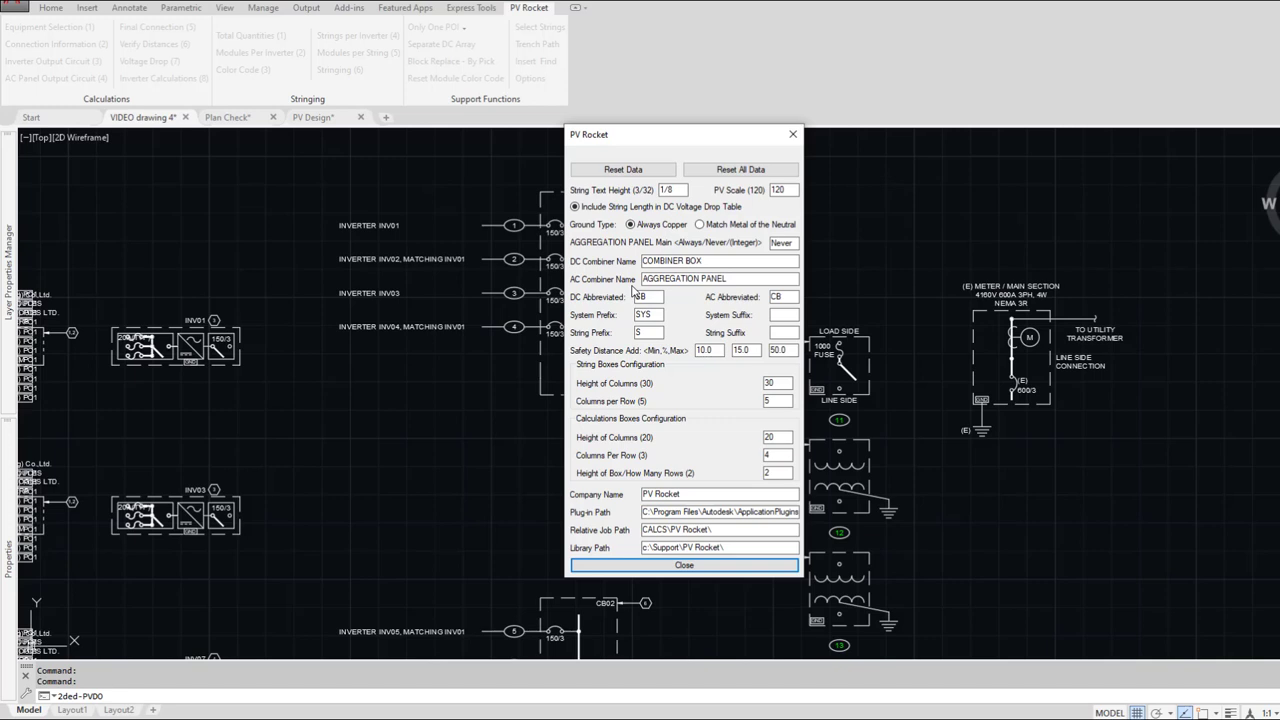
click(684, 566)
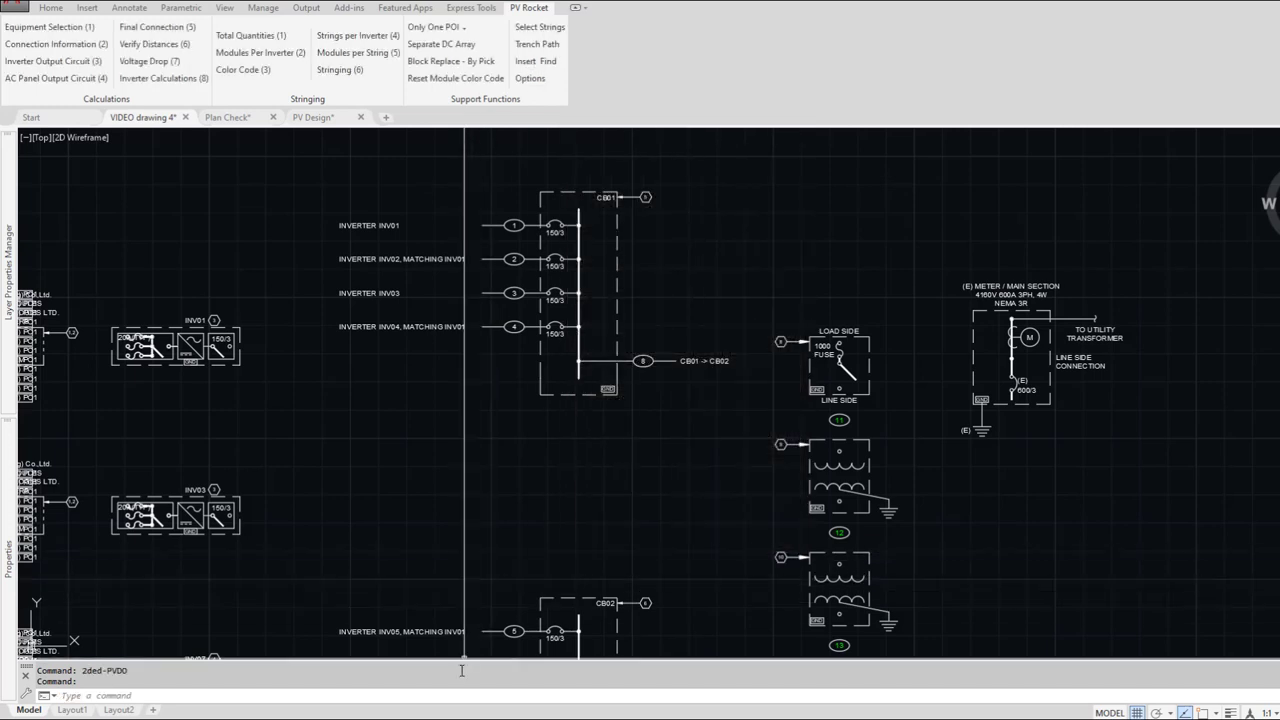
Step: Switch to the Plan Check drawing and examine the columns of CB and INV location blocks in model space
mouse_move(632, 718)
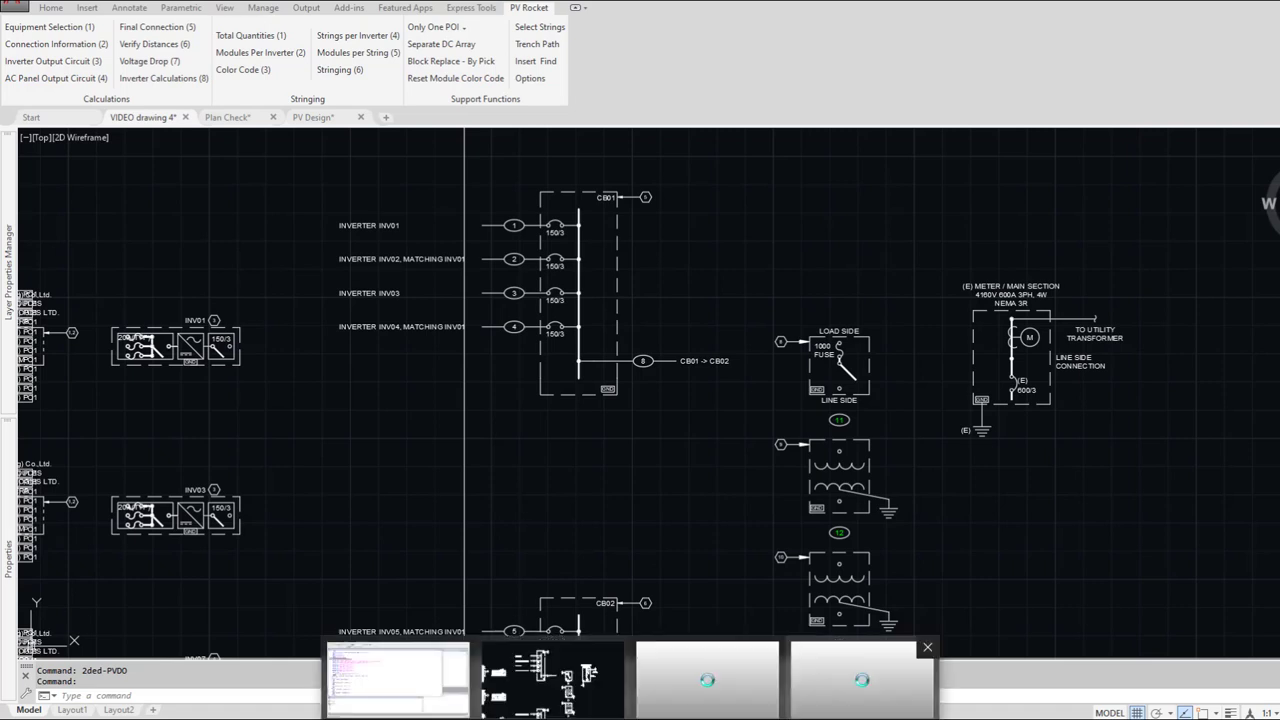
click(850, 695)
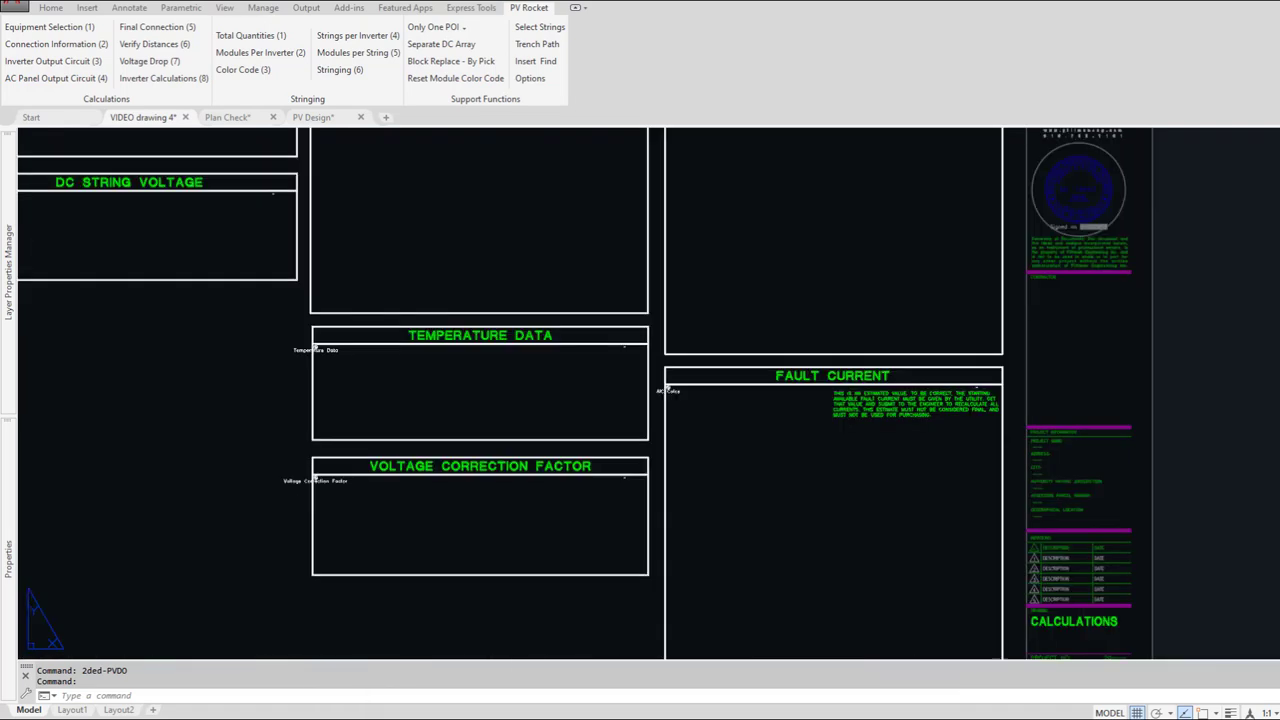
click(228, 117)
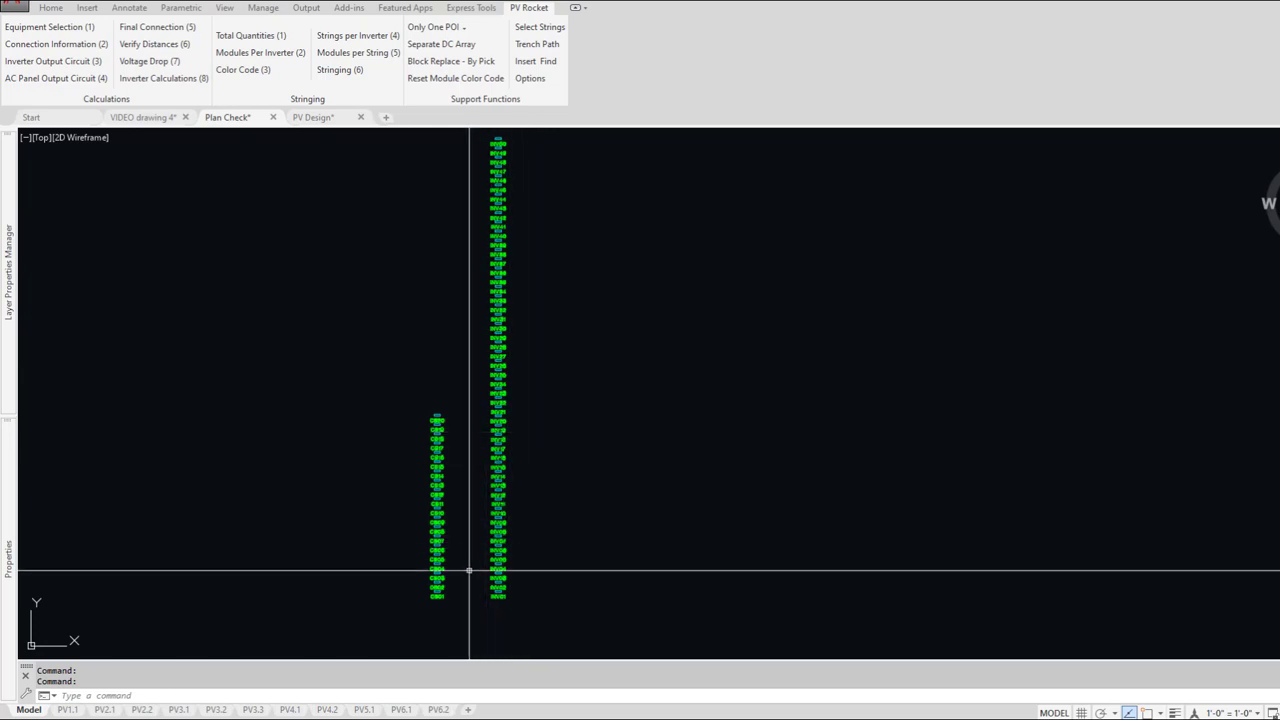
scroll(469, 591, up, 4)
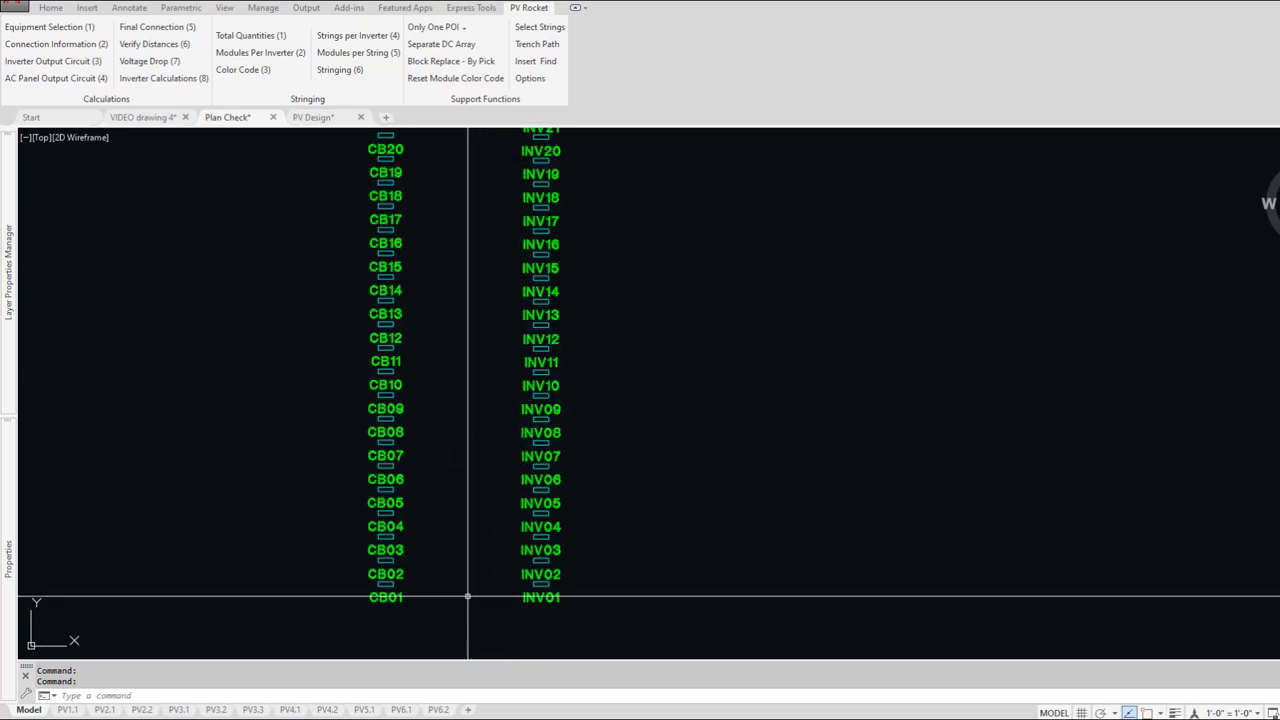
scroll(563, 551, down, 5)
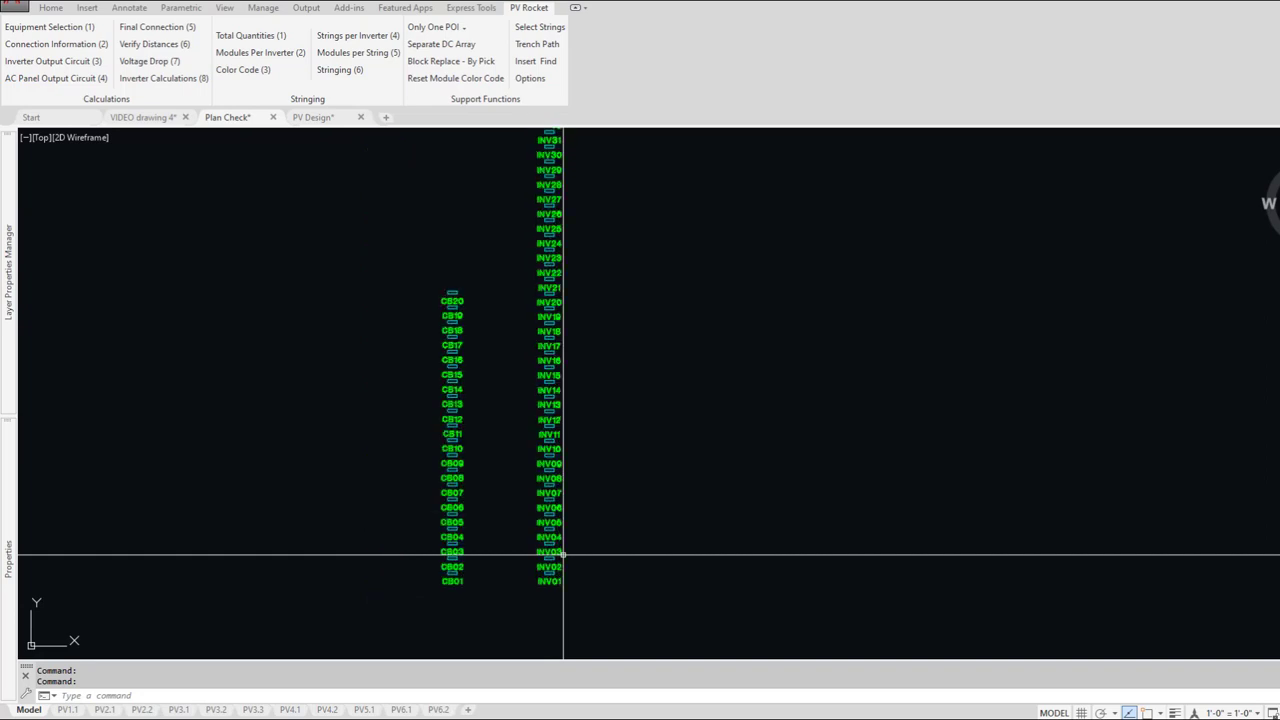
scroll(534, 466, up, 5)
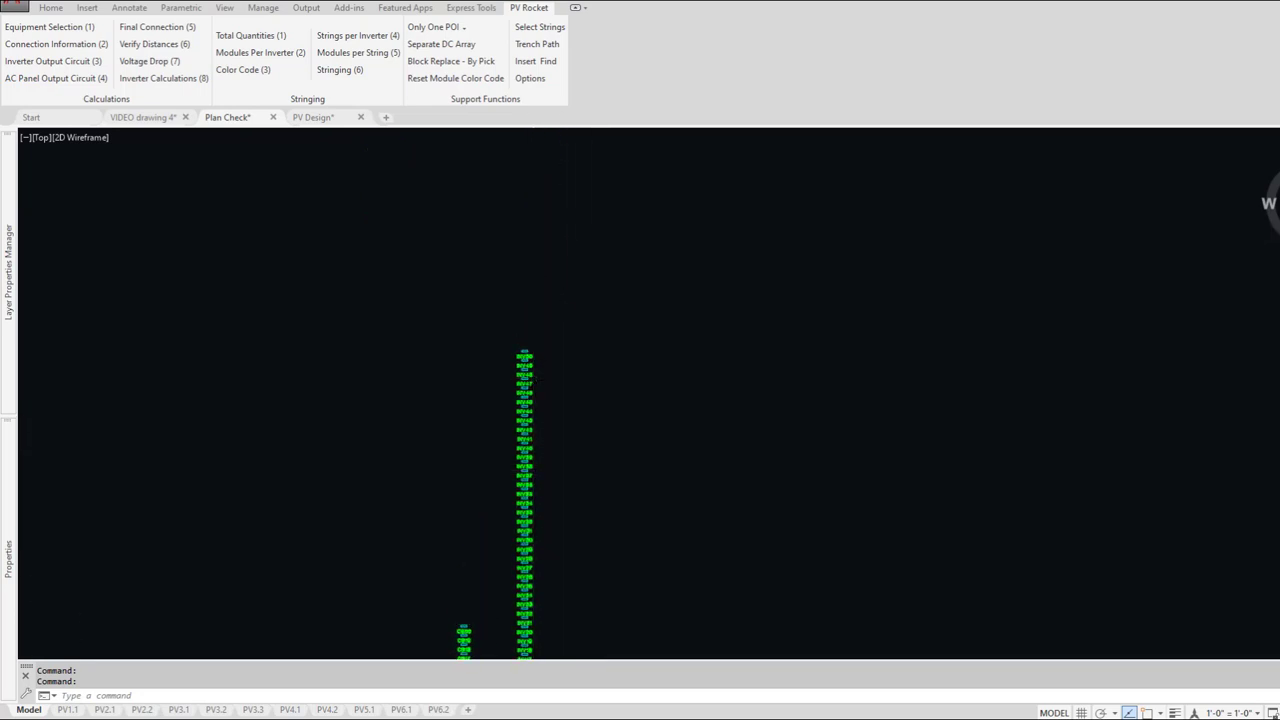
scroll(533, 378, down, 5)
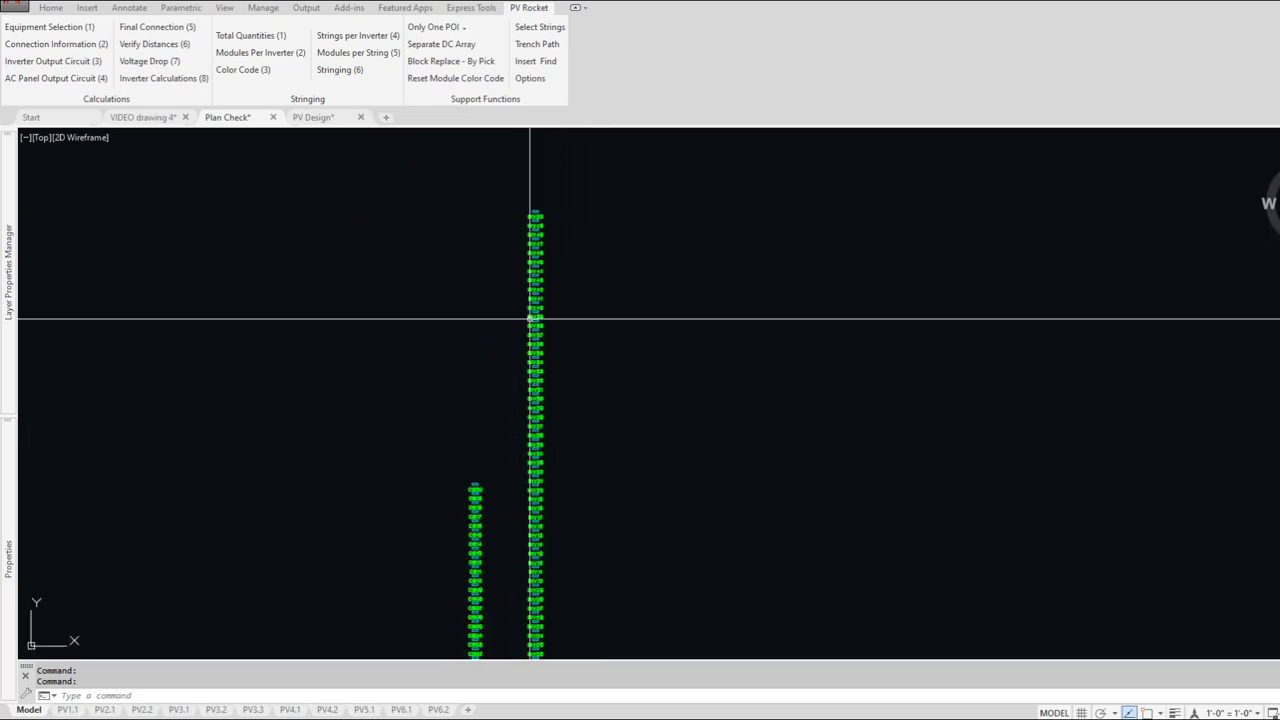
scroll(474, 493, up, 5)
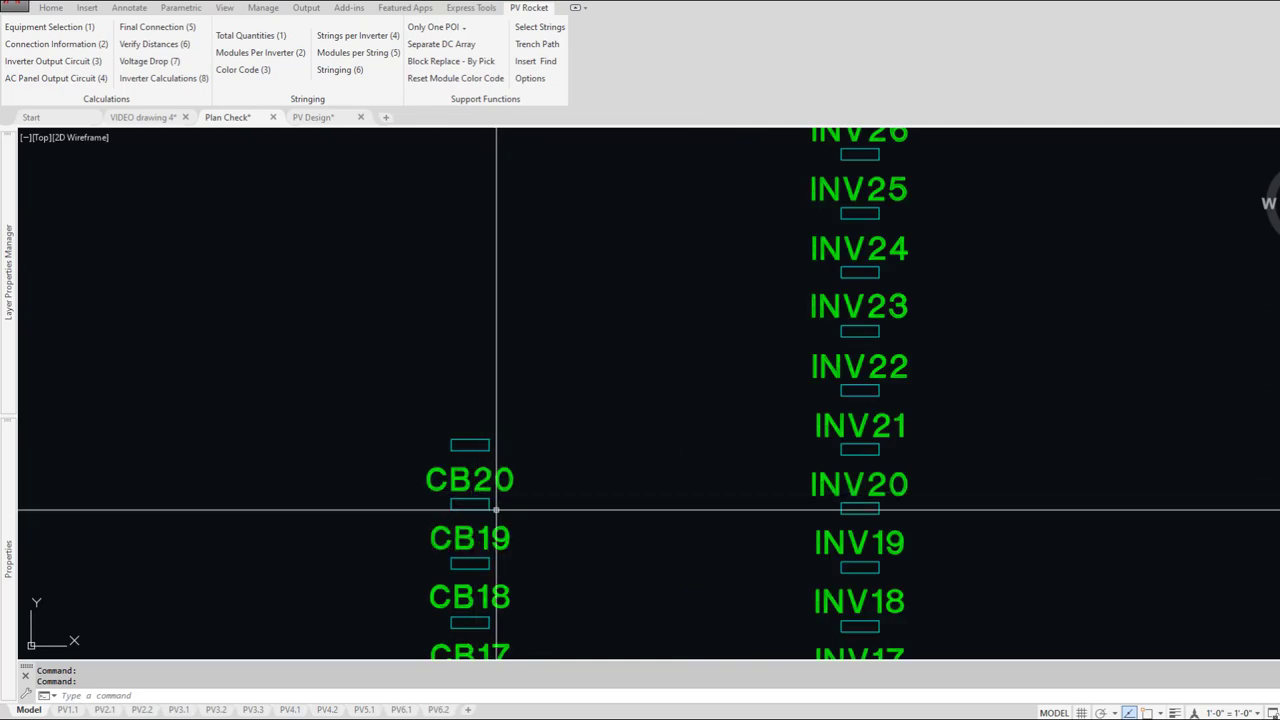
scroll(494, 509, down, 5)
middle_drag(521, 528, 491, 380)
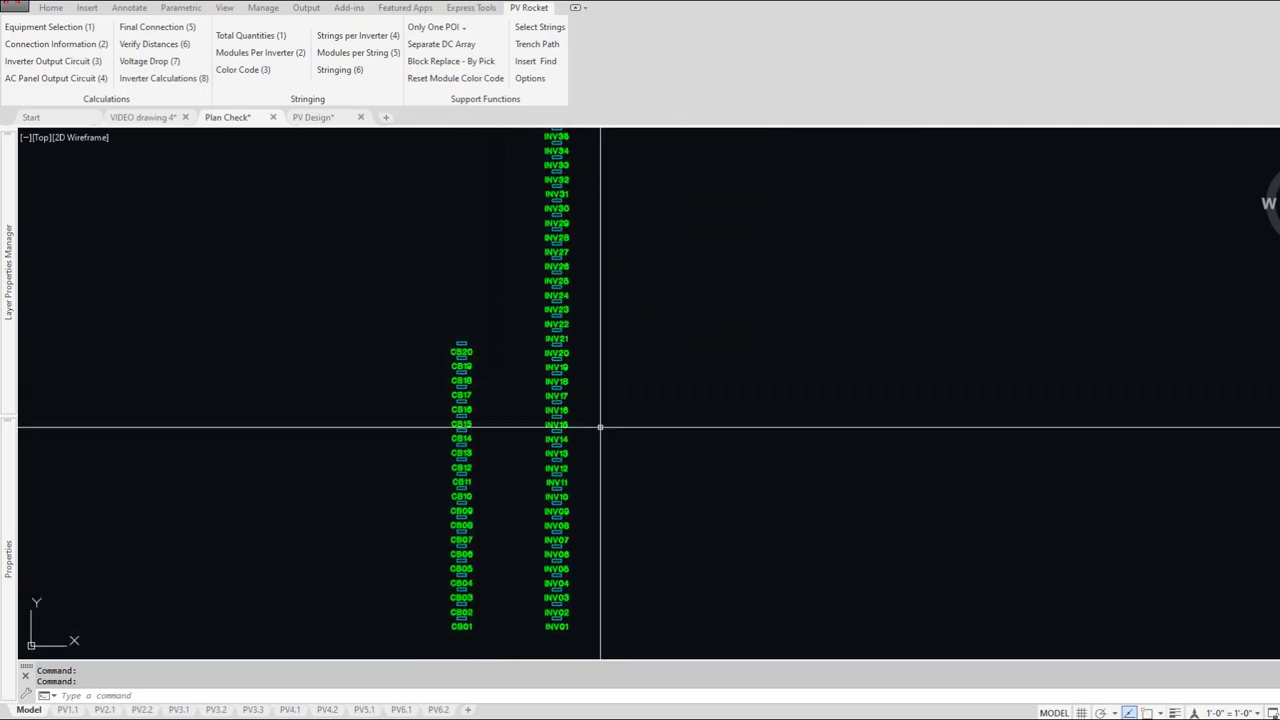